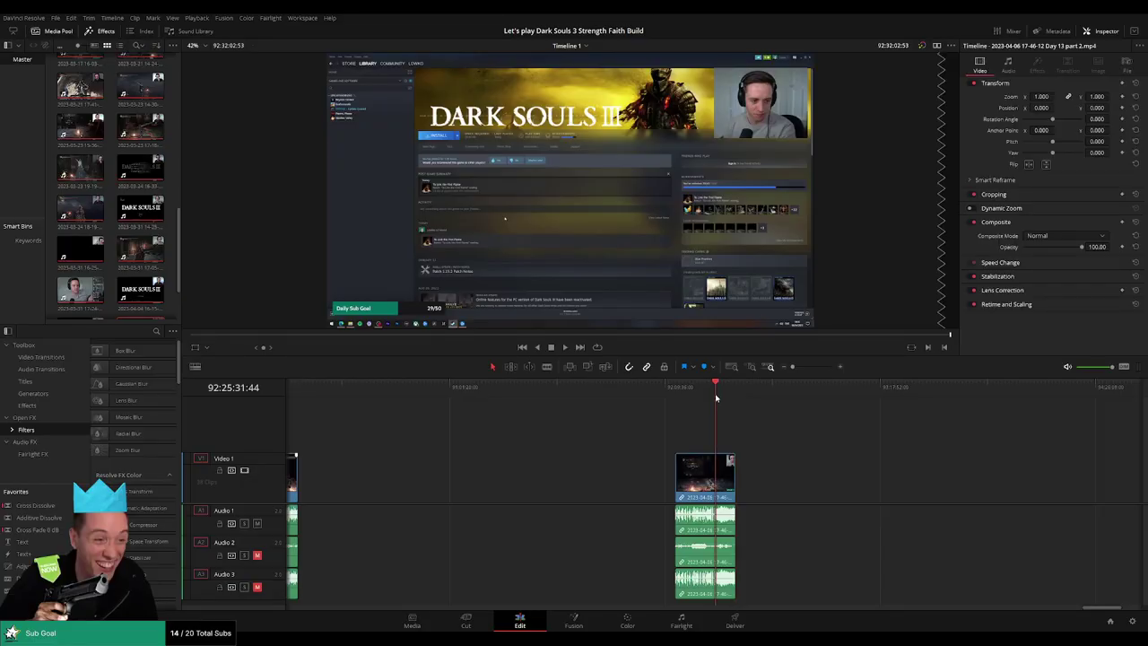
Review the last recorded clip at the end of the timeline and scan back across the earlier footage
key(space)
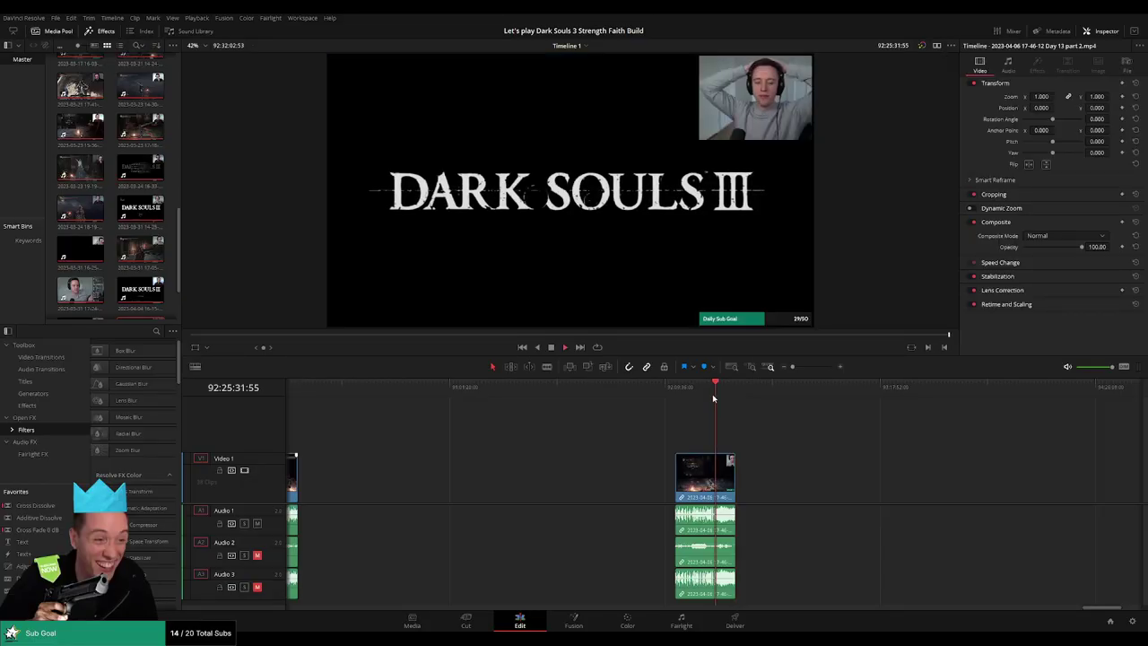
drag(709, 398, 737, 397)
drag(314, 453, 760, 440)
drag(462, 440, 531, 422)
scroll(531, 422, left, 1)
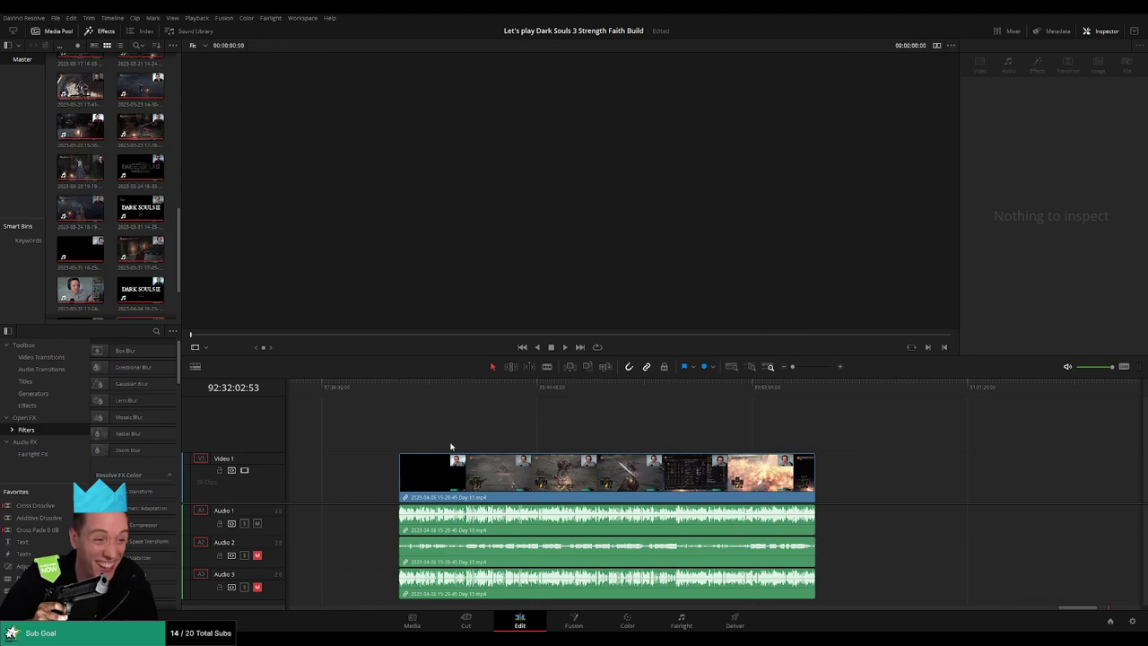
scroll(1038, 582, right, 10)
drag(1108, 610, 216, 610)
Add fade-ins of about one second to the first clip's video and all three audio tracks at the timeline start
key(Home)
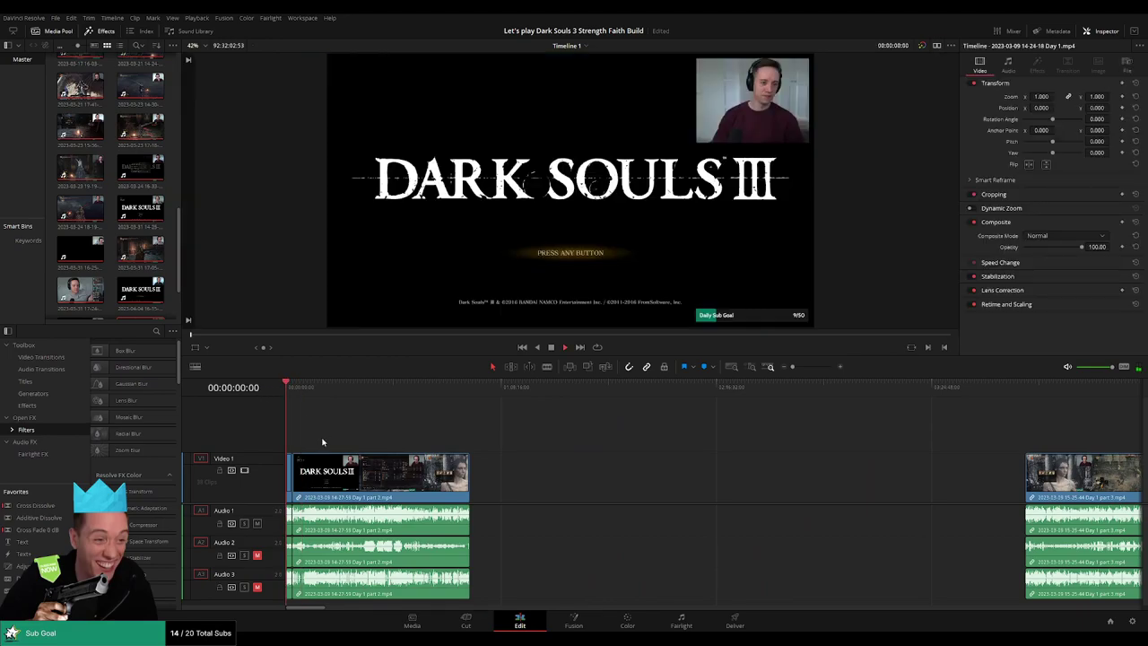
key(space)
scroll(323, 442, up, 5)
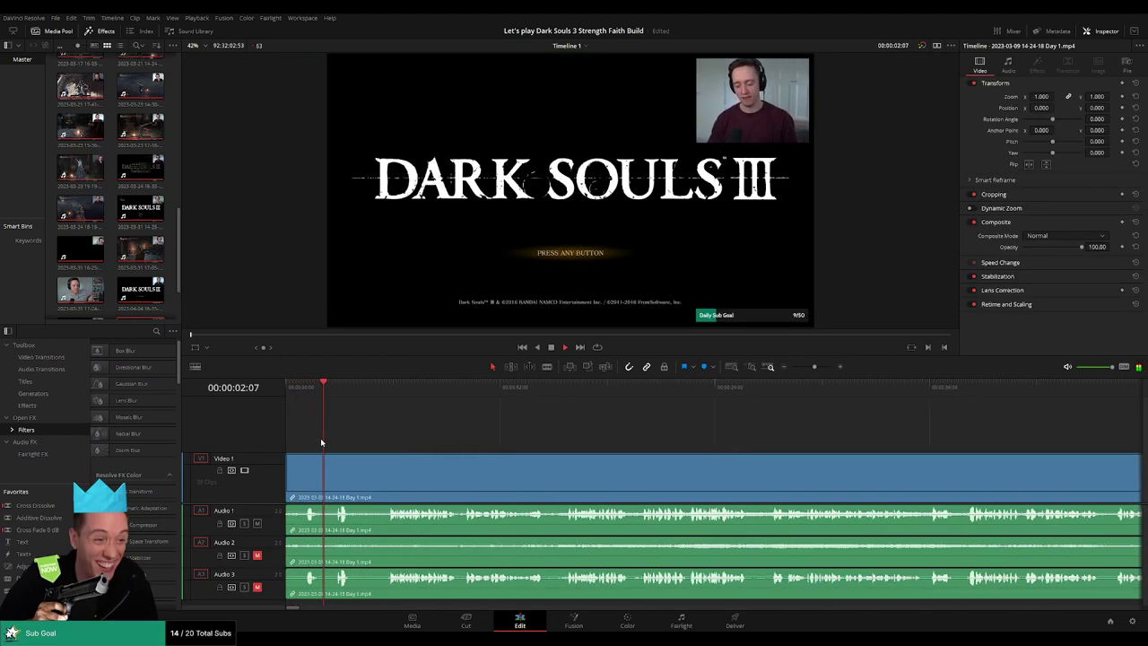
scroll(321, 442, up, 3)
click(288, 392)
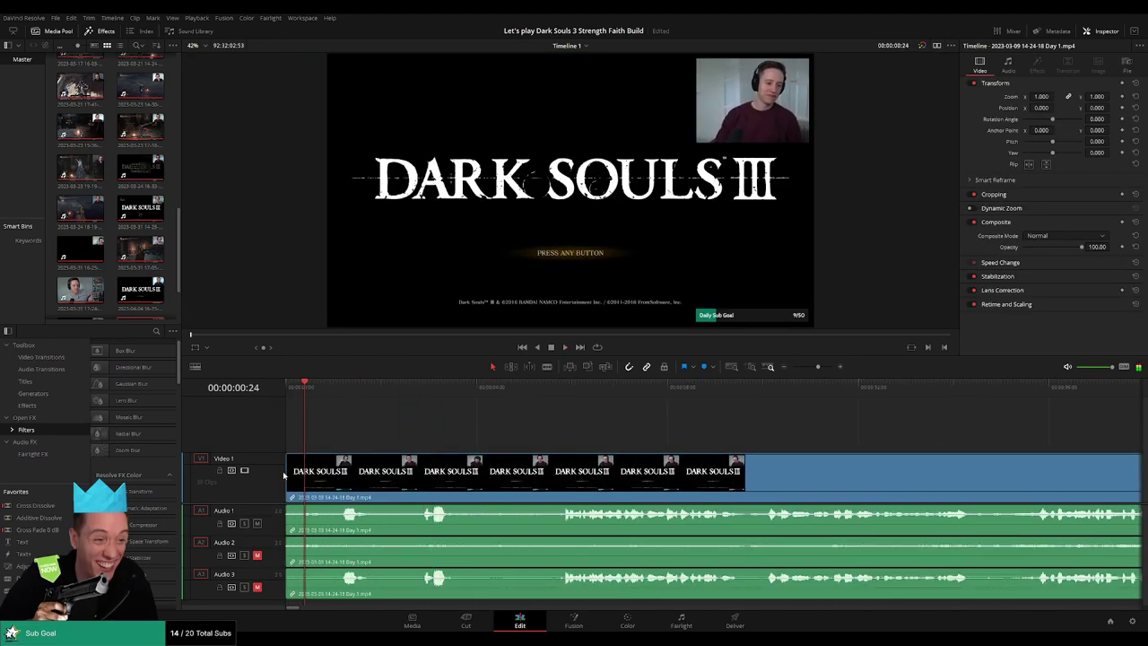
drag(335, 458, 336, 458)
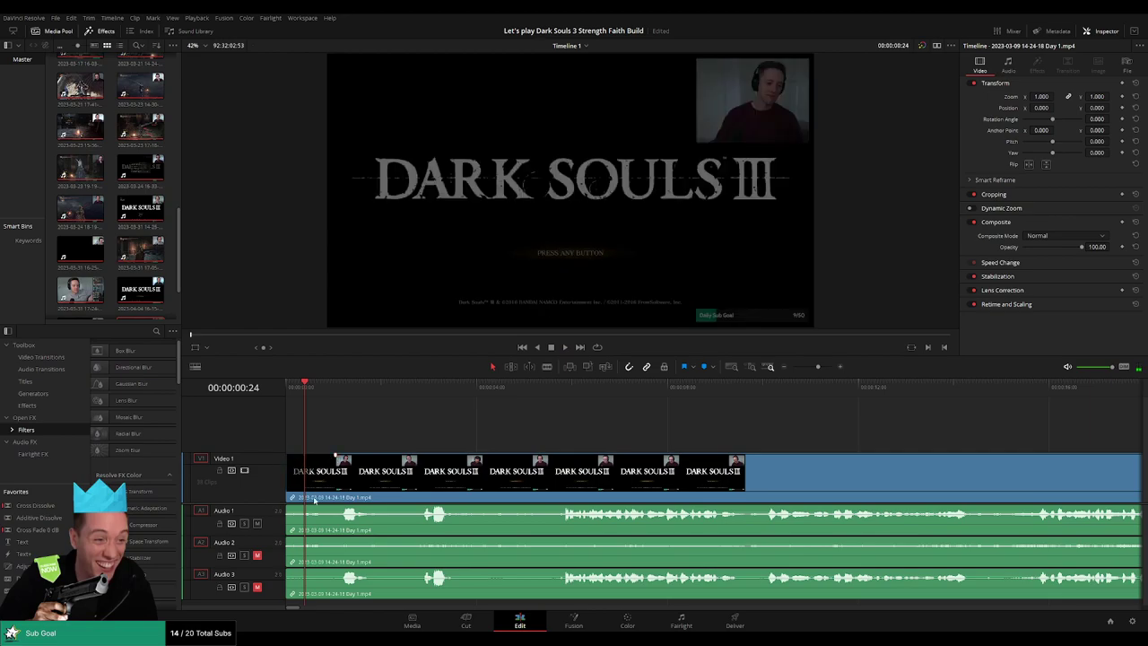
drag(285, 507, 337, 540)
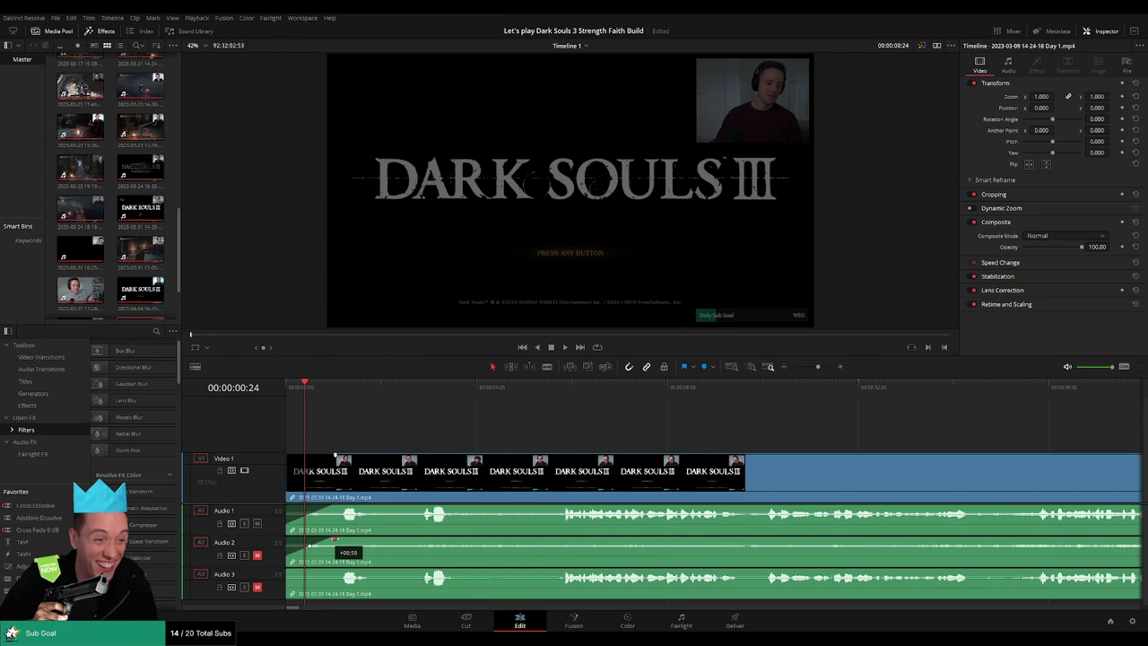
drag(286, 571, 337, 572)
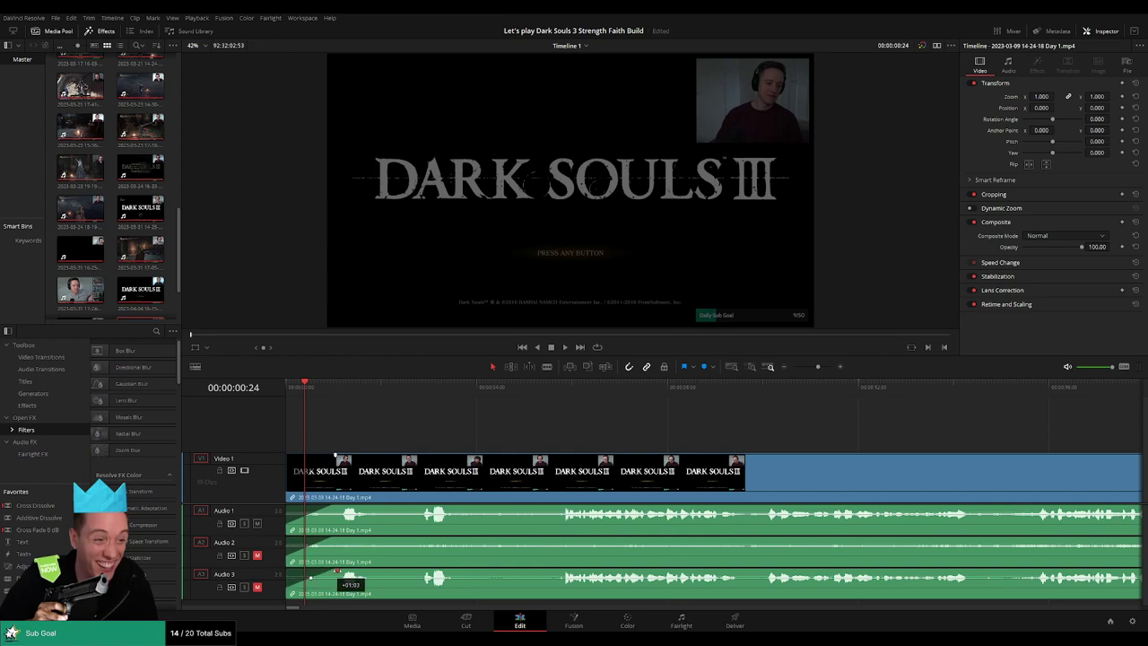
Play the timeline from the start to check the opening fade-in and the first clip's introduction
key(Home)
key(space)
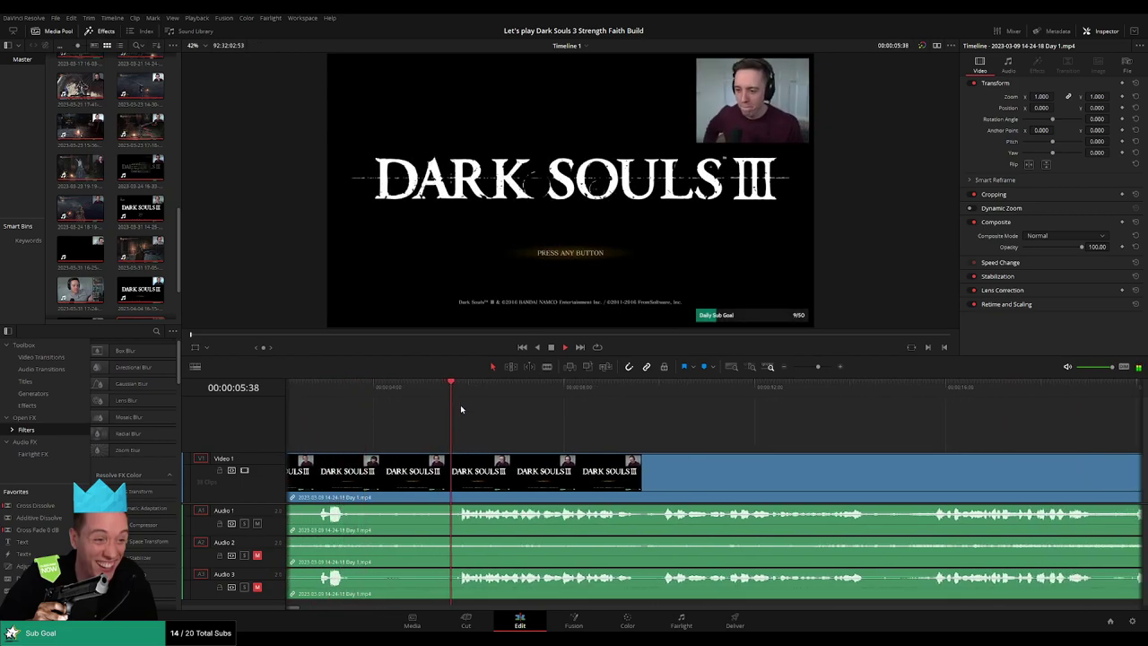
scroll(664, 428, down, 5)
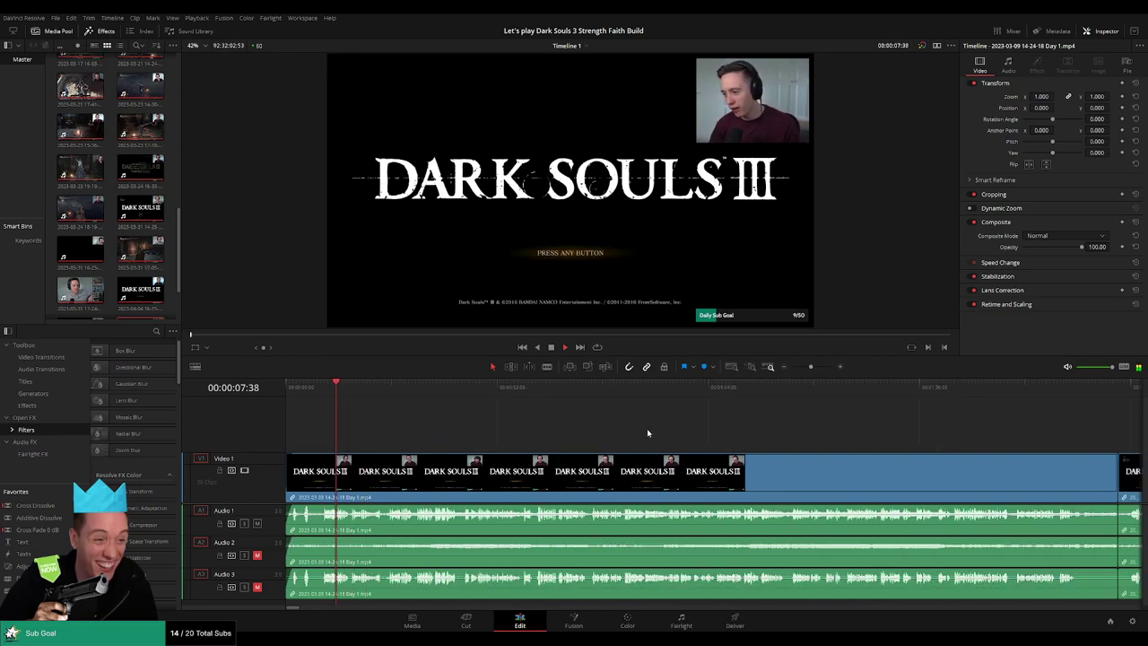
scroll(491, 424, down, 1)
scroll(423, 440, down, 1)
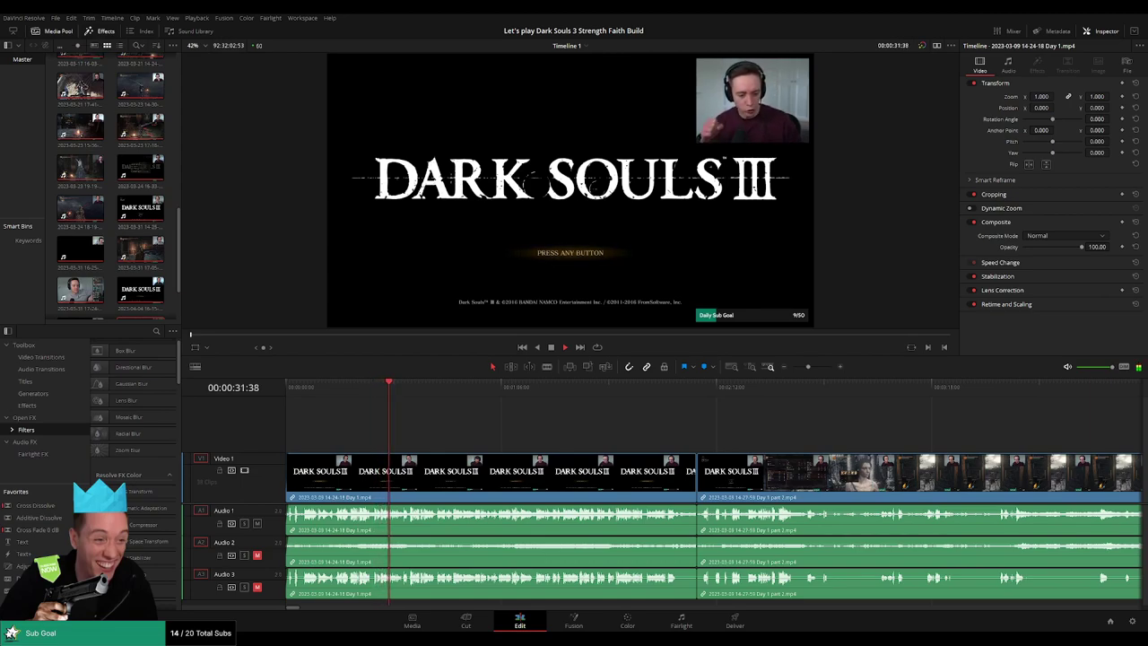
Split the first Day 1 clip at 00:01:59:31 and ripple-delete its remaining tail before the part 2 clip
drag(529, 397, 680, 410)
scroll(699, 427, up, 2)
scroll(761, 428, up, 3)
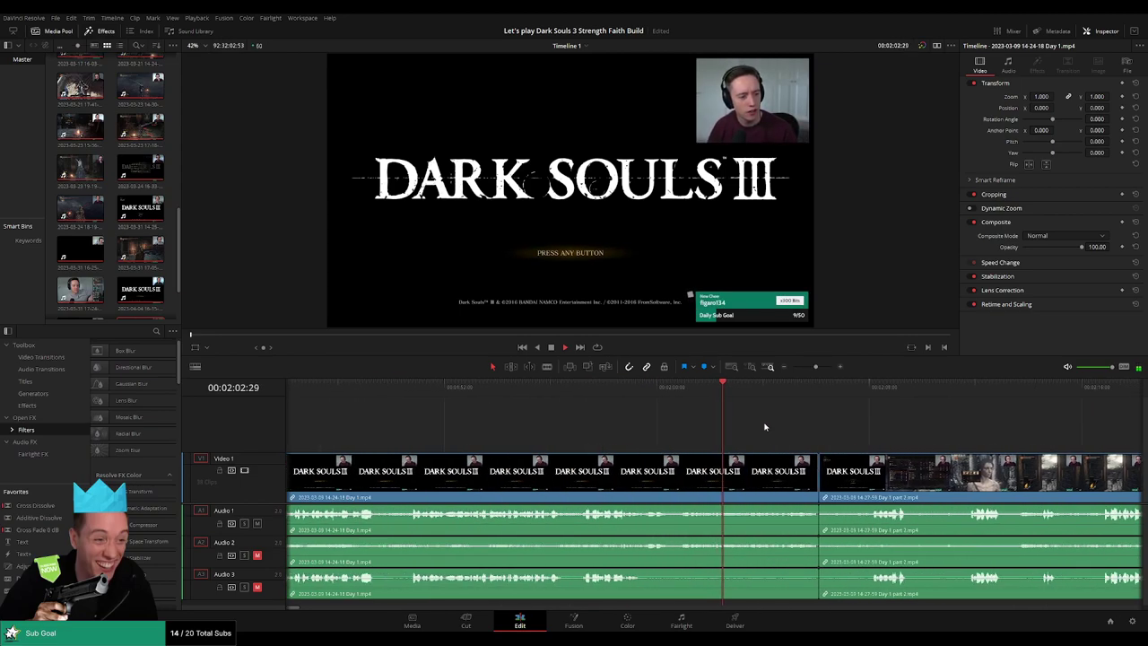
drag(770, 428, 557, 413)
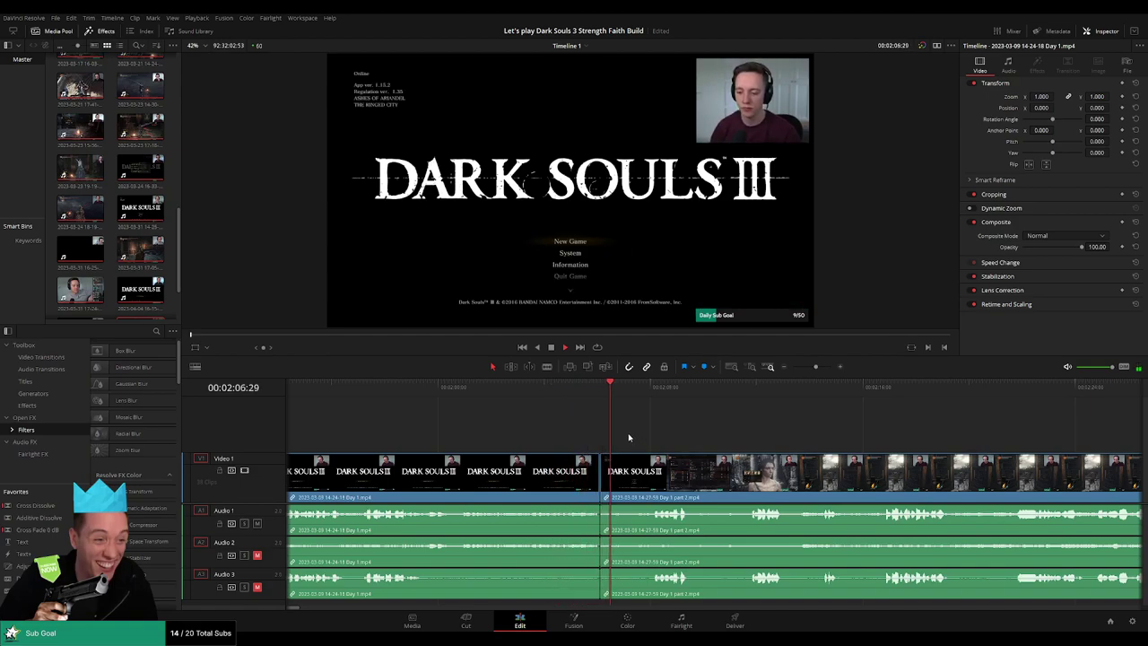
click(384, 390)
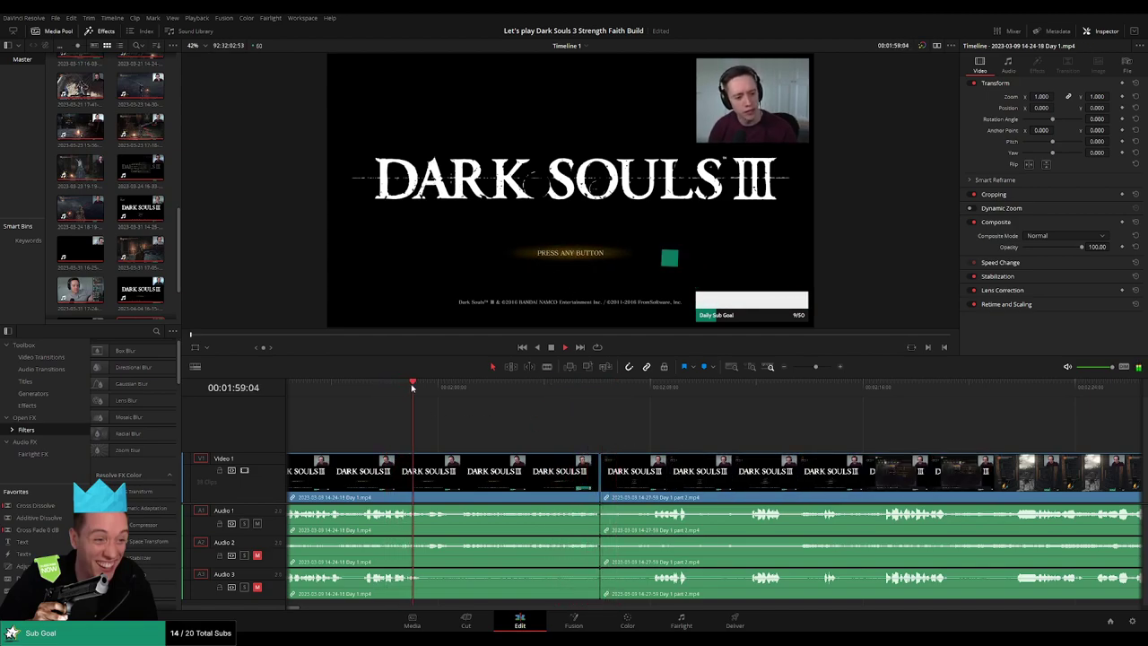
click(429, 471)
key(a)
click(513, 481)
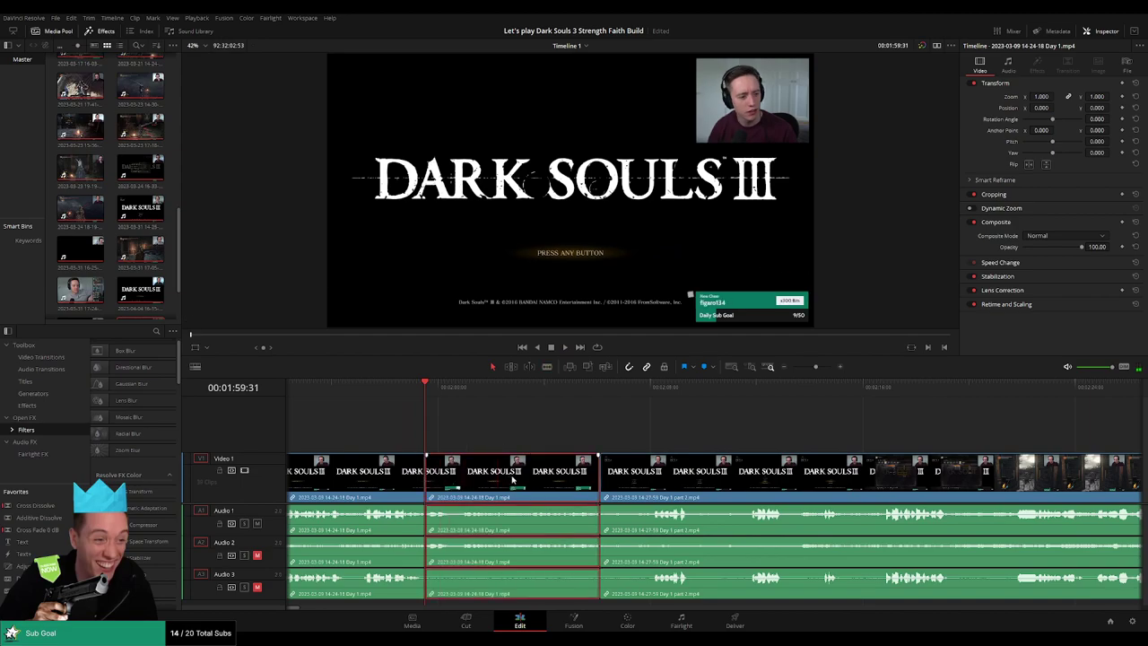
key(BackSpace)
Add cross fades on the video and audio at the cut between Day 1 and Day 1 part 2, and play through it
drag(657, 489, 451, 504)
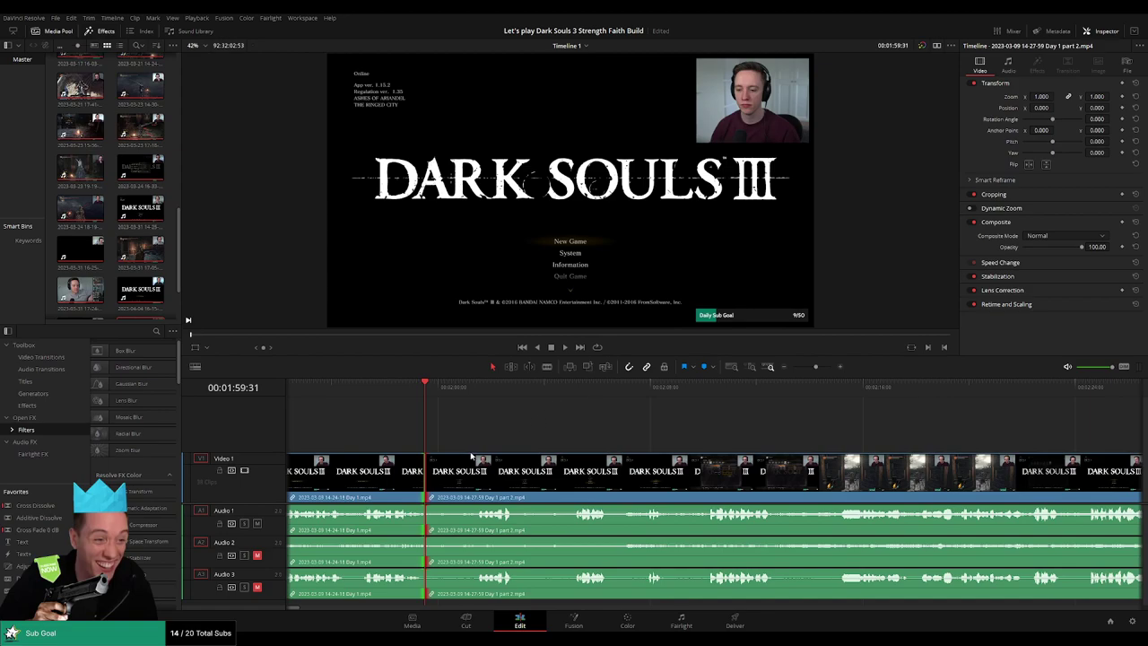
click(395, 388)
key(space)
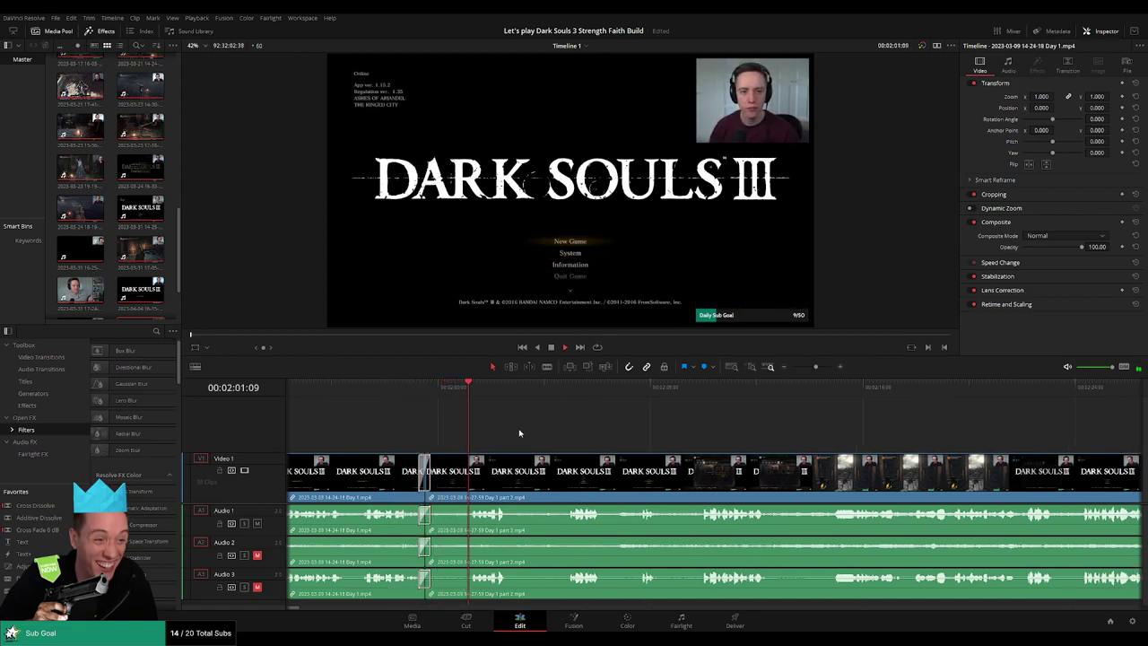
drag(622, 436, 589, 436)
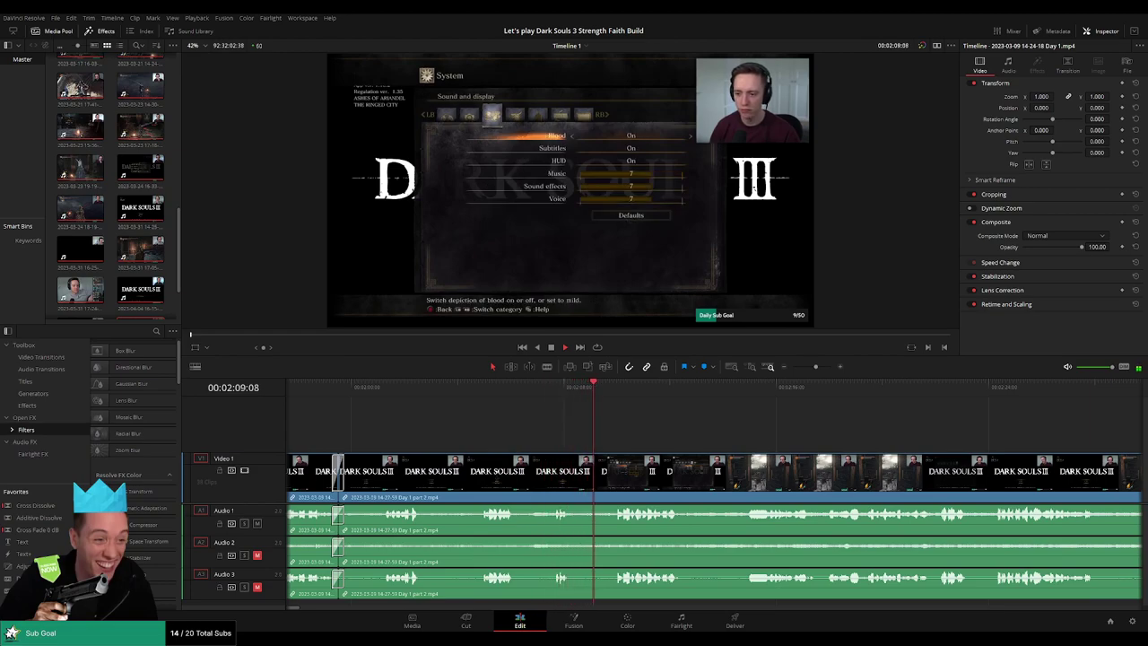
Zoom the timeline out and enlarge the preview viewer by lowering its boundary with the timeline
scroll(661, 426, right, 3)
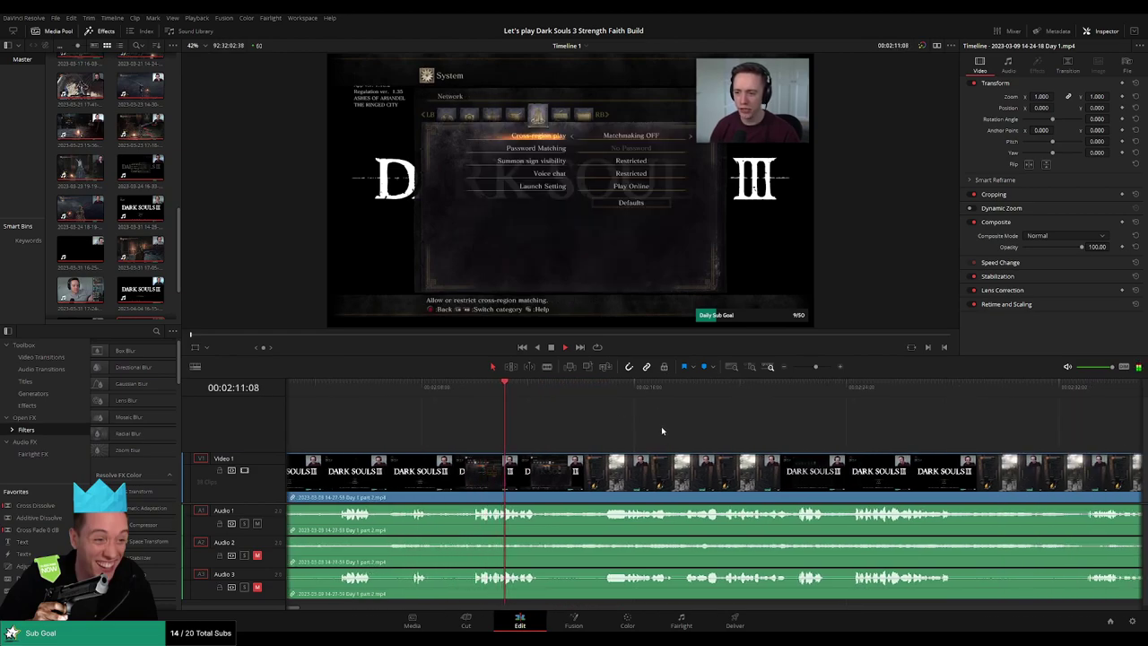
key(shift+z)
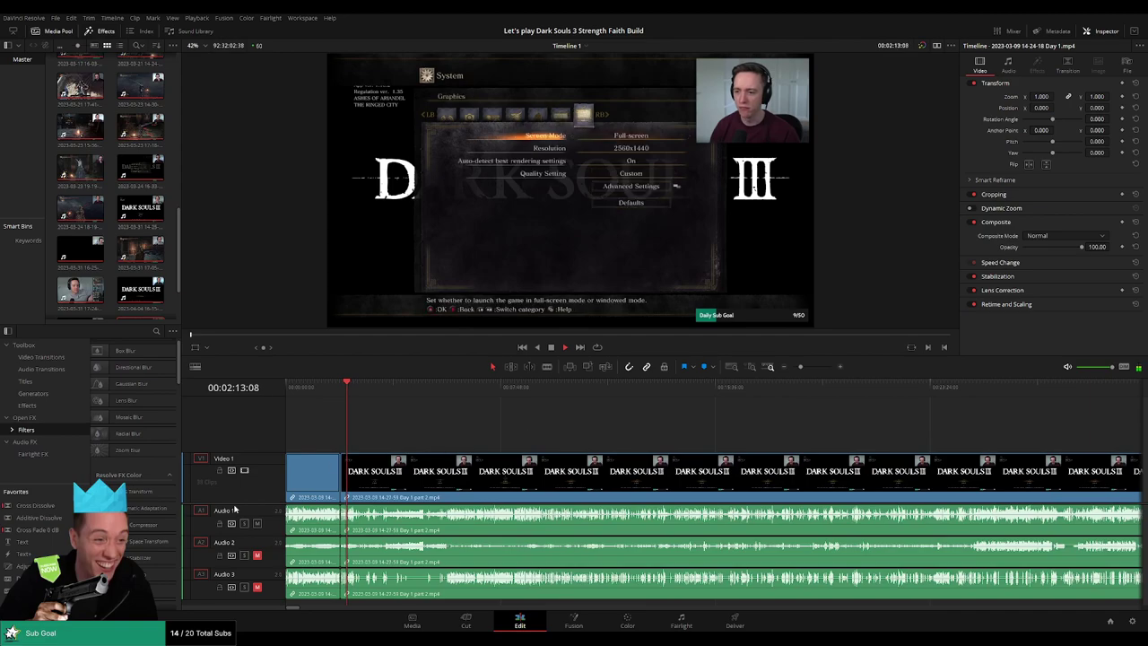
scroll(235, 504, down, 1)
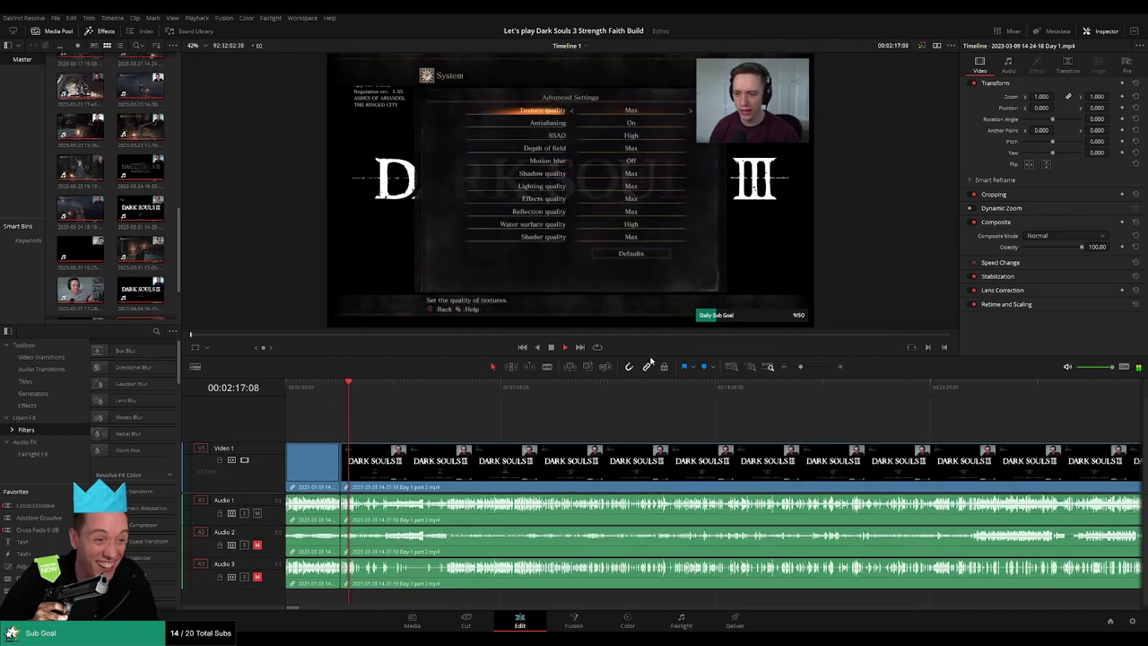
drag(648, 356, 648, 389)
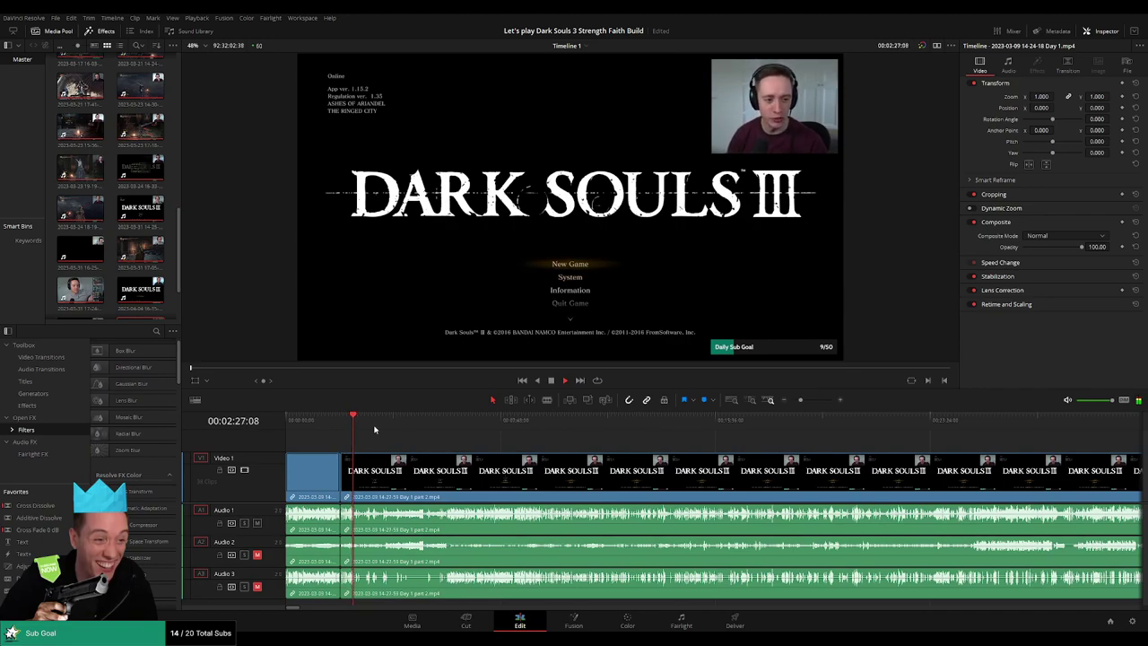
Skim the Day 1 part 2 gameplay up to about 00:52:05 for a section worth editing
drag(375, 428, 879, 436)
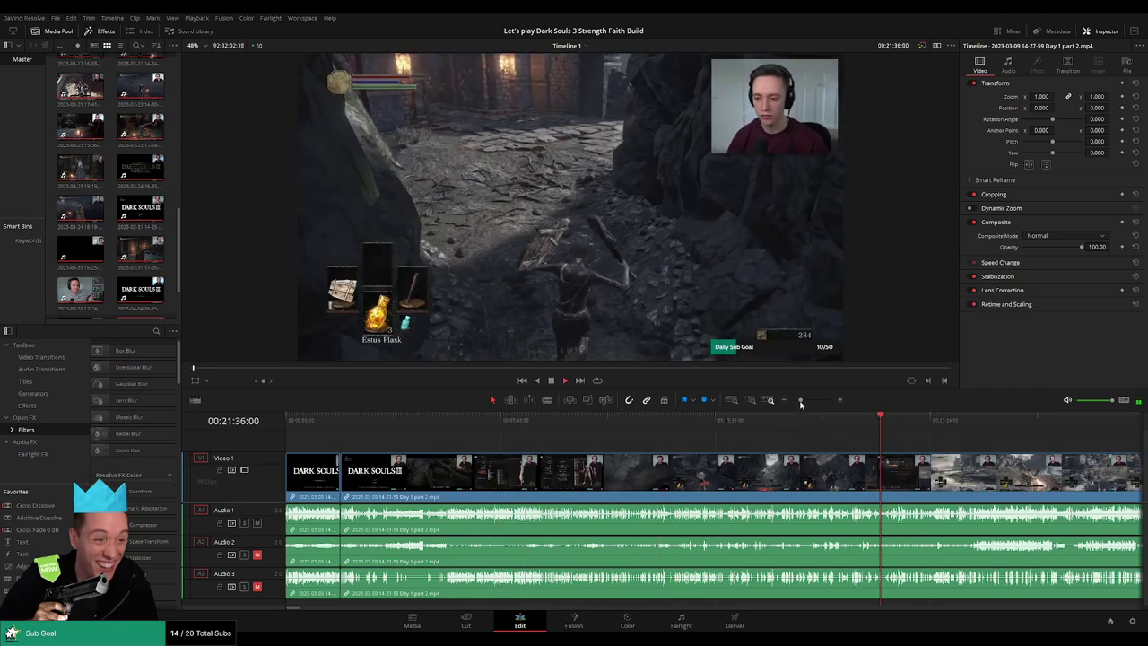
drag(801, 403, 797, 402)
key(space)
drag(317, 427, 752, 445)
scroll(764, 467, up, 5)
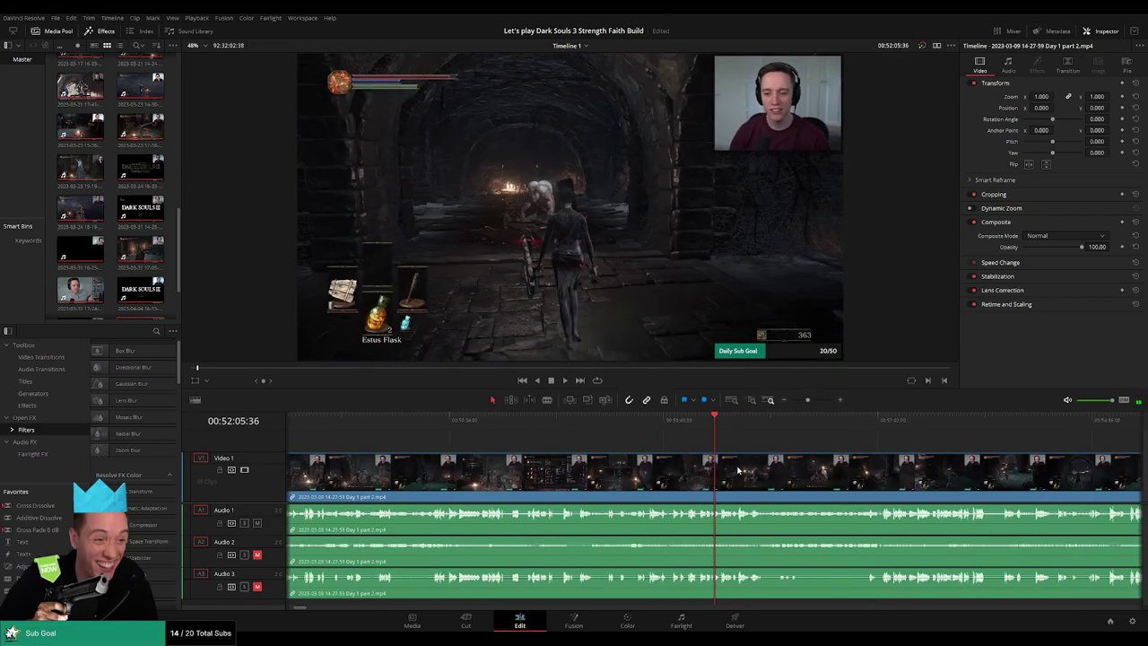
Replay the tunnel enemy encounter between about 00:51:57 and 00:52:08 to judge where the scene begins
key(space)
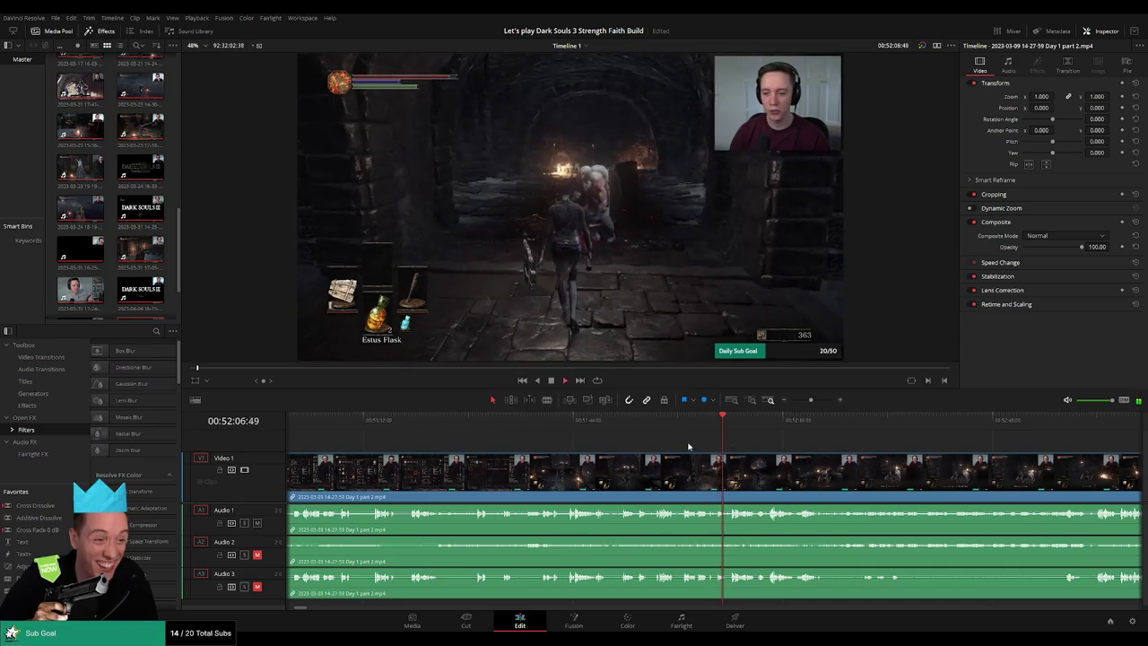
click(682, 449)
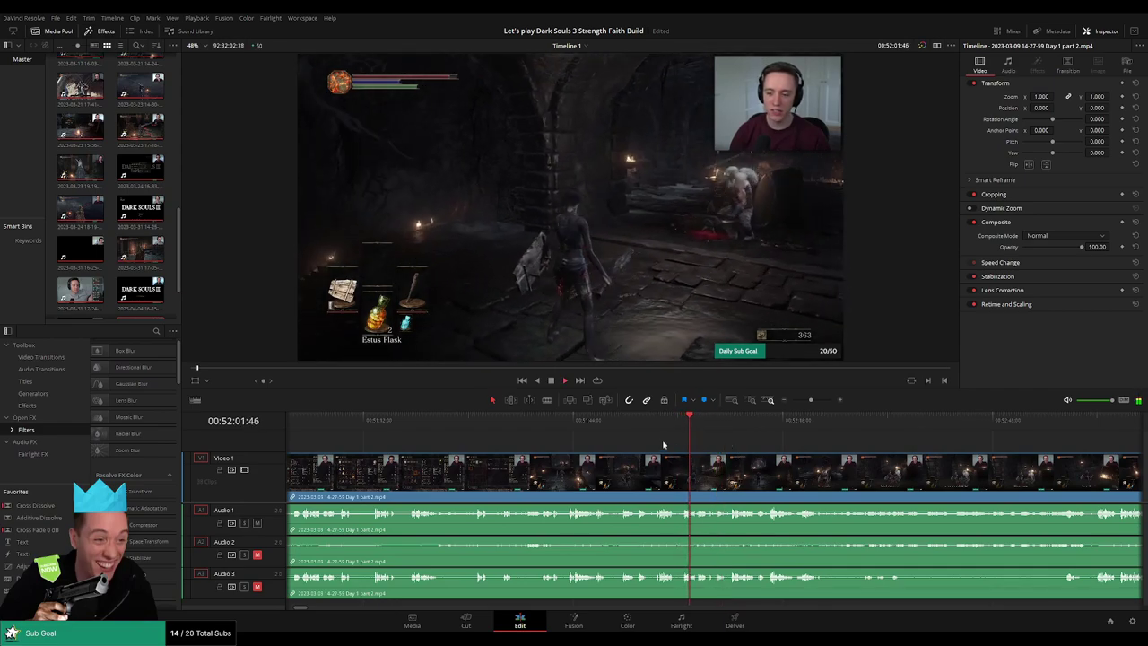
click(651, 432)
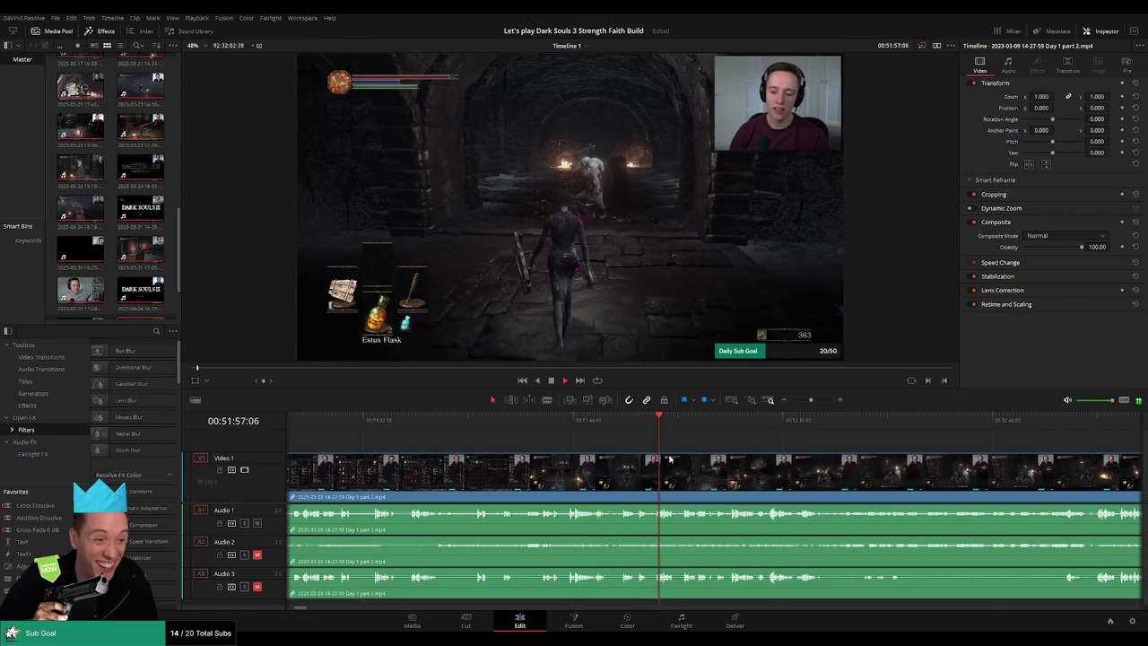
scroll(691, 465, up, 1)
scroll(693, 465, up, 1)
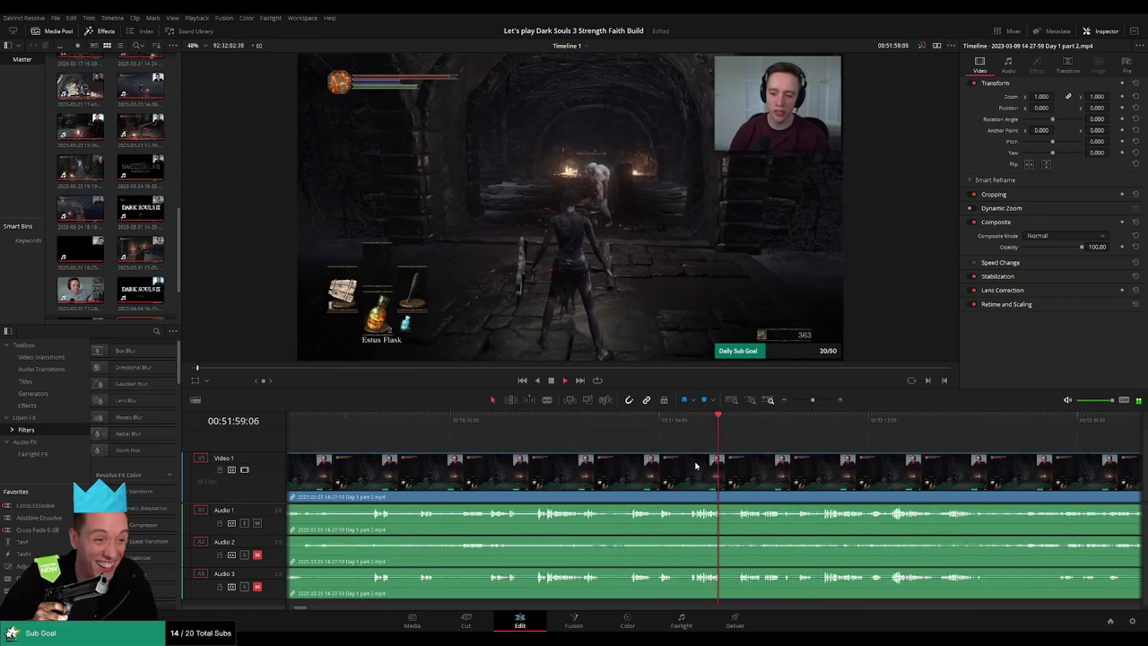
key(space)
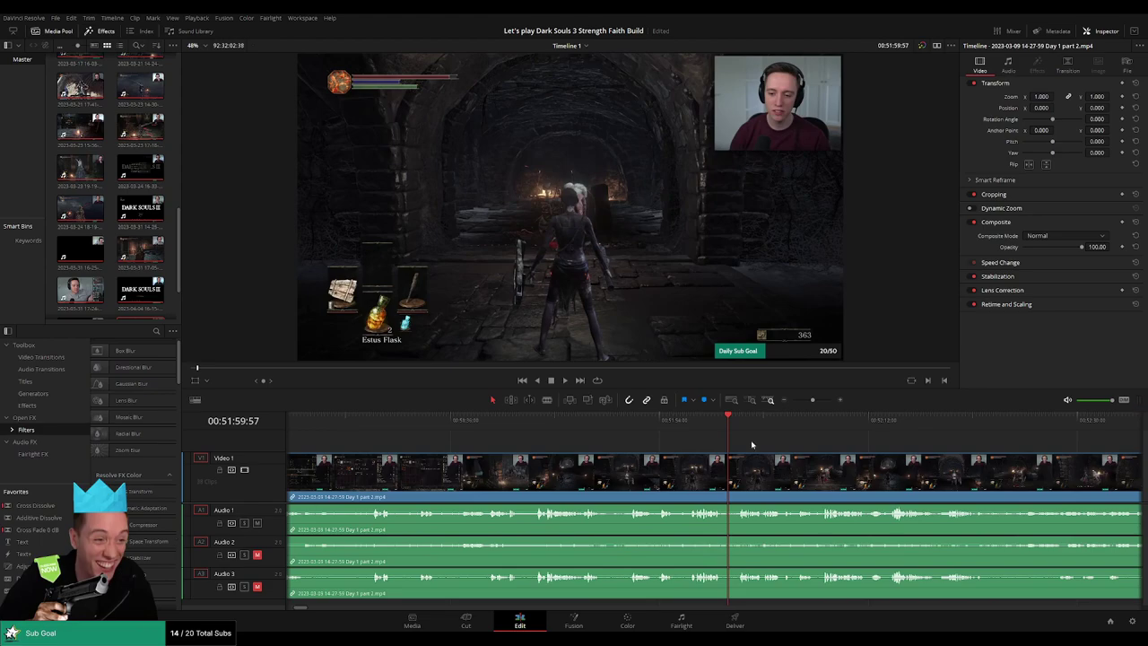
key(space)
drag(805, 443, 617, 436)
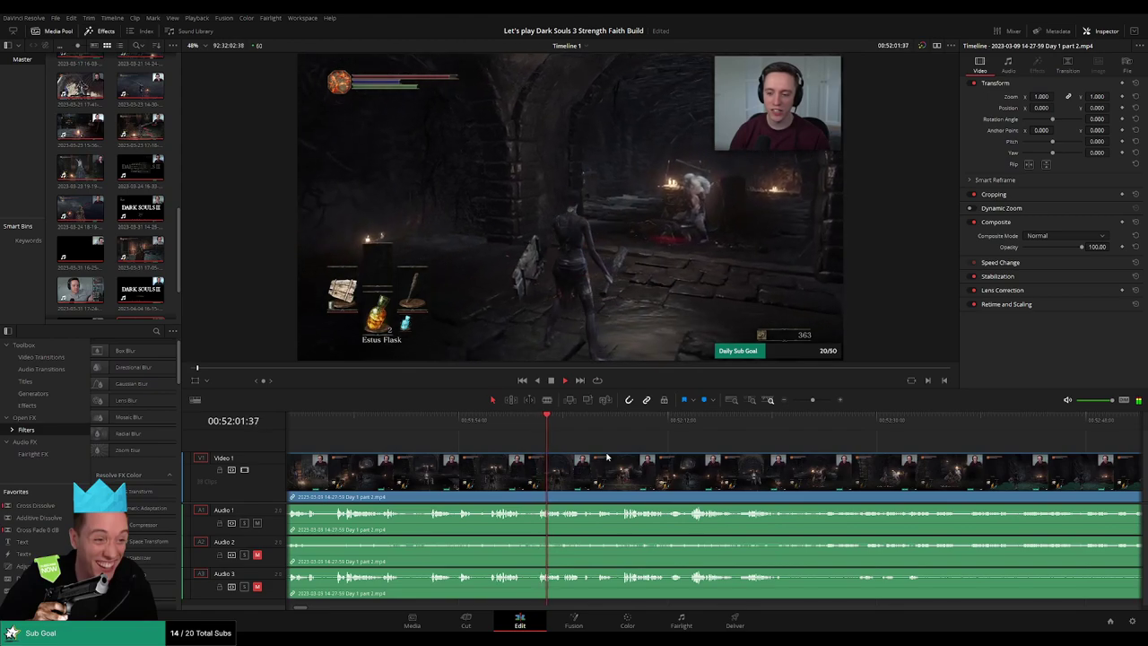
click(628, 418)
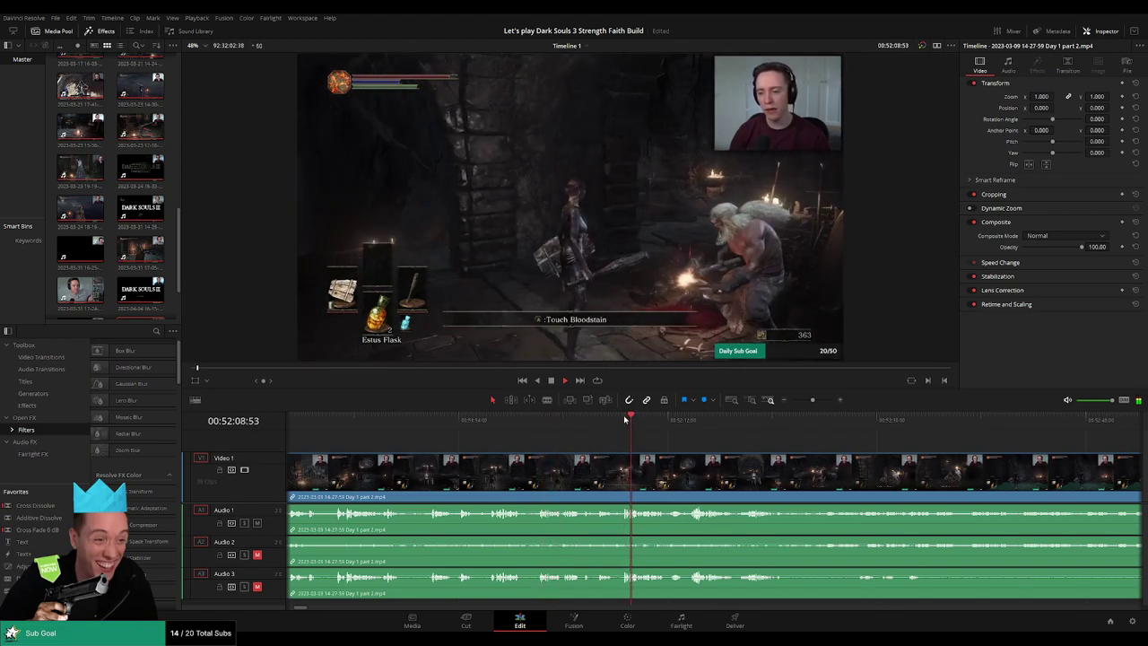
Replay the blacksmith approach between about 00:52:06 and 00:52:09 to find the exact frame for a cut
key(space)
scroll(616, 440, up, 2)
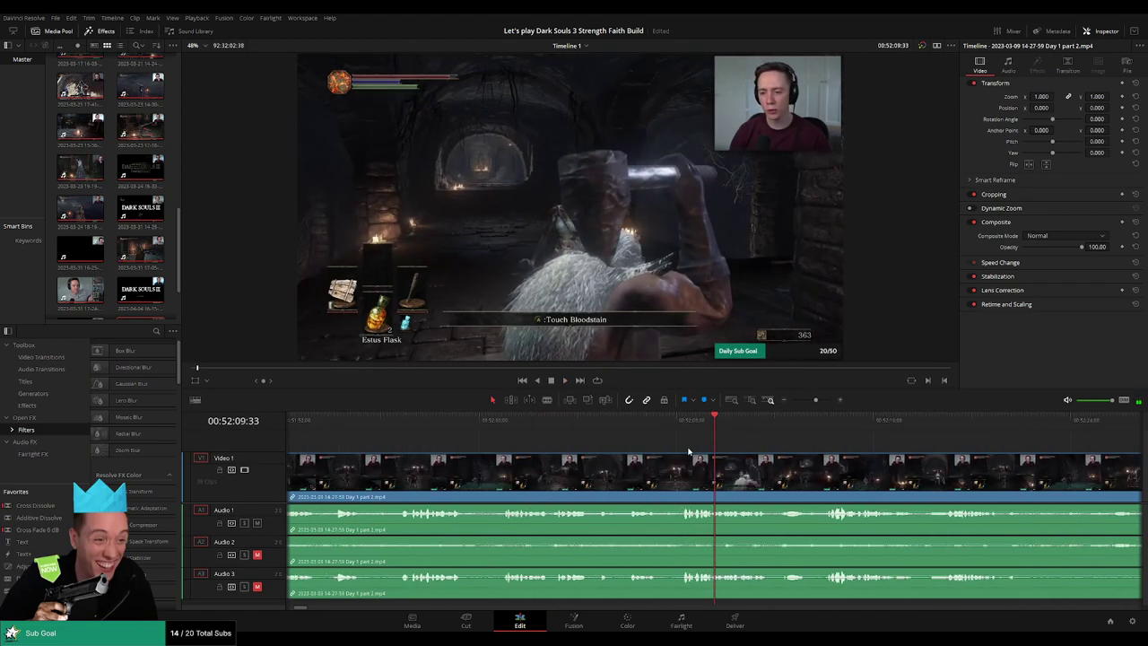
click(633, 444)
key(space)
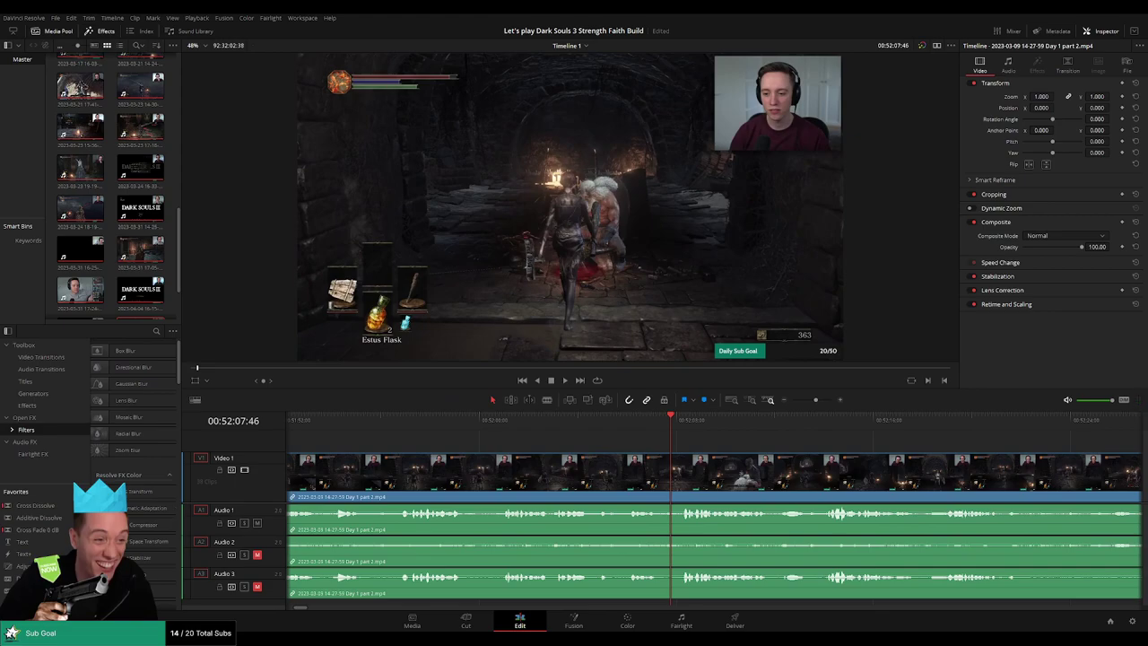
click(641, 427)
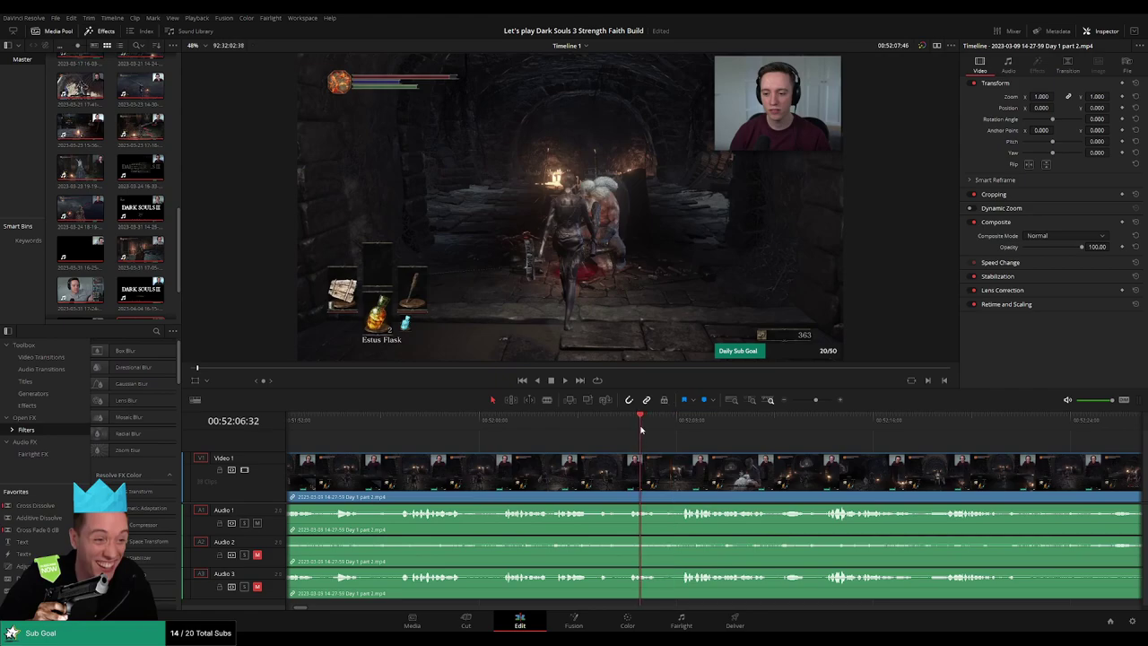
key(space)
key(space)
Split Day 1 part 2 on all tracks at 00:52:07:50 and fade out the video over 1 second before the cut
drag(816, 401, 824, 401)
scroll(848, 464, right, 2)
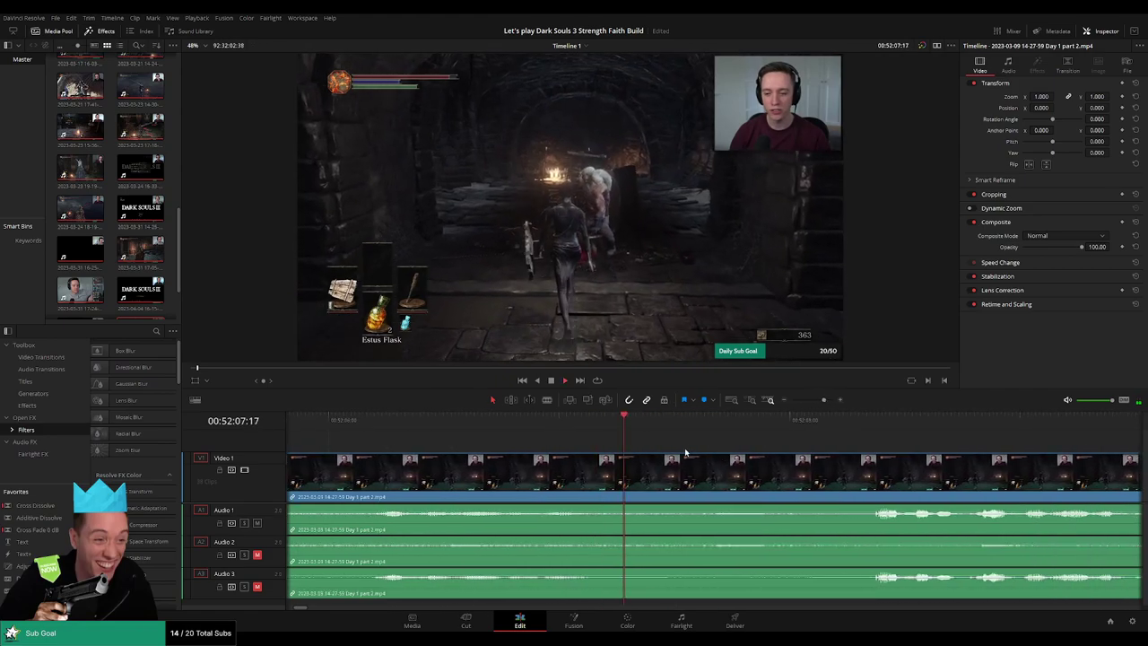
click(867, 432)
drag(866, 431, 515, 459)
key(ctrl+b)
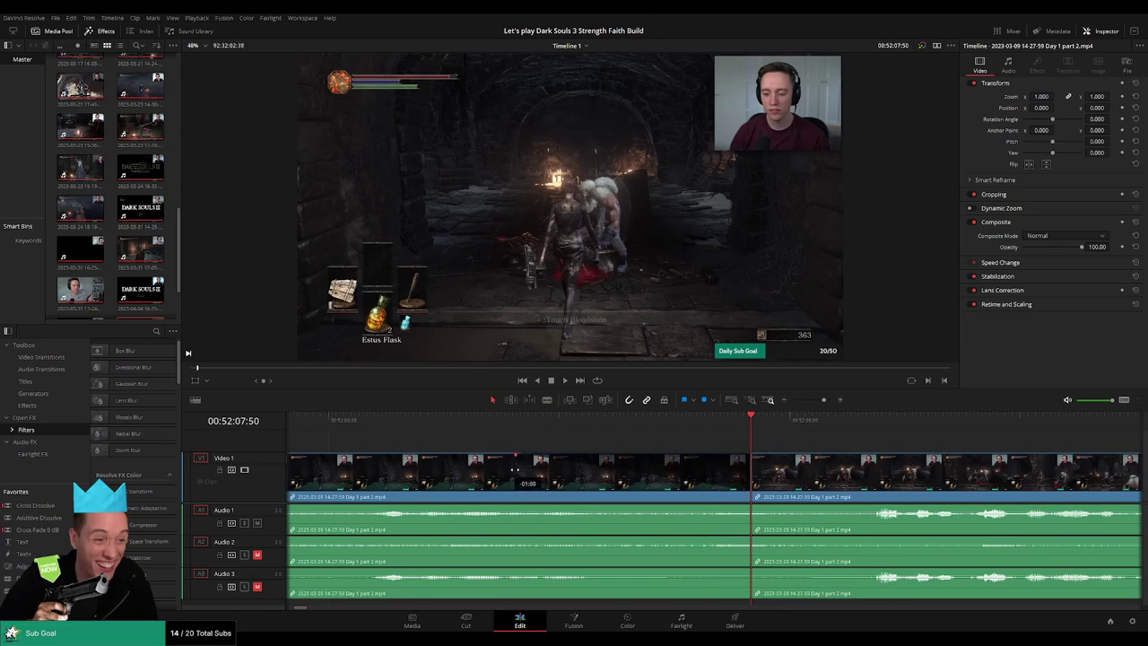
Fade out Audio 1, Audio 2 and Audio 3 over about 1 second before the 00:52:07:50 cut
drag(749, 508, 516, 508)
drag(749, 538, 518, 540)
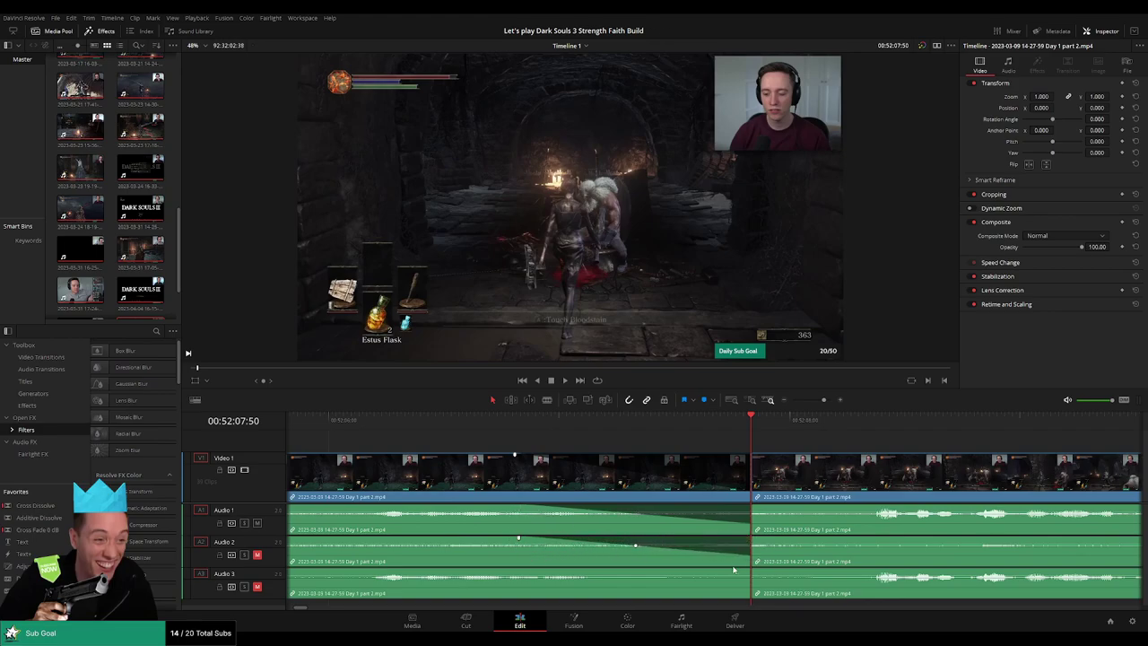
drag(749, 570, 524, 571)
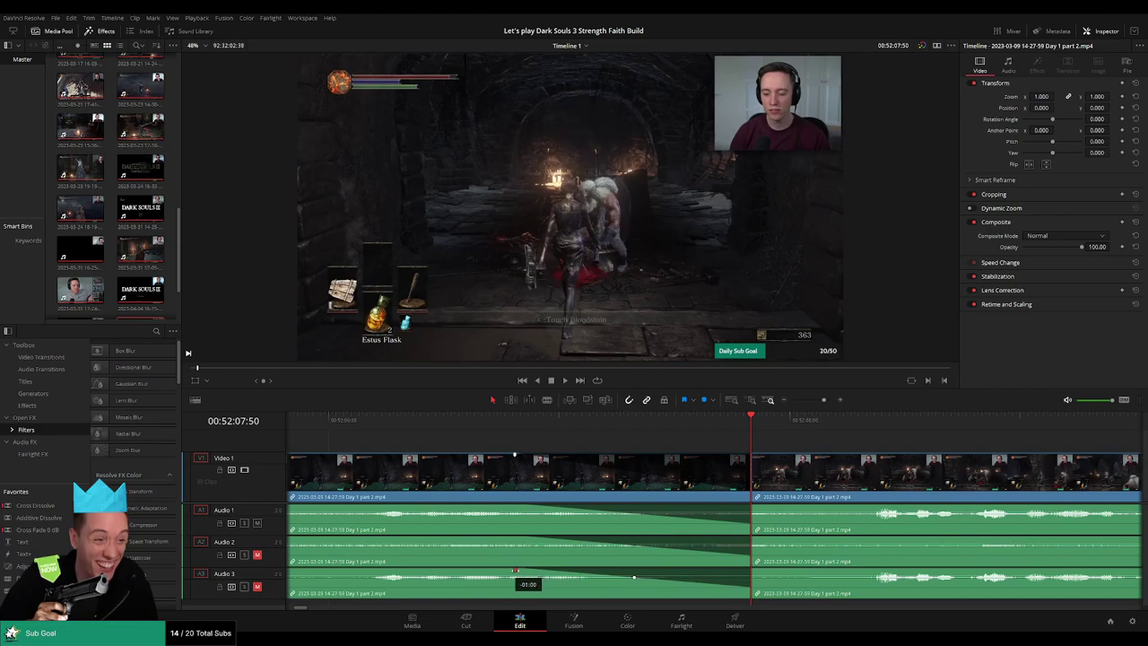
Fade in the video and all three audio tracks over about 1 second after the 00:52:07:50 cut
drag(812, 455, 983, 455)
drag(751, 506, 969, 505)
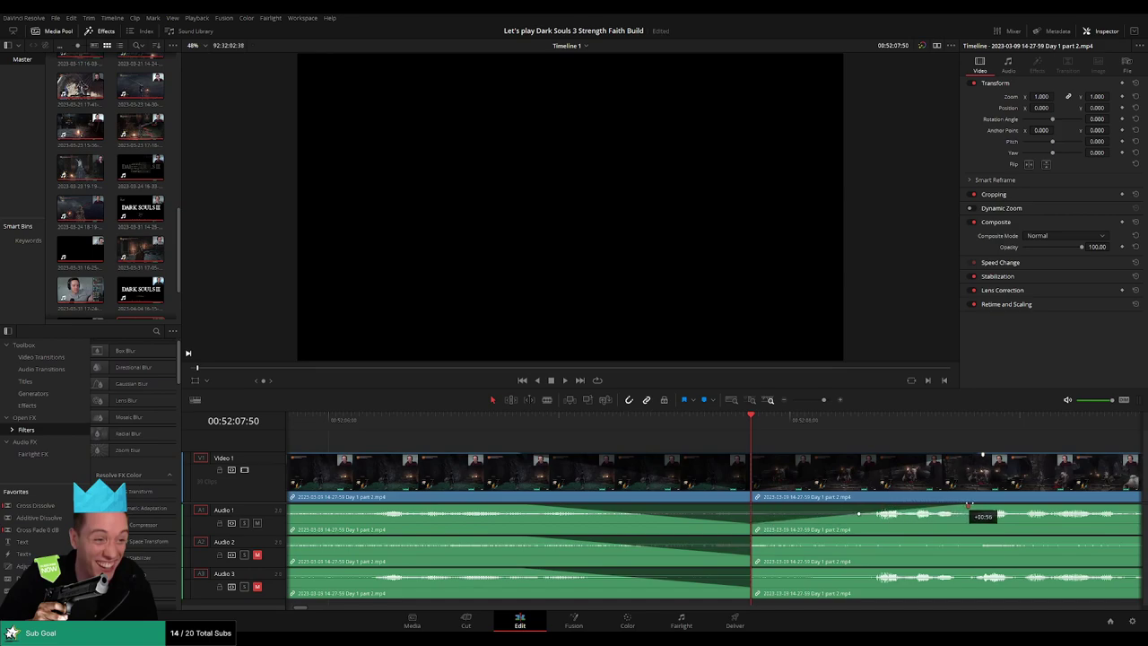
drag(752, 539, 986, 541)
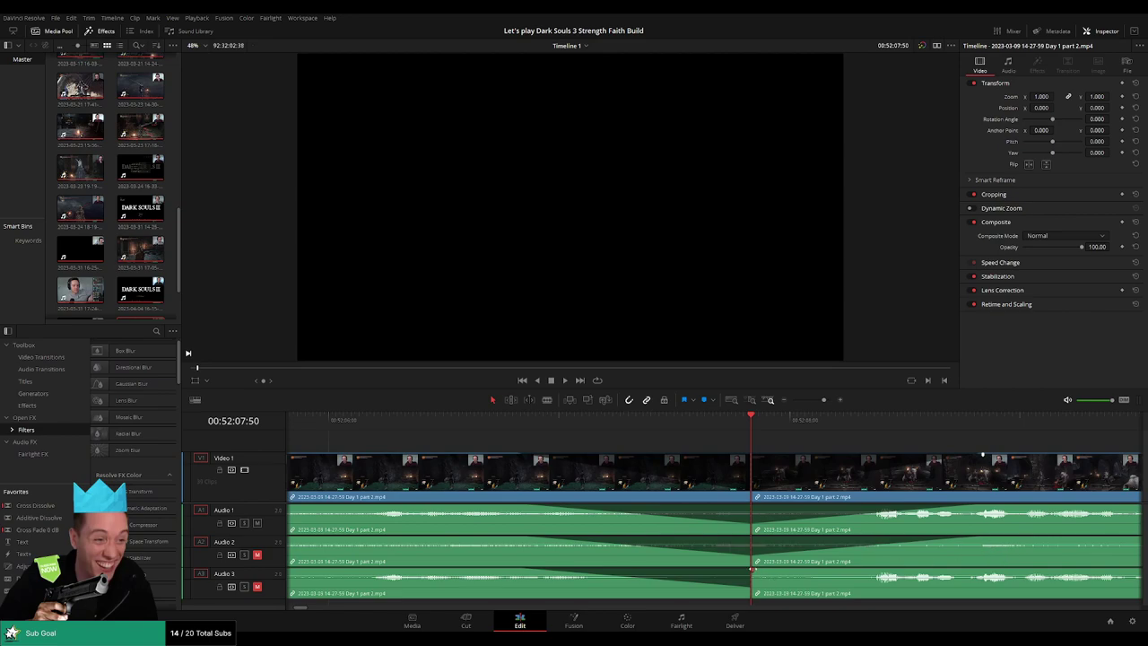
drag(751, 568, 968, 571)
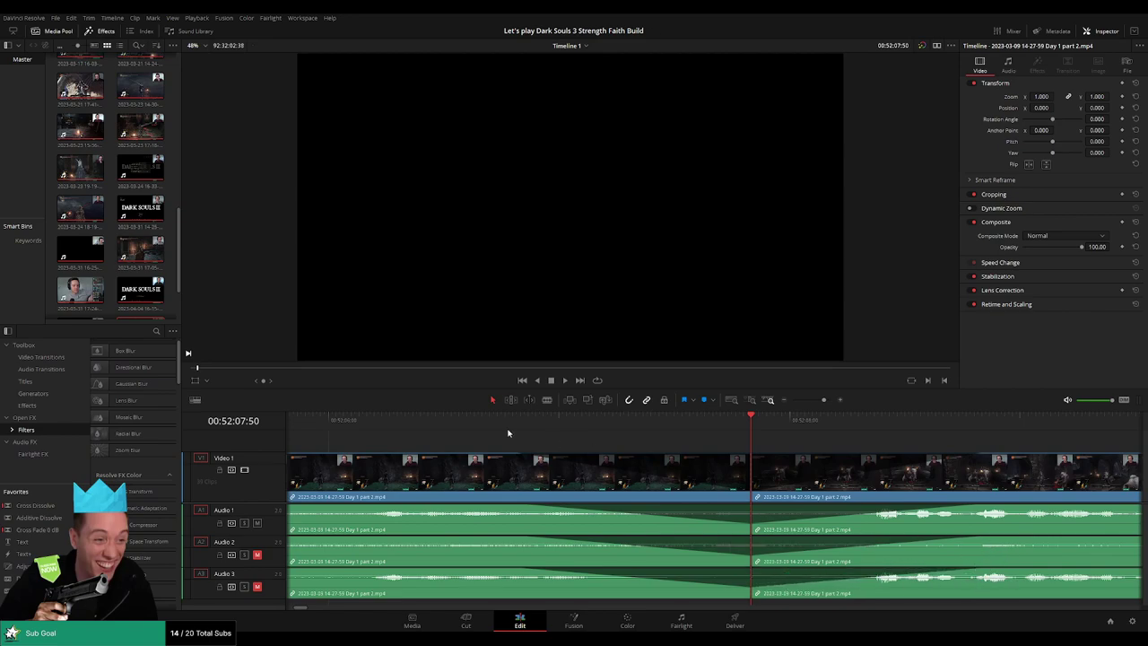
Play through the fade-out and fade-in around the 00:52:07:50 cut
drag(459, 420, 339, 420)
key(space)
scroll(744, 455, down, 2)
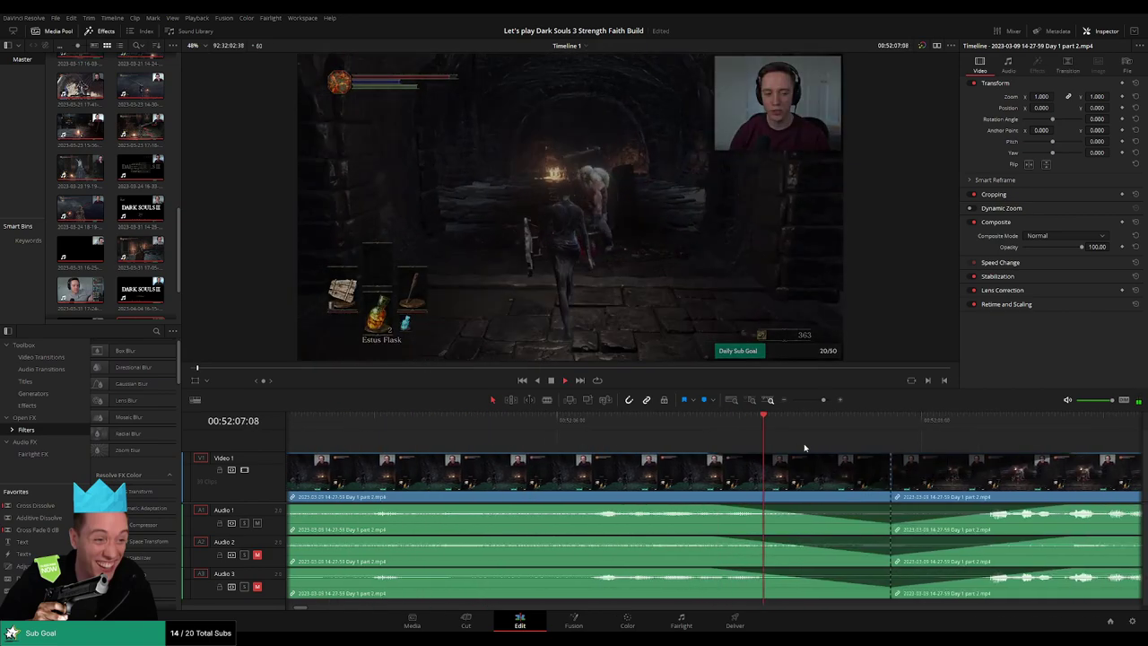
drag(822, 400, 813, 402)
scroll(633, 464, right, 5)
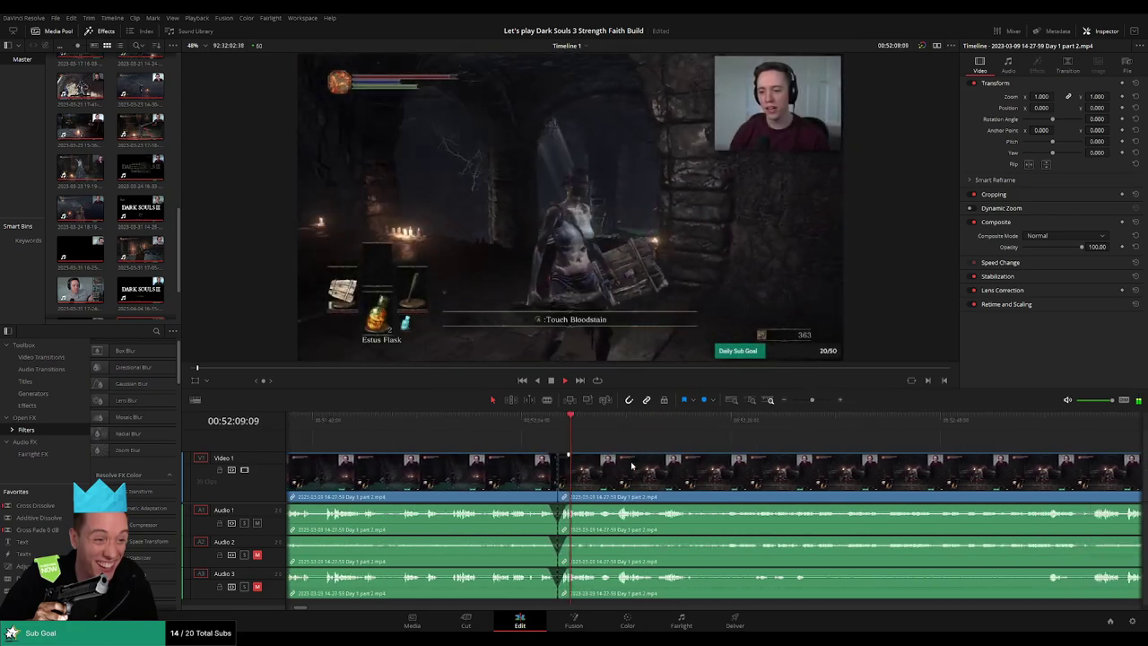
Move the Day 1 part 2 section after the cut further along the timeline, leaving a gap behind the first section
click(732, 400)
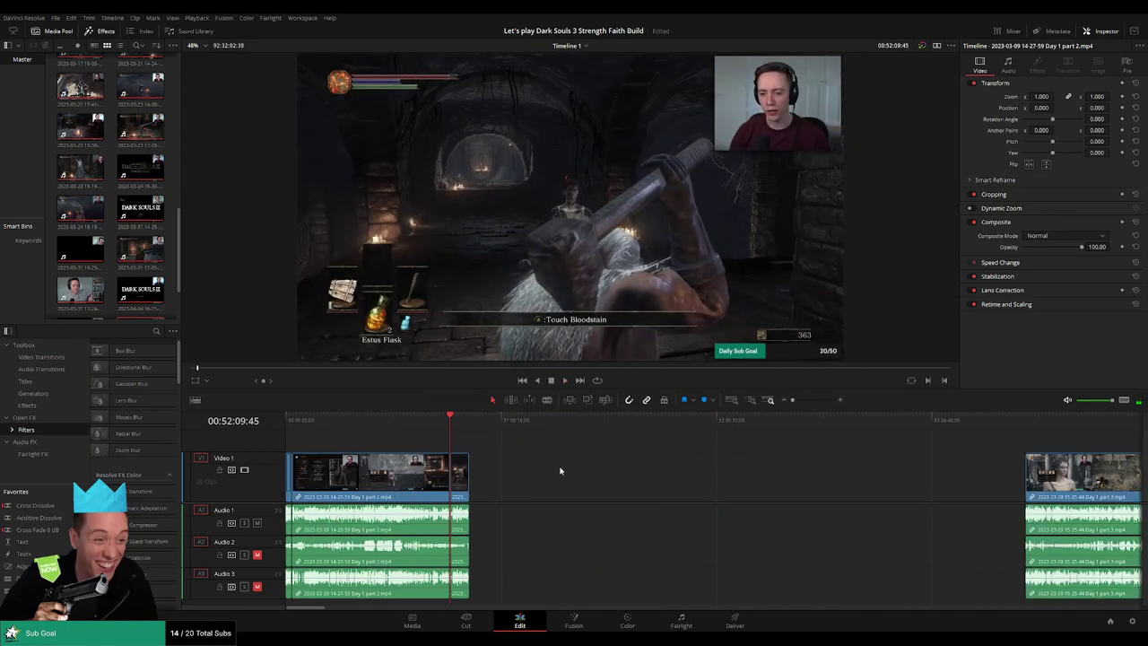
click(288, 419)
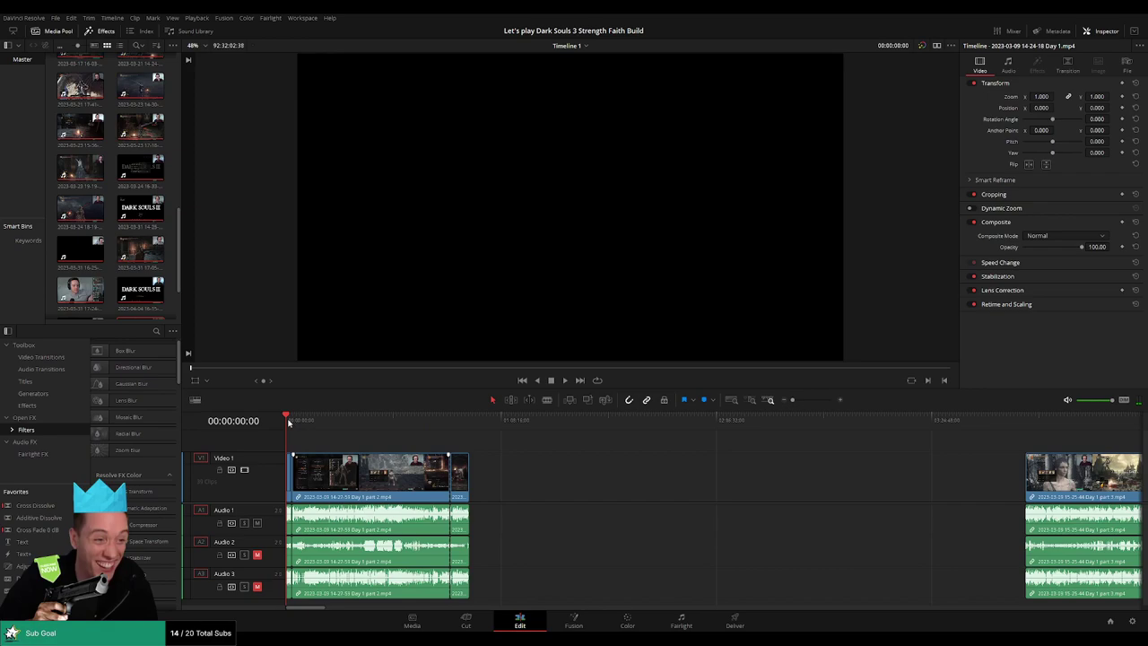
click(444, 420)
click(567, 475)
drag(459, 480, 703, 478)
click(567, 462)
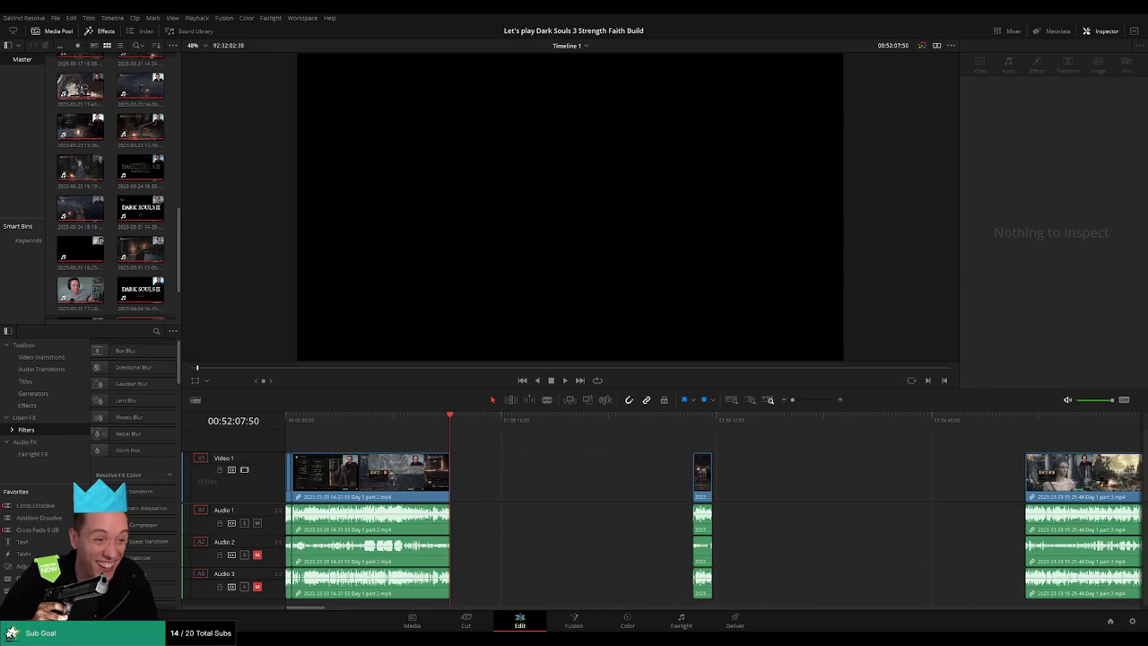
Place the playhead at 02:00:00:00 and reposition the separated Day 1 part 2 section to start there
click(489, 457)
click(566, 429)
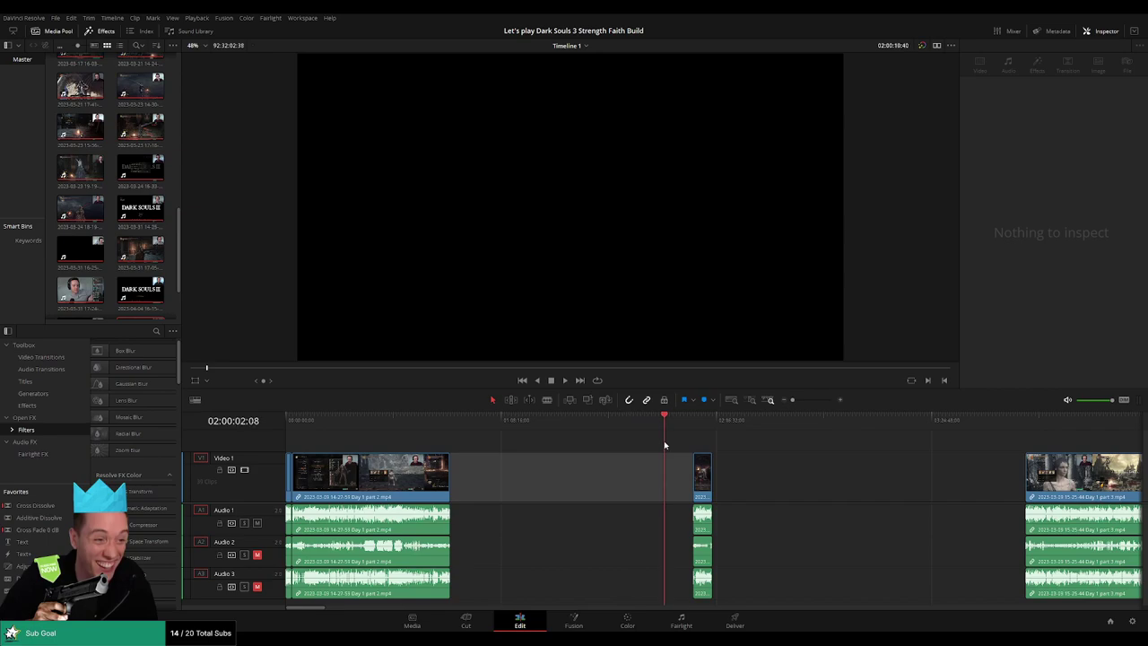
scroll(666, 445, up, 5)
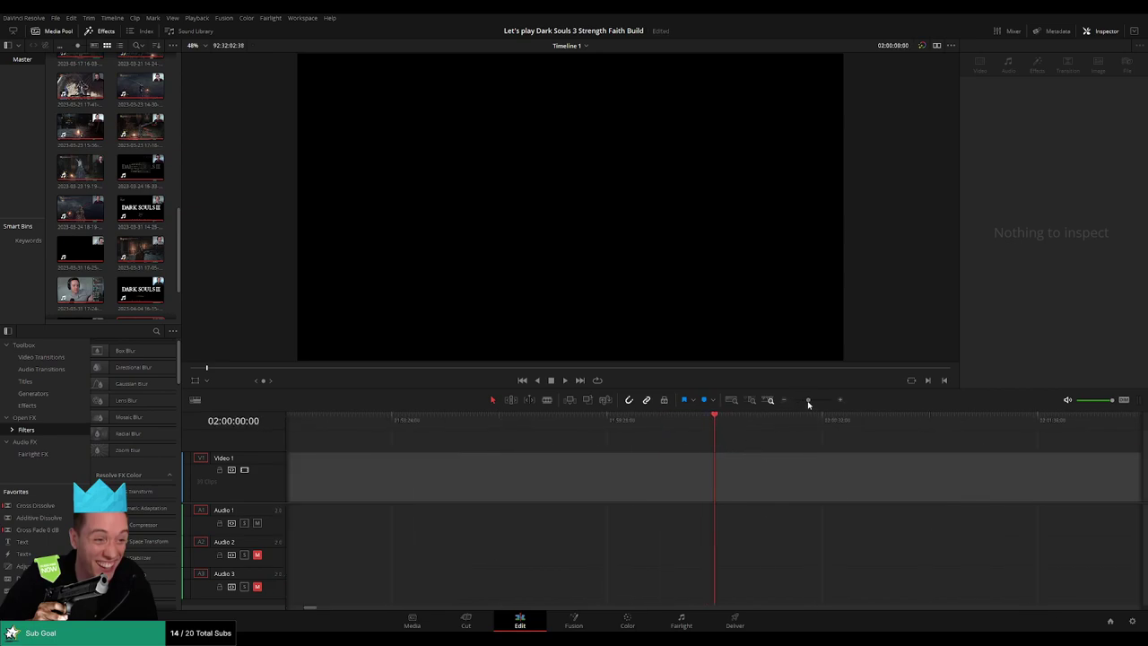
drag(808, 400, 793, 400)
drag(704, 482, 675, 475)
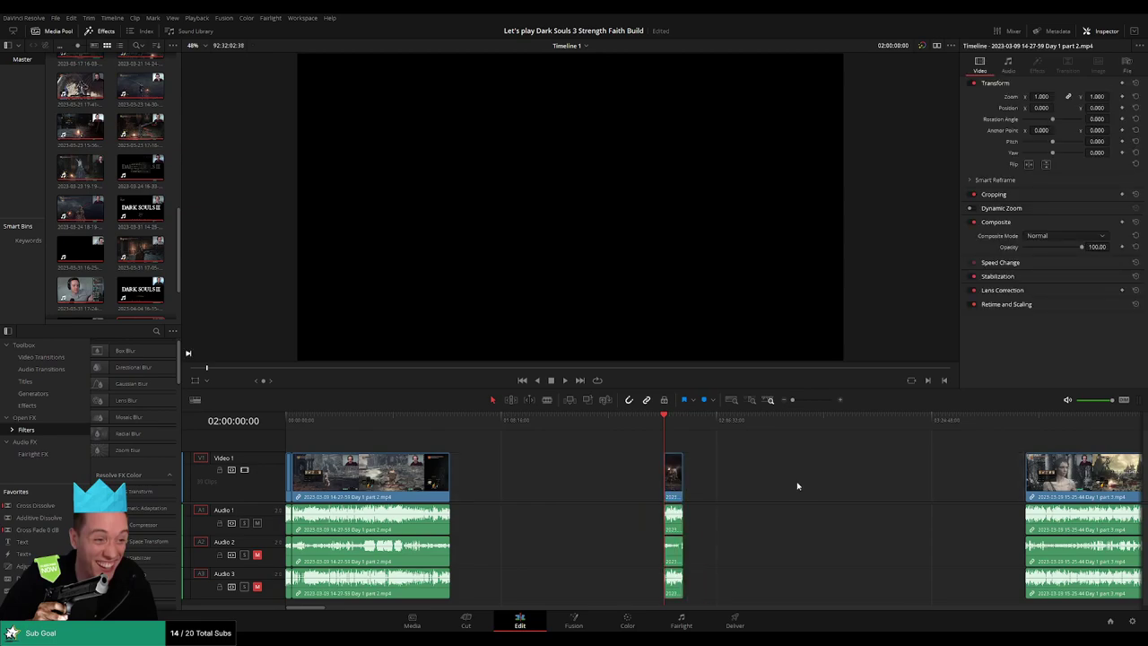
Move Day 1 part 3 directly behind the separated section and Day 1 part 4 directly behind part 3
drag(1032, 475, 689, 476)
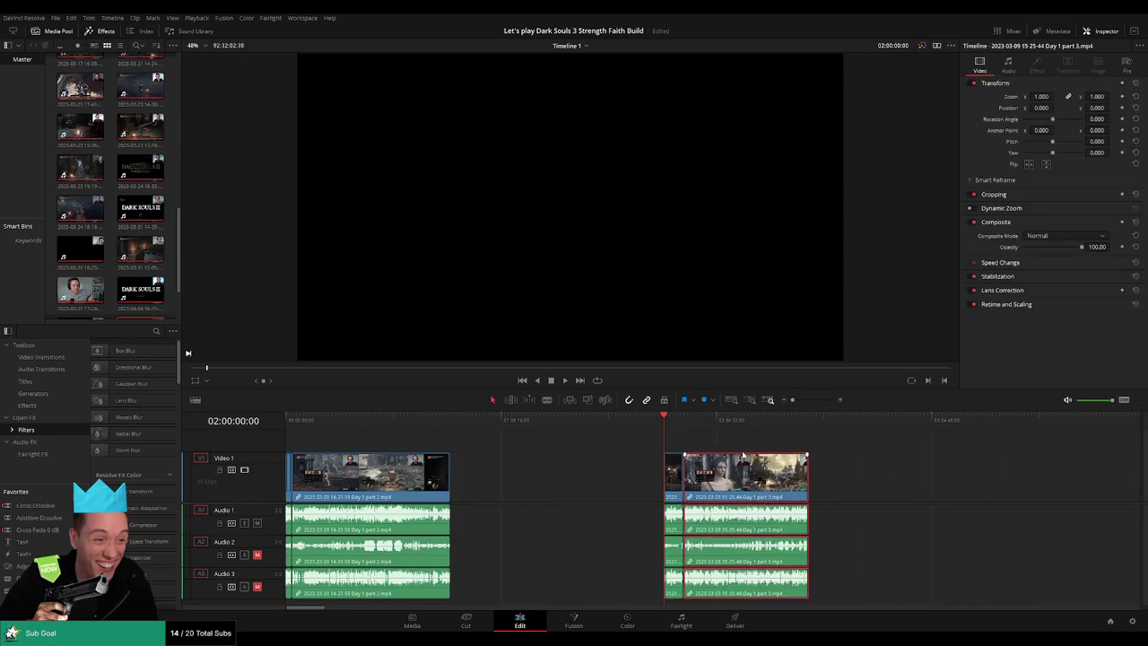
click(813, 427)
drag(665, 428, 810, 427)
drag(886, 475, 595, 454)
drag(1066, 489, 555, 480)
Review the opening of the section starting at 02:00:00:00, playing through the blacksmith conversation
scroll(551, 443, left, 3)
key(Up)
key(space)
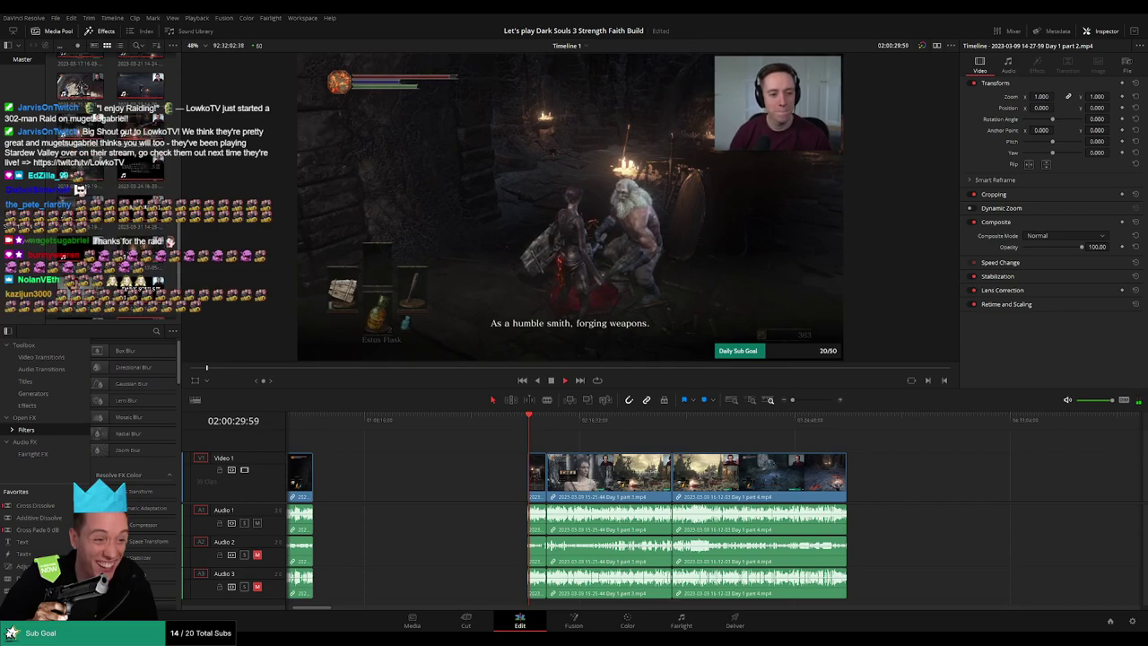
scroll(601, 462, up, 4)
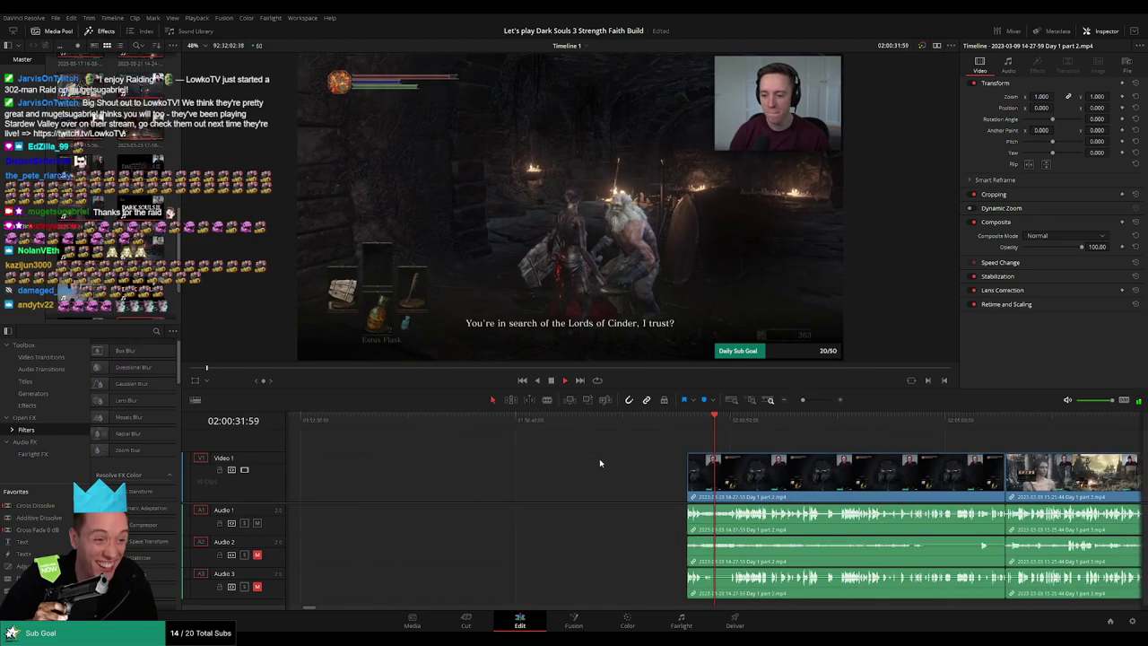
scroll(599, 463, up, 2)
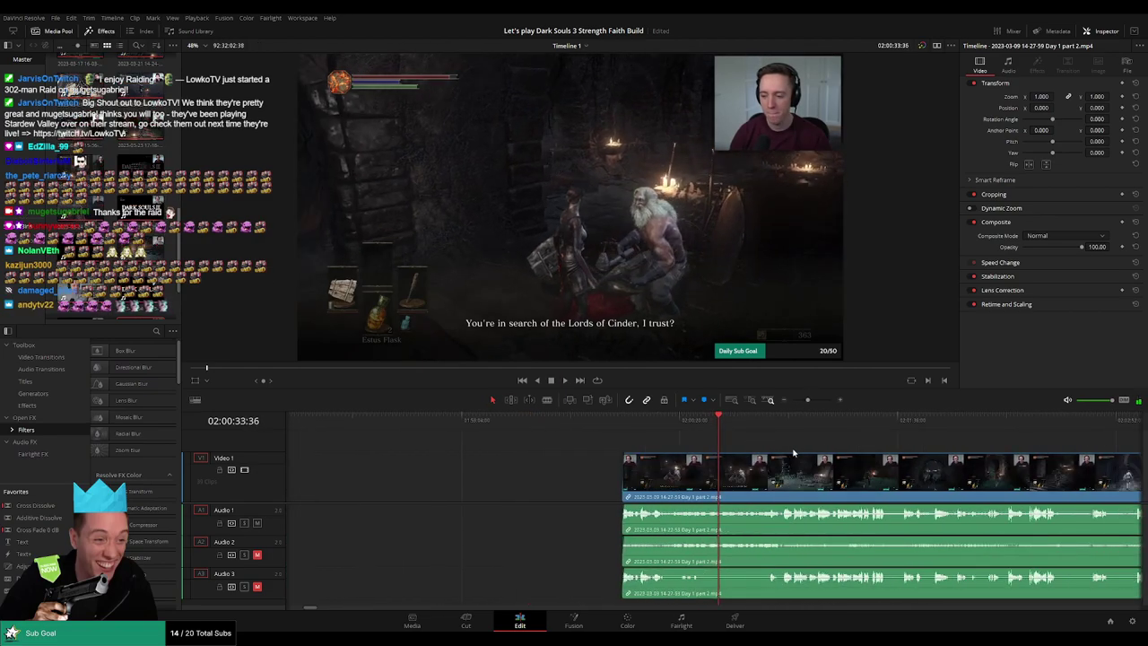
drag(804, 451, 562, 436)
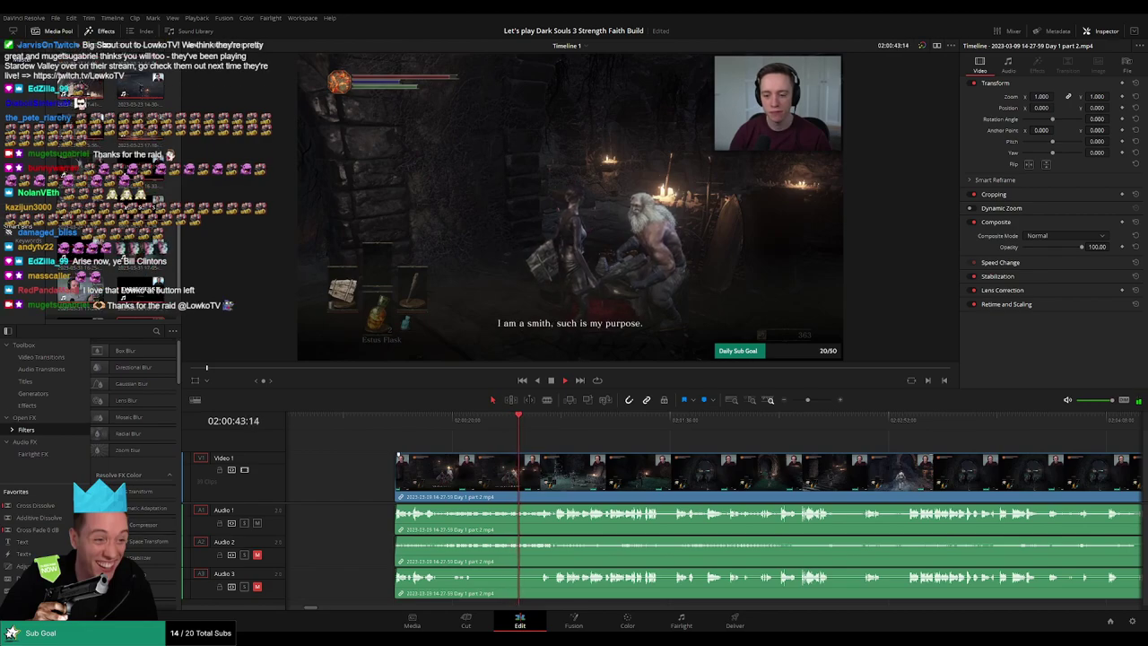
drag(578, 443, 504, 443)
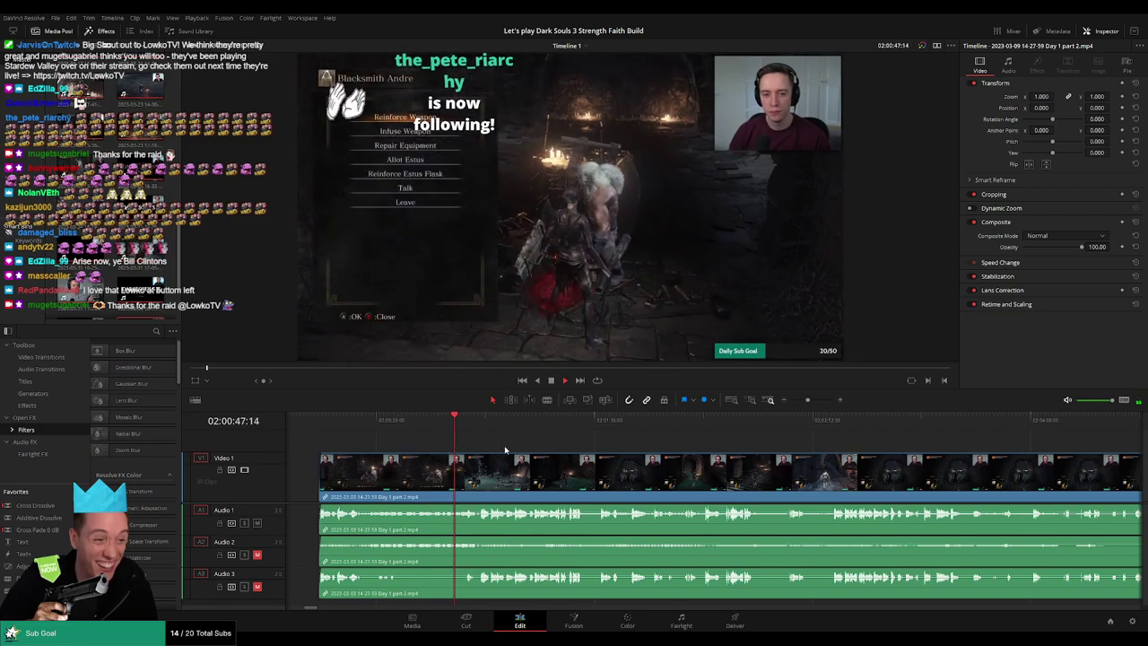
scroll(516, 450, down, 4)
scroll(718, 456, up, 3)
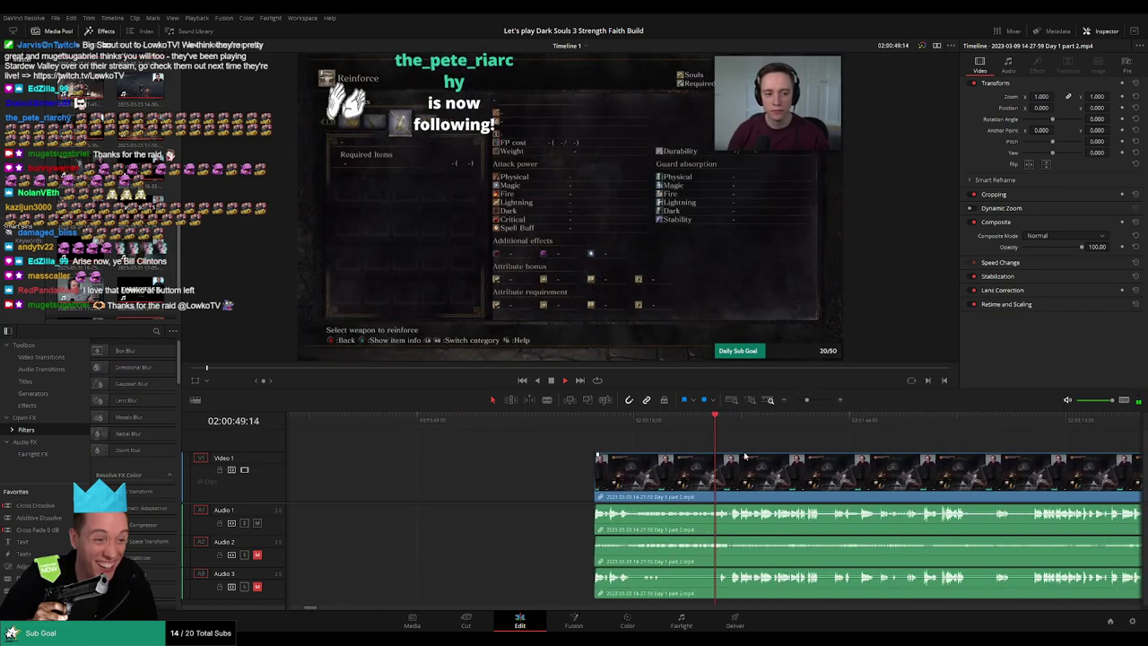
scroll(744, 452, down, 8)
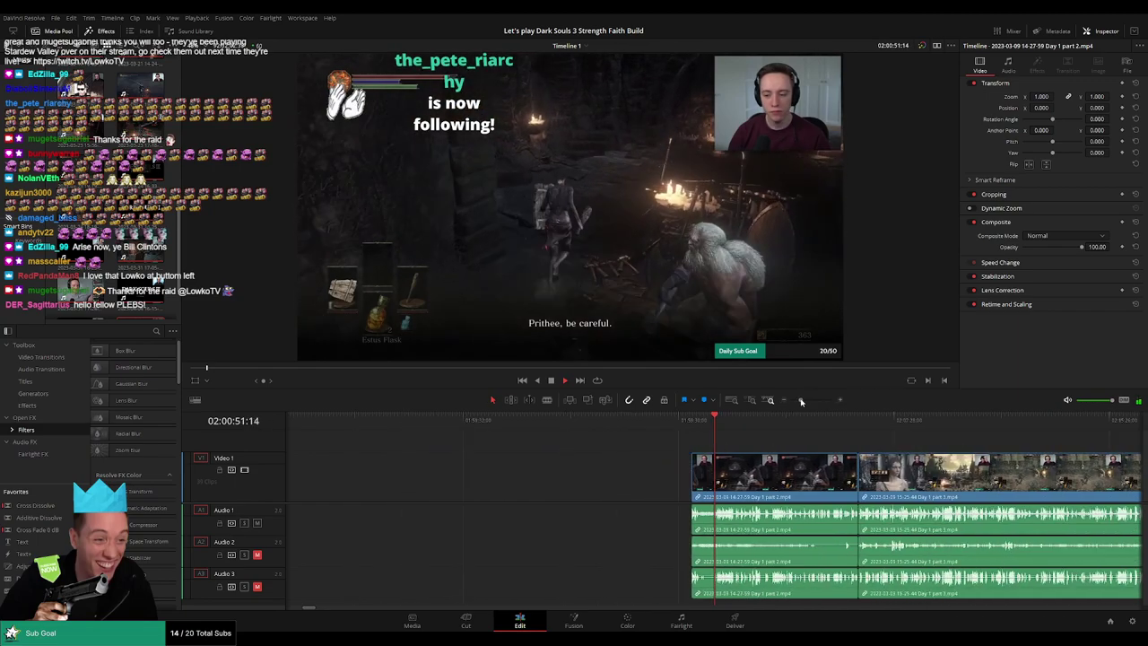
Add cross fades on the video and audio at the cut between Day 1 part 2 and Day 1 part 3
scroll(640, 443, right, 5)
click(671, 422)
scroll(689, 438, up, 5)
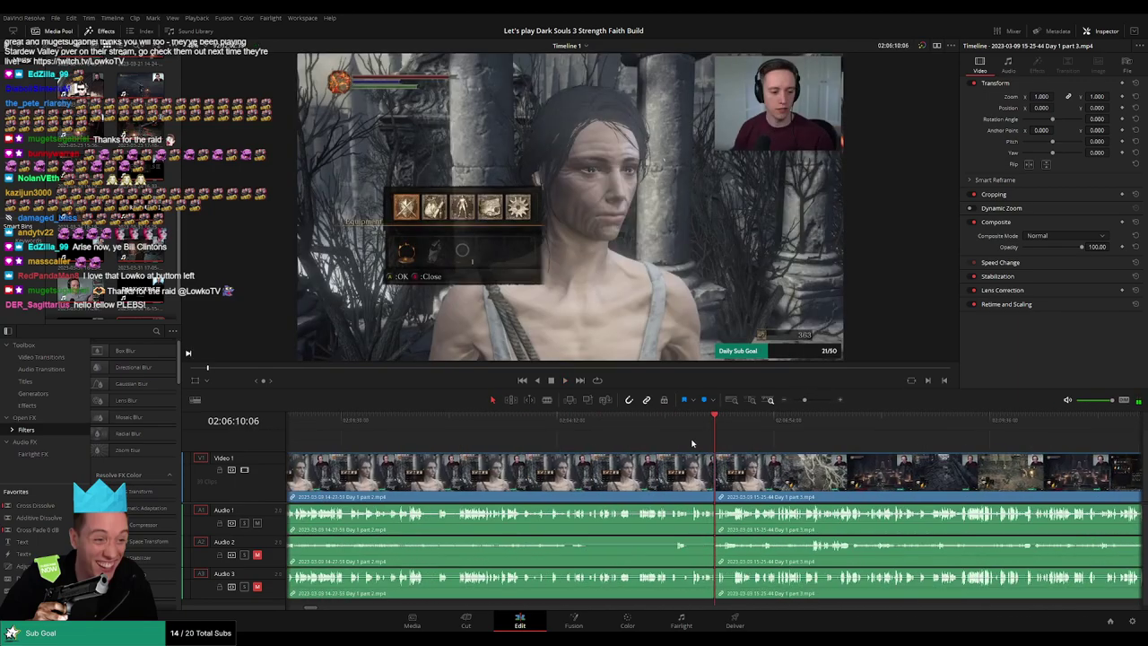
drag(807, 400, 817, 401)
drag(654, 423, 631, 423)
key(space)
click(715, 480)
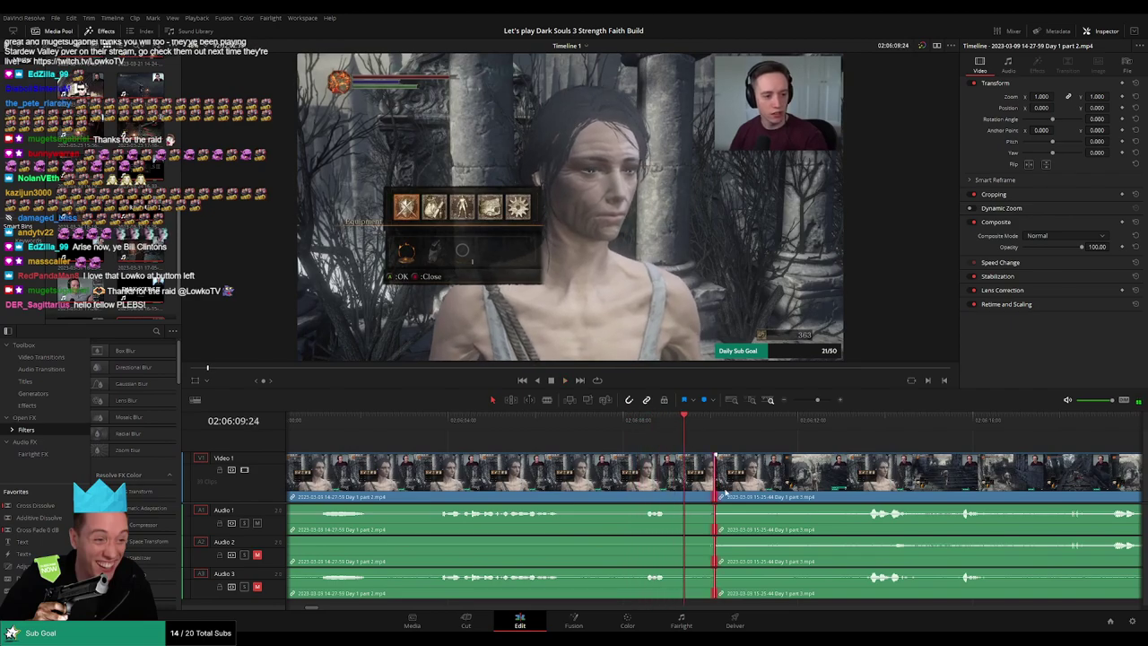
key(ctrl+t)
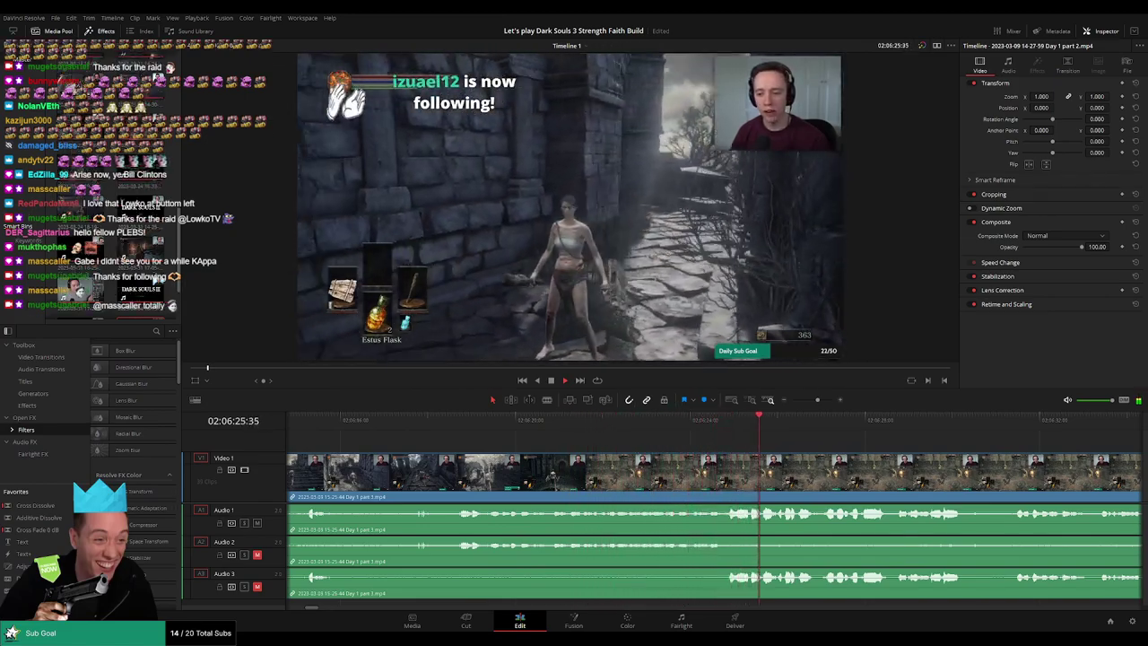
Add cross fades on the video and audio at the cut between Day 1 part 3 and Day 1 part 4, and play past it
drag(818, 400, 799, 401)
drag(884, 492, 561, 476)
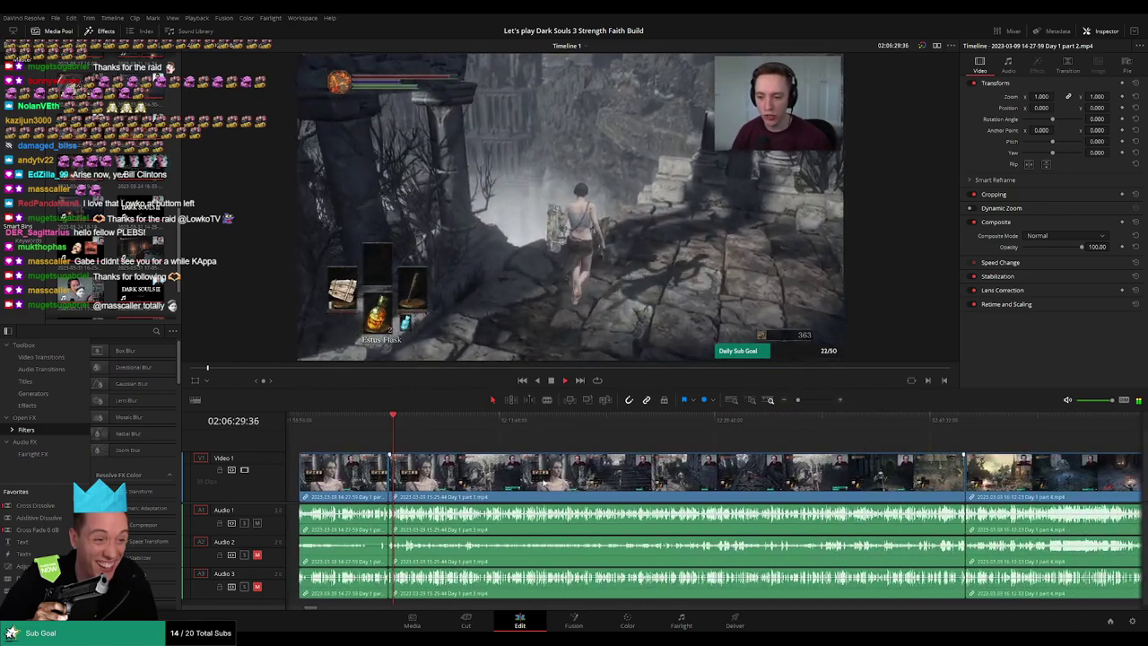
drag(433, 456, 472, 456)
drag(342, 422, 650, 455)
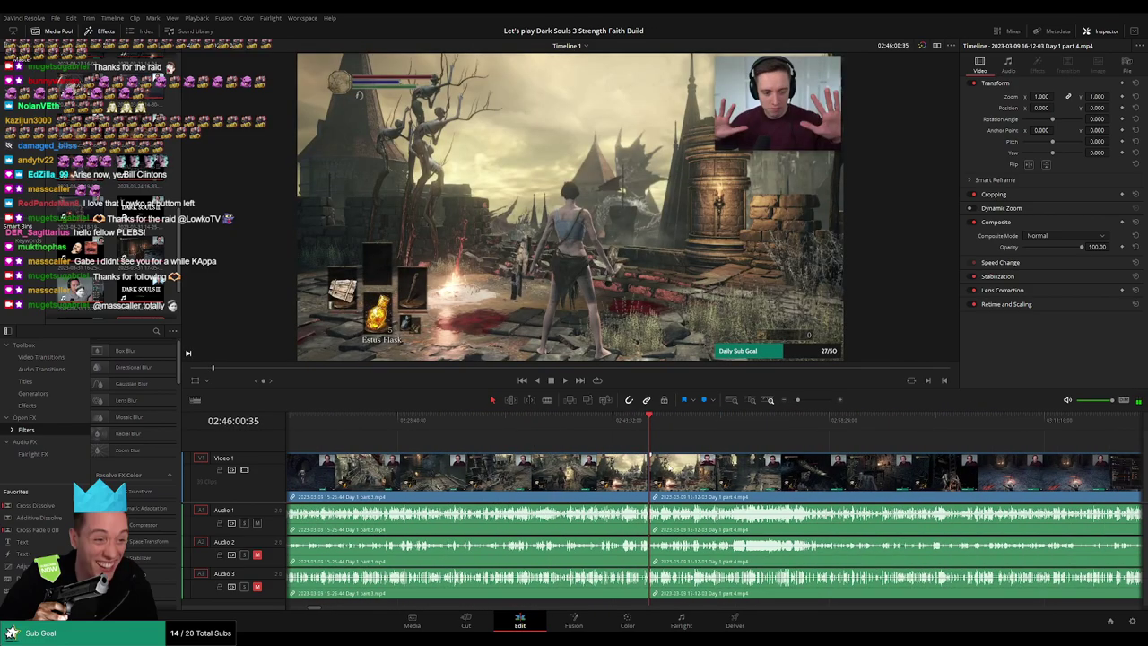
click(810, 400)
click(670, 422)
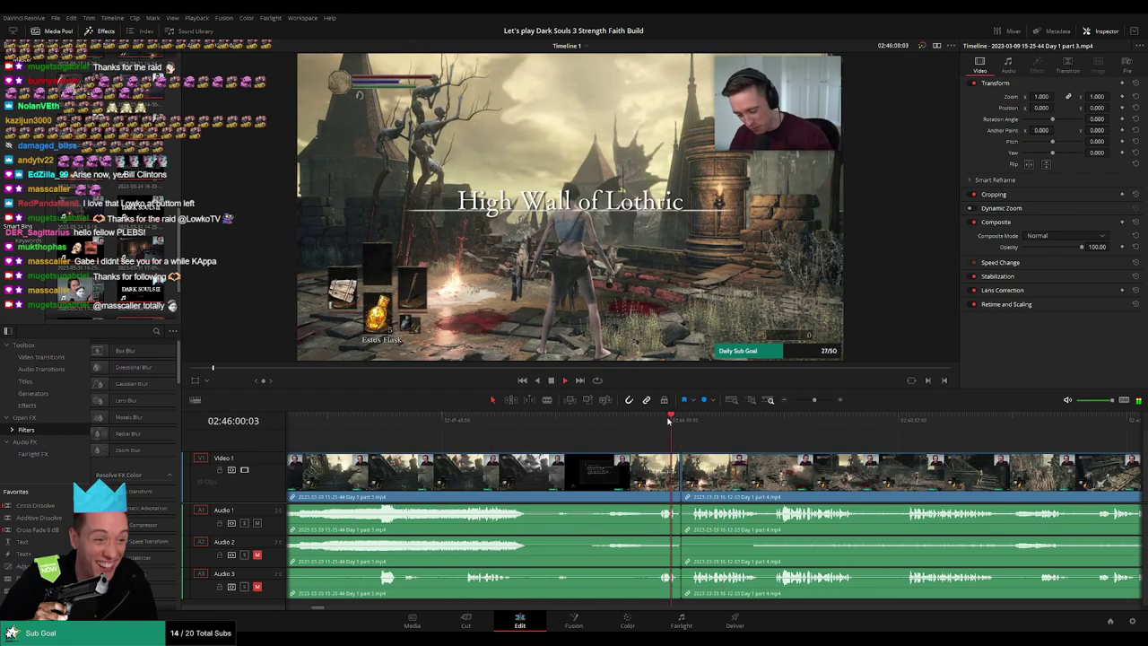
key(space)
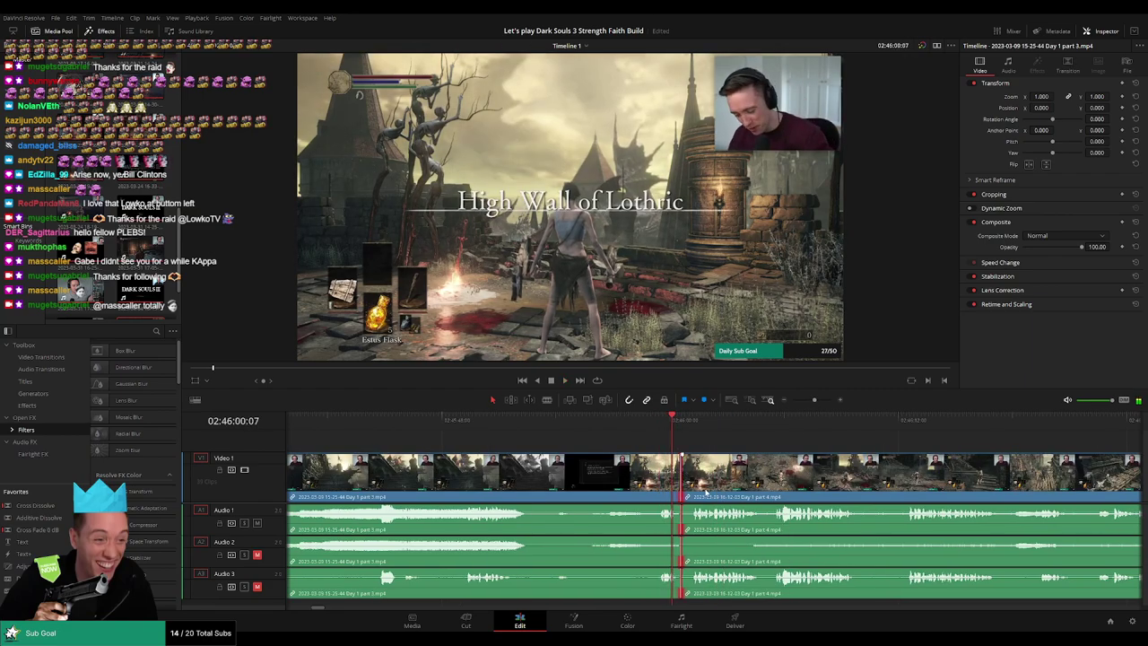
key(ctrl+shift+])
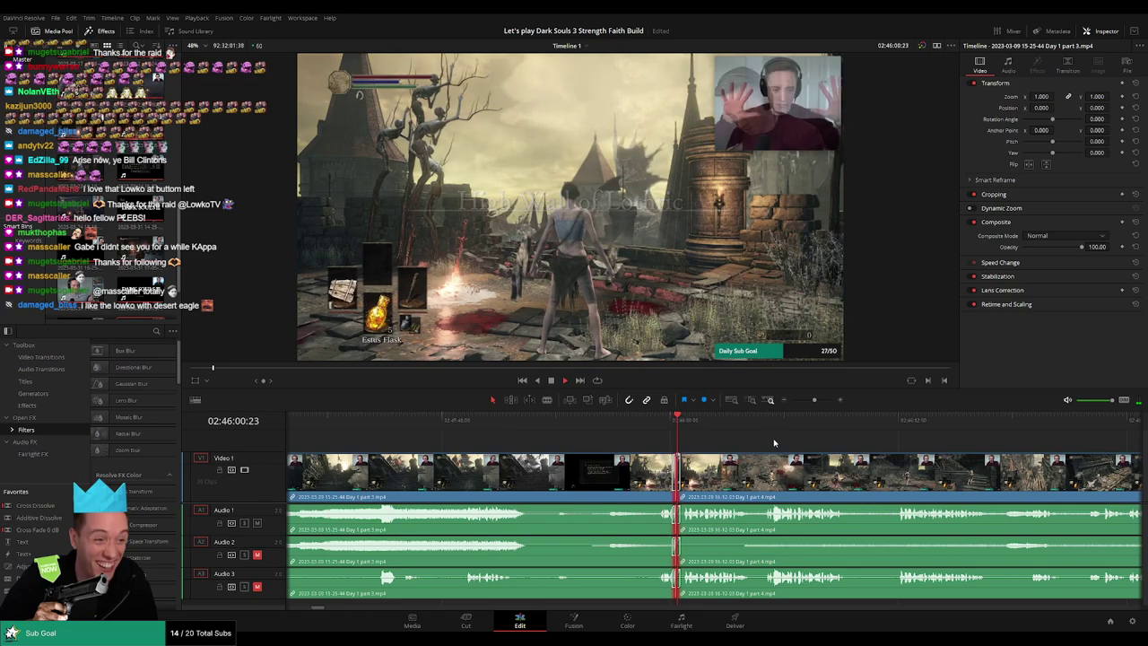
drag(816, 455, 608, 453)
click(661, 446)
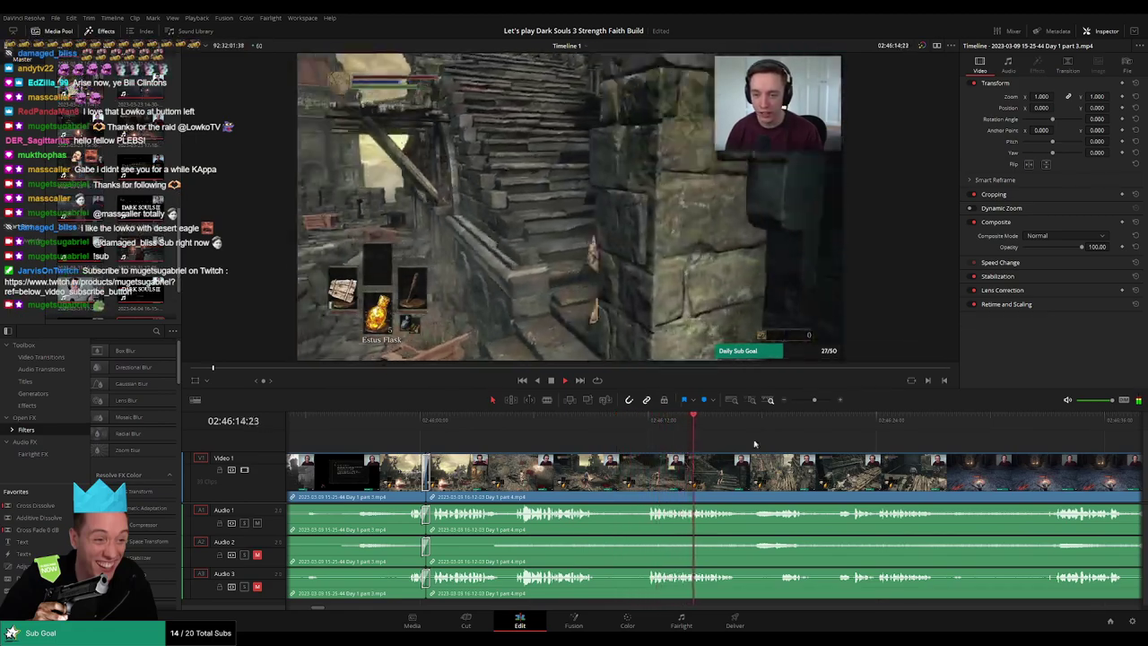
Review the opening of Day 1 part 4 by playing on past its join with Day 1 part 3
drag(754, 444, 588, 440)
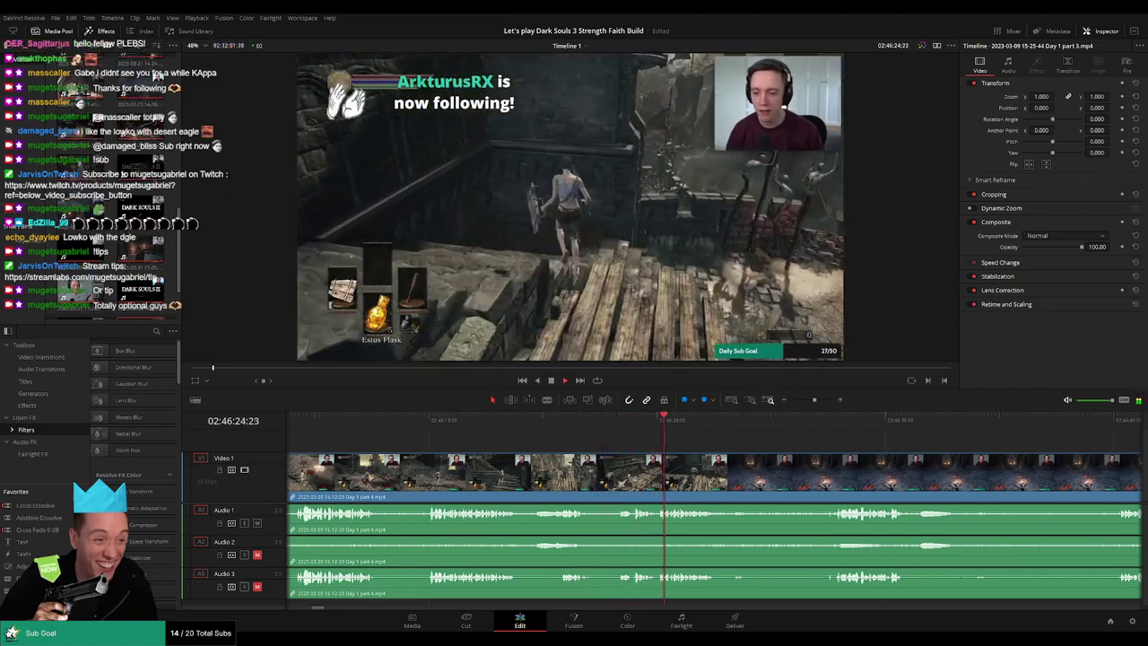
scroll(649, 464, right, 2)
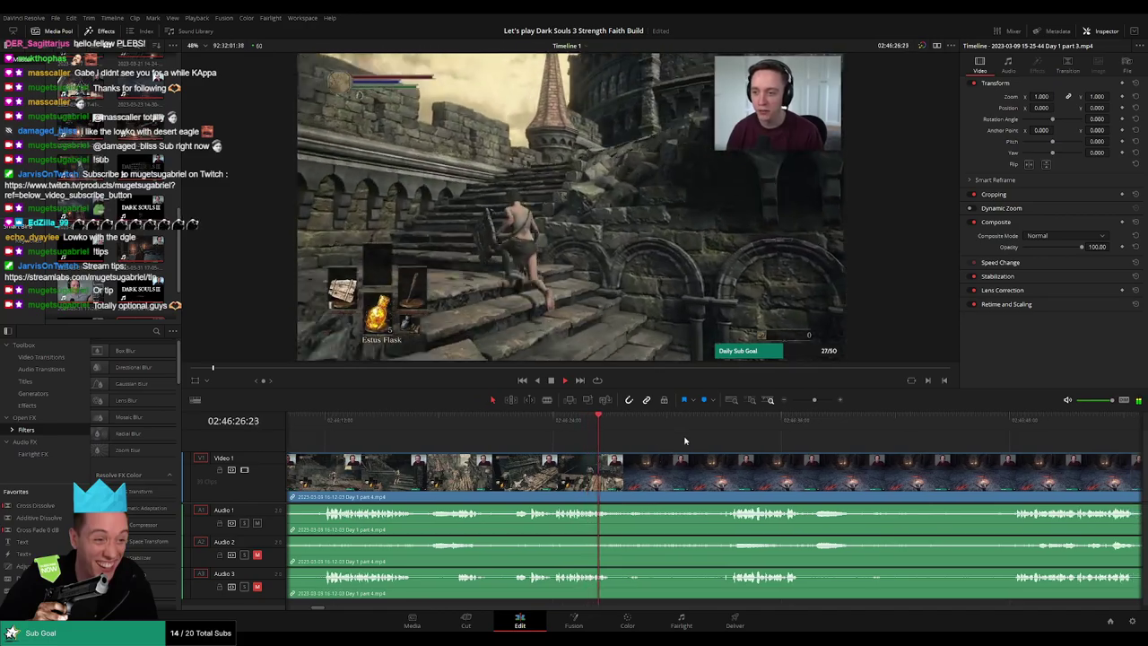
scroll(818, 444, right, 2)
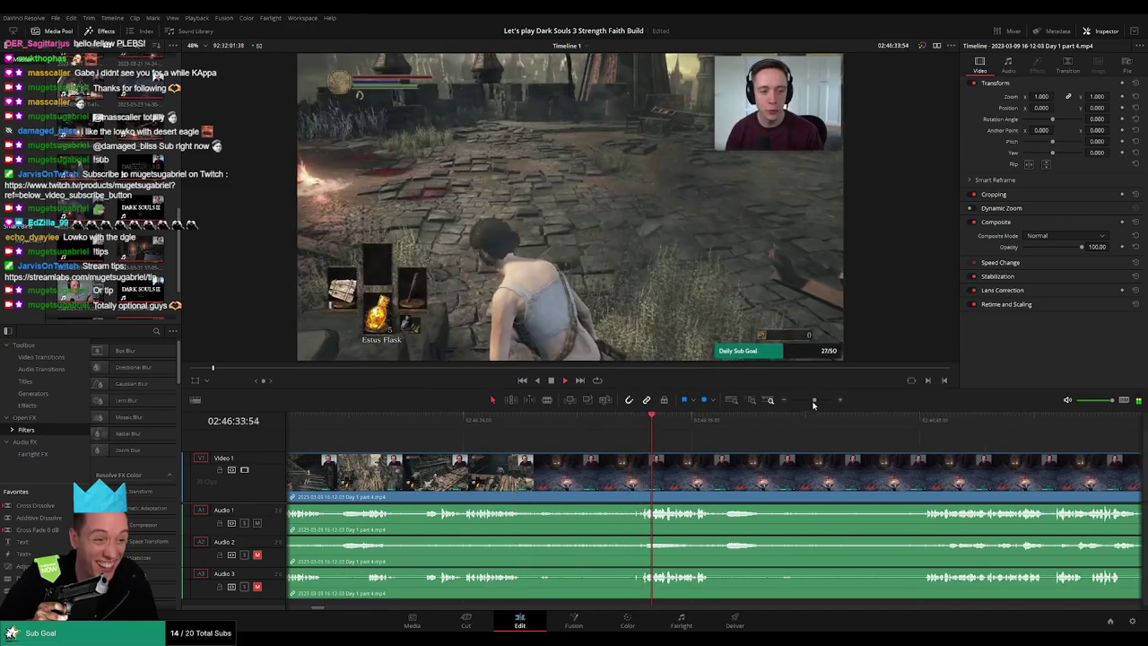
drag(814, 402, 802, 403)
scroll(612, 449, right, 3)
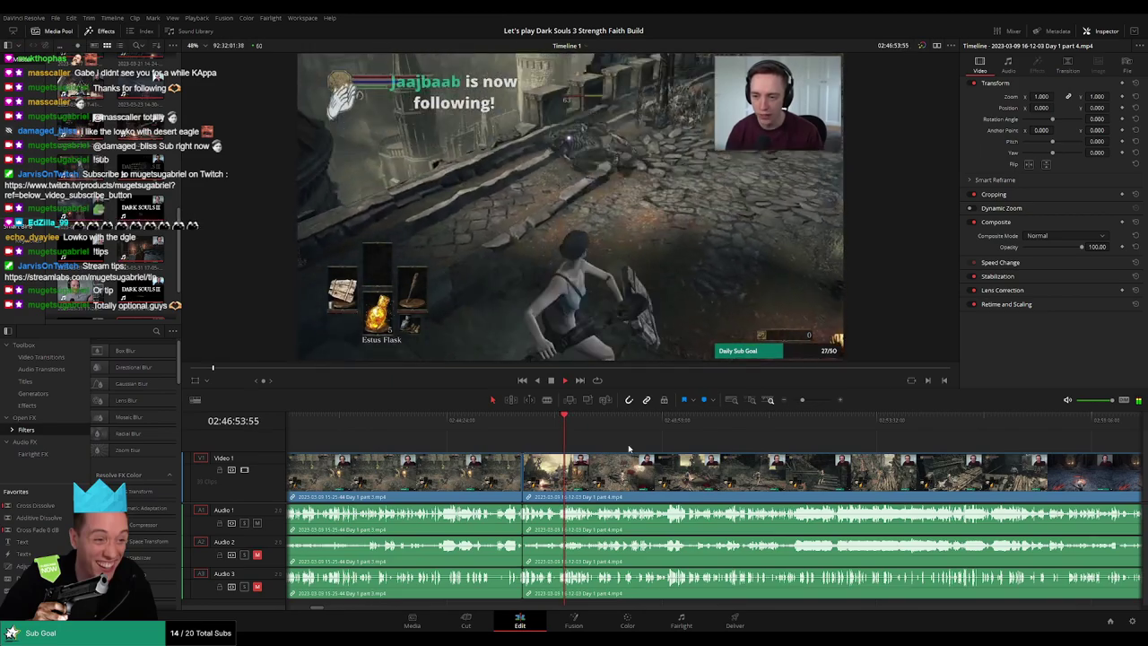
scroll(629, 449, right, 3)
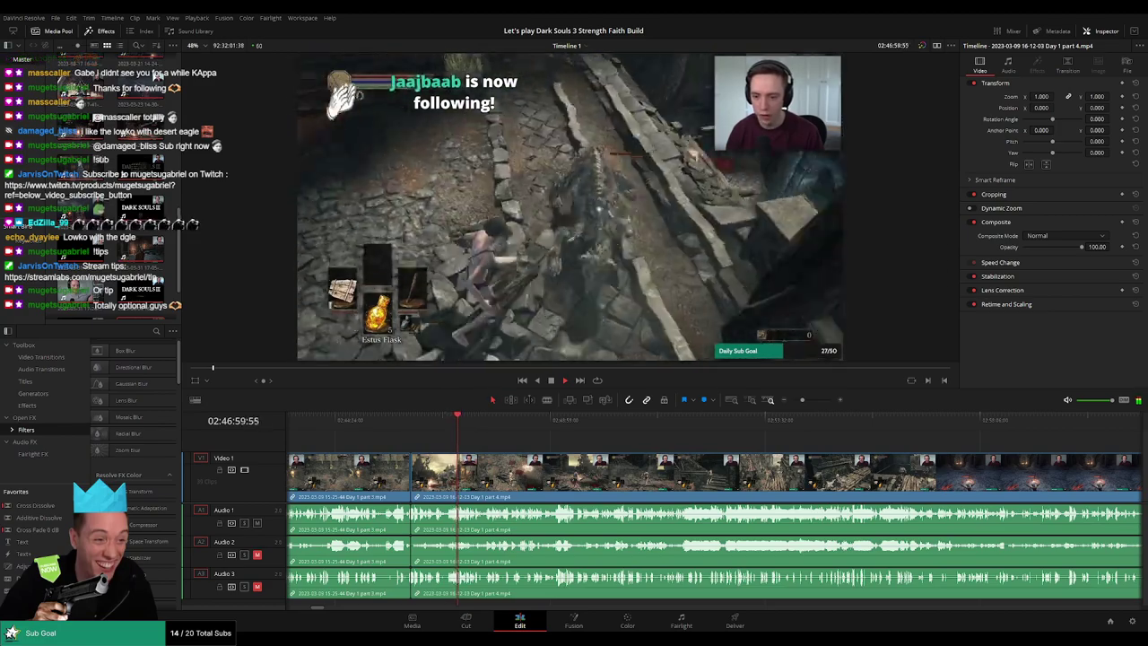
scroll(603, 454, right, 3)
Examine the Day 1 part 4 gameplay from about 02:51:48 onward for a suitable place to end the episode
drag(415, 436, 539, 436)
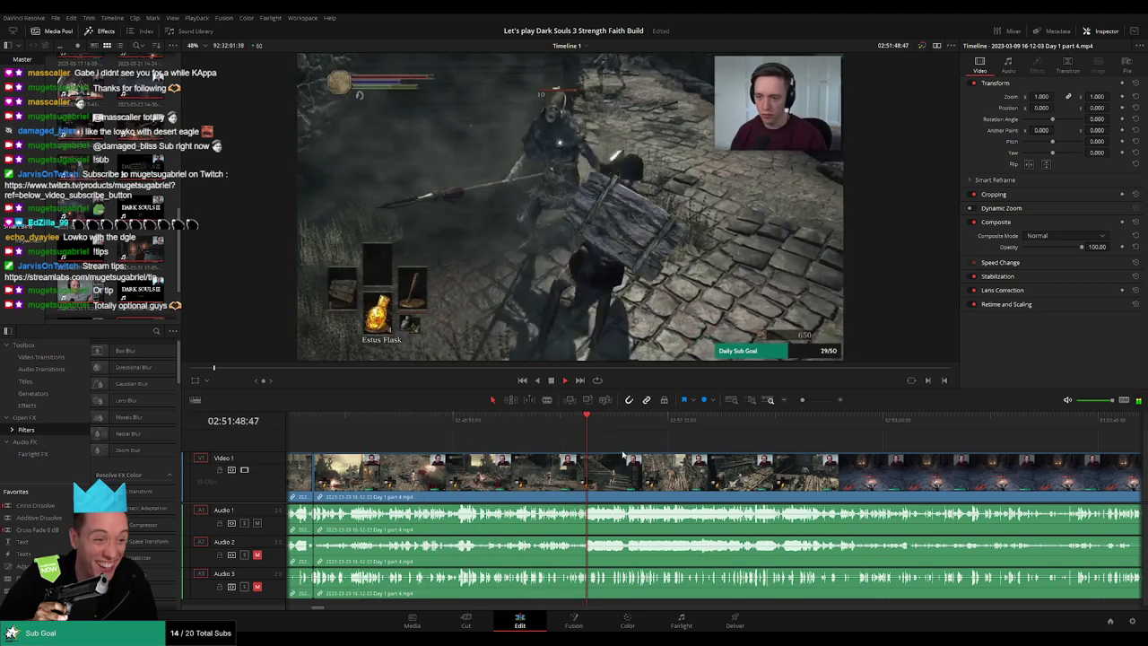
scroll(622, 454, up, 4)
drag(760, 456, 663, 451)
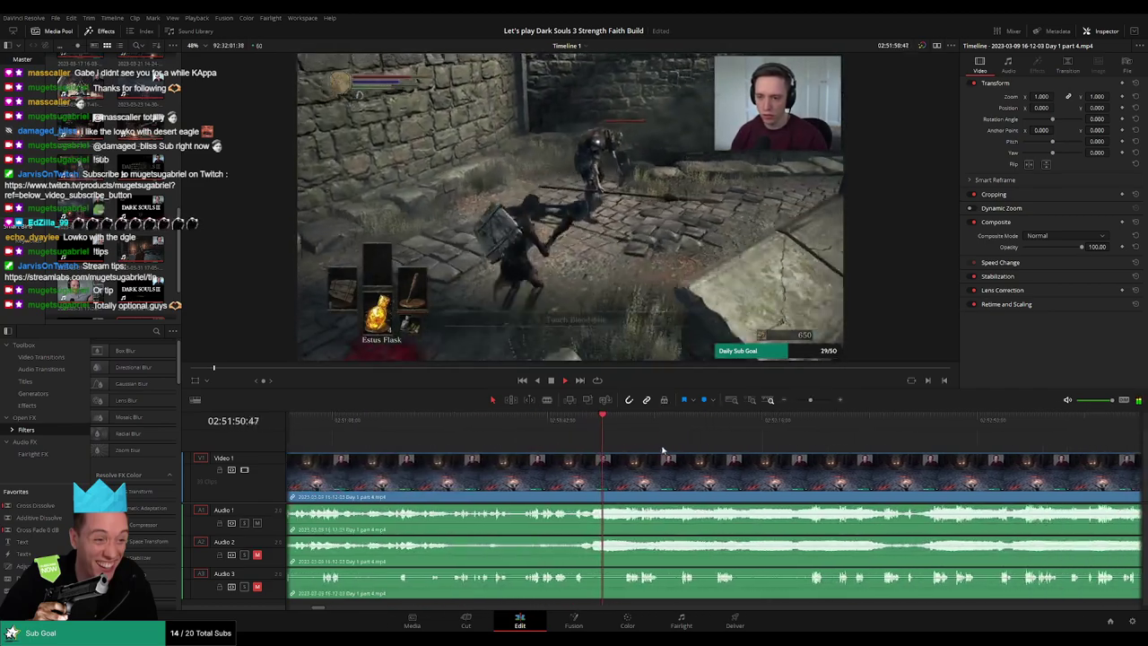
click(627, 428)
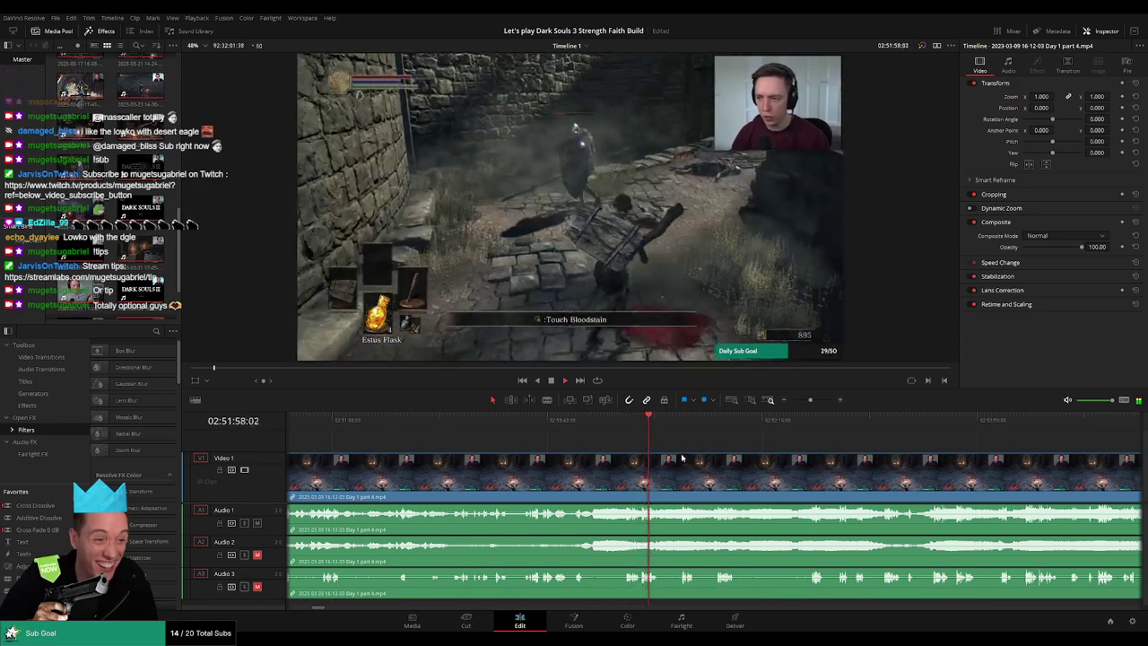
scroll(646, 458, right, 2)
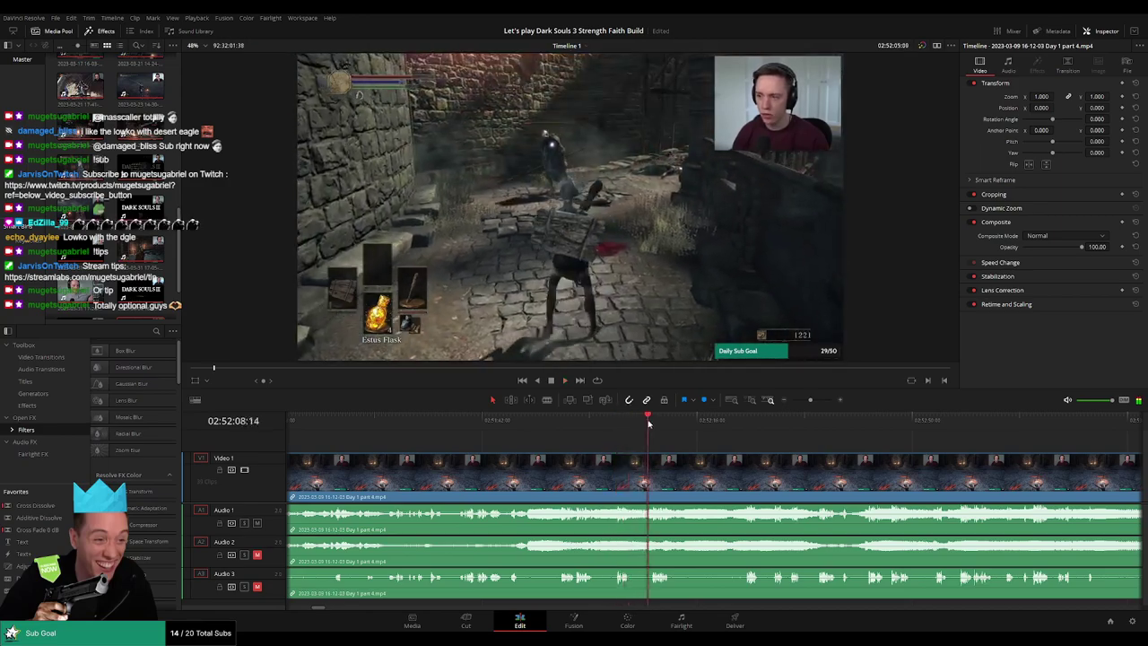
scroll(697, 459, up, 4)
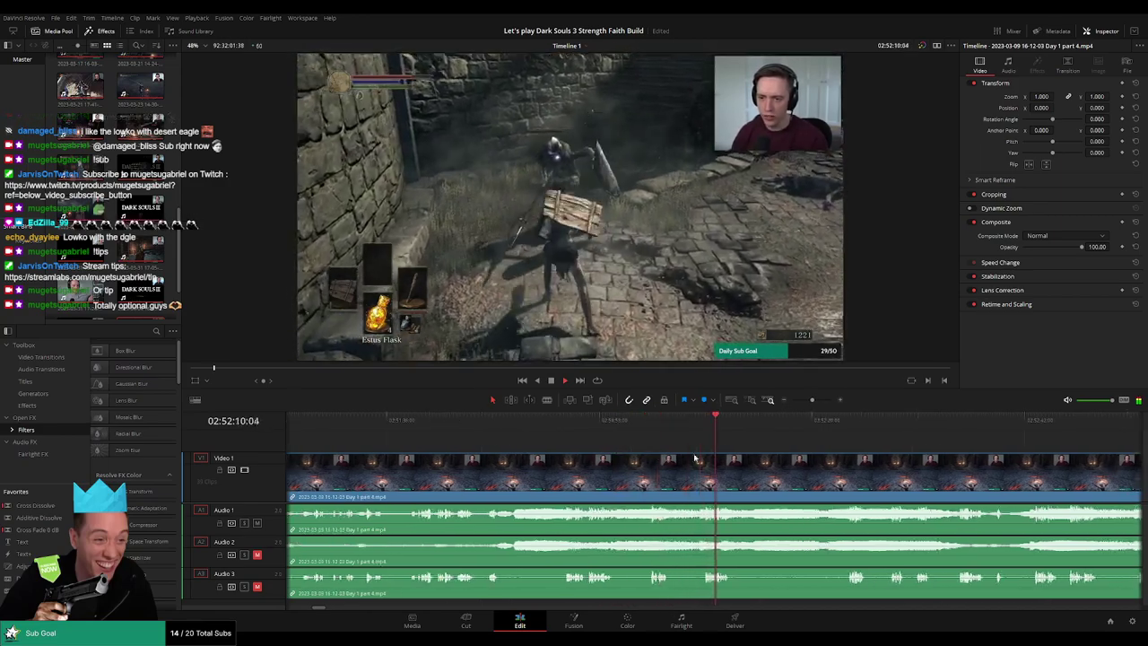
scroll(714, 458, up, 2)
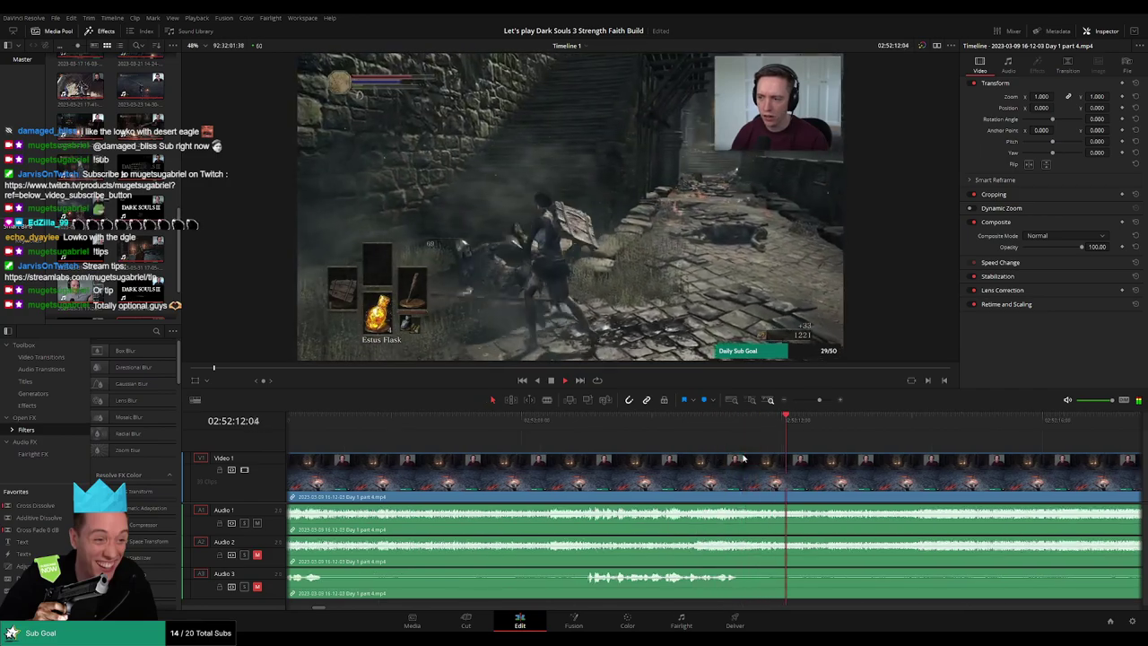
scroll(831, 472, right, 3)
scroll(721, 463, down, 2)
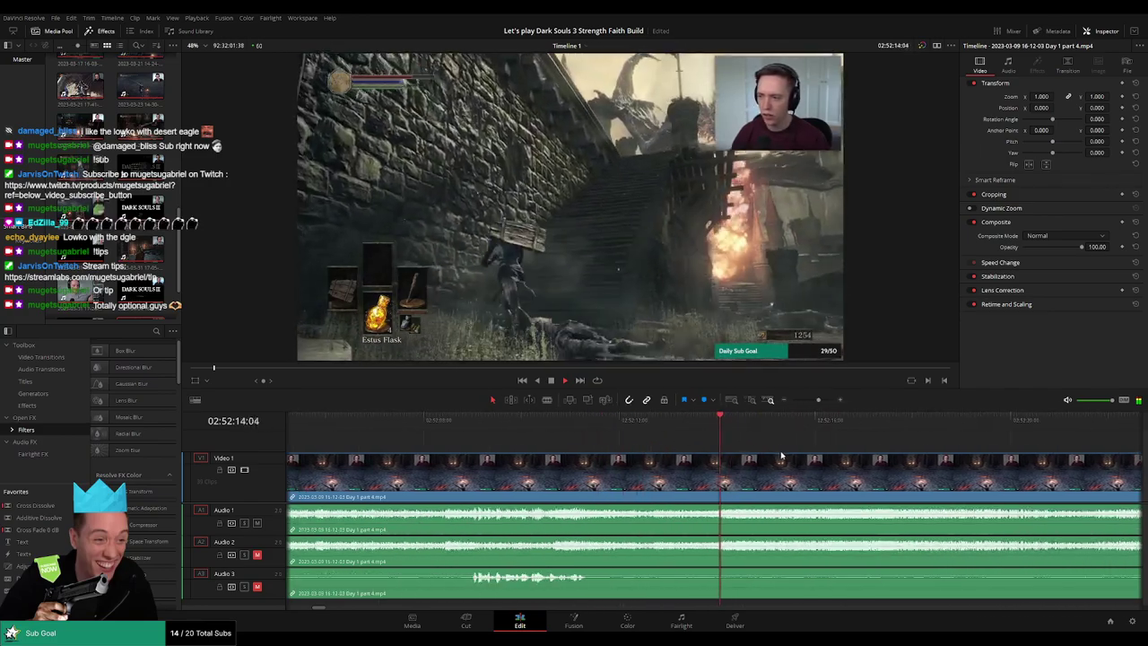
Check the staircase and dragon footage between about 02:52:21 and 02:52:44 for a quiet gap in the commentary
click(725, 436)
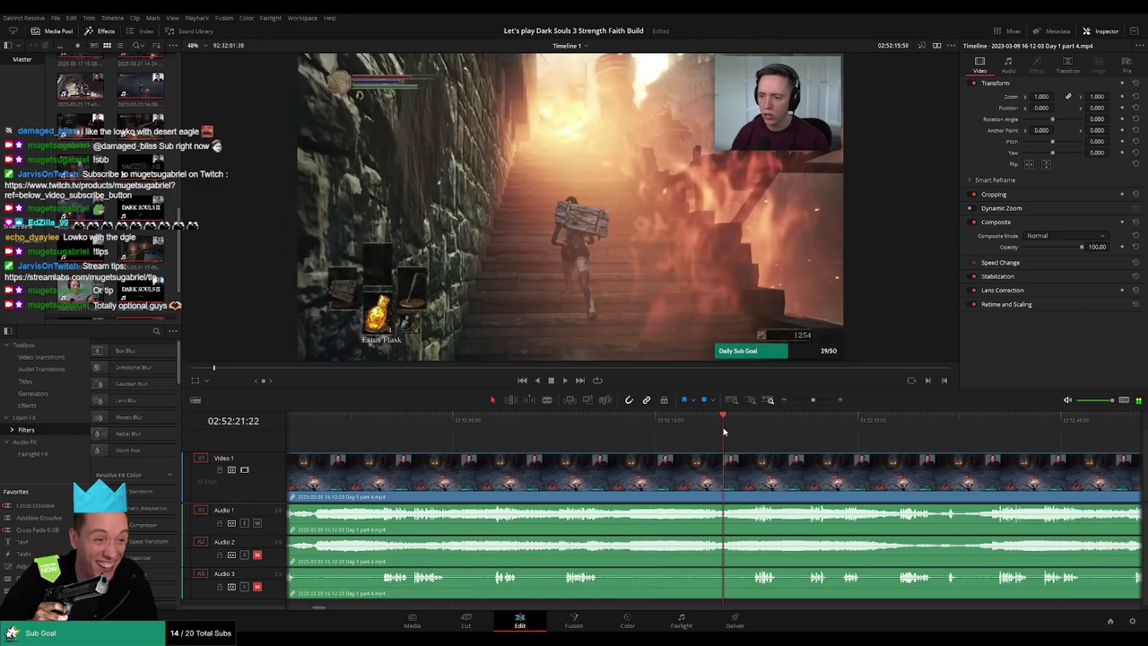
scroll(771, 444, right, 2)
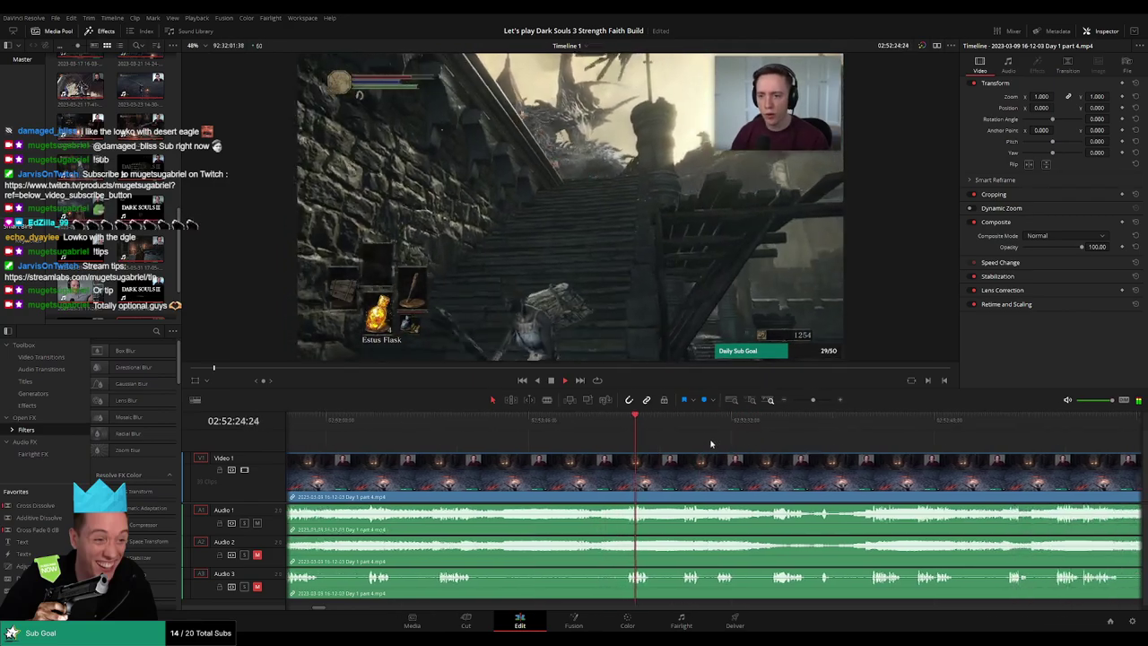
click(684, 431)
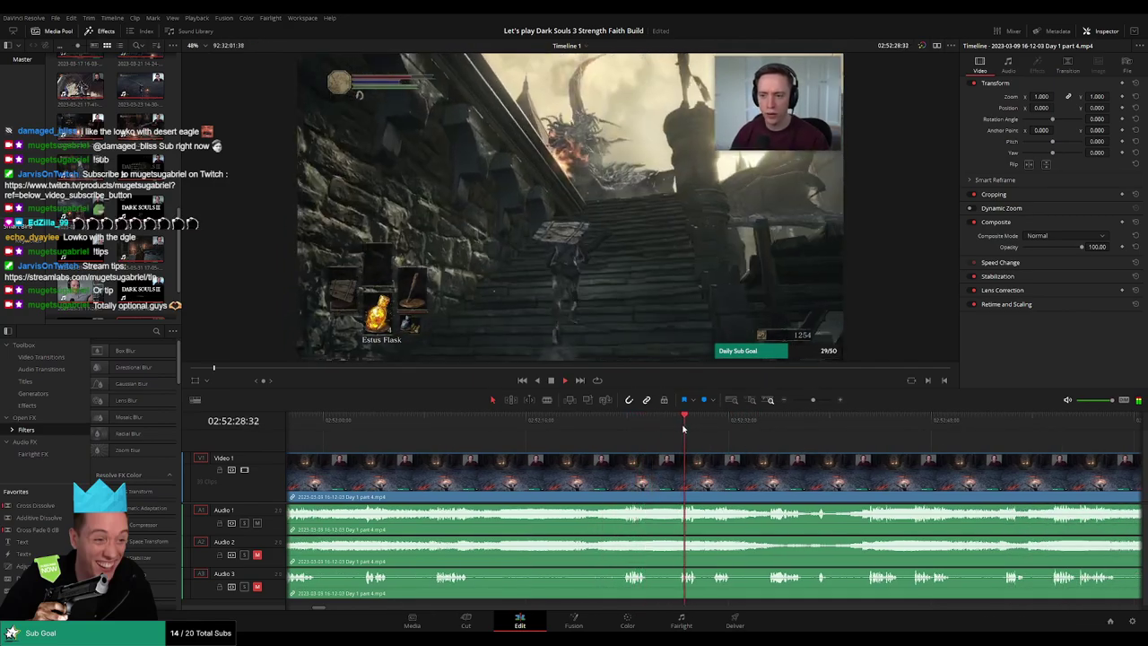
click(721, 433)
click(765, 434)
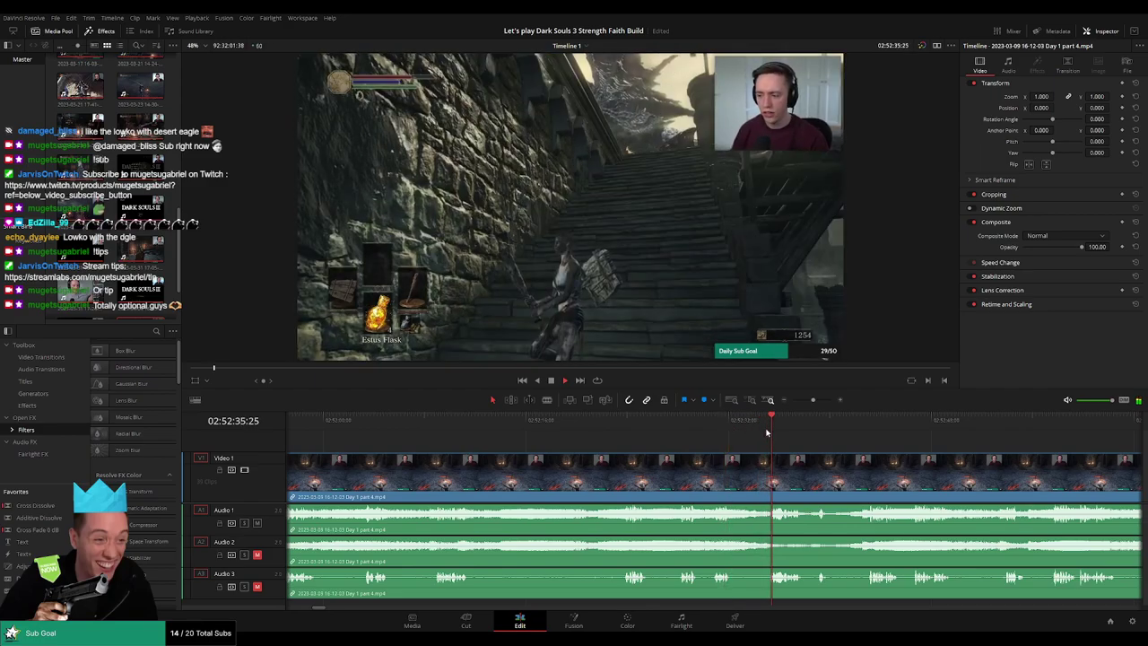
scroll(718, 431, right, 2)
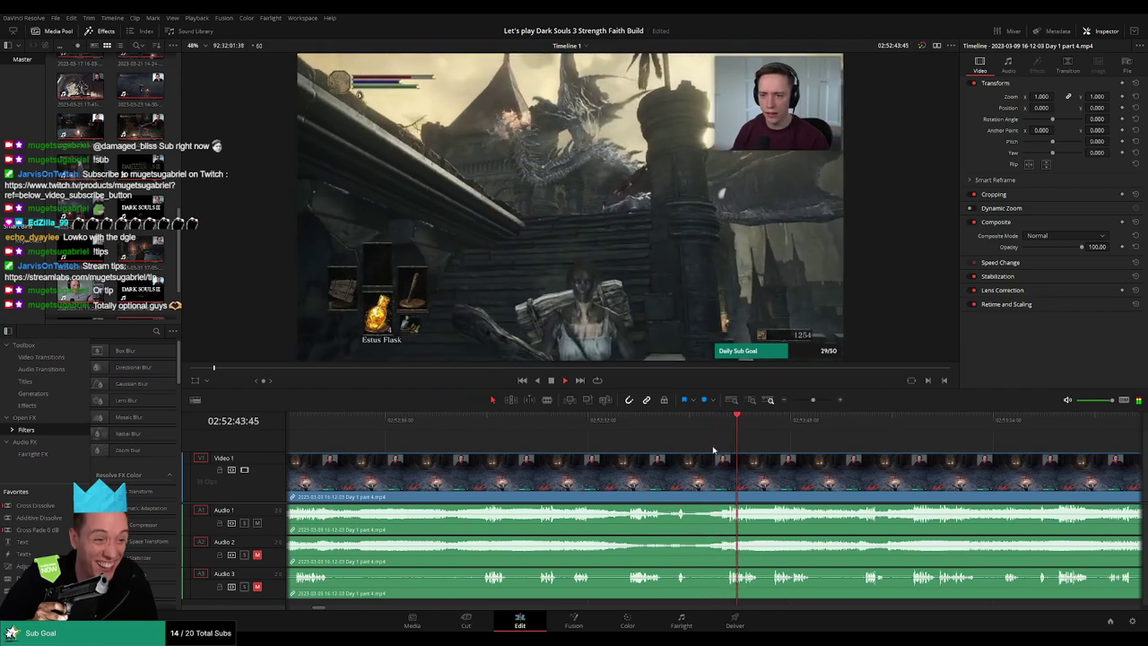
scroll(714, 449, up, 4)
key(space)
click(338, 421)
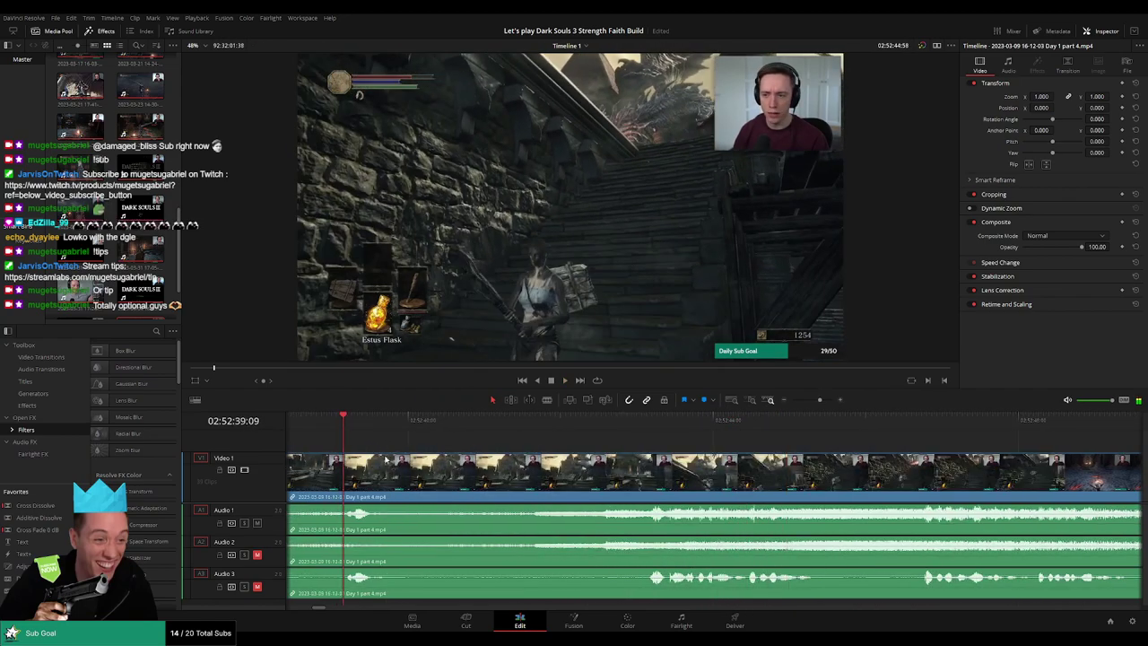
Split Day 1 part 4 across the video and all audio tracks at 02:52:38:20
scroll(574, 440, up, 4)
drag(547, 435, 584, 458)
key(b)
click(646, 474)
key(a)
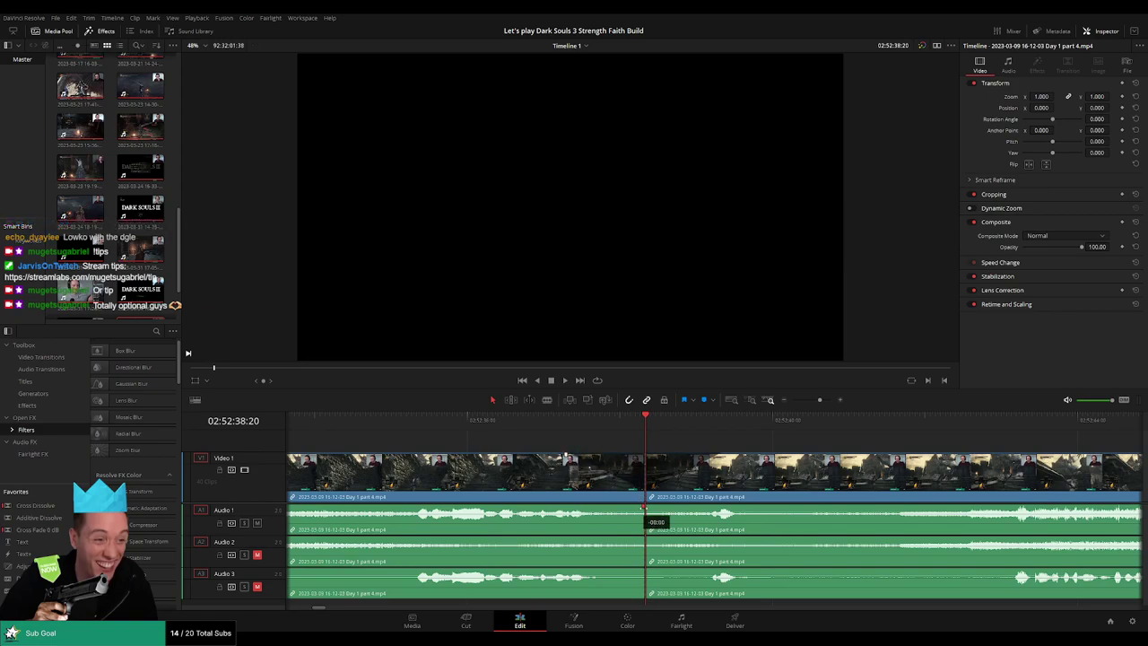
Add roughly one-second fade-outs and fade-ins on the video and all three audio tracks at the cut, and play across it
drag(643, 507, 566, 505)
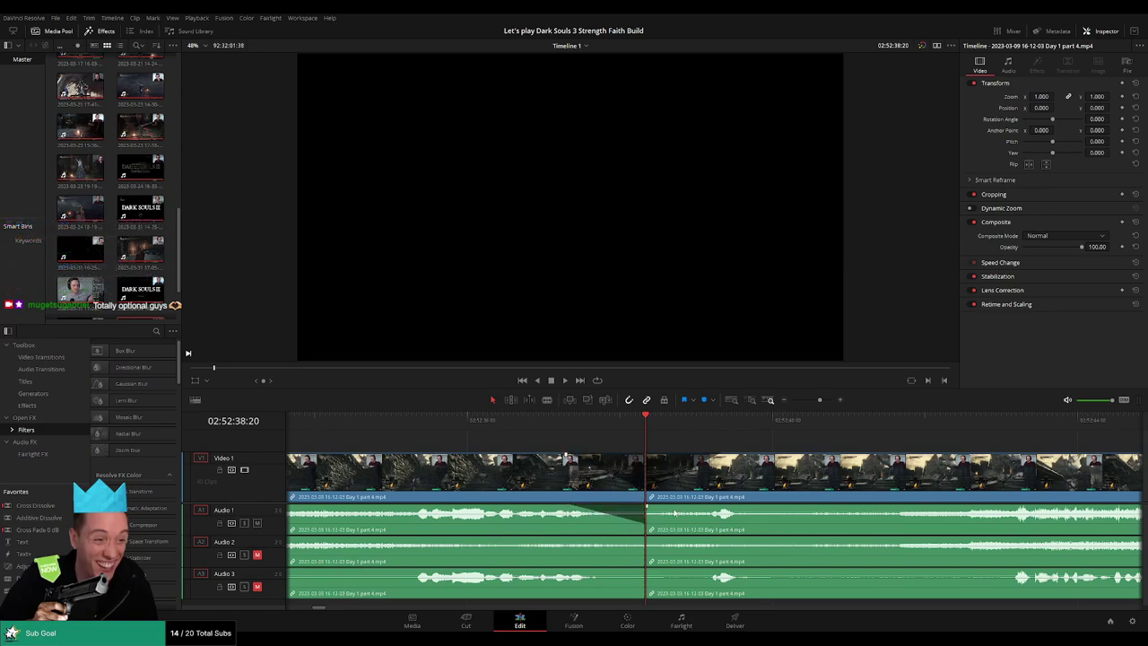
drag(647, 508, 705, 509)
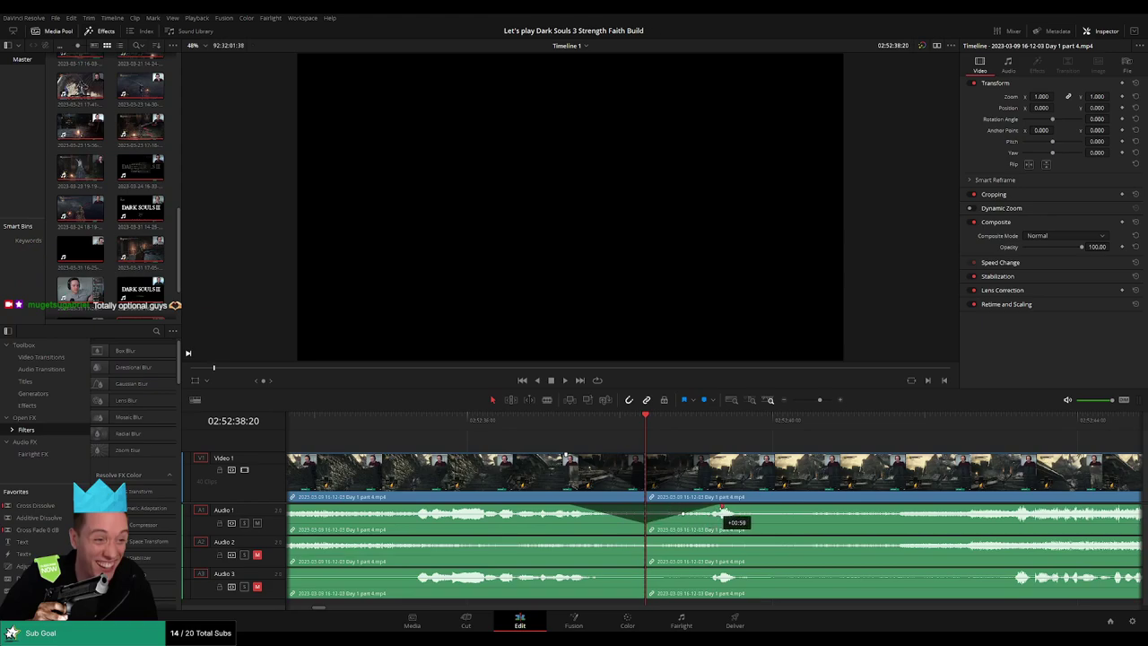
drag(644, 539, 566, 538)
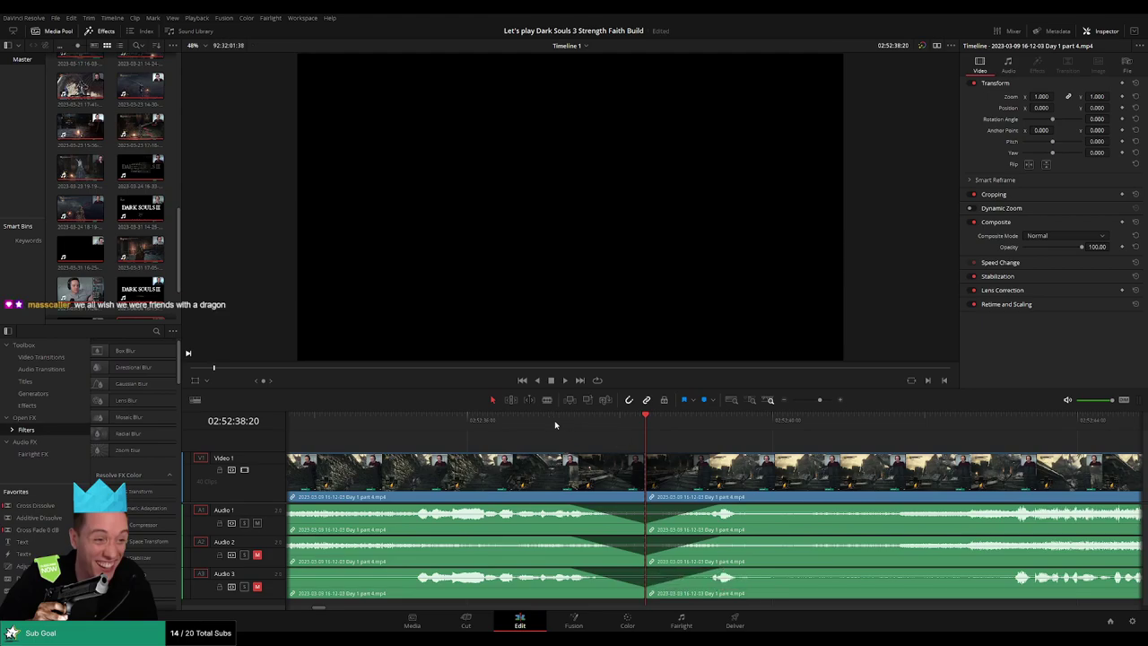
click(494, 425)
key(space)
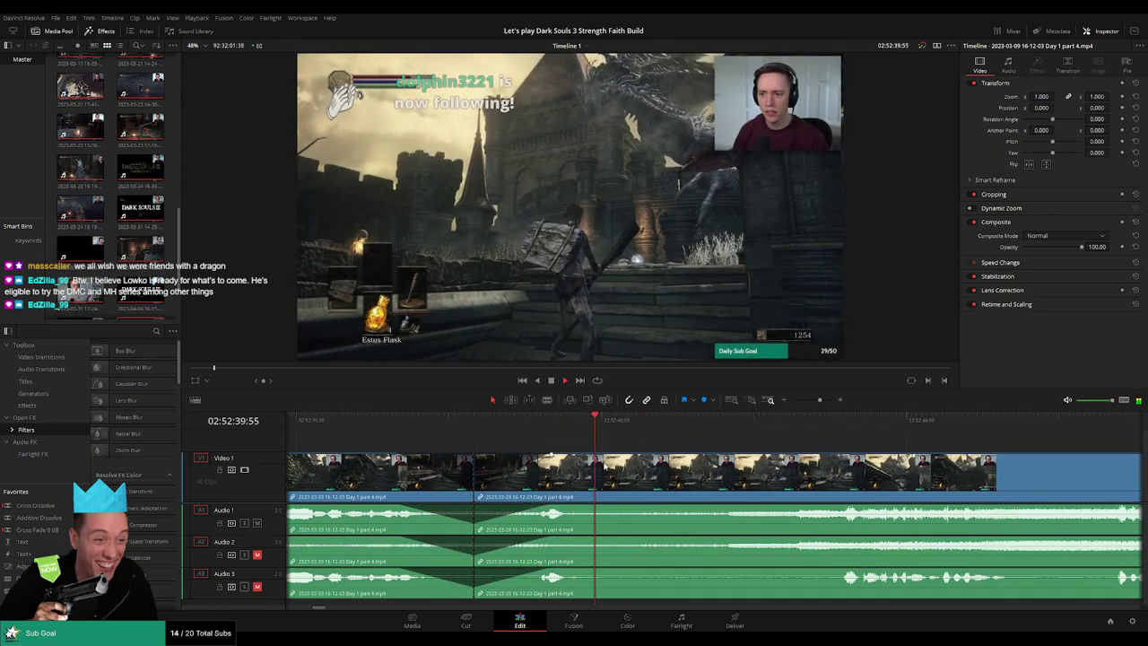
Move the remainder of Day 1 part 4 behind the cut further along the timeline, leaving a gap after the finished episode
scroll(659, 473, down, 2)
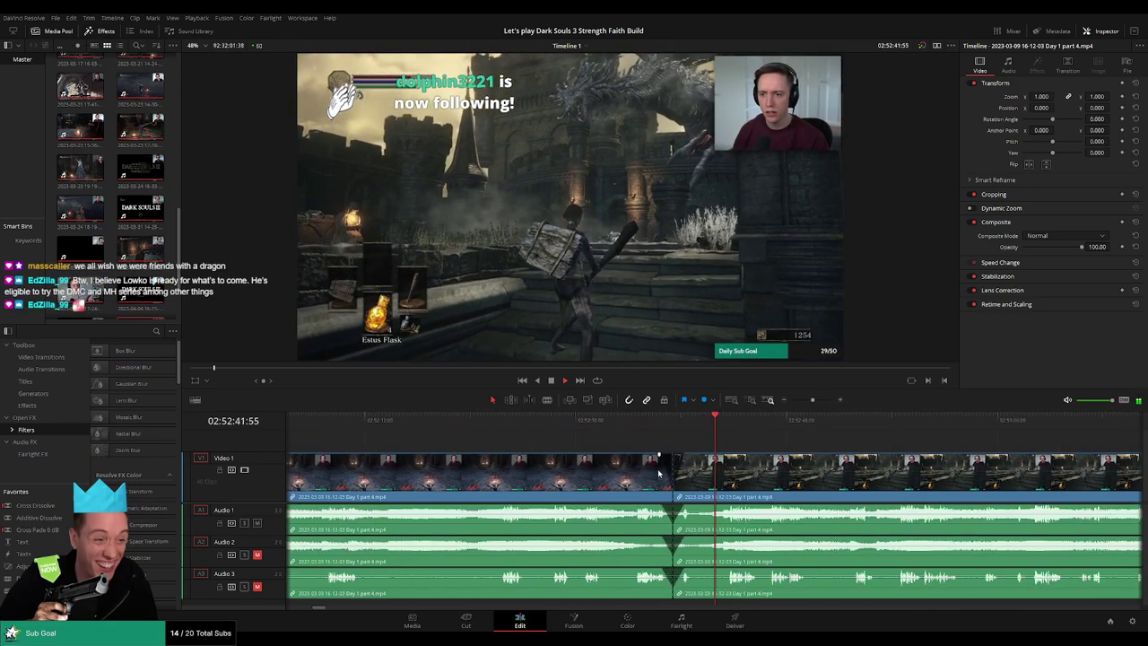
scroll(659, 474, down, 3)
drag(806, 401, 791, 403)
scroll(651, 473, right, 2)
click(390, 423)
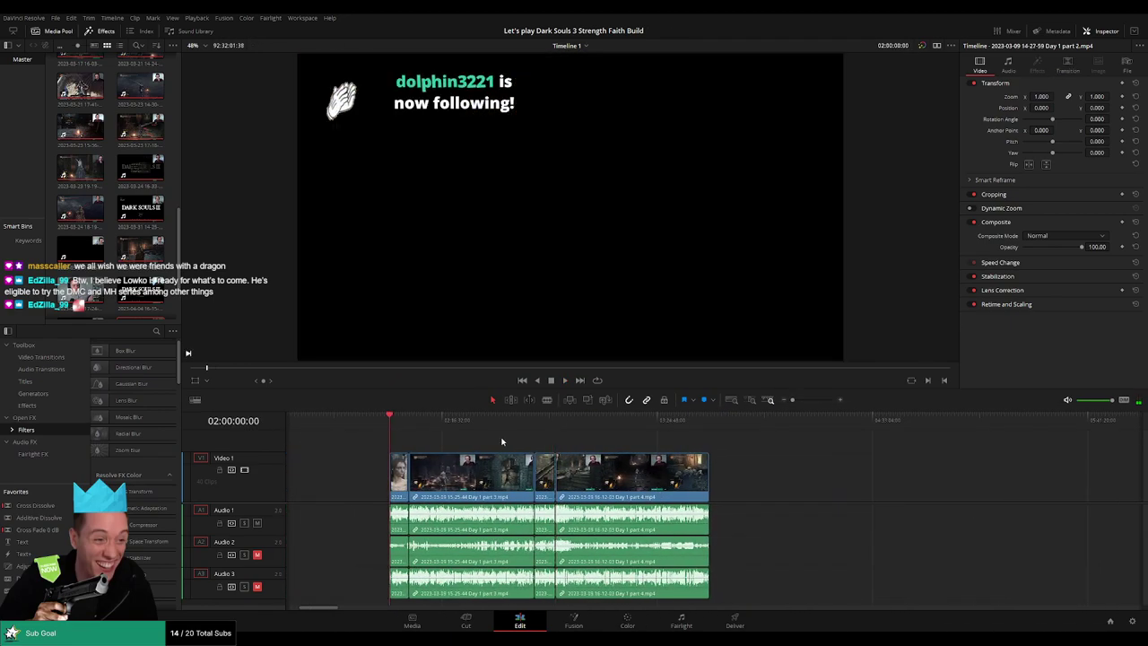
click(557, 421)
scroll(552, 426, right, 4)
drag(450, 479, 759, 483)
click(500, 463)
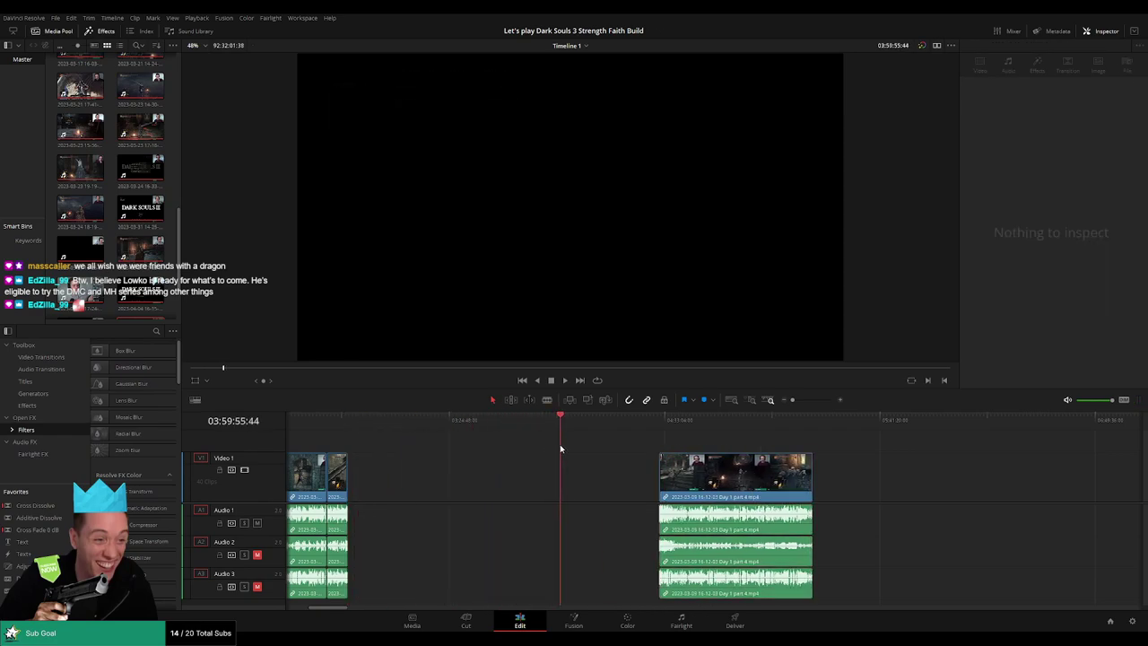
Align the start of the separated Day 1 part 4 section with 04:00:00:00
scroll(665, 459, up, 5)
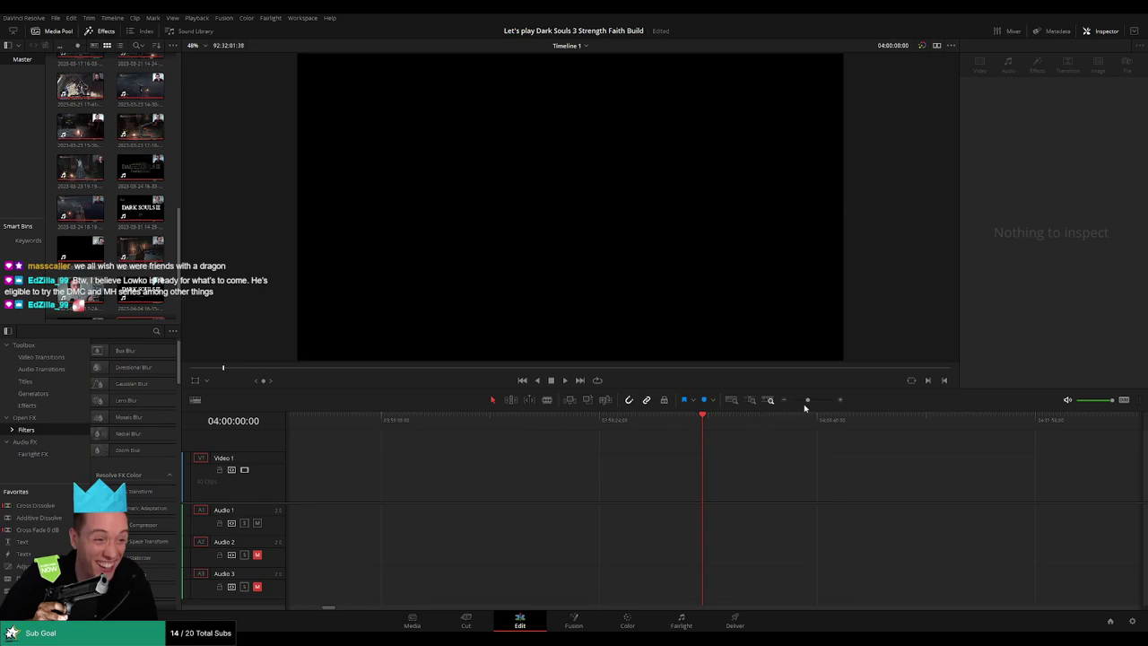
drag(807, 401, 792, 402)
drag(874, 487, 785, 483)
click(826, 446)
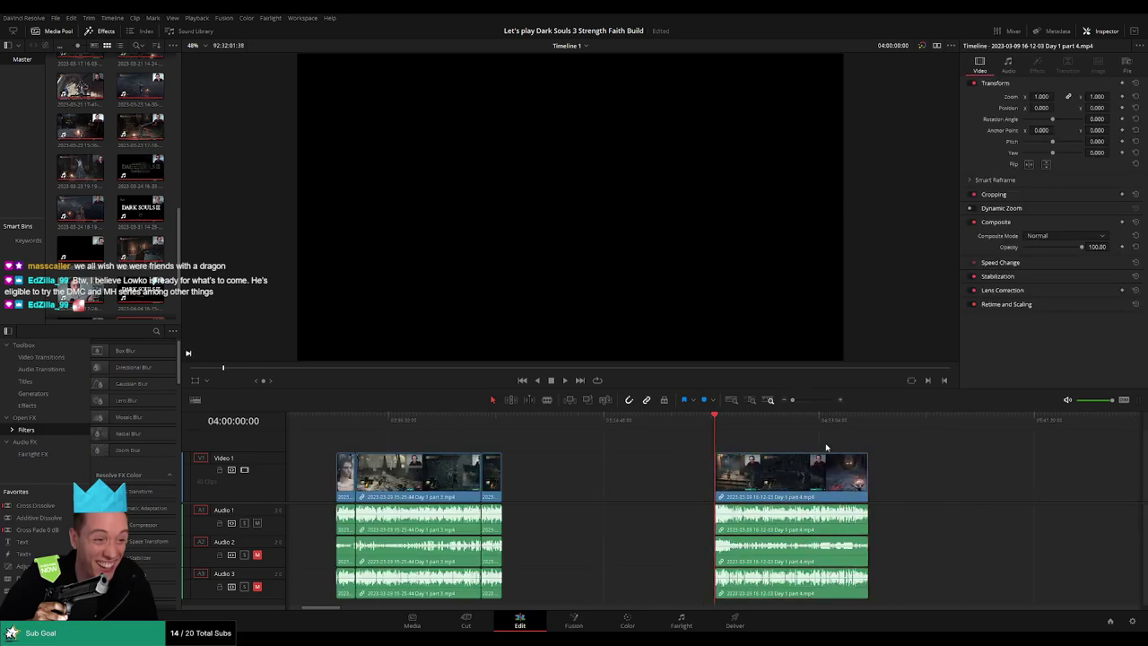
Move Day 1 part 5 directly behind the separated Day 1 part 4 section
drag(826, 445, 611, 433)
click(661, 425)
key(Home)
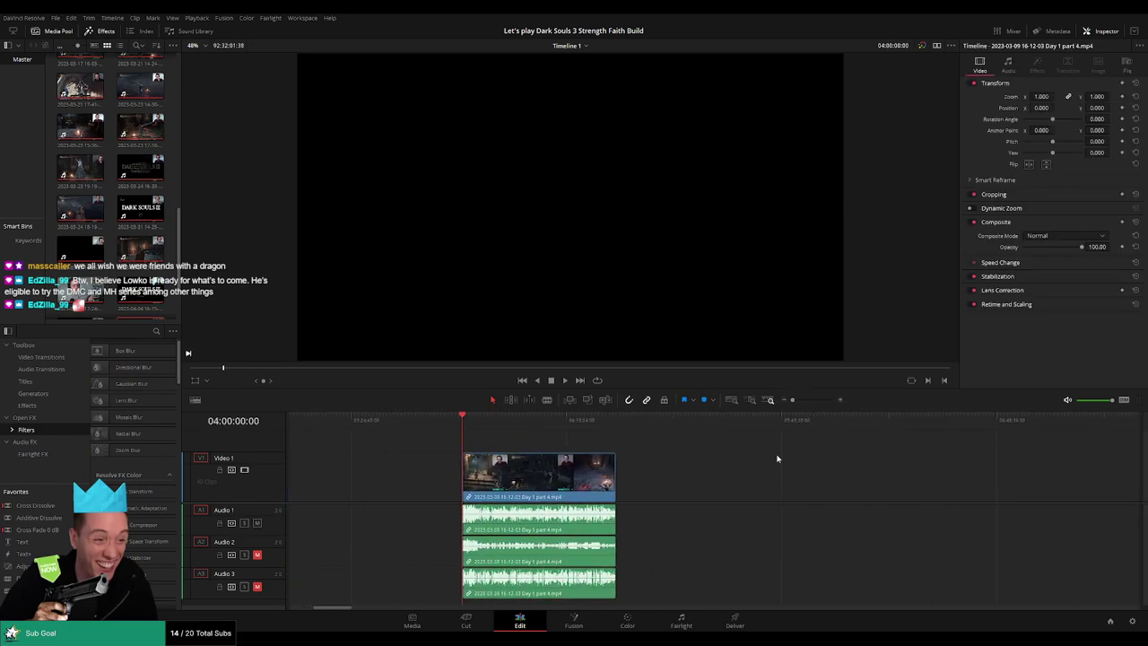
drag(1080, 489, 465, 485)
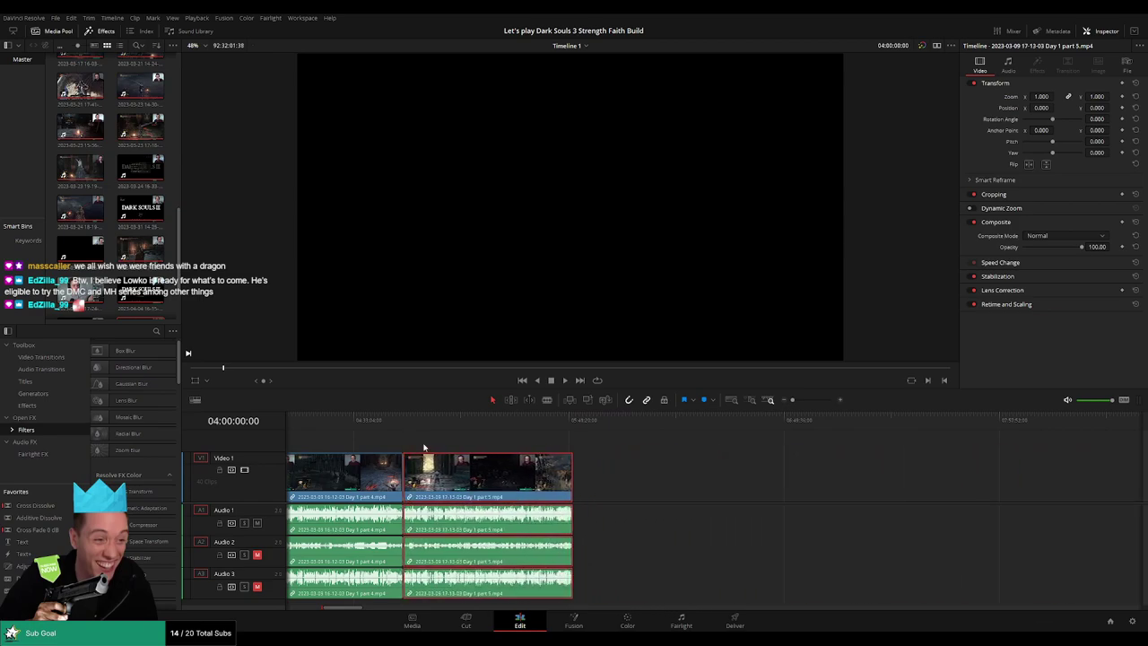
Play the opening of the section starting at 04:00:00:00 to review how the episode begins
scroll(631, 451, up, 2)
key(space)
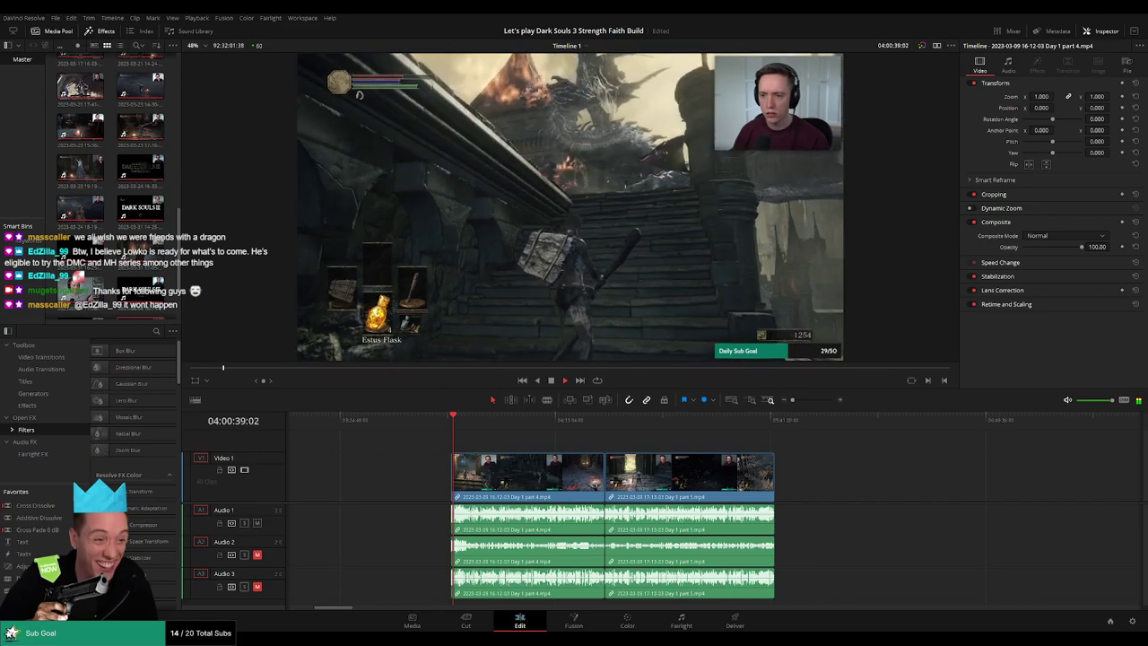
scroll(443, 437, right, 3)
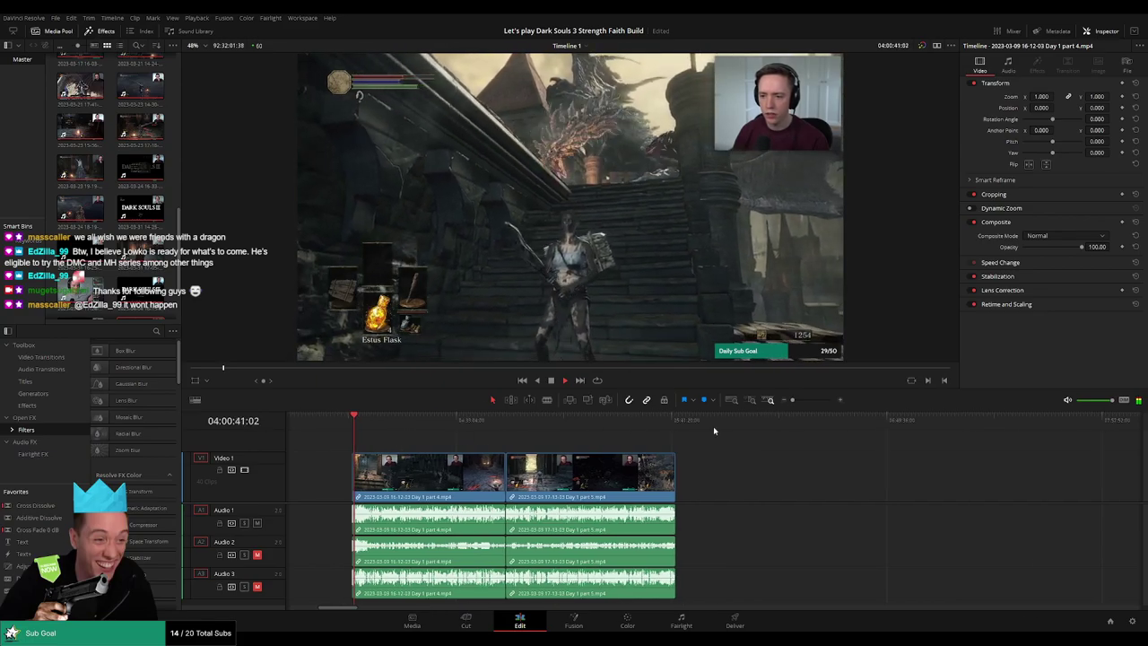
mouse_move(793, 401)
mouse_down()
mouse_move(804, 402)
mouse_move(793, 401)
mouse_up()
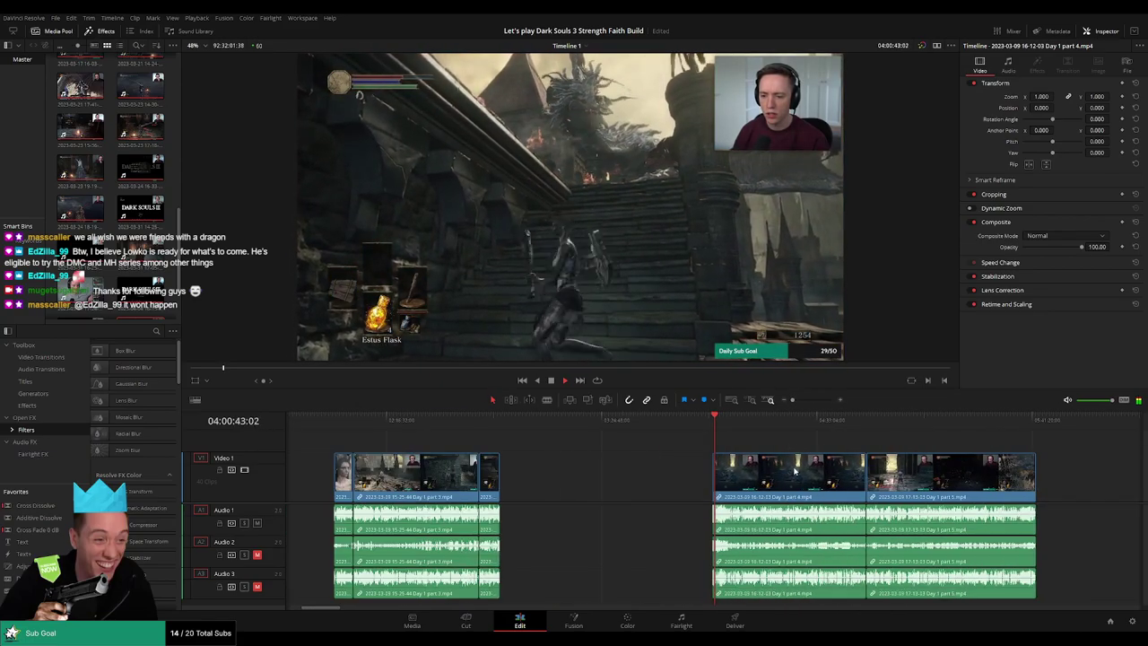
Review the footage on both sides of the join between Day 1 part 4 and Day 1 part 5
drag(557, 427, 693, 433)
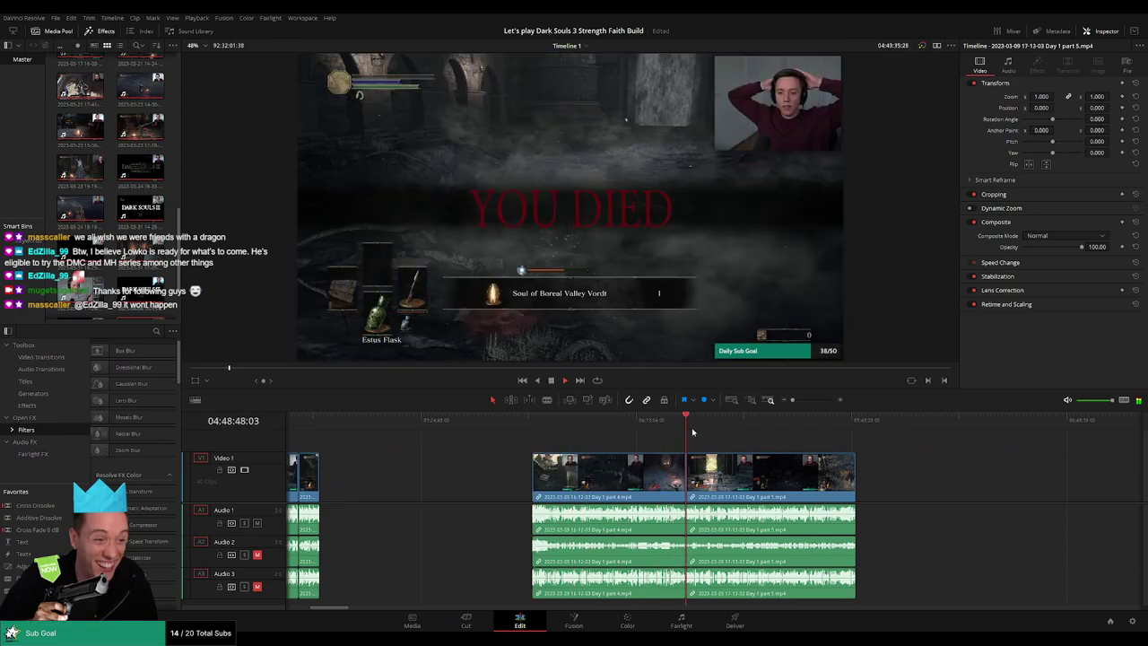
drag(798, 401, 809, 401)
click(668, 420)
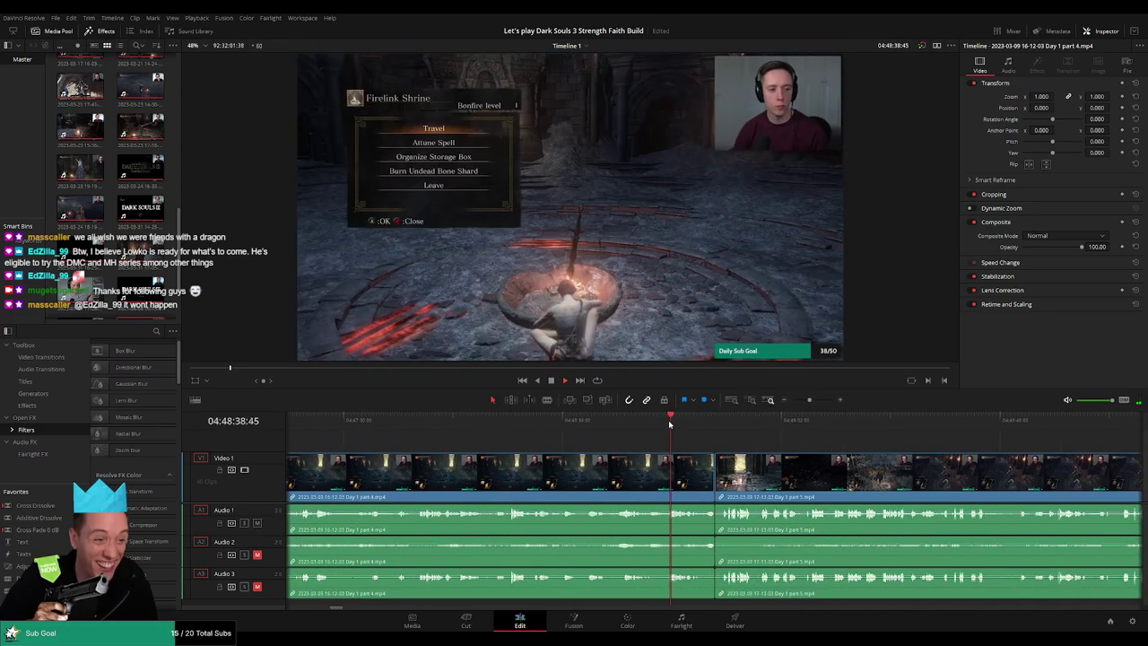
drag(669, 420, 508, 427)
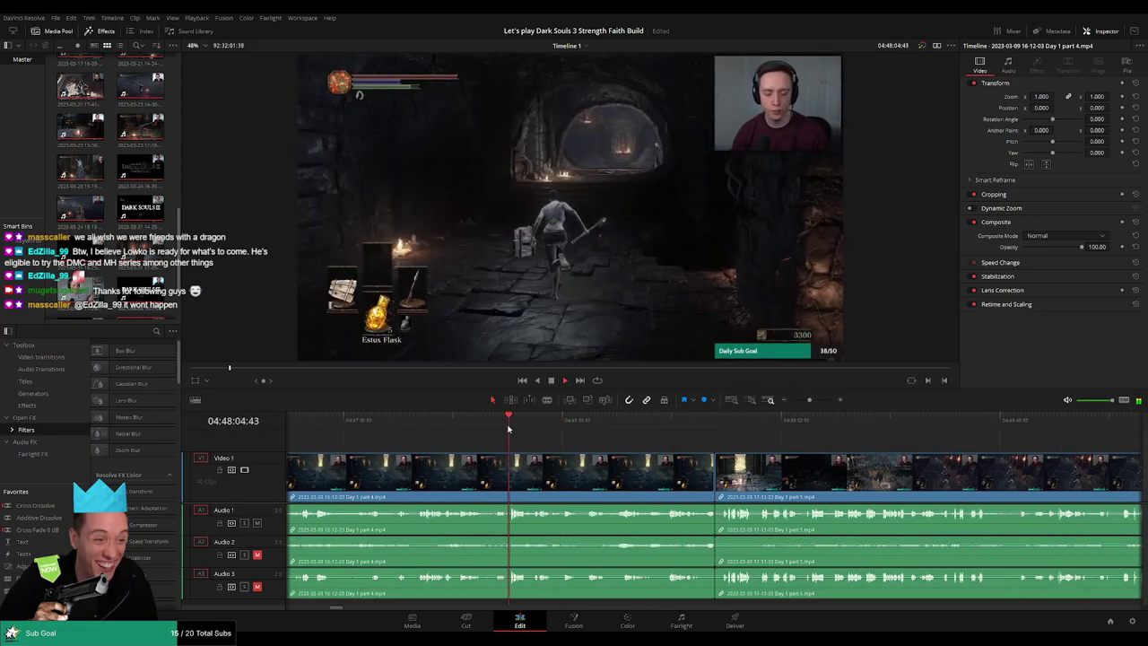
click(385, 430)
click(702, 431)
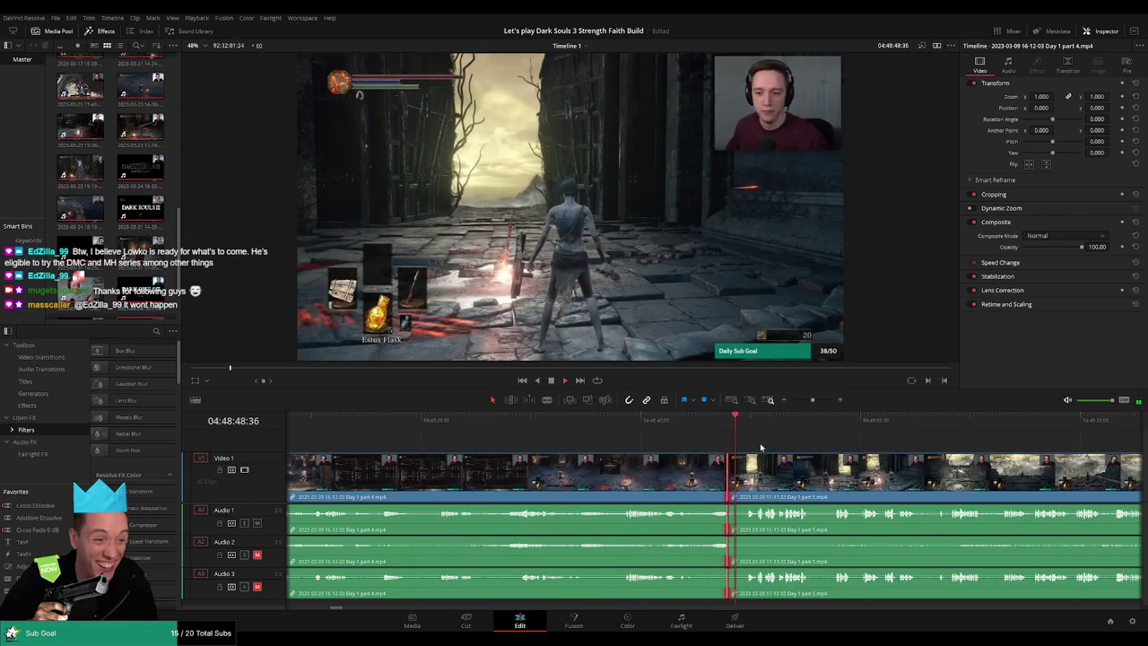
Cross-fade the video and all three audio tracks at the join between Day 1 part 4 and part 5, and play it back
scroll(753, 447, up, 4)
key(space)
key(ctrl+z)
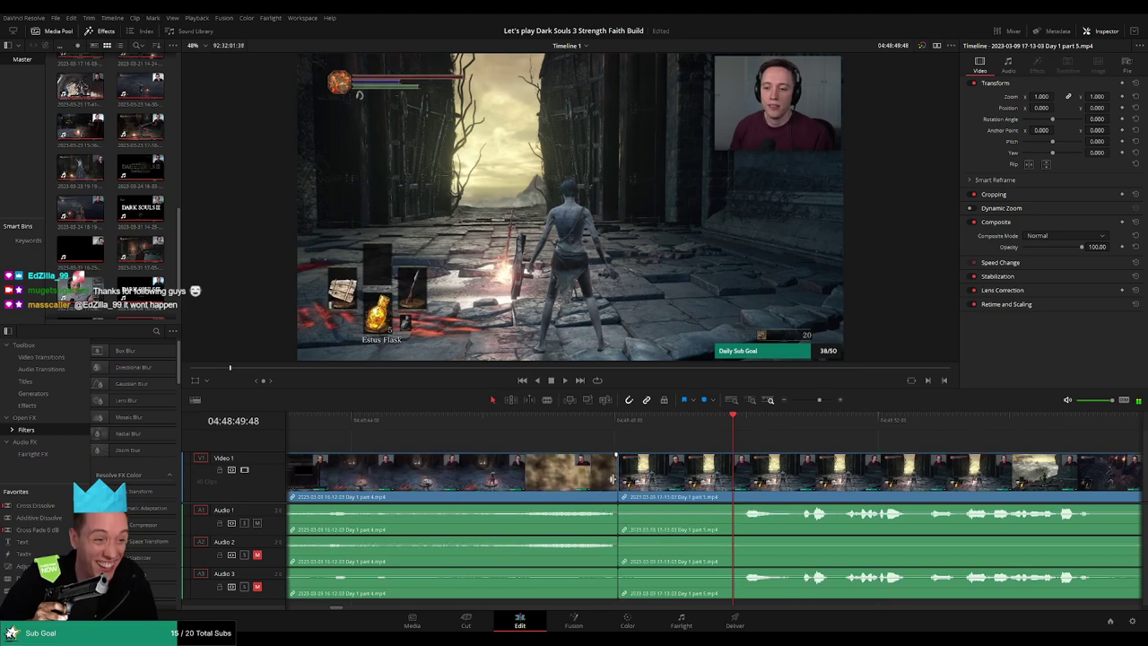
click(617, 480)
key(ctrl+t)
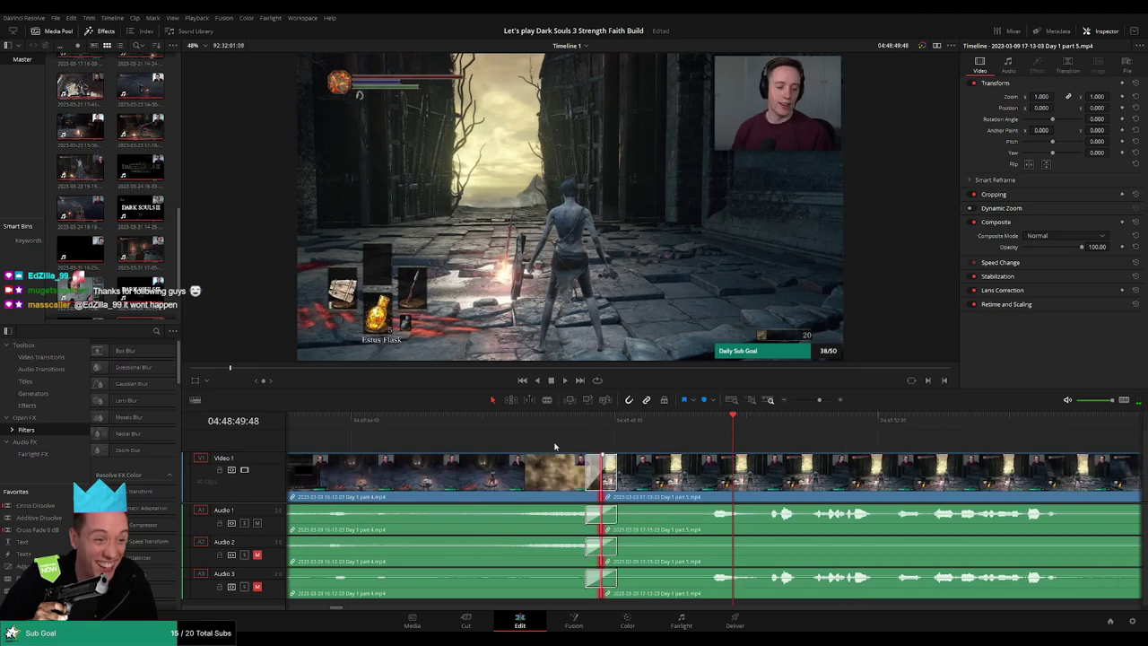
key(space)
click(545, 422)
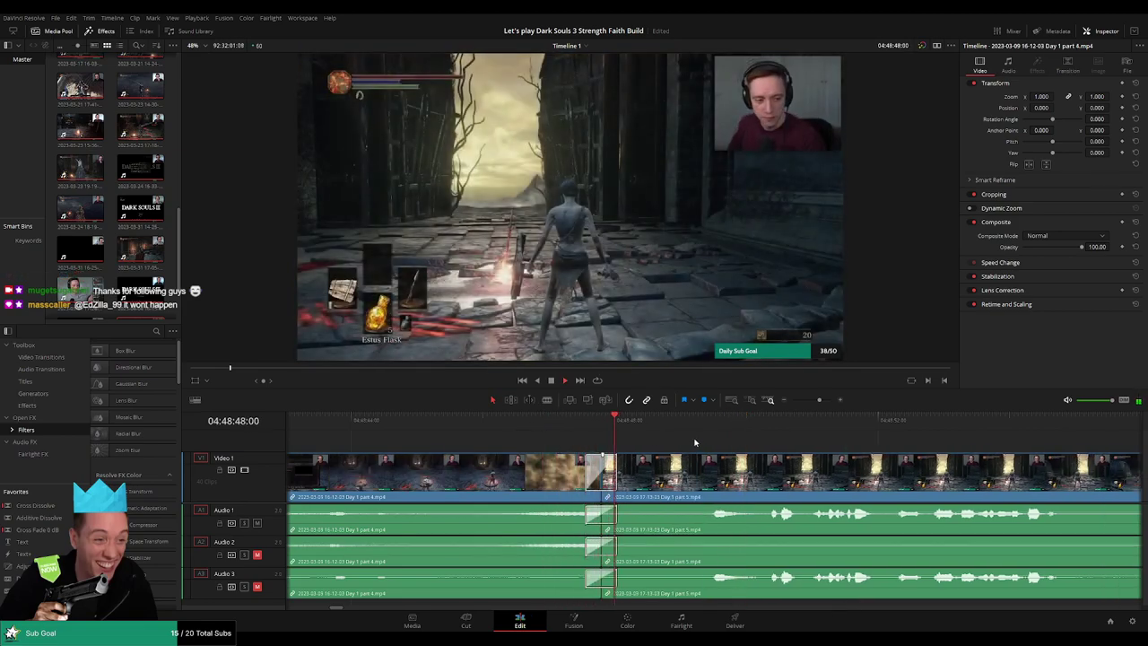
Skim the opening of Day 1 part 5 from the cross-fade through the raise-banner cliff scene for a suitable episode end
drag(805, 456, 616, 432)
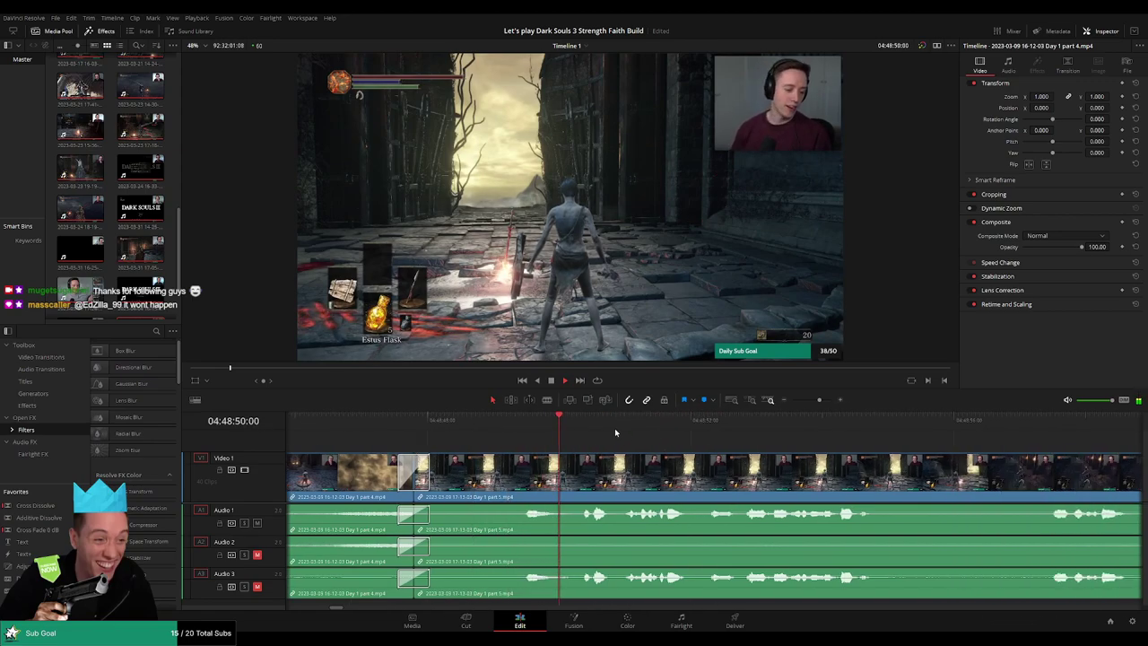
drag(784, 441, 616, 433)
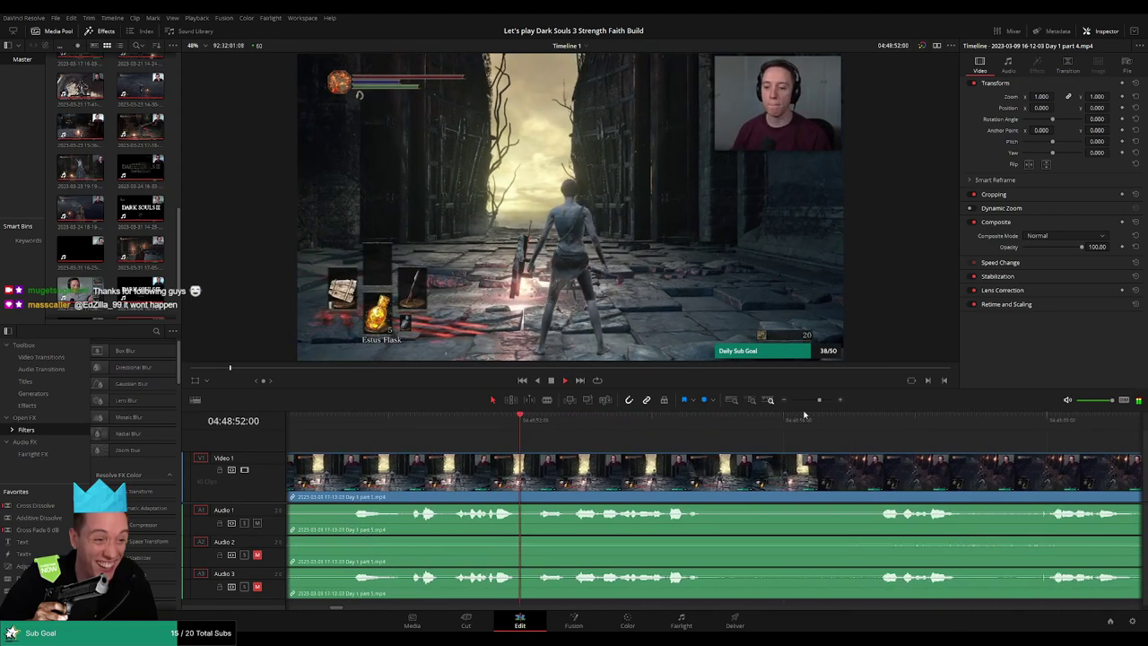
drag(820, 400, 811, 400)
drag(871, 437, 907, 435)
drag(888, 438, 679, 444)
scroll(678, 443, right, 3)
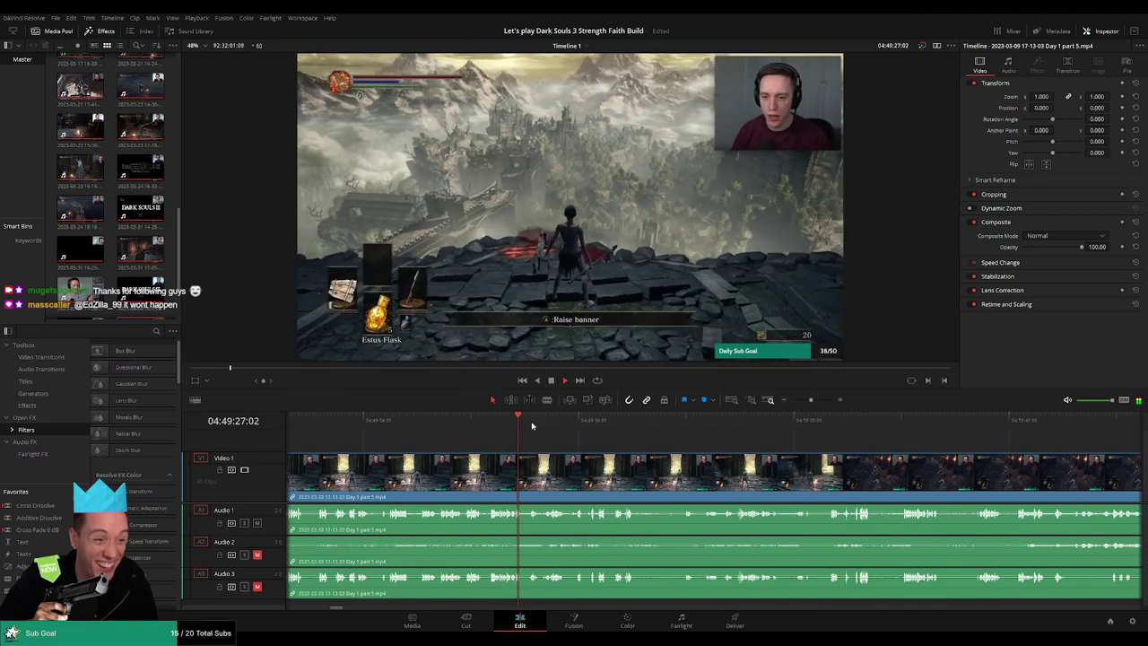
click(655, 427)
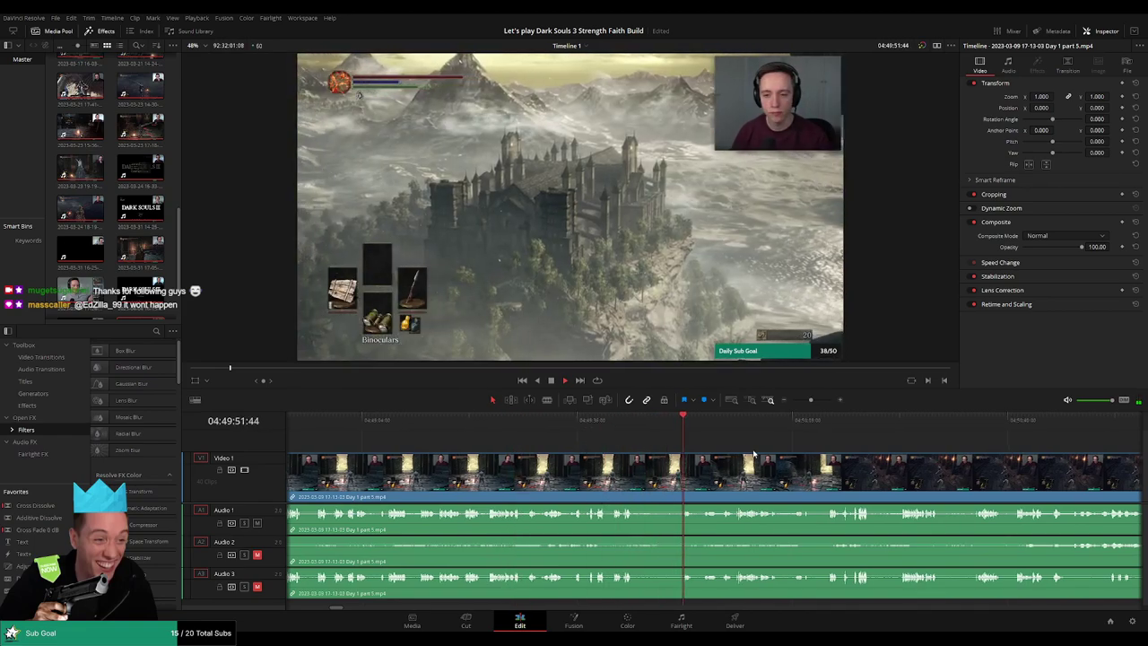
scroll(619, 435, right, 2)
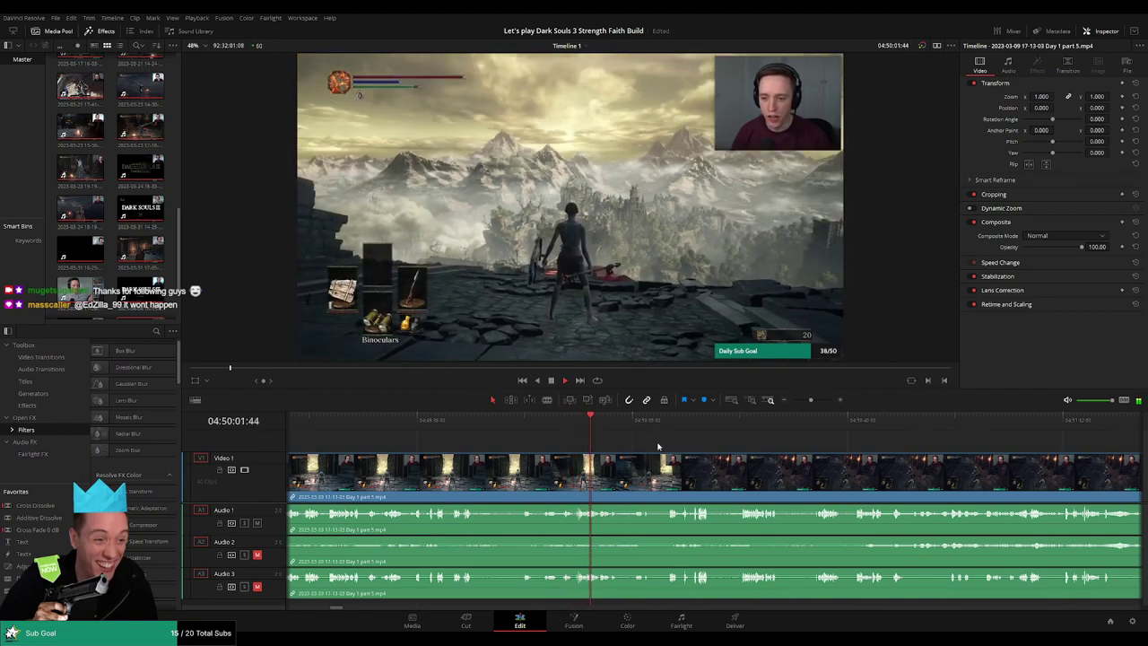
drag(659, 447, 498, 437)
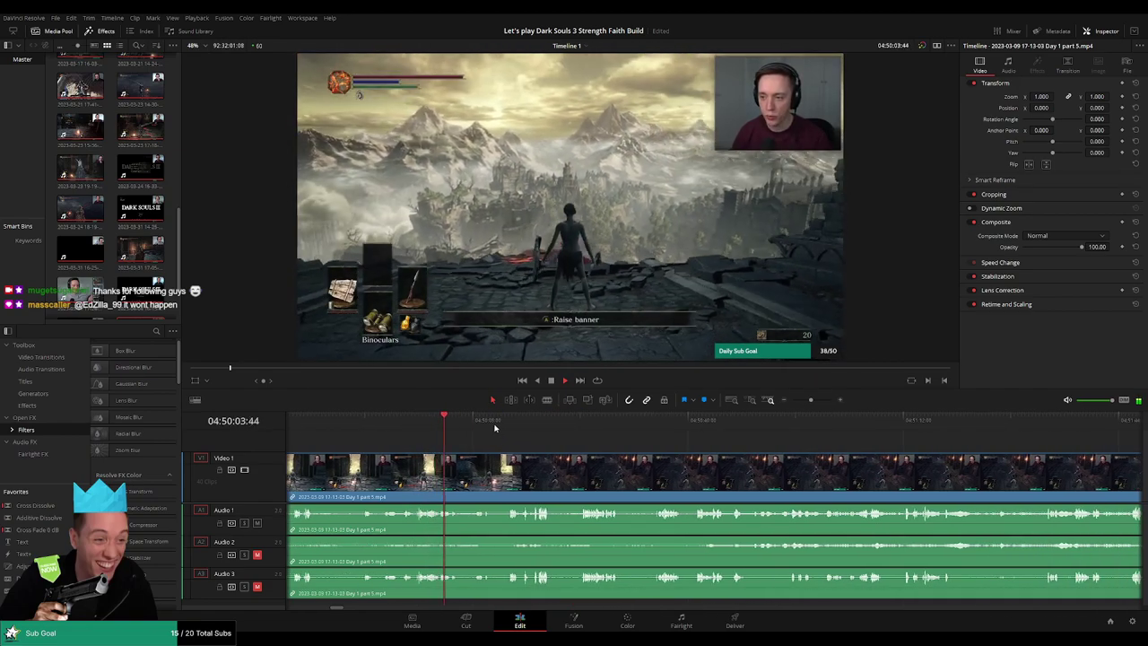
click(474, 429)
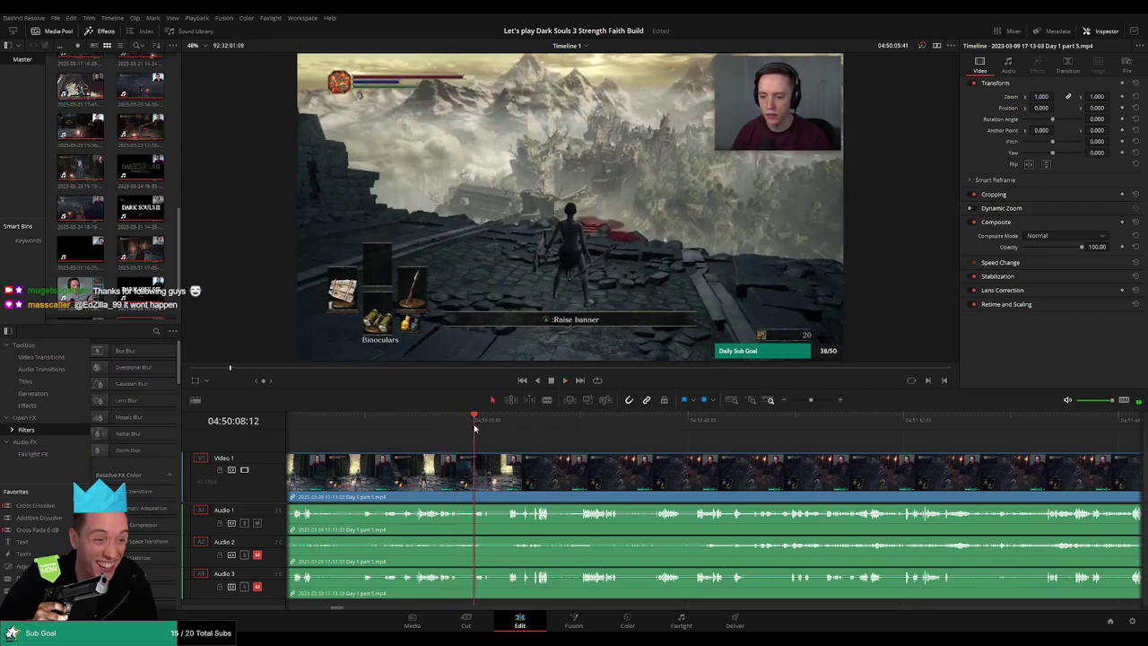
click(512, 429)
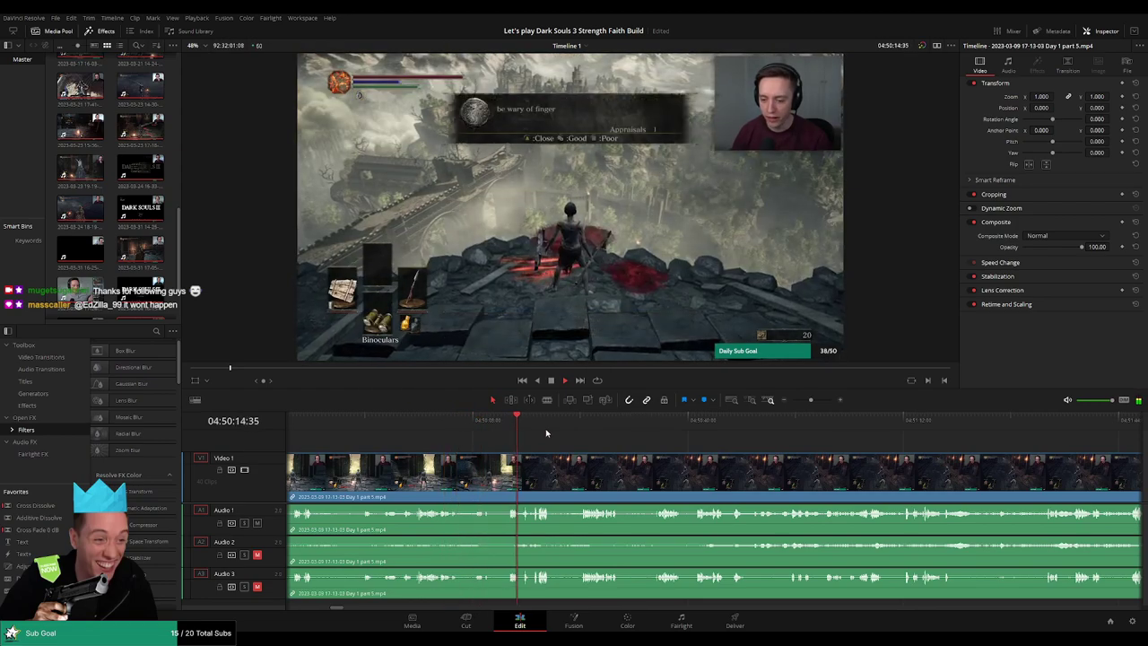
Skim Day 1 part 5 onward from the stairway scene into the dark hall to look for the episode's end point
click(885, 422)
drag(994, 475, 667, 444)
click(714, 428)
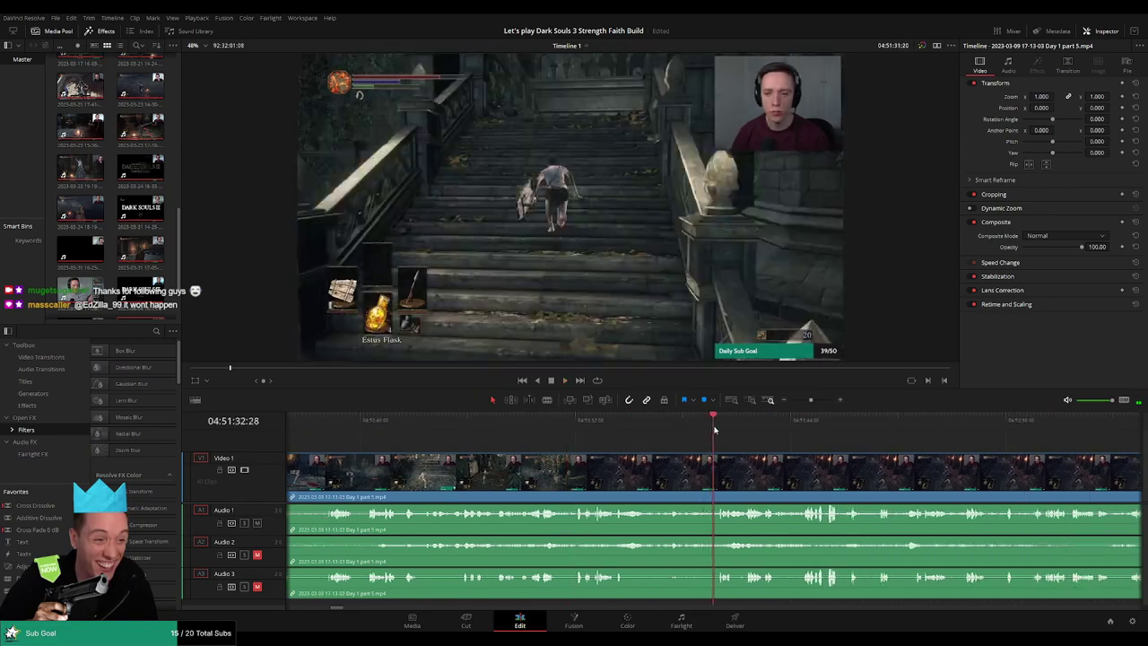
drag(835, 461, 608, 439)
click(648, 431)
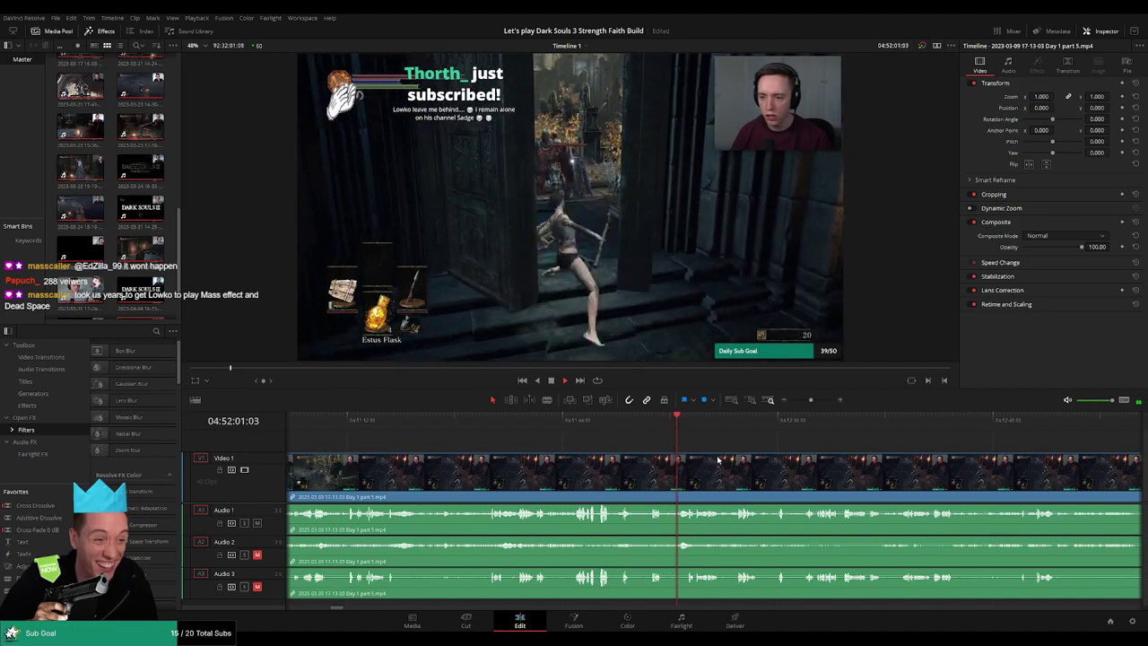
scroll(624, 446, right, 3)
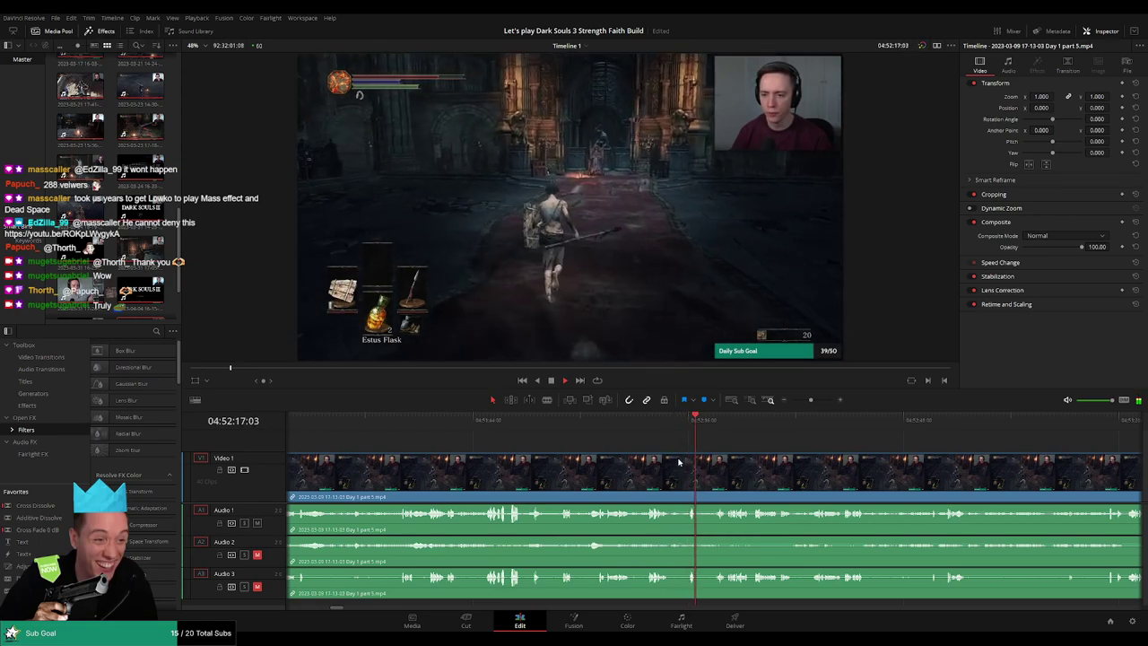
Split Day 1 part 5 at 04:52:15:00, just after the torch message is read in the hall
scroll(680, 463, up, 3)
key(space)
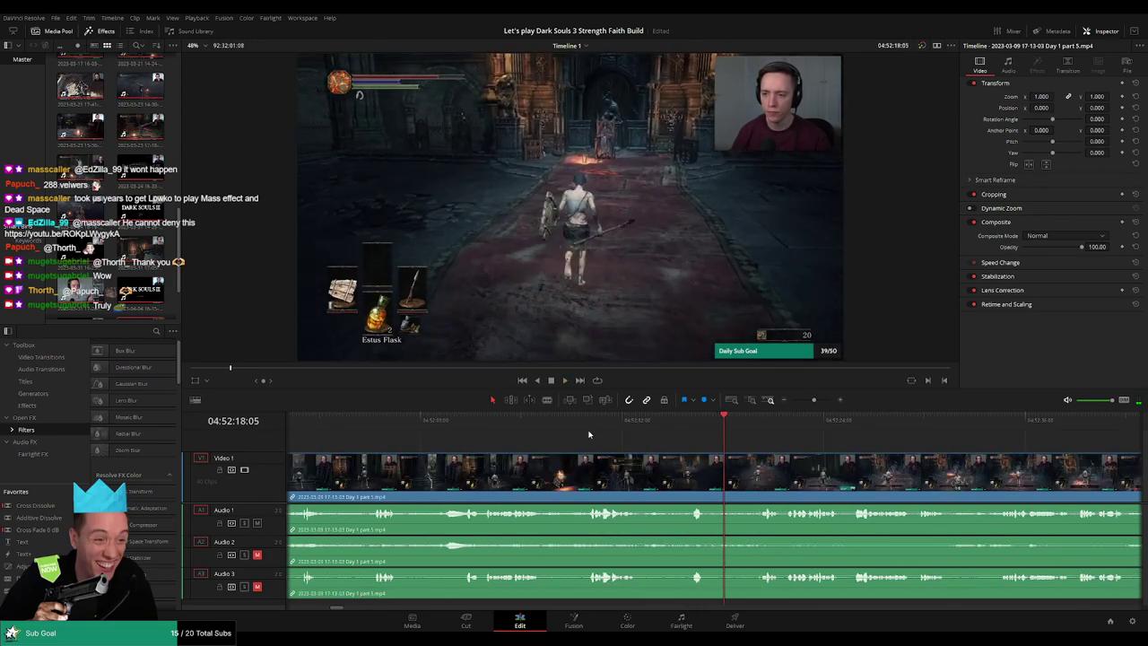
click(589, 434)
key(space)
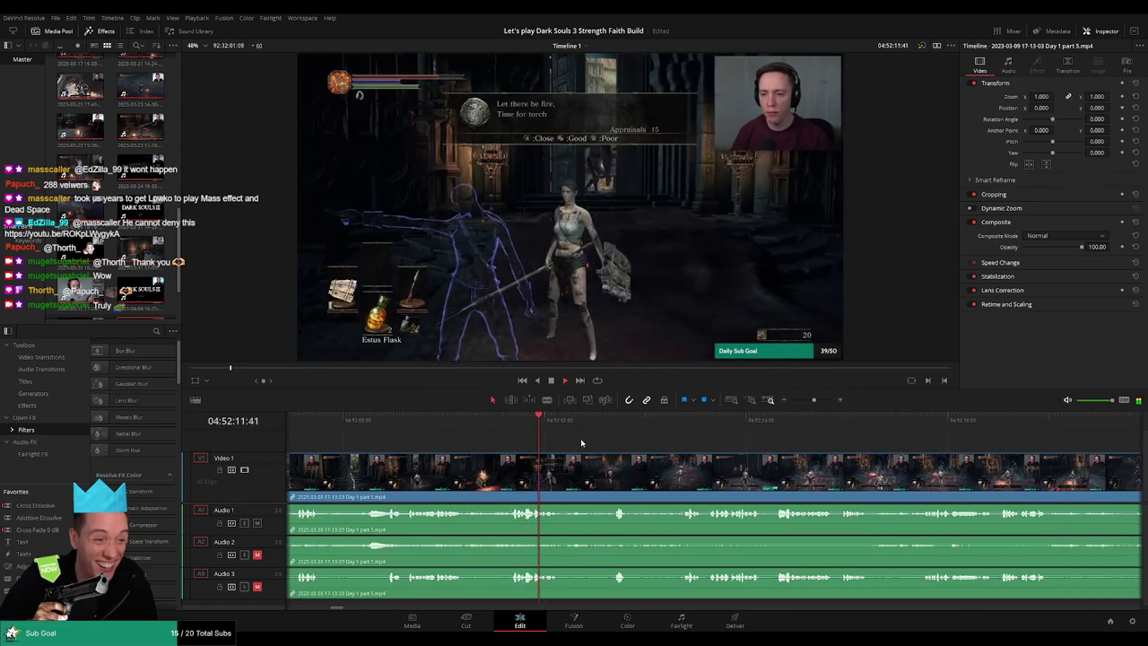
click(610, 431)
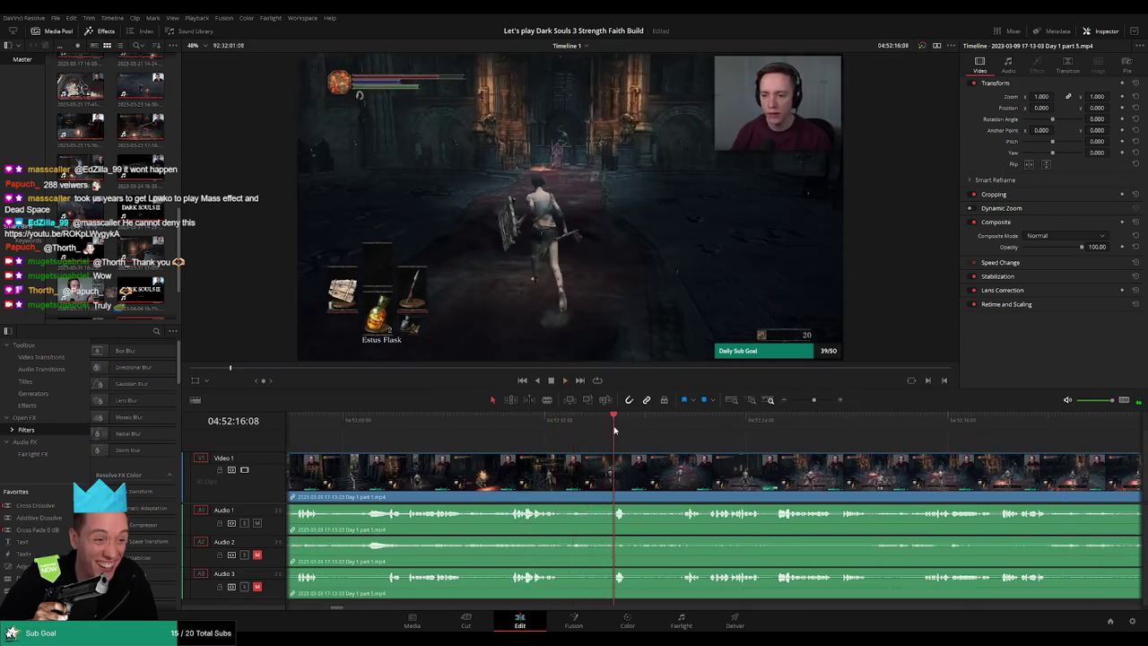
drag(614, 431, 595, 433)
key(ctrl+b)
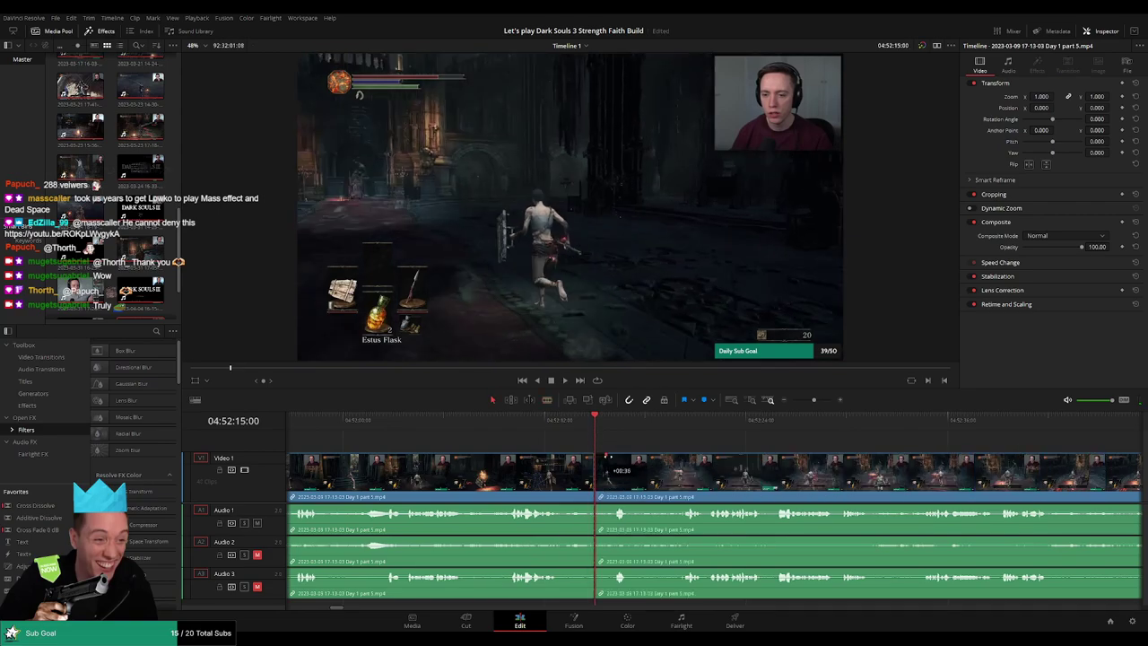
Add fades of about one second to the video and all three audio tracks on both sides of the cut at 04:52:15:00
drag(614, 458, 616, 458)
scroll(647, 477, up, 3)
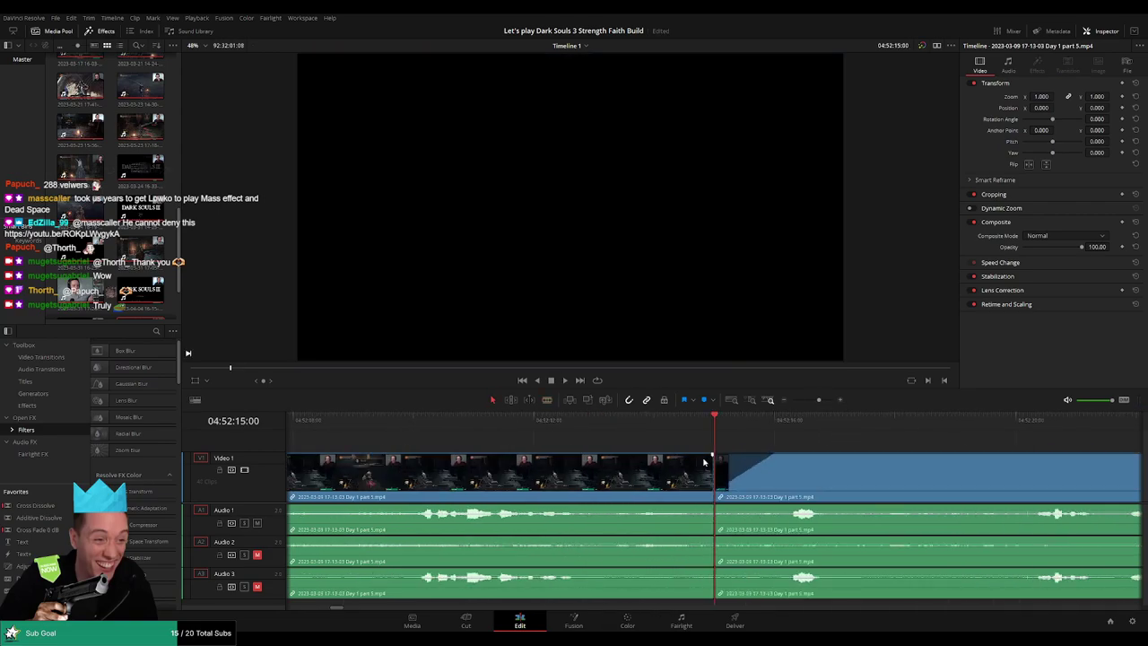
drag(712, 456, 643, 458)
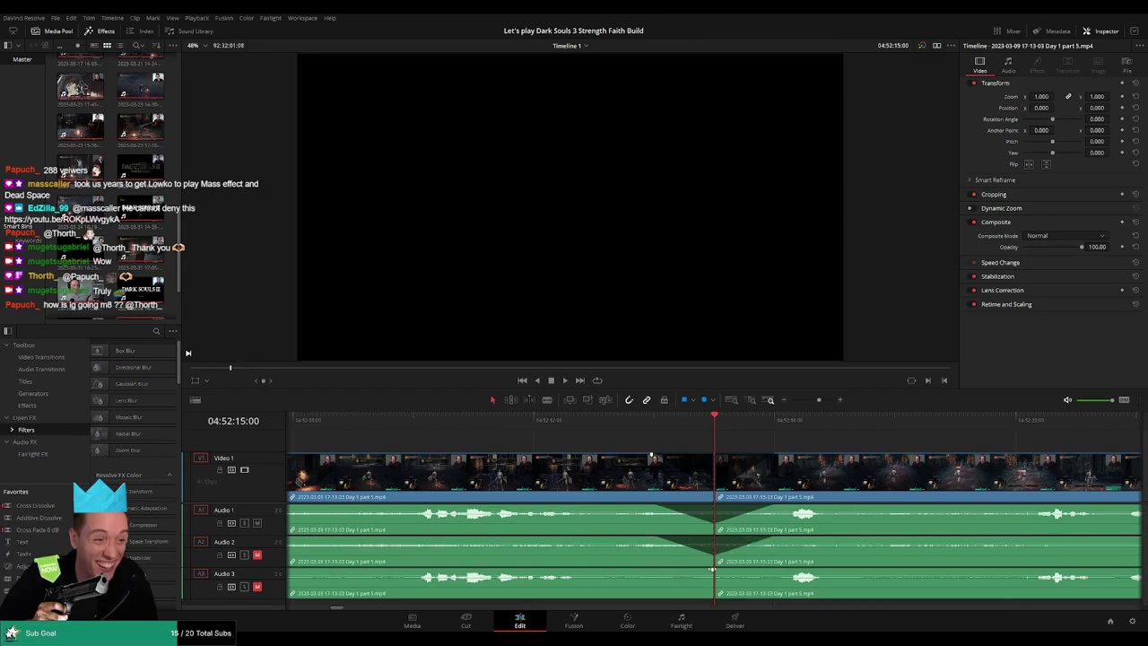
drag(662, 570, 664, 569)
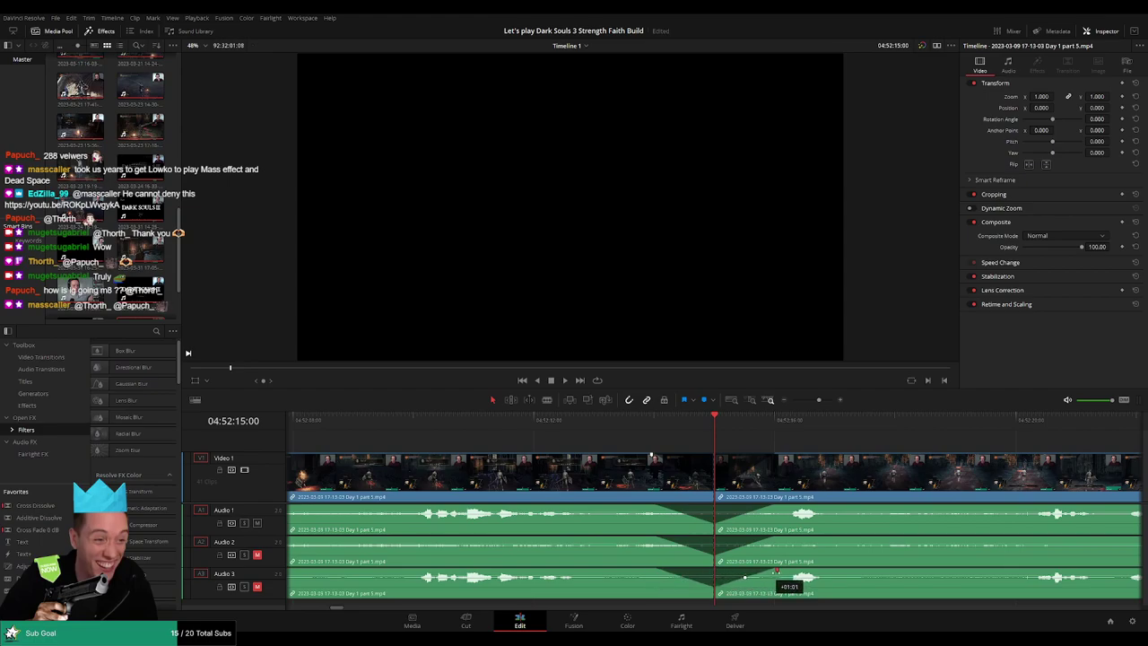
Play back the faded cut at 04:52:15:00 and the footage behind it, and check the finished episode's extent from 04:00:00:00
key(space)
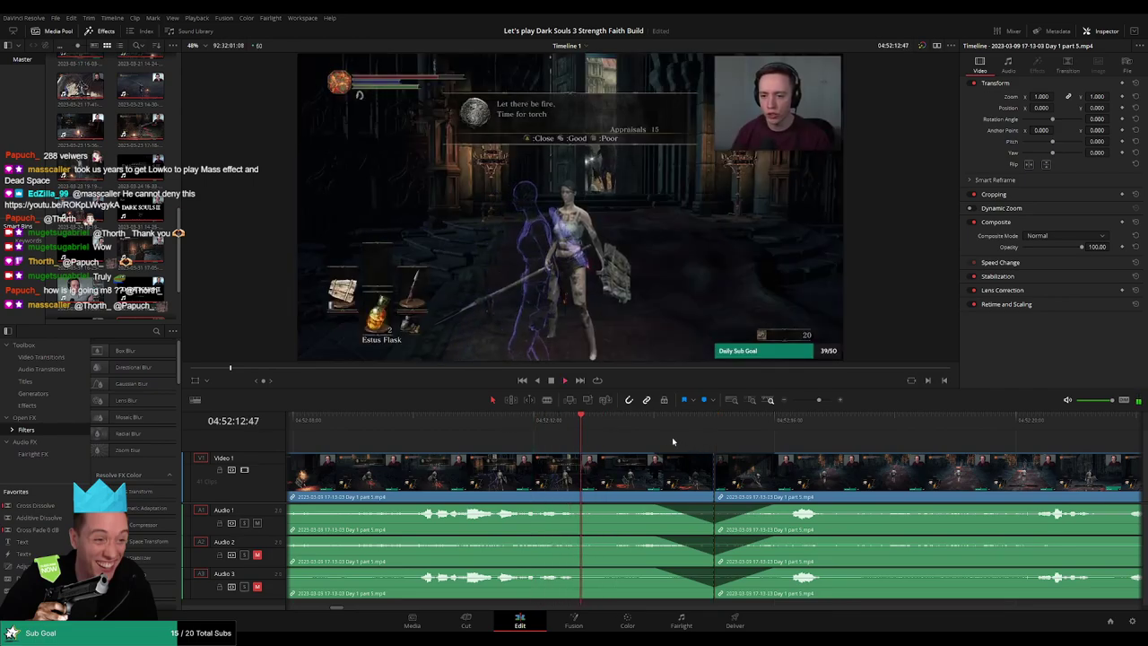
click(722, 431)
scroll(793, 443, down, 5)
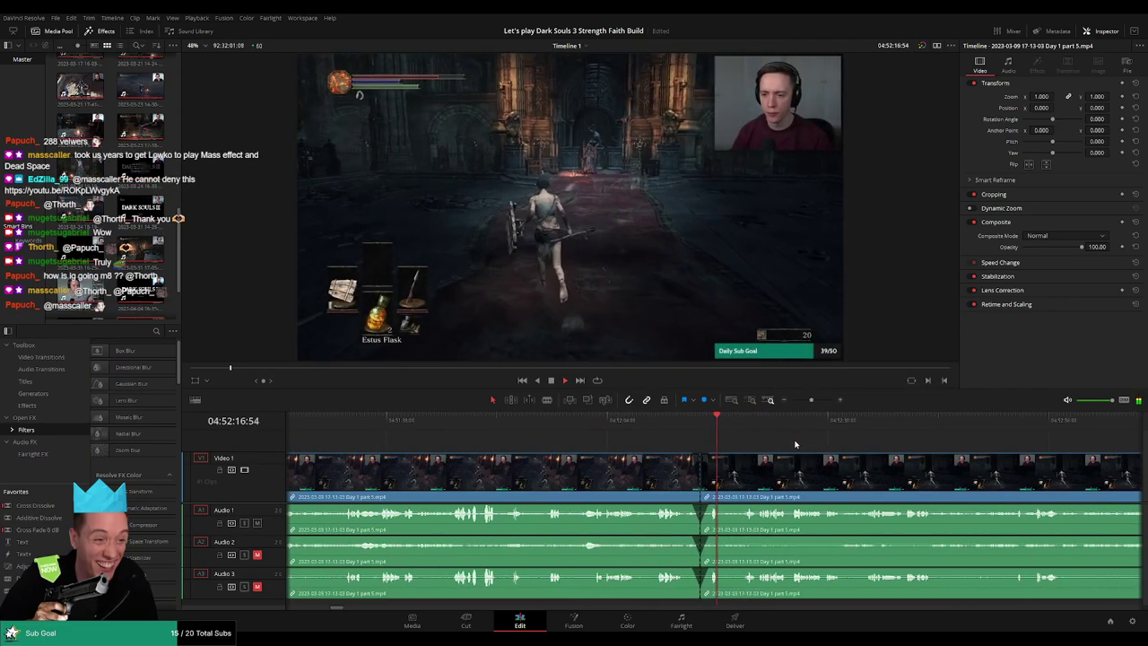
click(740, 428)
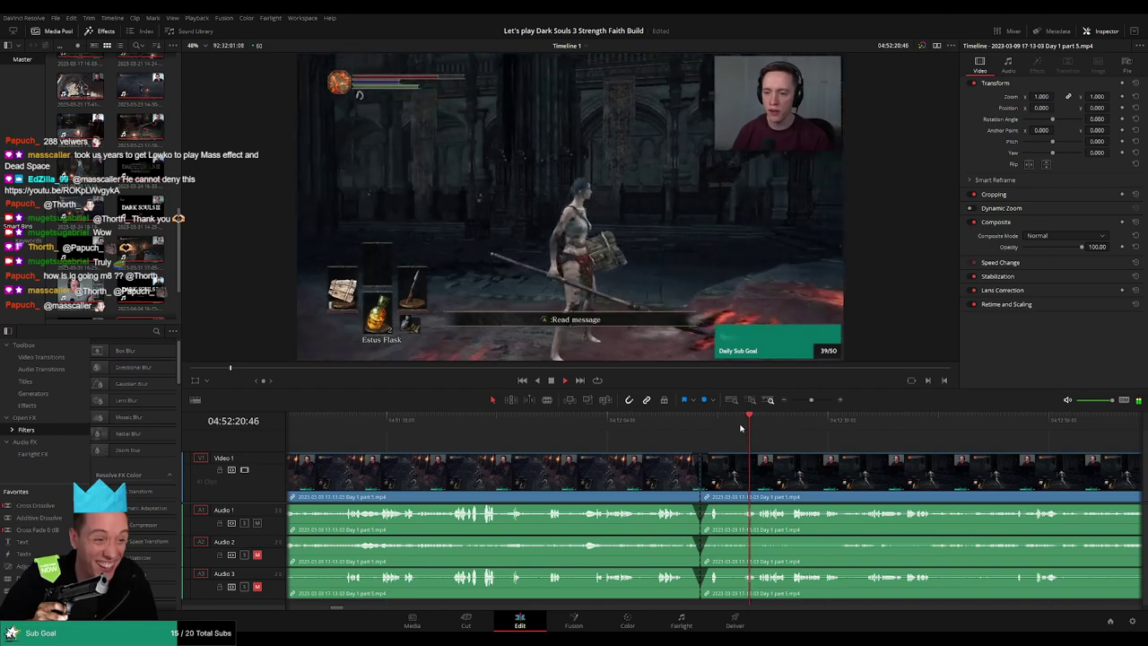
scroll(800, 459, down, 3)
scroll(717, 444, down, 4)
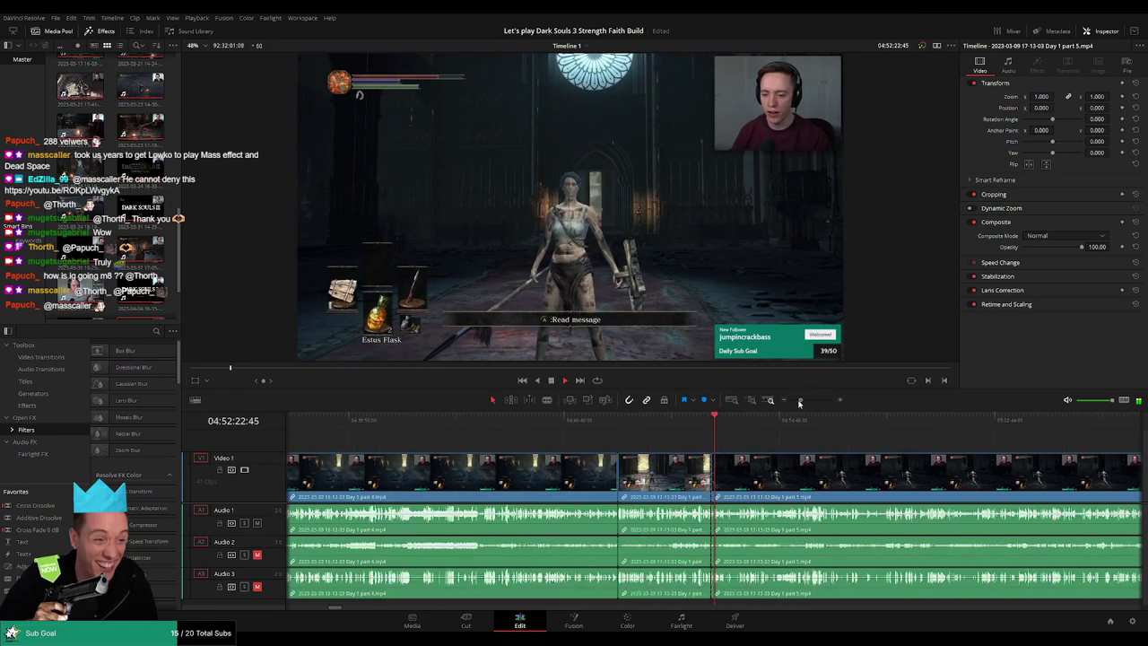
scroll(664, 445, right, 1)
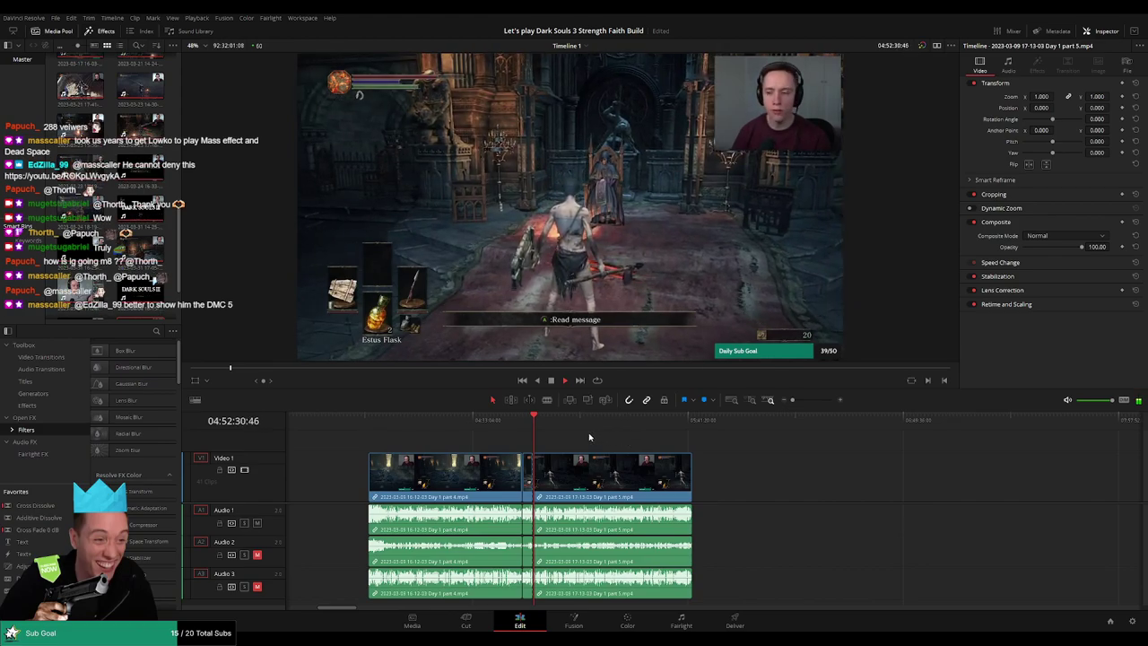
key(Home)
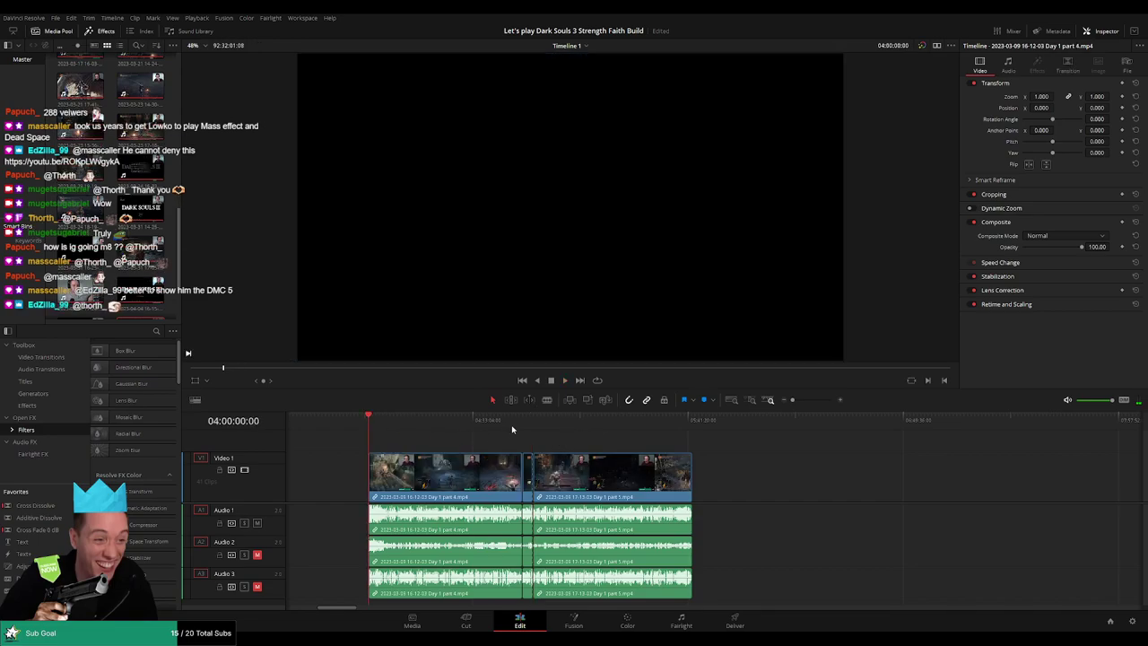
Move the remainder of Day 1 part 5 away from the finished episode so that it starts at 06:00:00:00
scroll(596, 450, right, 3)
drag(566, 478, 872, 479)
click(596, 452)
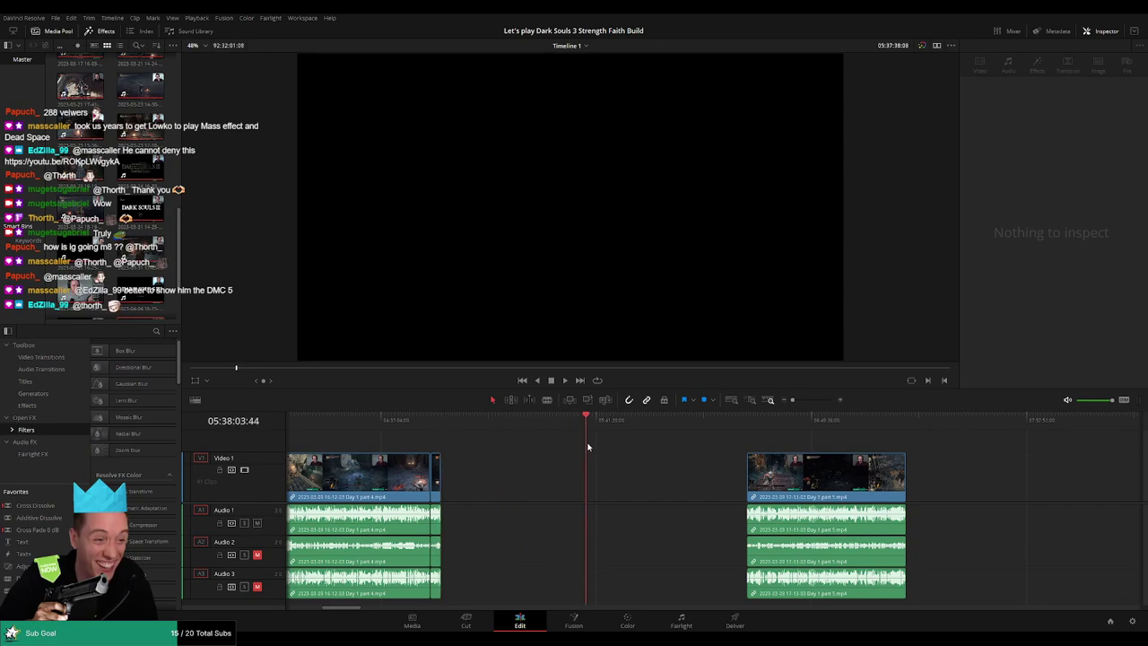
drag(653, 456, 656, 456)
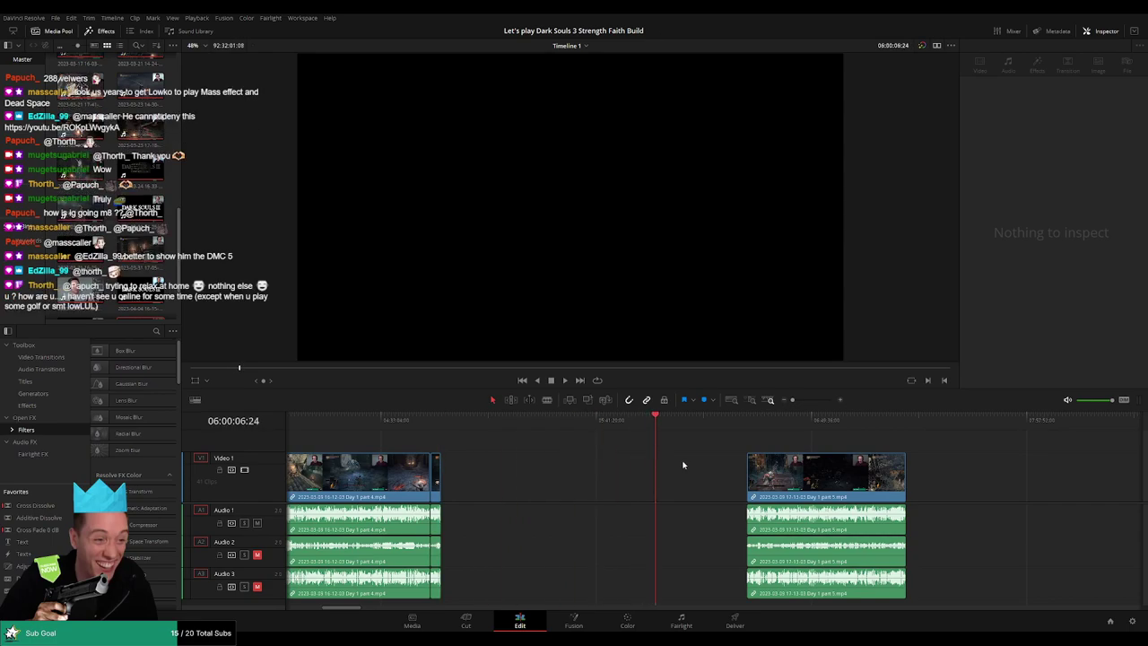
scroll(683, 464, up, 3)
drag(708, 427, 701, 426)
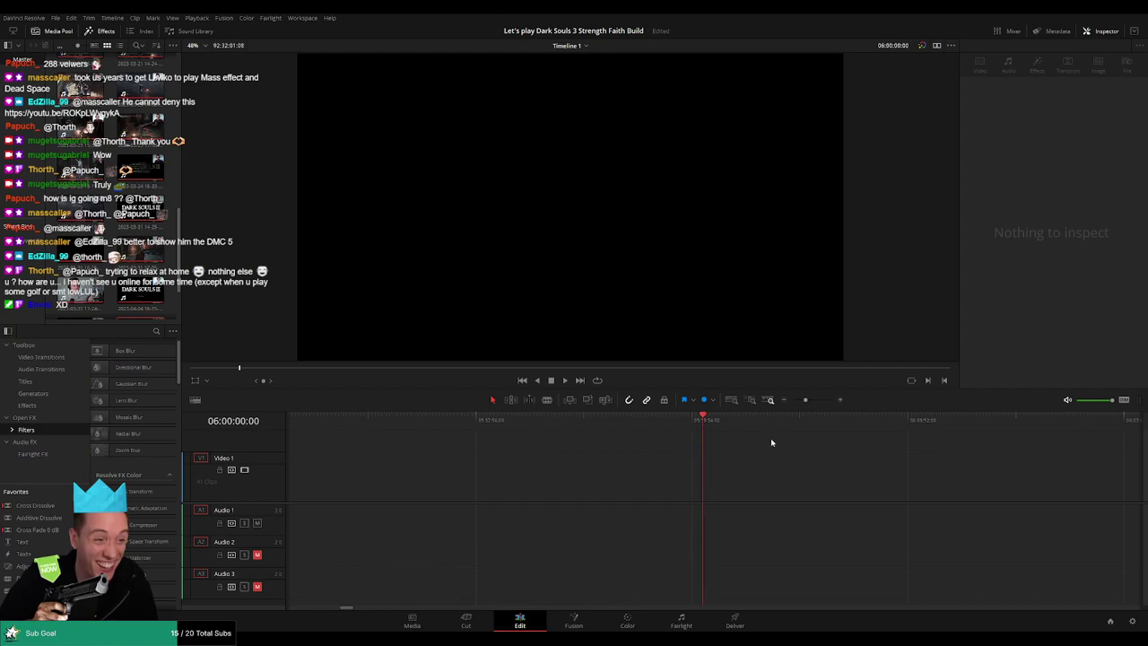
drag(802, 403, 793, 403)
drag(871, 482, 788, 479)
click(808, 445)
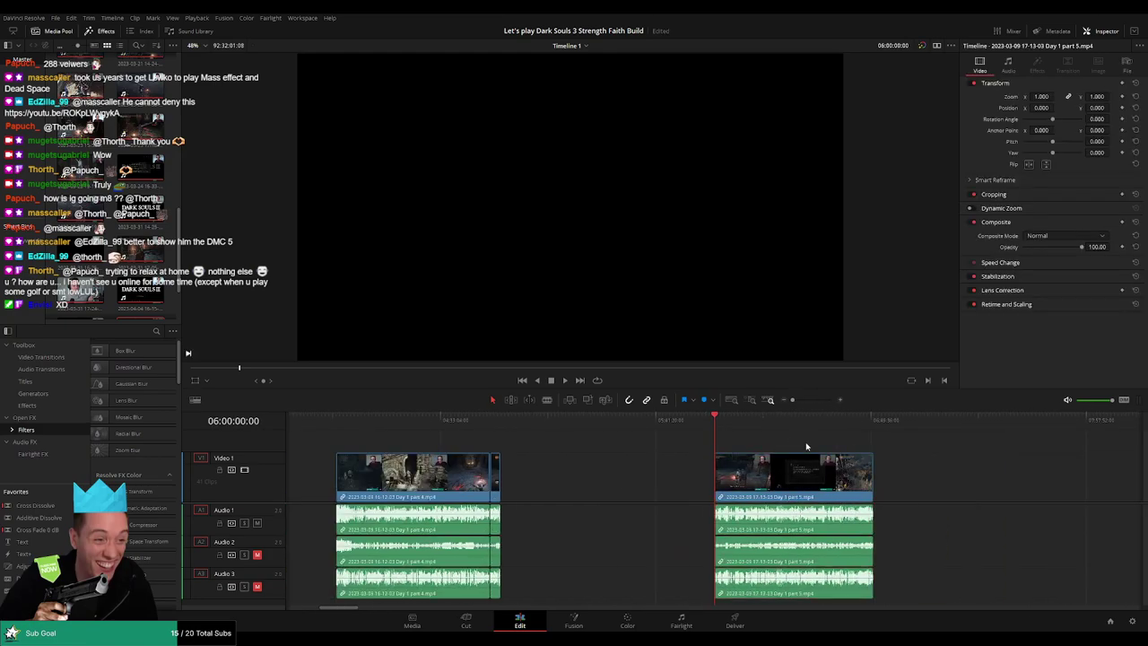
Move the Day 1 part 6 clip with its audio directly against the end of the Day 1 part 5 remainder
scroll(737, 443, right, 4)
click(686, 421)
click(528, 425)
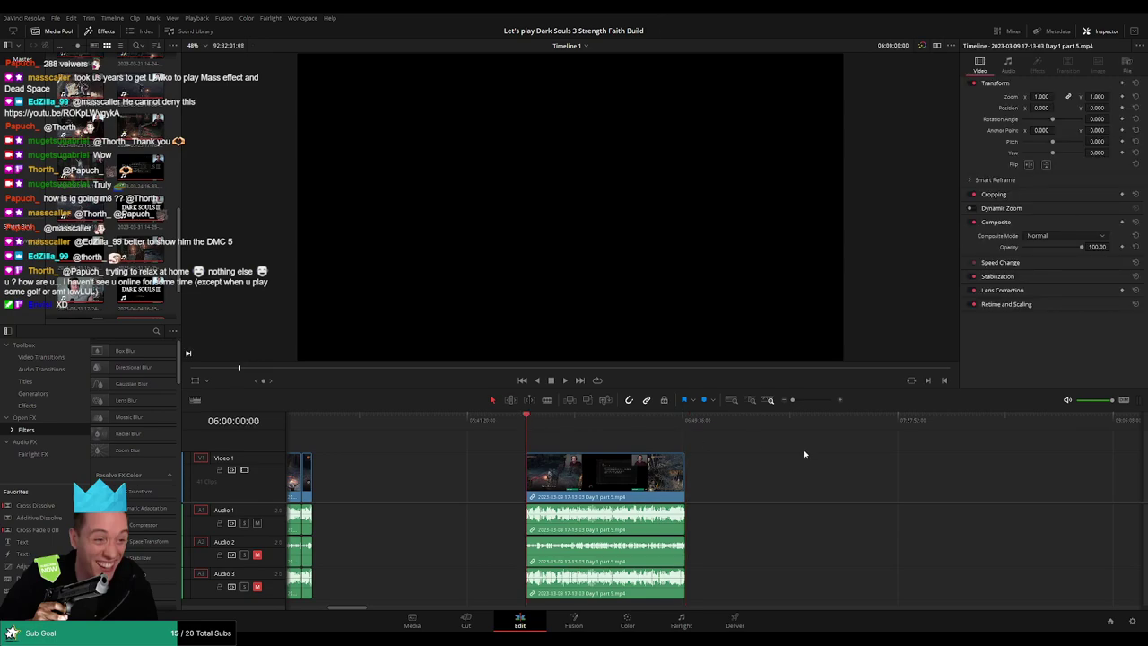
scroll(804, 451, right, 7)
drag(1018, 482, 639, 489)
click(550, 475)
scroll(664, 459, left, 4)
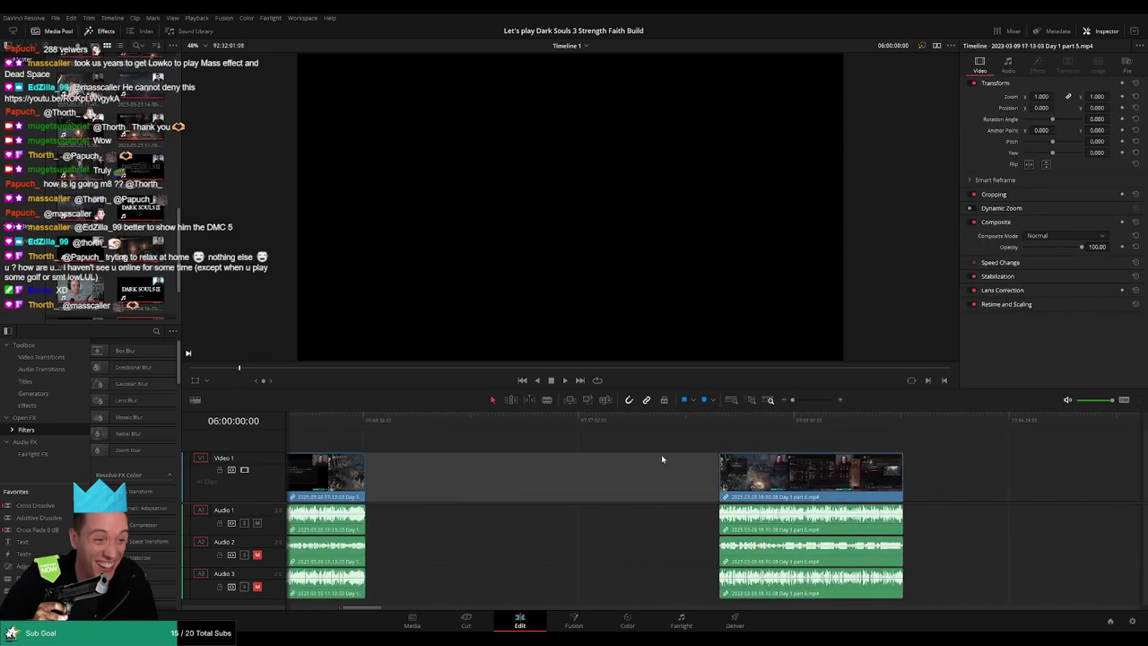
drag(886, 485, 533, 477)
click(503, 447)
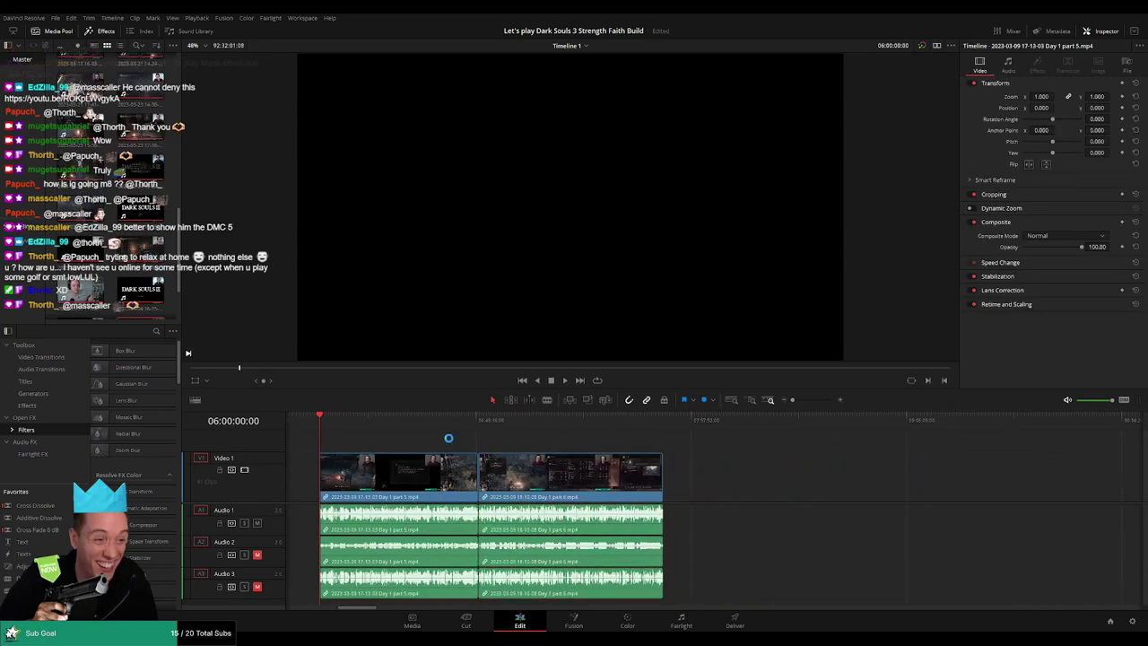
Play back the opening of the new episode from 06:00:00:00 and check how it starts
key(space)
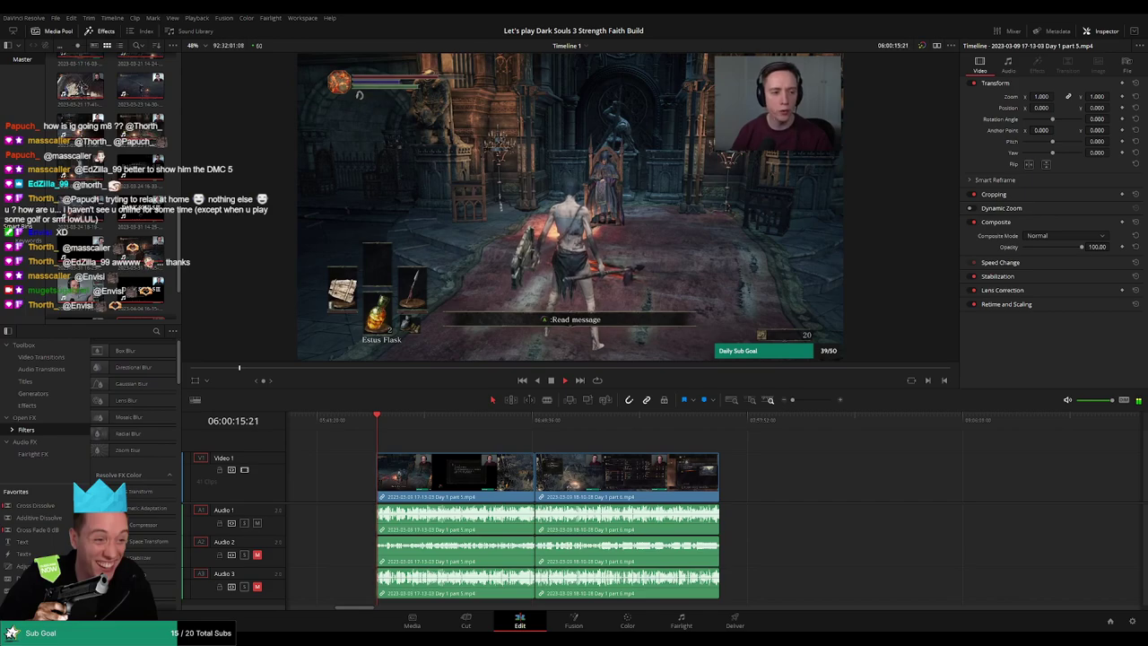
key(q)
key(q)
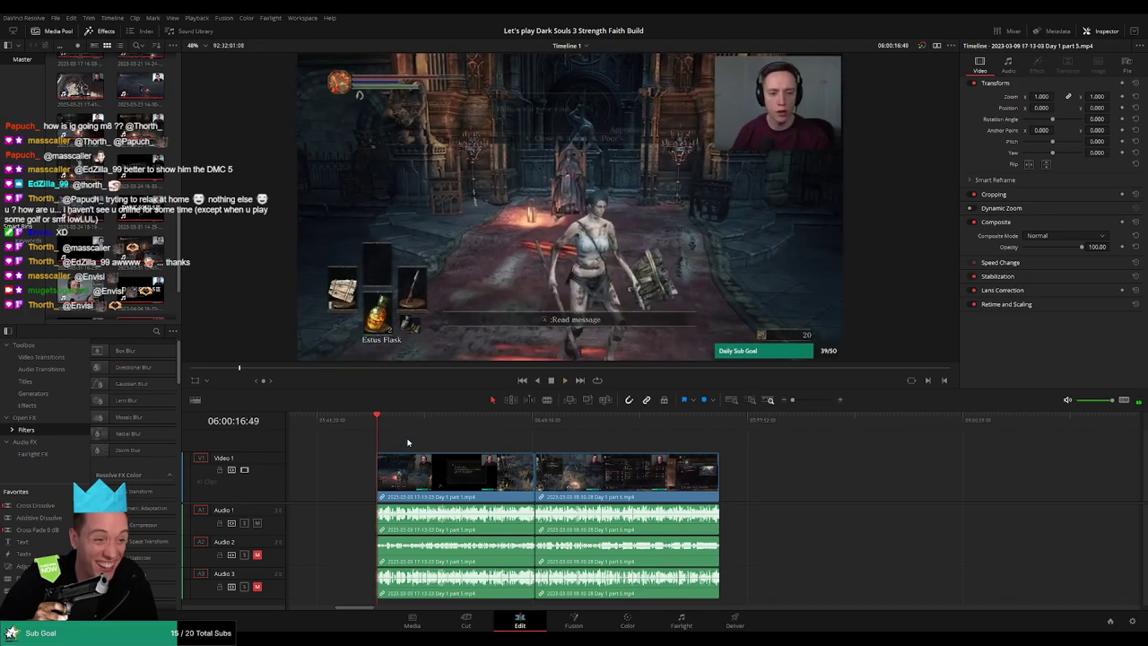
click(409, 426)
Add cross-fades to the video and all three audio tracks where part 5 meets part 6, trimming the clips to make room for them
drag(421, 429, 533, 439)
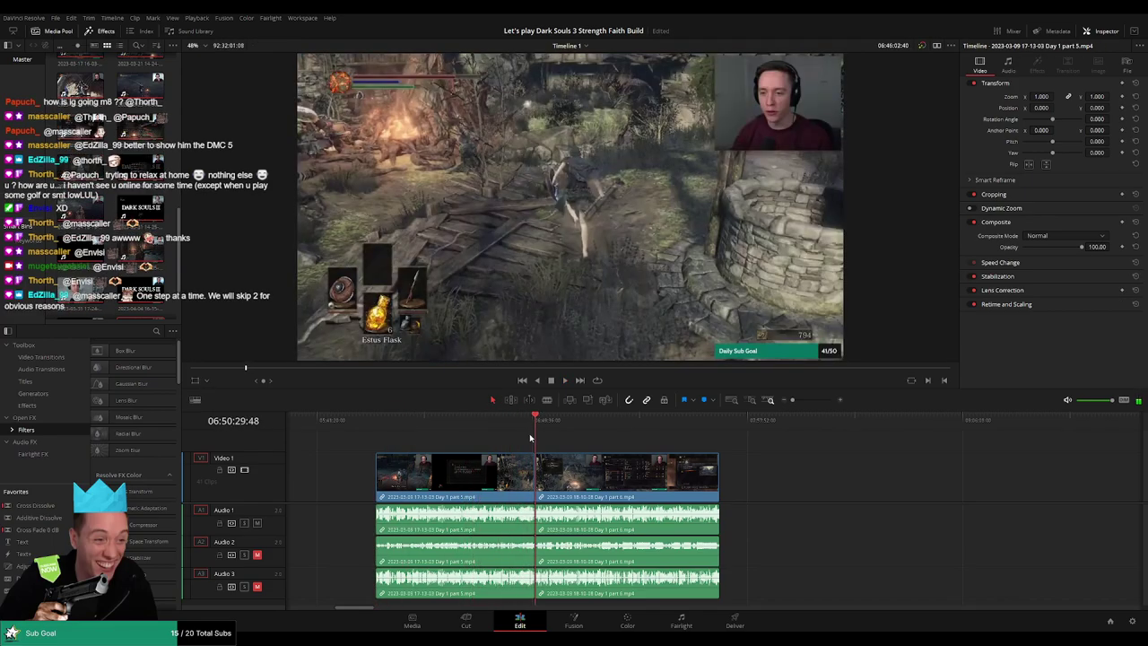
scroll(599, 459, up, 4)
scroll(730, 460, up, 2)
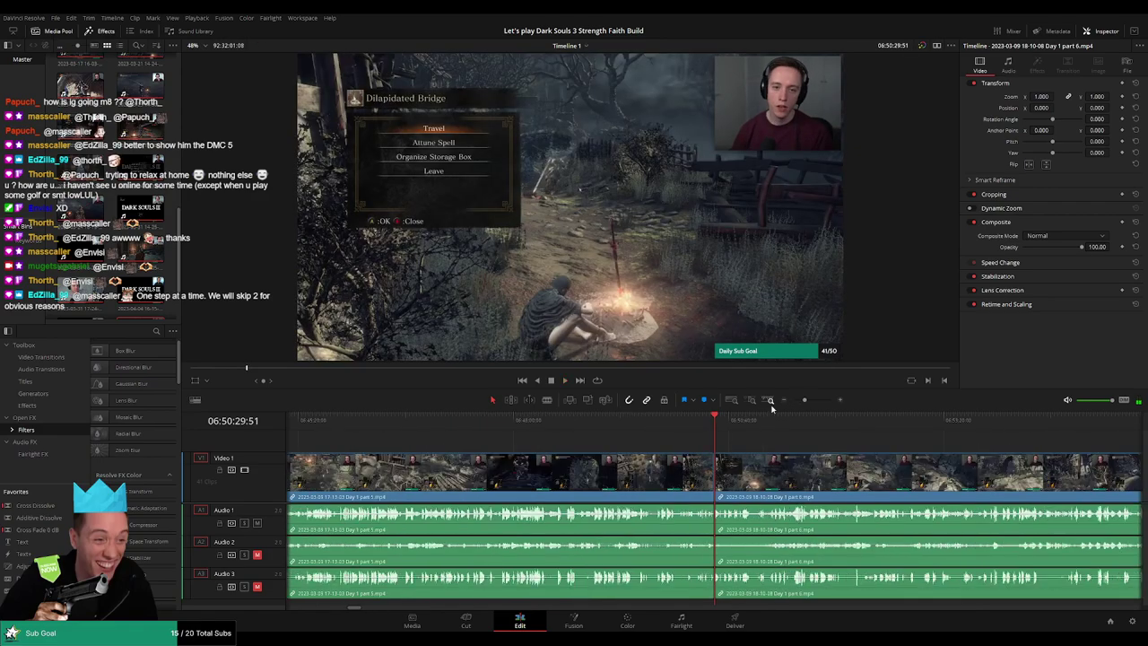
drag(805, 400, 815, 402)
drag(700, 419, 687, 419)
key(space)
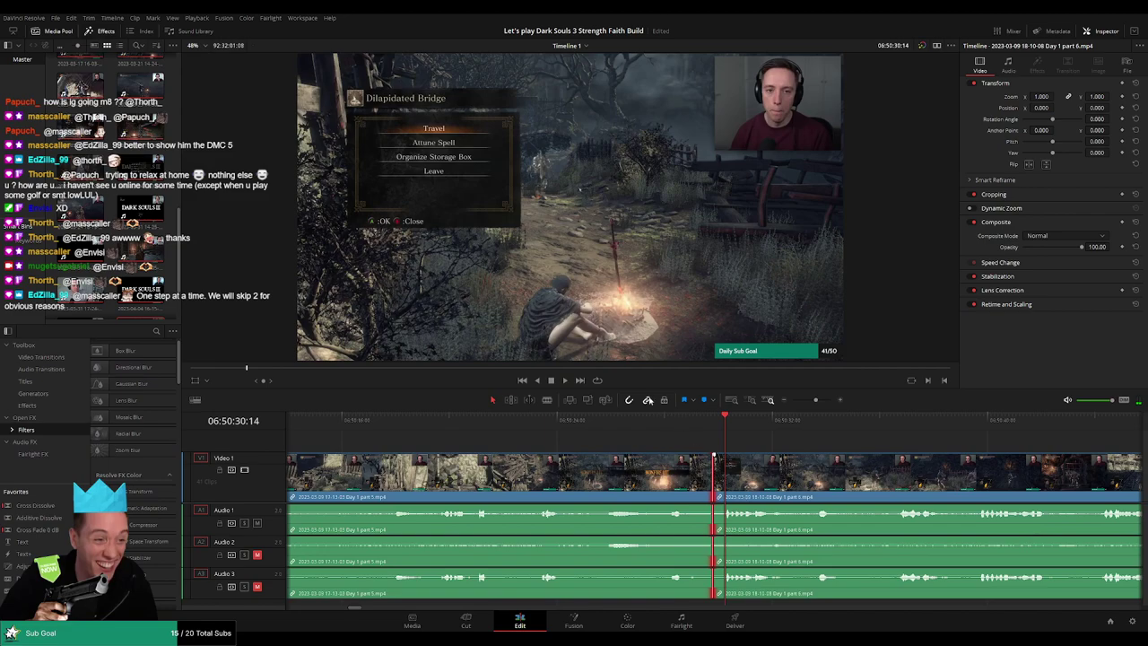
click(597, 370)
Play back the cross-faded join between parts 5 and 6 and the bonfire footage around it
drag(703, 420, 602, 419)
key(space)
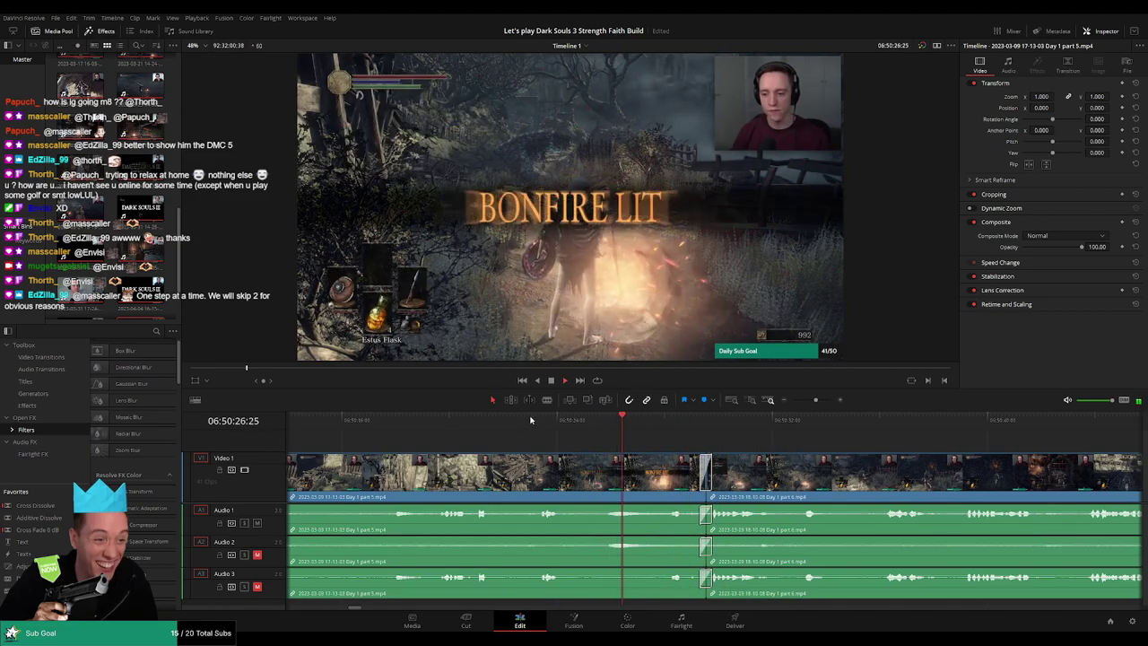
click(542, 420)
click(435, 420)
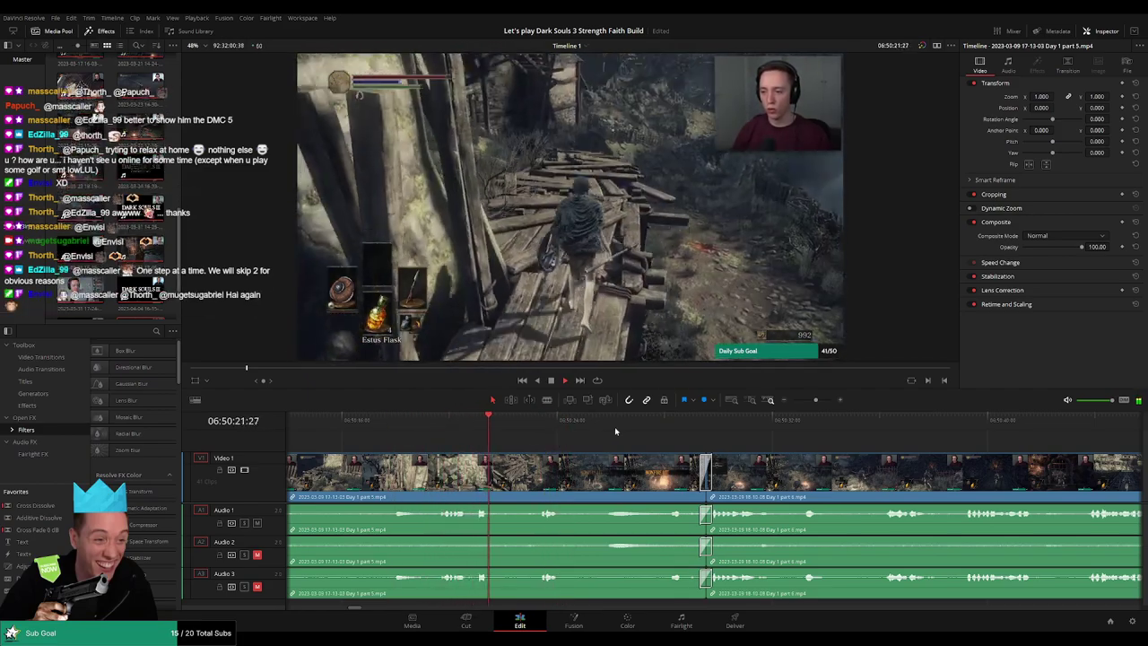
click(639, 422)
scroll(574, 441, right, 5)
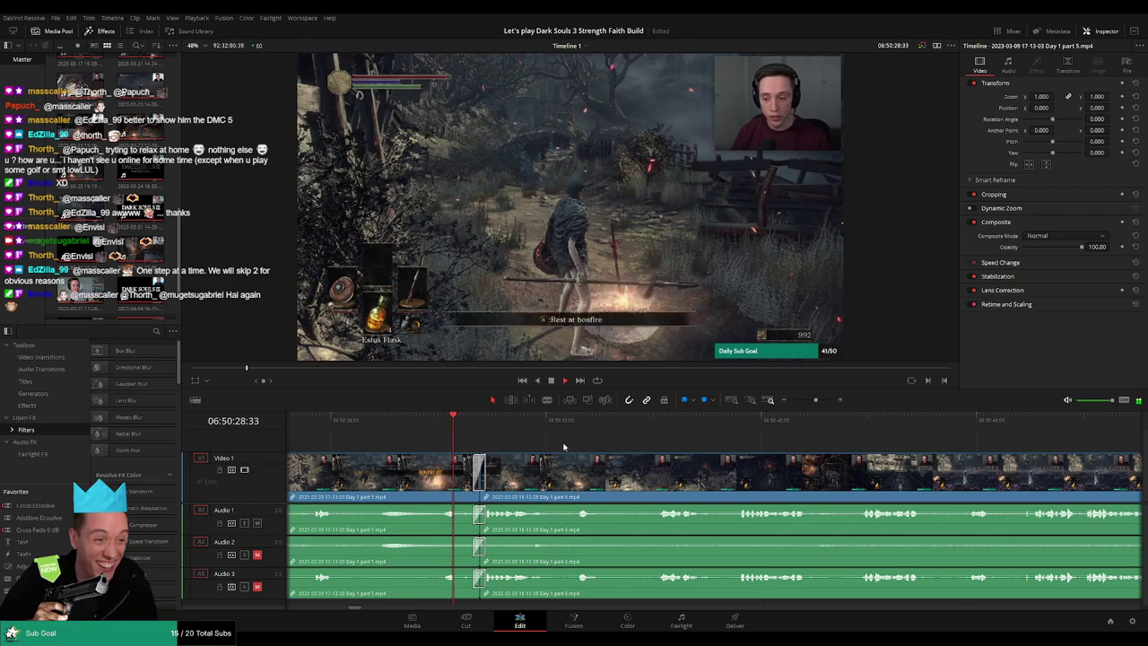
scroll(556, 444, right, 1)
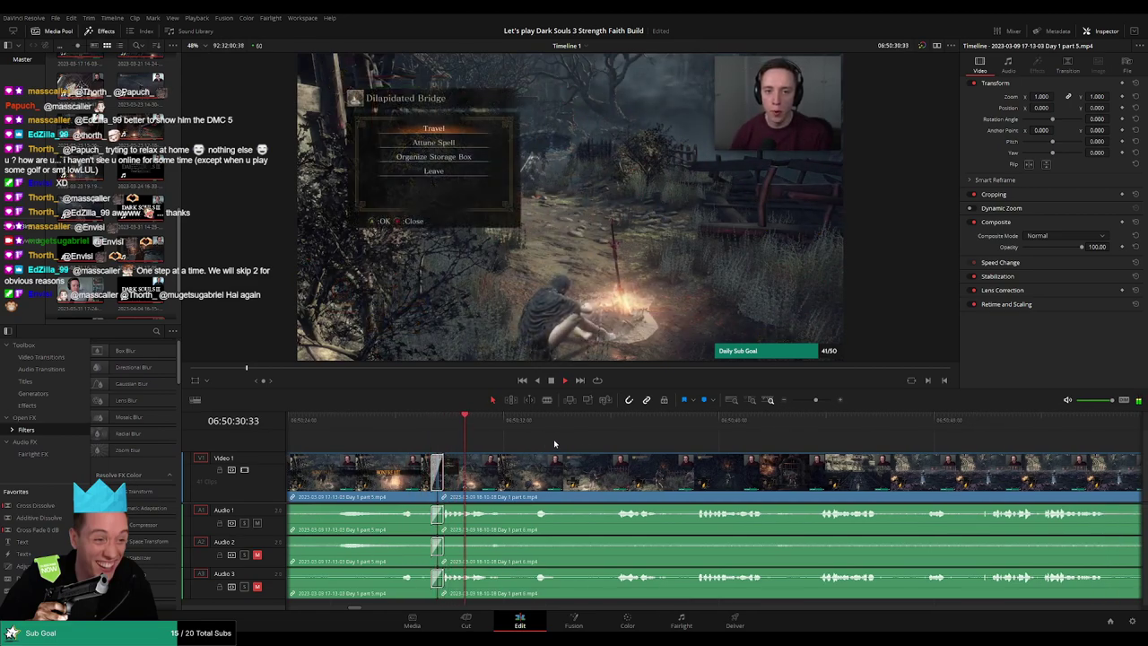
click(531, 422)
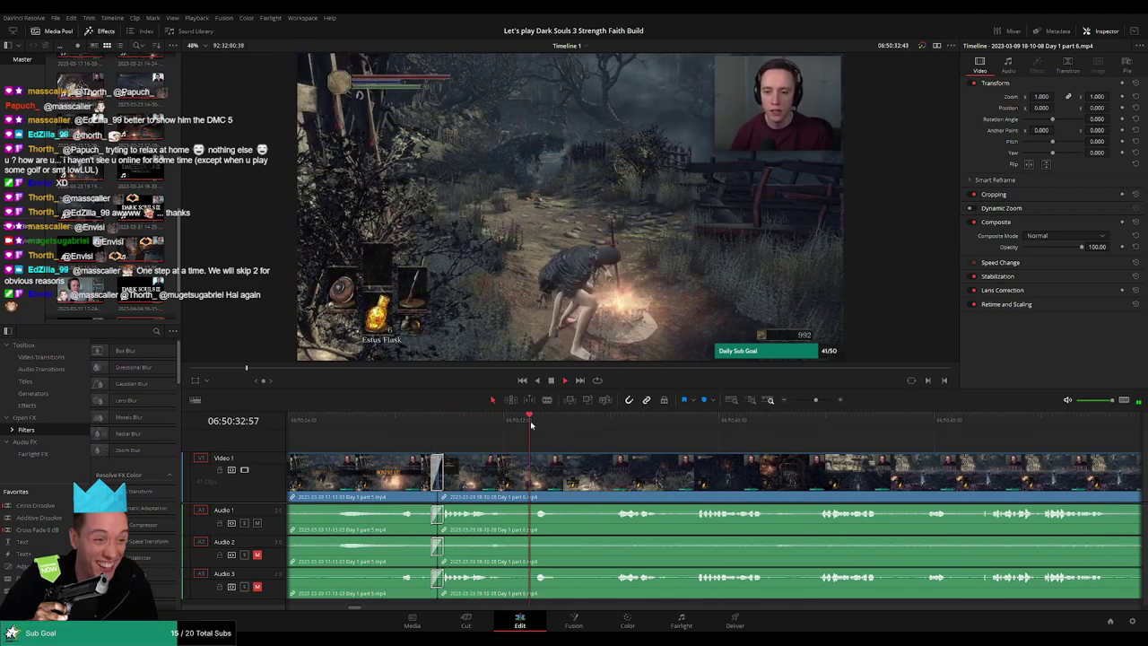
click(611, 420)
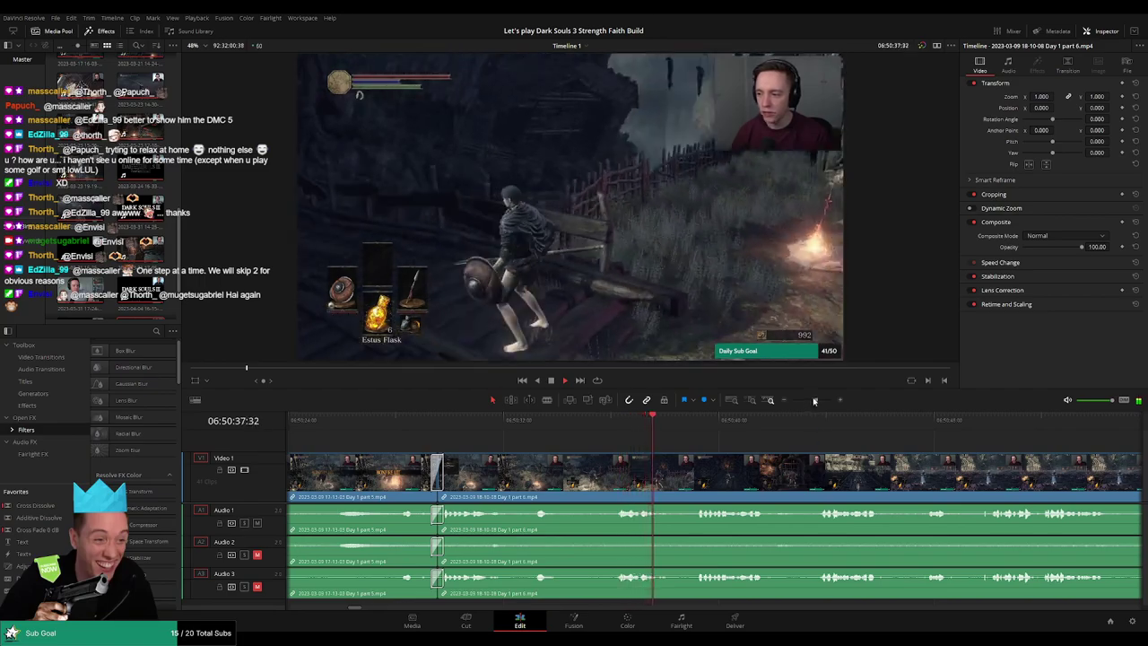
Review the fight in Day 1 part 6 from about 06:51:26 to 06:52:14 for a place to end the episode
drag(816, 401, 674, 431)
key(space)
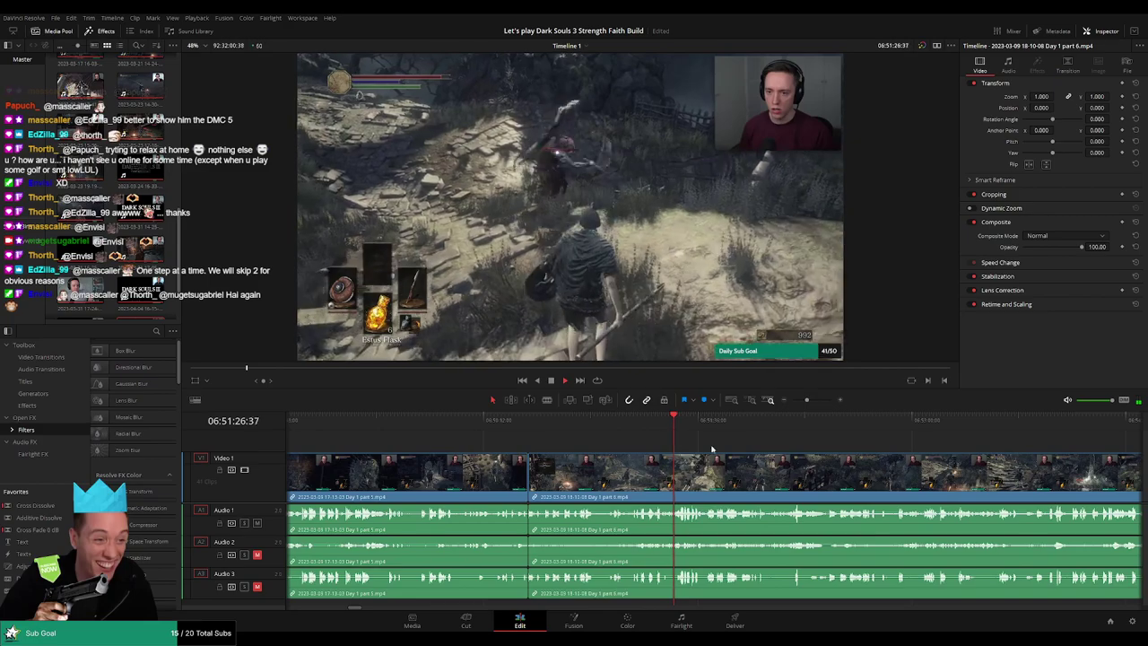
scroll(714, 444, up, 2)
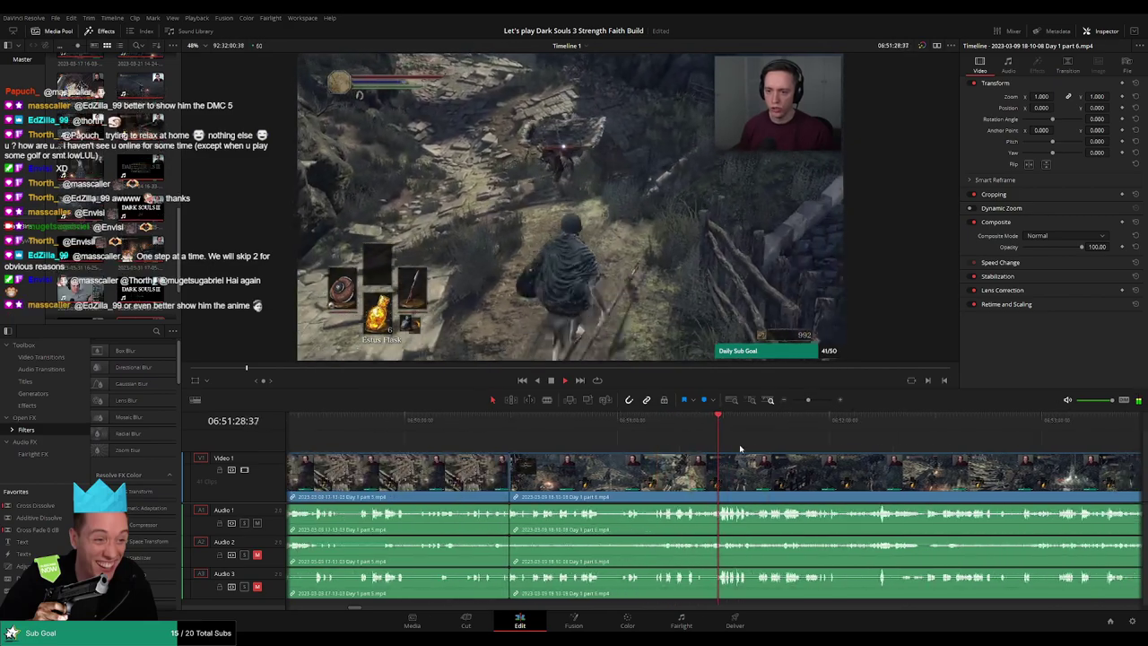
drag(770, 453, 680, 456)
scroll(683, 455, up, 2)
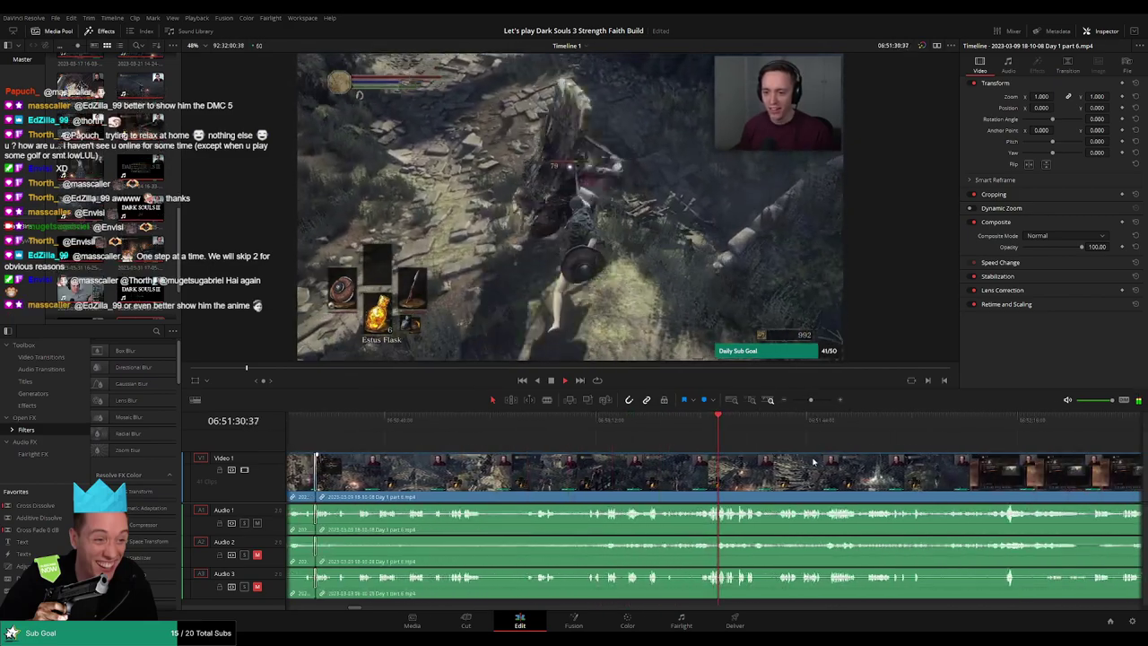
scroll(813, 462, right, 4)
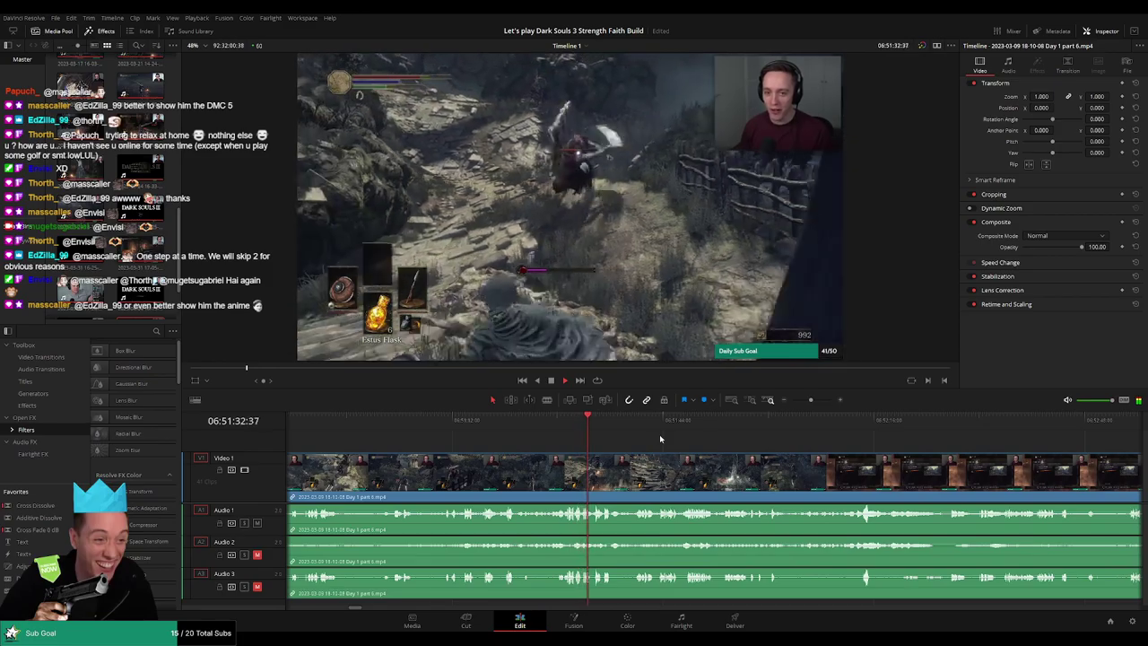
scroll(656, 447, up, 2)
drag(801, 454, 617, 440)
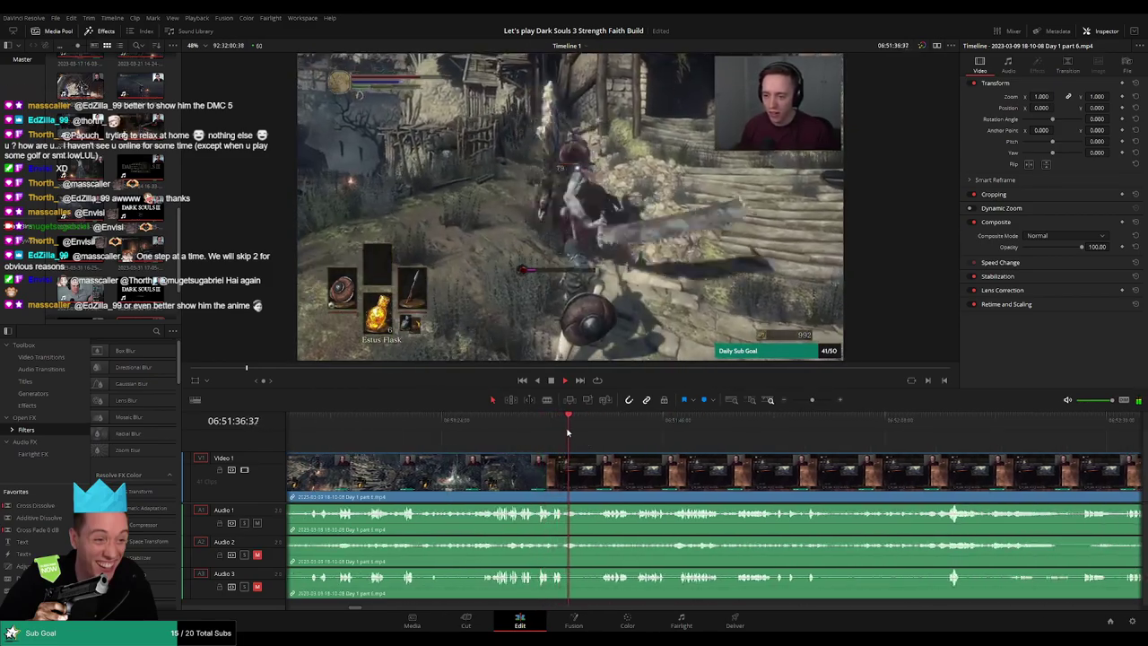
click(599, 430)
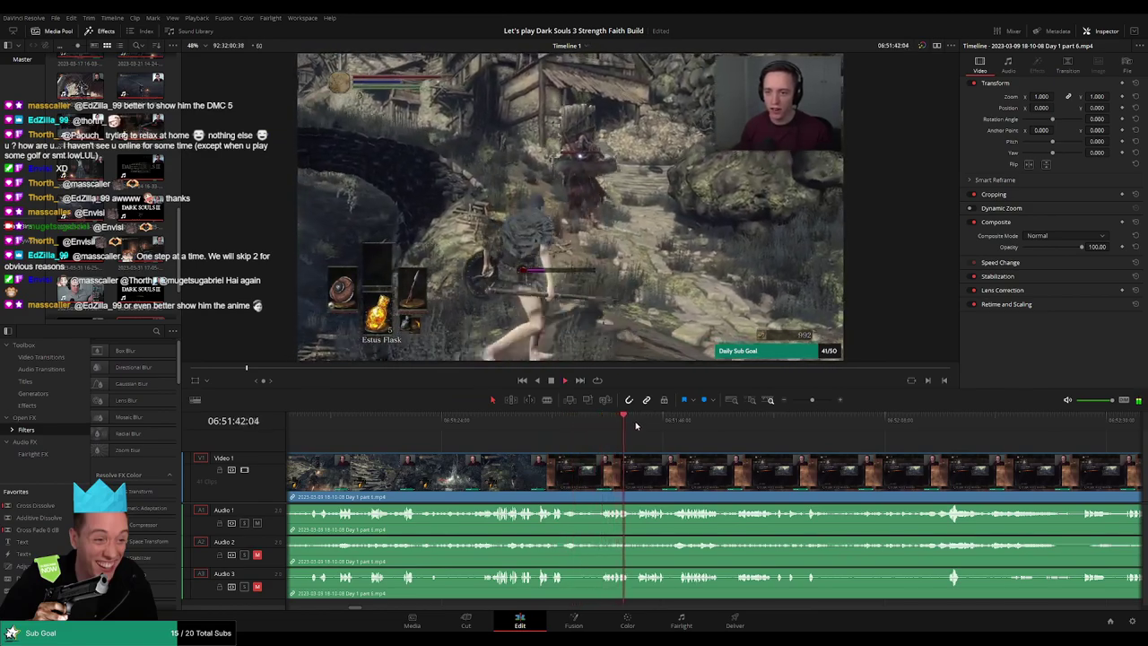
click(635, 426)
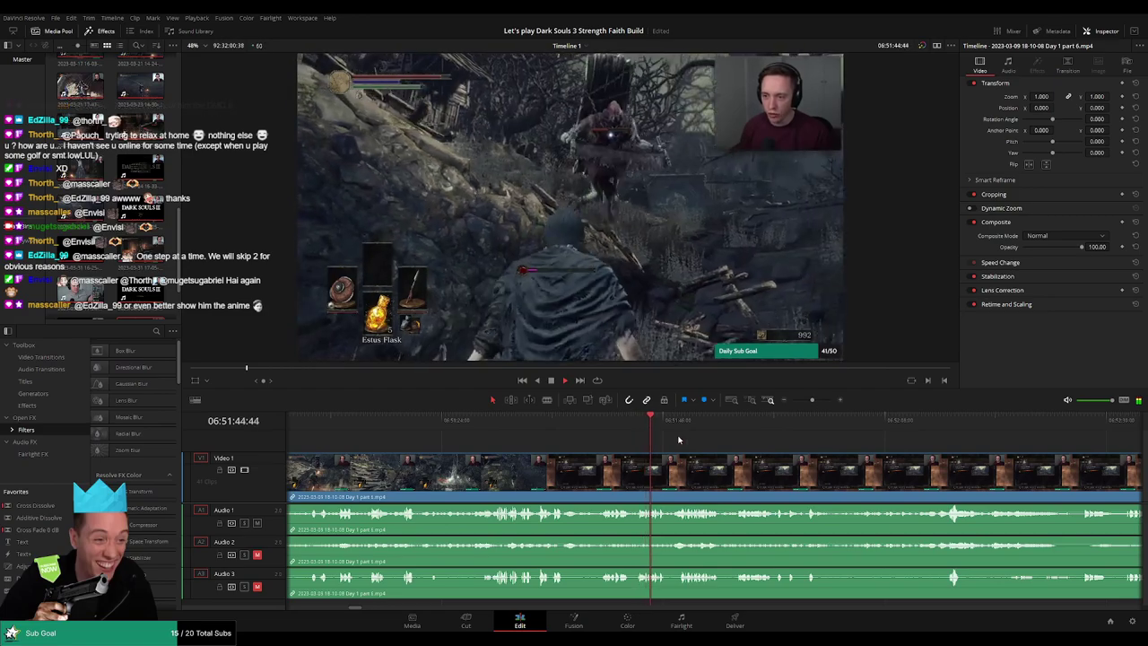
click(673, 427)
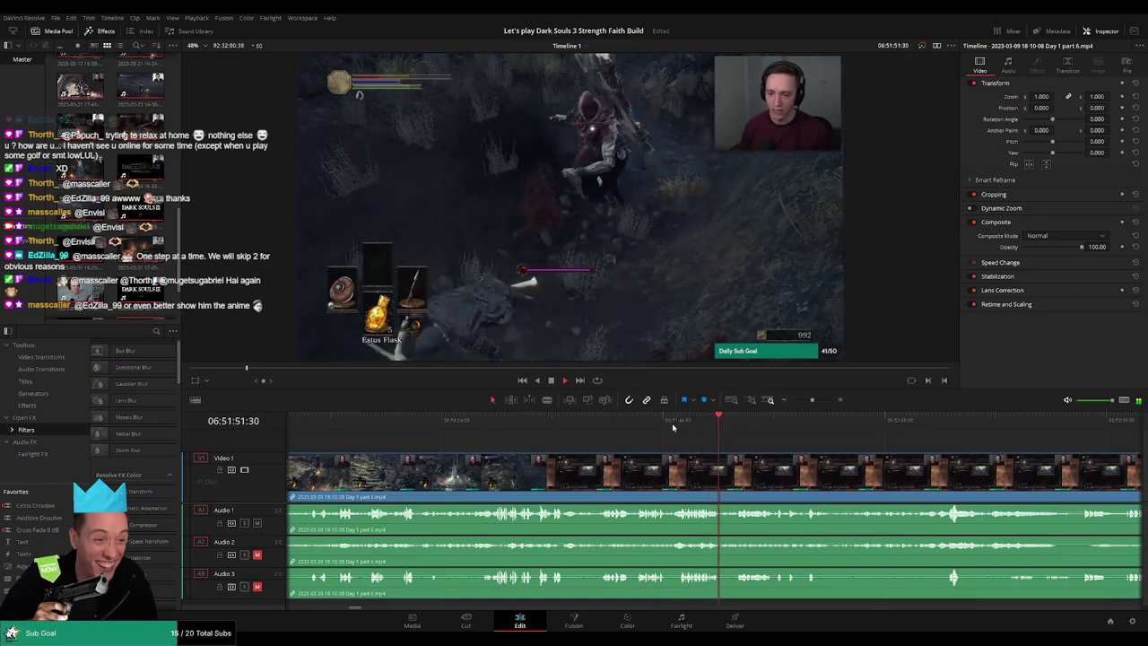
drag(790, 446, 657, 436)
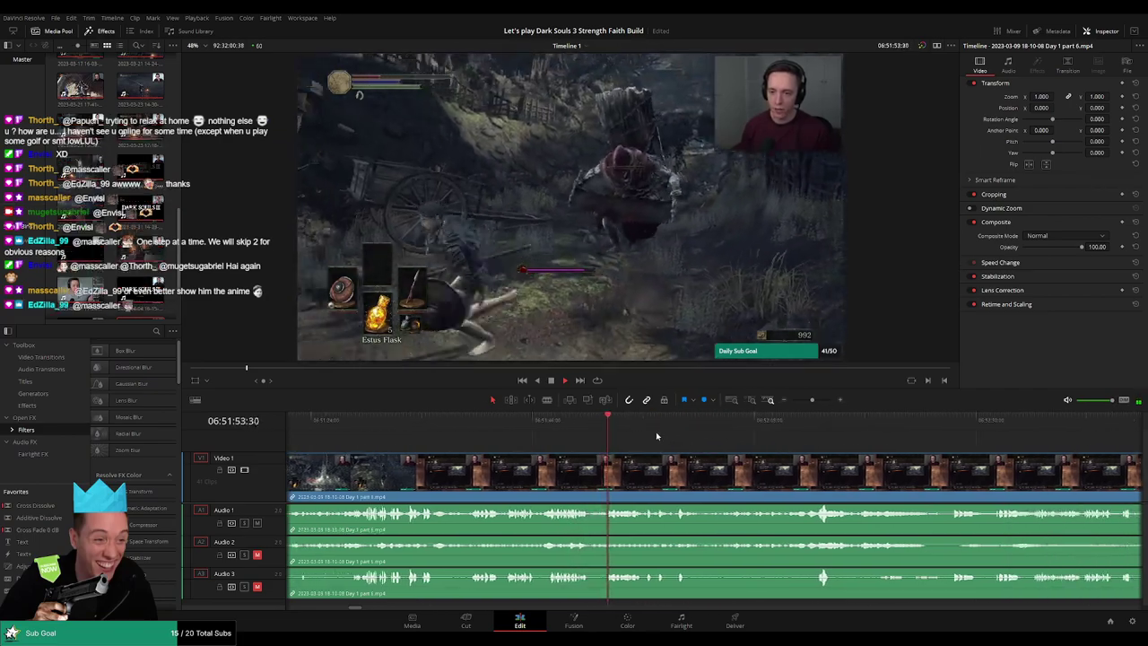
scroll(702, 443, right, 2)
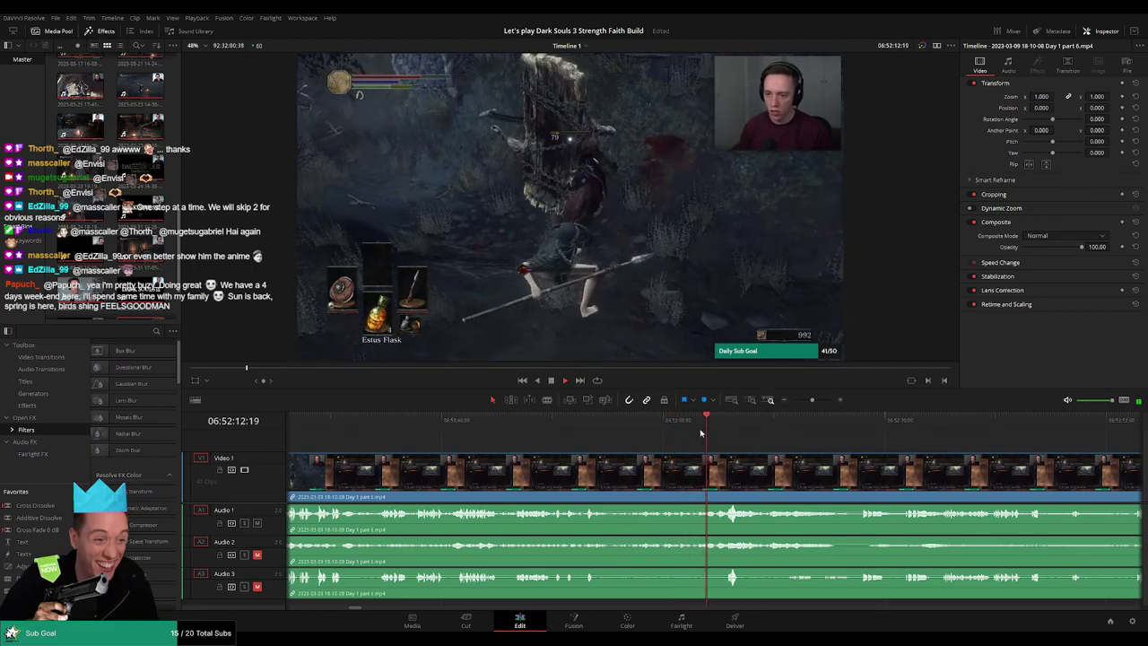
scroll(709, 438, right, 2)
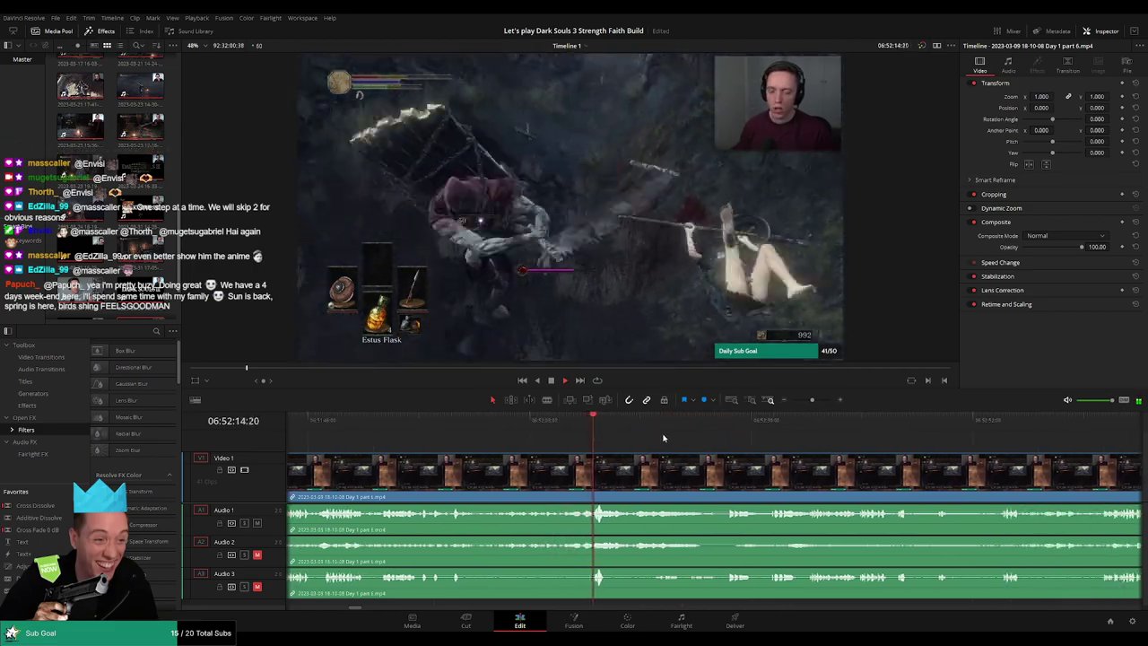
Review the player's death and the run back from about 06:52:22 to 06:52:57 for a suitable episode ending
click(673, 423)
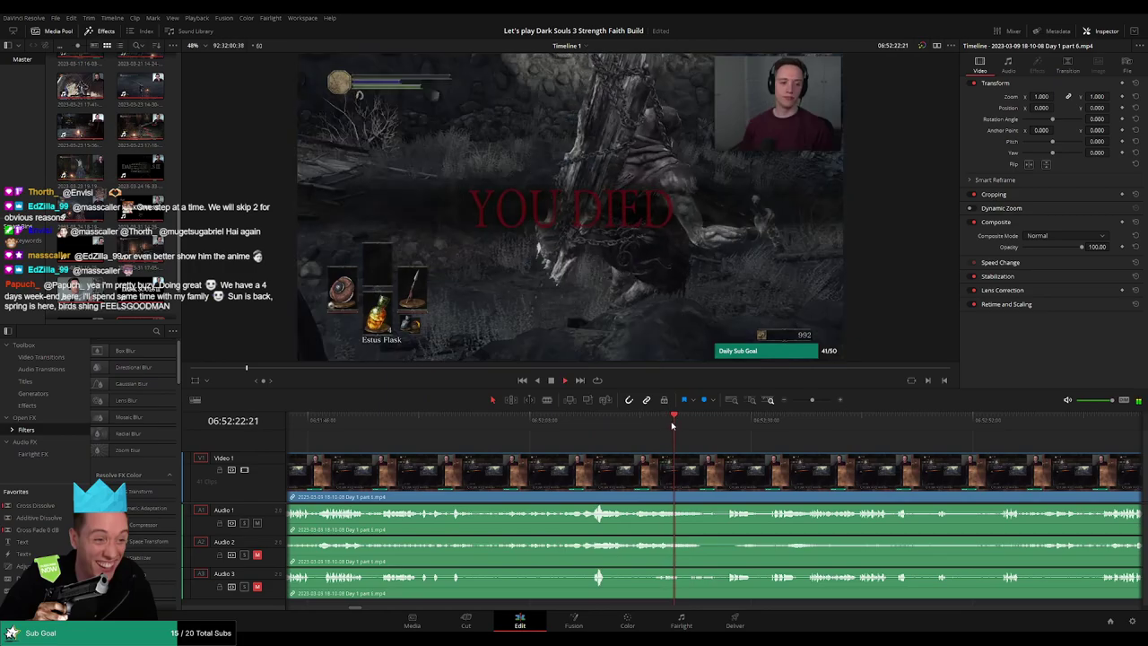
click(726, 425)
scroll(779, 460, up, 3)
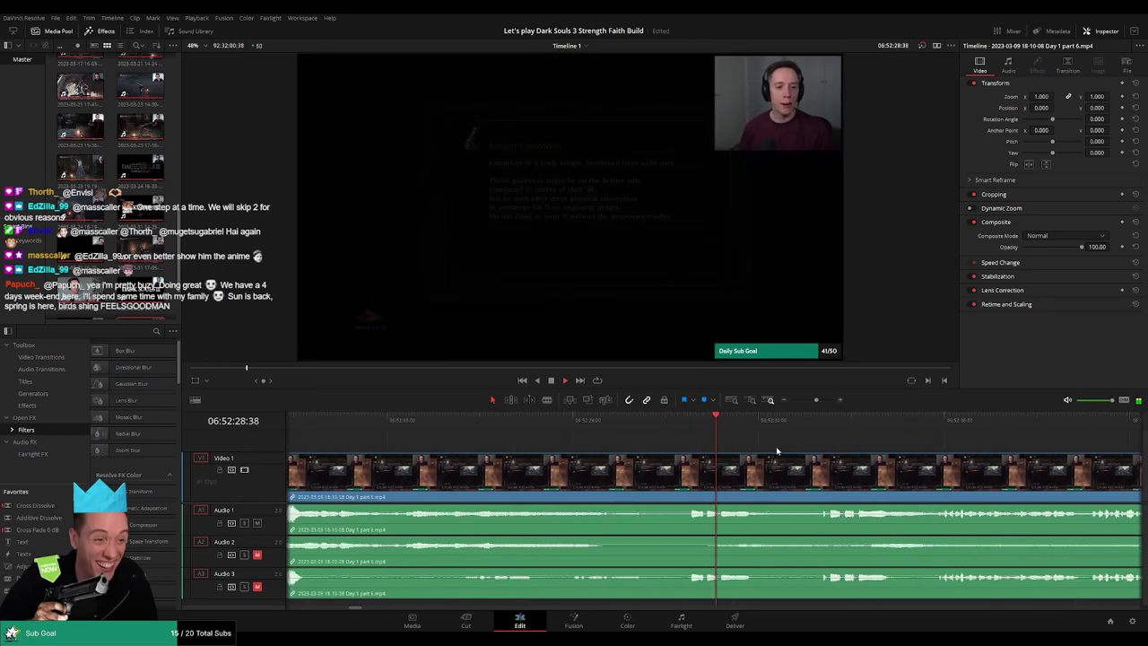
click(817, 423)
scroll(763, 449, right, 3)
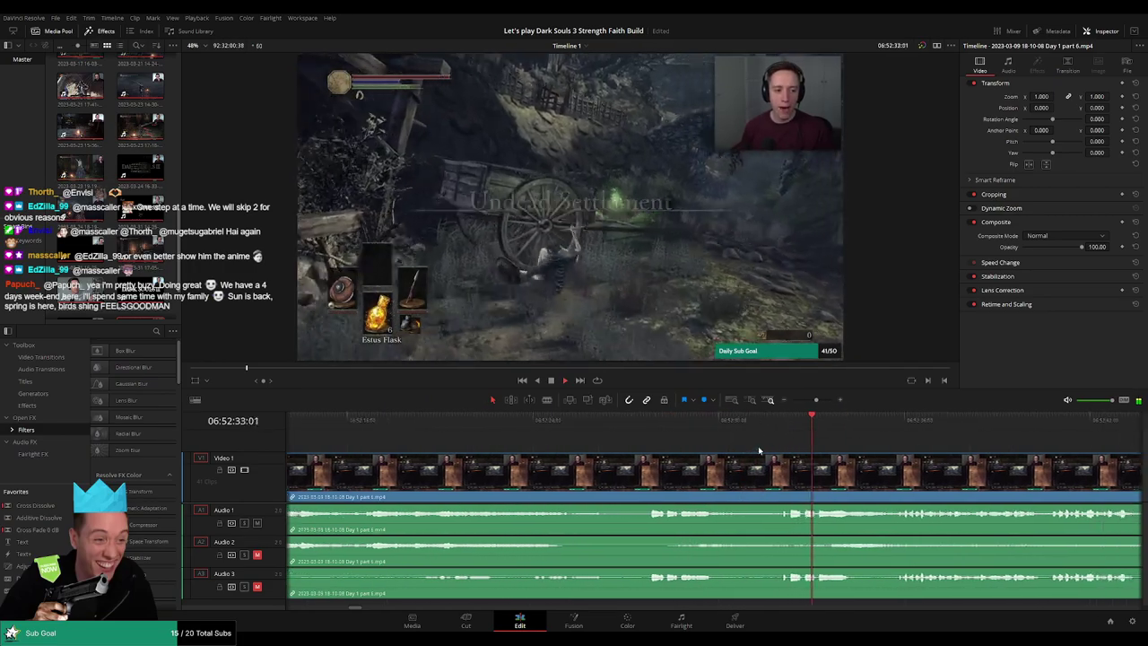
click(815, 423)
scroll(719, 431, down, 3)
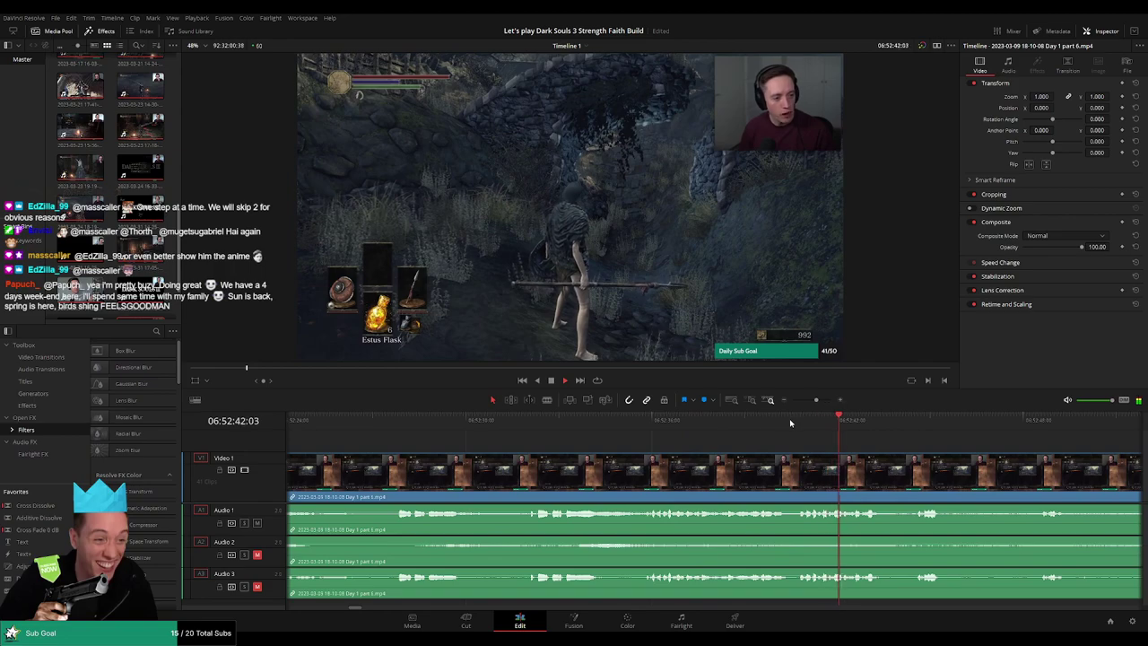
scroll(718, 447, down, 2)
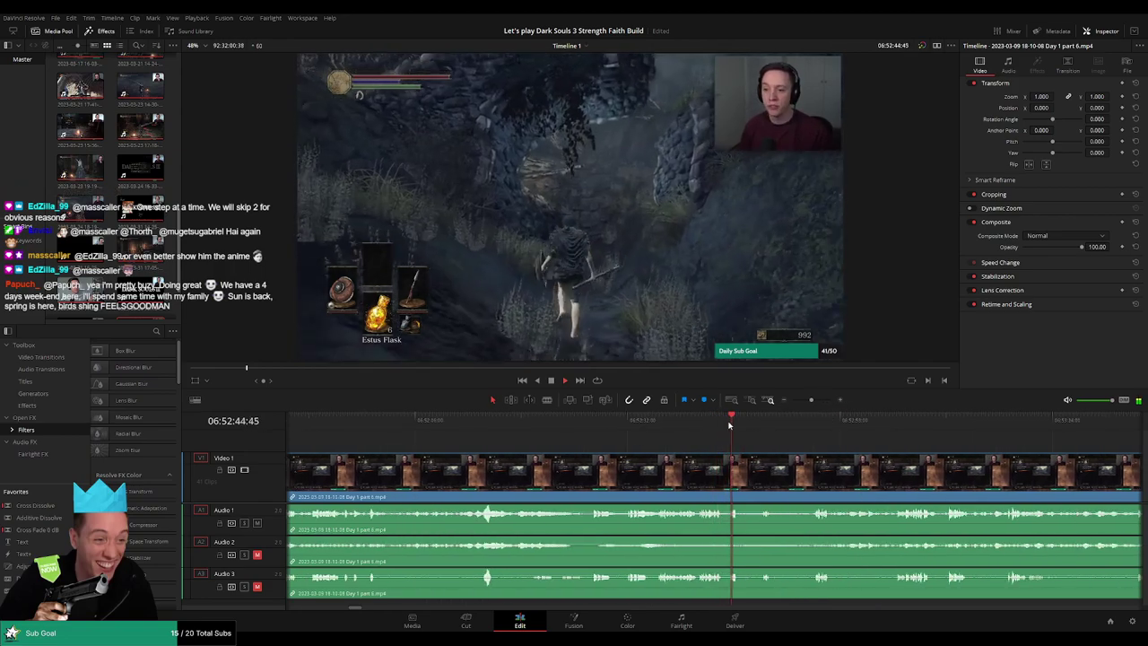
click(756, 425)
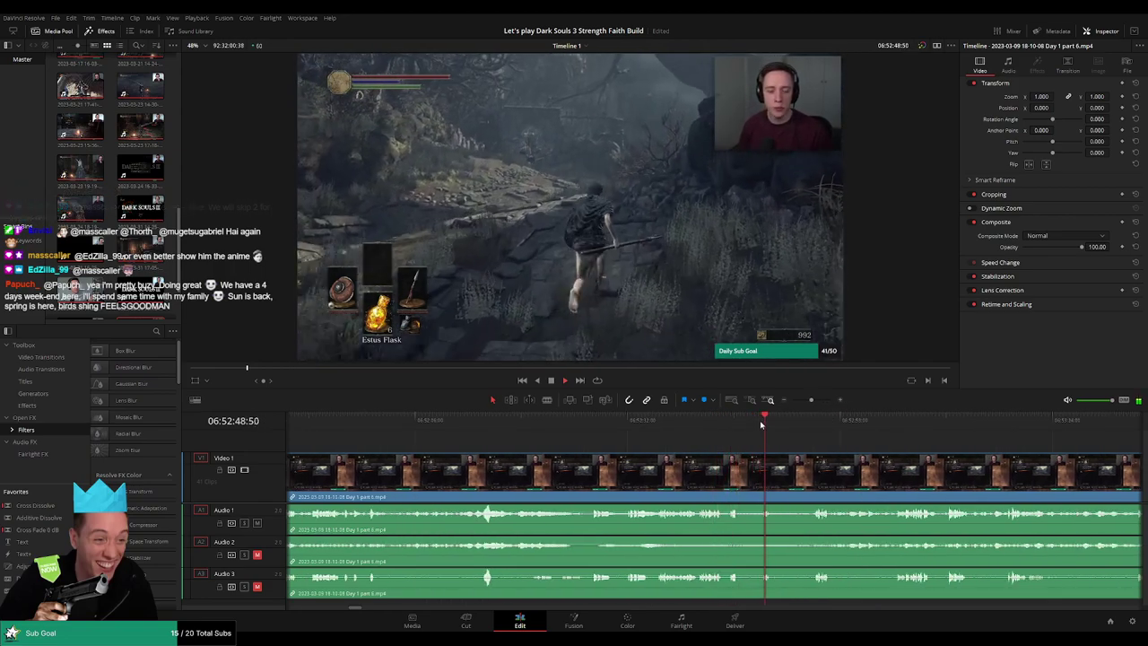
click(807, 427)
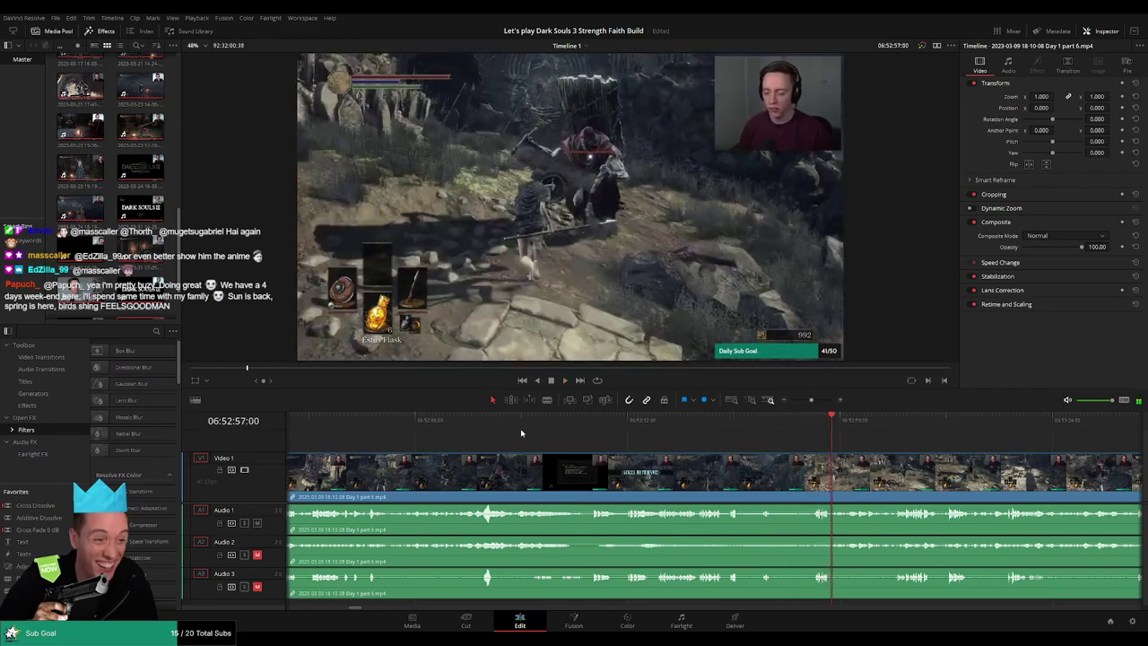
Split the Day 1 part 6 clip on all tracks during the Knight Gauntlets loading screen at 06:52:26:30
click(482, 427)
click(533, 427)
click(590, 428)
scroll(646, 443, down, 1)
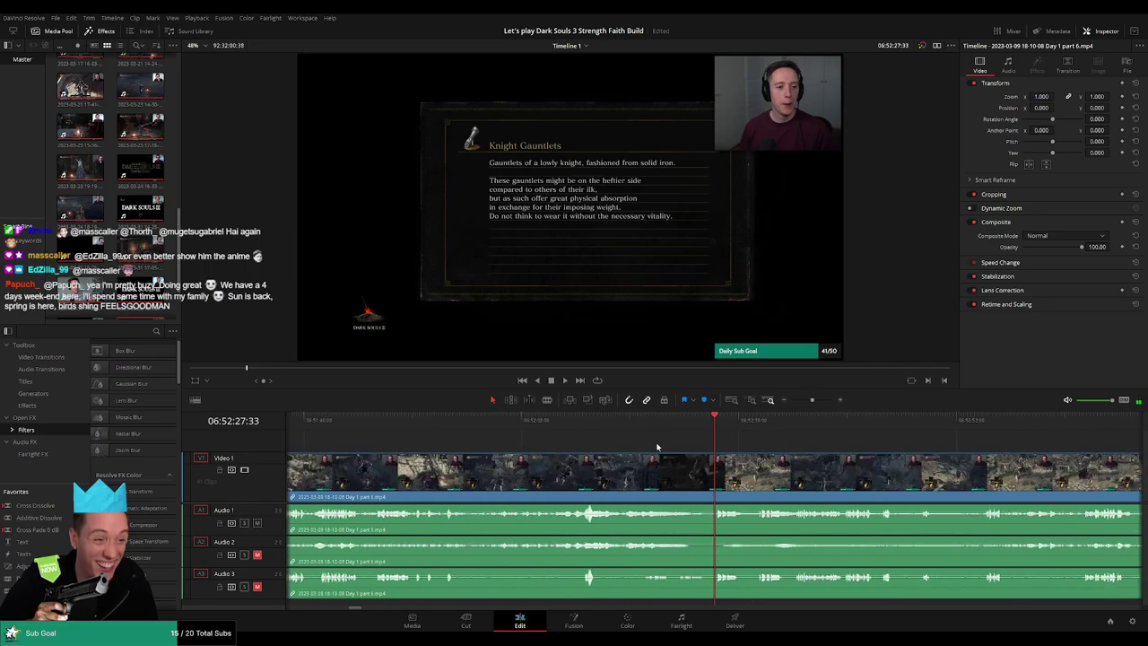
drag(810, 401, 816, 401)
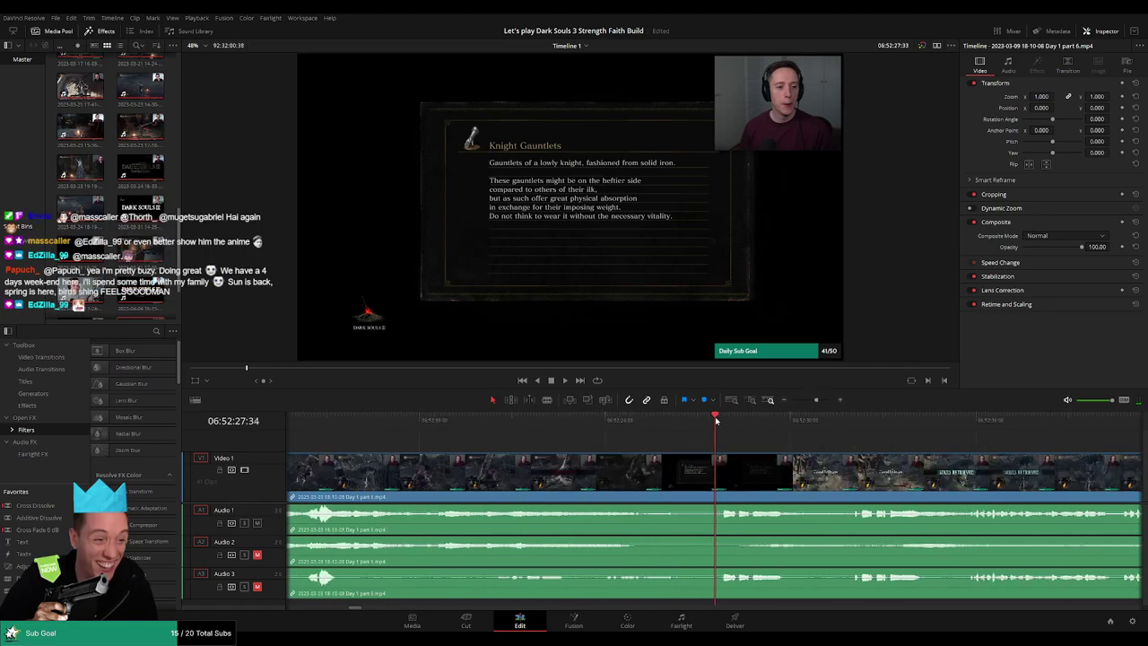
drag(723, 422, 697, 422)
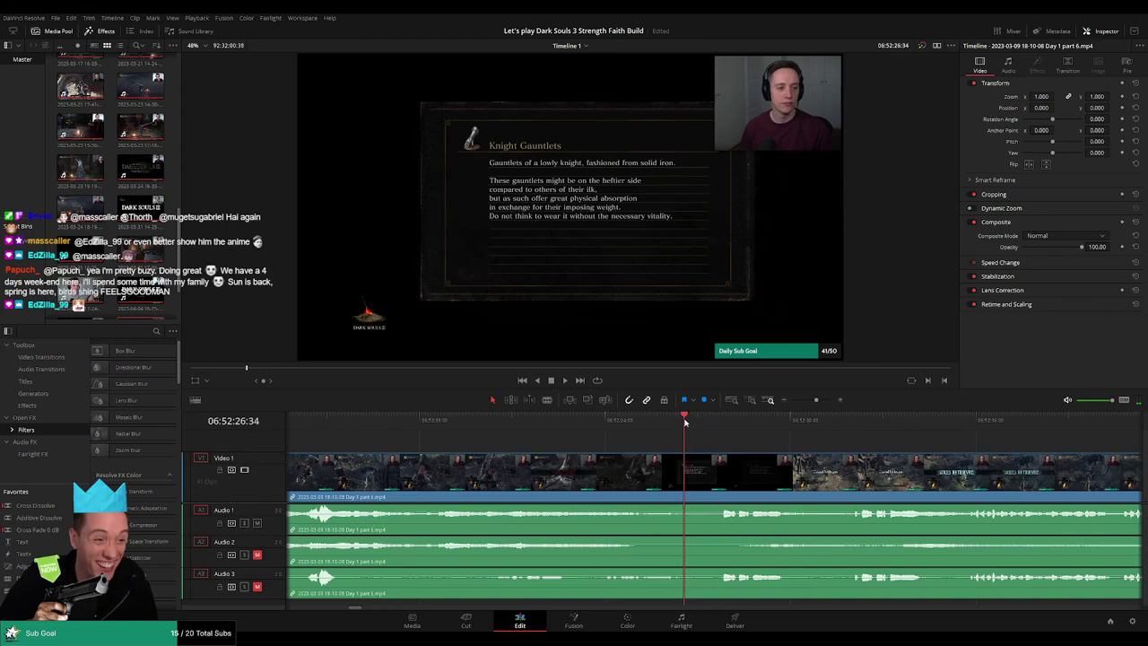
click(683, 465)
key(a)
Add fade-outs and fade-ins of about one second on both sides of the 06:52:26:30 cut, for video and all three audio tracks
drag(680, 458, 652, 458)
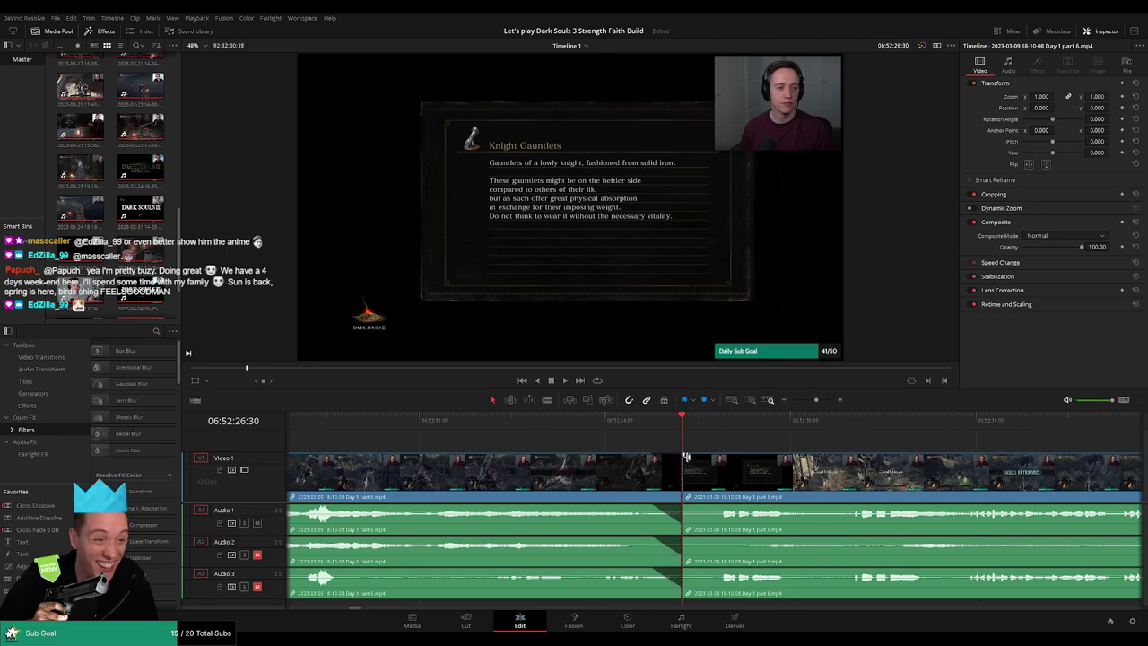
drag(716, 459, 715, 459)
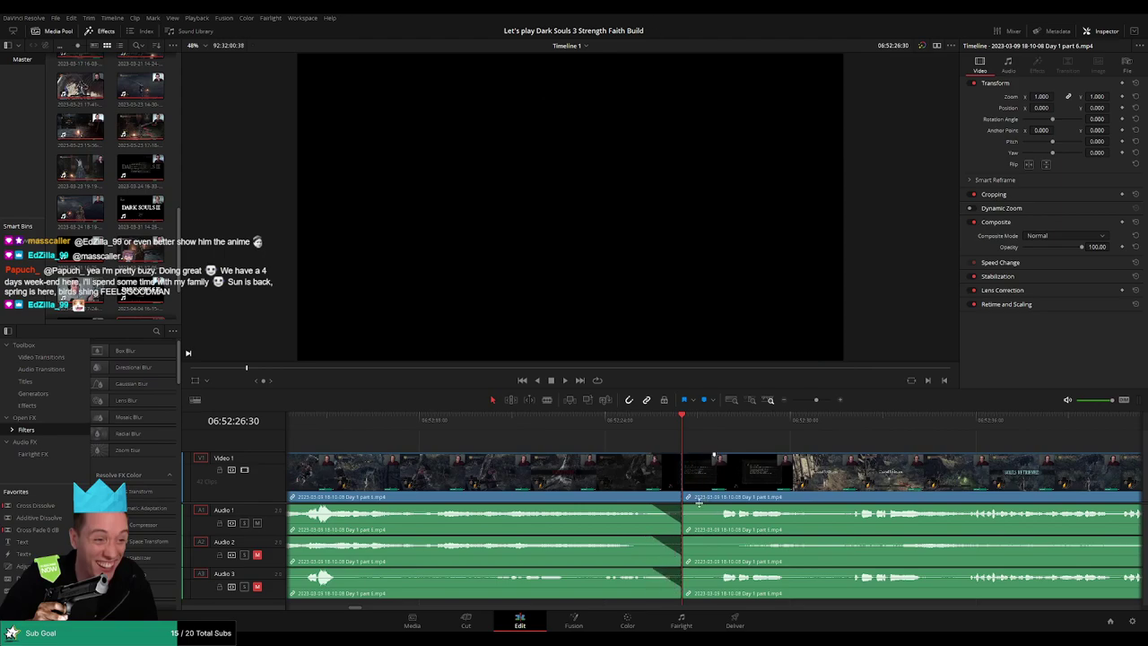
drag(684, 507, 709, 509)
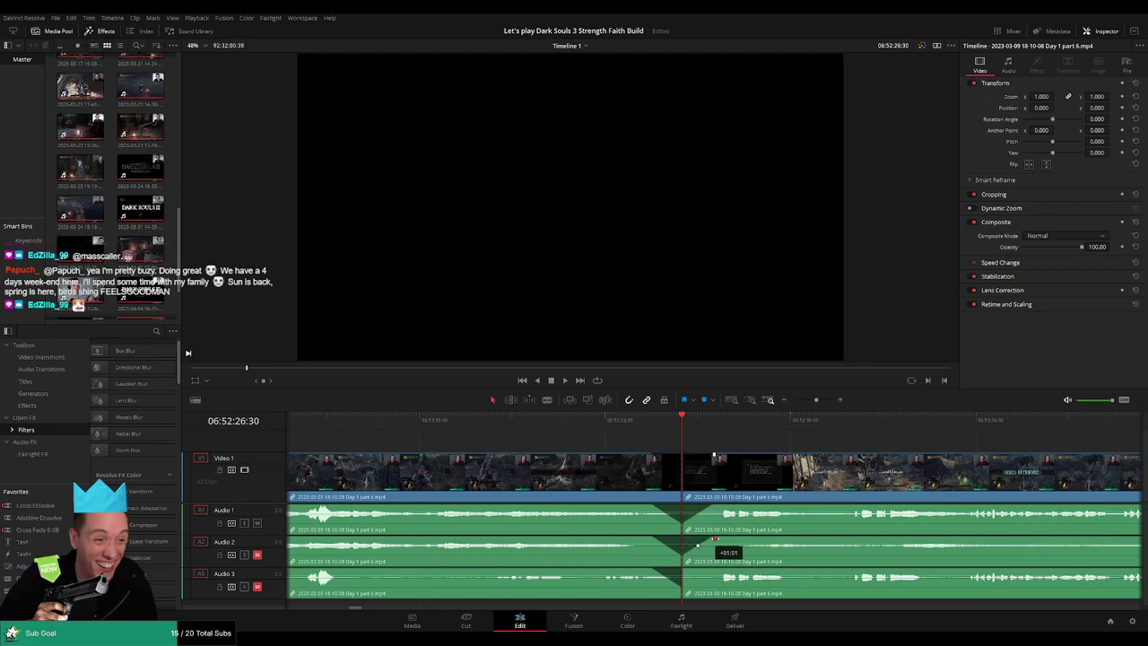
drag(714, 539, 715, 539)
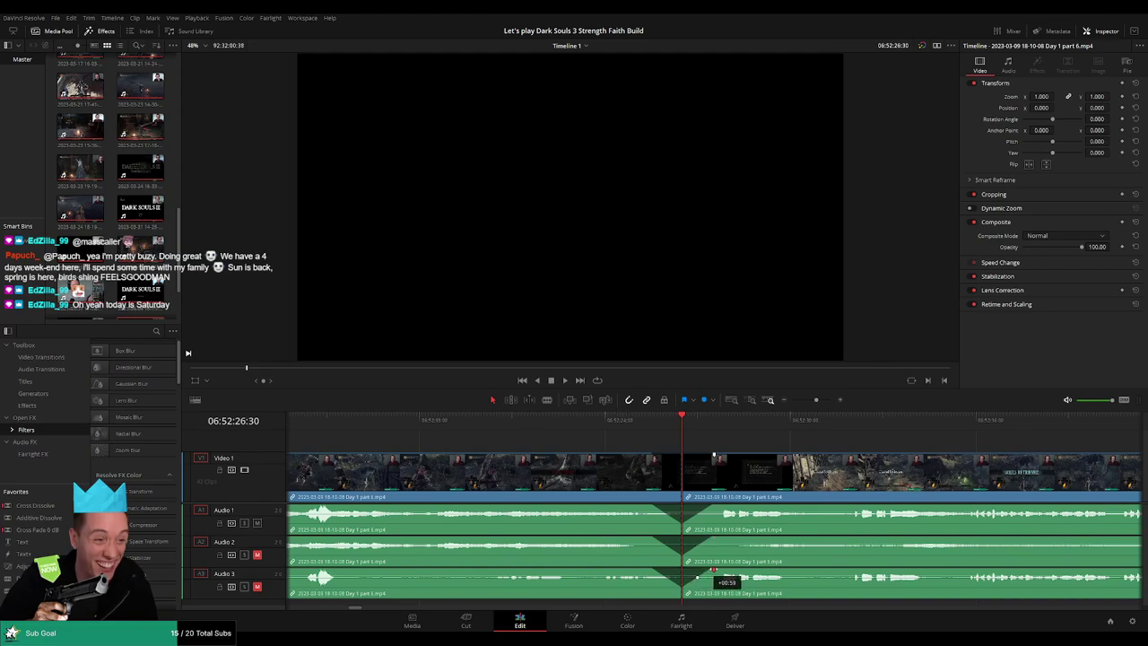
Play back the faded cut at the loading screen and the Undead Settlement footage just after it
key(space)
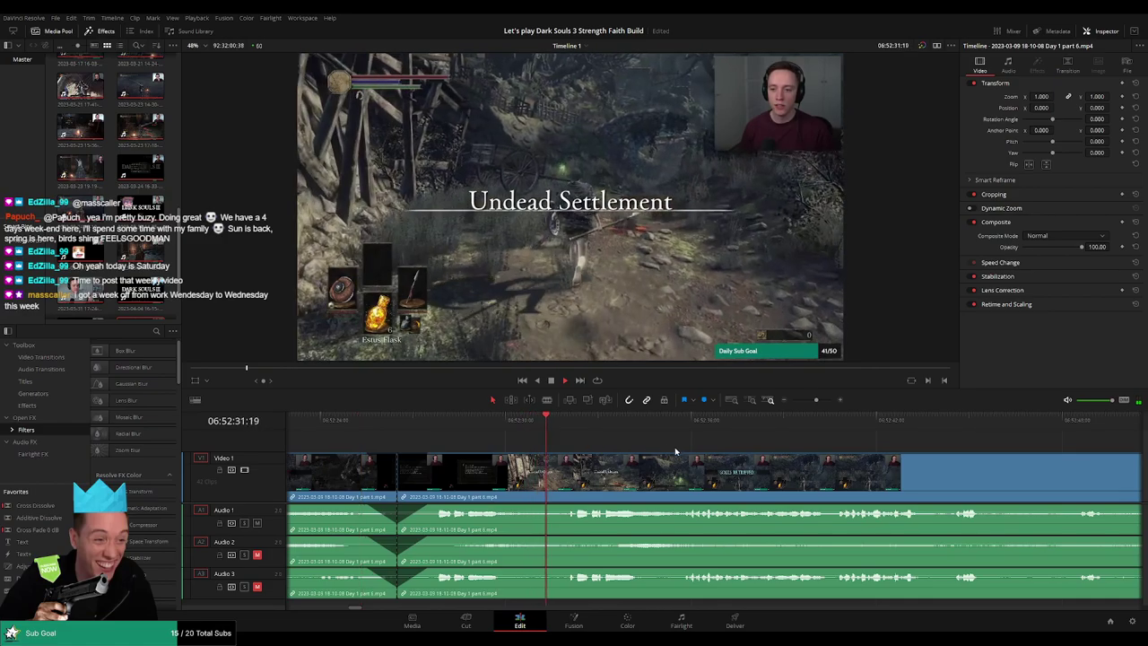
drag(675, 447, 635, 443)
drag(817, 400, 793, 401)
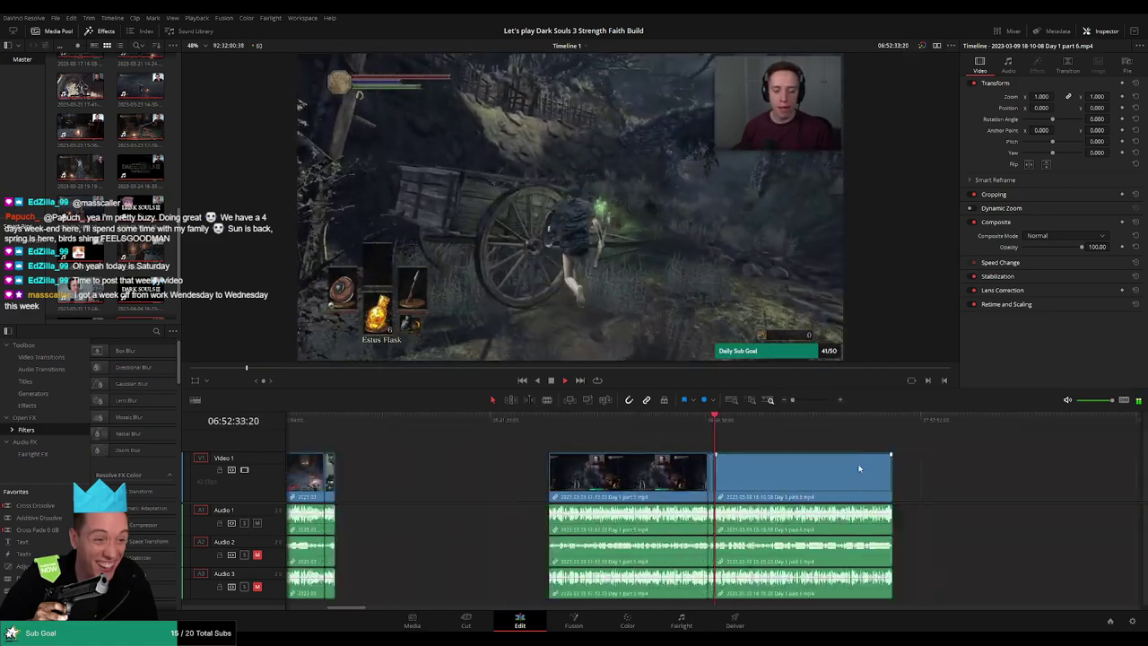
key(space)
Move the remaining Day 1 part 6 footage along the timeline so that it starts at 08:00:00:00
mouse_move(861, 469)
mouse_down()
mouse_move(628, 435)
mouse_move(530, 449)
mouse_move(876, 477)
mouse_up()
click(445, 425)
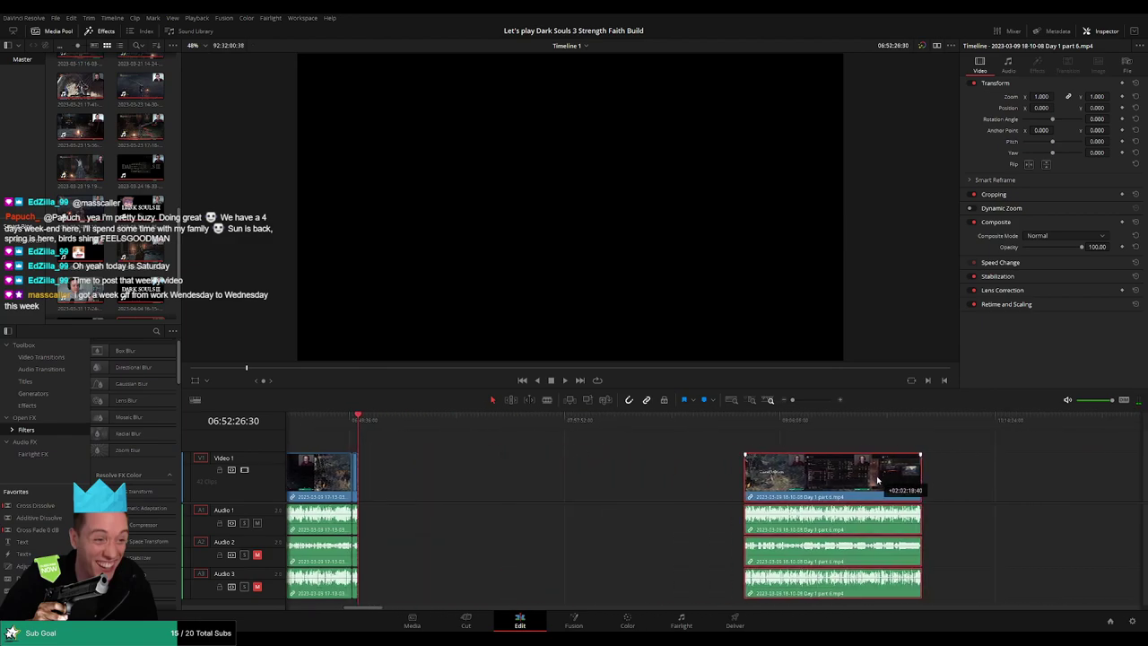
click(576, 451)
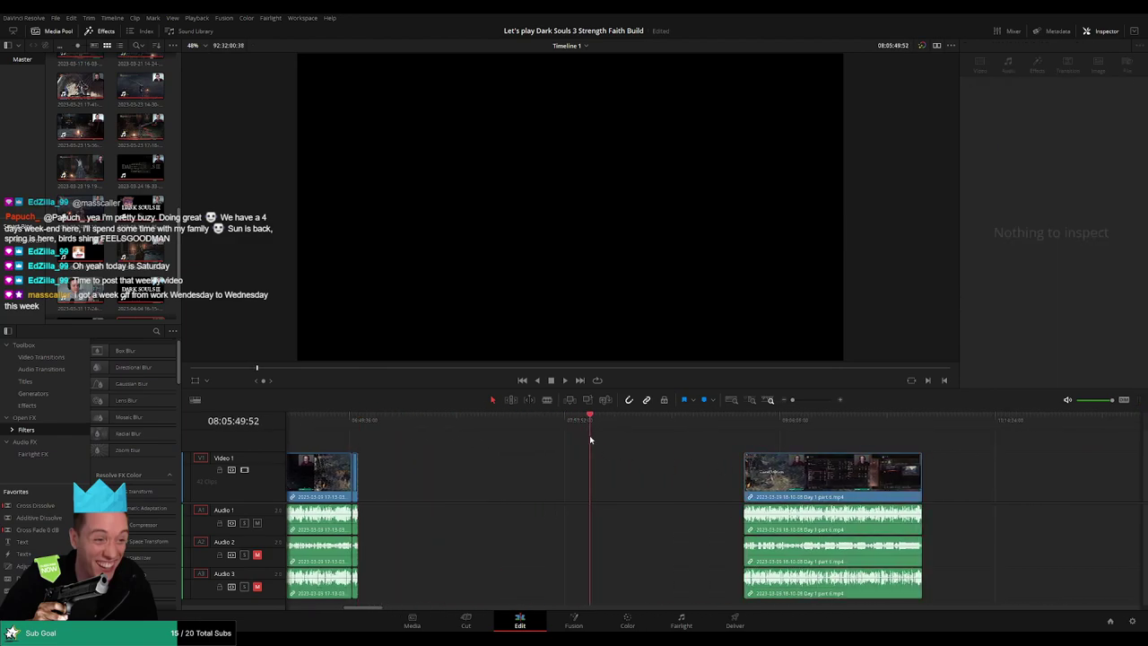
drag(807, 471, 635, 471)
click(752, 418)
click(812, 460)
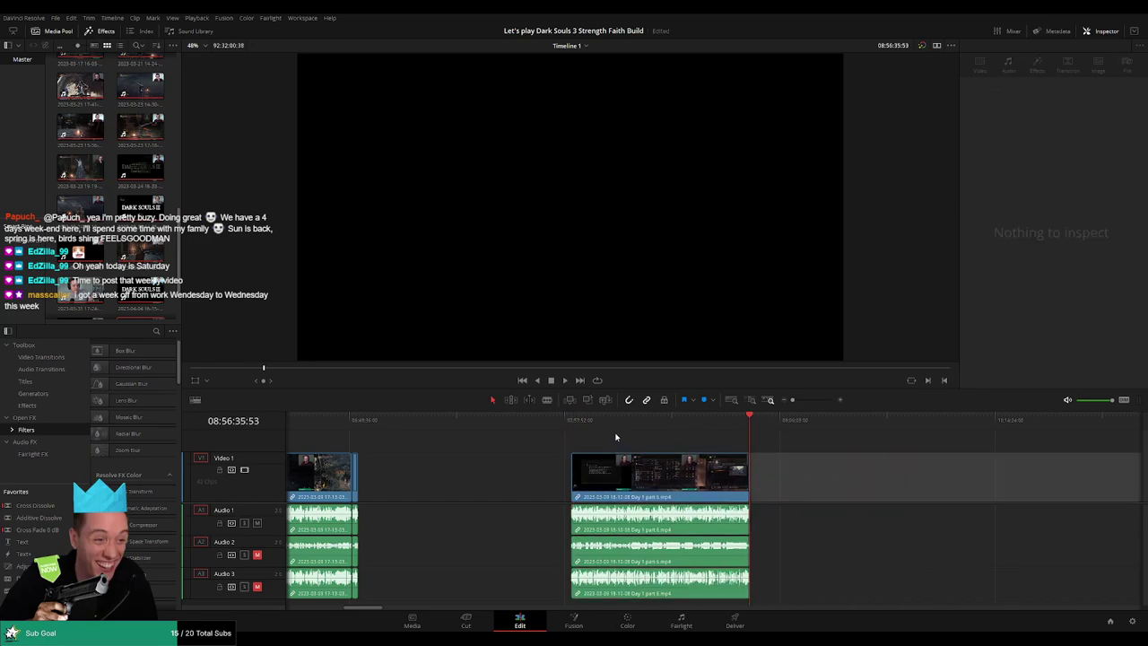
click(571, 422)
Play back the opening fade-in of the episode that starts at 08:00:00:00
drag(853, 458, 610, 452)
drag(937, 453, 691, 449)
scroll(682, 452, right, 5)
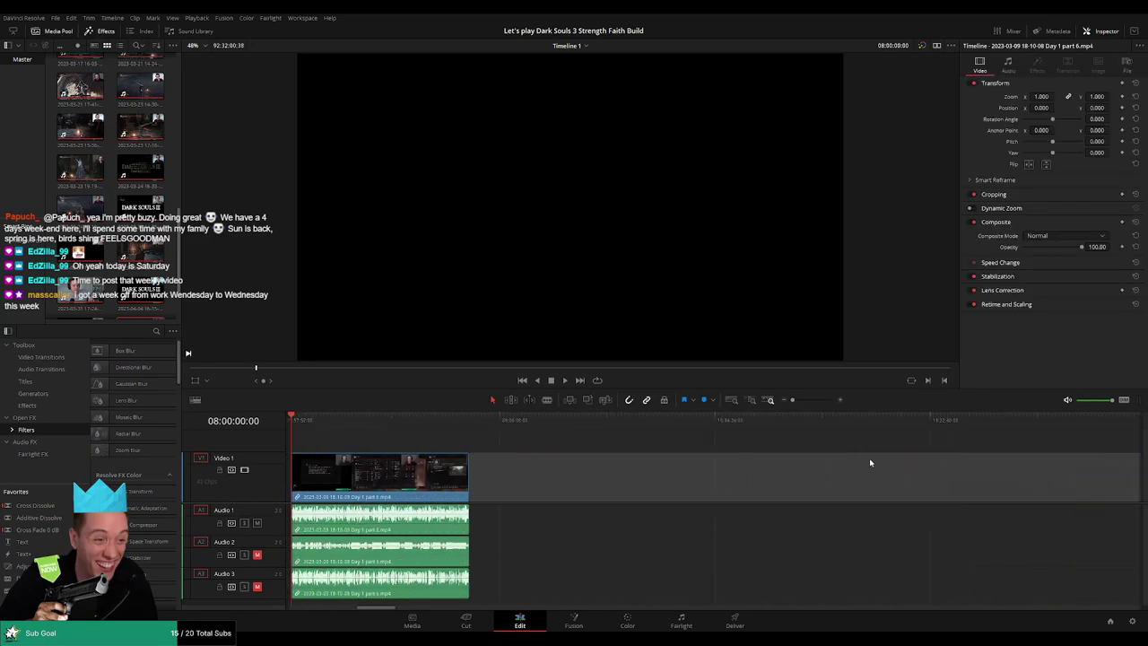
key(space)
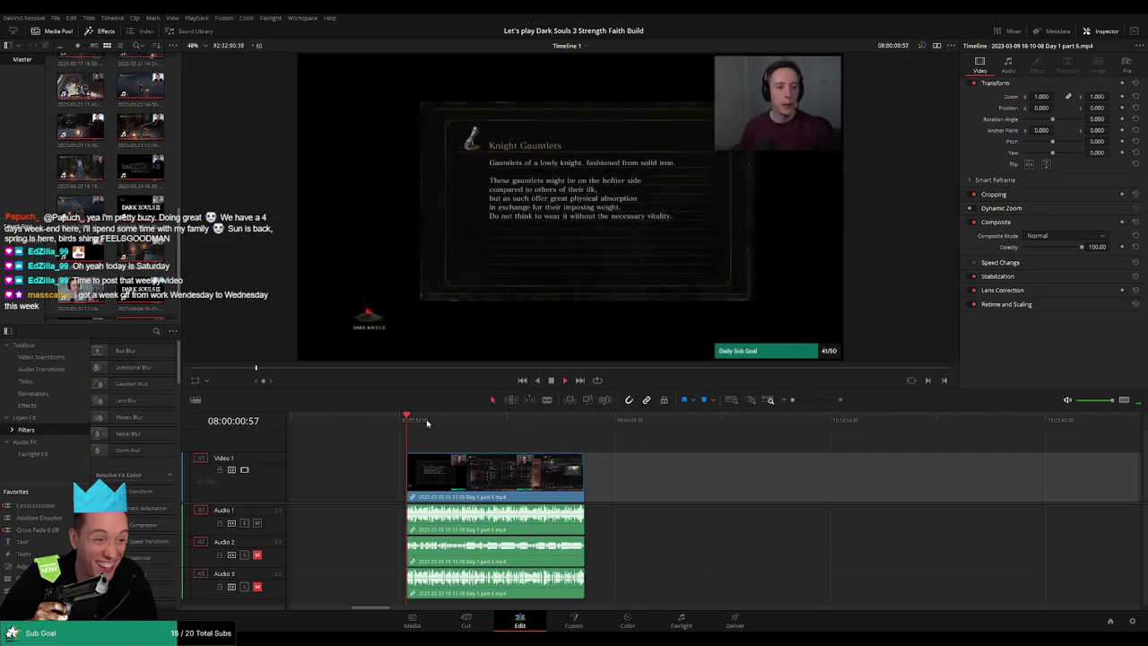
Find an episode ending in the Curse-rotted Greatwood fight and split the part 6 clip on all tracks at 08:52:17:30
click(546, 432)
drag(552, 434, 560, 428)
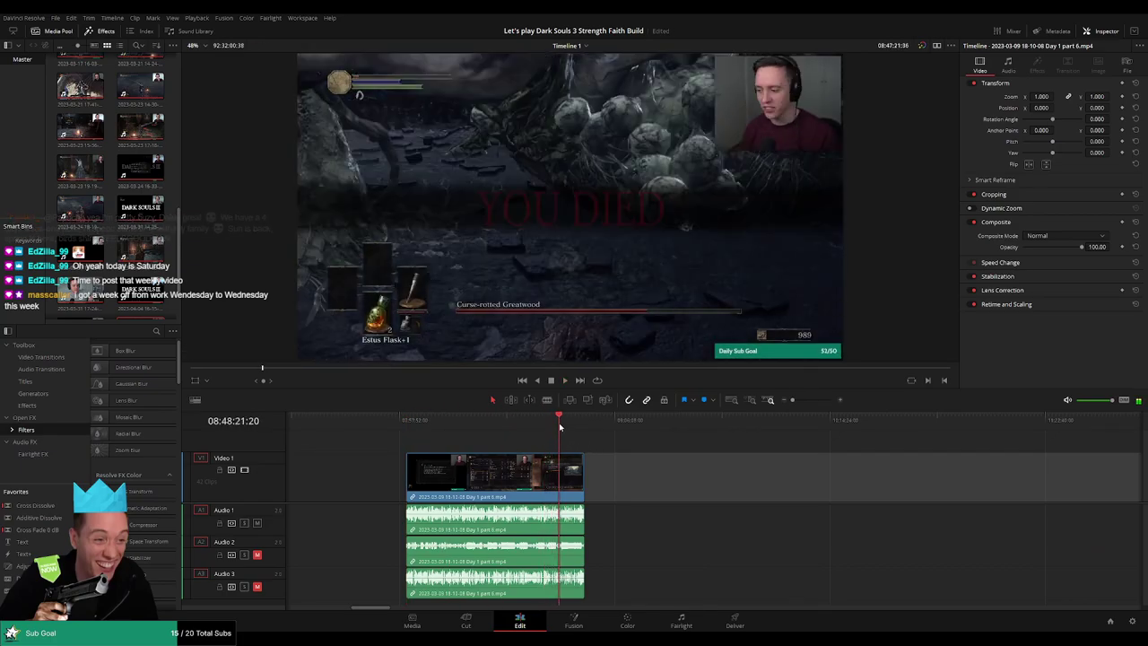
scroll(718, 453, up, 5)
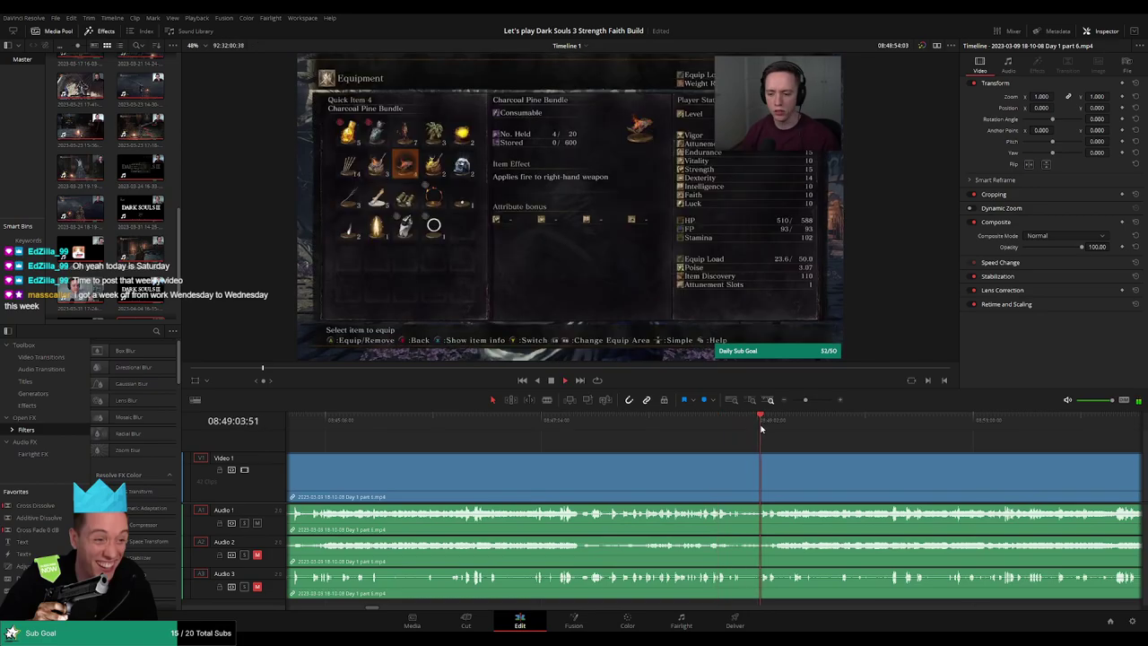
drag(669, 426, 684, 423)
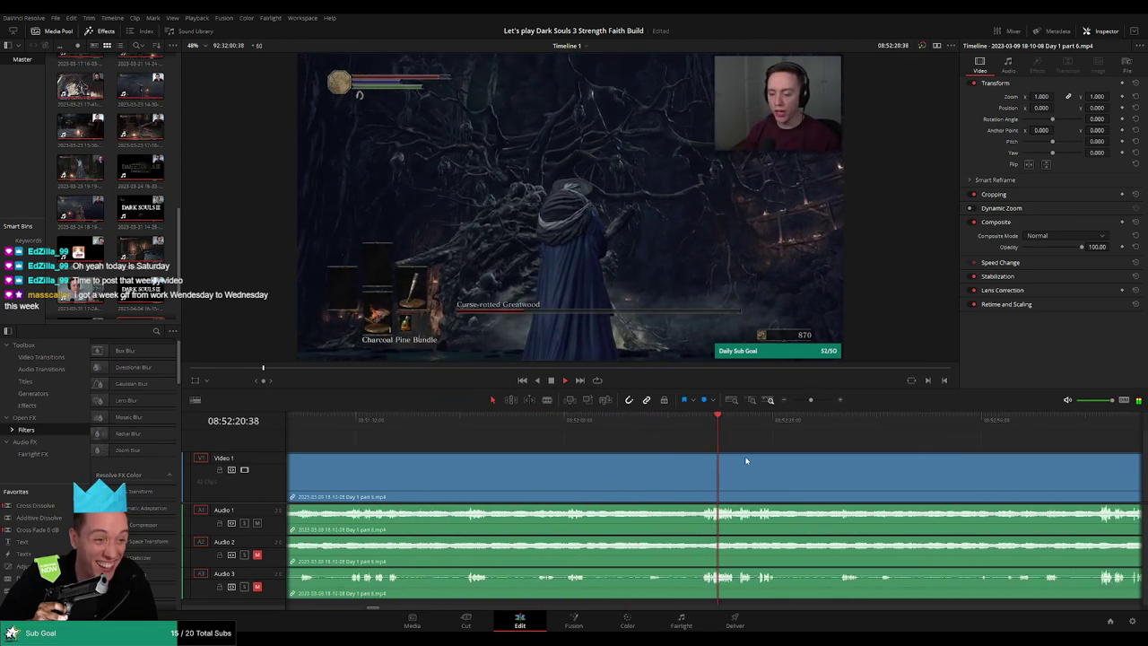
drag(810, 402, 816, 403)
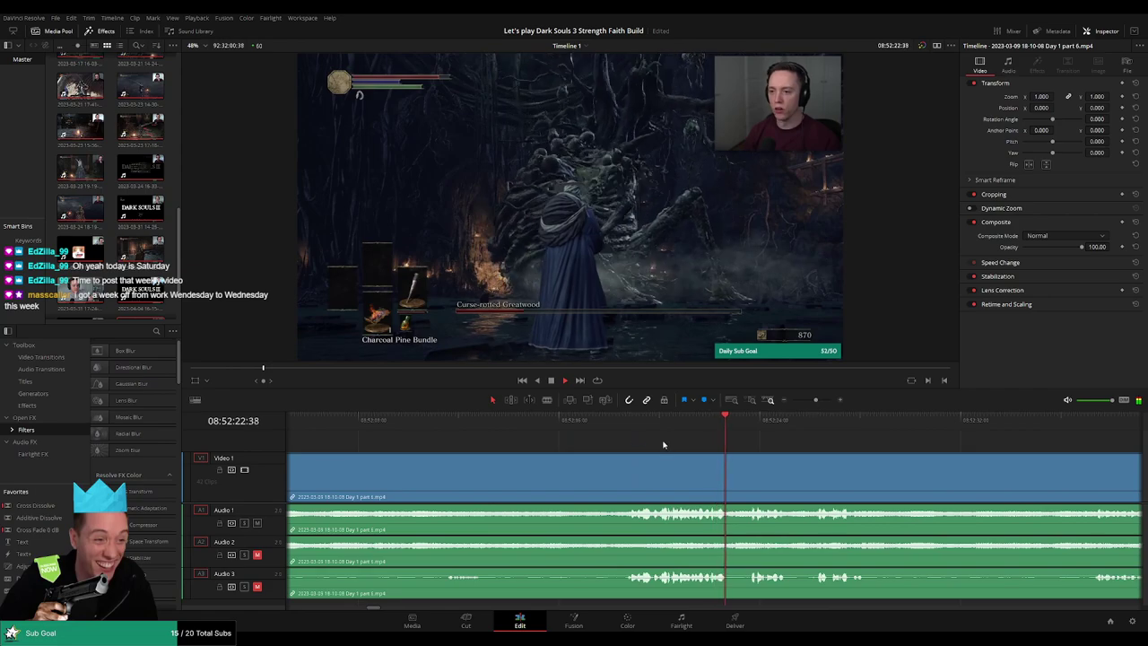
drag(639, 423, 596, 428)
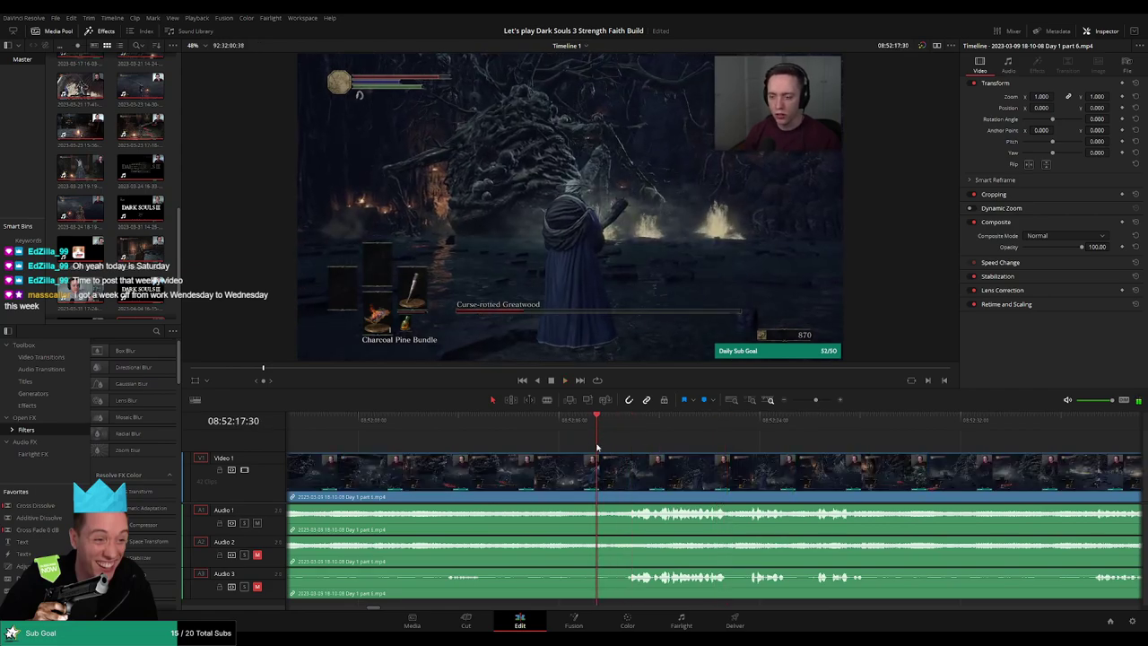
key(ctrl+b)
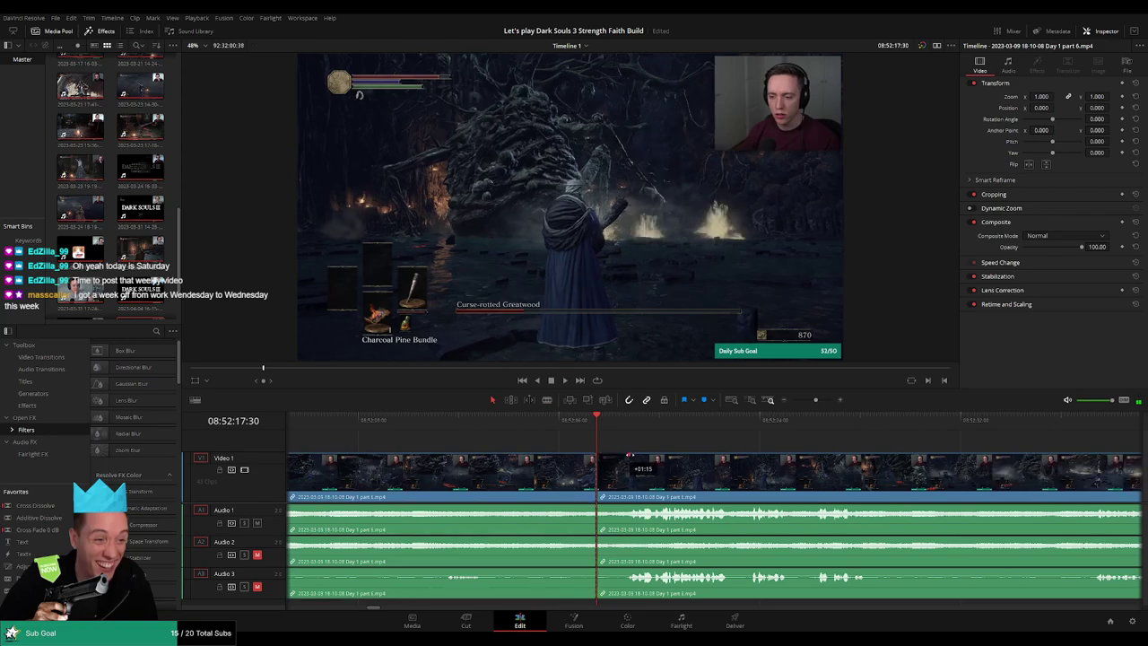
Fade the video and all three audio tracks out and in by about one second around the 08:52:17:30 cut
scroll(742, 466, up, 3)
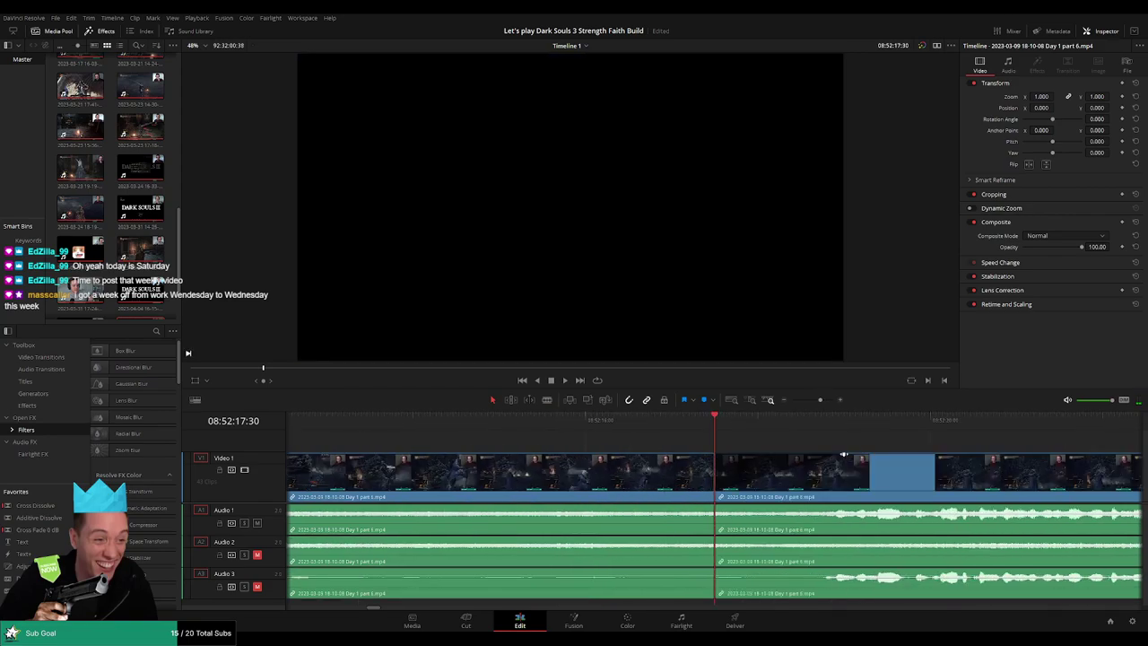
key(space)
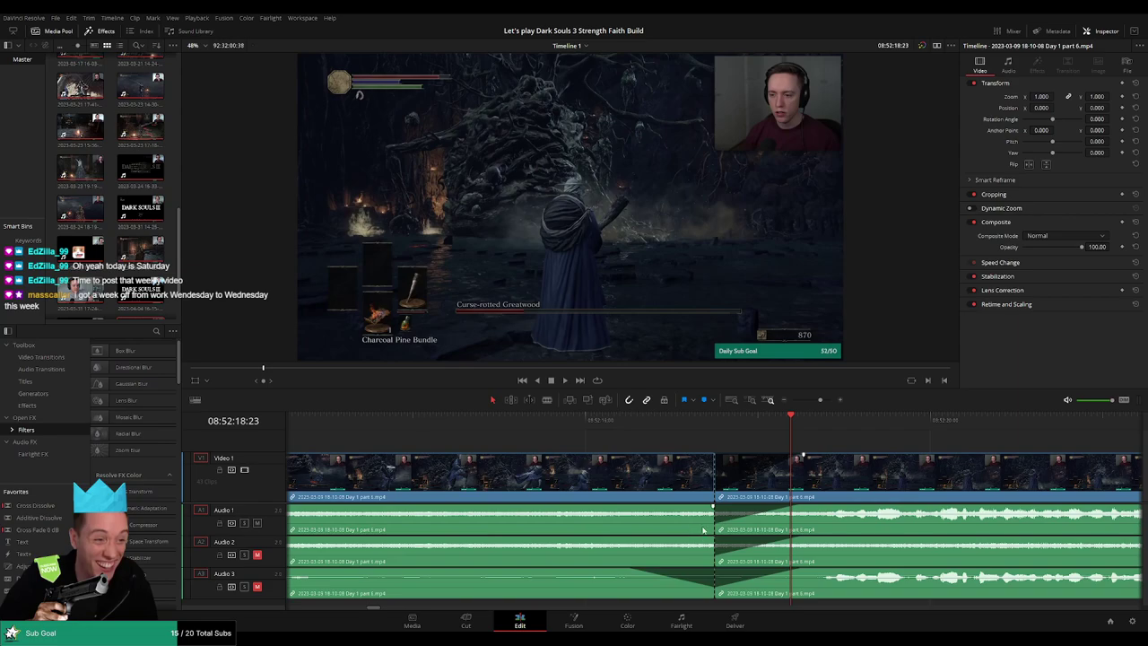
drag(713, 538, 628, 539)
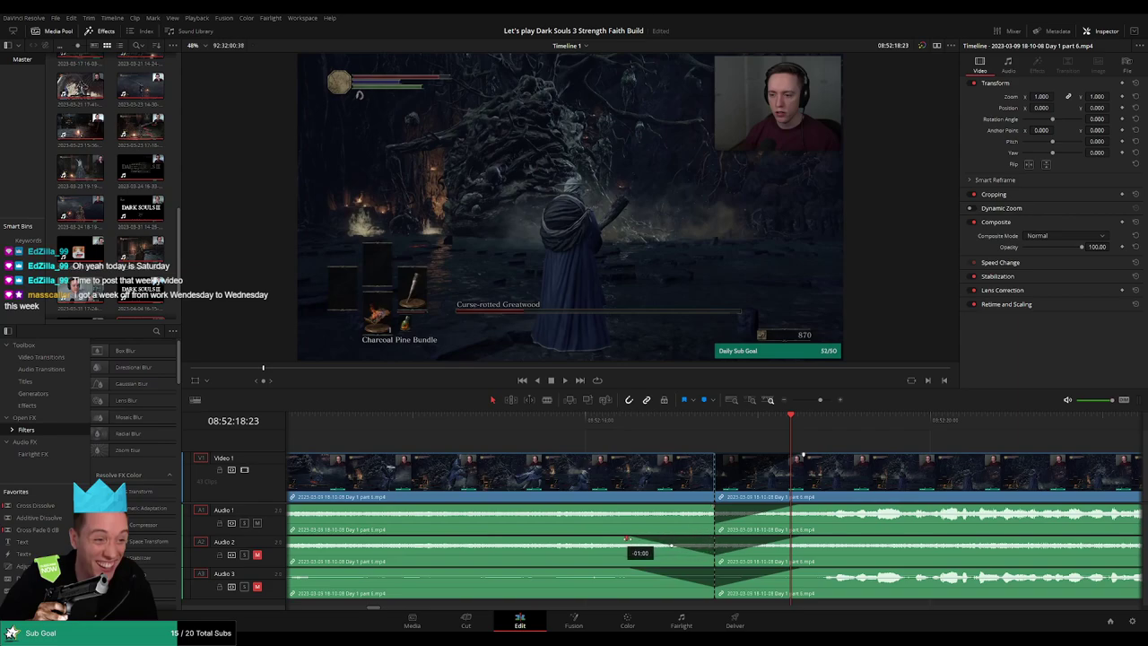
click(713, 506)
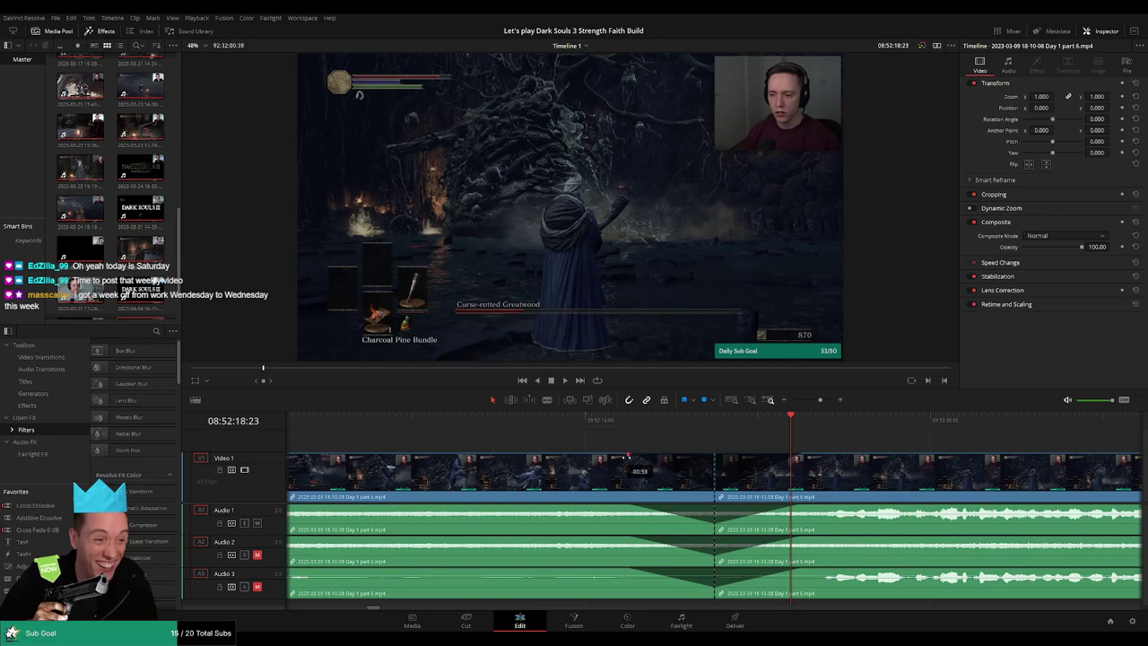
Play back the fades around the 08:52:17:30 cut in the Curse-rotted Greatwood fight
key(space)
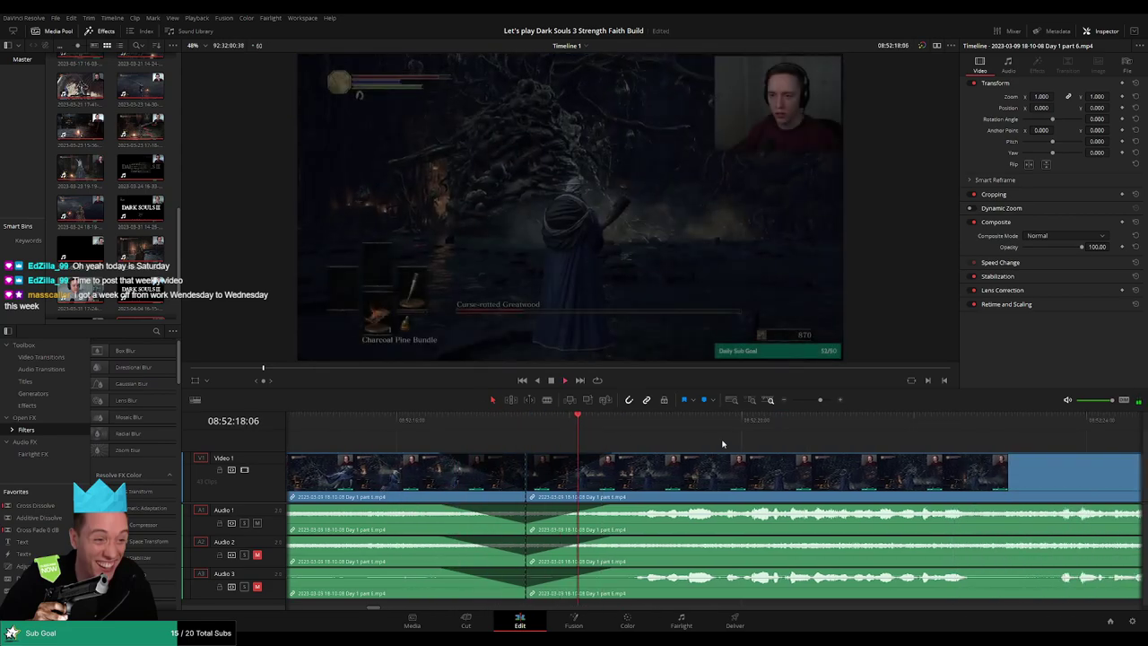
scroll(674, 437, right, 1)
key(space)
Move the last short piece of Day 1 part 6 along the timeline so that it starts at 10:00:00:00
drag(820, 401, 790, 402)
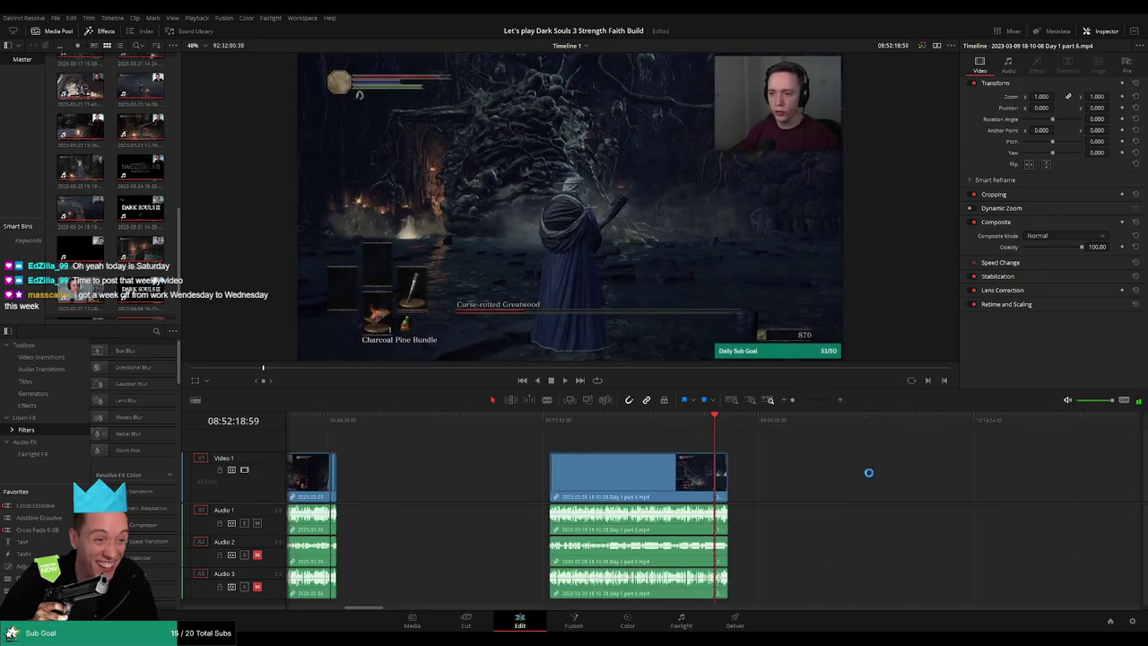
drag(869, 473, 609, 468)
drag(535, 481, 963, 478)
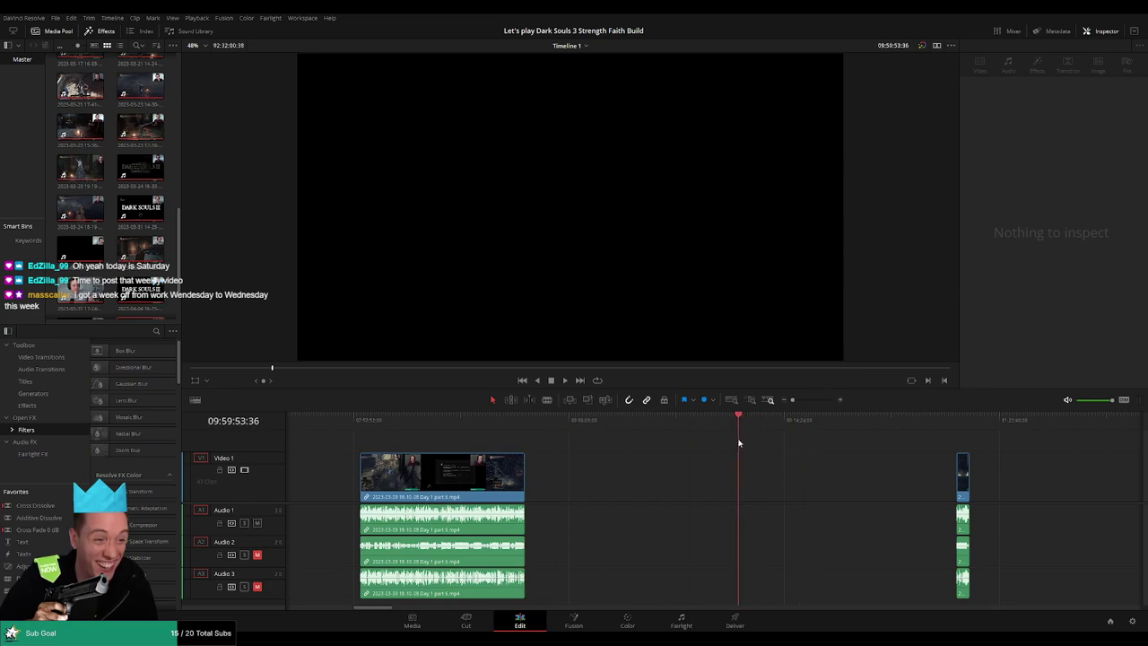
scroll(740, 442, up, 4)
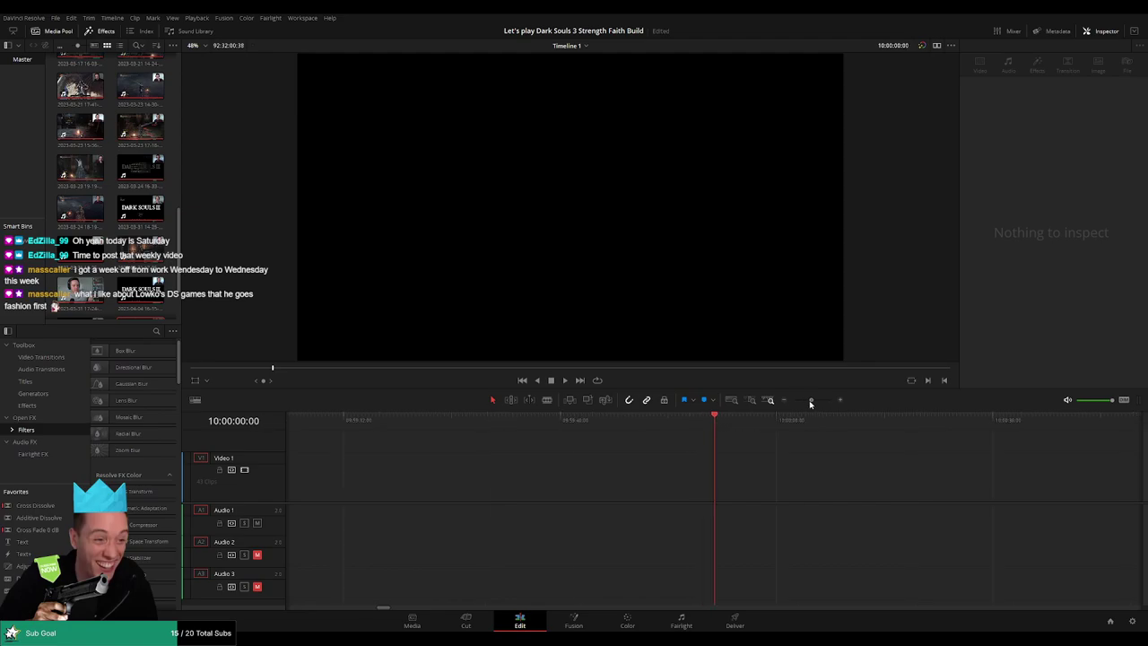
scroll(872, 462, down, 2)
drag(942, 480, 721, 472)
Move the Day 1 part 7 clip directly against the end of the short part 6 piece
click(951, 464)
scroll(987, 476, right, 3)
key(Delete)
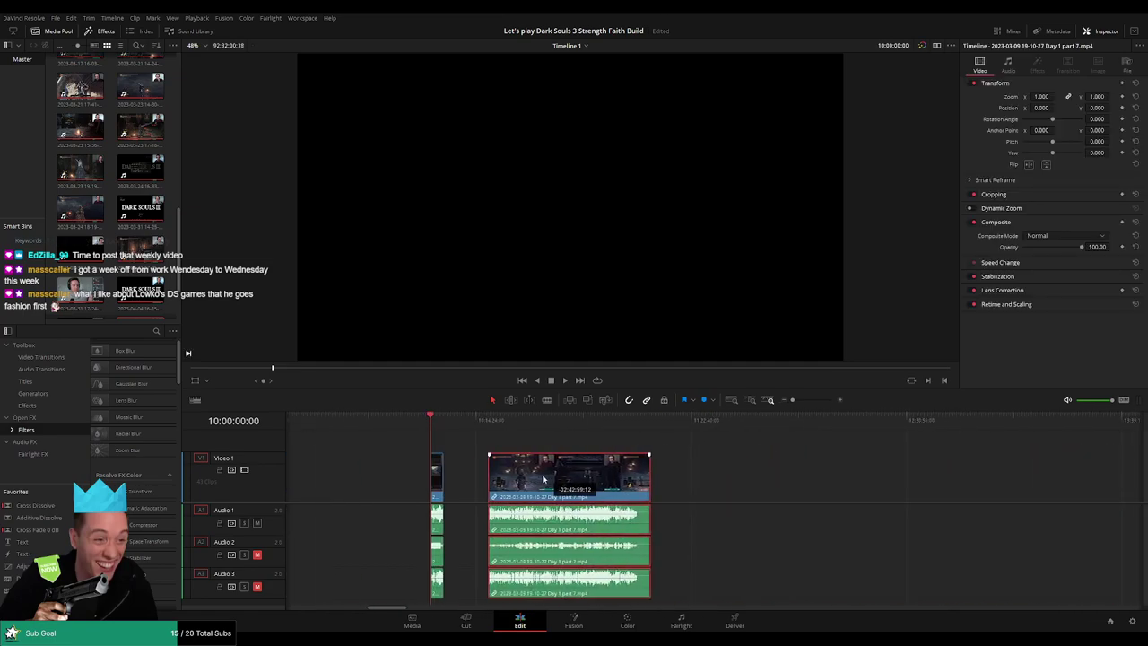
click(617, 423)
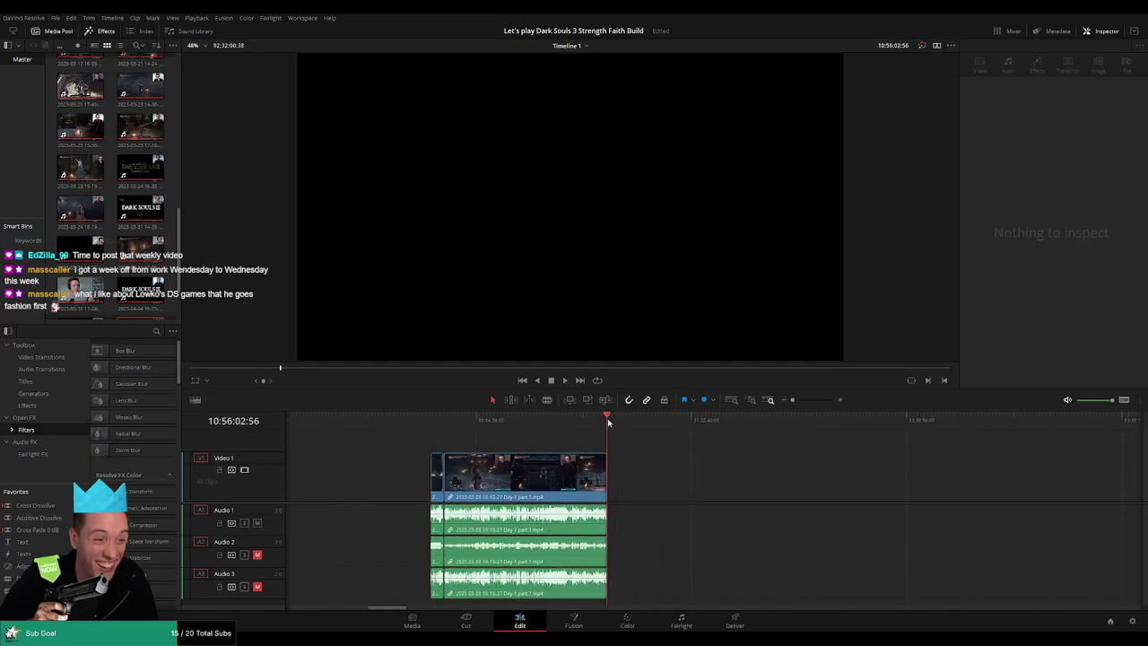
Review the new episode from its fade-in at 10:00:00:00 through the Curse-rotted Greatwood fight to about 10:02:15
key(Home)
key(space)
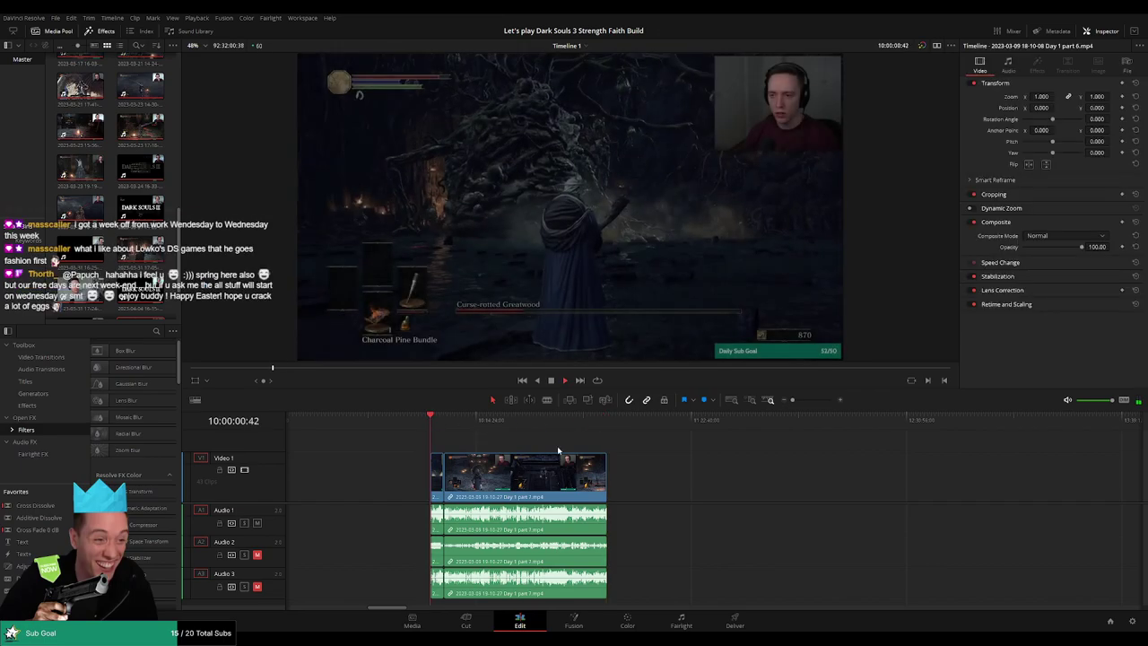
scroll(558, 449, up, 10)
drag(825, 457, 561, 445)
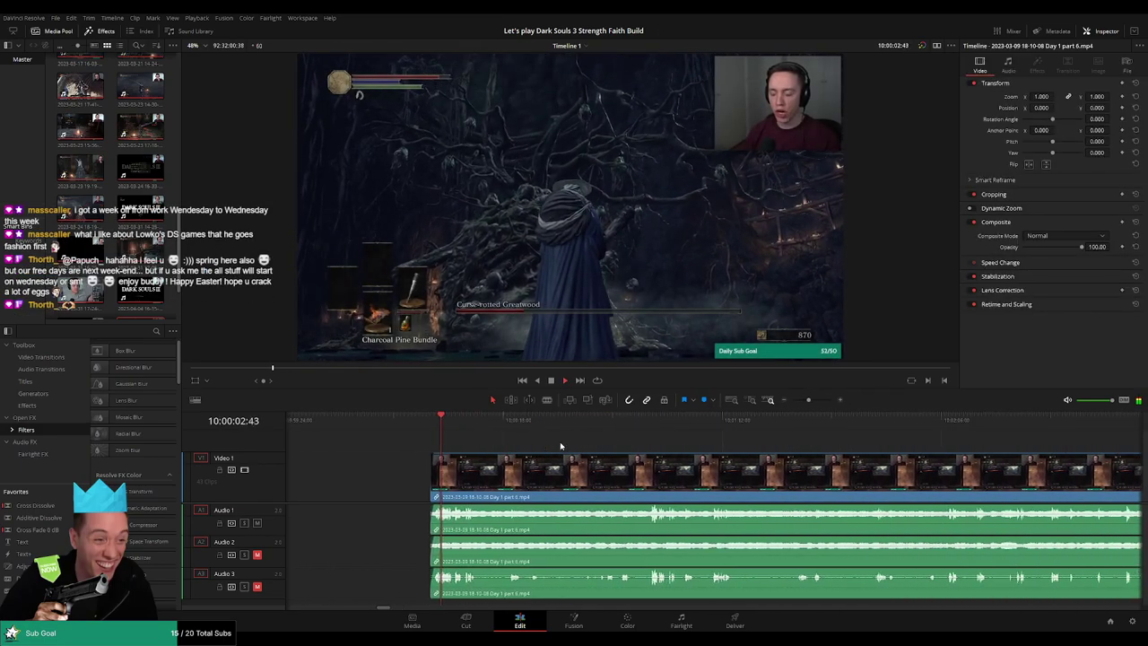
scroll(560, 446, right, 3)
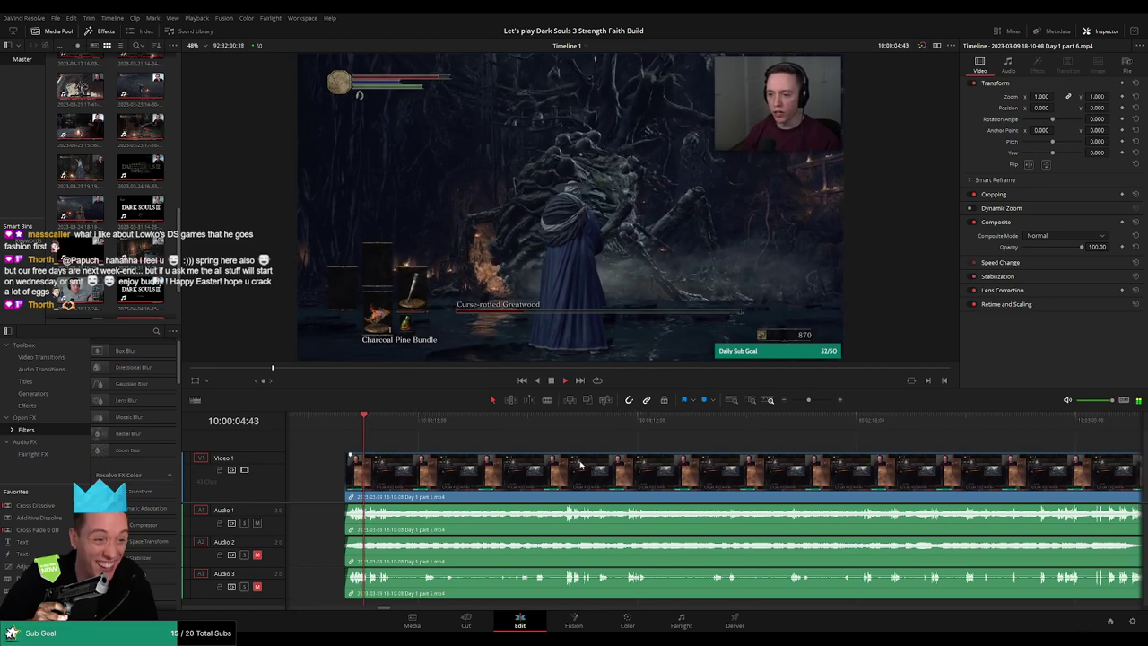
scroll(552, 466, right, 2)
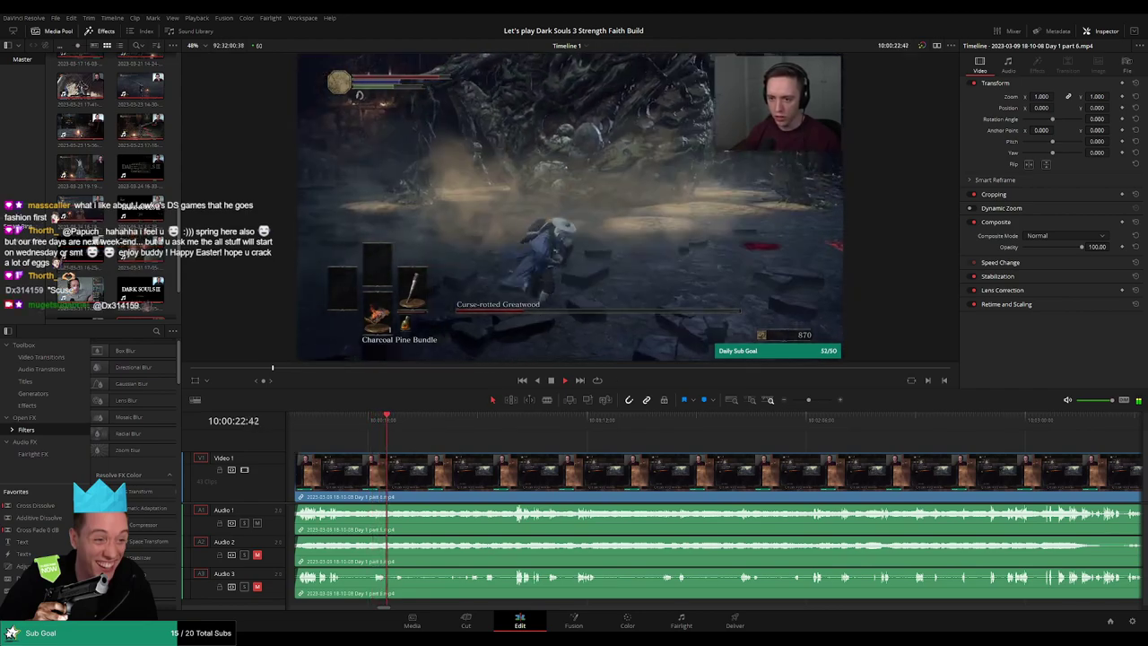
scroll(416, 441, right, 2)
drag(414, 441, 603, 424)
scroll(632, 443, right, 4)
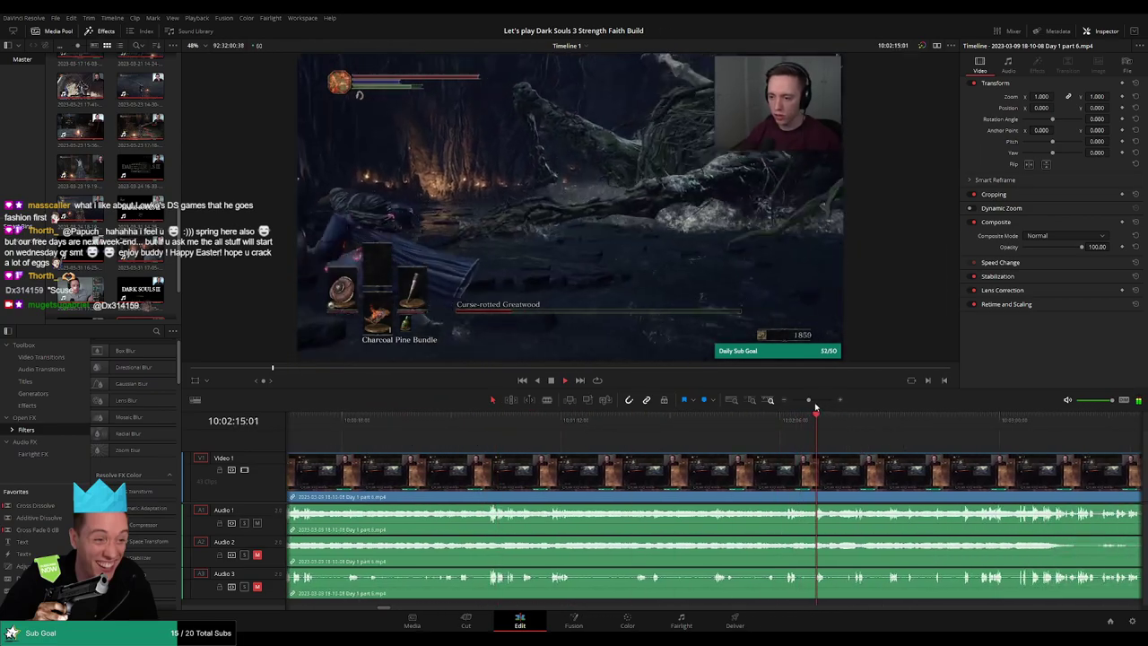
Cross-fade the join between the Day 1 part 6 and part 7 clips near 10:04:18 and play it back
mouse_move(810, 401)
mouse_down()
mouse_move(780, 428)
mouse_move(825, 403)
mouse_move(815, 404)
mouse_up()
scroll(818, 422, right, 3)
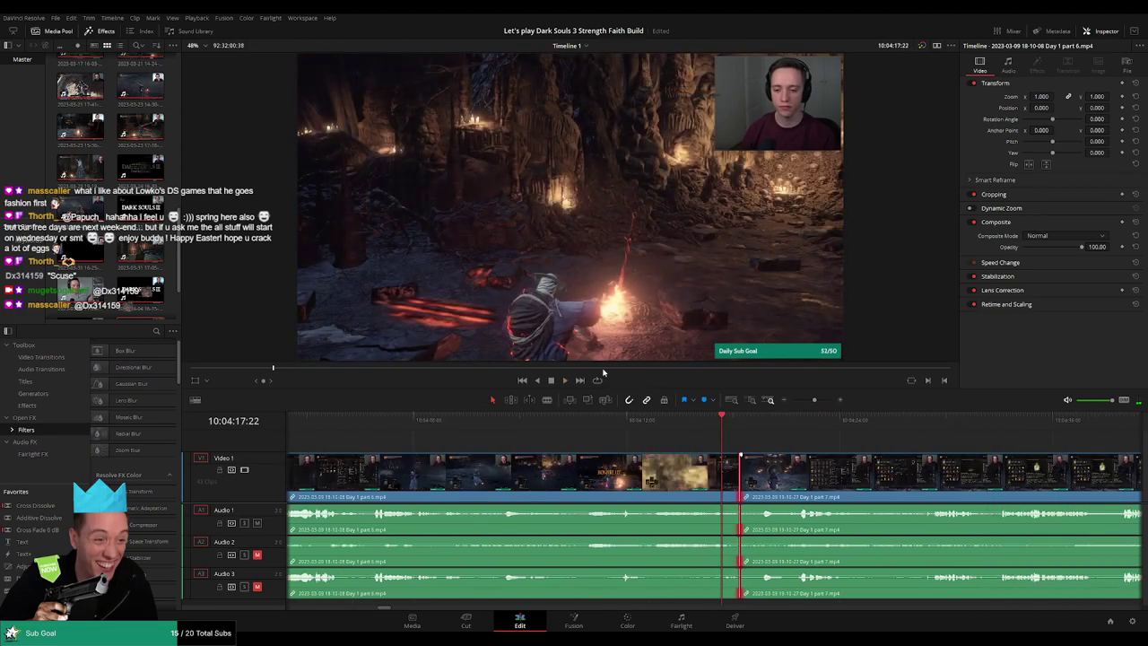
key(ctrl+t)
click(836, 447)
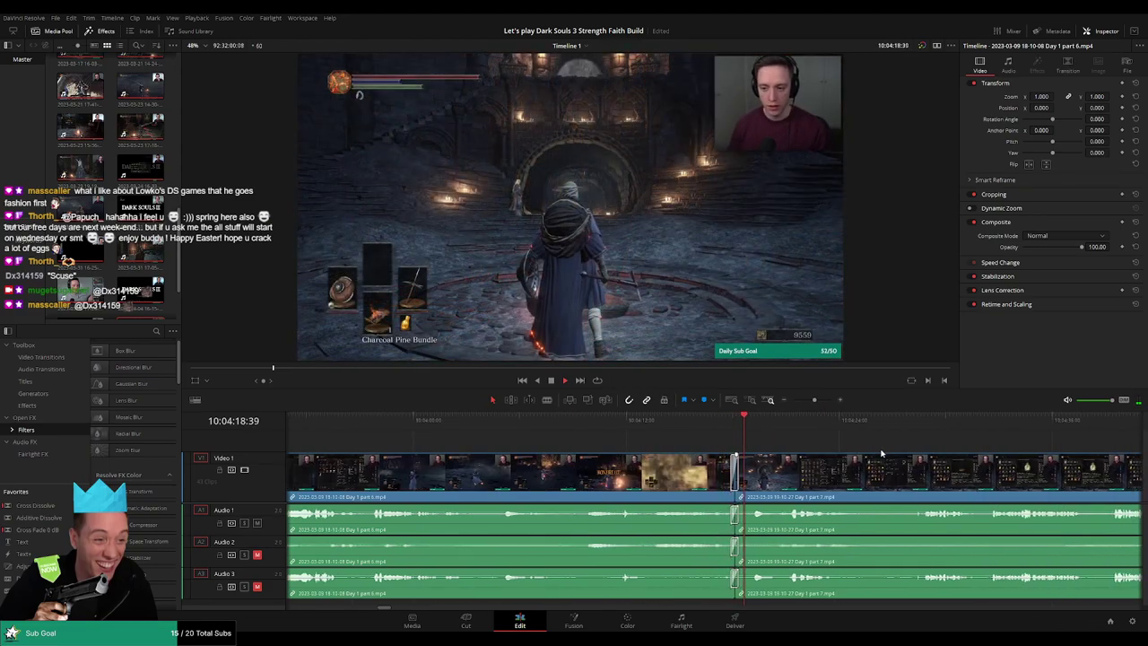
drag(887, 451, 671, 434)
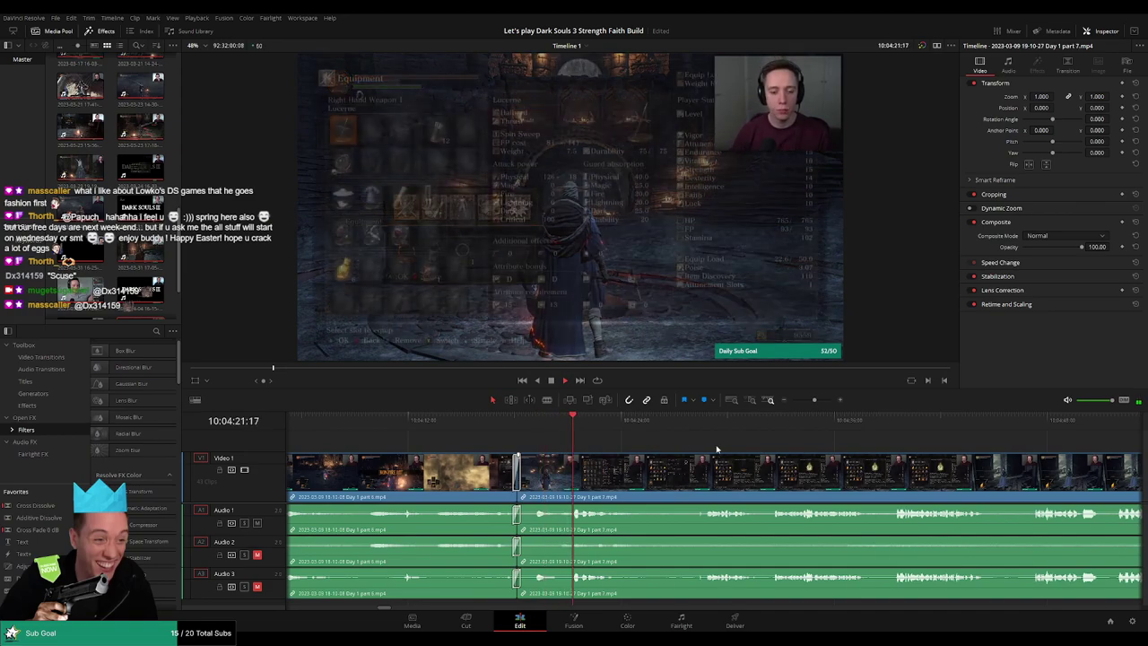
Skim the Day 1 part 7 clip from about 10:04:21 to 10:51:11 for a suitable end of the episode
drag(815, 400, 798, 400)
drag(886, 468, 640, 443)
drag(884, 421, 1017, 424)
drag(1053, 462, 632, 455)
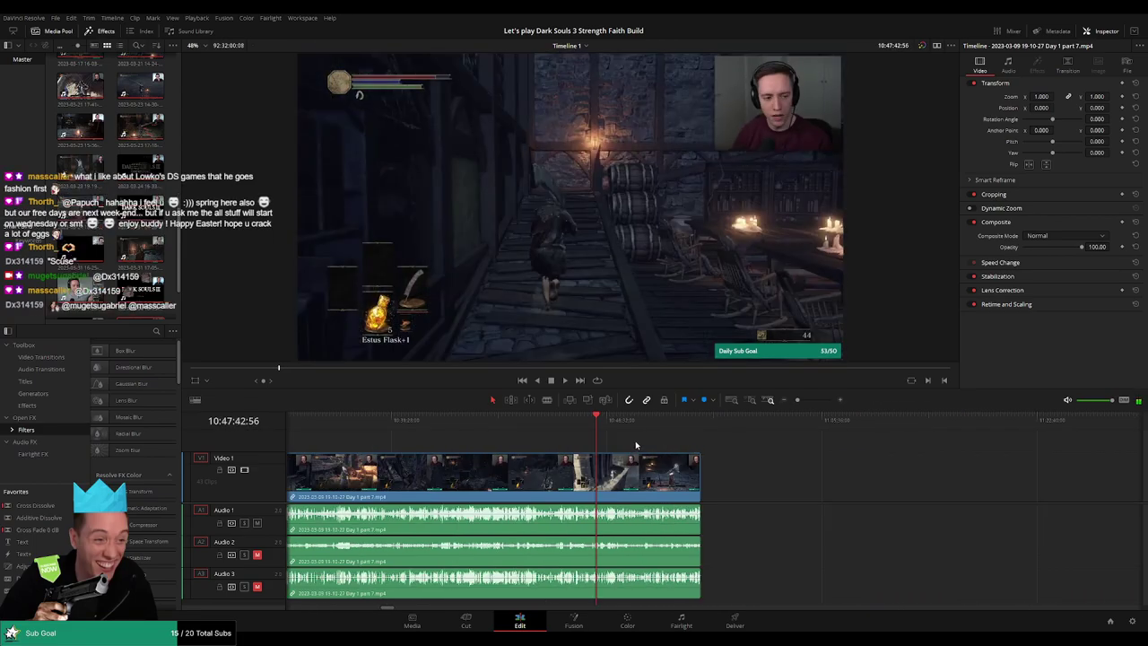
click(620, 424)
click(638, 426)
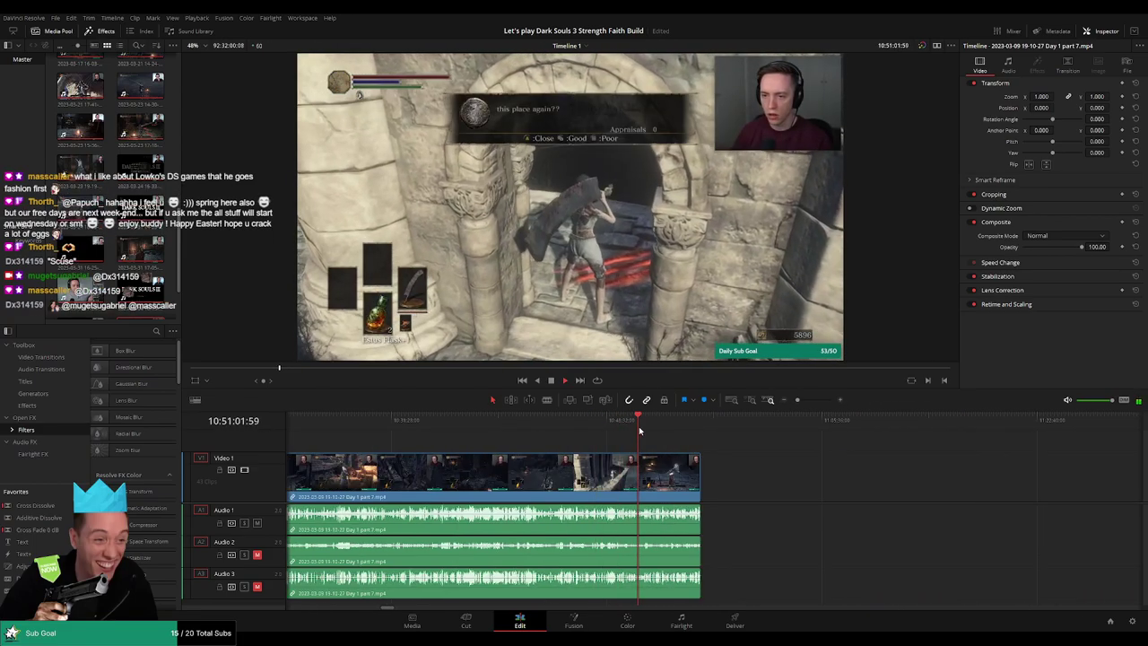
scroll(725, 444, up, 5)
click(760, 425)
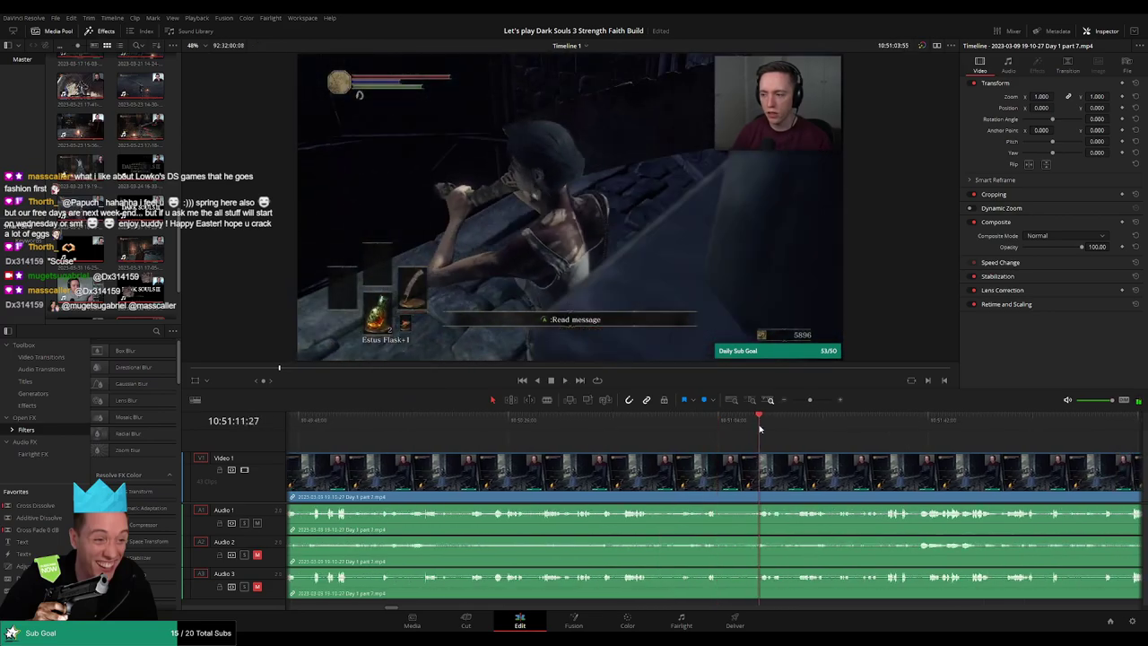
Examine the Day 1 part 7 footage between about 10:51:13 and 10:52:41 for a quiet moment to cut at
scroll(792, 450, up, 1)
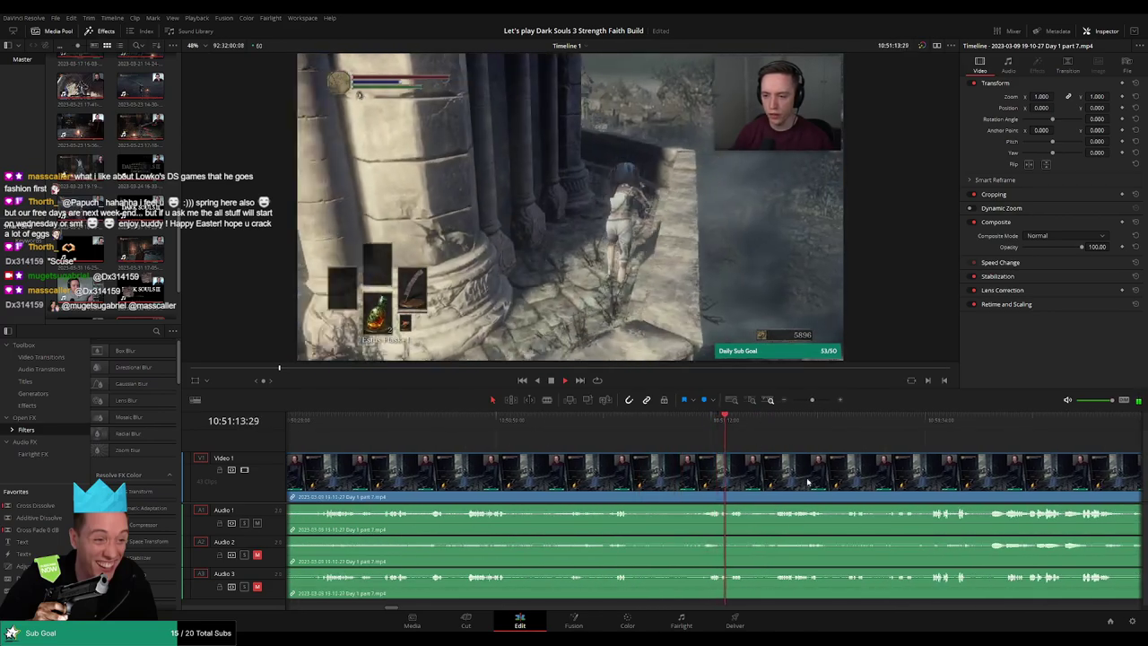
scroll(758, 440, right, 3)
click(602, 430)
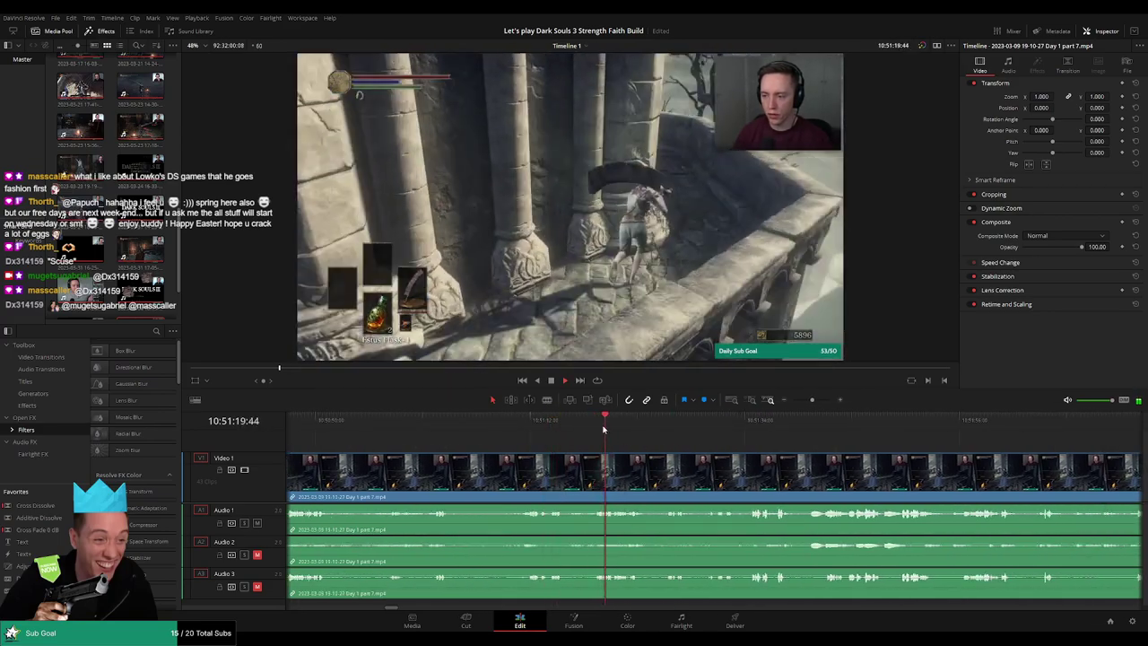
click(669, 427)
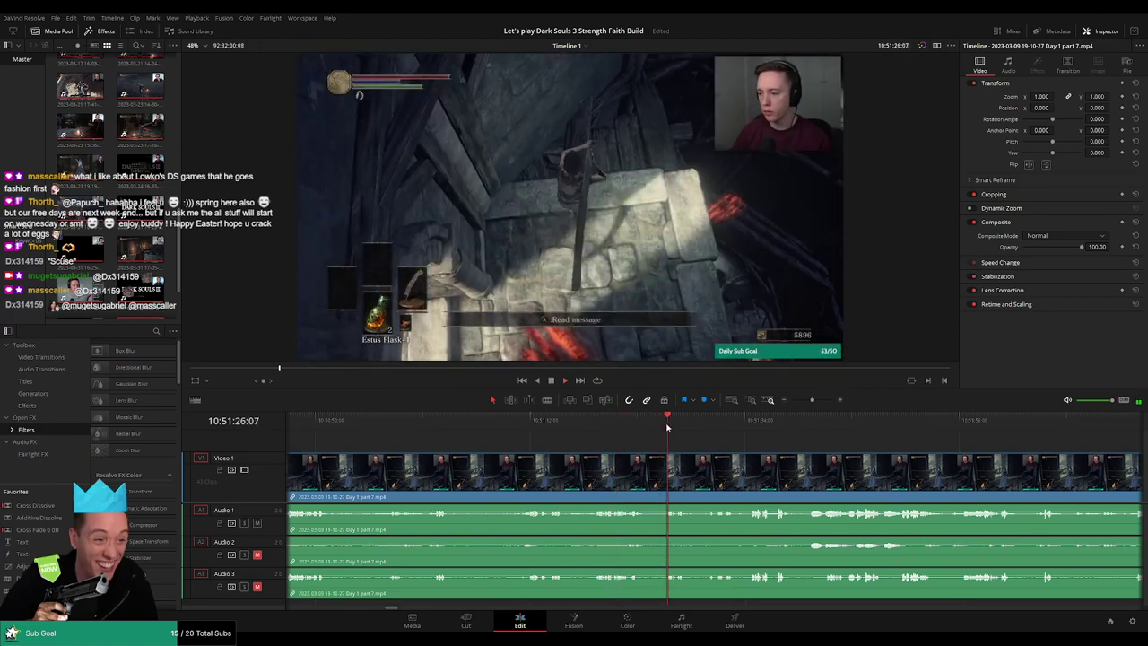
click(721, 430)
click(747, 430)
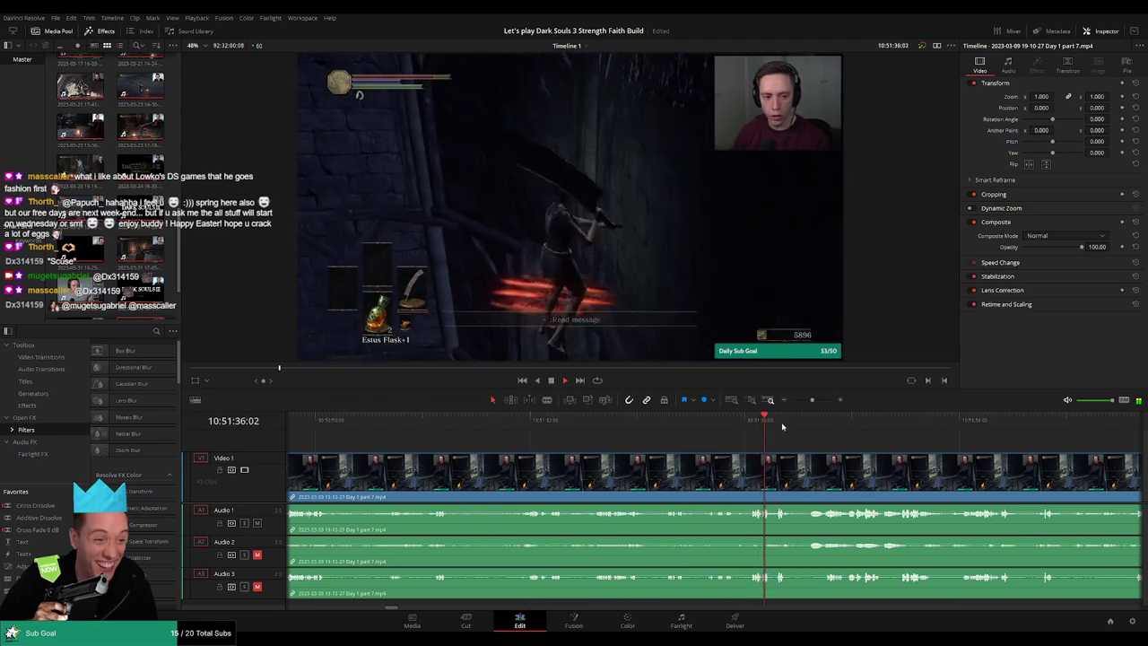
click(774, 422)
scroll(722, 445, right, 1)
scroll(720, 445, right, 2)
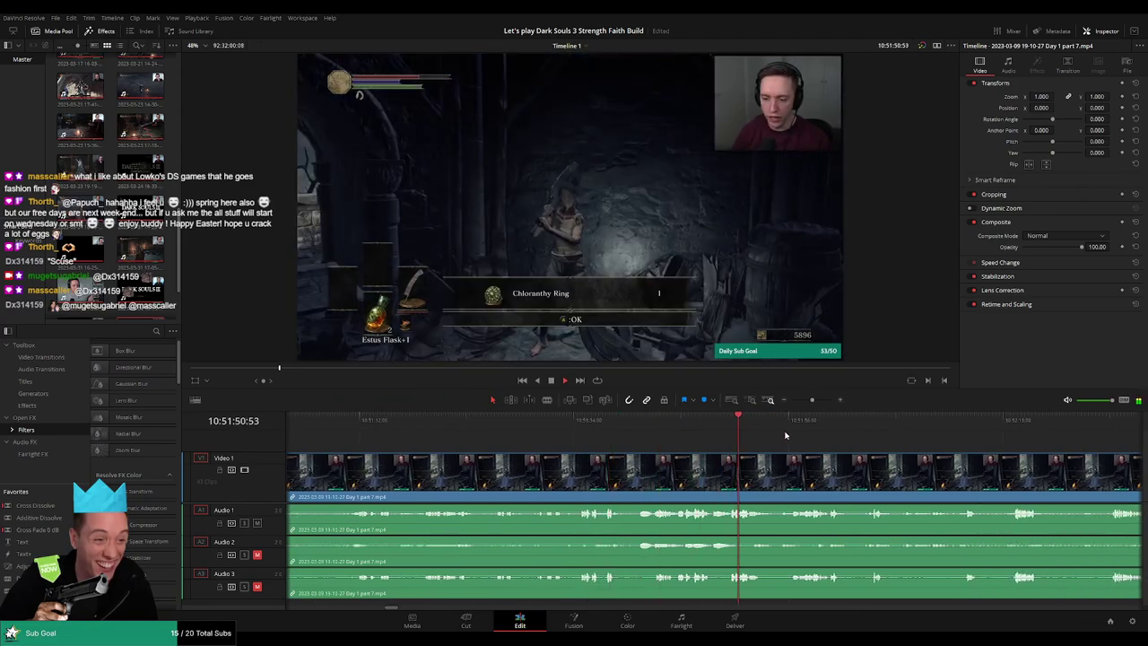
scroll(867, 453, right, 3)
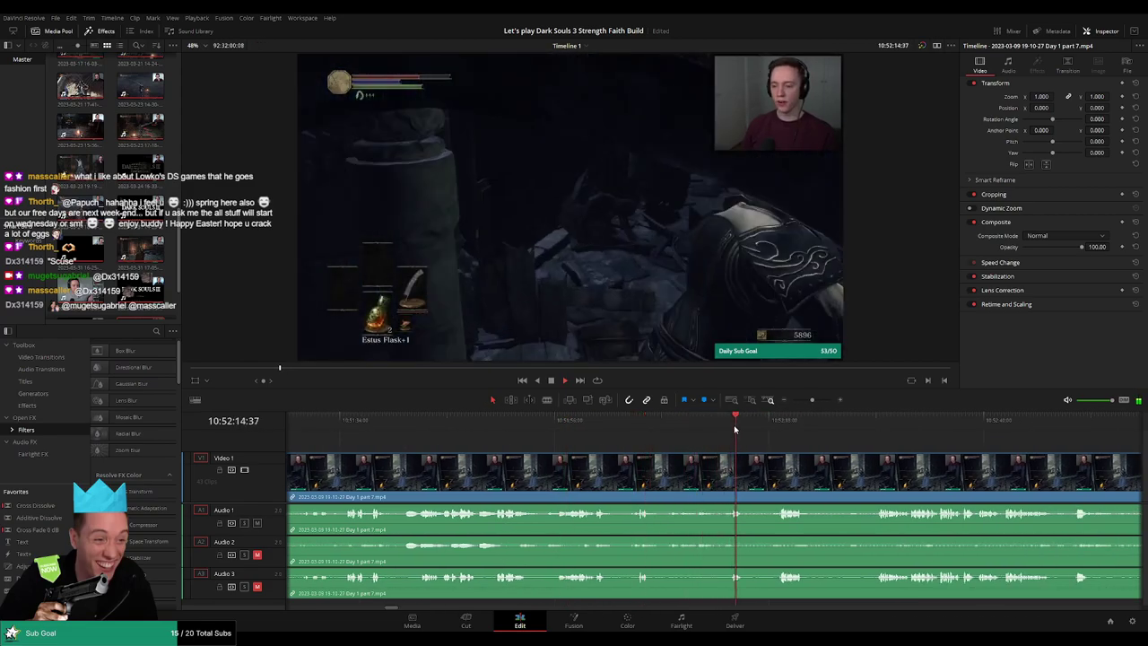
scroll(817, 455, right, 2)
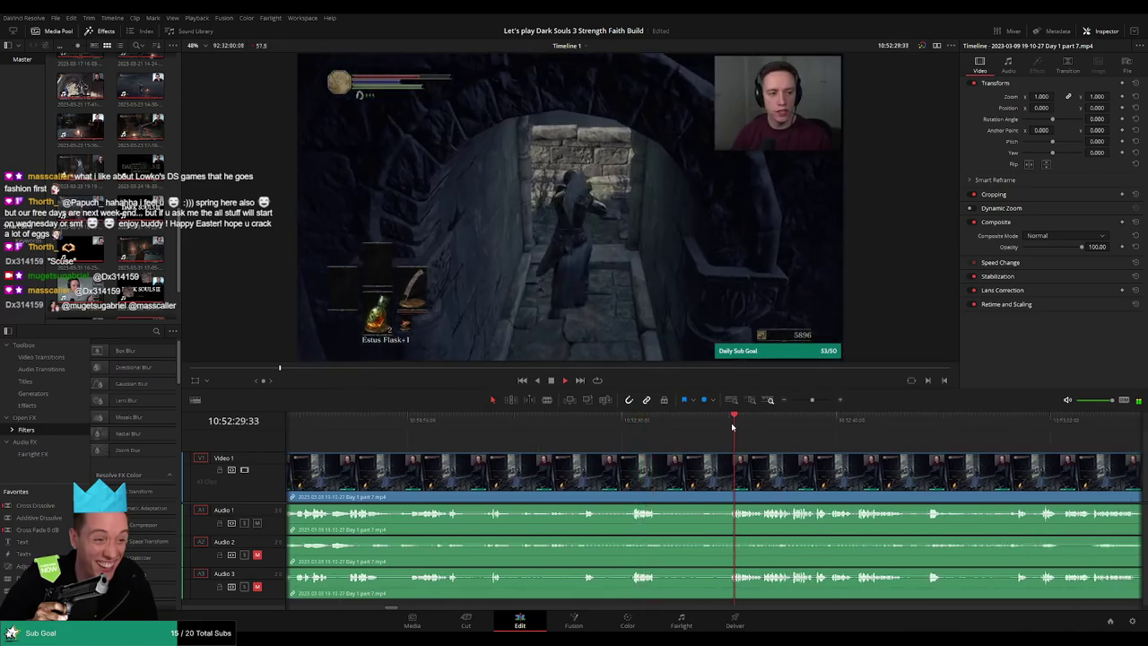
scroll(693, 464, right, 1)
scroll(696, 463, up, 4)
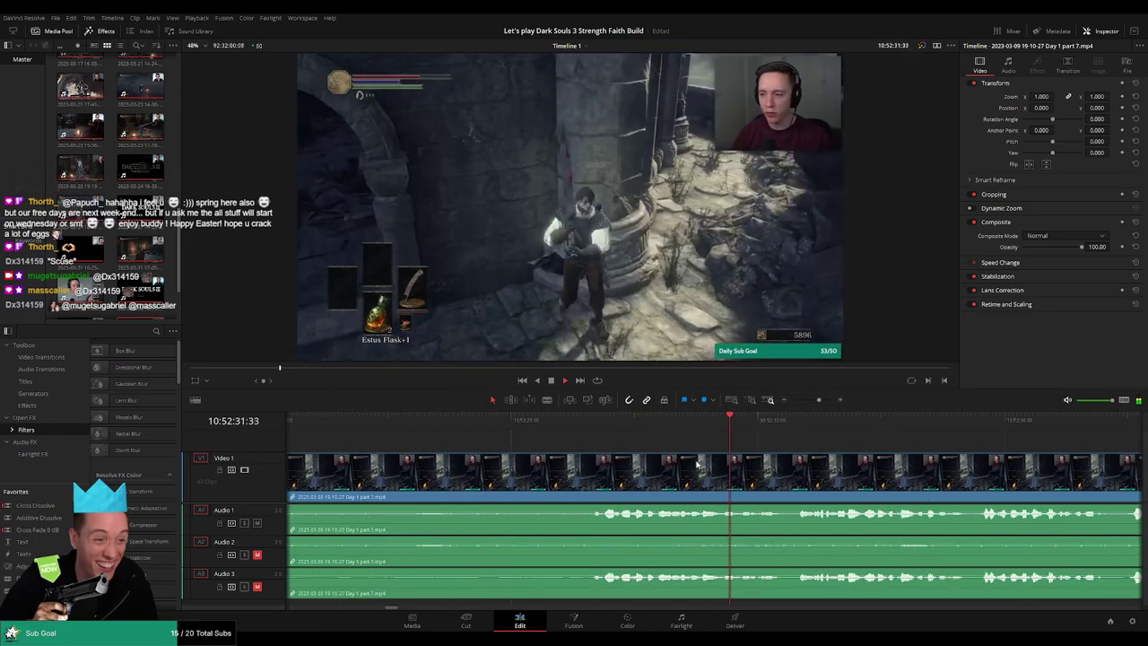
scroll(689, 458, down, 3)
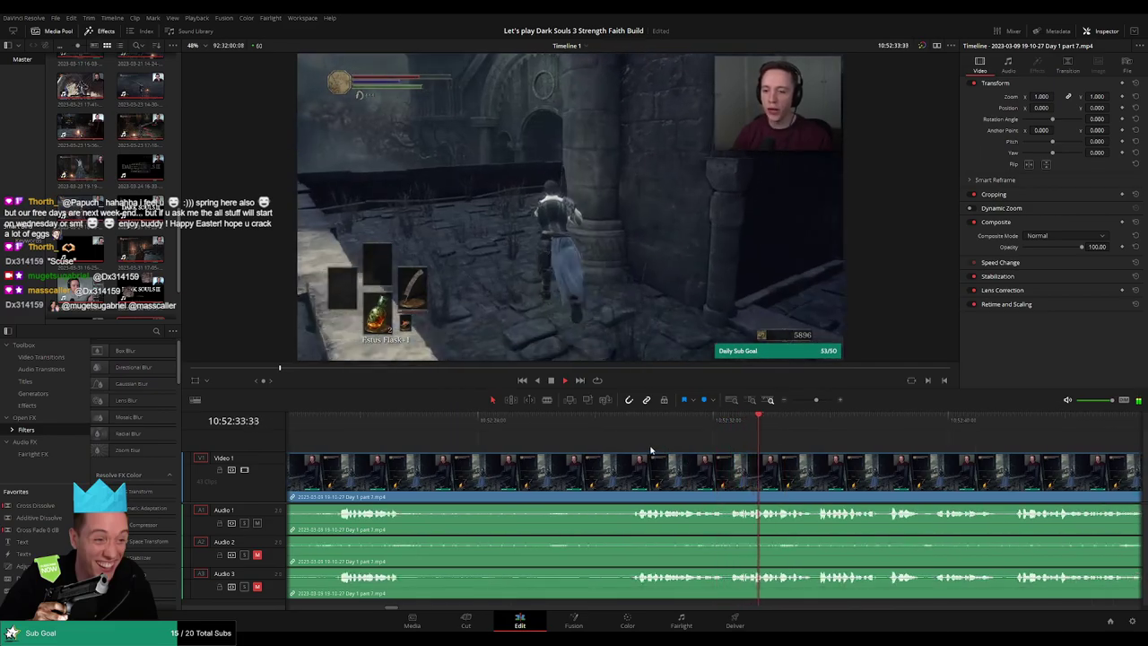
scroll(682, 457, left, 1)
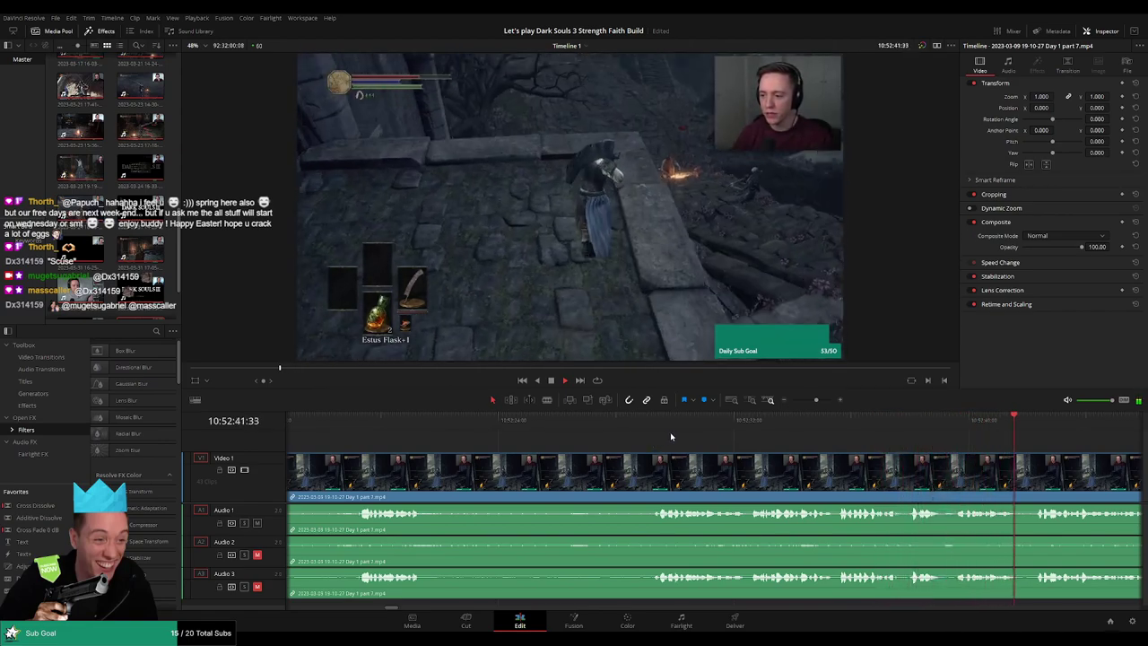
Split Day 1 part 7 at 10:52:28:30, fade video and audio out and in by about one second, and play back the cut
drag(658, 428, 631, 427)
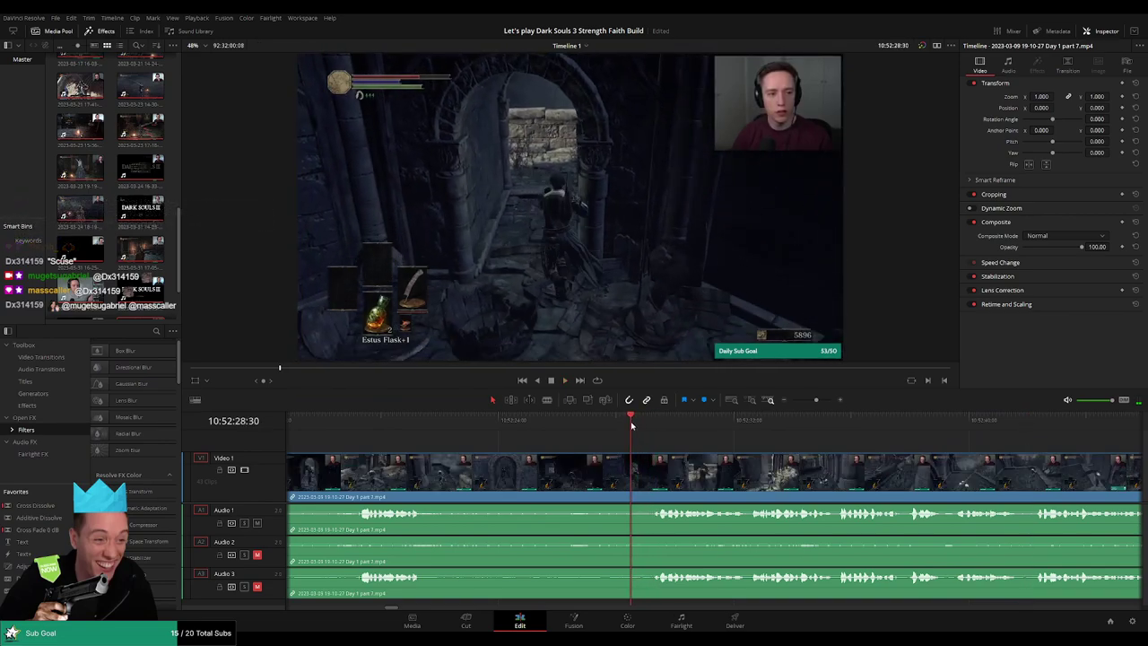
key(ctrl+b)
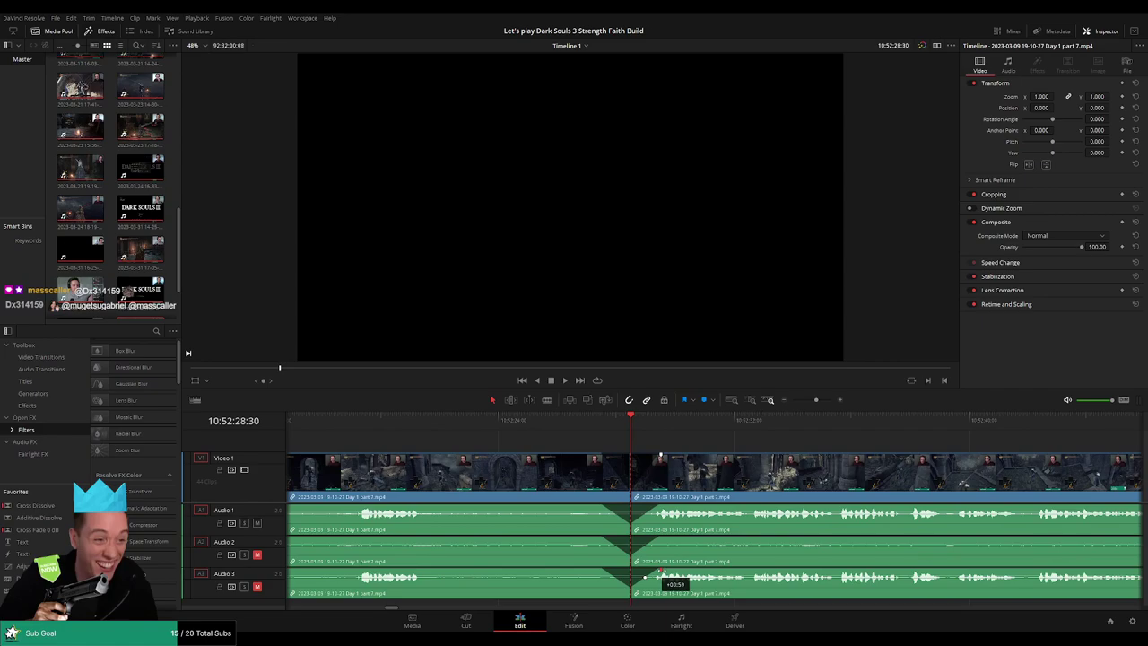
key(space)
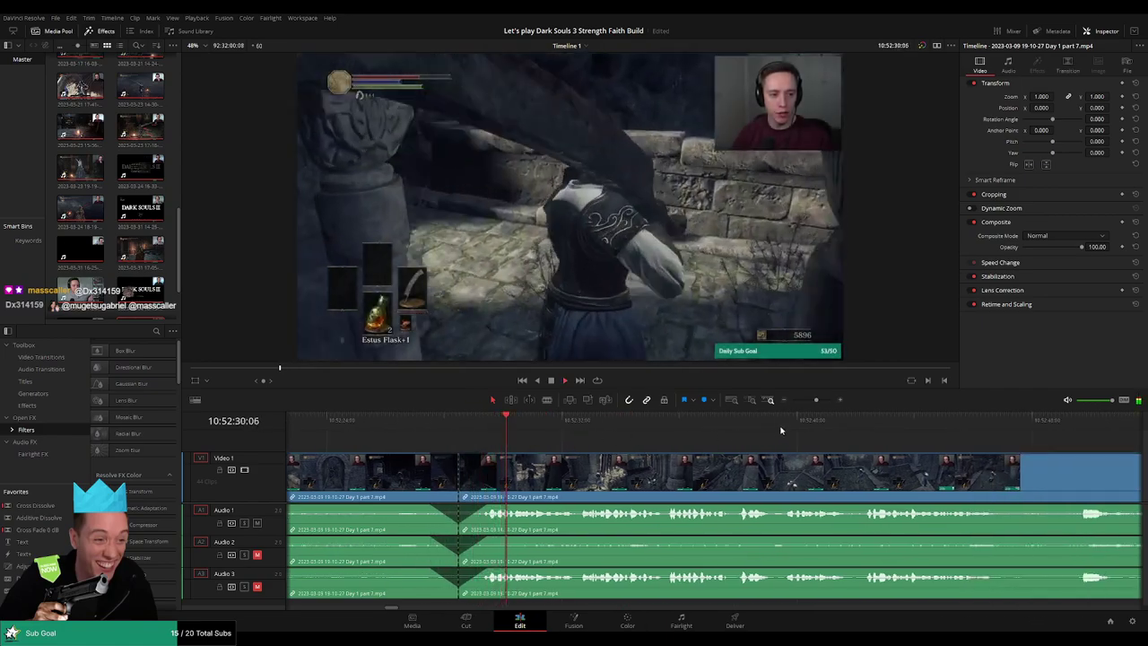
Move the short remaining piece of Day 1 part 7 along the timeline so that it starts at 12:00:00:00
drag(817, 399, 790, 402)
key(space)
scroll(548, 444, right, 1)
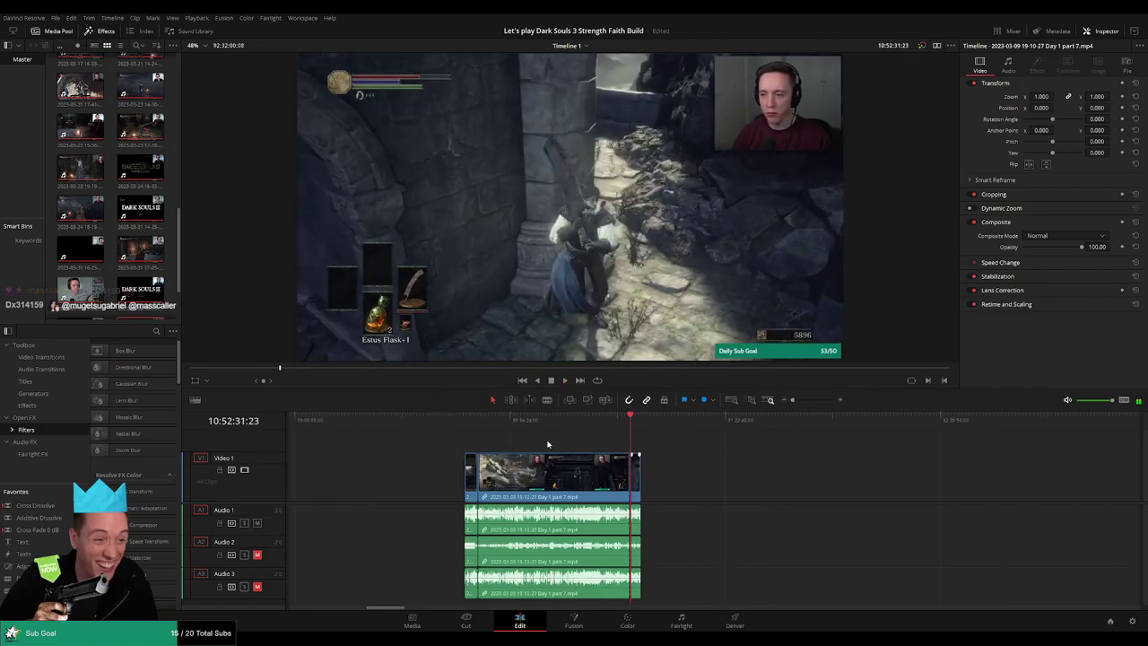
key(Home)
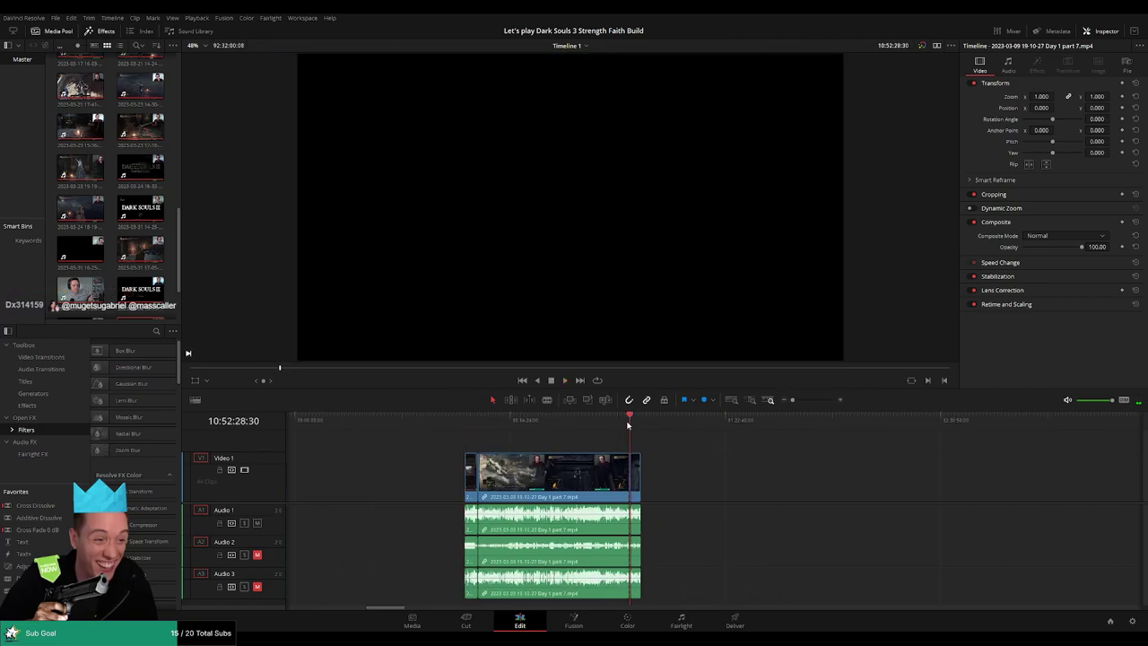
scroll(579, 443, right, 4)
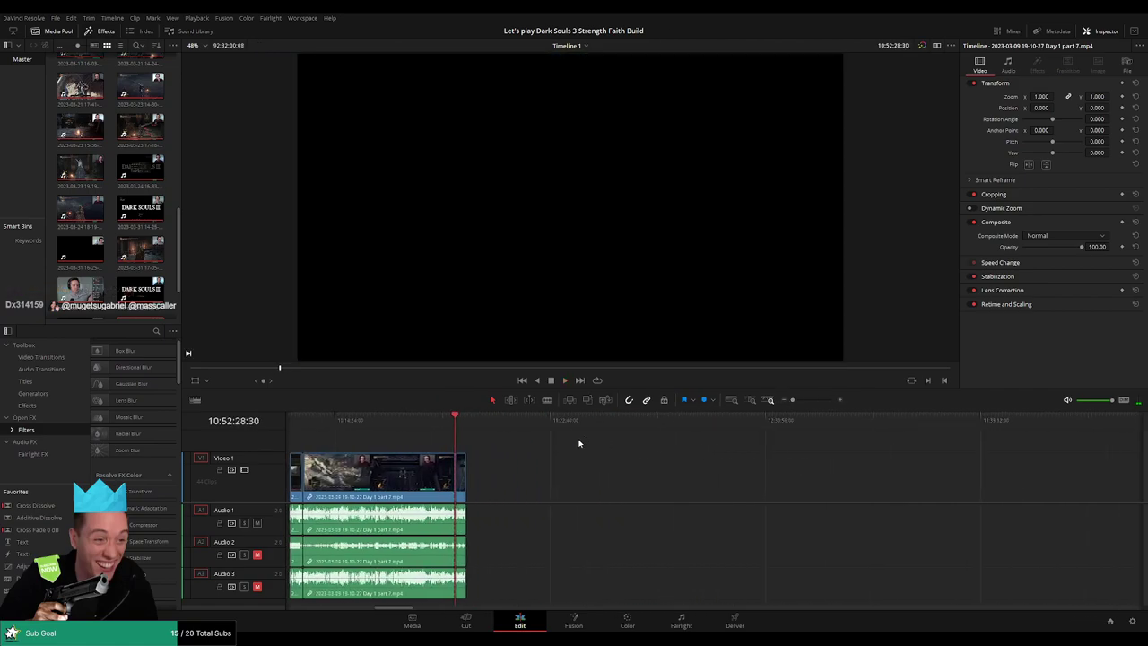
drag(462, 481, 777, 482)
click(539, 451)
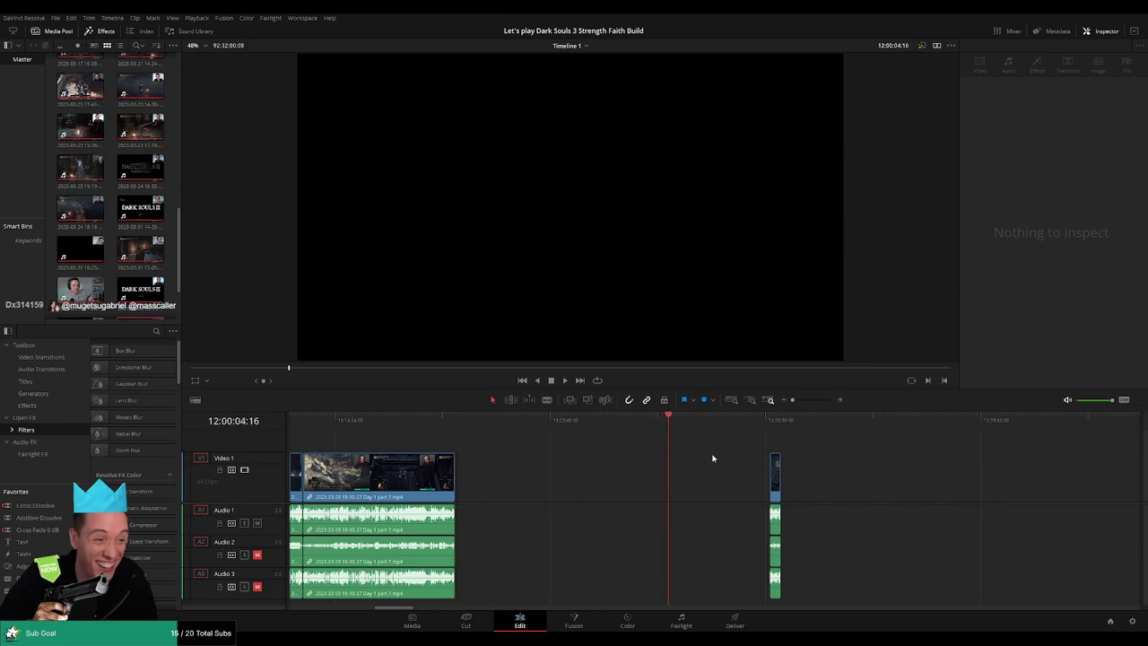
scroll(718, 444, up, 3)
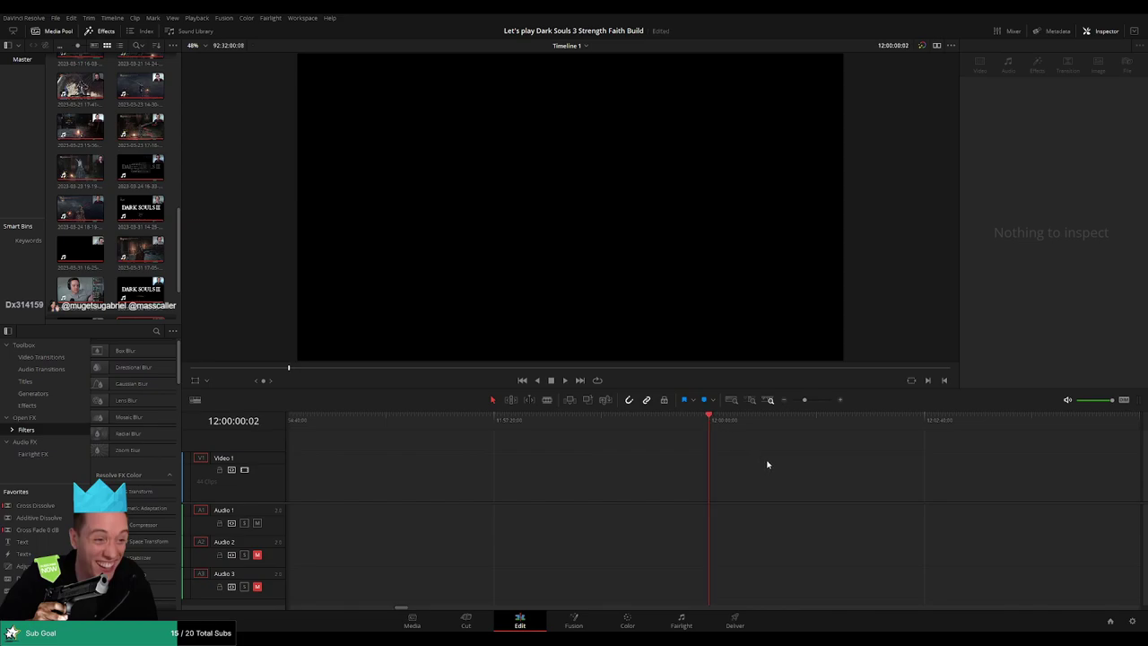
scroll(807, 403, down, 3)
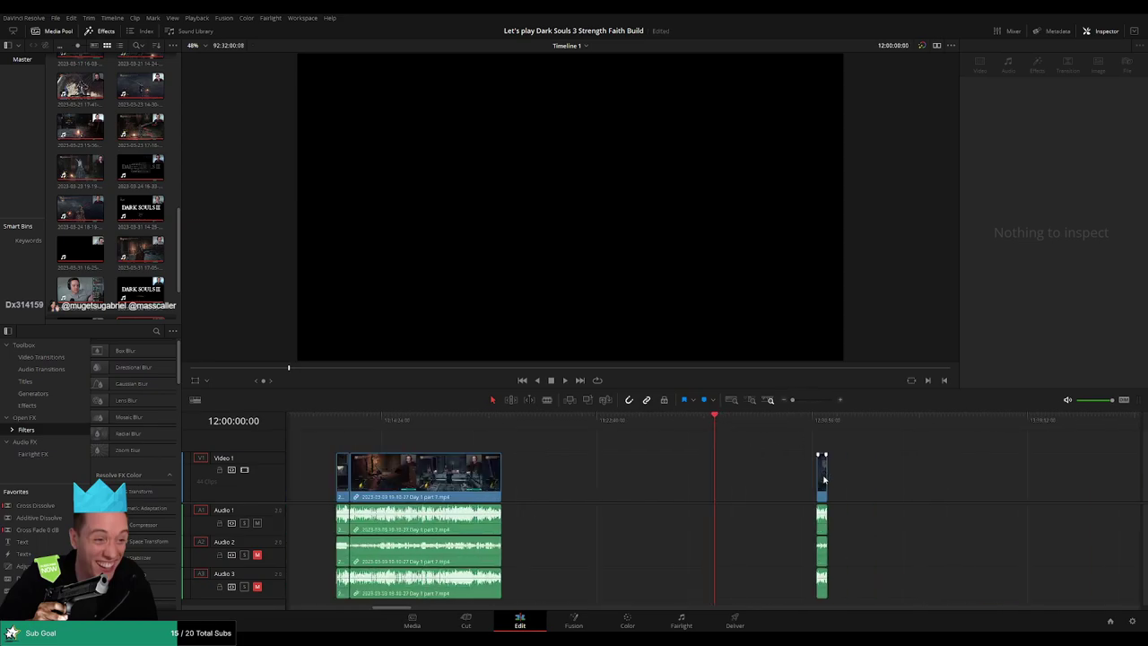
drag(824, 479, 723, 479)
click(802, 465)
Move the Day 2 clip directly against the end of the short part 7 piece and cross-fade their join near 12:03:34
scroll(789, 454, right, 3)
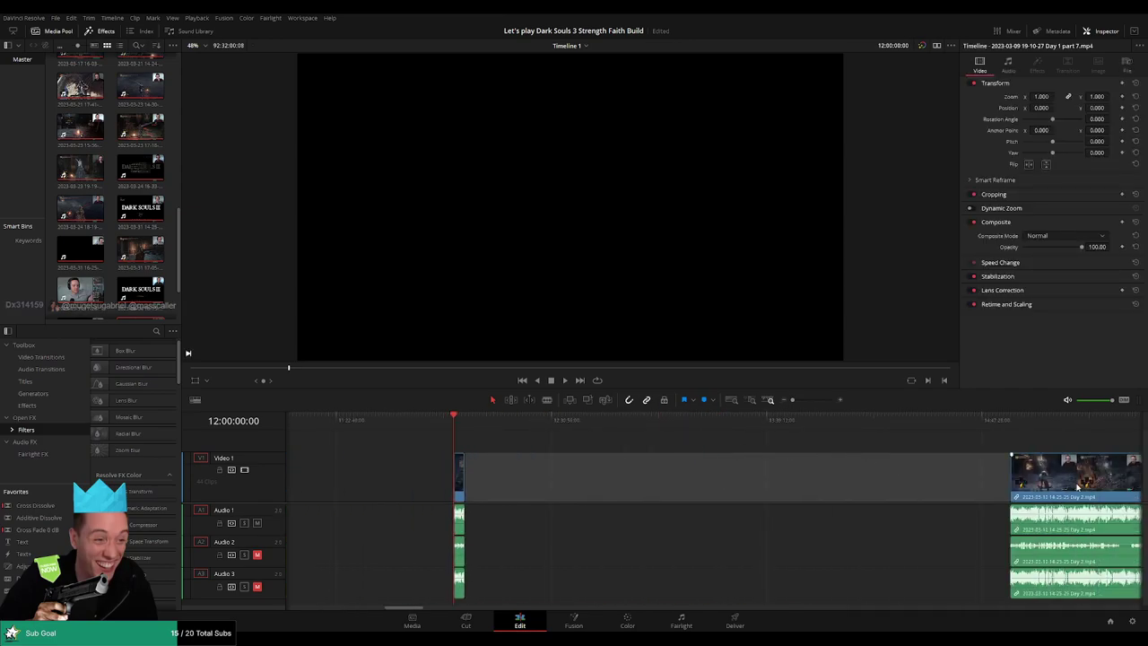
drag(1079, 488, 522, 484)
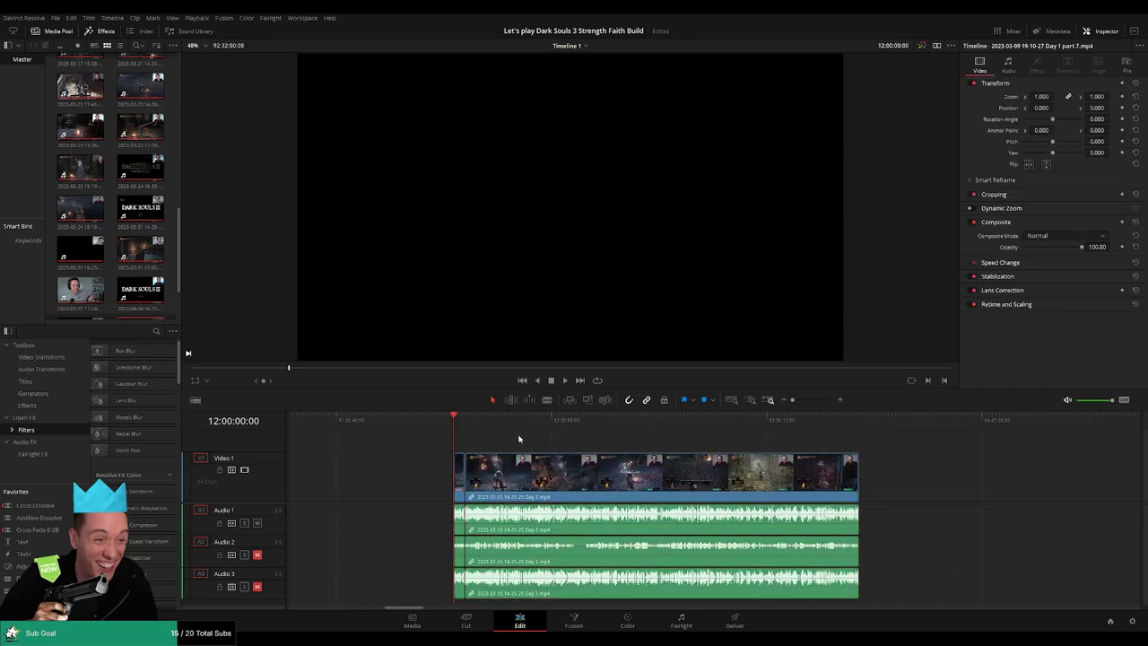
key(space)
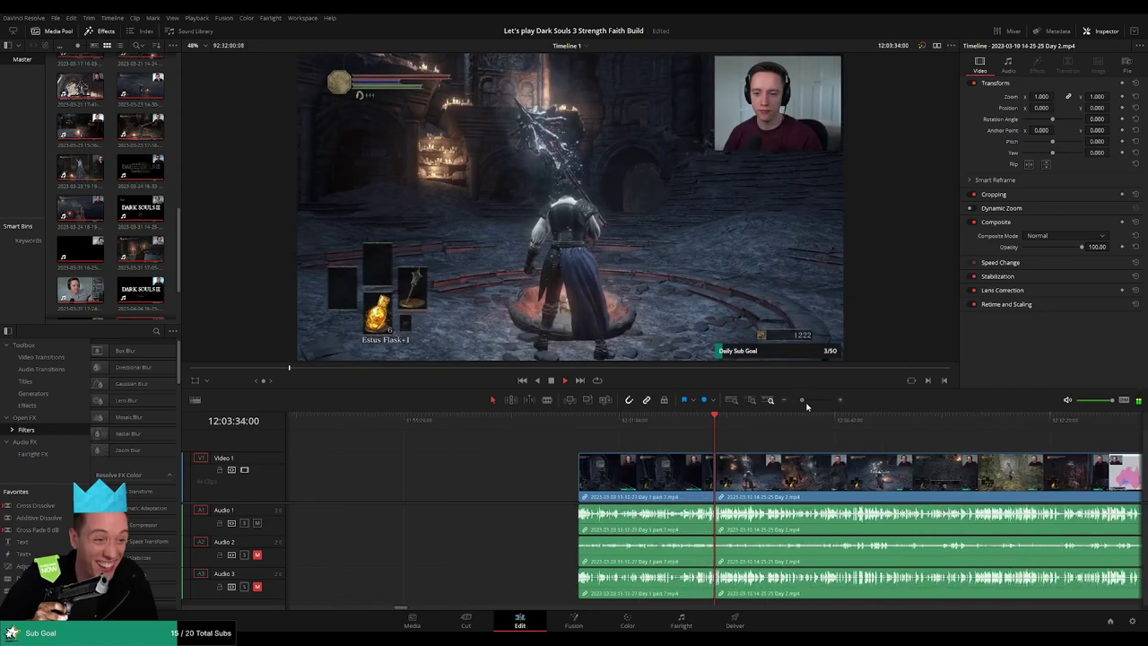
drag(804, 401, 813, 401)
click(687, 419)
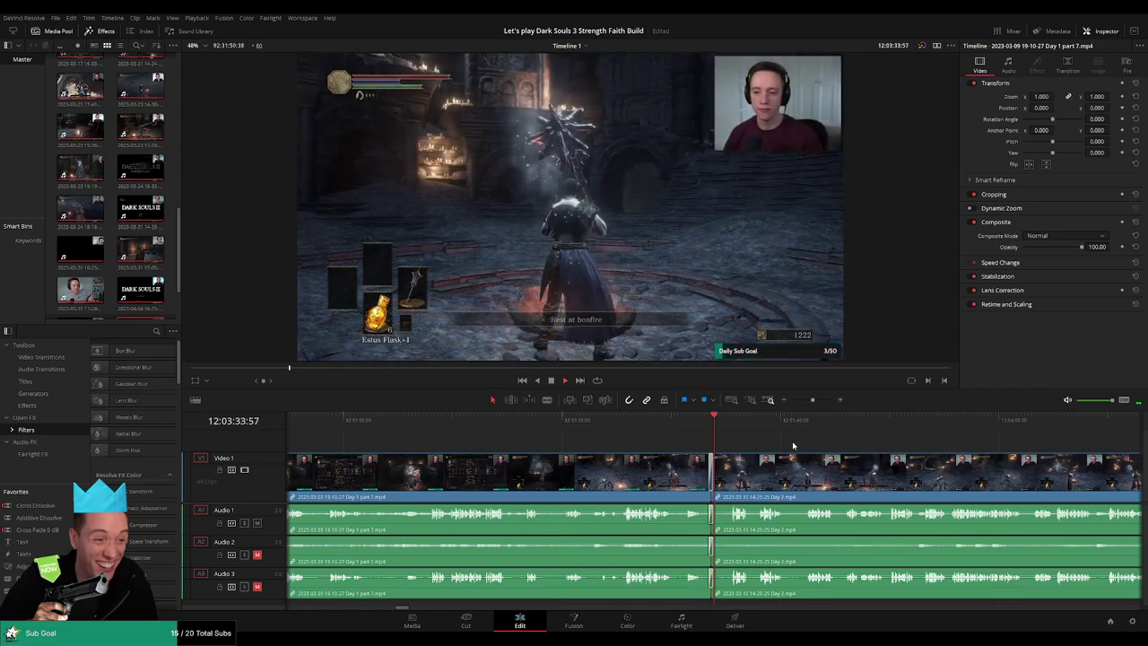
drag(826, 440, 657, 438)
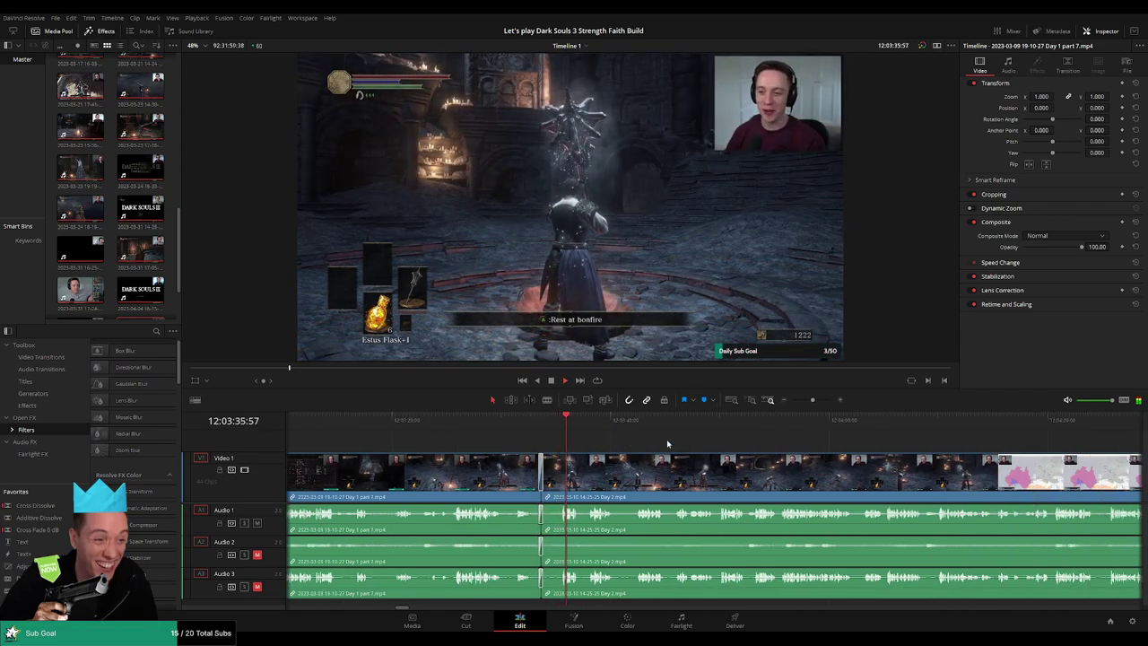
Examine the Day 2 clip's opening after the join and its footage between about 12:51:57 and 12:52:41 for a quiet moment to cut at
scroll(667, 443, right, 1)
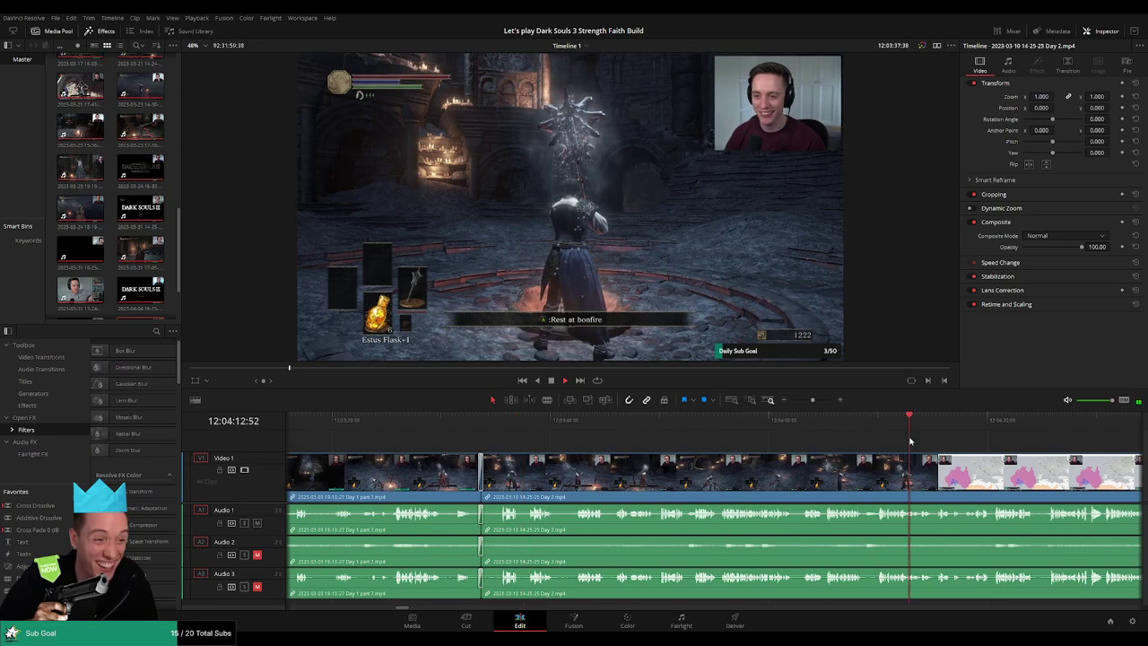
click(1045, 425)
drag(1122, 440, 1021, 434)
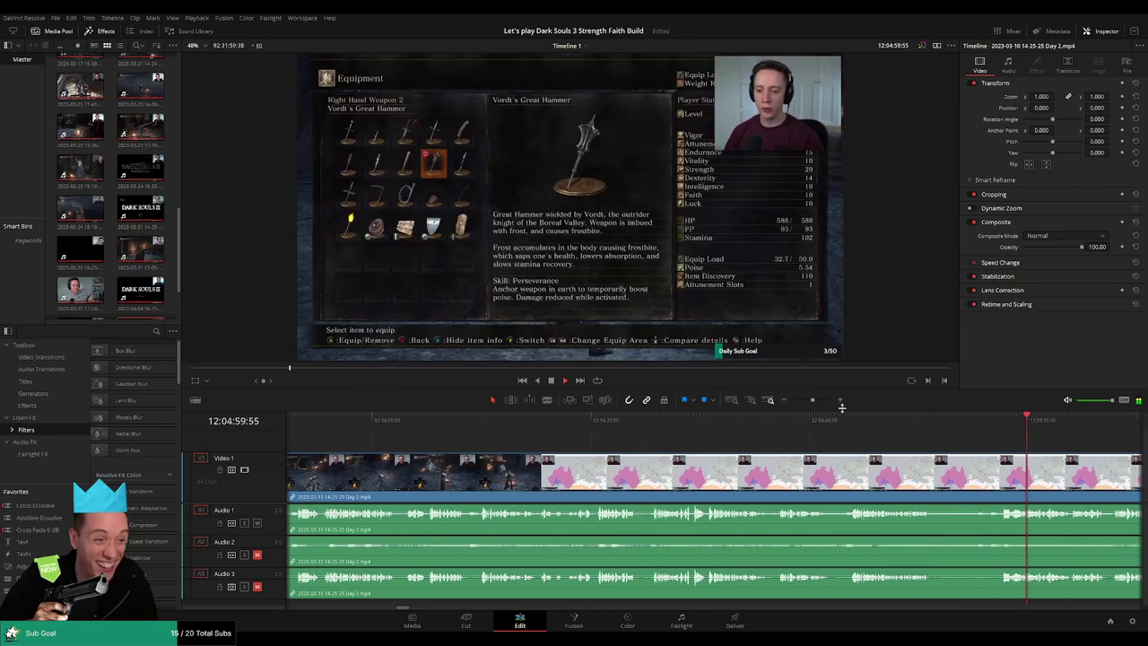
drag(812, 401, 793, 401)
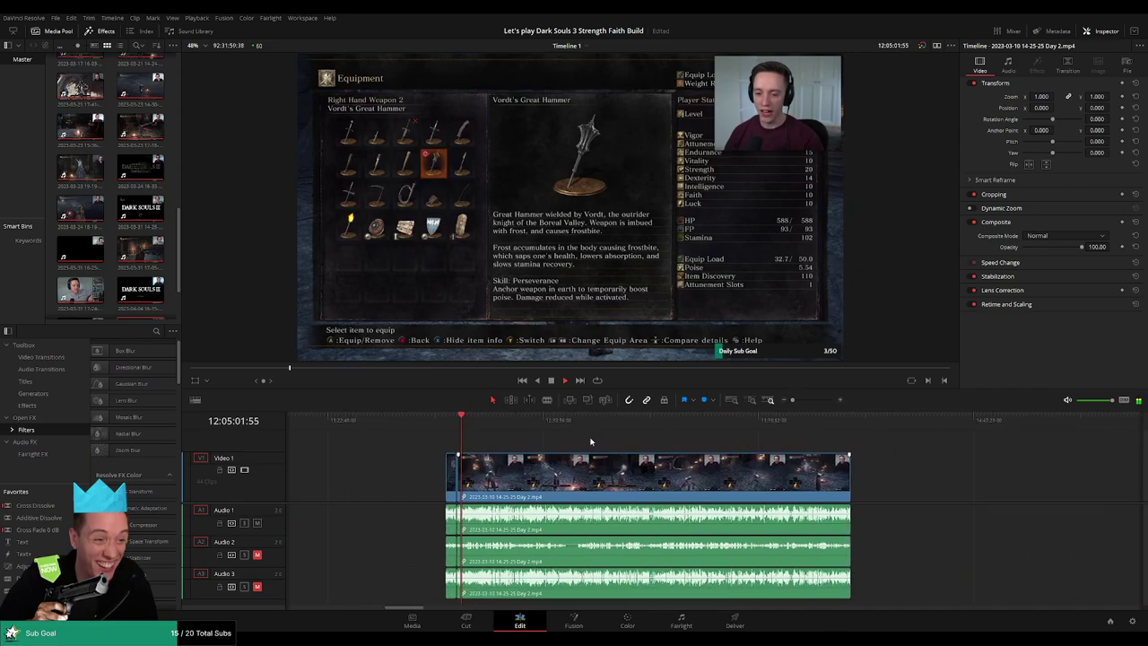
scroll(539, 441, right, 1)
drag(407, 430, 568, 444)
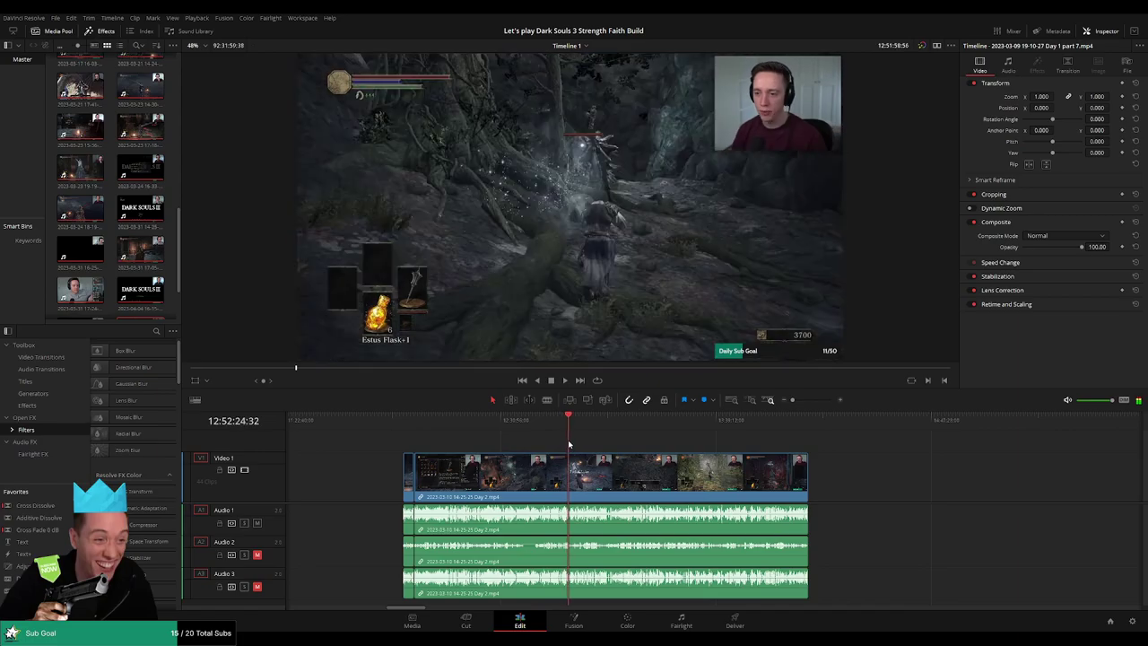
key(space)
scroll(599, 463, up, 6)
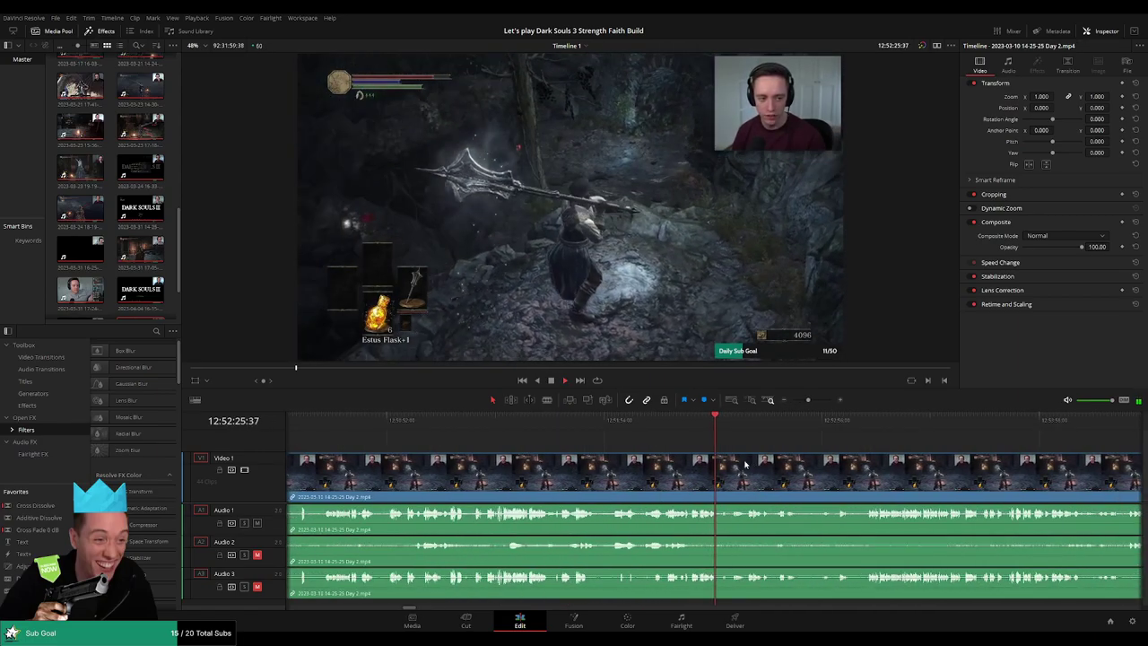
click(575, 424)
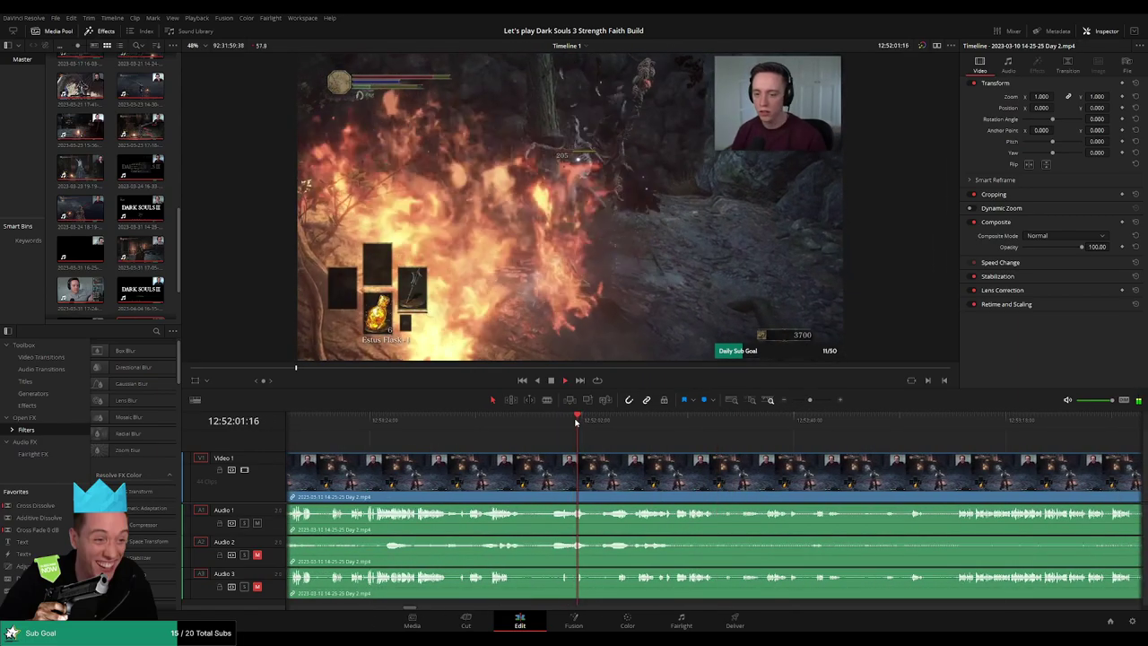
scroll(669, 460, up, 1)
click(665, 421)
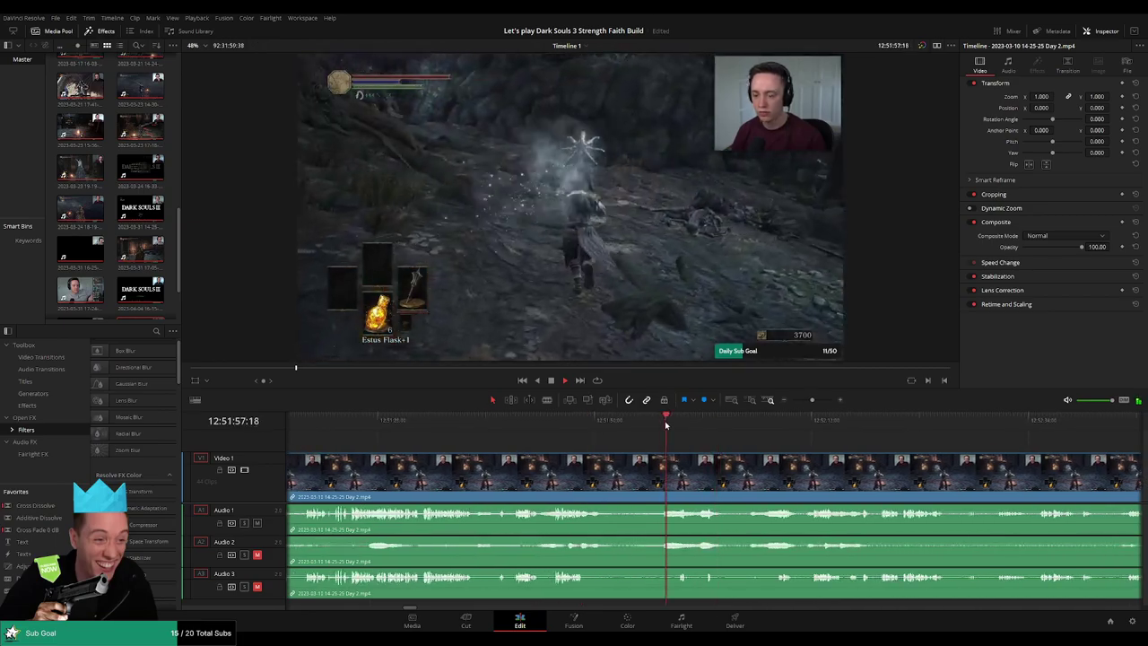
click(751, 421)
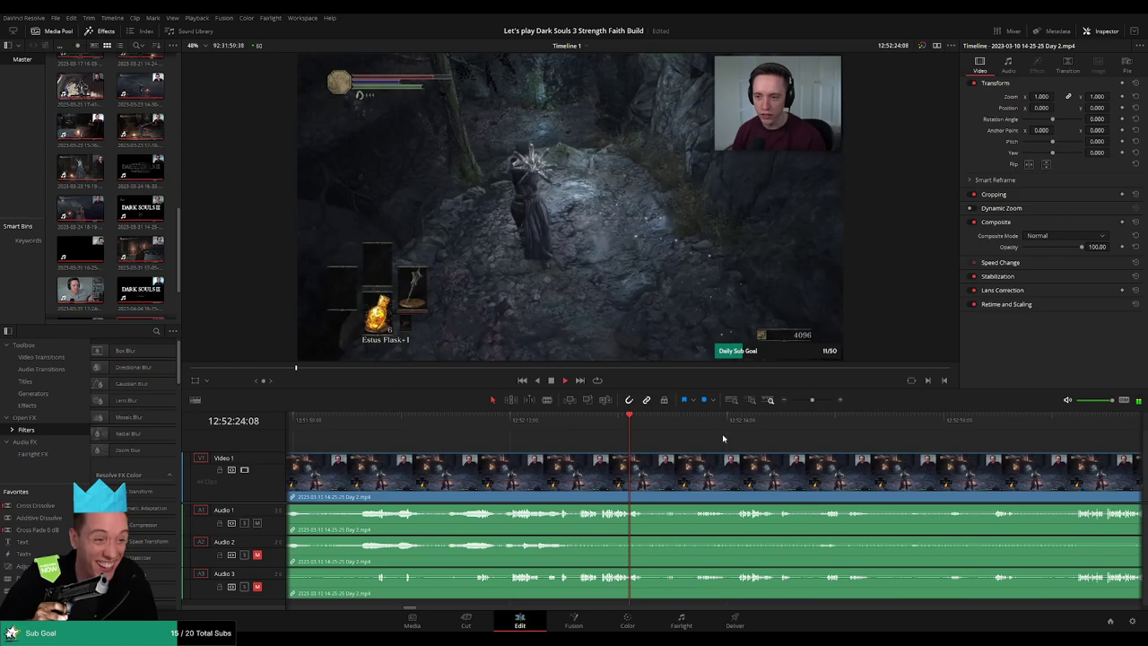
click(698, 421)
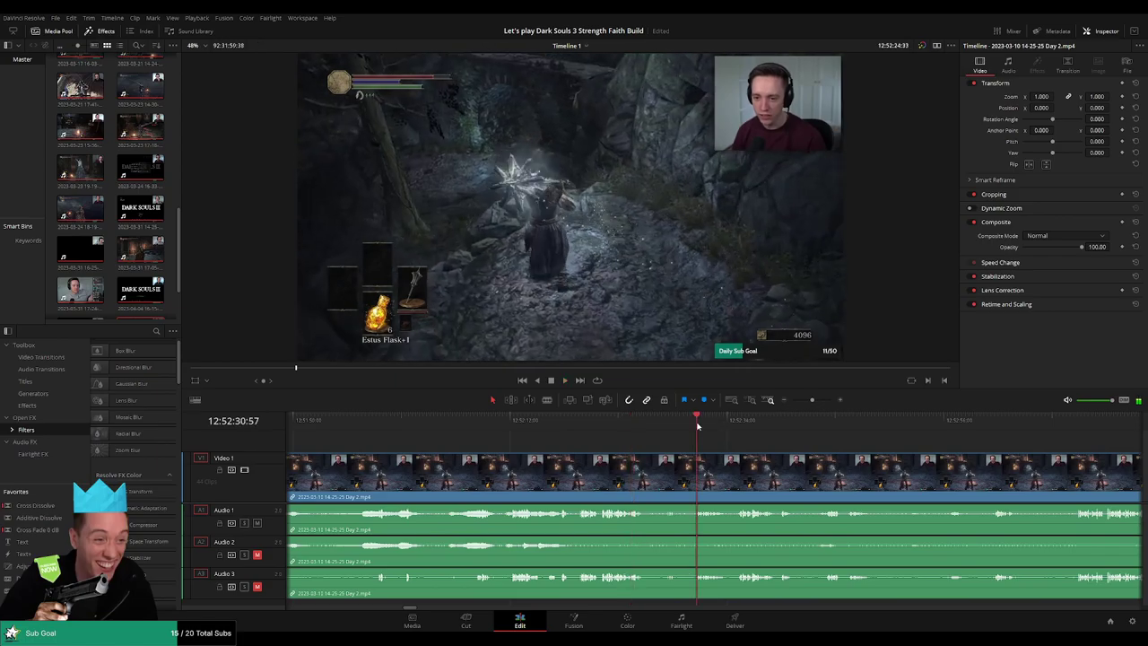
scroll(692, 455, up, 2)
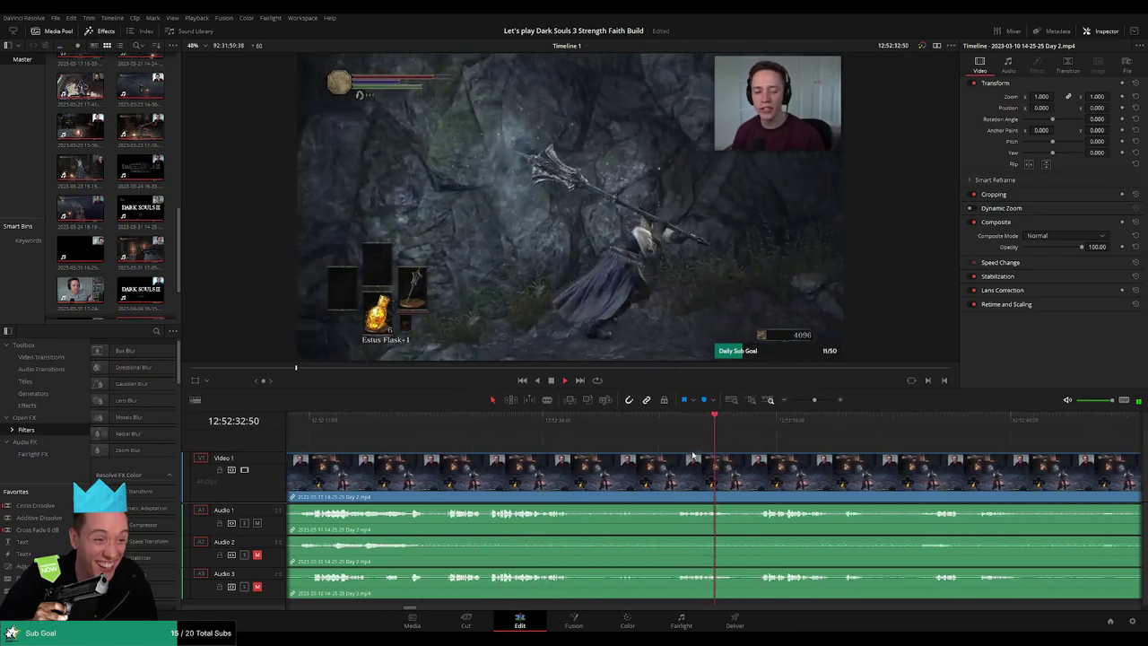
scroll(686, 457, up, 2)
click(788, 420)
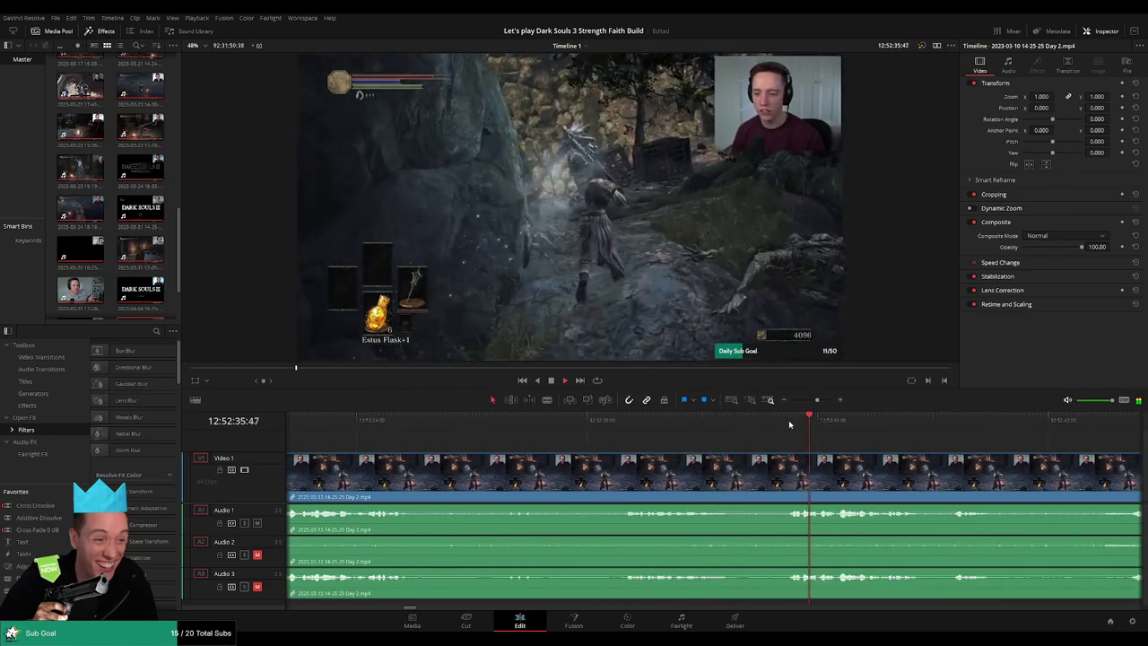
click(935, 424)
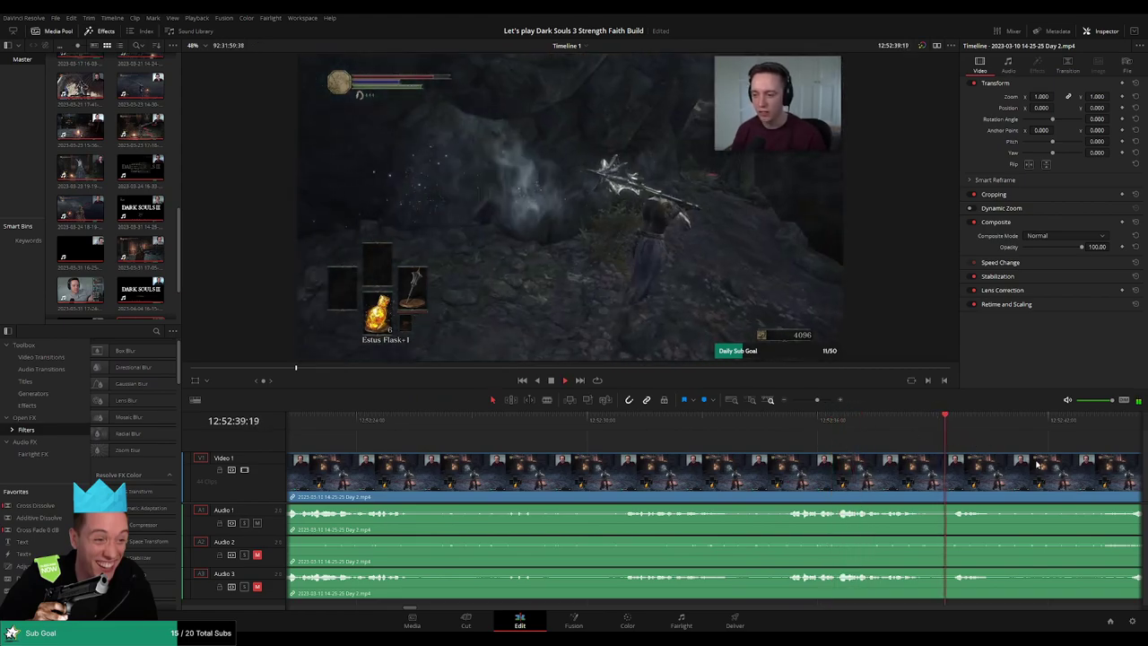
drag(1110, 449, 931, 441)
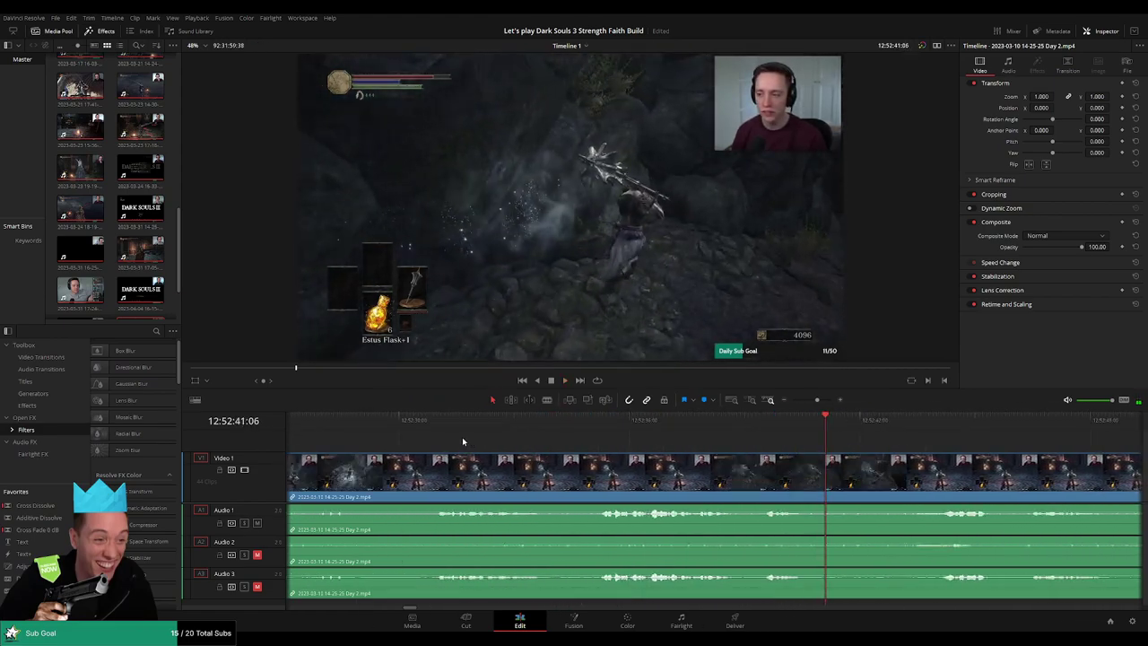
Split the Day 2 clip at 12:52:29:30 and fade in the second piece's video over about one second
click(436, 421)
drag(421, 456, 783, 457)
click(686, 429)
click(640, 479)
key(a)
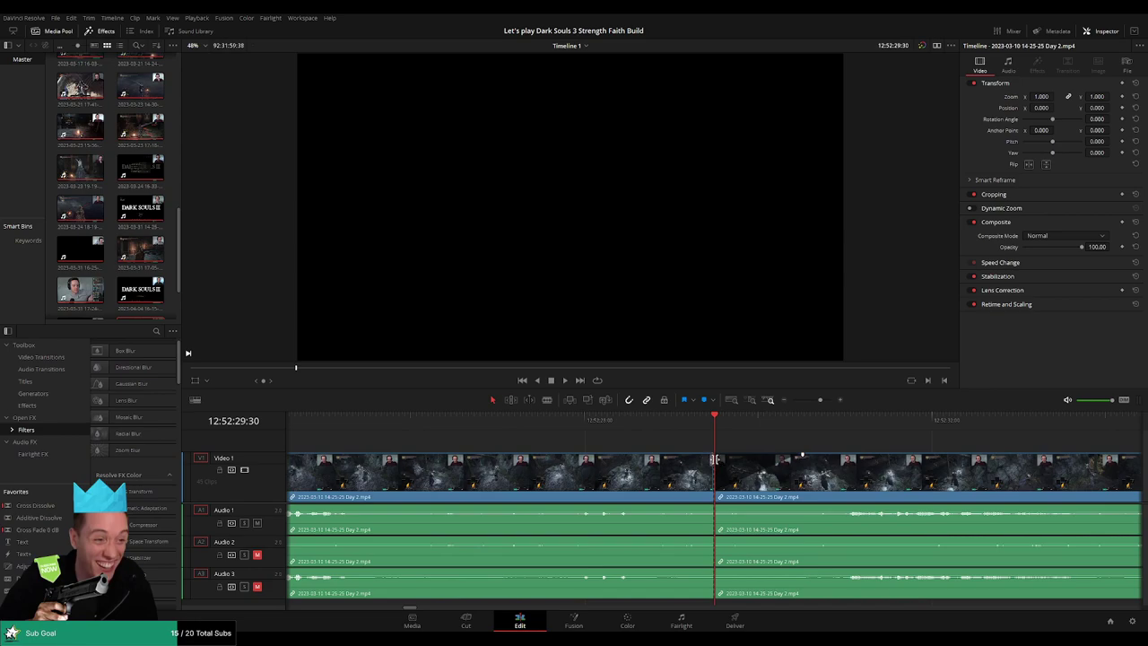
Fade out the first piece's video, fade all three audio tracks out and in by about one second, and play back the cut
drag(715, 459, 639, 459)
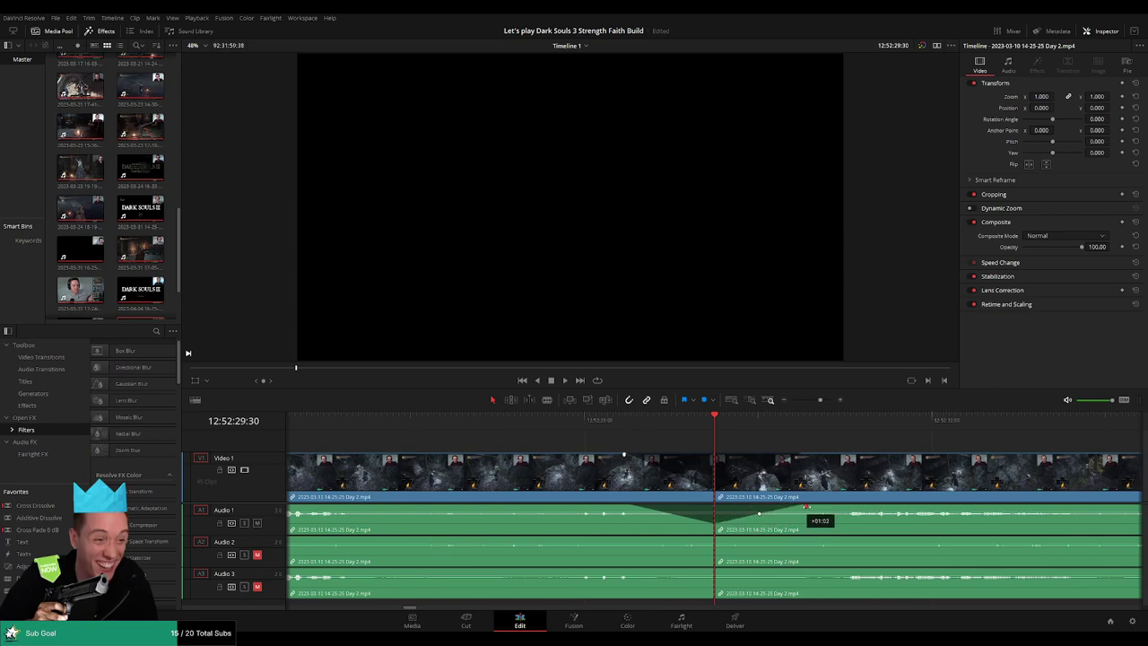
drag(711, 538, 625, 538)
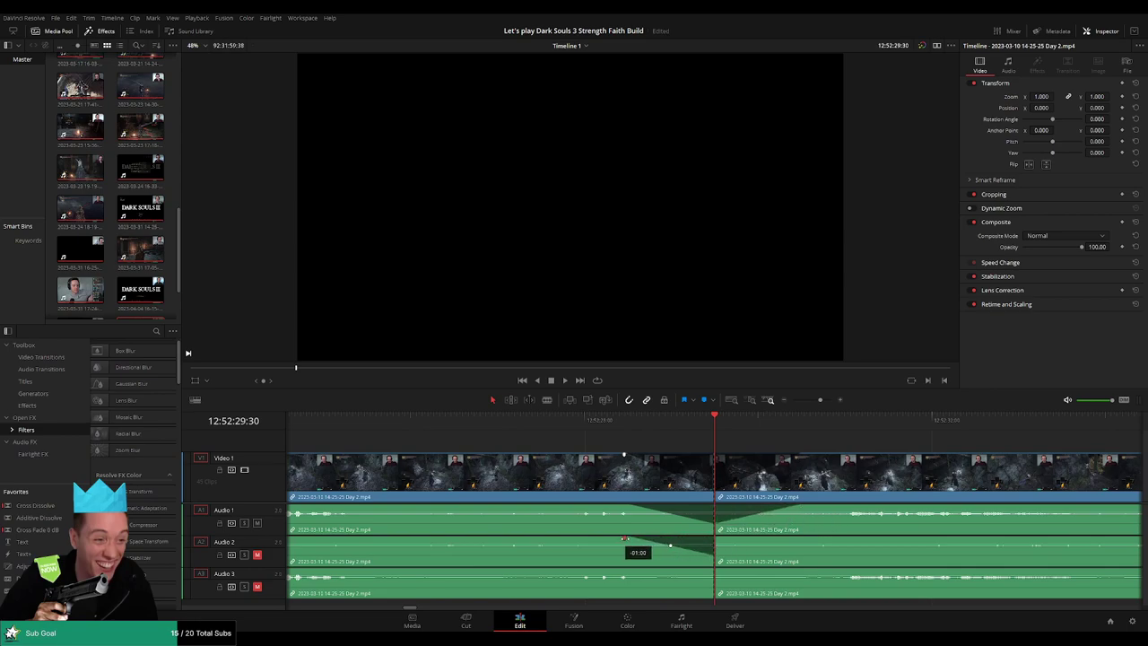
drag(725, 540, 800, 540)
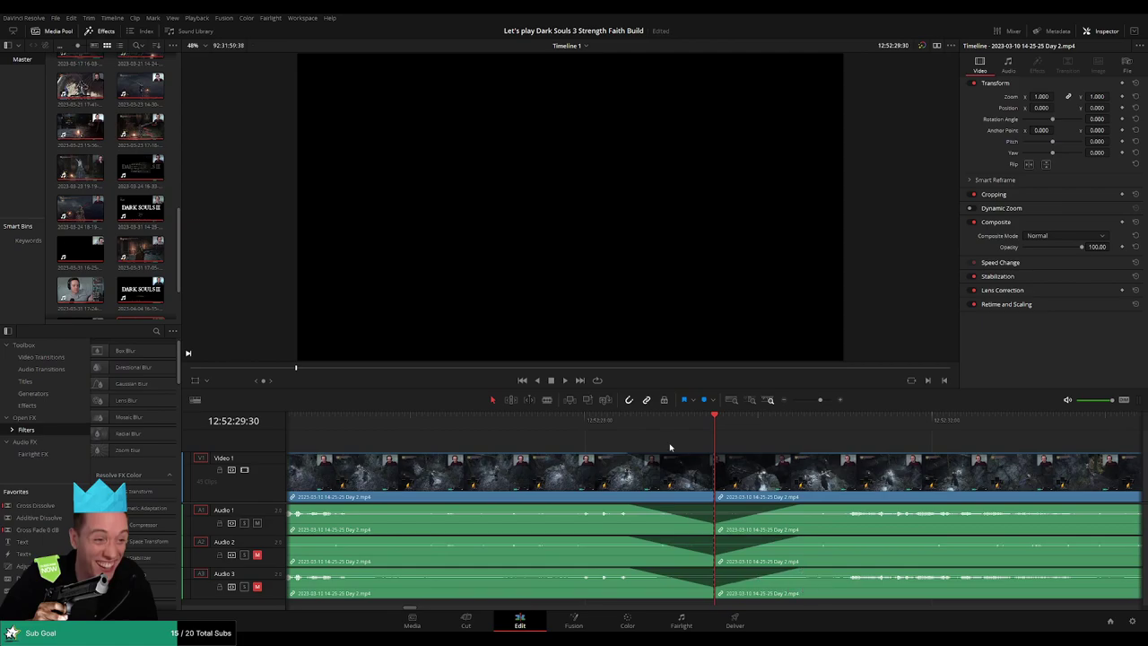
key(space)
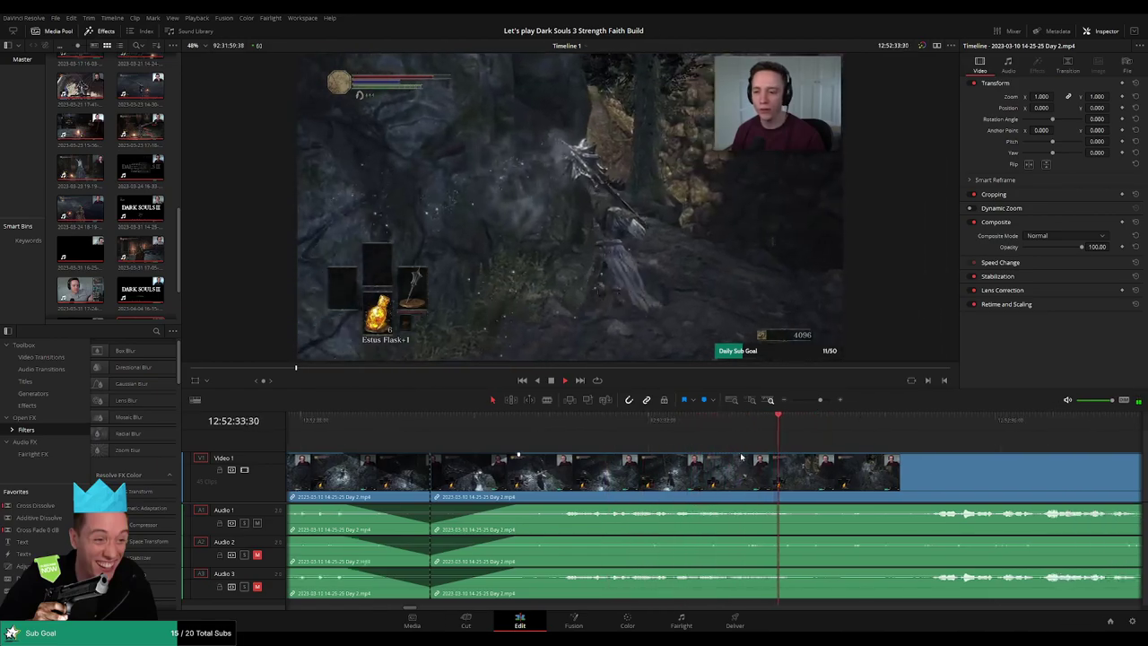
key(space)
Move the second piece of the Day 2 clip along the timeline so that it starts at 14:00:00:00
drag(820, 401, 780, 413)
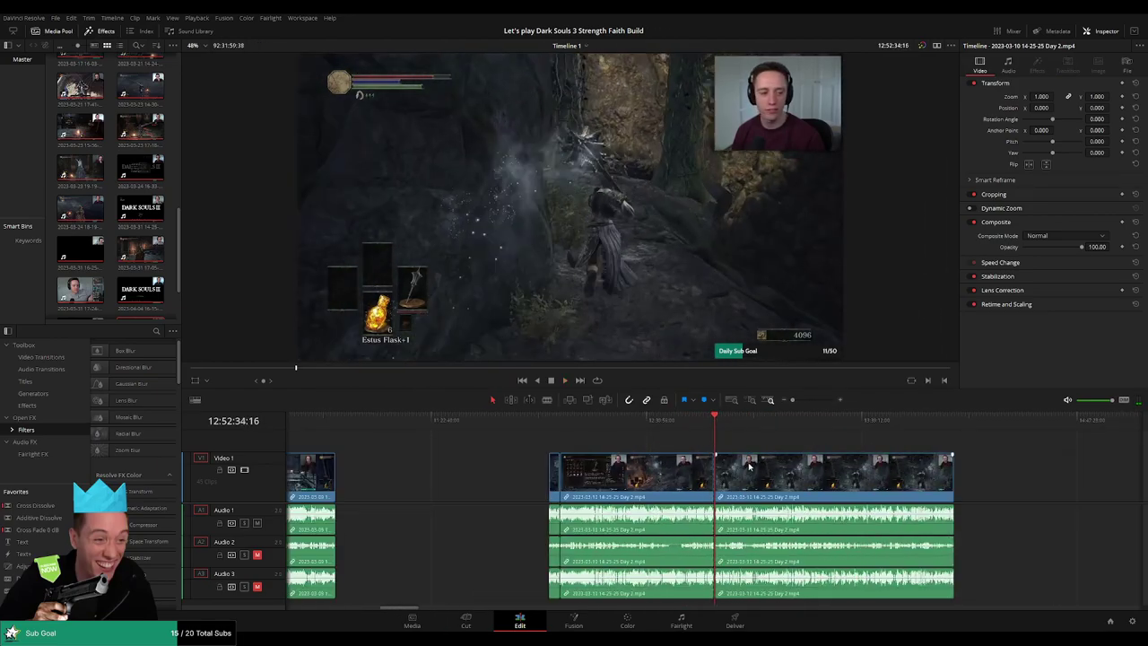
click(550, 423)
click(715, 422)
drag(870, 436, 489, 438)
drag(453, 479, 898, 480)
click(534, 455)
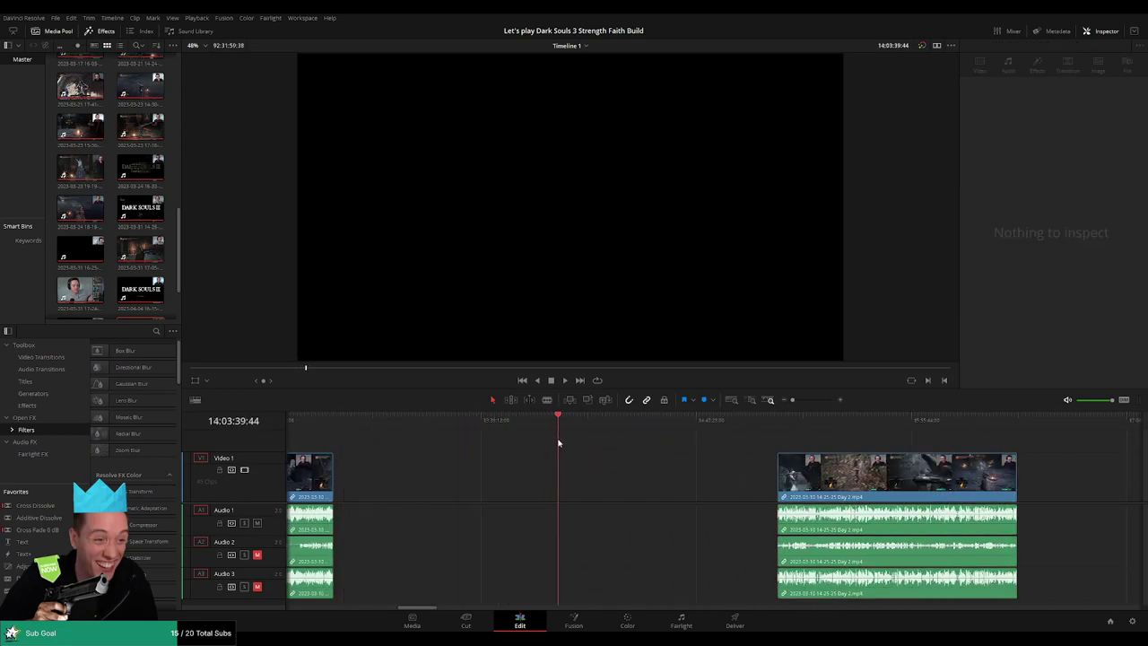
scroll(697, 466, up, 3)
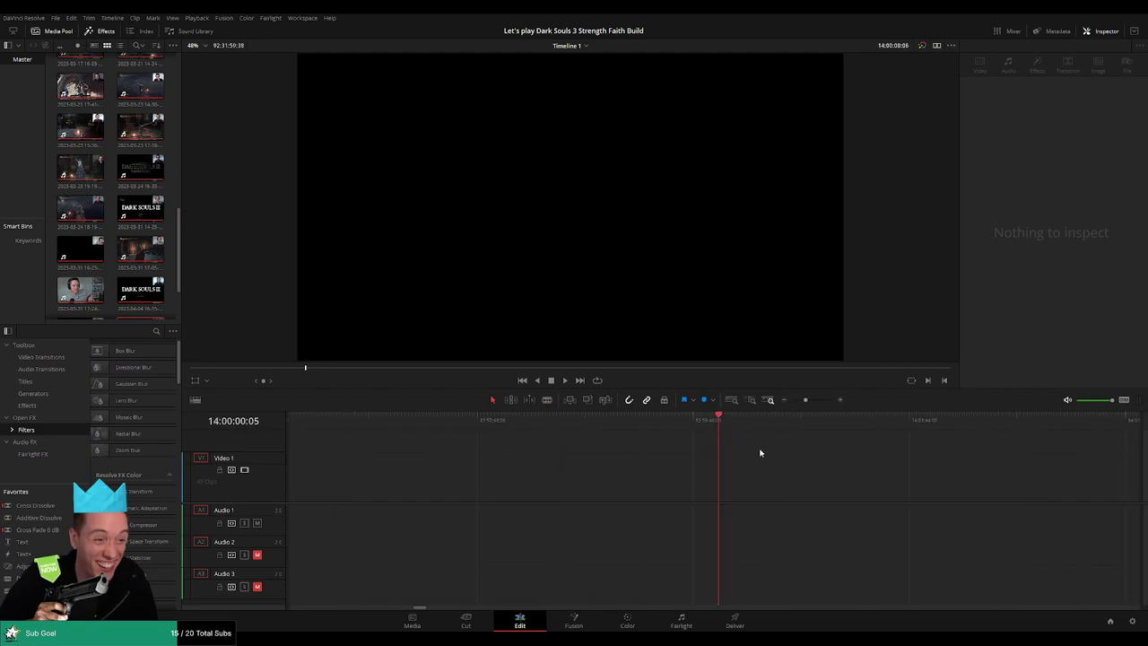
drag(806, 400, 792, 400)
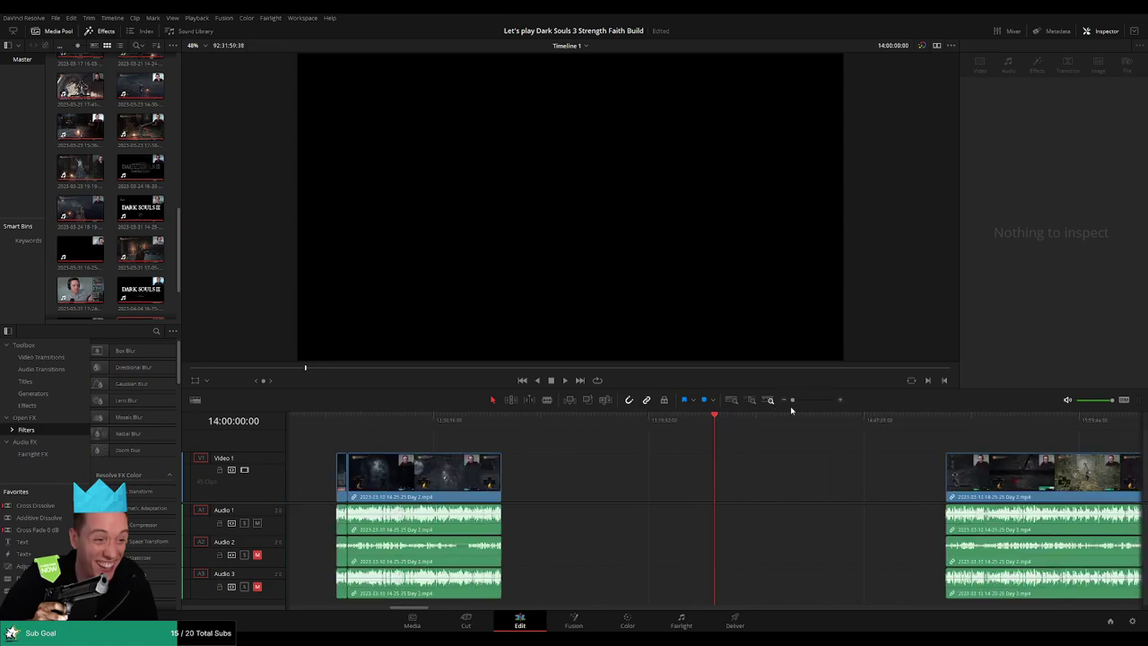
scroll(862, 472, right, 3)
drag(862, 473, 660, 469)
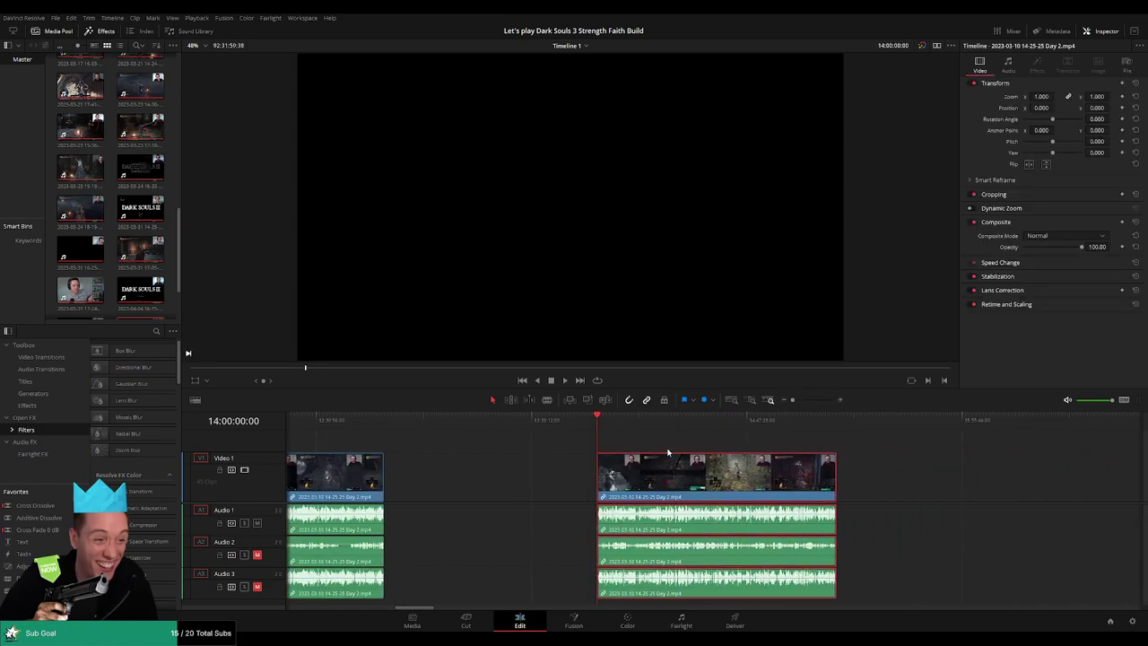
Examine the moved Day 2 clip's footage between about 14:51:28 and 14:52:05 for a quiet moment to cut at
key(space)
drag(600, 426, 760, 437)
scroll(777, 452, up, 3)
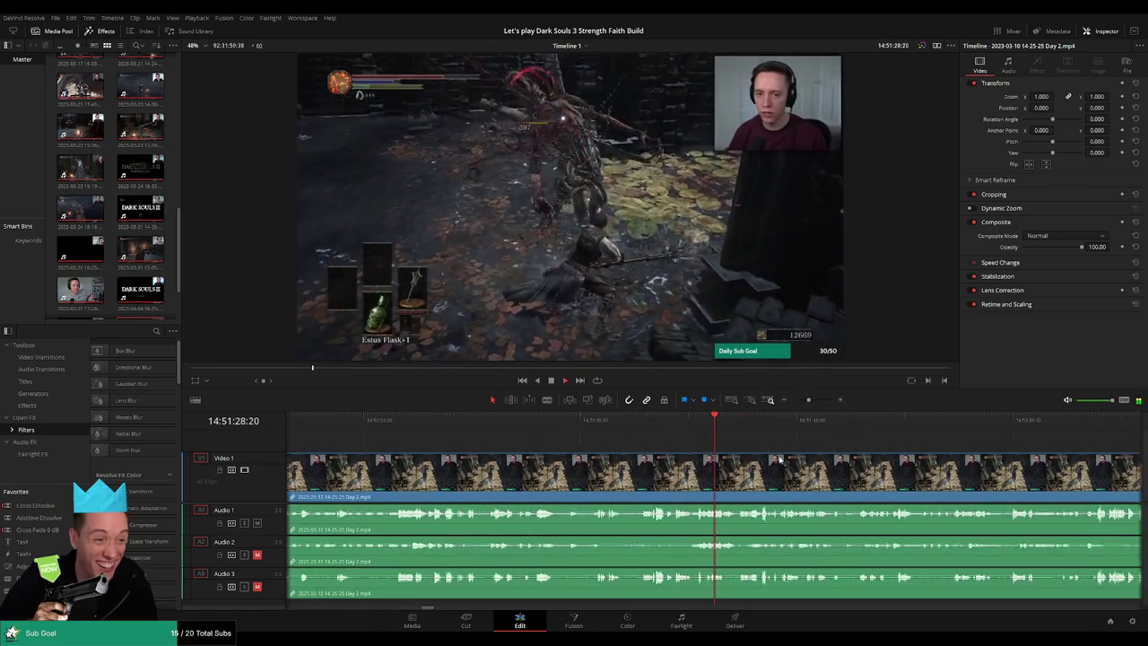
scroll(777, 463, up, 1)
scroll(777, 463, right, 2)
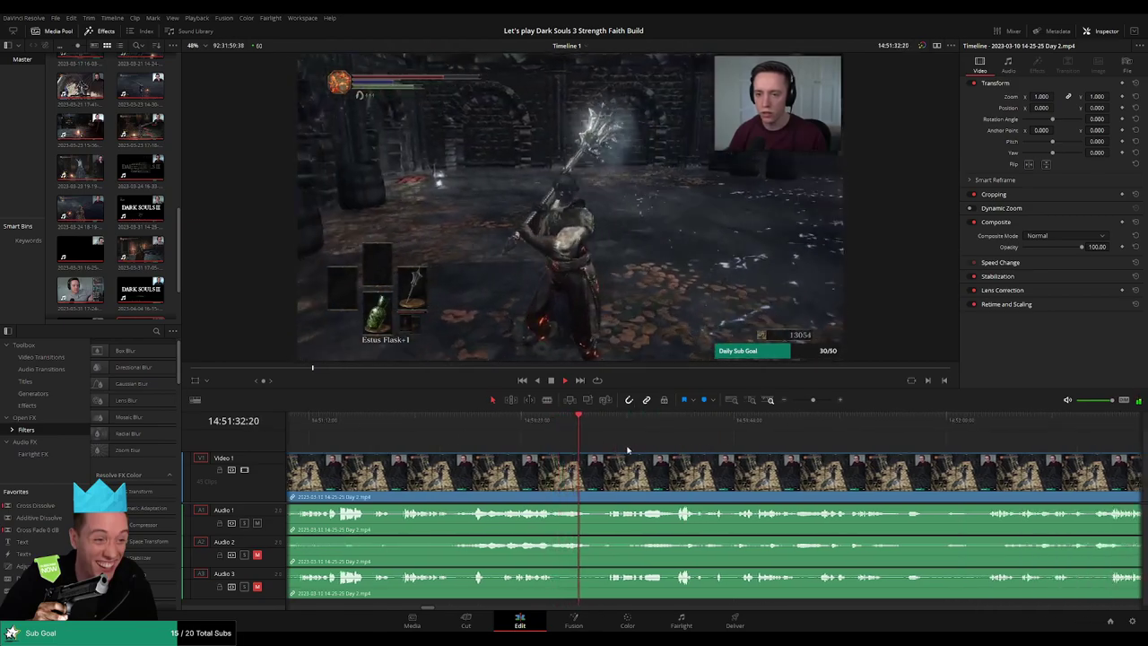
scroll(592, 439, right, 2)
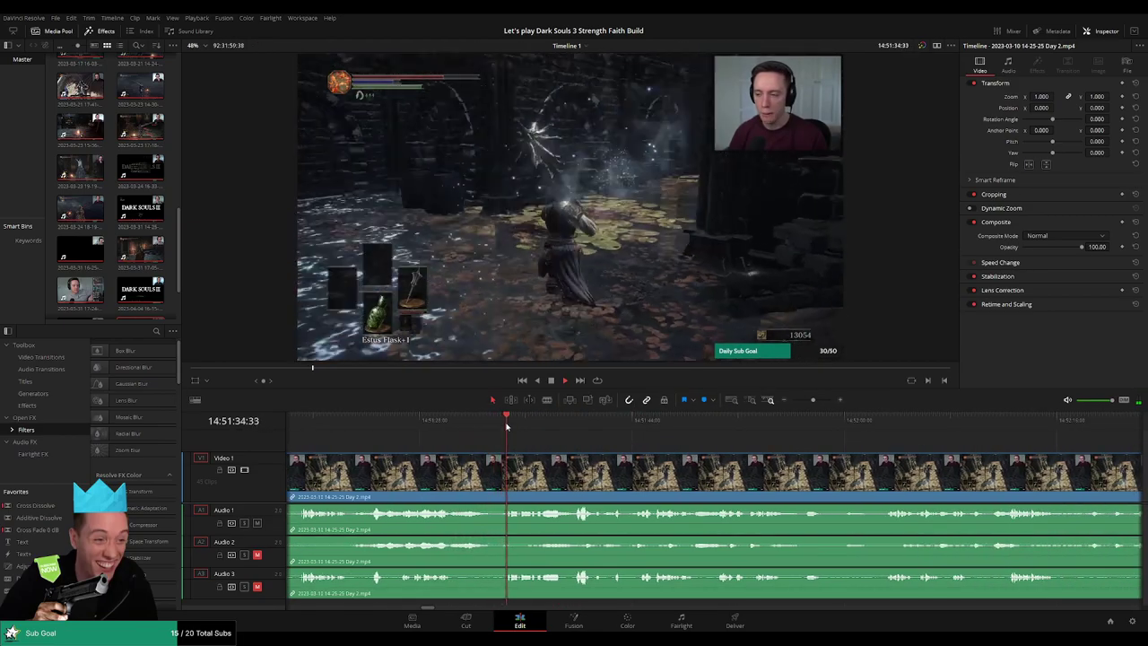
click(604, 424)
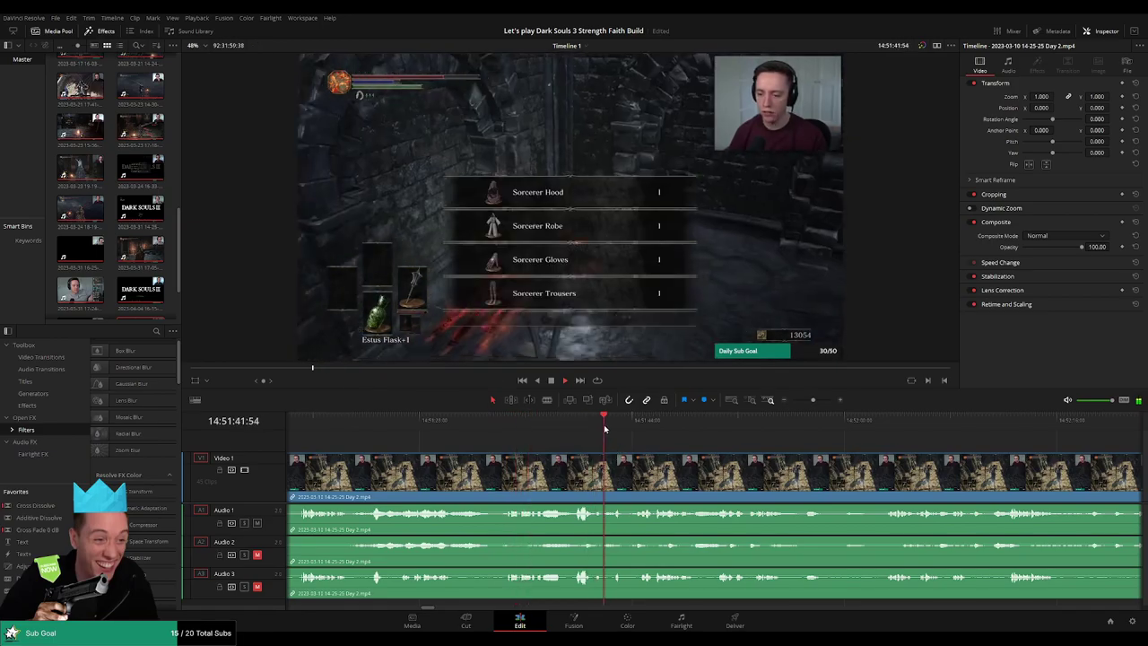
click(641, 426)
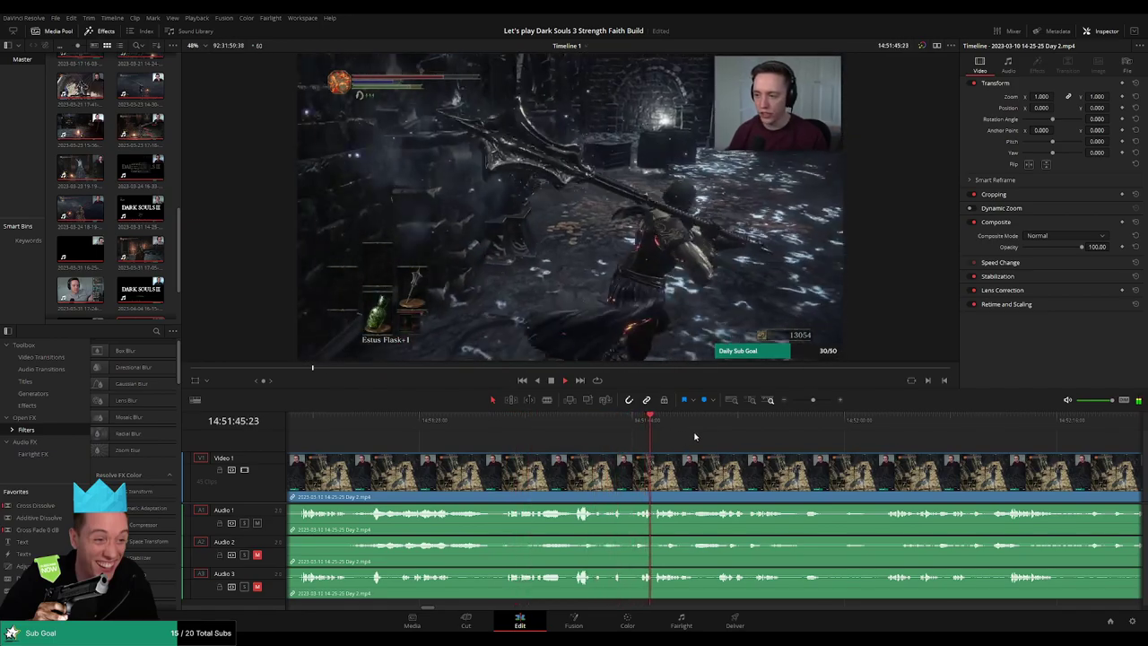
click(718, 425)
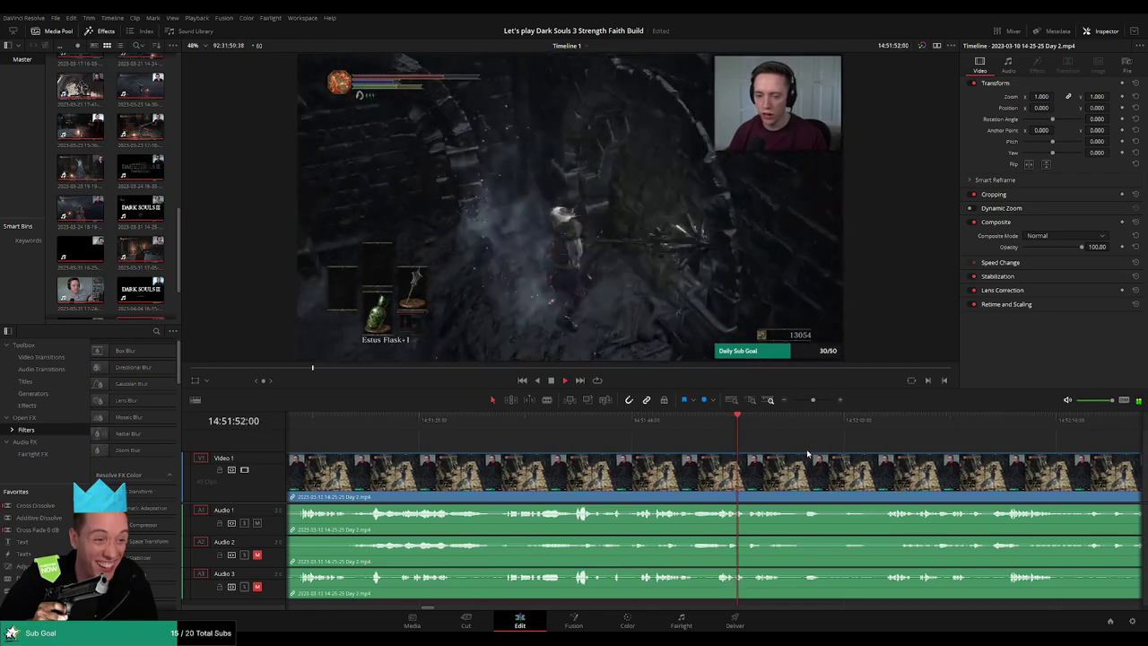
scroll(808, 453, right, 1)
click(688, 427)
click(769, 427)
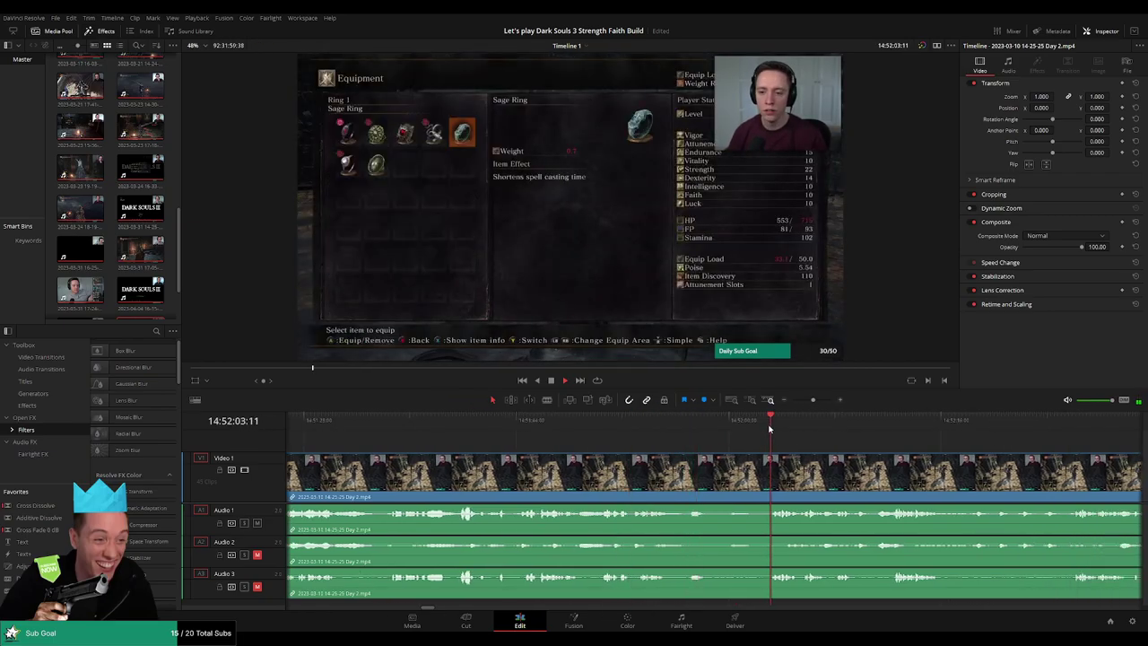
scroll(778, 436, right, 3)
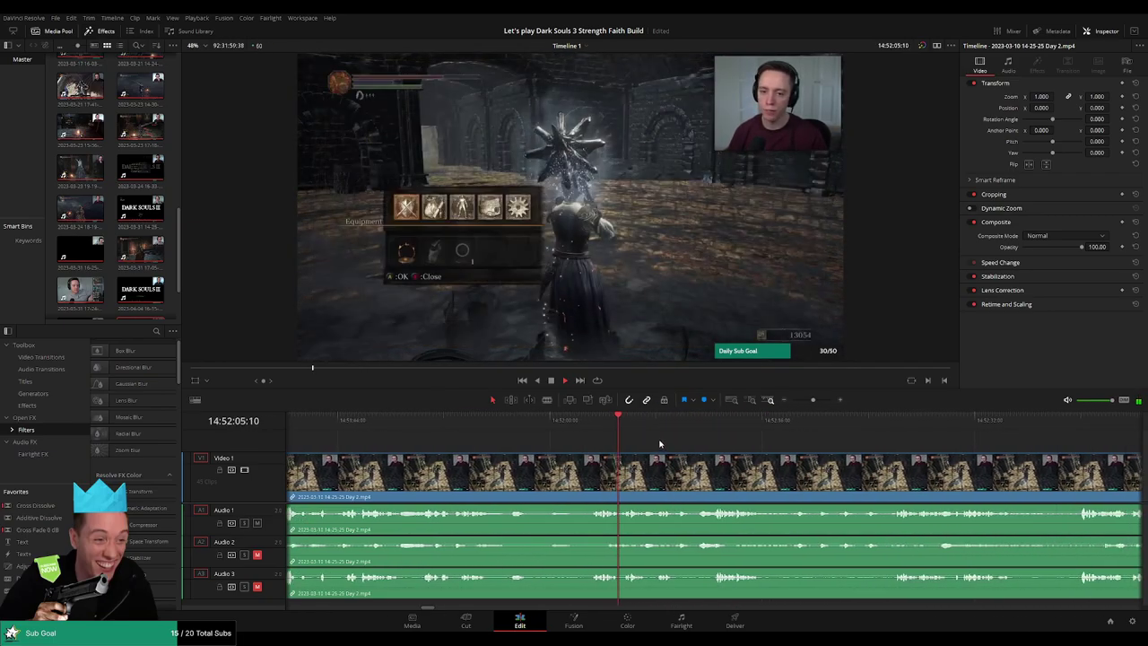
Examine the Day 2 clip's footage between about 14:52:11 and 14:52:58 for a pause in speech and action
click(699, 425)
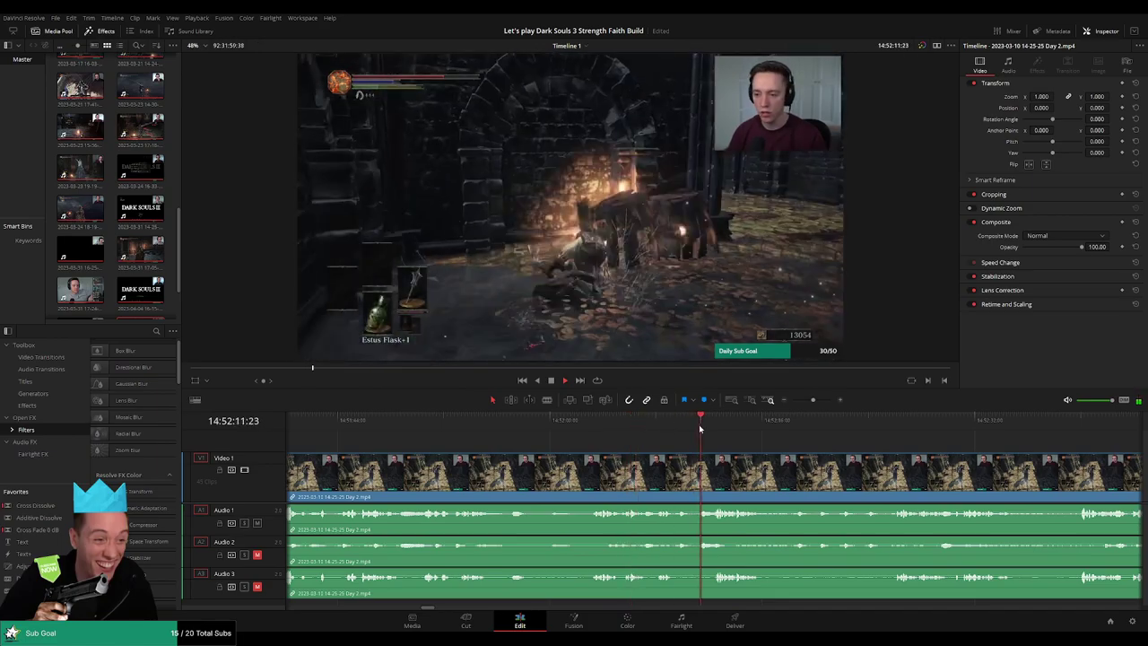
drag(798, 455, 658, 440)
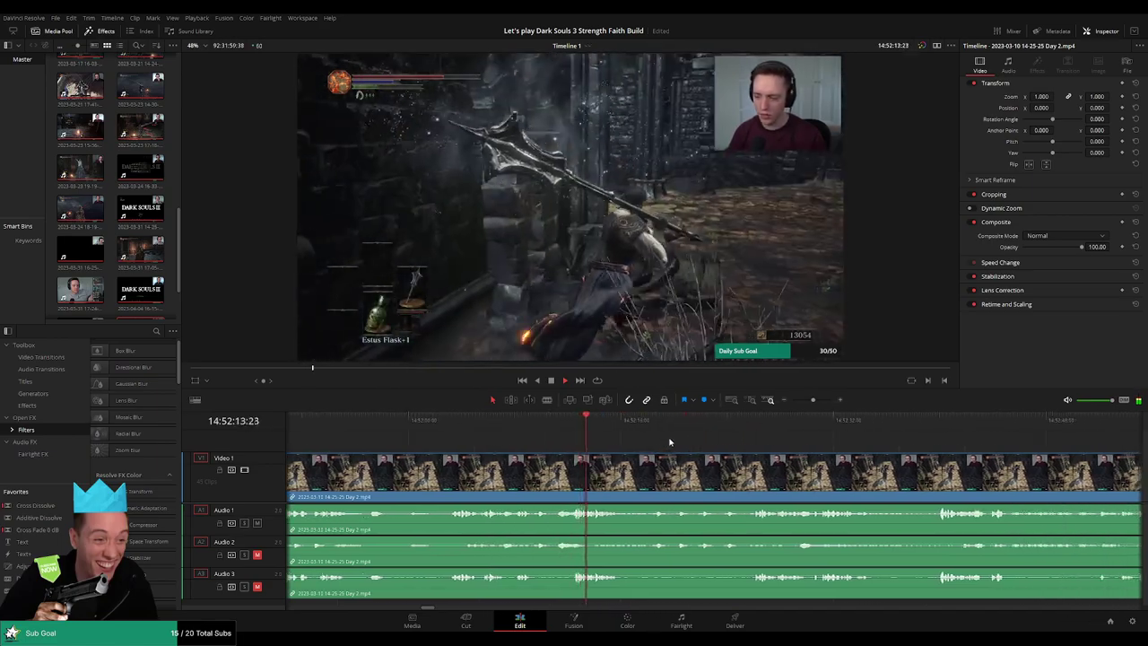
click(656, 427)
click(755, 427)
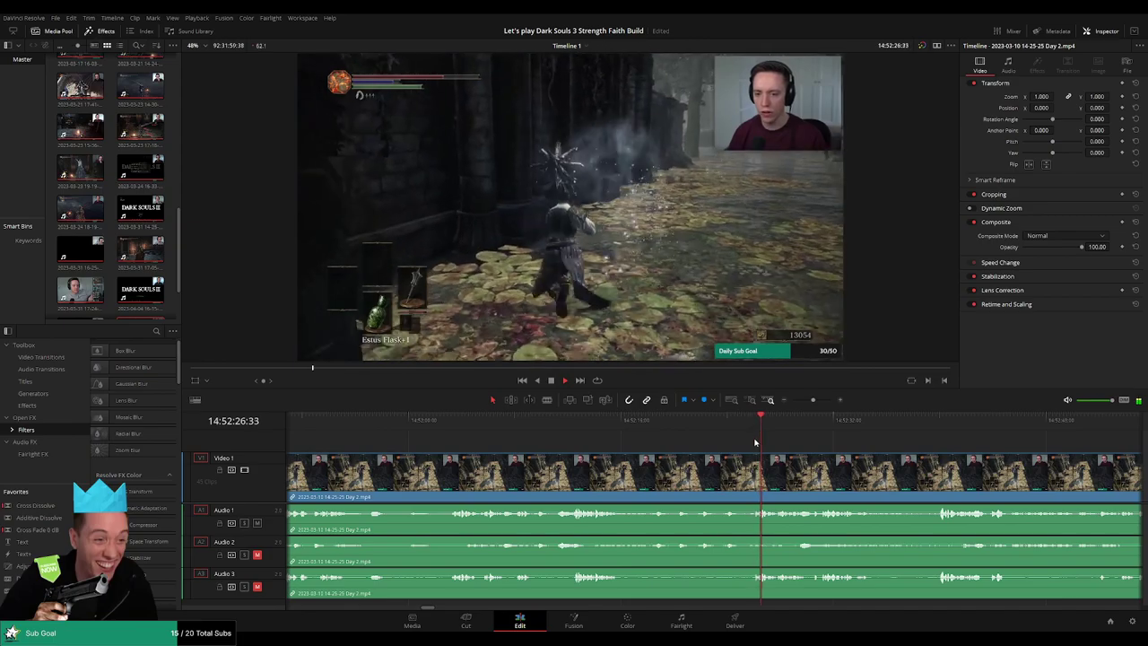
scroll(790, 462, right, 1)
scroll(790, 462, right, 1)
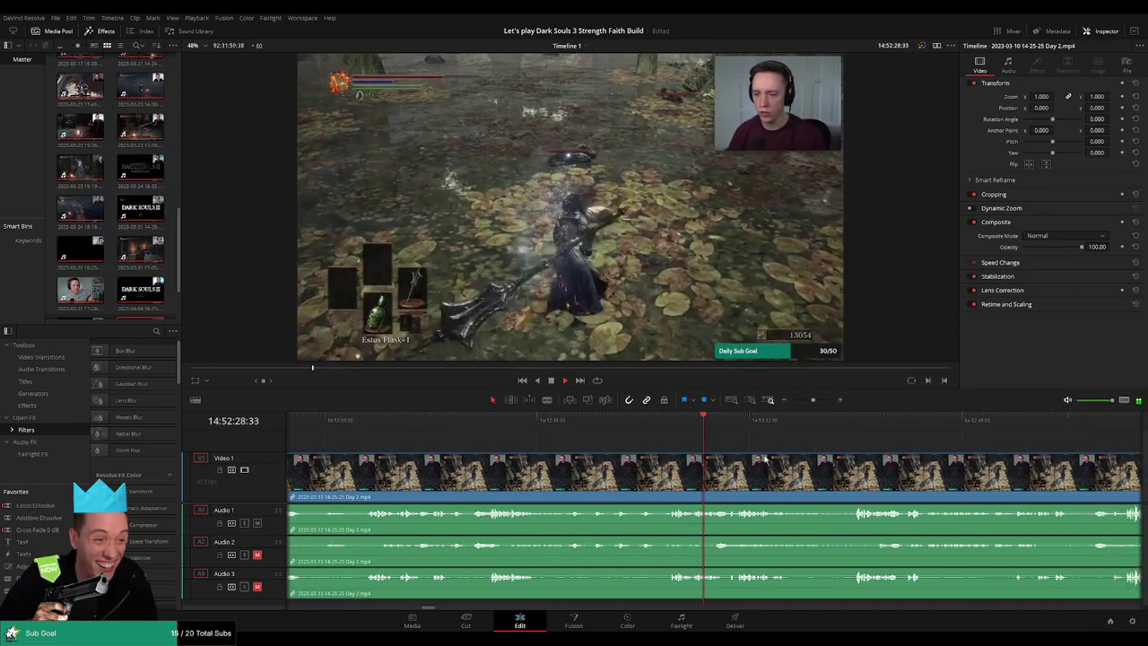
scroll(682, 448, right, 3)
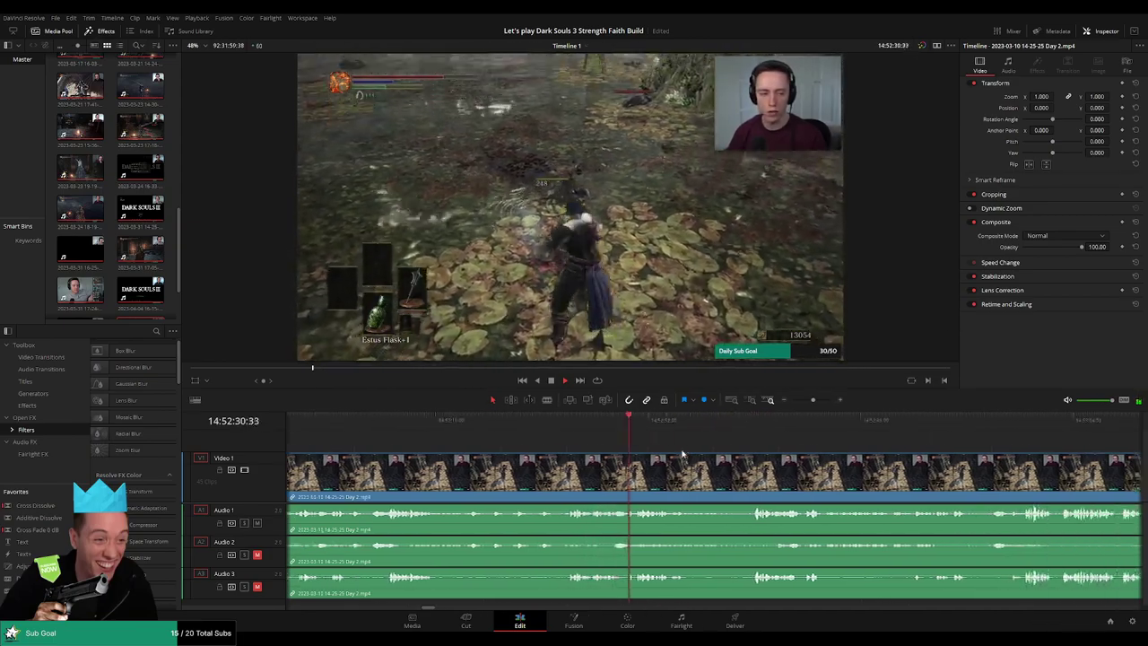
scroll(676, 448, right, 2)
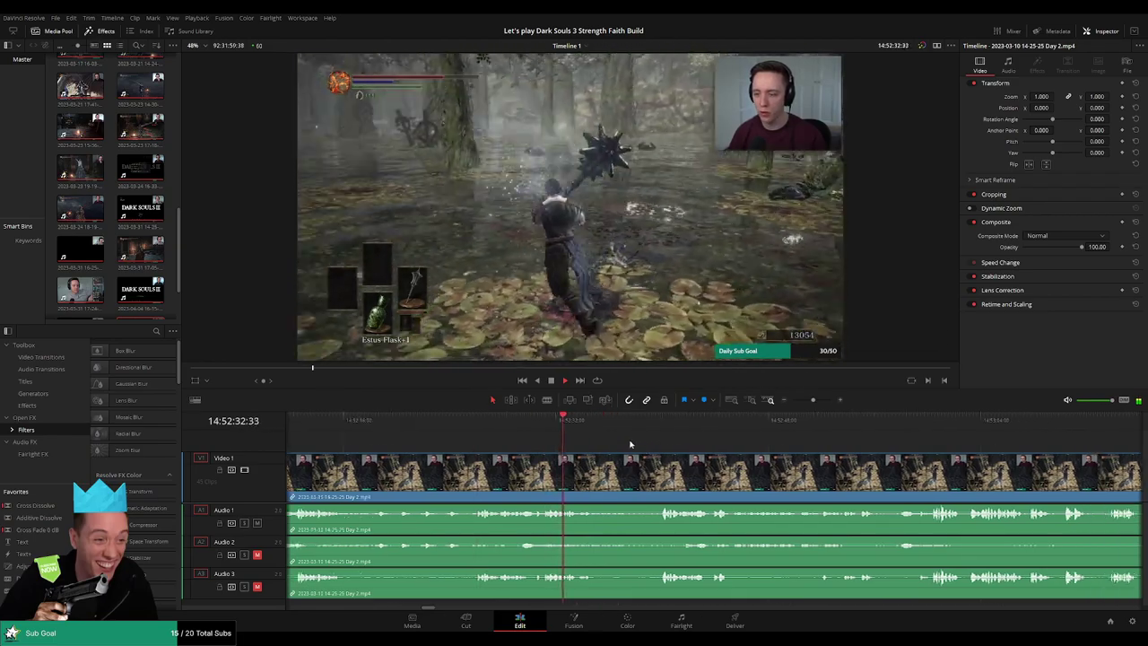
click(642, 422)
drag(642, 422, 732, 427)
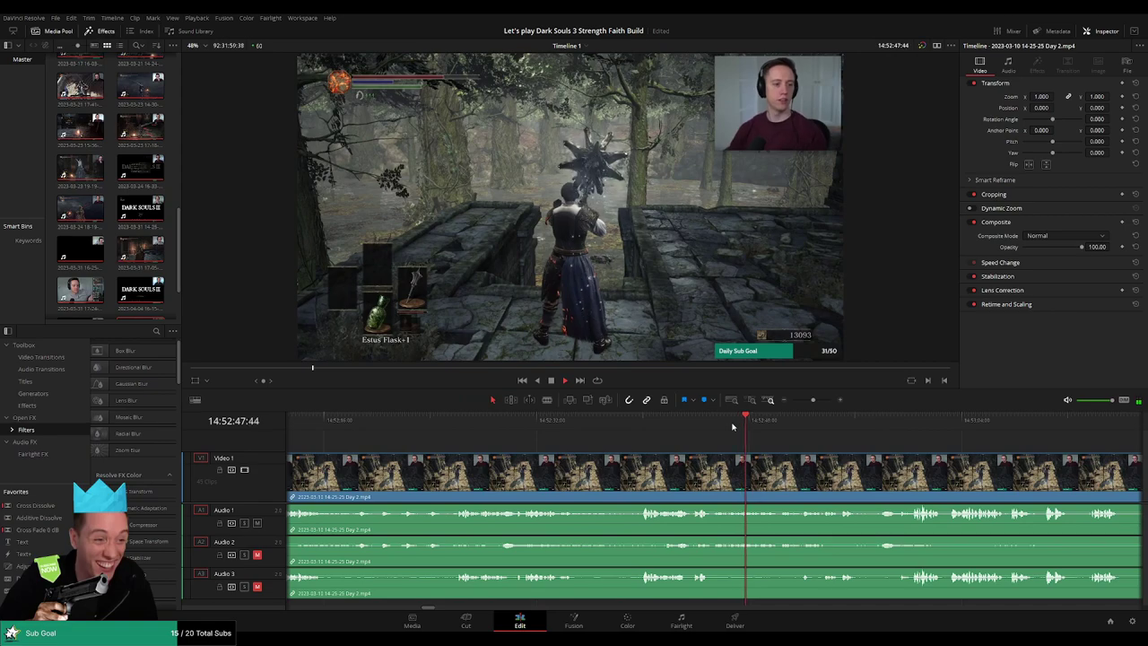
click(883, 432)
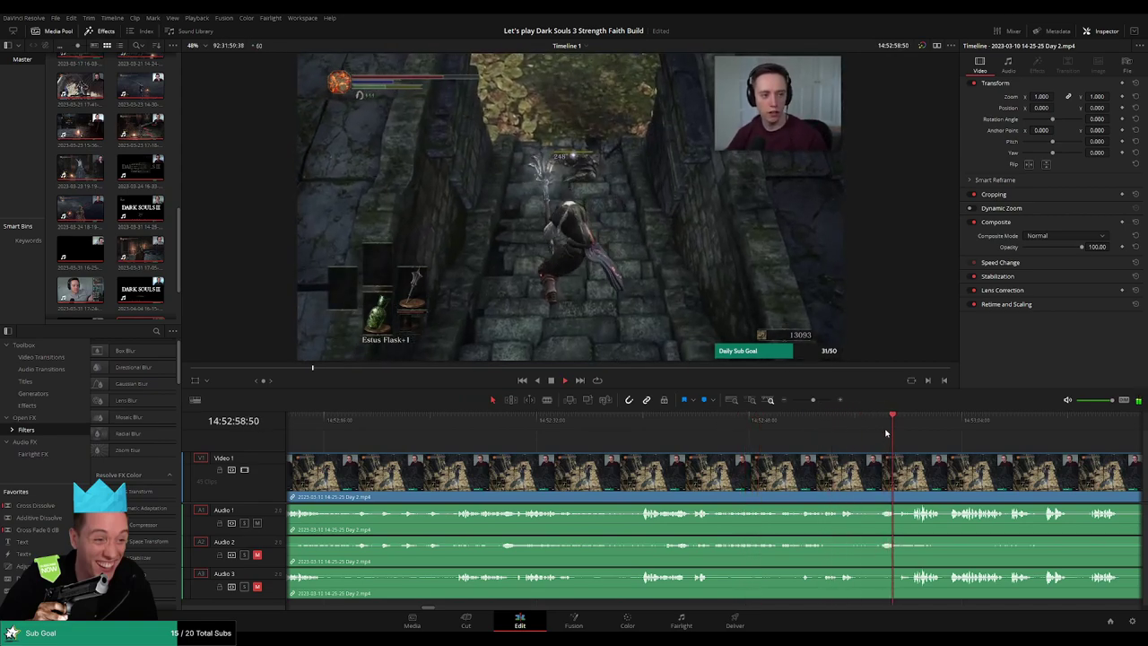
Split the Day 2 clip with its three audio tracks at 14:52:25:20
click(453, 428)
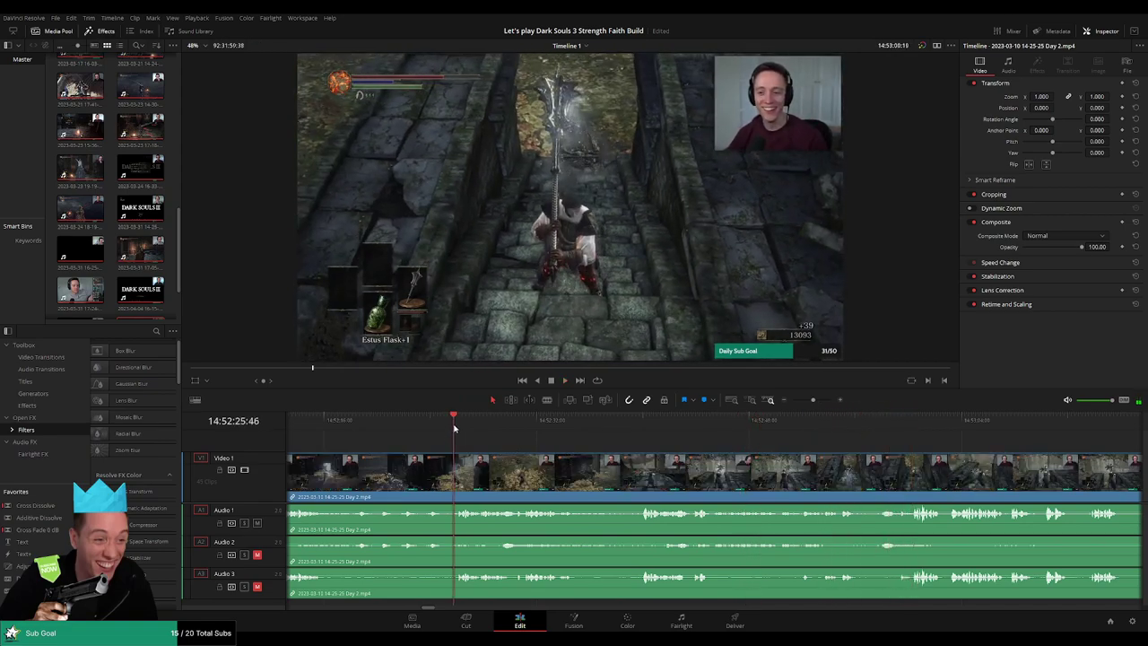
scroll(509, 461, left, 1)
scroll(509, 460, up, 4)
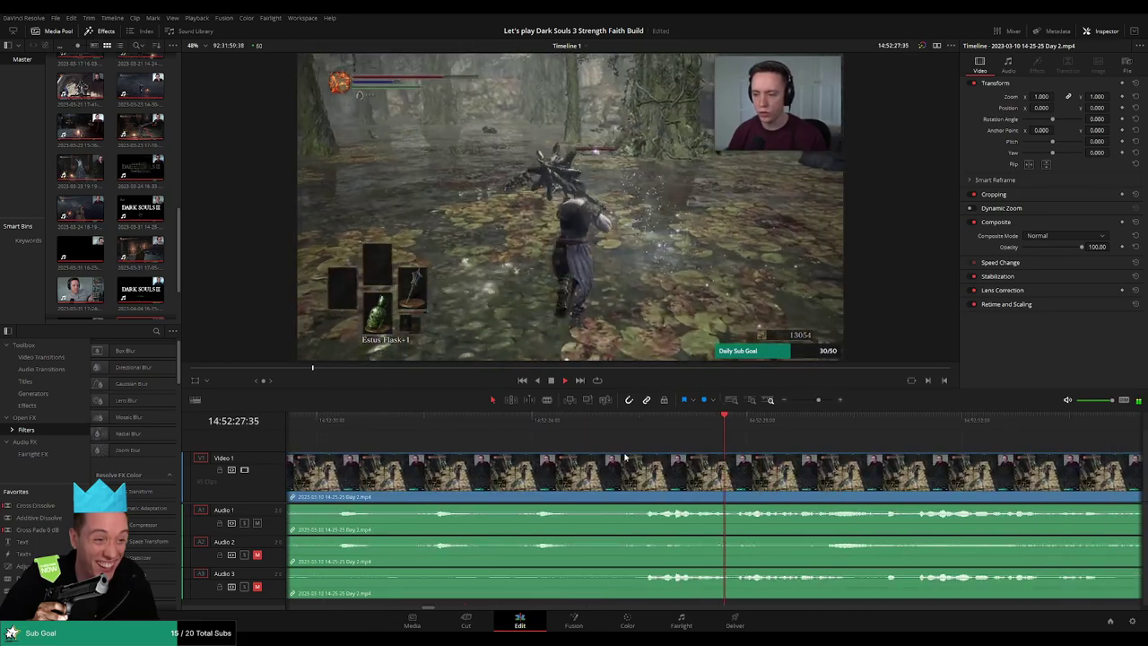
click(645, 428)
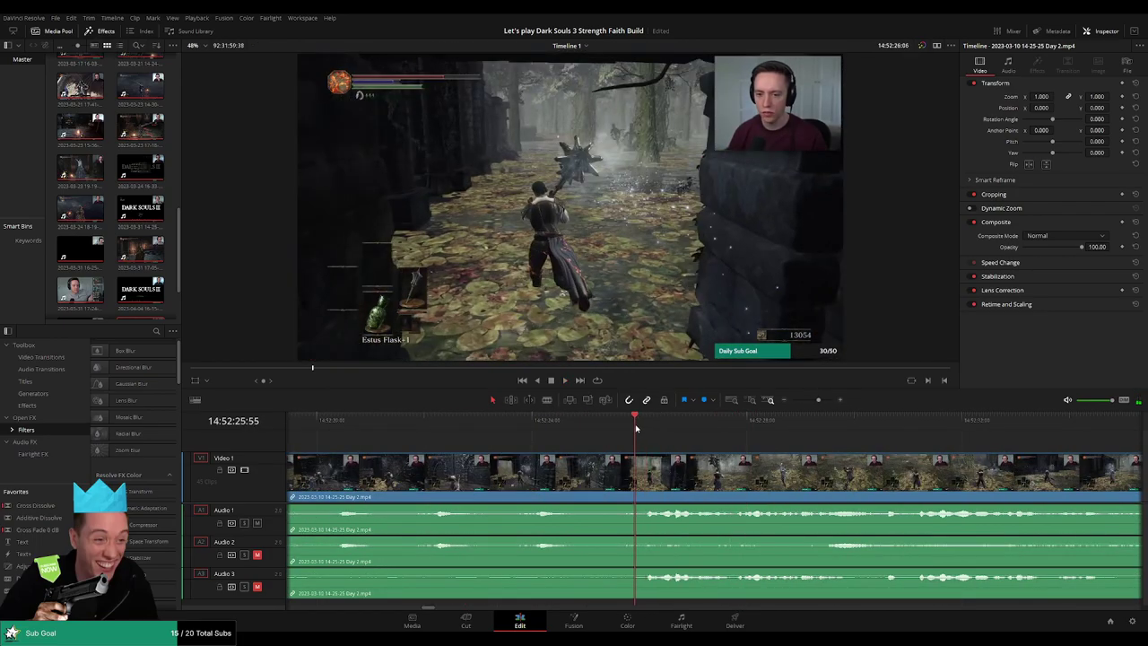
drag(645, 428, 603, 455)
key(b)
click(605, 461)
key(a)
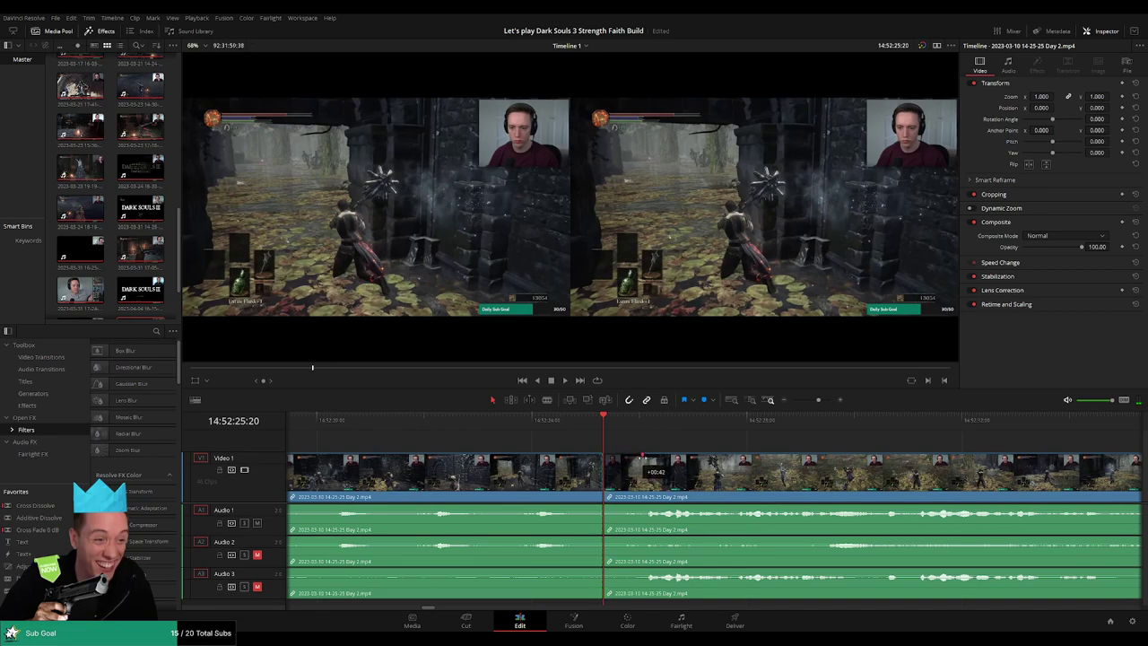
Fade the first piece out and the second piece in by about one second, on video and all three audio tracks, and play back the cut
drag(657, 457, 659, 458)
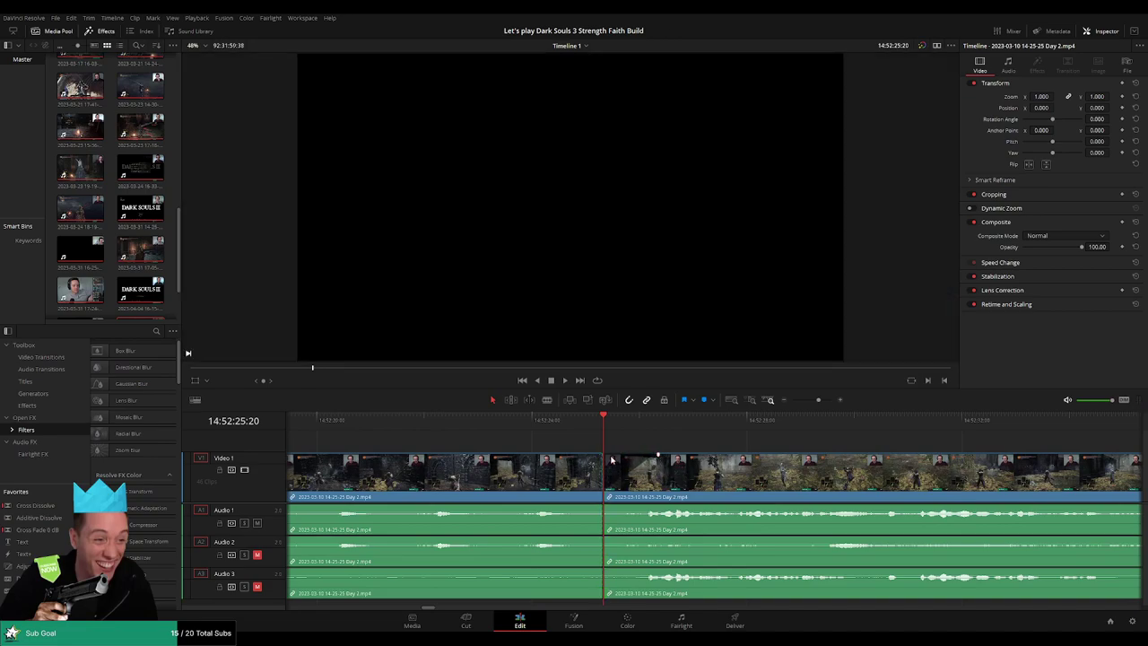
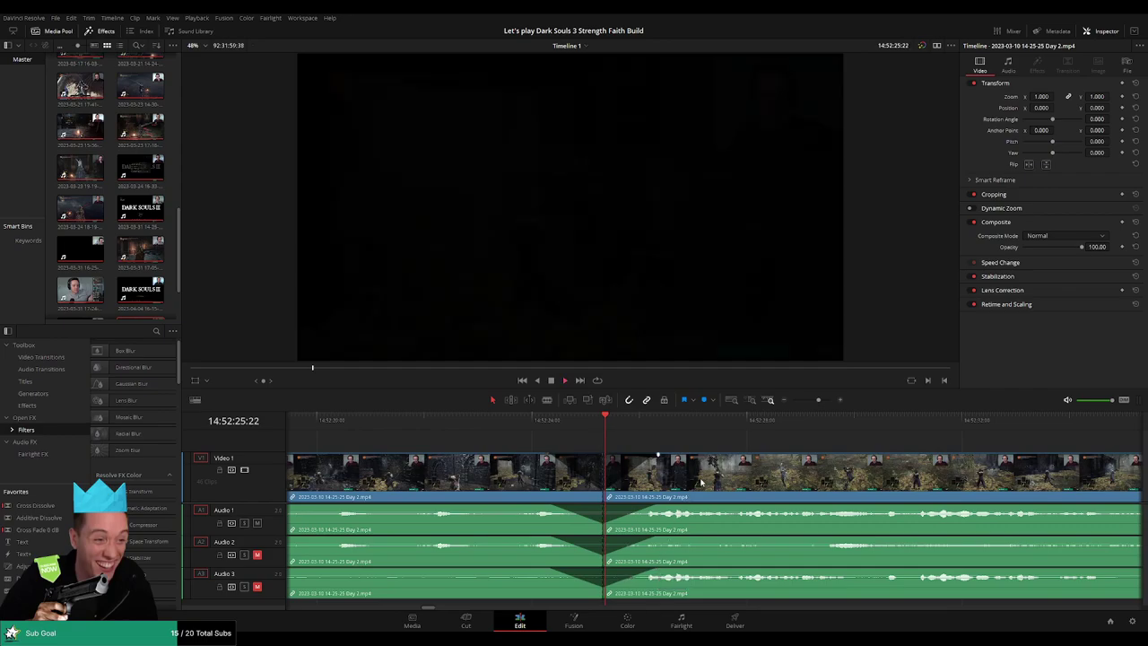
click(557, 425)
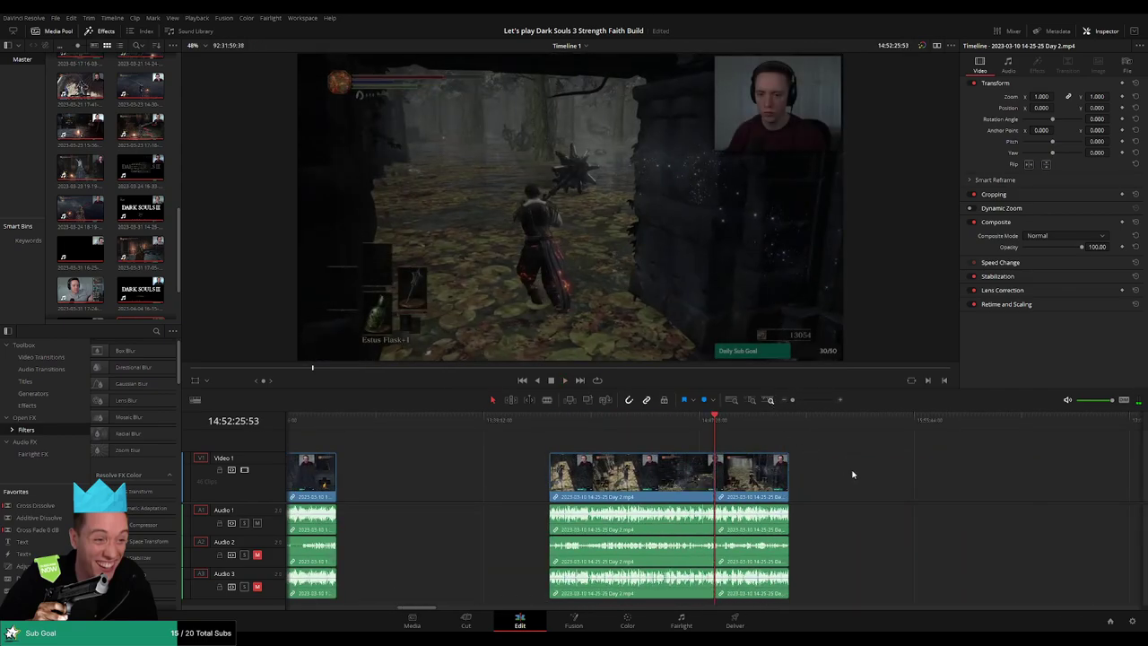
Move the second piece of the Day 2 clip along the timeline so that it adjoins the start of the Day 2 part 2 clip
scroll(853, 475, right, 3)
drag(387, 424, 557, 429)
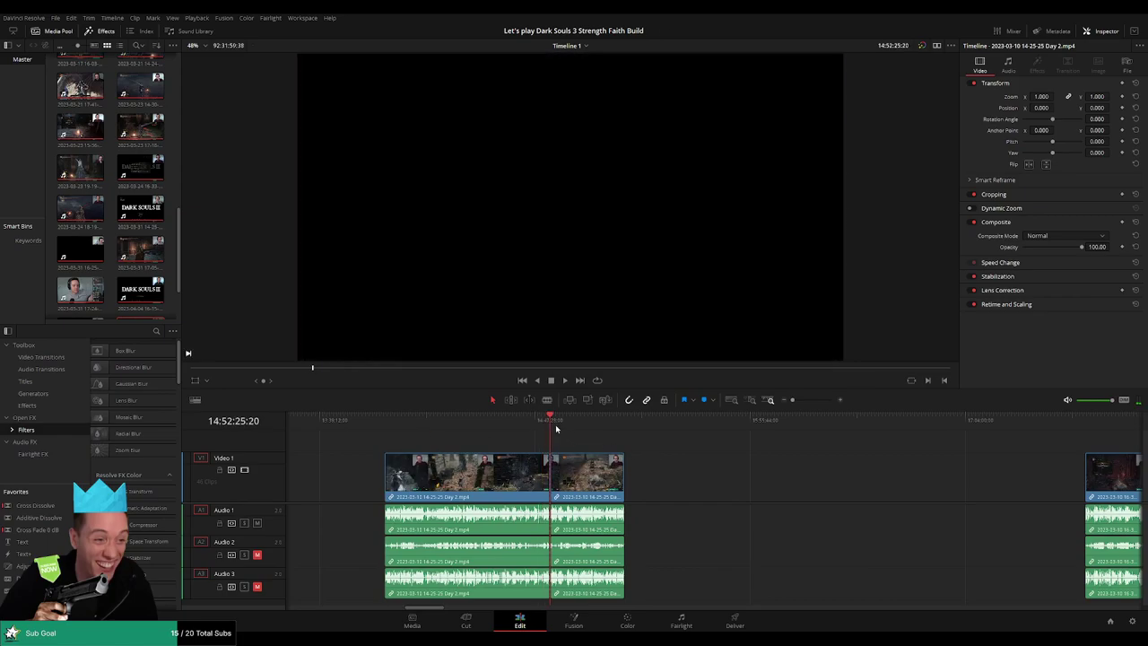
scroll(556, 451, right, 3)
drag(420, 475, 880, 492)
click(552, 465)
Move the Day 2 piece and the adjoining Day 2 part 2 clip together so that they start at about 16:00:00
drag(386, 424, 560, 441)
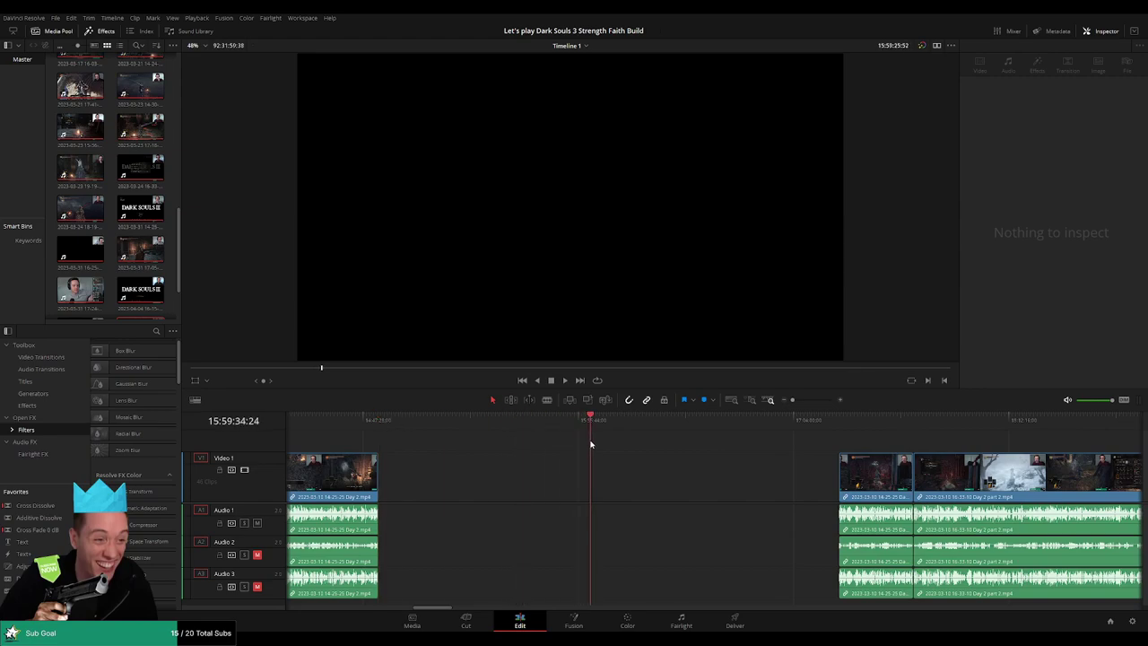
drag(756, 451, 987, 516)
drag(859, 486, 625, 481)
click(638, 445)
Tighten and cross-fade the join between the Day 2 and Day 2 part 2 clips on video and all three audio tracks, and play it back
key(space)
click(664, 420)
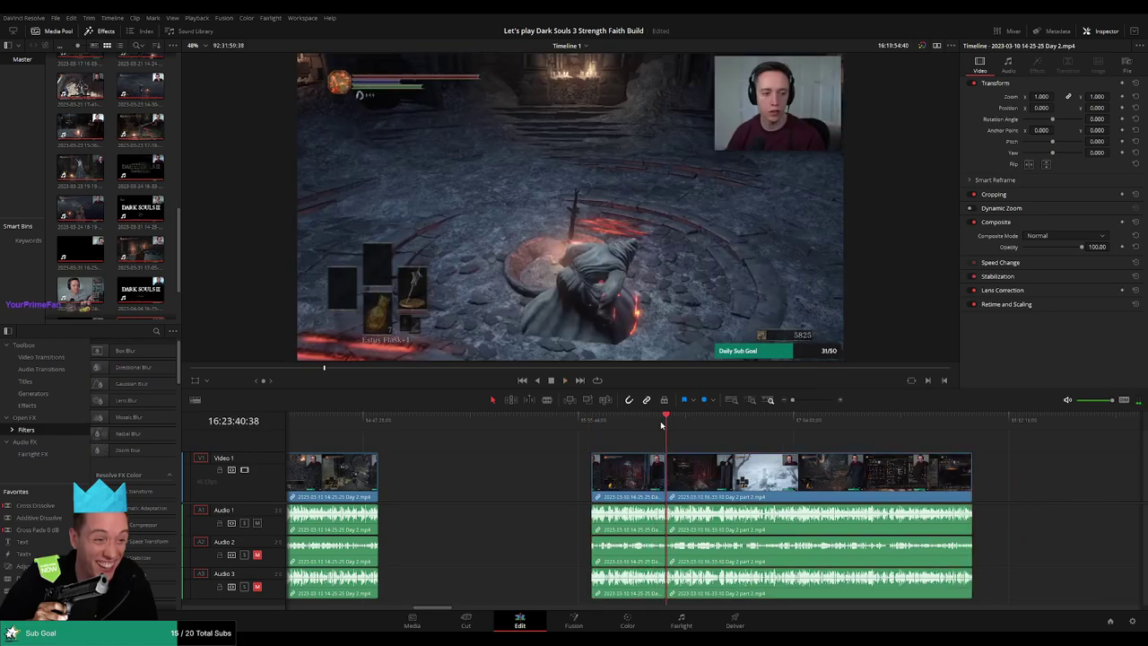
click(817, 401)
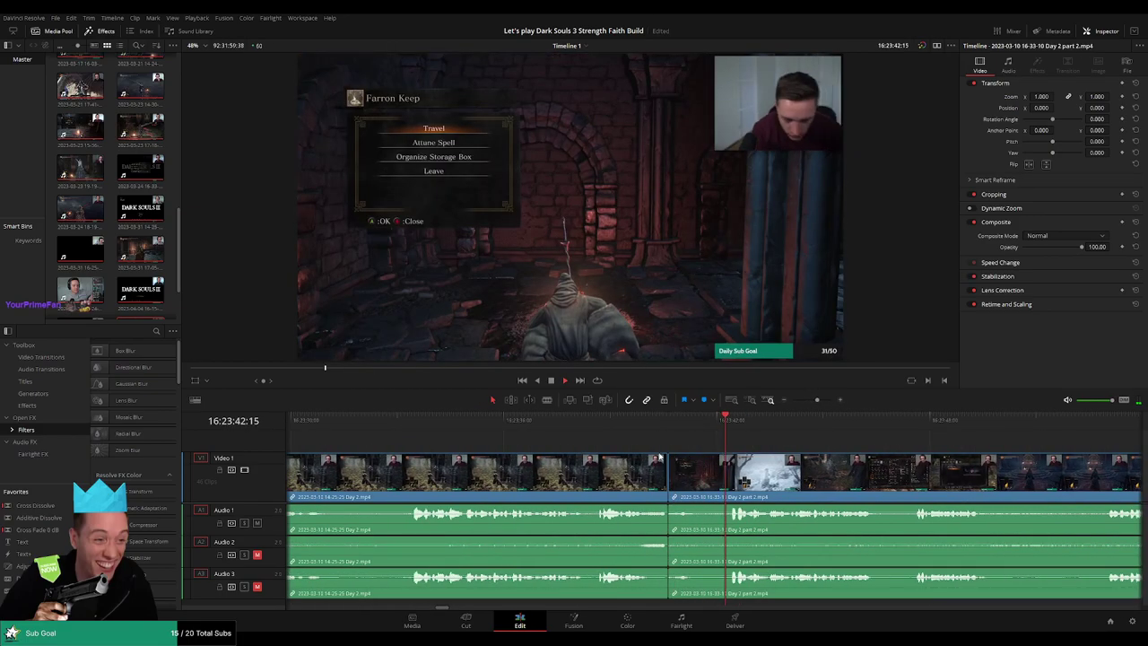
click(597, 421)
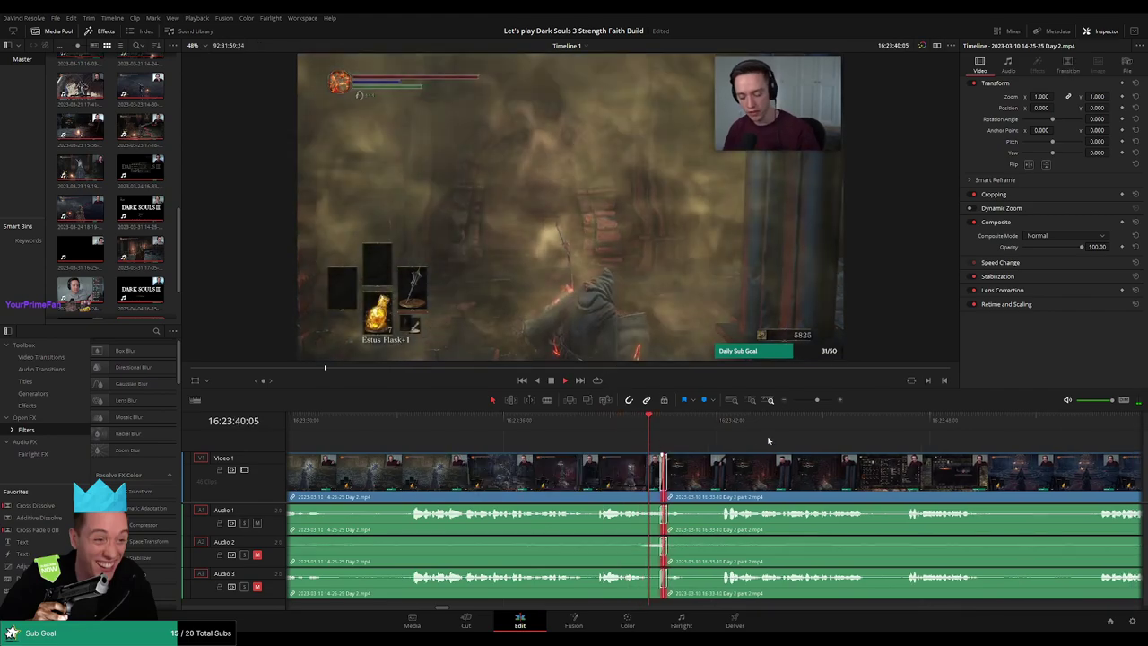
click(752, 442)
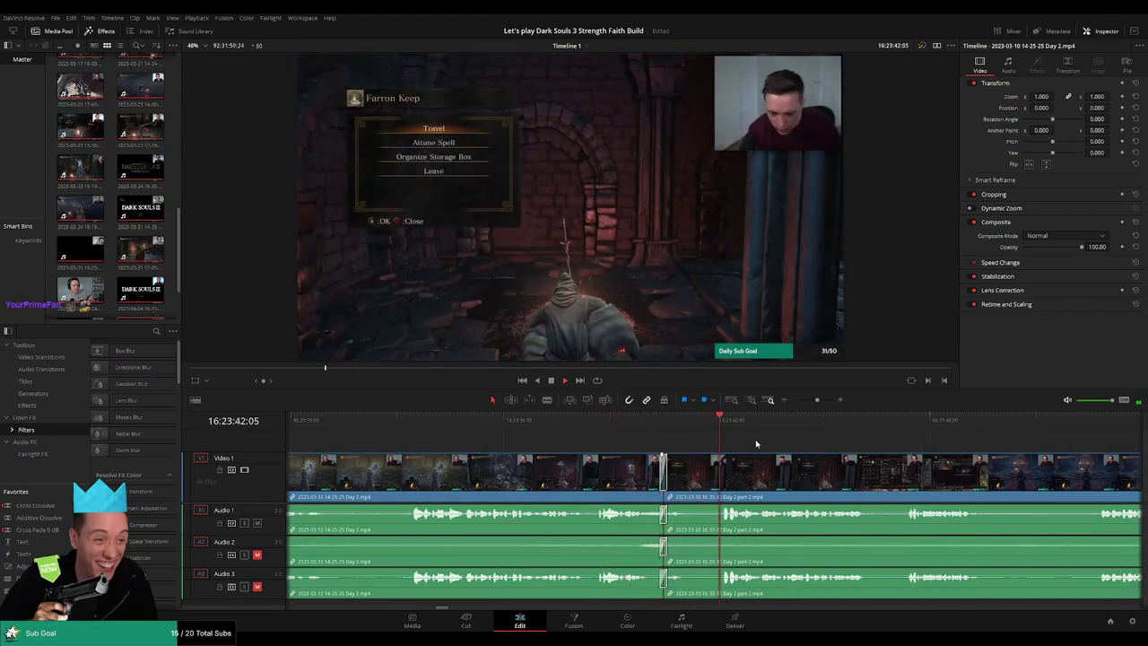
Play back the opening of the Day 2 part 2 clip following the cross-faded join, from about 16:23:42 onward
drag(839, 436, 671, 432)
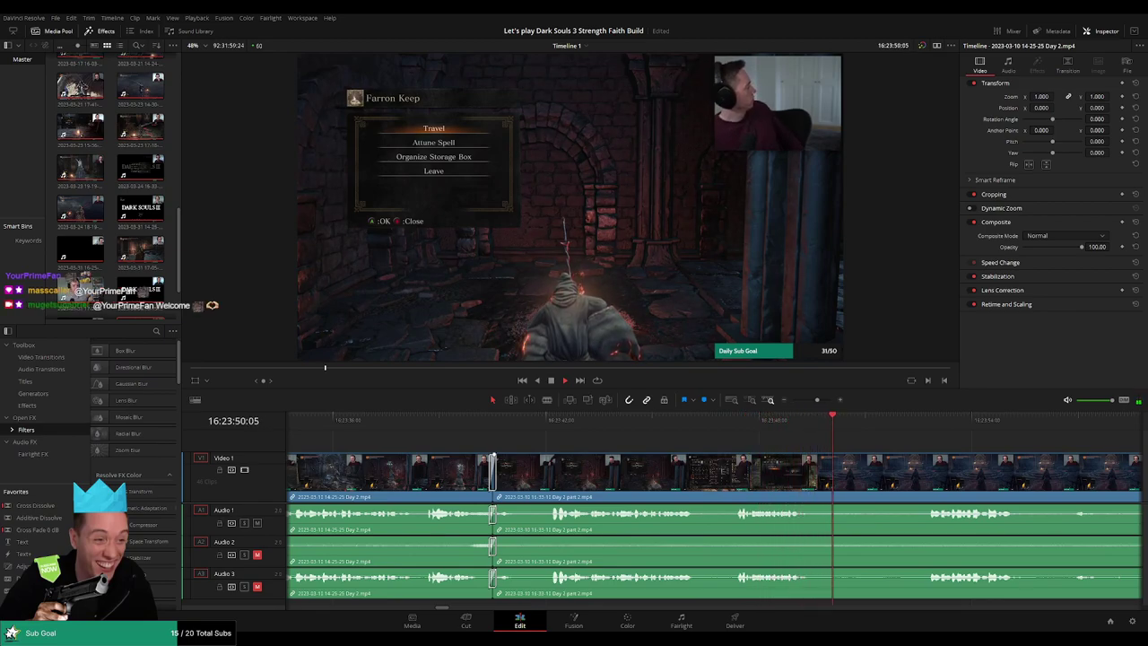
click(924, 432)
drag(911, 444, 845, 442)
scroll(807, 442, right, 3)
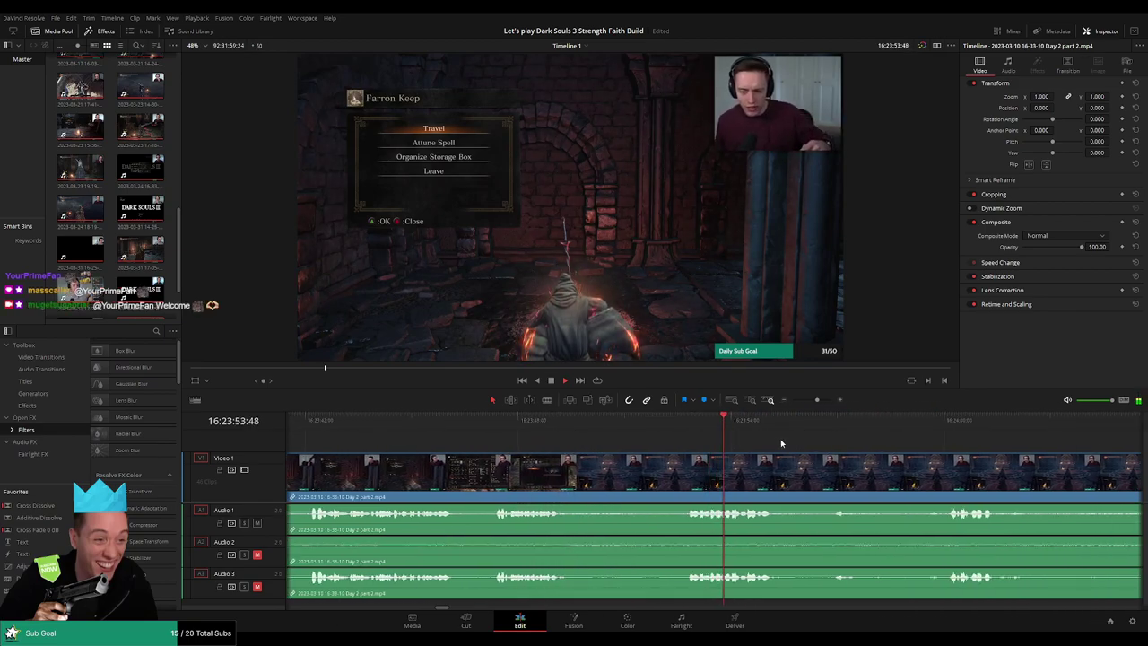
Look through the Day 2 part 2 clip at about 16:37 and 16:52 for a possible episode break
drag(816, 401, 801, 402)
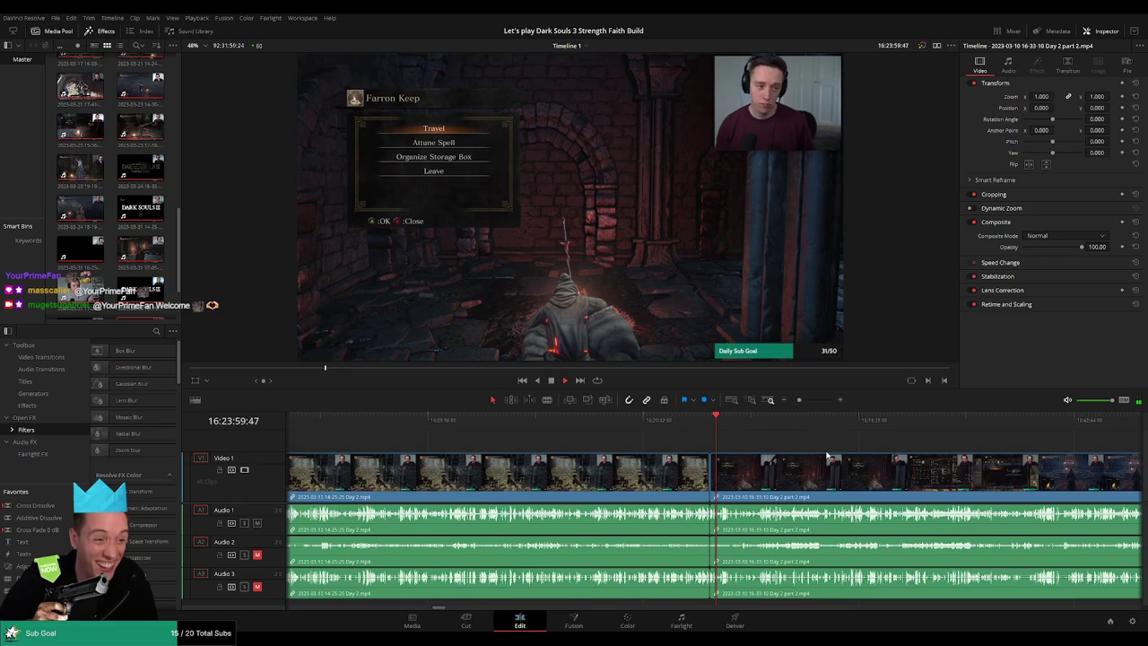
scroll(834, 459, right, 4)
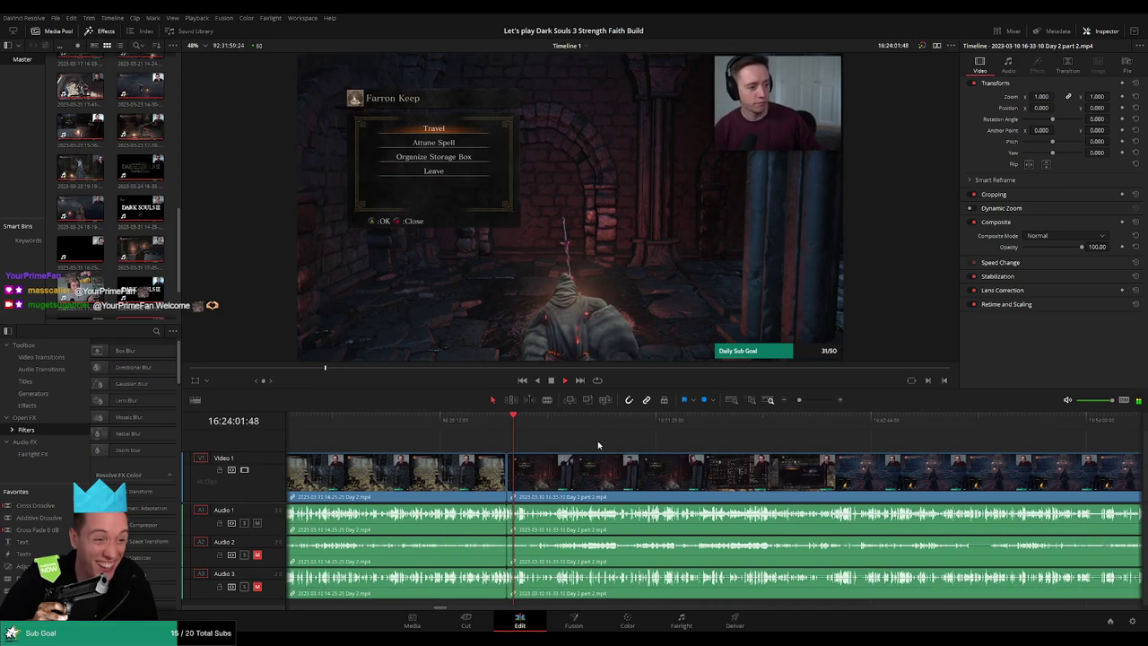
drag(518, 431, 773, 436)
scroll(871, 466, right, 5)
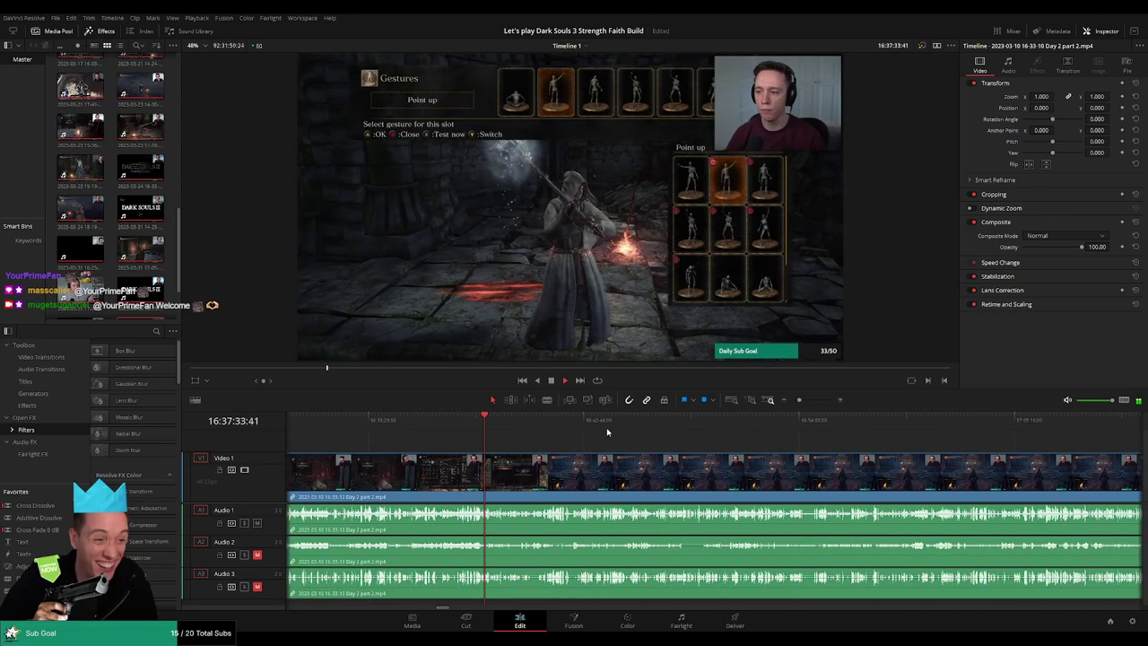
drag(565, 430, 759, 434)
scroll(790, 442, up, 5)
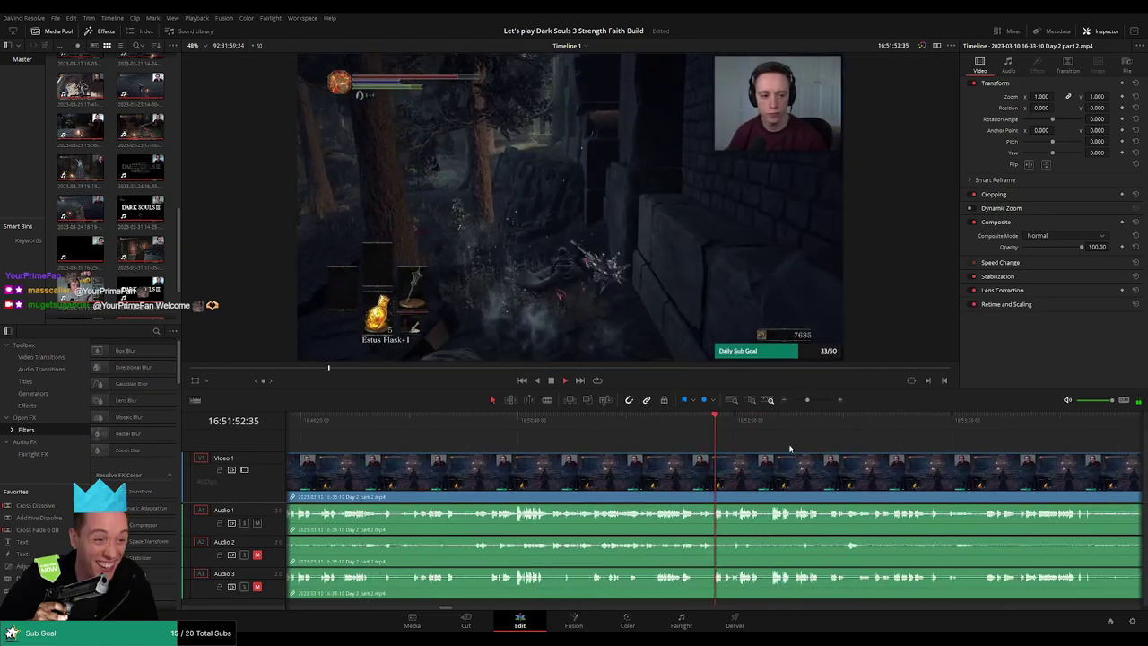
scroll(751, 463, up, 3)
click(741, 434)
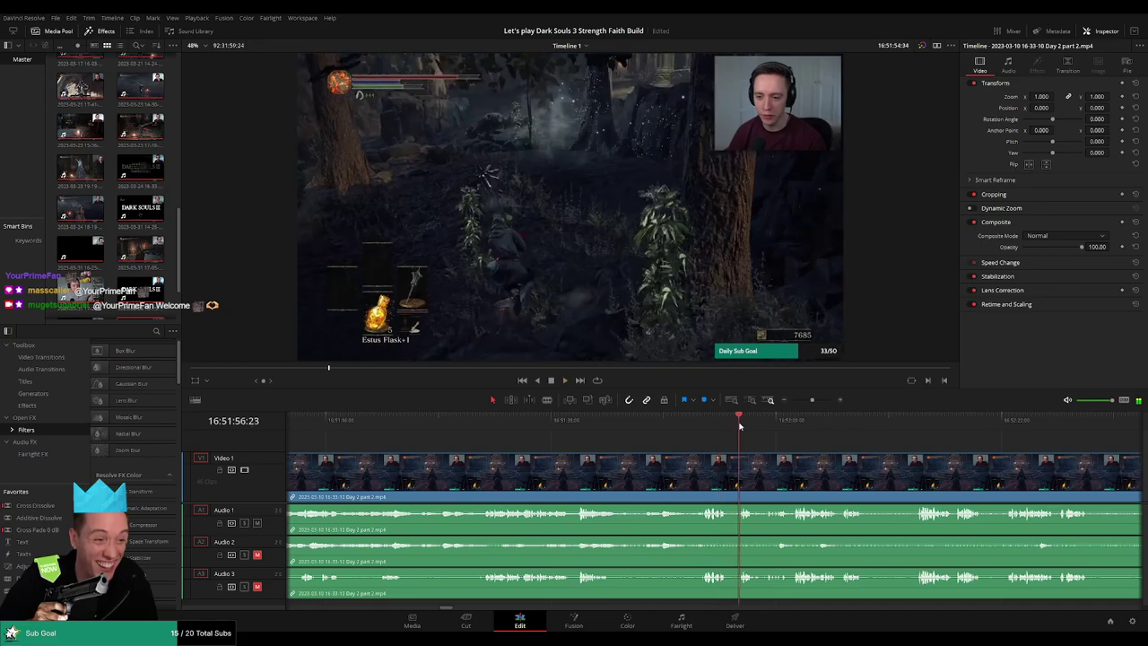
Play short stretches of the Day 2 part 2 clip between about 16:51:56 and 16:52:54 to look for a quiet pause in the talking
scroll(772, 459, up, 1)
drag(773, 460, 633, 456)
click(576, 431)
click(663, 426)
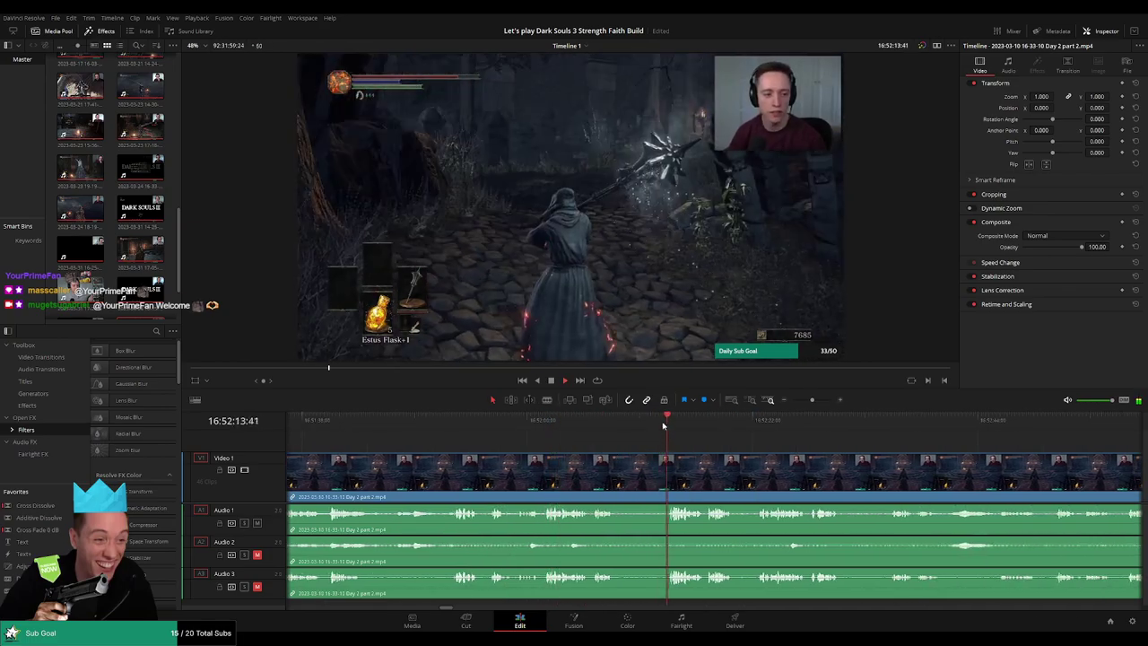
click(709, 423)
scroll(644, 435, right, 3)
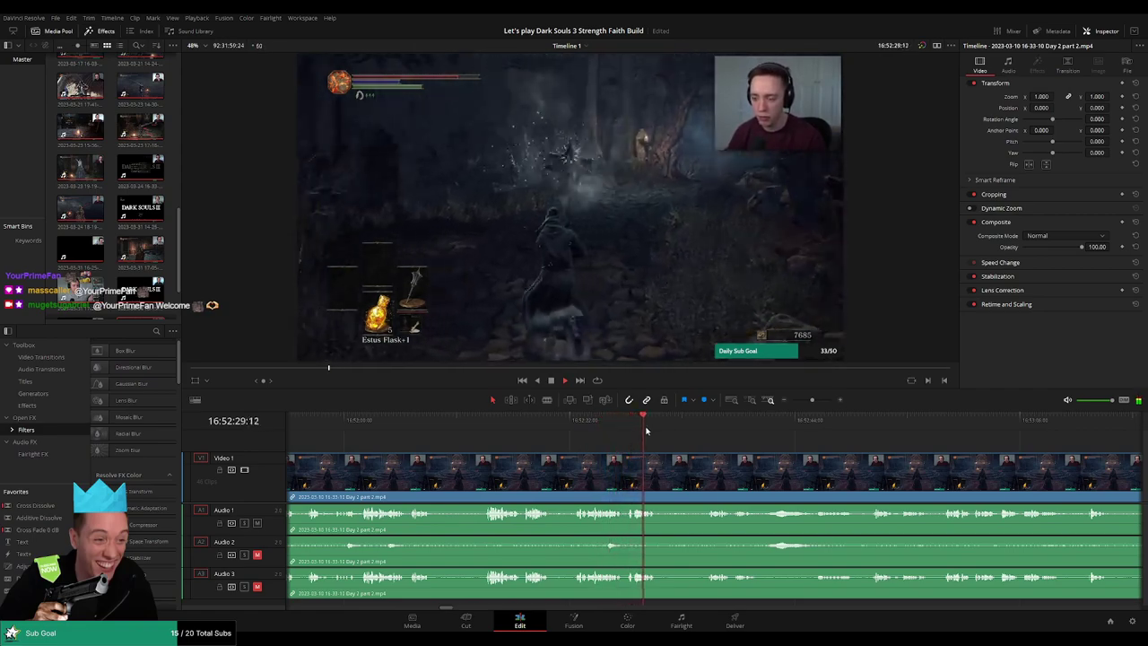
click(705, 423)
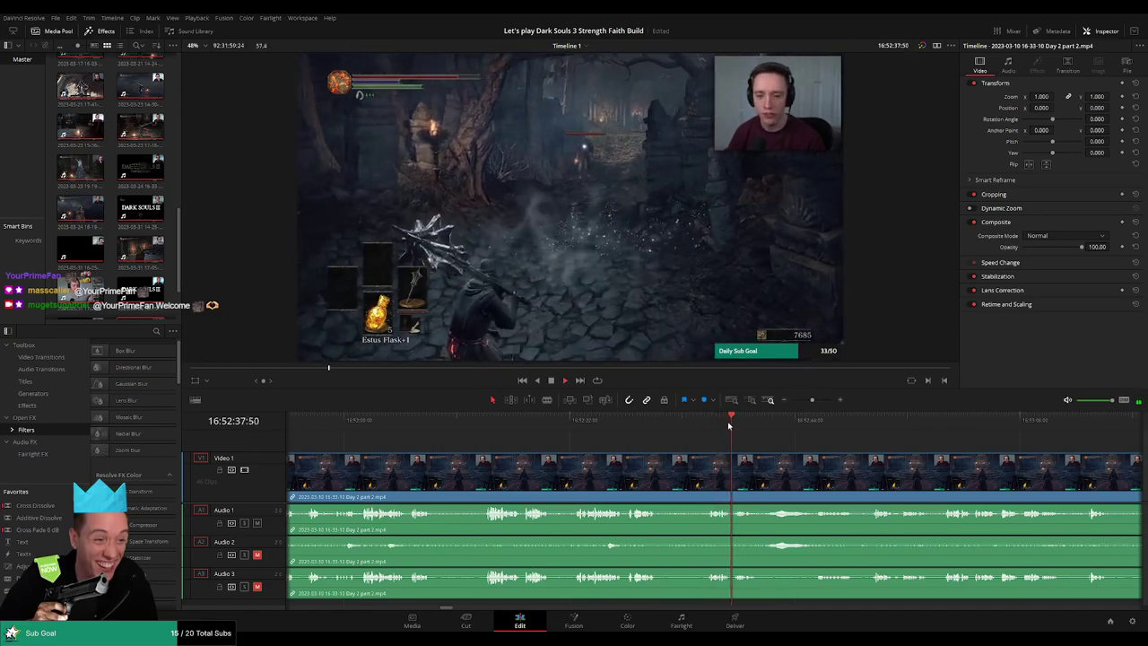
click(777, 424)
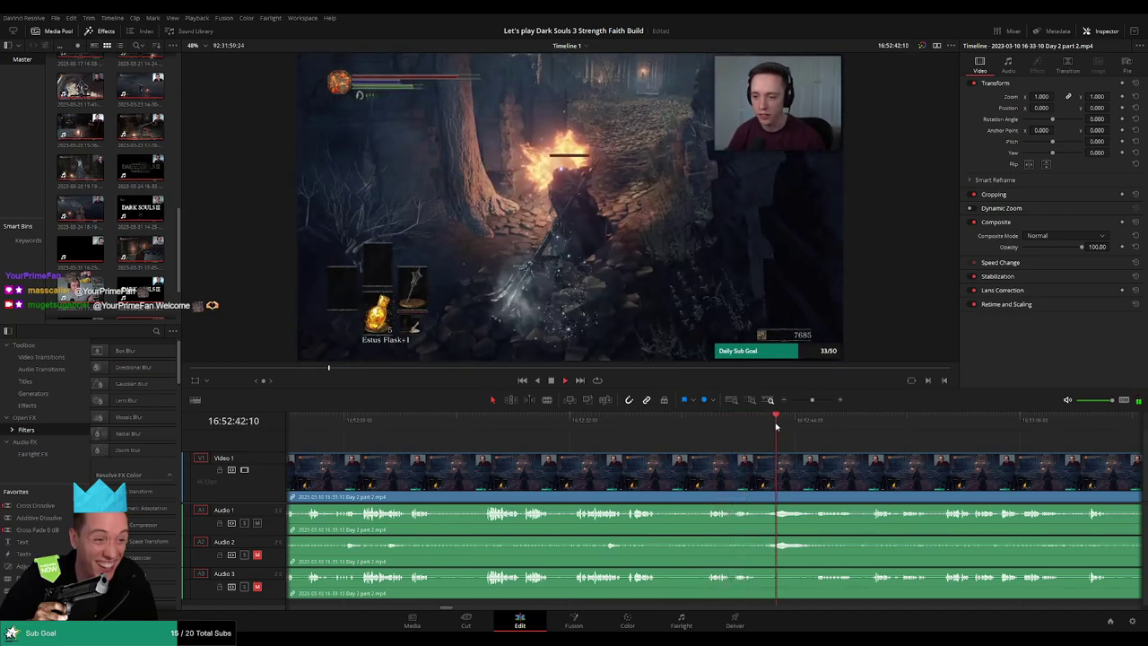
click(817, 424)
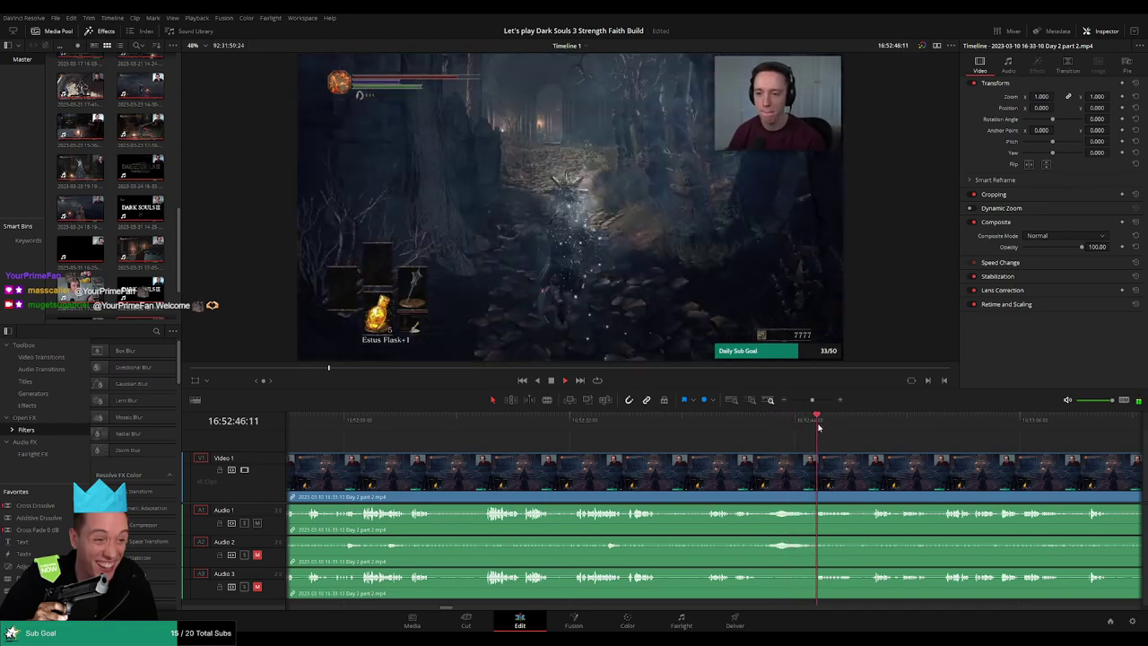
click(867, 426)
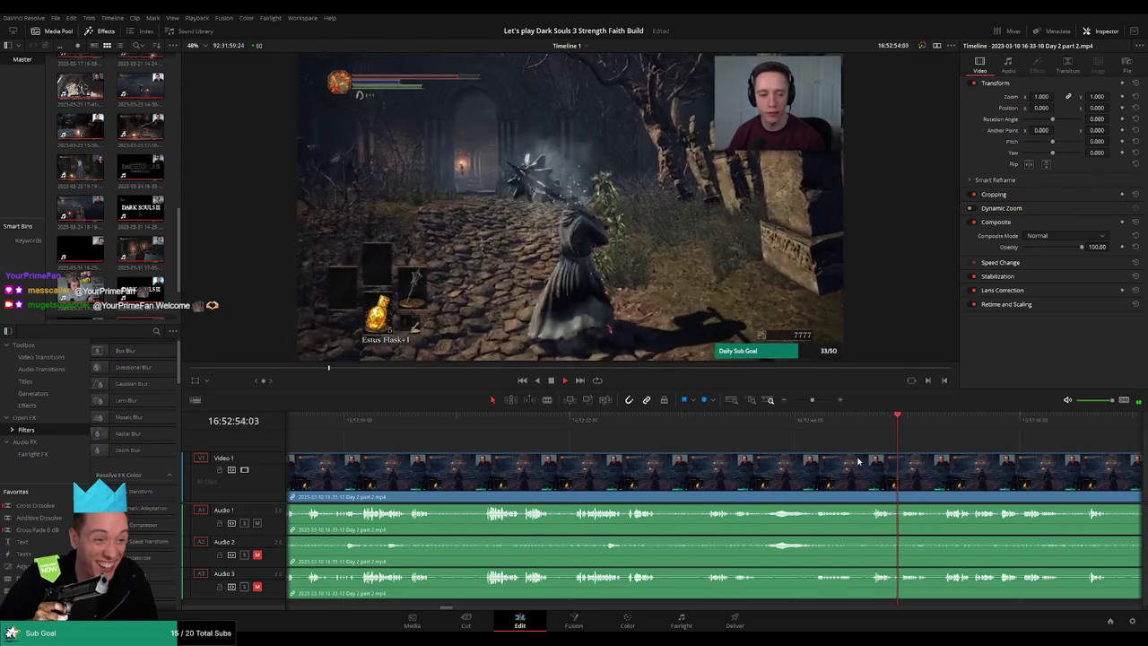
Split the Day 2 part 2 clip at 16:52:13:00, in the silence just before the speech, on video and all three audio tracks
click(570, 423)
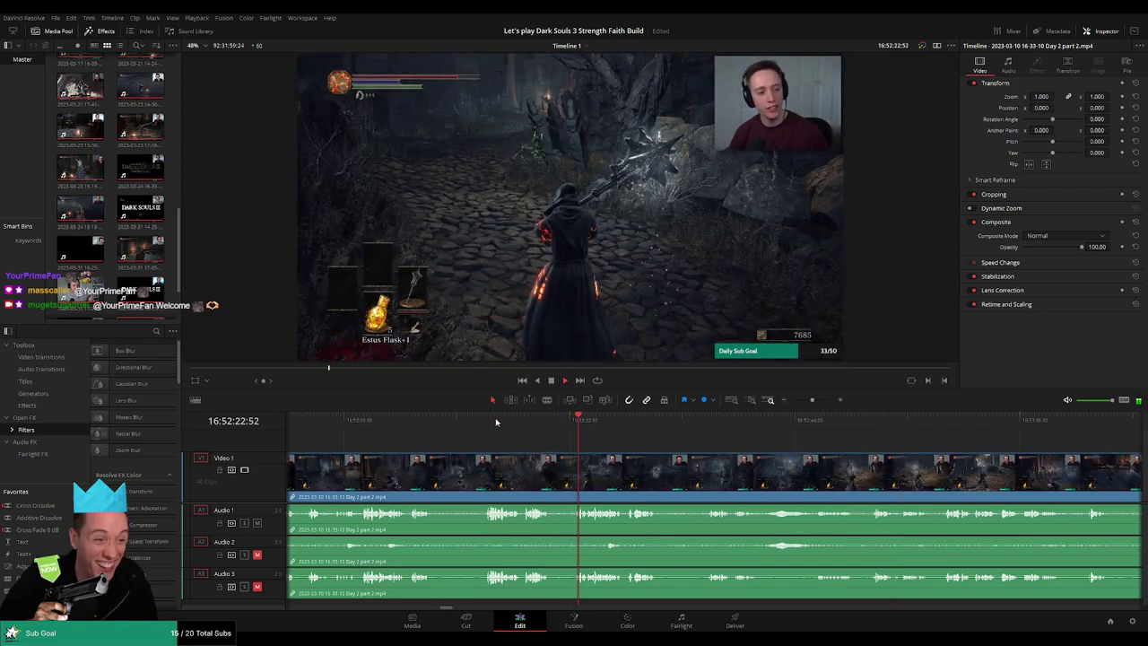
click(487, 422)
scroll(641, 457, up, 3)
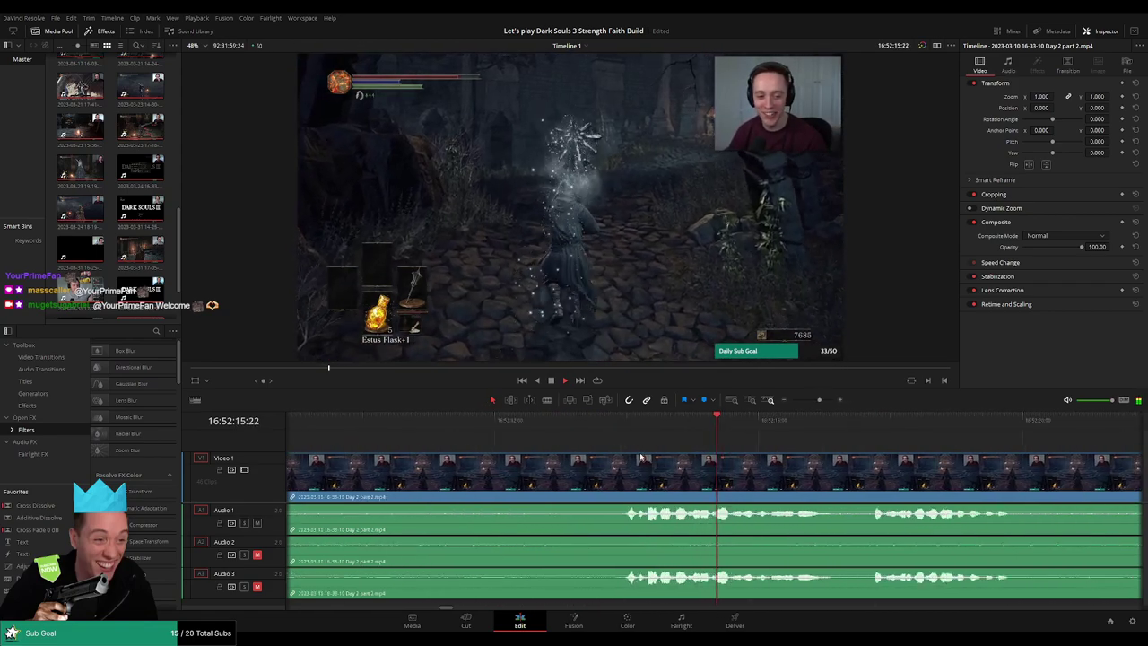
click(612, 421)
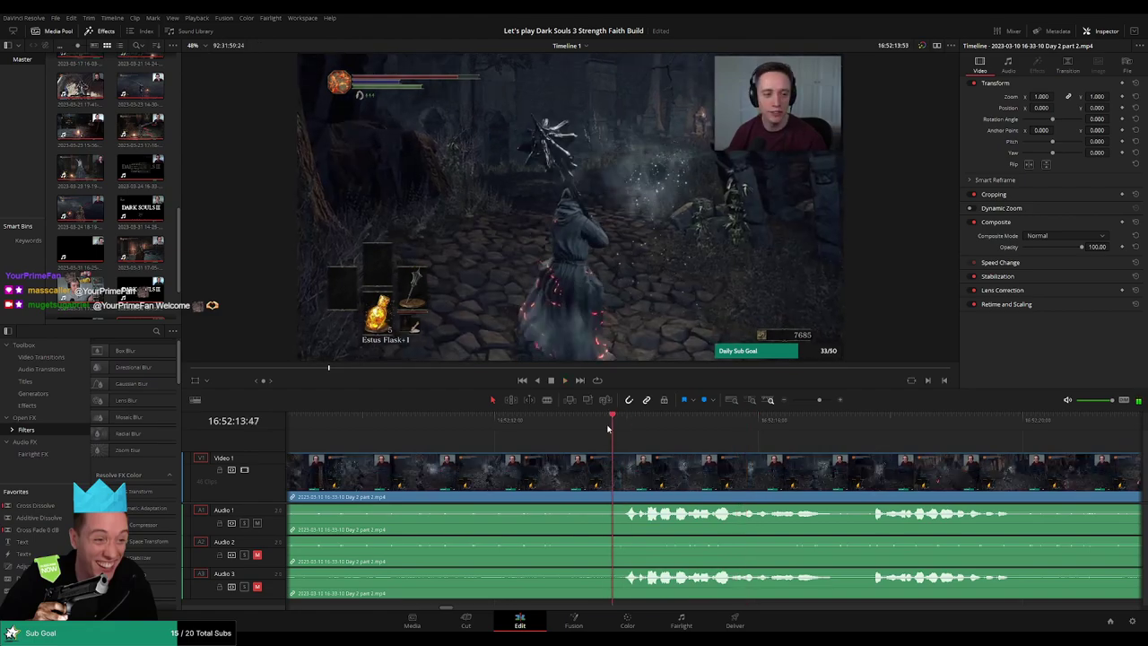
click(562, 437)
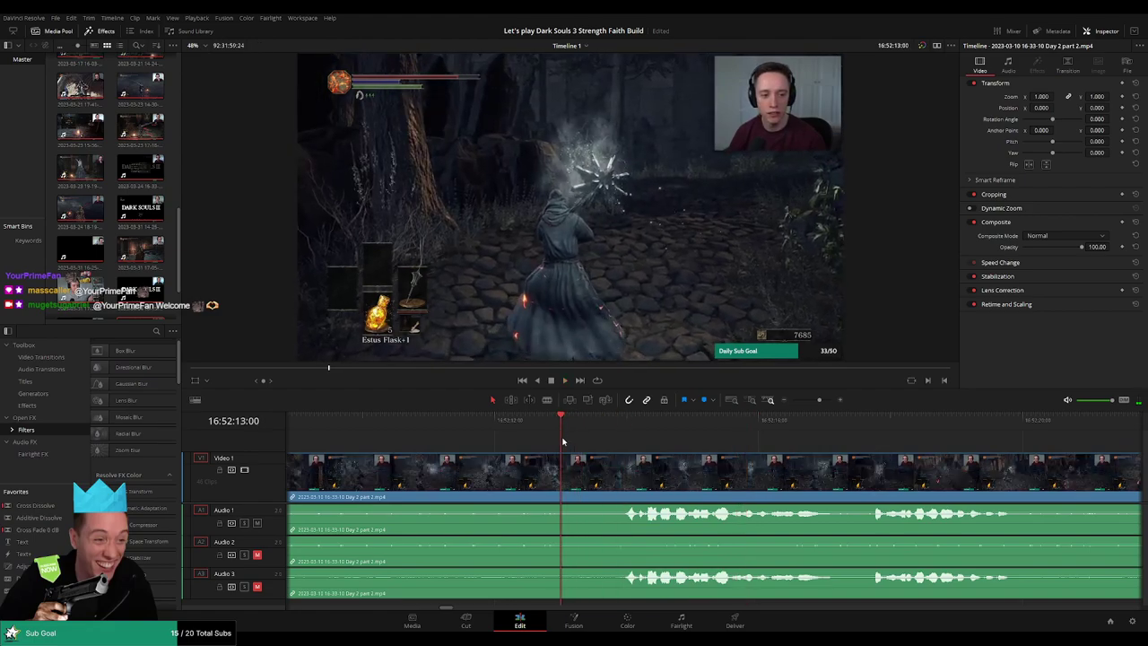
key(ctrl+b)
Fade the first piece out and the second piece in by about one second on video and all three audio tracks, and play back the cut
drag(564, 458, 629, 460)
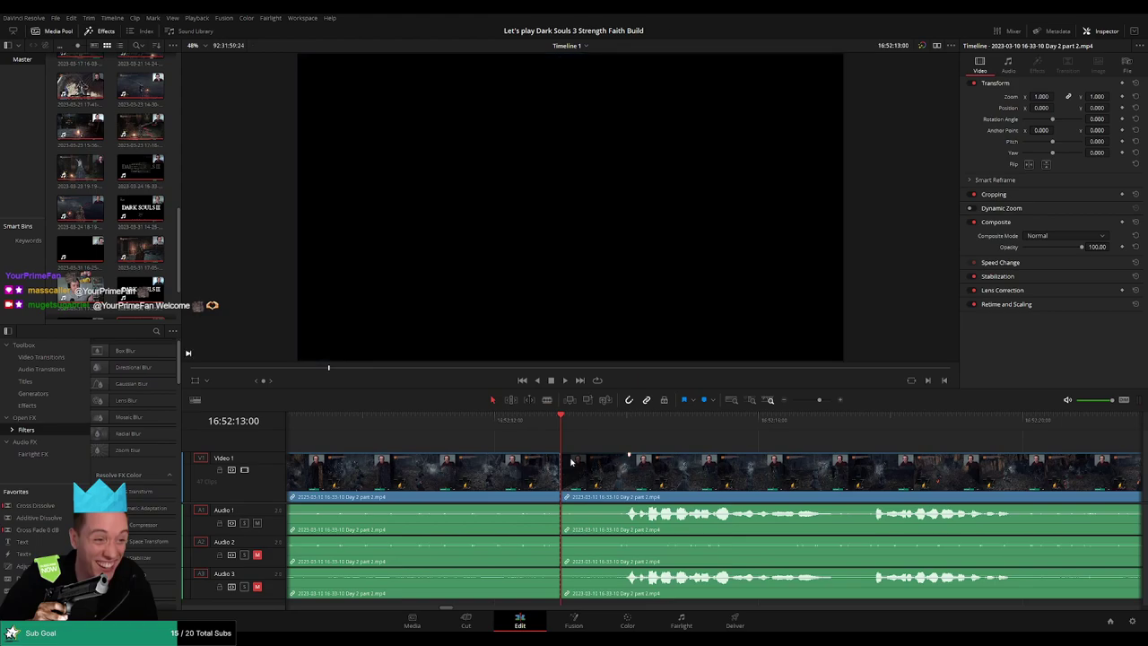
drag(557, 456, 495, 457)
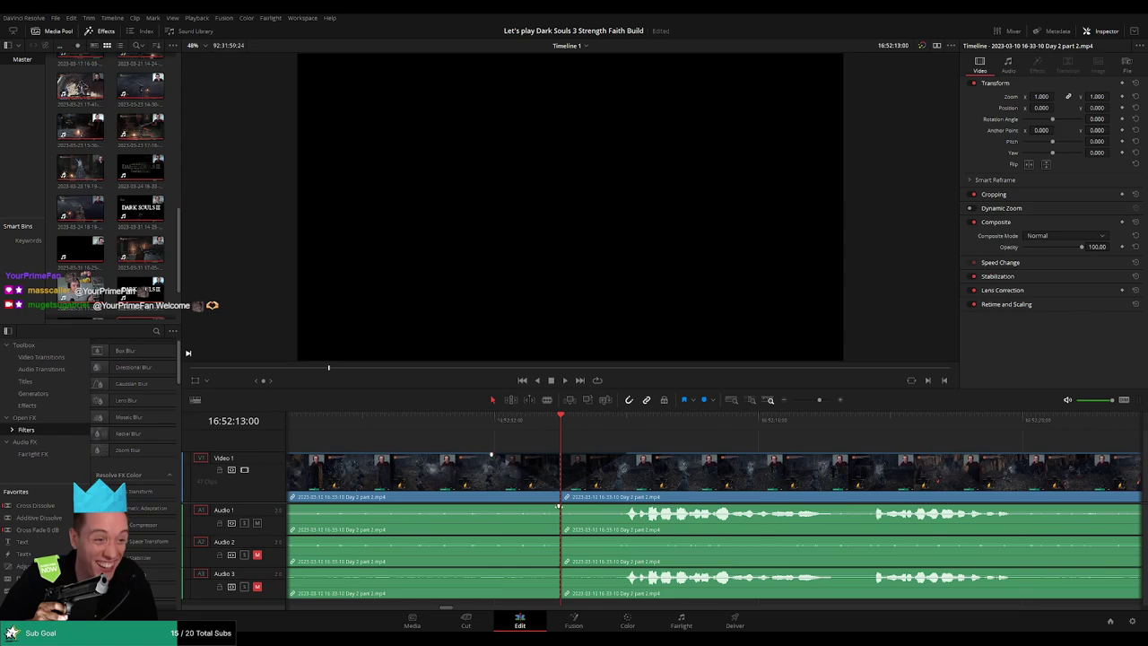
drag(558, 507, 618, 508)
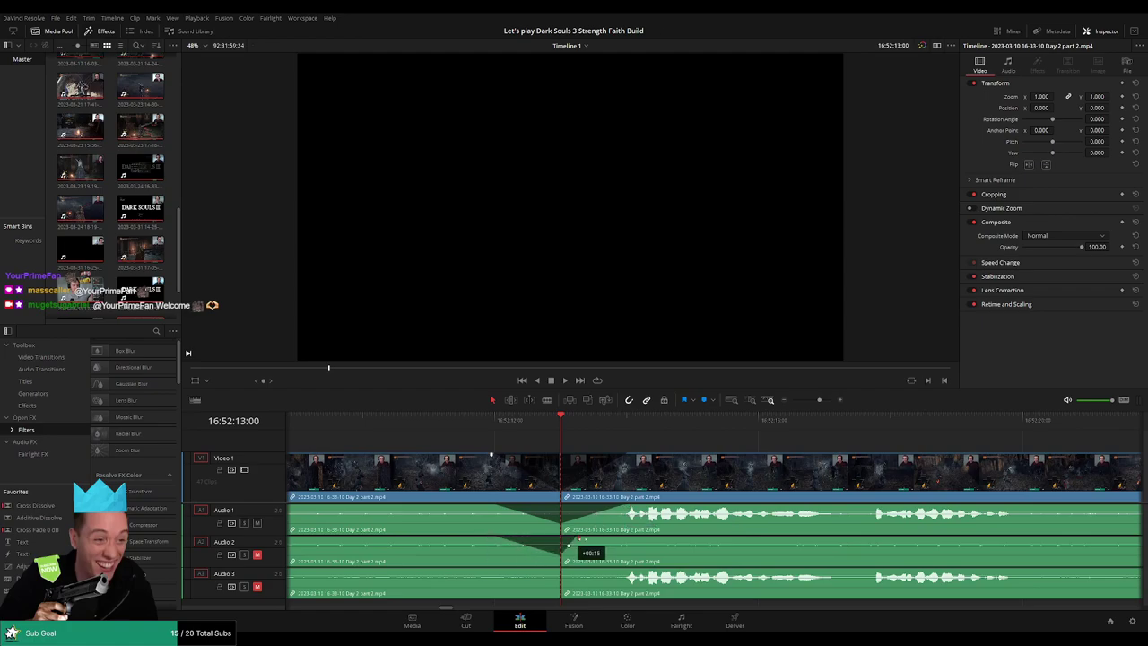
drag(575, 540, 626, 540)
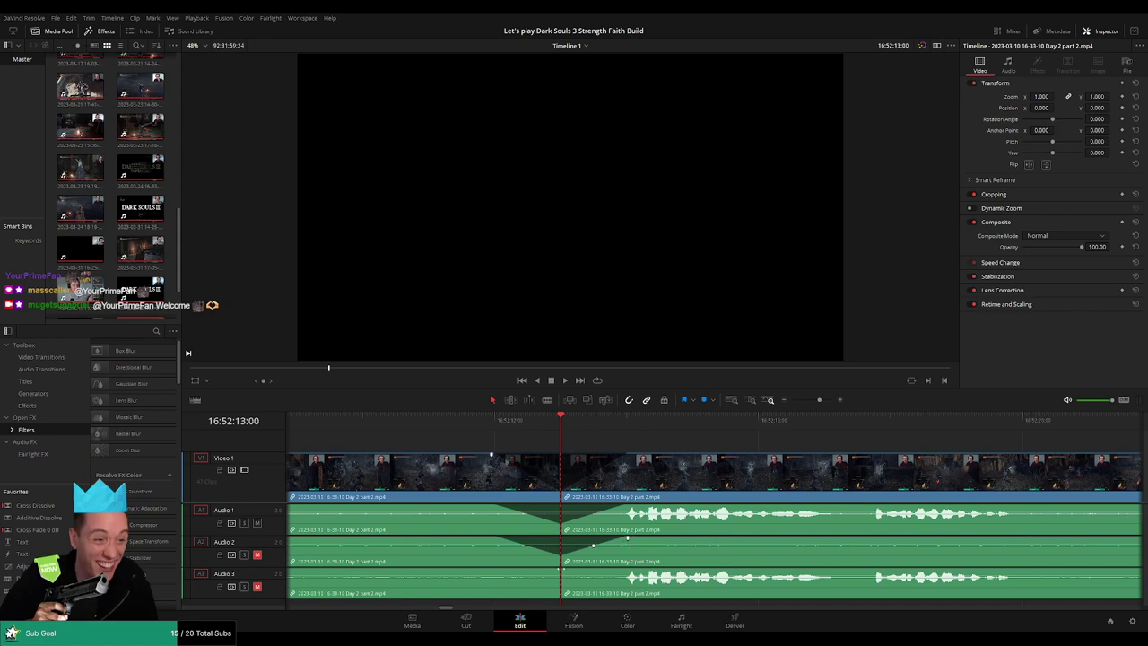
drag(559, 570, 630, 572)
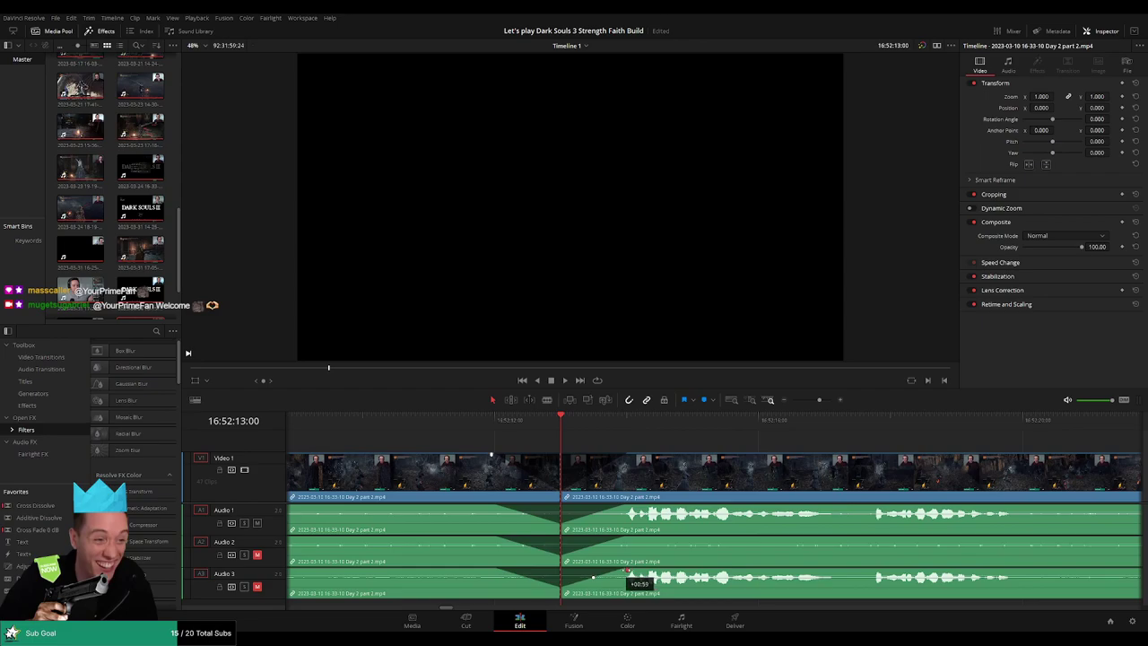
key(space)
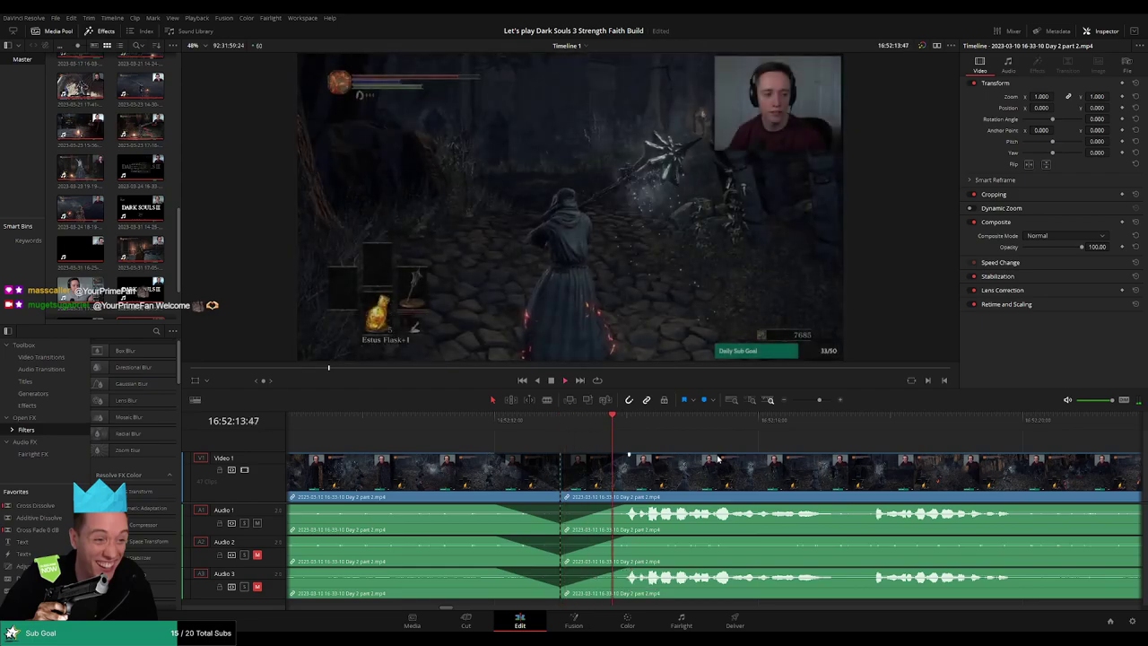
click(523, 431)
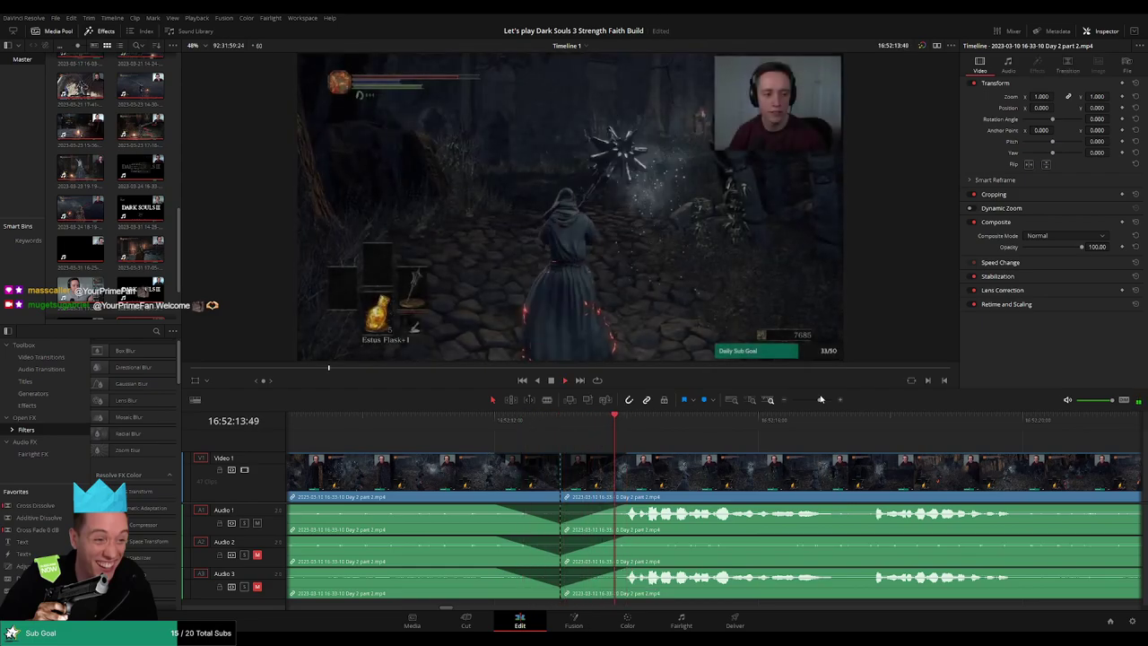
Move the second piece of the Day 2 part 2 clip later along the timeline into the empty gap before the next recording
drag(819, 399, 783, 401)
scroll(852, 457, right, 2)
click(418, 428)
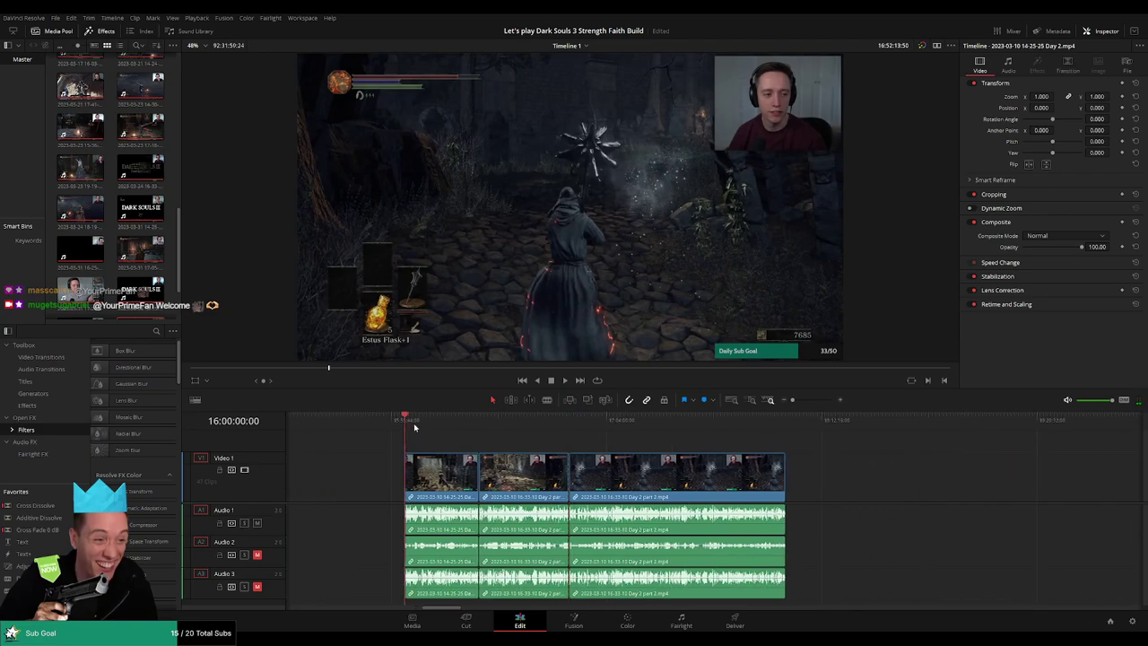
scroll(674, 455, right, 3)
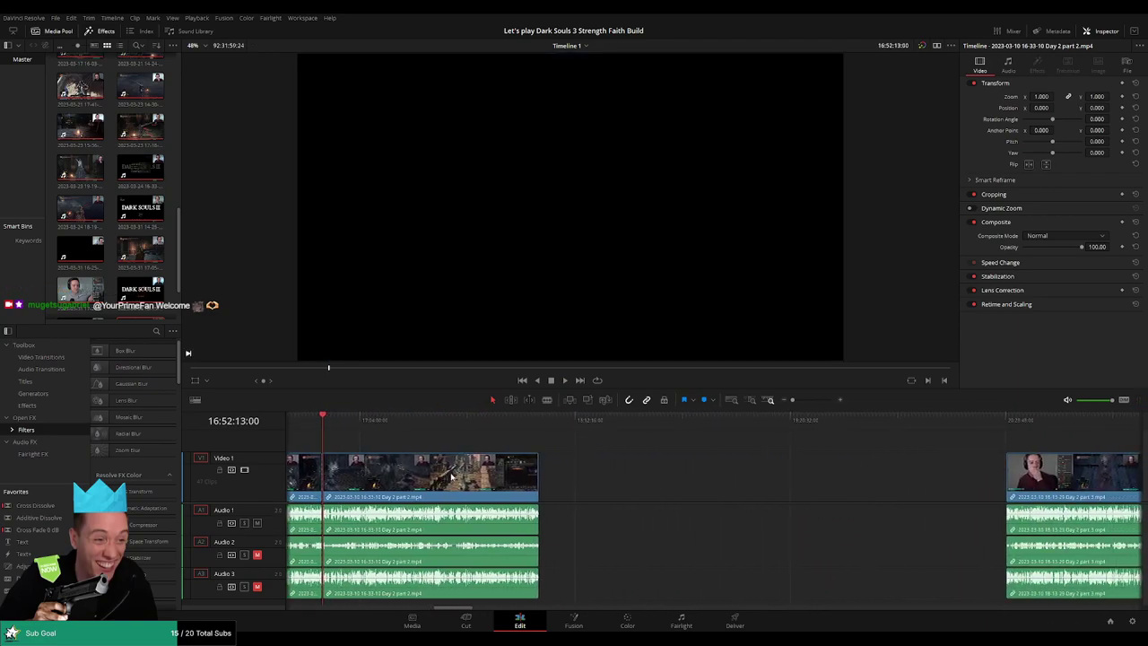
drag(454, 477, 740, 477)
click(432, 448)
Position the separated Day 2 part 2 piece so that it starts at about 18:00:00, and check where it ends
drag(329, 427, 537, 444)
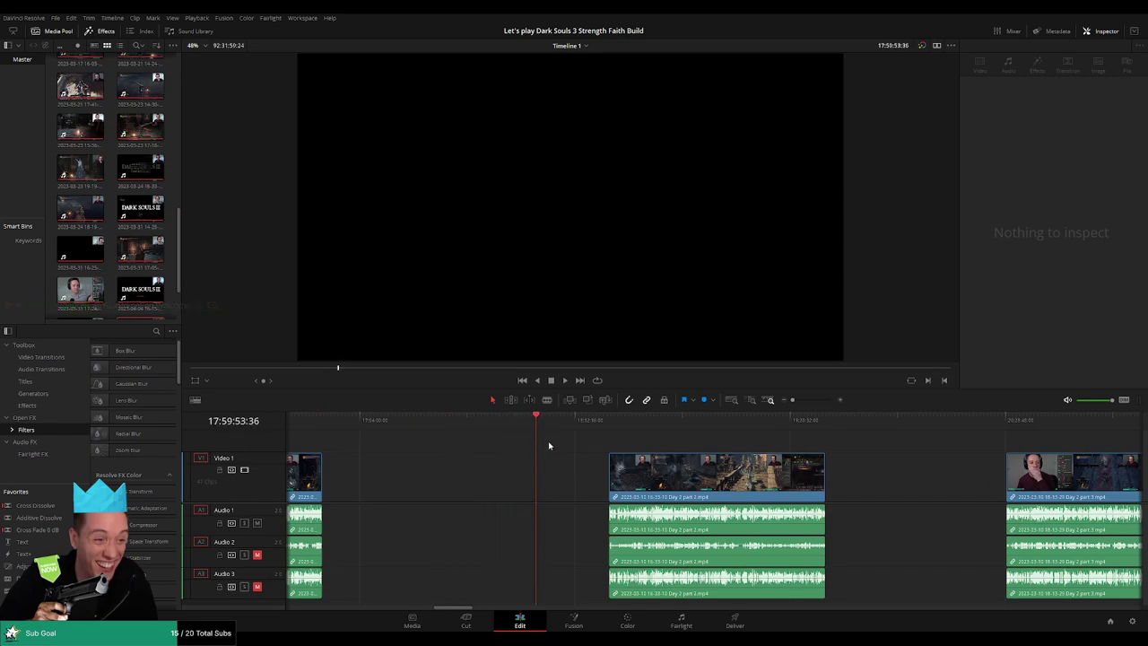
scroll(595, 447, up, 3)
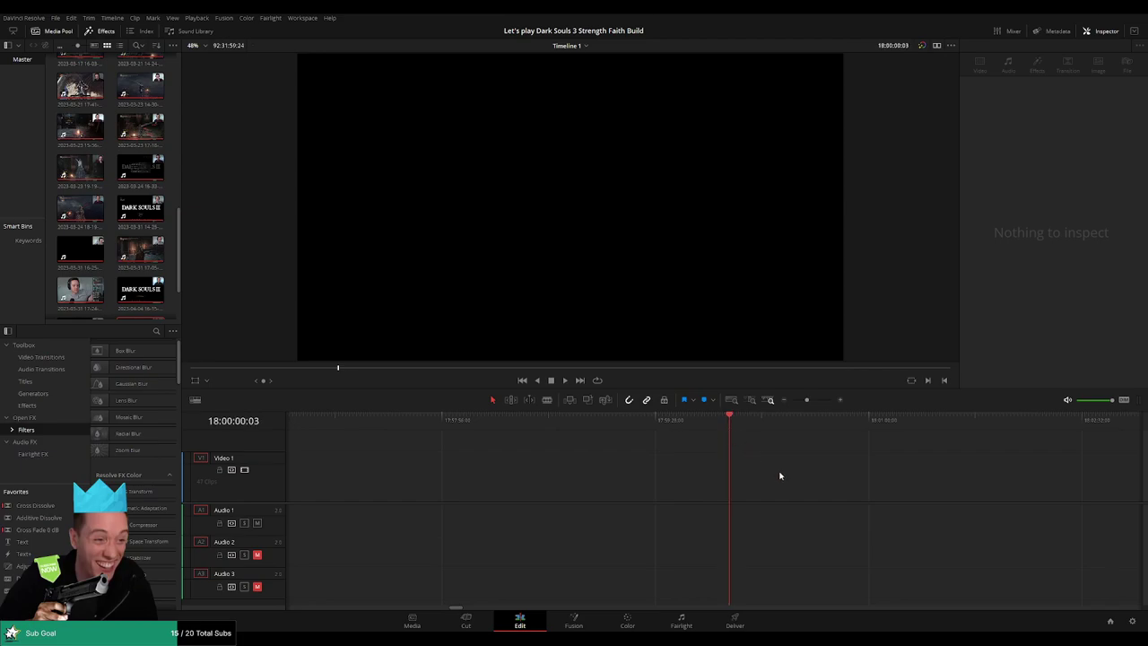
drag(808, 400, 793, 401)
drag(856, 492, 786, 479)
click(798, 445)
drag(868, 447, 662, 439)
click(724, 426)
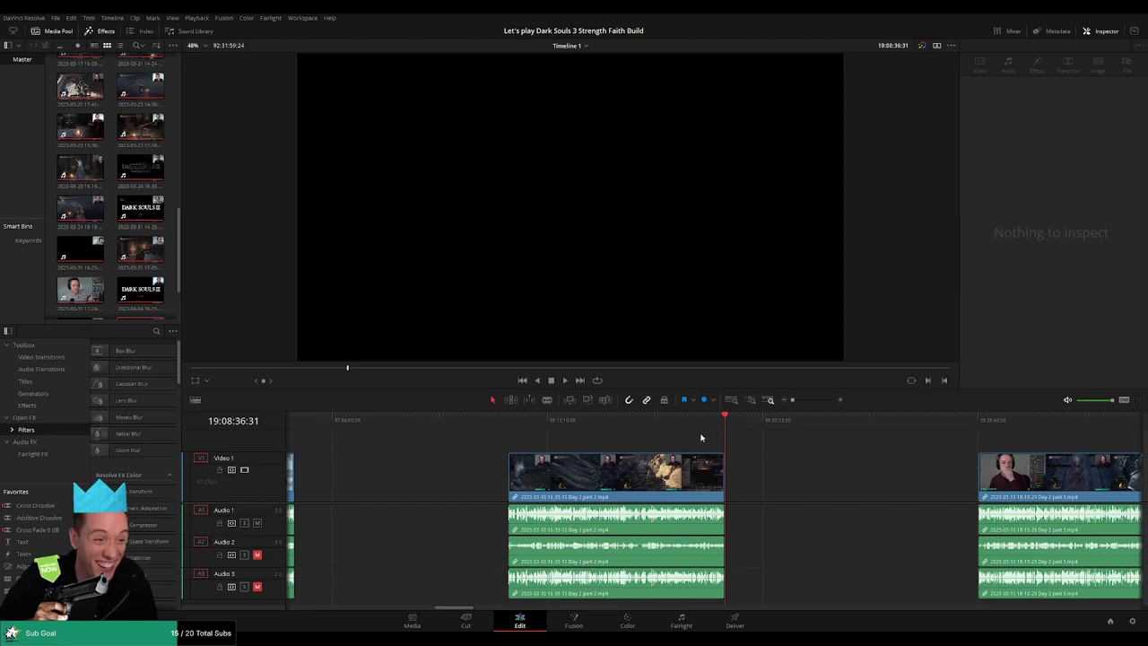
Find a silence between sentences in the Day 2 part 2 clip and split video and all three audio tracks at 18:52:11:00
drag(519, 424, 674, 434)
key(space)
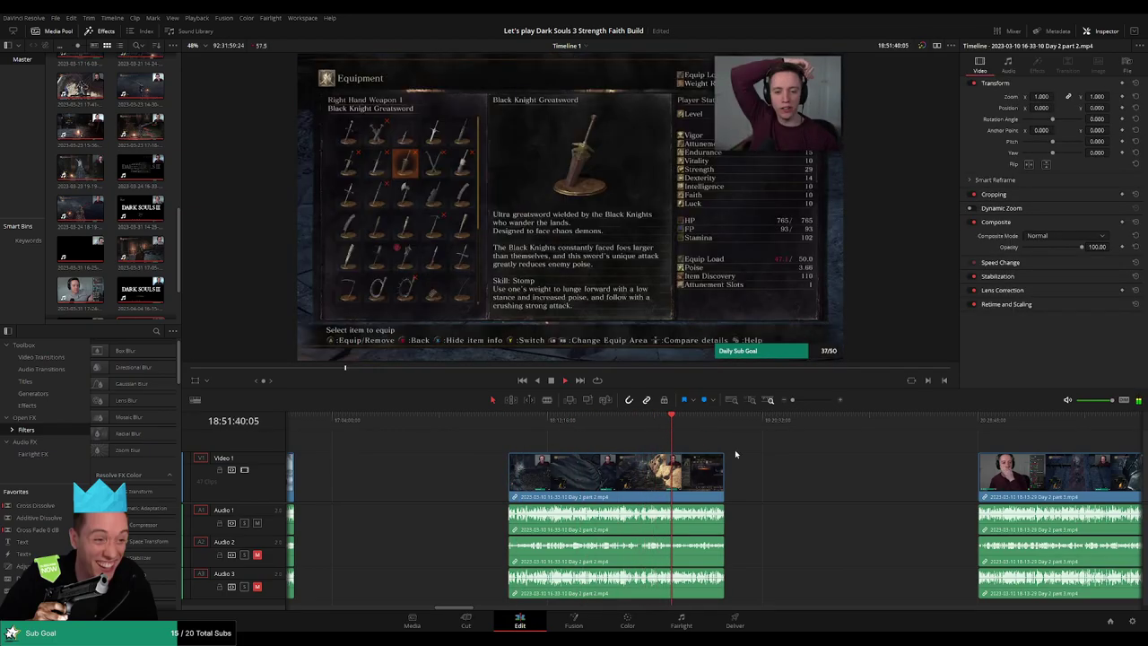
scroll(738, 448, up, 5)
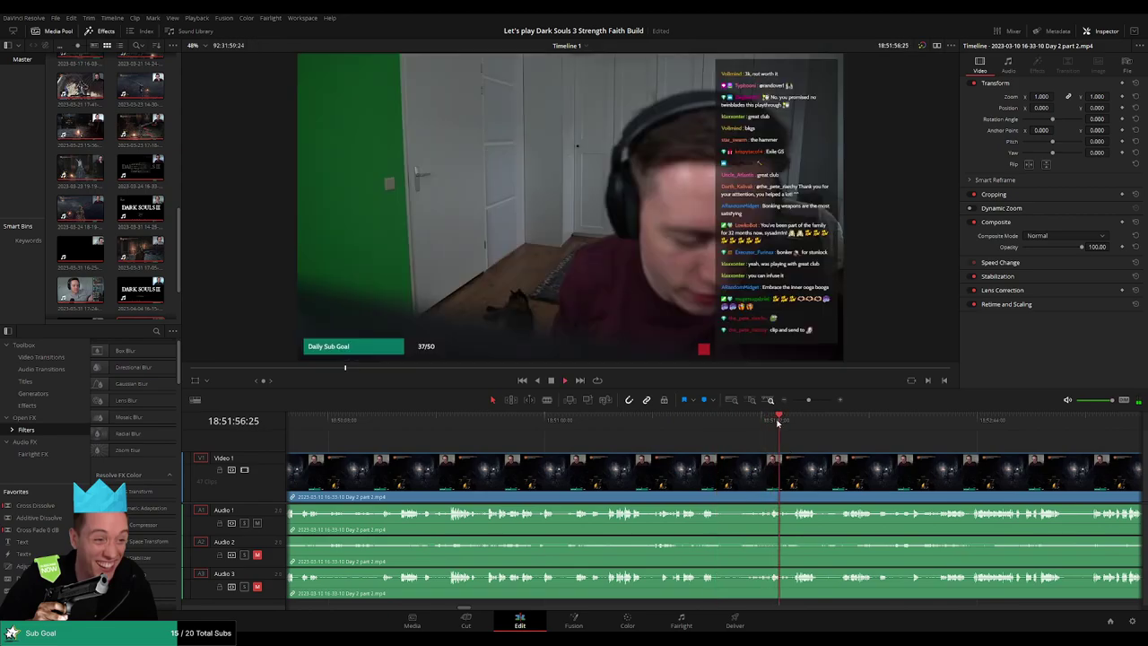
click(735, 431)
scroll(797, 453, right, 3)
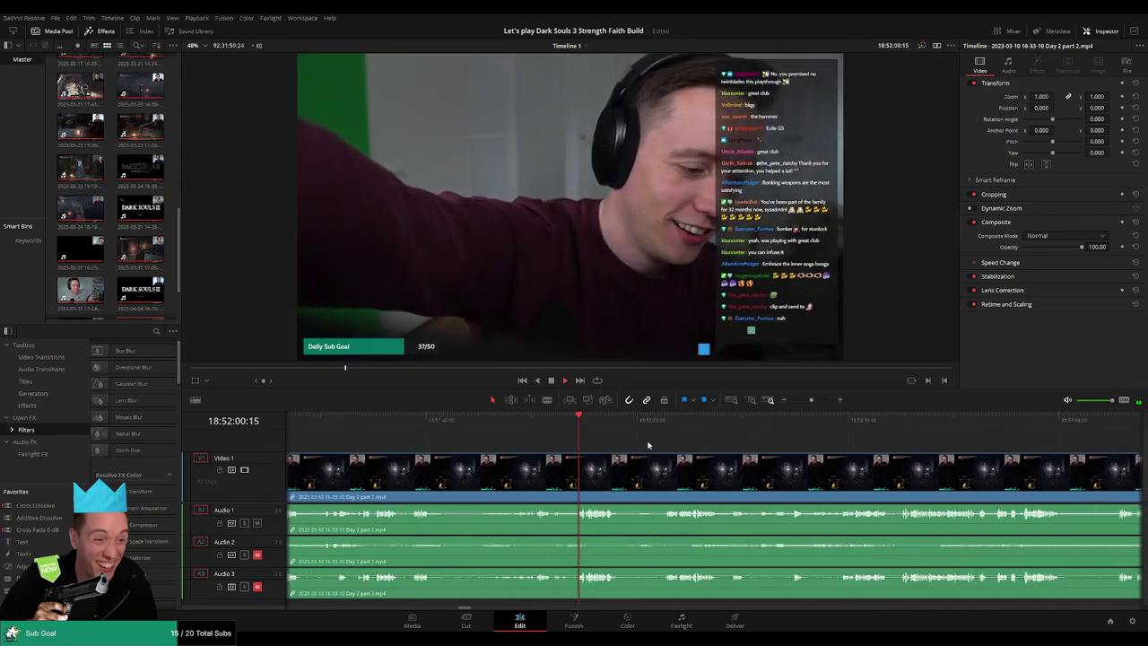
click(663, 423)
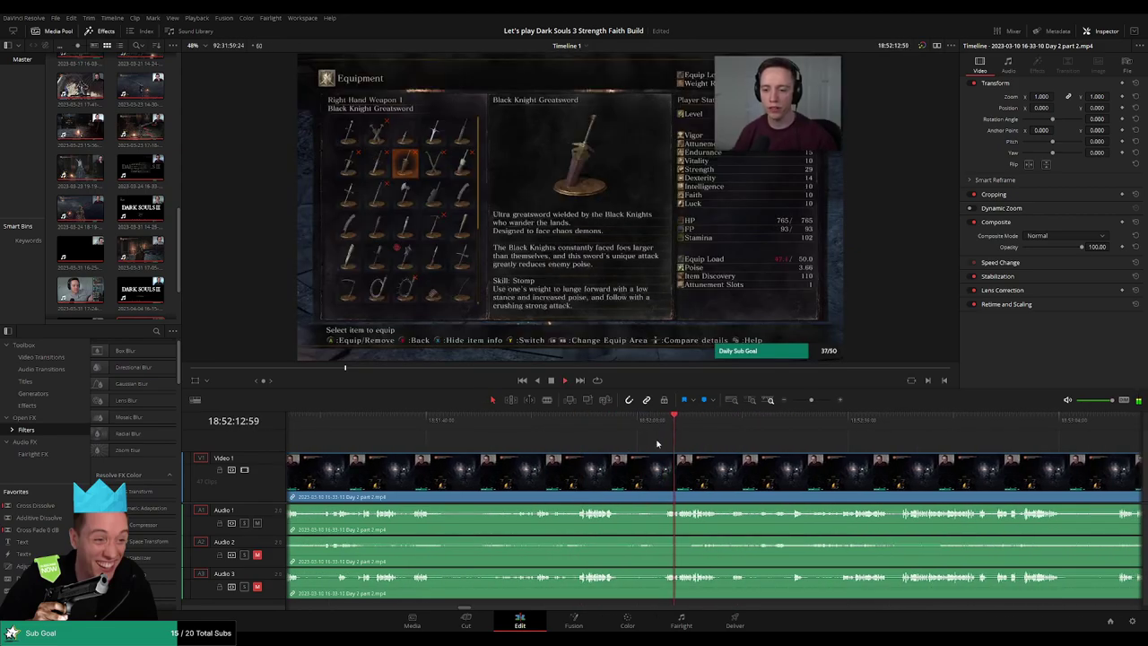
click(641, 428)
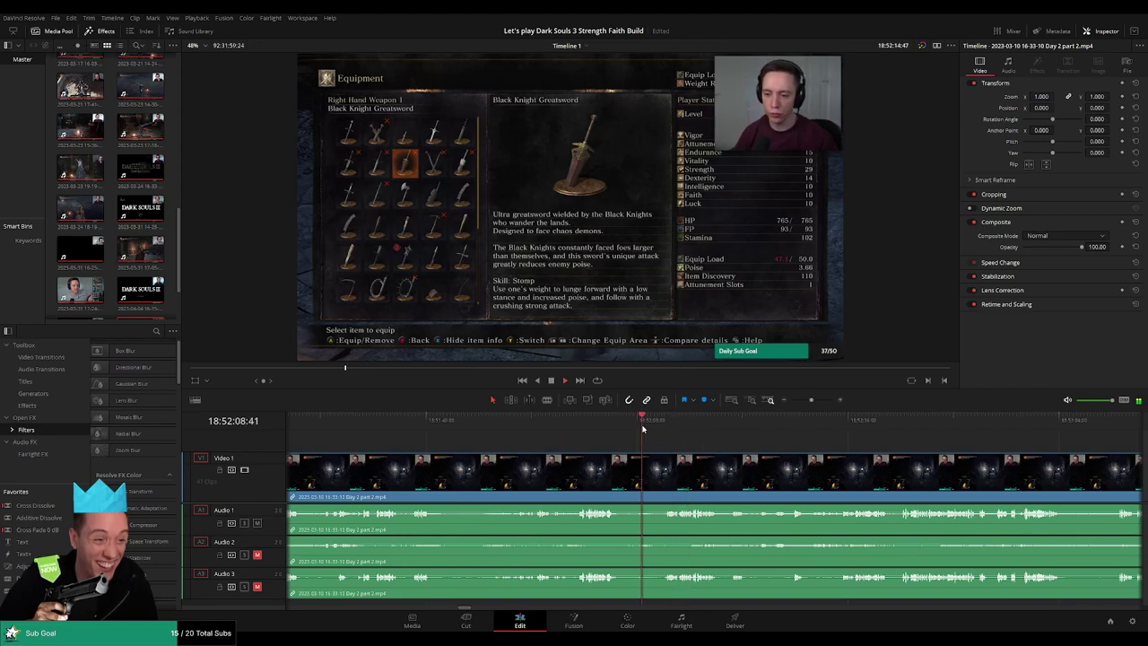
scroll(717, 452, up, 4)
click(771, 441)
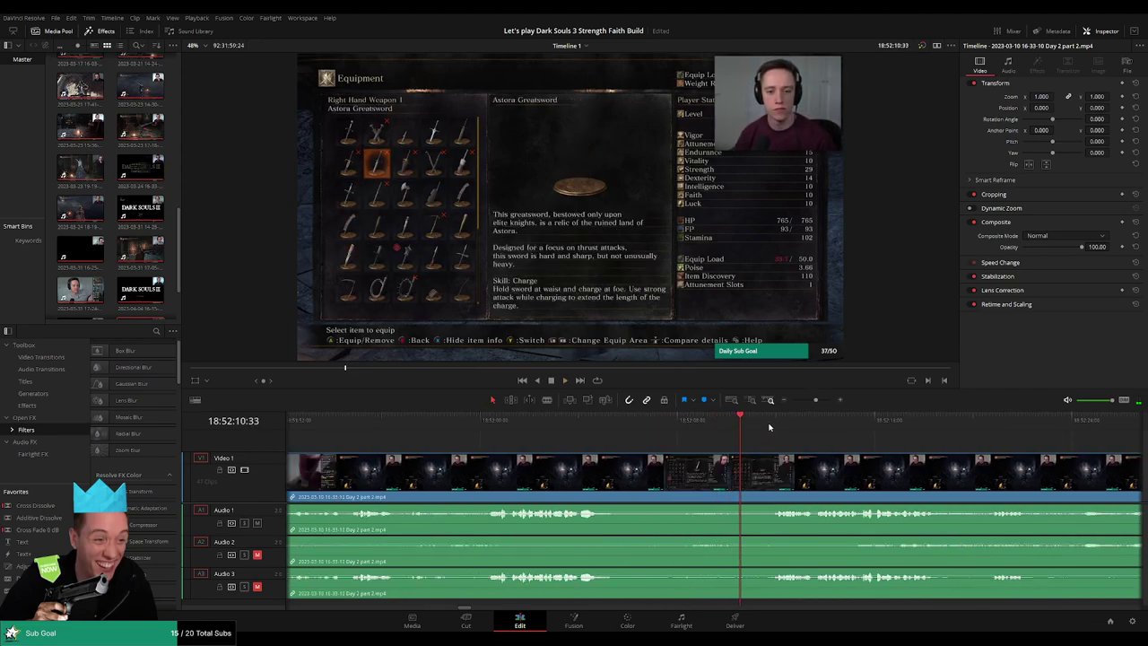
scroll(779, 442, up, 4)
drag(716, 422, 728, 458)
click(665, 468)
key(a)
Fade the first piece out and the second piece in by about one second on video and audio, and play back the 18:52:11:00 cut
drag(656, 455, 581, 457)
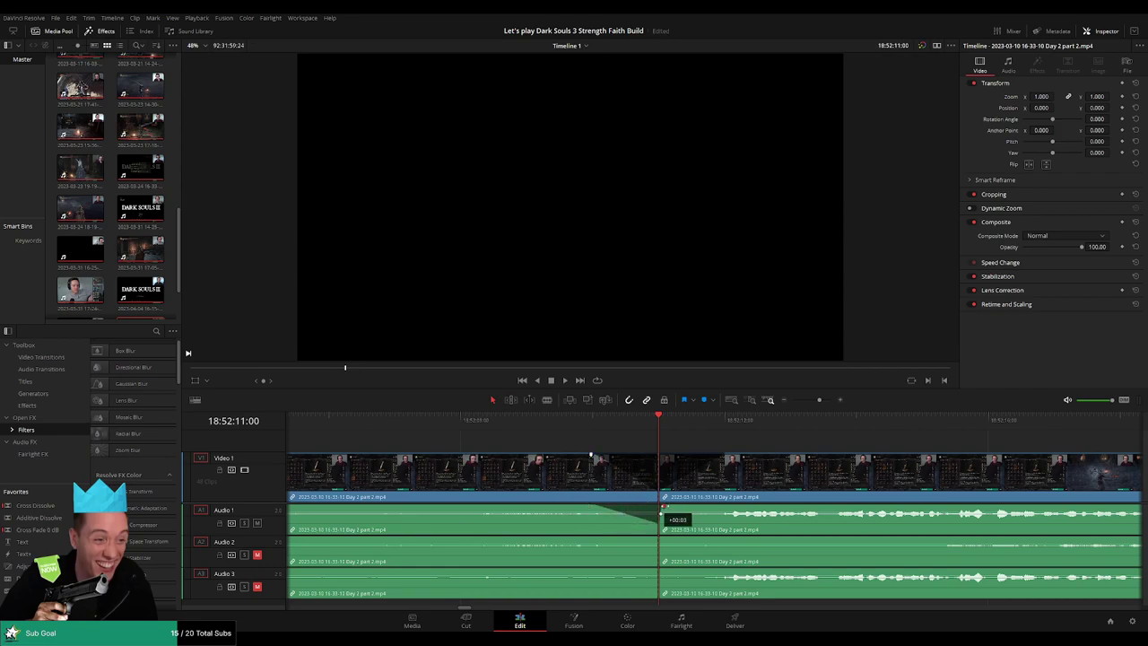
drag(664, 507, 720, 507)
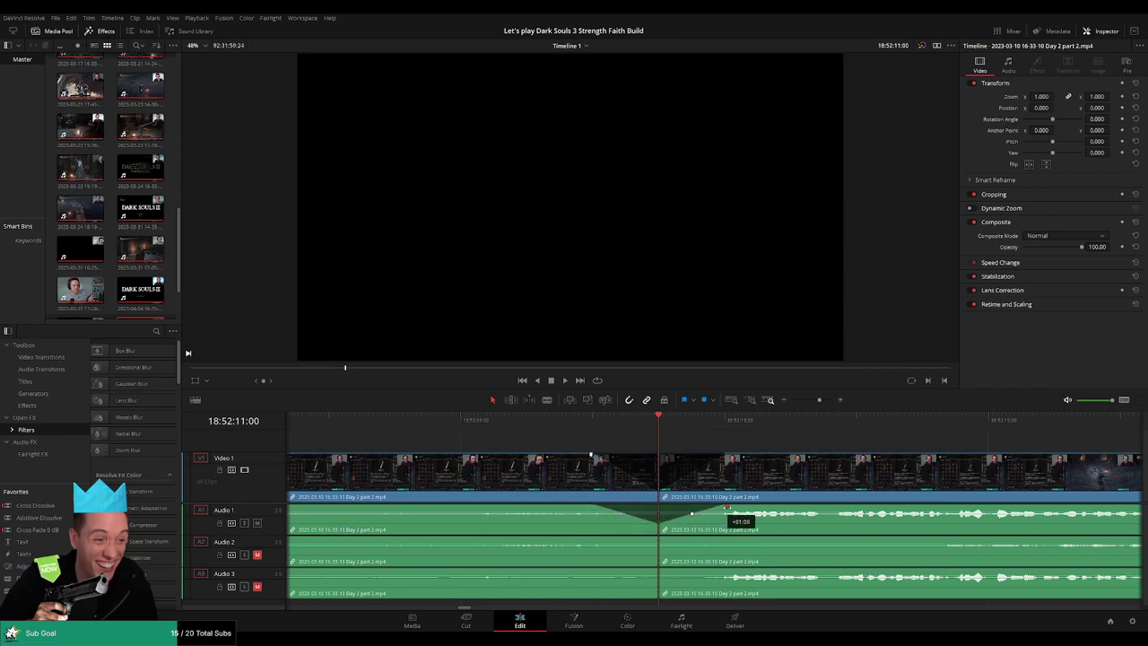
drag(655, 538, 604, 538)
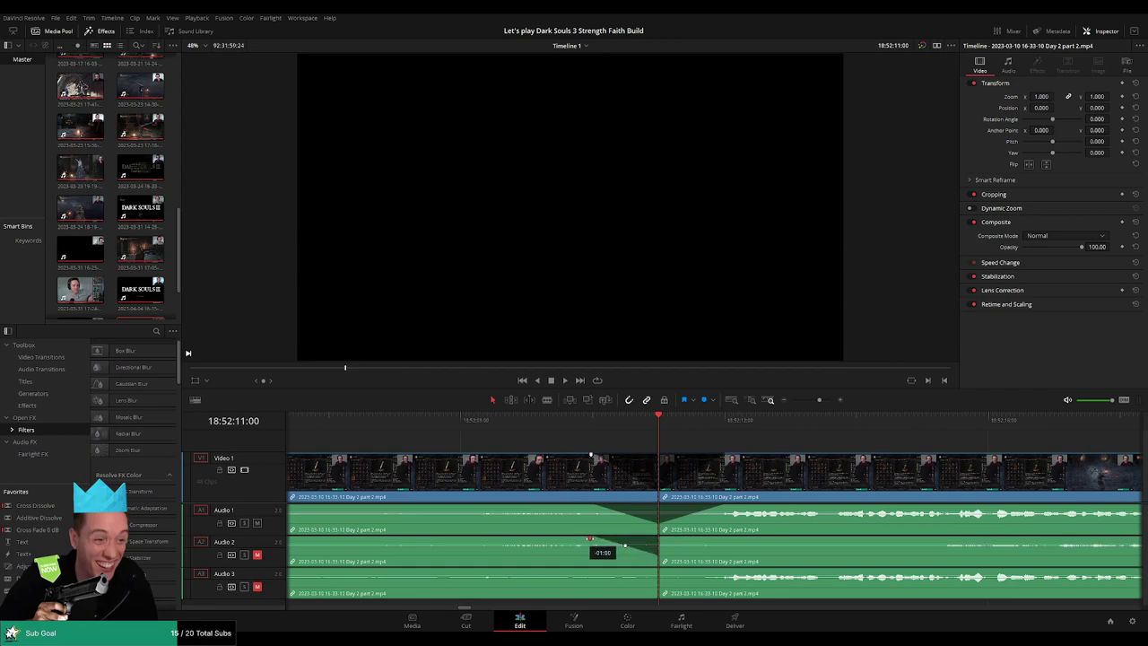
drag(664, 539, 724, 539)
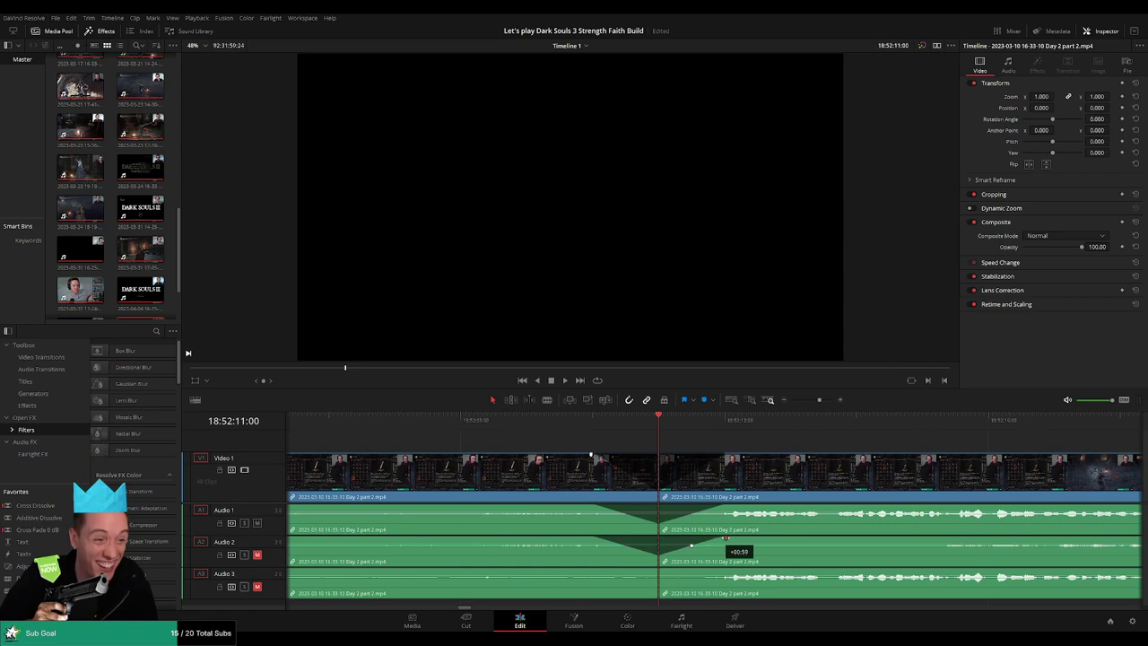
drag(655, 570, 716, 570)
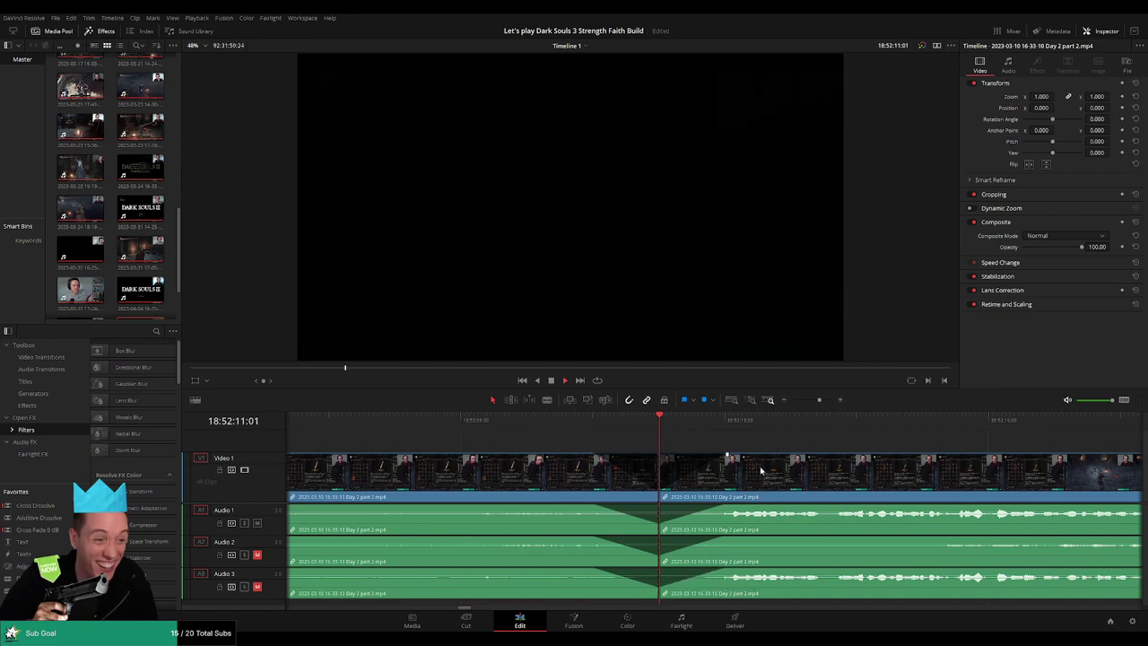
click(613, 424)
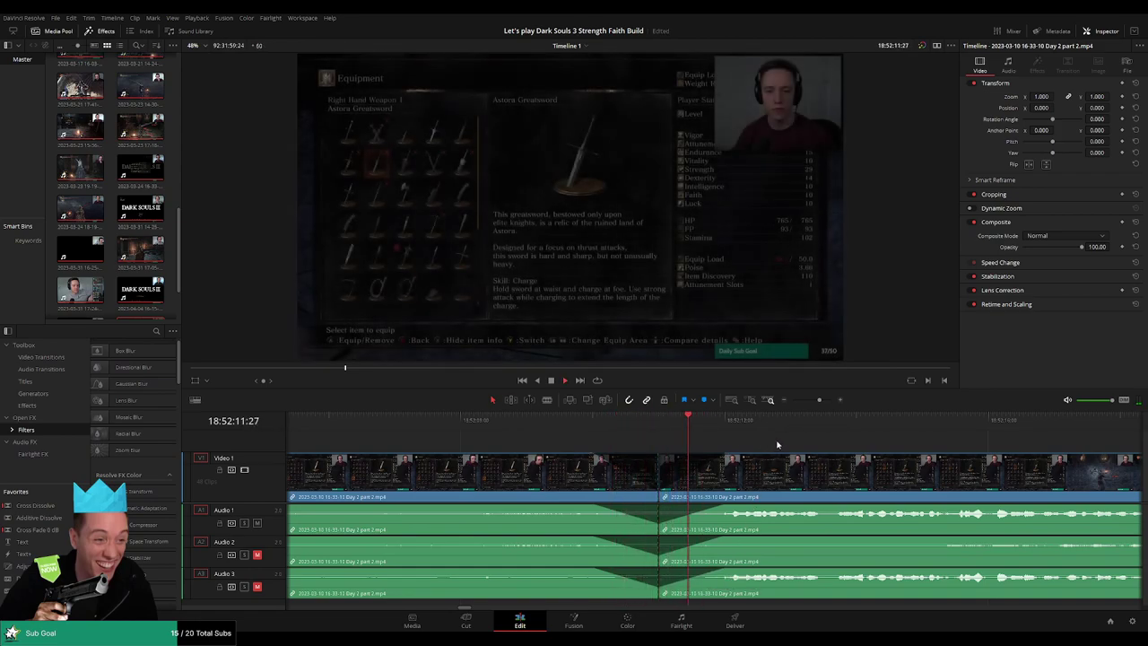
Move the second Day 2 part 2 piece later along the timeline so that it ends directly against the Day 2 part 3 clip
drag(819, 400, 786, 400)
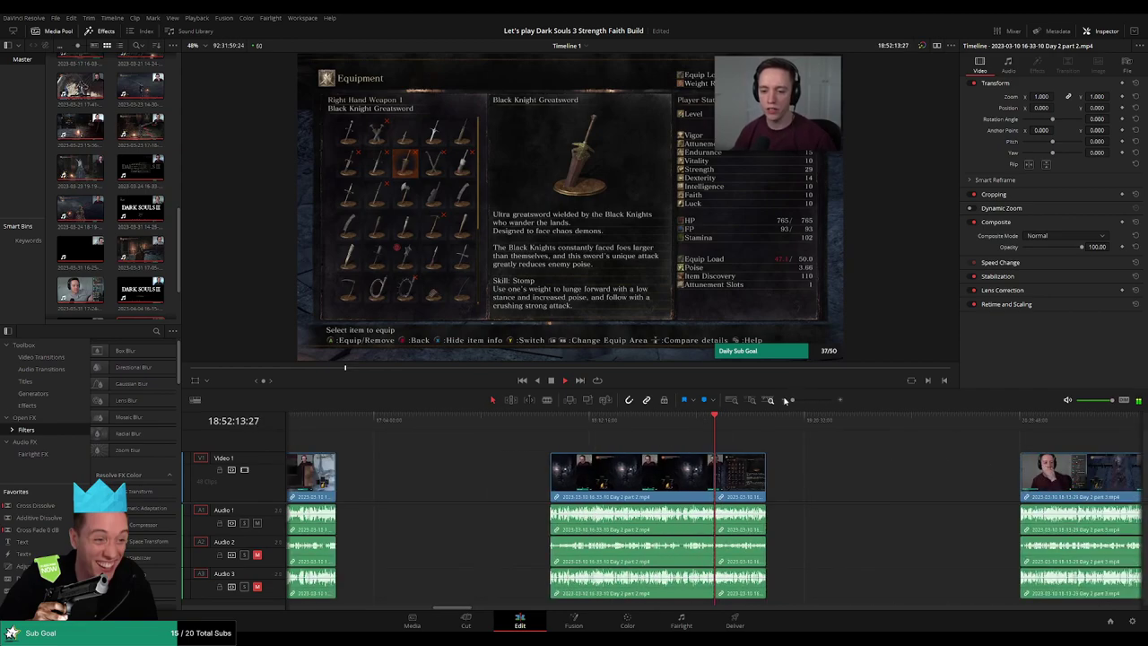
key(space)
scroll(775, 454, right, 2)
click(485, 428)
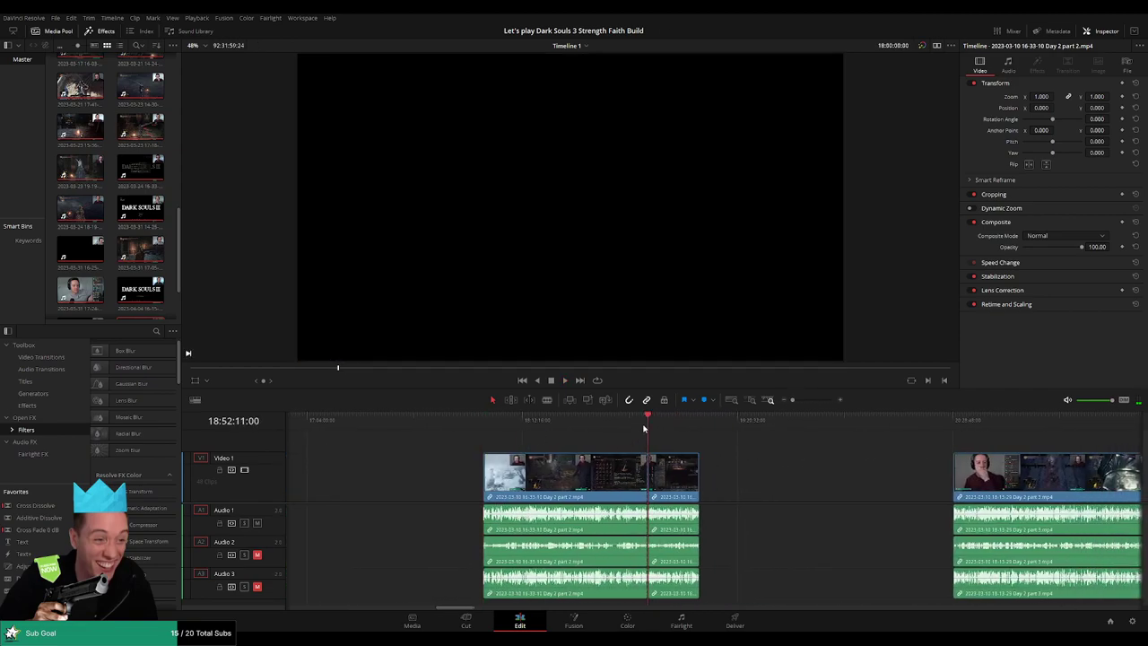
drag(672, 475, 928, 475)
Add a timeline marker named "10 episodes" at 18:52:11:00, where the shortened Day 2 part 2 clip ends
click(684, 456)
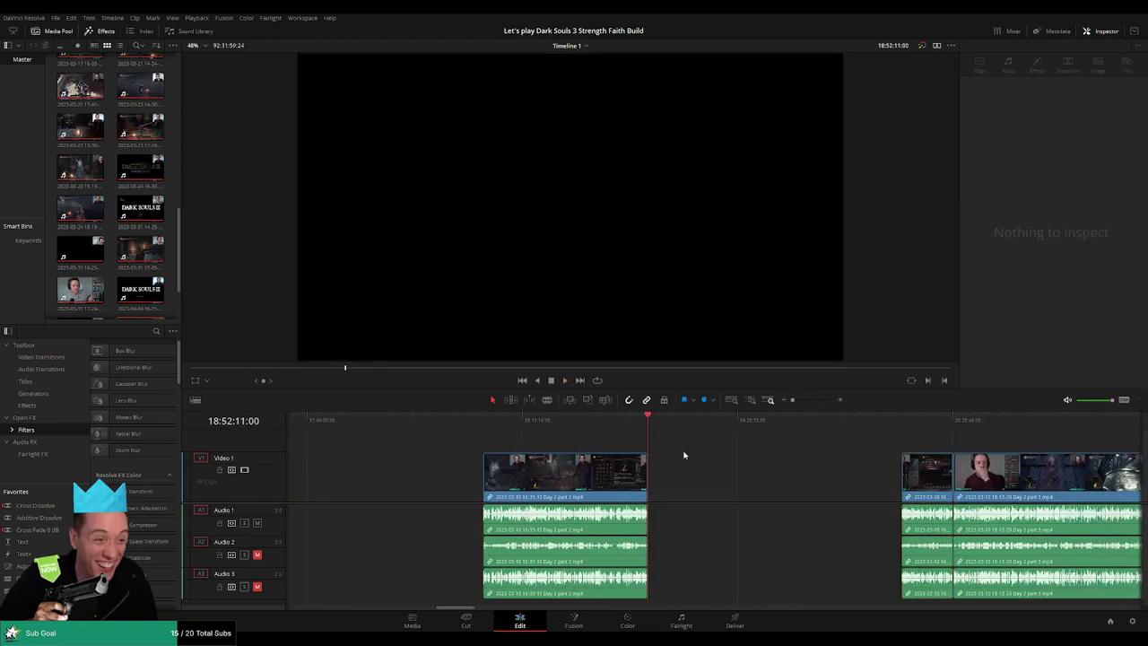
key(m)
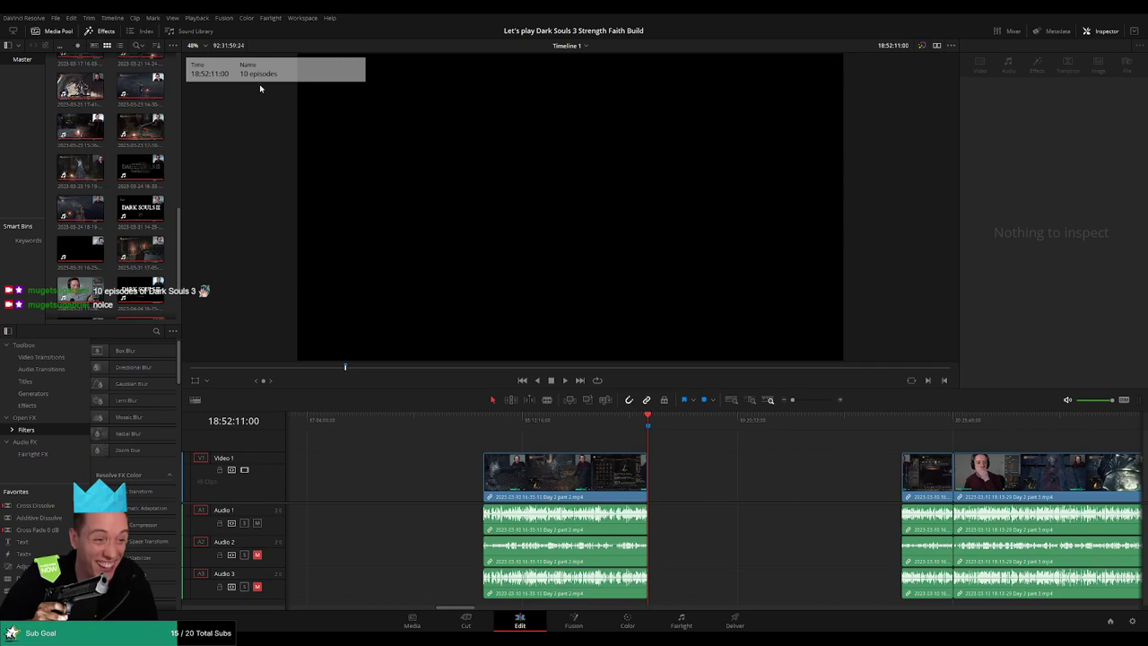
Move the Day 2 part 2 piece and the adjoining Day 2 part 3 clip together so that they start at 20:00:00:00
scroll(756, 443, right, 5)
drag(402, 426, 599, 438)
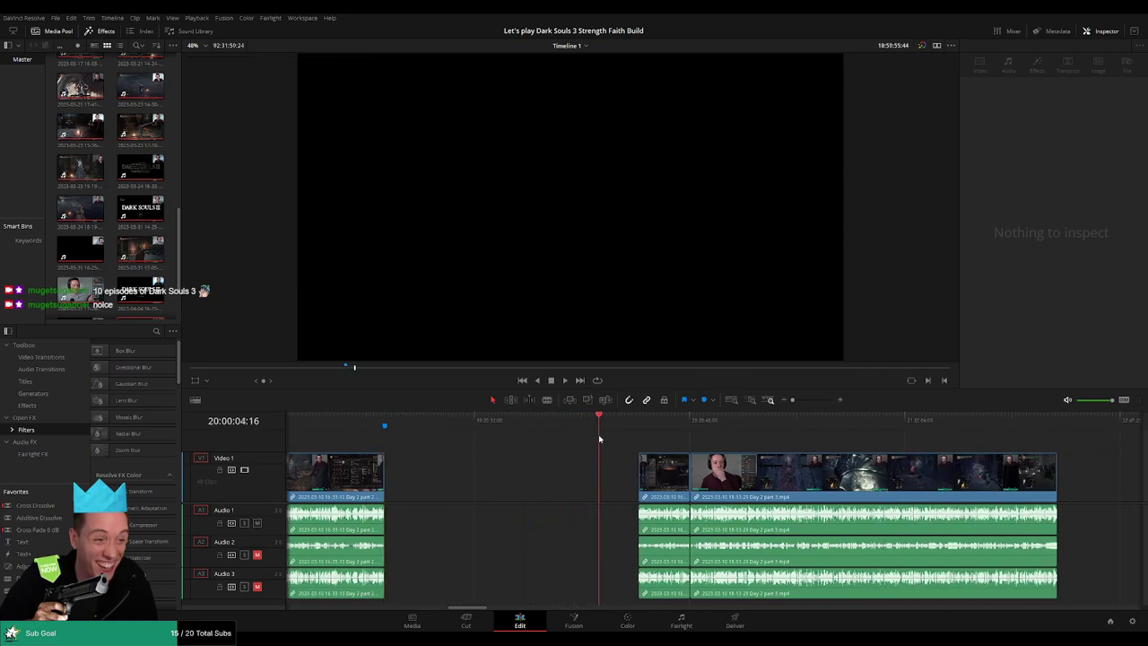
scroll(599, 438, up, 5)
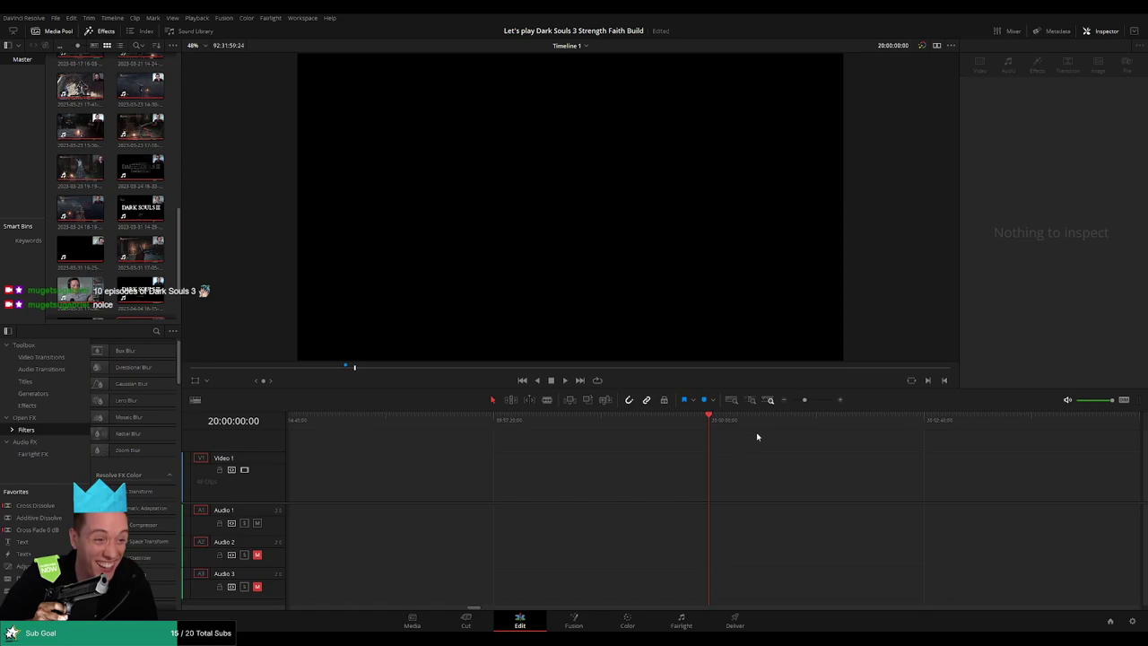
drag(803, 402, 741, 452)
drag(628, 451, 709, 407)
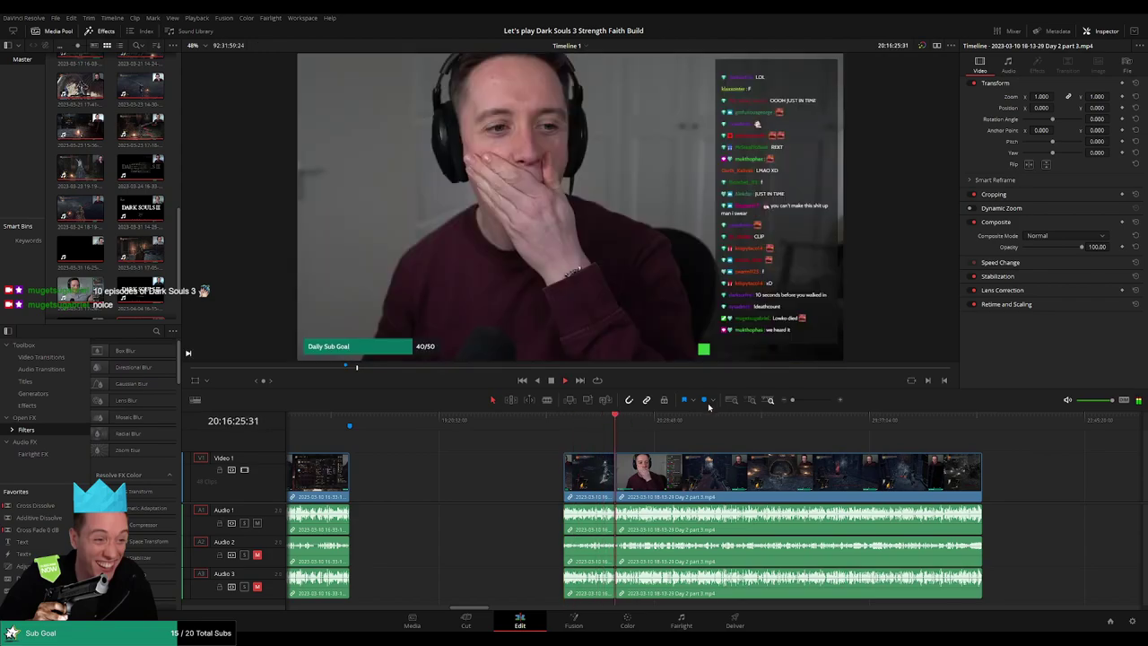
Cut off the Day 2 part 2 tail at about 20:16:25, close the gap, and cross-fade video and audio into Day 2 part 3
drag(800, 401, 820, 402)
click(648, 426)
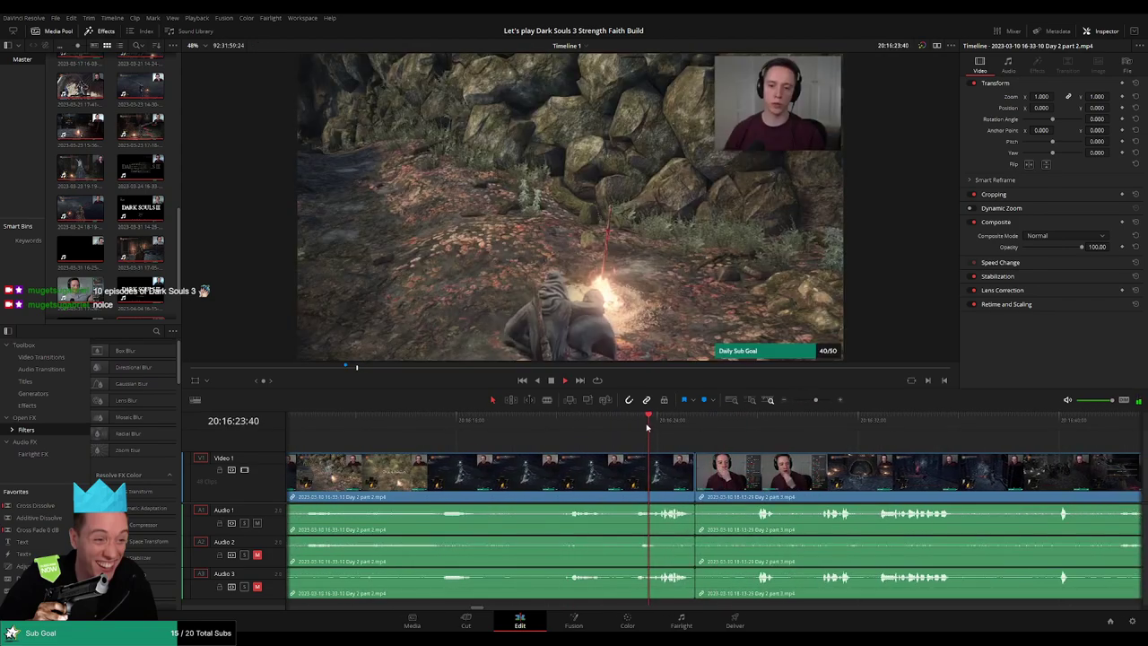
key(ctrl+b)
click(694, 480)
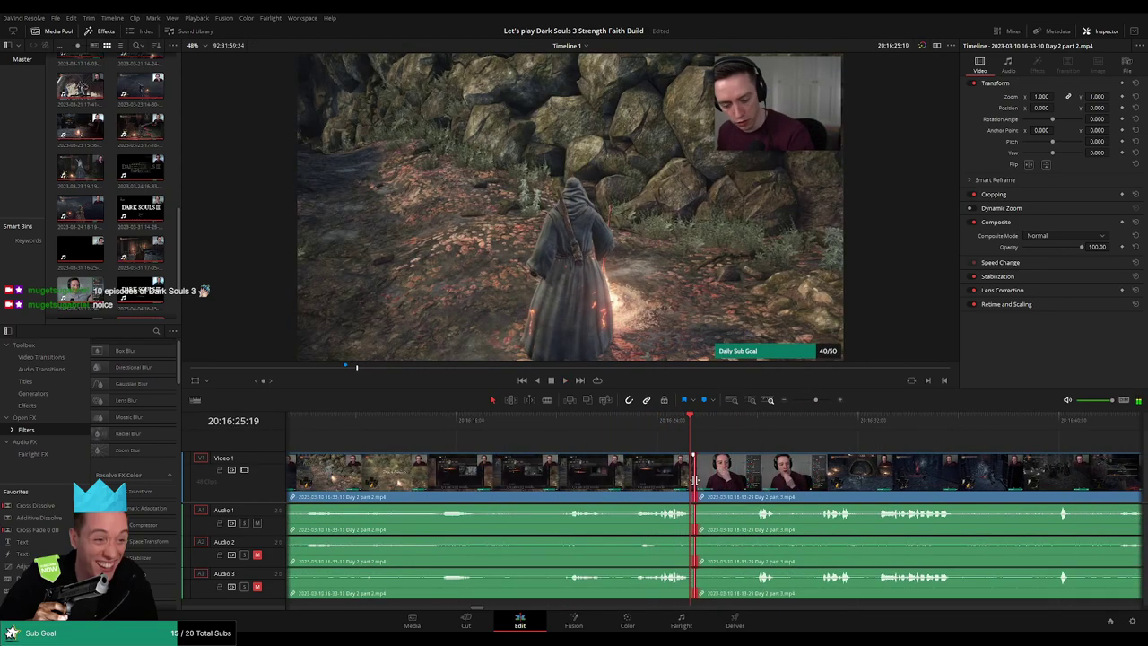
key(Delete)
key(ctrl+t)
Play back the cross-faded join between Day 2 part 2 and Day 2 part 3 from about 20:16:24
click(658, 417)
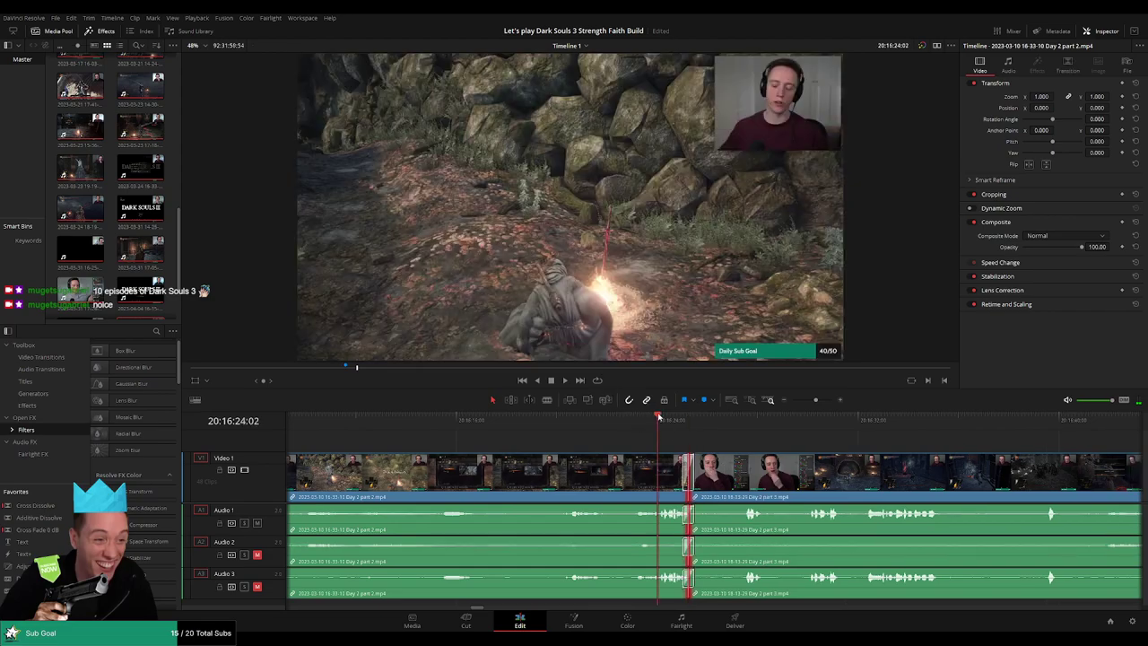
key(space)
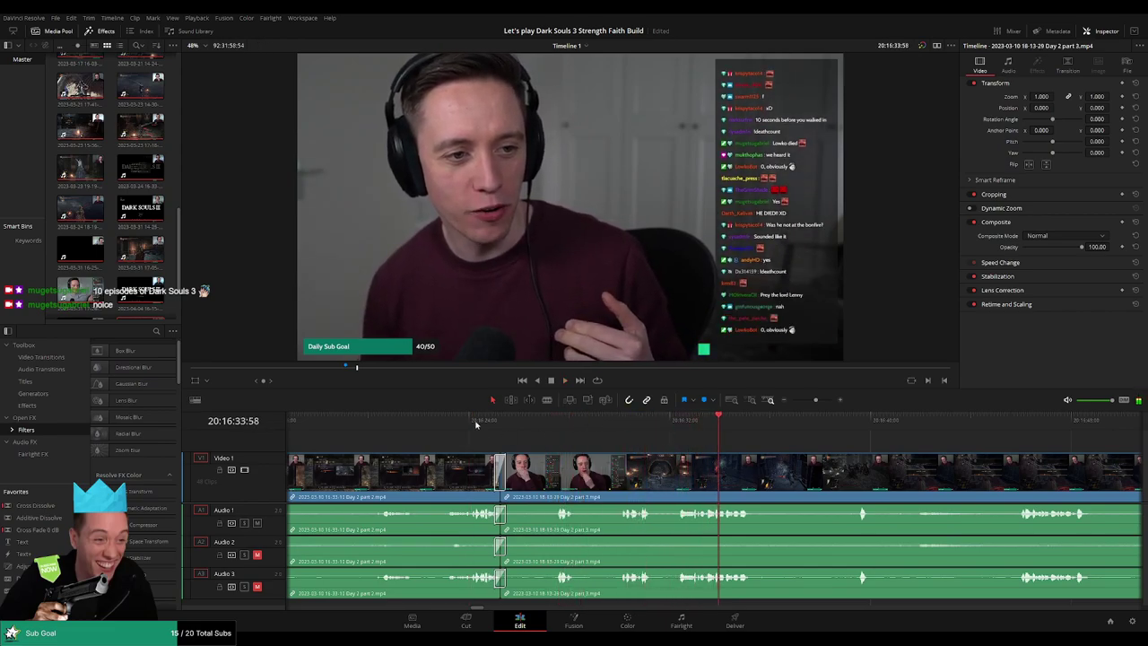
click(476, 422)
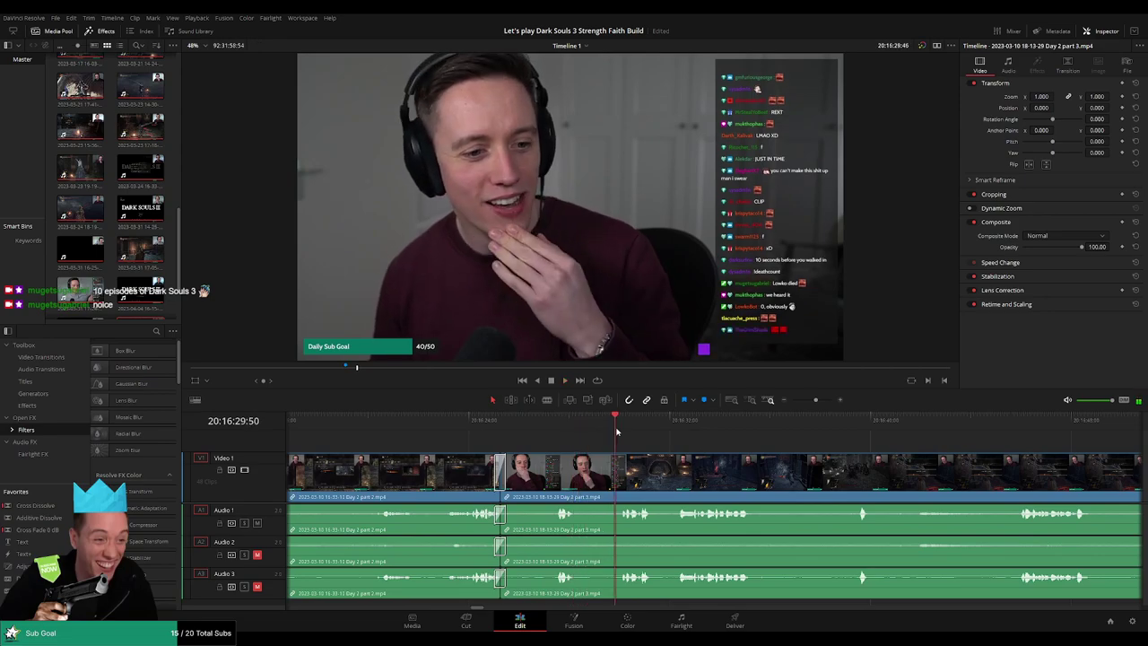
drag(498, 423, 477, 422)
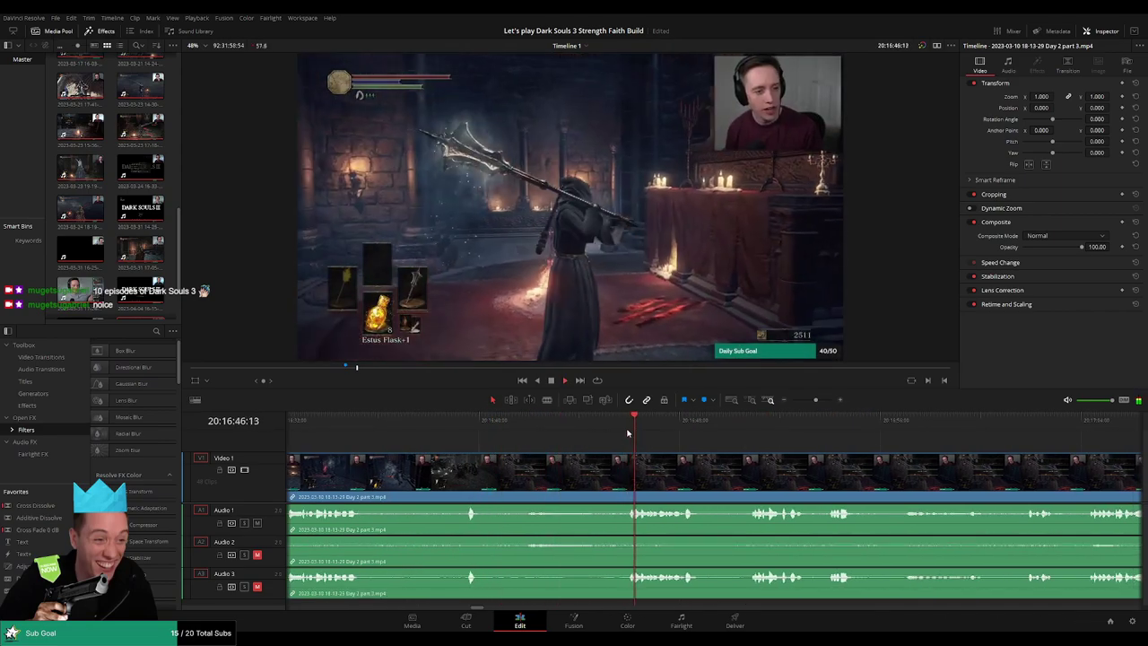
Skim through the start of Day 2 part 3 from about 20:16:46 to 20:17:38, checking the talk following the join
scroll(639, 453, right, 1)
click(625, 423)
drag(750, 426, 777, 424)
click(636, 421)
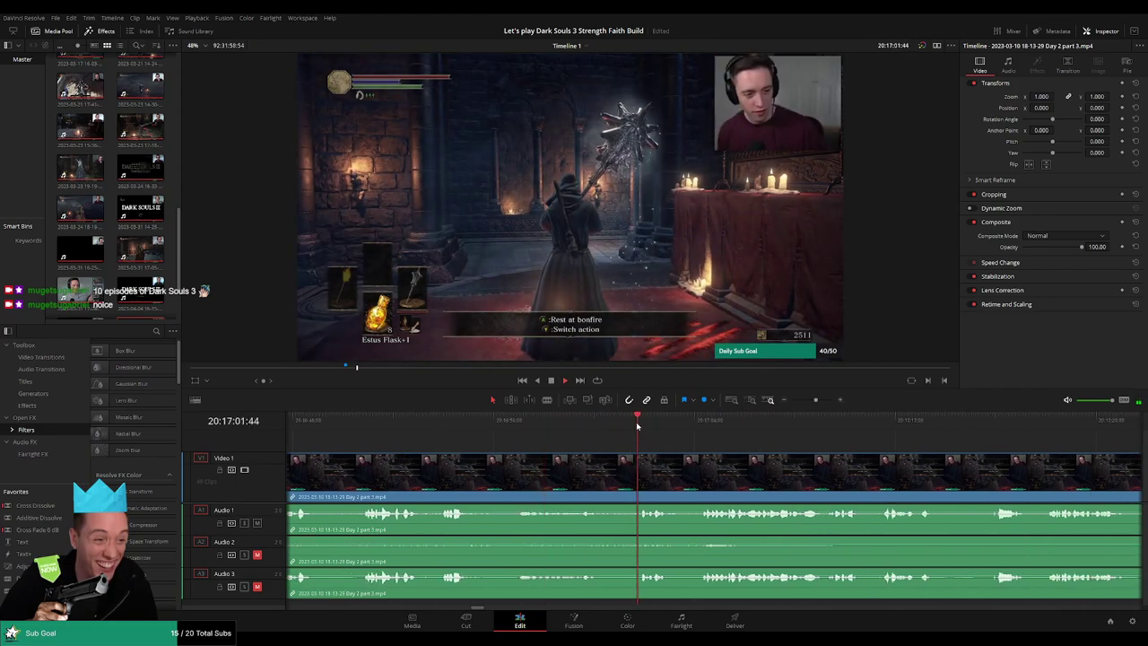
scroll(752, 458, right, 2)
click(551, 426)
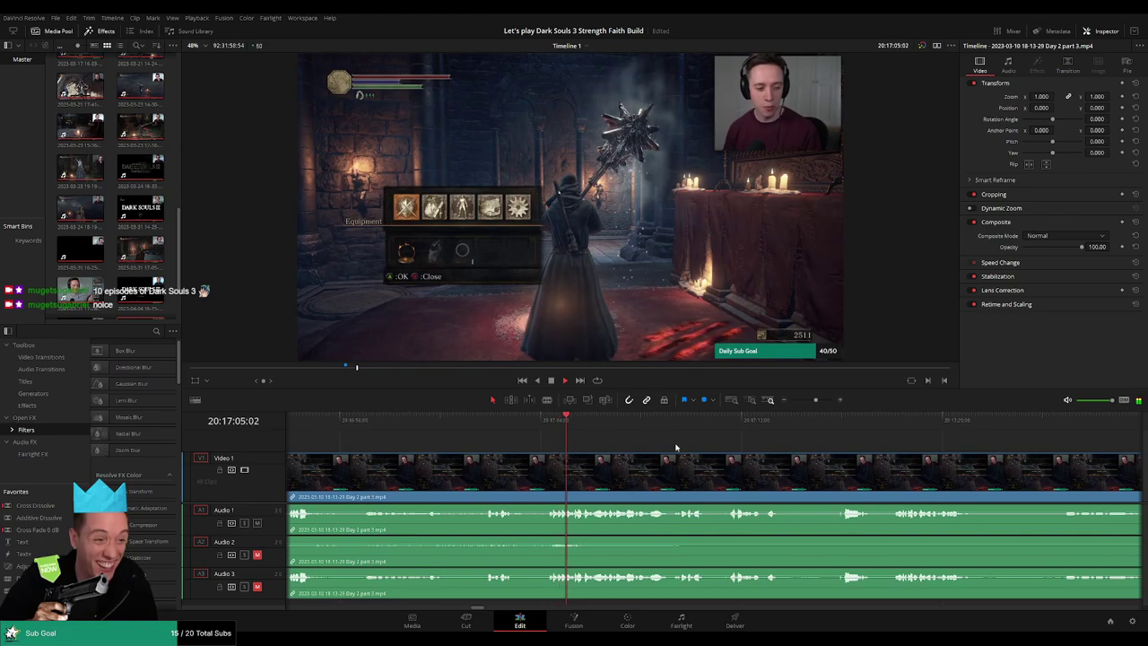
scroll(747, 445, right, 2)
click(568, 425)
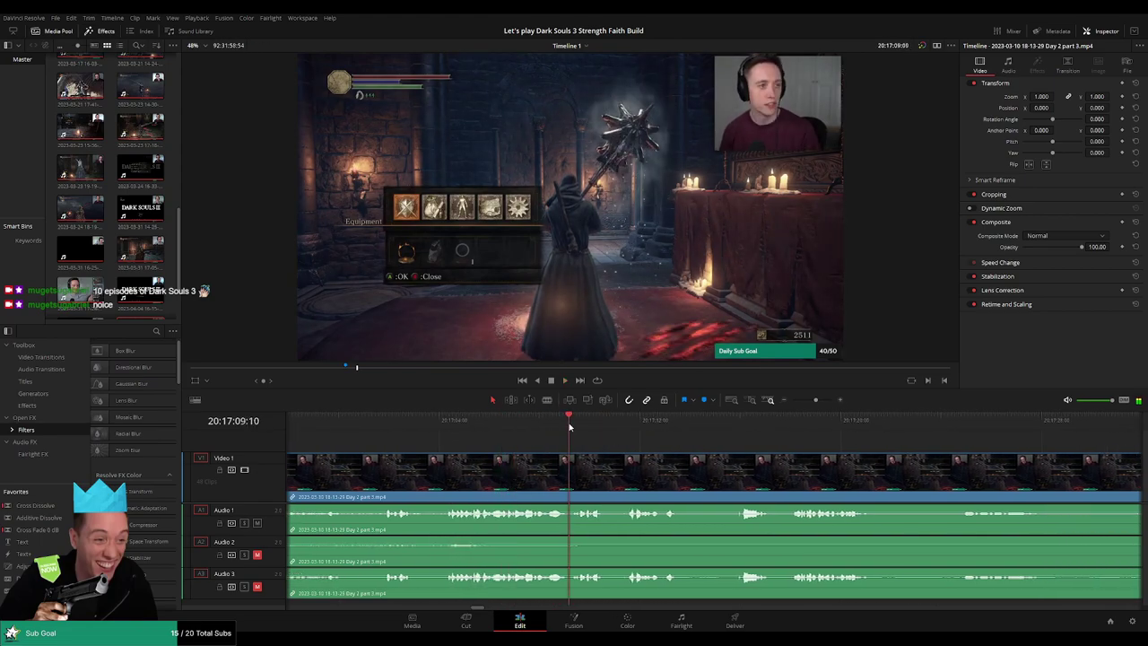
click(629, 425)
click(735, 425)
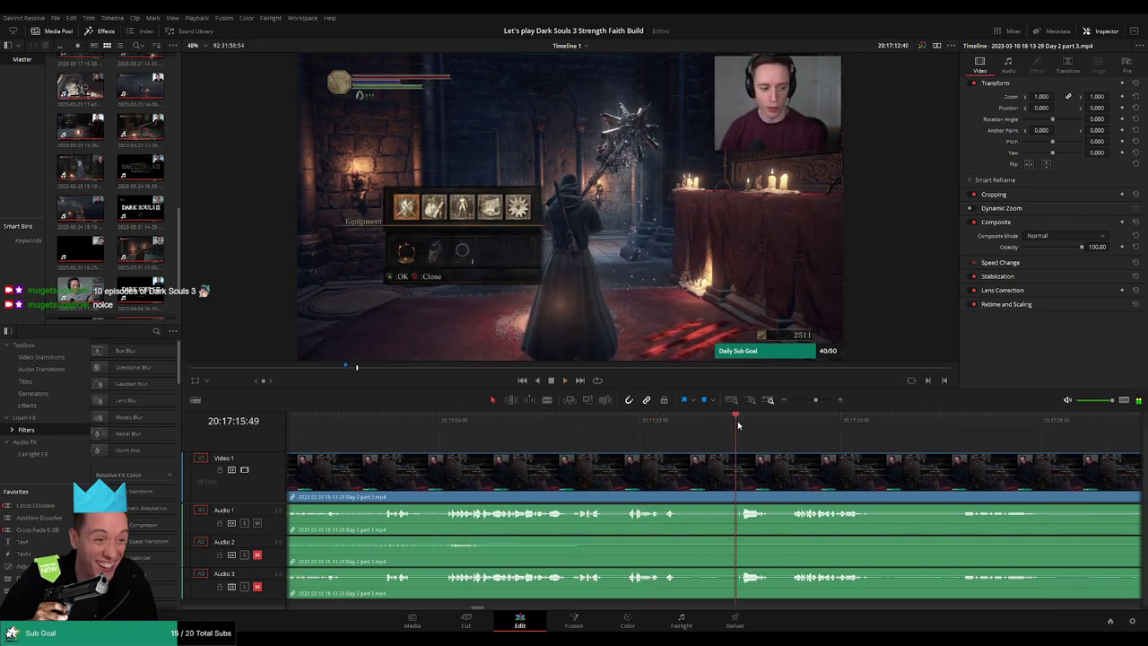
click(810, 425)
click(974, 425)
scroll(900, 448, right, 8)
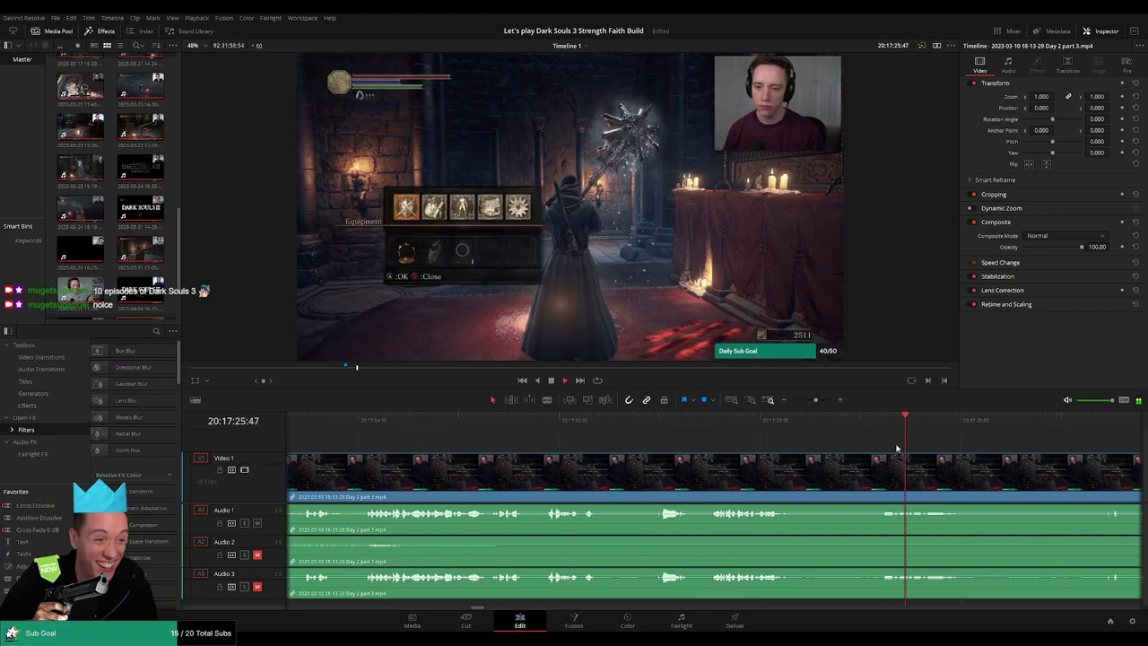
click(755, 427)
click(869, 424)
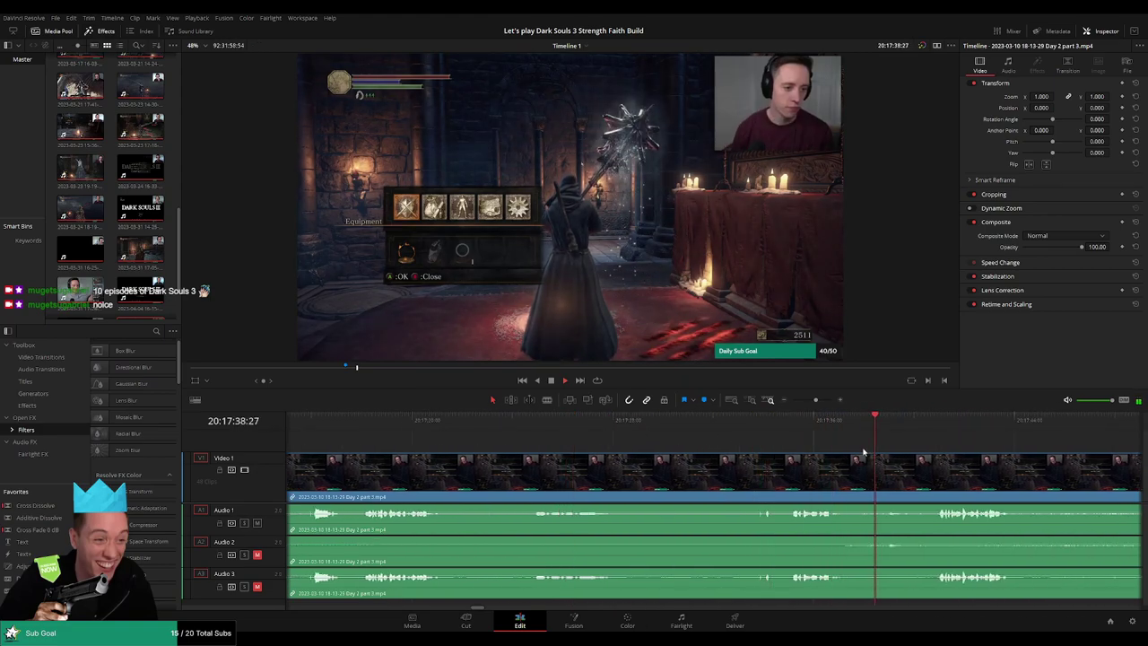
Skim through Day 2 part 3 and play a short stretch from about 20:51:50
drag(815, 402, 791, 403)
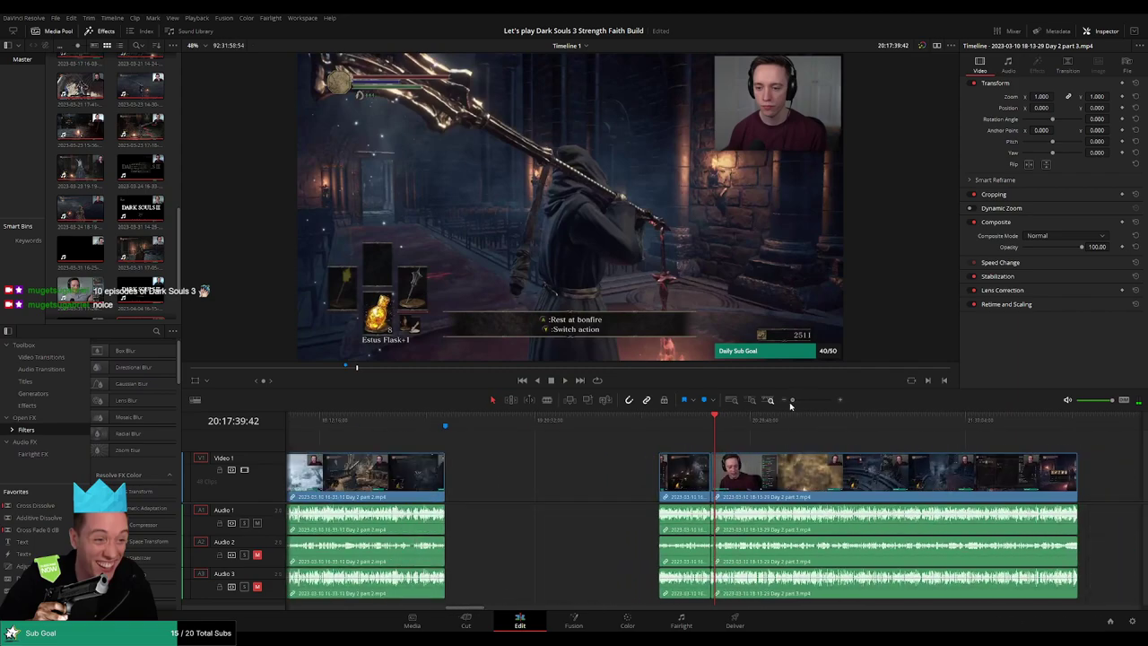
scroll(667, 439, right, 4)
click(461, 426)
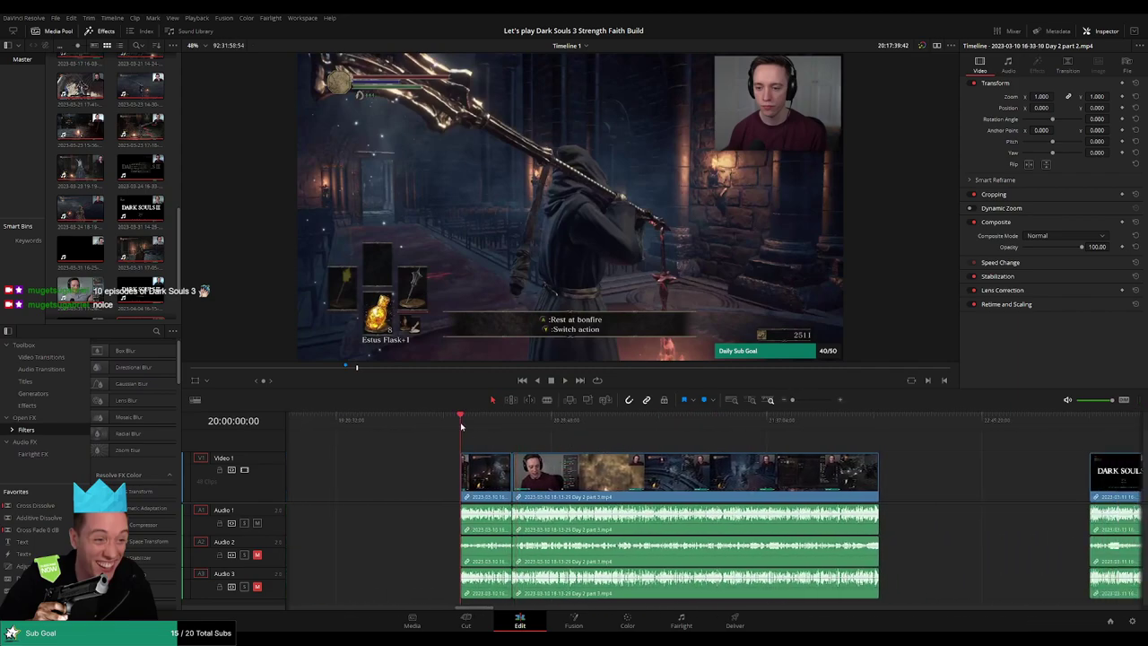
drag(517, 427, 626, 434)
scroll(670, 438, up, 6)
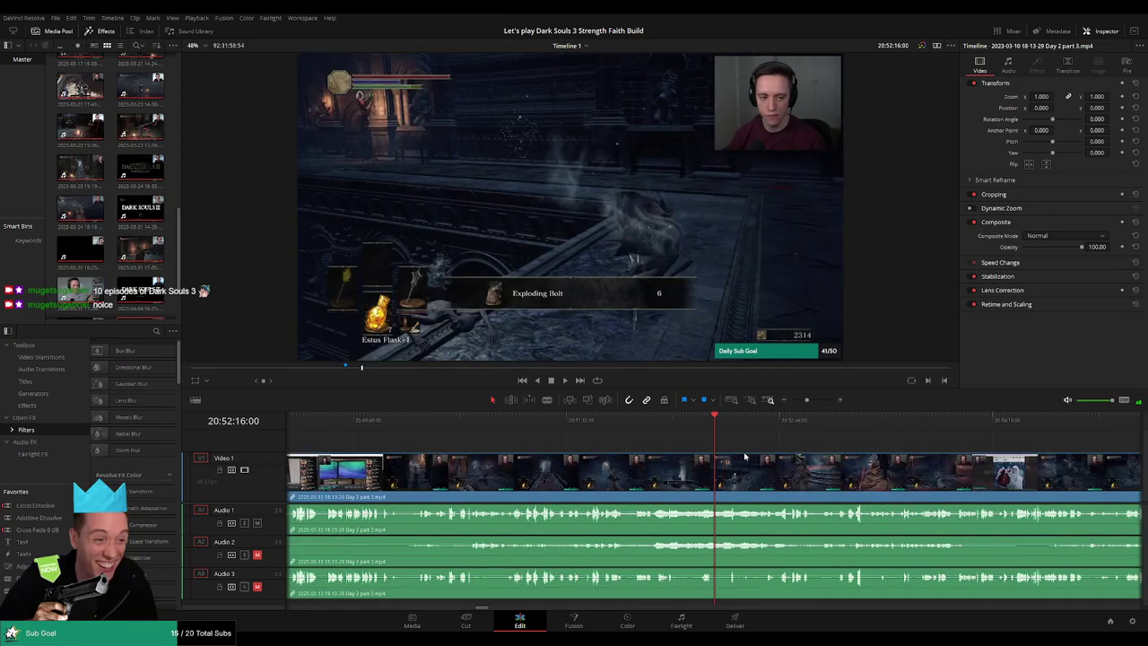
key(space)
click(654, 419)
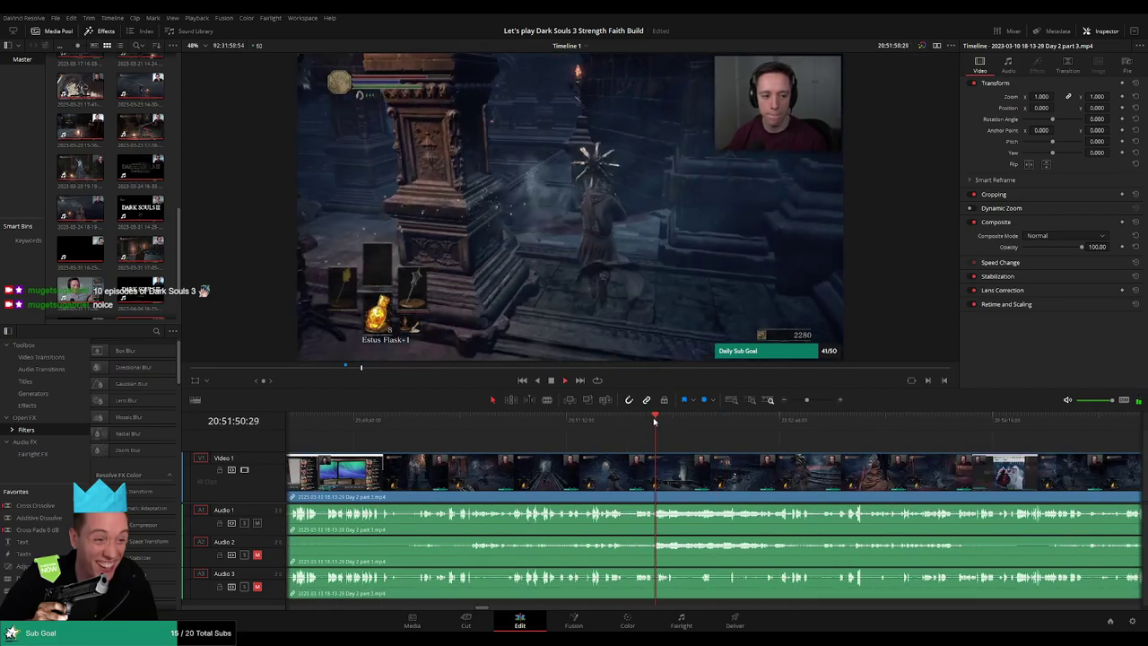
key(space)
scroll(602, 446, down, 3)
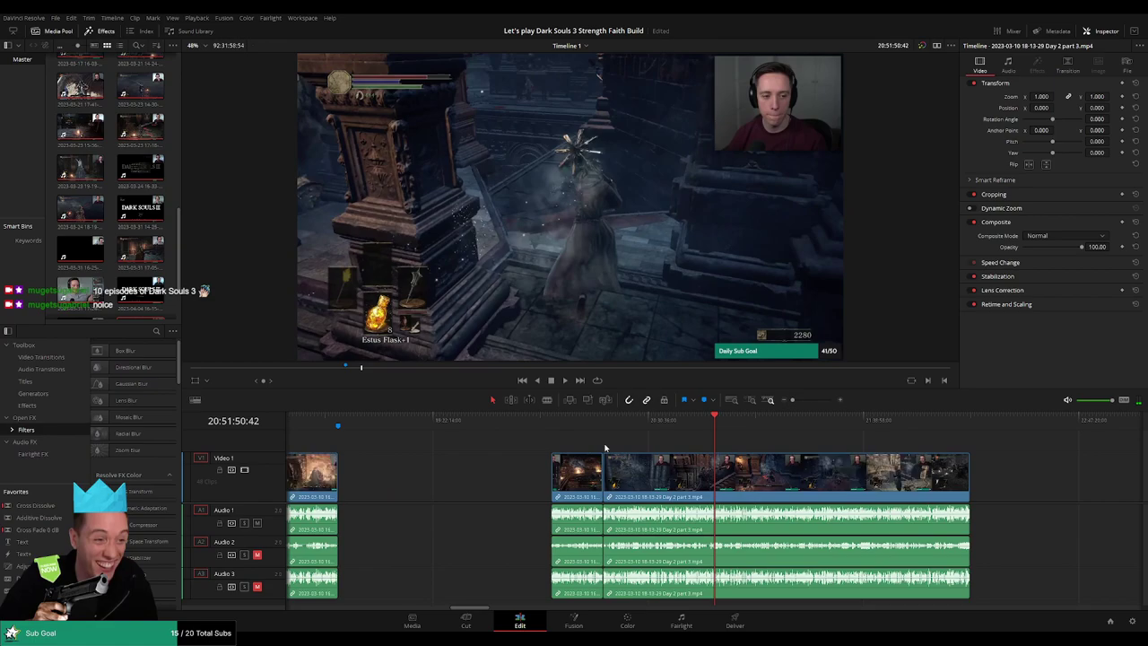
Play back the episode's opening from 20:00:00:00 and revisit the start of Day 2 part 3 at about 20:16:53
click(553, 431)
drag(563, 432, 602, 429)
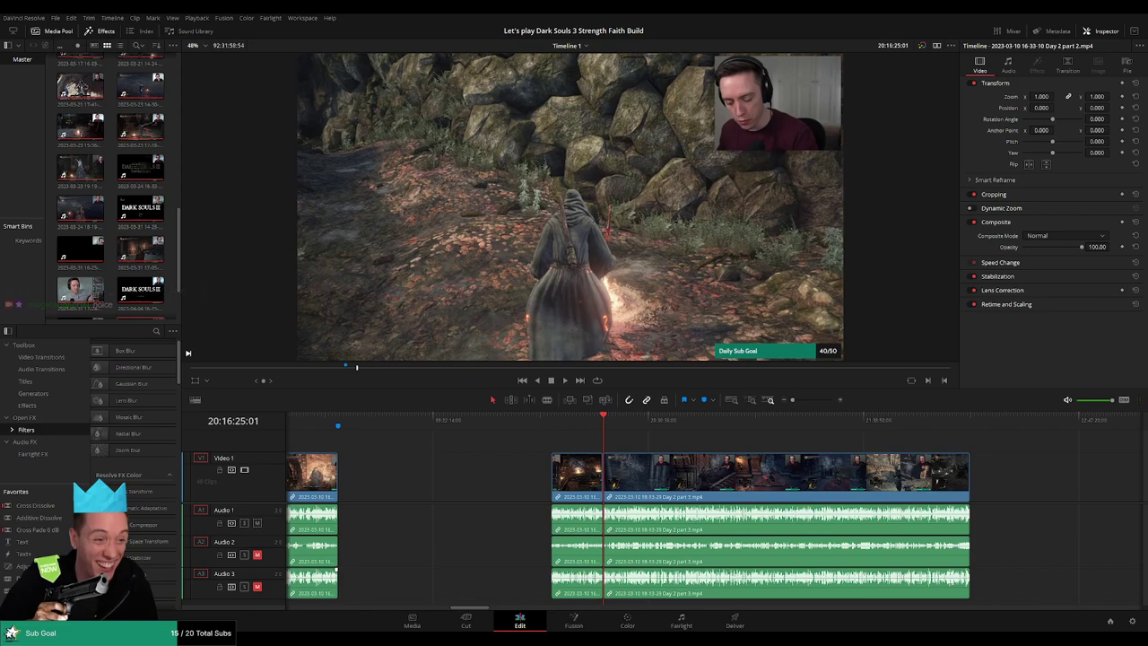
click(552, 429)
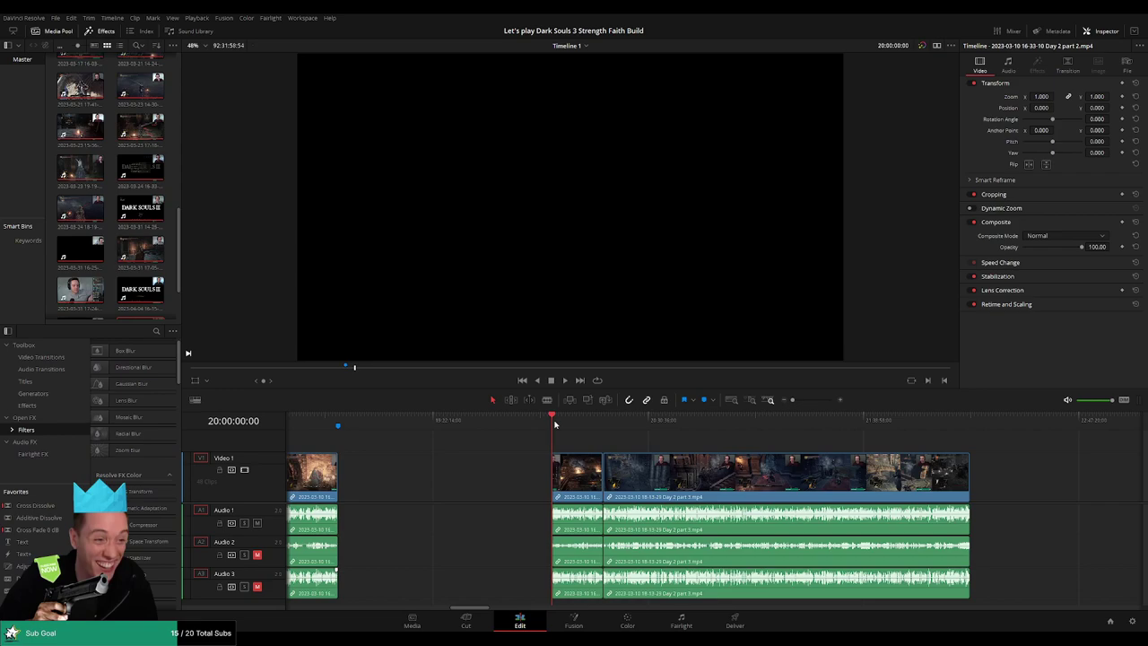
key(space)
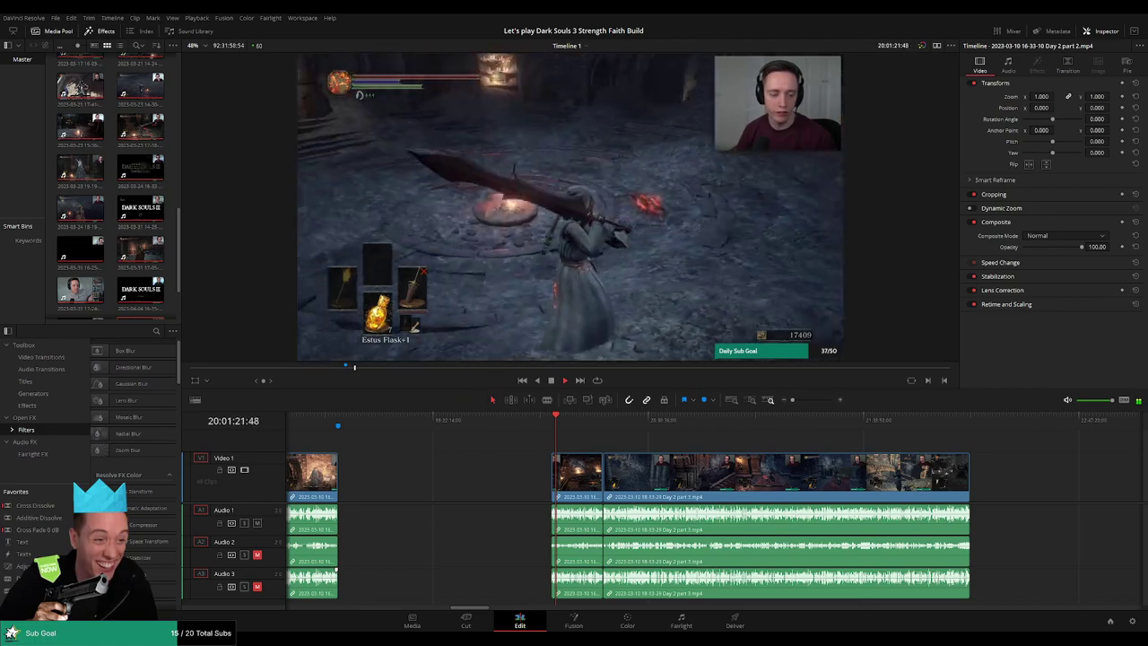
click(604, 418)
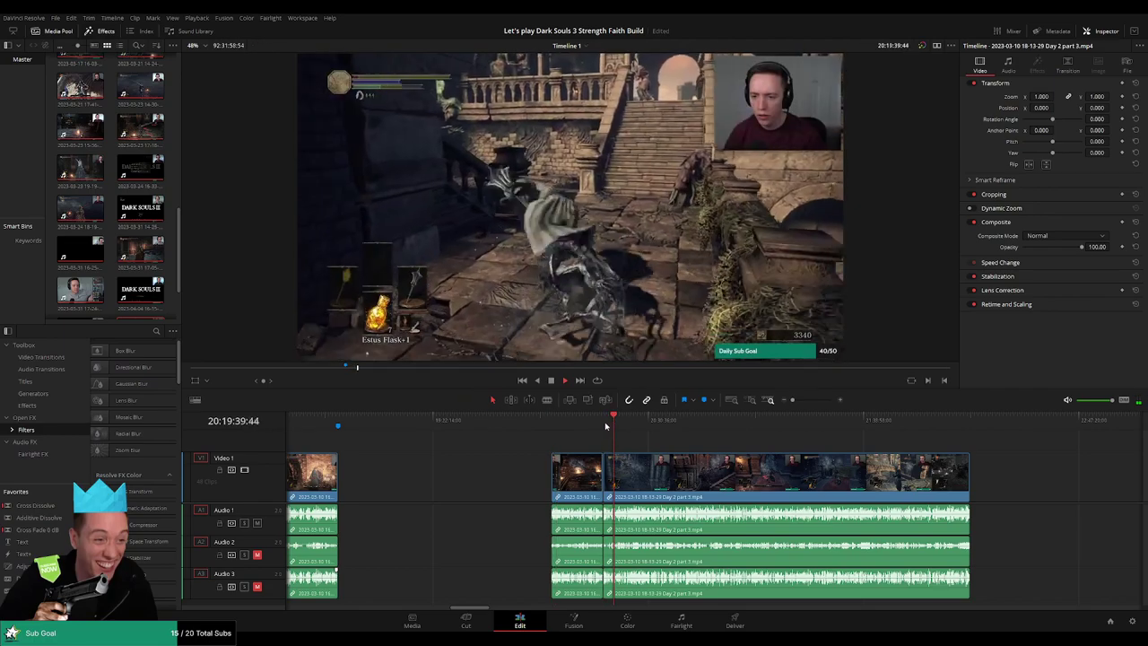
click(605, 426)
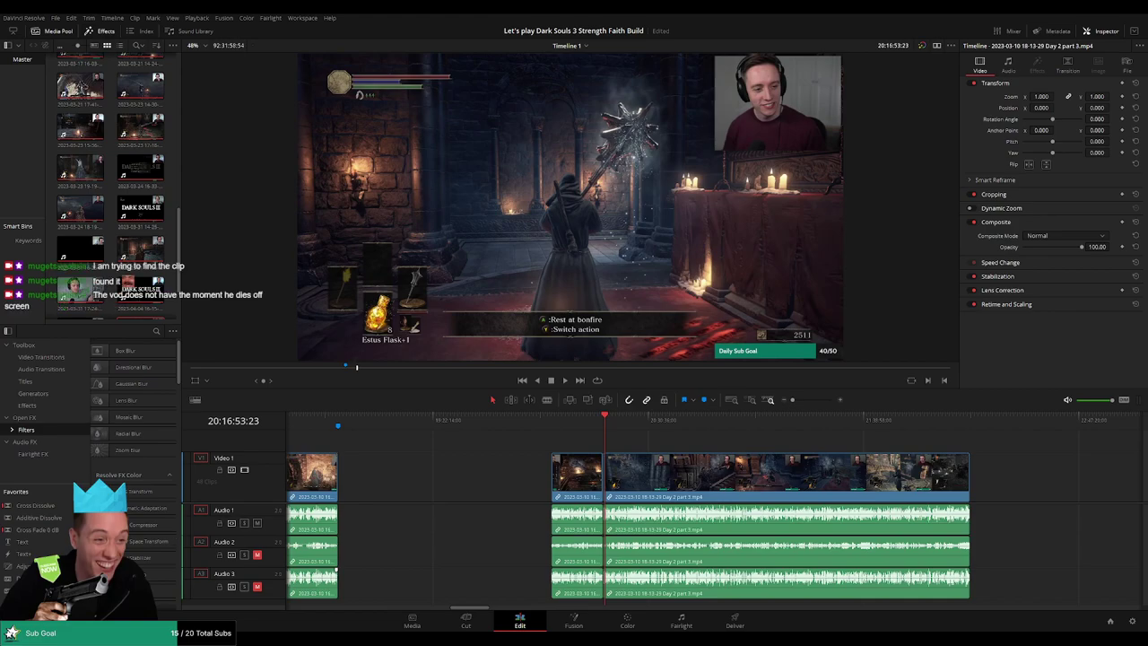
Play back the cross-faded join between Day 2 part 2 and Day 2 part 3 from about 20:16:23
click(807, 400)
click(649, 419)
key(space)
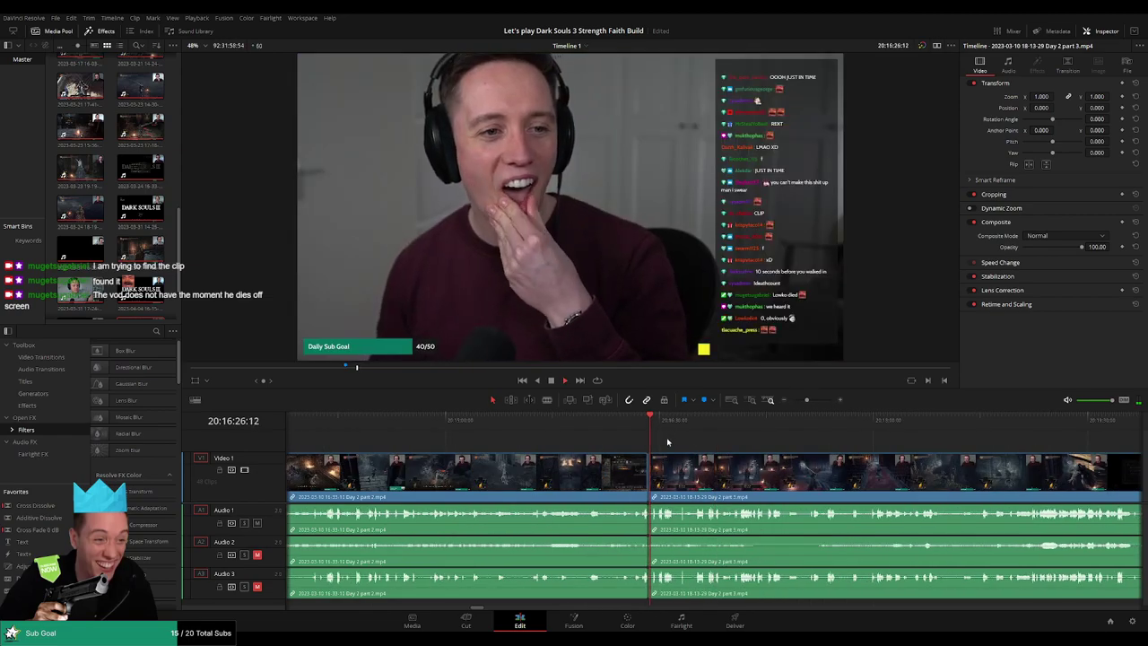
scroll(671, 443, up, 3)
click(687, 422)
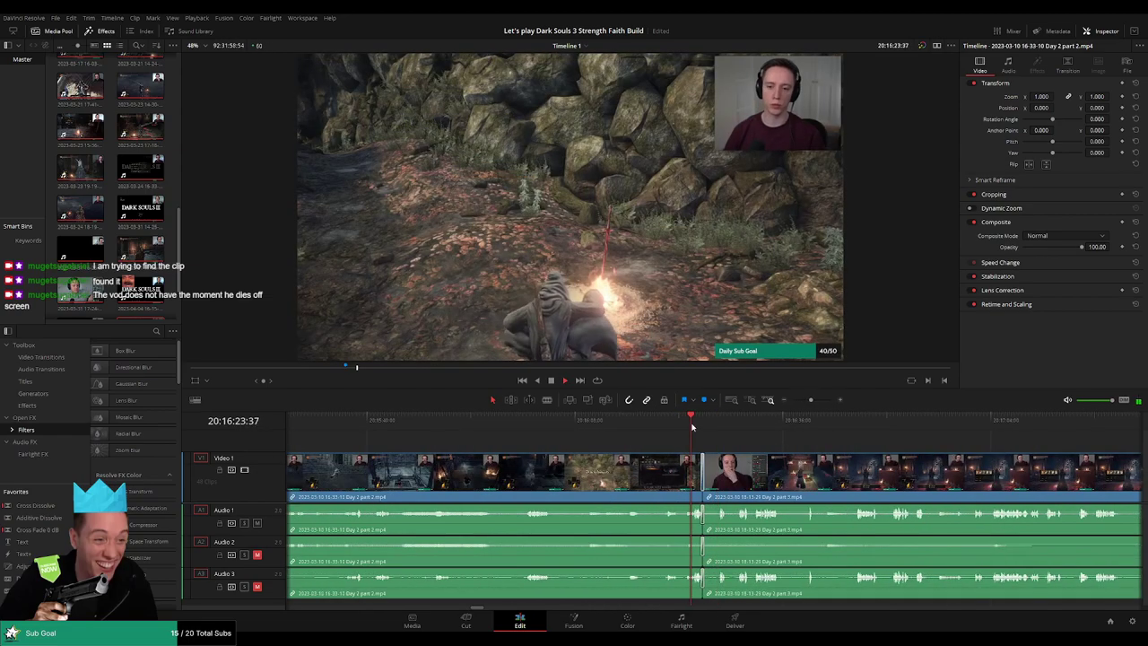
drag(769, 444, 667, 437)
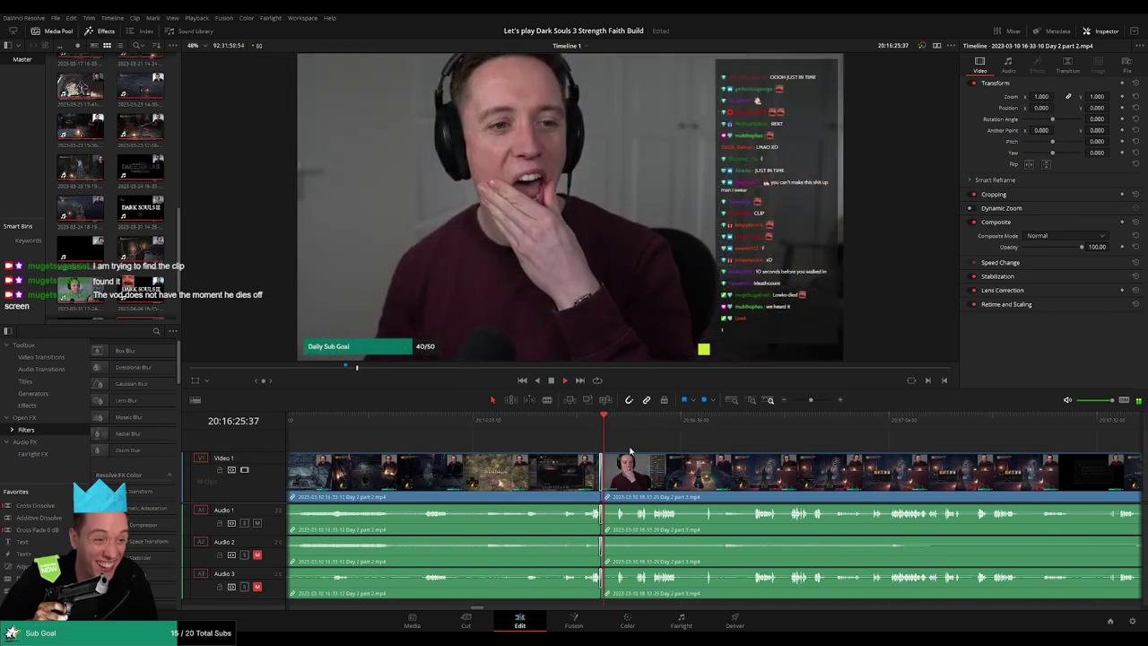
Undo the cross-fade between Day 2 part 2 and Day 2 part 3 at about 20:16:25
key(space)
key(ctrl+z)
click(605, 431)
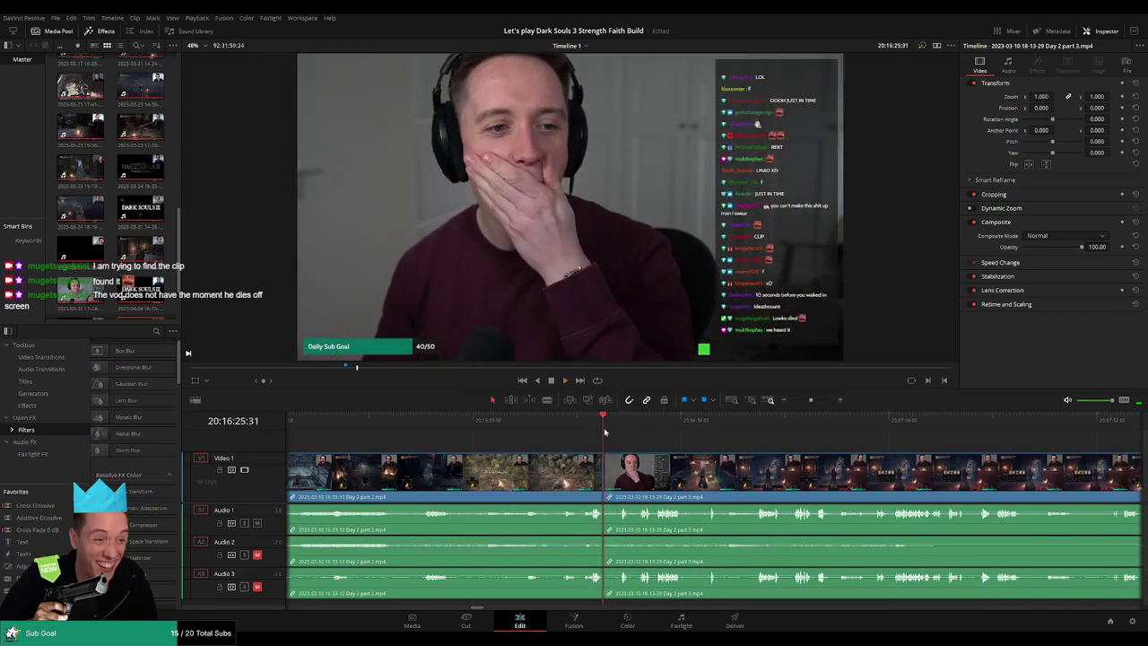
click(596, 428)
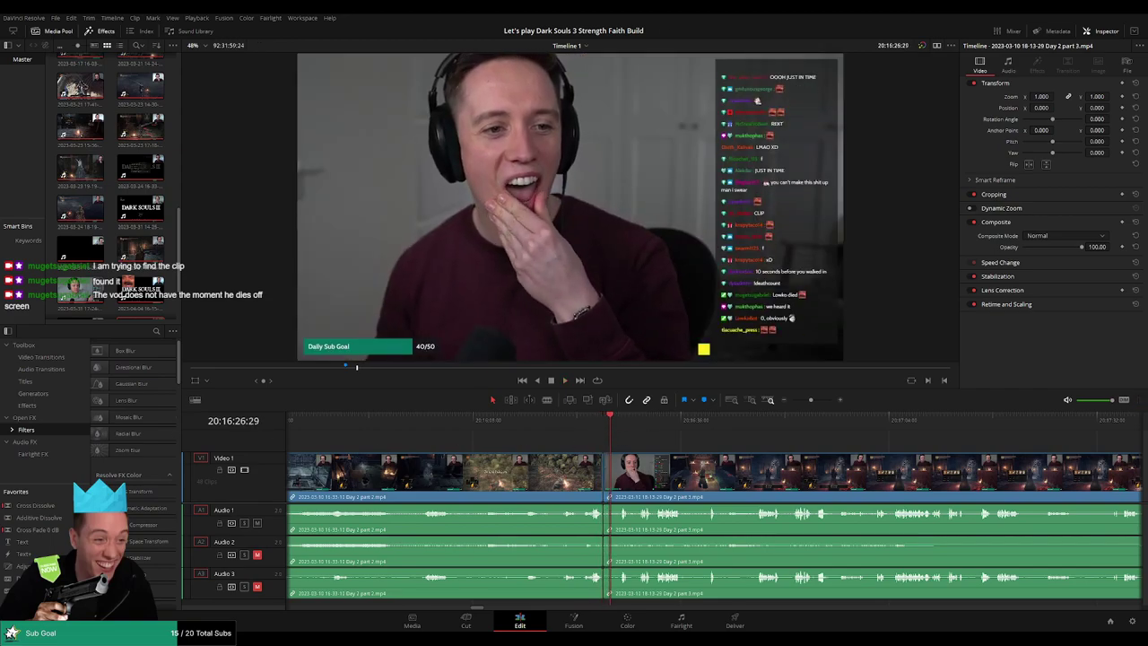
Play back the plain cut into Day 2 part 3 from about 20:16:25 and check the talk around 20:16:32
drag(609, 427, 595, 429)
key(space)
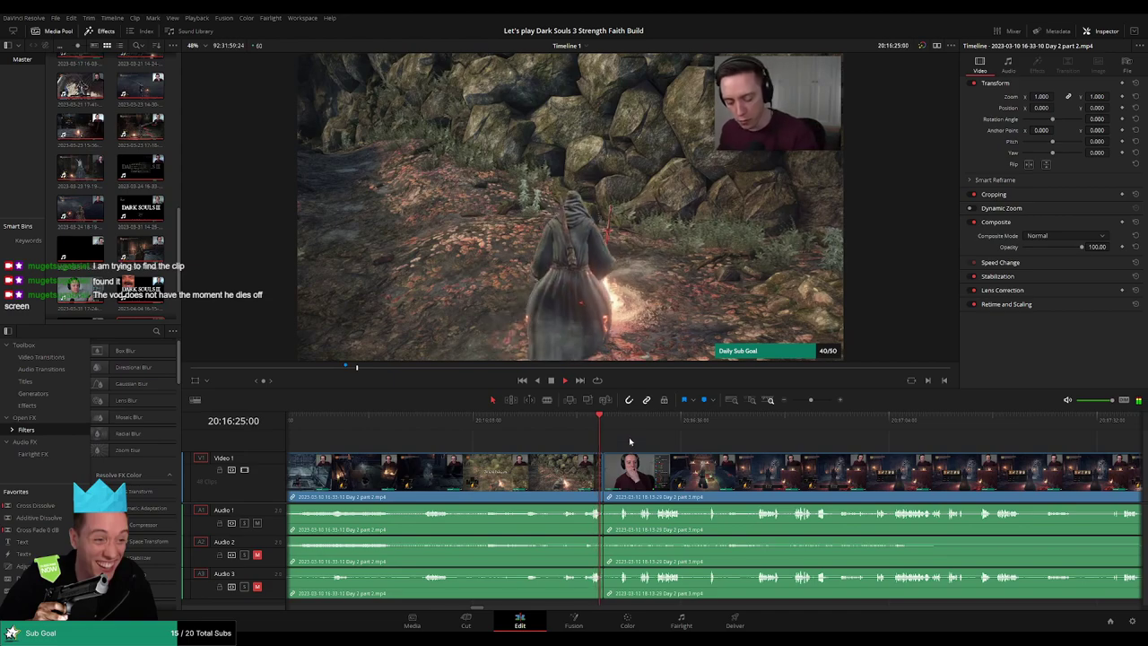
click(621, 421)
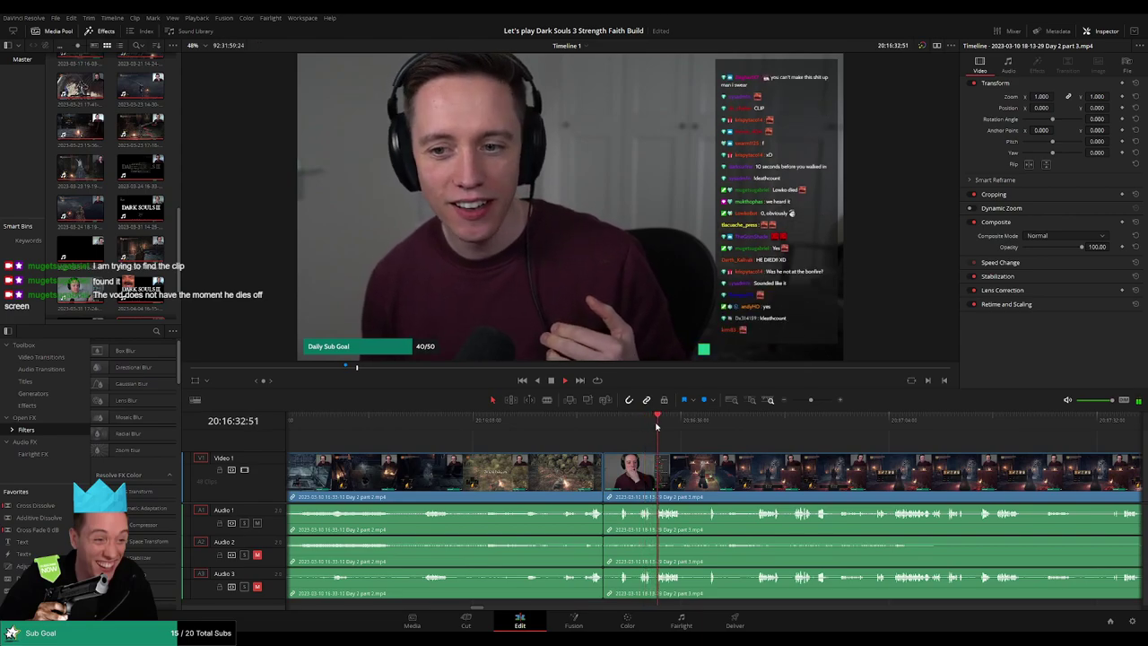
click(583, 422)
key(space)
Shift Day 2 part 3 later to open a gap, with the "lowko dies day 2 part 3.mp4" clip directly after Day 2 part 2
click(797, 401)
drag(797, 401, 792, 401)
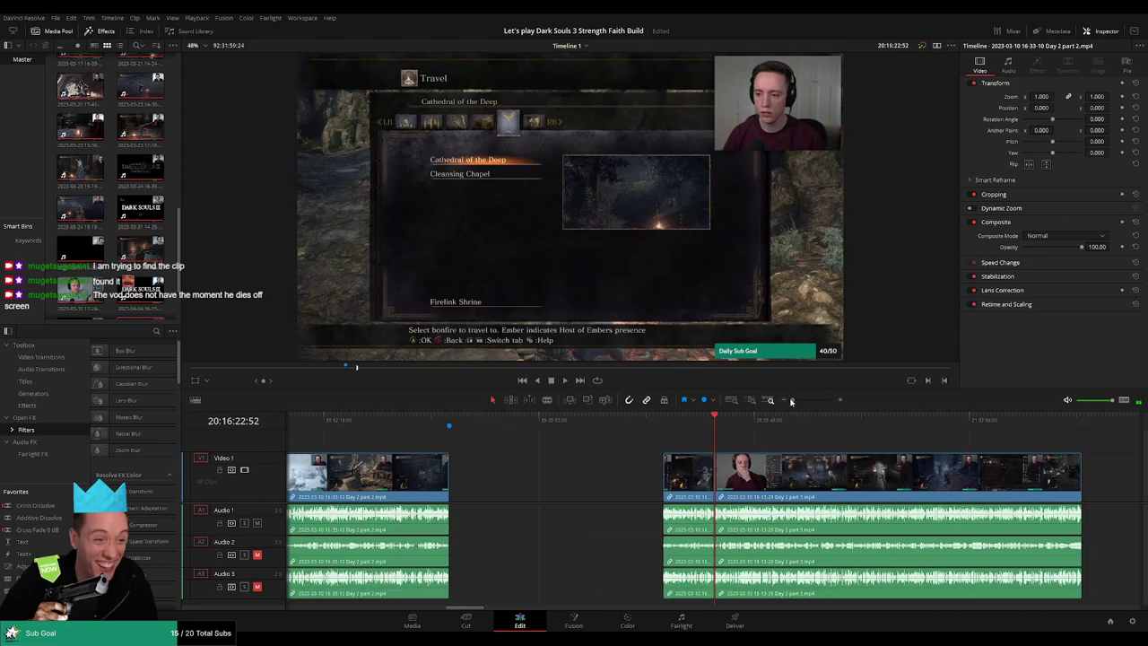
scroll(769, 449, right, 6)
drag(586, 481, 691, 482)
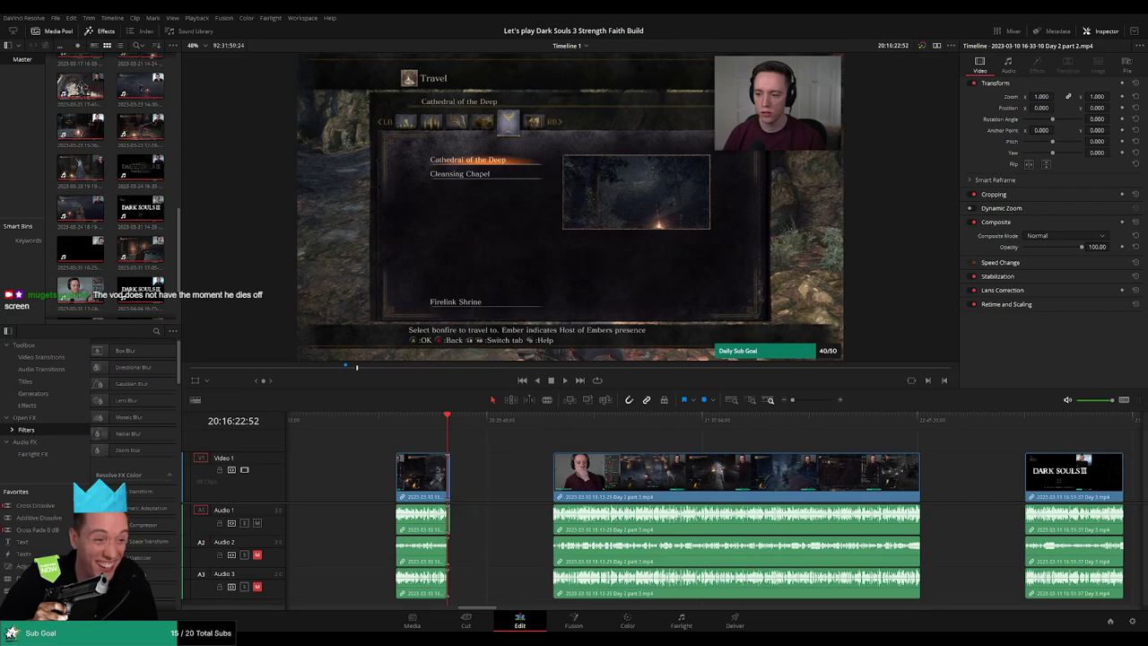
click(500, 476)
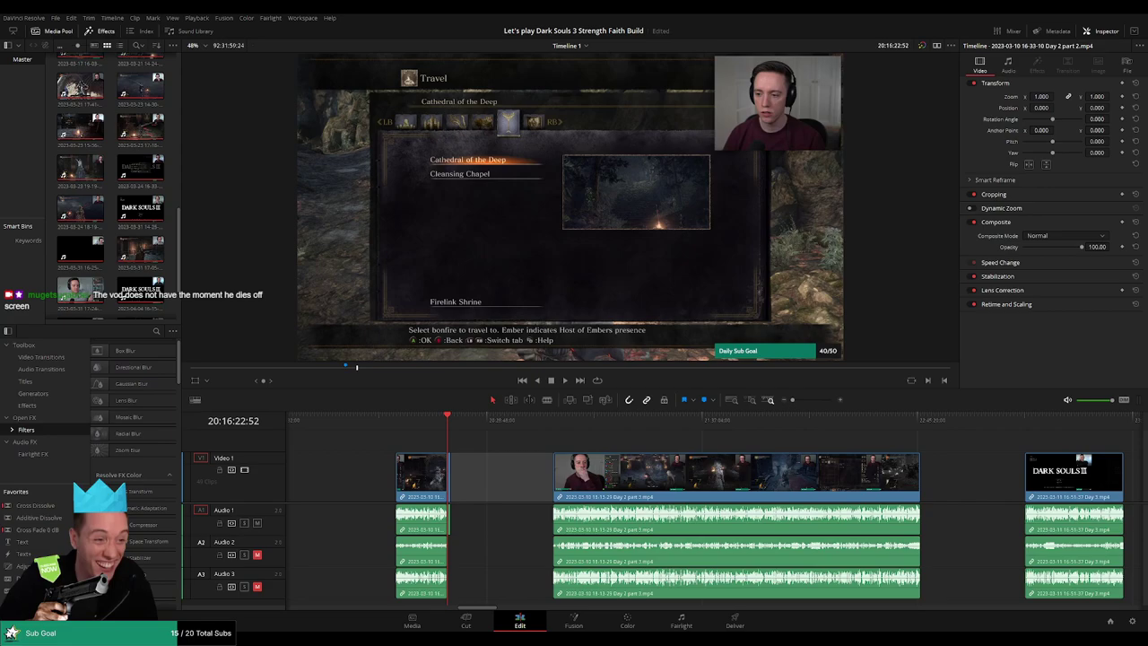
key(Delete)
Listen through the "lowko dies day 2 part 3.mp4" clip and split it at about 20:16:49:01
drag(792, 400, 810, 401)
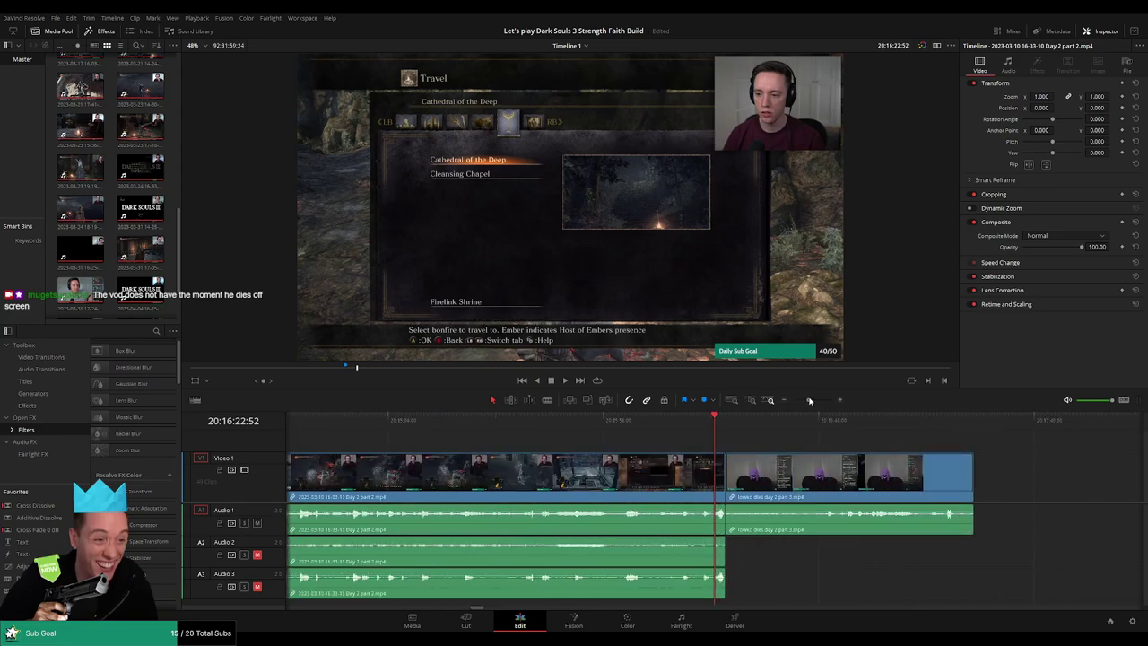
key(space)
drag(747, 459, 702, 432)
scroll(664, 448, up, 5)
click(706, 433)
key(b)
click(685, 425)
key(space)
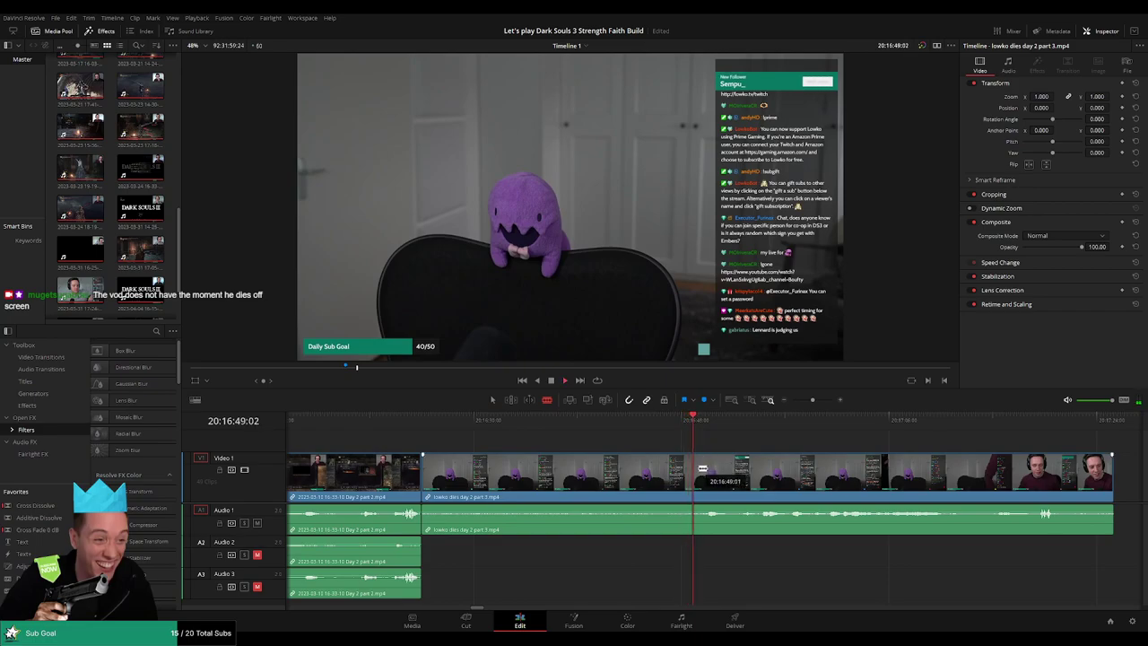
click(696, 468)
Replay the inserted clip from about 20:16:48 and undo its split at 20:16:49
click(682, 426)
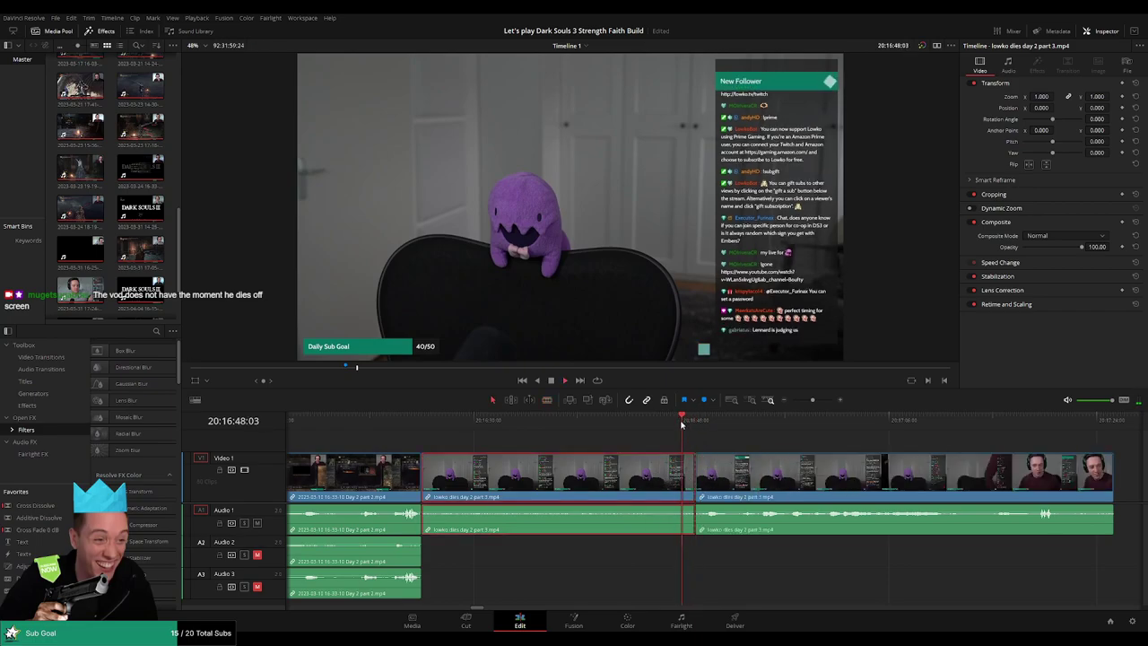
key(space)
key(ctrl+b)
click(670, 425)
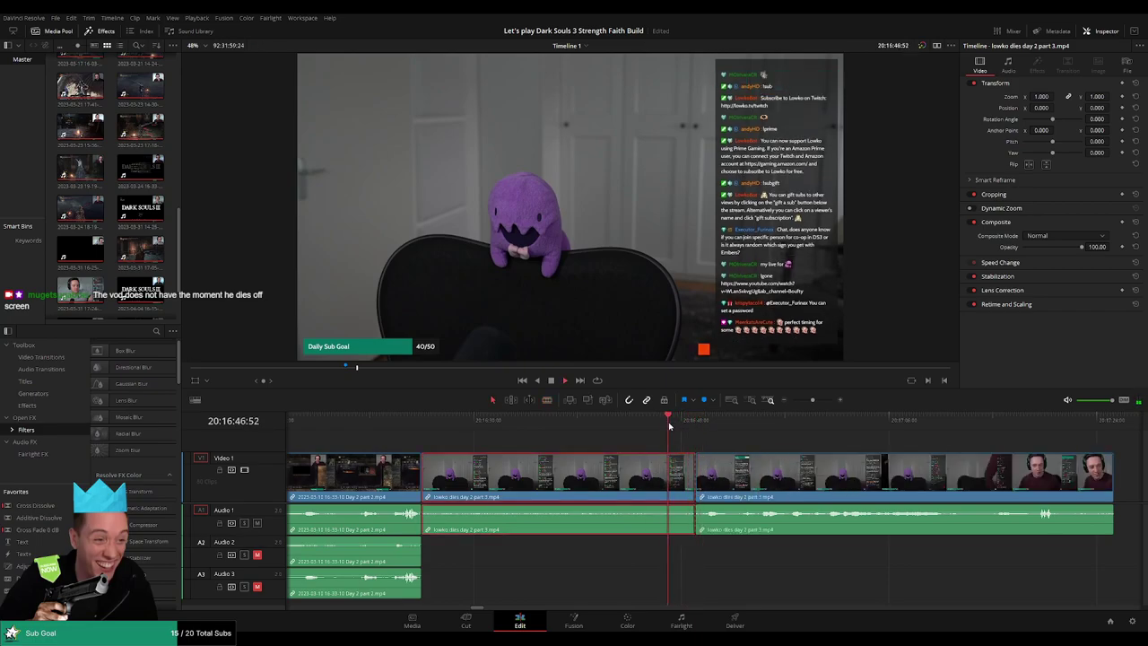
key(ctrl+z)
key(ctrl+z)
Split the inserted clip at 20:16:47:30, delete its leading piece, and move the remainder against the end of Day 2 part 2
drag(666, 426, 632, 425)
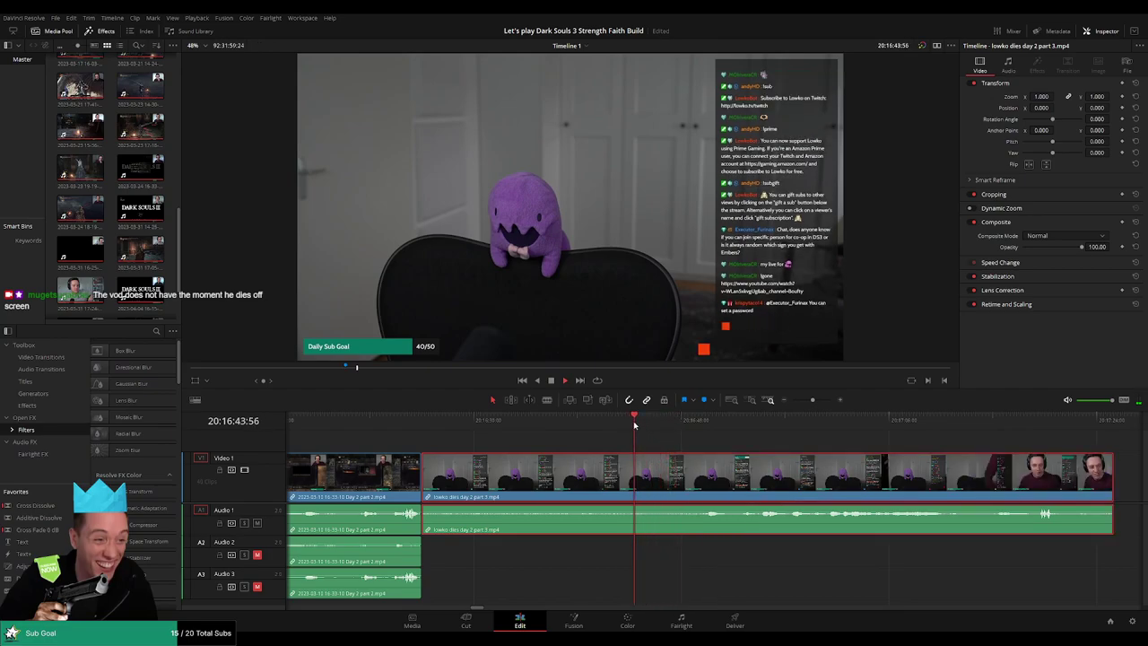
click(668, 426)
key(ctrl+b)
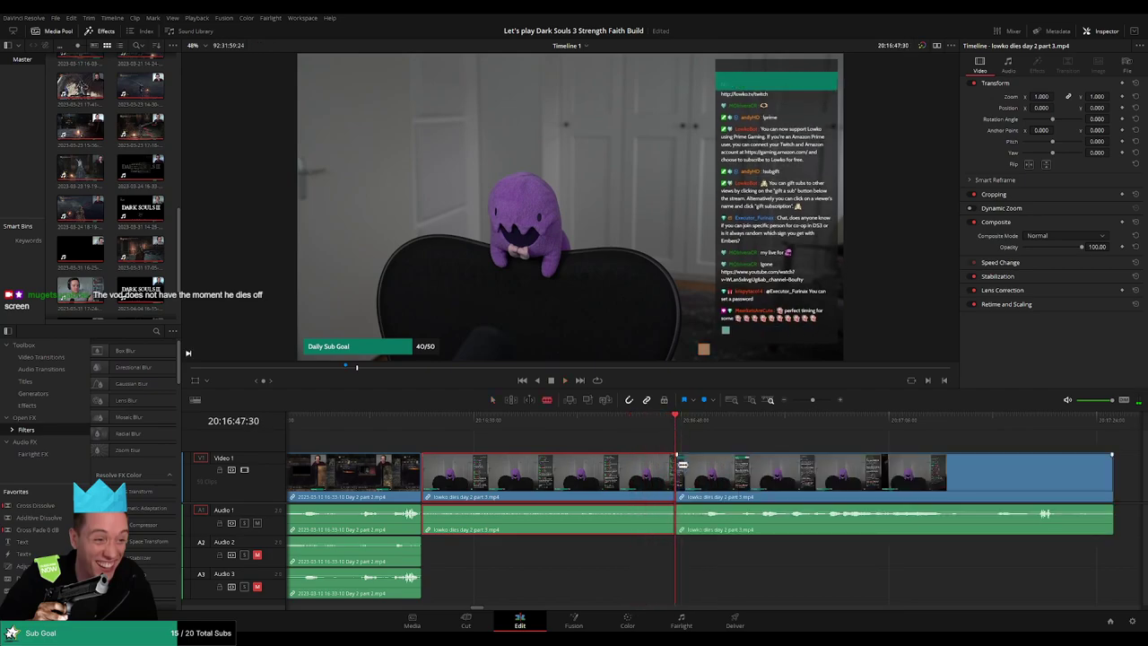
key(BackSpace)
drag(680, 478, 420, 478)
Cross-fade video and audio from Day 2 part 2 into the inserted clip, and play back the join from about 20:16:24
click(443, 489)
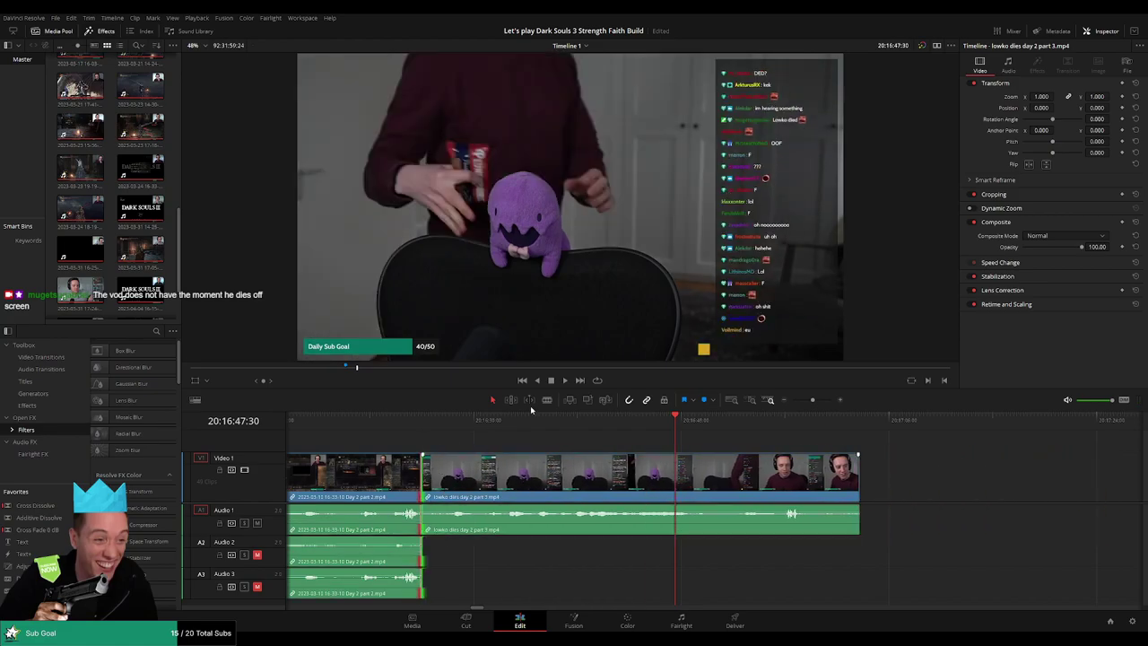
click(605, 370)
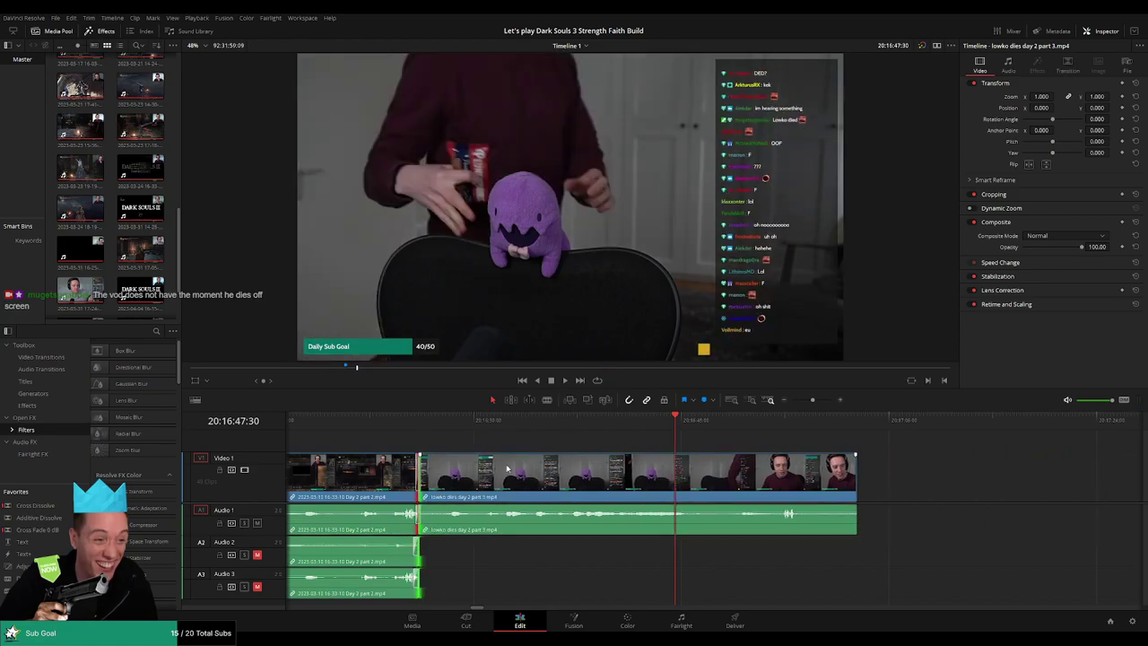
click(404, 422)
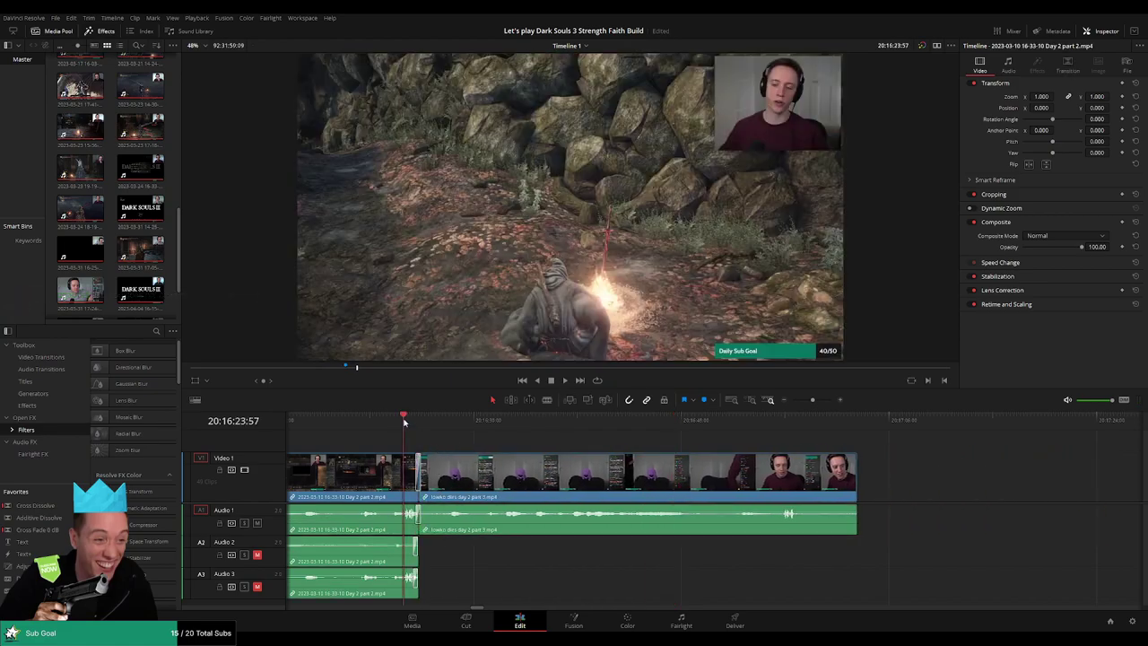
key(space)
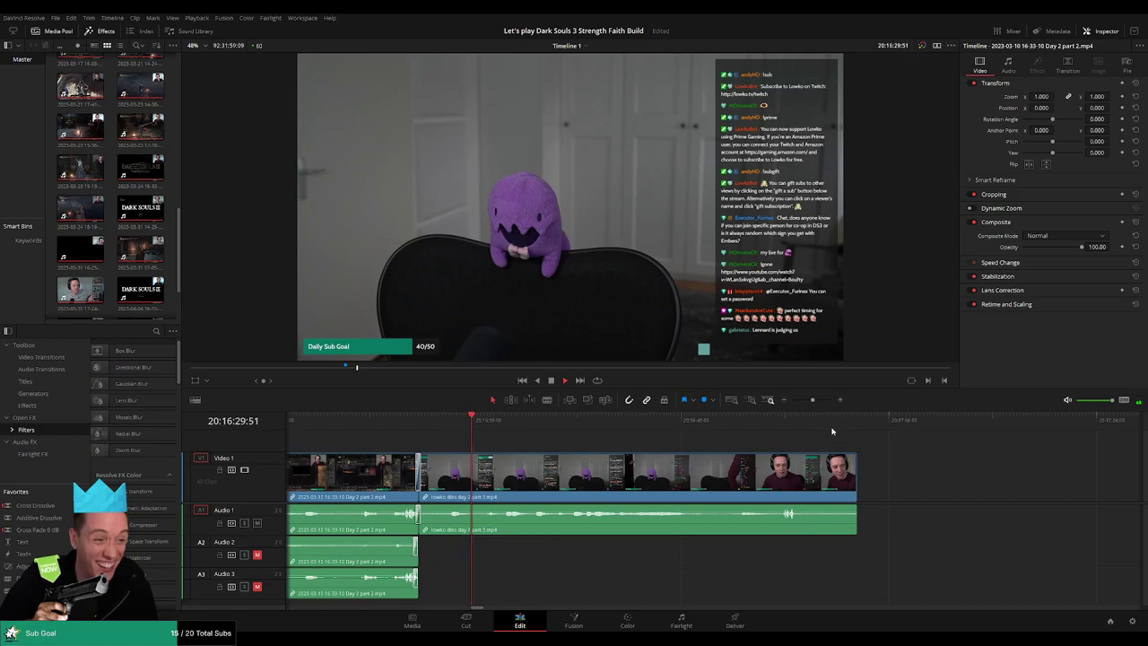
Move Day 2 part 3 directly against the end of the "lowko dies day 2 part 3.mp4" clip while playing that clip back
drag(813, 400, 800, 402)
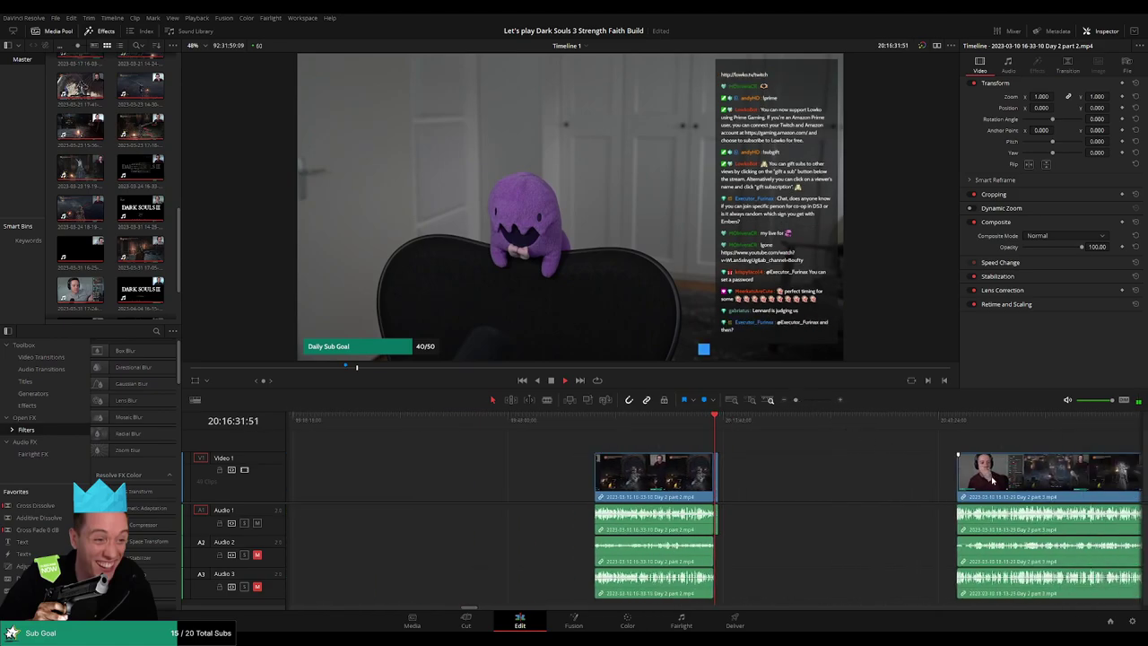
drag(992, 478, 758, 447)
click(758, 439)
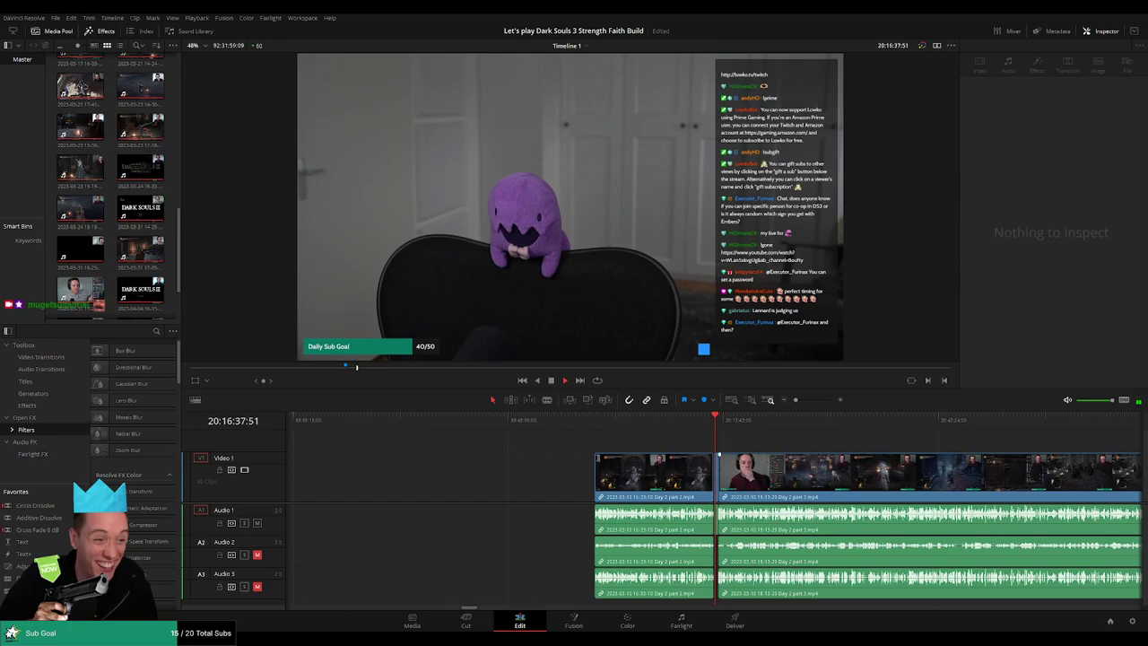
drag(796, 400, 809, 400)
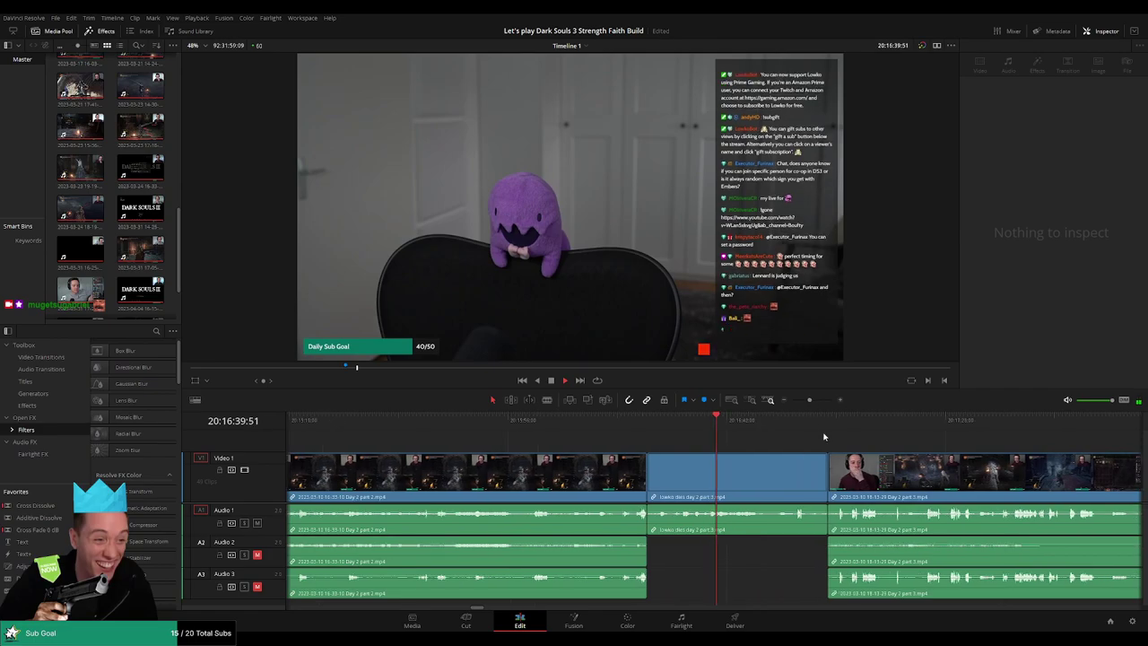
drag(804, 440, 650, 439)
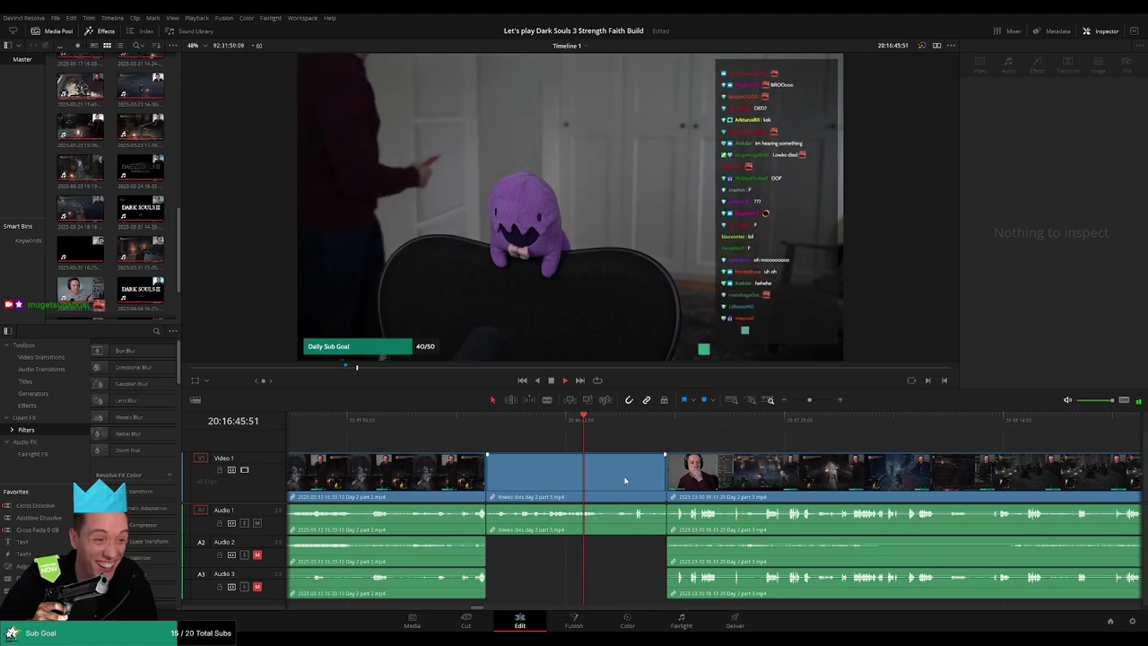
Split the "lowko dies day 2 part 3" clip at 20:16:48:41, where the hand reaches for the empty chair
scroll(625, 466, up, 4)
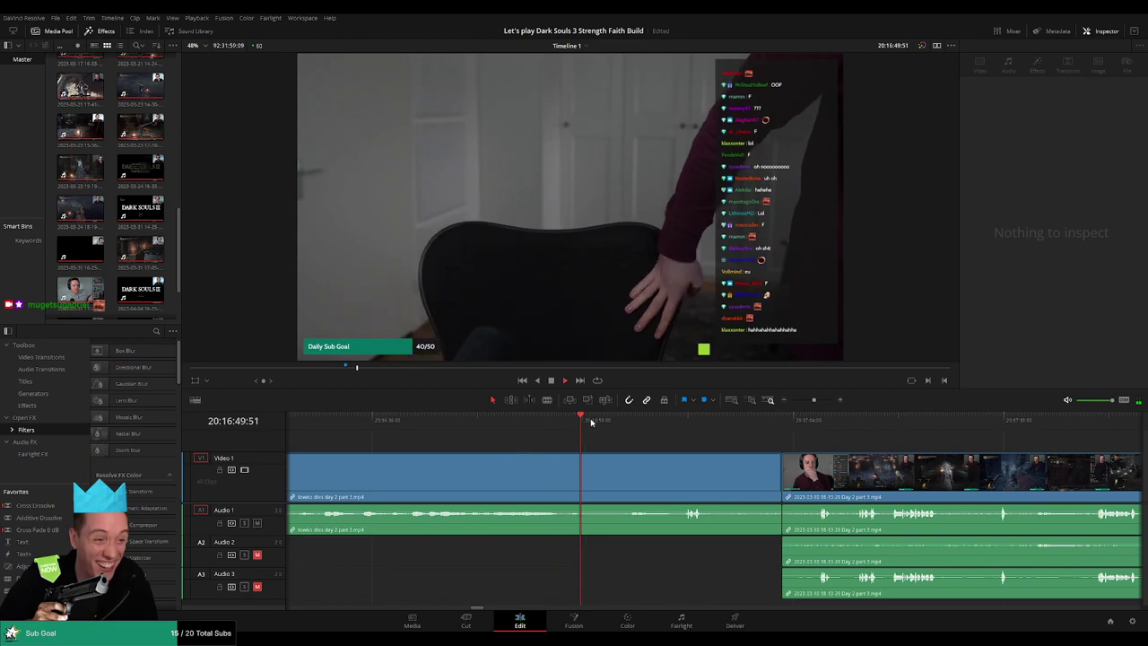
click(549, 421)
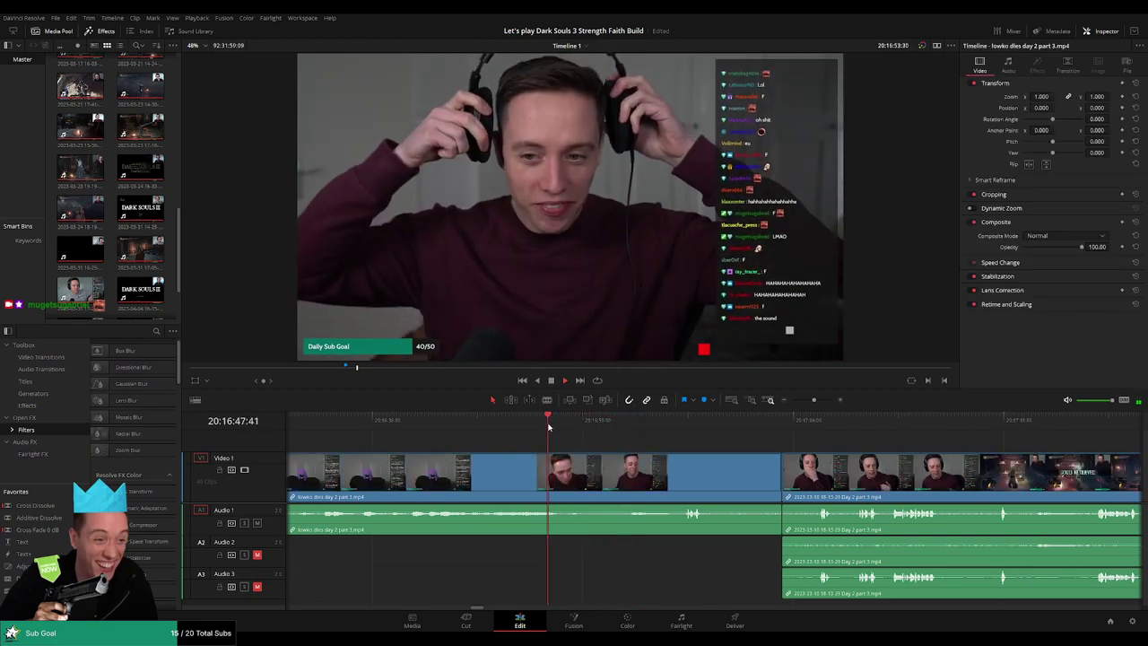
key(space)
key(b)
click(566, 478)
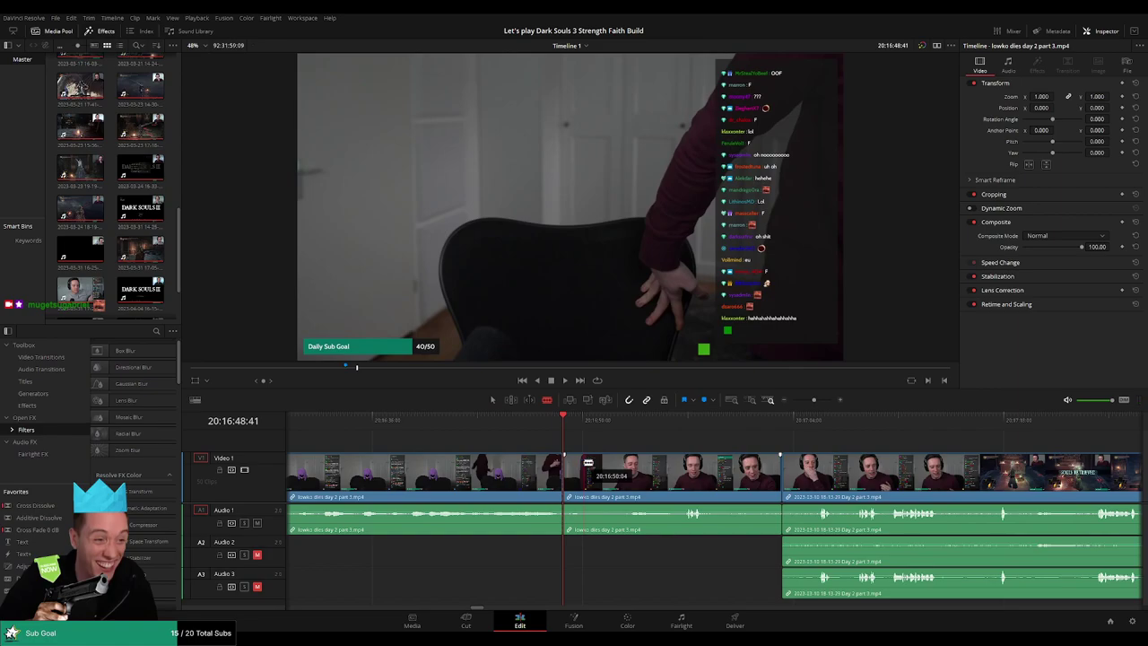
Split the "lowko dies day 2 part 3" clip at 20:16:58:18 and ripple-delete its remaining tail so the following clip closes up
key(space)
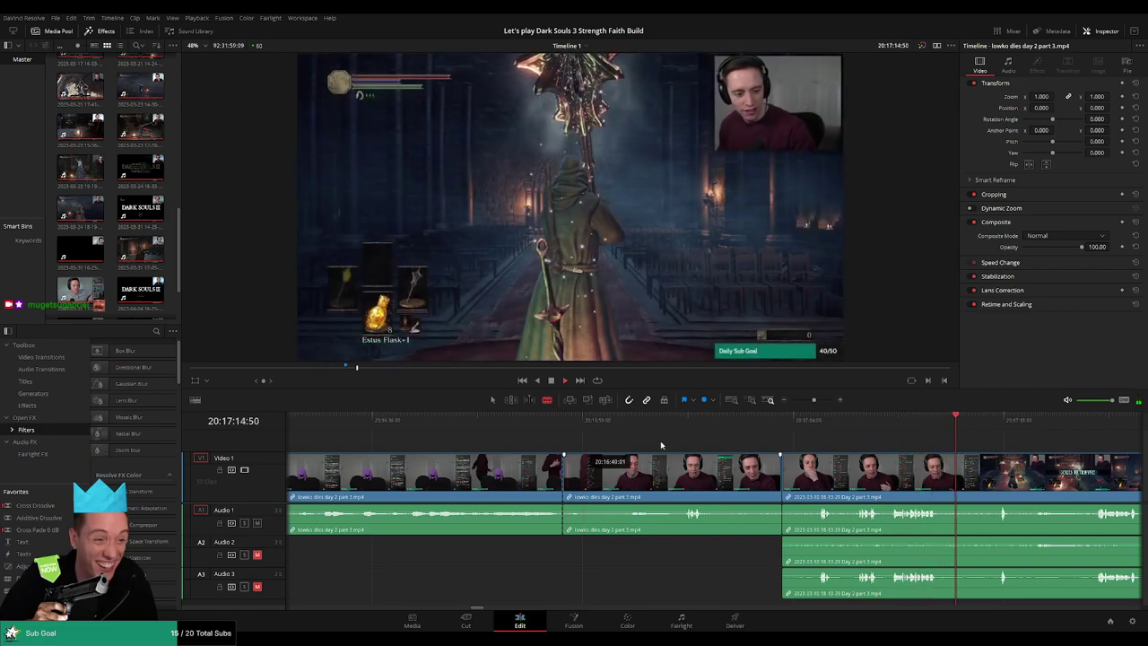
click(763, 420)
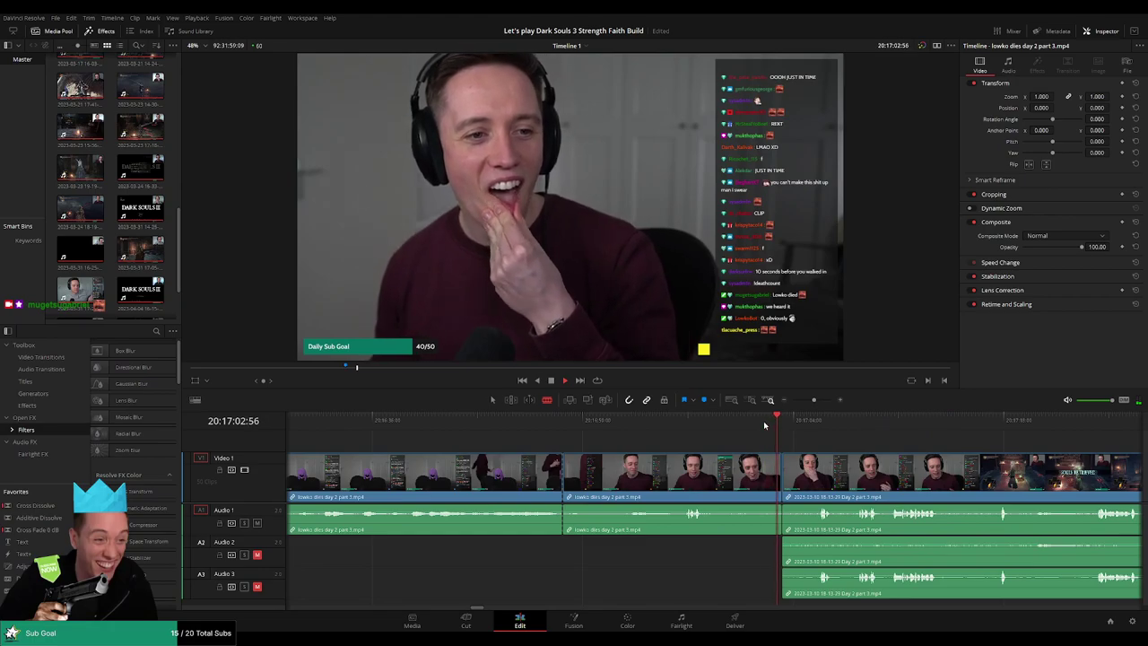
click(692, 423)
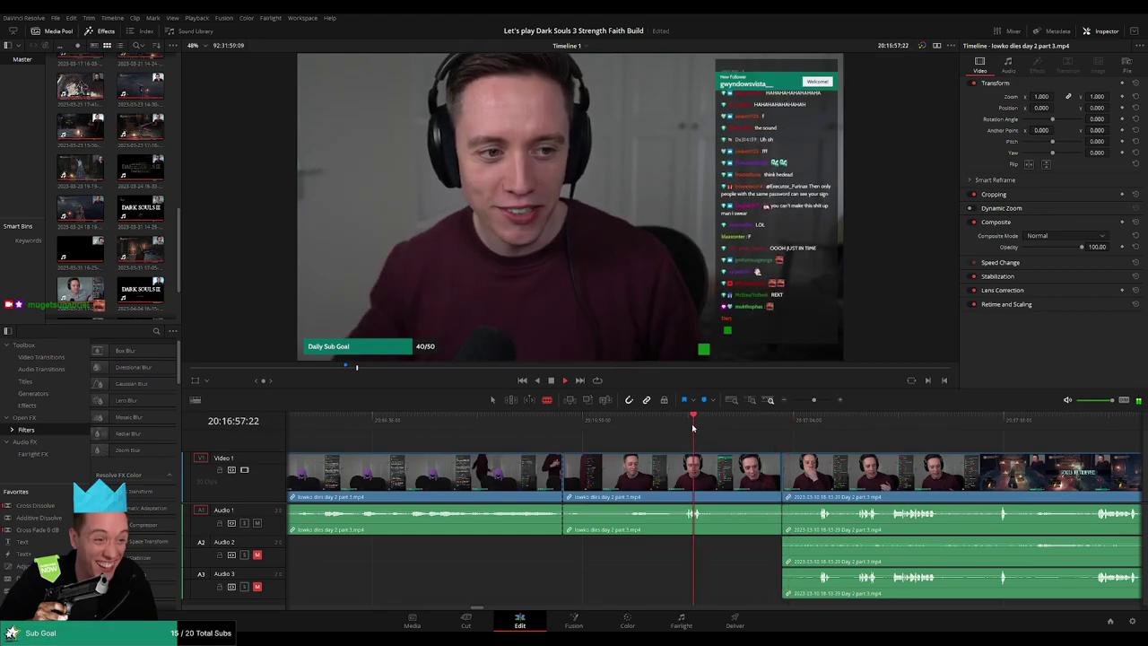
key(space)
click(709, 478)
key(a)
click(736, 483)
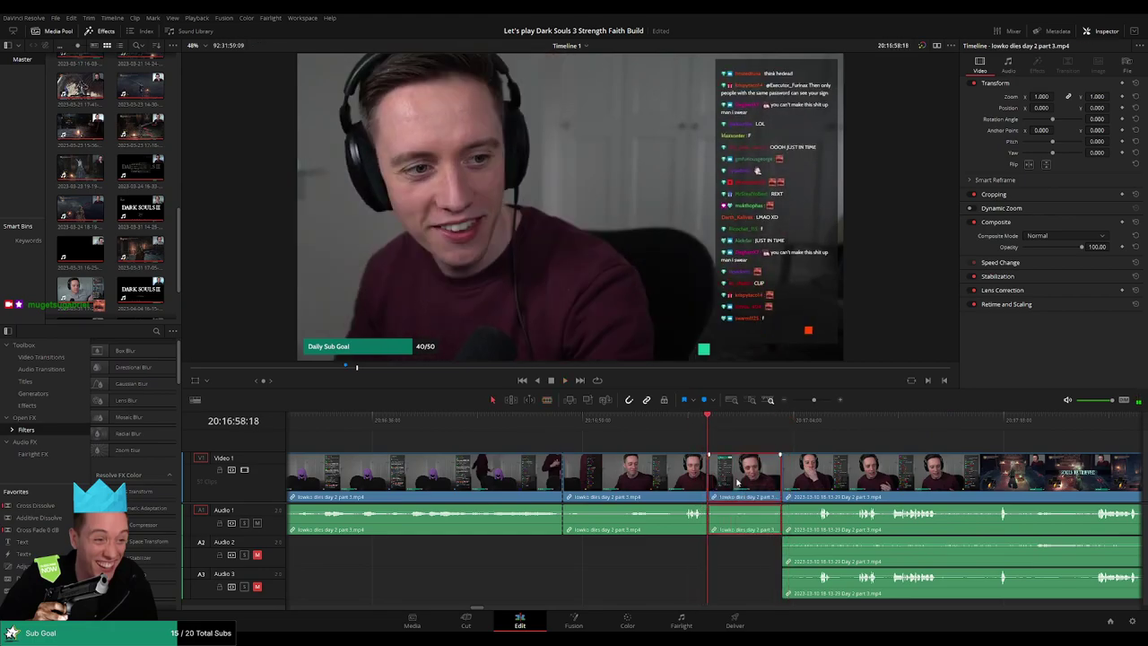
key(BackSpace)
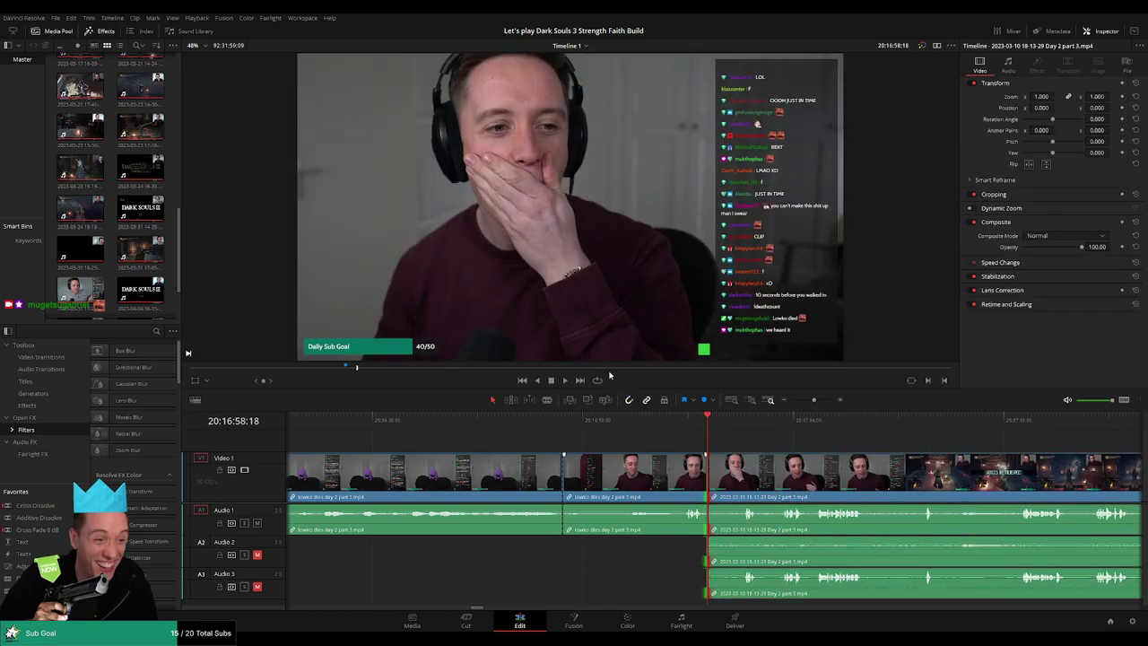
Add the default transition at the cut between the webcam clip and the following clip, and play it back
key(ctrl+t)
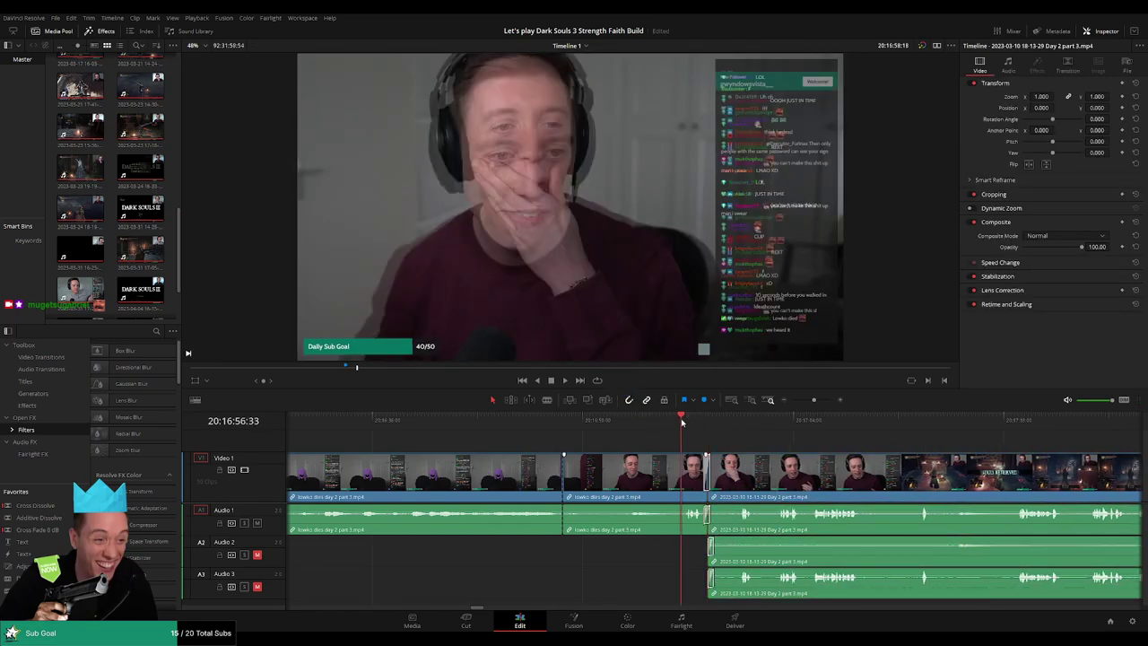
key(space)
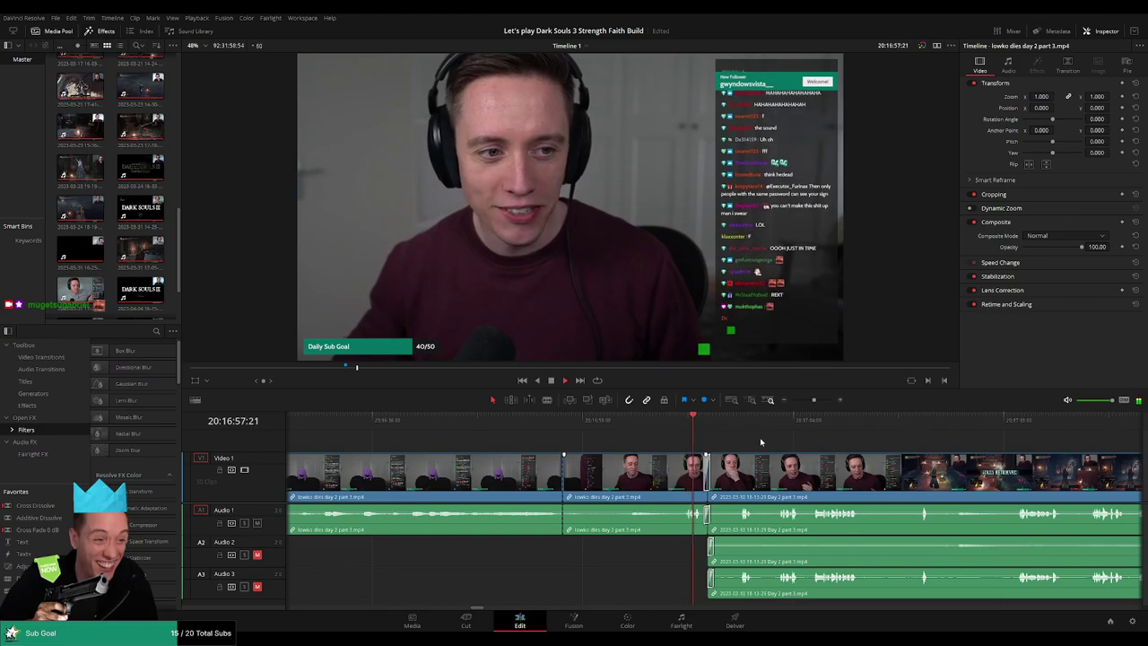
drag(761, 443, 619, 430)
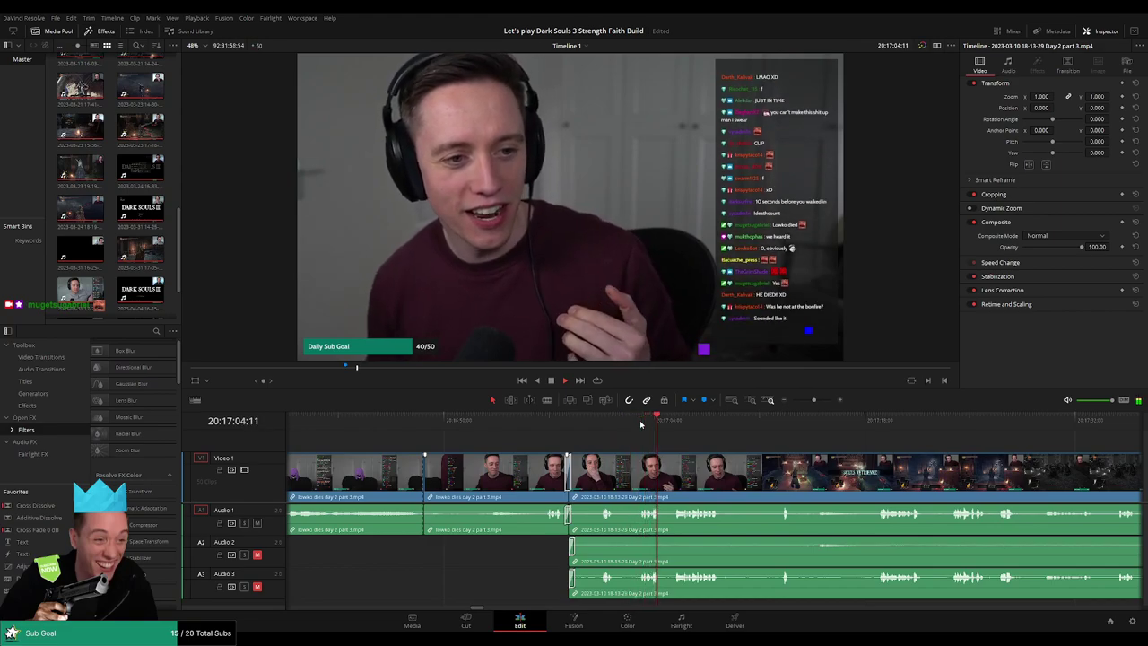
click(542, 419)
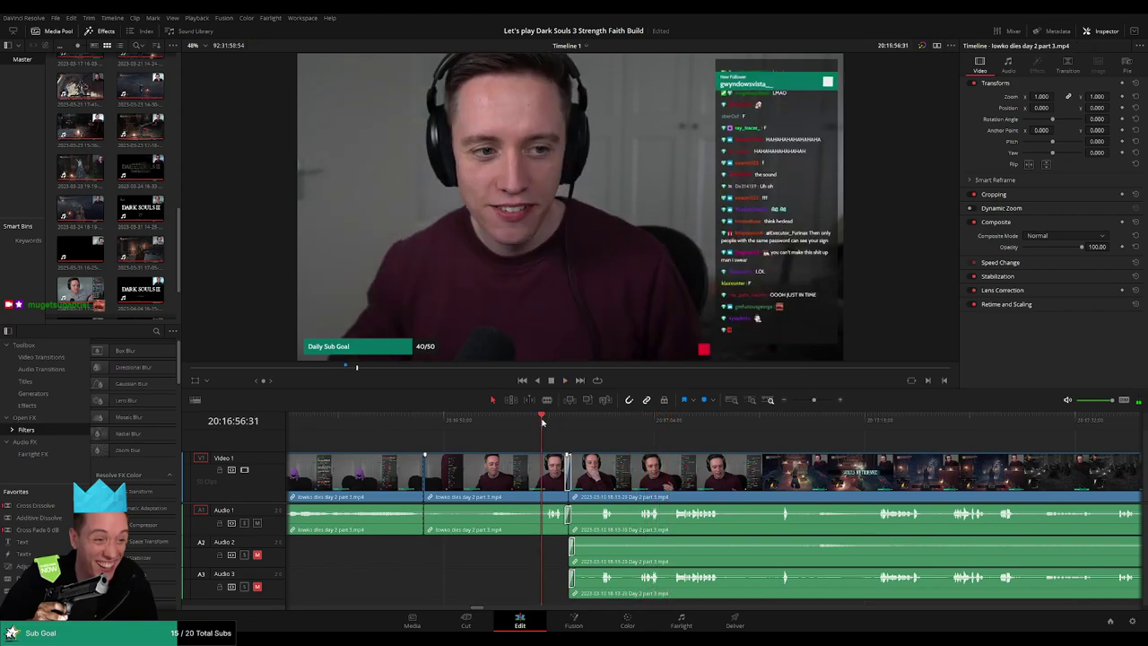
drag(542, 422, 491, 421)
click(545, 425)
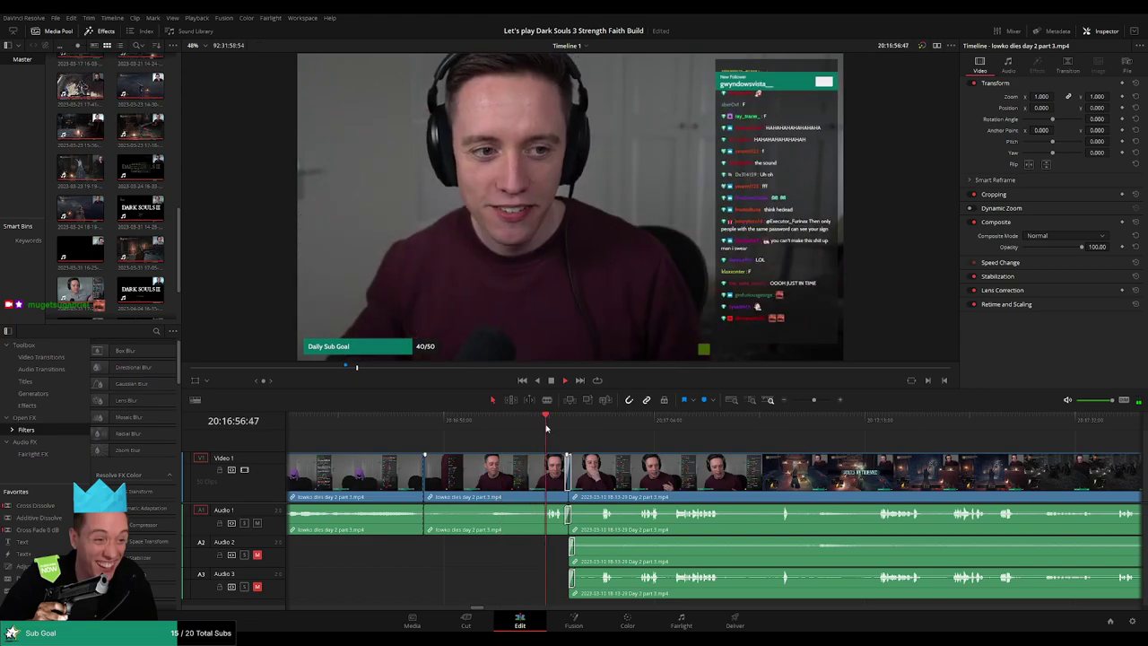
click(595, 429)
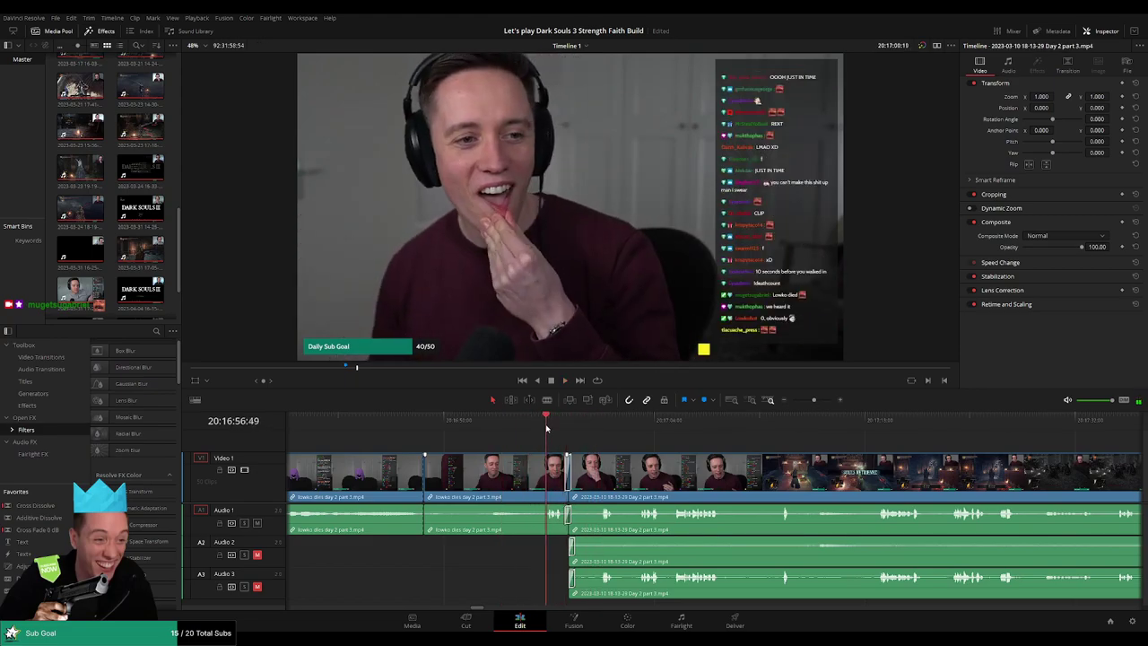
Find the end of the redundant webcam reaction in the clip after the transition and split it at 20:17:05:10
click(604, 428)
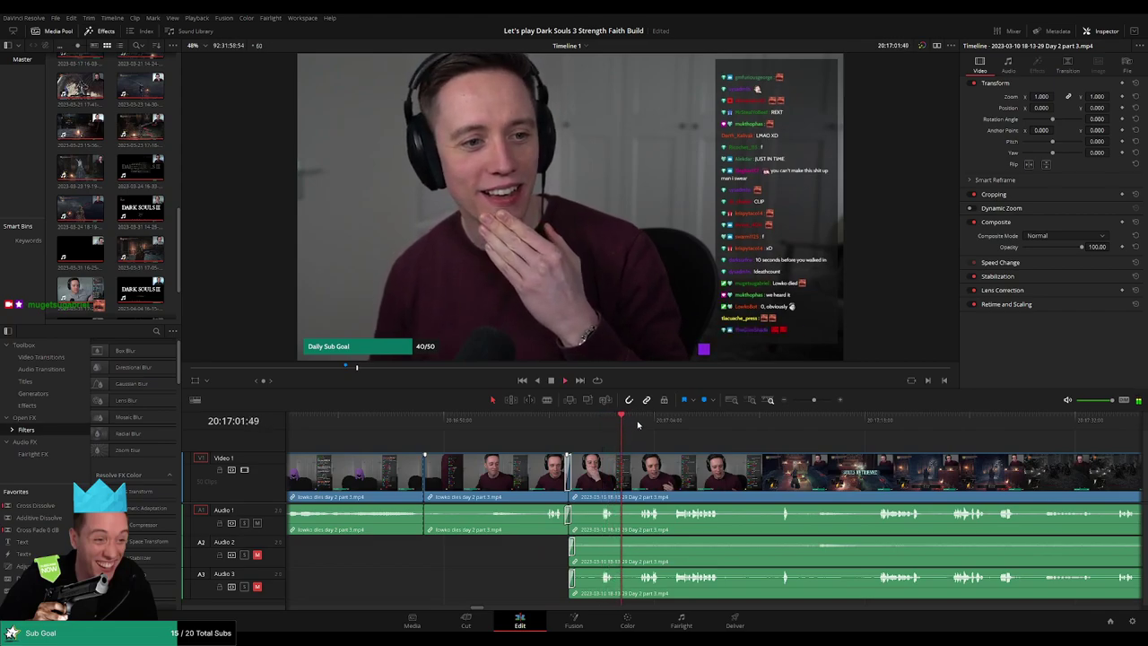
click(639, 425)
click(672, 427)
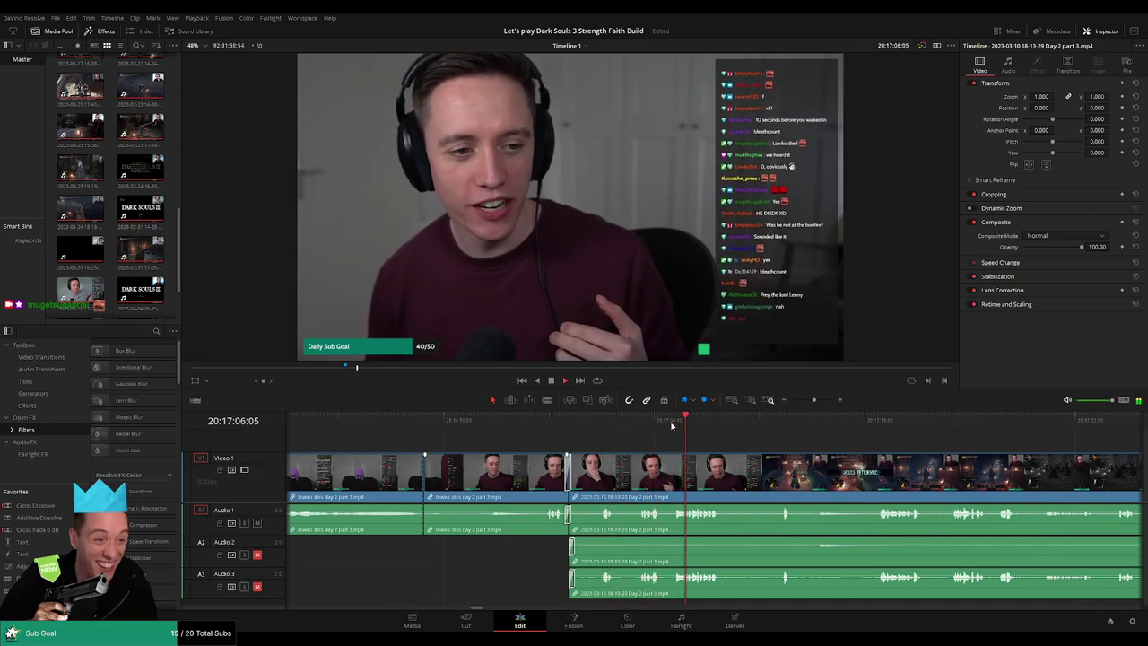
click(671, 427)
click(675, 461)
key(a)
Try removing the segment before the new cut, closing the gap and adding a transition, play the result, and undo those edits
click(644, 482)
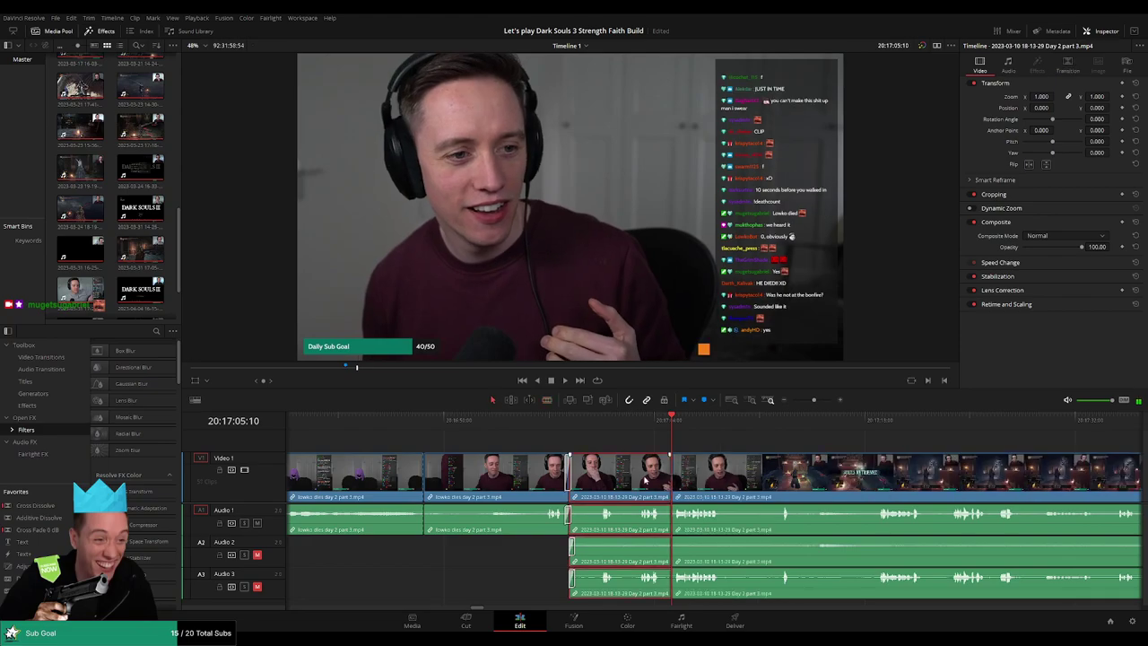
key(BackSpace)
drag(699, 481, 595, 480)
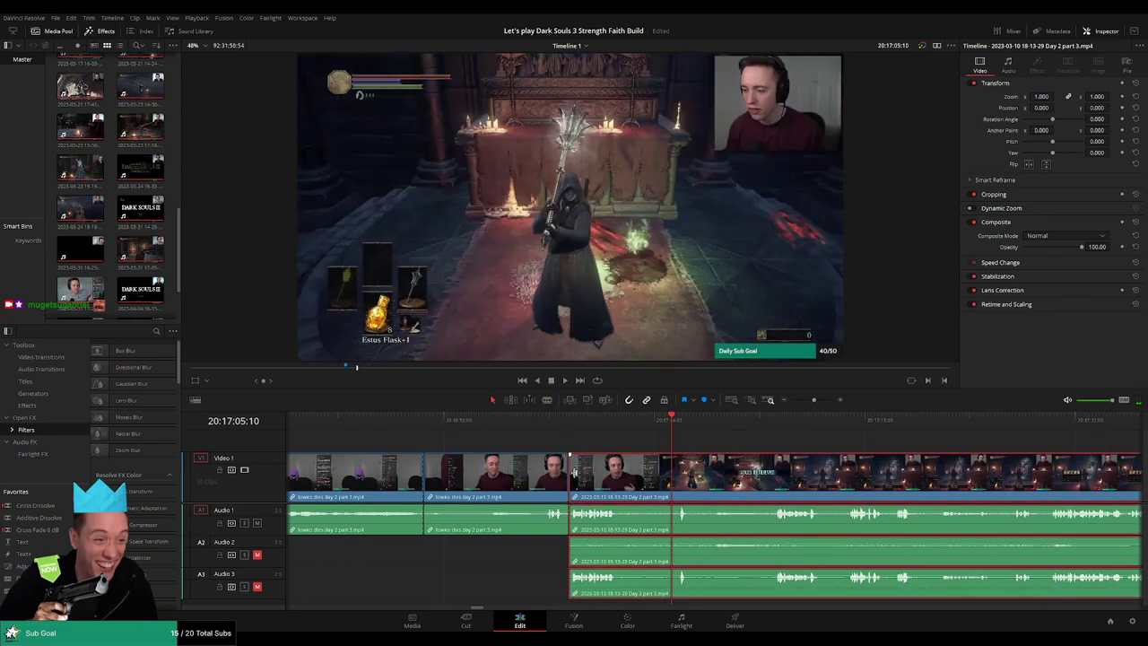
click(567, 473)
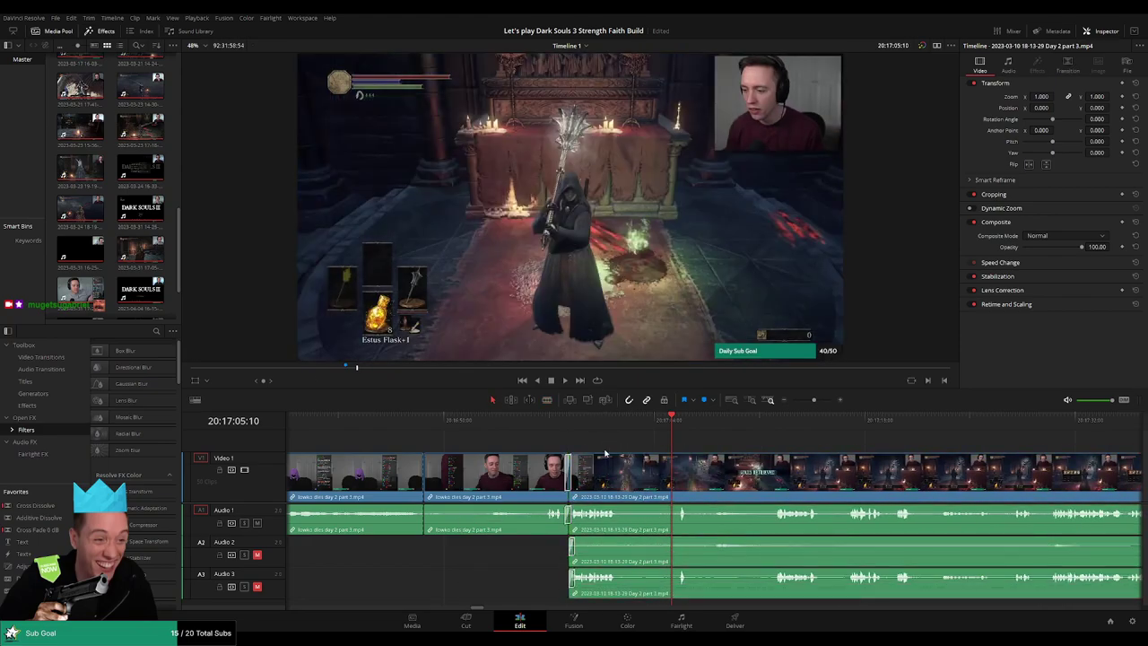
click(550, 422)
key(space)
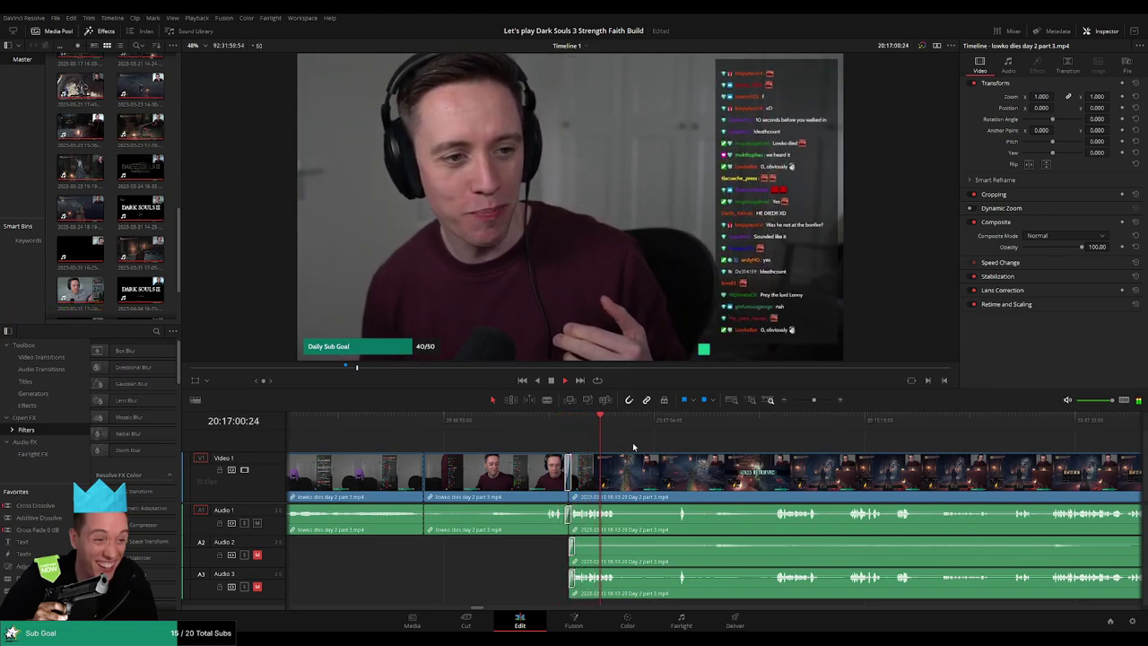
key(ctrl+z)
key(ctrl+z)
key(space)
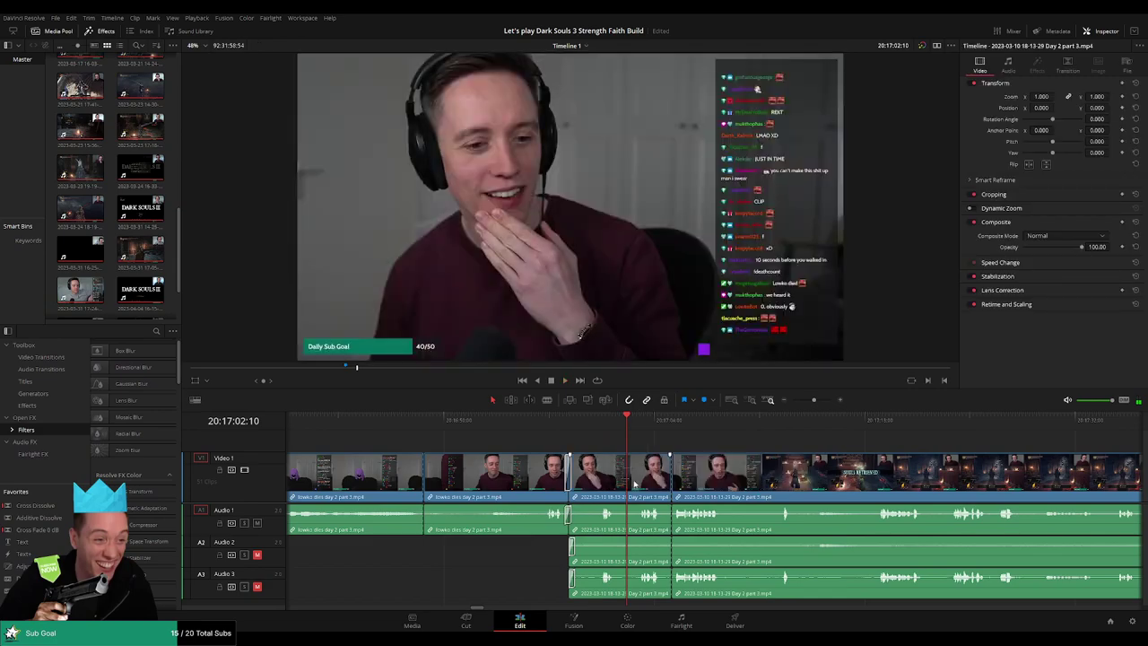
Delete the segment between the two cuts, close the gap, add the default transition at the new join, and review playback
key(BackSpace)
drag(687, 479, 578, 479)
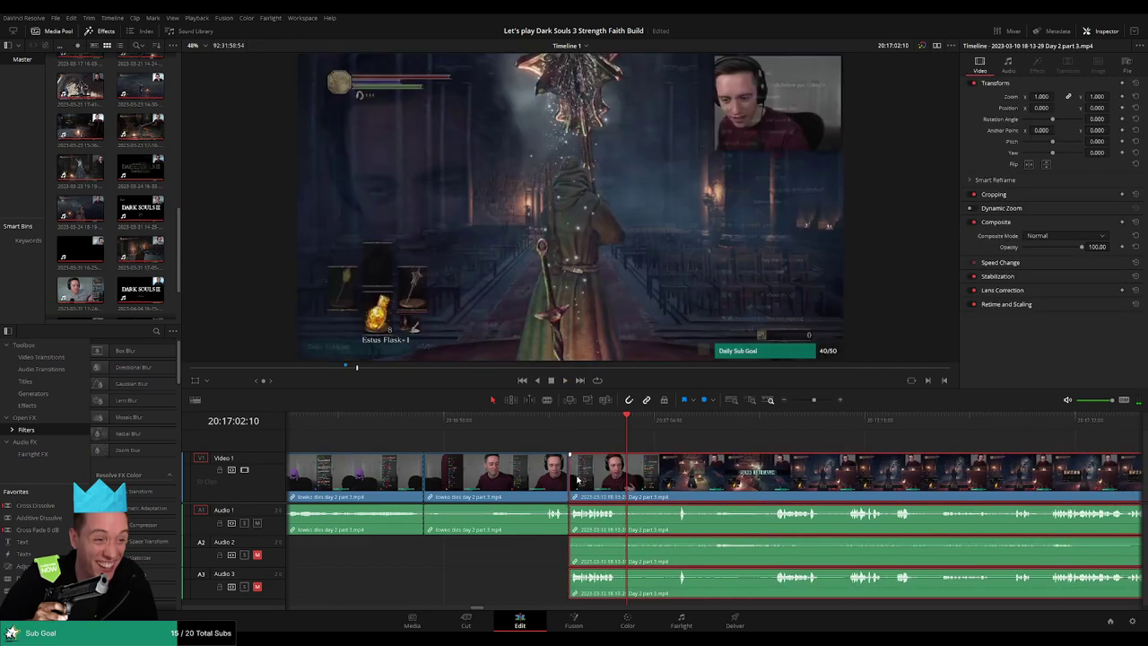
click(568, 475)
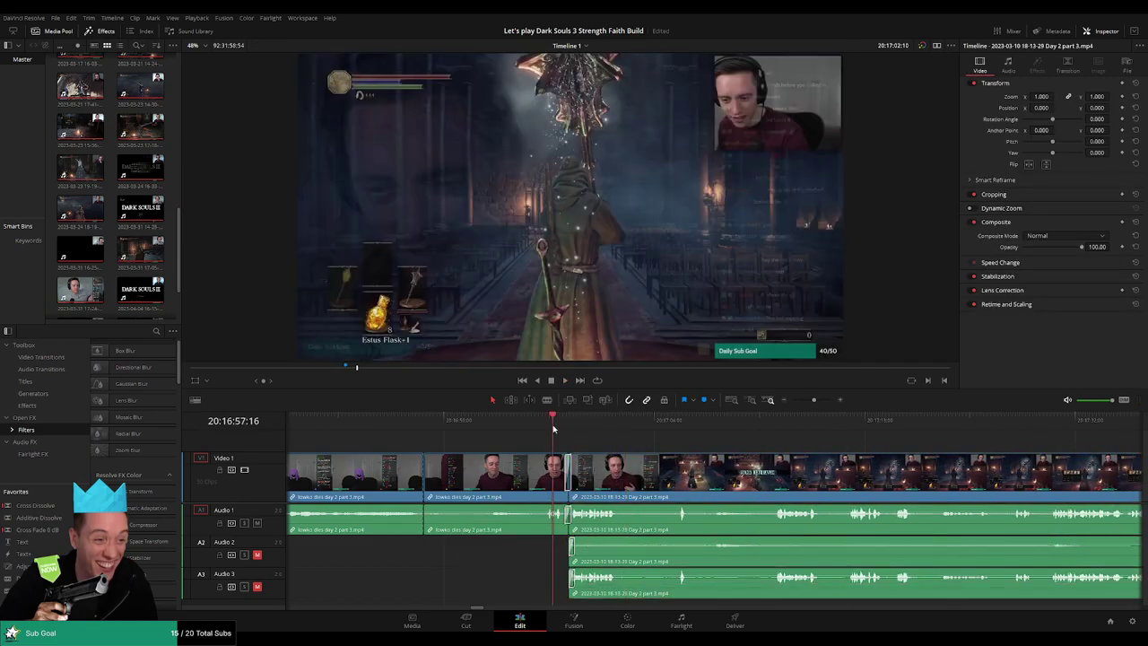
key(space)
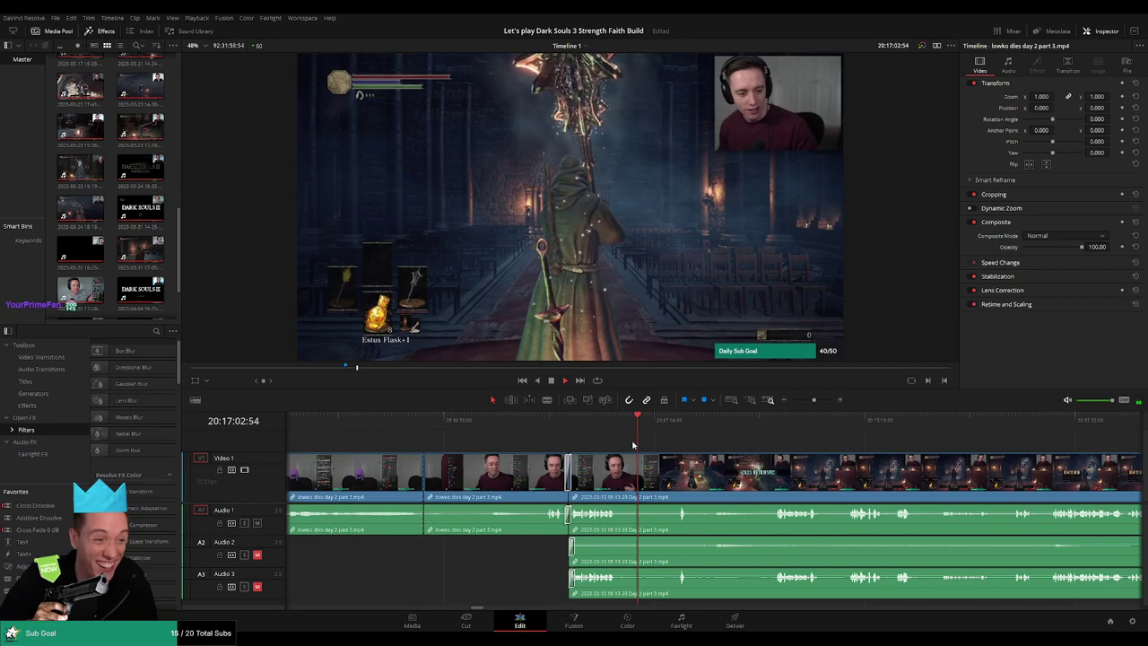
key(space)
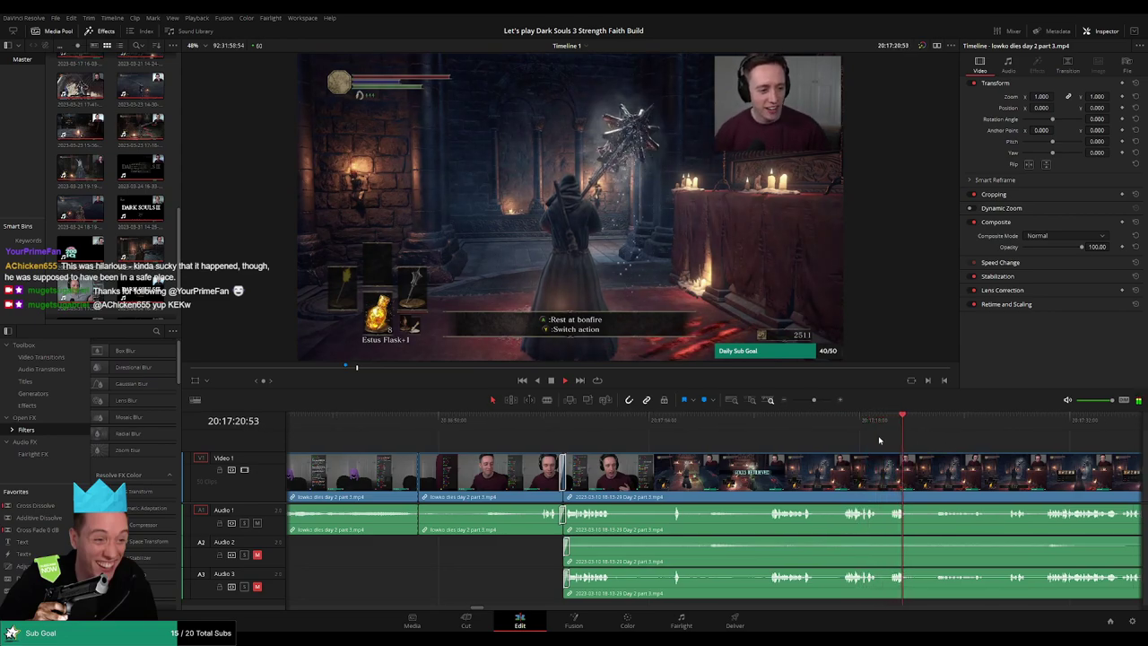
Find a suitable break in the long gameplay clip further along the timeline and split it on all tracks at 20:52:16:07
drag(817, 401, 787, 402)
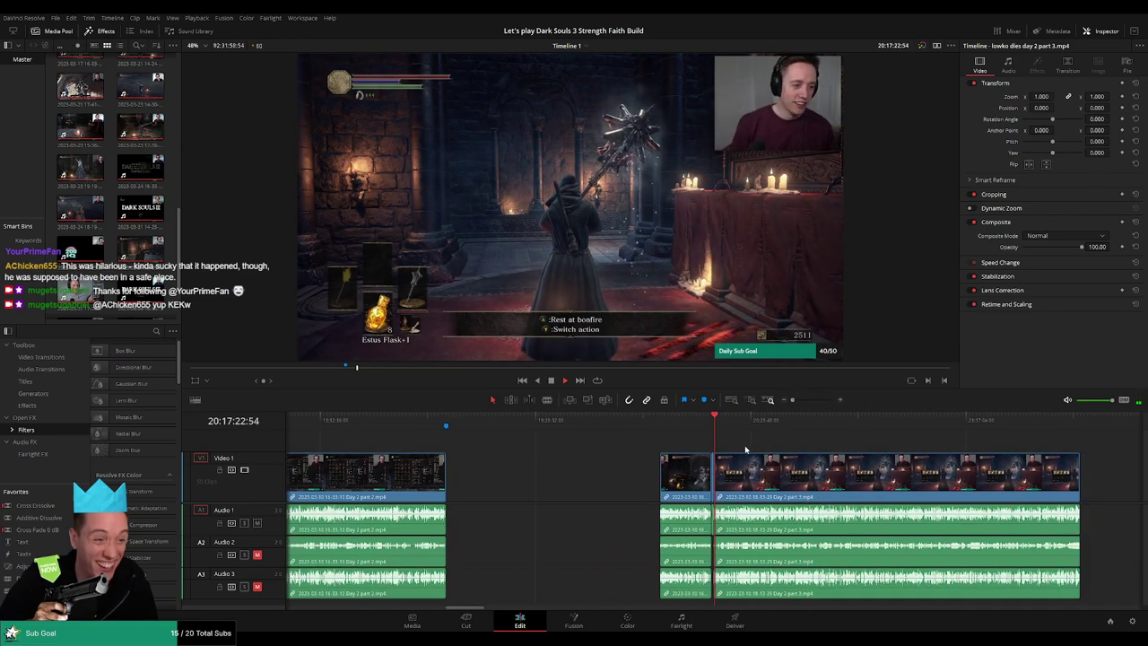
drag(794, 447, 533, 446)
key(space)
drag(347, 425, 514, 431)
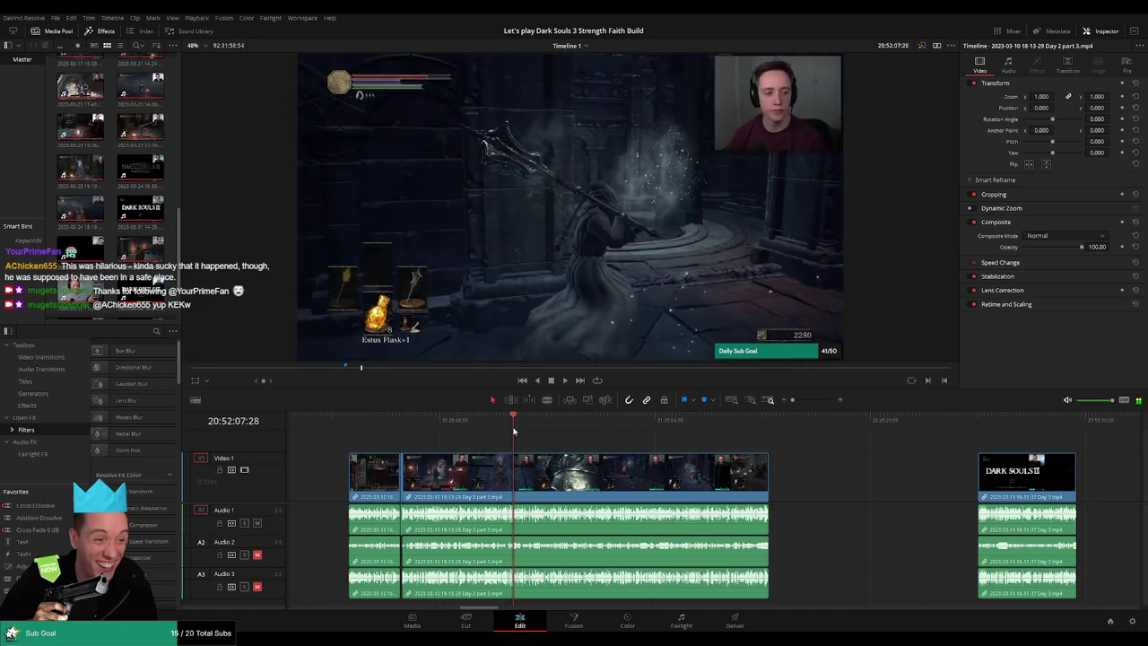
drag(792, 400, 818, 405)
drag(699, 426, 696, 426)
scroll(663, 461, down, 2)
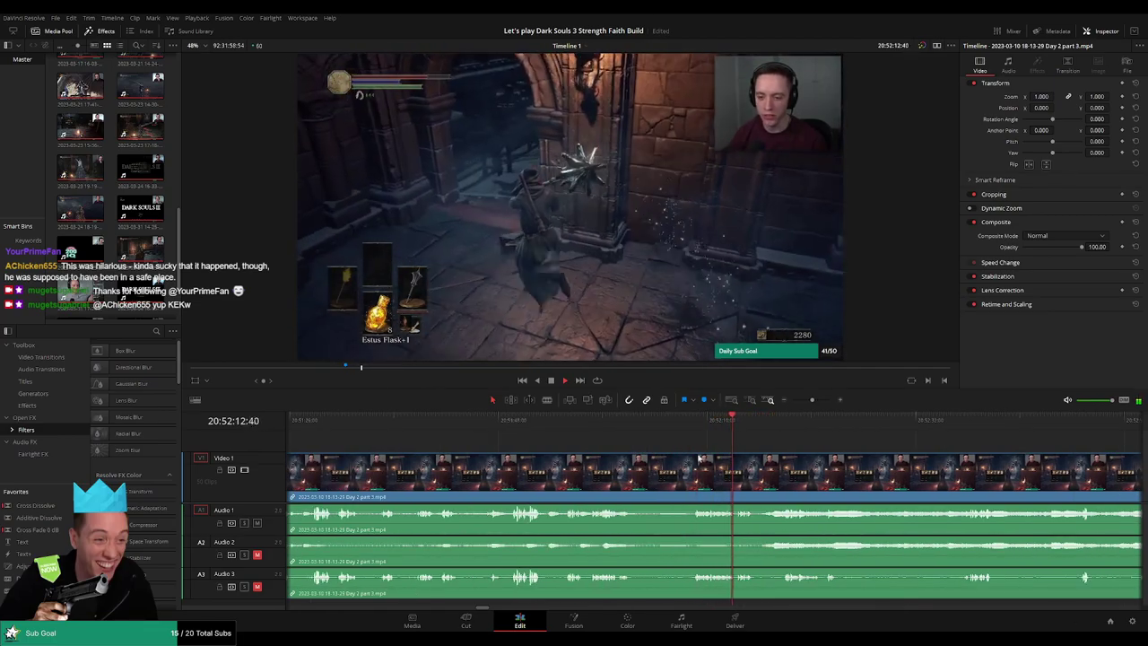
click(576, 431)
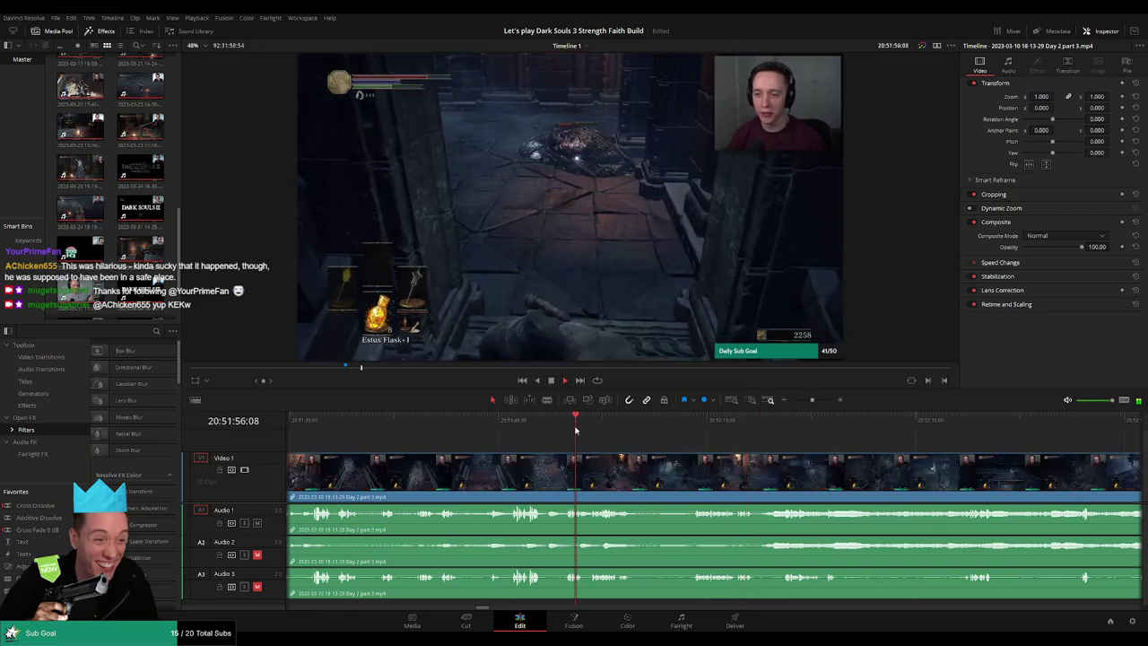
click(599, 430)
click(742, 430)
click(768, 430)
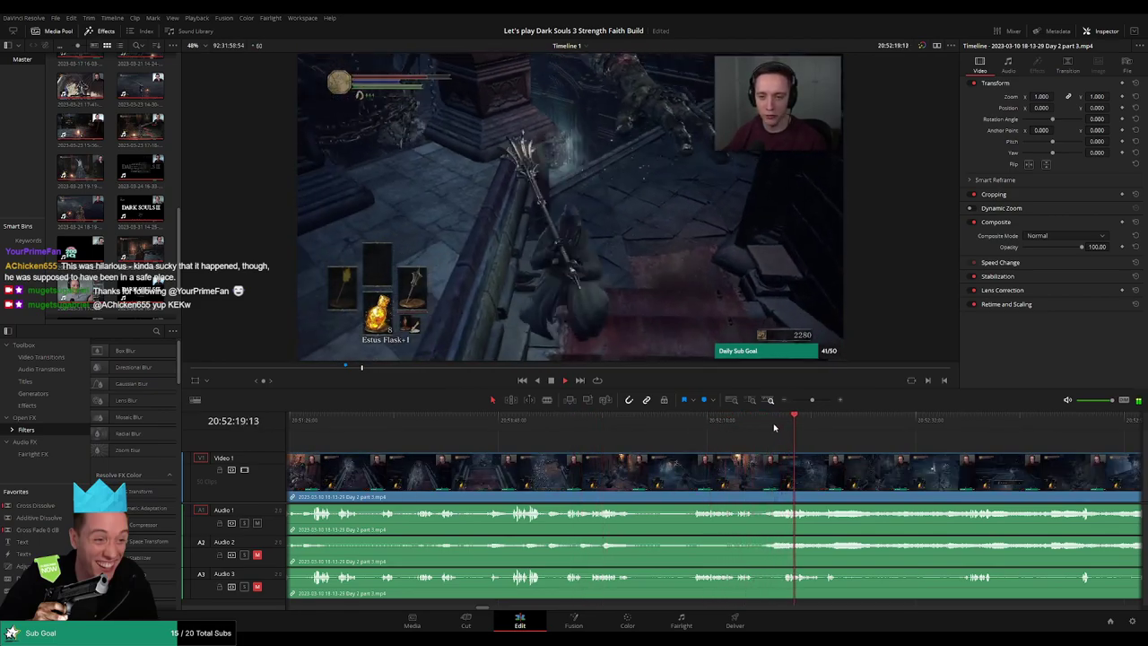
click(627, 425)
scroll(659, 443, up, 3)
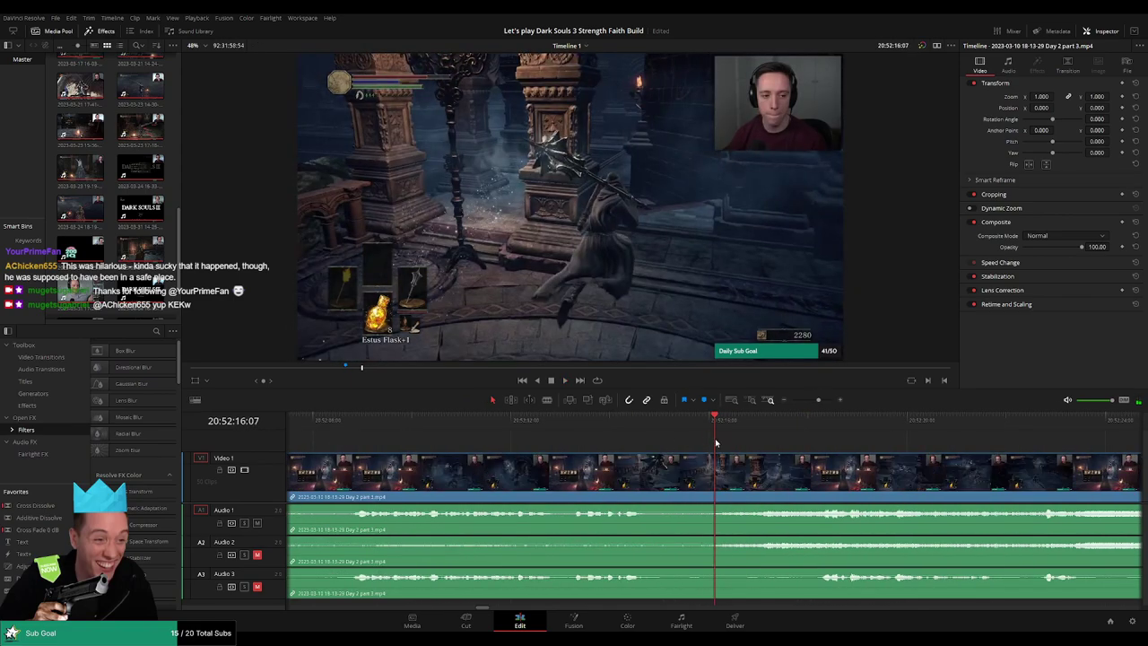
key(ctrl+b)
Add fades of about one second on both sides of the 20:52:16:07 cut, on the video and all three audio tracks
mouse_move(719, 456)
mouse_down()
mouse_move(761, 458)
mouse_move(715, 455)
mouse_up()
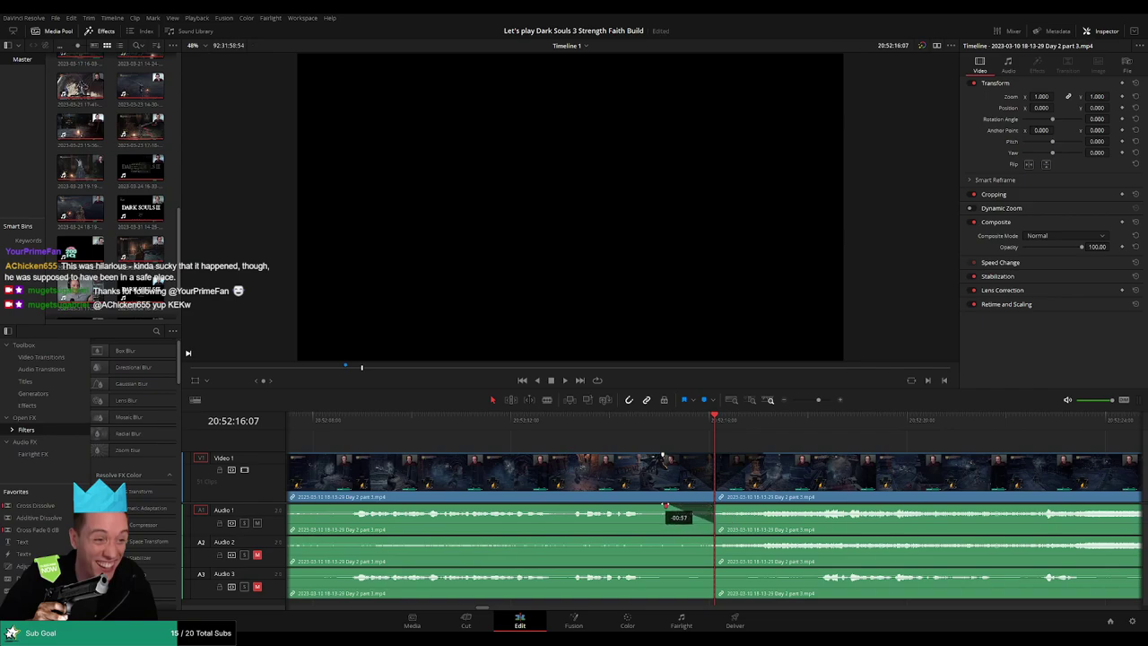
drag(662, 508, 768, 508)
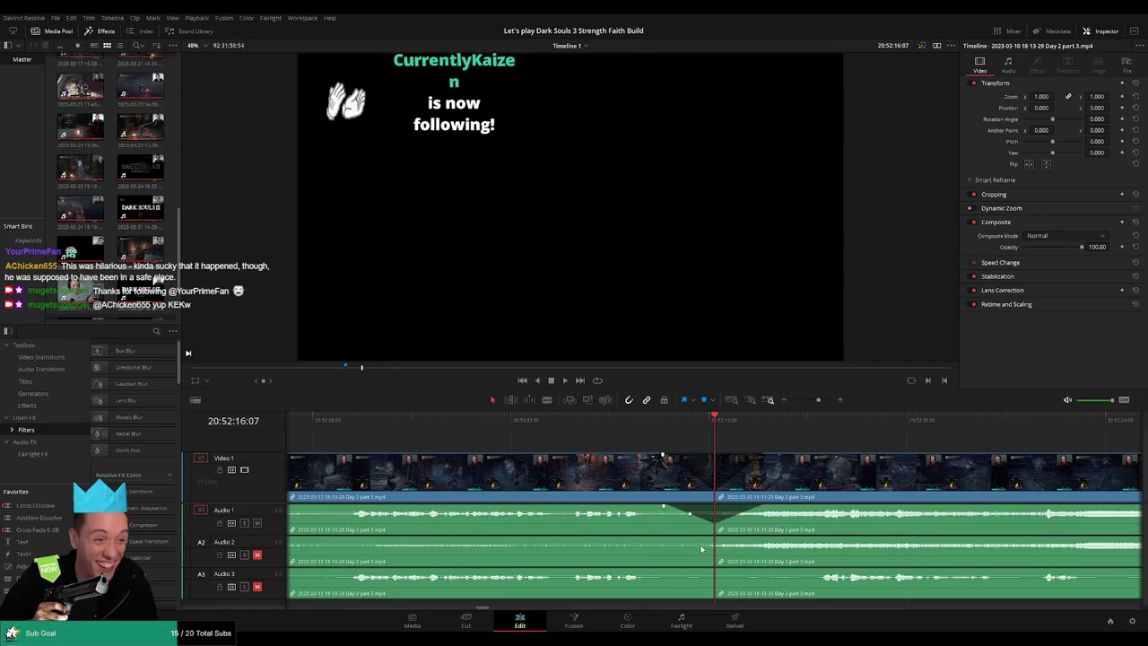
drag(713, 541, 764, 540)
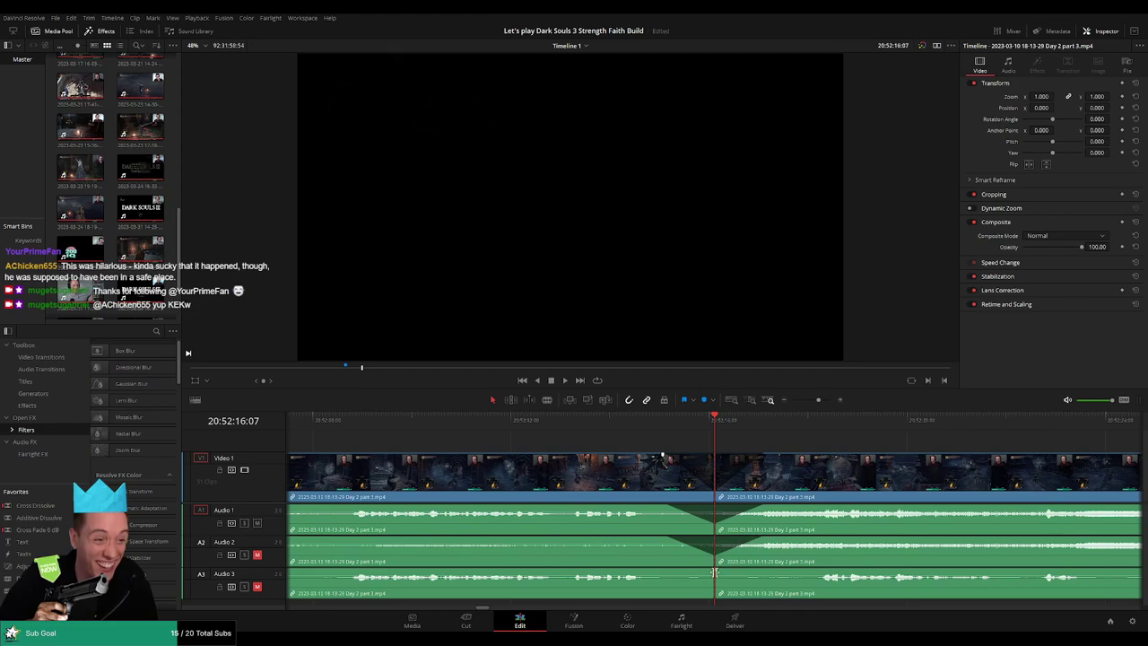
mouse_move(713, 570)
mouse_down()
mouse_move(689, 569)
mouse_move(713, 570)
mouse_up()
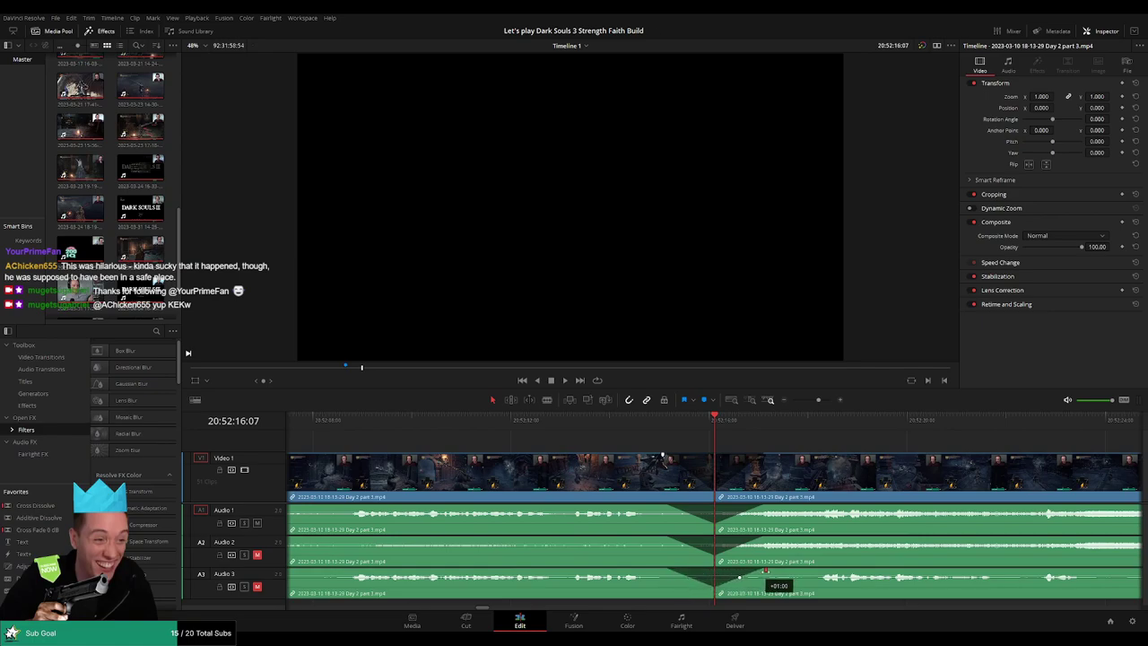
Set the Audio 3 fade-in after the 20:52:16:07 cut to one second and play through the faded transition
drag(766, 571, 765, 570)
key(space)
click(676, 424)
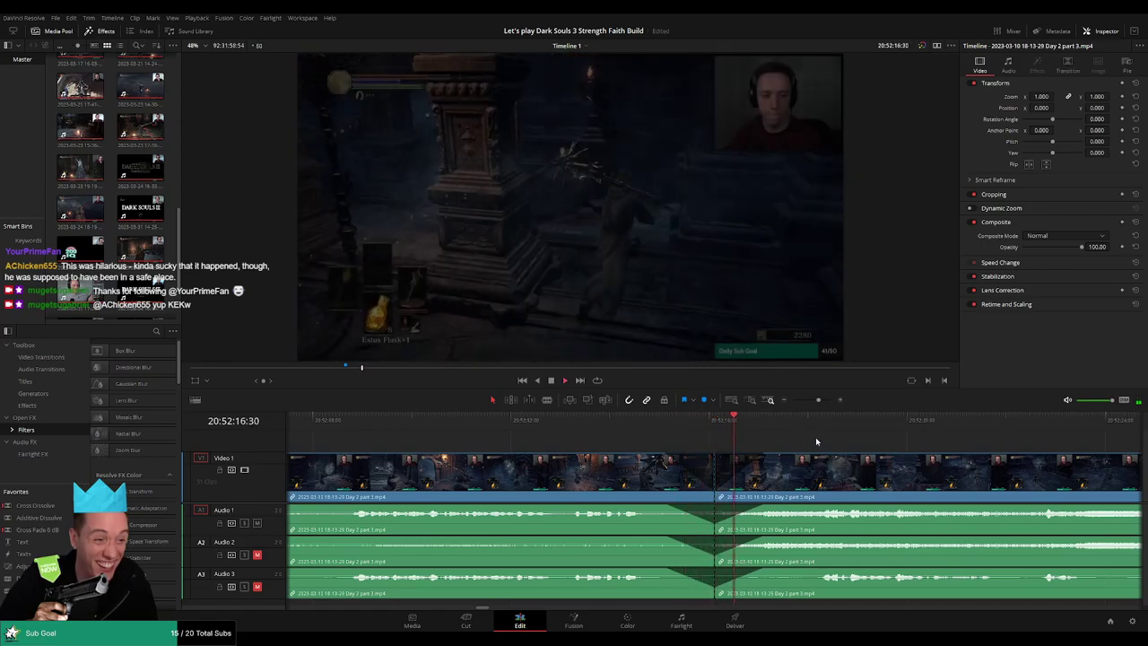
scroll(834, 441, right, 3)
click(680, 426)
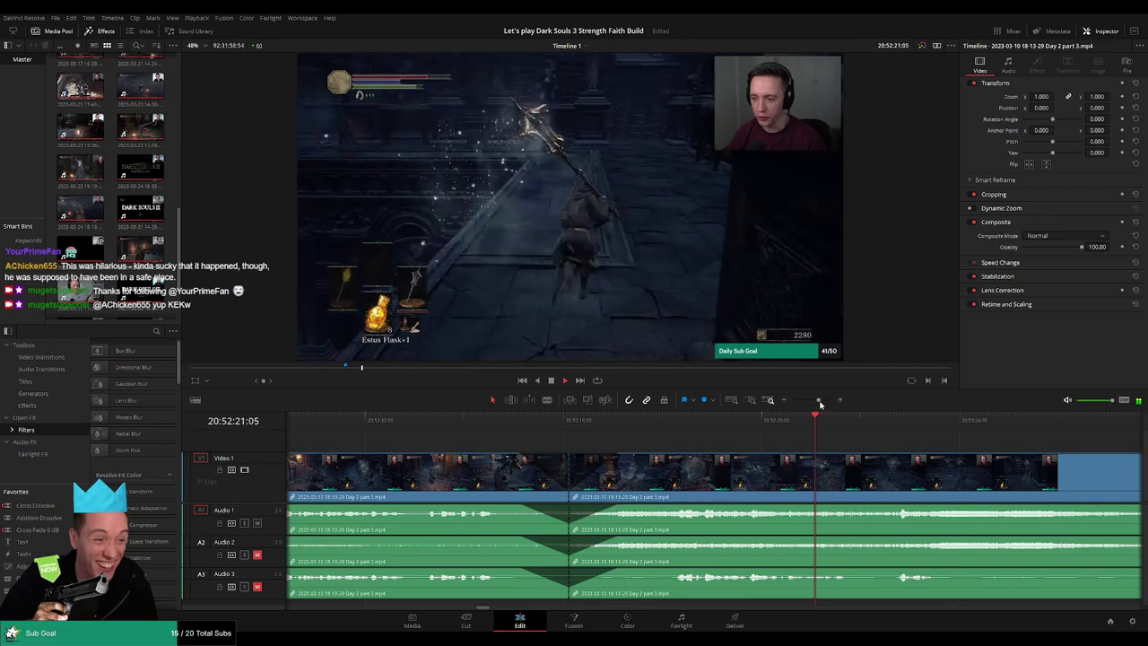
drag(818, 401, 792, 401)
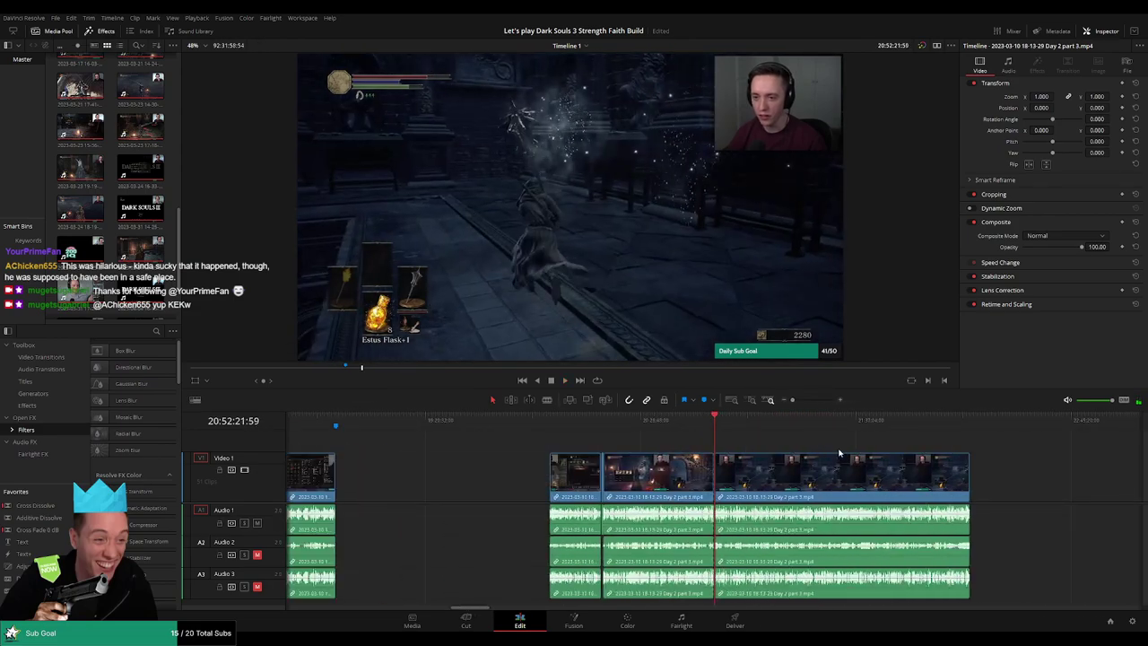
click(715, 431)
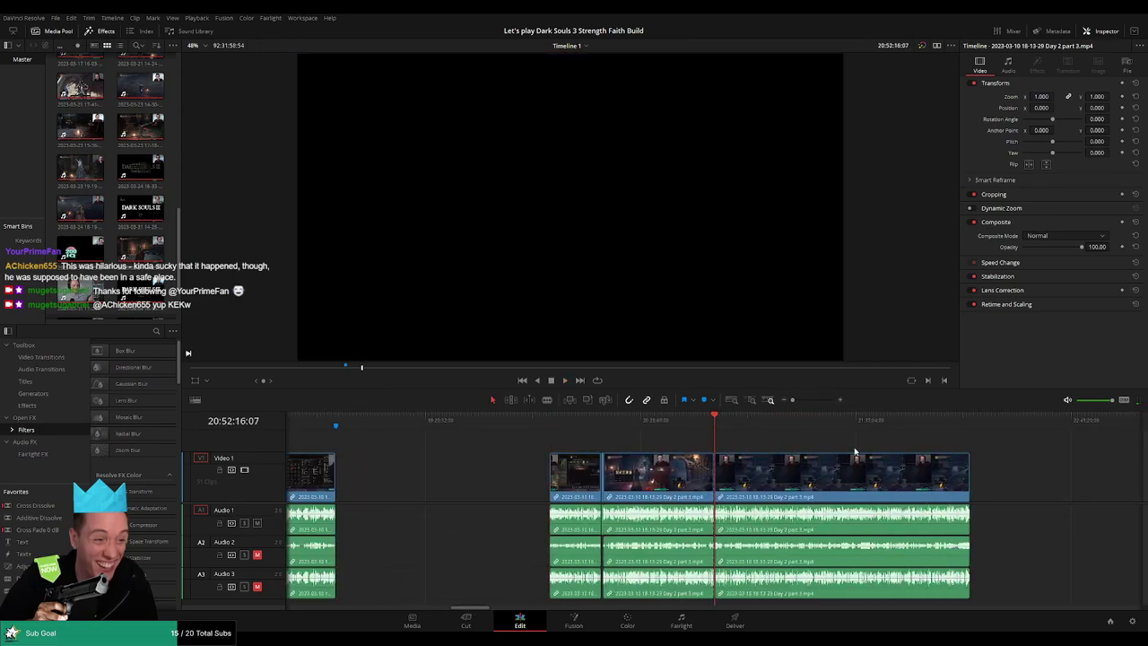
Move the segment after the 20:52:16:07 cut later on the timeline, and shift the DARK SOULS III clip along to make room
drag(857, 453, 652, 481)
click(496, 483)
click(366, 435)
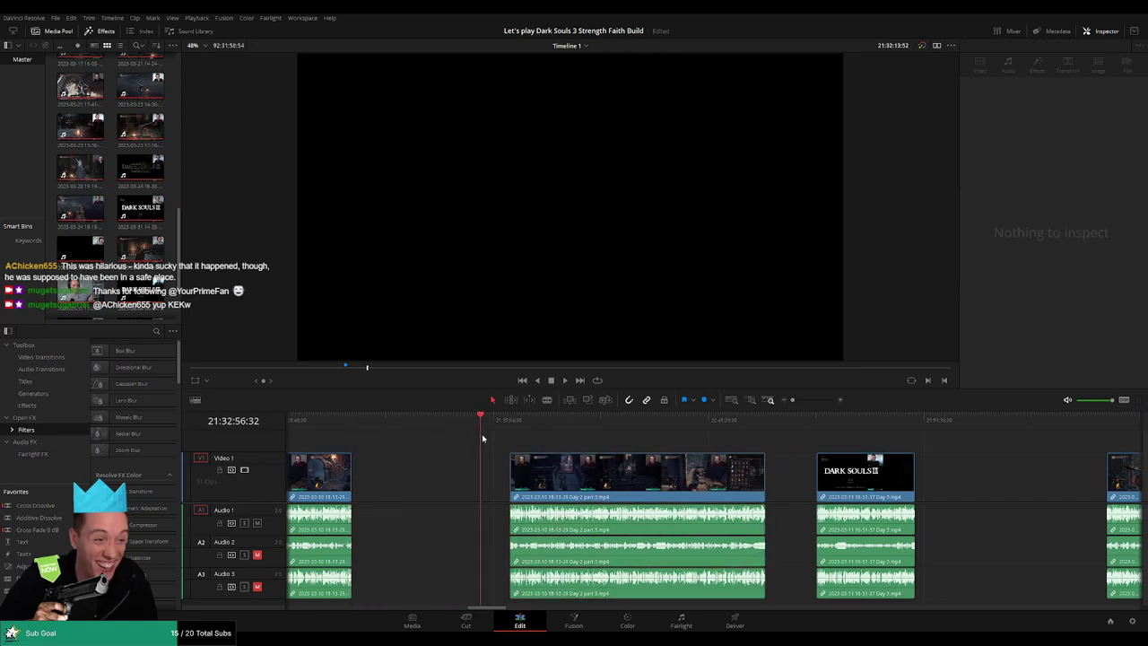
drag(504, 431, 507, 432)
drag(715, 452, 577, 470)
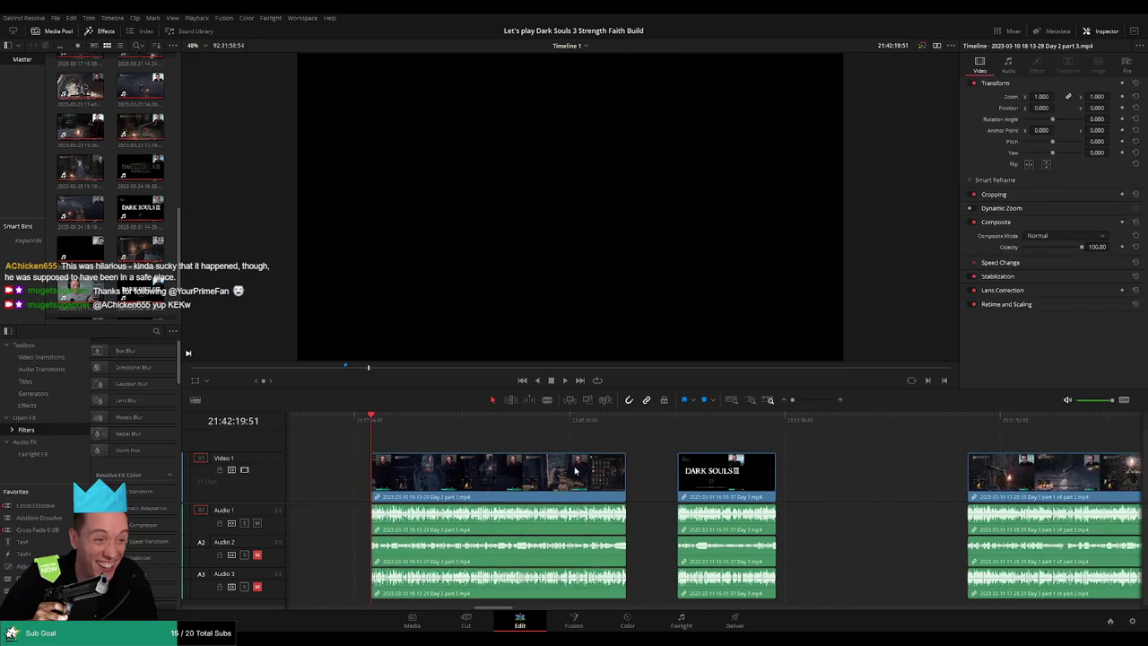
drag(752, 485, 829, 482)
click(609, 449)
drag(607, 453, 670, 453)
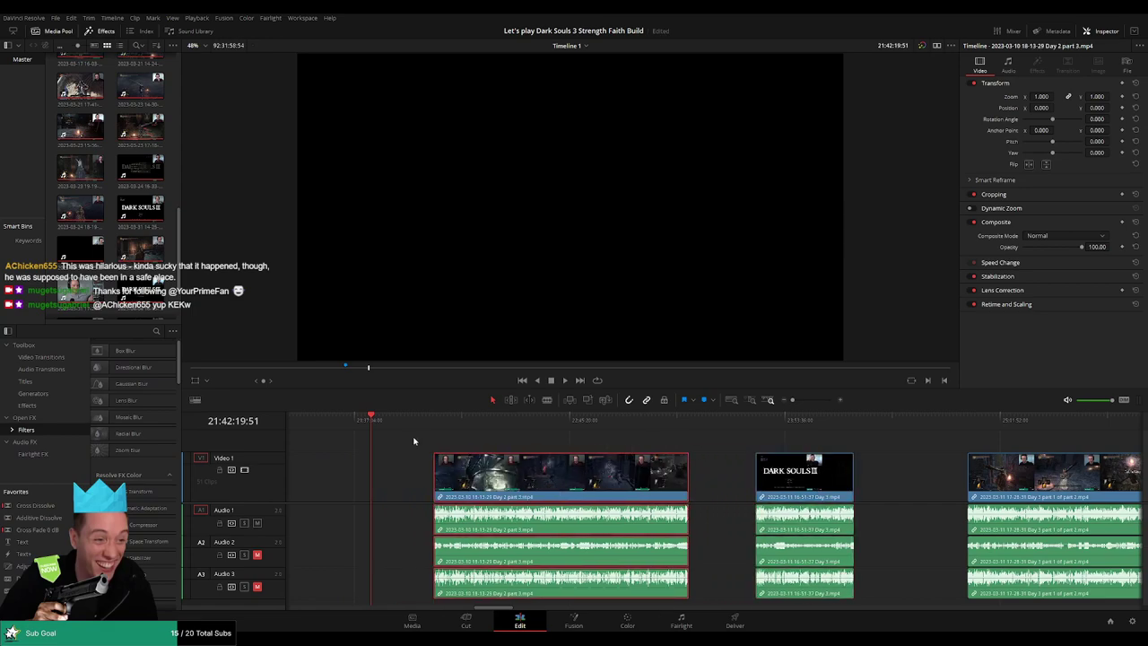
Position the playhead at 22:00:00:00, move the separated segment so it starts there, and play its fade-in
click(369, 423)
drag(398, 427, 434, 429)
scroll(694, 423, up, 6)
click(698, 427)
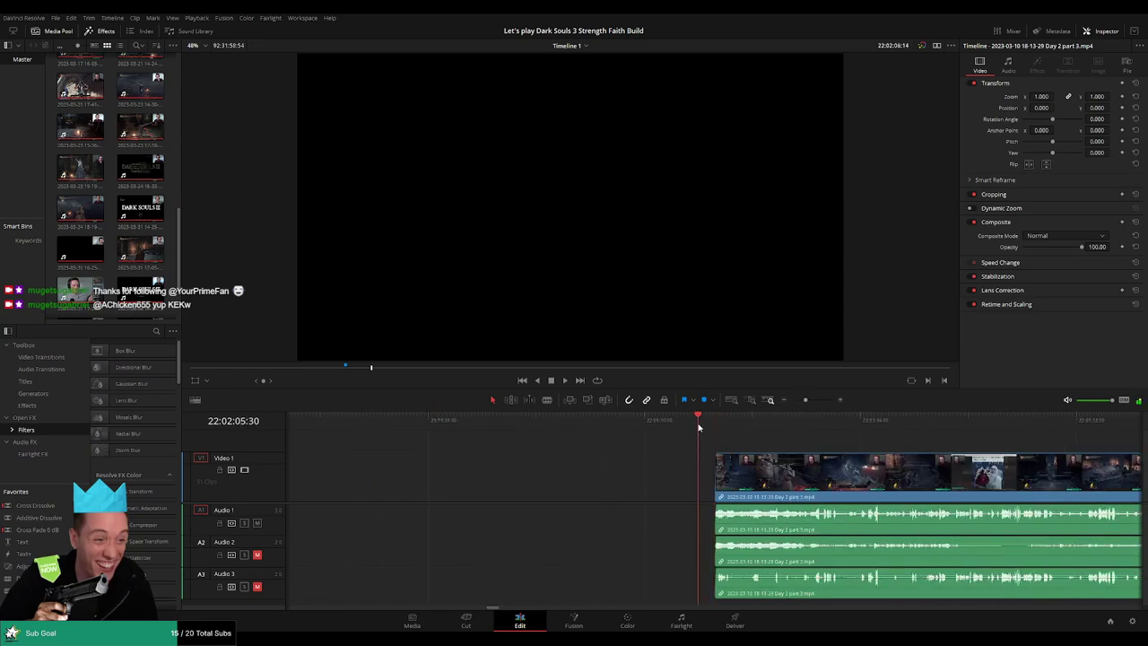
scroll(774, 447, up, 1)
click(689, 423)
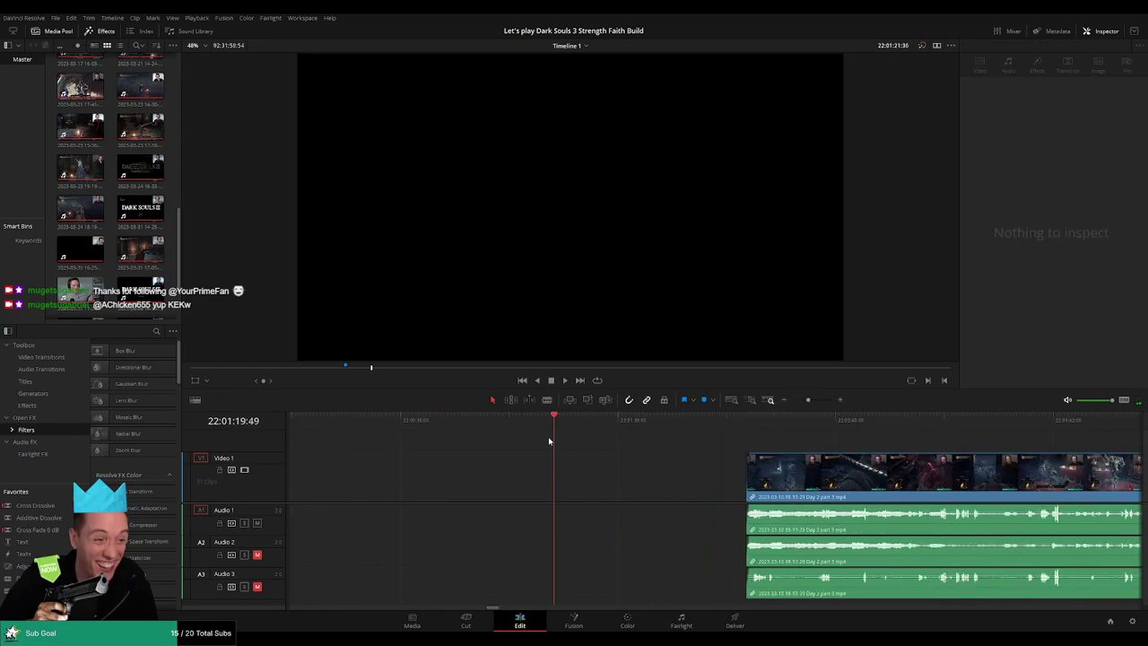
drag(431, 455, 387, 458)
scroll(537, 447, left, 4)
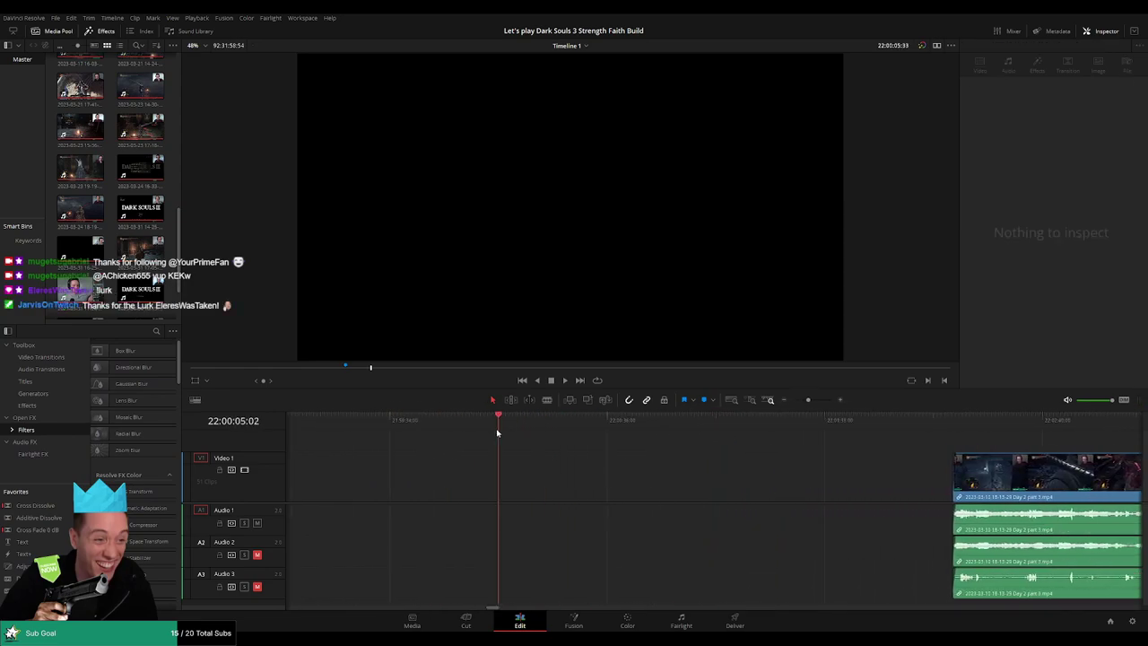
drag(497, 433, 480, 436)
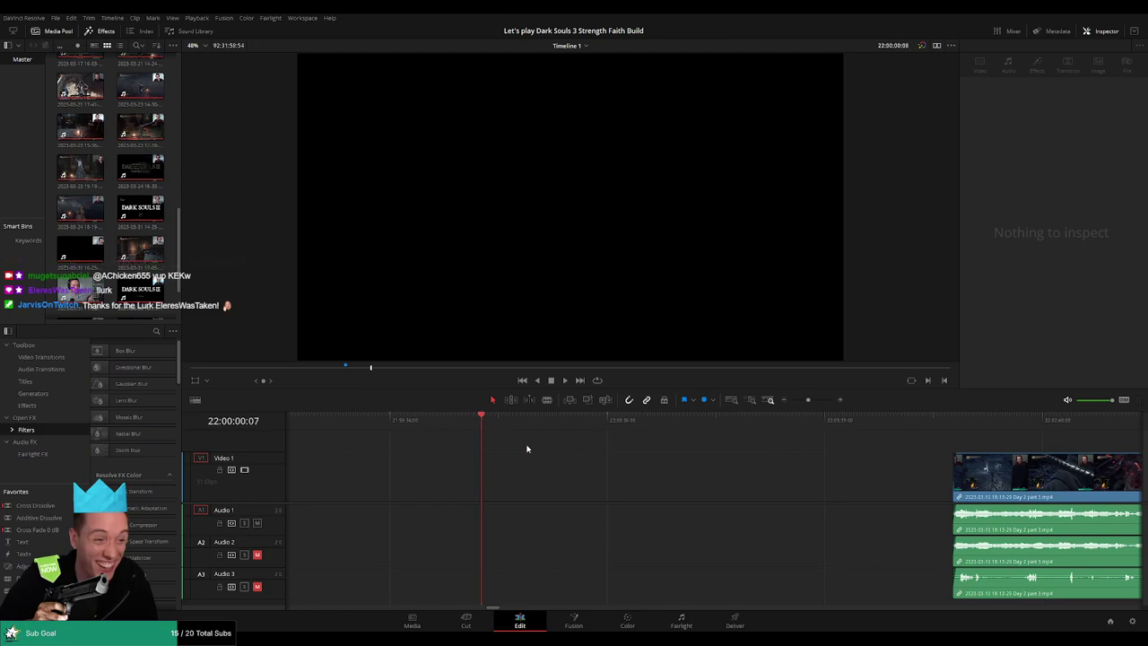
scroll(588, 462, right, 1)
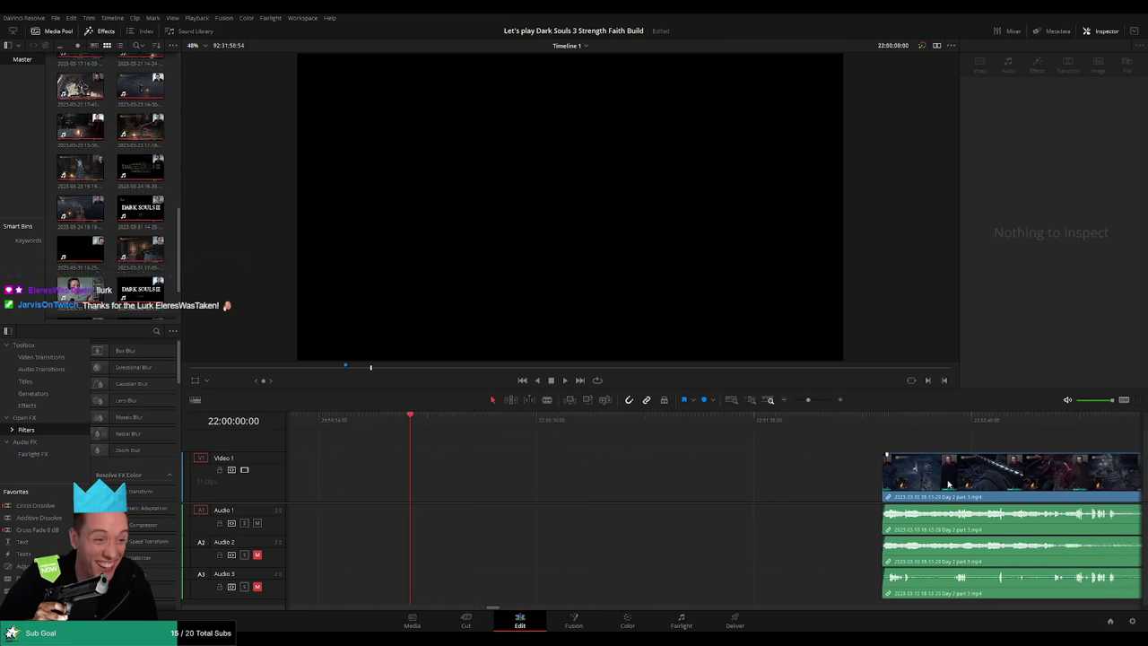
drag(948, 484, 474, 485)
key(space)
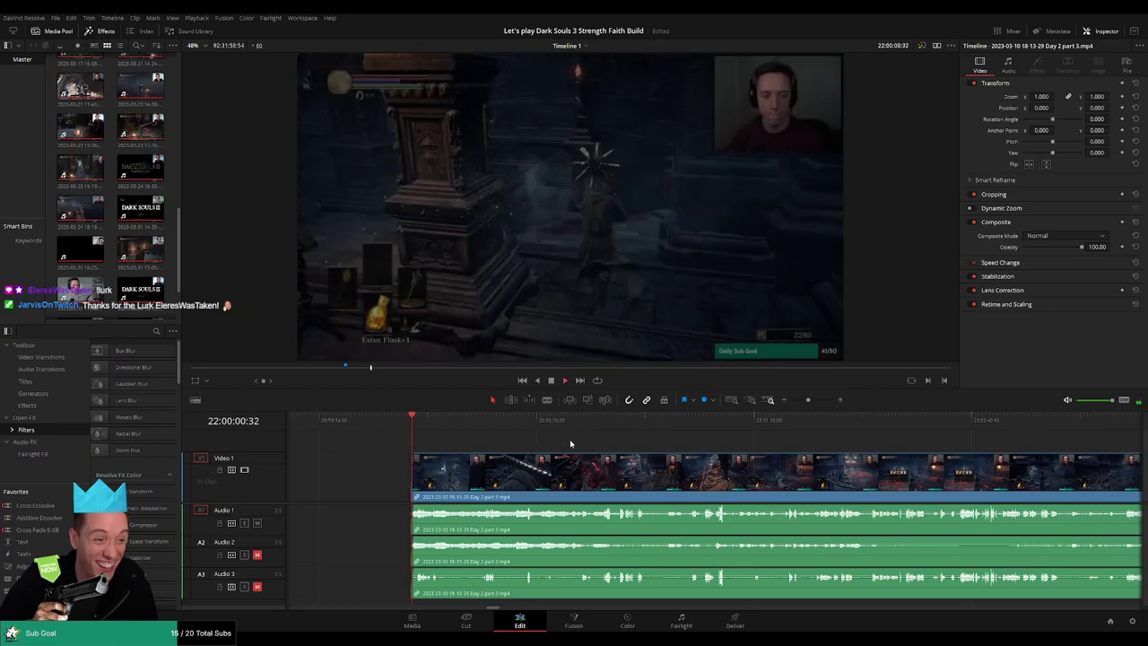
Scan the relocated segment's gameplay around 22:52 for a natural break in the action and commentary
scroll(668, 444, right, 1)
drag(809, 400, 792, 401)
scroll(443, 436, right, 3)
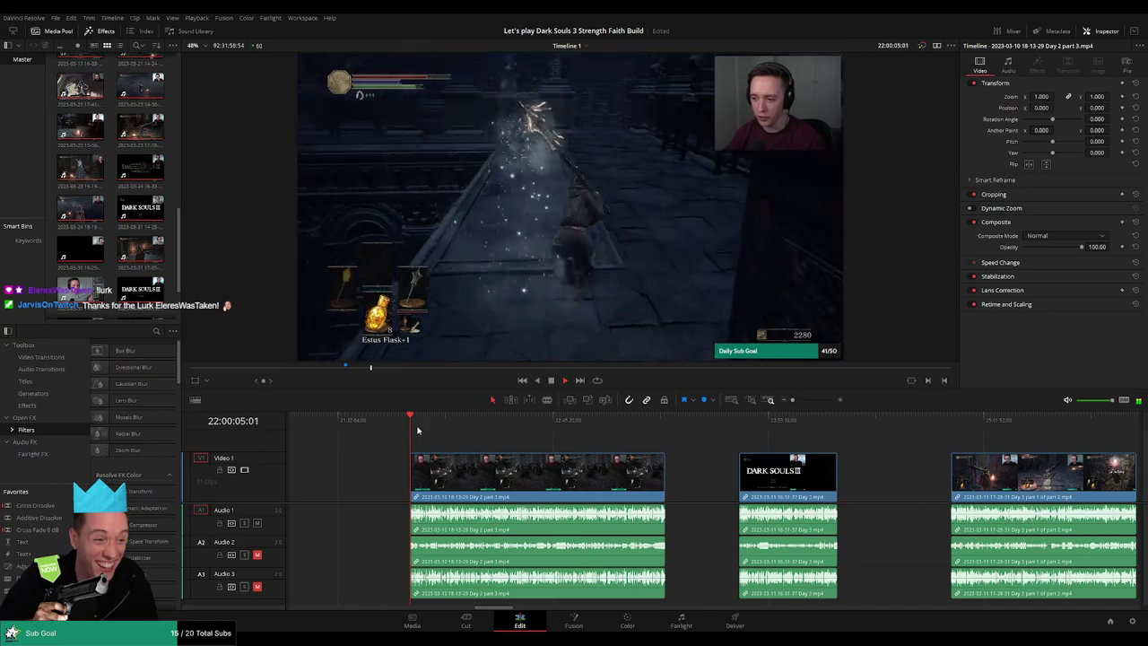
drag(475, 436, 577, 437)
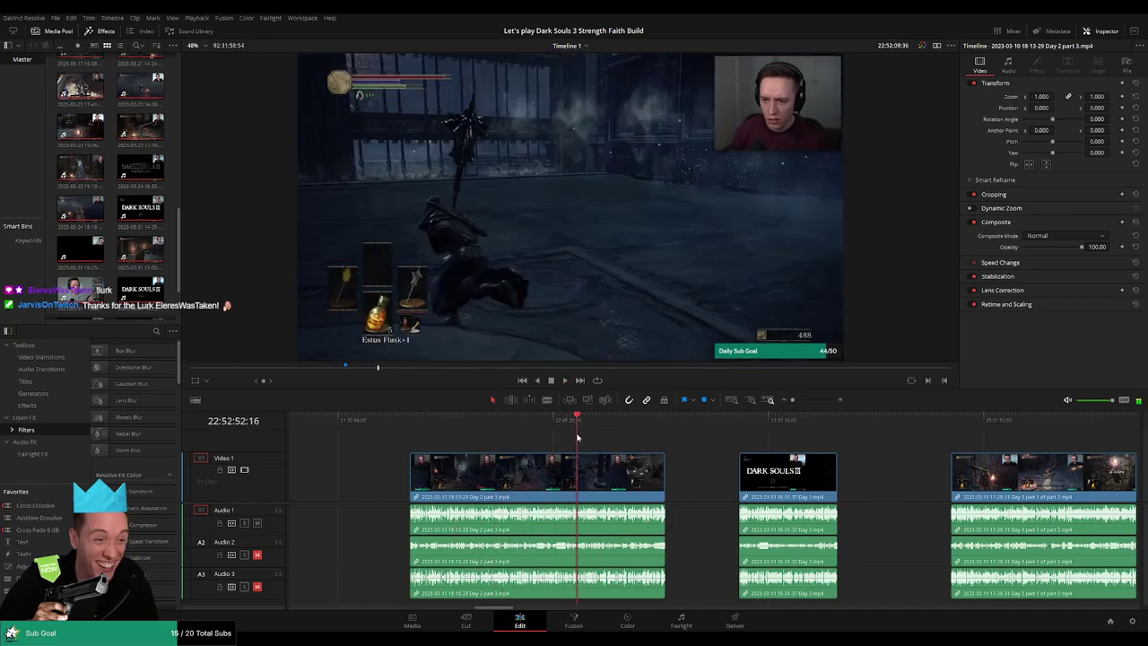
click(807, 401)
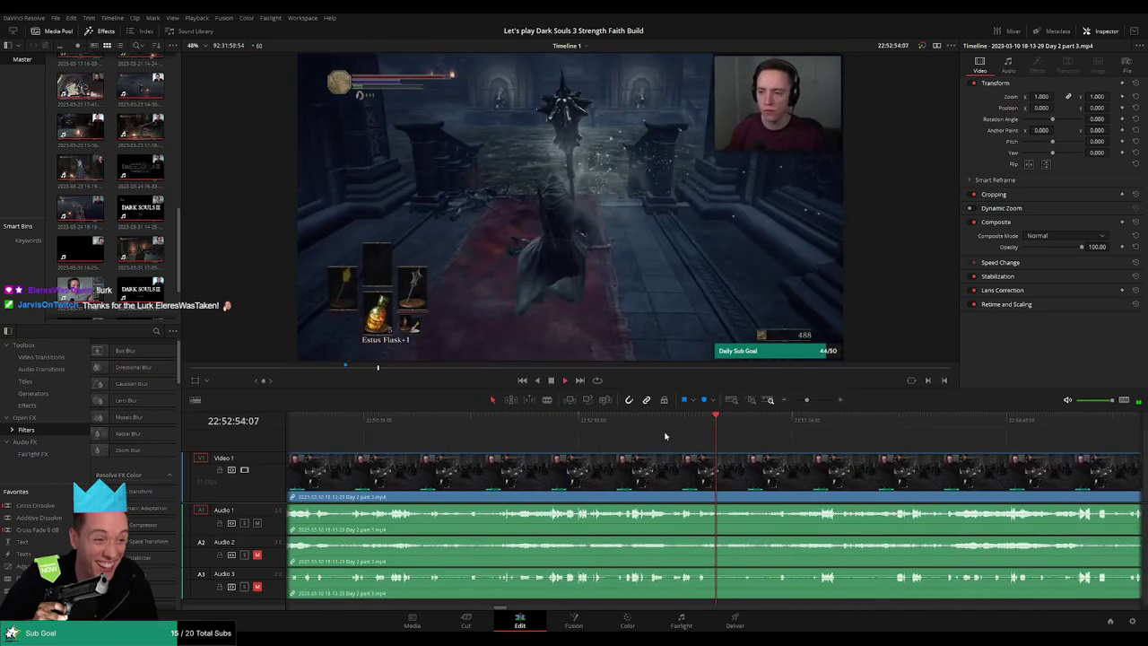
click(665, 422)
scroll(688, 438, up, 2)
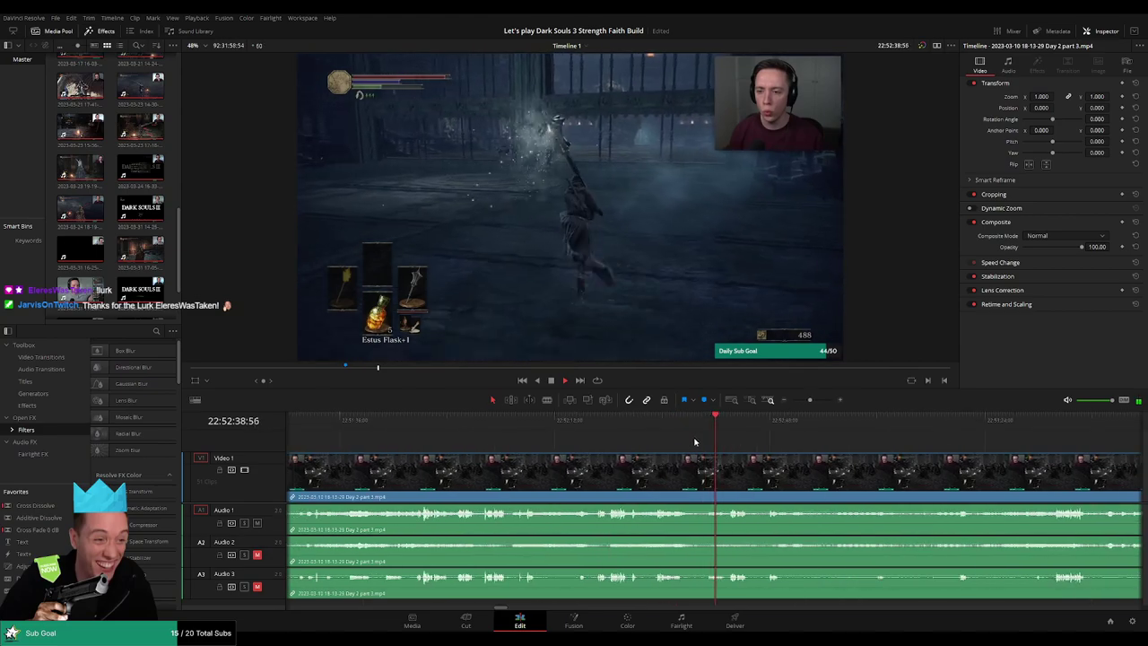
click(730, 424)
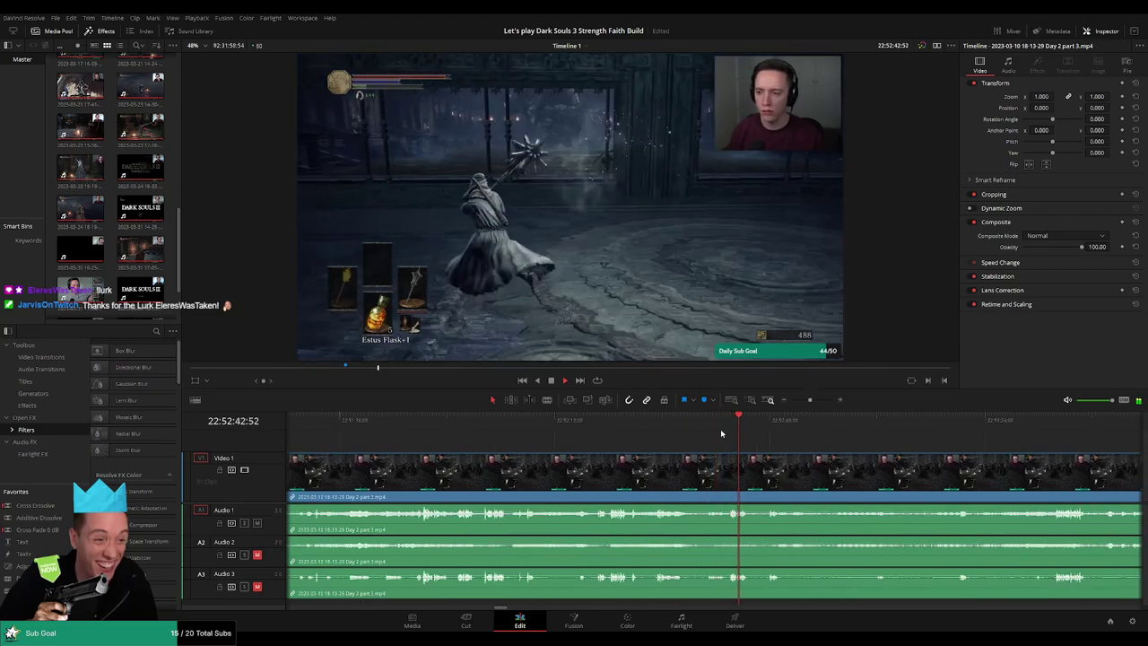
click(460, 427)
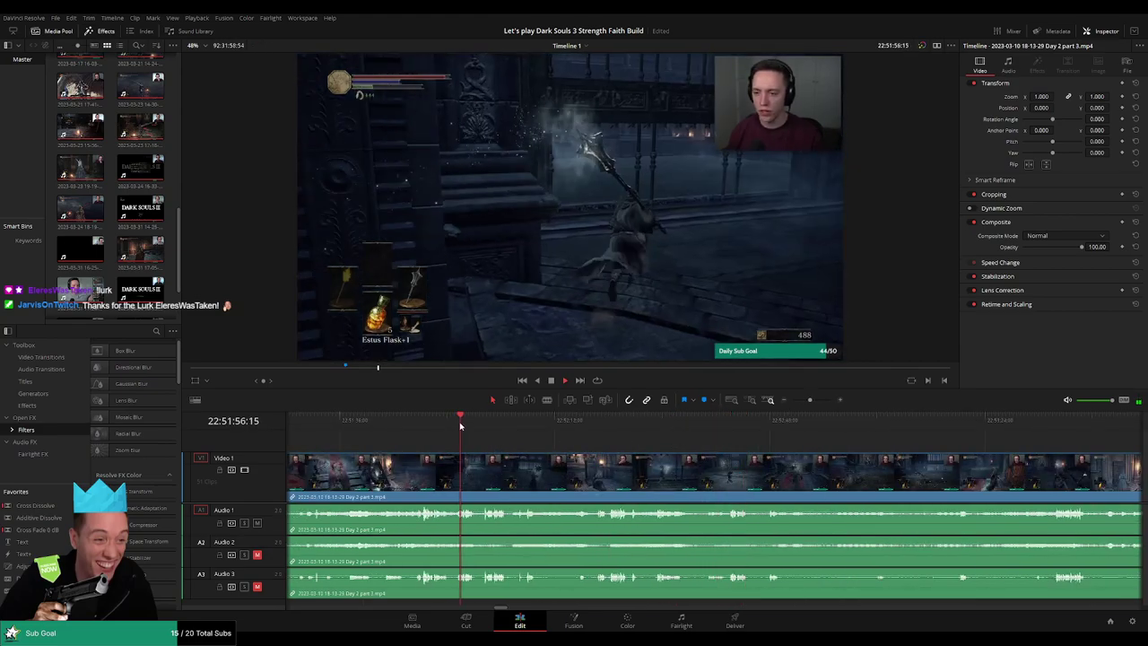
click(516, 428)
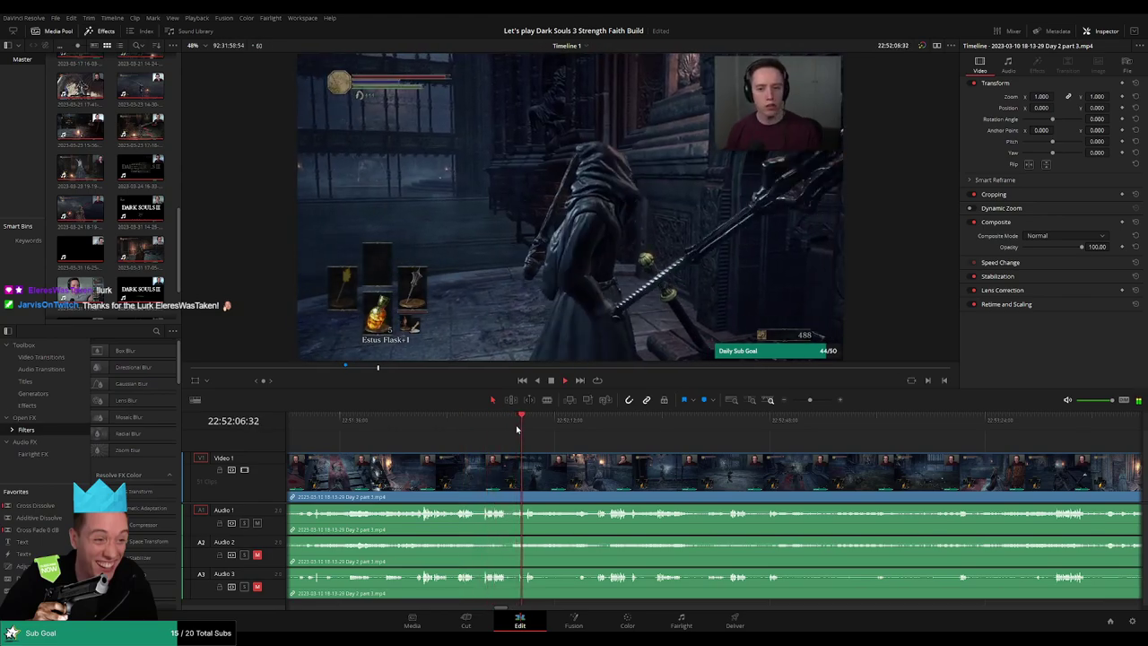
Narrow the break down to 22:52:00:00 and split the segment there on the video and all three audio tracks
scroll(588, 462, up, 2)
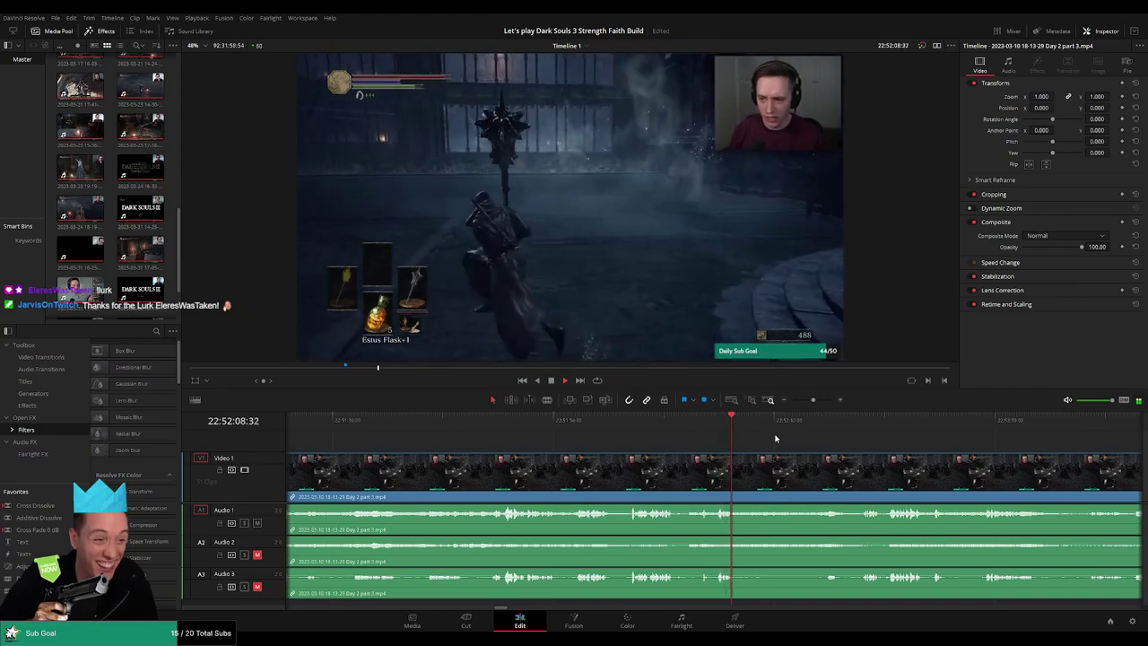
click(631, 422)
drag(630, 422, 633, 426)
scroll(698, 438, up, 3)
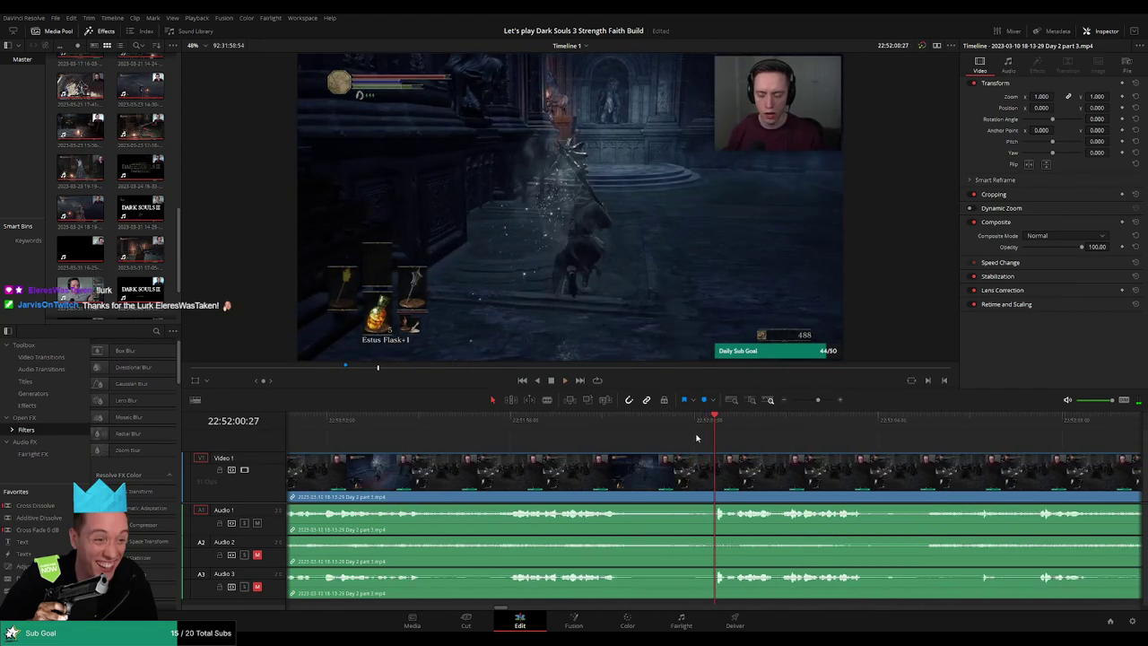
click(688, 426)
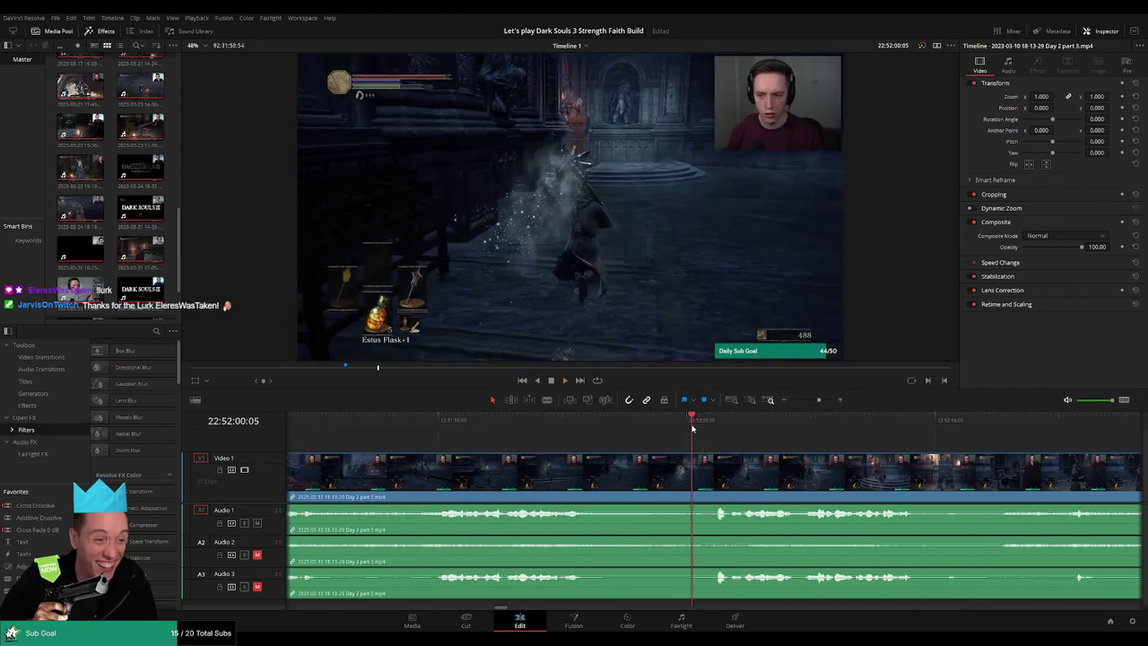
click(687, 426)
key(a)
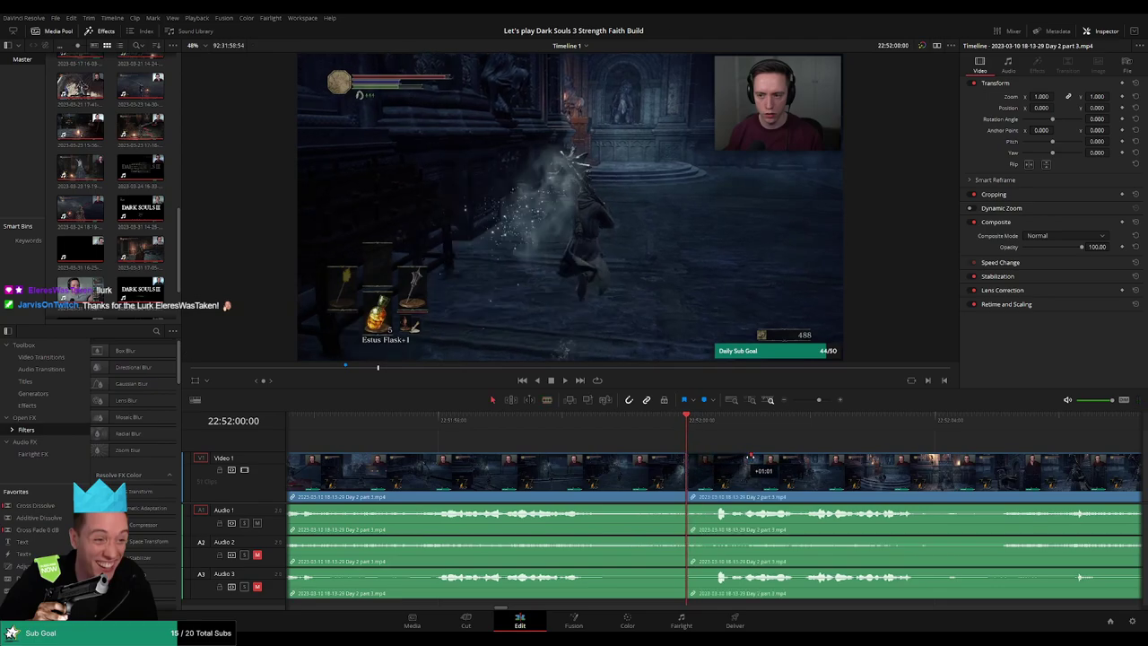
Add fades of about one second on both sides of the 22:52:00:00 cut on all tracks and play the result
drag(751, 456, 750, 456)
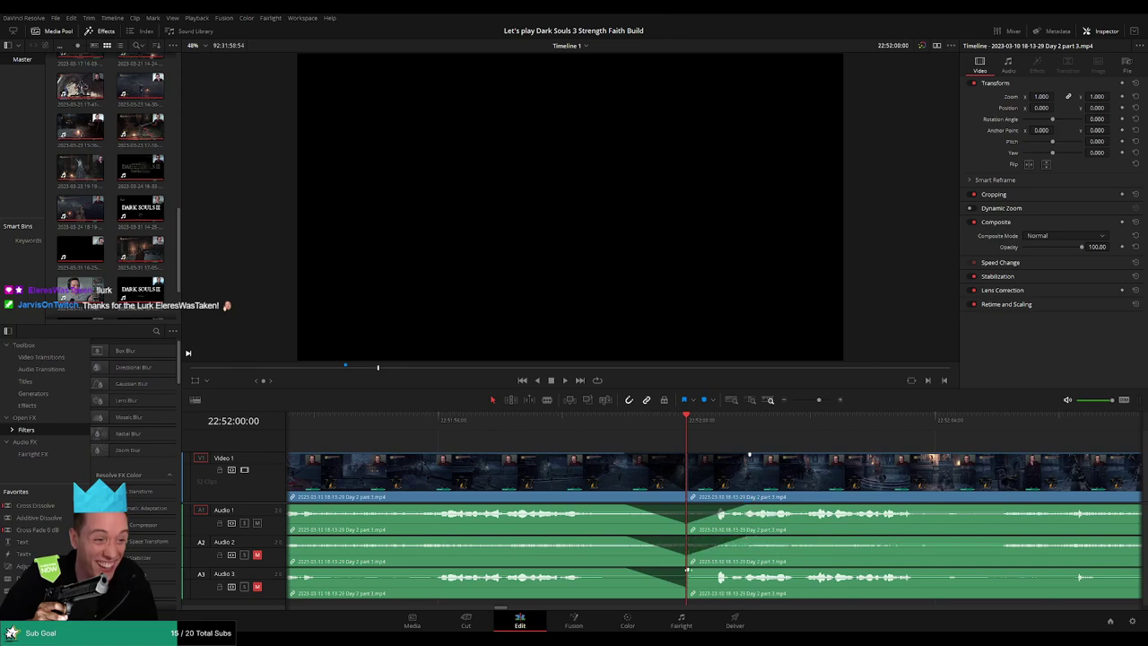
drag(688, 569, 750, 570)
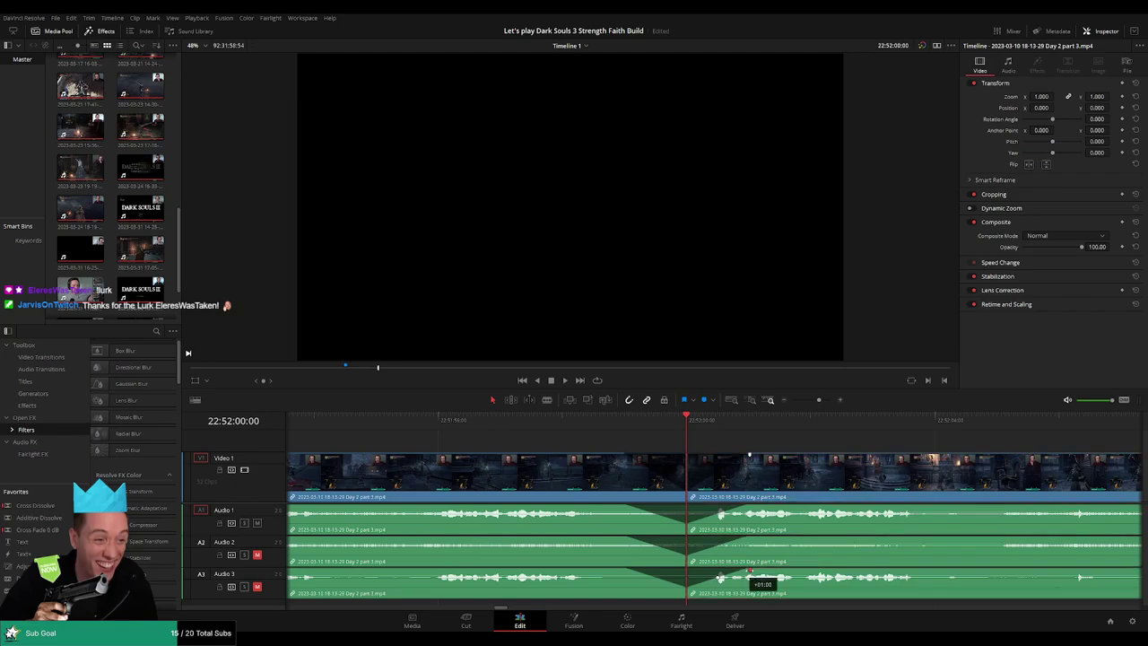
click(642, 421)
key(space)
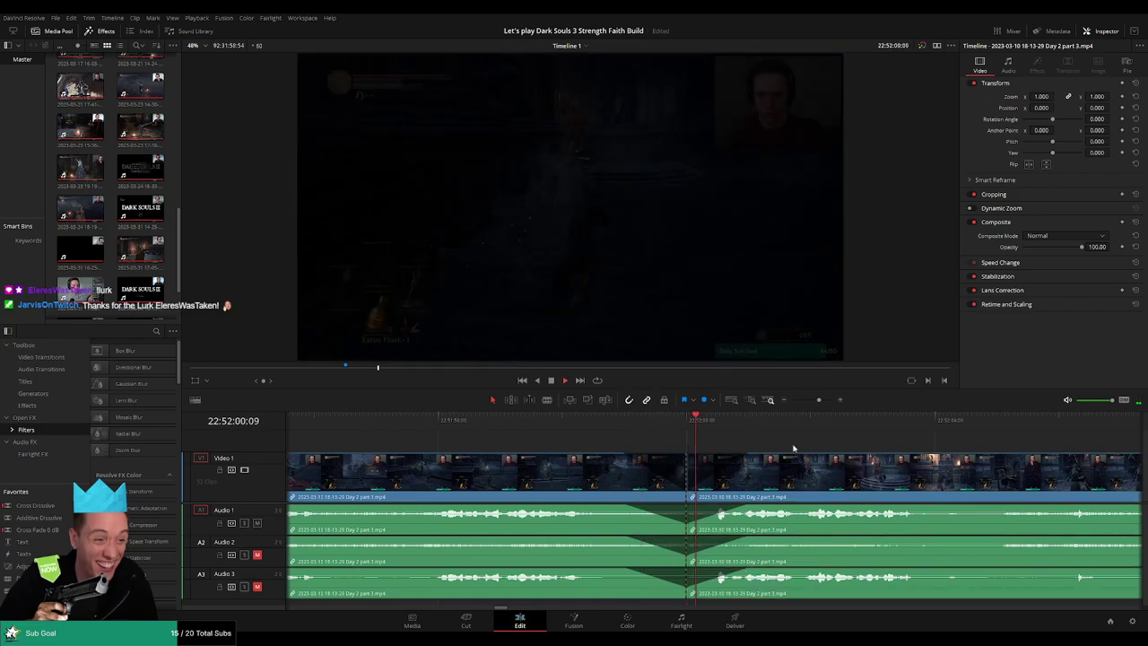
drag(795, 446, 642, 435)
Move the segment after the 22:52:00:00 cut and the DARK SOULS III clip later, placing them end to end
drag(818, 400, 761, 401)
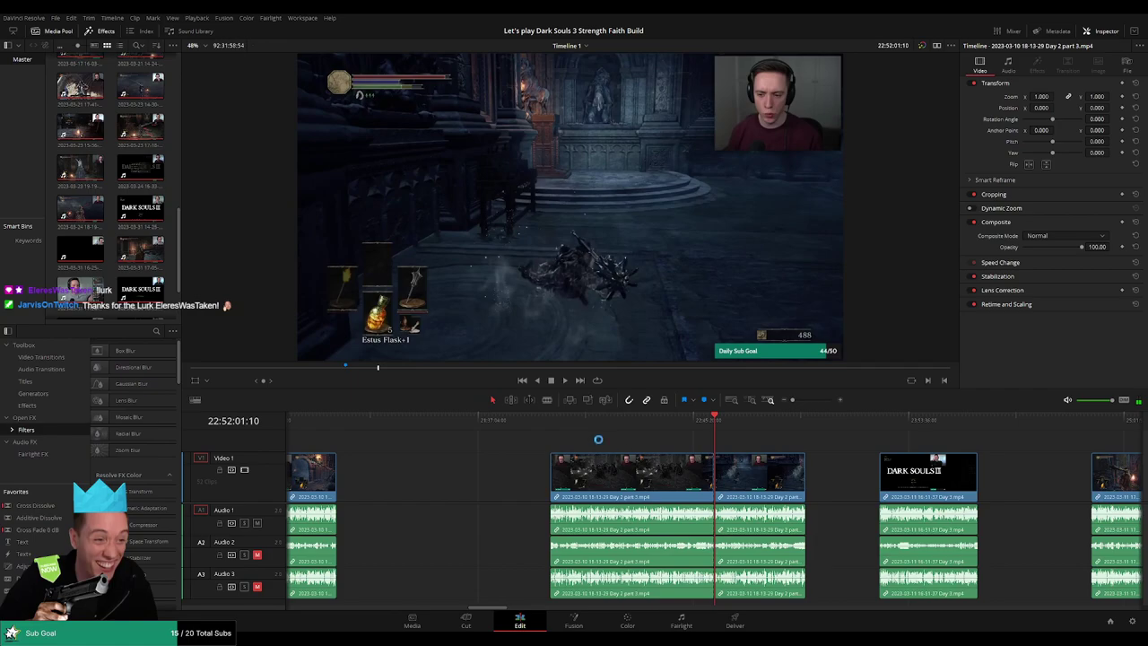
click(715, 422)
drag(831, 449, 605, 460)
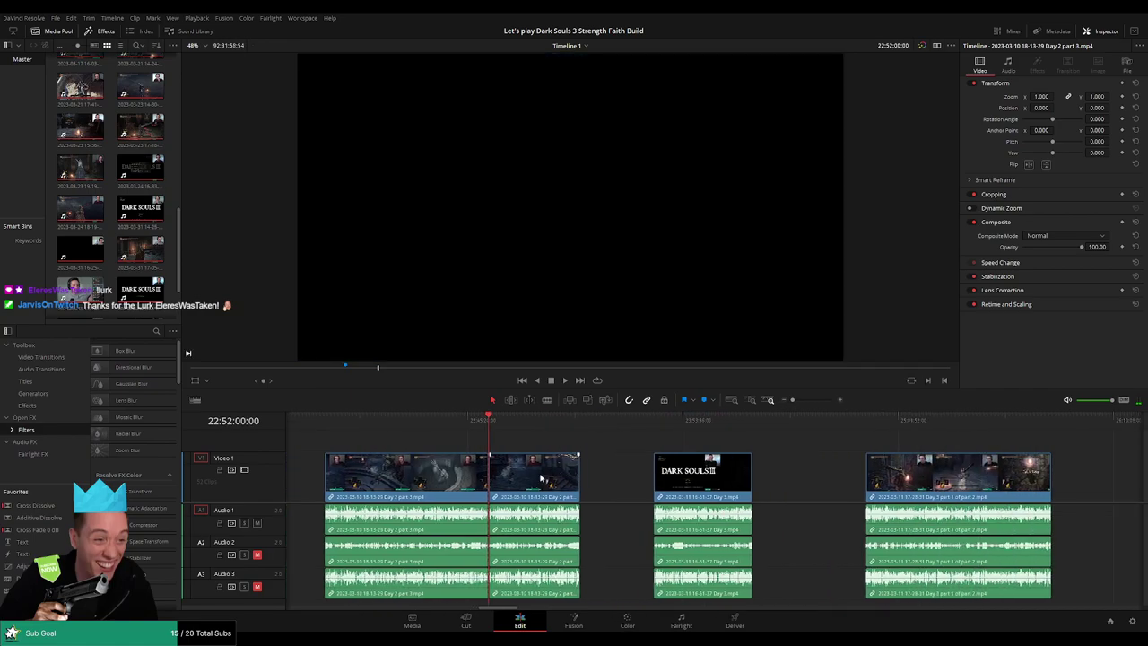
drag(542, 480, 619, 480)
click(685, 440)
drag(728, 444, 706, 482)
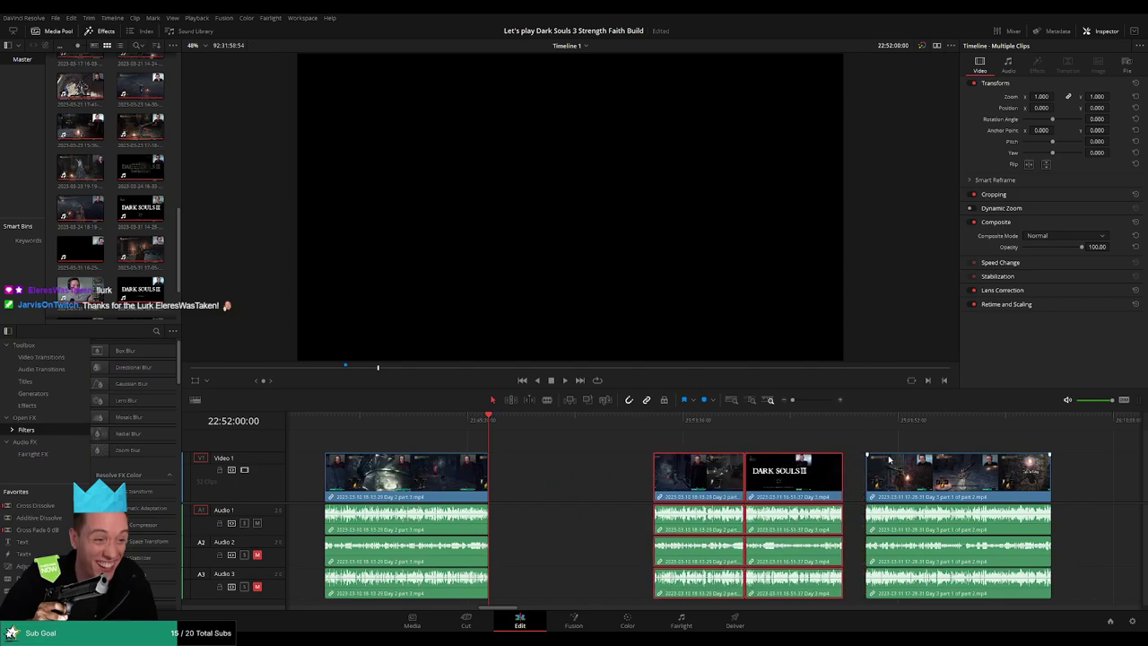
Move the following Day 3 part 1 of part 2 clip later to leave more room after the DARK SOULS III clip
click(926, 469)
drag(925, 441, 741, 475)
click(536, 451)
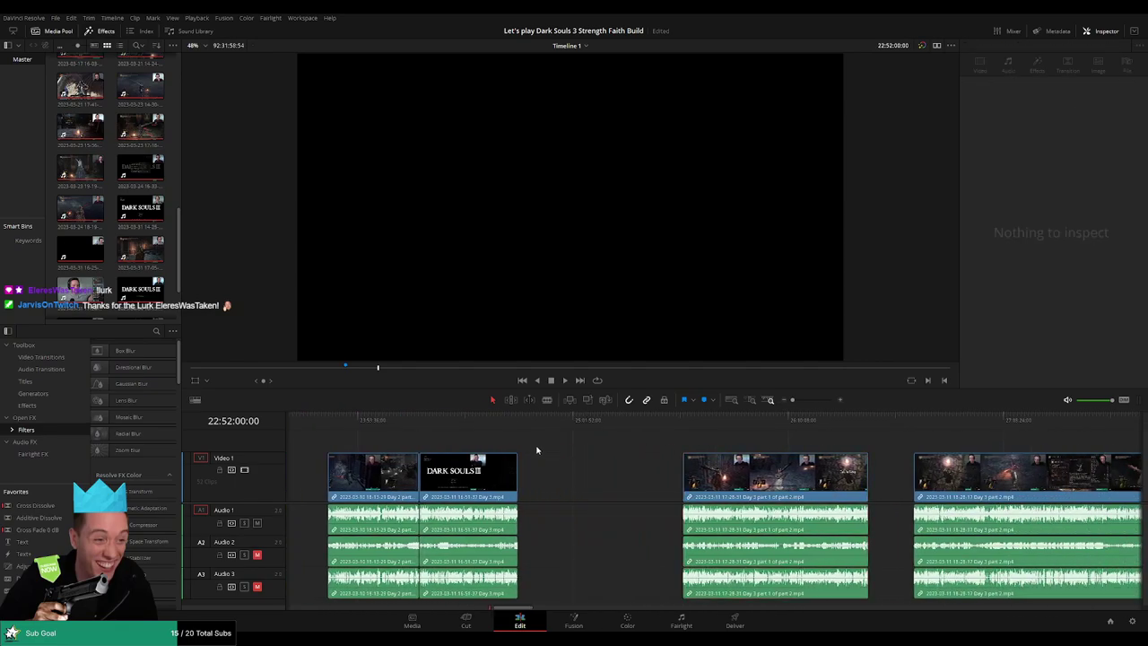
drag(535, 452, 579, 452)
Move the joined Day 2 segment and DARK SOULS III clip together so they start at 24:00:00:00, and play the opening fade
drag(481, 427, 551, 436)
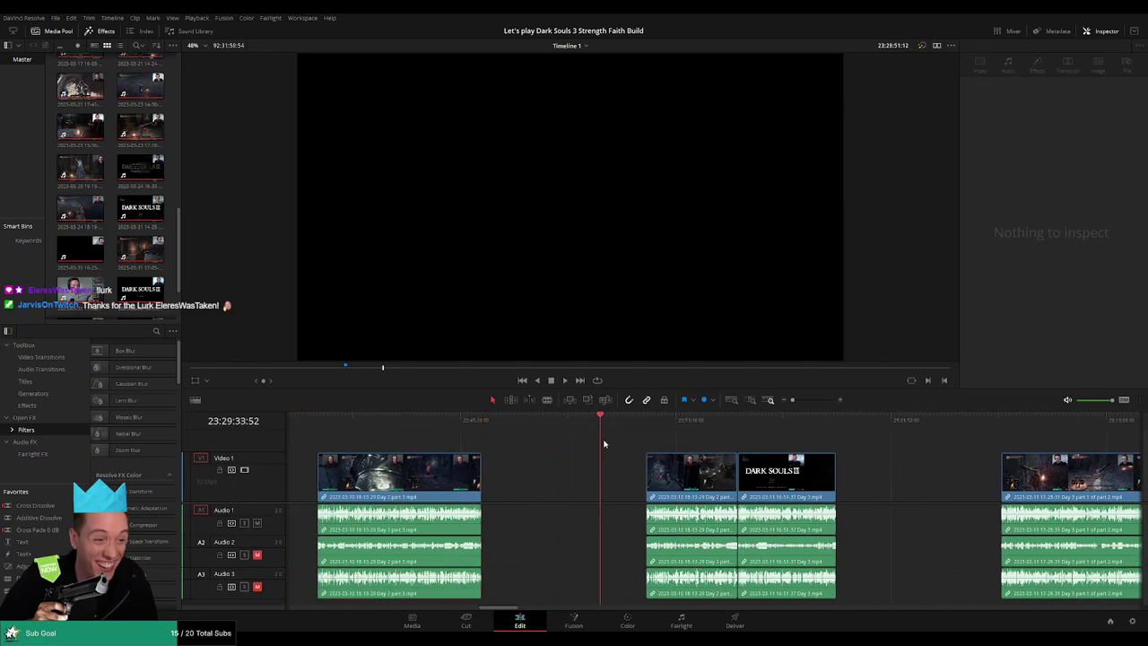
drag(838, 441, 718, 470)
drag(709, 480, 801, 482)
click(674, 450)
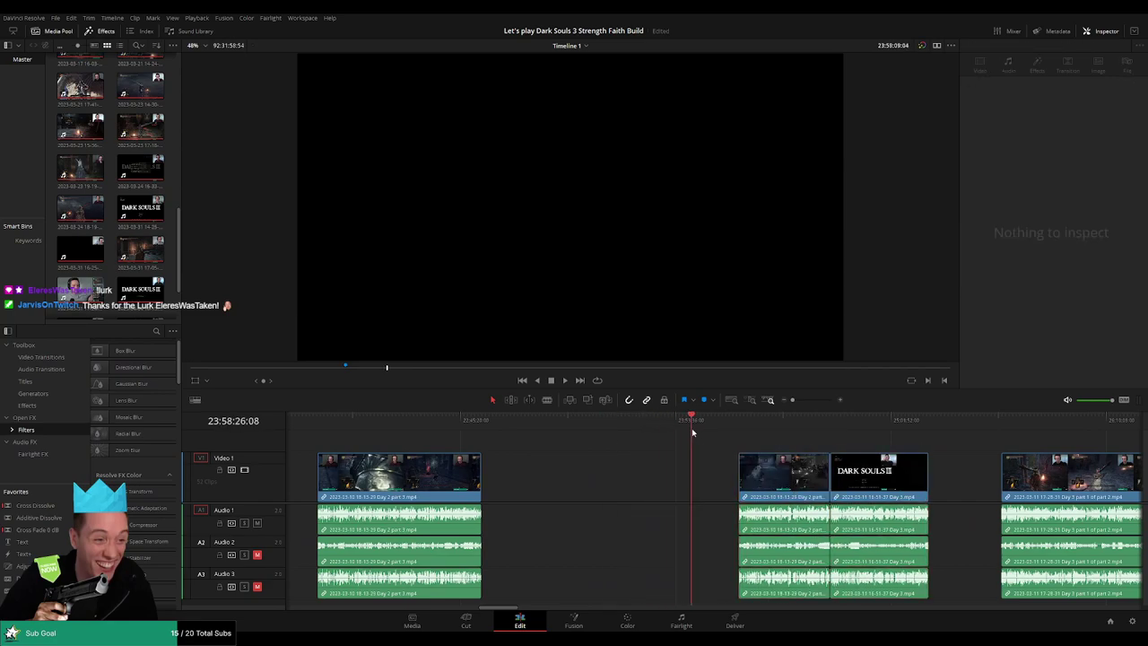
drag(796, 485, 755, 485)
click(888, 419)
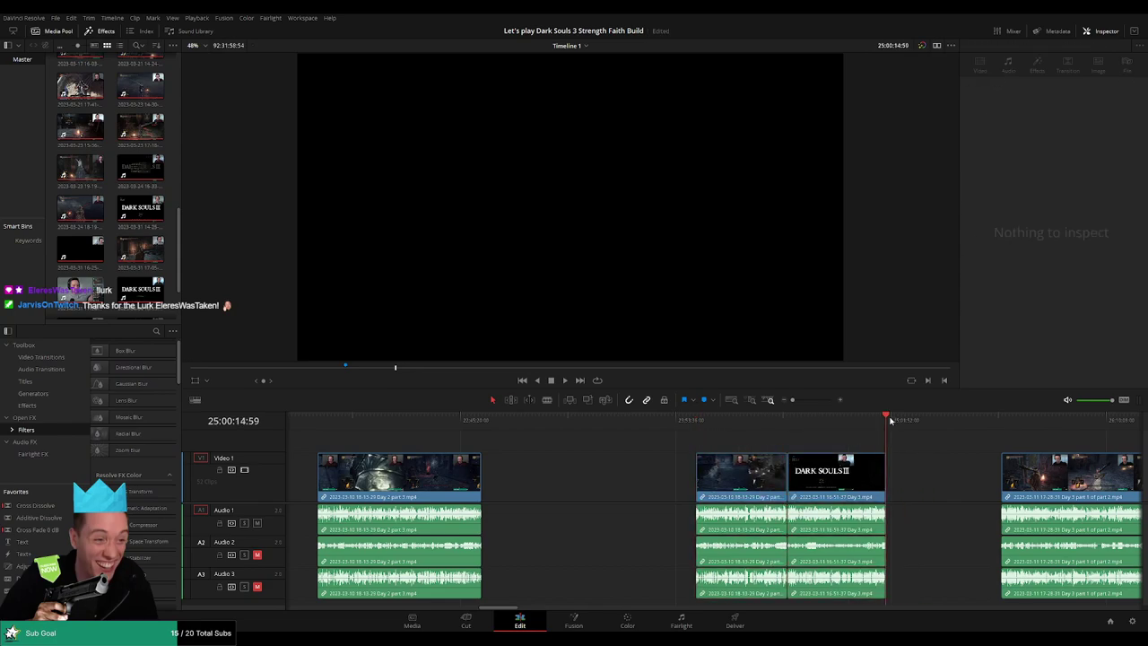
click(696, 422)
key(space)
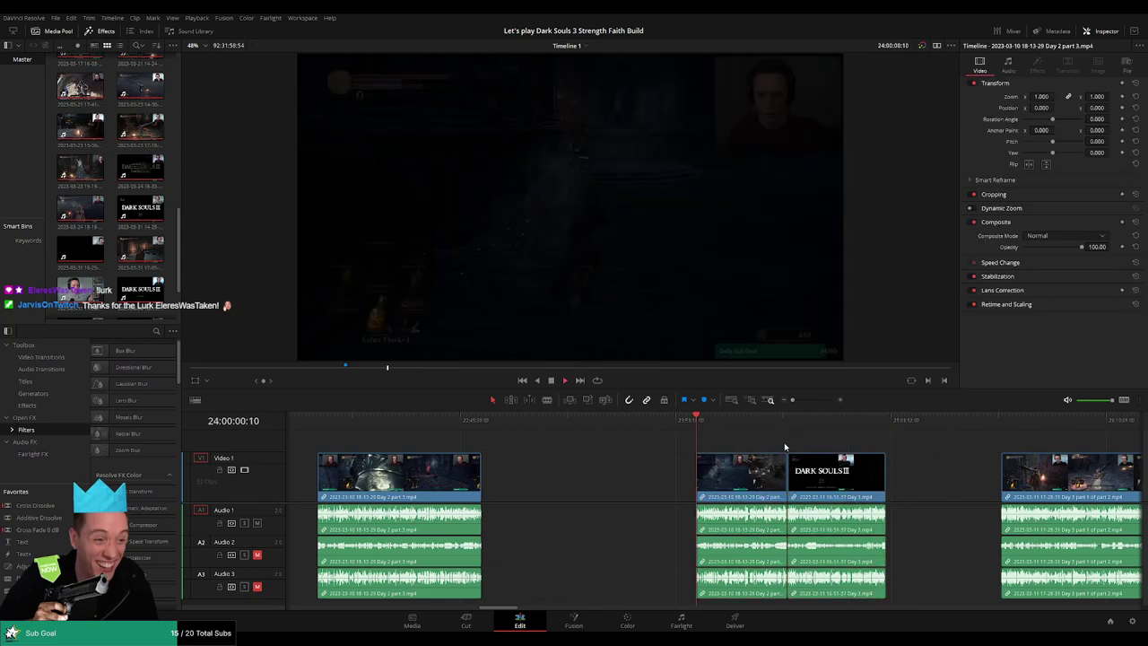
Review the end of the Day 2 part 3 segment and add transitions on all tracks where it joins the DARK SOULS III clip
drag(784, 442, 592, 441)
click(598, 426)
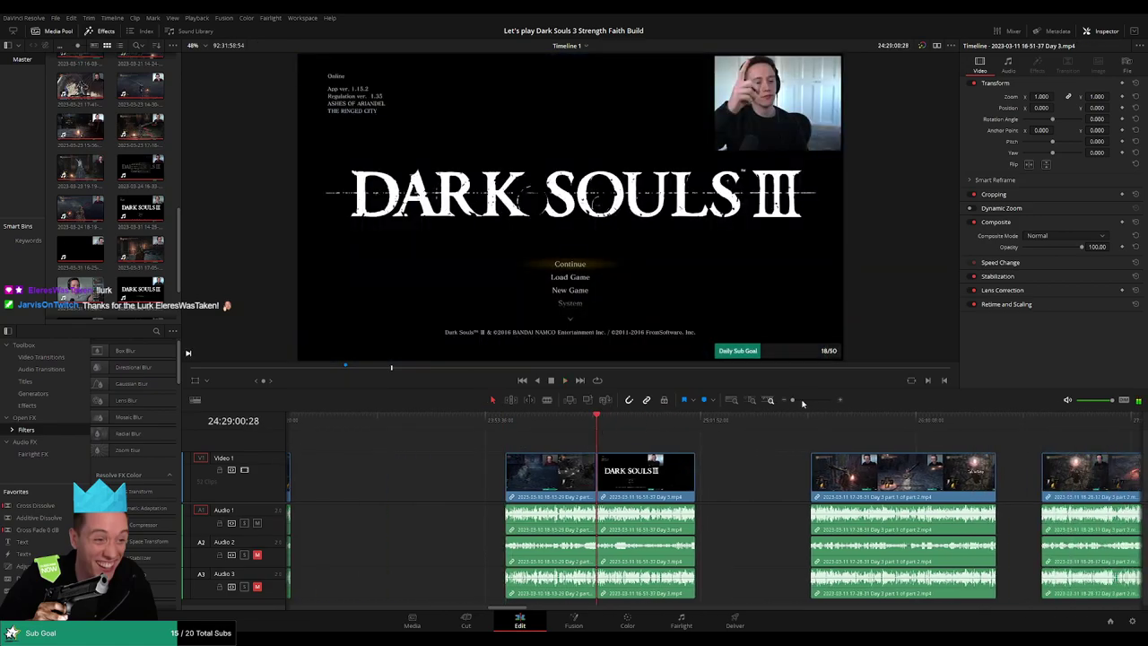
drag(793, 400, 814, 400)
click(677, 422)
key(space)
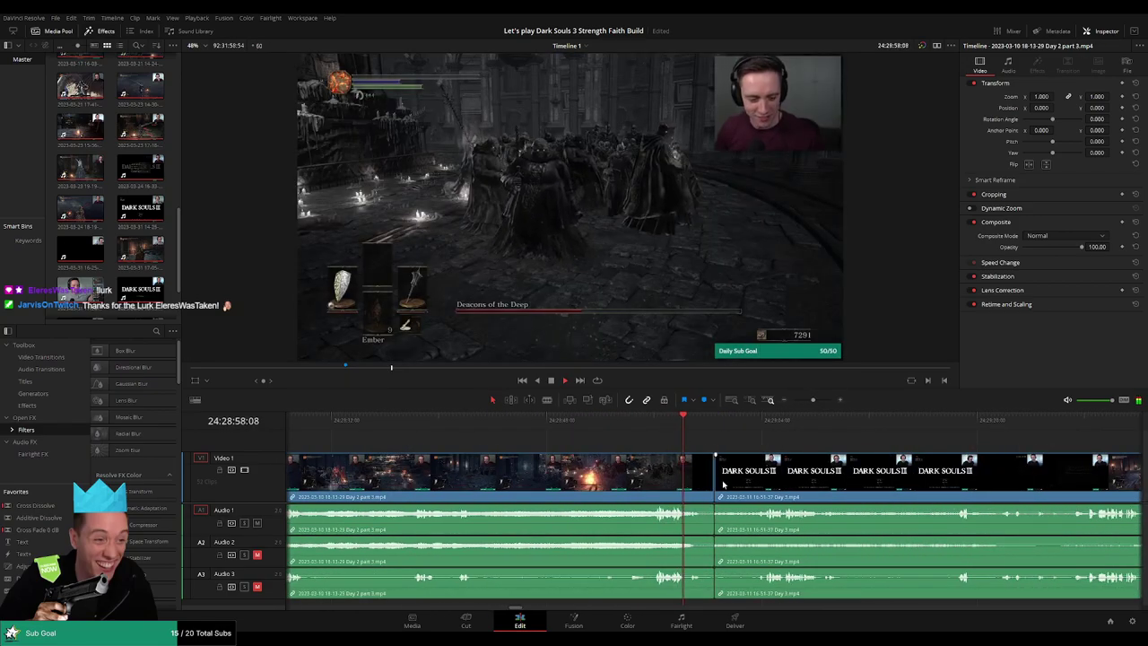
drag(639, 424, 589, 425)
key(space)
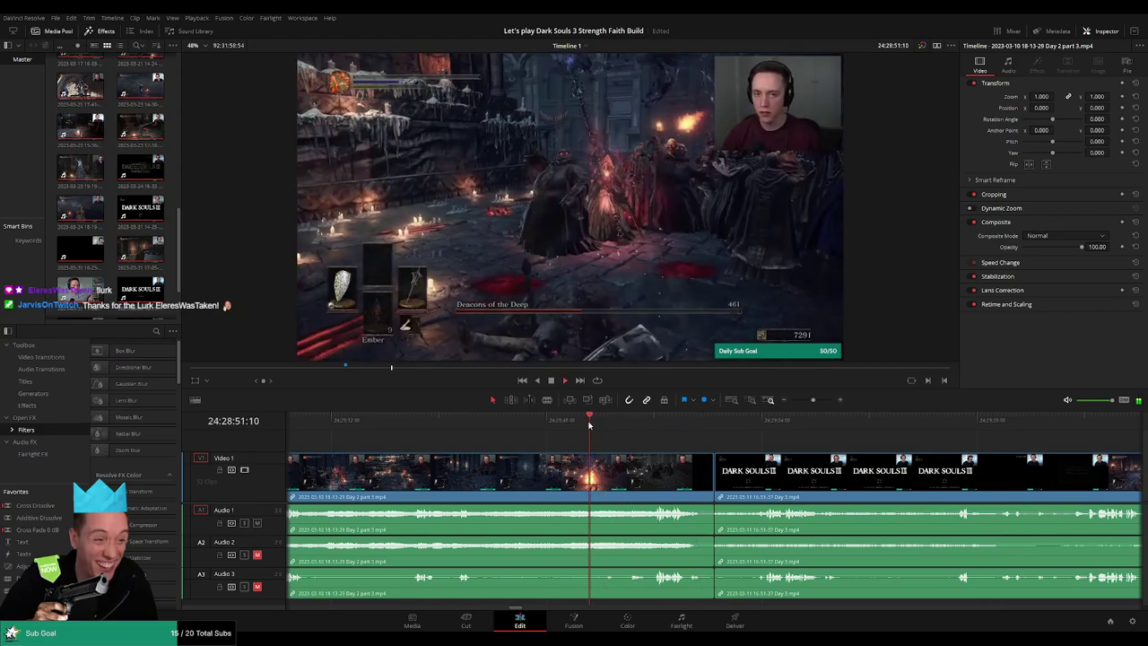
click(616, 426)
key(space)
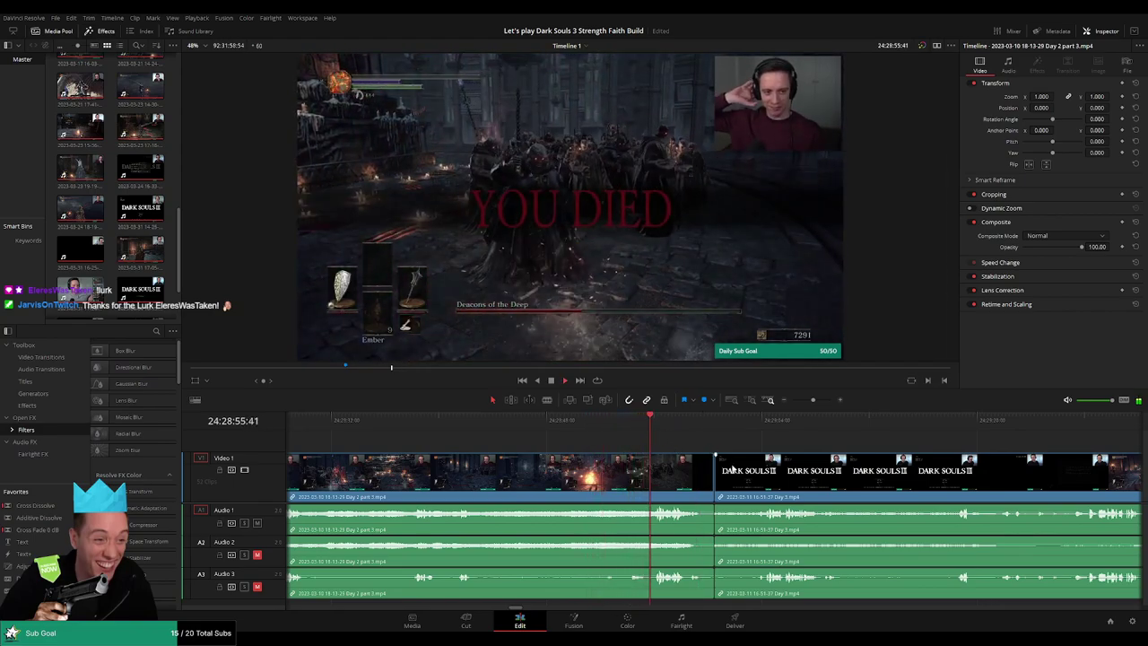
key(ctrl+t)
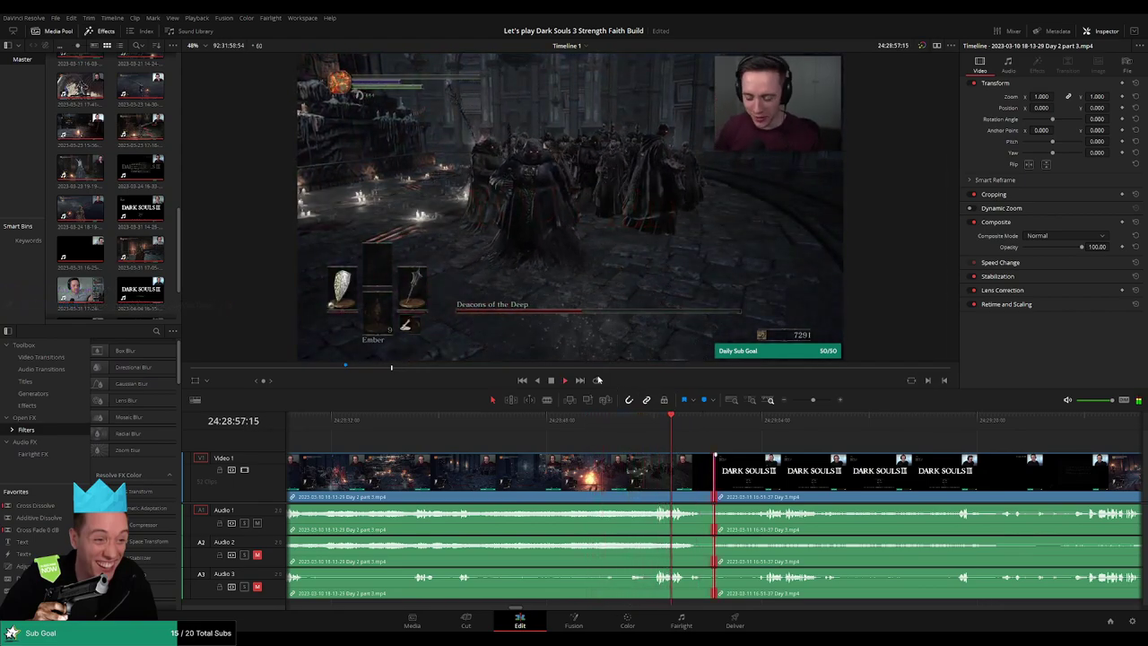
click(600, 378)
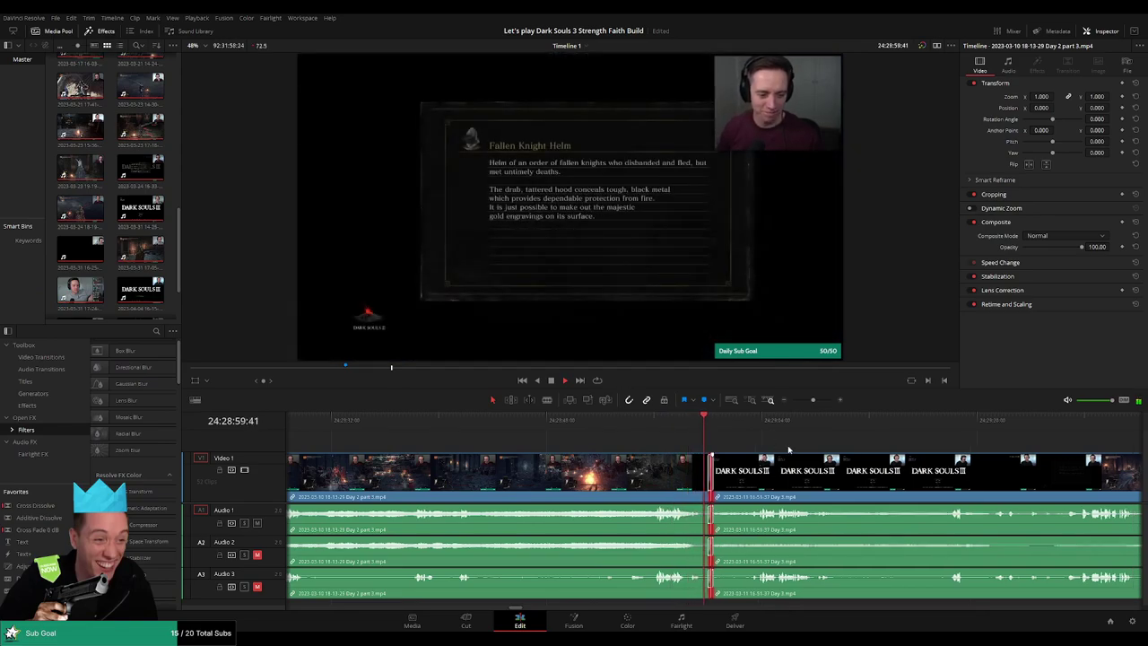
Play the DARK SOULS III clip from the title screen and scan it for a natural episode break near 24:52
click(790, 449)
drag(790, 449, 675, 438)
scroll(674, 438, right, 1)
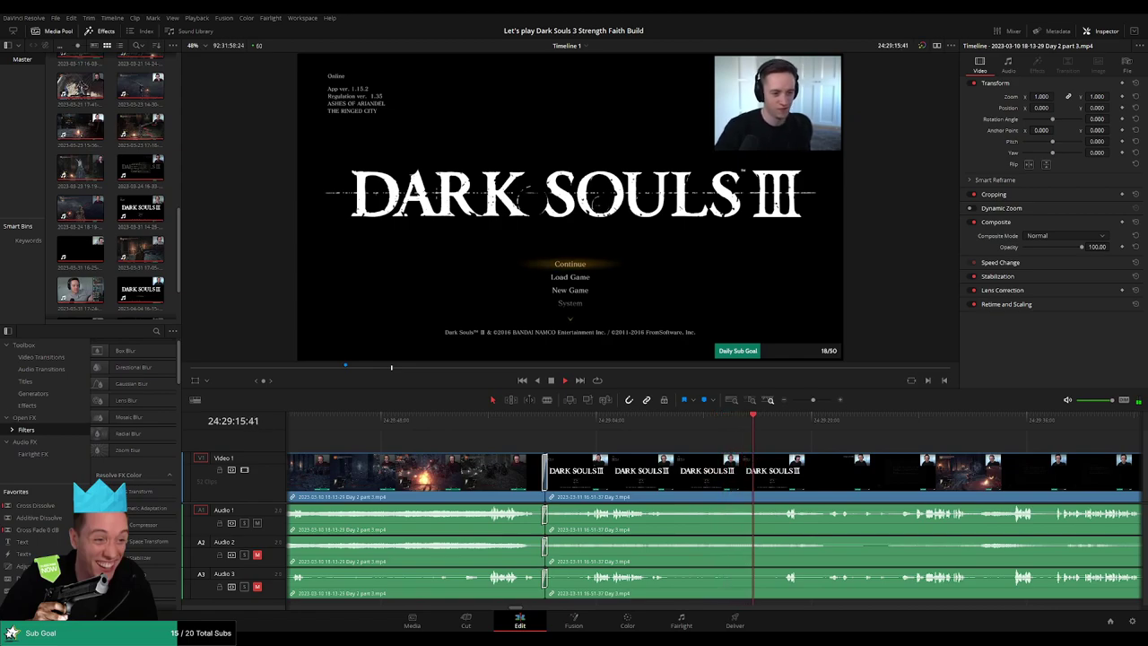
drag(843, 444, 615, 439)
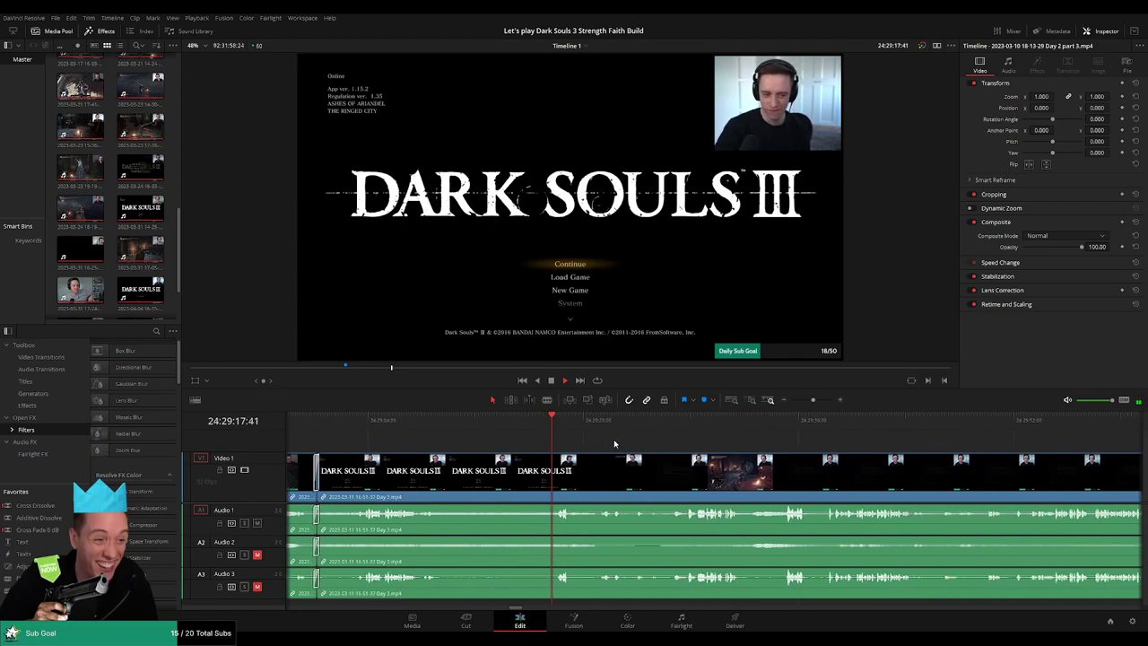
drag(815, 402, 796, 400)
drag(774, 447, 715, 438)
key(space)
drag(795, 401, 812, 401)
click(504, 430)
drag(759, 428, 846, 430)
drag(893, 460, 630, 444)
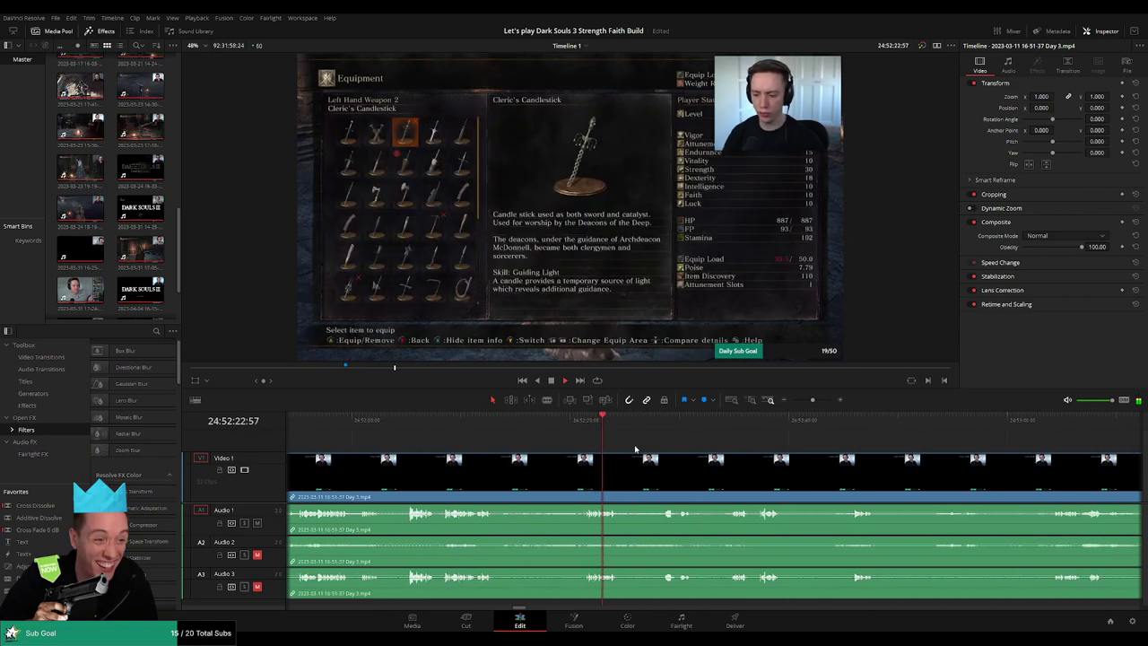
scroll(635, 448, right, 1)
Find the quiet moment on the Cleric's Candlestick equipment screen and split the Day 3 clip there at 24:52:20:30
click(498, 432)
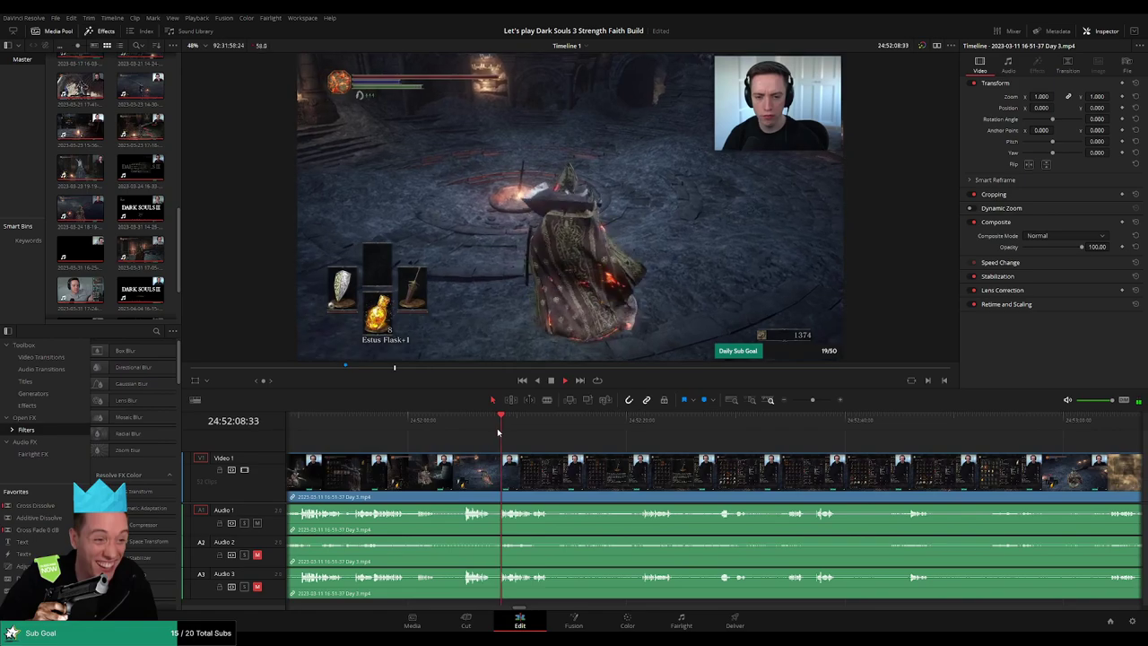
click(463, 428)
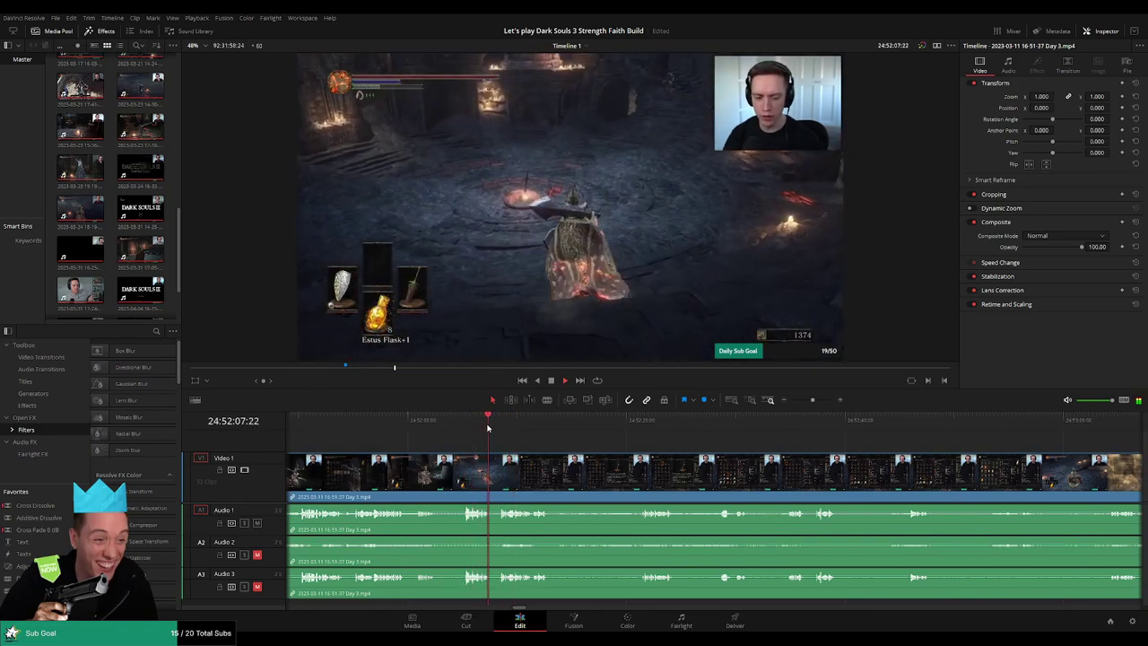
click(419, 430)
click(377, 432)
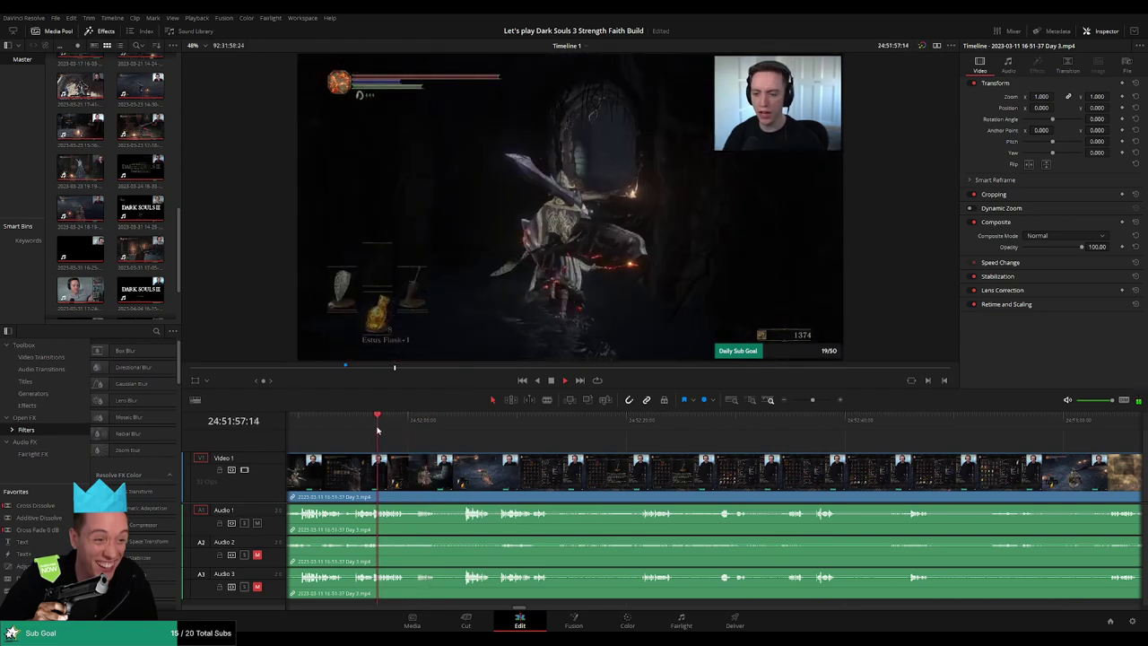
click(457, 428)
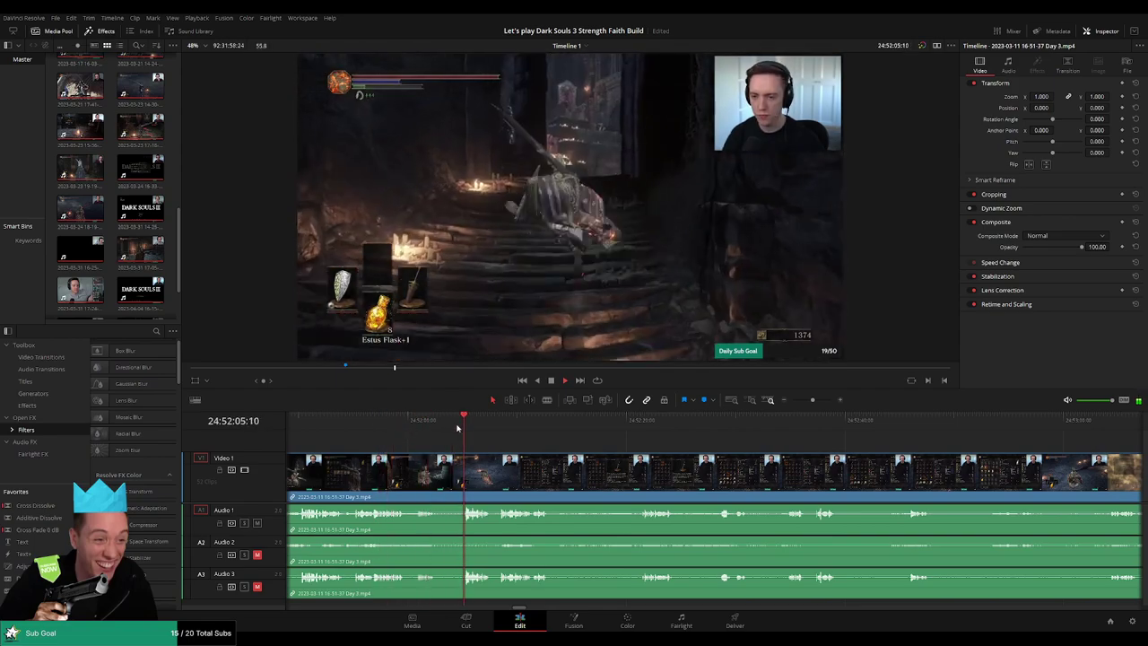
scroll(456, 428, up, 3)
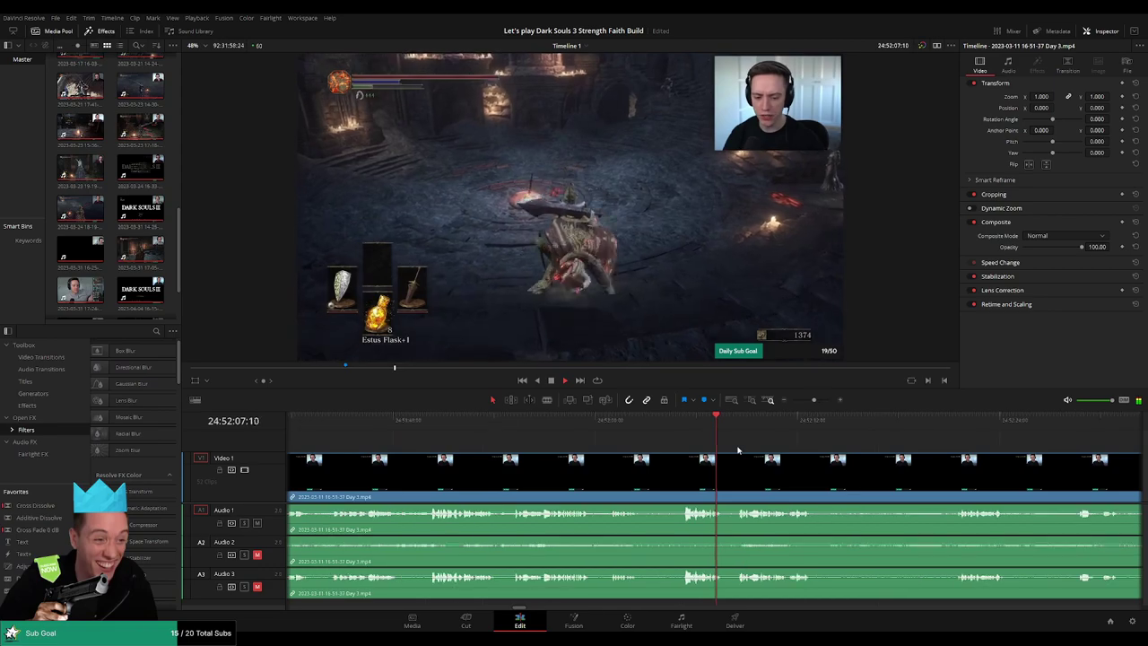
click(887, 437)
click(954, 439)
drag(1037, 445, 774, 446)
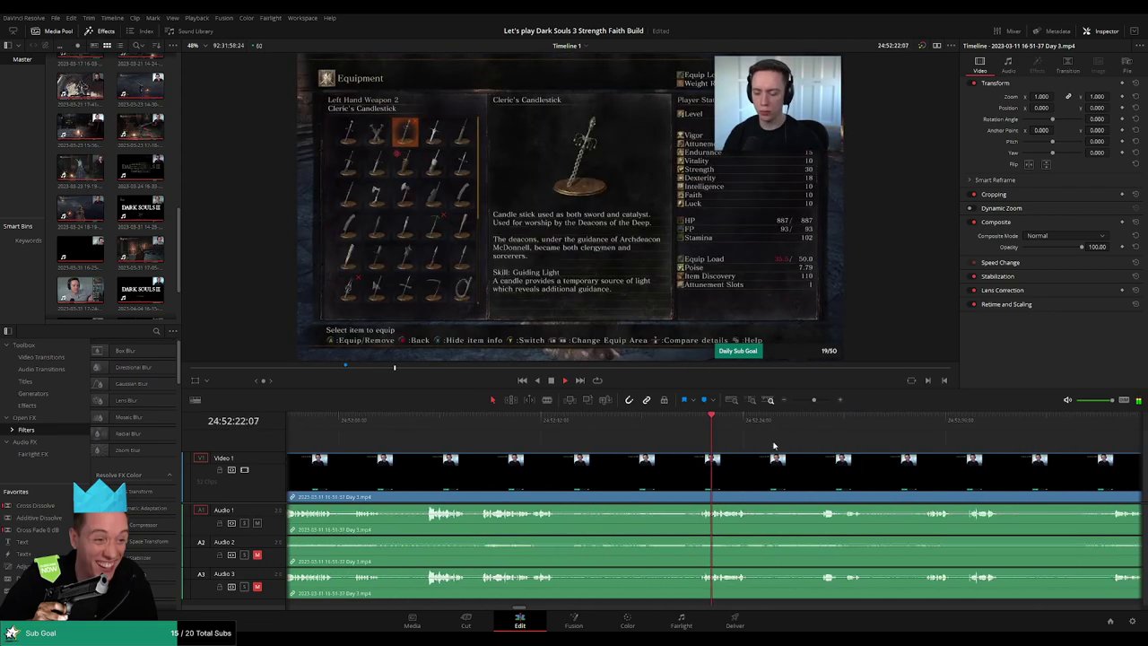
scroll(618, 424, up, 1)
click(617, 420)
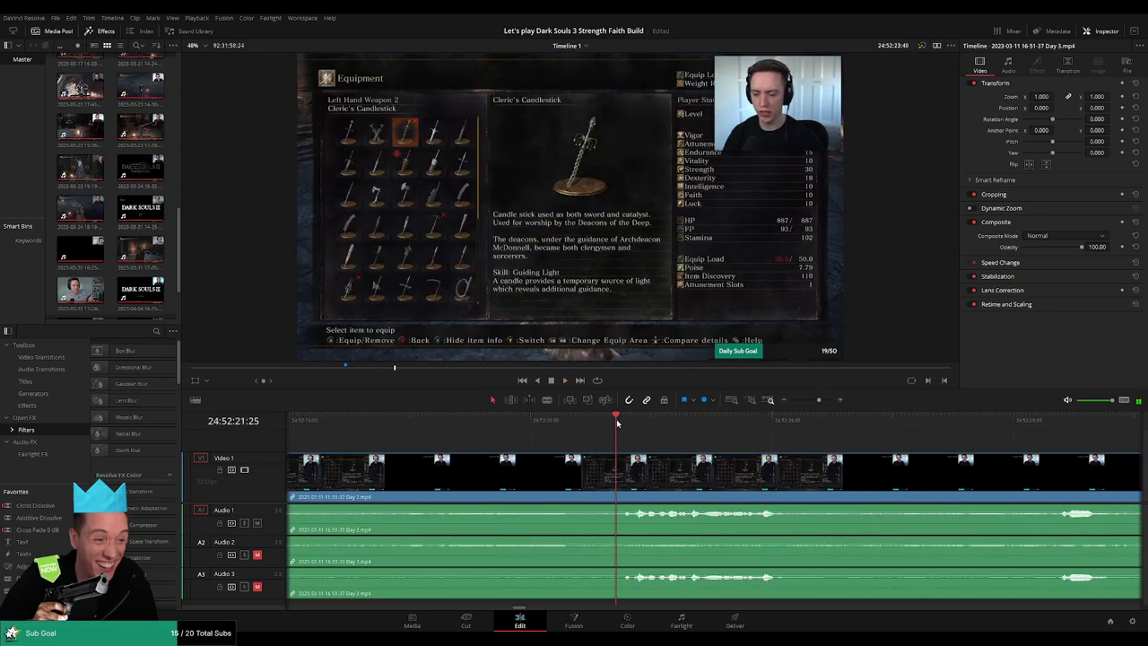
drag(617, 424, 556, 434)
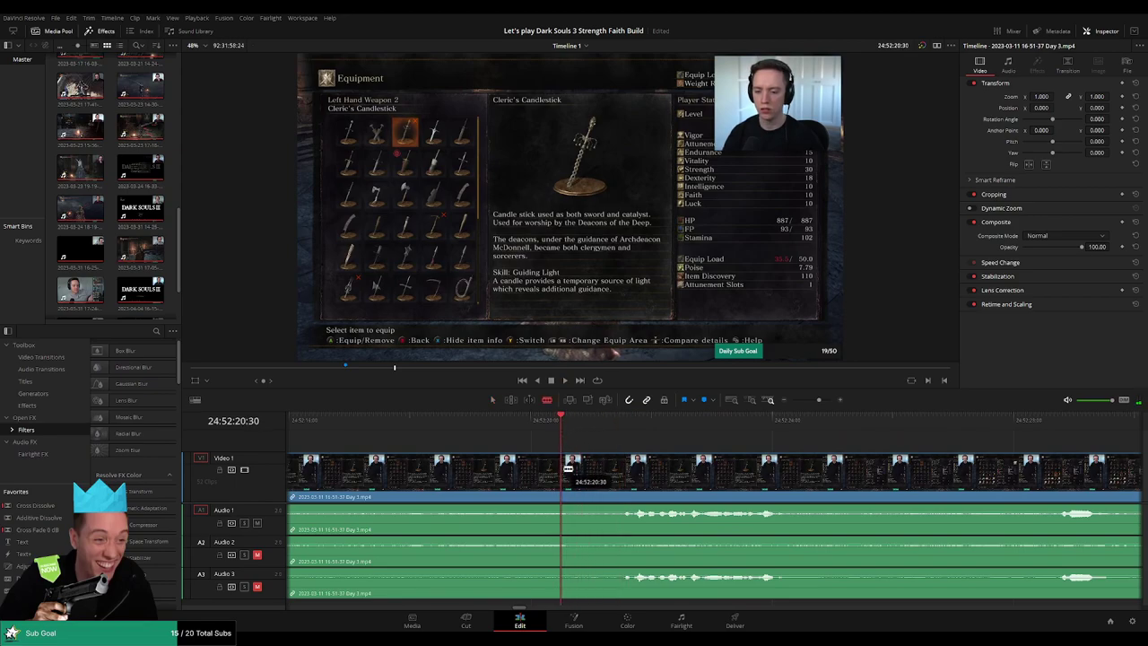
click(568, 468)
key(a)
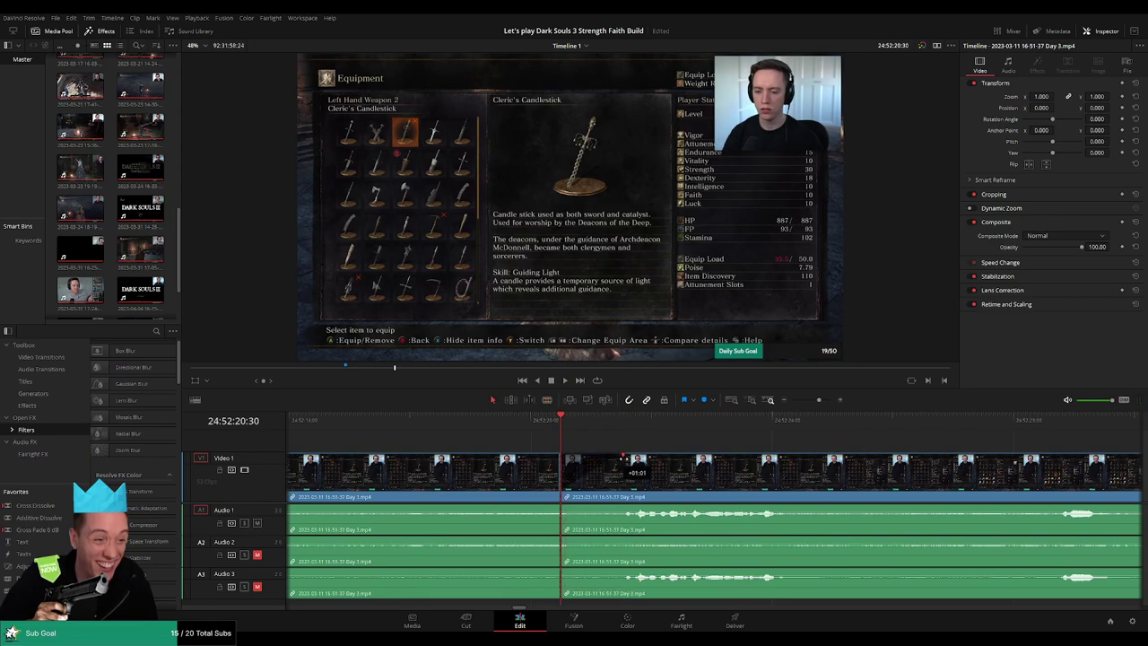
Add fades of about one second on both sides of the 24:52:20:30 cut on all tracks and play the result
drag(621, 459, 616, 462)
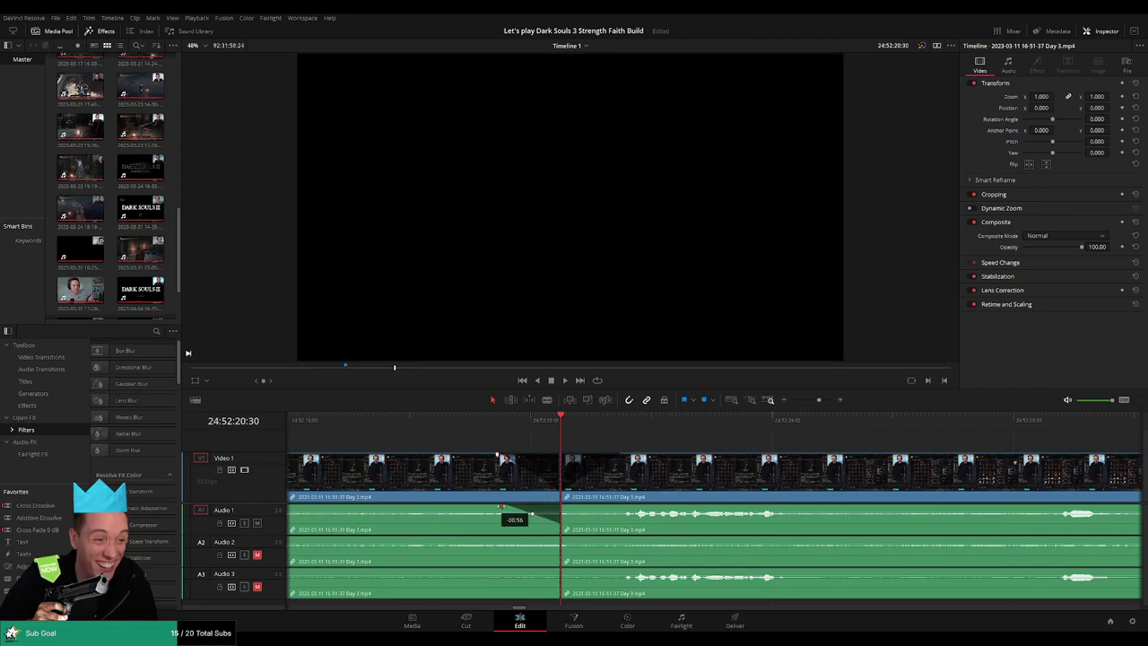
drag(577, 511, 627, 513)
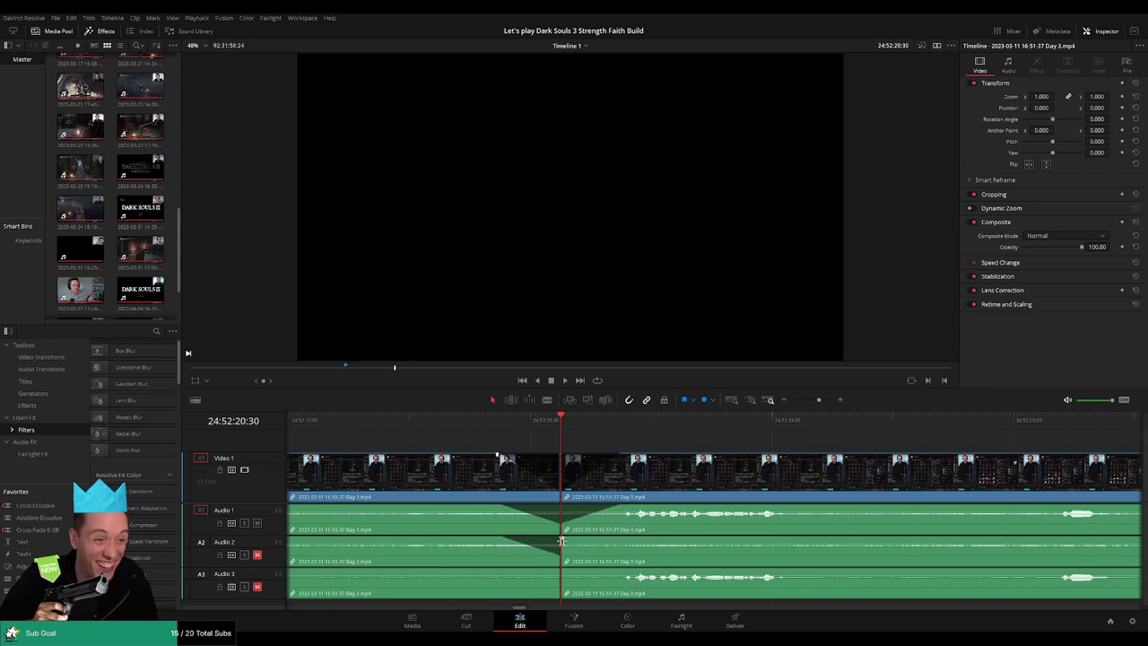
drag(567, 540, 615, 540)
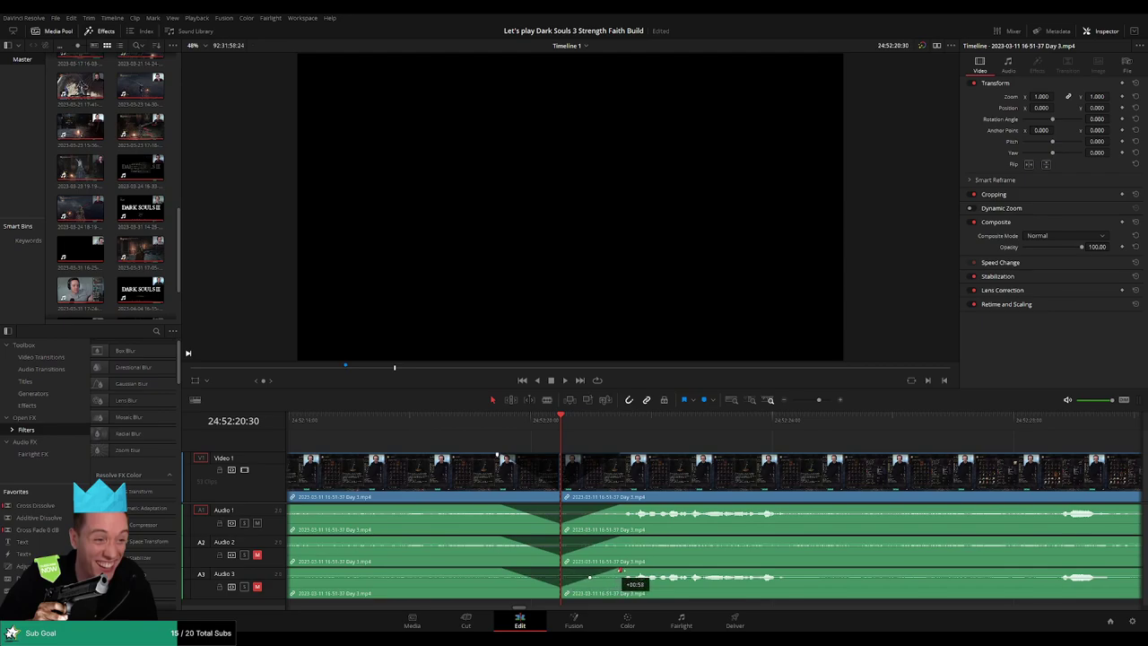
click(526, 421)
key(space)
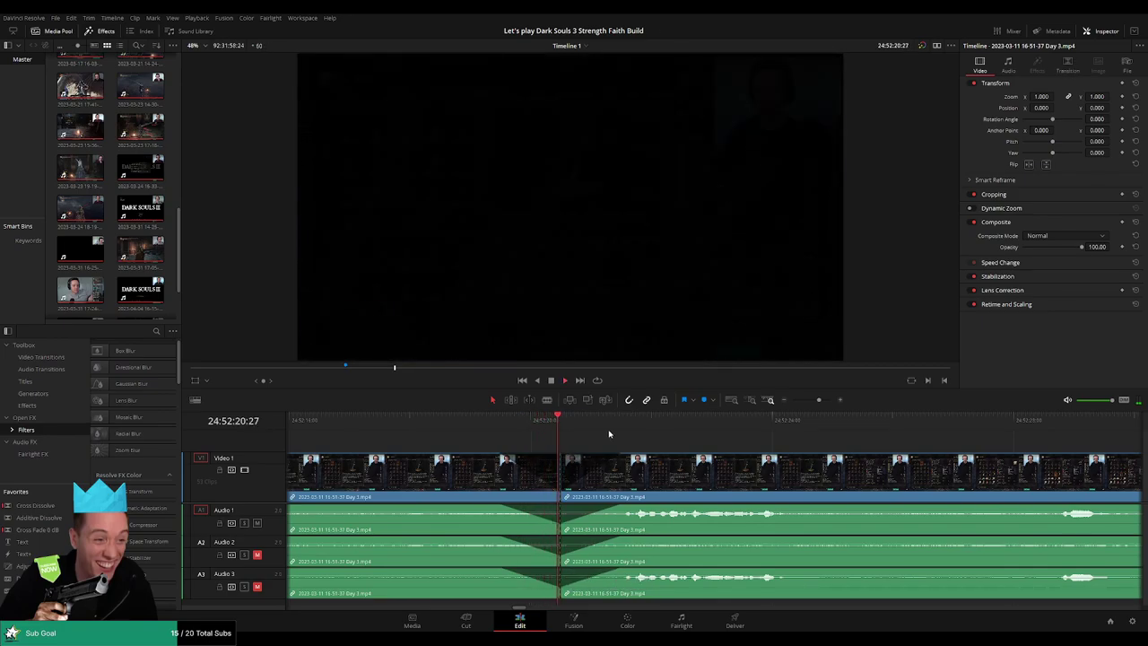
key(space)
Move the short Day 3 segment after the 24:52:20:30 cut directly in front of the Day 3 part 1 of part 2 clip
drag(820, 401, 793, 402)
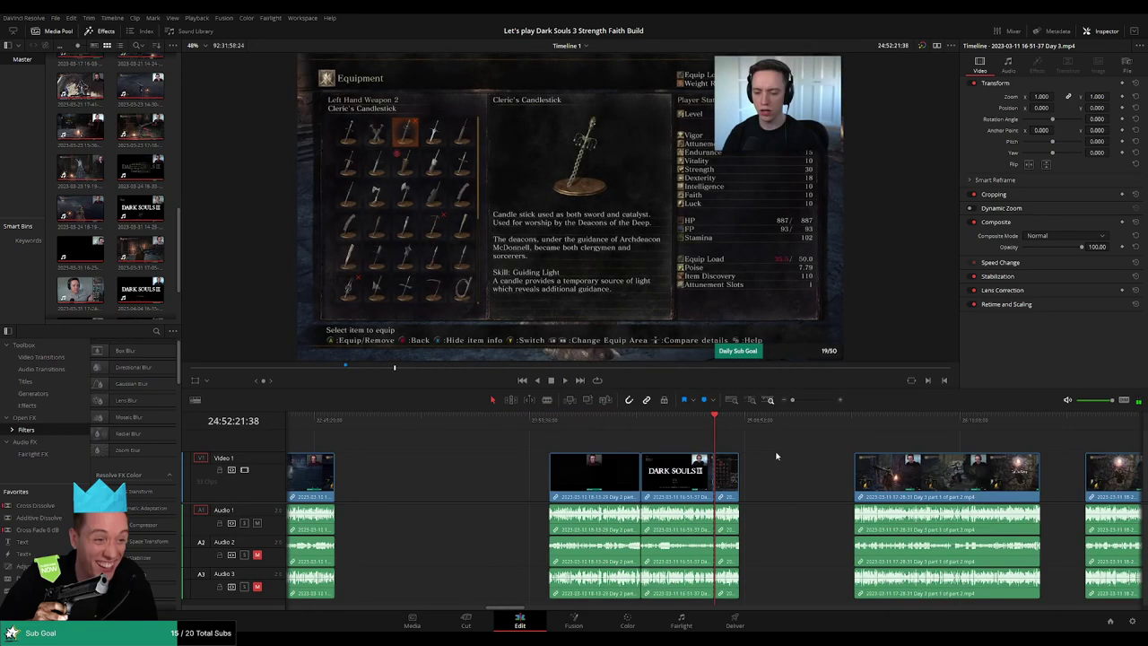
drag(732, 487, 1004, 483)
click(759, 449)
Move the Day 3 part 2 clip later on the timeline to leave more room before it
scroll(525, 426, right, 4)
scroll(523, 422, right, 5)
click(823, 447)
drag(507, 490, 843, 490)
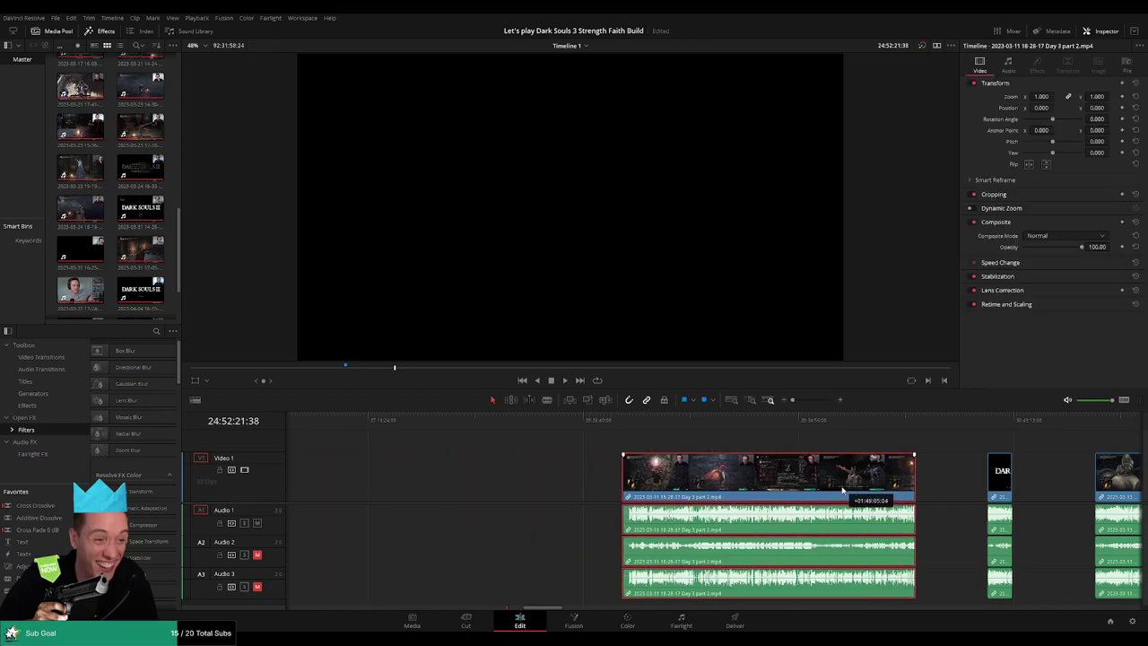
click(754, 444)
scroll(787, 454, left, 5)
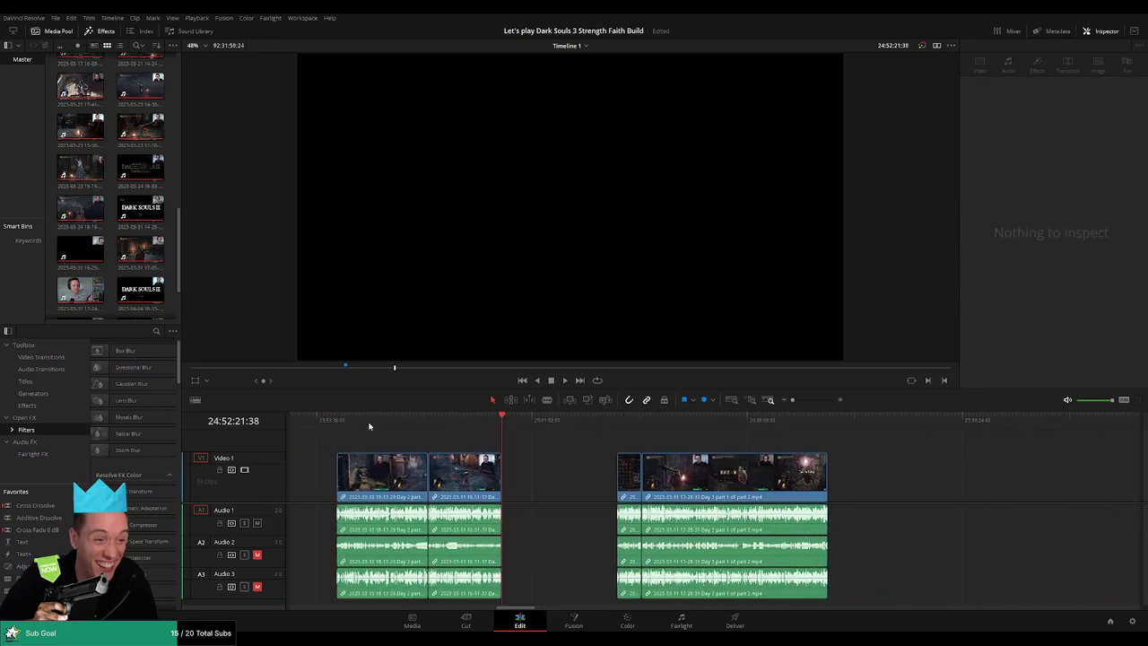
Move the joined Day 3 segment and part 1 of part 2 clip later to widen the gap after the 24:52:20:30 cut
click(340, 425)
click(502, 425)
scroll(476, 442, right, 3)
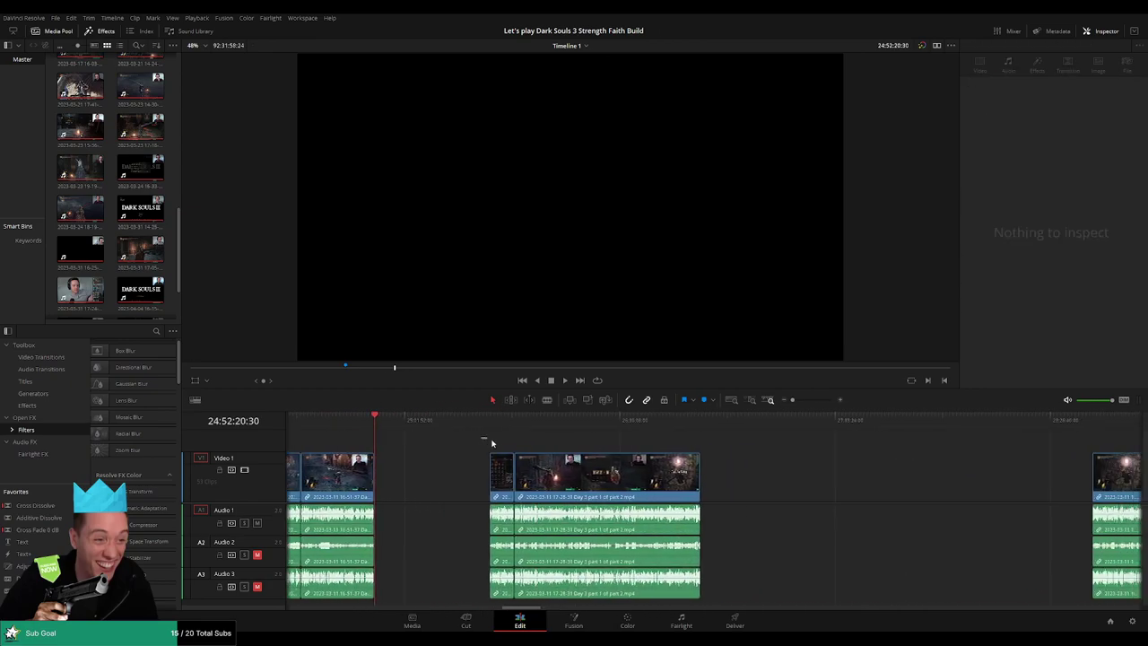
drag(498, 475, 685, 475)
click(462, 453)
scroll(473, 452, left, 1)
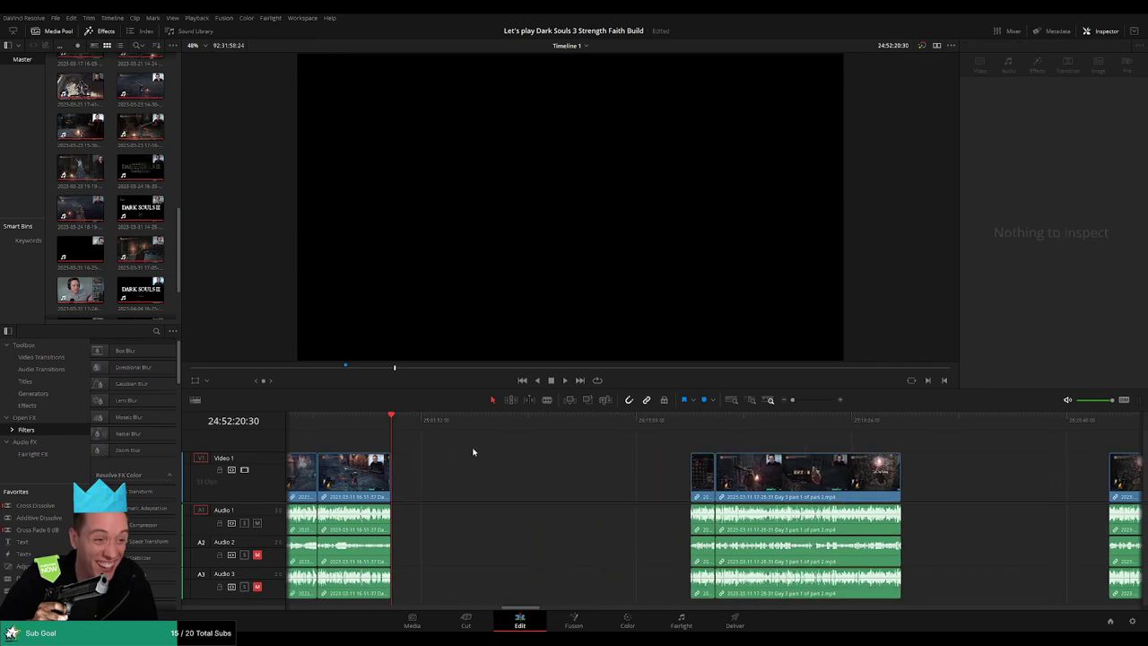
Move the joined Day 3 segment and part 1 of part 2 clip to start at 26:00:00:00, and play the opening fade
scroll(474, 452, left, 2)
key(Home)
click(532, 432)
scroll(544, 451, right, 4)
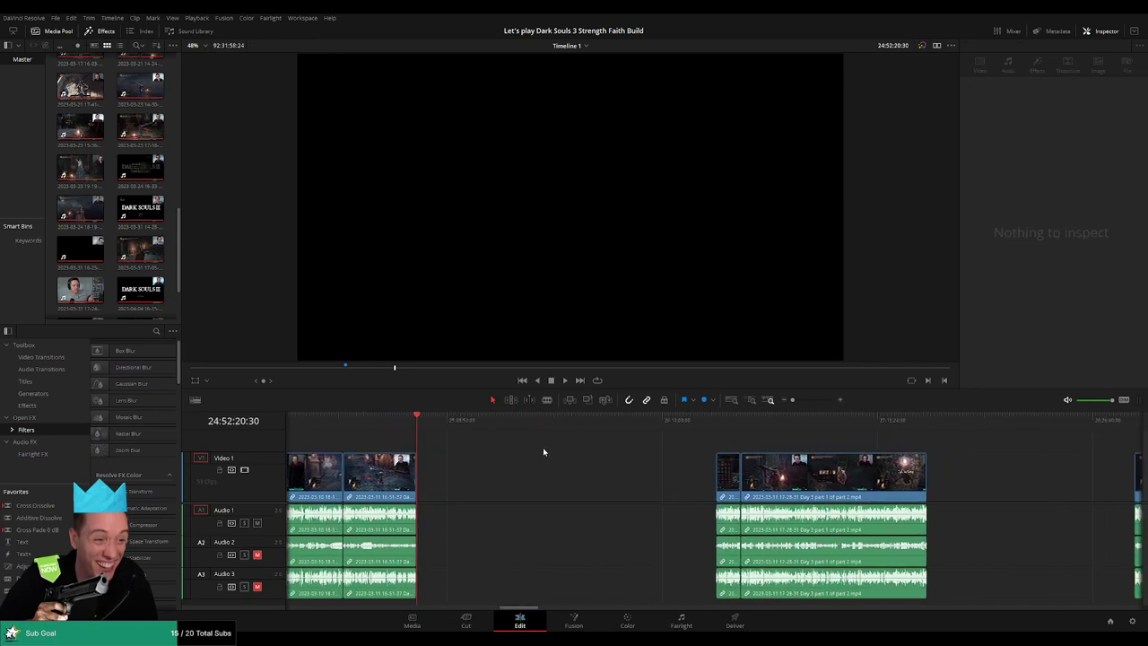
drag(485, 435, 537, 440)
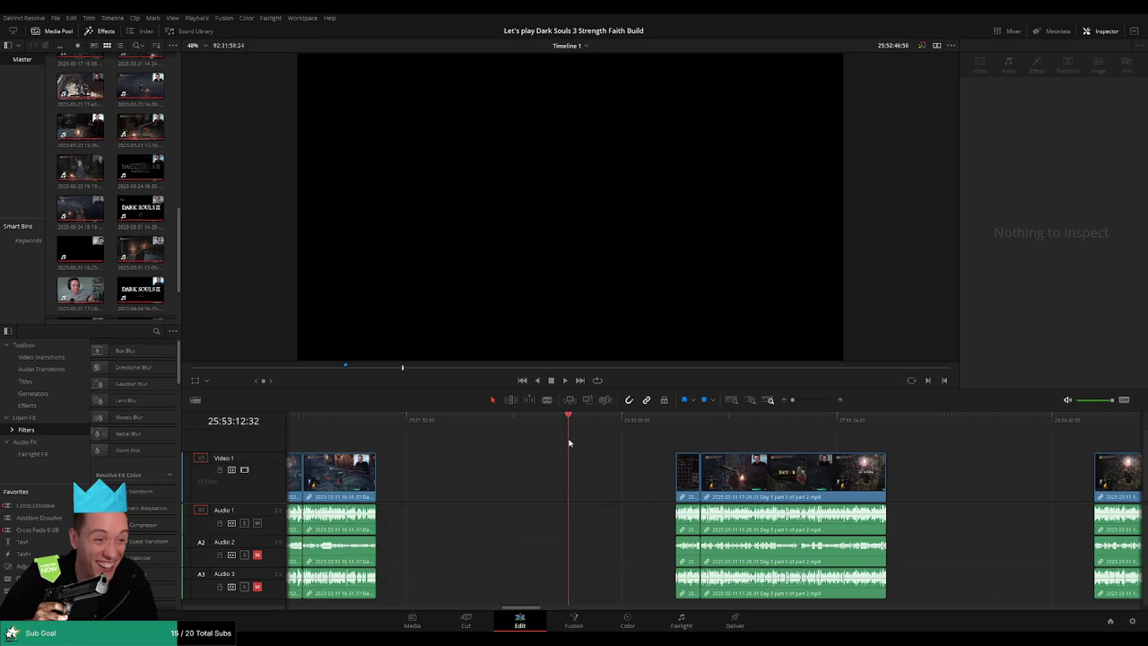
scroll(592, 444, up, 4)
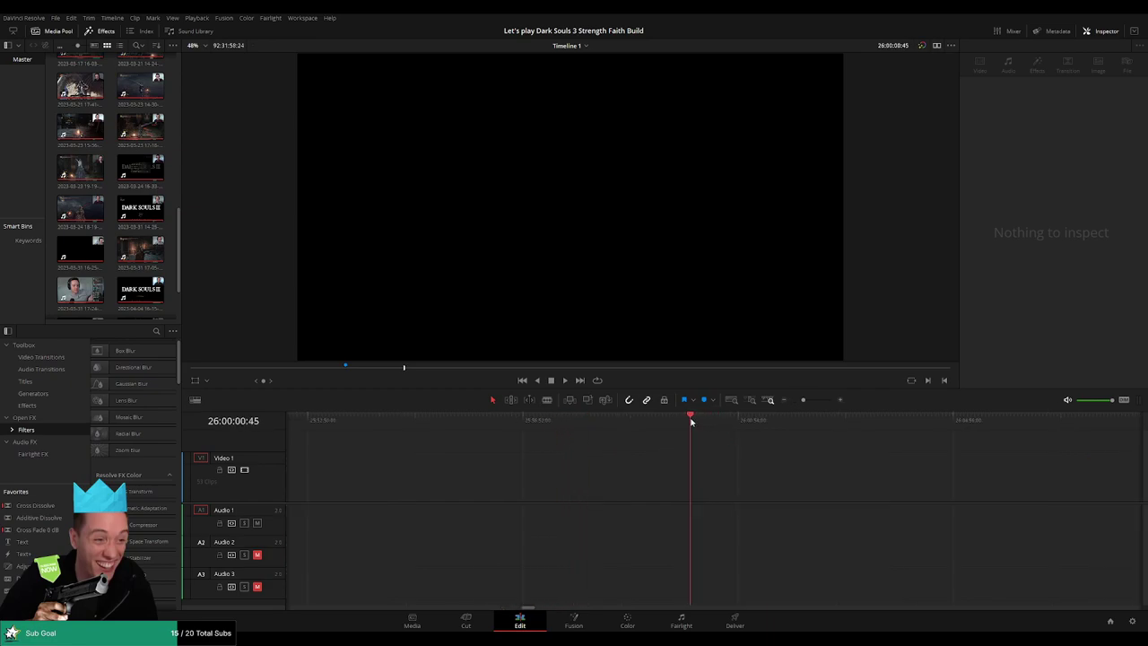
key(Left)
key(Left)
key(Left)
key(Left)
key(Left)
key(Left)
key(Left)
key(Left)
key(Left)
key(Left)
key(Left)
key(Left)
key(Left)
key(Left)
key(Left)
key(Left)
key(Left)
key(Left)
key(Left)
key(Left)
click(785, 401)
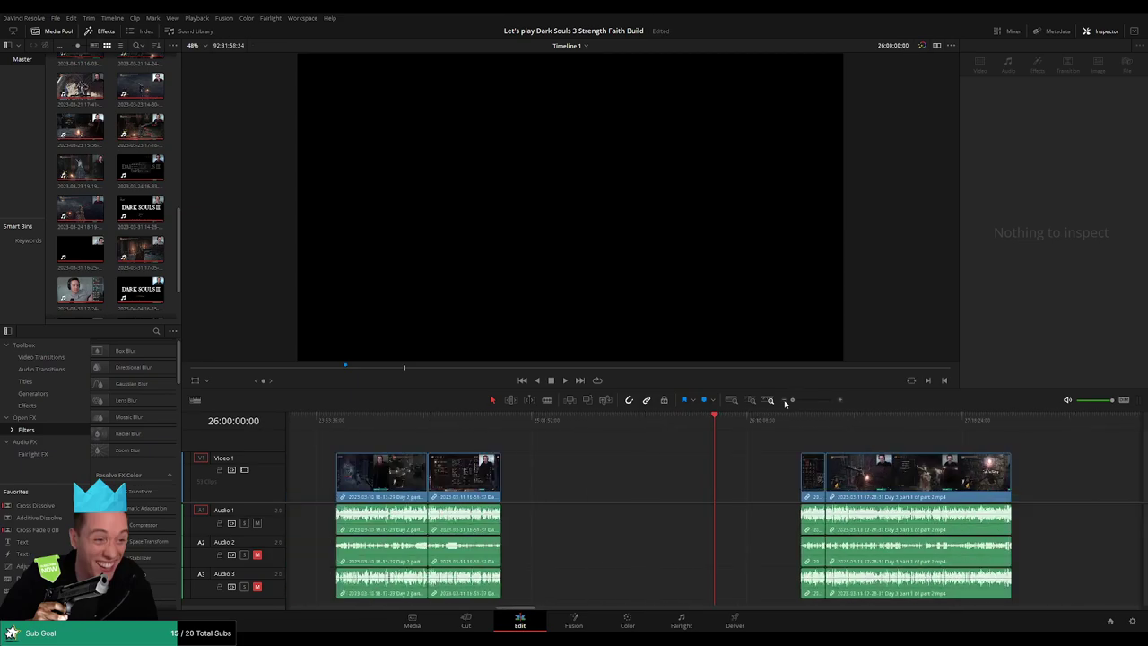
drag(917, 463, 610, 435)
key(space)
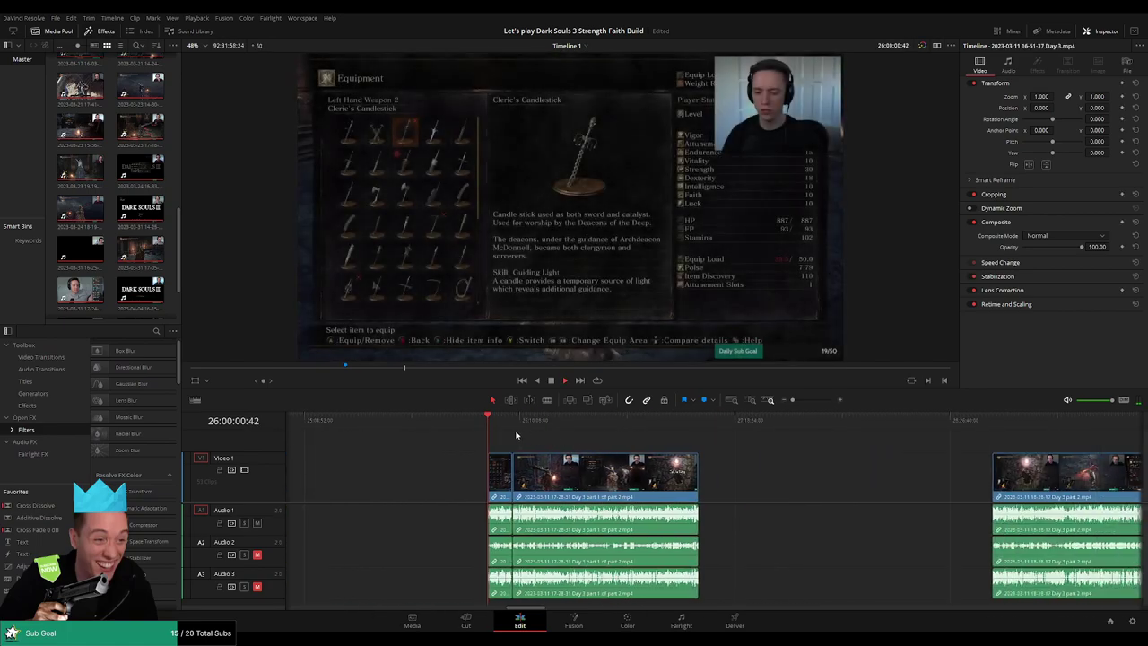
Check the join between the Day 3 segment and the part 1 of part 2 clip, and add transitions there on all tracks
click(511, 426)
drag(793, 400, 816, 402)
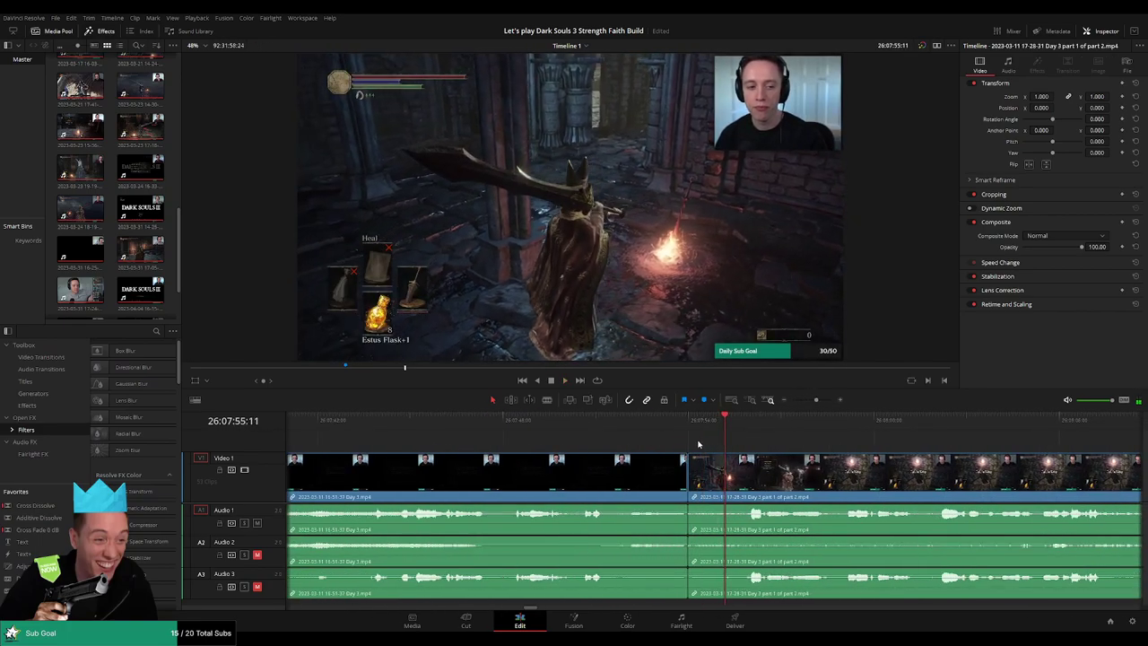
click(579, 419)
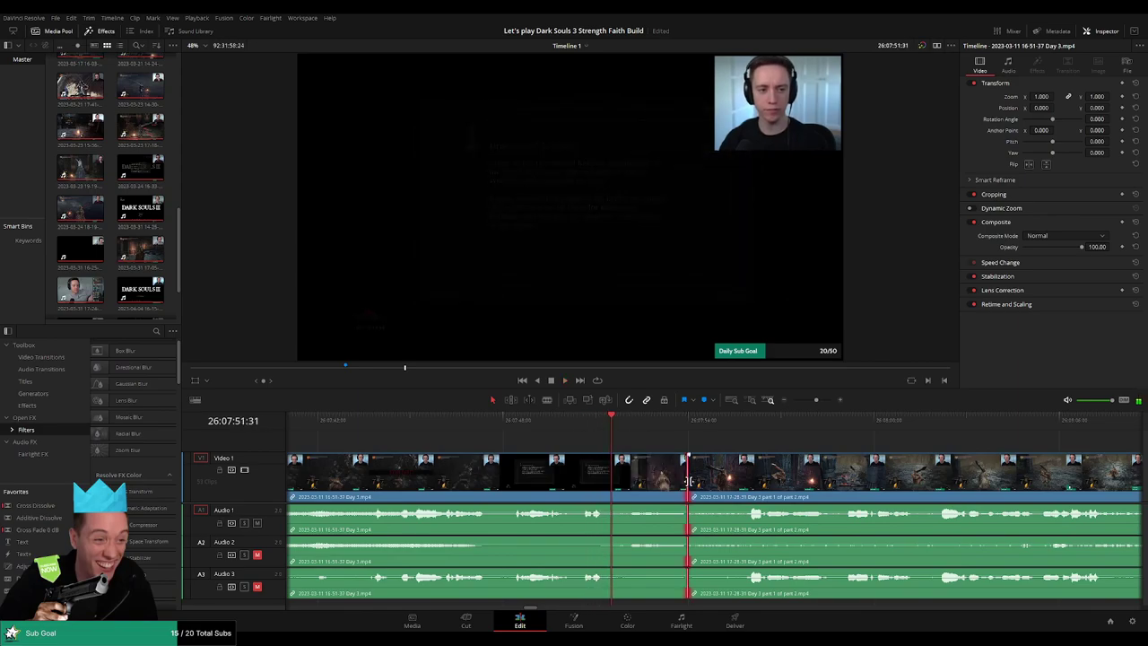
key(ctrl+t)
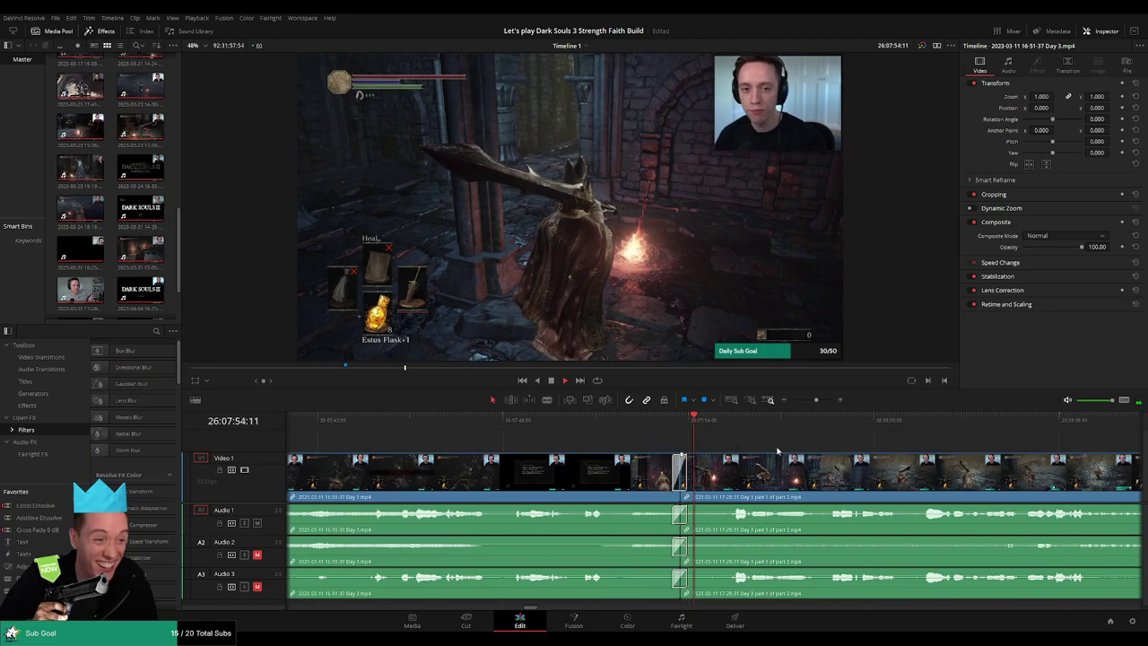
Play back the new transition between the Day 3 segment and the part 1 of part 2 clip
scroll(727, 438, right, 3)
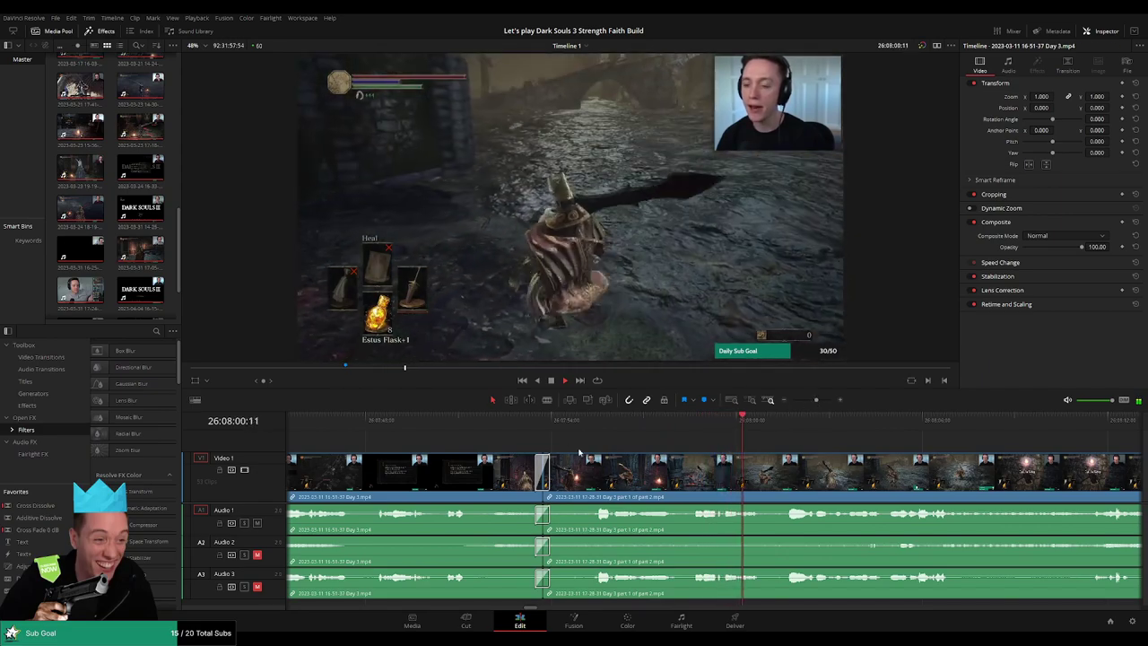
click(537, 428)
click(517, 428)
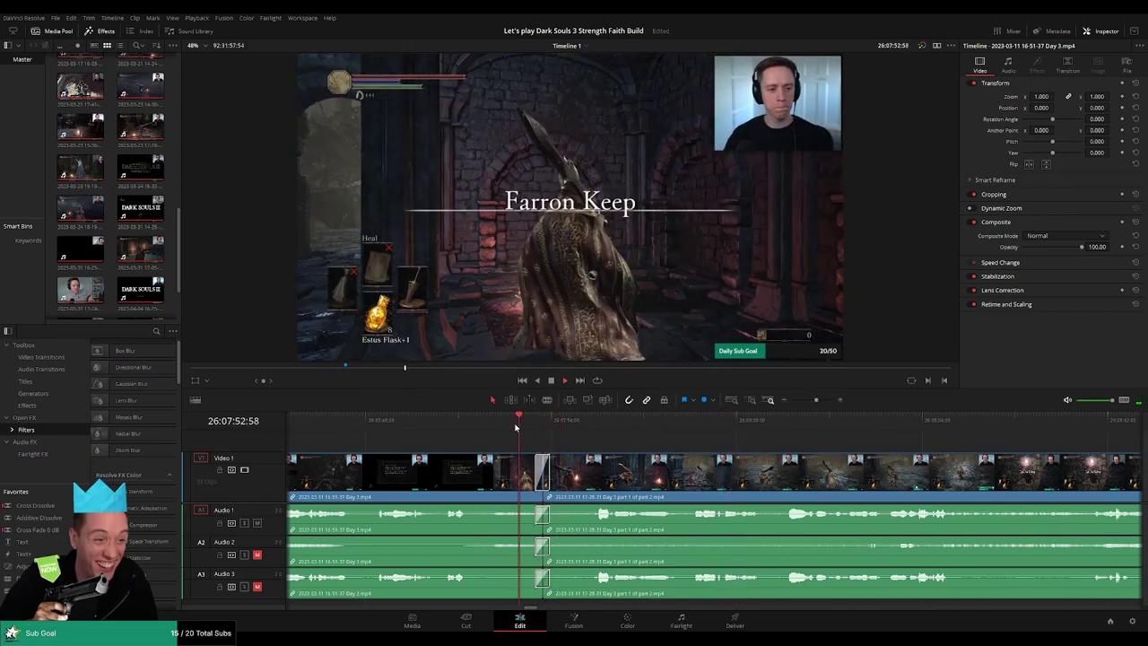
Split the Day 3 part 1 of part 2 clip at 26:52:08:30 across the video and all audio tracks
drag(744, 432, 791, 405)
scroll(646, 438, right, 5)
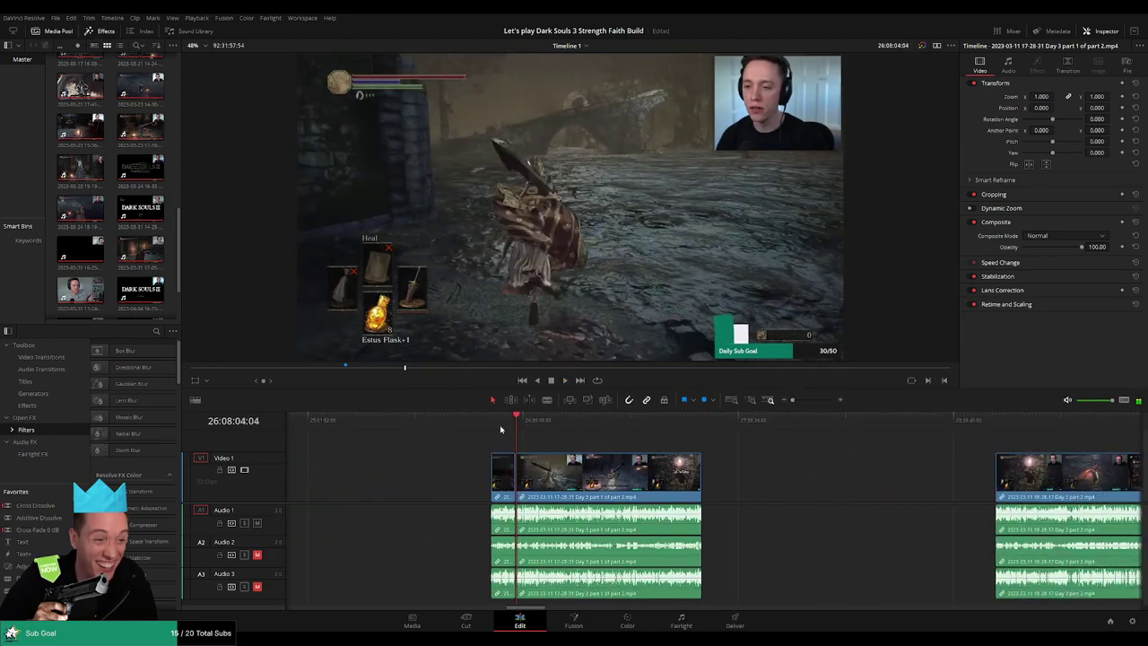
click(492, 427)
drag(526, 427, 656, 440)
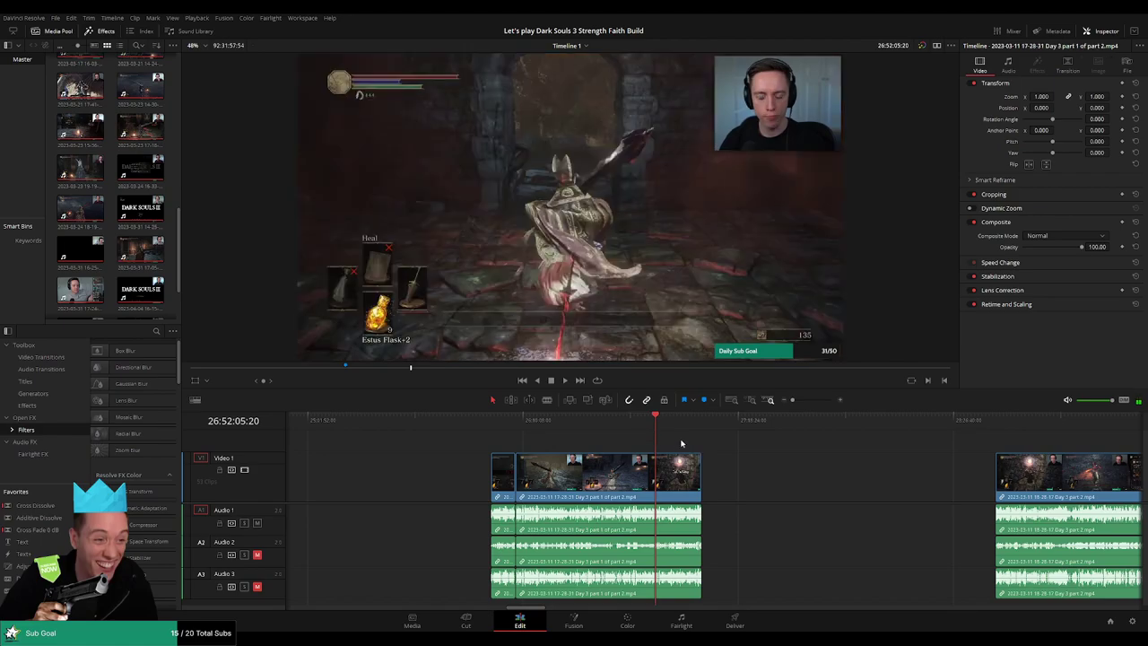
scroll(767, 461, up, 10)
click(807, 423)
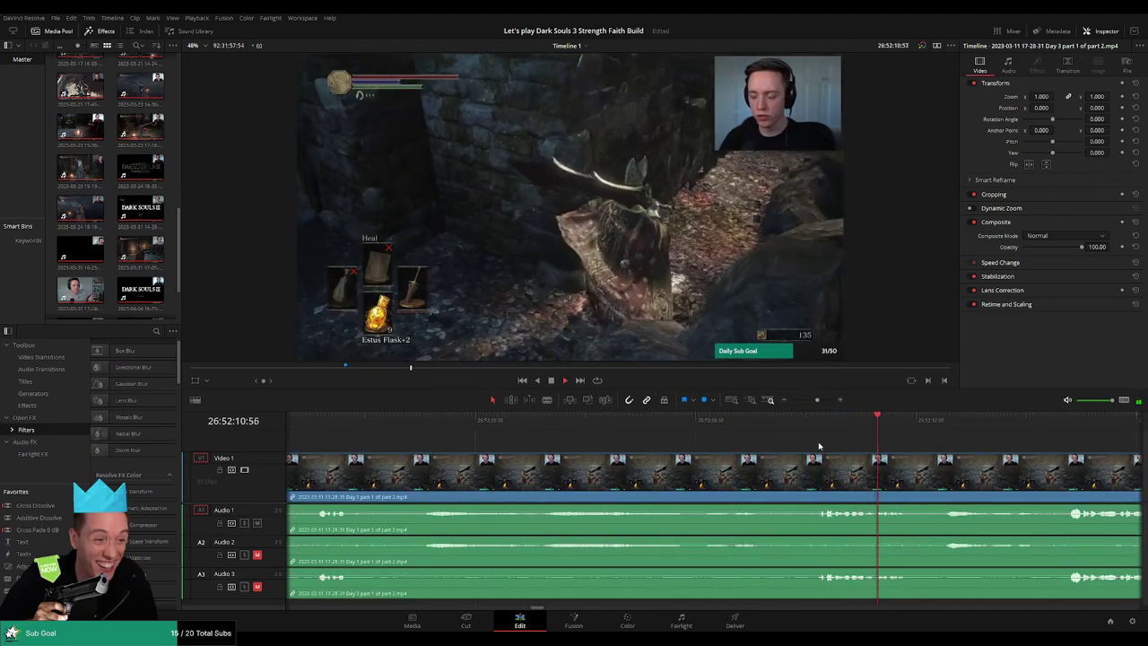
drag(821, 433, 850, 455)
key(ctrl+b)
scroll(841, 471, up, 3)
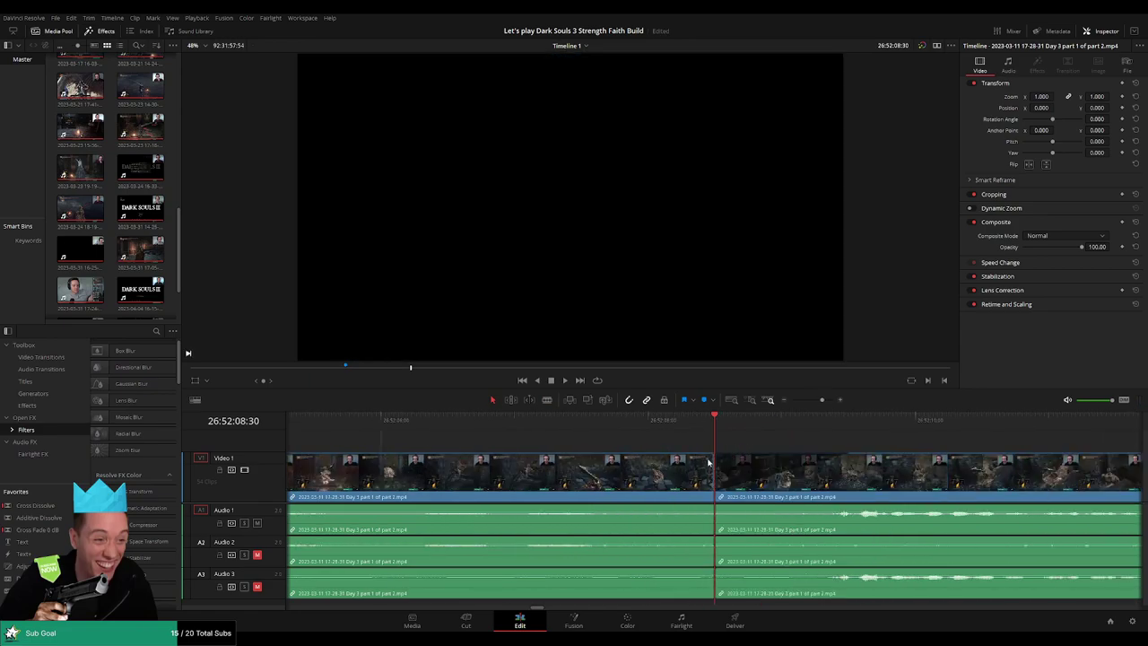
Add fades of about one second on both sides of the 26:52:08:30 cut across video and all audio tracks, and play the cut
drag(713, 456, 645, 458)
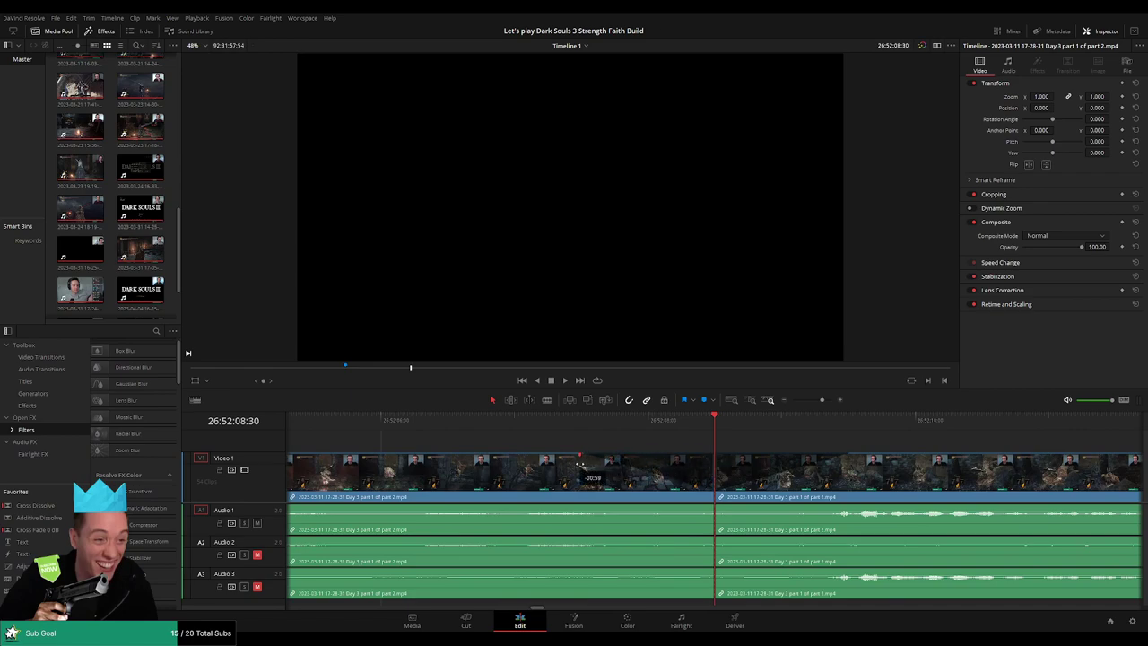
drag(711, 508, 593, 509)
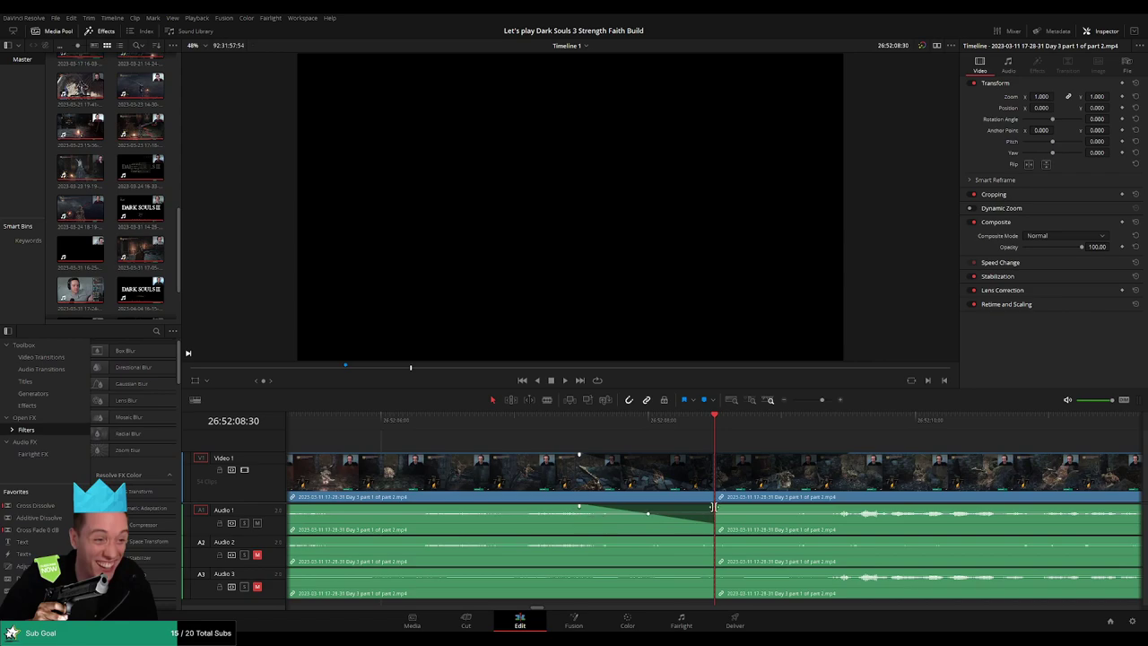
drag(715, 508, 841, 510)
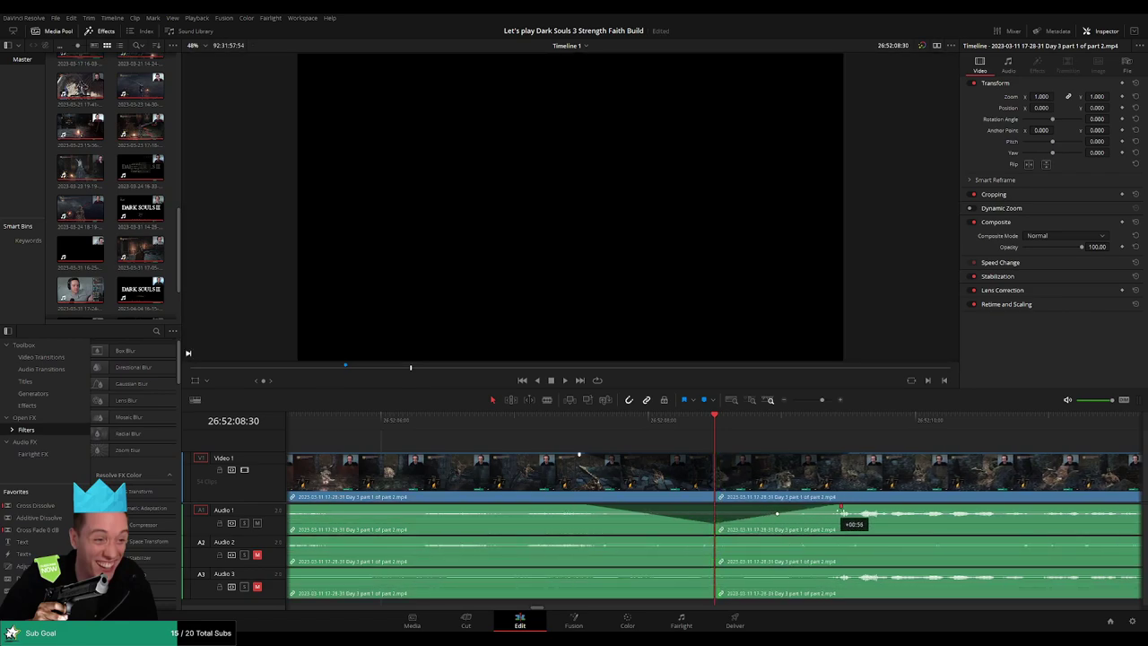
drag(713, 537, 610, 539)
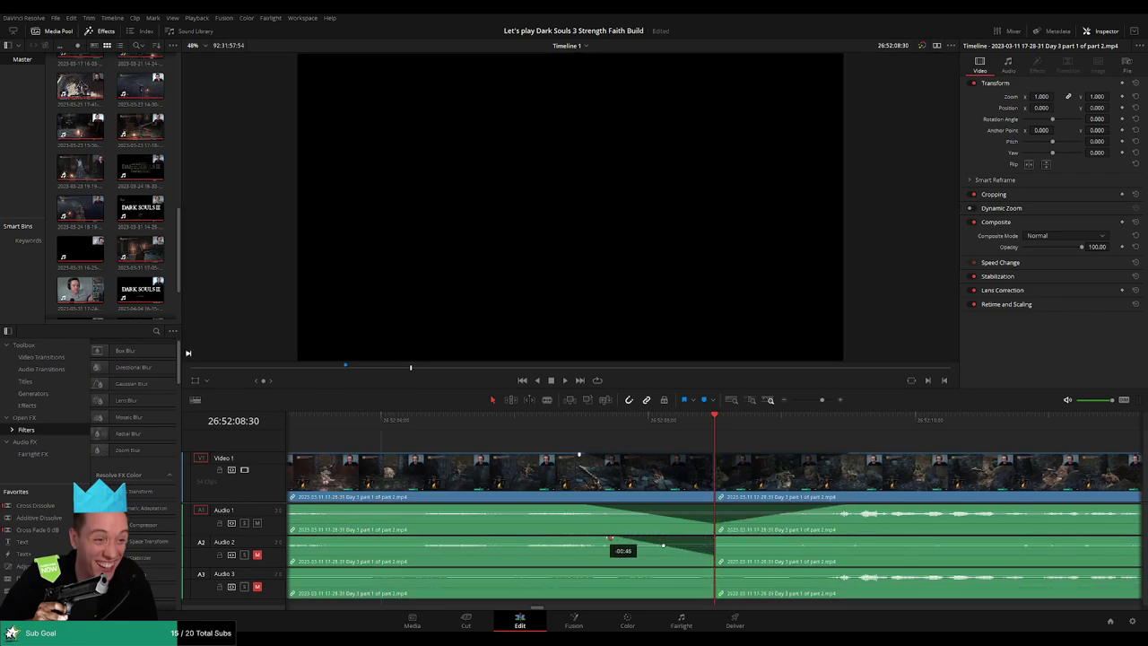
drag(718, 542, 848, 540)
drag(713, 570, 590, 571)
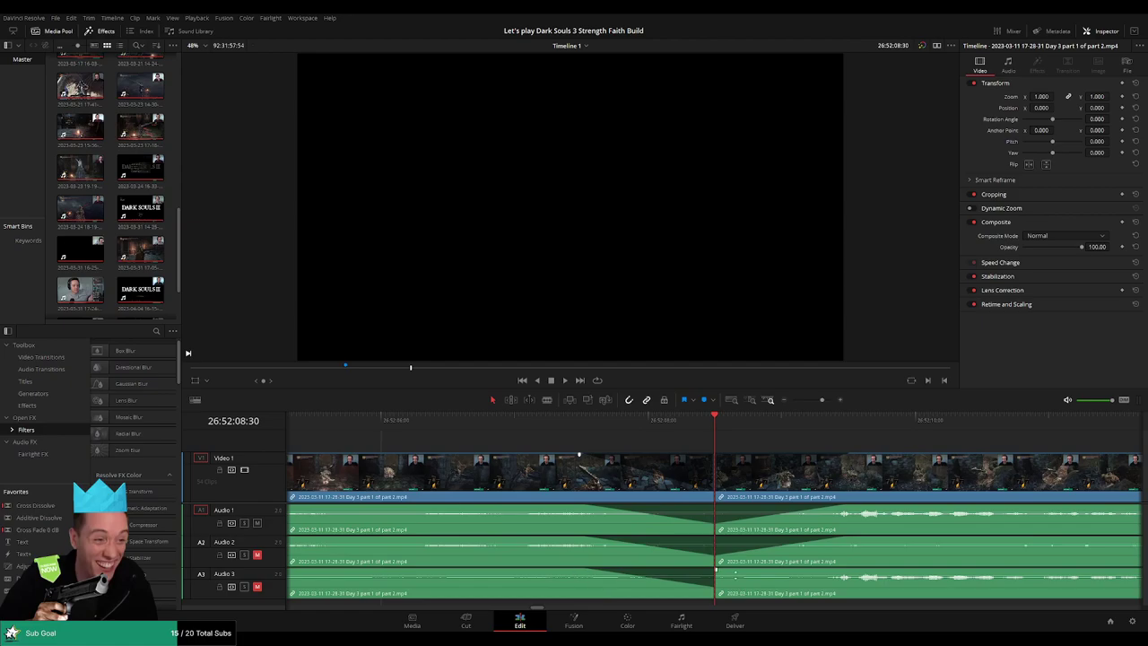
drag(725, 572, 840, 570)
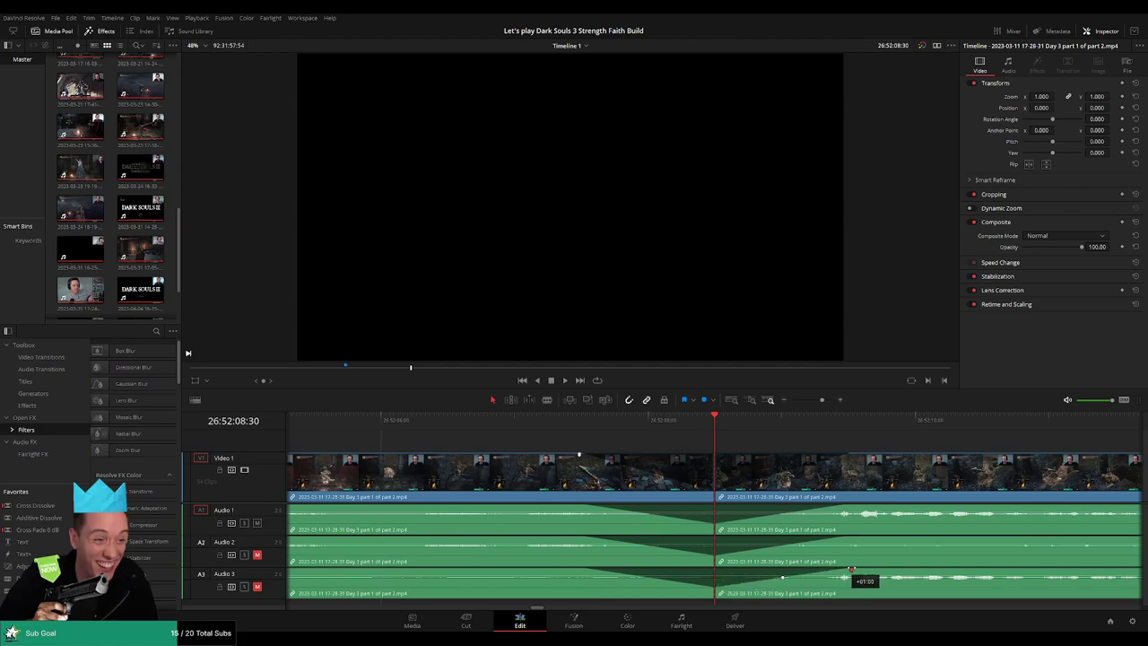
key(slash)
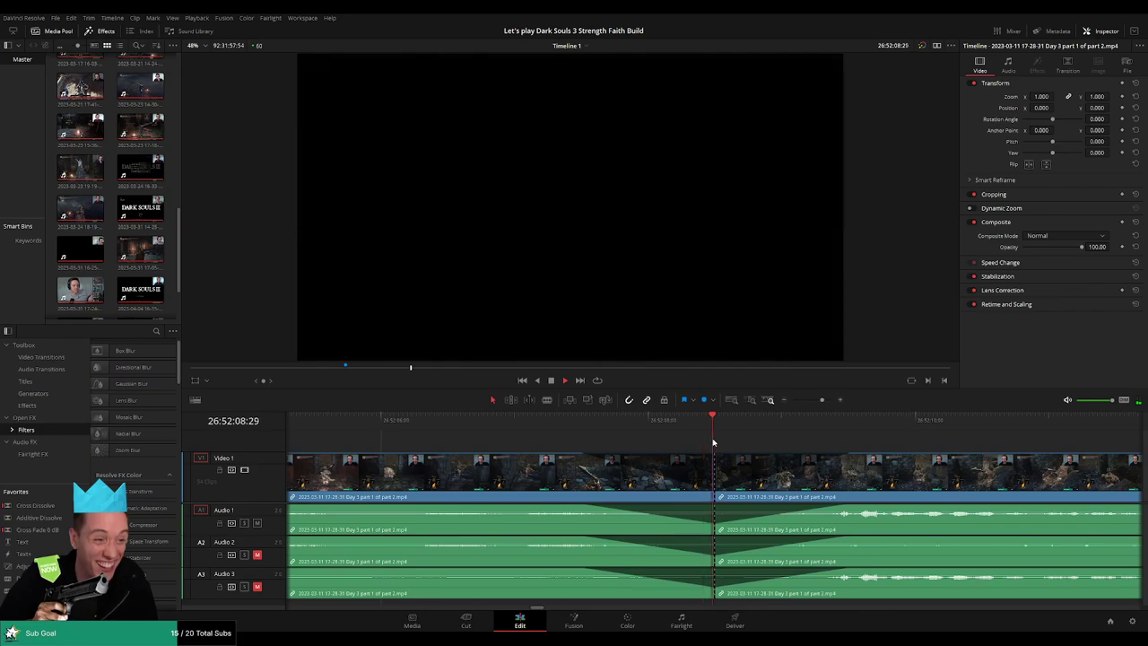
Move the remainder after the 26:52:08:30 cut later on the timeline so it joins the start of the Day 3 part 2 clip
scroll(766, 453, down, 2)
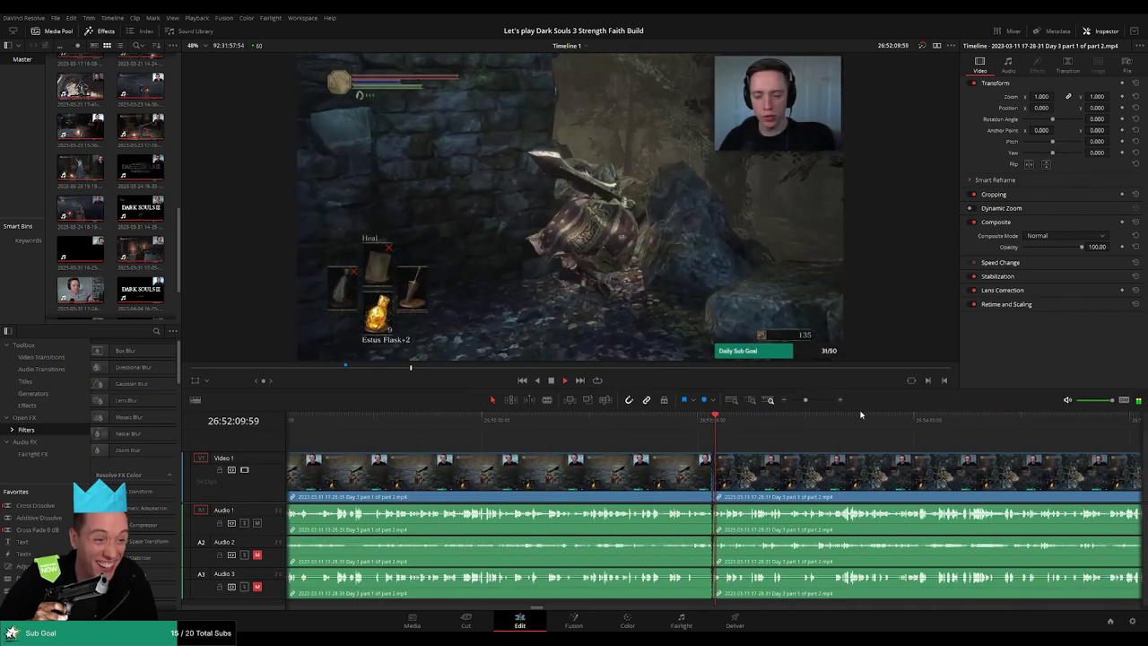
drag(808, 400, 792, 401)
scroll(790, 464, right, 3)
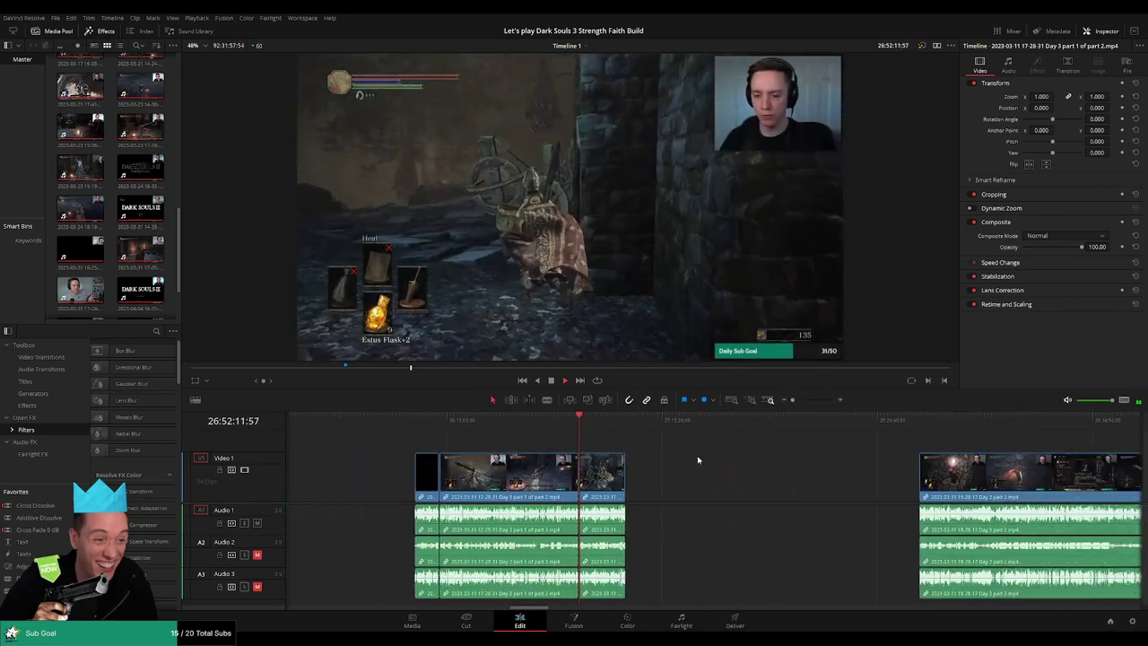
key(space)
click(418, 427)
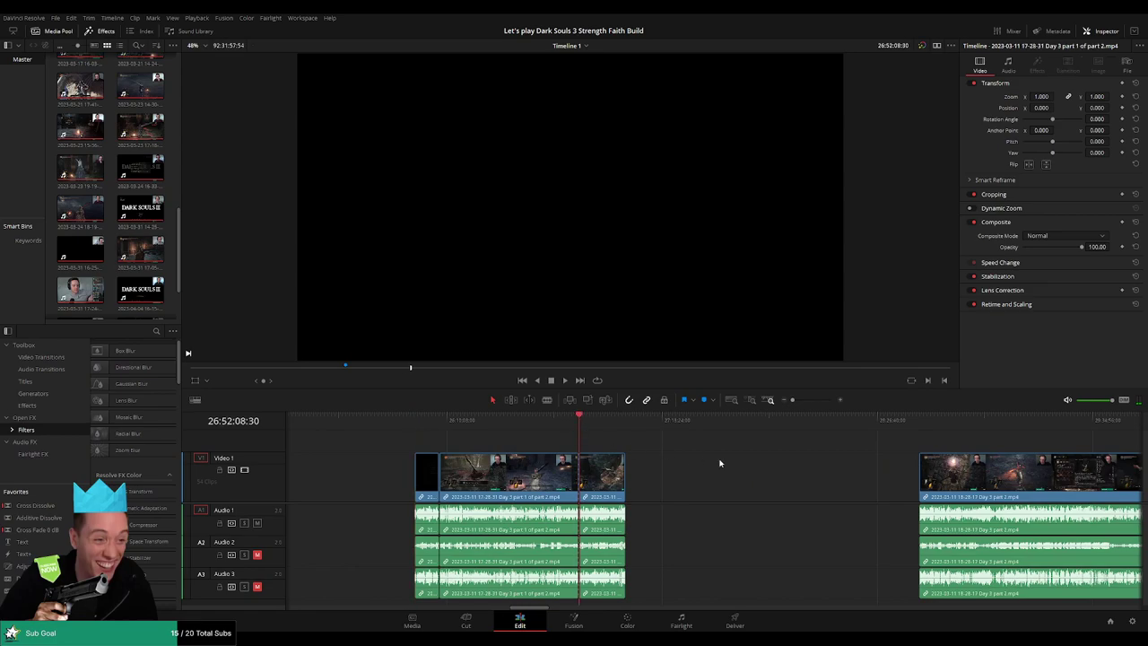
scroll(720, 463, right, 5)
drag(426, 475, 721, 475)
click(545, 460)
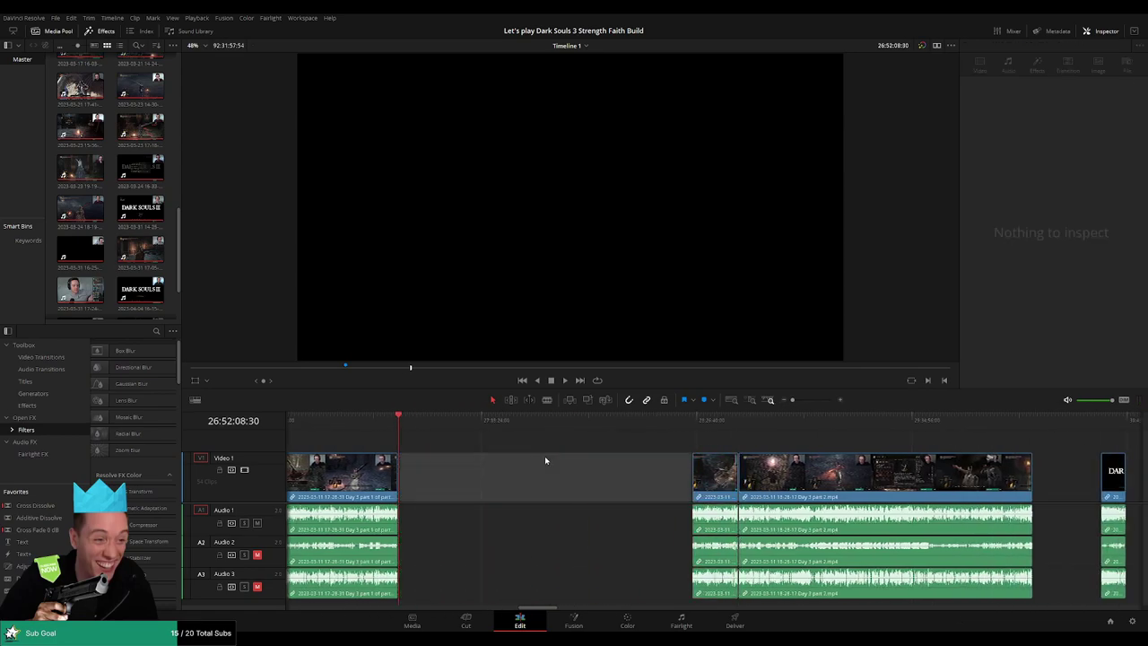
Move the joined remainder and Day 3 part 2 clip to start at 28:00:00:00, and play the opening fade
click(411, 440)
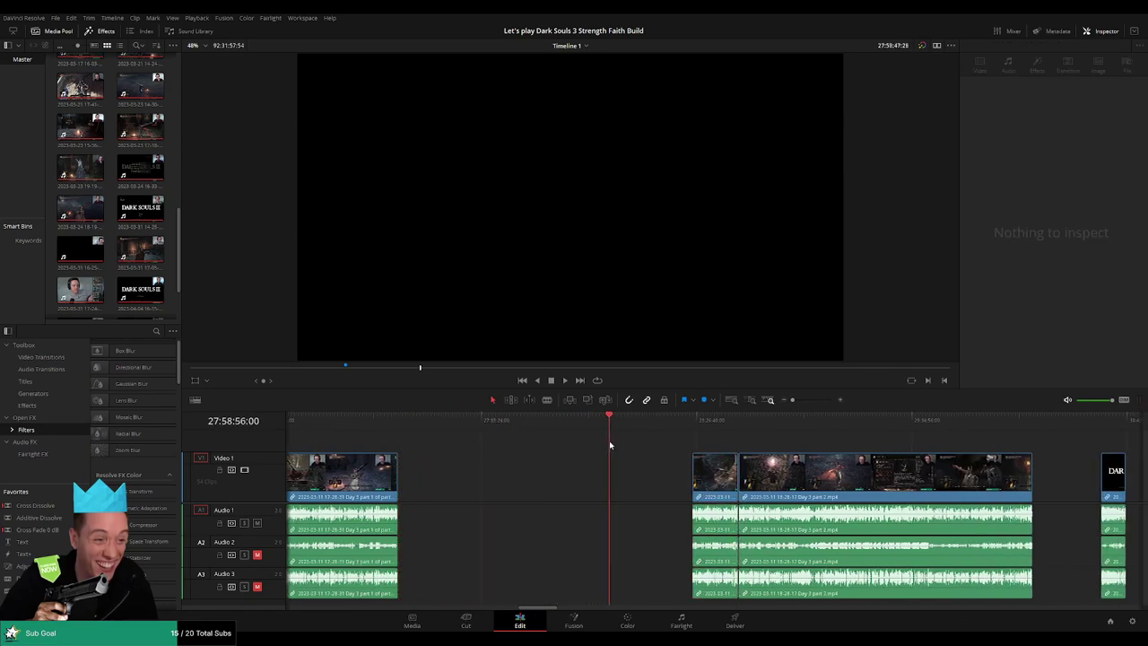
drag(613, 442, 614, 440)
scroll(614, 440, up, 5)
drag(717, 423, 708, 422)
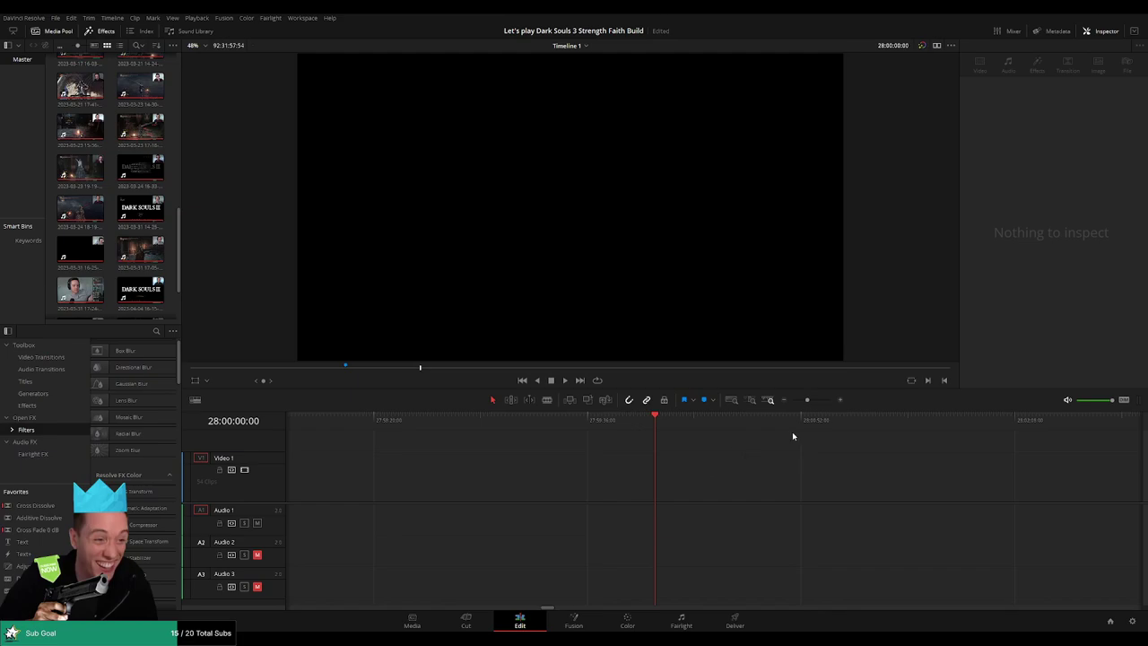
drag(807, 400, 790, 404)
drag(760, 463, 847, 481)
click(823, 442)
drag(826, 441, 628, 432)
key(space)
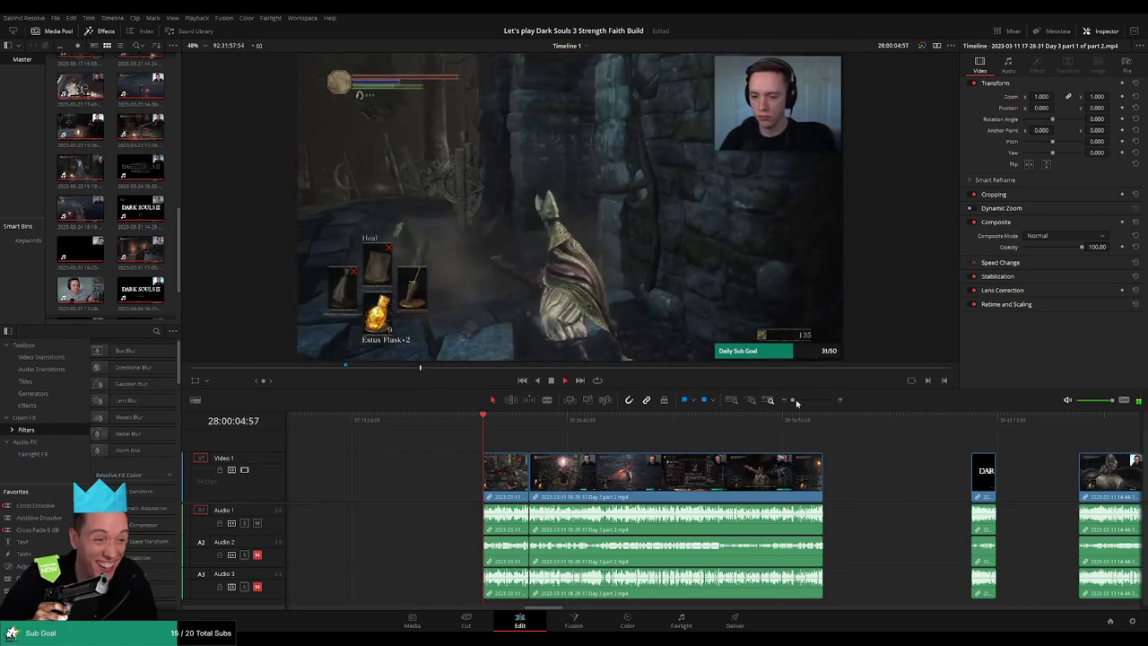
Check the join between the part 1 of part 2 remainder and the Day 3 part 2 clip, and add transitions there on all tracks
drag(793, 400, 899, 430)
scroll(846, 447, right, 3)
drag(801, 400, 816, 400)
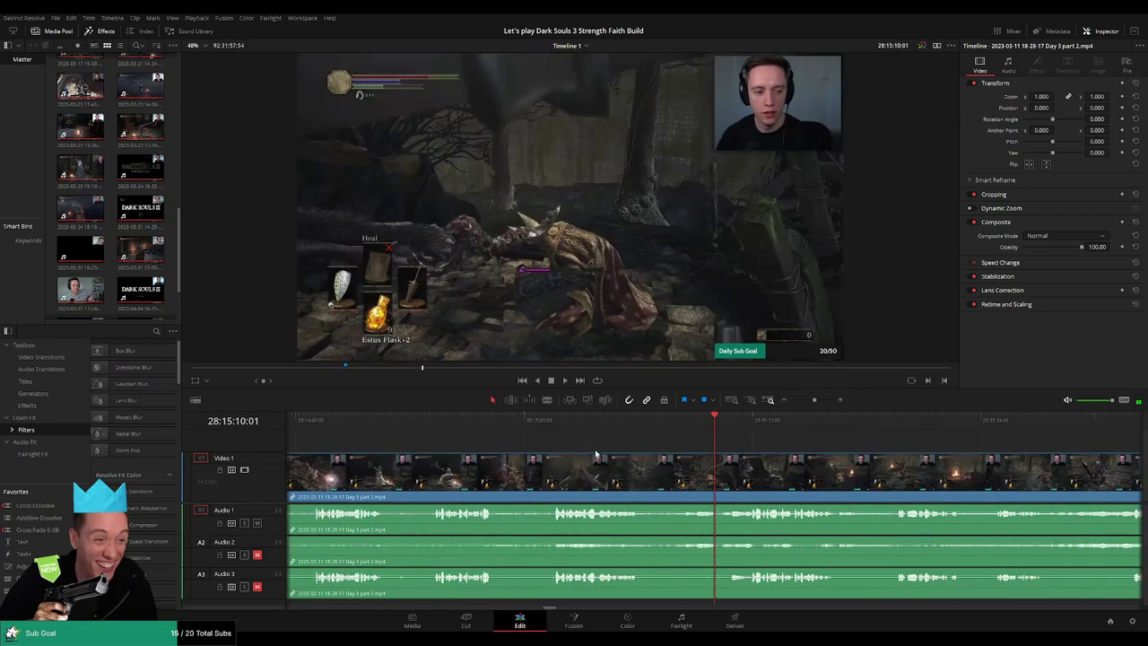
scroll(811, 404, down, 3)
click(636, 421)
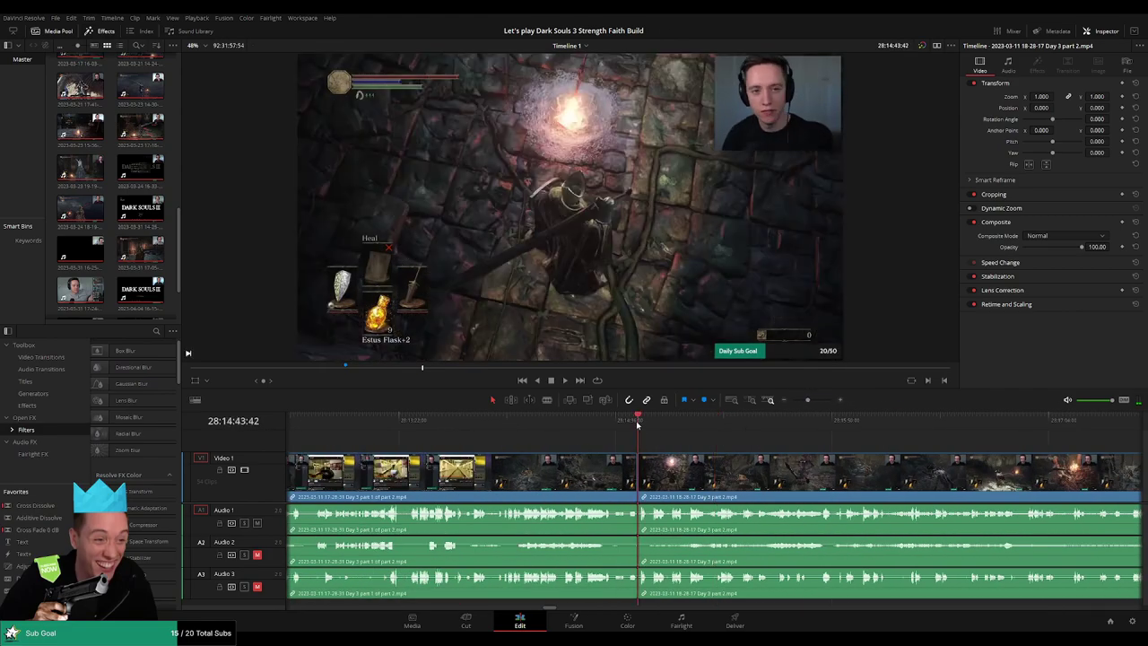
scroll(794, 401, up, 2)
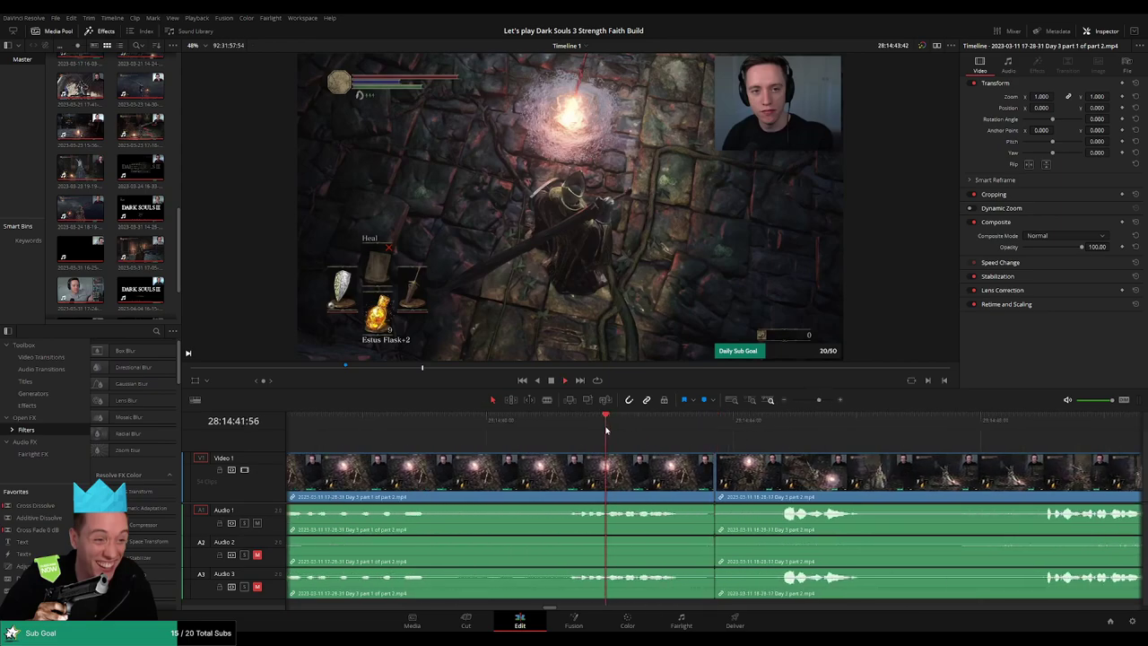
key(space)
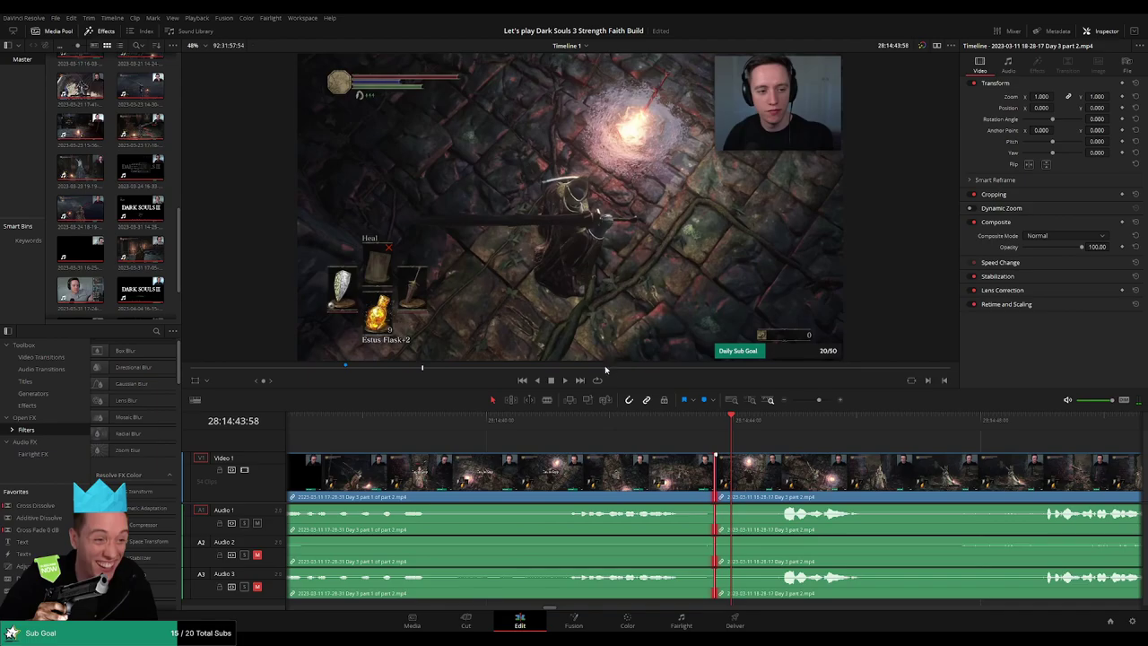
key(ctrl+t)
Play back the new transition into the Day 3 part 2 clip
click(546, 430)
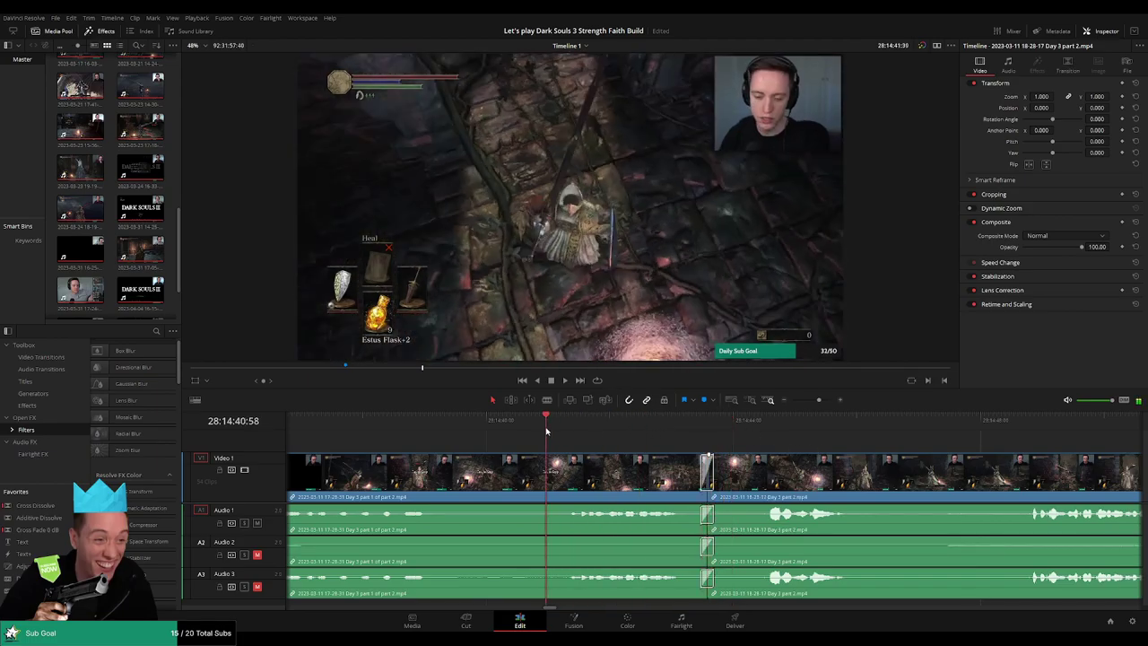
key(space)
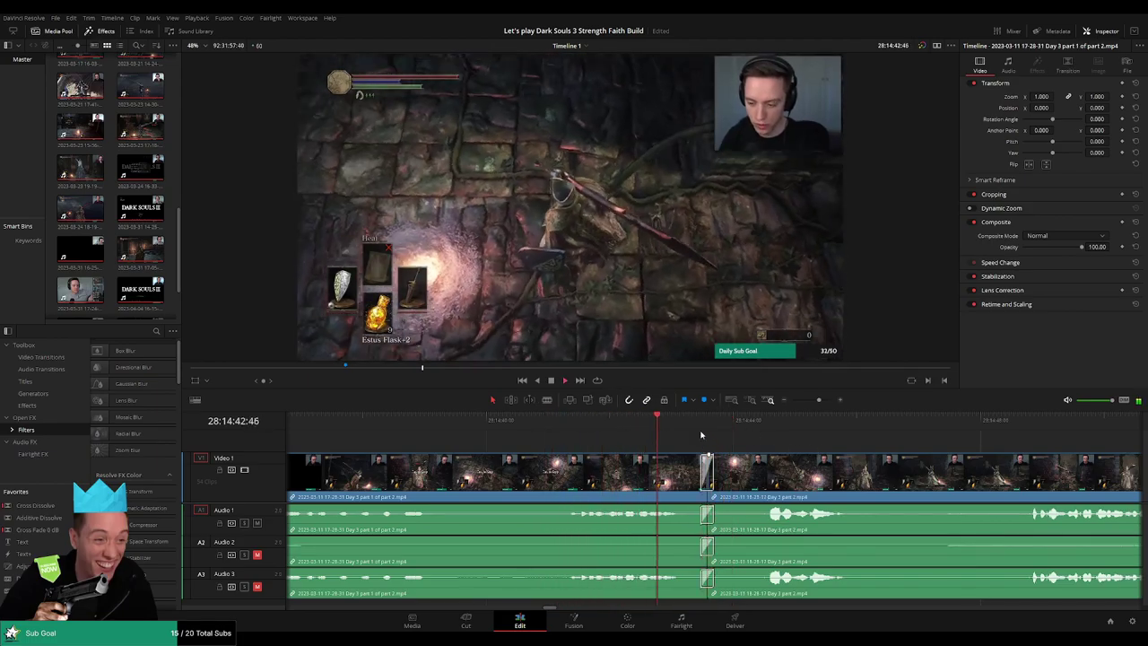
scroll(853, 451, right, 2)
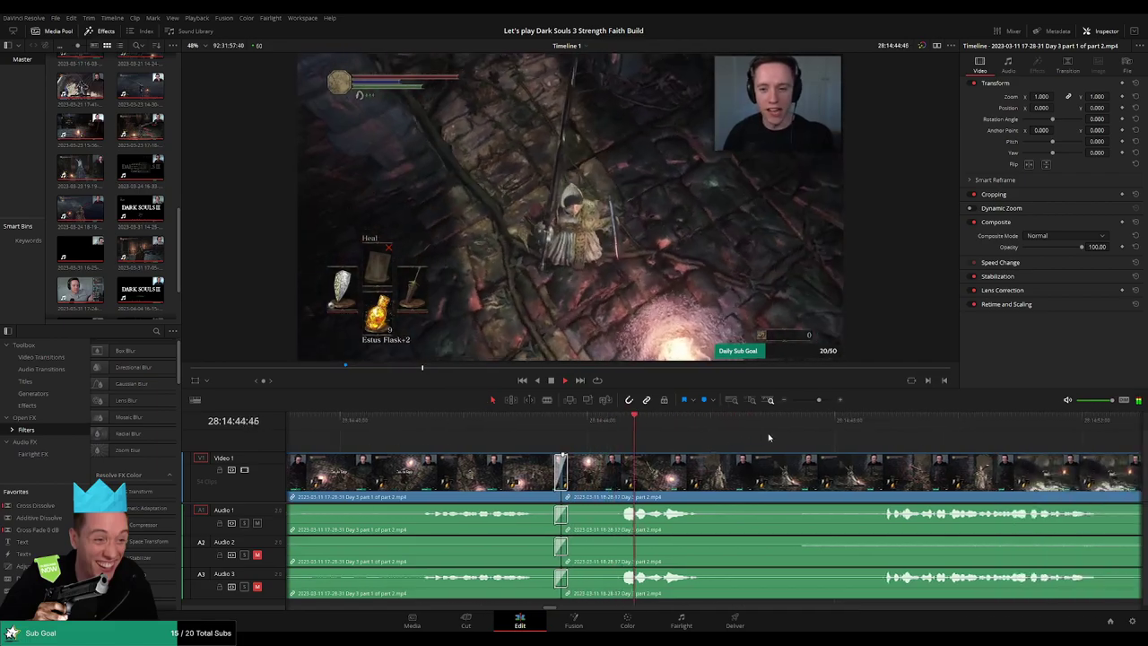
Split the Day 3 part 2 clip at 28:52:01:00, as the Abyss Watchers fight begins, and fade the video at the cut
drag(819, 401, 792, 401)
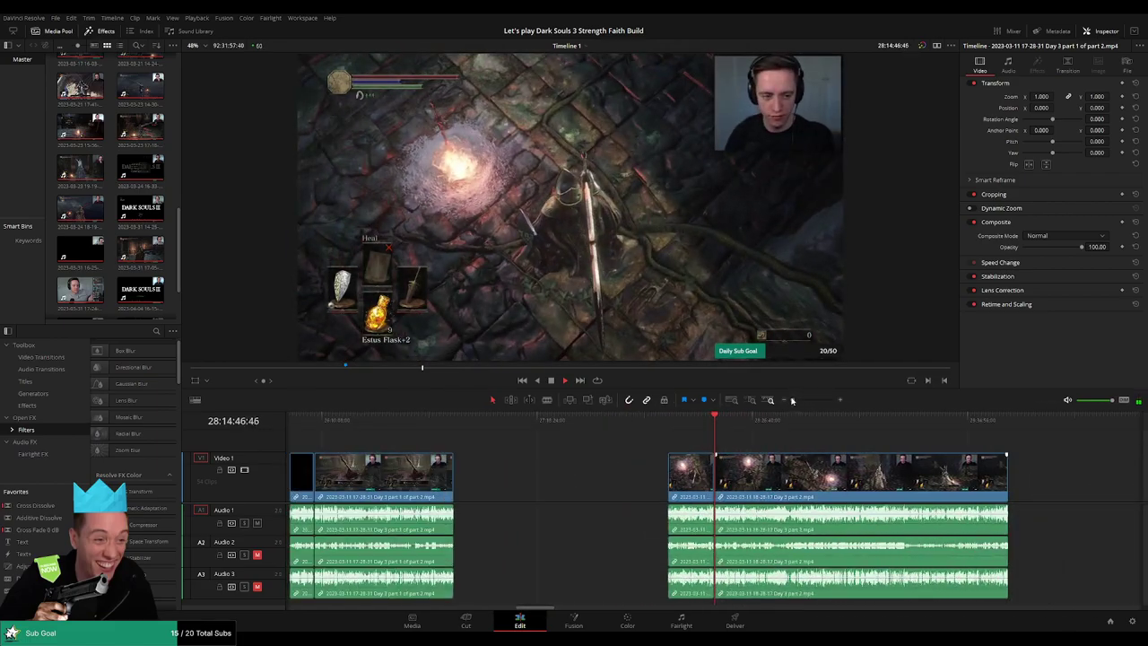
scroll(825, 458, right, 3)
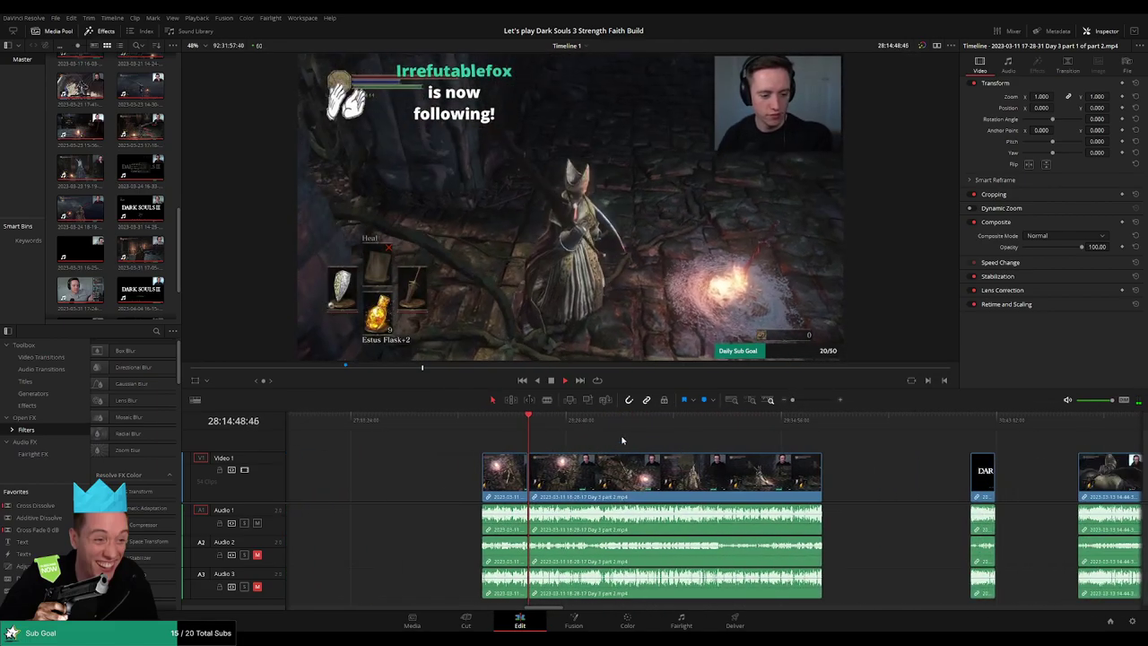
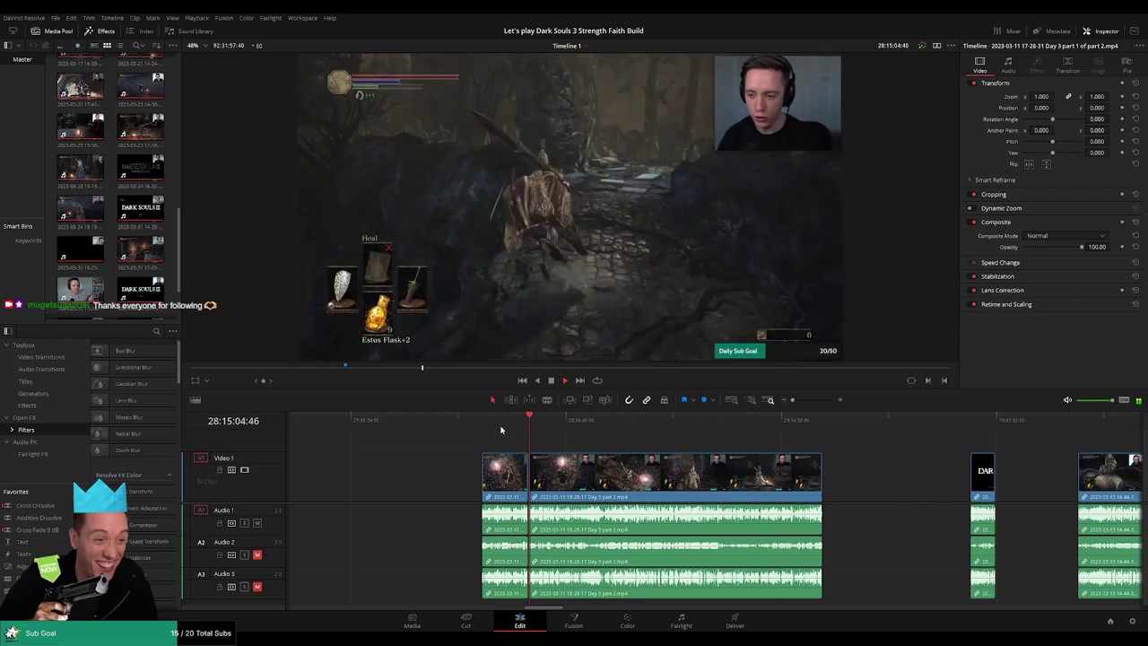
drag(487, 429, 646, 440)
key(space)
scroll(669, 452, up, 10)
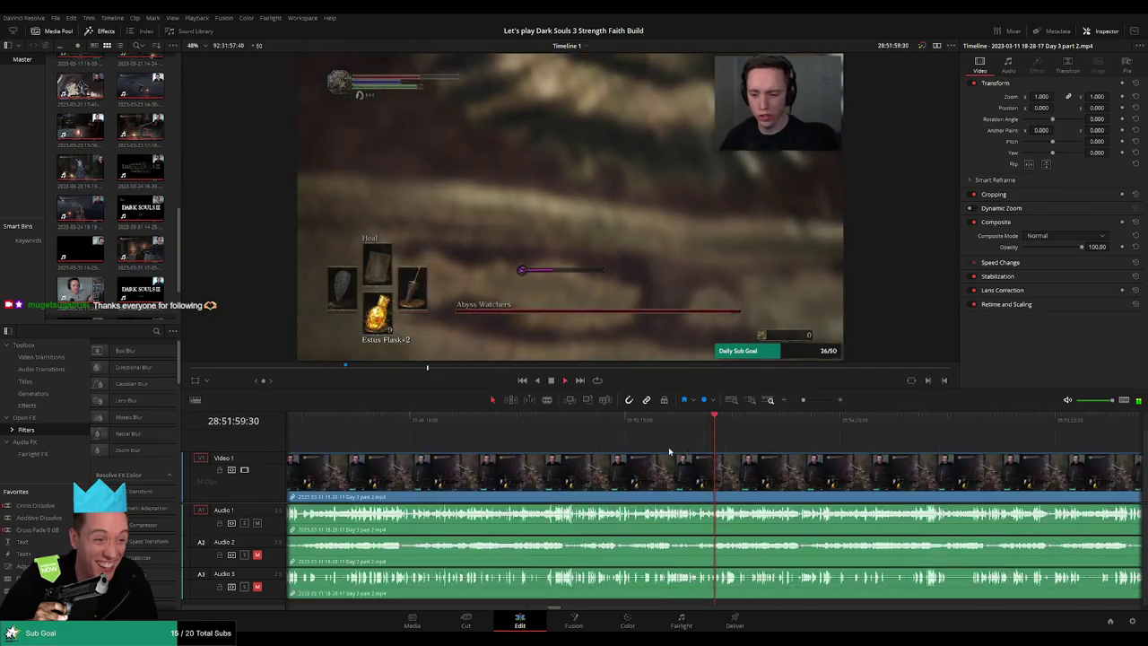
scroll(725, 457, up, 2)
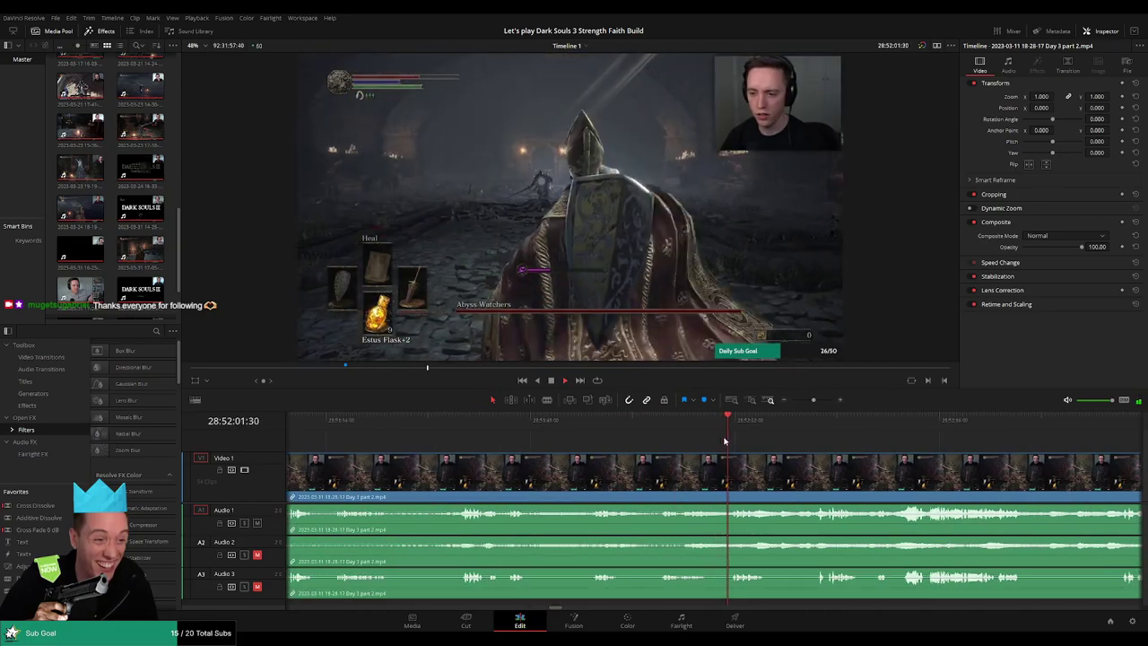
key(space)
drag(692, 431, 667, 430)
click(666, 433)
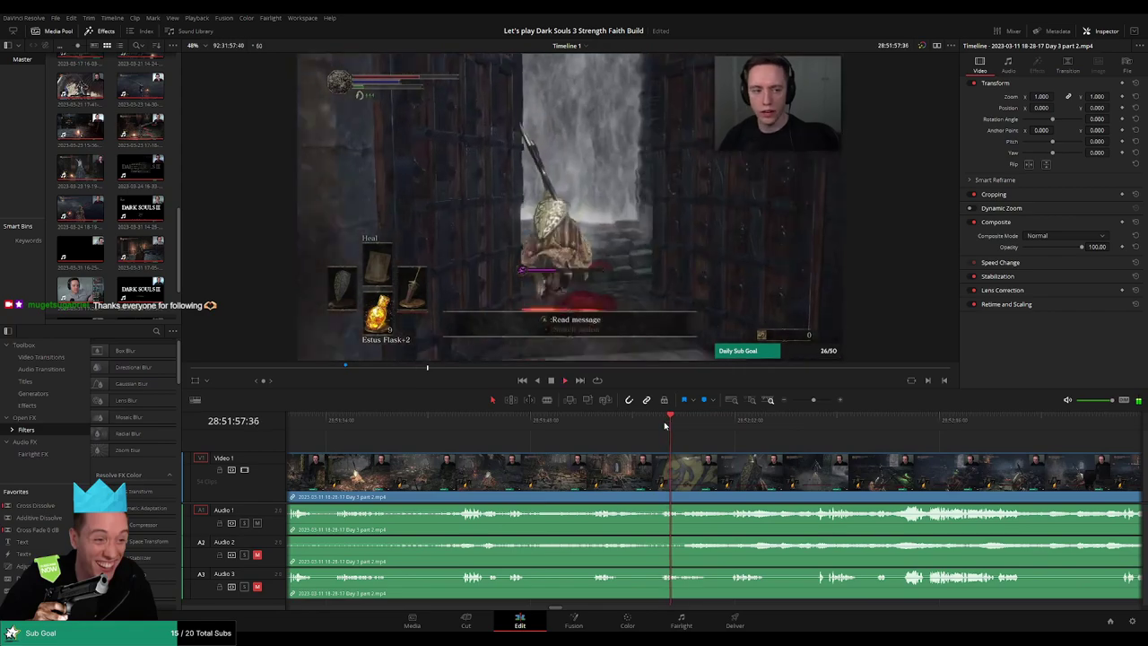
click(728, 431)
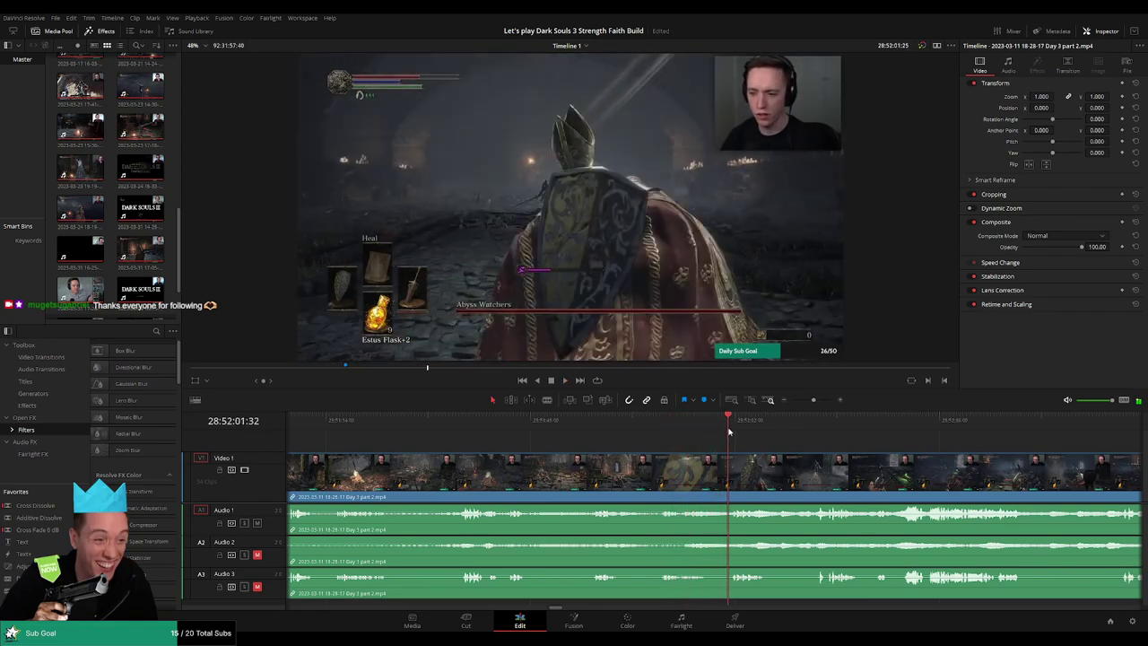
scroll(725, 451, up, 1)
scroll(724, 451, down, 1)
click(623, 422)
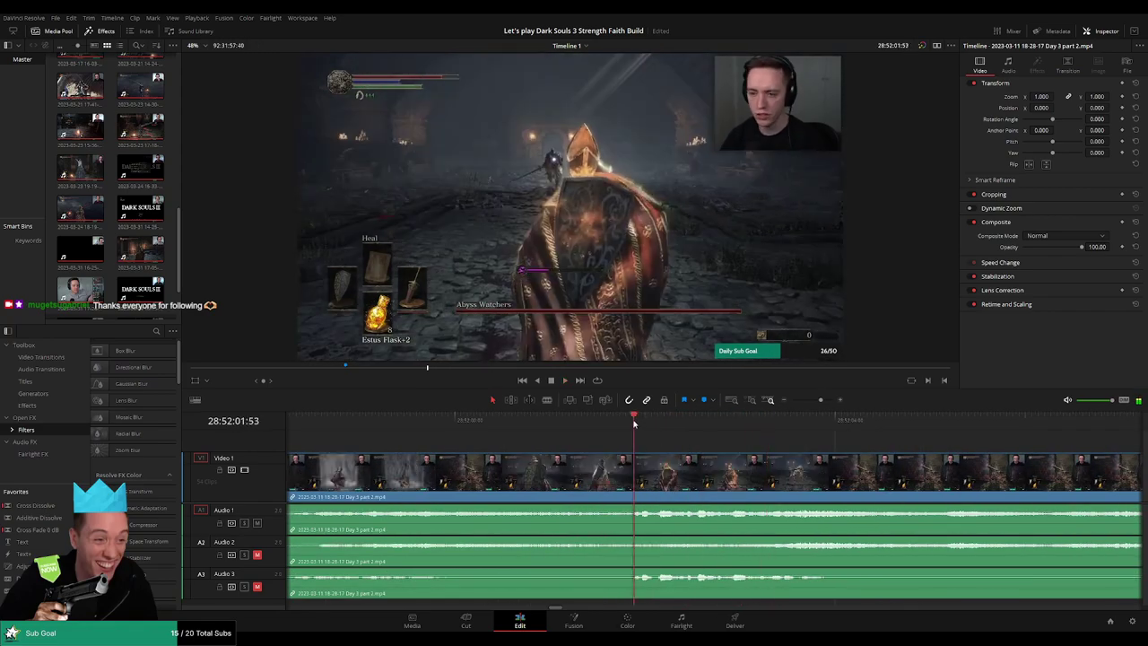
drag(622, 427, 494, 461)
key(ctrl+b)
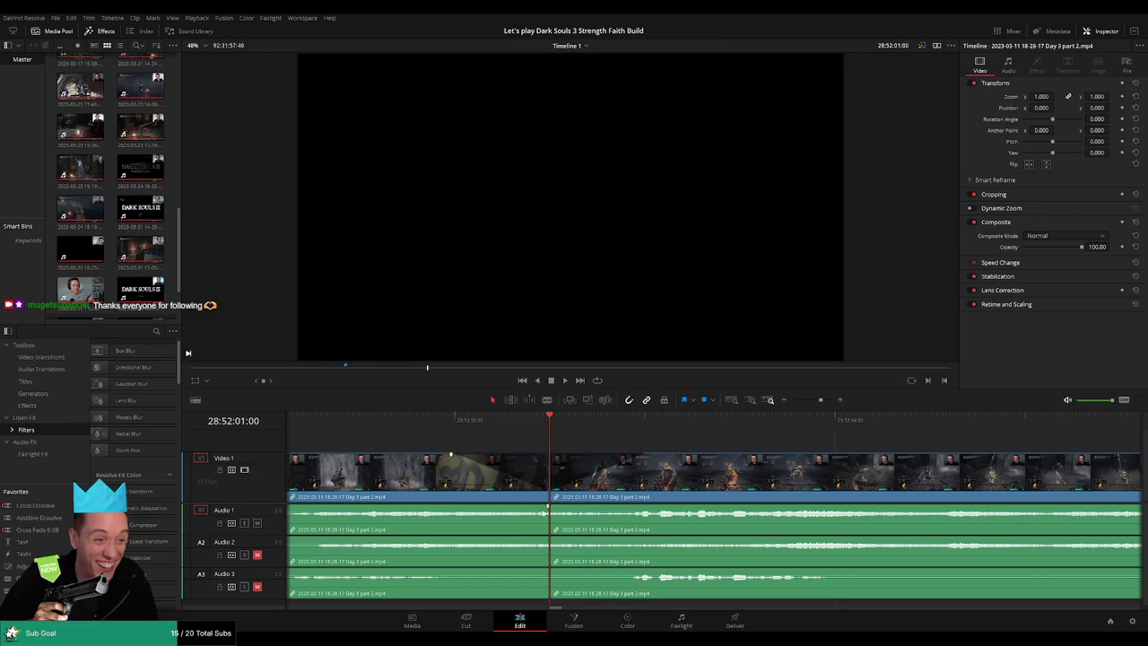
Add fade-outs and fade-ins of about 59 frames at the 28:52:01:00 cut on all three audio tracks
drag(547, 507, 451, 508)
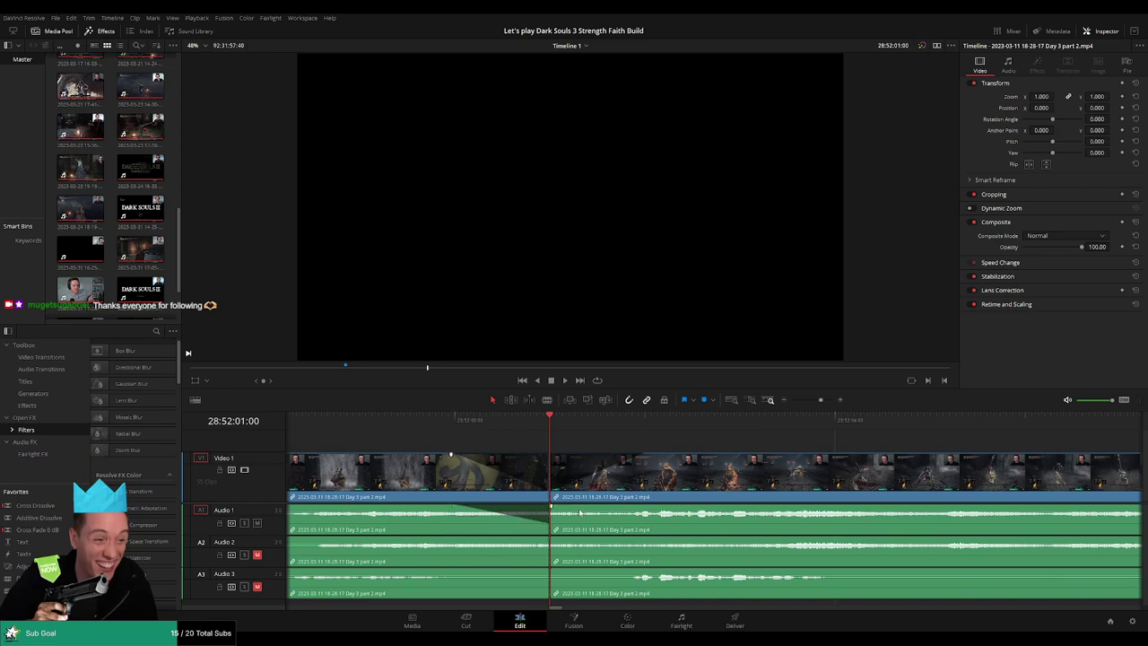
drag(550, 507, 642, 509)
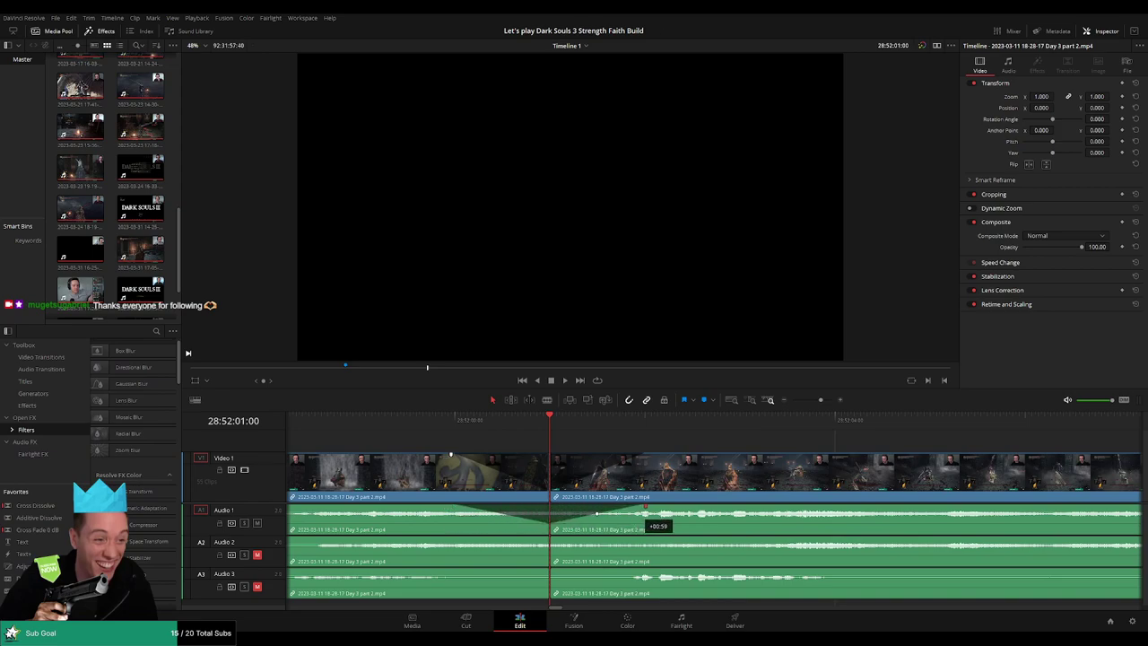
drag(485, 540, 455, 540)
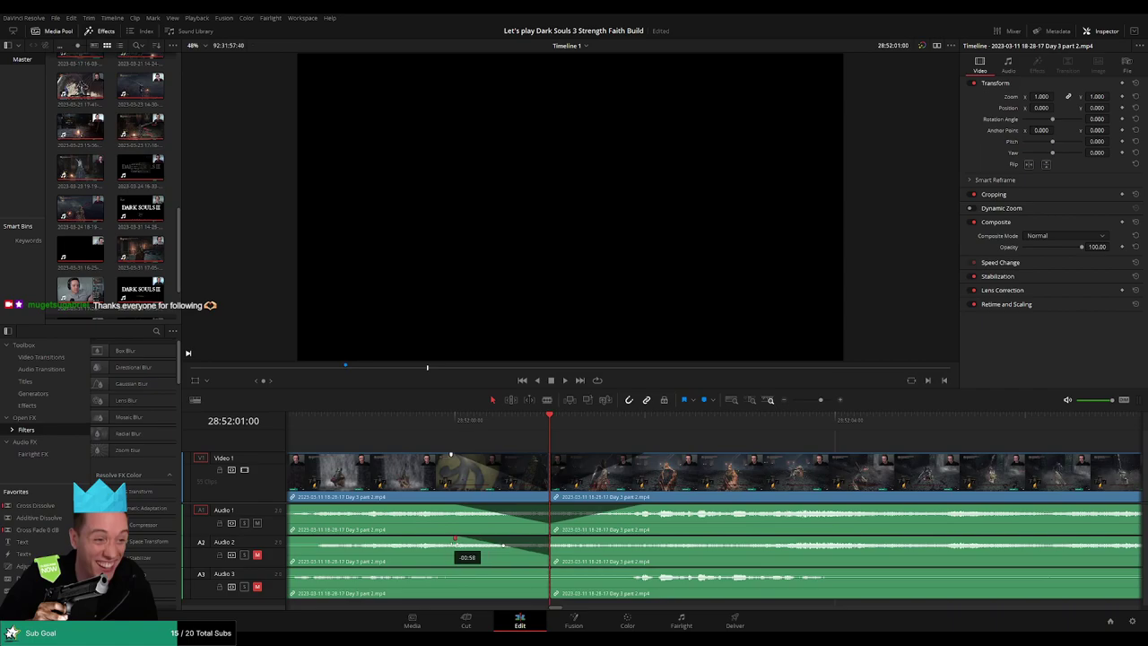
drag(552, 541, 652, 540)
key(ctrl+z)
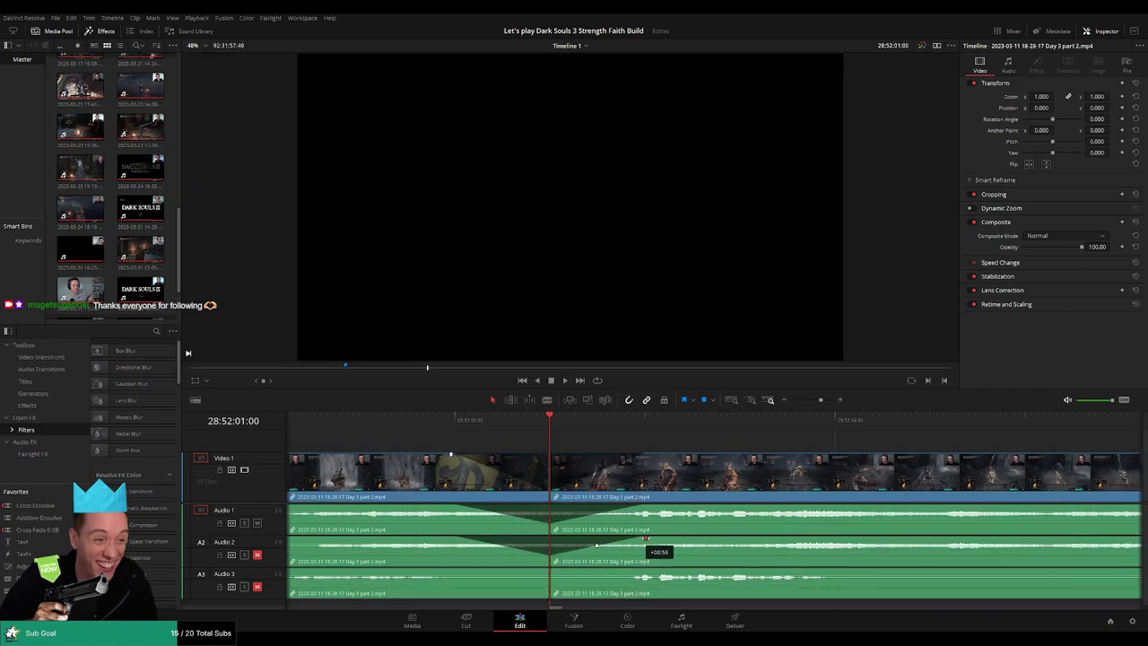
drag(548, 571, 465, 569)
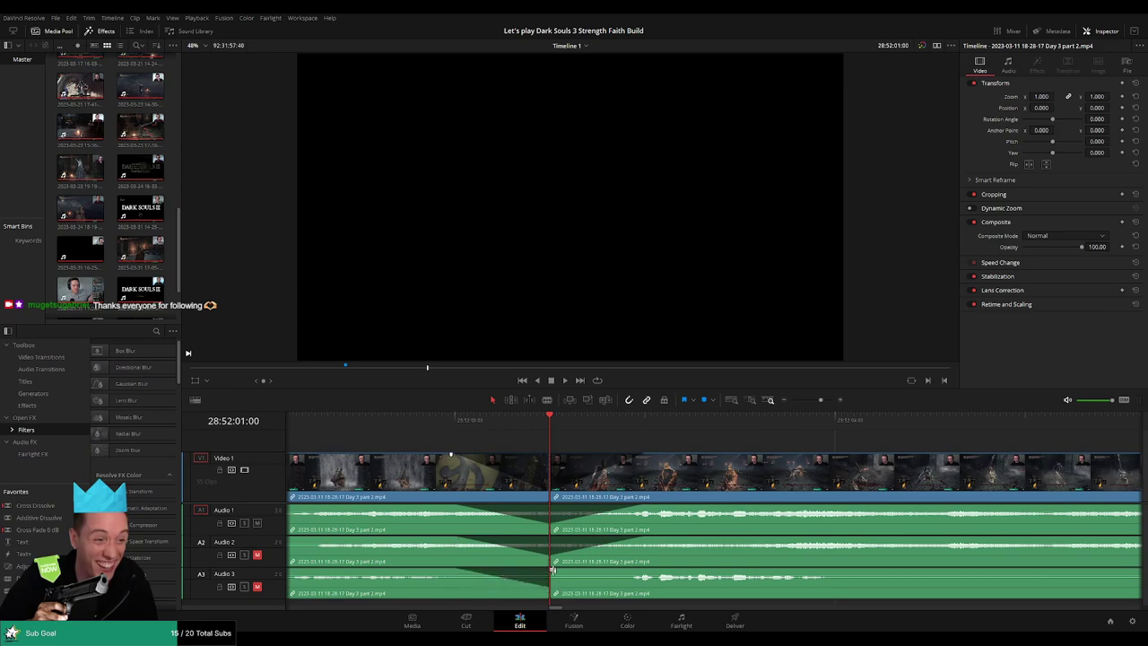
drag(553, 571, 644, 570)
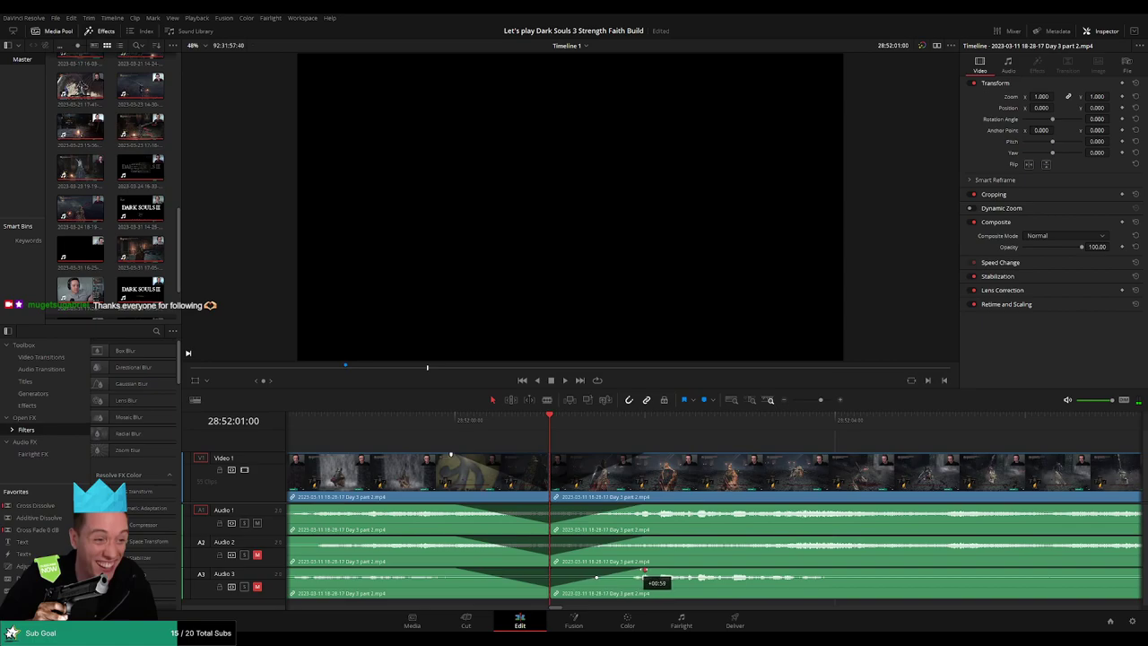
Play back the fades around the 28:52:01:00 cut and return the playhead to the segment's start at 28:00:00:00
drag(439, 425, 389, 426)
key(space)
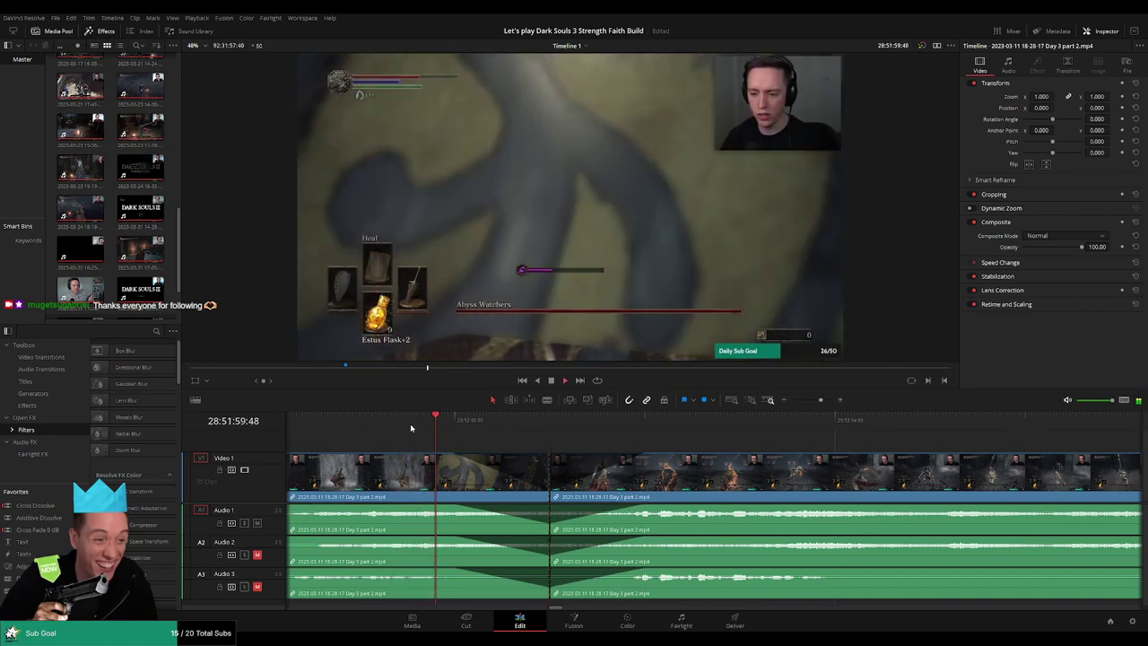
drag(820, 401, 792, 401)
scroll(664, 436, right, 2)
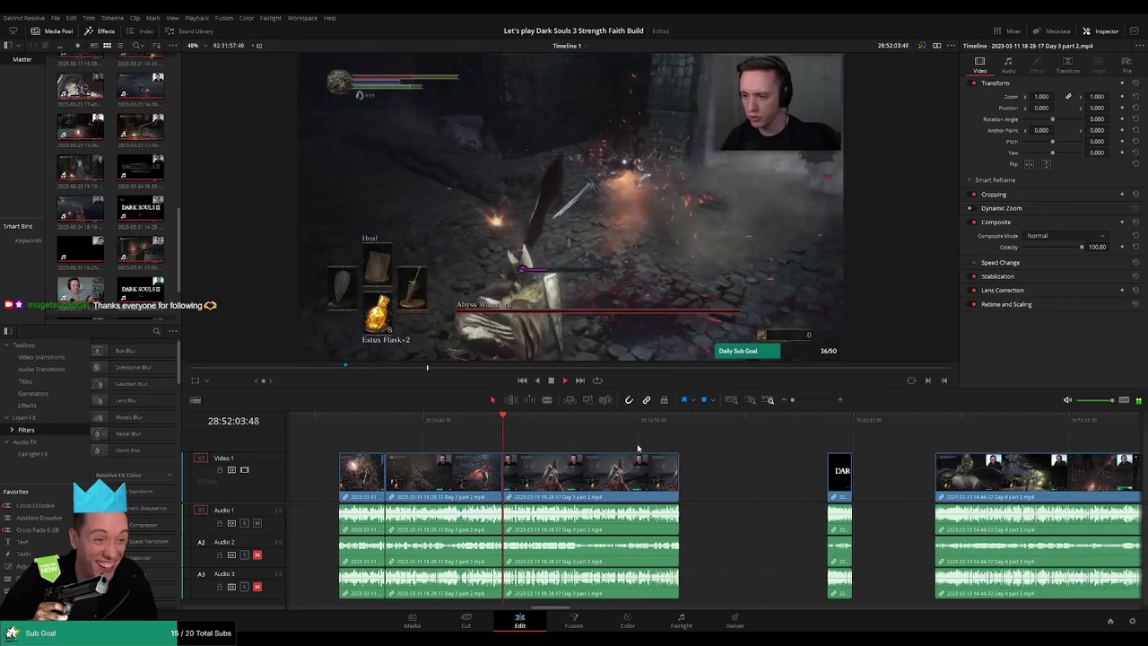
key(space)
click(340, 428)
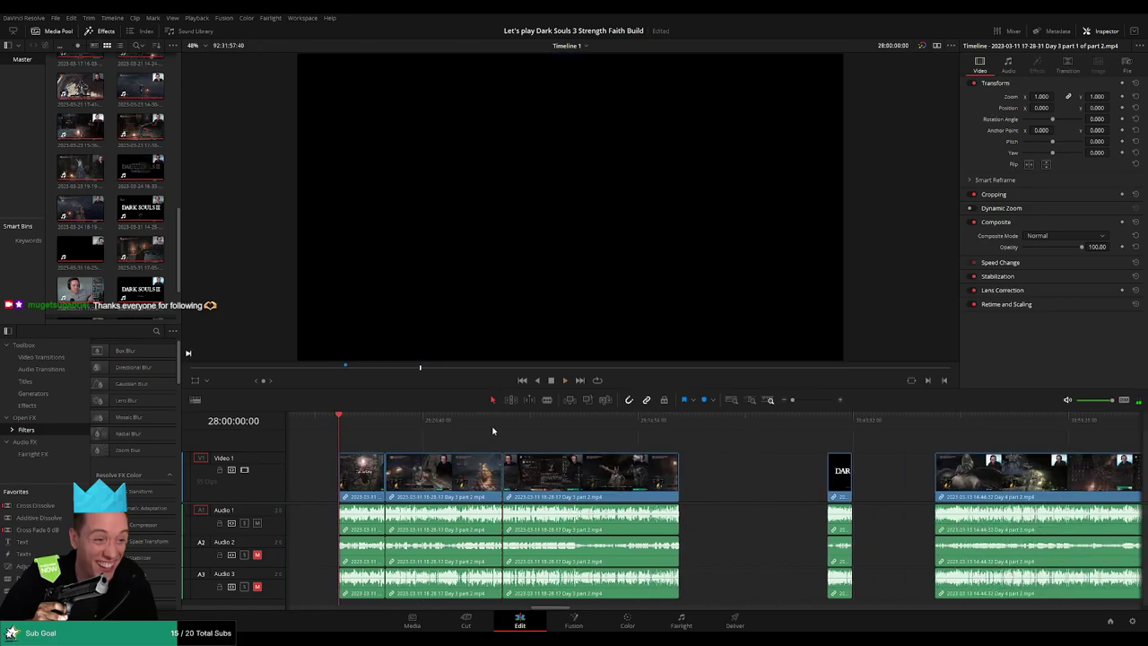
Move the remainder after the 28:52:01:00 cut later on the timeline so it joins the short Dark Souls III title clip
drag(493, 429, 671, 482)
scroll(544, 441, right, 2)
click(608, 441)
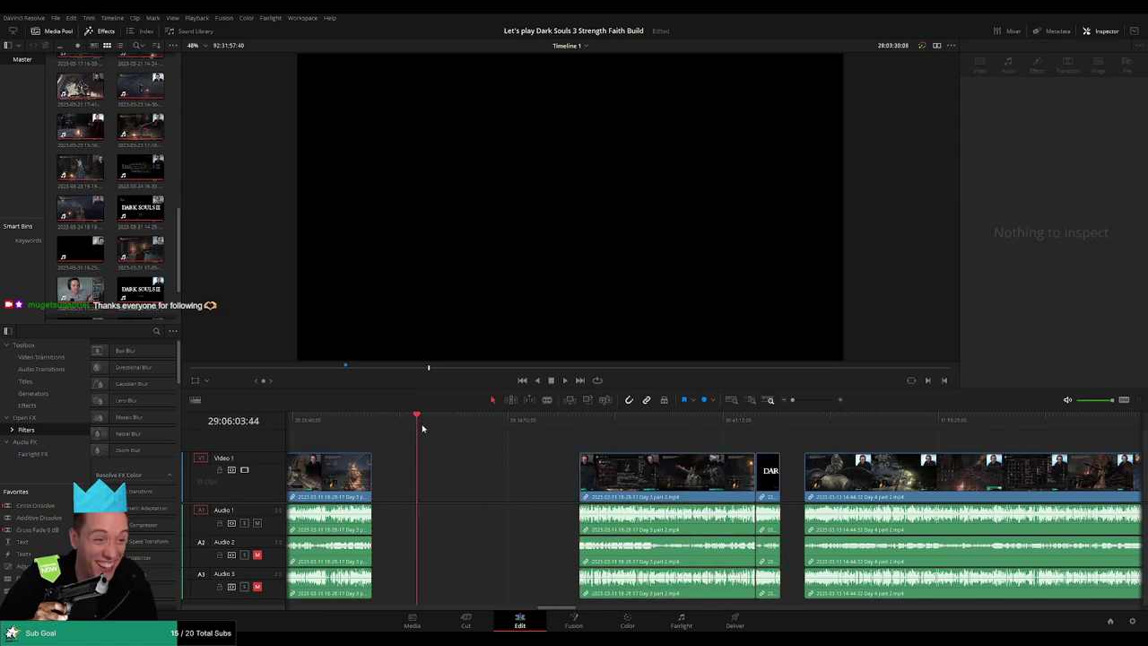
drag(501, 439, 541, 441)
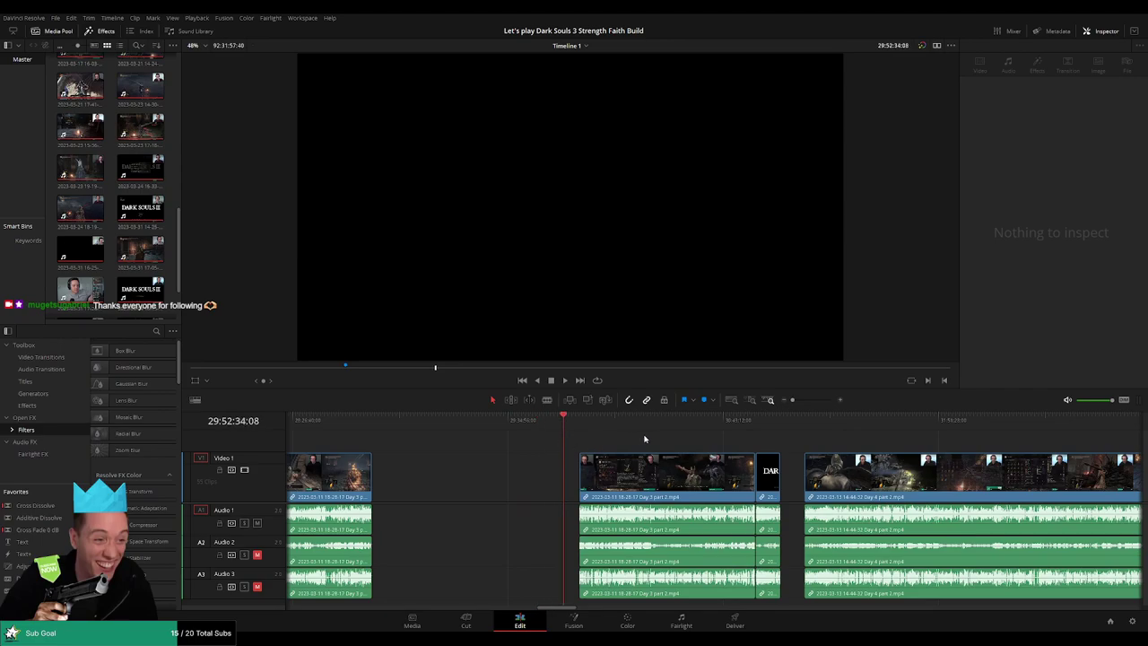
Move the Day 4 part 2 clip later on the timeline to widen the gap after the short title clip
scroll(645, 439, up, 5)
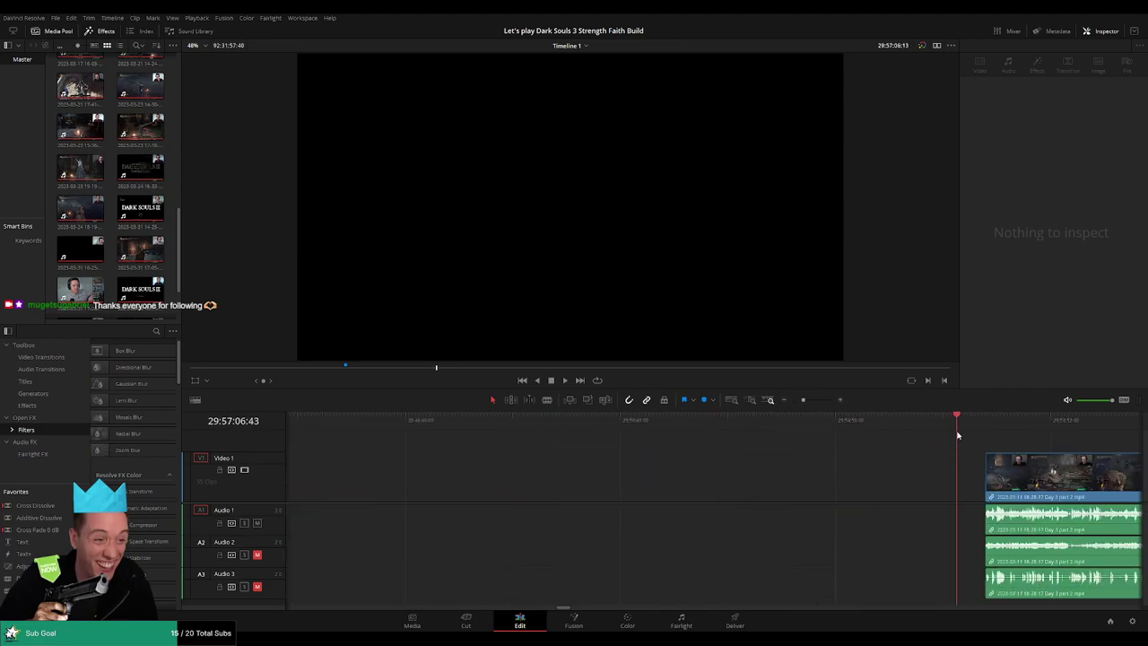
drag(958, 435, 986, 438)
scroll(1062, 446, right, 6)
drag(803, 401, 793, 402)
scroll(808, 439, right, 4)
drag(736, 483, 892, 483)
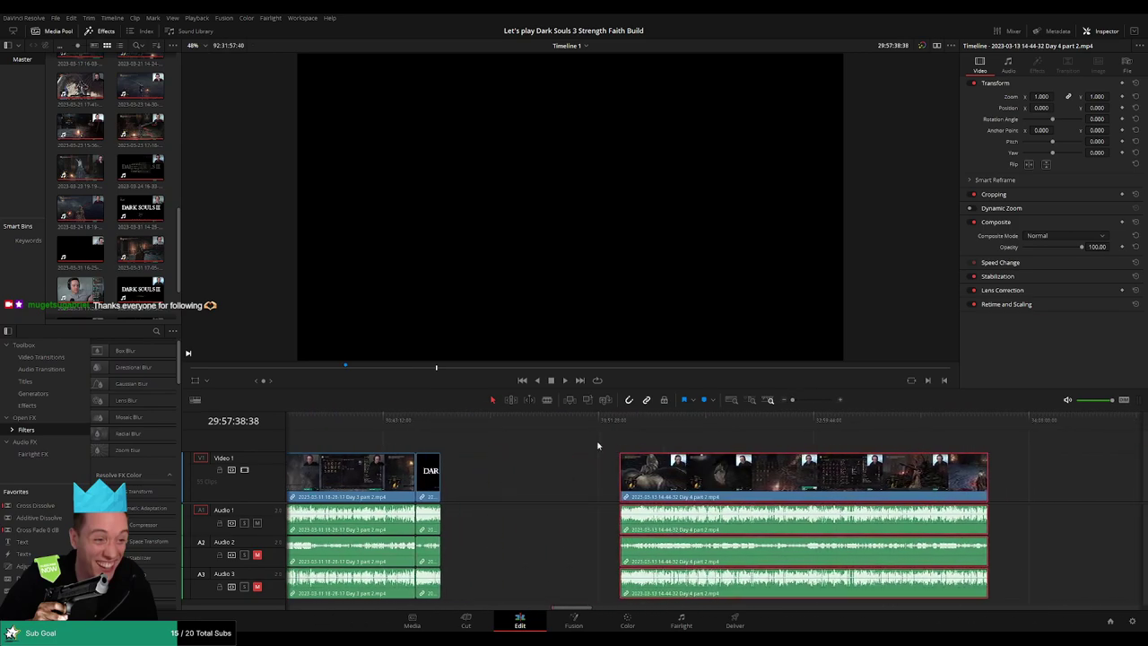
click(599, 445)
Move the joined Day 3 part 2 remainder and short title clip together to start at 30:00:00:00
scroll(628, 446, left, 5)
drag(683, 448, 613, 479)
click(545, 448)
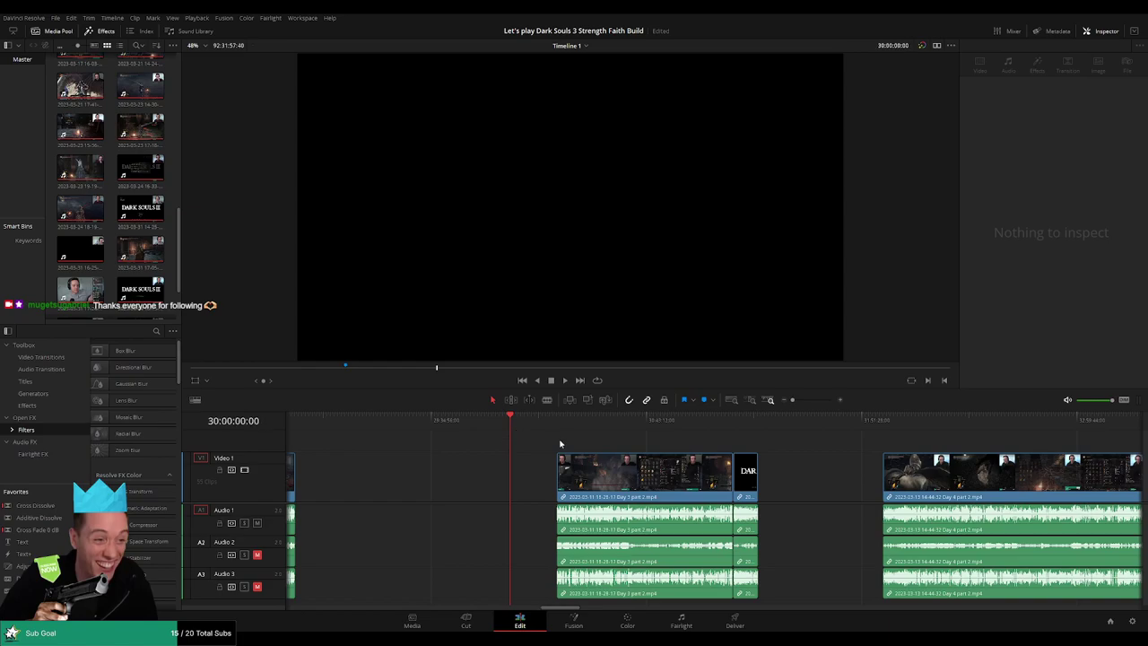
drag(639, 480, 591, 482)
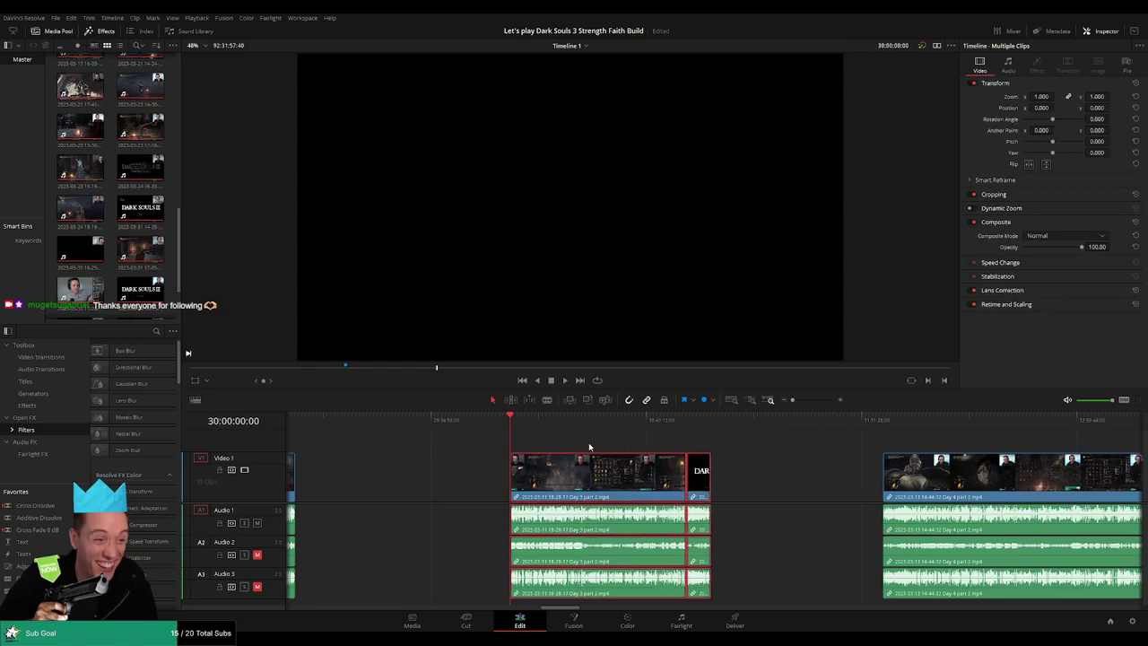
Play through the moved Day 3 part 2 segment around 30:48:43 to check the player's death as a possible break
click(607, 420)
drag(608, 431, 660, 431)
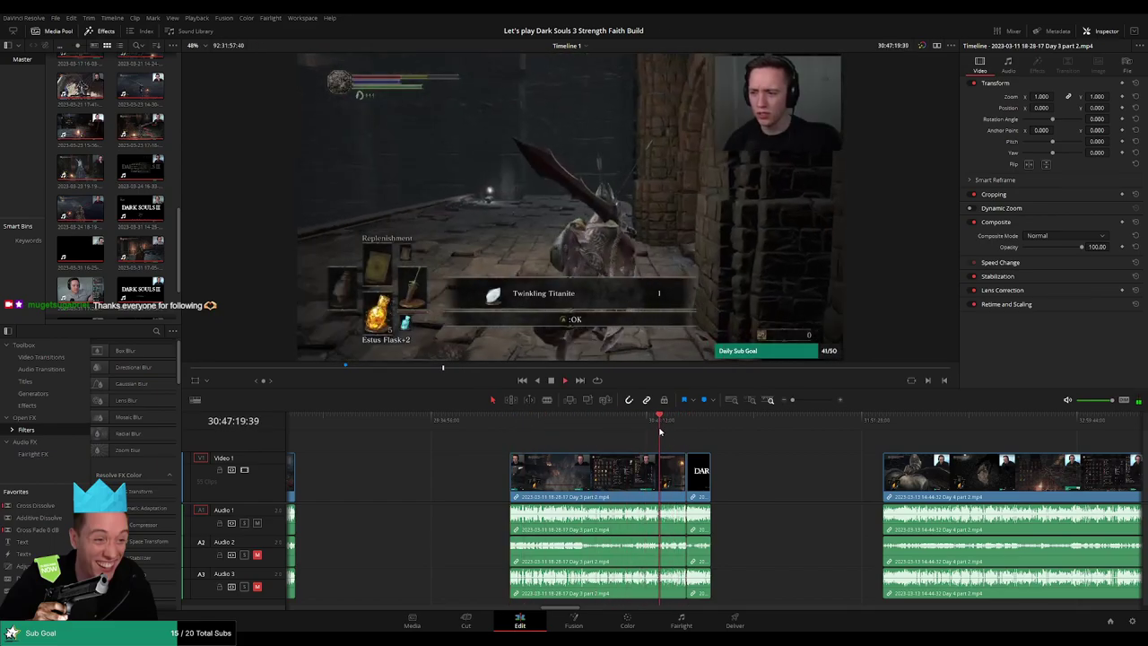
key(space)
drag(793, 400, 831, 427)
scroll(806, 455, right, 1)
scroll(806, 456, right, 5)
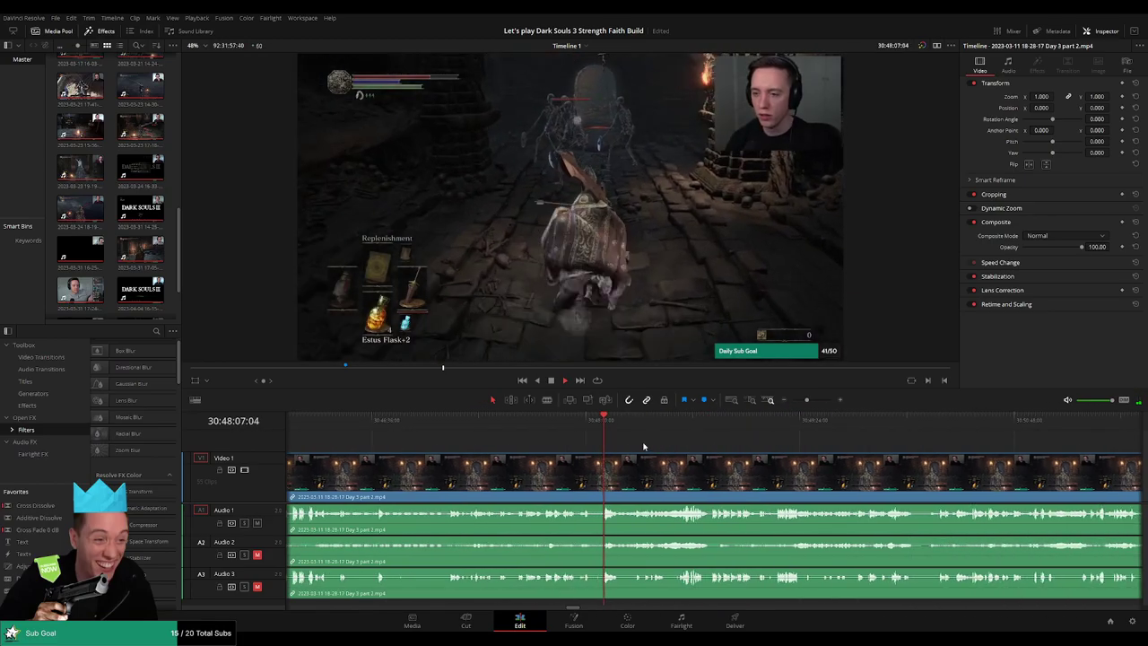
click(688, 432)
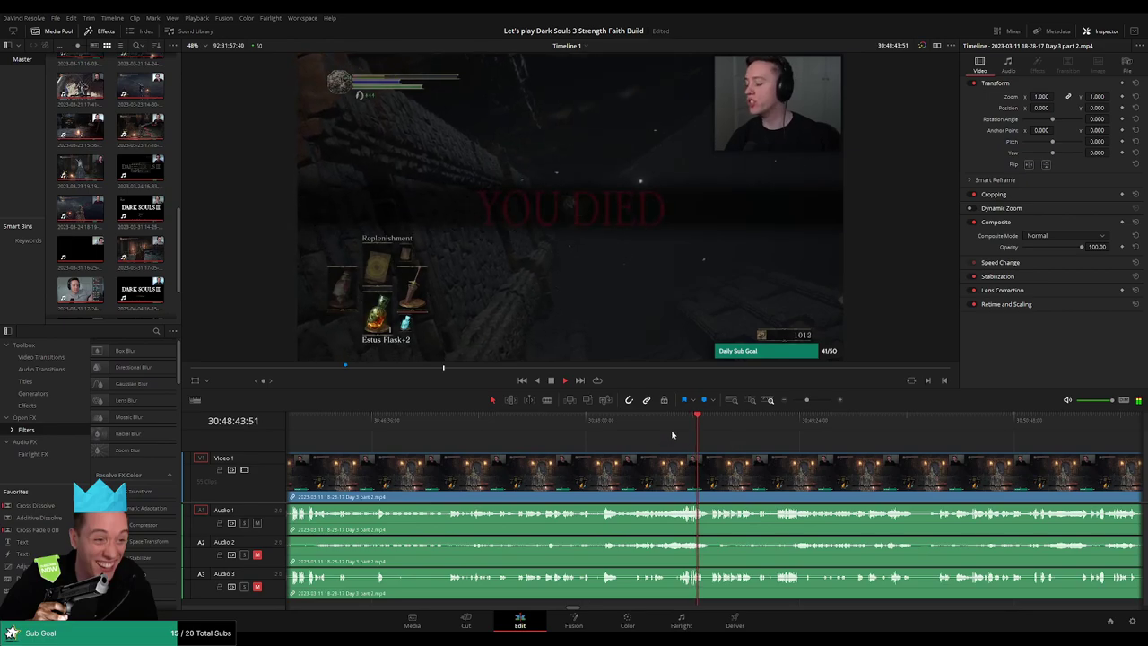
click(657, 420)
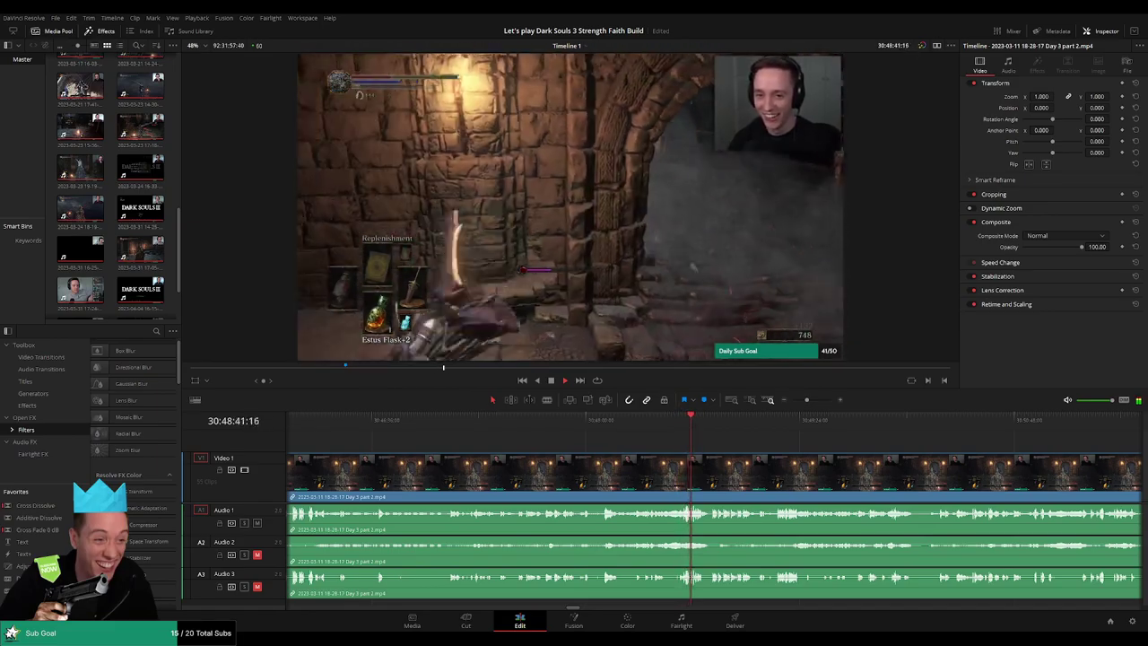
drag(757, 440, 616, 441)
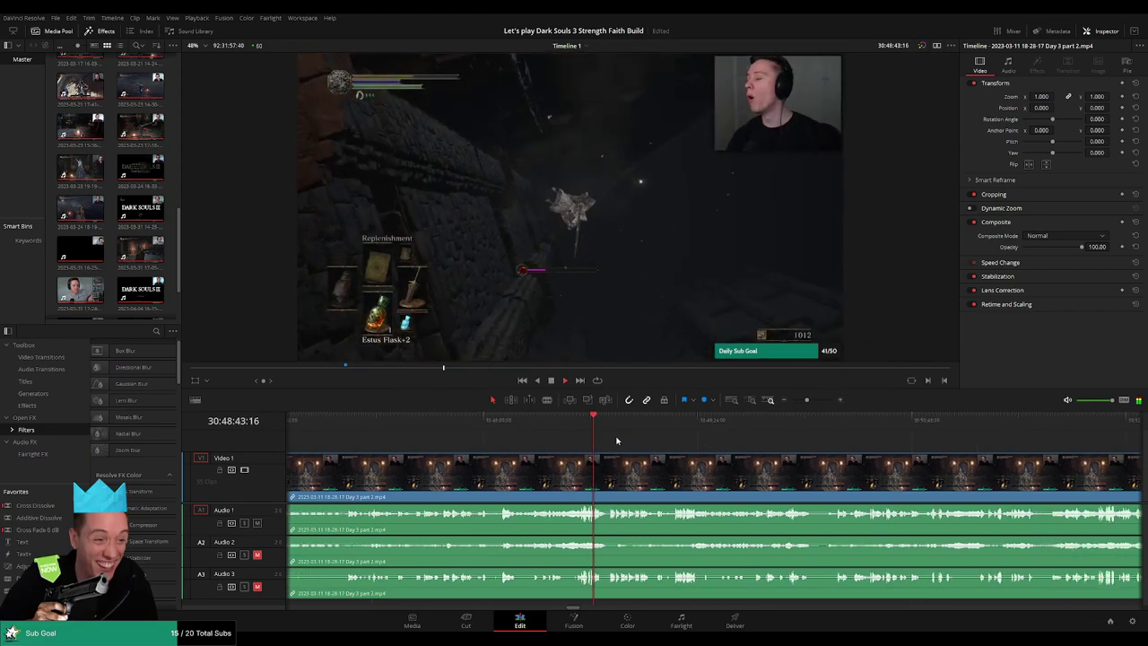
scroll(593, 442, right, 2)
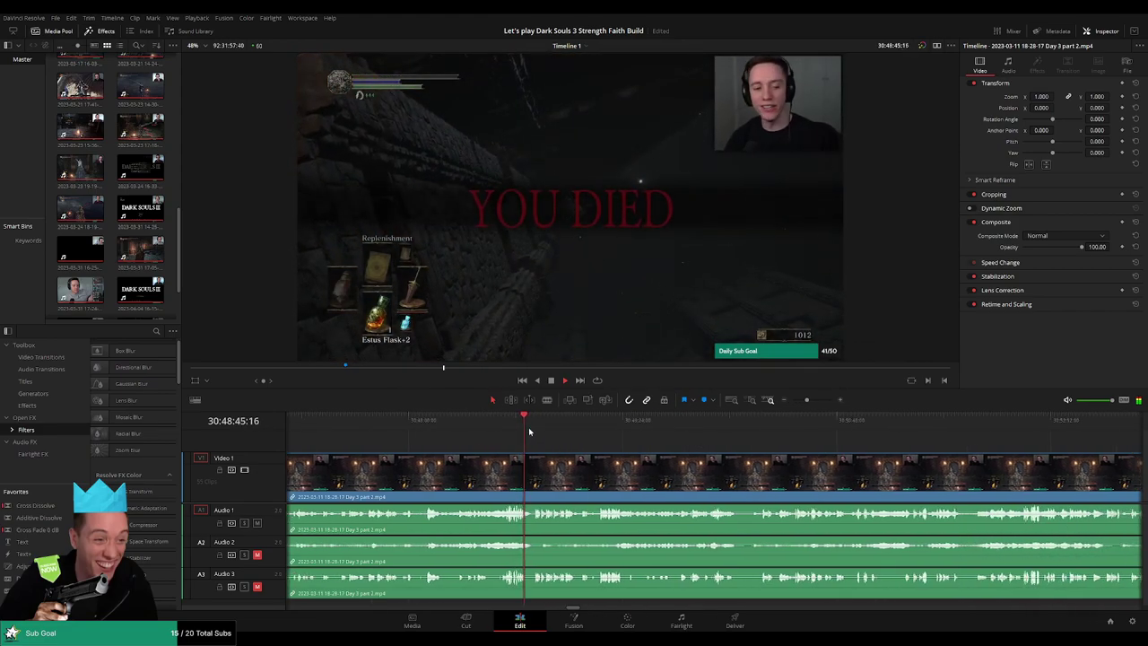
Find a quiet moment shortly before the next player death and split the Day 3 part 2 clip at 30:52:01:00
drag(529, 423, 636, 436)
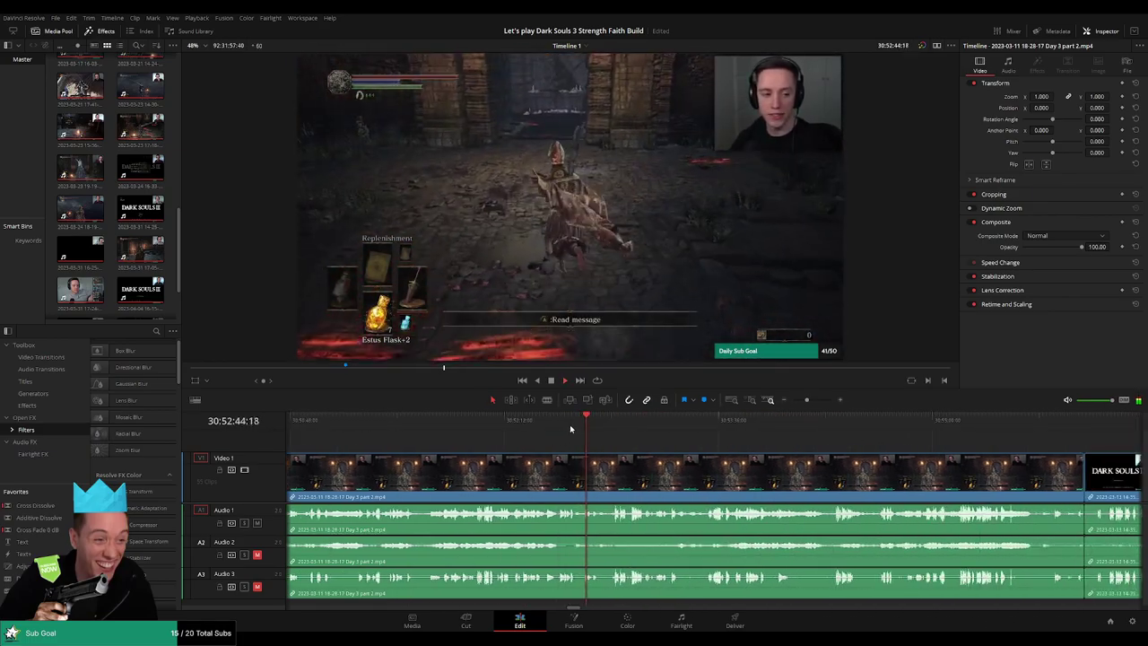
click(569, 419)
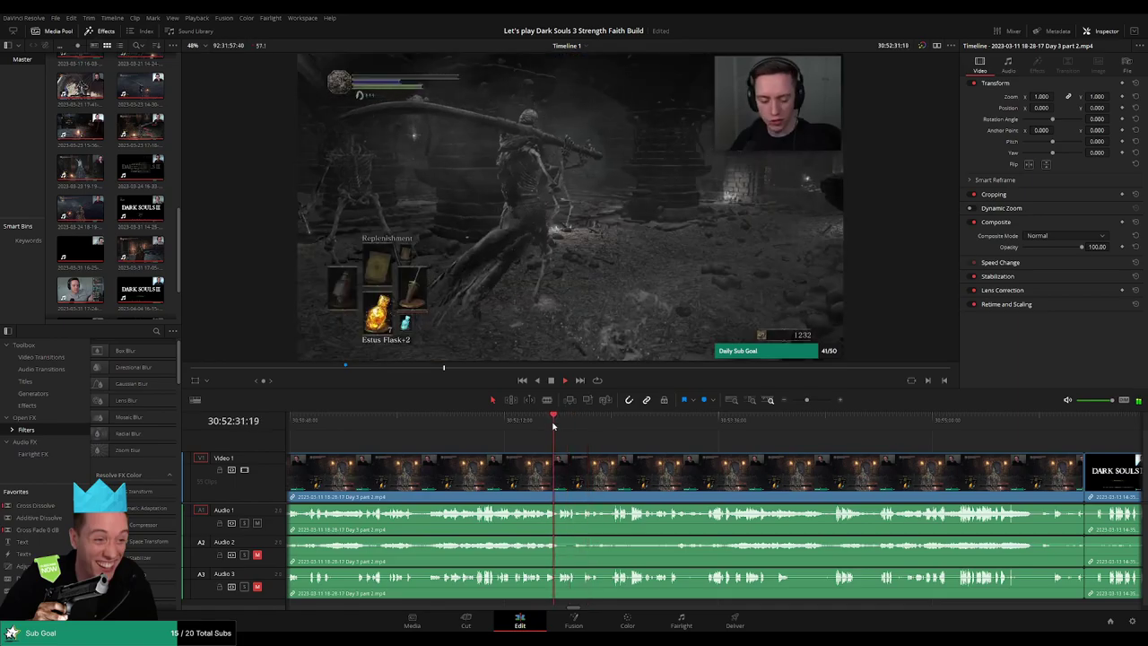
click(506, 420)
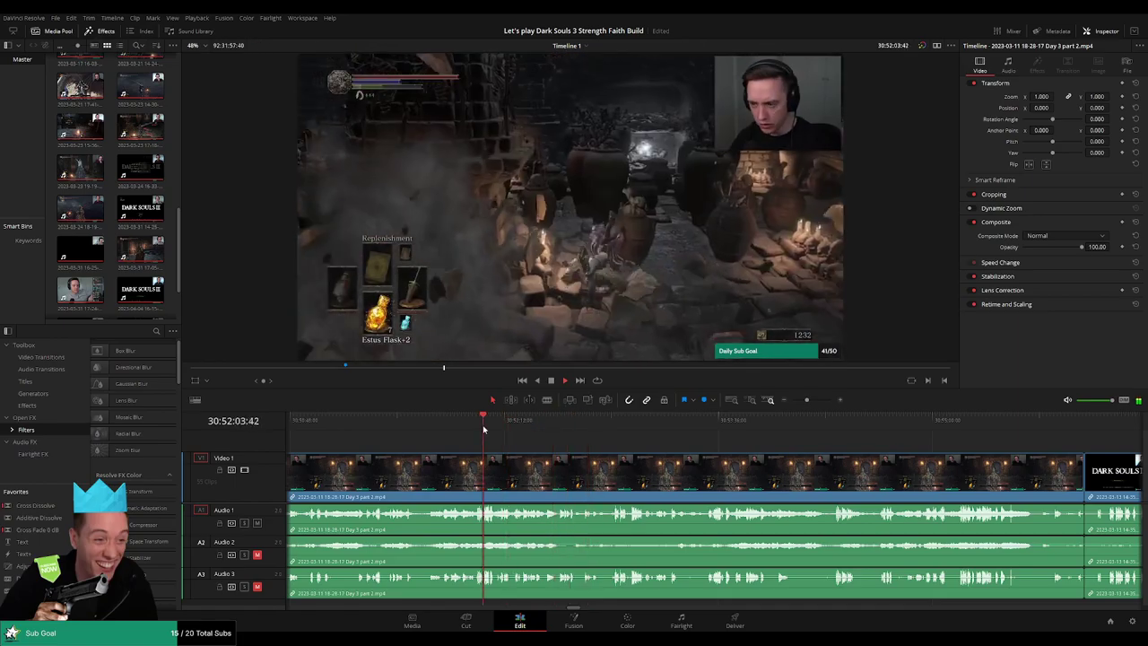
click(483, 424)
click(479, 427)
scroll(482, 441, up, 3)
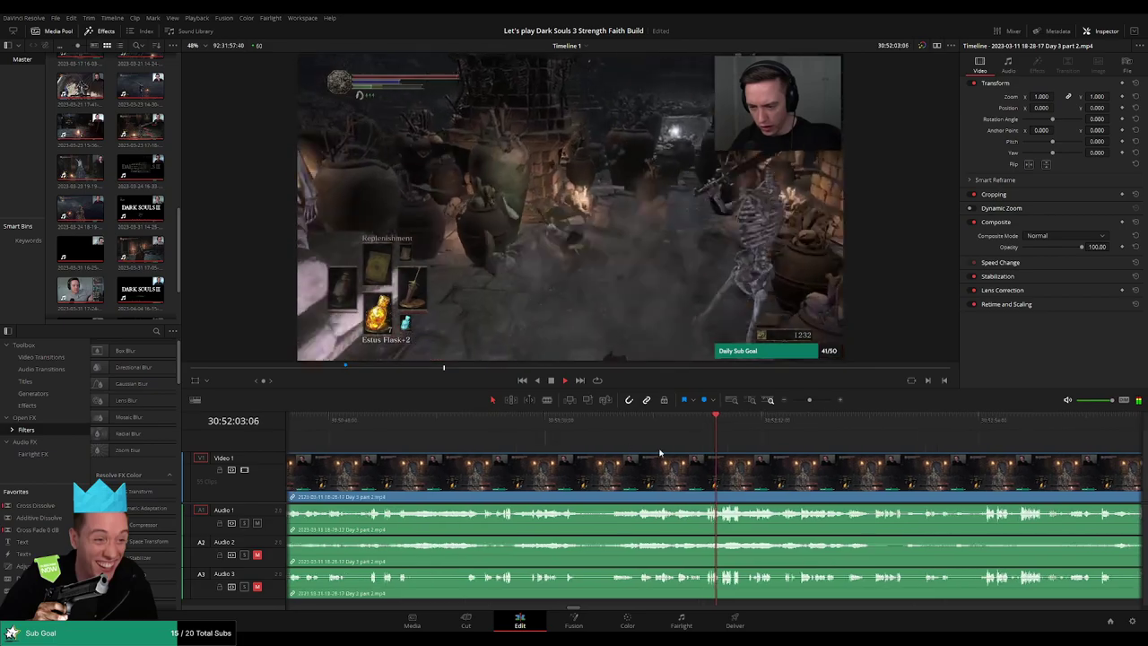
scroll(682, 452, up, 1)
click(608, 427)
scroll(619, 439, up, 3)
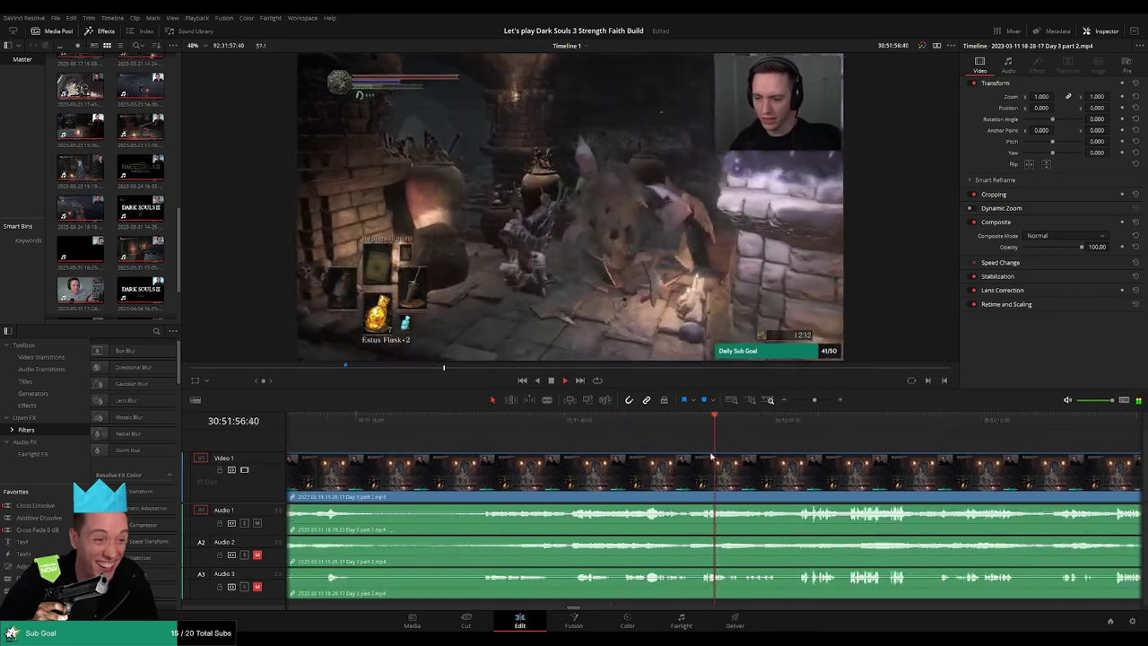
drag(815, 455, 583, 436)
click(590, 426)
drag(680, 451, 550, 429)
key(space)
key(ctrl+b)
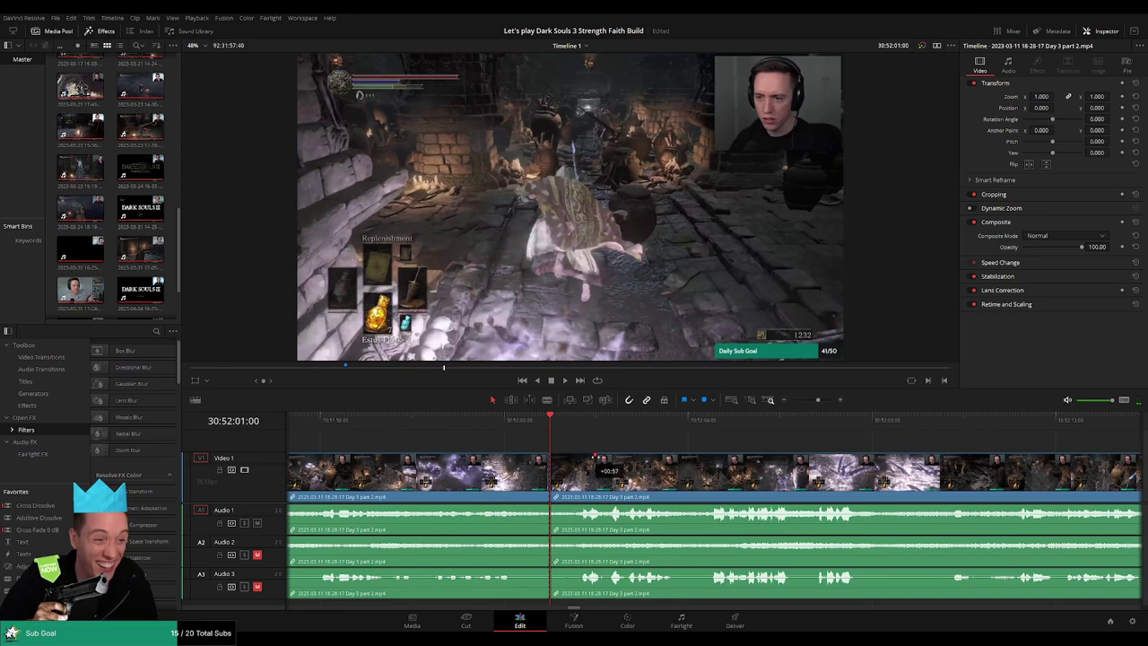
Fade the video and all audio tracks out and in by about one second on both sides of the 30:52:01:00 cut, and play it back
drag(598, 457, 597, 458)
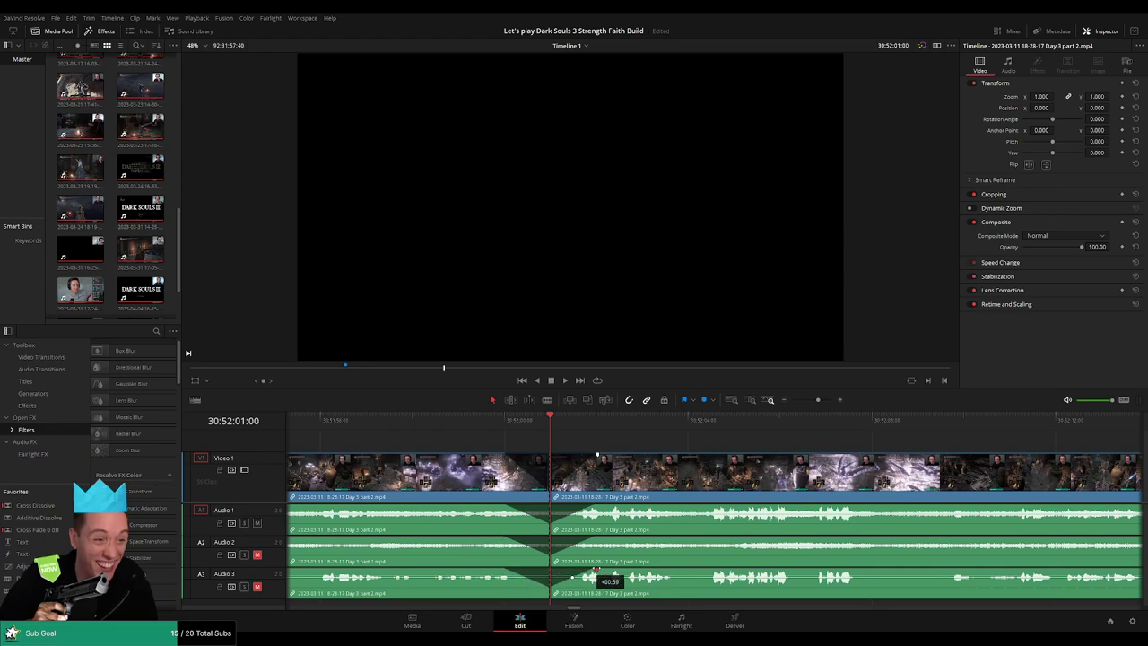
key(space)
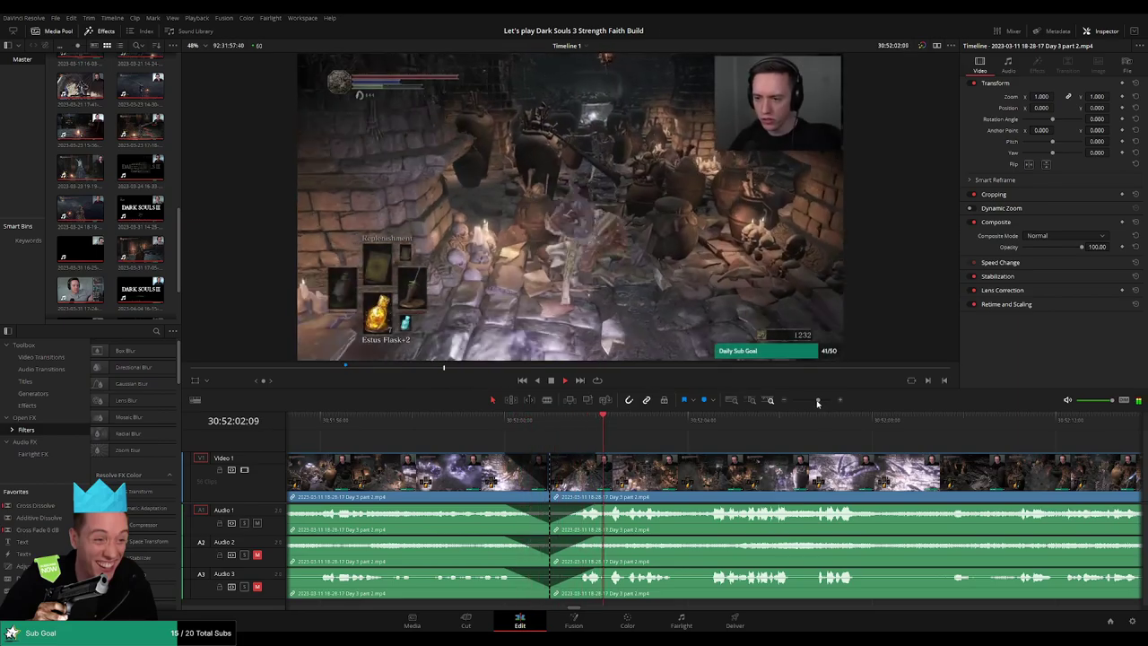
key(space)
key(ctrl+b)
Move the Day 3 part 2 remainder and the Dark Souls III title clip later on the timeline to join the Day 4 part 2 clip
drag(818, 401, 793, 402)
drag(792, 463, 916, 481)
click(817, 455)
scroll(677, 454, right, 1)
scroll(678, 454, right, 1)
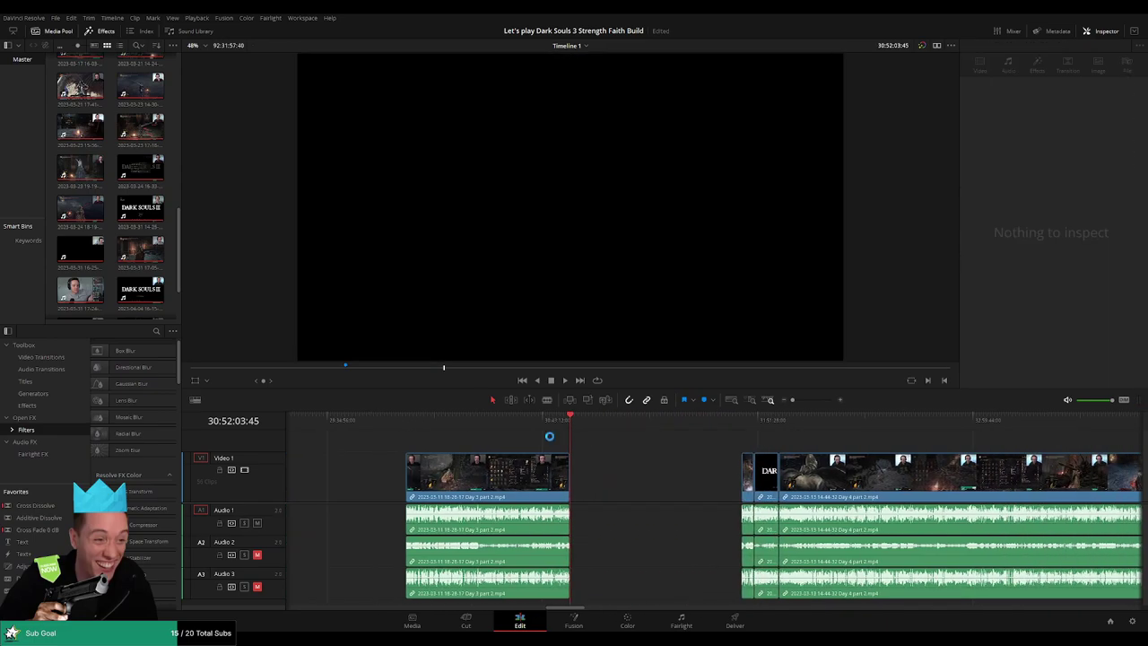
Move the joined Day 3 part 2 remainder, title clip and Day 4 part 2 clip together to start at 32:00:00:00
drag(408, 426, 580, 433)
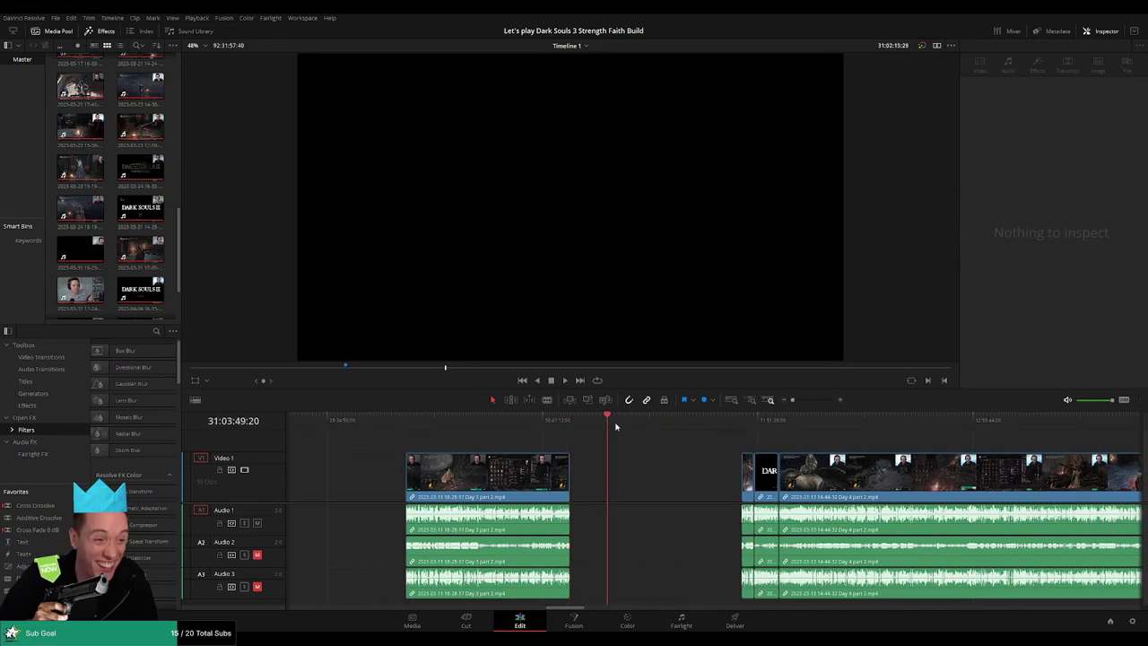
scroll(817, 450, right, 5)
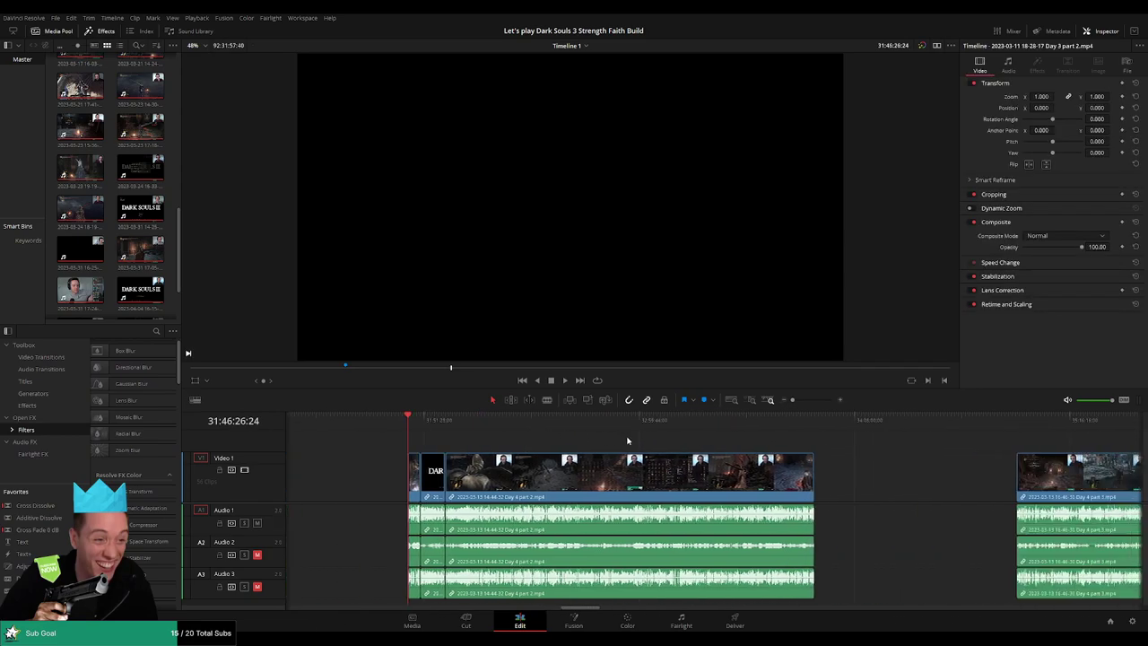
drag(704, 444, 399, 479)
drag(623, 485, 744, 484)
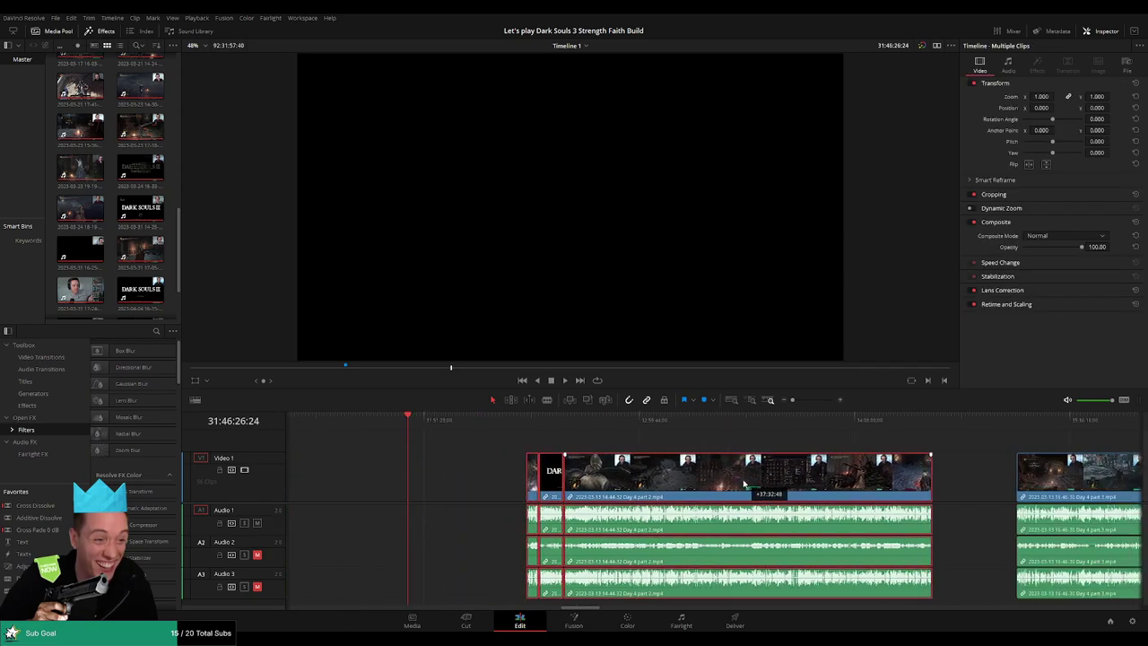
click(426, 443)
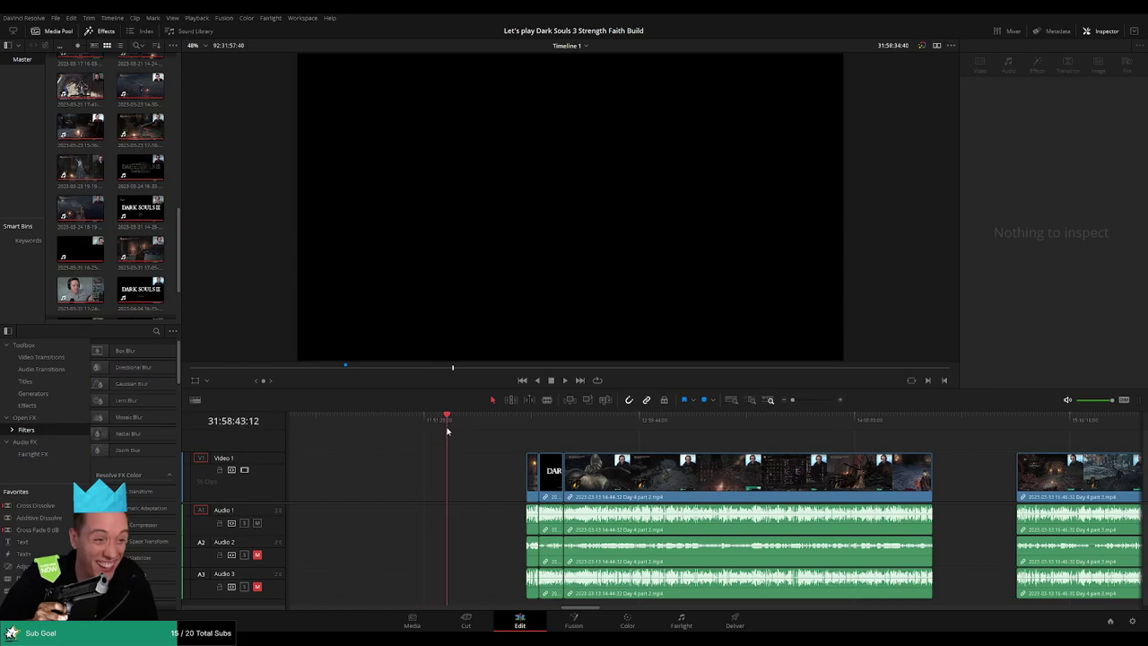
drag(501, 439, 734, 499)
drag(676, 479, 607, 478)
click(524, 444)
key(space)
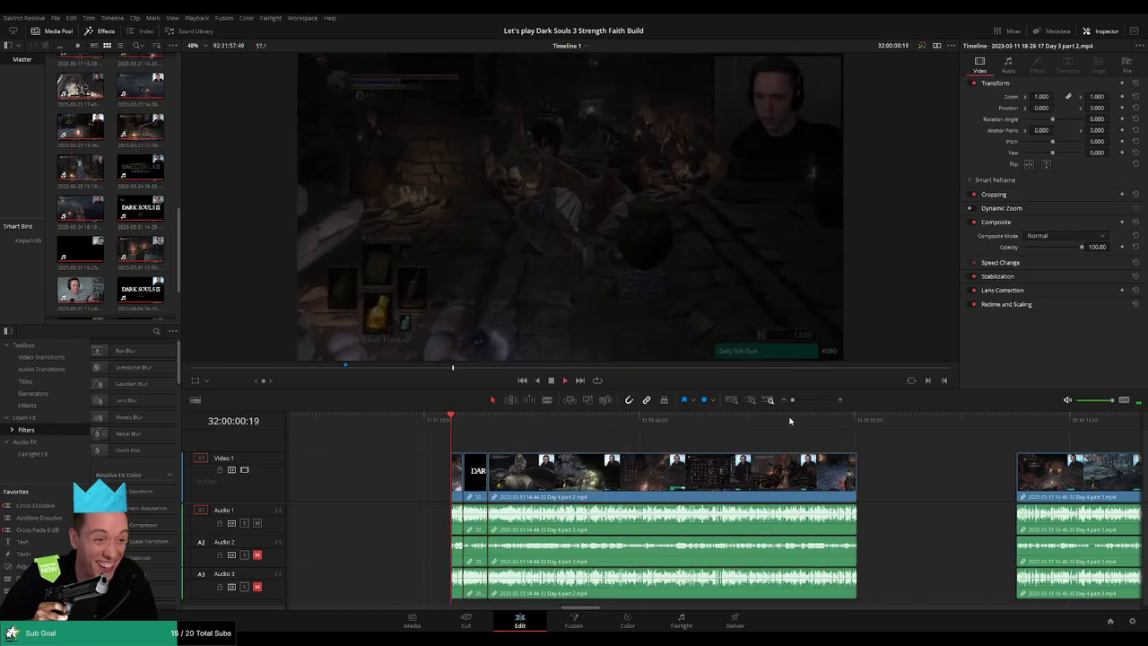
Scrub through the Day 3 part 2 remainder from 32:00:00:00 to its end to review the final death and closing moments
drag(794, 400, 807, 401)
scroll(760, 447, right, 3)
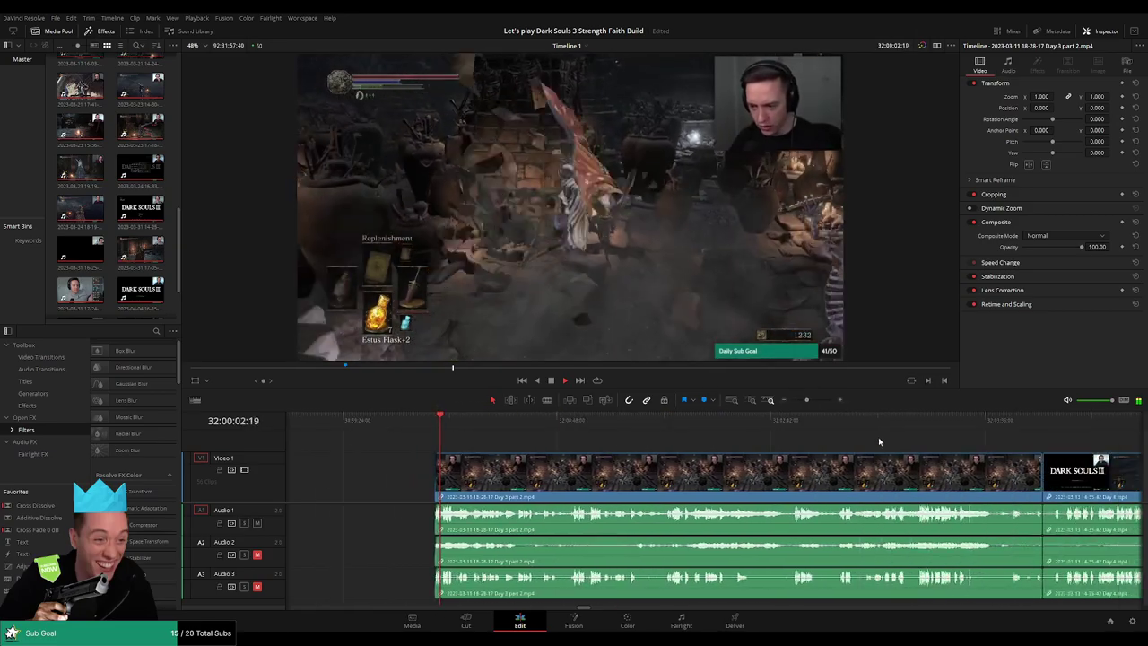
drag(972, 425, 979, 426)
scroll(889, 450, right, 1)
scroll(889, 450, right, 4)
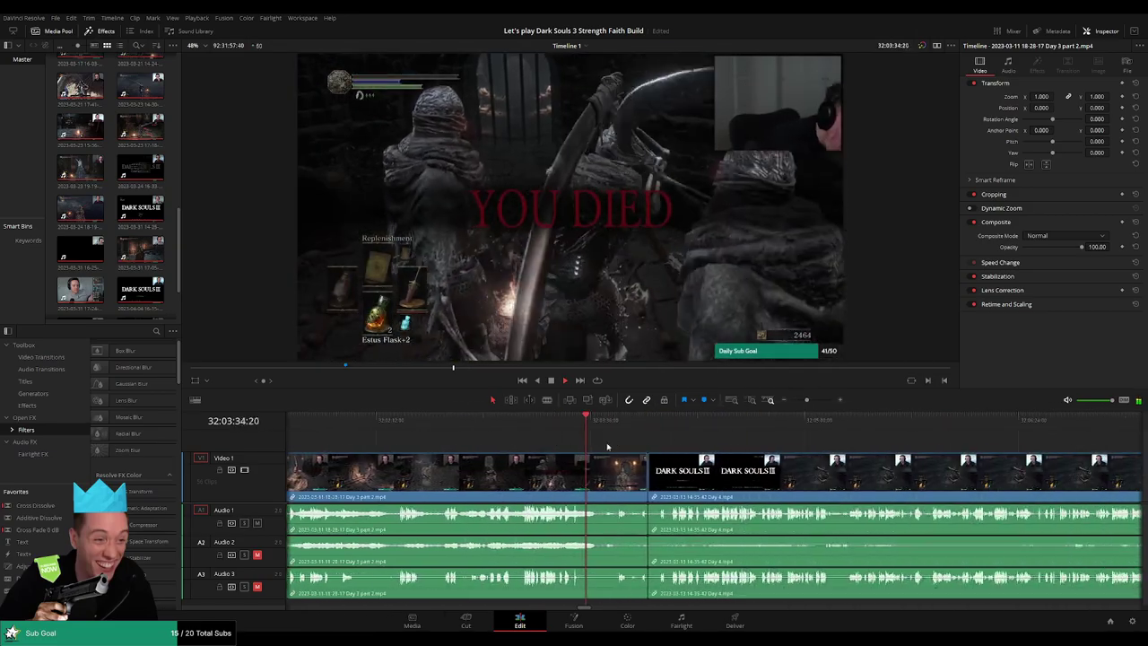
click(552, 426)
drag(551, 426, 571, 426)
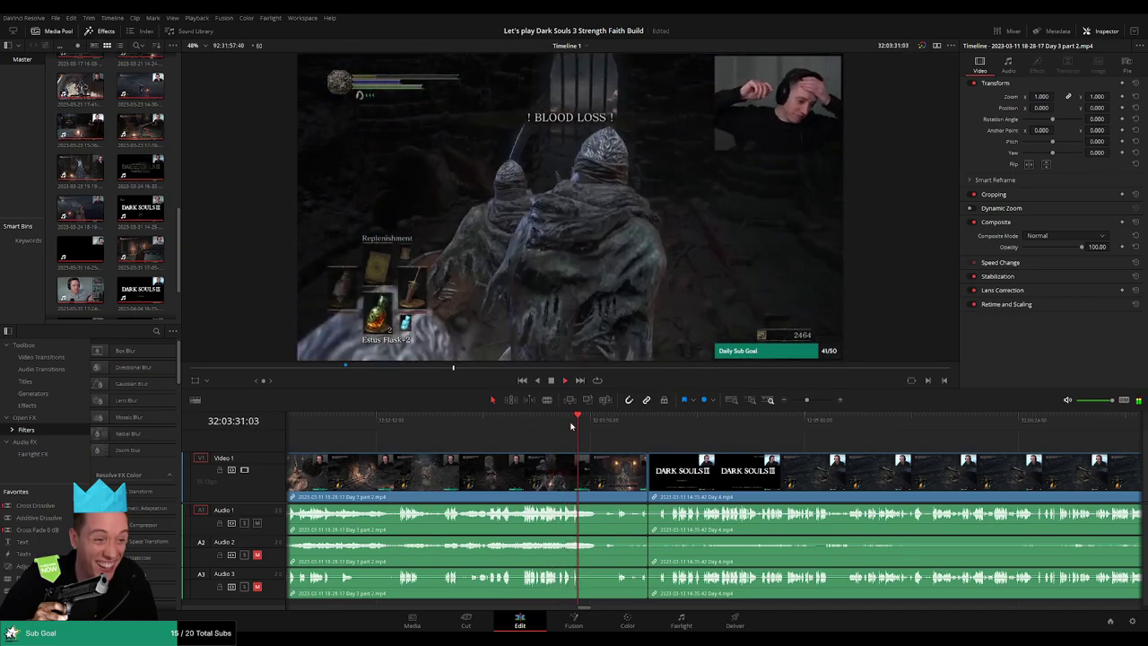
drag(581, 426, 636, 425)
Add a transition at the join between the Day 3 part 2 remainder and the Day 4 title clip, and play through it
scroll(700, 446, up, 4)
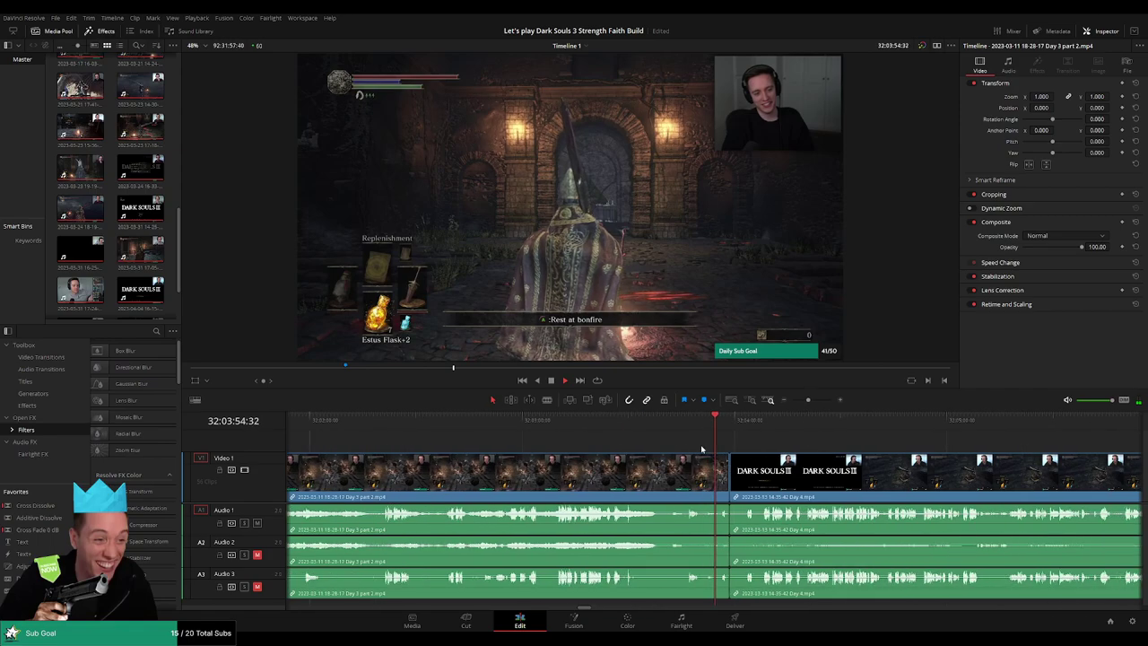
scroll(757, 454, up, 2)
scroll(637, 447, right, 2)
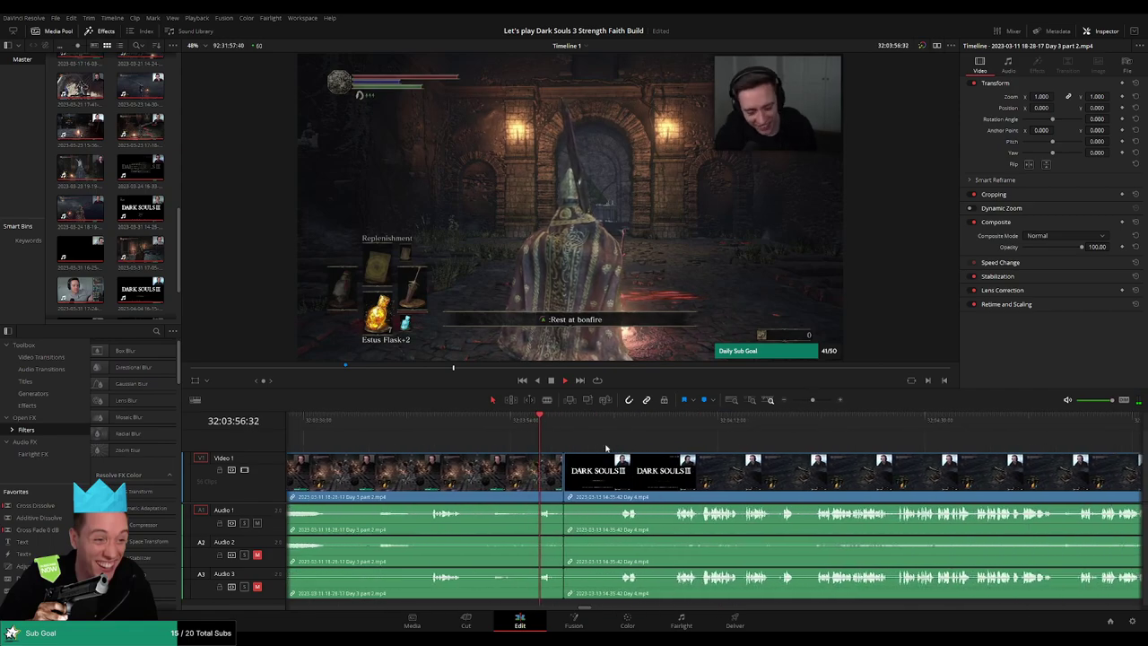
click(565, 477)
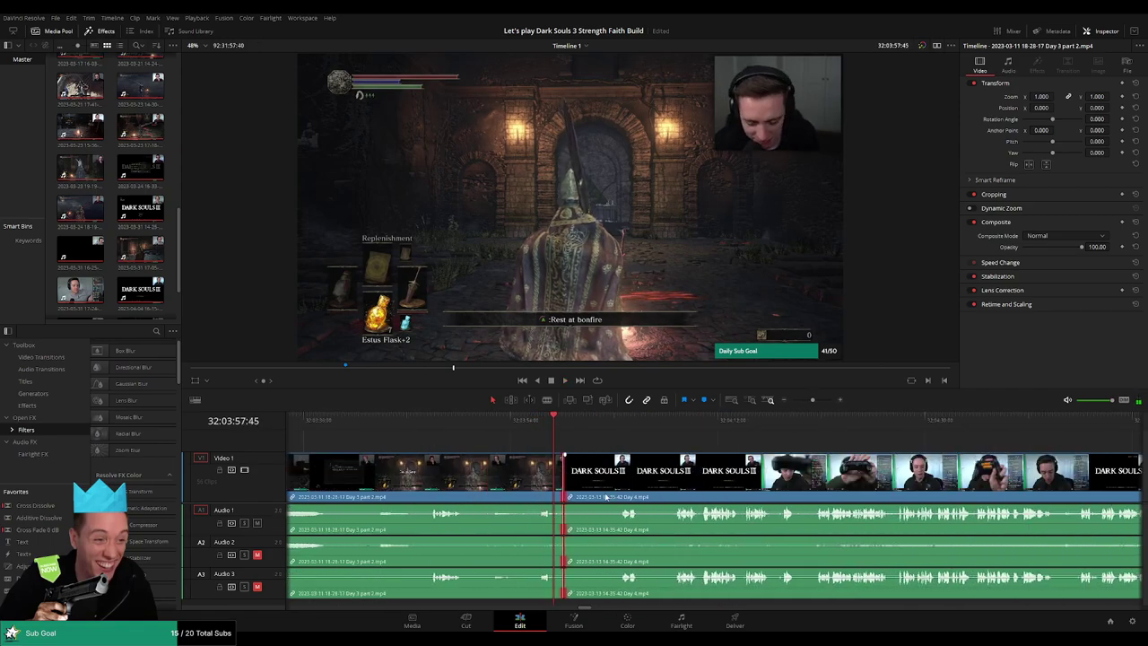
key(space)
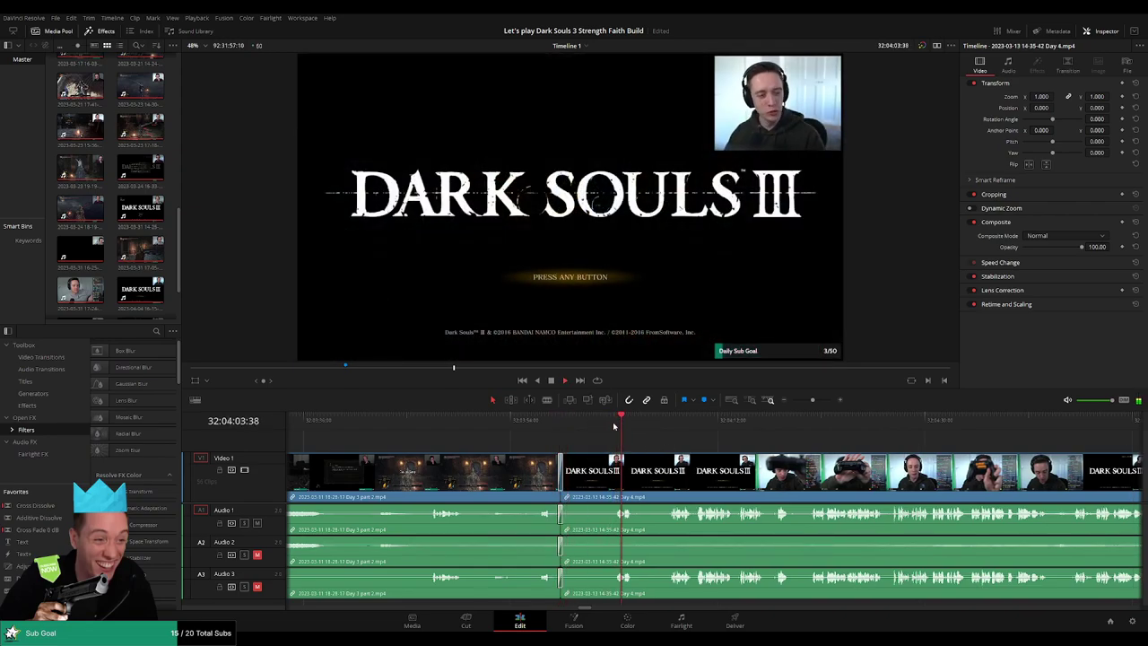
Add a cross dissolve with audio cross fades at the join between the Day 4 and Day 4 part 2 clips, and play through it
drag(737, 430, 800, 403)
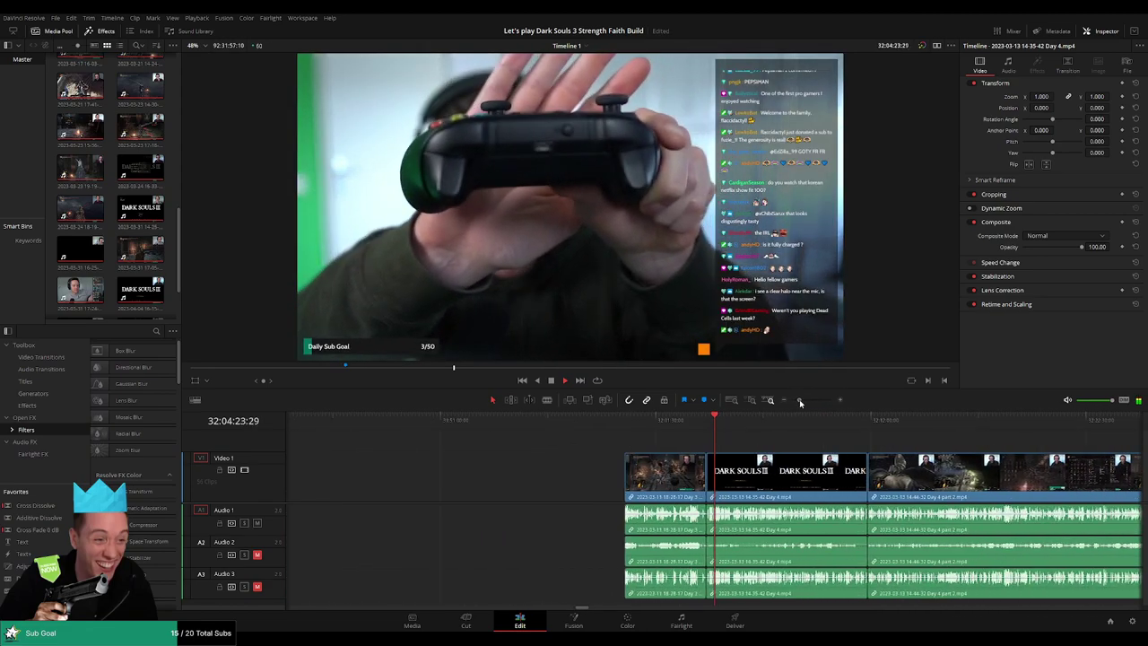
drag(791, 486, 640, 463)
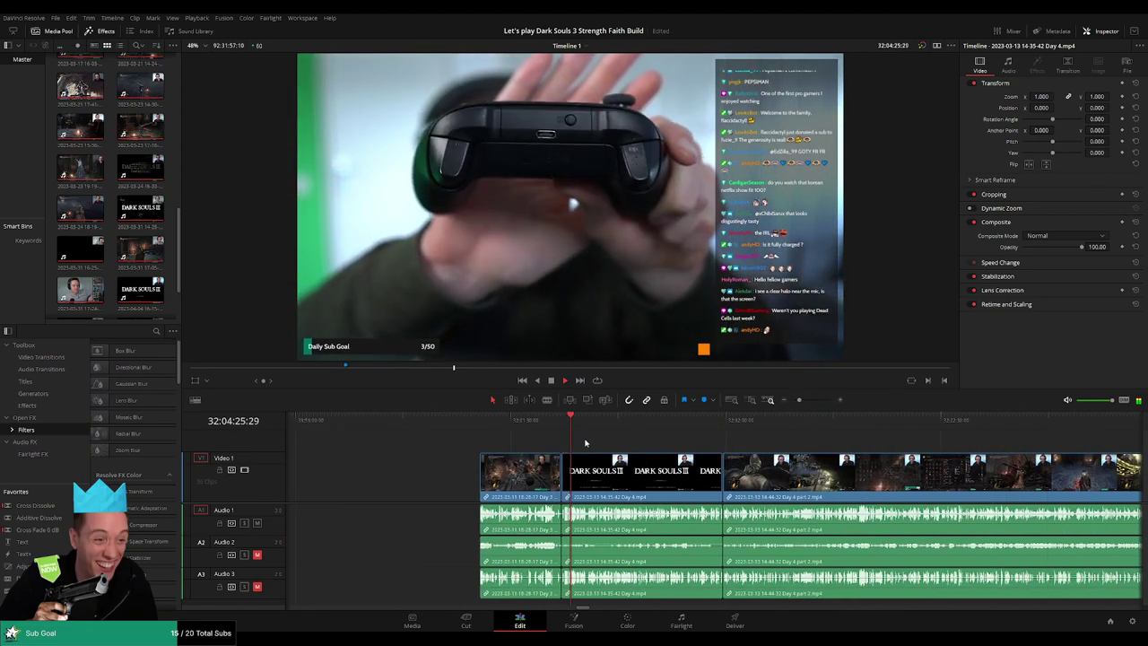
drag(572, 427, 723, 430)
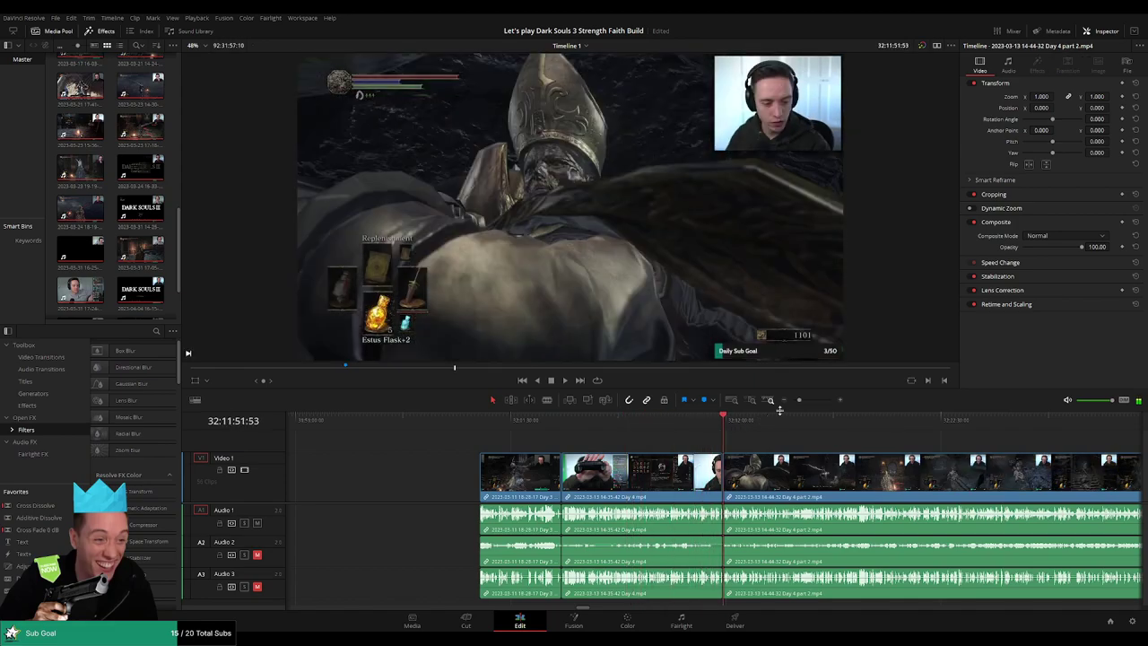
drag(799, 400, 821, 403)
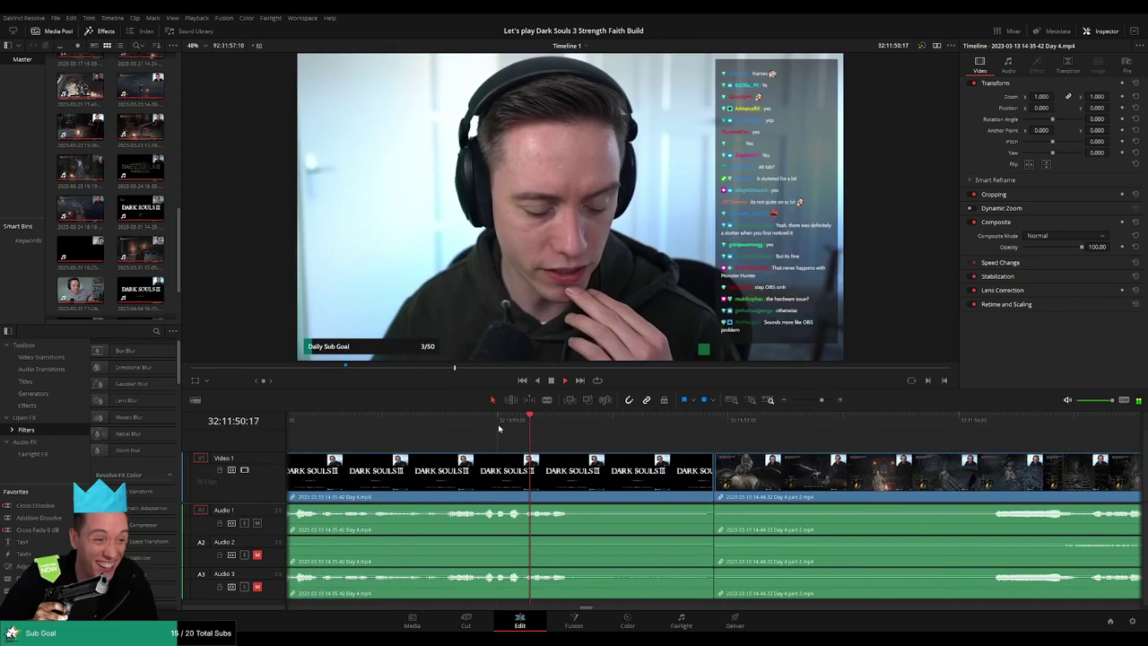
click(425, 432)
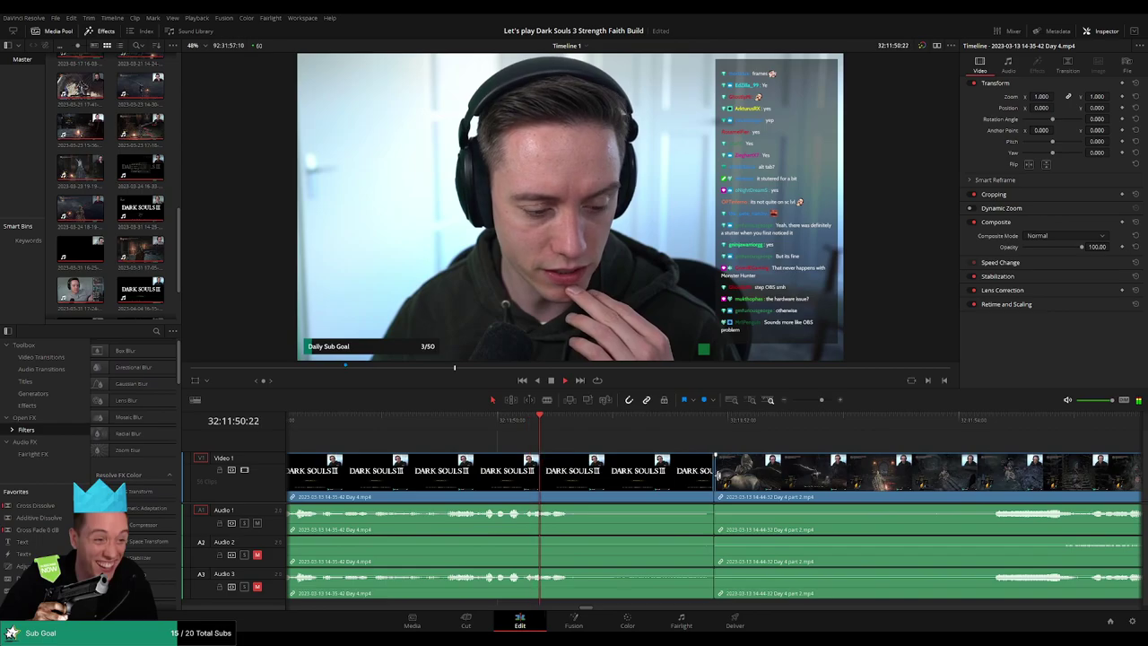
key(ctrl+t)
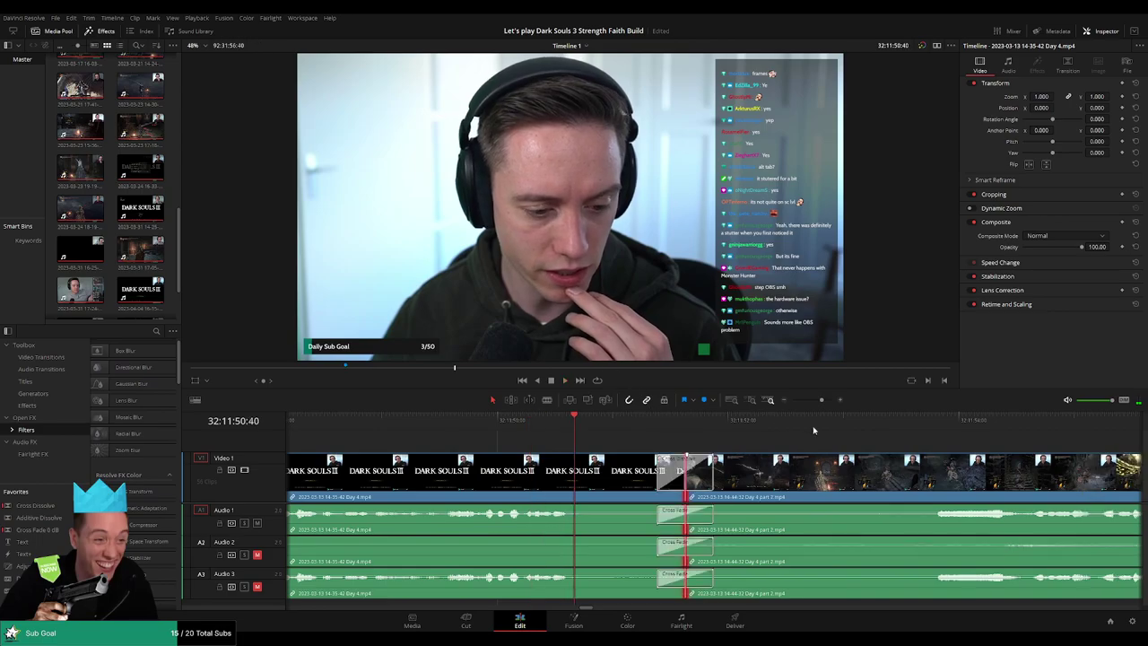
key(space)
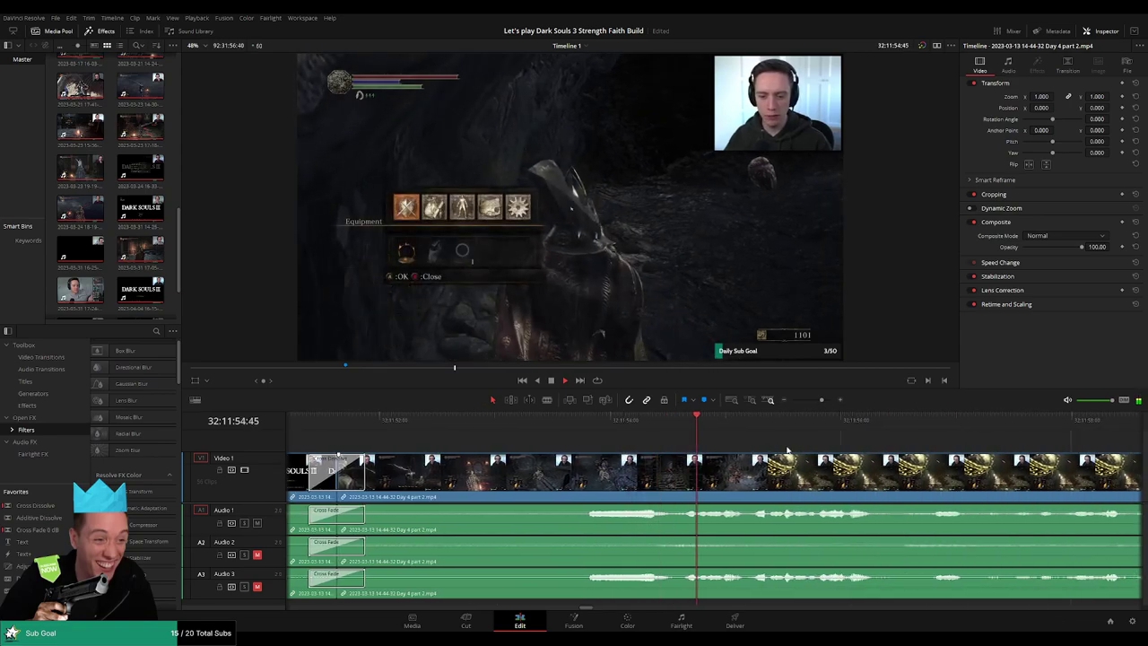
Scrub through the Day 4 part 2 clip around 32:52:00:00 to look for a natural episode break
drag(821, 401, 792, 402)
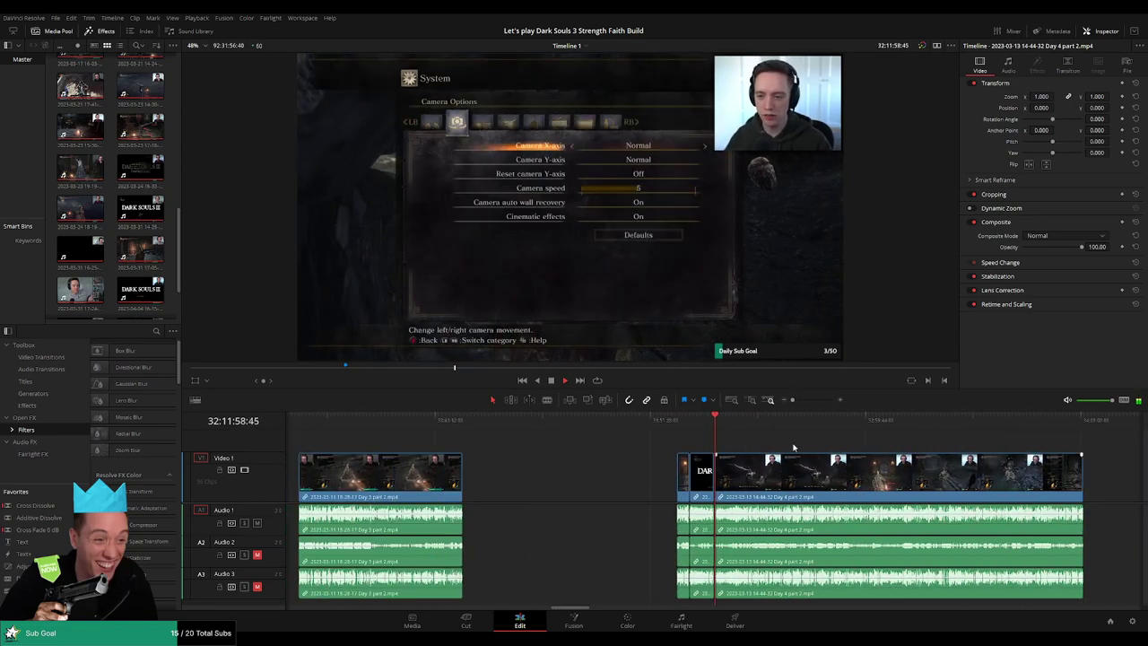
drag(794, 447, 525, 443)
drag(416, 423, 575, 437)
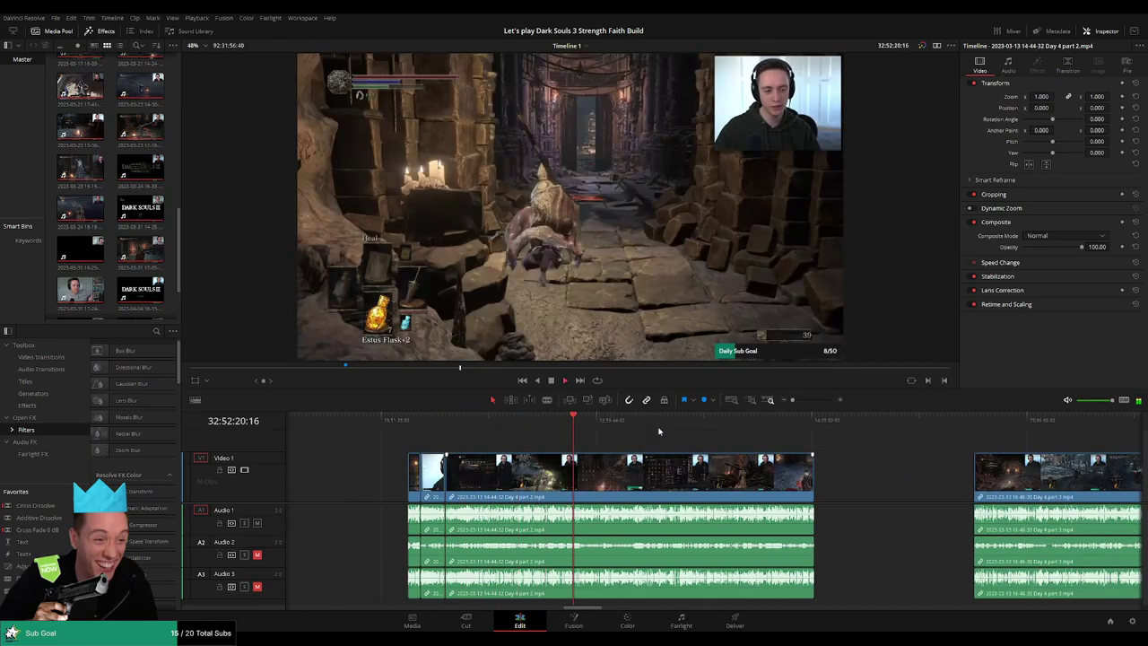
drag(793, 400, 812, 400)
click(628, 425)
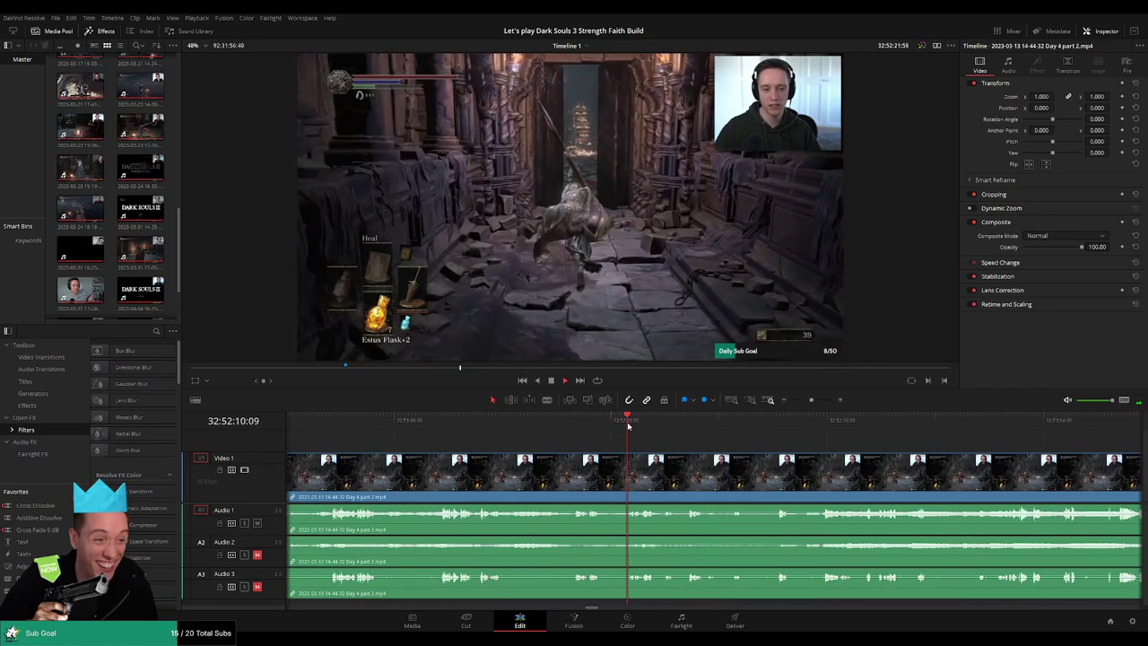
click(587, 424)
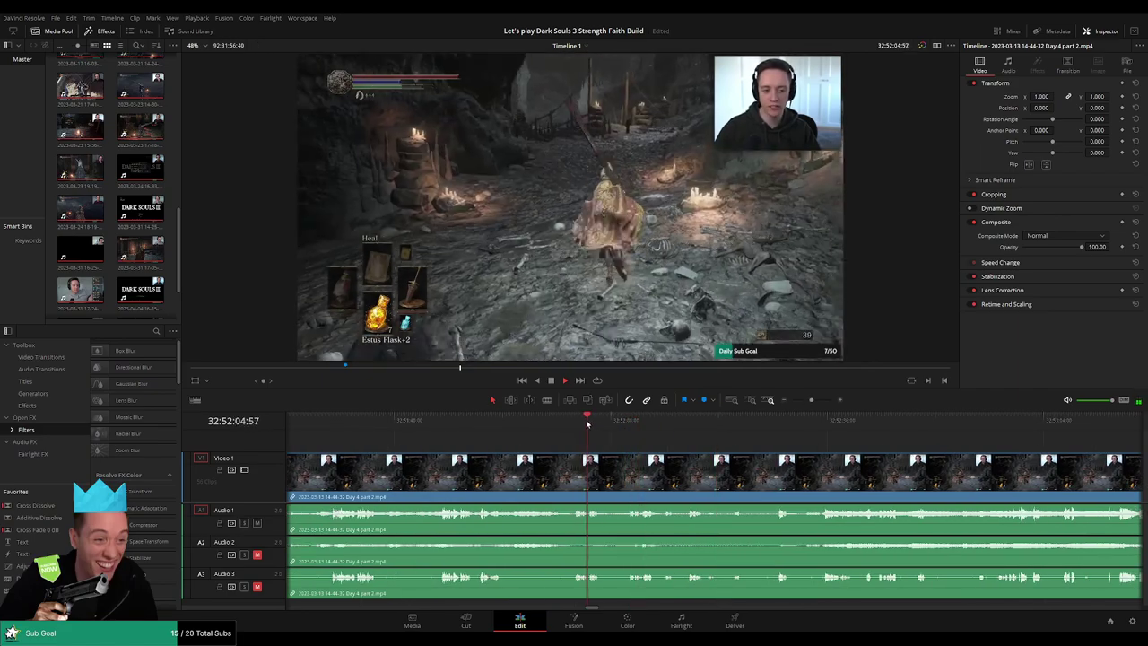
click(577, 425)
scroll(610, 445, up, 2)
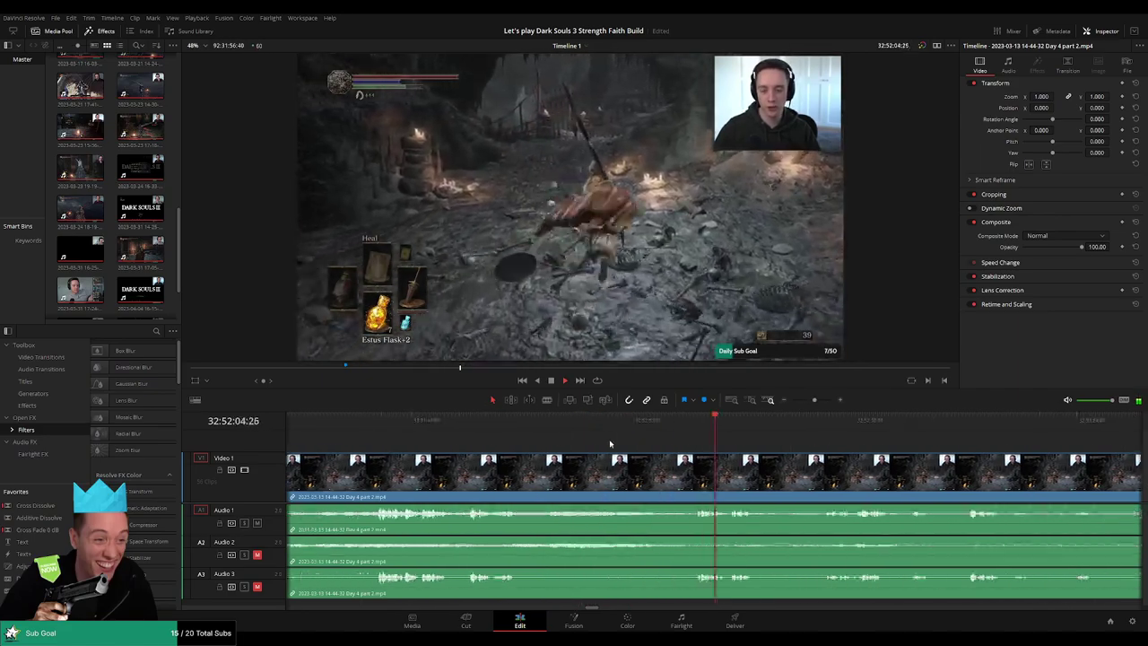
scroll(611, 444, up, 2)
click(565, 425)
click(662, 425)
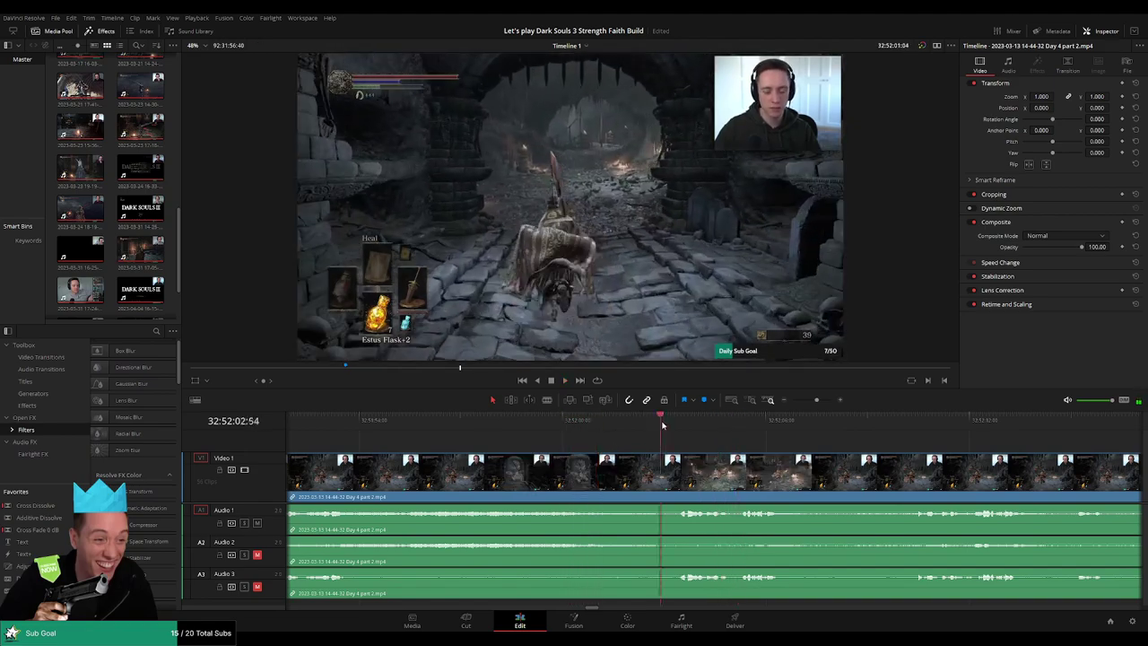
drag(662, 426, 647, 444)
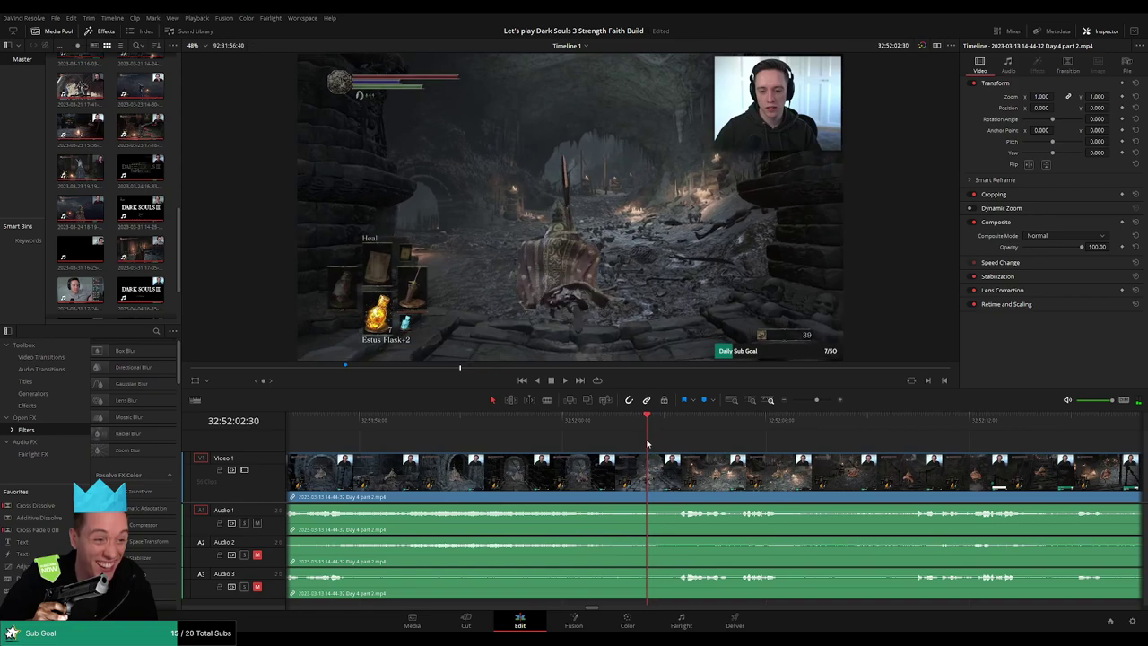
Split the Day 4 part 2 clip at 32:52:02:30 and fade picture and all audio tracks about one second on both sides of the cut
click(651, 476)
scroll(677, 466, up, 2)
key(a)
drag(718, 460, 782, 459)
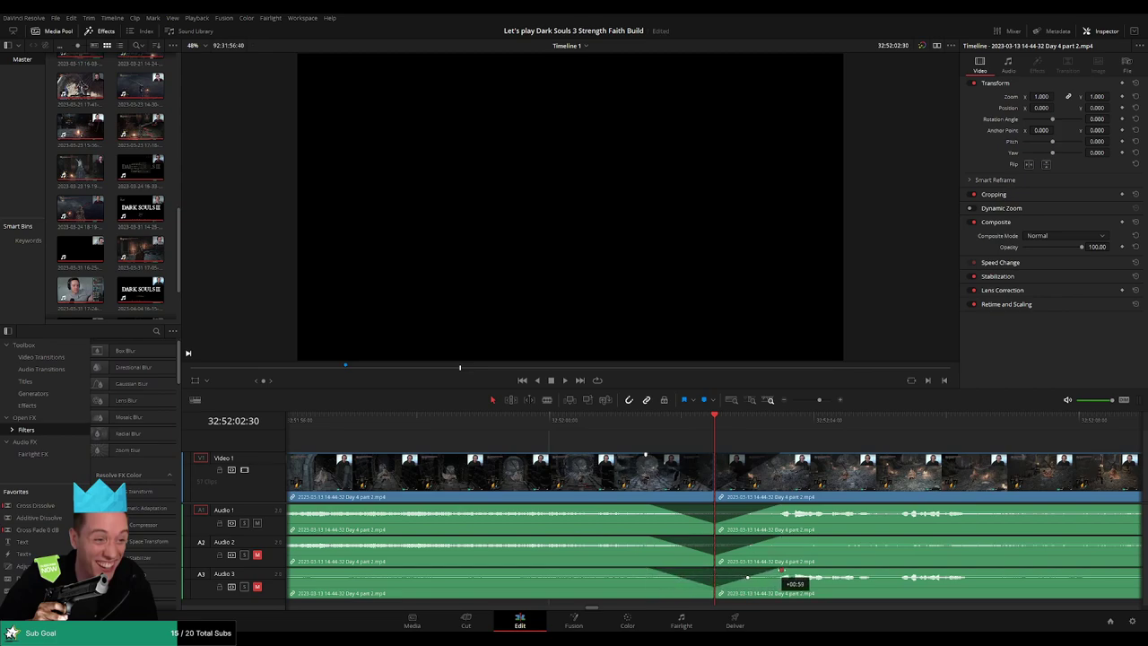
drag(664, 422, 615, 422)
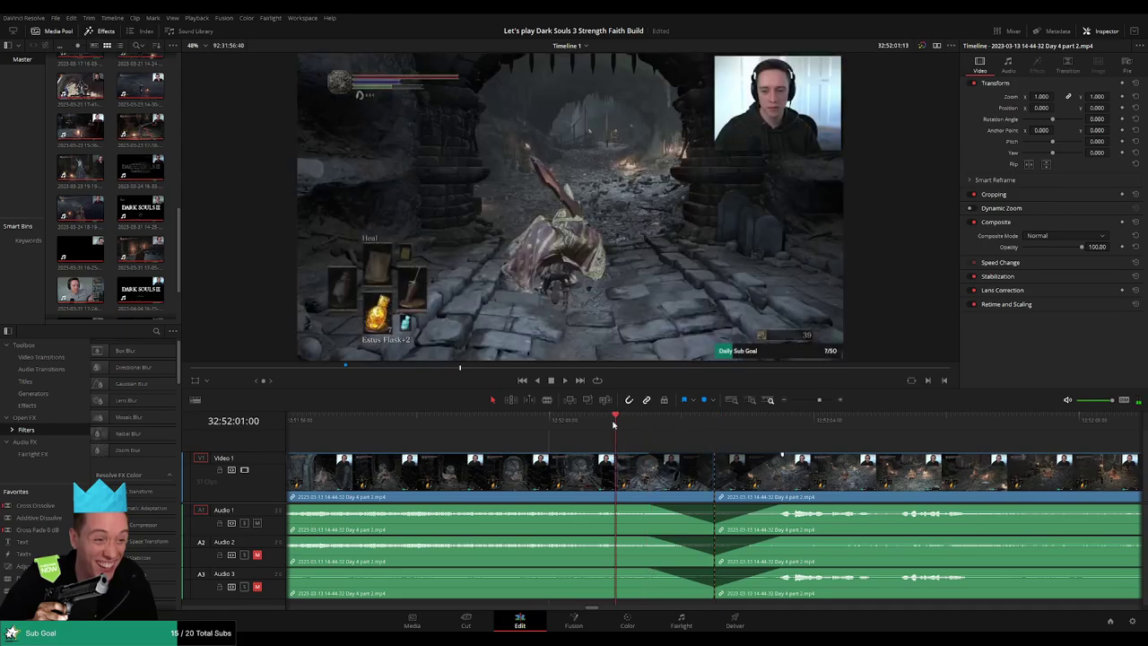
key(space)
drag(810, 440, 585, 433)
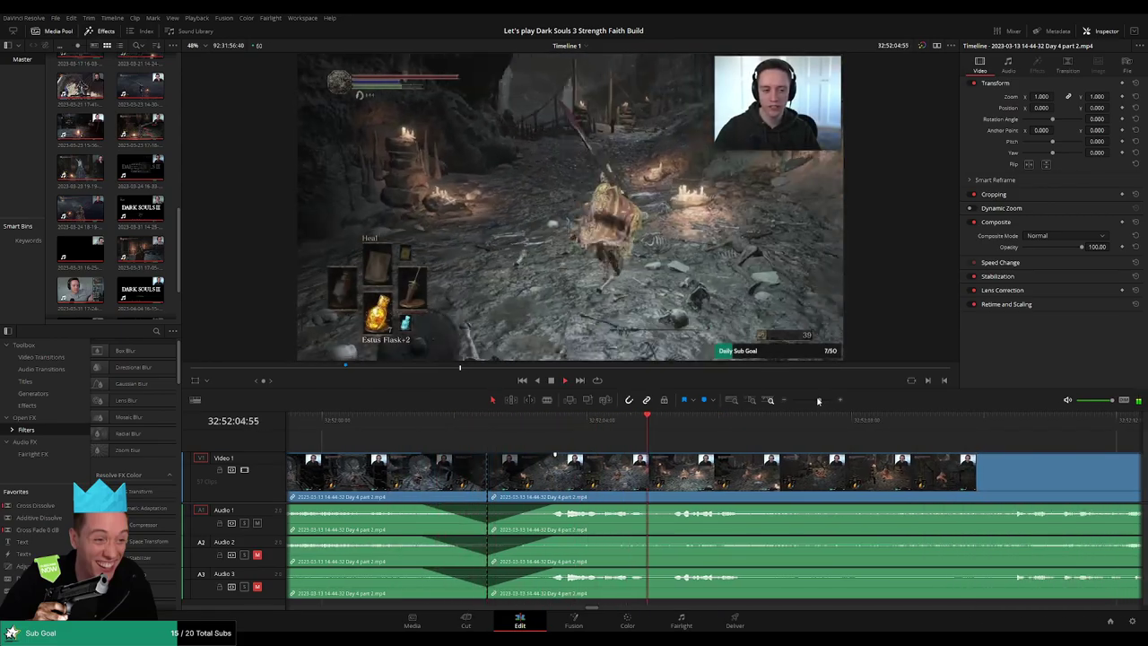
Move the Day 4 part 3 and Day 5 clips later on the timeline to make room after the split Day 4 part 2 clip
drag(818, 401, 793, 400)
scroll(555, 452, right, 5)
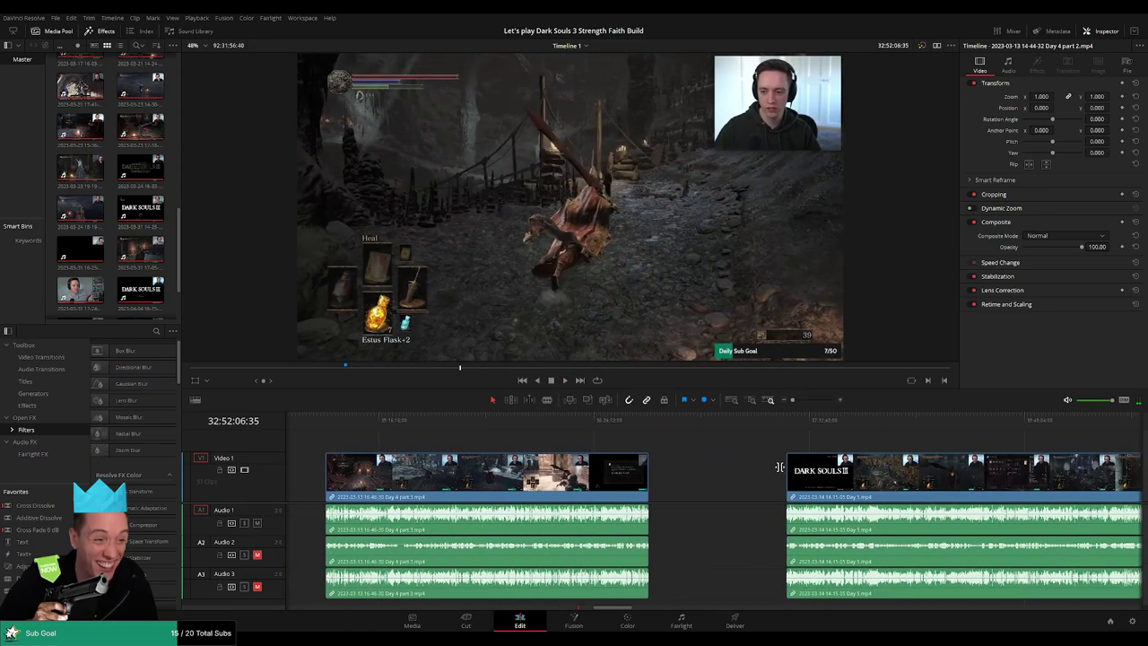
drag(566, 483, 771, 480)
click(818, 440)
scroll(826, 449, right, 8)
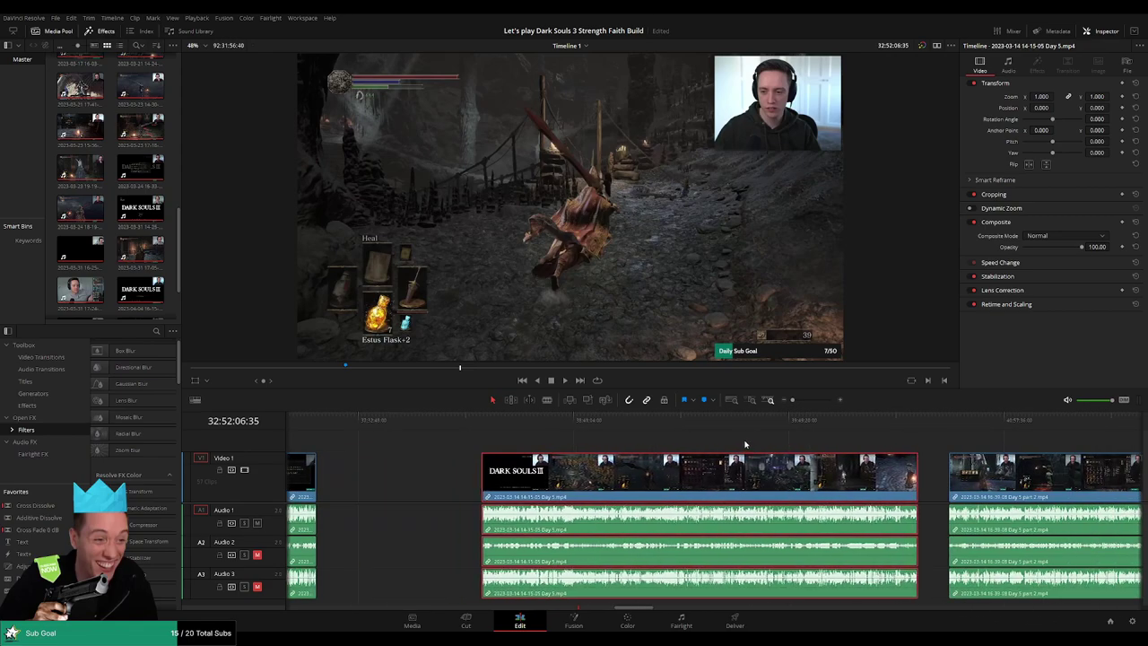
click(745, 443)
scroll(745, 445, left, 20)
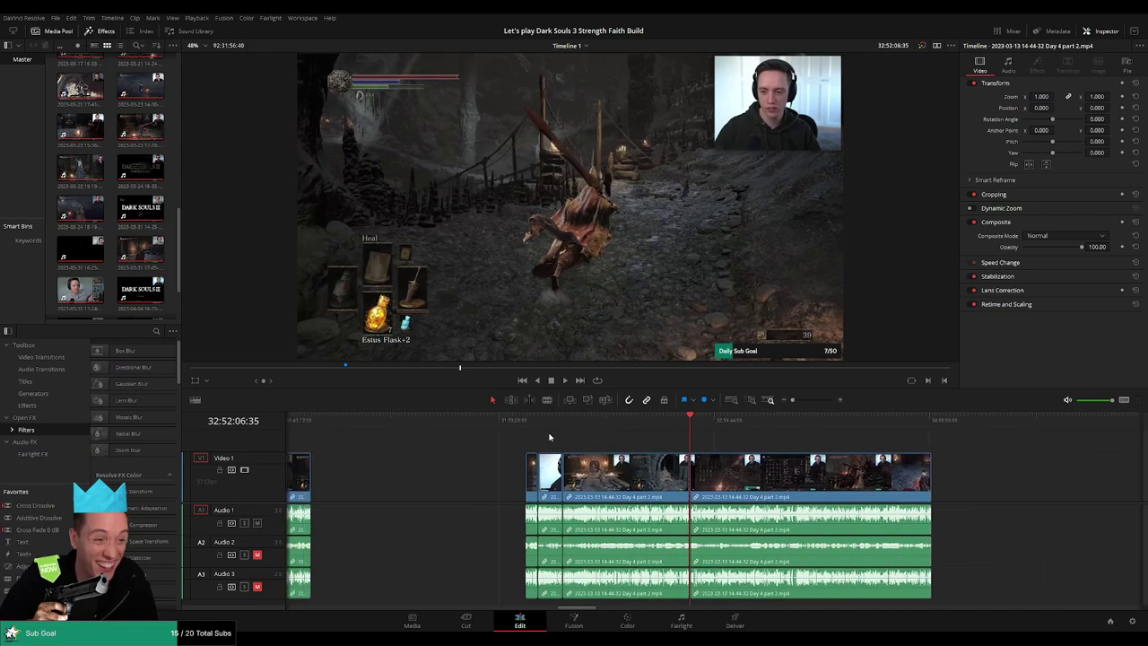
Separate the Day 4 part 2 remainder from the cut and move it to start at 34:00:00:00
click(525, 428)
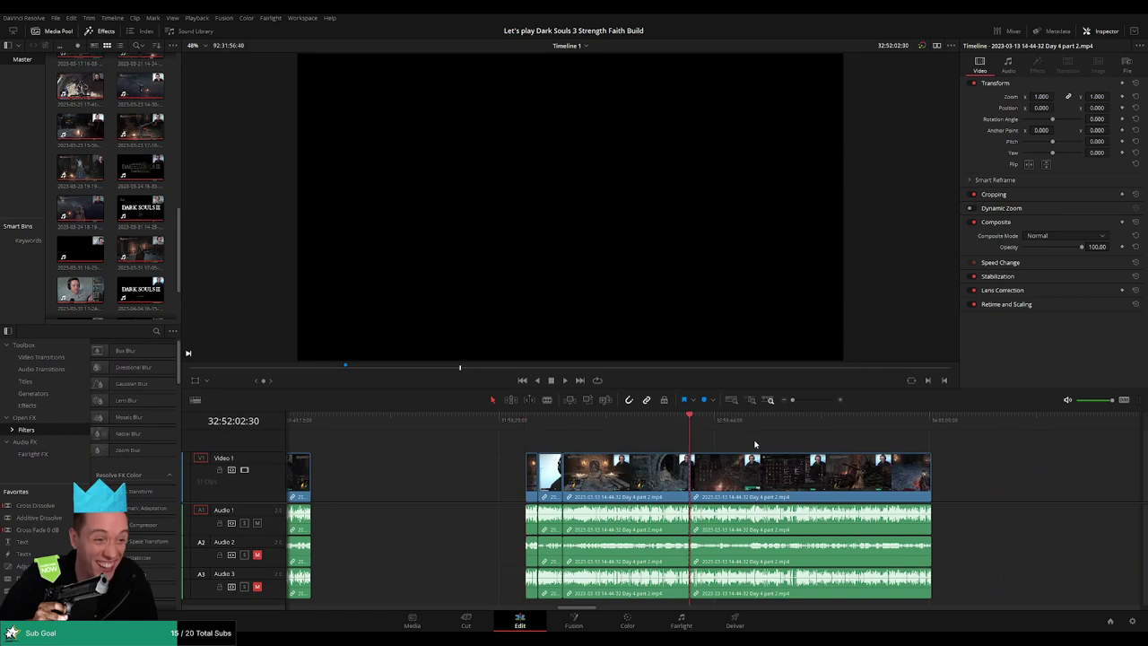
scroll(754, 443, right, 5)
drag(506, 471, 716, 469)
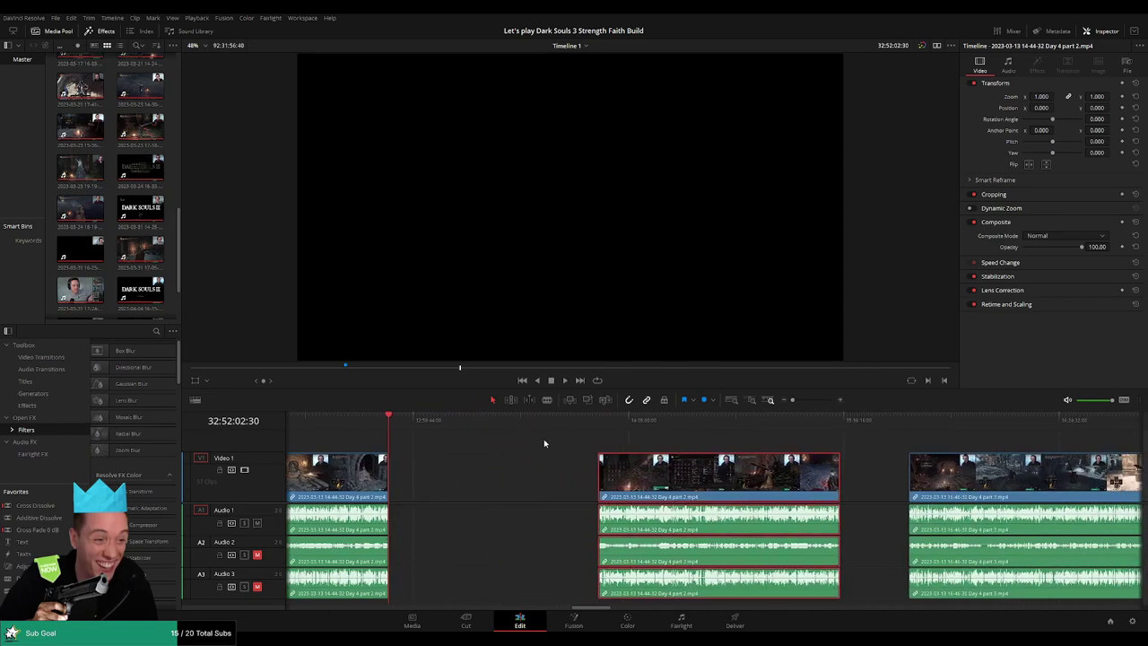
click(543, 443)
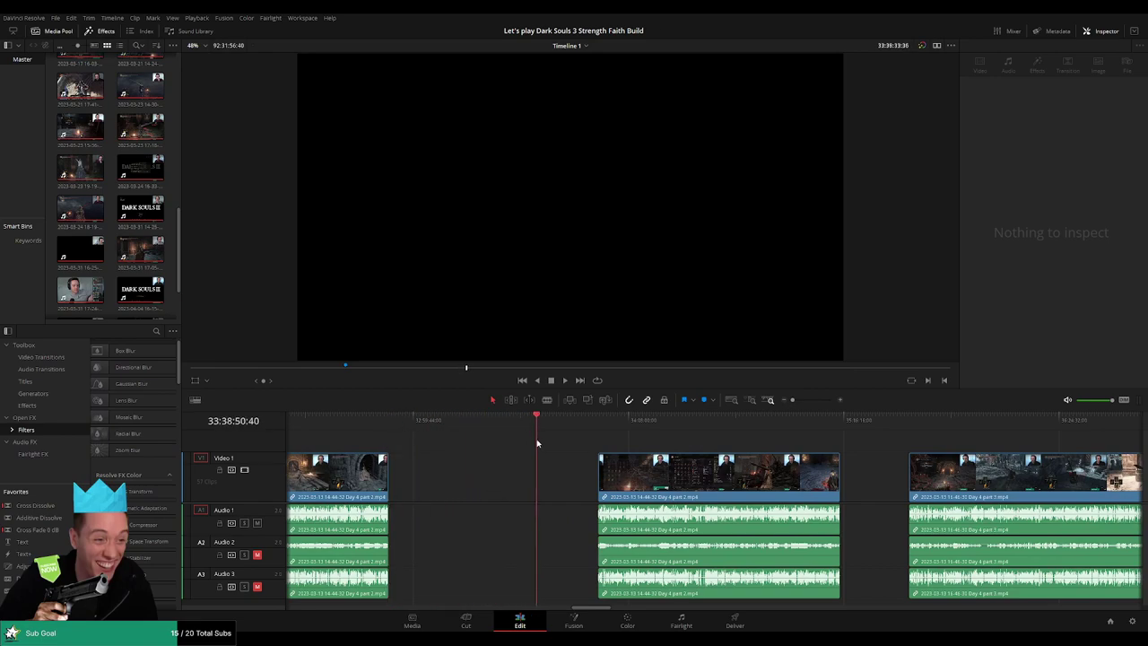
click(601, 447)
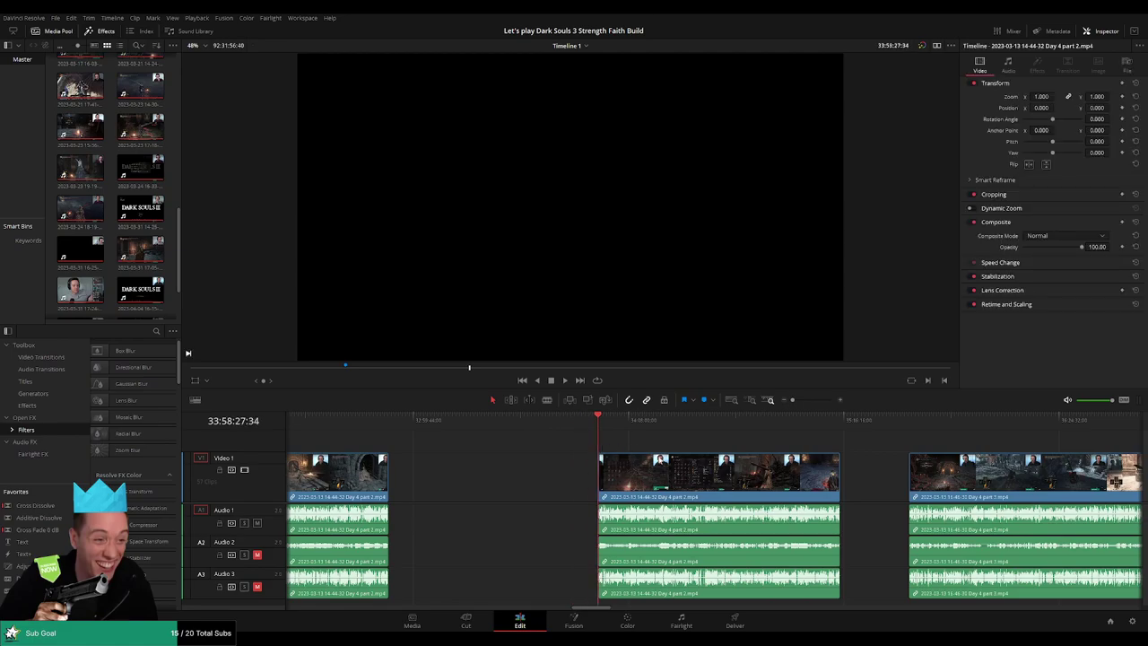
drag(601, 447, 634, 447)
click(601, 447)
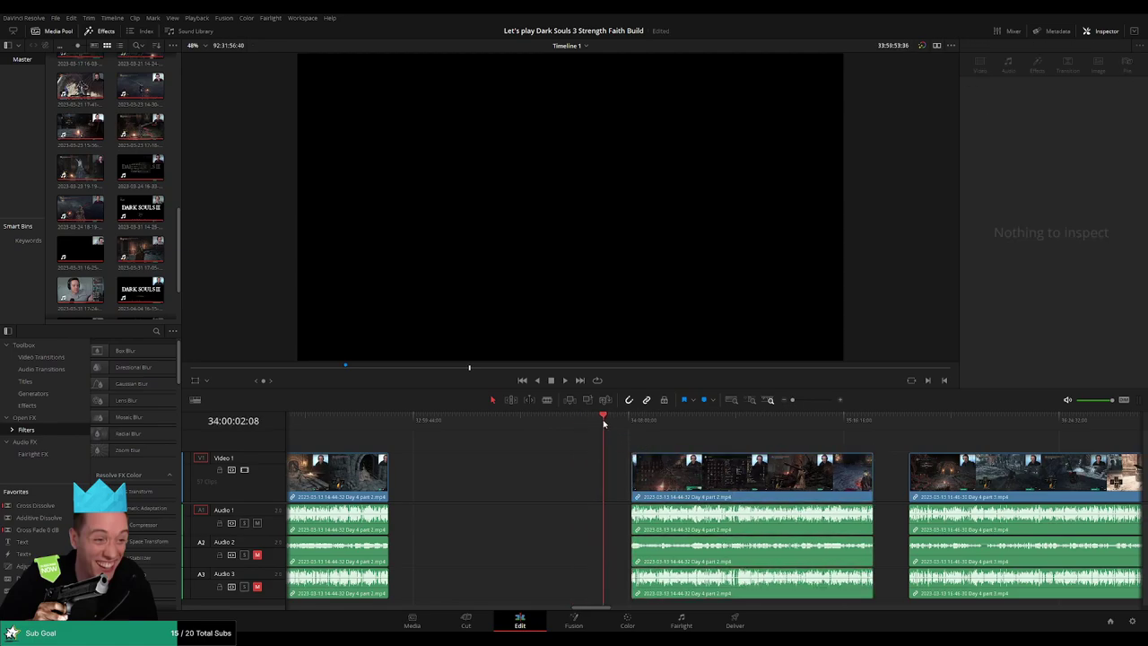
scroll(682, 440, up, 5)
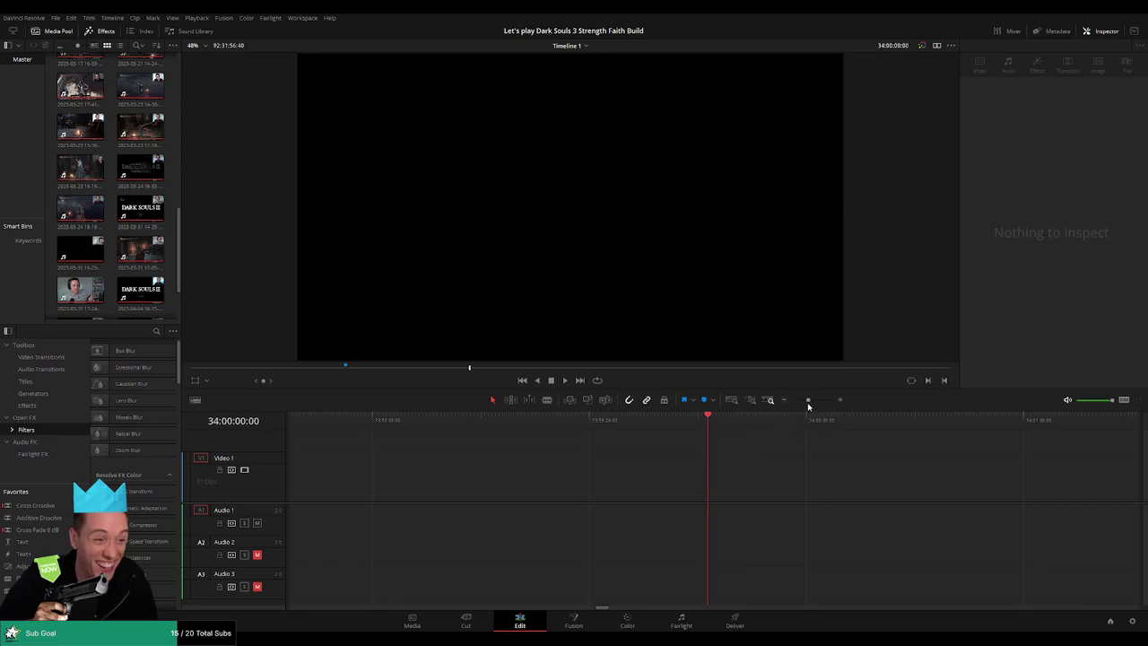
drag(808, 403, 792, 403)
drag(791, 468, 532, 425)
Play the Day 4 part 2 remainder from 34:00:00:00 and scrub around 34:52:00:00 to 34:53:00:00 for the next natural break
click(777, 446)
key(space)
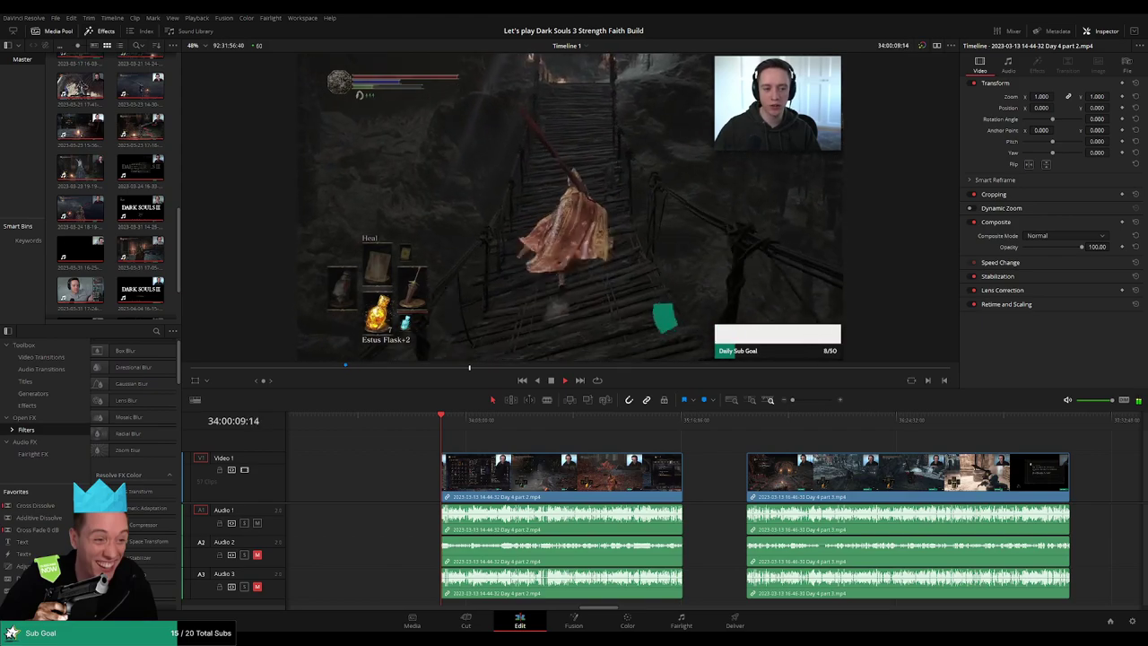
drag(441, 441, 605, 441)
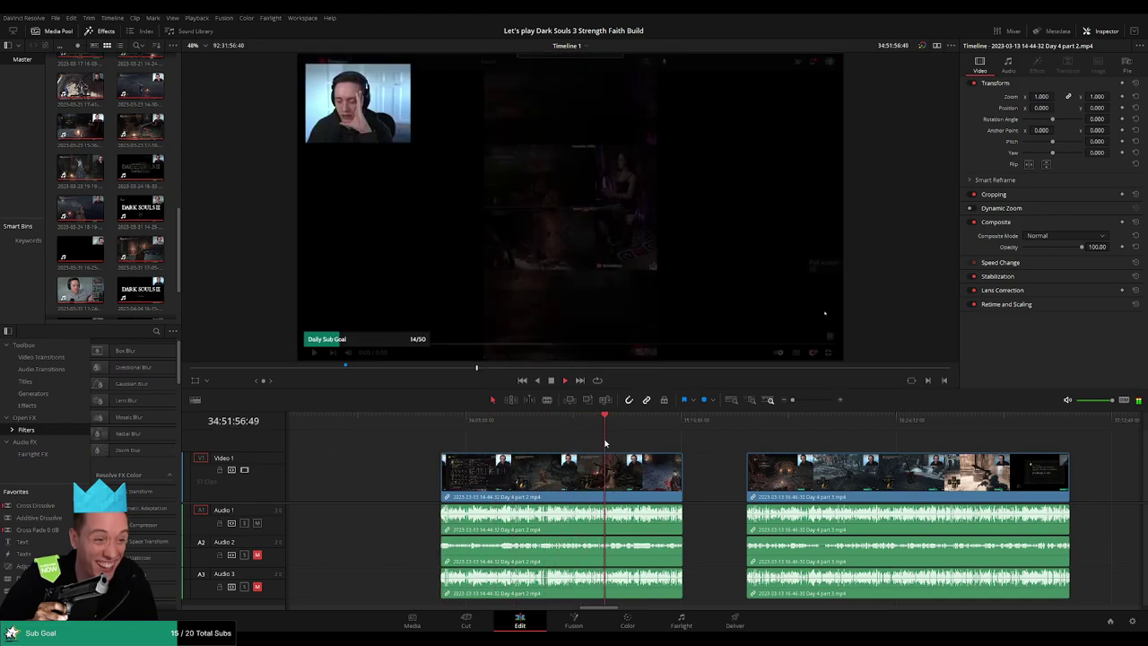
drag(793, 400, 808, 400)
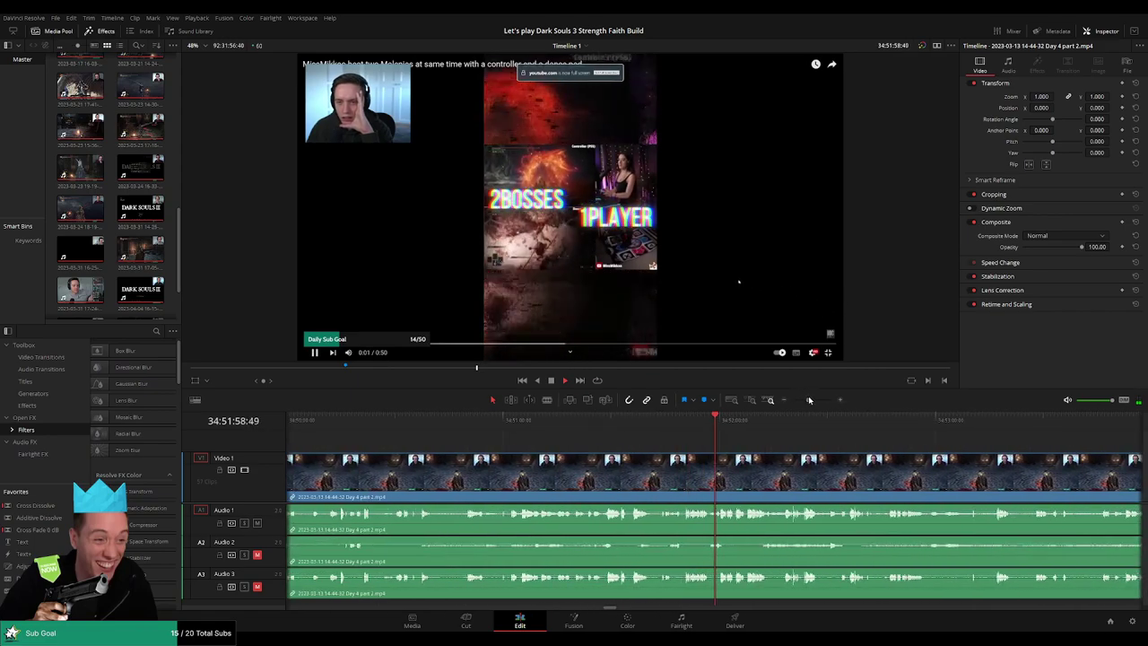
click(804, 430)
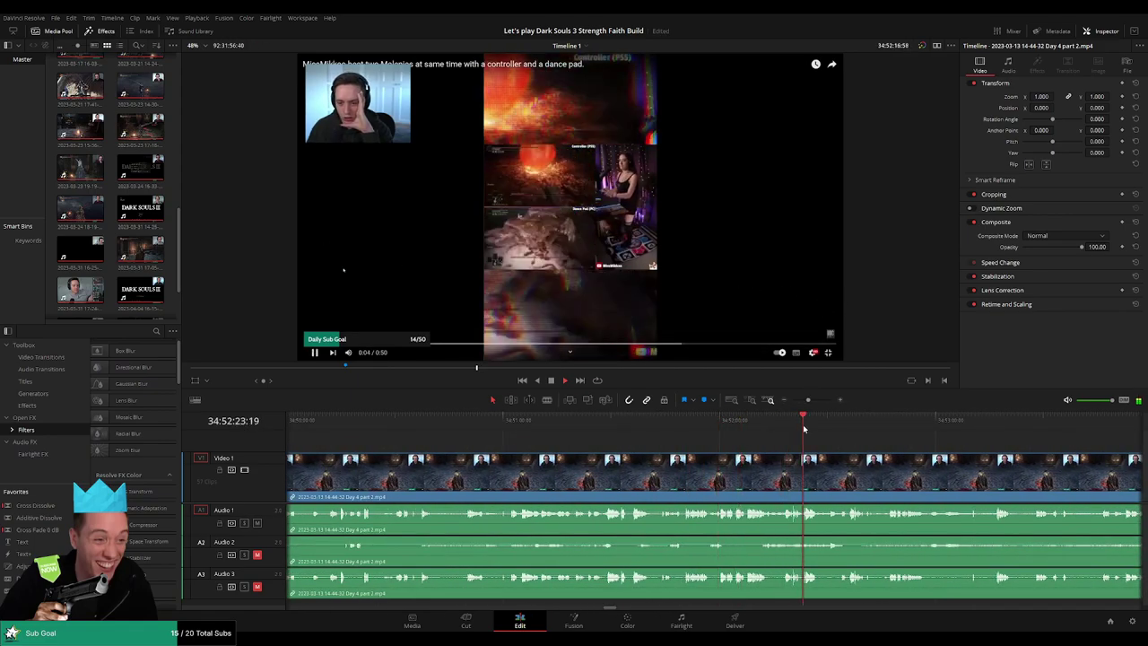
drag(870, 459, 664, 447)
click(684, 425)
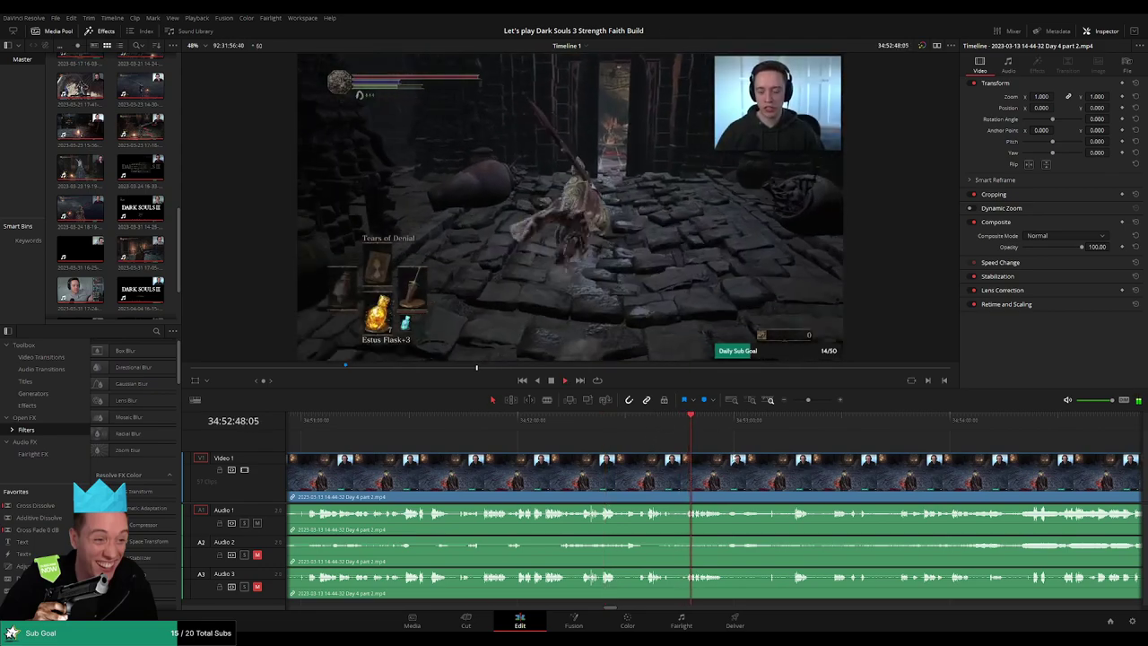
drag(726, 445, 613, 444)
click(656, 429)
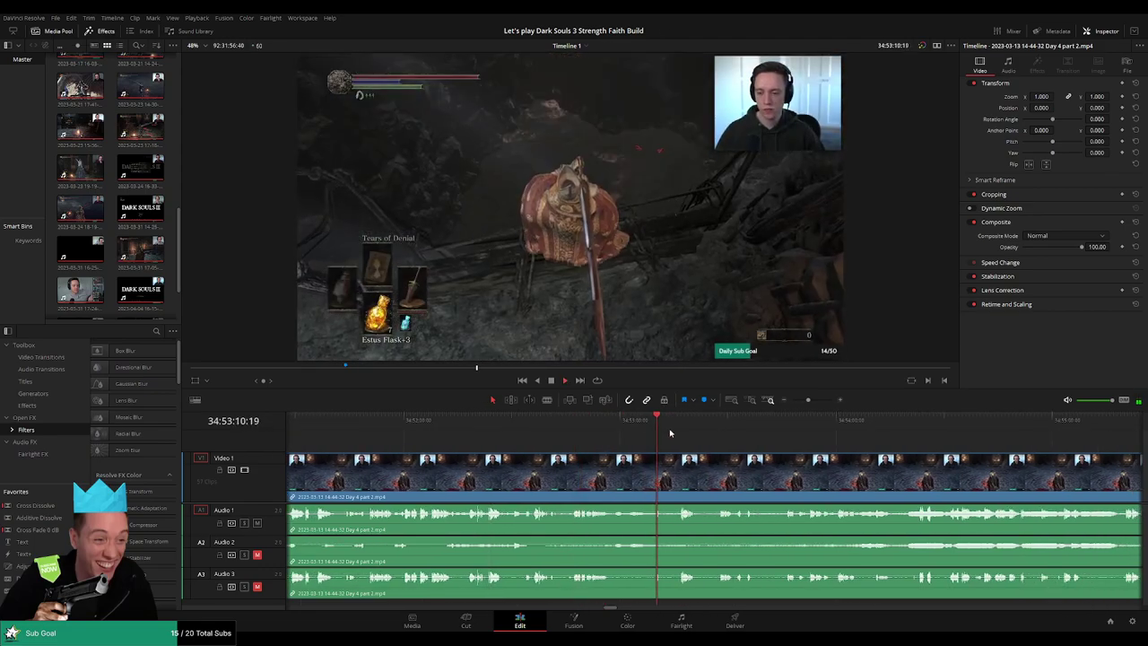
scroll(657, 449, up, 3)
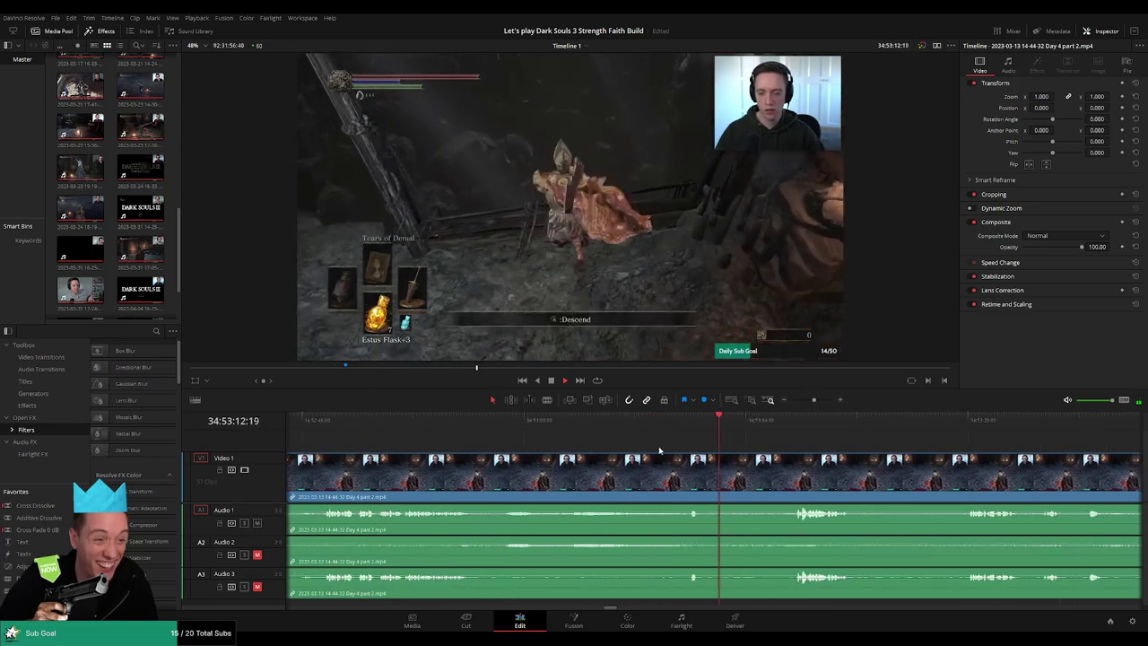
click(584, 426)
click(549, 428)
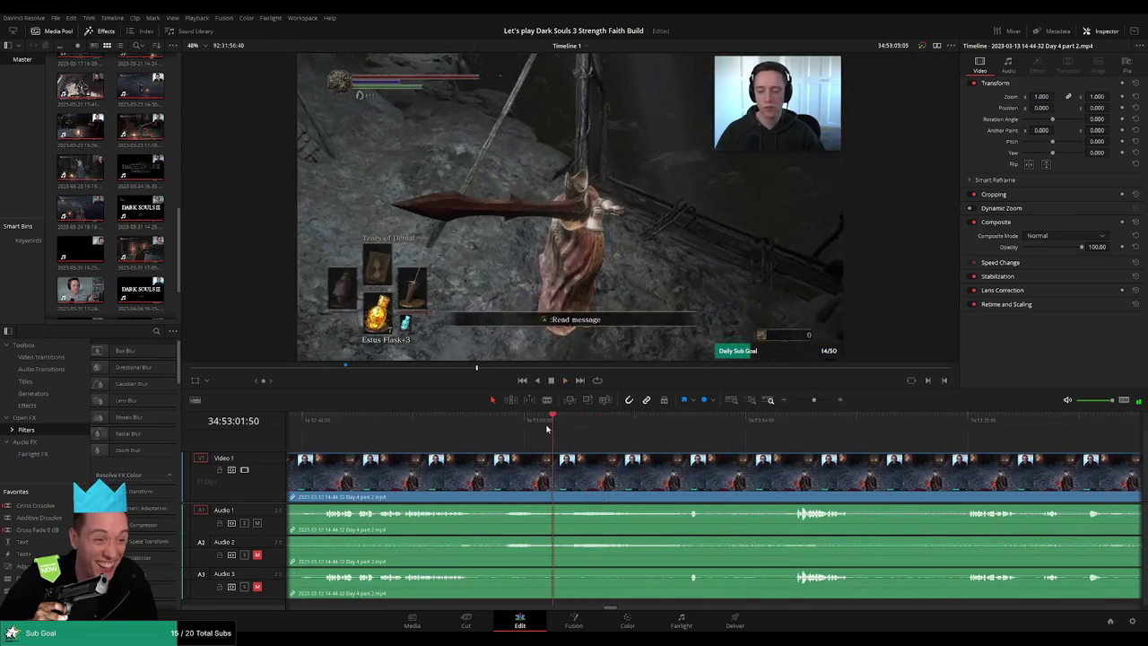
click(505, 428)
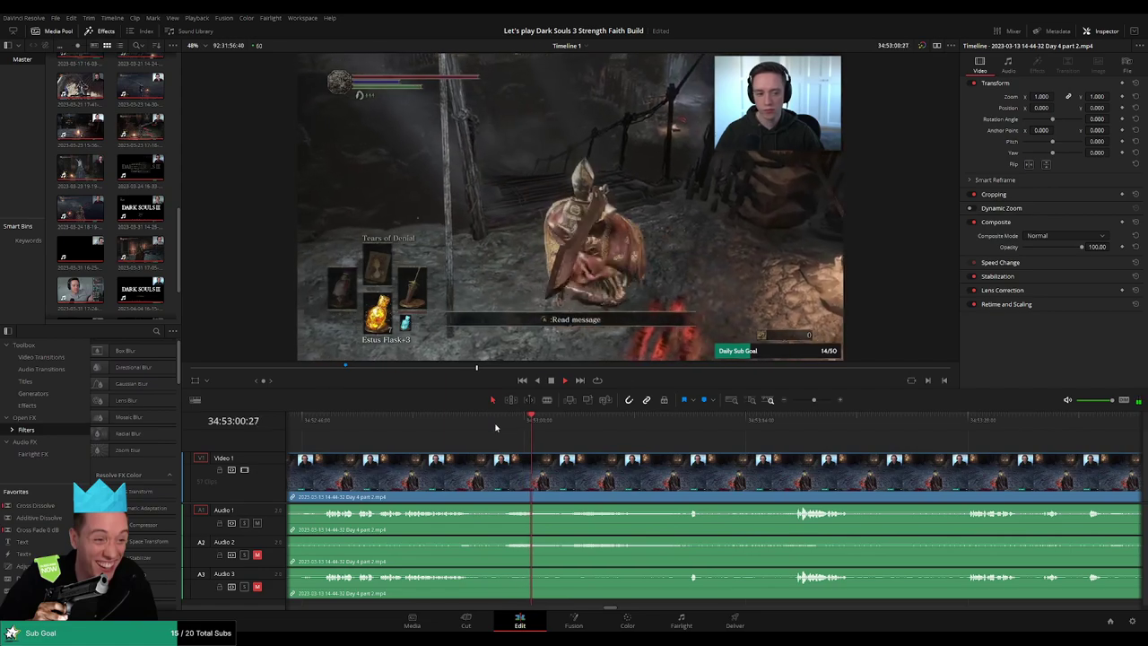
click(443, 427)
click(493, 427)
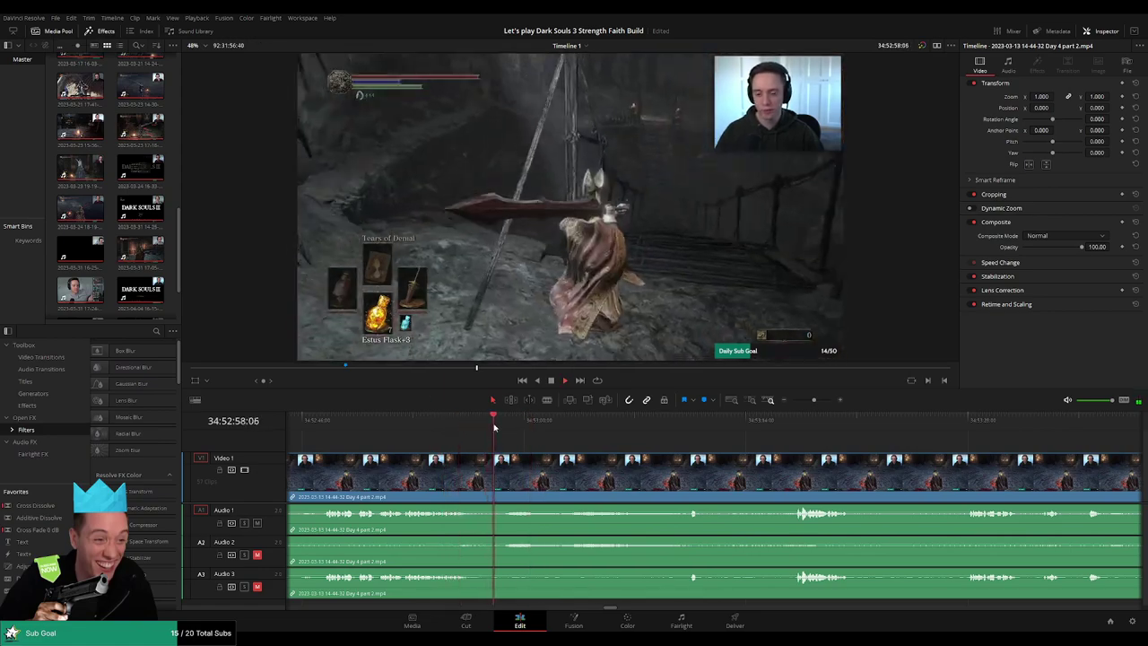
Split the Day 4 part 2 remainder at 34:52:58:00
scroll(585, 440, up, 2)
scroll(585, 440, up, 2)
drag(724, 423, 654, 428)
key(ctrl+b)
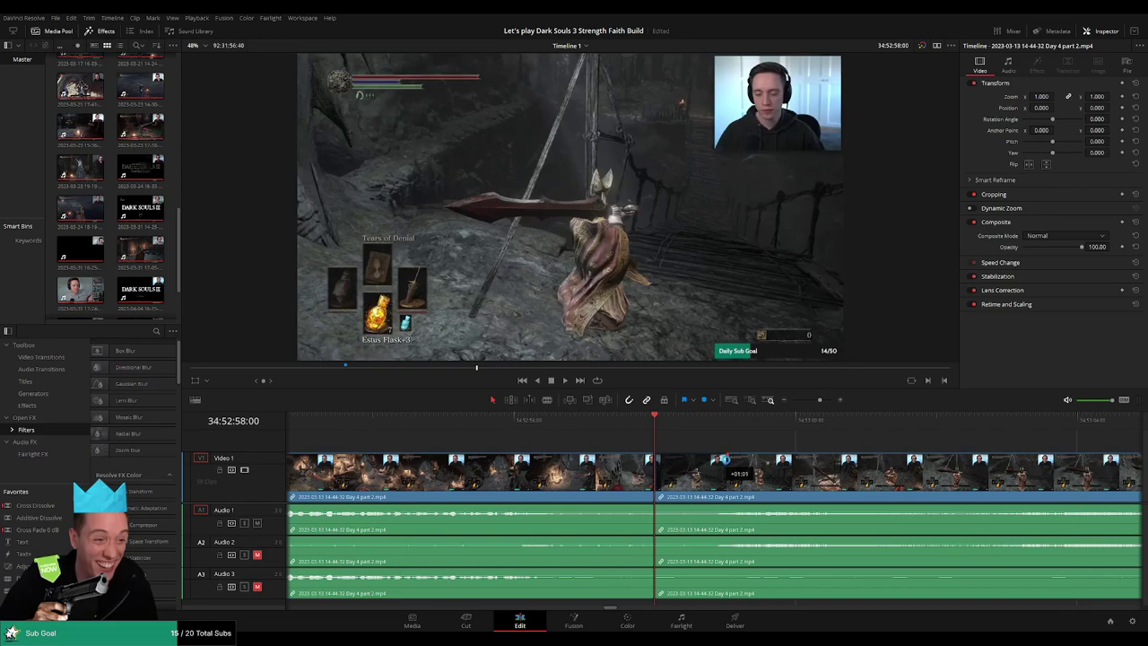
Fade picture and all audio tracks about one second on both sides of the 34:52:58:00 cut, and play on from it
drag(728, 457, 726, 456)
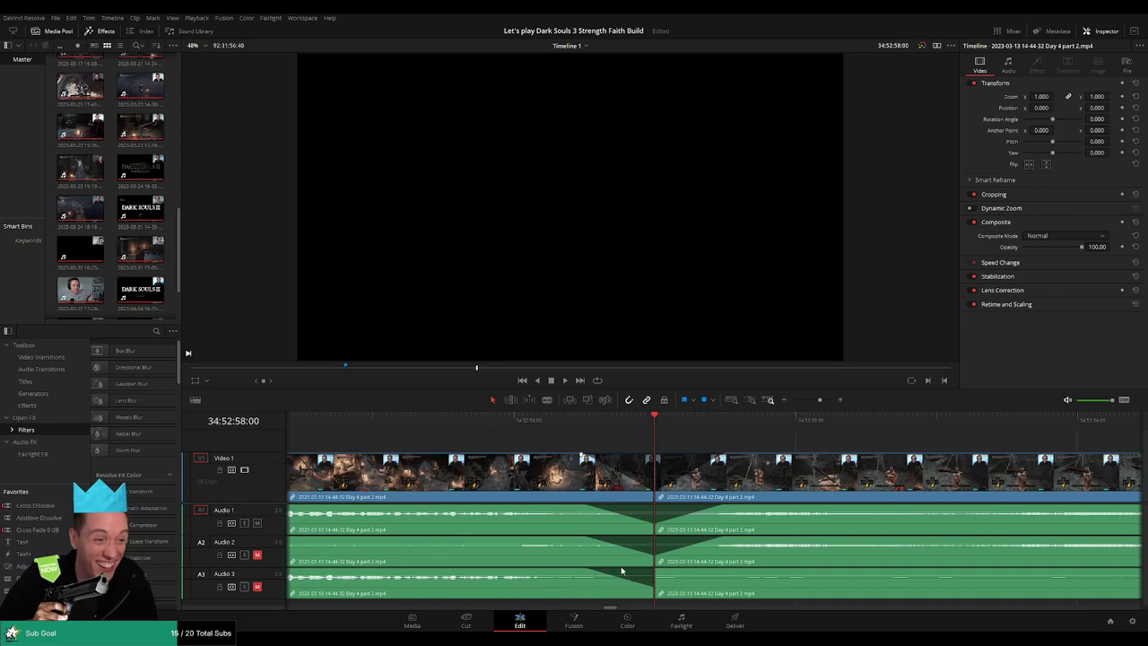
click(584, 570)
click(716, 445)
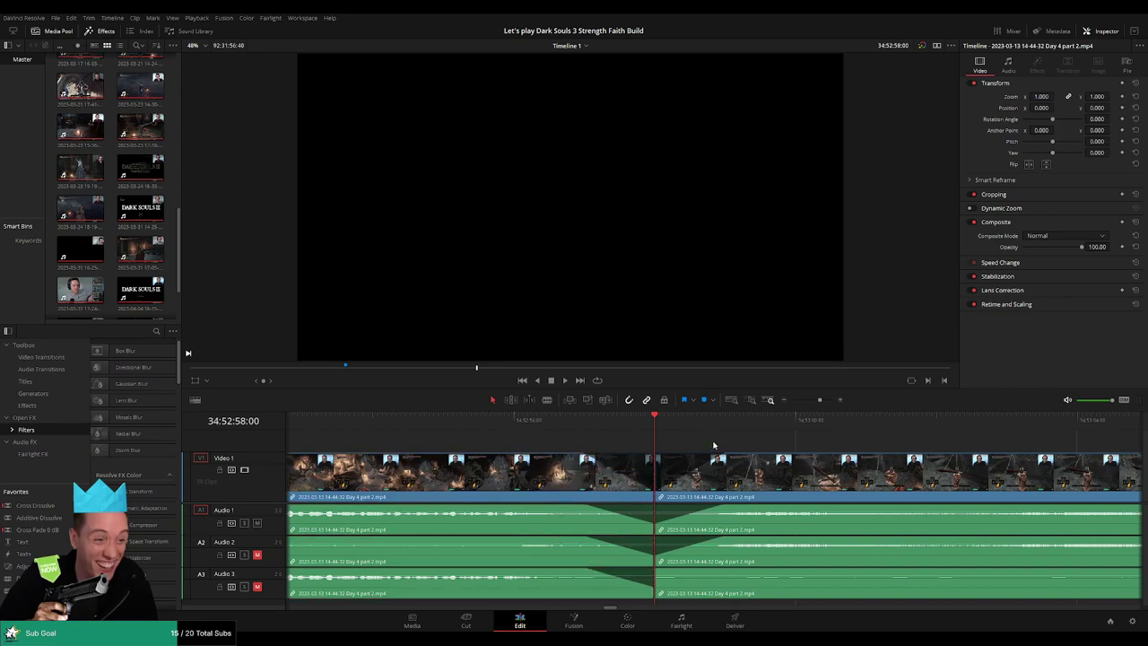
drag(655, 571, 727, 571)
key(space)
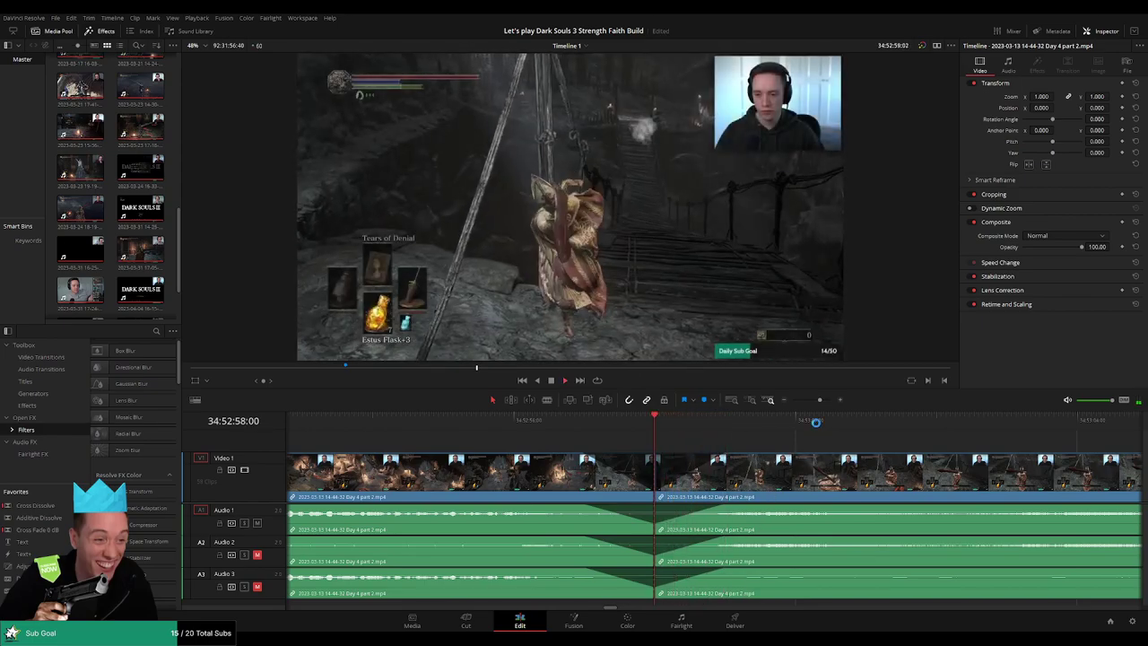
drag(820, 400, 792, 401)
key(space)
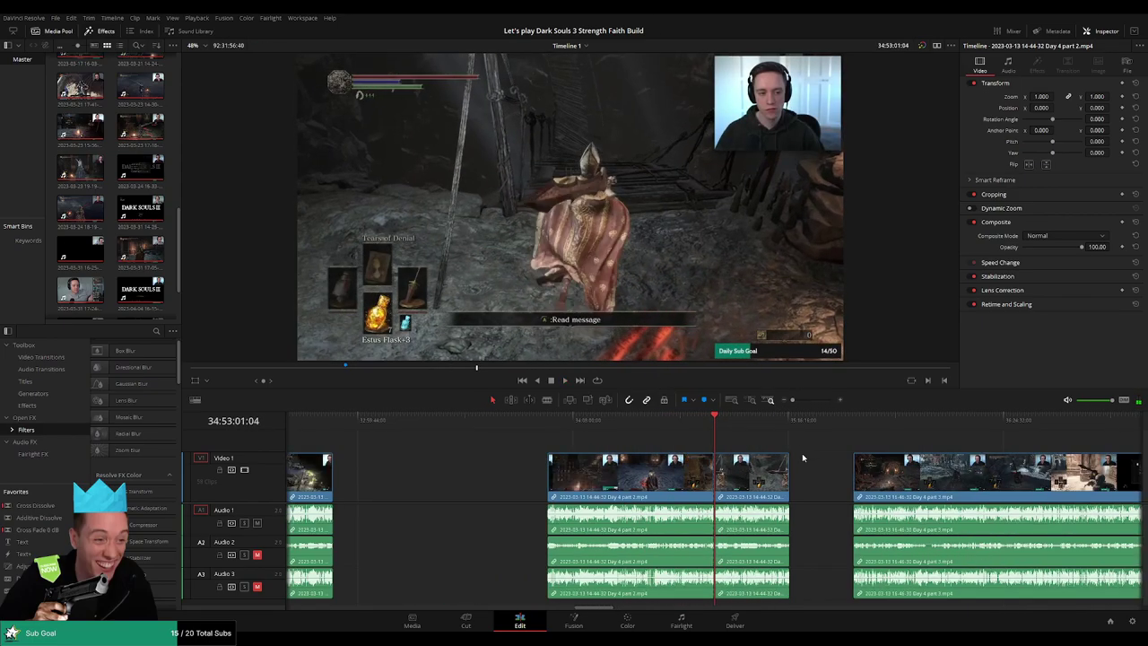
Separate the Day 4 part 2 remainder from the 34:52:58:00 cut and move it up against the start of Day 4 part 3
scroll(628, 451, right, 2)
click(398, 422)
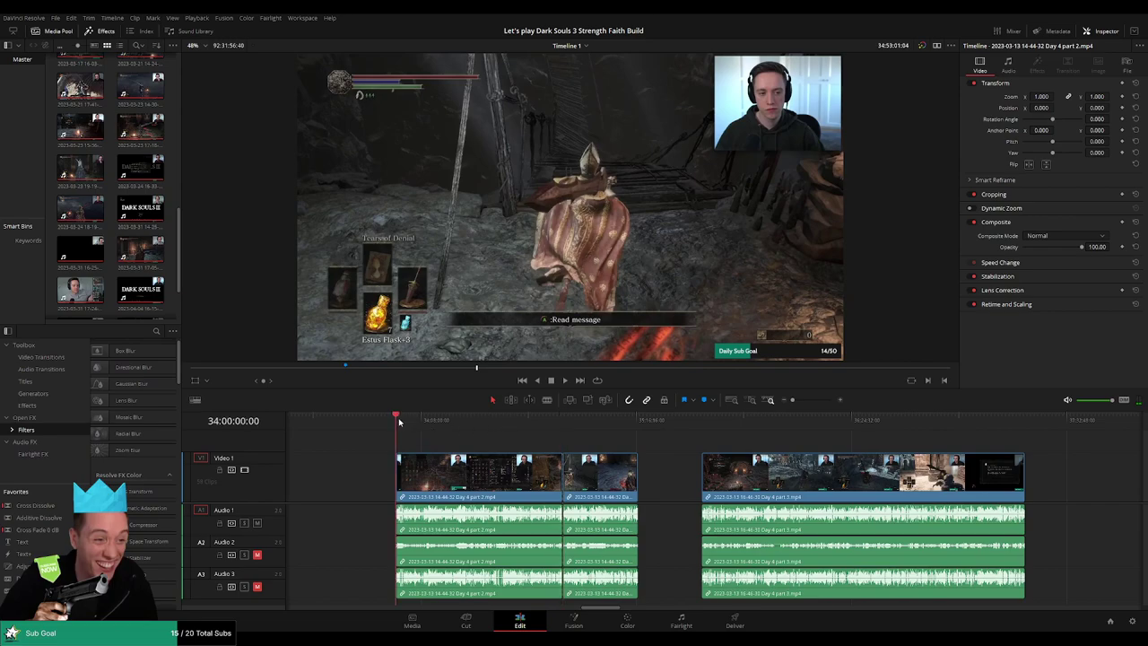
click(563, 426)
scroll(504, 485, right, 2)
drag(504, 485, 571, 482)
click(802, 441)
Move the short clip before Day 7 part 3, and the Day 7 clip ahead of it, later on the timeline
scroll(655, 458, right, 6)
scroll(584, 460, right, 10)
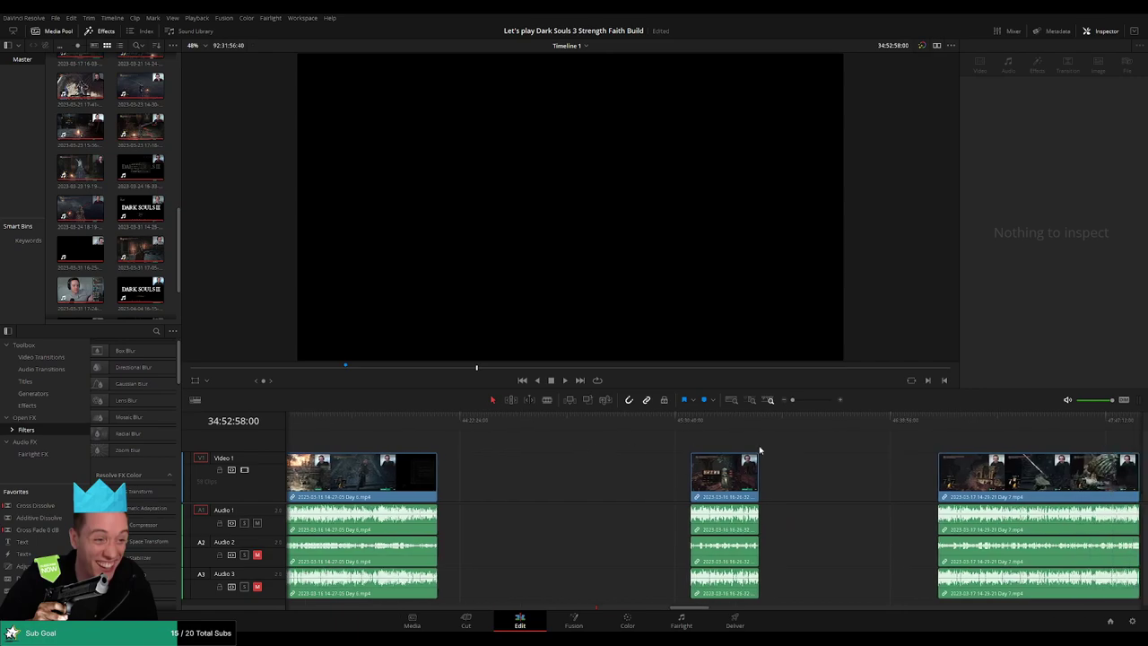
scroll(524, 461, right, 1)
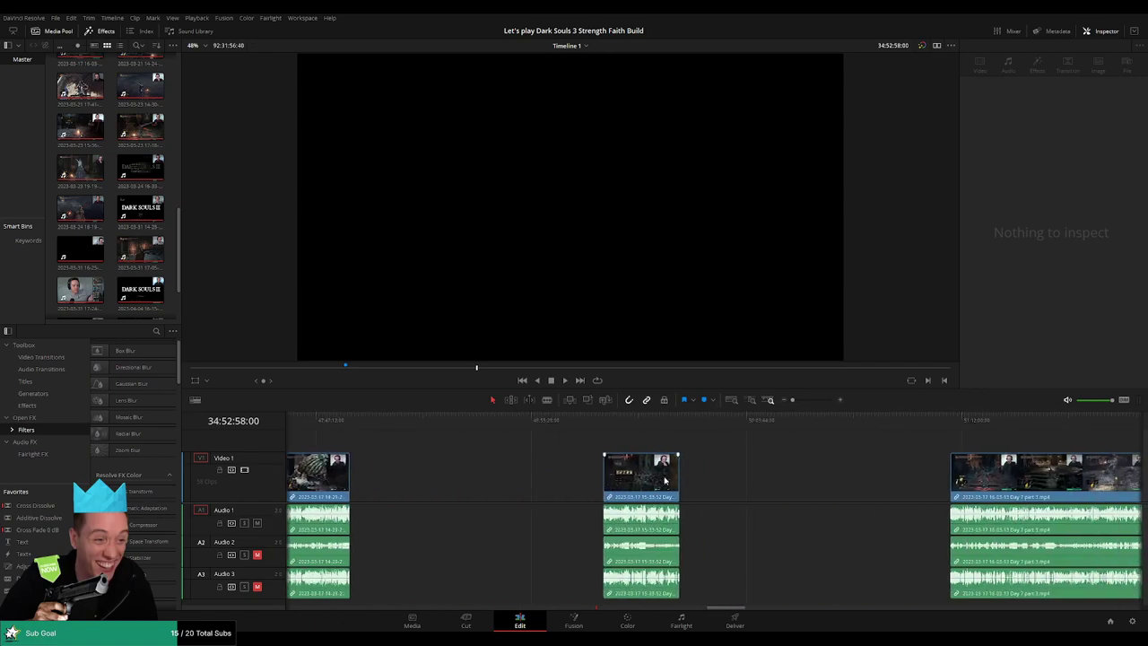
drag(664, 480, 842, 481)
click(559, 459)
scroll(556, 460, left, 5)
drag(505, 475, 880, 475)
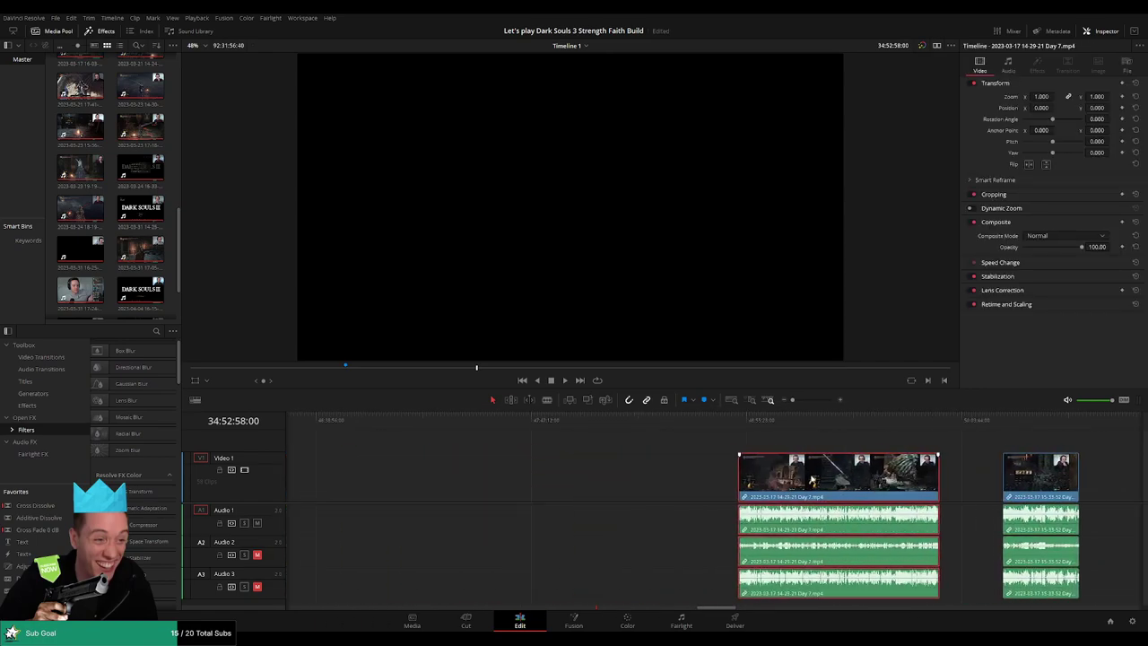
Move the short 2023-03-16 clip after Day 6 and the Day 6 clip itself later, close to the Day 7 clips
click(736, 455)
scroll(736, 455, left, 5)
drag(518, 479, 975, 485)
click(504, 459)
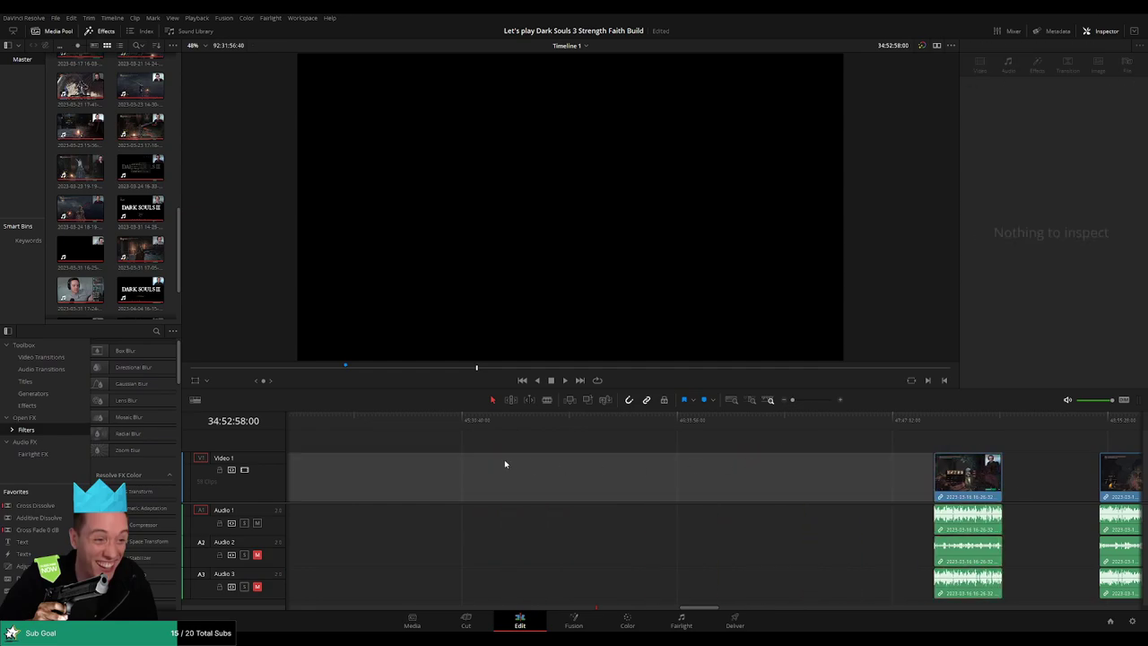
scroll(505, 462, left, 5)
drag(508, 480, 1088, 480)
scroll(702, 445, right, 5)
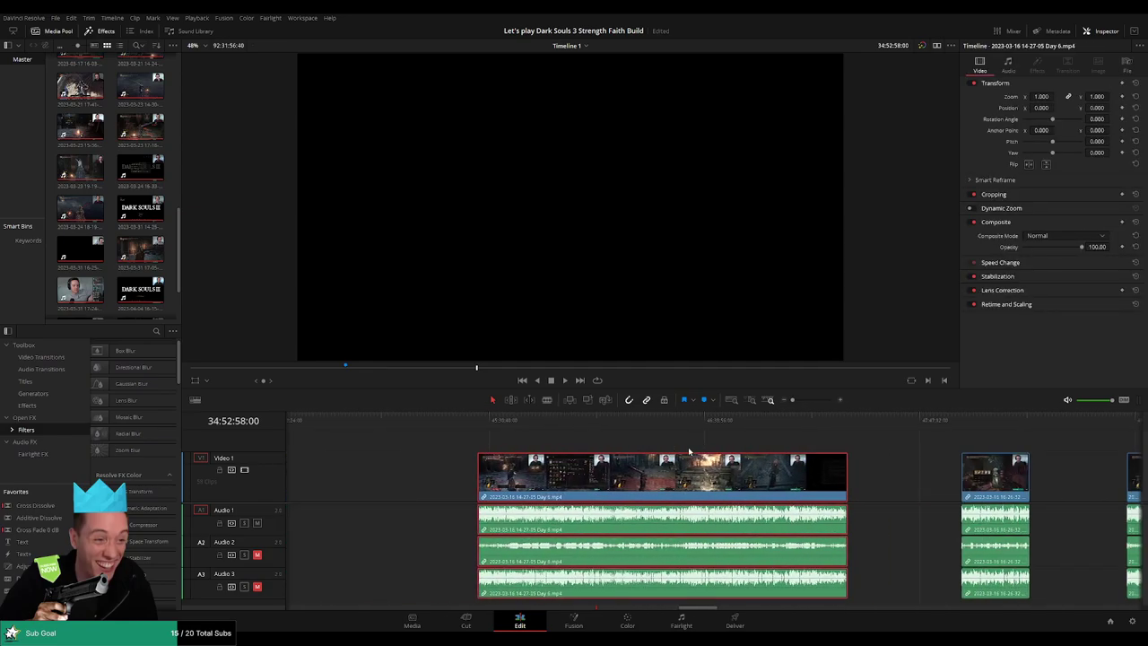
Move the Day 5 part 2 and Day 5 clips later on the timeline to open space after Day 4 part 3
click(693, 448)
scroll(693, 449, left, 5)
drag(451, 476, 1108, 472)
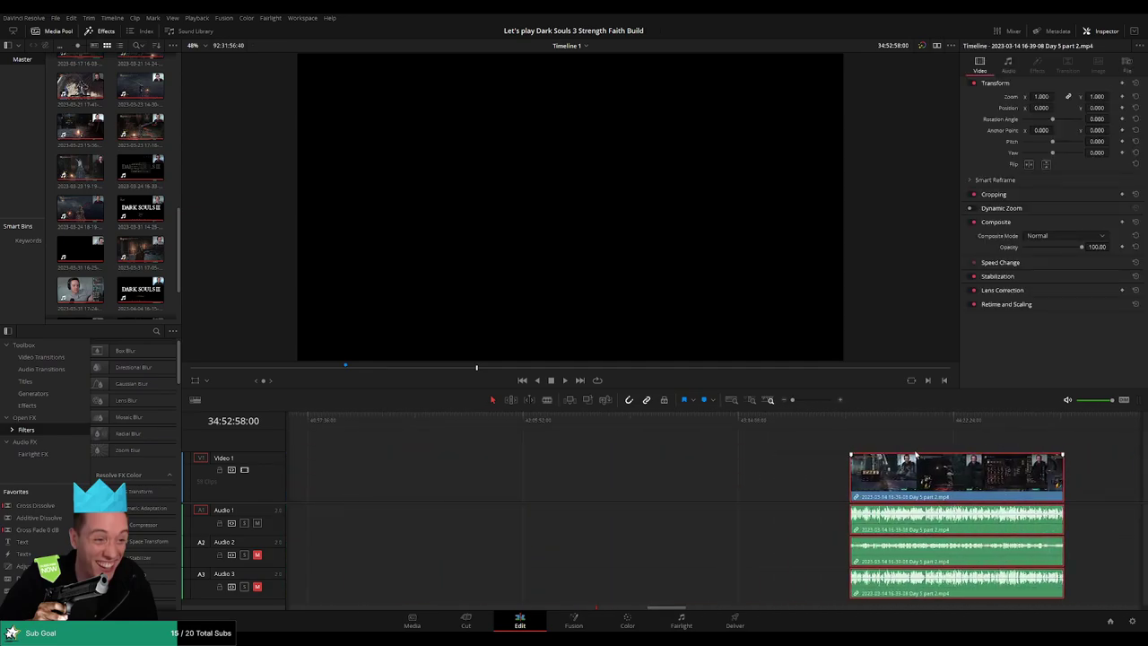
click(664, 457)
scroll(613, 461, right, 3)
scroll(875, 463, left, 10)
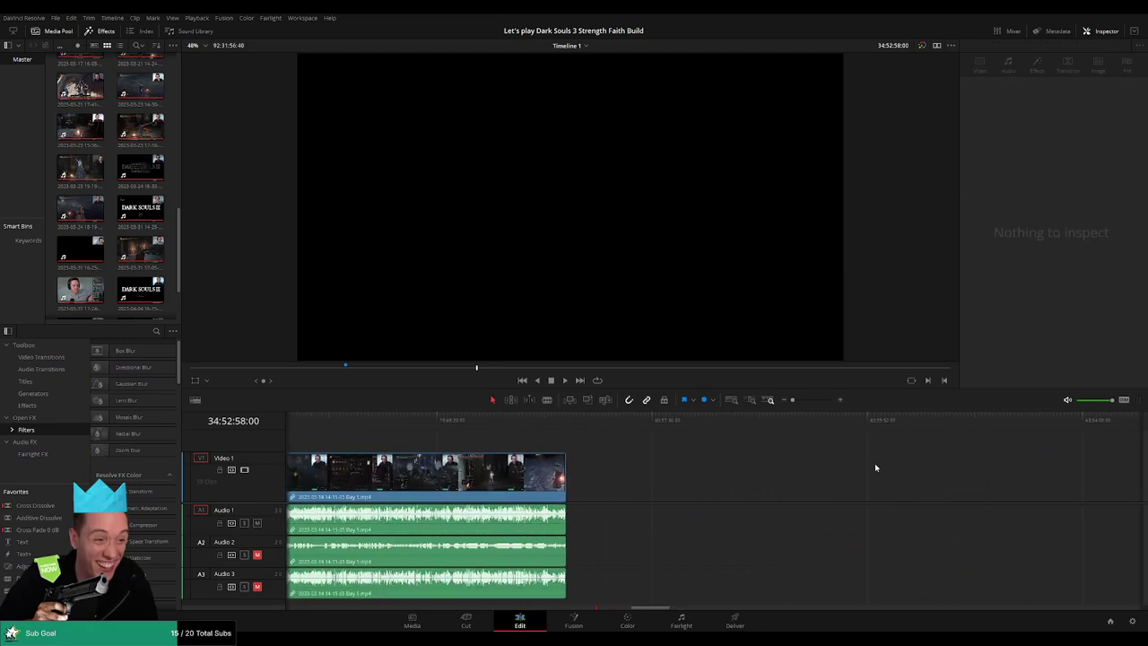
click(804, 478)
scroll(804, 478, right, 2)
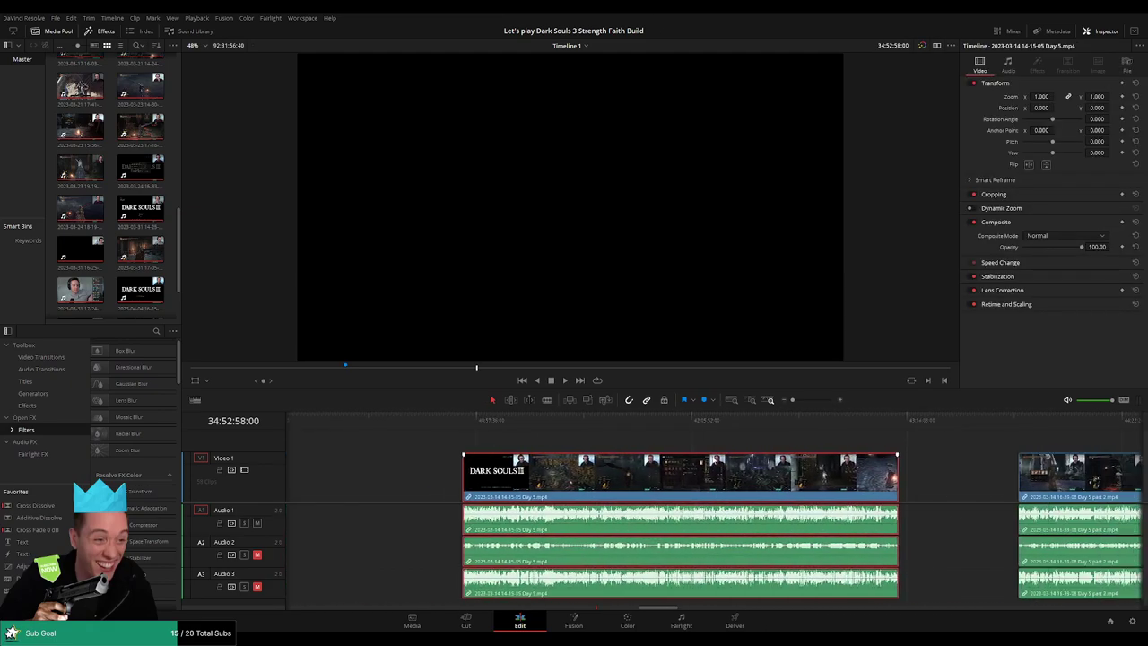
Move the Day 4 part 2 remainder and Day 4 part 3 together later, leaving a wide gap after the 34:52:58:00 cut
scroll(571, 458, left, 10)
scroll(905, 465, left, 5)
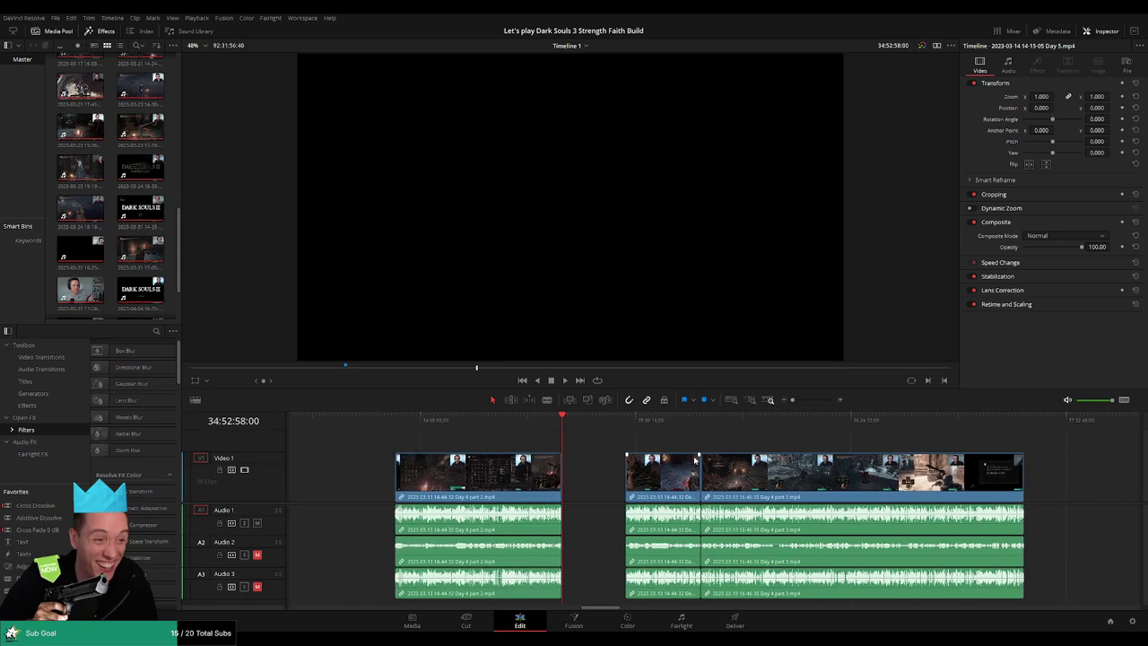
click(604, 441)
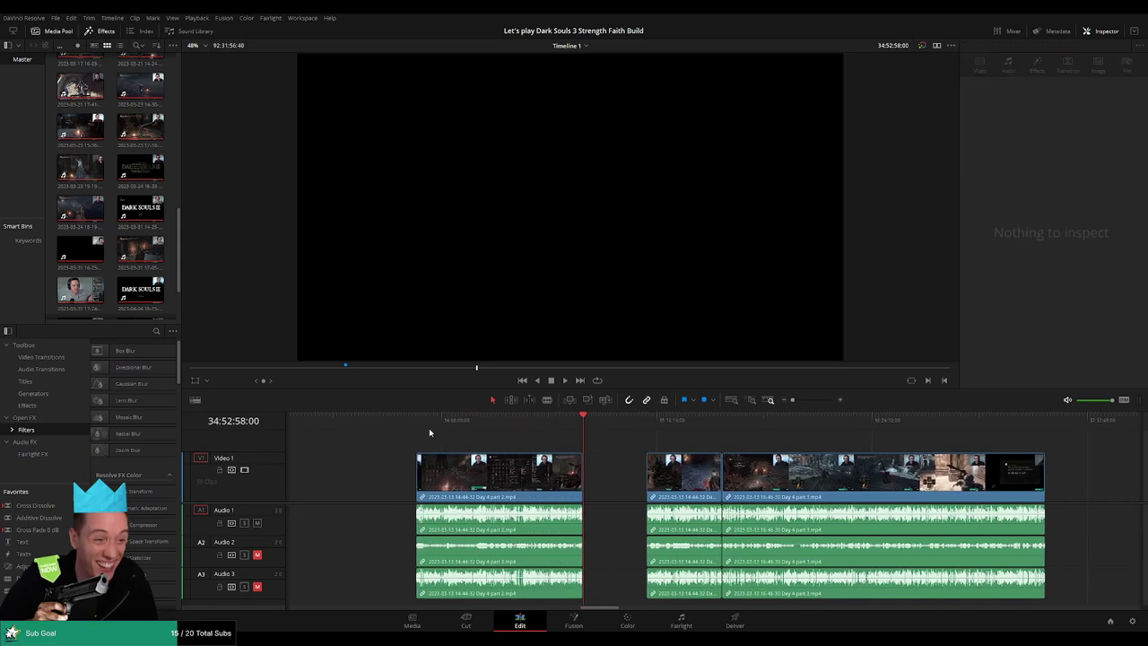
drag(428, 429, 391, 479)
scroll(725, 449, right, 6)
scroll(502, 478, right, 3)
drag(577, 478, 907, 480)
click(537, 459)
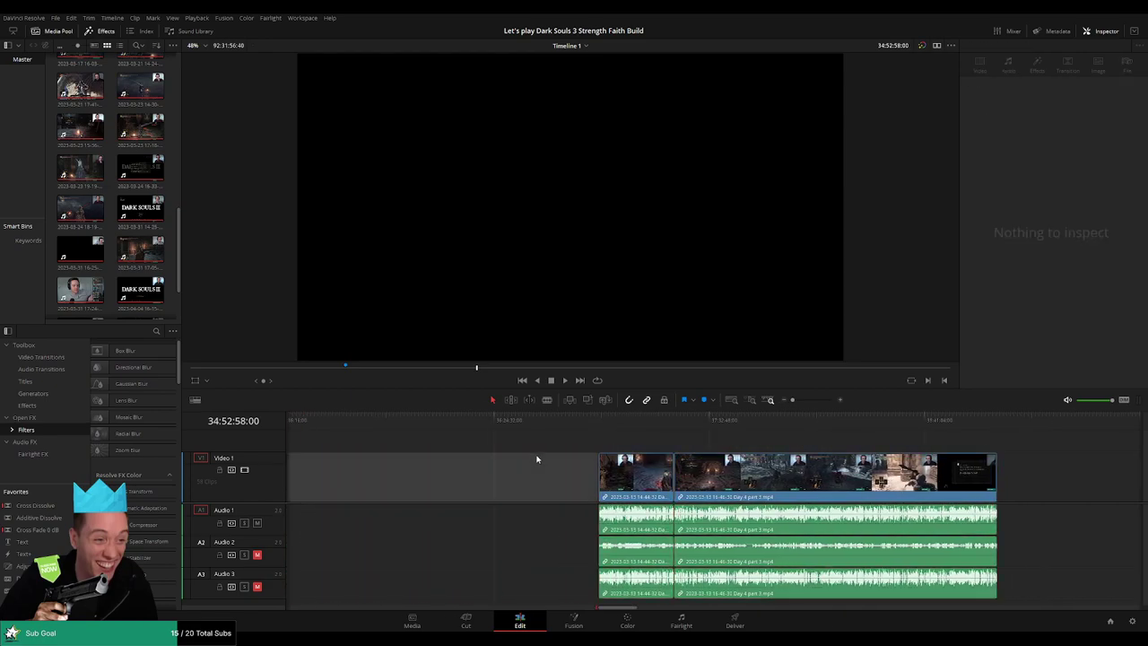
Place the playhead at 36:00:00:00 and move the joined Day 4 part 2 remainder and Day 4 part 3 to start there
scroll(530, 457, left, 5)
drag(383, 425, 594, 445)
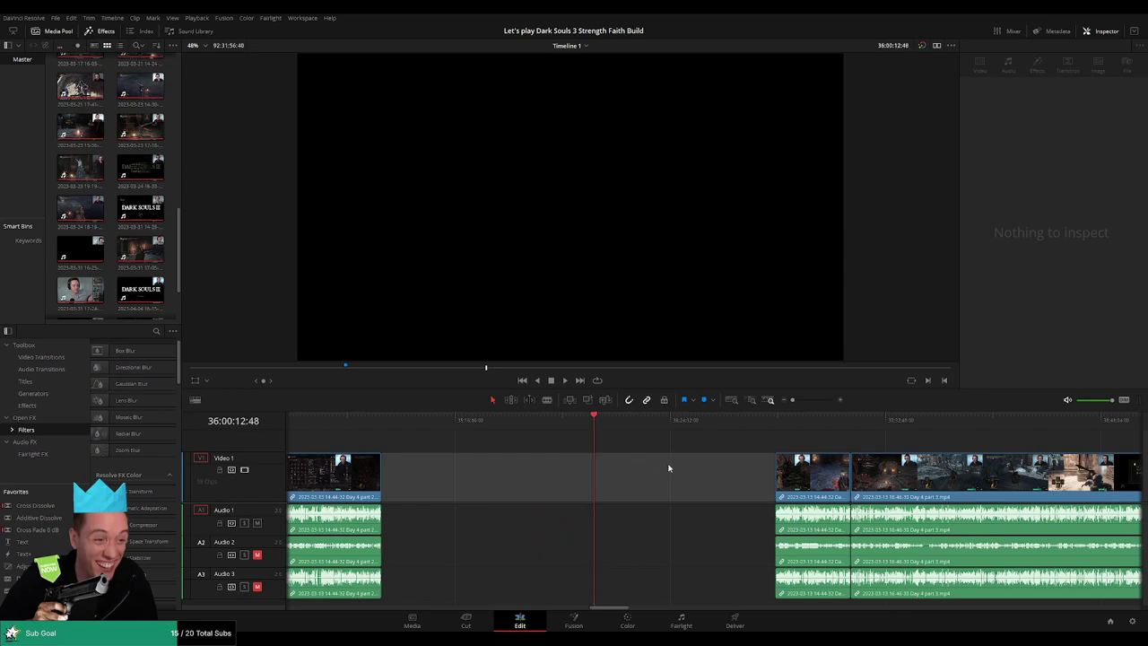
scroll(669, 467, up, 5)
drag(715, 427, 706, 423)
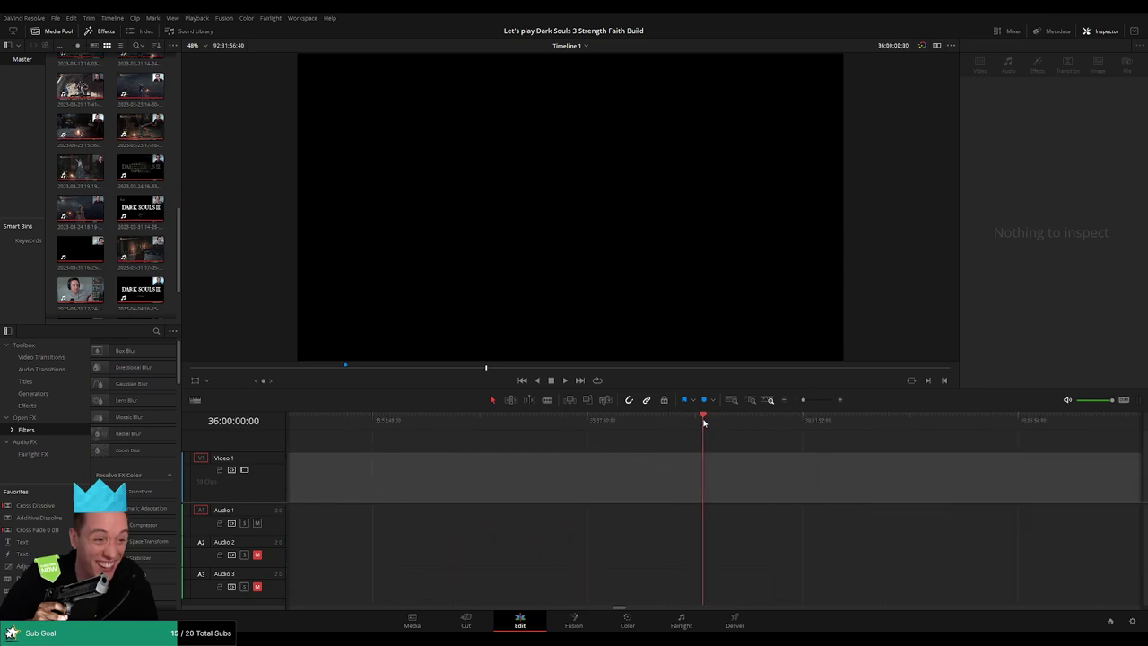
drag(804, 401, 793, 404)
drag(843, 464, 645, 480)
click(557, 441)
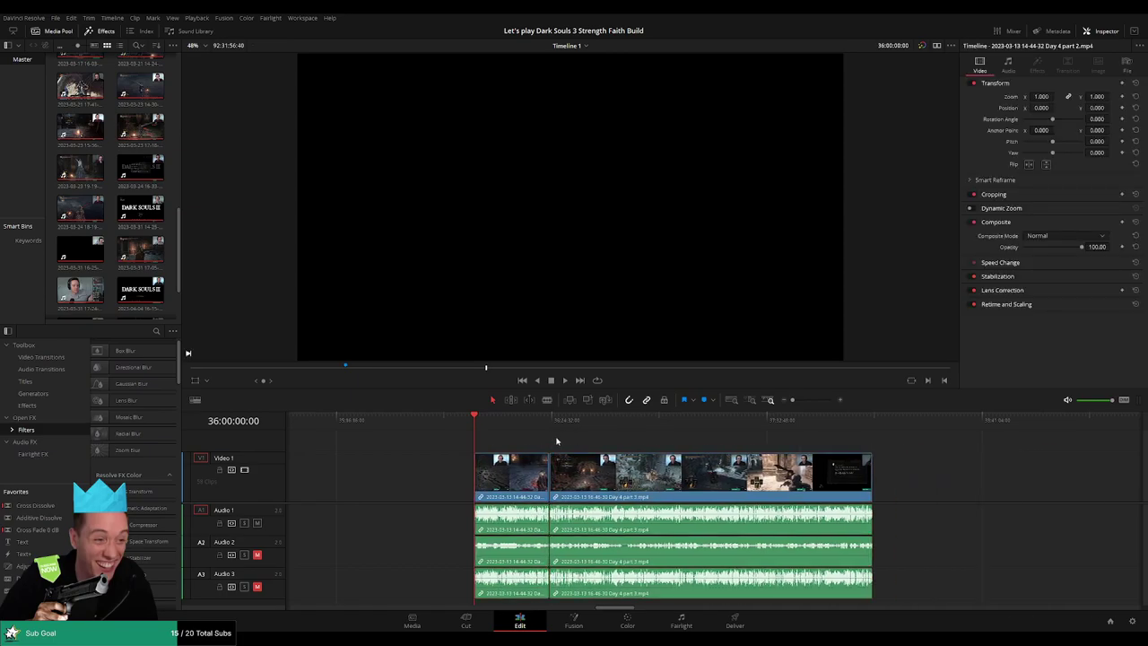
Add picture and audio cross transitions at the join between Day 4 part 2 and Day 4 part 3, and play through it
key(space)
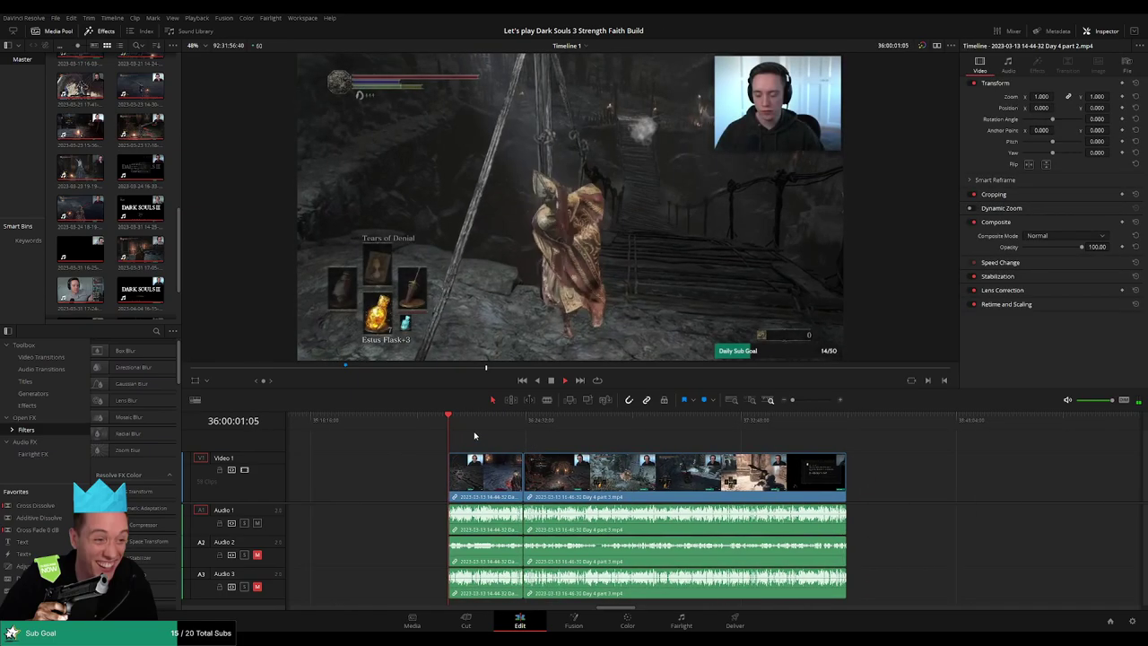
drag(457, 427, 531, 430)
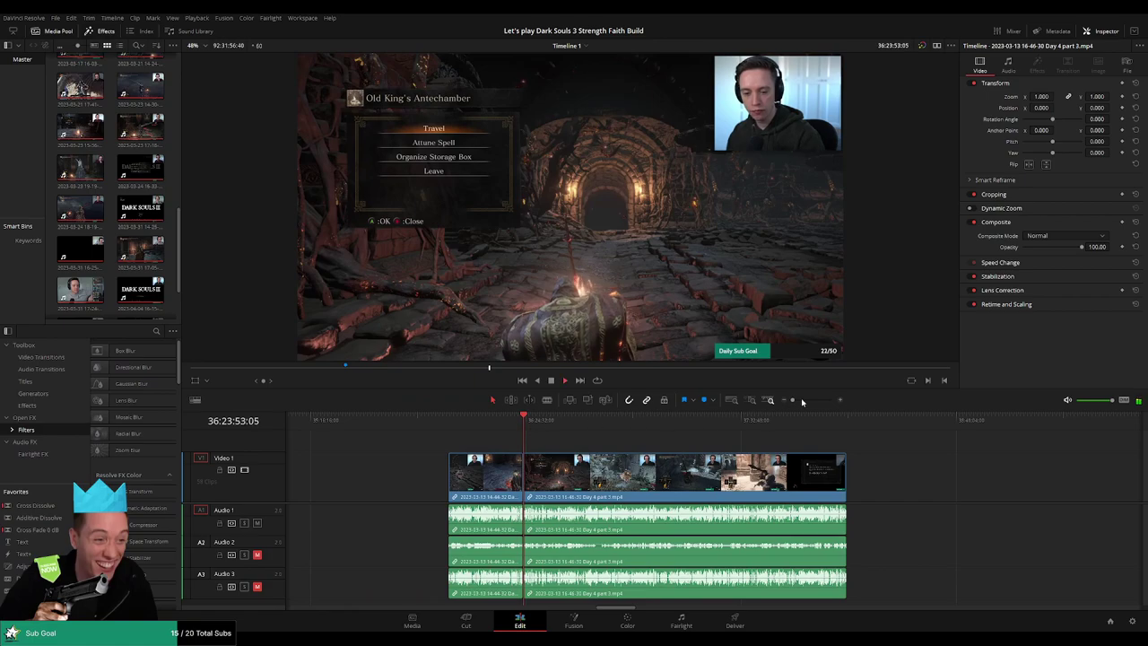
drag(802, 402, 821, 404)
click(448, 425)
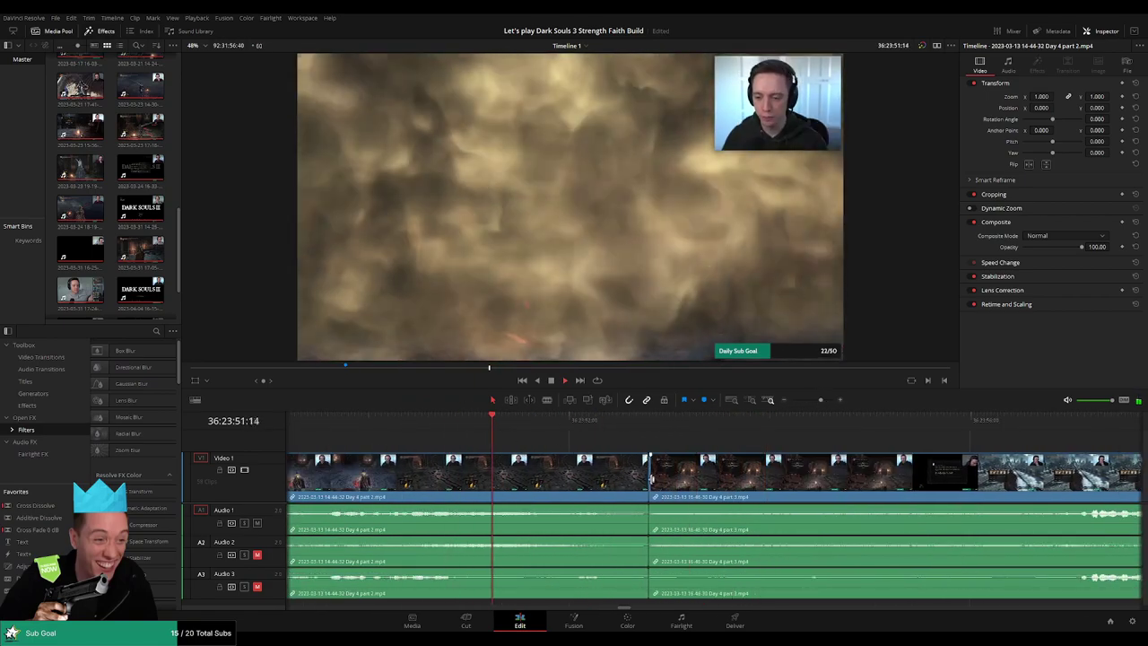
click(652, 482)
key(ctrl+t)
key(space)
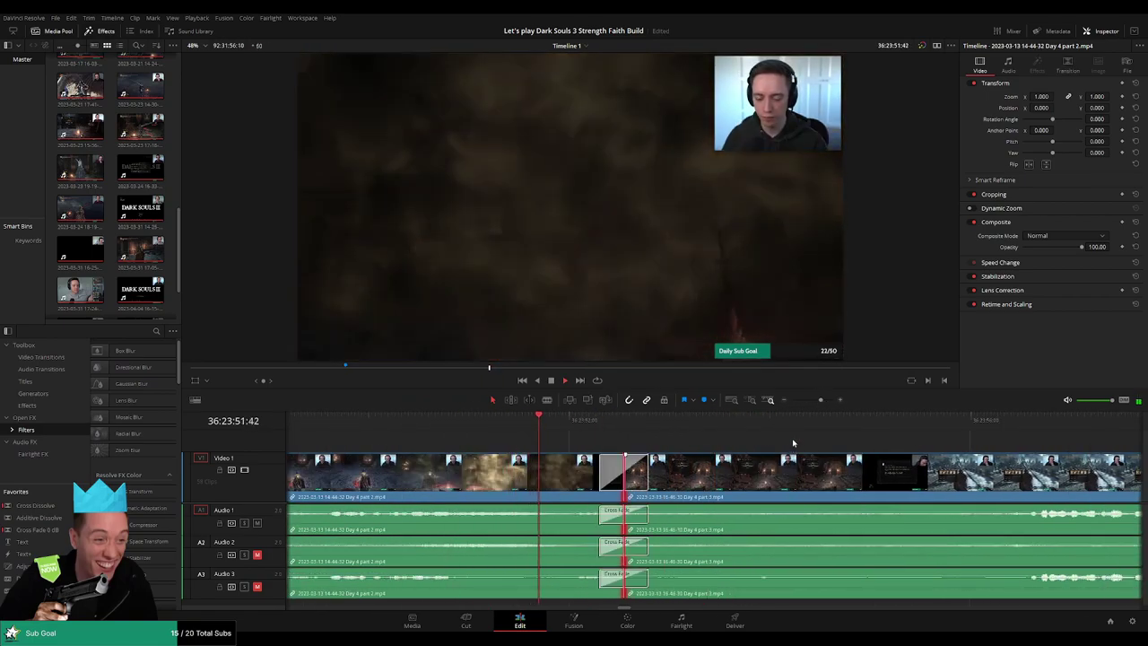
Find the next natural break in Day 4 part 3 around 36:52:00:00 and split the clip at 36:52:00:05
drag(821, 400, 791, 402)
drag(761, 442, 595, 440)
scroll(760, 410, up, 4)
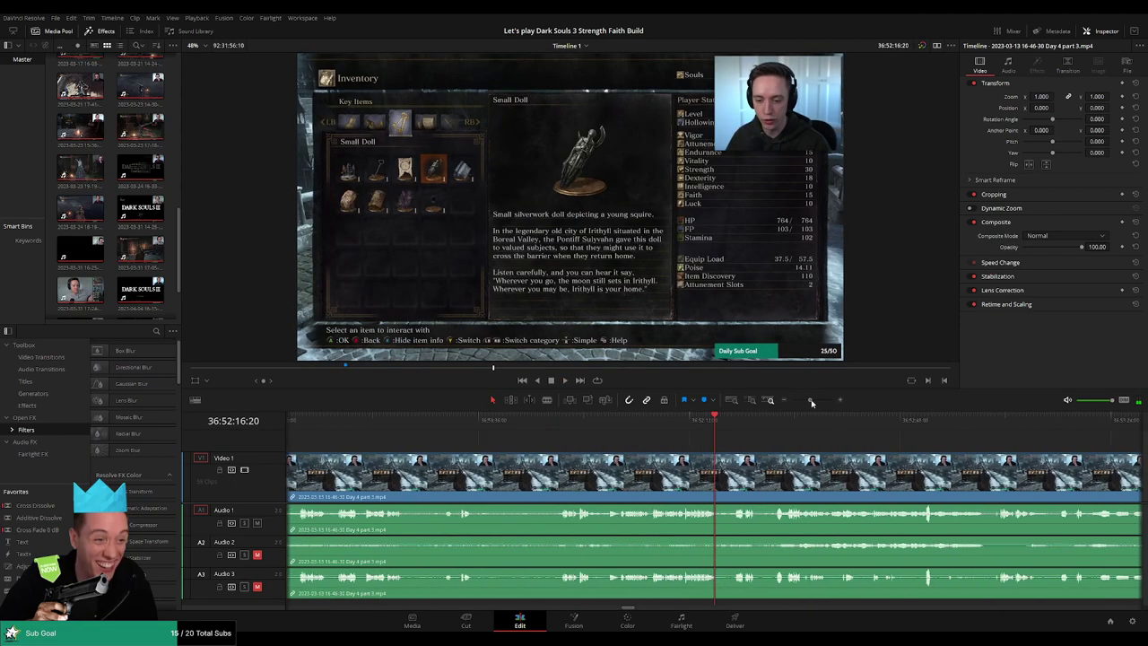
click(564, 419)
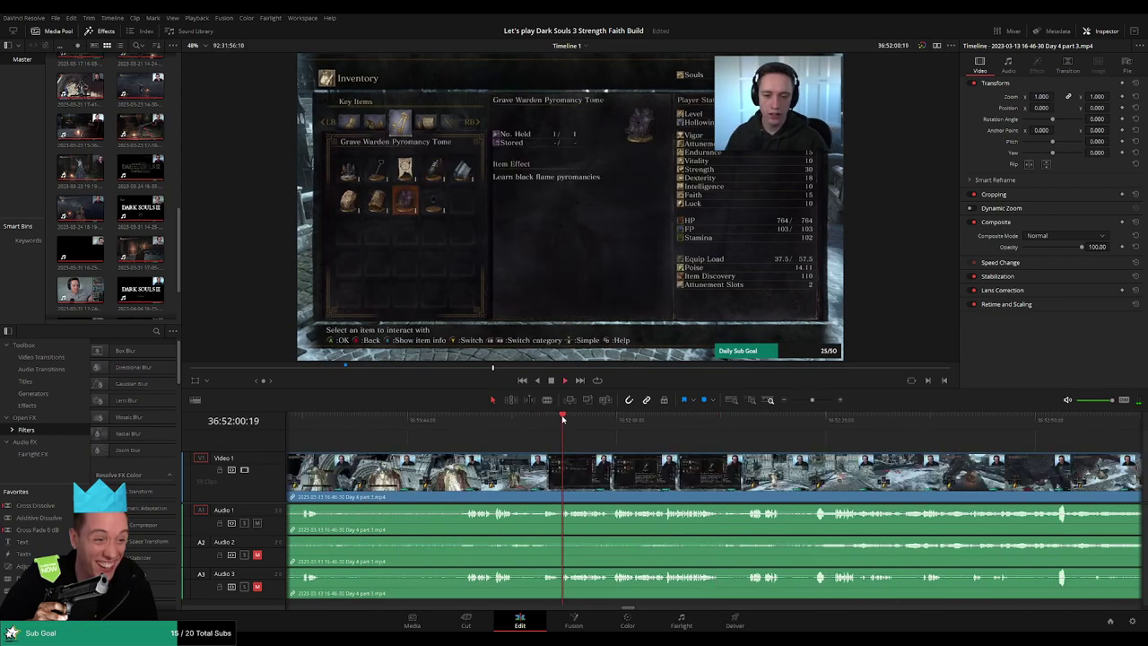
click(547, 419)
key(space)
scroll(600, 442, up, 6)
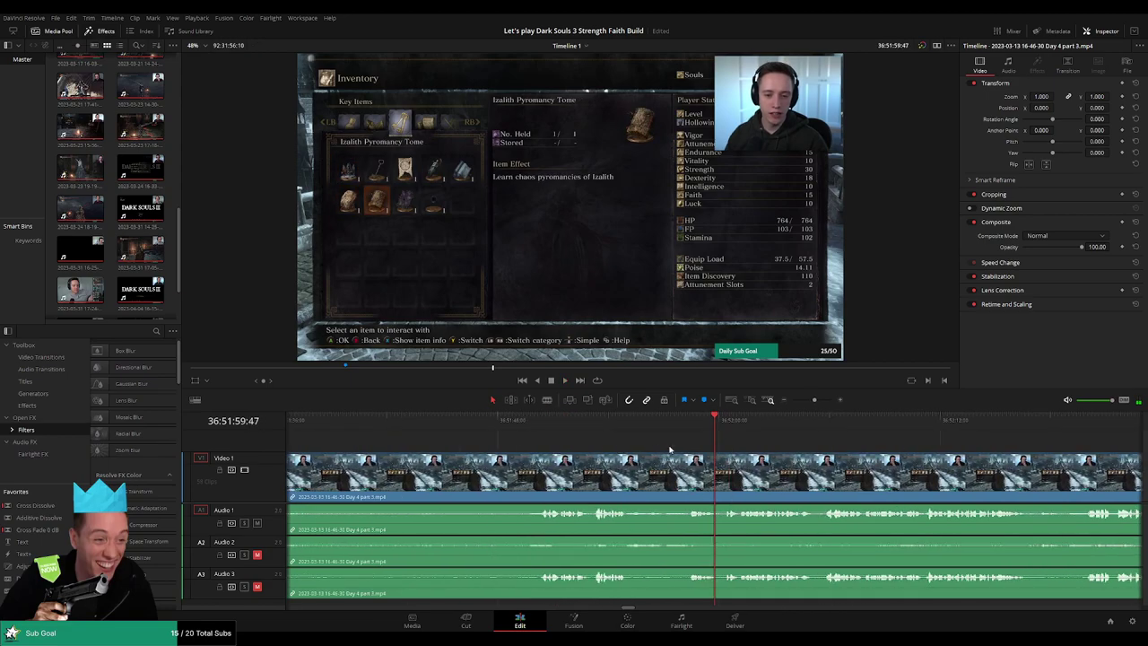
drag(727, 426, 665, 458)
key(ctrl+b)
key(space)
Fade the picture about one second and all audio tracks about half a second around the 36:52:00:05 cut, and play on from it
click(748, 429)
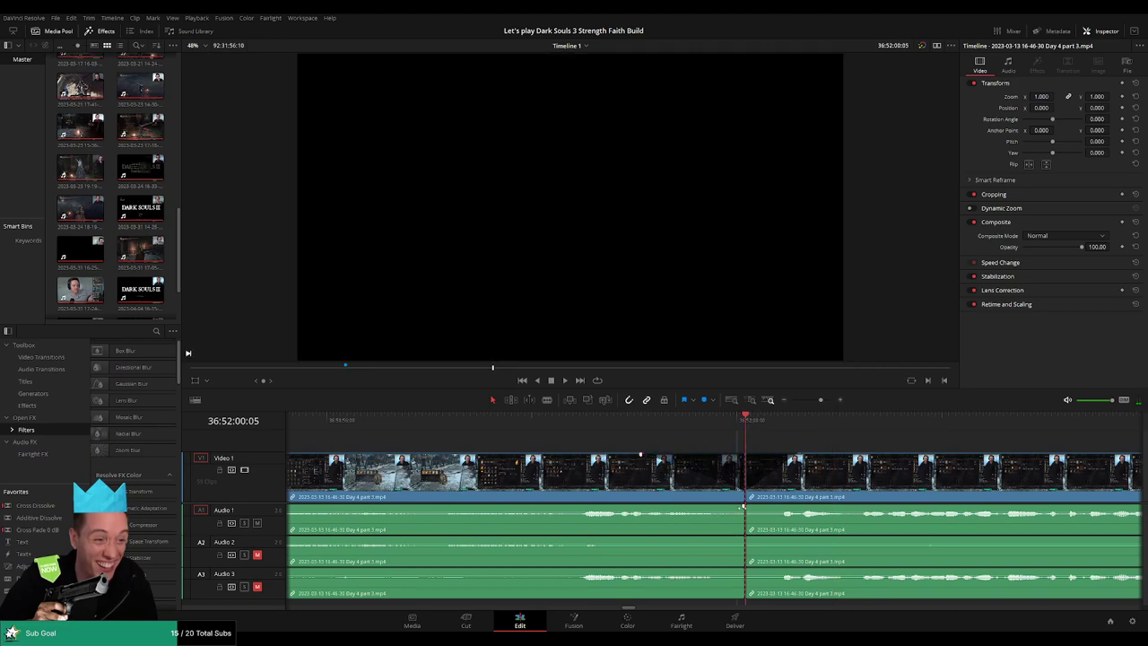
drag(743, 506, 696, 507)
drag(740, 538, 696, 572)
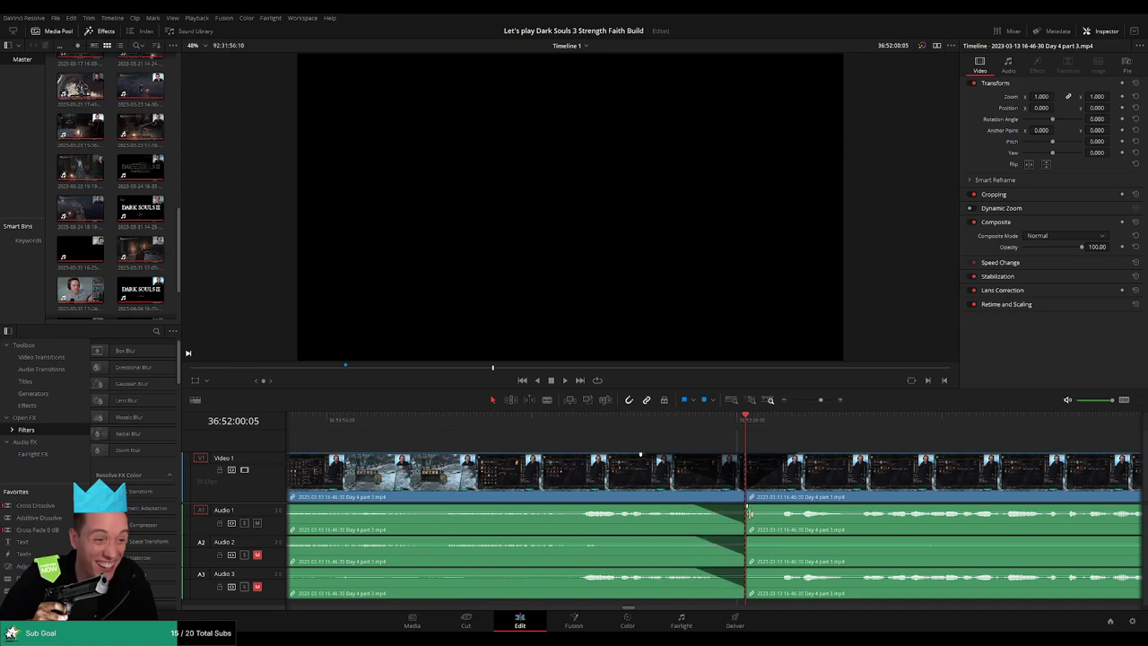
drag(800, 456, 840, 456)
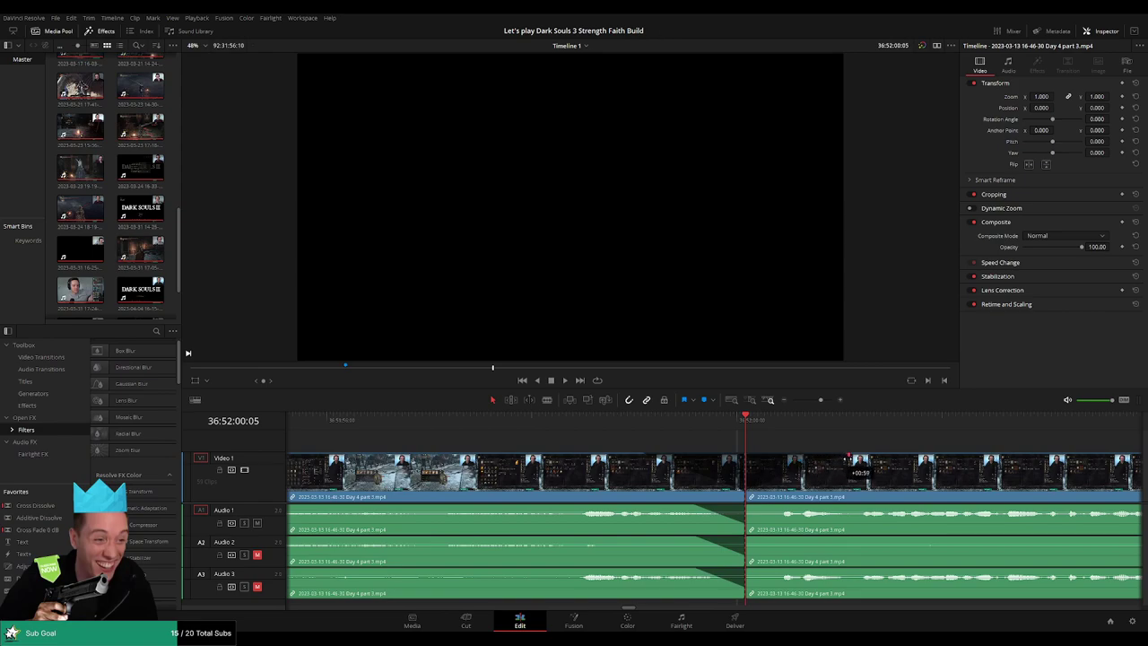
drag(753, 507, 791, 507)
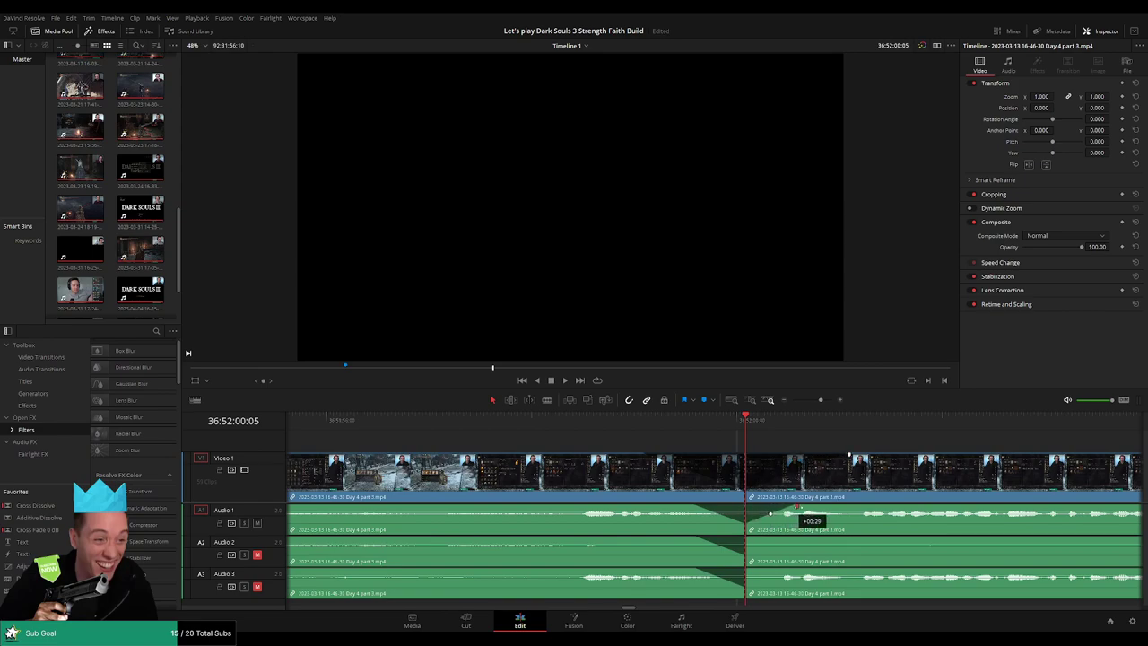
drag(746, 539, 793, 539)
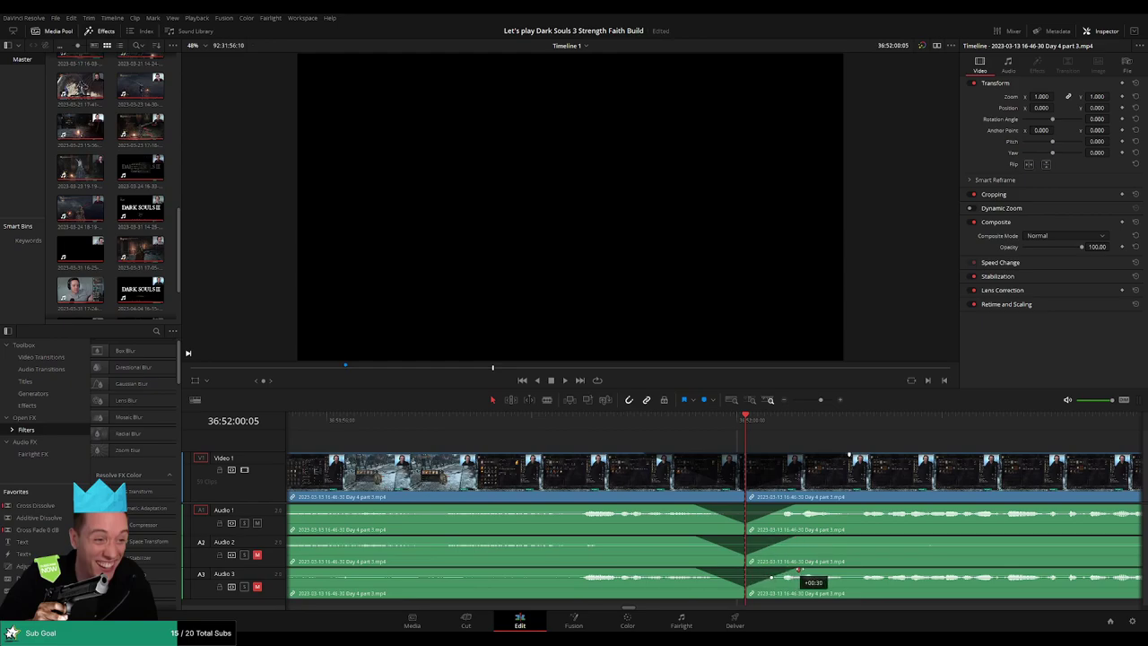
scroll(821, 459, down, 3)
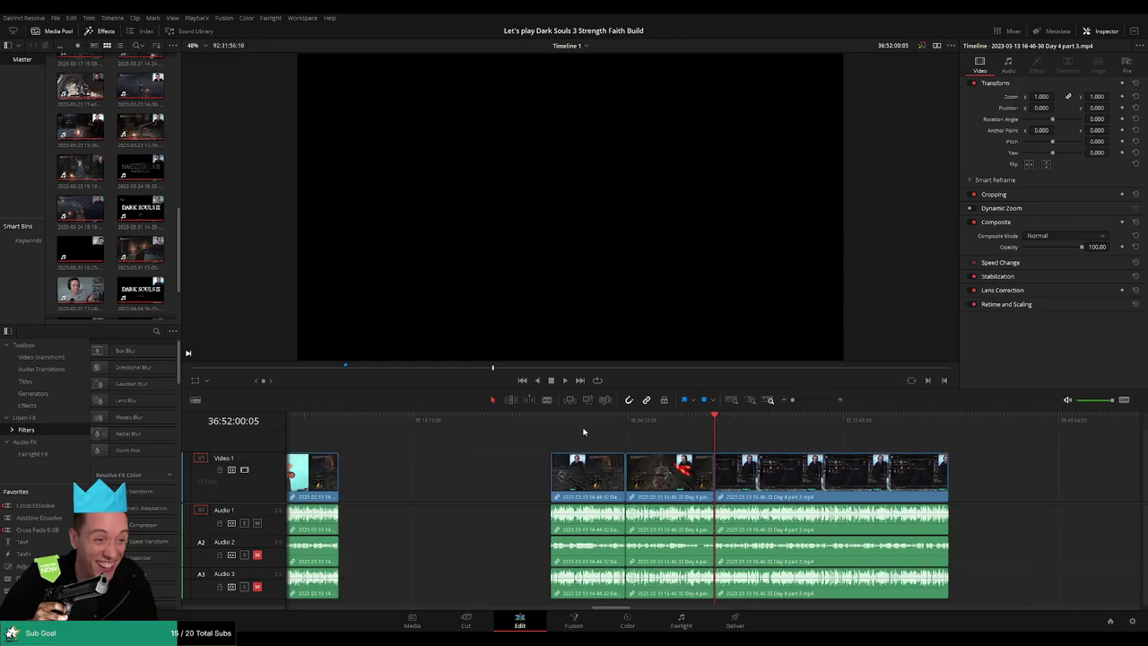
drag(757, 441, 640, 440)
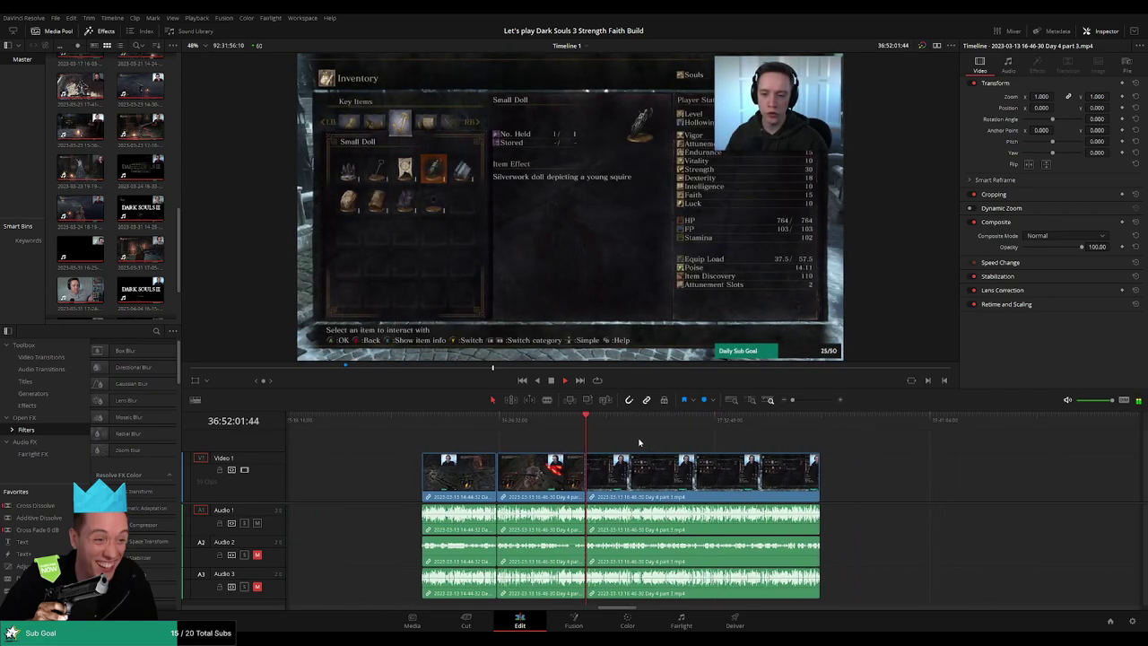
Separate the Day 4 part 3 remainder from the cut and move it to start at 38:00:00:00
click(426, 427)
drag(765, 441, 550, 443)
drag(454, 481, 733, 484)
click(528, 463)
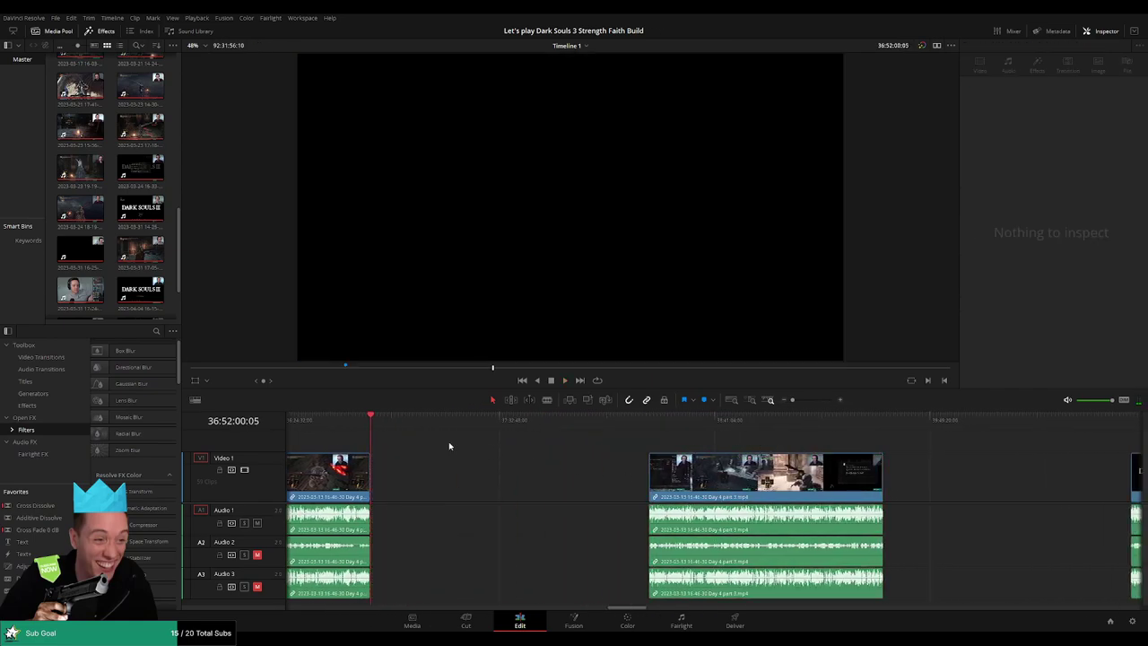
drag(368, 429, 697, 427)
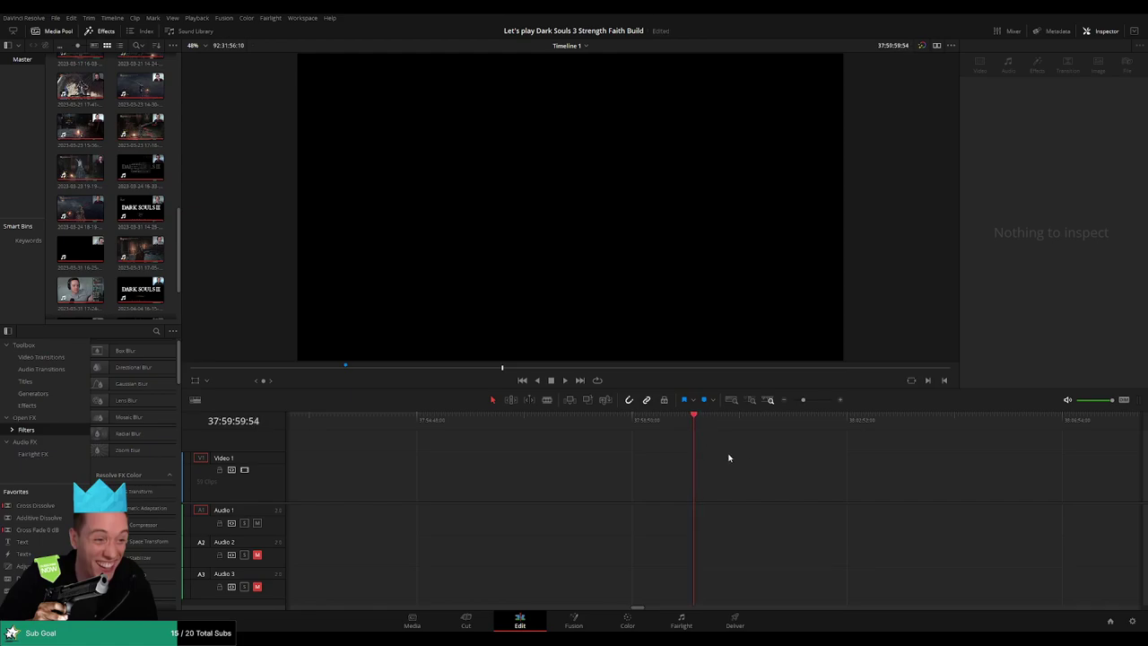
click(784, 400)
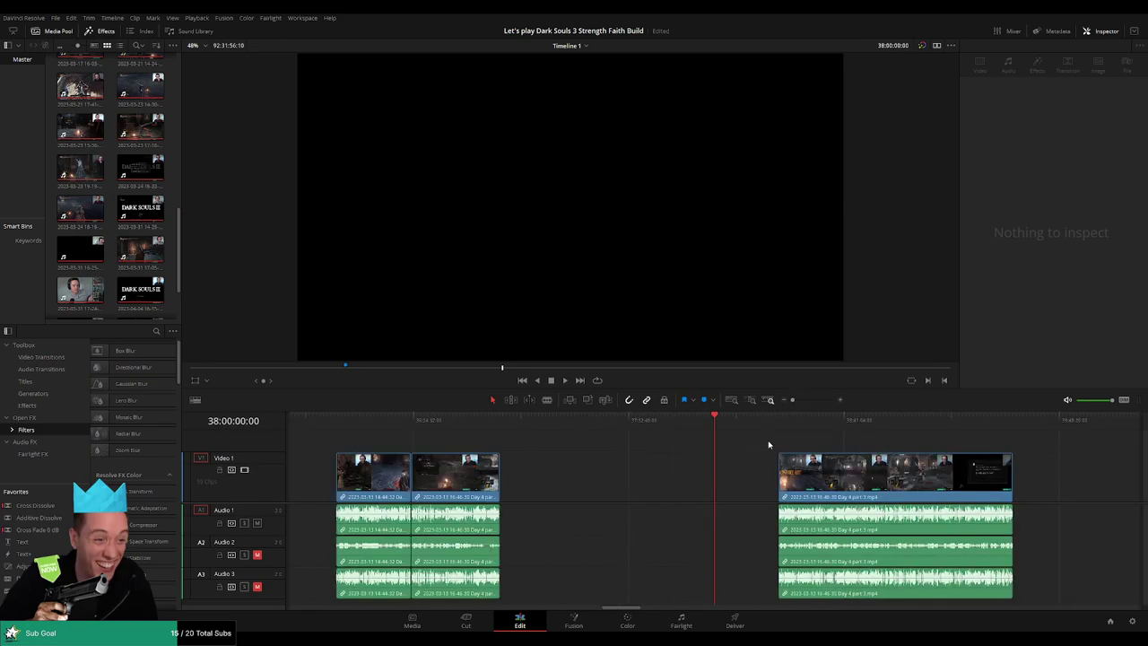
drag(789, 444, 638, 443)
drag(695, 480, 631, 481)
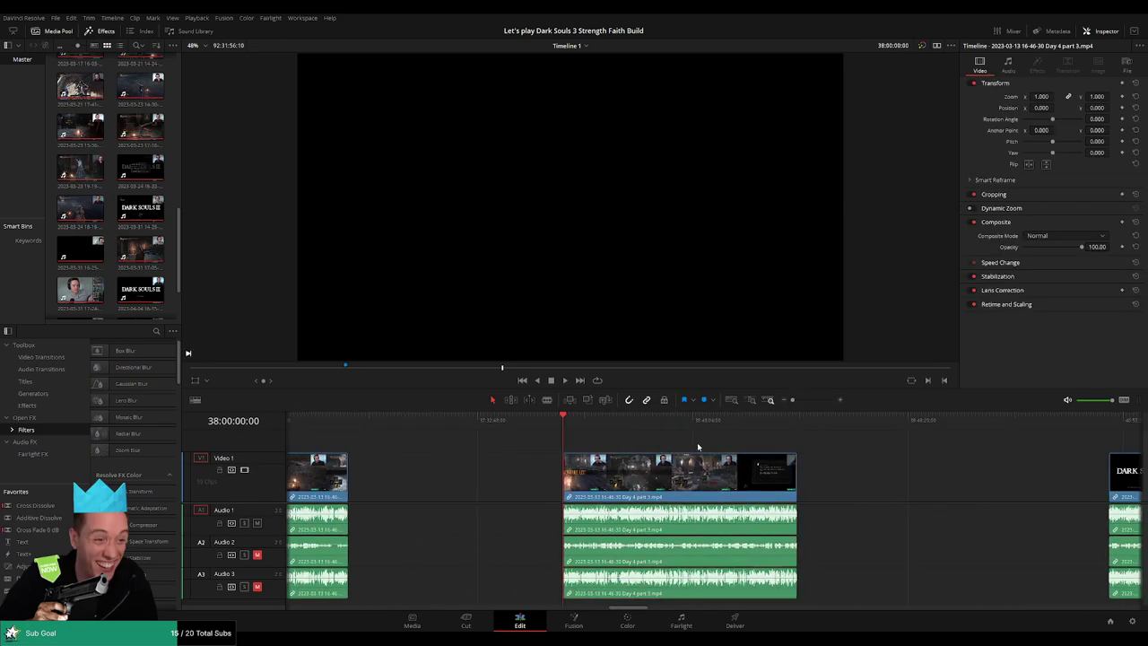
Scan the Day 4 part 3 remainder from 38:00:00:00 for a natural break around 38:52:00:00
scroll(602, 430, right, 3)
key(space)
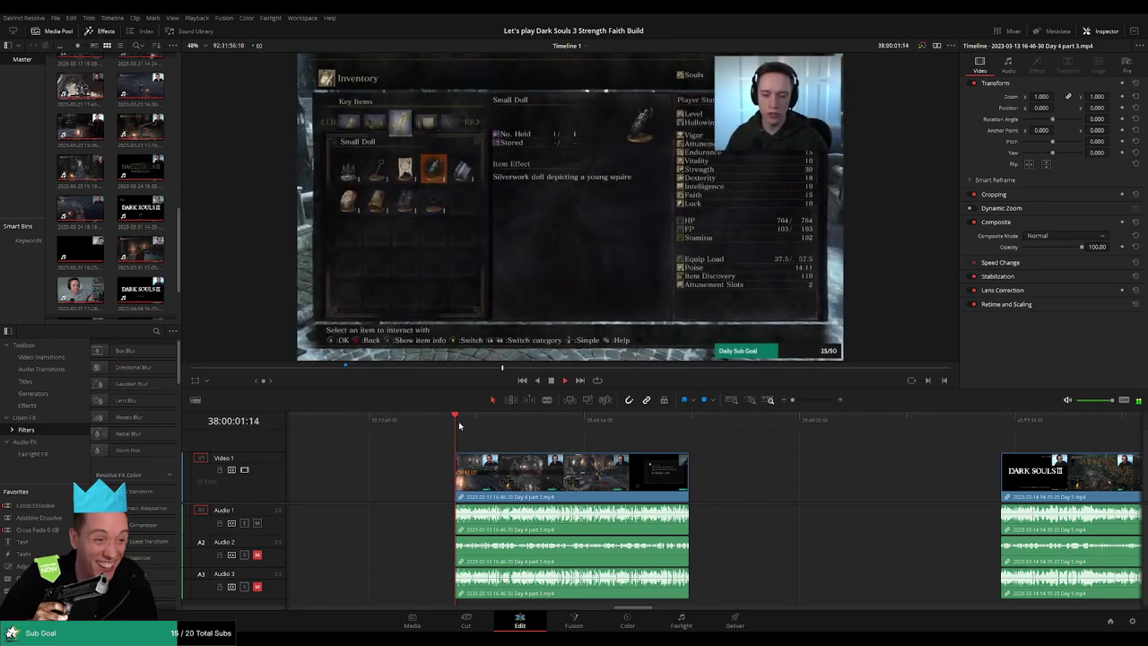
drag(470, 436, 625, 445)
scroll(630, 446, up, 6)
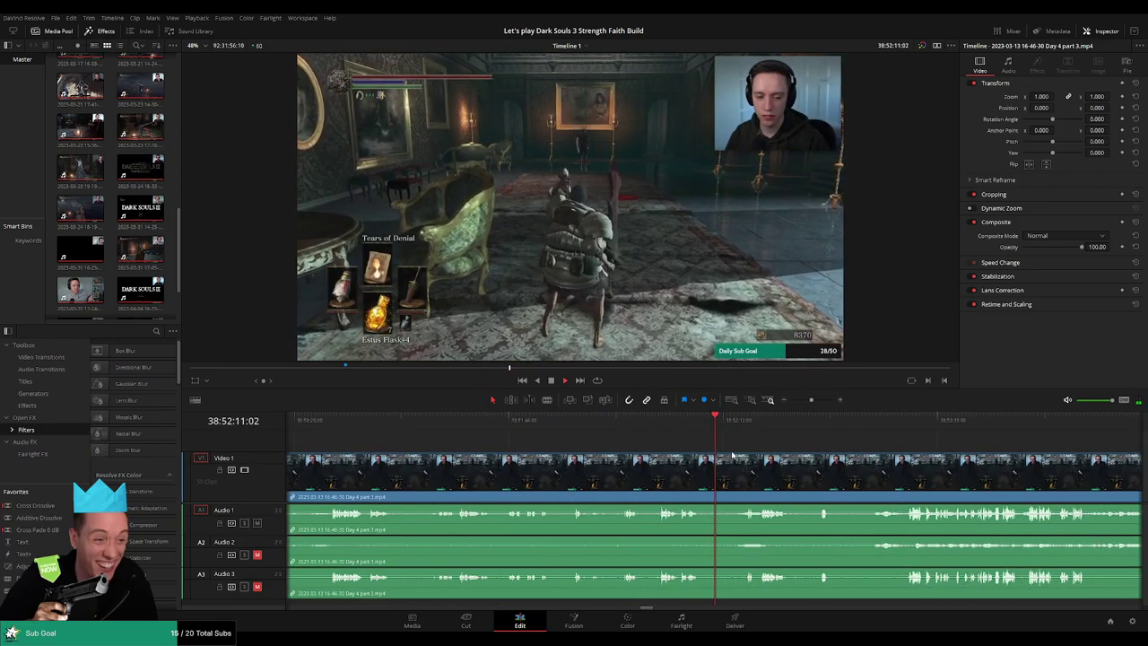
drag(689, 428, 737, 440)
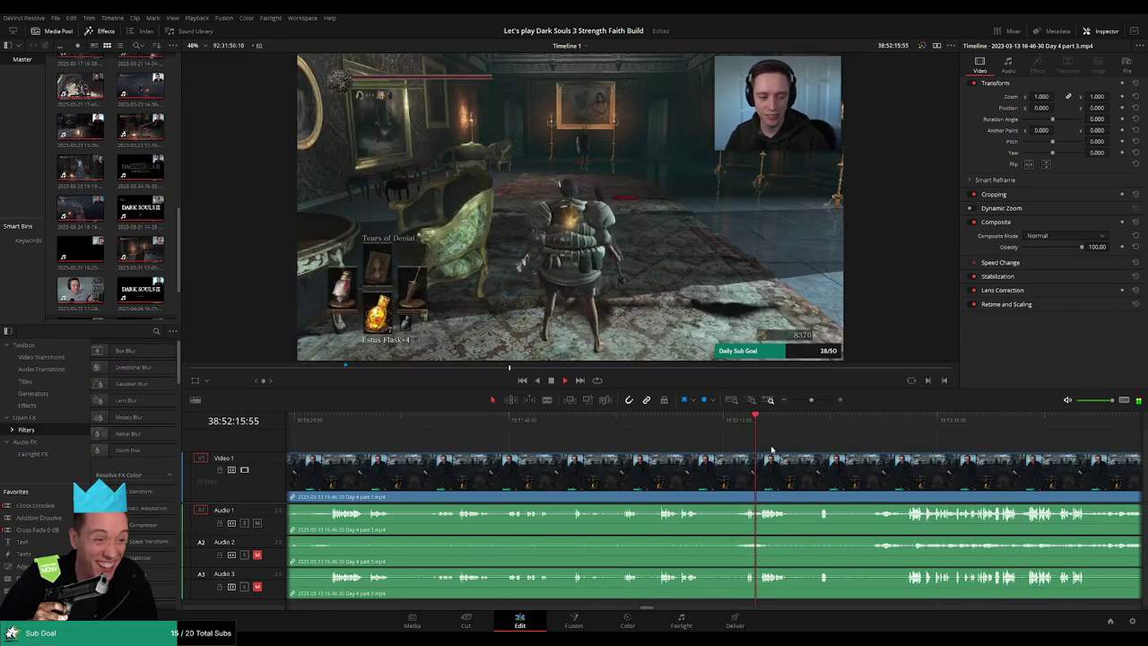
click(628, 440)
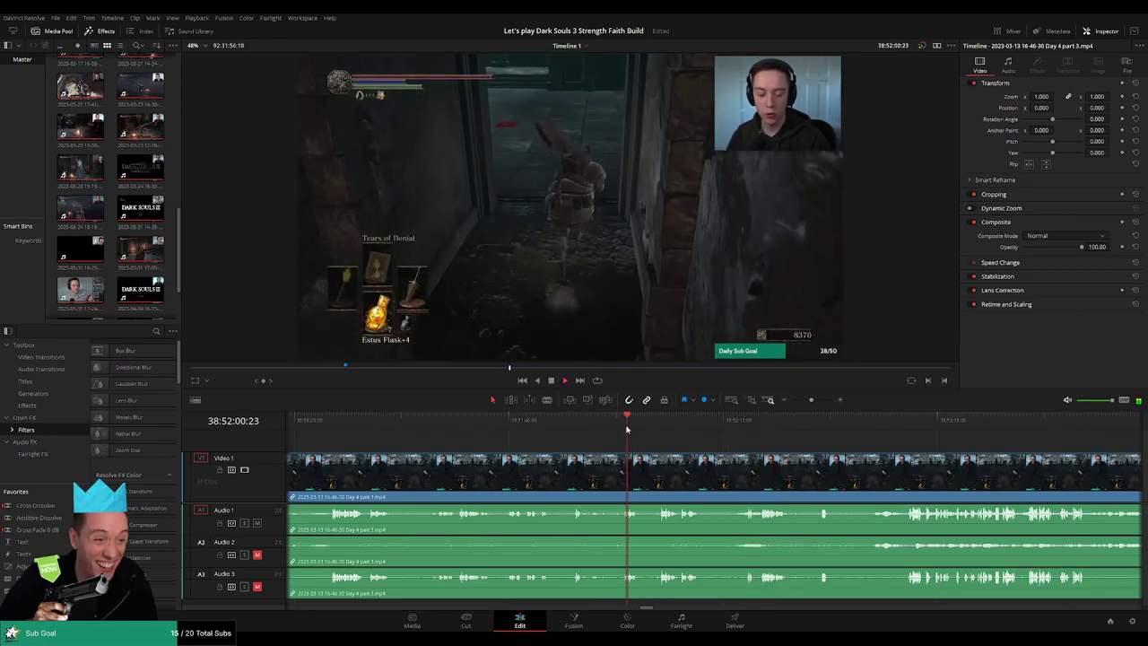
scroll(687, 459, up, 2)
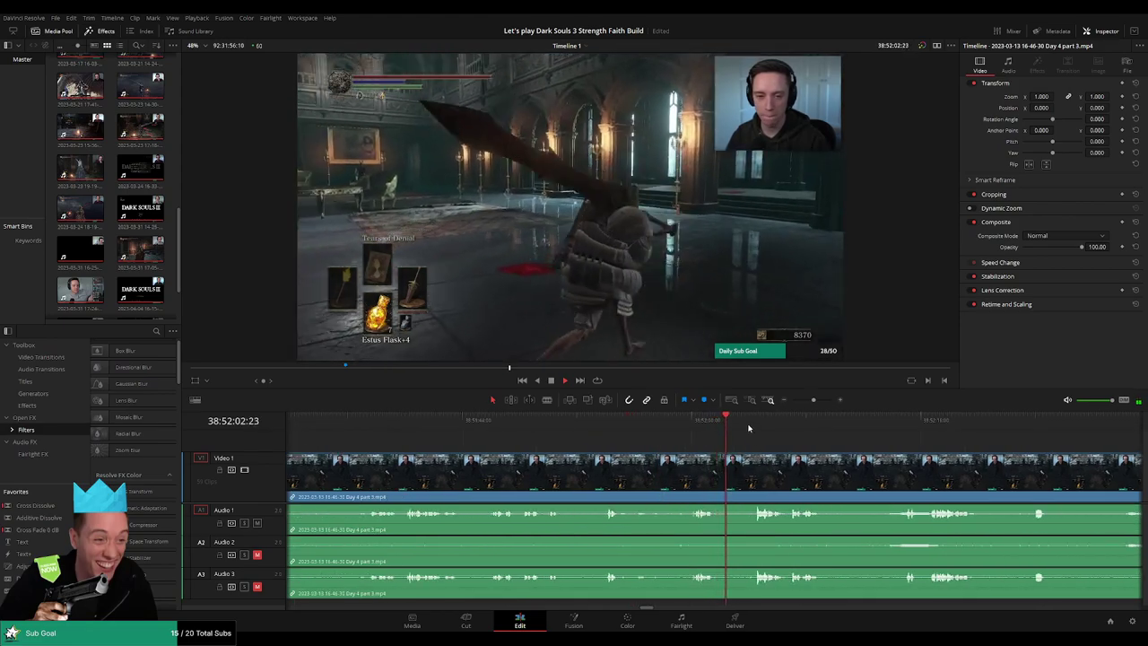
click(604, 428)
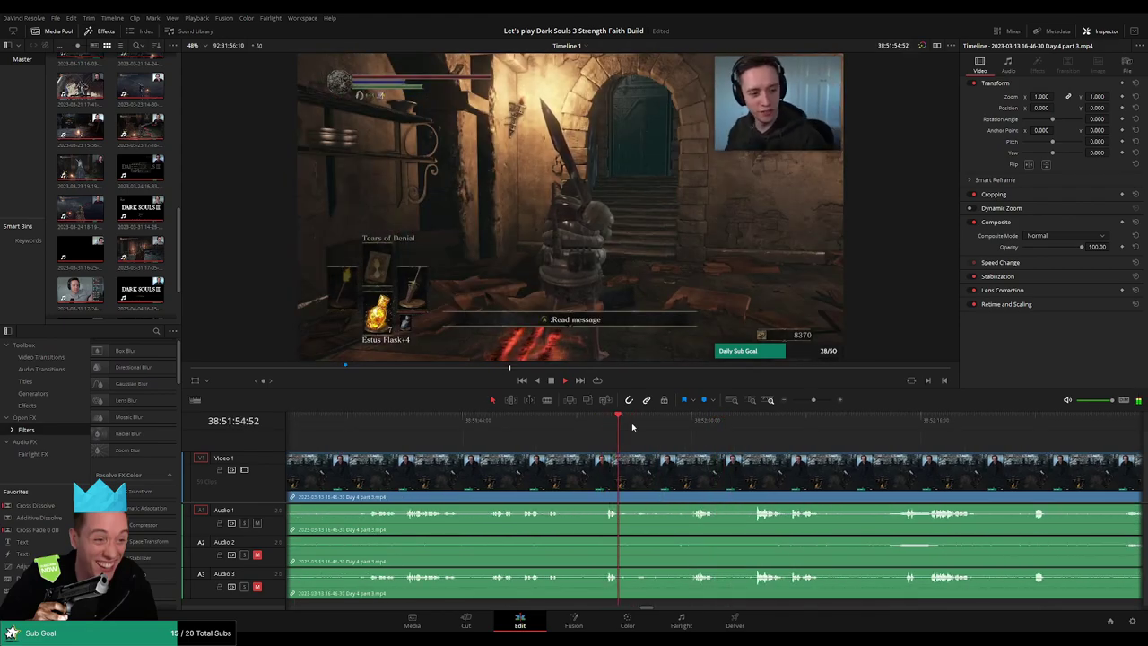
click(533, 429)
click(495, 429)
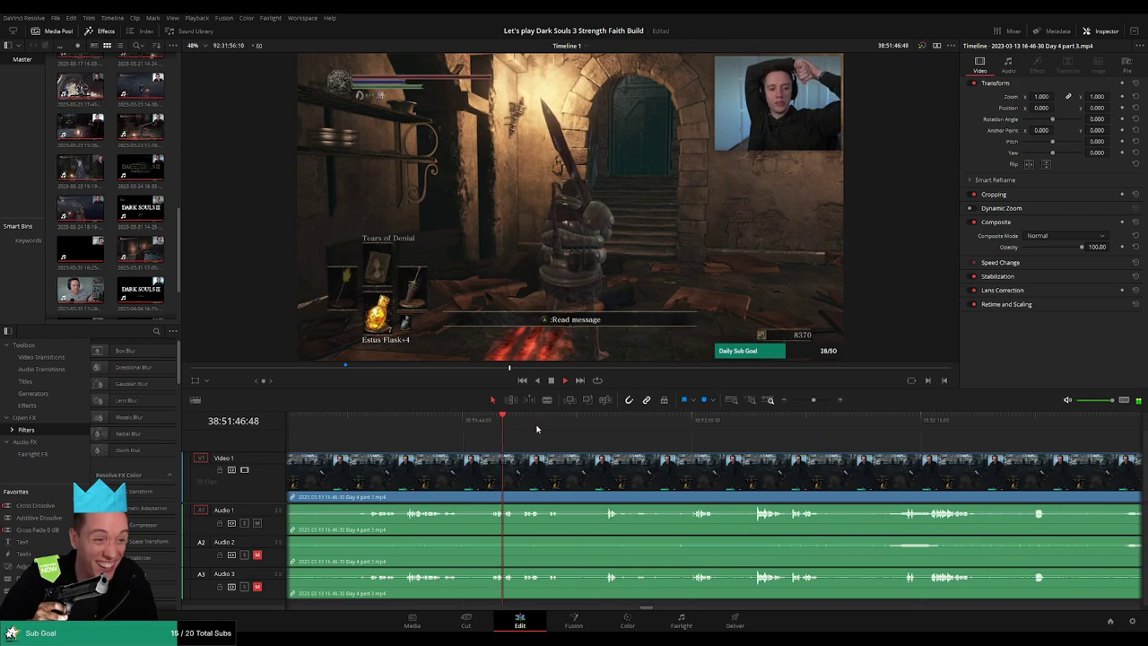
Narrow the break down to the pause in speech at 38:52:03:30 and split the Day 4 part 3 clip there
click(564, 429)
click(643, 429)
click(695, 430)
click(733, 430)
click(749, 430)
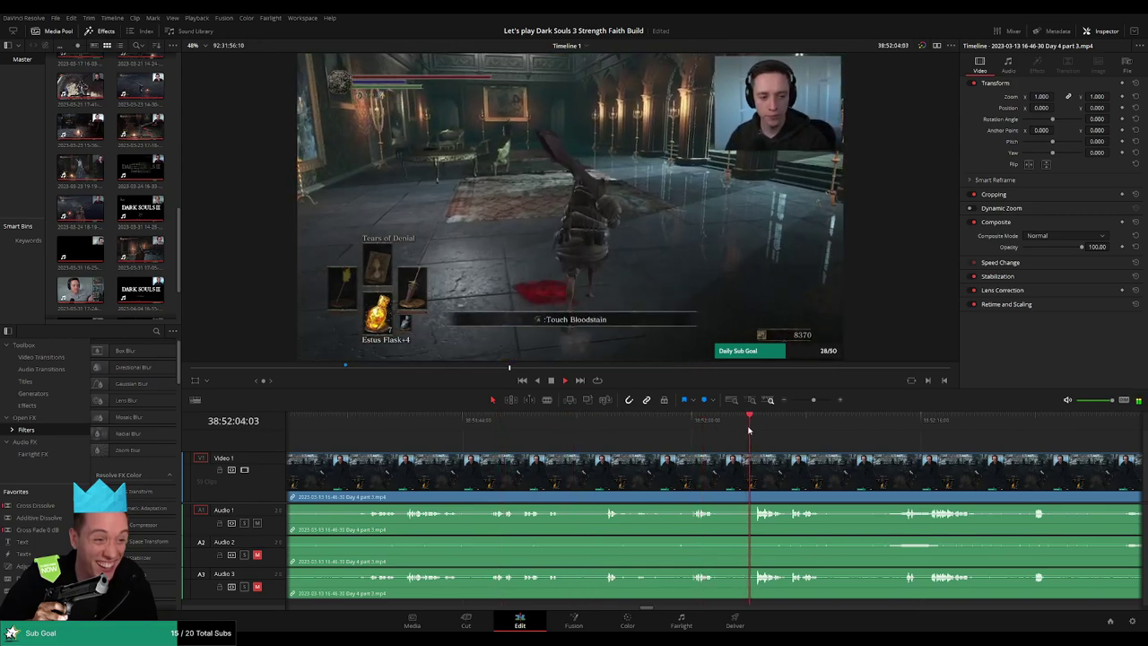
scroll(751, 435, up, 1)
drag(719, 423, 717, 422)
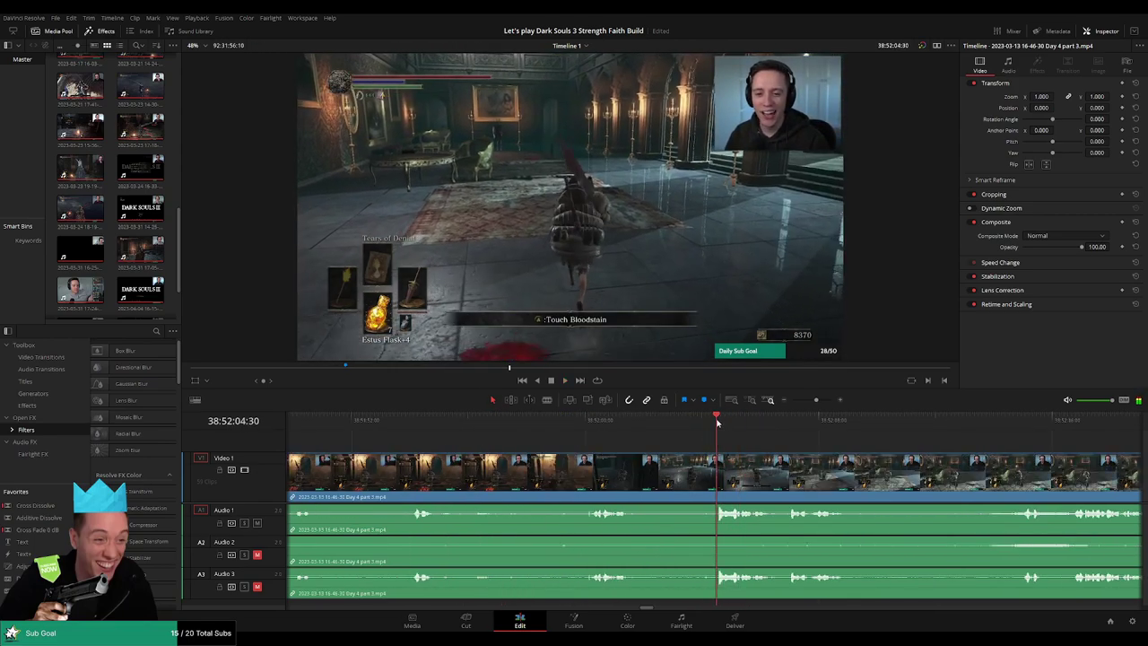
click(689, 423)
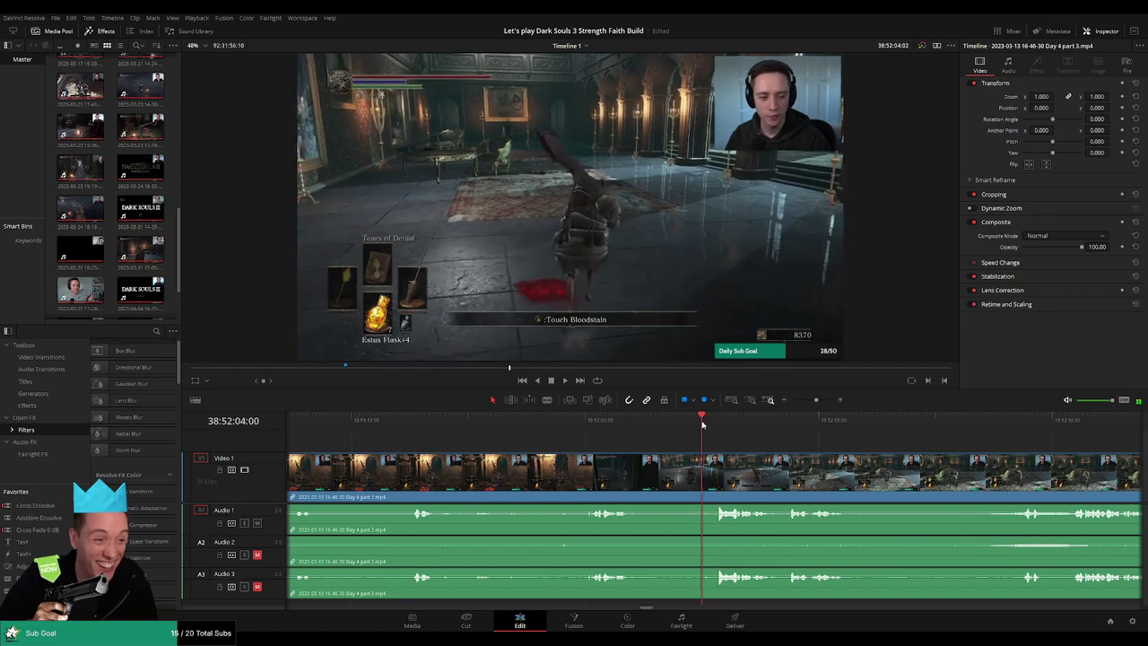
click(687, 423)
click(689, 462)
scroll(690, 462, up, 2)
key(a)
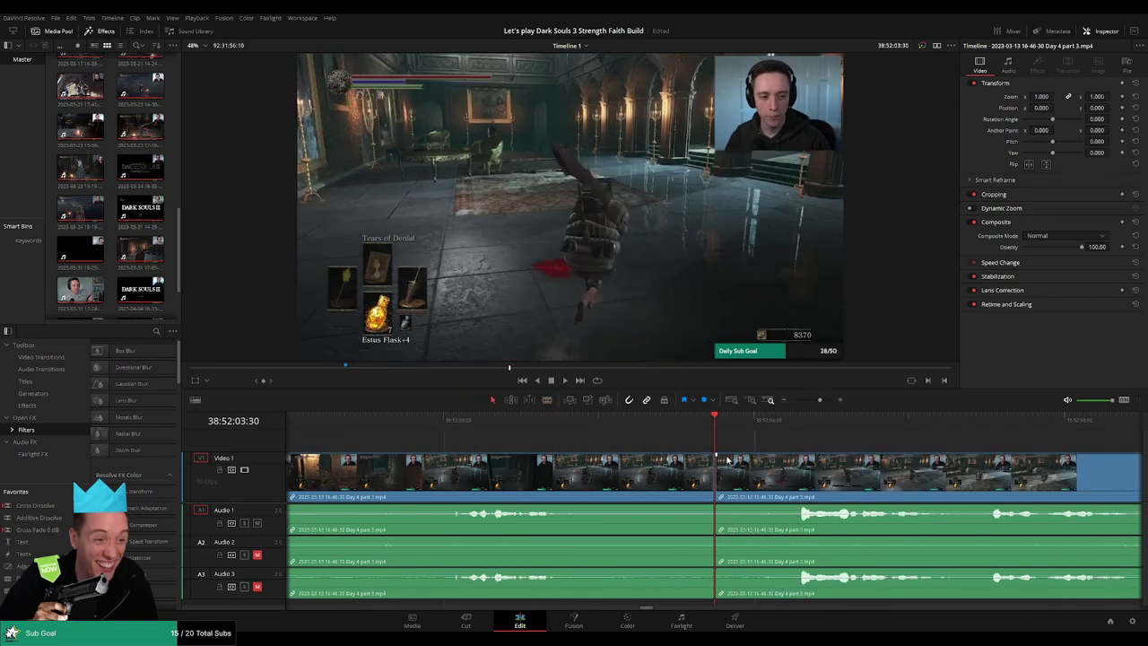
Fade the picture and all three audio tracks out and in by about one second around the 38:52:03:30 cut, and play through it
drag(717, 461, 795, 456)
drag(715, 456, 678, 459)
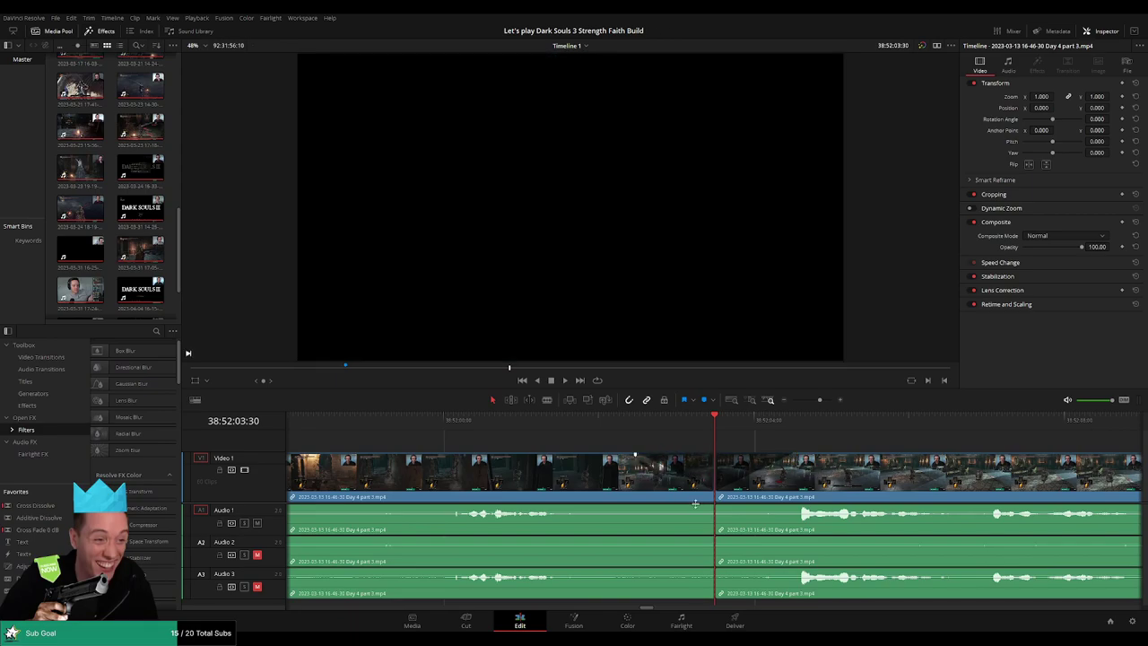
drag(713, 507, 637, 507)
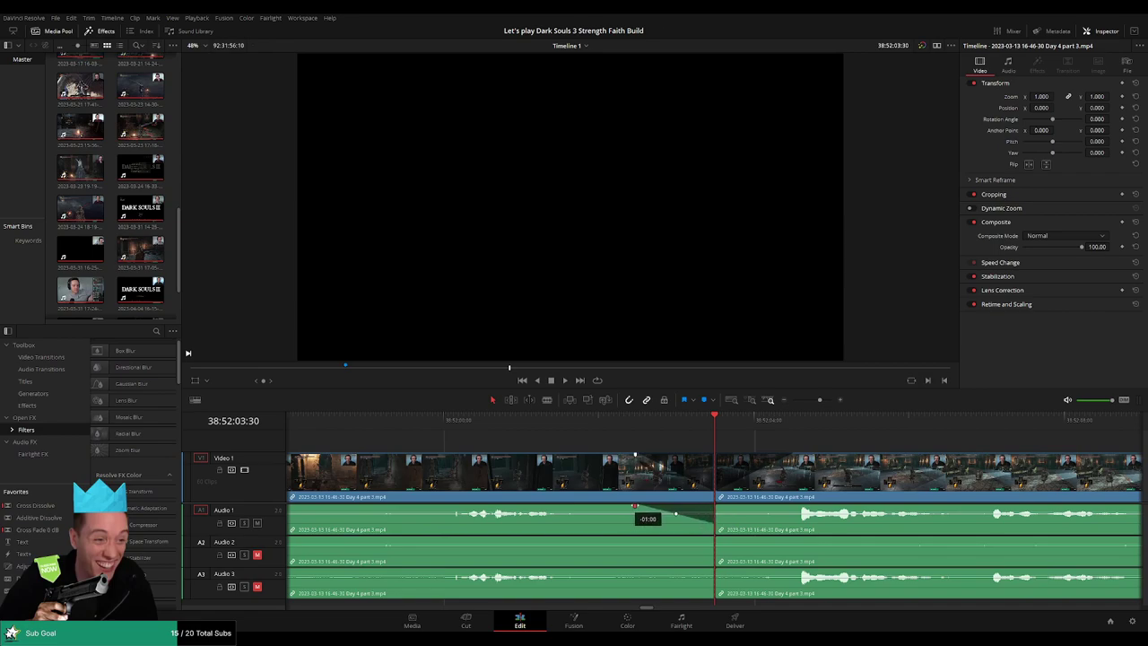
drag(716, 507, 787, 507)
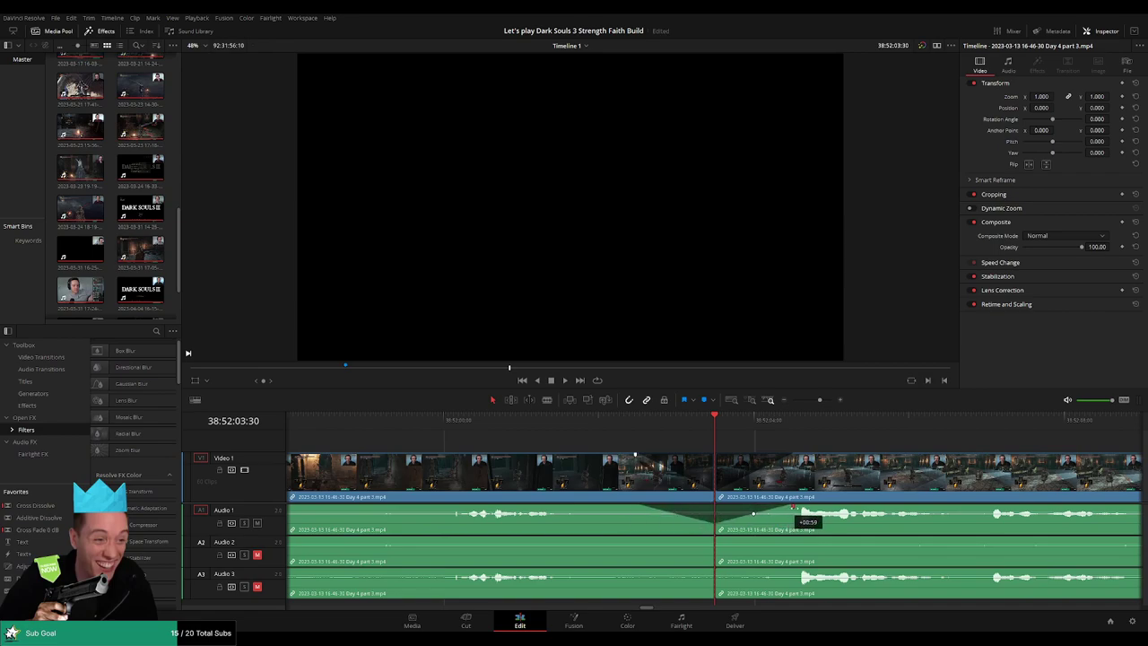
drag(713, 539, 789, 541)
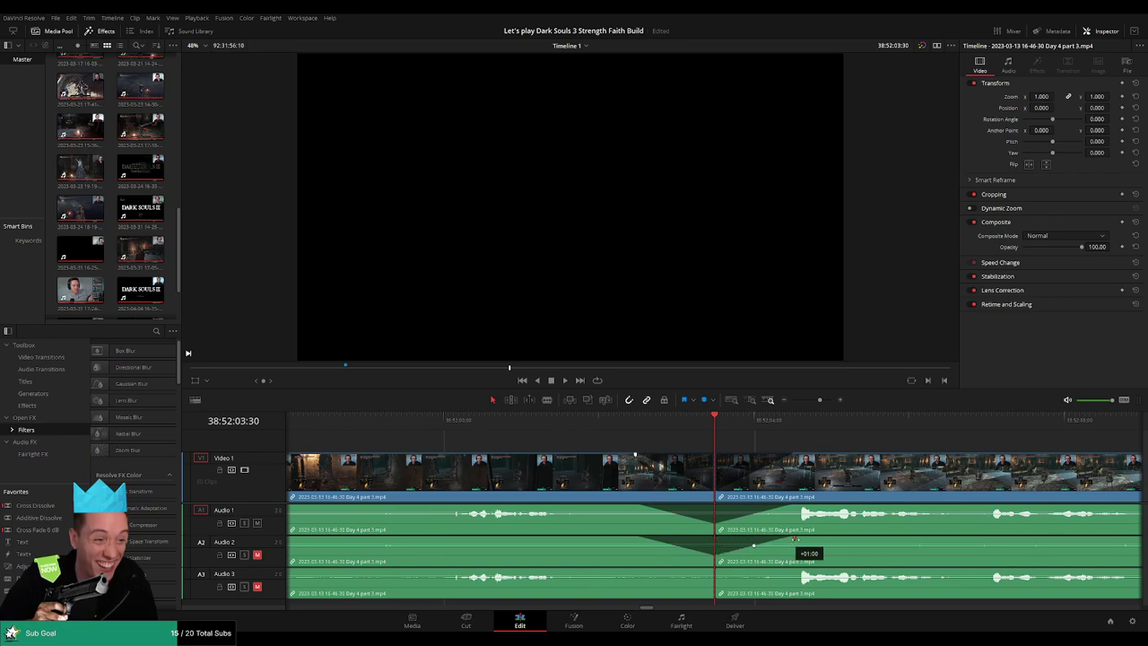
drag(713, 571, 645, 572)
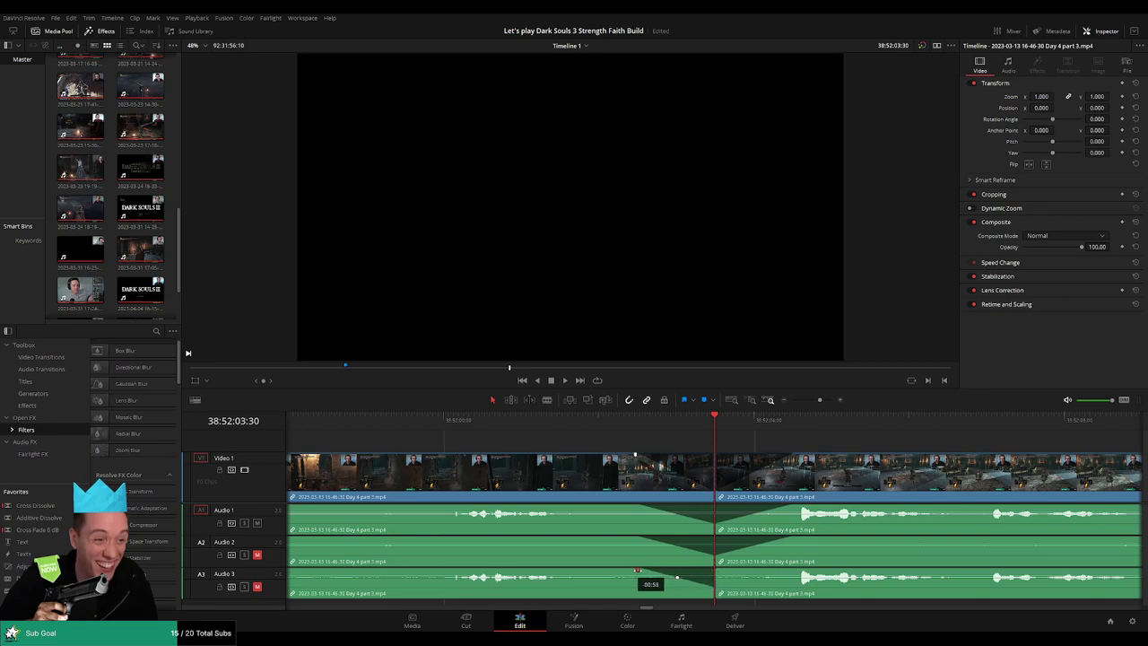
drag(716, 570, 808, 572)
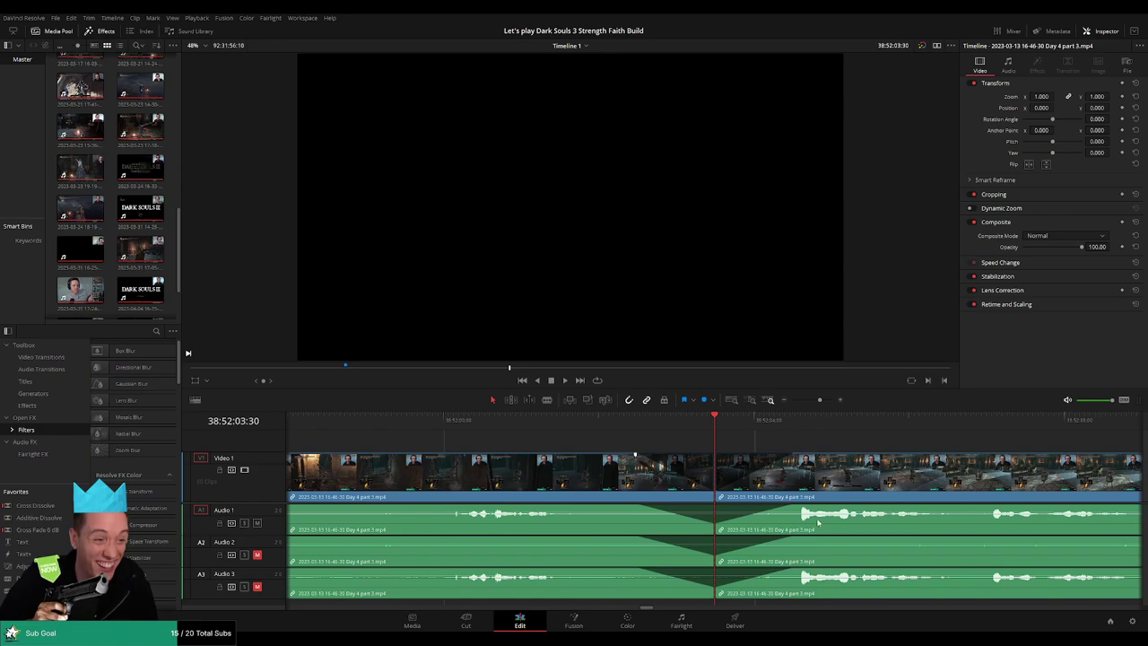
key(space)
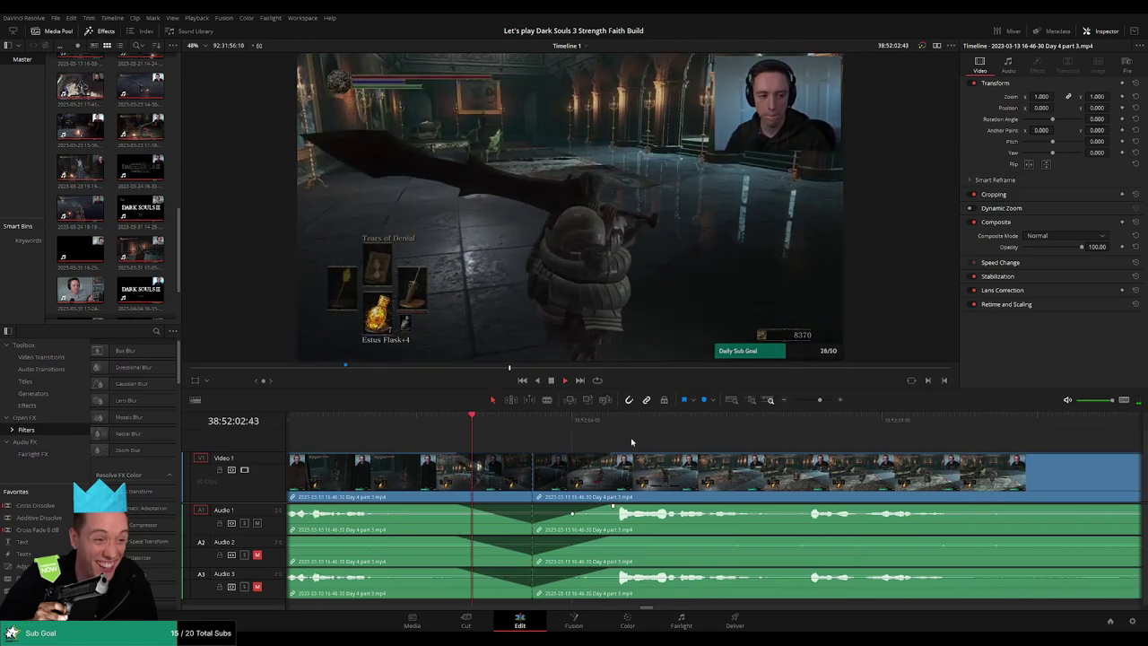
Separate the Day 4 part 3 remainder from the cut and move it up against the start of the Day 5 clip
click(753, 400)
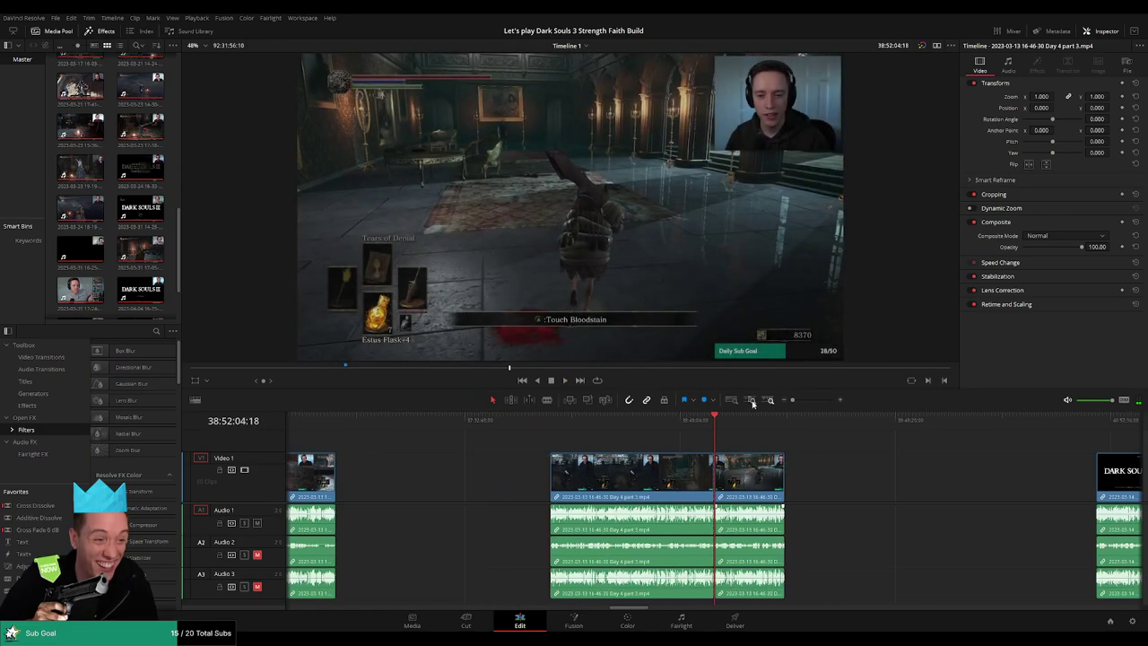
scroll(864, 464, right, 3)
click(418, 421)
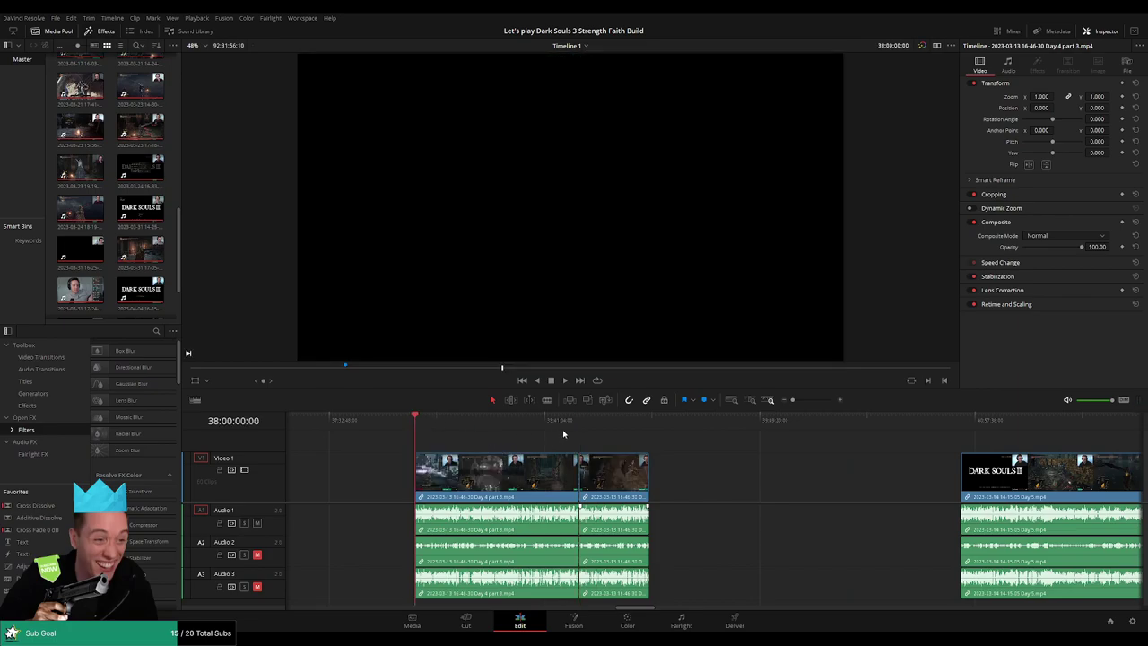
scroll(714, 453, right, 2)
drag(522, 483, 834, 488)
Add a timeline marker named "20 episodes" at the end of the finished episode, at 38:52:03:30
click(567, 453)
scroll(570, 442, left, 3)
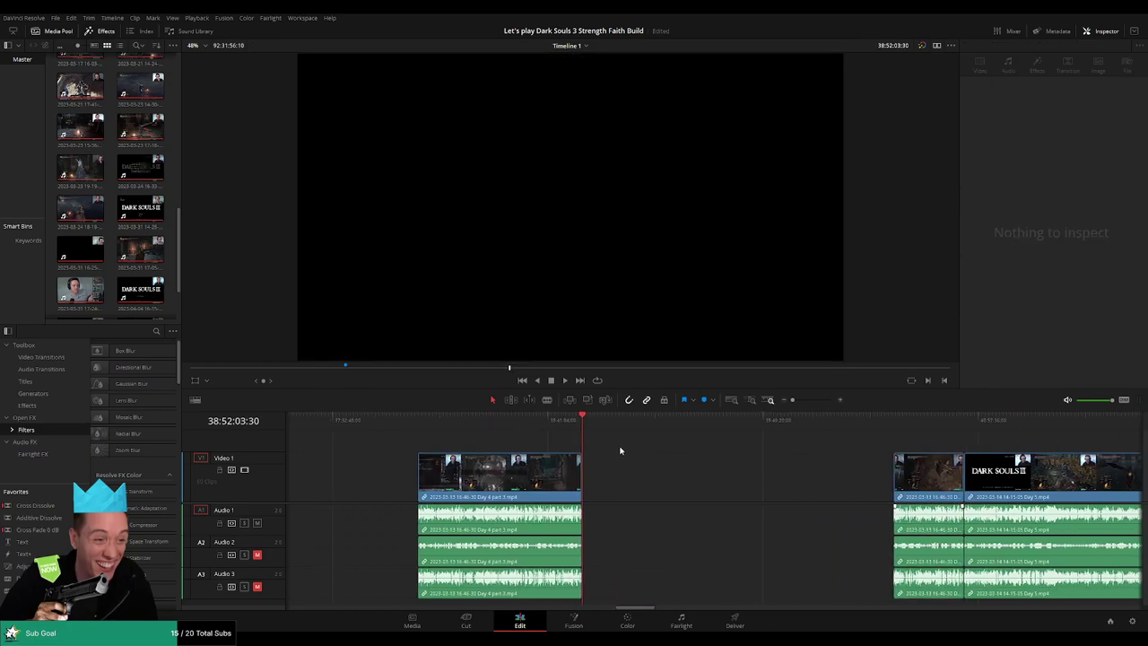
key(m)
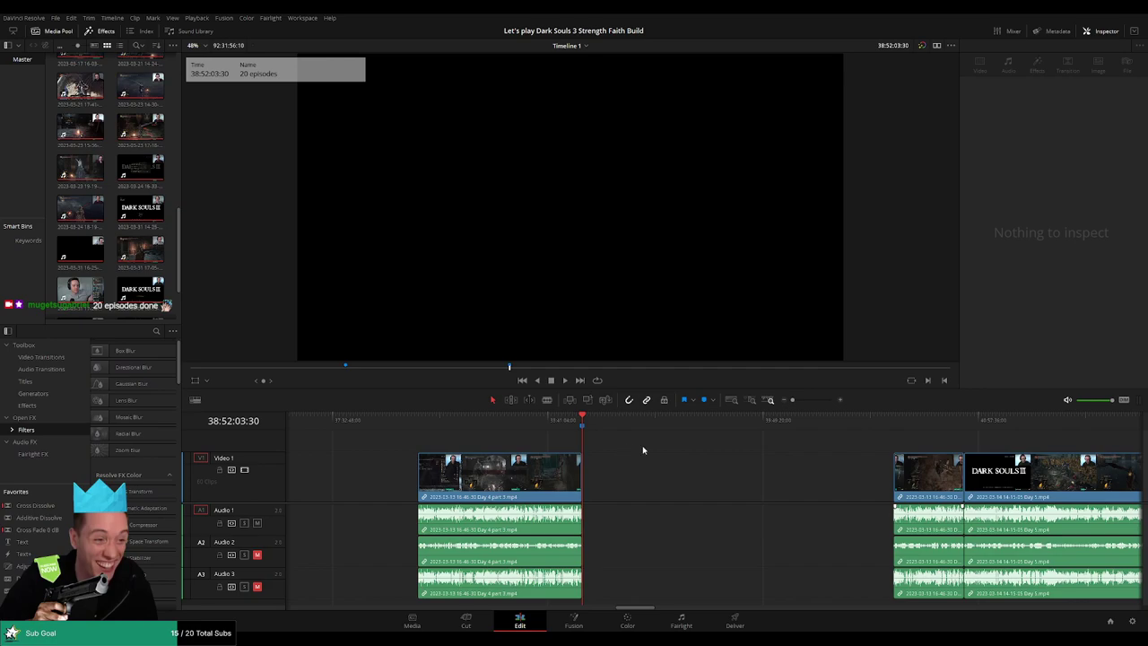
Move the Day 4 part 3 remainder together with the Day 5 clip to start at 40:00:00:00, and play from there
scroll(583, 448, right, 3)
mouse_move(417, 425)
mouse_down()
mouse_move(605, 444)
mouse_move(708, 424)
mouse_up()
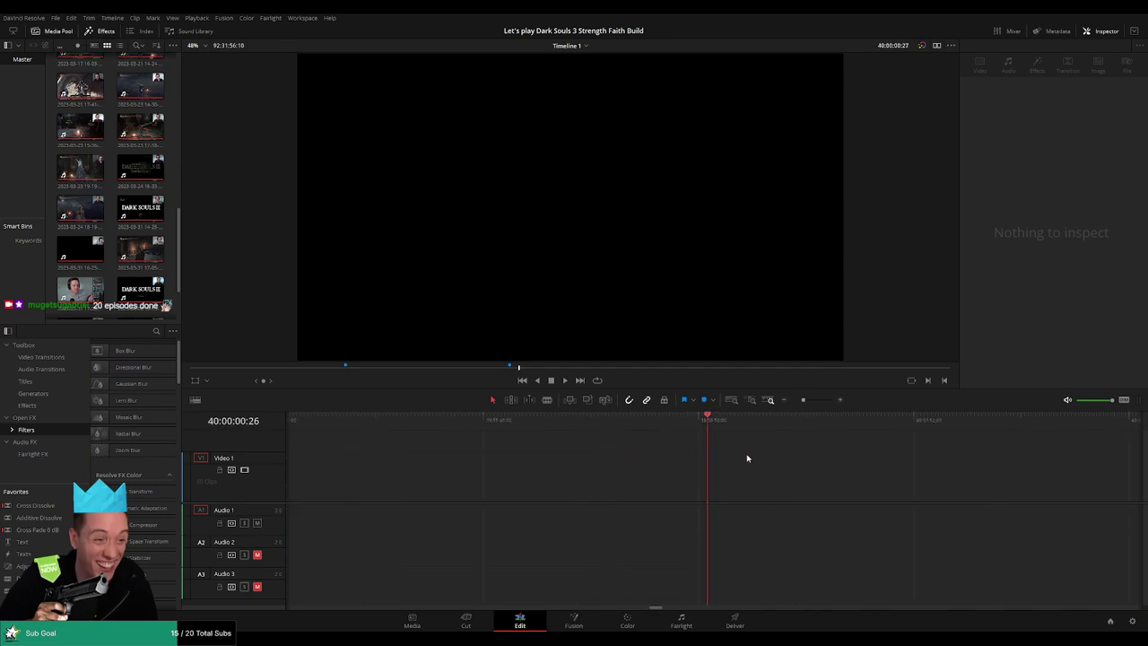
drag(803, 400, 792, 400)
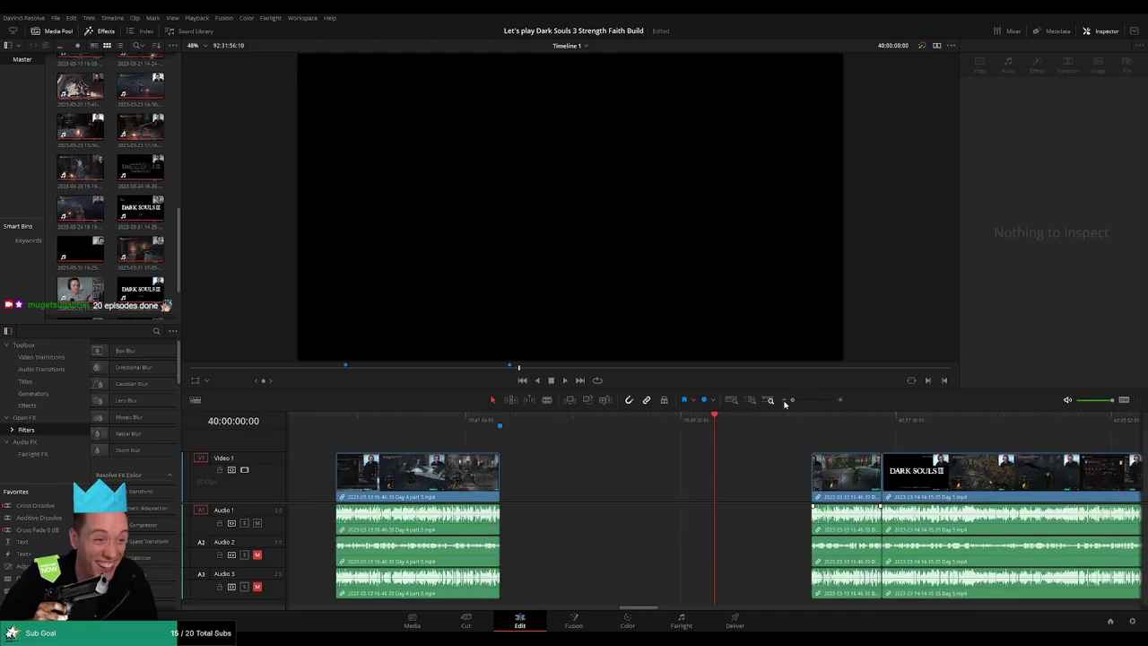
drag(566, 451, 636, 485)
click(538, 446)
click(537, 441)
key(space)
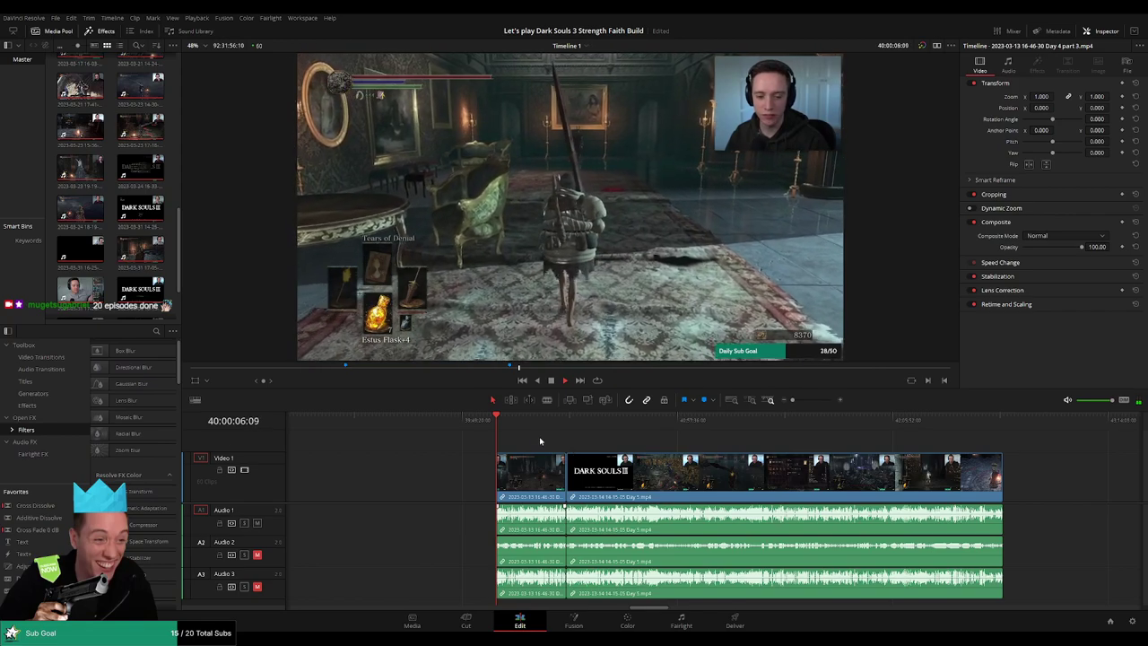
Add picture and audio cross transitions at the join between Day 4 part 3 and Day 5, and play through it
drag(525, 426, 566, 429)
drag(793, 400, 812, 400)
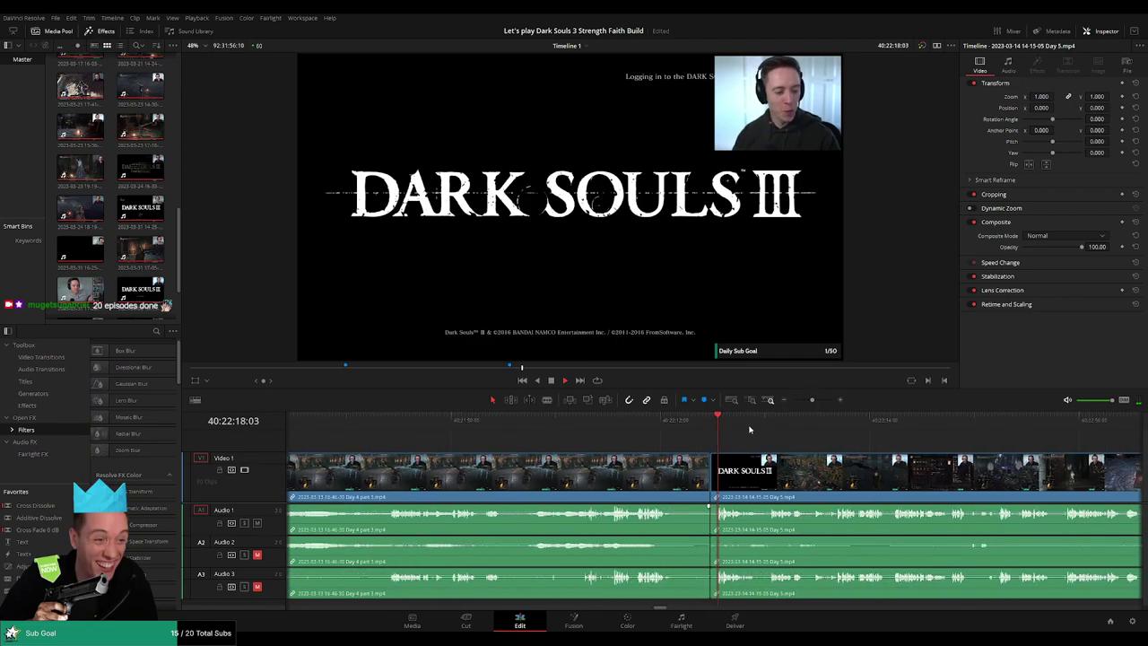
click(656, 419)
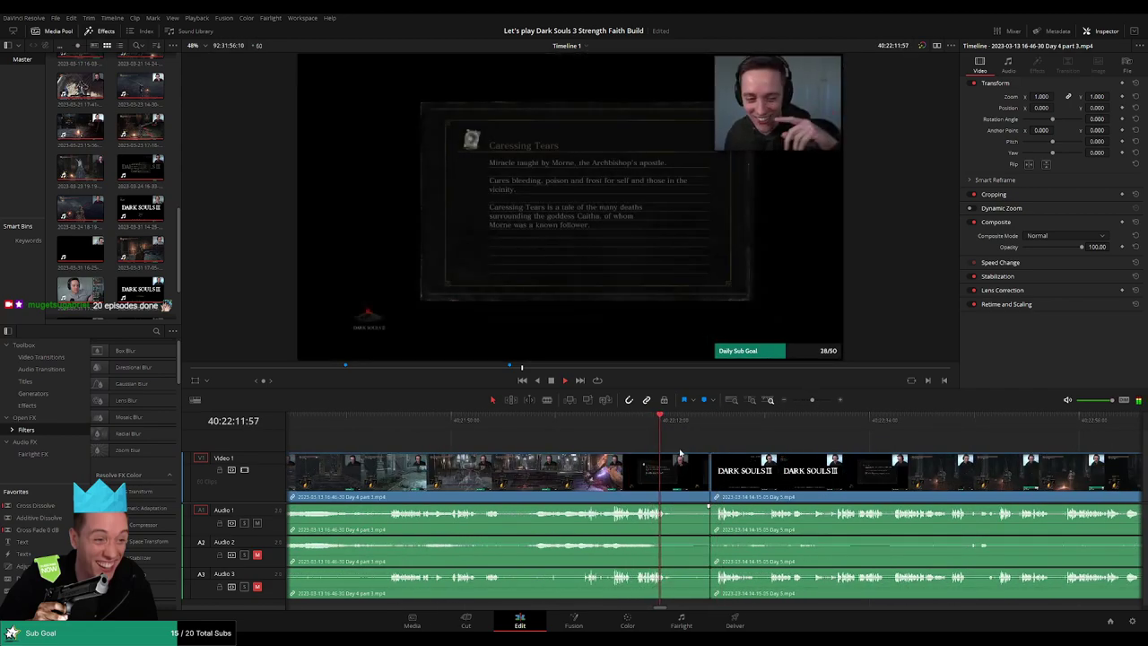
click(729, 428)
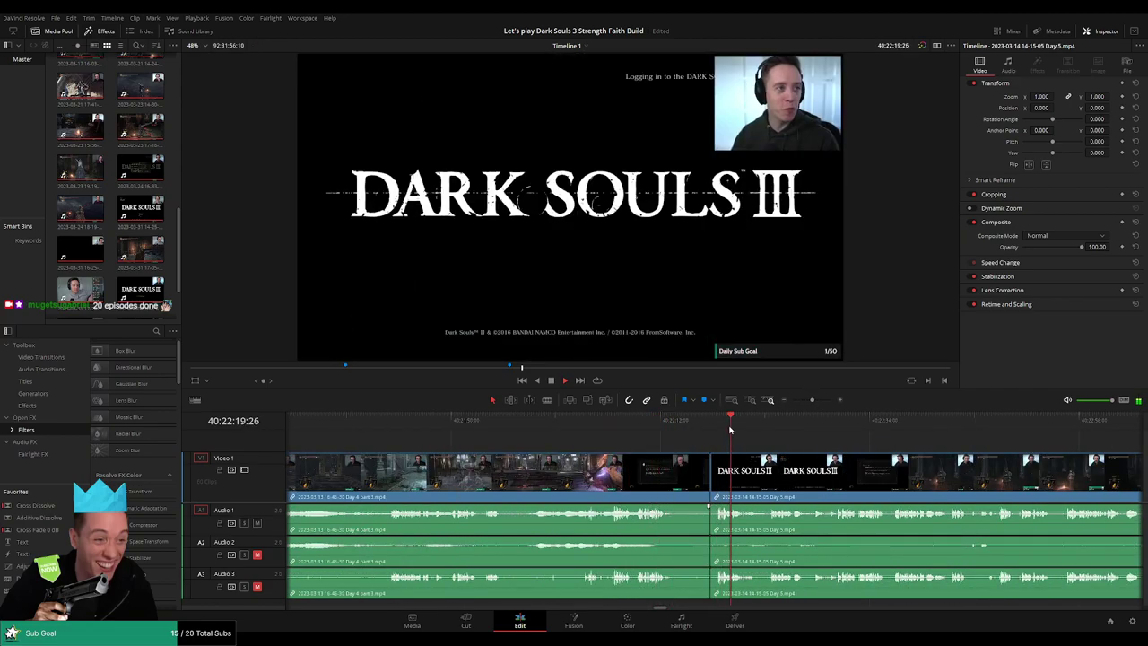
scroll(677, 496, up, 2)
click(664, 484)
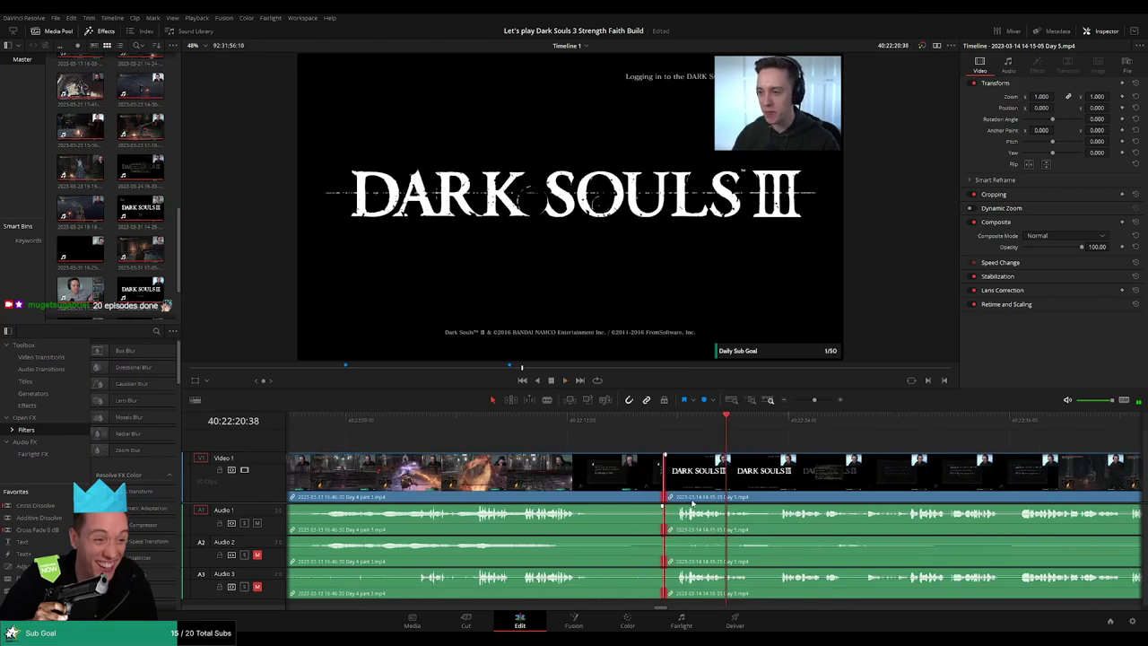
key(ctrl+t)
click(605, 420)
key(space)
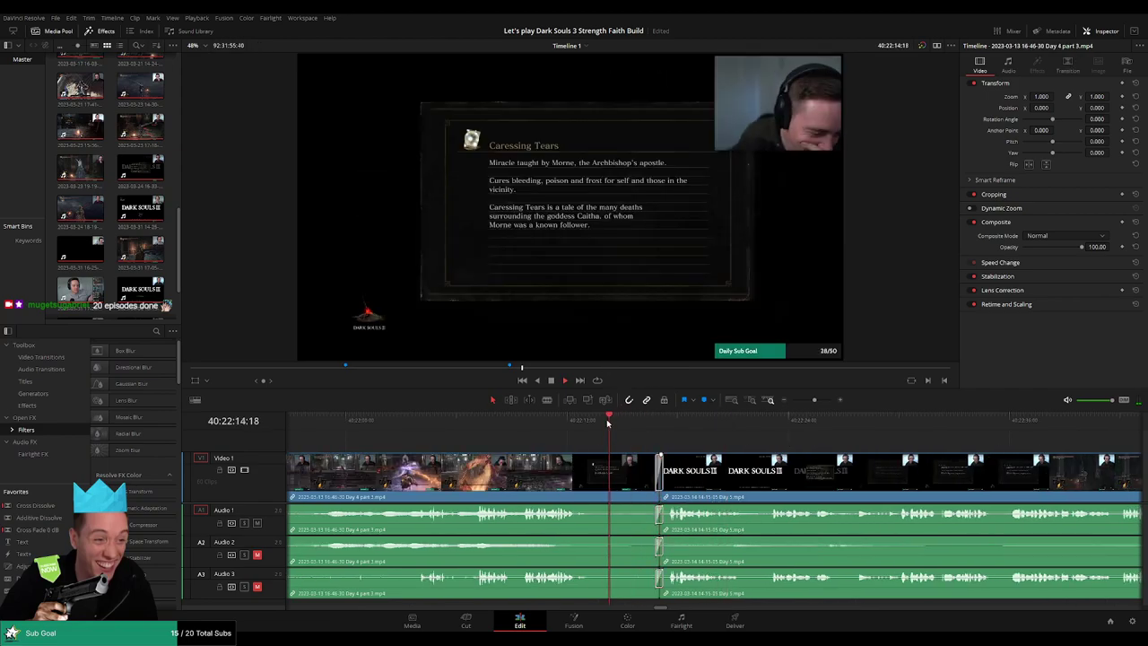
click(633, 419)
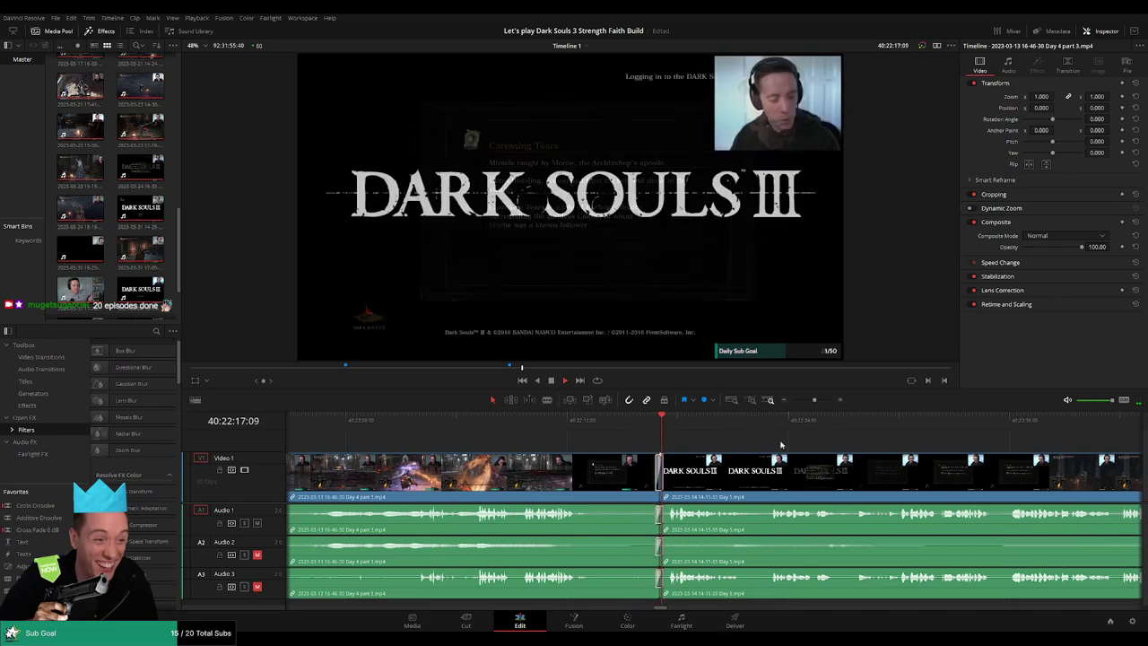
drag(793, 442, 685, 437)
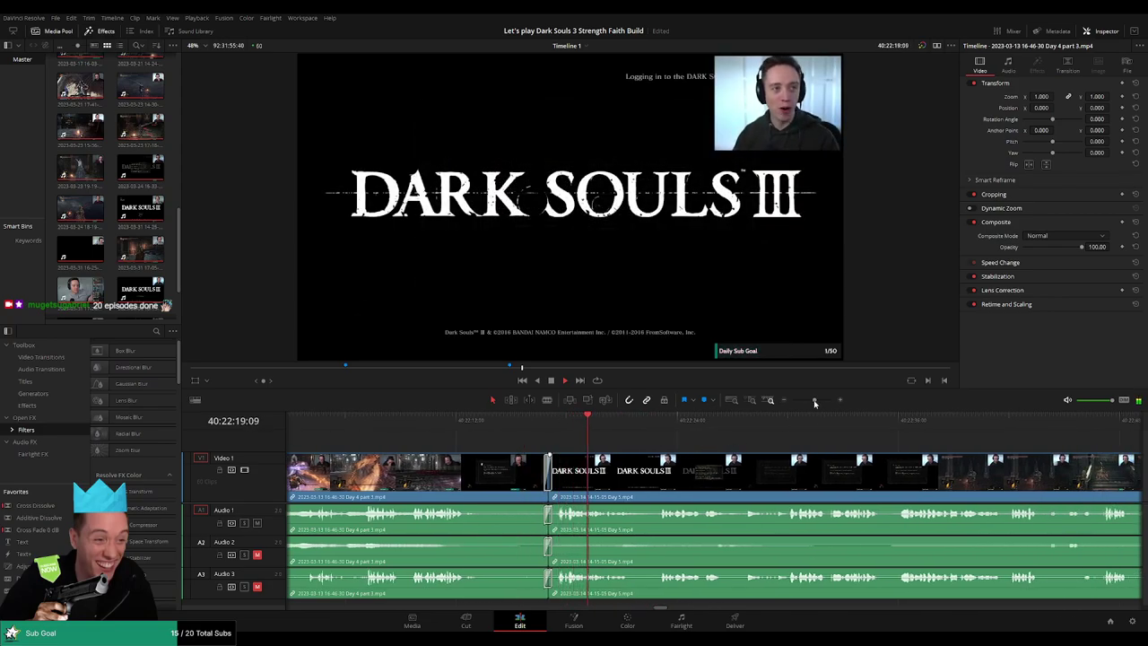
Scrub and replay the Day 5 footage around 40:52:20 to look for a natural point to end the episode
drag(813, 400, 793, 400)
drag(859, 449, 671, 448)
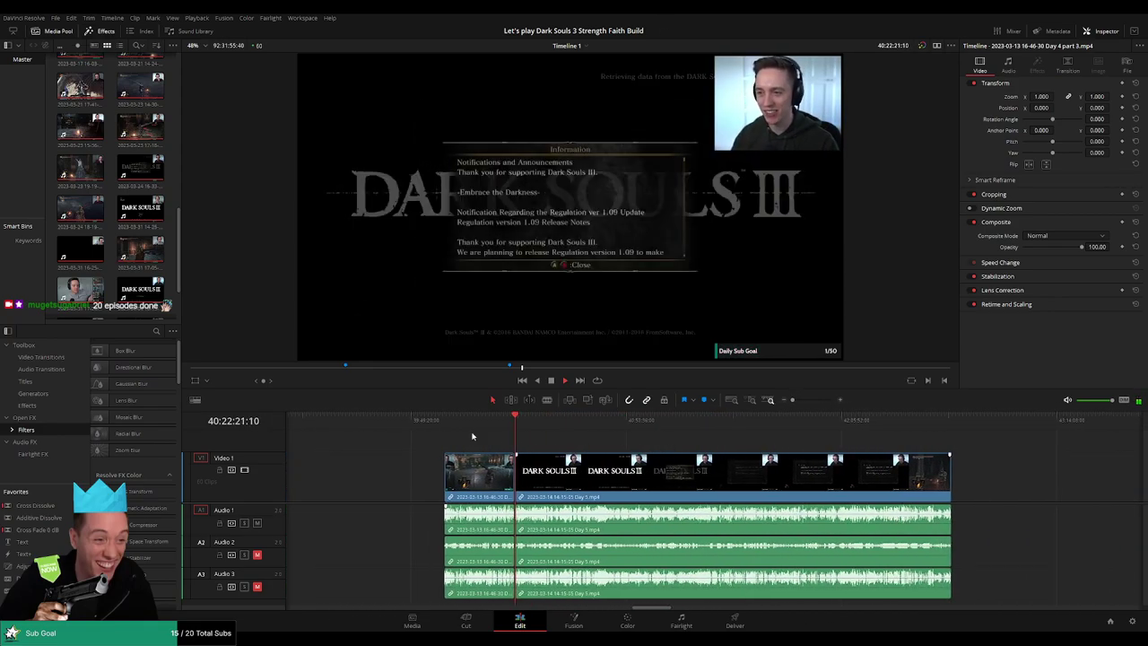
drag(450, 426, 609, 446)
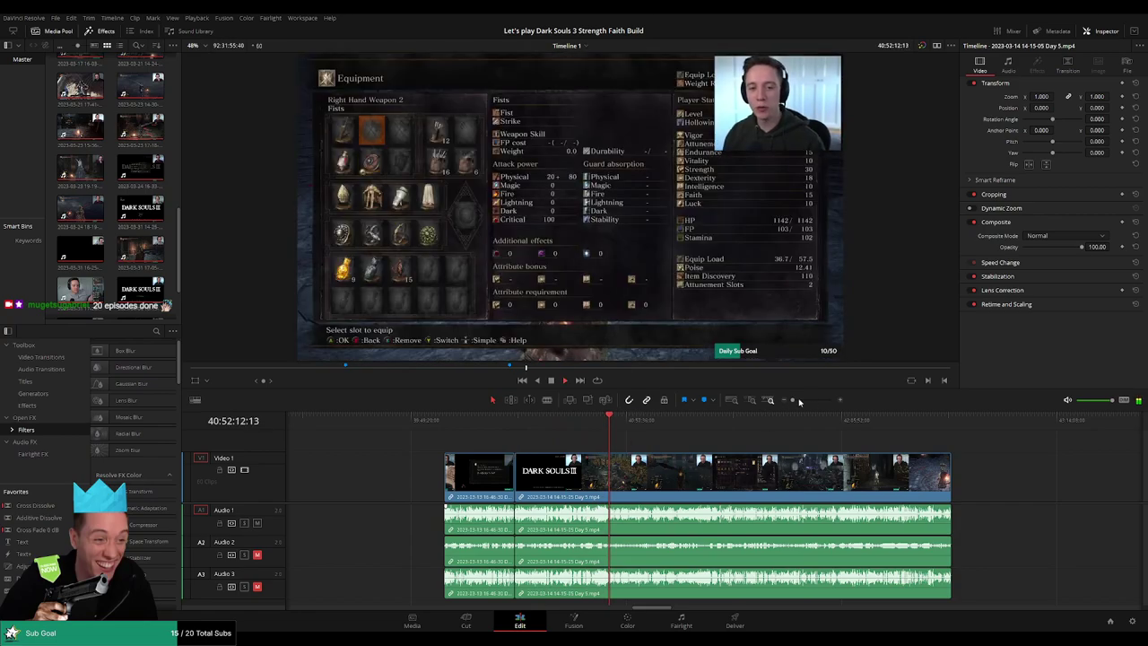
drag(800, 401, 813, 401)
click(817, 420)
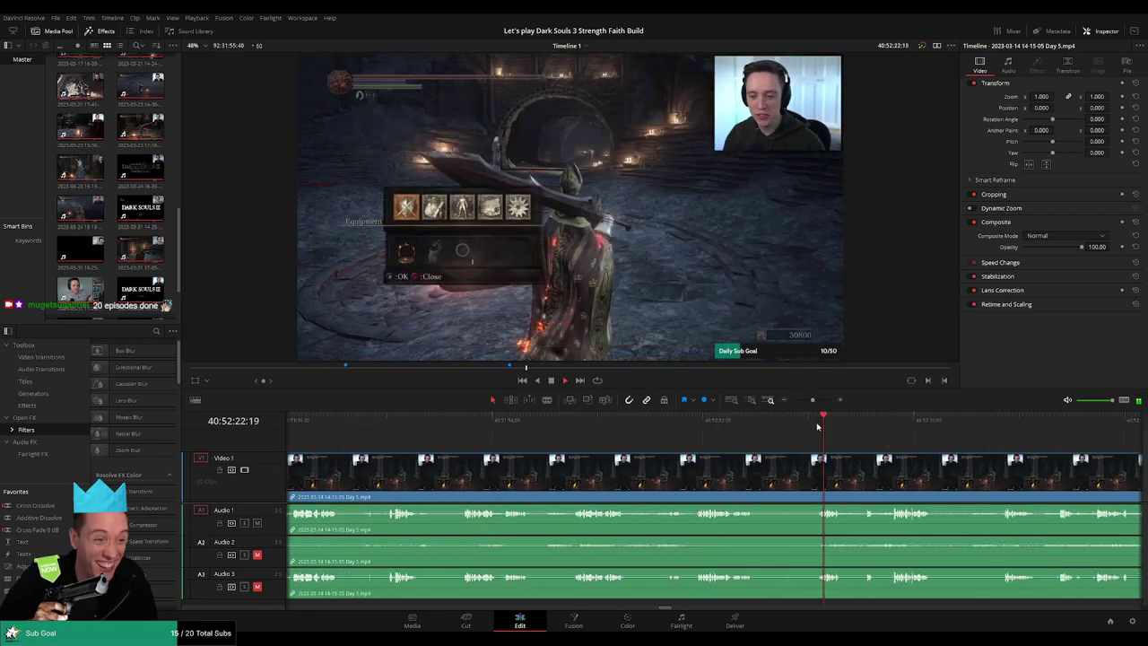
click(586, 423)
drag(586, 423, 672, 431)
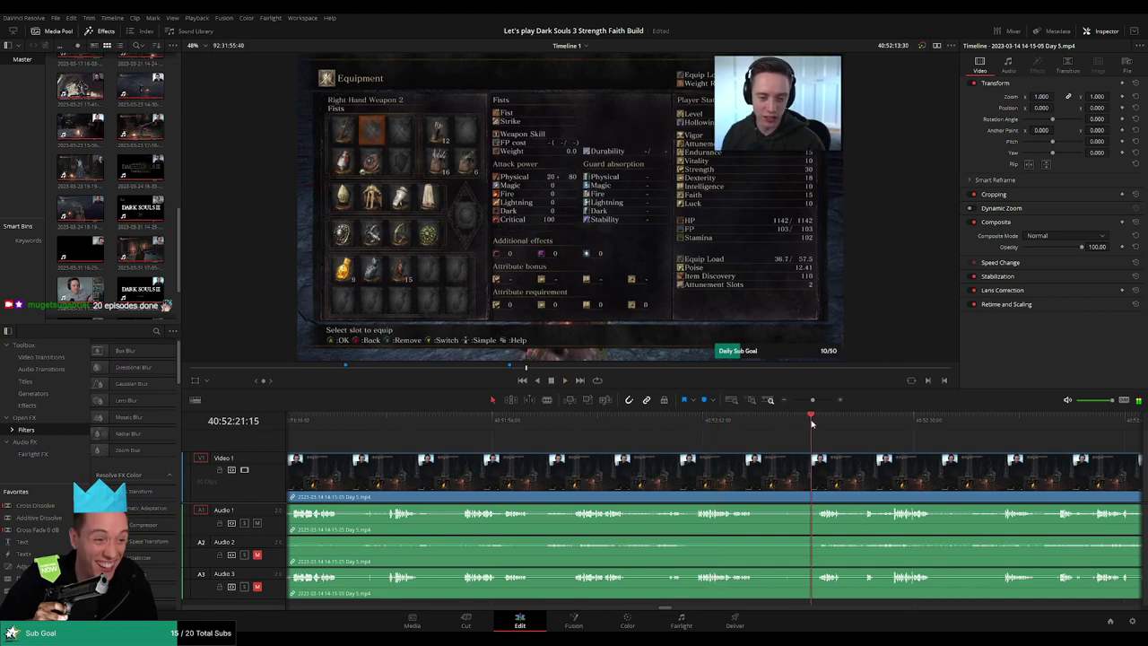
click(863, 422)
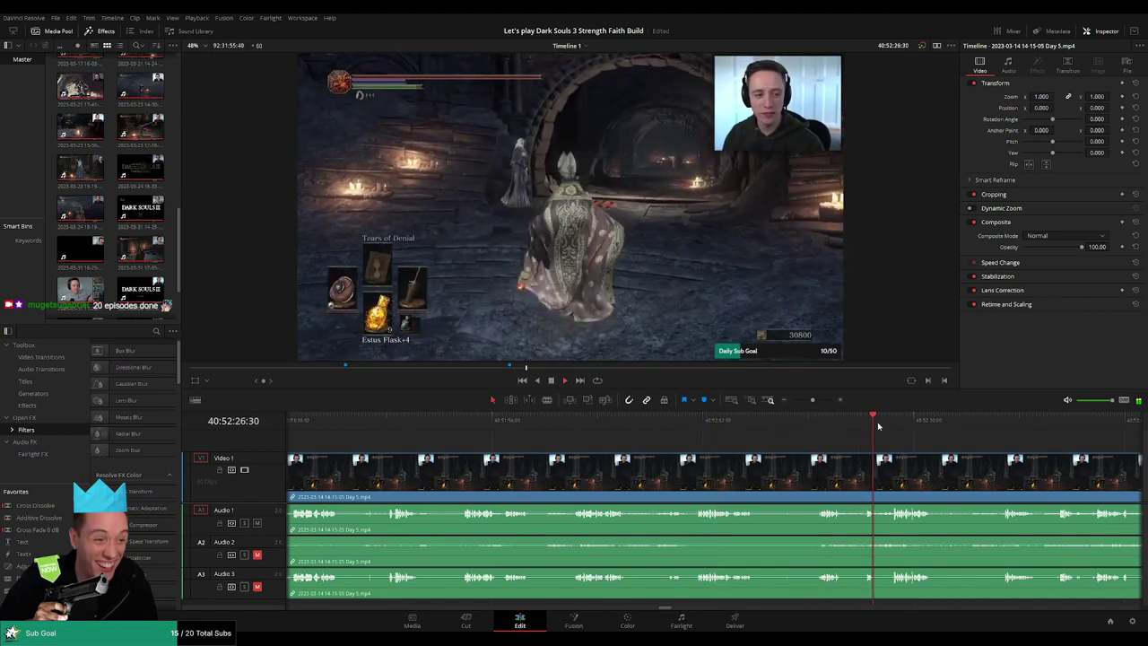
click(889, 426)
drag(913, 462, 756, 447)
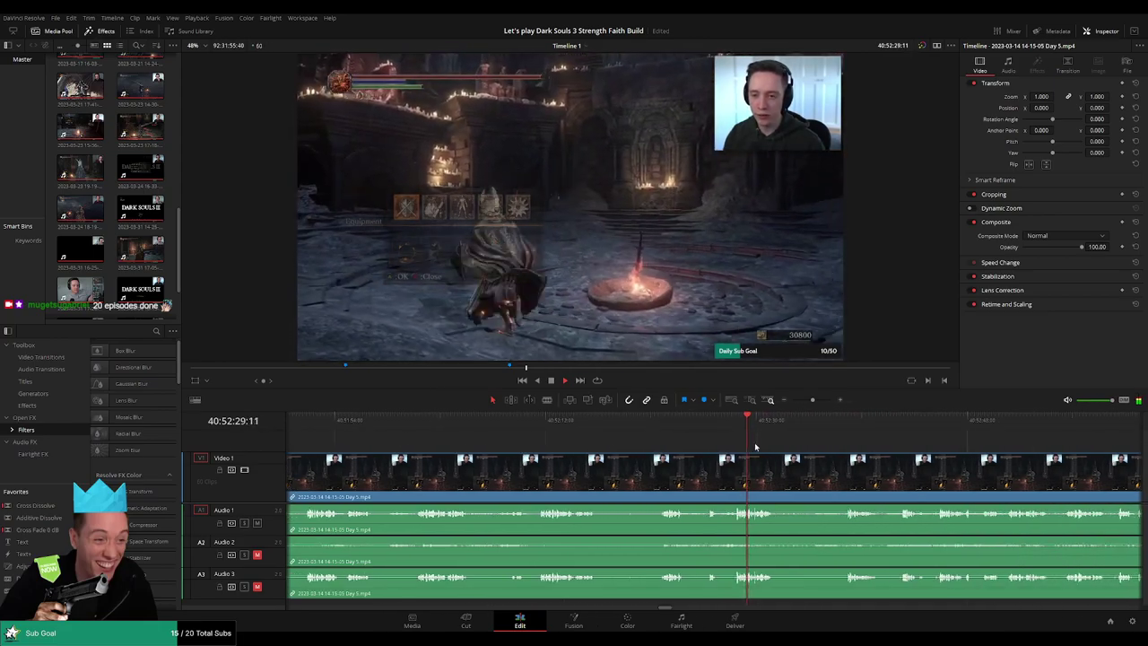
click(847, 421)
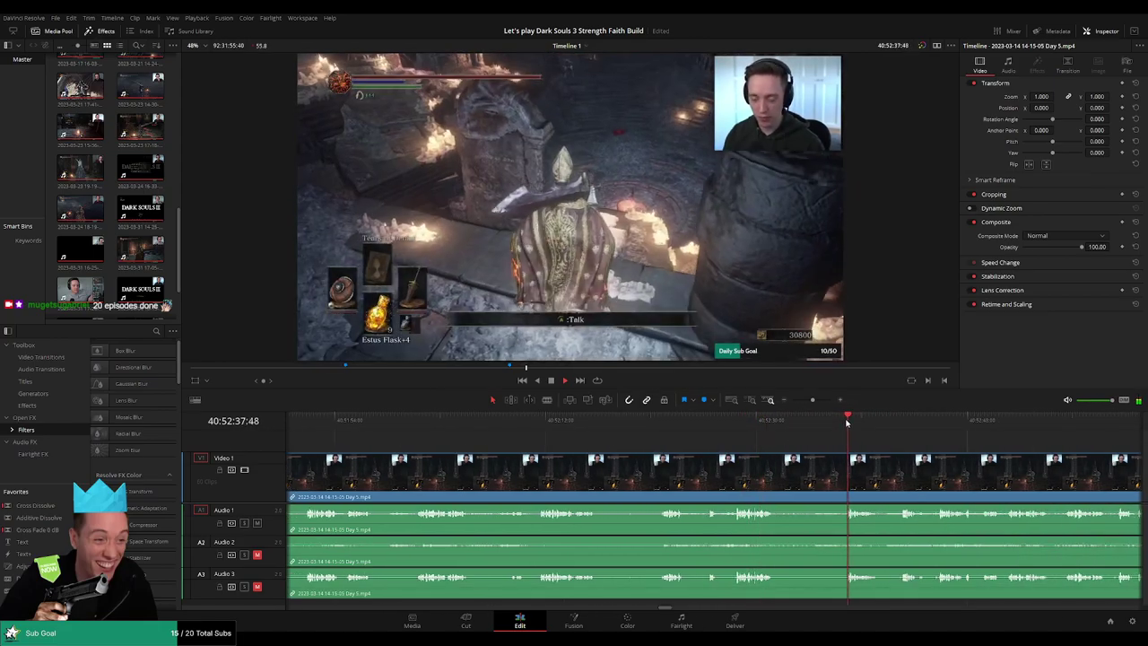
click(707, 426)
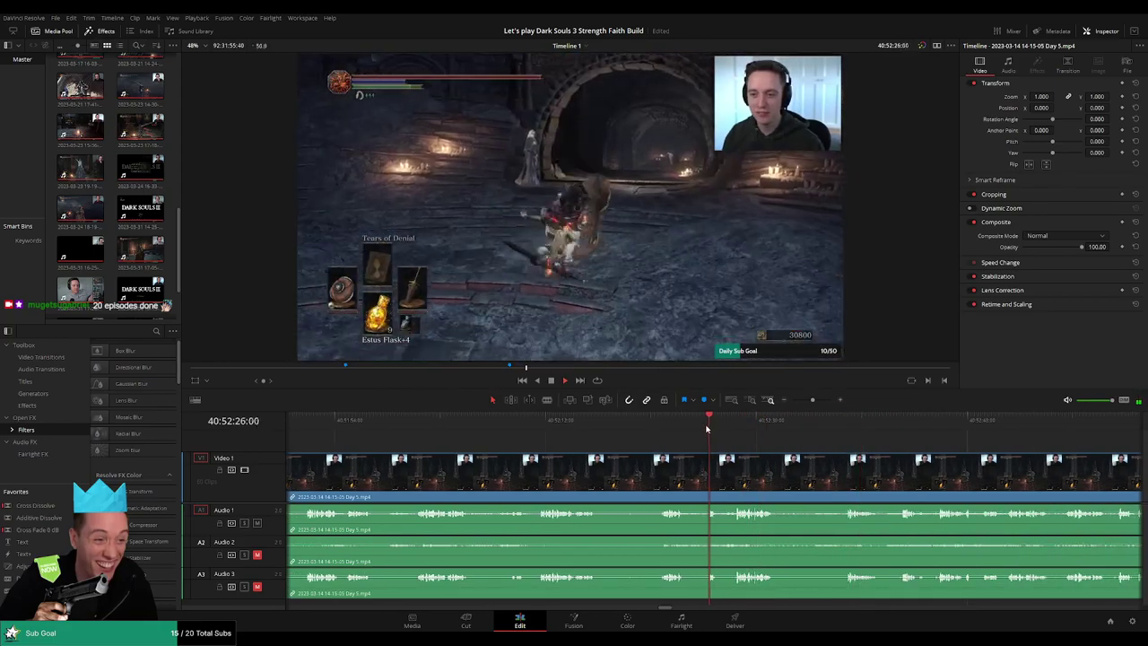
click(656, 427)
Split the Day 5 clip and its audio at 40:52:25:00, just as the character leaves the bonfire
scroll(697, 441, up, 3)
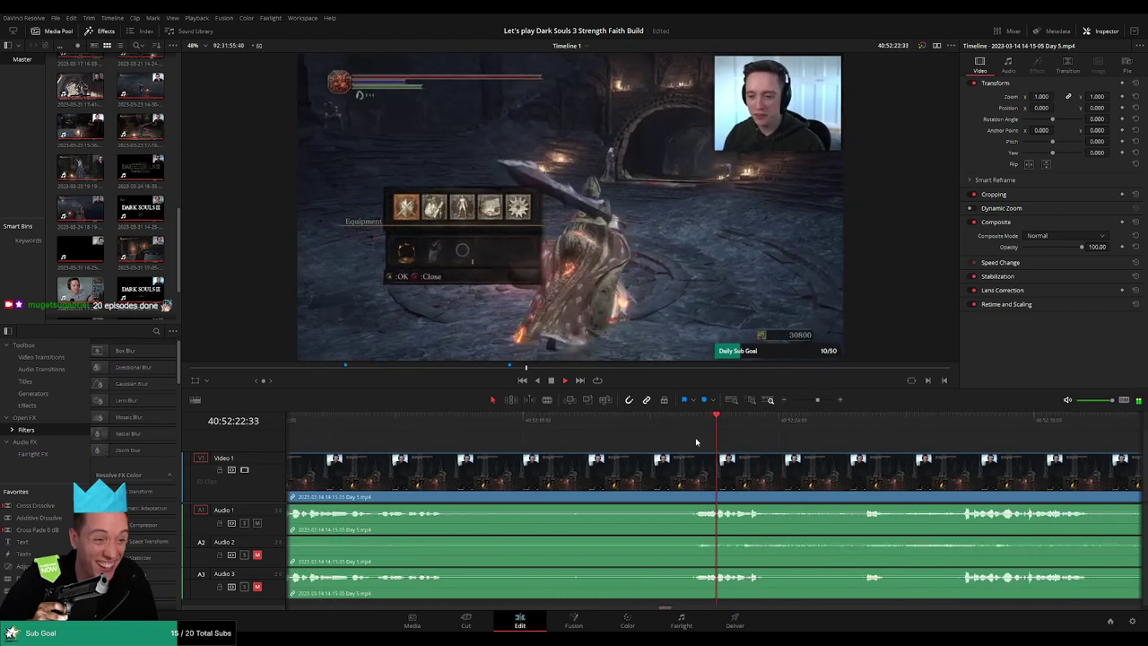
drag(821, 460, 518, 431)
click(555, 426)
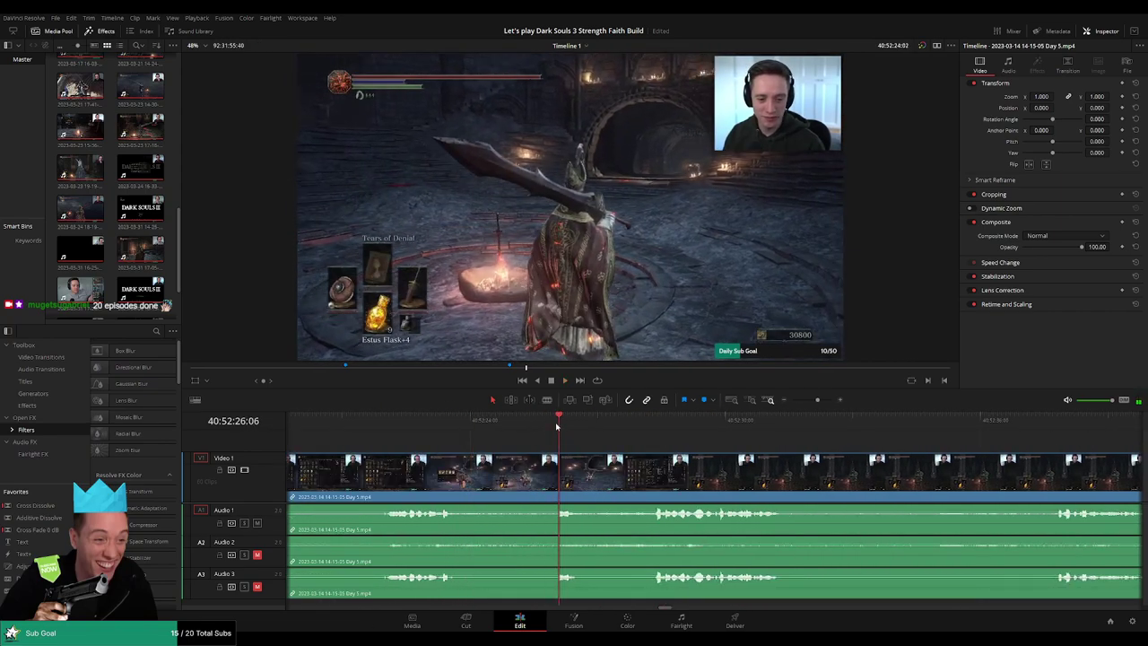
click(532, 427)
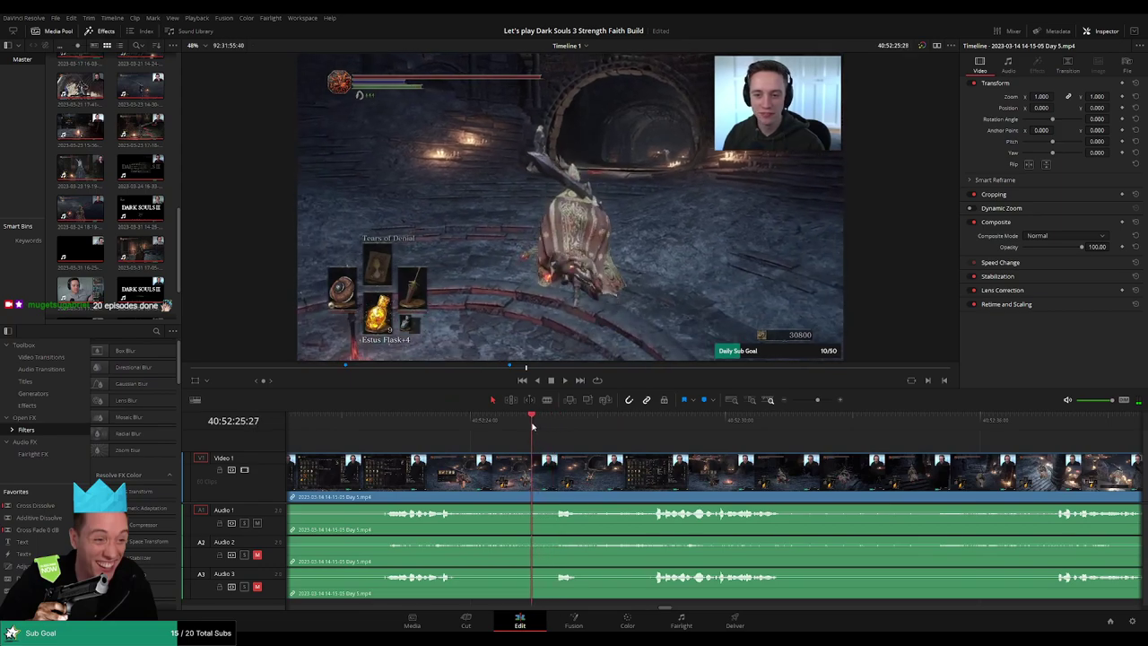
drag(532, 427, 513, 427)
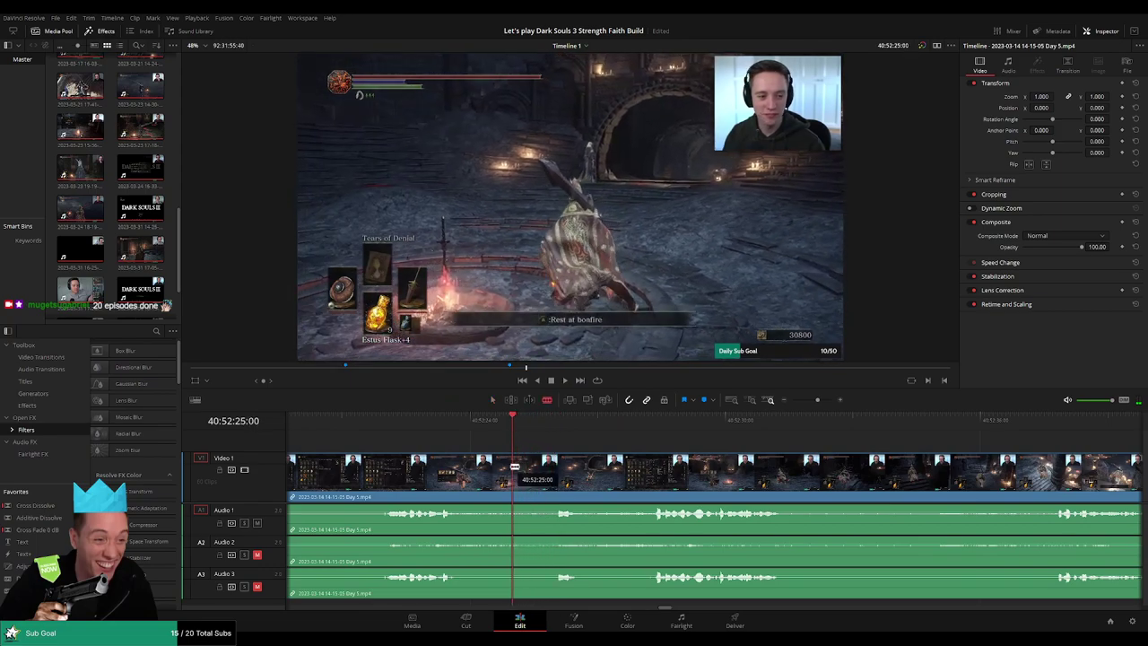
click(514, 466)
key(a)
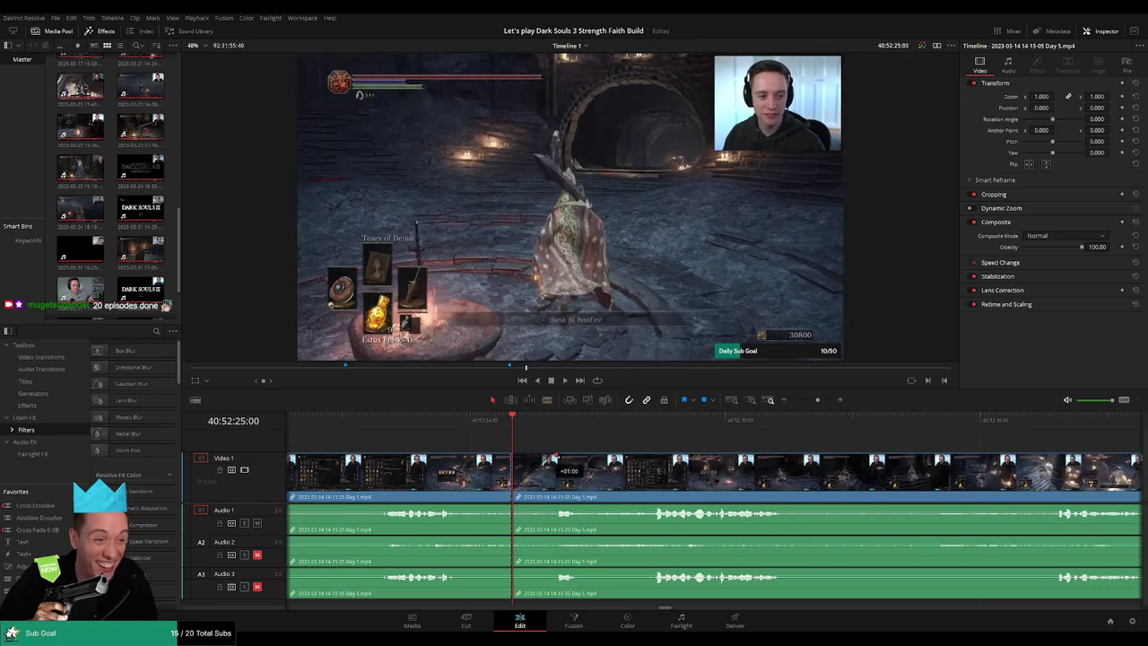
Fade picture and audio out and in over about one second on both sides of the Day 5 cut, and play through it
drag(557, 455, 556, 456)
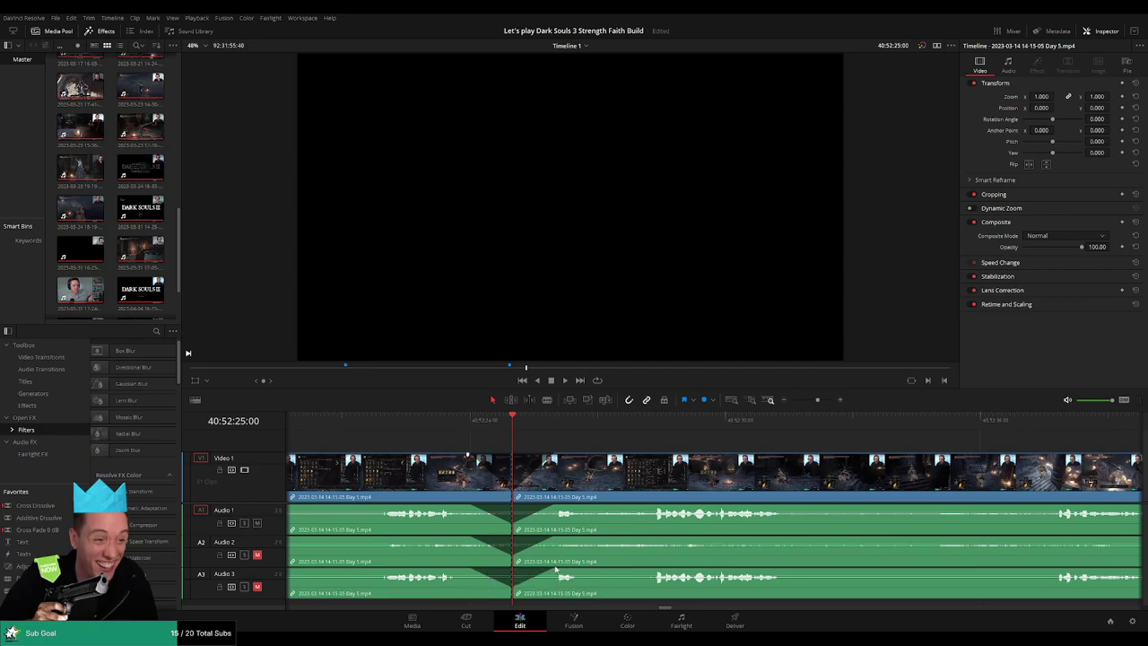
key(space)
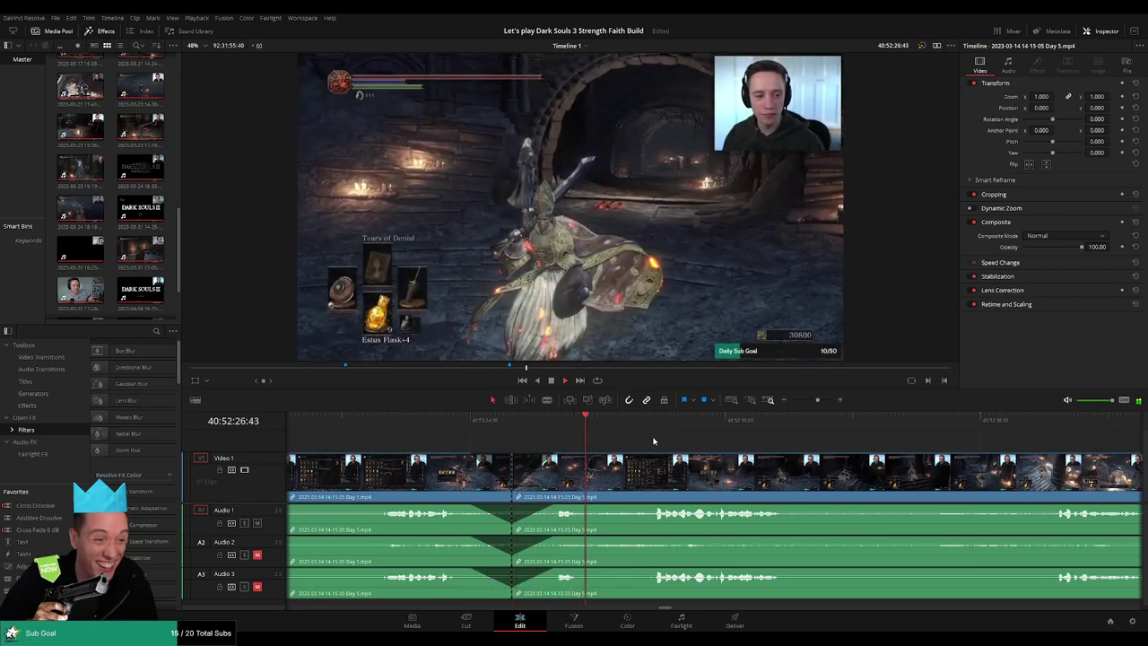
click(651, 423)
drag(817, 400, 793, 436)
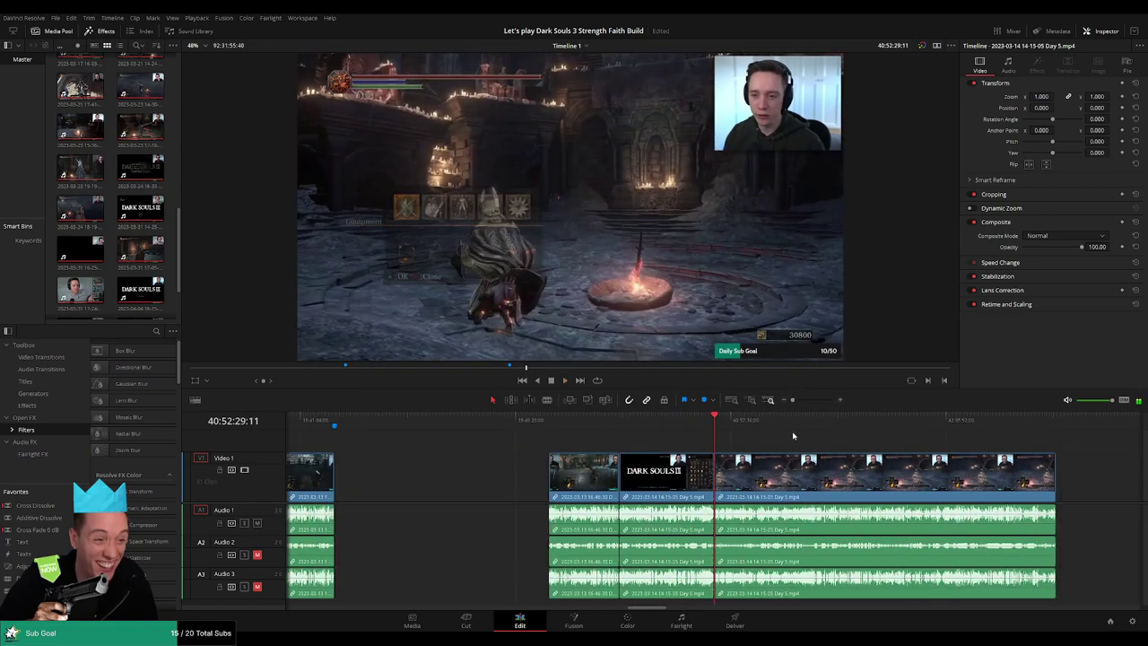
Separate the Day 5 remainder from the finished episode, leaving a wide gap after the cut at 40:52:25:00
key(Home)
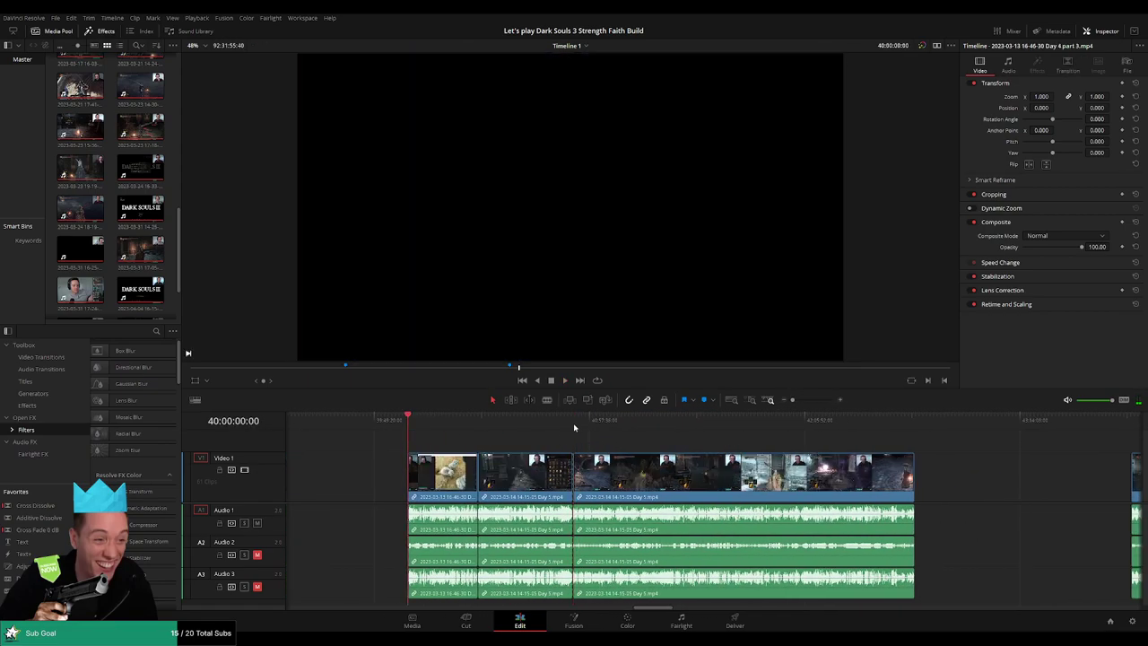
click(574, 427)
scroll(597, 443, right, 5)
drag(516, 480, 744, 480)
click(353, 432)
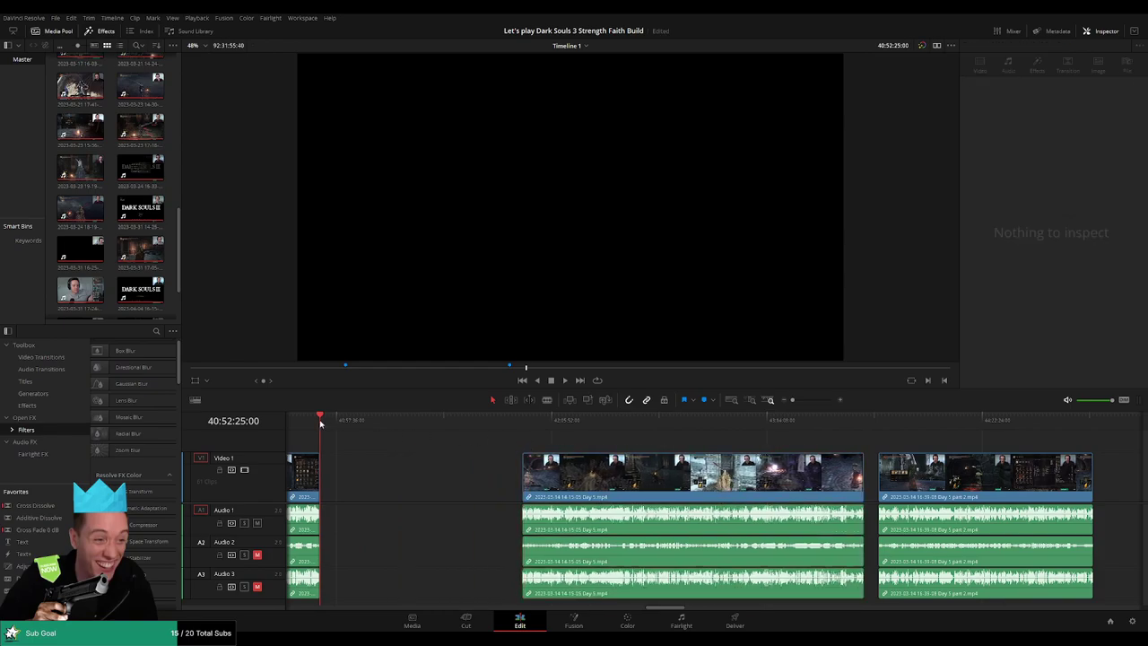
Shift the Day 5 part 2 clip further along the timeline to widen the gap after the Day 5 remainder
drag(321, 422, 485, 446)
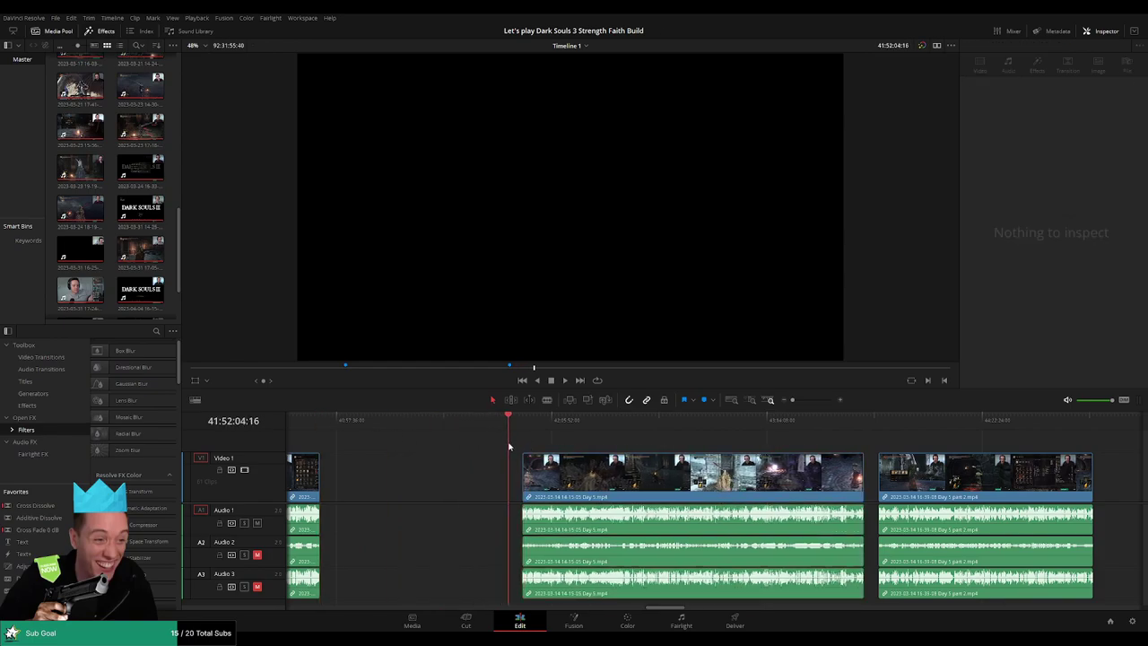
scroll(525, 437, right, 5)
drag(637, 479, 803, 482)
click(975, 451)
scroll(975, 456, right, 5)
click(492, 443)
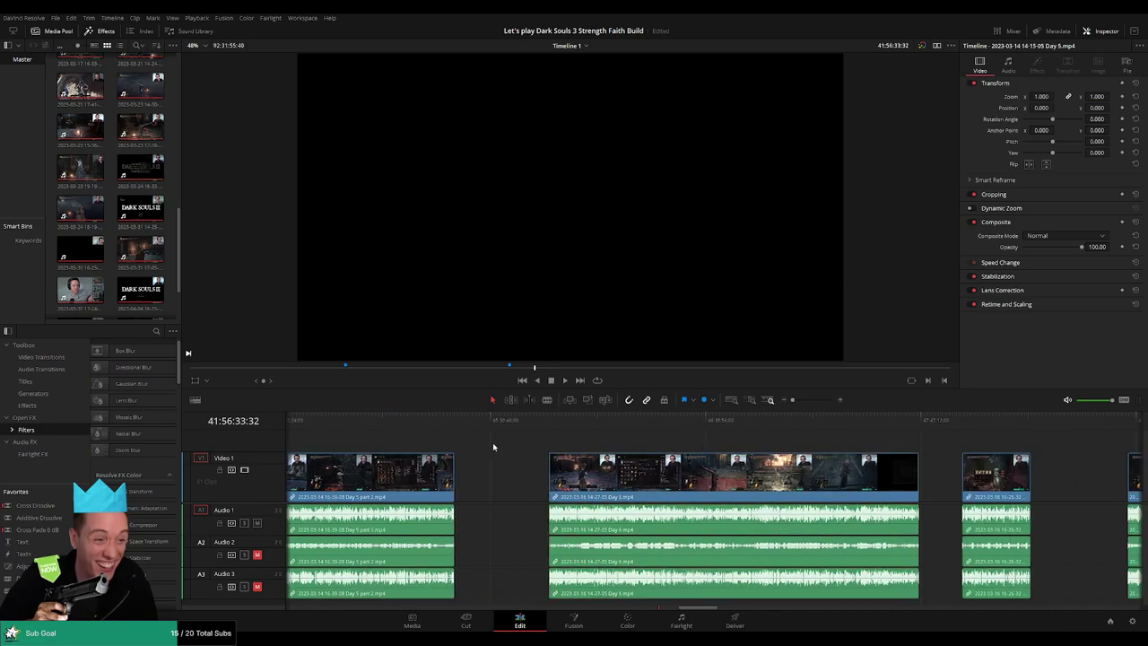
Move the Day 5 remainder to start at 42:00:00:00 and play its opening seconds
scroll(673, 437, left, 5)
scroll(673, 437, left, 5)
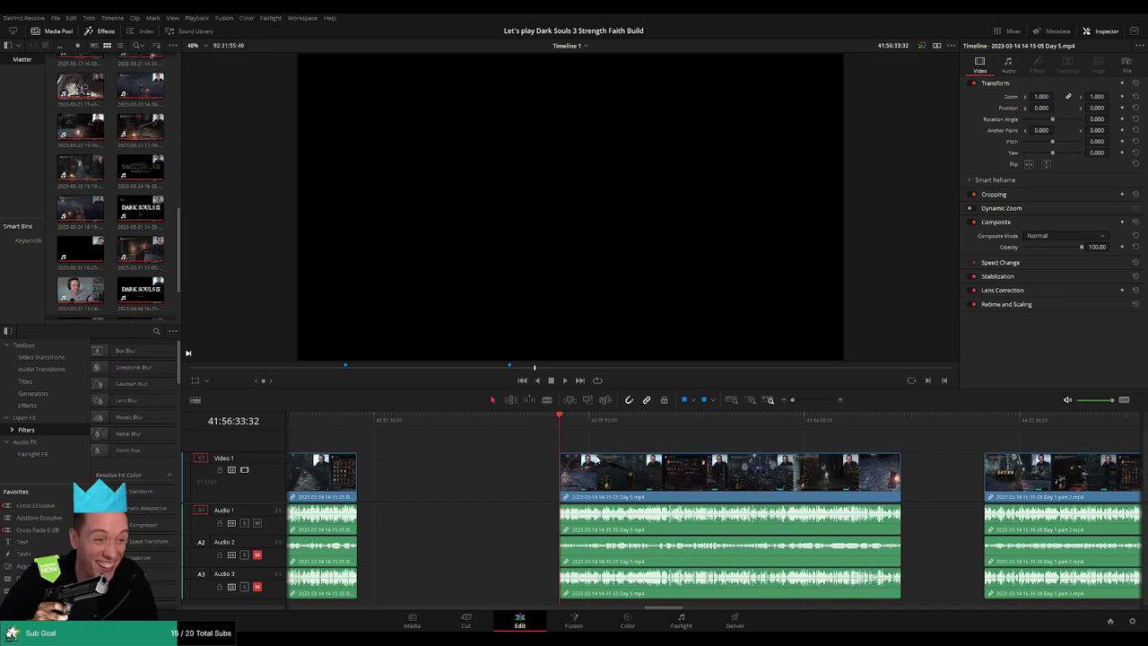
key(ctrl+z)
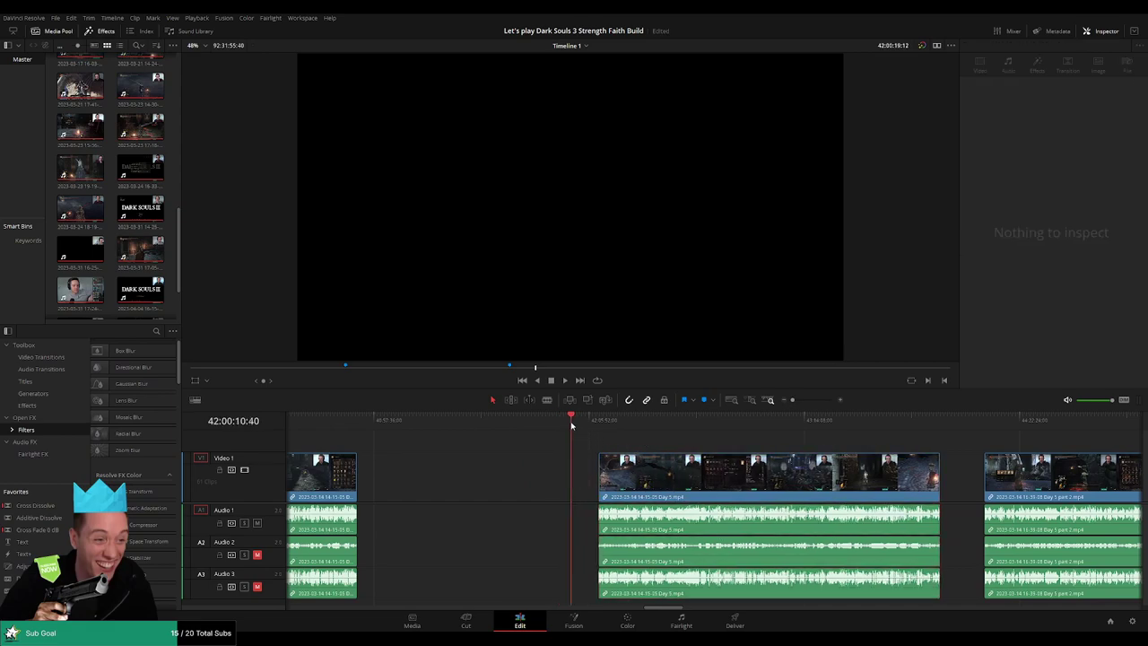
scroll(686, 446, up, 5)
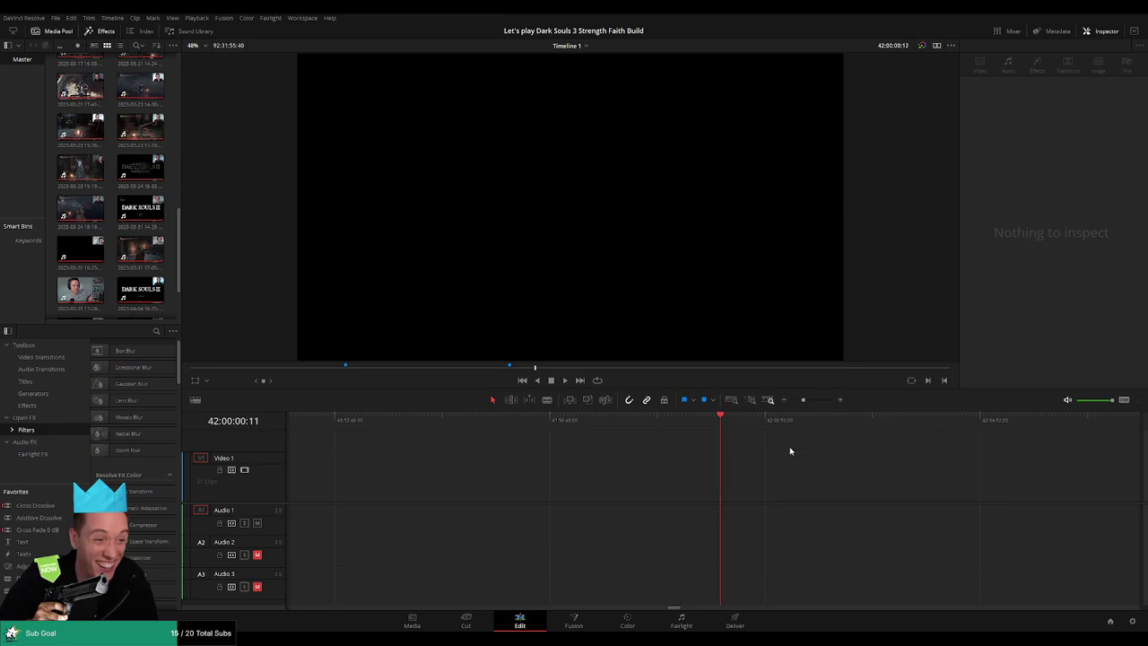
scroll(820, 429, down, 2)
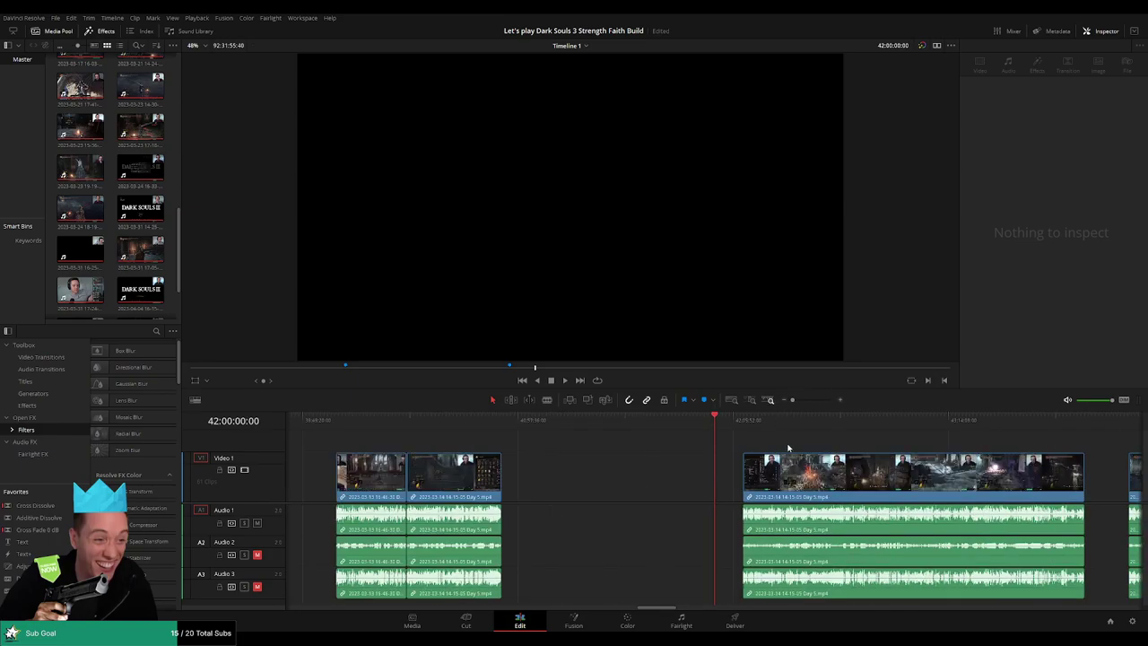
drag(819, 480, 782, 449)
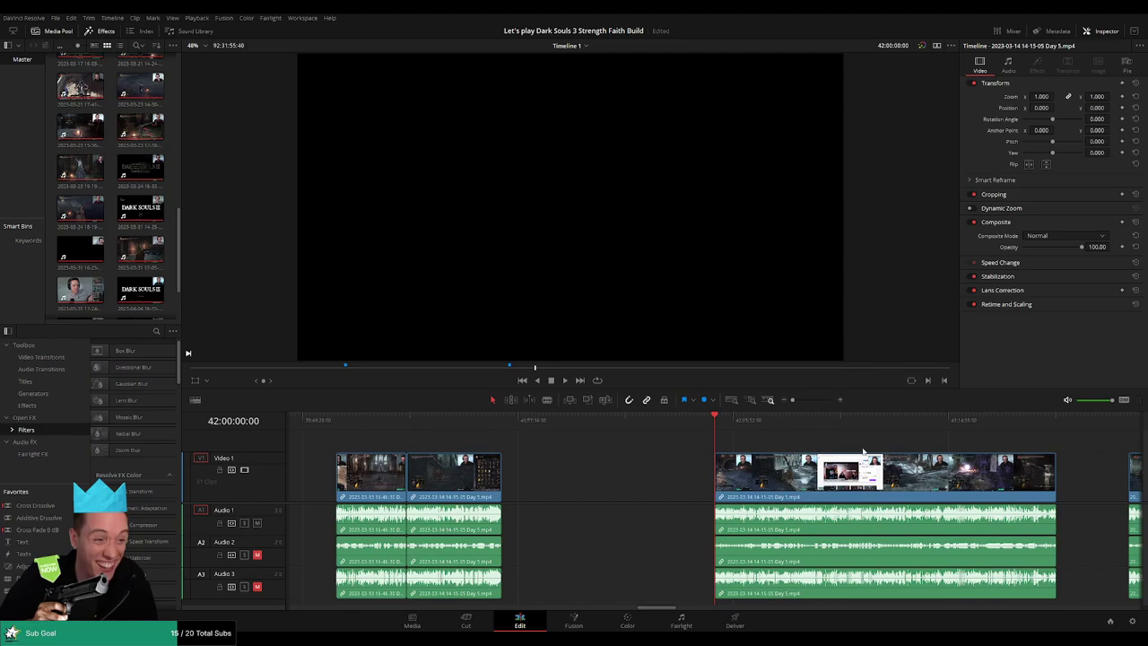
key(space)
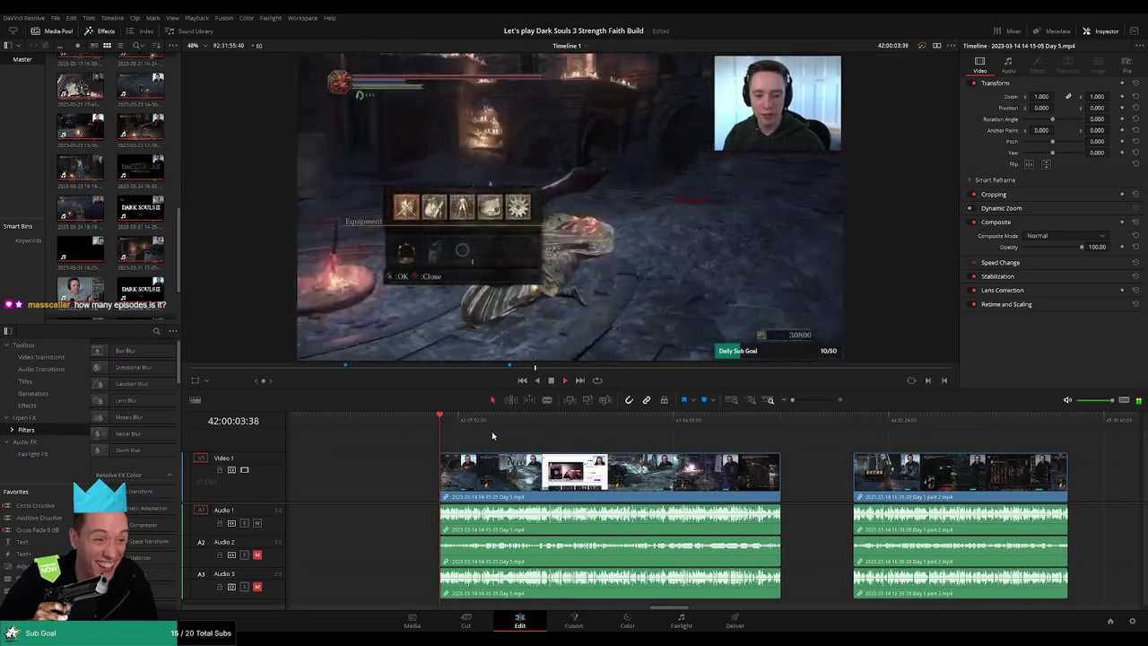
key(space)
drag(424, 449, 630, 451)
scroll(630, 450, up, 8)
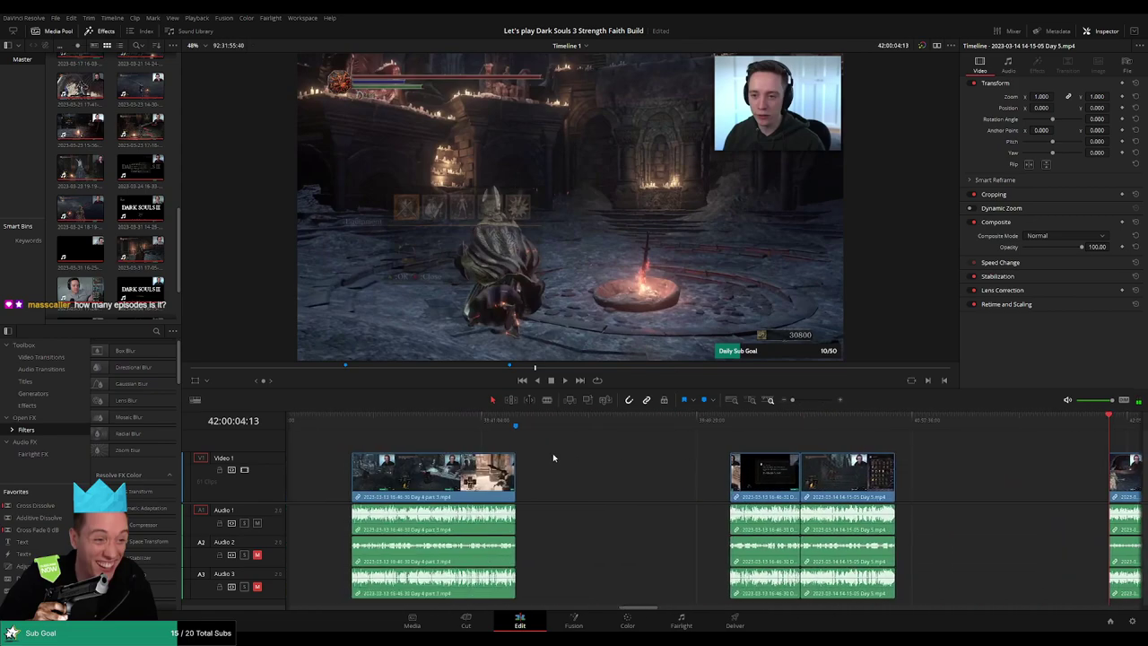
scroll(599, 428, down, 10)
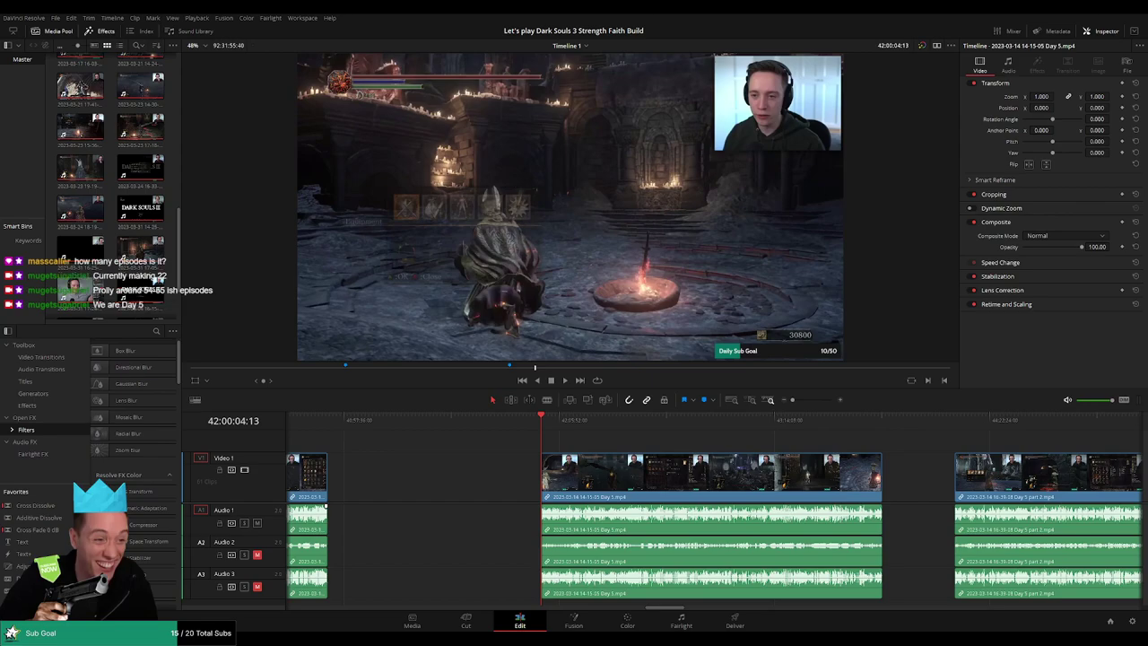
scroll(714, 508, up, 8)
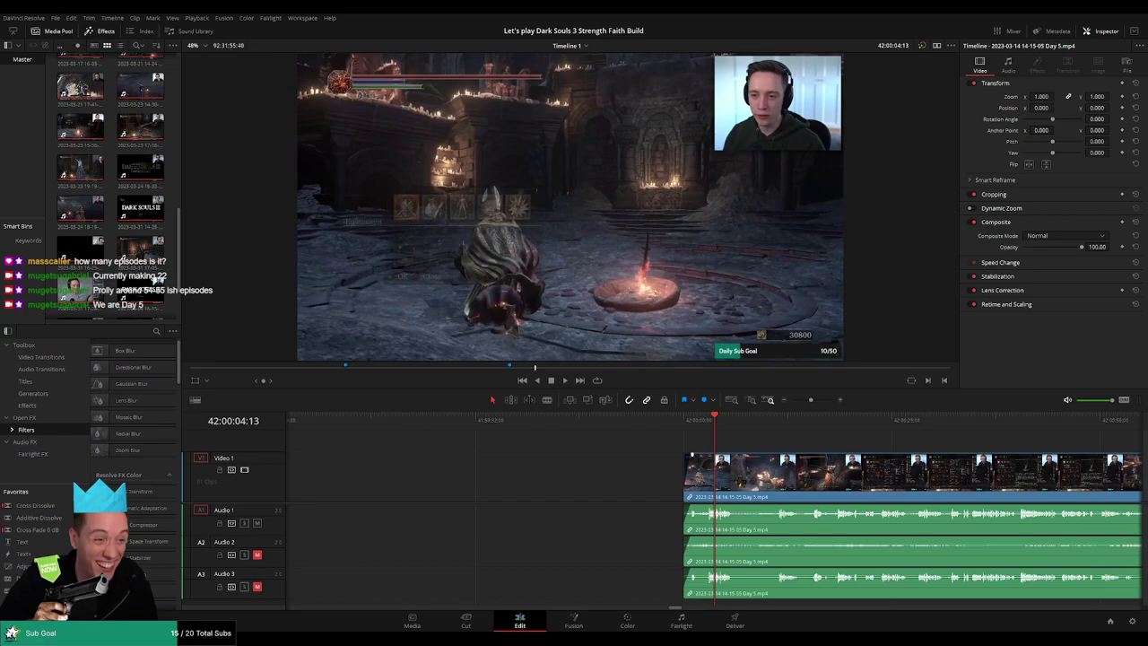
key(ctrl+minus)
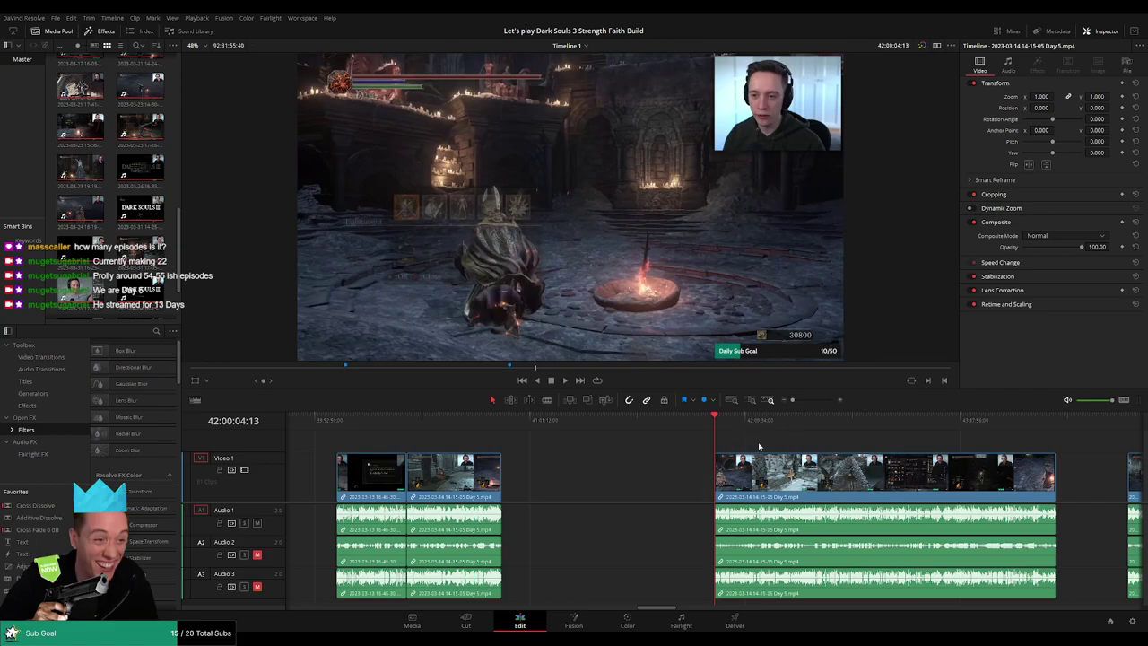
Locate the quiet moment just before the Anor Londo title in the Day 5 remainder and split the clip at 42:52:10:00
scroll(583, 440, right, 5)
drag(509, 431, 674, 438)
key(space)
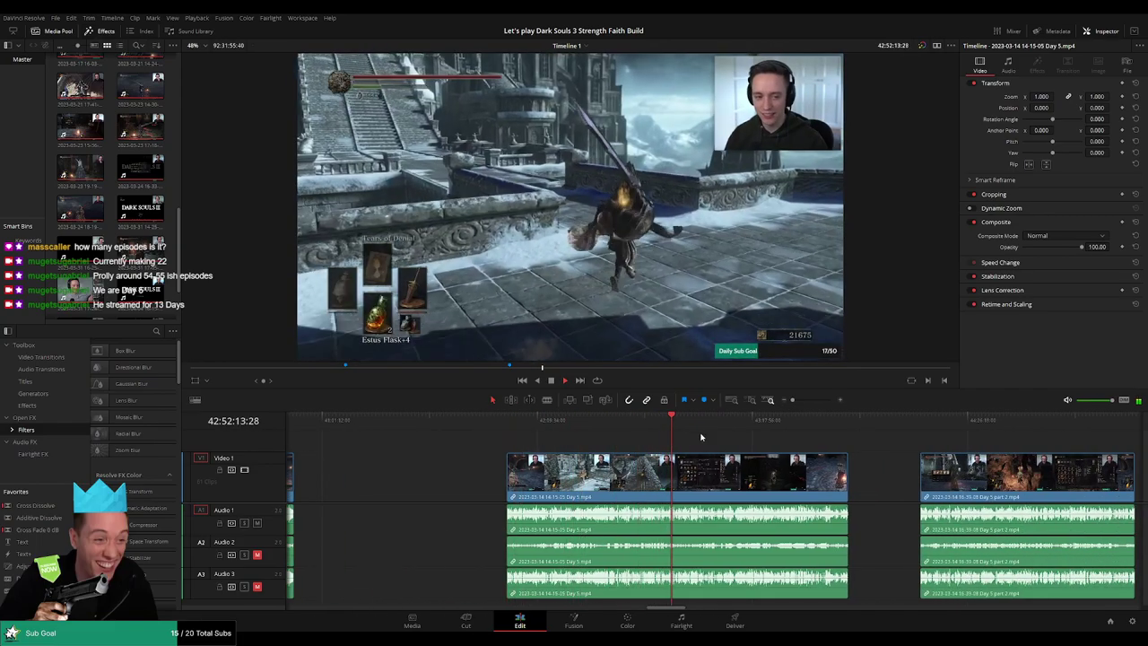
drag(794, 401, 811, 403)
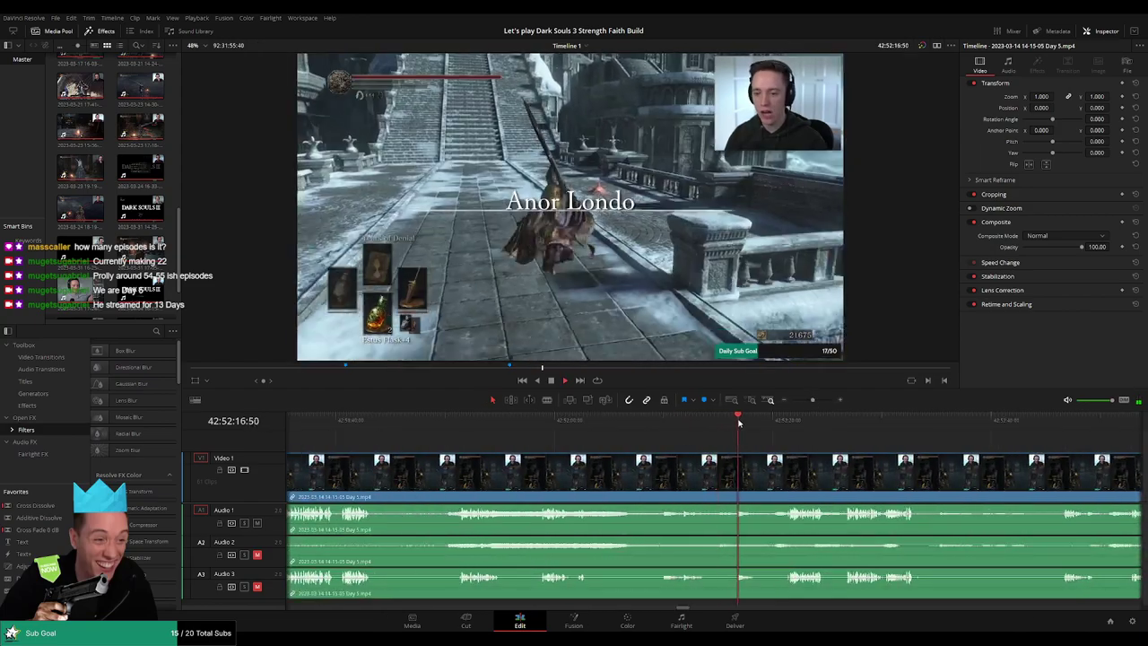
click(717, 423)
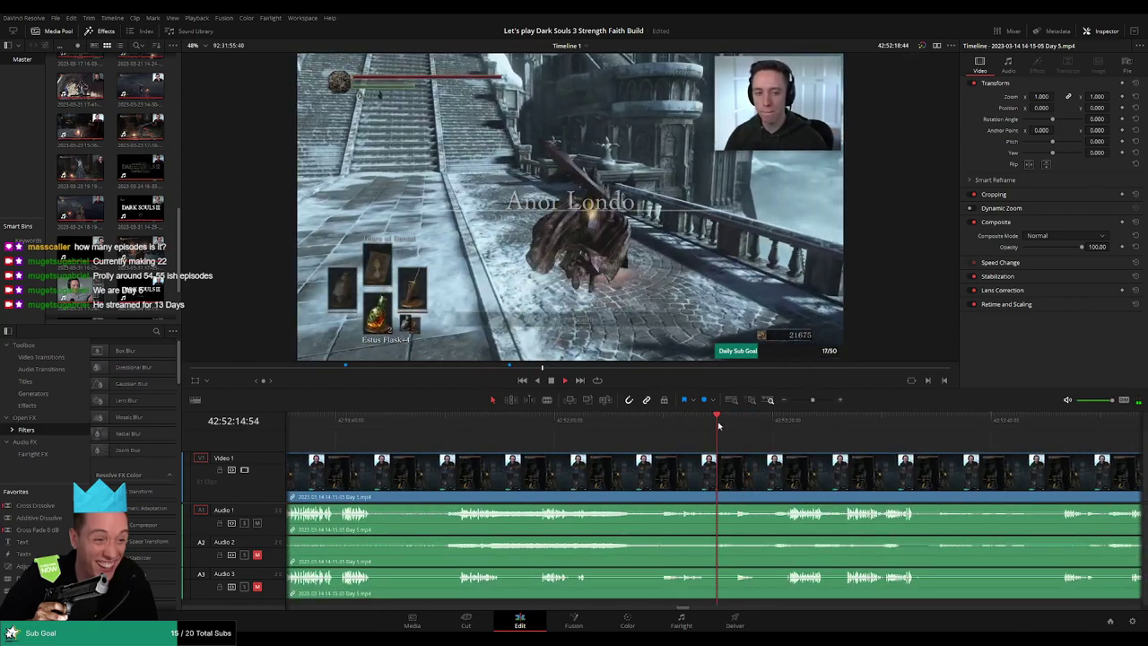
key(shift+Left)
key(shift+Left)
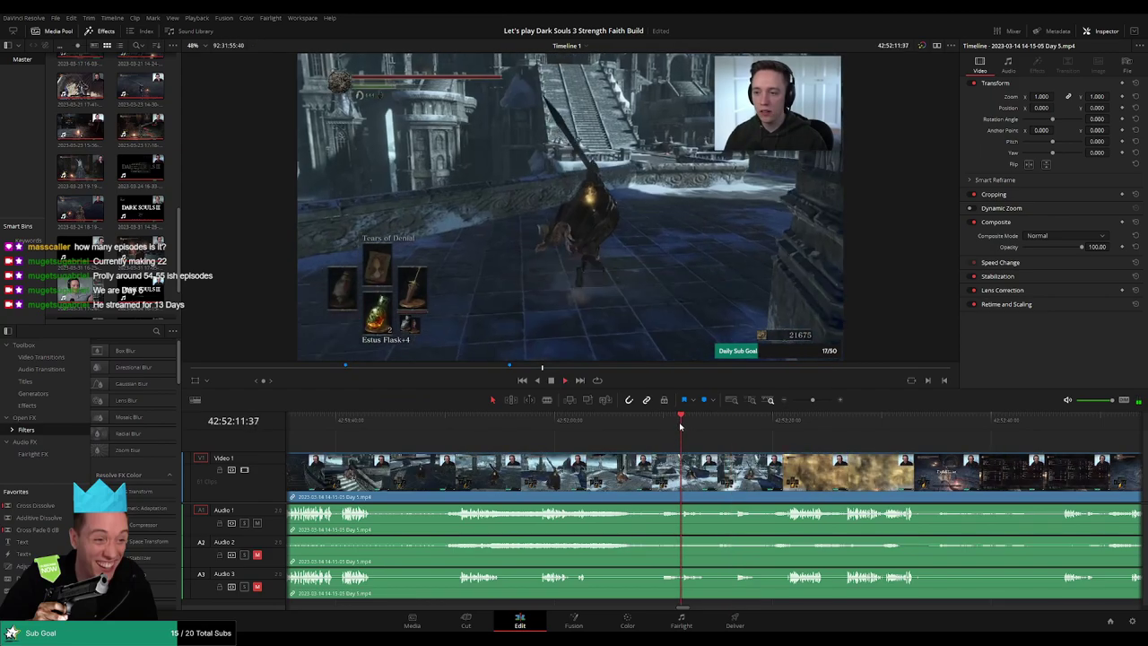
drag(814, 402, 818, 402)
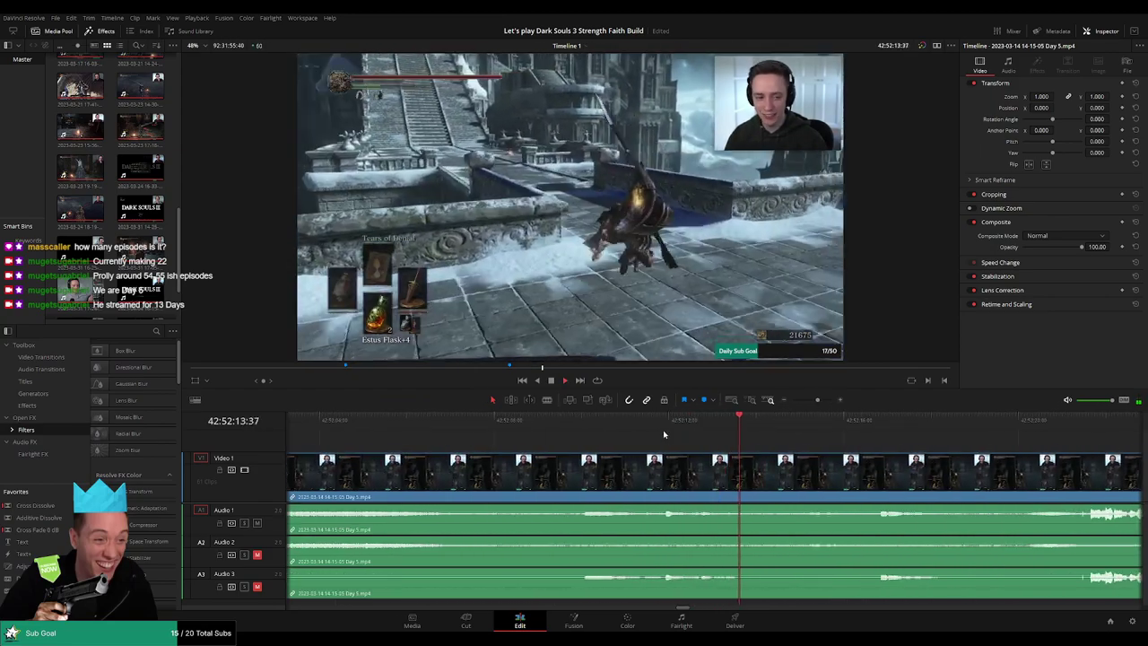
click(584, 423)
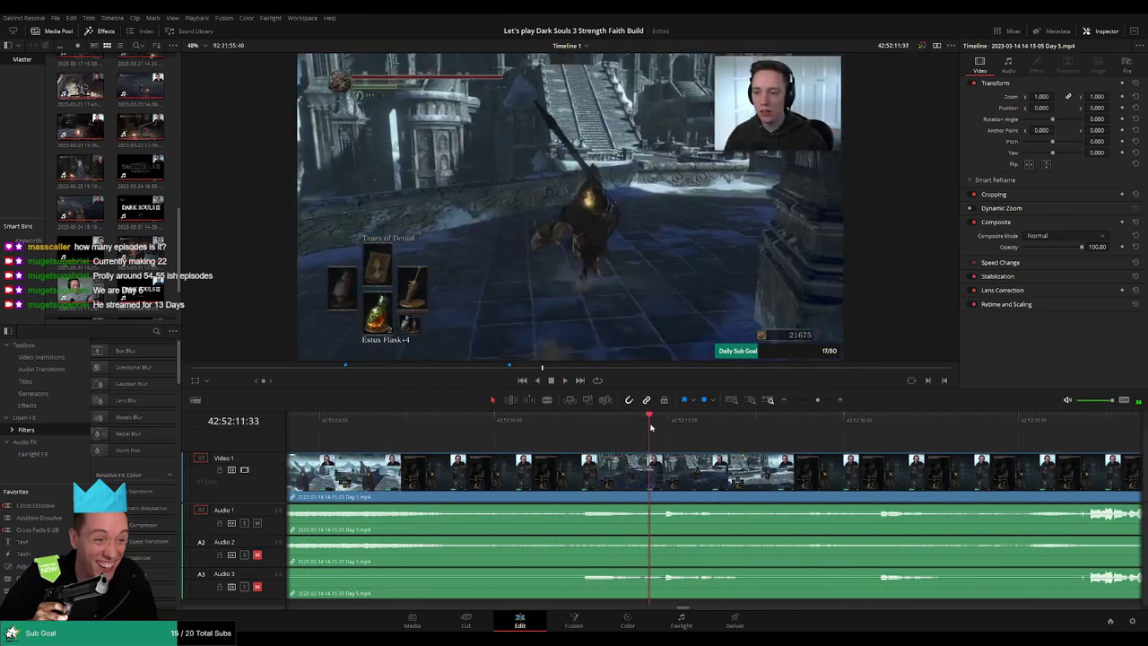
click(583, 429)
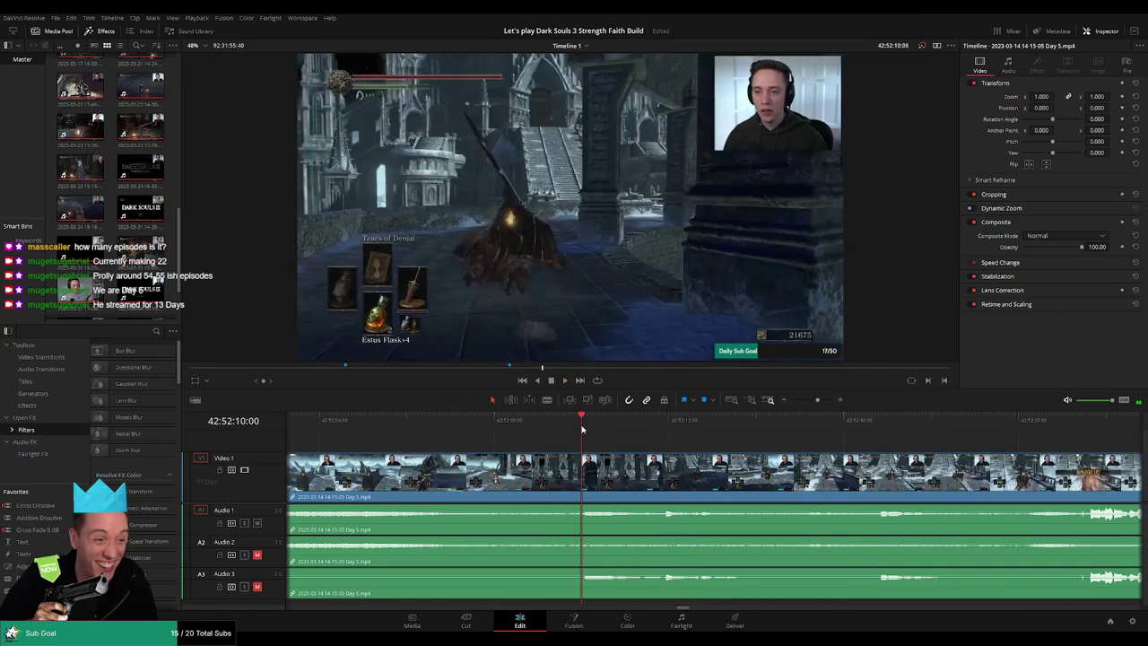
click(582, 429)
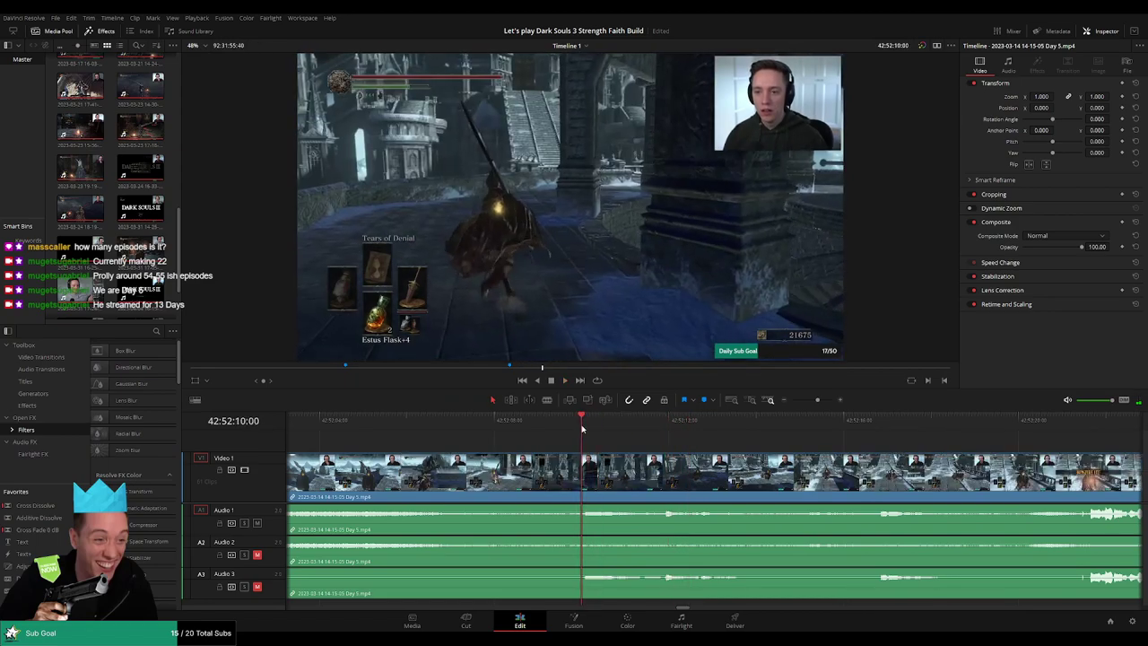
click(586, 465)
key(a)
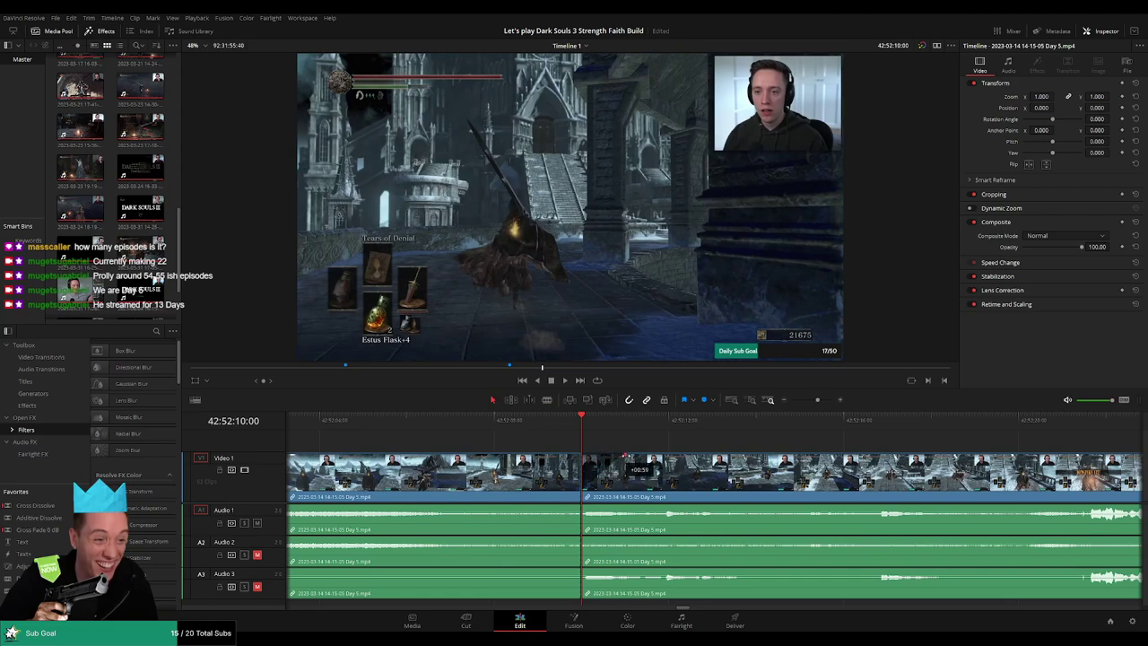
Fade picture and audio out and in over about one second on both sides of the 42:52:10:00 cut, and play through it
drag(626, 455, 627, 455)
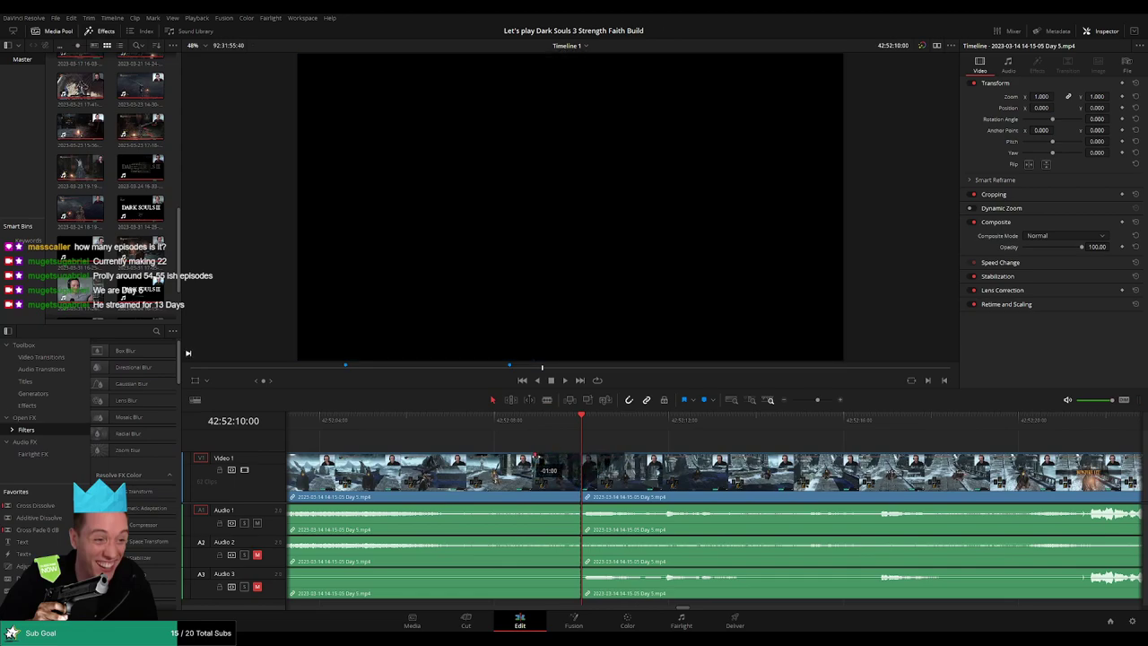
drag(578, 507, 534, 507)
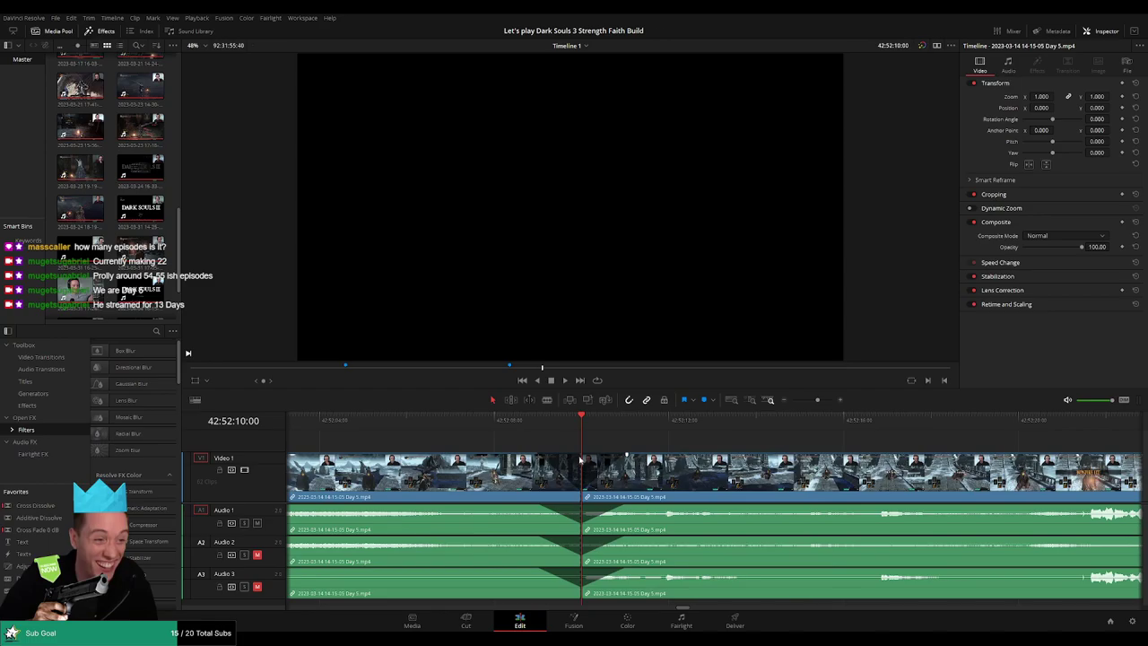
click(533, 427)
key(space)
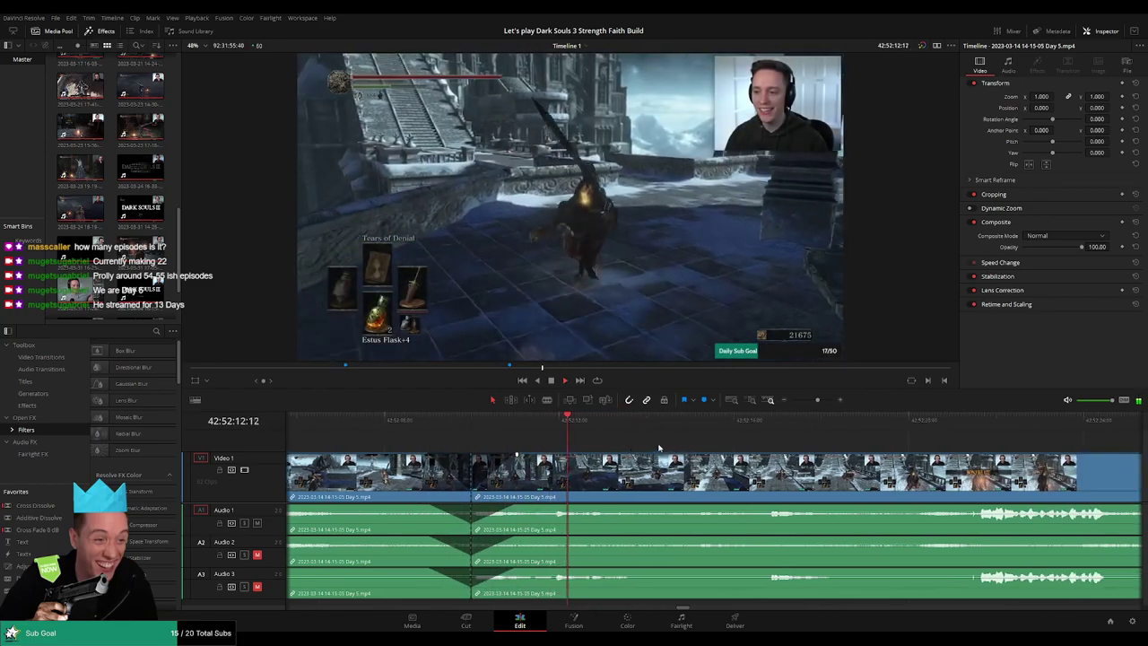
key(space)
Move the Day 5 portion after the 42:52:10:00 cut further along the timeline, leaving a gap behind the finished episode
drag(818, 400, 792, 401)
key(Up)
key(Up)
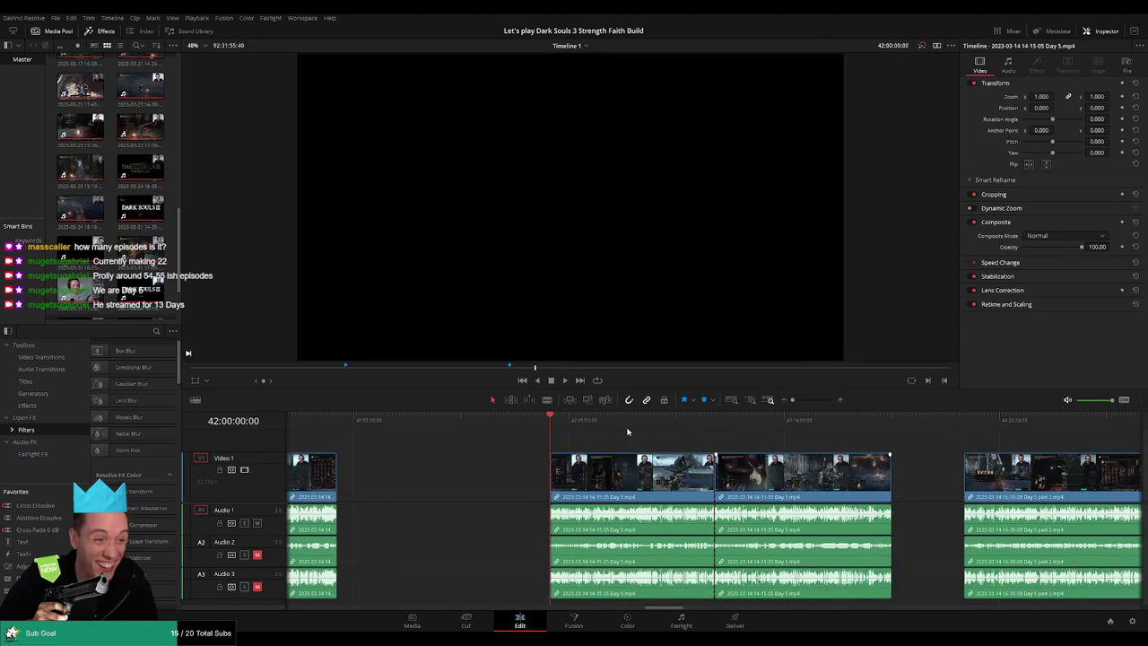
scroll(770, 445, right, 3)
drag(586, 476, 624, 476)
click(958, 451)
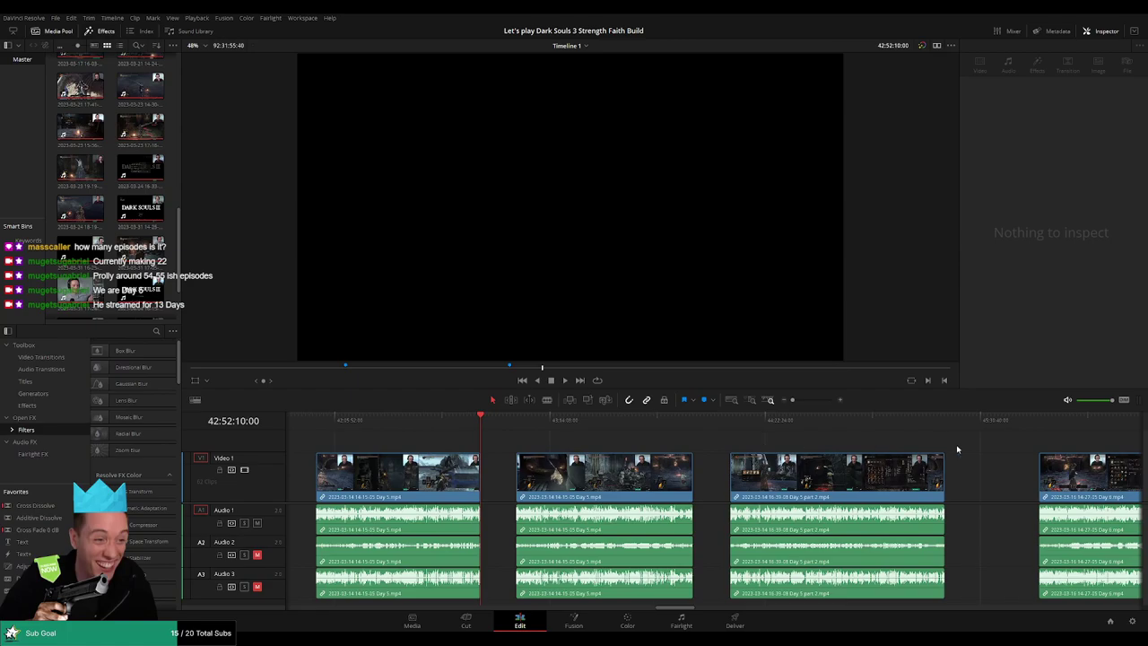
Go to the last clip, Day 13 part 2, and move it along the timeline so it ends at 94:30:18:13
scroll(628, 455, right, 10)
scroll(626, 454, right, 10)
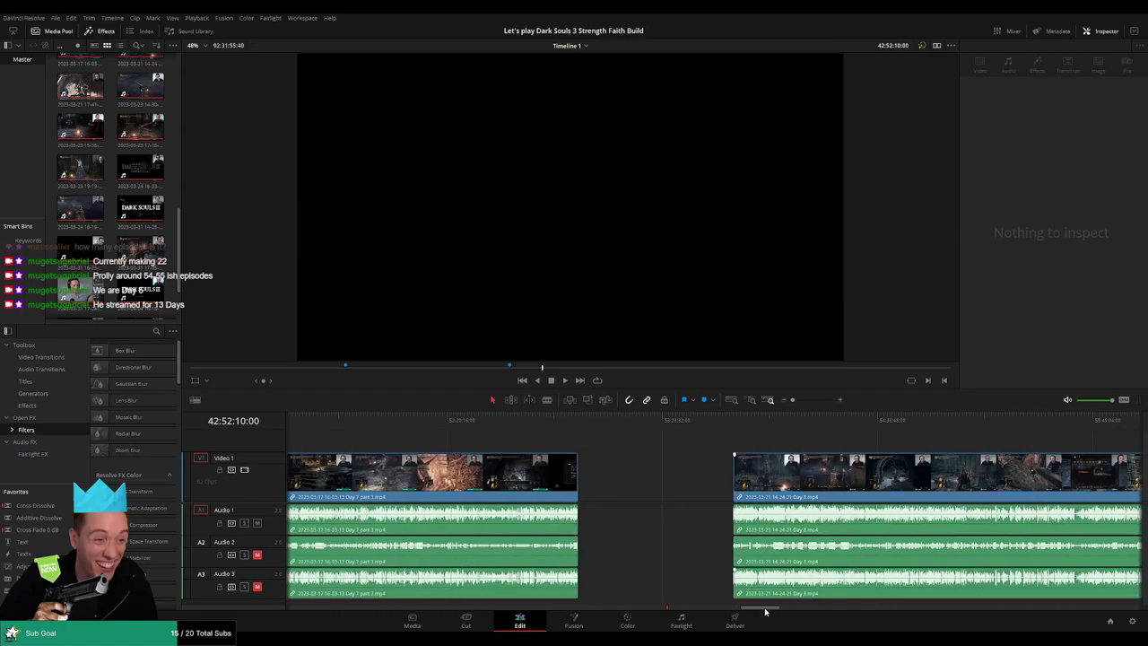
drag(766, 611, 1081, 617)
drag(1119, 612, 1112, 610)
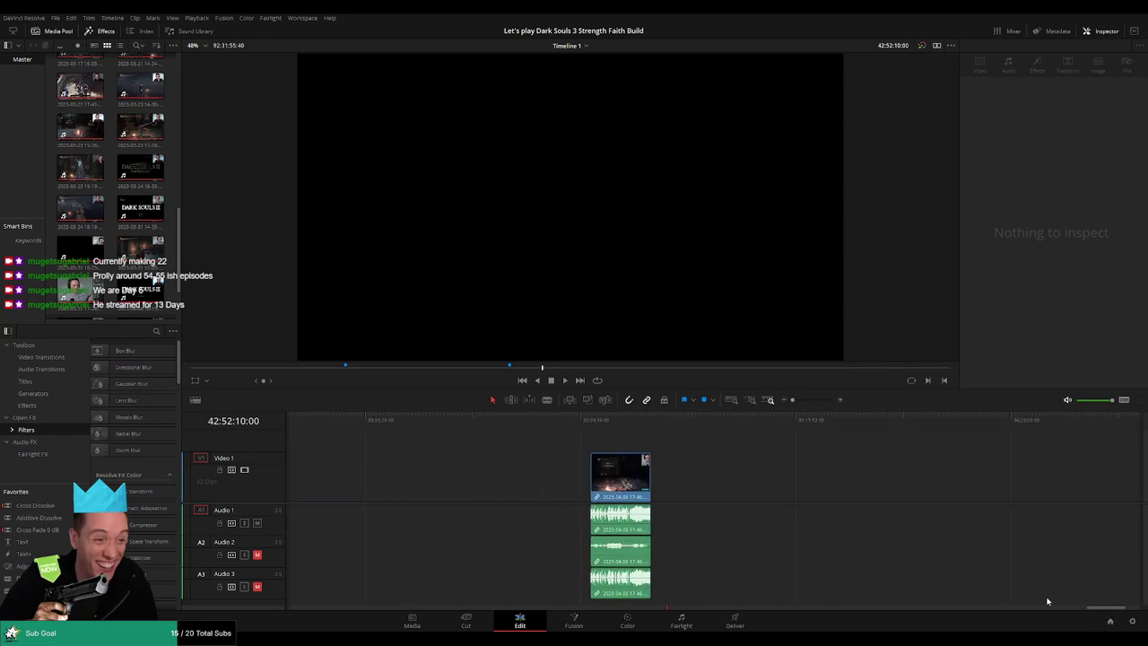
click(638, 420)
scroll(718, 470, up, 5)
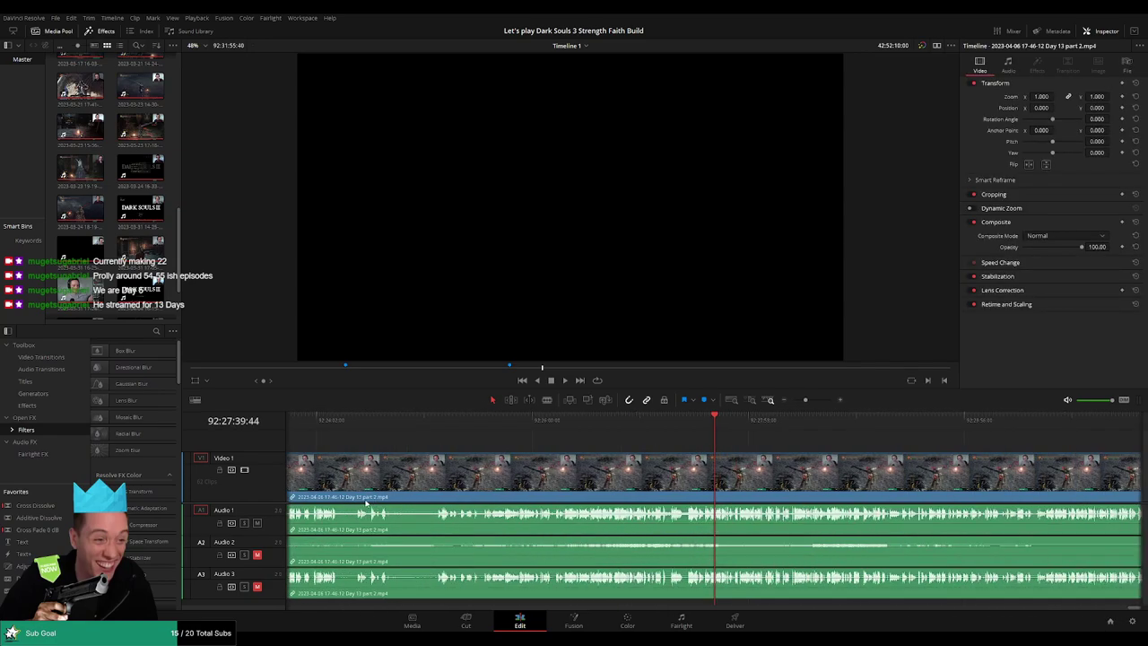
scroll(541, 476, down, 5)
drag(695, 485, 1068, 485)
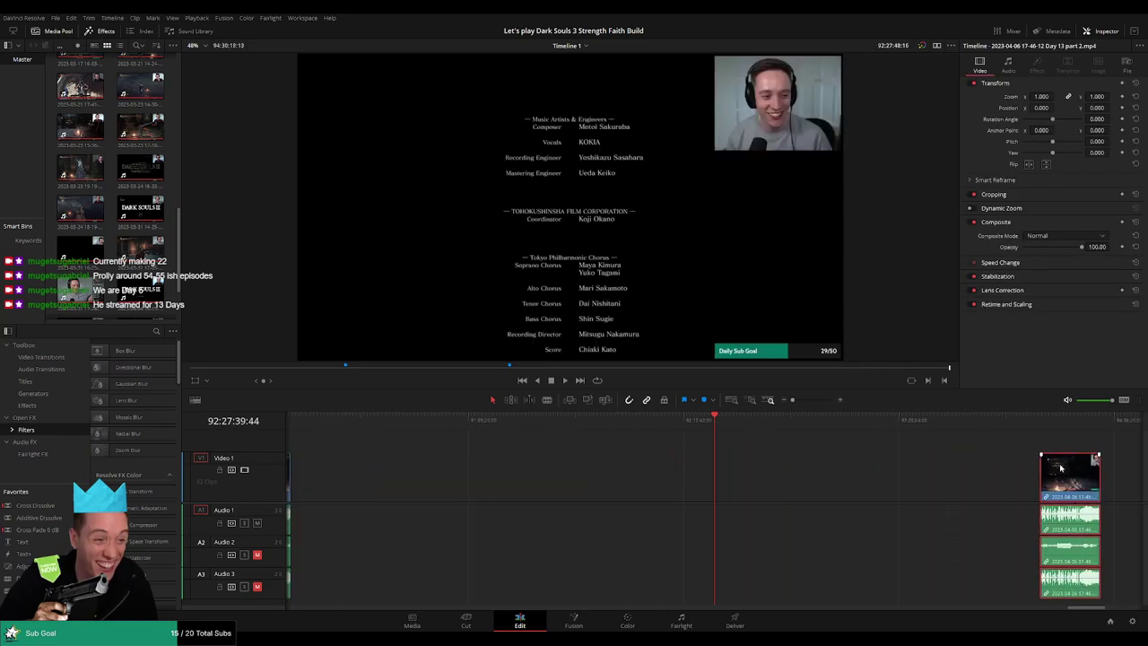
click(890, 438)
Shift the Day 13 part 2 clip further along so the timeline ends at 97:17:24:53
drag(803, 401, 764, 404)
scroll(1031, 475, right, 10)
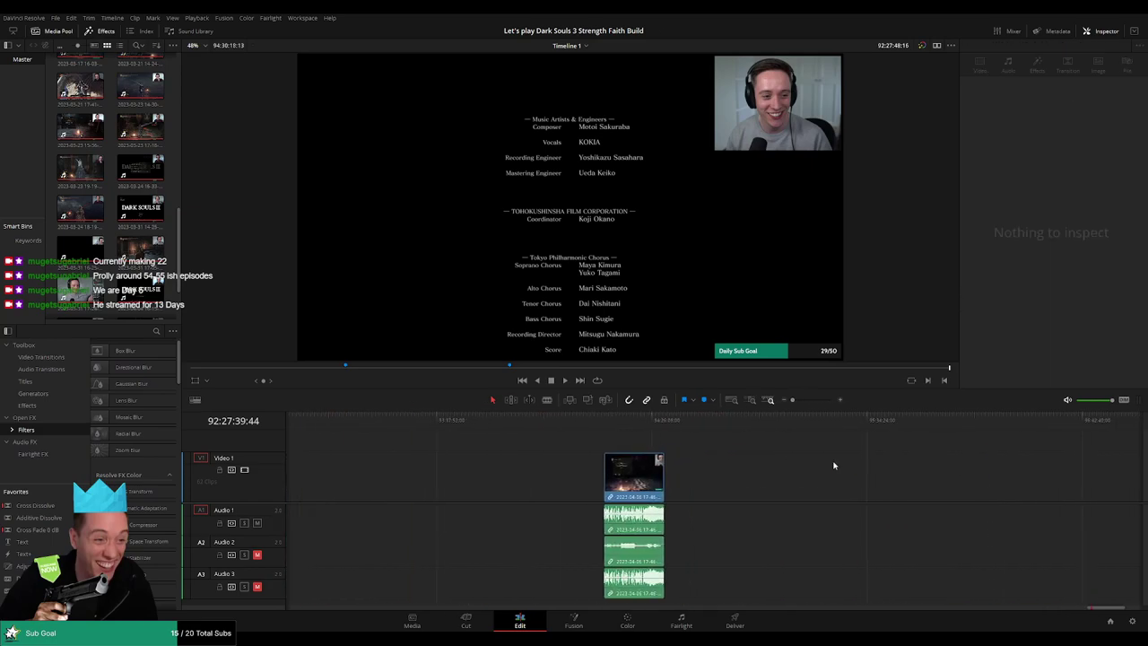
drag(450, 484, 968, 483)
drag(802, 401, 778, 402)
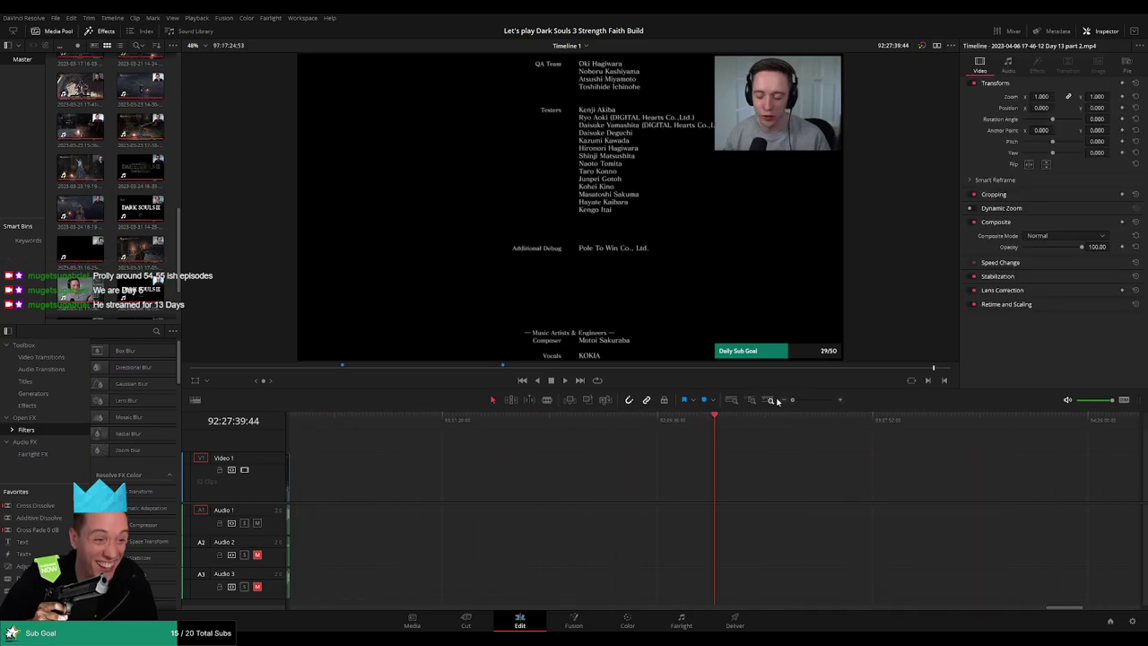
Move the Day 13 clip along the timeline towards Day 13 part 2, leaving a wide gap after the Day 12 clip
scroll(643, 455, right, 10)
scroll(820, 482, left, 4)
scroll(820, 482, left, 6)
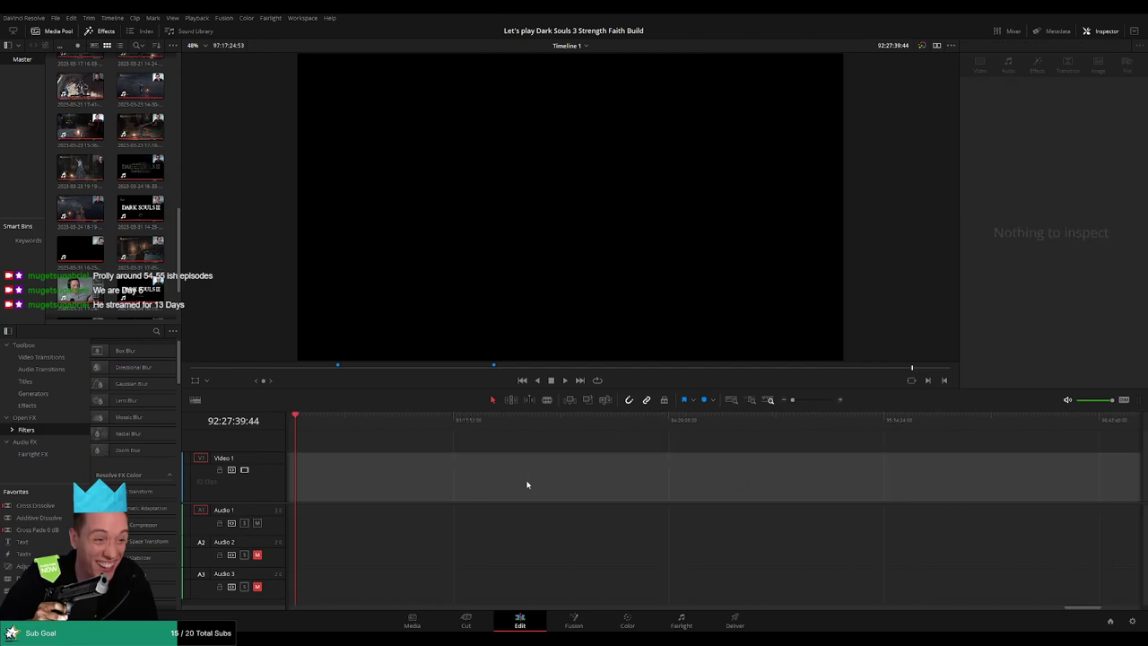
drag(530, 487, 1146, 483)
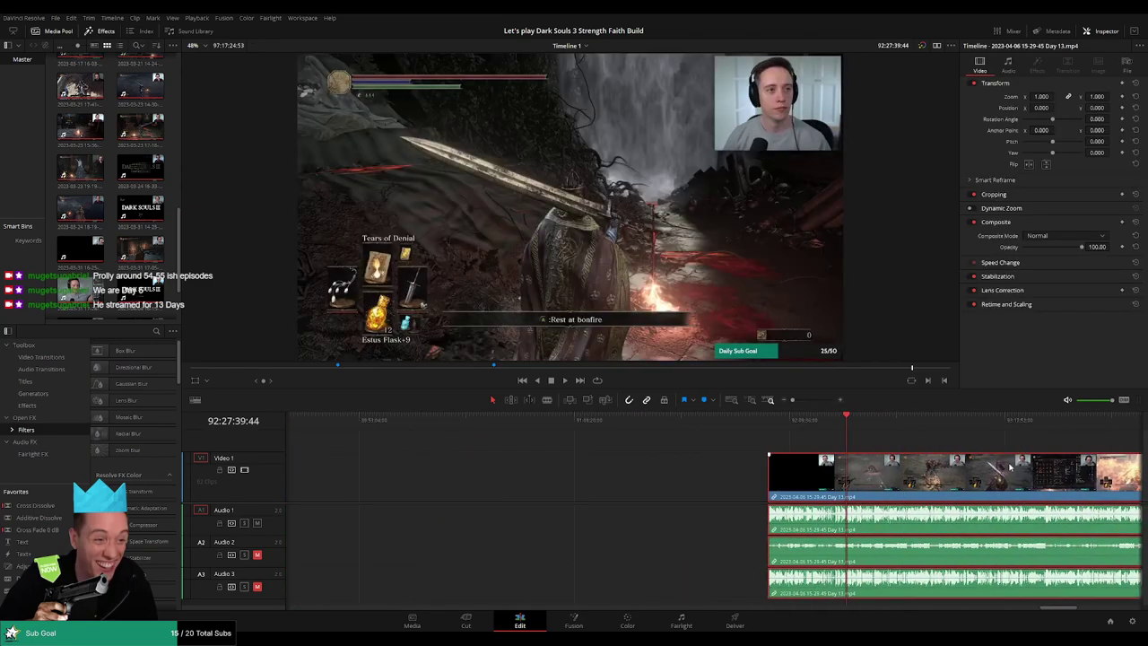
scroll(633, 446, right, 4)
drag(502, 487, 825, 486)
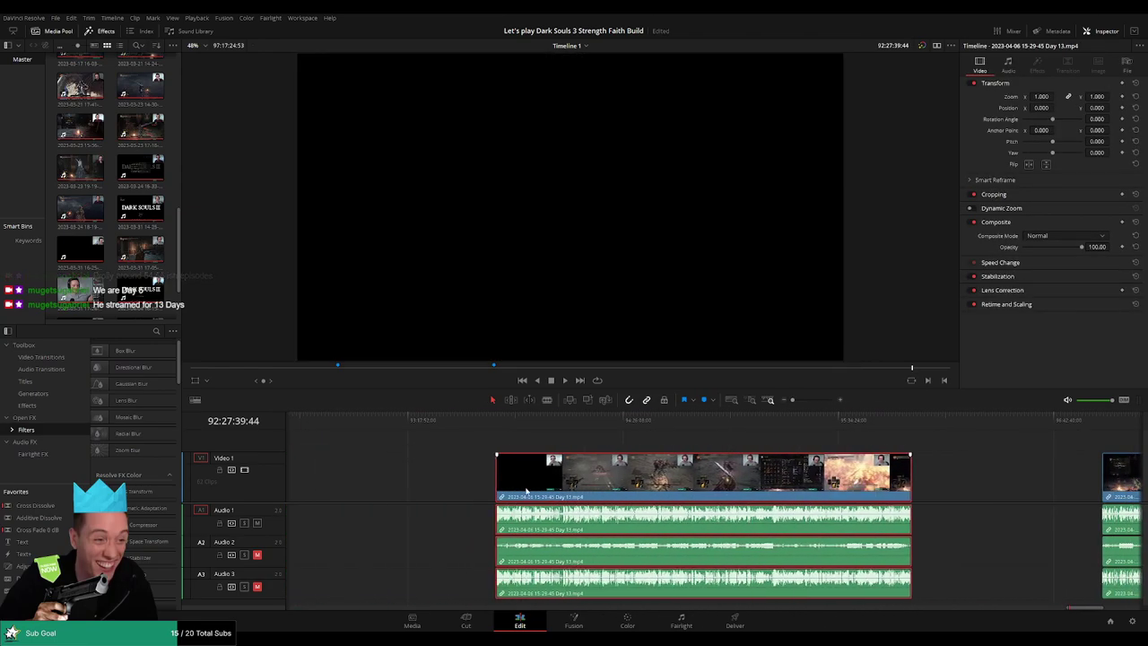
click(381, 478)
Move the Day 12 clip along the timeline towards the Day 13 clip to widen the gap after Day 11 part 4
scroll(797, 481, left, 6)
scroll(673, 473, left, 2)
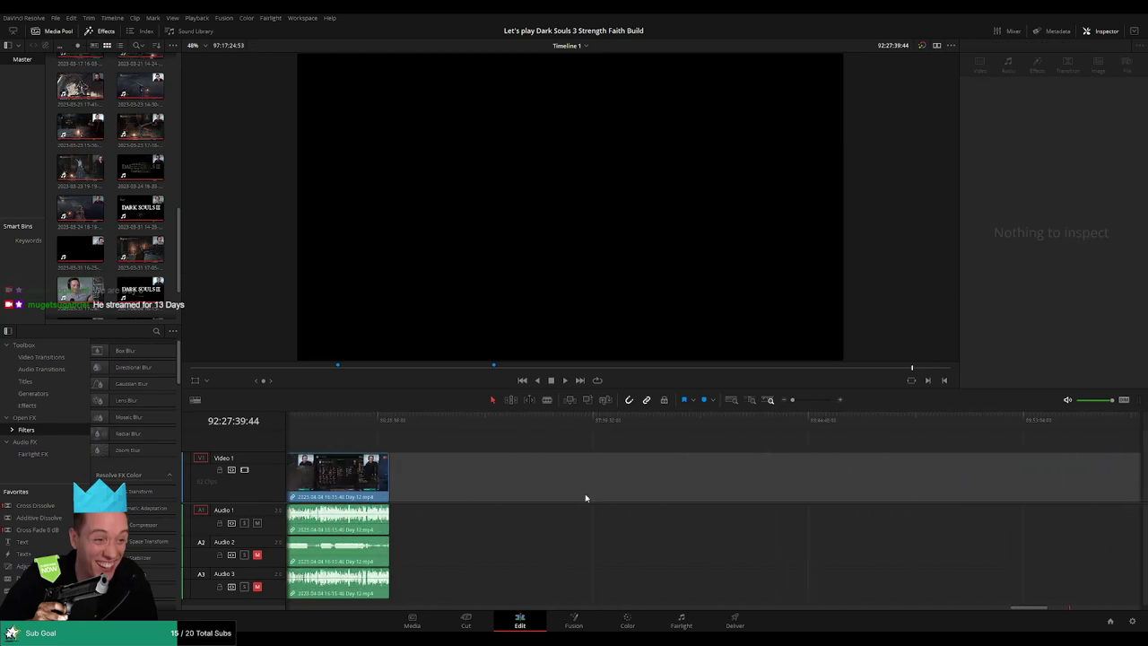
drag(363, 480, 1084, 477)
Move the Day 11 part 4 clip and the short clip before it further along the timeline, keeping wide gaps between them
scroll(629, 463, left, 5)
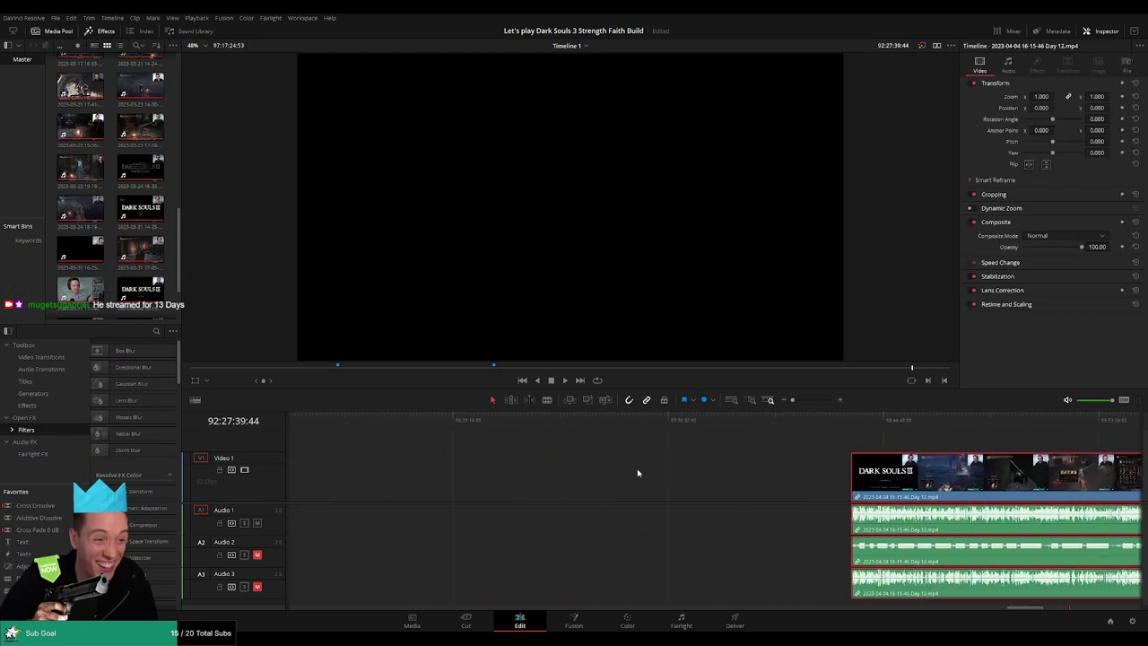
scroll(632, 483, left, 10)
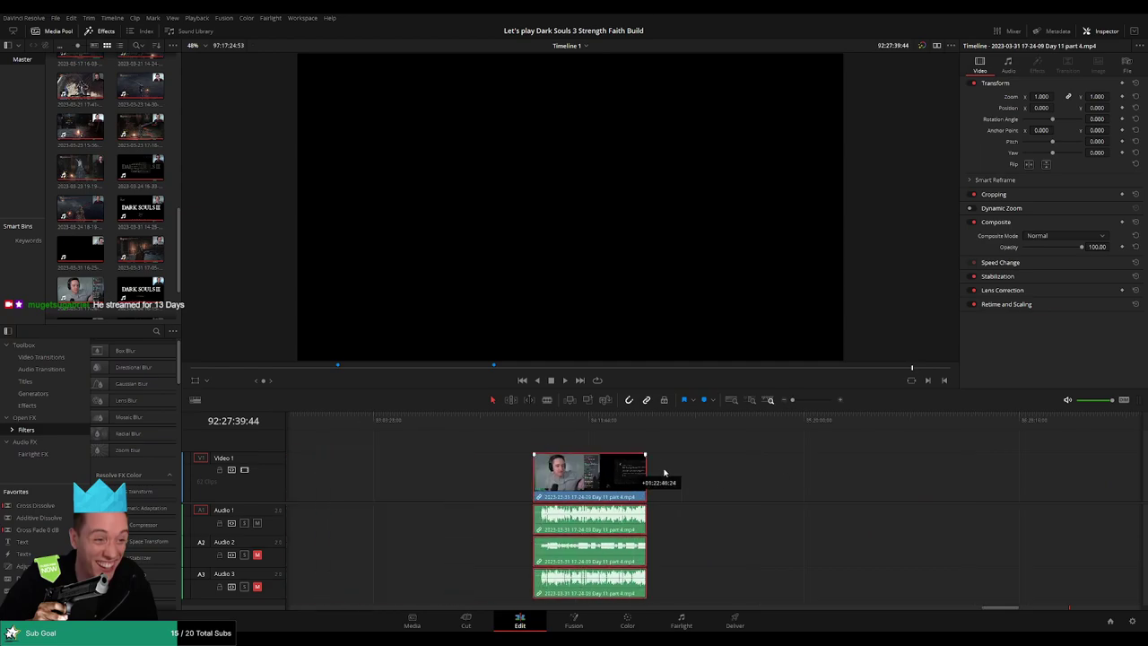
click(798, 476)
scroll(694, 475, left, 10)
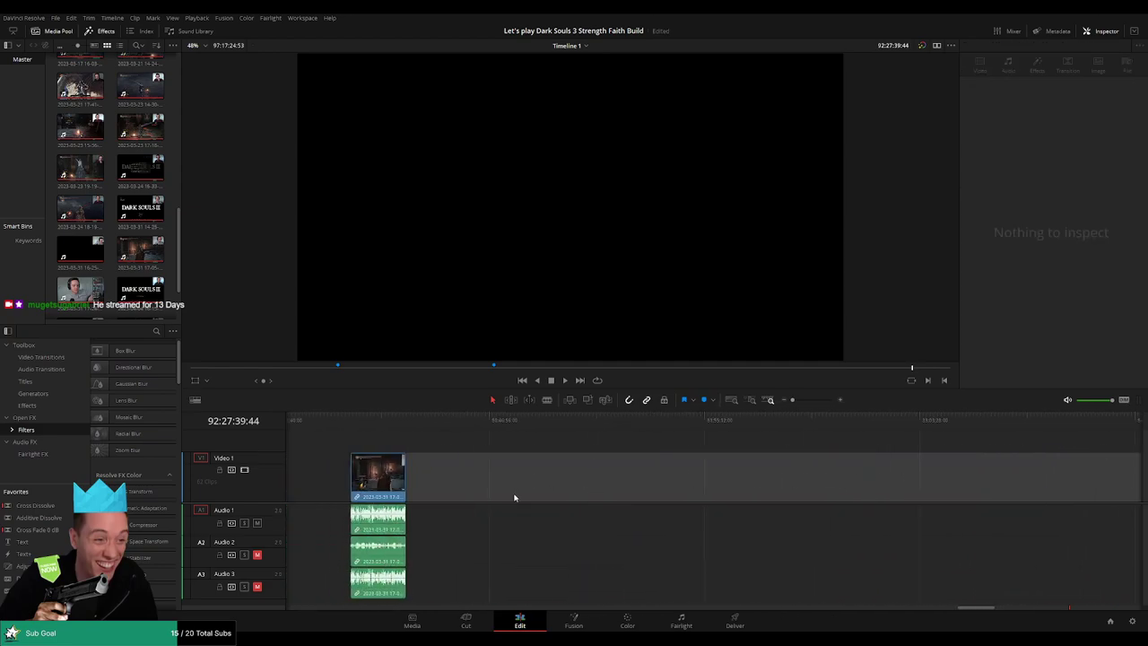
drag(386, 478, 1072, 476)
click(622, 478)
Move the Day 11 part 2 clip and the first Day 11 clip further along the timeline, leaving wide gaps around them
scroll(611, 478, left, 8)
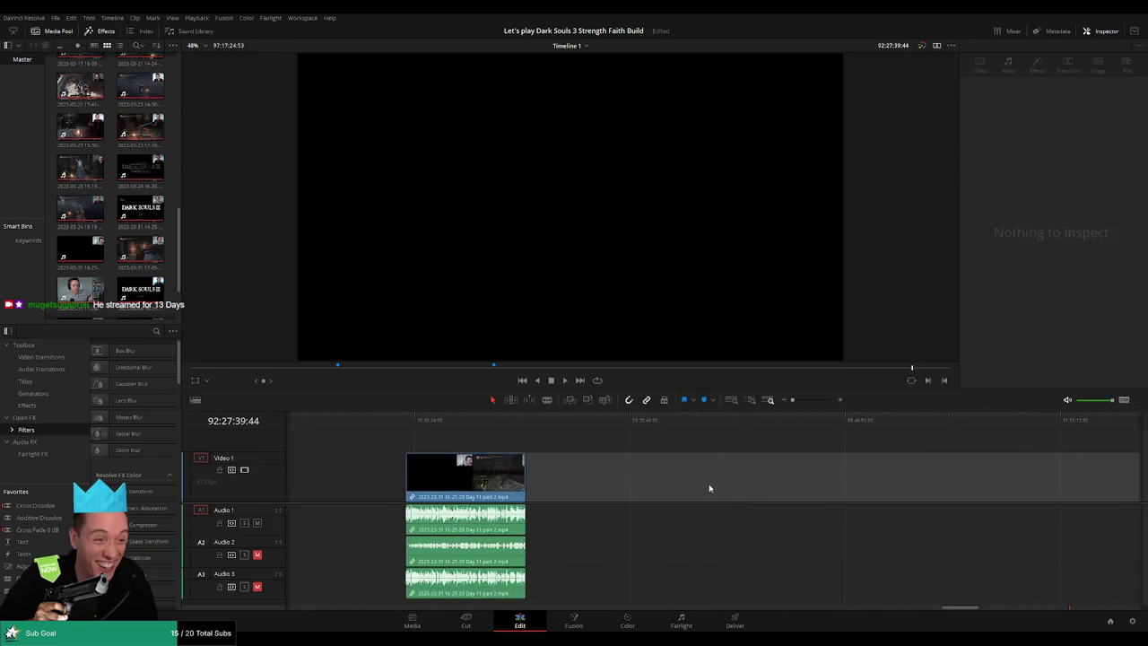
drag(519, 479, 1116, 481)
click(642, 481)
scroll(587, 480, left, 8)
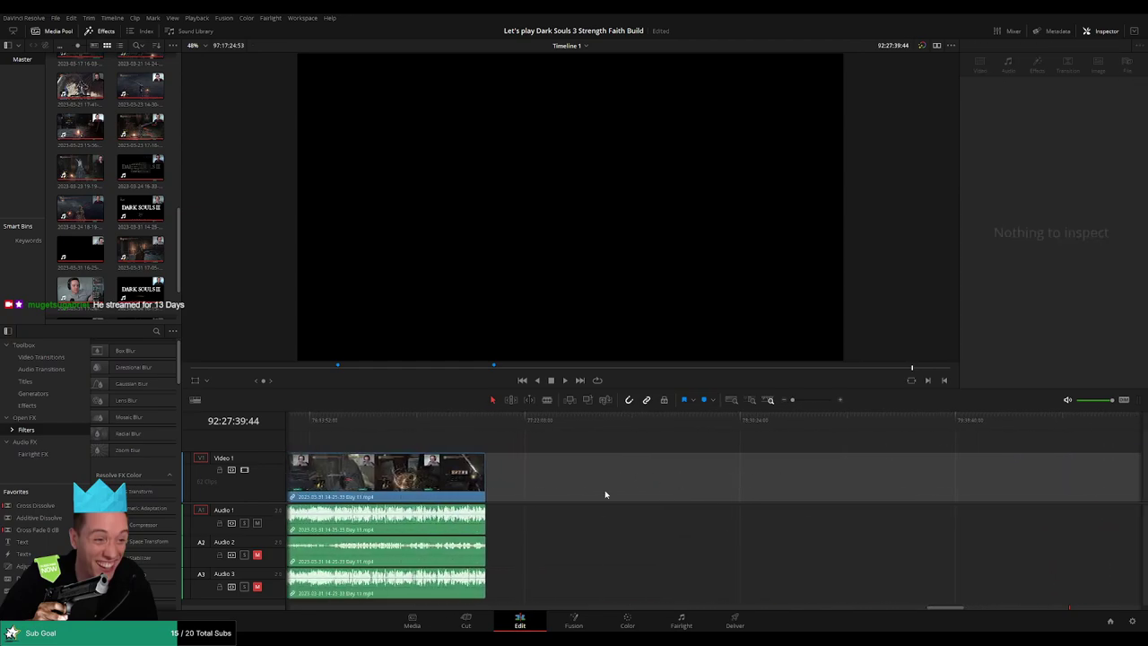
drag(422, 484, 997, 475)
Review the spacing between the Day 11, Day 12 and Day 13 clips on the timeline
scroll(1046, 470, right, 10)
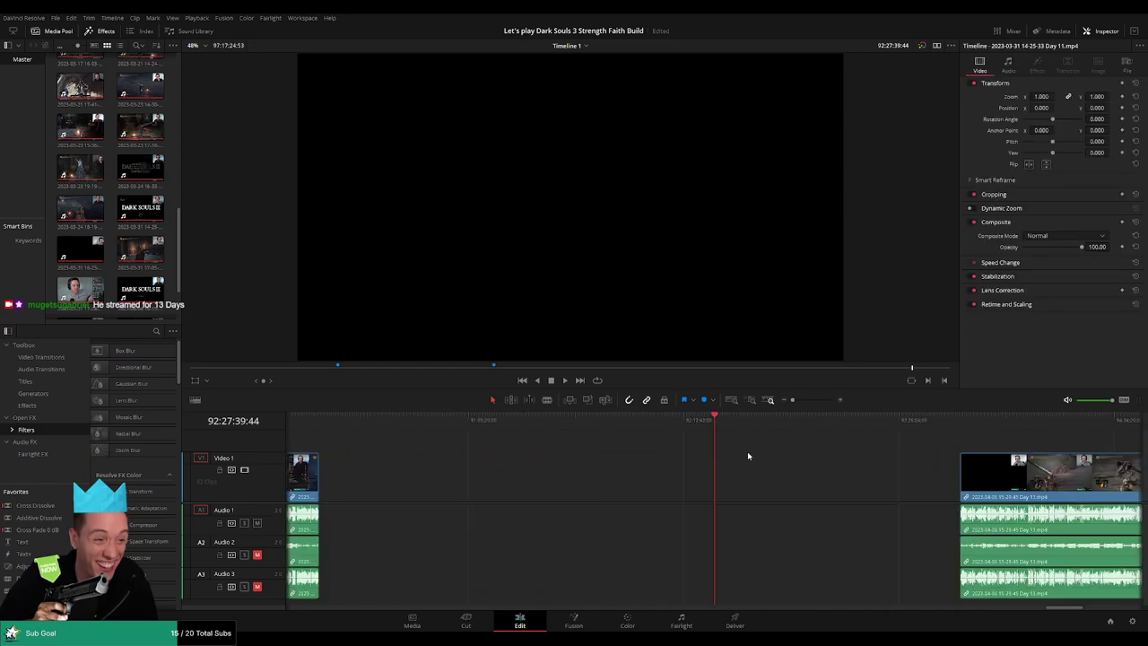
scroll(757, 474, left, 3)
scroll(762, 472, right, 4)
scroll(763, 472, left, 4)
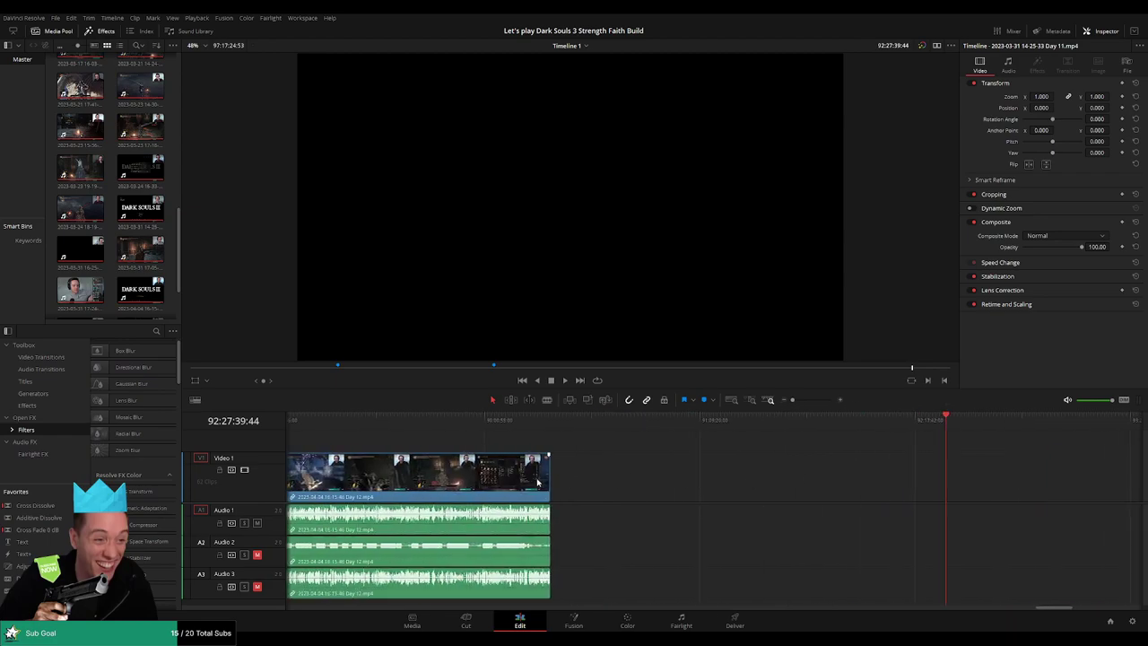
scroll(853, 464, left, 5)
scroll(853, 463, left, 1)
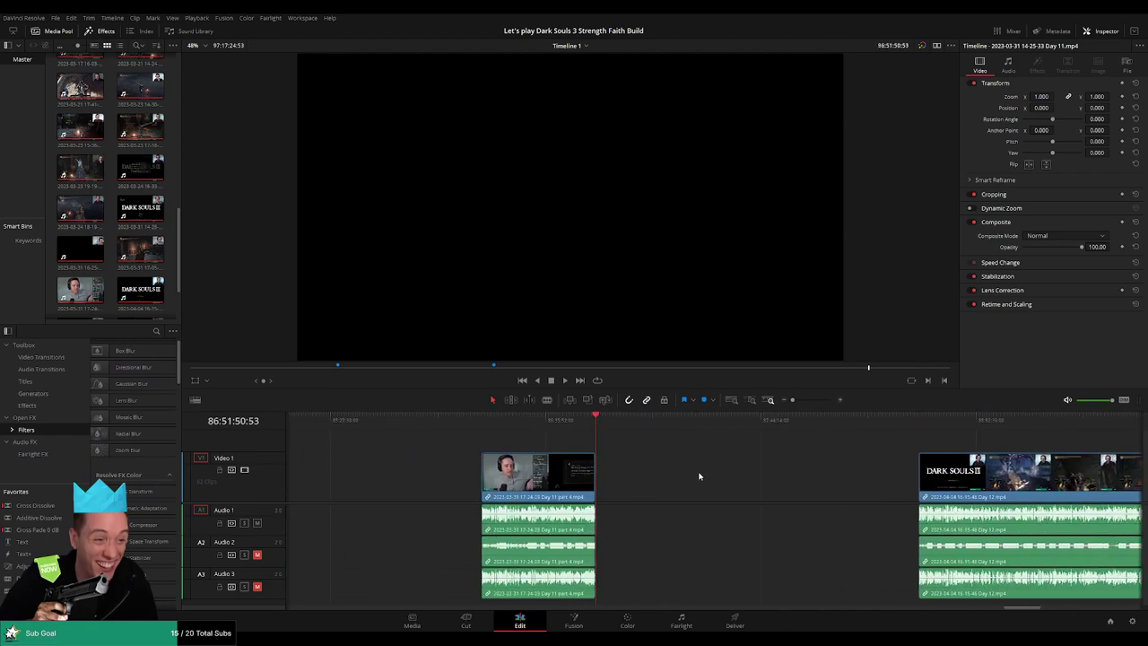
scroll(700, 477, left, 5)
Return to the Day 13 part 2 clip and move it further along so the timeline ends at 99:23:46:04
scroll(927, 476, right, 10)
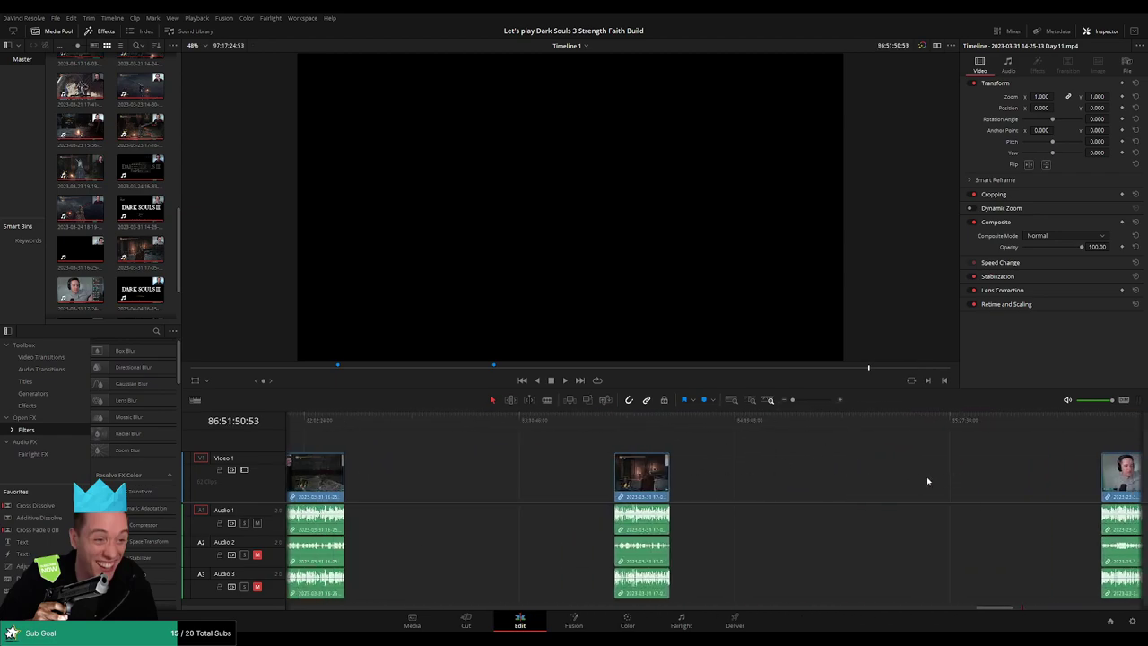
scroll(642, 482, right, 10)
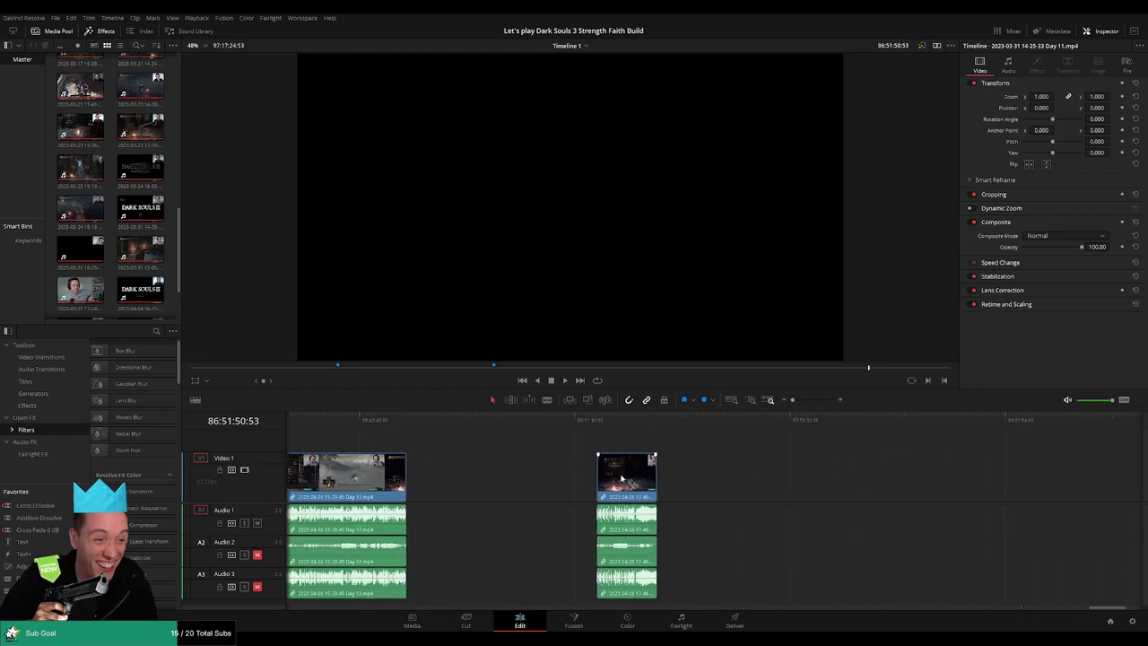
scroll(667, 466, right, 1)
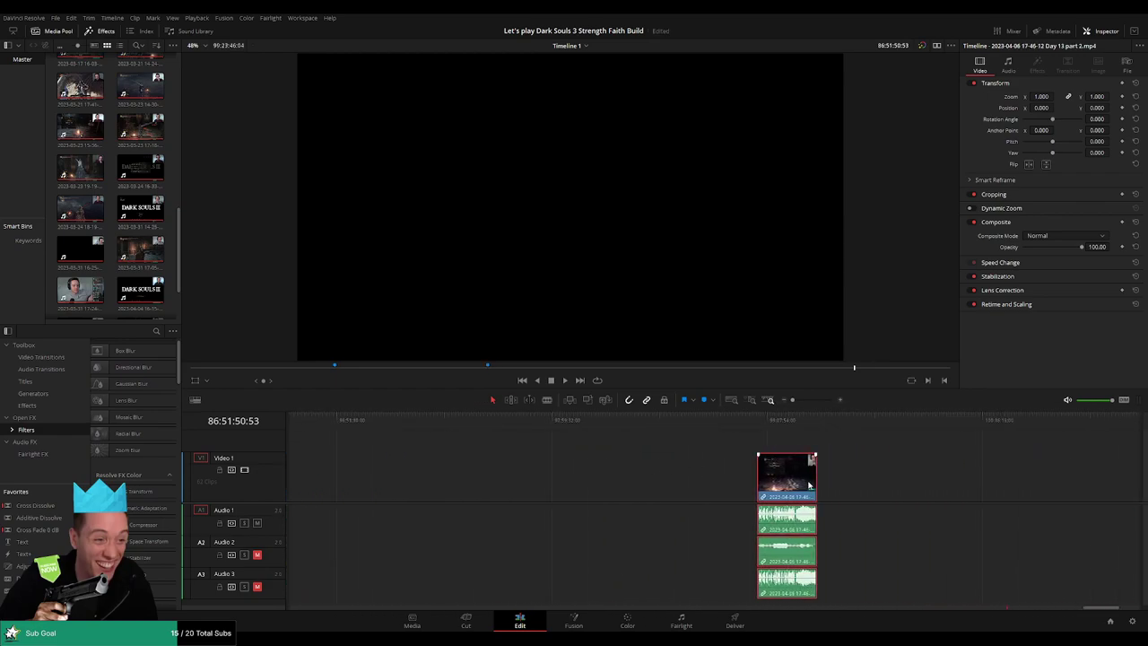
Move the Day 13 part 2 clip so the timeline ends at 100:10:30:01, and shift the first Day 13 clip further along
drag(800, 486, 949, 485)
click(723, 469)
scroll(781, 476, left, 4)
scroll(792, 478, right, 5)
click(792, 476)
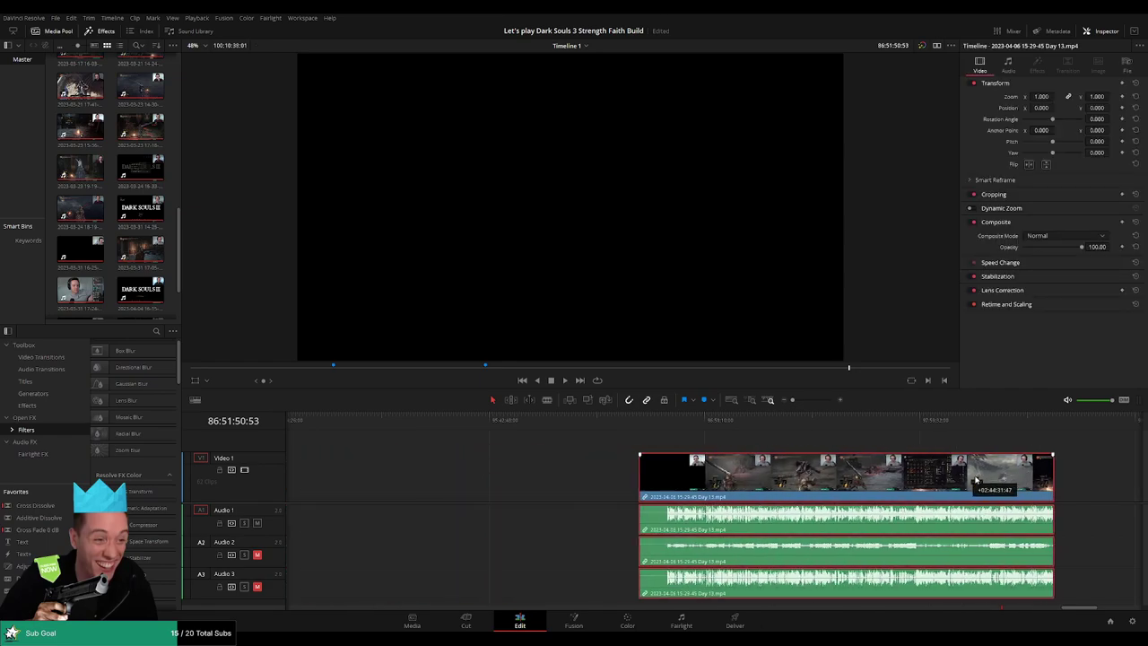
scroll(628, 471, right, 10)
scroll(550, 467, left, 7)
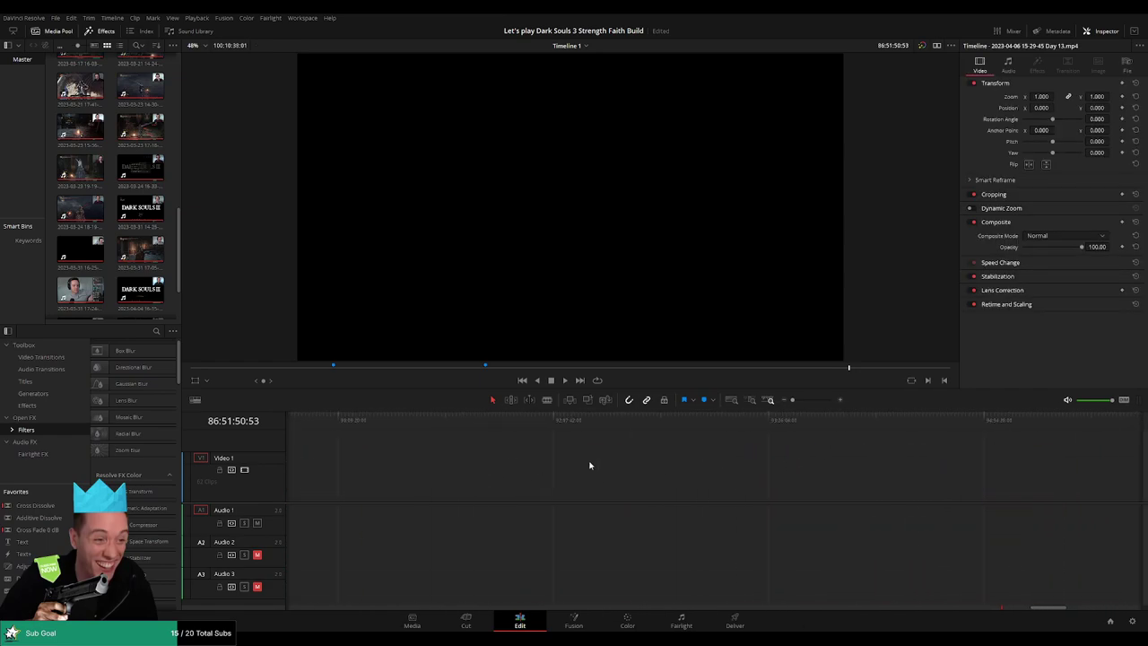
Move the Day 12 clip further along the timeline, closer to the Day 13 clips
drag(423, 475, 1068, 467)
scroll(808, 459, right, 5)
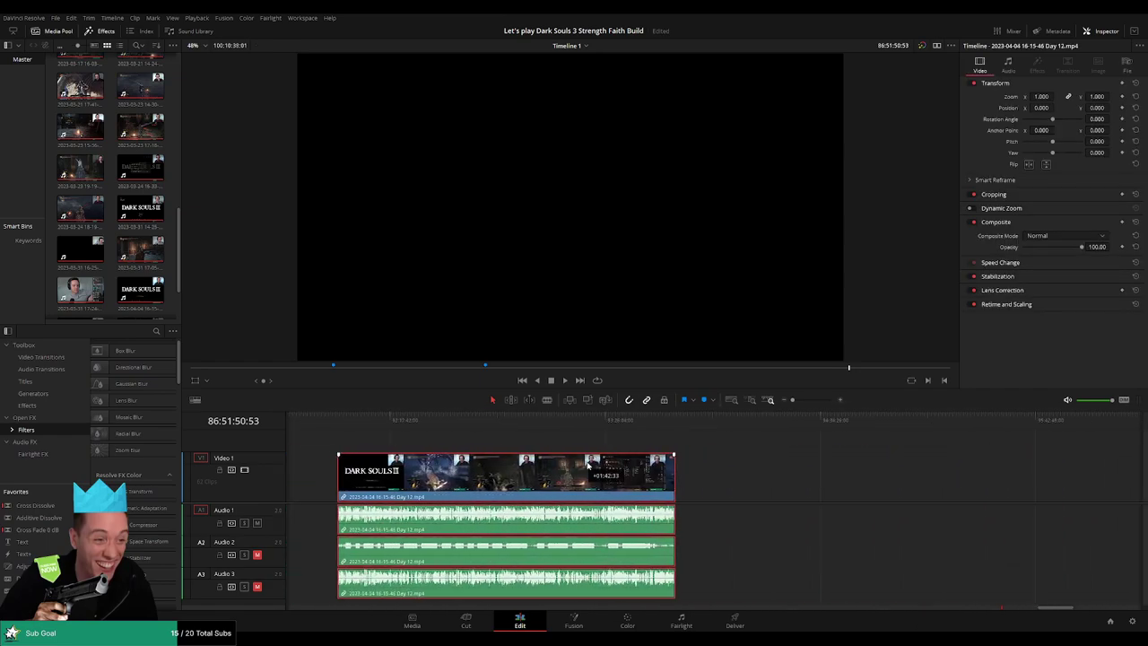
scroll(541, 456, left, 5)
click(425, 474)
scroll(655, 474, left, 7)
scroll(655, 474, left, 7)
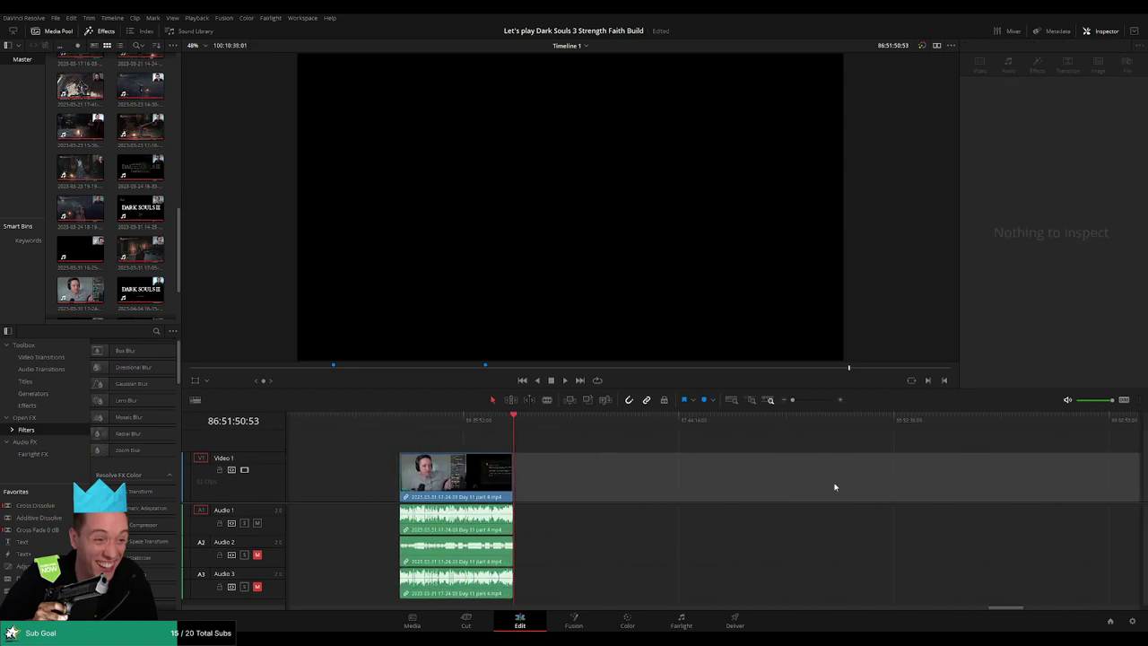
Shift the Day 11 part 4 clip and the short Day 11 clip before it further along, keeping them widely spaced
drag(583, 475, 1070, 476)
scroll(524, 473, left, 2)
scroll(524, 474, left, 4)
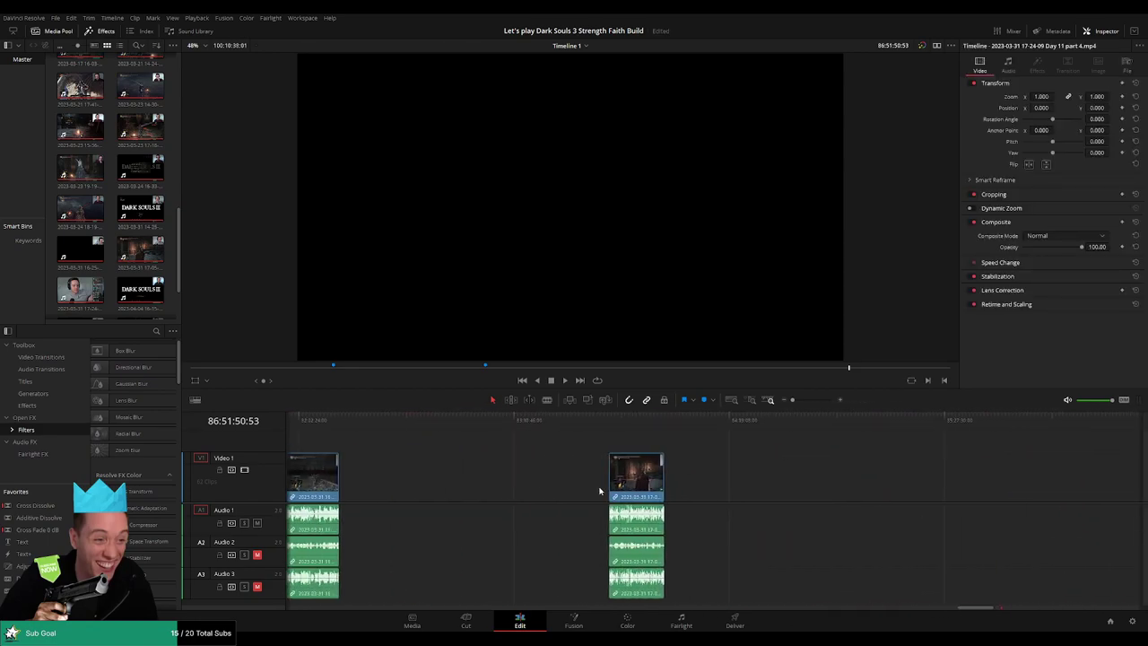
drag(635, 484, 1048, 483)
click(547, 474)
Shift the second Day 11 clip and the first Day 11 clip further along the timeline, leaving wide gaps between them
scroll(547, 474, left, 4)
drag(596, 477, 1011, 478)
click(636, 481)
scroll(633, 481, left, 4)
click(539, 493)
scroll(538, 493, left, 5)
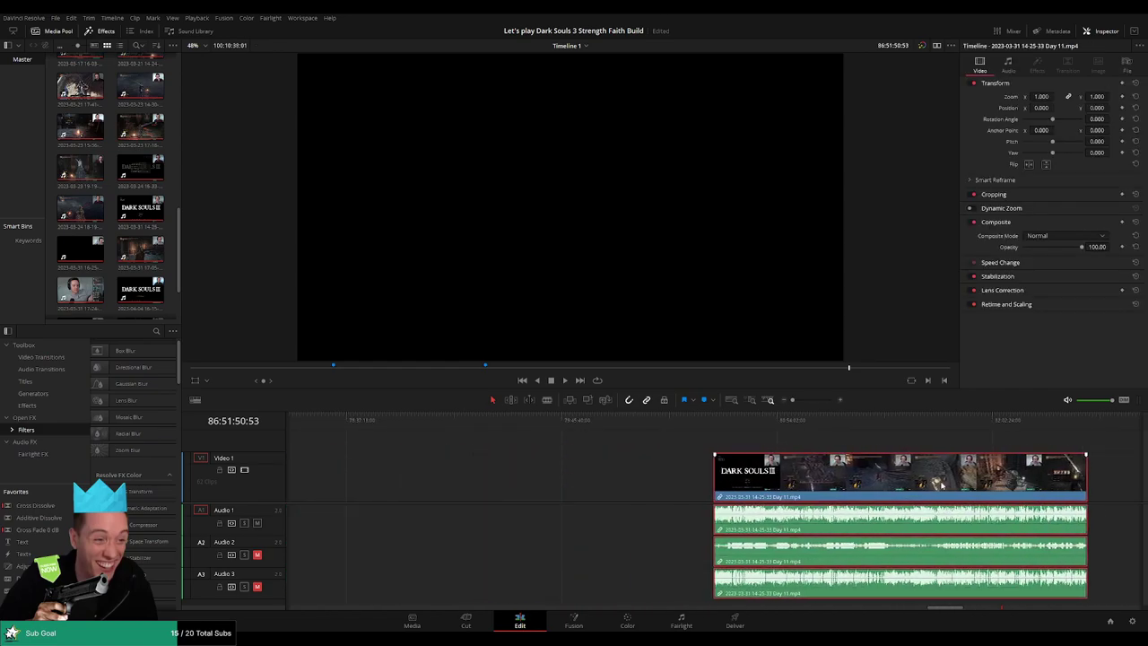
click(503, 471)
Move the Day 10 part 2 clip and the first Day 10 clip further along the timeline
scroll(765, 471, left, 10)
scroll(842, 478, left, 3)
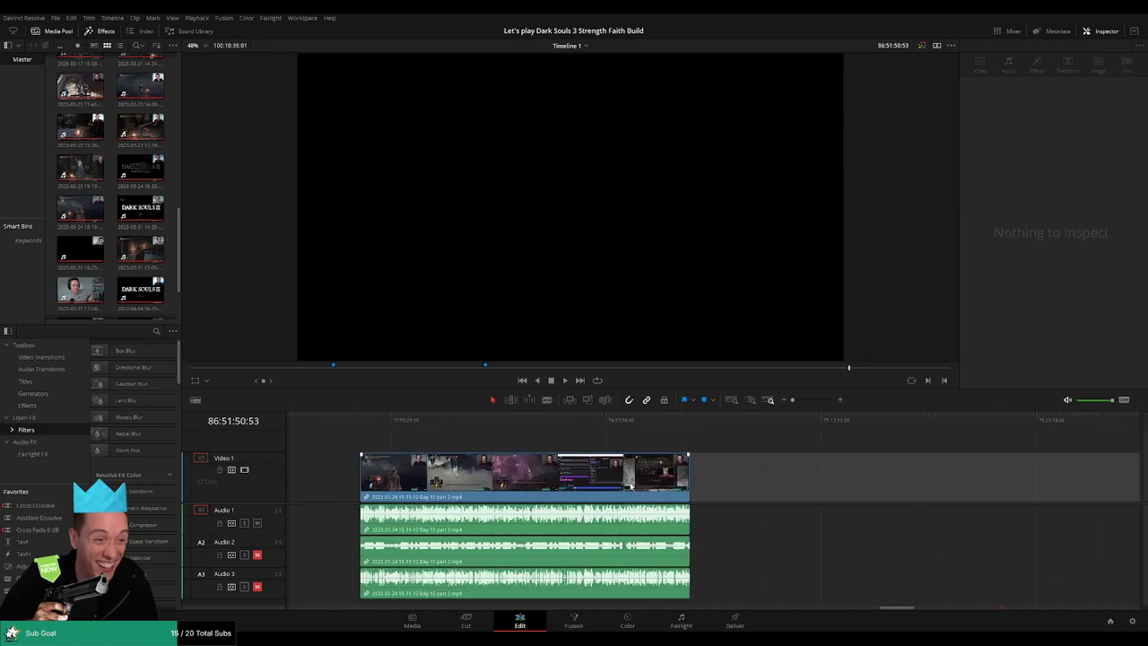
drag(631, 486, 1081, 482)
scroll(664, 480, left, 8)
scroll(505, 483, left, 15)
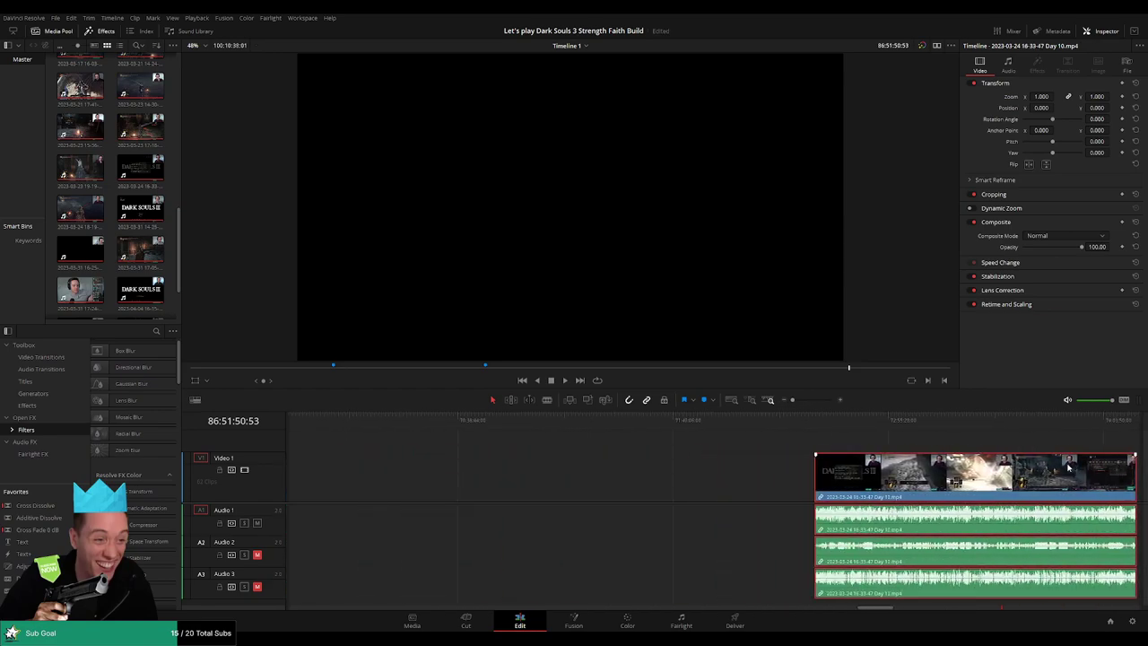
Move the Day 9 part 3 clip and the Day 9 part 1 of part 3 clip further along the timeline
drag(530, 486, 994, 485)
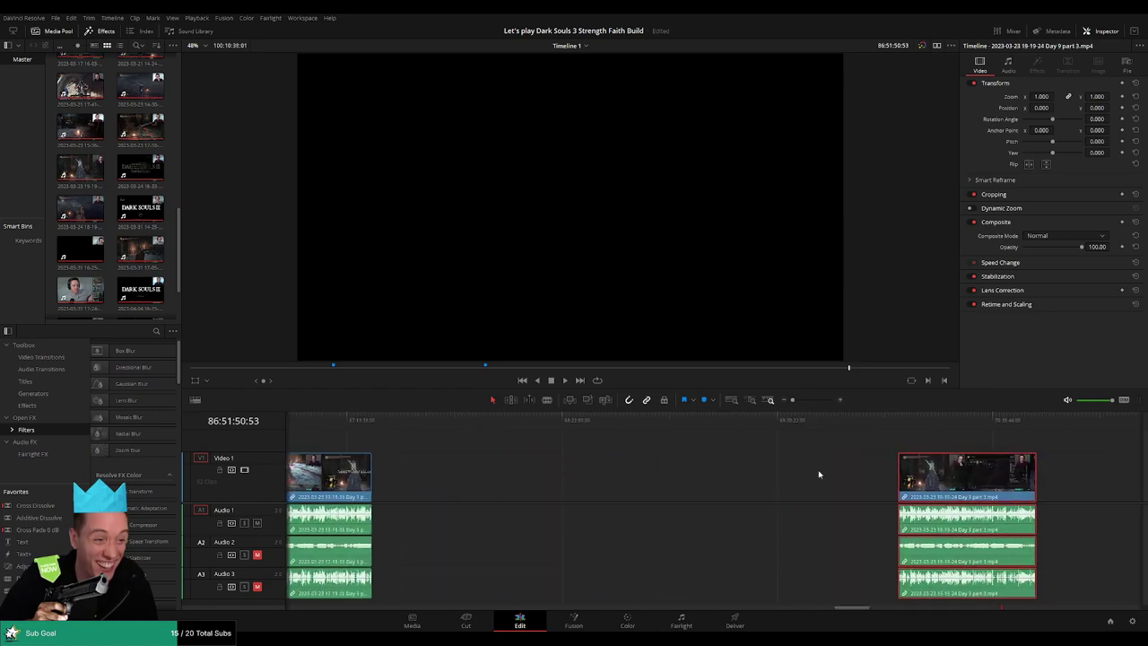
scroll(681, 461, left, 15)
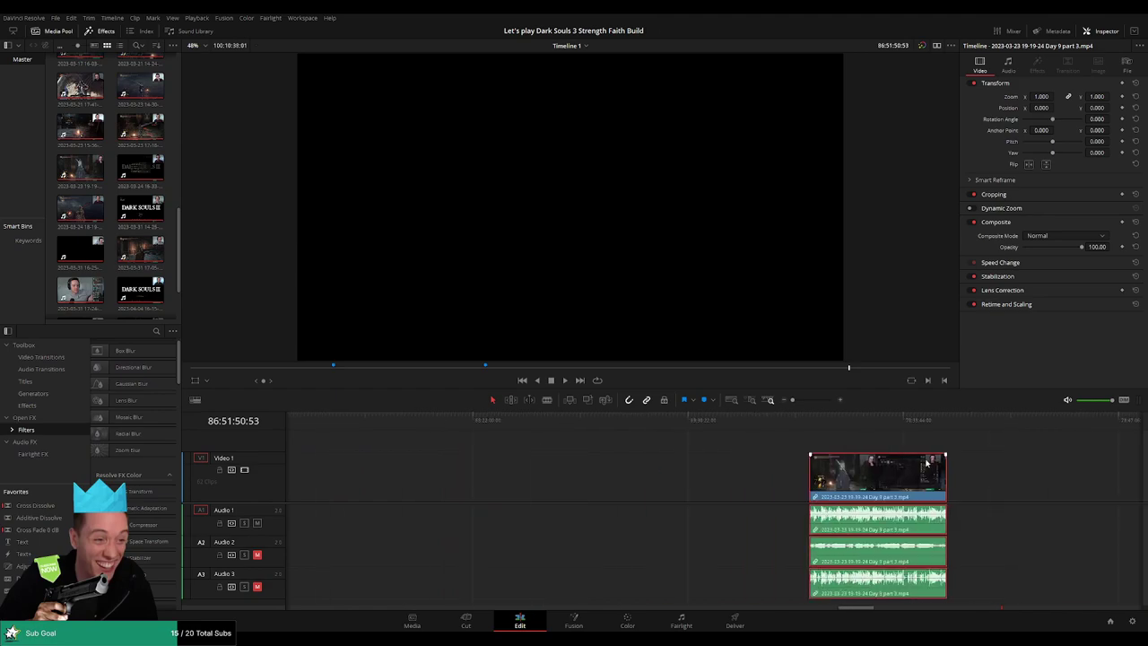
drag(527, 483, 942, 470)
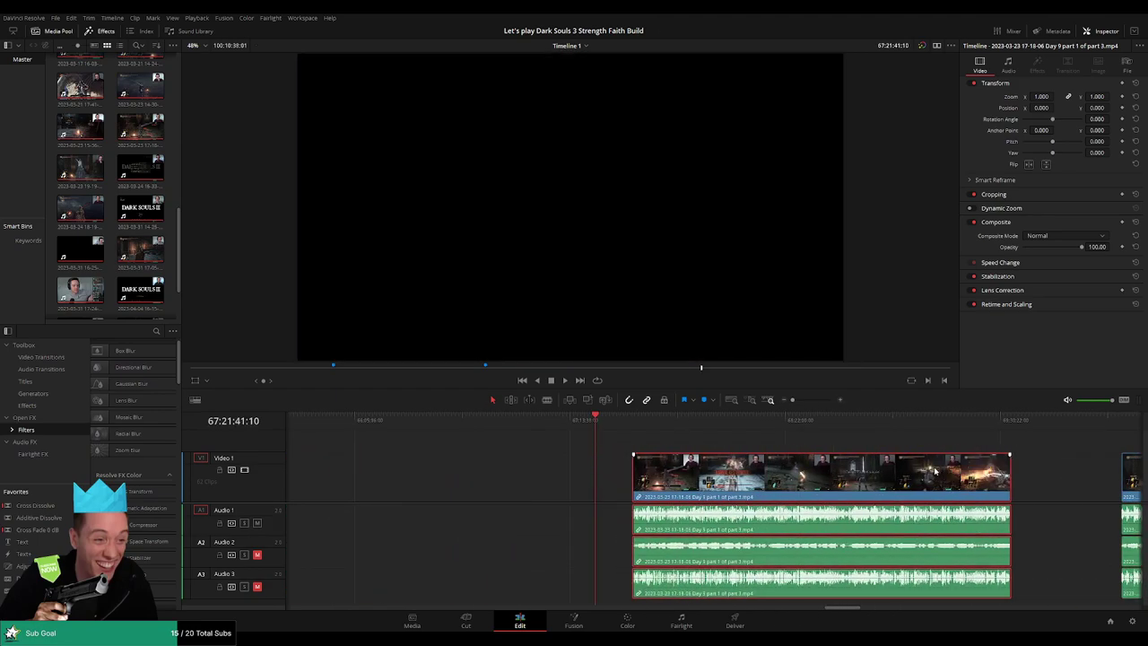
click(595, 466)
Move the Day 9 part 2 clip and the first Day 9 clip further along, keeping wide gaps around them
scroll(582, 458, left, 5)
scroll(574, 460, left, 4)
drag(523, 480, 1013, 480)
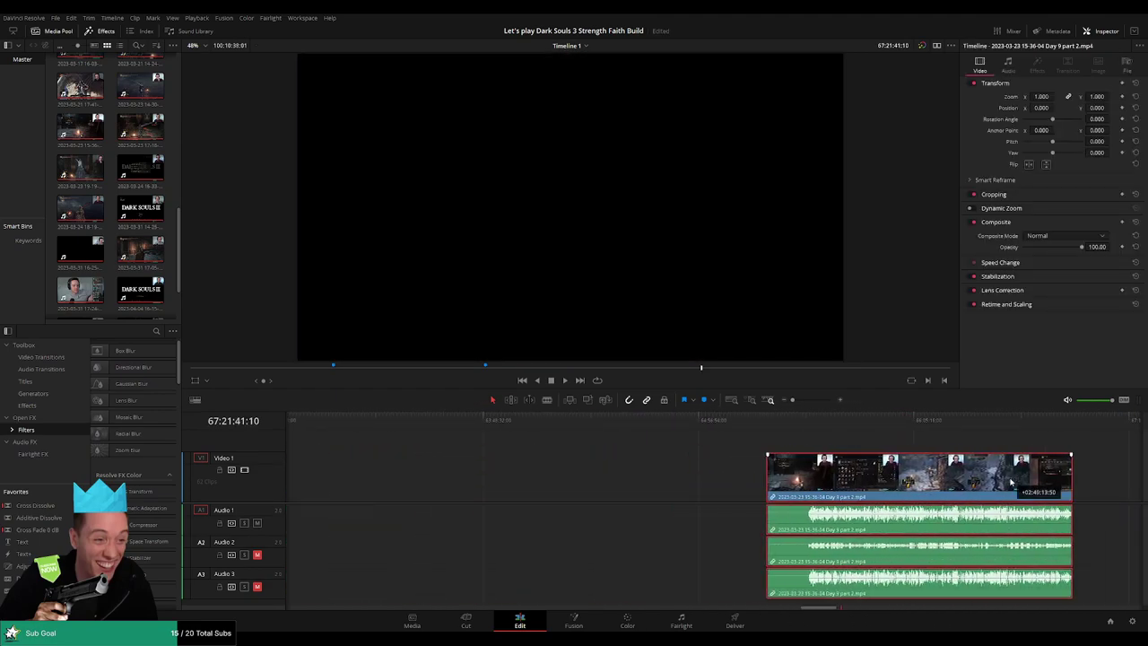
scroll(619, 469, right, 2)
scroll(706, 472, left, 3)
scroll(780, 452, left, 15)
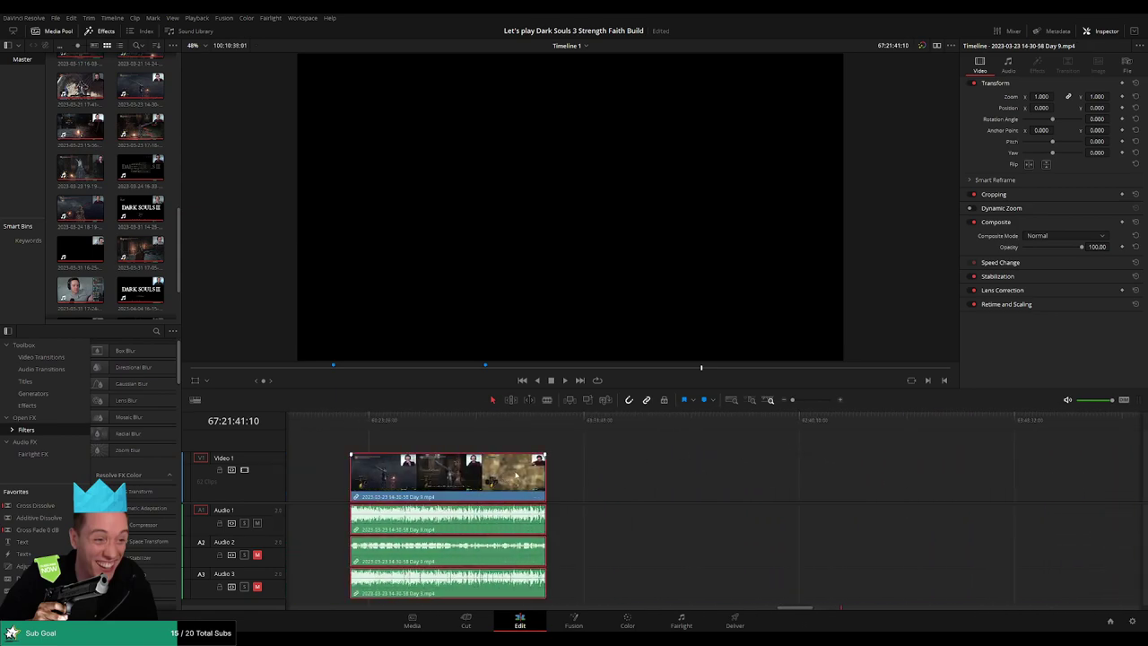
click(777, 460)
Move the Day 8 part 2 clip and the first Day 8 clip further along the timeline
scroll(778, 459, left, 5)
drag(604, 481, 977, 482)
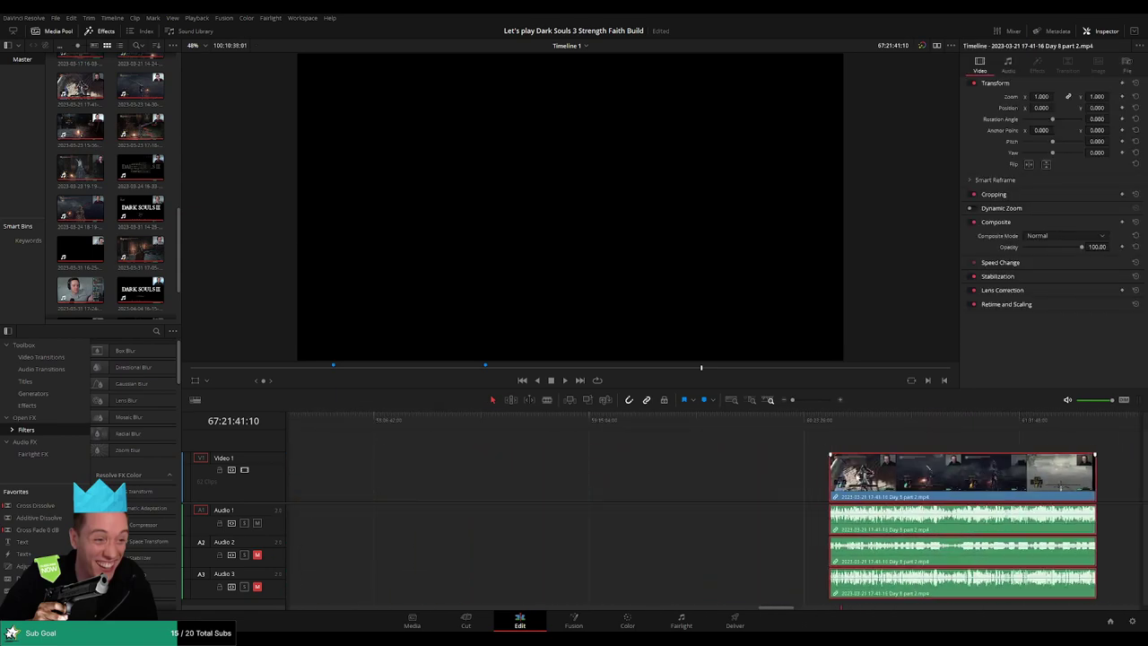
click(554, 462)
scroll(553, 462, left, 9)
drag(531, 476, 955, 470)
scroll(874, 445, left, 10)
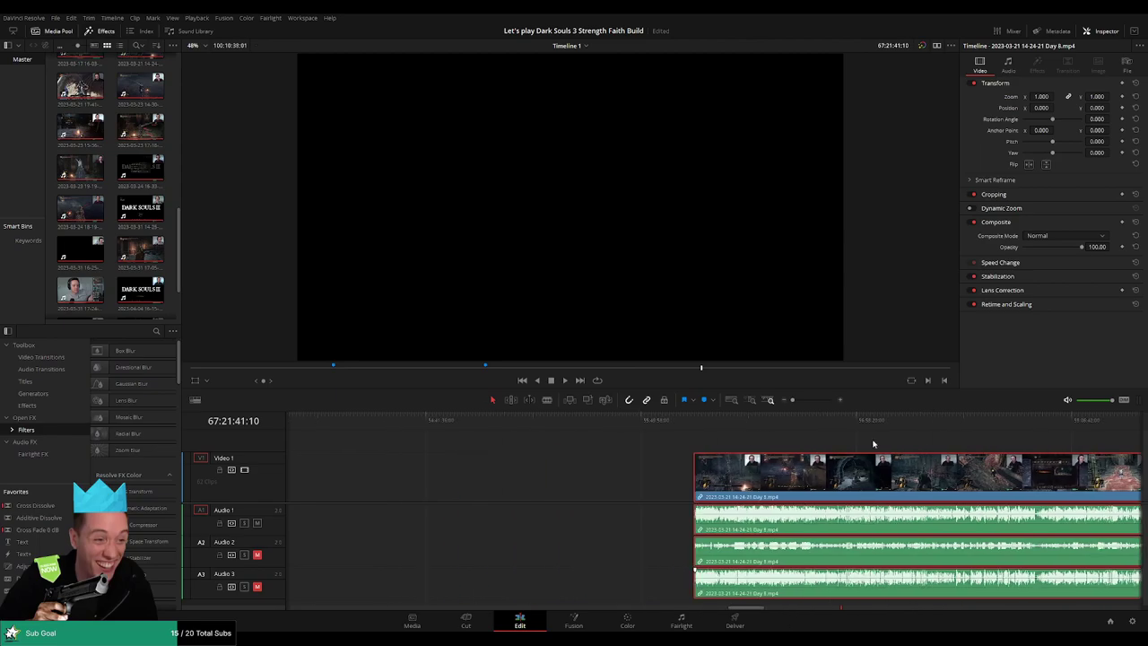
Move the Day 7 part 3 clip further along the timeline, leaving a gap before the first Day 8 clip
drag(671, 466, 967, 467)
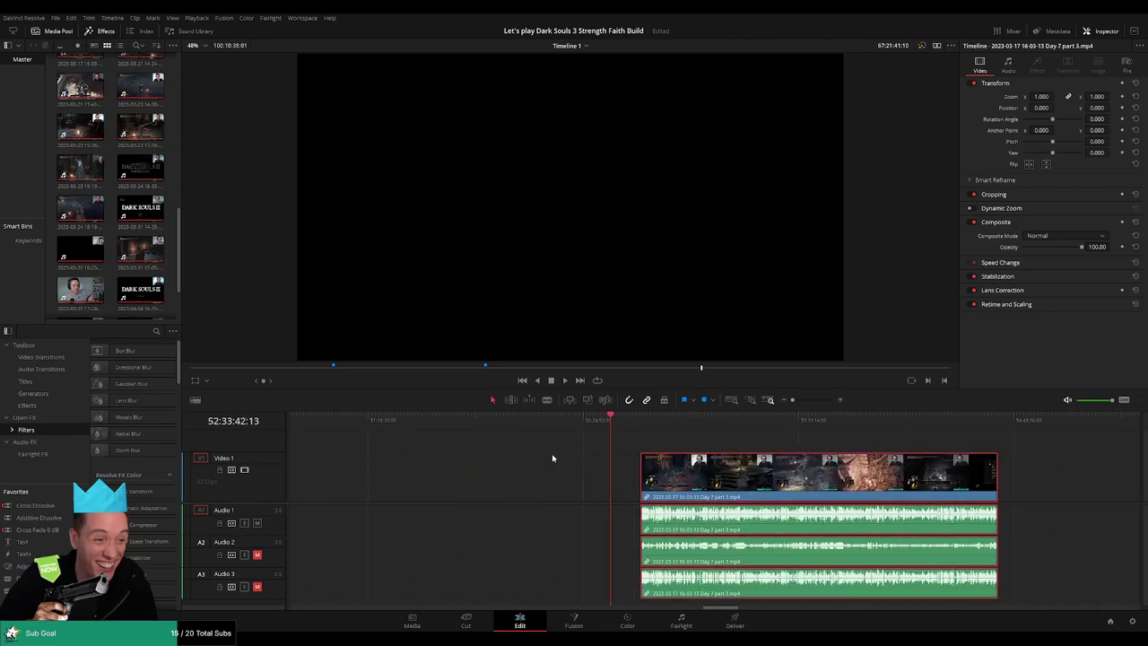
drag(749, 476, 906, 482)
scroll(827, 473, right, 3)
click(423, 451)
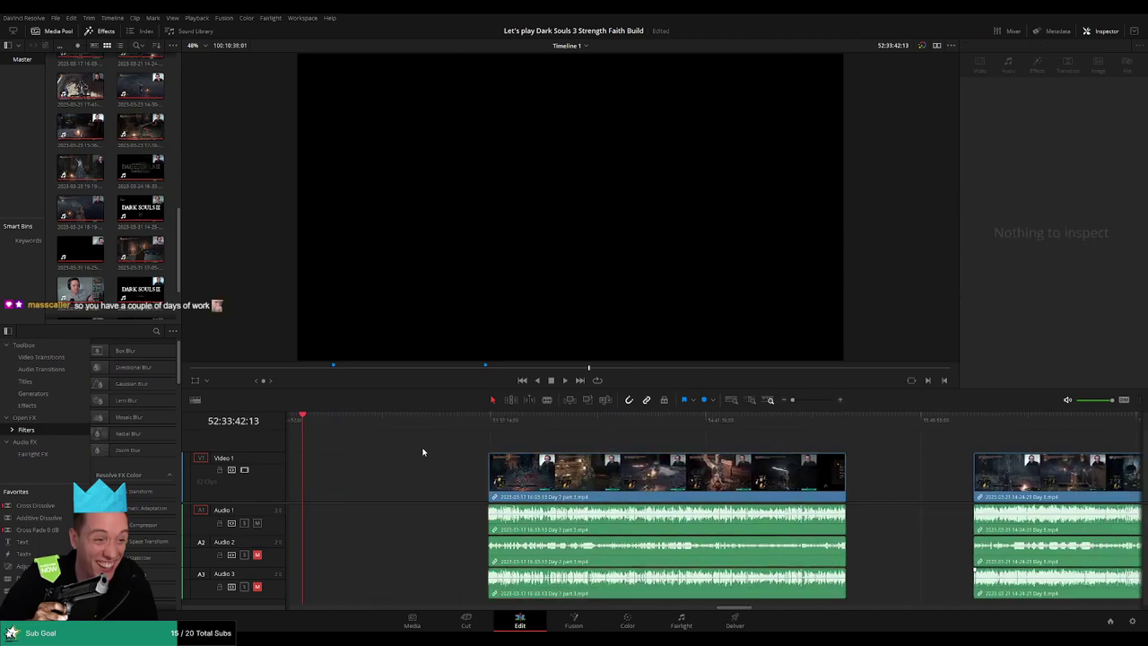
scroll(594, 451, left, 4)
scroll(629, 457, left, 3)
Move the clip before Day 7 part 3 and the first Day 7 clip further along, and jump the playhead to the first Day 7 clip's start
drag(468, 471, 897, 468)
scroll(718, 460, left, 4)
scroll(751, 458, left, 1)
drag(517, 468, 950, 469)
click(709, 439)
key(Up)
scroll(592, 469, left, 4)
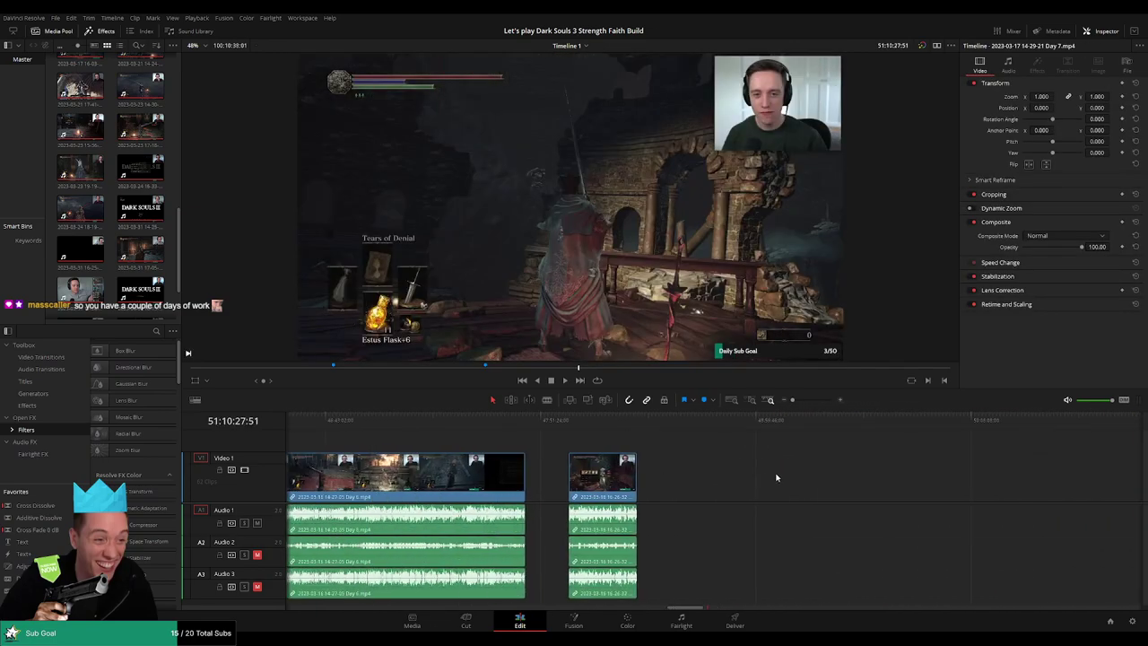
Move the short second Day 6 clip to just before the first Day 7 clip, and bring the long Day 6 clip closer to it
drag(648, 482, 987, 475)
scroll(936, 460, right, 4)
drag(646, 478, 694, 477)
click(588, 456)
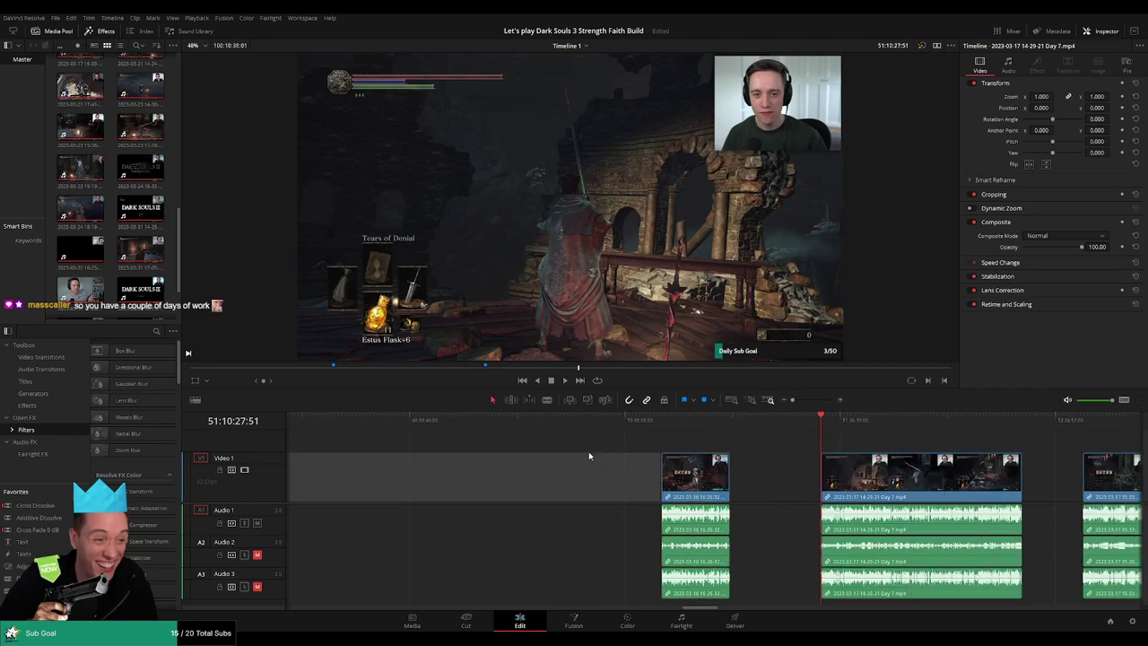
scroll(574, 457, left, 3)
scroll(538, 462, left, 1)
drag(420, 482, 851, 476)
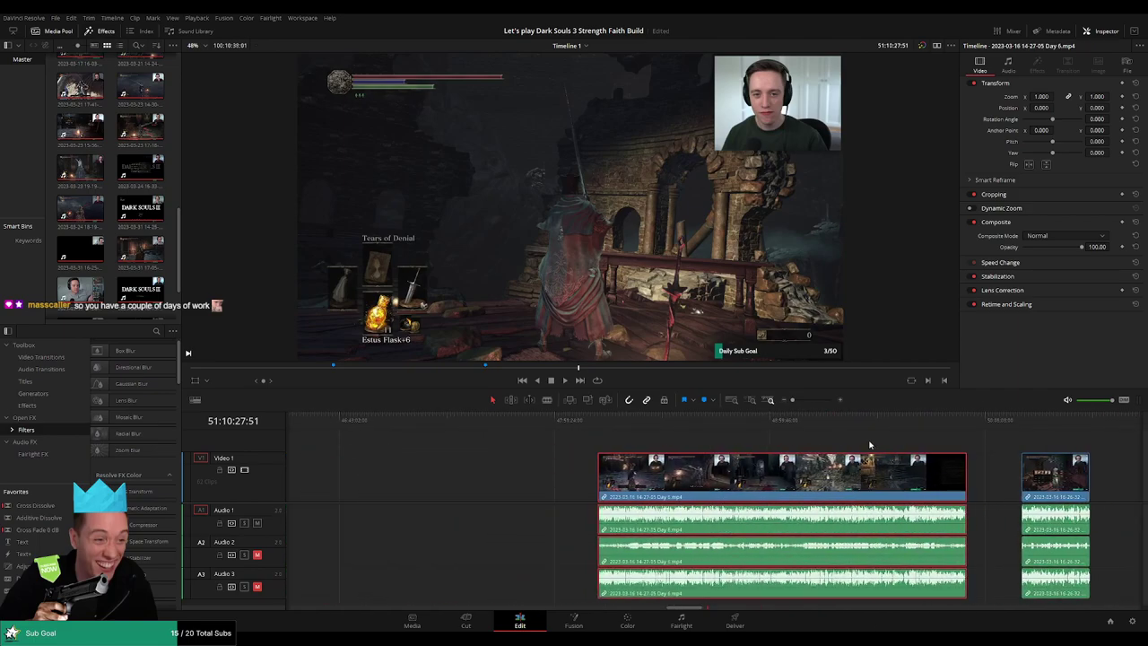
click(869, 443)
Move the last two Day 5 segments further along the timeline, leaving wide gaps around each one
scroll(789, 443, left, 2)
scroll(778, 441, left, 3)
drag(434, 466, 848, 468)
click(590, 448)
scroll(574, 450, left, 2)
scroll(634, 449, left, 7)
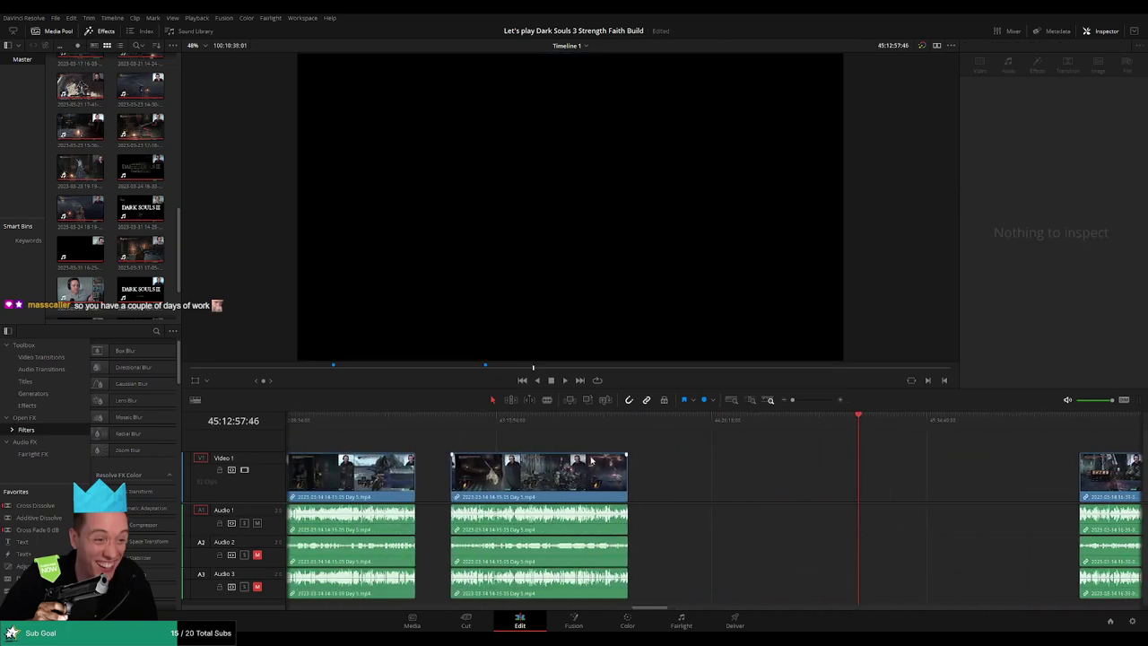
scroll(601, 467, right, 5)
drag(510, 471, 859, 472)
click(553, 469)
Place the playhead at 42:52:10:00, the end of the Day 5 segment that precedes the wide gap
scroll(619, 469, left, 3)
scroll(683, 470, left, 2)
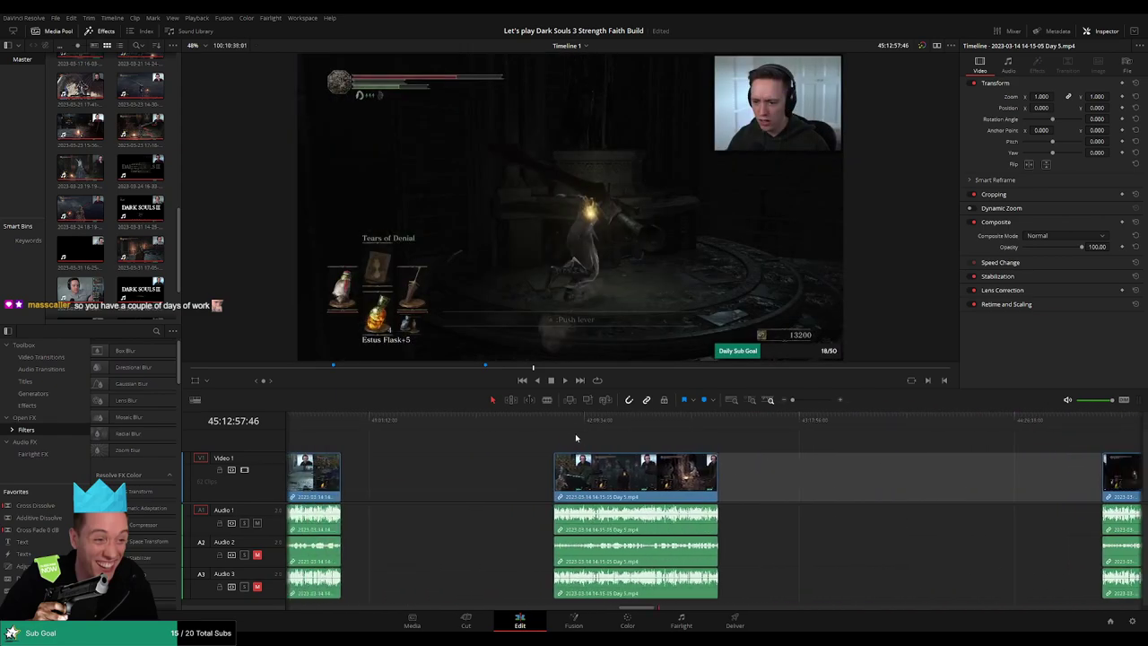
click(558, 423)
scroll(820, 464, right, 4)
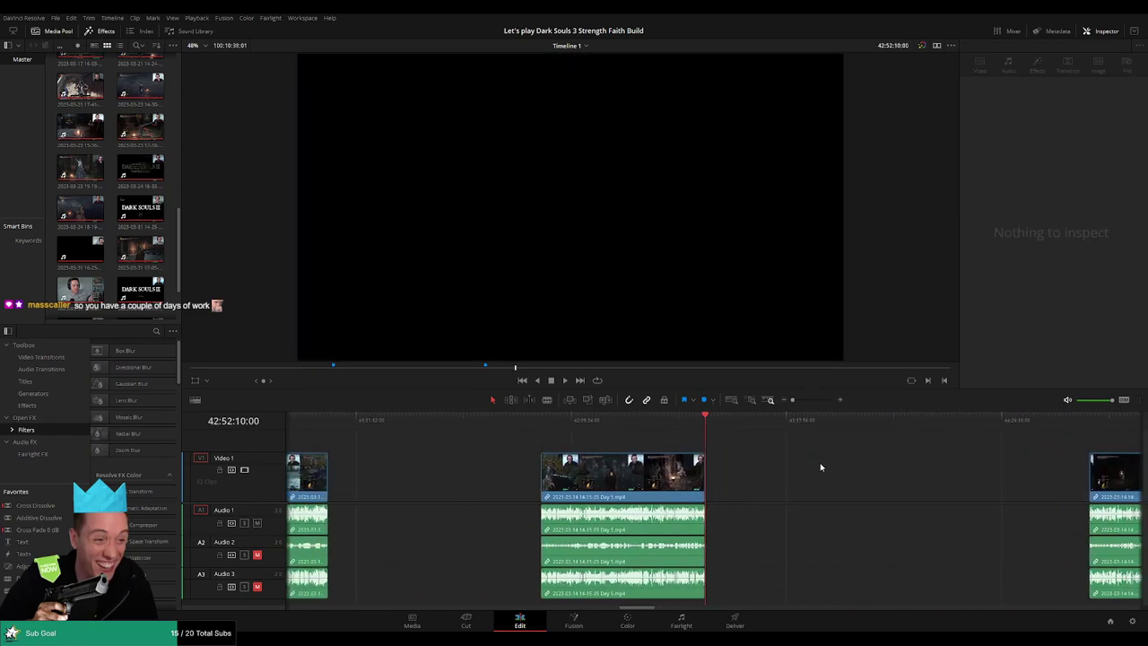
Move the Day 5 clip starting at 44:54:13:42 earlier on the timeline, to start at about 43:03:24:08
click(818, 429)
click(989, 434)
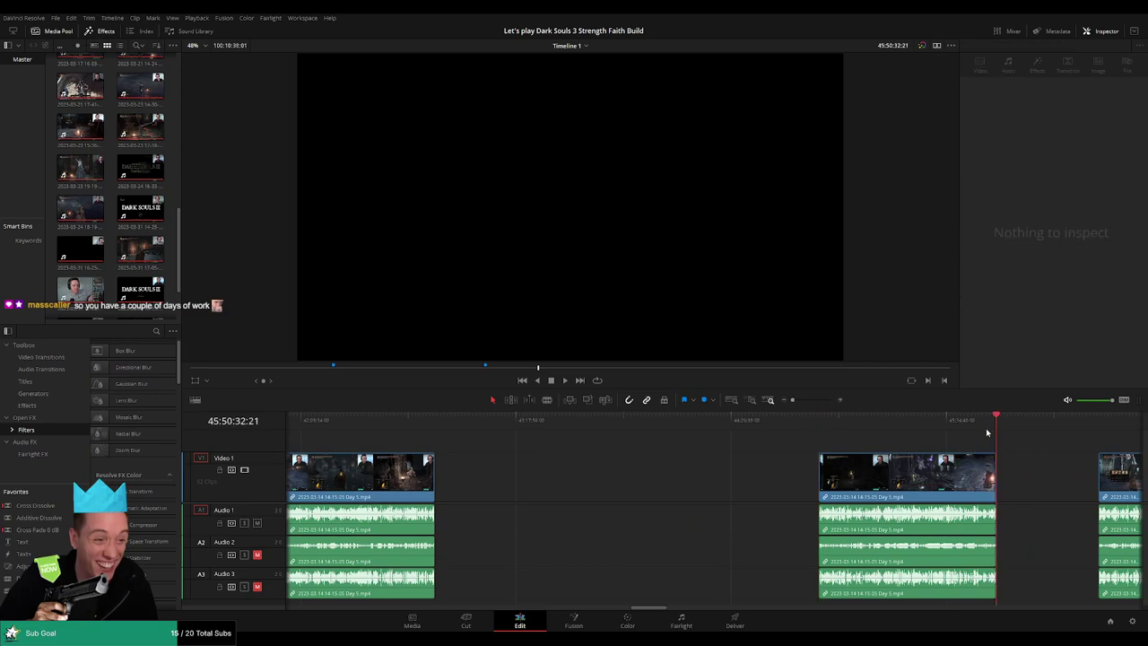
click(823, 427)
click(723, 469)
key(Delete)
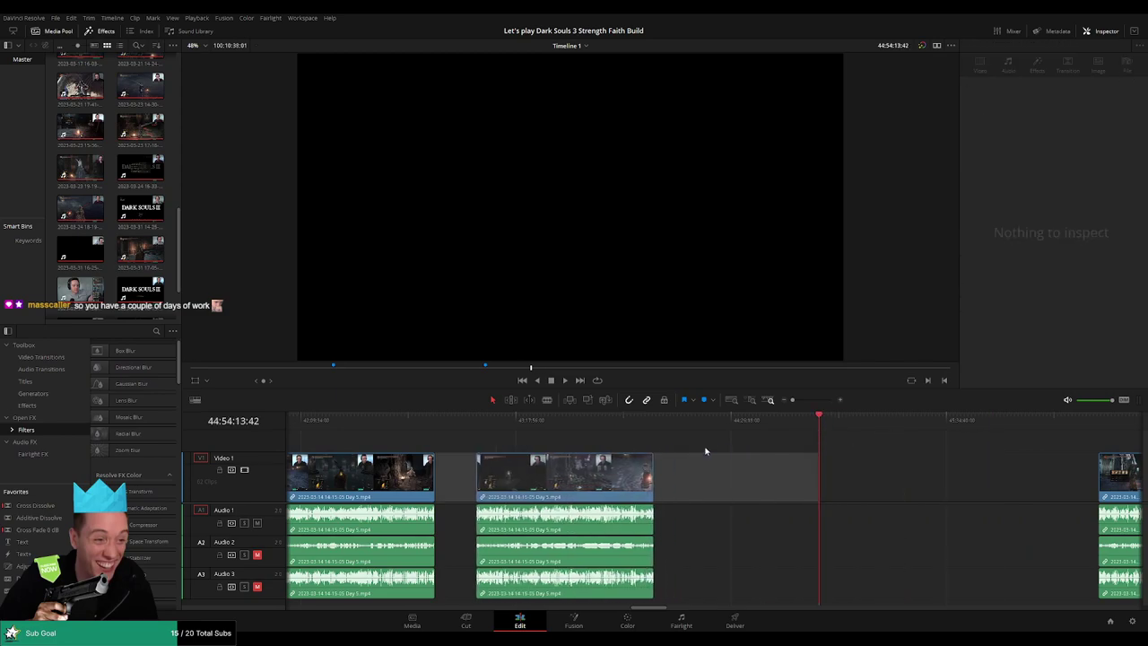
click(470, 423)
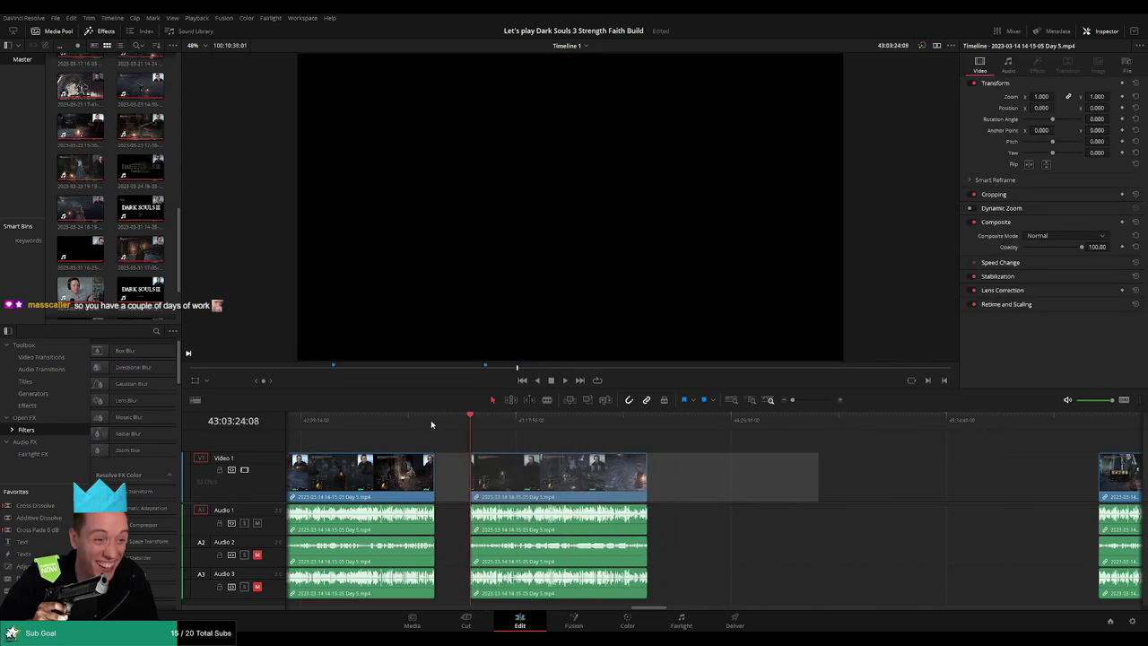
Check the end of the Day 5 clip starting at 42:00:00:00, and play its opening and that of the following clip
click(433, 424)
drag(451, 444, 674, 449)
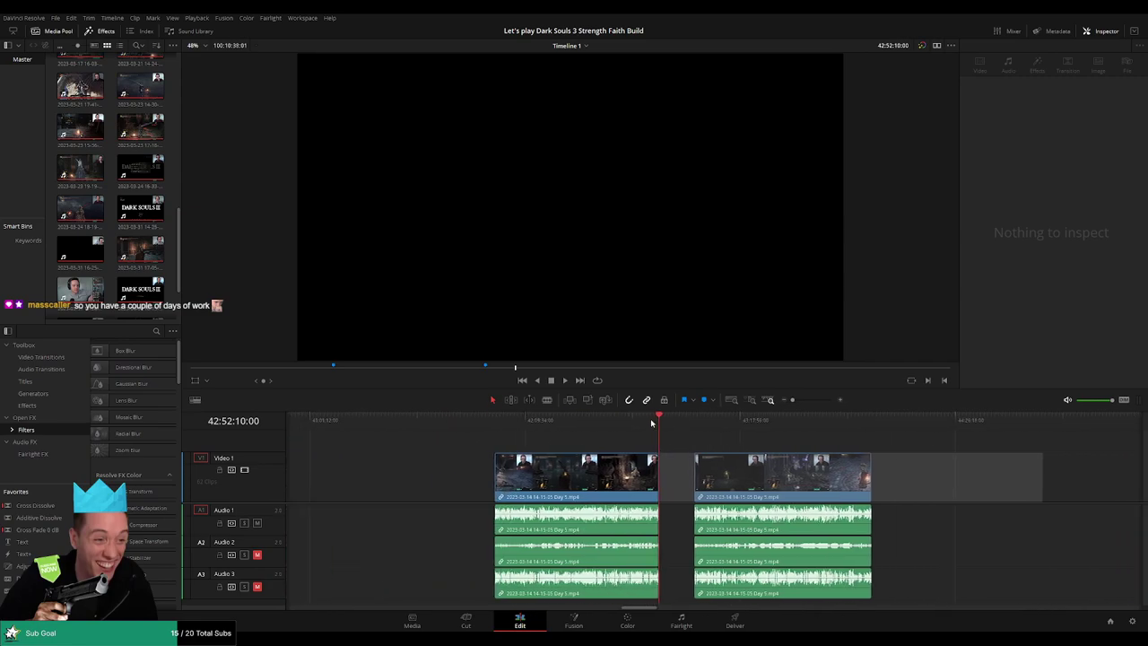
click(500, 424)
key(space)
click(628, 440)
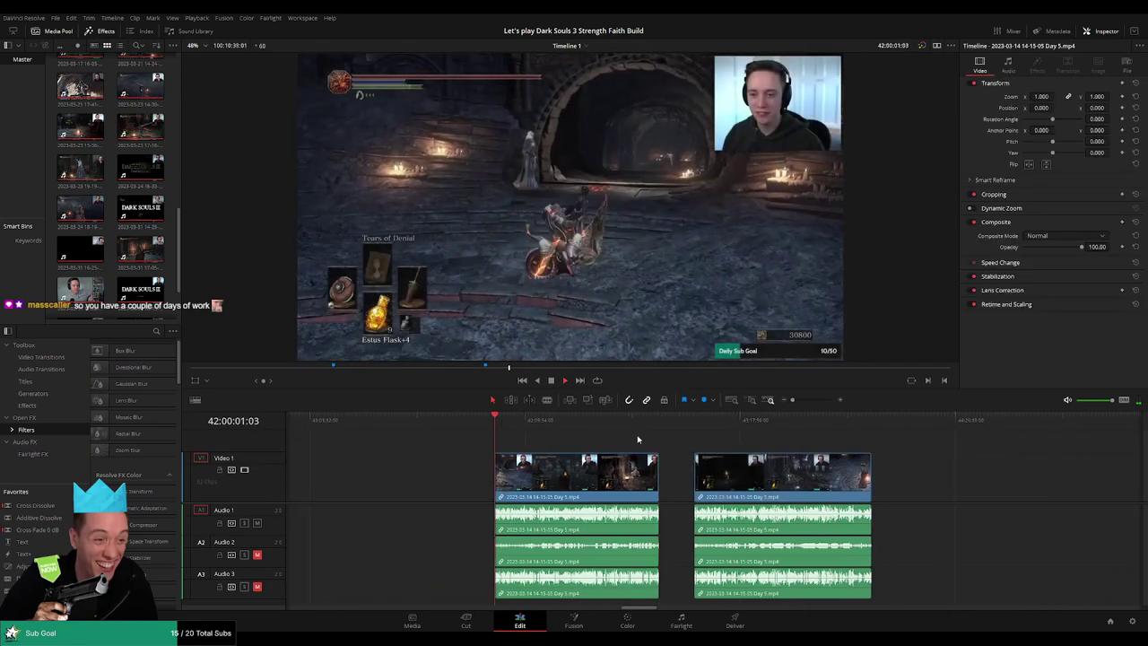
click(665, 426)
click(696, 424)
key(space)
Move the following Day 5 clip with its linked audio so it starts at 44:00:00:00
drag(783, 451, 822, 469)
key(space)
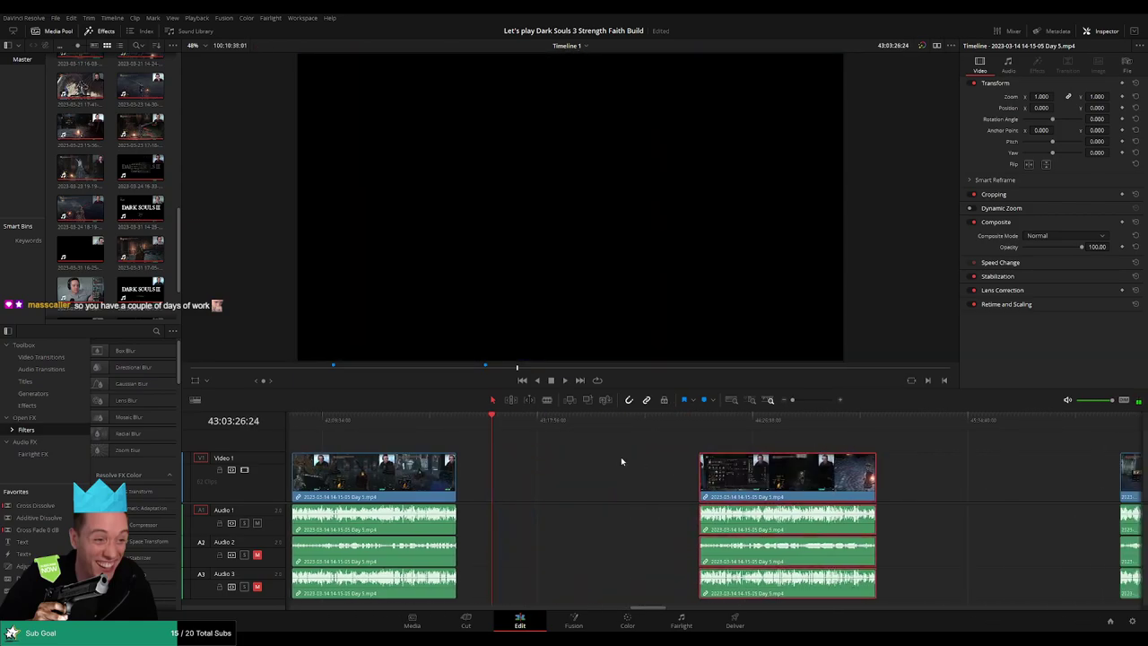
click(539, 460)
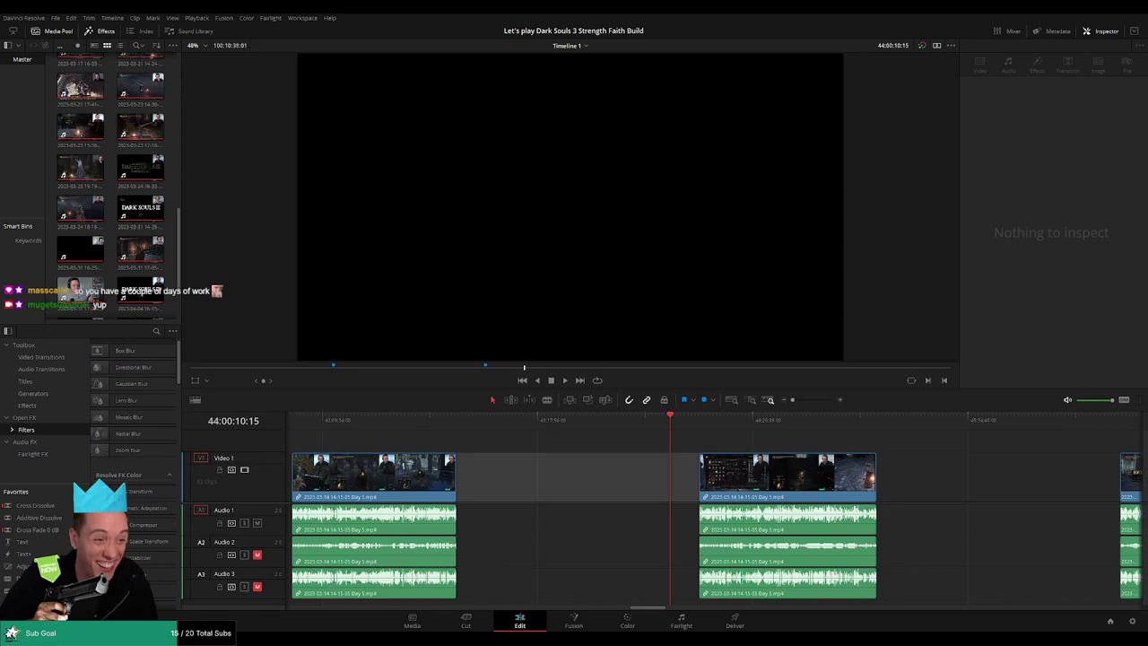
scroll(670, 502, up, 5)
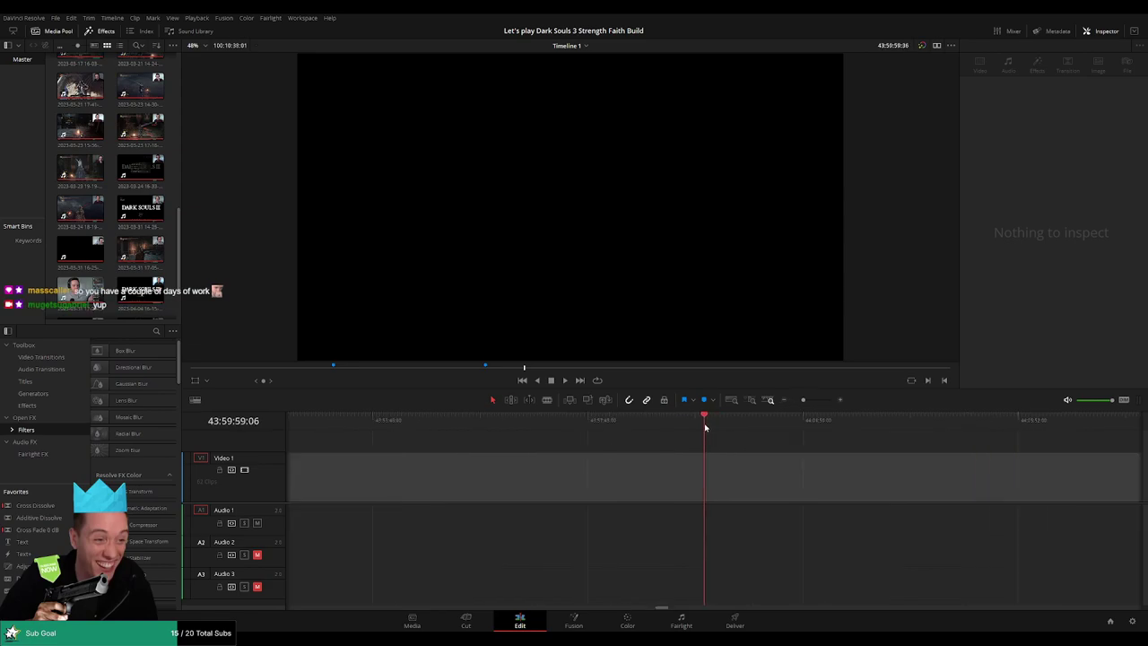
key(Left)
key(Left)
key(Left)
key(Left)
drag(803, 400, 793, 400)
drag(781, 471, 751, 471)
Split the Day 5 clip on the video and all audio tracks at 44:52:16:00, on the Attune spells screen
click(804, 445)
drag(807, 444, 586, 439)
key(space)
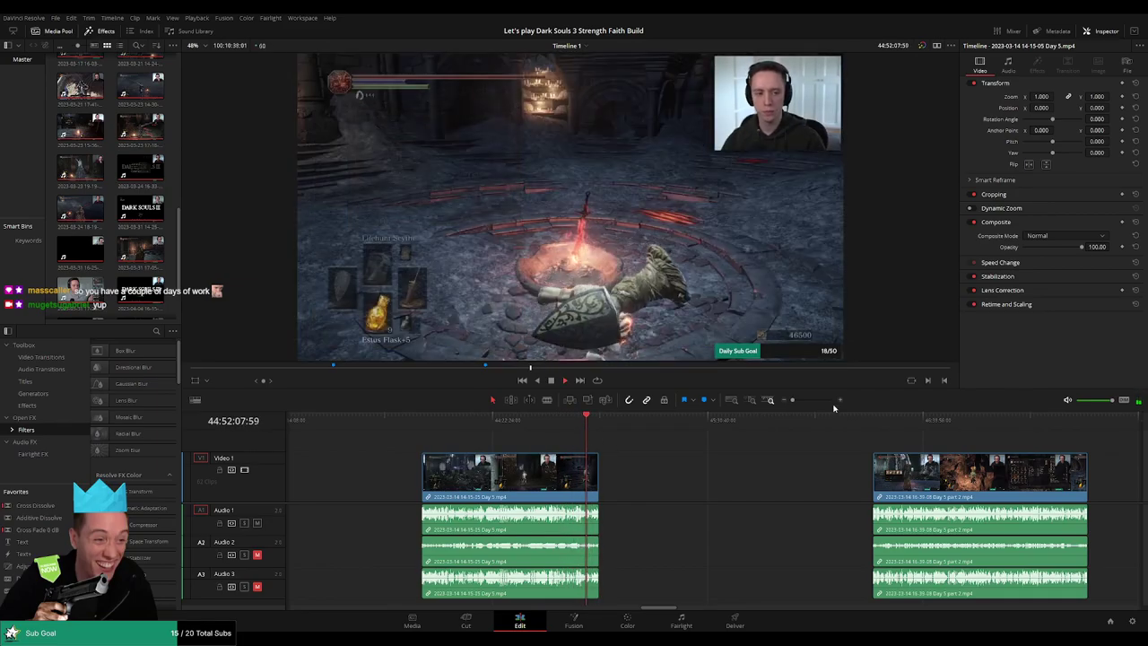
drag(793, 400, 813, 401)
drag(756, 434, 808, 431)
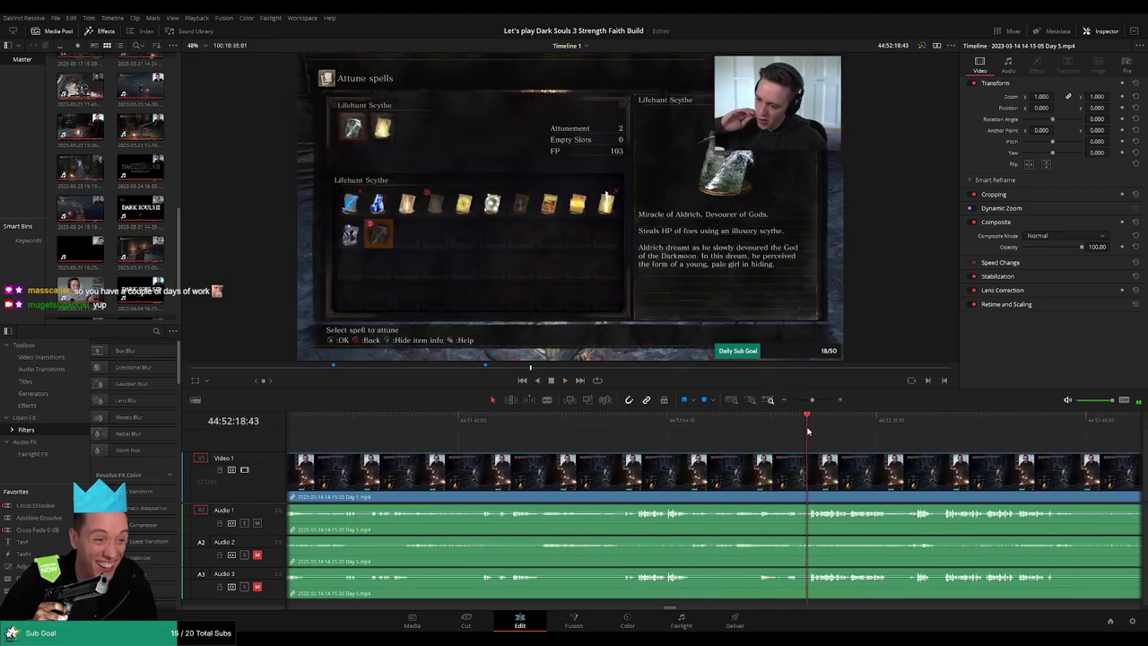
scroll(791, 451, up, 2)
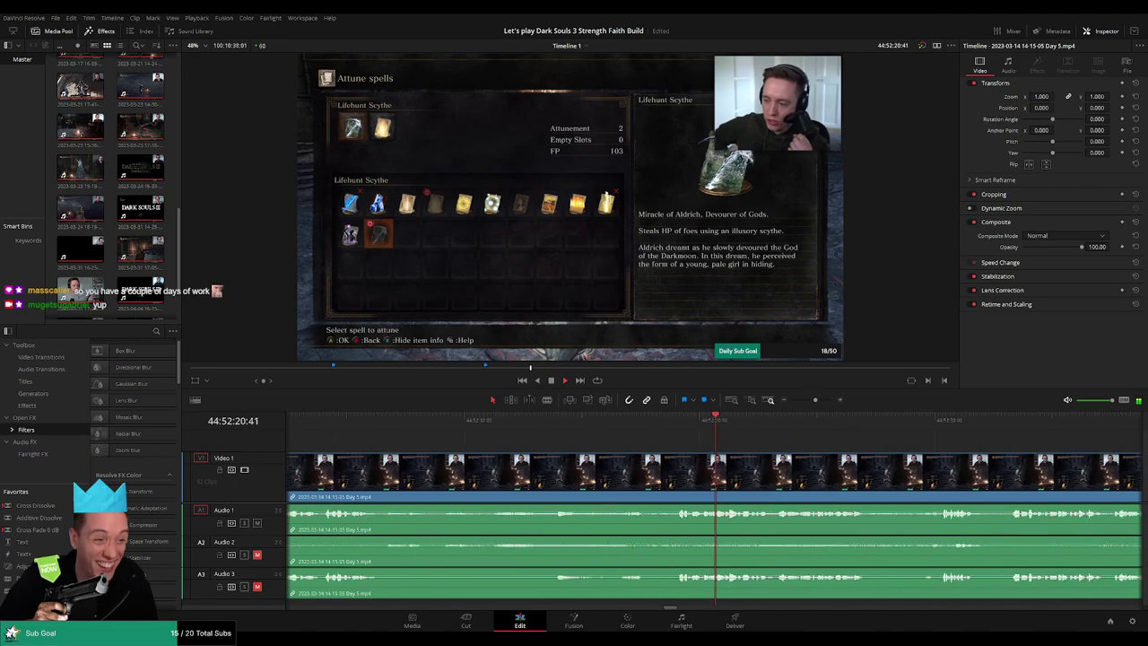
drag(633, 429, 559, 431)
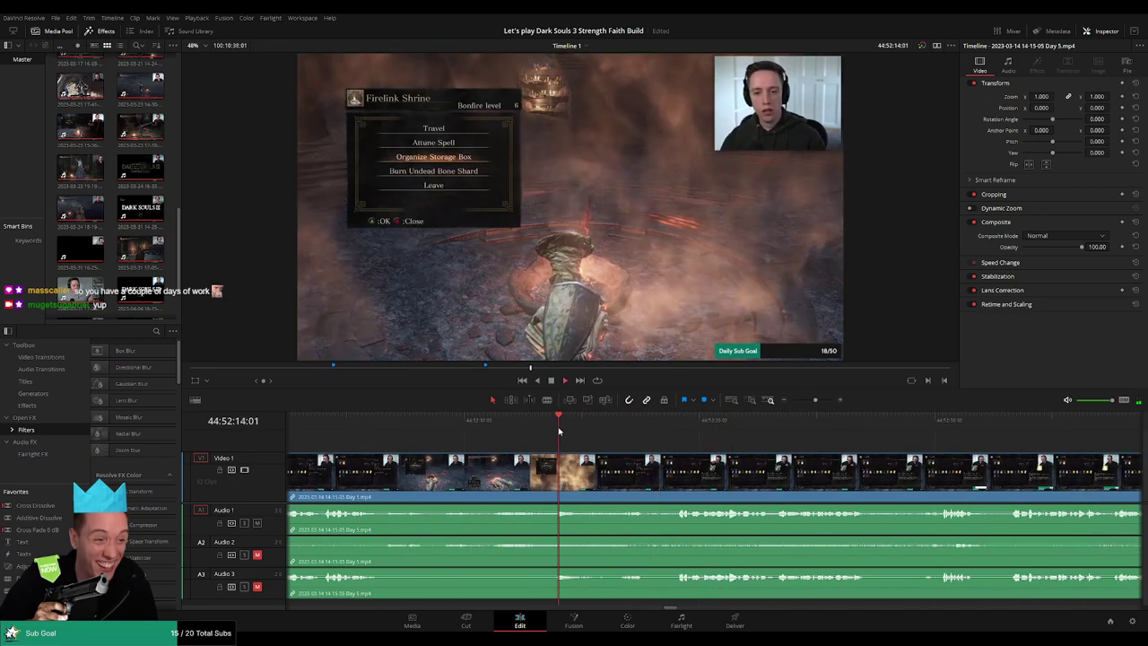
click(614, 429)
scroll(664, 441, up, 2)
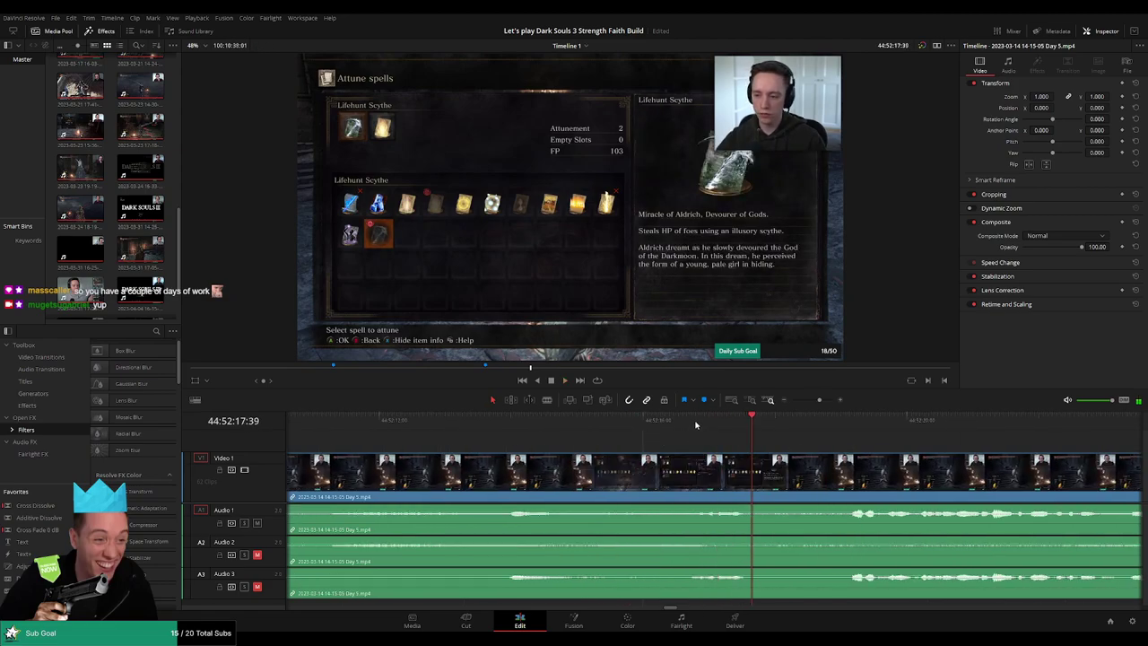
click(700, 419)
drag(701, 419, 672, 421)
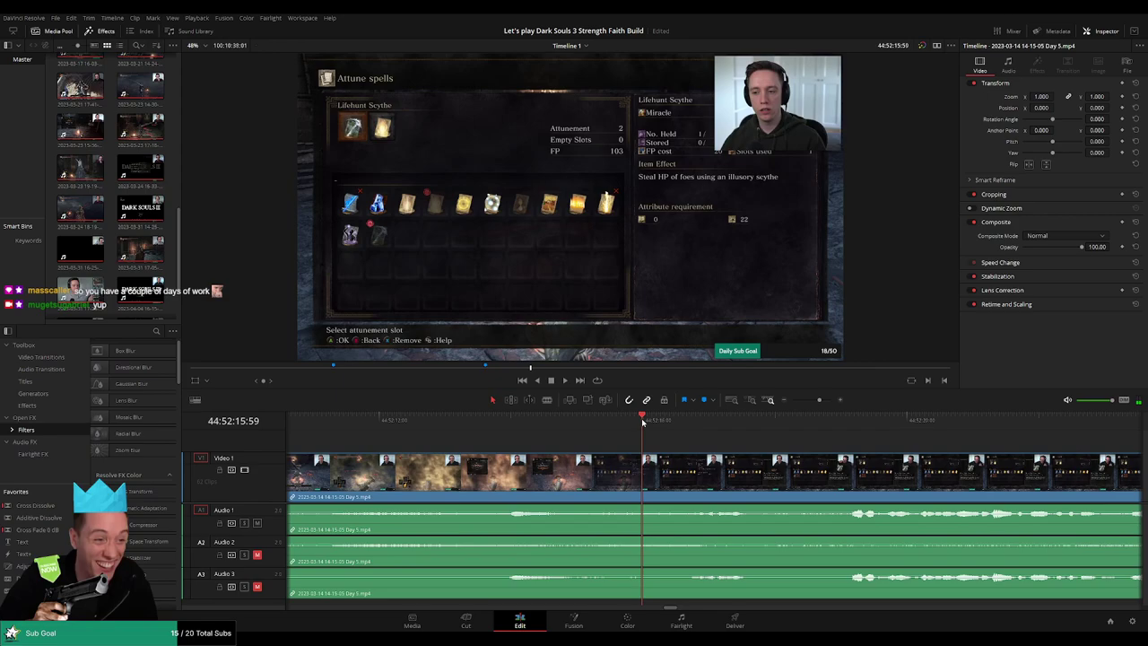
key(ctrl+b)
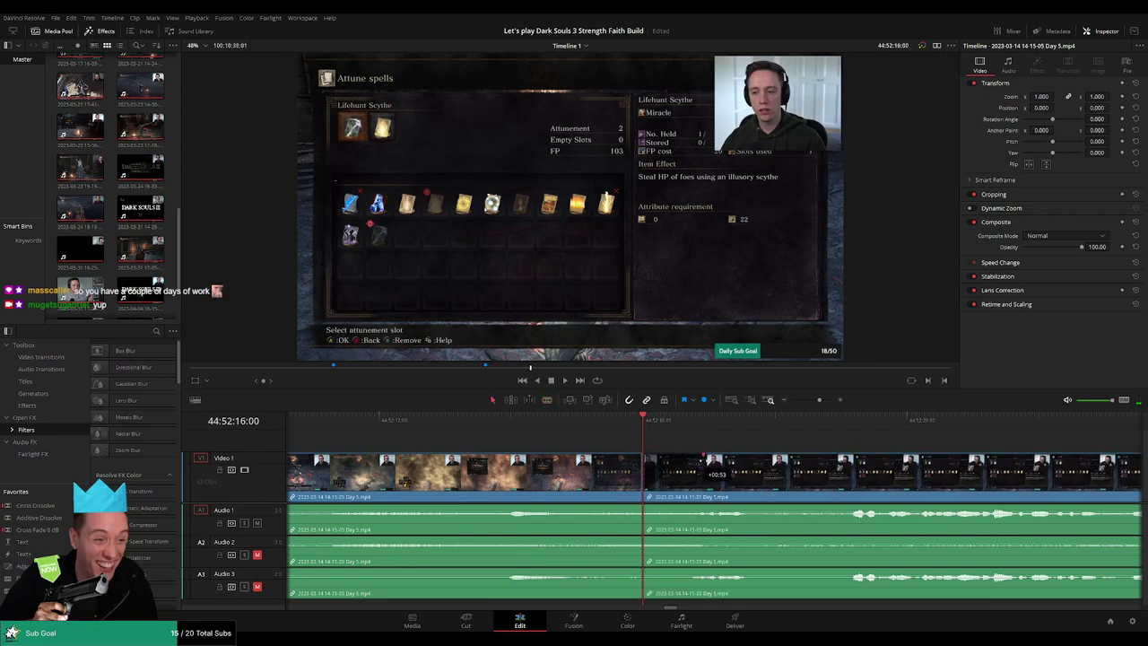
Add fade-outs of about one second before the cut and matching fade-ins after it on video and all three audio tracks, and preview them
drag(711, 457, 713, 457)
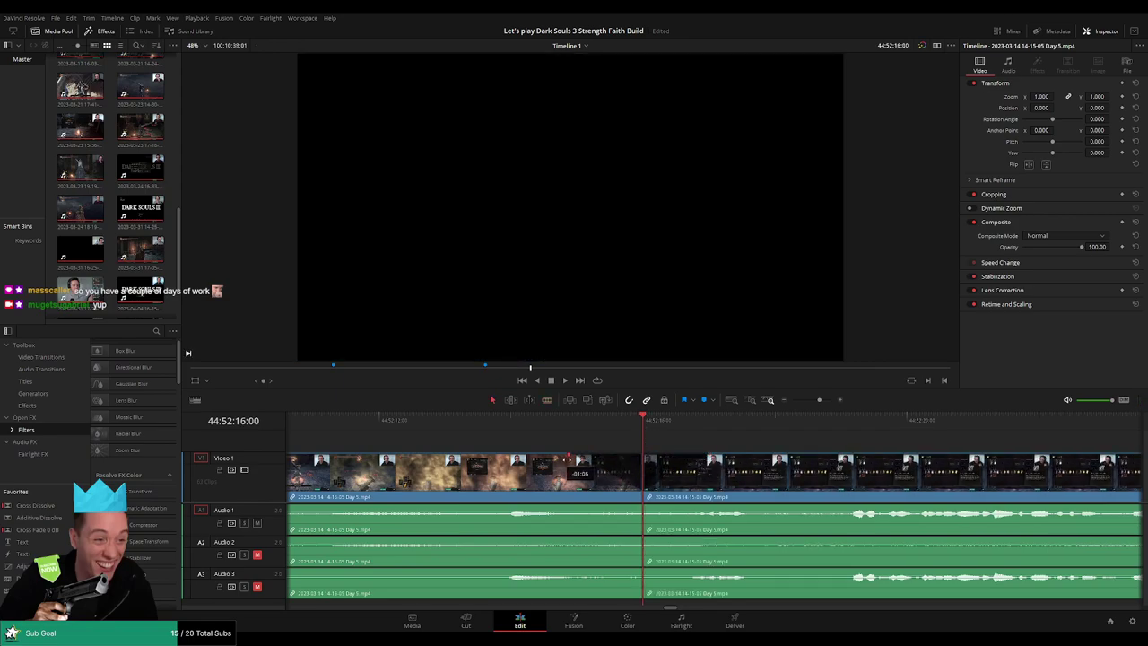
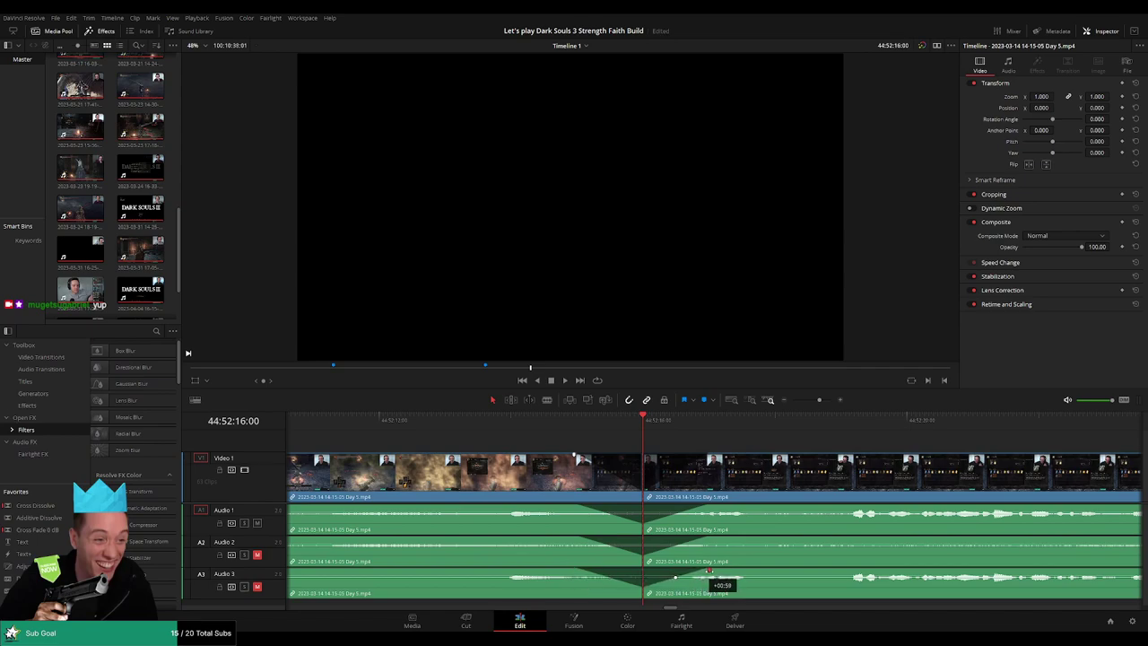
click(556, 425)
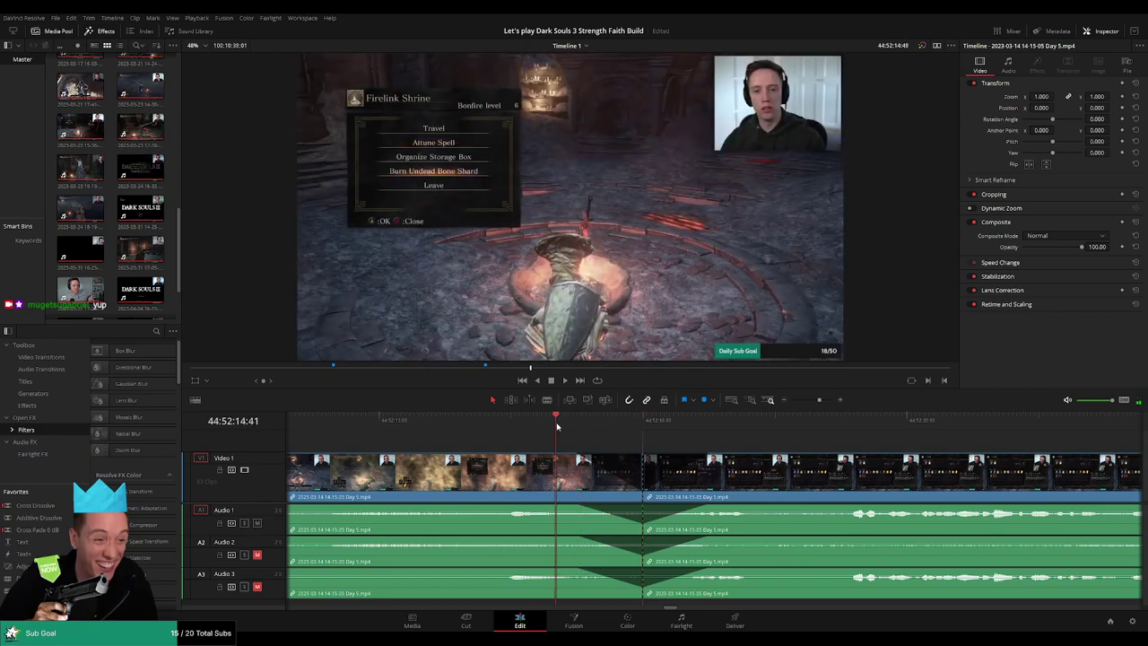
drag(758, 434, 602, 433)
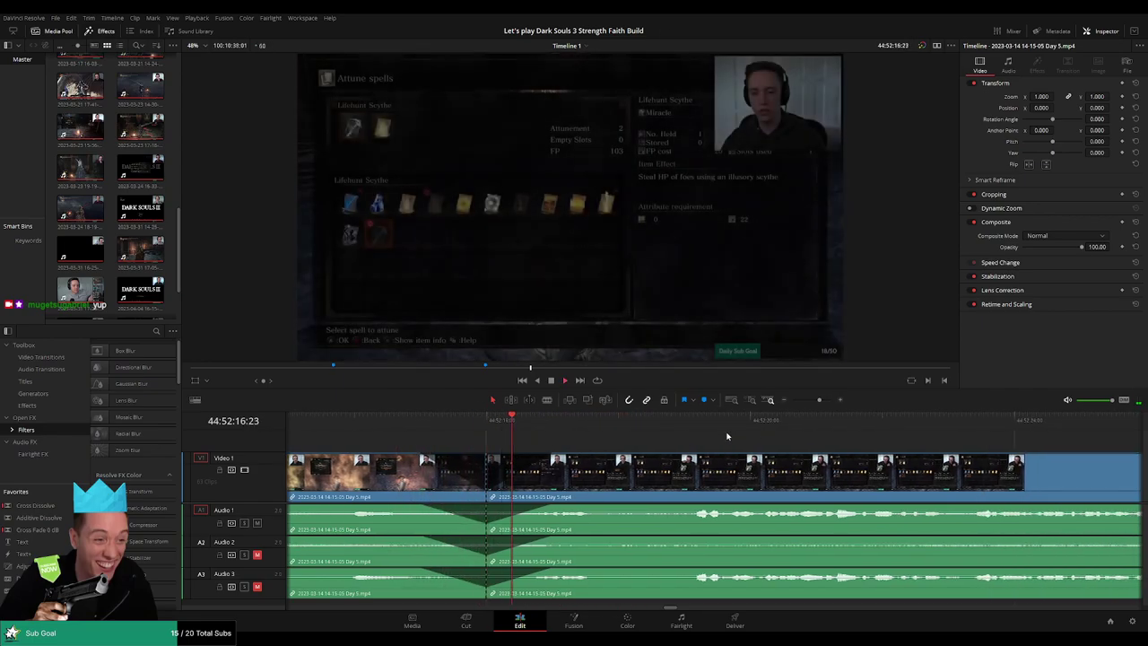
key(space)
Move the split-off remainder of the Day 5 clip up against the start of the Day 5 part 2 clip
drag(816, 401, 792, 400)
click(550, 426)
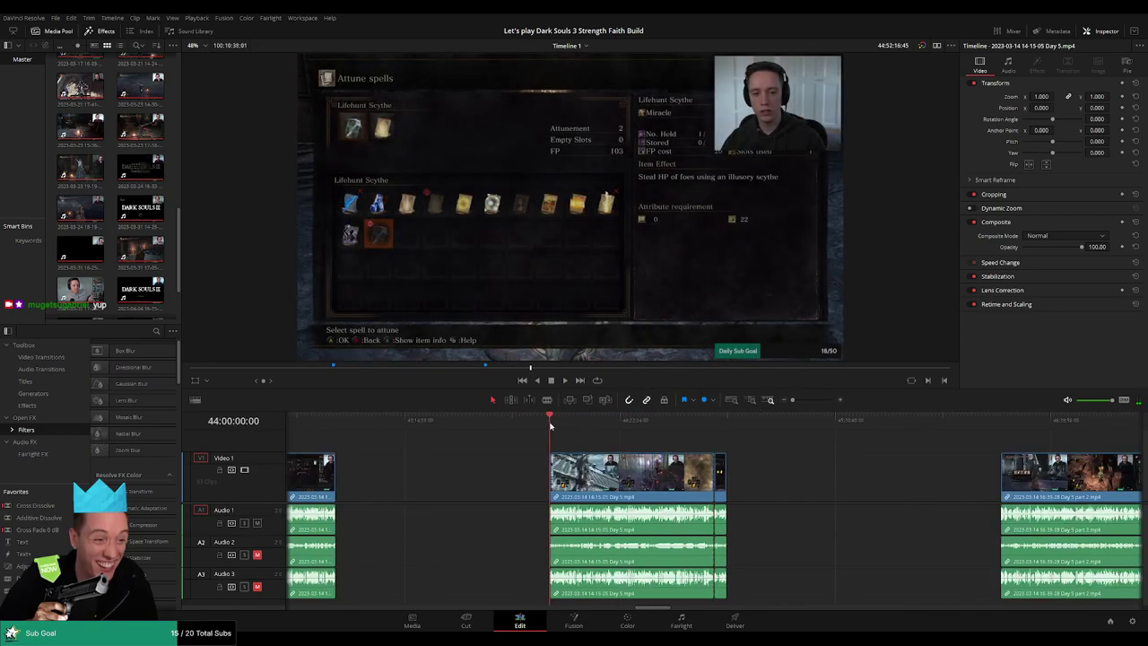
drag(682, 434, 514, 430)
click(547, 424)
drag(554, 478, 823, 485)
Move the remainder and the Day 5 part 2 clip together to start at 46:00:00:00, and play the opening
click(635, 453)
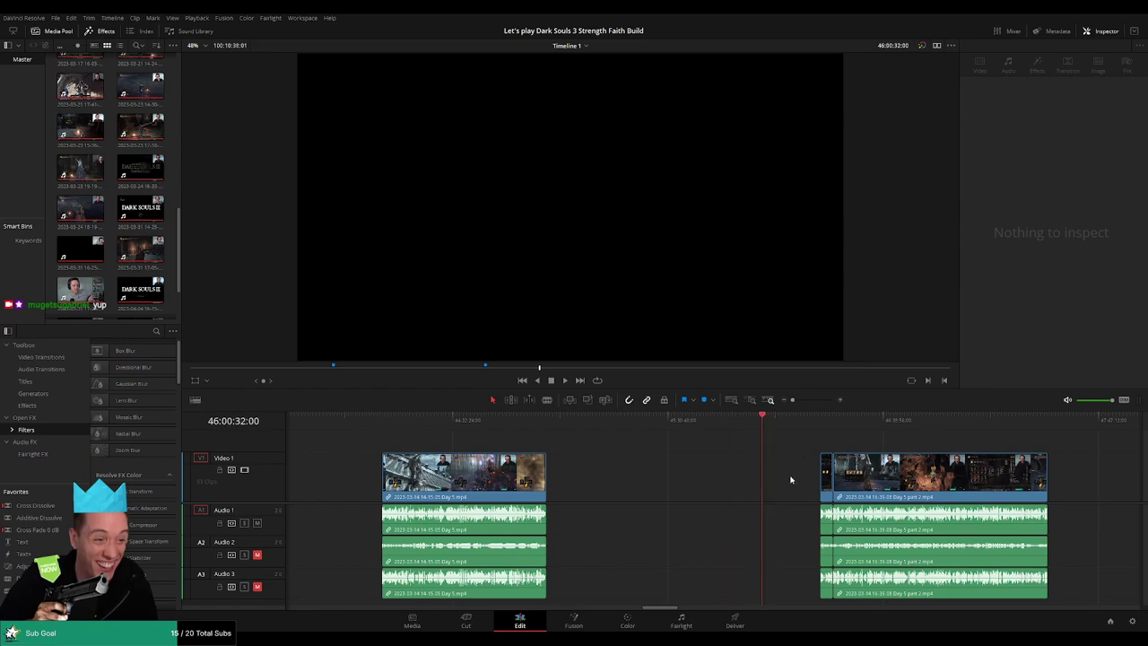
scroll(790, 480, up, 2)
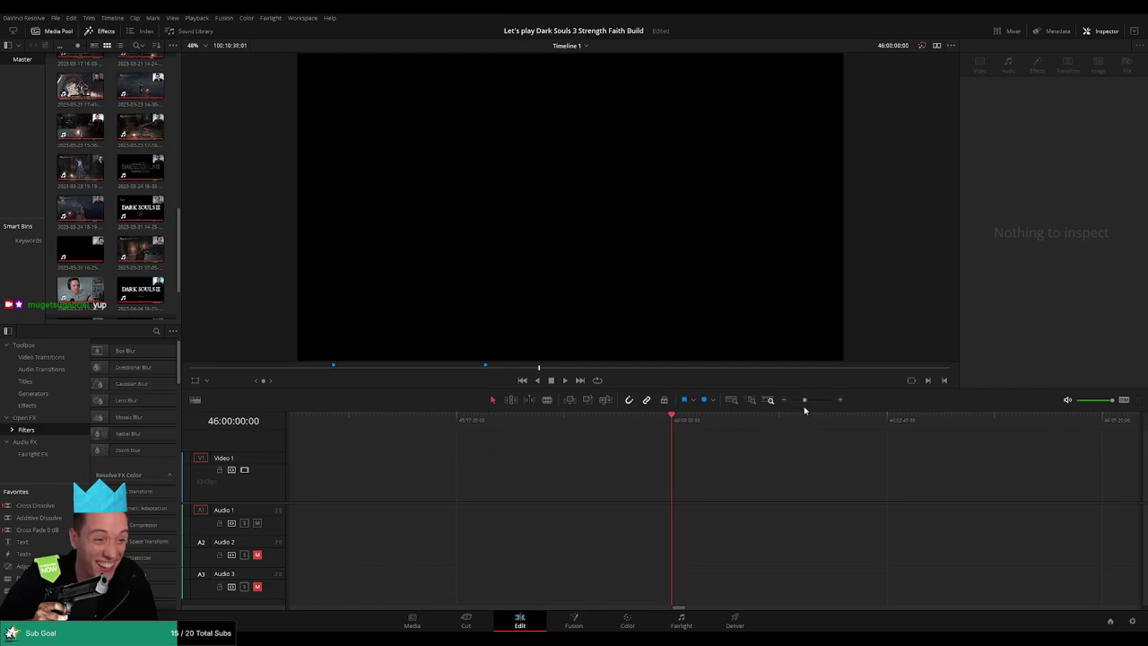
scroll(805, 410, down, 4)
drag(758, 485, 696, 485)
key(space)
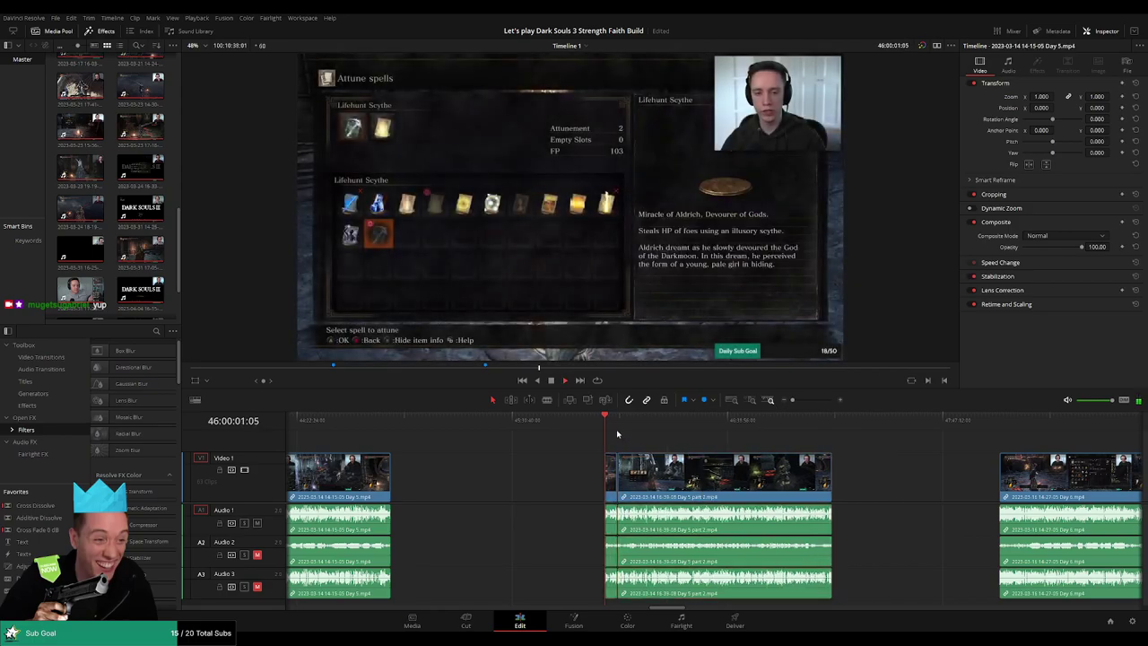
Add a transition on the video and all three audio tracks where the remainder meets the Day 5 part 2 clip, and preview it
mouse_move(793, 401)
mouse_down()
mouse_move(868, 420)
mouse_move(813, 400)
mouse_up()
click(685, 418)
key(space)
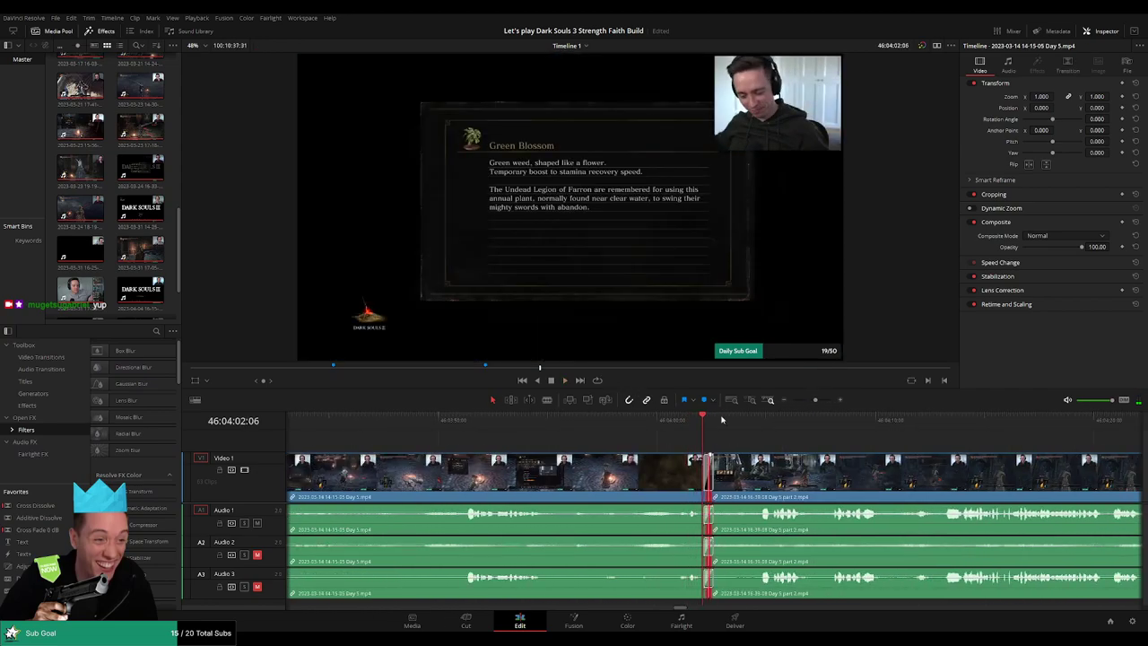
key(space)
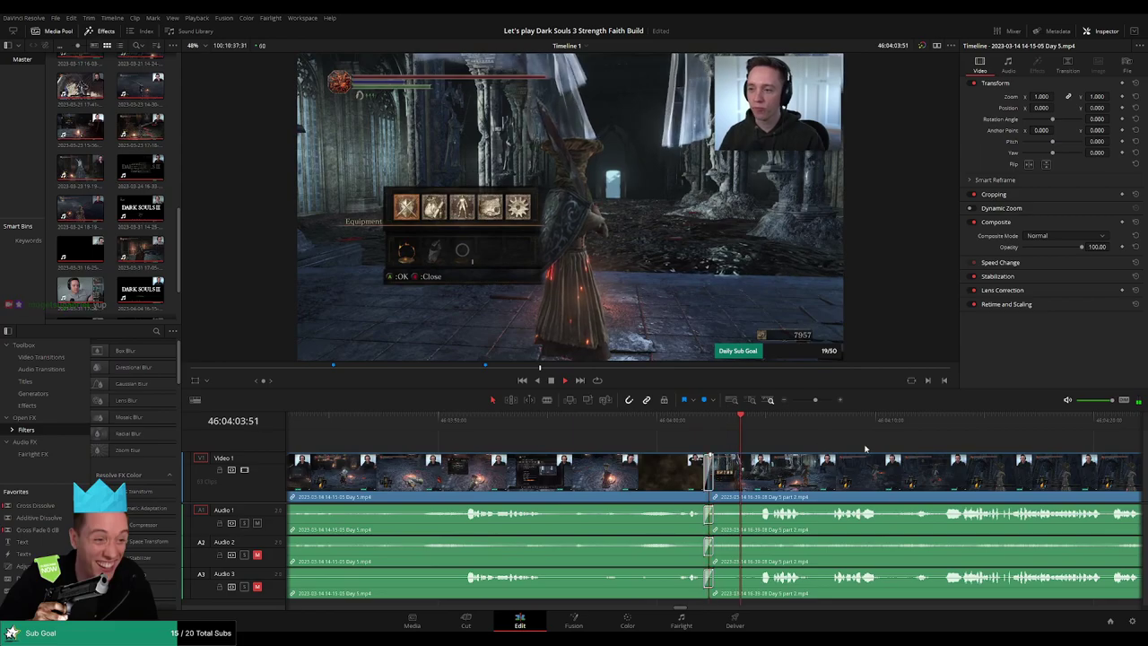
drag(866, 449, 673, 432)
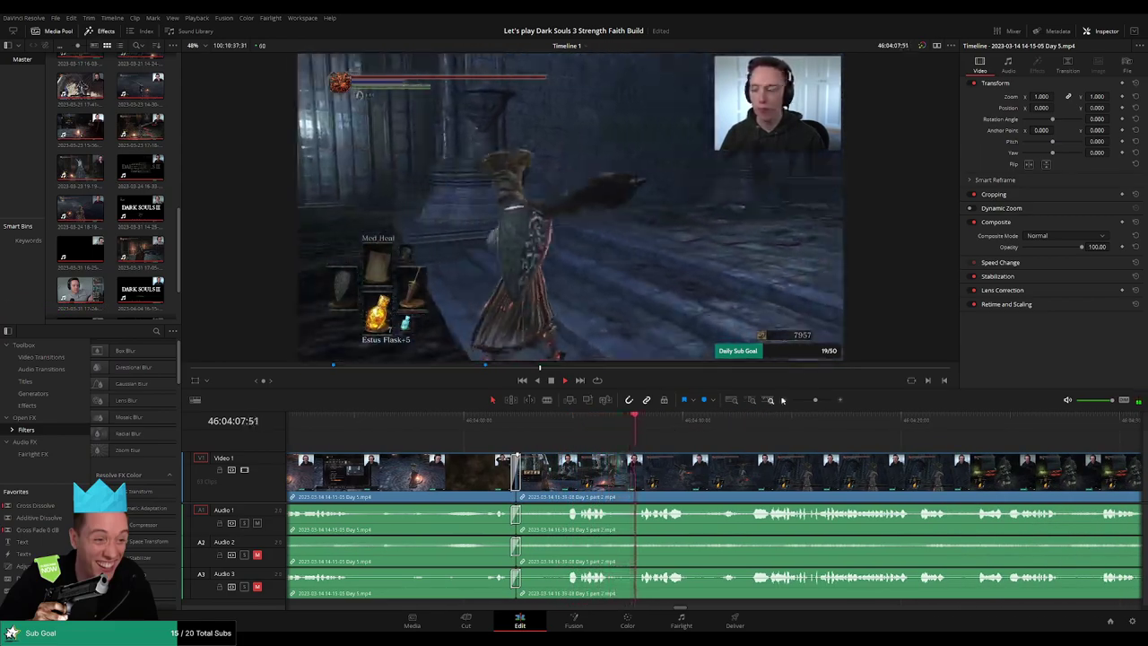
Locate the point about 52 minutes into the episode that starts at 46:00:00:00, near 46:52:18 in the Day 5 part 2 clip
mouse_move(816, 401)
mouse_down()
mouse_move(790, 401)
mouse_move(815, 403)
mouse_up()
drag(538, 426, 793, 402)
scroll(605, 441, right, 3)
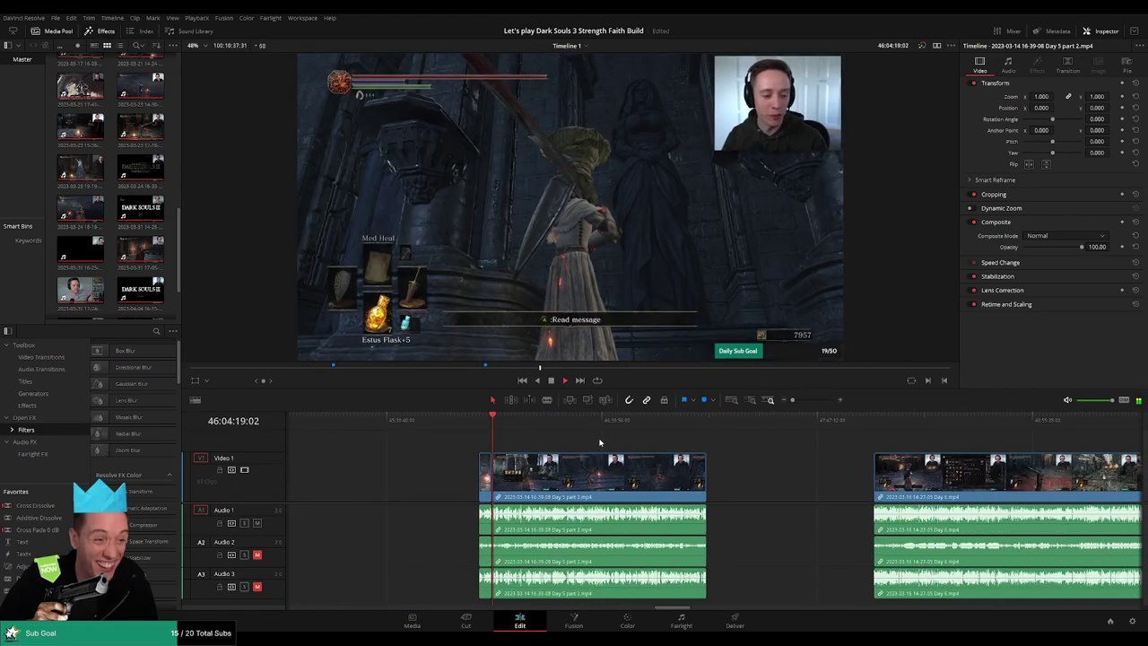
drag(482, 426, 643, 439)
drag(793, 400, 813, 401)
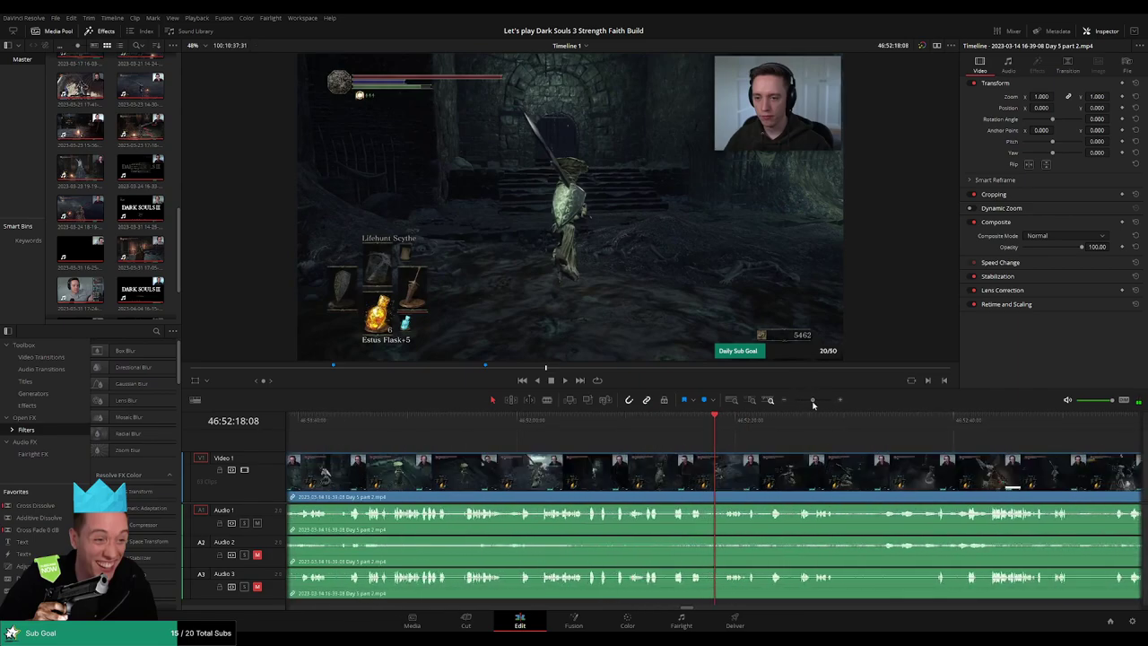
Play through the Day 5 part 2 footage around 46:52:00 to find a suitable place for the episode cut
drag(680, 432, 673, 430)
key(space)
click(642, 431)
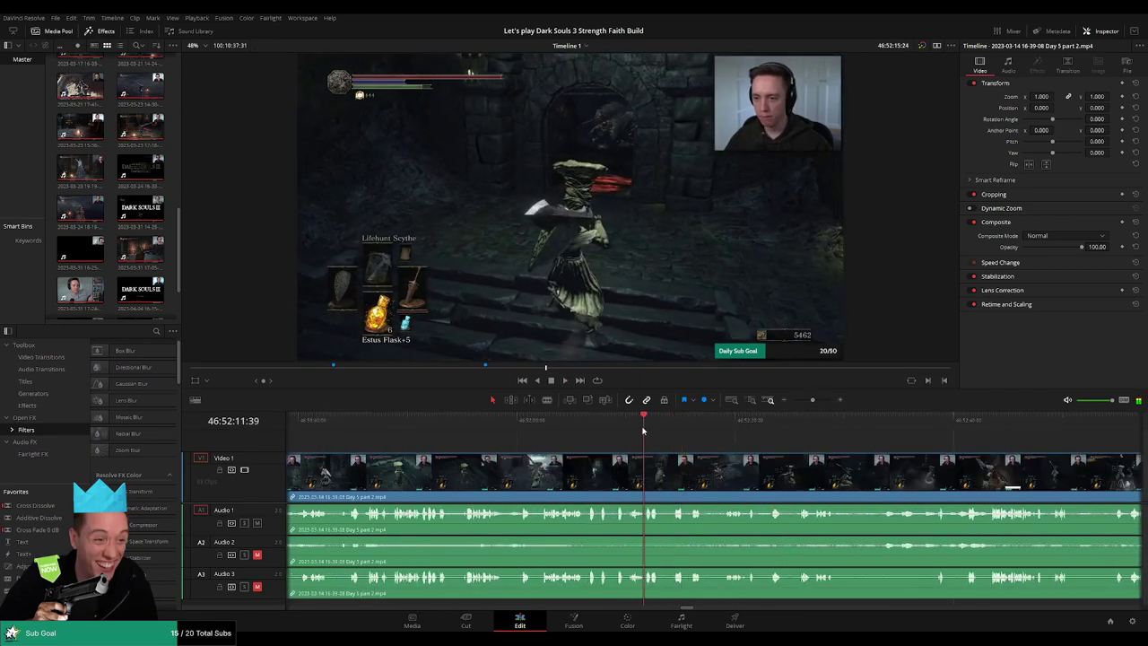
click(620, 433)
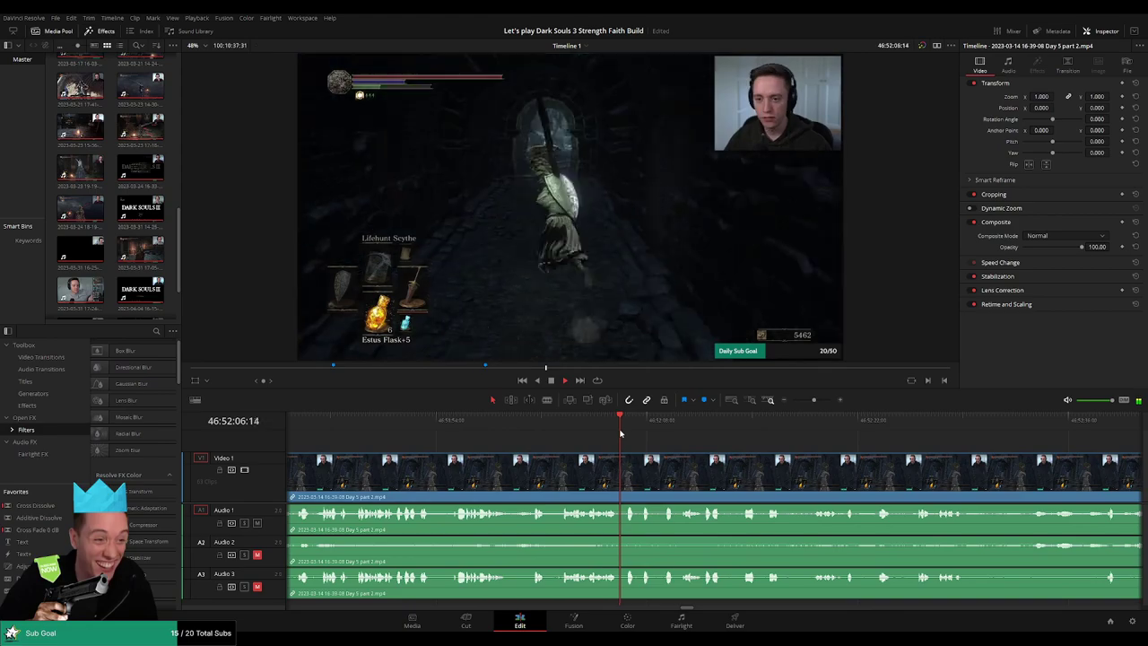
click(567, 430)
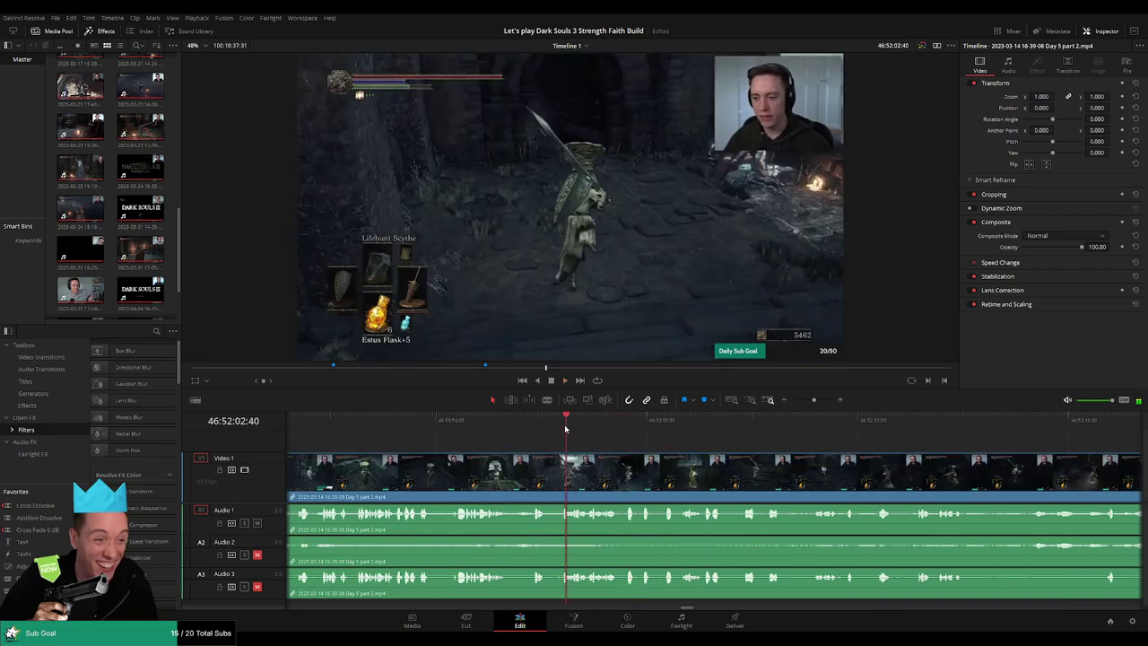
click(549, 429)
click(536, 427)
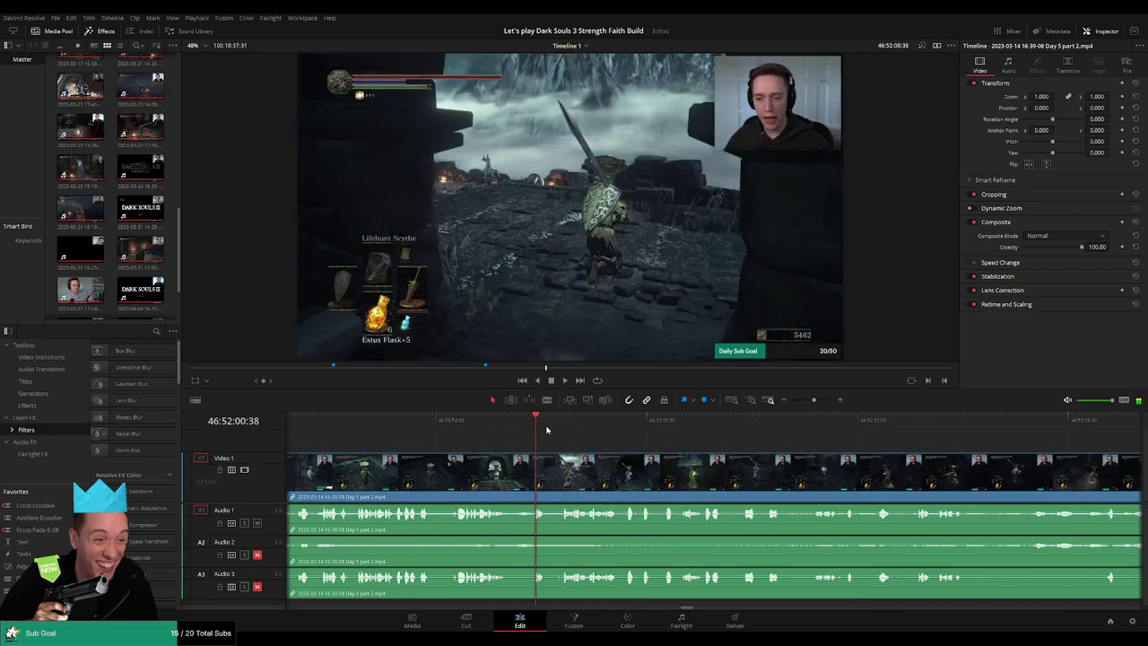
scroll(613, 448, up, 3)
click(453, 426)
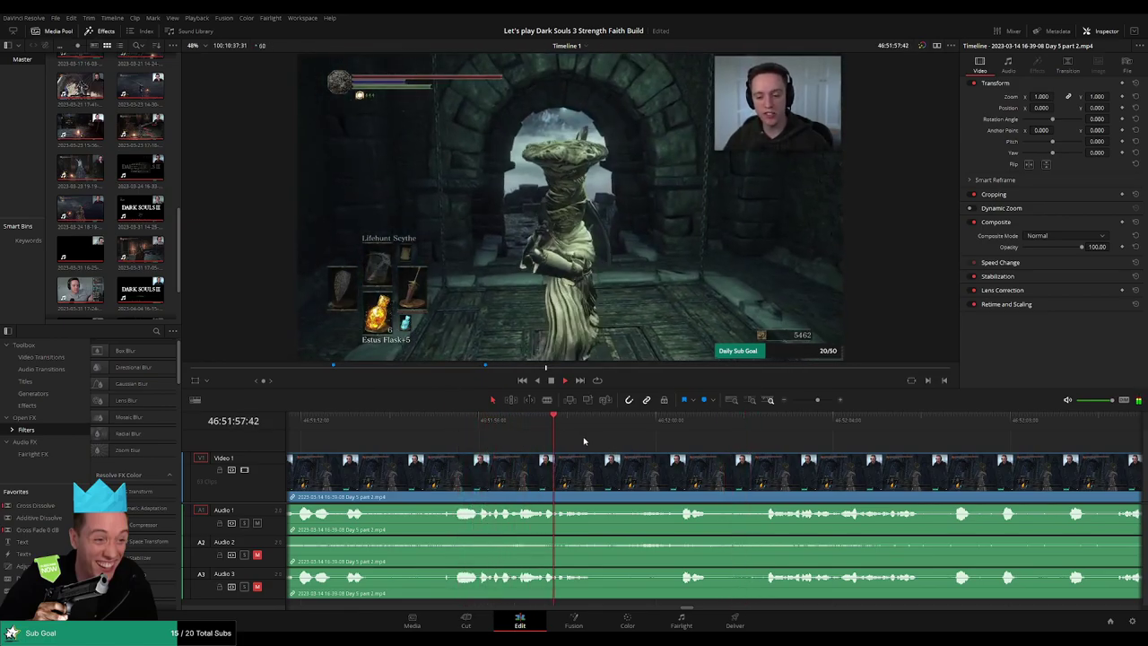
click(678, 424)
click(757, 428)
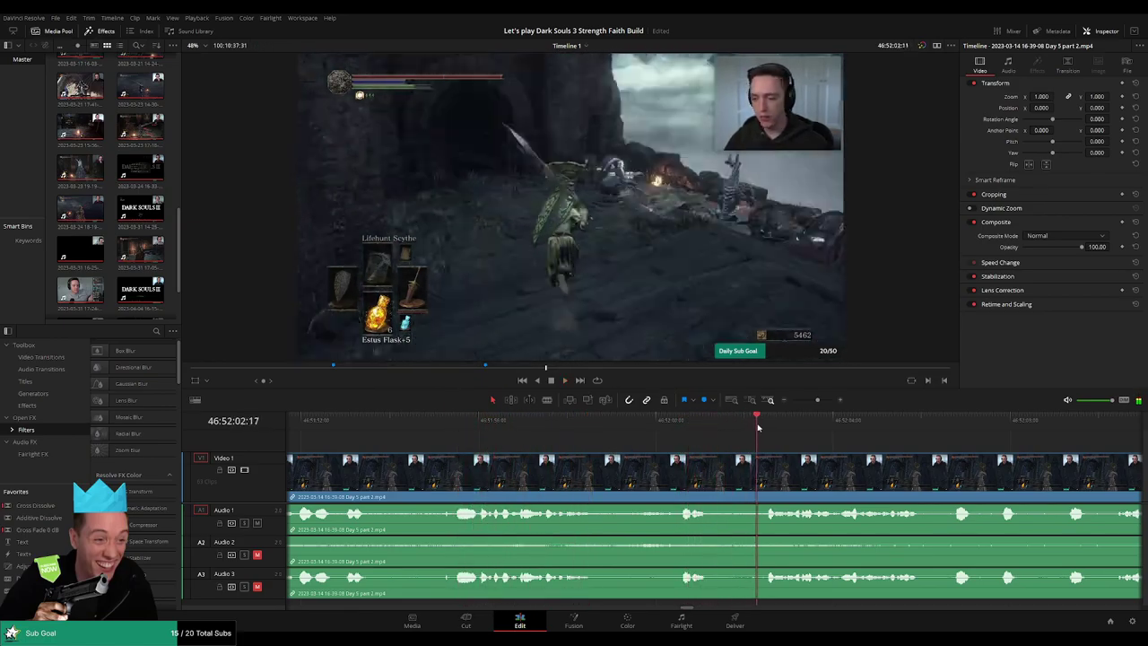
click(608, 429)
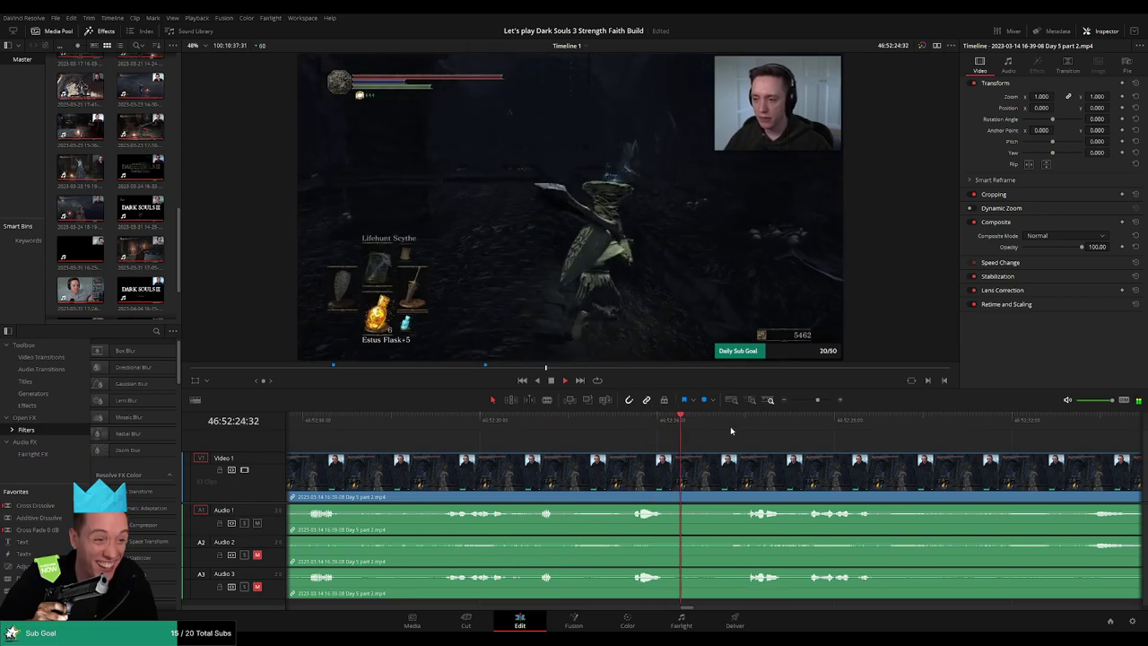
Split the Day 5 part 2 clip at 46:52:22:30 and add roughly one-second fades on both sides of the cut for video and all audio tracks
key(space)
click(634, 427)
key(ctrl+equal)
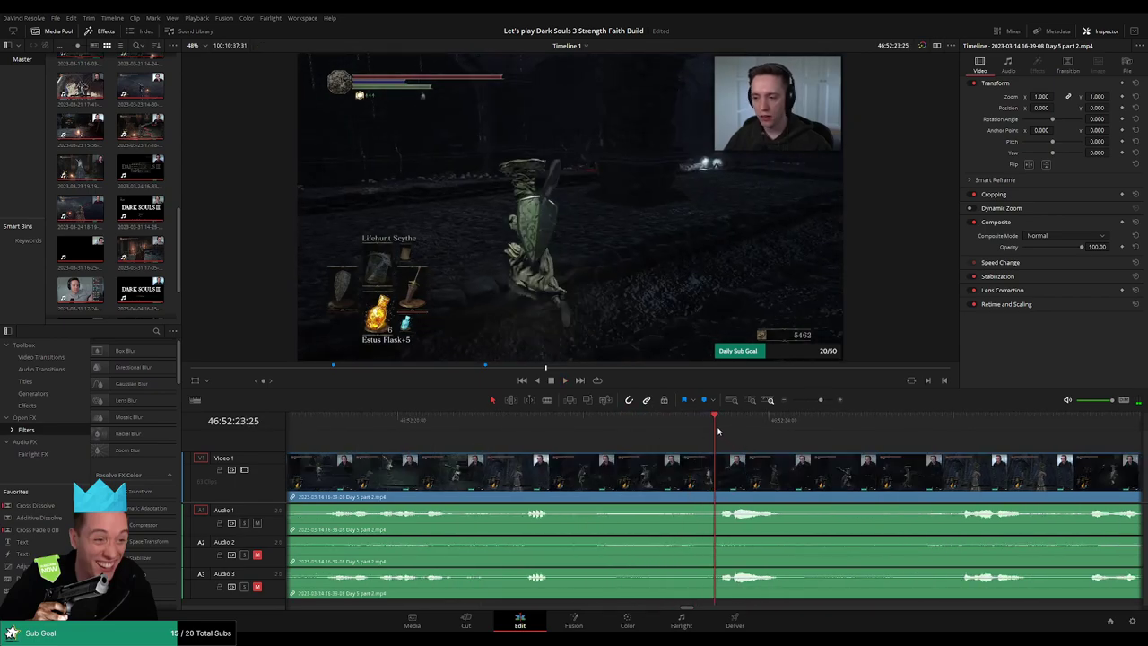
drag(715, 427, 724, 460)
key(b)
click(631, 470)
key(a)
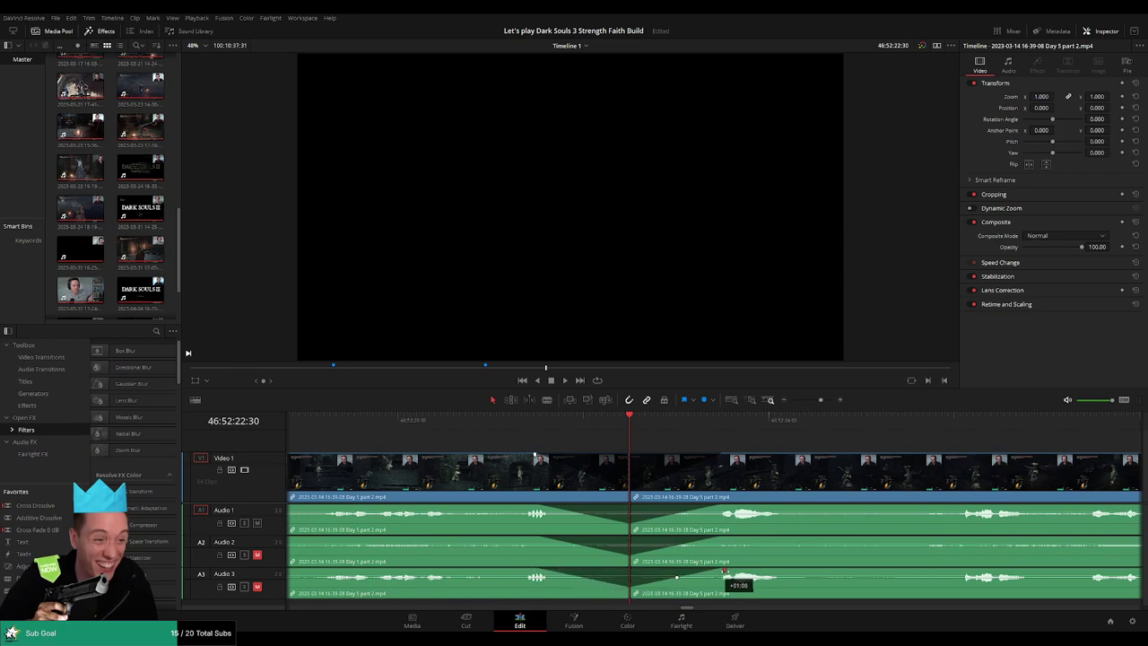
Move the split-off remainder of the Day 5 part 2 clip up against the start of the Day 6 clip
drag(821, 400, 793, 401)
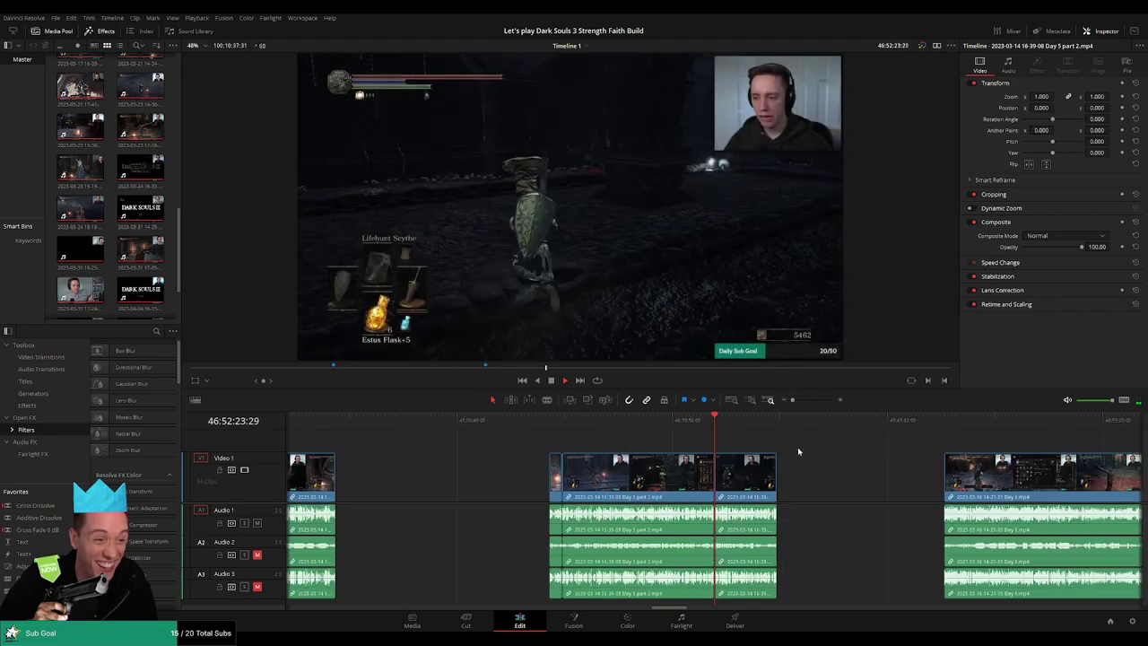
drag(797, 447, 632, 458)
key(space)
click(376, 427)
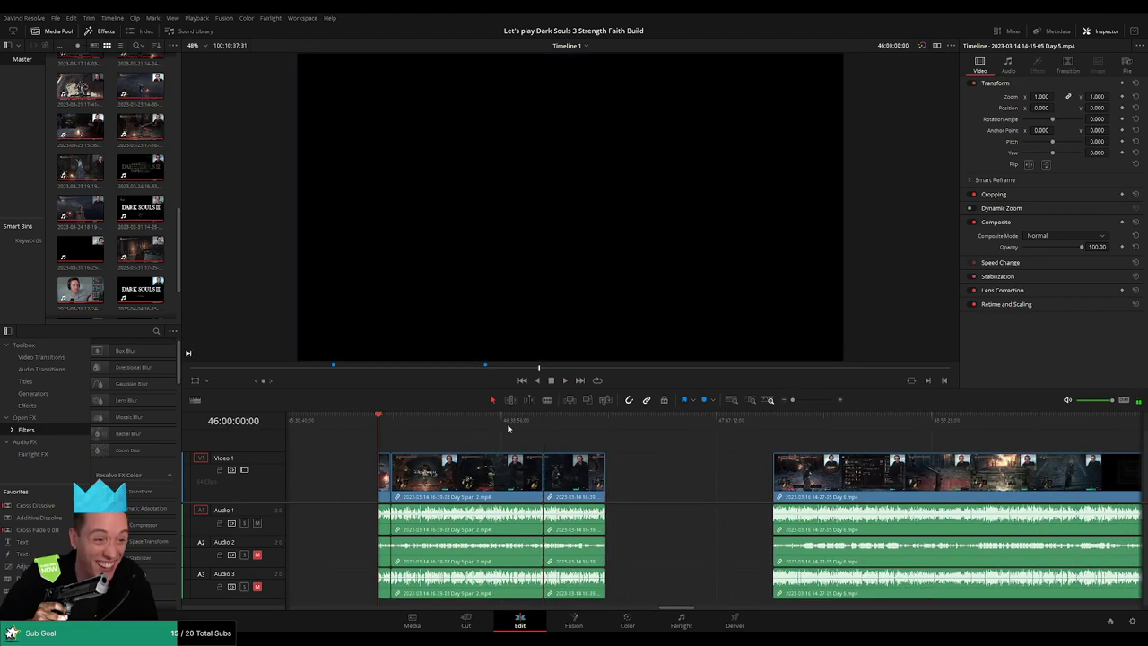
drag(536, 426, 544, 428)
drag(661, 456, 563, 462)
drag(474, 477, 644, 480)
click(534, 452)
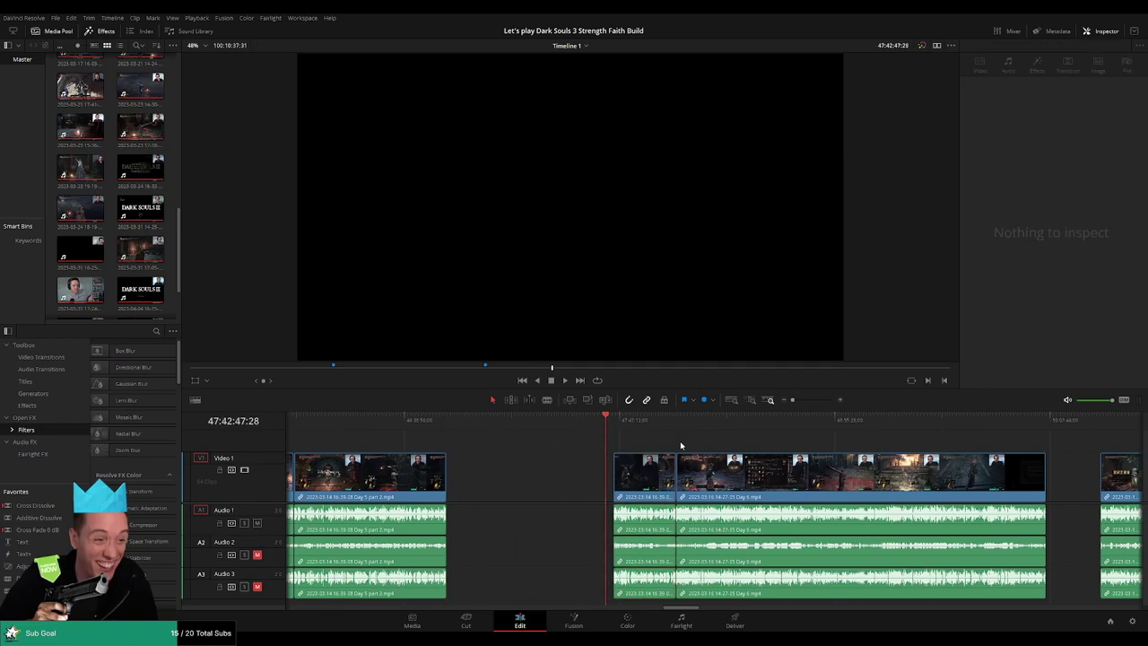
Move the Day 6 part 2 clip later on the timeline, close to the start of the Day 7 clip, to make room
scroll(681, 446, right, 3)
scroll(810, 453, right, 6)
click(661, 473)
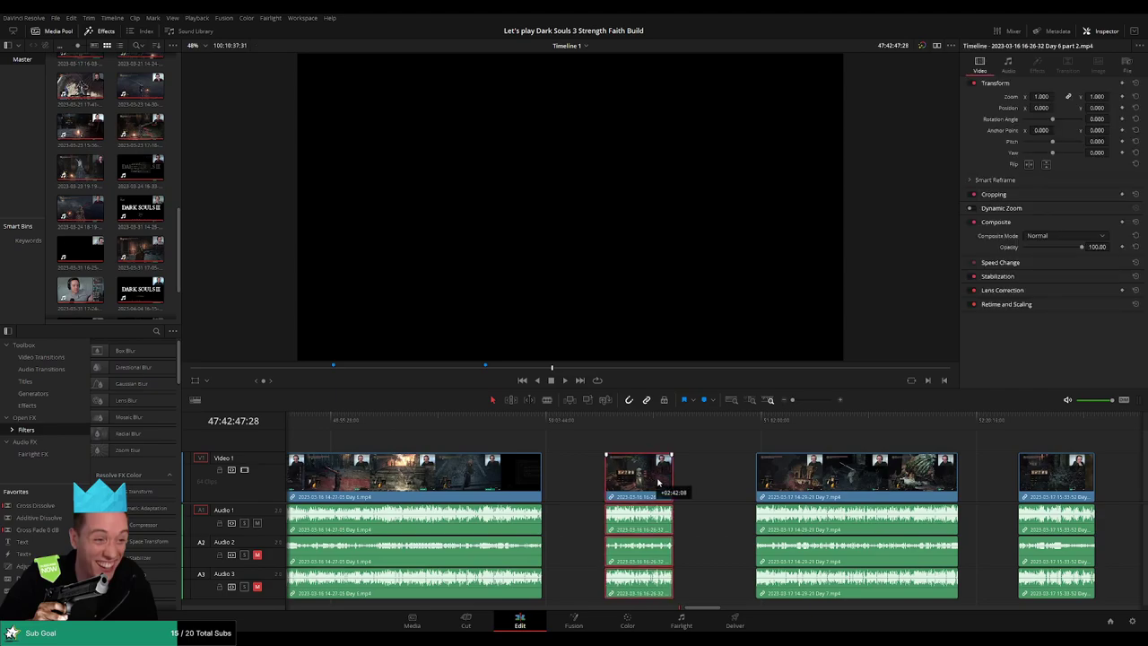
drag(661, 474, 735, 474)
click(630, 445)
scroll(629, 446, left, 5)
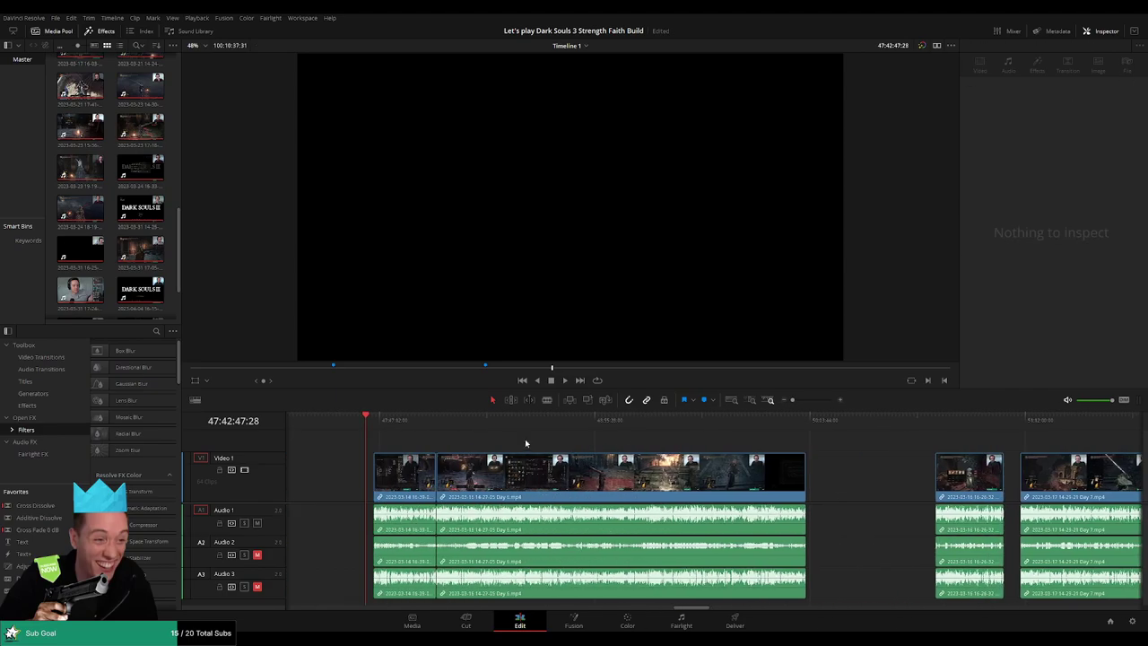
Move the Day 5 part 2 remainder and the Day 6 clip together to start at 48:00:00:00, and play the opening
drag(622, 476, 736, 476)
click(458, 444)
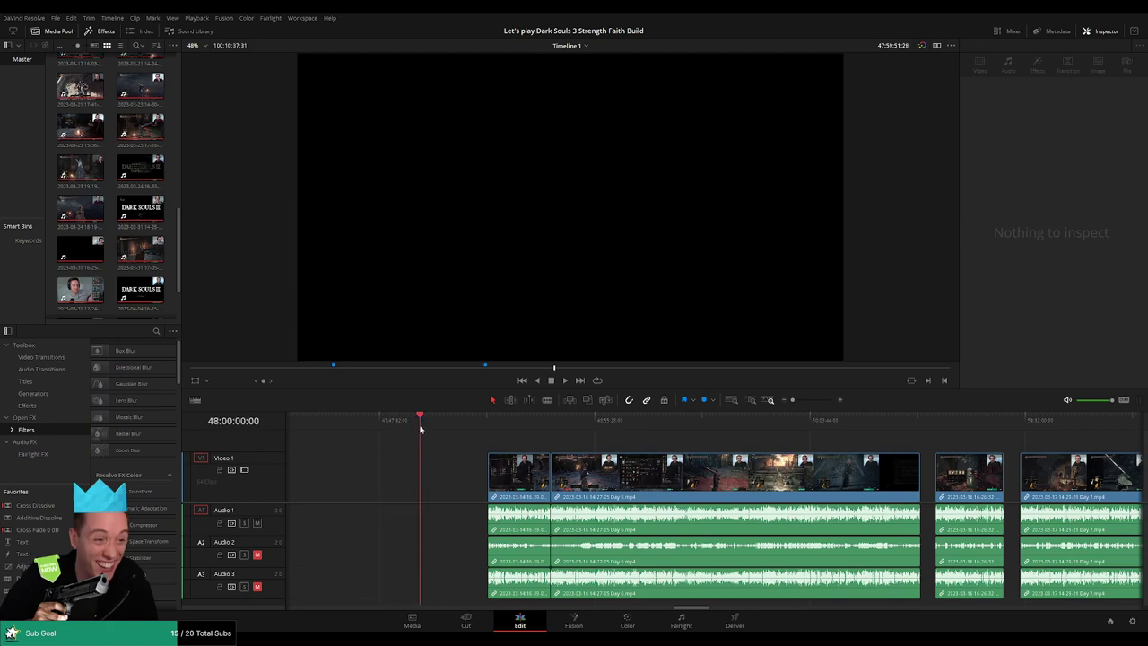
drag(504, 462, 436, 462)
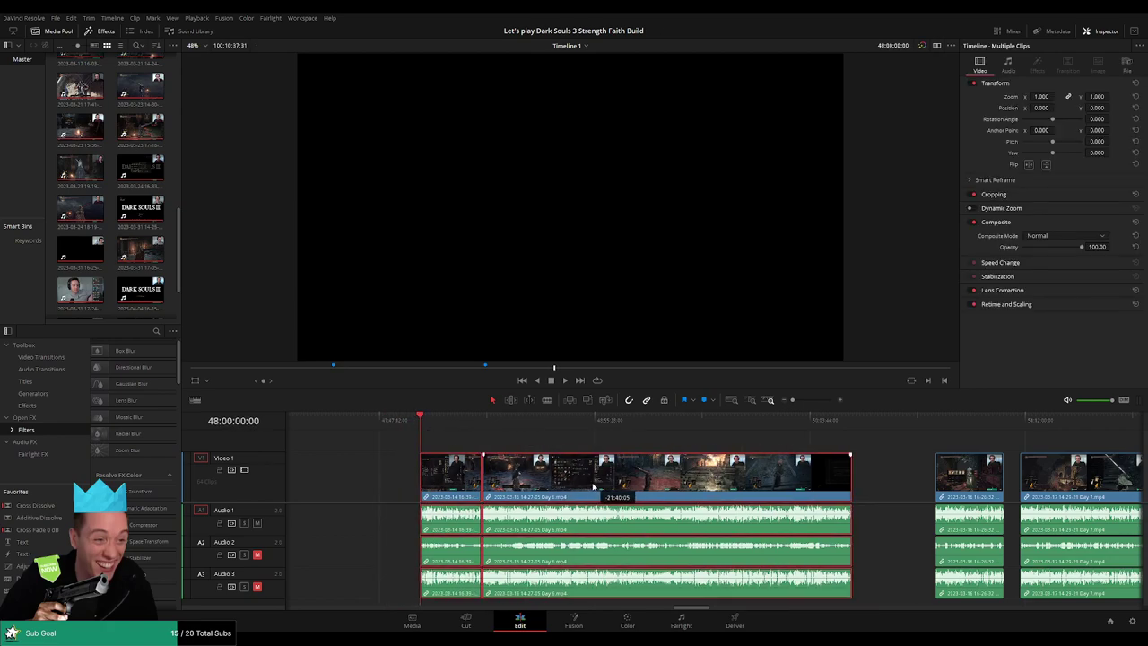
key(space)
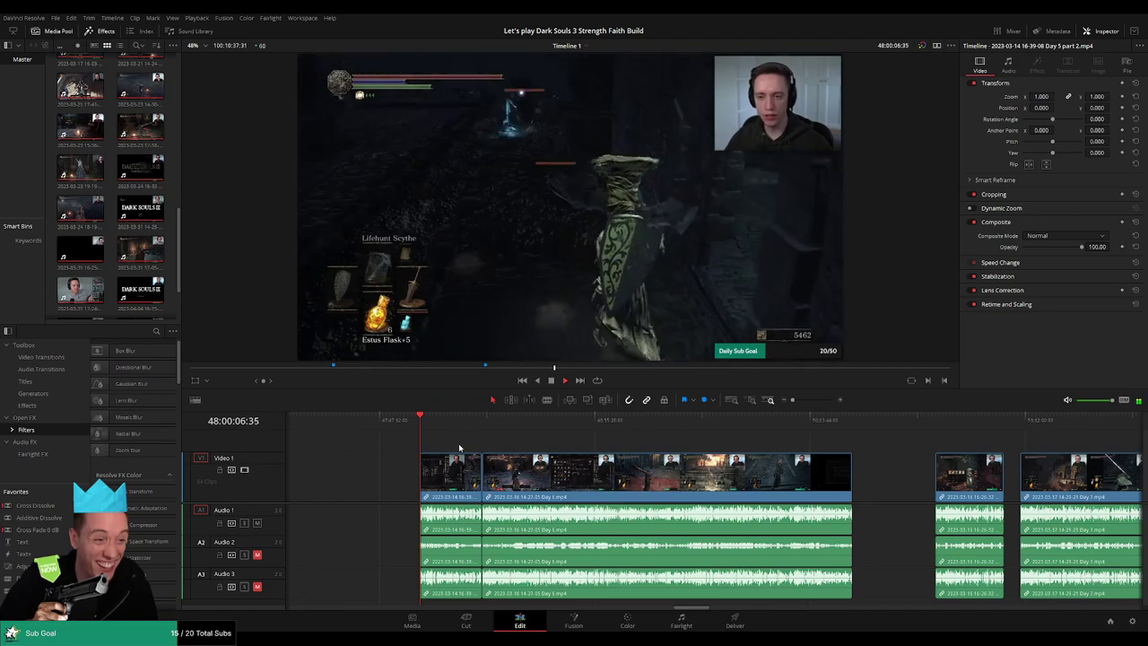
Add a transition on the video and all three audio tracks where the remainder meets the Day 6 clip, and preview it
click(462, 424)
drag(462, 426, 479, 426)
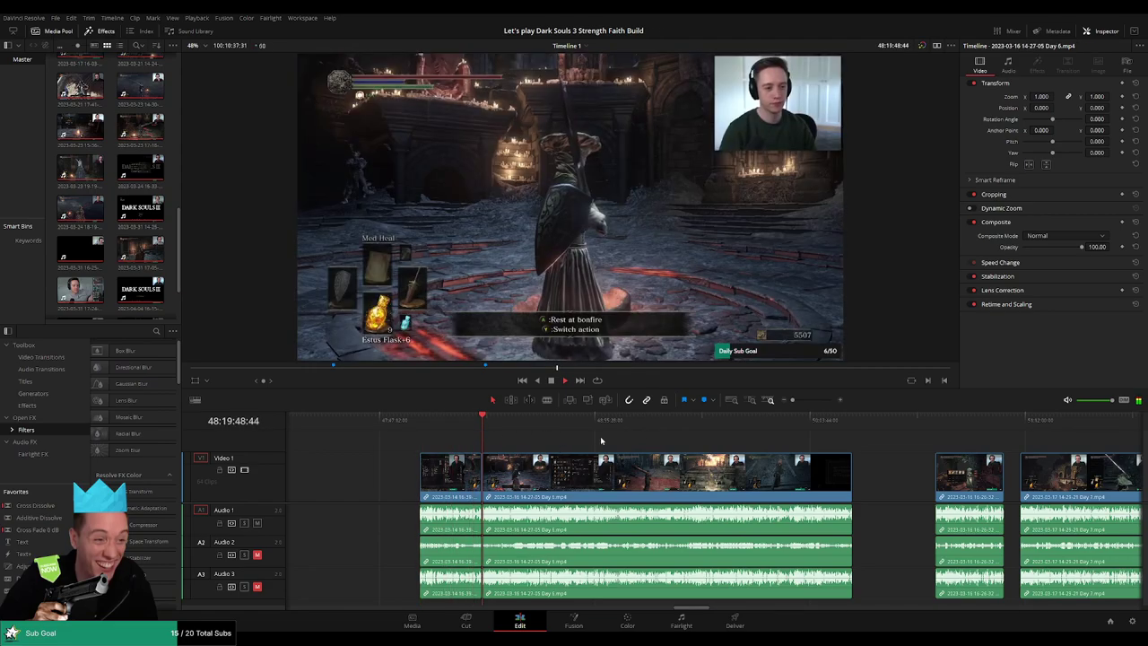
drag(790, 401, 812, 400)
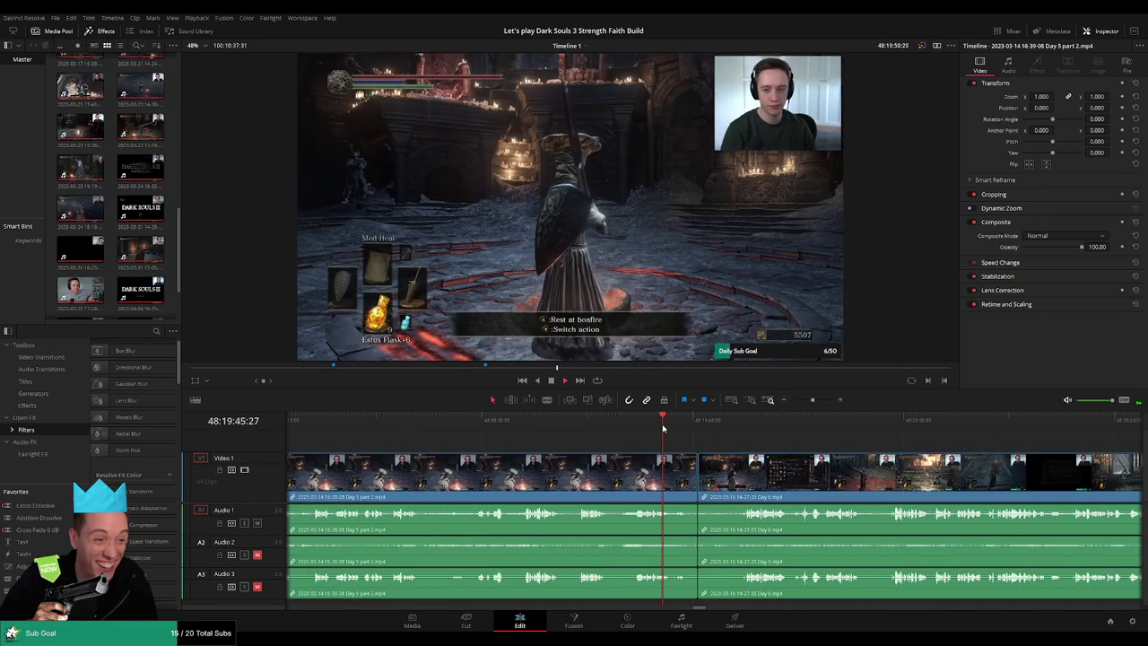
click(697, 485)
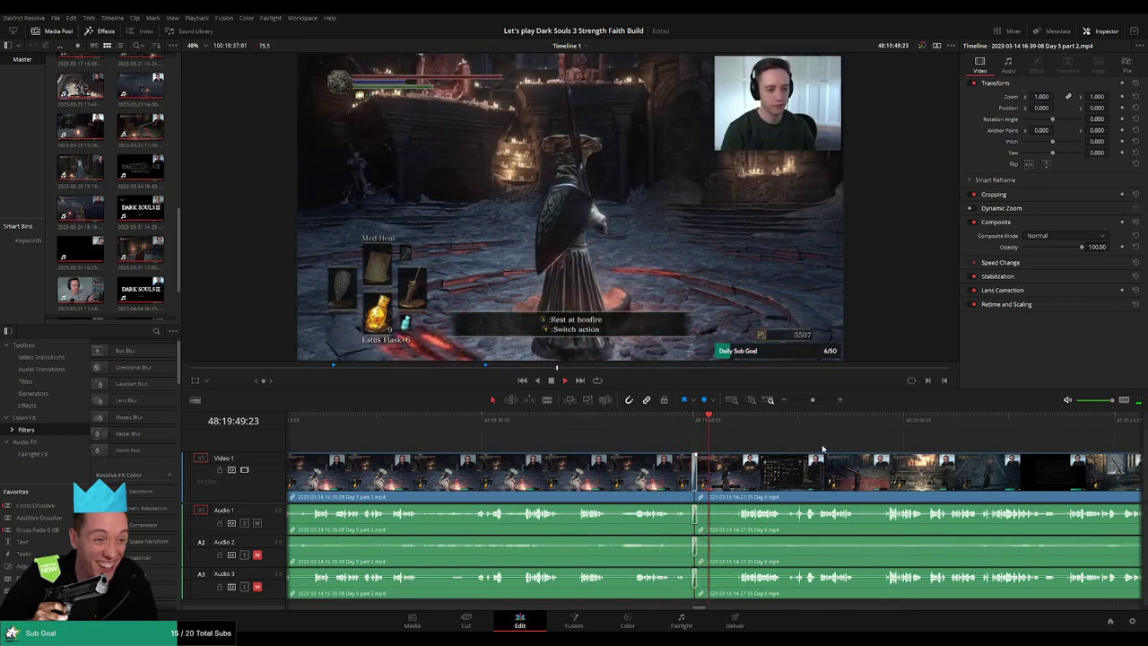
scroll(821, 449, right, 3)
click(468, 425)
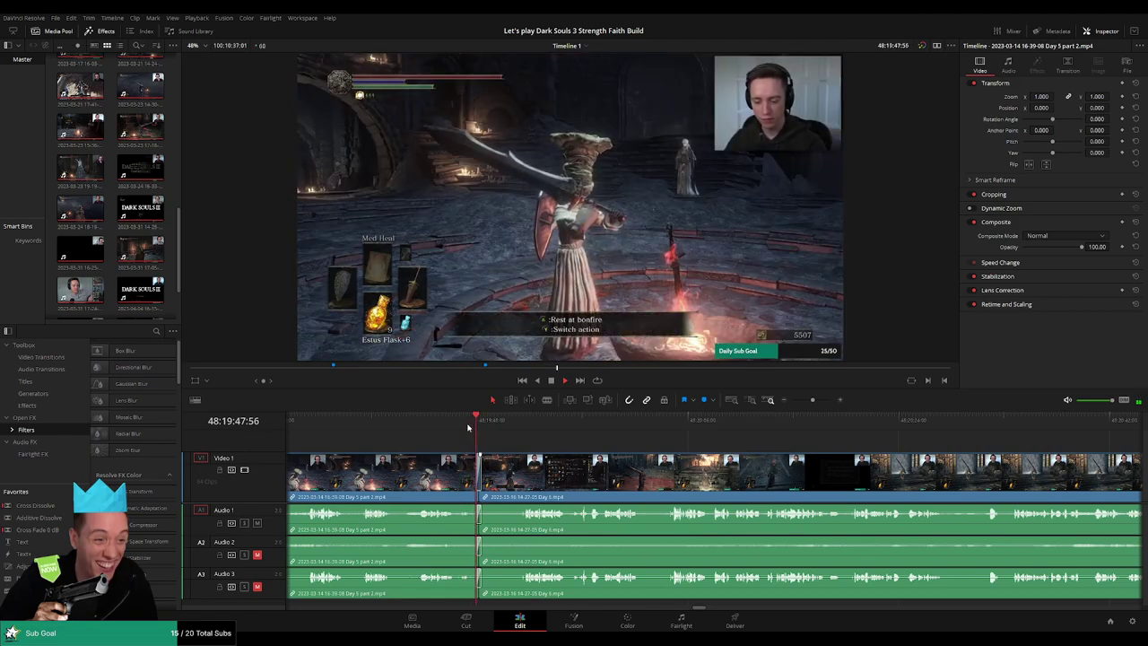
click(532, 434)
click(458, 429)
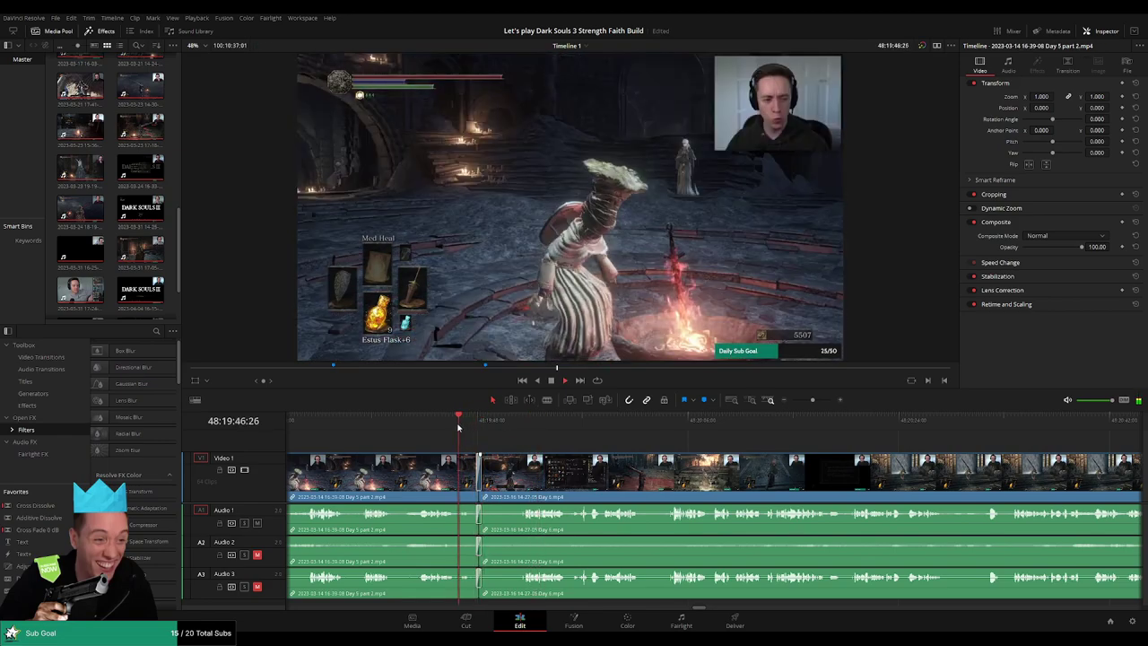
click(573, 428)
click(600, 428)
Locate the point about 52 minutes after the 48:00:00:00 episode start, near 48:52:20 in the Day 6 clip
drag(813, 400, 792, 401)
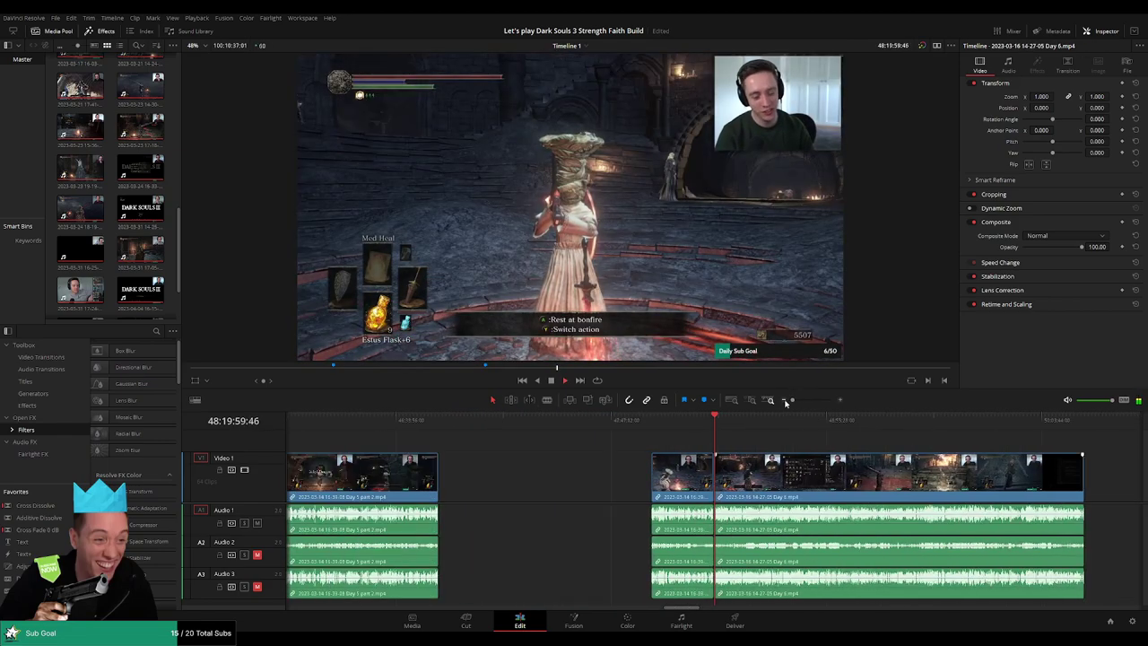
scroll(571, 440, right, 4)
click(373, 432)
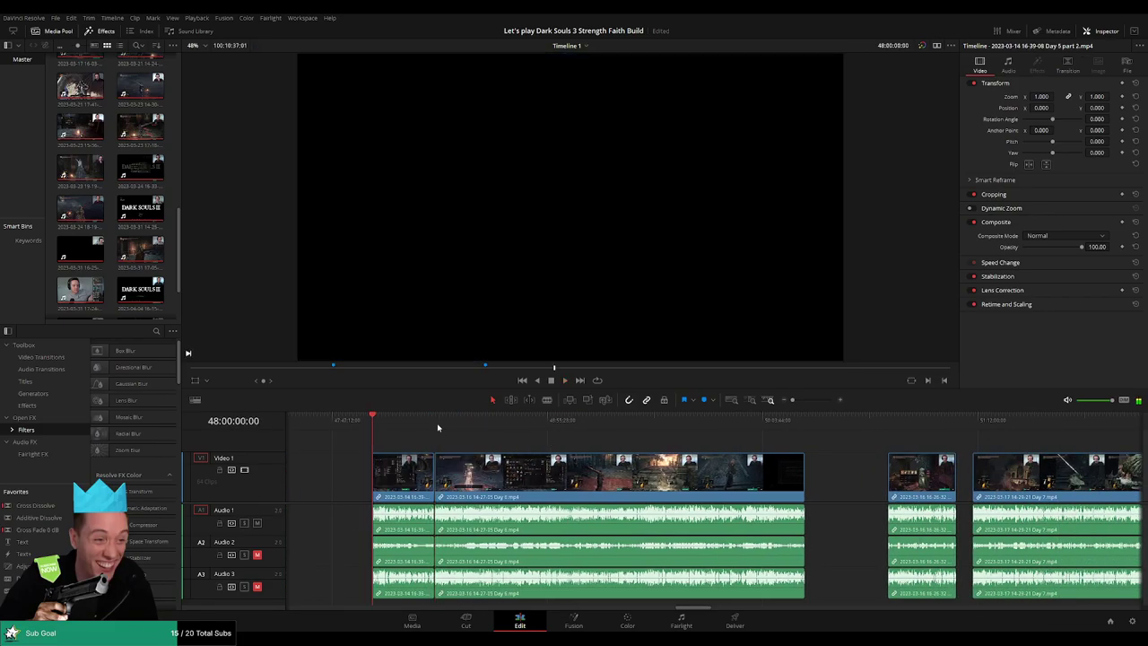
click(531, 433)
click(537, 434)
scroll(621, 461, up, 5)
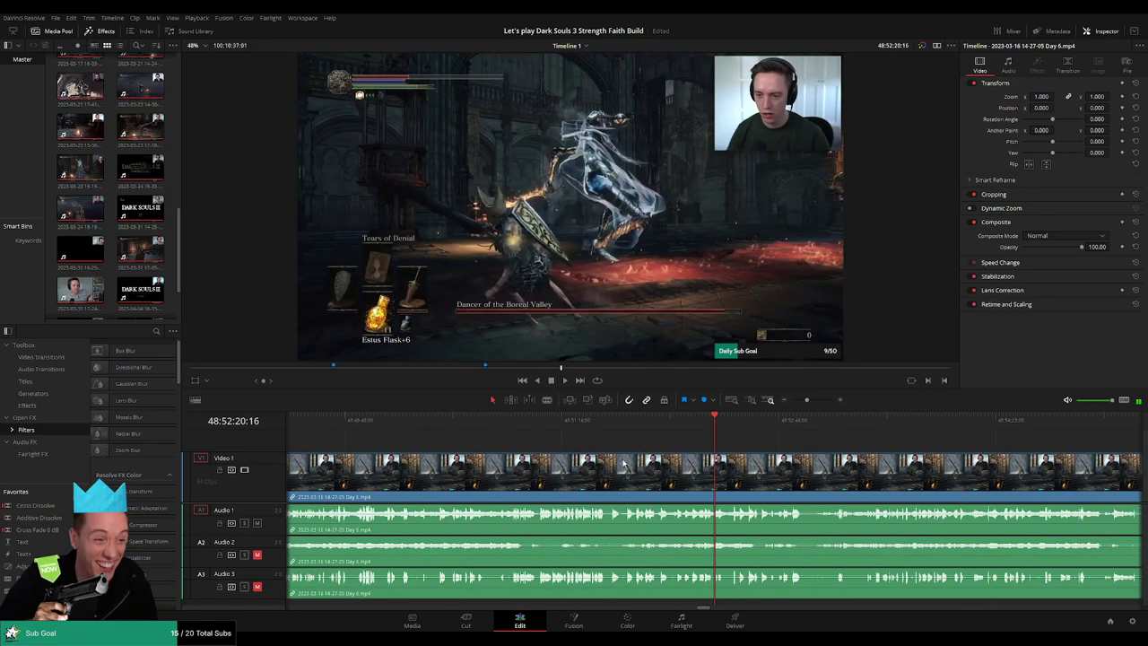
Review the Day 6 footage between about 48:52:20 and 48:52:50 for a suitable episode break
key(space)
click(838, 431)
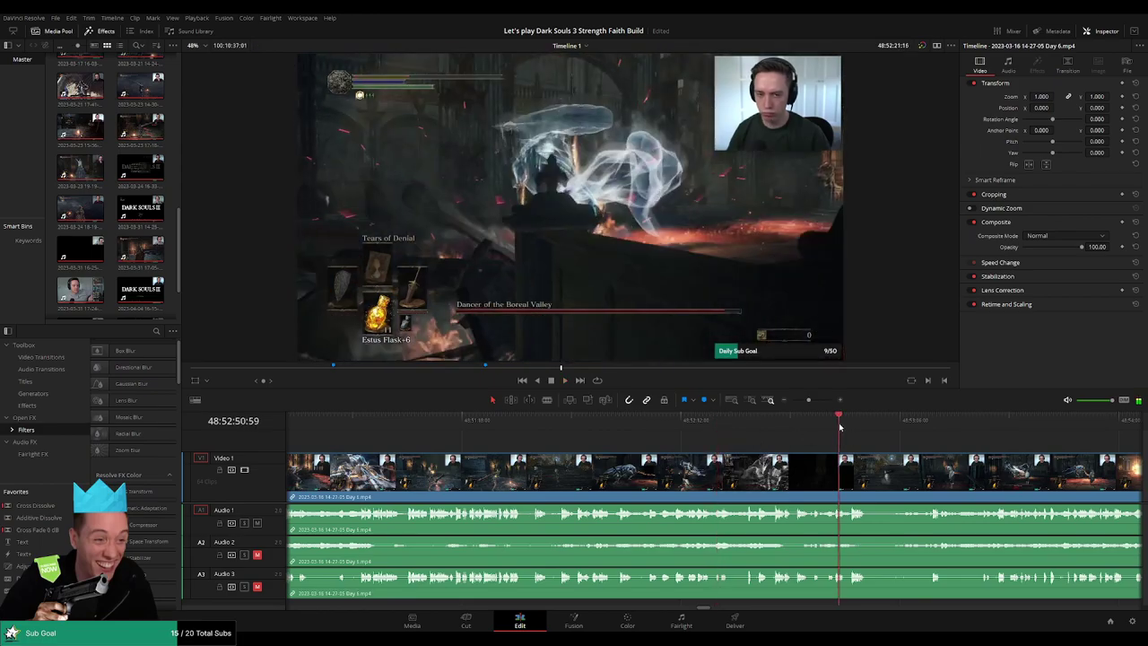
scroll(835, 437, right, 3)
click(605, 429)
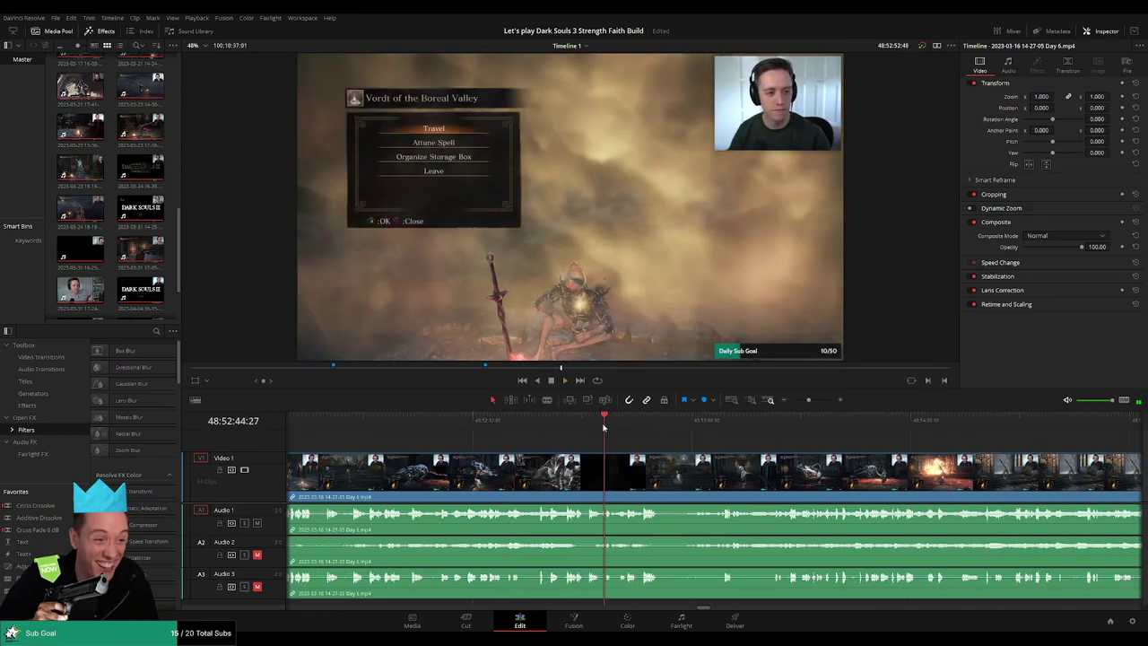
click(600, 430)
scroll(669, 453, up, 3)
click(662, 435)
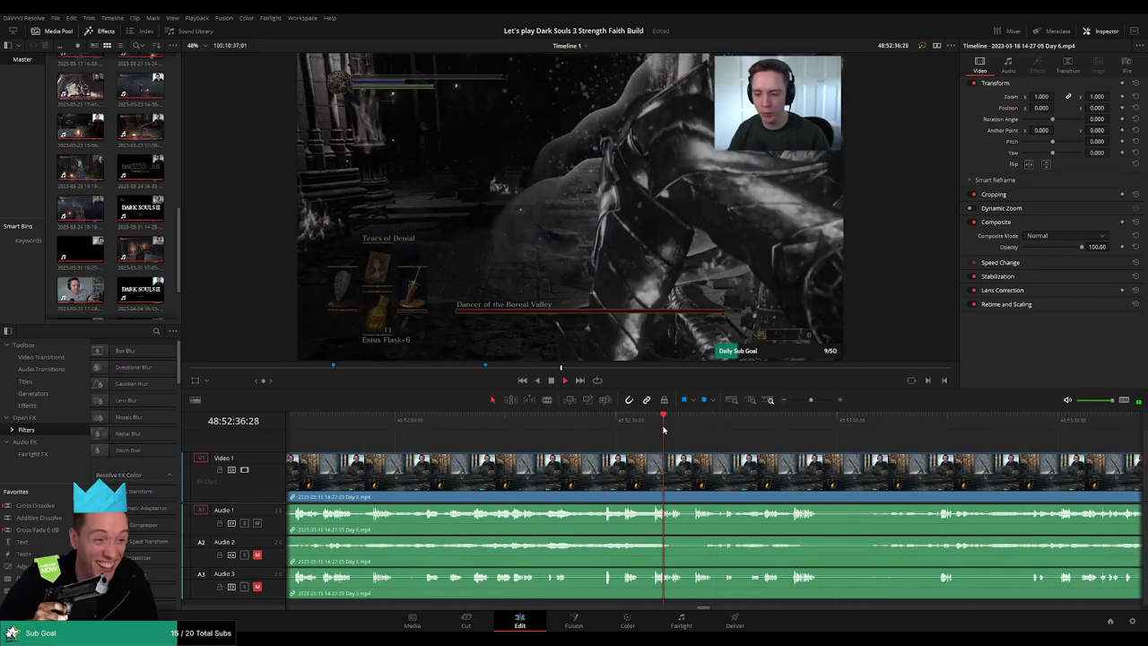
scroll(785, 460, up, 2)
scroll(785, 458, right, 3)
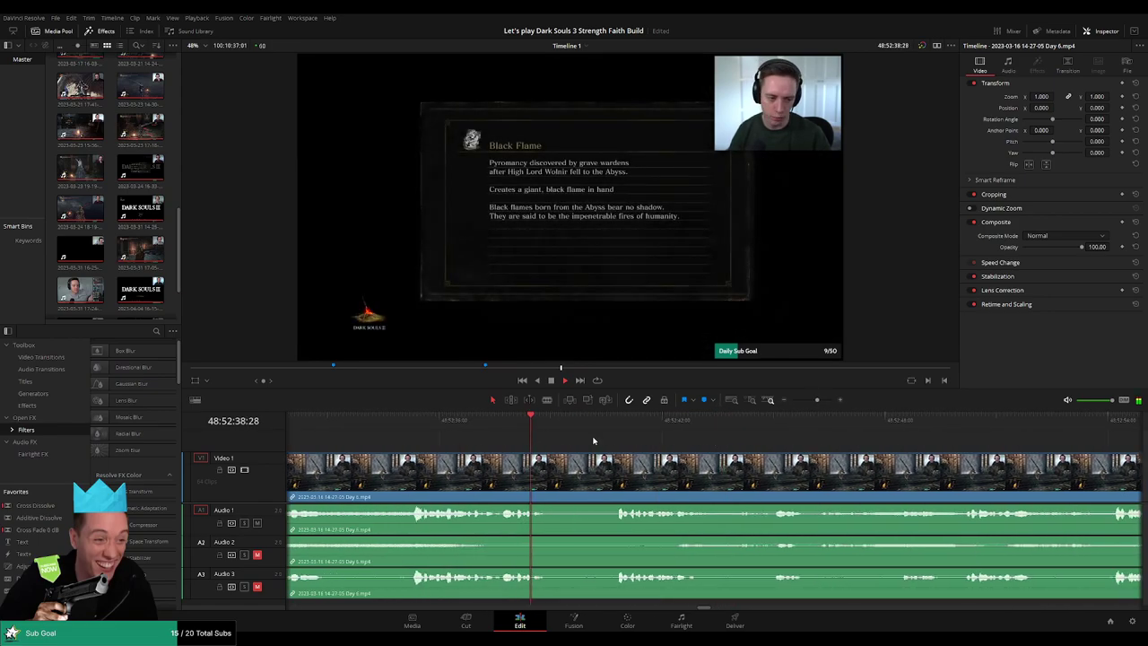
click(611, 423)
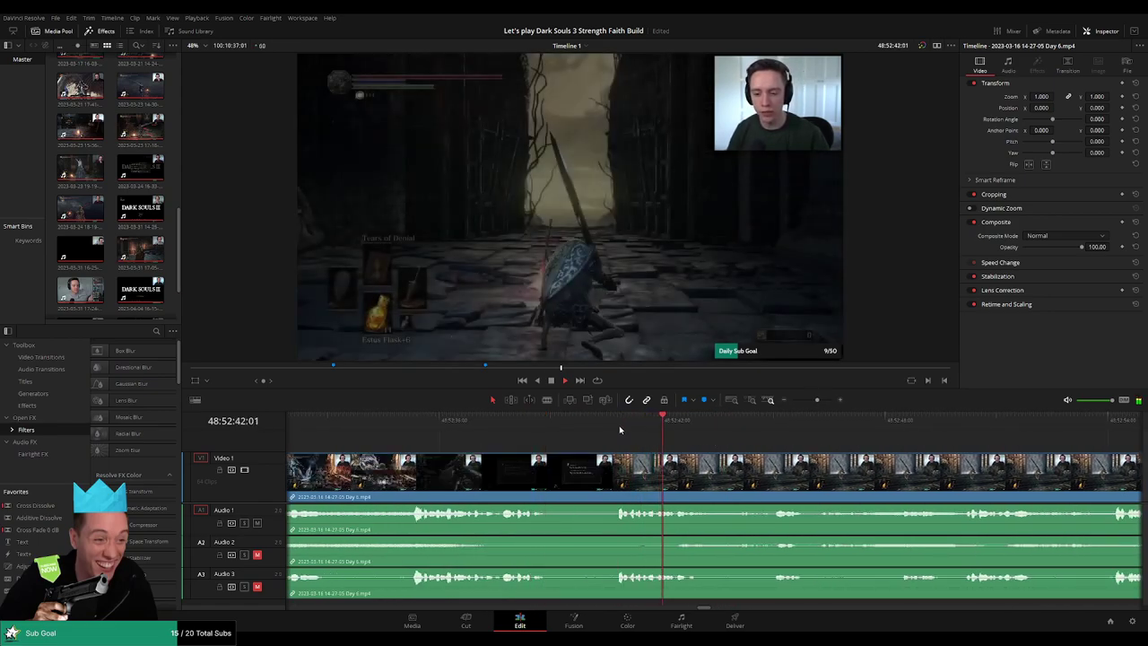
Continue checking the Day 6 footage from about 48:52:48 to 48:53:15 for an episode break
scroll(770, 433, right, 4)
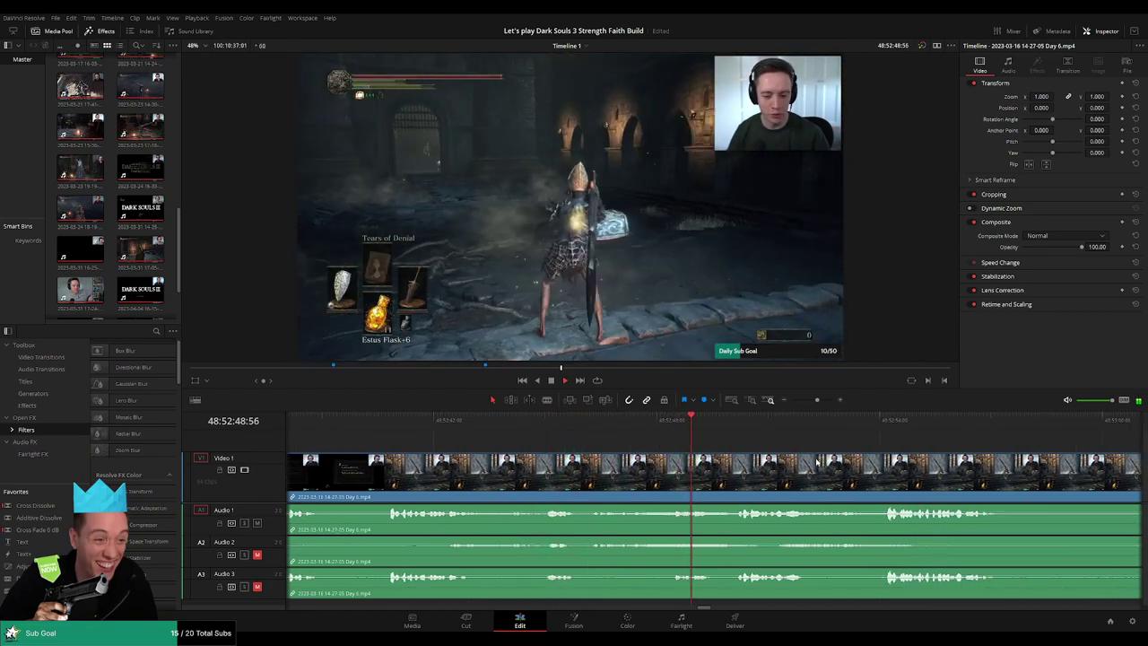
scroll(666, 431, right, 4)
click(661, 428)
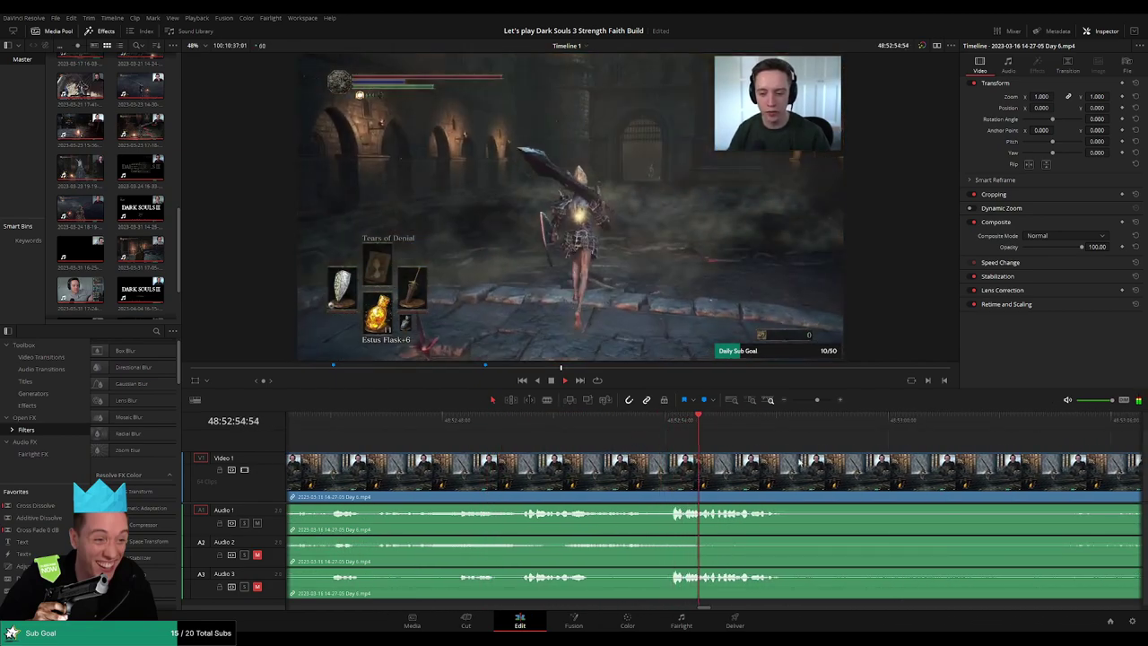
scroll(669, 431, right, 4)
click(944, 430)
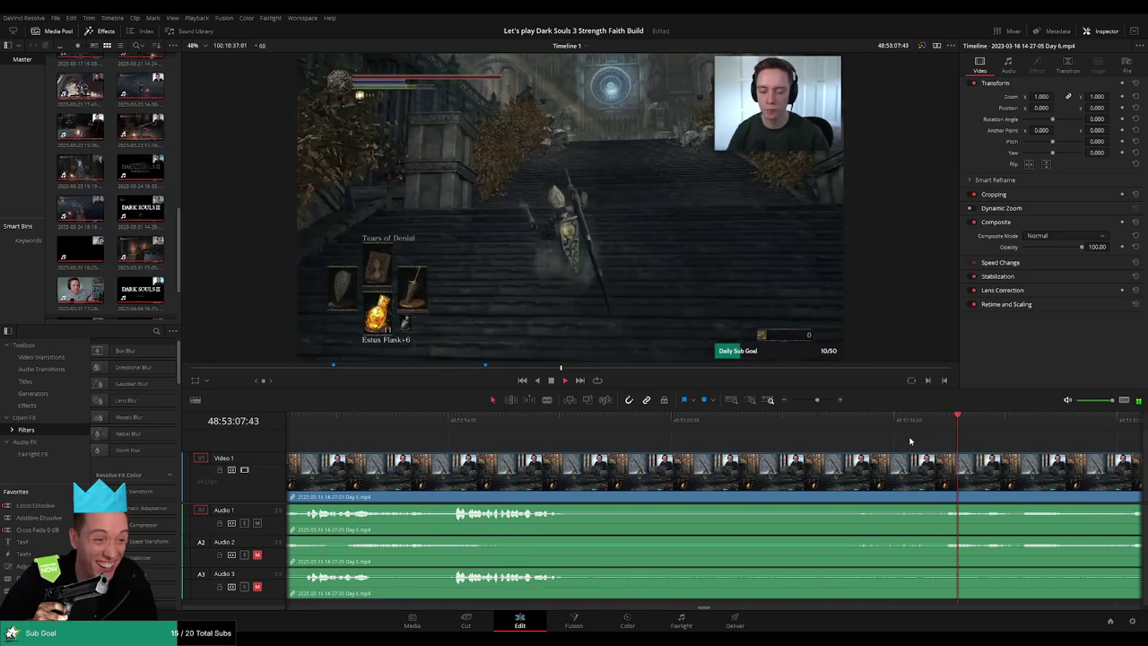
scroll(910, 438, right, 4)
scroll(723, 465, down, 4)
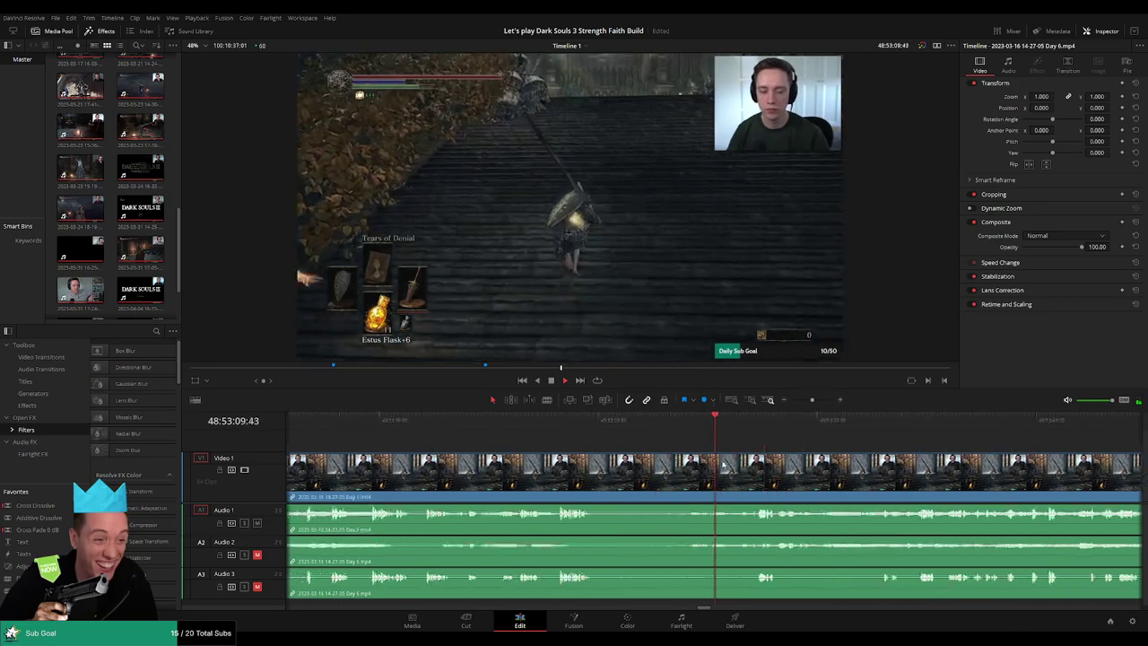
scroll(758, 431, right, 3)
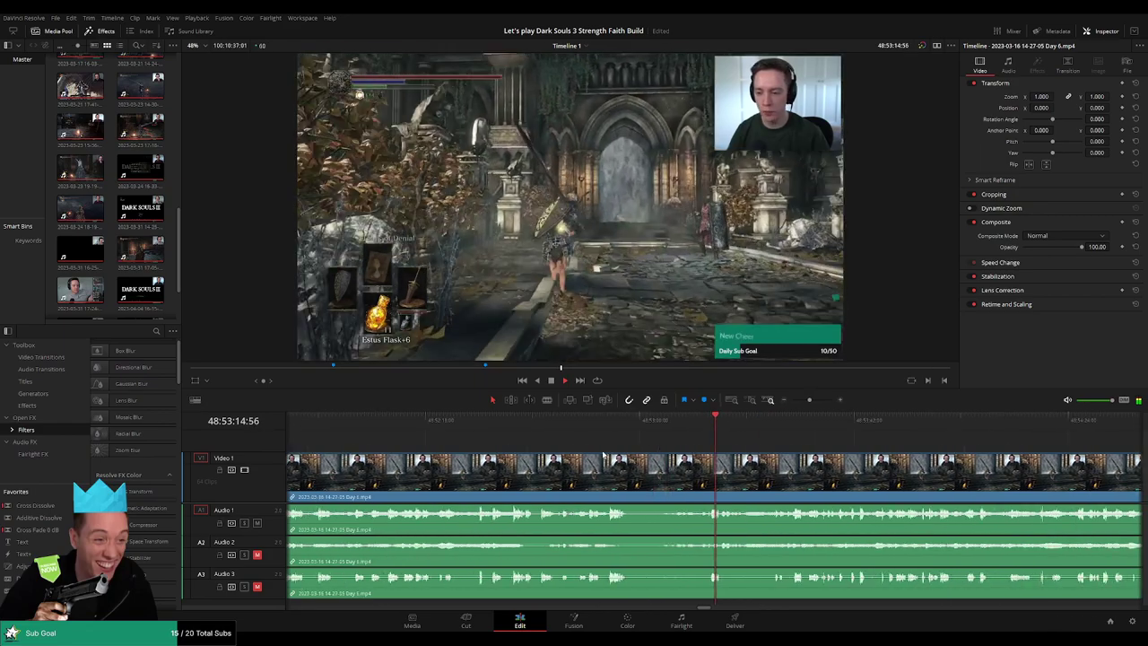
scroll(745, 431, right, 3)
Return to the boss fight just after 48:52:00 and split the Day 6 clip and its audio at 48:52:02:40
click(427, 430)
drag(427, 431, 503, 431)
scroll(595, 431, left, 5)
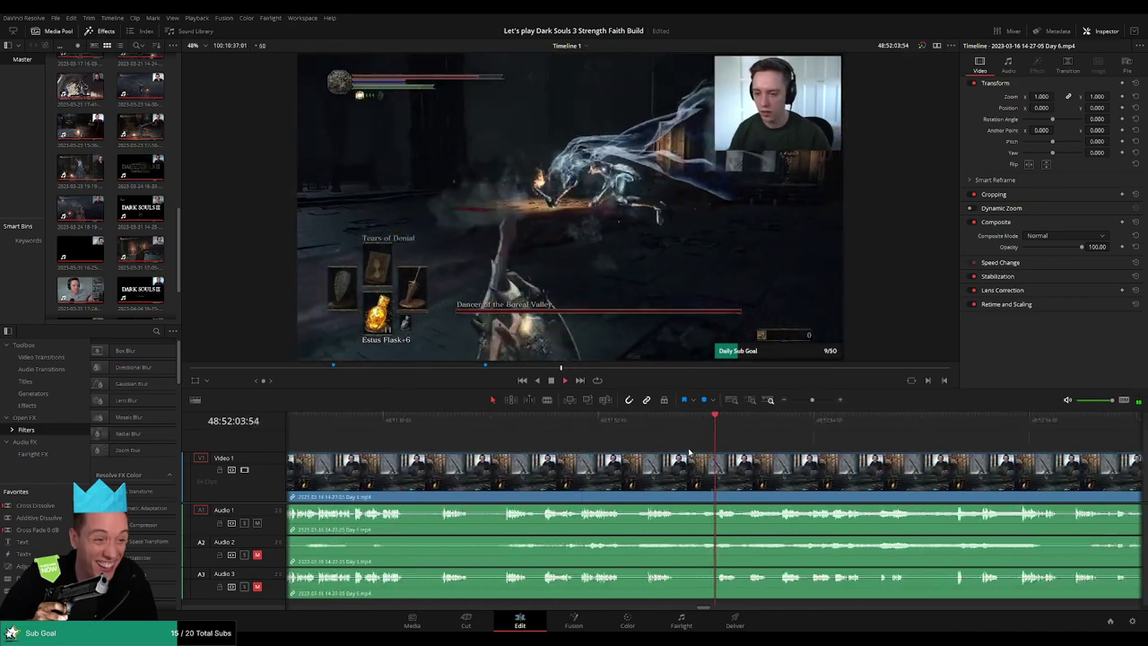
click(596, 431)
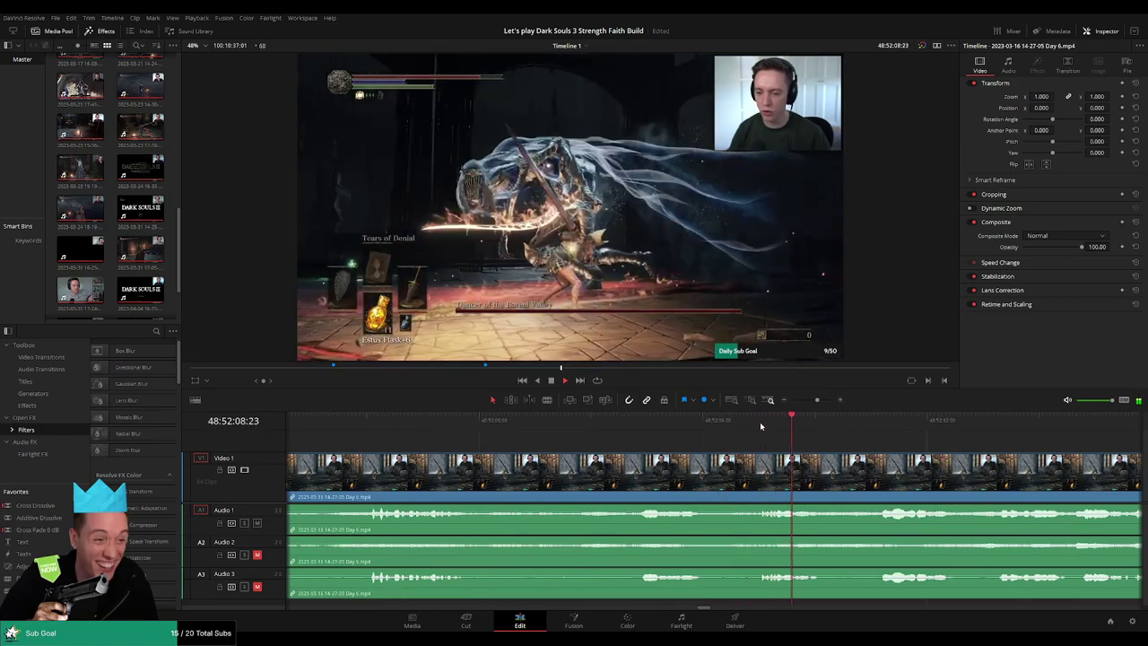
scroll(765, 455, up, 1)
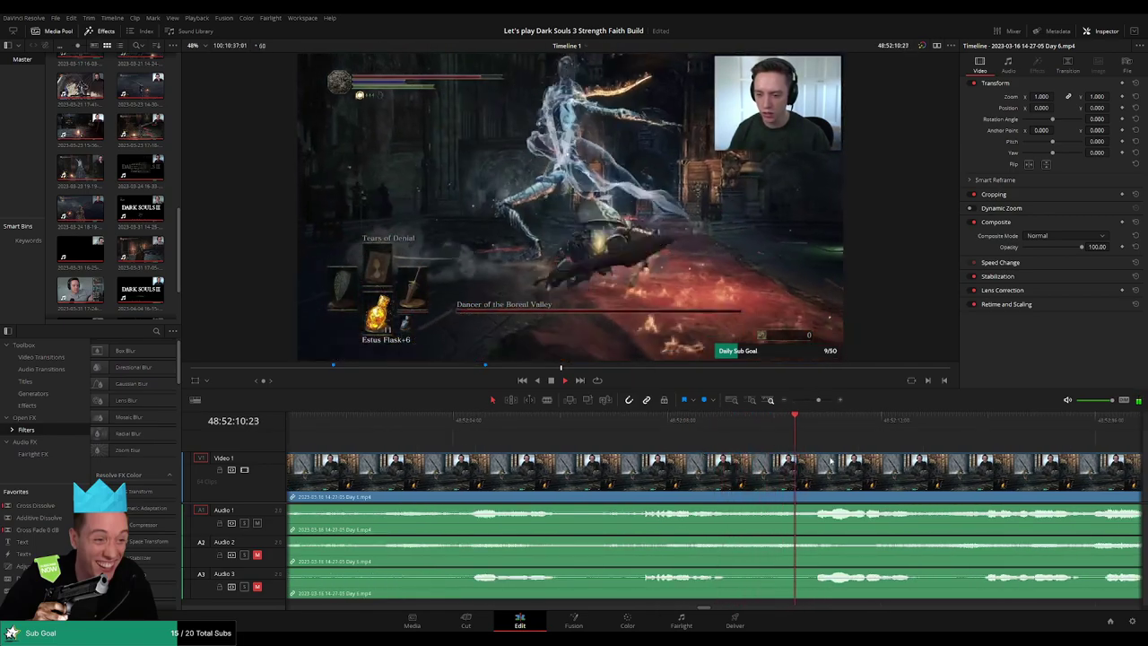
scroll(690, 443, right, 2)
drag(359, 424, 341, 425)
scroll(711, 457, left, 2)
drag(542, 425, 546, 427)
scroll(679, 444, left, 2)
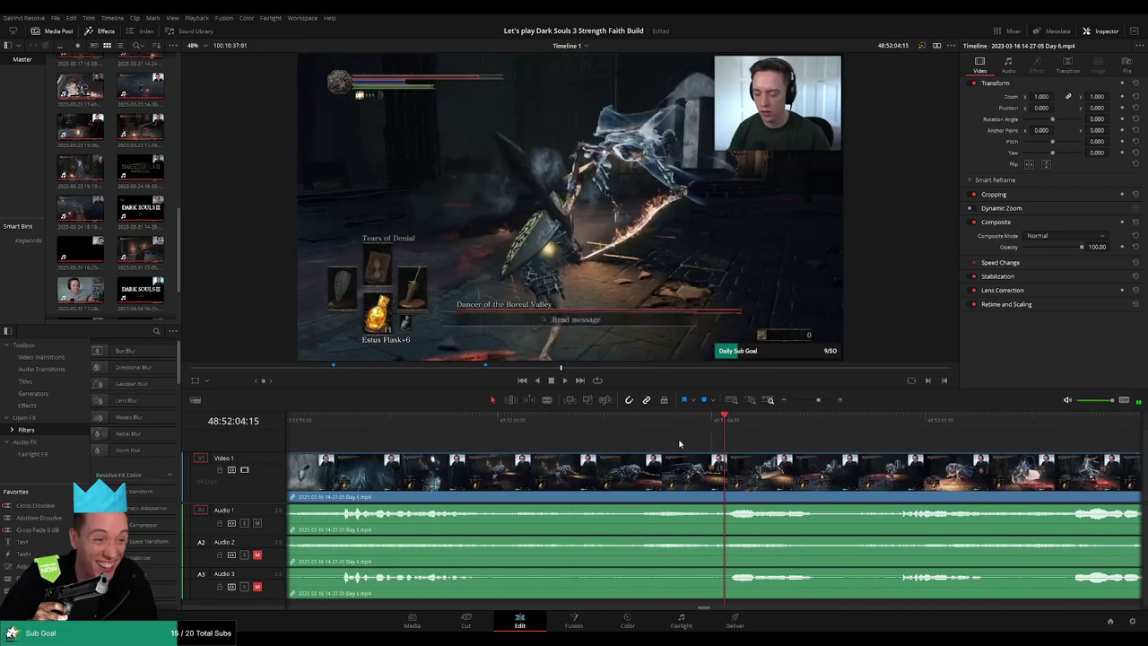
drag(645, 432, 695, 455)
key(ctrl+b)
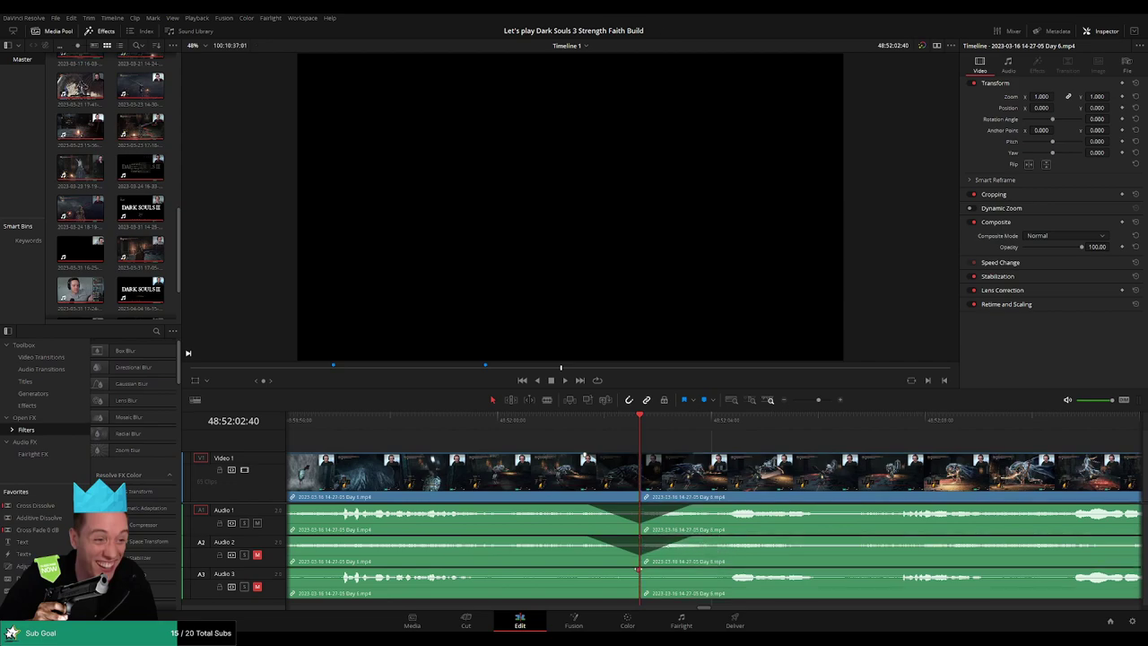
Fade the Audio 3 track on both sides of the 48:52:02:40 cut, and preview across it
mouse_move(638, 570)
mouse_down()
mouse_move(589, 572)
mouse_move(689, 569)
mouse_up()
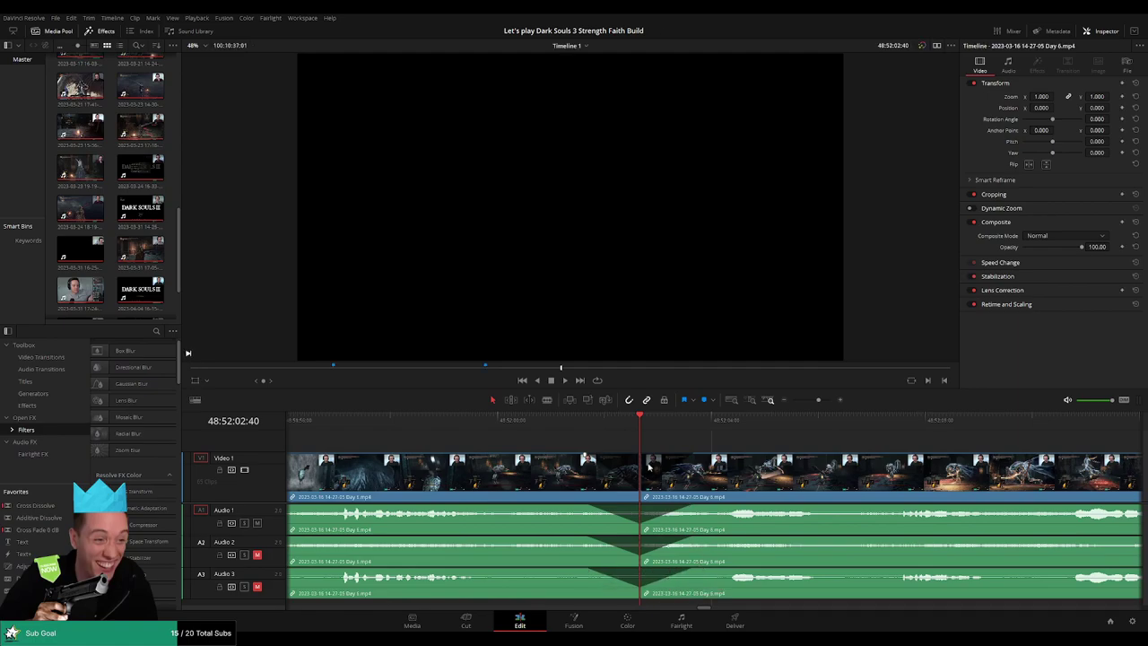
drag(623, 424, 612, 423)
key(space)
scroll(593, 432, right, 3)
click(507, 422)
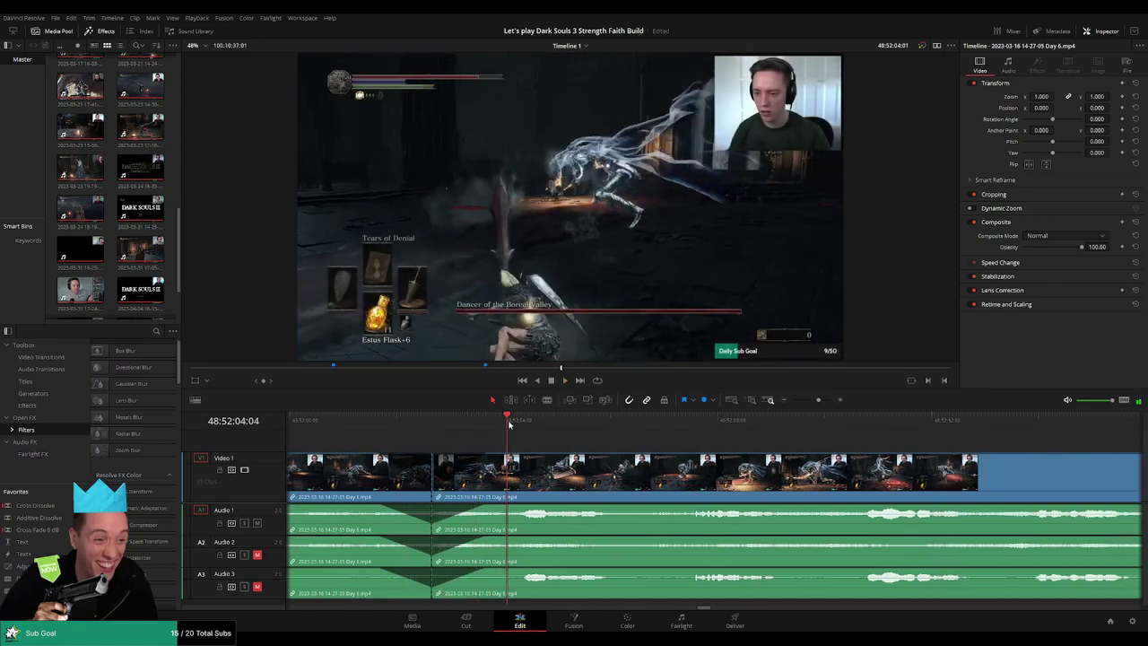
key(space)
Move the Day 6 remainder away from the cut and shift the Day 6 part 2 and Day 7 clips later on the timeline
drag(818, 400, 792, 401)
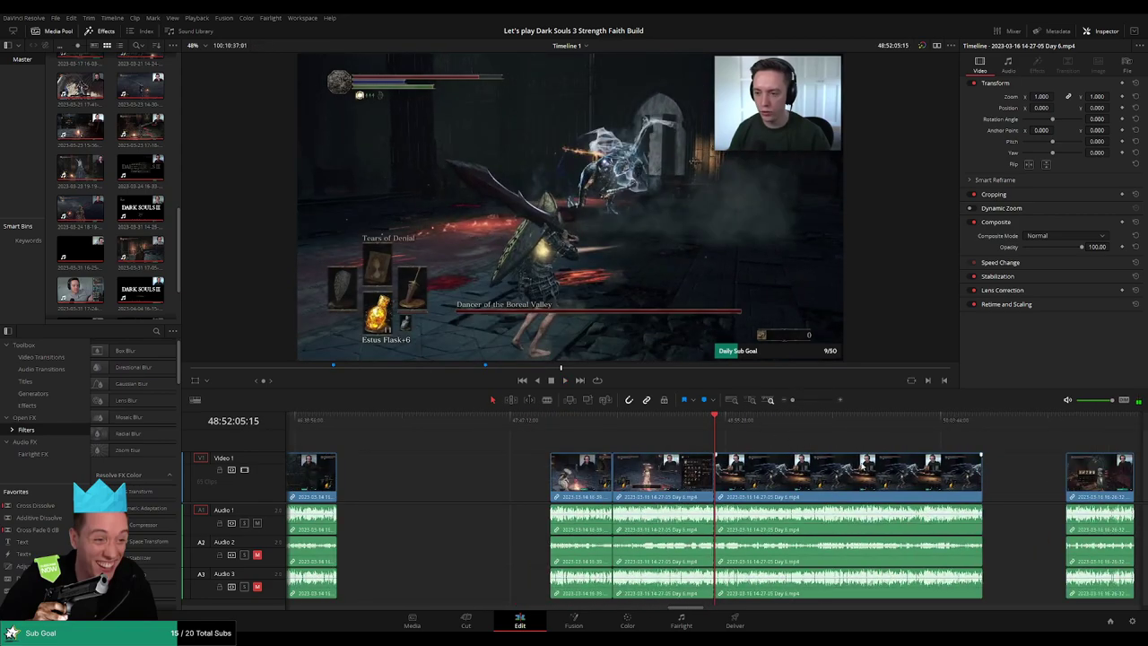
click(713, 429)
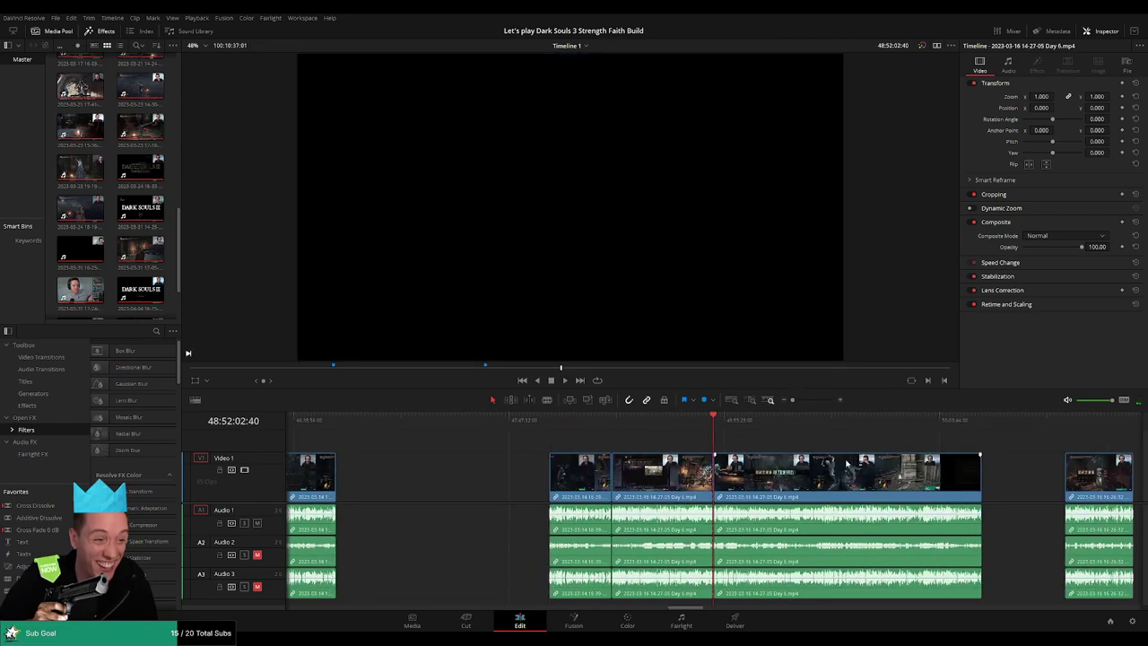
scroll(682, 462, right, 3)
drag(635, 483, 683, 484)
scroll(906, 453, right, 5)
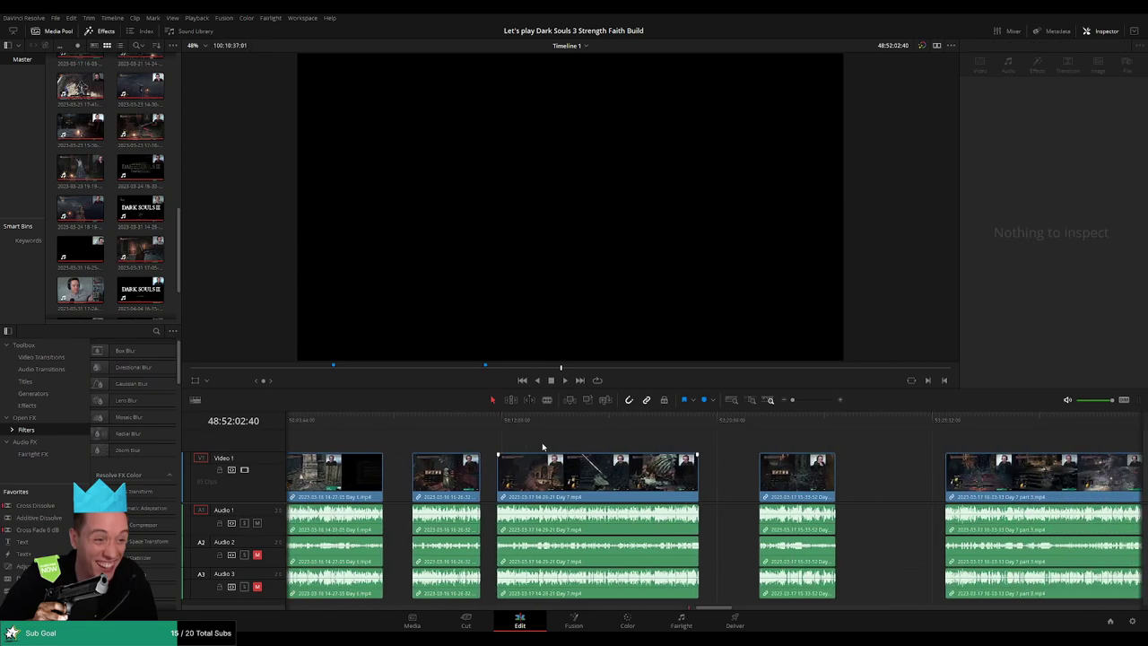
drag(866, 448, 485, 487)
drag(592, 484, 757, 482)
Move the Day 8 part 2 clip and the Day 8 clip later on the timeline, keeping them close together
click(853, 445)
scroll(851, 448, right, 6)
click(931, 444)
scroll(930, 444, right, 7)
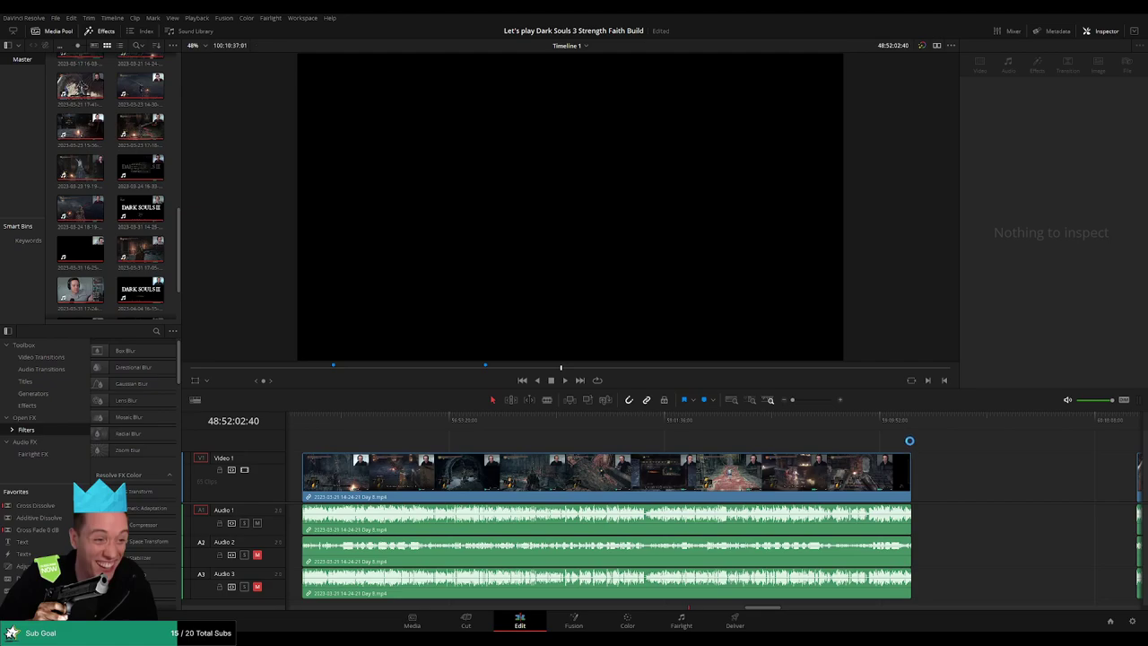
scroll(972, 448, right, 1)
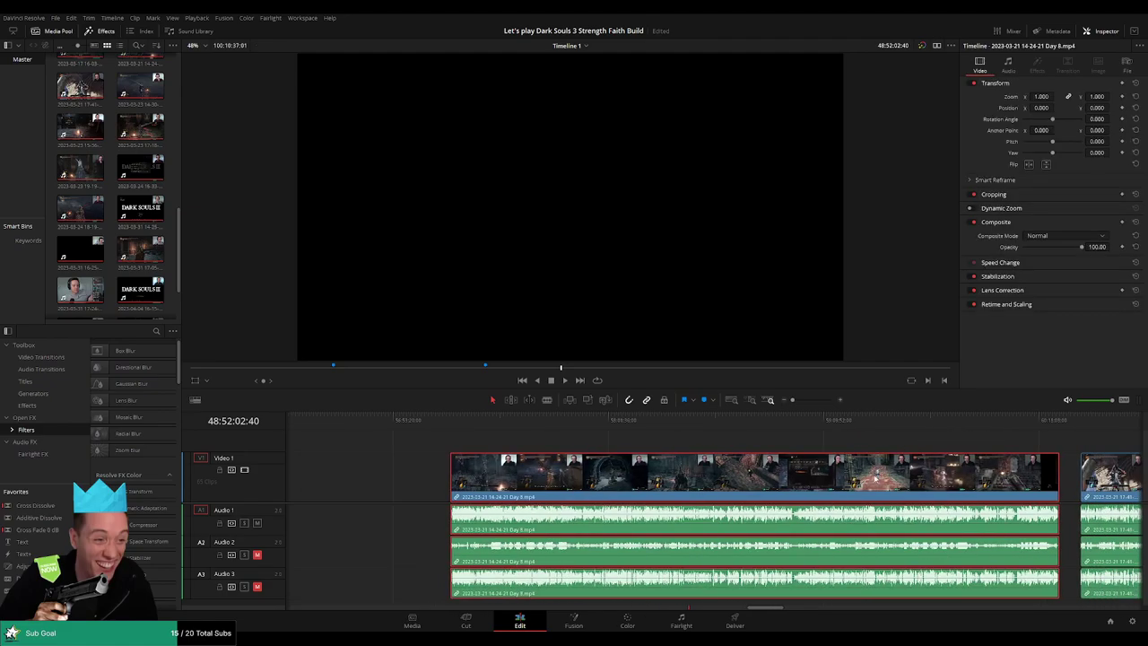
drag(890, 478, 903, 477)
click(938, 446)
scroll(937, 448, right, 7)
drag(719, 476, 877, 474)
click(789, 450)
scroll(682, 450, left, 2)
drag(588, 476, 740, 477)
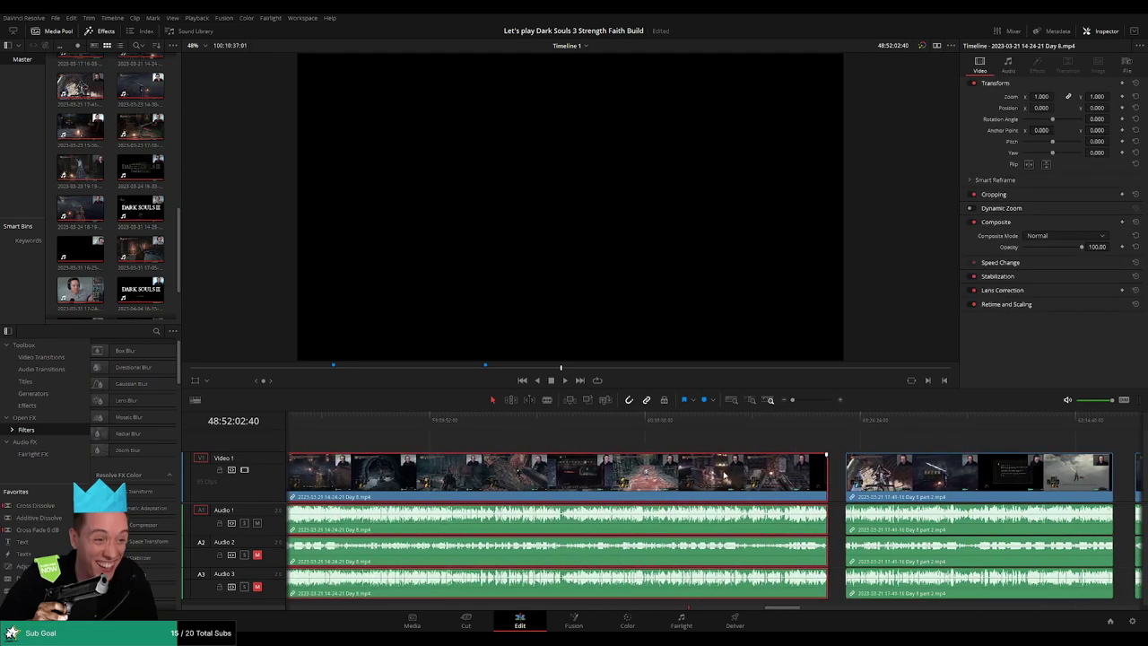
Move the Day 7 part 3 and Day 7 part 2 clips later on the timeline to free space before them
click(534, 444)
scroll(528, 444, left, 9)
drag(526, 484, 841, 485)
click(546, 439)
scroll(558, 475, left, 5)
scroll(558, 475, left, 3)
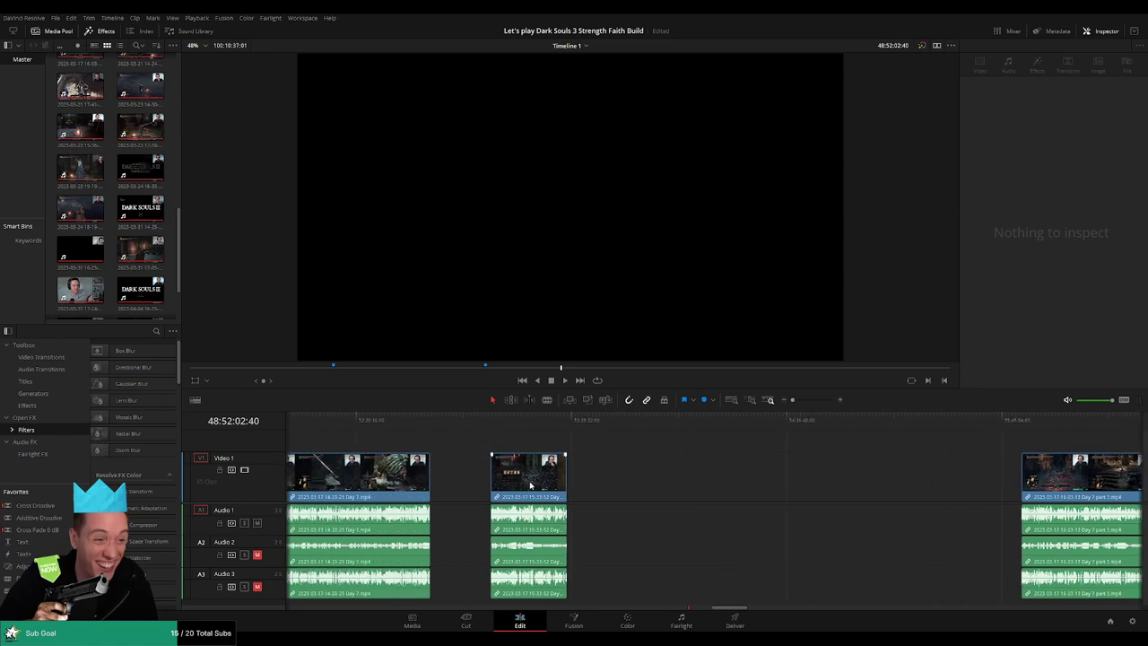
drag(531, 482, 941, 483)
Move the Day 7 clip and then the Day 6 part 2 clip later on the timeline to make room for the Day 6 remainder
click(700, 467)
scroll(631, 467, left, 2)
scroll(632, 468, left, 6)
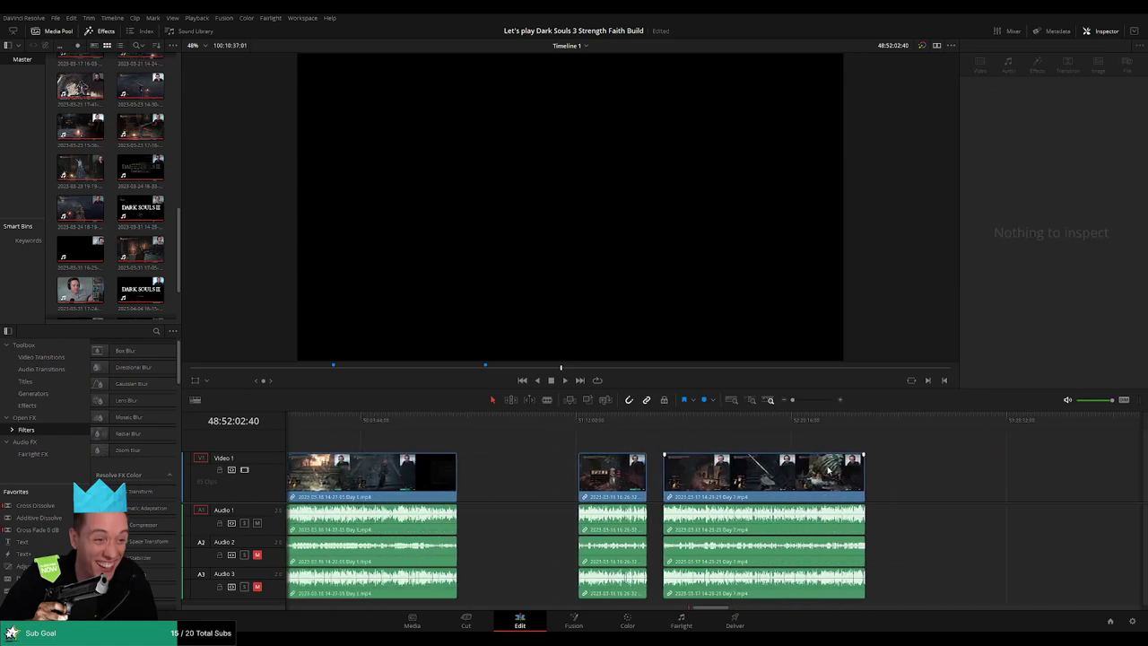
scroll(518, 467, right, 5)
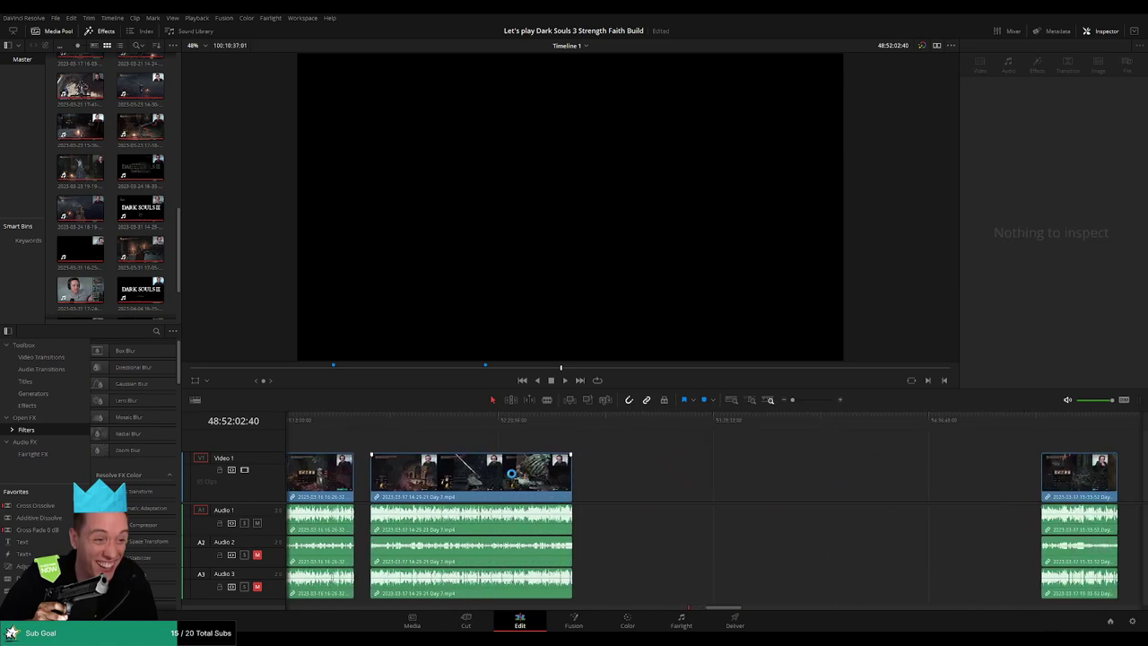
scroll(619, 454, right, 2)
scroll(628, 450, left, 1)
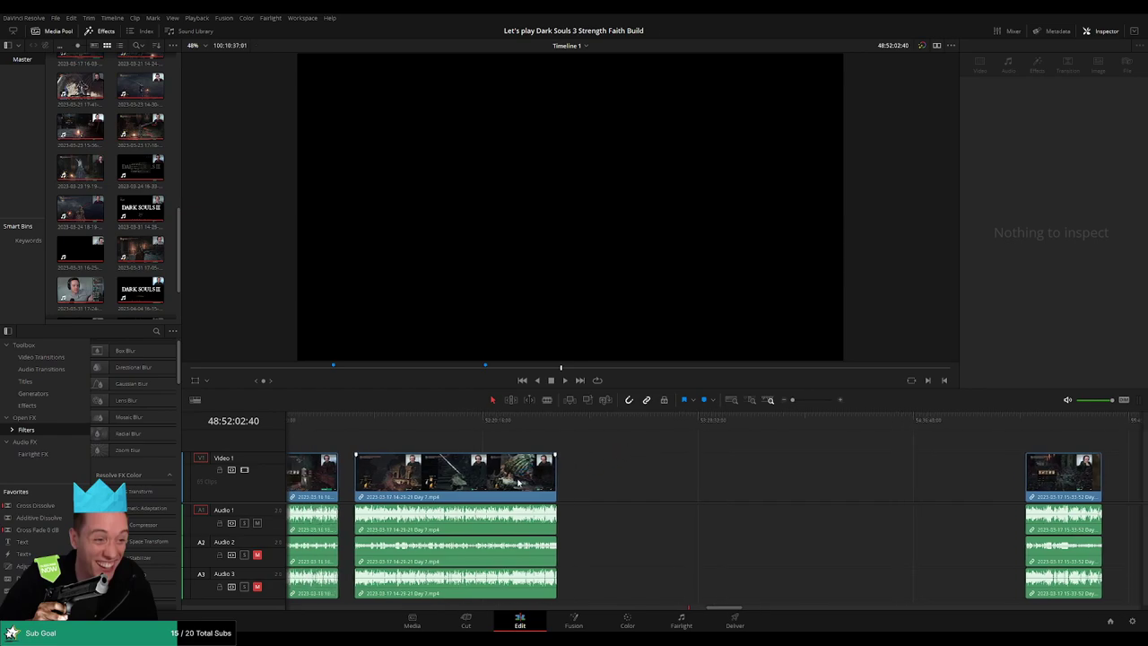
drag(519, 482, 912, 481)
click(631, 452)
scroll(632, 453, left, 3)
drag(590, 477, 873, 478)
Move the Day 6 remainder to start at 50:00:00:00, and play its opening
click(664, 453)
scroll(660, 455, left, 3)
scroll(673, 453, left, 2)
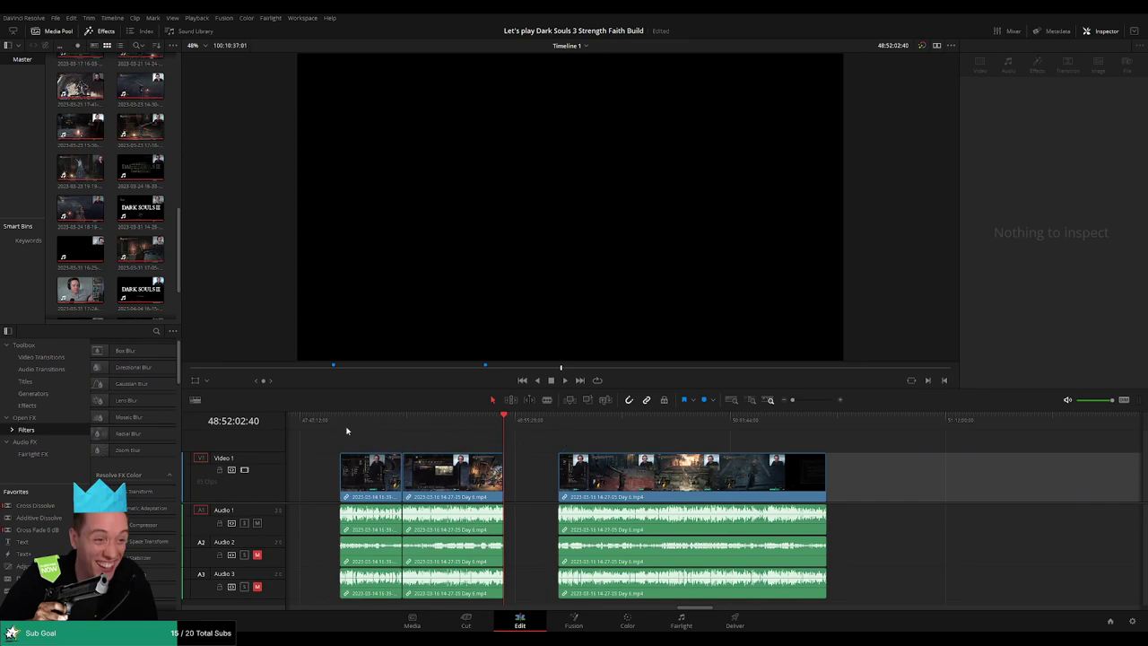
scroll(529, 476, right, 3)
drag(531, 475, 730, 482)
click(483, 448)
drag(355, 435, 519, 446)
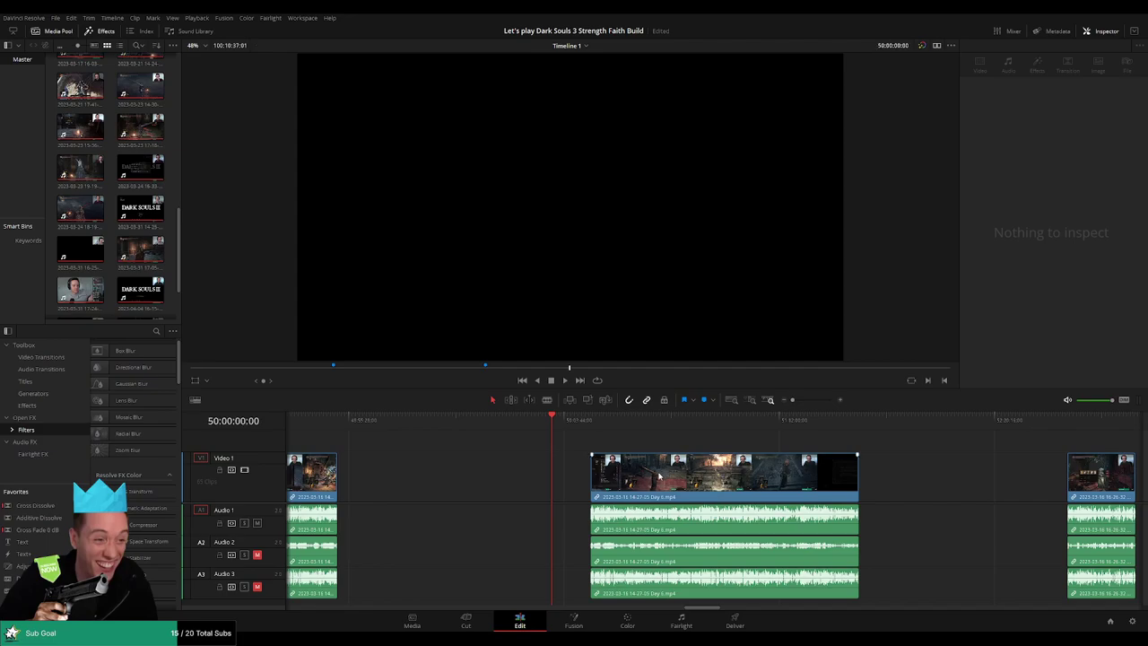
drag(660, 477, 621, 476)
scroll(516, 441, right, 2)
click(515, 441)
key(space)
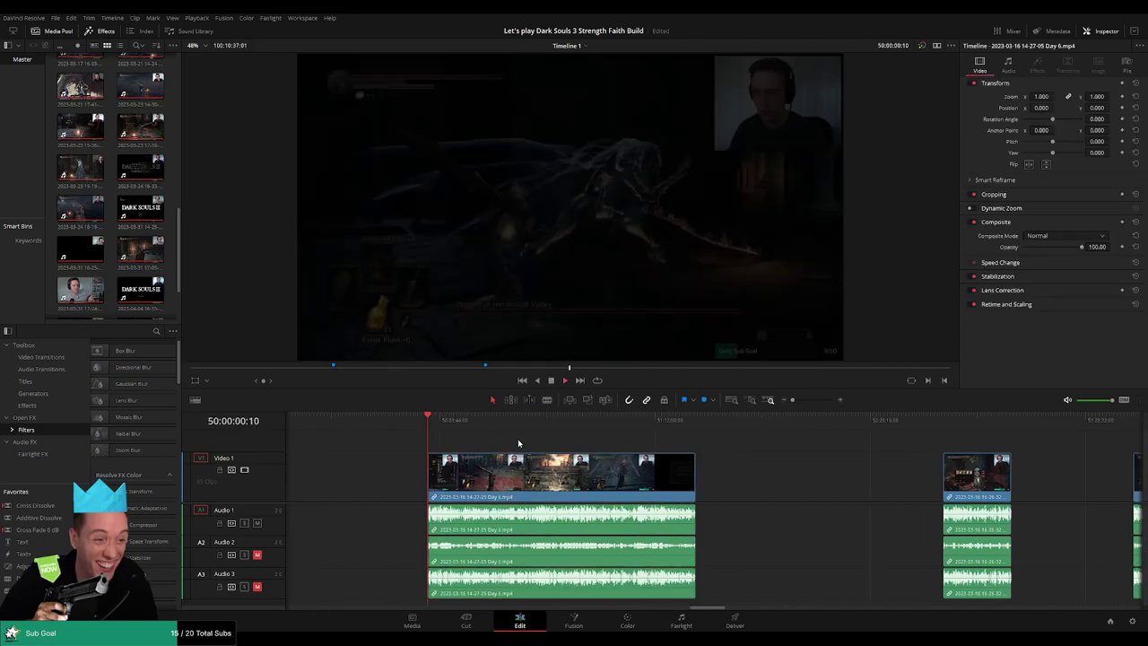
Find a quiet break about 52 minutes into the Day 6 remainder and split the clip at 50:52:17:20
click(471, 430)
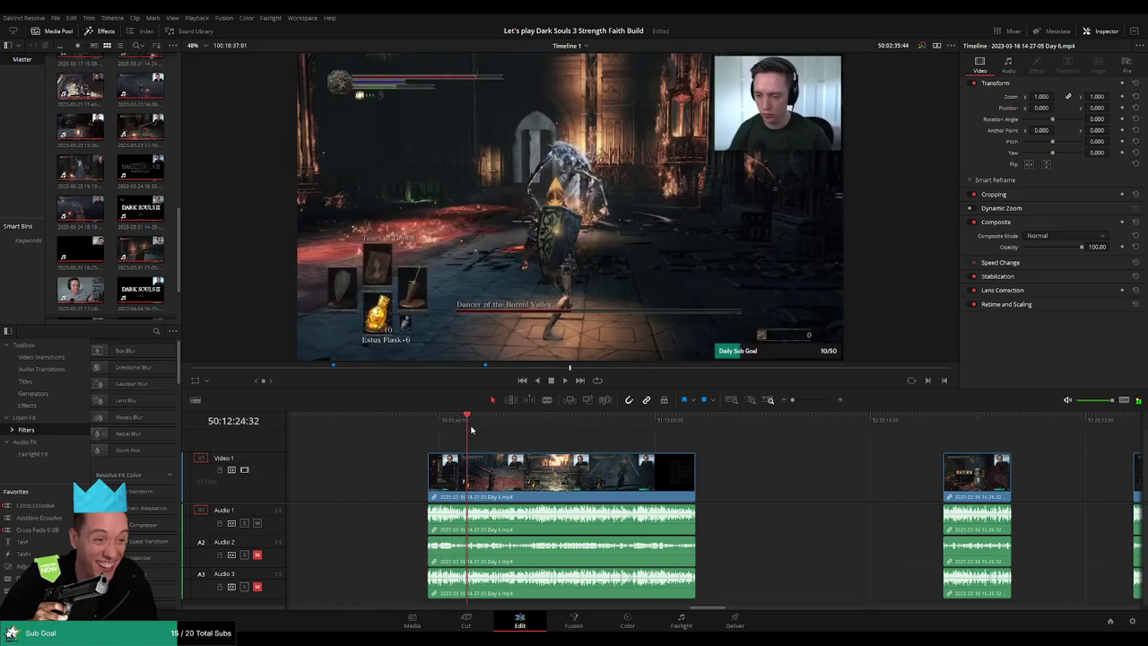
drag(471, 430, 591, 436)
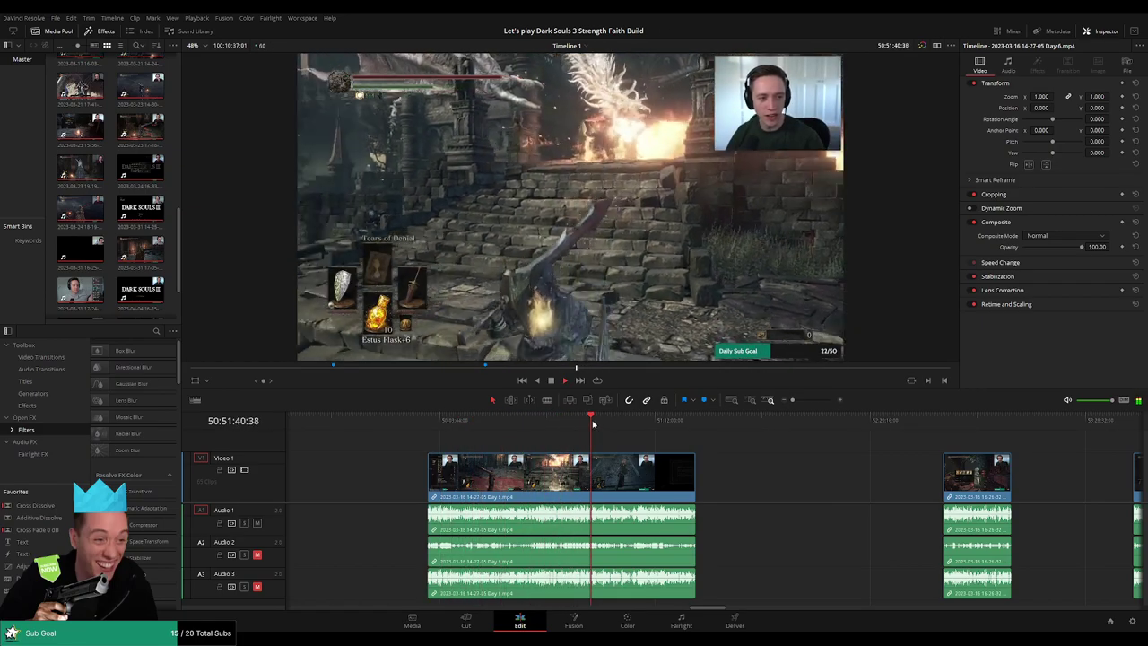
click(594, 423)
scroll(639, 440, up, 5)
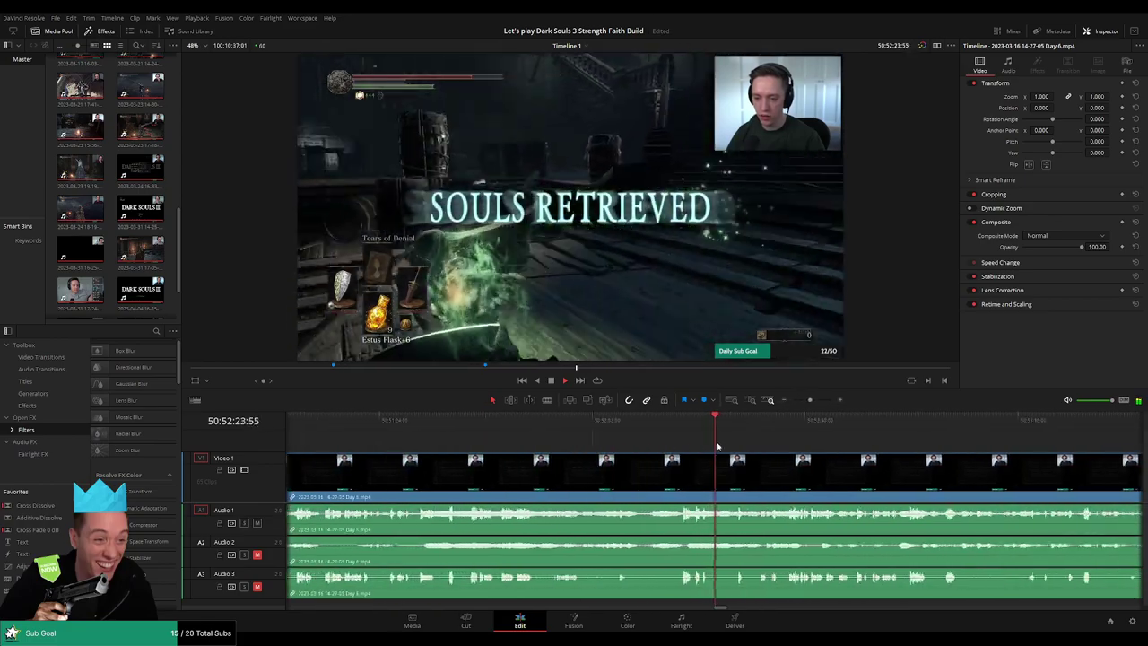
click(679, 429)
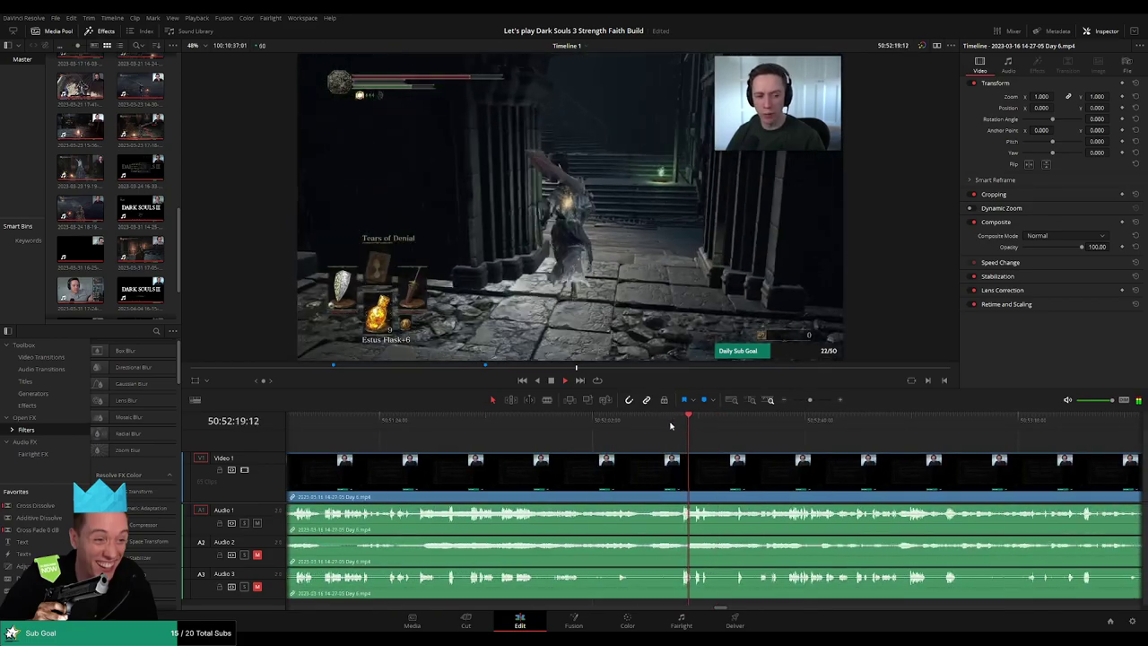
click(658, 425)
scroll(683, 440, up, 2)
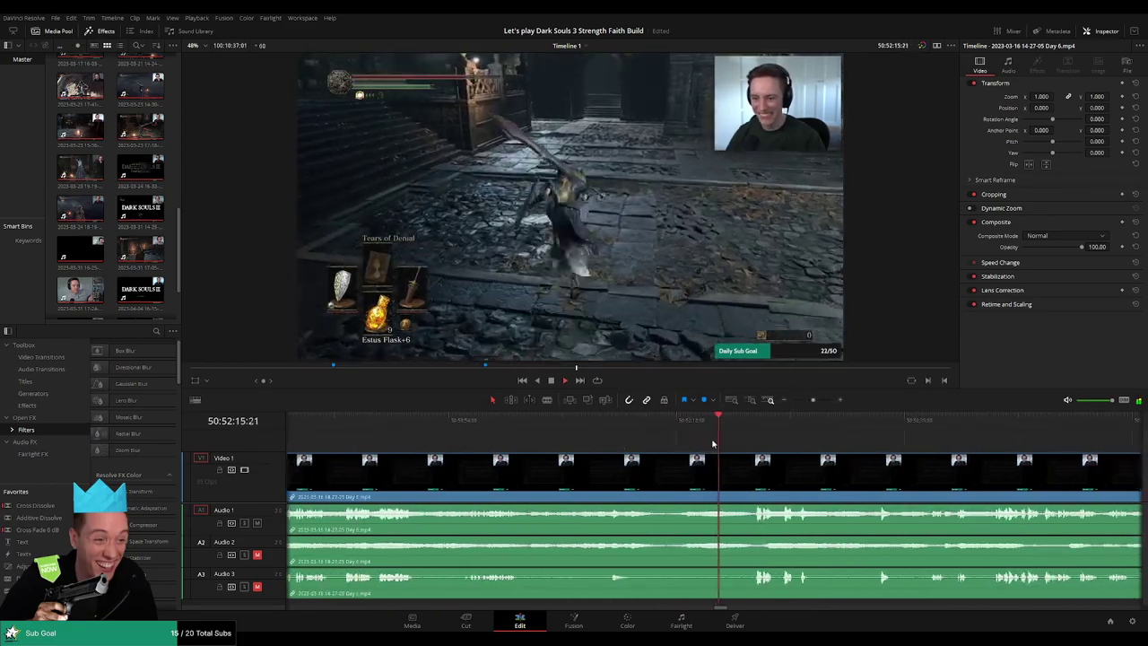
scroll(721, 444, up, 1)
click(746, 429)
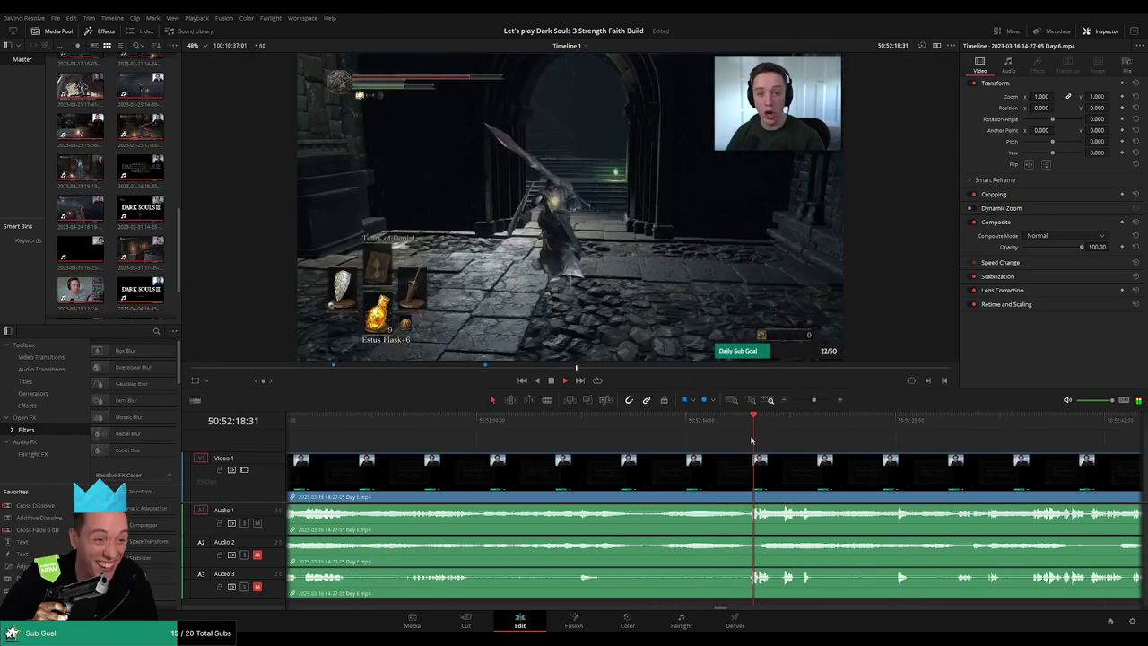
click(592, 429)
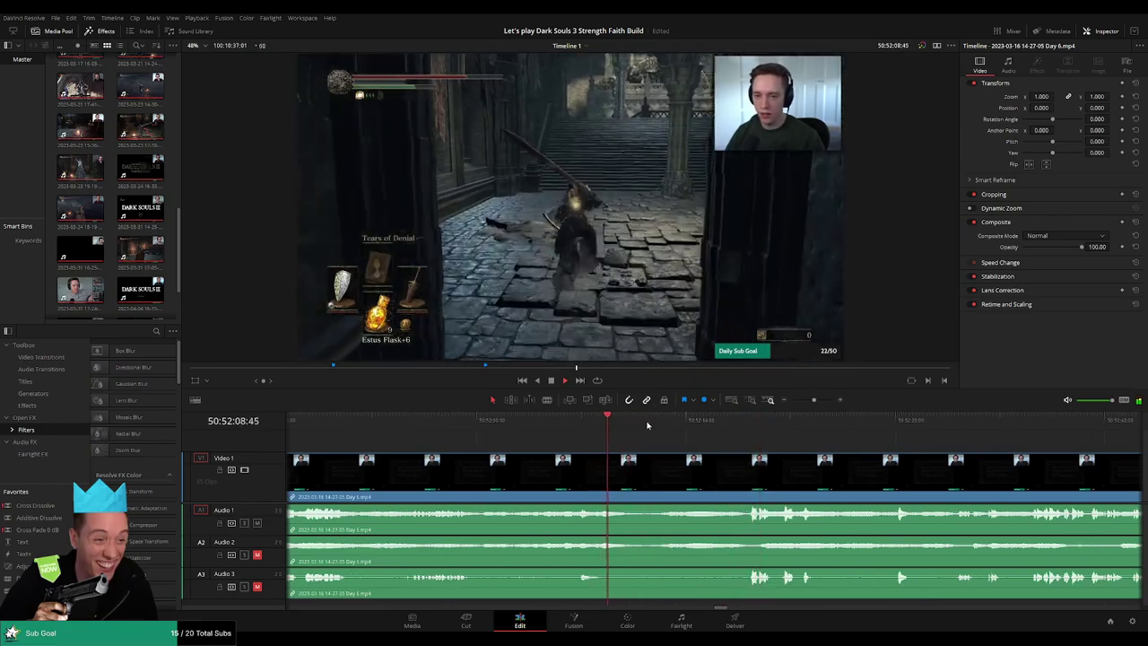
drag(487, 435, 715, 463)
scroll(748, 443, up, 3)
key(b)
click(693, 465)
key(a)
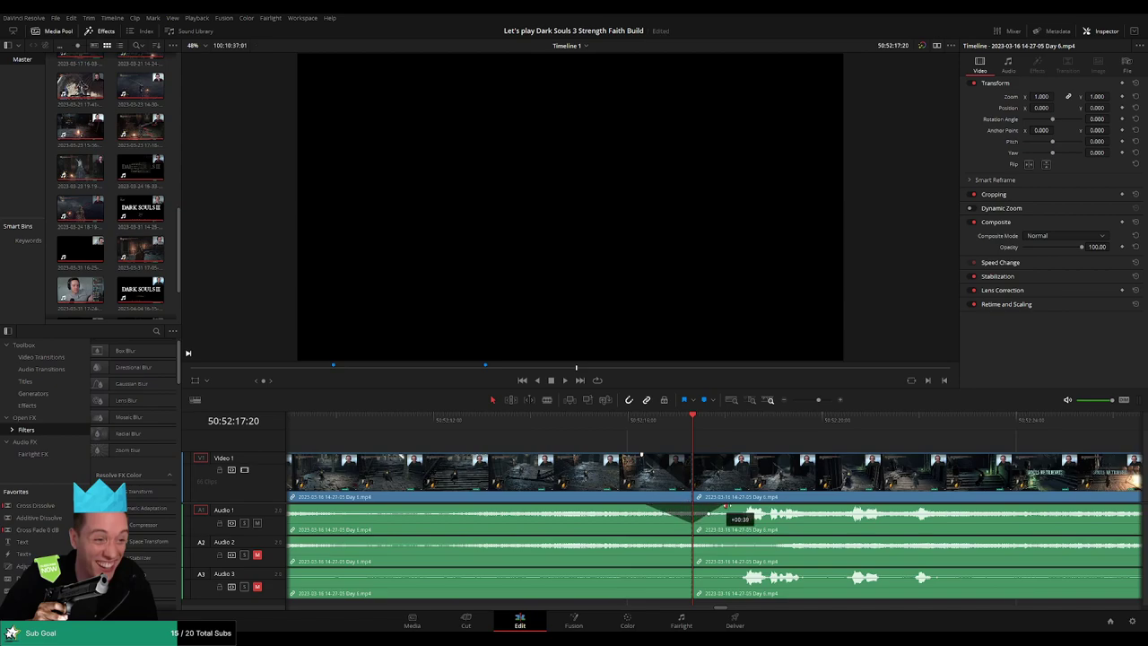
Fade the clips out and in over about one second around the 50:52:17:20 cut on all three audio tracks, and play it back
drag(698, 532, 679, 543)
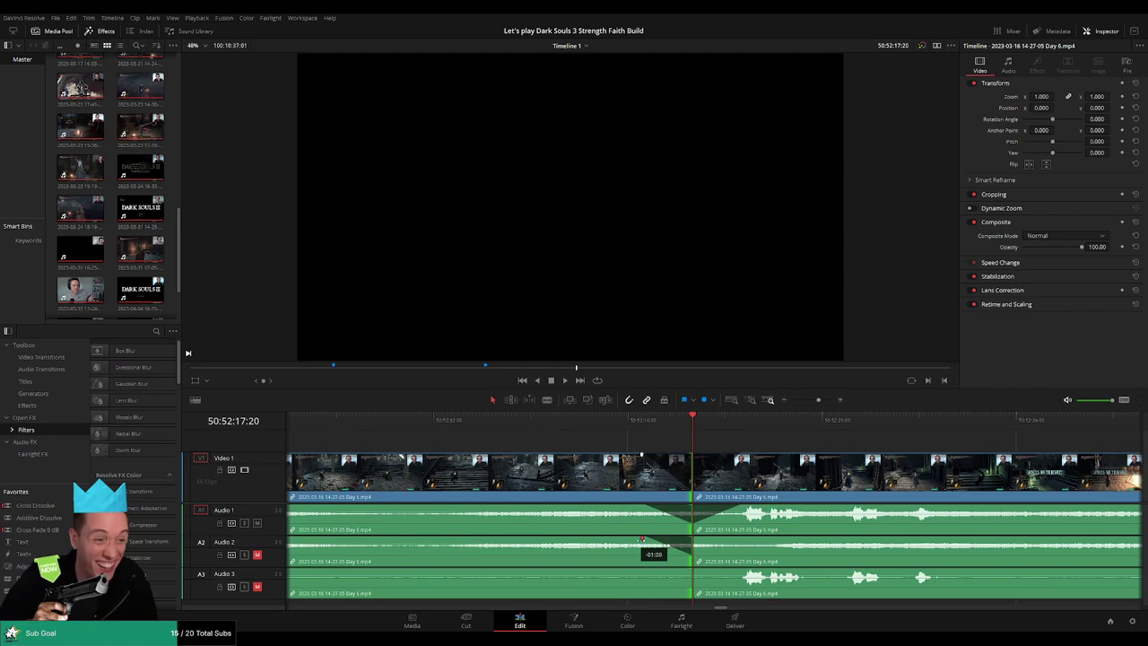
click(690, 569)
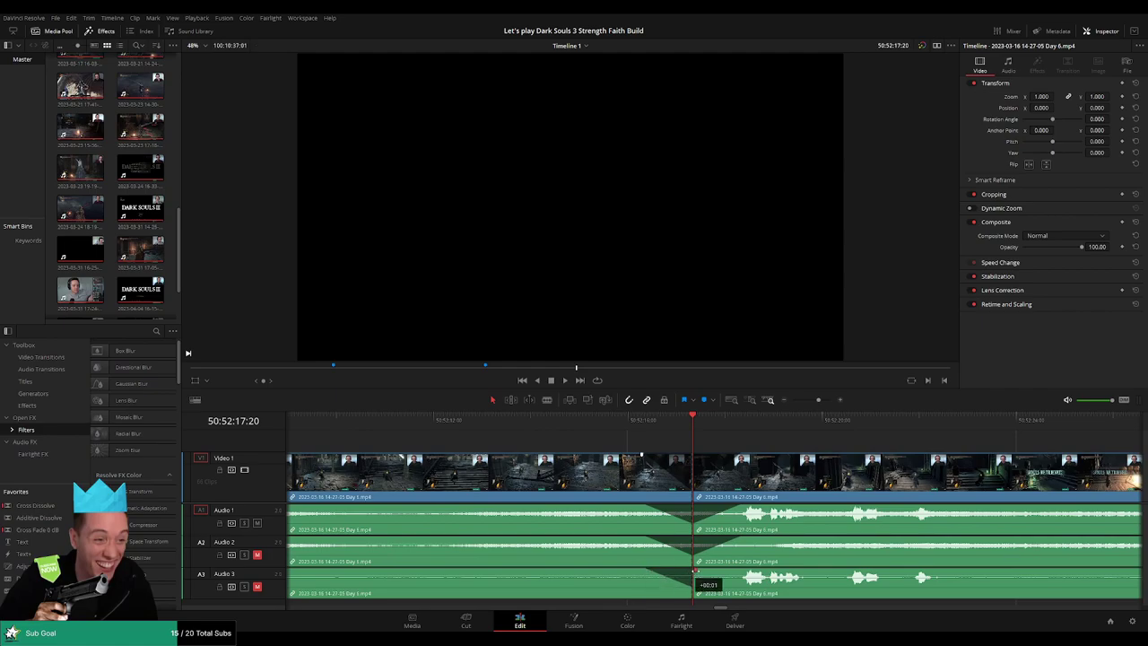
drag(695, 570, 740, 570)
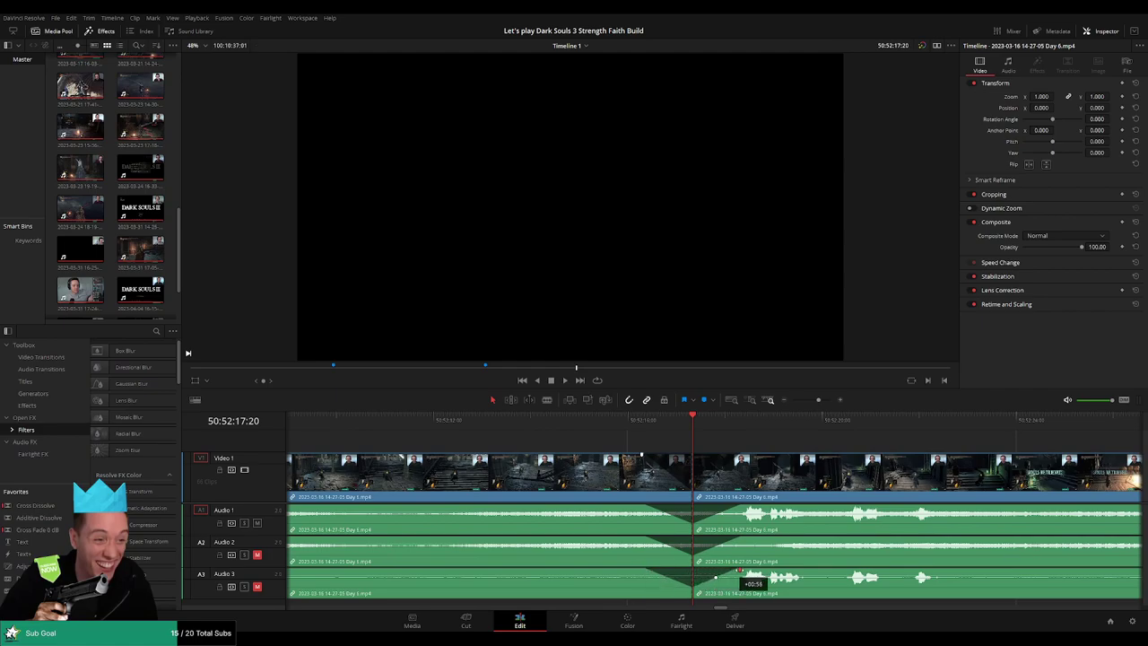
click(648, 424)
key(space)
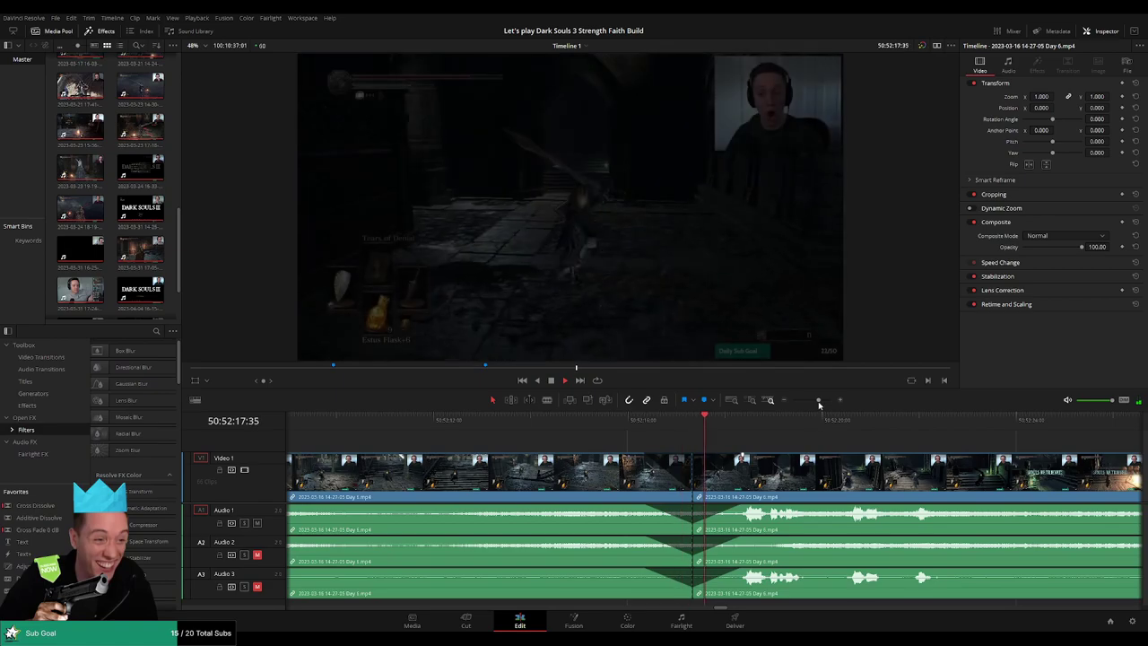
Move the Day 6 piece after the cut later on the timeline so it directly precedes the Day 6 part 2 clip
drag(819, 400, 792, 402)
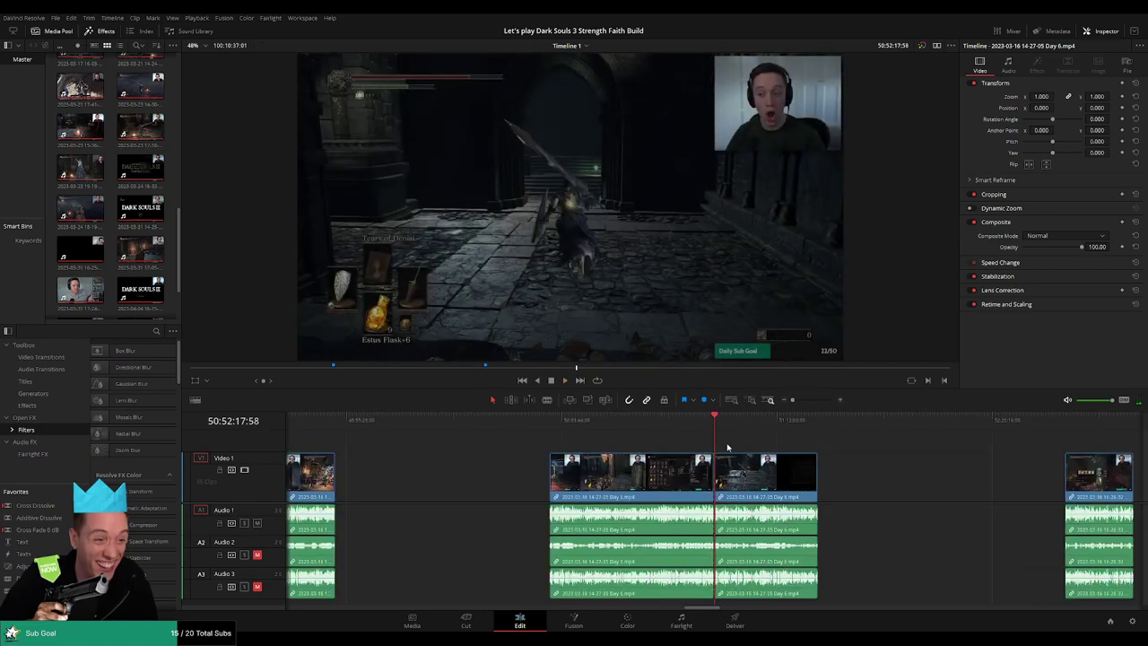
scroll(727, 446, right, 4)
click(383, 425)
key(Down)
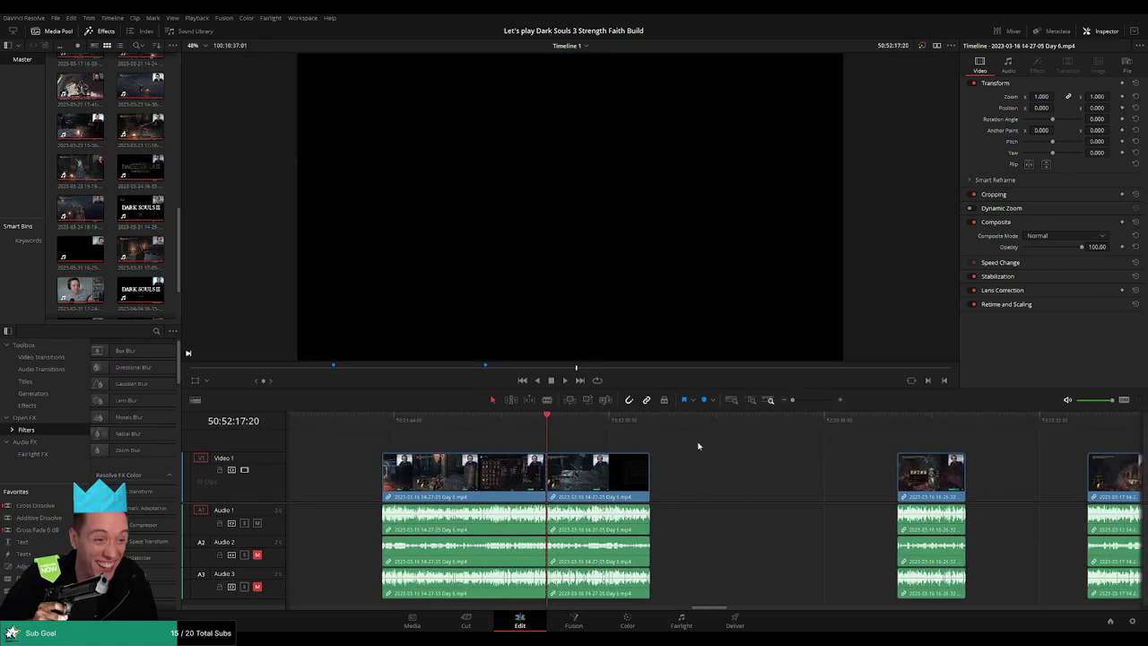
scroll(697, 446, right, 3)
drag(459, 478, 686, 481)
click(516, 453)
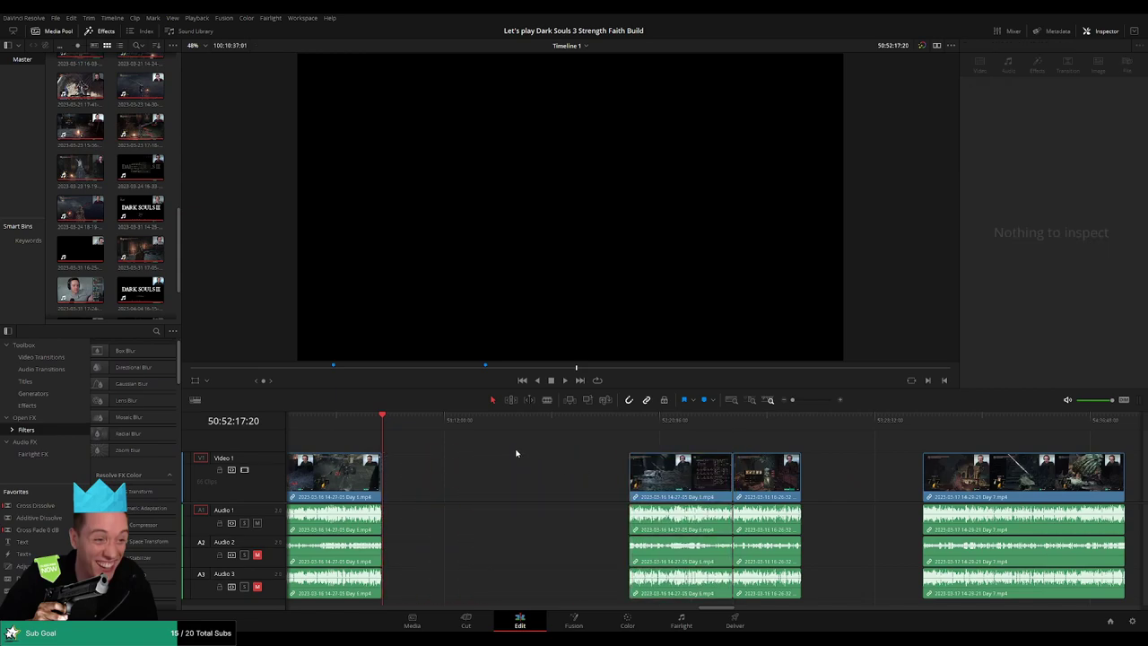
Move the Day 6 piece and the Day 6 part 2 clip together to start at 52:00:00:00, and play the opening
drag(440, 431, 526, 437)
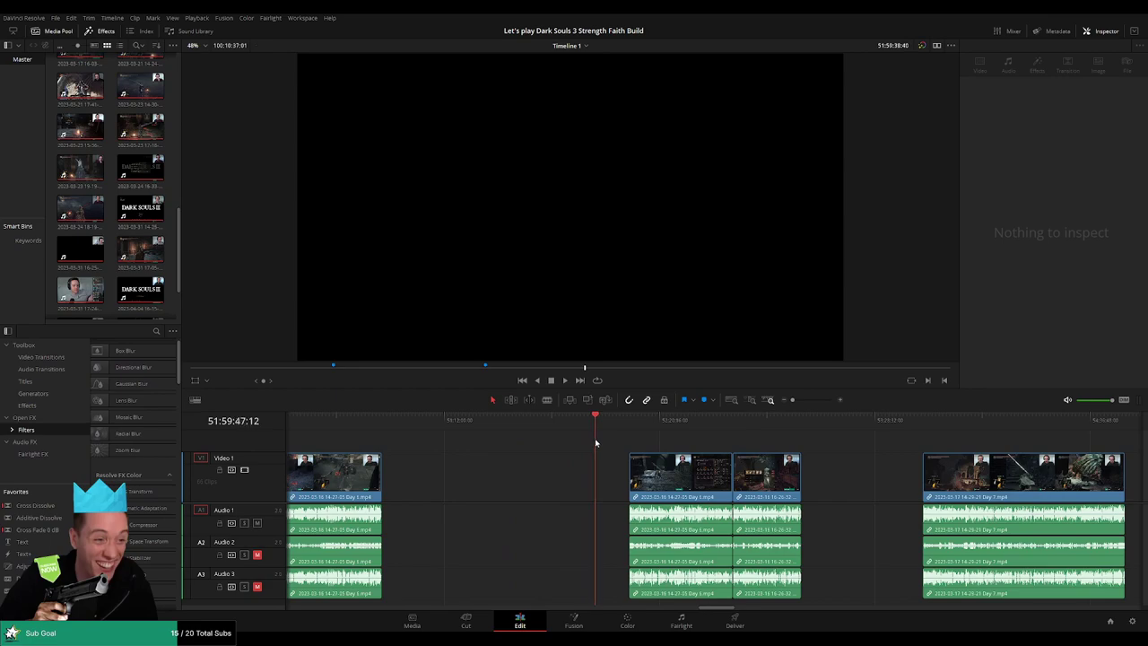
key(ctrl+equal)
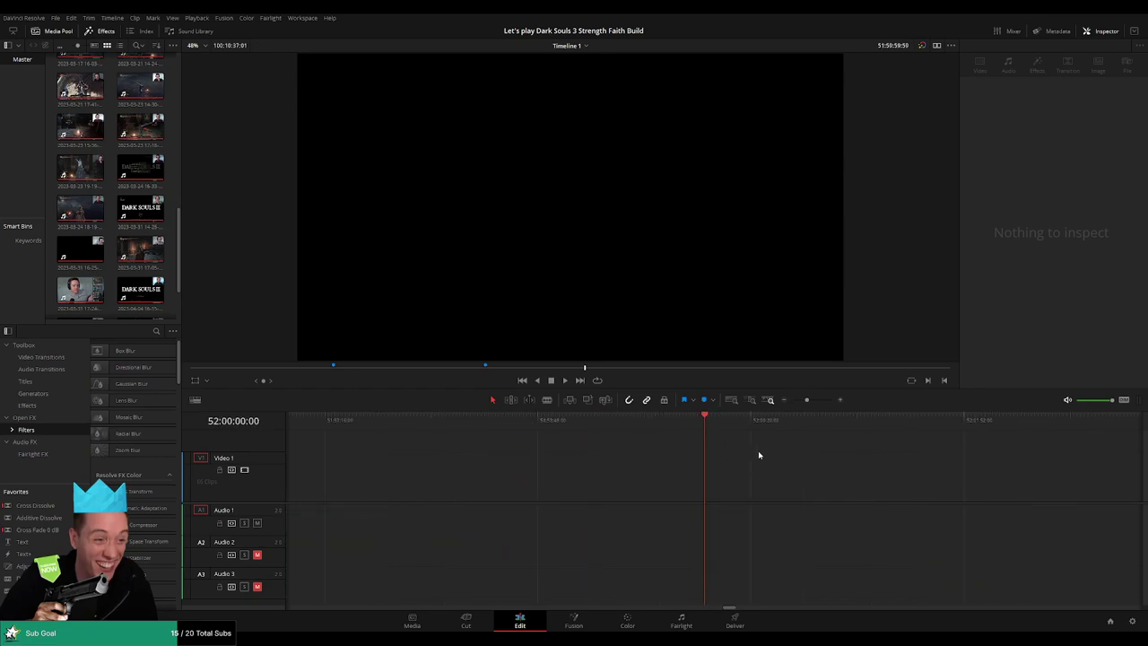
drag(807, 400, 781, 403)
scroll(580, 441, right, 2)
drag(648, 440, 546, 480)
click(539, 447)
key(space)
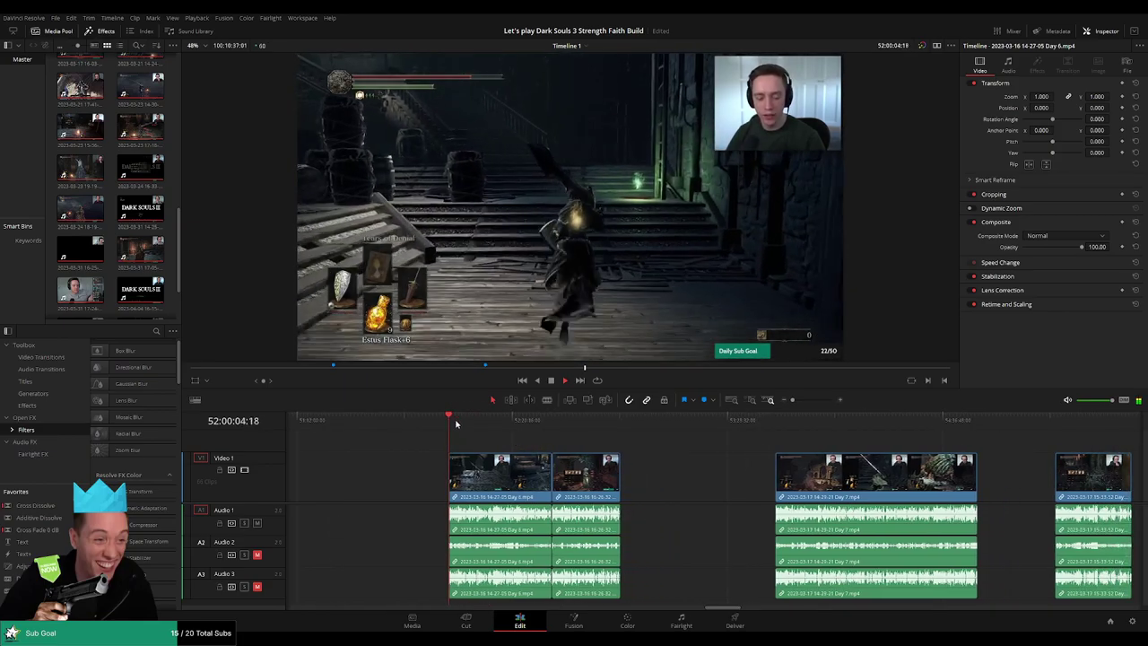
Delete the short sliver where the Day 6 and Day 6 part 2 clips meet, and join them with a transition
click(495, 426)
drag(495, 426, 557, 433)
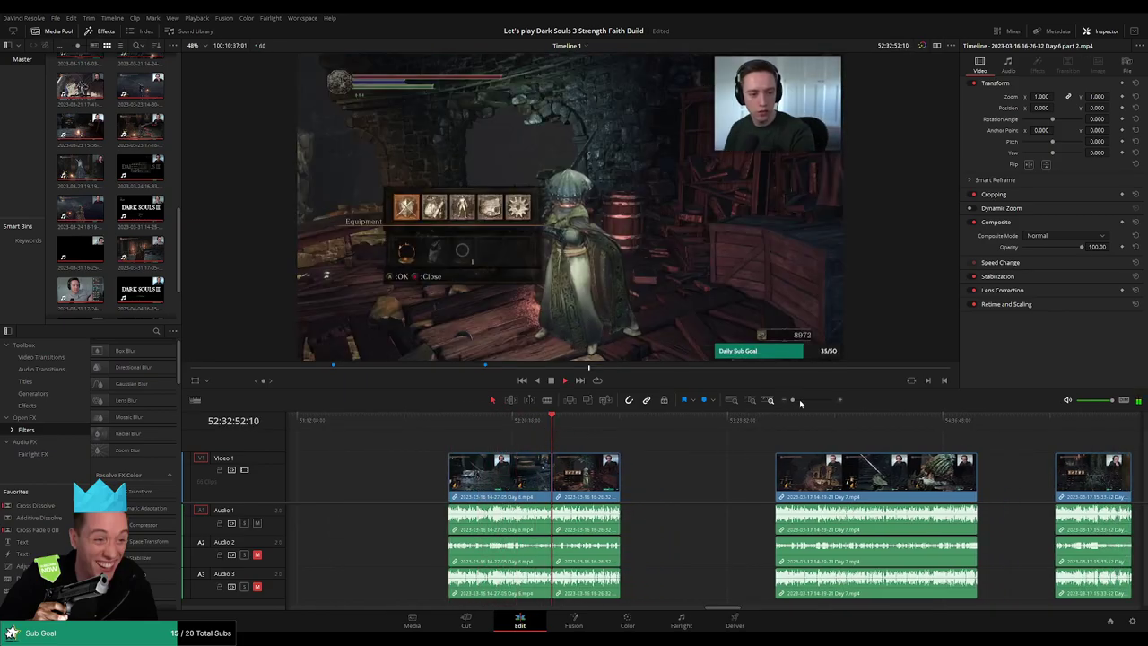
drag(801, 402, 813, 401)
click(650, 419)
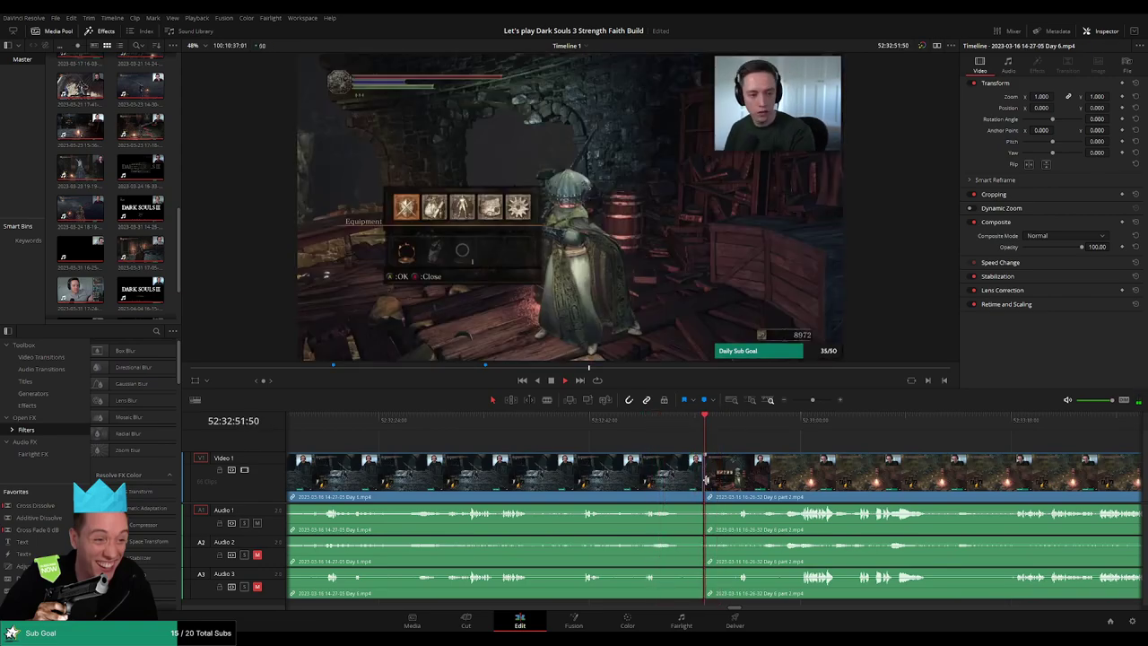
click(705, 480)
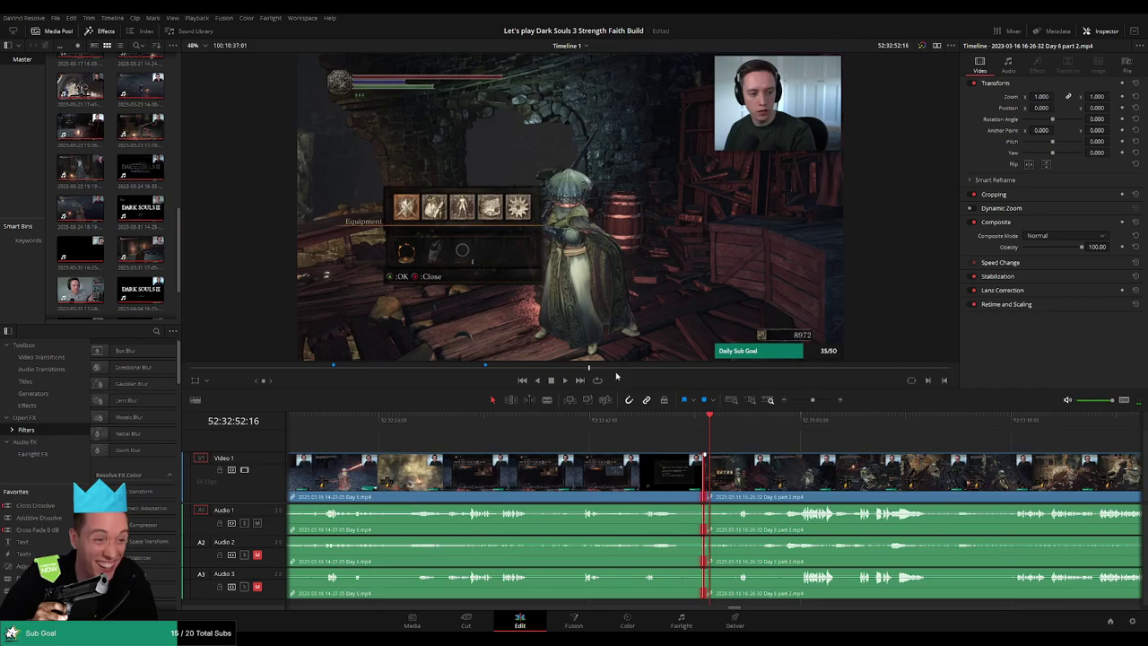
key(Delete)
key(ctrl+t)
key(space)
Find a break about 52 minutes into this episode and split the Day 6 part 2 clip at 52:52:20:00
drag(734, 427, 661, 433)
scroll(759, 429, right, 3)
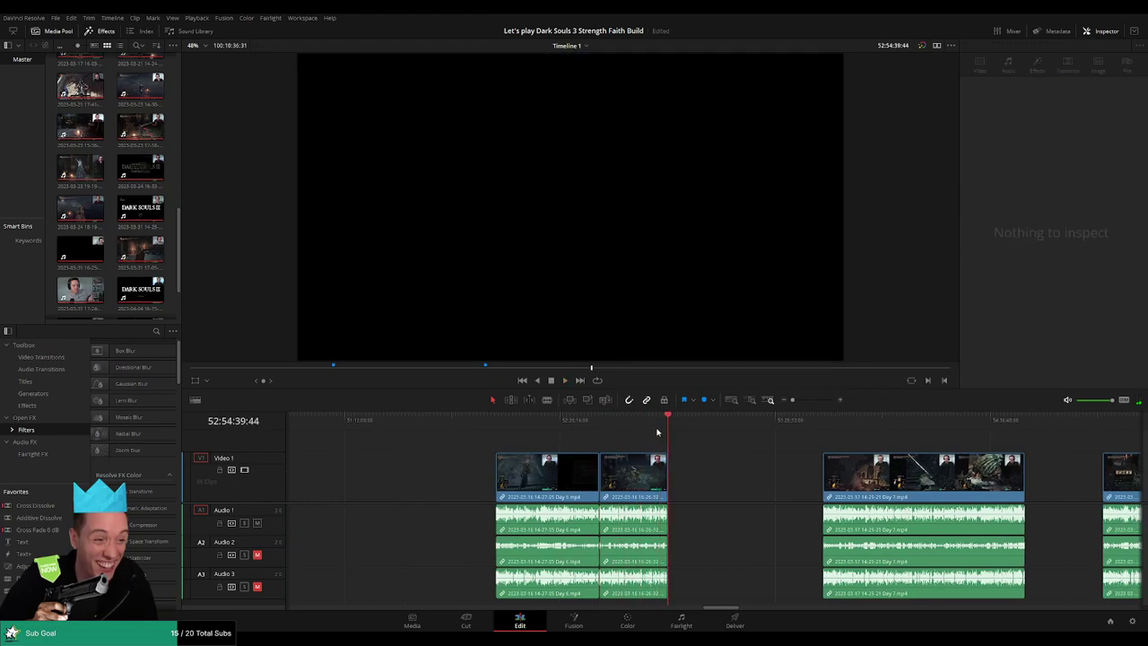
click(656, 422)
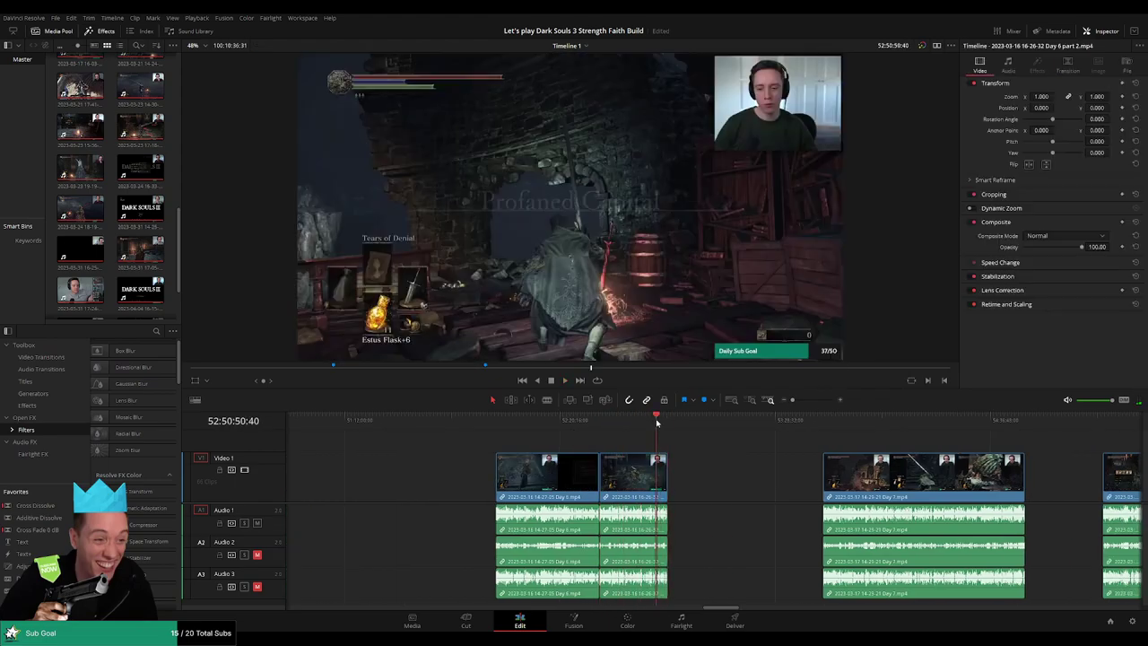
click(808, 402)
key(space)
click(751, 427)
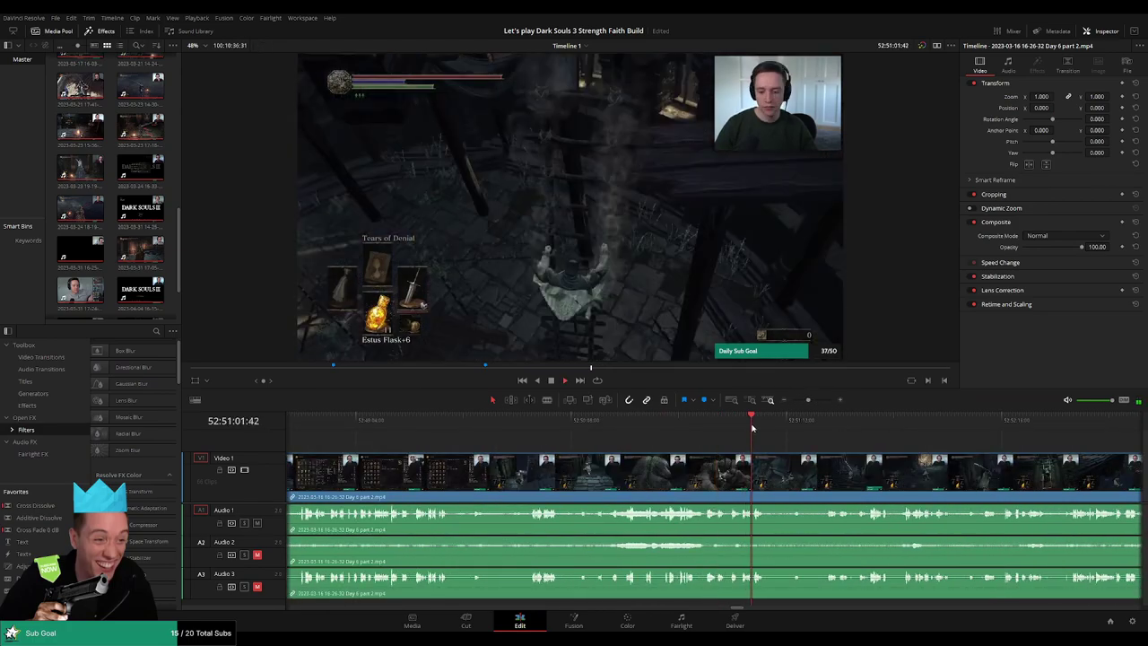
click(610, 422)
scroll(645, 441, up, 3)
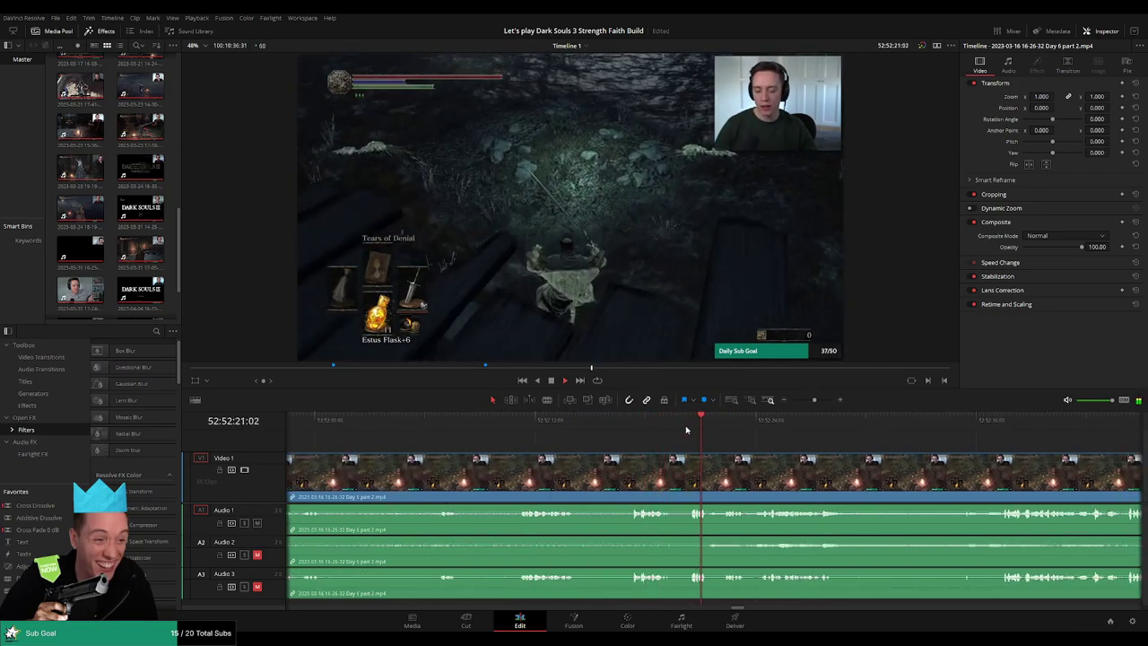
key(ctrl+equal)
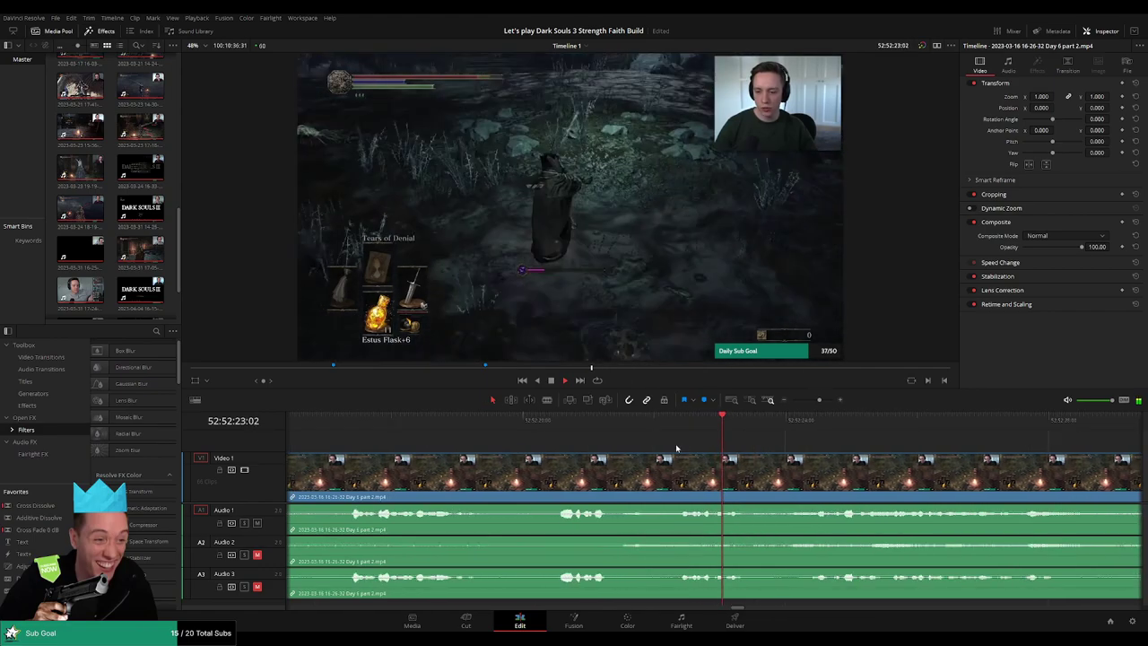
drag(558, 444, 591, 458)
key(b)
click(525, 472)
key(a)
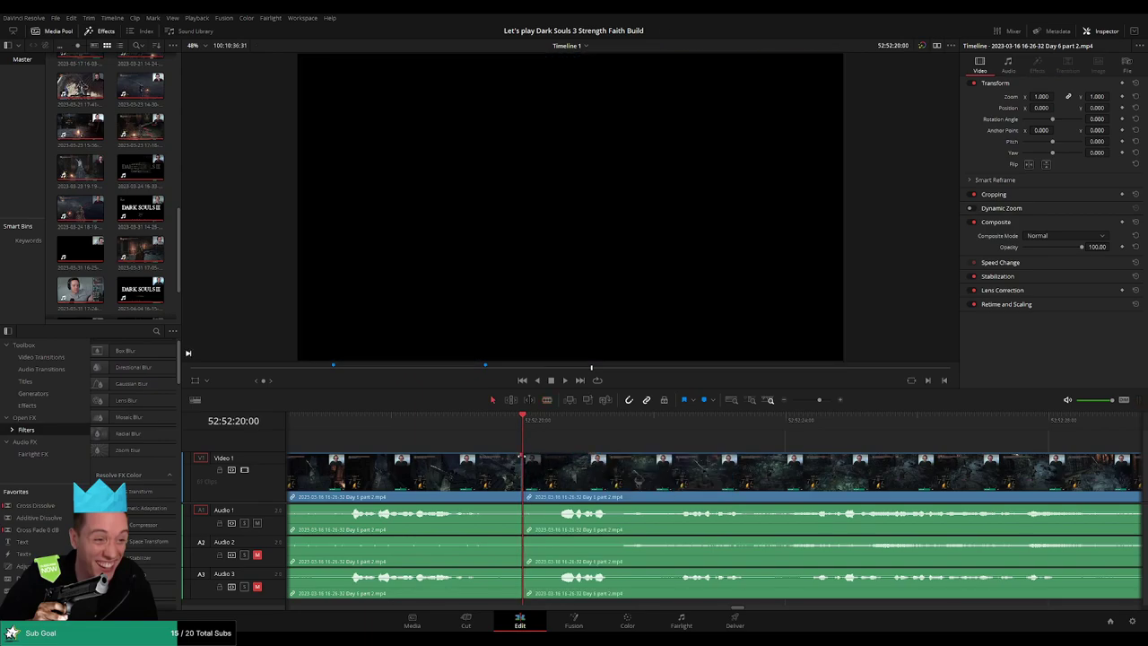
Add one-second fade-outs and fade-ins to the video and all three audio tracks at the 52:52:20:00 cut, and play it back
drag(521, 456, 468, 458)
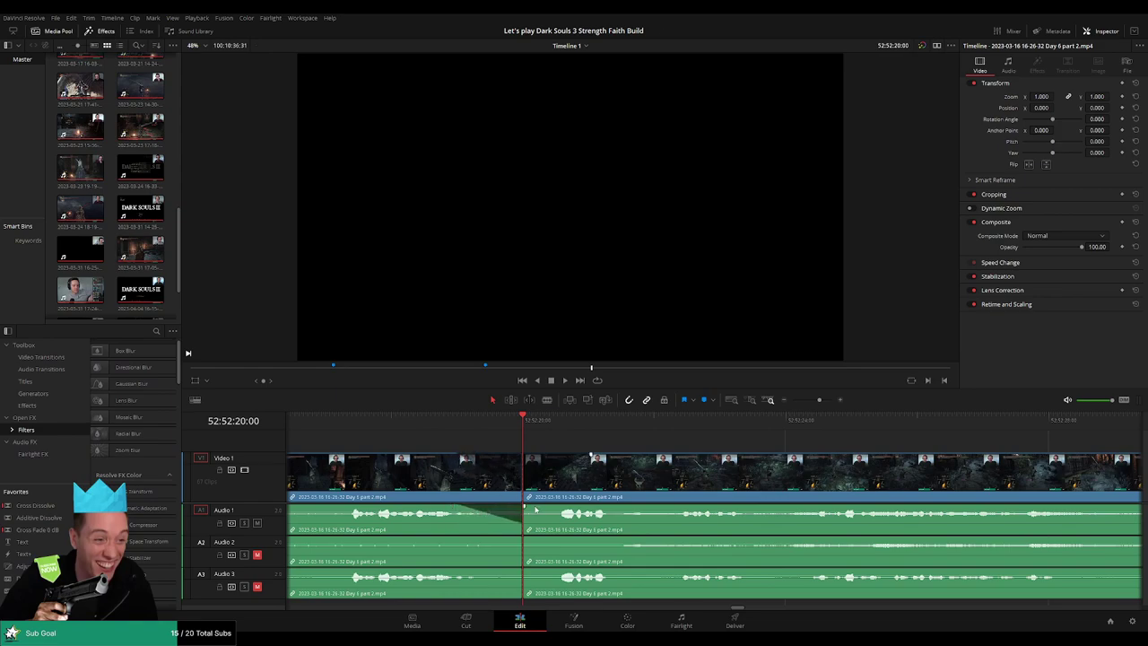
drag(527, 510, 582, 512)
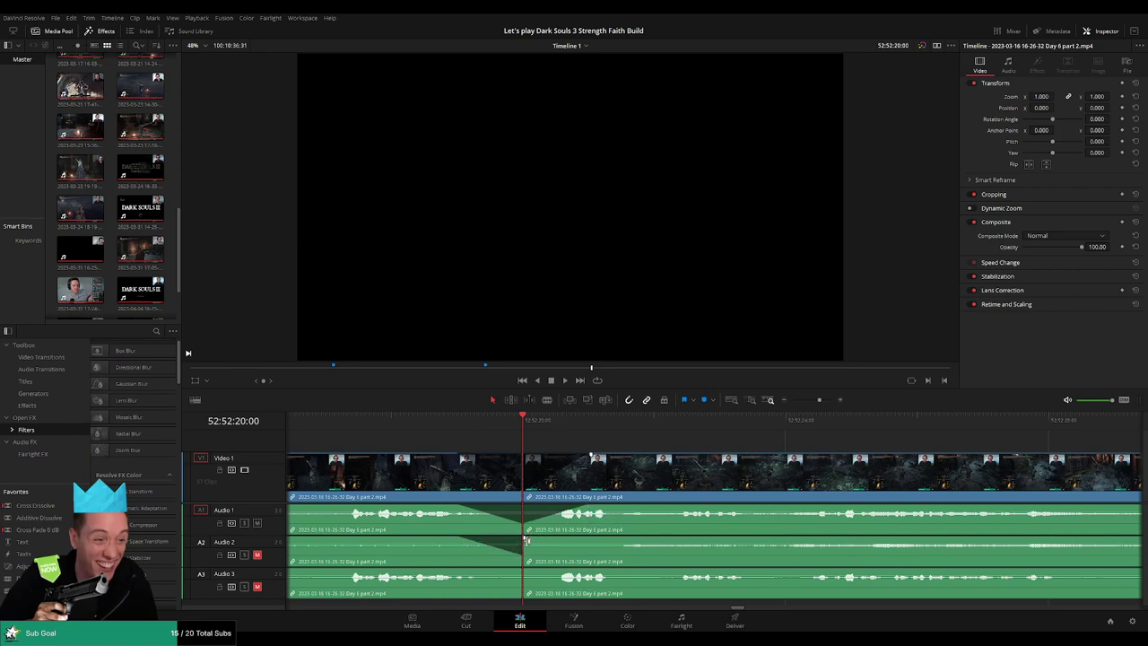
drag(526, 539, 589, 539)
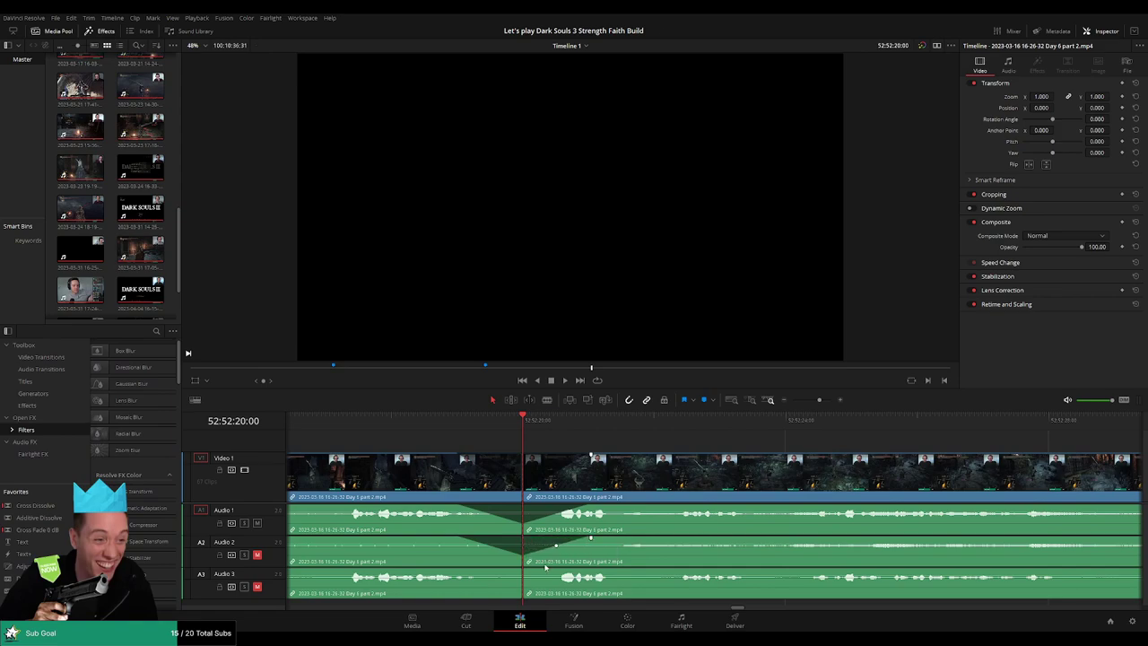
drag(520, 571, 469, 571)
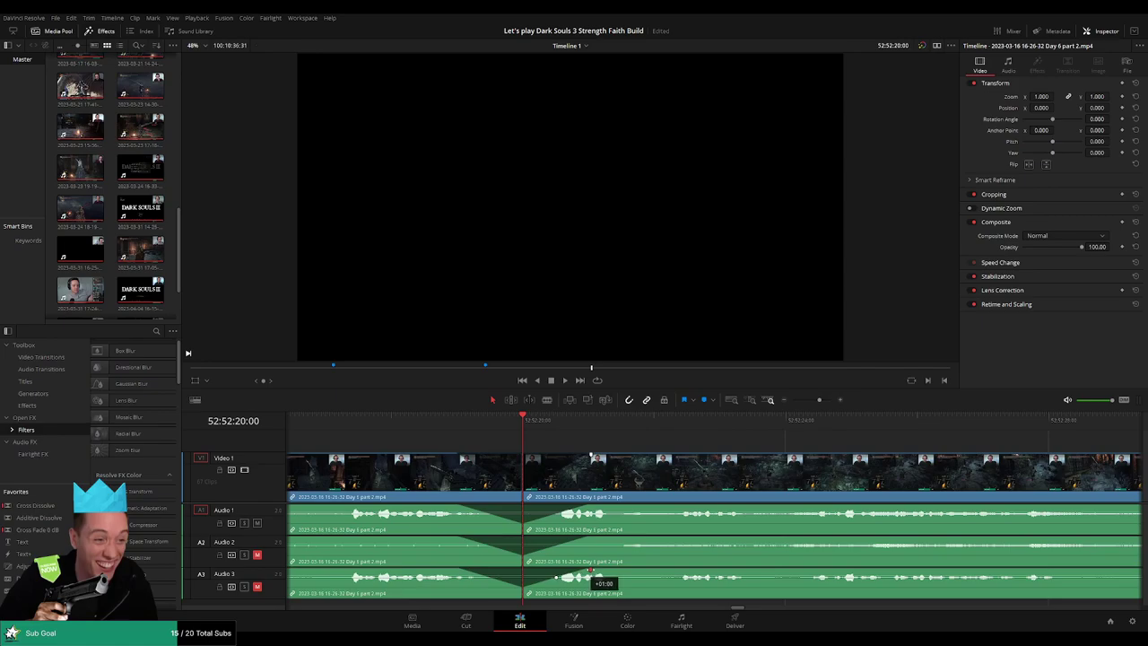
key(space)
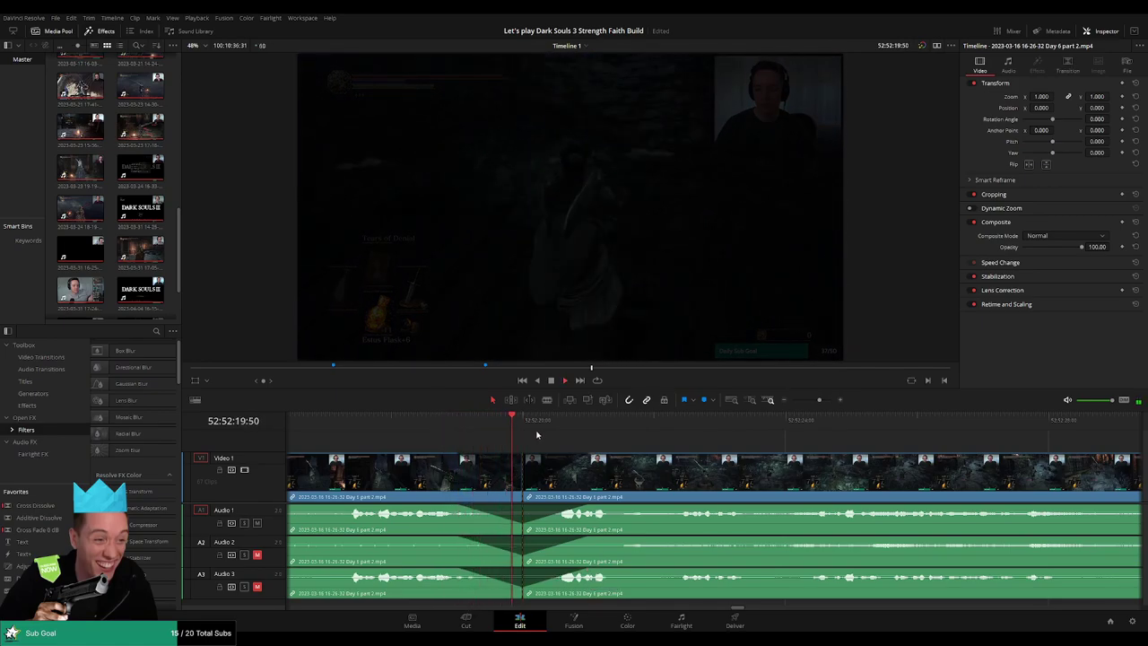
key(space)
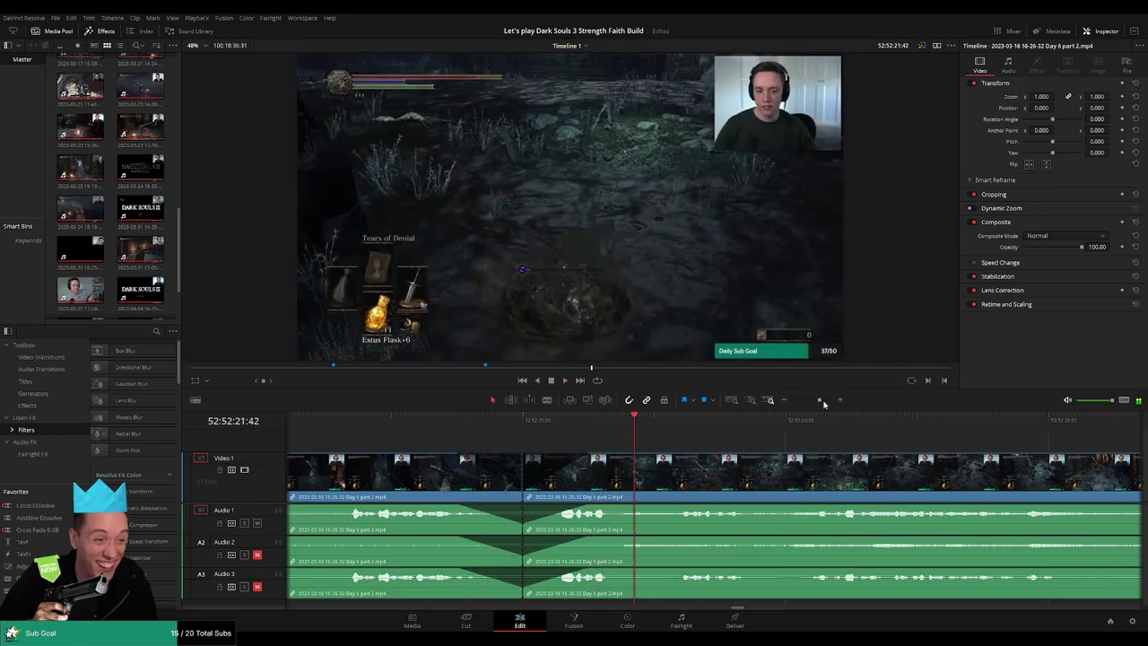
Move the short Day 6 part 2 remainder after the cut to sit directly before the Day 7 clip
drag(820, 401, 743, 408)
click(551, 428)
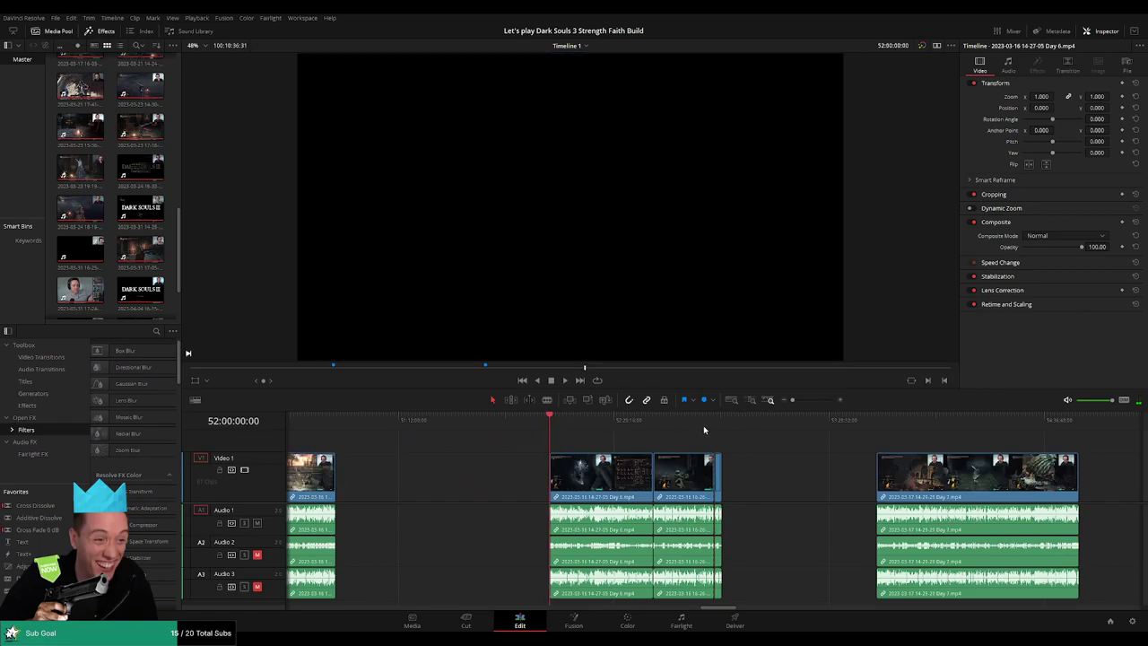
drag(764, 450, 714, 474)
click(615, 440)
drag(672, 438, 563, 437)
scroll(563, 437, right, 1)
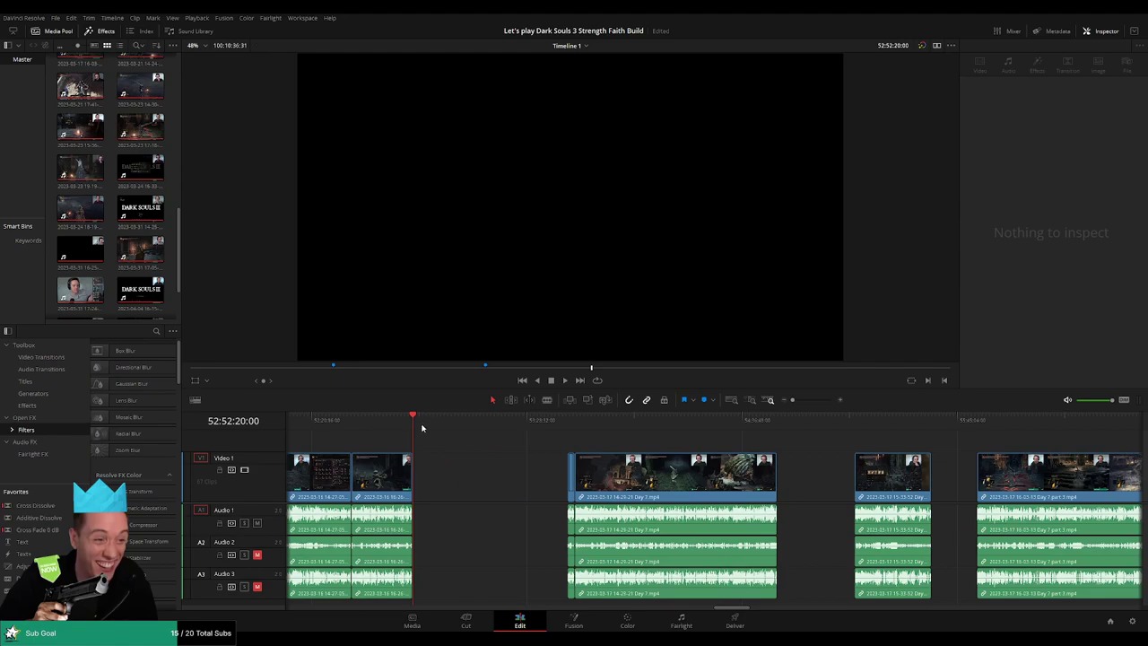
Move the short Day 6 part 2 remainder together with the Day 7 clip to start at 54:00:00:00, and play the opening
scroll(491, 438, right, 4)
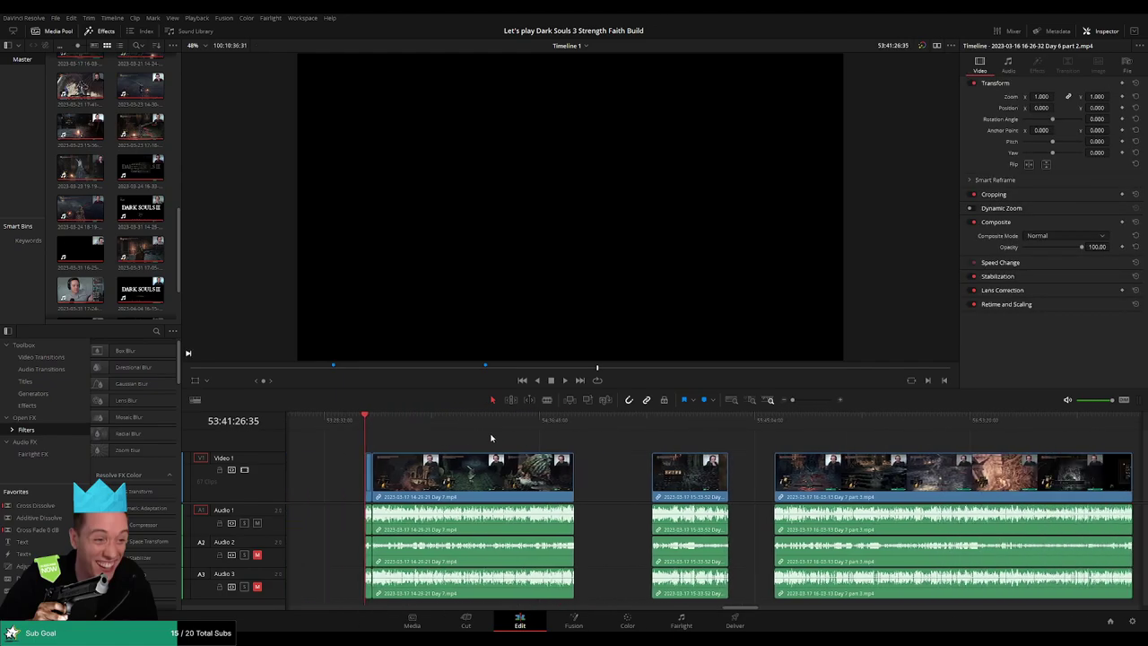
drag(547, 442, 353, 488)
drag(491, 478, 552, 479)
click(380, 432)
drag(375, 426, 426, 422)
scroll(500, 448, up, 5)
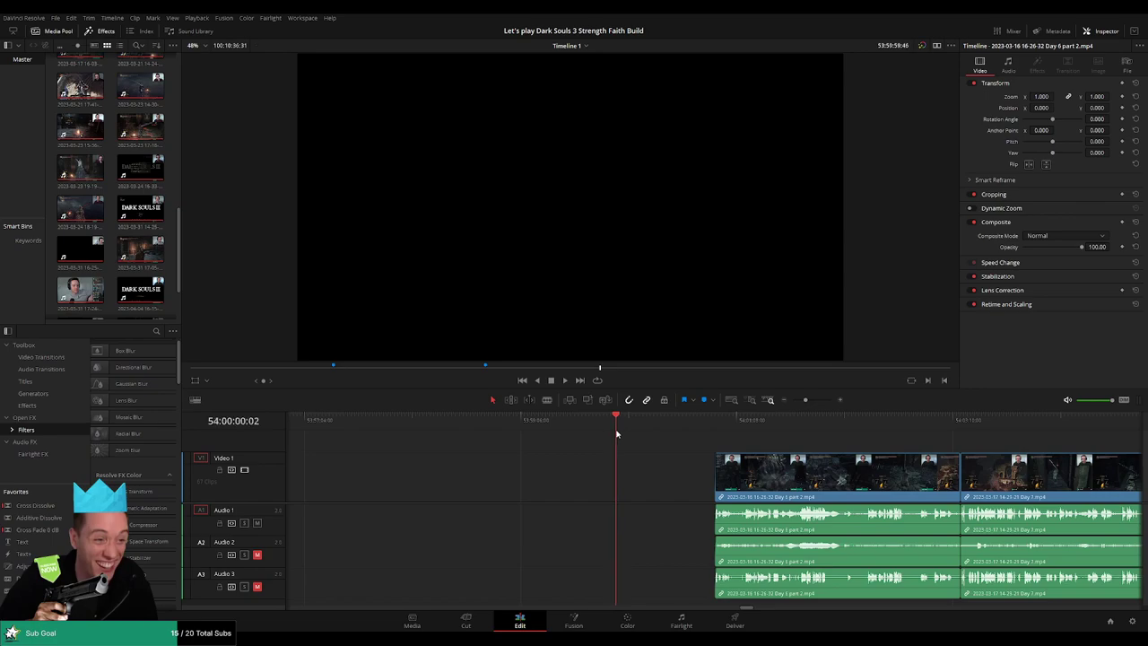
drag(616, 435, 617, 435)
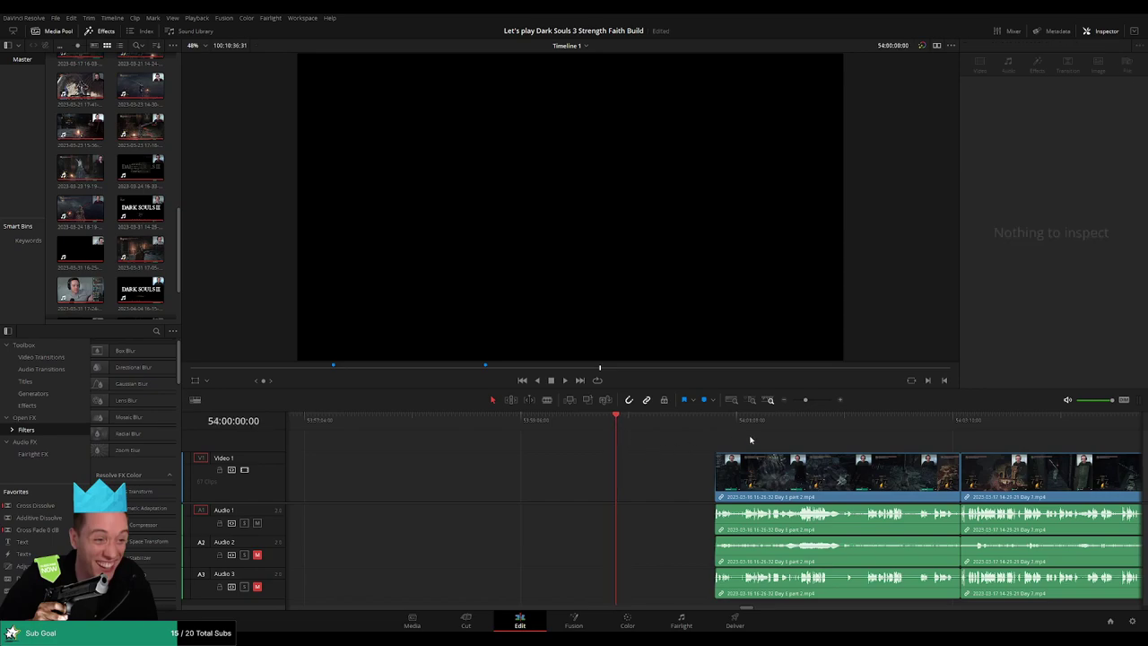
scroll(751, 439, down, 2)
click(784, 480)
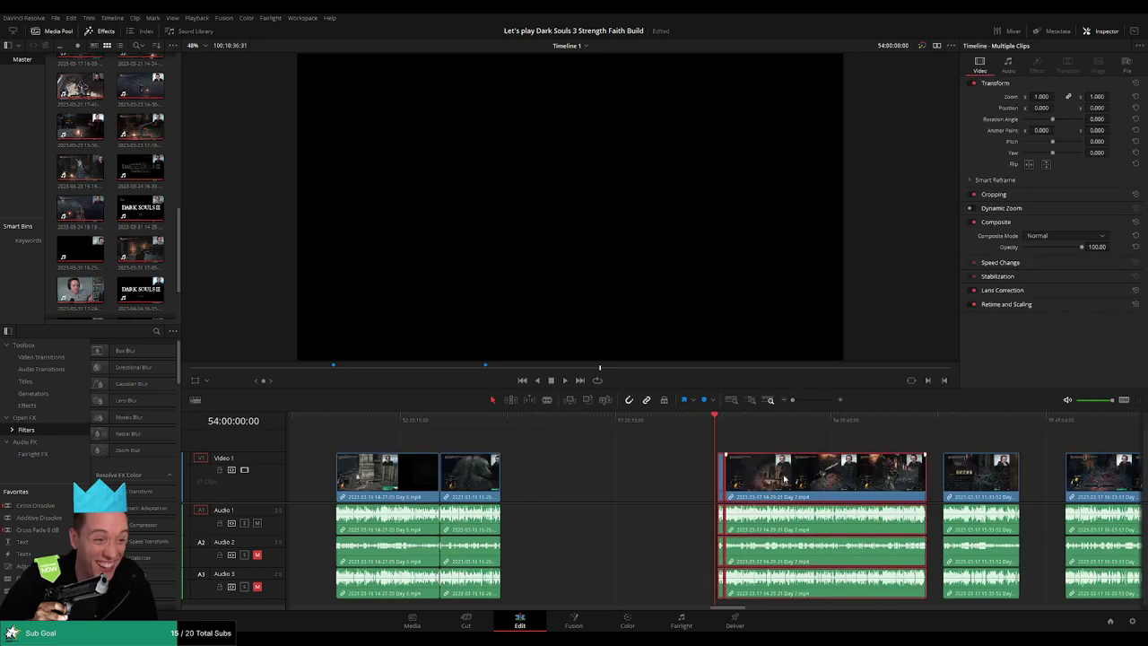
drag(785, 479, 582, 438)
click(783, 443)
key(space)
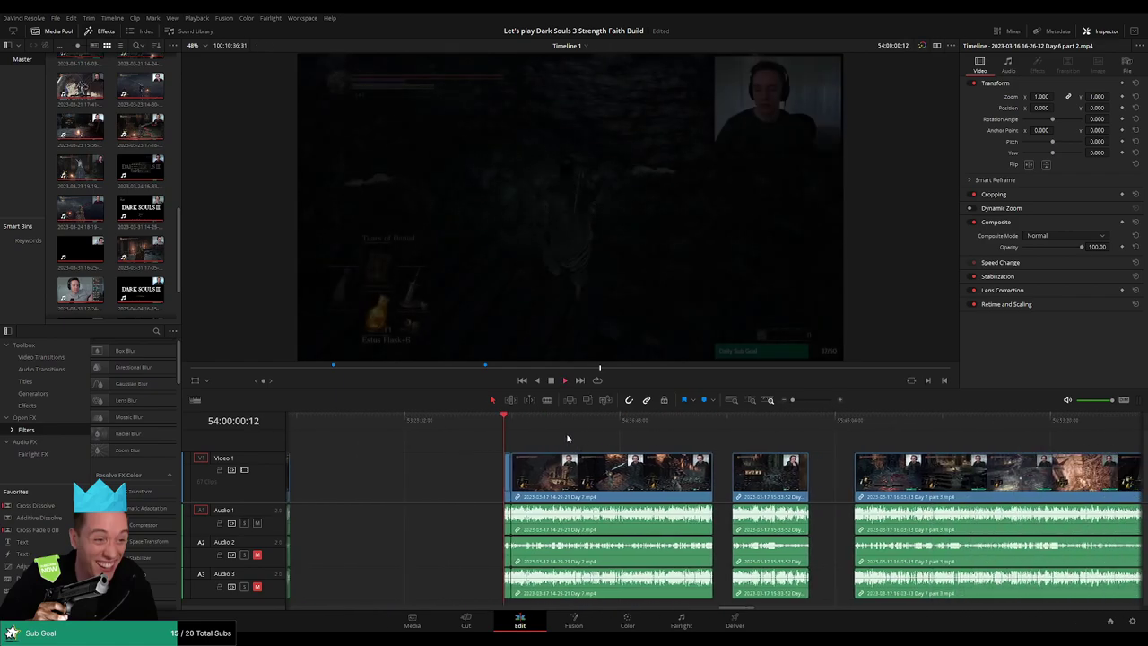
Delete the short sliver where the Day 6 part 2 and Day 7 clips meet, join them with a transition, and play it back
drag(792, 400, 802, 404)
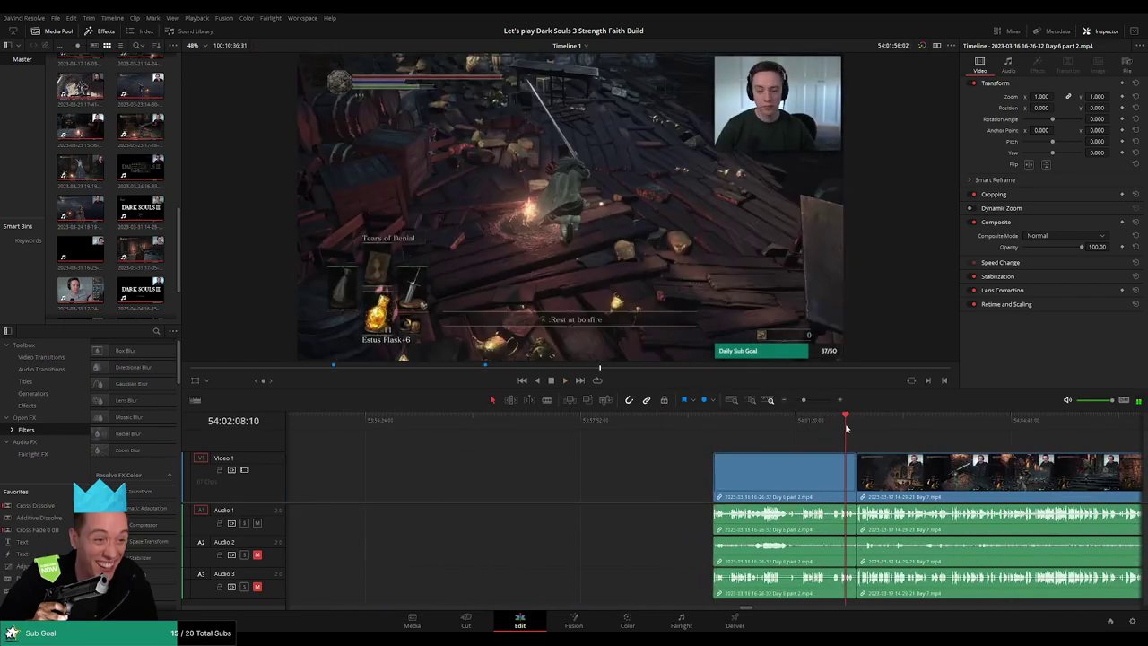
scroll(826, 452, up, 5)
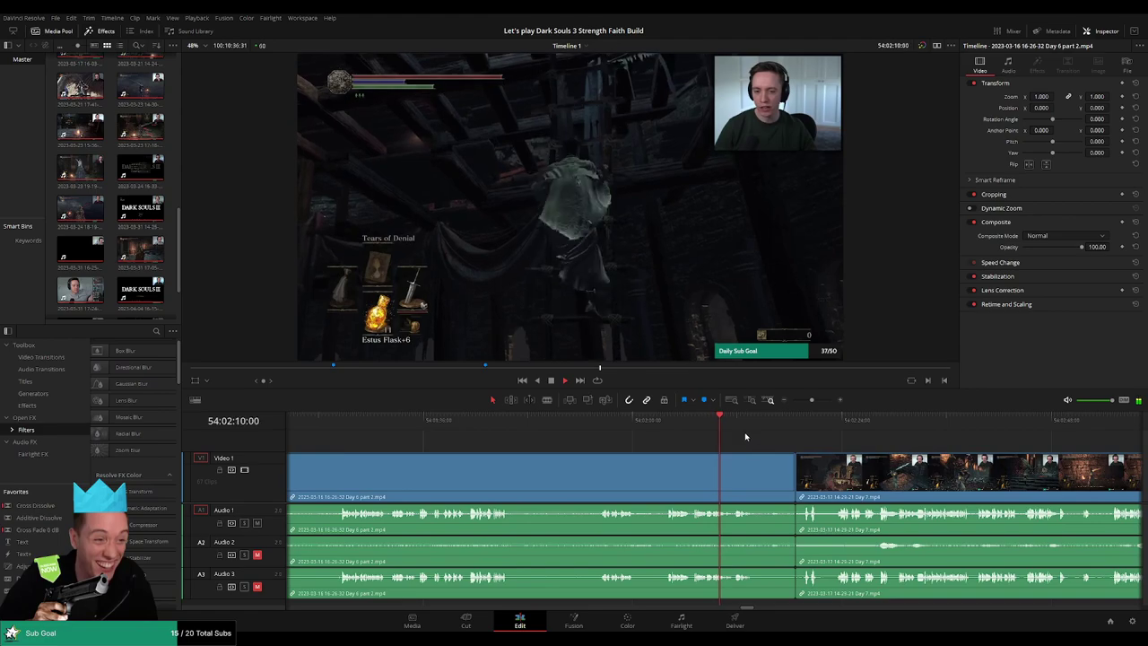
click(797, 481)
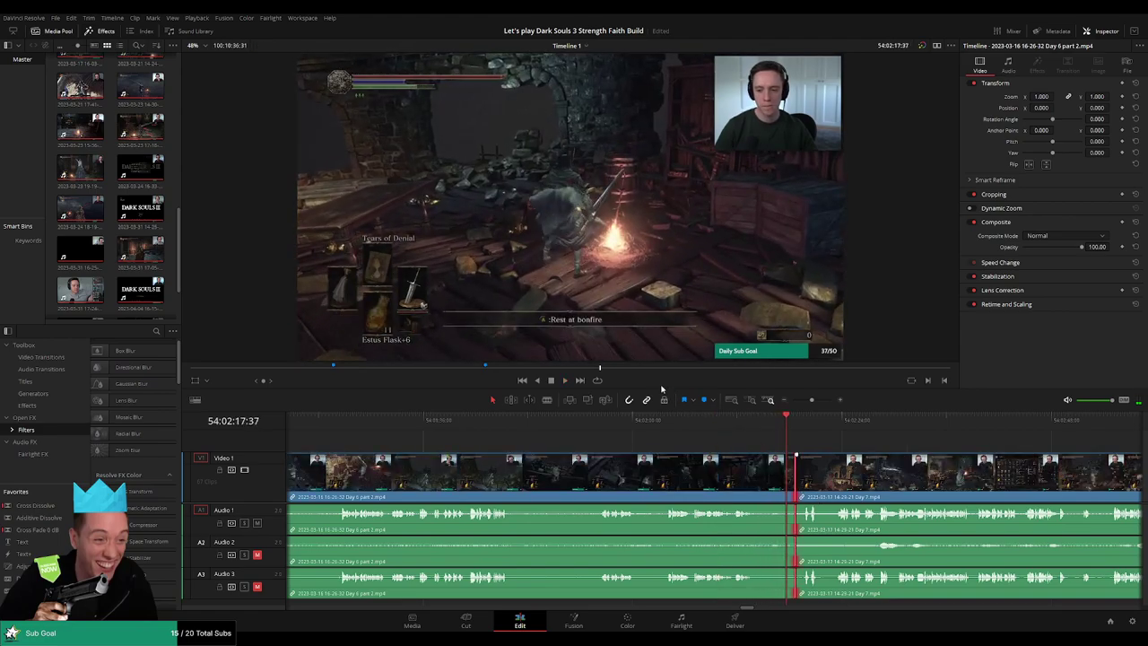
key(ctrl+t)
drag(913, 438, 713, 429)
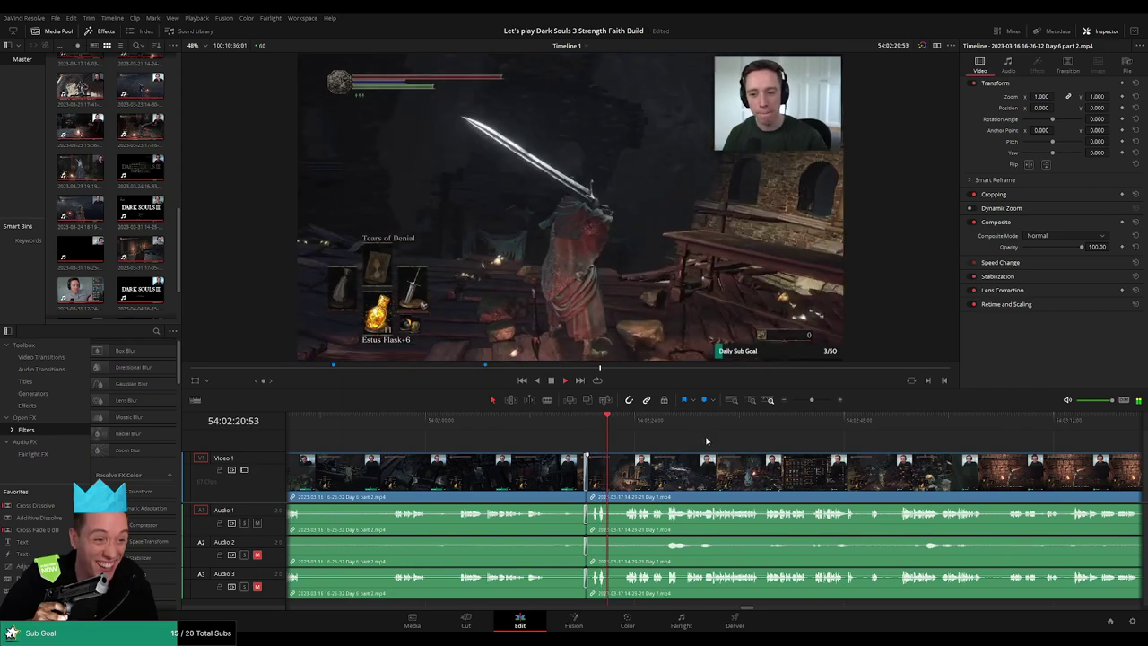
drag(816, 403, 633, 438)
key(space)
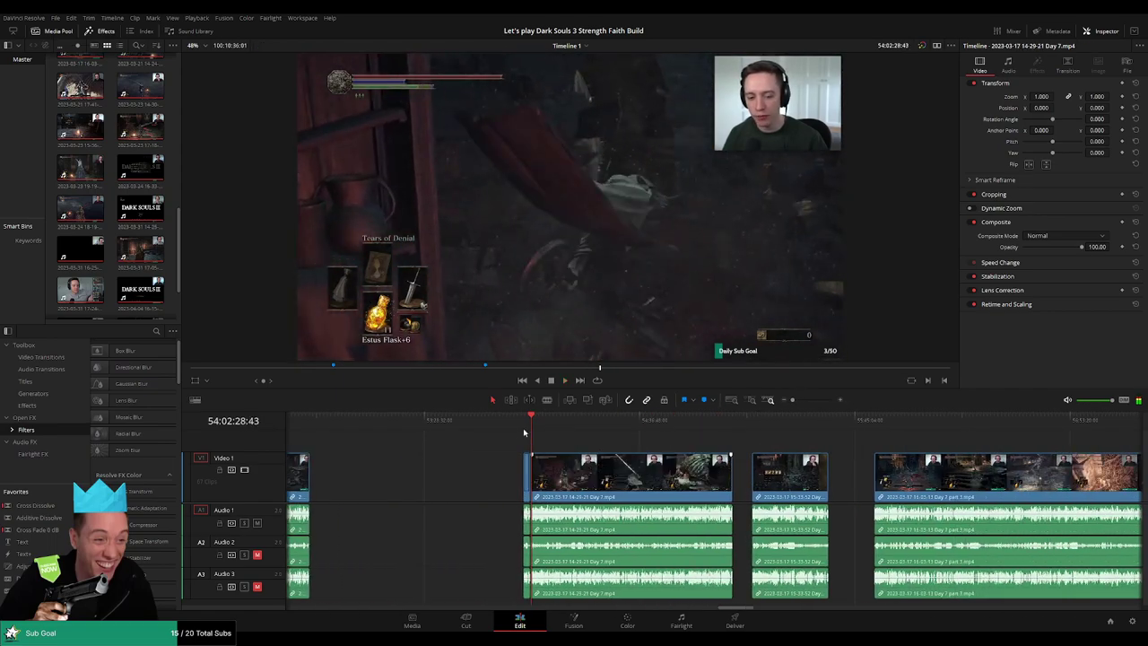
Find a break about 52 minutes into this episode and split the Day 7 clip at 54:52:12:20
drag(523, 432, 684, 437)
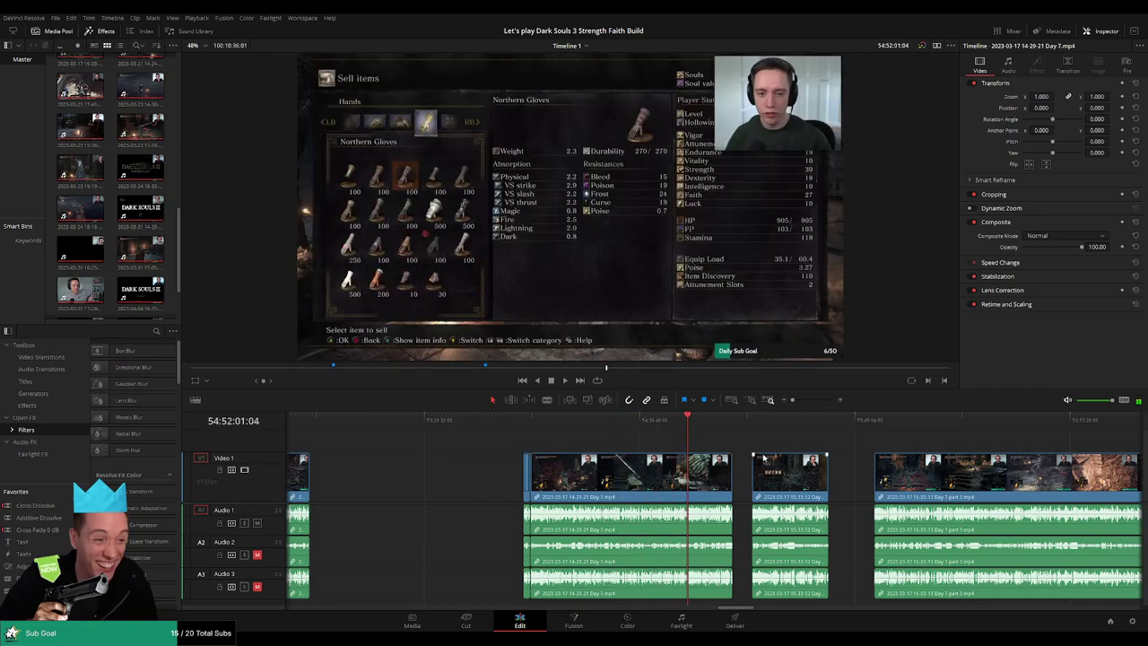
scroll(760, 456, up, 10)
key(space)
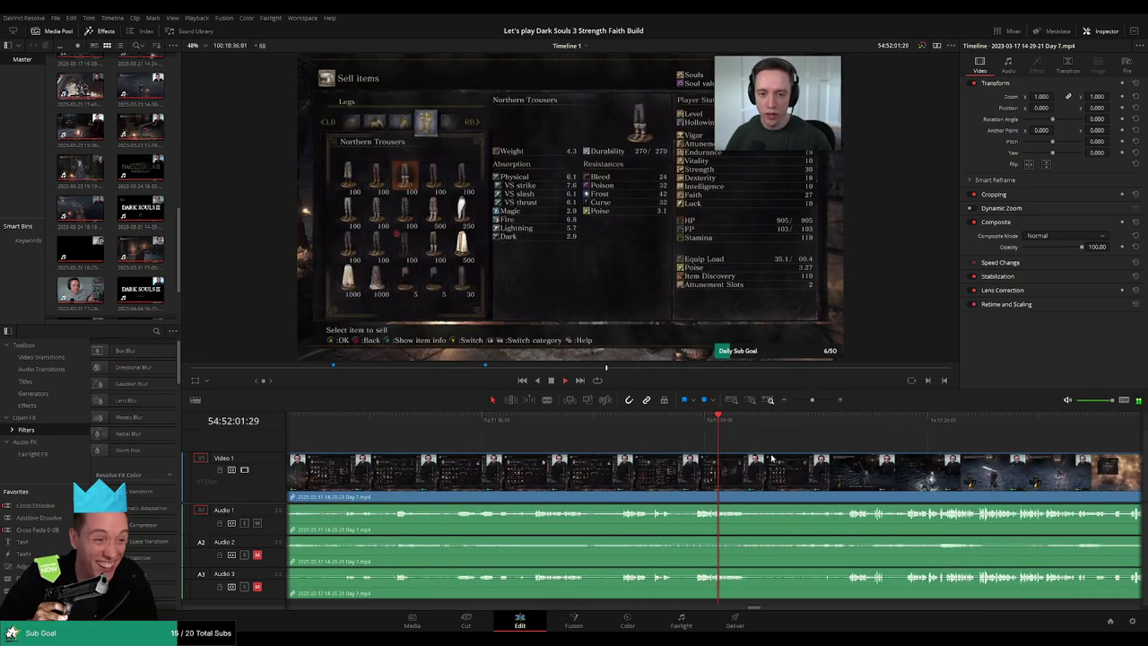
drag(780, 457, 647, 442)
key(ctrl+equal)
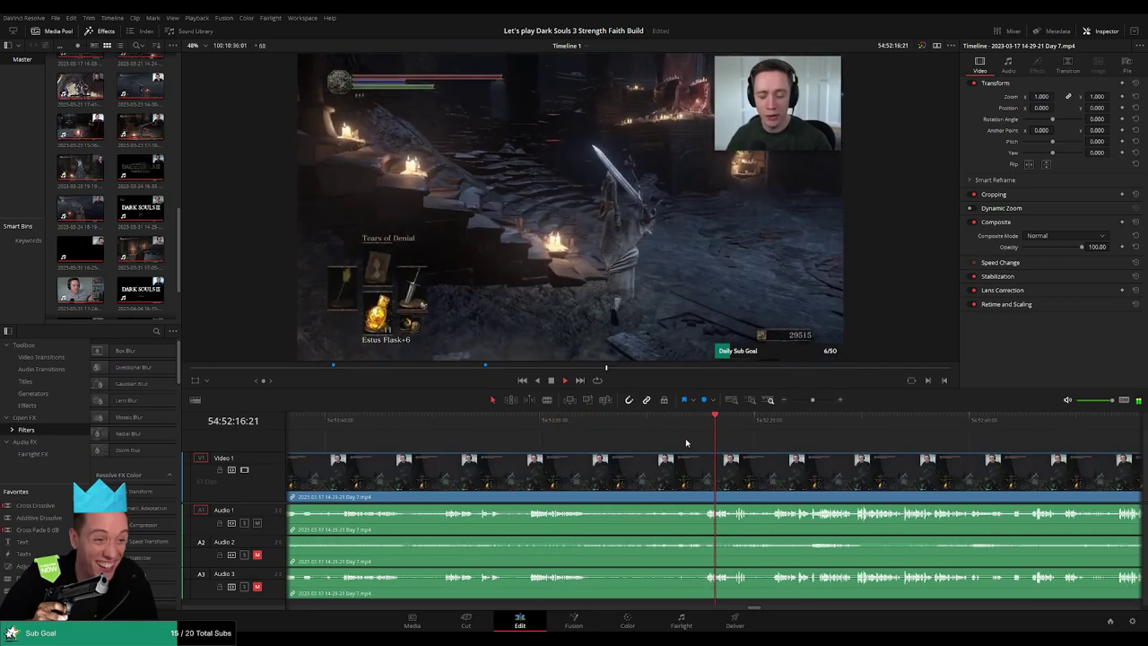
click(611, 425)
click(571, 428)
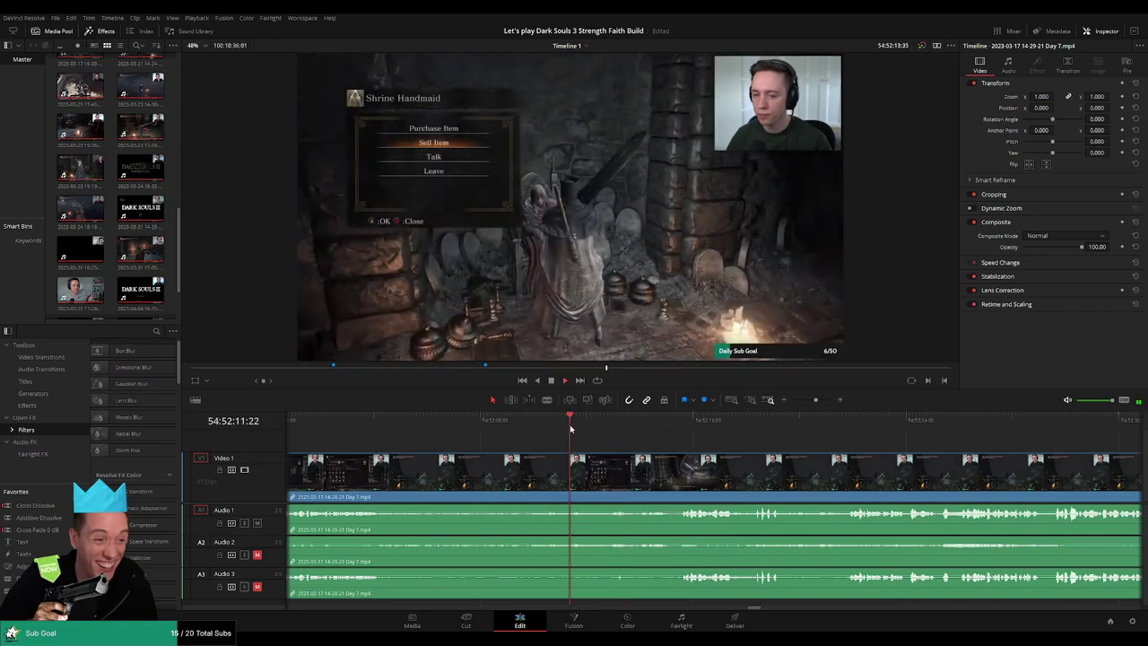
click(608, 428)
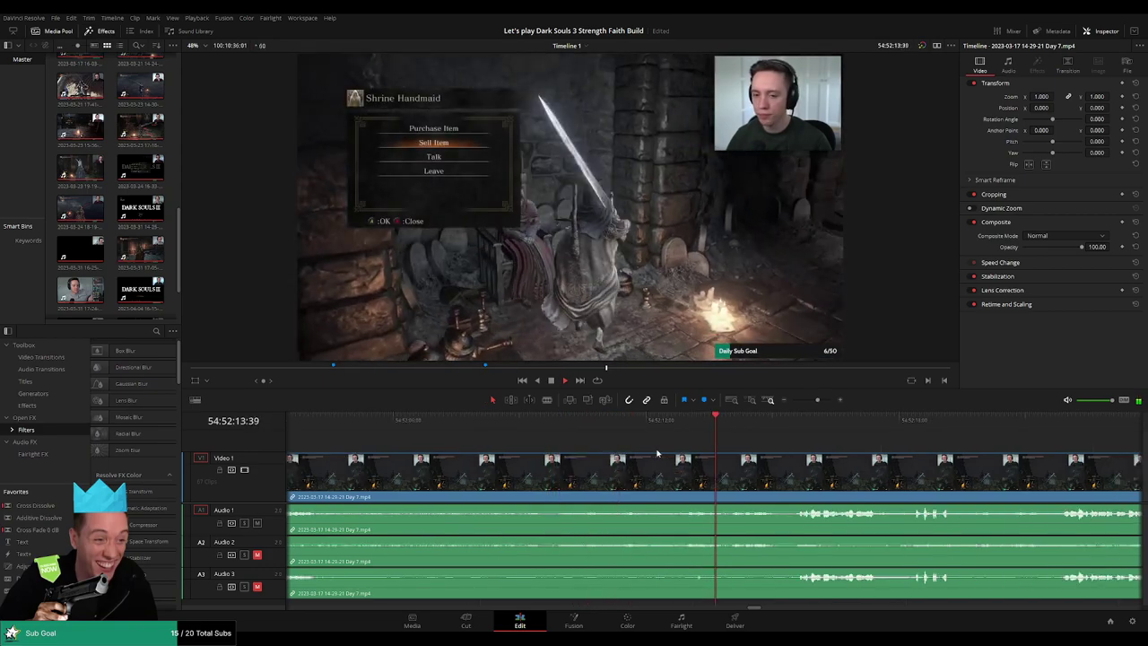
mouse_move(812, 400)
mouse_down()
mouse_move(799, 401)
mouse_move(820, 400)
mouse_up()
drag(530, 434, 556, 436)
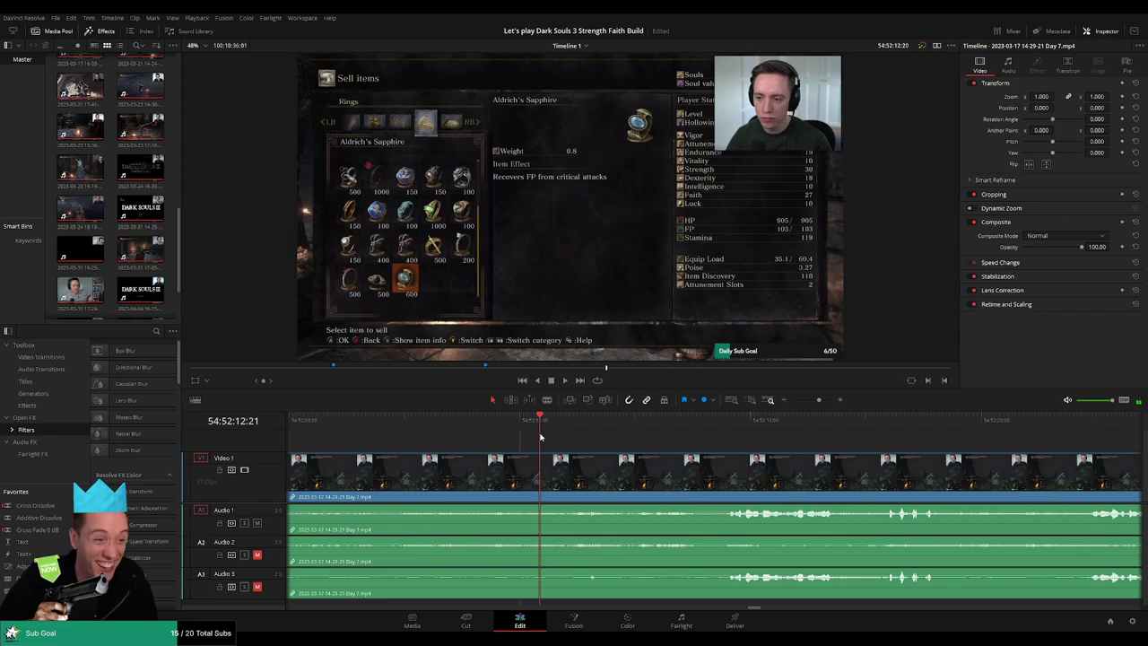
key(ctrl+b)
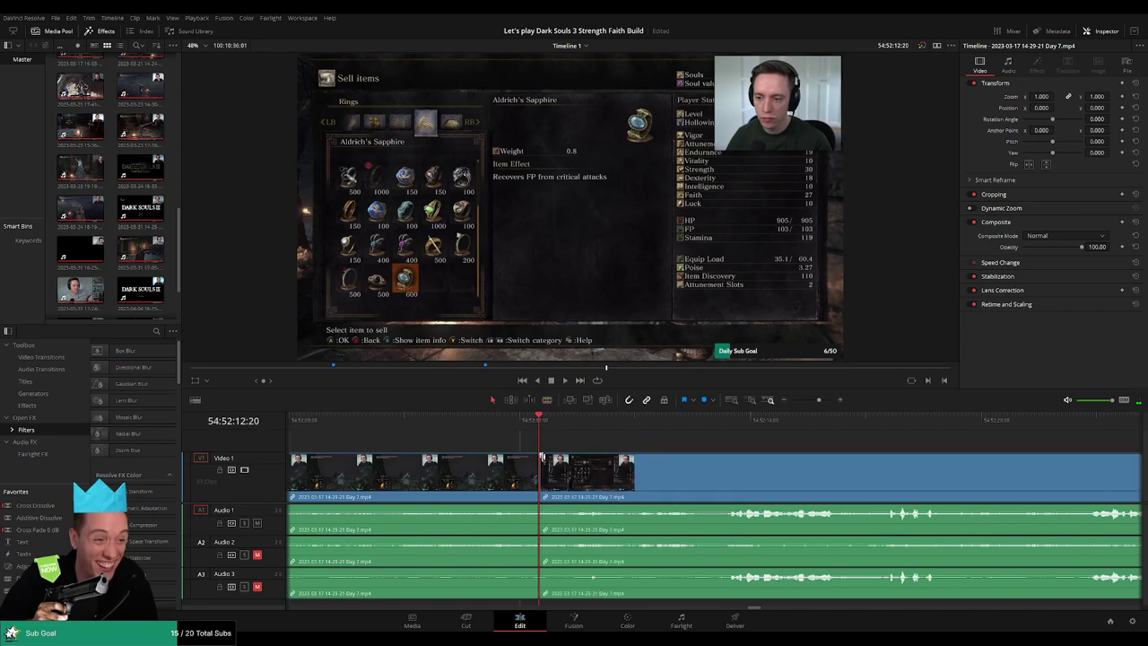
Add fade-outs and fade-ins of about one second to the video and all three audio tracks at the 54:52:12:20 cut, and play it back
drag(542, 458, 599, 457)
key(space)
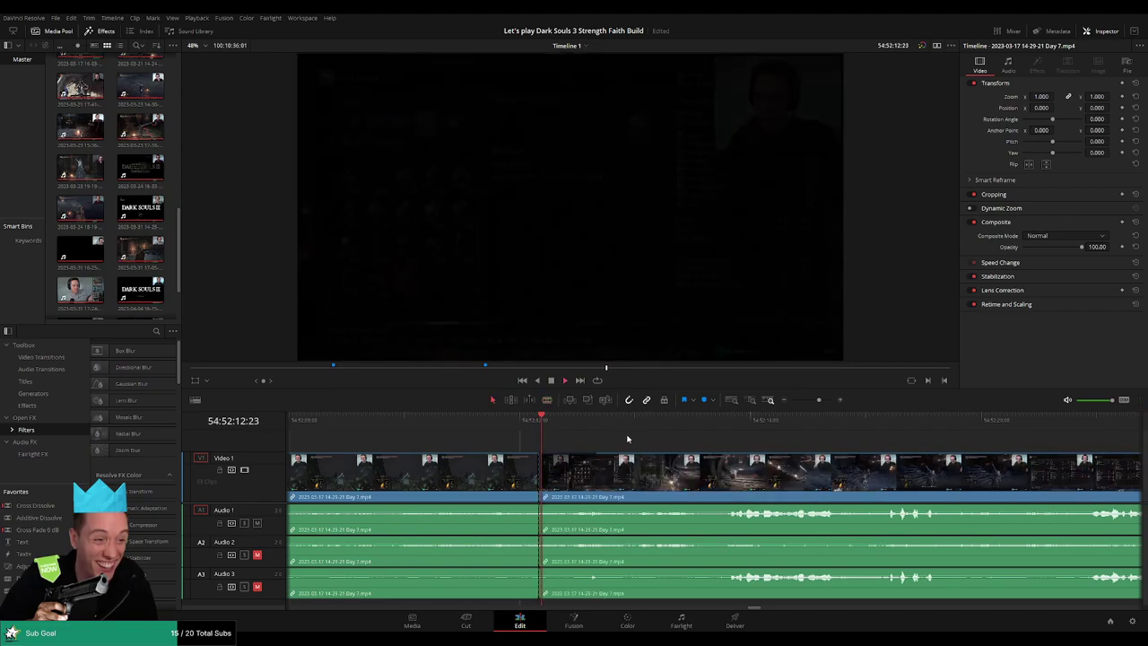
click(541, 423)
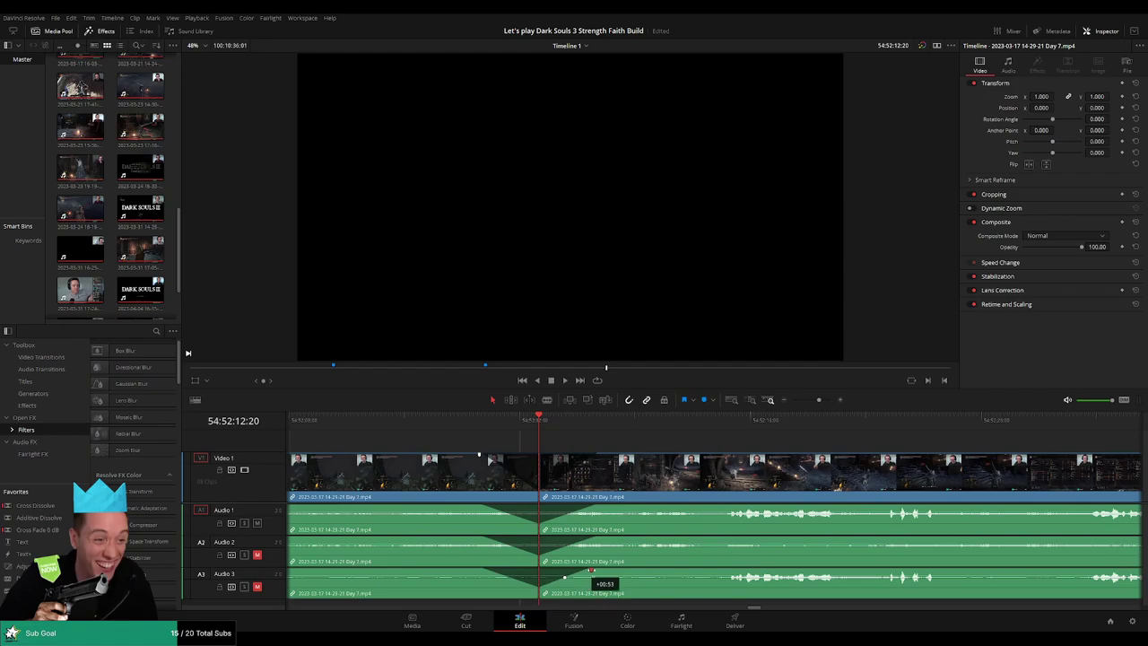
key(space)
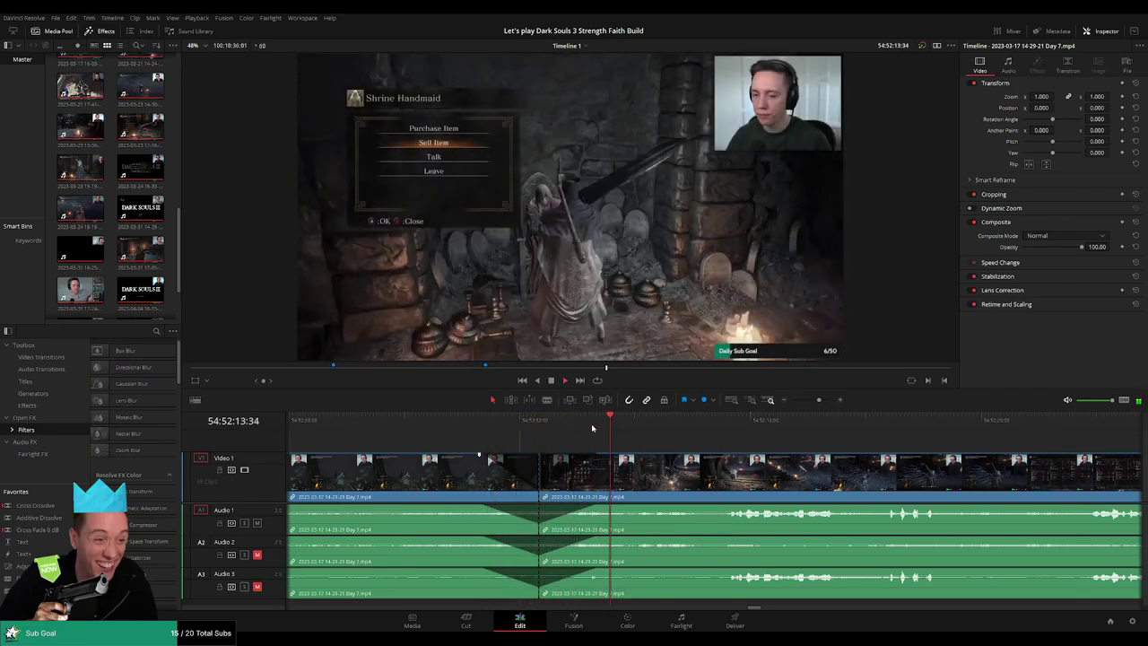
key(space)
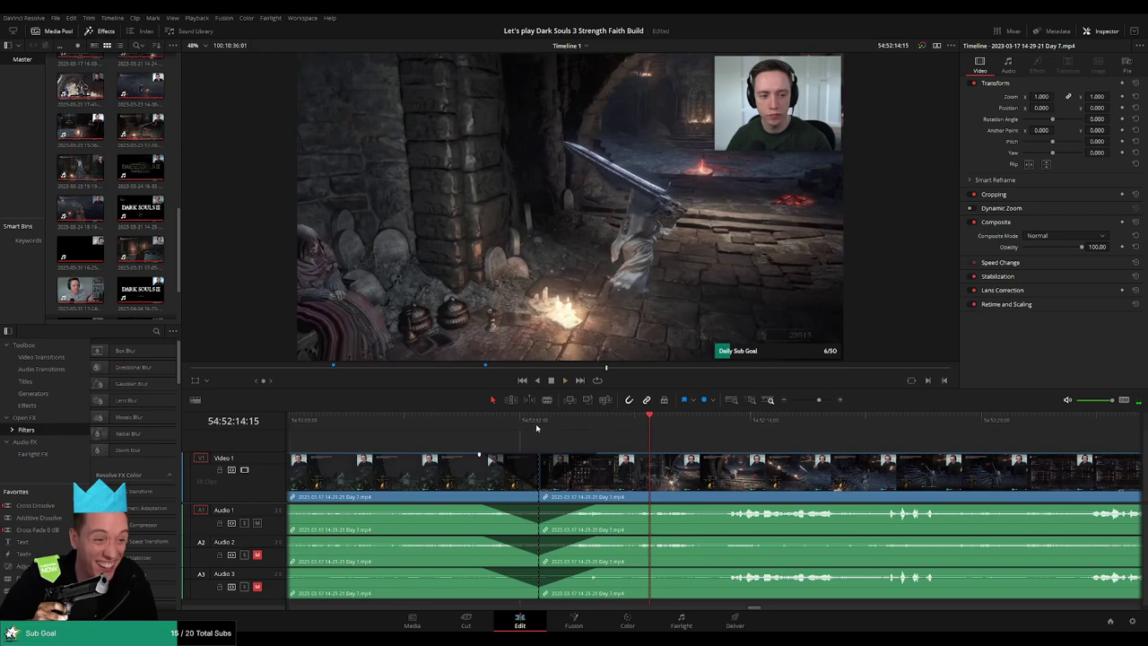
click(536, 423)
key(space)
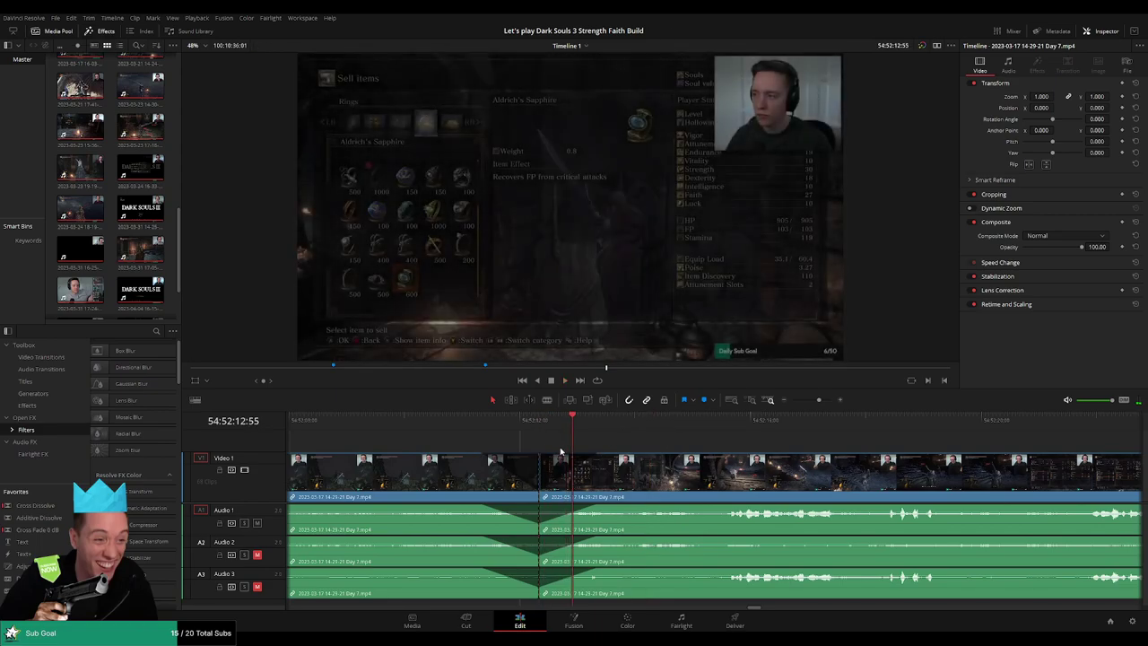
key(space)
Move the Day 7 remainder after the cut to sit directly before the following Day 7 clip
drag(819, 400, 792, 402)
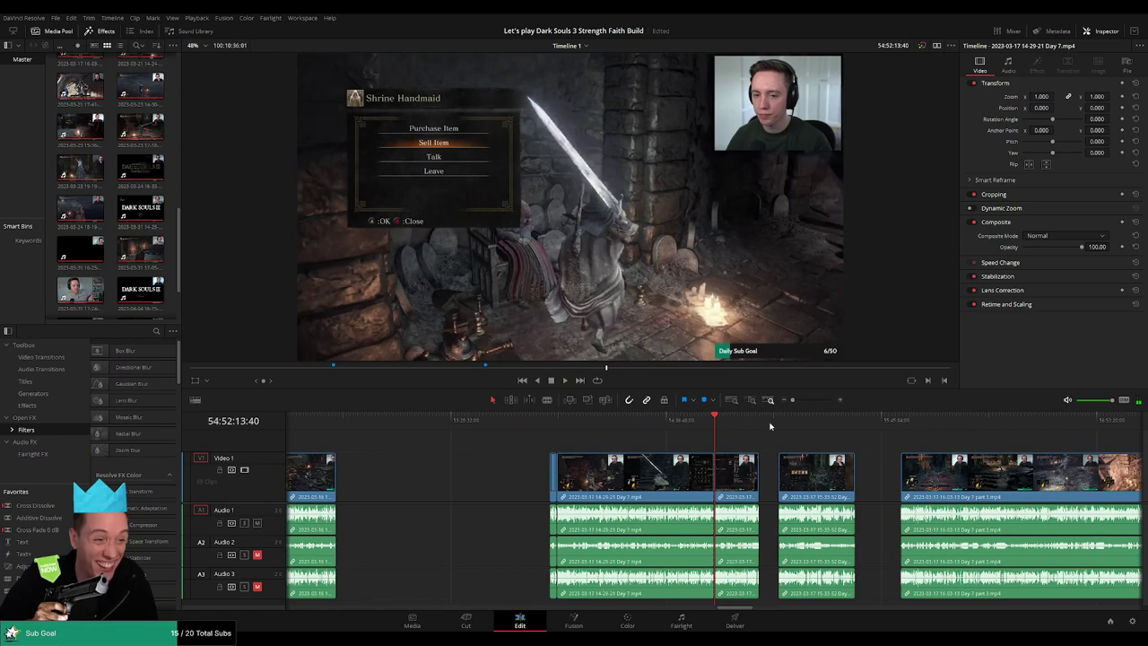
drag(740, 483, 759, 480)
click(757, 450)
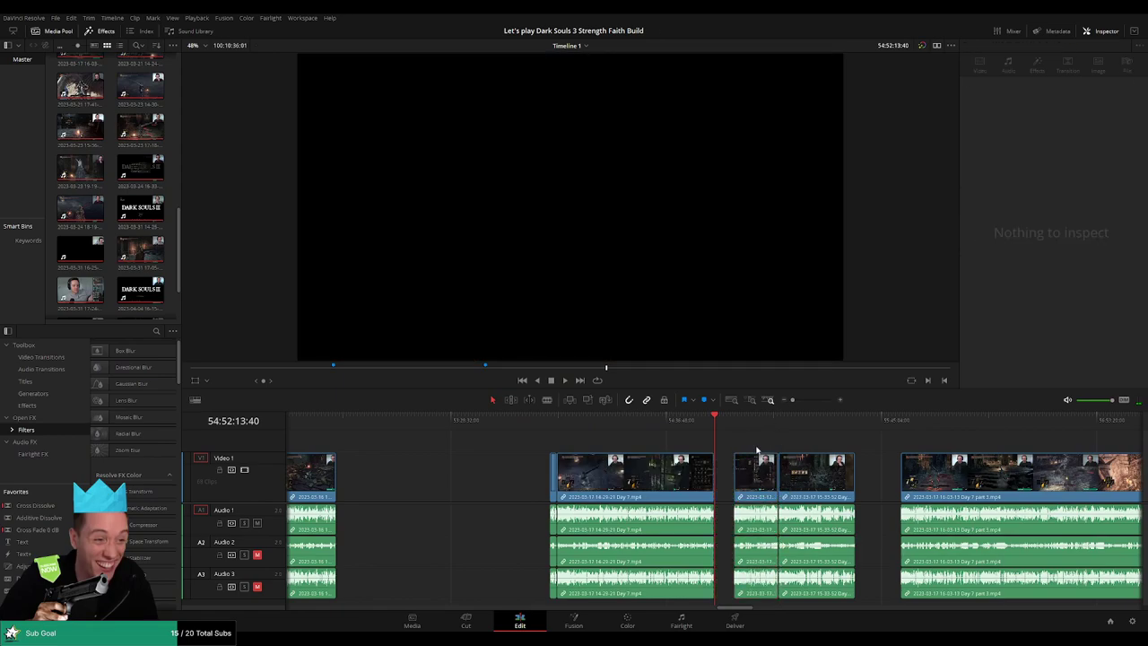
click(550, 425)
click(714, 427)
Move the Day 10 part 2 clip and then the Day 10 clip further along the timeline, toward the Day 11 clip
scroll(786, 434, right, 10)
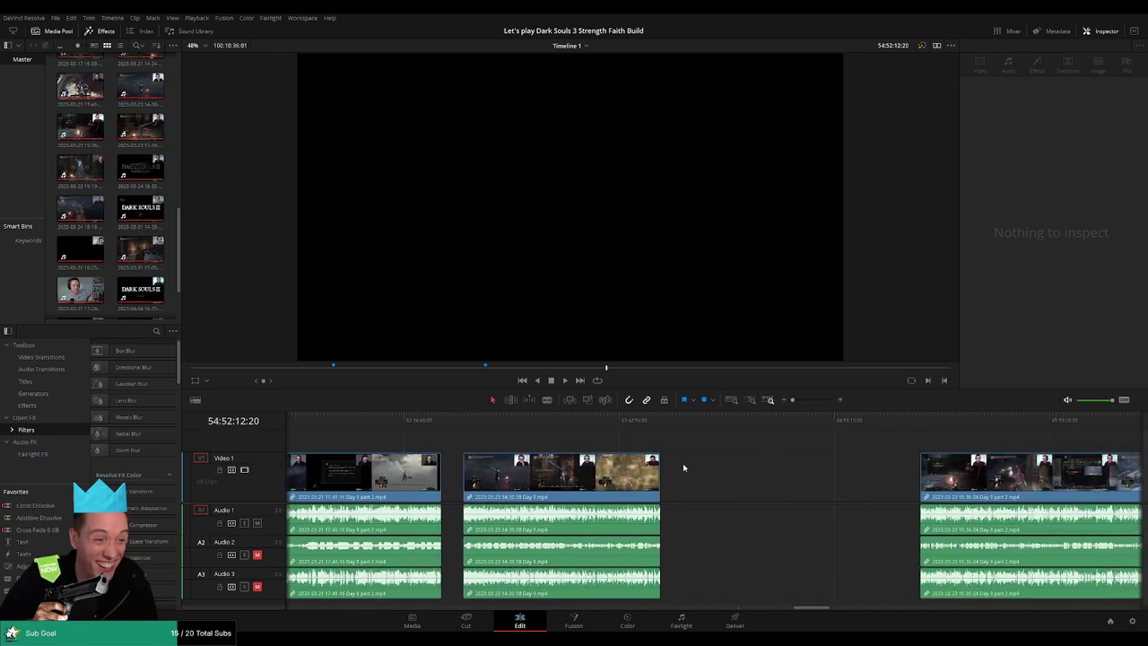
scroll(683, 467, right, 15)
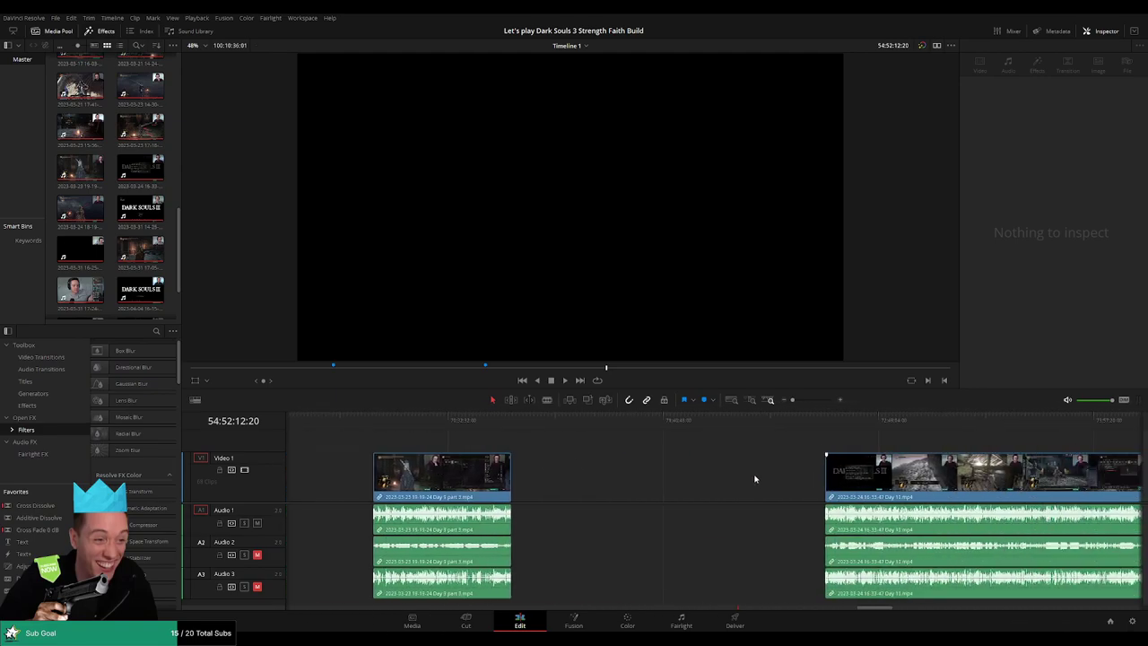
scroll(755, 479, right, 15)
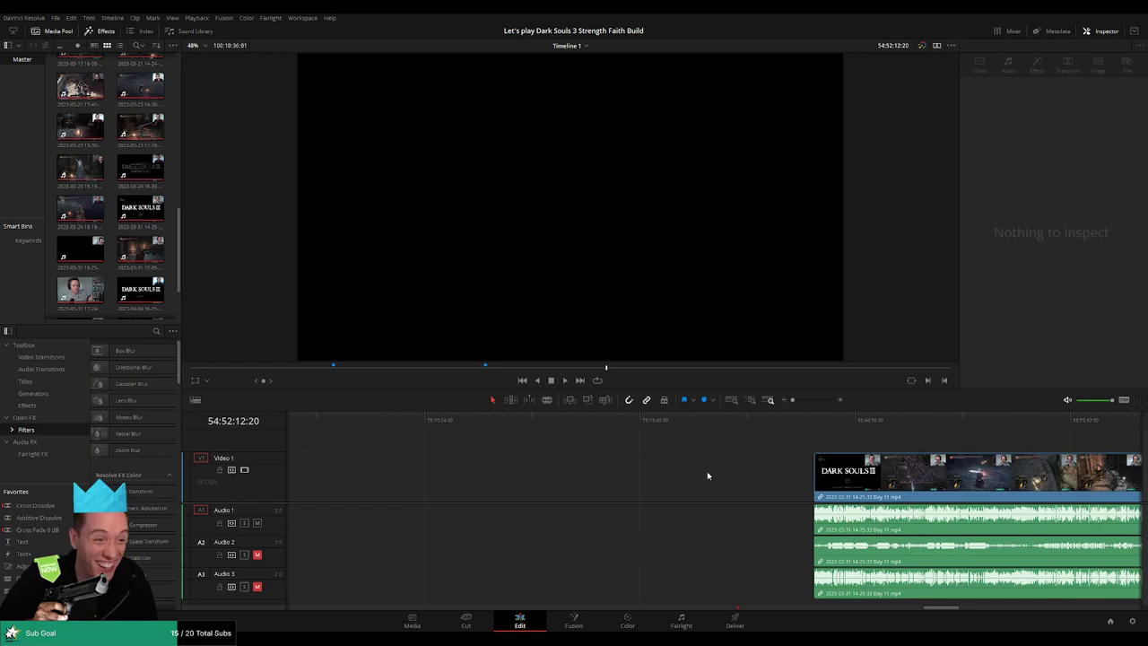
scroll(706, 475, right, 15)
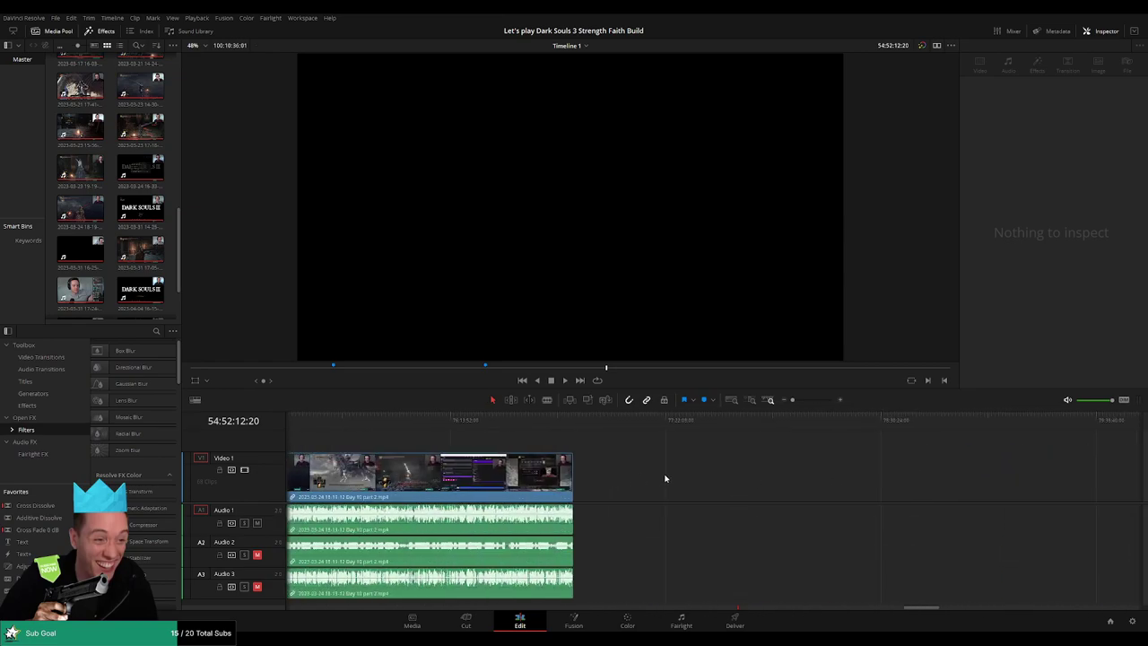
scroll(665, 478, right, 6)
drag(330, 478, 976, 485)
click(598, 454)
scroll(663, 462, left, 8)
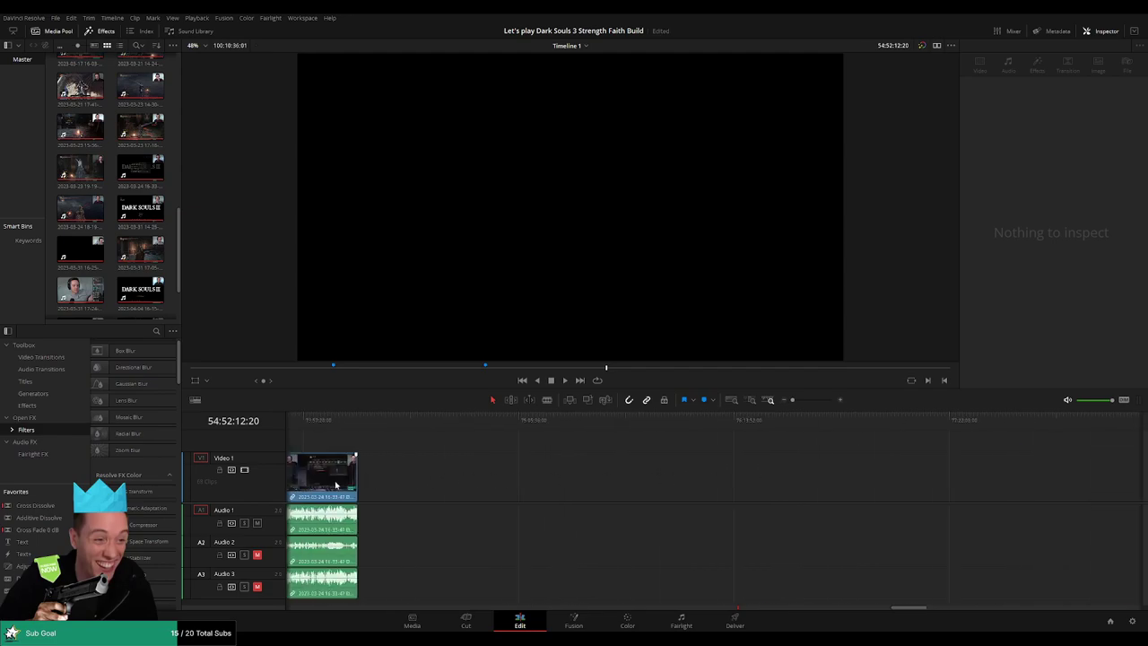
drag(336, 485, 1095, 489)
click(651, 475)
Move the last Day 9 clip further along the timeline, toward the Day 10 clip
scroll(717, 477, left, 4)
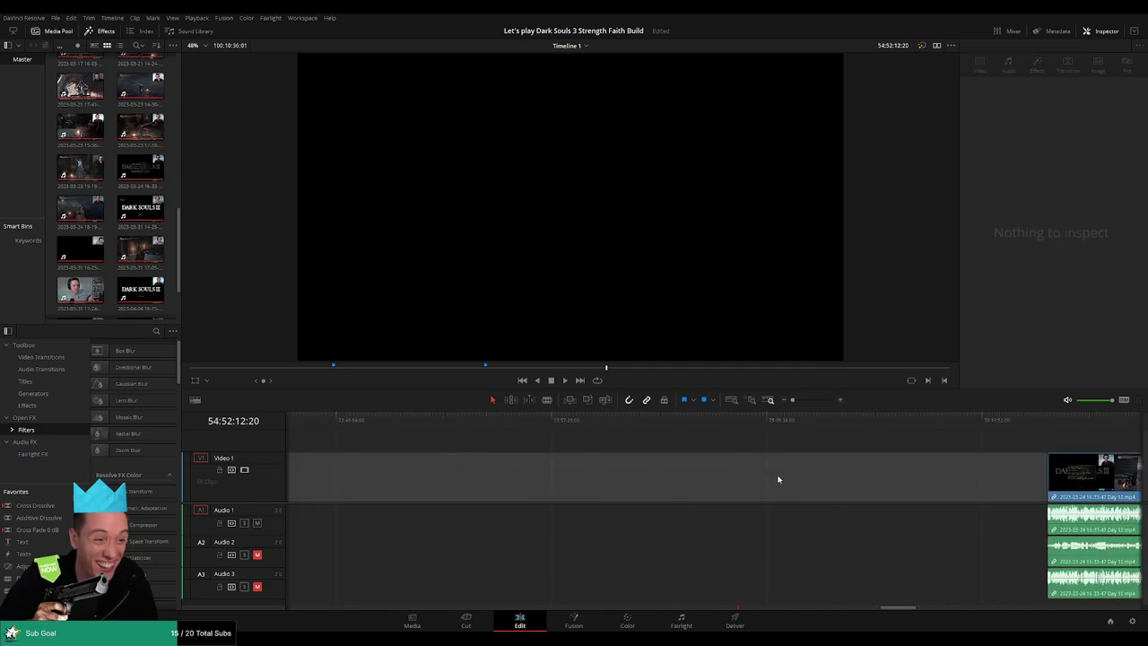
scroll(778, 479, left, 2)
scroll(839, 484, left, 3)
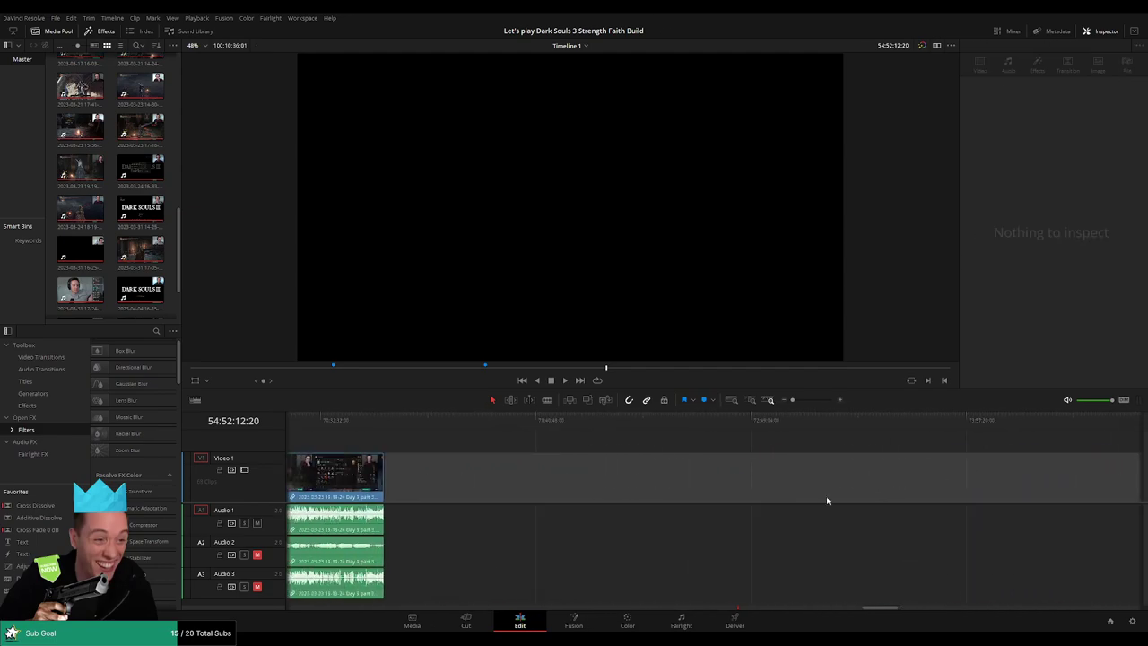
drag(352, 476, 995, 476)
scroll(628, 473, right, 6)
drag(485, 480, 853, 481)
click(609, 472)
Move the second-to-last Day 9 clip further along the timeline, toward the last Day 9 clip
scroll(694, 476, left, 10)
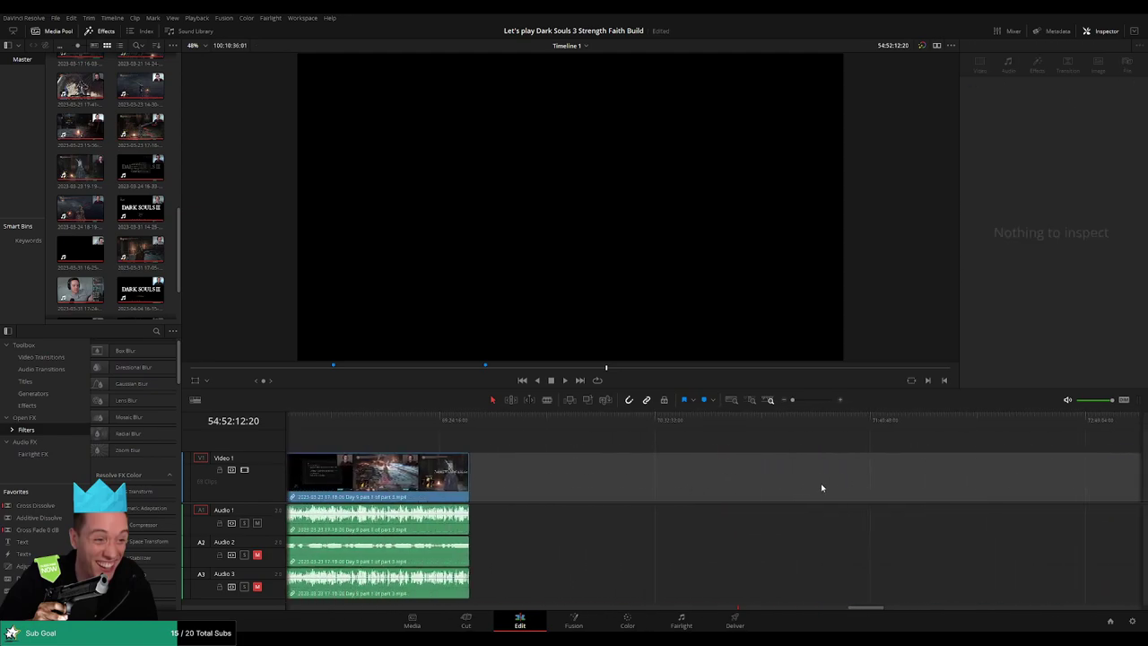
drag(421, 477, 984, 476)
scroll(898, 474, right, 6)
drag(504, 478, 988, 478)
click(553, 462)
Move the second Day 9 clip further along the timeline, into the gap before the third Day 9 clip
scroll(738, 471, left, 10)
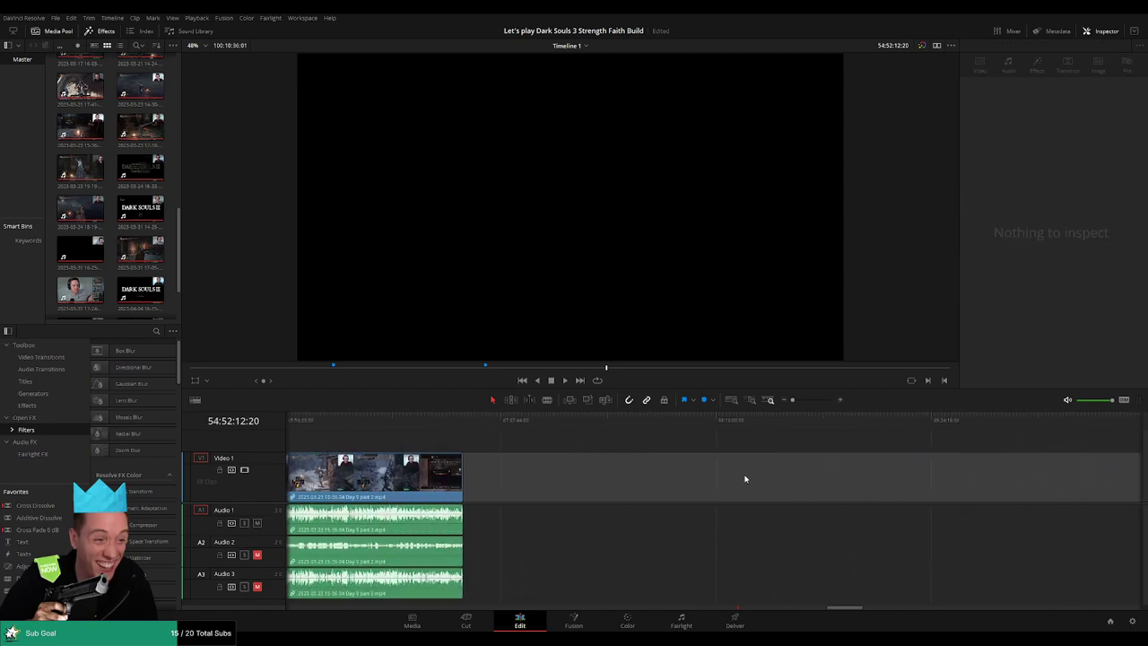
drag(415, 483, 1061, 479)
scroll(897, 476, right, 6)
drag(460, 483, 963, 480)
click(565, 467)
Move the first Day 9 clip further along the timeline, away from the Day 8 part 2 clip
scroll(563, 467, left, 10)
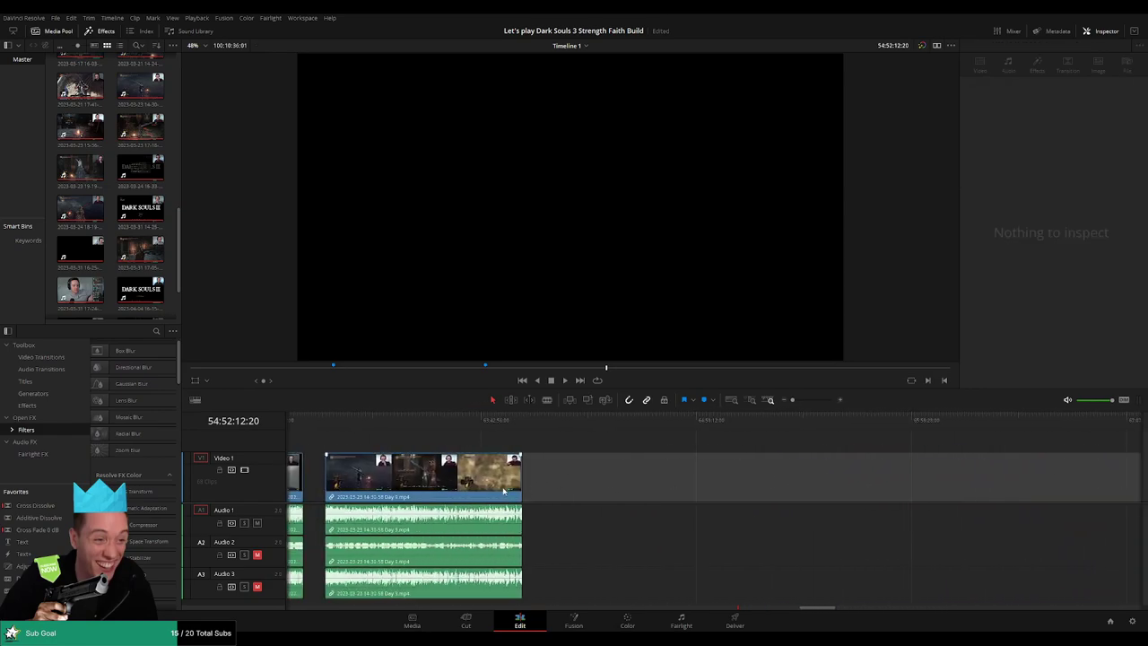
drag(456, 483, 974, 481)
scroll(973, 480, right, 7)
drag(464, 477, 985, 479)
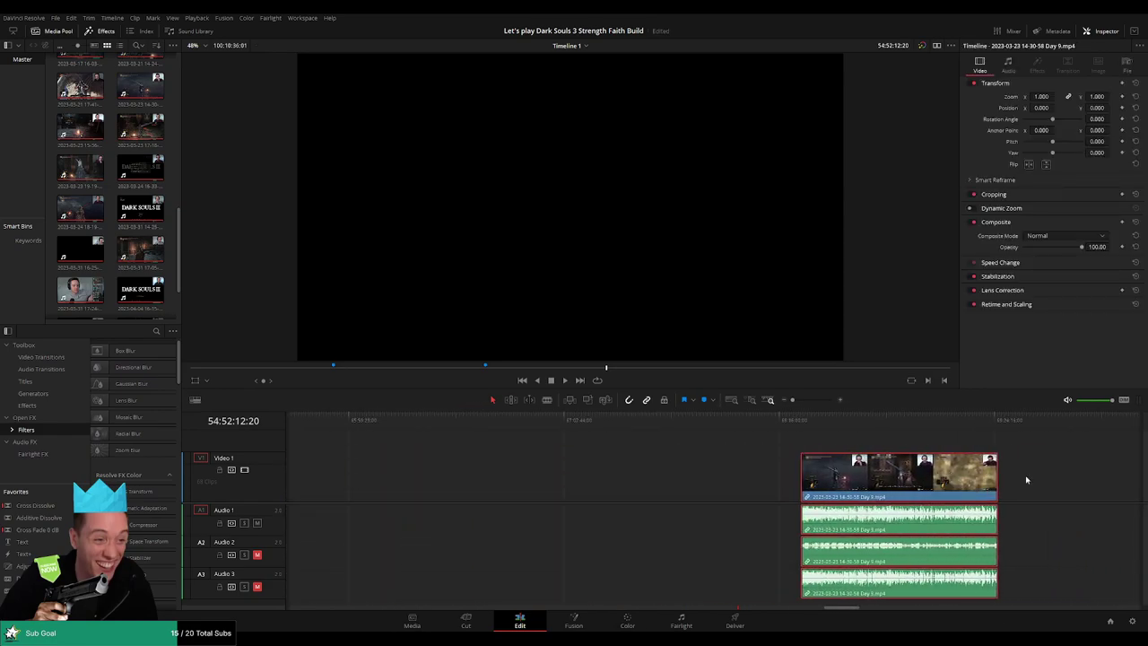
Shift the first Day 9 clip again, leaving more room ahead of it for the Day 8 part 2 clip
scroll(986, 477, right, 5)
drag(558, 473, 761, 482)
click(497, 479)
scroll(533, 482, left, 9)
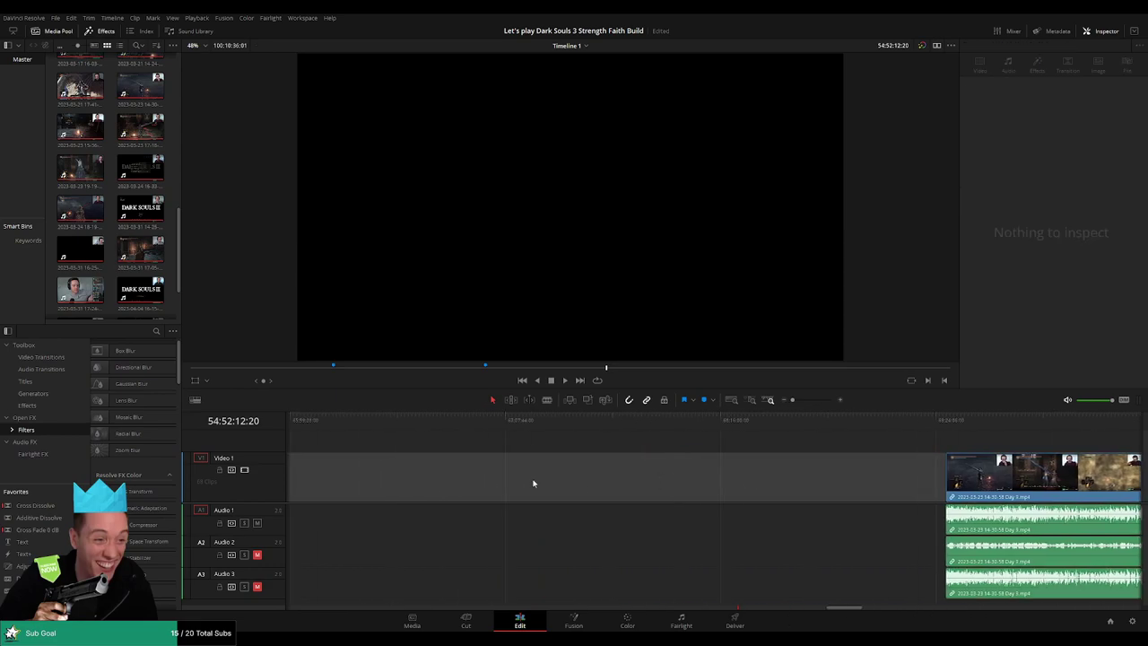
Move the Day 8 part 2 clip several hours further along the timeline, toward the first Day 9 clip
scroll(814, 484, left, 3)
drag(392, 482, 985, 477)
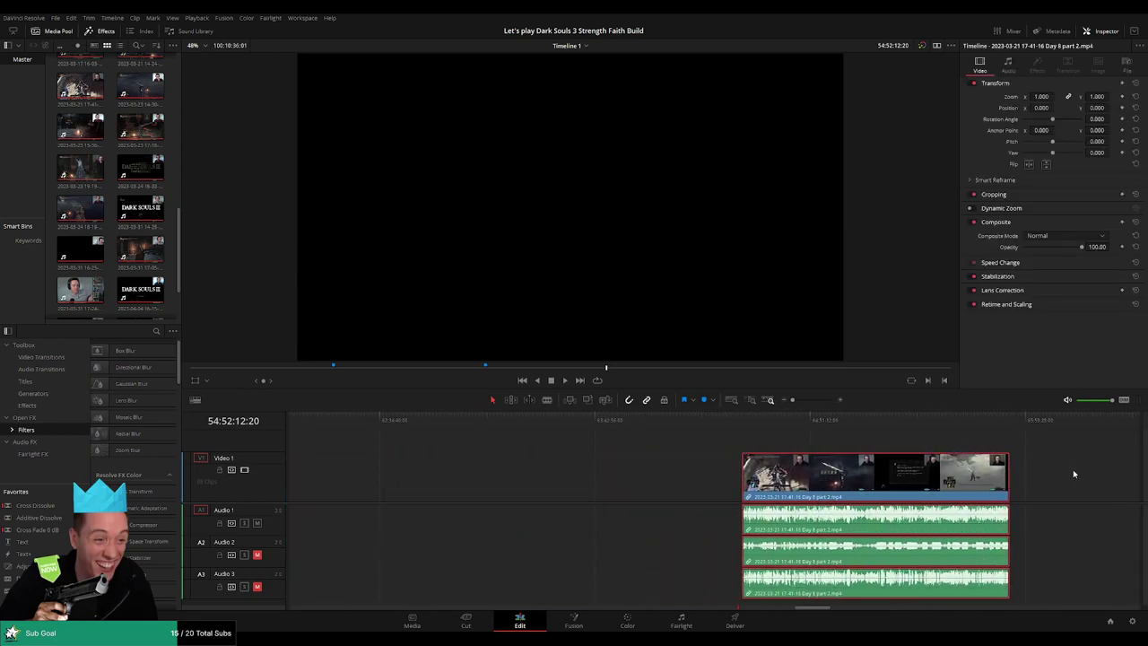
scroll(1068, 474, right, 7)
drag(523, 483, 965, 481)
scroll(736, 481, right, 4)
drag(621, 482, 686, 482)
click(421, 480)
scroll(448, 472, left, 5)
scroll(825, 472, right, 10)
Move the Day 8 clip further along the timeline, to just before the Day 8 part 2 clip with a gap between them
click(403, 476)
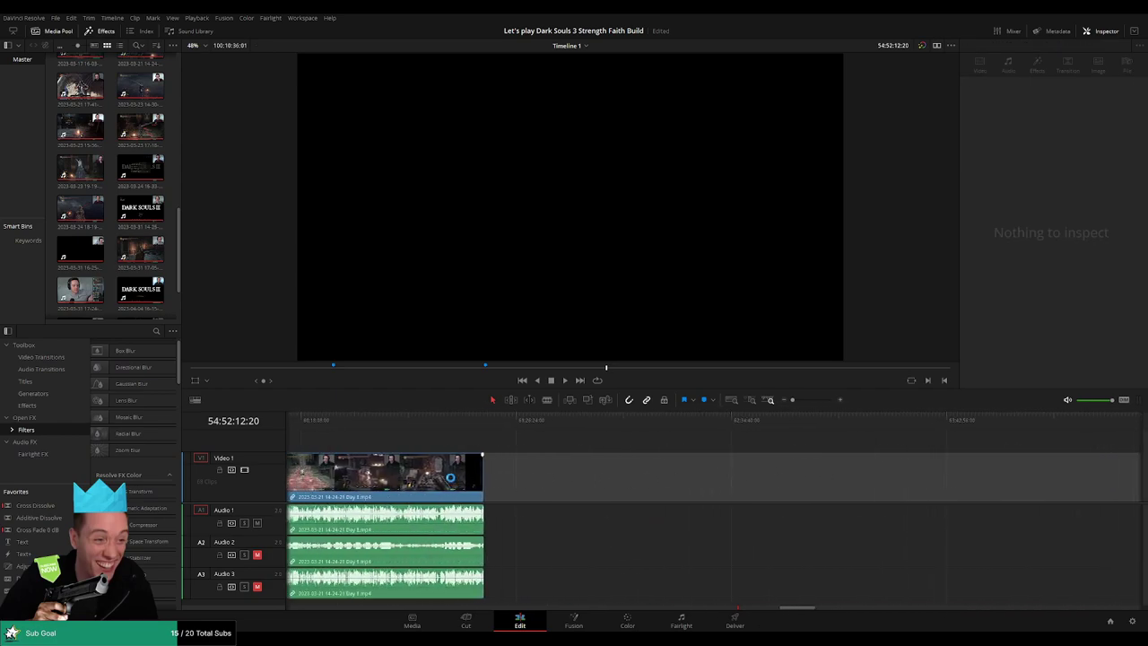
drag(404, 476, 974, 473)
scroll(808, 470, right, 5)
drag(531, 472, 973, 472)
scroll(771, 465, right, 5)
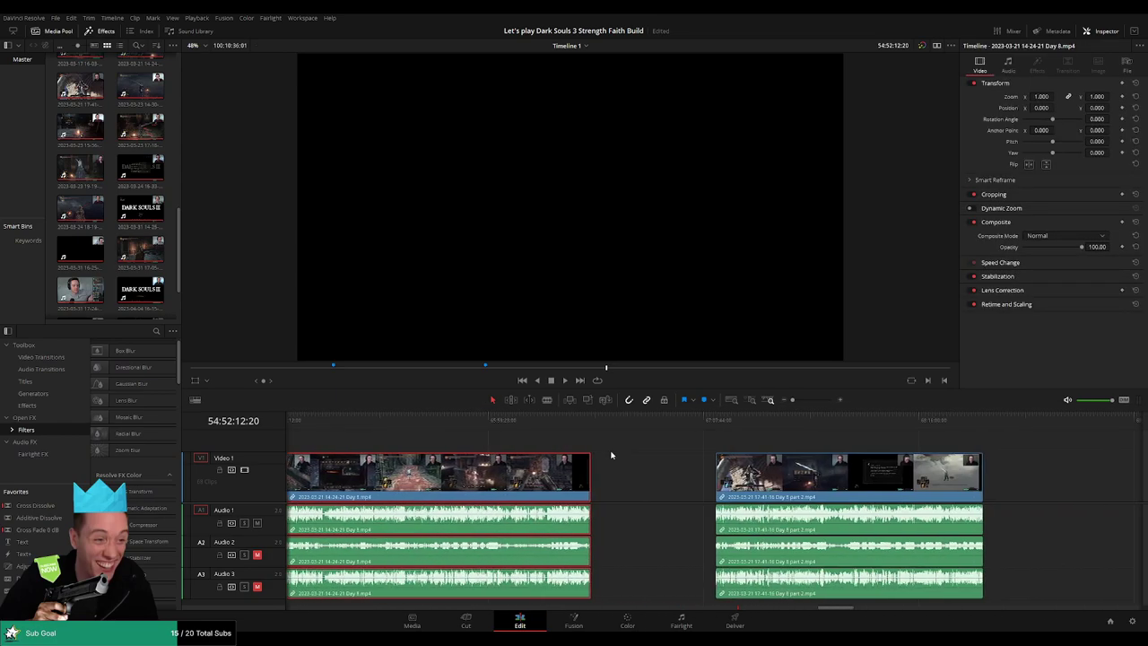
drag(506, 474, 558, 472)
click(576, 446)
Move the Day 7 part 3 clip further along the timeline, toward the Day 8 clip
scroll(449, 443, left, 10)
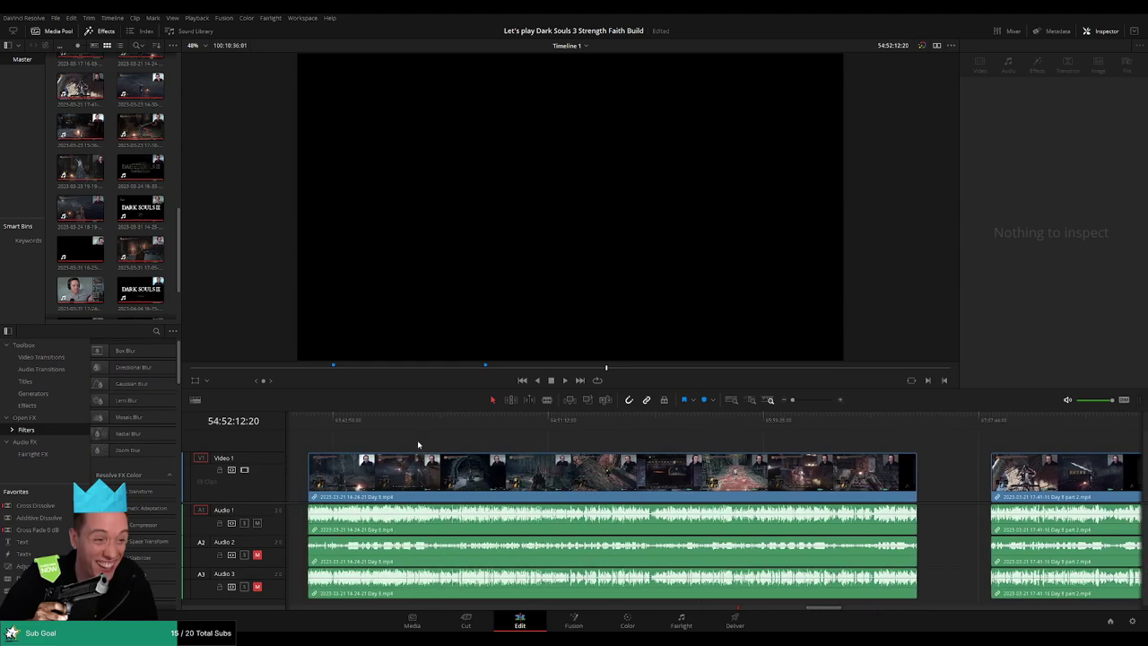
scroll(735, 468, left, 5)
drag(442, 480, 961, 476)
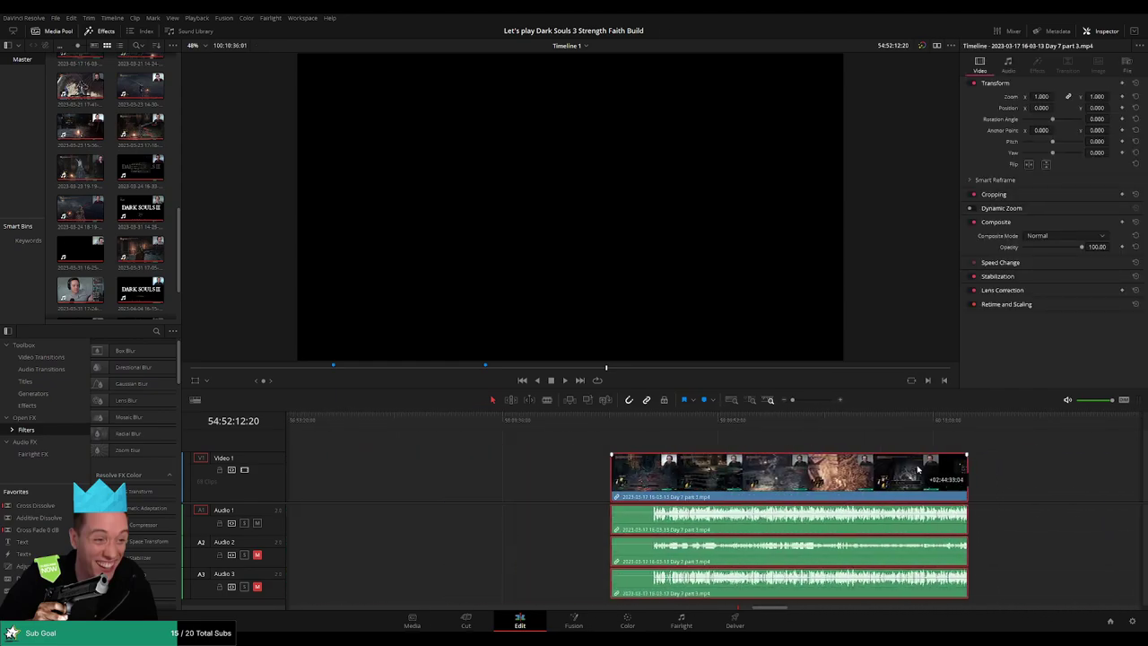
scroll(771, 470, right, 4)
scroll(629, 469, right, 3)
drag(338, 480, 843, 485)
click(507, 456)
Move the leftover Day 7 clip and the Day 7 part 2 clip together so they start at 56:00:00:00
scroll(682, 471, right, 8)
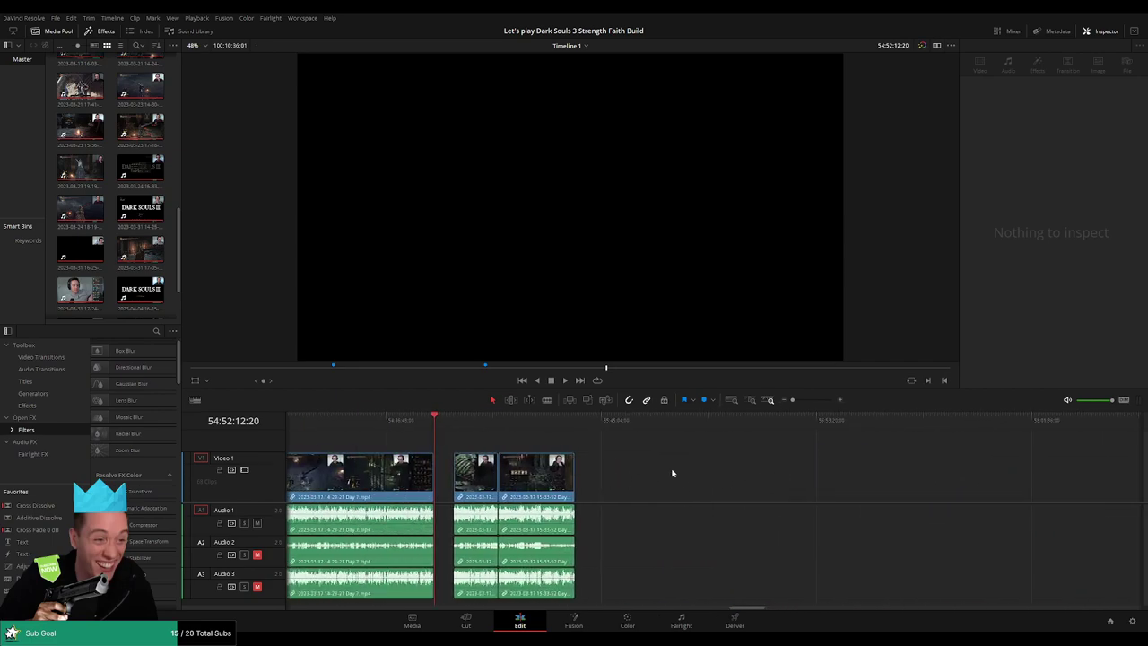
drag(588, 482, 839, 492)
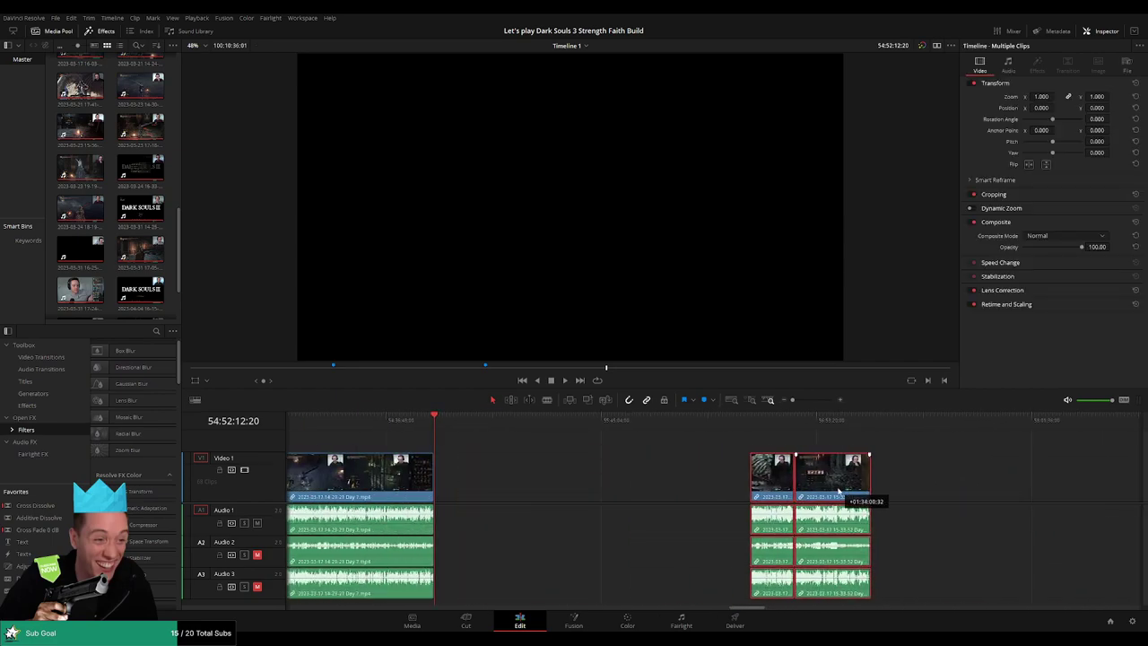
click(653, 482)
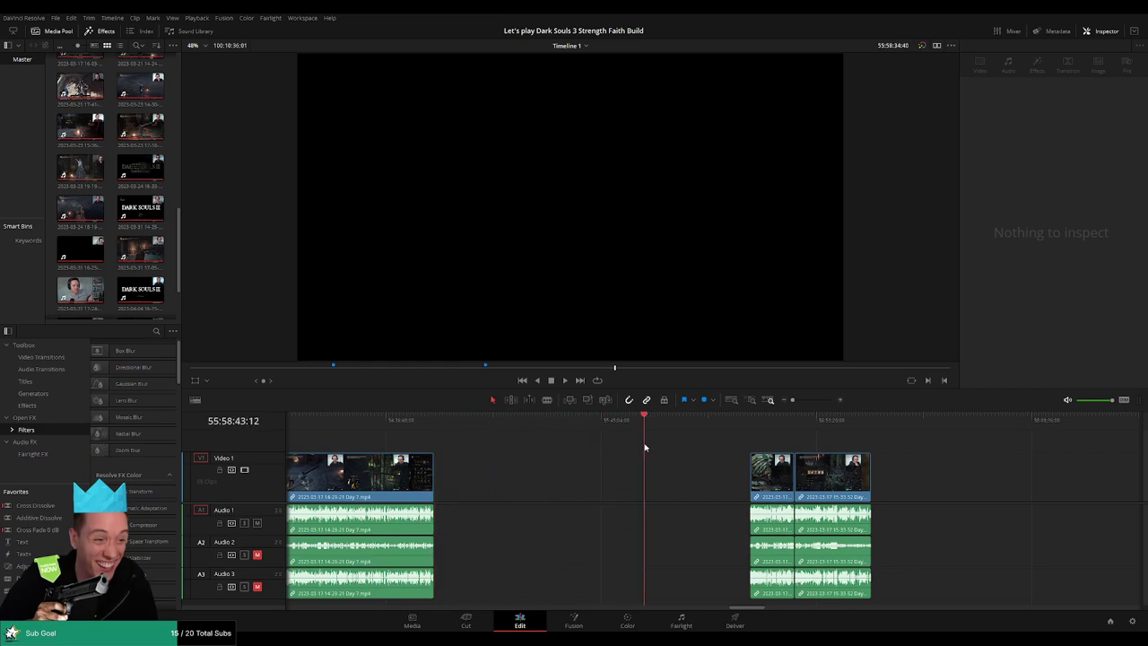
scroll(654, 454, up, 3)
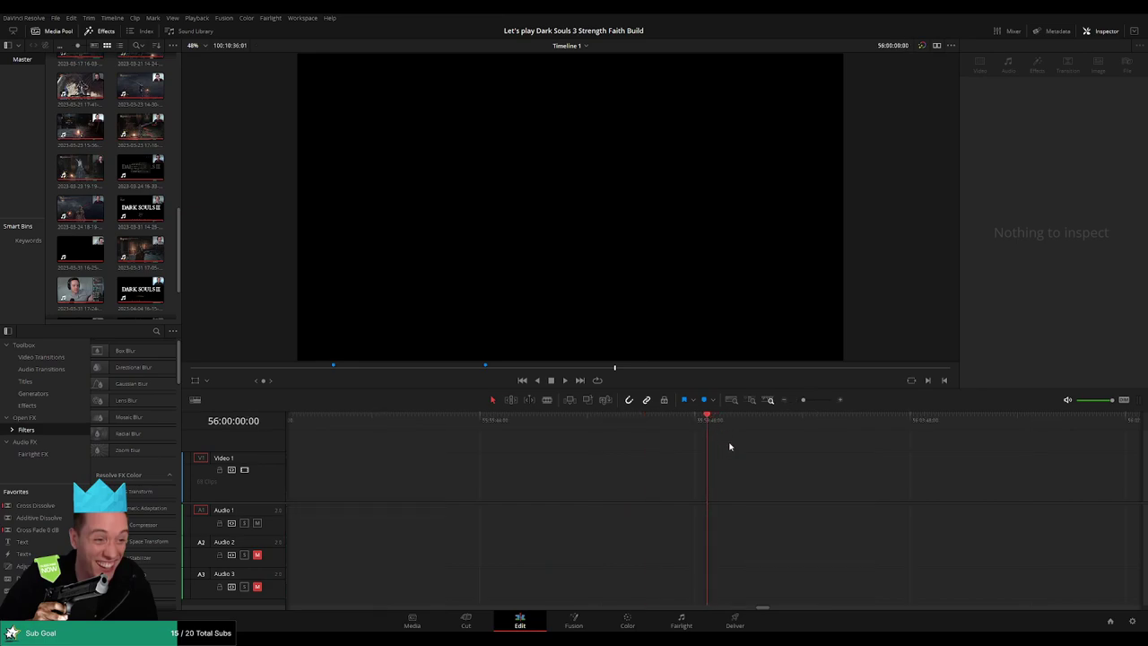
drag(804, 400, 793, 401)
scroll(776, 432, right, 4)
drag(472, 447, 477, 485)
click(531, 457)
Bring the Day 7 part 3 clip back so it directly follows the end of the Day 7 part 2 clip
click(512, 420)
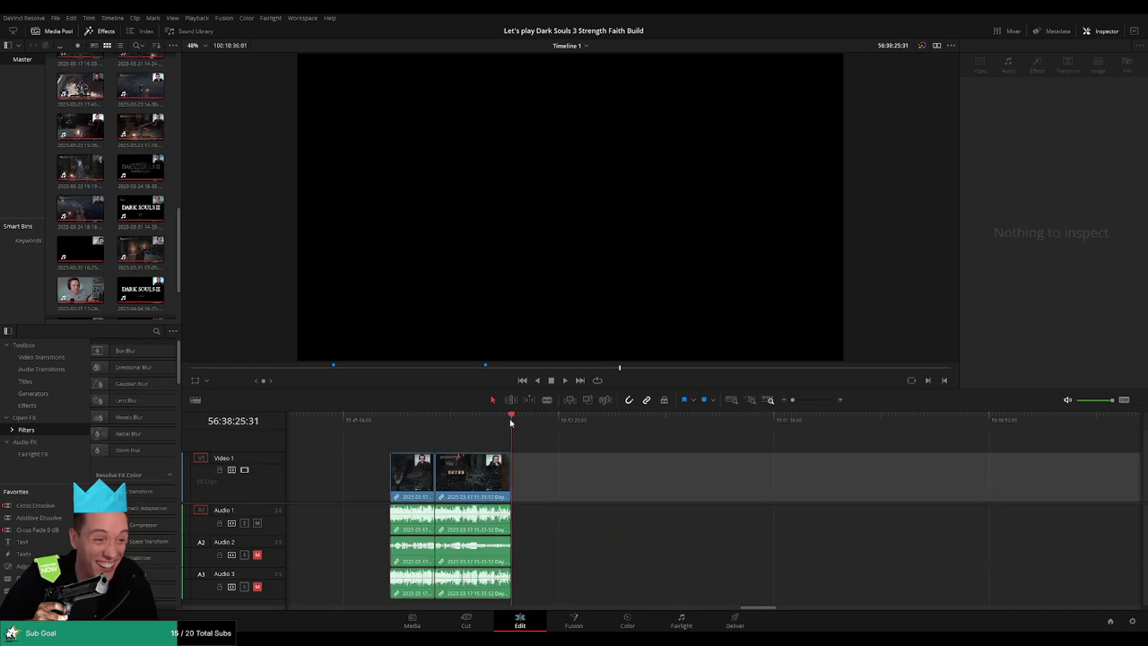
scroll(579, 448, right, 6)
drag(993, 471, 540, 471)
click(589, 448)
scroll(718, 449, left, 6)
drag(924, 485, 544, 481)
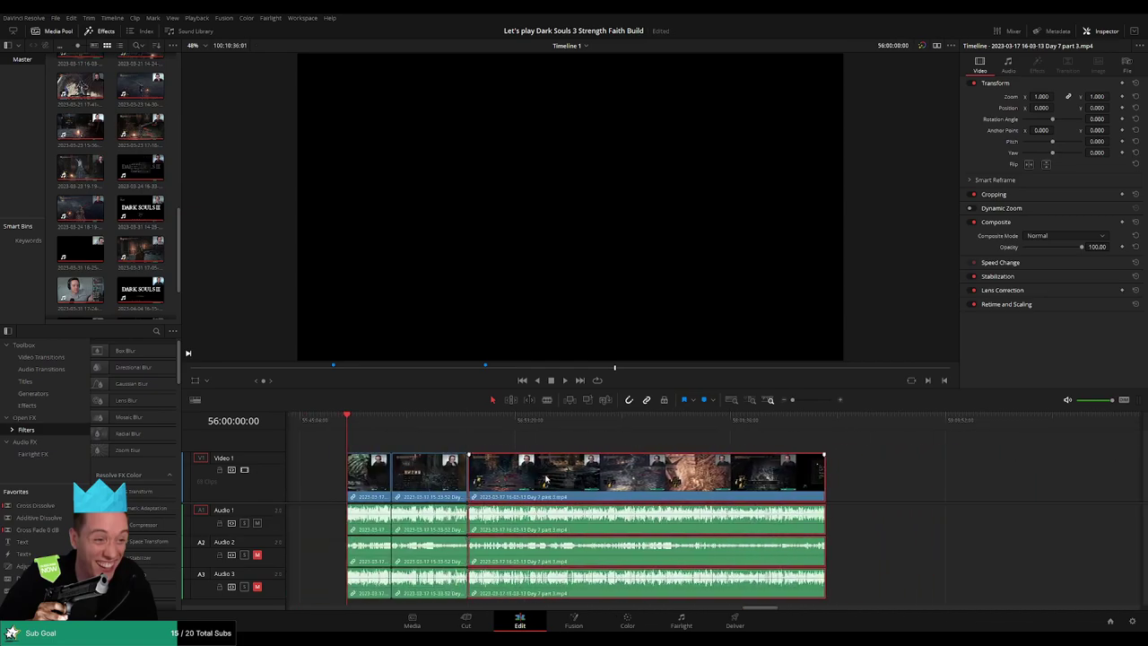
click(512, 449)
Trim the end of the Day 7 clip to 56:14:08:38 and pull the Day 7 part 2 clip up against it
key(space)
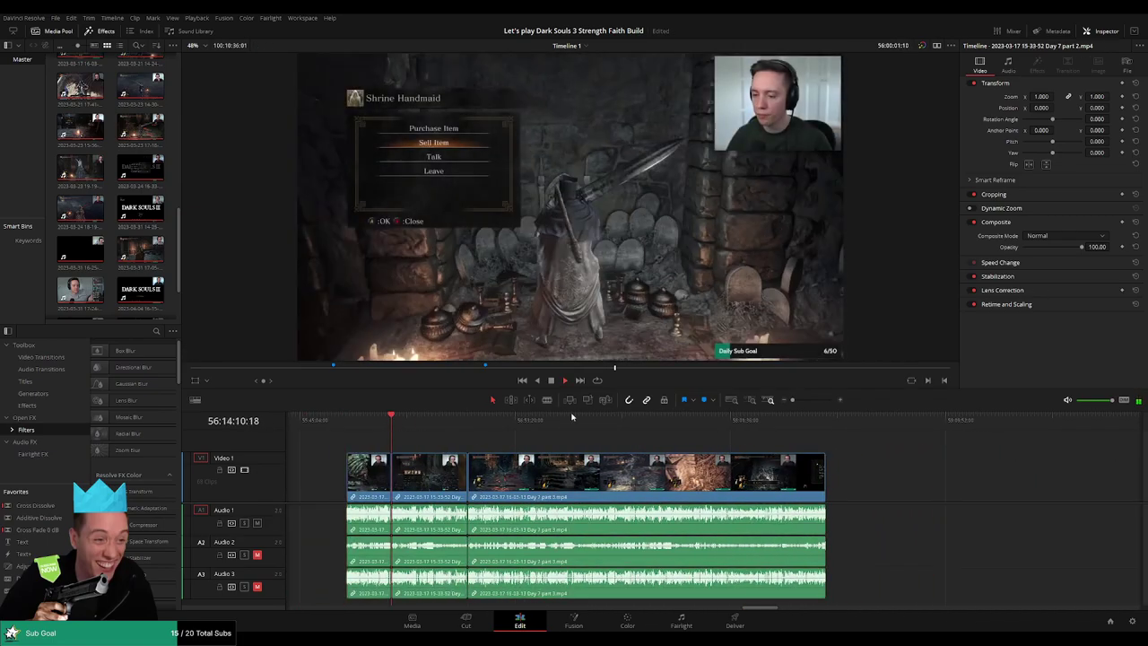
click(801, 401)
drag(801, 400, 823, 400)
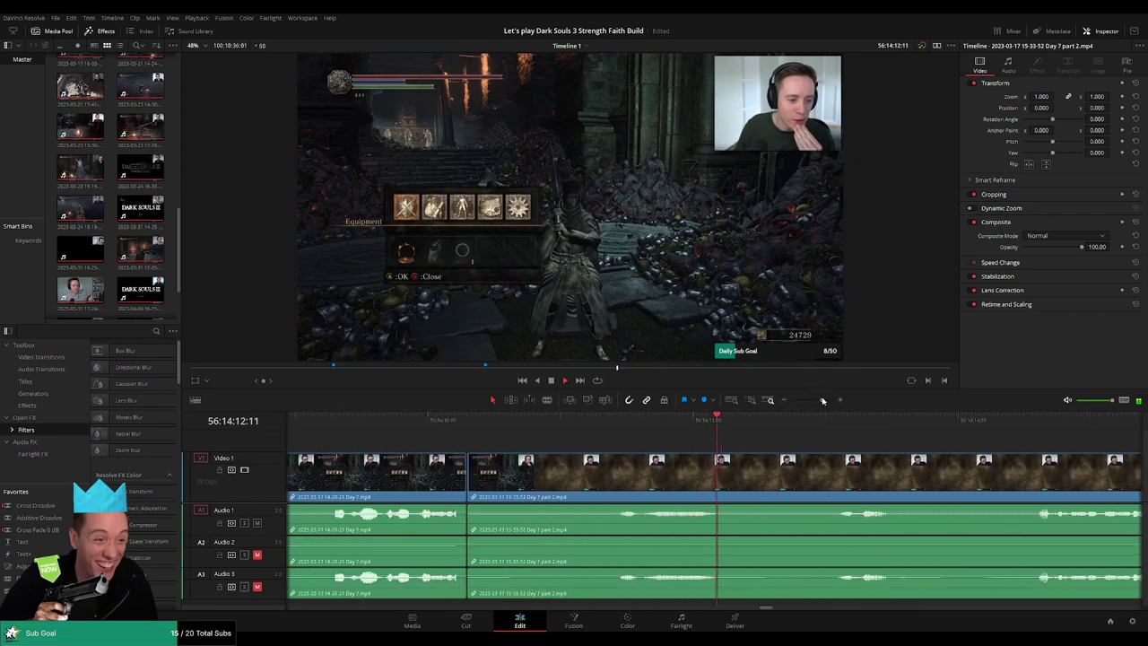
click(390, 432)
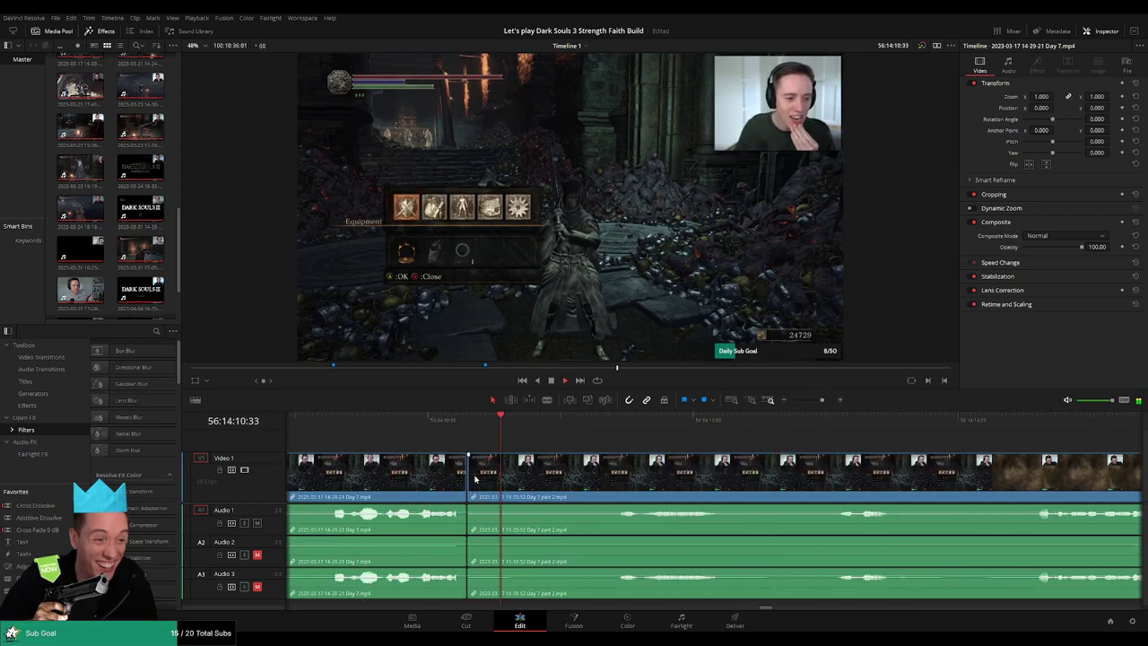
key(space)
drag(474, 476, 632, 438)
drag(433, 433, 399, 432)
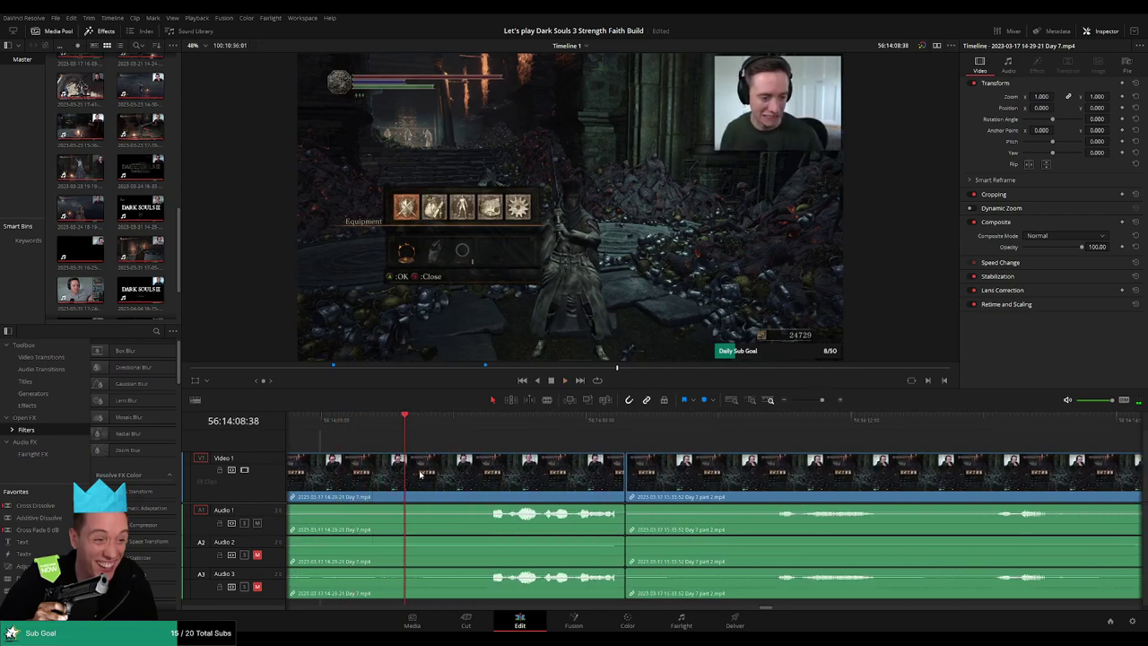
click(526, 482)
key(BackSpace)
drag(684, 484, 462, 485)
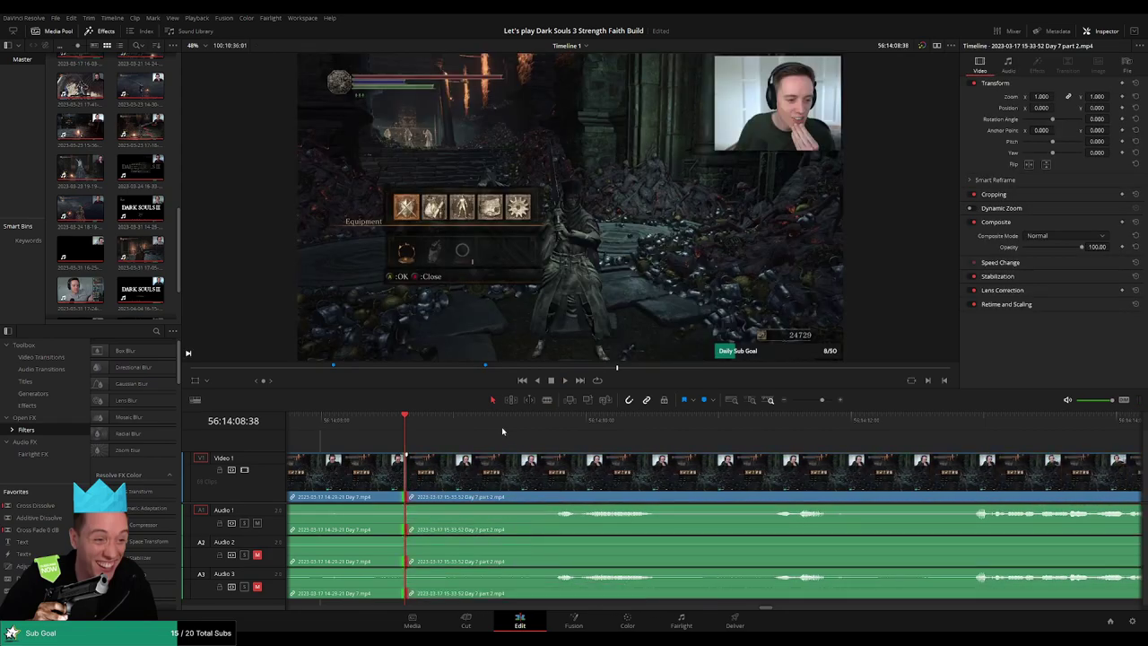
Add a cross dissolve with audio cross fades between the Day 7 and Day 7 part 2 clips, and play it back
key(ctrl+t)
click(481, 432)
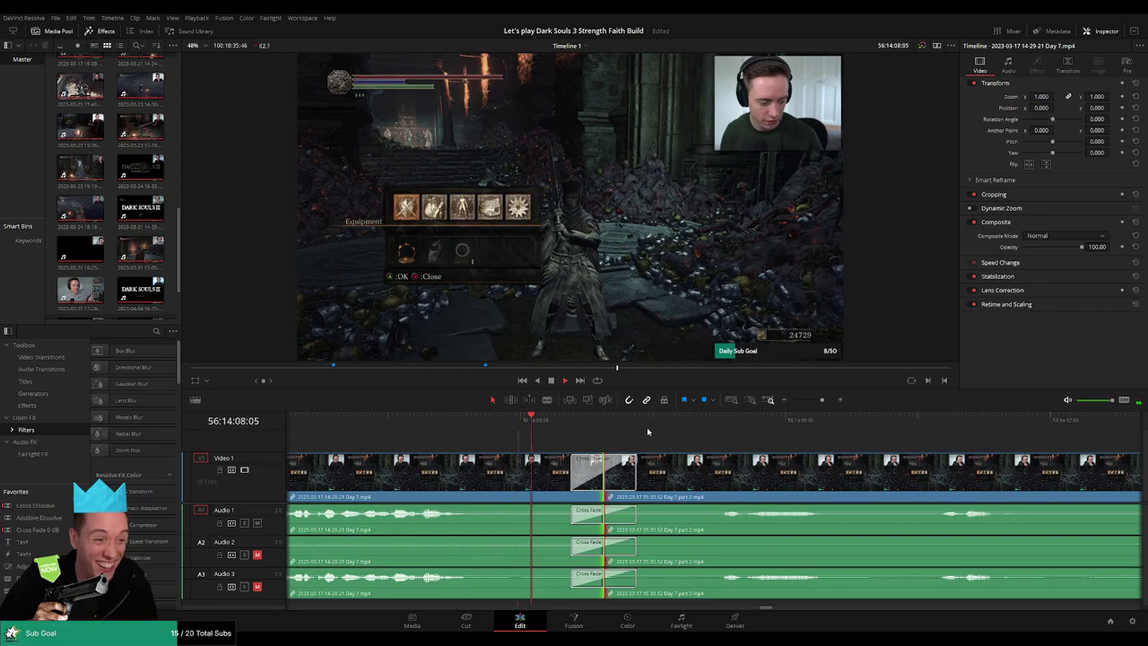
scroll(828, 447, down, 5)
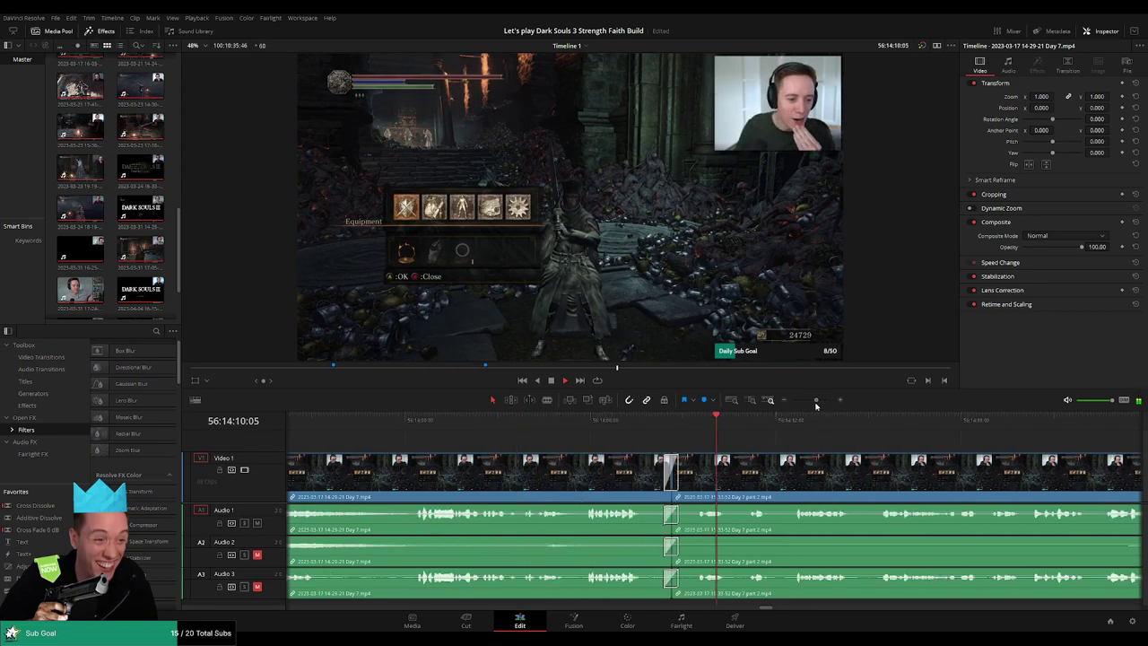
Trim the end of the Day 7 part 2 clip to 56:38:22:25 and close the gap before the Day 7 part 3 clip
click(864, 425)
drag(864, 425, 884, 425)
key(space)
drag(796, 401, 810, 402)
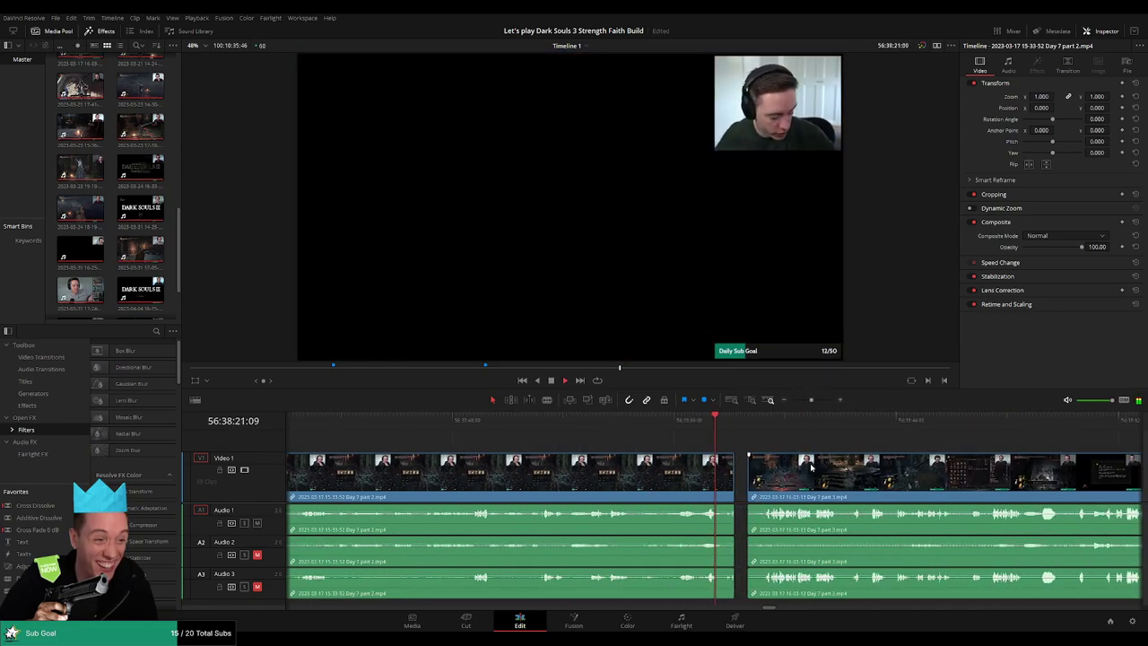
scroll(810, 463, up, 2)
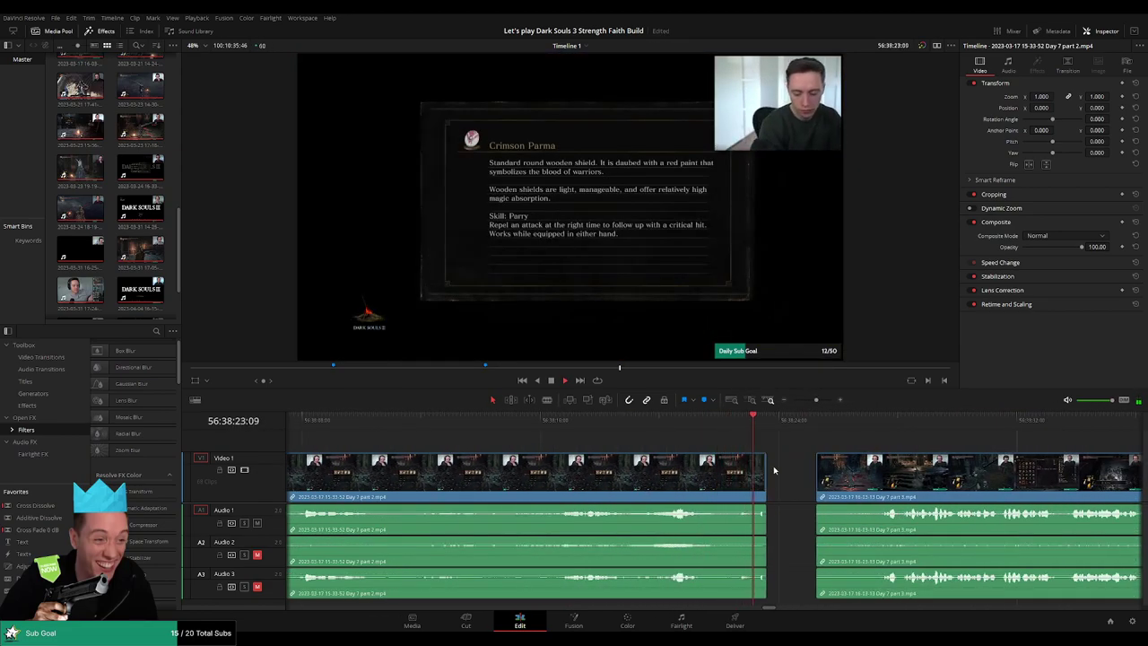
key(space)
click(733, 426)
drag(733, 426, 732, 426)
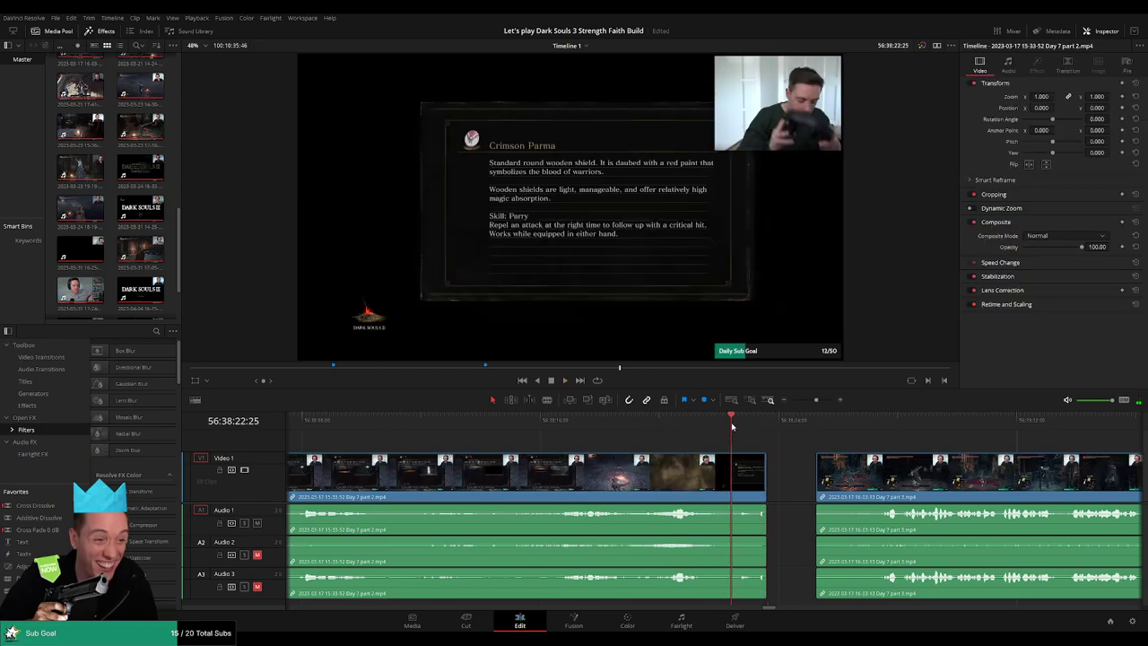
key(BackSpace)
drag(863, 479, 779, 479)
click(733, 478)
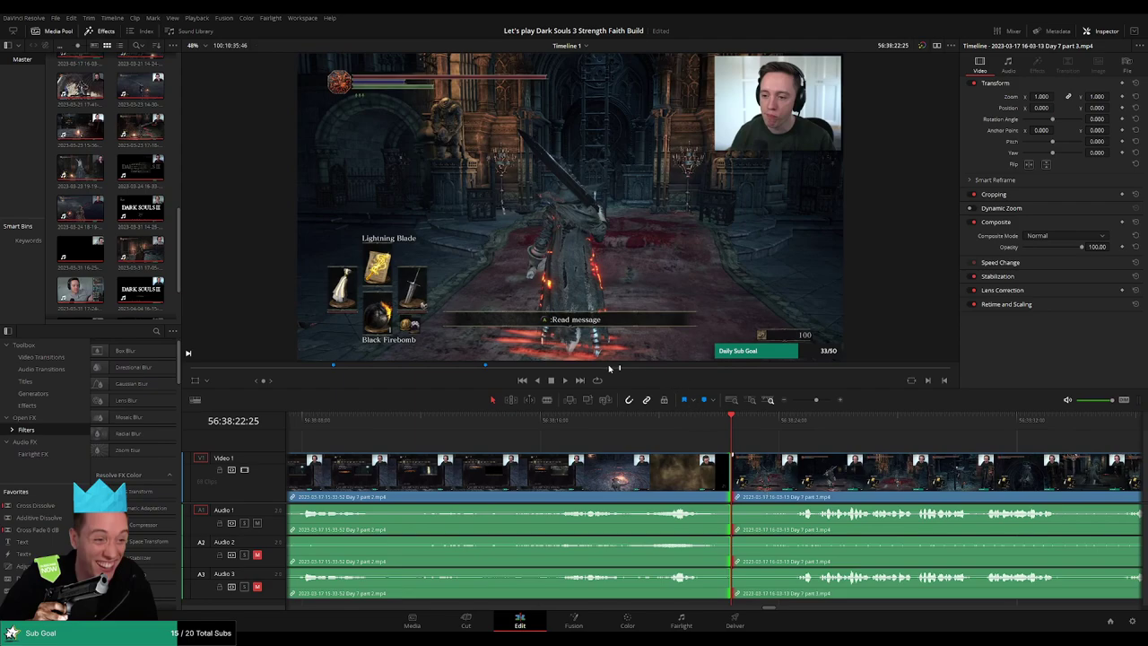
Add video and audio transitions between the Day 7 part 2 and Day 7 part 3 clips, and play across the join
key(ctrl+t)
click(678, 426)
key(space)
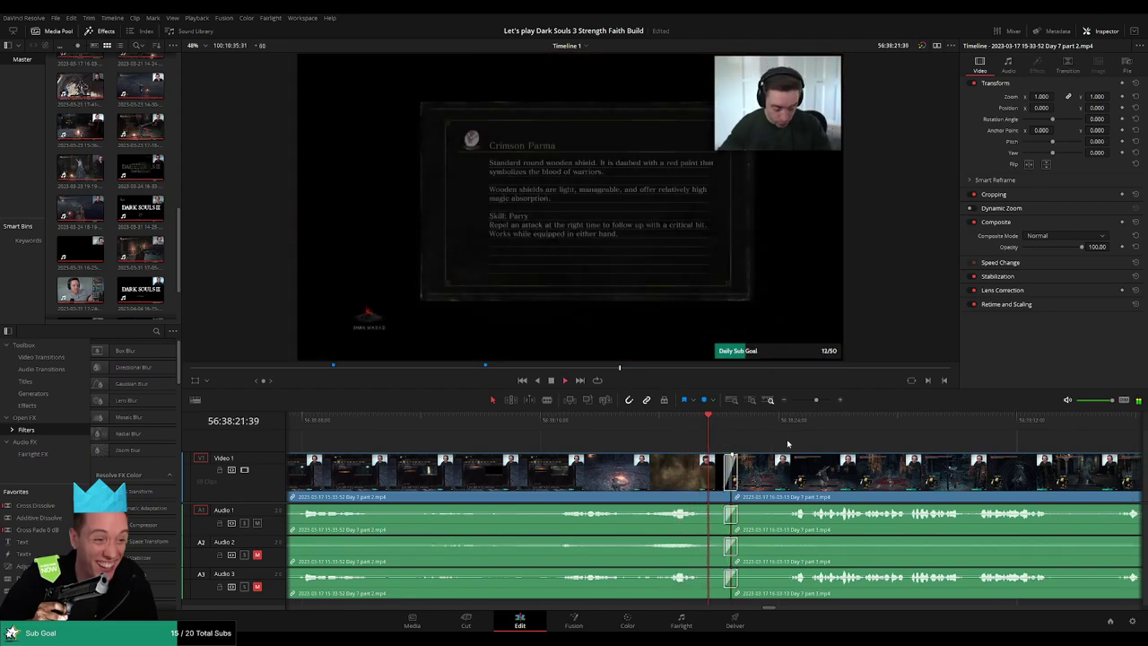
drag(789, 444, 697, 438)
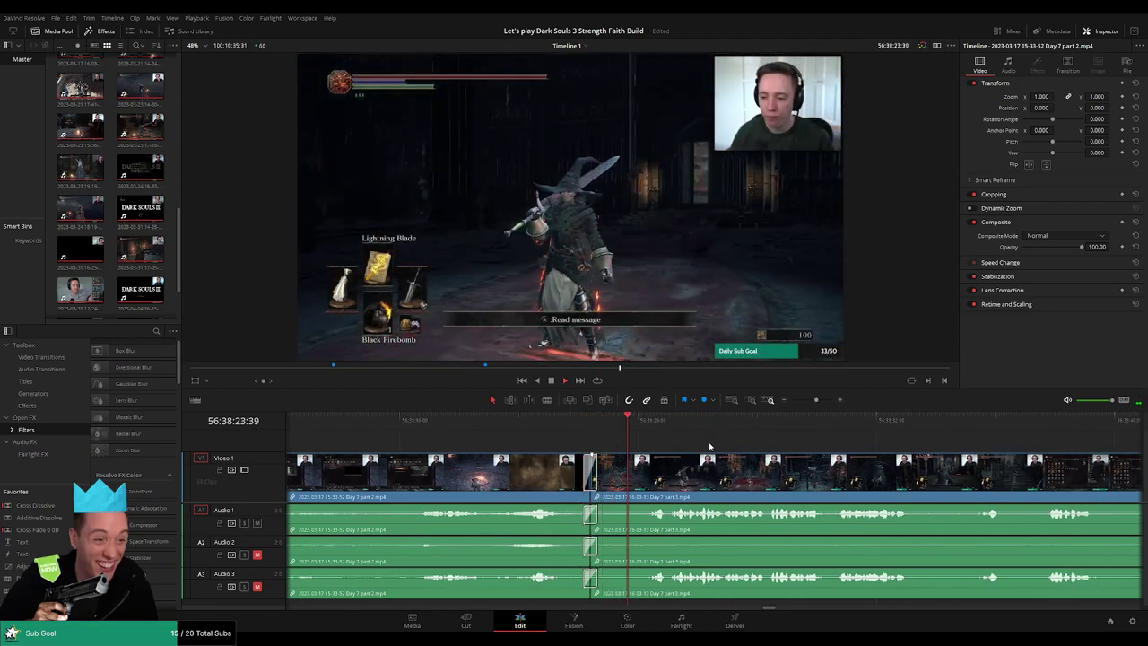
Go to about 56:52:14 in the Day 7 part 3 clip, near the episode's 52-minute mark
drag(817, 400, 776, 403)
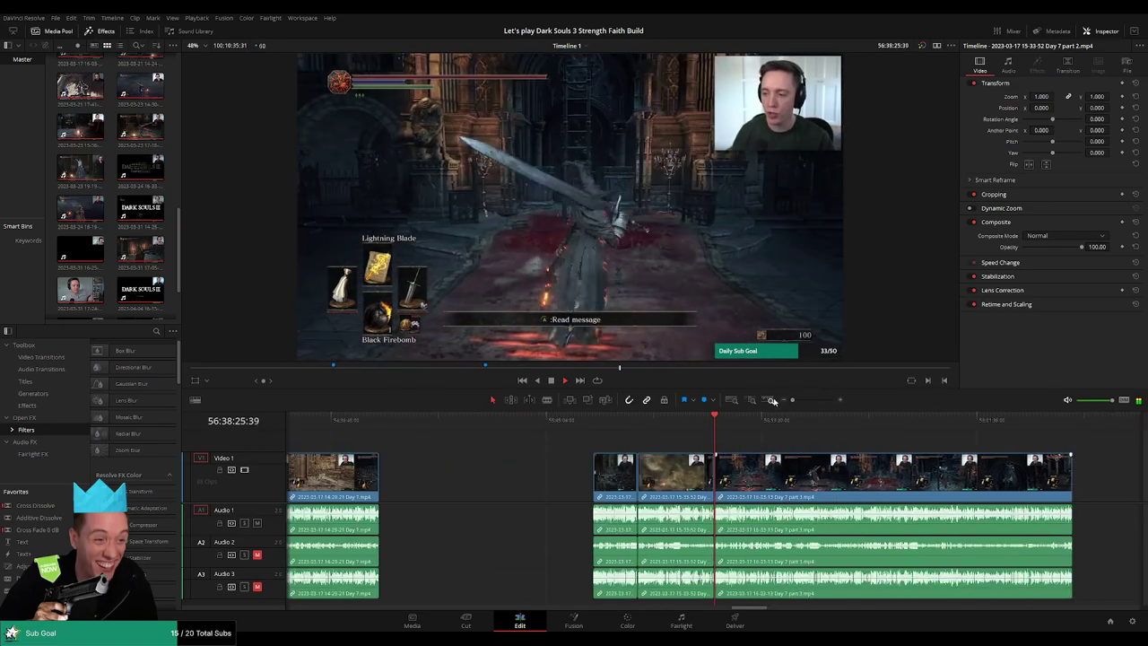
drag(725, 437, 538, 435)
scroll(537, 435, right, 2)
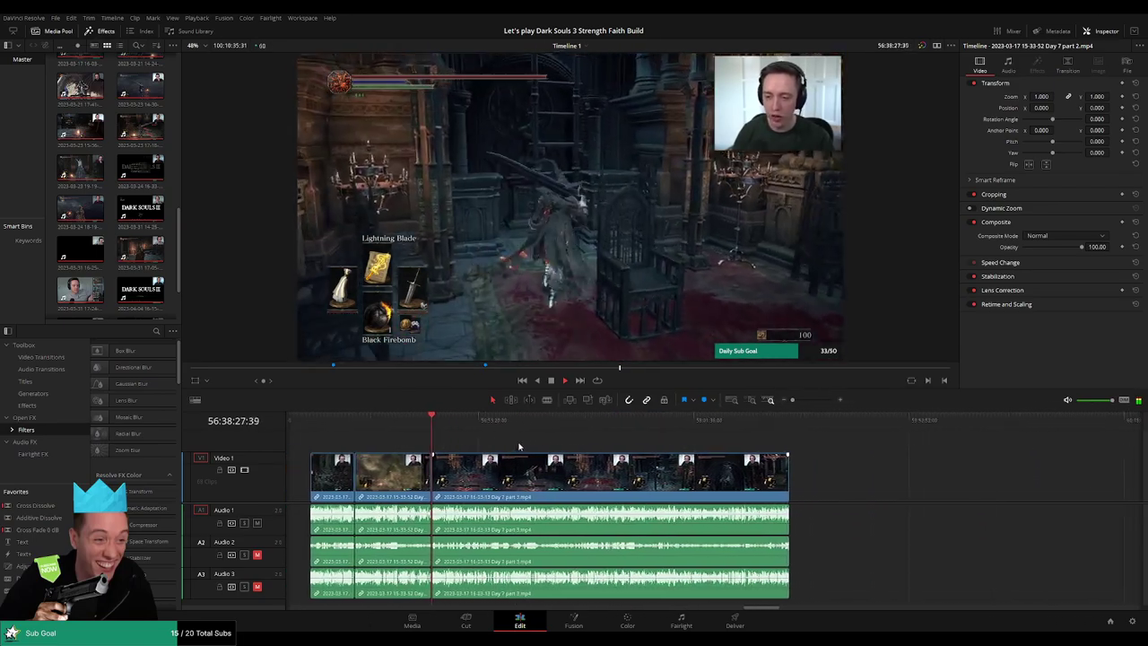
click(462, 430)
drag(462, 431, 473, 432)
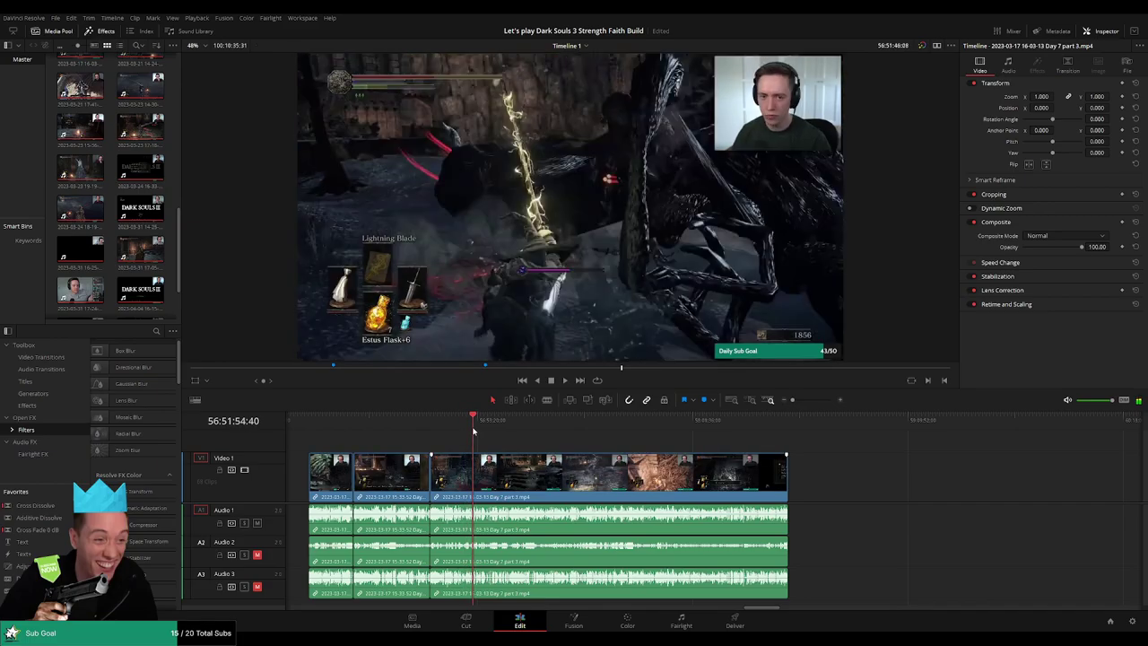
scroll(512, 445, up, 5)
click(749, 428)
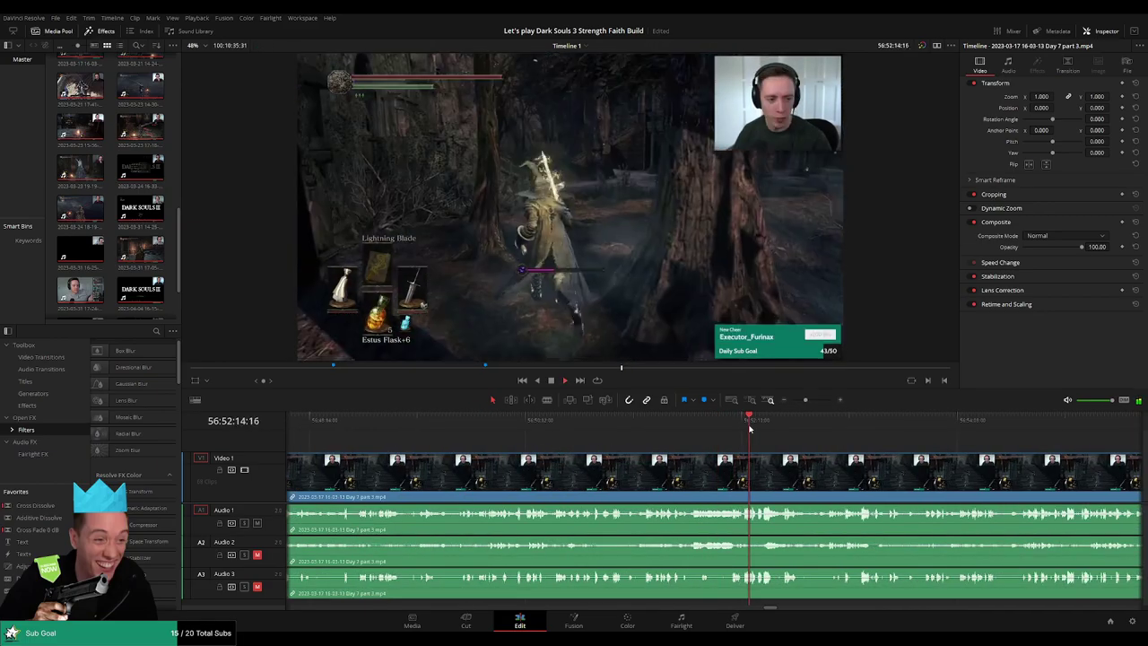
Play and scrub the Day 7 part 3 clip from about 56:52:06 to 56:52:43 to look for a suitable episode break
scroll(778, 453, up, 3)
drag(730, 430, 647, 427)
scroll(705, 444, up, 3)
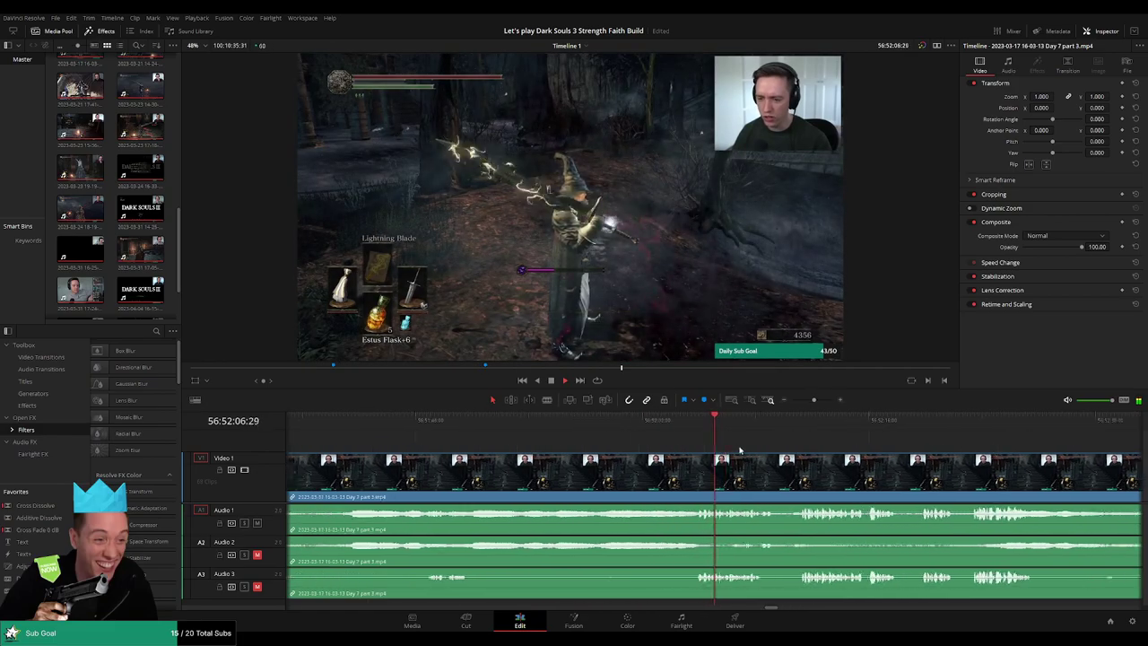
drag(825, 465, 574, 447)
click(531, 428)
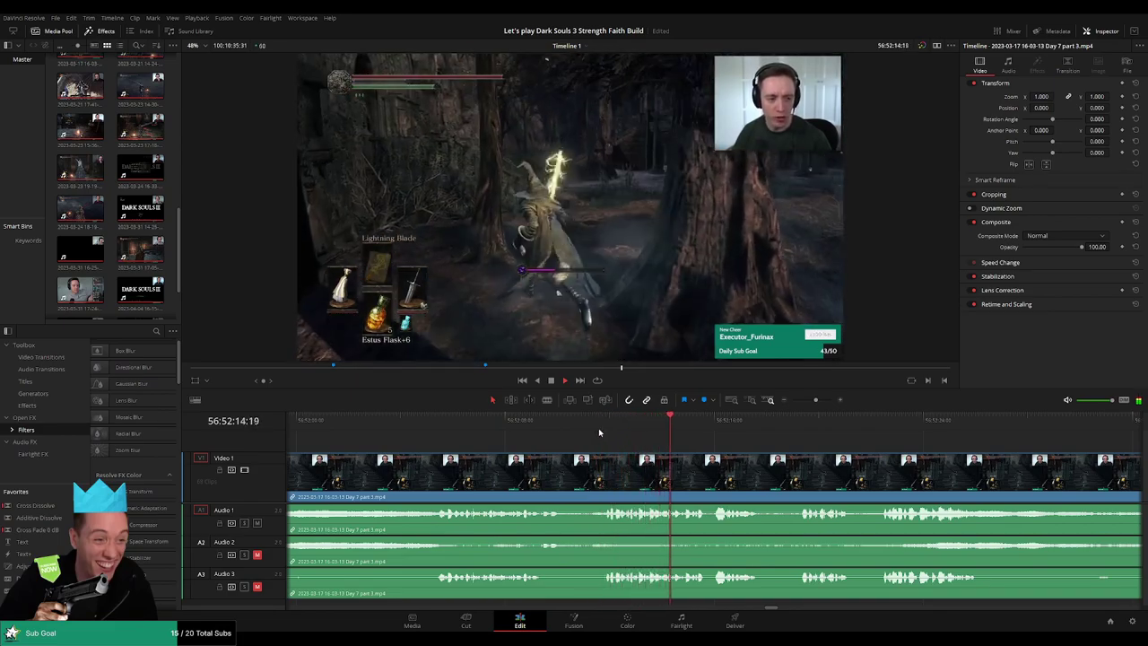
click(589, 429)
key(space)
scroll(700, 456, up, 3)
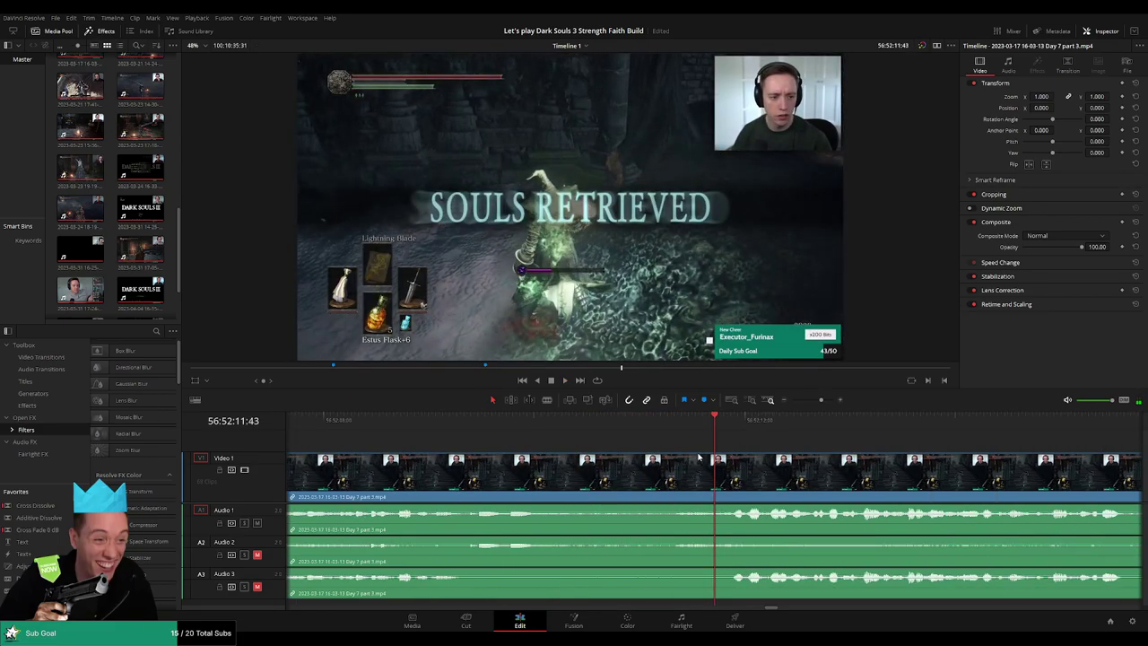
click(480, 427)
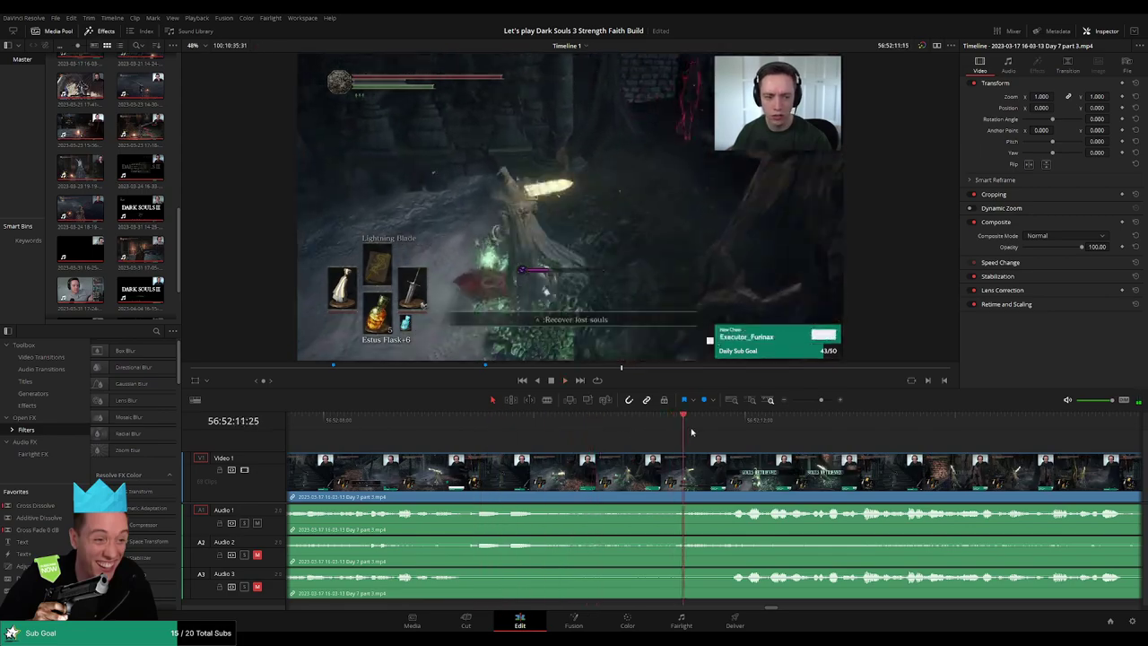
scroll(811, 449, down, 3)
drag(786, 449, 593, 438)
click(654, 427)
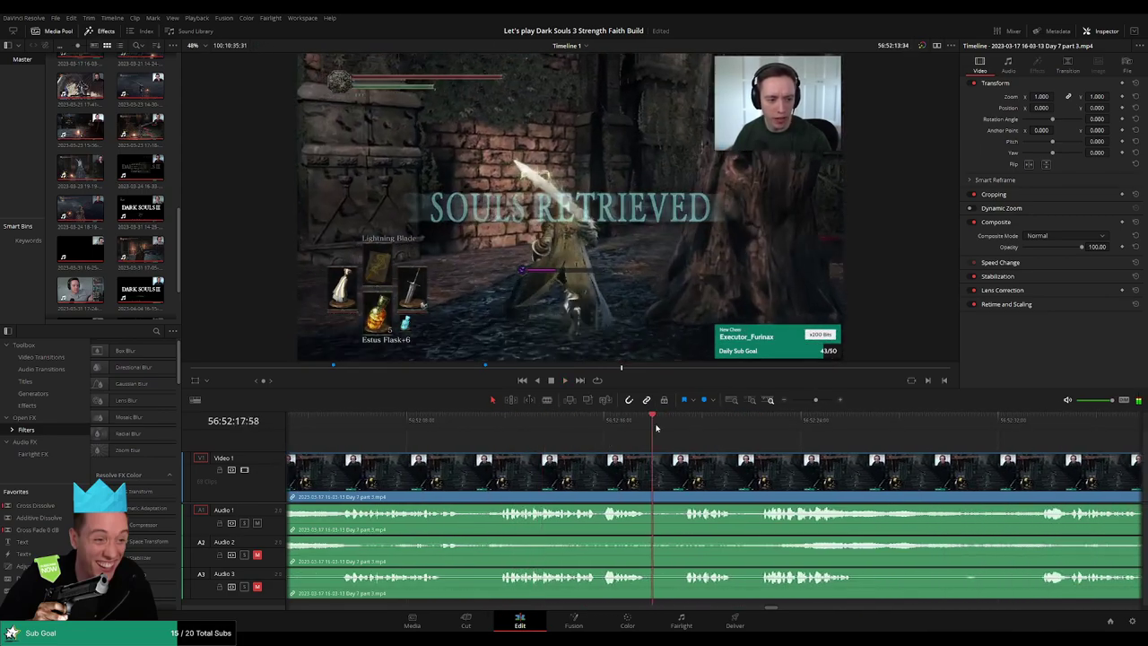
scroll(559, 432, right, 3)
click(556, 429)
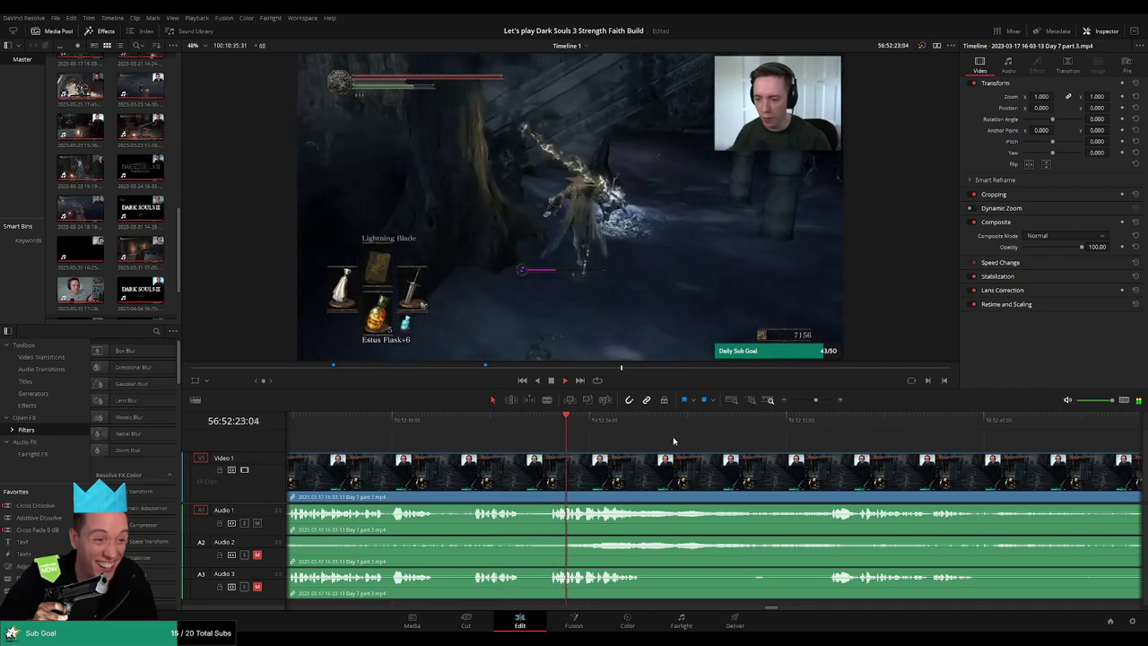
click(813, 432)
drag(883, 454, 571, 434)
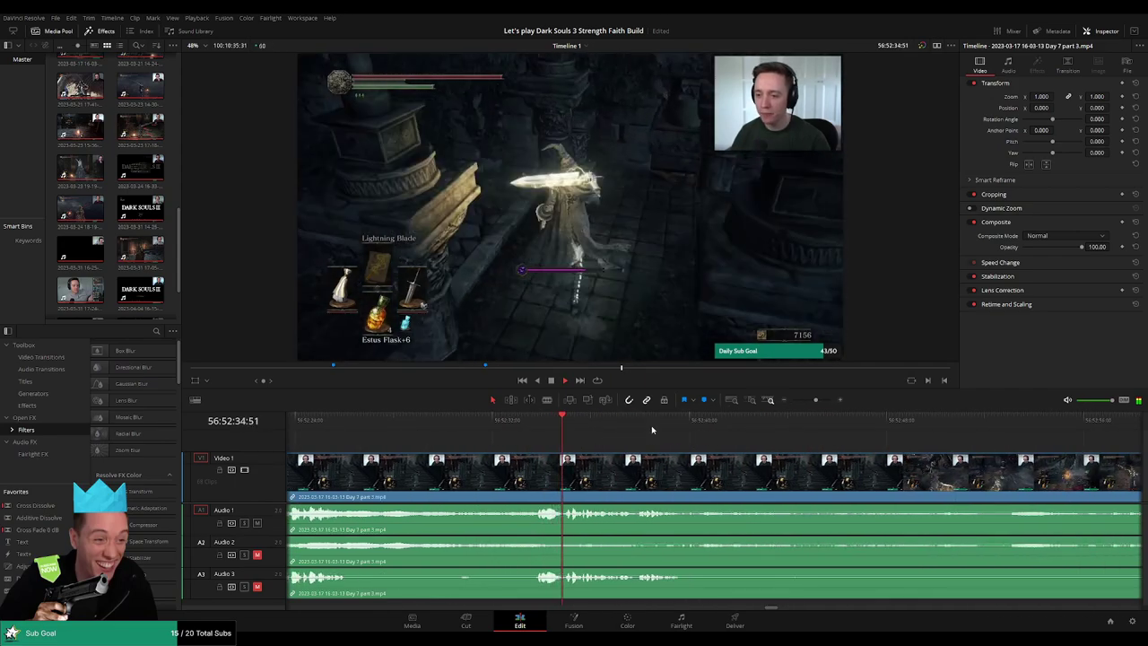
click(729, 431)
scroll(725, 454, down, 2)
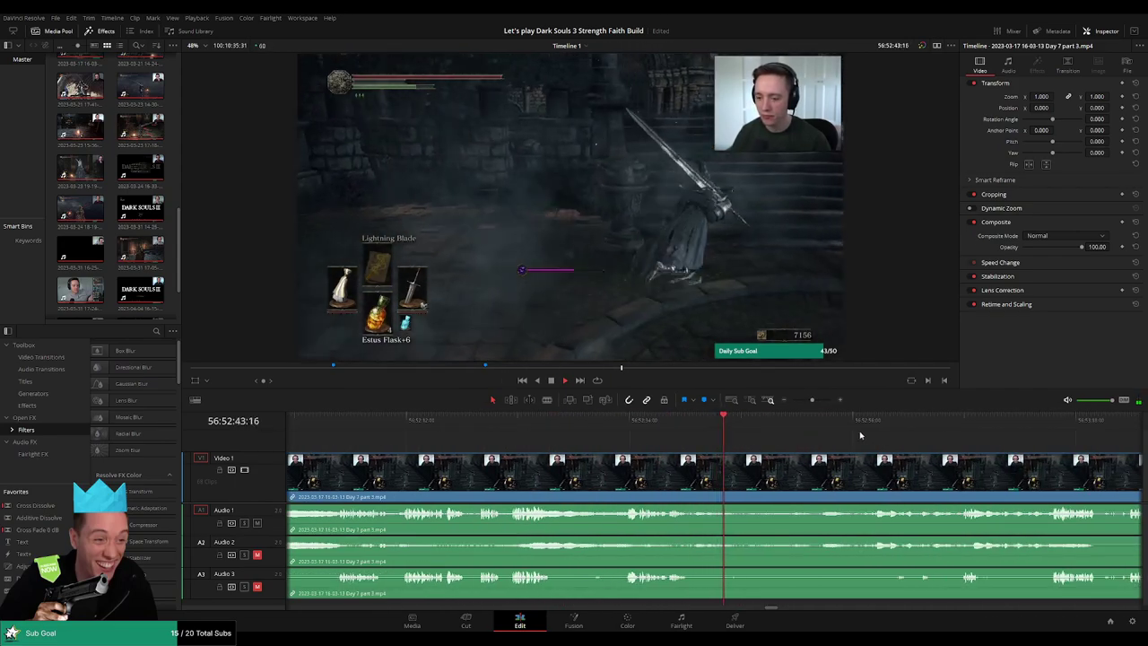
Split the Day 7 part 3 clip at 56:52:10:40, just before the souls are retrieved
drag(440, 460, 581, 458)
click(522, 430)
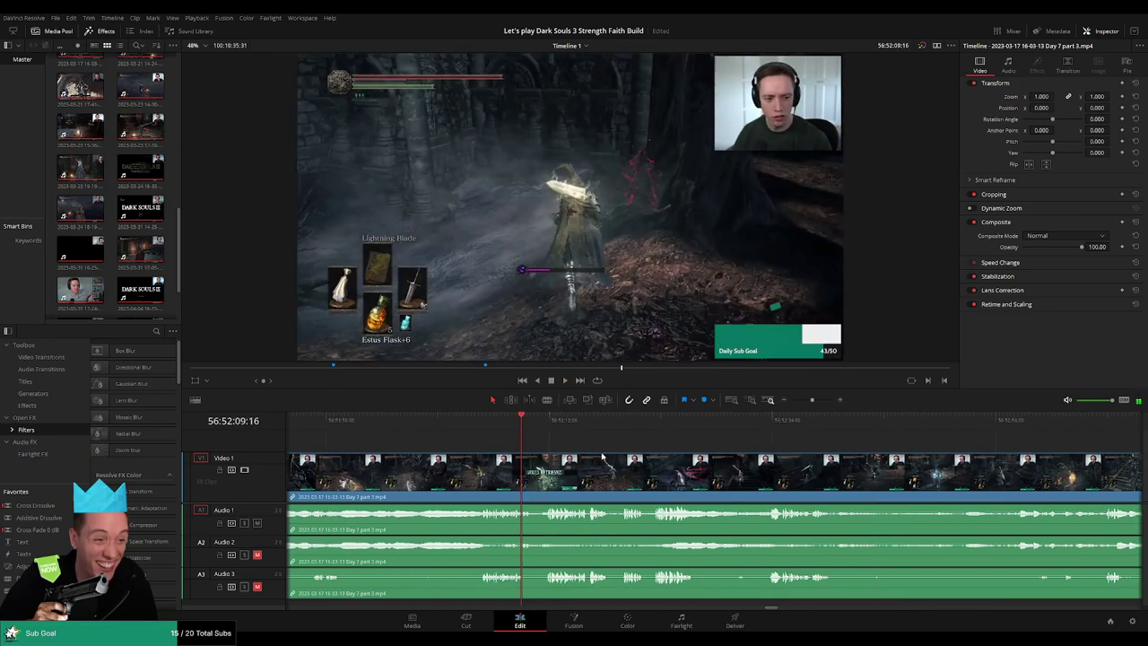
scroll(612, 456, up, 5)
key(space)
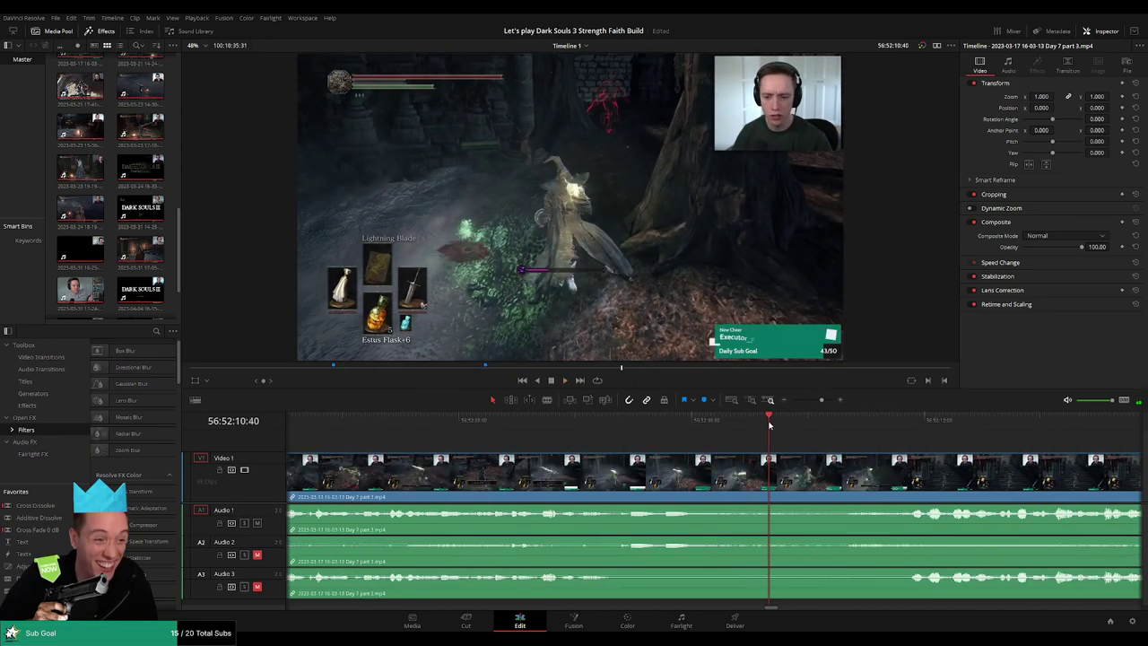
click(908, 431)
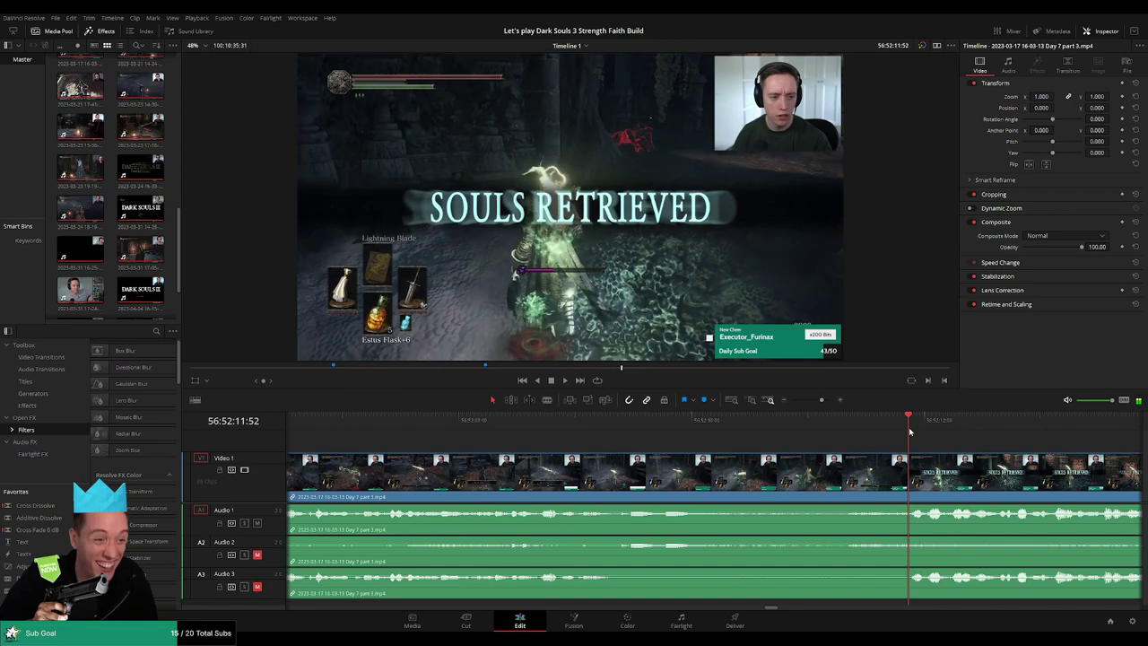
drag(907, 431, 769, 432)
click(772, 468)
key(a)
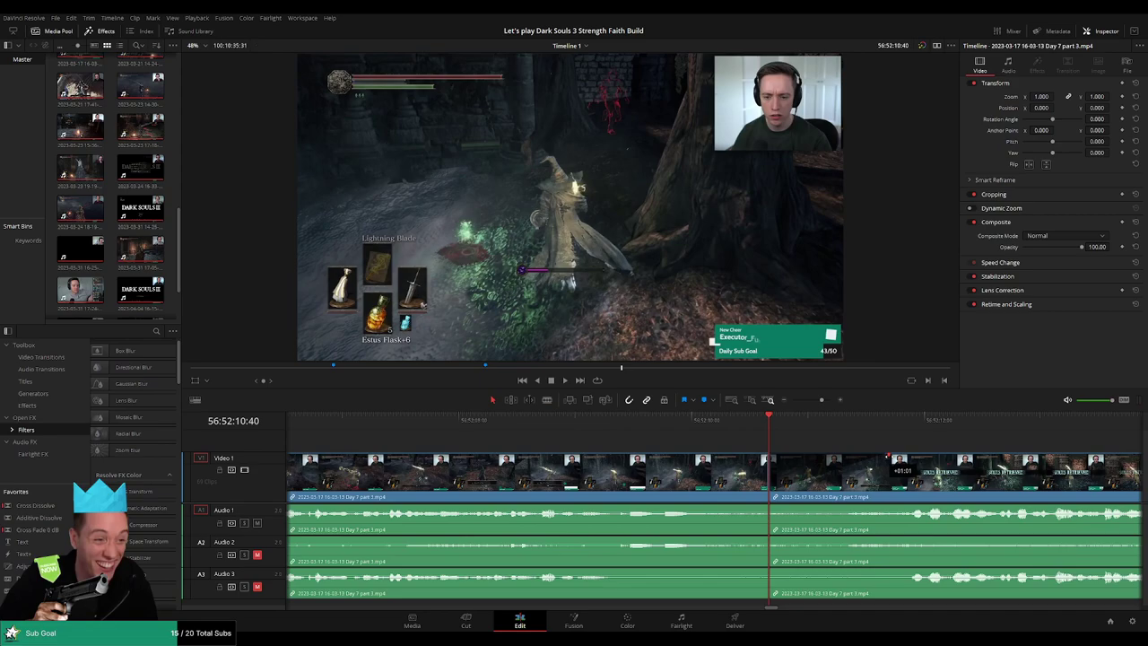
Add about one-second fades to the video and all three audio tracks on both sides of the cut, and play across it
drag(889, 455, 888, 456)
drag(767, 459, 661, 458)
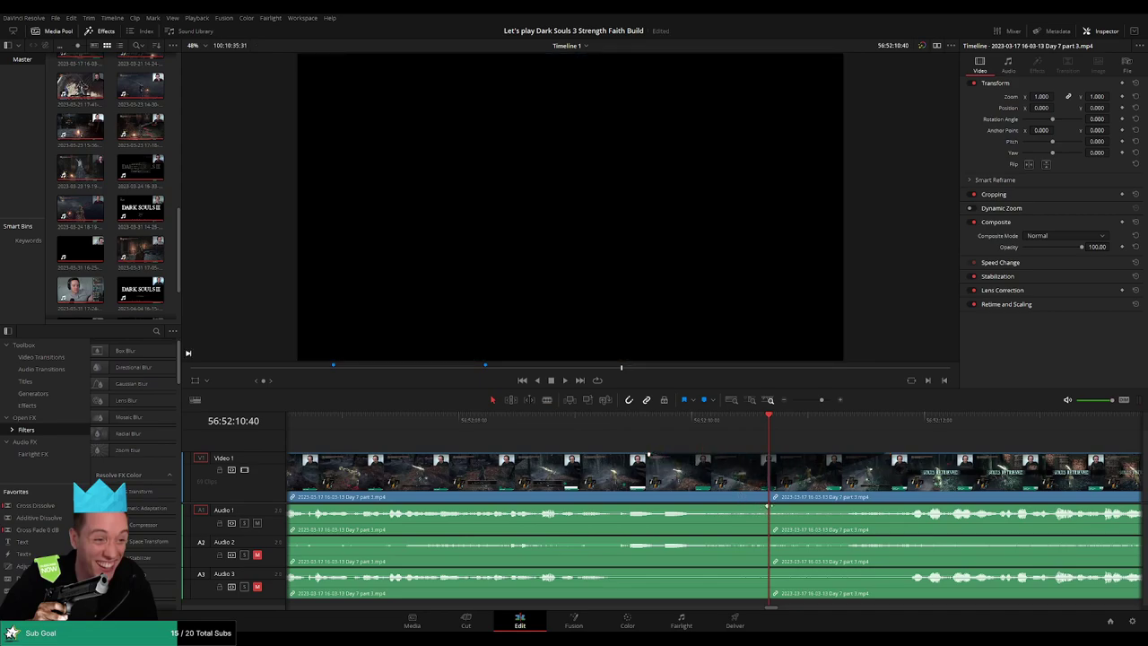
drag(768, 506, 663, 500)
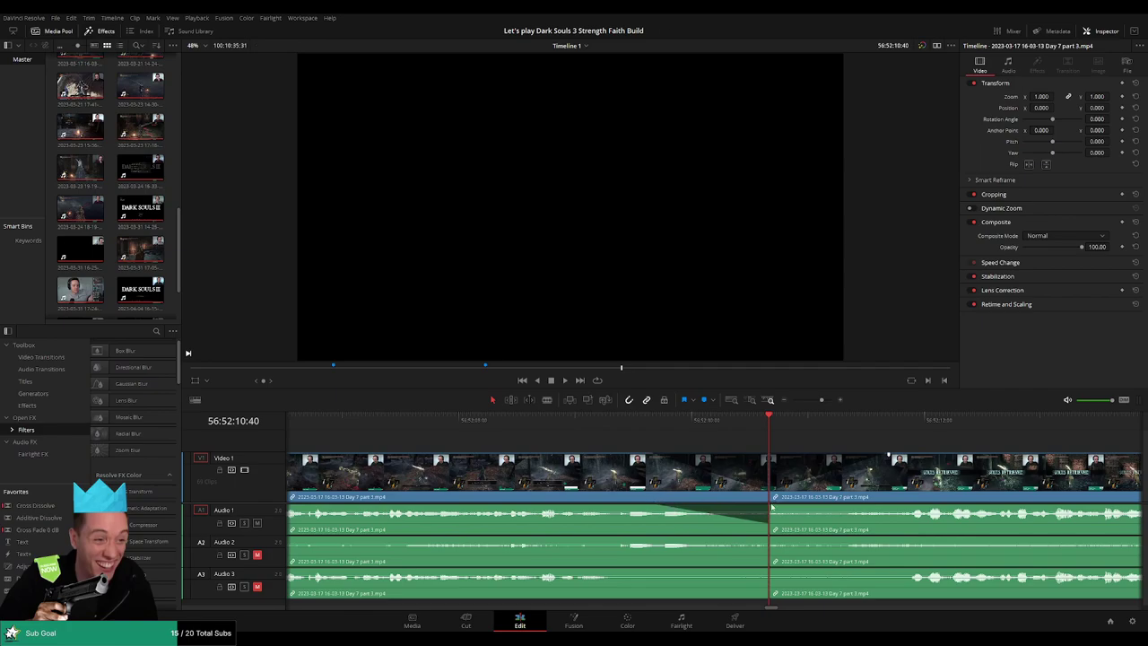
drag(772, 508, 889, 508)
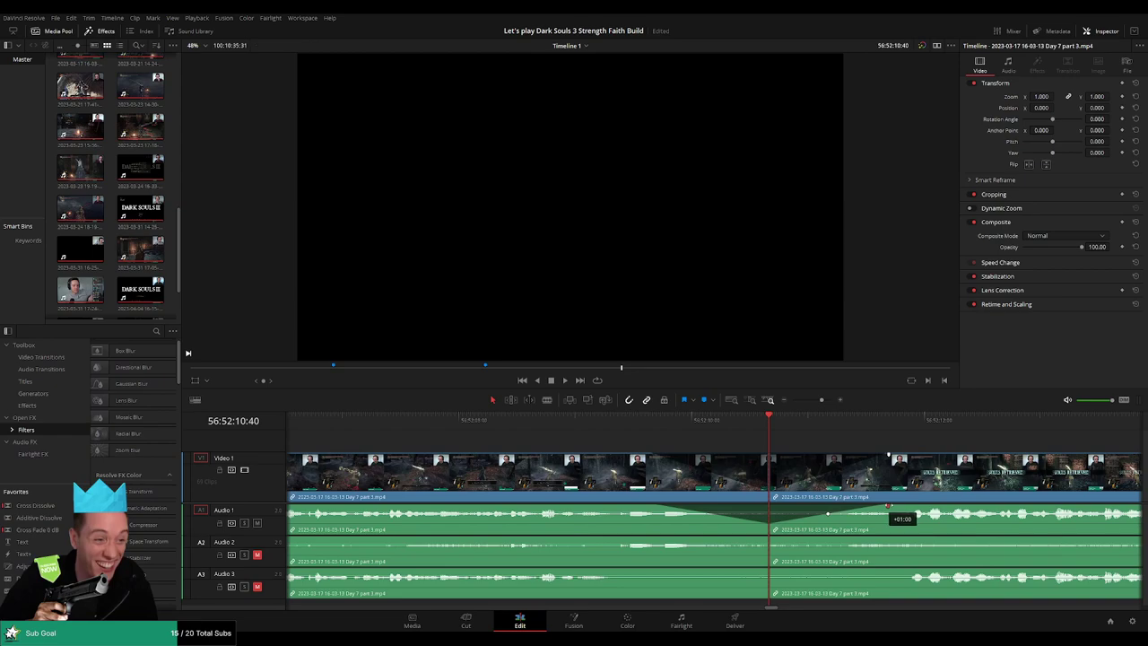
drag(767, 539, 656, 539)
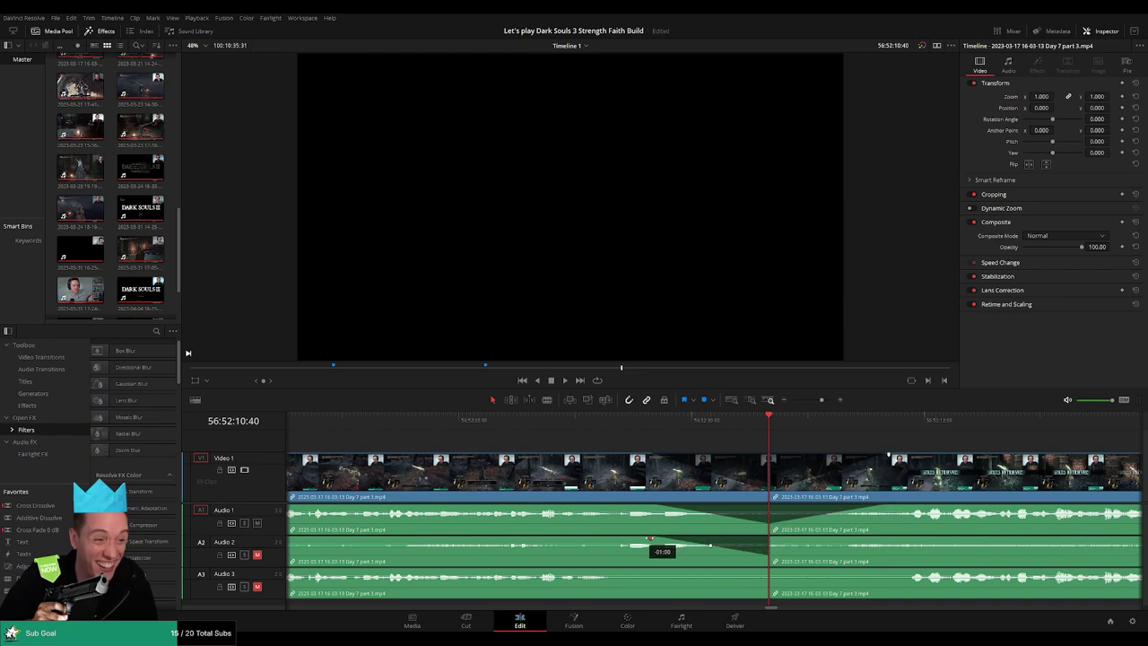
drag(771, 540, 889, 539)
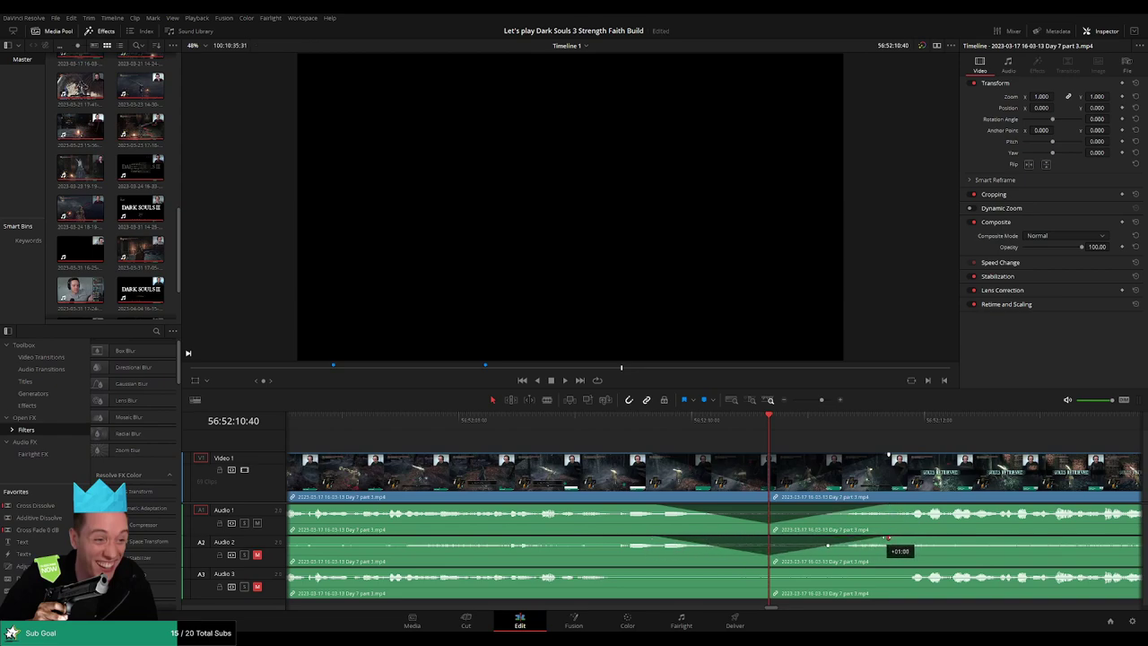
drag(768, 570, 667, 572)
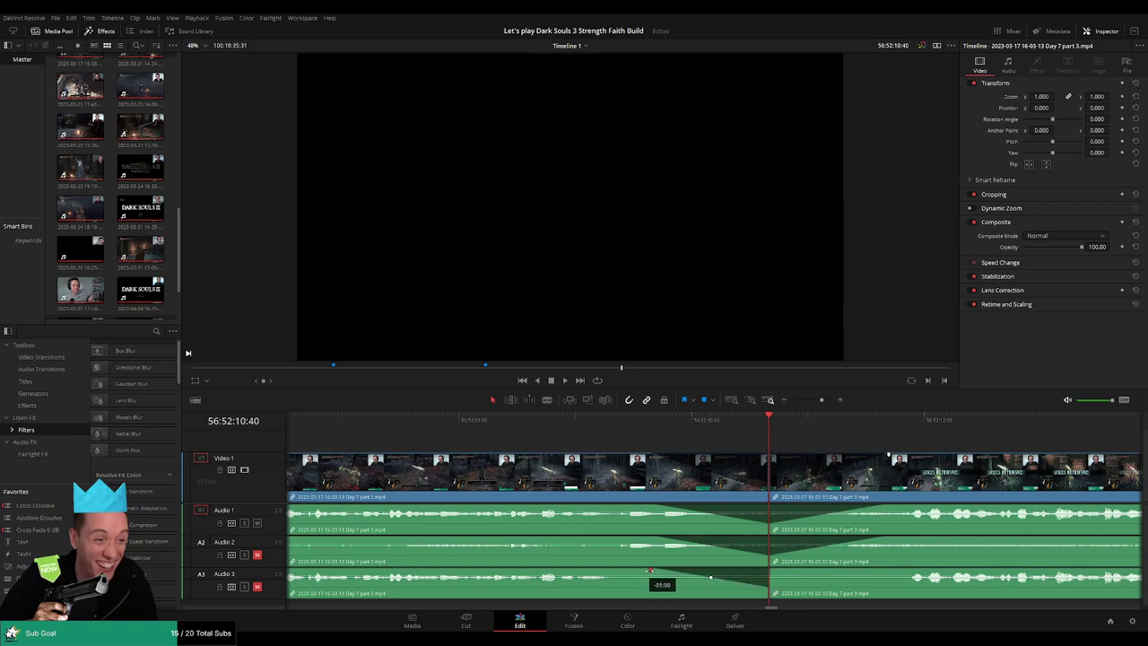
drag(770, 570, 878, 569)
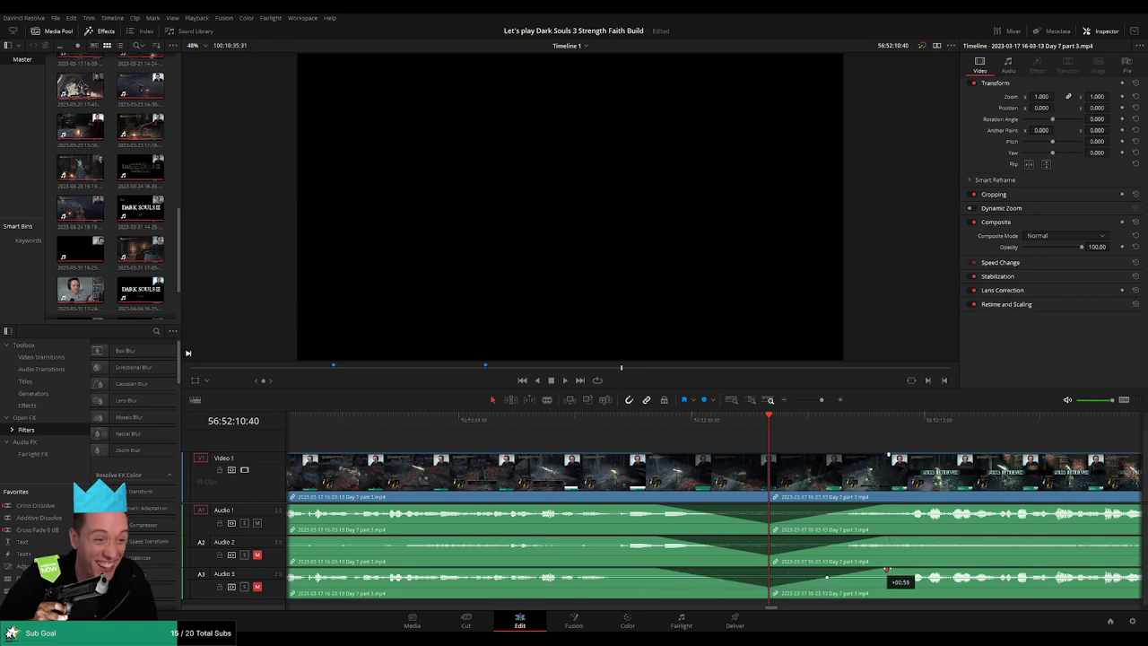
click(646, 447)
key(space)
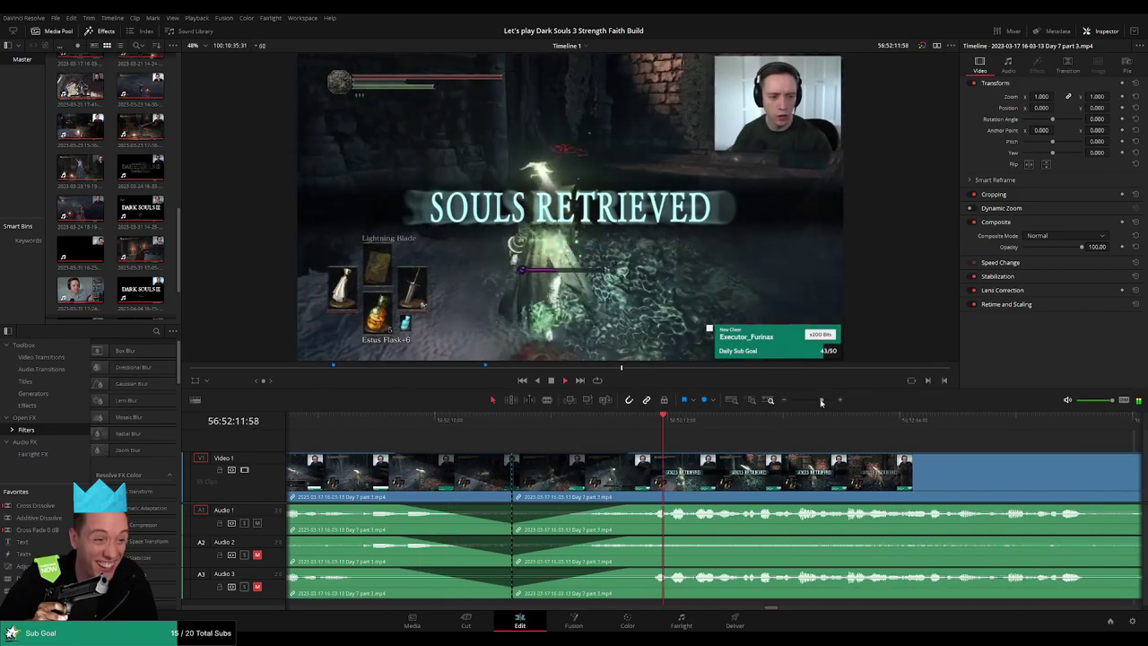
key(space)
Shift the remainder of the Day 7 part 3 clip later in the timeline, away from the finished episode
drag(820, 401, 793, 401)
drag(874, 455, 605, 452)
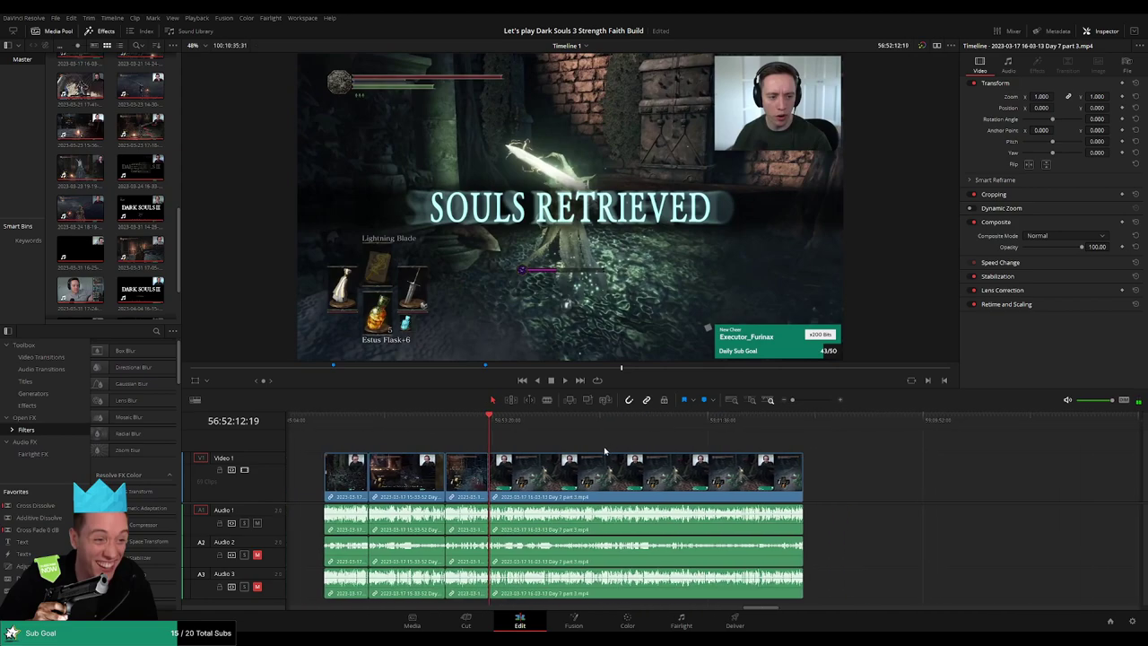
key(Home)
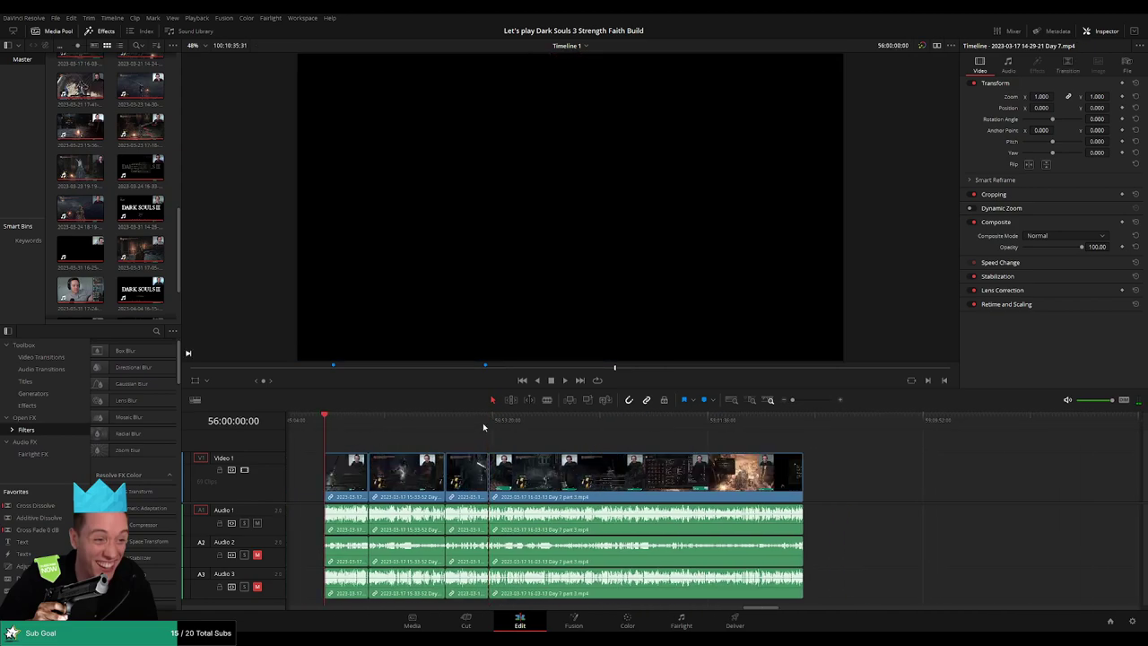
drag(756, 455, 834, 478)
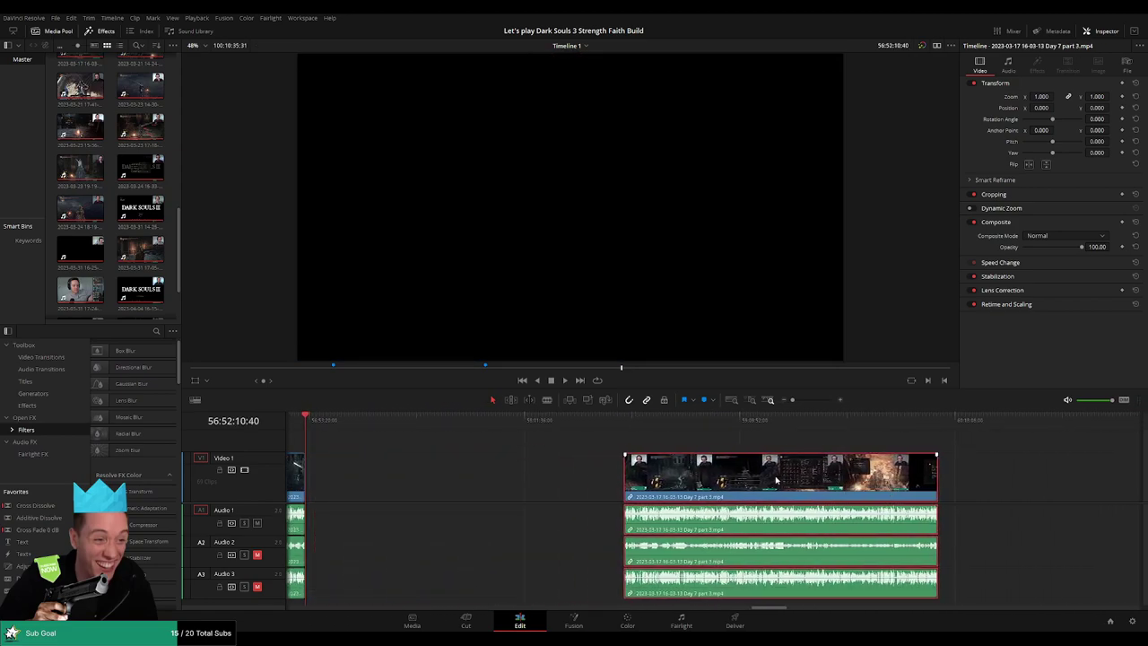
Move the remaining Day 7 part 3 clip so it starts at 58:00:00:00, and play its beginning
click(498, 440)
scroll(497, 441, left, 3)
drag(422, 426, 588, 444)
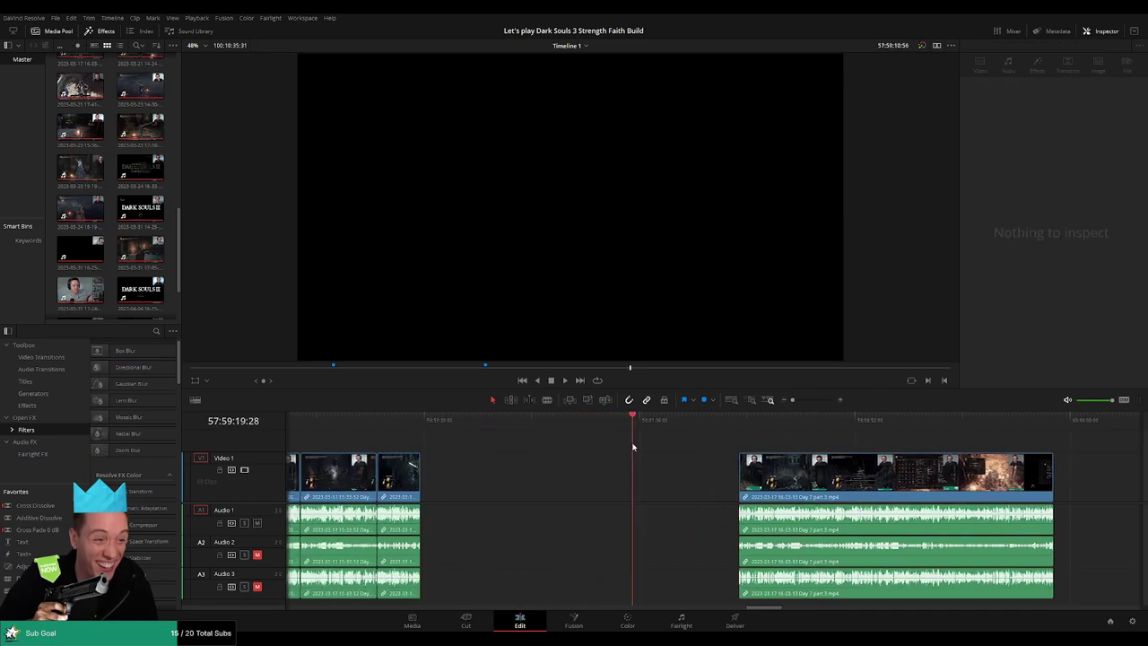
scroll(655, 453, up, 4)
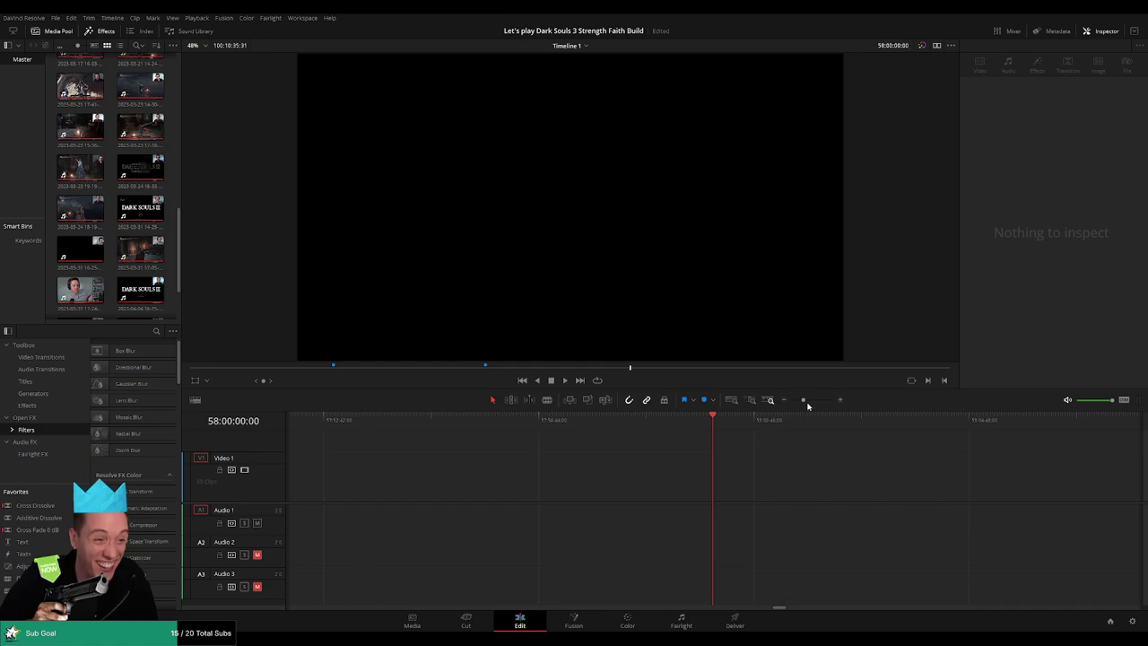
drag(805, 401, 794, 401)
drag(826, 437, 537, 433)
drag(634, 477, 574, 441)
click(558, 439)
key(space)
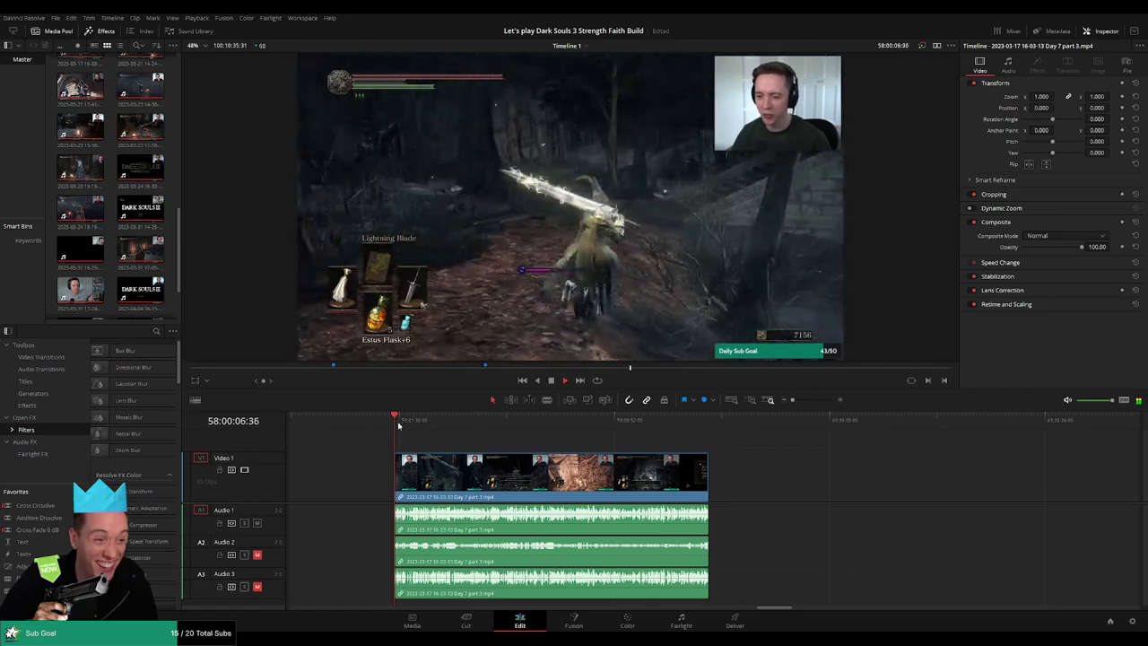
Play and scrub the clip around 58:52:00 to 58:52:18 to look for the next episode break
drag(399, 426, 560, 433)
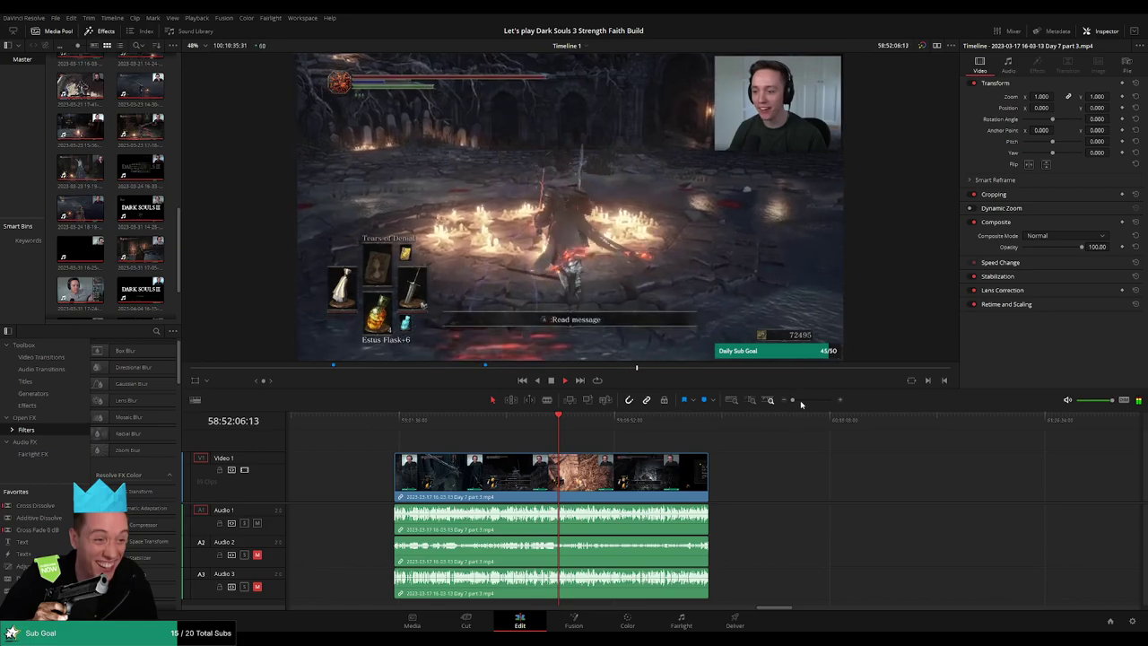
drag(801, 404, 812, 400)
click(679, 420)
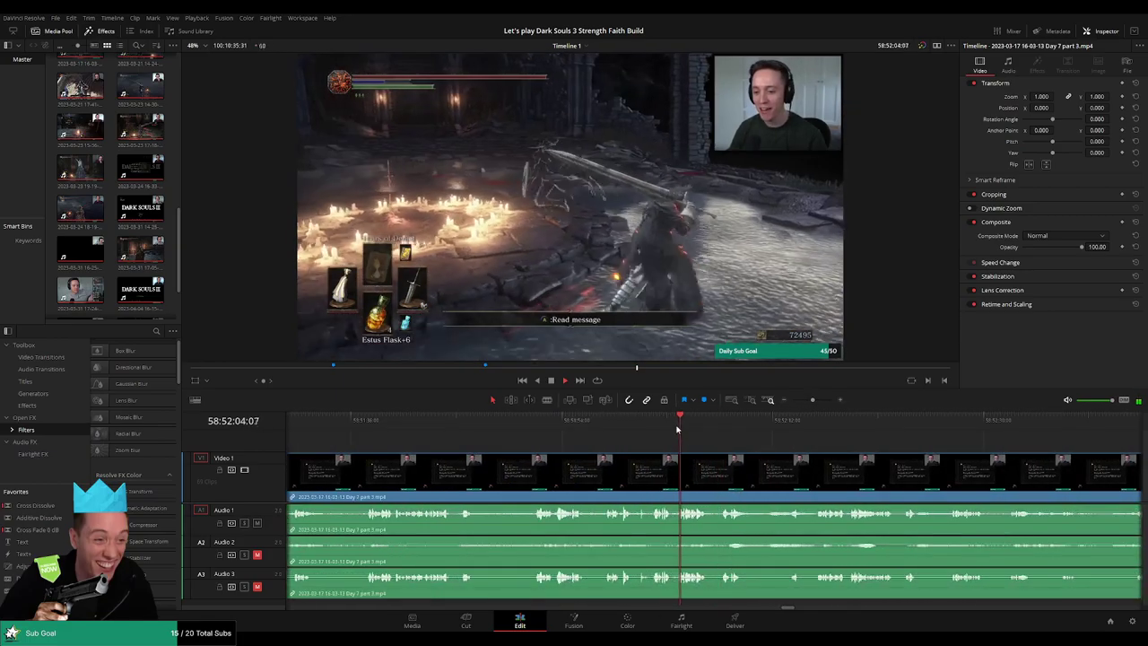
click(651, 429)
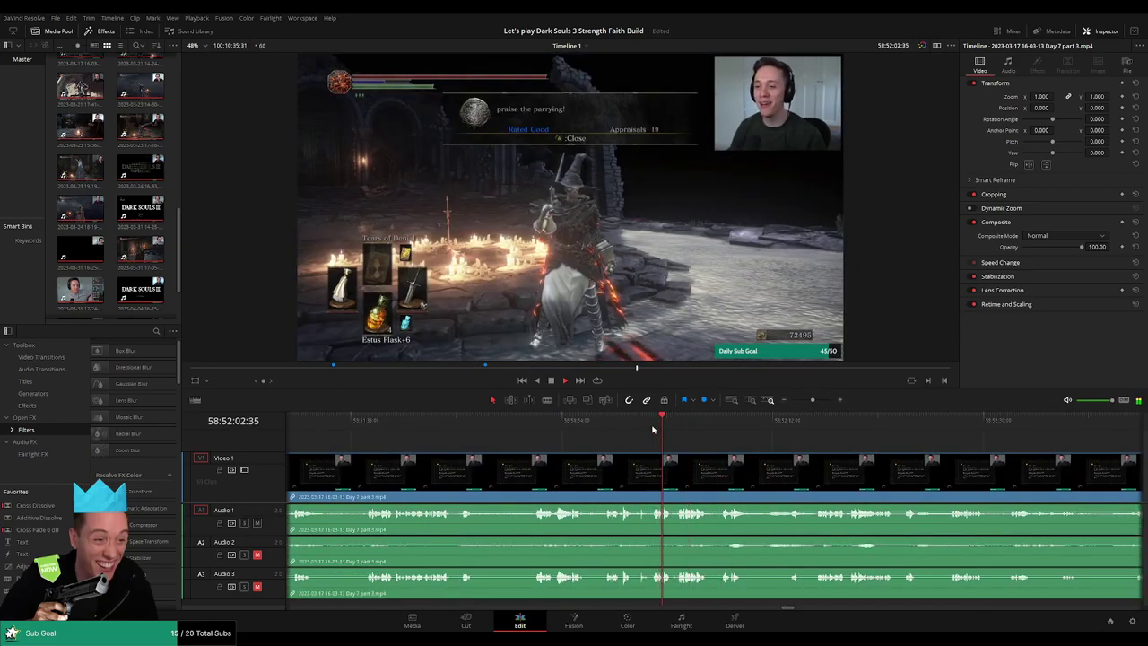
click(615, 428)
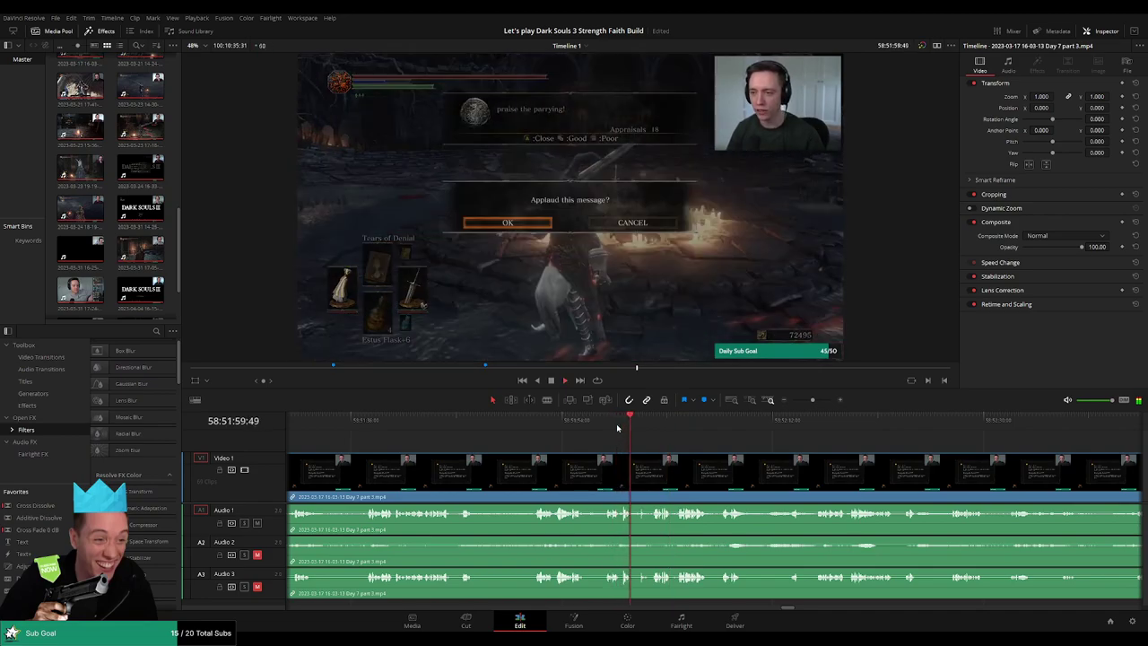
drag(640, 427, 673, 451)
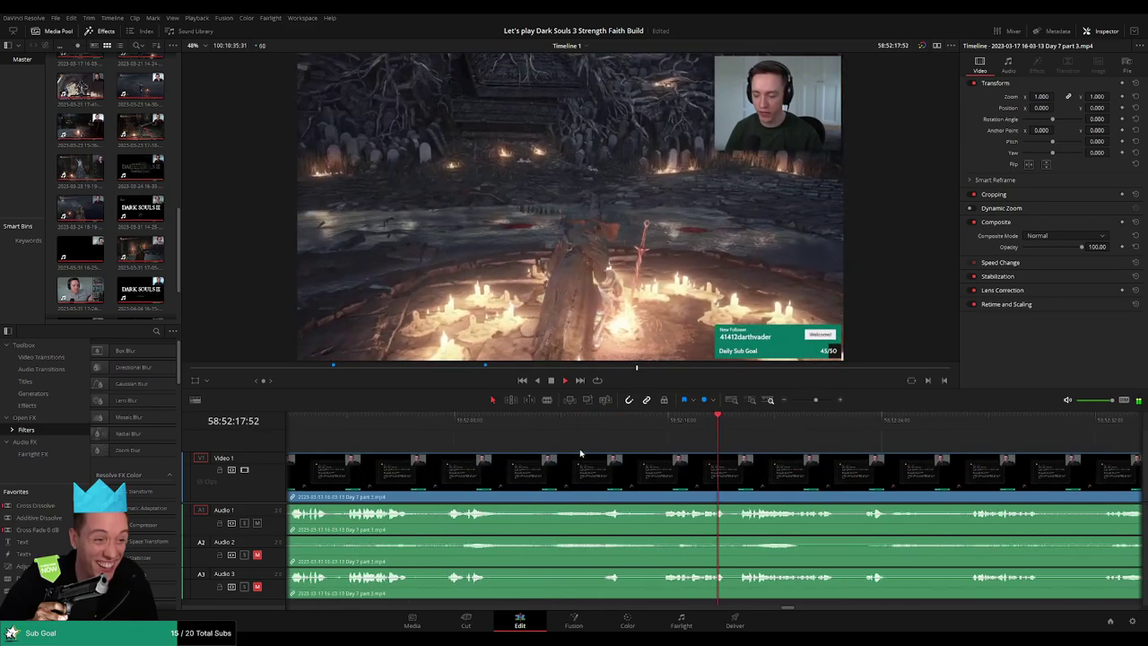
click(592, 420)
click(553, 422)
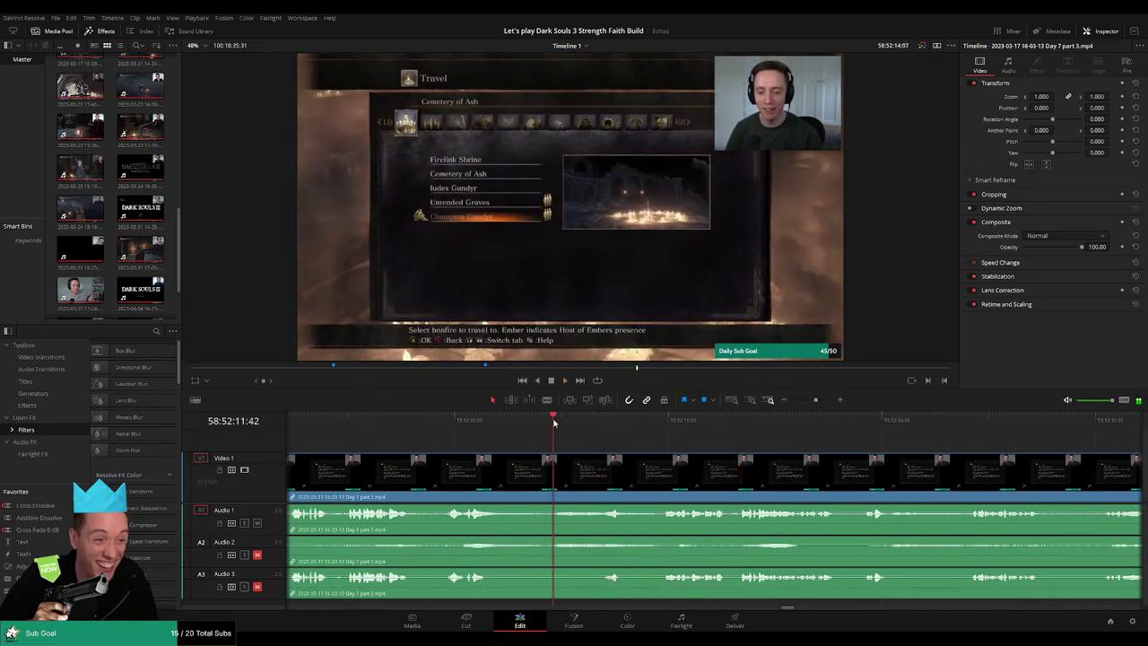
Split the Day 7 part 3 clip at 58:52:15:00, during the bonfire travel menu
scroll(651, 445, up, 3)
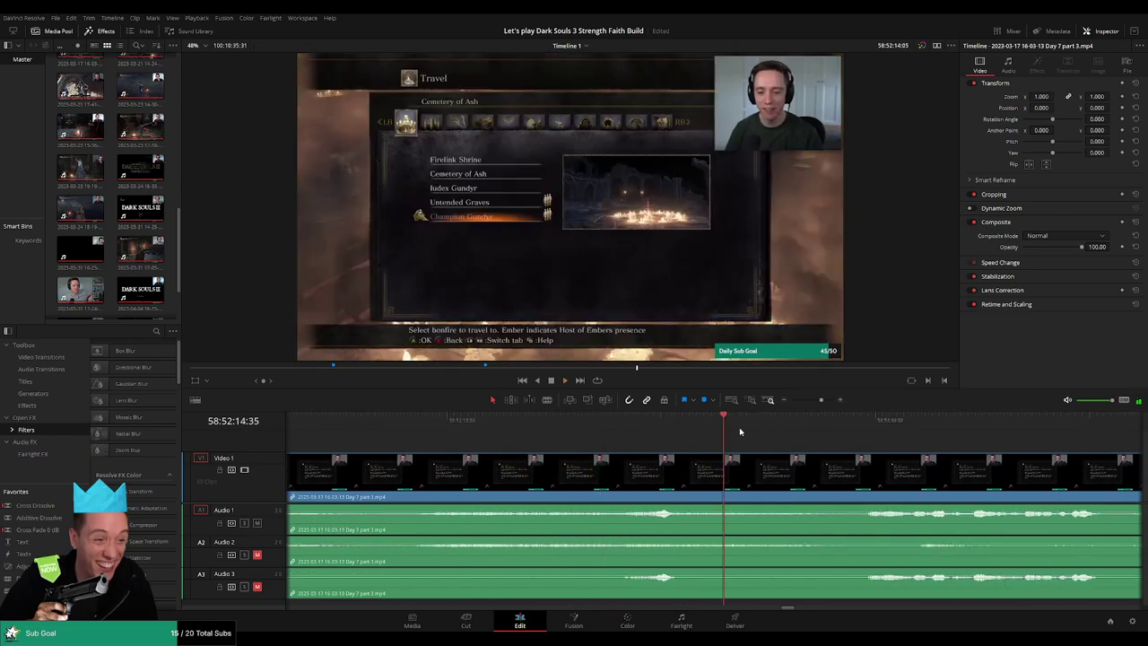
drag(546, 422, 479, 432)
click(551, 436)
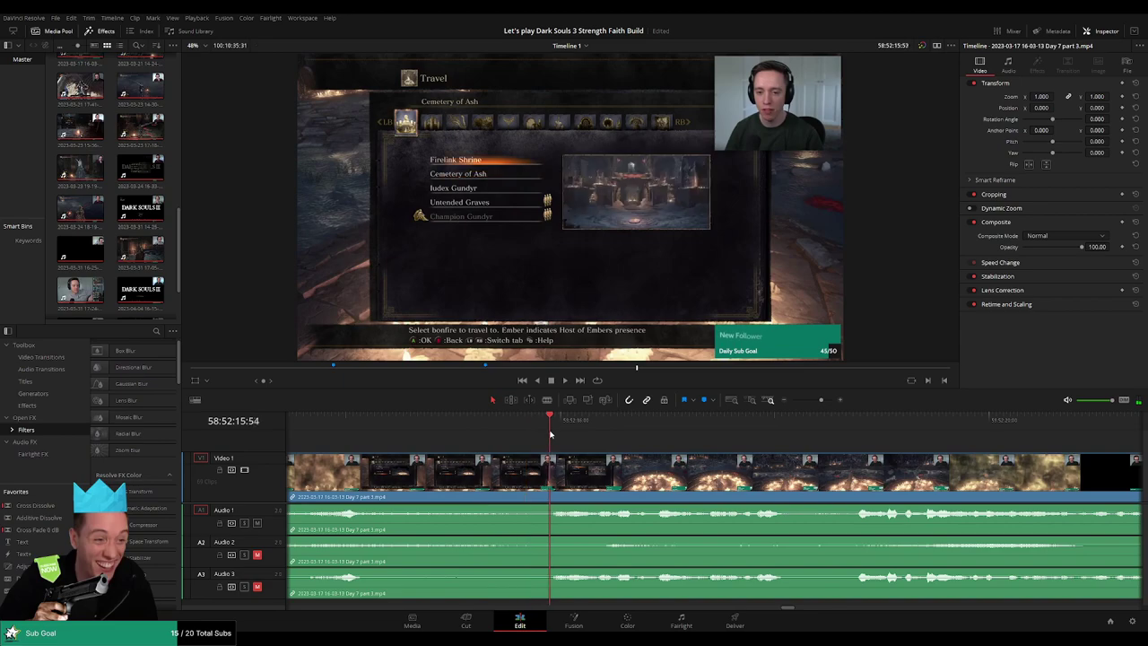
drag(550, 436, 454, 439)
click(460, 463)
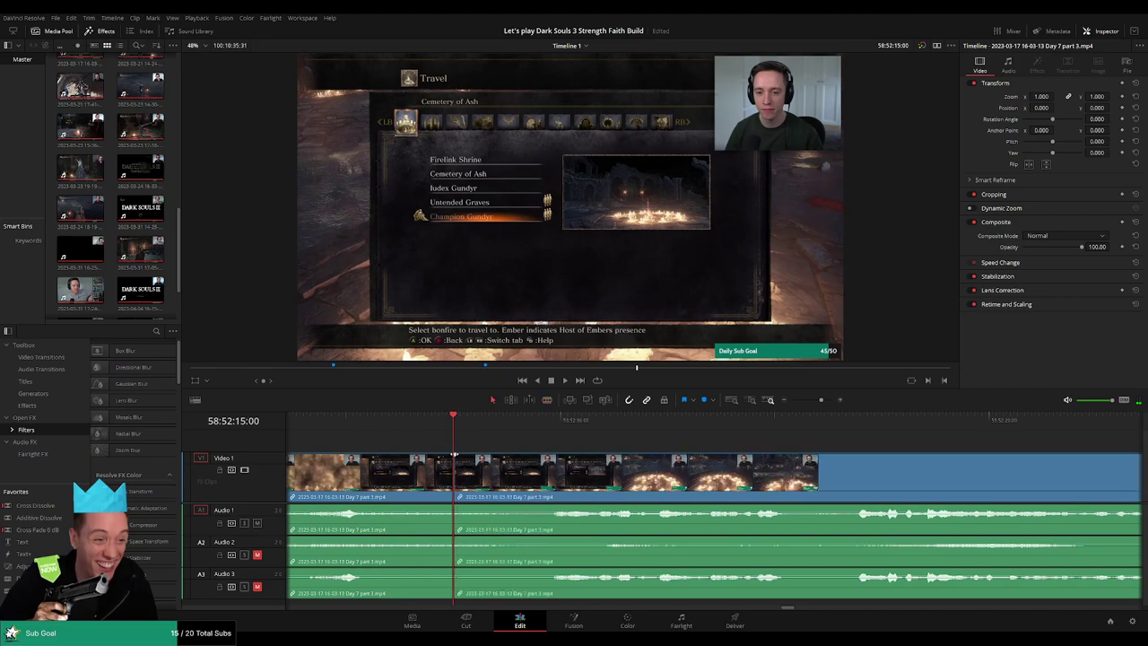
At the 58:52:15:00 cut, fade out the outgoing video and fade all three audio tracks out and in over about one second, and play across it
scroll(588, 454, left, 2)
drag(564, 455, 494, 455)
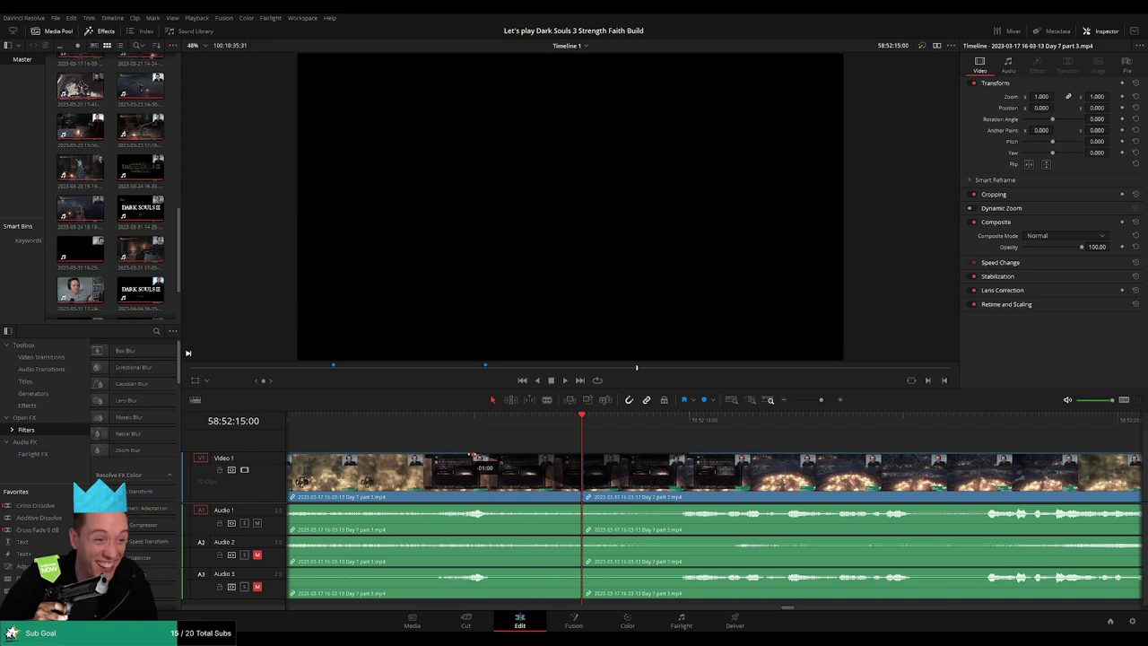
drag(580, 507, 479, 508)
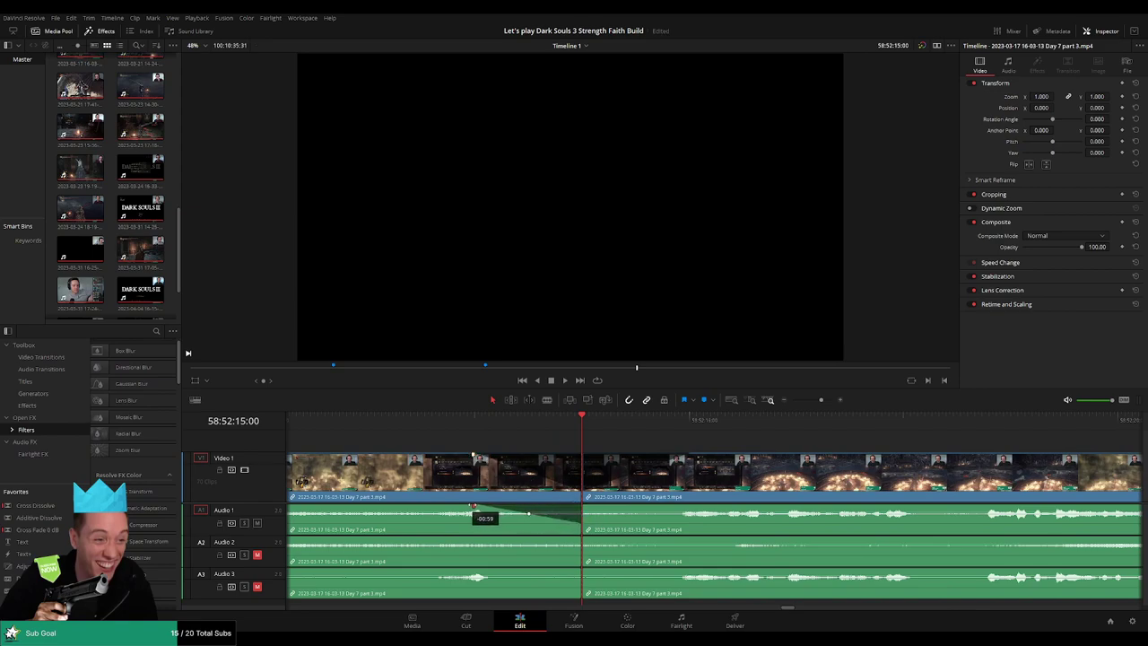
drag(584, 507, 702, 507)
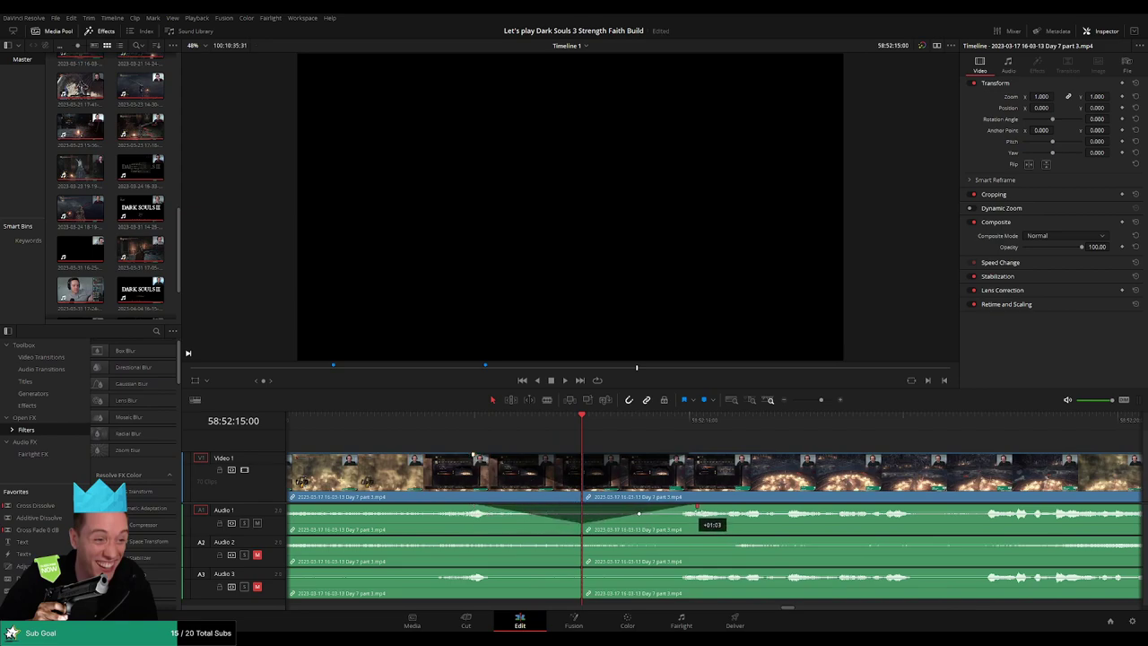
drag(579, 538, 536, 545)
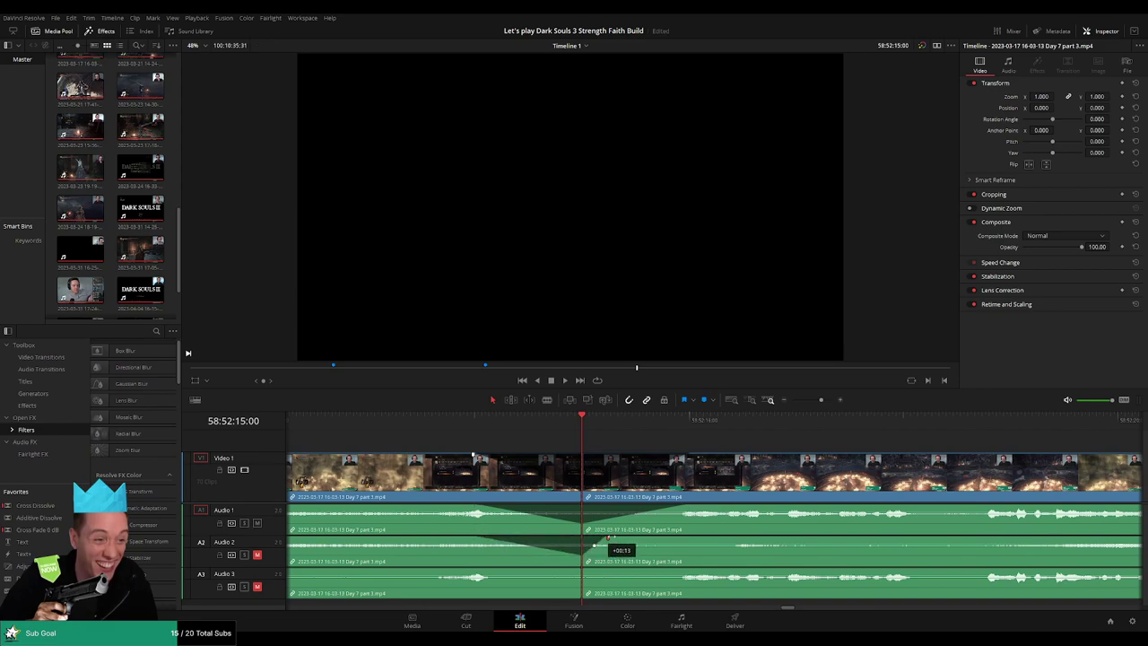
drag(610, 538, 692, 538)
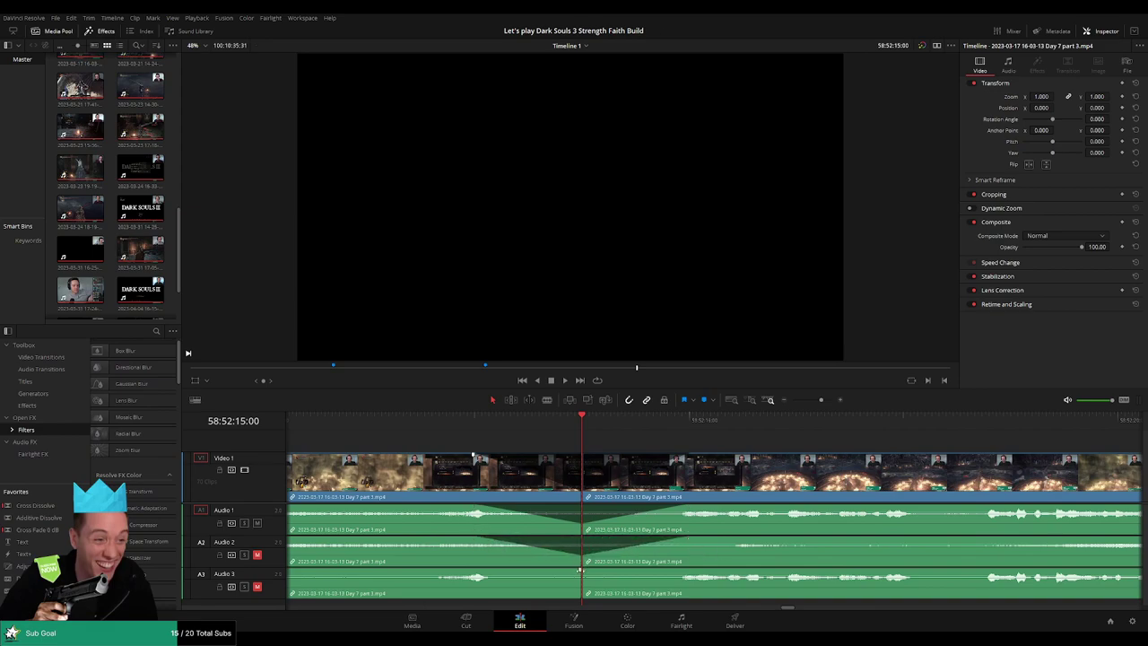
drag(579, 571, 669, 572)
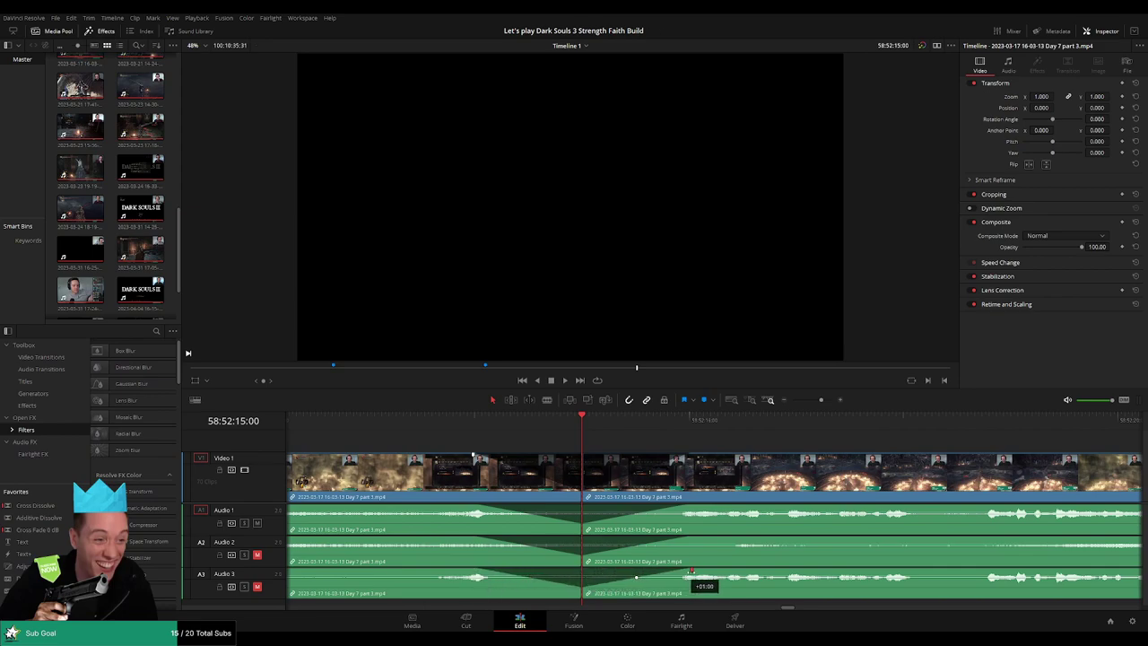
click(456, 419)
key(space)
scroll(646, 441, right, 1)
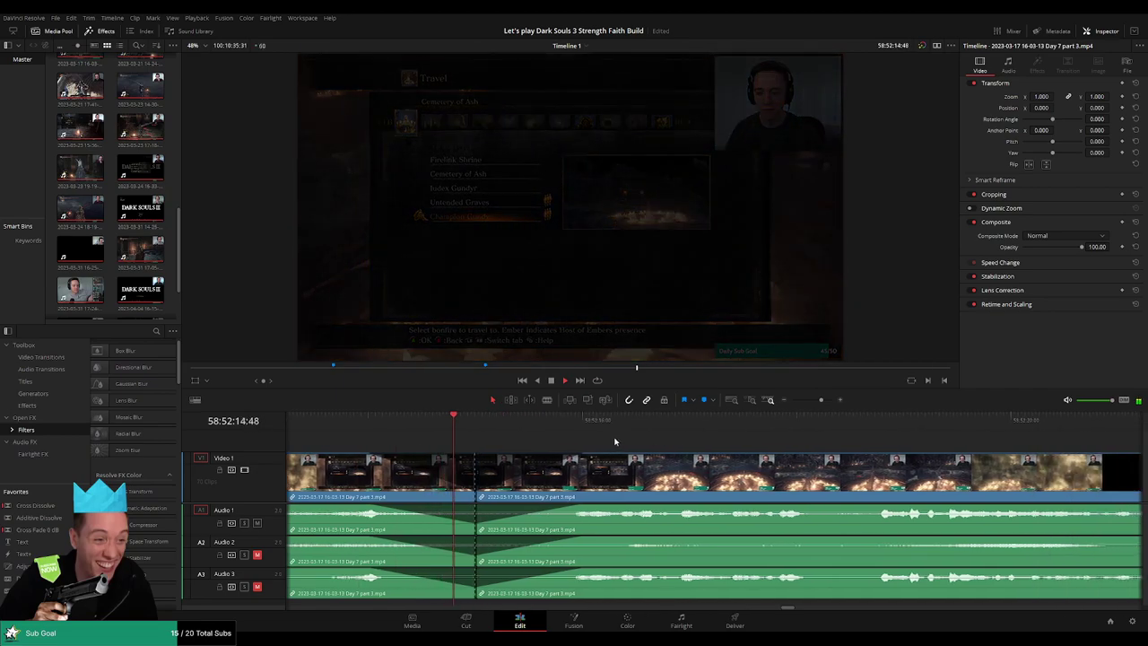
key(space)
Check the episode's start at 58:00:00:00 and shift the remaining Day 7 part 3 clip later in the timeline, away from the 58:52:15:00 cut
drag(821, 400, 793, 402)
scroll(619, 446, right, 3)
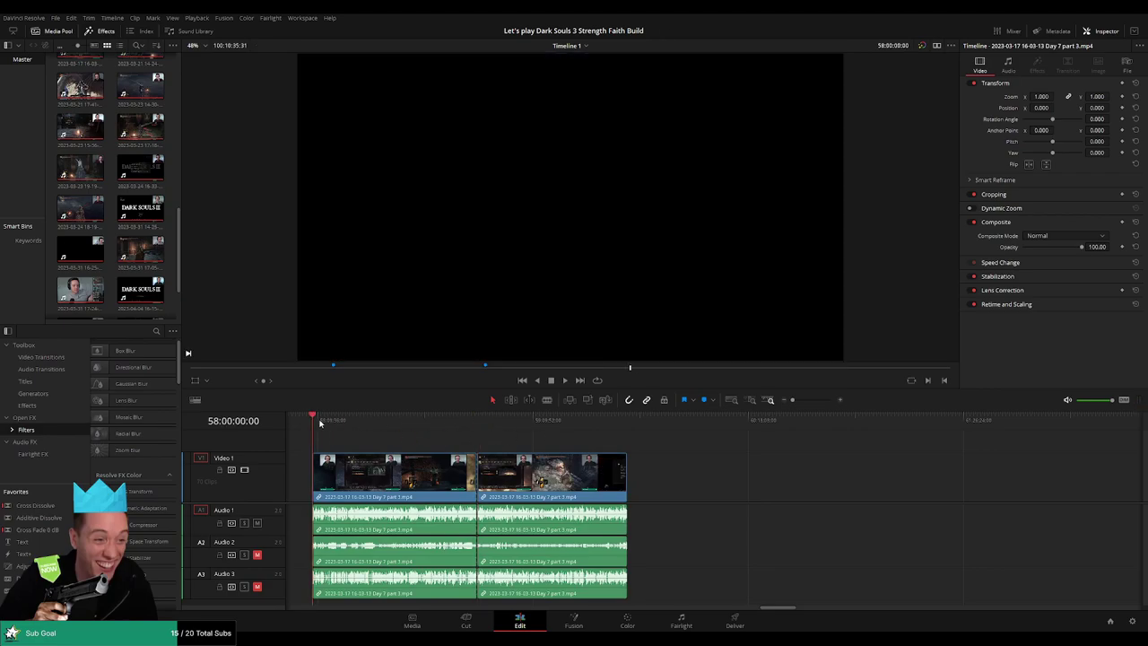
scroll(608, 443, right, 3)
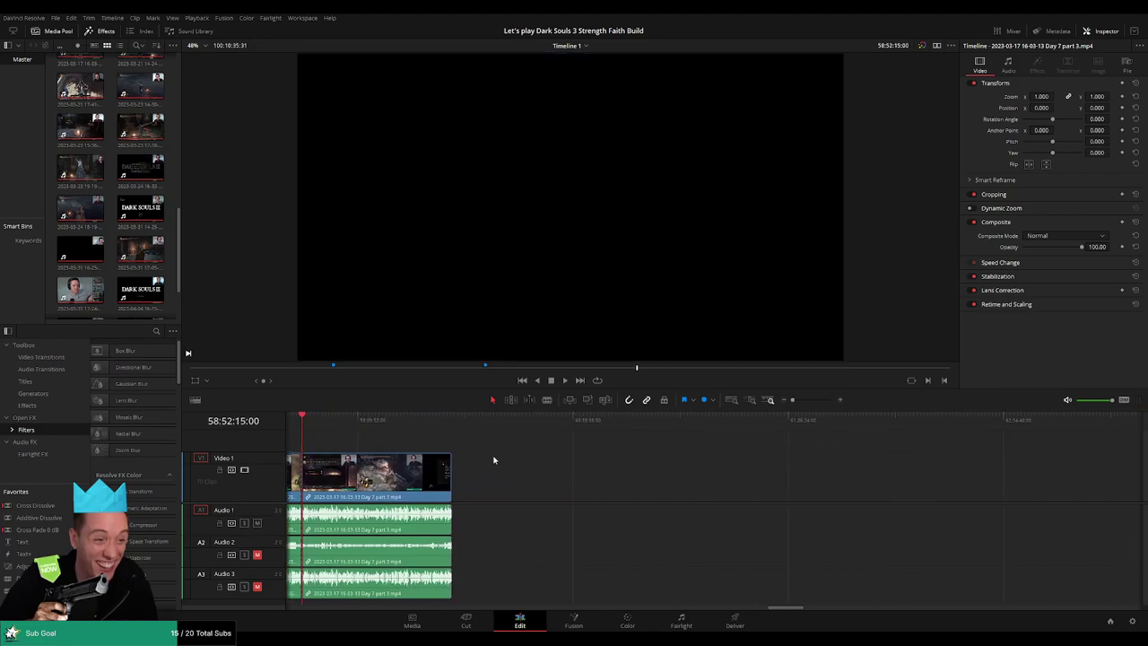
drag(413, 475, 732, 479)
click(496, 458)
scroll(434, 435, left, 1)
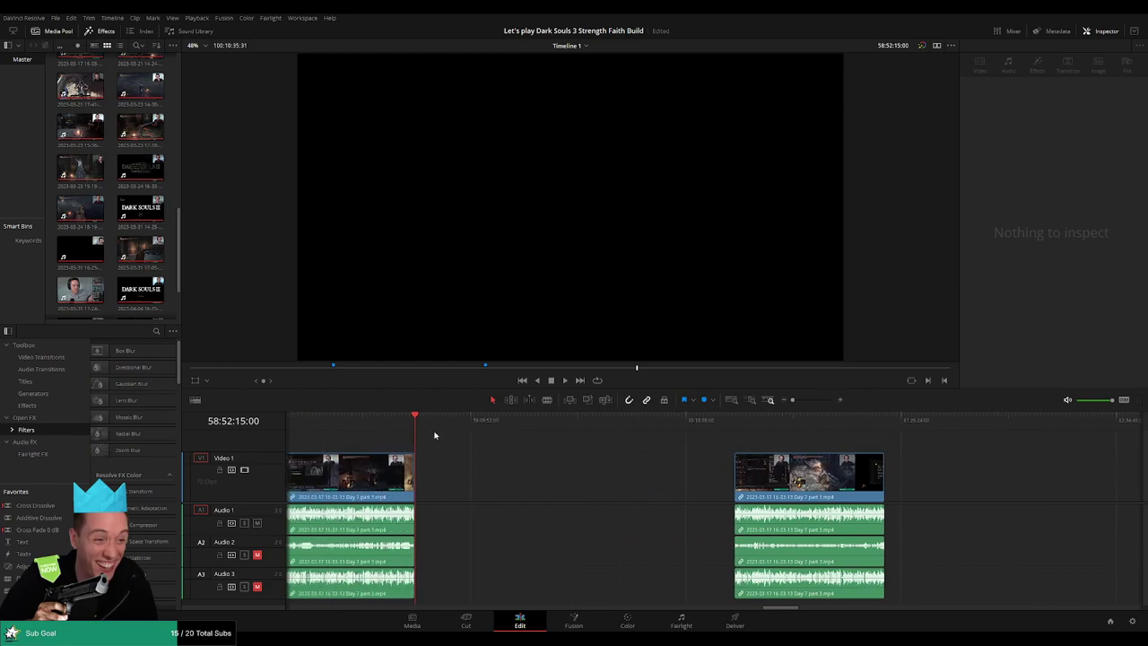
Add a timeline marker named "30 episodes" at 58:52:15:00, the end of the finished episode
drag(420, 426, 541, 441)
key(m)
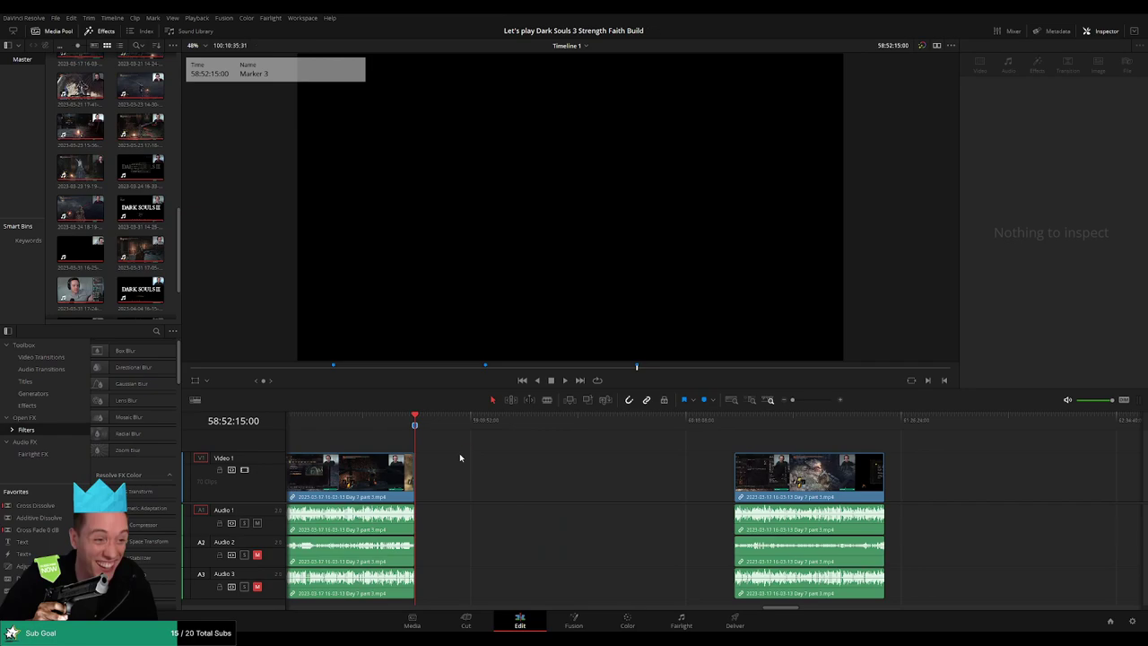
key(Return)
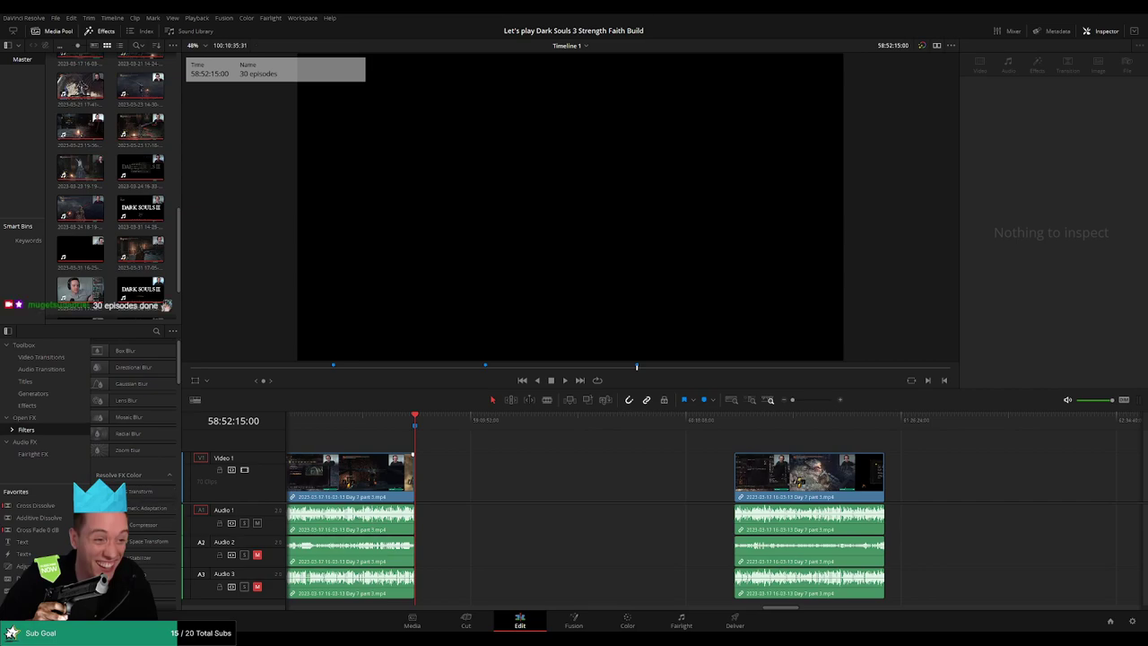
Move the remaining Day 7 part 3 clip so it starts at 60:00:00:00
drag(437, 424, 540, 435)
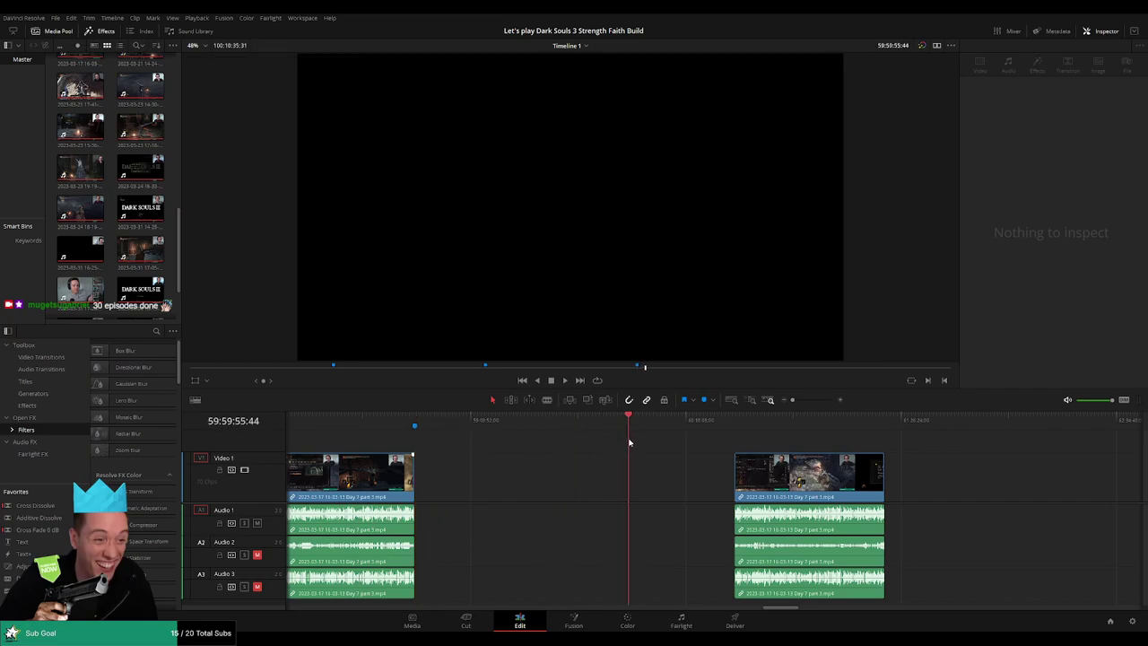
scroll(705, 454, up, 5)
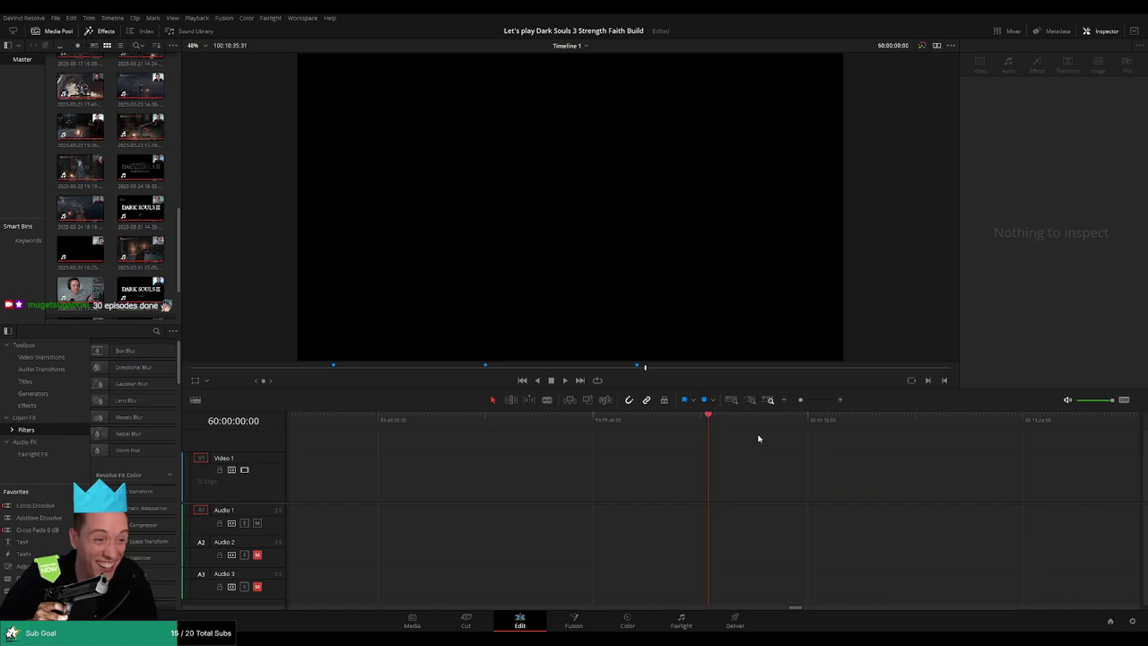
drag(803, 402, 795, 402)
scroll(787, 461, right, 3)
drag(589, 481, 486, 472)
Move the Day 8 clip directly against the end of the Day 7 part 3 clip, and start playback from 60:00:00:00
drag(547, 422, 567, 425)
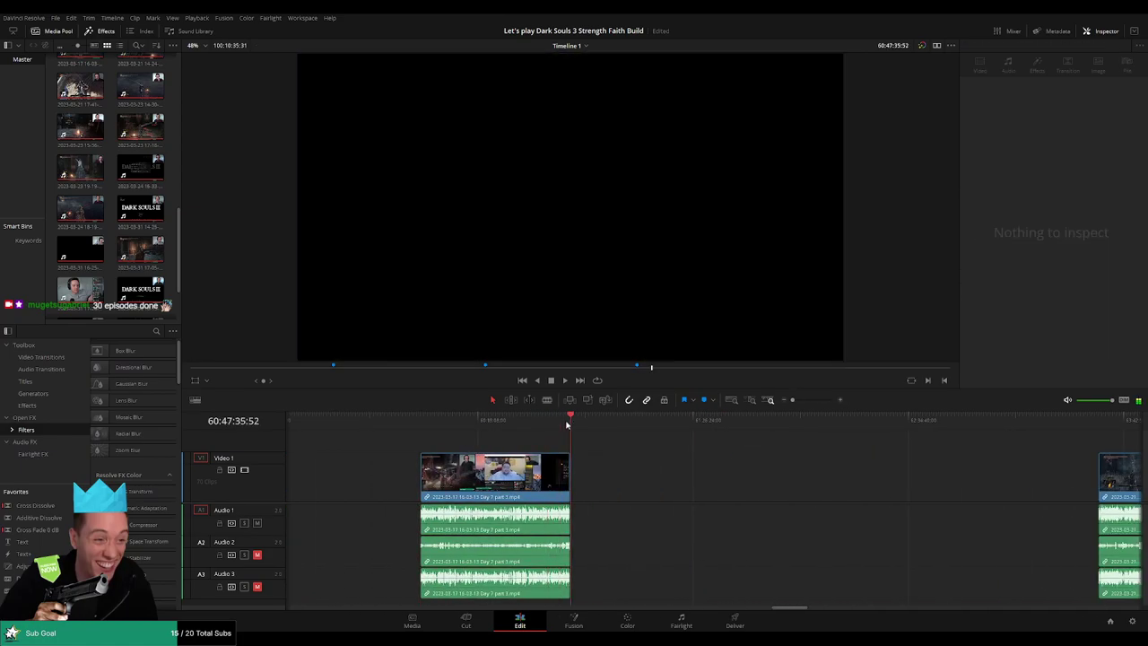
drag(1094, 468, 563, 466)
key(Home)
key(space)
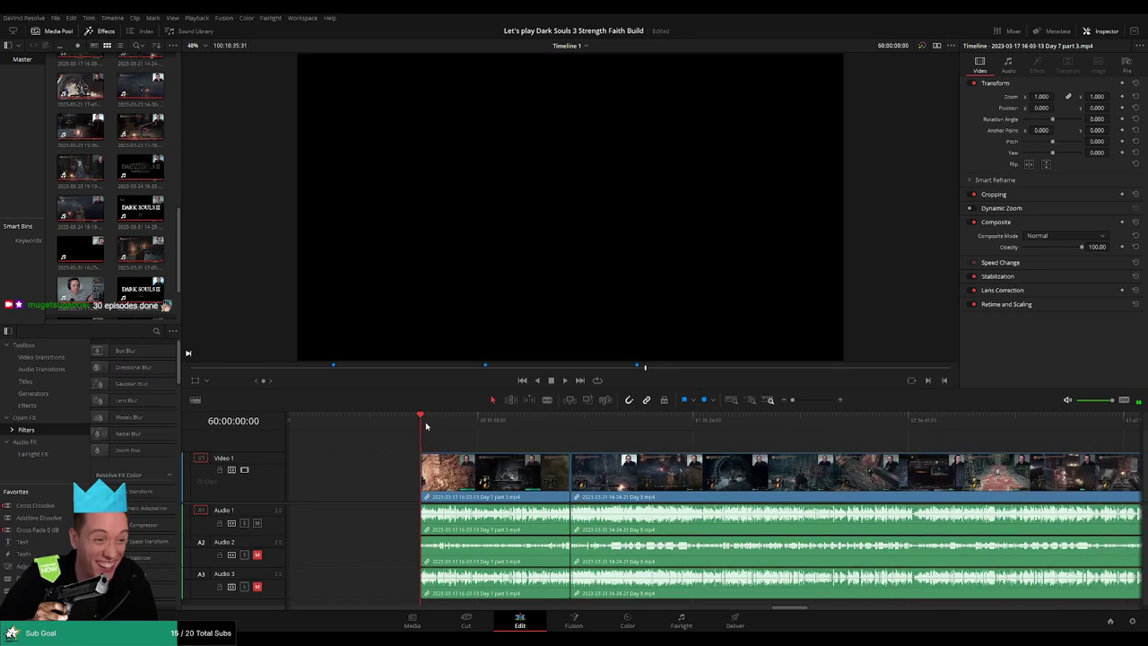
Add a transition at the join between the Day 7 part 3 and Day 8 clips, and play through it
click(570, 425)
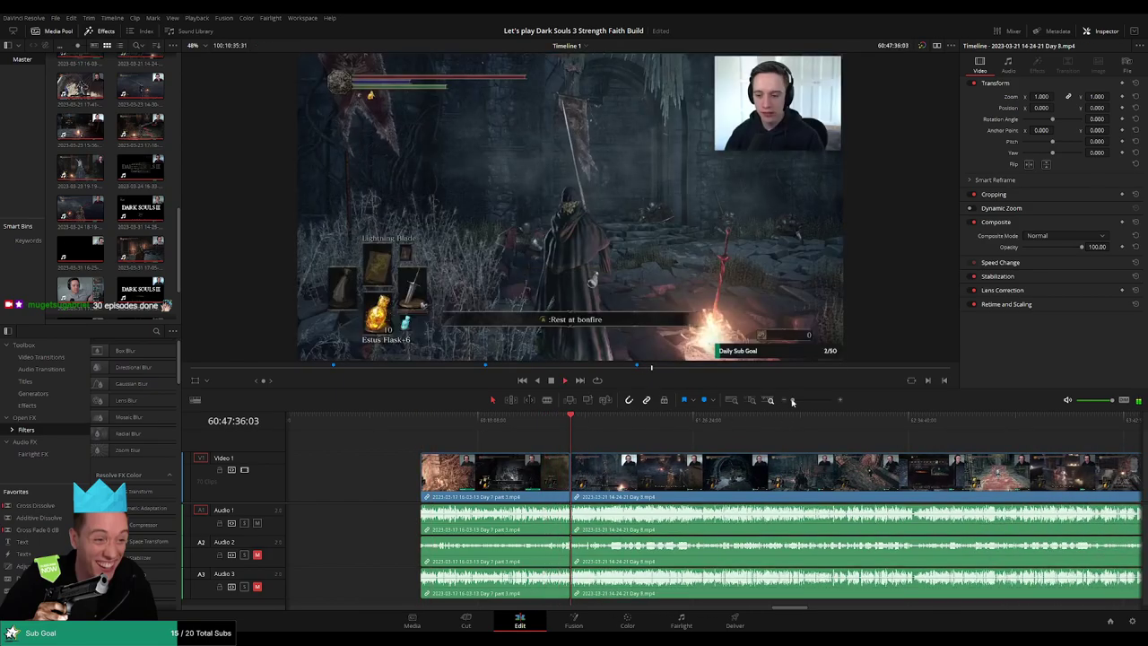
drag(792, 400, 812, 401)
click(678, 422)
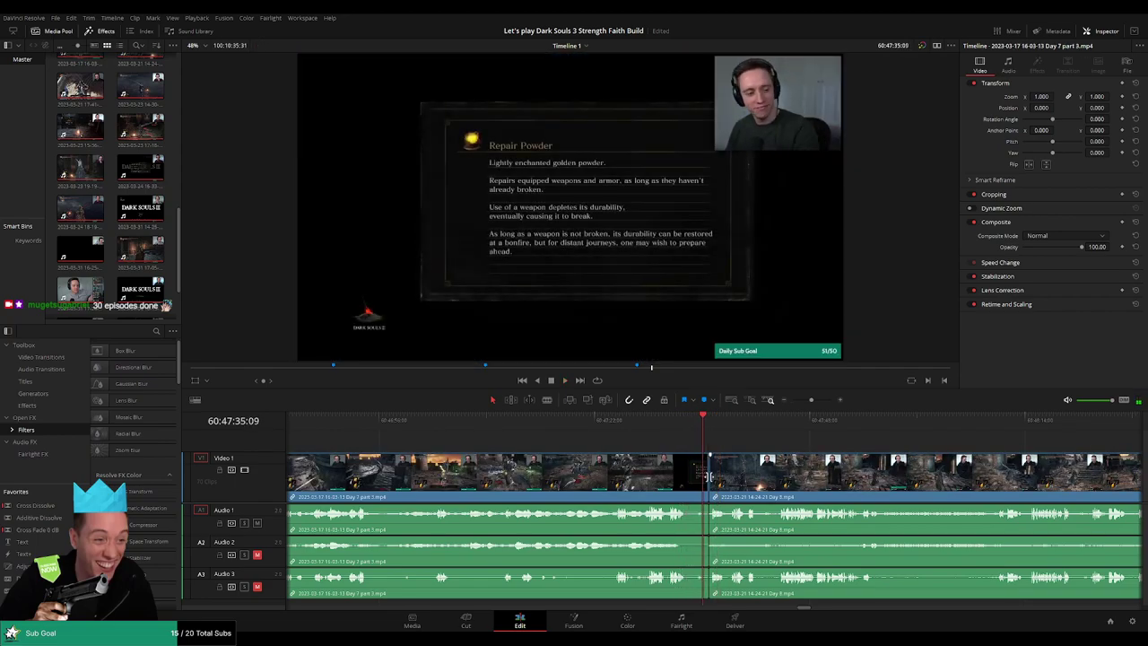
key(space)
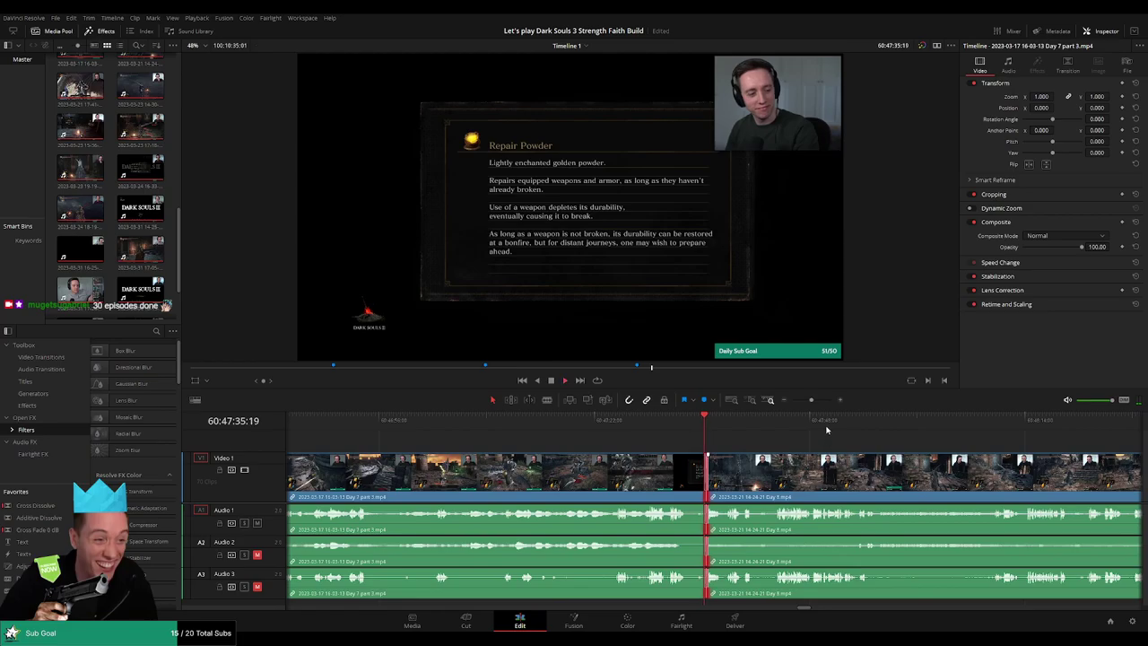
drag(861, 437, 636, 437)
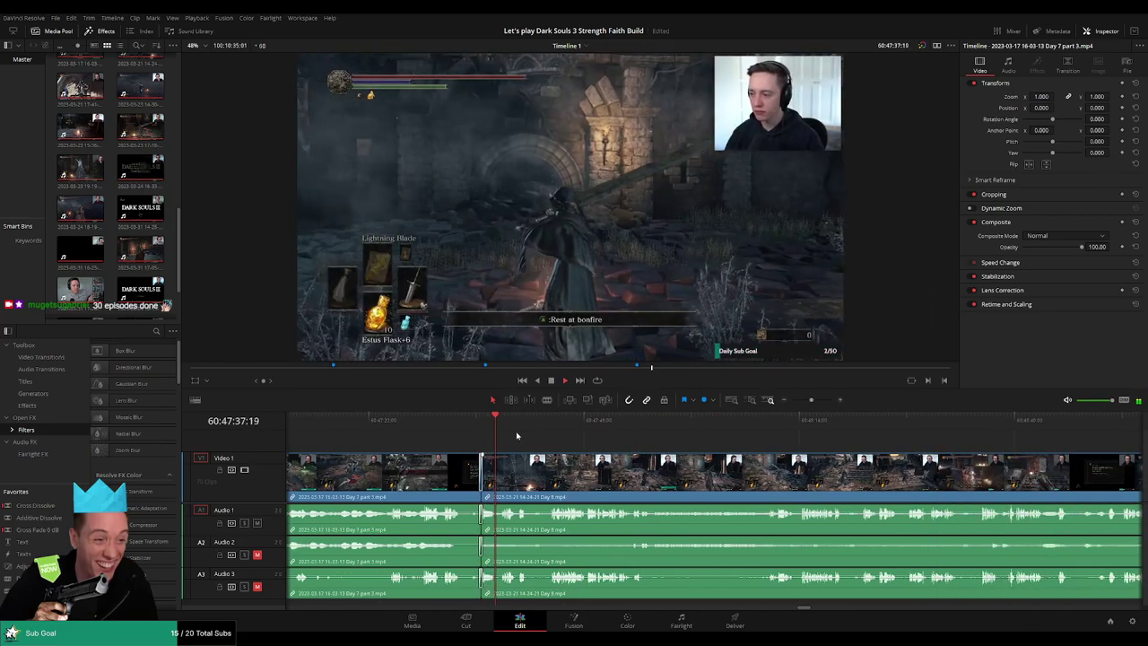
Play and scrub the Day 8 clip around 60:52:08 to 60:52:20 to look for the next episode break
mouse_move(813, 402)
mouse_down()
mouse_move(770, 400)
mouse_move(792, 400)
mouse_up()
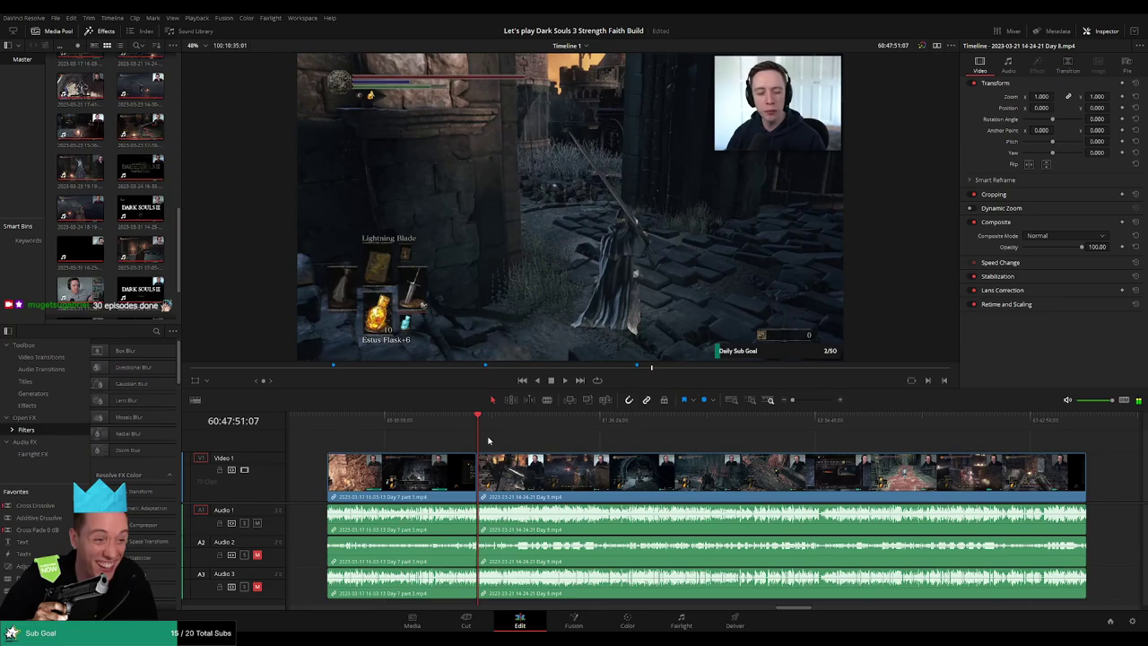
drag(478, 420, 493, 427)
drag(793, 400, 813, 400)
click(557, 428)
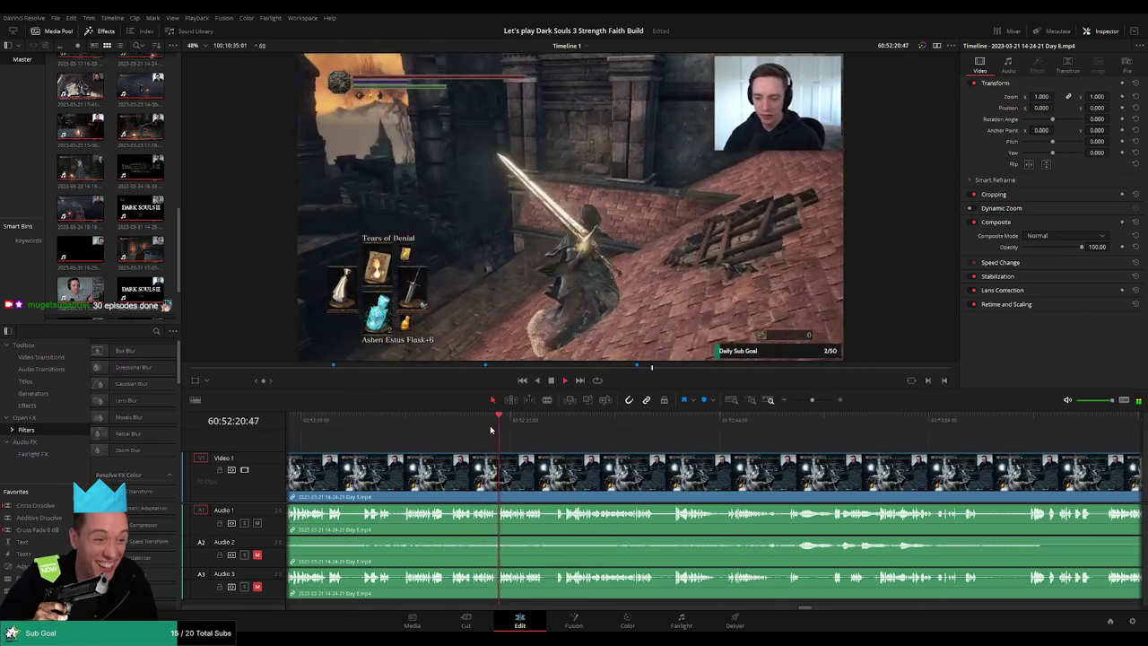
click(450, 428)
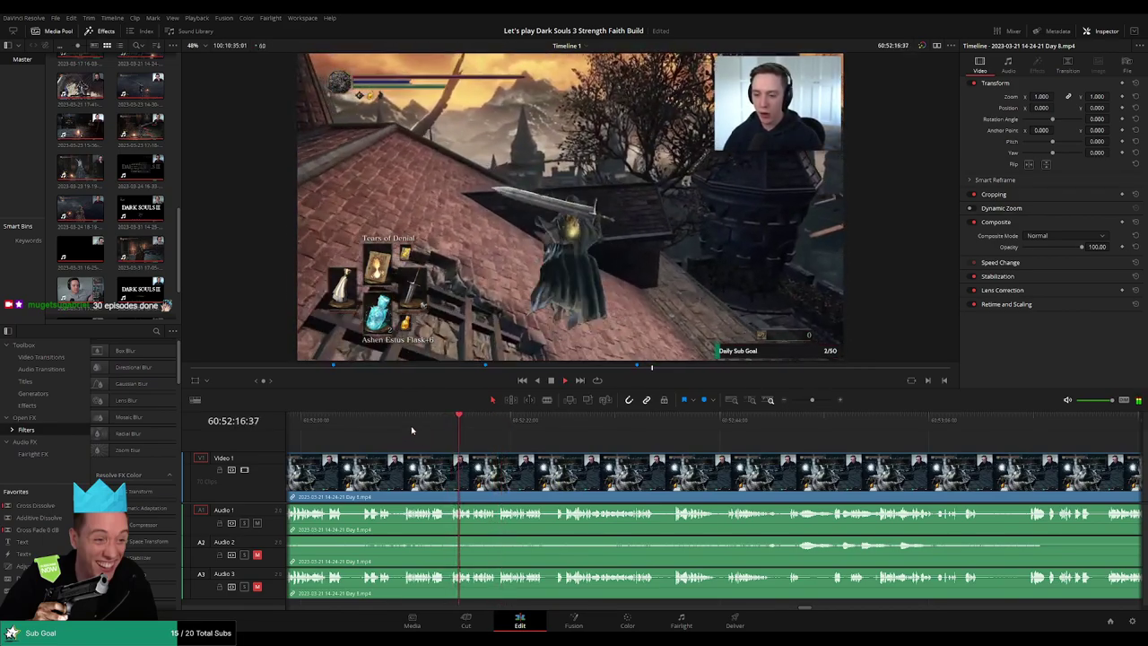
click(392, 424)
scroll(418, 467, left, 3)
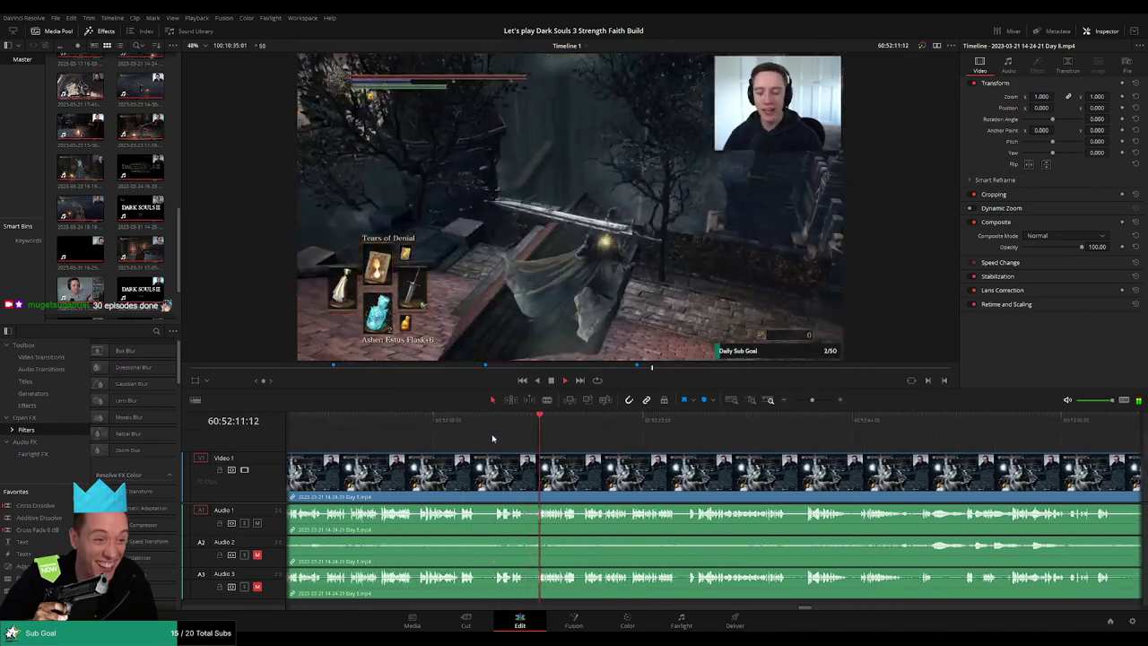
click(497, 432)
scroll(497, 436, up, 3)
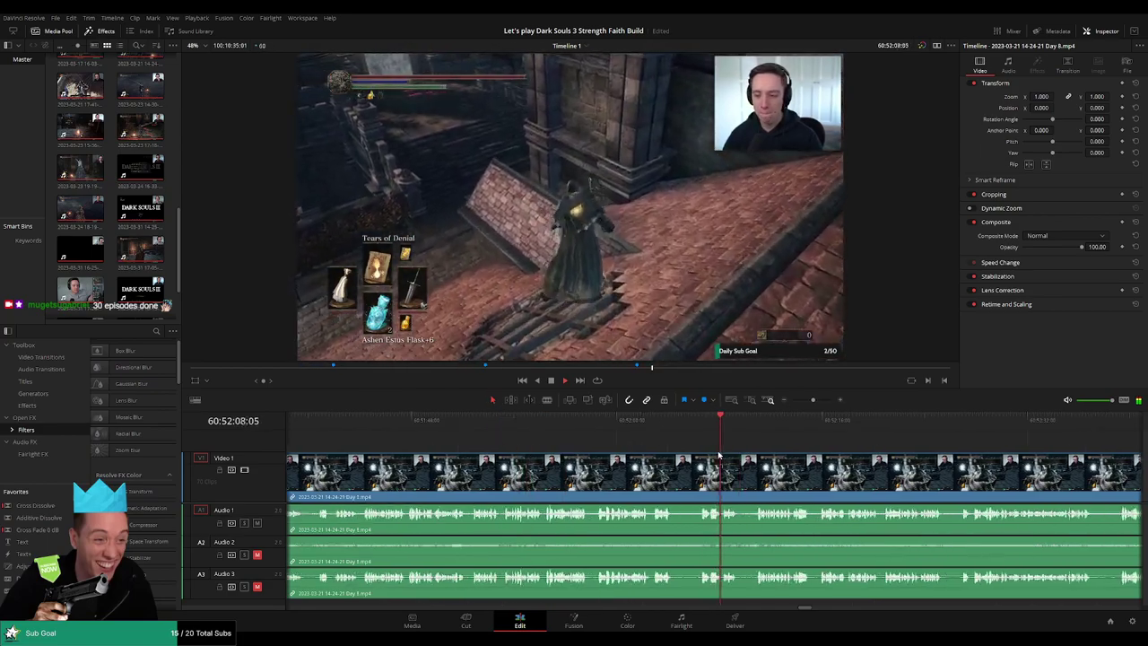
scroll(592, 449, right, 3)
scroll(592, 449, right, 1)
click(617, 429)
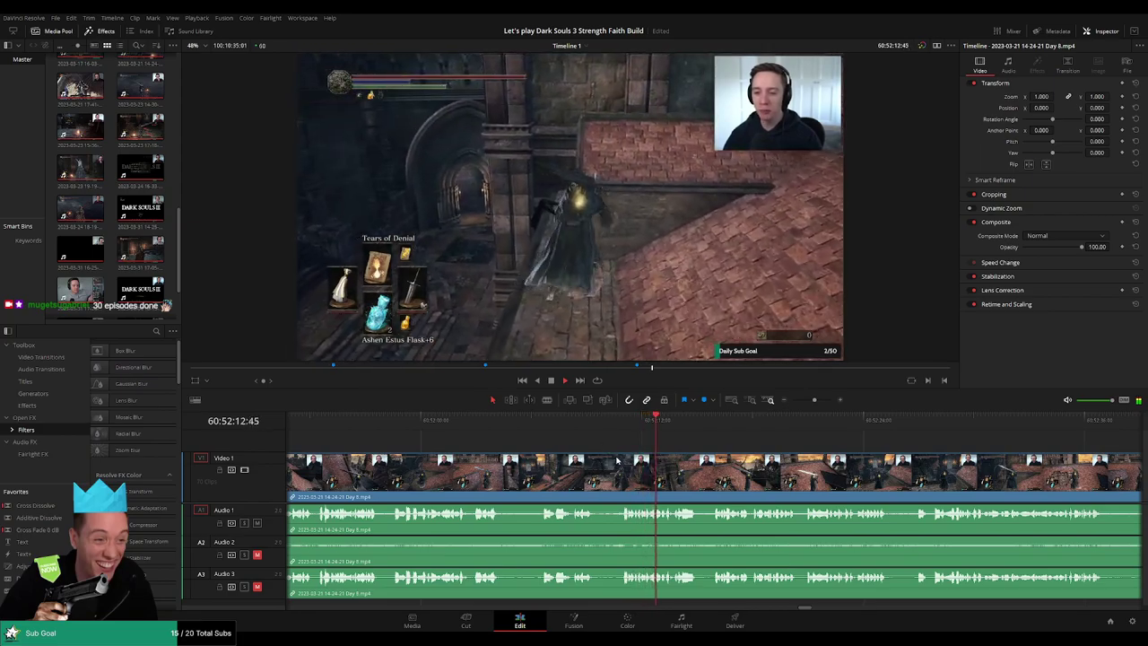
scroll(623, 446, down, 1)
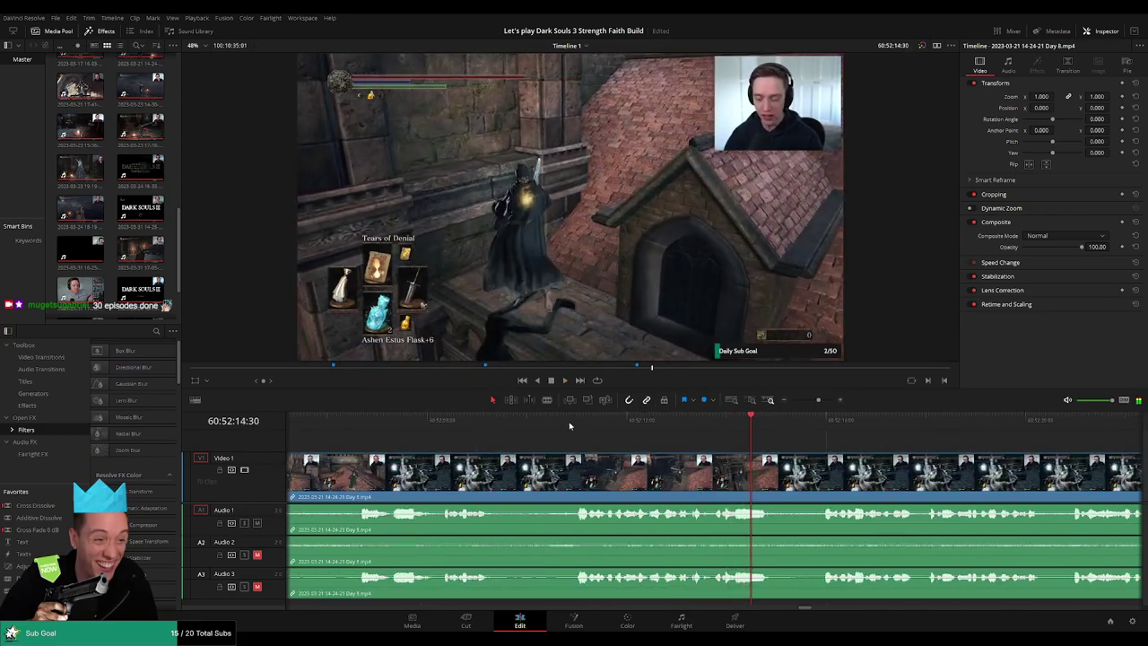
Split the Day 8 clip at 60:52:10:00, fading out the outgoing video and fading all three audio tracks out and in over about one second
drag(574, 420, 484, 455)
key(ctrl+b)
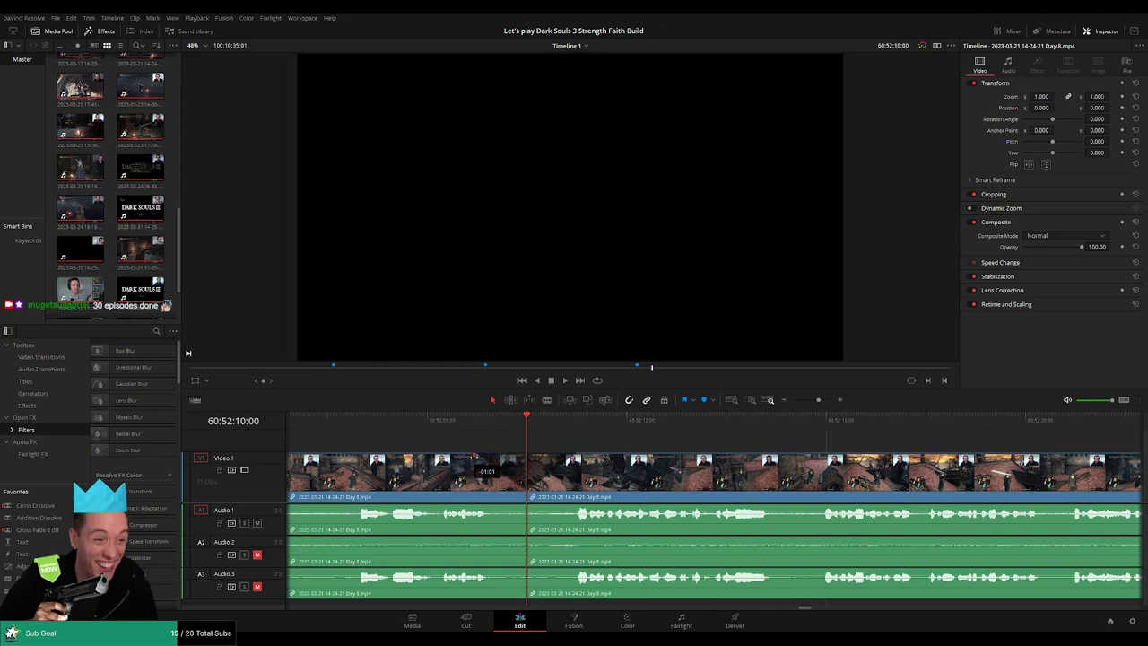
drag(526, 508, 575, 508)
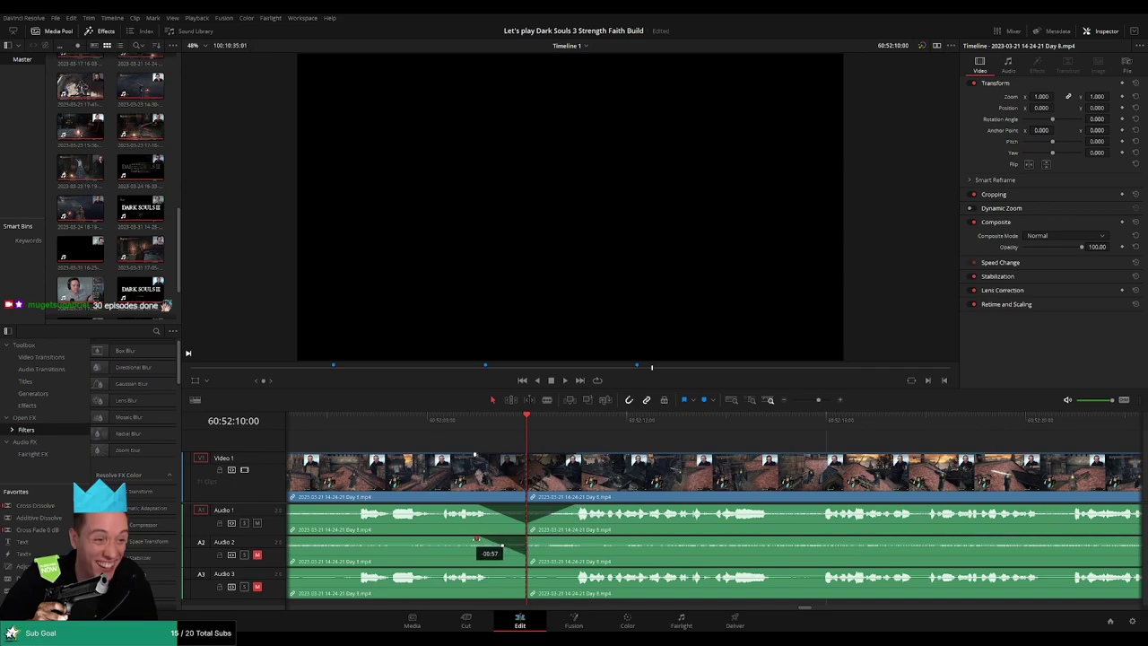
drag(526, 538, 573, 538)
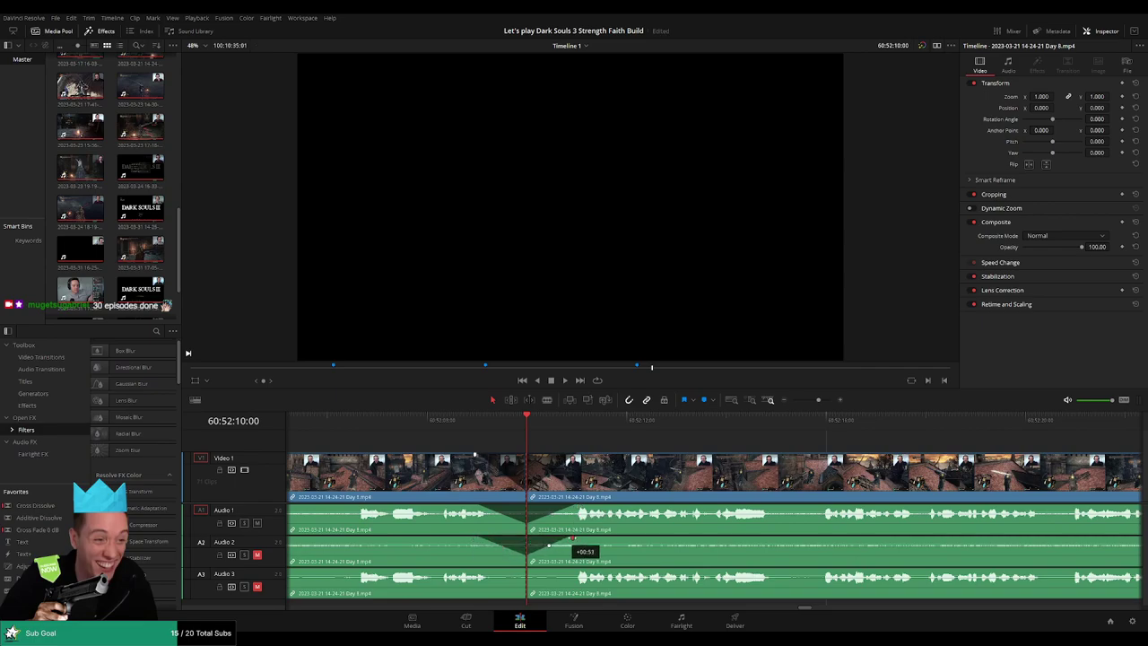
drag(525, 571, 575, 571)
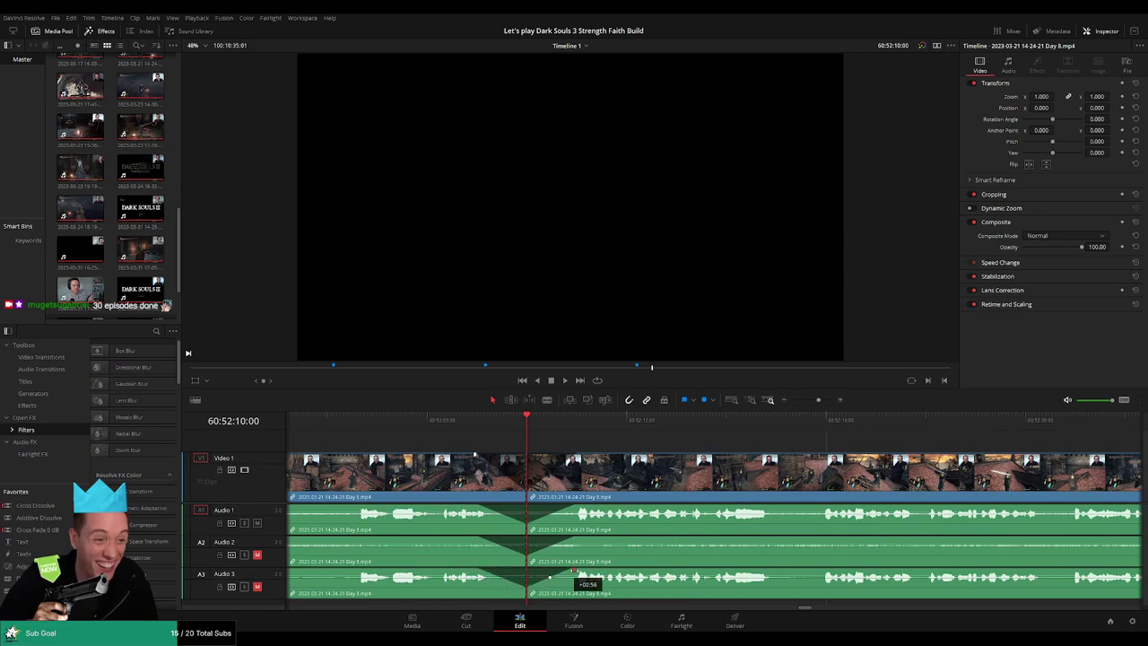
Shift the remainder of the Day 8 clip later in the timeline, leaving a gap after the 60:52:10:00 cut
drag(818, 400, 783, 401)
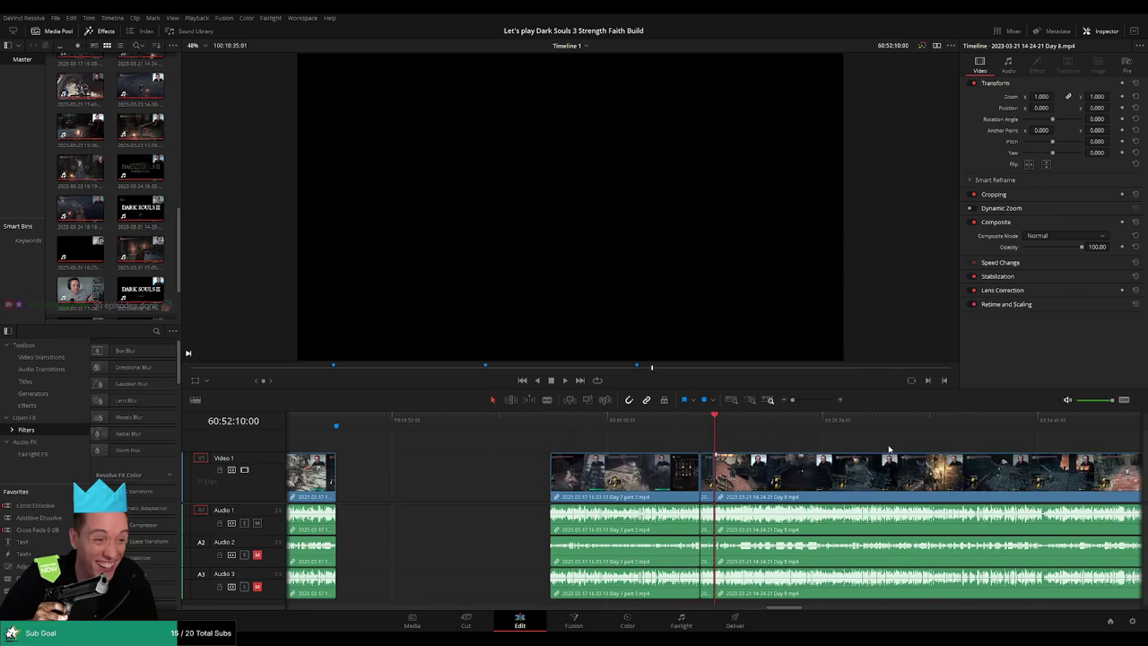
scroll(575, 444, right, 10)
drag(585, 459, 669, 485)
click(600, 447)
scroll(633, 446, left, 10)
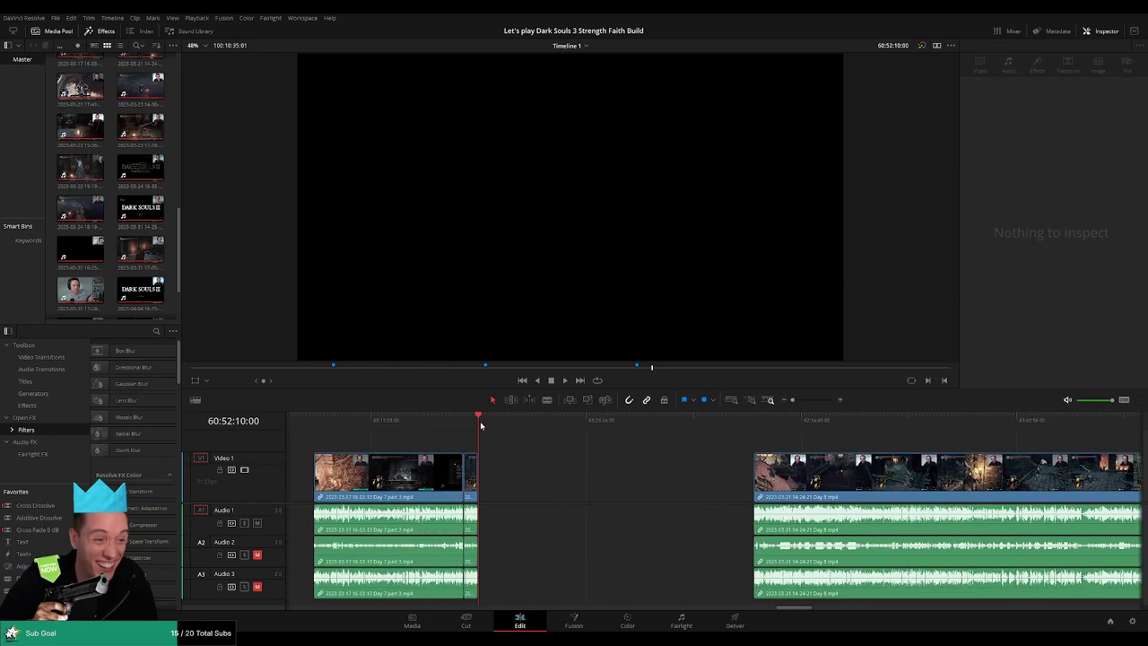
Move the remaining Day 8 clip so it starts at 62:00:00:00
drag(481, 426, 710, 424)
scroll(733, 473, up, 1)
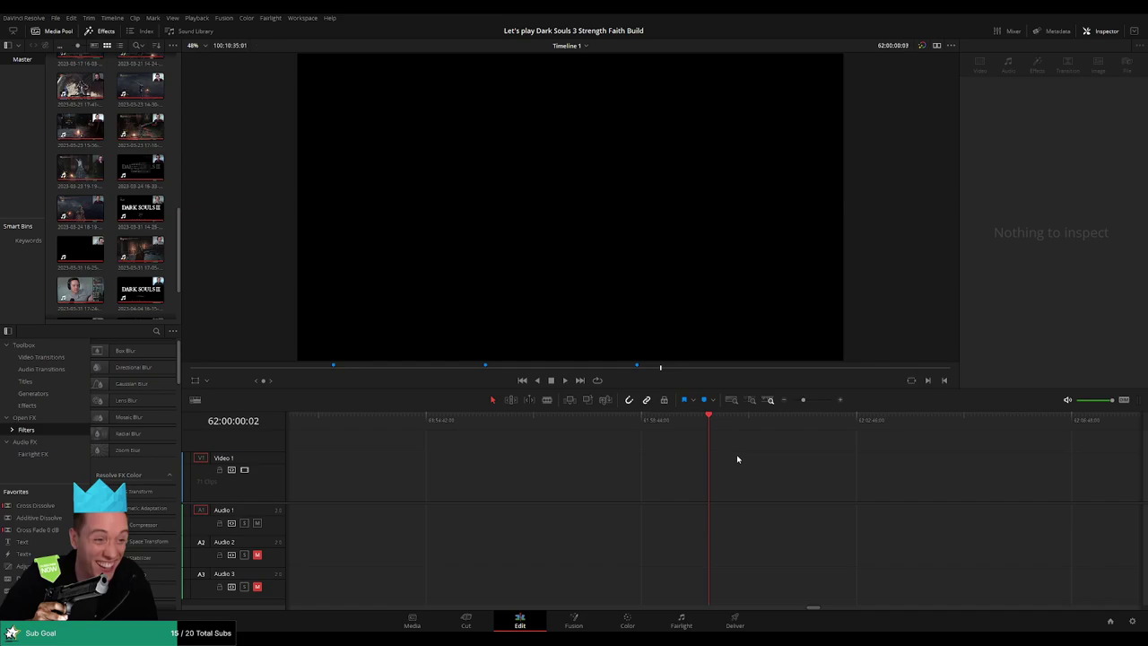
drag(803, 400, 790, 402)
drag(808, 448, 541, 437)
drag(604, 469, 551, 469)
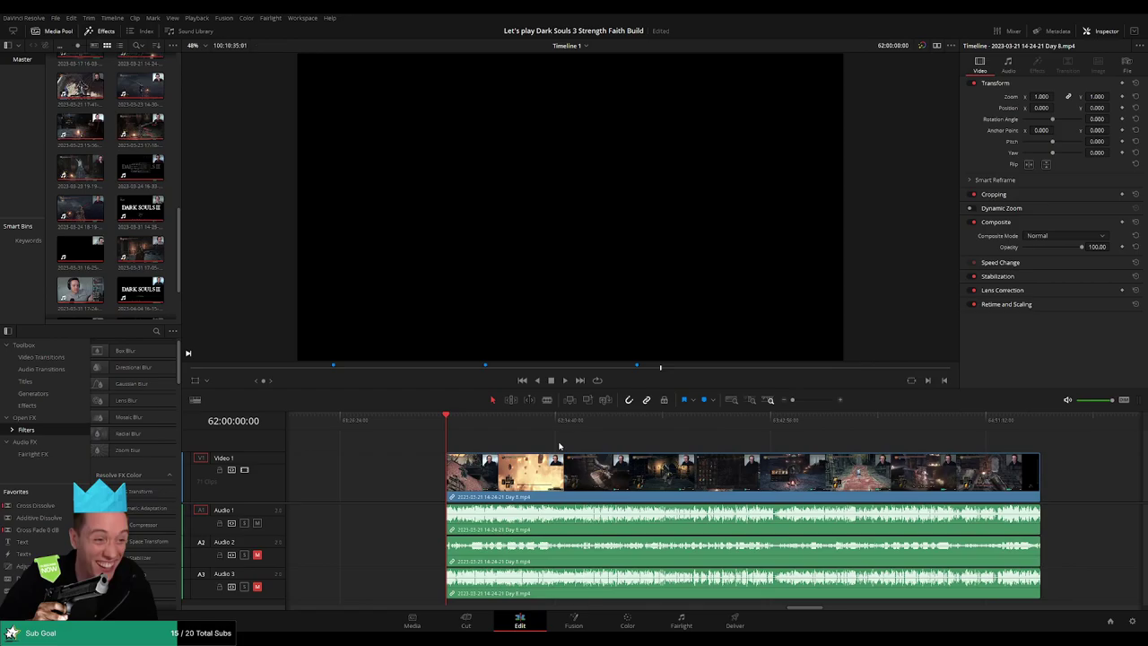
Play and scrub the Day 8 clip around 62:52:10 to 62:52:27 to look for the next episode break
scroll(547, 444, right, 3)
key(space)
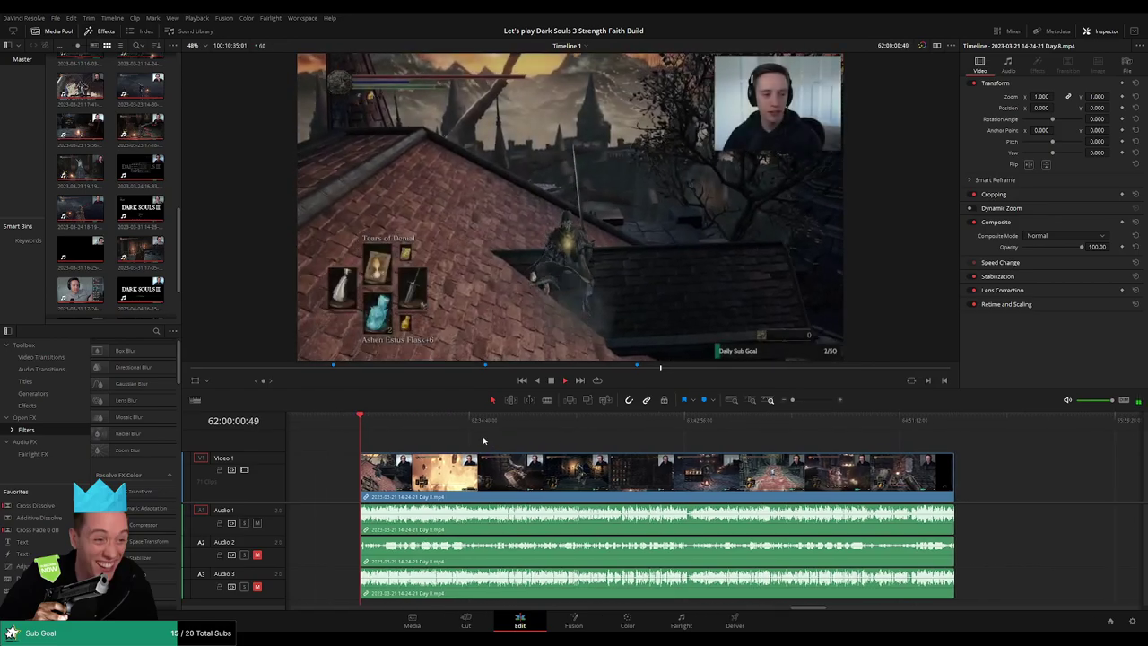
drag(380, 427, 526, 437)
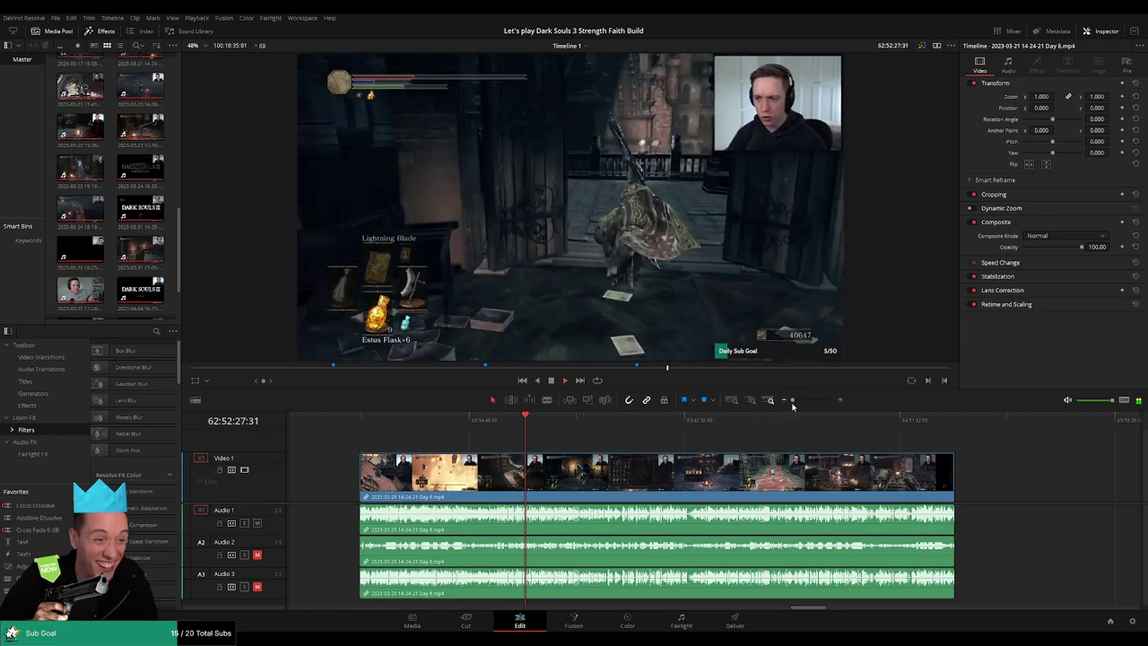
drag(793, 401, 813, 402)
click(694, 419)
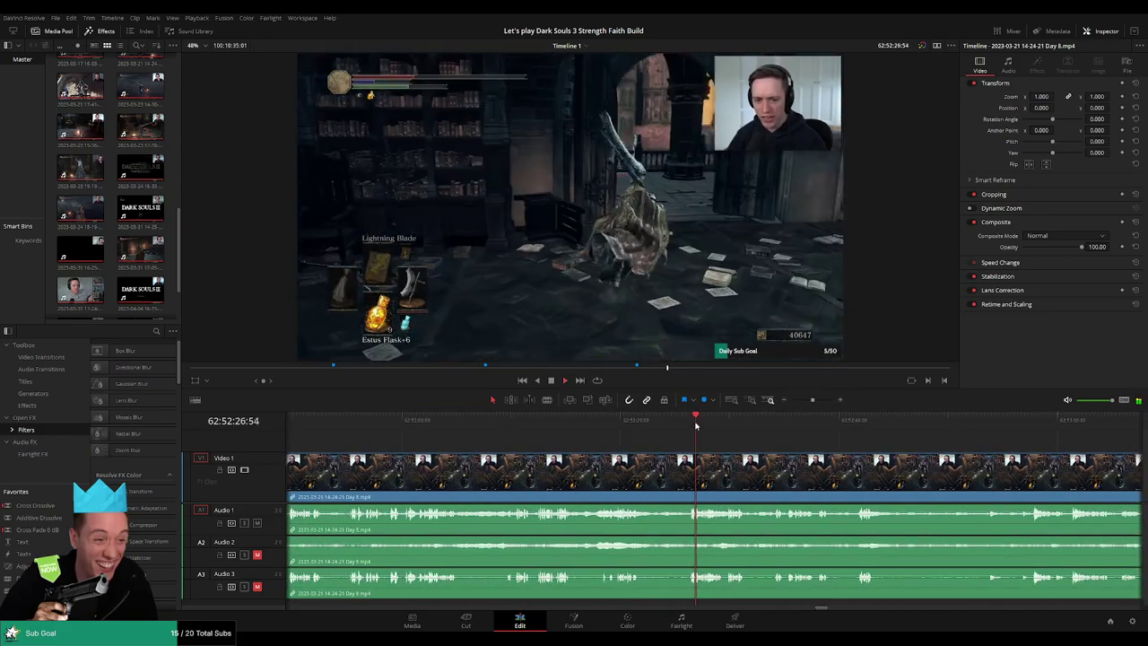
click(647, 428)
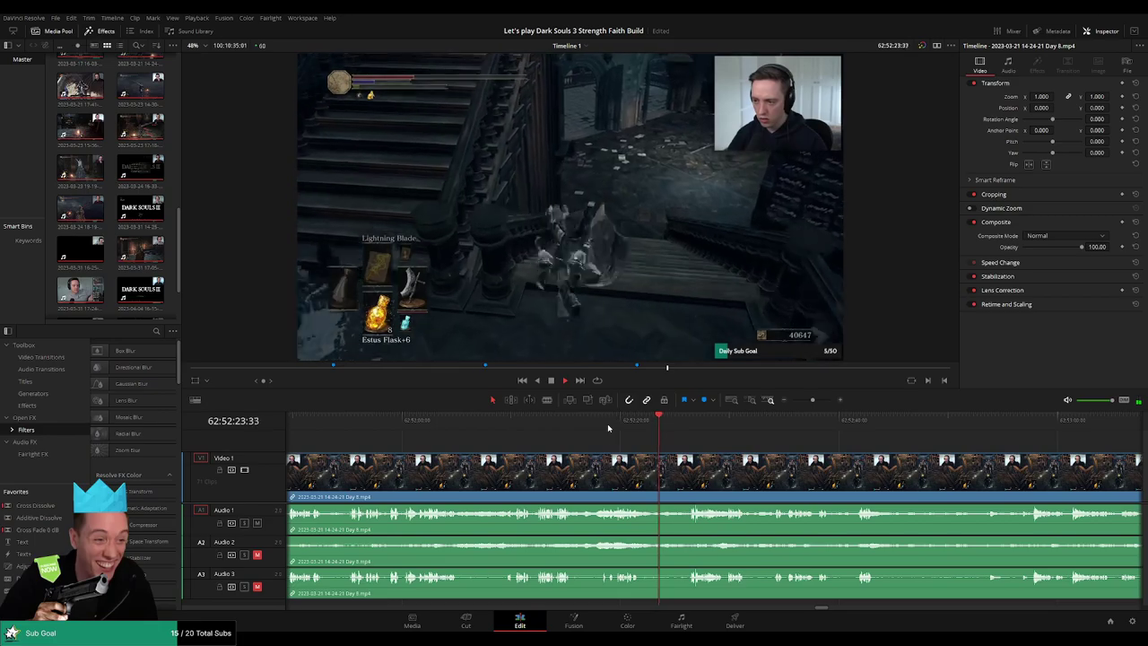
click(598, 428)
click(548, 428)
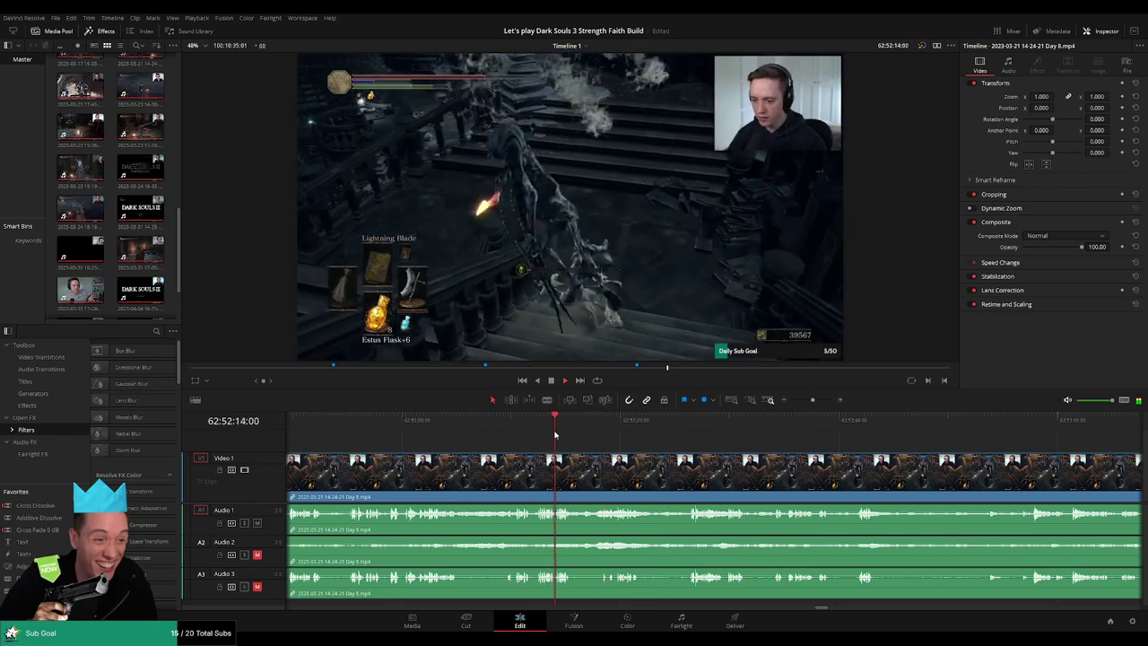
scroll(594, 452, up, 1)
click(648, 430)
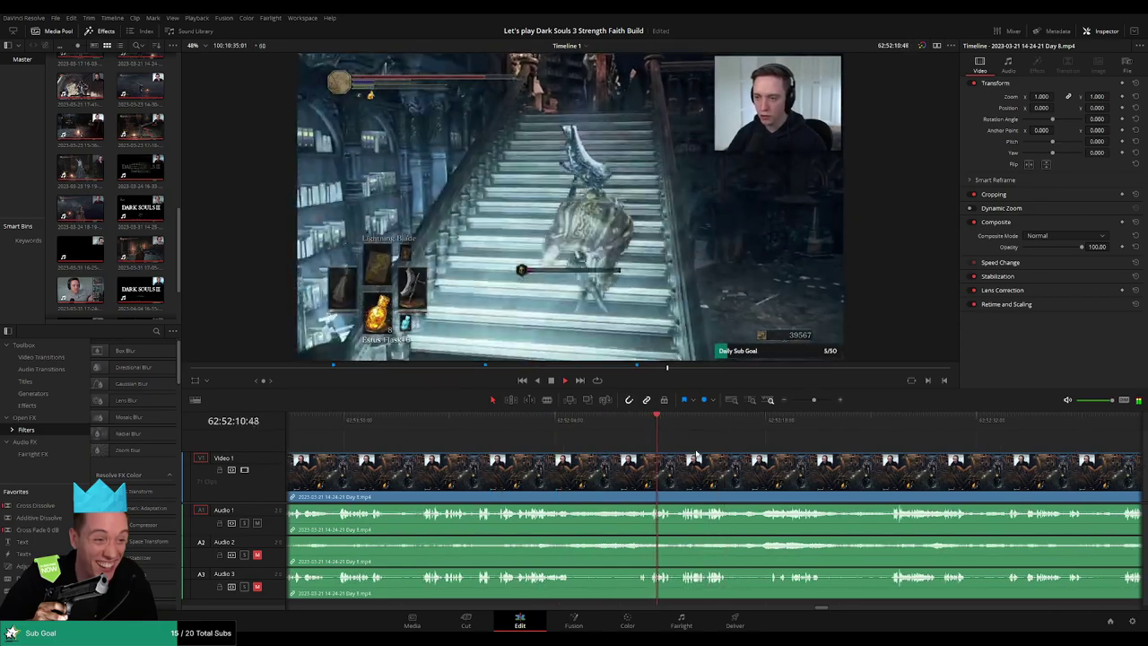
scroll(698, 455, up, 3)
click(539, 429)
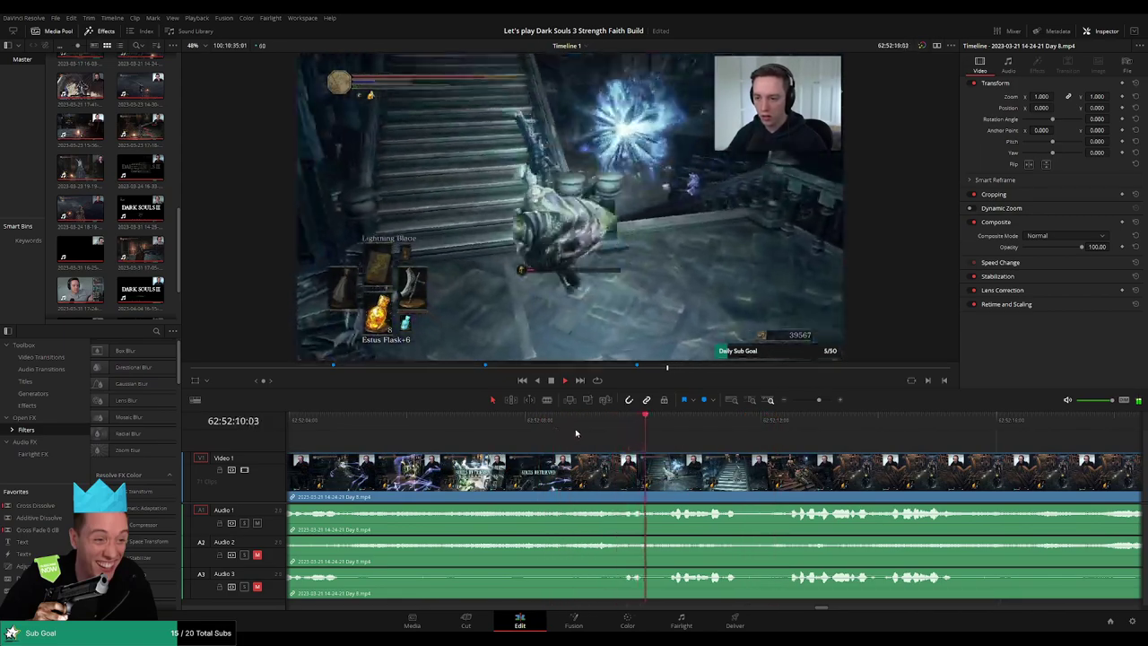
click(596, 431)
Play back the earlier passage of the Day 8 clip around 62:51:59 to check it as a possible break
drag(596, 432, 570, 463)
scroll(547, 433, left, 2)
scroll(466, 432, left, 4)
click(479, 432)
key(space)
click(477, 433)
key(space)
key(space)
click(476, 433)
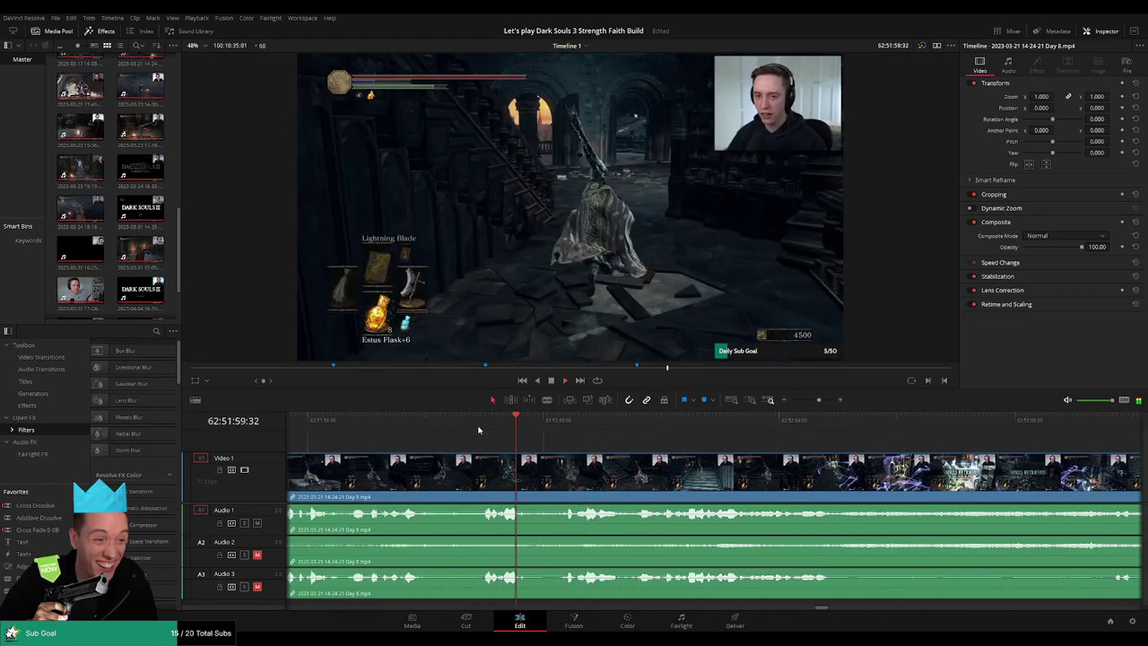
Review the Day 8 clip from about 62:52:06 to 62:52:20 for a suitable cut point
click(787, 433)
click(864, 433)
drag(889, 449, 439, 445)
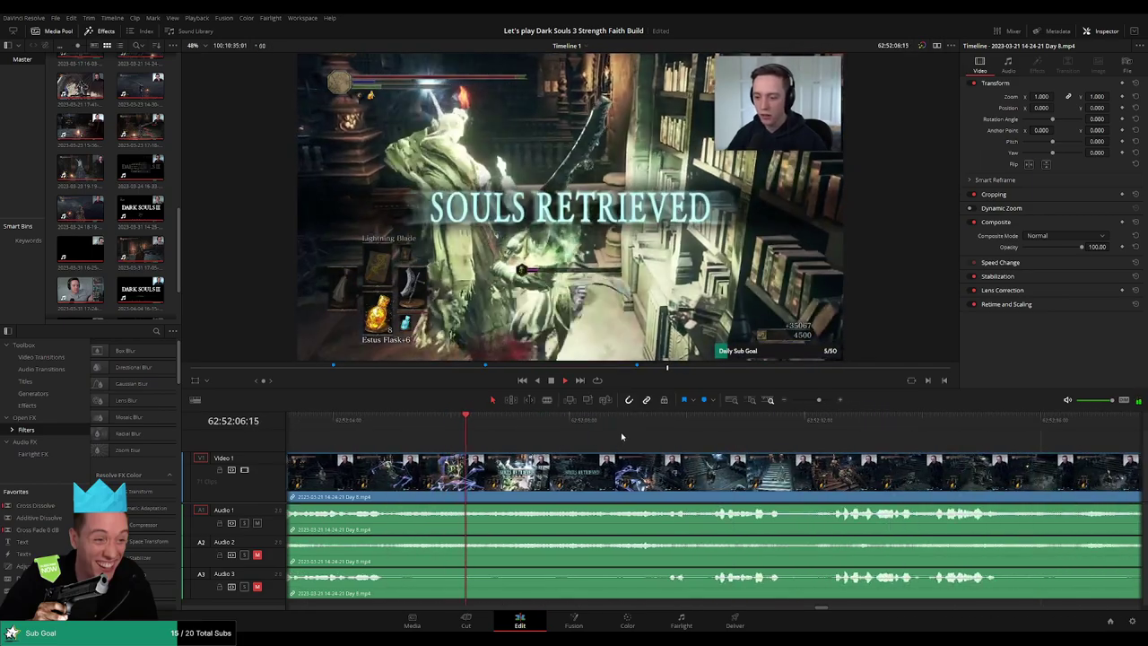
click(811, 431)
drag(1106, 448, 738, 440)
click(770, 431)
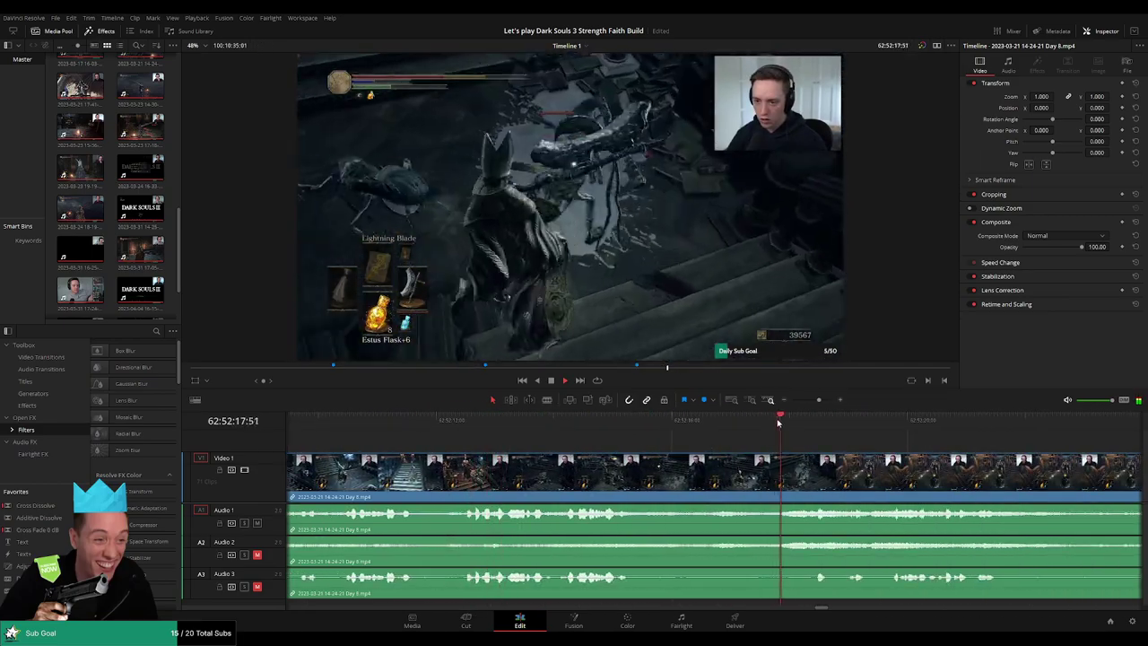
click(779, 426)
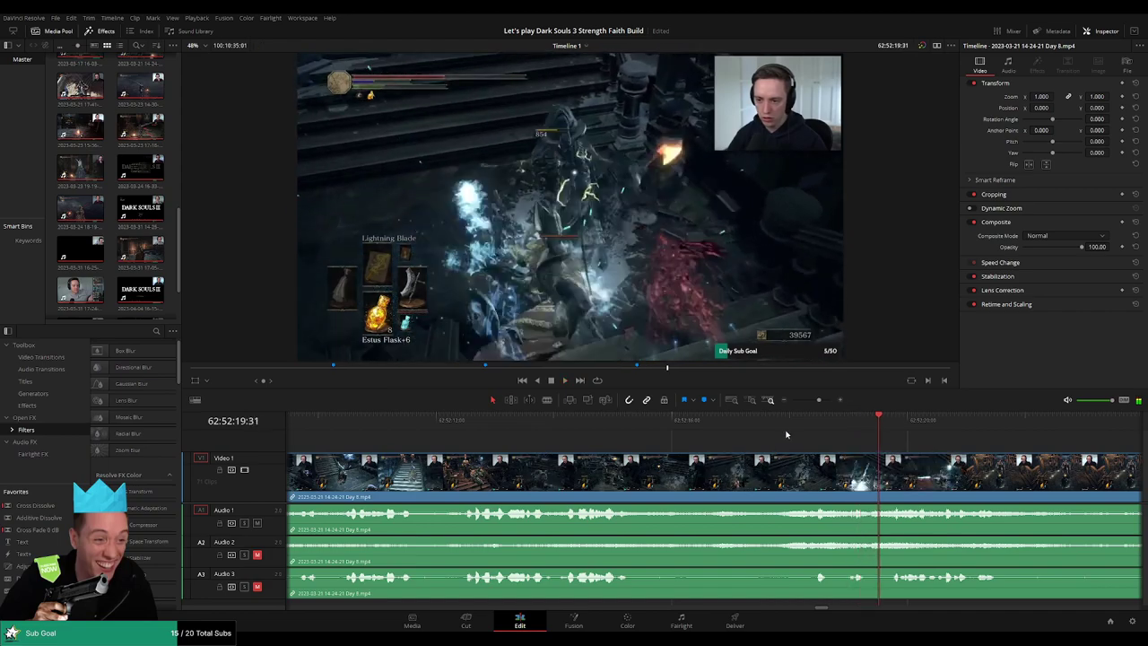
Split the Day 8 clip at 62:52:16:00 and fade the video out and in around the cut over about one second
drag(779, 426, 673, 429)
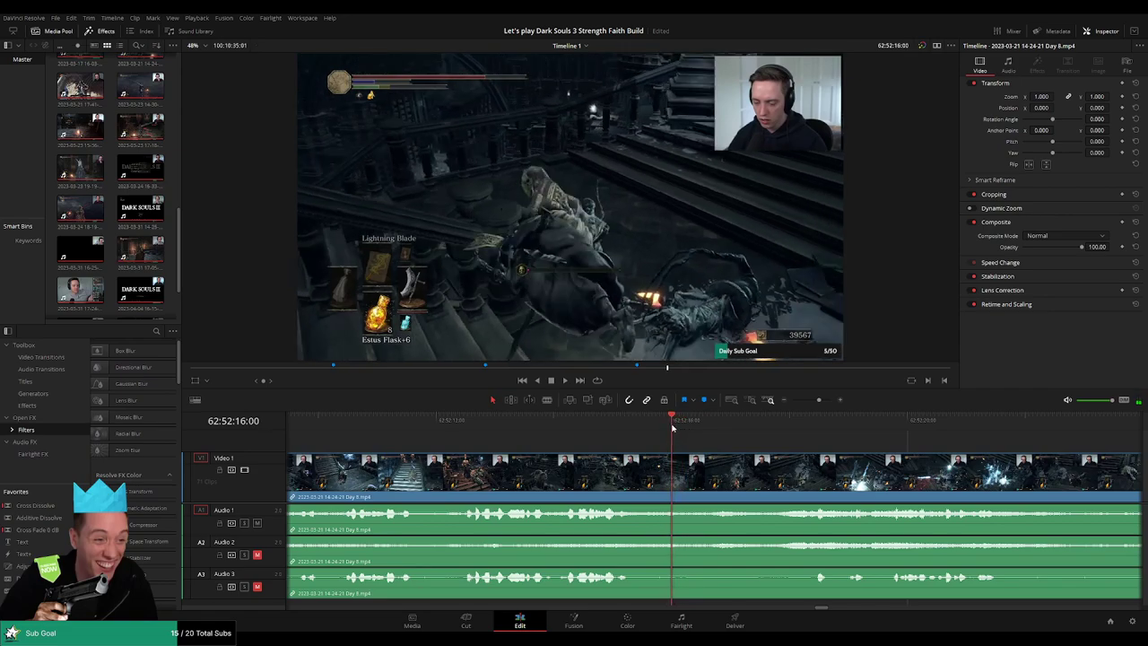
key(ctrl+b)
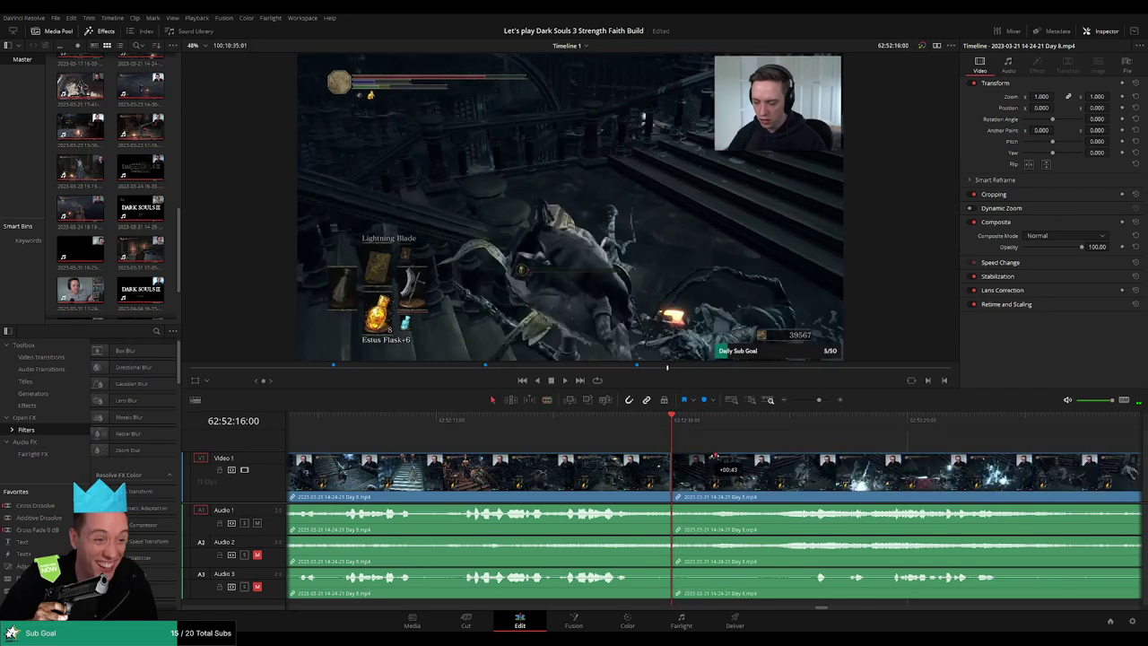
drag(732, 456, 732, 456)
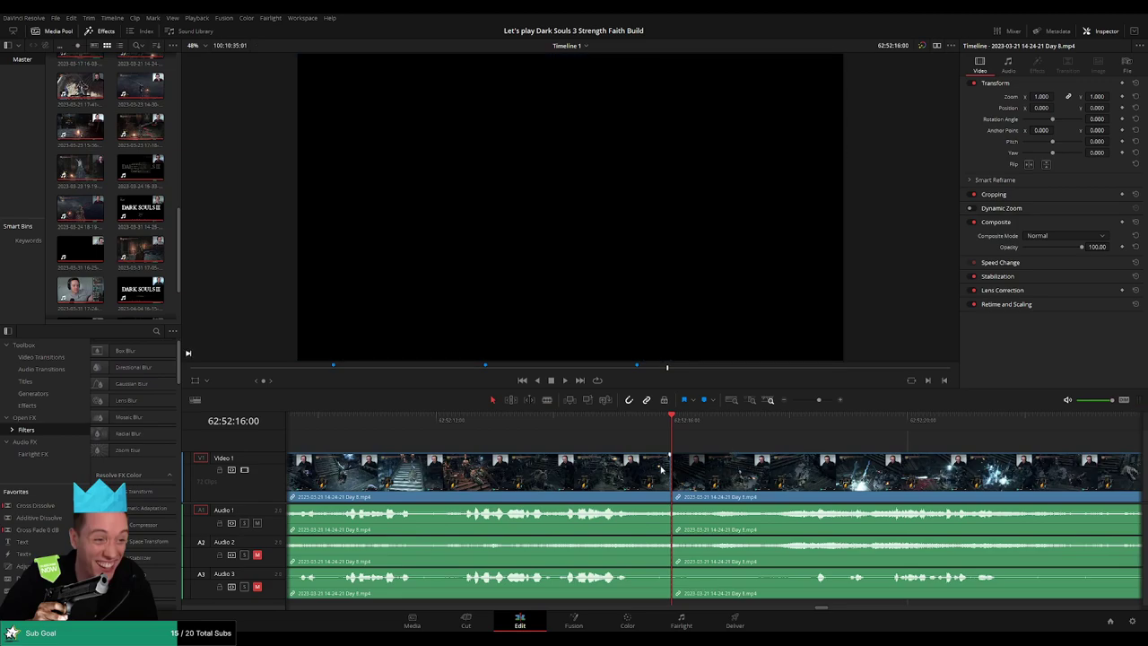
key(space)
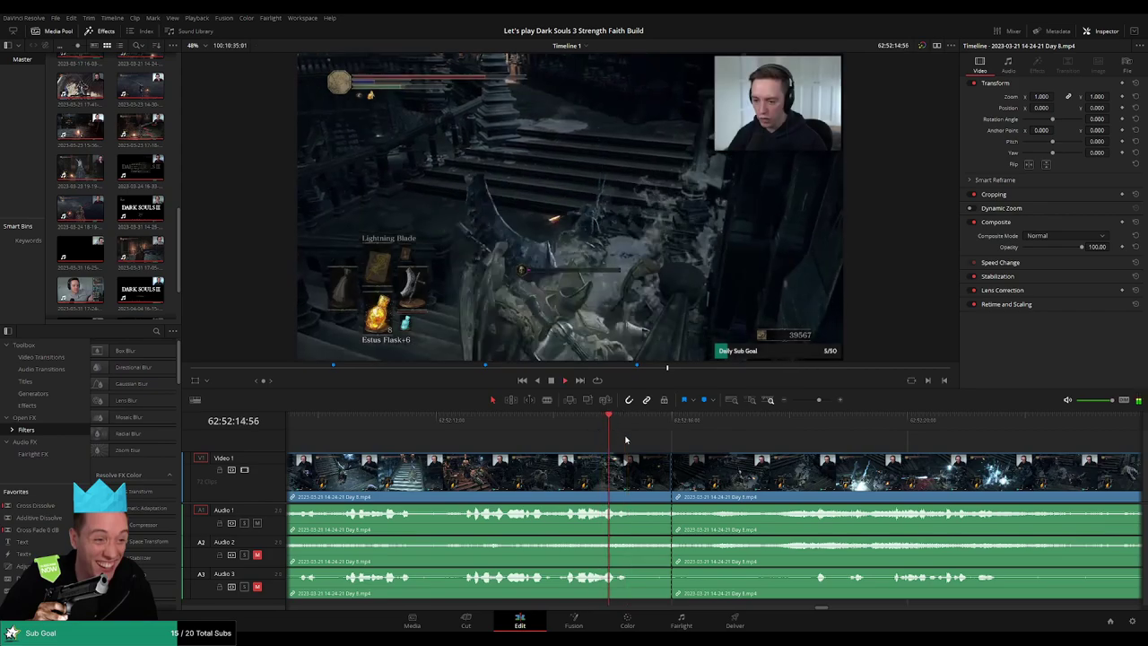
Fade all three audio tracks out and in over about one second at the 62:52:16:00 cut, and play back the transition
drag(670, 508, 612, 506)
click(604, 418)
key(space)
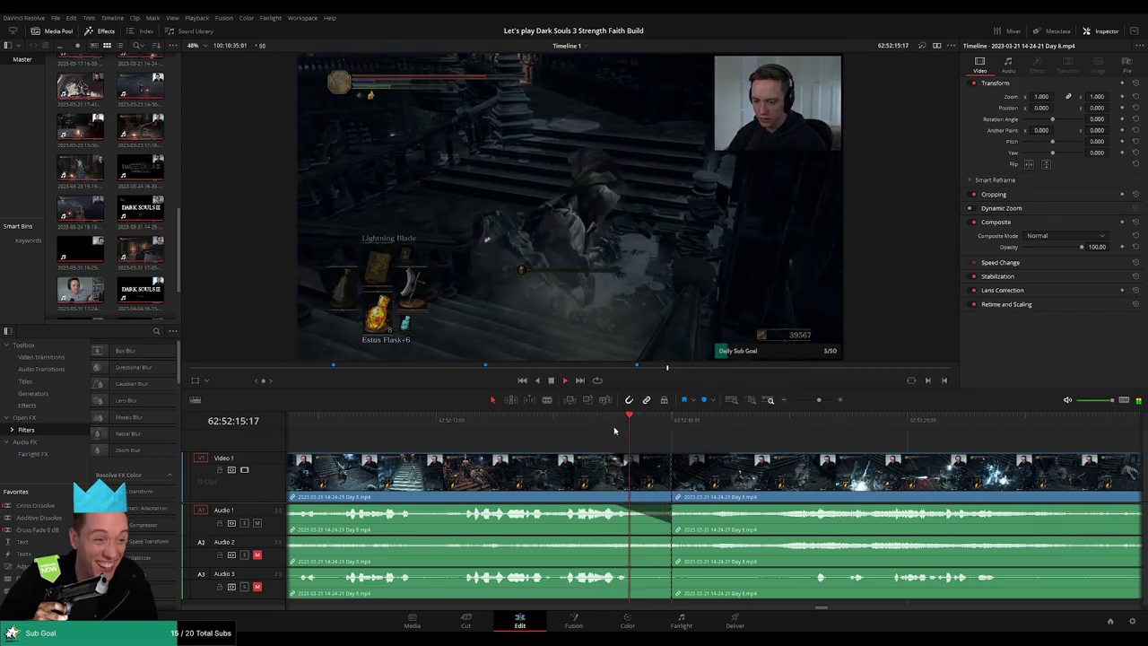
drag(696, 507, 732, 507)
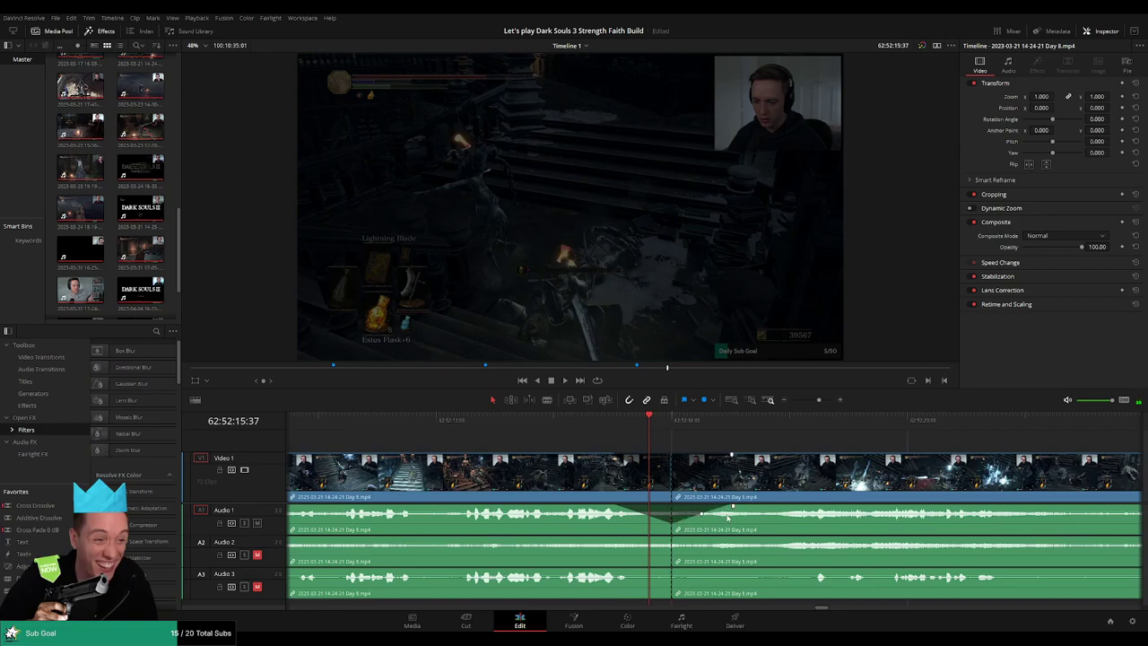
drag(667, 537, 729, 539)
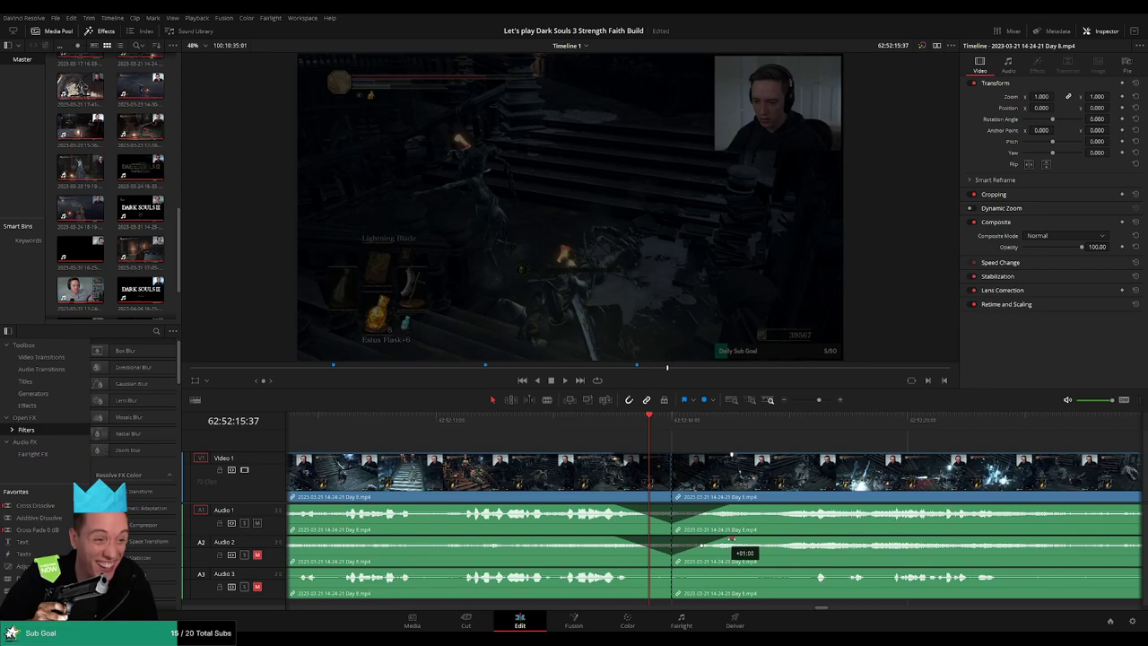
drag(642, 570, 617, 571)
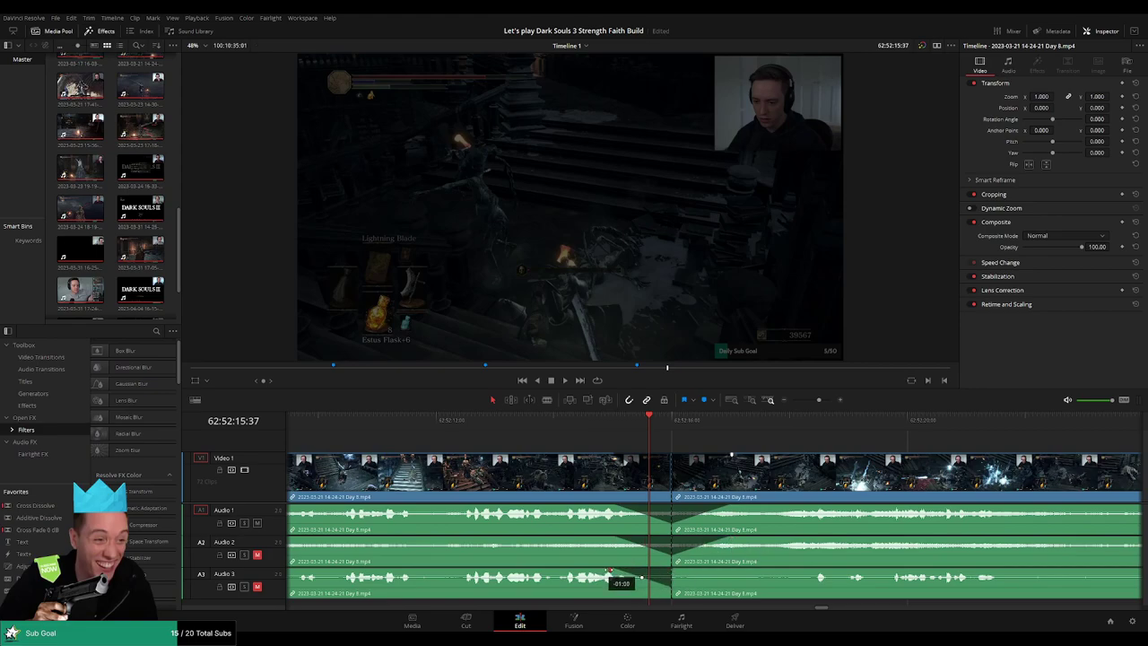
drag(675, 570, 710, 571)
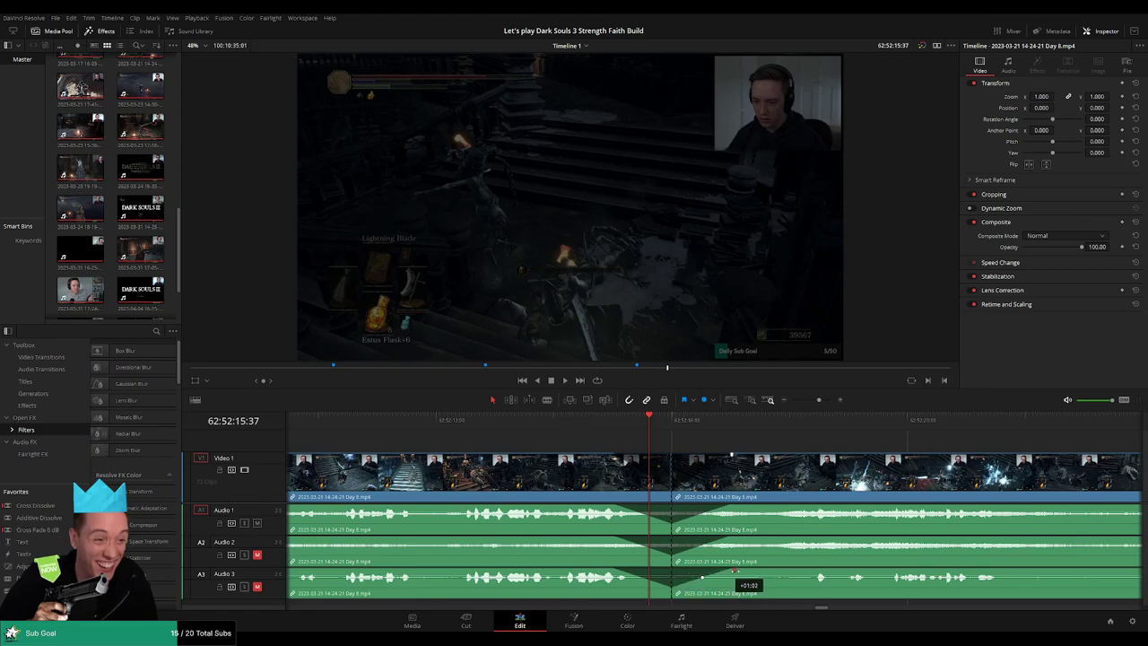
click(587, 427)
key(space)
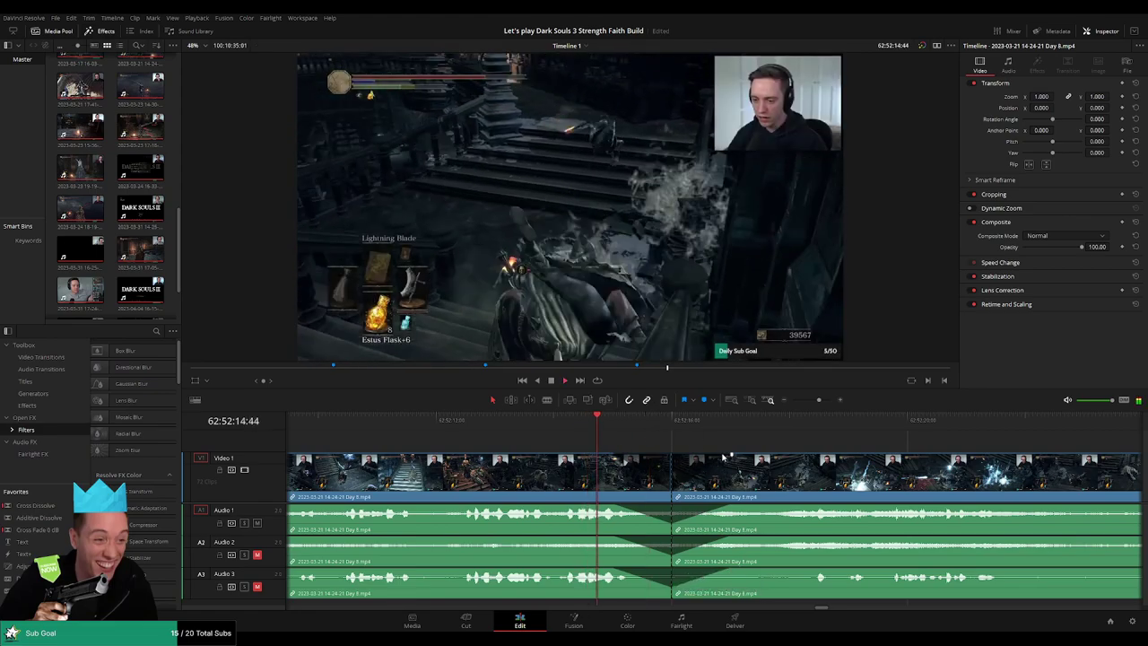
drag(784, 456, 579, 431)
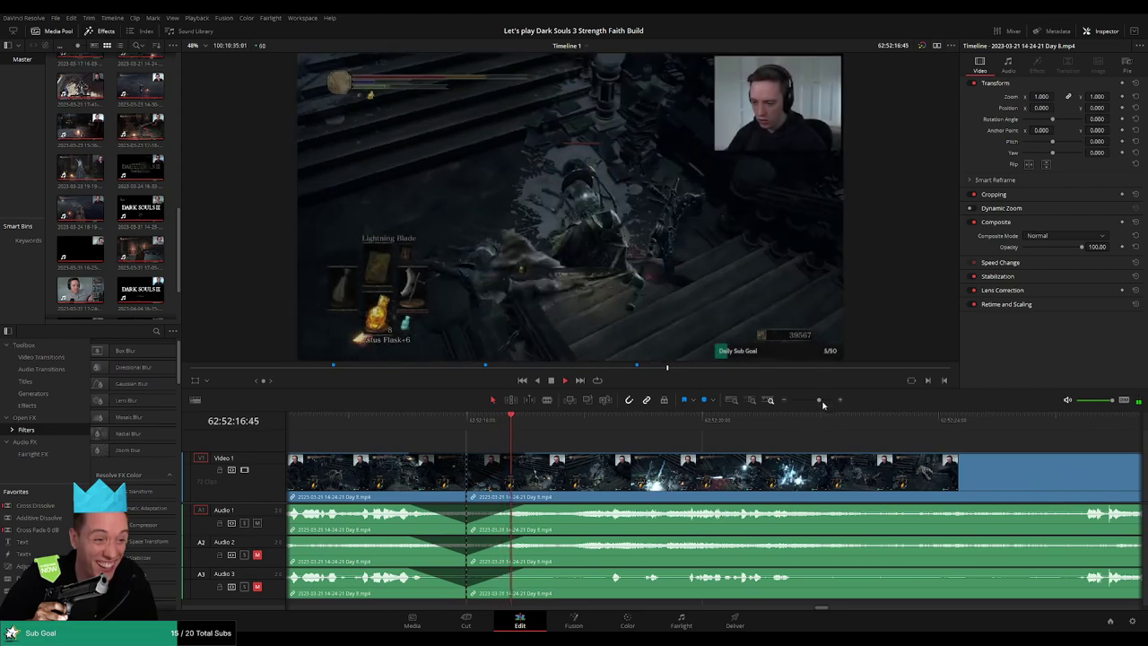
key(space)
Move the remainder of the Day 8 clip after the 62:52:16:00 cut so it starts at 64:00:00:00
drag(819, 401, 769, 402)
drag(895, 473, 745, 482)
click(317, 420)
click(463, 441)
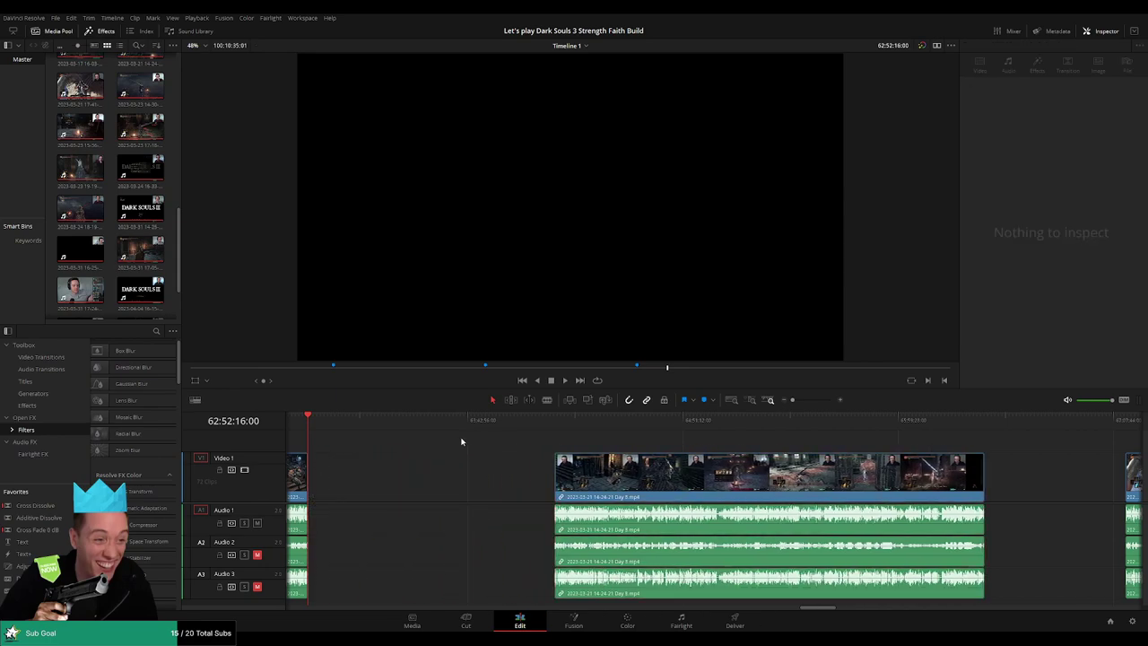
drag(317, 426, 516, 444)
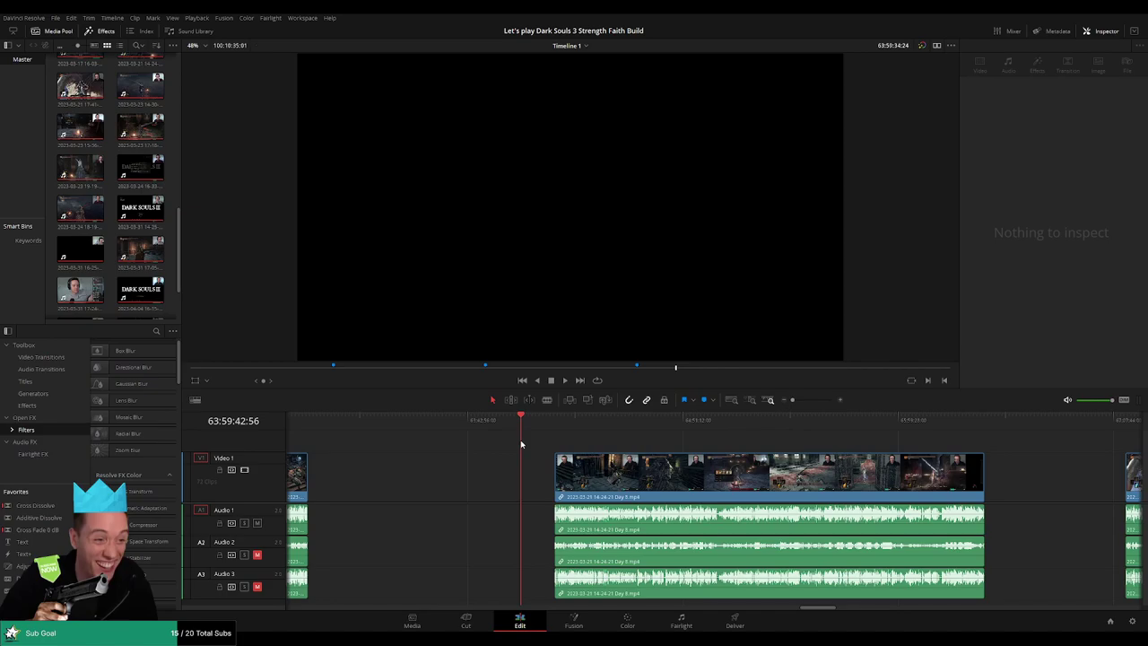
drag(626, 469, 590, 475)
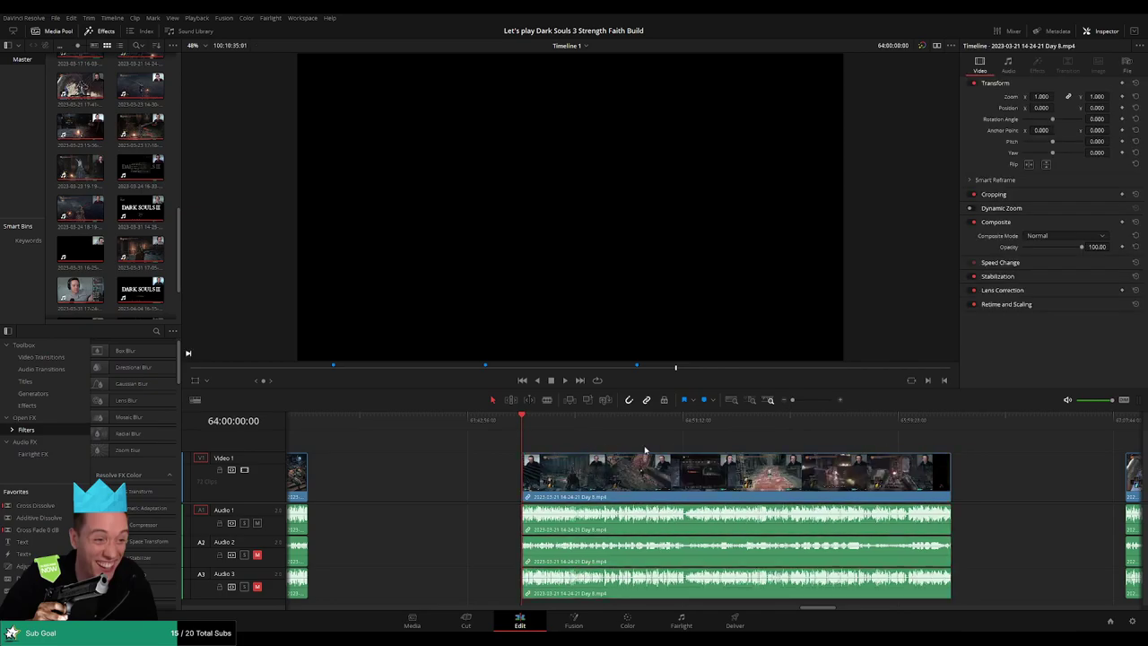
Play and scrub the Day 8 clip around 64:52:10 to 64:52:22 to look for the next episode break
drag(646, 450, 493, 436)
key(space)
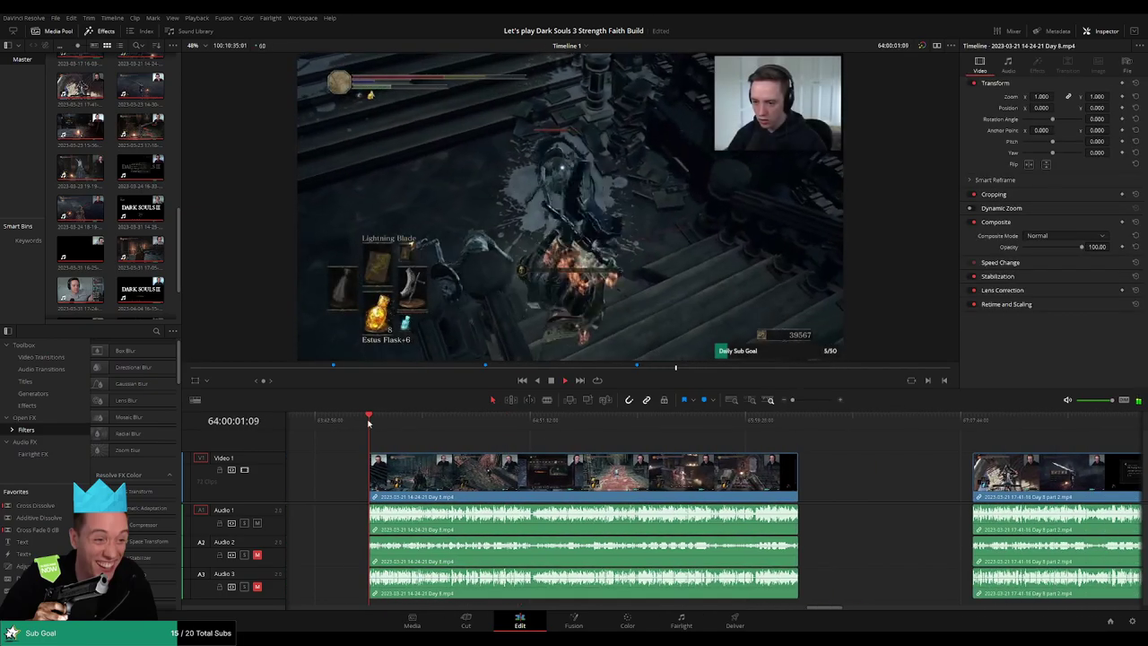
drag(370, 423, 532, 438)
key(space)
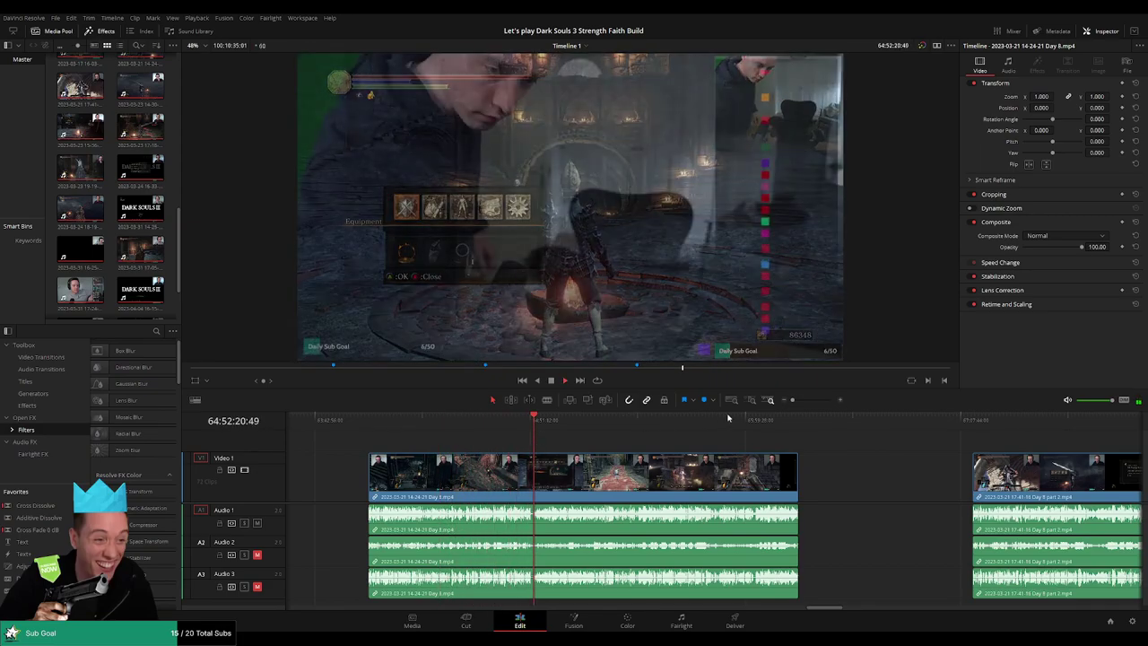
drag(795, 403, 811, 406)
click(694, 422)
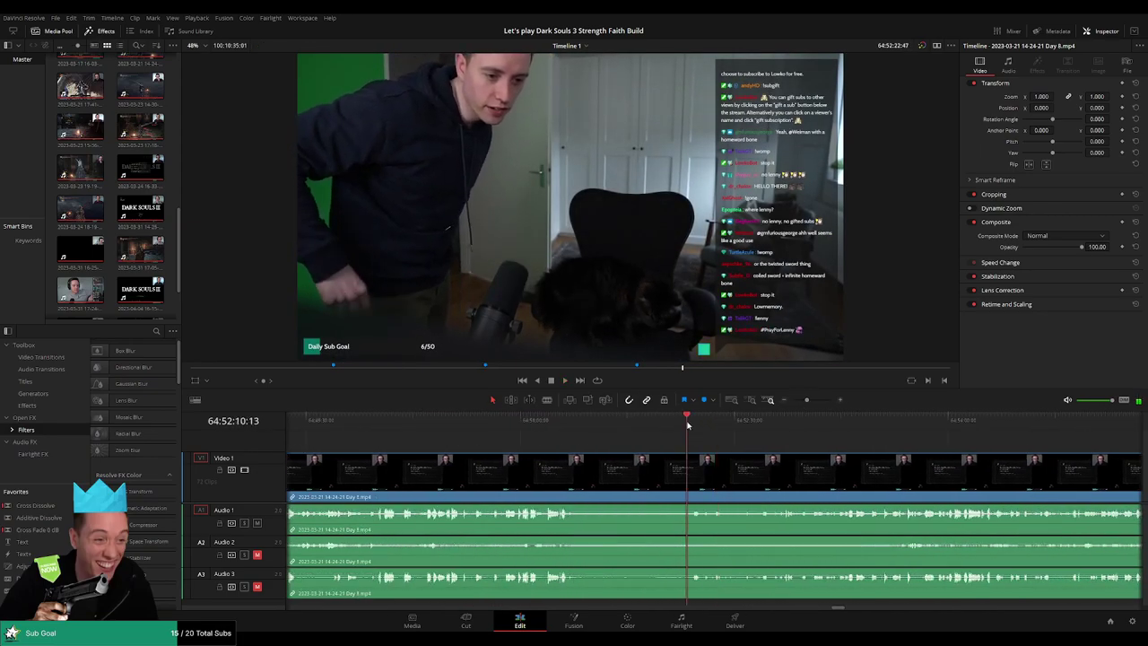
scroll(703, 442, up, 3)
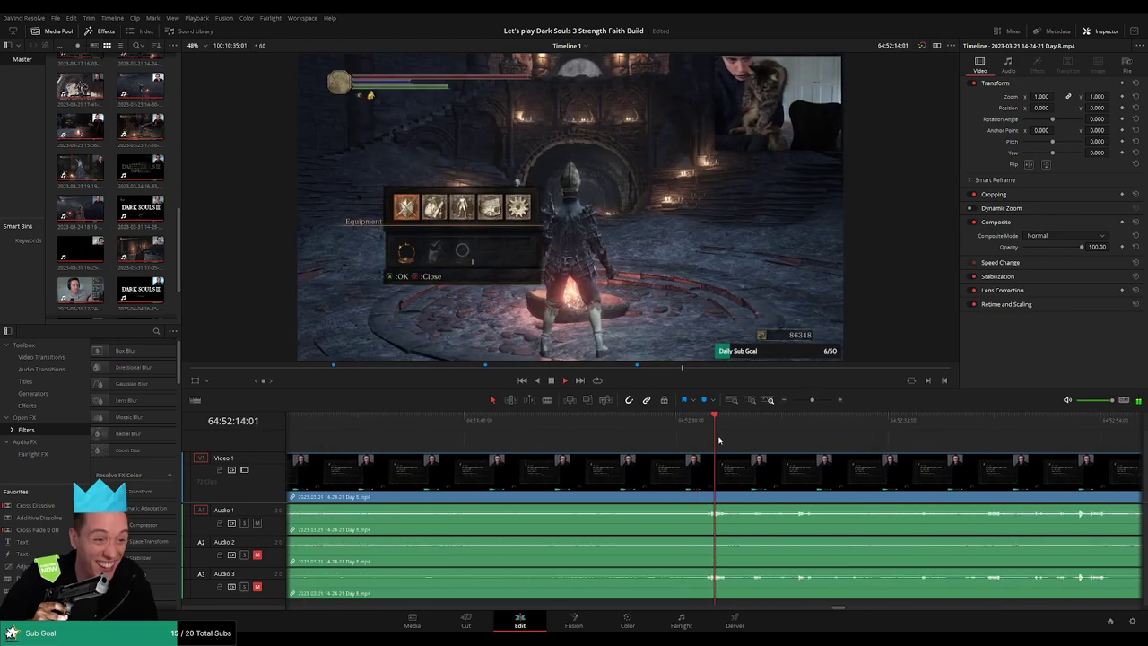
click(684, 422)
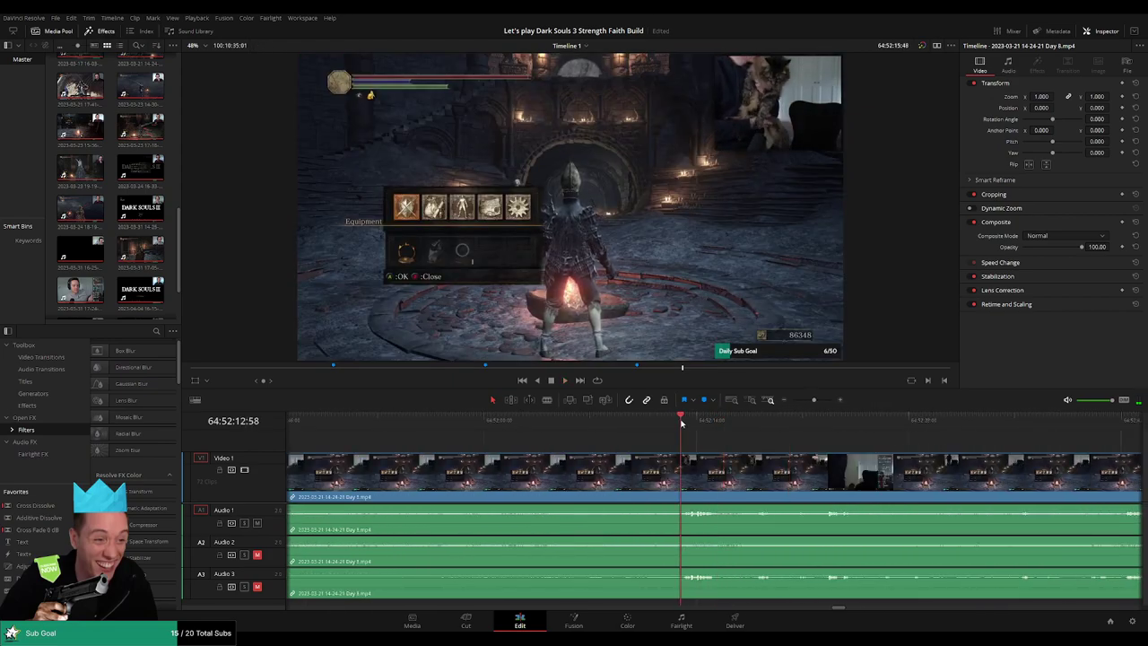
Split the Day 8 clip at 64:52:12:00 and fade the video and all three audio tracks out and in over about one second
drag(684, 424, 668, 423)
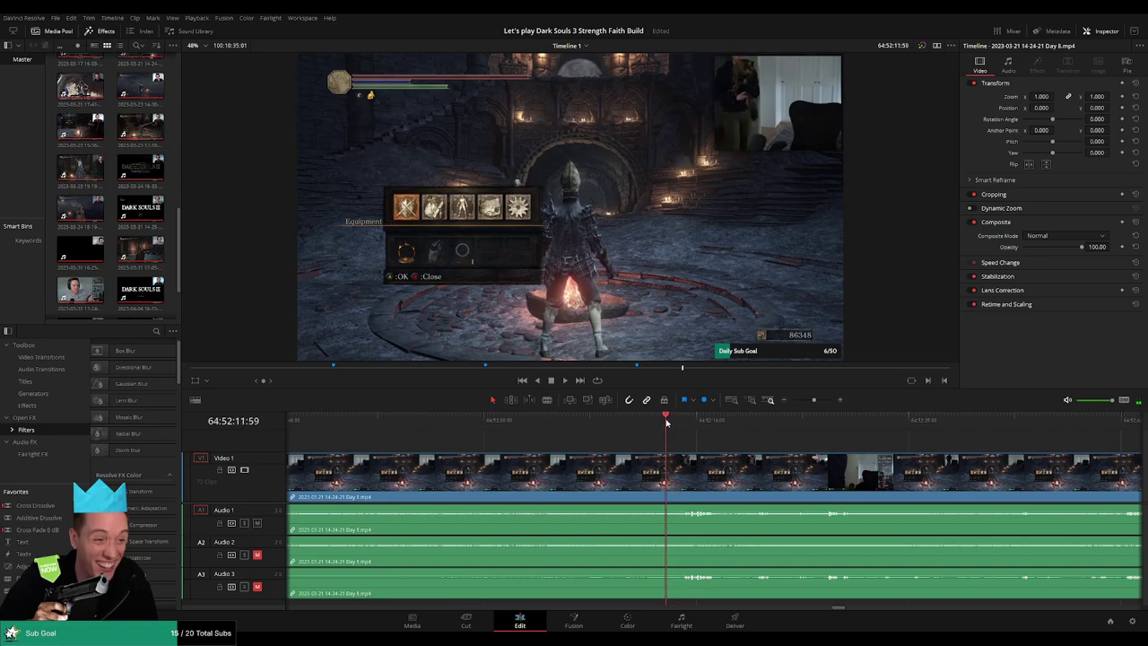
click(672, 464)
mouse_move(668, 455)
mouse_down()
mouse_move(798, 457)
mouse_move(661, 457)
mouse_up()
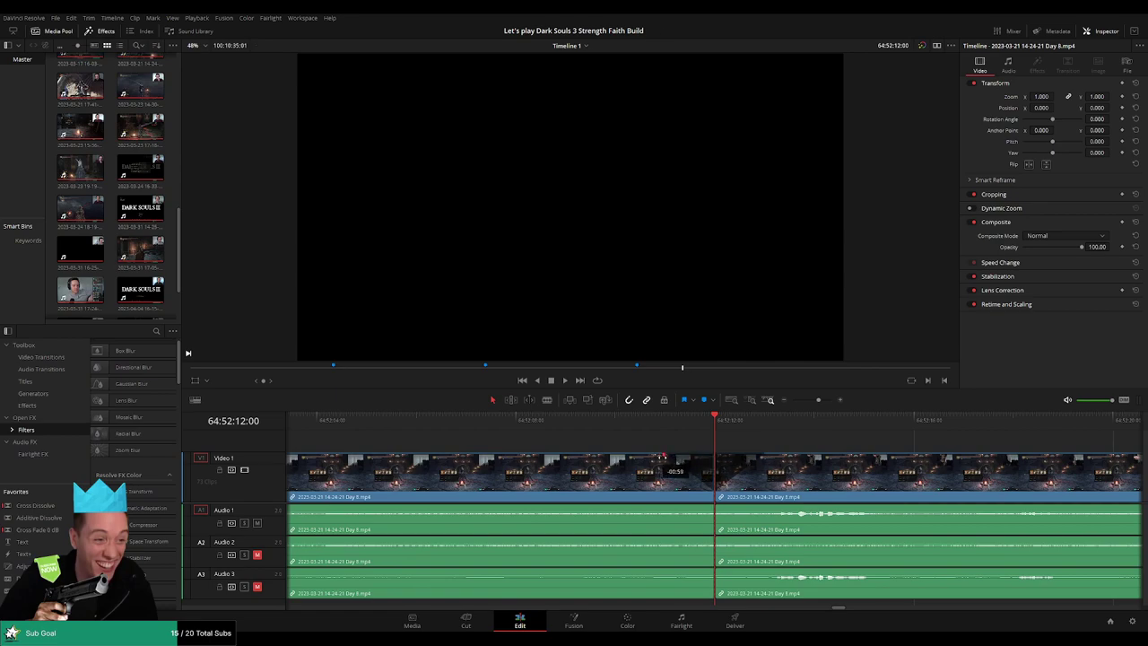
drag(708, 508, 658, 507)
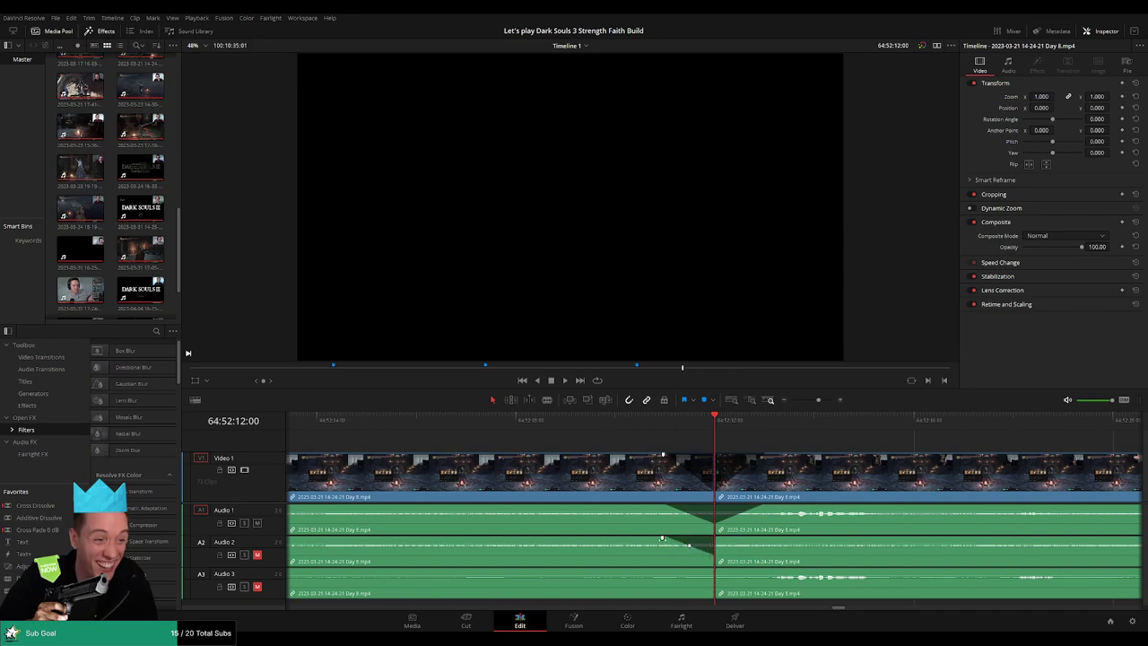
drag(718, 538, 764, 539)
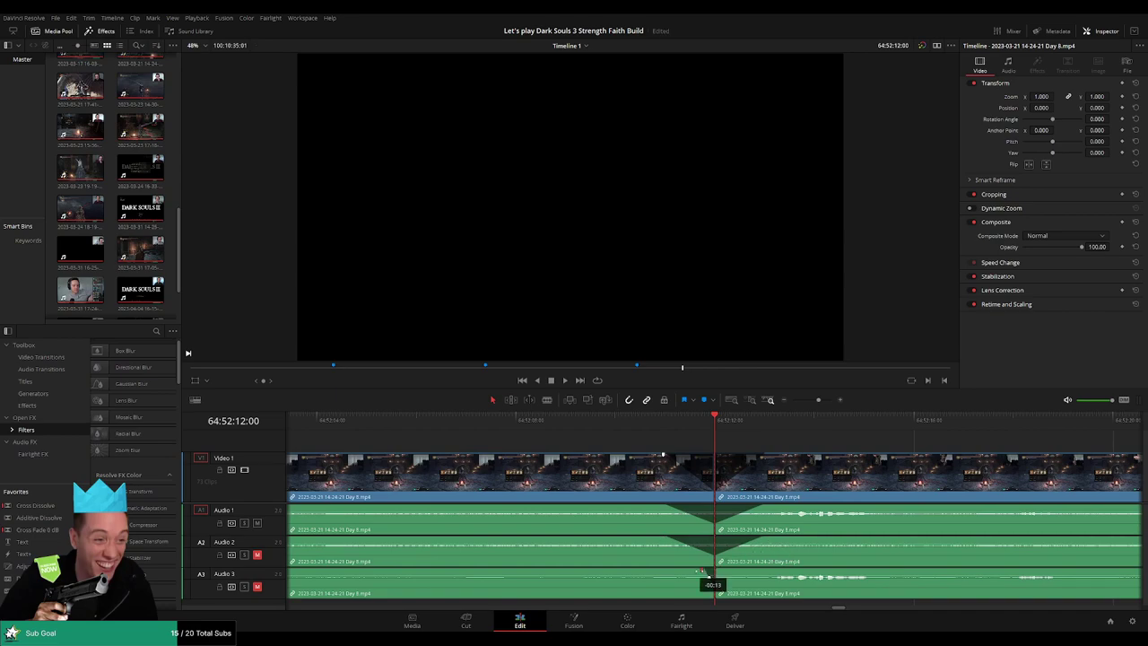
drag(702, 572, 766, 570)
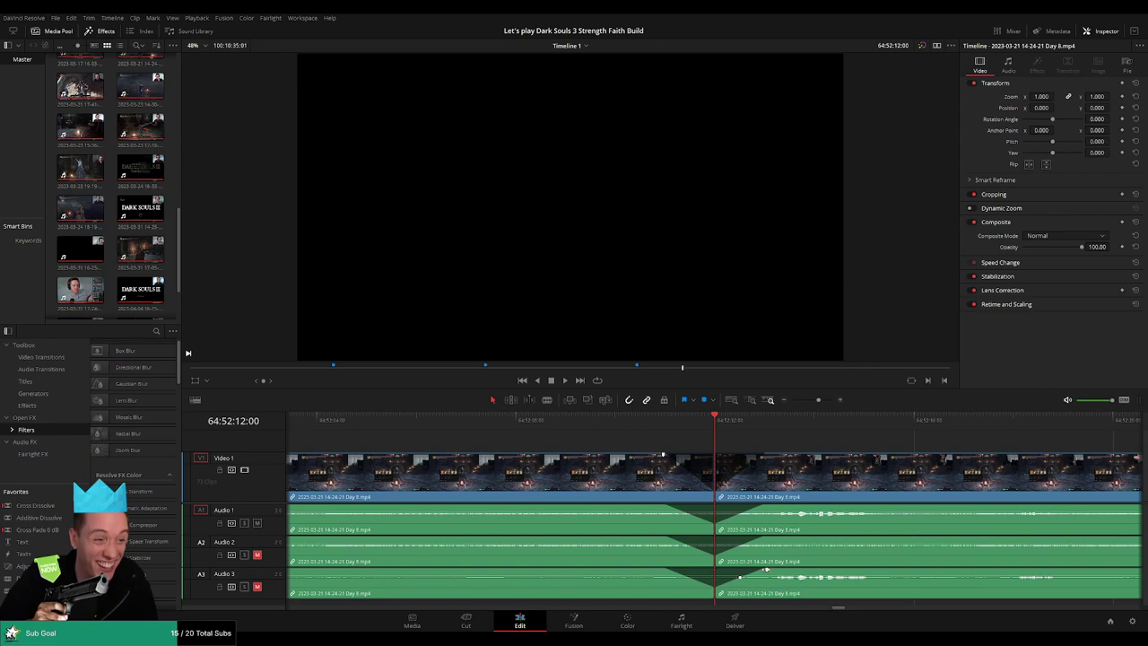
Shift the remainder of the Day 8 clip and the clips following it further along the timeline, leaving a gap after the 64:52:12:00 cut
scroll(781, 475, down, 5)
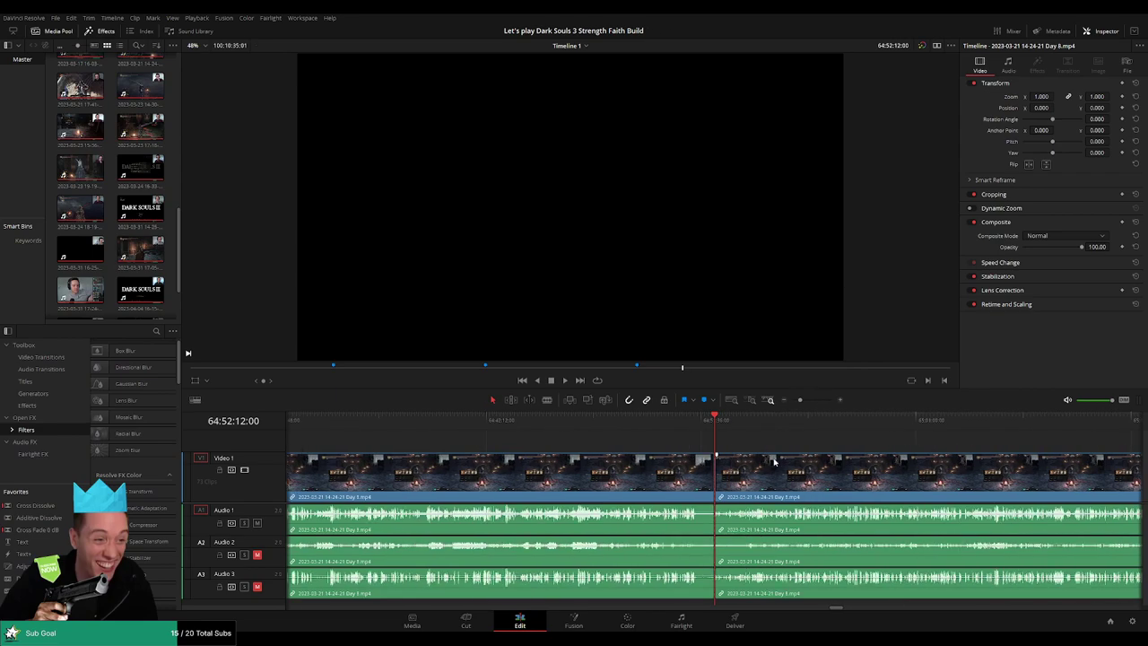
scroll(774, 462, down, 4)
scroll(774, 462, right, 2)
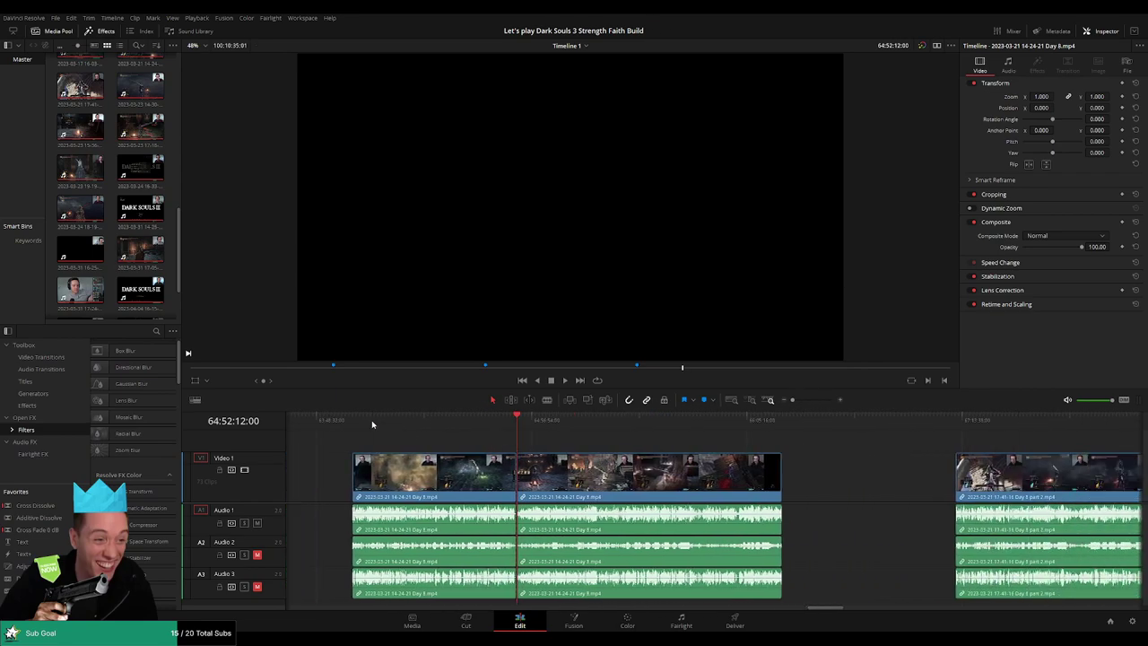
scroll(520, 435, right, 5)
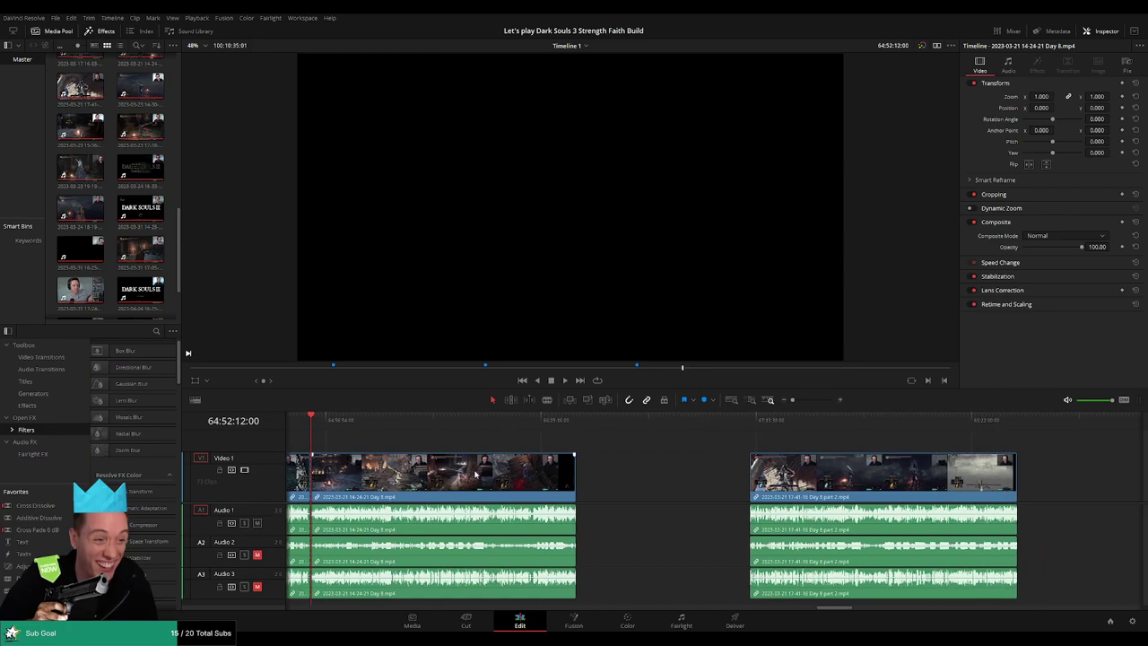
drag(489, 476, 625, 477)
scroll(643, 436, right, 5)
drag(704, 476, 843, 479)
click(512, 445)
drag(511, 445, 734, 446)
drag(587, 480, 709, 480)
click(536, 445)
drag(444, 445, 621, 445)
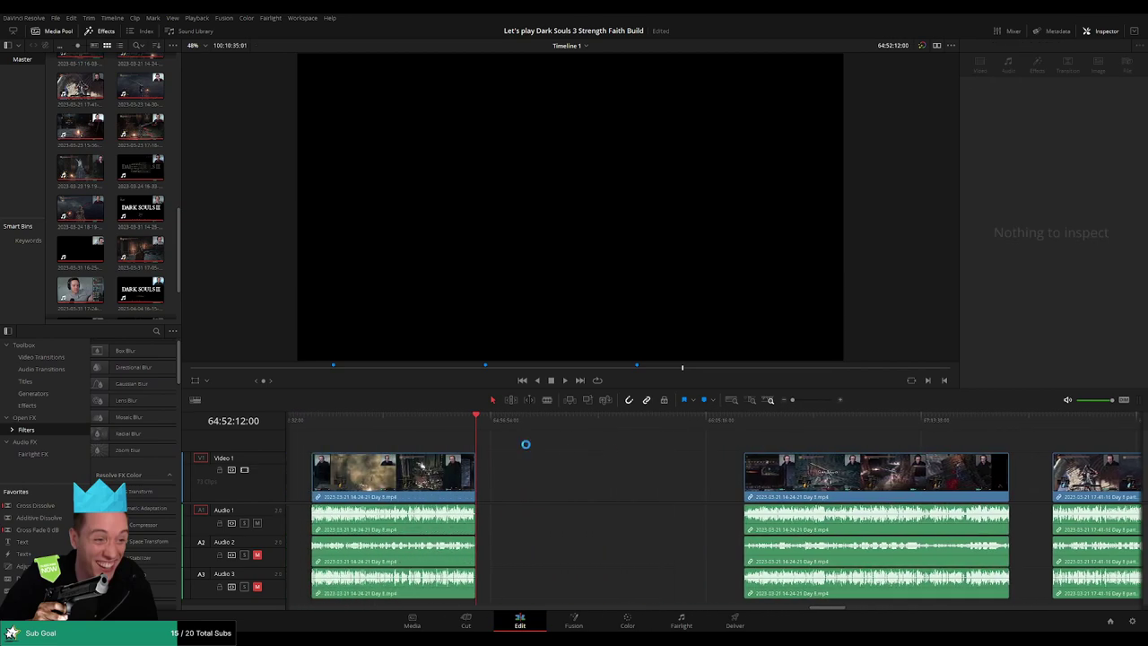
Move the remainder of the Day 8 clip after the 64:52:12:00 cut so it starts at 66:00:00:00
drag(481, 427, 690, 449)
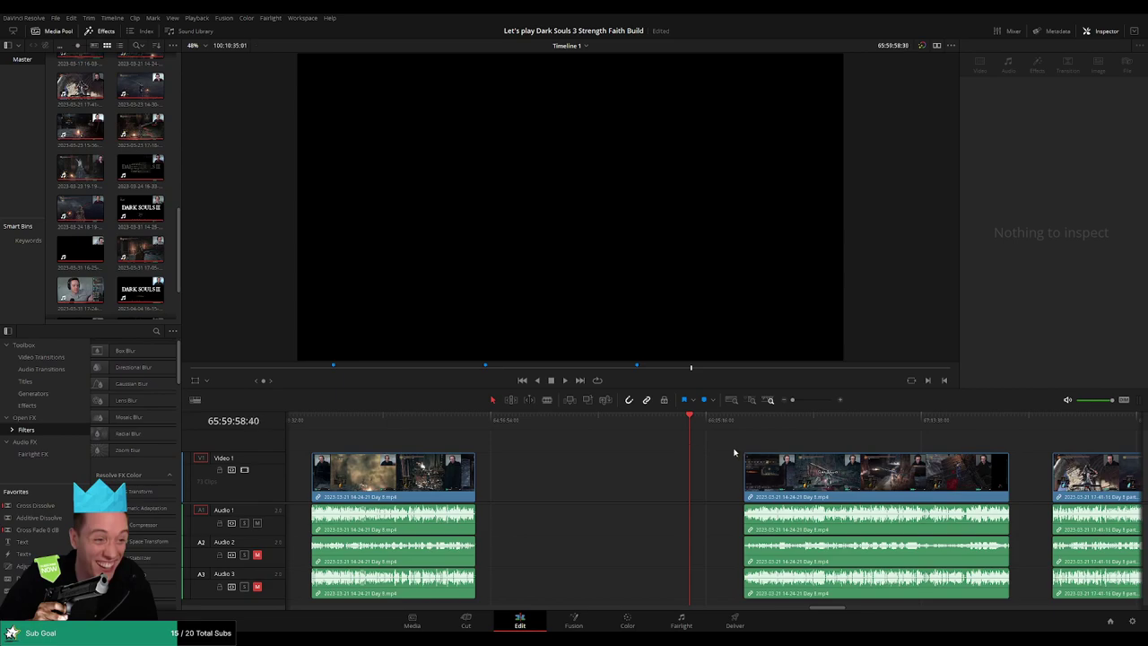
drag(734, 449, 507, 438)
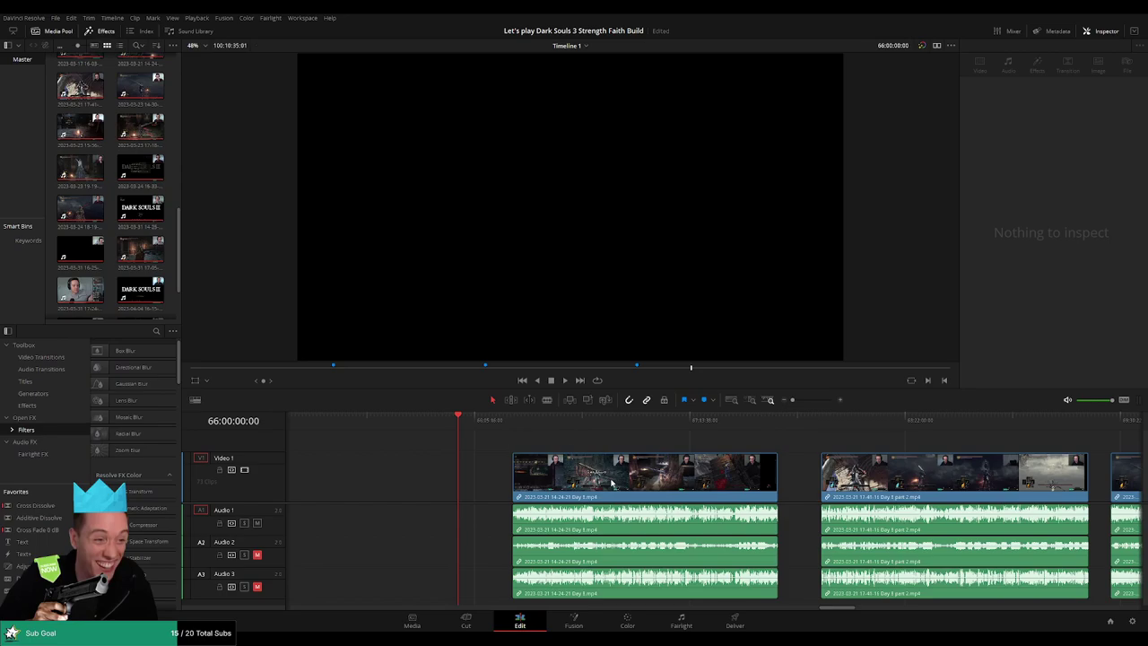
drag(612, 483, 558, 483)
Play and scrub the Day 8 clip around 66:52:00 to 66:52:24 to look for the next episode break
key(space)
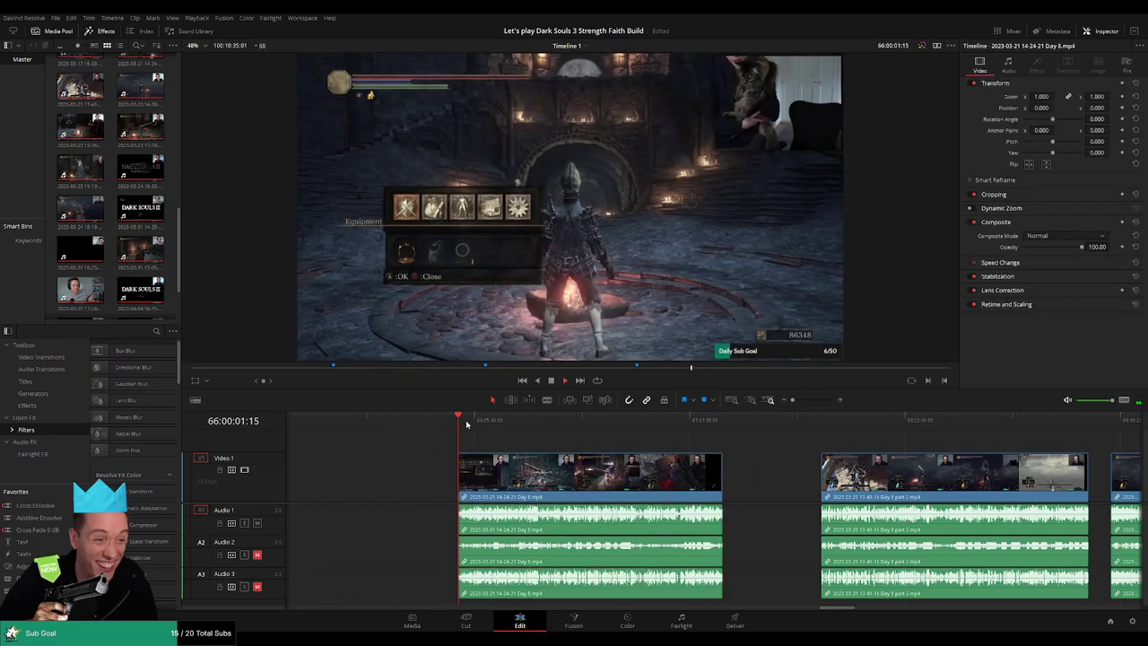
drag(467, 423, 628, 434)
drag(793, 400, 809, 403)
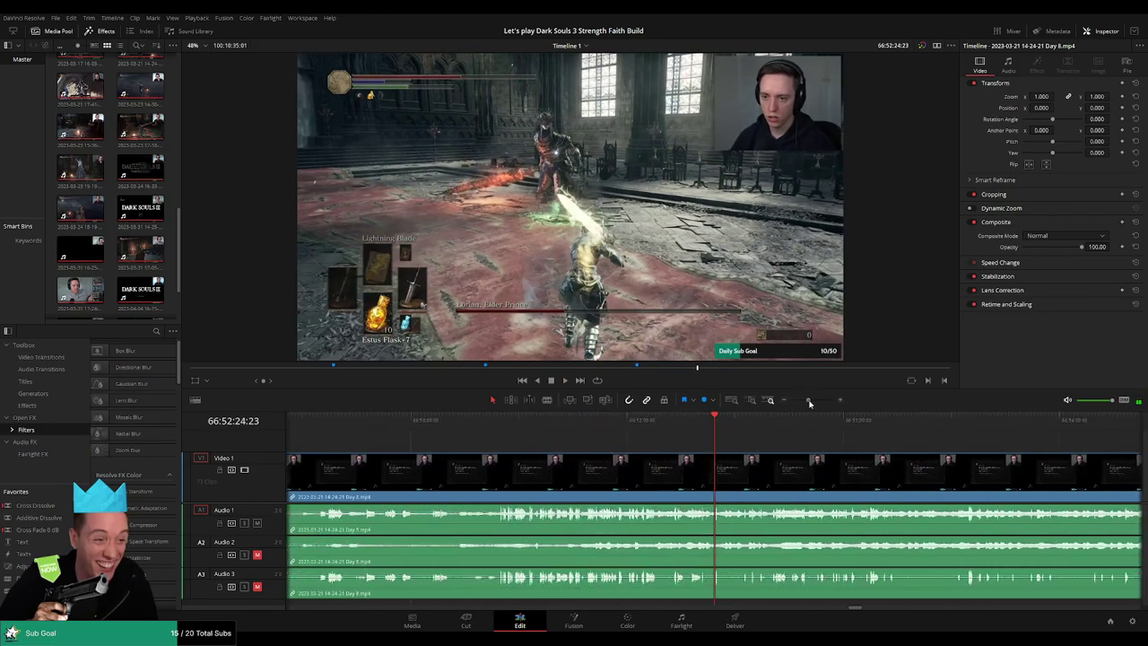
key(space)
click(618, 421)
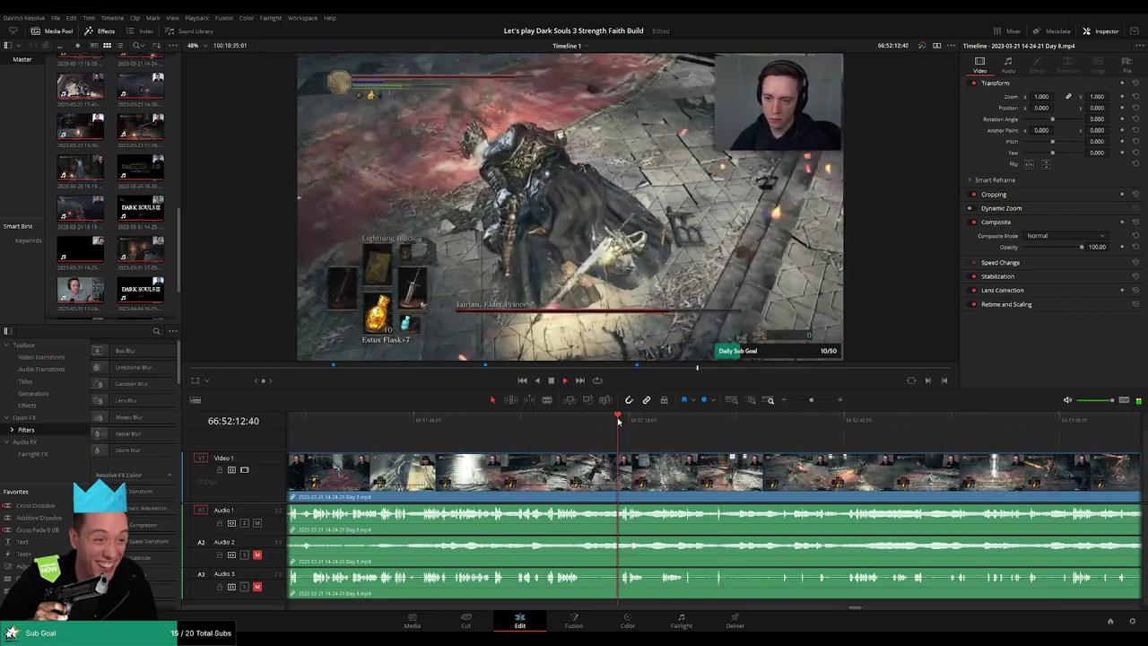
click(562, 421)
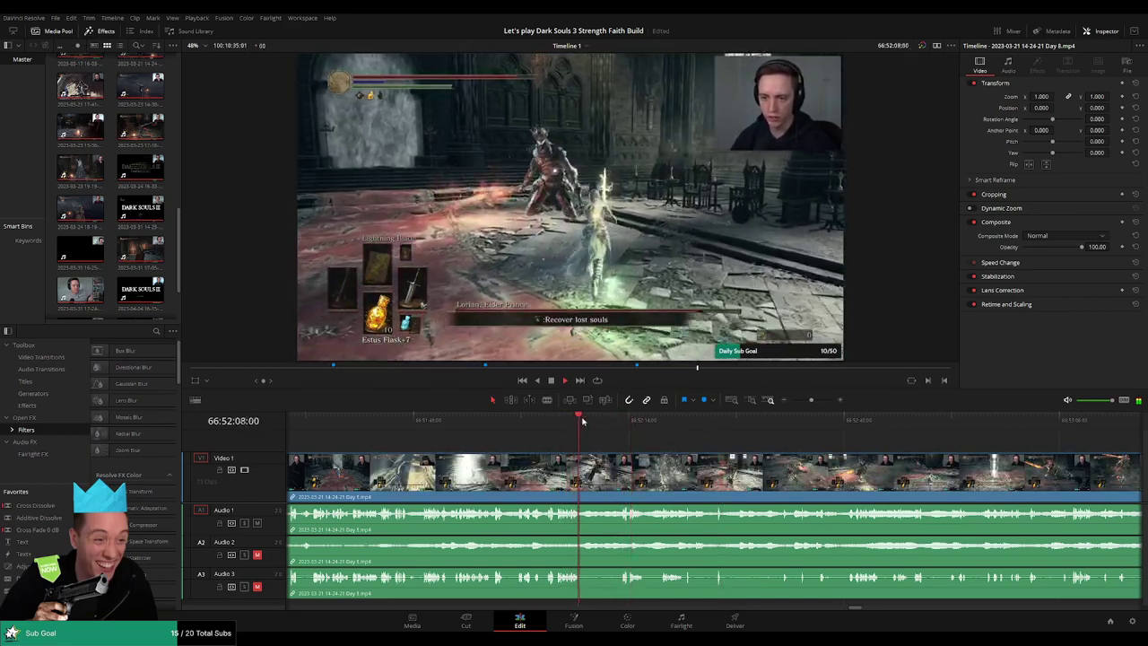
click(540, 420)
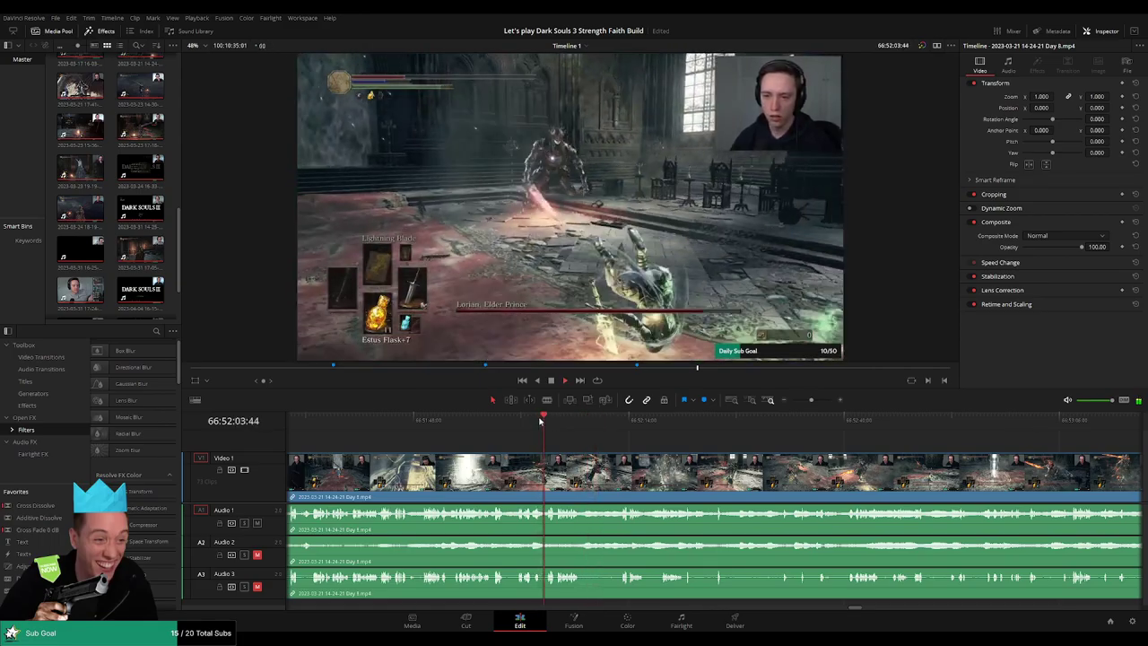
click(512, 421)
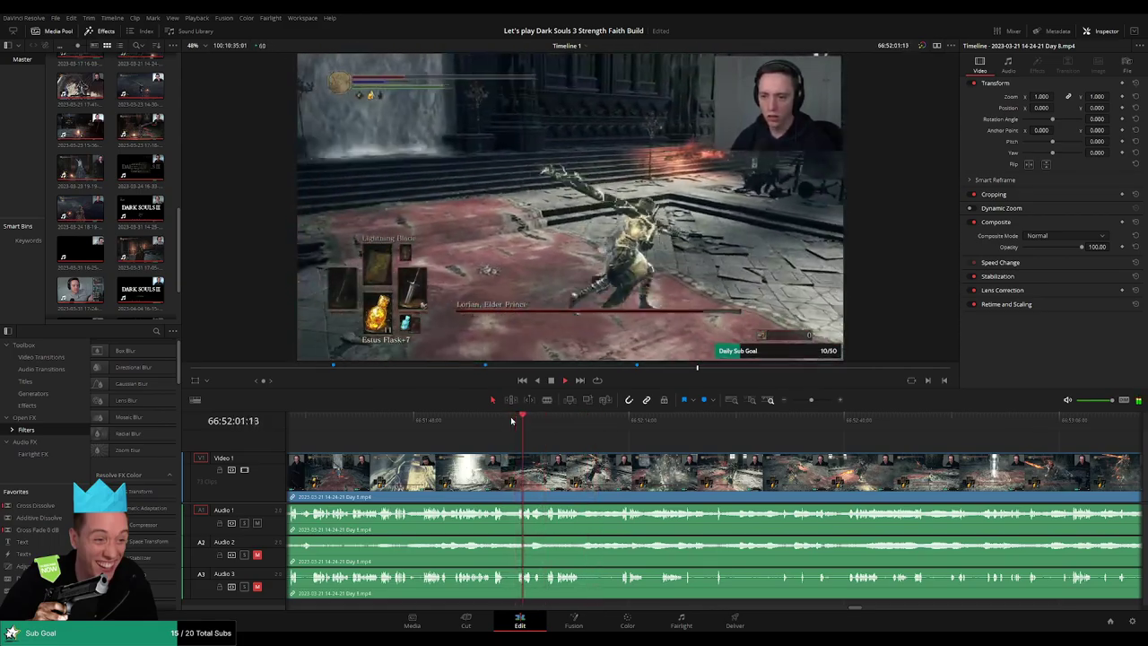
key(space)
Split the Day 8 clip on all tracks at 66:52:00:00
scroll(544, 441, up, 1)
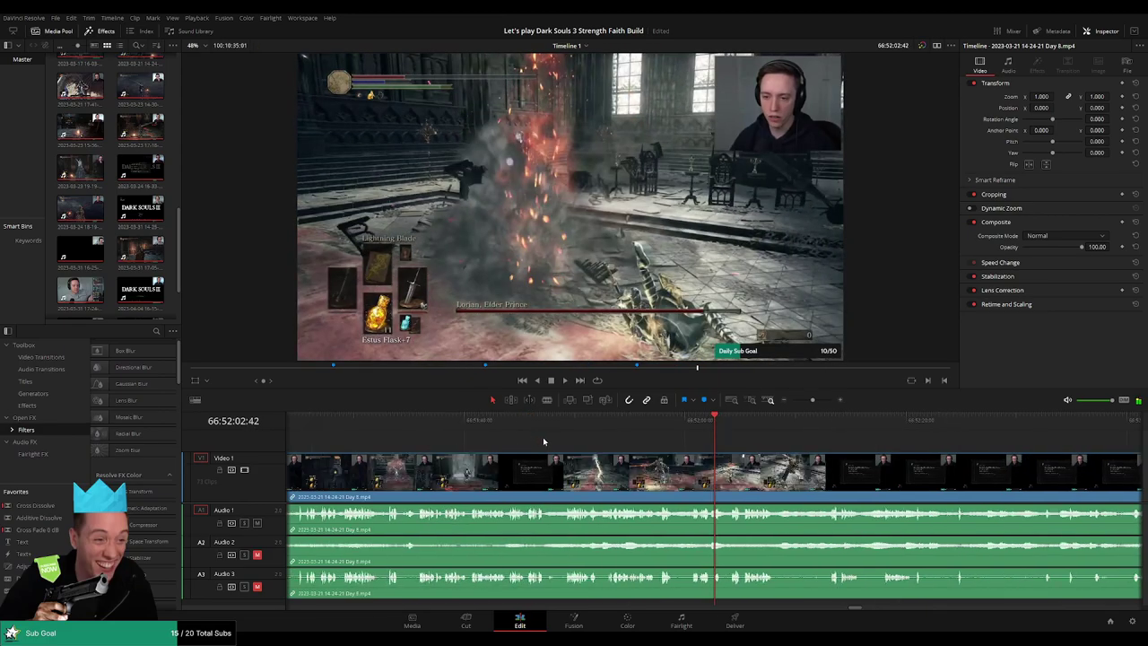
scroll(543, 441, up, 1)
click(581, 421)
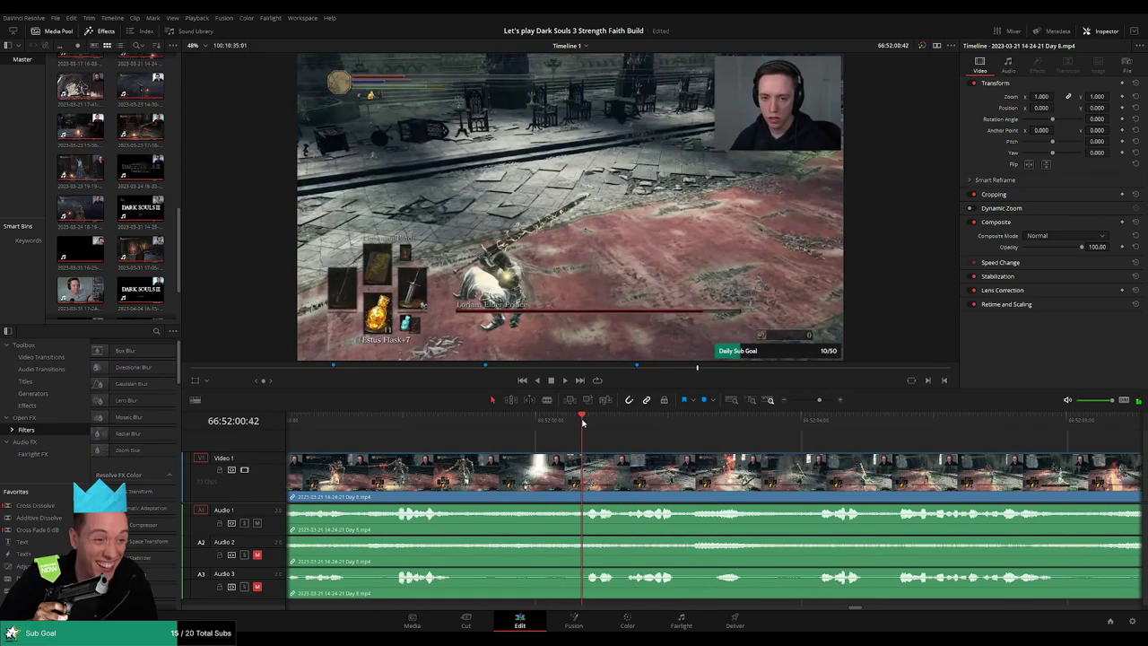
click(539, 421)
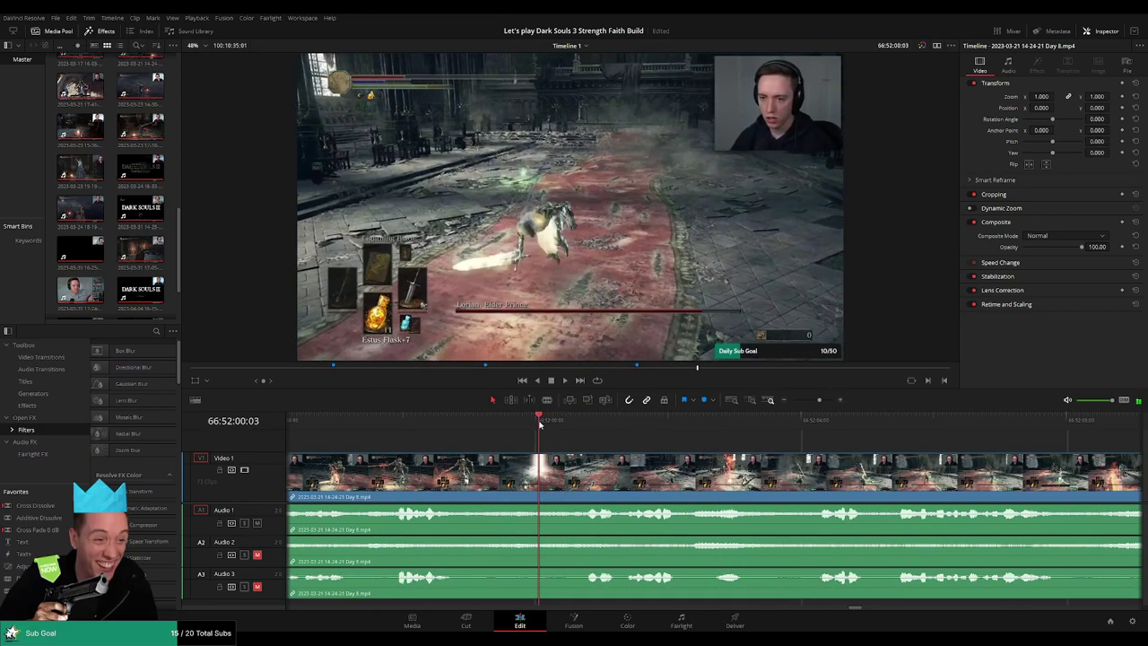
click(536, 422)
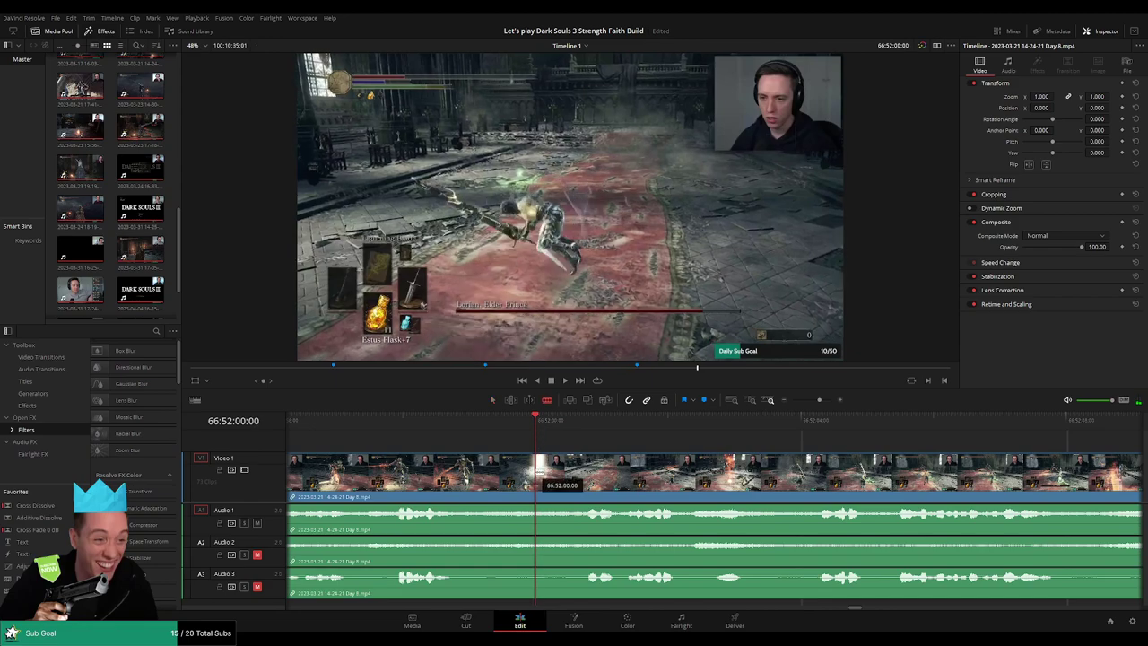
click(540, 471)
key(a)
Fade the video and all three audio tracks out and in over about one second at the 66:52:00:00 cut, and play back the transition
drag(539, 458, 603, 458)
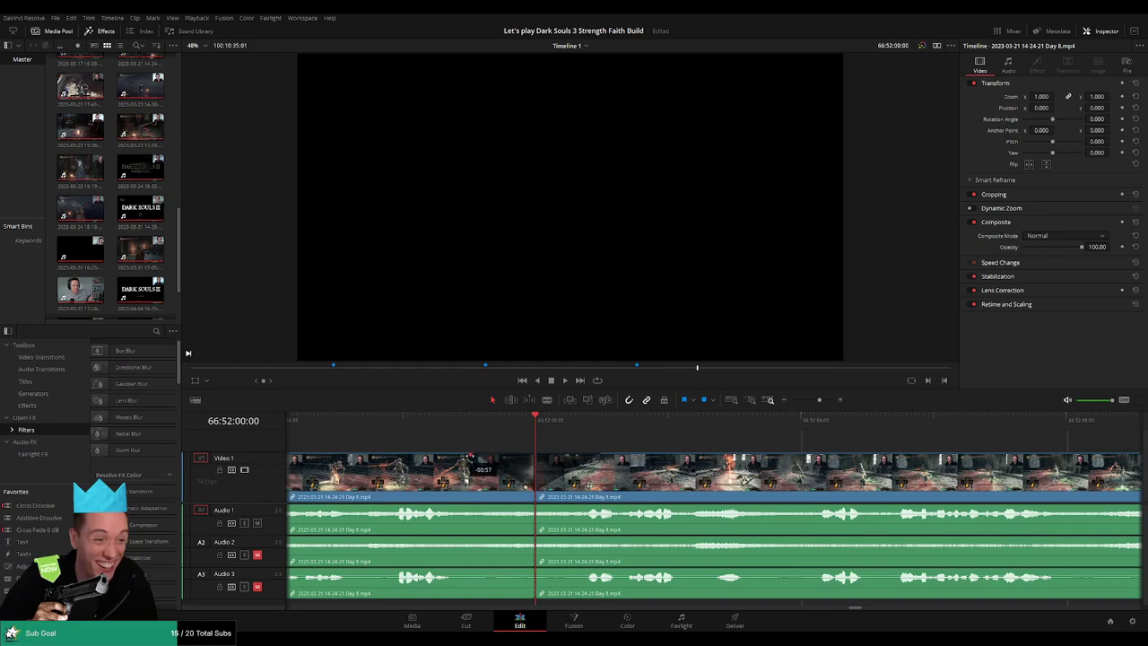
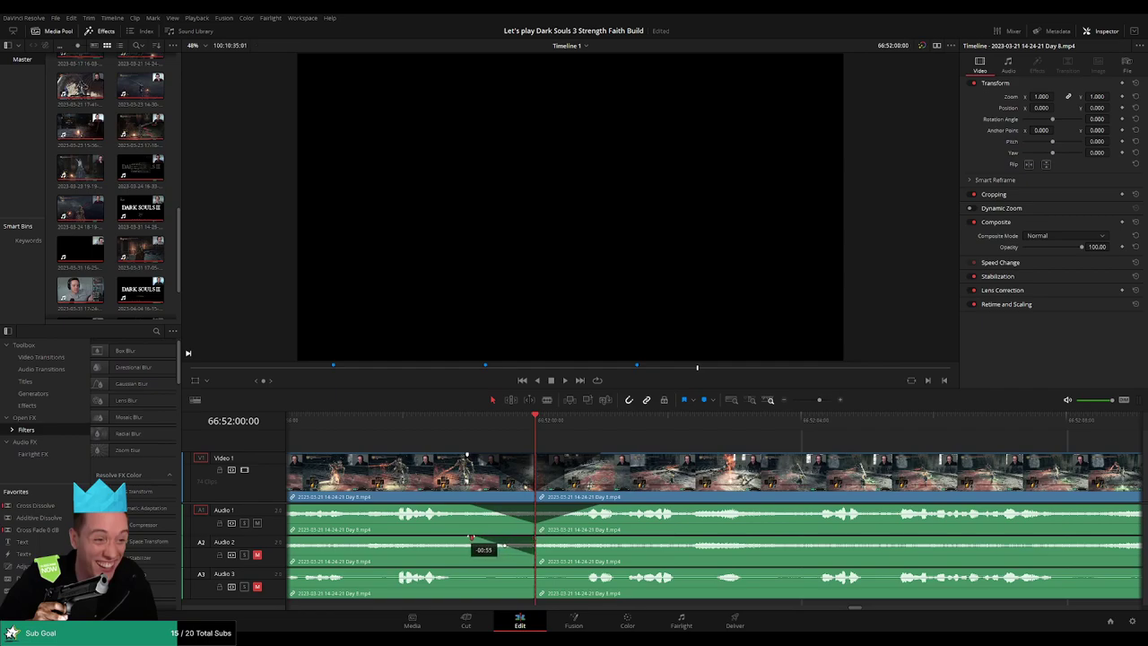
key(ctrl+equal)
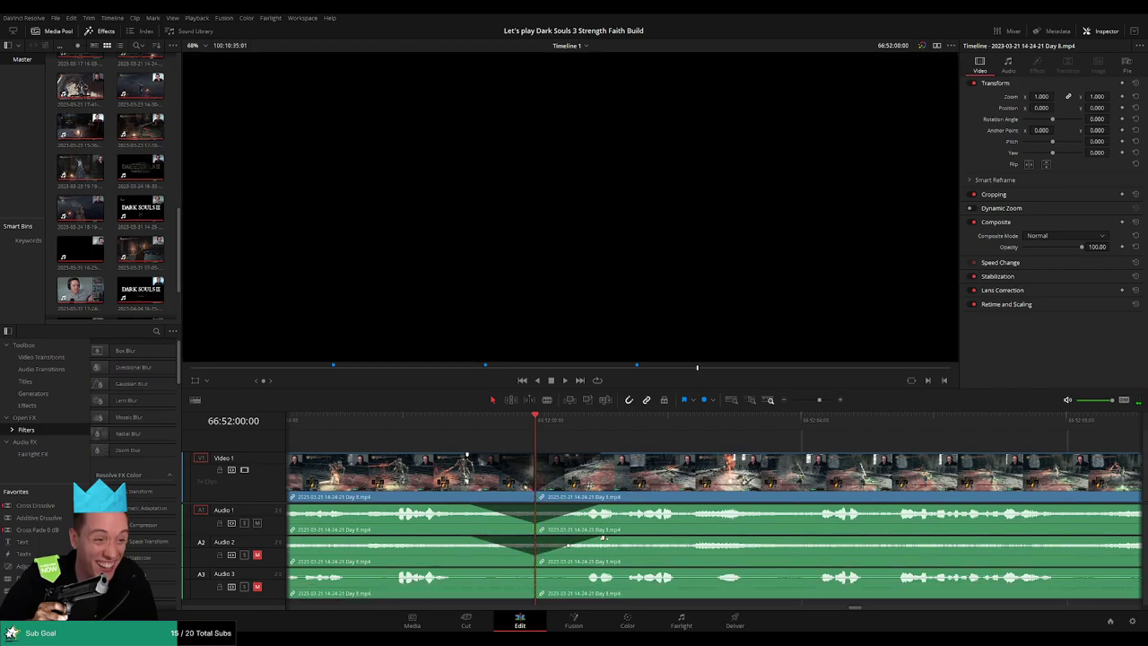
key(shift+z)
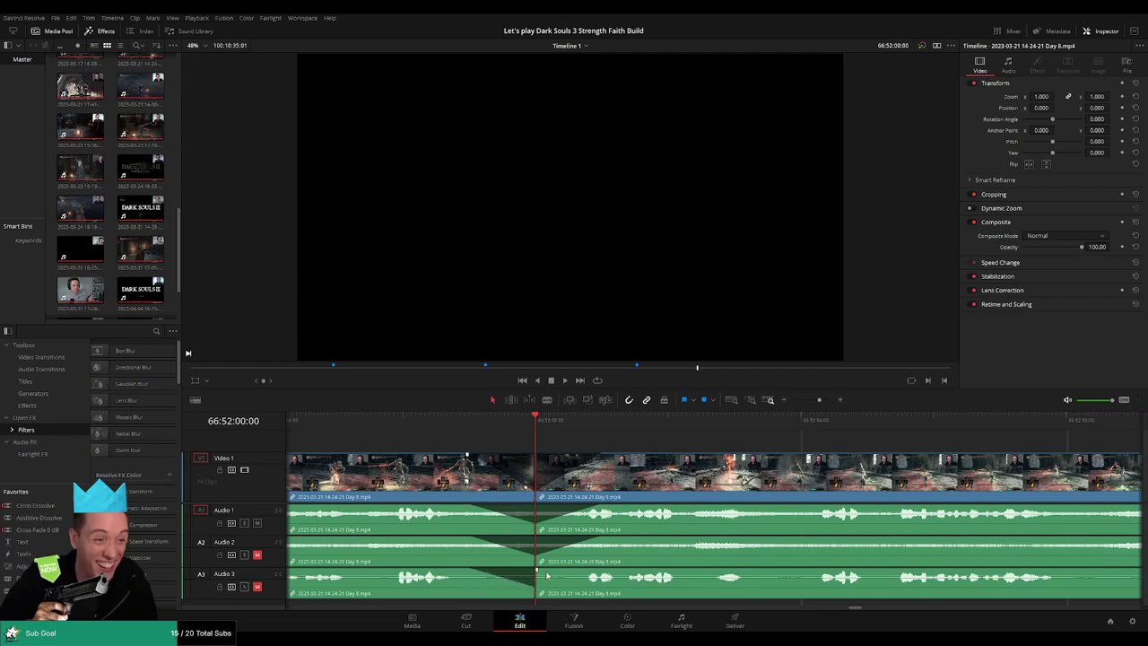
drag(537, 569, 602, 576)
drag(462, 420, 450, 420)
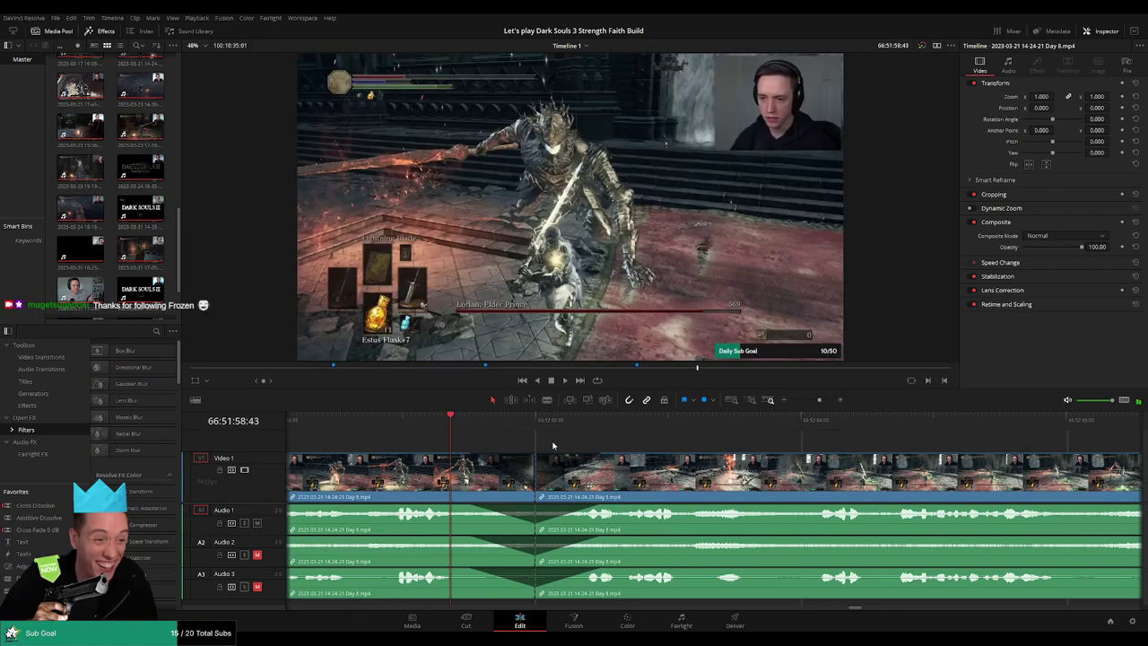
key(space)
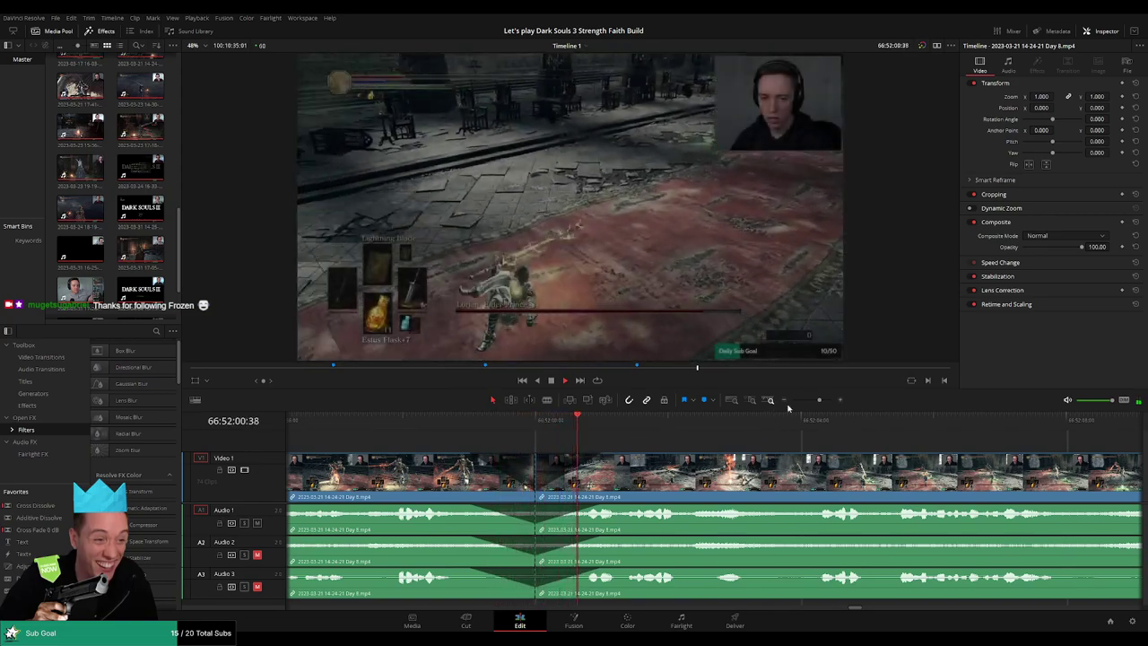
key(space)
Move the remainder of the Day 8 clip after the 66:52:00:00 cut further along, stopping short of the Day 8 part 2 clip
drag(819, 400, 792, 402)
scroll(628, 433, right, 2)
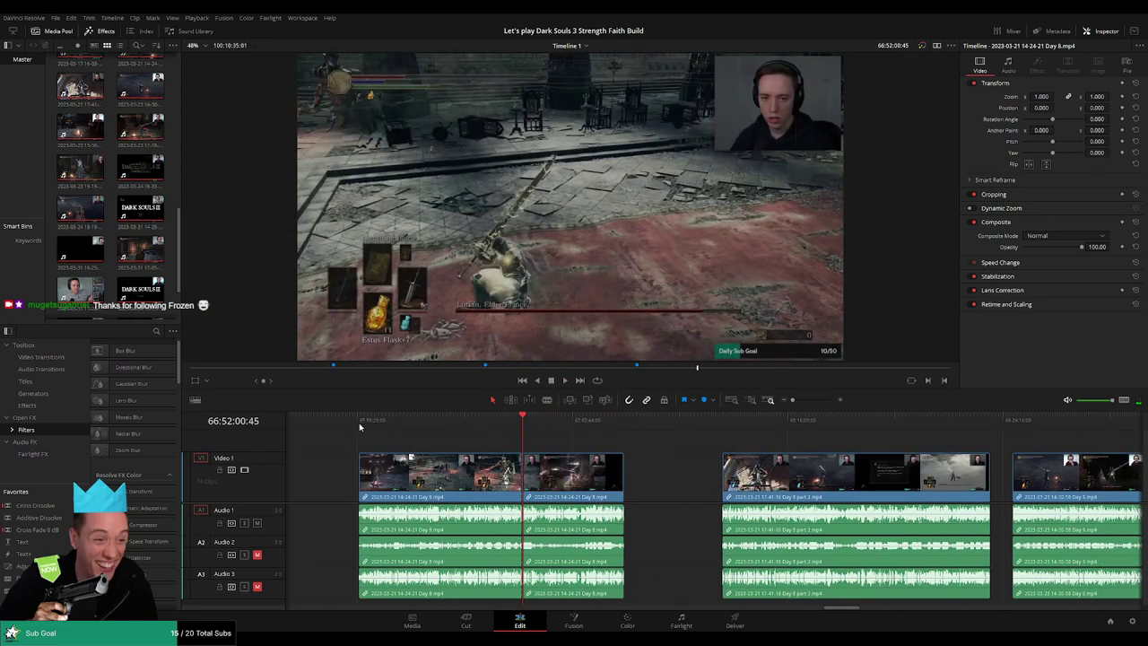
click(359, 427)
click(521, 429)
scroll(520, 442, right, 4)
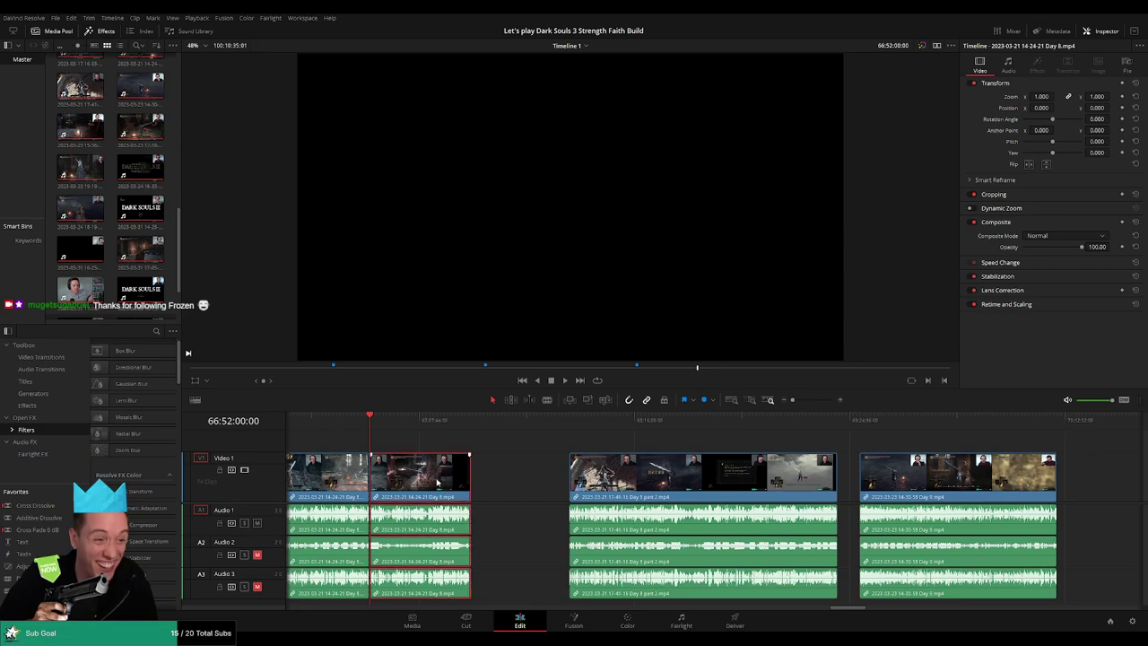
drag(452, 474, 535, 474)
click(861, 444)
Move the very last clip on the timeline about 3 hours 16 minutes later to make room for the clips before it
scroll(862, 446, right, 20)
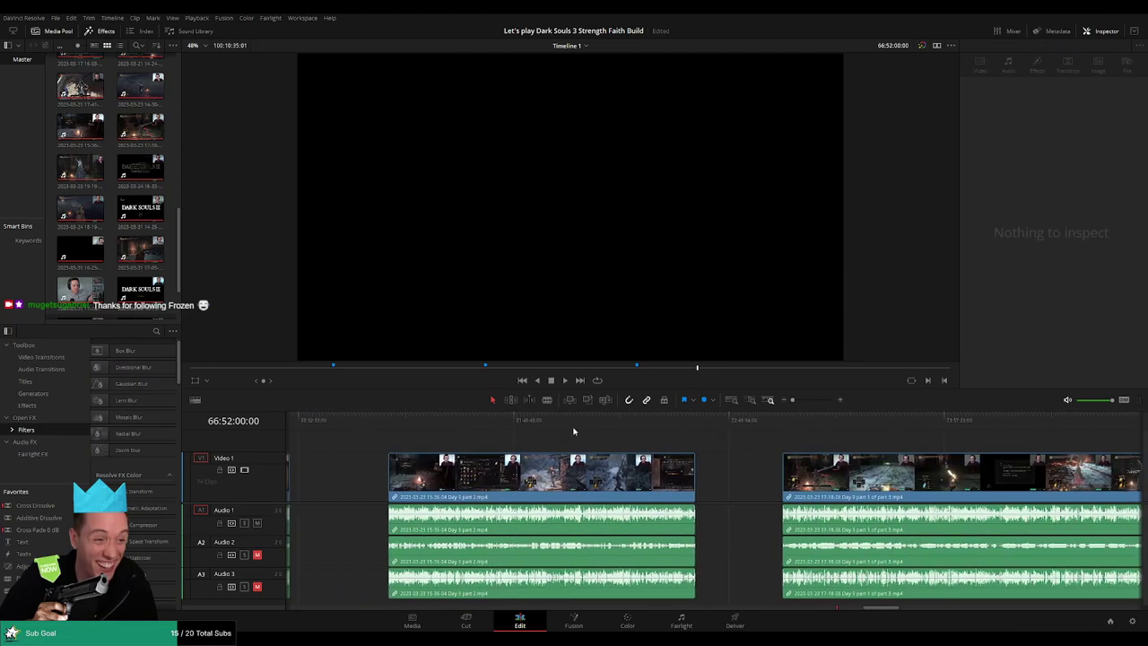
scroll(949, 463, right, 20)
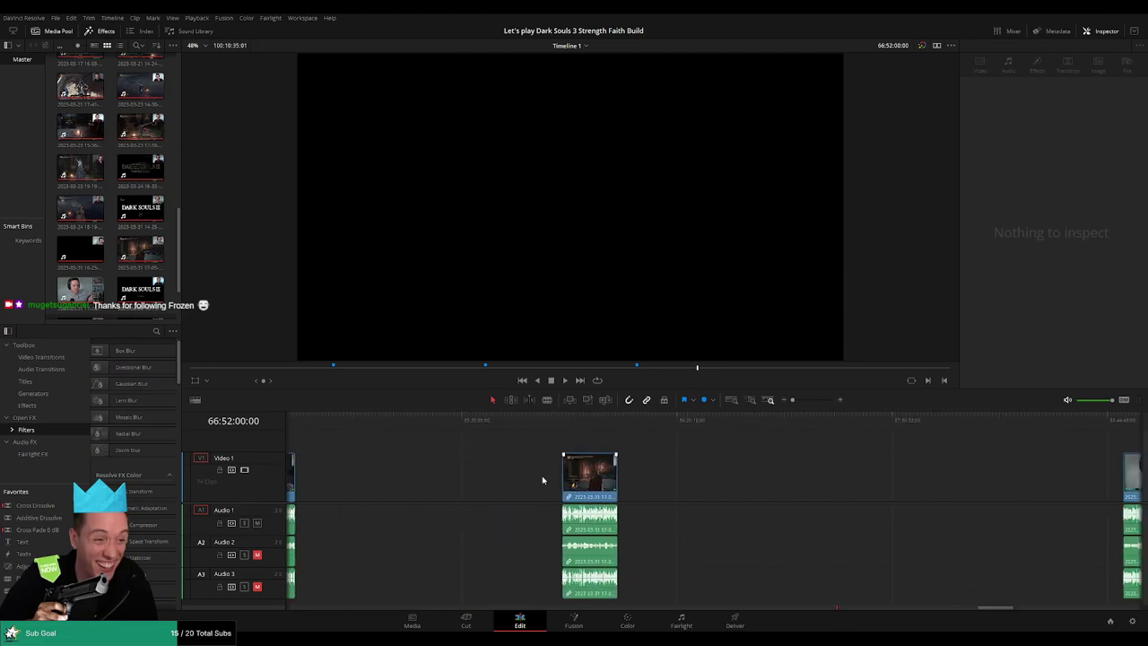
scroll(716, 488, right, 20)
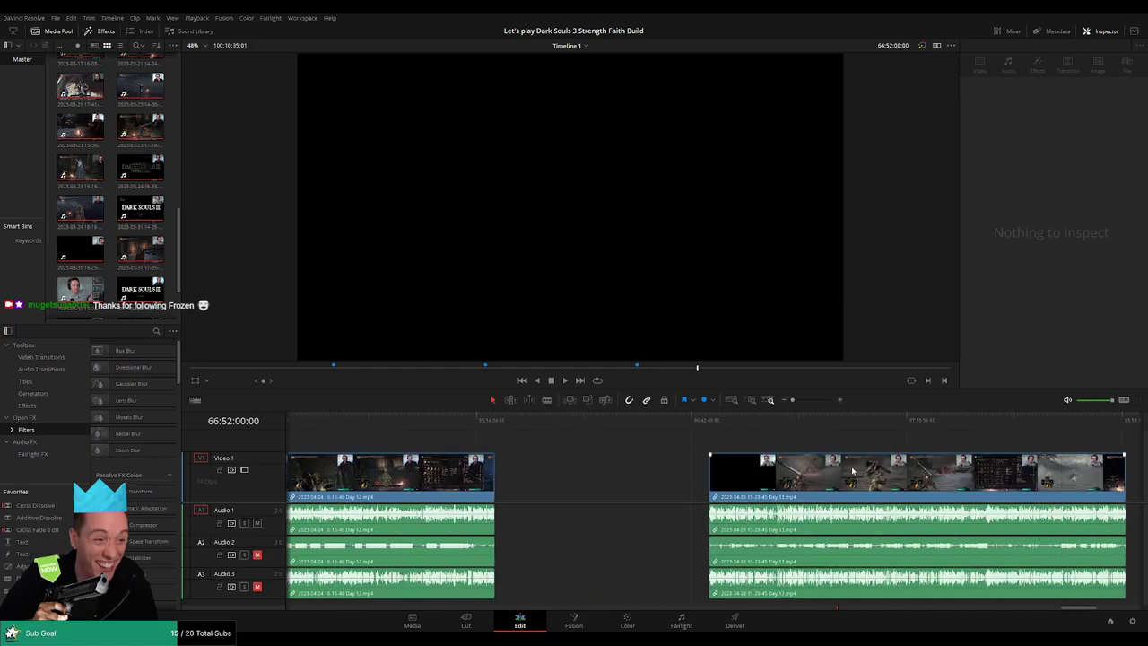
scroll(629, 485, right, 5)
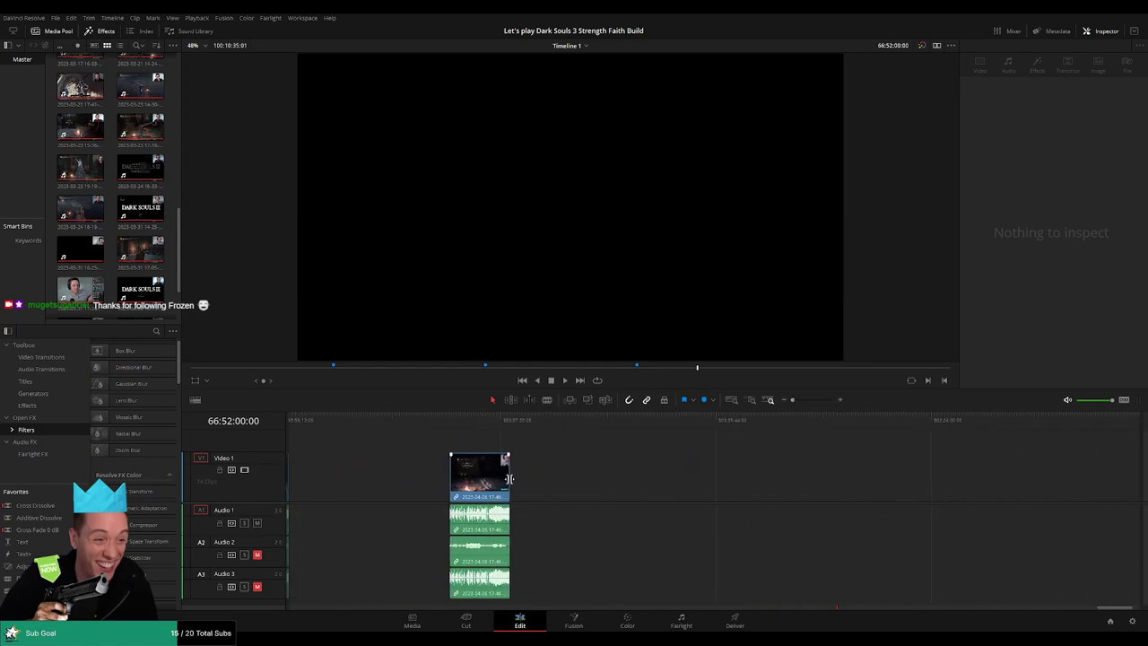
drag(510, 480, 964, 492)
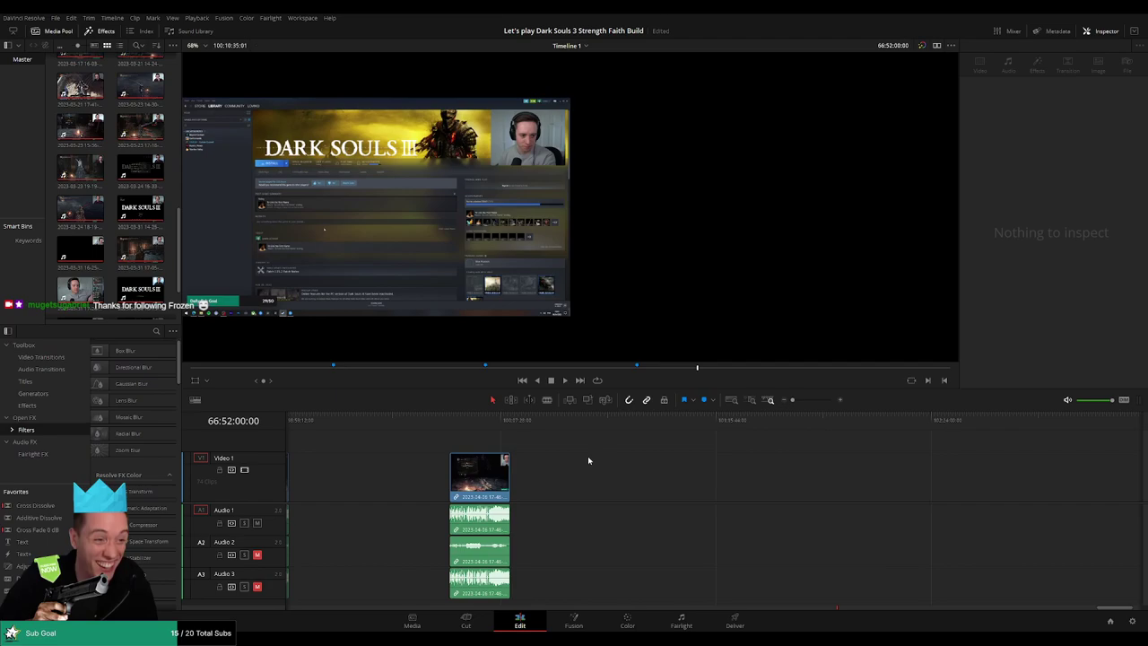
drag(454, 477, 1043, 476)
click(1040, 477)
click(1038, 478)
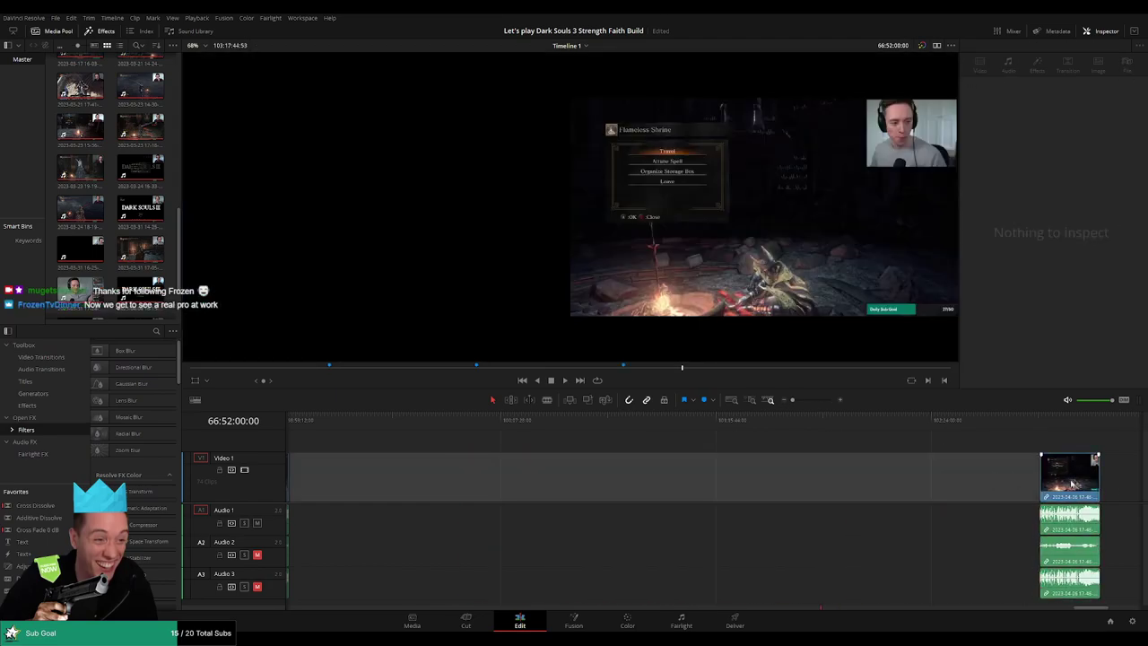
click(1098, 482)
click(1113, 485)
drag(1067, 477, 1098, 478)
Move the Day 13 clip several hours later, into the gap before the last clip
click(904, 454)
scroll(781, 461, left, 3)
drag(359, 480, 1090, 482)
click(595, 463)
scroll(574, 469, left, 10)
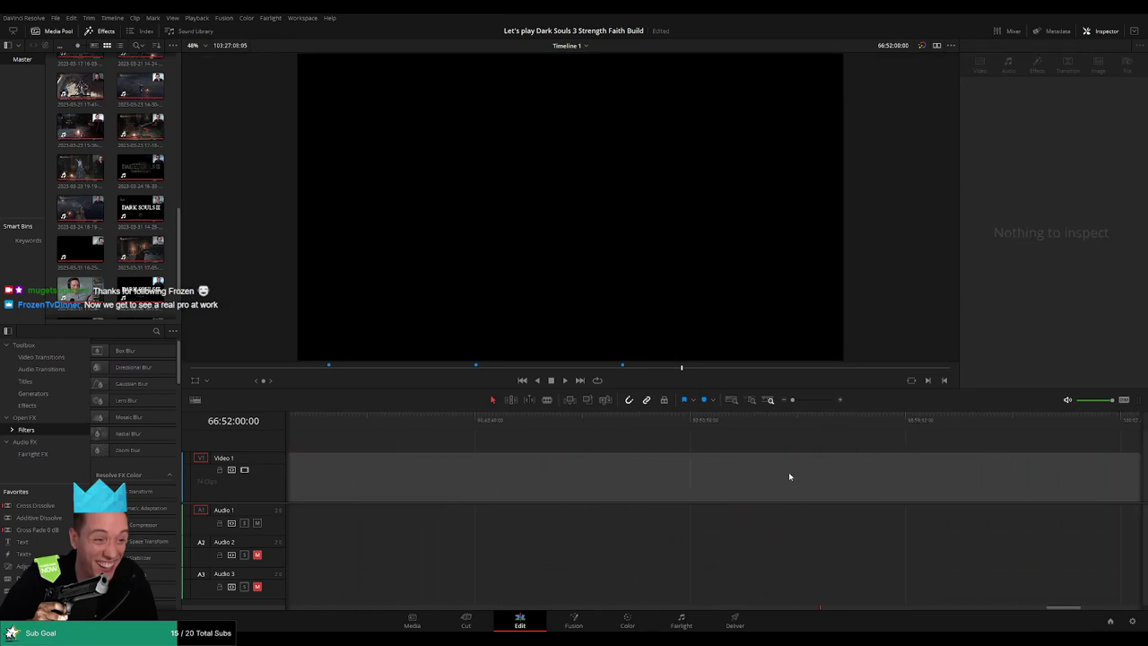
Move the Day 12 clip several hours later, keeping it just ahead of the Day 13 clip
drag(426, 482, 997, 486)
scroll(897, 482, right, 6)
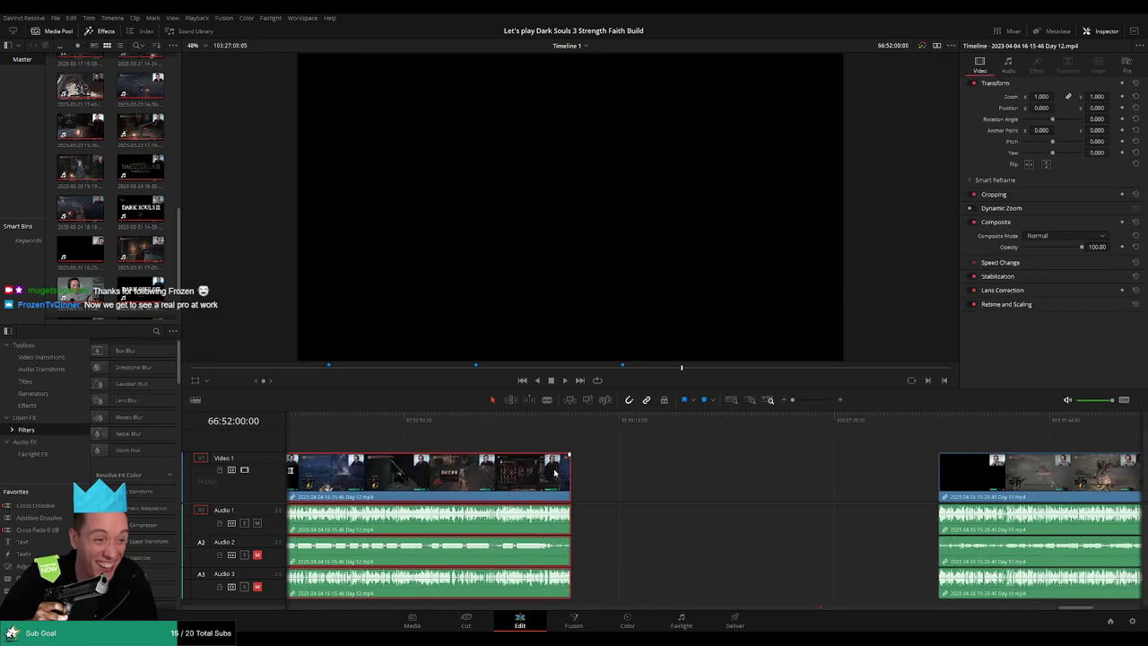
drag(520, 478, 850, 481)
scroll(776, 478, right, 8)
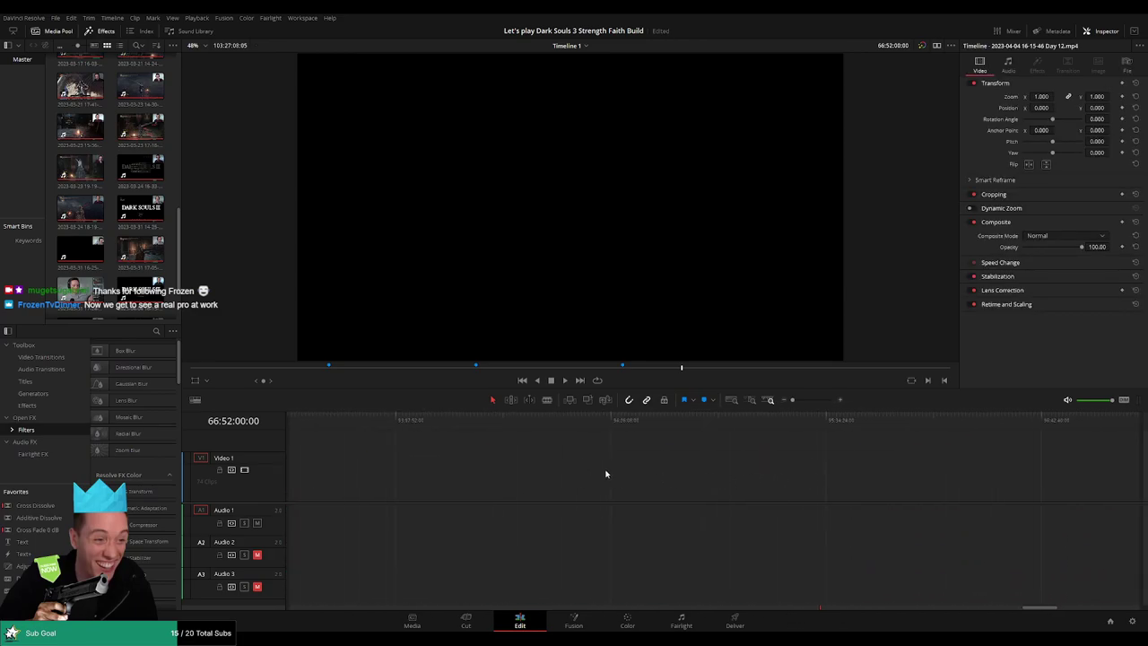
Move the Day 11 part 4 clip several hours later, into the gap left before the Day 12 clip
scroll(789, 473, left, 4)
click(446, 488)
drag(398, 480, 1048, 473)
scroll(951, 472, right, 2)
scroll(889, 470, right, 5)
drag(509, 478, 1076, 478)
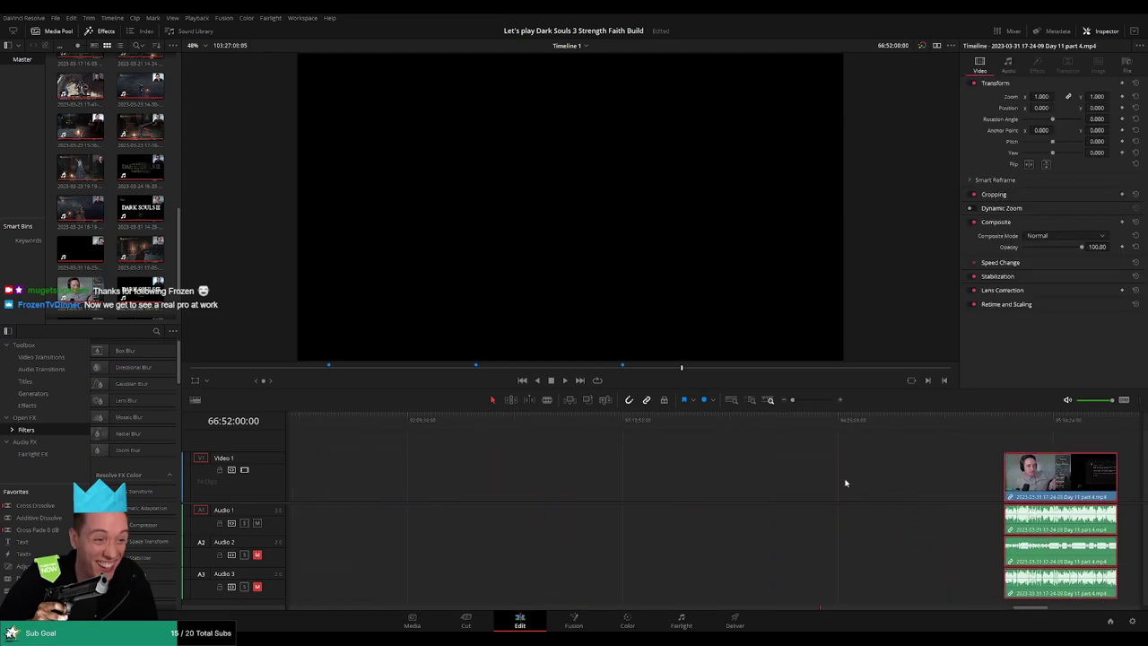
click(514, 483)
scroll(874, 482, right, 10)
scroll(923, 469, left, 3)
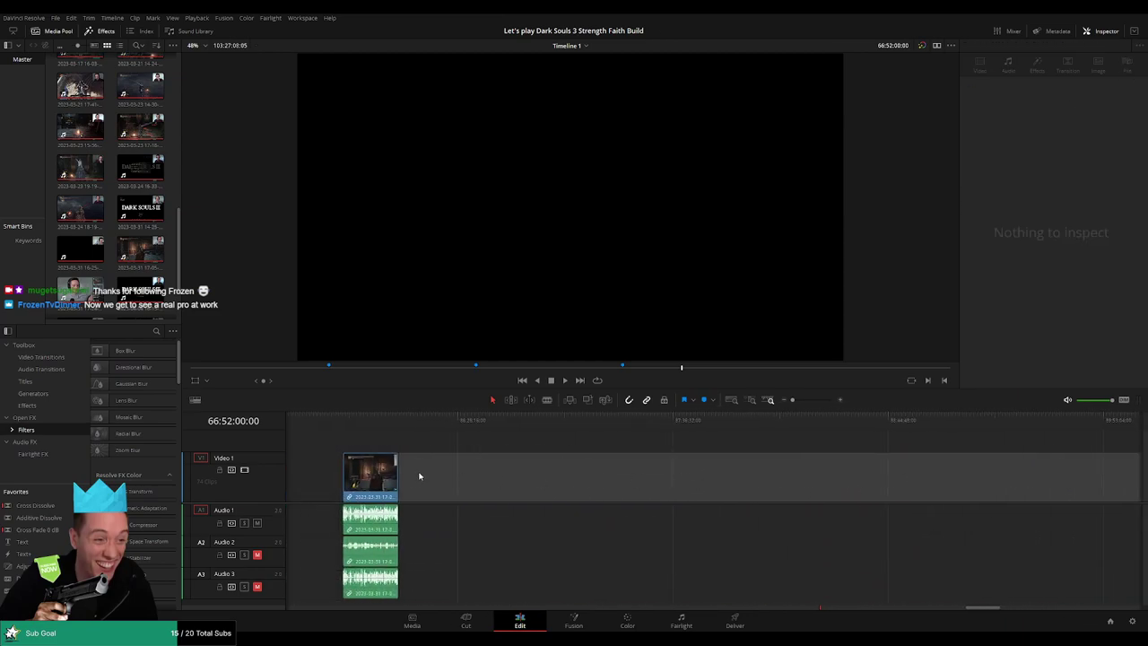
Move the Day 11 part 3 clip several hours later, into the gap before the Day 11 part 4 clip
drag(385, 475, 1100, 475)
scroll(951, 474, right, 6)
drag(463, 480, 972, 471)
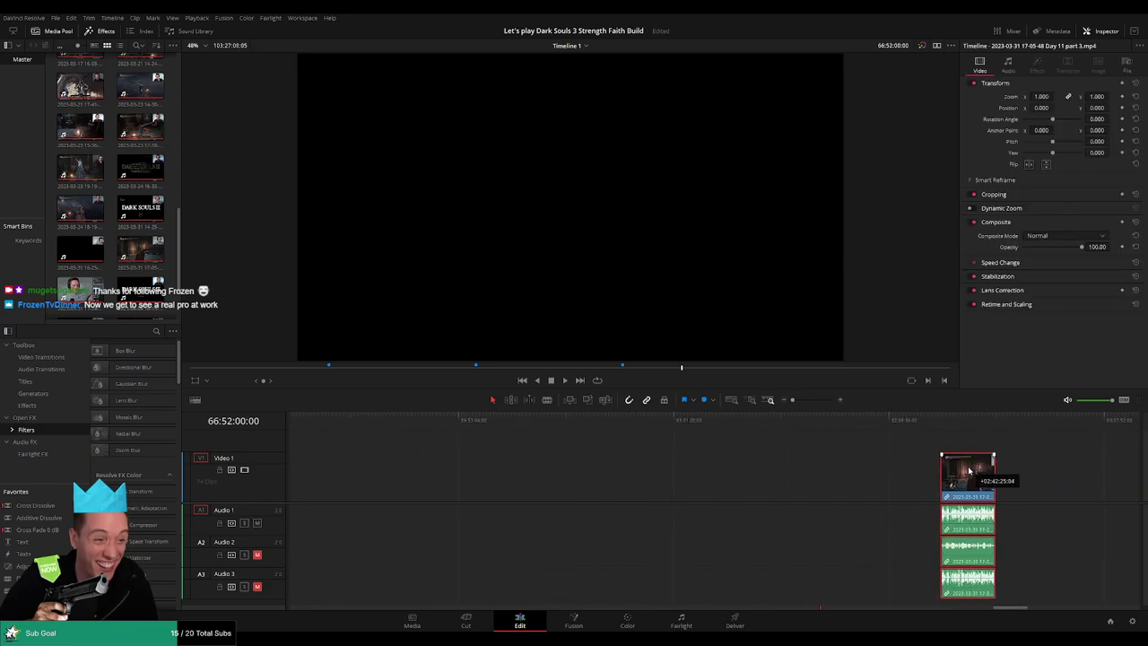
click(494, 486)
Move the Day 11 part 2 clip several hours later, keeping it ahead of the Day 11 part 3 clip
scroll(805, 476, left, 8)
drag(530, 481, 1102, 481)
scroll(649, 485, right, 8)
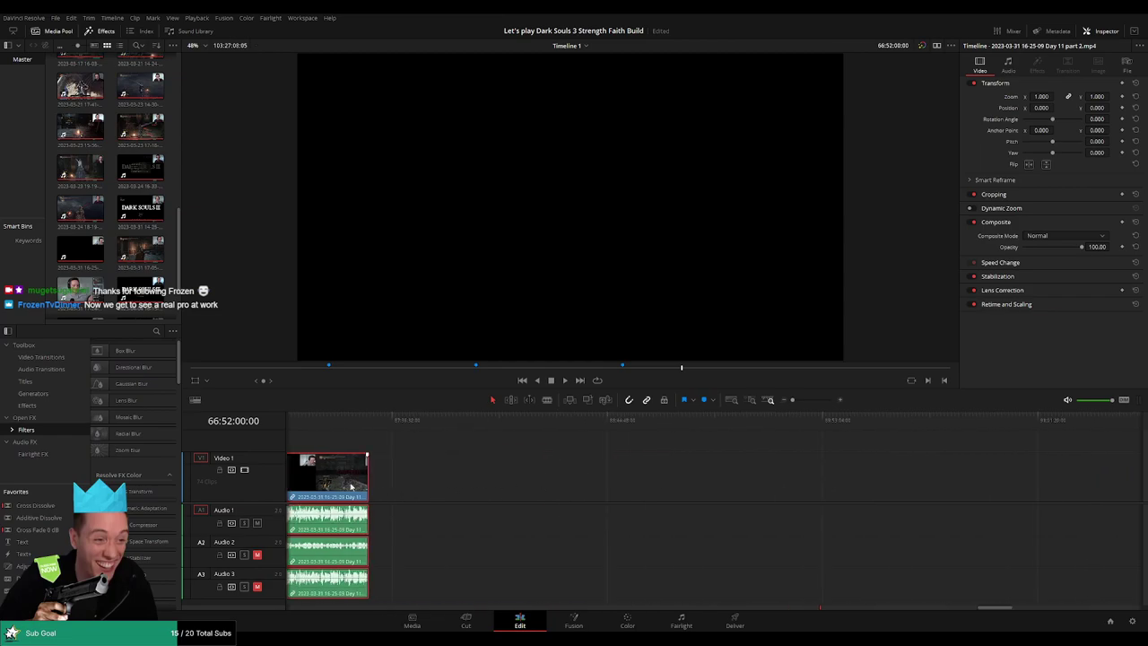
drag(351, 486, 1062, 479)
click(729, 485)
Move the first Day 11 clip several hours later, leaving a gap before the Day 11 part 2 clip
scroll(717, 487, left, 8)
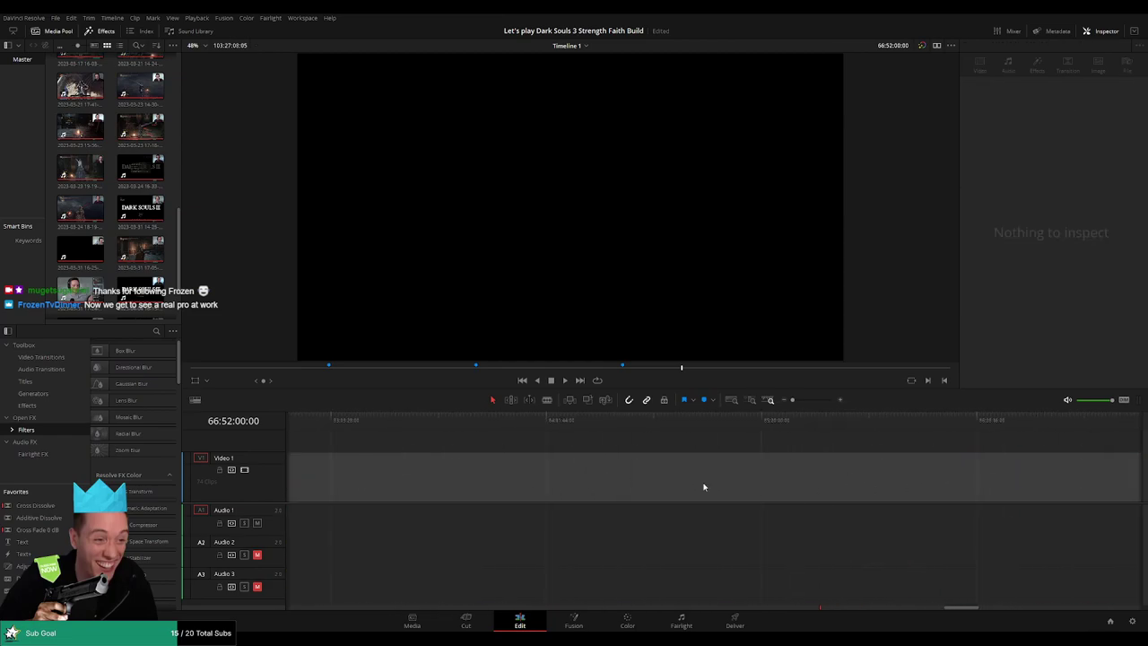
scroll(704, 488, left, 3)
drag(535, 482, 1055, 479)
scroll(718, 479, right, 7)
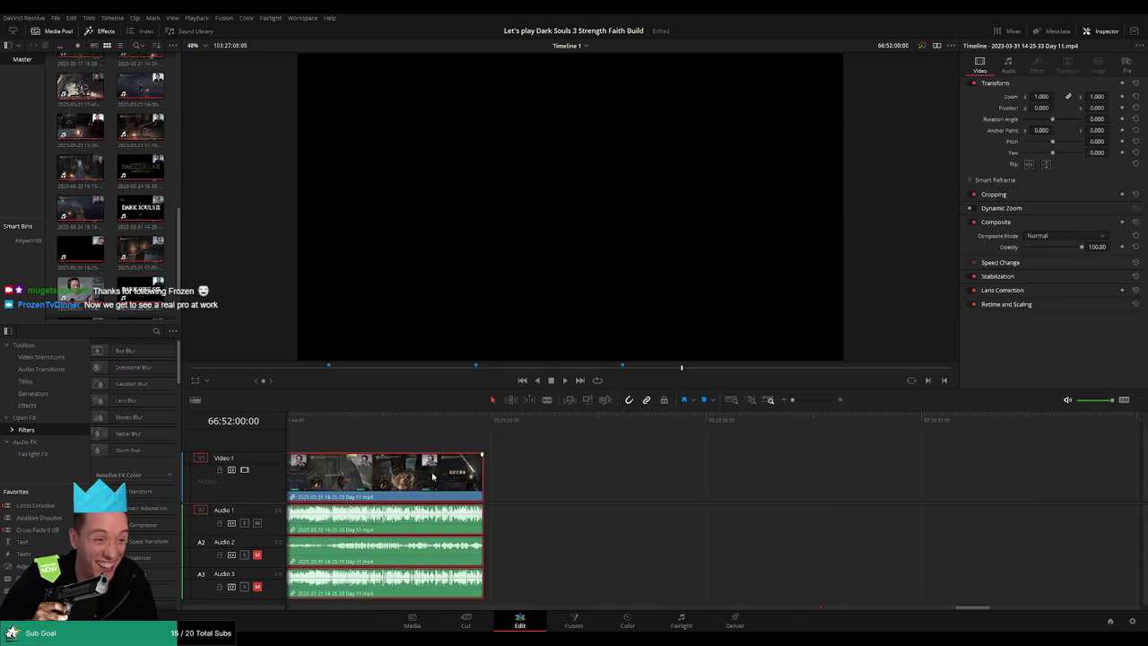
drag(432, 476, 990, 473)
scroll(1071, 469, right, 5)
drag(501, 476, 818, 478)
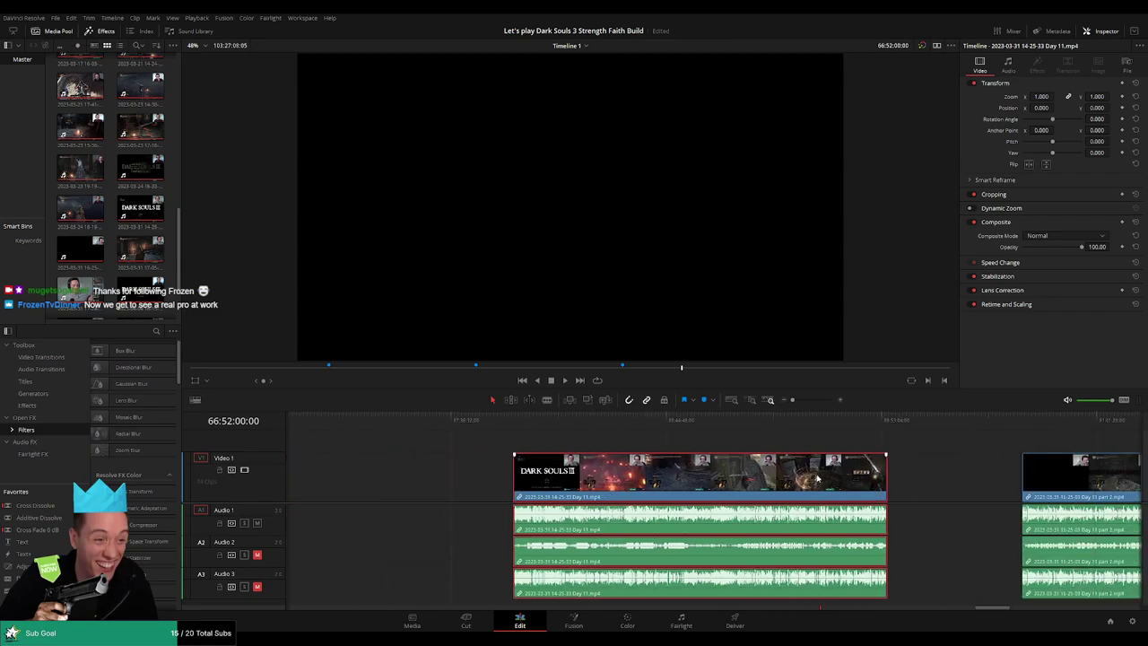
click(494, 487)
Move the Day 10 part 2 clip several hours later, into the gap before the first Day 11 clip
scroll(586, 467, right, 10)
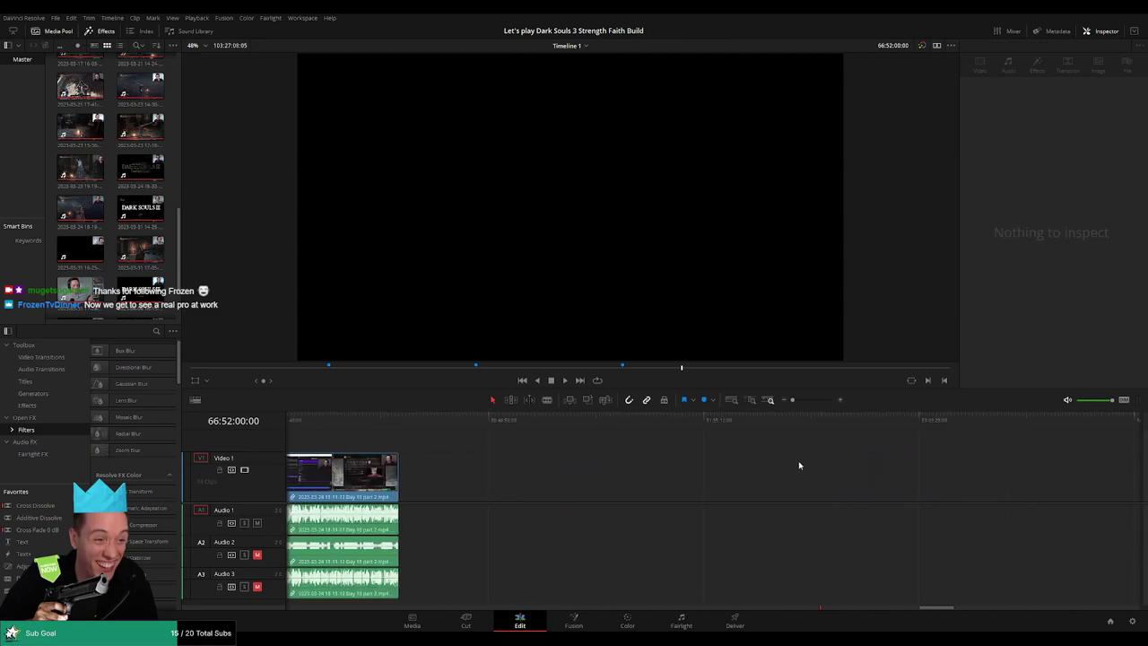
scroll(772, 467, left, 1)
drag(389, 482, 916, 473)
scroll(762, 475, right, 8)
drag(493, 481, 1043, 476)
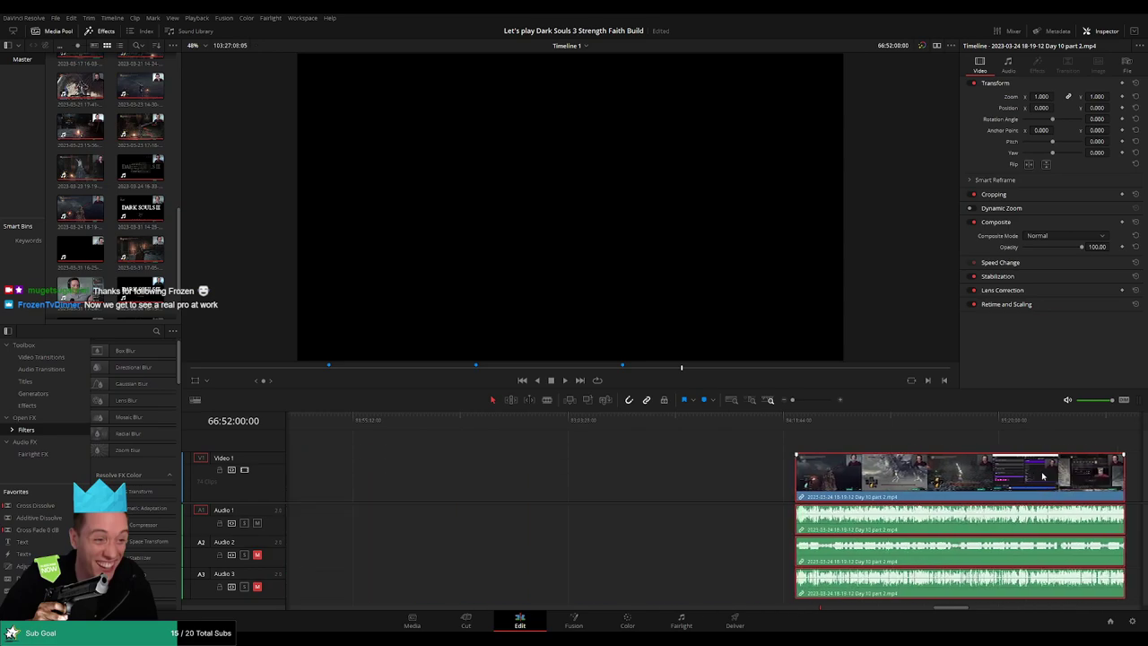
scroll(807, 477, right, 6)
drag(526, 482, 643, 482)
click(425, 456)
Move the first Day 10 clip several hours later, leaving a gap before the Day 10 part 2 clip
scroll(574, 465, left, 4)
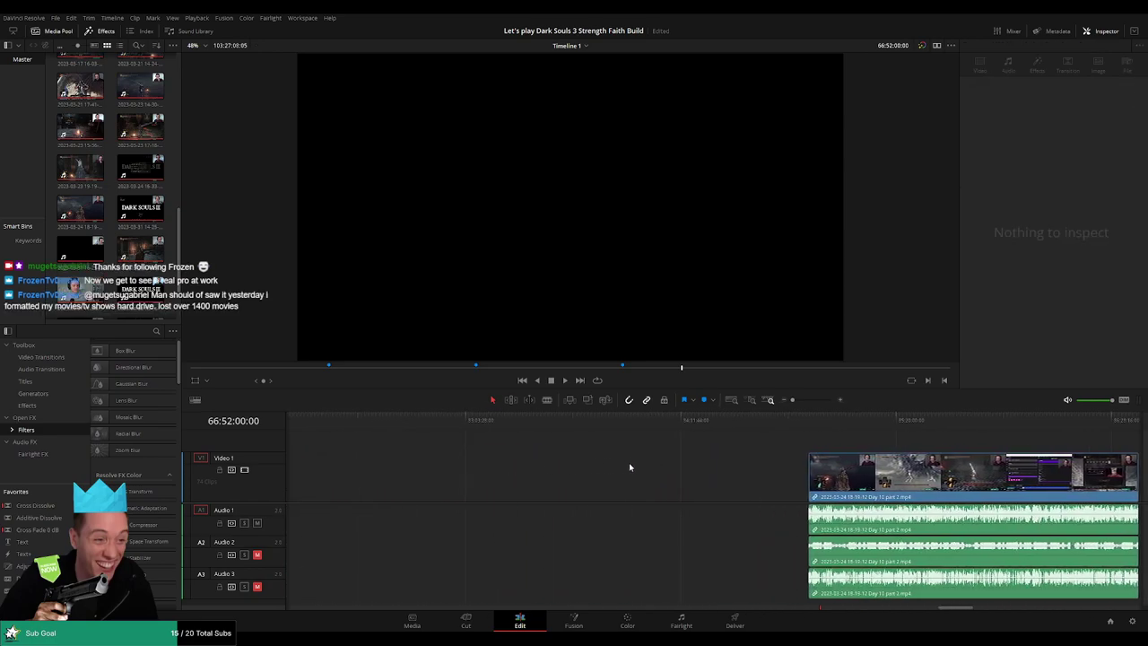
scroll(629, 467, left, 10)
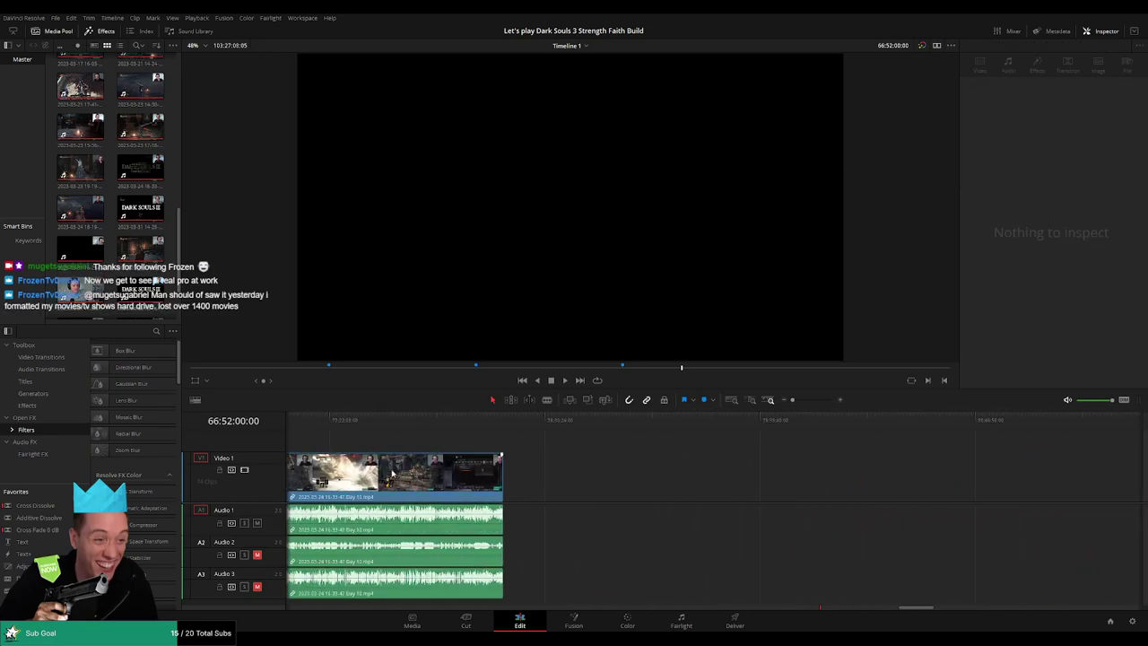
drag(398, 477, 829, 481)
scroll(682, 478, right, 6)
drag(502, 478, 901, 481)
scroll(807, 480, right, 3)
scroll(726, 480, right, 3)
drag(481, 482, 710, 483)
click(420, 460)
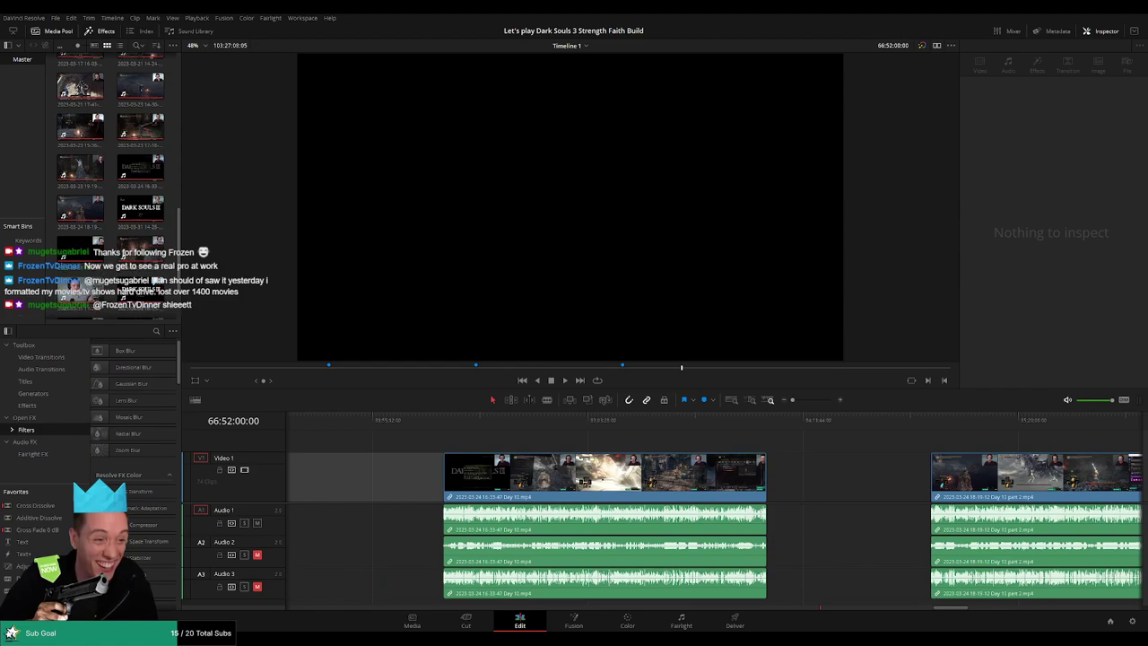
Move the Day 9 part 3 clip several hours later, leaving a gap before the Day 10 clip
scroll(468, 451, left, 10)
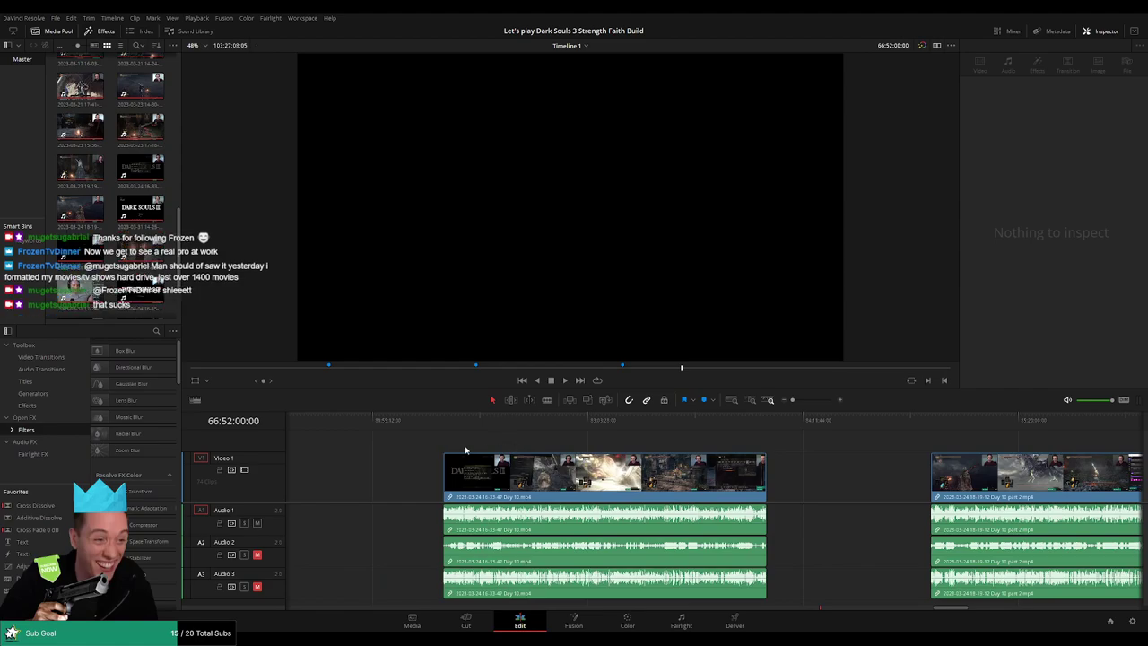
scroll(597, 468, left, 1)
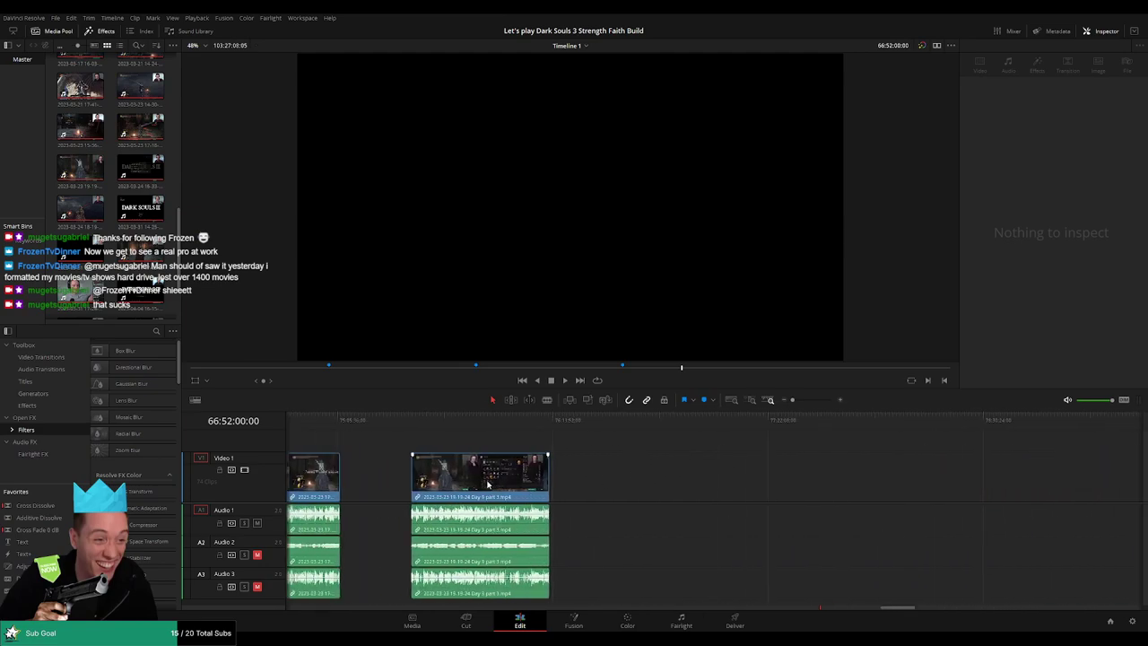
drag(488, 483, 938, 475)
scroll(1026, 472, right, 3)
drag(538, 487, 919, 474)
scroll(1014, 469, right, 3)
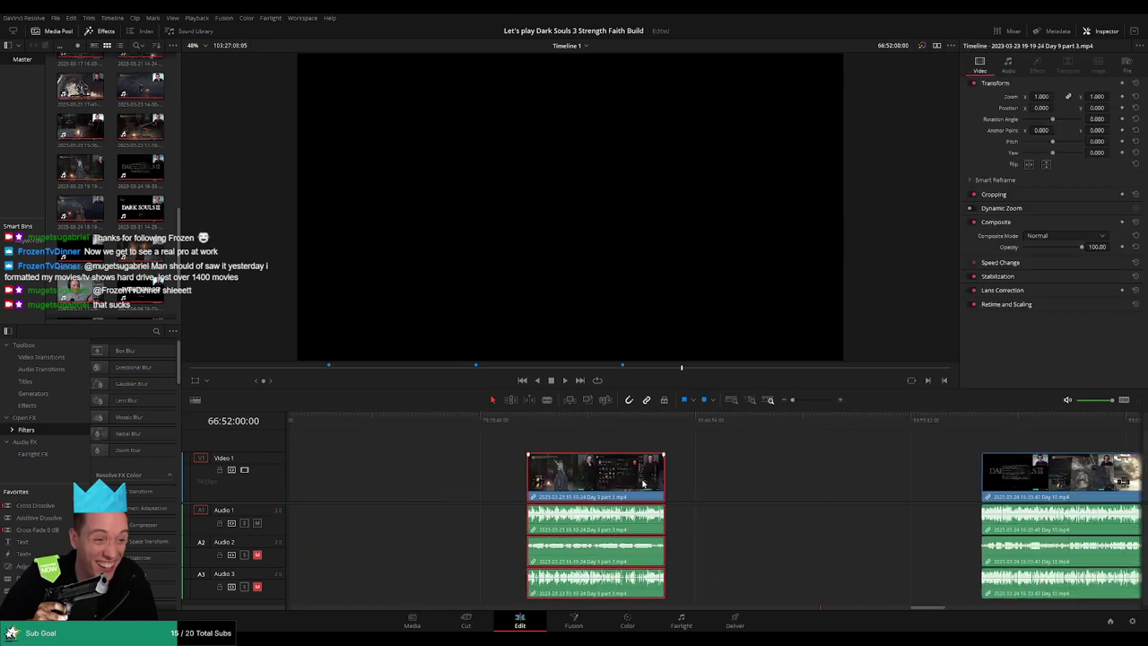
drag(583, 470, 721, 468)
click(433, 470)
Move the "Day 9 part 1 of part 3" clip later, into the gap before the Day 9 part 3 clip
scroll(780, 472, left, 5)
scroll(786, 472, left, 8)
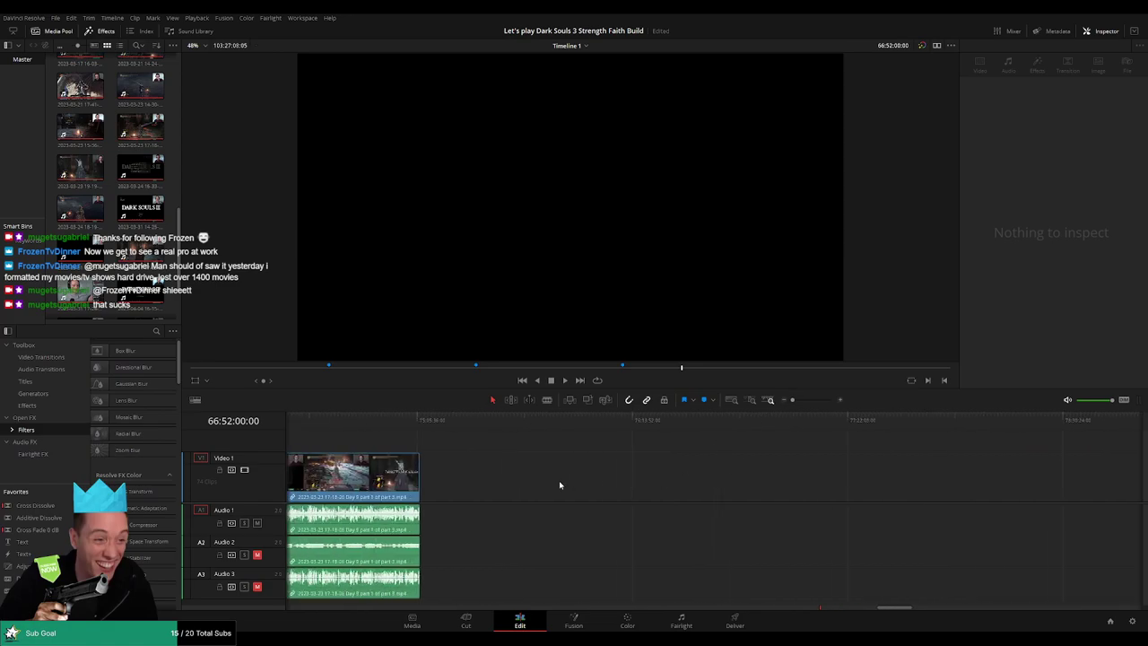
click(680, 482)
scroll(679, 482, right, 2)
scroll(679, 481, right, 2)
drag(549, 483, 922, 478)
scroll(916, 477, right, 7)
drag(571, 484, 690, 449)
click(690, 450)
Move the Day 9 part 2 clip several hours later, leaving a gap before the "Day 9 part 1 of part 3" clip
scroll(838, 461, left, 10)
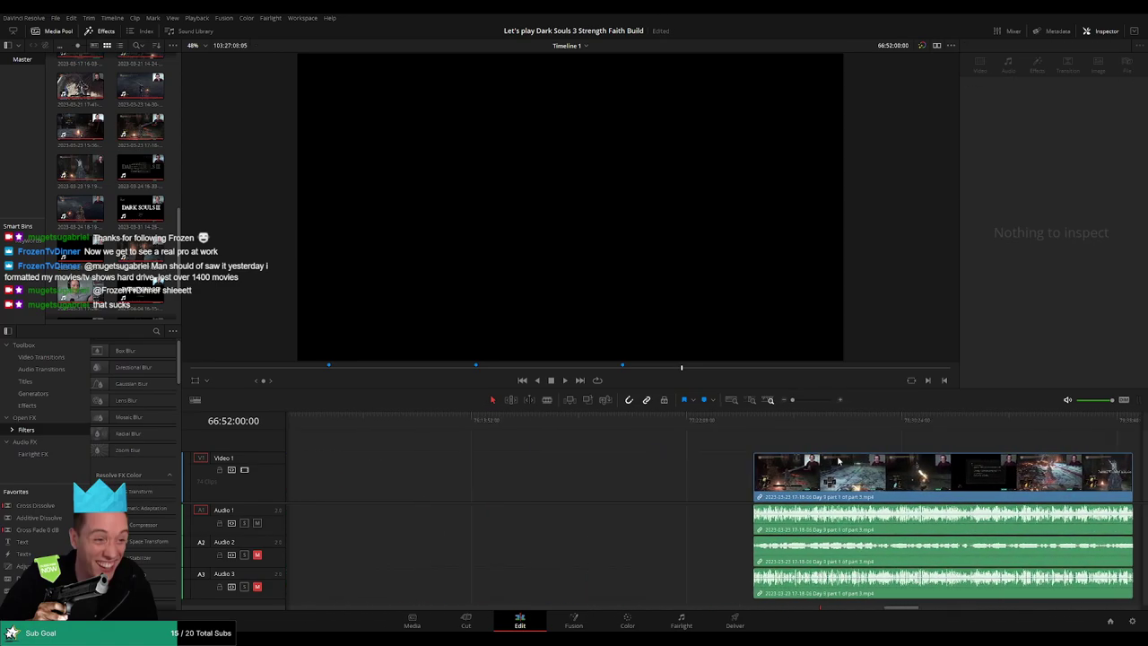
scroll(590, 494, left, 10)
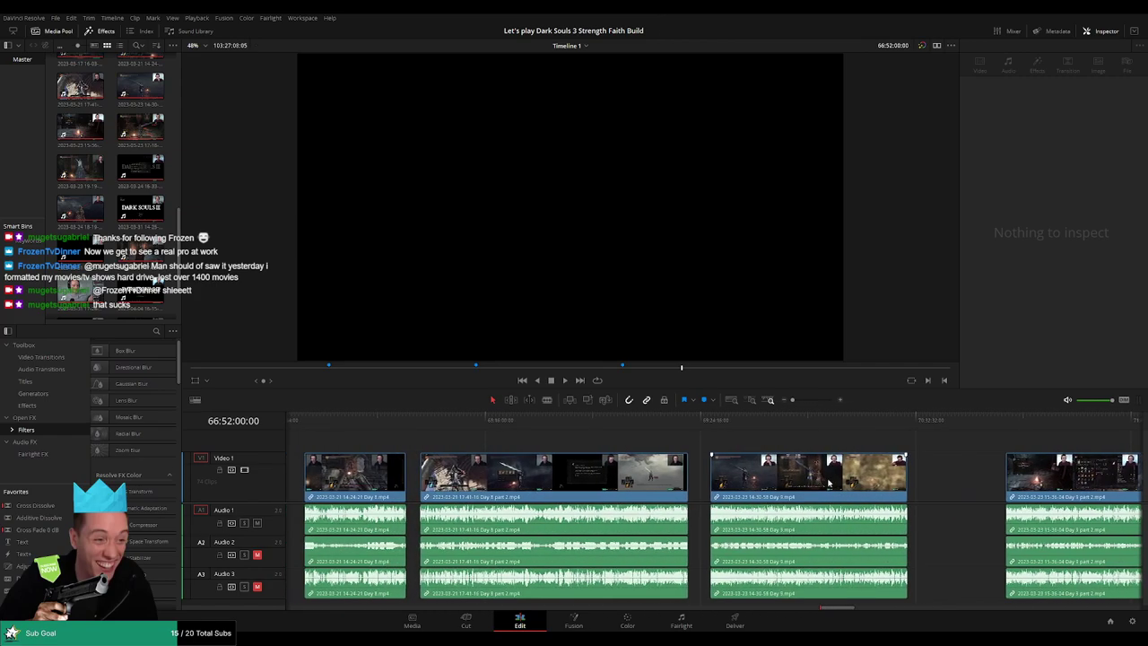
scroll(879, 477, right, 9)
scroll(987, 480, right, 10)
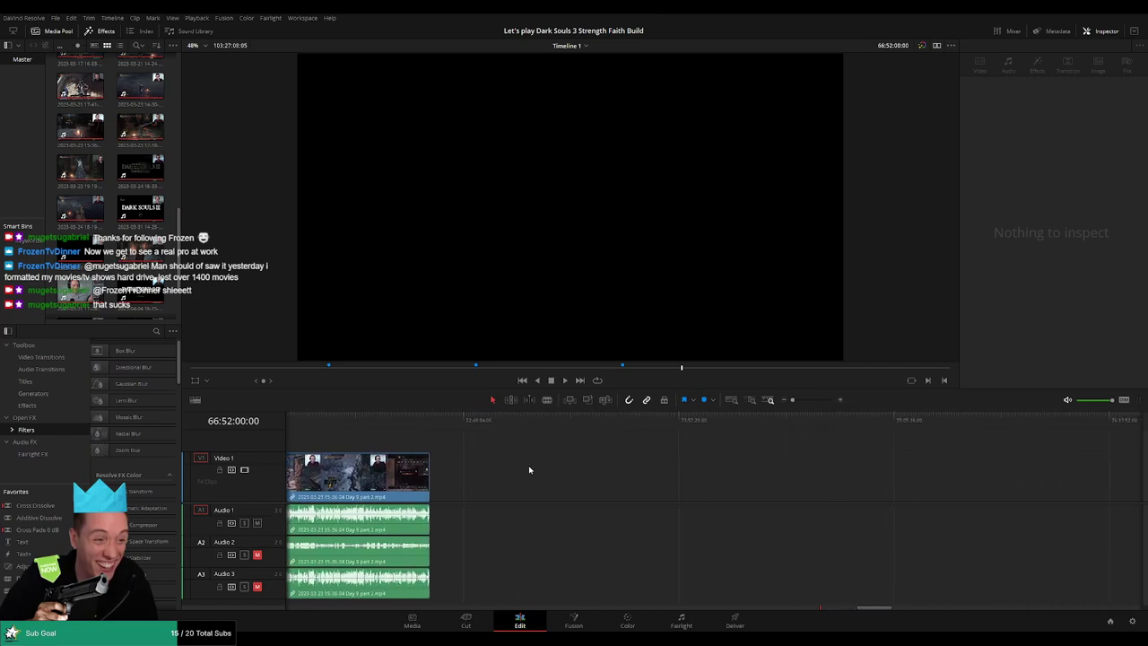
drag(418, 471, 958, 473)
scroll(996, 472, right, 4)
scroll(831, 471, right, 3)
drag(522, 474, 818, 478)
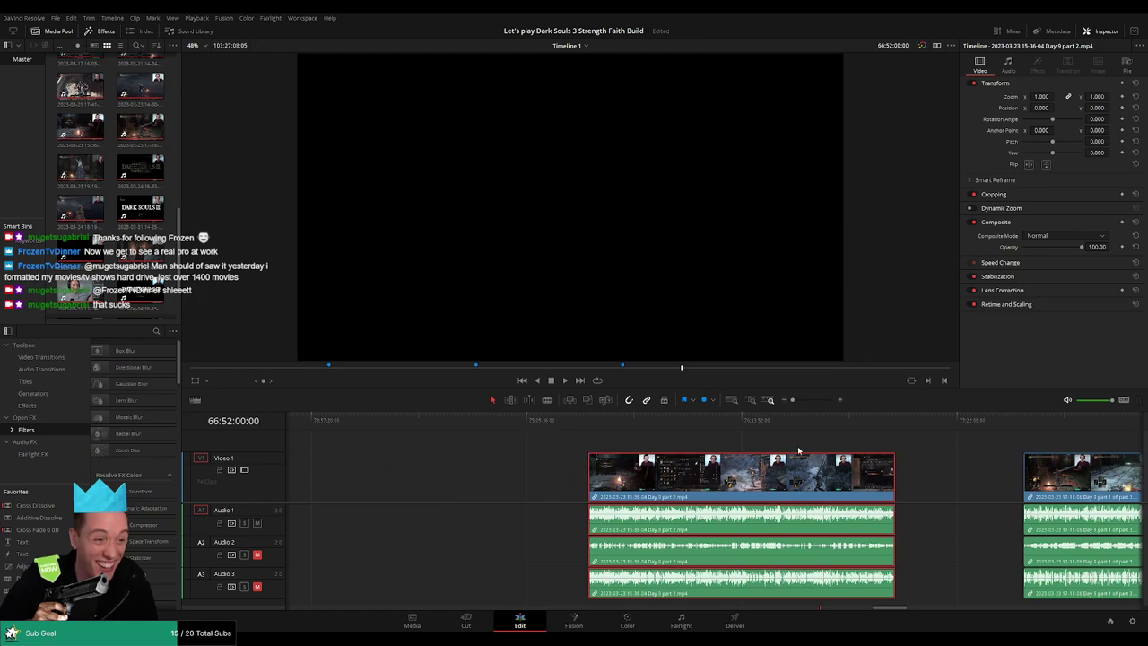
click(798, 449)
Move the first Day 9 clip several hours later, leaving a gap before the Day 9 part 2 clip
scroll(838, 464, left, 14)
scroll(801, 470, left, 2)
drag(597, 485, 1026, 477)
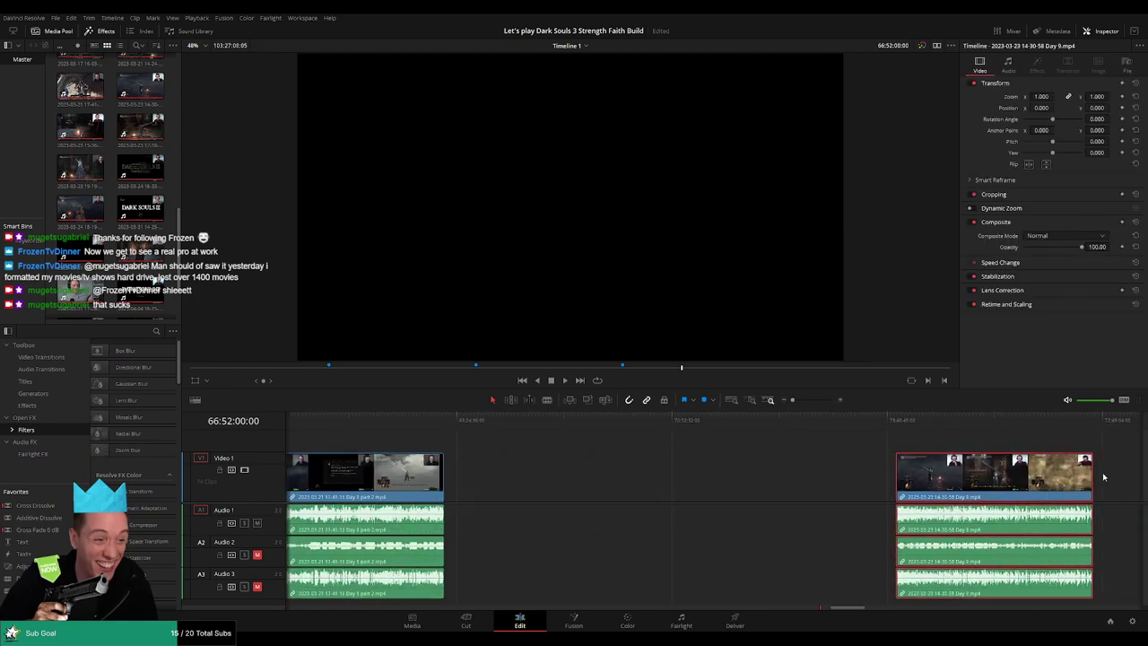
scroll(1104, 476, right, 6)
drag(602, 479, 935, 480)
scroll(1081, 480, right, 4)
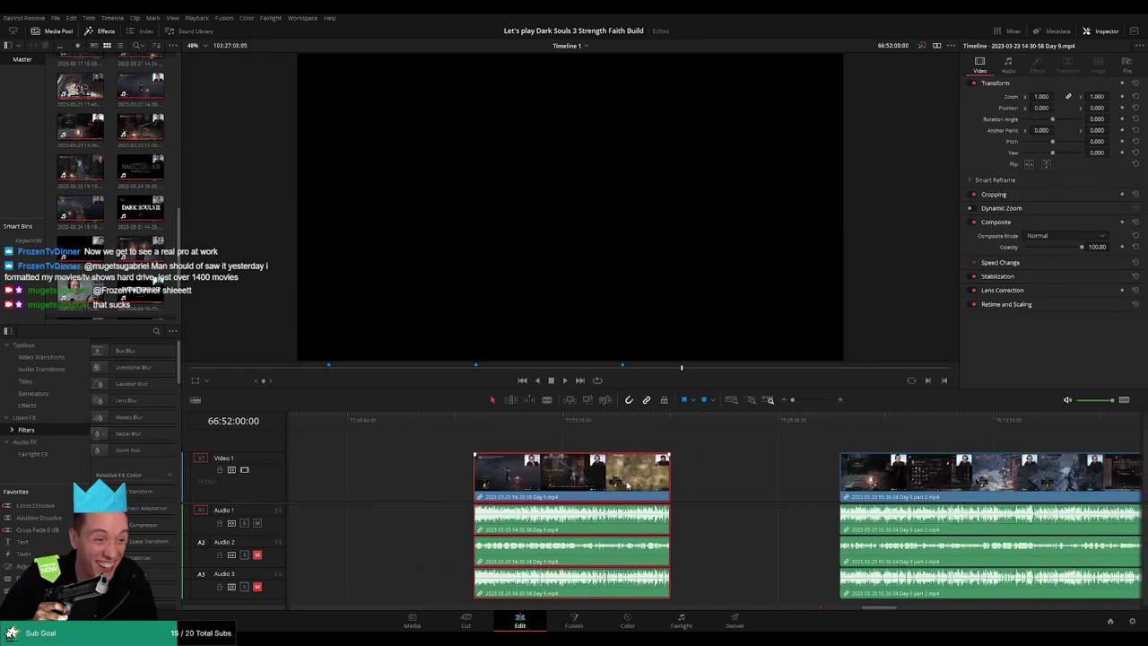
click(595, 447)
Move the Day 8 part 2 clip later, into the gap before the first Day 9 clip
scroll(664, 462, left, 14)
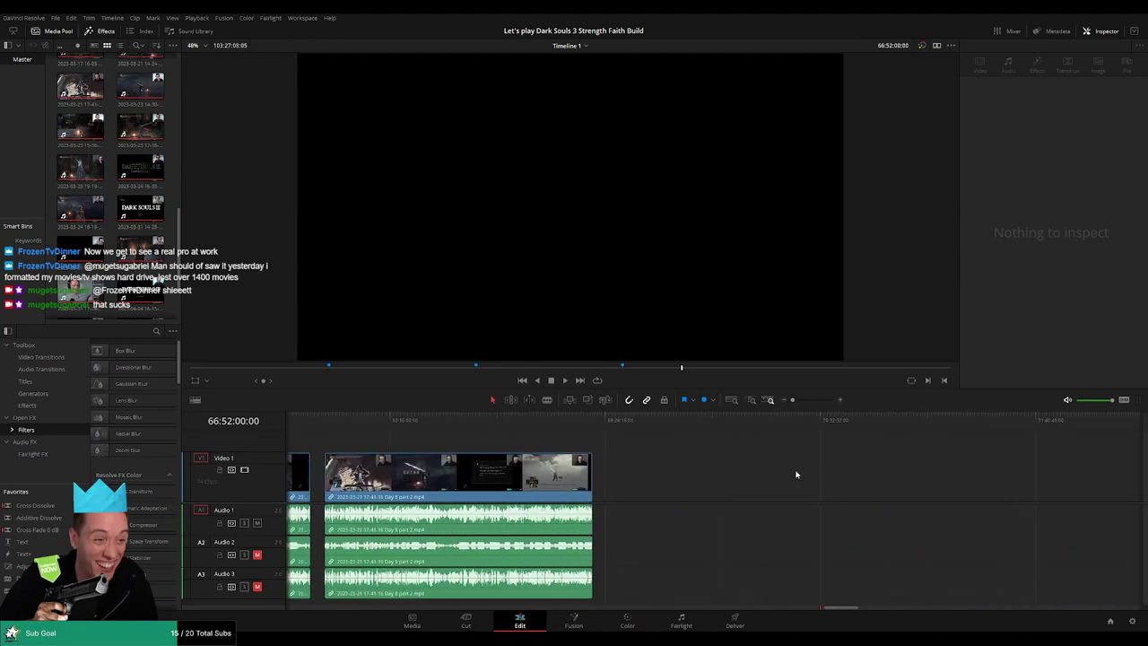
drag(700, 481, 1012, 481)
scroll(1012, 481, right, 6)
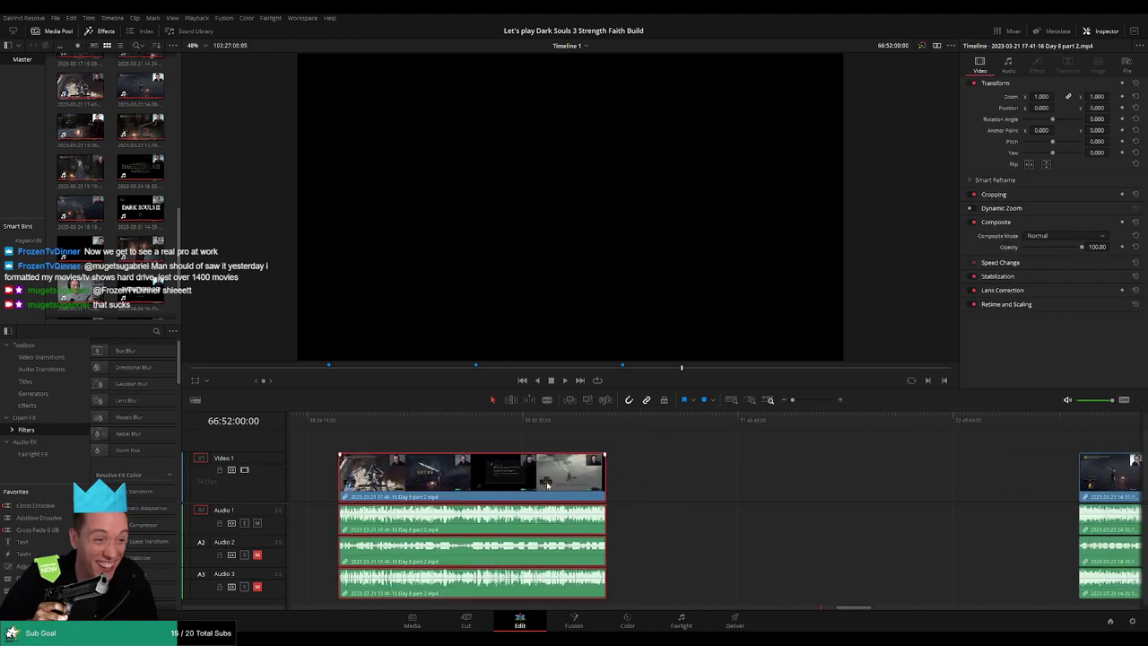
drag(546, 484, 831, 481)
click(640, 446)
Set the playhead at the 68-hour mark and move the remaining Day 8 clip so that it starts there
scroll(784, 476, left, 13)
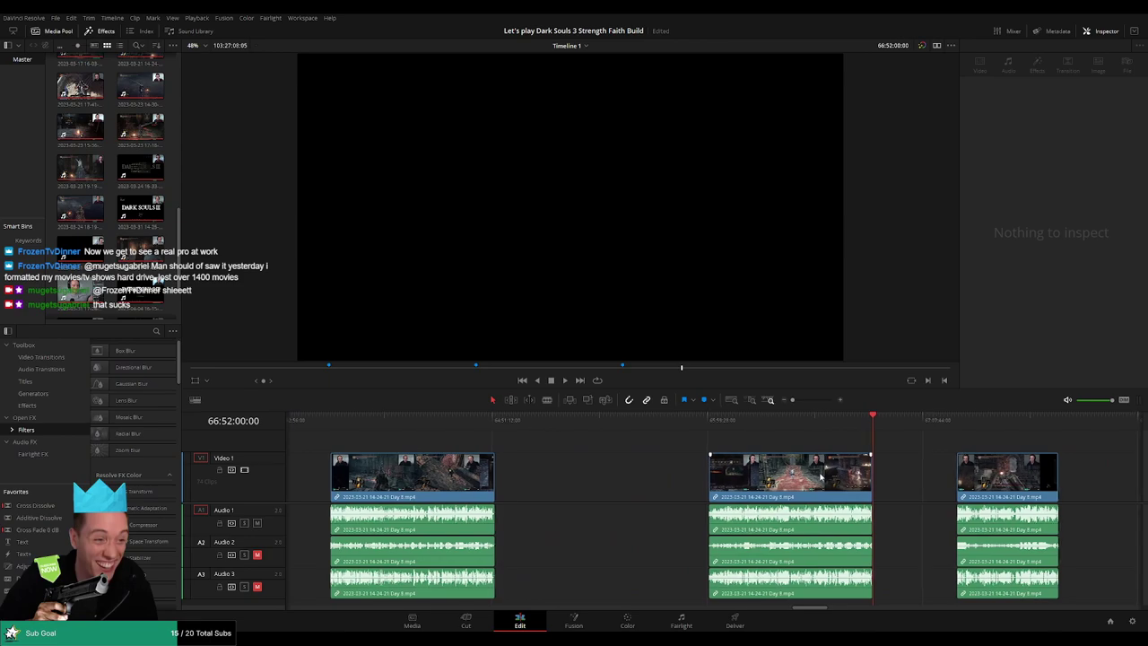
scroll(577, 476, right, 3)
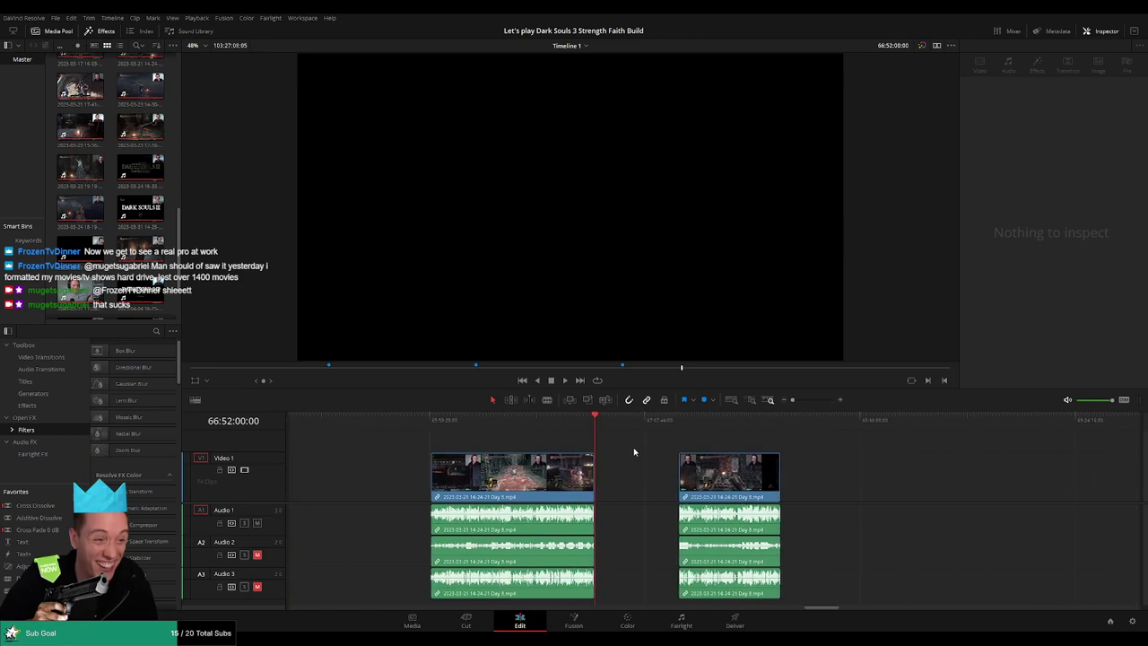
key(ctrl+z)
key(ctrl+z)
key(ctrl+z)
key(ctrl+z)
key(ctrl+z)
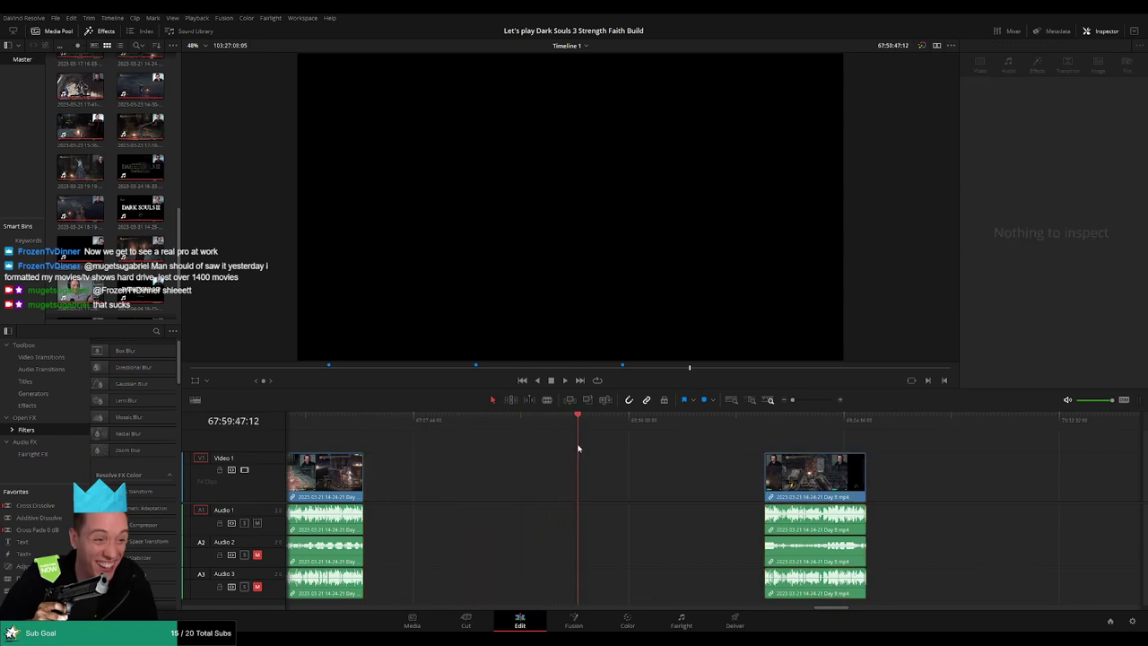
key(ctrl+z)
drag(722, 424, 728, 425)
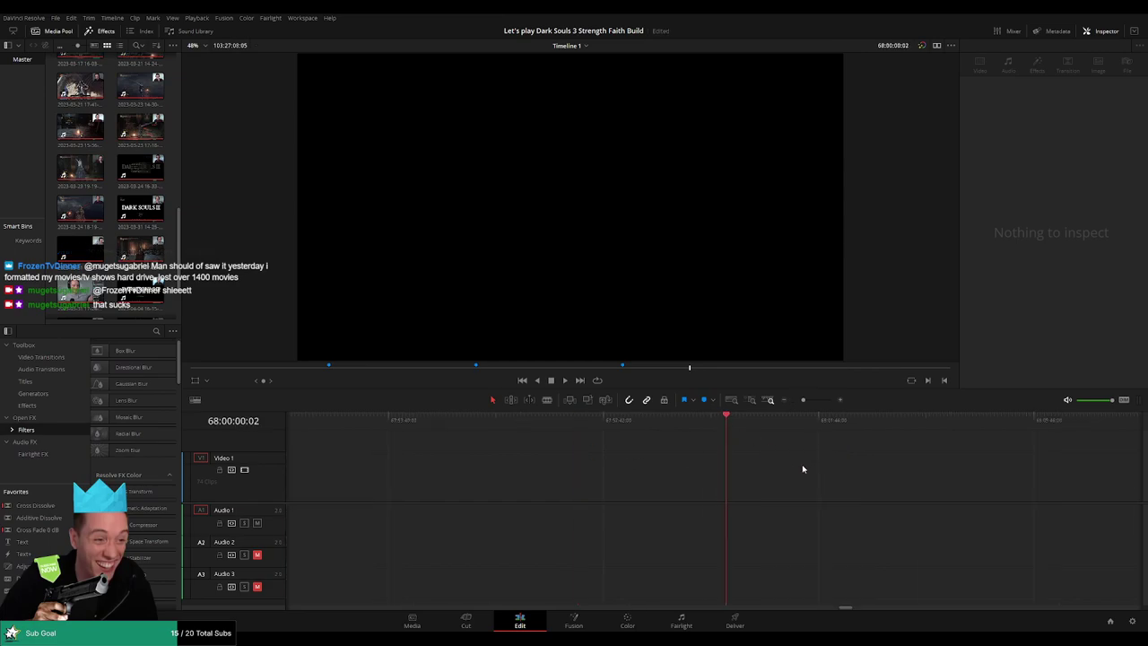
drag(797, 400, 793, 400)
drag(954, 473, 770, 471)
click(948, 459)
Move the Day 8 part 2 clip back so it directly follows the end of the Day 8 clip
scroll(638, 439, right, 5)
drag(955, 462, 476, 458)
key(space)
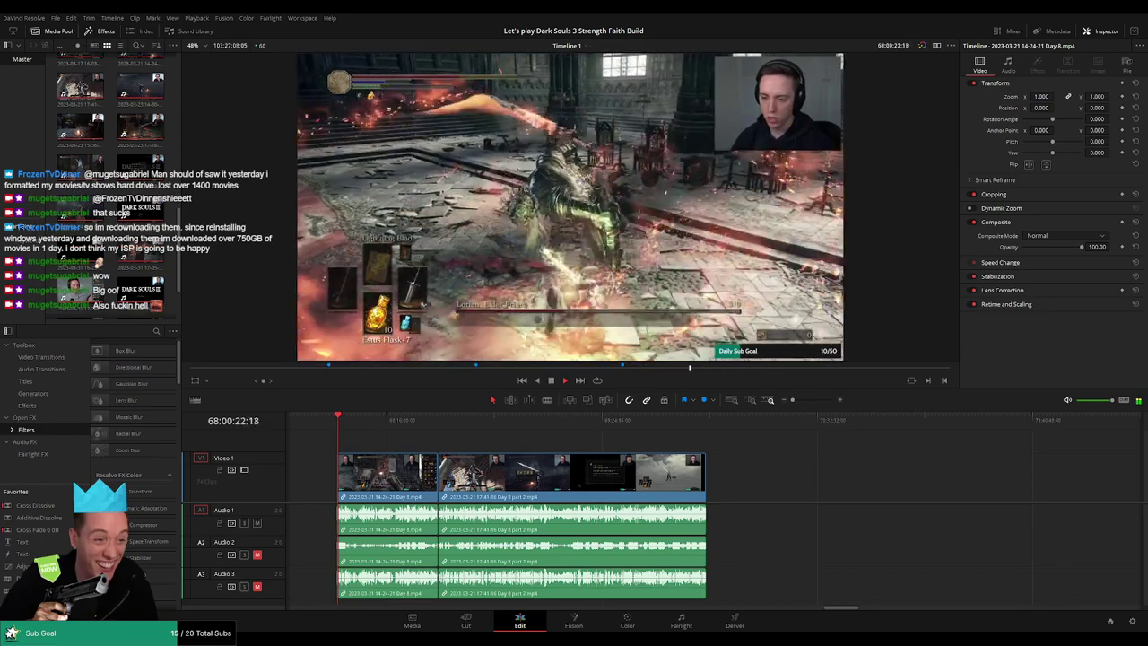
Add a transition on video and audio at the cut between the Day 8 and Day 8 part 2 clips, then play it back
drag(381, 438, 534, 432)
click(482, 427)
drag(793, 401, 822, 402)
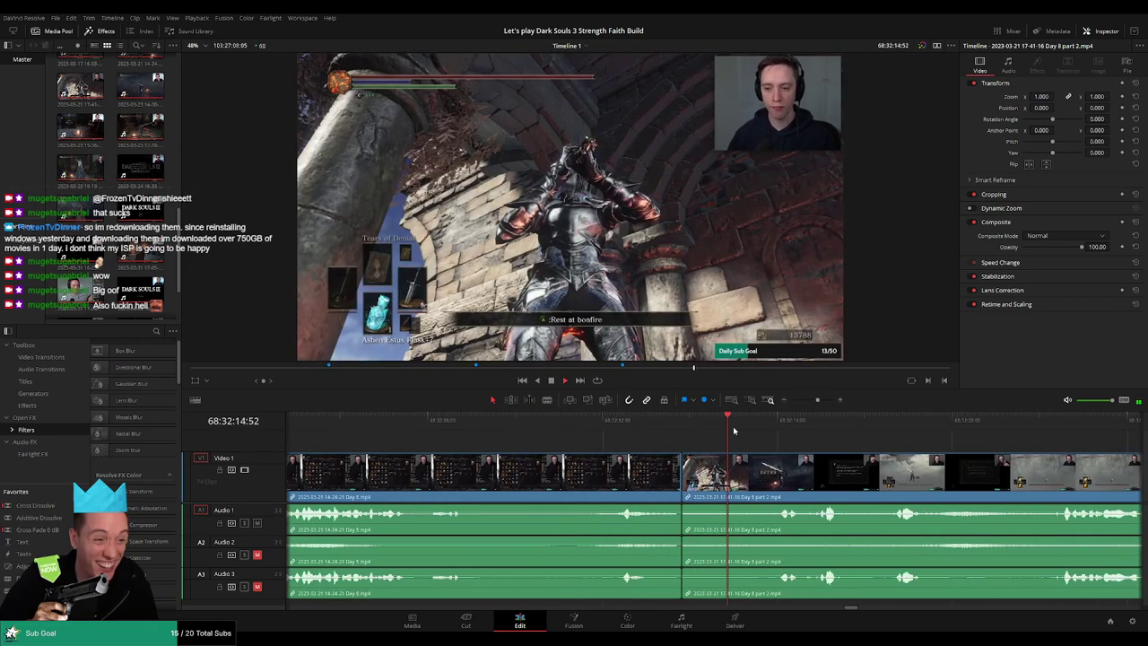
click(613, 425)
click(684, 481)
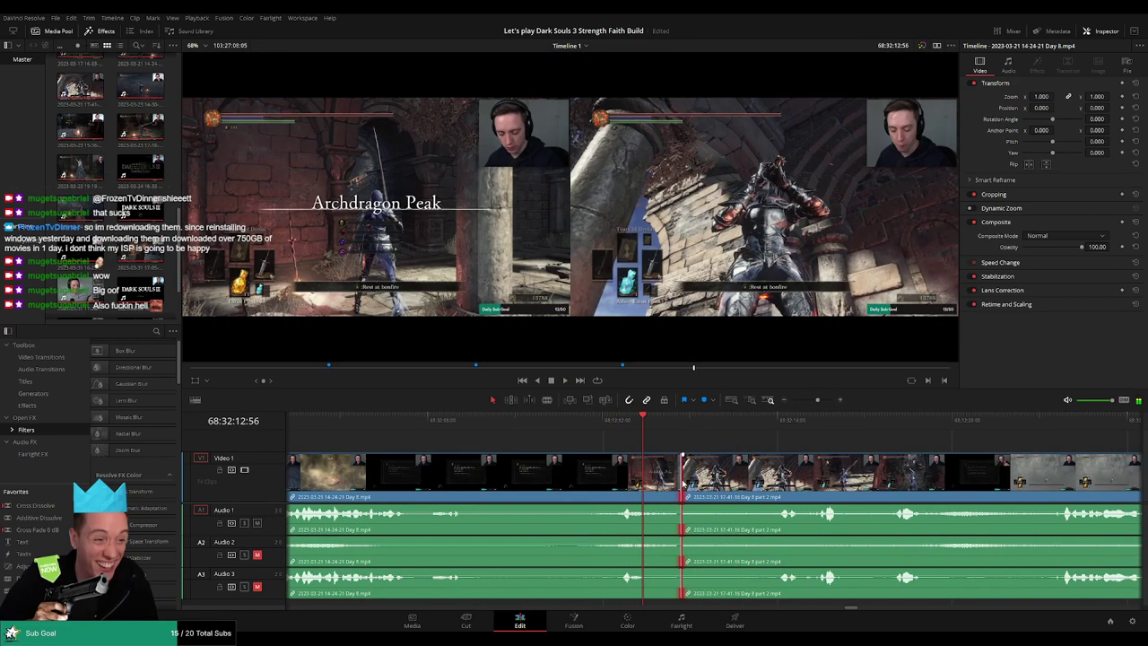
click(608, 369)
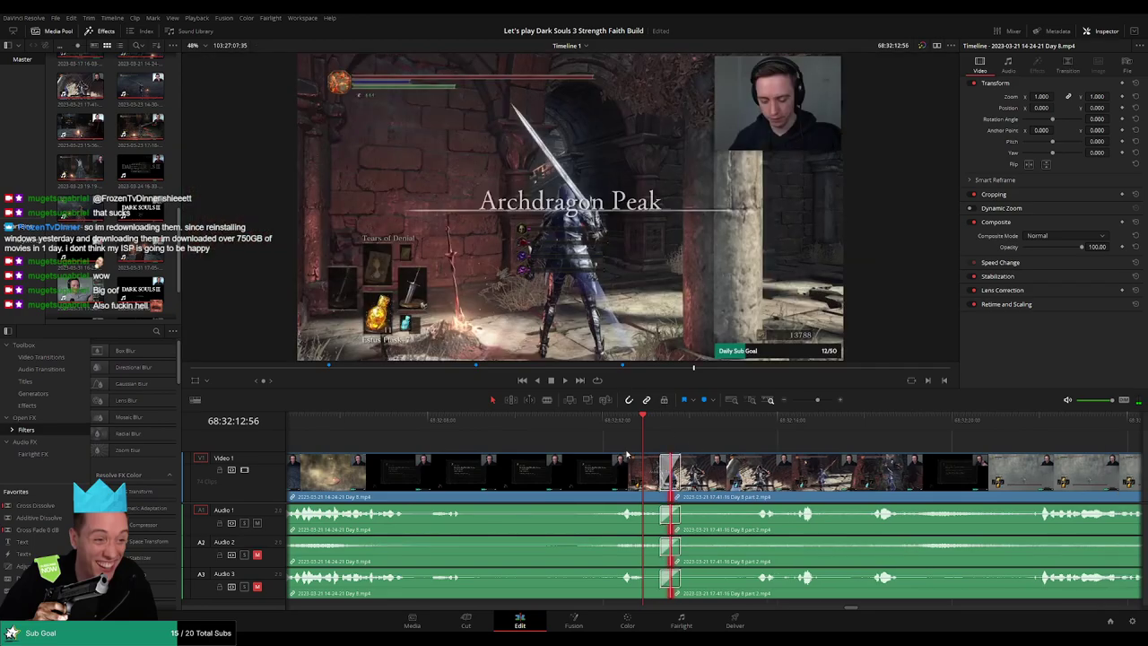
key(space)
click(744, 428)
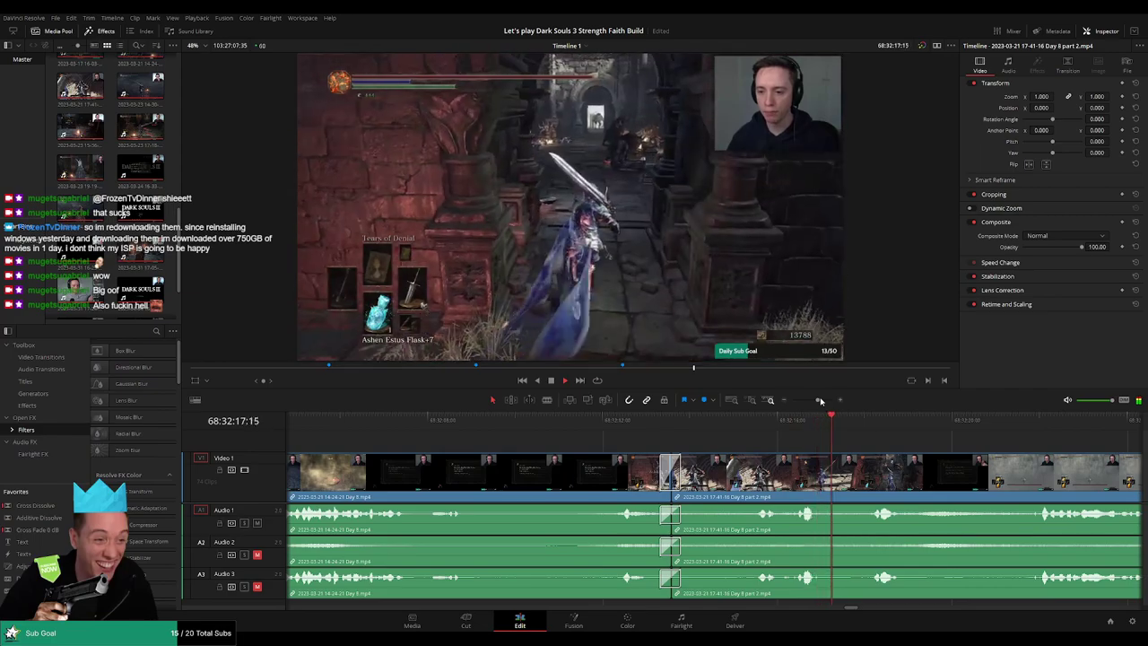
Examine the Day 8 part 2 footage around 68:52 for a suitable episode end point
drag(820, 401, 792, 401)
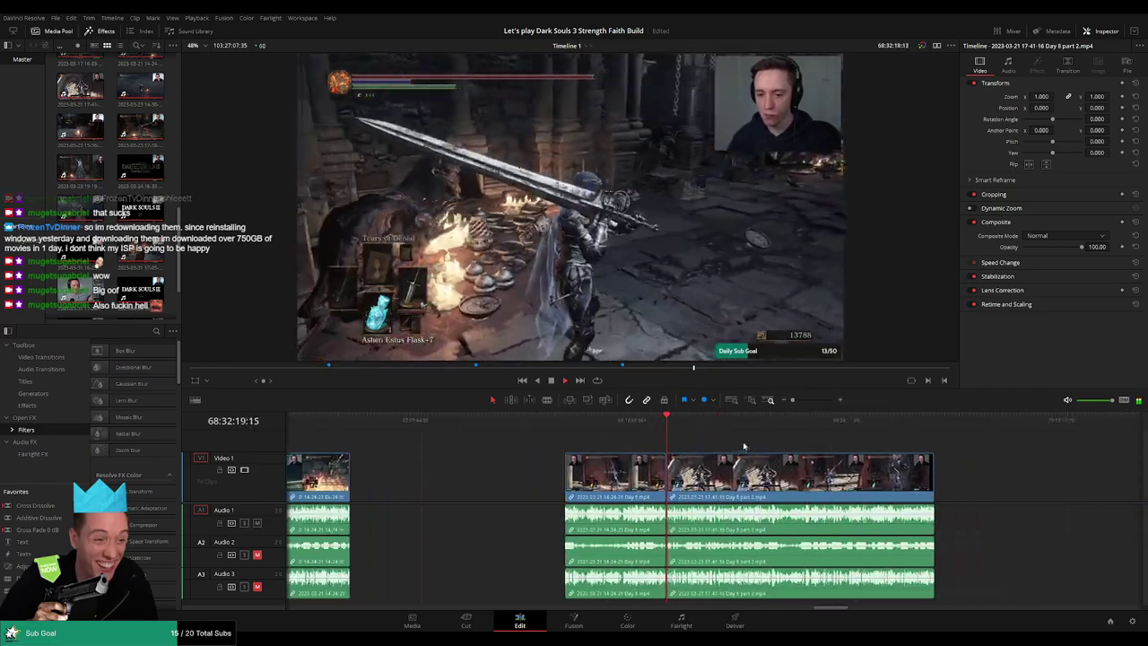
drag(762, 446, 522, 437)
scroll(625, 453, up, 5)
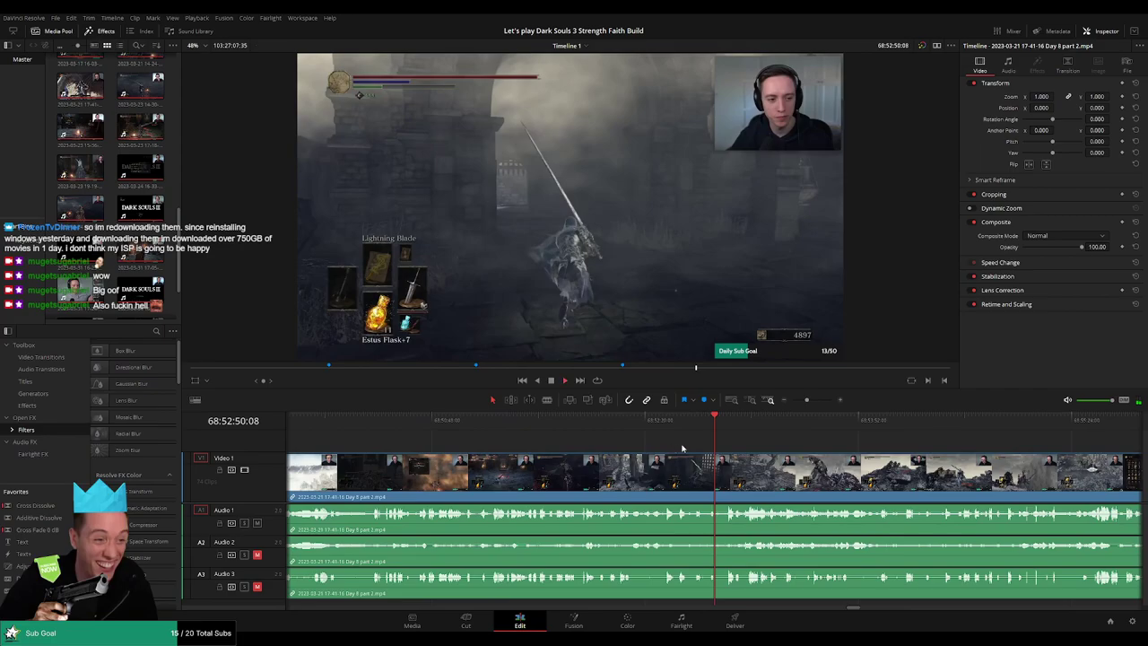
drag(728, 434, 669, 428)
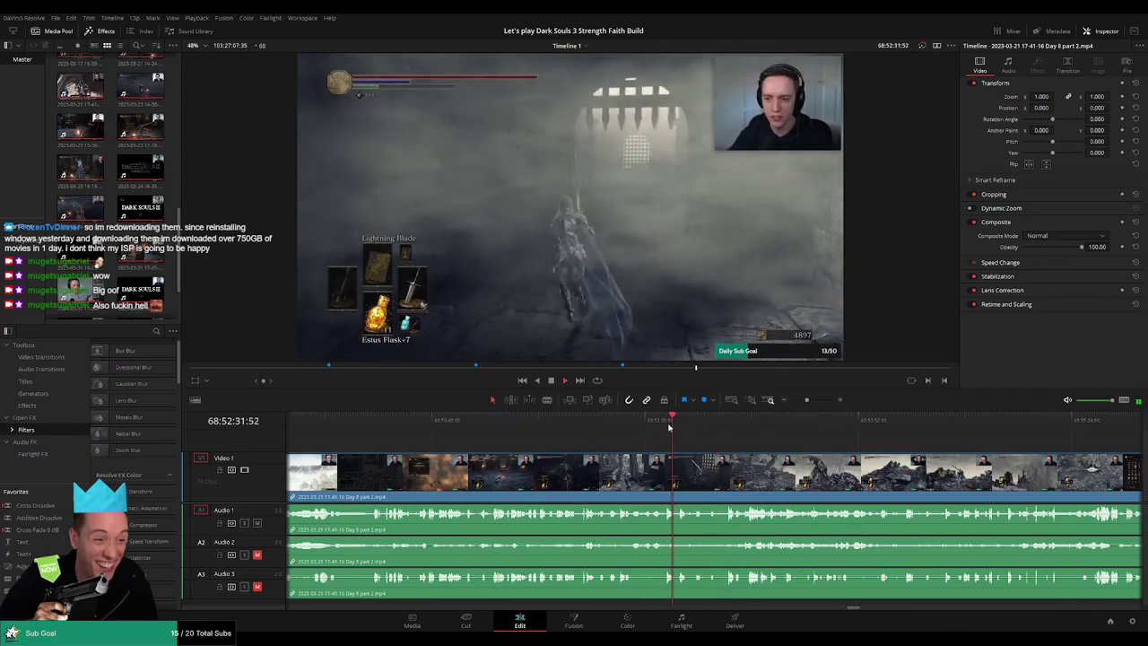
click(645, 428)
click(623, 428)
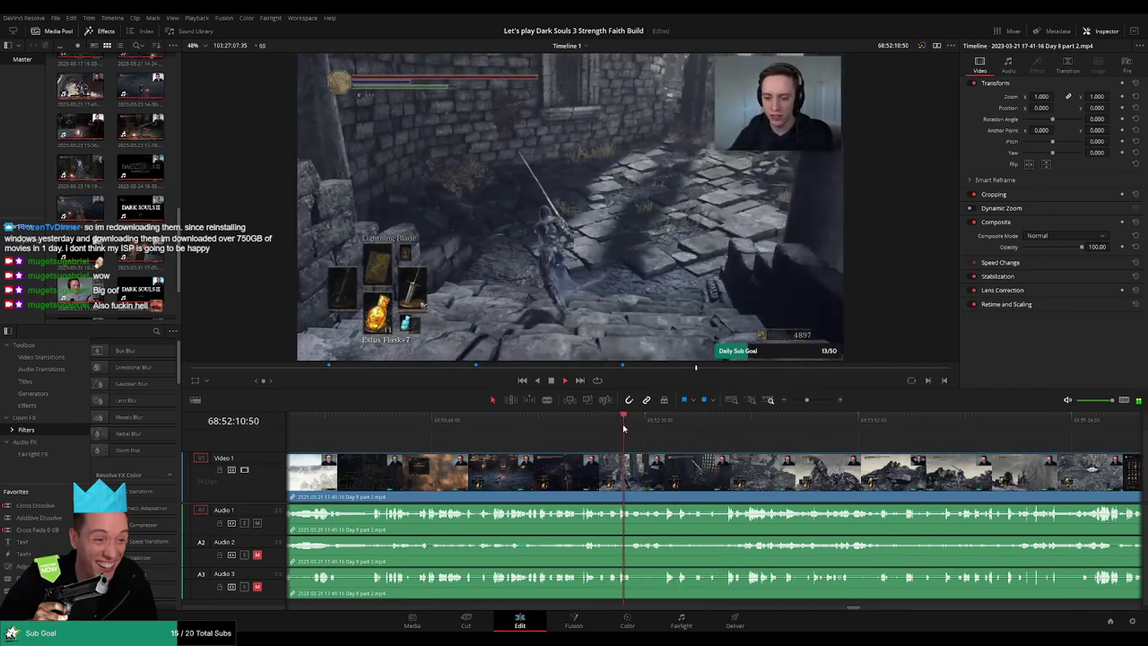
scroll(682, 454, up, 2)
scroll(684, 453, up, 2)
drag(707, 430, 678, 427)
scroll(685, 440, up, 3)
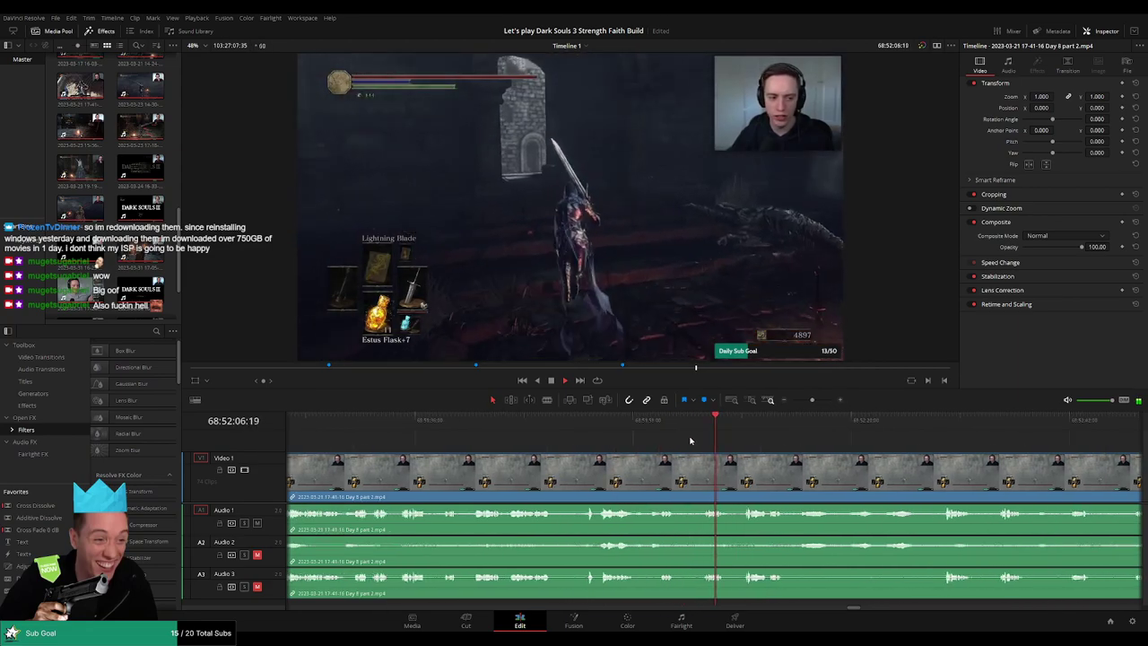
drag(642, 428, 631, 428)
scroll(688, 448, right, 2)
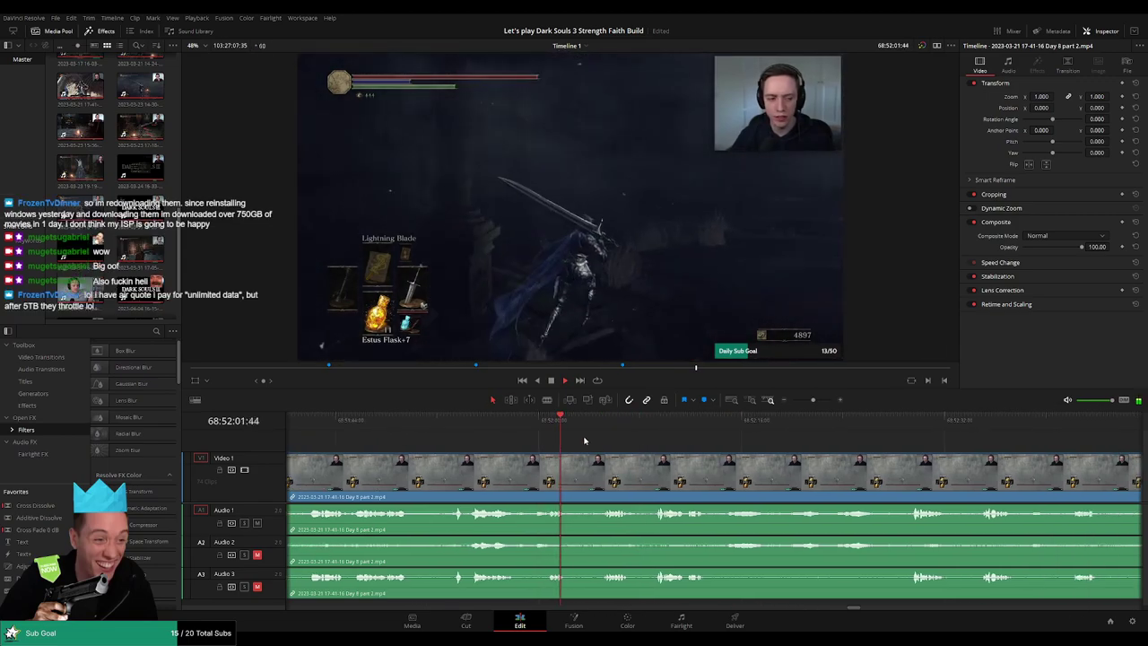
Split the Day 8 part 2 clip on all tracks at 68:52:08:30, just before the speech resumes
click(480, 430)
drag(596, 430, 673, 430)
scroll(729, 442, up, 2)
scroll(731, 444, up, 2)
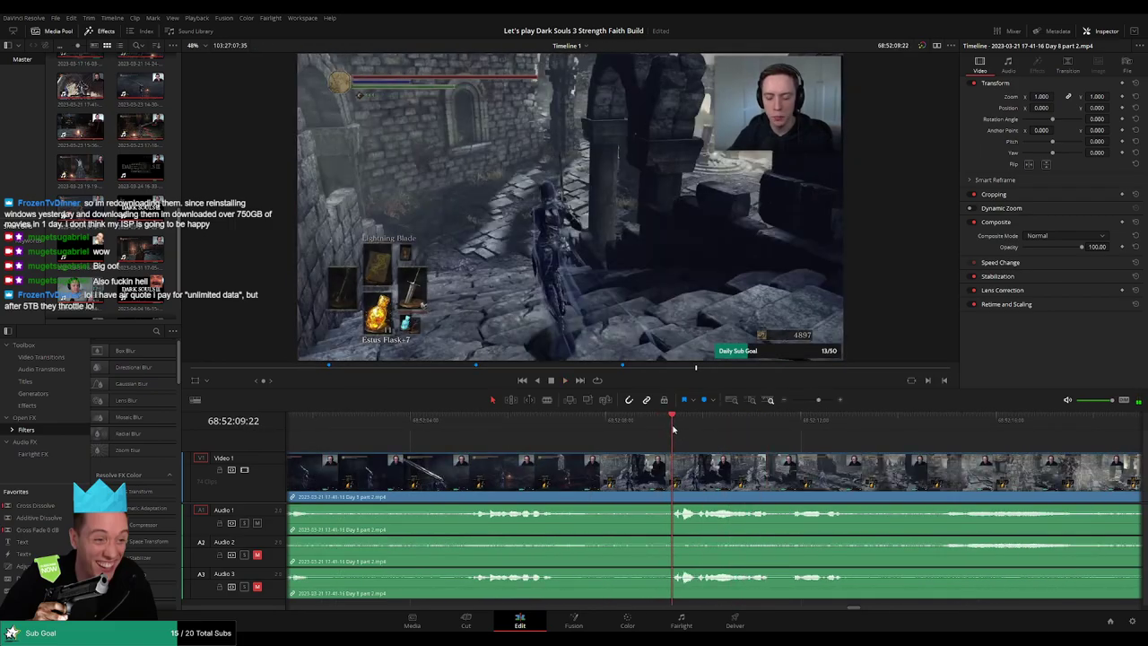
click(643, 432)
click(632, 433)
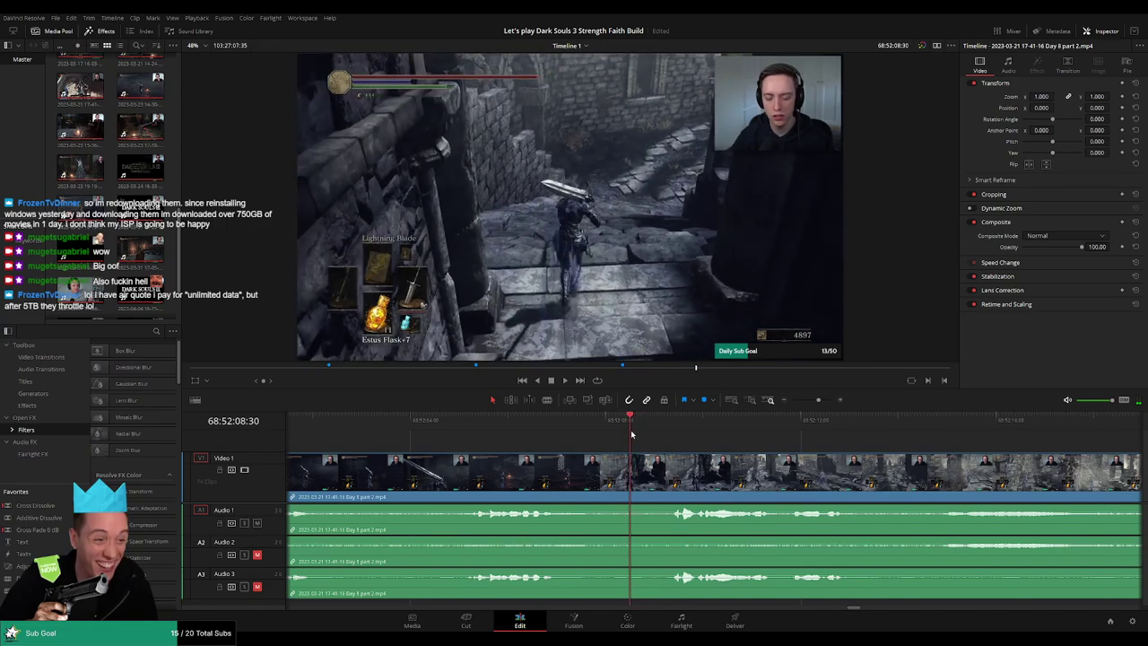
click(640, 463)
key(a)
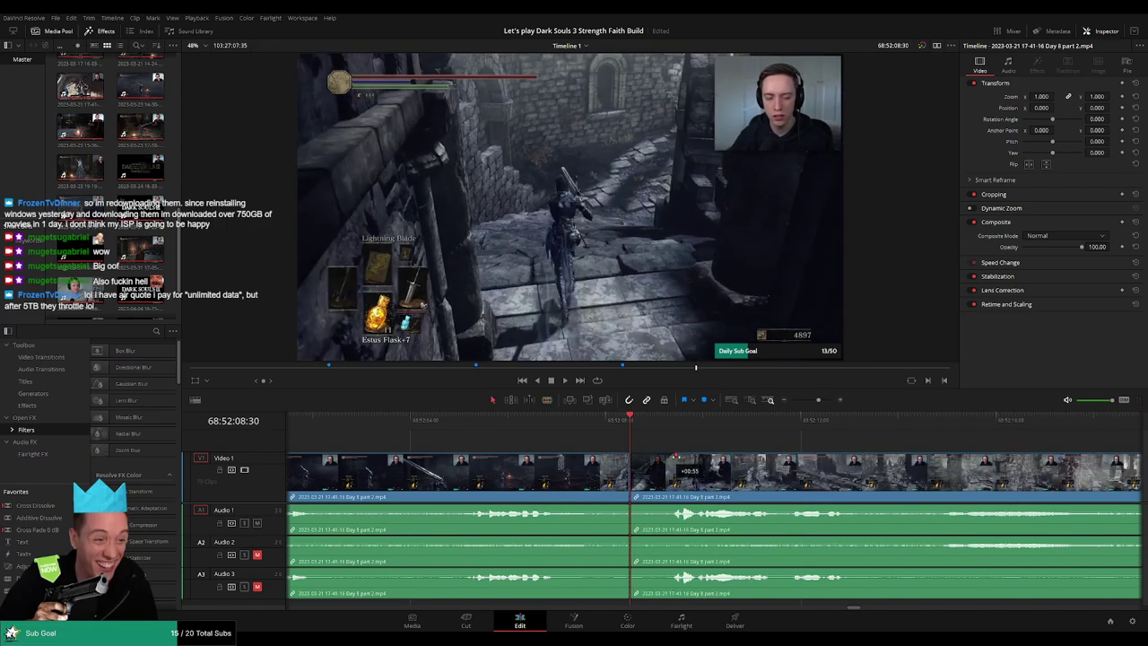
Add fade-outs and fade-ins of about one second on the video and all three audio tracks at the new cut, and play it back
drag(680, 460, 628, 457)
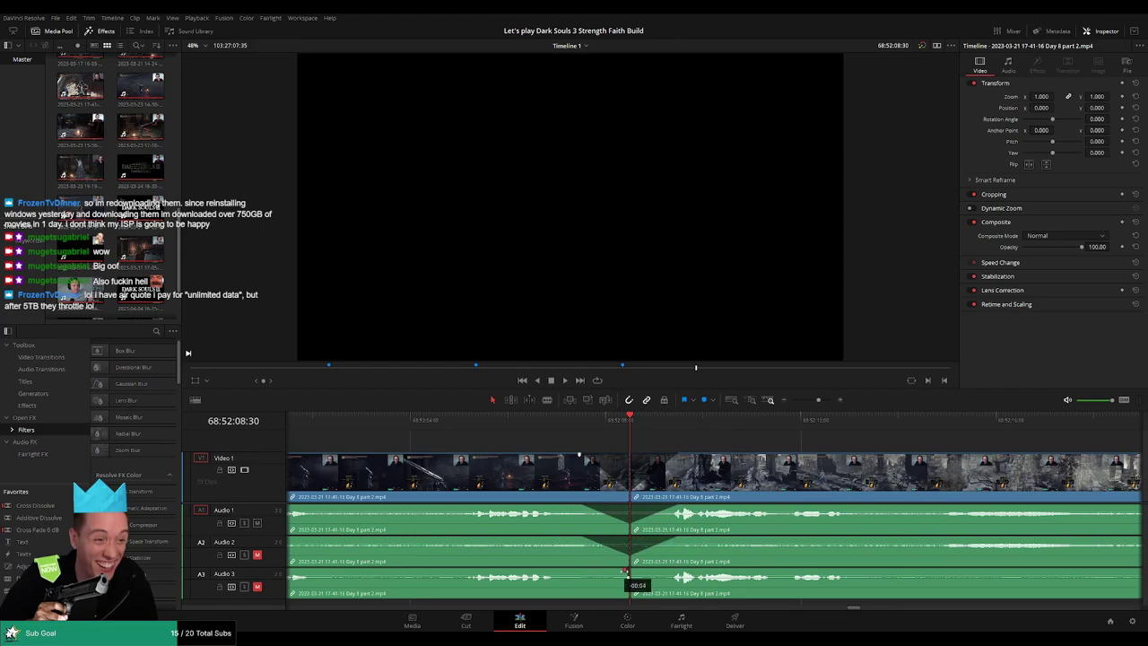
drag(625, 571, 583, 572)
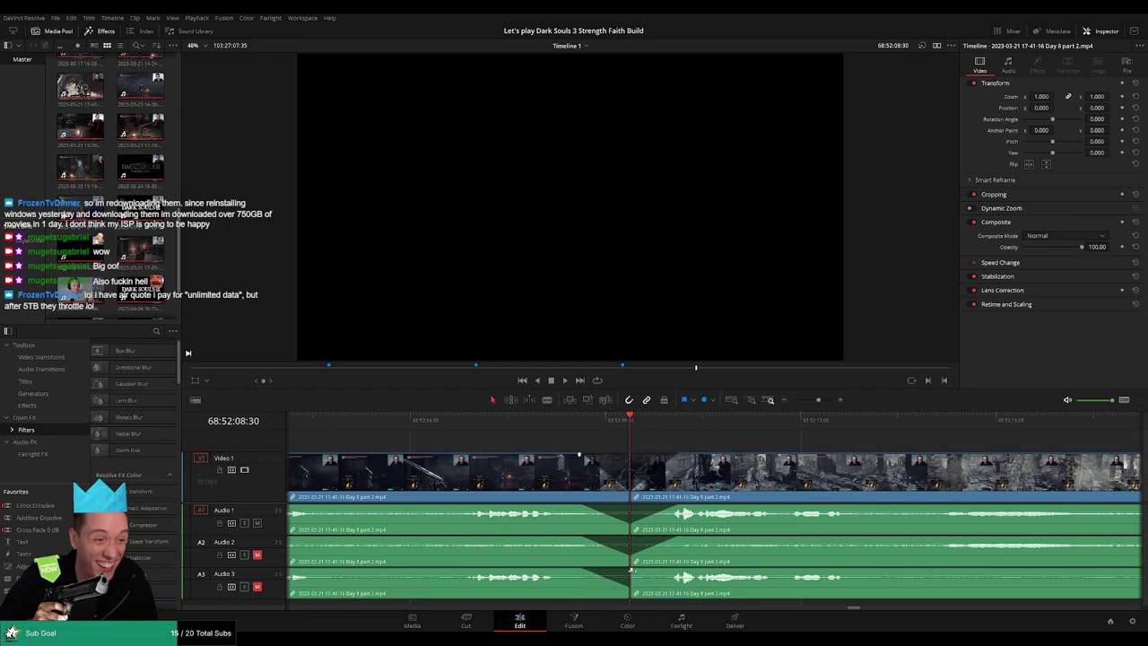
drag(683, 572, 681, 572)
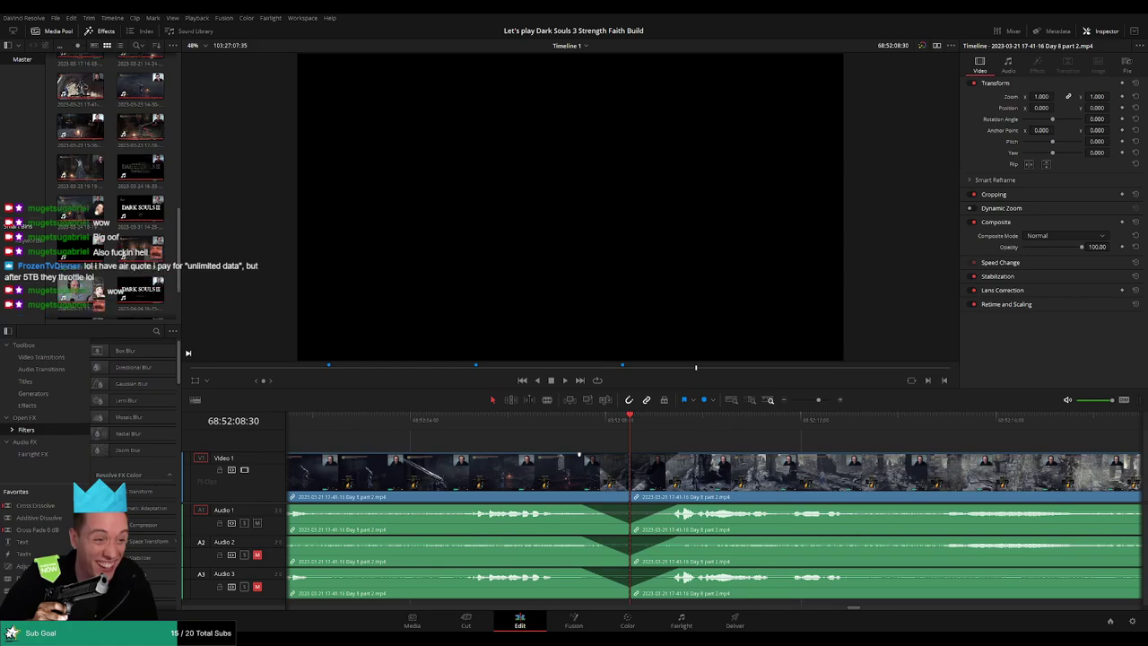
key(space)
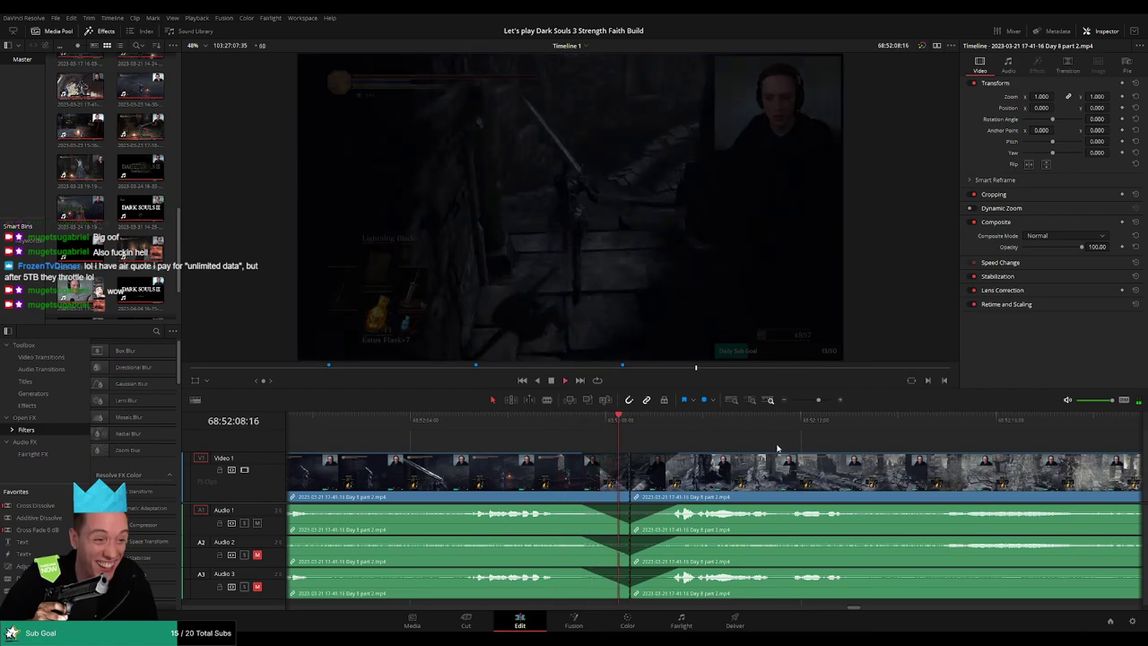
Move the Day 8 part 2 clip after the cut later, into the empty gap beyond the 70-hour mark
scroll(635, 445, down, 4)
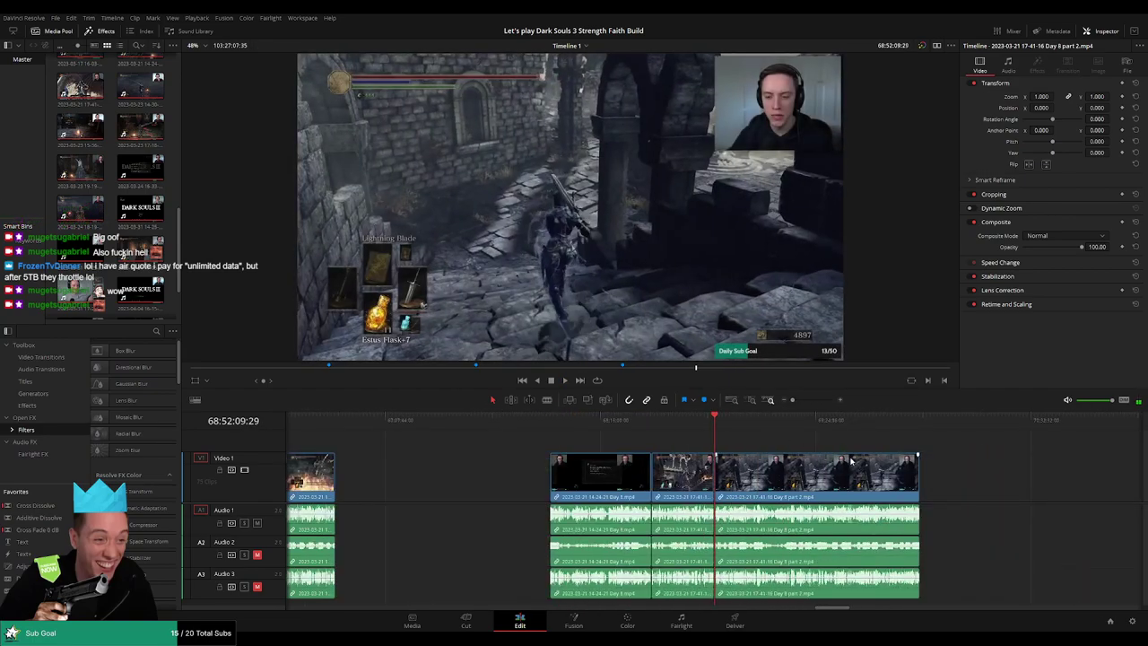
click(352, 430)
click(515, 428)
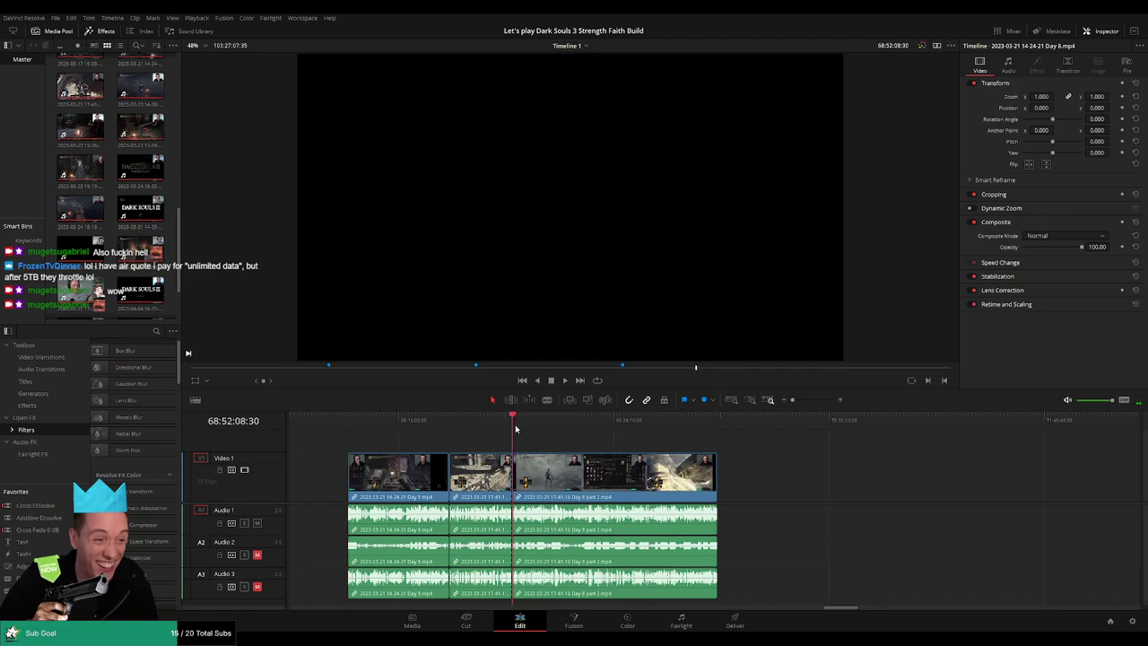
drag(718, 445, 840, 464)
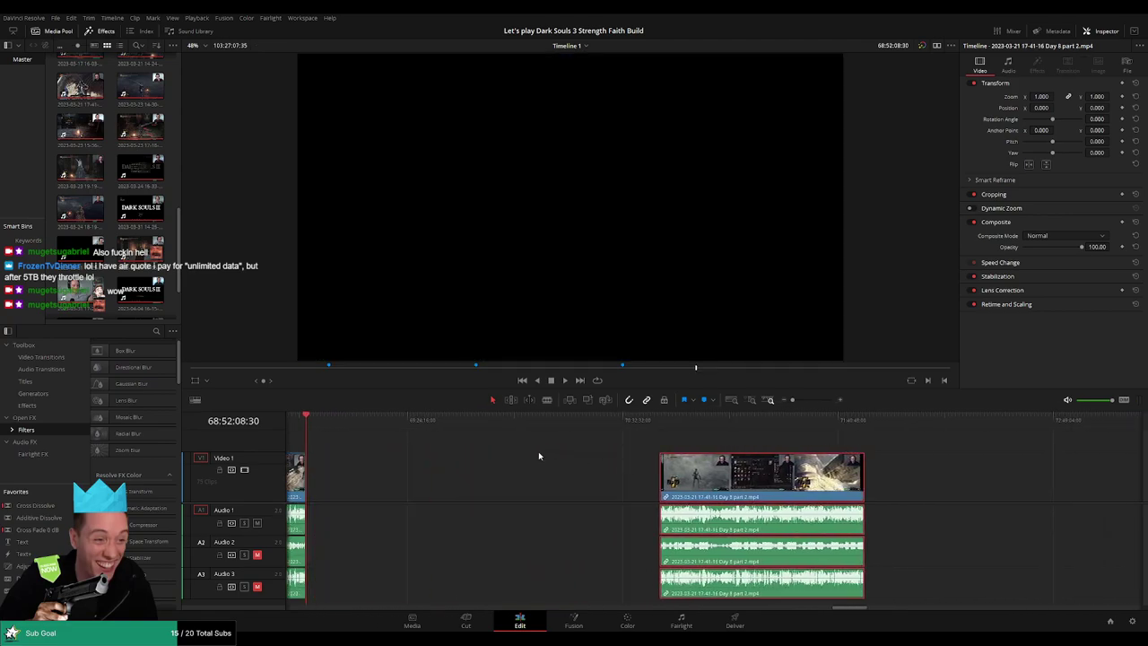
click(528, 450)
Set the playhead at 70:00:00:00 and move the remaining Day 8 part 2 clip so that it starts there
drag(337, 443, 451, 442)
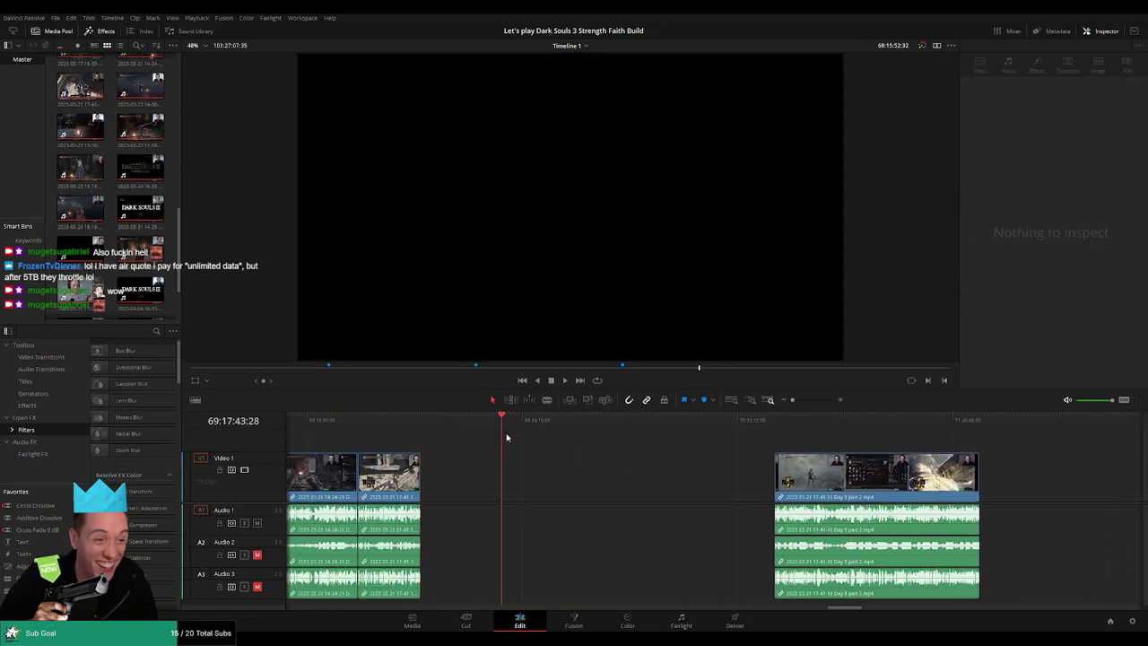
drag(561, 441, 636, 445)
scroll(649, 448, up, 5)
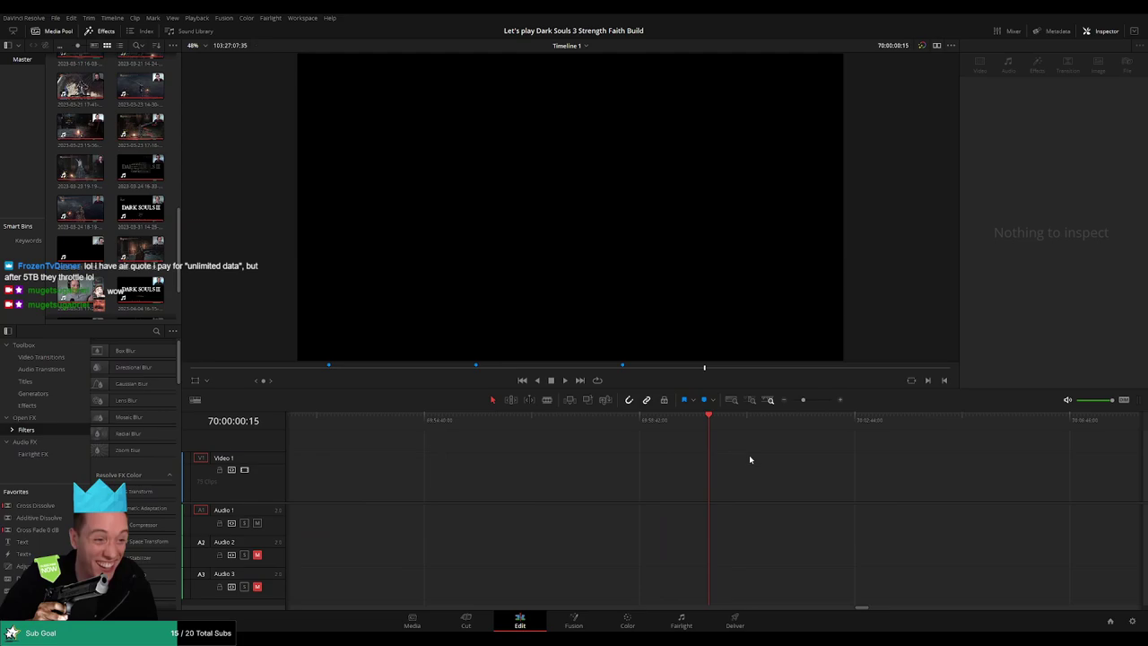
click(777, 401)
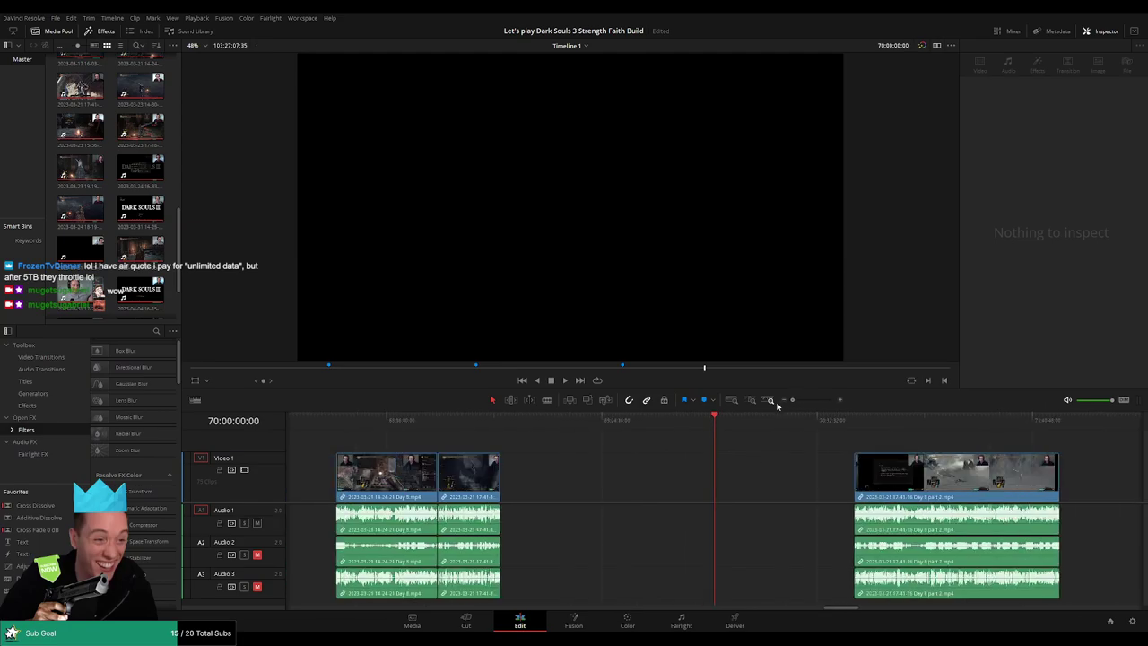
drag(922, 482, 780, 482)
scroll(548, 436, right, 5)
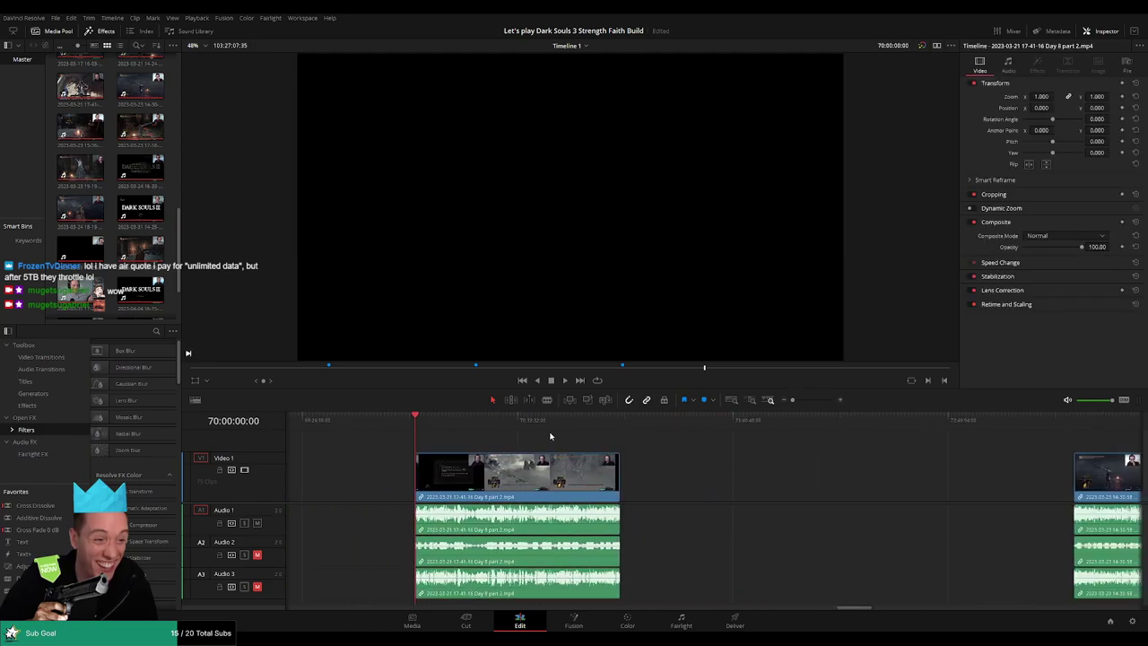
Play the start of the moved clip and examine its footage around 70:52:30 for the next episode end point
key(space)
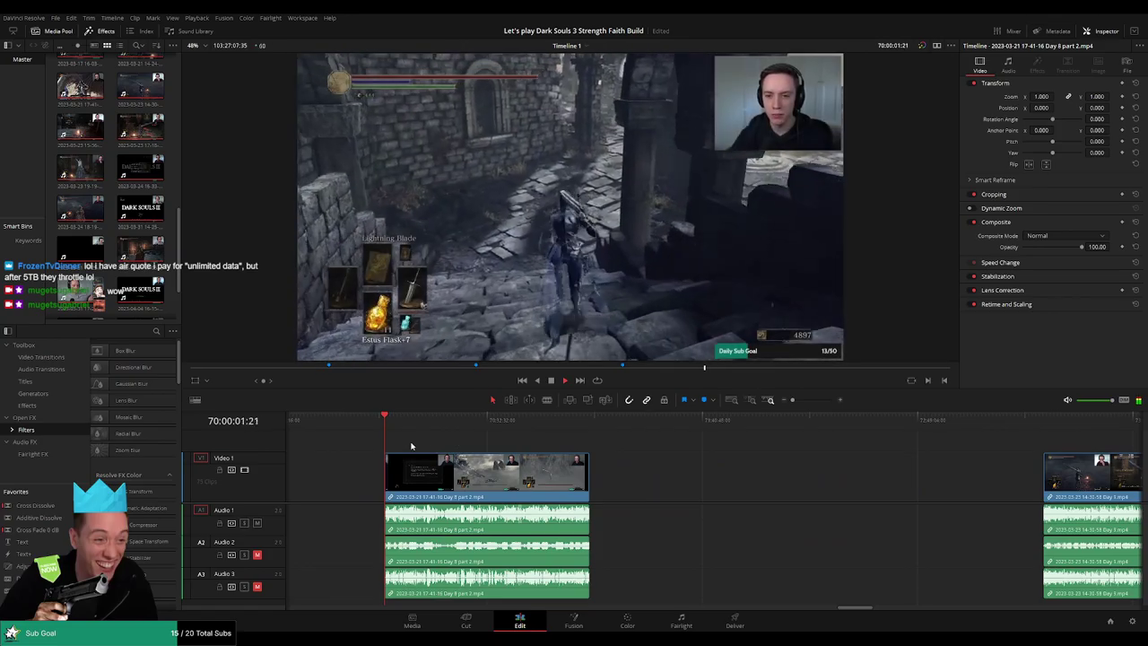
drag(389, 428, 548, 430)
click(550, 426)
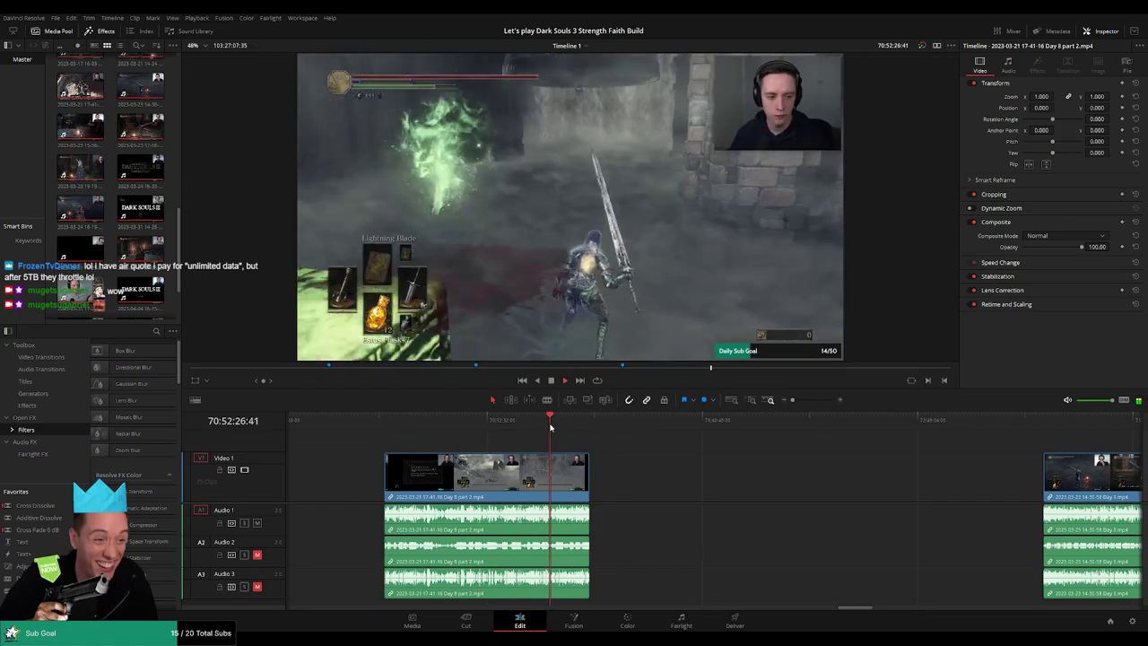
scroll(603, 440, up, 10)
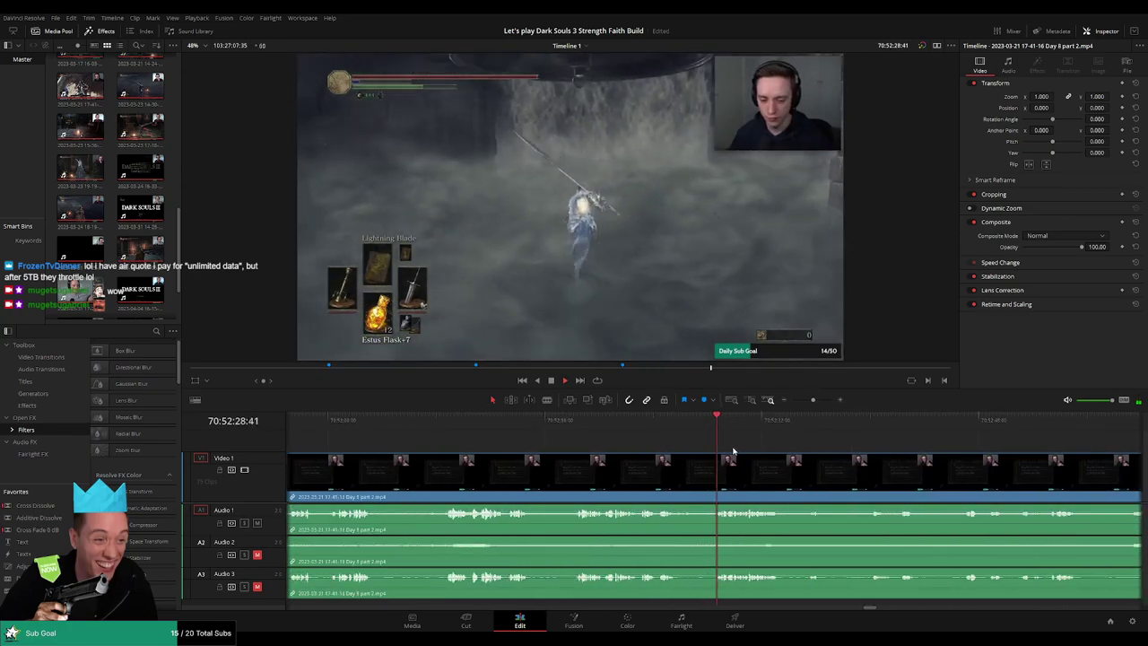
scroll(736, 451, up, 2)
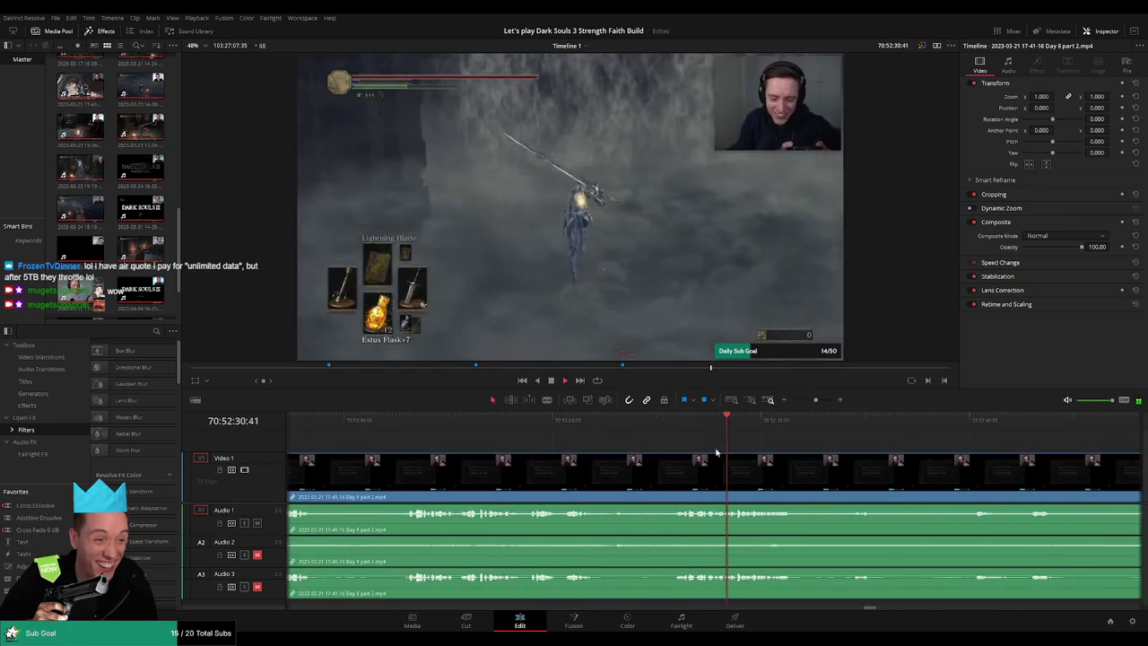
Find the cut point at the bonfire scene and split the Day 8 part 2 clip at 70:52:08:00 on all tracks
click(548, 426)
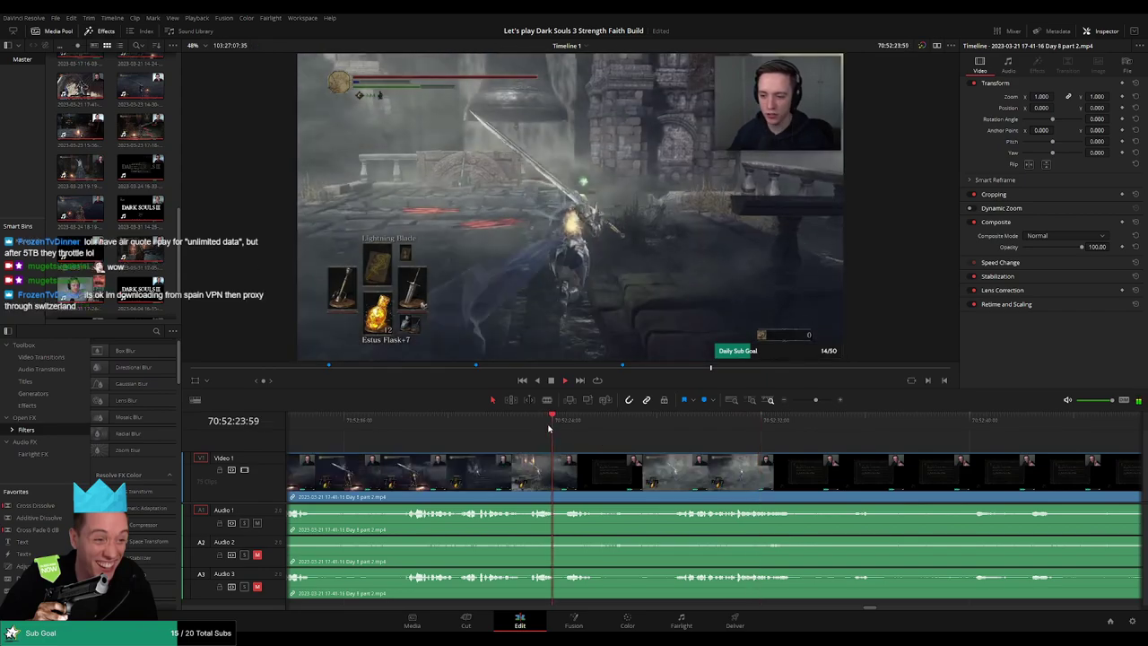
click(426, 427)
drag(426, 428, 496, 431)
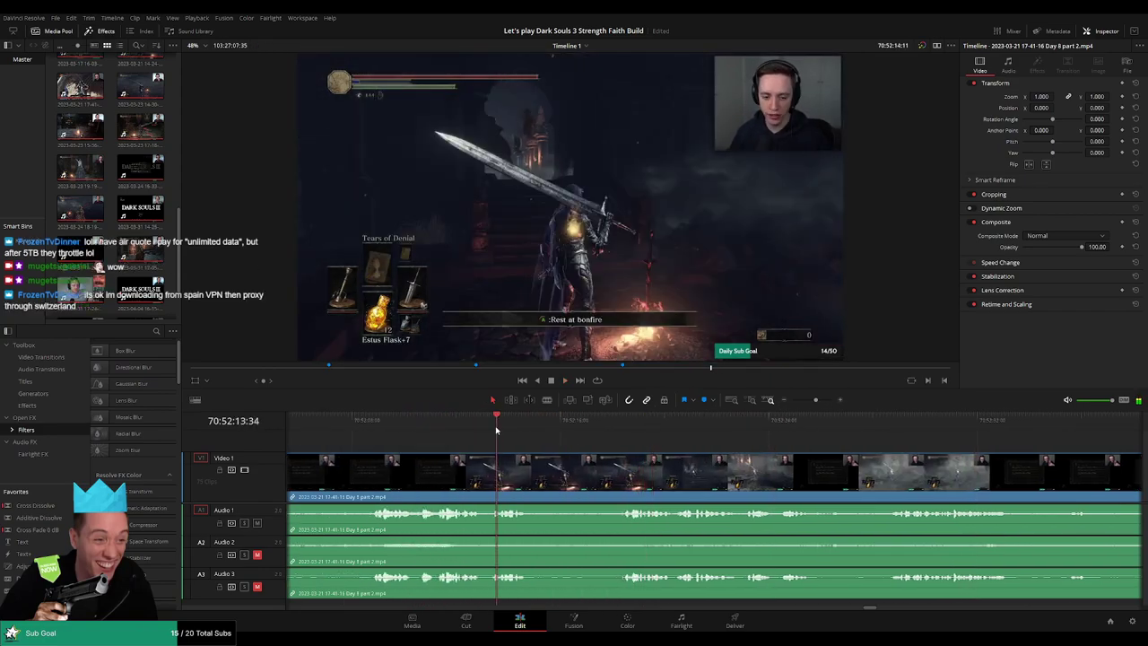
drag(546, 476, 671, 467)
click(497, 430)
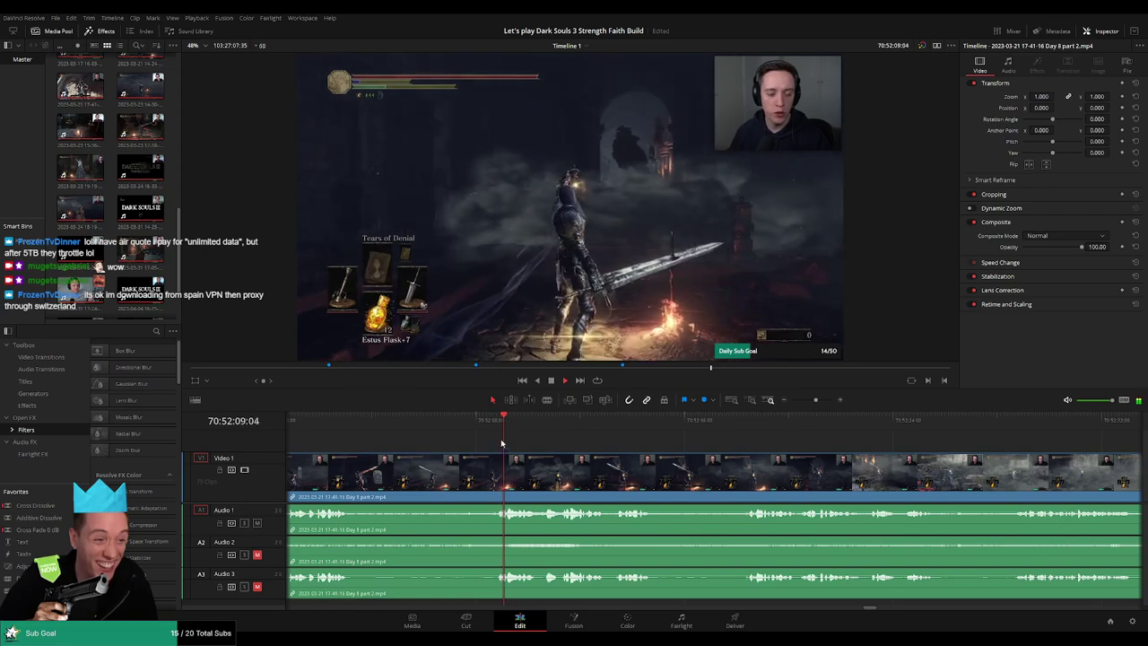
drag(496, 453, 485, 429)
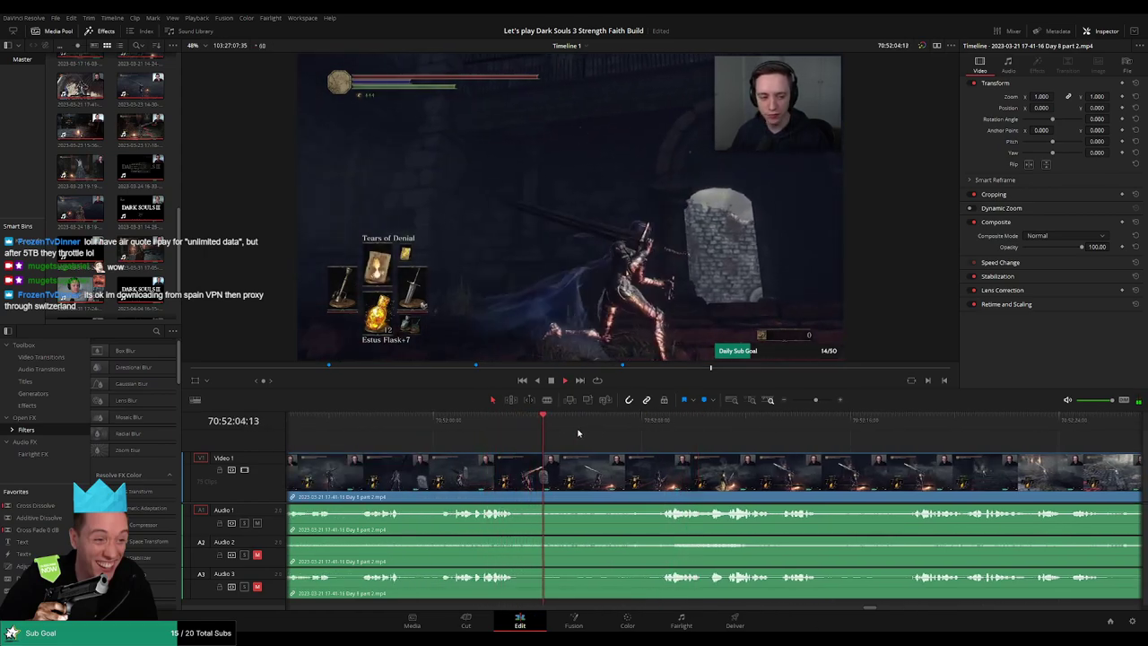
click(454, 426)
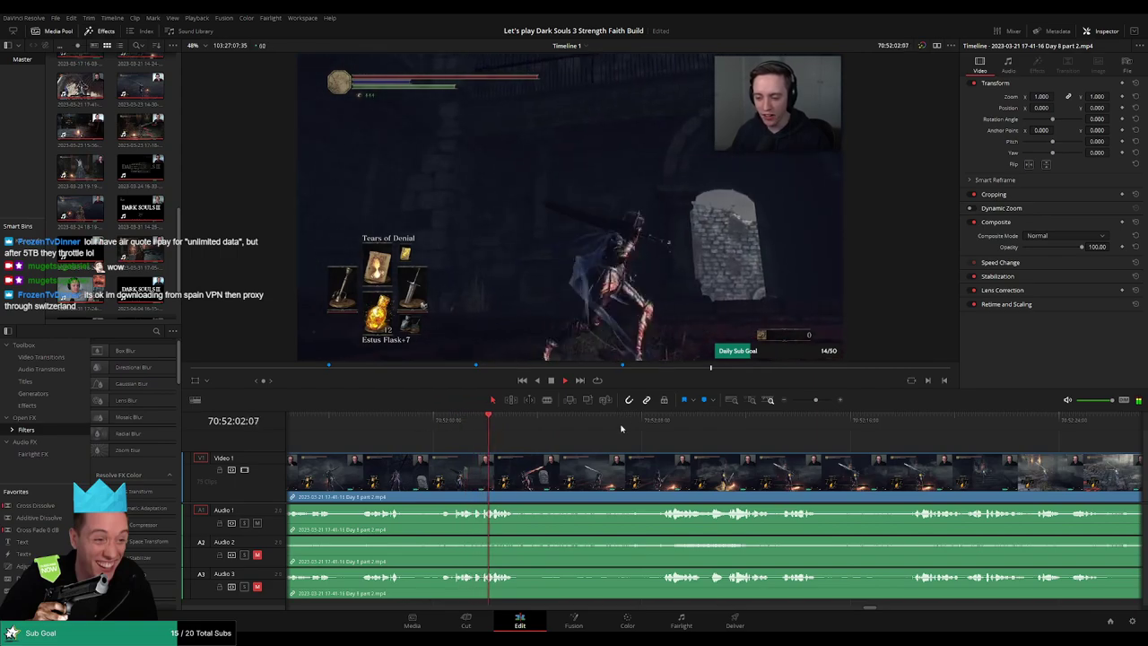
click(660, 427)
scroll(648, 438, up, 3)
drag(688, 427, 542, 459)
key(ctrl+b)
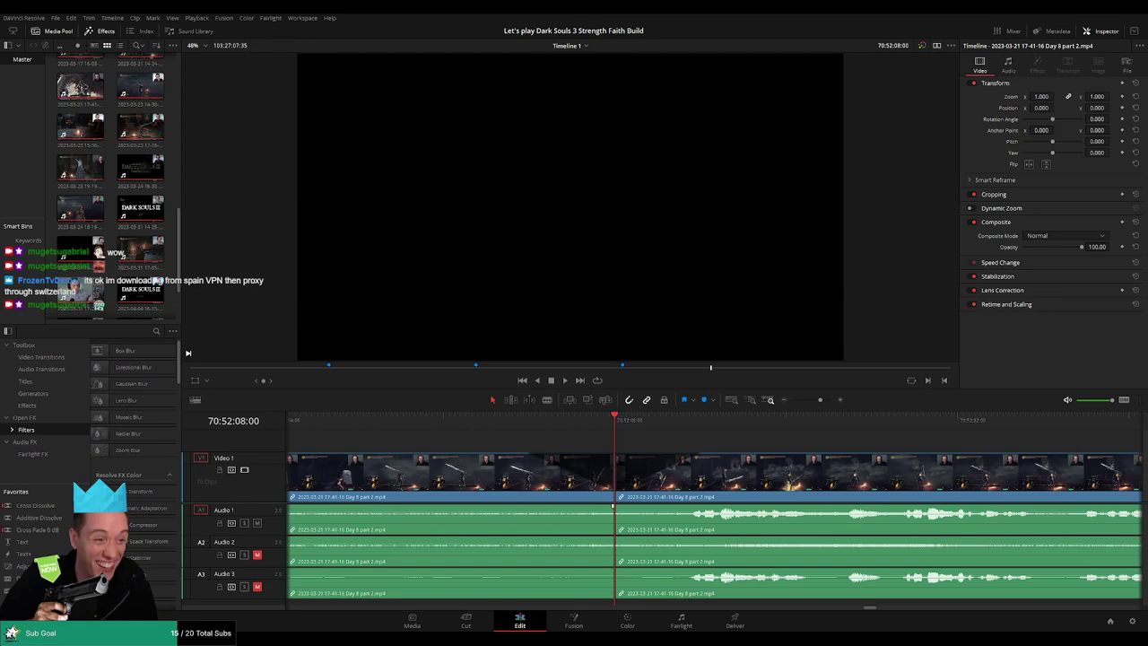
Add fade-outs and fade-ins of about one second around the new cut on Audio 1, 2 and 3, and play it back
drag(613, 507, 553, 509)
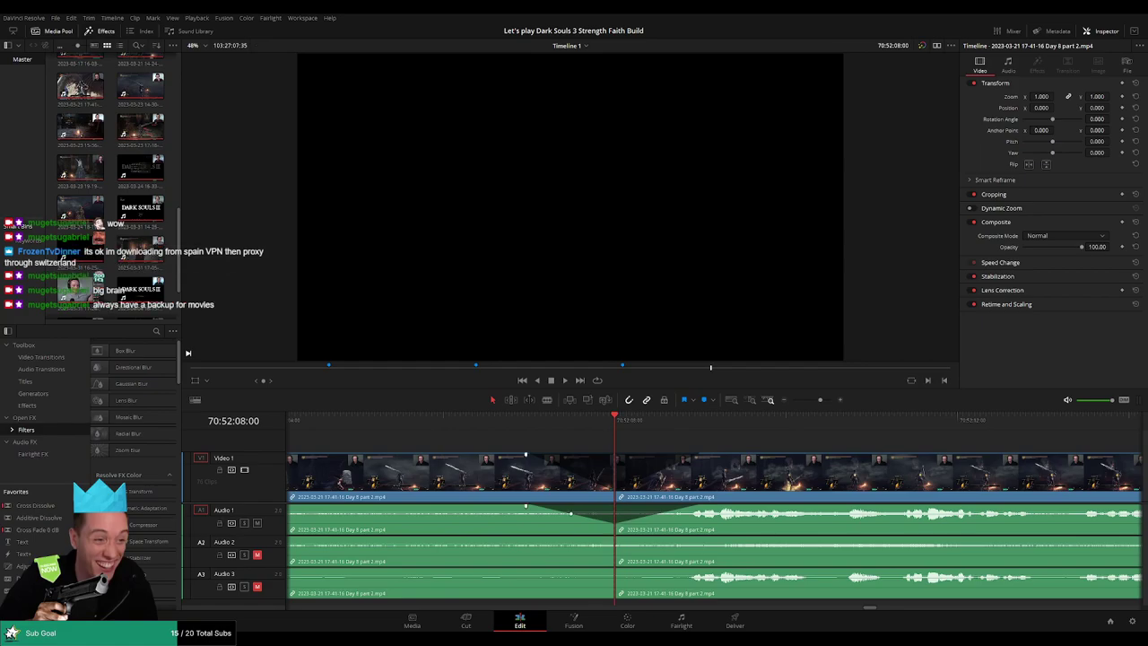
drag(614, 538, 546, 538)
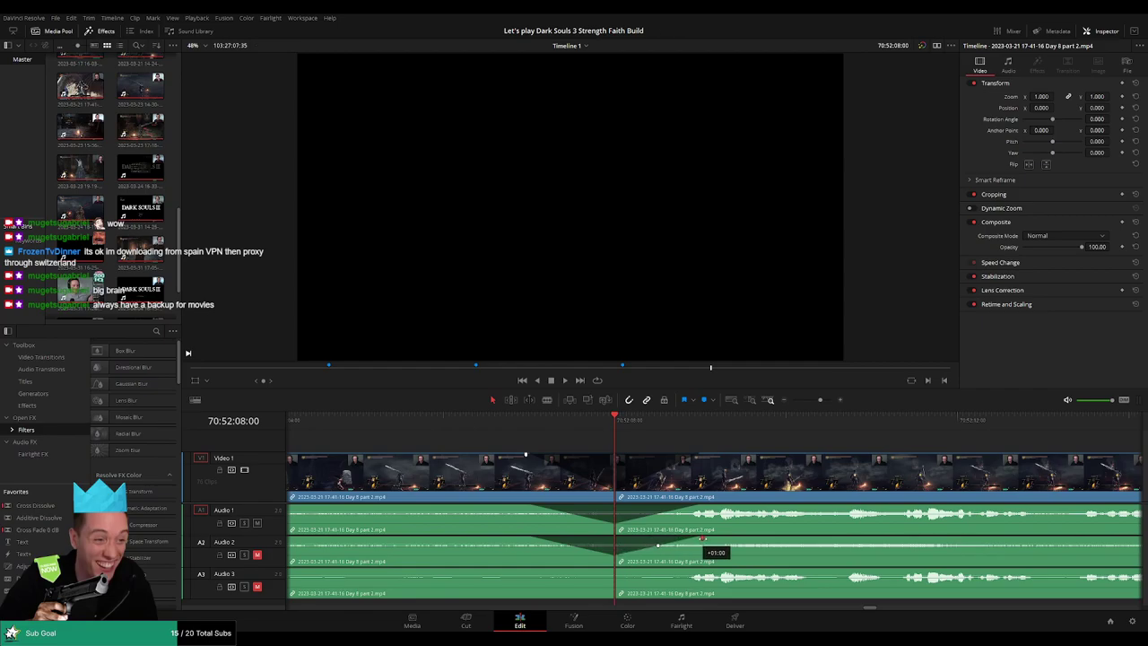
drag(614, 570, 536, 570)
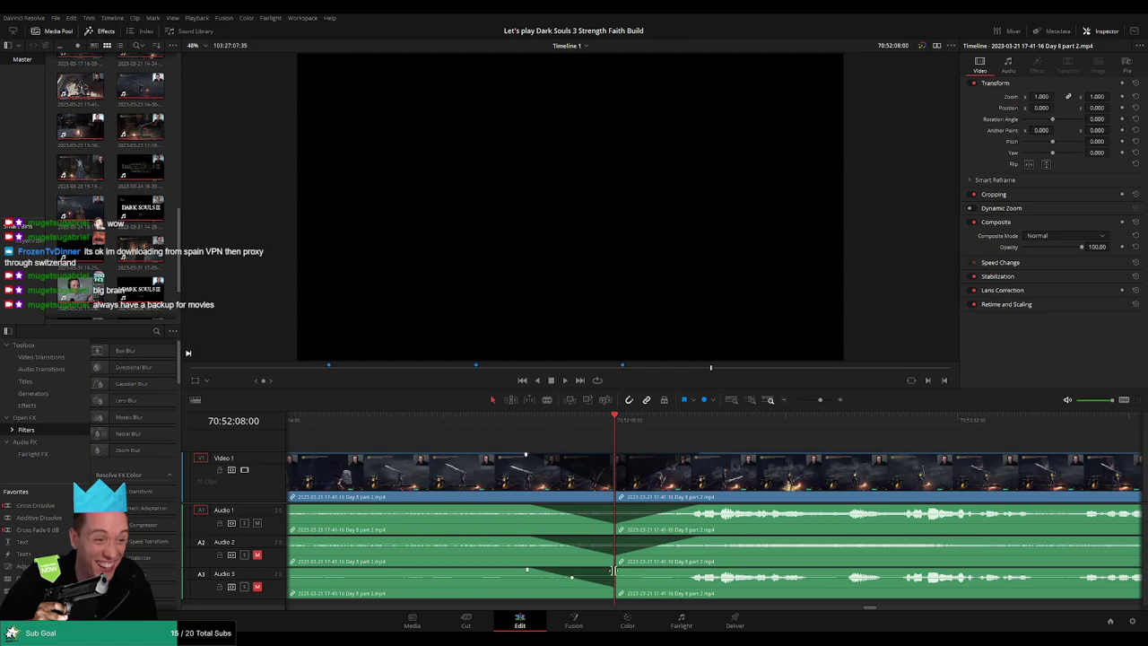
drag(640, 571, 700, 570)
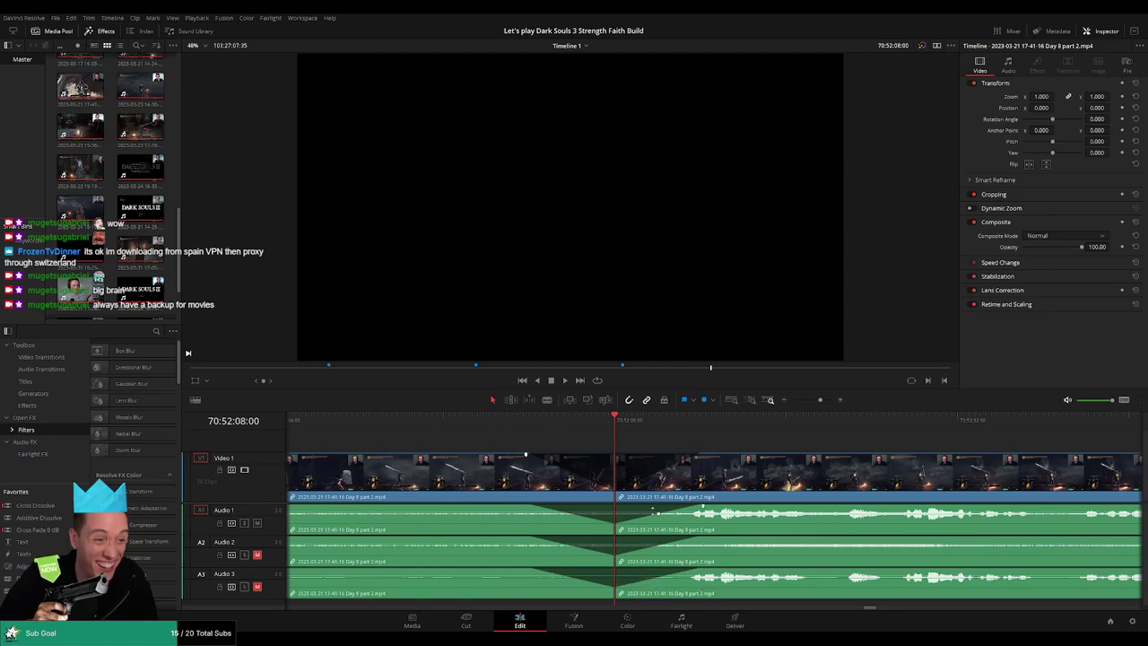
click(536, 422)
key(space)
key(space)
Move the split-off end of the Day 8 part 2 clip directly in front of the Day 9 clip
drag(819, 401, 761, 406)
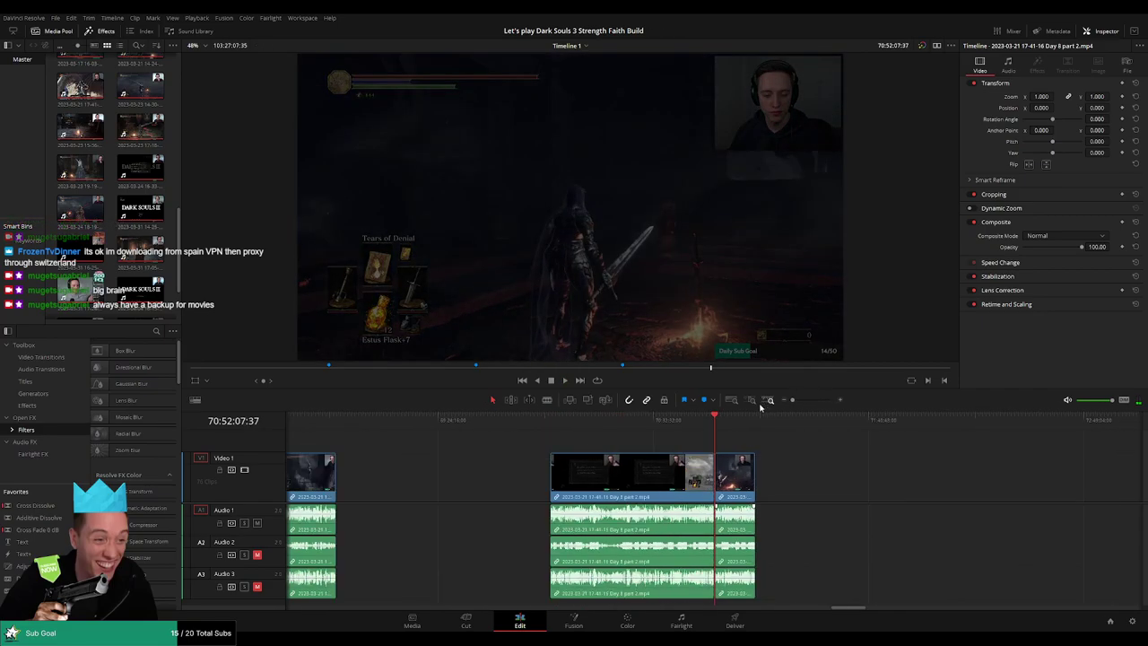
scroll(653, 455, right, 2)
scroll(653, 455, right, 1)
key(Home)
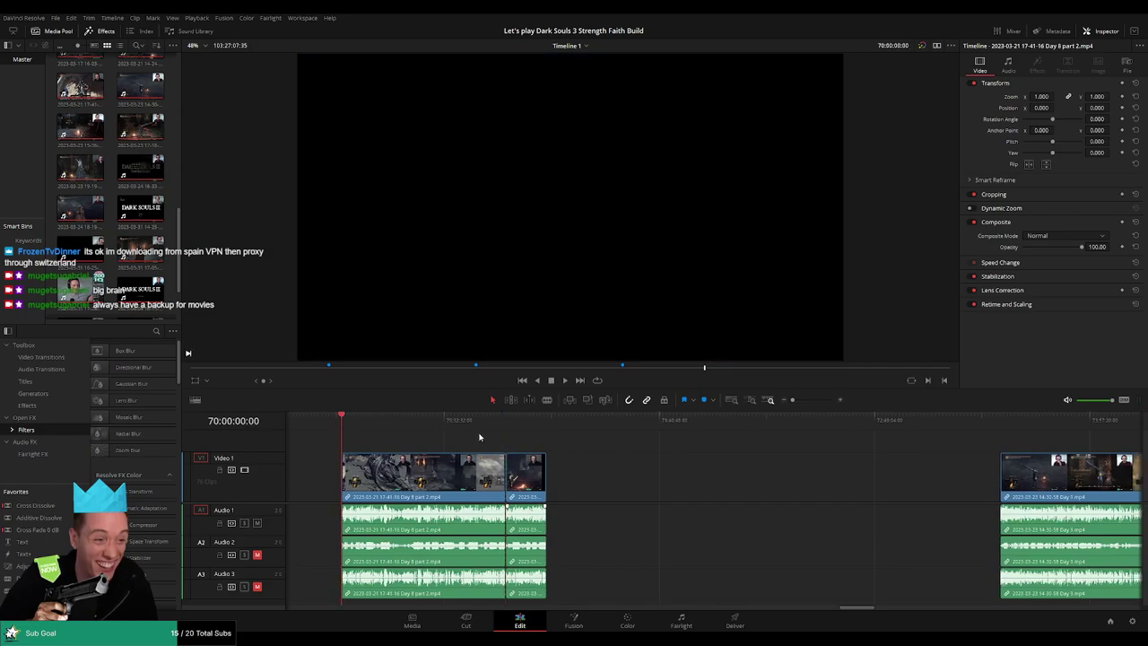
scroll(638, 453, right, 4)
drag(425, 475, 880, 476)
Move the Day 8 remainder and the attached Day 9 clip together to start at 72:00:00:00
click(619, 471)
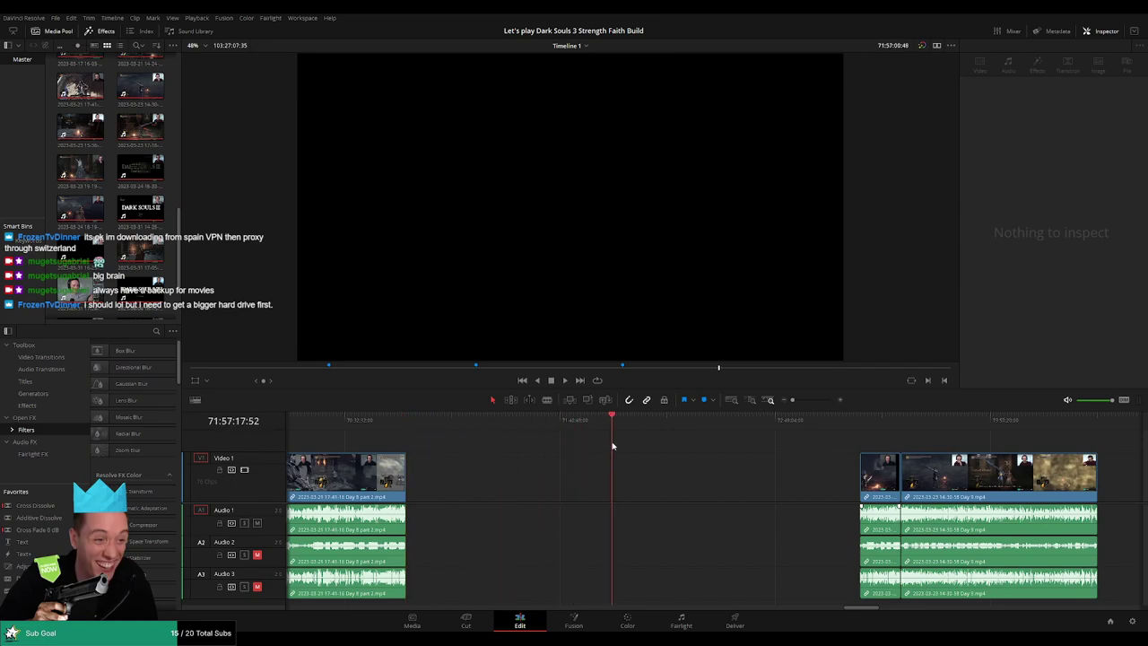
drag(781, 453, 748, 480)
click(707, 445)
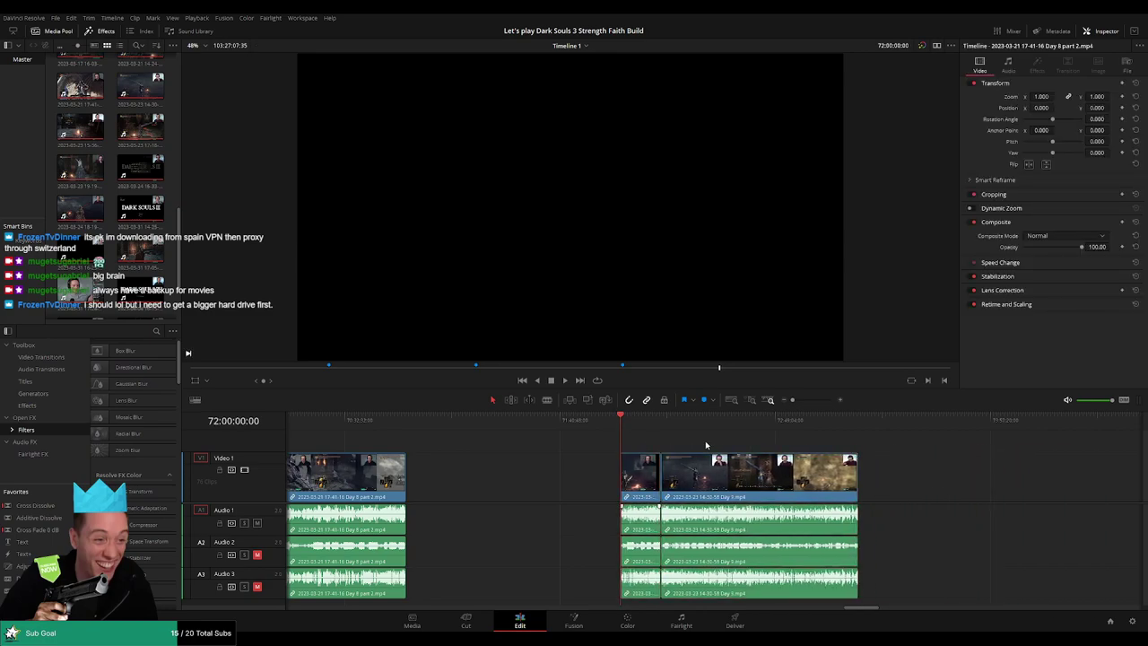
Review the join between the Day 8 part 2 remainder and the Day 9 clip and add a transition there on video and audio
drag(705, 441, 459, 436)
key(space)
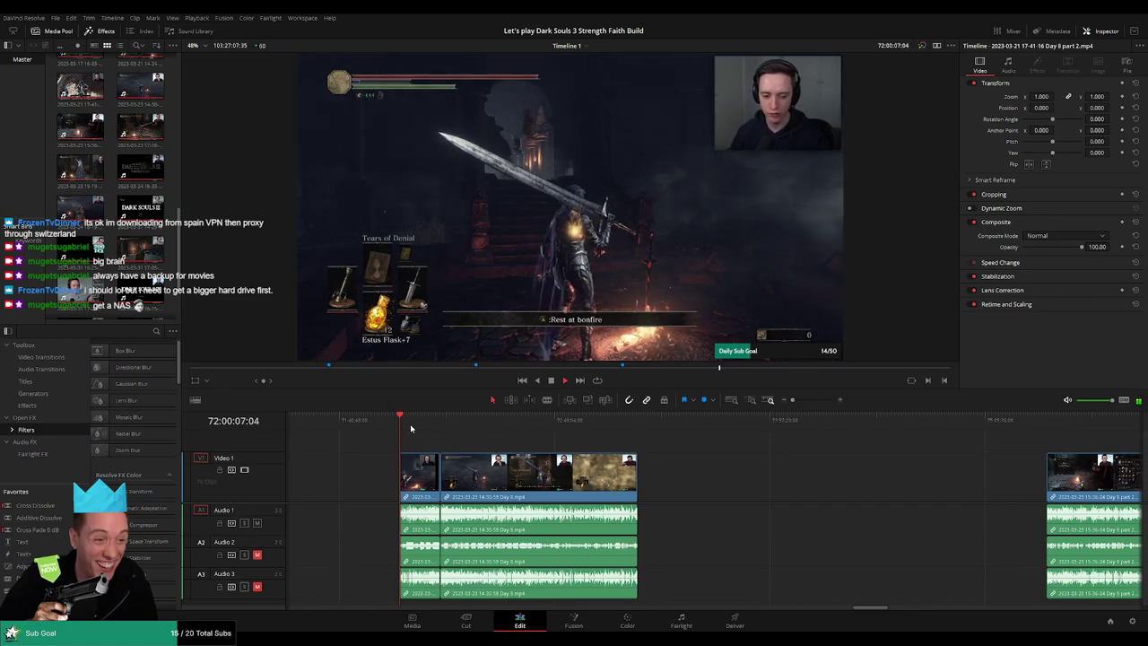
drag(414, 419, 434, 431)
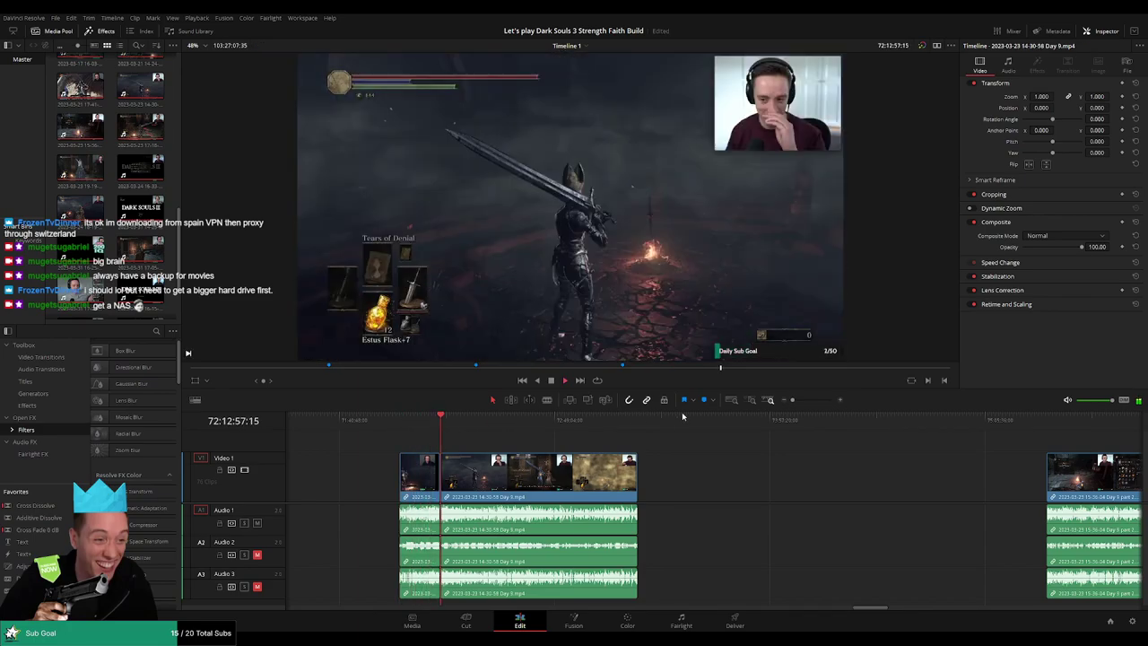
drag(794, 401, 816, 402)
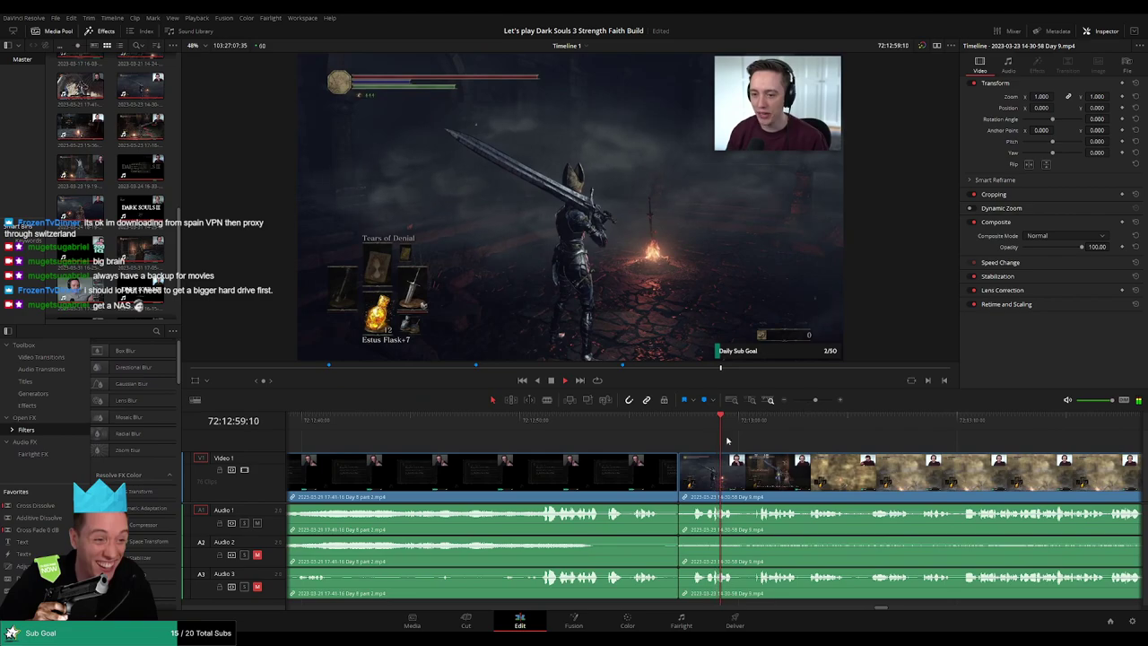
click(612, 425)
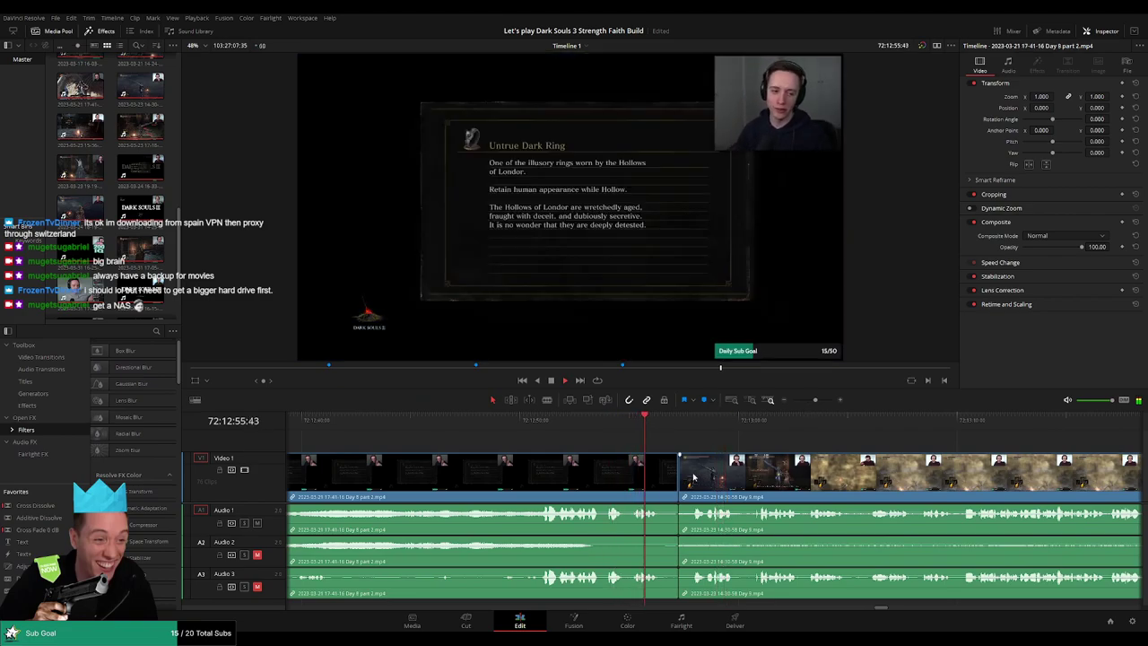
right_click(679, 475)
click(710, 488)
click(592, 393)
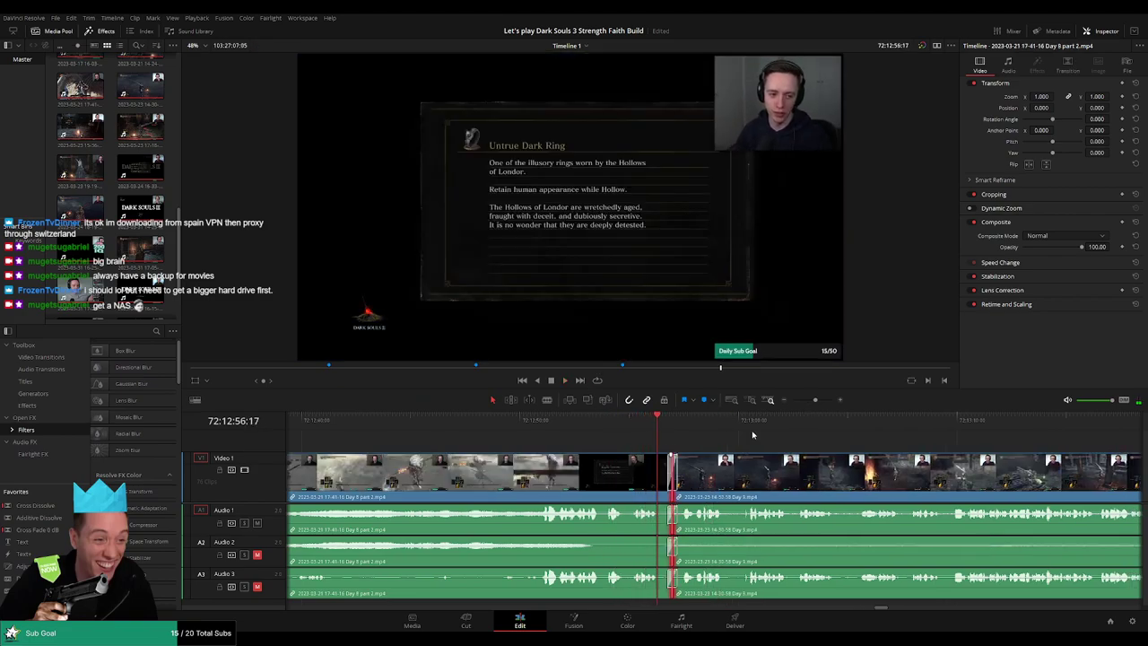
key(space)
Review the Day 9 footage between about 72:51:49 and 72:52:44 for a suitable cut point
drag(814, 400, 792, 400)
scroll(669, 456, right, 2)
key(space)
drag(443, 430, 569, 435)
drag(596, 437, 601, 437)
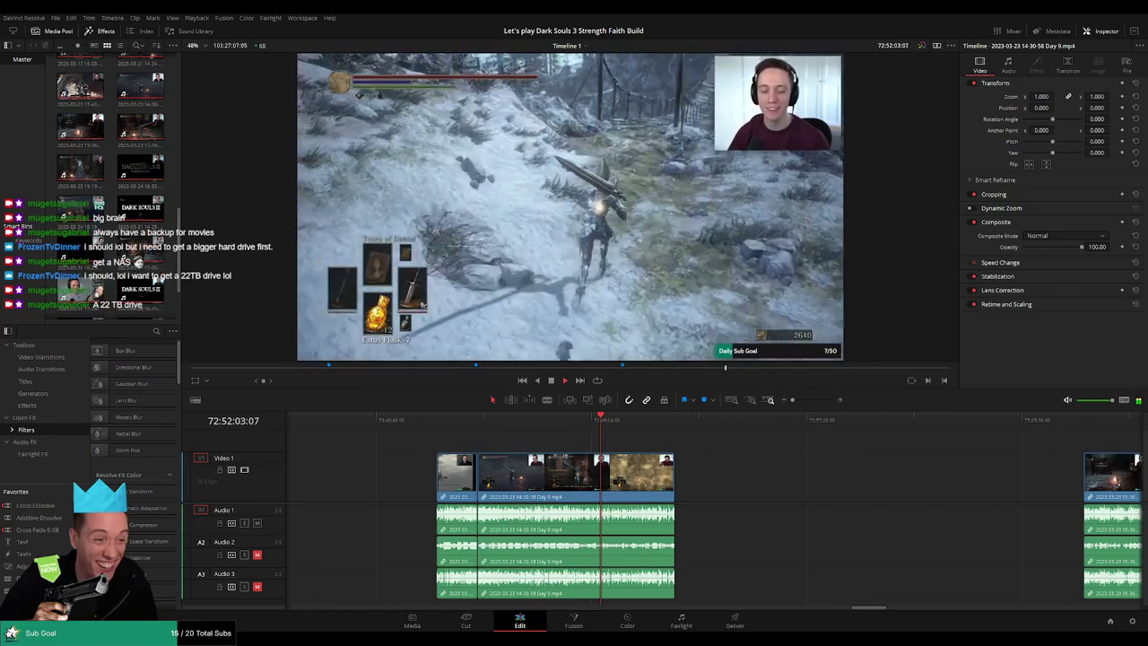
scroll(674, 445, up, 5)
click(626, 430)
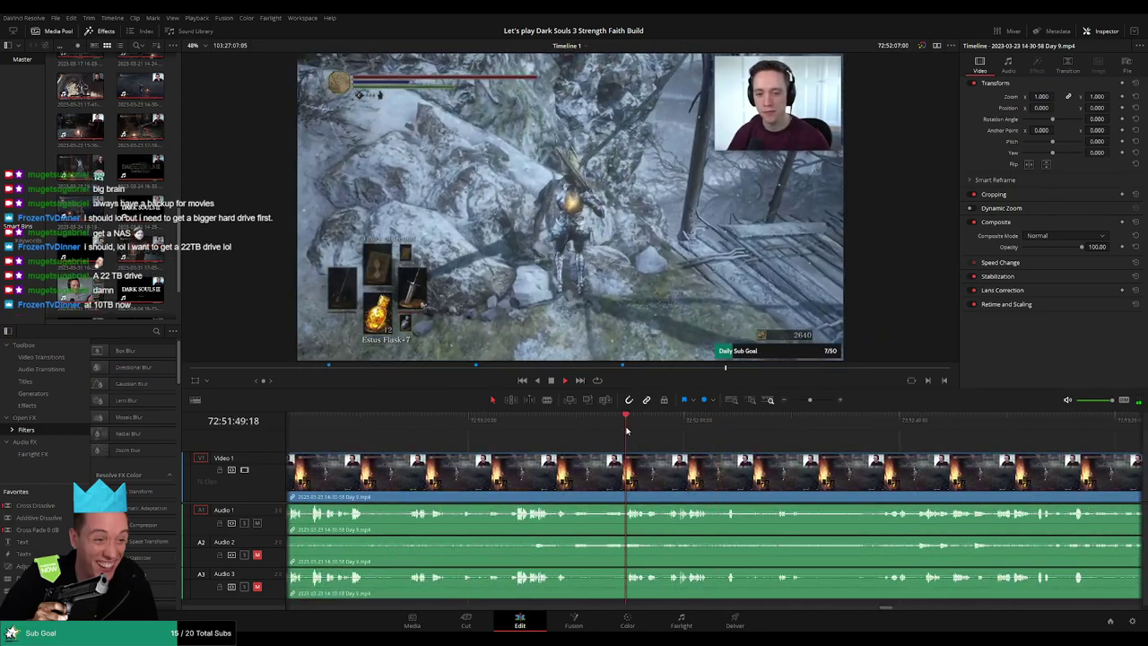
click(682, 423)
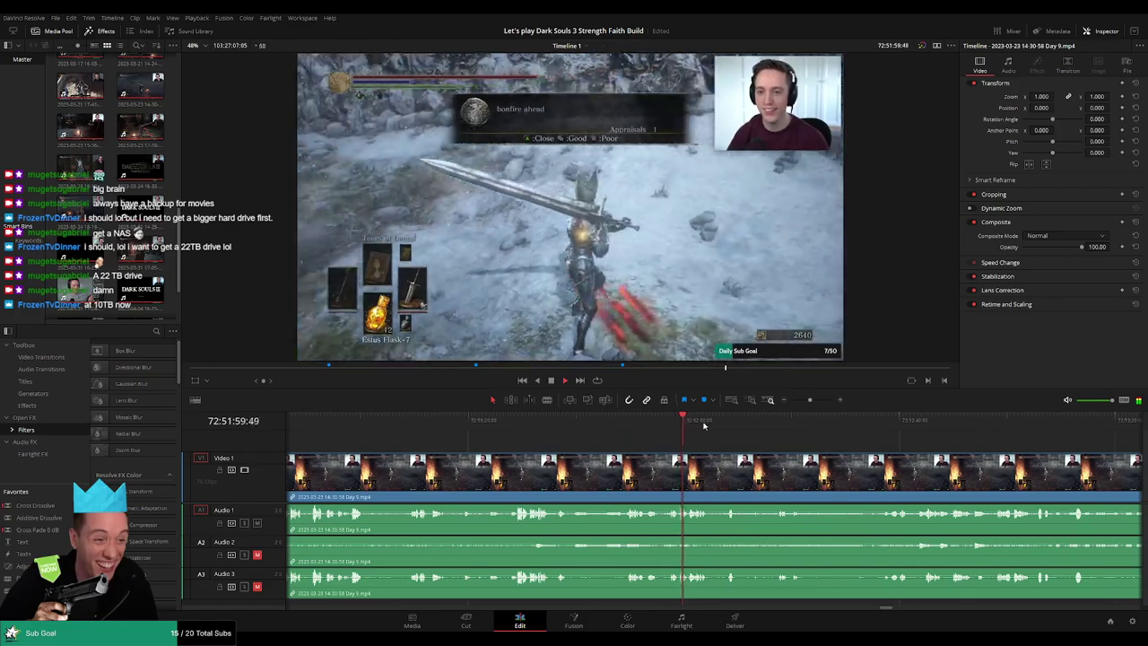
drag(728, 427, 779, 427)
scroll(655, 445, right, 2)
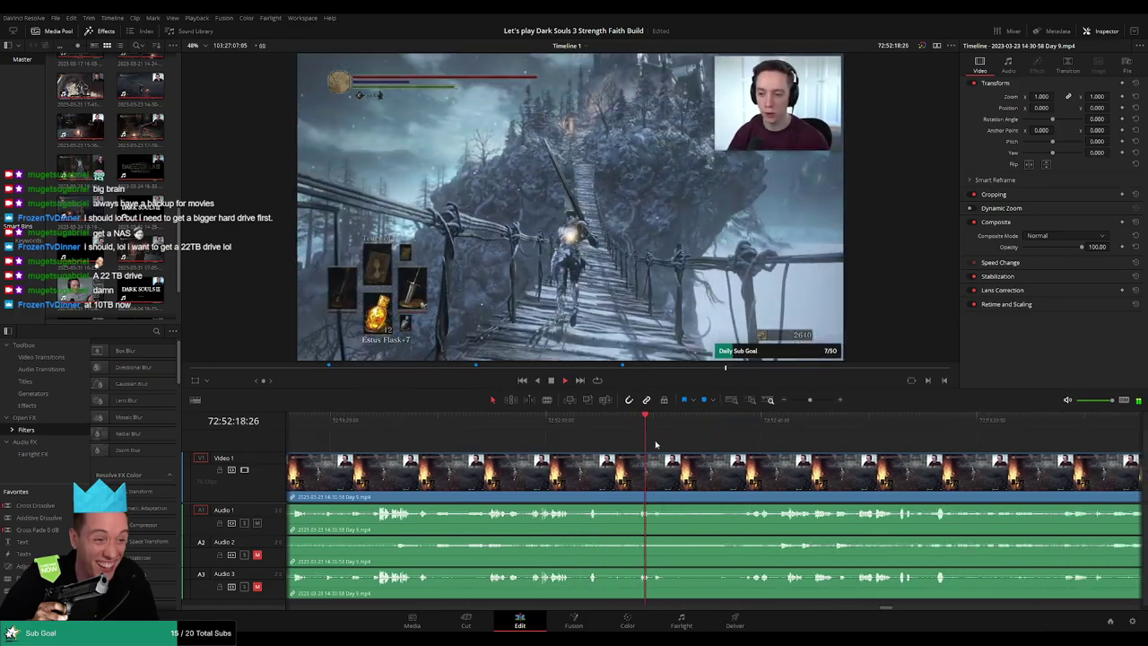
click(750, 425)
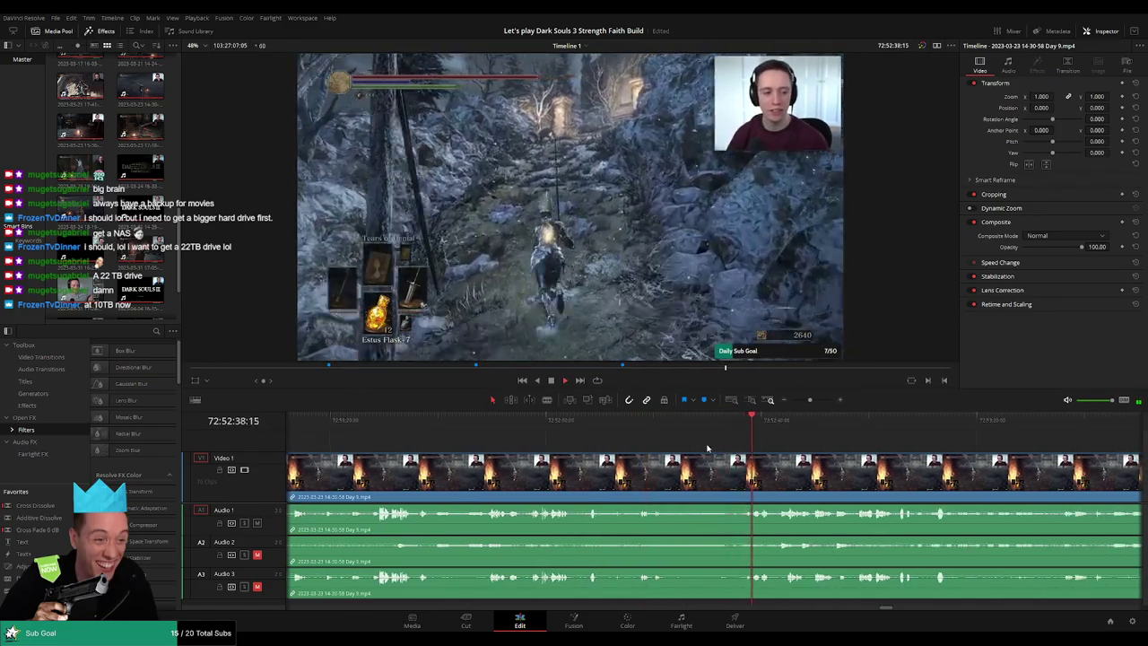
scroll(708, 449, up, 3)
click(734, 427)
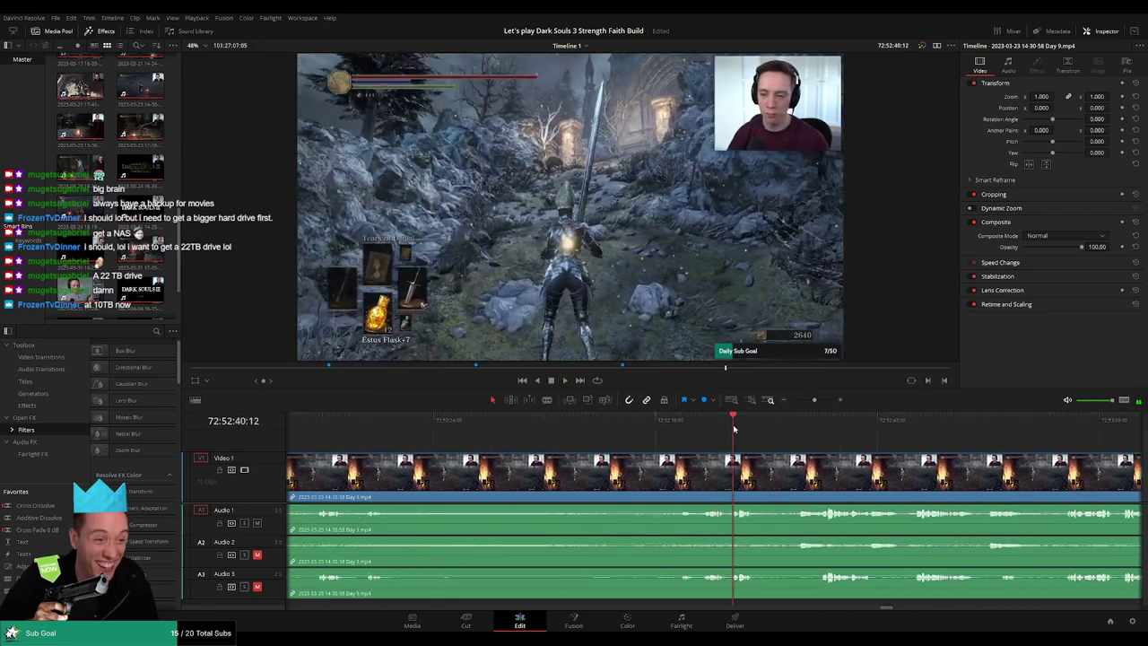
click(802, 425)
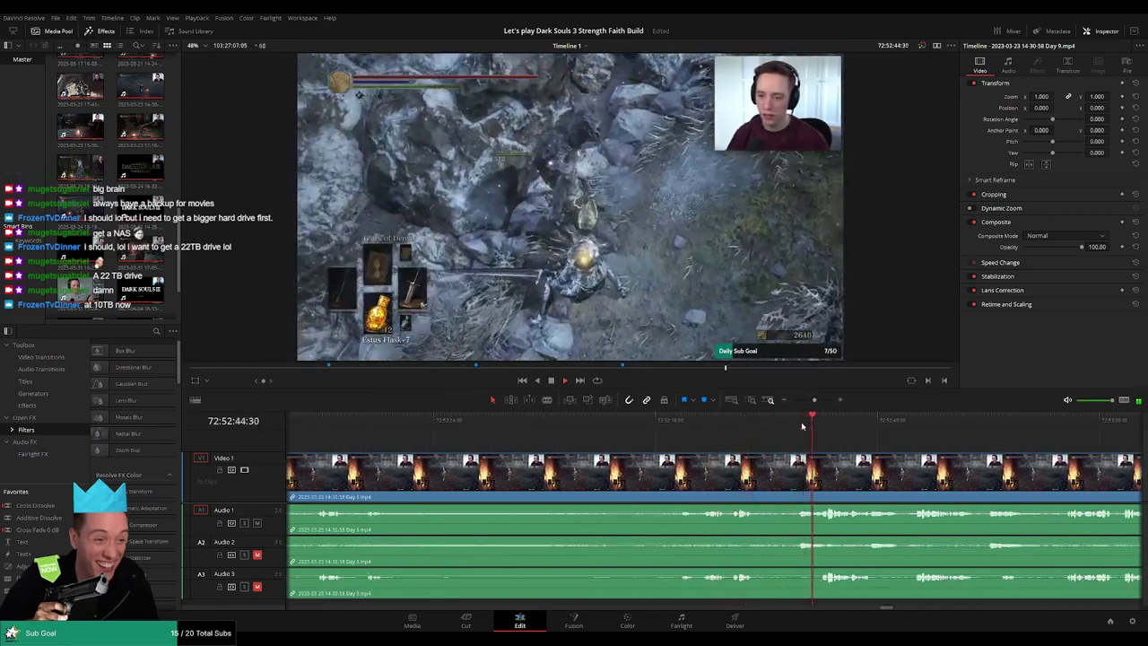
click(676, 423)
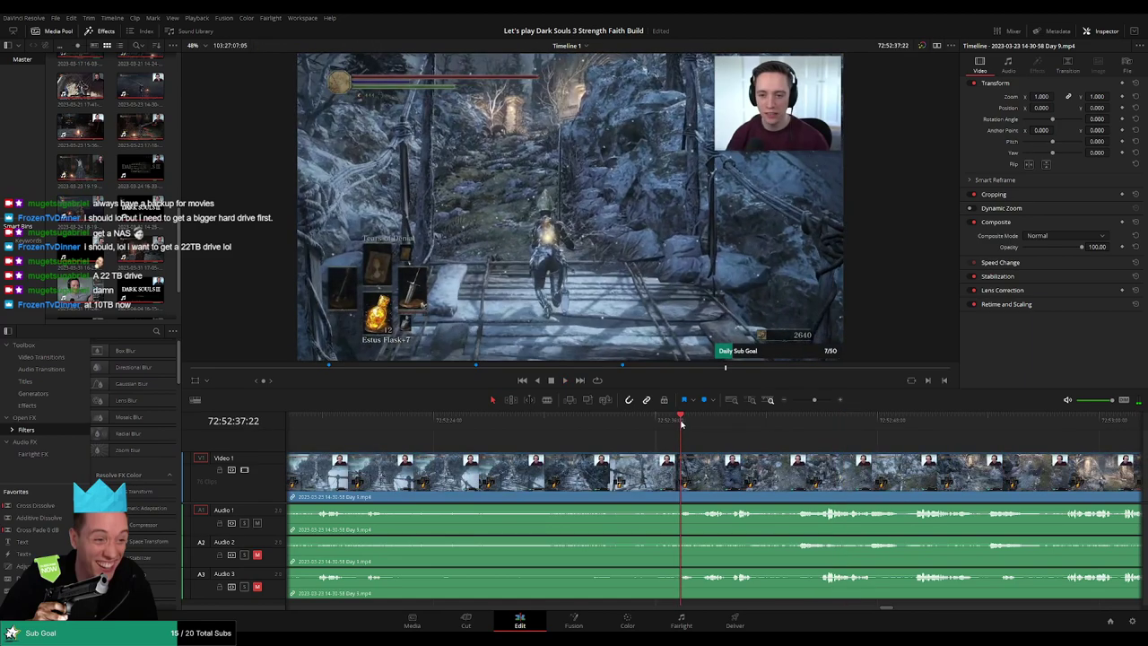
key(ctrl+b)
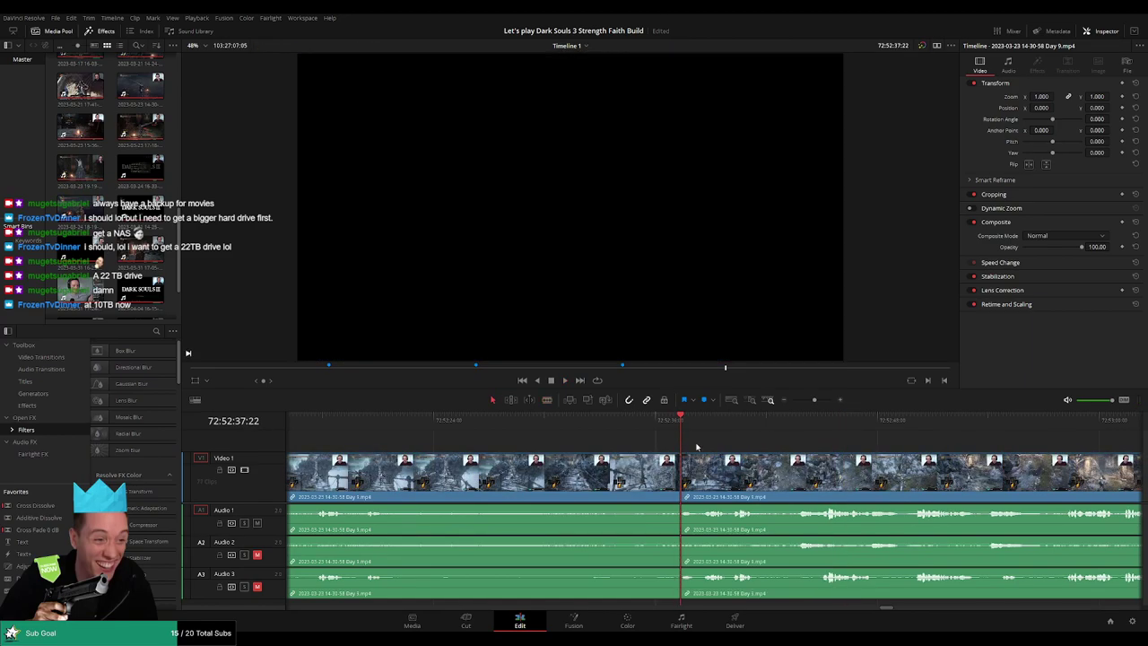
scroll(697, 447, up, 5)
key(ctrl+z)
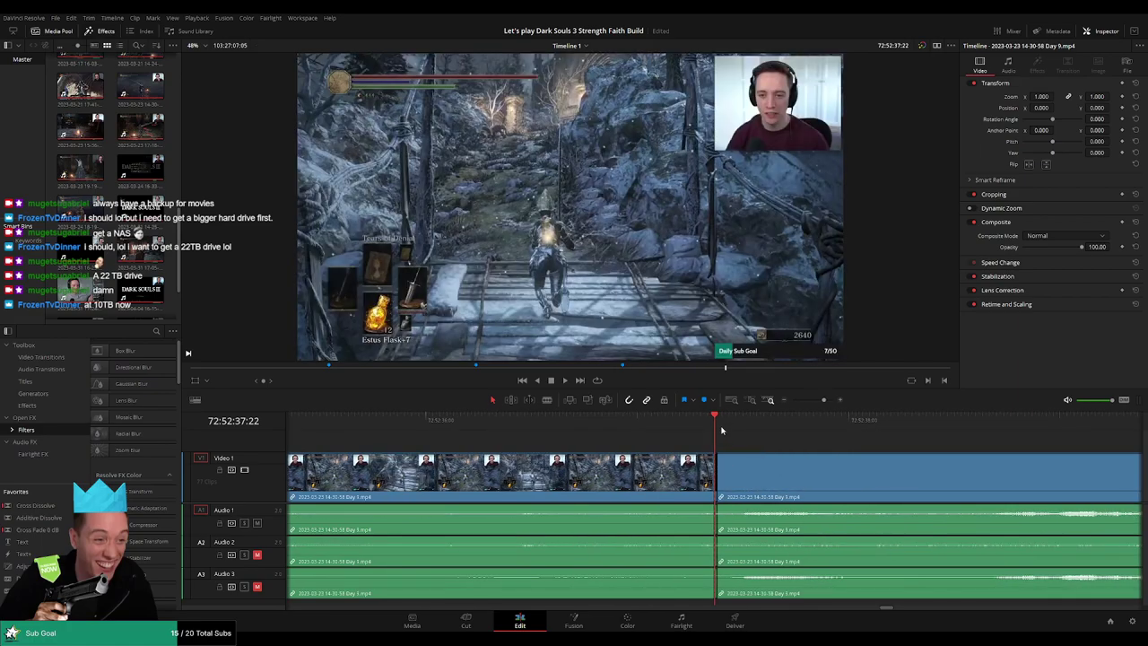
Split the Day 9 clip on all tracks at 72:52:37:10
drag(721, 430, 673, 436)
key(ctrl+b)
key(ctrl+z)
key(ctrl+b)
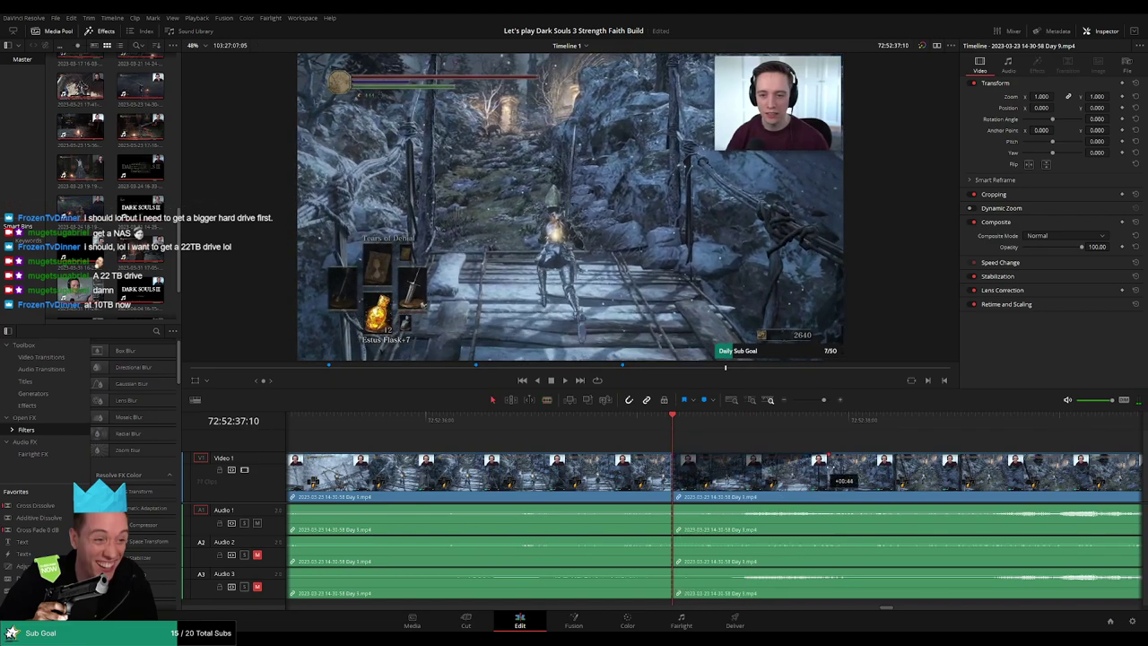
Add matching fade-outs and fade-ins on the video and all three audio tracks at the 72:52:37:10 cut
drag(830, 458, 886, 457)
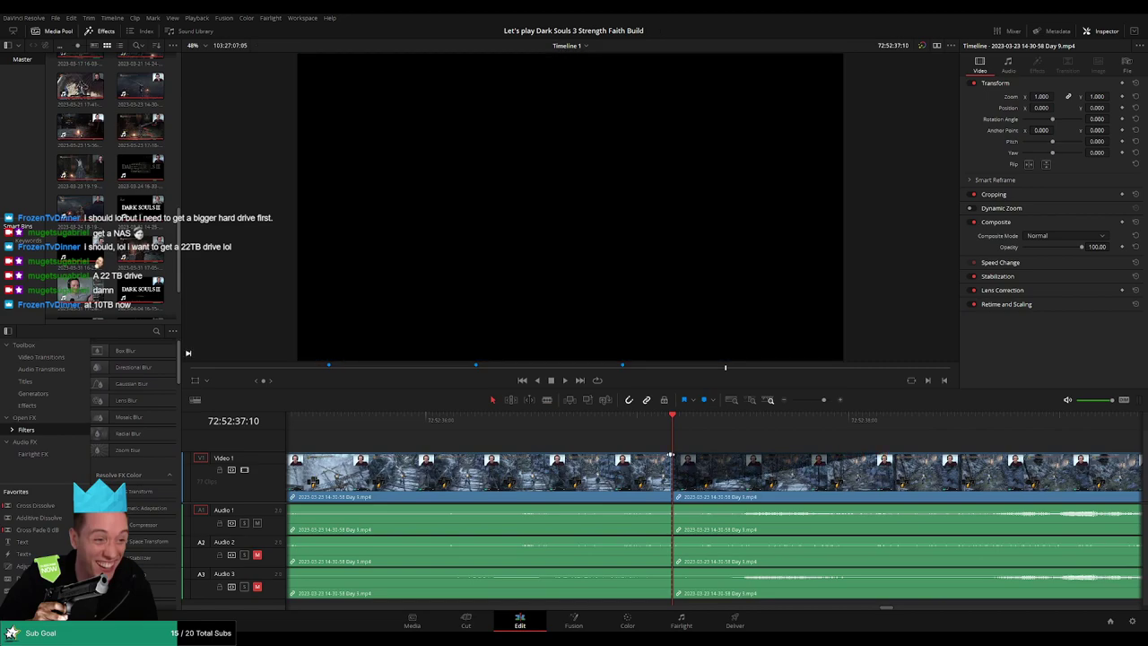
drag(671, 455, 457, 454)
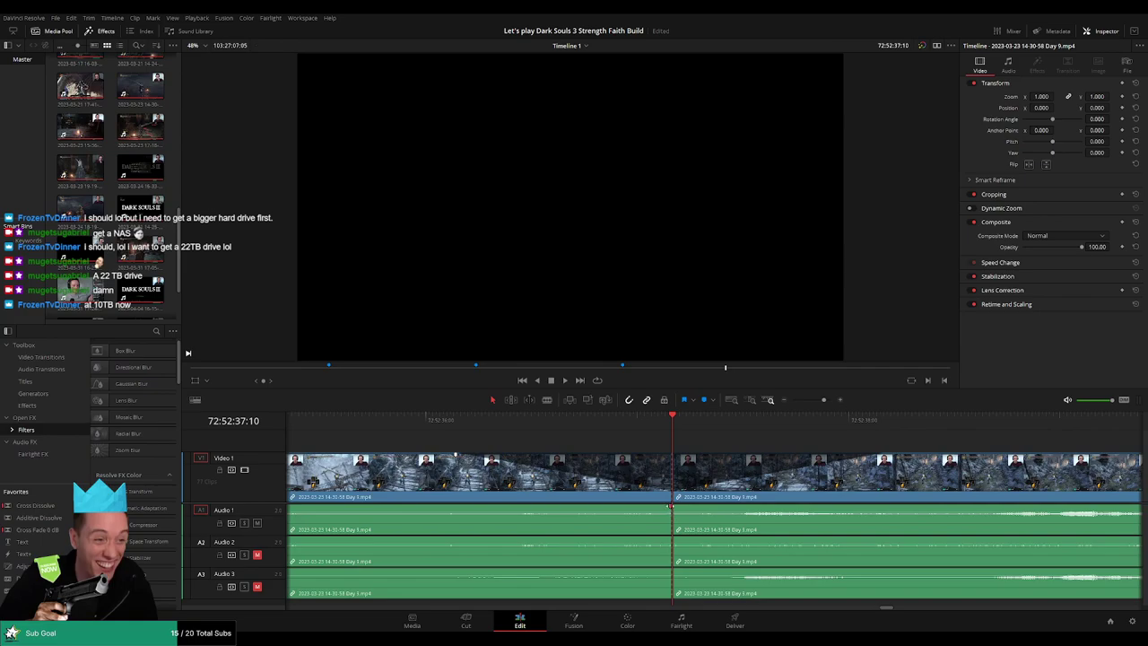
drag(671, 505, 458, 506)
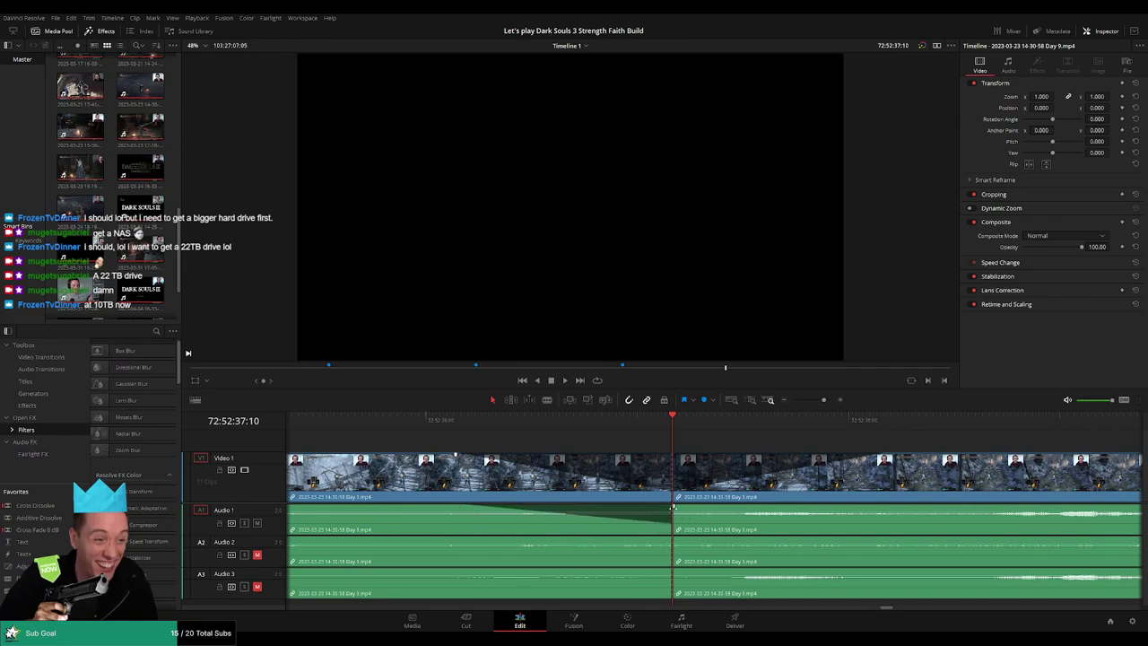
drag(672, 507, 888, 515)
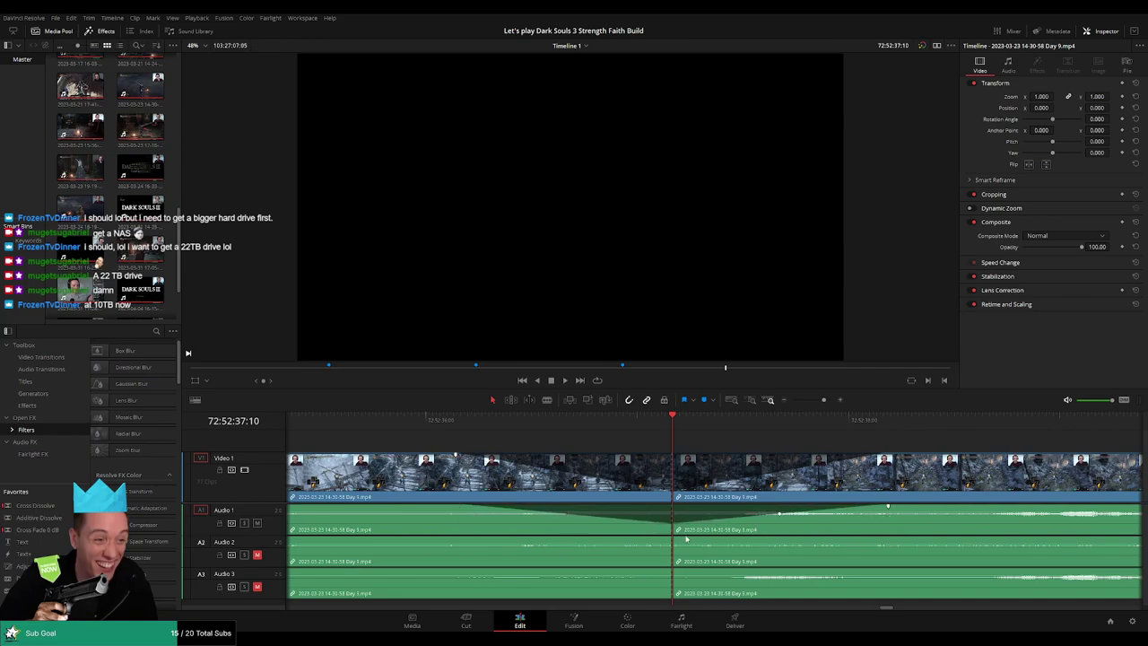
drag(670, 538, 456, 539)
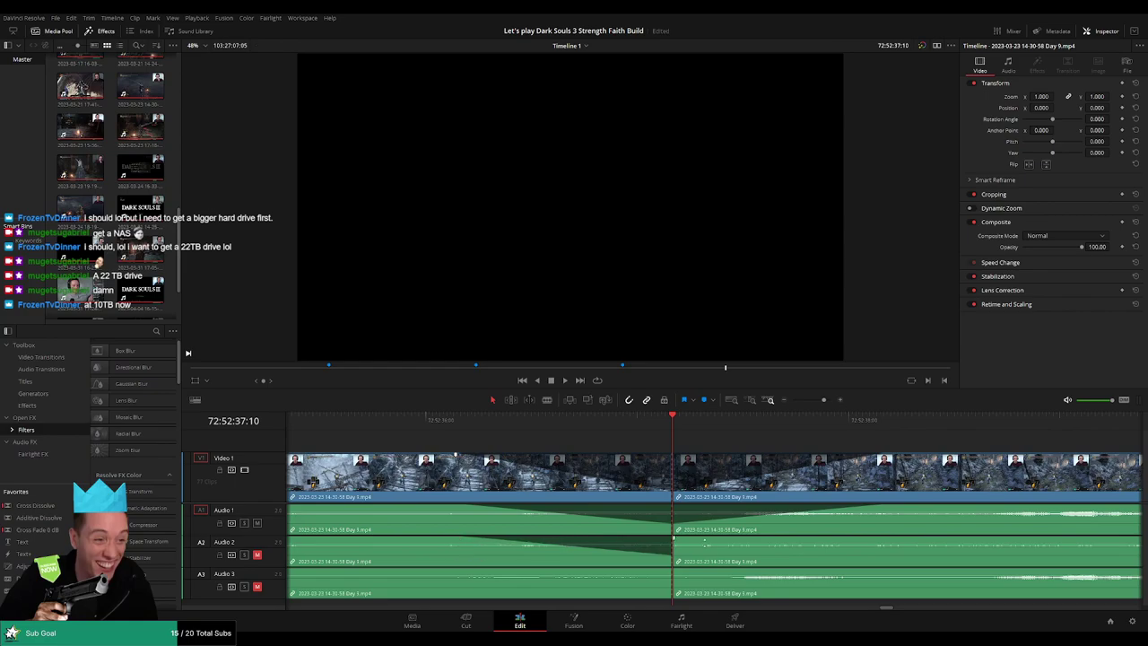
drag(673, 539, 885, 539)
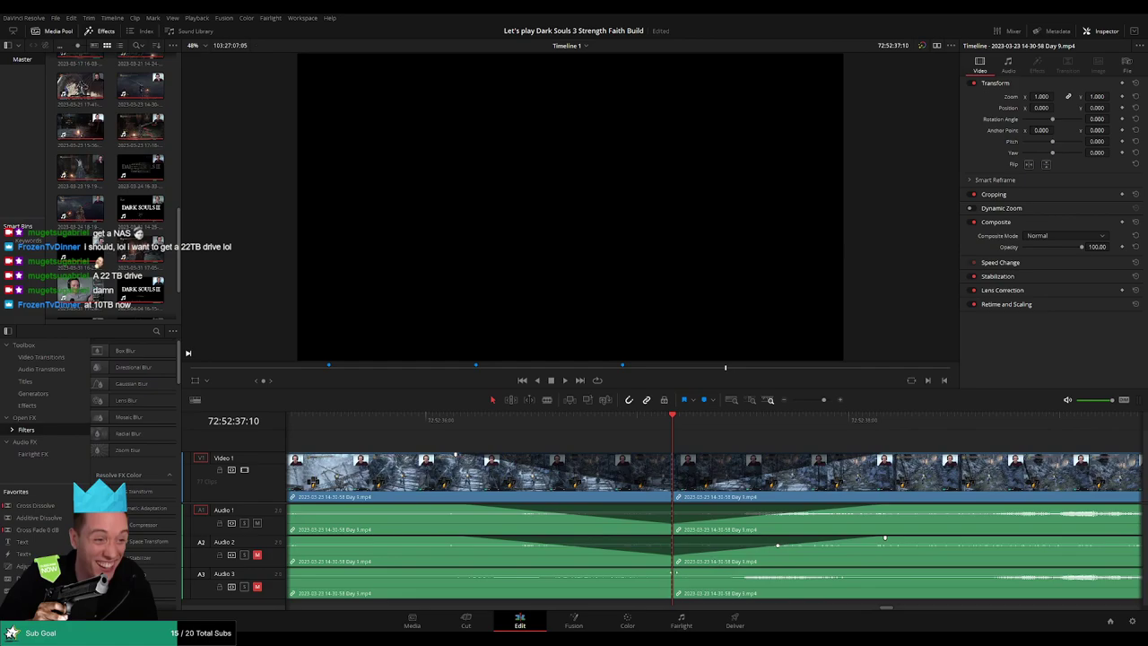
drag(669, 568, 888, 570)
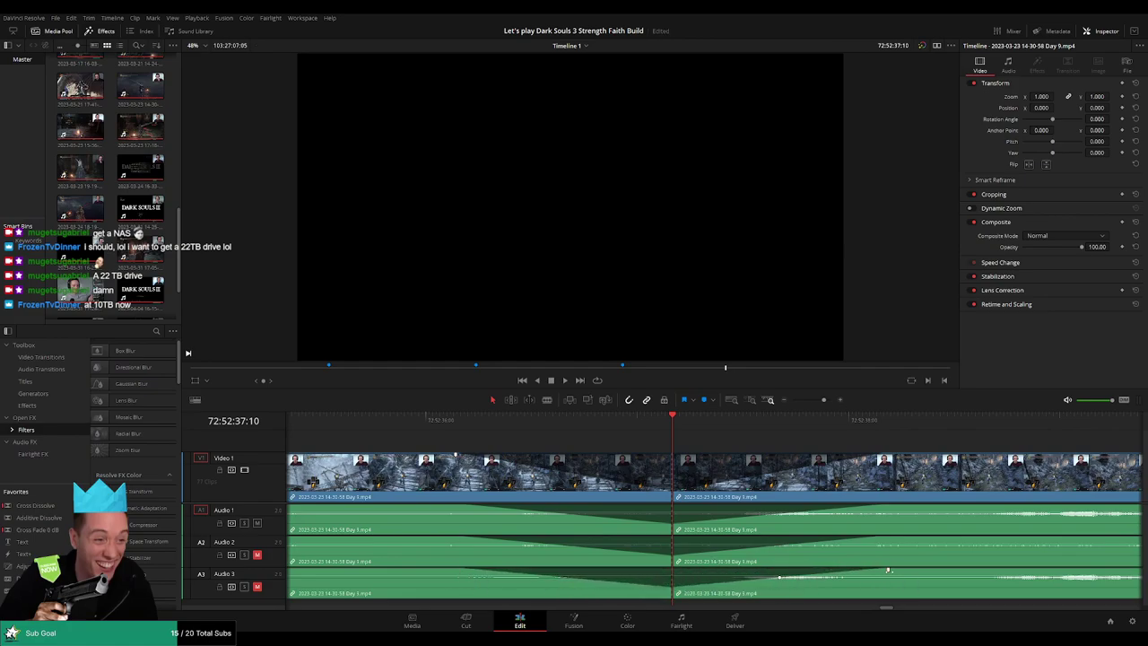
Play back the faded cut at 72:52:37:10 and check the episode from its 72:00:00:00 start to the cut
click(498, 424)
drag(496, 426, 468, 425)
key(space)
key(space)
drag(824, 400, 793, 404)
key(space)
drag(850, 456, 668, 447)
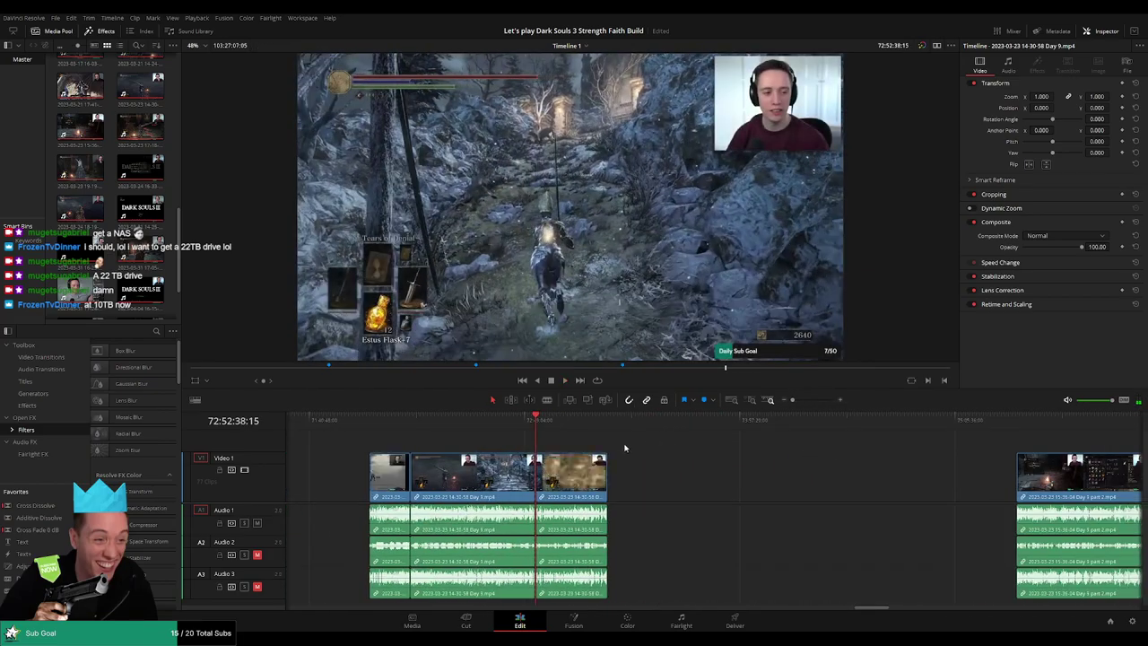
click(370, 426)
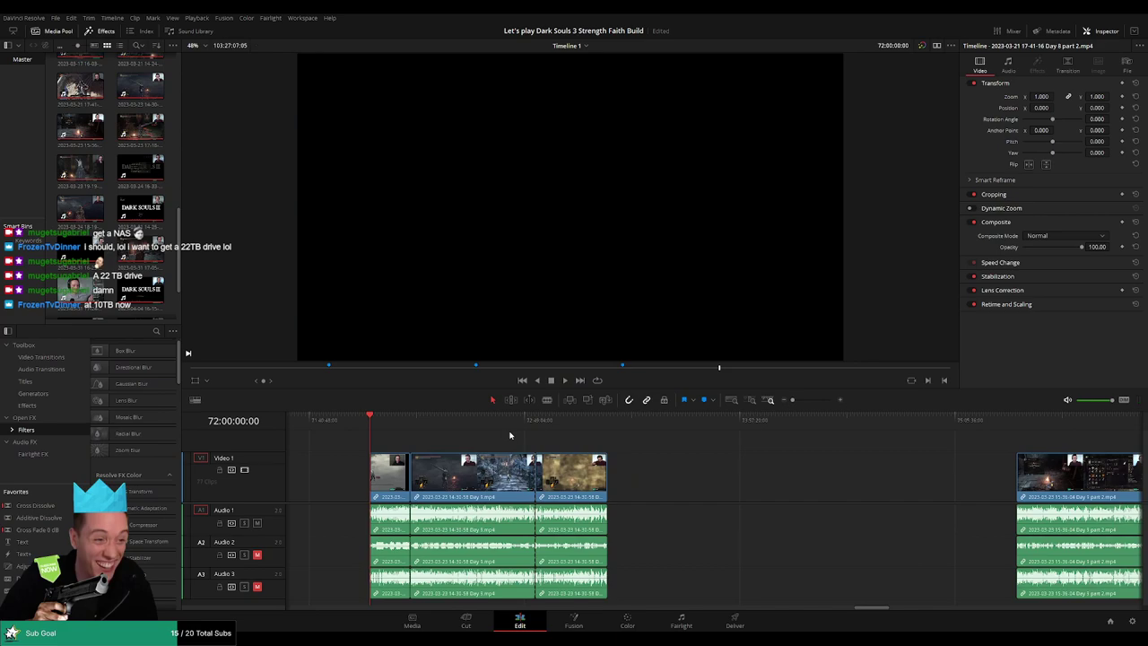
click(536, 427)
Move the Day 9 remainder to start at 74:00:00:00 with the Day 9 part 2 clip directly after it
drag(689, 446, 477, 443)
drag(377, 476, 783, 476)
click(539, 461)
drag(344, 430, 539, 444)
scroll(602, 454, up, 4)
drag(704, 424, 676, 428)
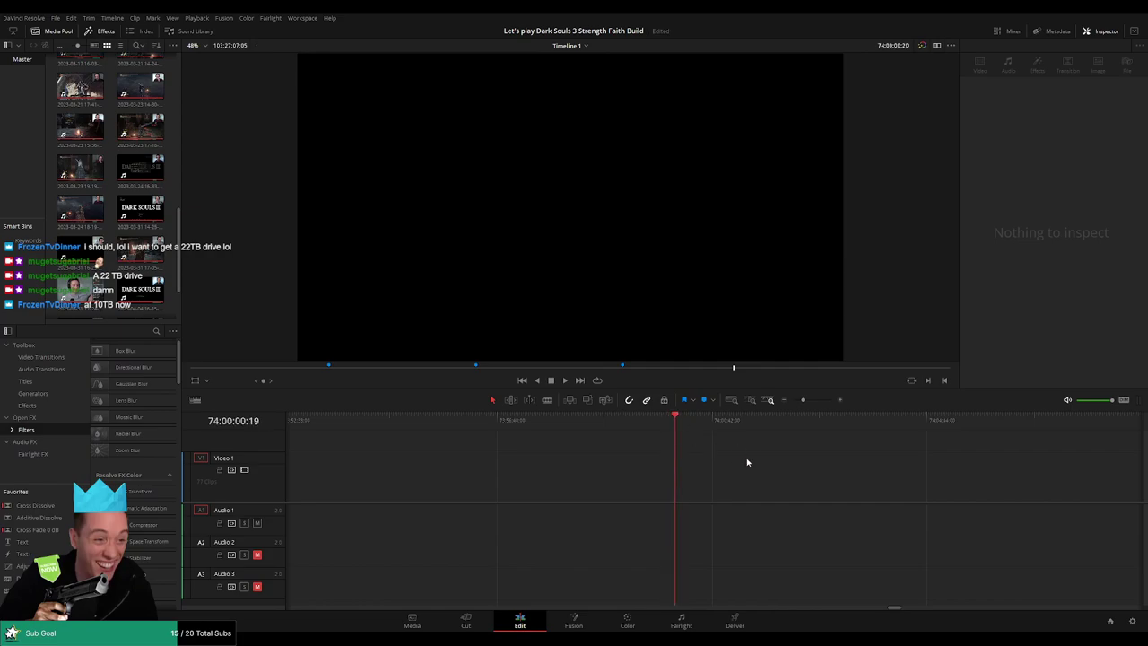
drag(804, 400, 793, 403)
click(578, 464)
drag(831, 471, 857, 513)
click(579, 464)
drag(854, 489, 658, 487)
click(516, 444)
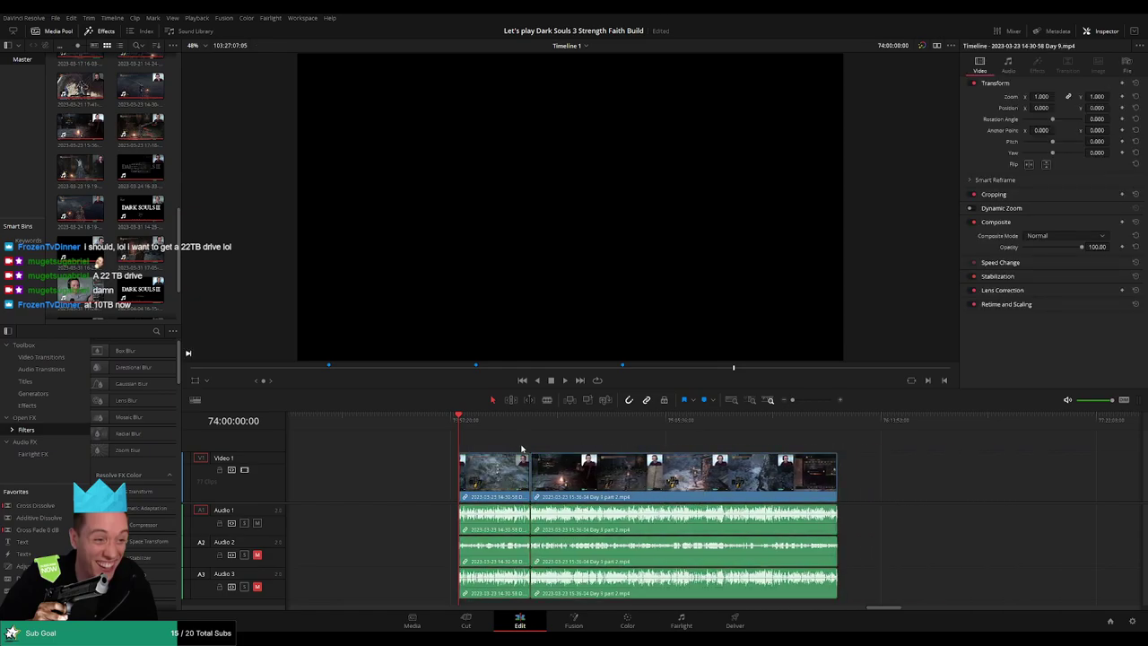
Review the Day 9 remainder's opening and its join with Day 9 part 2, about 74:22:42 to 74:22:51, for a trim point
key(space)
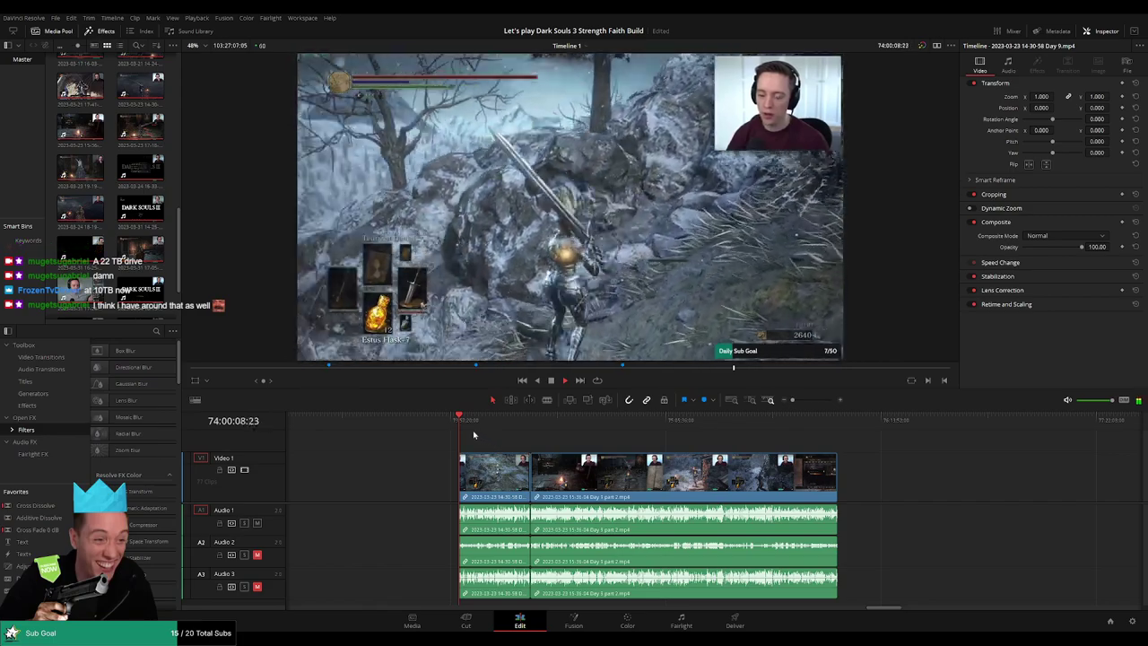
drag(459, 418, 532, 430)
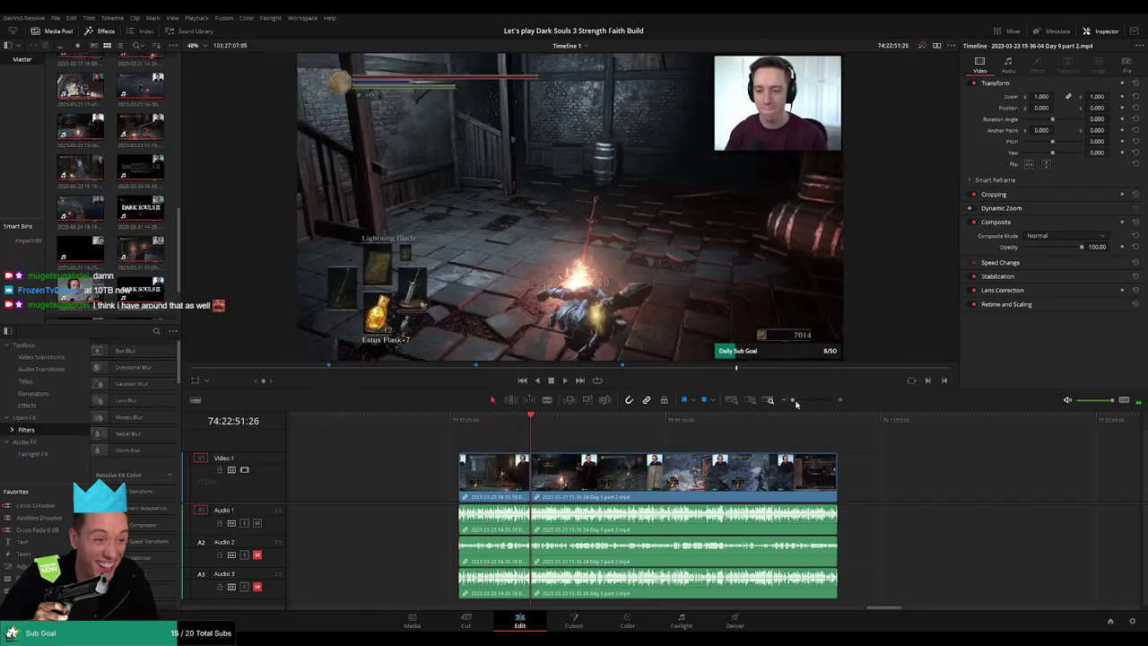
drag(795, 400, 817, 400)
click(638, 431)
key(space)
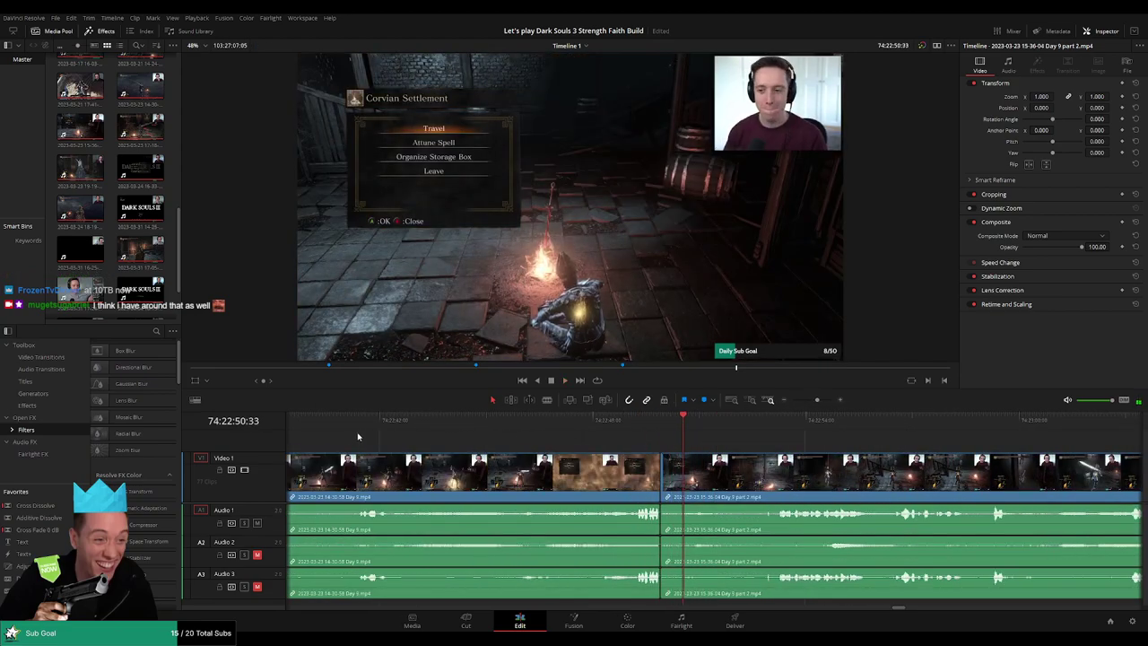
drag(360, 432, 383, 419)
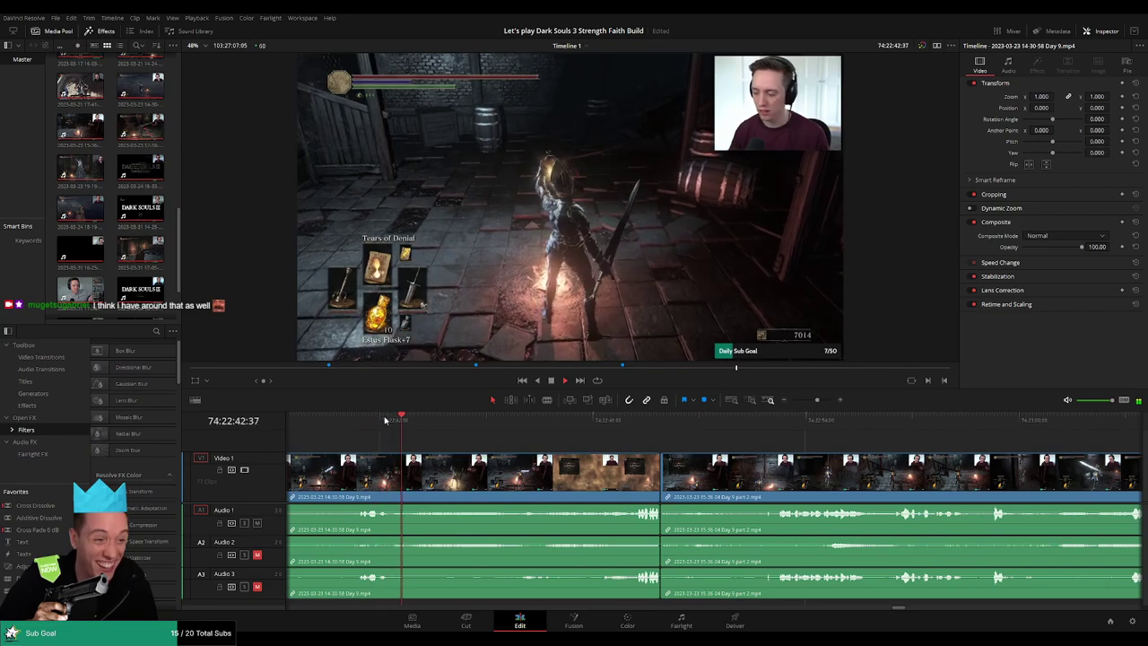
click(496, 427)
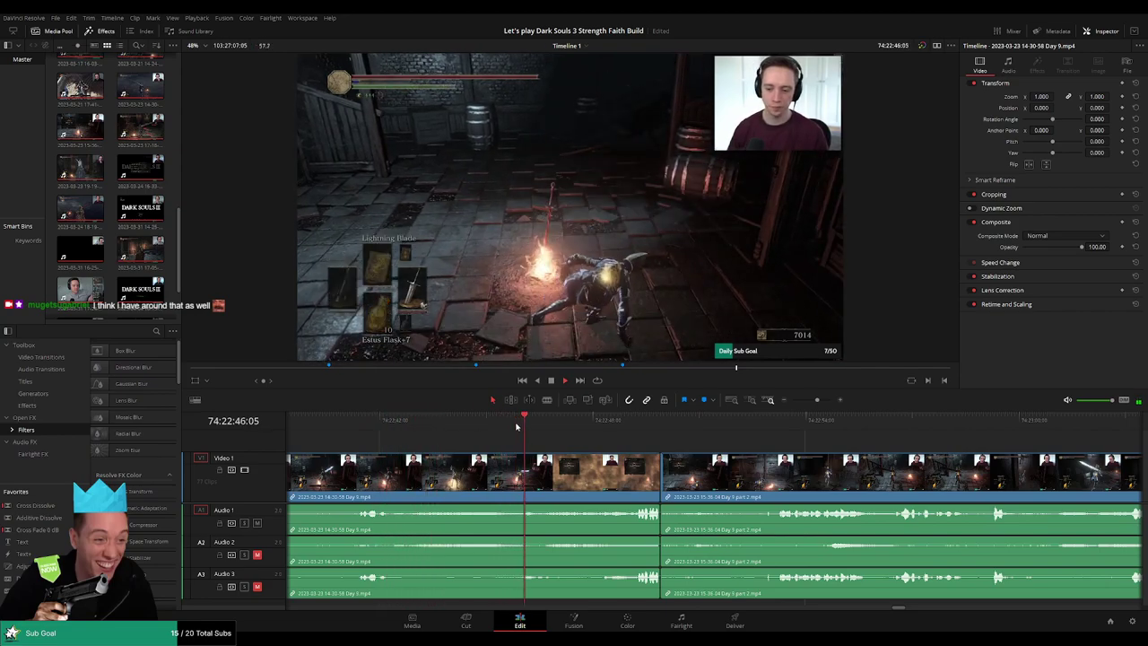
click(662, 482)
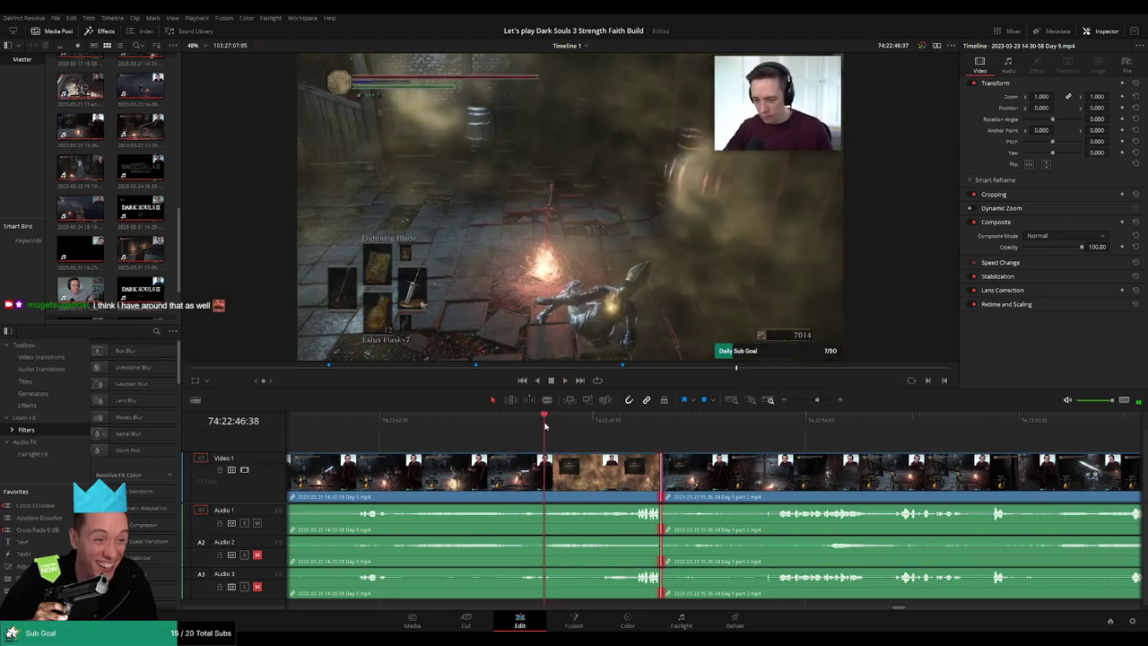
click(598, 425)
mouse_move(599, 425)
mouse_down()
mouse_move(720, 430)
mouse_move(610, 434)
mouse_up()
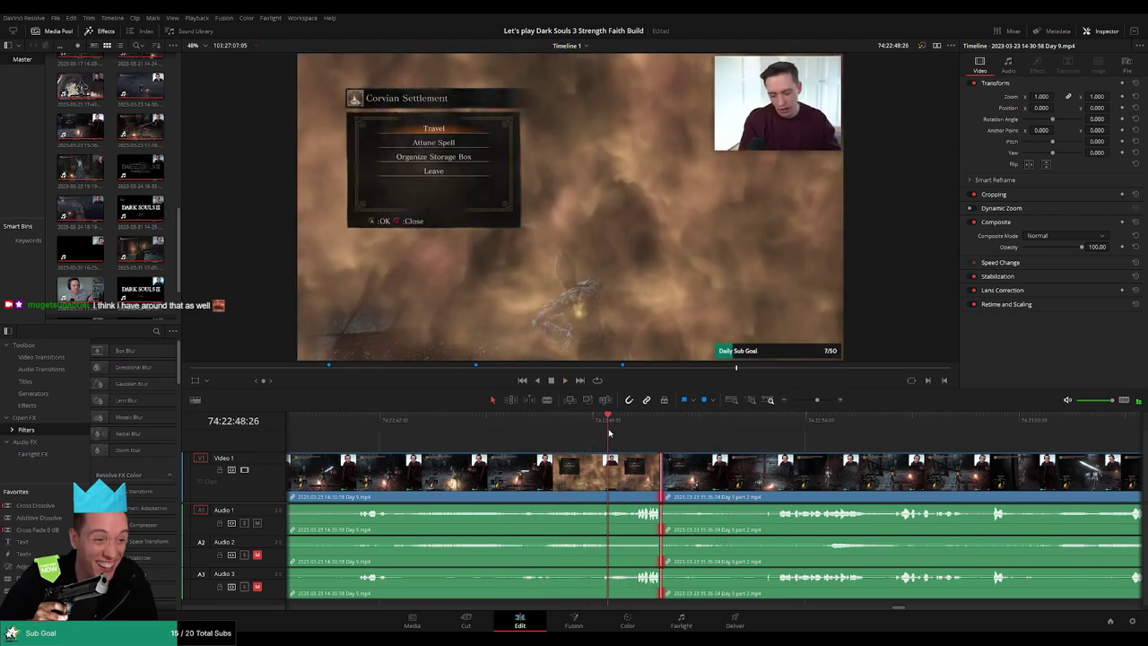
key(space)
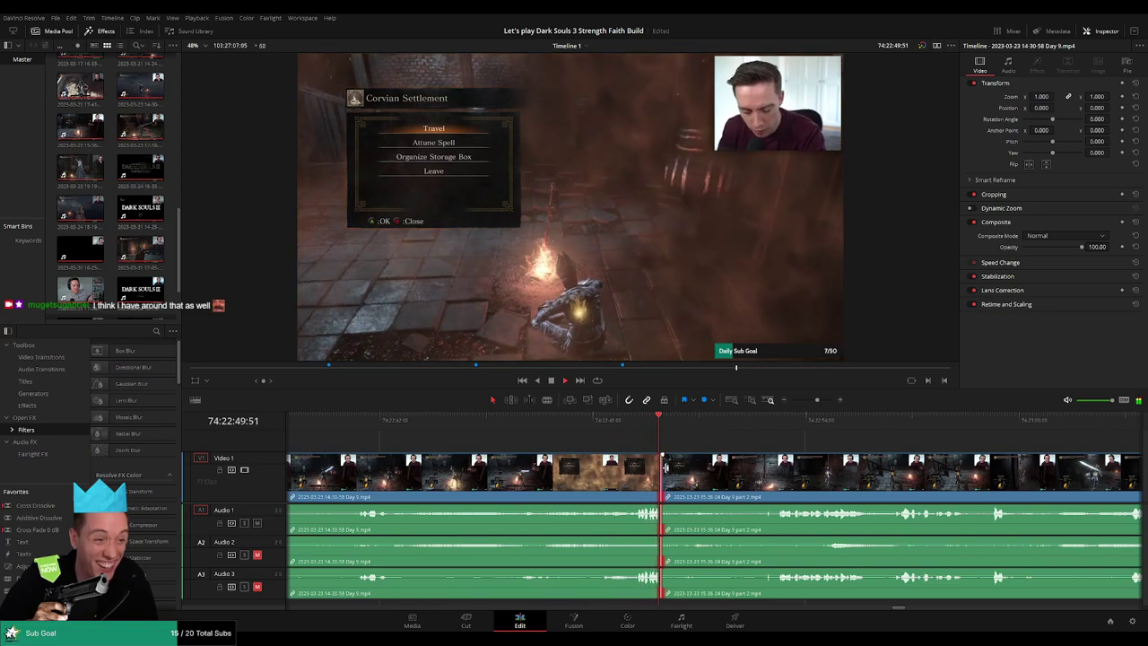
click(583, 428)
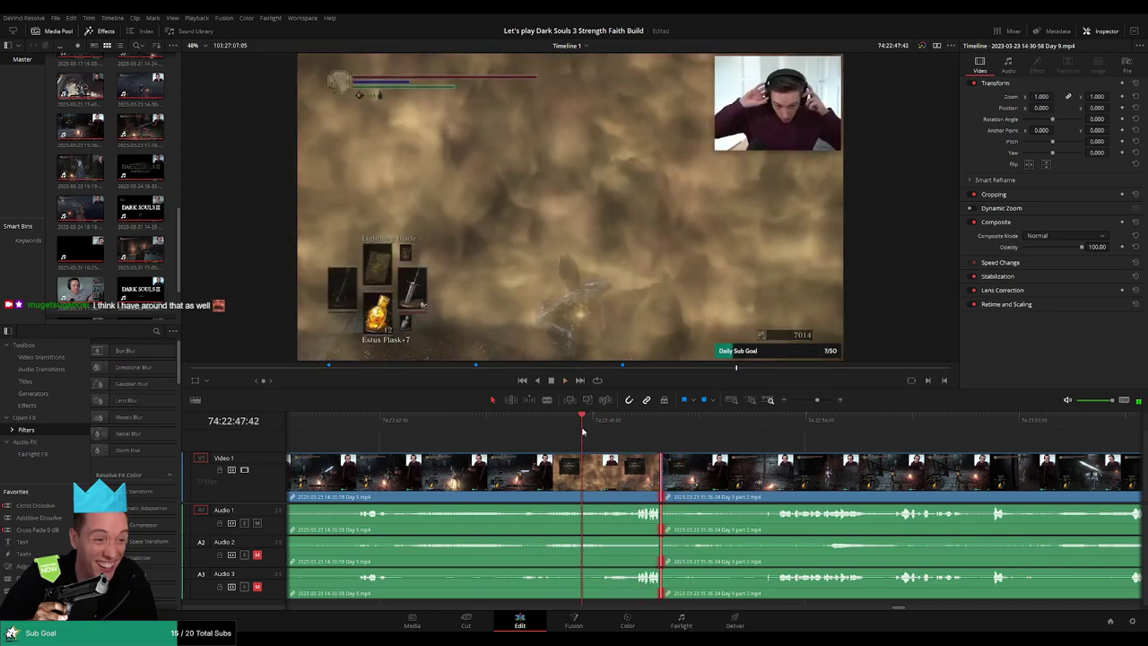
drag(565, 431, 554, 430)
Trim off the Day 9 remainder's tail from 74:22:47:47 and close the gap to the Day 9 part 2 clip
key(space)
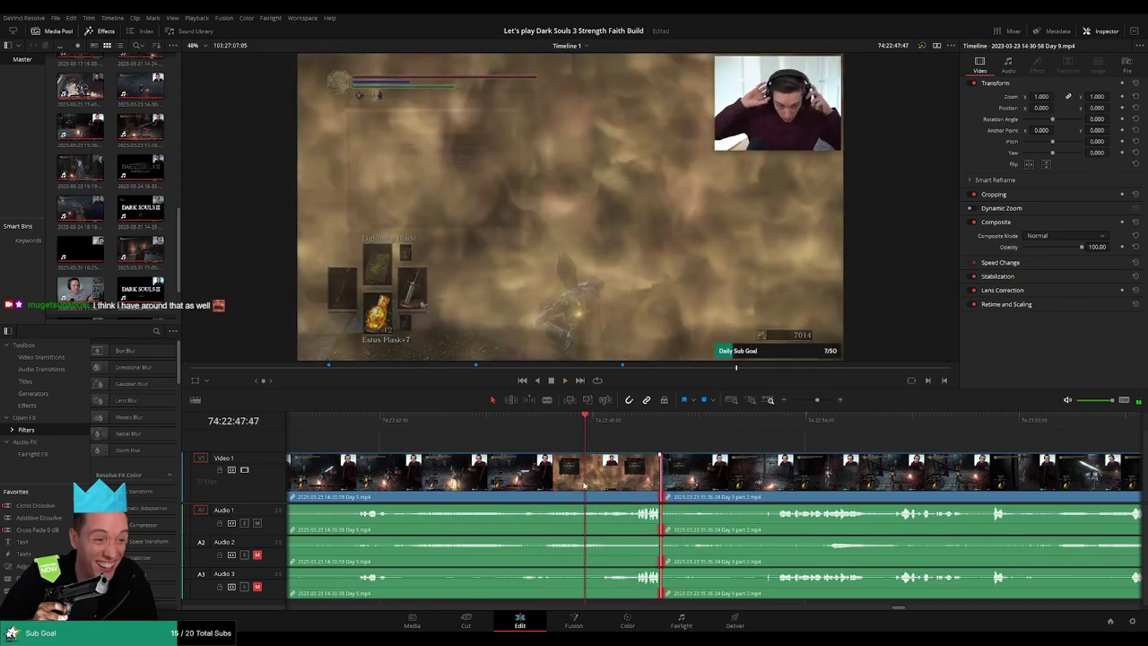
key(ctrl+b)
click(620, 483)
key(Delete)
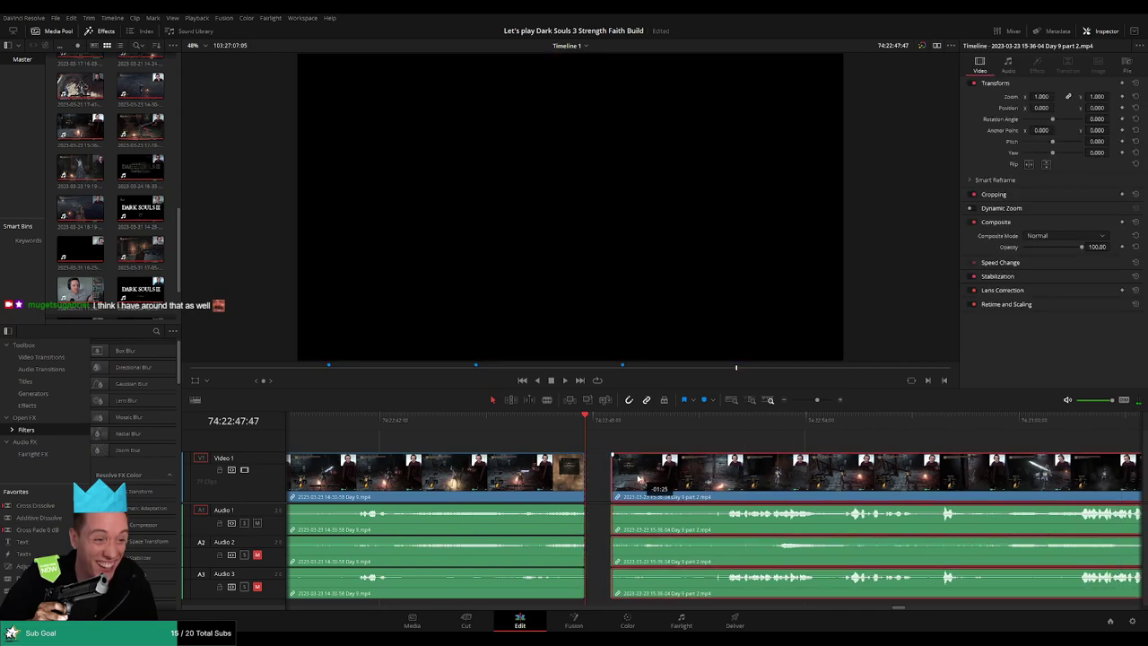
Add a transition on video and audio at the 74:22:47:47 join and play it back
click(584, 477)
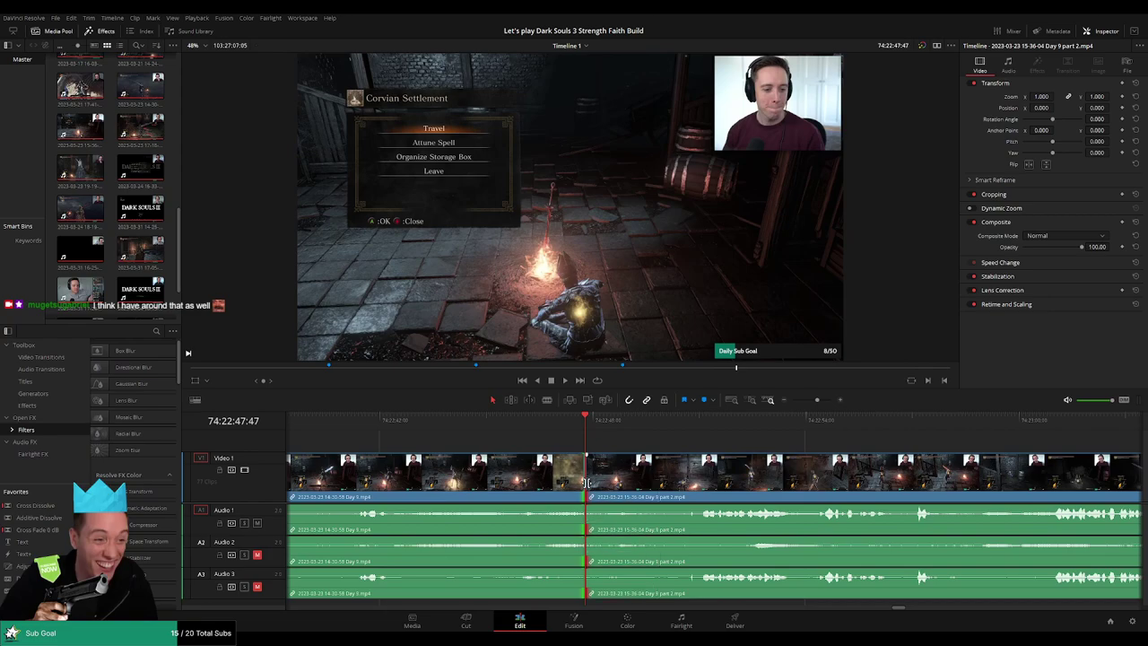
key(ctrl+t)
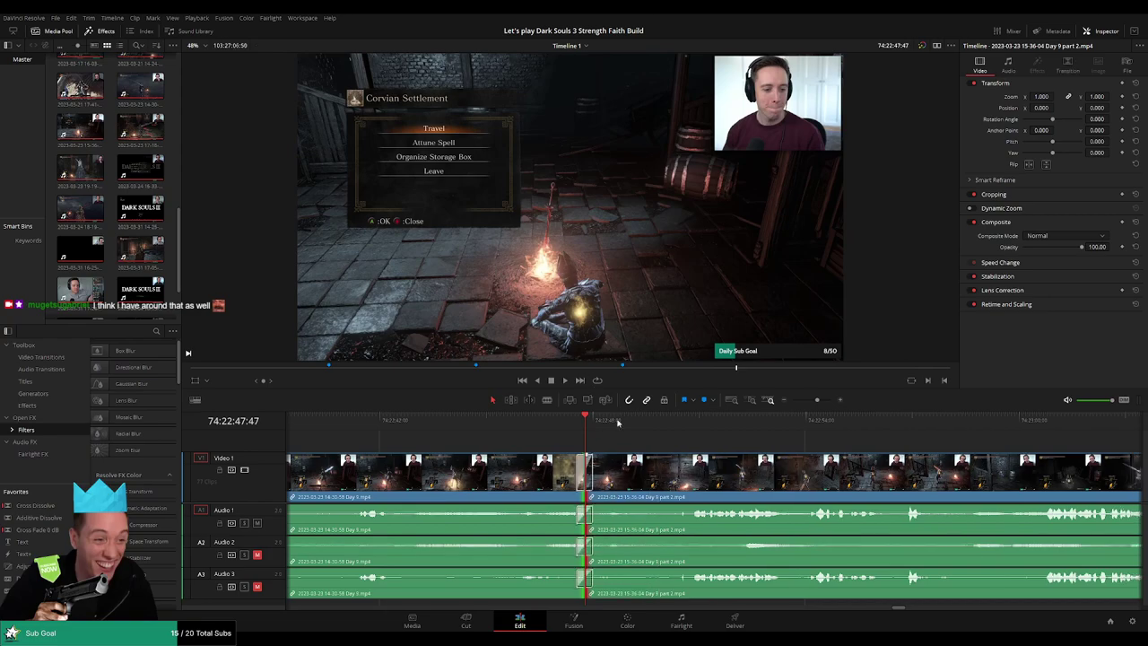
click(529, 420)
key(space)
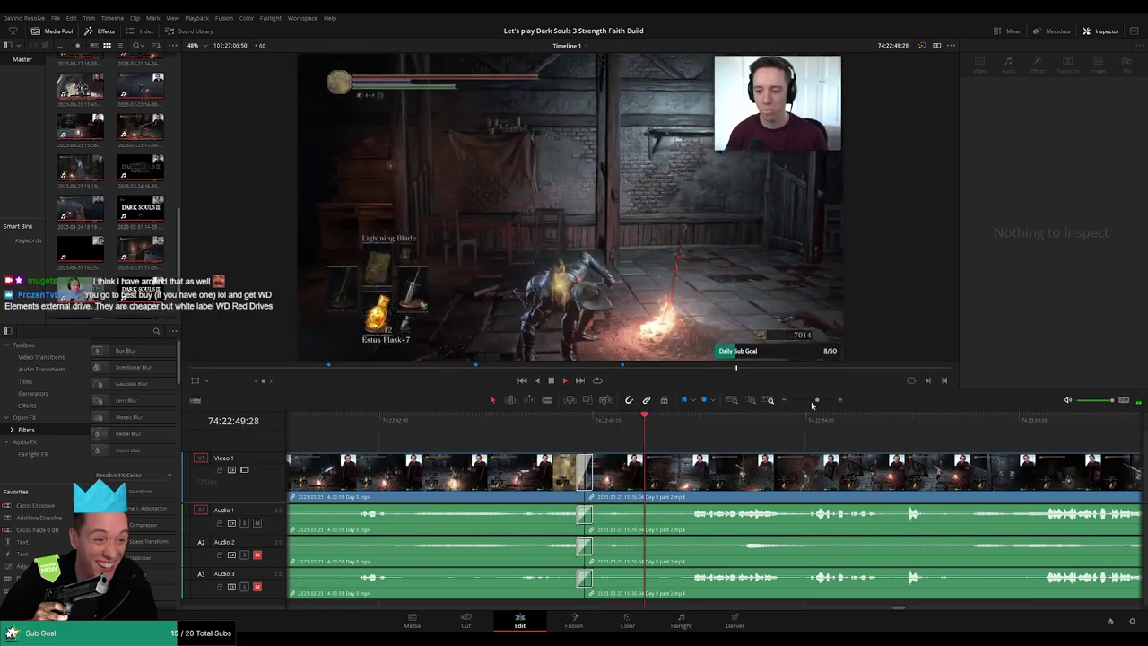
Review the Day 9 part 2 clip's footage between about 74:51:55 and 74:52:32 for a quiet cut point
drag(812, 406, 782, 406)
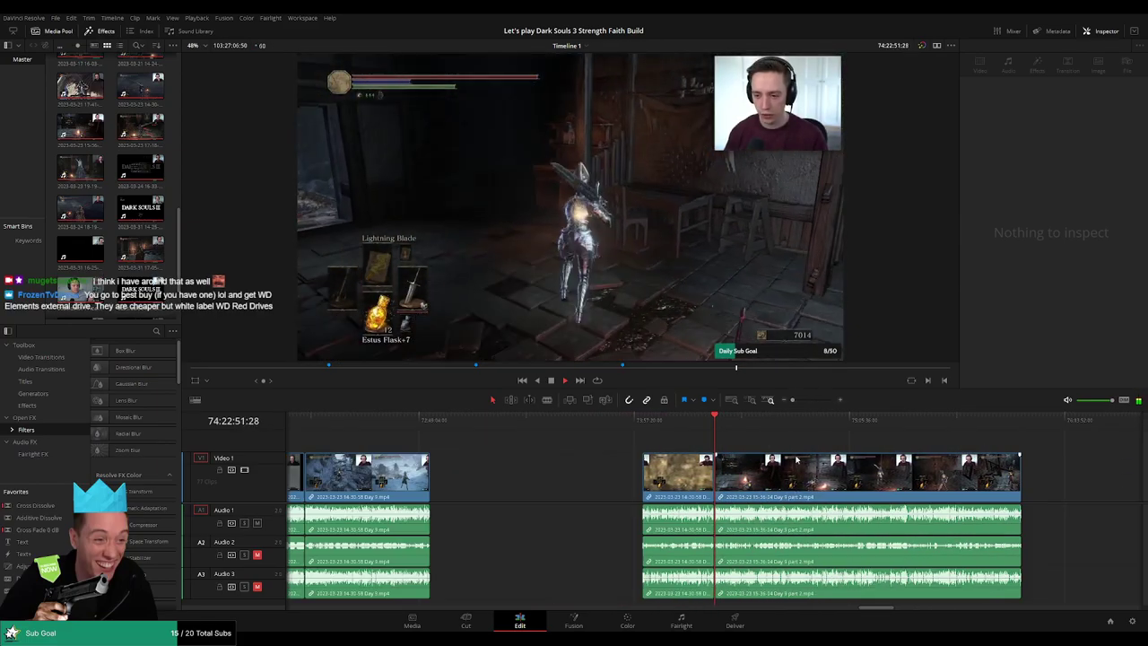
drag(792, 449, 550, 449)
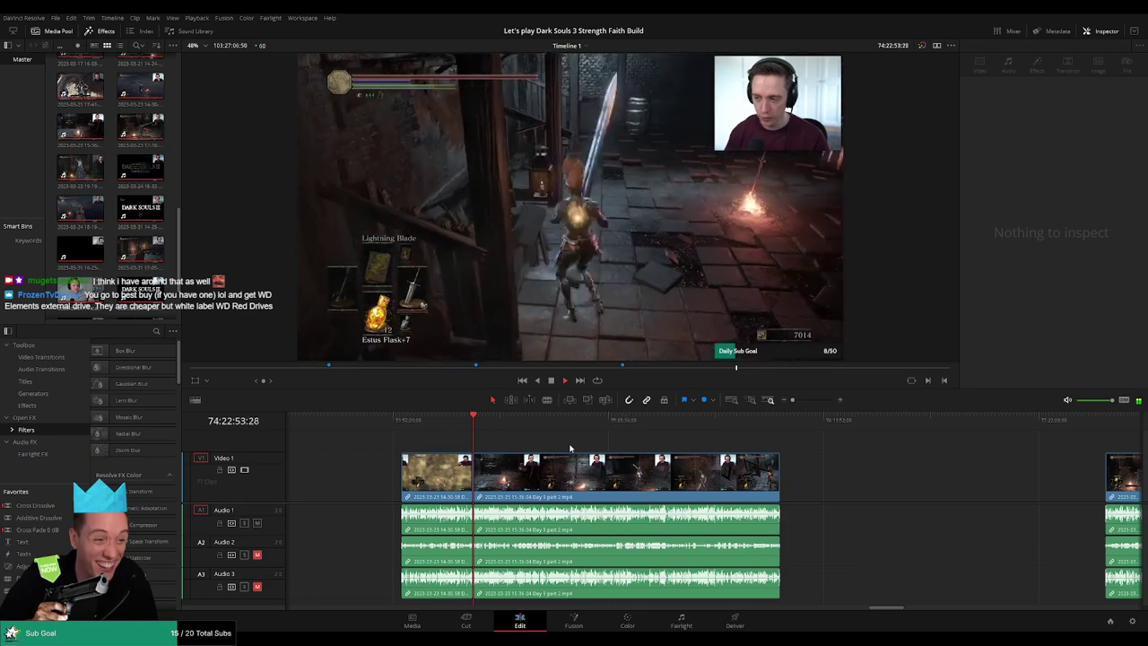
scroll(577, 476, right, 1)
scroll(577, 476, right, 2)
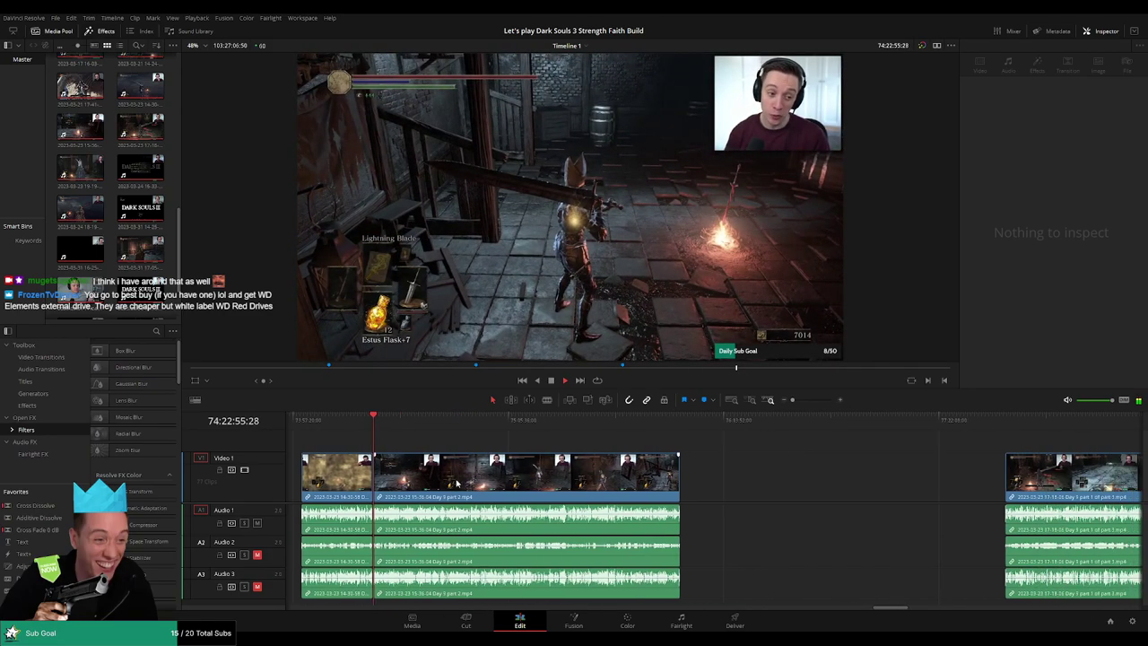
drag(390, 426, 552, 438)
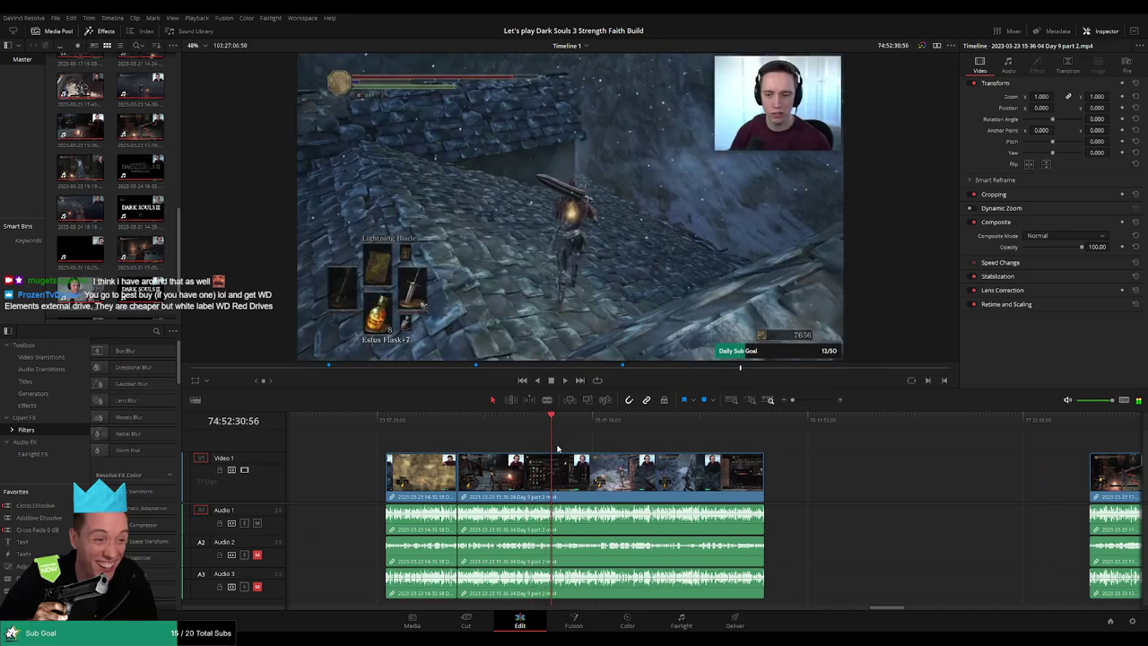
key(space)
click(805, 401)
drag(805, 401, 809, 401)
click(694, 424)
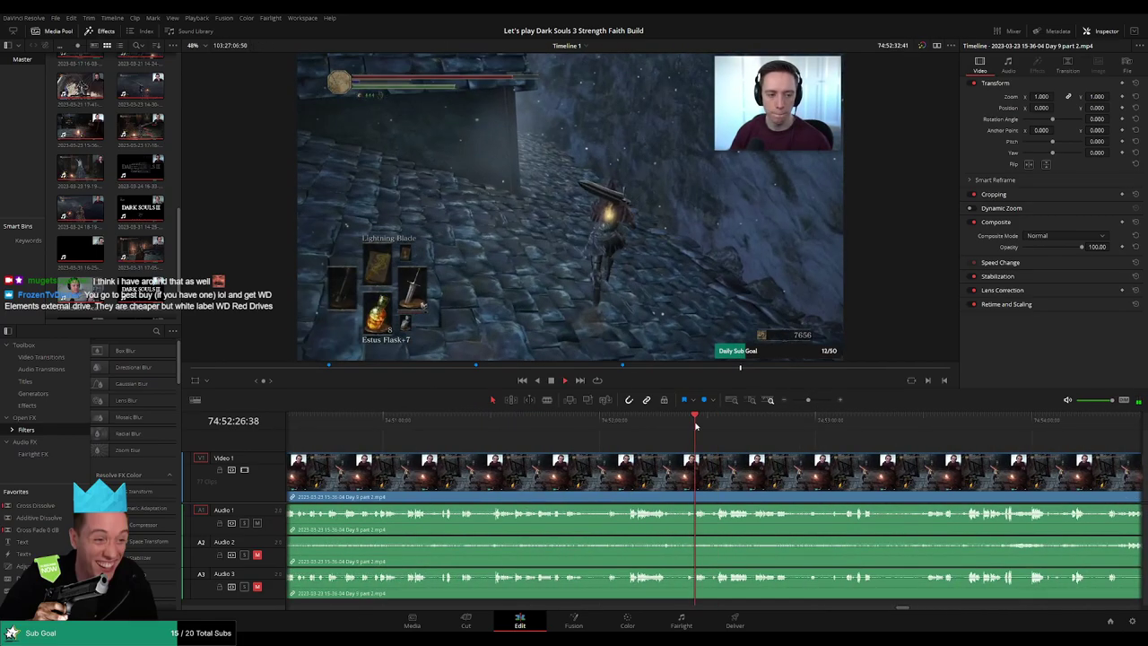
click(627, 428)
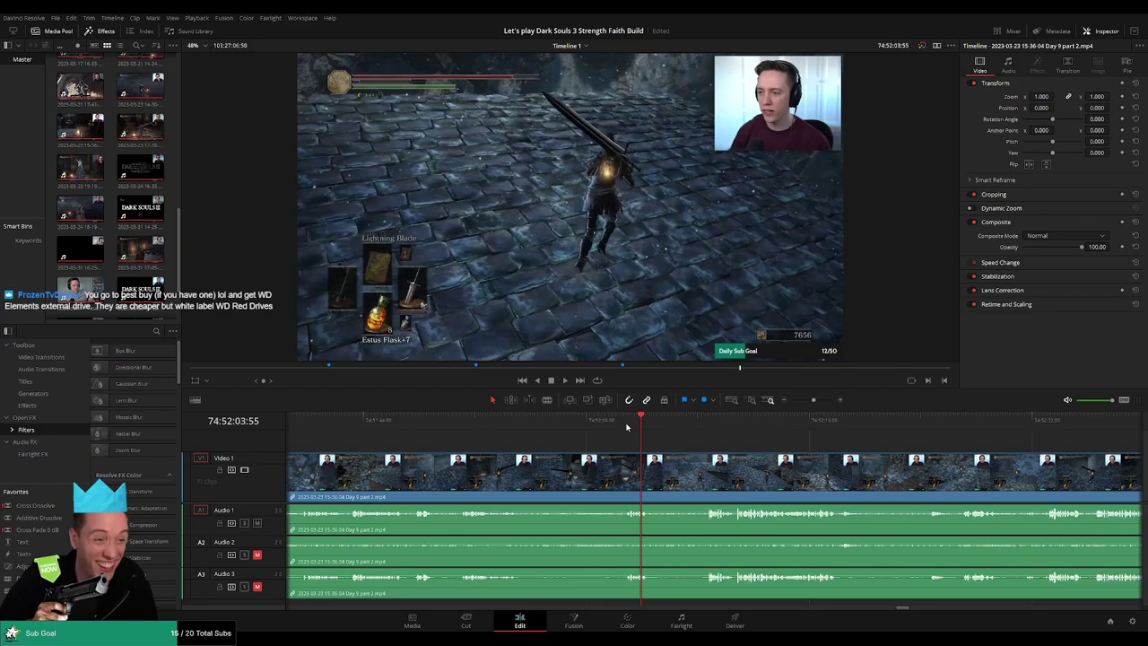
click(454, 432)
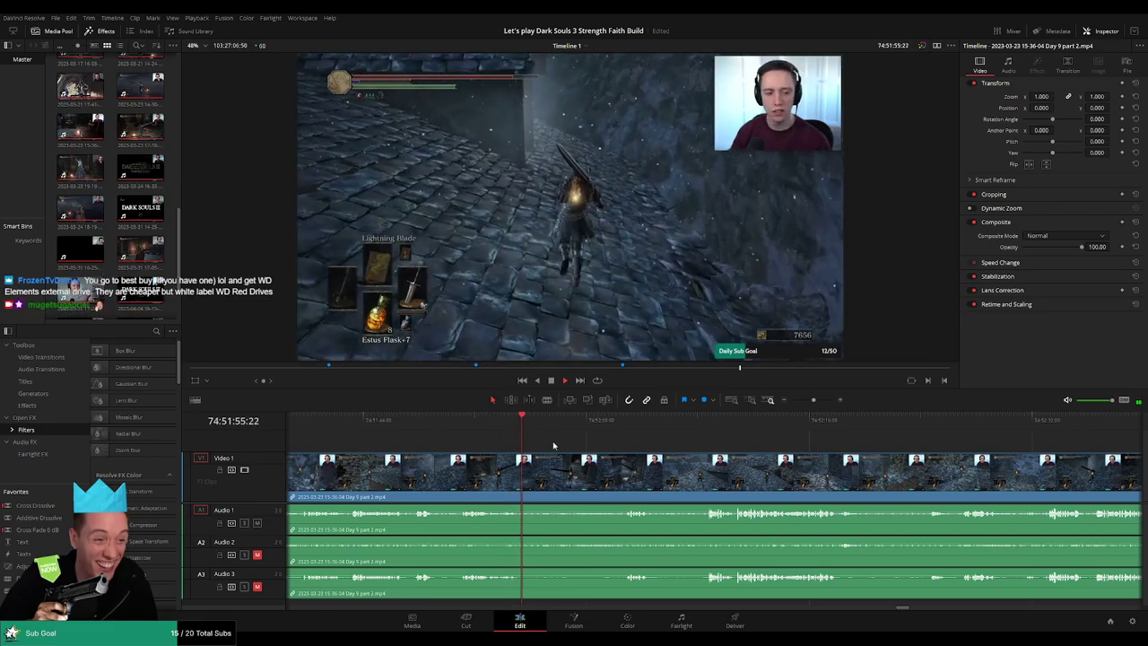
click(579, 420)
click(622, 419)
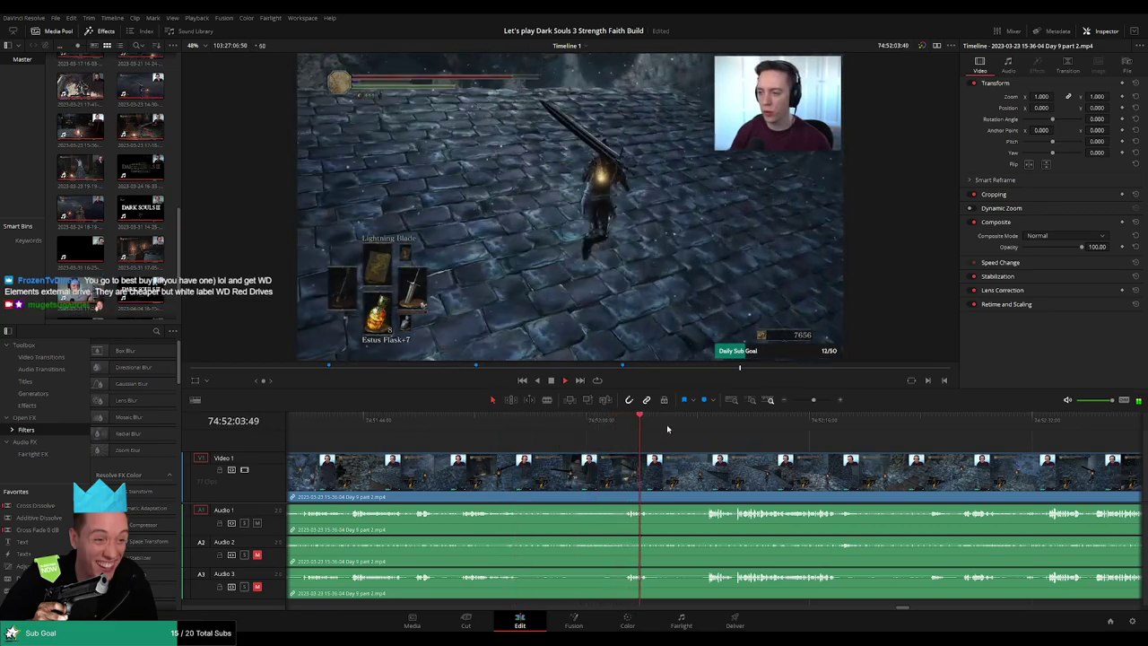
click(690, 420)
click(703, 420)
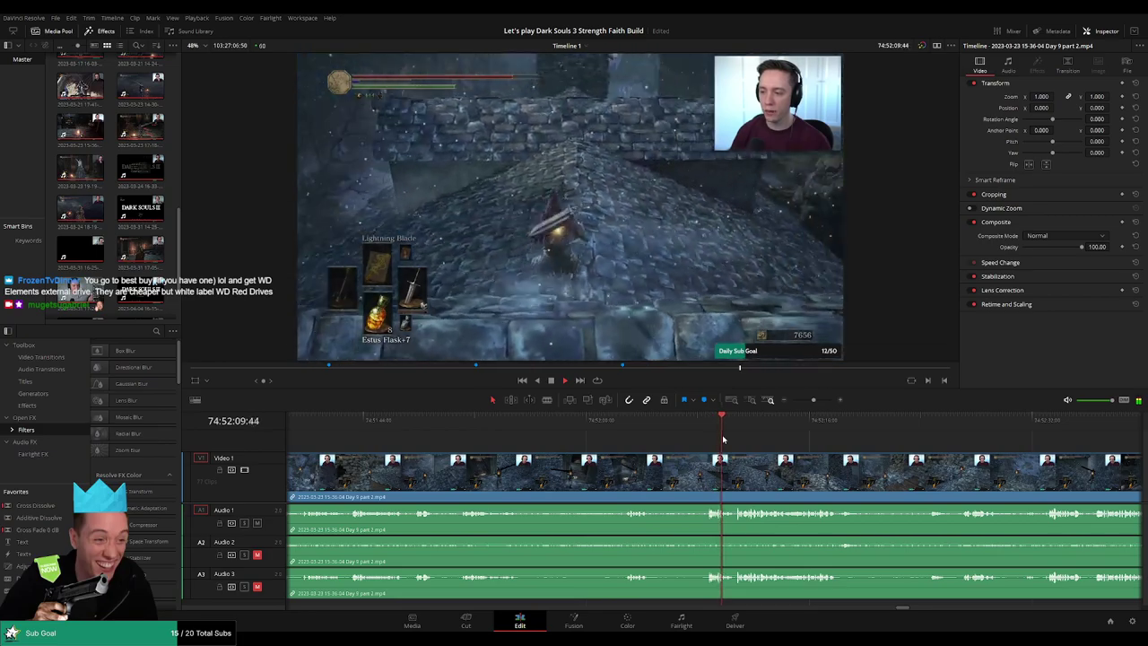
Split the Day 9 part 2 clip on video and audio at 74:52:08:00
scroll(708, 442, up, 2)
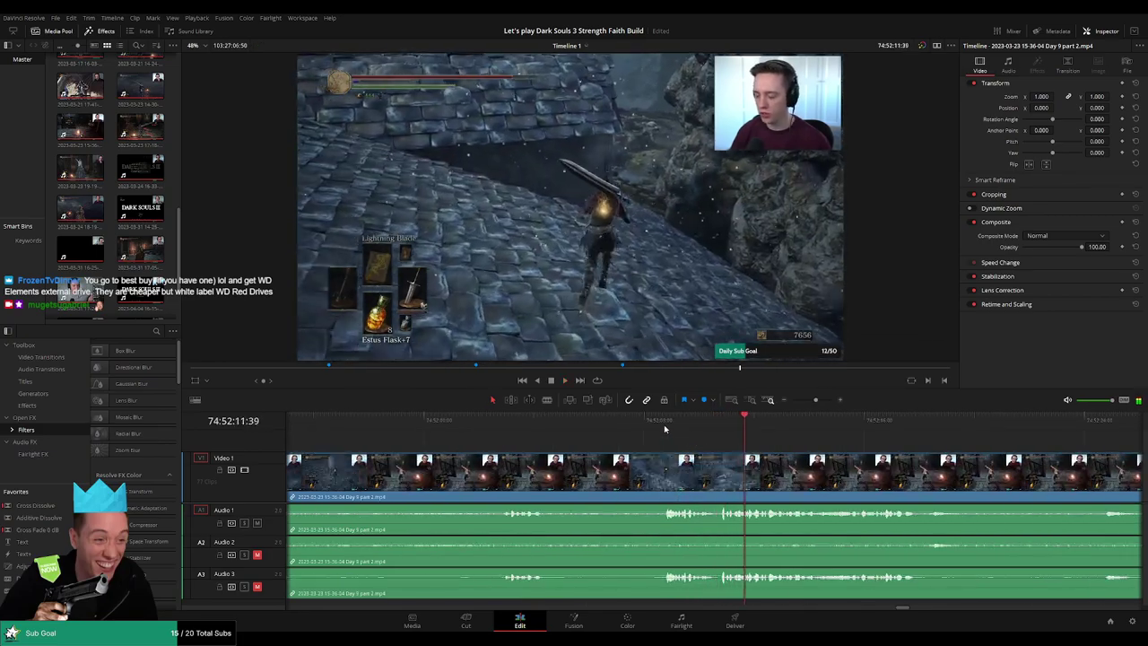
click(666, 428)
drag(667, 429, 646, 432)
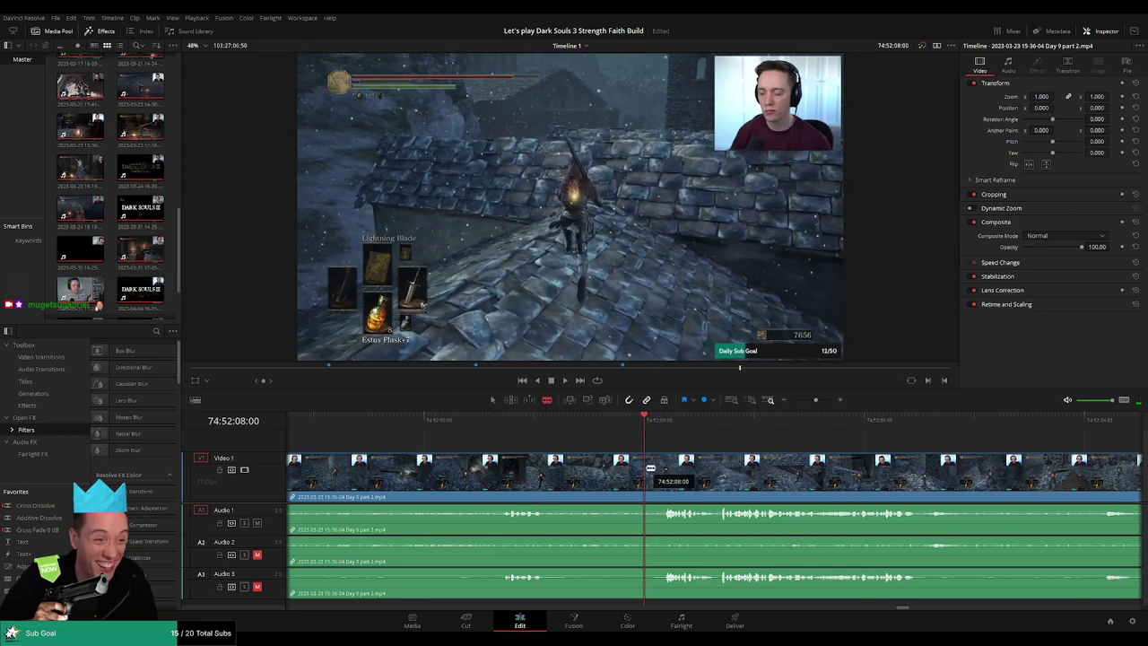
click(650, 468)
scroll(709, 463, up, 3)
key(a)
Add fade-outs and fade-ins of about one second on the video and all three audio tracks at the 74:52:08:00 cut
drag(718, 455, 842, 457)
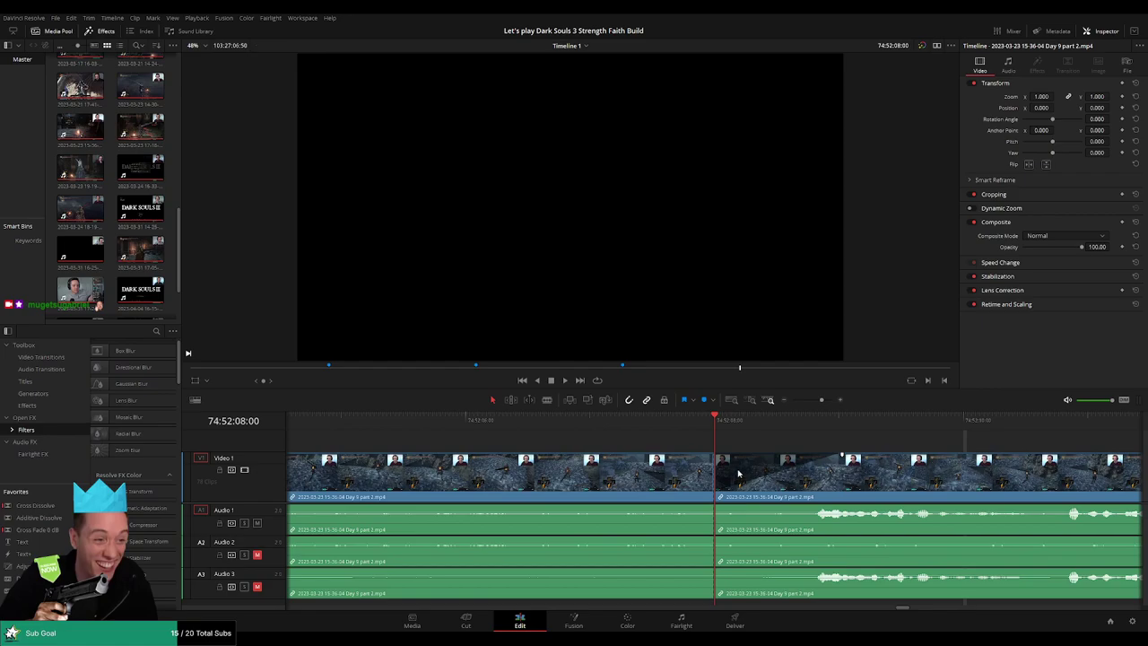
drag(715, 456, 605, 456)
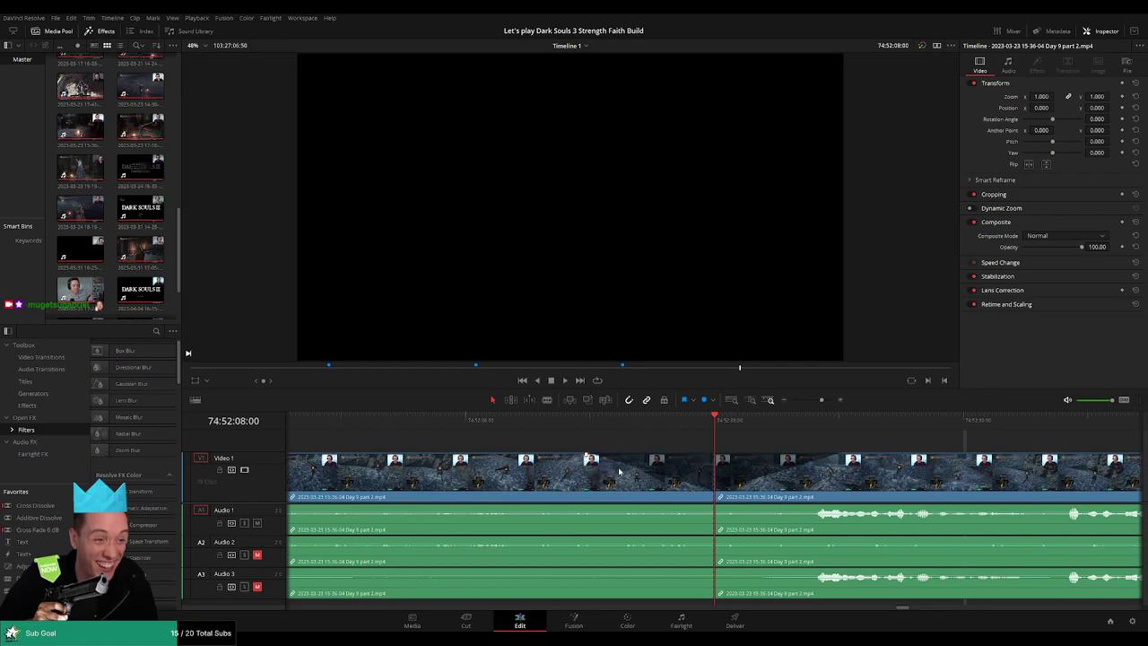
drag(712, 507, 599, 507)
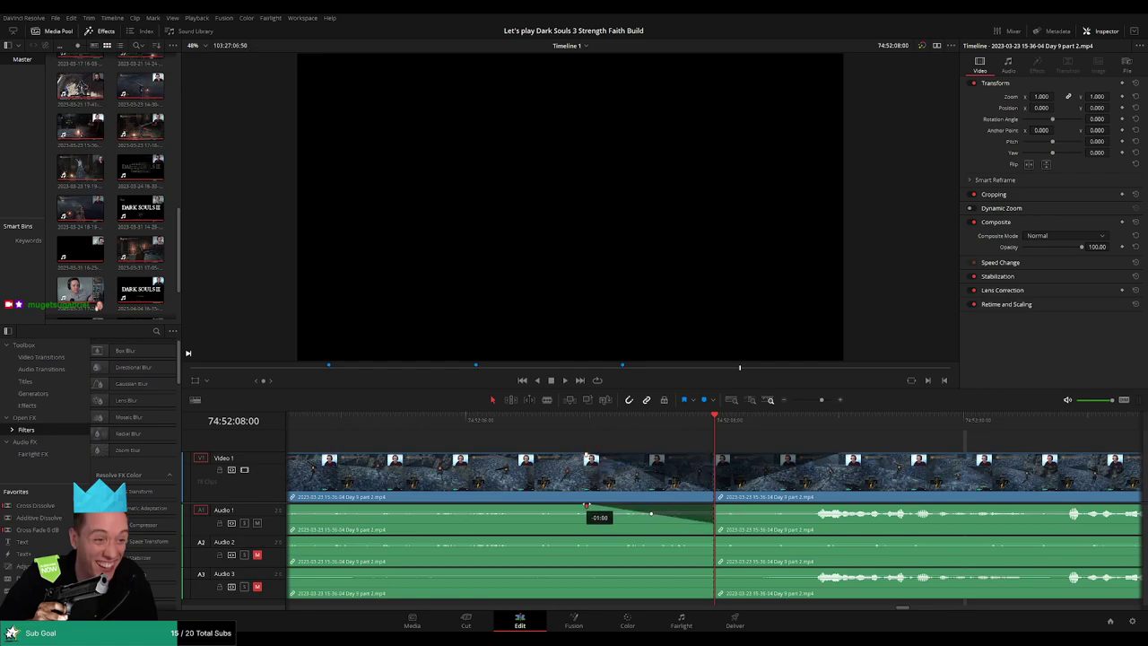
drag(716, 508, 836, 507)
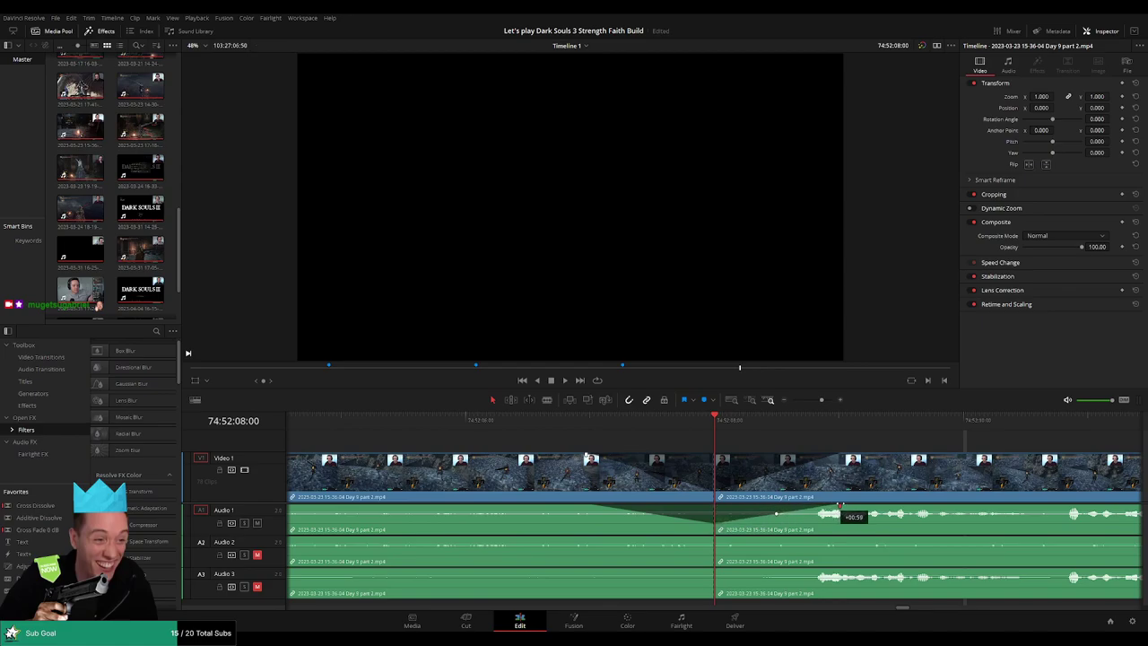
drag(712, 538, 594, 538)
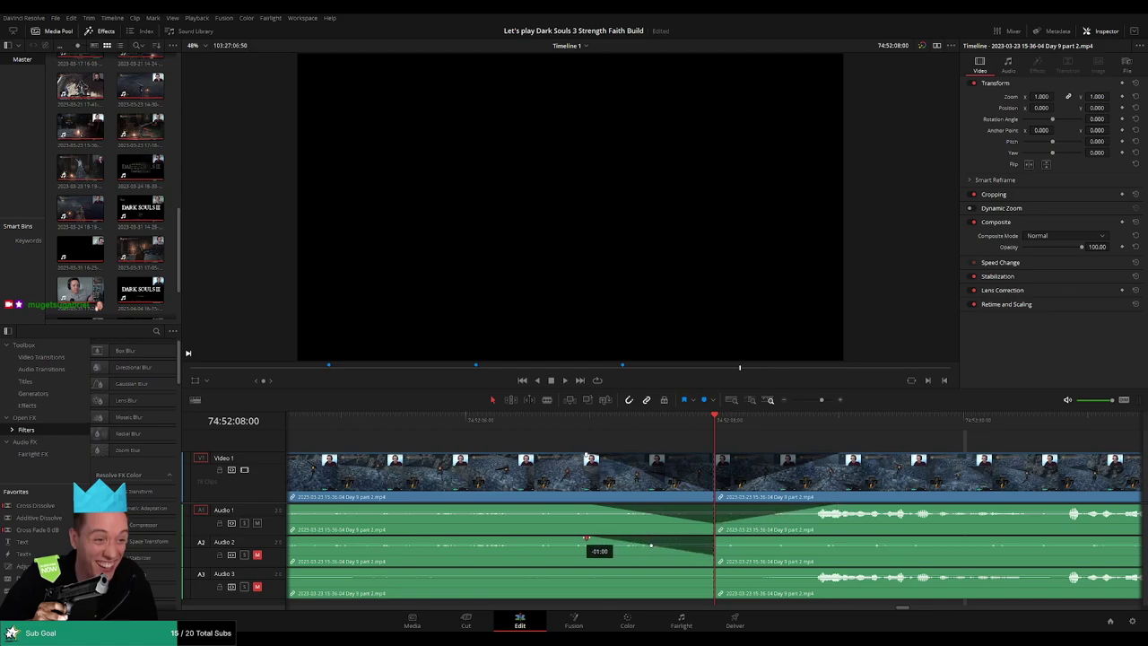
drag(716, 540, 831, 538)
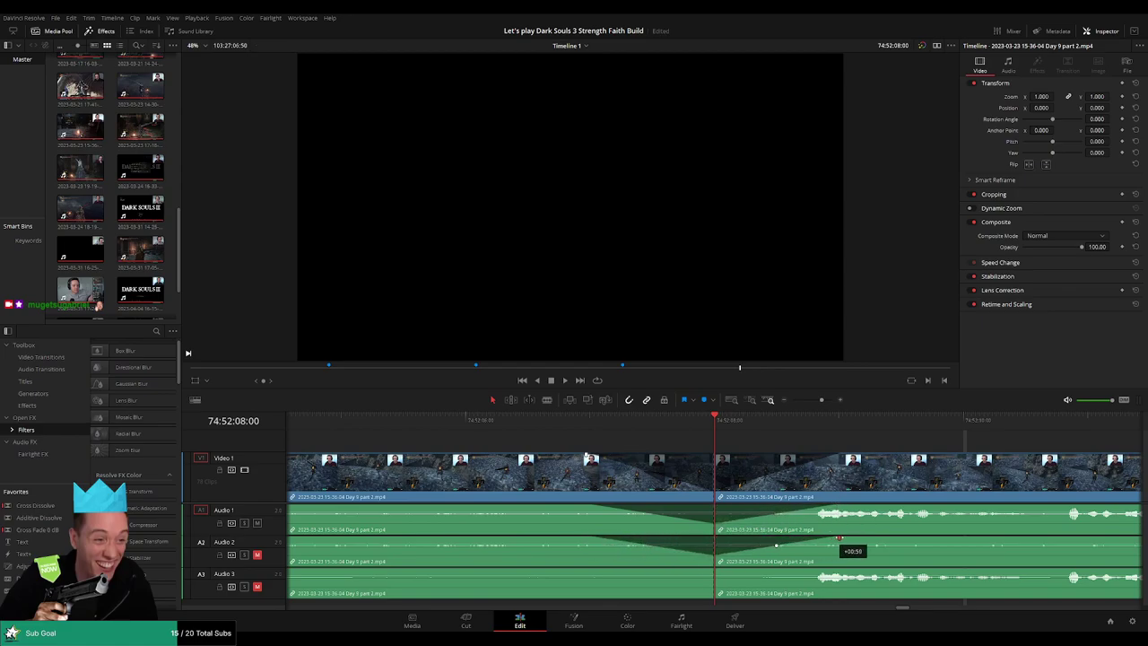
drag(712, 569, 585, 570)
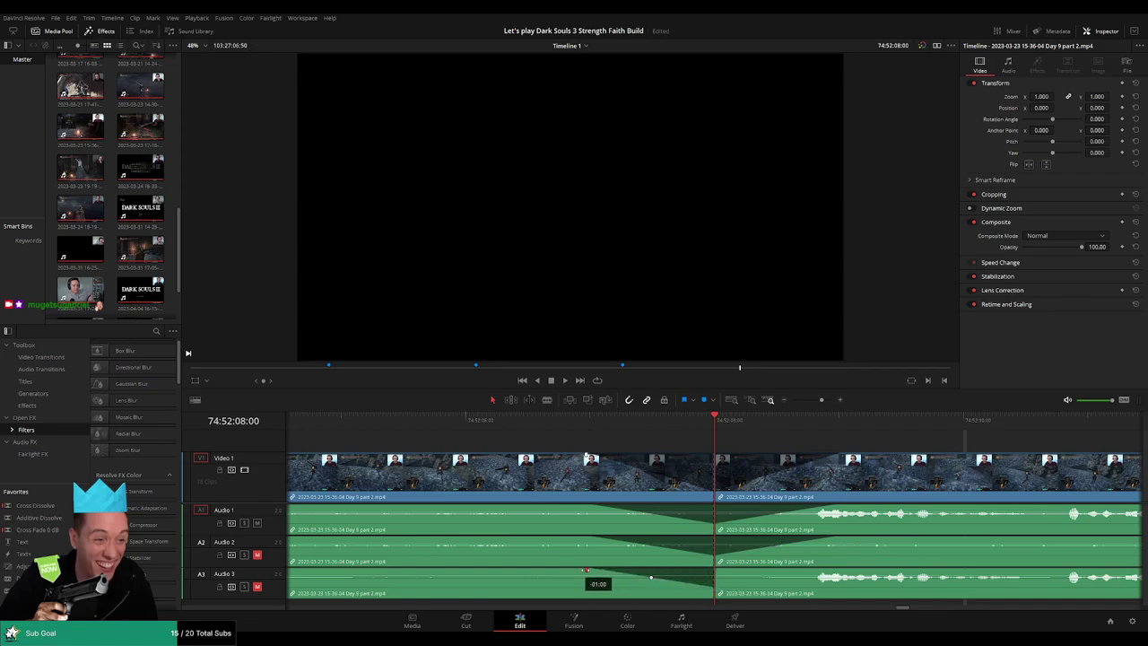
drag(767, 570, 838, 571)
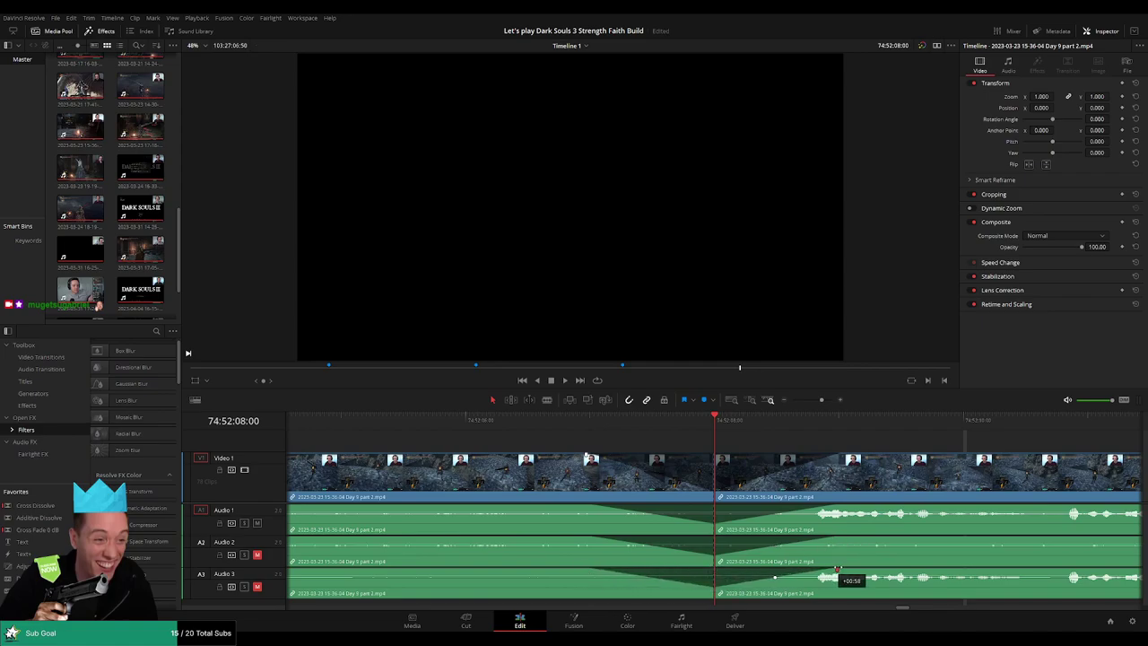
Play back the fades across the 74:52:08:00 cut
click(573, 427)
key(space)
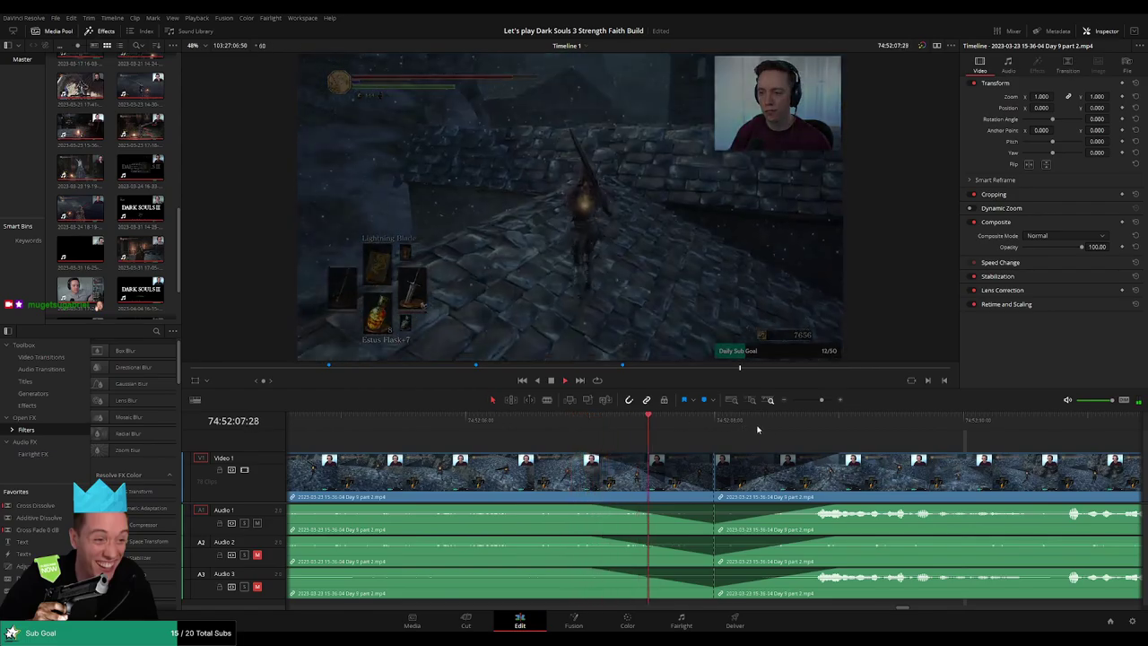
drag(821, 401, 784, 404)
key(space)
Move the Day 9 part 2 remainder after the 74:52:08:00 cut so that it starts at 76:00:00:00
scroll(667, 443, right, 5)
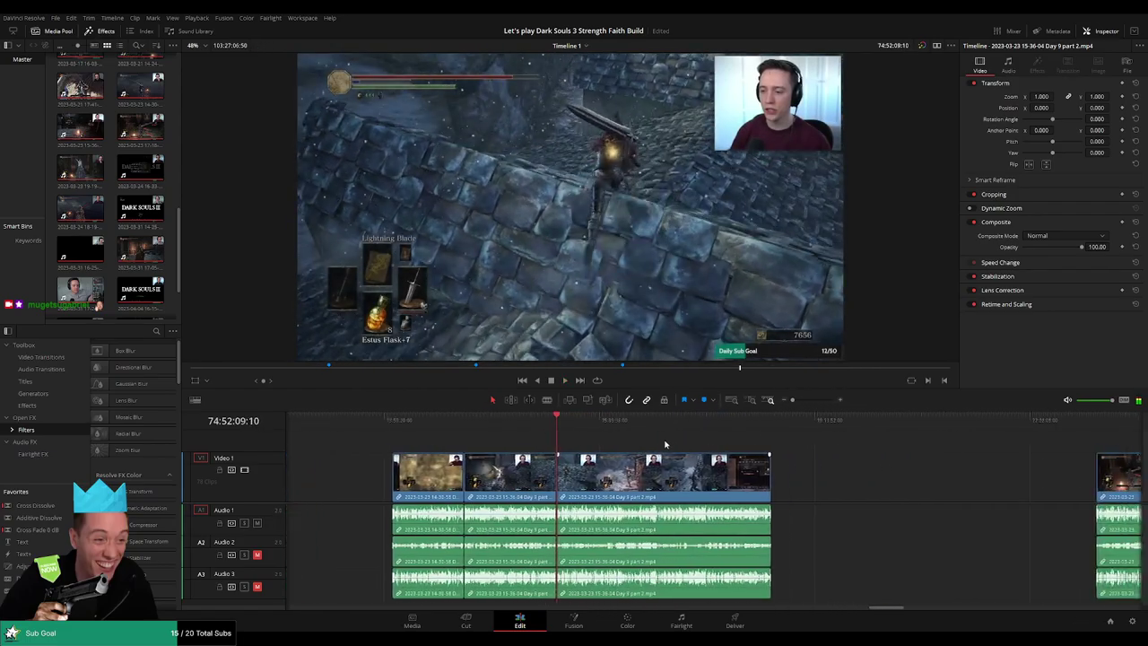
key(Home)
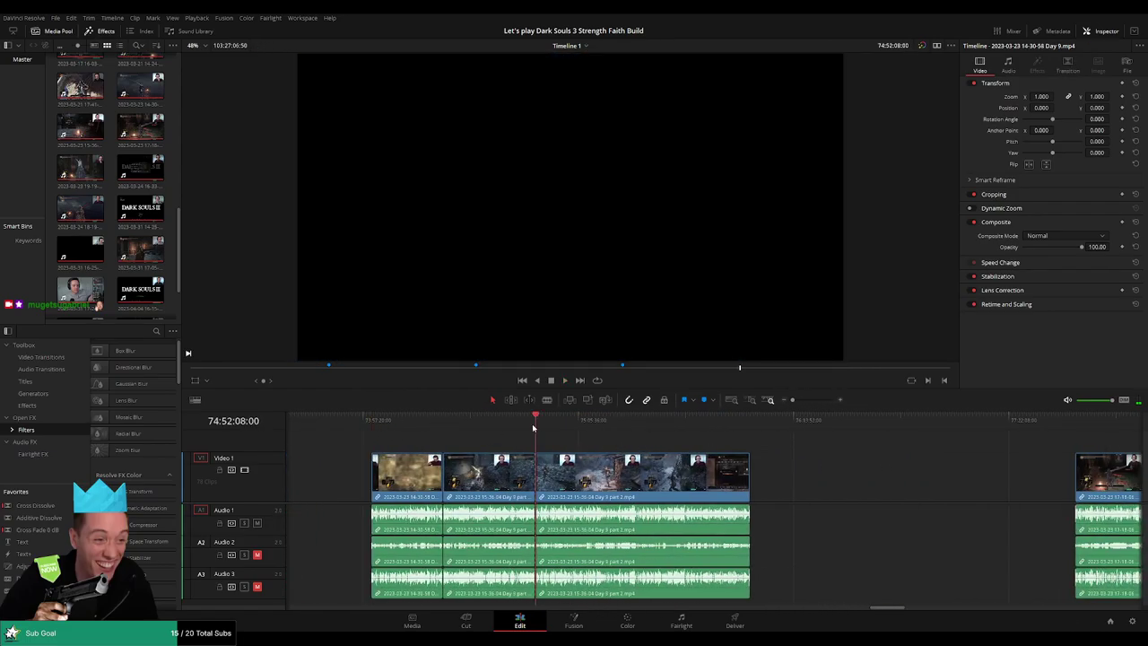
scroll(531, 435, right, 5)
drag(442, 469, 694, 469)
click(501, 443)
scroll(418, 439, left, 3)
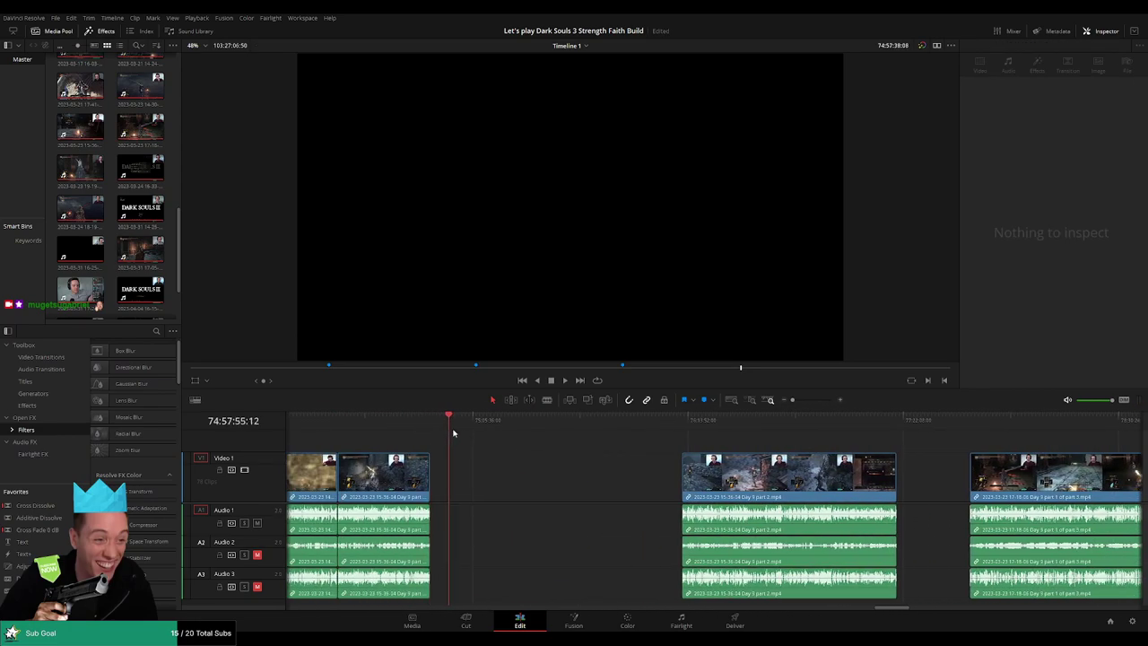
drag(453, 433, 599, 449)
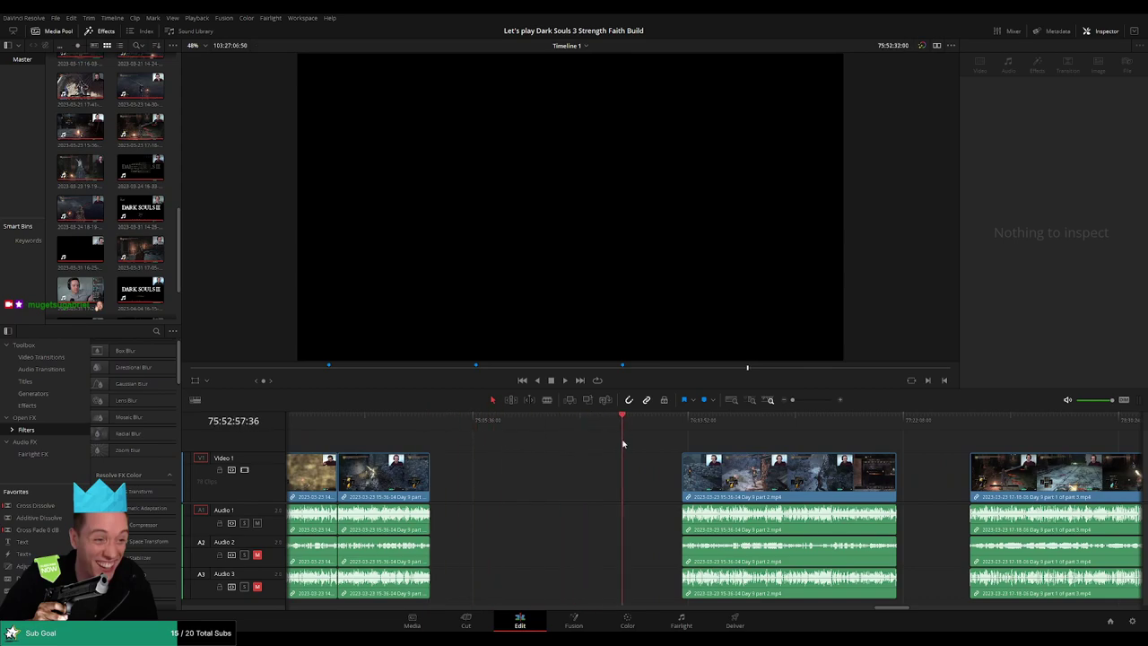
scroll(647, 445, up, 5)
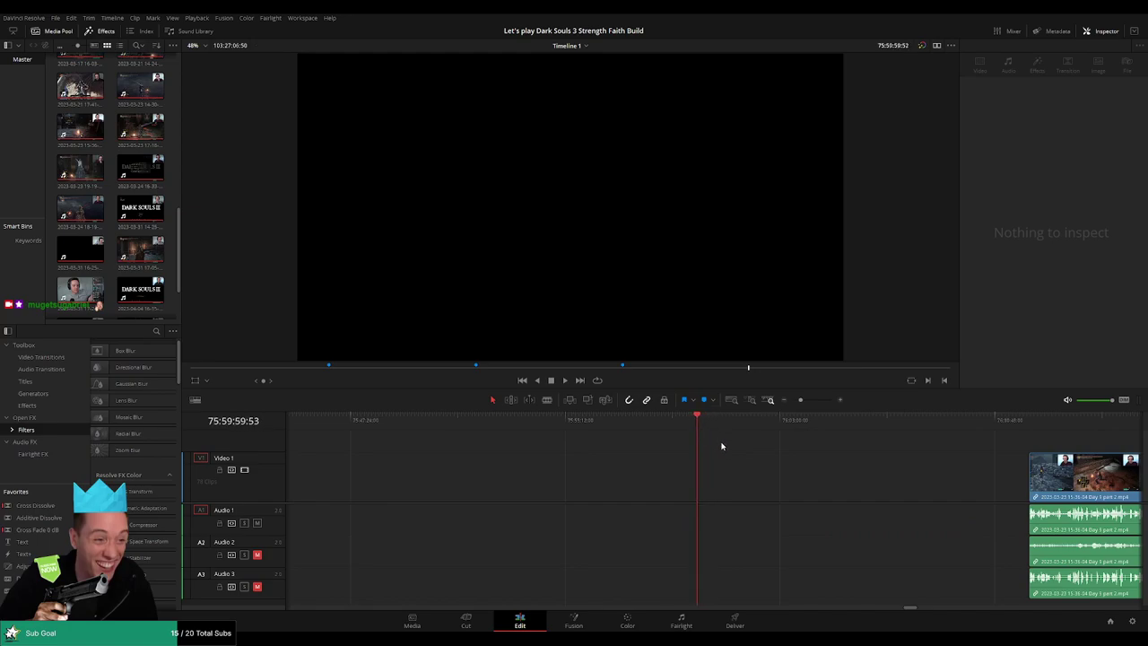
drag(801, 400, 793, 401)
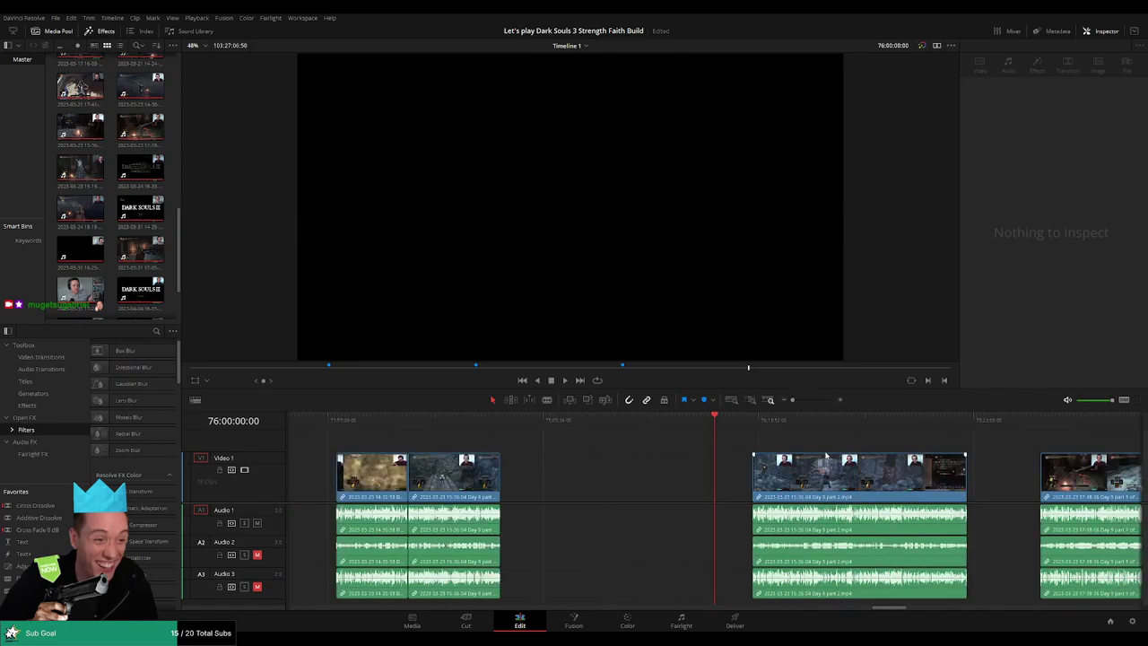
scroll(700, 457, right, 3)
drag(641, 480, 607, 482)
click(612, 443)
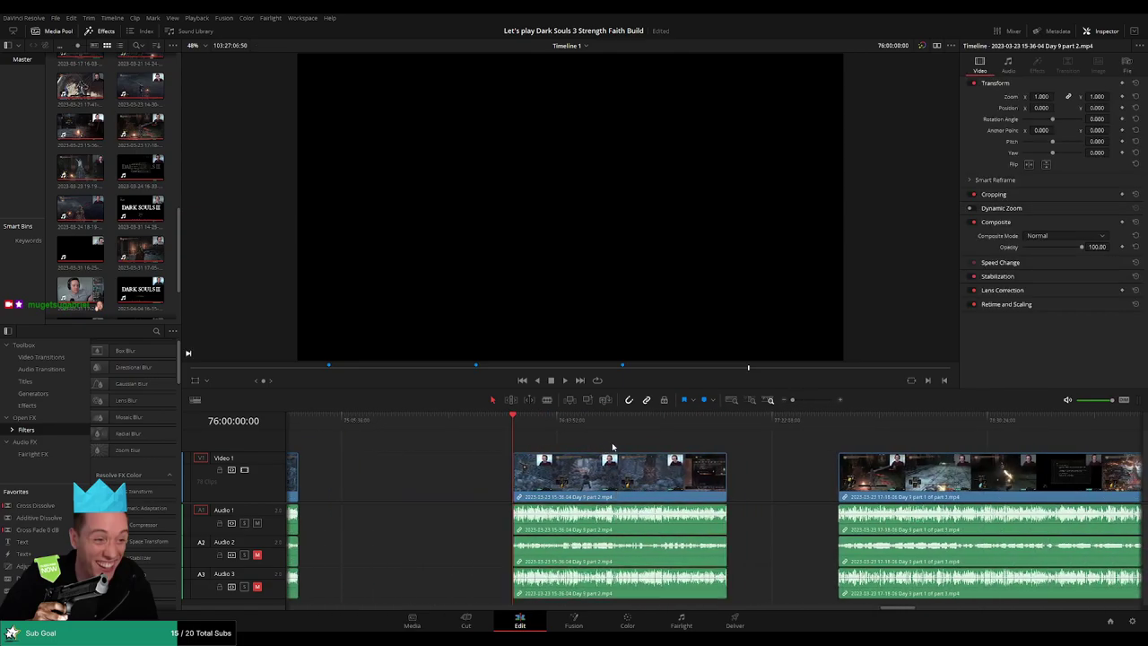
Review the moved Day 9 part 2 remainder from its start and around 76:51:33 to 76:52:32 for a cut point
scroll(612, 442, right, 3)
key(space)
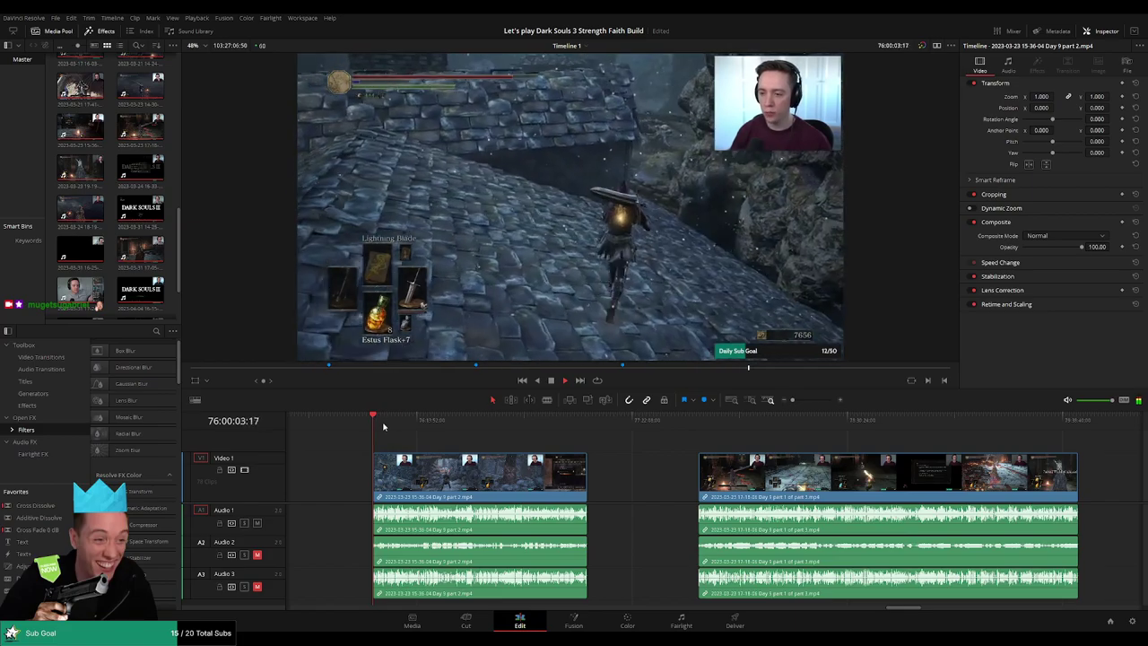
drag(385, 425, 536, 435)
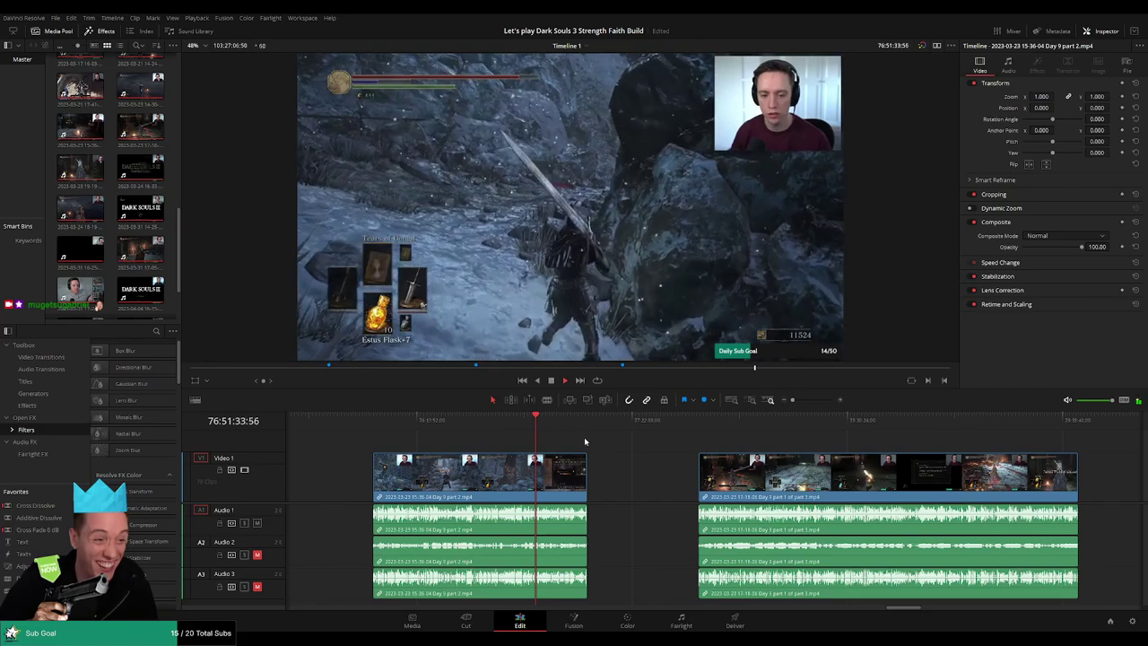
scroll(592, 436, up, 5)
click(751, 429)
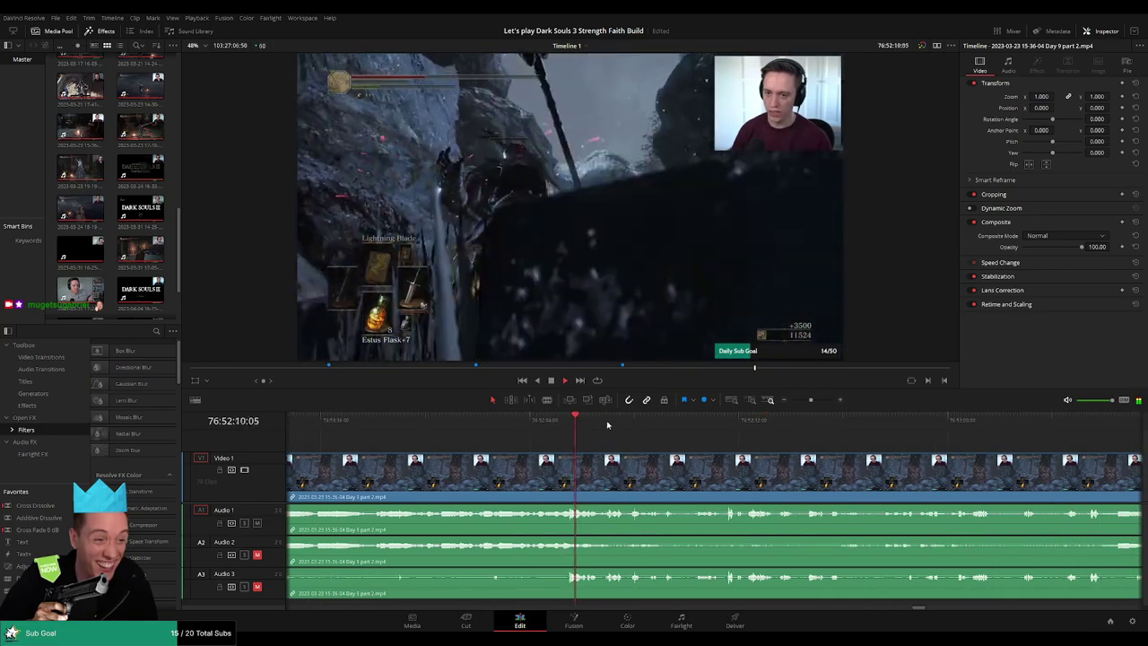
drag(610, 424, 728, 427)
key(space)
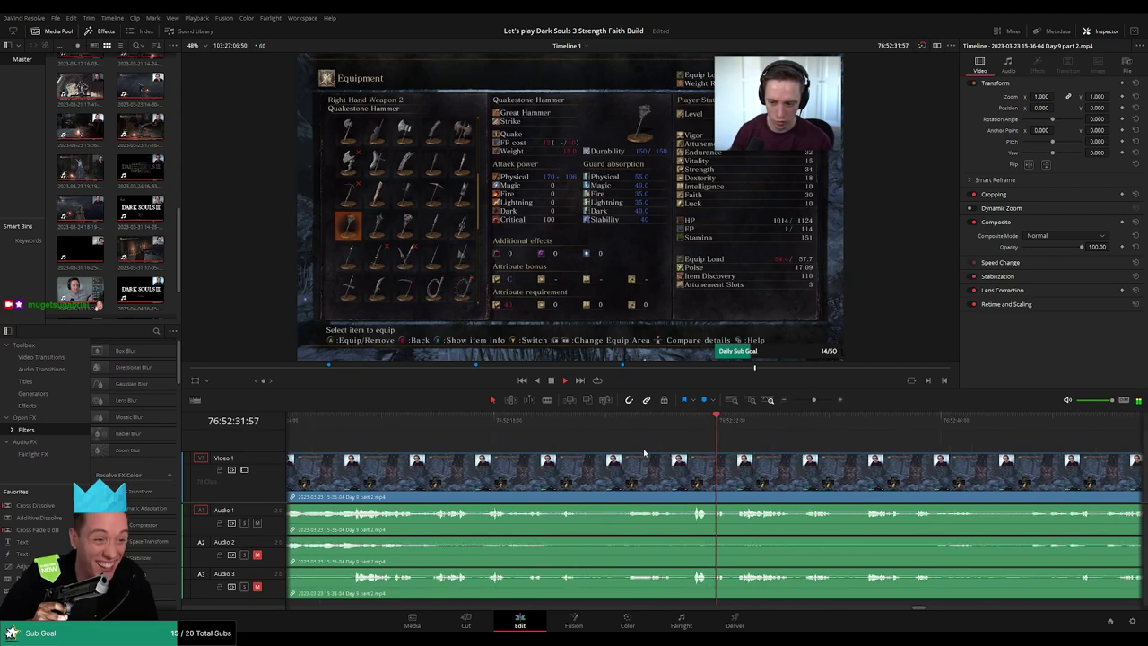
Split the Day 9 part 2 remainder on video and audio at 76:52:30:00
click(663, 426)
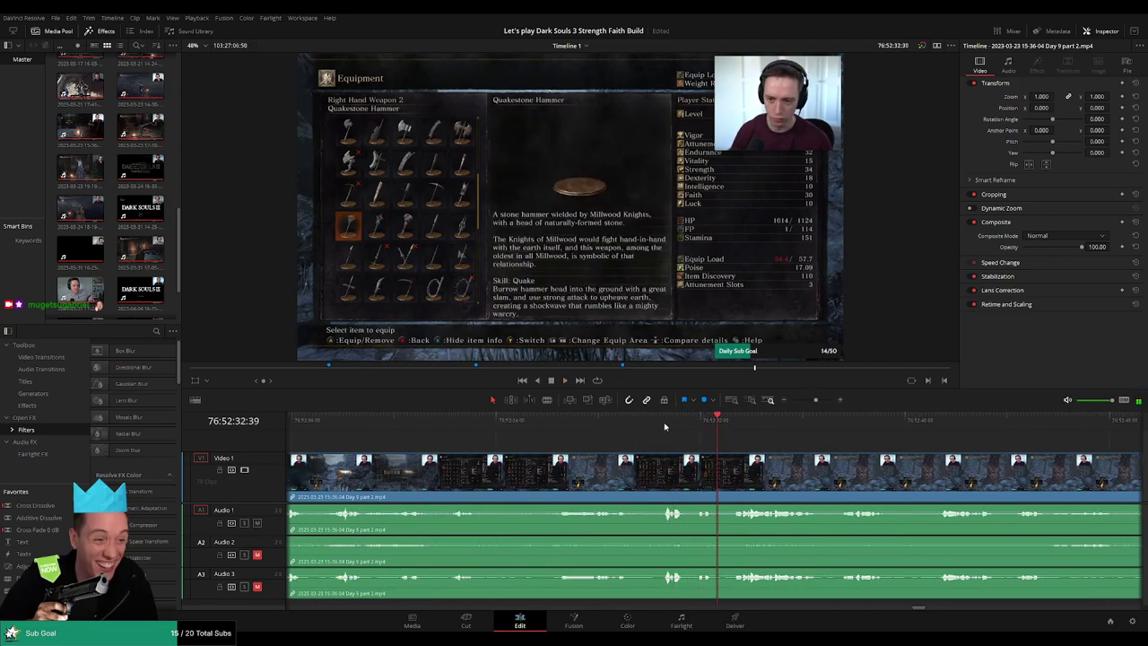
click(663, 426)
key(space)
drag(663, 426, 652, 427)
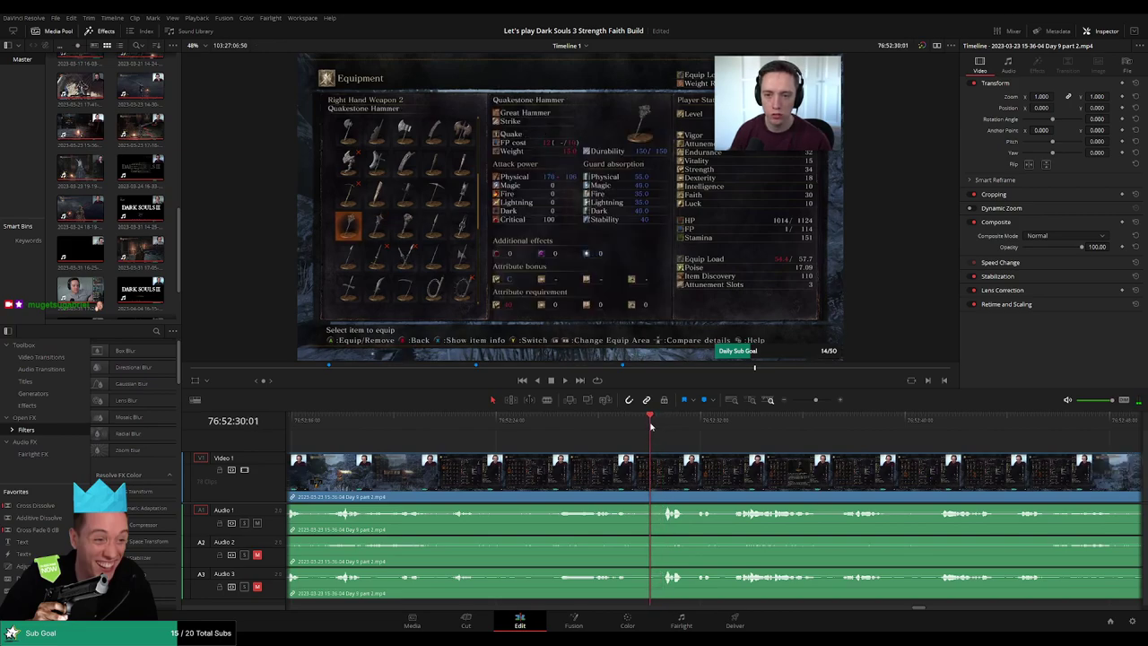
scroll(689, 447, up, 3)
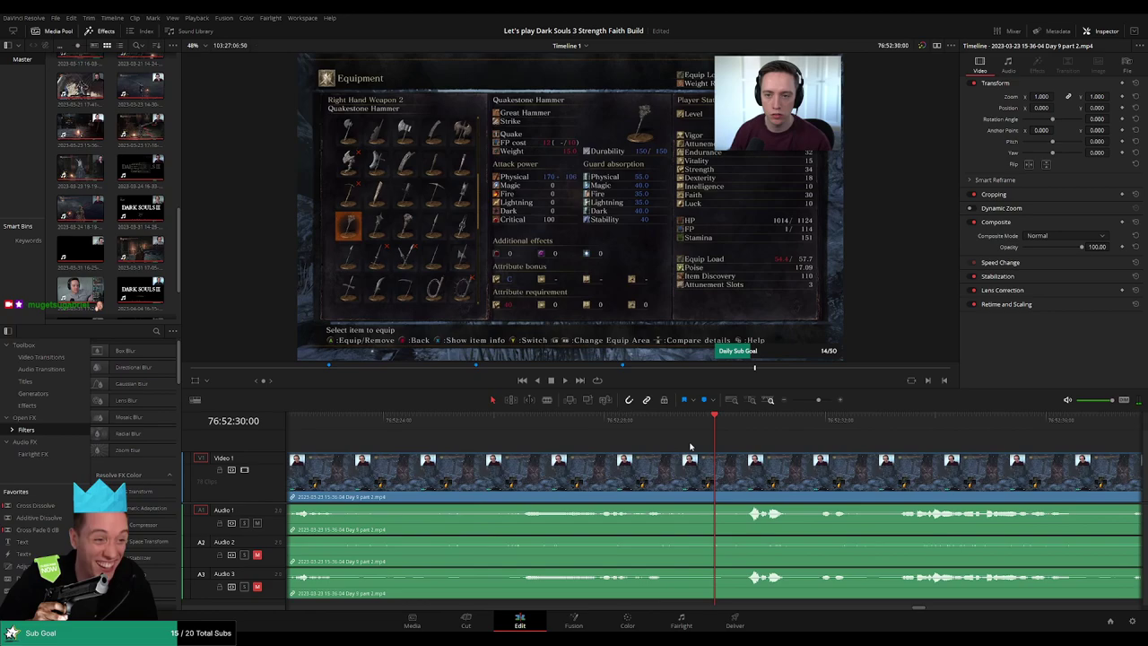
click(718, 473)
key(a)
Add fade-outs and fade-ins of about one second on the video and all three audio tracks at the 76:52:30:00 cut
drag(717, 457, 664, 459)
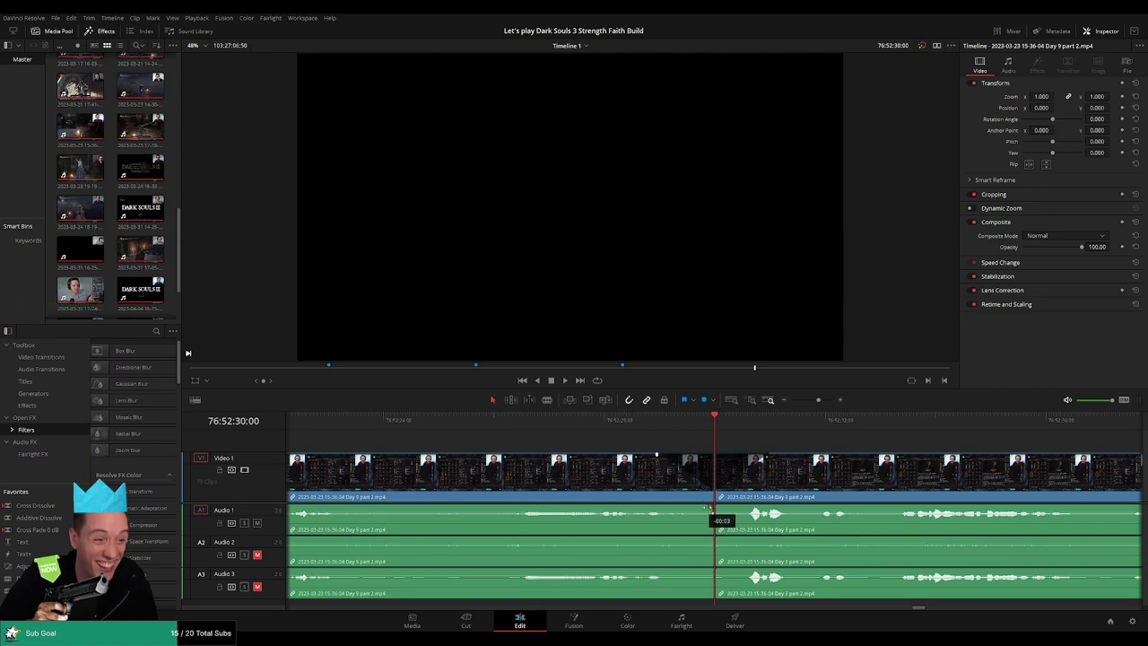
drag(710, 508, 652, 508)
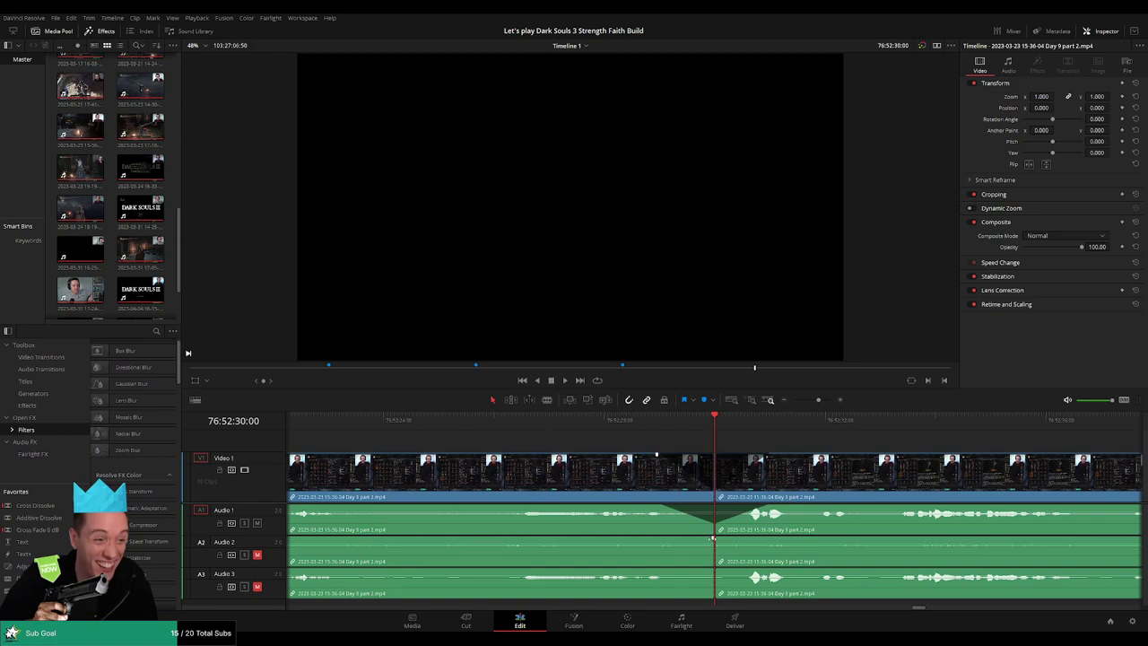
drag(712, 539, 667, 539)
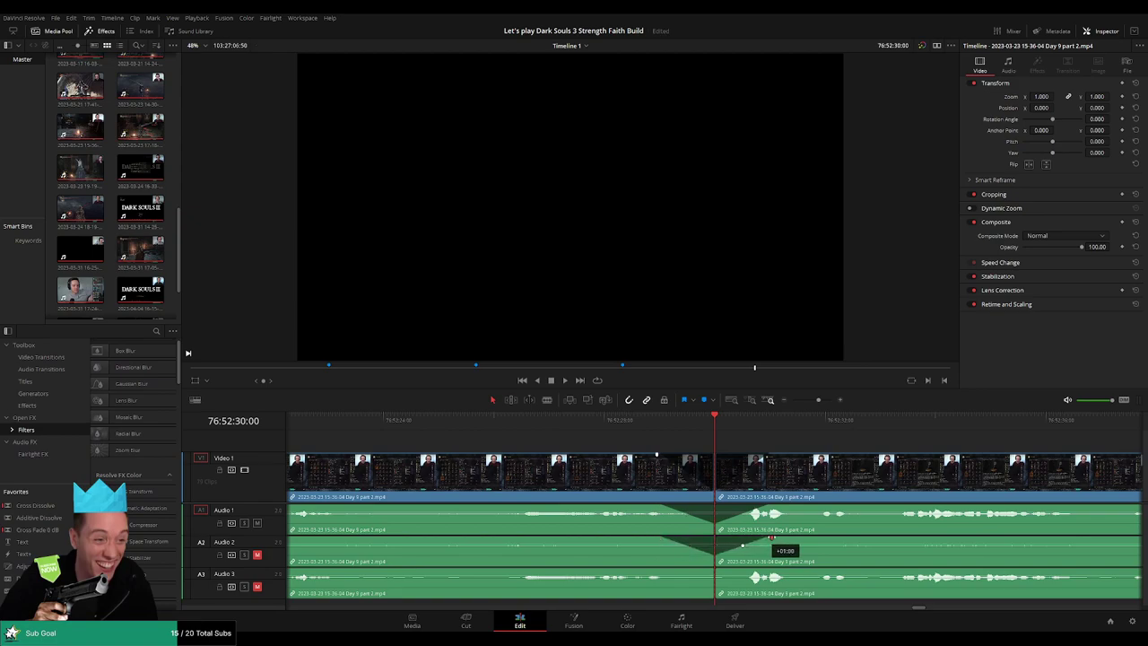
drag(713, 569, 667, 570)
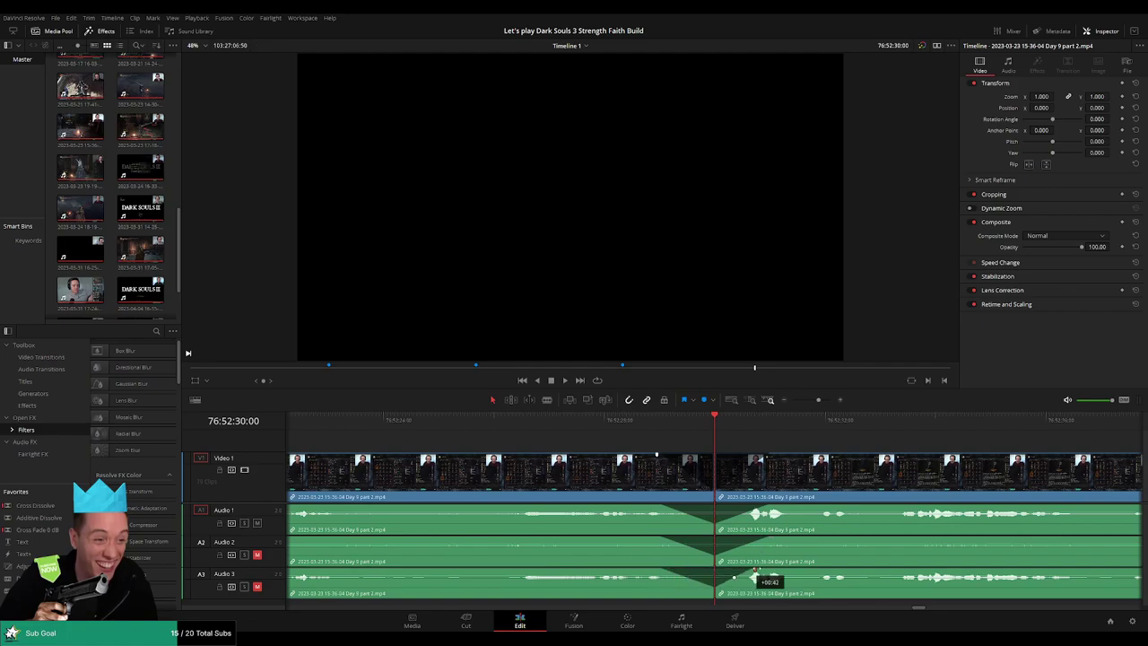
Play back the fades across the 76:52:30:00 cut
click(643, 420)
key(space)
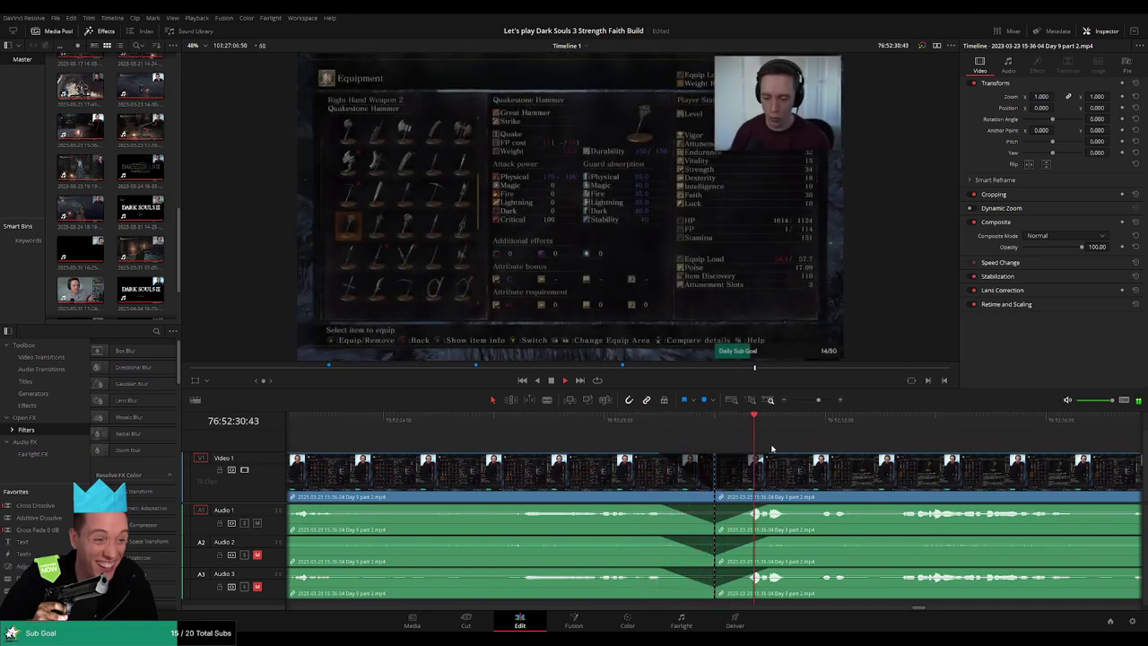
click(530, 422)
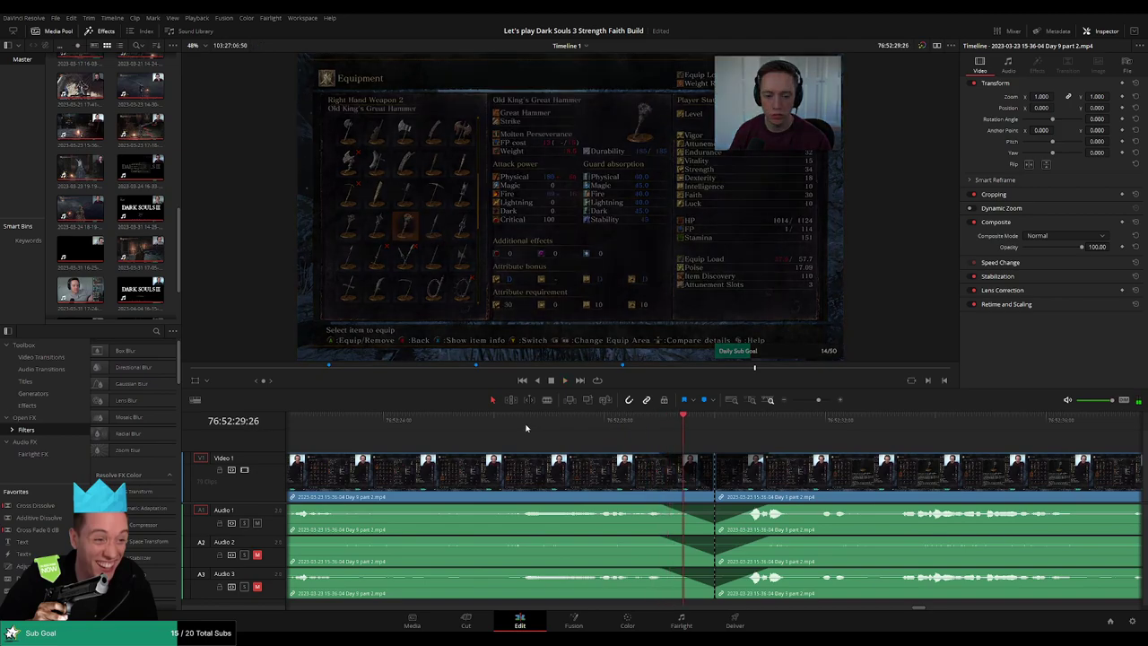
Roll the faded cut back to 76:52:26:00 and play across it
click(524, 427)
drag(525, 427, 499, 427)
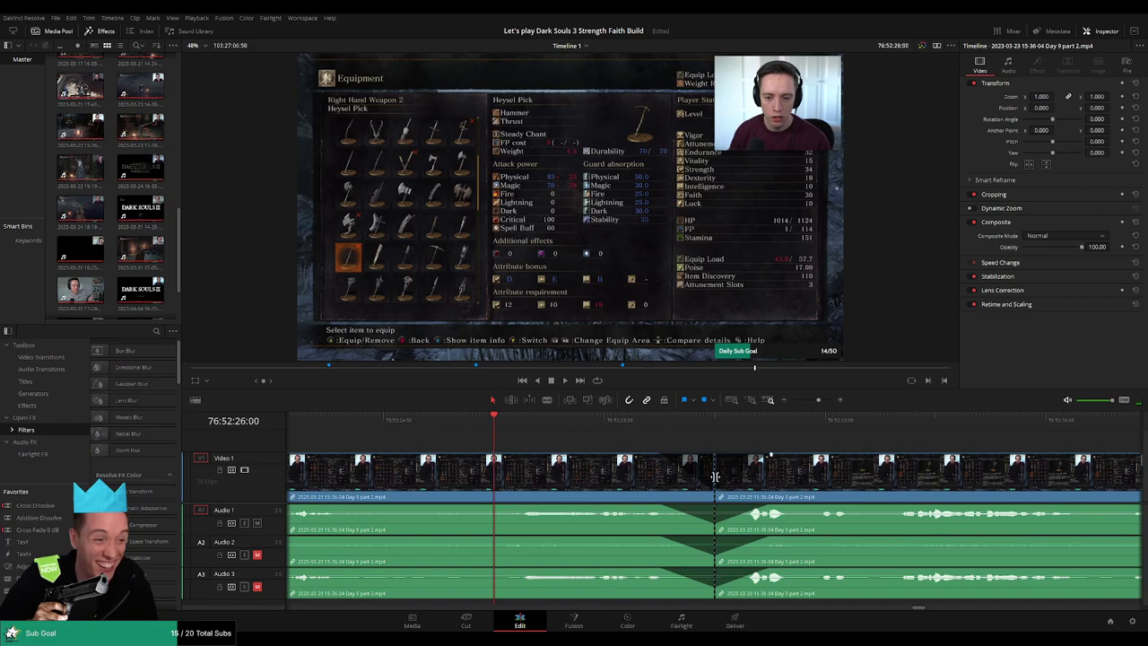
drag(715, 477, 494, 477)
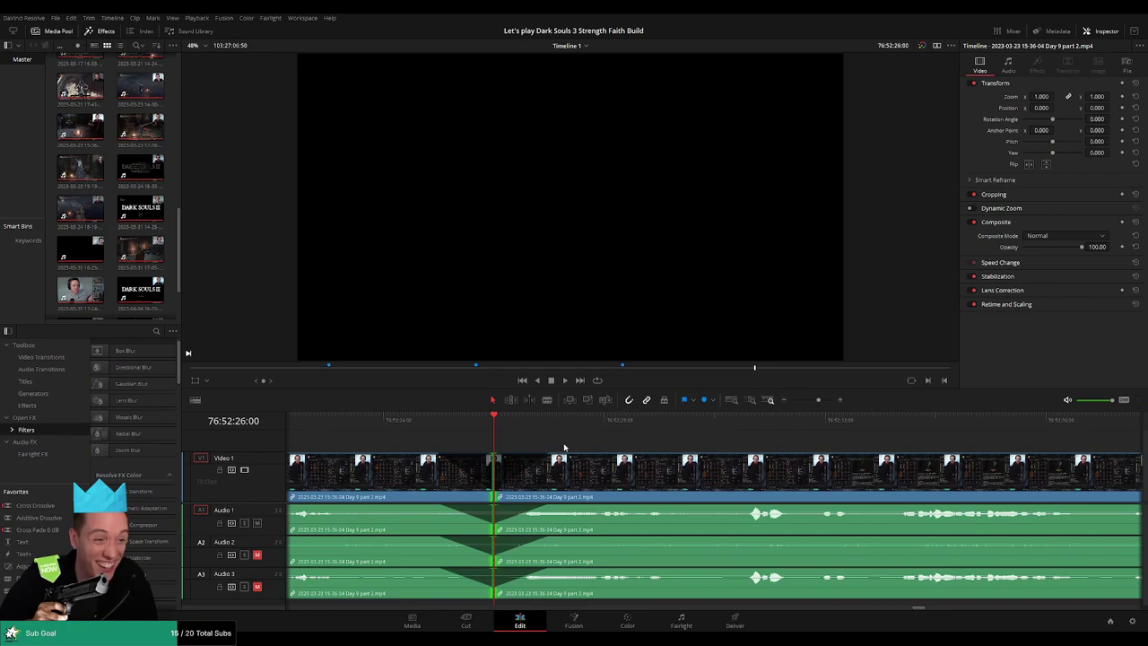
key(space)
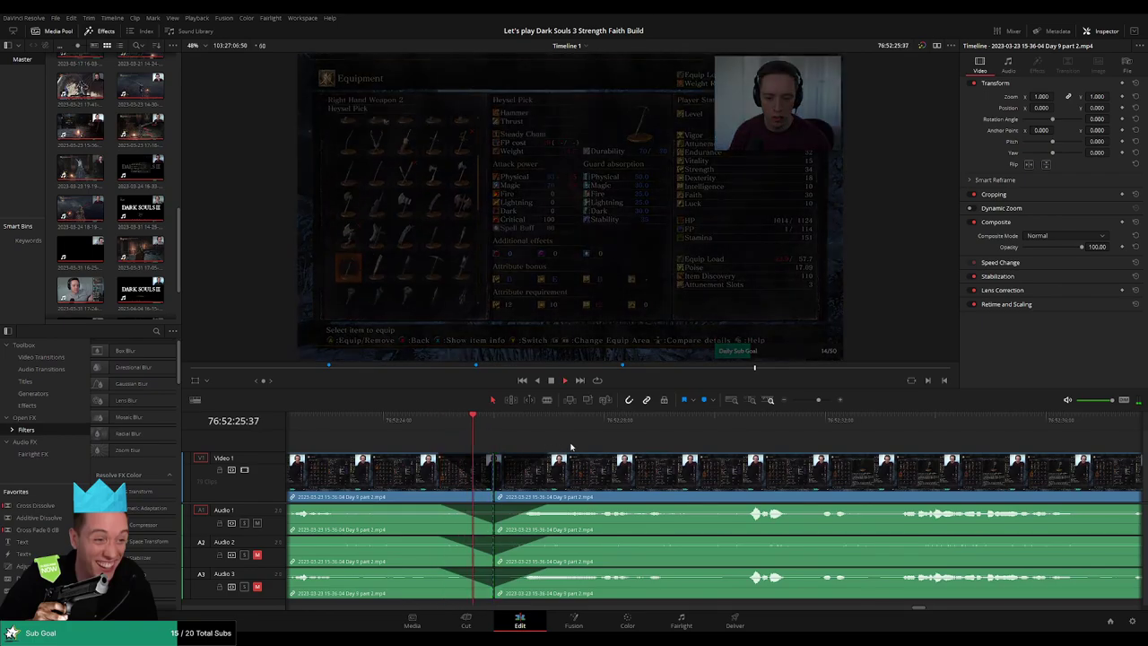
Move the footage after the 76:52:26:00 cut so that it joins the start of the Day 9 part 1 of part 3 recording
drag(821, 400, 793, 400)
drag(792, 463, 531, 439)
scroll(556, 442, left, 2)
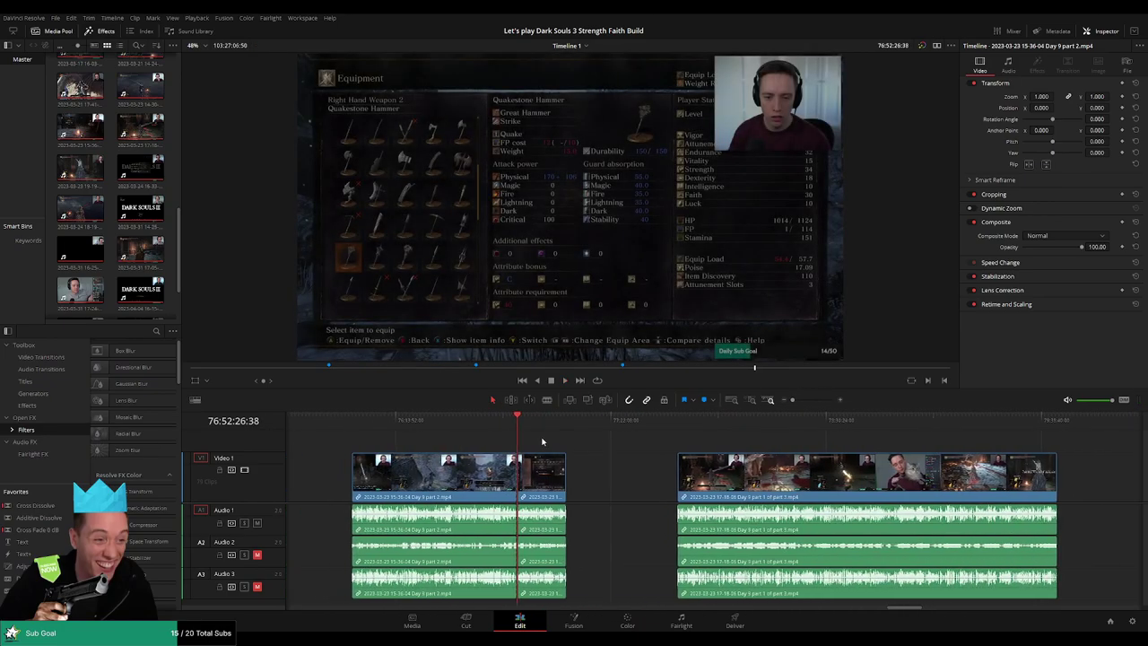
click(357, 421)
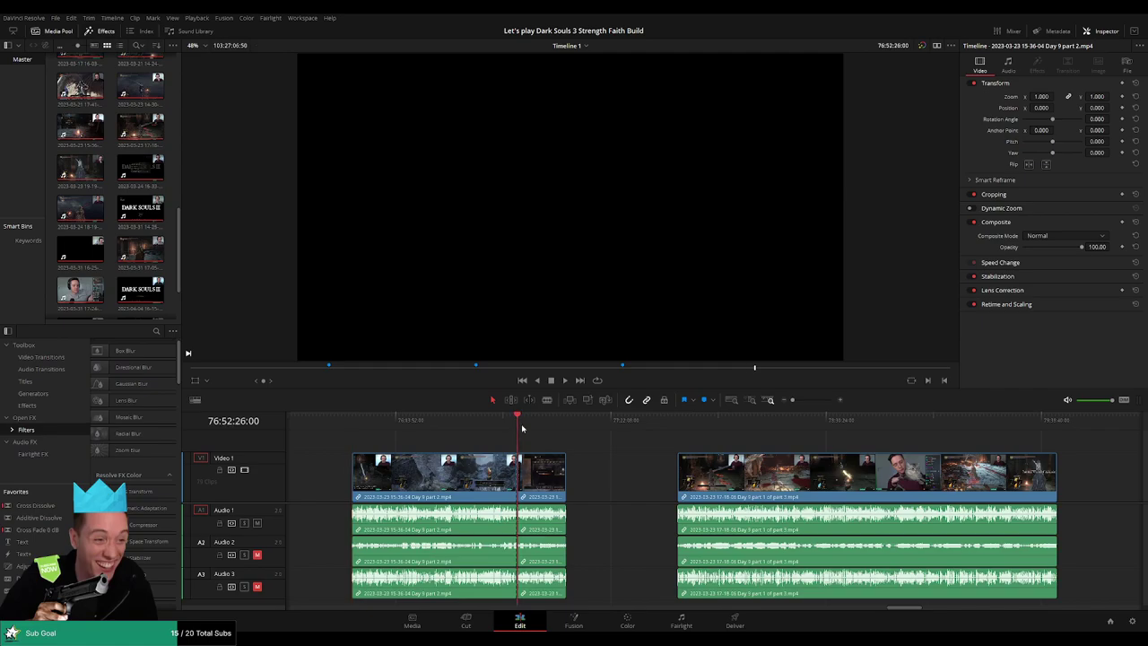
scroll(538, 438, right, 3)
scroll(529, 445, left, 5)
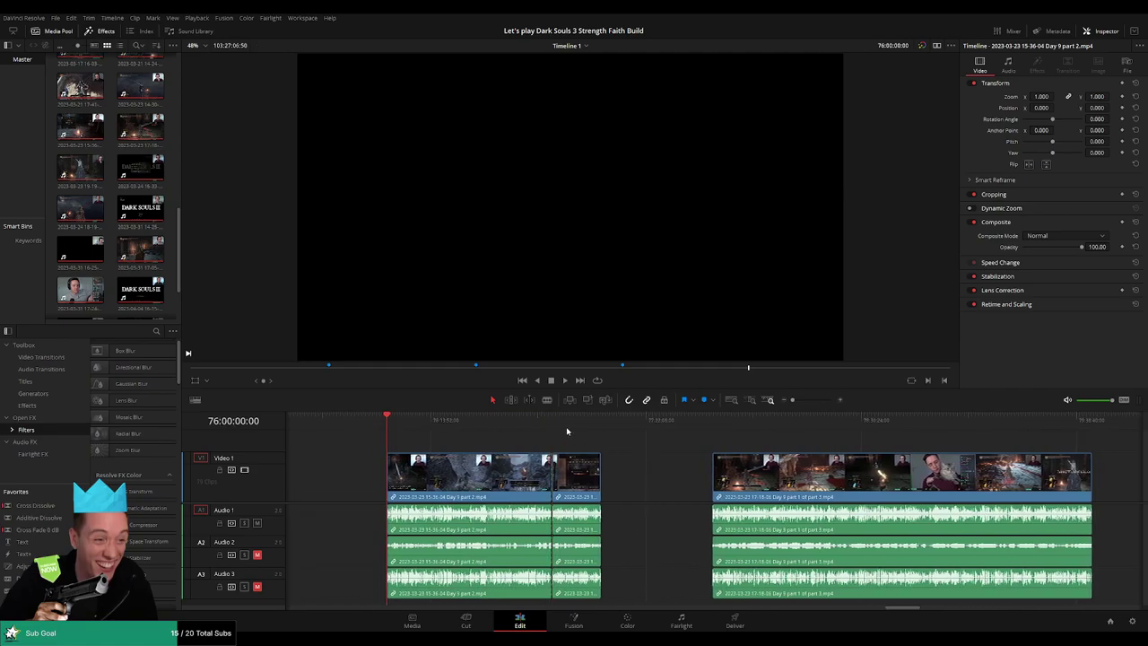
scroll(552, 420, right, 5)
drag(439, 475, 563, 482)
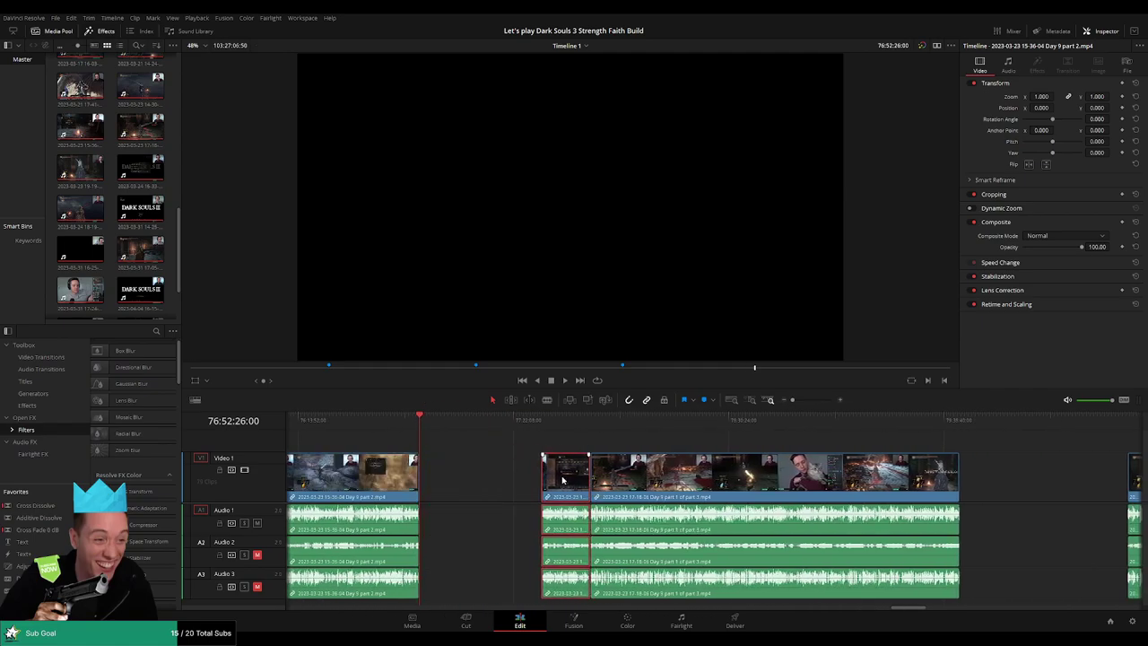
key(ctrl+z)
drag(449, 480, 558, 481)
Move the joined Day 9 part 2 remainder and Day 9 part 1 of part 3 clips so that they start at 78:00:00:00
click(679, 448)
scroll(664, 446, right, 5)
mouse_move(519, 447)
mouse_down()
mouse_move(383, 467)
mouse_move(511, 467)
mouse_up()
click(616, 441)
scroll(615, 440, left, 8)
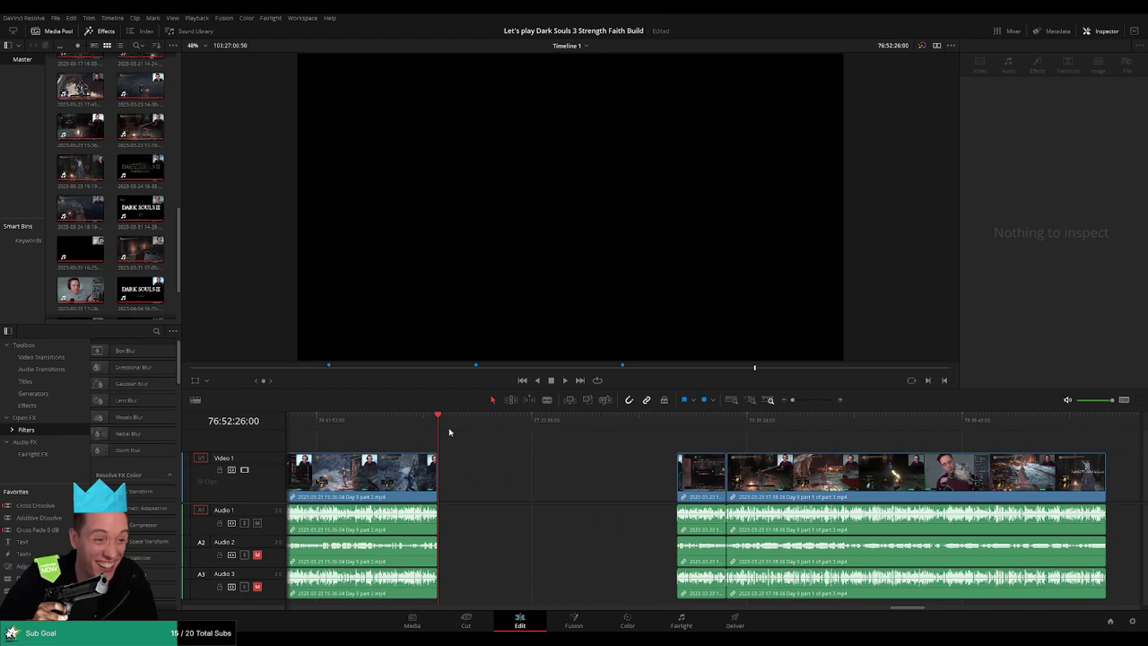
drag(440, 421, 609, 445)
scroll(712, 442, up, 4)
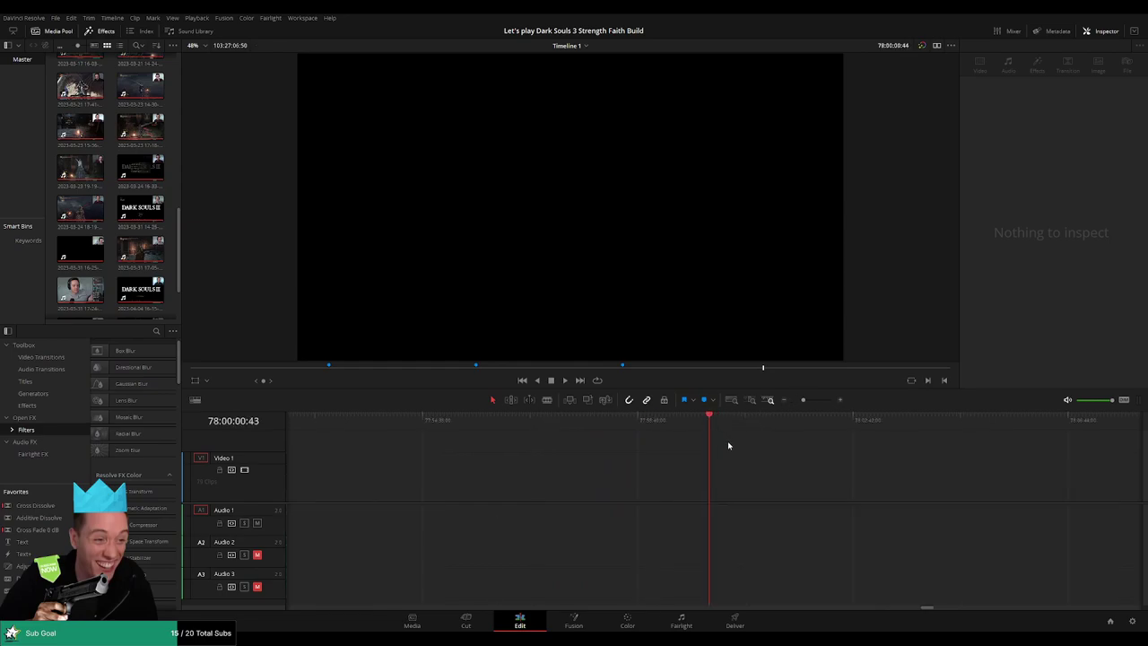
key(Left)
key(Left)
key(Left)
key(Left)
key(Left)
key(Left)
key(Left)
key(Left)
key(Left)
key(Left)
key(Left)
key(Left)
key(Left)
key(Left)
key(Left)
drag(804, 401, 520, 458)
drag(610, 477, 442, 433)
click(559, 443)
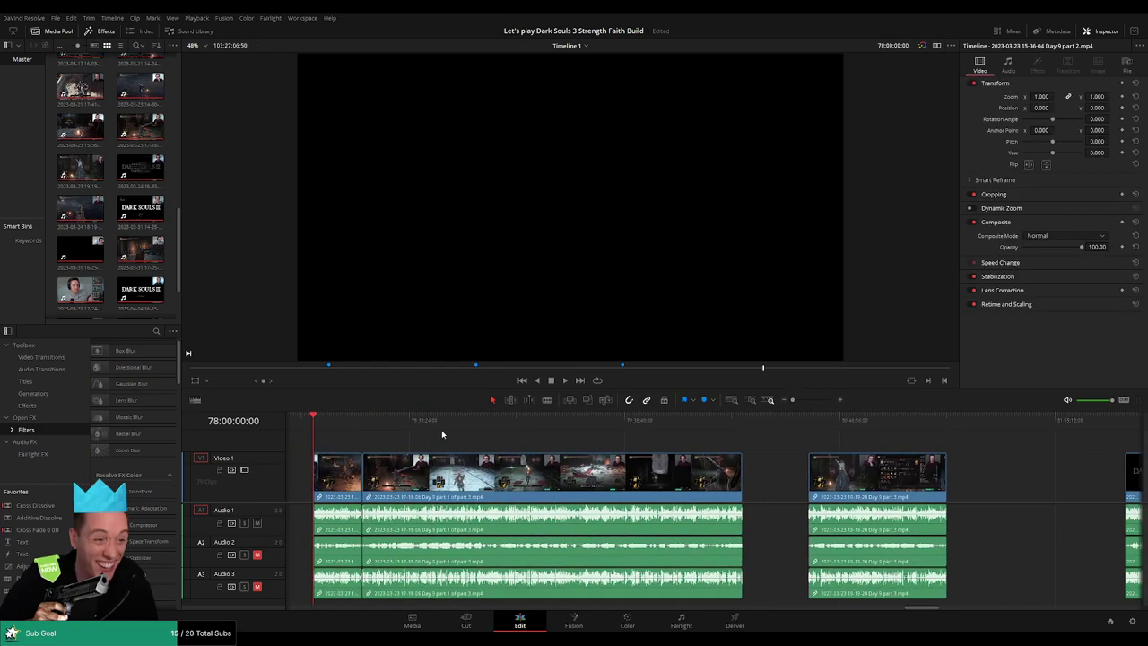
Add transitions on the video and audio tracks where the Day 9 part 2 remainder meets Day 9 part 1 of part 3
key(space)
scroll(484, 440, left, 3)
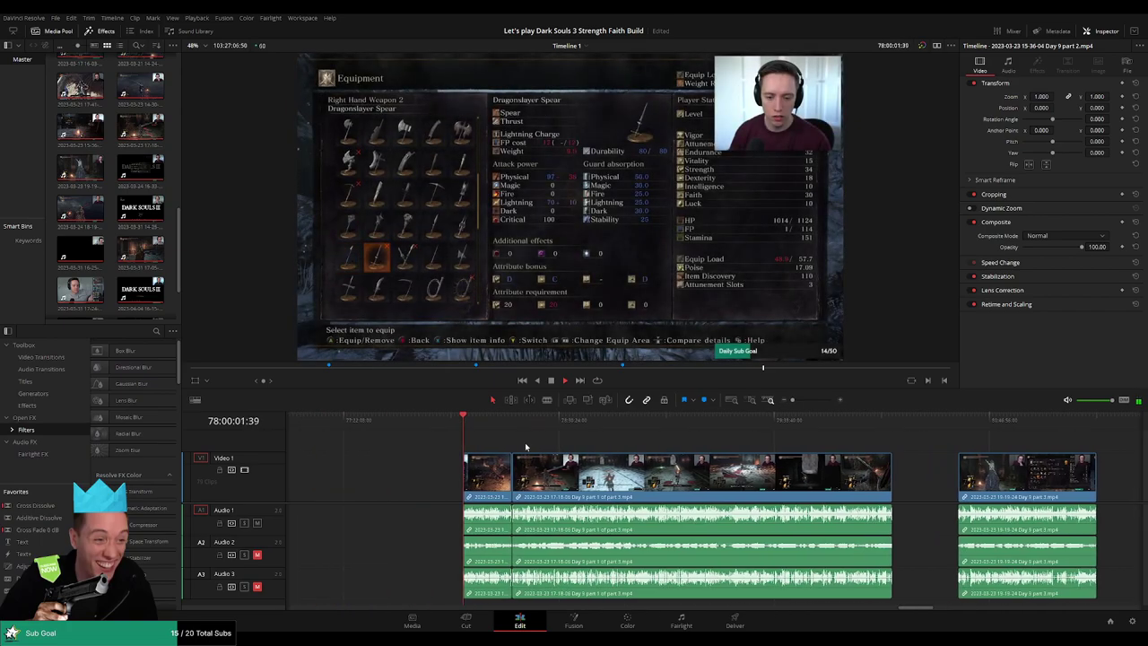
drag(480, 424, 513, 422)
drag(793, 401, 813, 409)
click(666, 424)
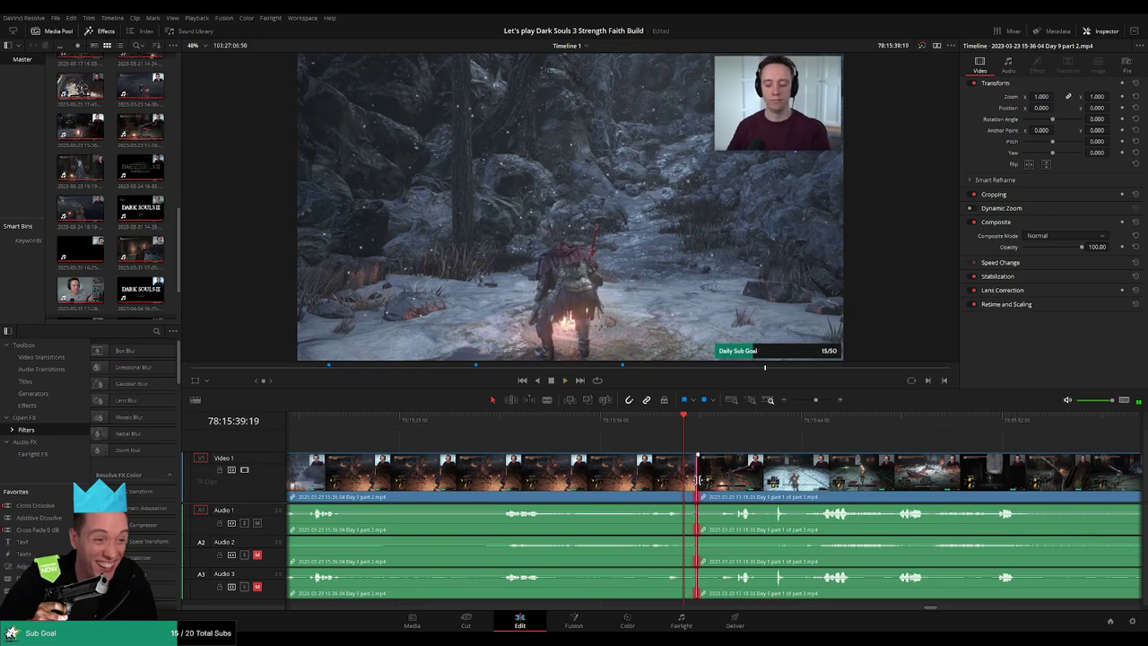
Play back the transition between the Day 9 part 2 remainder and Day 9 part 1 of part 3
click(650, 419)
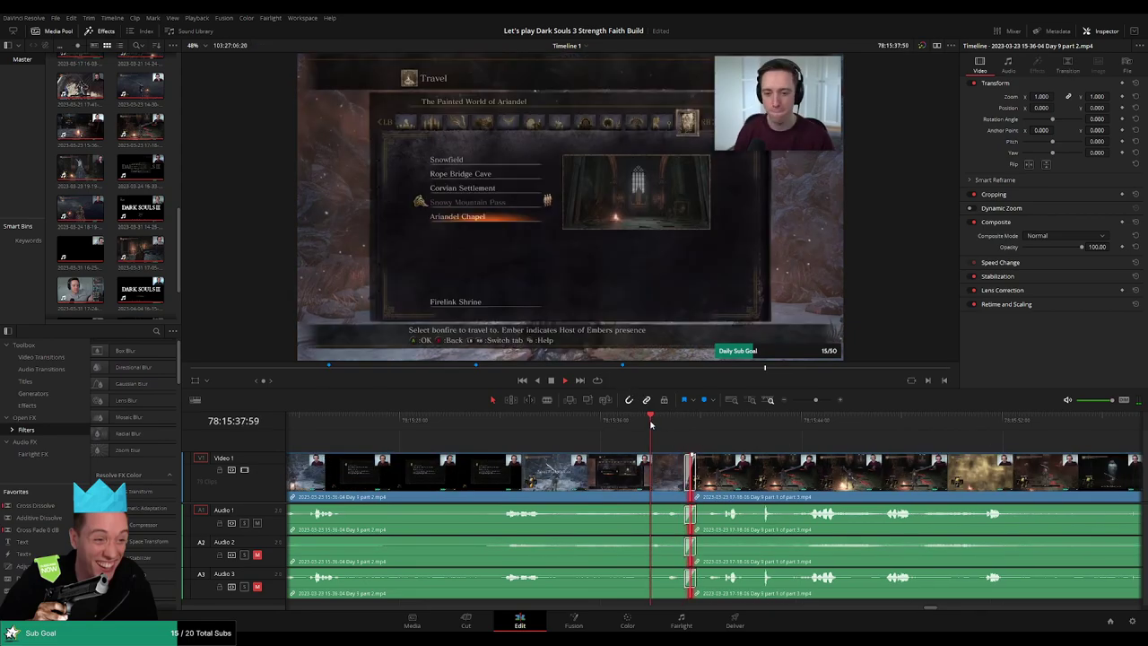
key(space)
drag(783, 447, 652, 443)
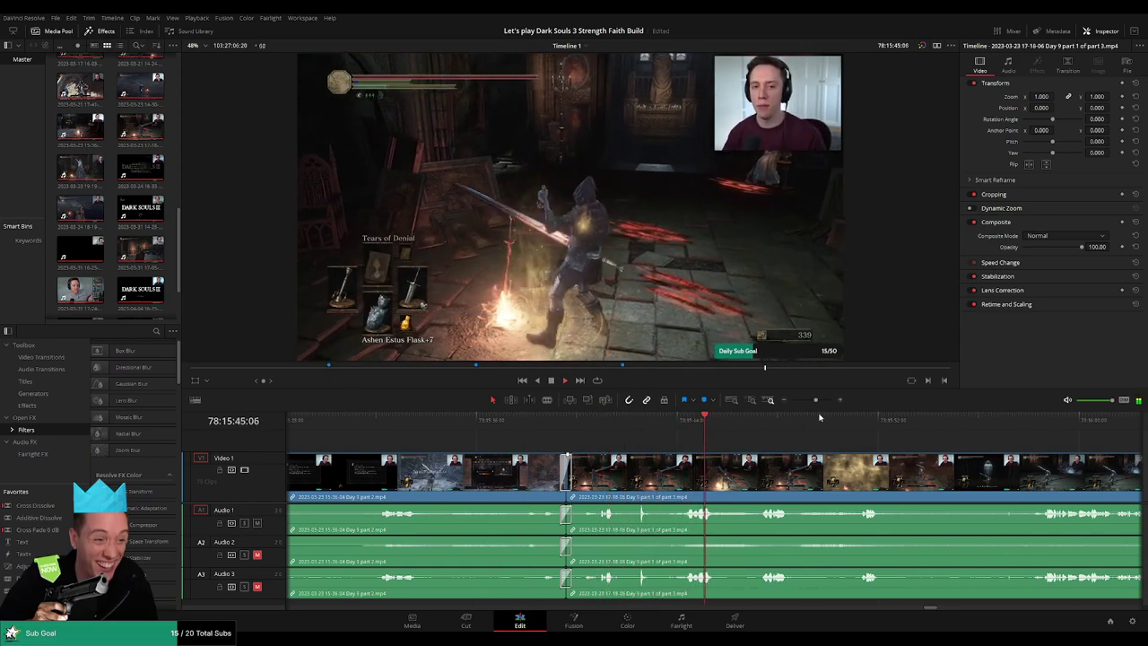
Review the Day 9 part 1 of part 3 recording around 78:52:01 to 78:52:05 for a cut point
drag(816, 400, 791, 402)
drag(832, 437, 641, 437)
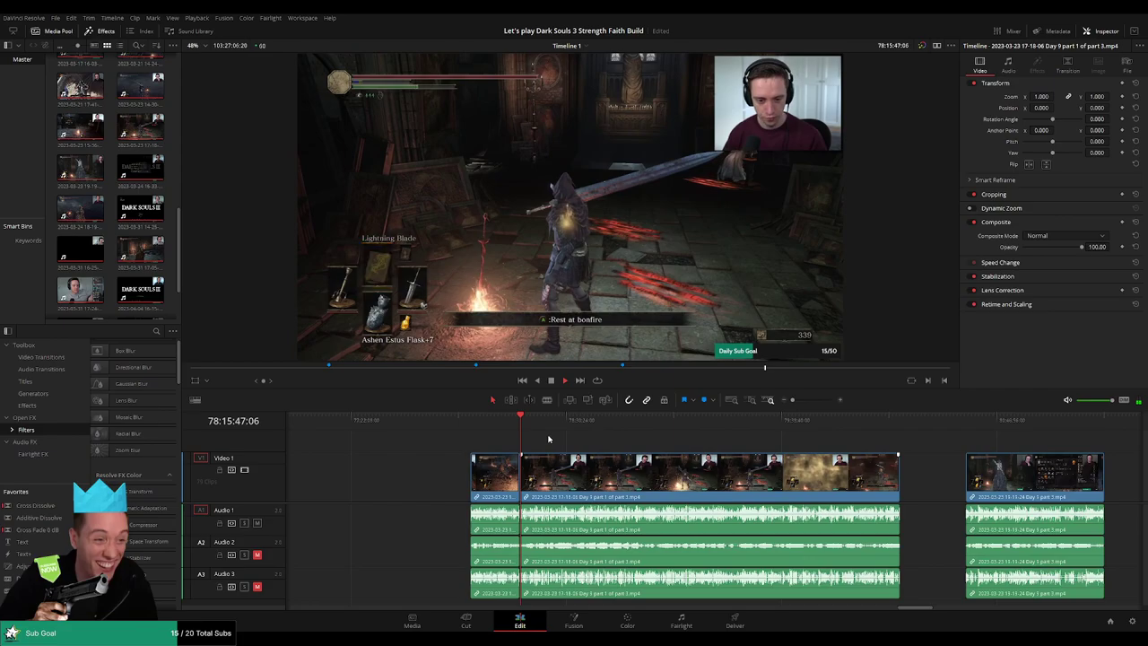
drag(472, 429, 639, 435)
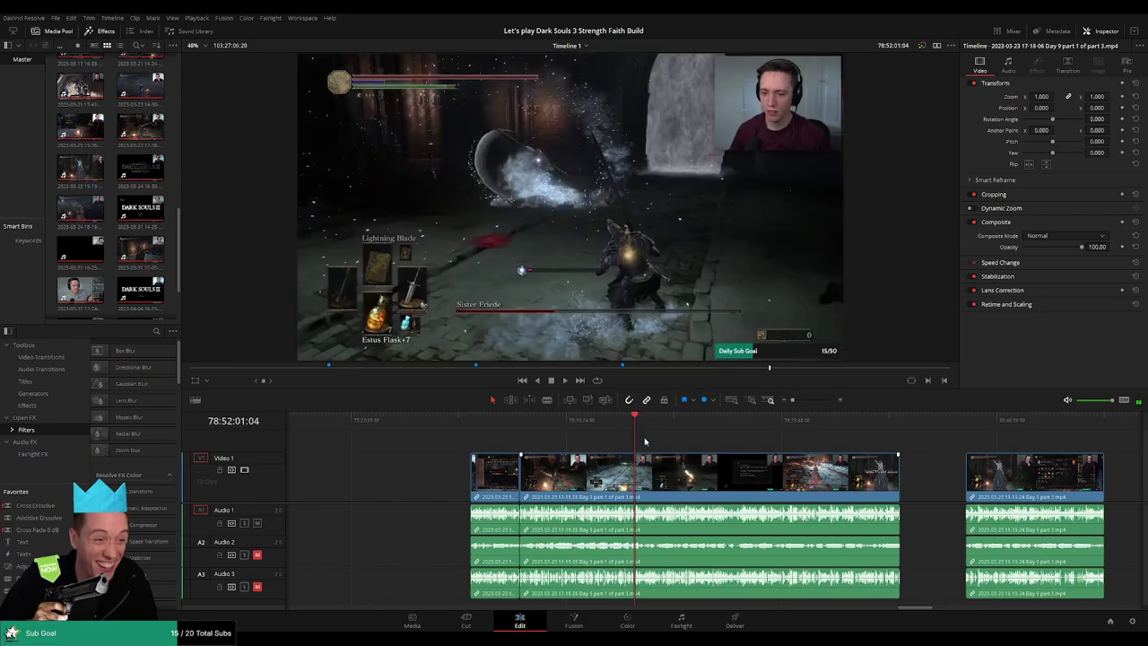
key(space)
drag(793, 400, 816, 400)
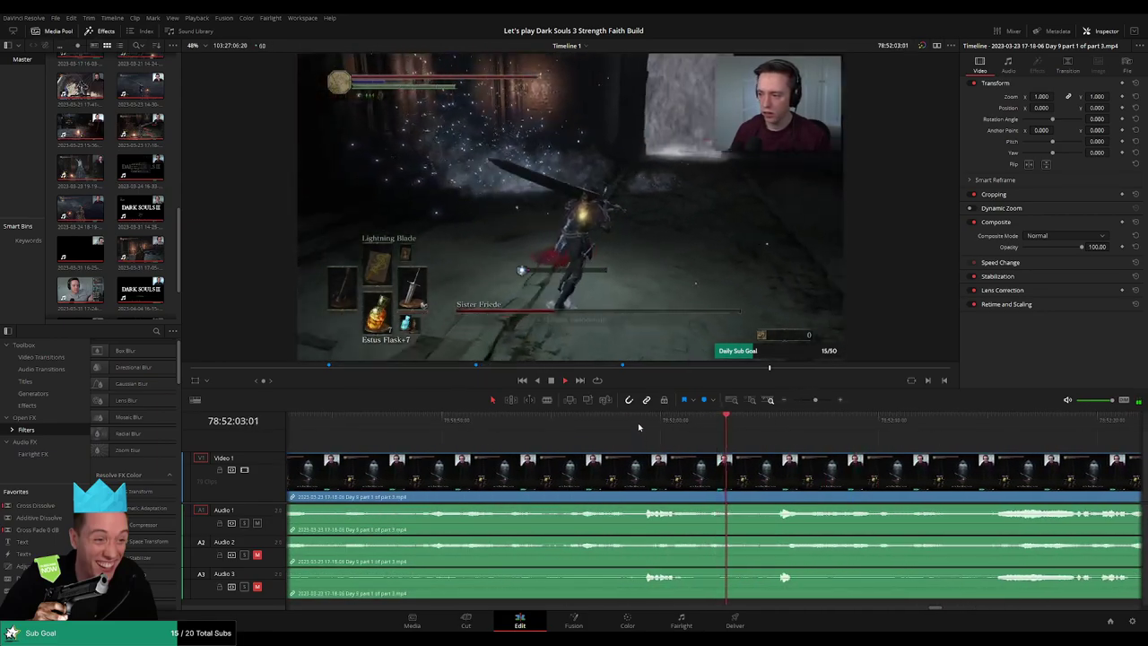
click(640, 427)
drag(769, 453, 589, 438)
click(596, 426)
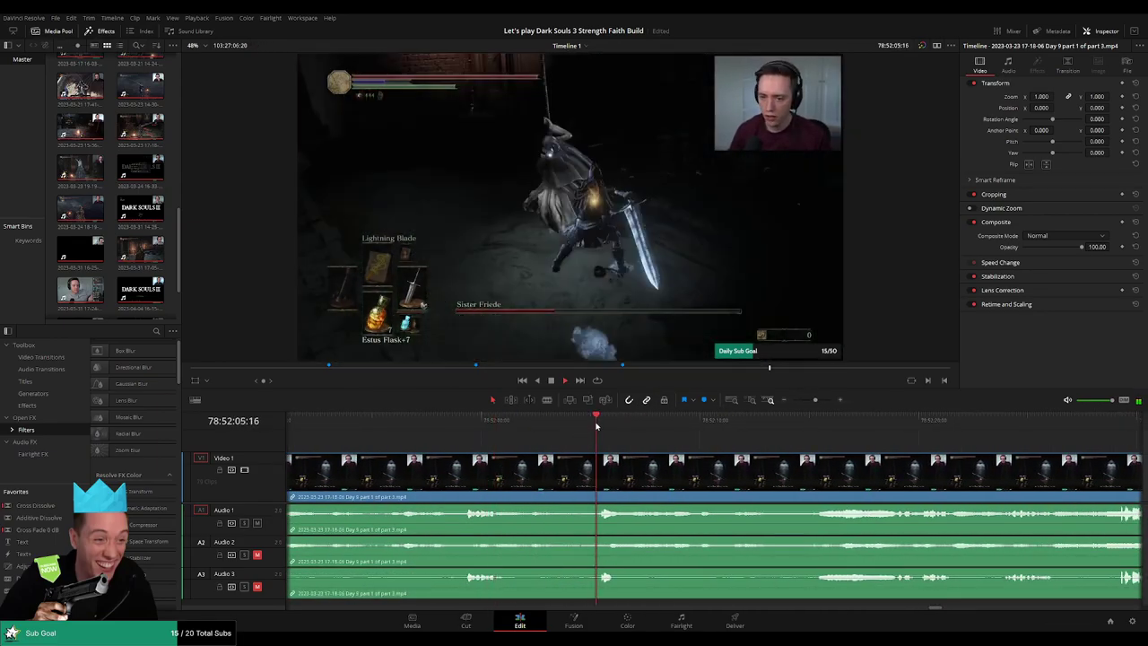
click(601, 427)
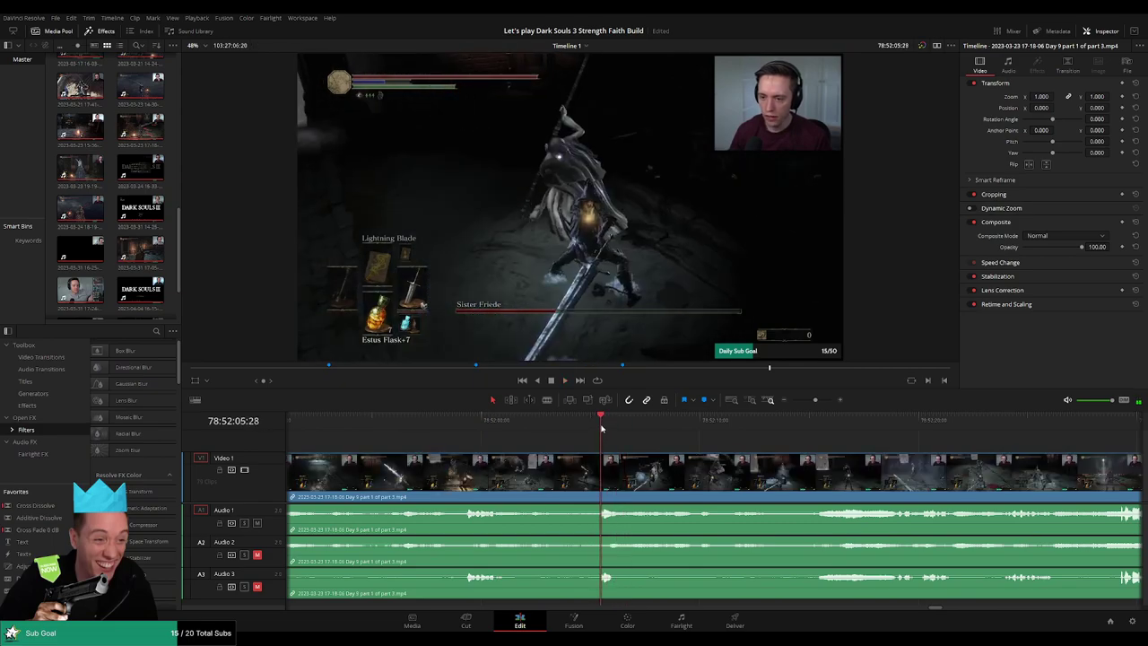
click(600, 427)
Split the Day 9 part 1 of part 3 recording on video and audio at 78:52:04:30
drag(805, 401, 825, 400)
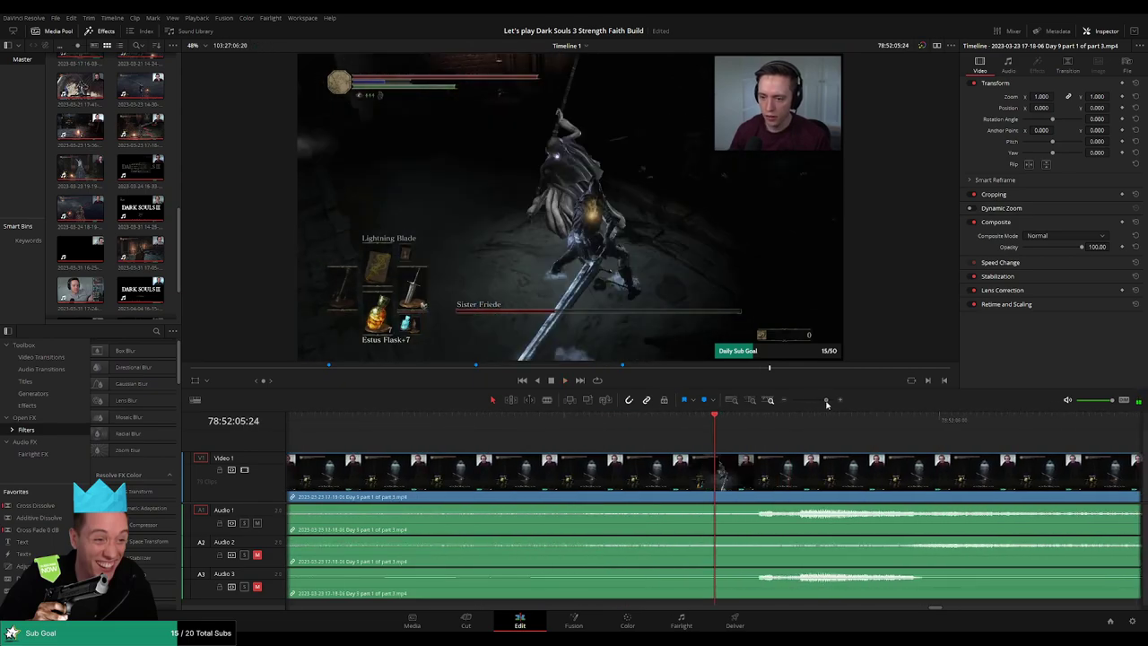
click(731, 427)
drag(732, 427, 552, 440)
scroll(627, 450, down, 1)
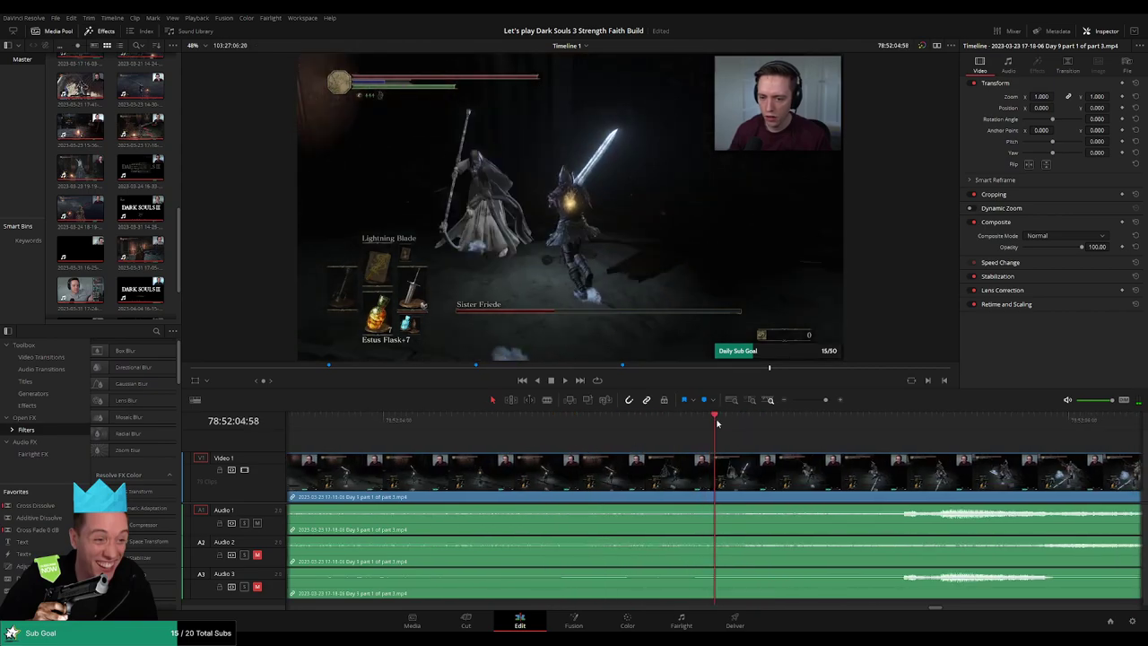
drag(717, 422, 752, 467)
key(ctrl+b)
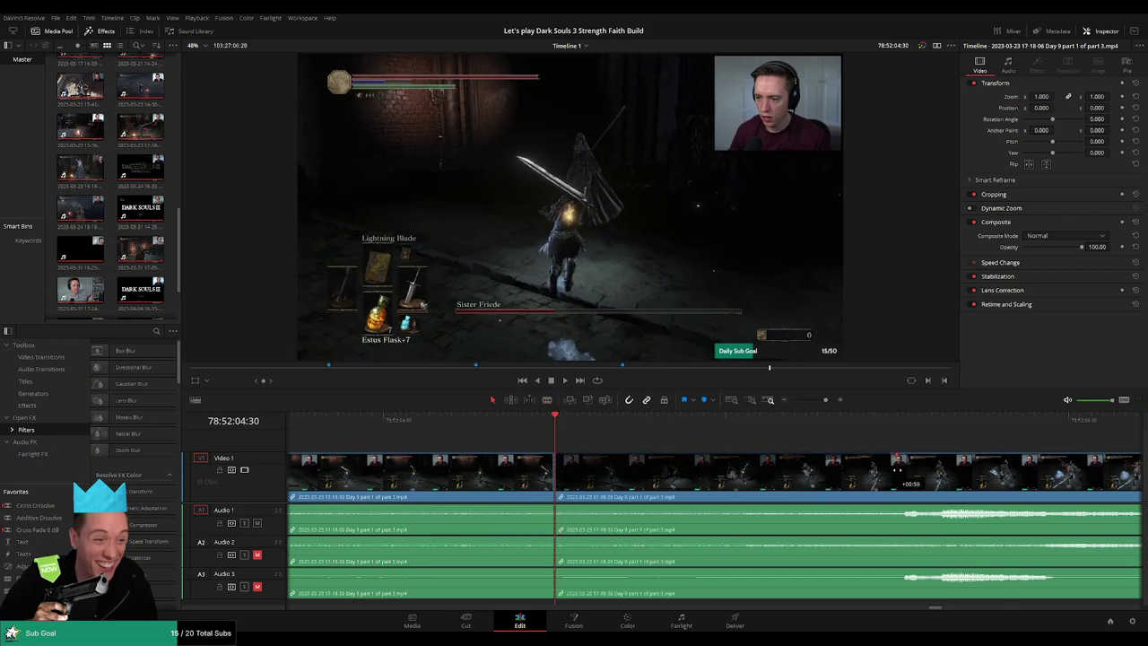
Add fade-outs and fade-ins of about one second on the video and all three audio tracks at the 78:52:04:30 cut
drag(901, 470, 899, 470)
drag(827, 401, 818, 401)
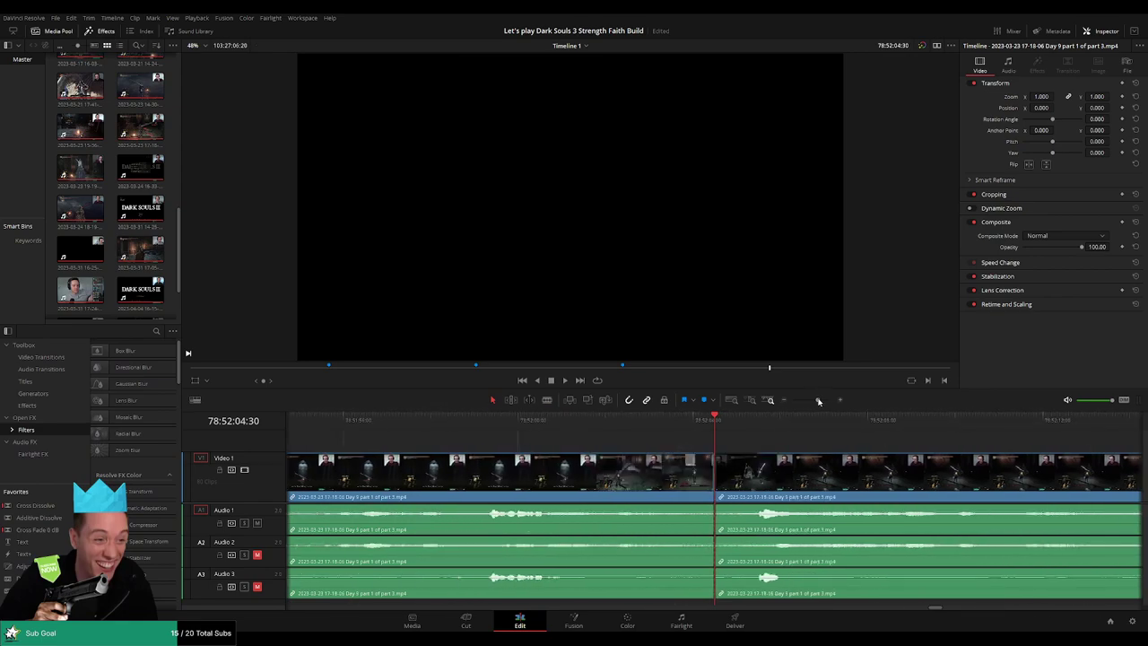
drag(709, 454, 639, 460)
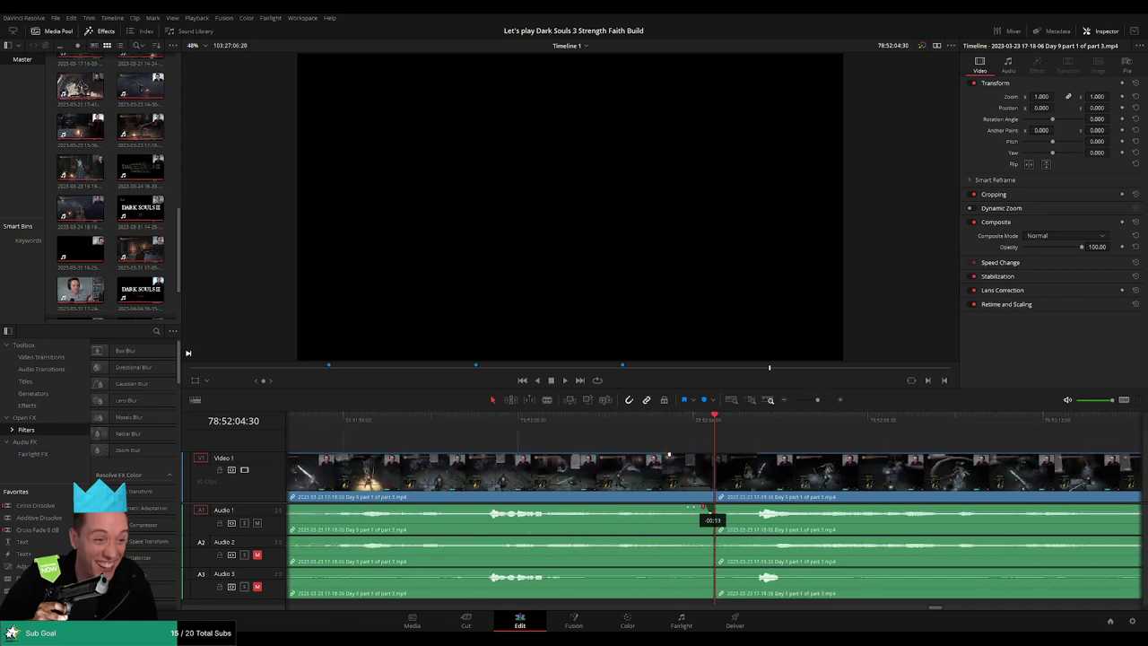
drag(703, 508, 659, 508)
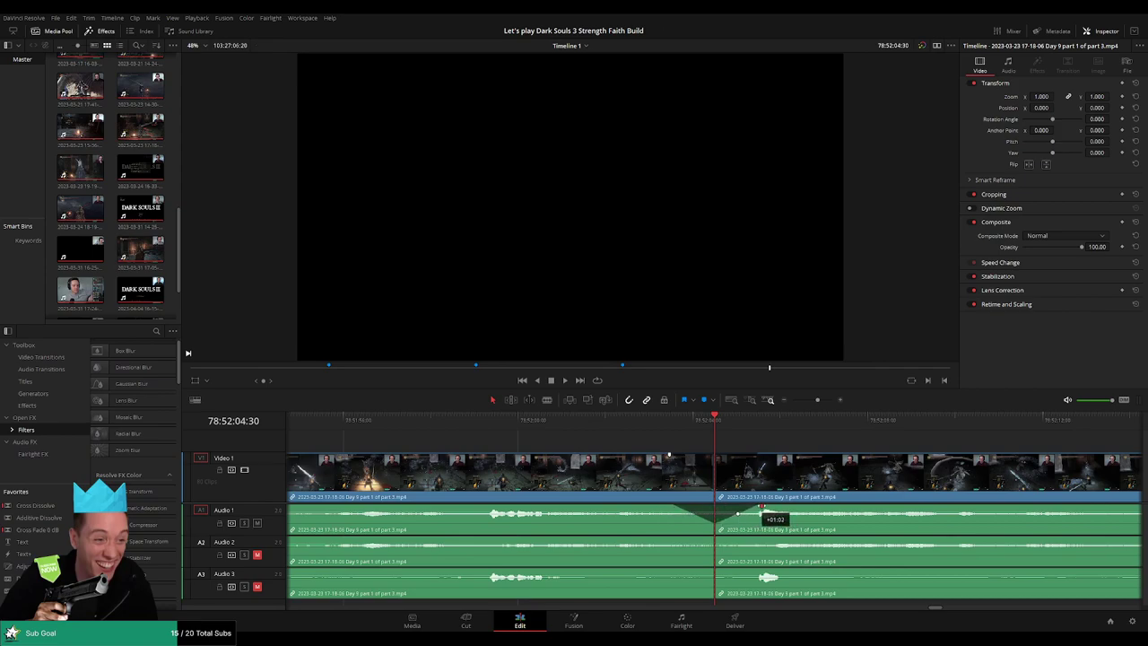
click(711, 538)
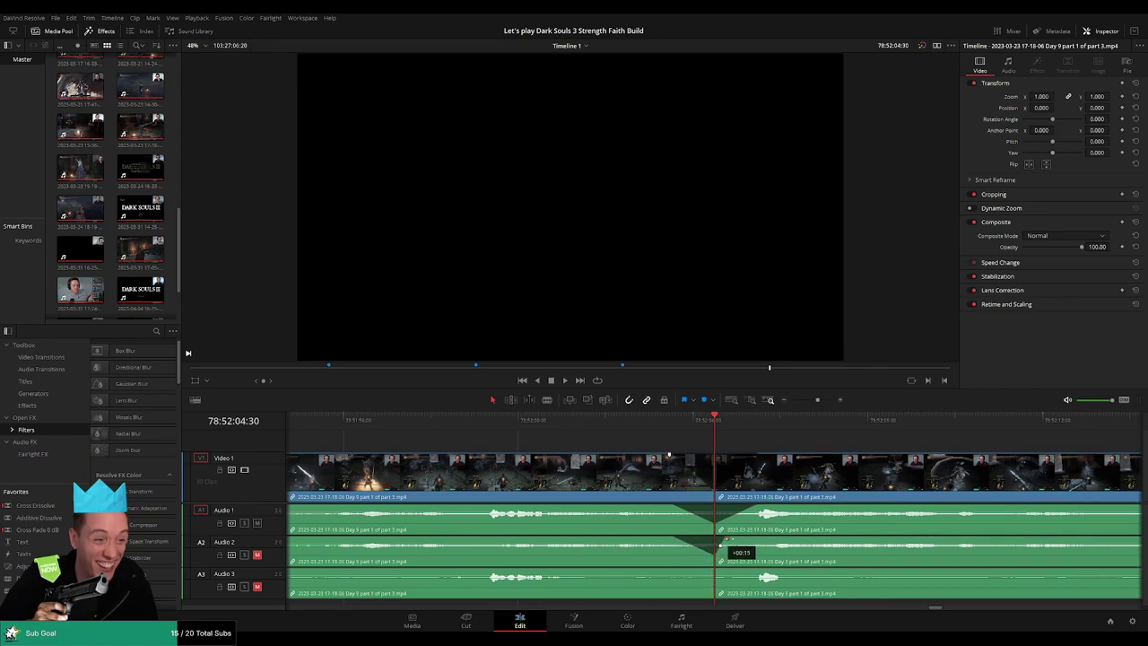
drag(725, 540, 758, 538)
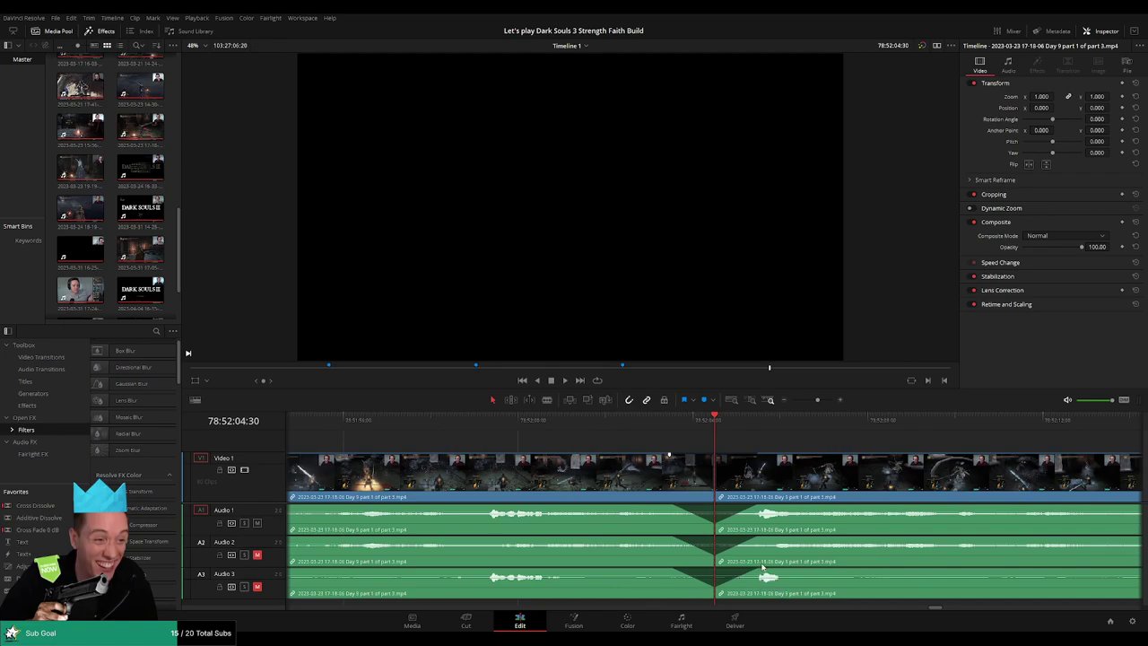
Play back the fades across the 78:52:04:30 cut
key(space)
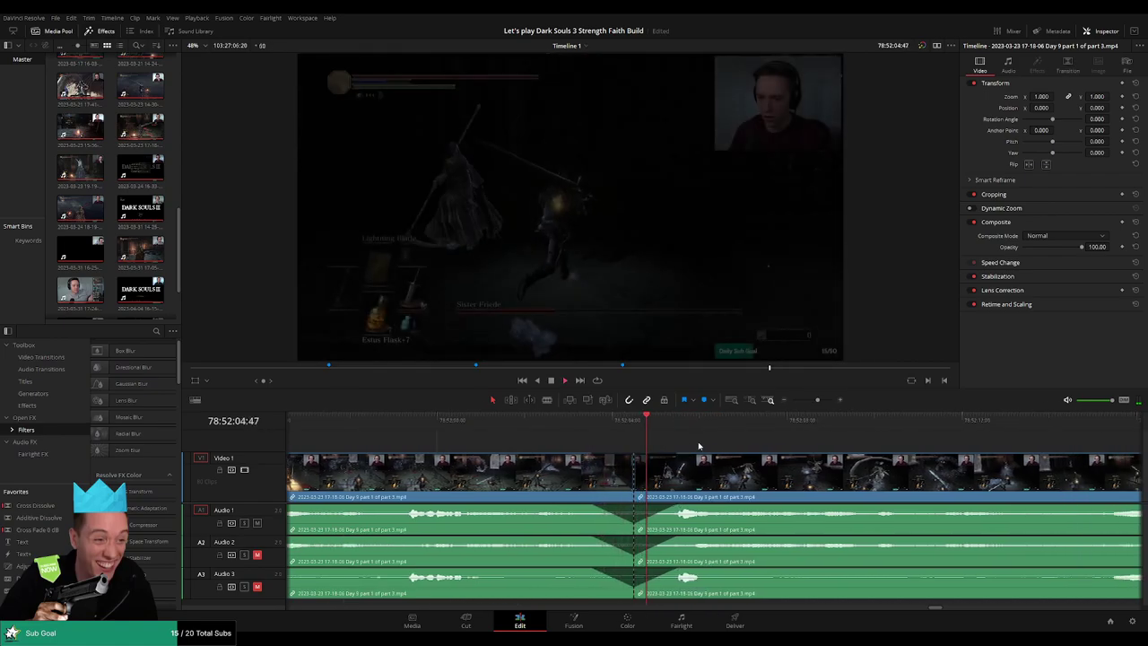
key(space)
drag(818, 400, 770, 402)
drag(820, 454, 636, 444)
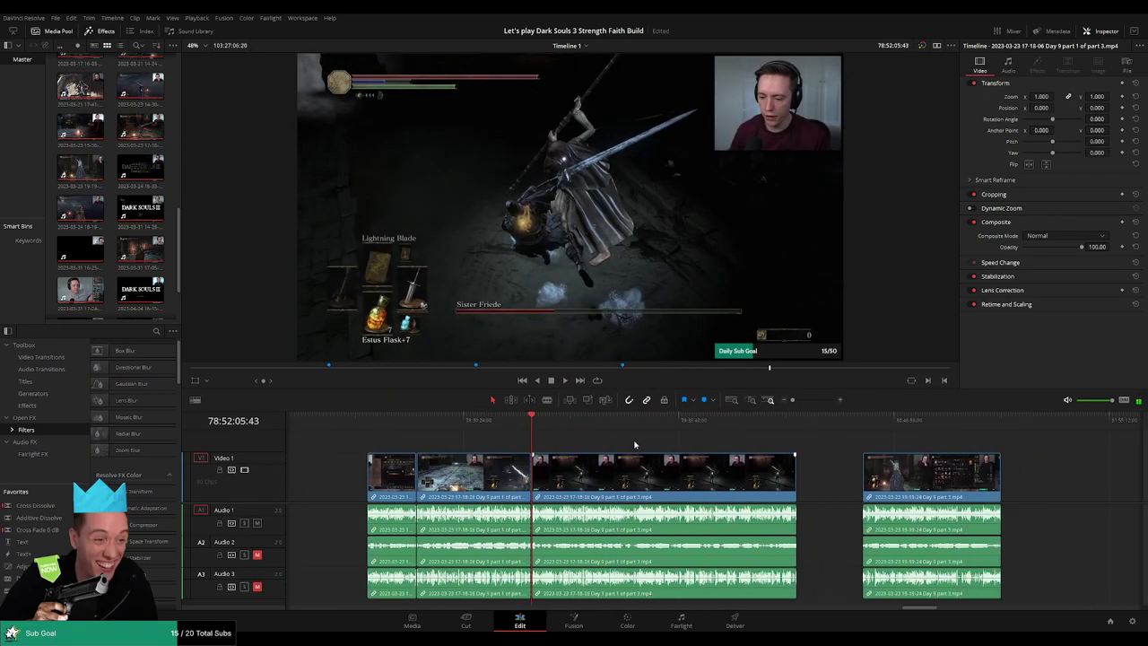
Move the Day 9 part 3 clip and the remaining Day 9 part 1 footage further along the timeline, opening a gap after the 78:52:04:30 cut
click(363, 423)
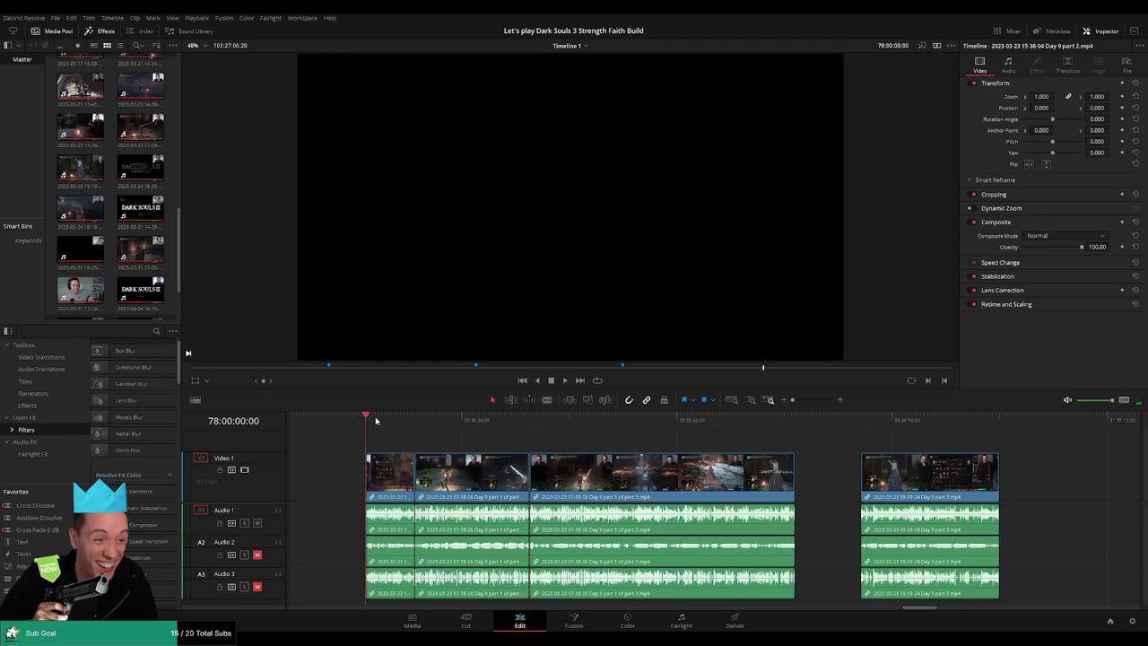
click(526, 425)
drag(911, 462, 711, 462)
drag(782, 481, 911, 480)
click(746, 450)
drag(486, 480, 667, 480)
click(626, 447)
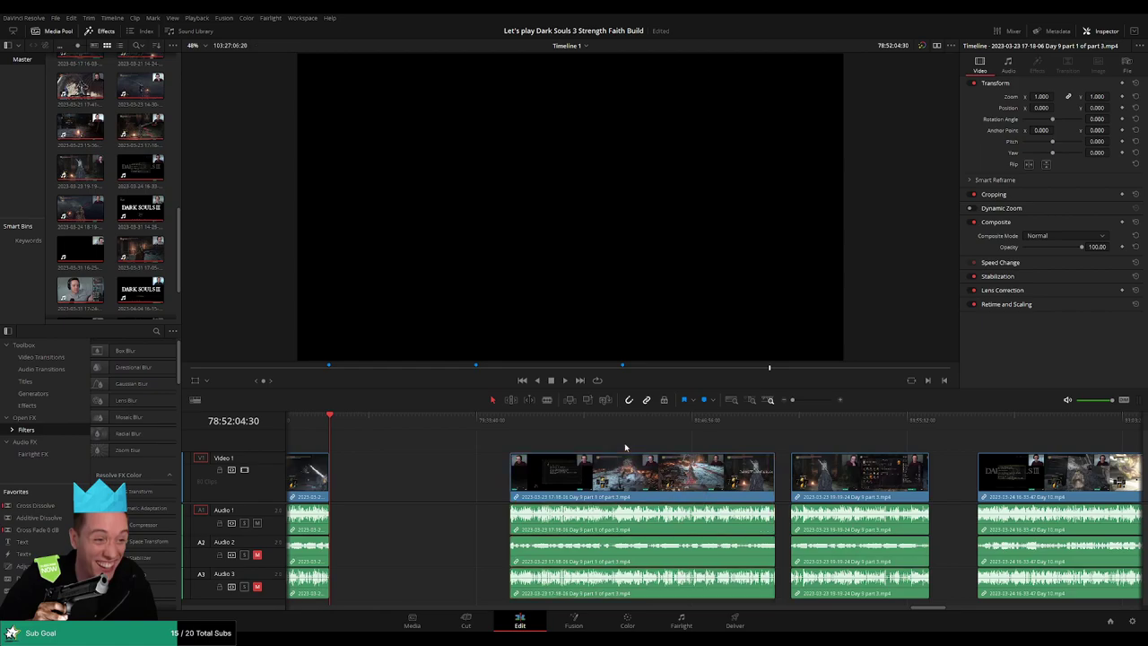
Add a timeline marker named "40 episodes" at 78:52:04:30, where the episode ends
drag(455, 445, 619, 442)
key(m)
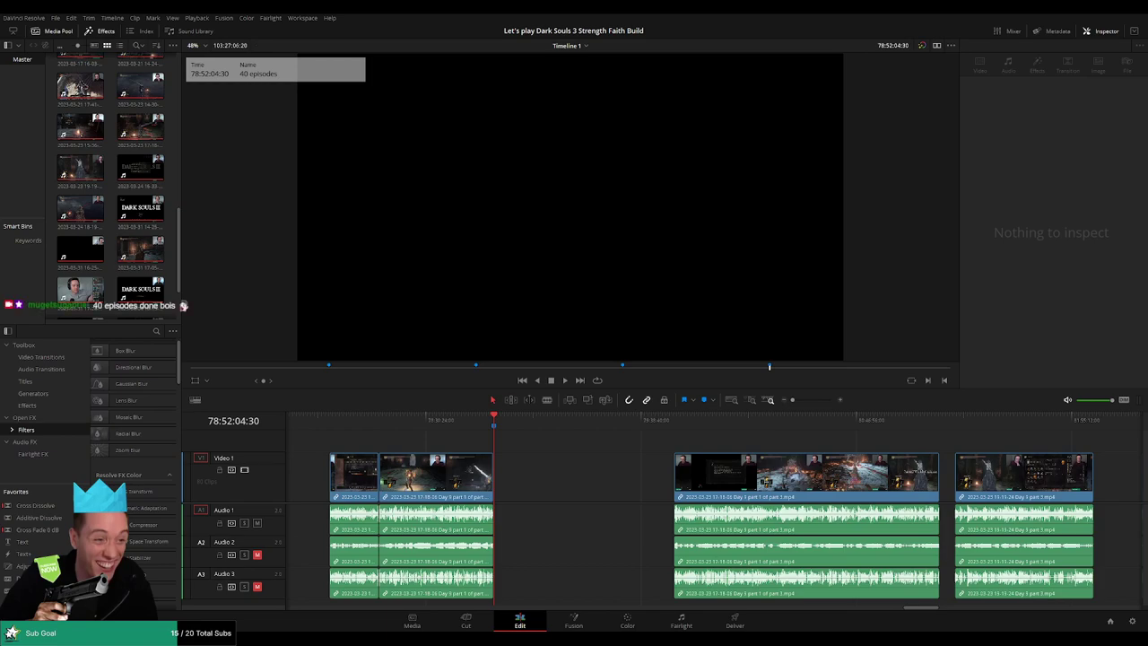
click(541, 471)
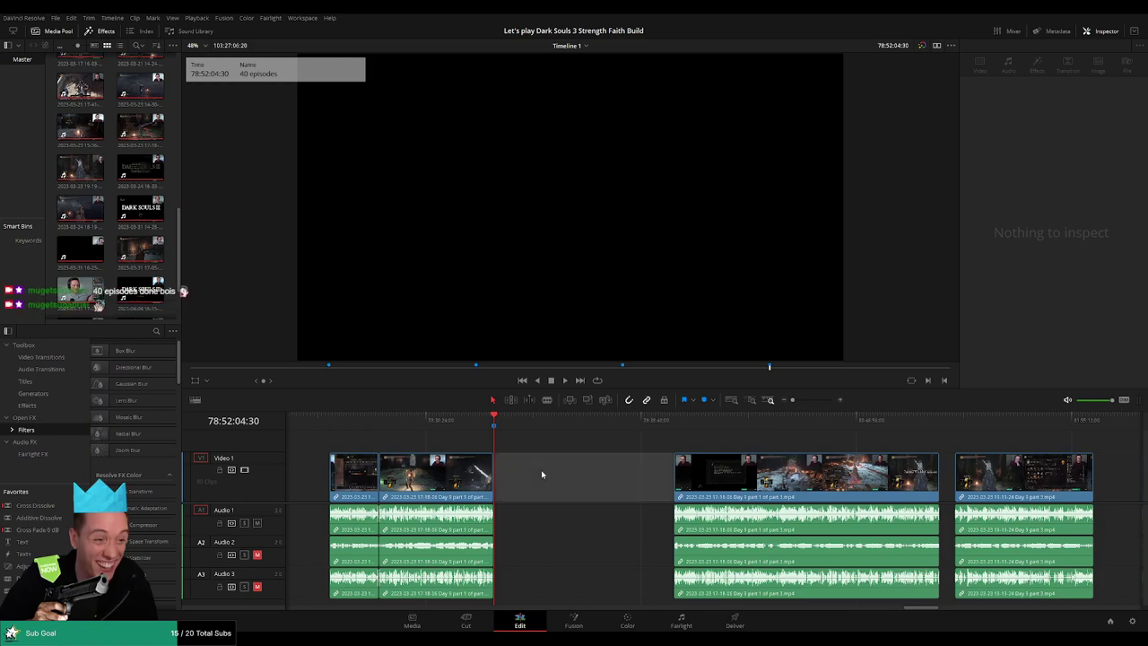
click(548, 453)
Move the Day 10 clip close before Day 10 part 2, and the Day 9 part 3 clip close before Day 10
click(531, 423)
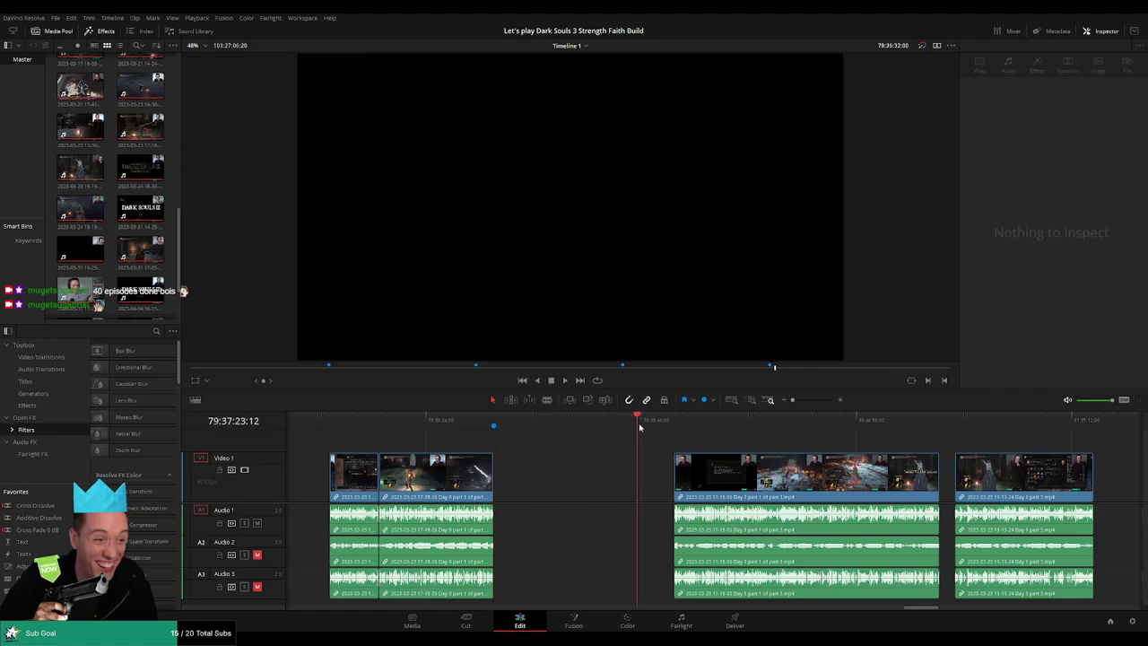
drag(639, 427, 675, 431)
drag(809, 435, 425, 431)
drag(679, 448, 757, 444)
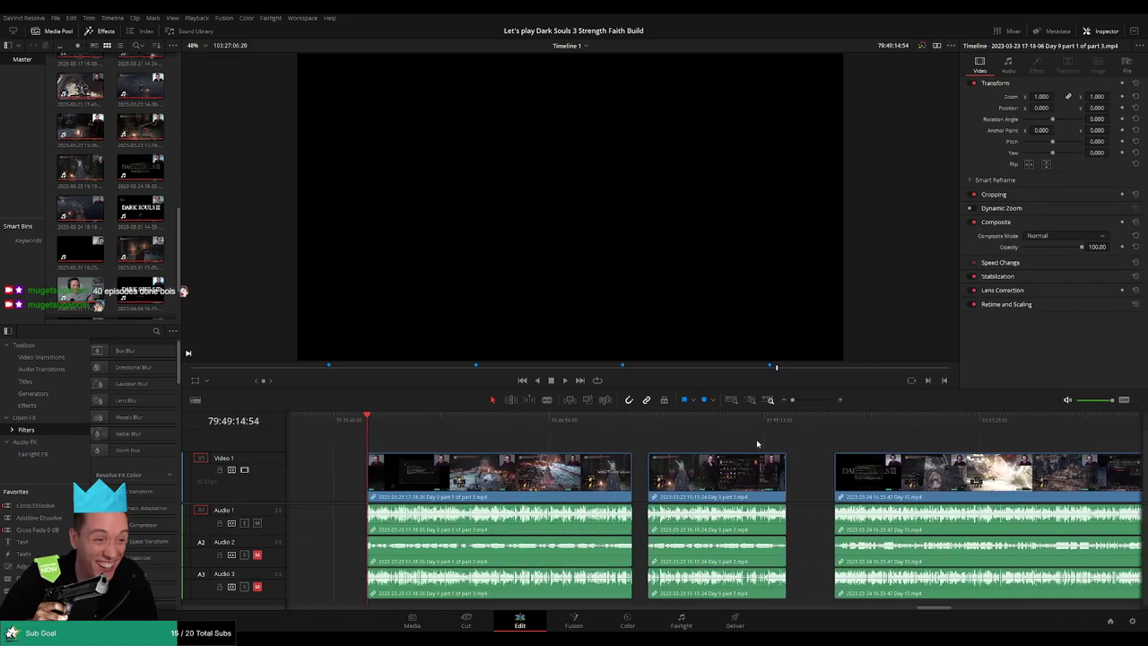
drag(836, 441, 386, 435)
drag(599, 474, 748, 470)
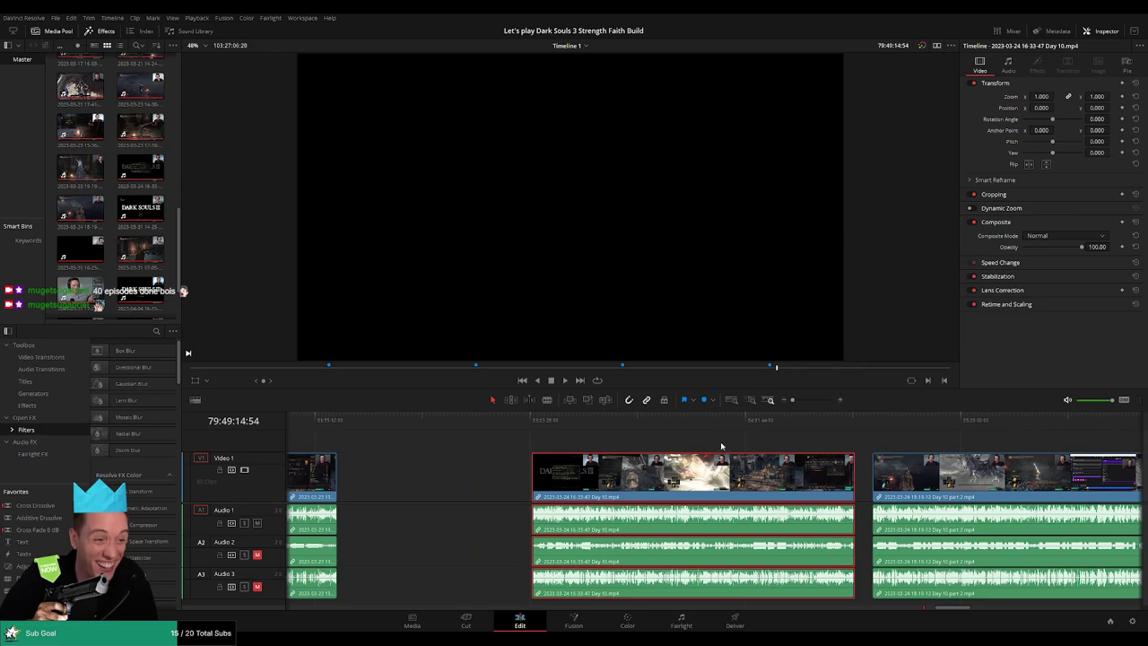
drag(586, 444, 804, 450)
drag(497, 480, 677, 481)
Move the remaining Day 9 part 1 footage so it starts at 80:00:00:00, and play back its opening fade
click(451, 433)
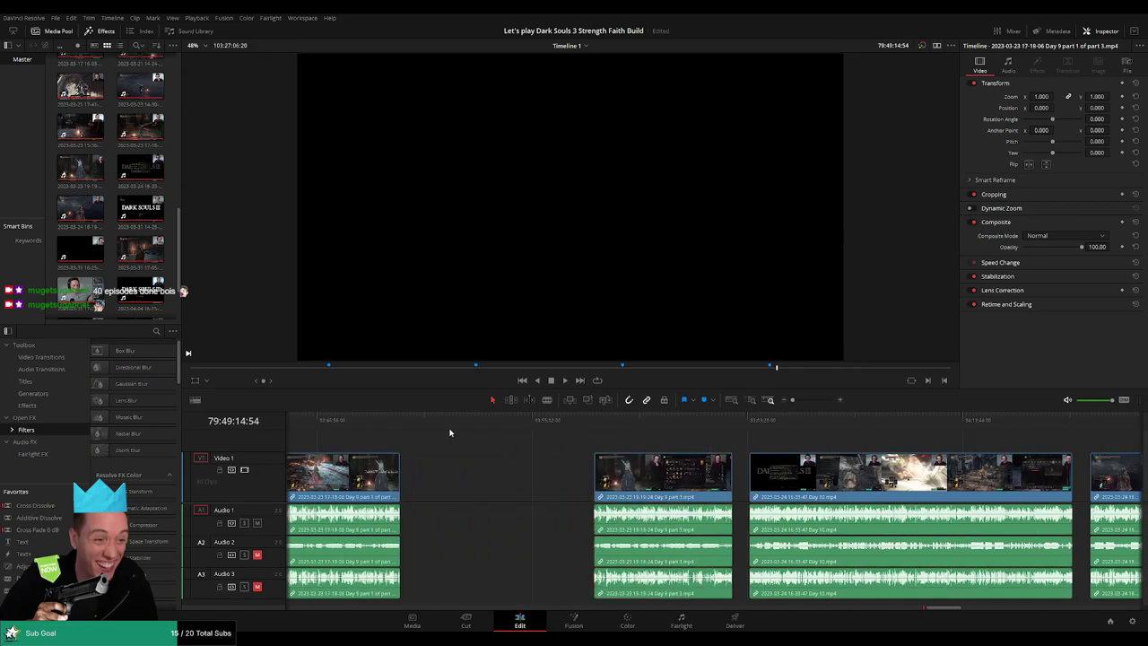
drag(489, 455, 747, 455)
drag(558, 479, 633, 479)
click(407, 441)
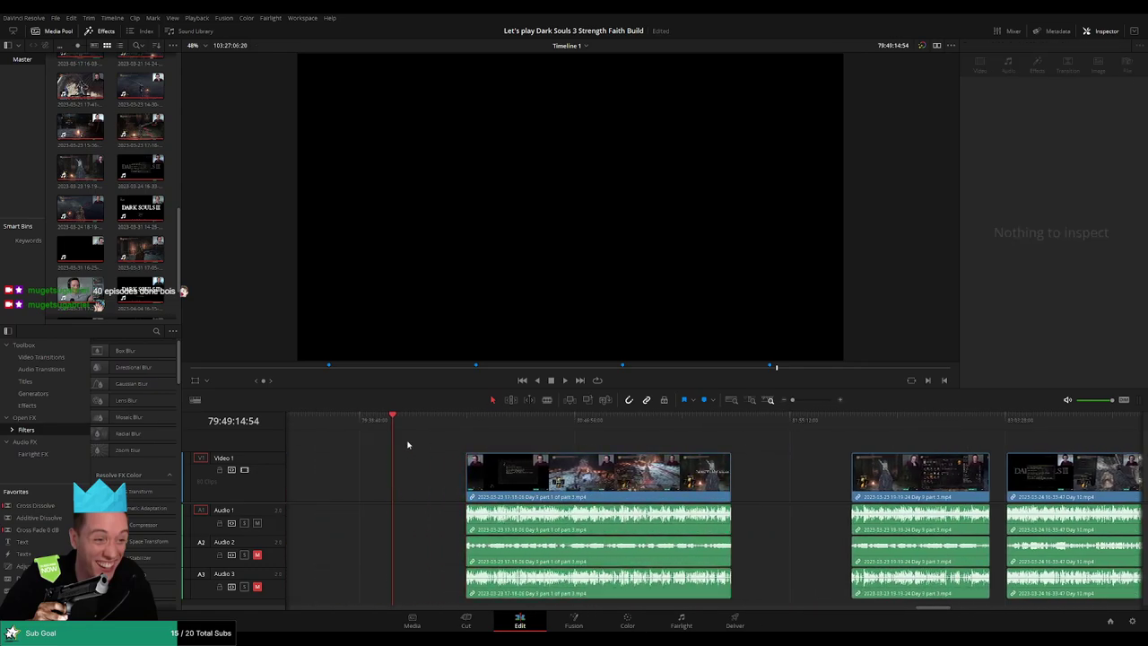
drag(391, 434, 509, 431)
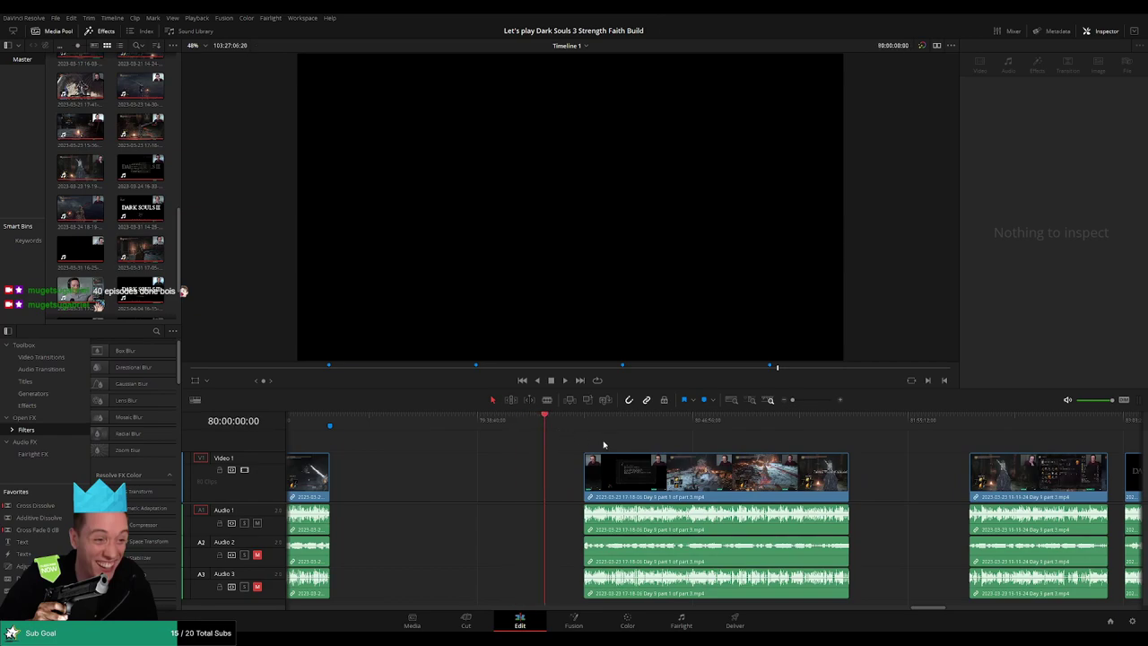
scroll(592, 444, right, 3)
drag(560, 475, 518, 478)
click(502, 445)
key(space)
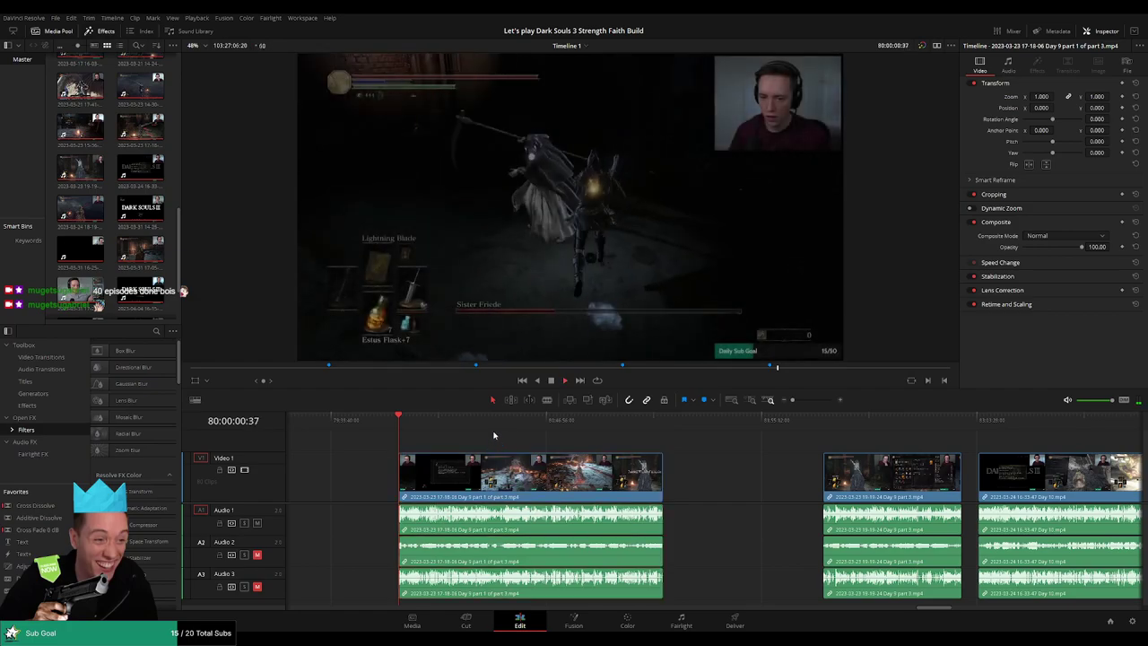
Review the Day 9 part 1 recording from about 80:52:02 to 80:52:28 for a cut point in the Friede fight
drag(404, 423, 564, 442)
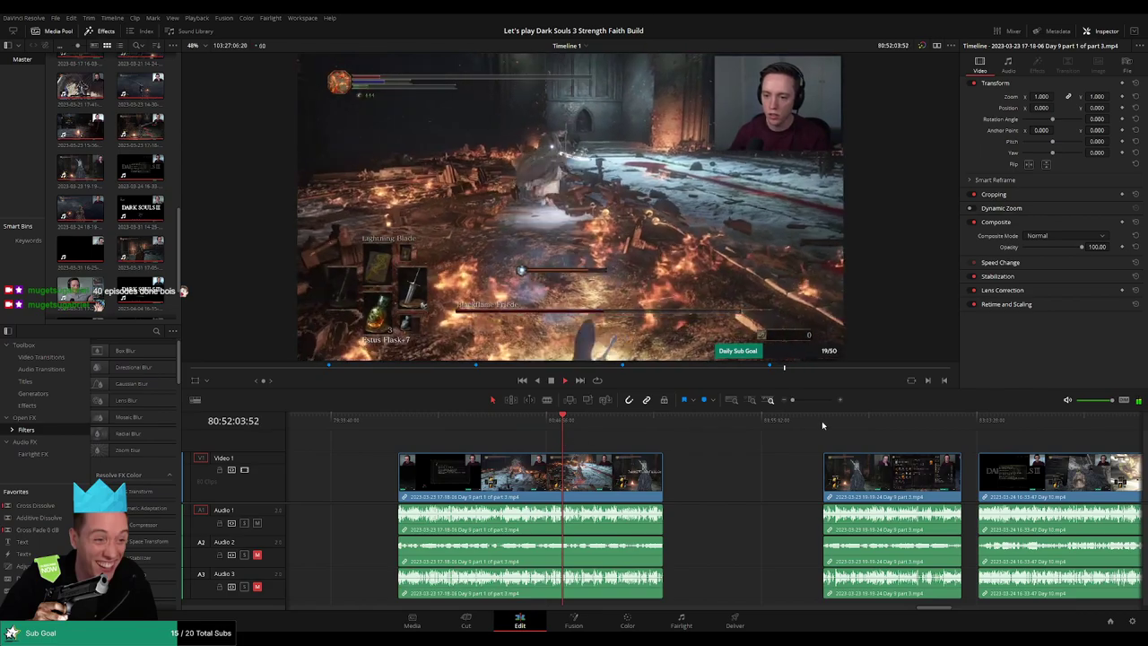
drag(793, 400, 813, 401)
click(703, 420)
scroll(735, 455, up, 3)
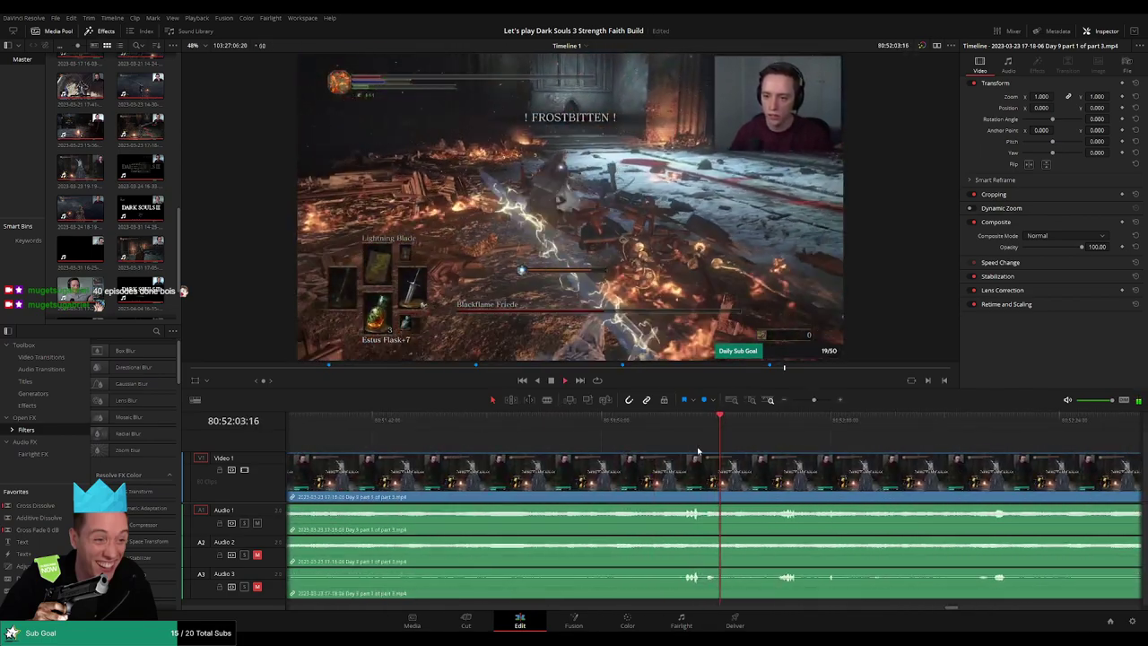
click(687, 431)
scroll(680, 441, up, 3)
key(space)
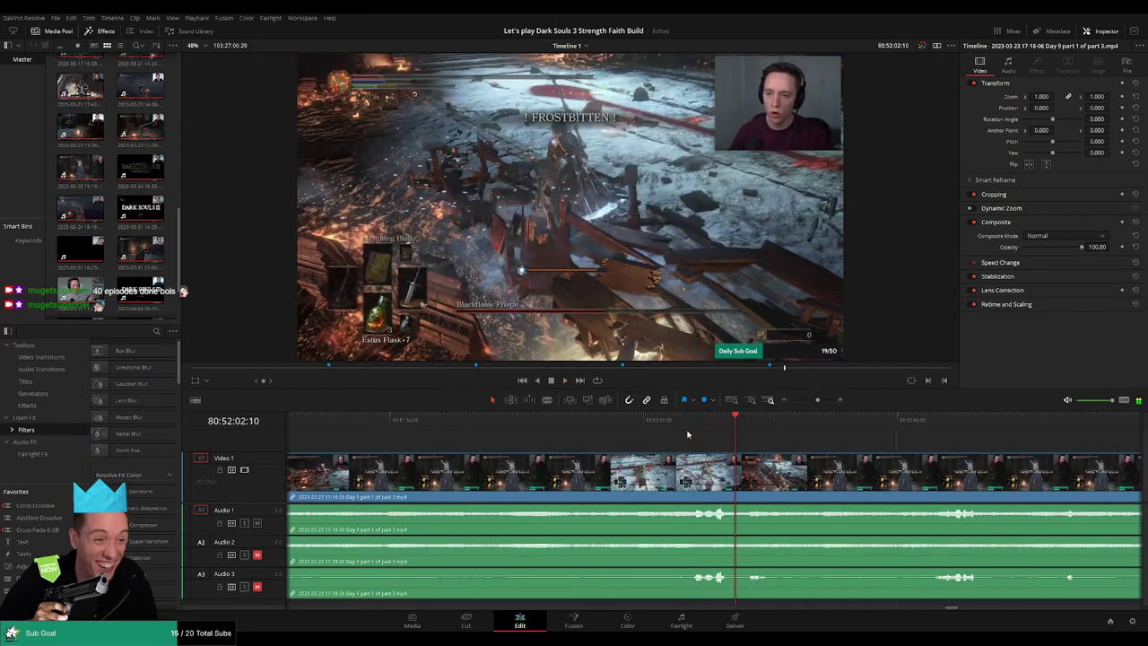
click(693, 429)
drag(693, 429, 936, 431)
drag(1002, 464, 679, 439)
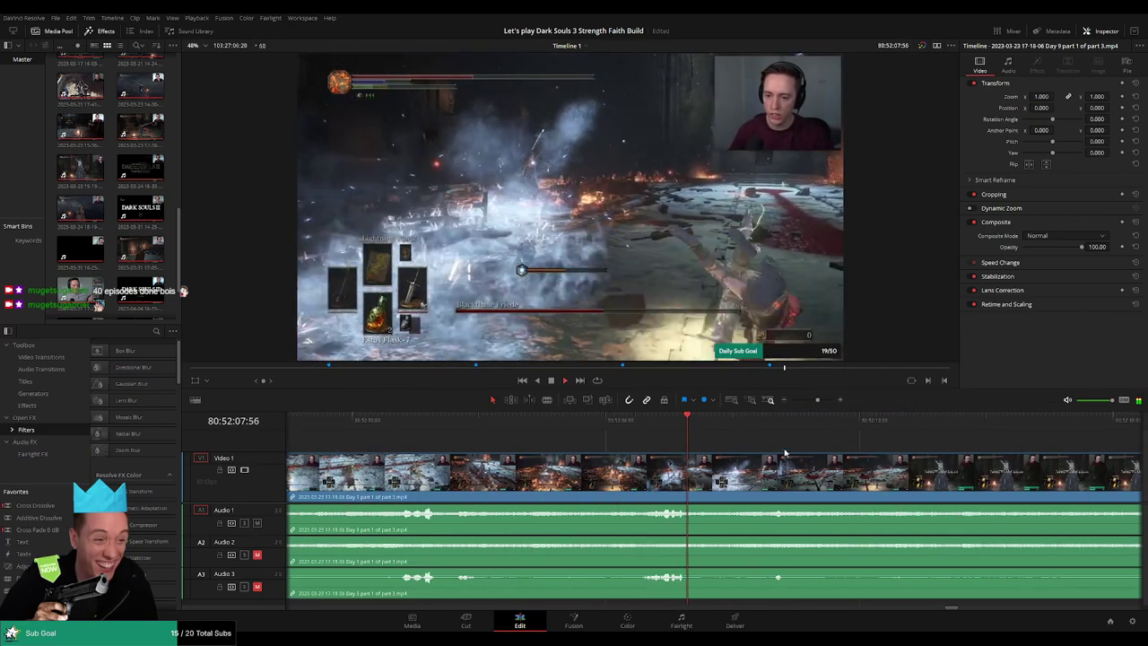
click(756, 429)
drag(888, 442, 659, 437)
drag(903, 432, 973, 431)
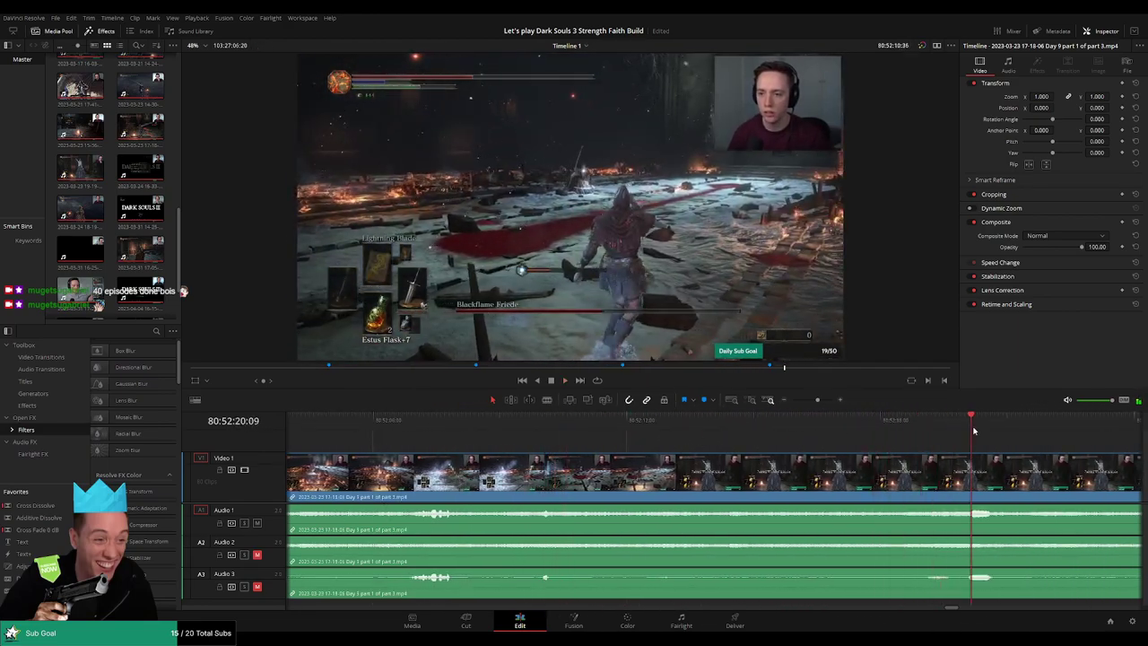
drag(1021, 461, 679, 438)
drag(853, 431, 651, 431)
click(688, 430)
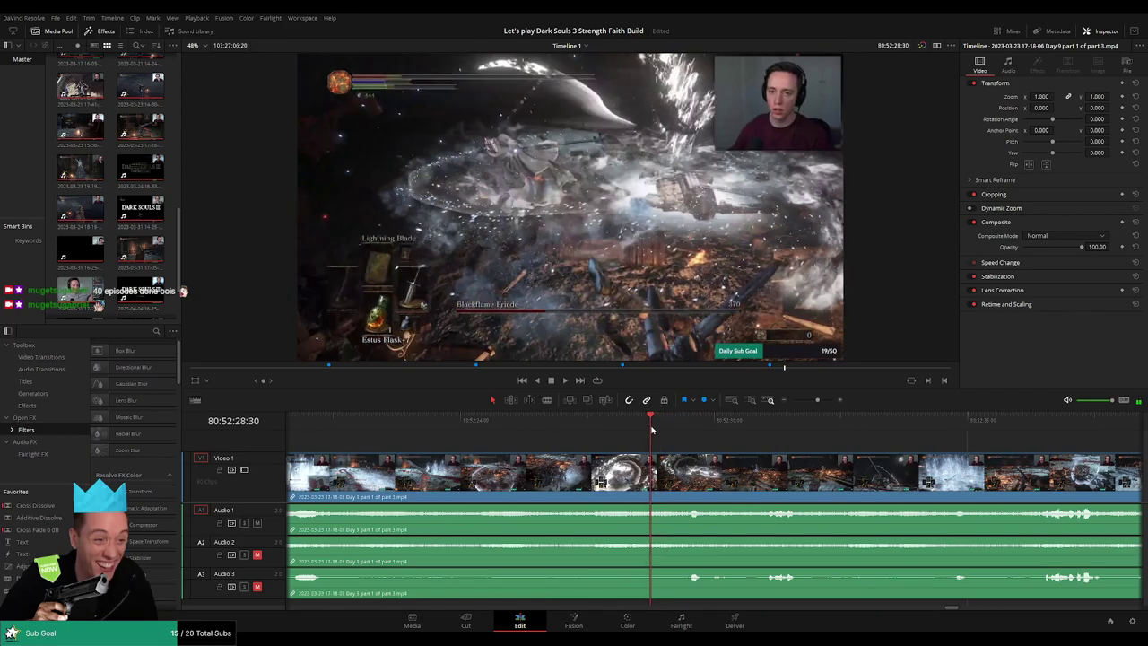
Split the Day 9 part 1 recording on all tracks at 80:52:28:30 and fade the video out and in over about one second
click(652, 471)
key(a)
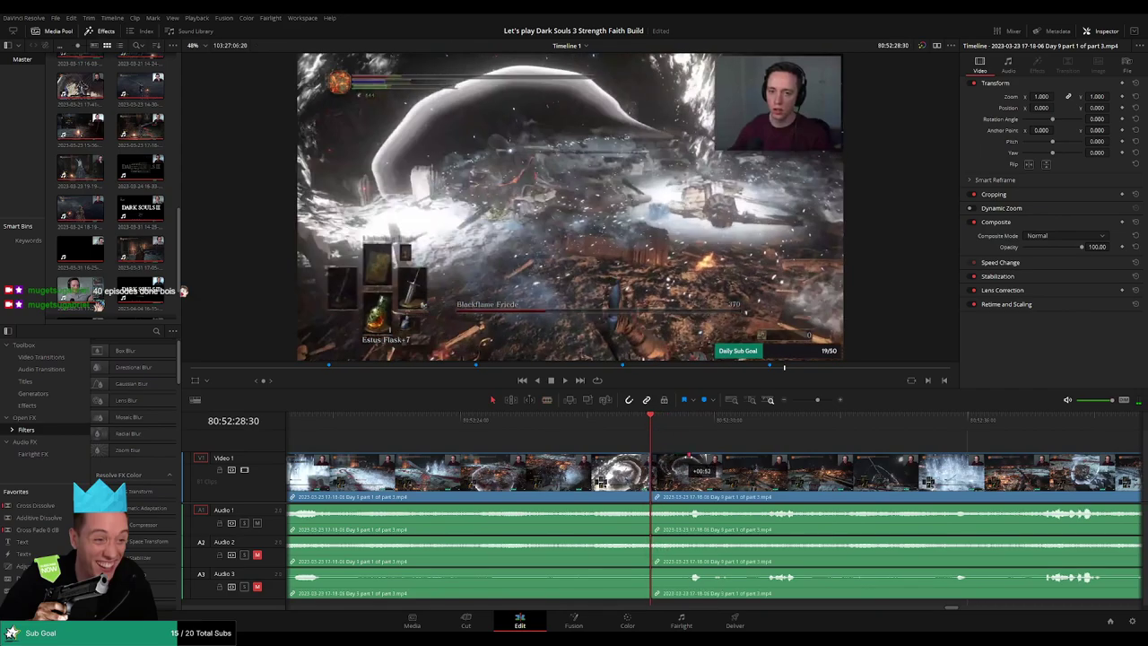
drag(694, 456, 611, 460)
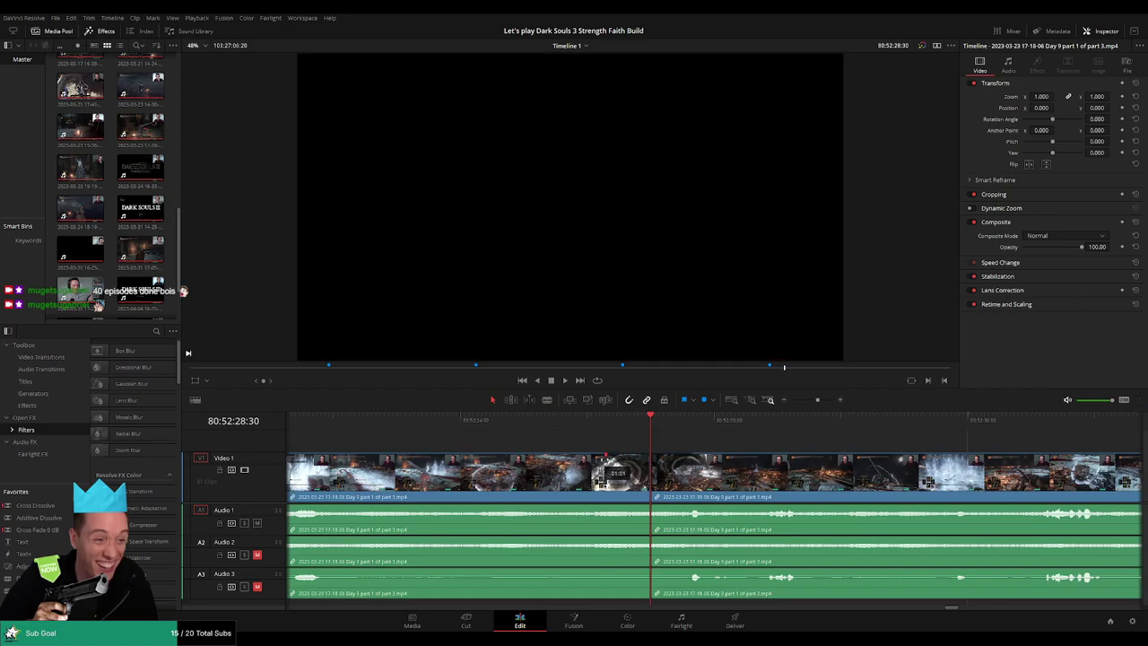
Add fade-outs and fade-ins of about one second on all three audio tracks at the 80:52:28:30 cut, and play them back
click(603, 429)
key(space)
key(space)
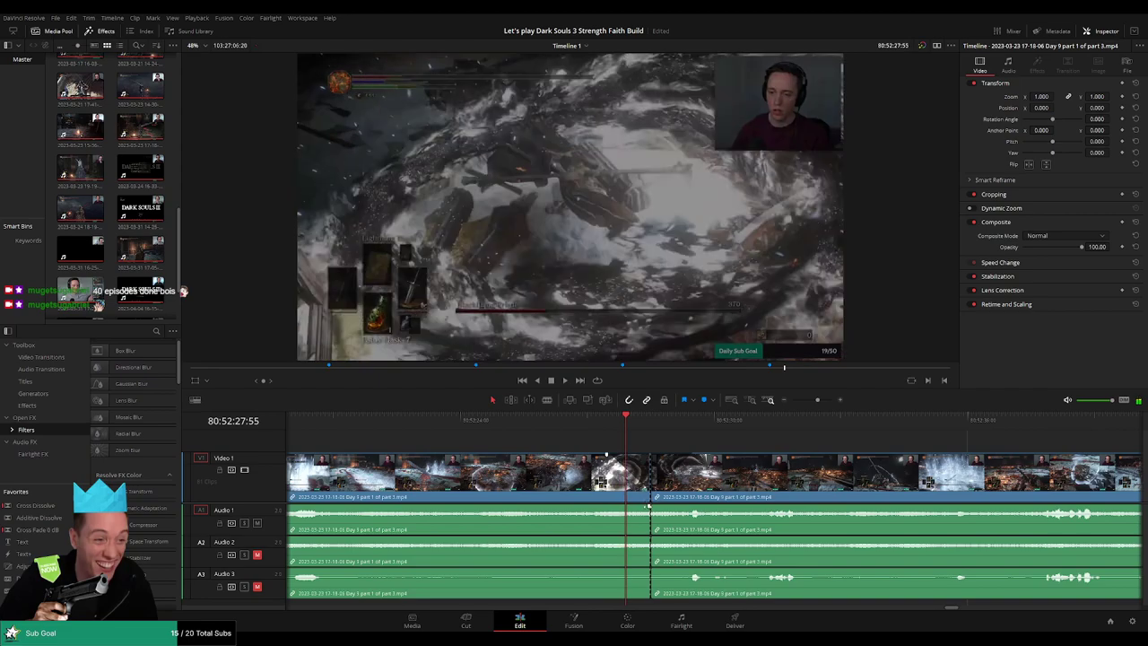
key(space)
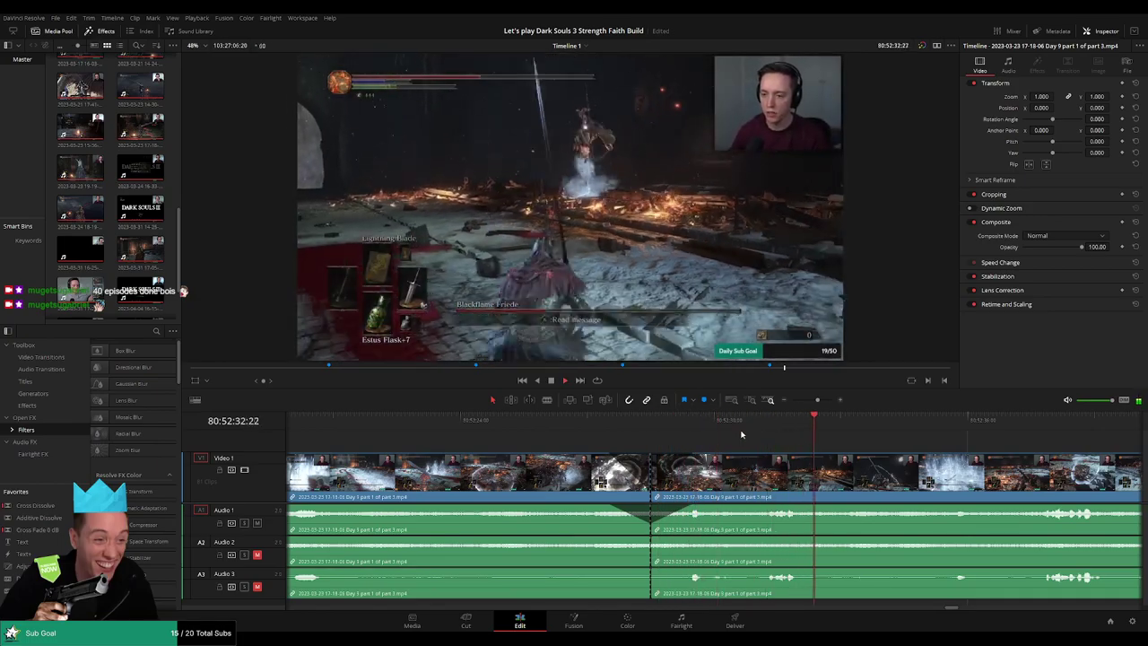
click(938, 419)
drag(718, 425, 656, 426)
drag(649, 538, 602, 539)
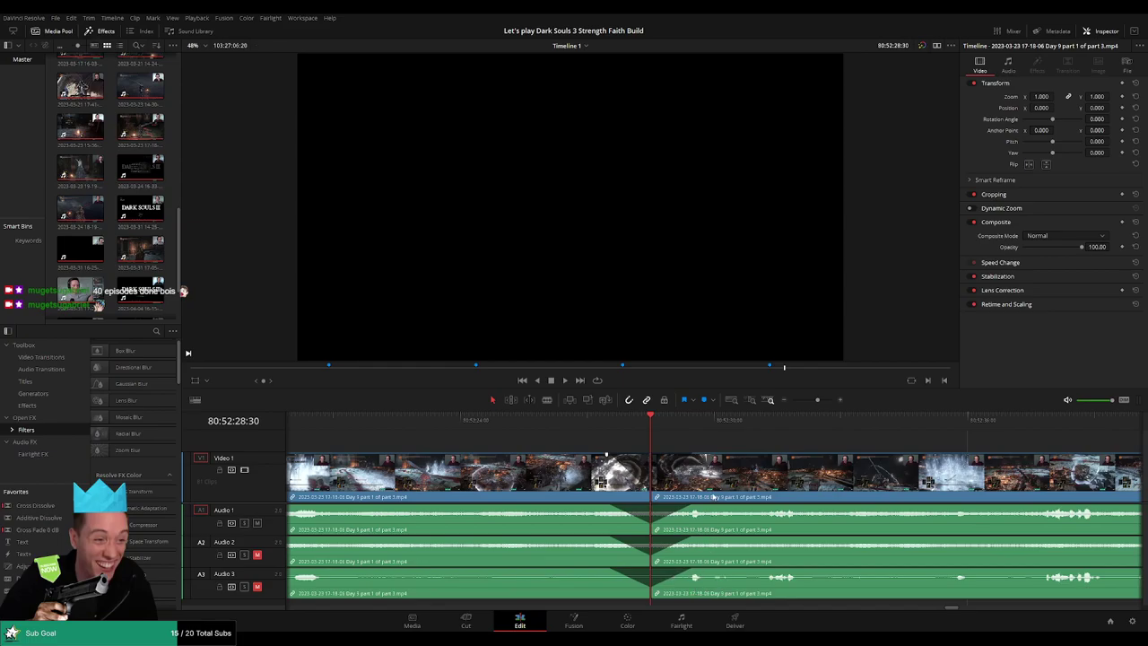
key(space)
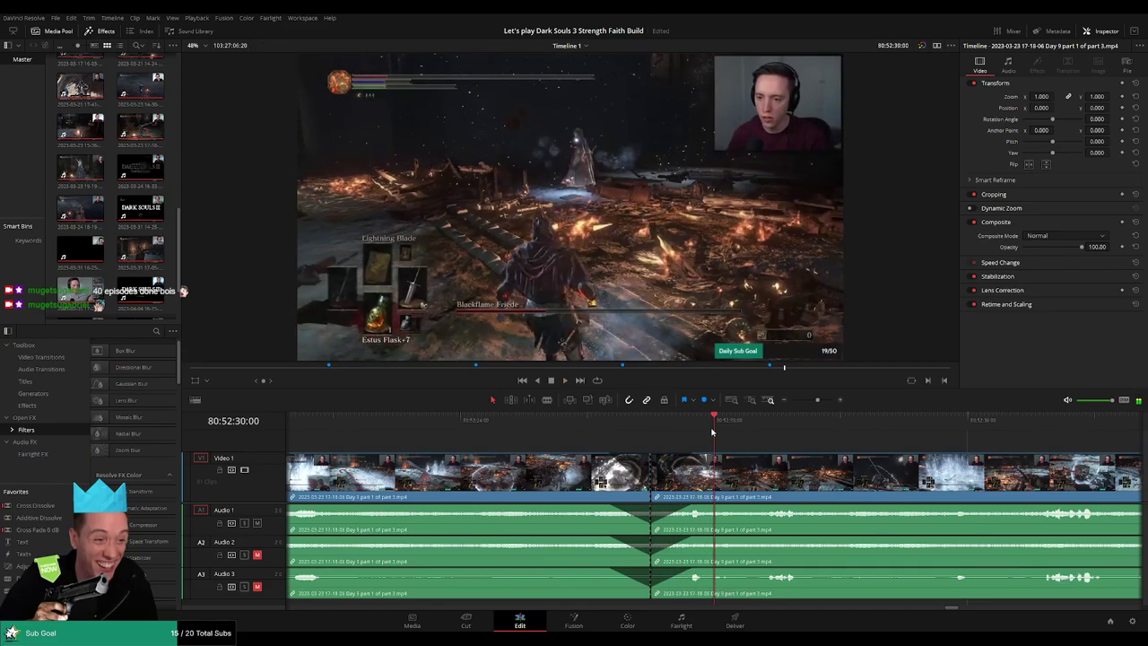
key(space)
Move the leftover Day 9 part 1 footage after the 80:52:28:30 cut directly against the start of the Day 9 part 3 clip
drag(817, 400, 792, 402)
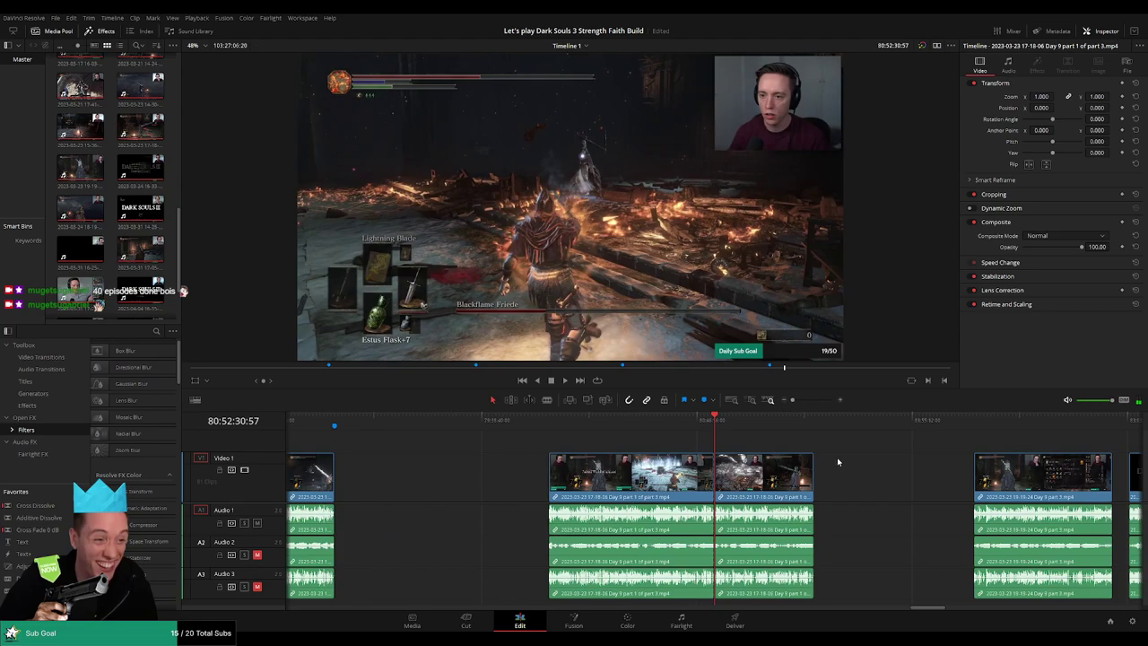
scroll(657, 449, right, 3)
key(Home)
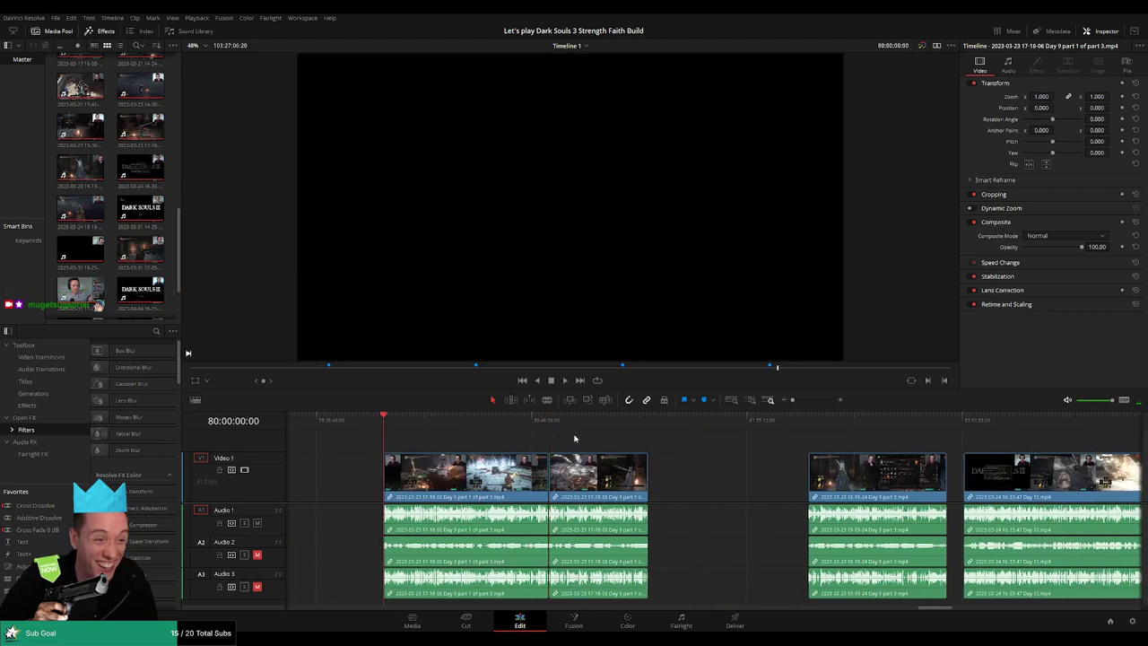
scroll(538, 435, right, 4)
drag(394, 475, 558, 484)
click(476, 439)
scroll(421, 430, left, 1)
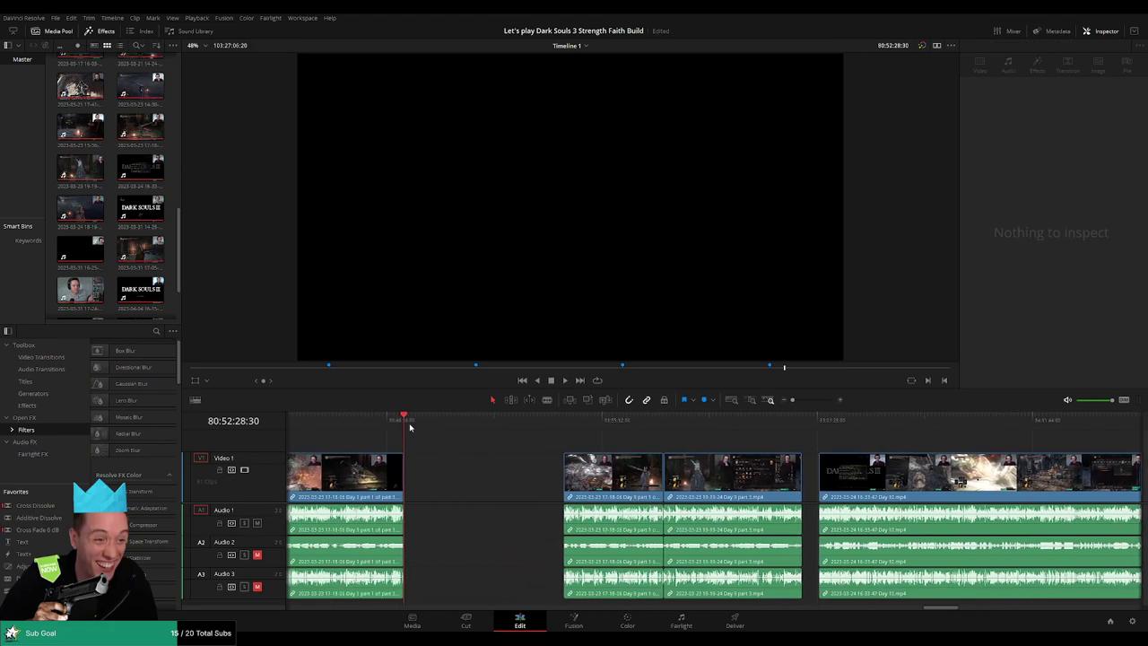
Move the Day 13 part 2 clip at the end of the timeline several hours further along to make room for spacing
drag(426, 420, 563, 438)
scroll(784, 441, right, 20)
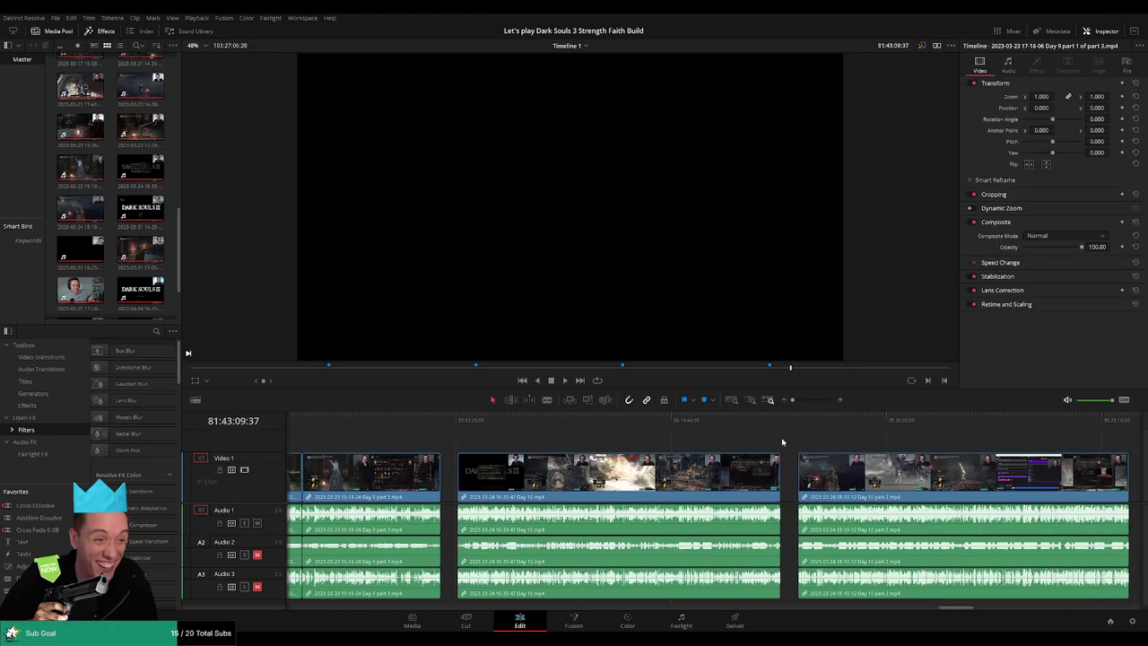
scroll(758, 458, right, 15)
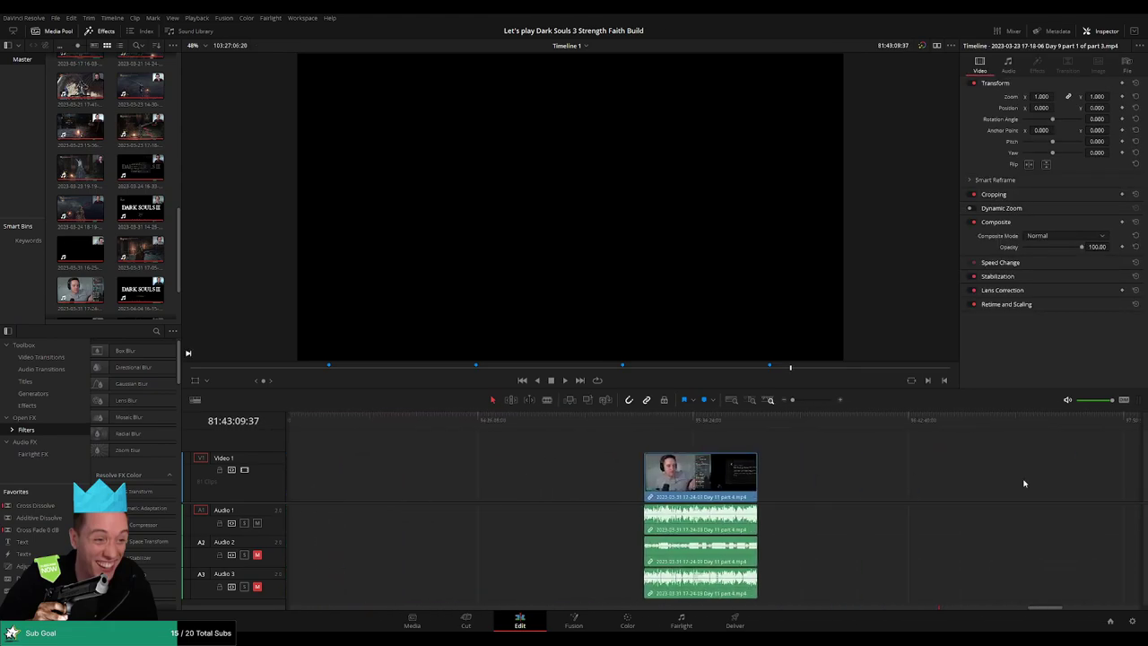
scroll(760, 463, right, 10)
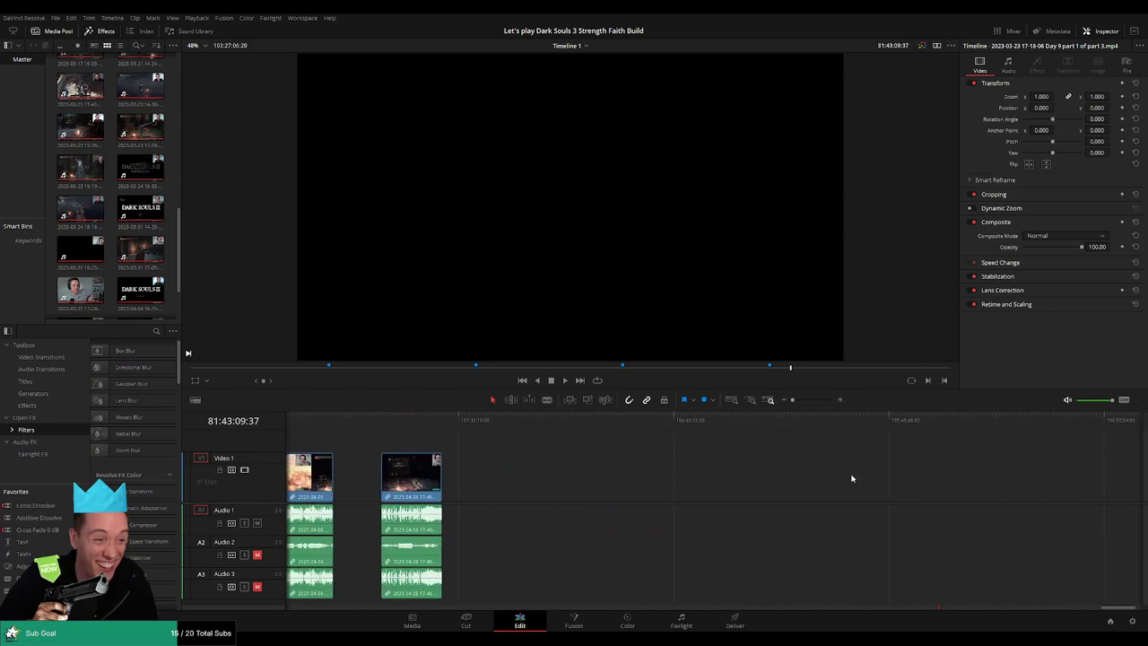
scroll(589, 480, right, 10)
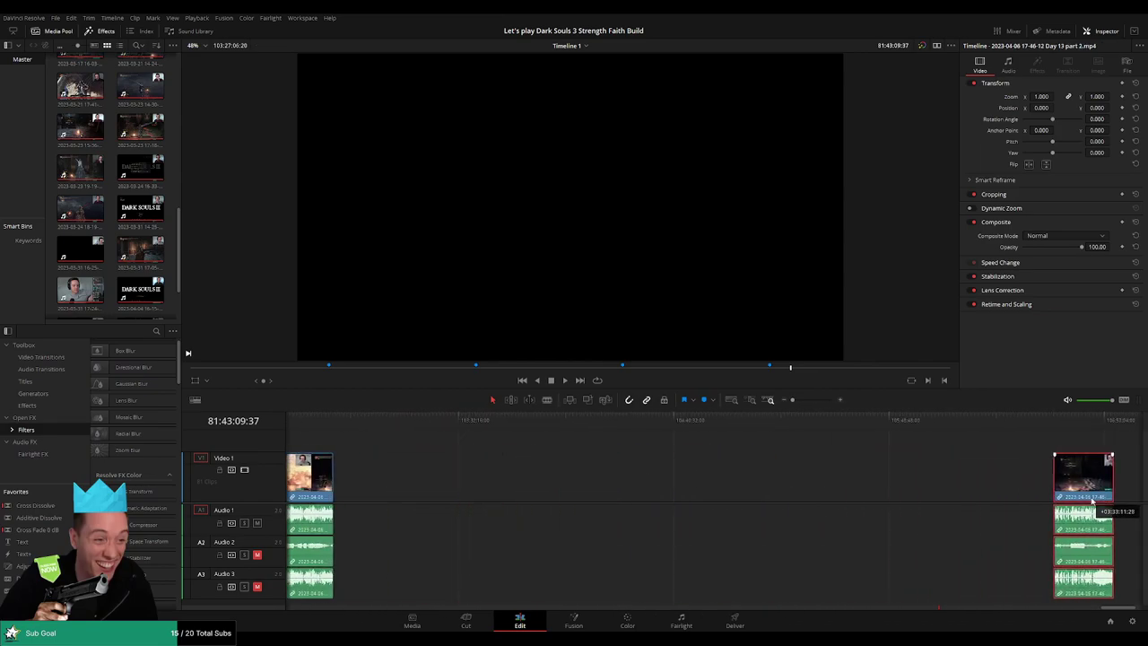
click(765, 482)
drag(362, 485, 997, 488)
click(777, 446)
Move the Day 12 and Day 11 part 4 clips further along the timeline, leaving a gap between them
scroll(762, 471, left, 10)
scroll(836, 466, left, 10)
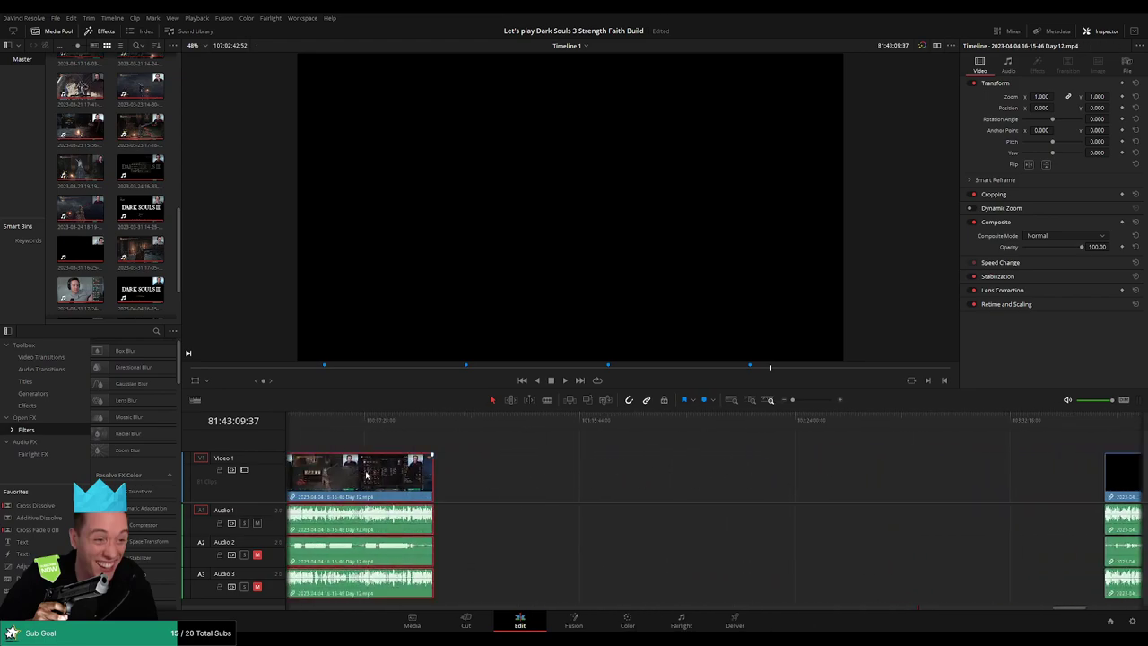
scroll(699, 470, left, 10)
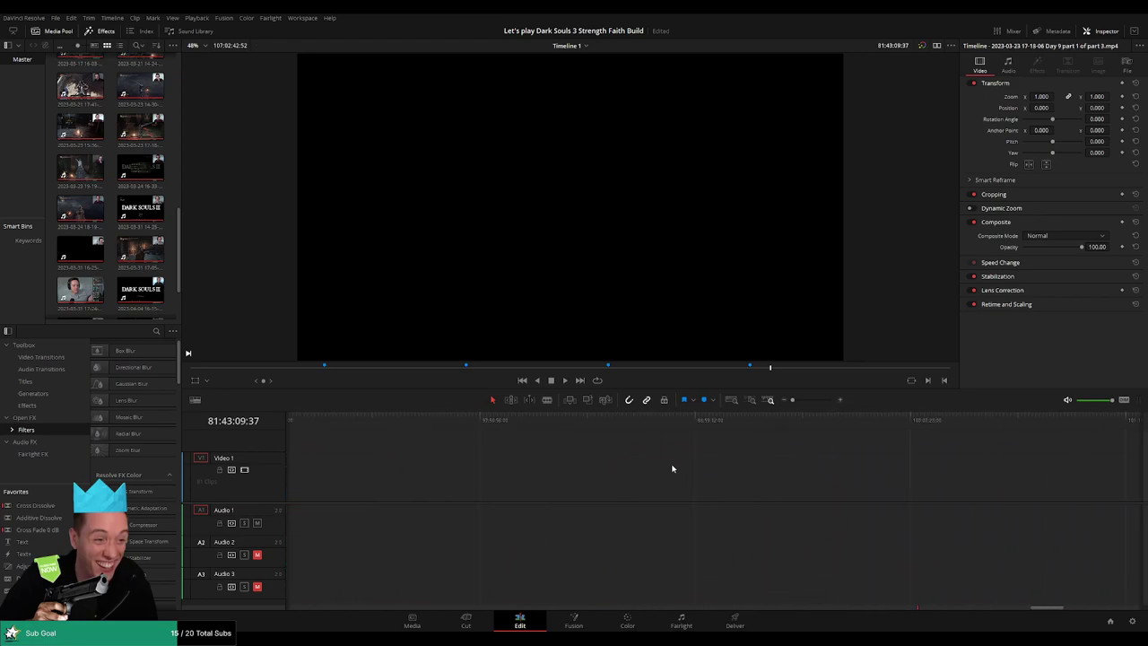
click(1001, 490)
scroll(1001, 490, left, 10)
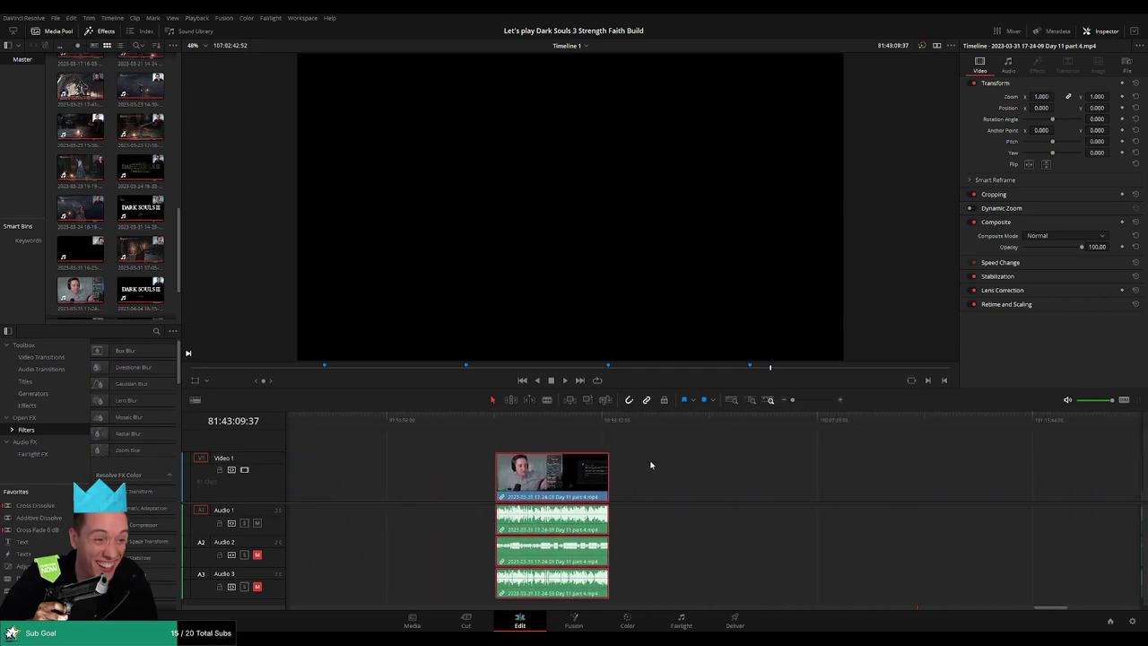
click(877, 456)
scroll(487, 454, left, 10)
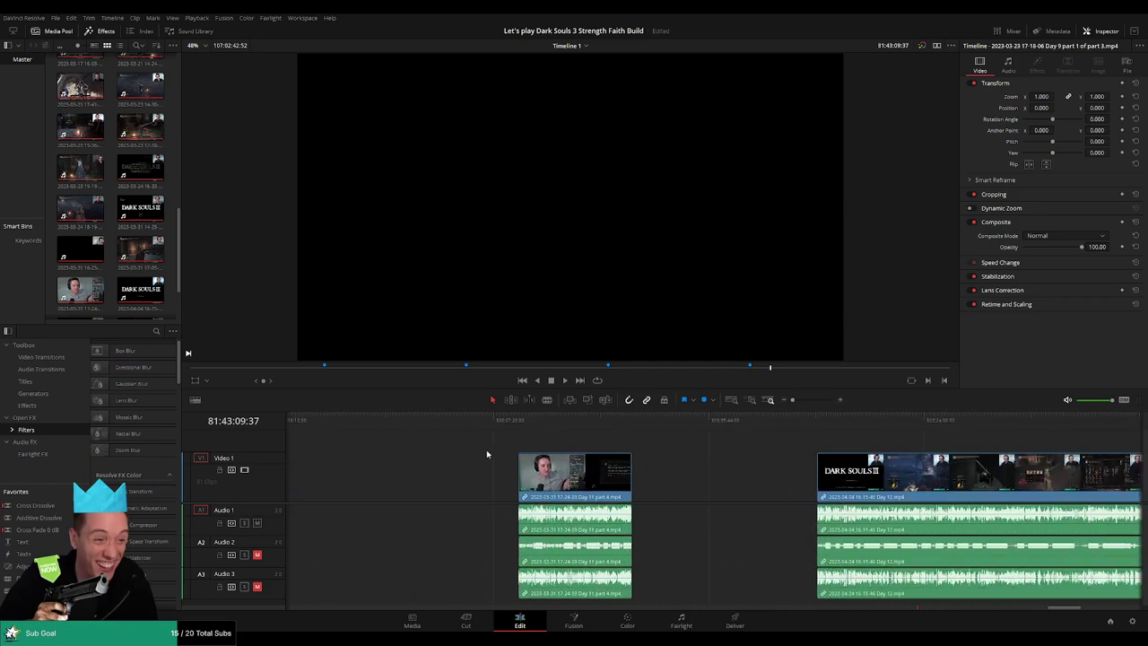
Move the Day 11 part 3 clip further along the timeline to sit shortly before Day 11 part 4 with a gap
scroll(894, 469, left, 7)
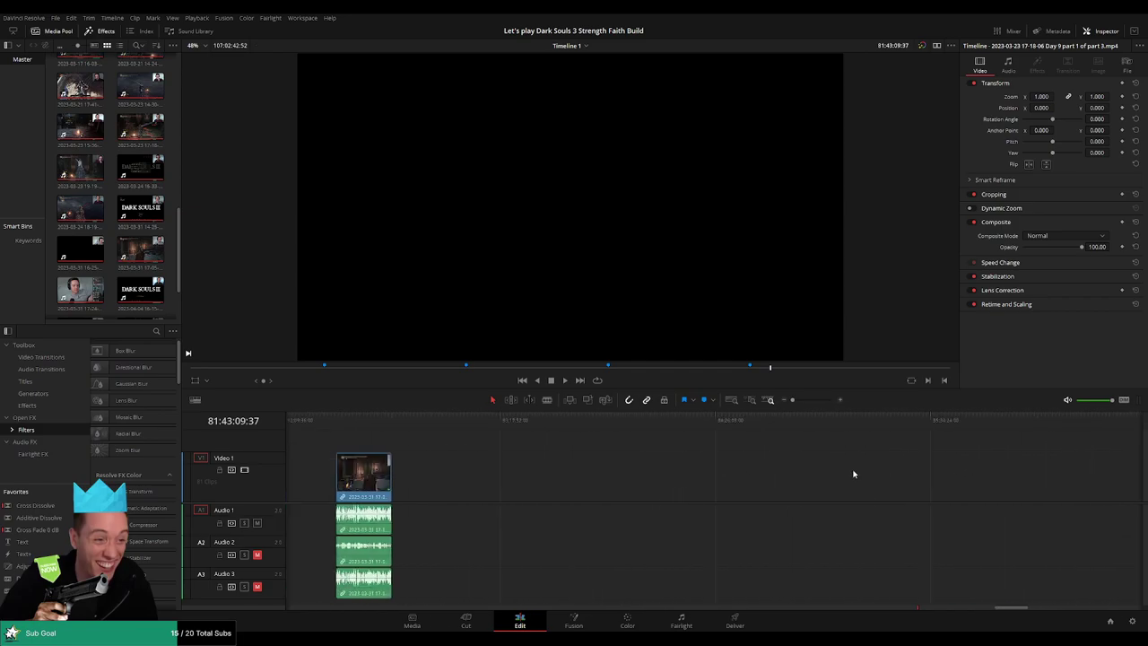
drag(451, 482, 1052, 484)
scroll(655, 469, right, 10)
scroll(655, 469, right, 2)
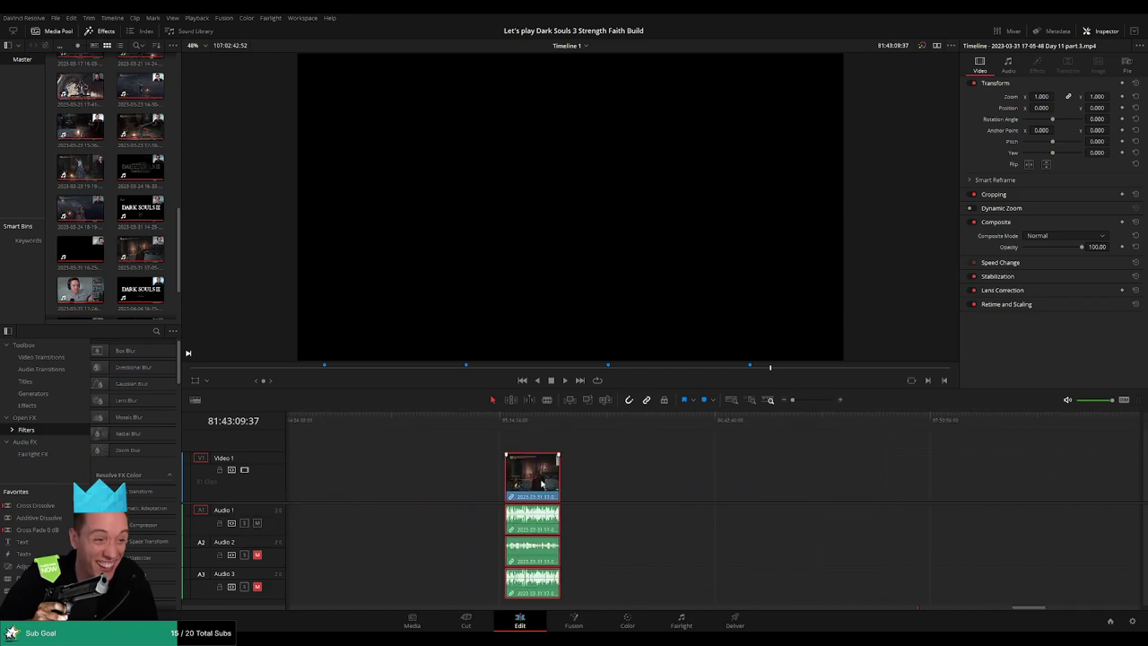
drag(541, 482, 971, 483)
click(669, 468)
scroll(633, 469, right, 5)
scroll(655, 480, left, 3)
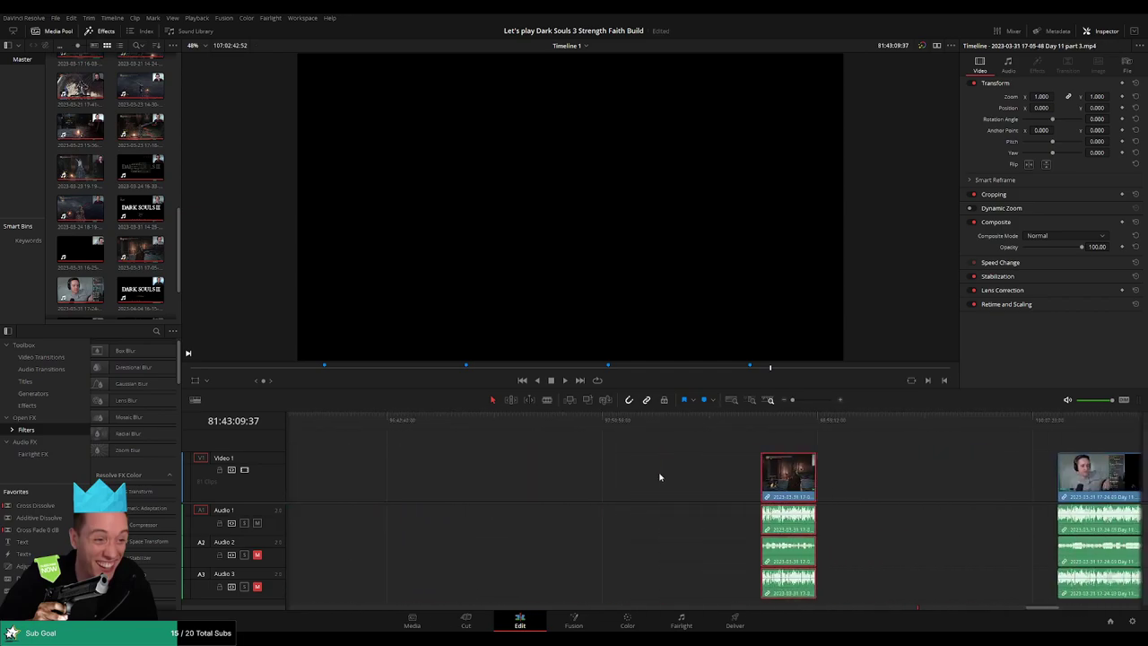
Move the Day 11 part 2 clip further along the timeline, leaving a gap before Day 11 part 3
scroll(824, 482, left, 5)
scroll(748, 470, left, 8)
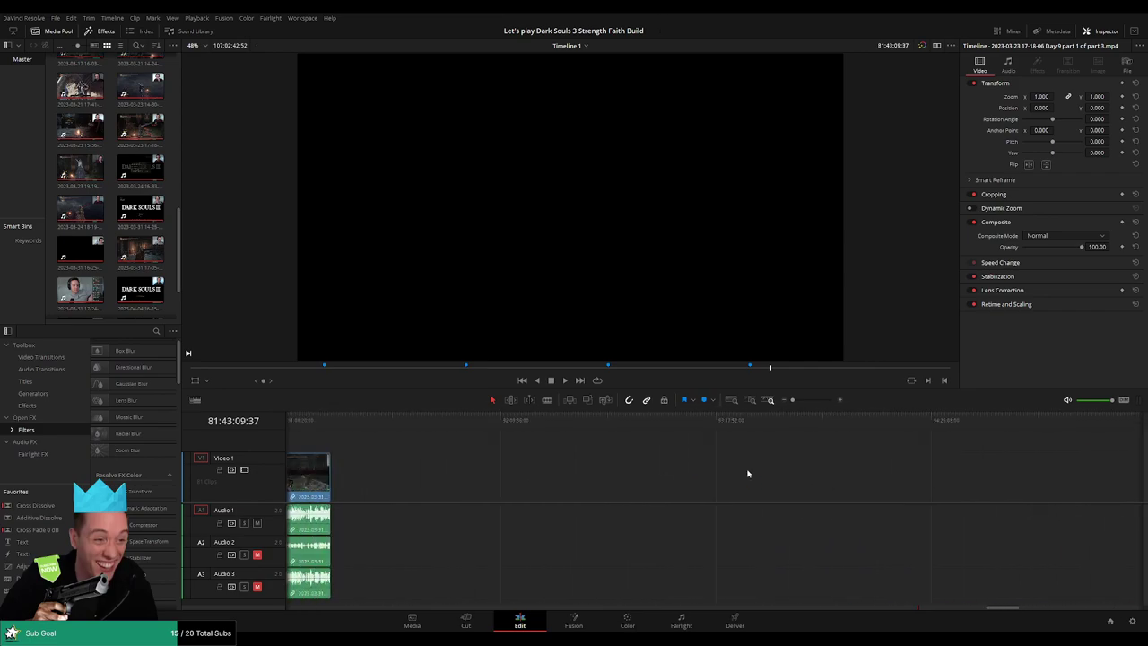
scroll(628, 486, right, 5)
scroll(428, 487, right, 2)
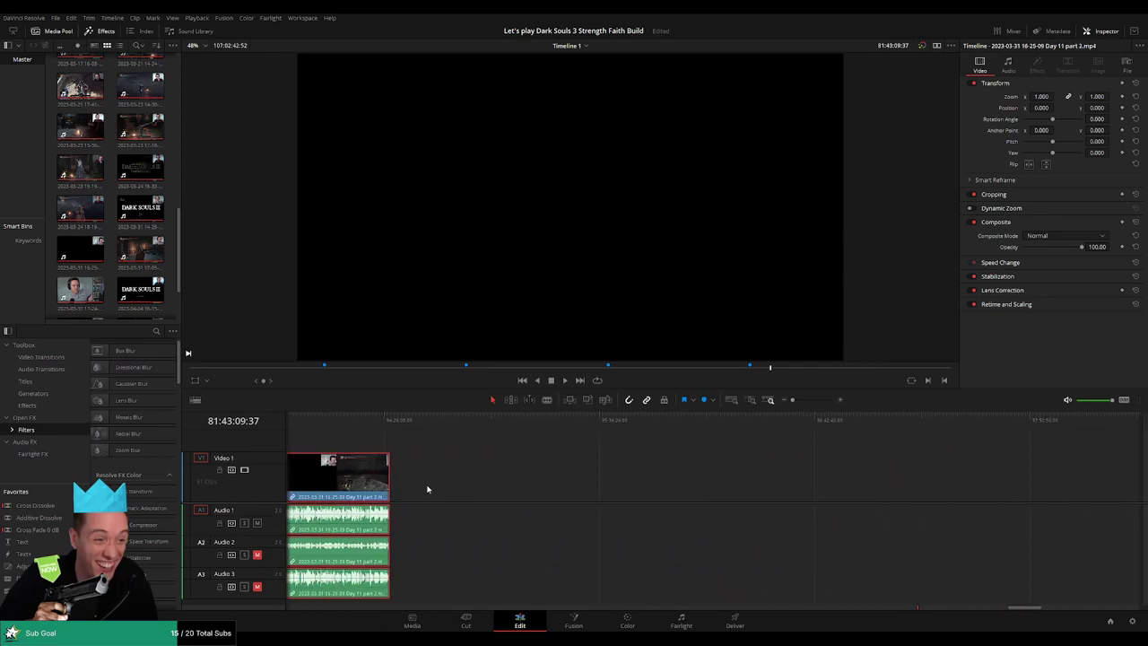
scroll(938, 479, left, 8)
scroll(694, 467, right, 5)
scroll(558, 483, left, 8)
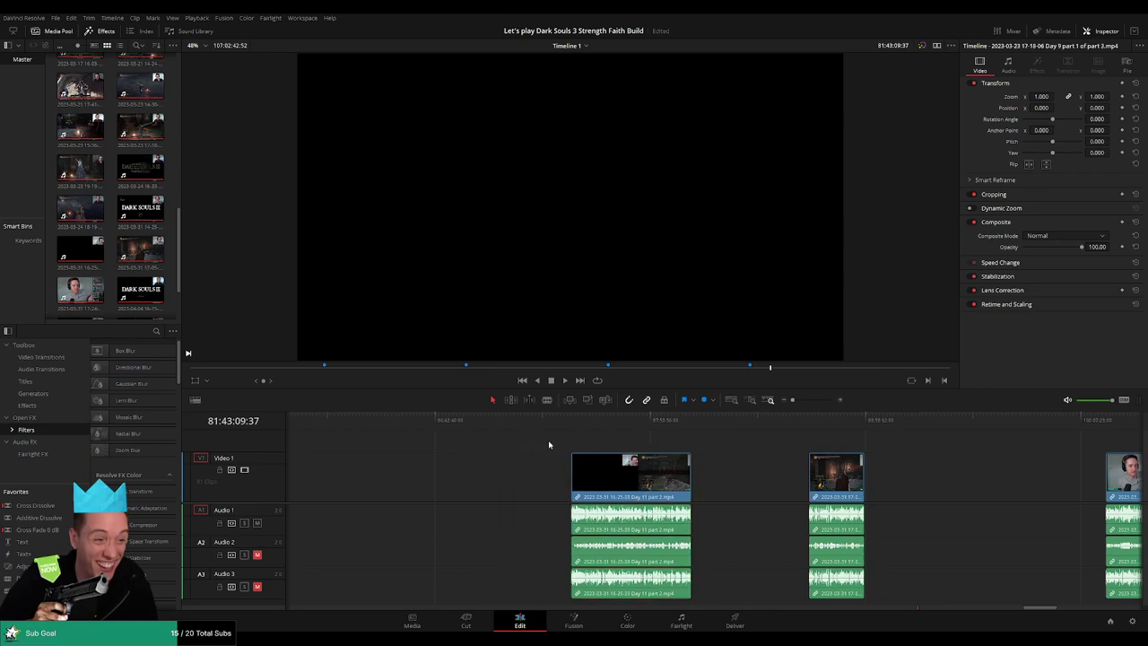
Move the first Day 11 clip further along the timeline, leaving a gap before Day 11 part 2
scroll(780, 469, left, 4)
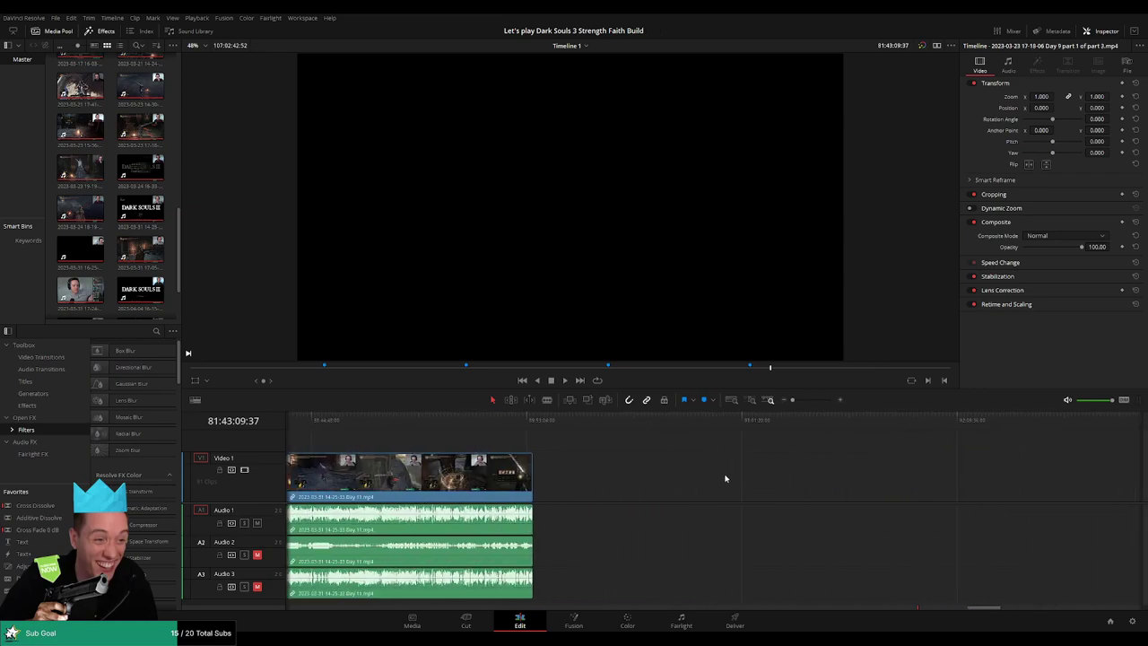
drag(476, 481, 1074, 480)
scroll(675, 474, right, 8)
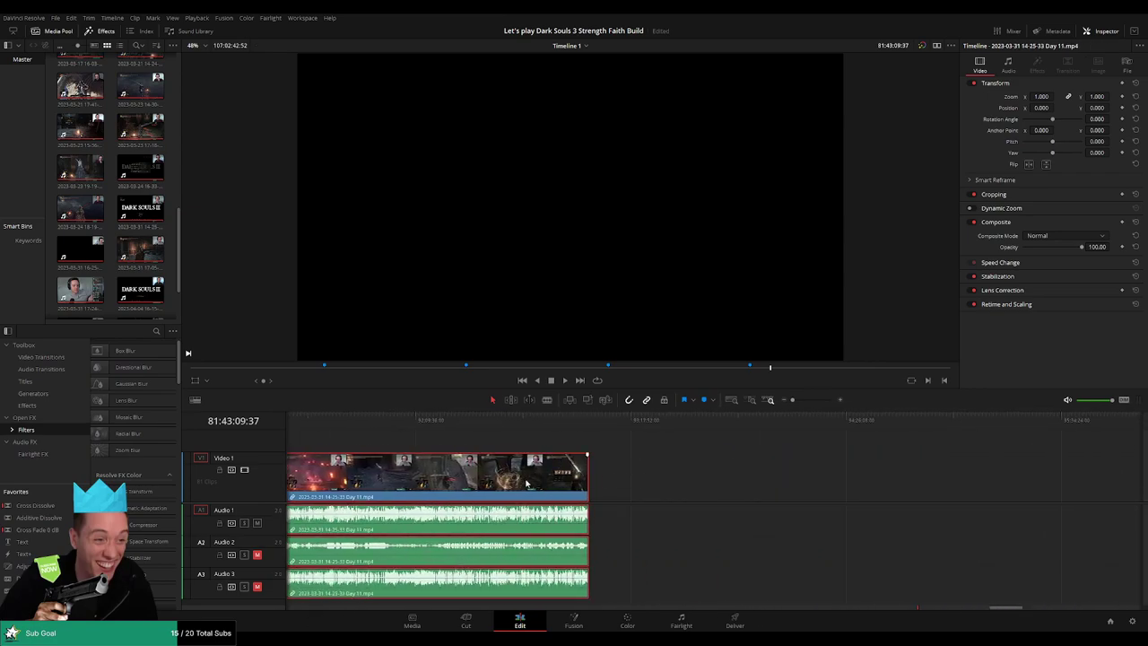
drag(526, 483, 957, 481)
scroll(957, 481, right, 7)
drag(486, 479, 729, 480)
click(584, 445)
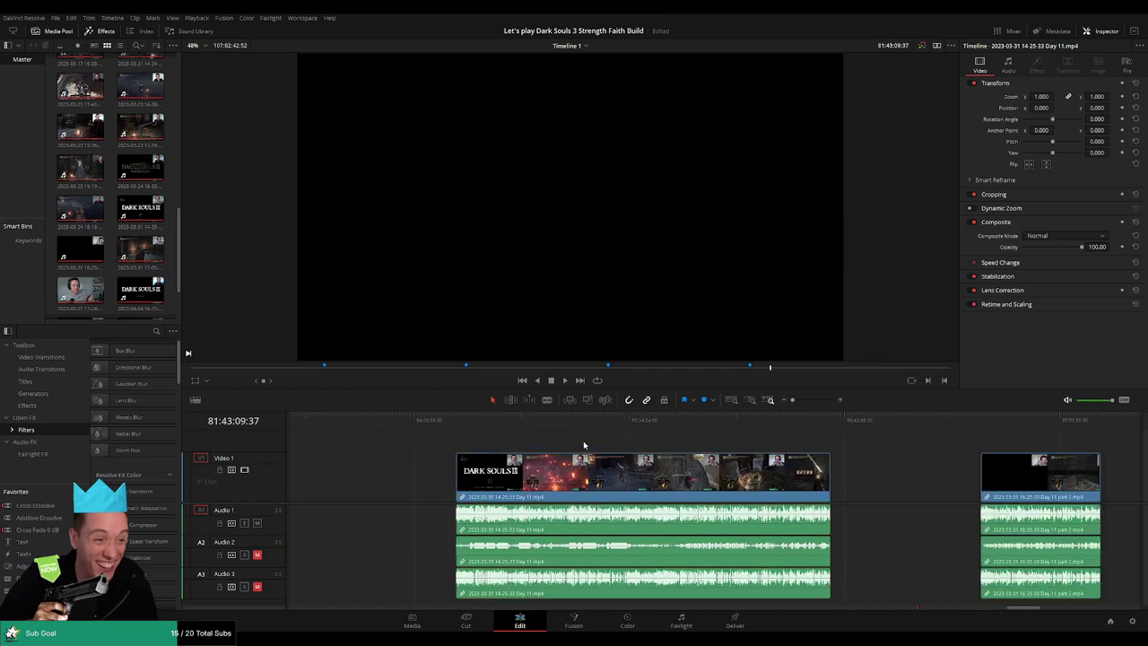
Move the Day 10 part 2 clip further along the timeline towards the first Day 11 clip
scroll(538, 457, left, 6)
scroll(662, 470, left, 5)
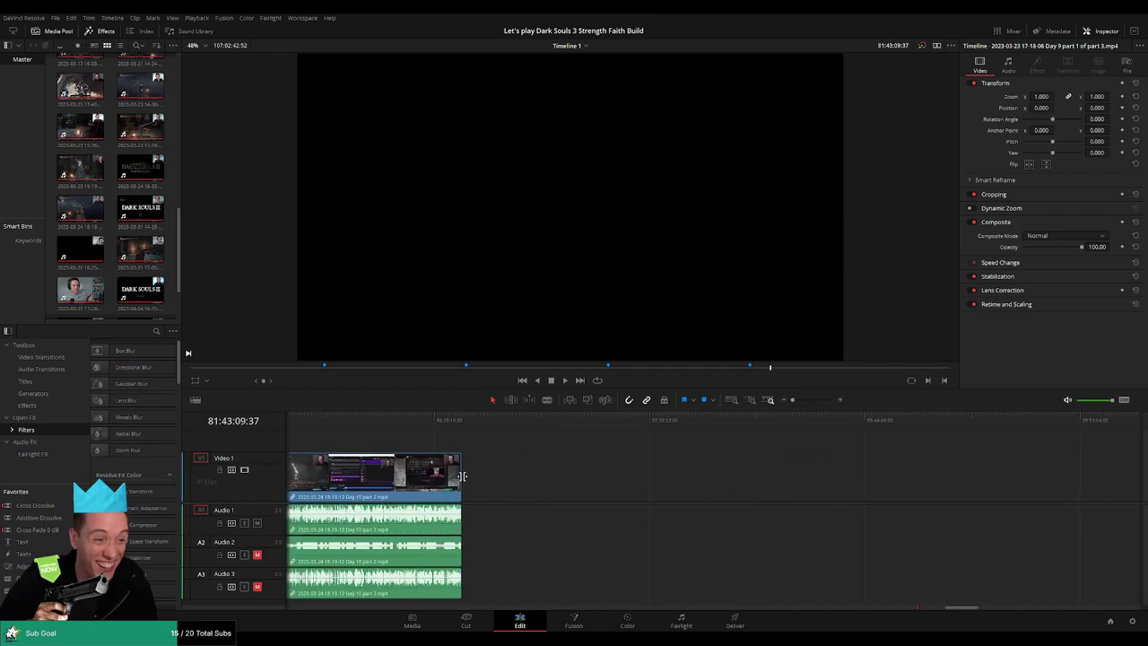
drag(452, 477, 998, 476)
scroll(807, 470, right, 9)
drag(461, 481, 953, 472)
scroll(692, 461, right, 6)
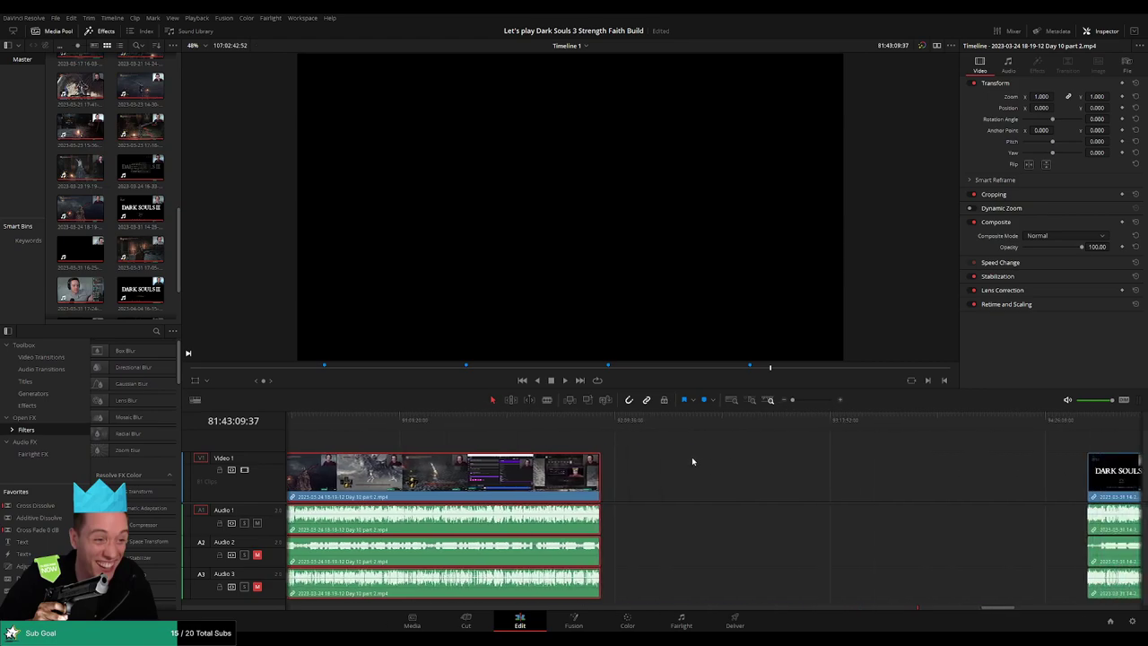
drag(548, 475, 935, 473)
click(517, 457)
Move the recording preceding Day 10 part 2 further along to clear space after the Day 9 part 3 clip
scroll(516, 457, left, 5)
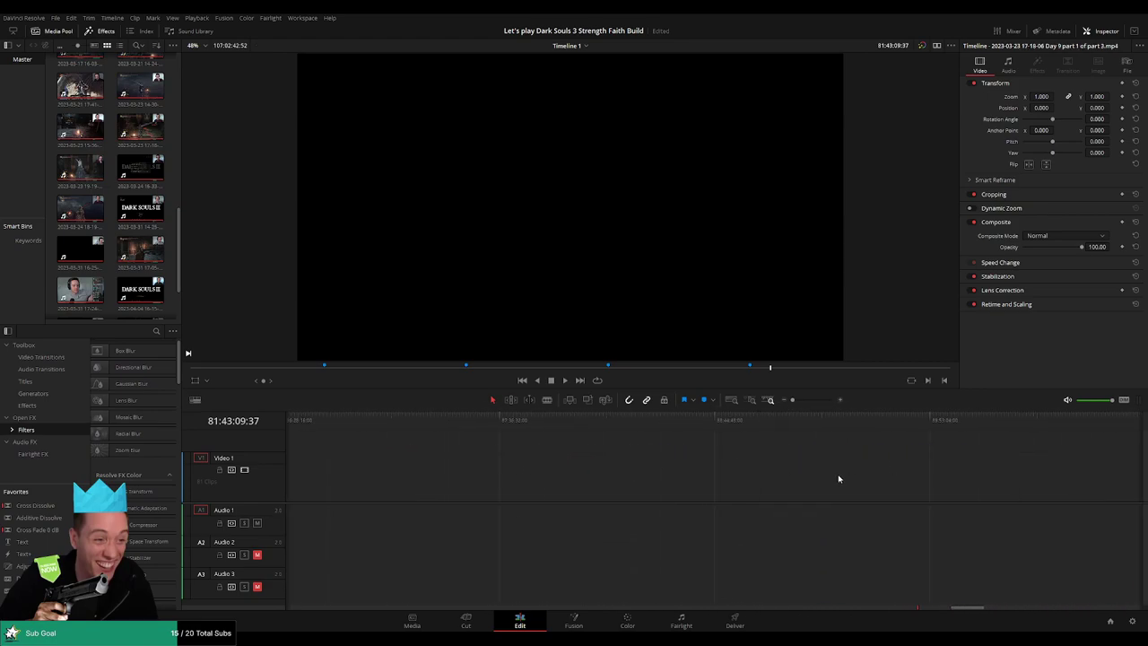
drag(840, 469, 796, 487)
scroll(901, 464, right, 8)
scroll(564, 489, left, 1)
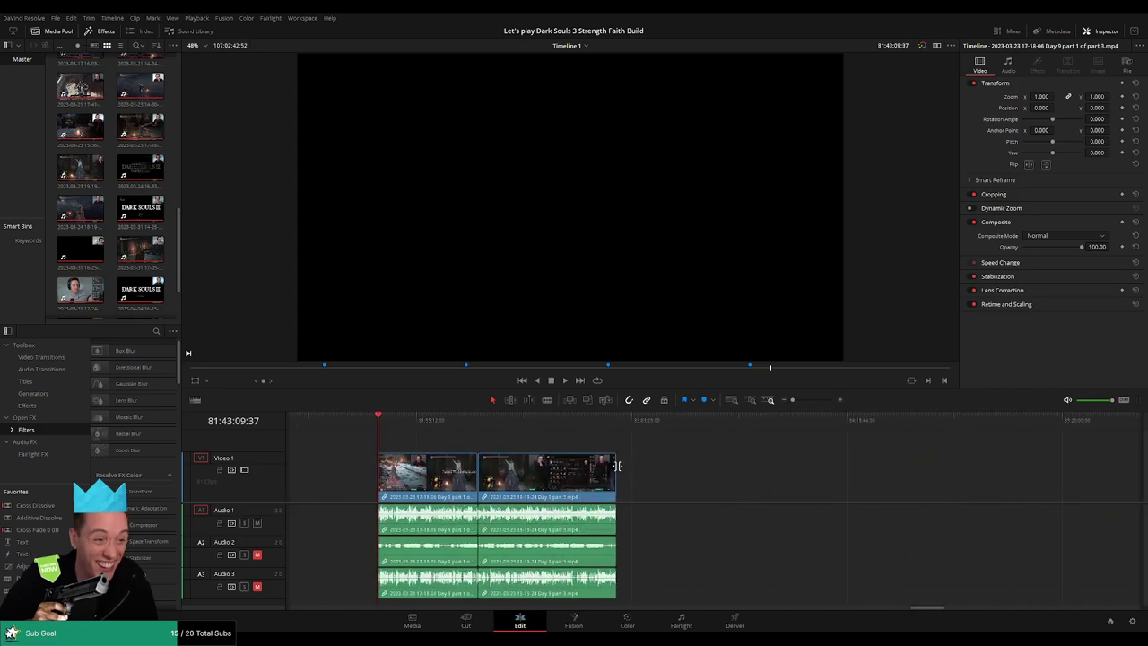
Check the gap after the 80:52:28:30 cut and move the leftover Day 9 part 1 and part 3 clips further along together
key(space)
scroll(487, 441, left, 5)
click(456, 420)
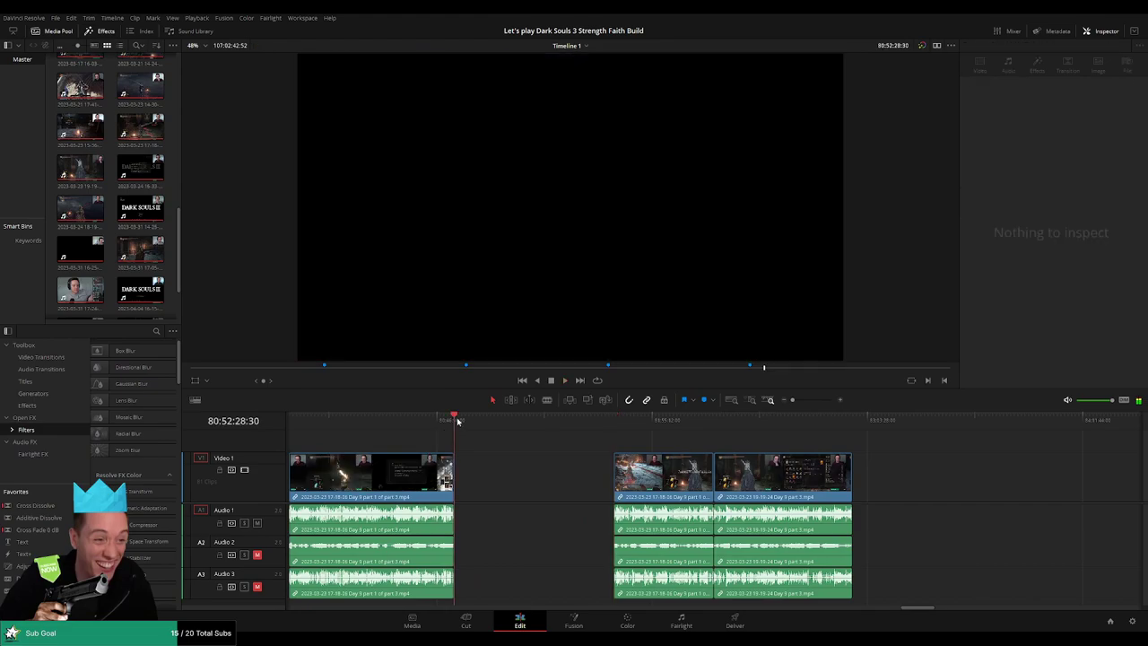
click(615, 421)
scroll(795, 444, right, 3)
drag(735, 456, 711, 480)
Place the playhead at 82:00:00:00 and move the leftover Day 9 part 1 and part 3 clips to start there
click(493, 445)
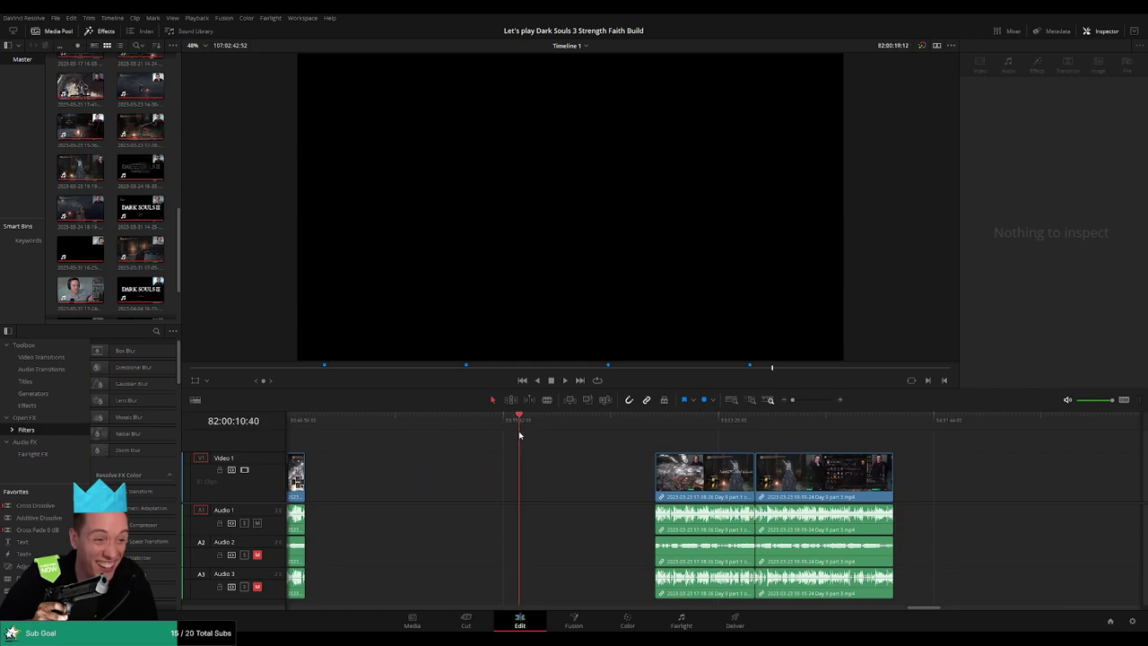
key(ctrl+equal)
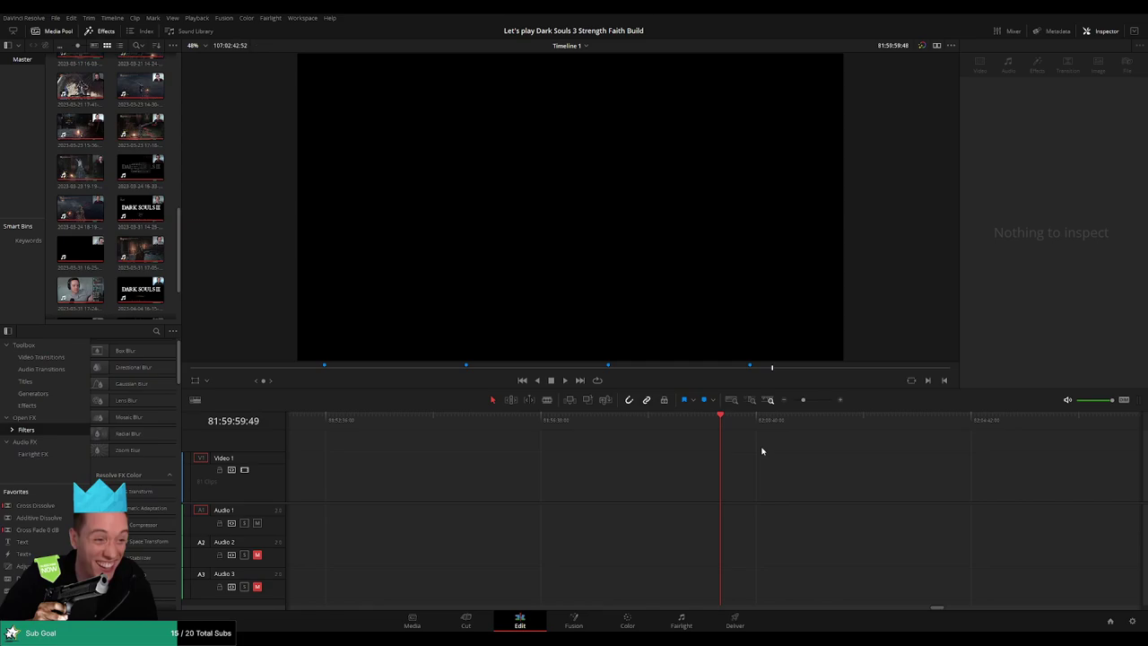
drag(804, 400, 792, 401)
scroll(607, 439, right, 3)
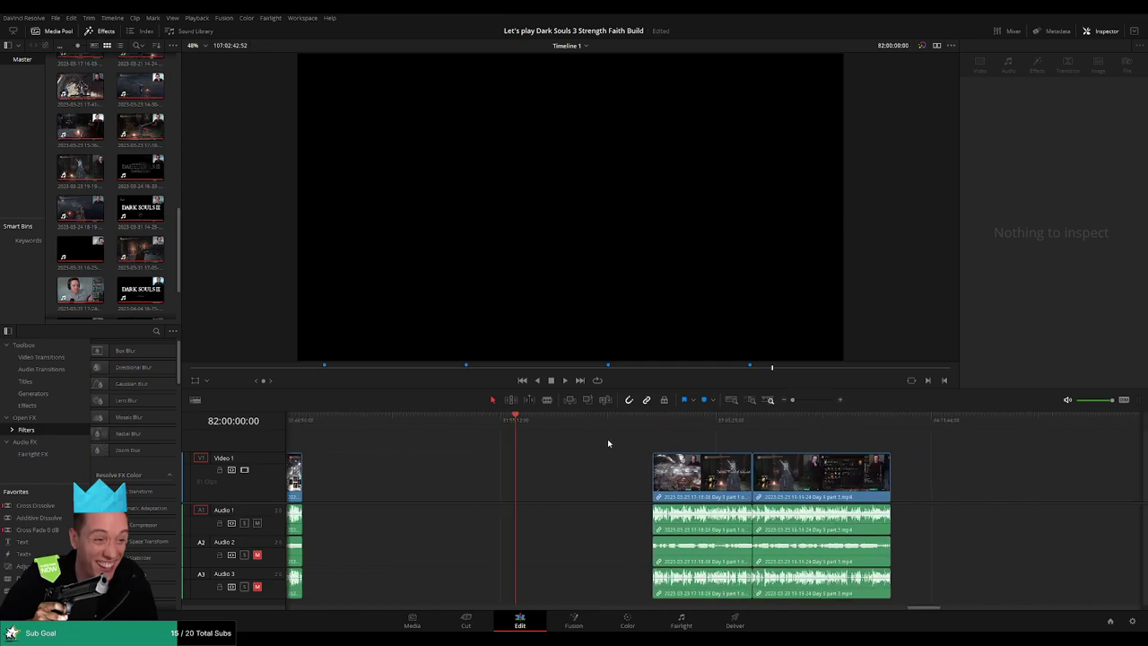
drag(604, 445, 790, 478)
drag(689, 481, 552, 483)
click(563, 440)
key(space)
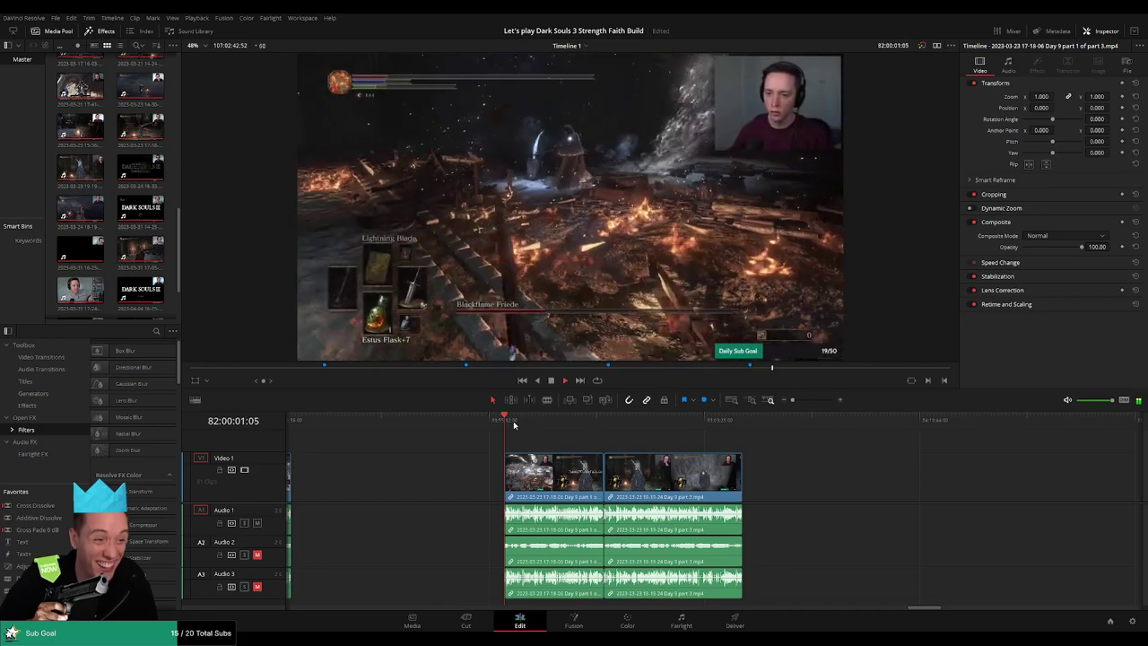
Play the footage around the join of Day 9 part 1 and part 3 to find where to trim the overlap
drag(512, 423, 598, 429)
key(space)
drag(822, 401, 817, 401)
click(703, 425)
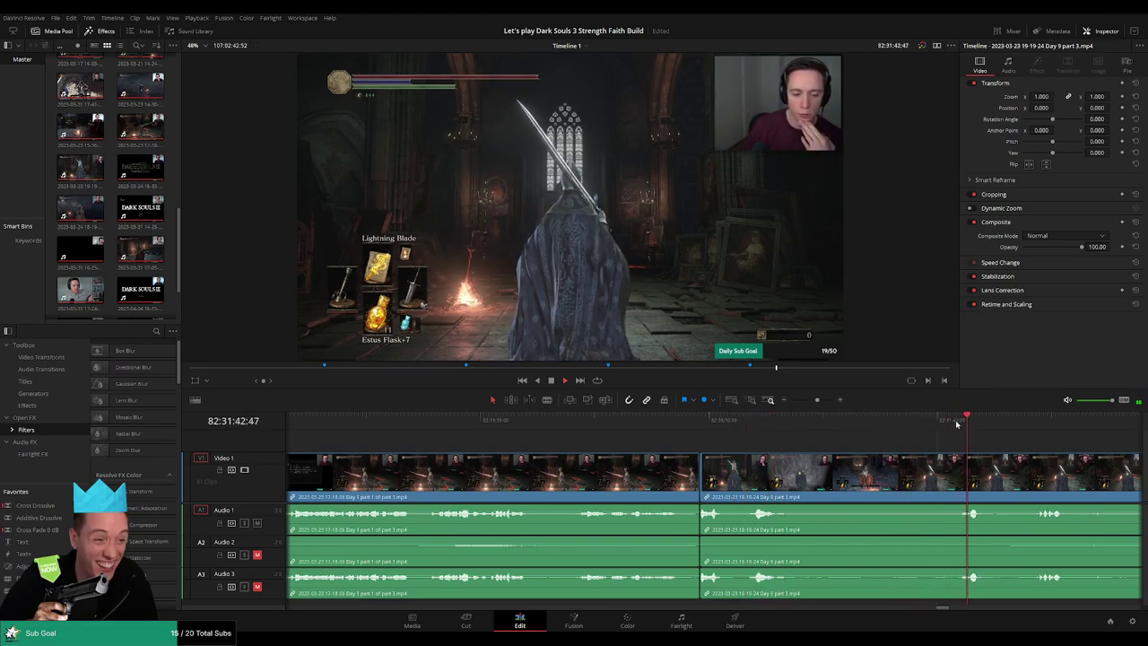
click(633, 446)
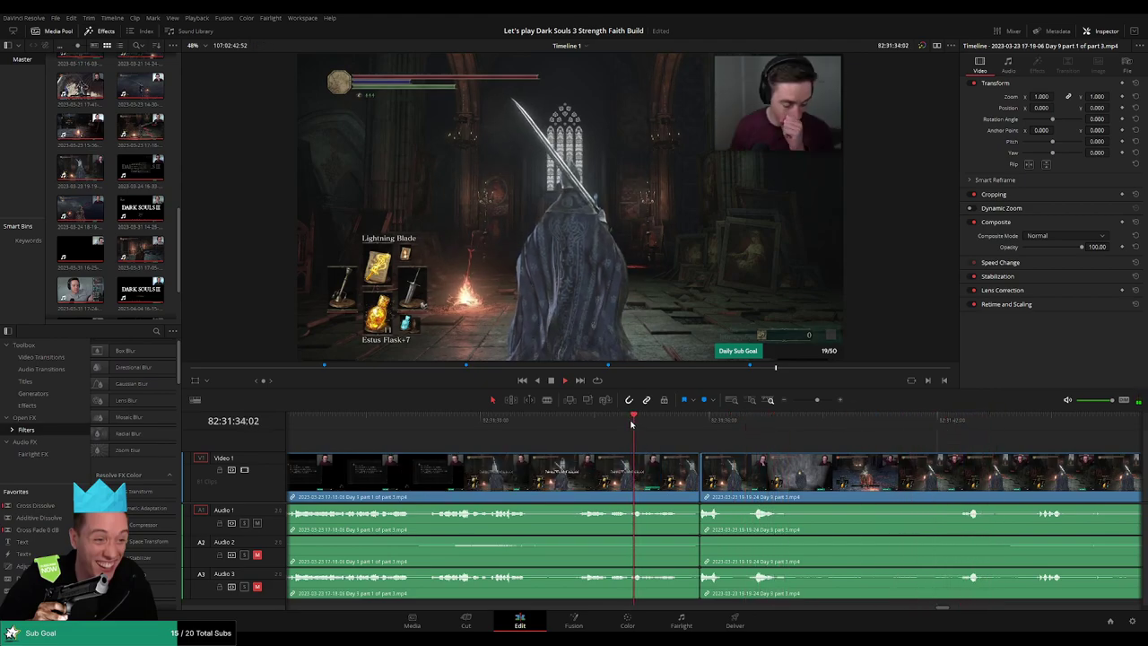
click(1001, 432)
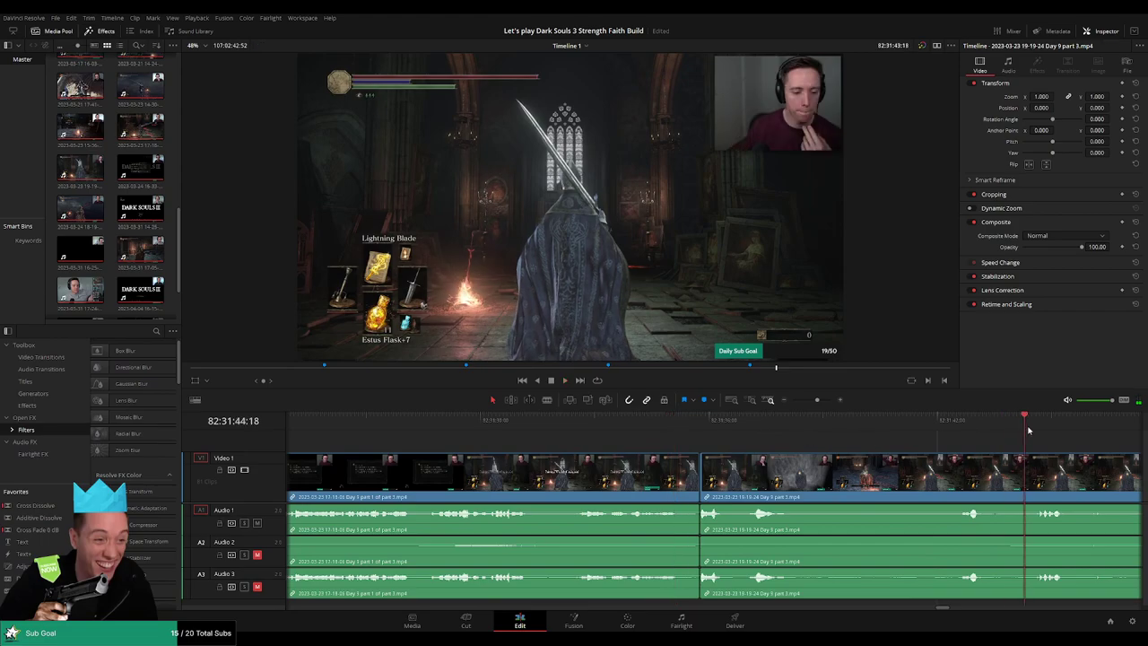
key(space)
Split Day 9 part 3 at about 82:31:42, delete the piece before the split and close the gap to part 1
key(b)
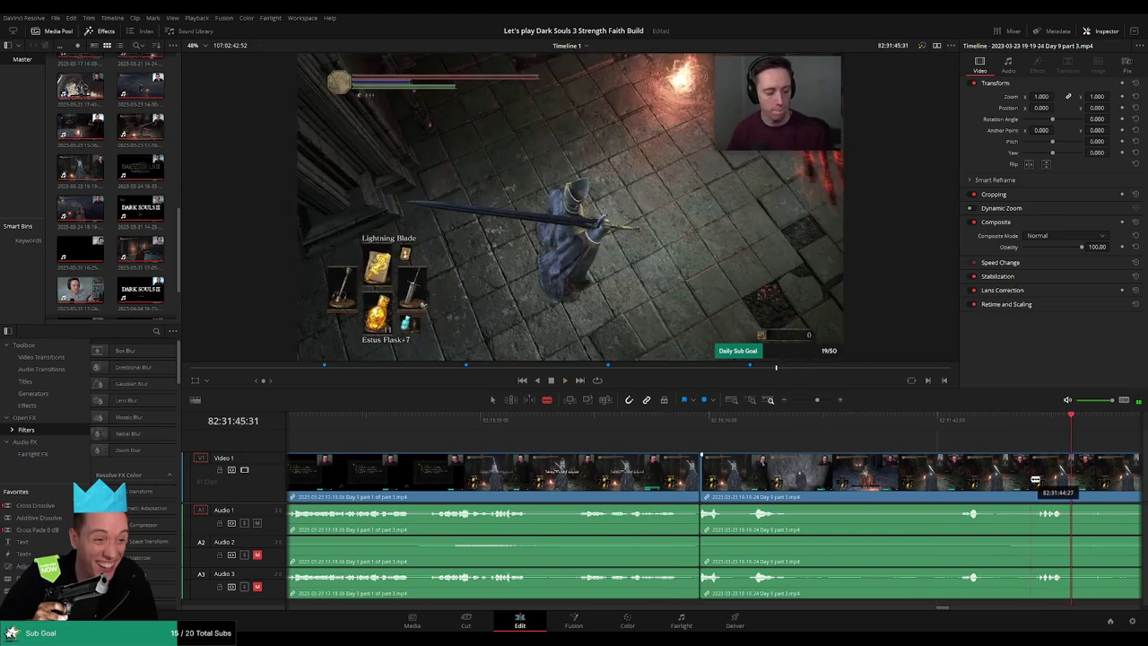
drag(1031, 460, 822, 458)
click(744, 473)
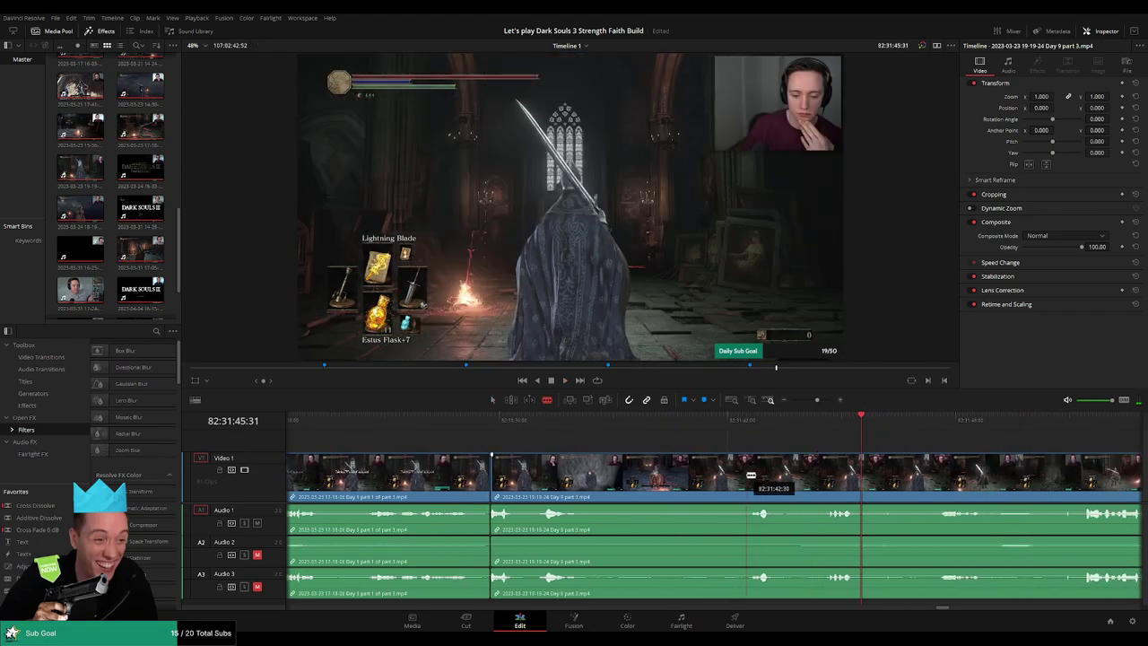
key(a)
click(685, 478)
key(BackSpace)
drag(750, 475, 491, 475)
Add a dissolve on the video and crossfades on all three audio tracks at the Day 9 join, and play it back
click(489, 475)
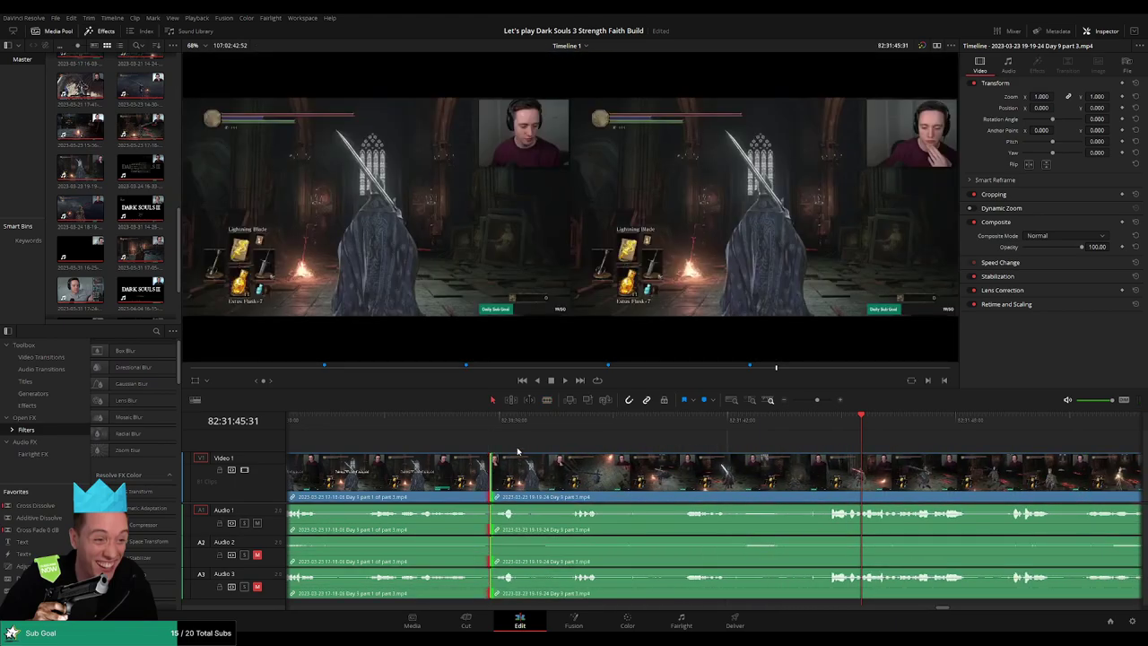
click(602, 368)
click(457, 422)
key(space)
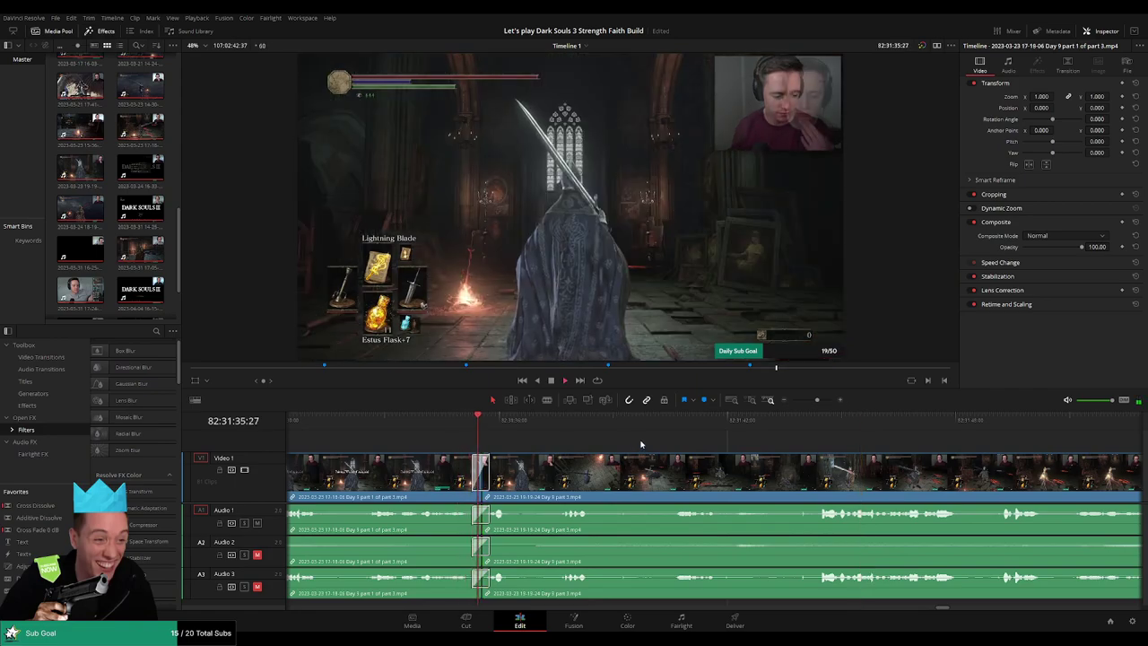
Play Day 9 part 3 around 82:52:00 to look for a suitable episode break about 52 minutes into the segment
drag(818, 400, 793, 402)
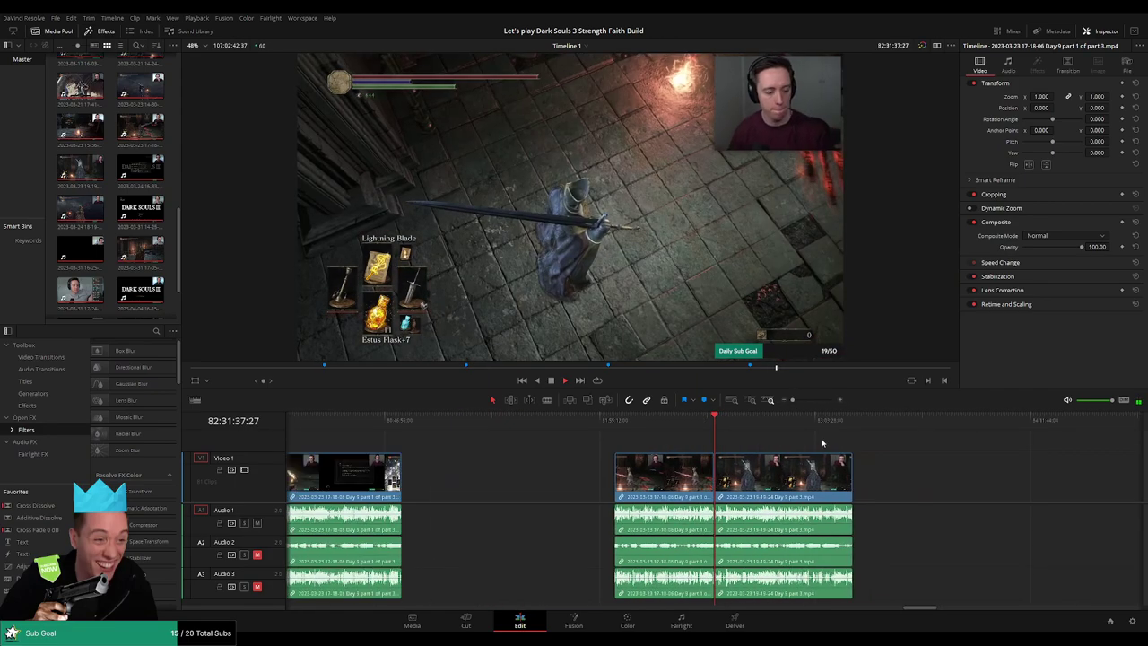
drag(822, 443, 594, 439)
click(797, 402)
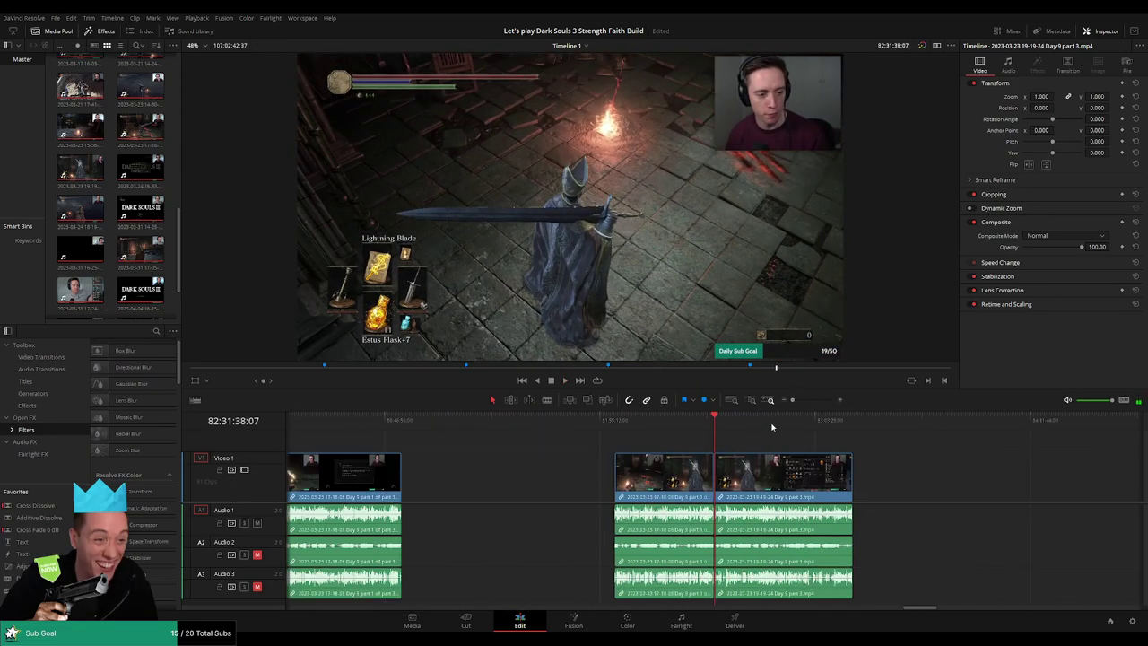
drag(768, 429, 546, 440)
drag(403, 421, 565, 436)
click(808, 400)
scroll(745, 447, up, 2)
key(space)
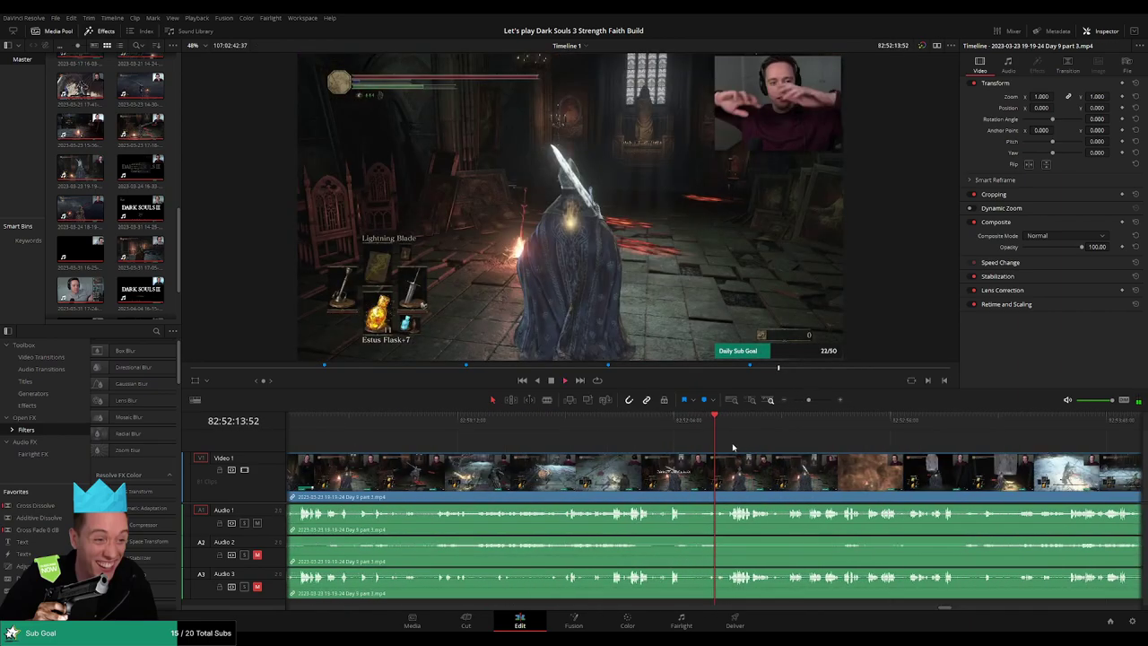
click(596, 426)
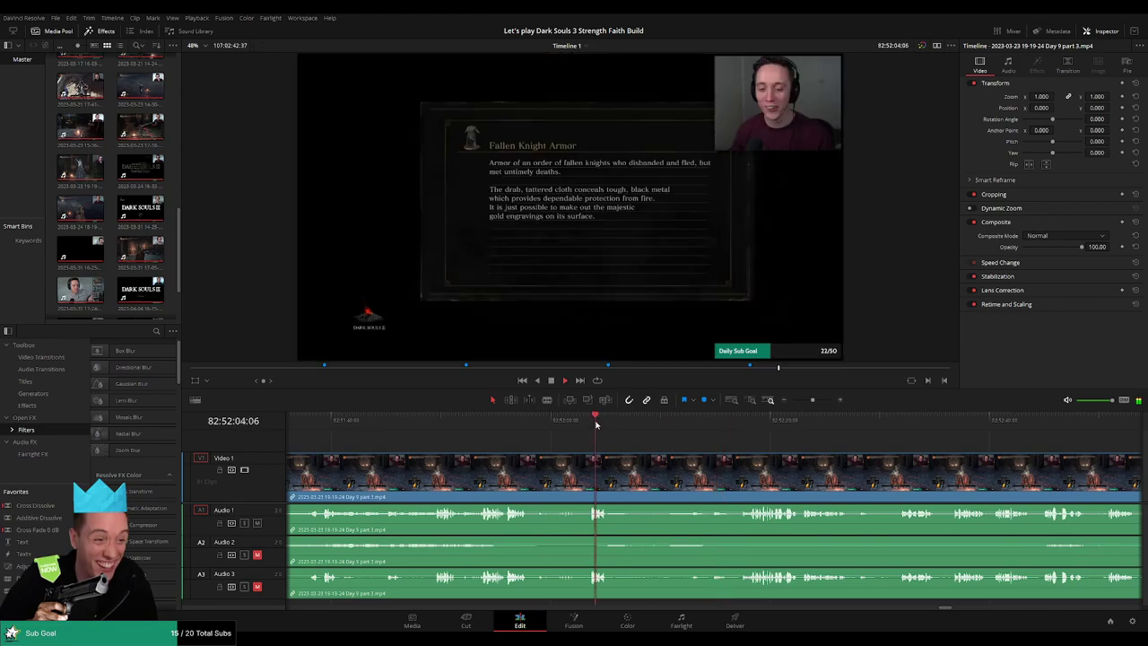
click(591, 424)
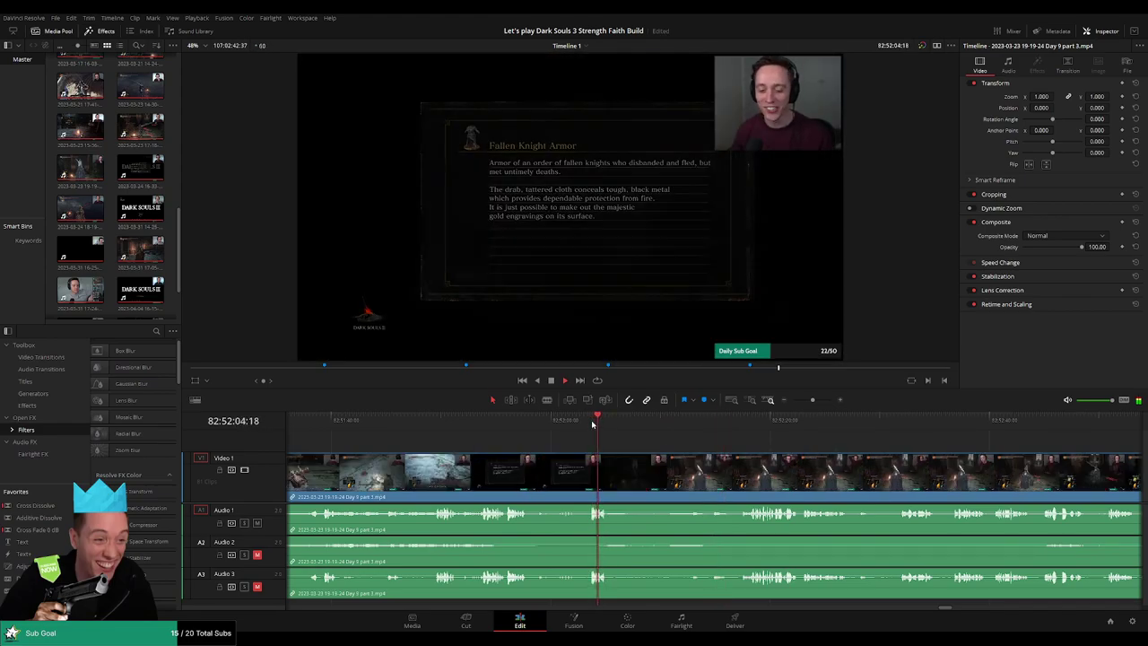
drag(594, 424, 740, 439)
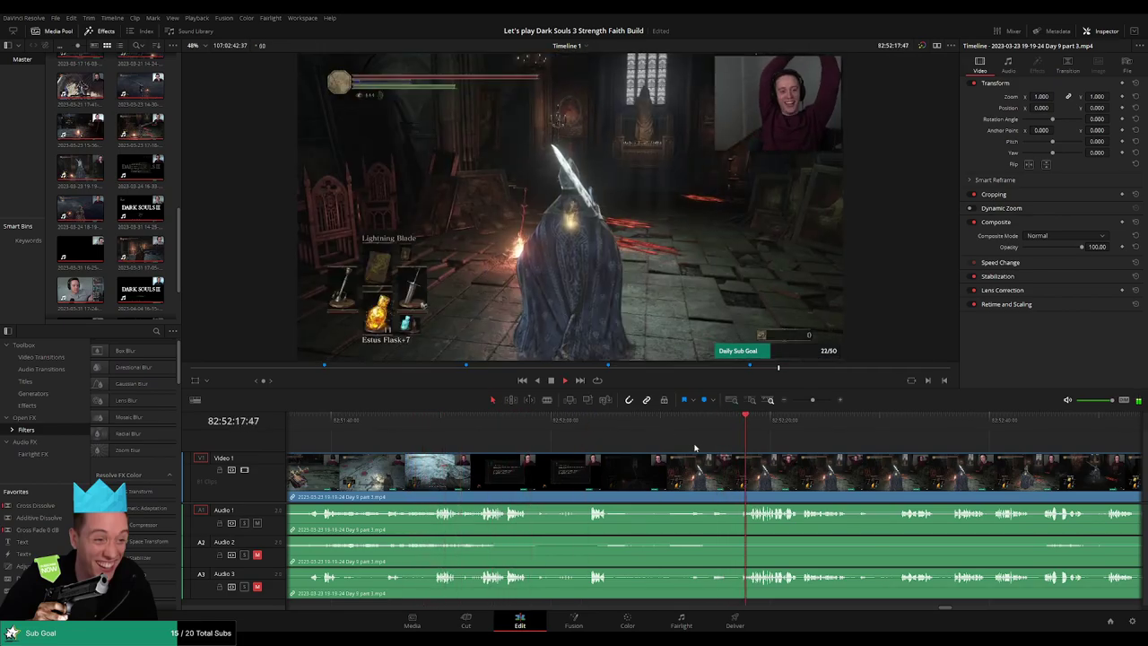
Split the Day 9 part 3 clip at 82:52:16:30, just before the speech resumes
scroll(668, 447, up, 4)
scroll(675, 453, up, 3)
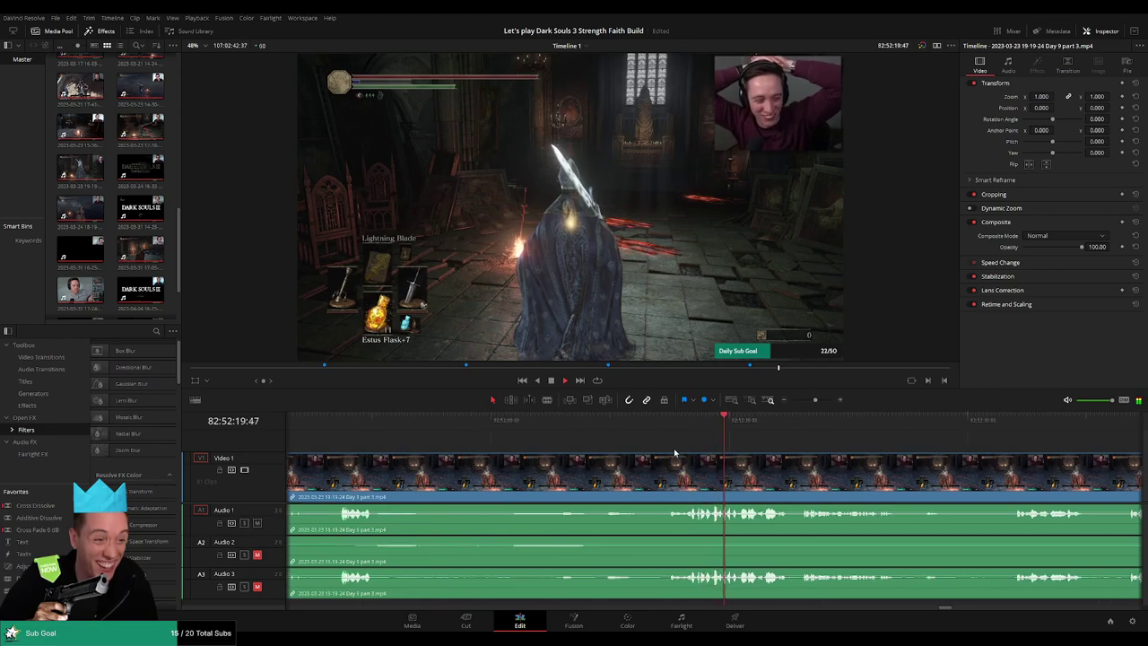
click(542, 428)
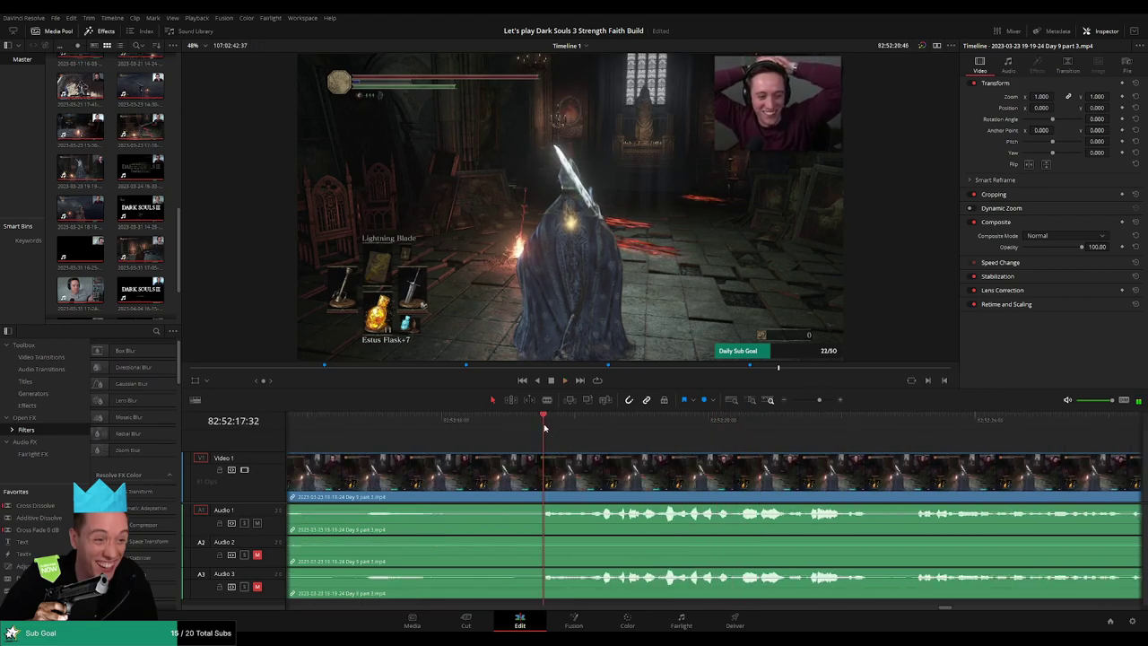
drag(545, 429, 540, 457)
key(ctrl+b)
scroll(489, 456, left, 3)
Add about one-second fades out and in on the video and all three audio tracks on both sides of the split
drag(642, 456, 583, 462)
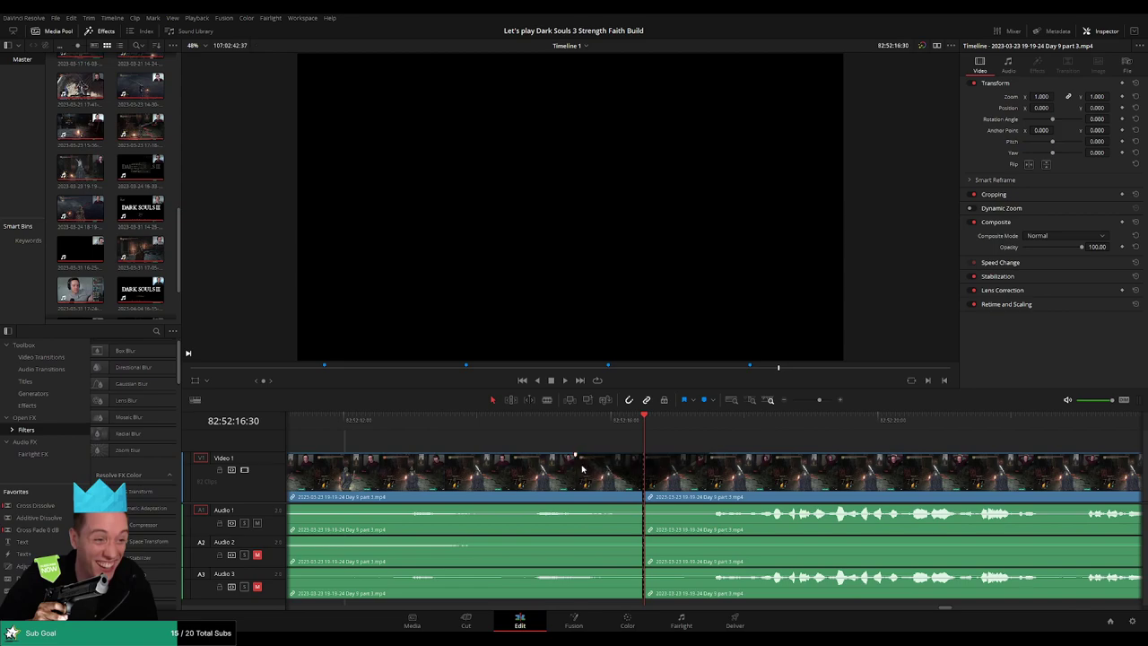
drag(641, 507, 585, 508)
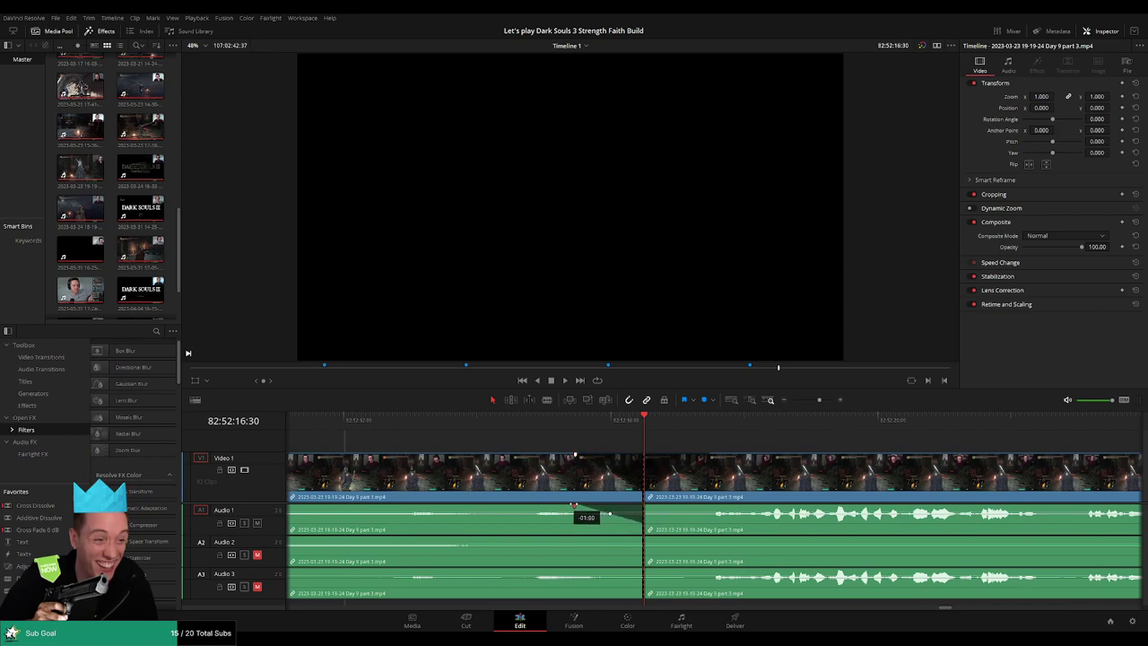
drag(664, 508, 717, 507)
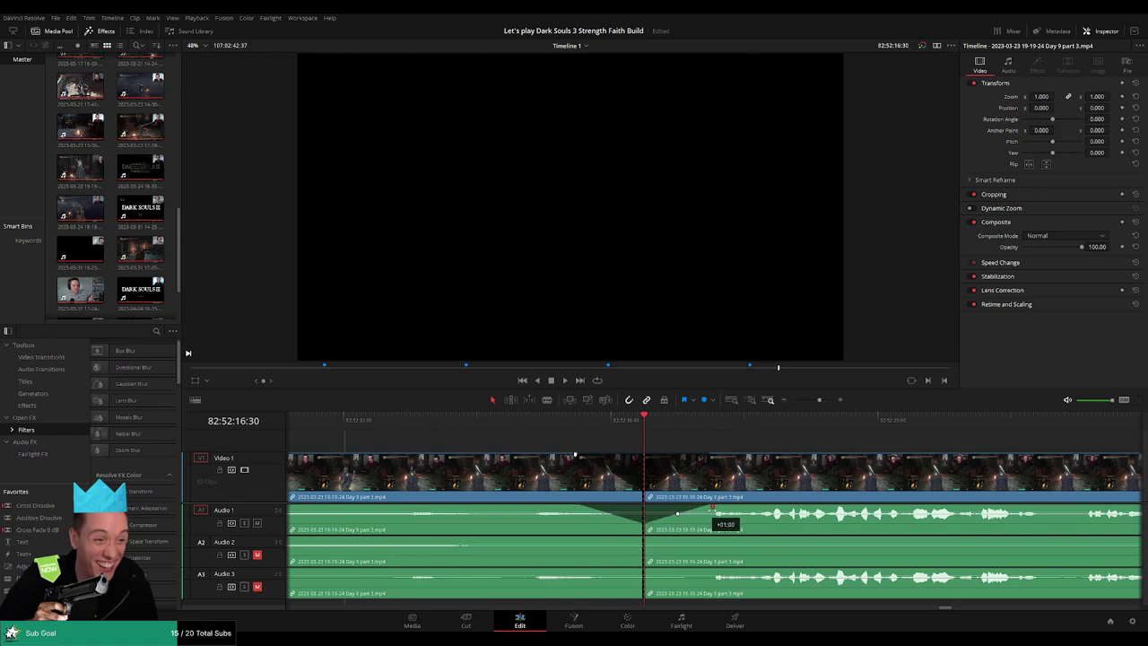
drag(645, 538, 722, 541)
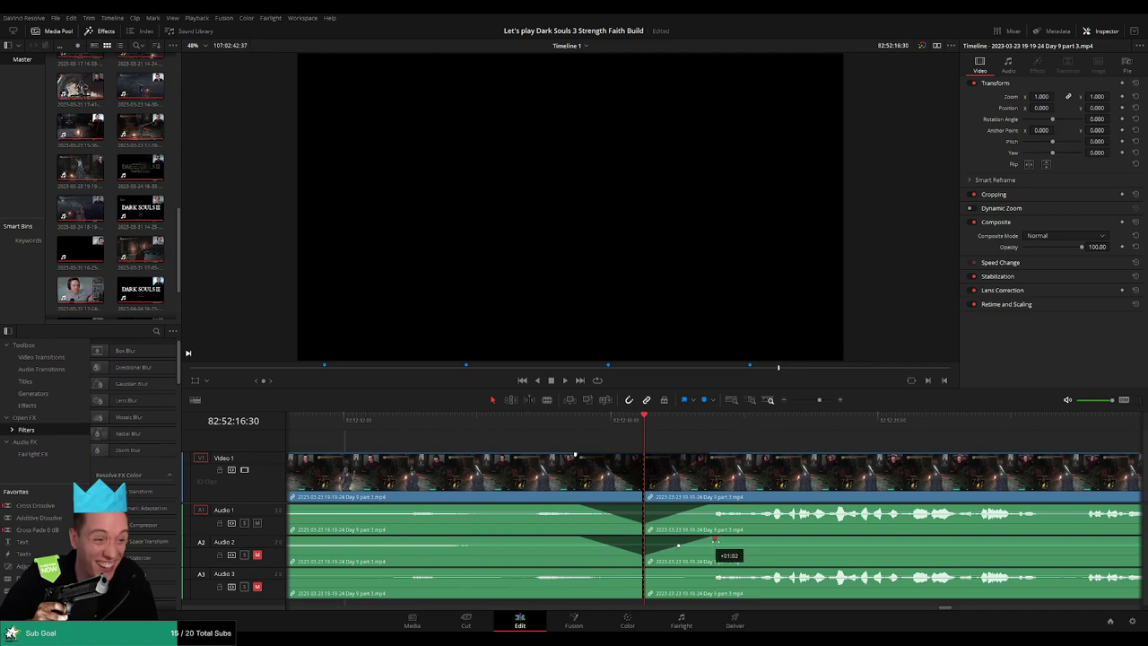
drag(641, 570, 718, 572)
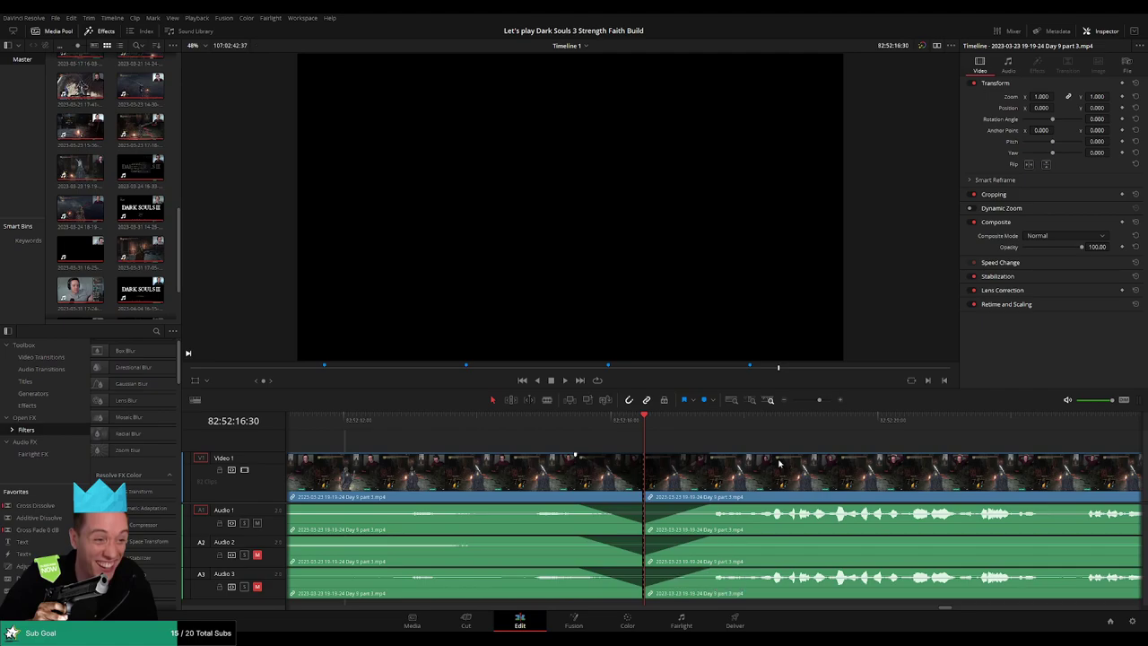
Move the Day 9 part 3 piece after the split further along the timeline to open a gap behind the finished segment
drag(819, 400, 792, 404)
scroll(682, 446, right, 2)
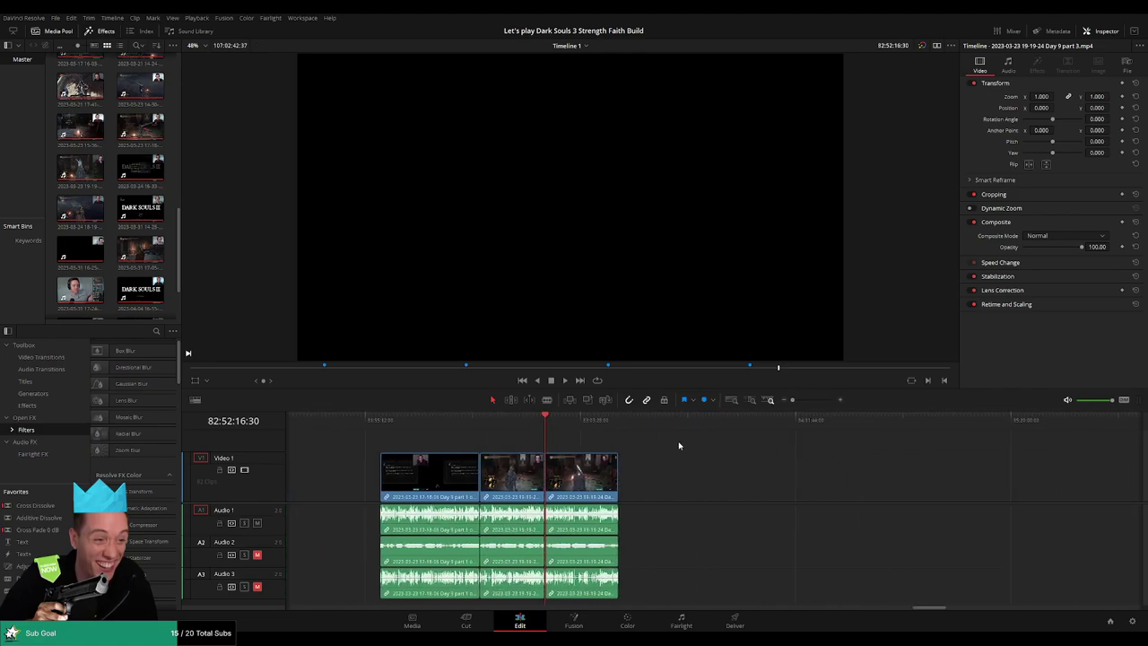
click(382, 424)
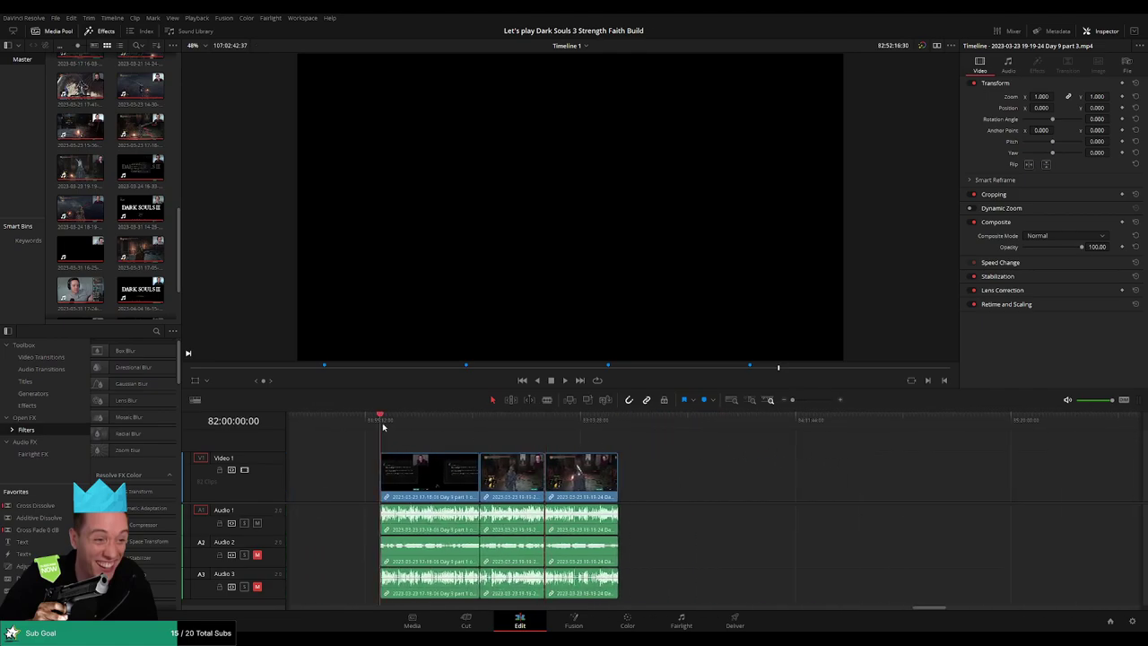
click(542, 424)
scroll(686, 453, right, 5)
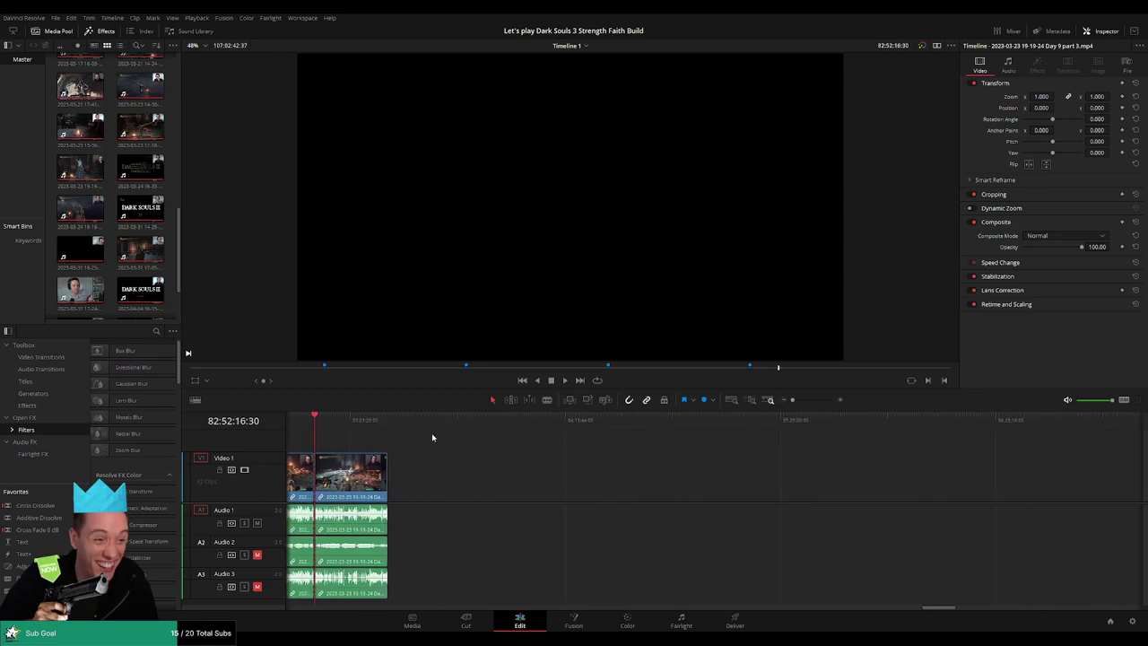
drag(365, 482, 648, 481)
click(504, 452)
scroll(527, 452, left, 4)
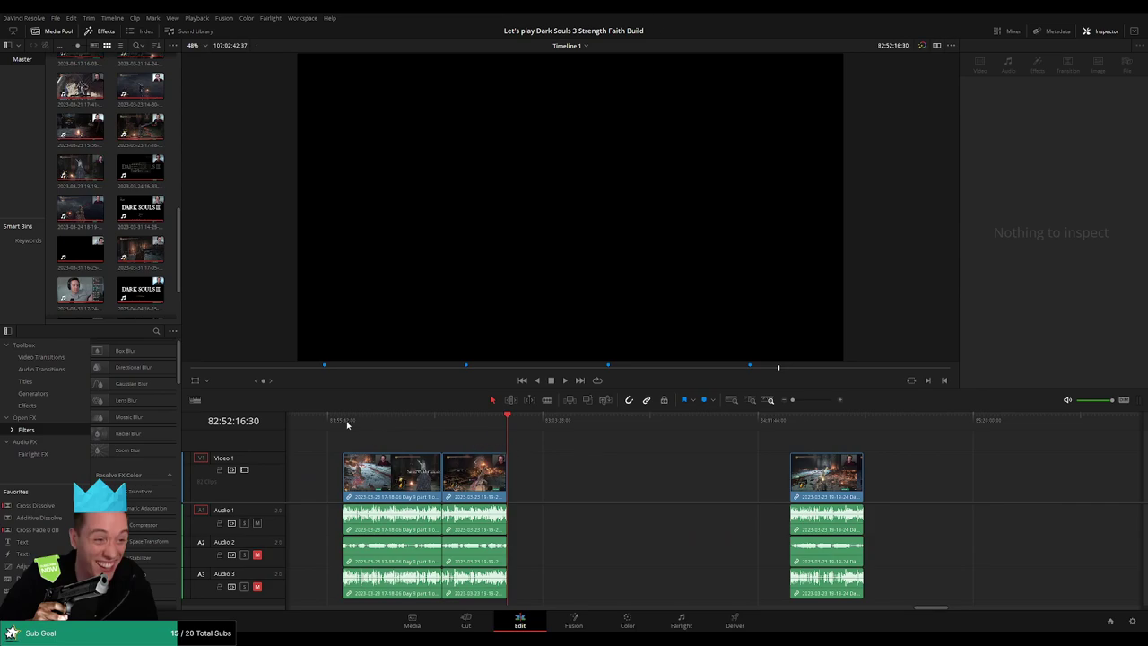
Check the finished segment's start and end, place the playhead at 84:00:00:00, and move the separated Day 9 part 3 piece to start there
click(345, 425)
click(506, 426)
drag(671, 453, 494, 443)
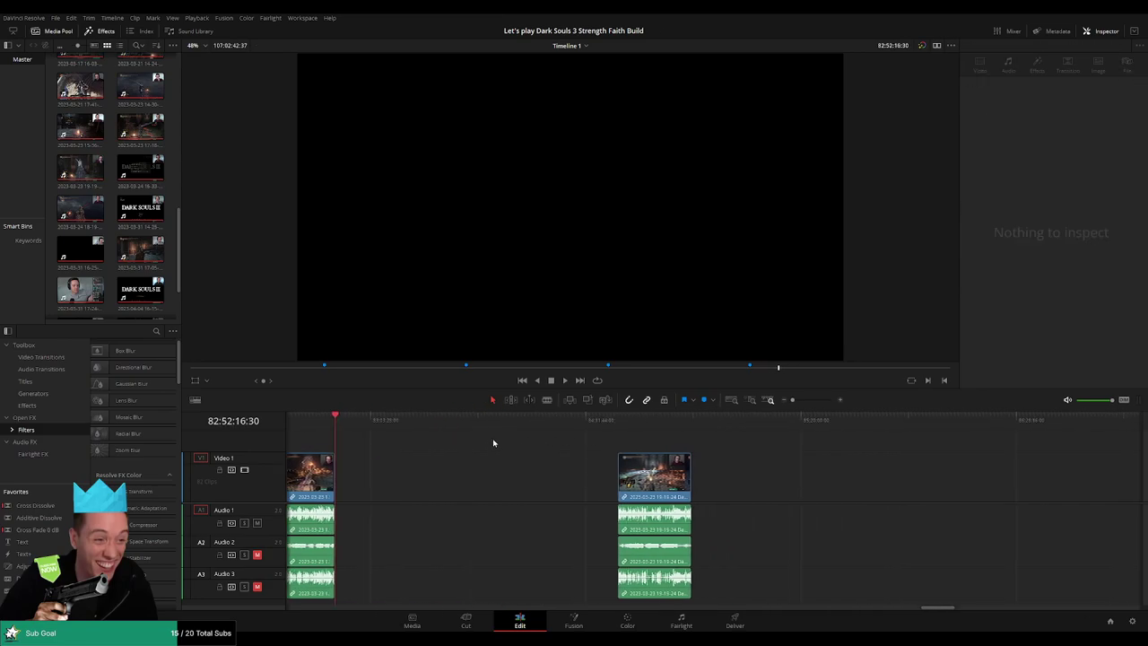
scroll(523, 448, right, 1)
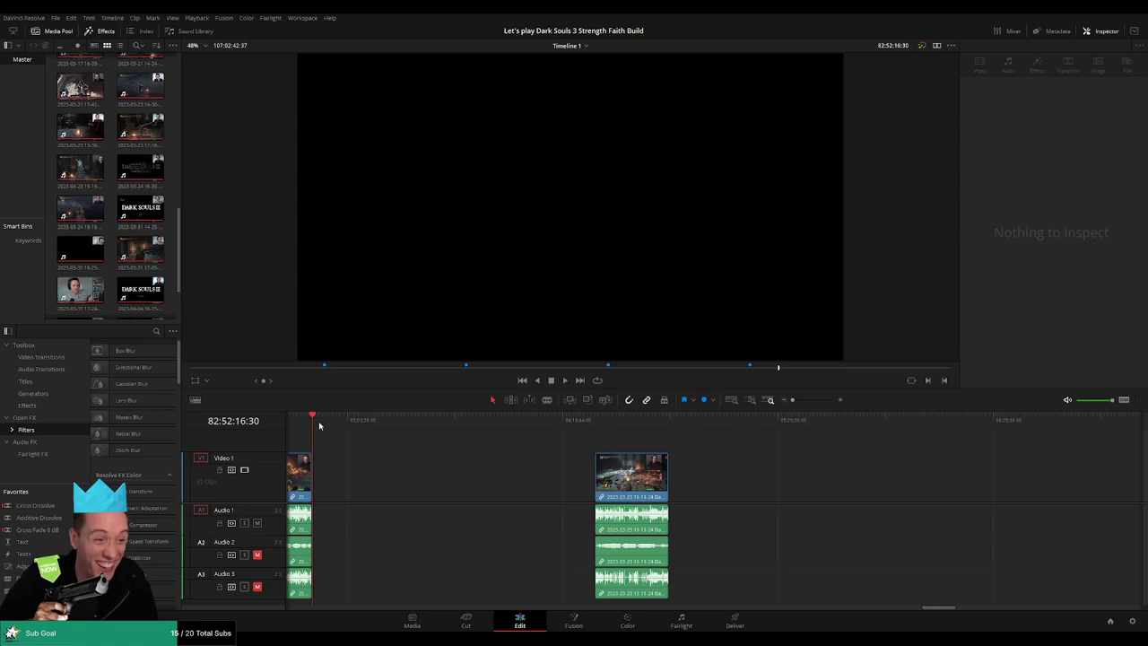
drag(319, 426, 527, 440)
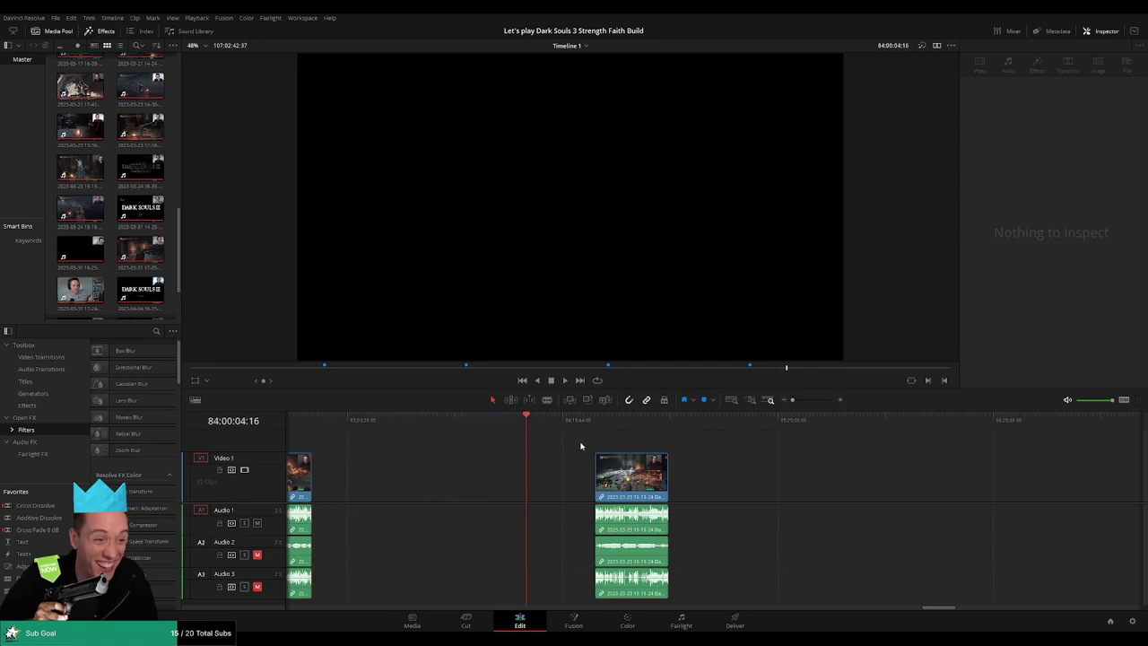
scroll(581, 446, up, 3)
drag(712, 429, 715, 426)
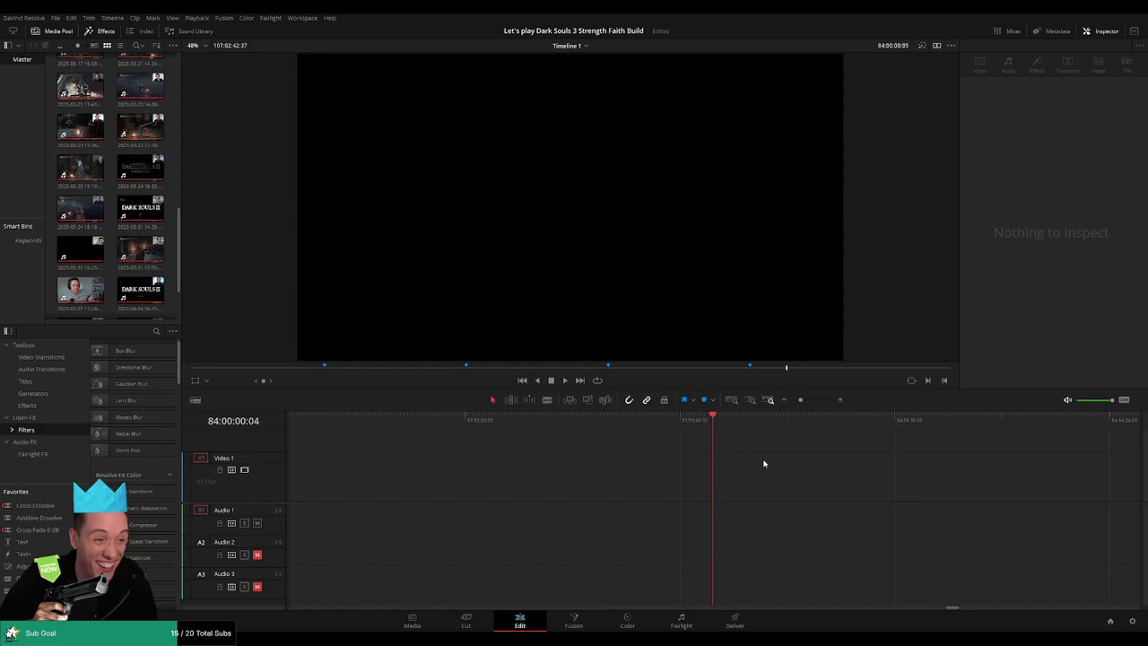
drag(802, 401, 793, 401)
drag(824, 451, 527, 480)
Move the Day 10 clip directly behind the Day 9 part 3 piece and play the new segment from its start
scroll(790, 461, right, 10)
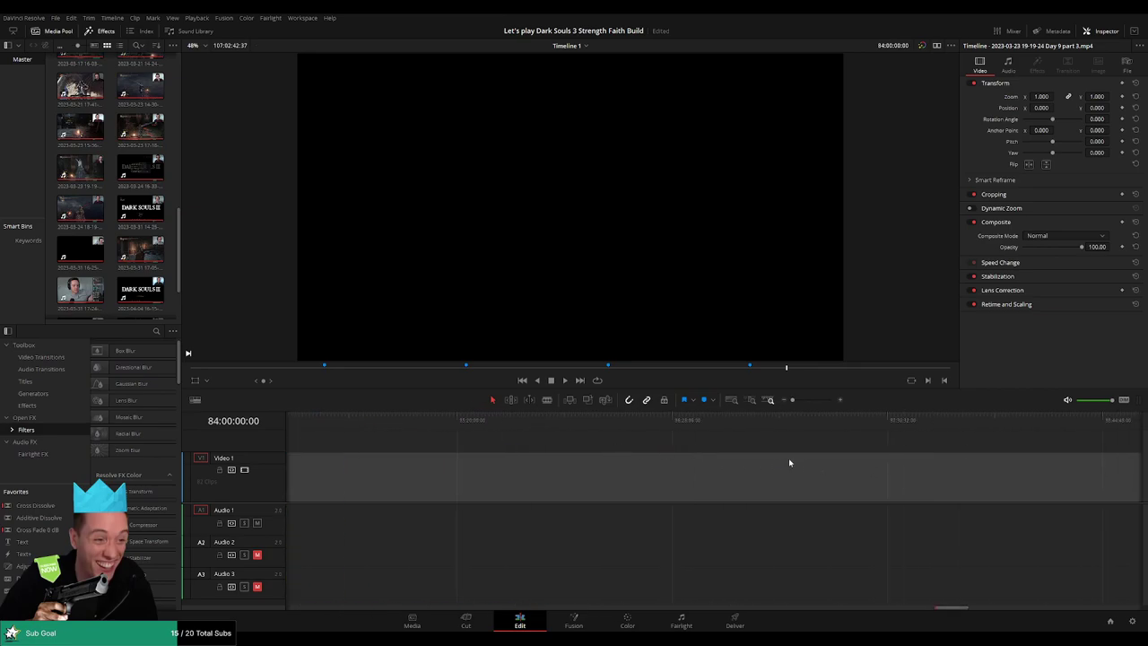
click(1018, 484)
drag(1019, 484, 465, 480)
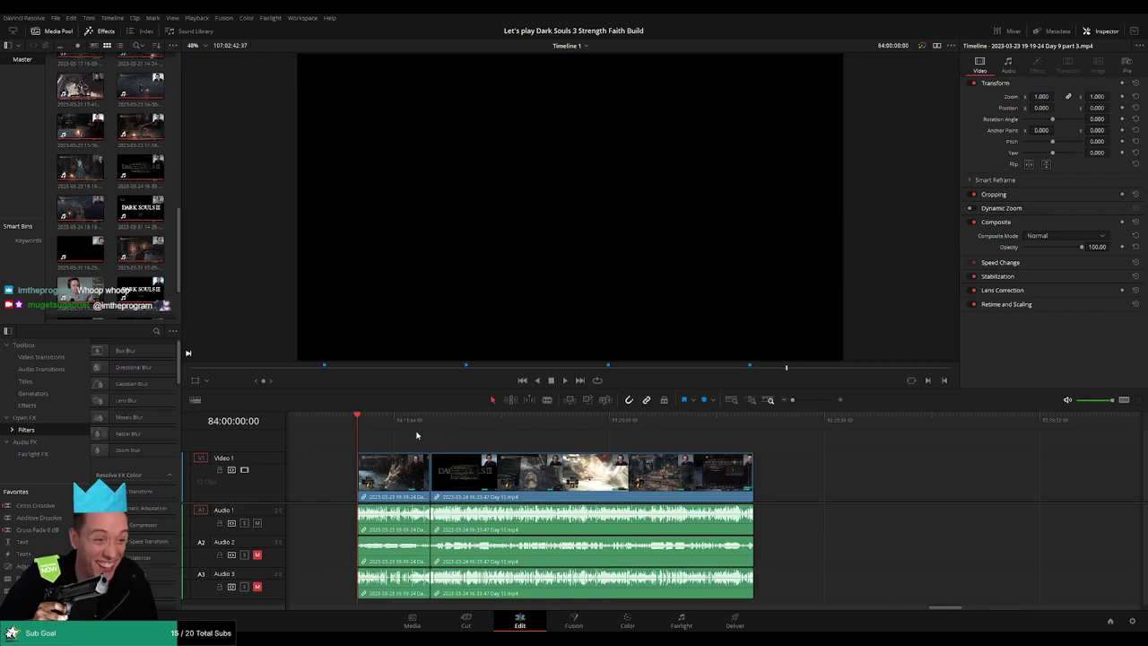
key(space)
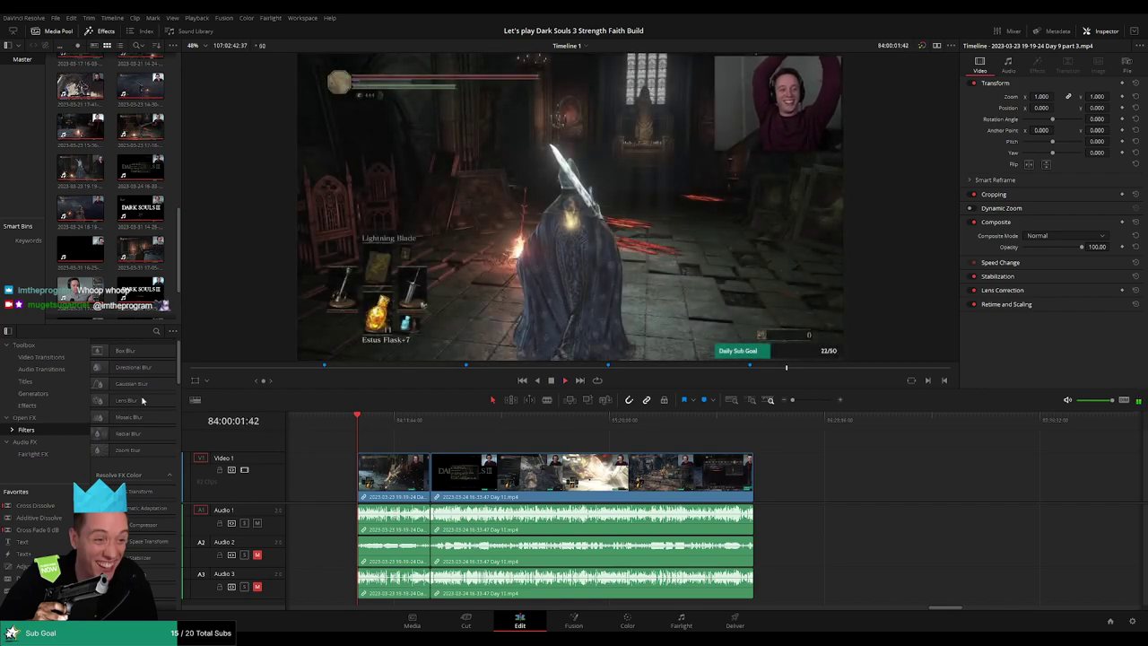
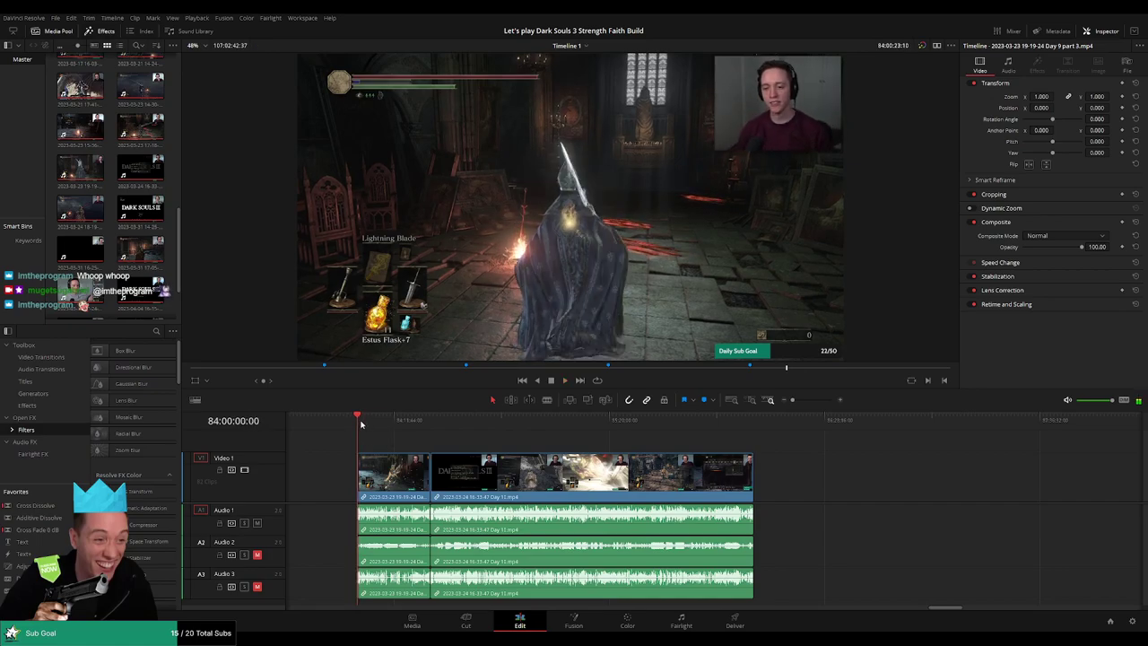
Add a video dissolve and audio crossfades at the join of Day 9 part 3 and Day 10, and play across it
drag(387, 441, 435, 441)
drag(795, 400, 812, 399)
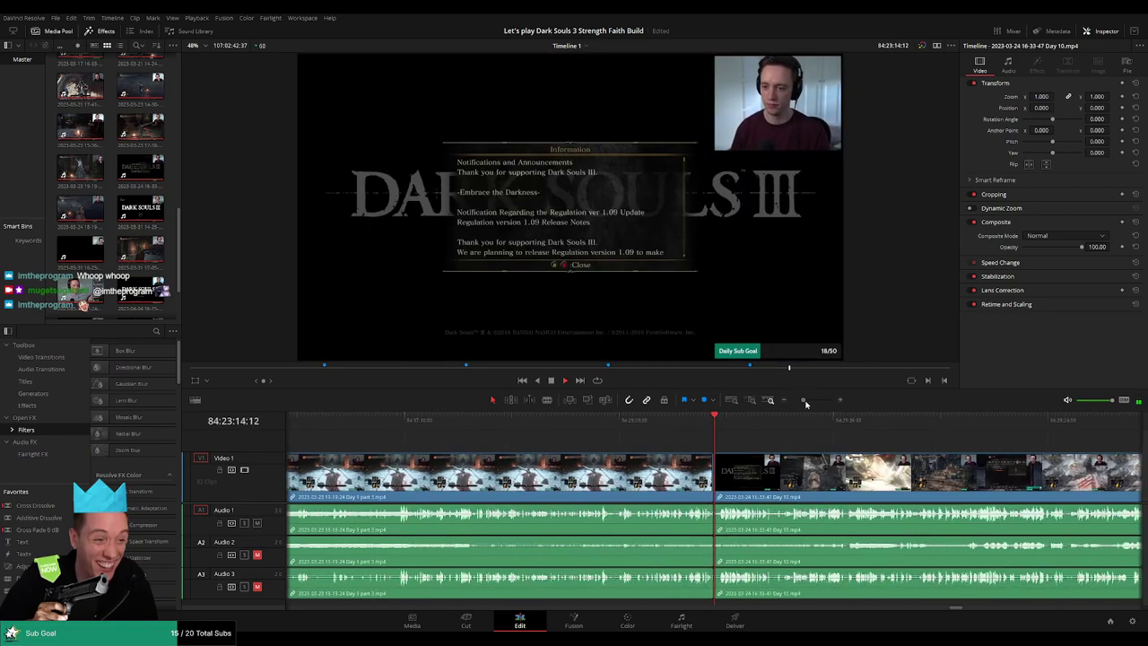
click(690, 428)
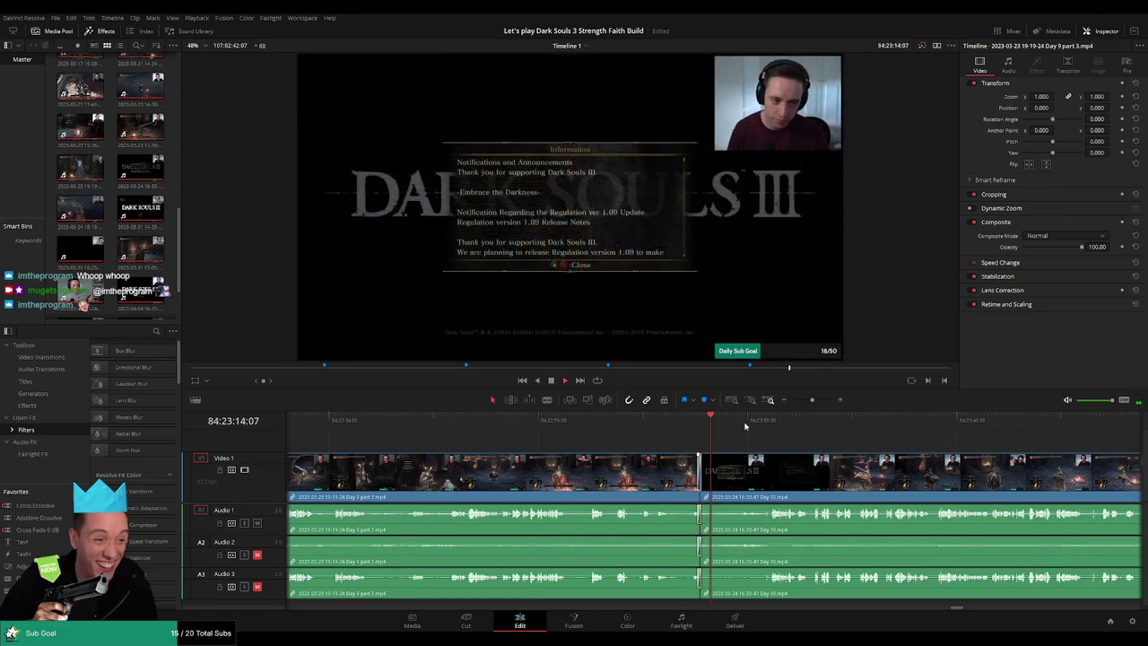
click(772, 425)
drag(812, 400, 792, 402)
drag(830, 460, 552, 440)
key(space)
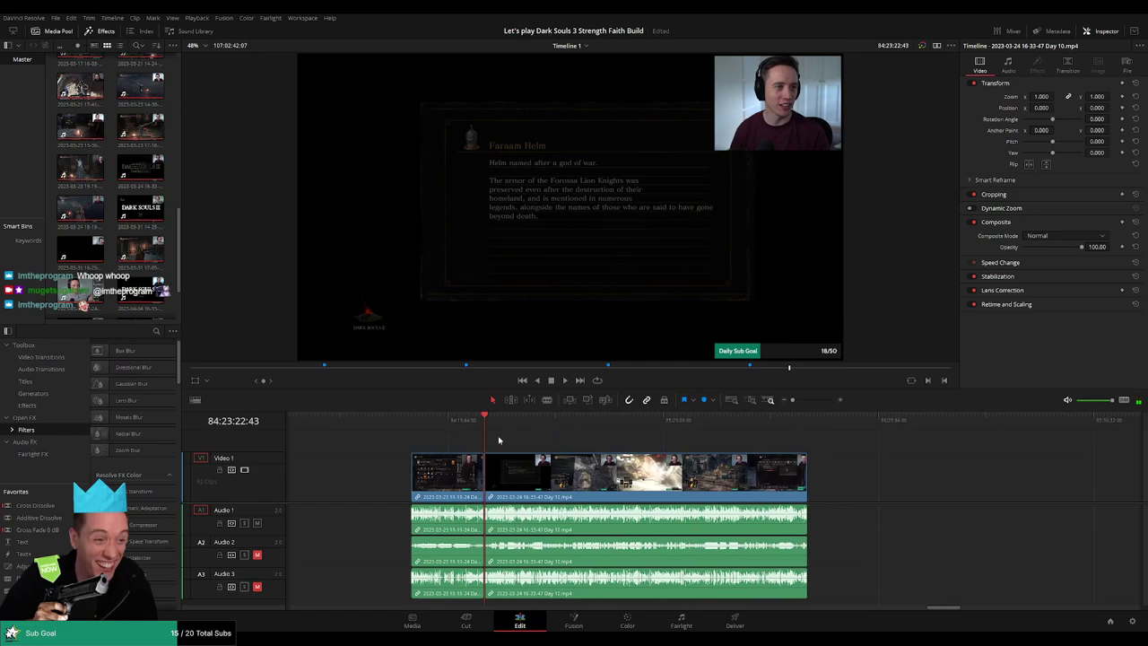
Find a quiet moment in the Day 10 clip near 84:52:00 and split the clip at 84:52:00:30
drag(416, 424, 575, 437)
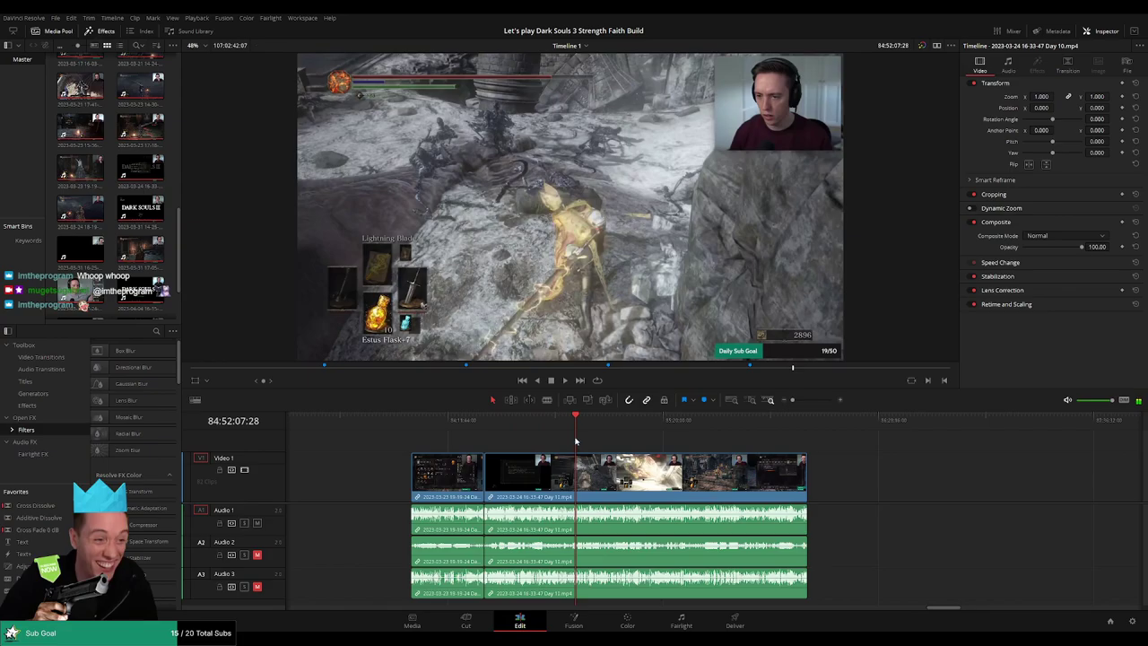
drag(792, 399, 813, 400)
key(space)
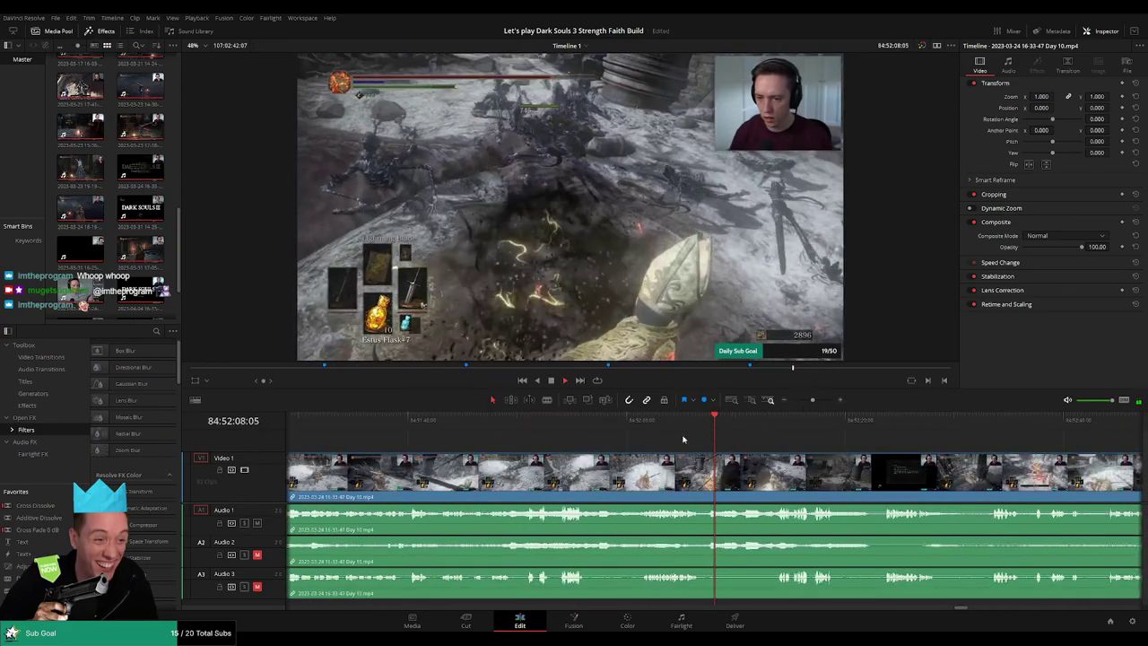
click(657, 430)
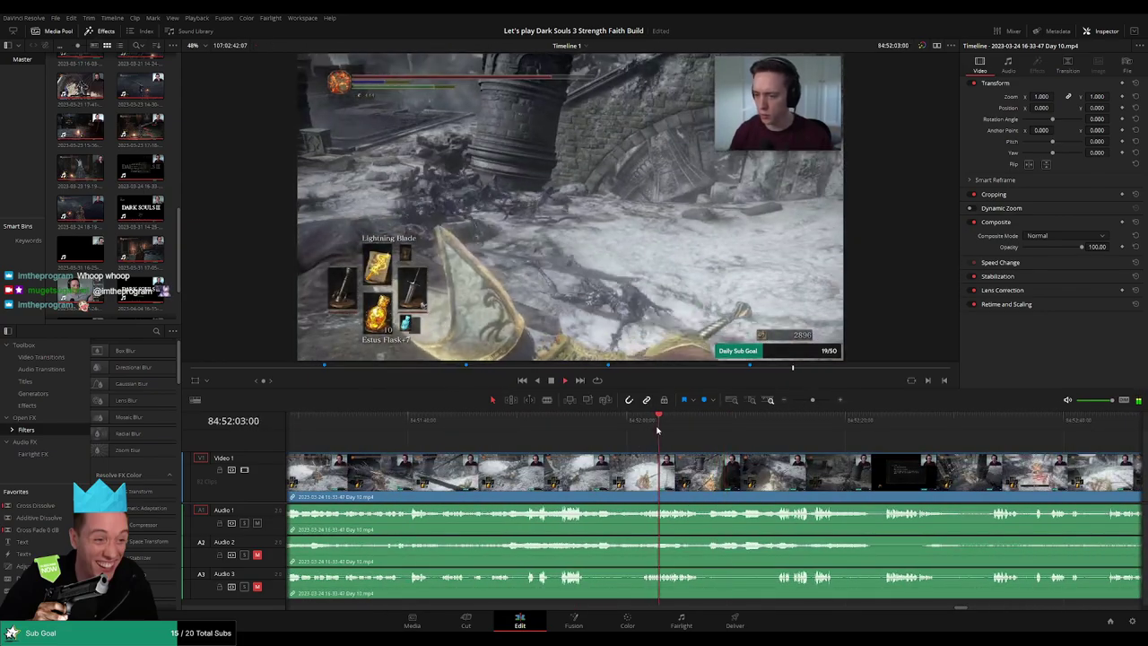
click(629, 430)
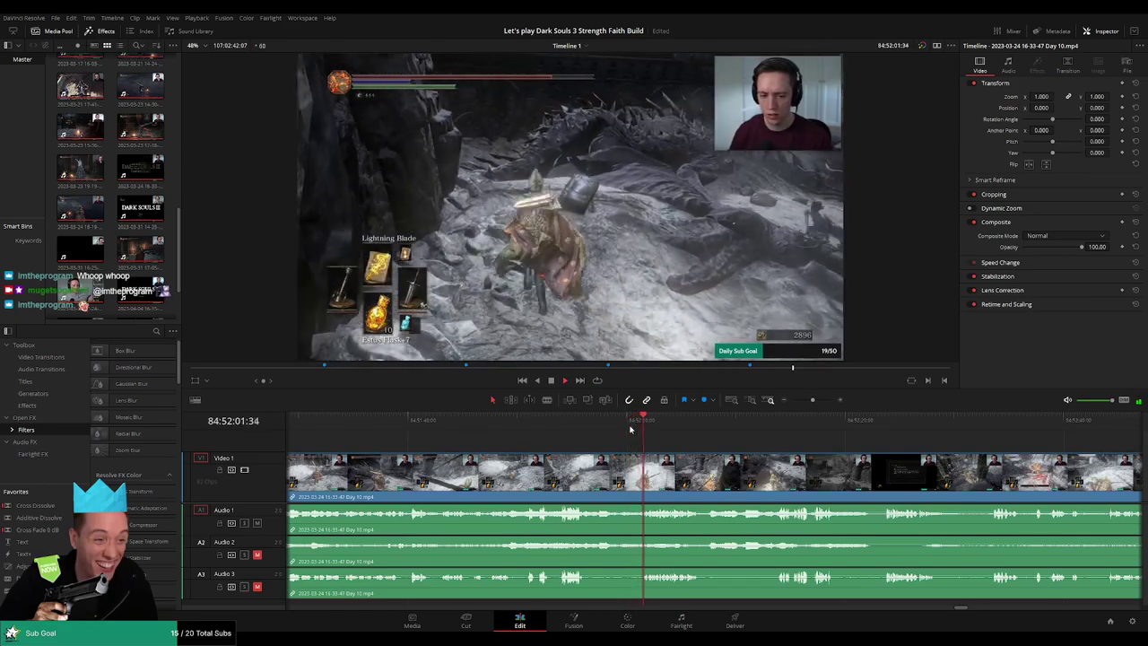
scroll(640, 444, up, 3)
click(636, 429)
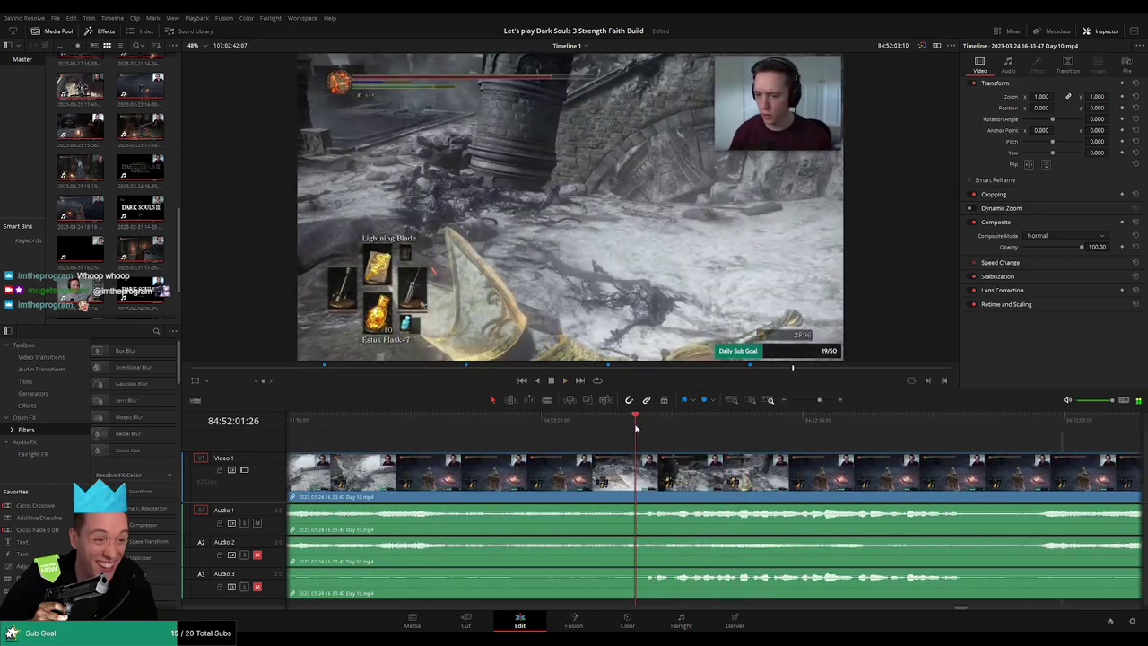
click(602, 434)
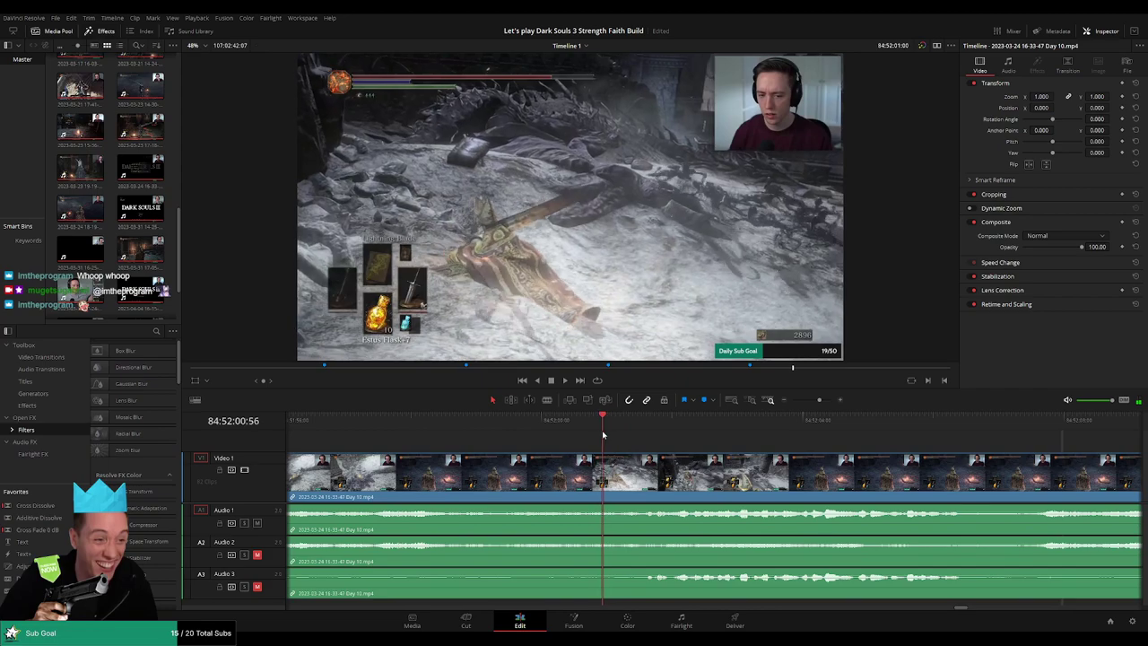
drag(603, 435, 575, 435)
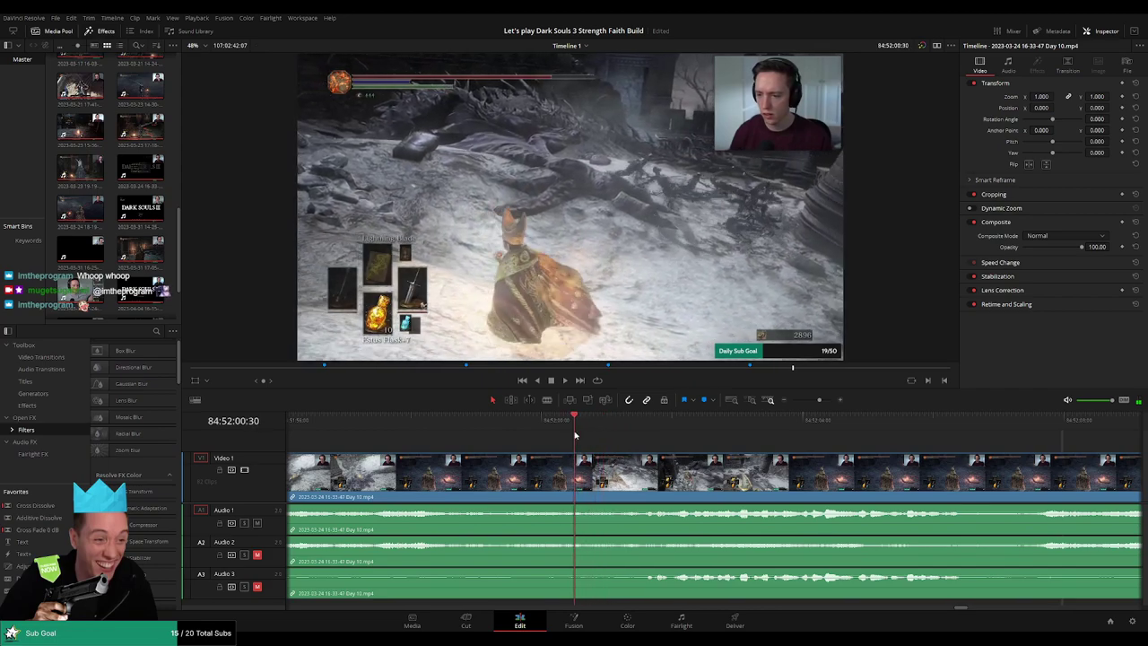
click(578, 482)
key(a)
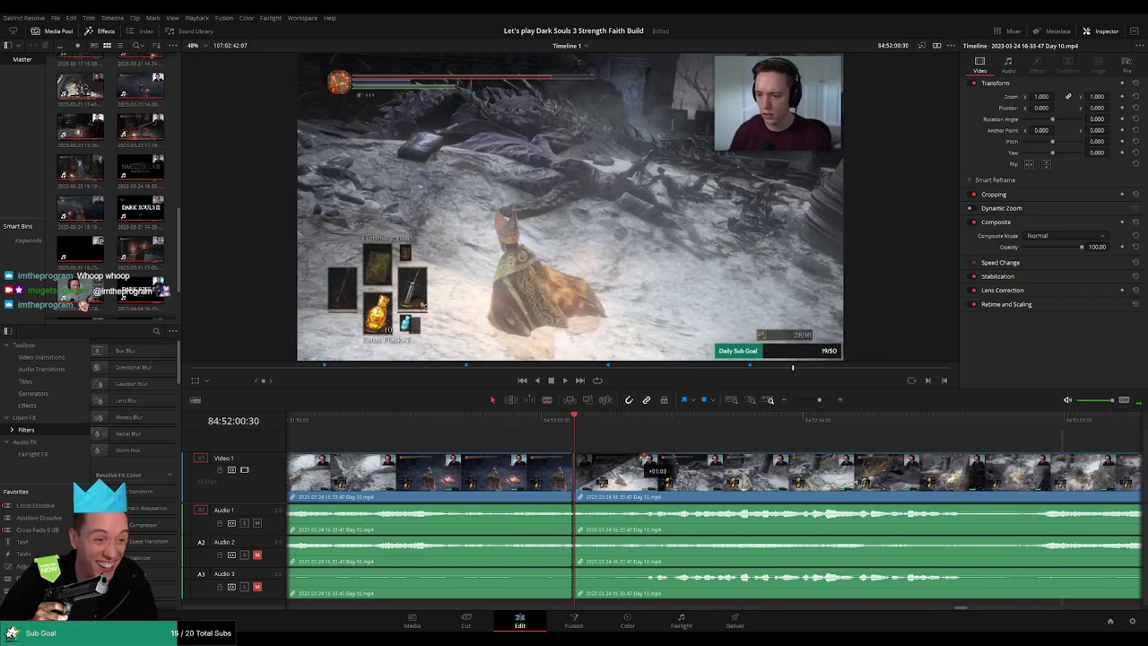
Add fades of about one second to the video and all three audio tracks on both sides of the split, and play across it
drag(642, 458, 516, 459)
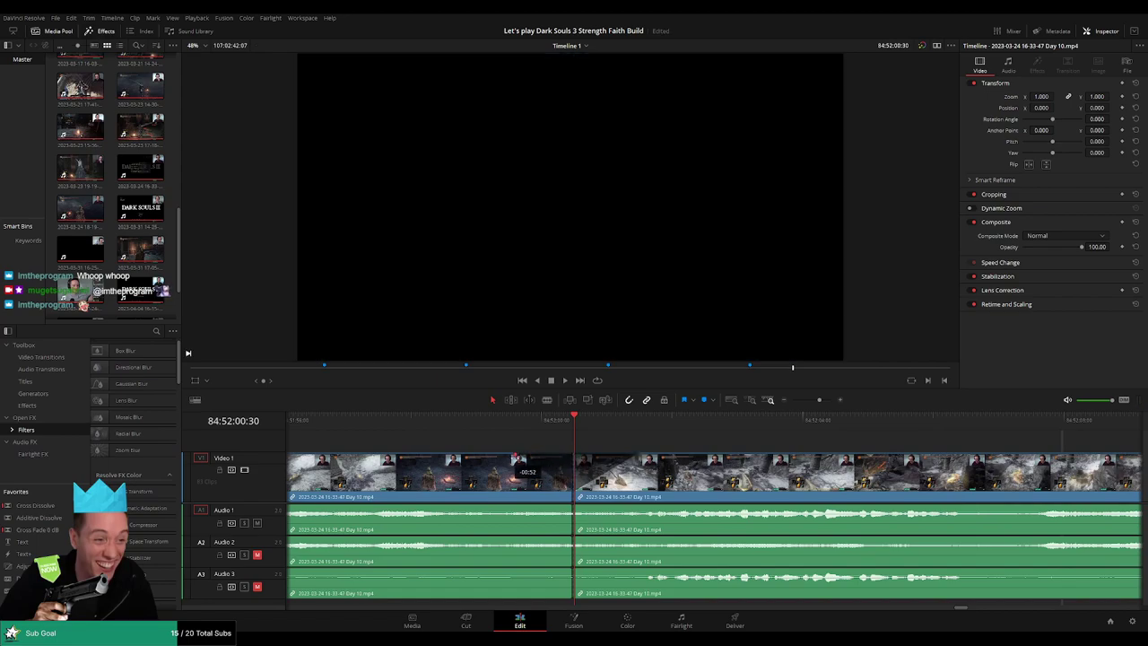
drag(571, 507, 514, 507)
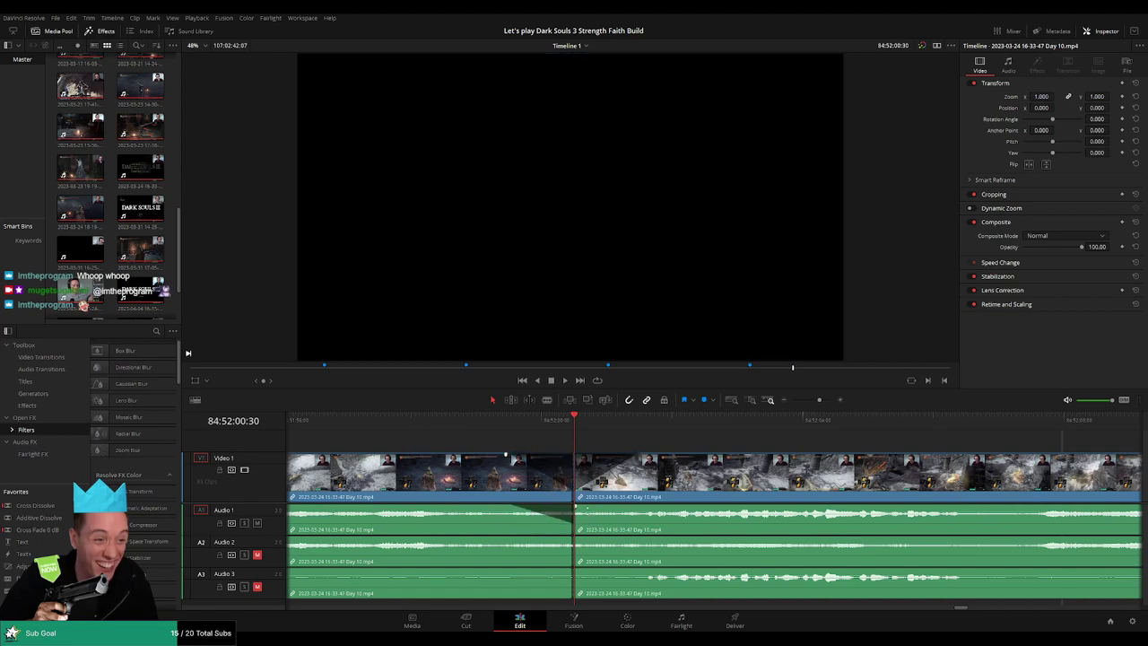
drag(574, 507, 632, 507)
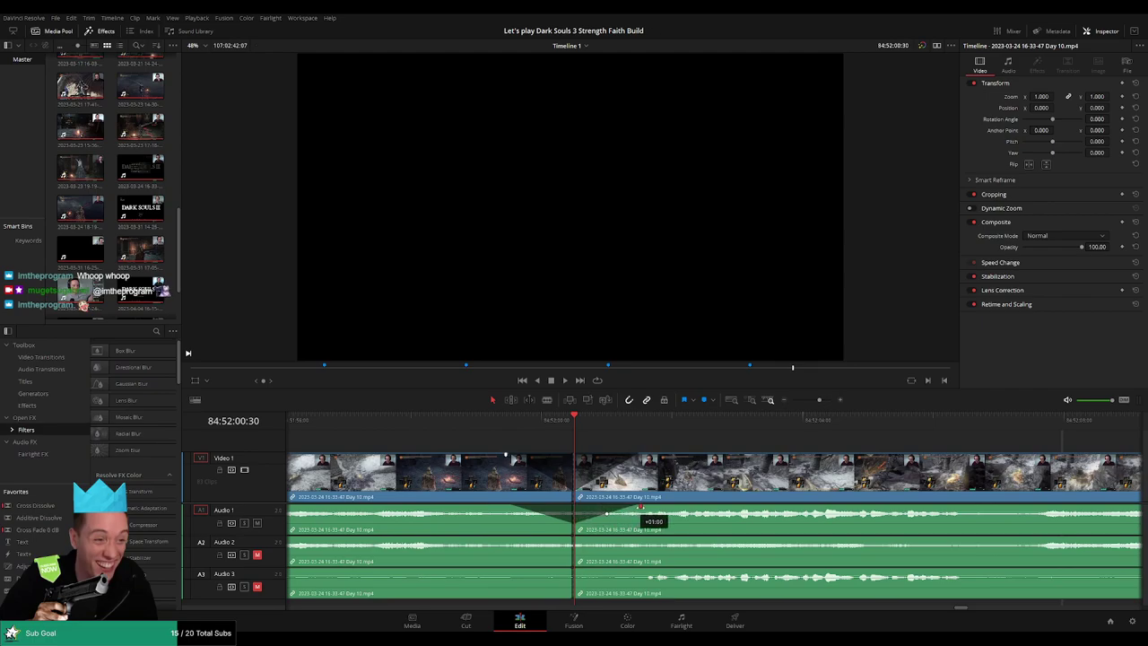
drag(565, 540, 632, 541)
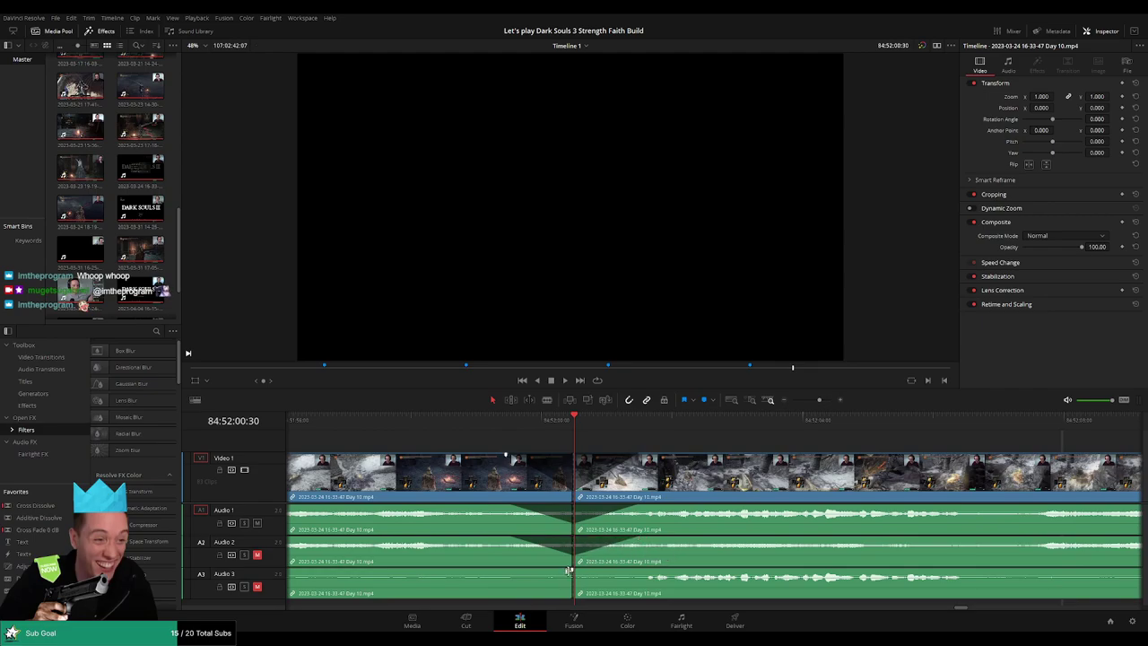
drag(571, 571, 638, 571)
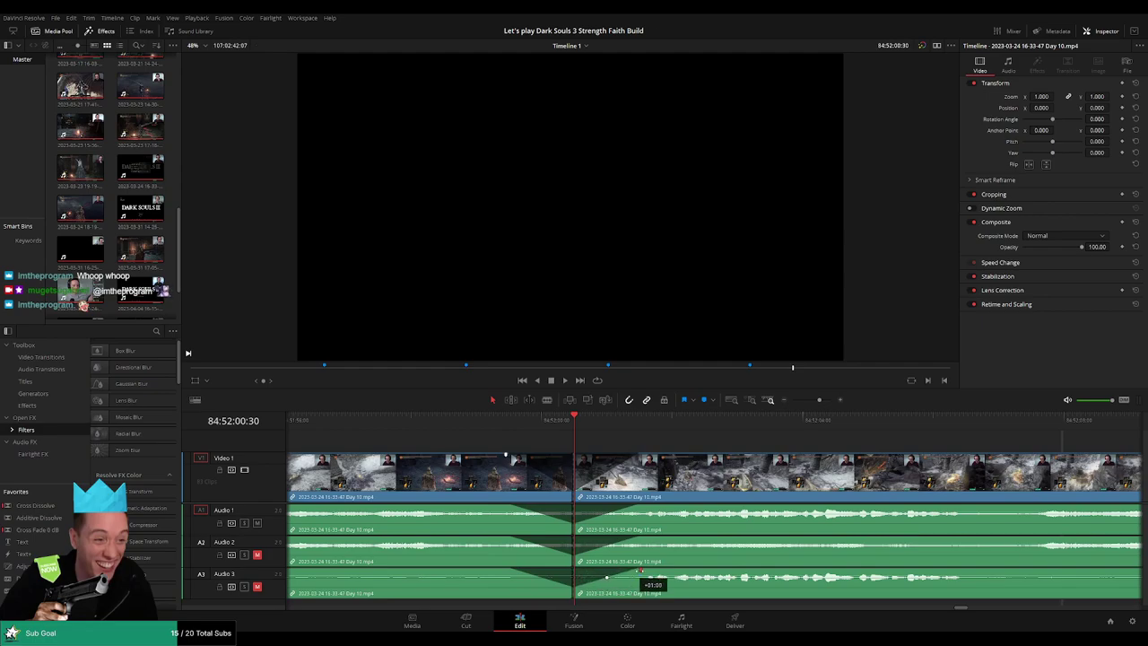
click(523, 422)
key(space)
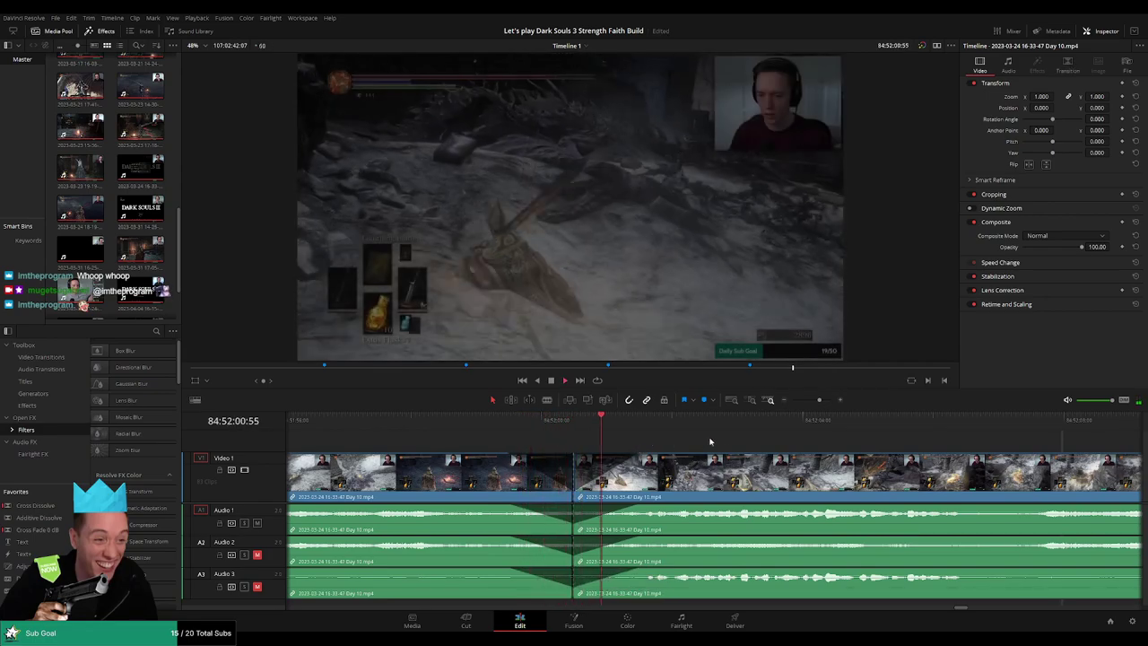
key(space)
Check the new segment's start and end, and move the Day 10 remainder further along the timeline to leave a gap
drag(820, 401, 776, 403)
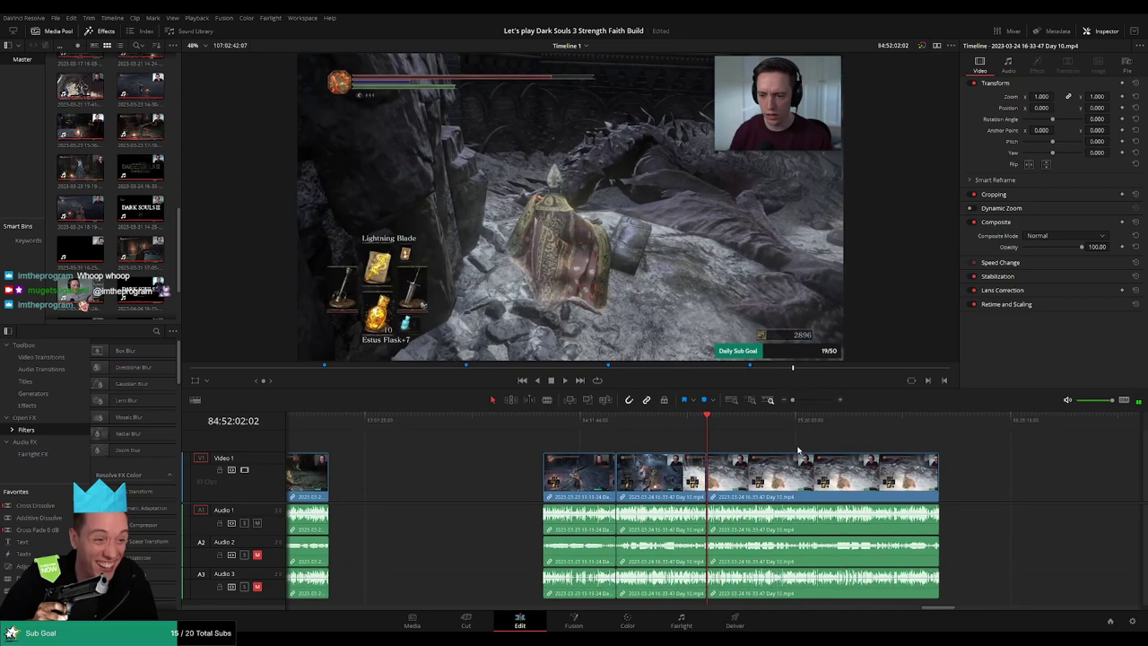
scroll(797, 449, right, 2)
click(361, 425)
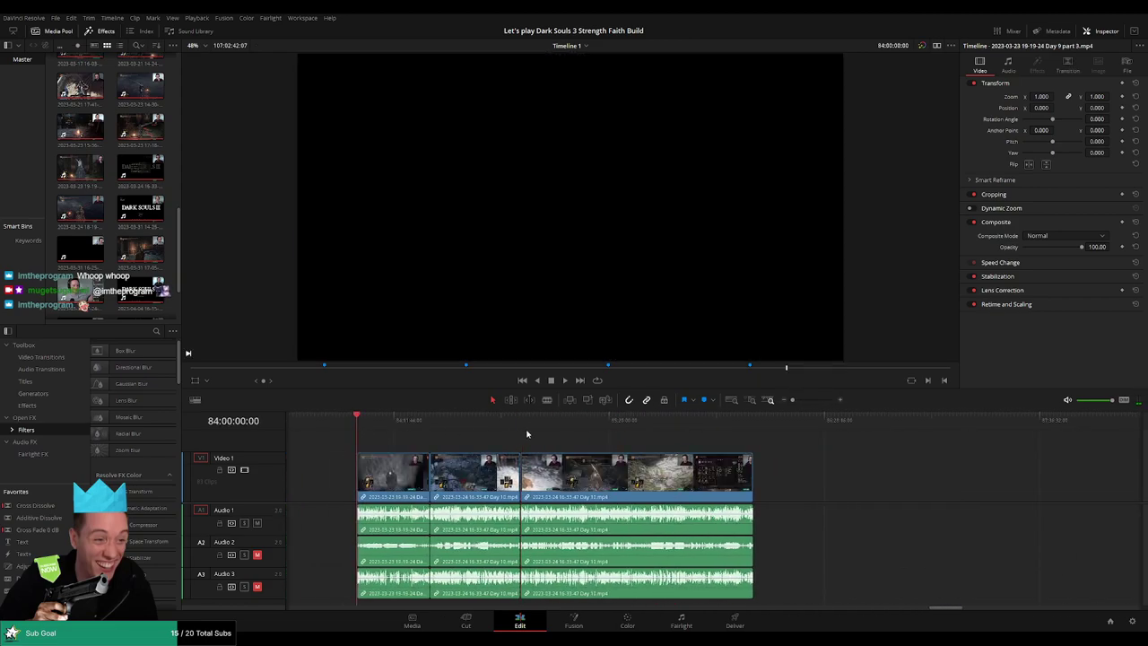
click(520, 426)
drag(746, 439, 874, 493)
click(336, 424)
click(500, 425)
click(529, 459)
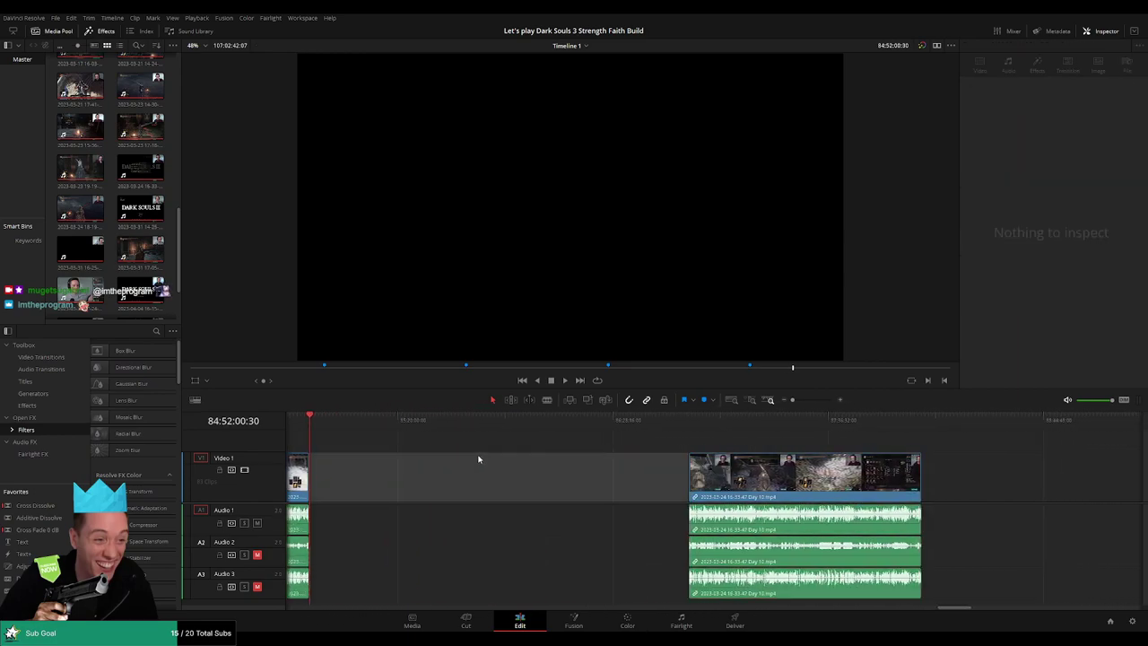
Place the playhead at 86:00:00:00, move the Day 10 remainder to start there, and play its opening
drag(479, 458, 594, 454)
drag(427, 427, 630, 447)
scroll(686, 452, up, 4)
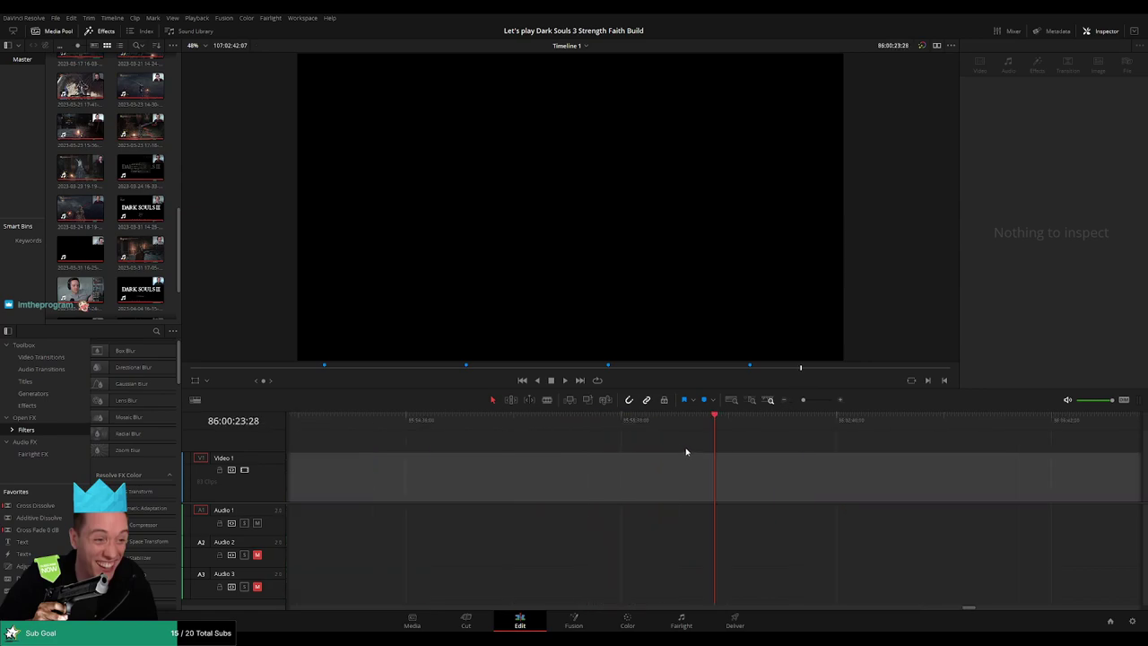
drag(706, 425, 697, 424)
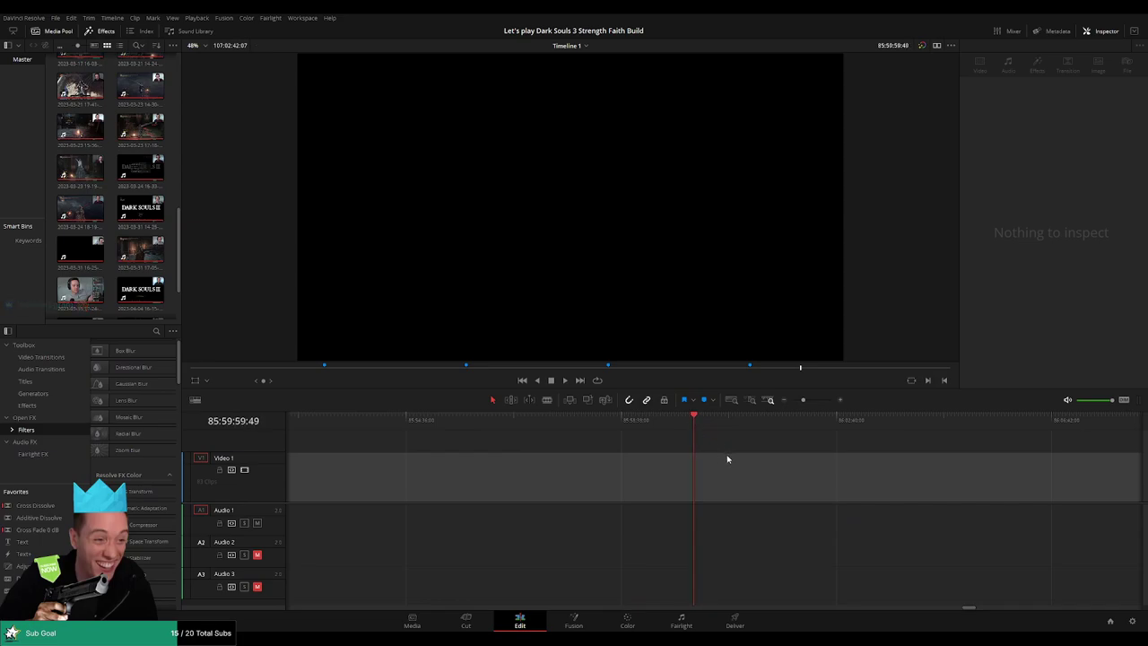
drag(804, 401, 792, 404)
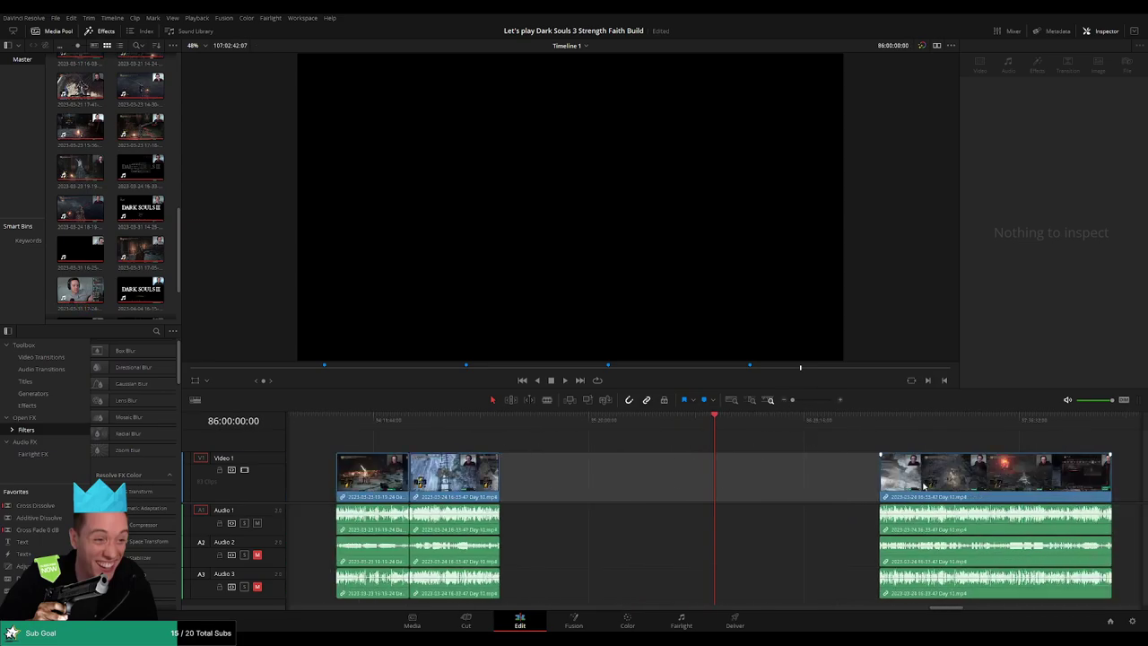
drag(942, 485, 780, 485)
click(842, 448)
drag(841, 449, 591, 443)
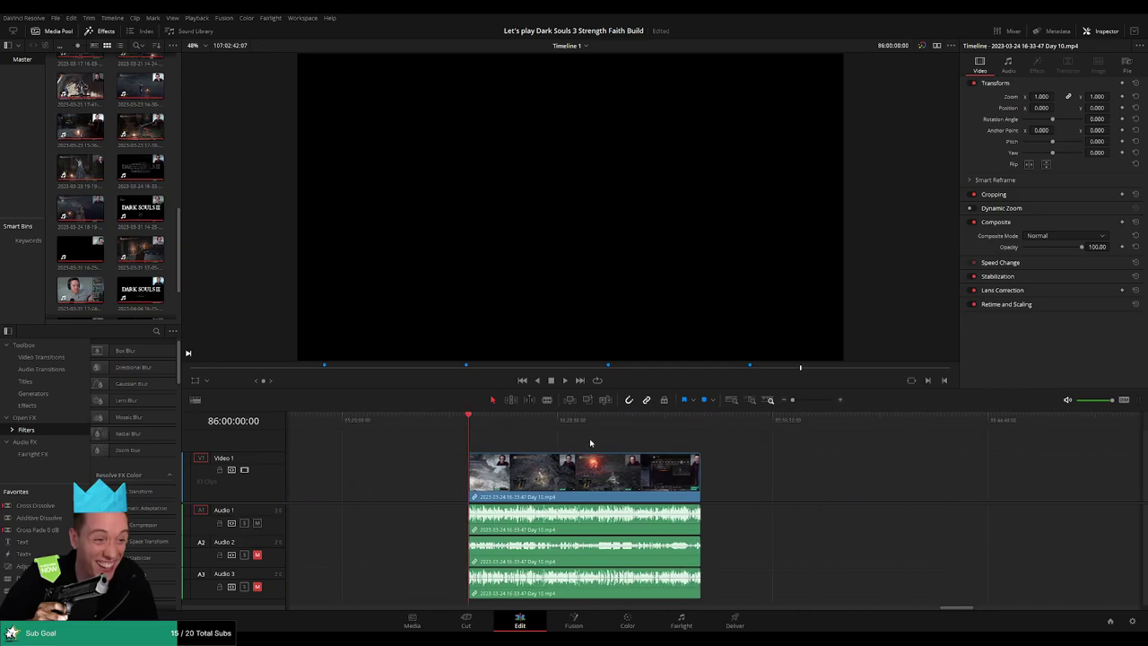
key(space)
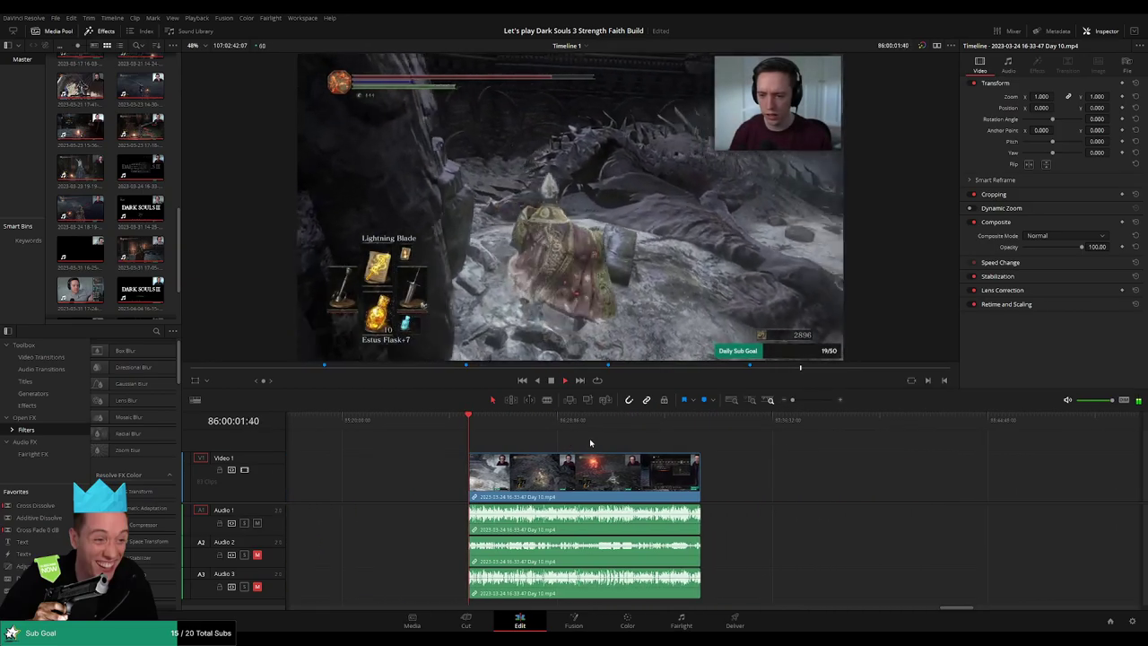
Scrub through the Day 10 remainder between about 86:51:30 and 86:52:50 to look for a suitable episode break
drag(480, 427, 635, 434)
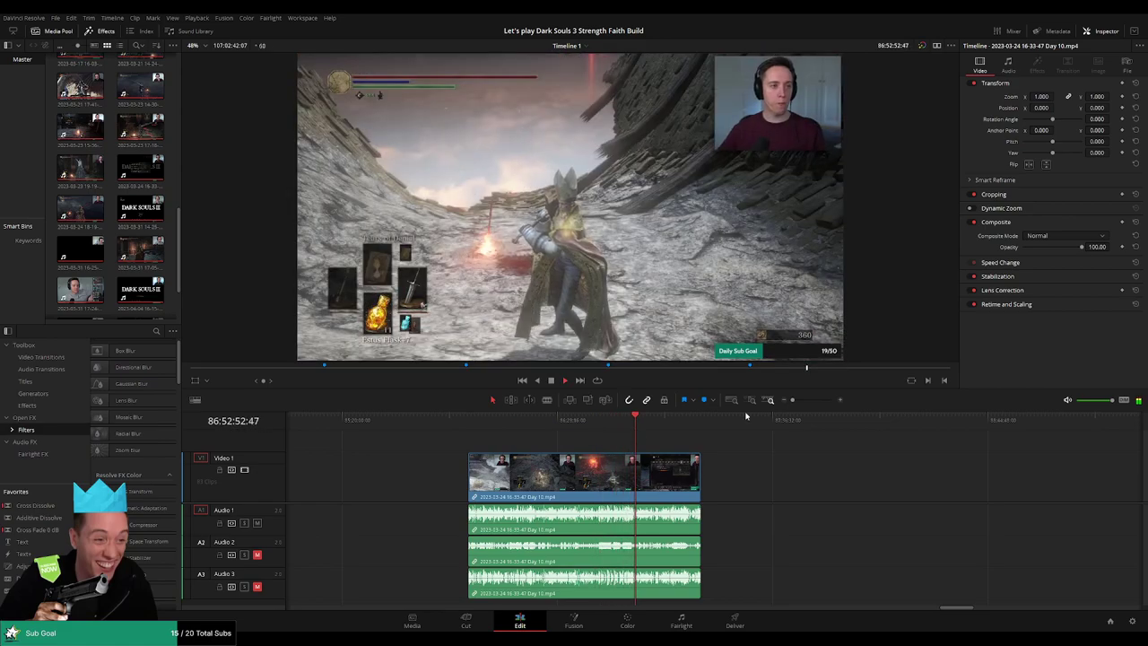
drag(793, 400, 799, 403)
click(689, 428)
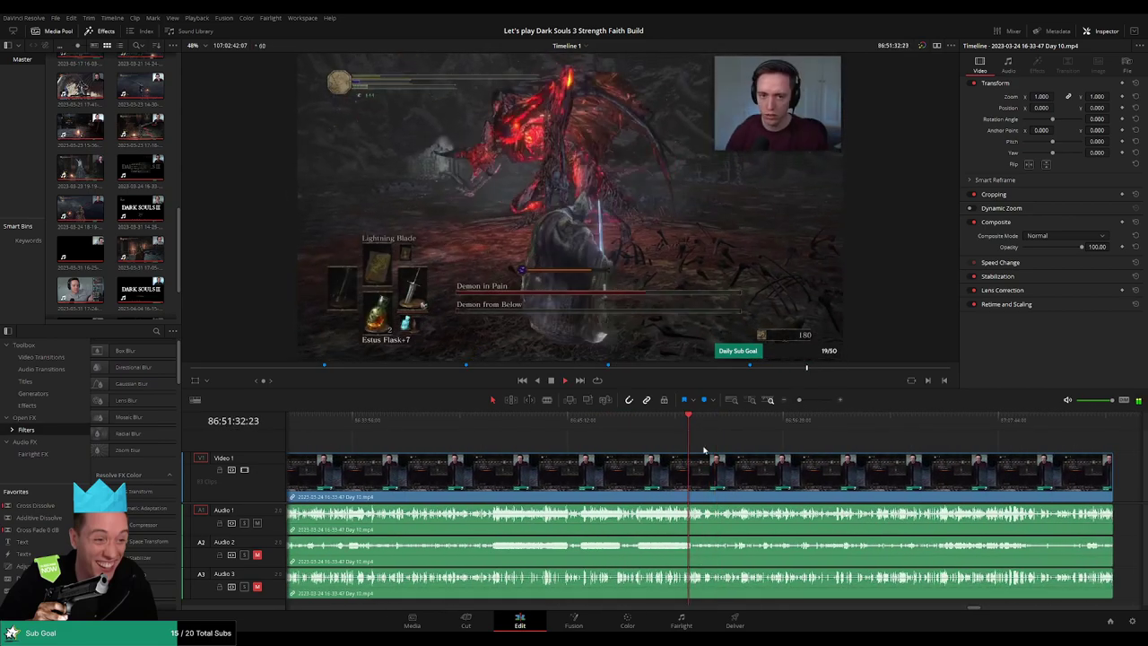
scroll(706, 450, up, 5)
drag(744, 431, 771, 430)
scroll(784, 453, up, 1)
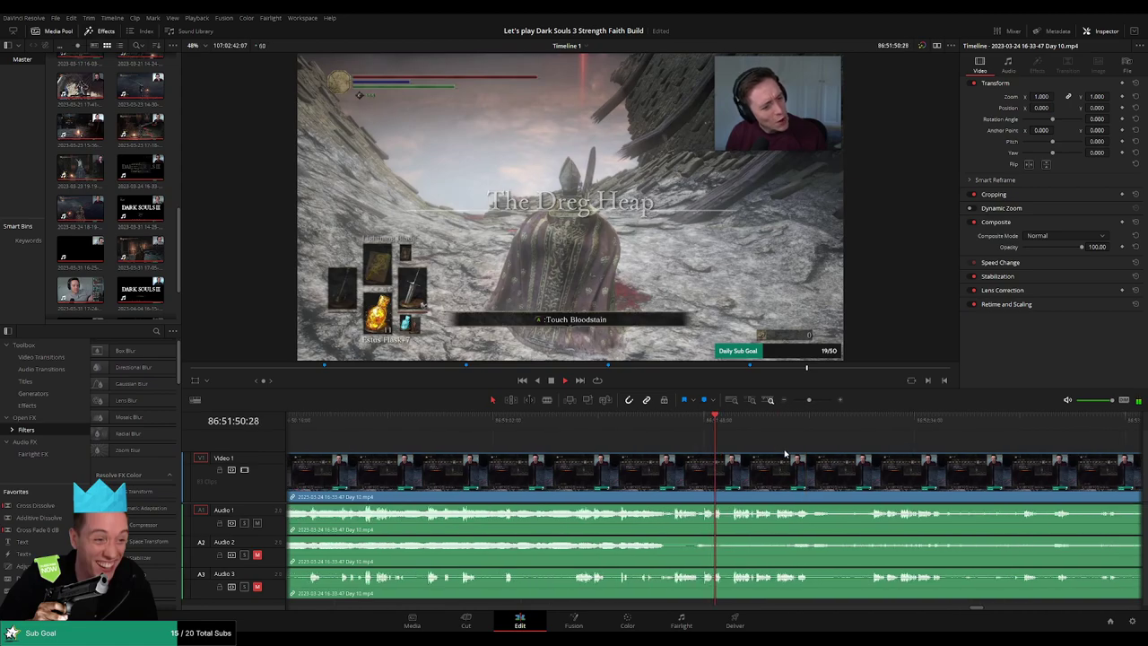
scroll(784, 455, up, 1)
click(740, 430)
scroll(664, 436, right, 4)
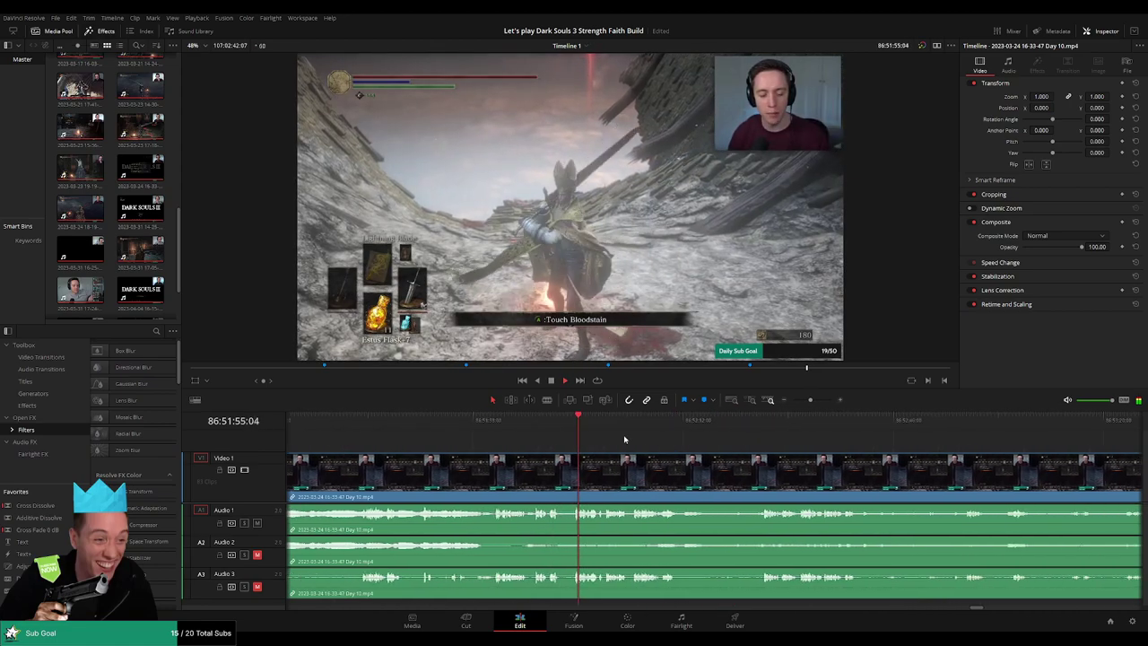
drag(542, 430, 702, 430)
key(space)
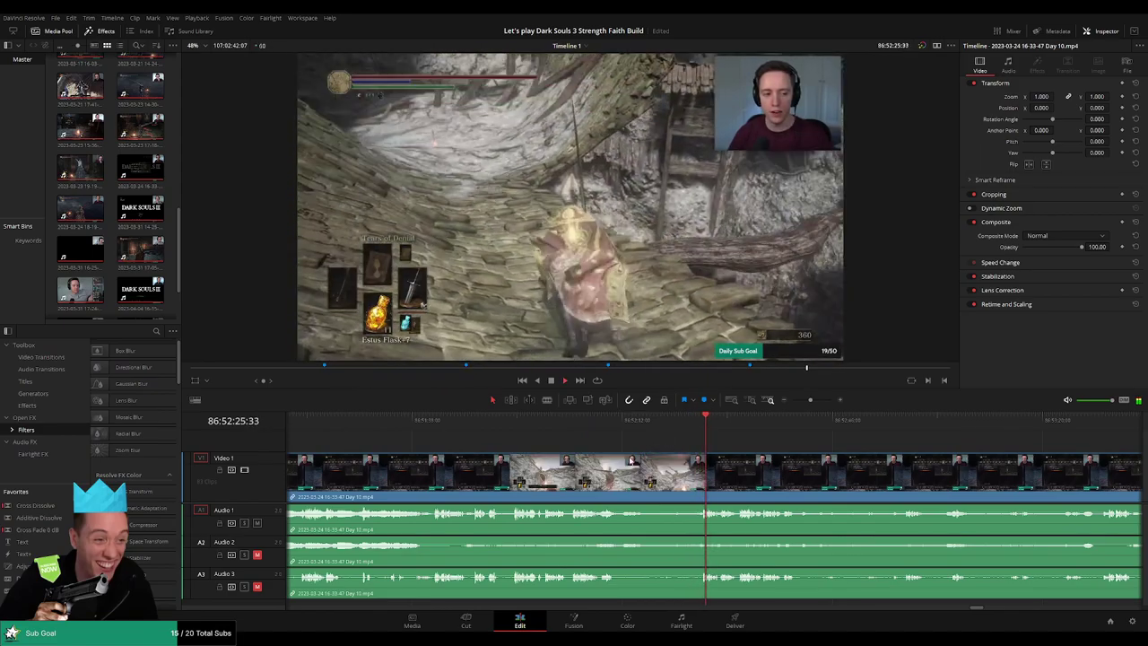
Narrow down the pause before the speech near 86:52:24 and split the Day 10 remainder at 86:52:24:00
scroll(672, 454, up, 2)
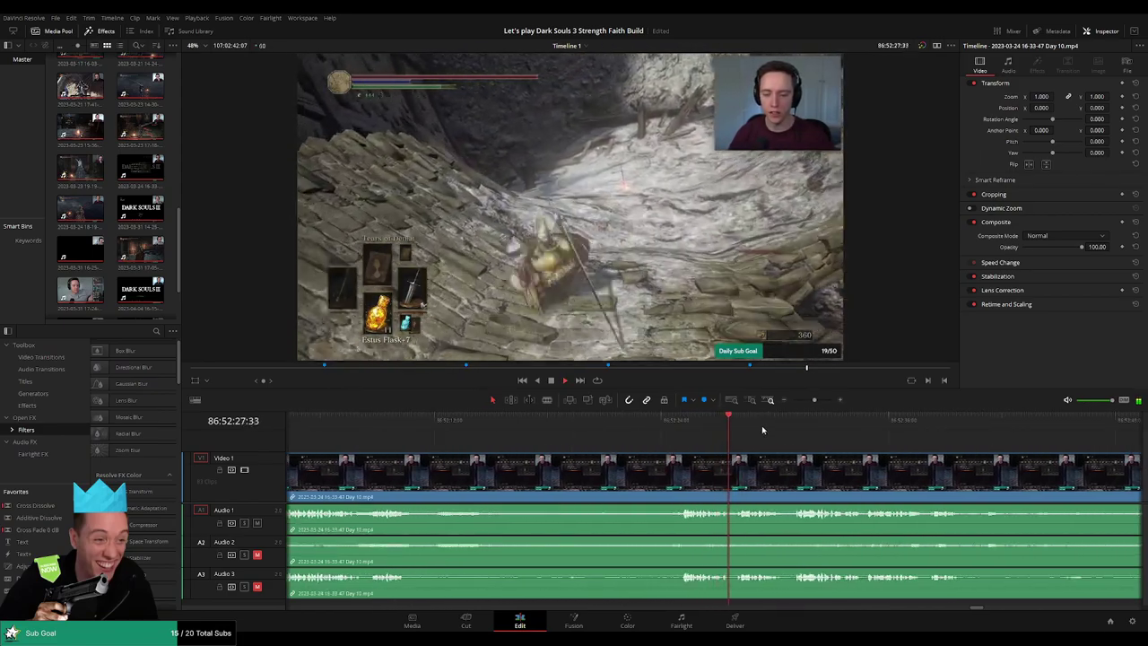
click(791, 423)
drag(866, 449, 618, 423)
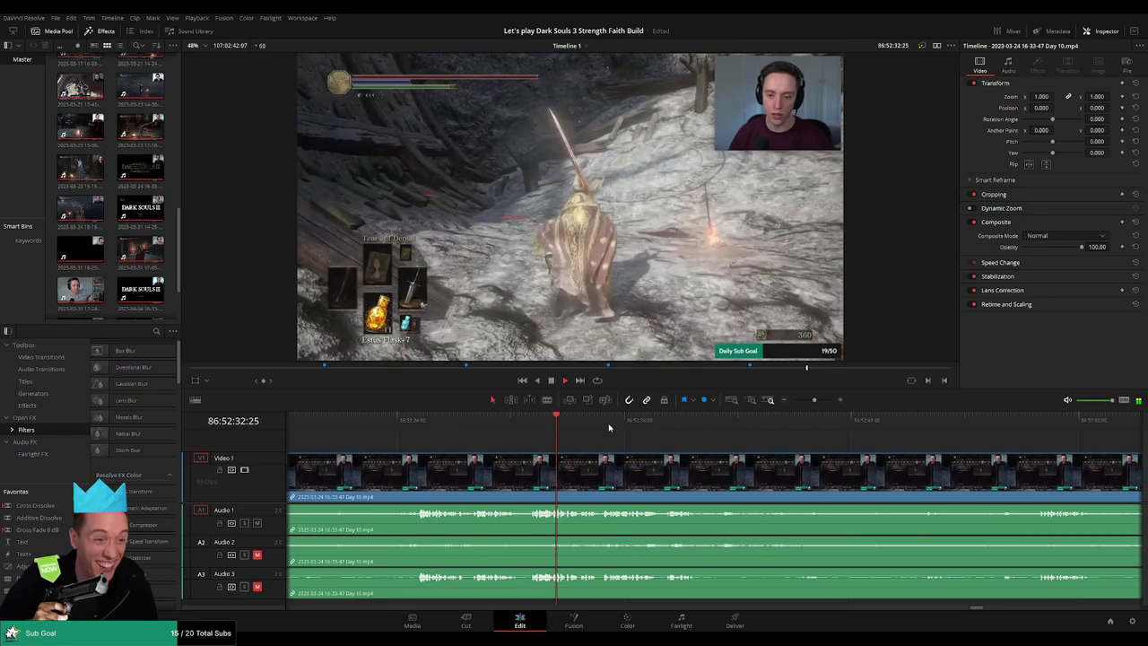
click(659, 426)
drag(535, 444, 672, 449)
click(543, 425)
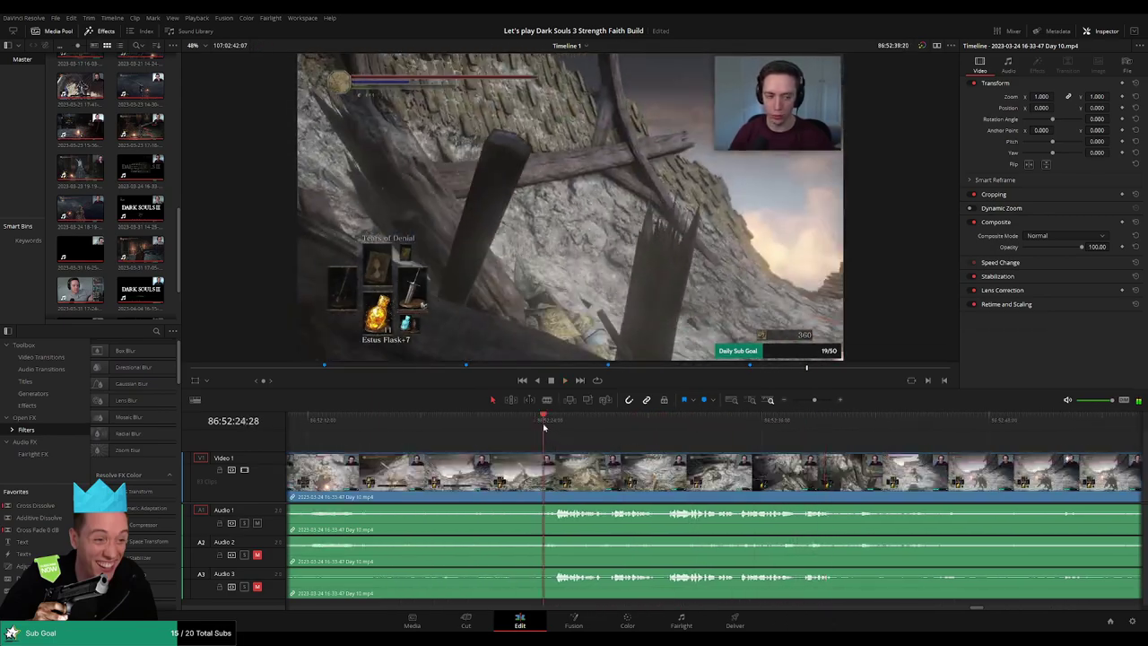
scroll(544, 439, up, 1)
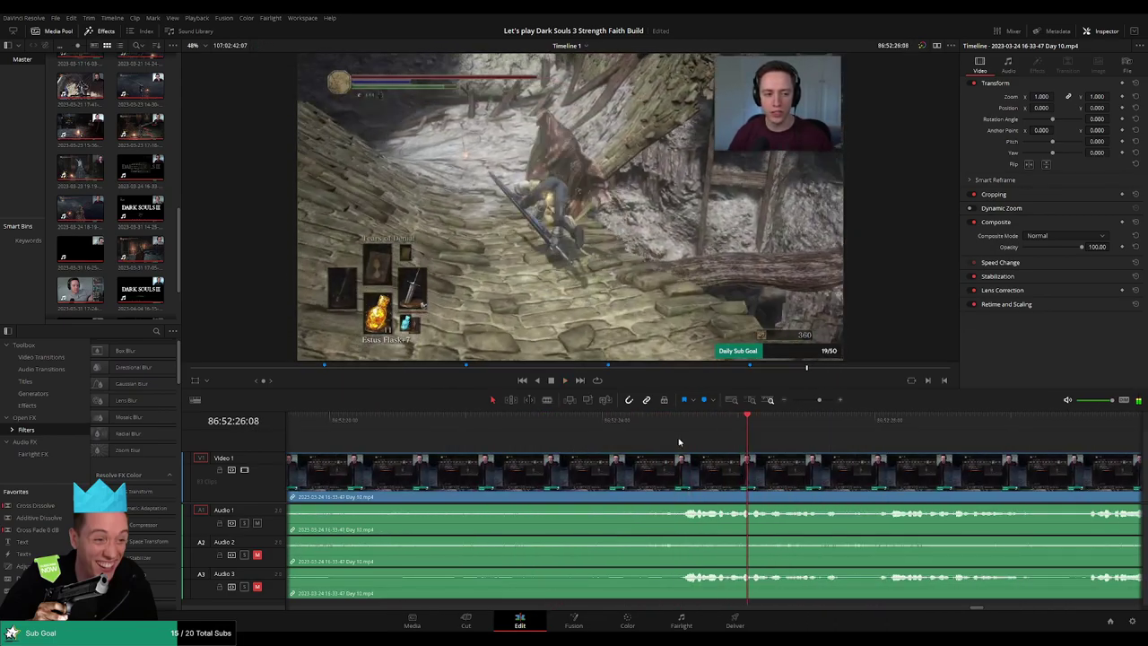
click(682, 430)
mouse_move(683, 430)
mouse_down()
mouse_move(602, 434)
mouse_move(672, 458)
mouse_up()
key(ctrl+b)
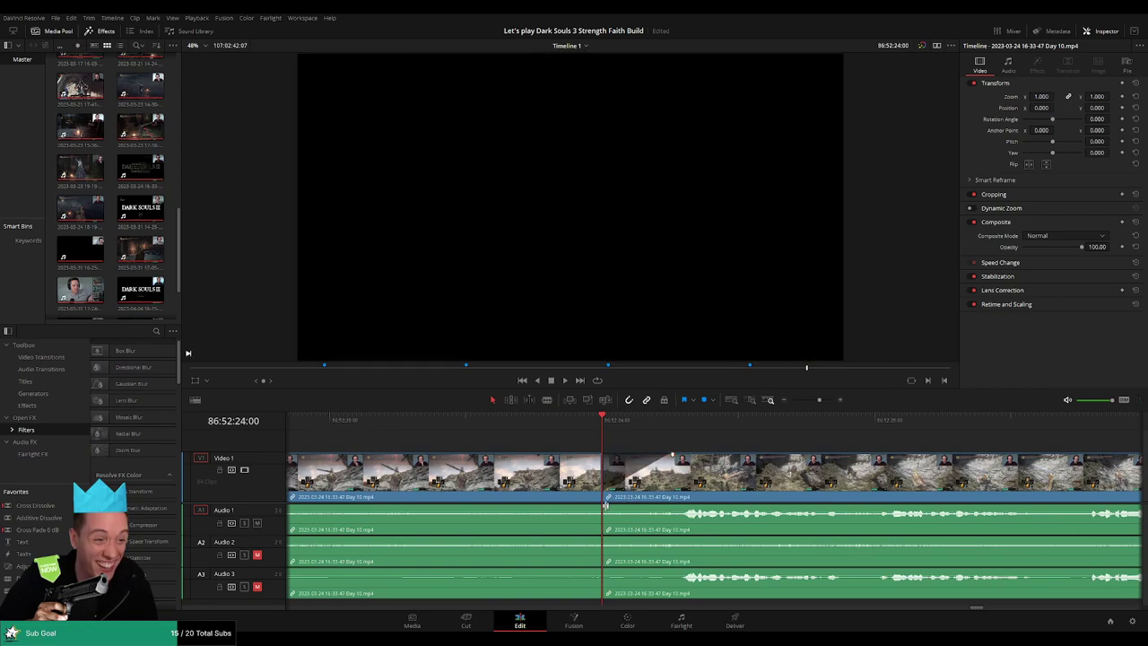
Add fade-outs and fade-ins of about one second to the video and audio at the 86:52:24:00 cut, and play across it
drag(605, 506, 663, 507)
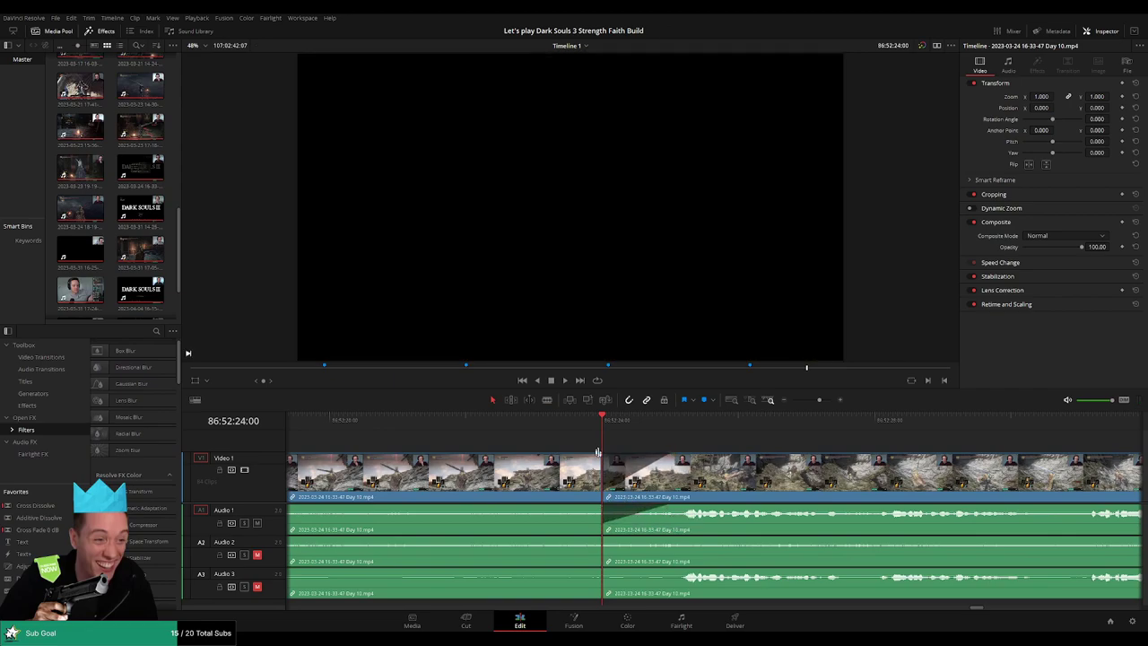
drag(597, 451, 545, 457)
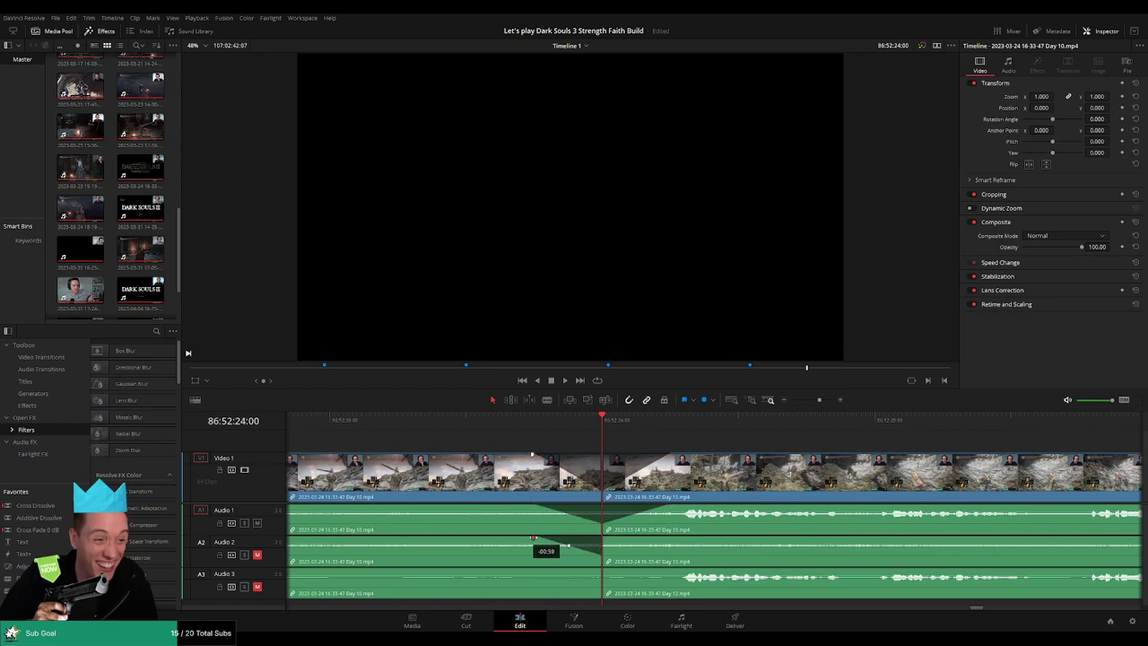
drag(602, 539, 664, 543)
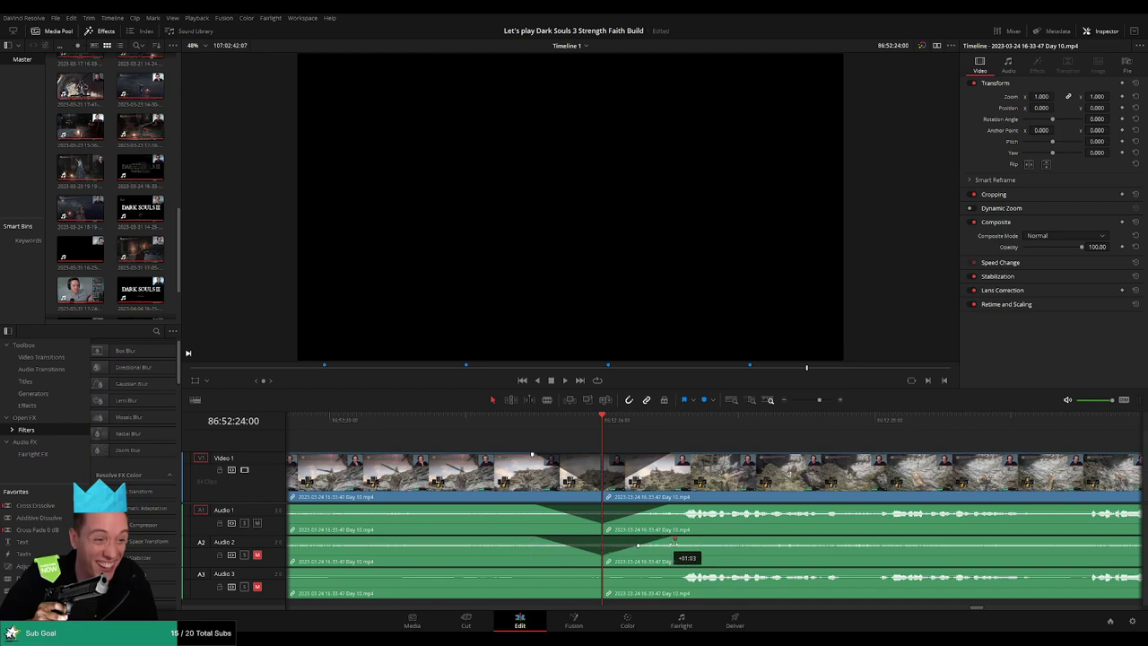
drag(576, 571, 542, 570)
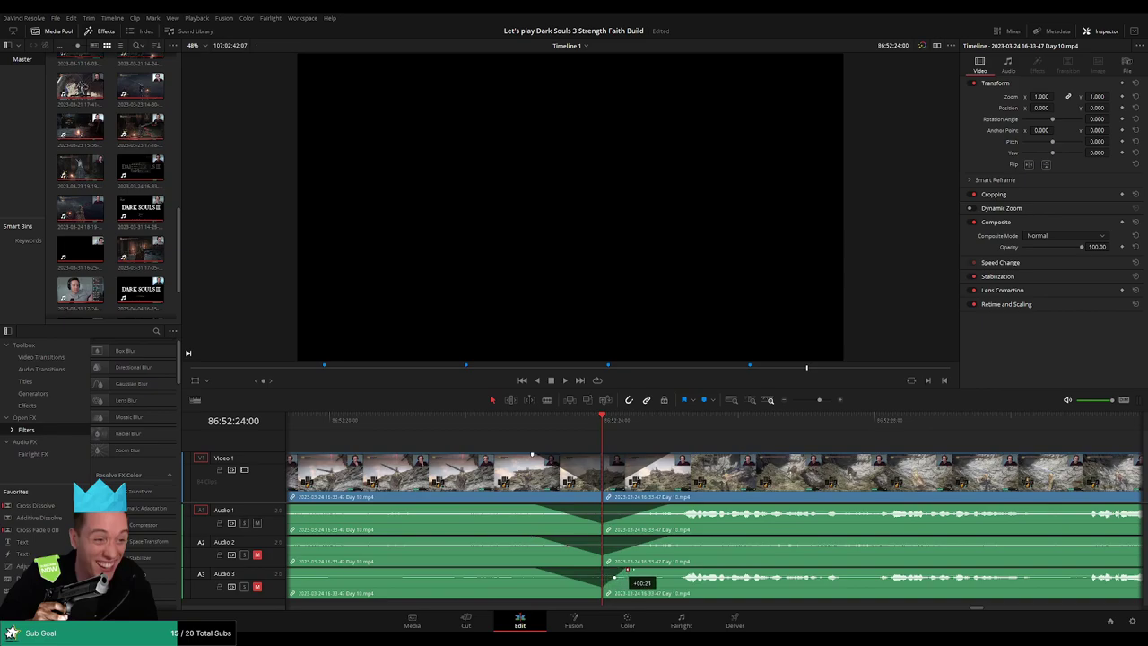
drag(627, 571, 672, 571)
key(space)
click(574, 429)
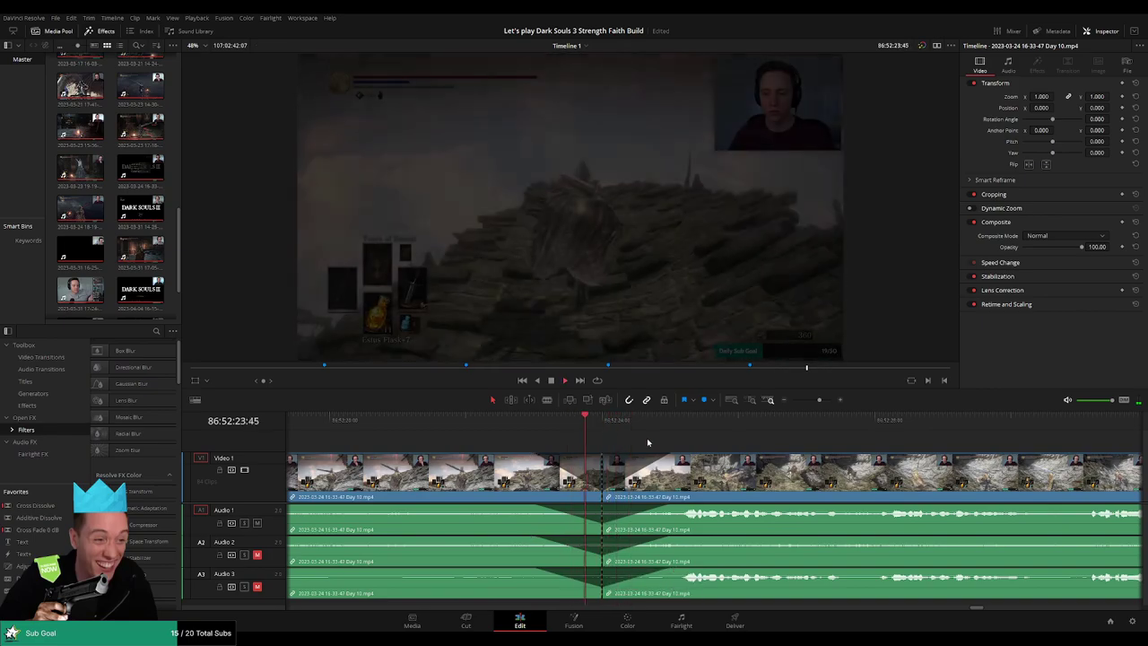
key(space)
Move the Day 10 remainder after the 86:52:24:00 cut further along the timeline to leave a gap
drag(817, 401, 785, 433)
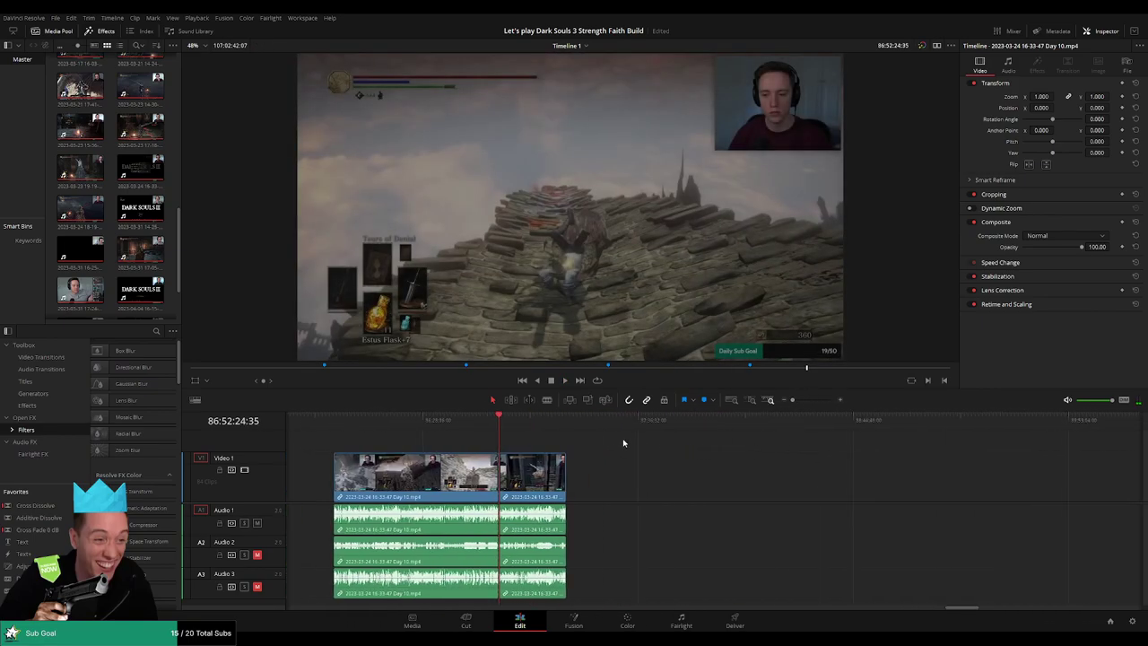
click(496, 430)
drag(664, 453, 505, 465)
drag(396, 480, 818, 484)
click(455, 443)
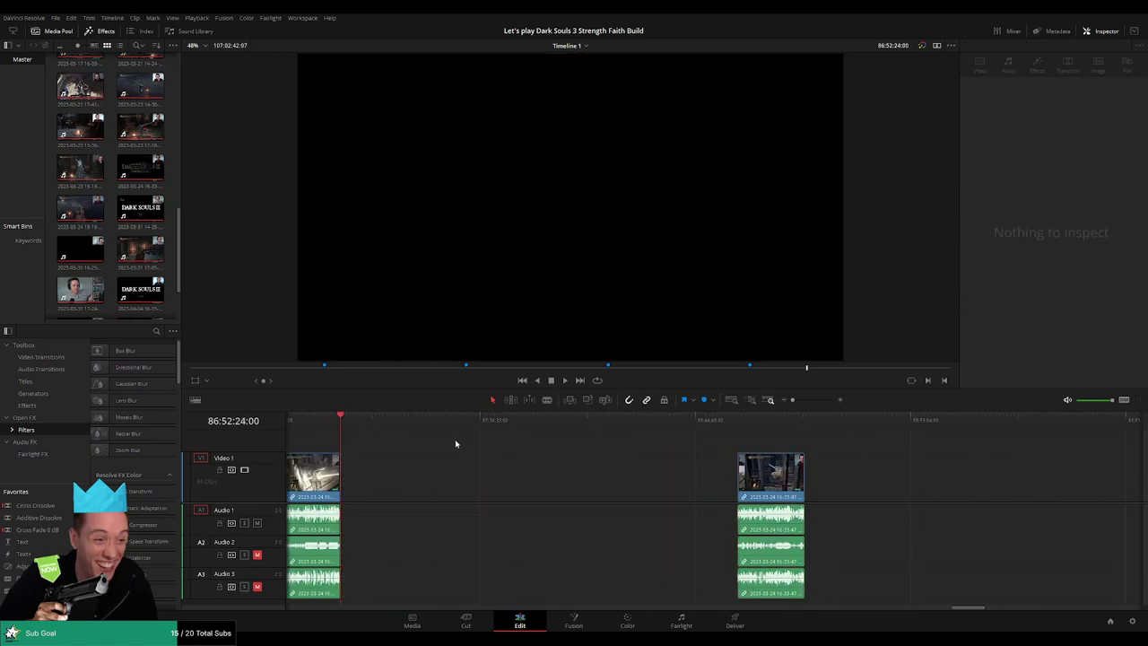
Move the Day 10 remainder to start at 88:00:00:00 and attach the Day 10 part 2 clip directly to its end
drag(346, 427, 565, 445)
drag(749, 487, 566, 487)
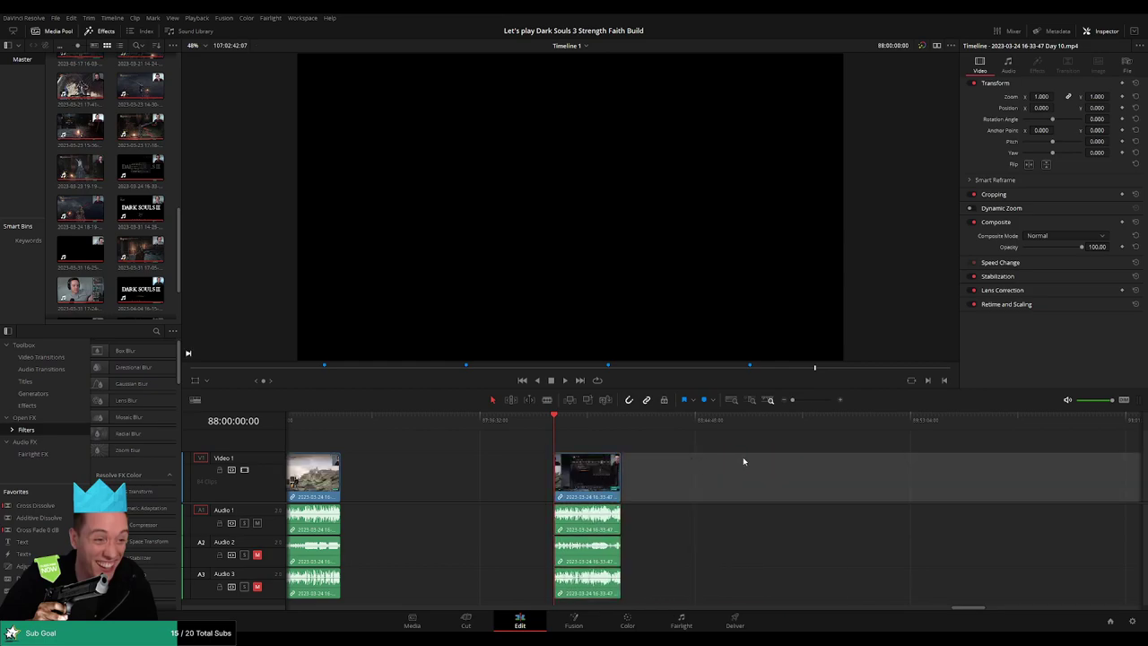
scroll(743, 462, right, 5)
drag(1020, 486, 621, 482)
Play the join between the Day 10 and Day 10 part 2 clips and add dissolve transitions to its video and audio
click(544, 422)
scroll(545, 424, up, 5)
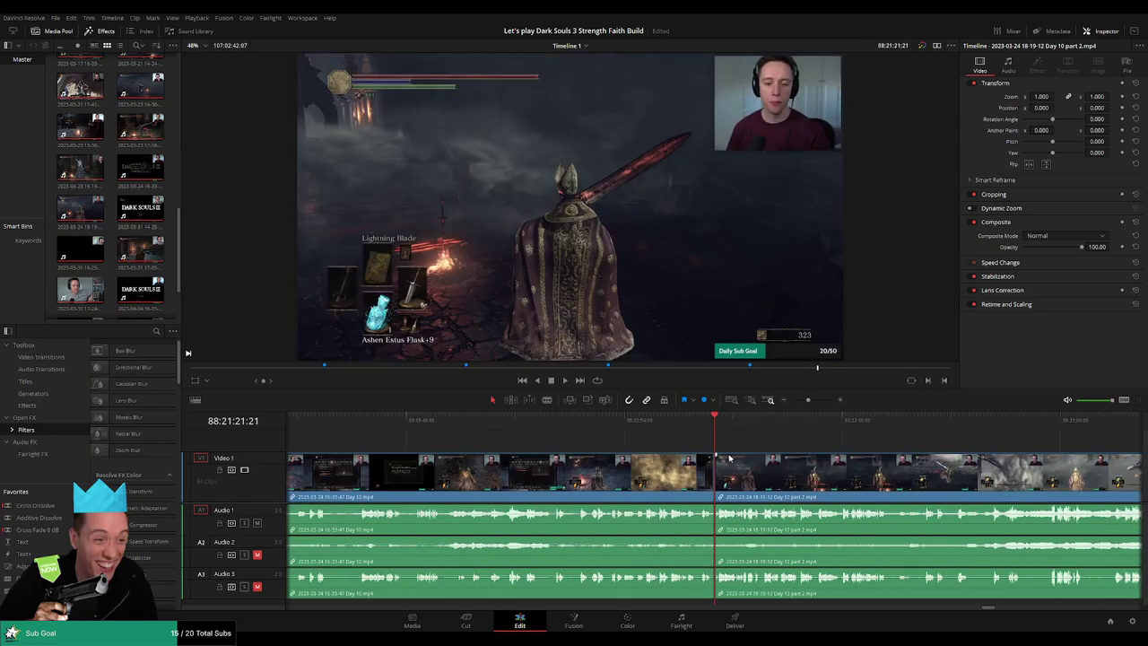
click(703, 433)
key(space)
drag(809, 400, 819, 402)
scroll(682, 467, right, 3)
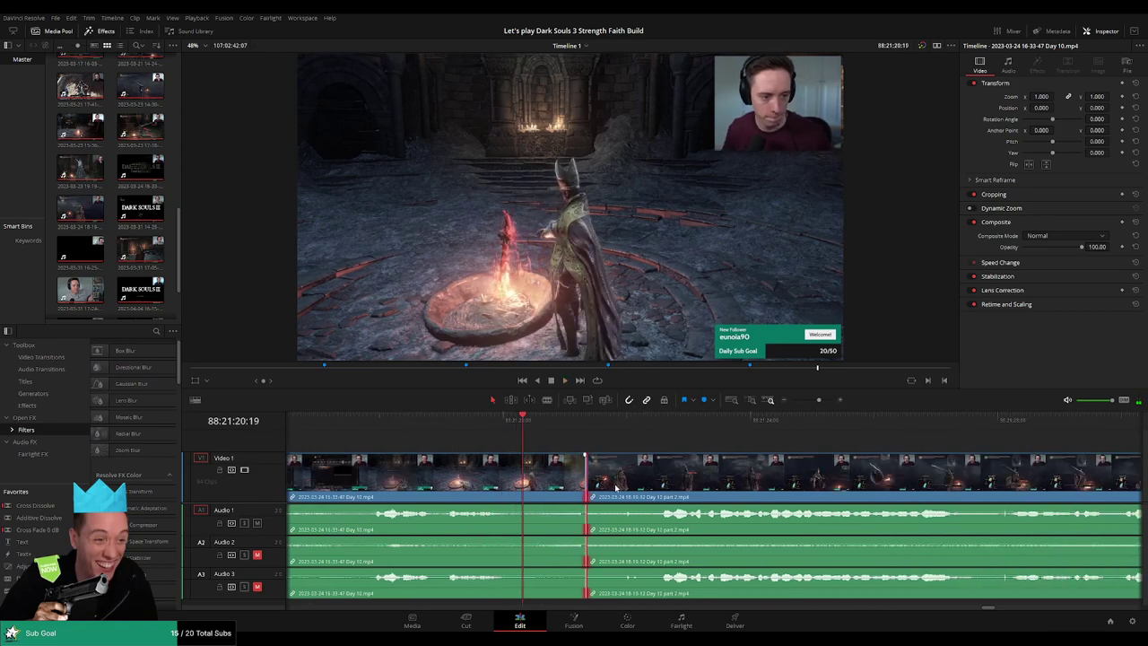
key(ctrl+t)
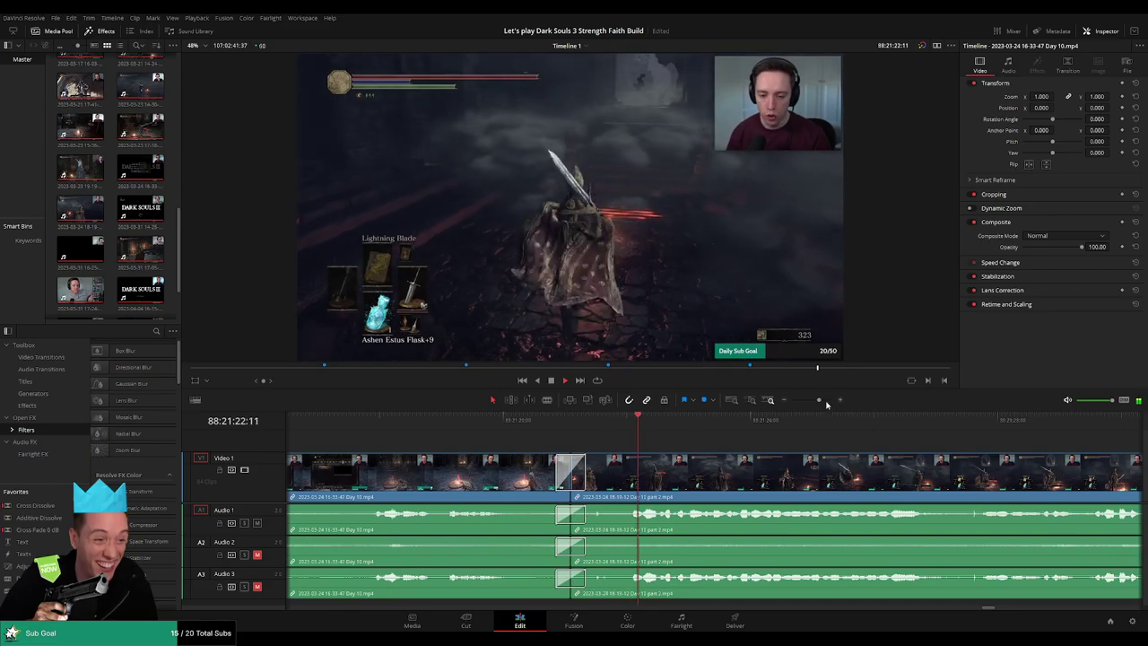
Scrub through the Day 10 part 2 clip to around 88:52:03 to look for a suitable episode break
drag(819, 401, 793, 403)
scroll(755, 447, right, 1)
scroll(736, 459, right, 5)
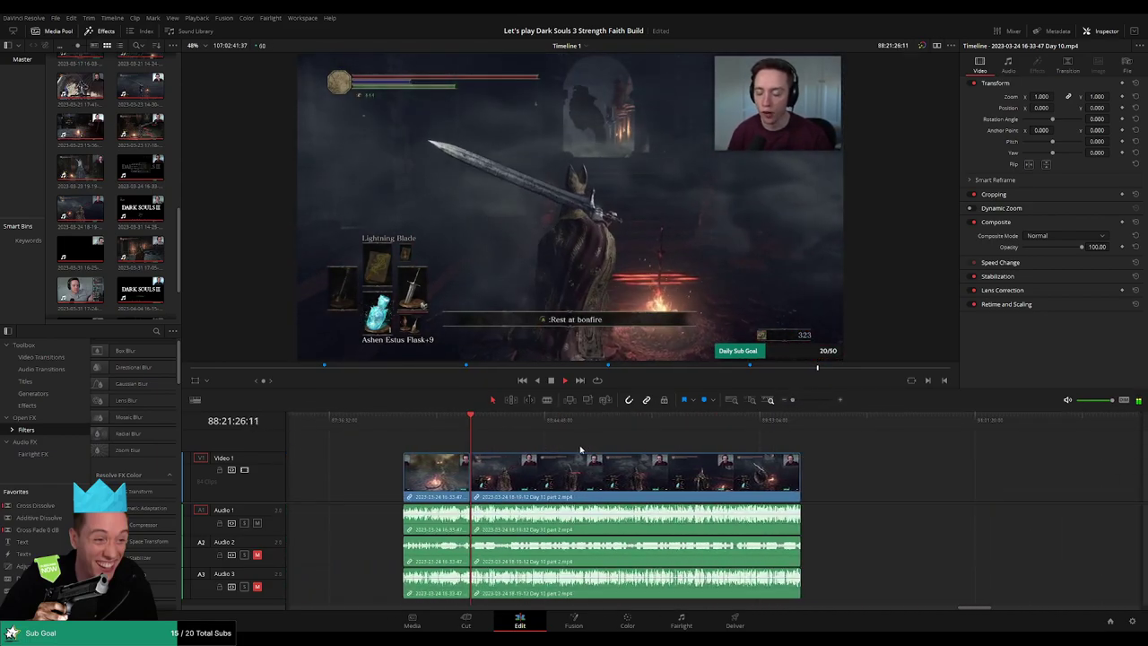
drag(436, 436, 567, 440)
drag(793, 402, 812, 403)
drag(723, 418, 776, 422)
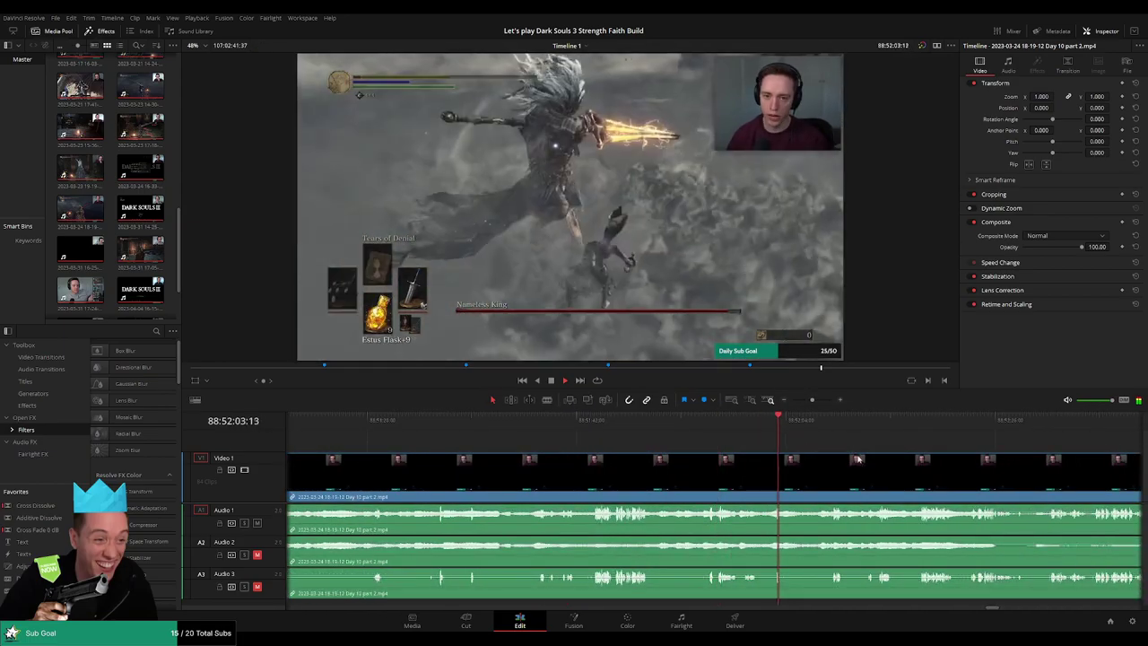
Narrow down the pause in speech near 88:52:07 and split the Day 10 part 2 clip at 88:52:07:00
drag(859, 458, 569, 437)
click(541, 424)
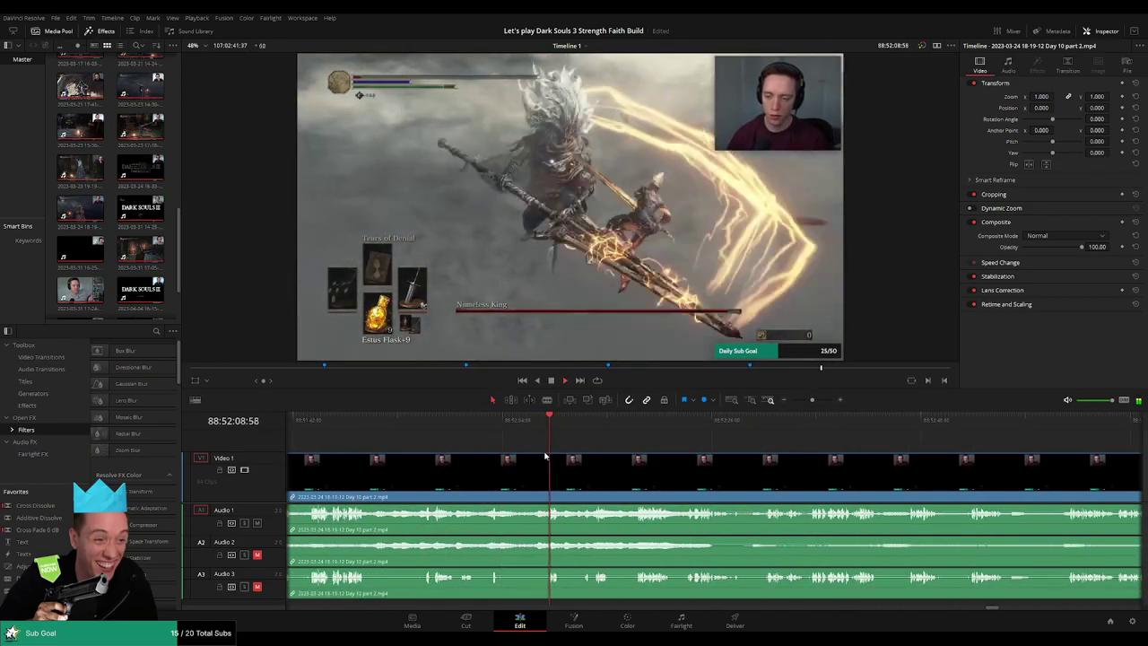
scroll(587, 454, up, 5)
click(596, 420)
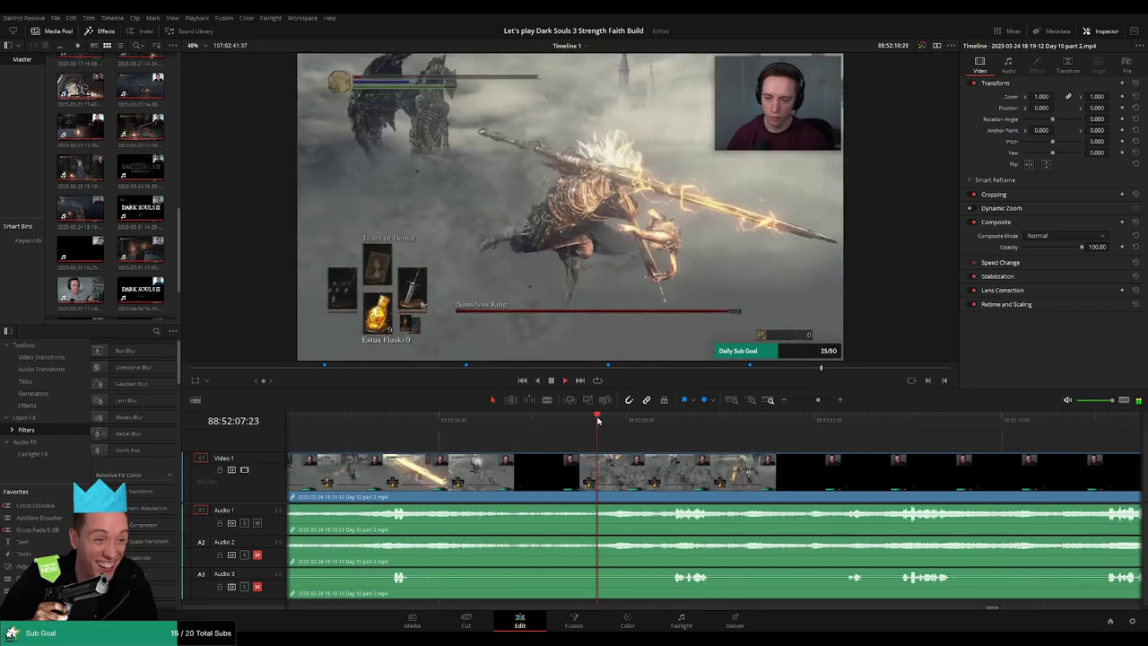
drag(596, 420, 580, 455)
key(ctrl+b)
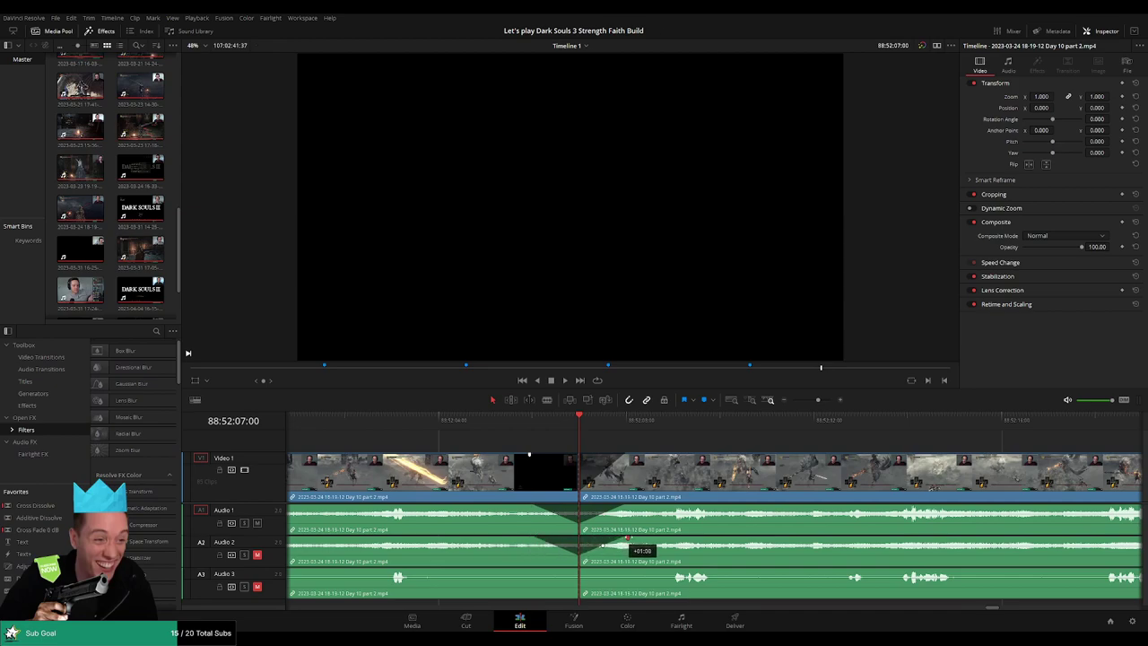
Add fade-outs and fade-ins of about one second to the video and audio at the 88:52:07:00 cut, and play across it
drag(577, 571, 535, 570)
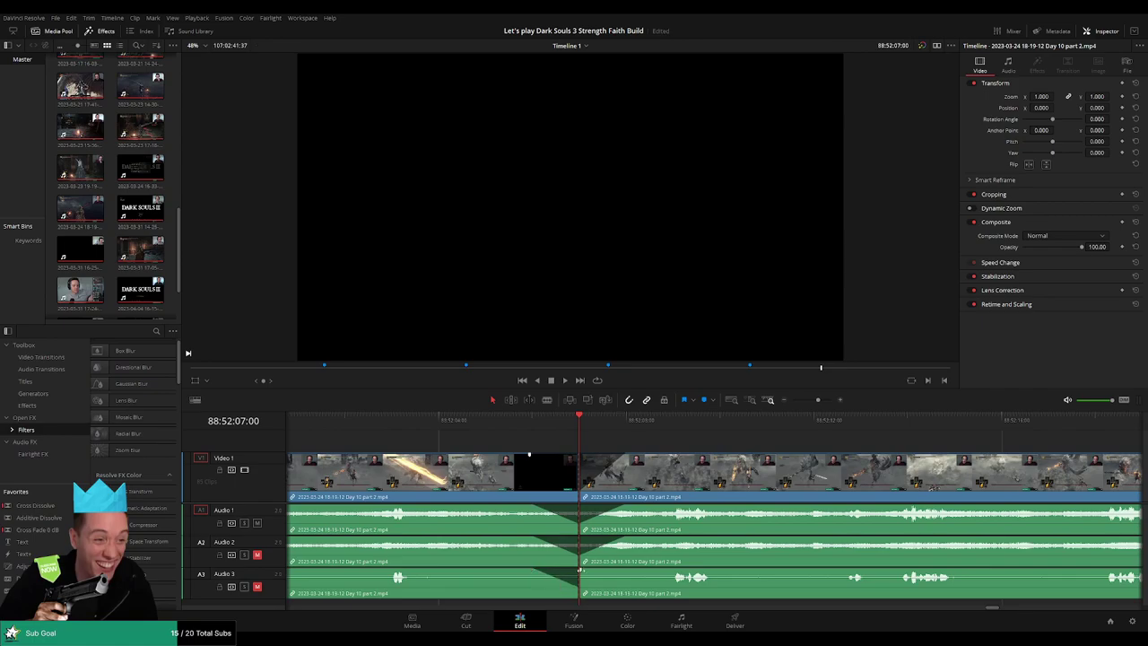
click(553, 422)
key(space)
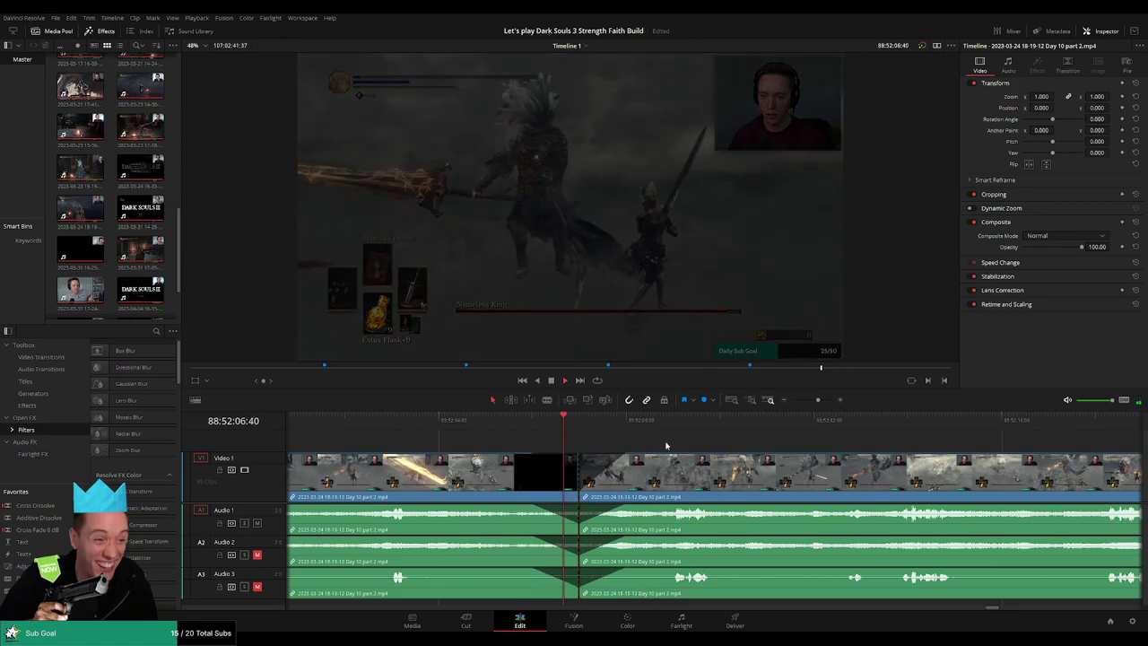
Check the segment's start at 88:00:00:00 and its end, and move the Day 10 part 2 remainder further along the timeline
drag(817, 401, 788, 402)
drag(813, 443, 675, 443)
click(404, 428)
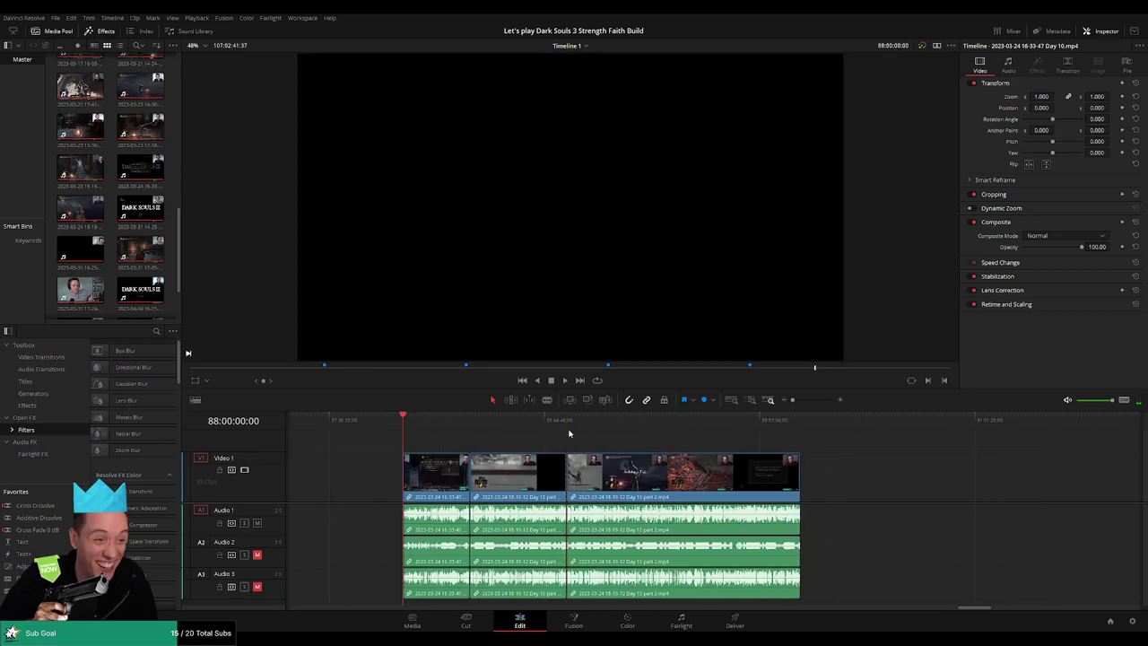
scroll(571, 430, right, 5)
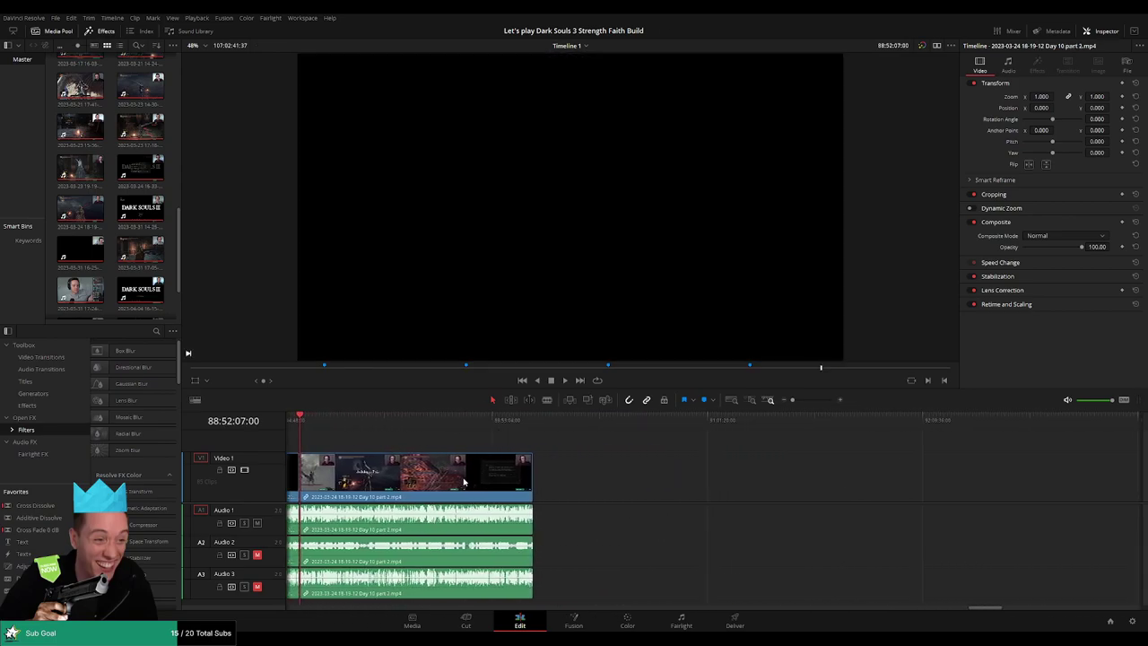
drag(466, 483, 786, 485)
click(547, 444)
scroll(563, 443, left, 4)
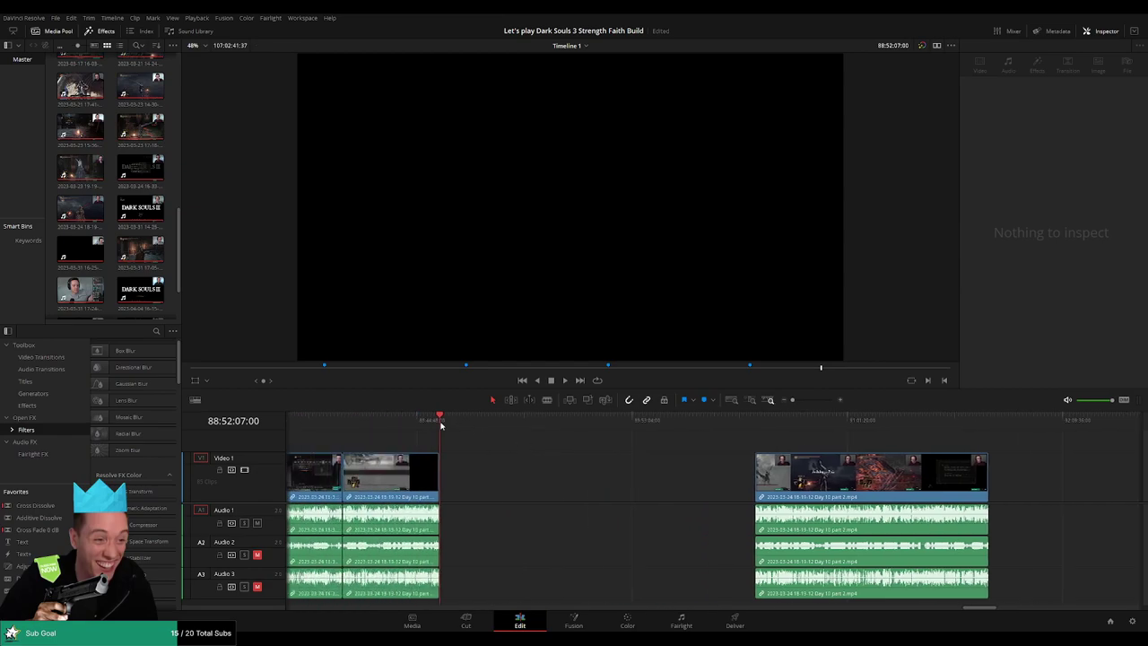
Place the playhead at 90:00:00:00, move the Day 10 part 2 remainder to start there, and play its opening
click(491, 431)
drag(491, 432, 641, 439)
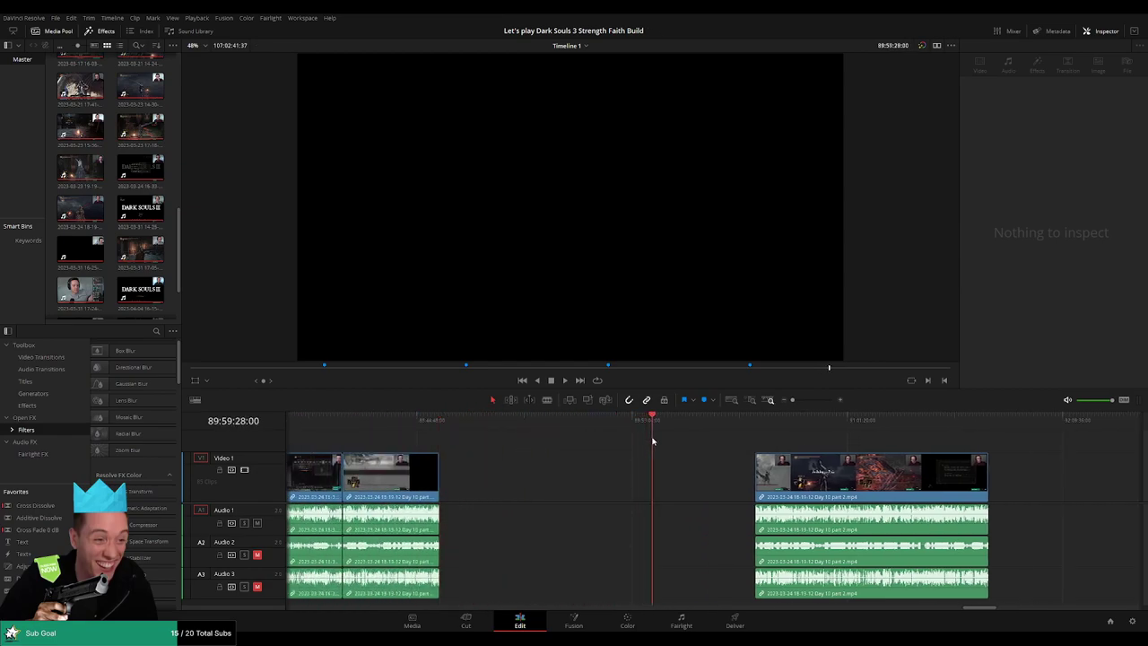
scroll(654, 441, up, 3)
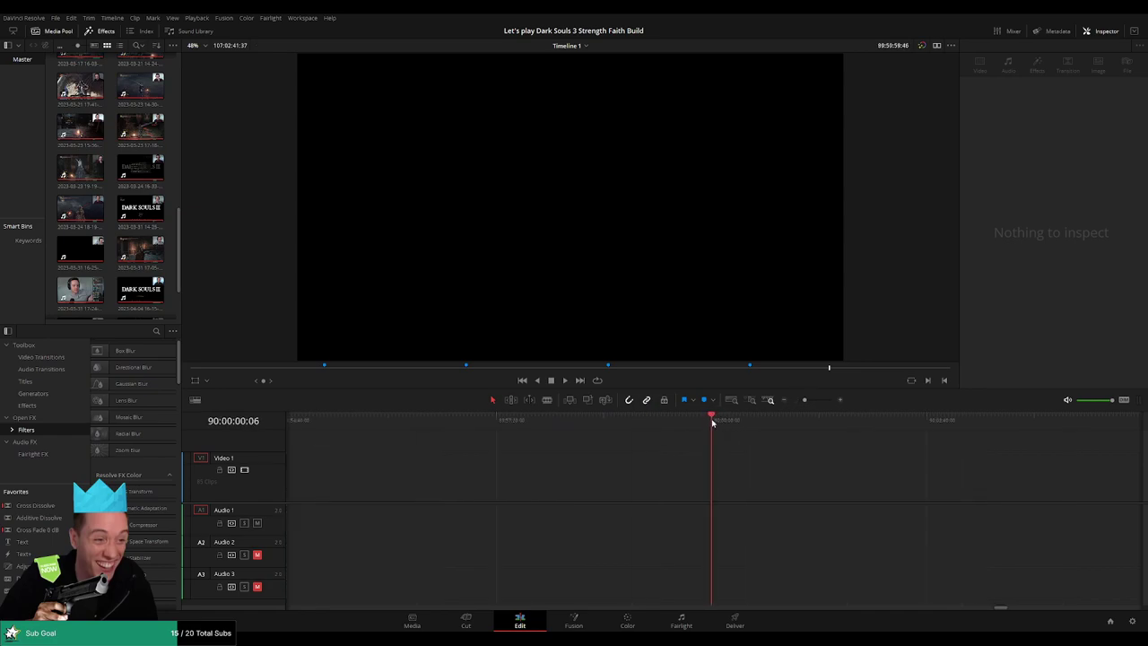
drag(804, 401, 792, 401)
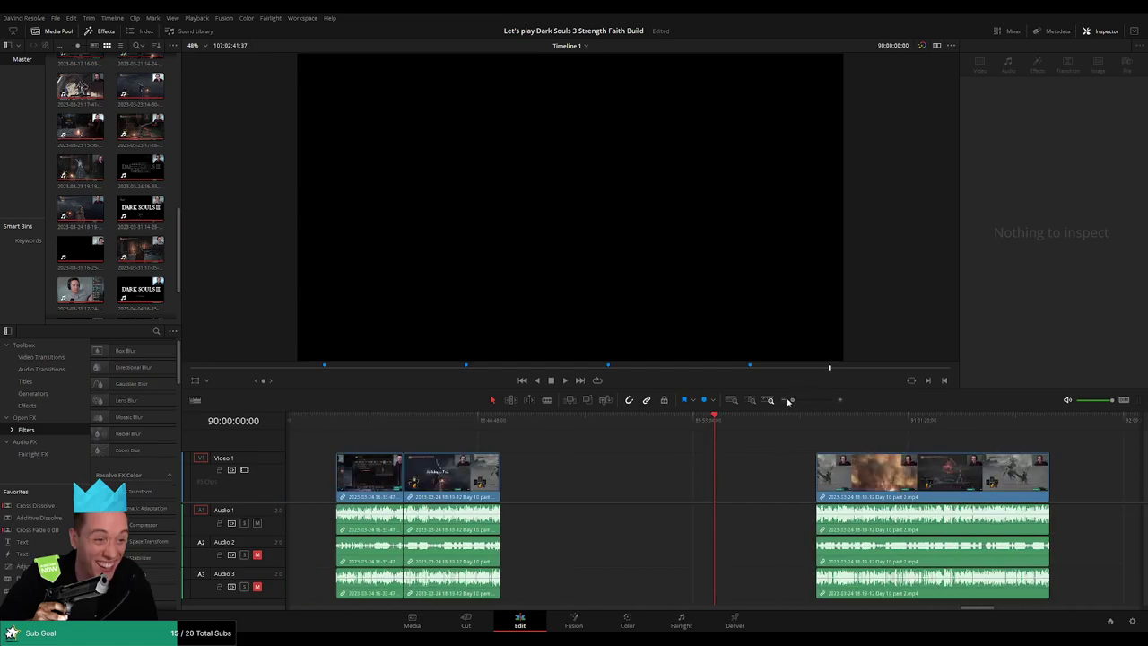
scroll(799, 456, right, 3)
drag(679, 479, 581, 481)
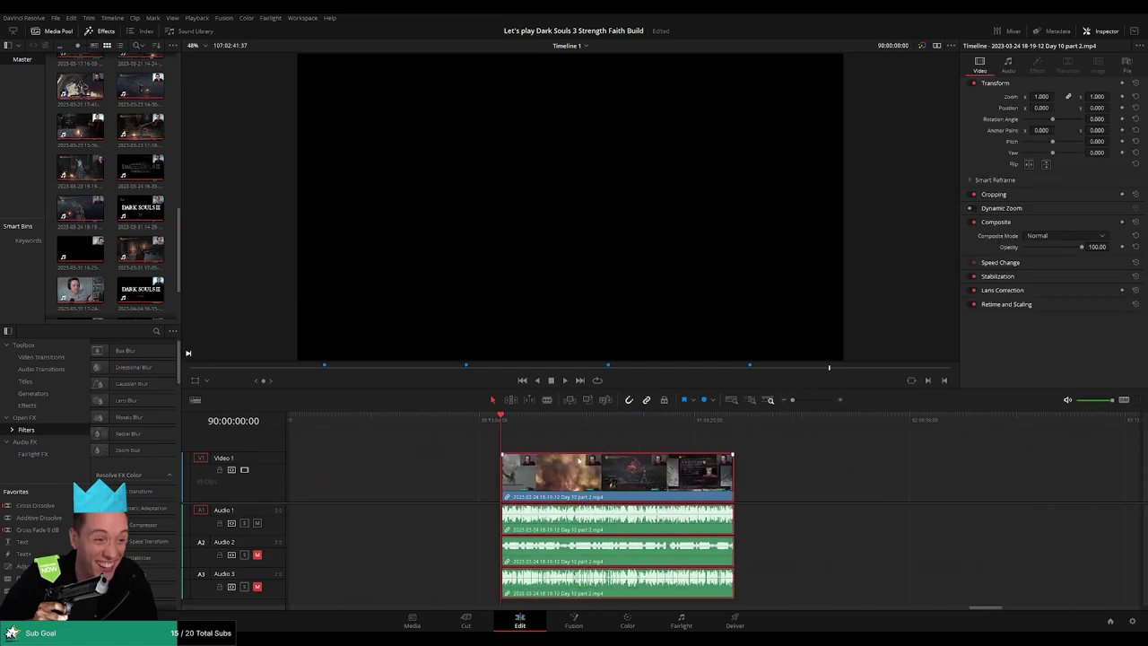
click(584, 448)
key(space)
Scrub through the Day 10 part 2 remainder between about 90:51:57 and 90:52:25 to look for an episode break
scroll(539, 441, right, 3)
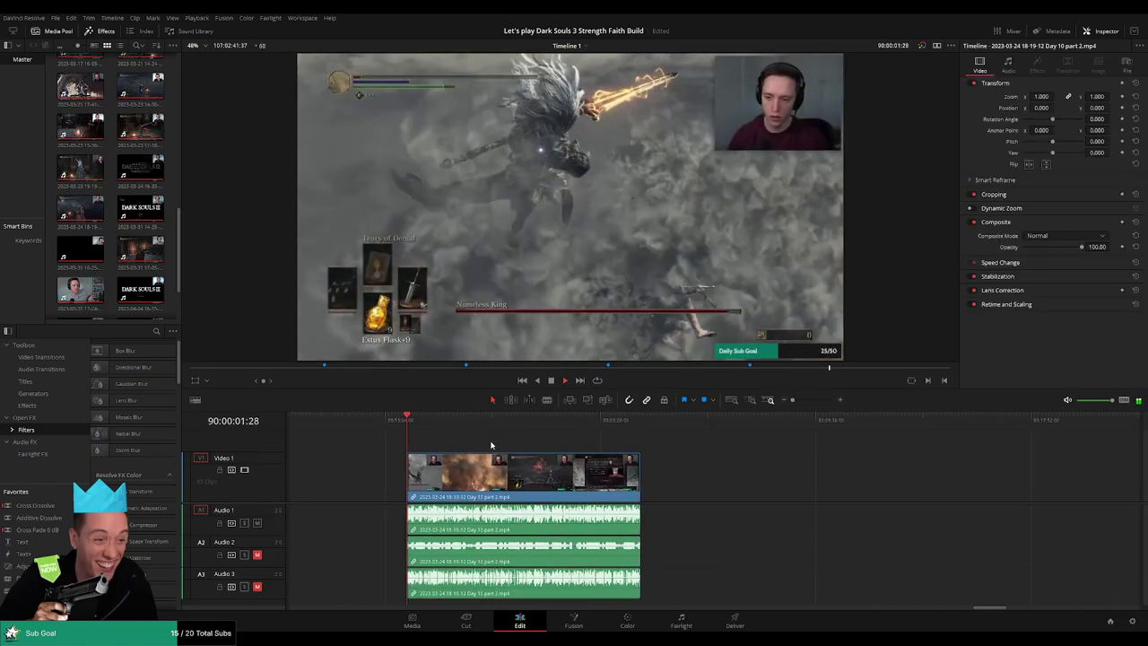
click(431, 420)
drag(432, 420, 570, 436)
key(space)
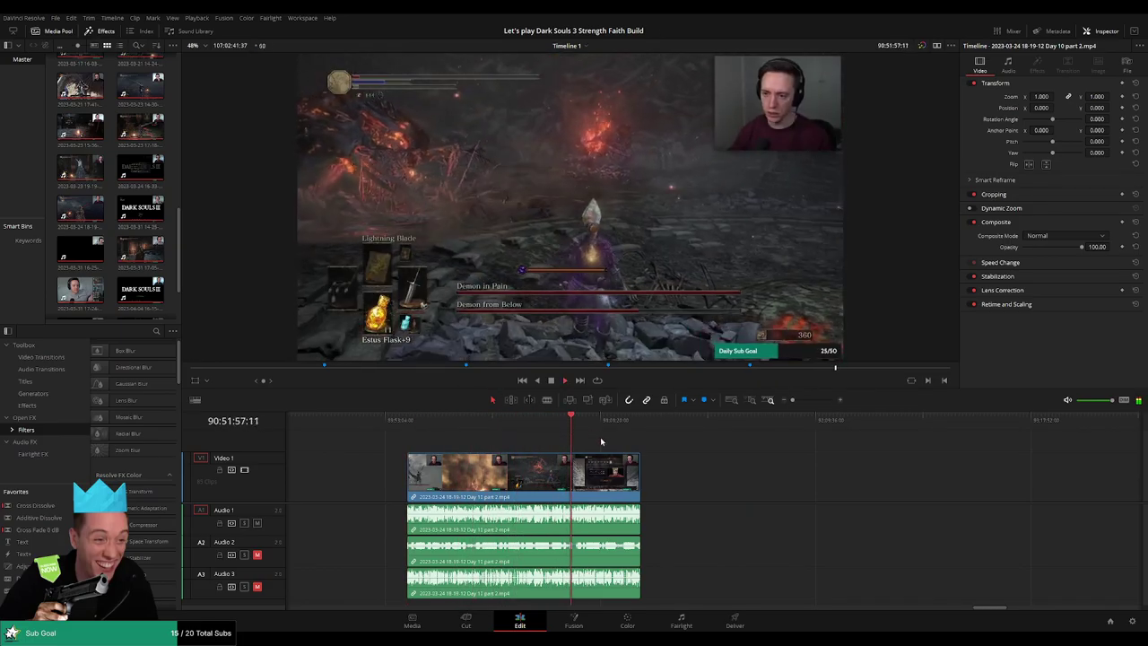
drag(793, 399, 810, 401)
drag(729, 424, 582, 435)
click(597, 427)
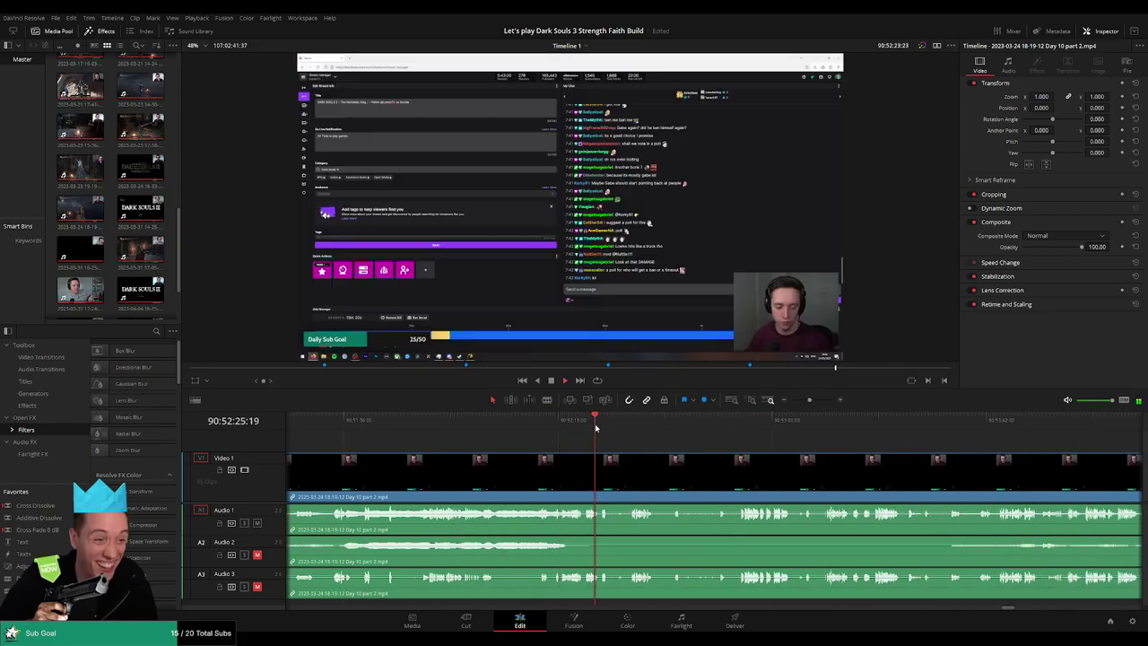
click(583, 426)
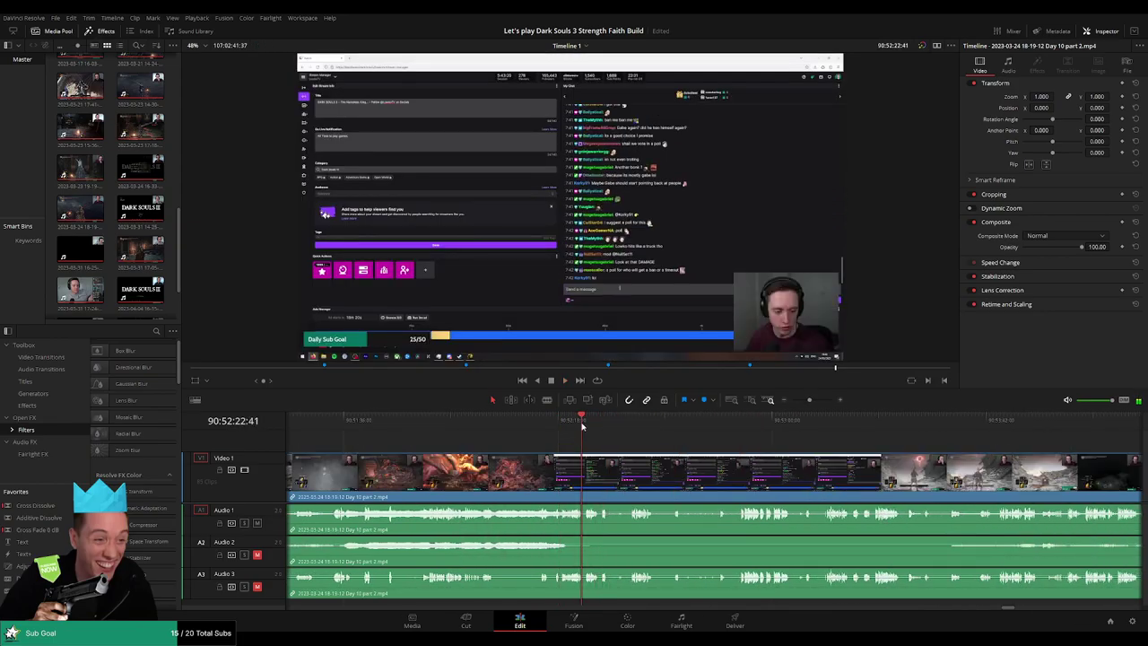
Narrow down the pause before the speech near 90:52:32 and split the Day 10 part 2 remainder at 90:52:31:30
key(ctrl+equal)
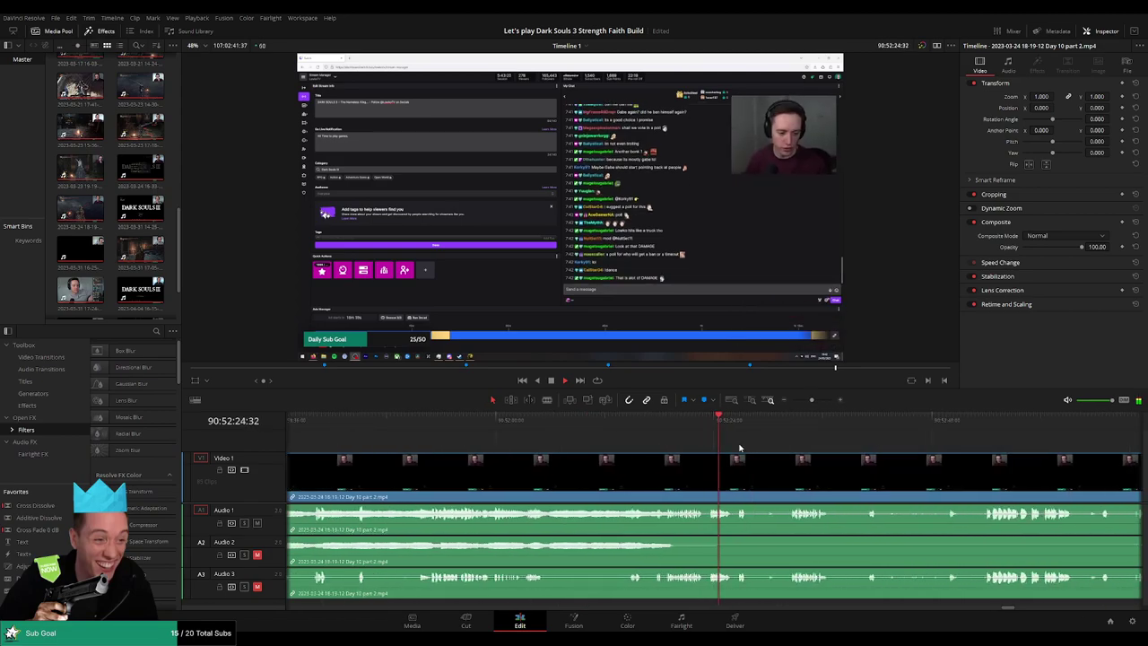
click(735, 429)
click(787, 426)
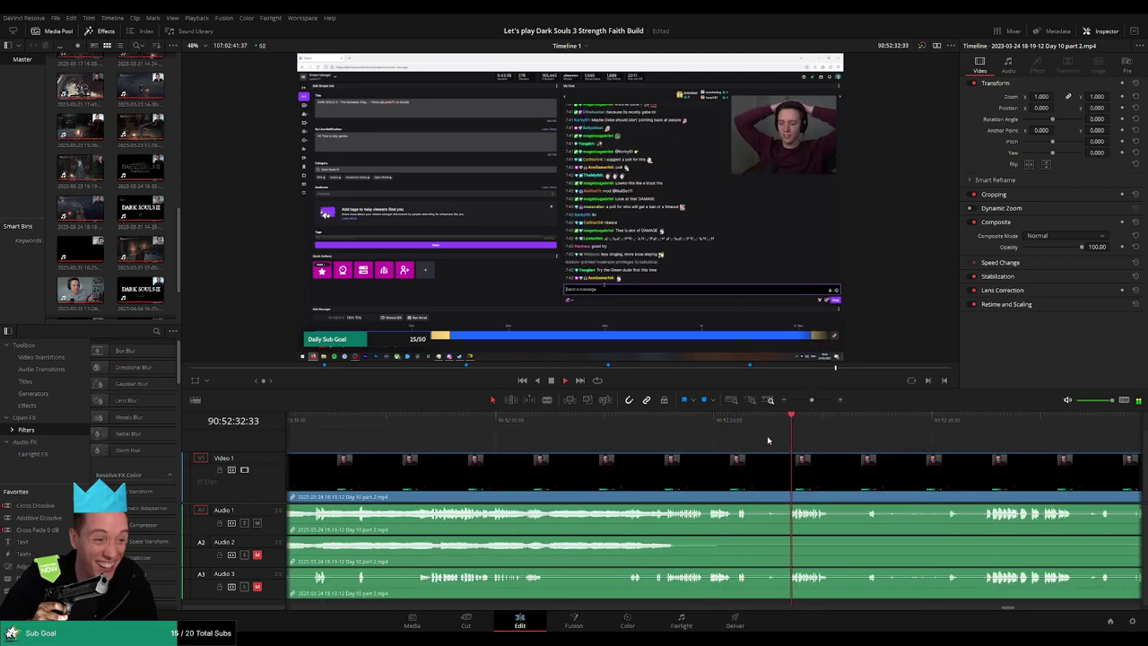
key(ctrl+equal)
key(ctrl+equal)
click(688, 427)
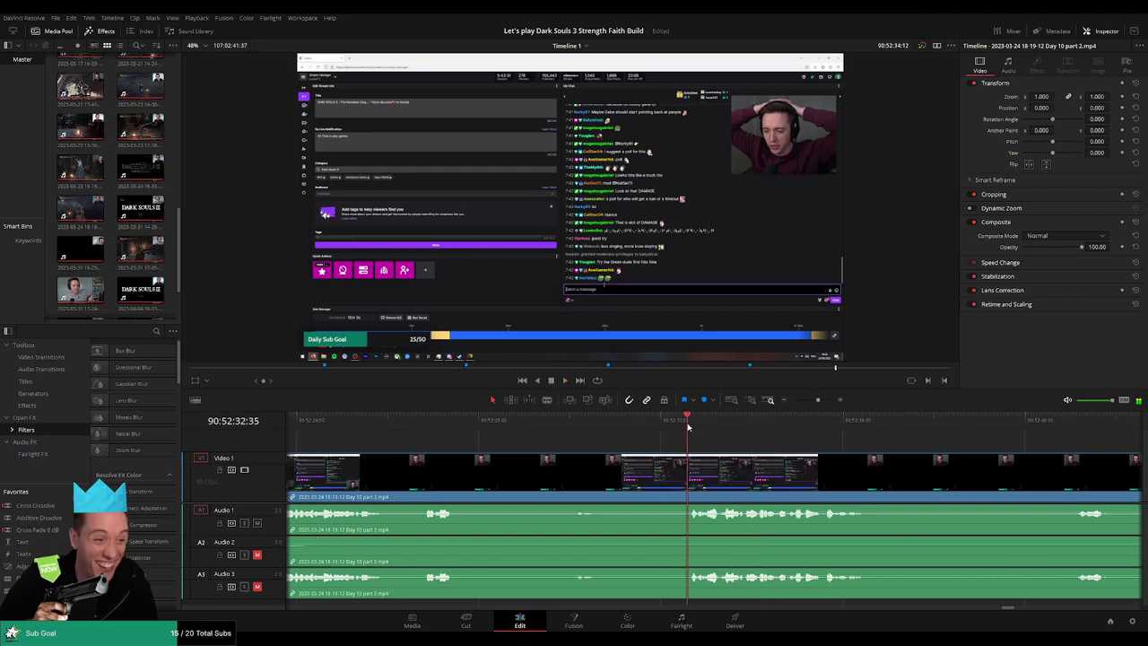
click(653, 434)
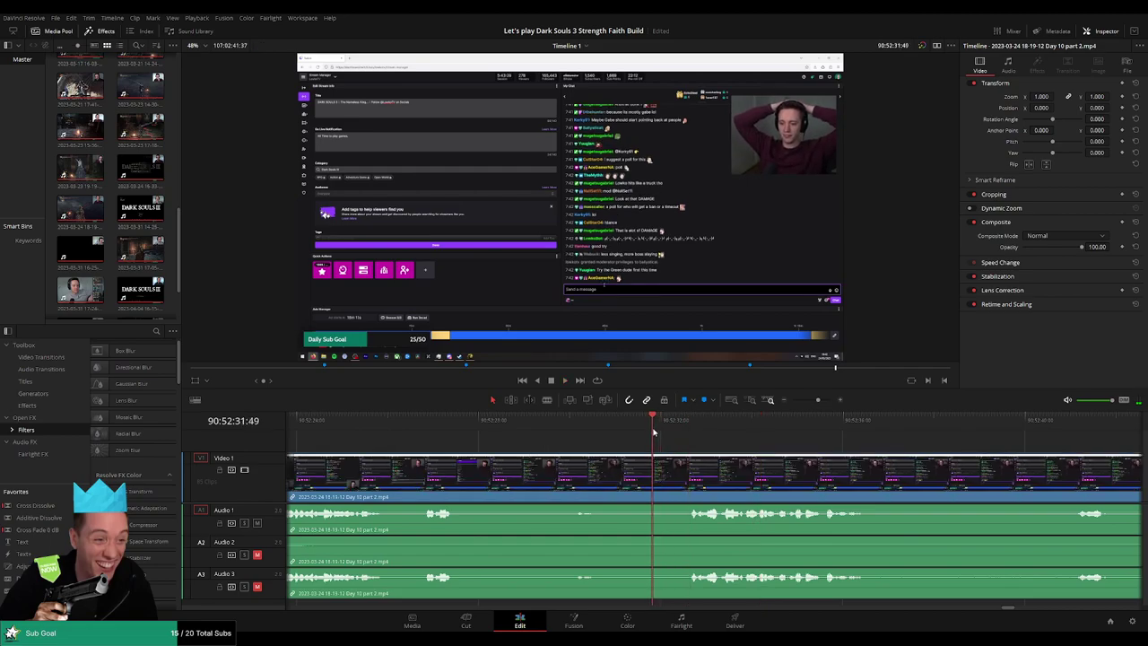
drag(652, 433, 684, 457)
key(b)
Add fades of about one second on the video and all audio tracks on both sides of the 90:52:31:30 cut and play across it
click(639, 465)
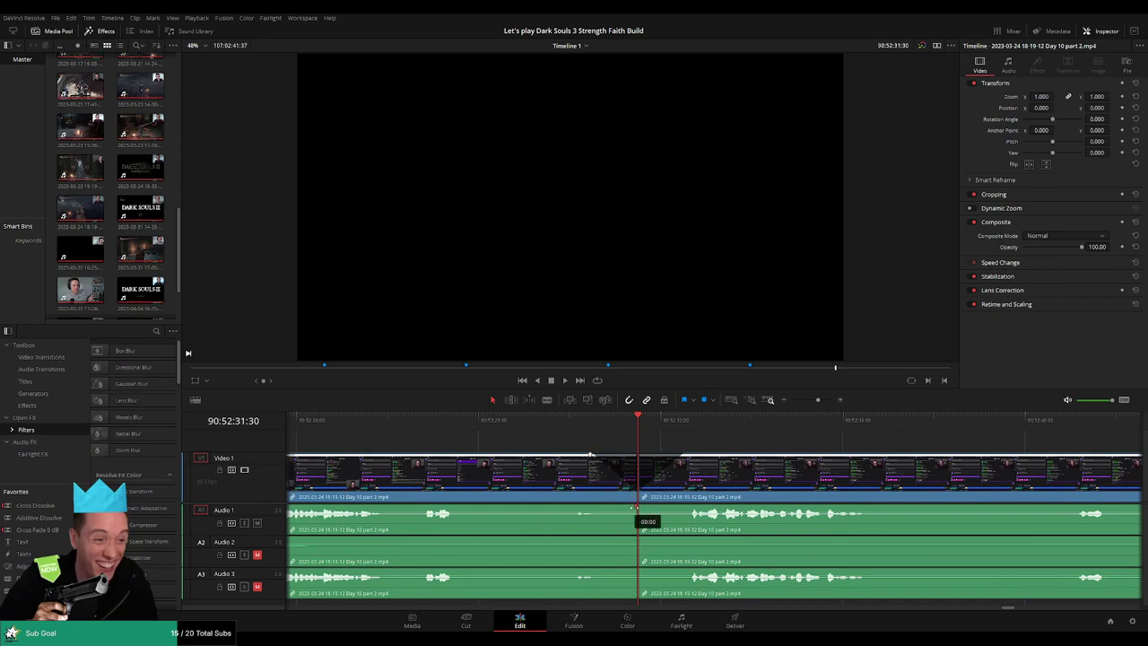
drag(635, 508, 598, 508)
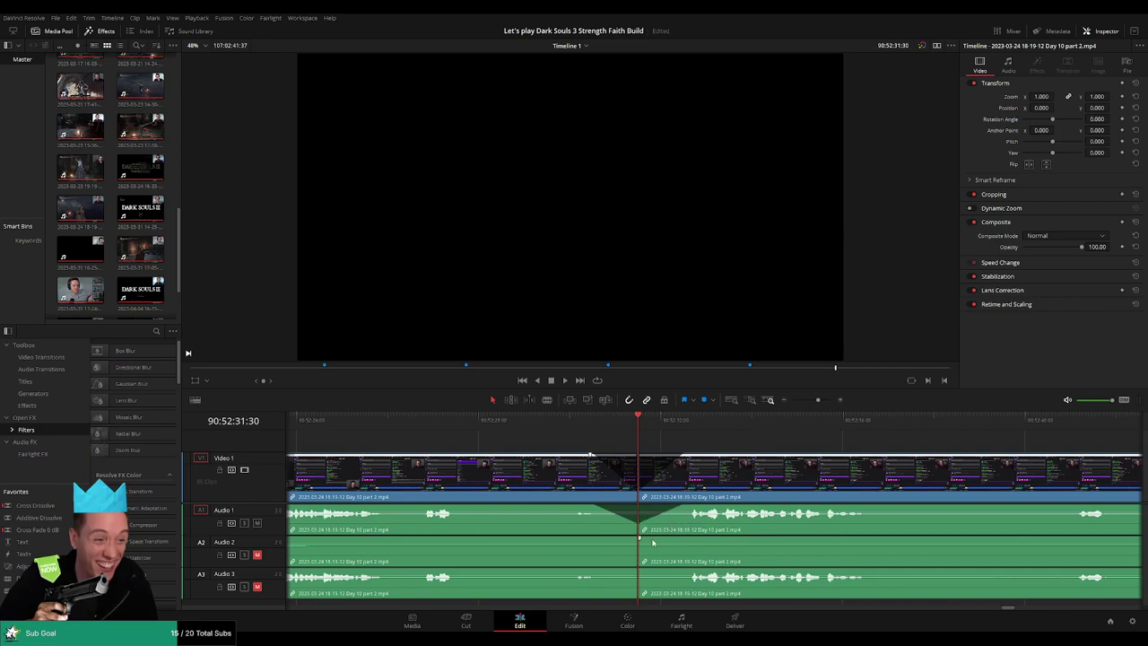
drag(636, 536, 683, 539)
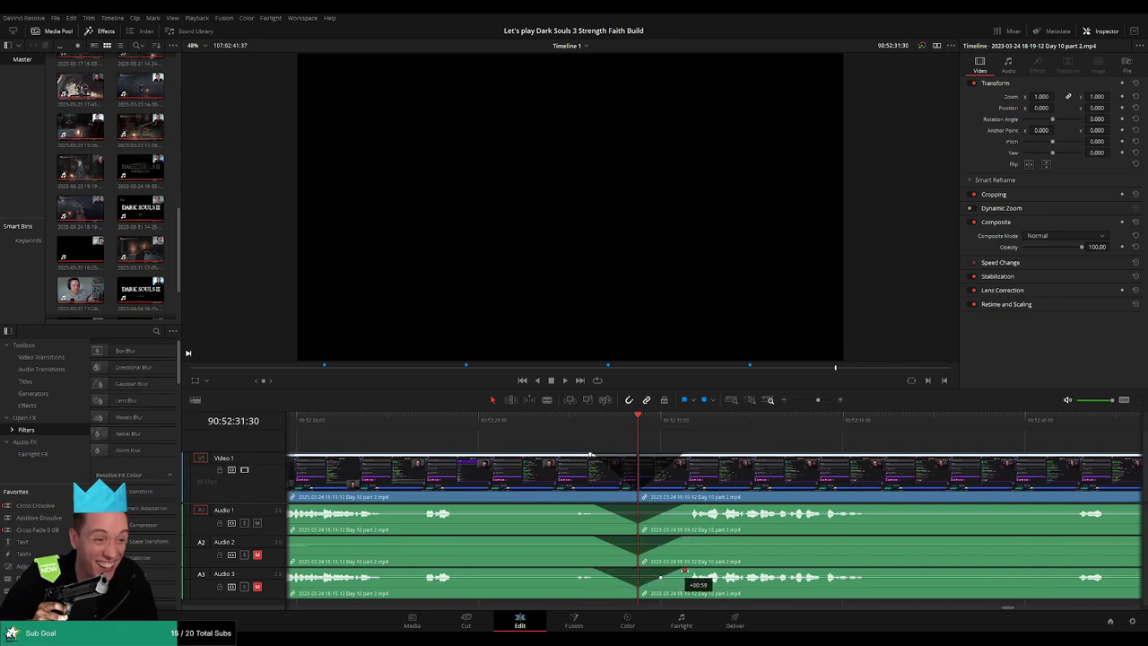
key(slash)
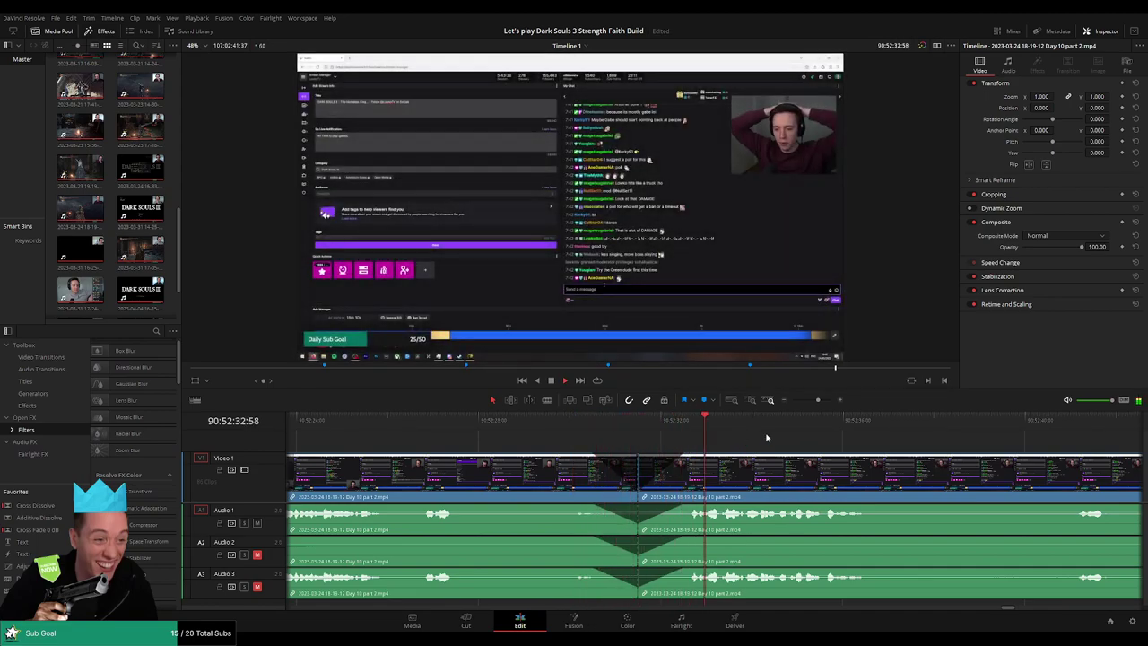
Move the Day 10 part 2 remainder after the 90:52:31:30 cut further along the timeline, into the gap before the Day 11 clip
drag(818, 401, 790, 403)
drag(872, 456, 661, 445)
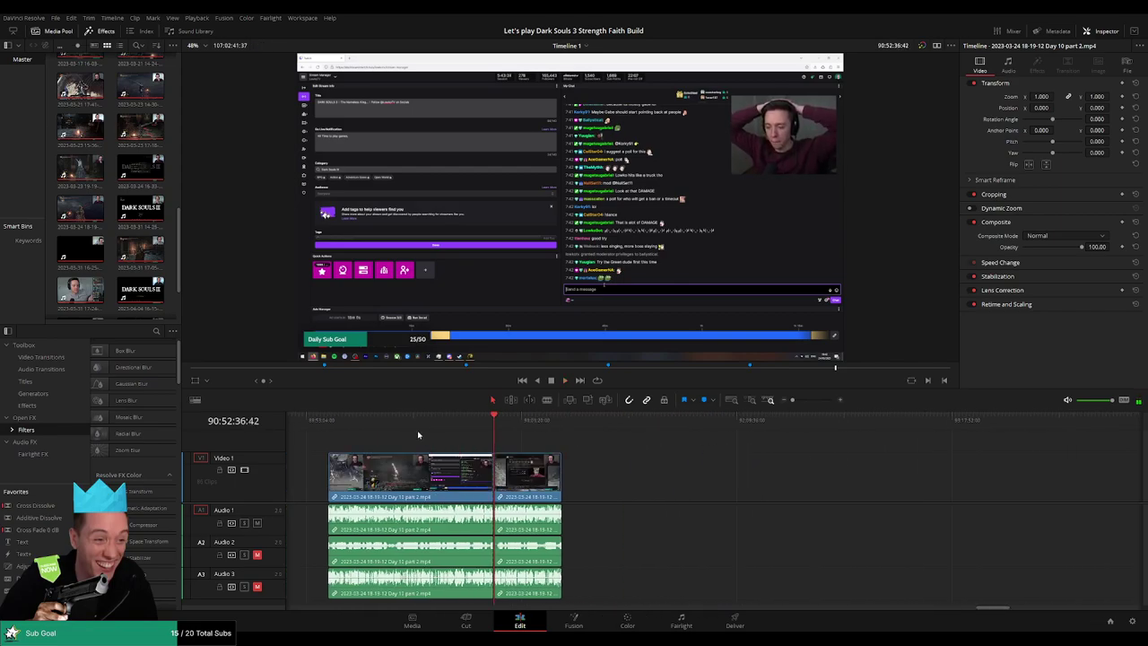
key(Home)
drag(654, 460, 530, 461)
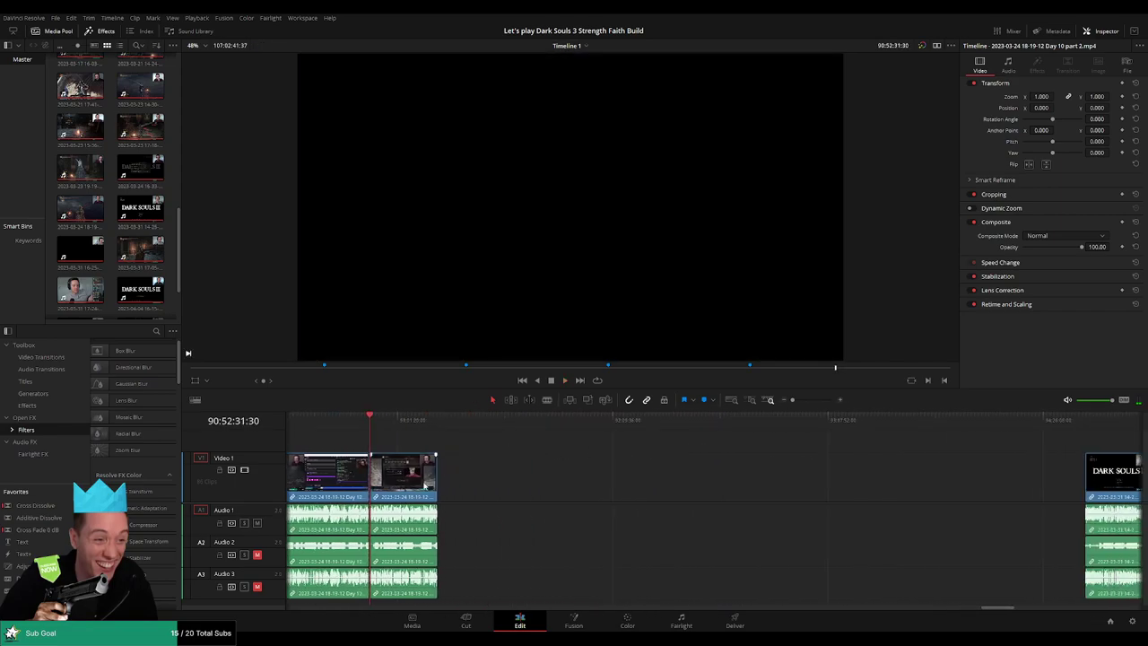
drag(414, 489, 728, 489)
click(548, 456)
Place the playhead at 92:00:00:00 and move the Day 10 part 2 remainder to start there
click(390, 434)
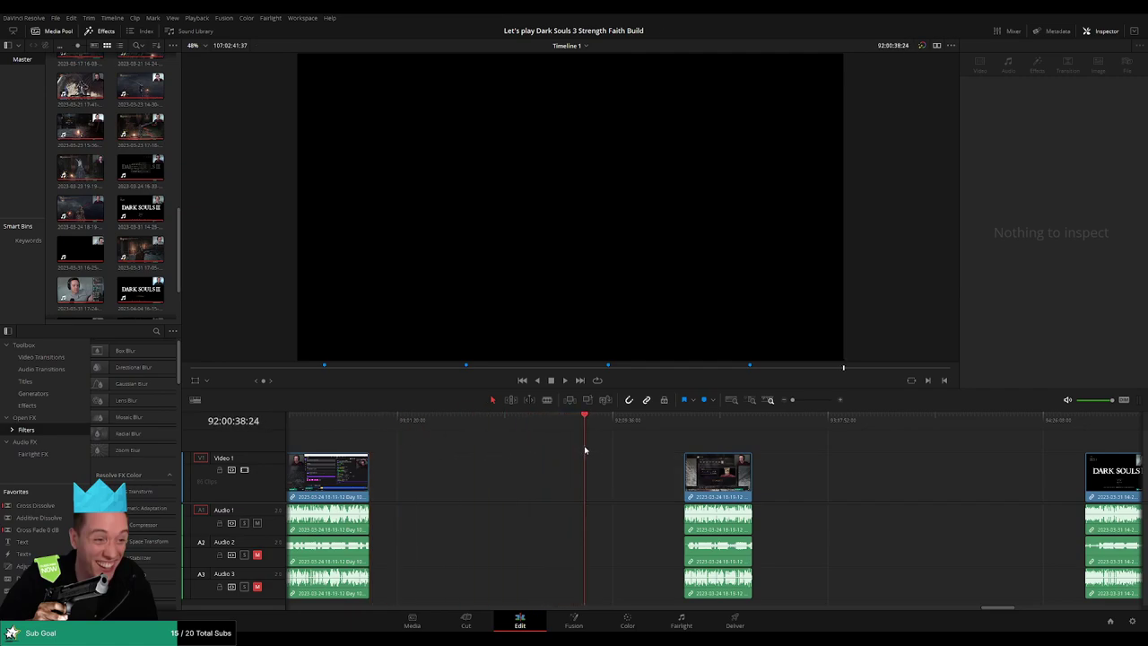
scroll(585, 450, up, 5)
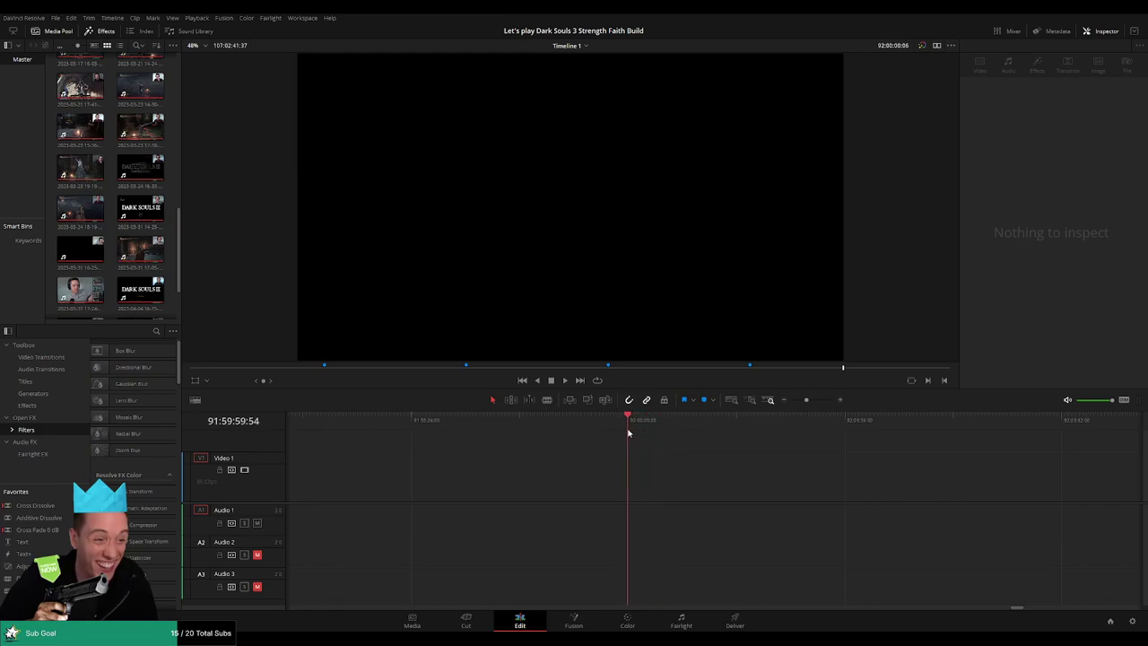
scroll(724, 428, down, 2)
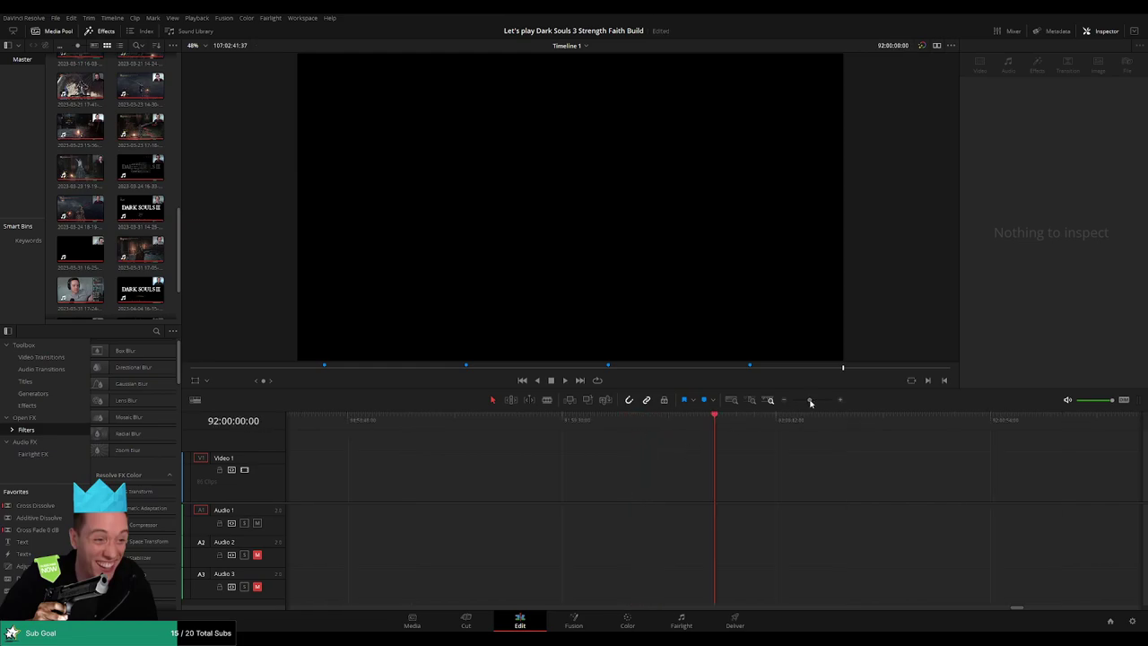
drag(858, 481, 757, 482)
click(935, 459)
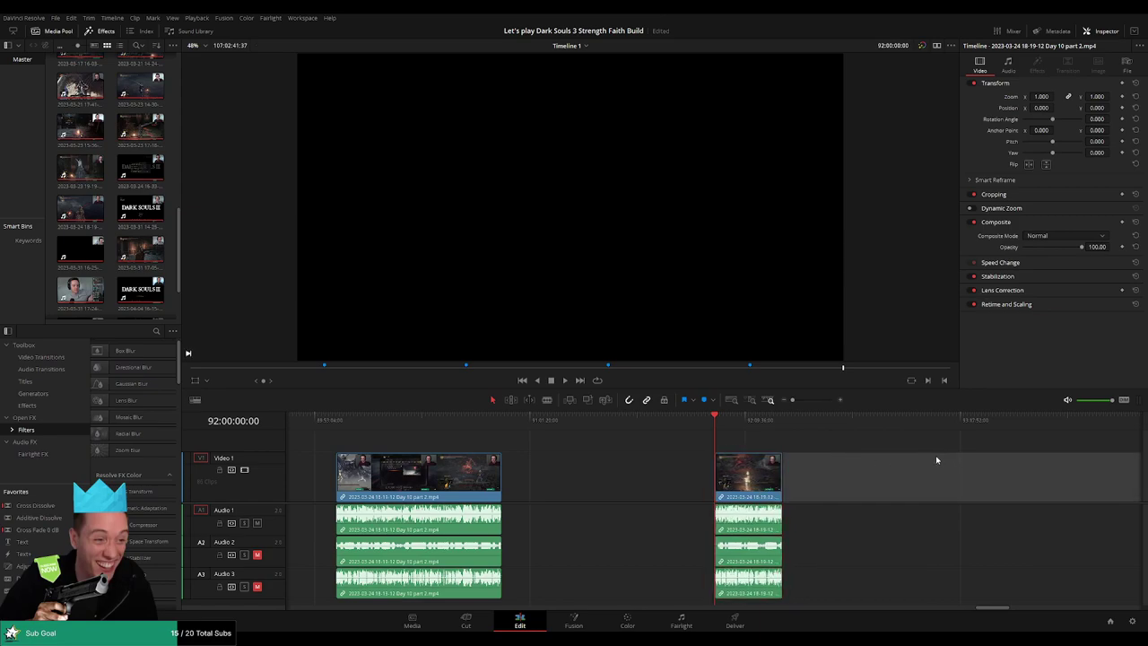
Move the Day 11 clip directly behind the Day 10 part 2 remainder and play the remainder's opening from 92:00:00:00
drag(972, 458, 670, 461)
drag(998, 478, 566, 480)
key(space)
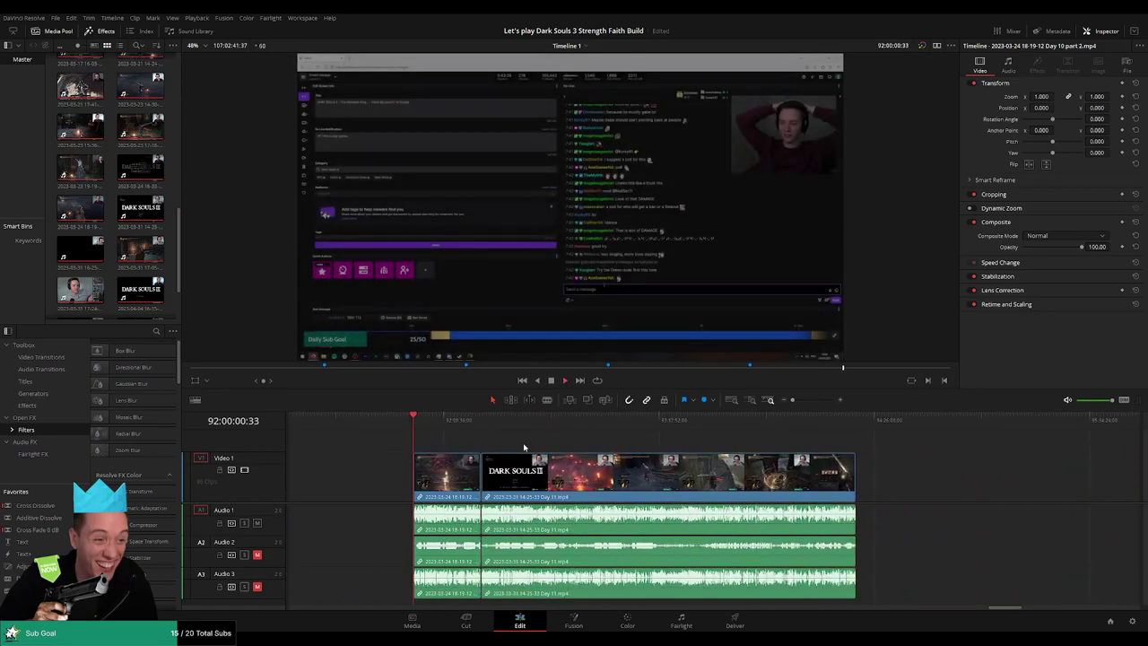
Add a dissolve across the video and audio tracks where Day 10 part 2 meets Day 11 near 92:21:34 and play through it
drag(461, 429, 482, 431)
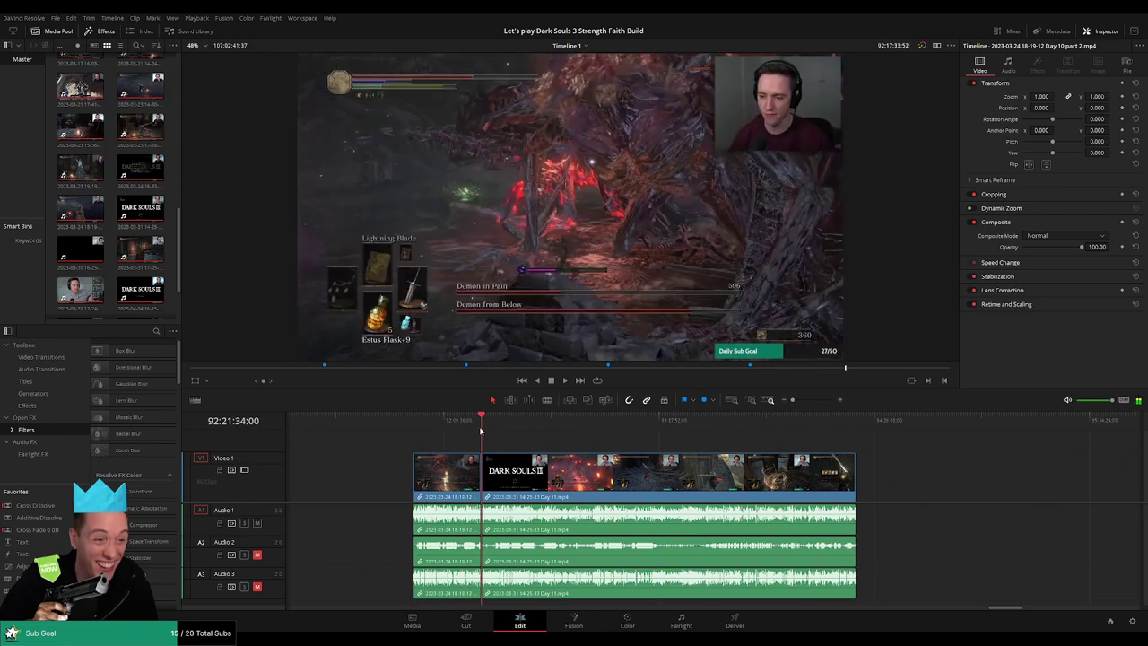
drag(793, 400, 818, 407)
key(space)
key(space)
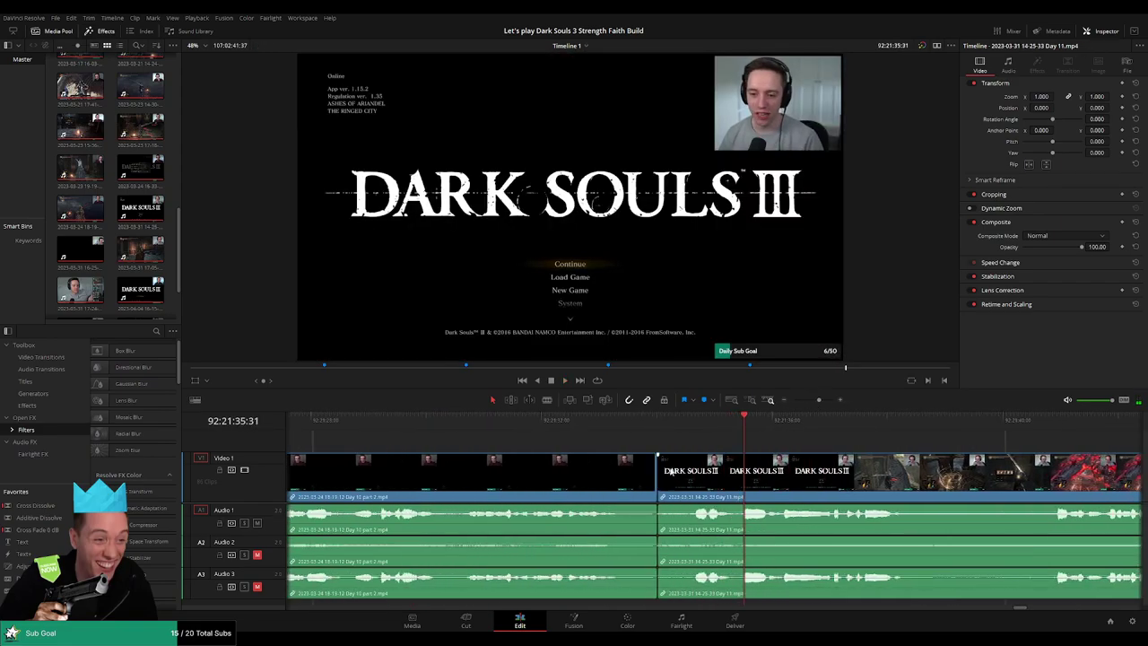
click(656, 470)
click(599, 369)
click(579, 430)
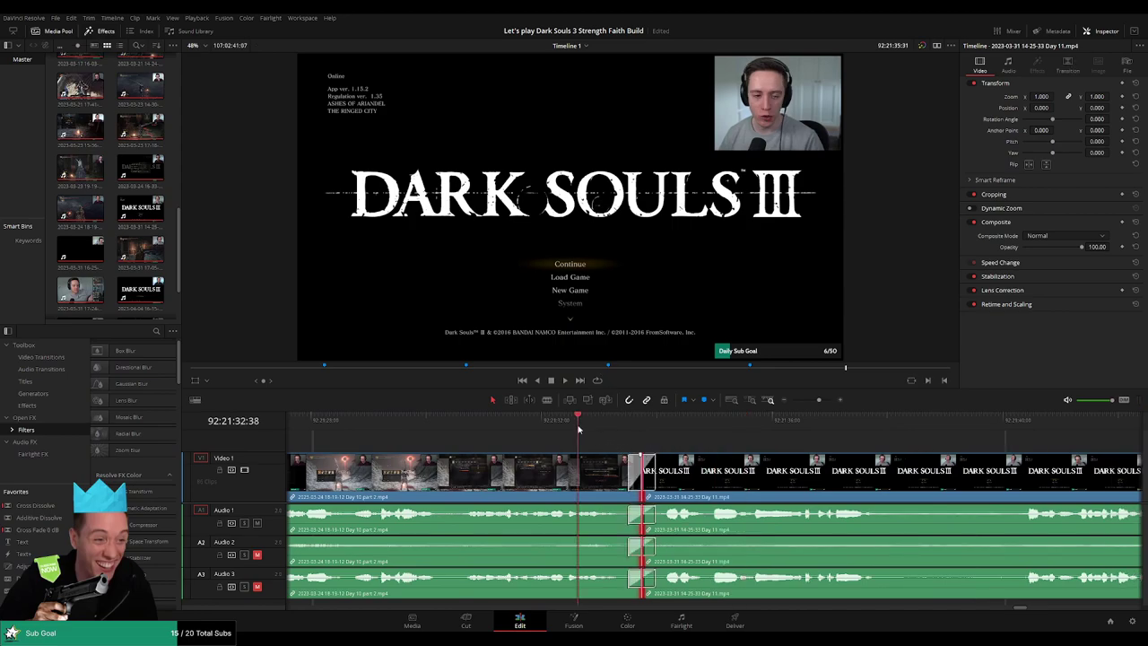
key(space)
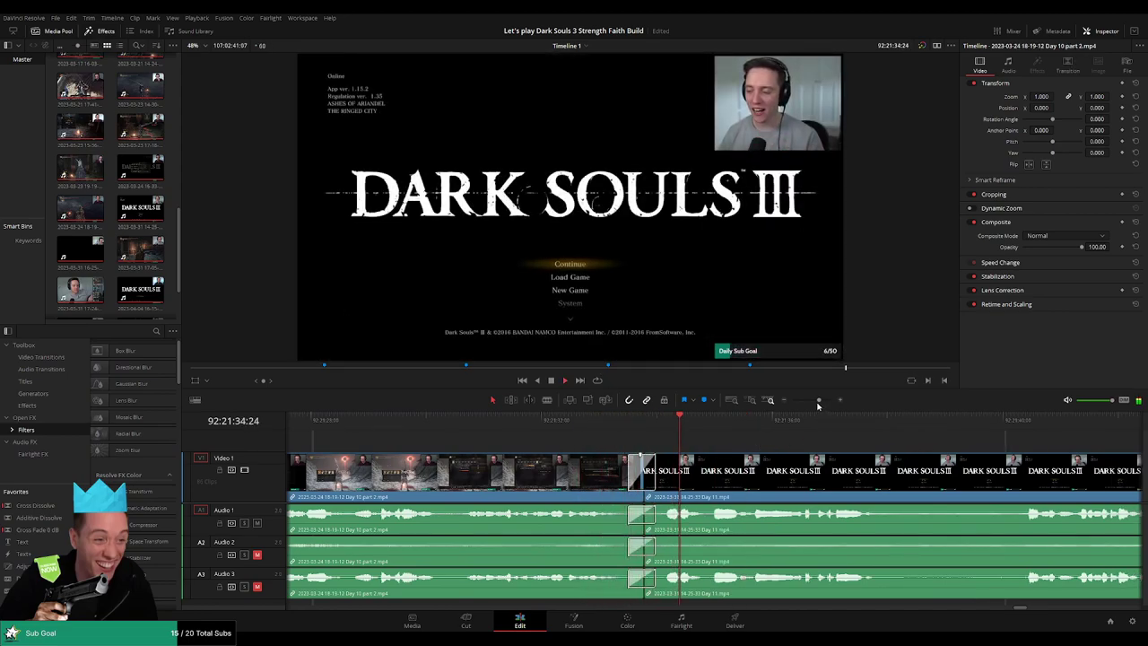
Scrub and play the Day 11 clip between about 92:52:00 and 92:52:18 to look for an episode break
drag(818, 400, 792, 400)
drag(892, 461, 620, 446)
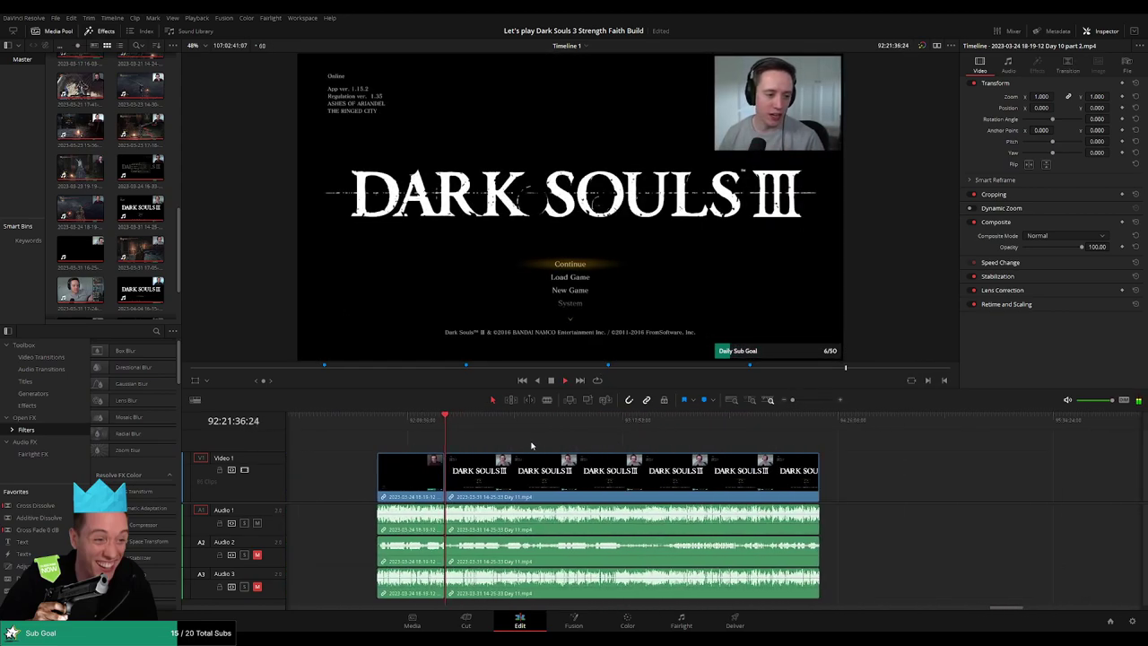
drag(425, 433, 545, 442)
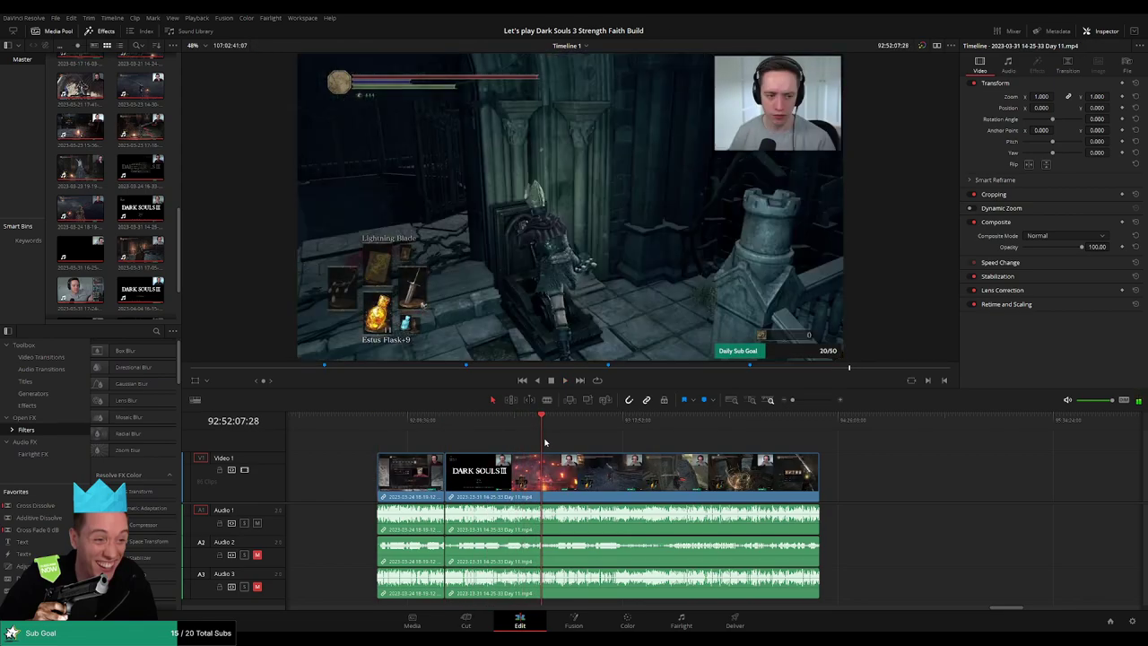
key(space)
drag(787, 400, 811, 403)
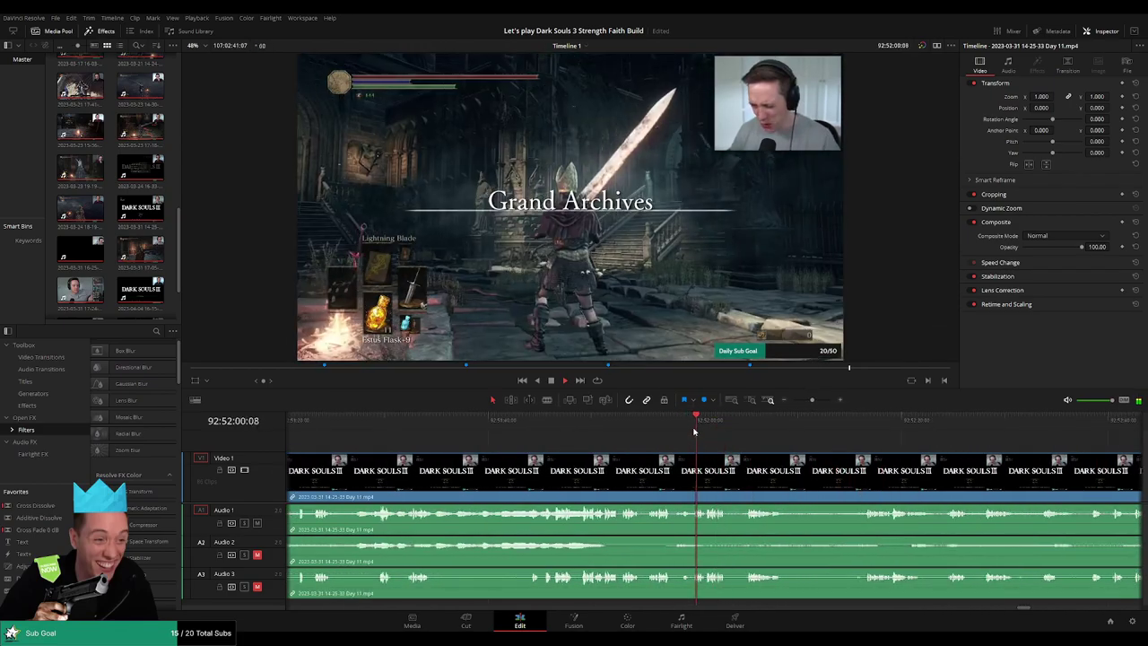
click(563, 421)
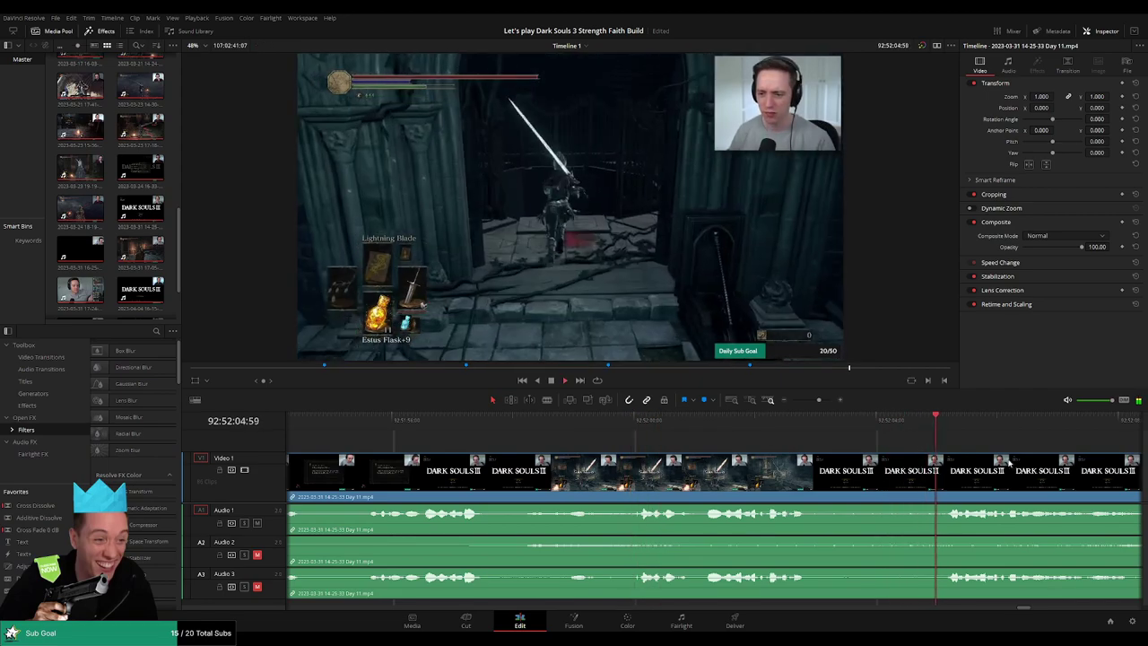
scroll(744, 454, down, 6)
scroll(747, 452, up, 4)
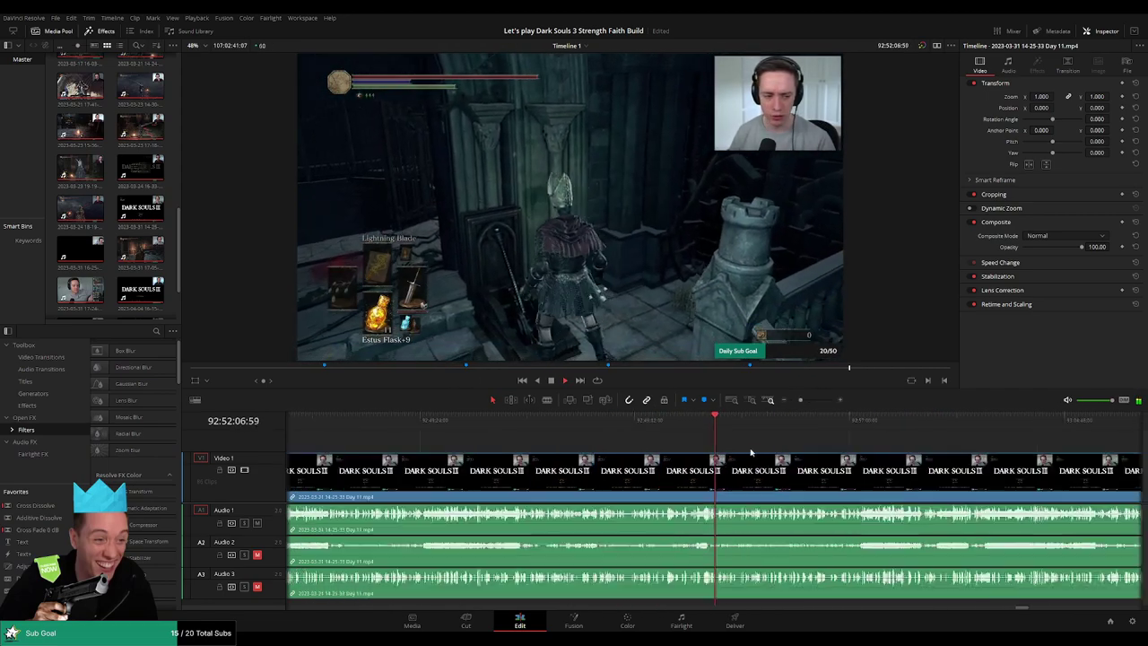
click(793, 424)
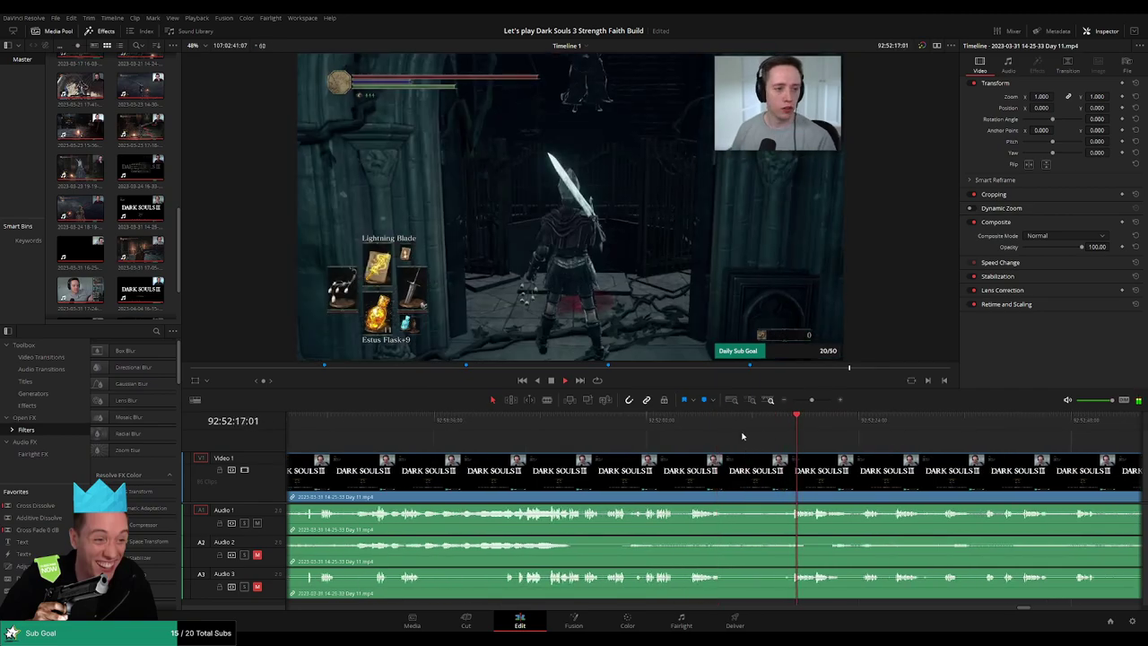
scroll(735, 438, up, 2)
drag(812, 400, 817, 401)
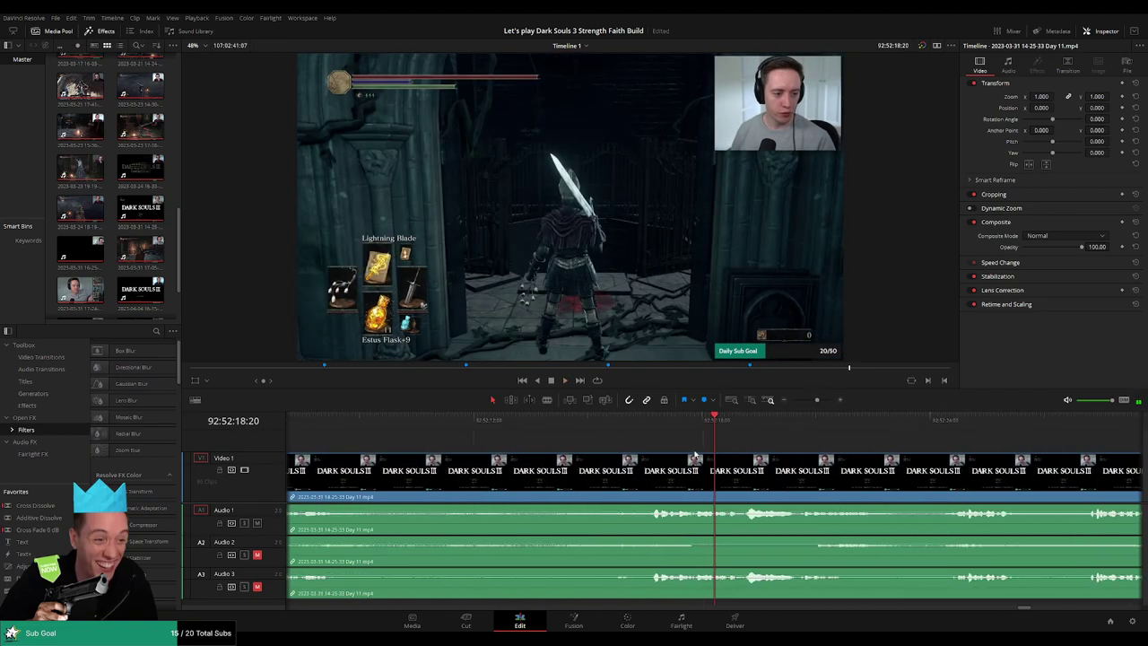
Split the Day 11 clip at 92:52:16:00, fade both sides of the cut by about one second, and play across it
click(655, 429)
drag(655, 429, 628, 460)
key(ctrl+b)
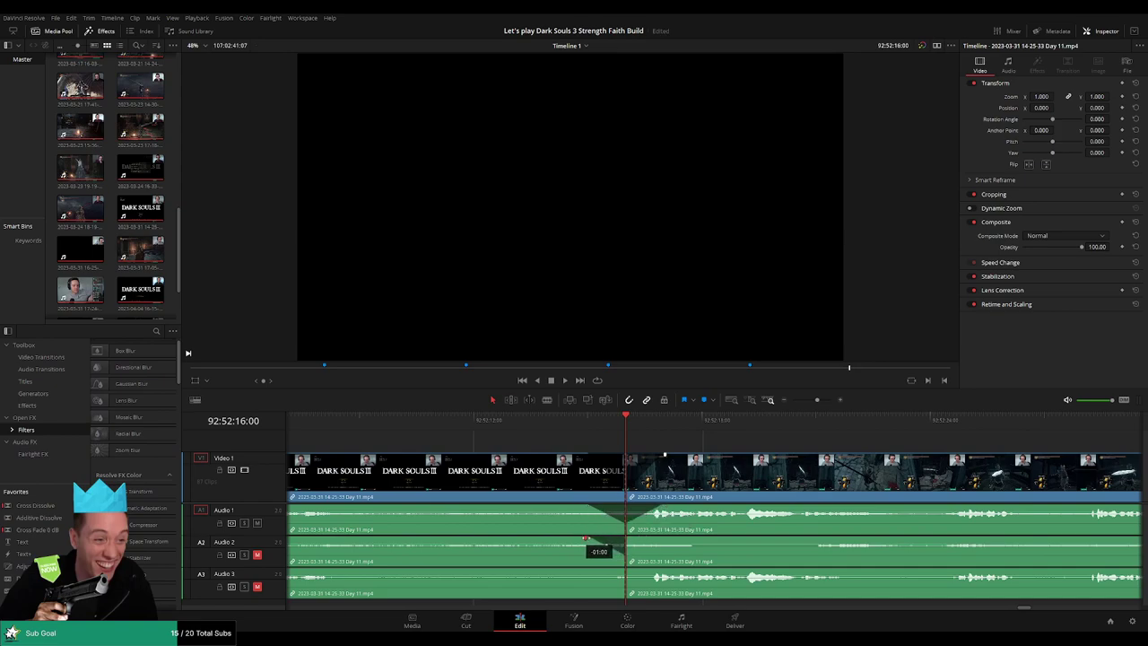
drag(629, 538, 639, 543)
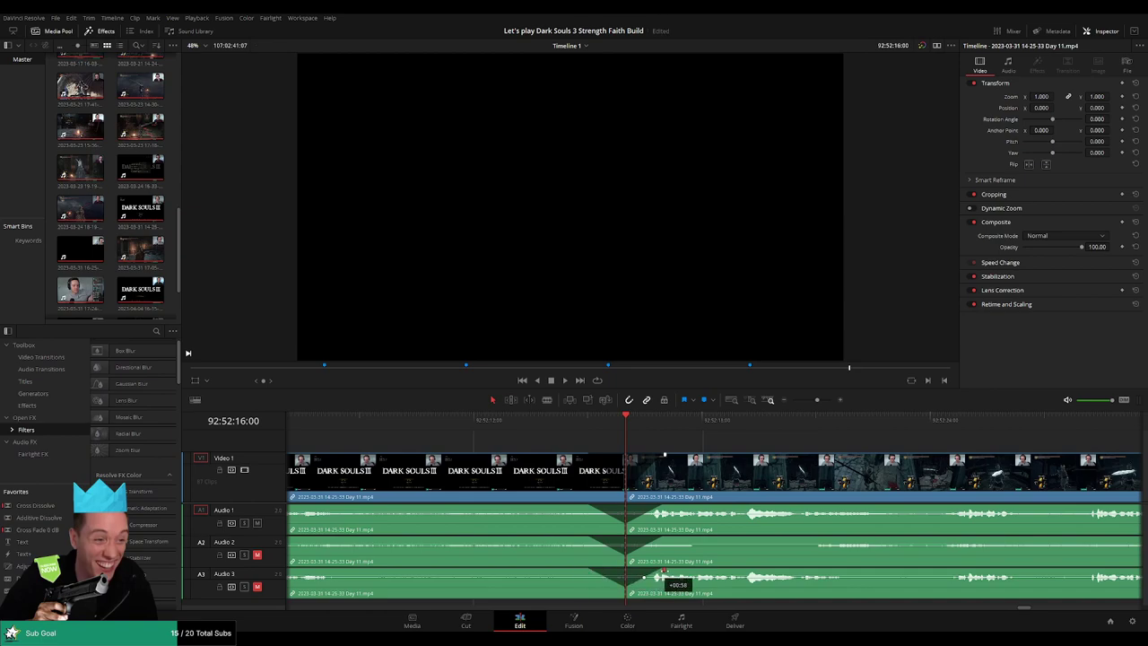
key(space)
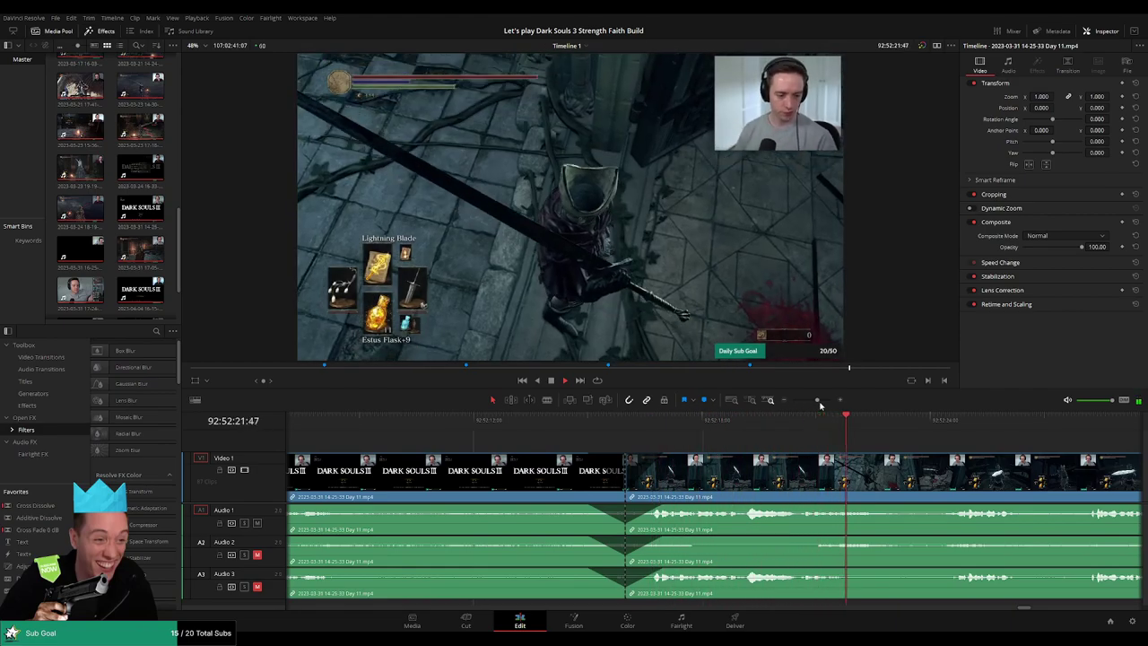
Check the segment's start at 92:00:00:00 and its end at 92:52:16:00, and move the Day 11 remainder further along the timeline
drag(820, 406, 789, 402)
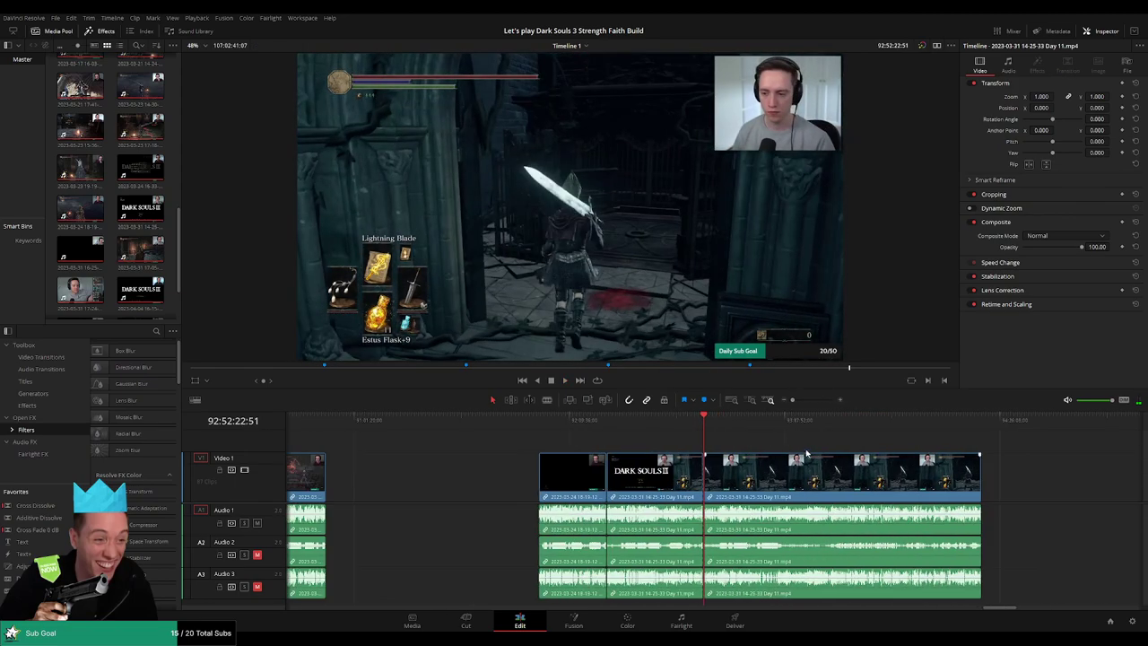
click(402, 427)
click(564, 426)
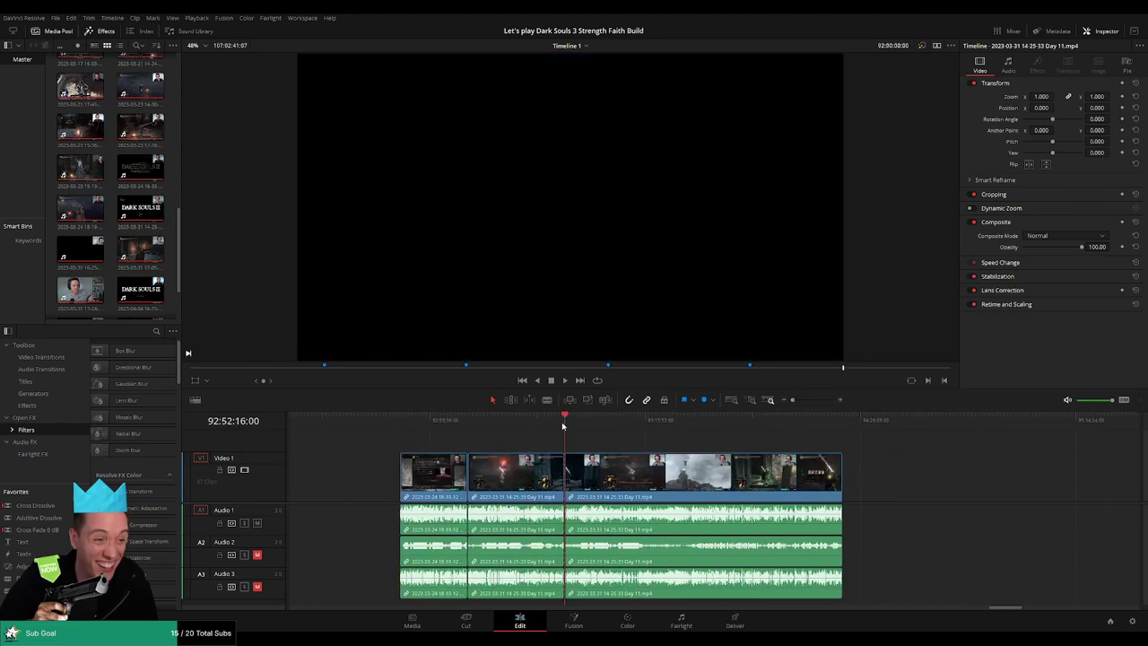
scroll(680, 457, left, 2)
scroll(551, 437, right, 5)
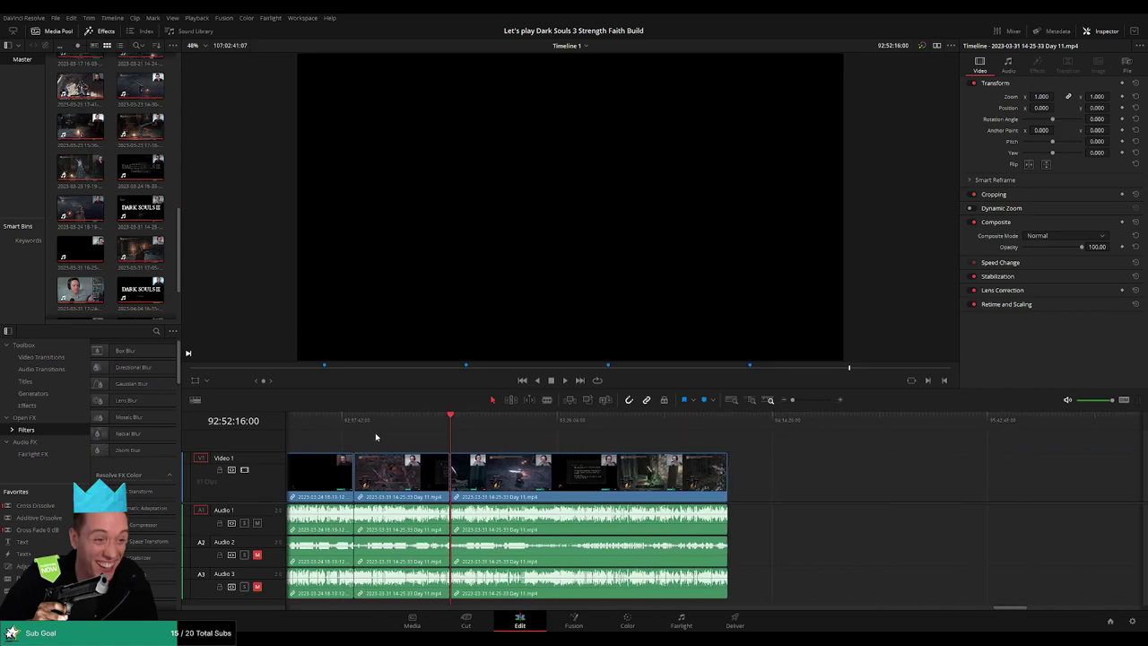
scroll(411, 428, left, 2)
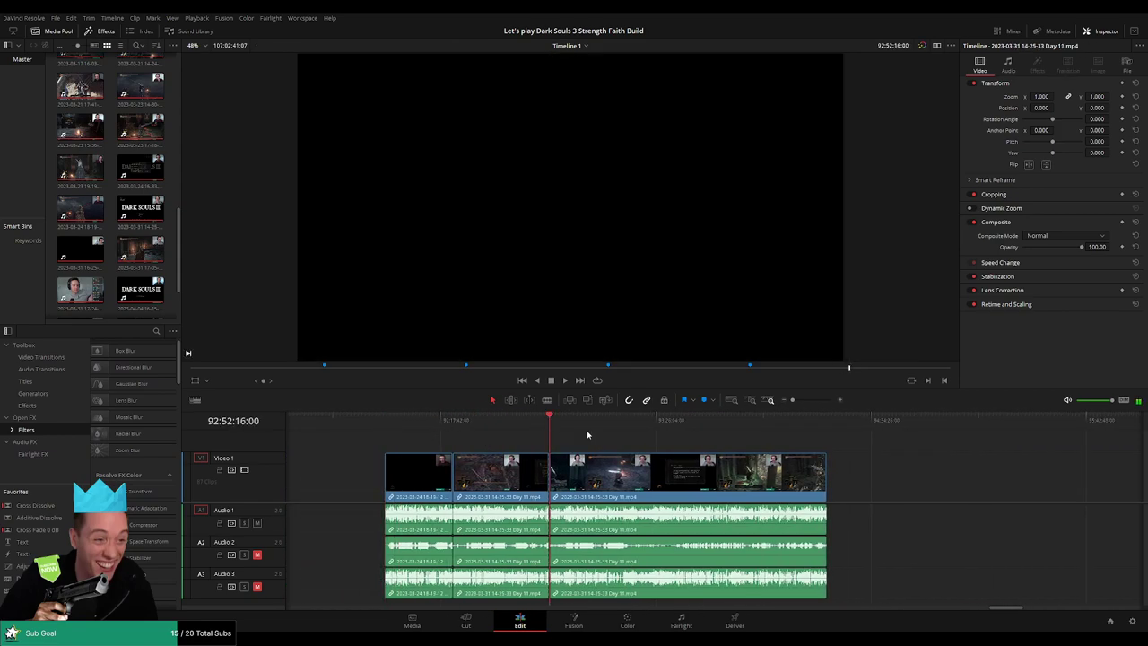
scroll(574, 440, right, 5)
drag(489, 470, 836, 482)
Place the playhead at 94:00:00:00, move the Day 11 remainder to start there, and play its opening
click(533, 444)
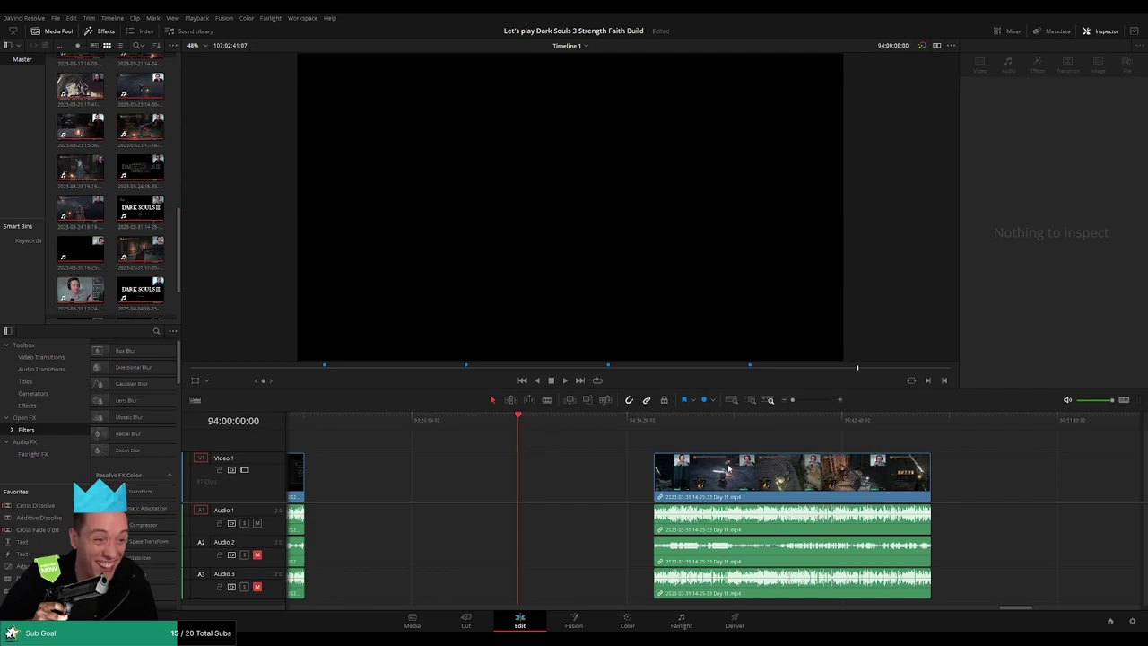
drag(728, 469, 594, 469)
scroll(513, 435, right, 3)
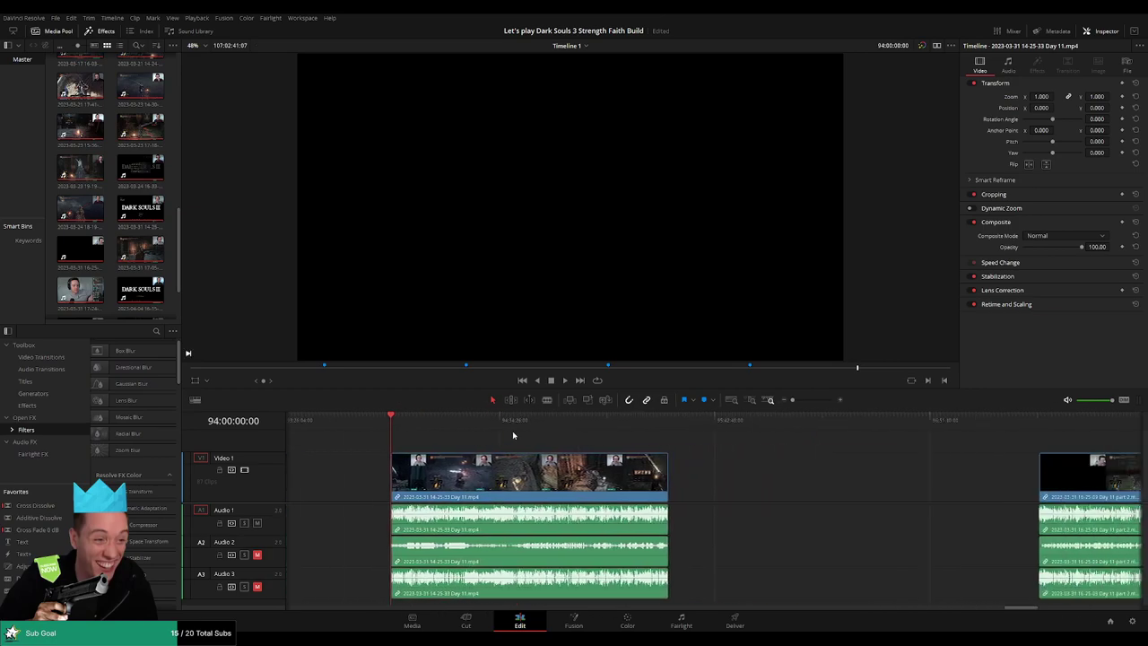
key(space)
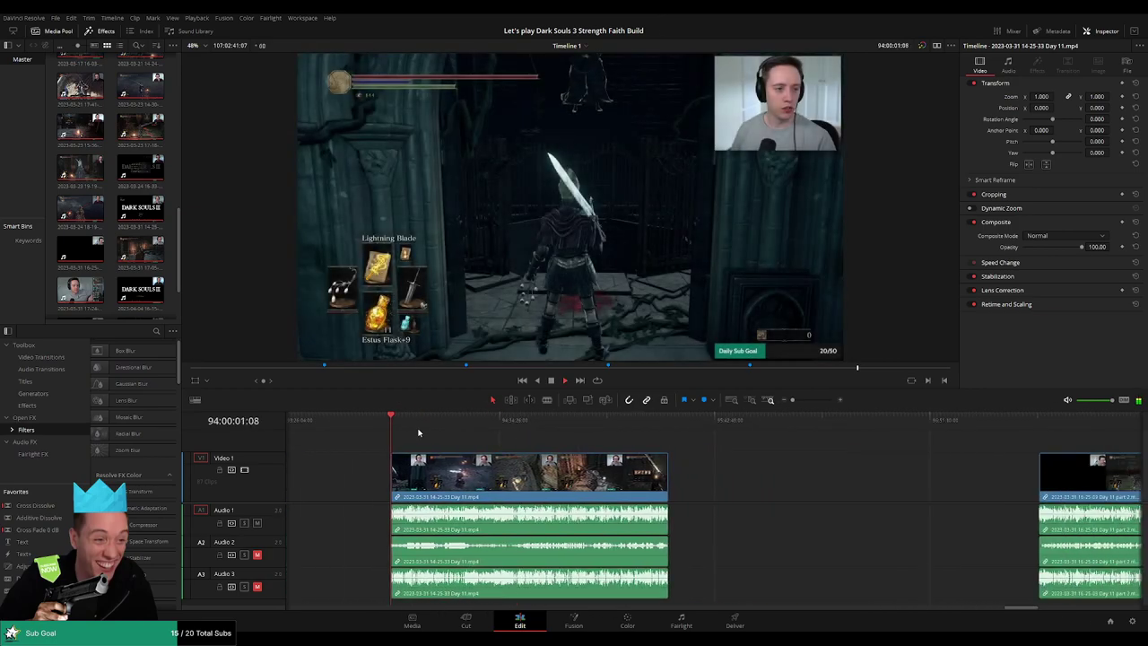
Scrub and play the Day 11 clip from 94:00:00 up to about 94:52:18 to look for an episode break
drag(391, 434, 557, 440)
key(space)
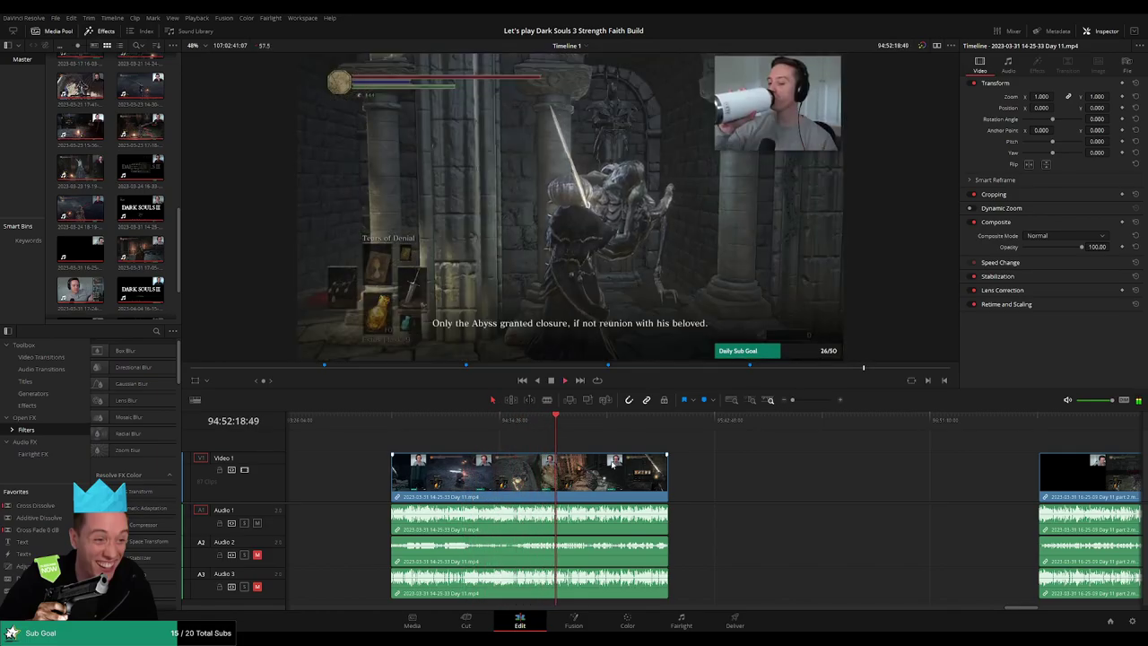
scroll(610, 454, up, 5)
scroll(610, 455, up, 1)
click(656, 428)
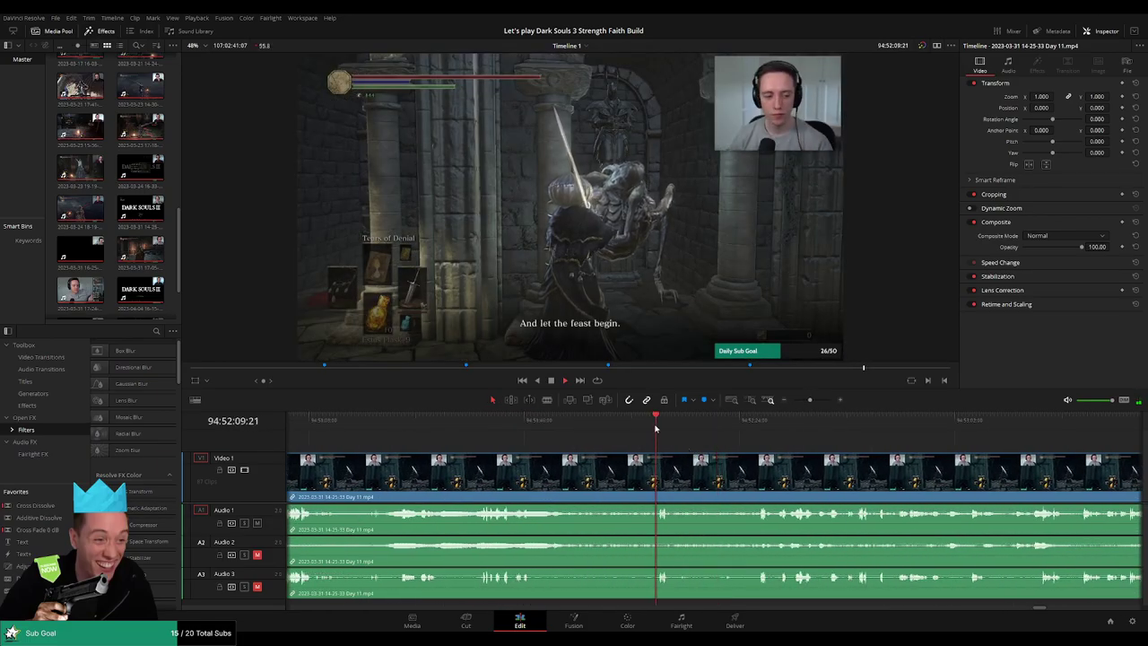
scroll(662, 435, up, 2)
scroll(682, 443, down, 3)
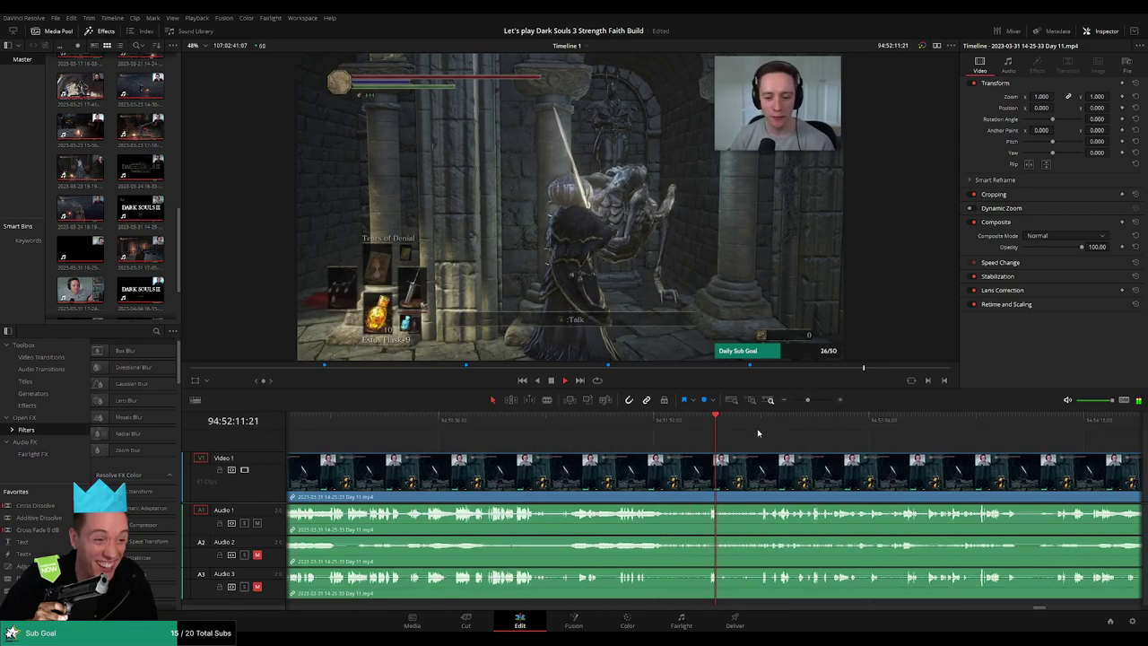
key(space)
drag(810, 401, 817, 401)
click(672, 424)
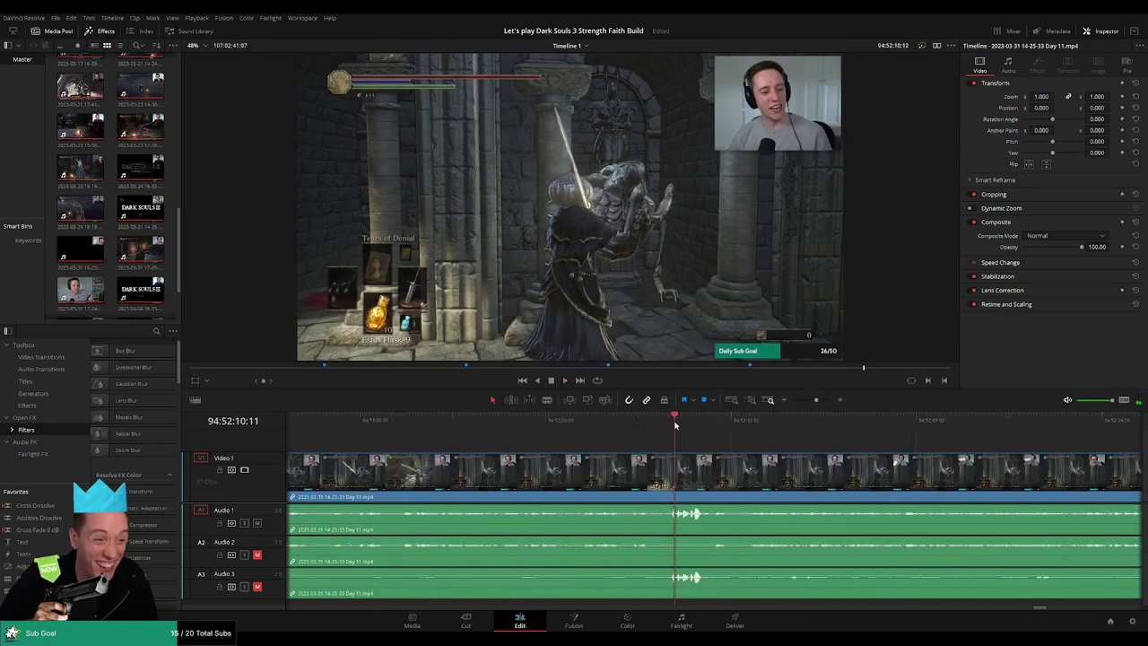
drag(671, 424, 655, 425)
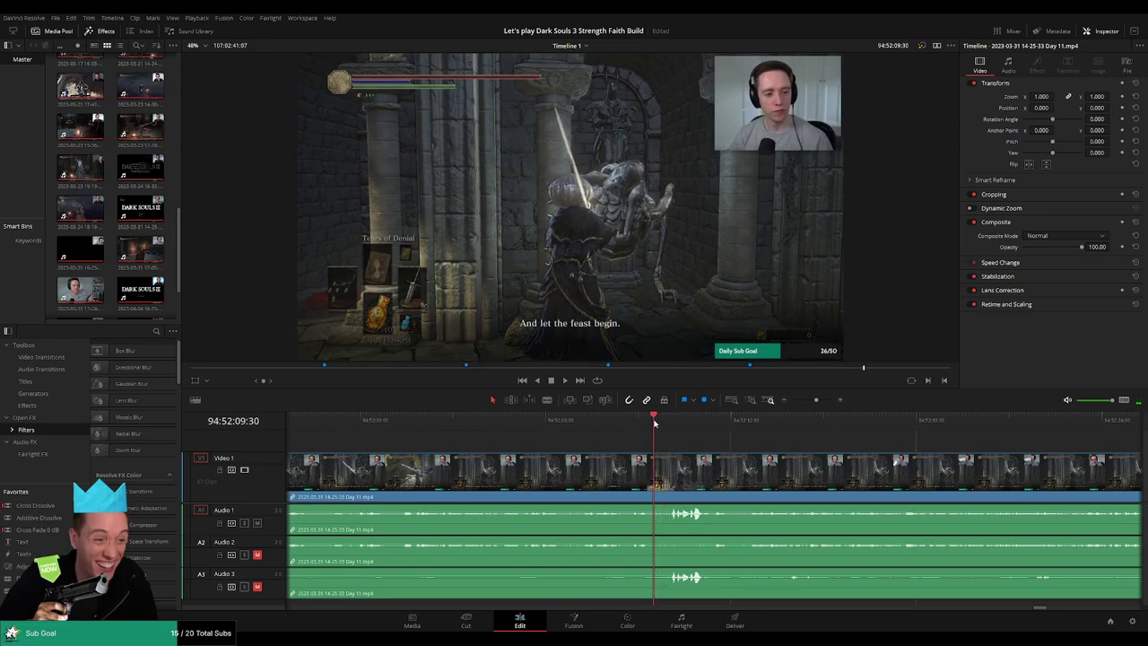
Split the Day 11 clip at 94:52:09:30 and play up to the cut
scroll(671, 438, up, 7)
key(b)
click(717, 477)
click(648, 427)
key(space)
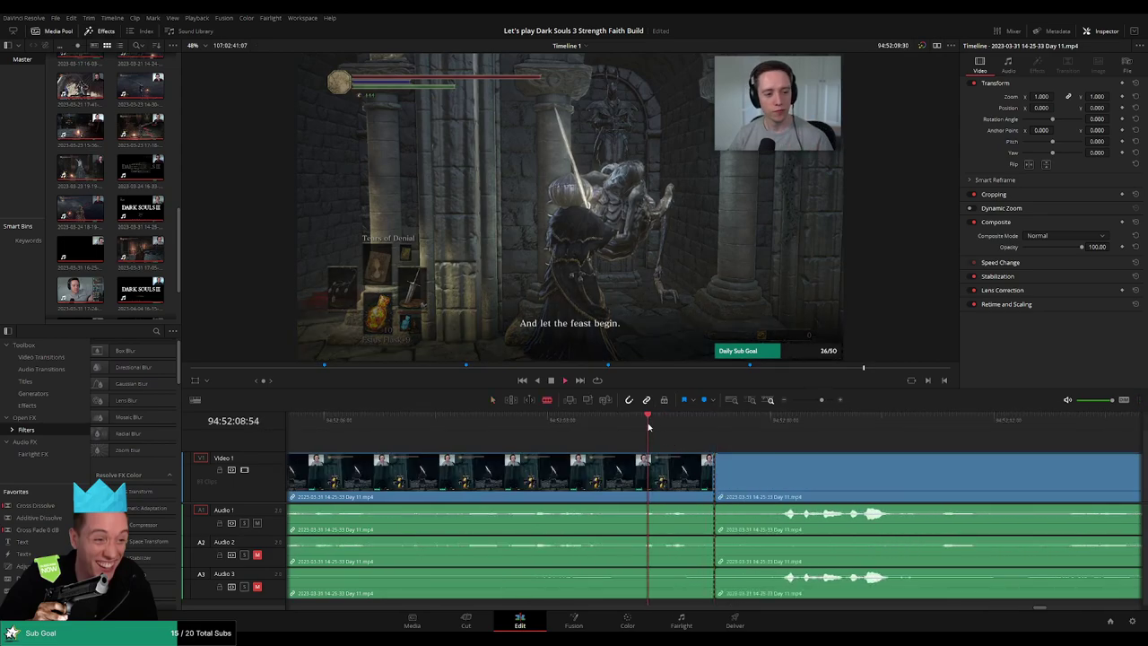
key(space)
Shift the cut to 94:52:09:40 and fade both sides of it, with video fades of about one second
key(a)
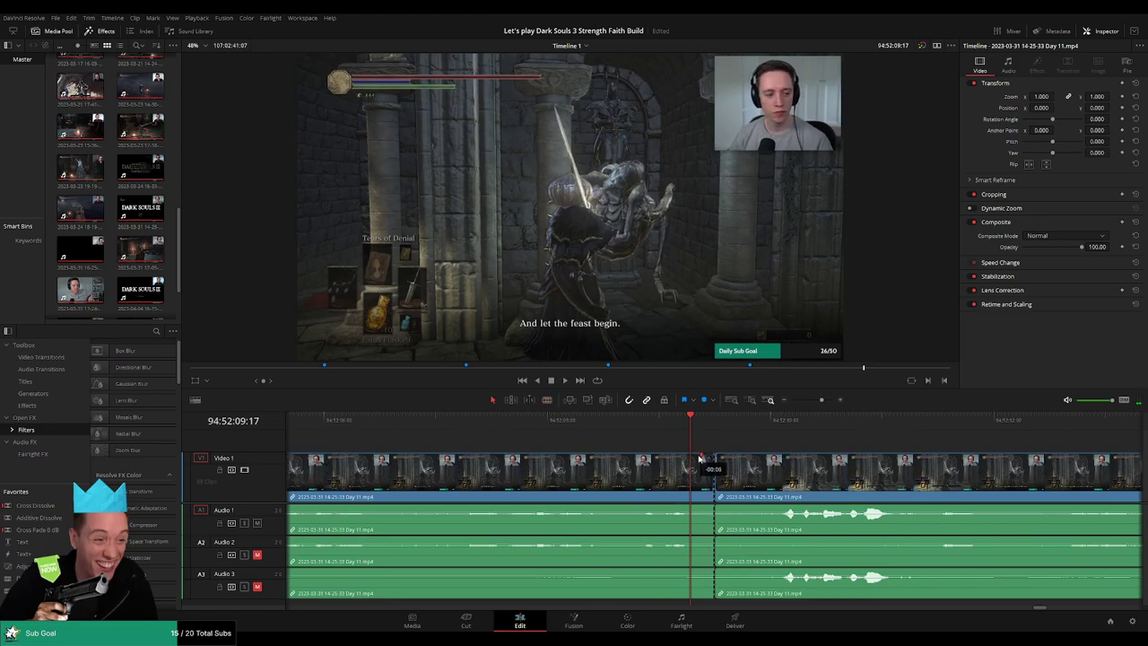
drag(699, 458, 601, 461)
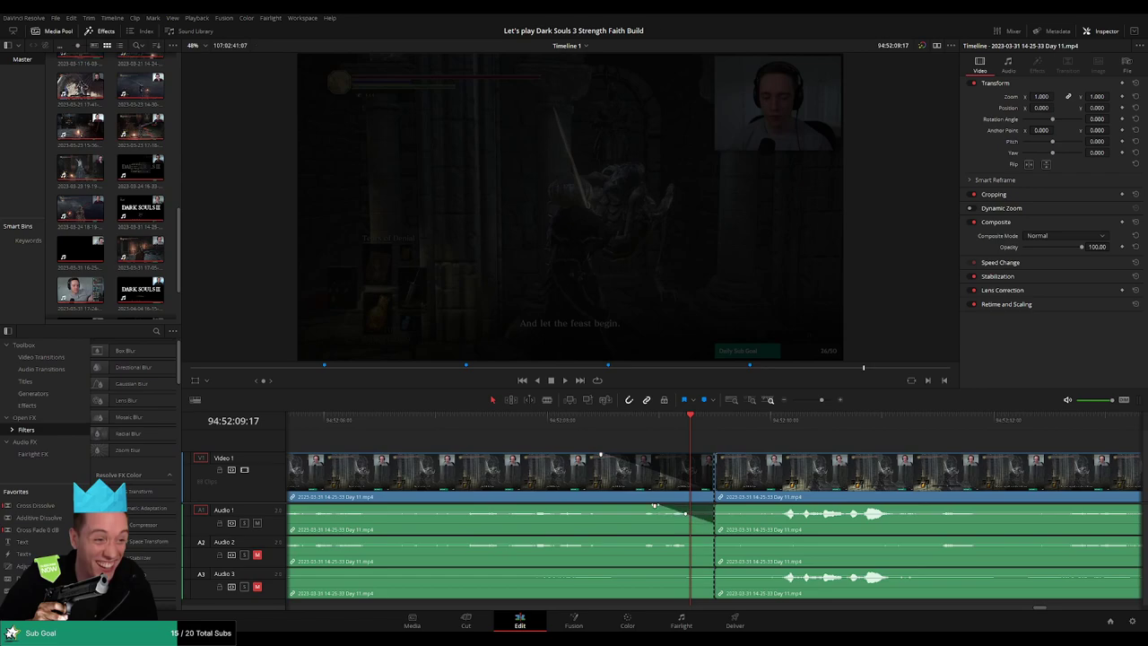
click(636, 423)
key(space)
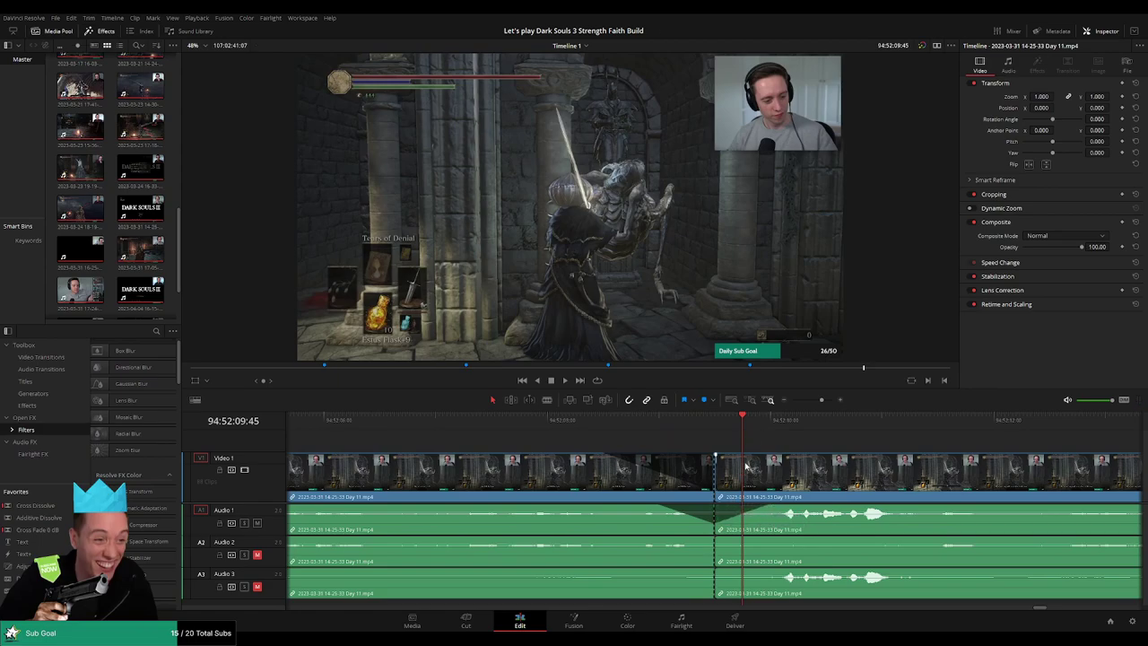
click(720, 429)
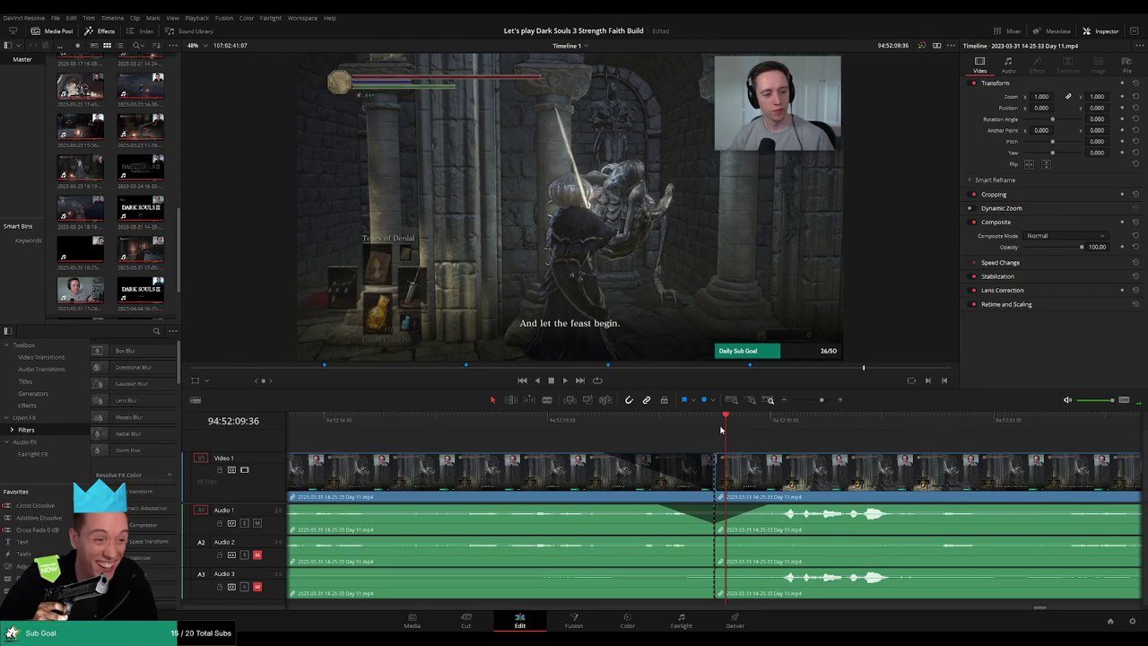
drag(711, 483, 728, 539)
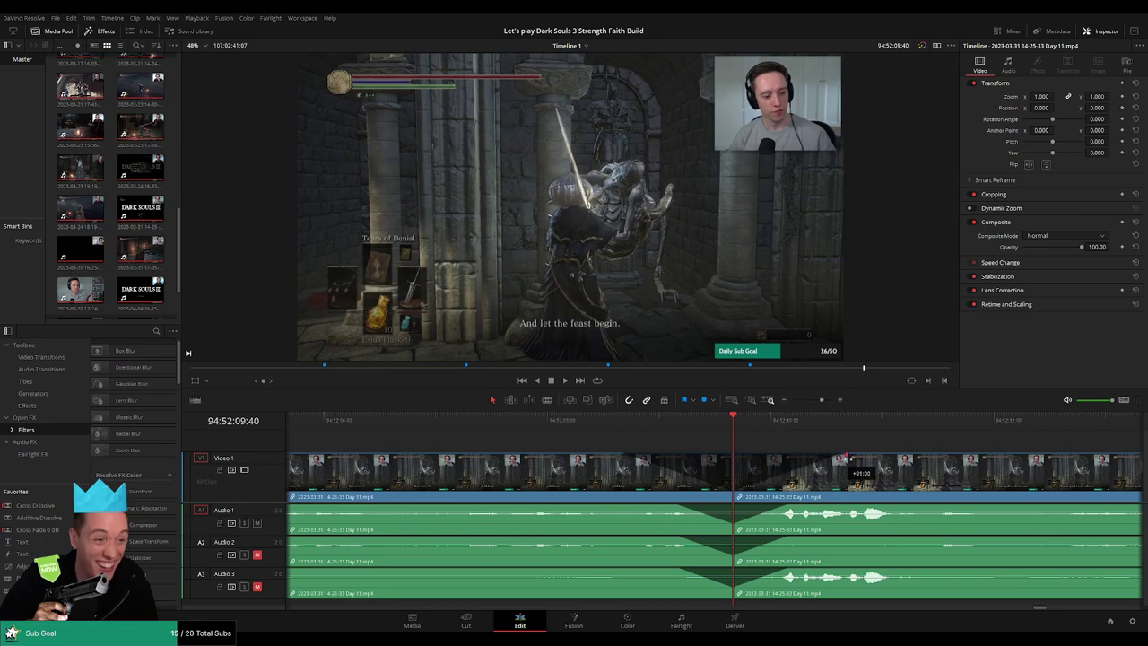
drag(848, 458, 849, 458)
Scrub and play the Day 11 footage after the cut, up to about 94:52:41
drag(822, 400, 810, 404)
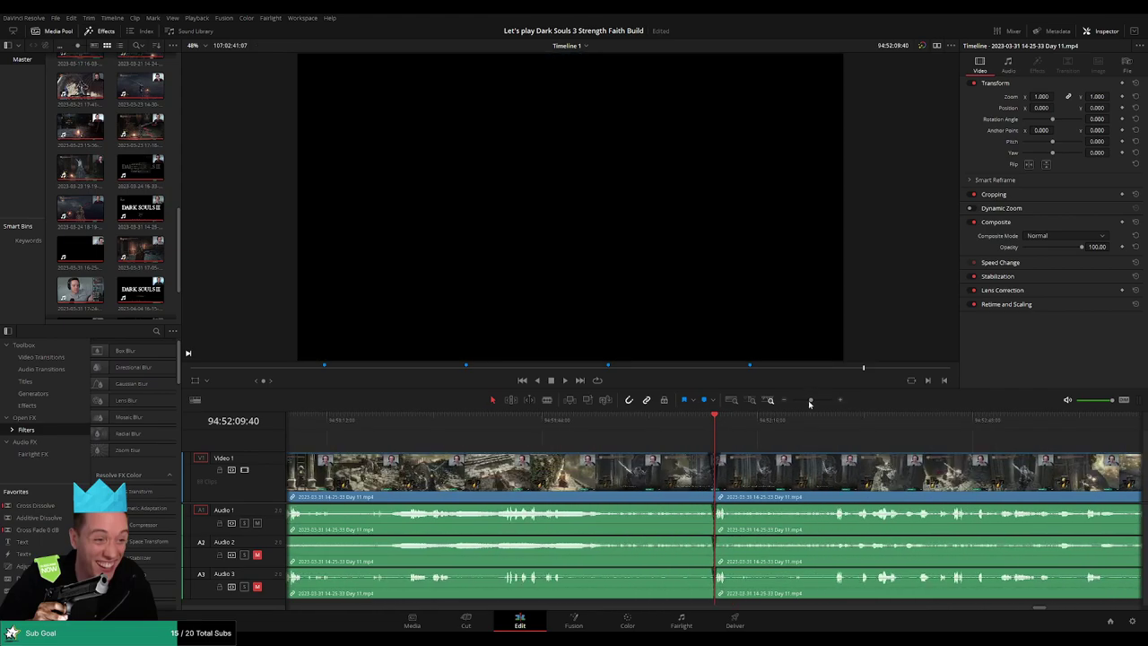
drag(528, 427, 833, 427)
key(space)
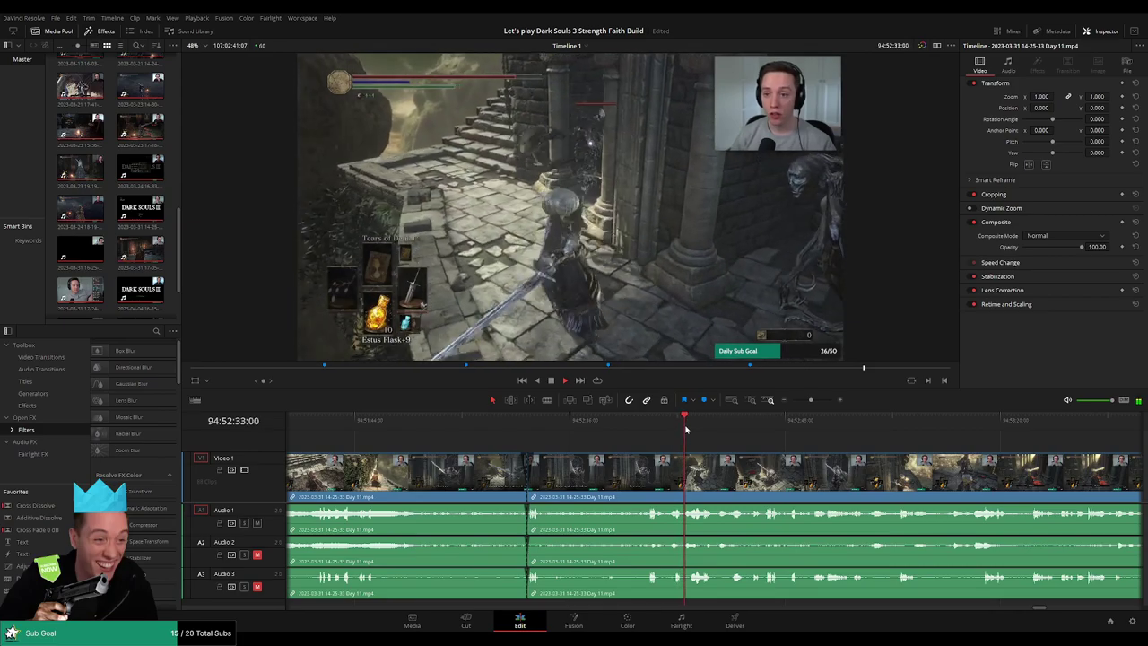
click(741, 428)
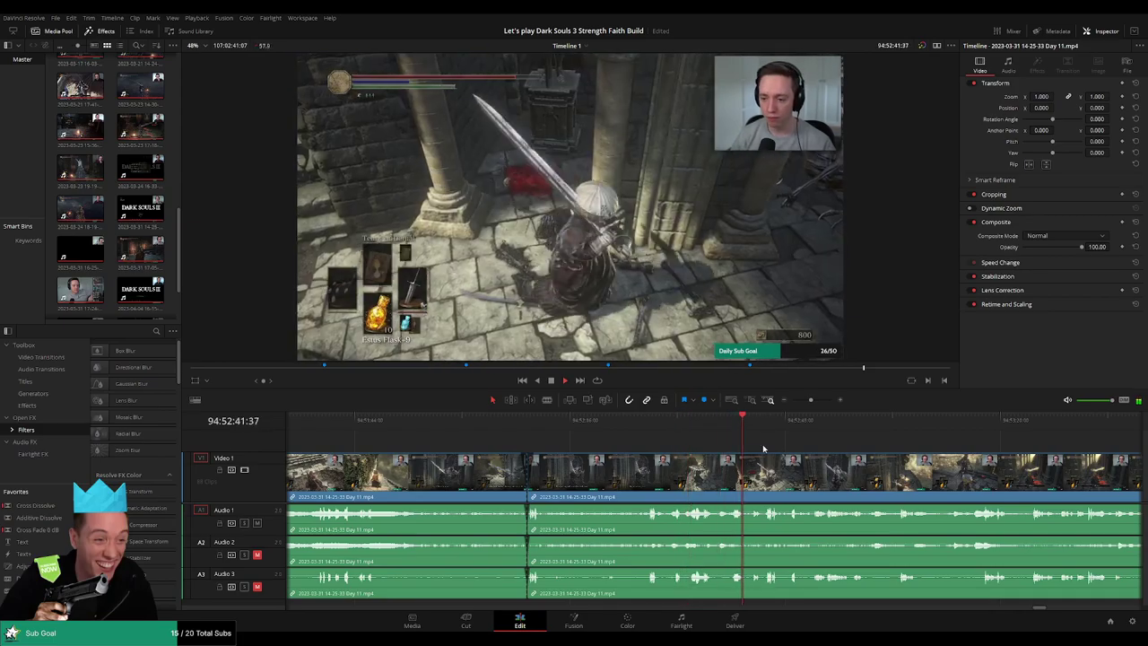
key(space)
Move the Day 11 remainder away from the finished segment to sit directly before the Day 11 part 2 clip
drag(813, 400, 771, 401)
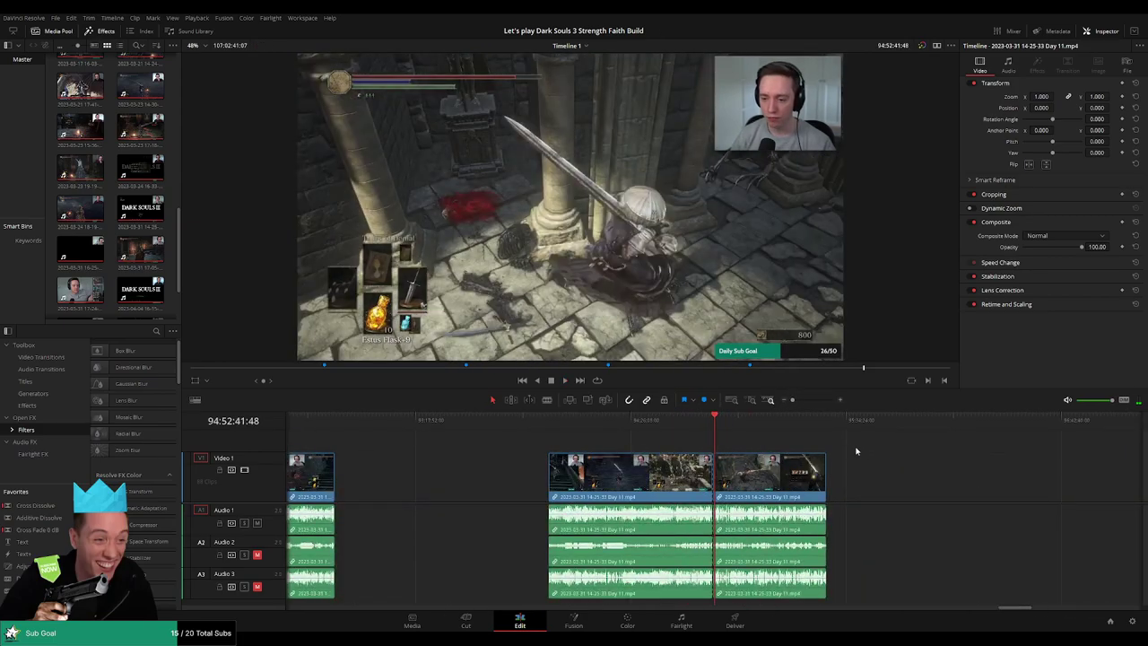
scroll(822, 448, up, 1)
scroll(782, 445, down, 1)
drag(882, 457, 744, 443)
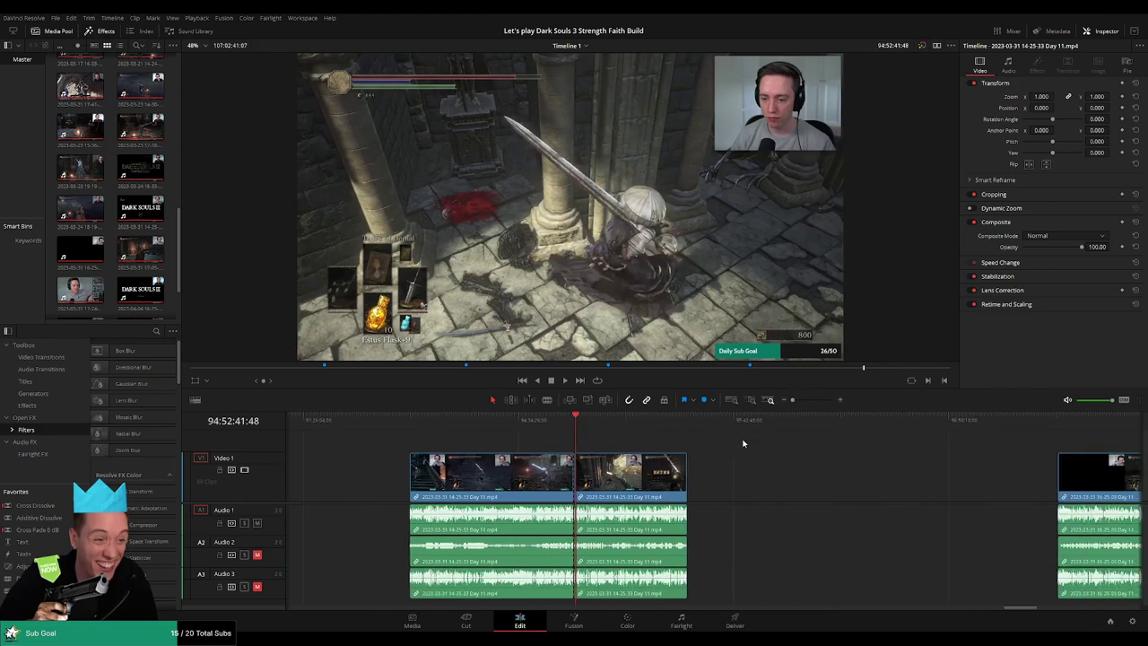
click(574, 422)
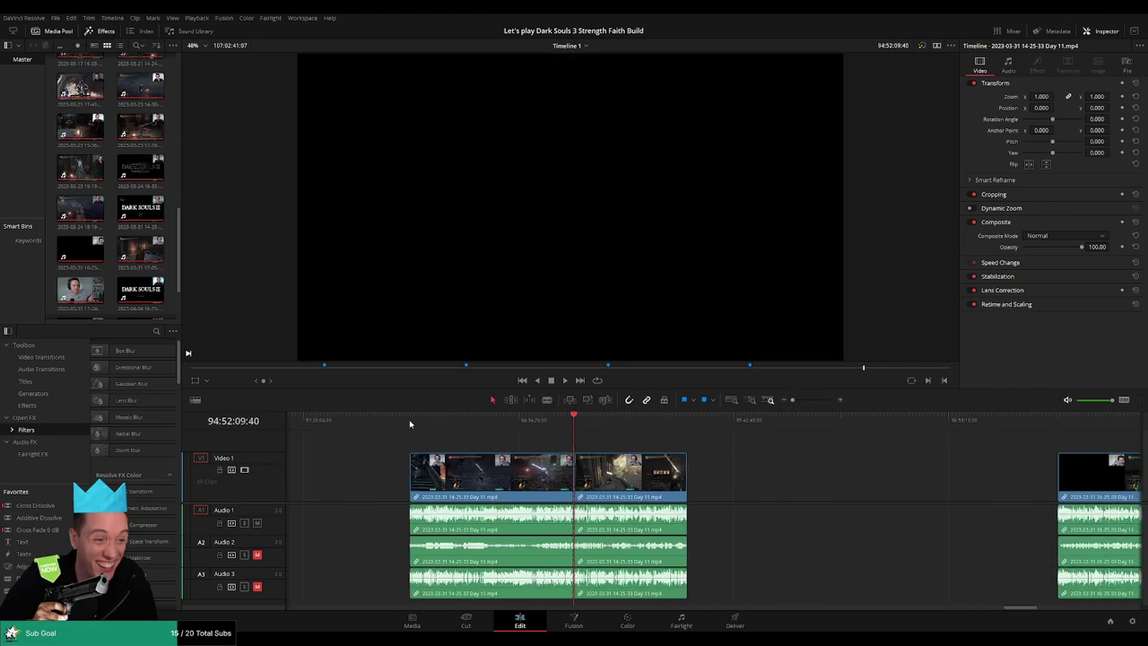
scroll(568, 420, right, 3)
drag(482, 476, 845, 482)
click(646, 456)
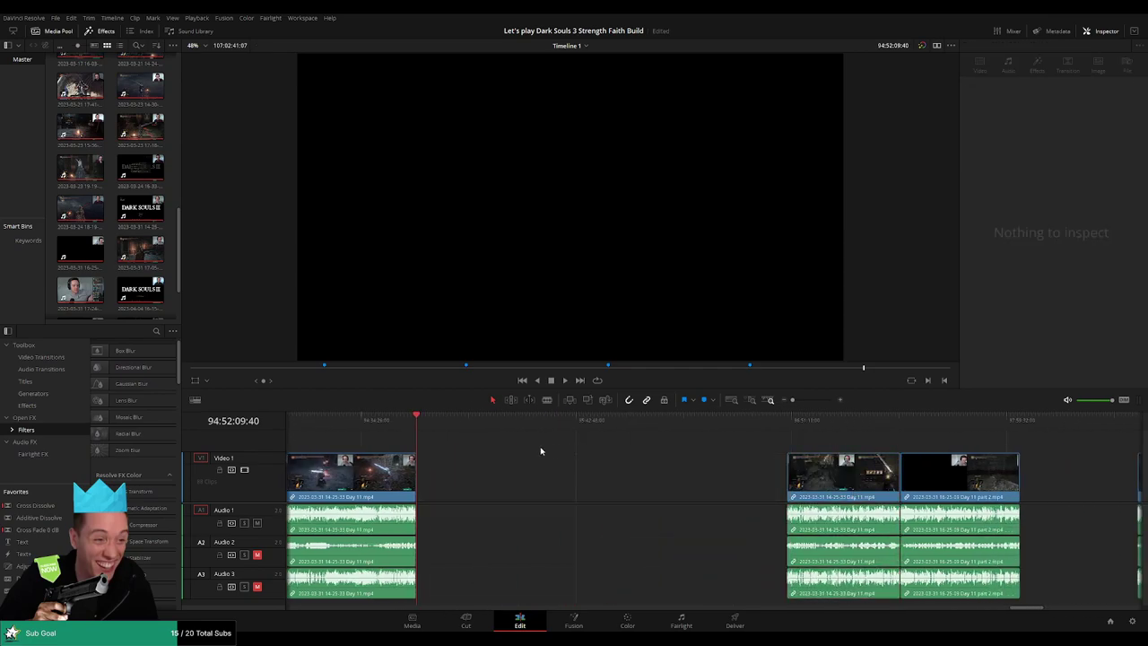
Place the playhead at 96:00:00:00 and move the Day 11 remainder and the Day 11 part 2 clip together to start there
click(448, 423)
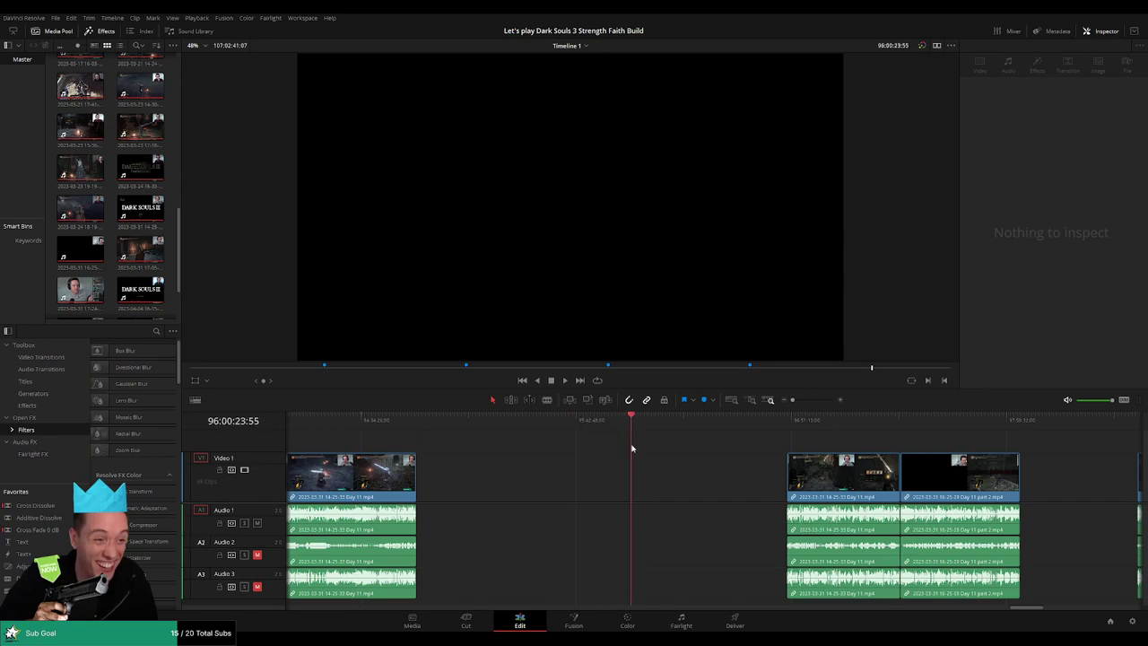
click(802, 401)
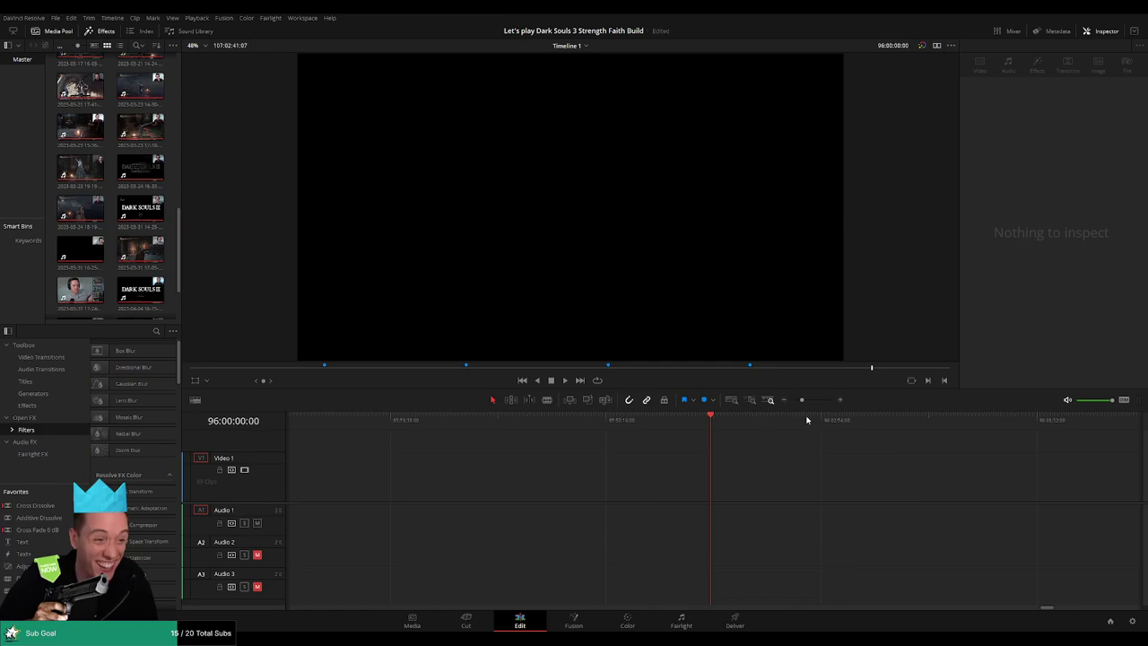
drag(801, 401, 779, 401)
scroll(637, 446, right, 2)
drag(645, 452, 841, 494)
drag(758, 486, 600, 444)
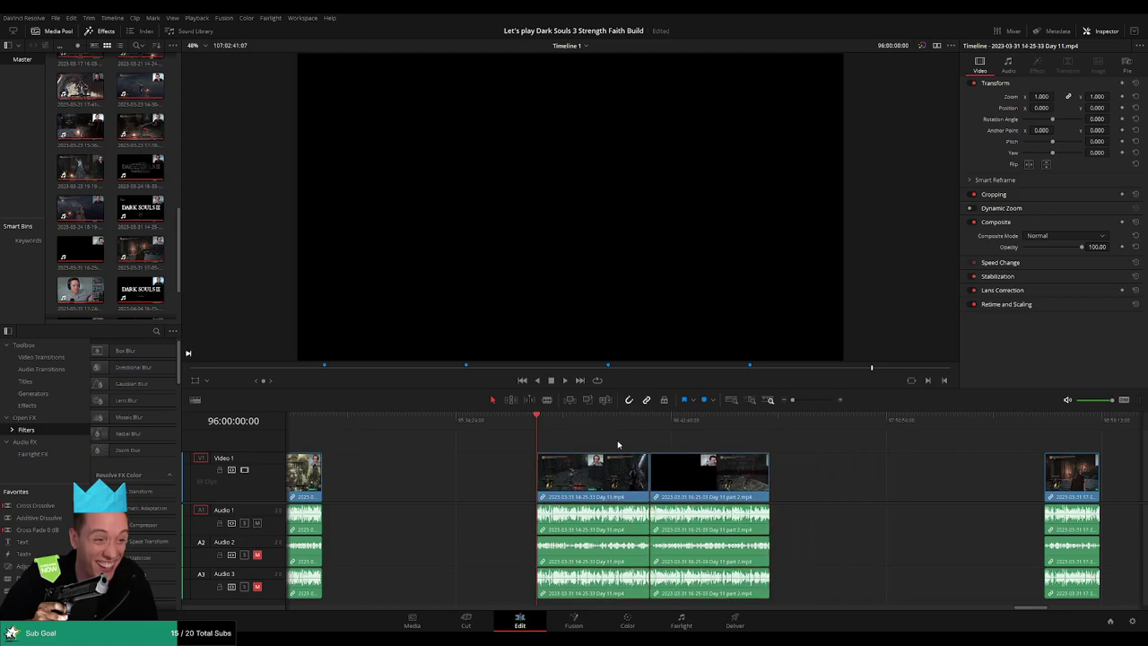
Scrub the Day 11 remainder and play across its junction with Day 11 part 2 near 96:36:00
scroll(588, 446, right, 1)
drag(479, 425, 581, 429)
click(769, 400)
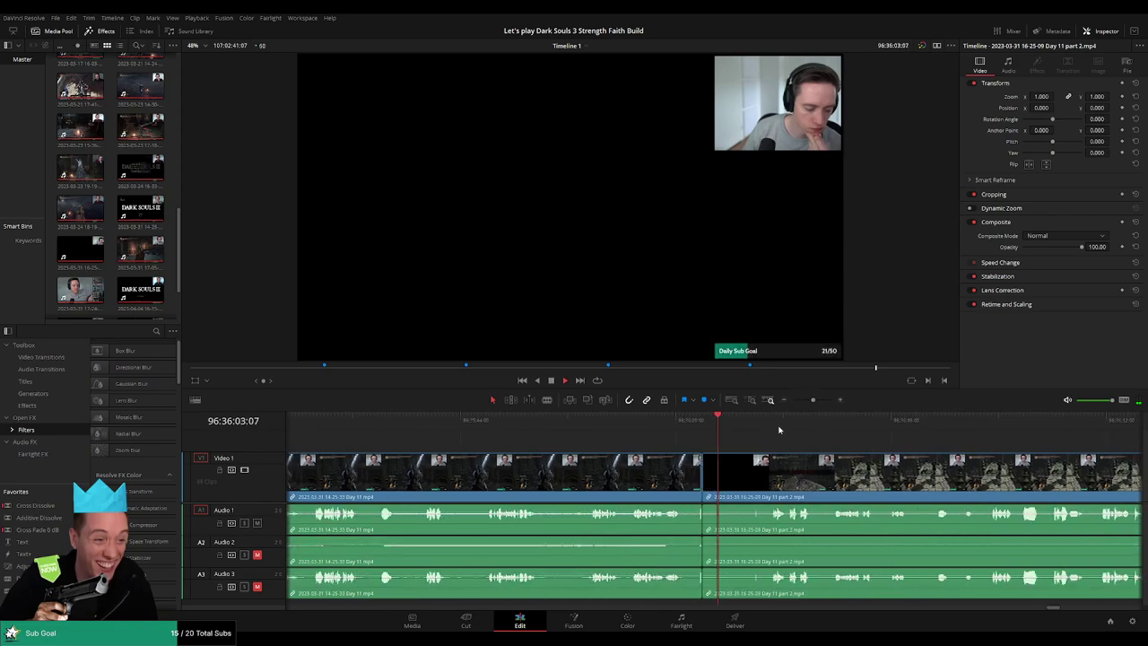
drag(698, 434, 664, 427)
key(space)
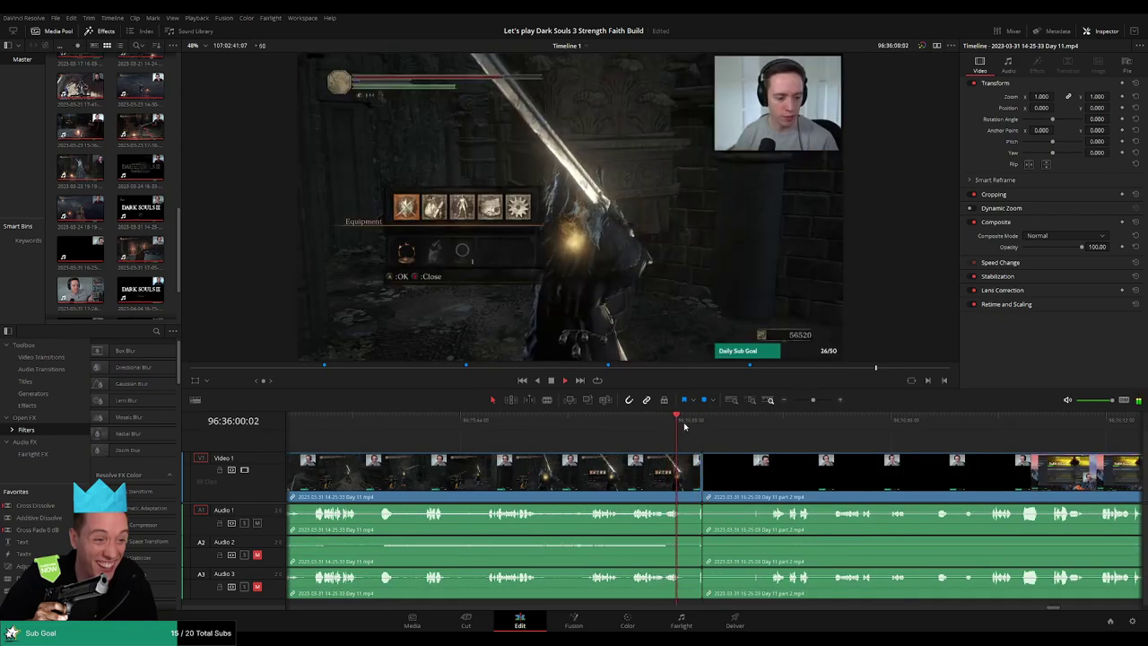
Cut off the Day 11 clip's end at about 96:36:00:30 and Day 11 part 2's opening before about 96:36:07, closing the gap
key(b)
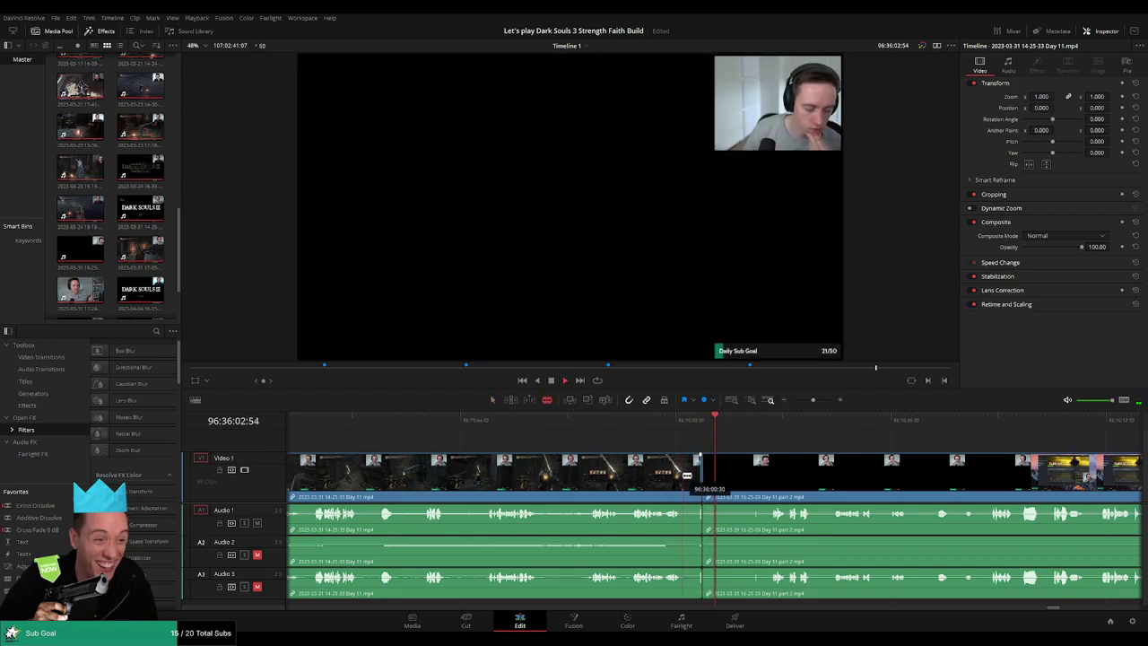
click(683, 477)
click(751, 426)
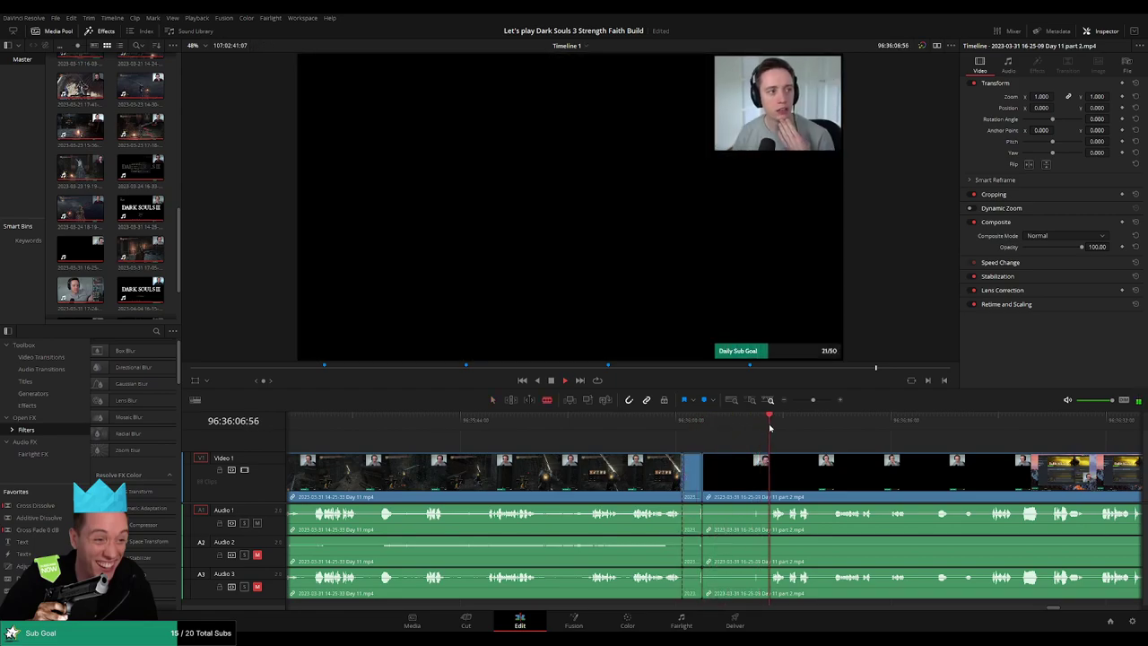
click(772, 469)
key(space)
key(a)
click(703, 467)
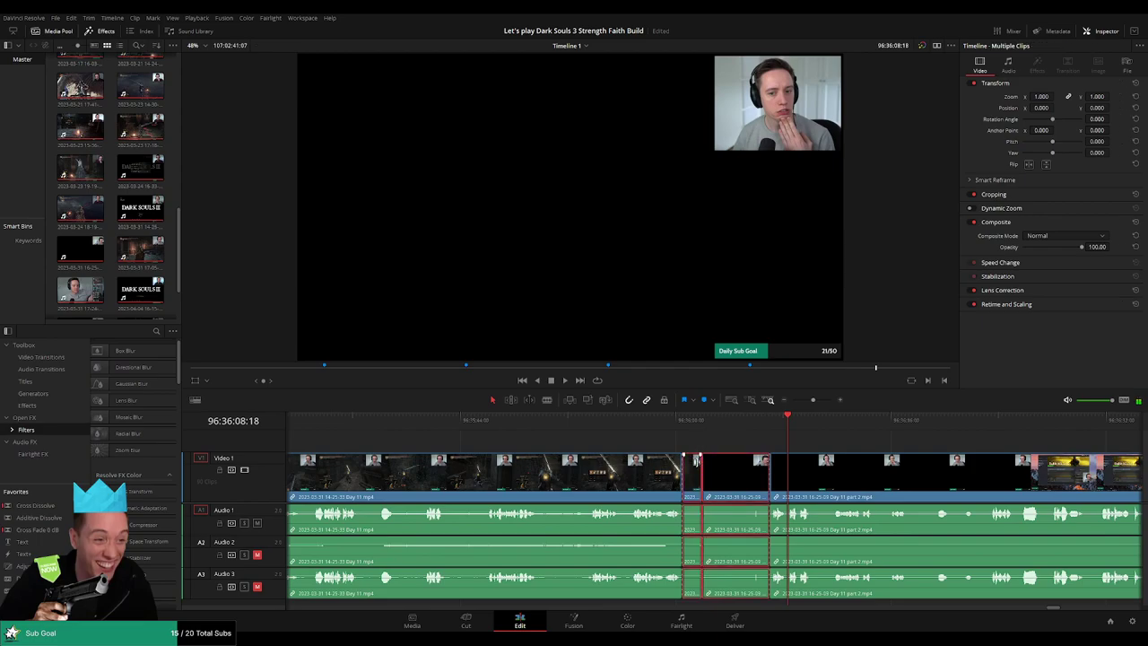
key(Delete)
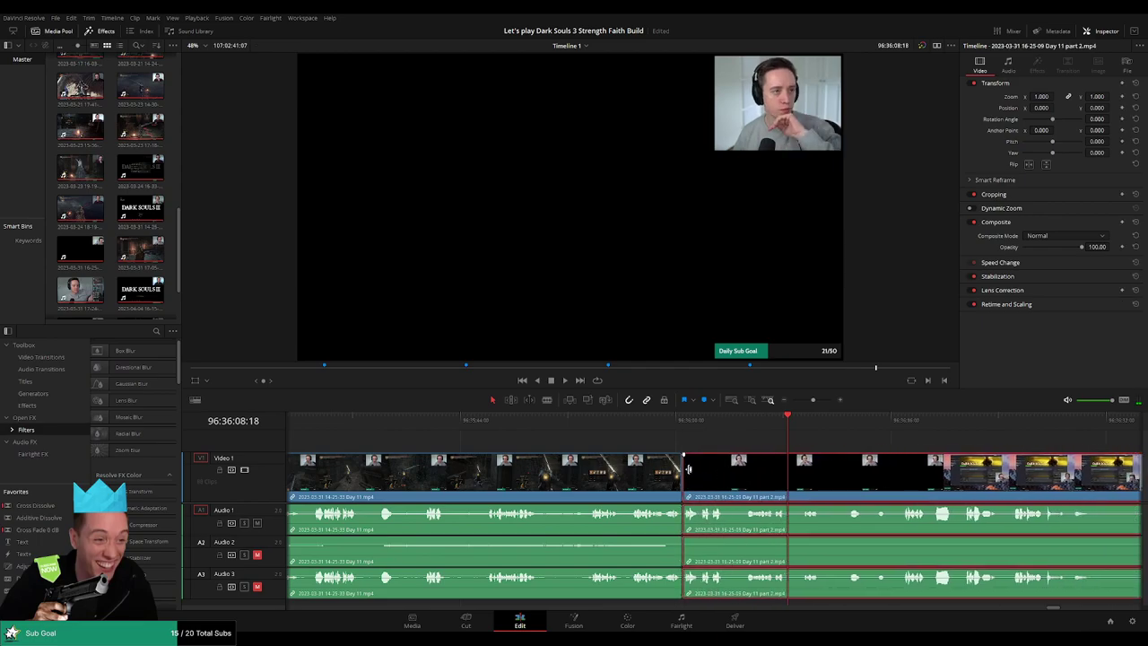
Add a short transition at the cut between Day 11 and Day 11 part 2 and play across it
drag(680, 419, 664, 418)
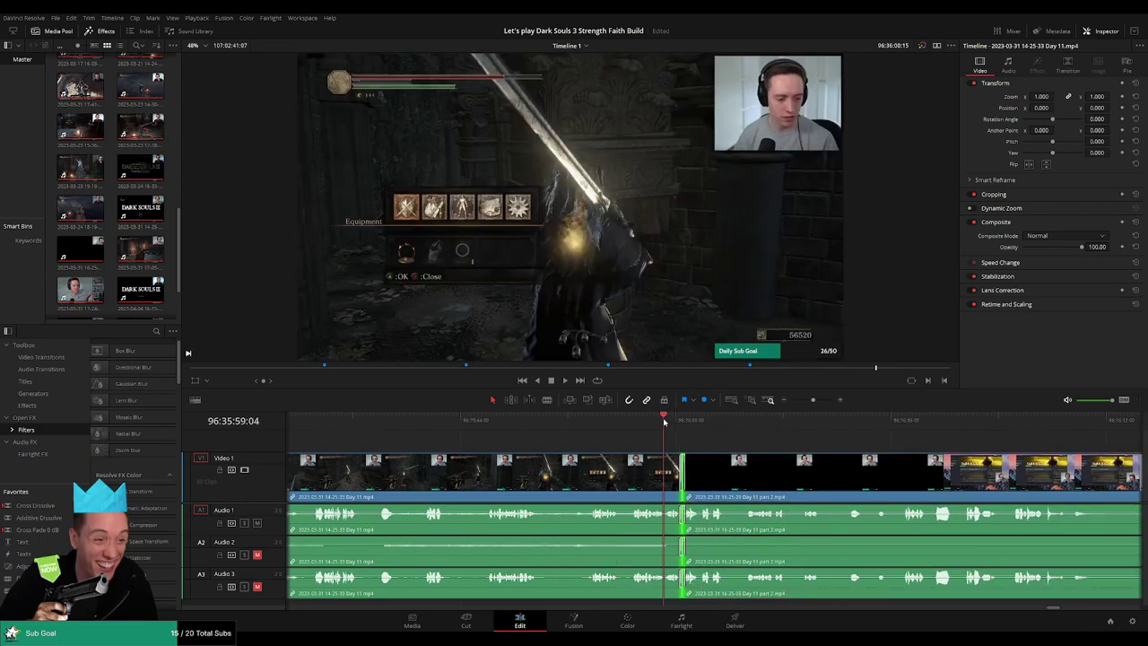
key(space)
scroll(682, 440, right, 2)
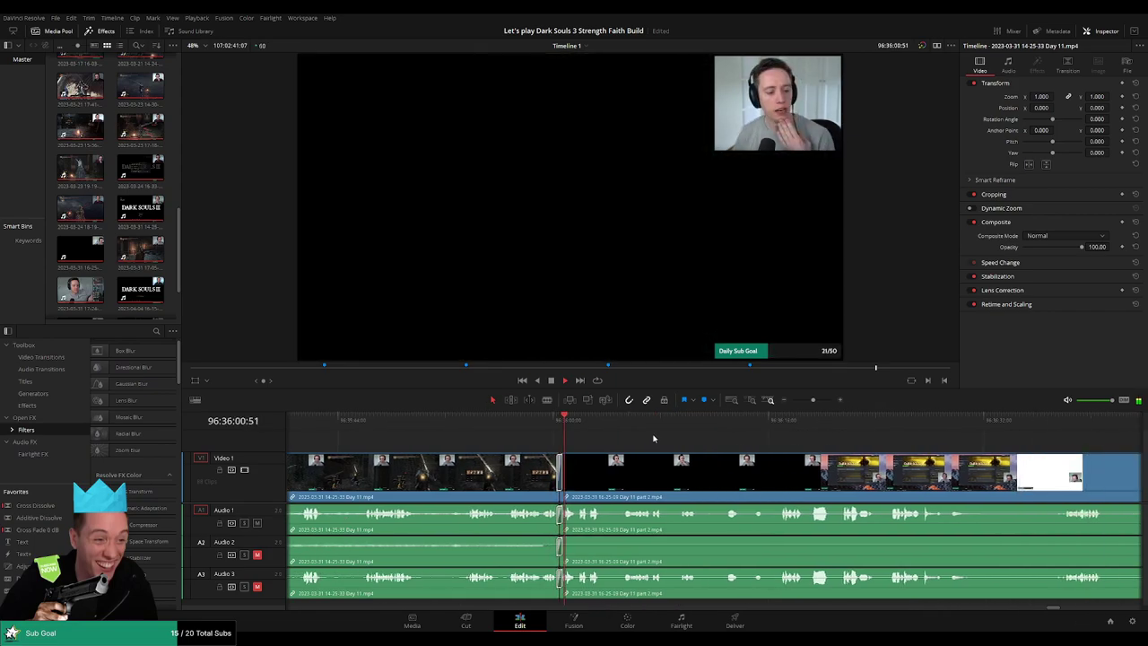
Scrub through the opening of Day 11 part 2, from about 96:36:00 to 96:36:39
drag(793, 432, 843, 437)
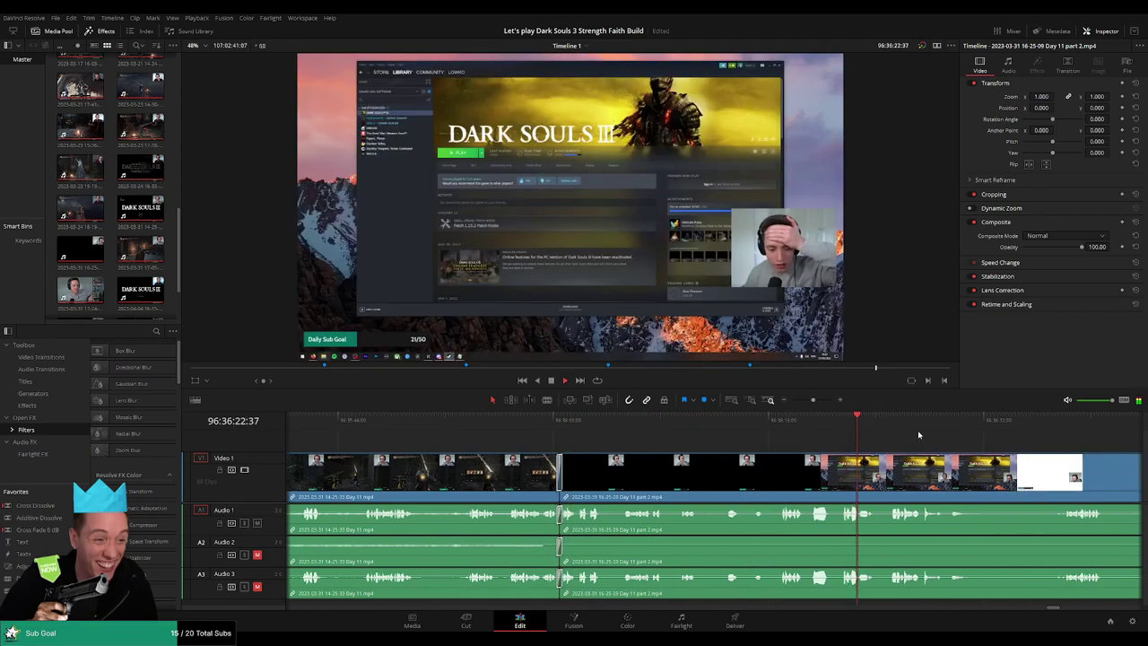
click(994, 429)
drag(1001, 431, 1041, 429)
drag(813, 400, 791, 402)
scroll(754, 446, right, 1)
scroll(753, 446, right, 2)
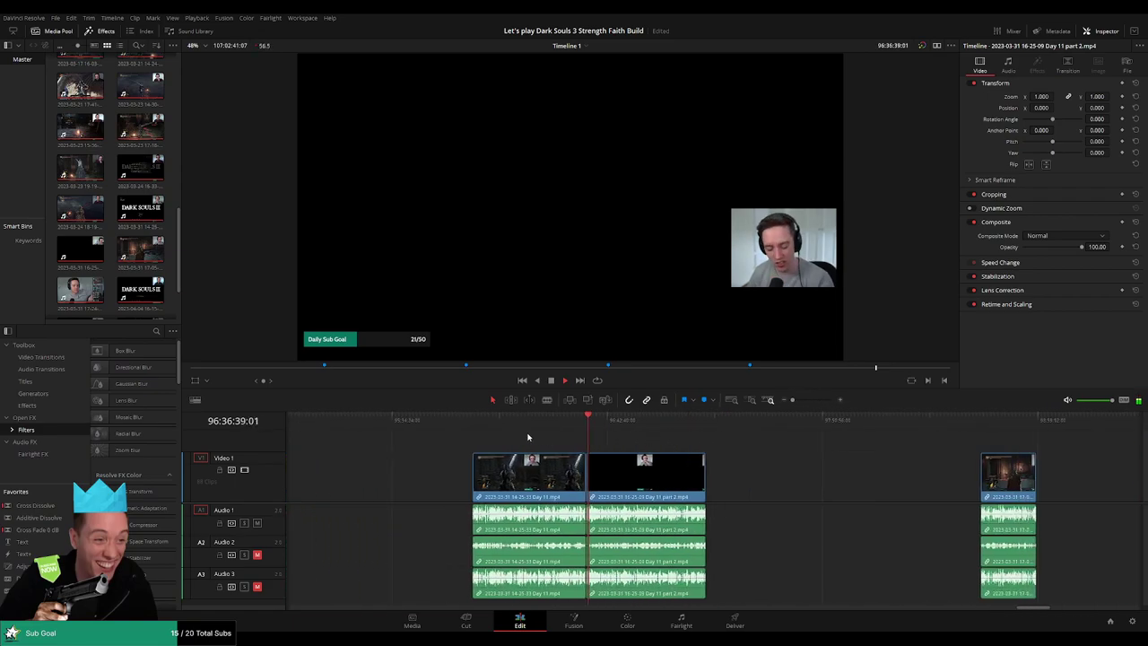
Scrub through Day 11 part 2 and split it at 96:52:19:30, on the loading screen before The Ringed City
drag(476, 424, 580, 424)
drag(597, 427, 634, 431)
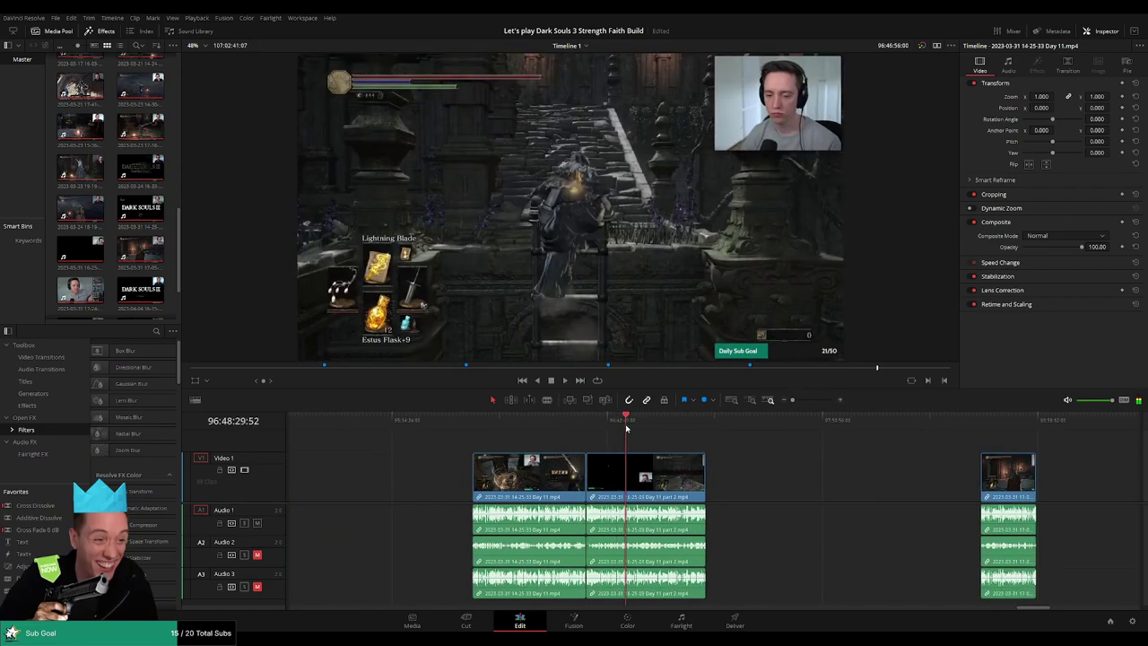
scroll(690, 447, up, 5)
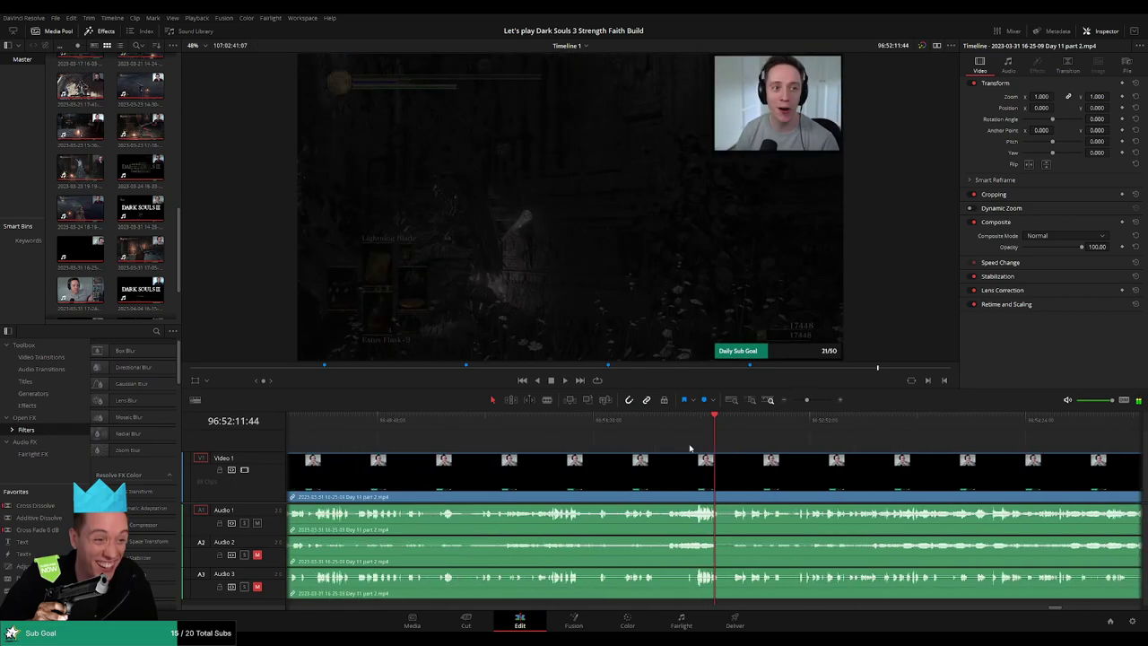
key(space)
click(753, 421)
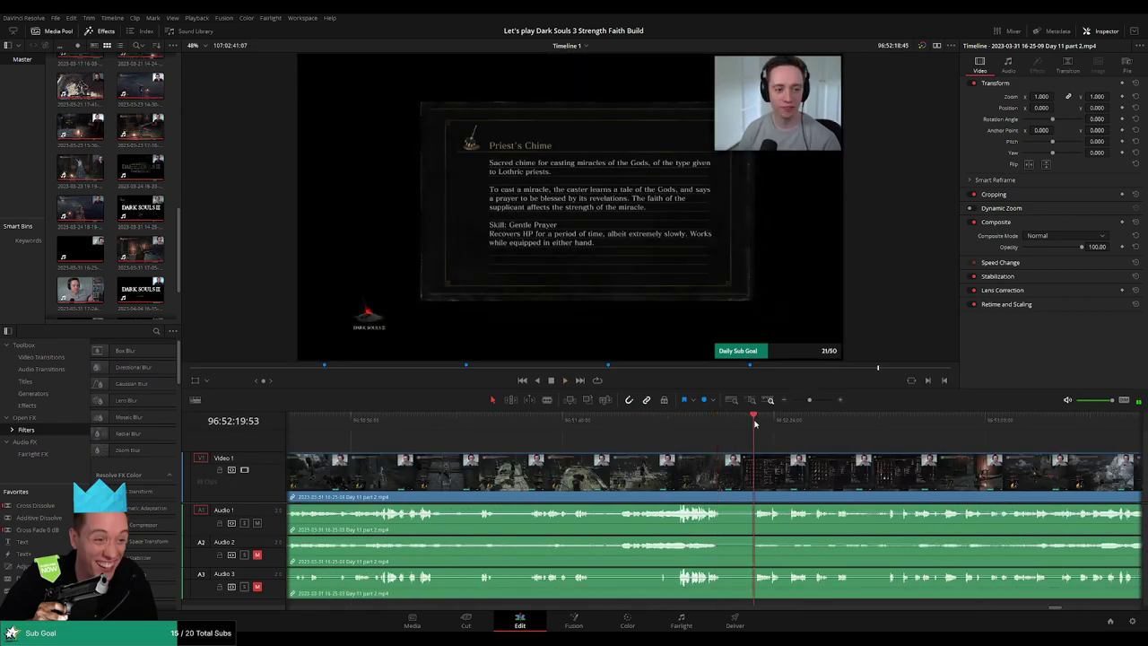
scroll(695, 445, up, 2)
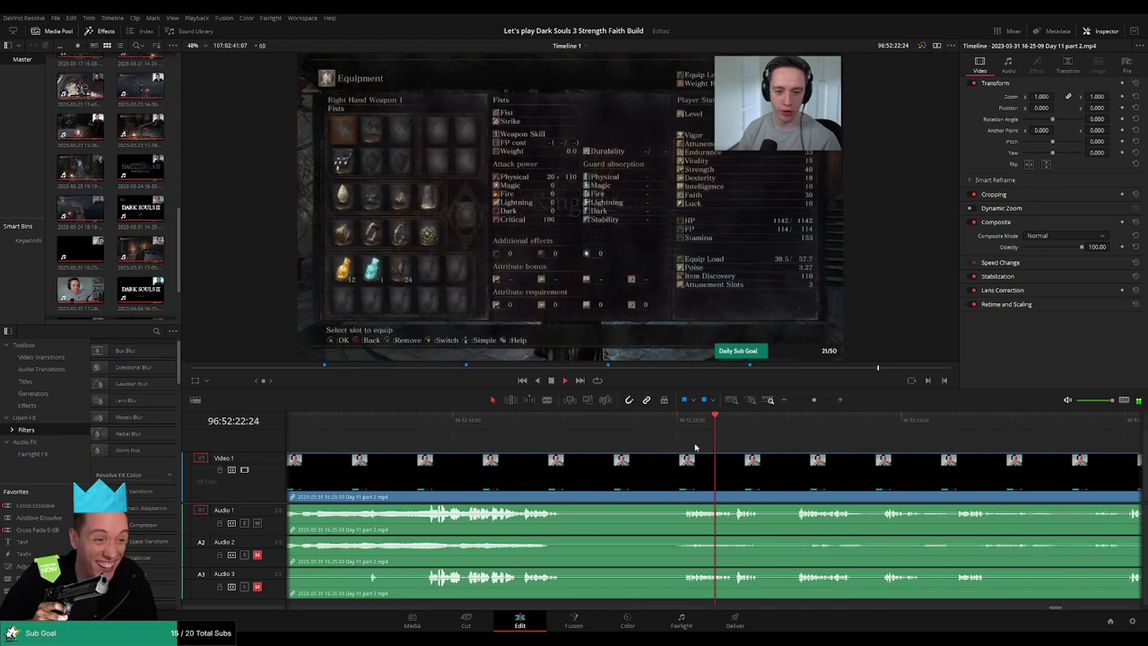
scroll(694, 446, up, 3)
drag(585, 419, 507, 428)
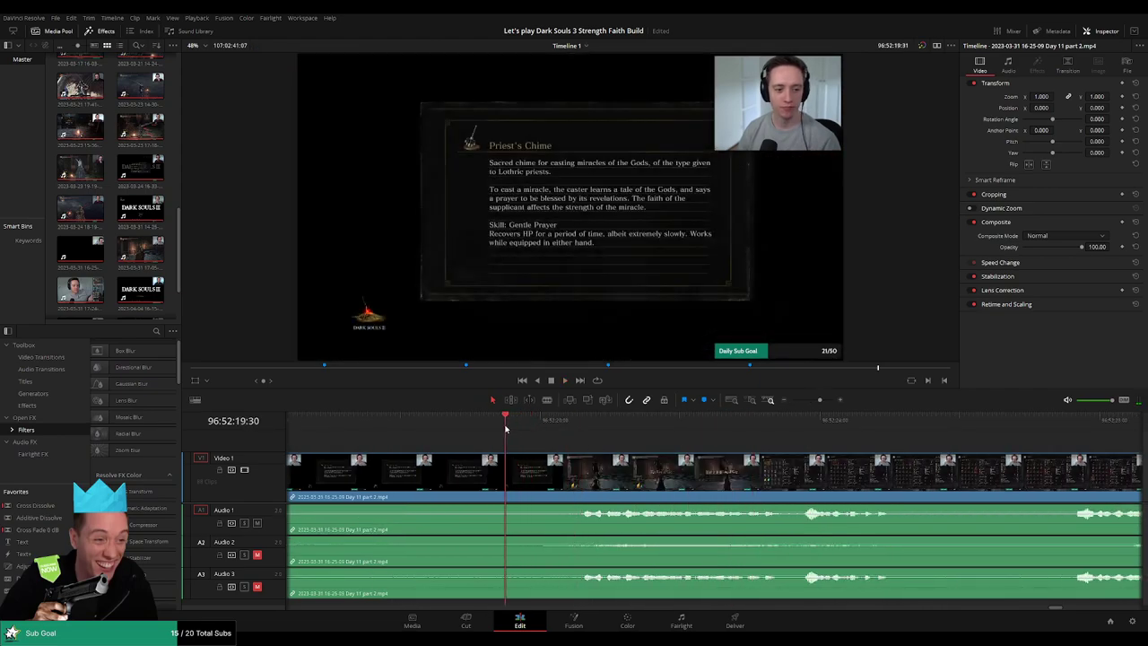
key(ctrl+b)
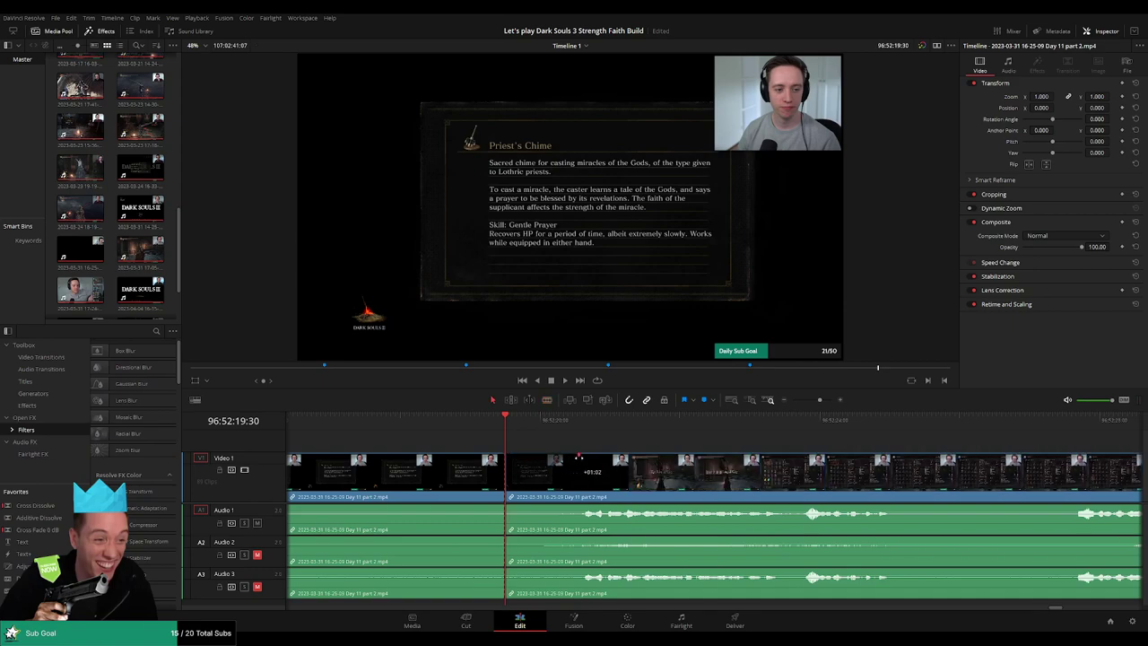
Fade the video and all three audio tracks out and in by about one second around the new cut, and play across it
drag(577, 457, 576, 457)
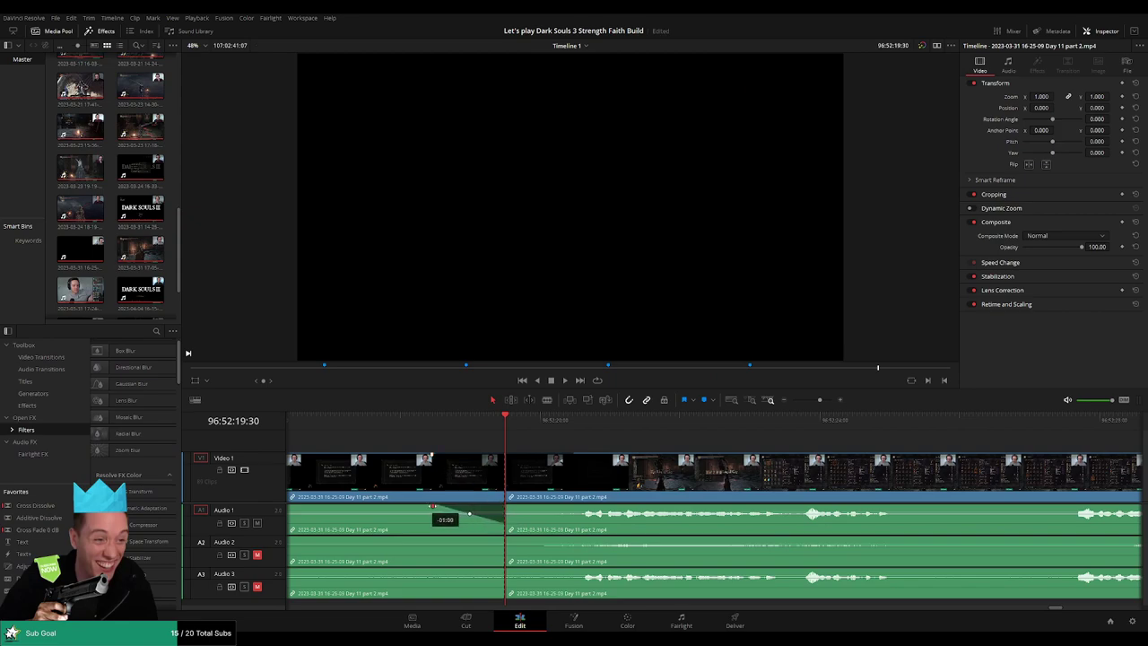
drag(507, 508, 551, 507)
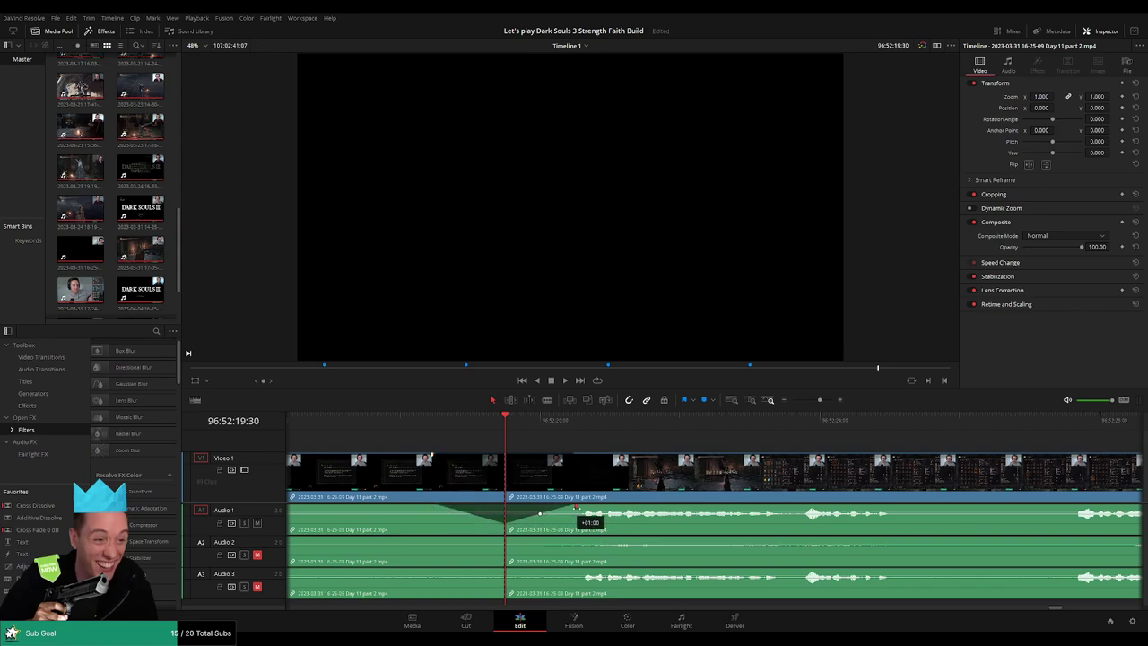
drag(501, 539, 438, 539)
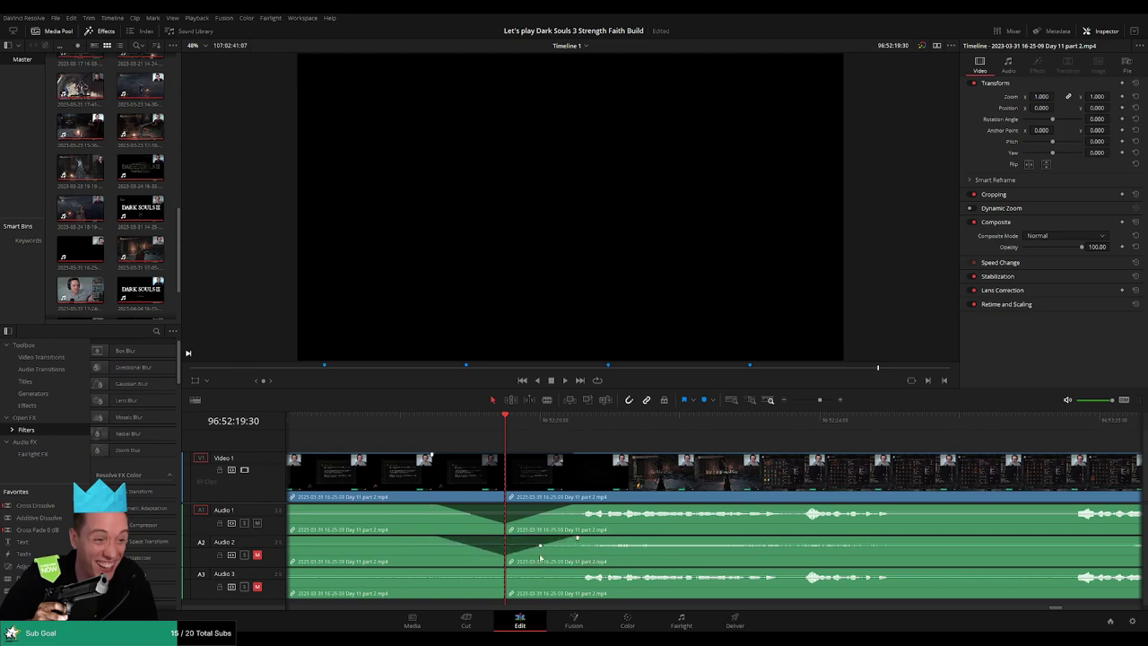
drag(504, 572, 454, 570)
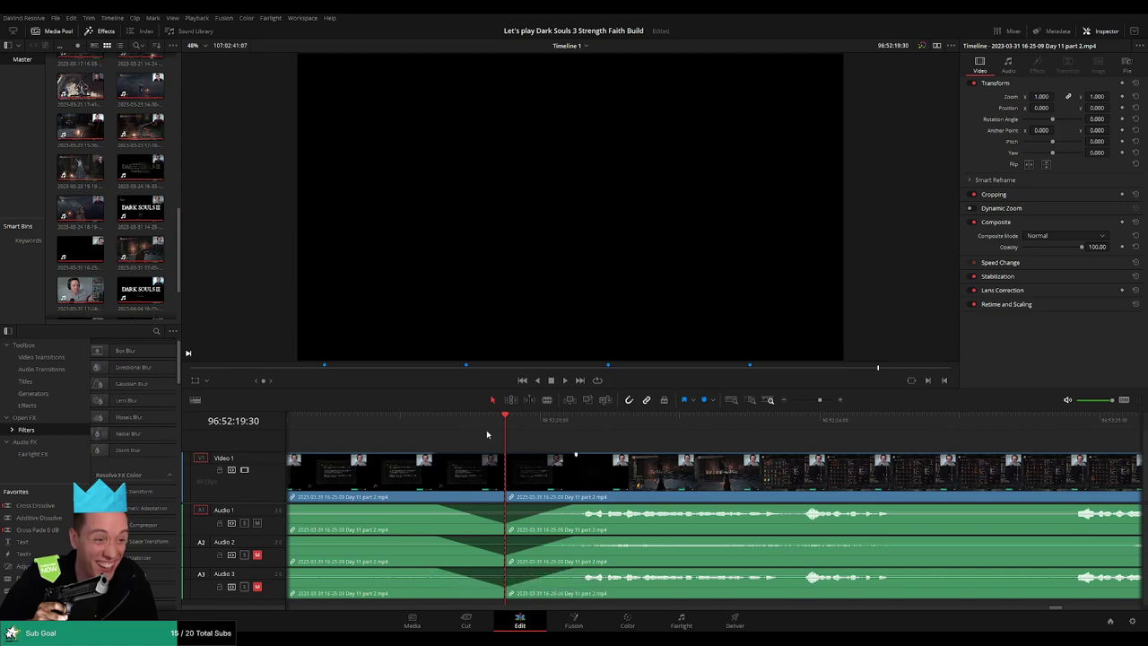
click(437, 434)
key(space)
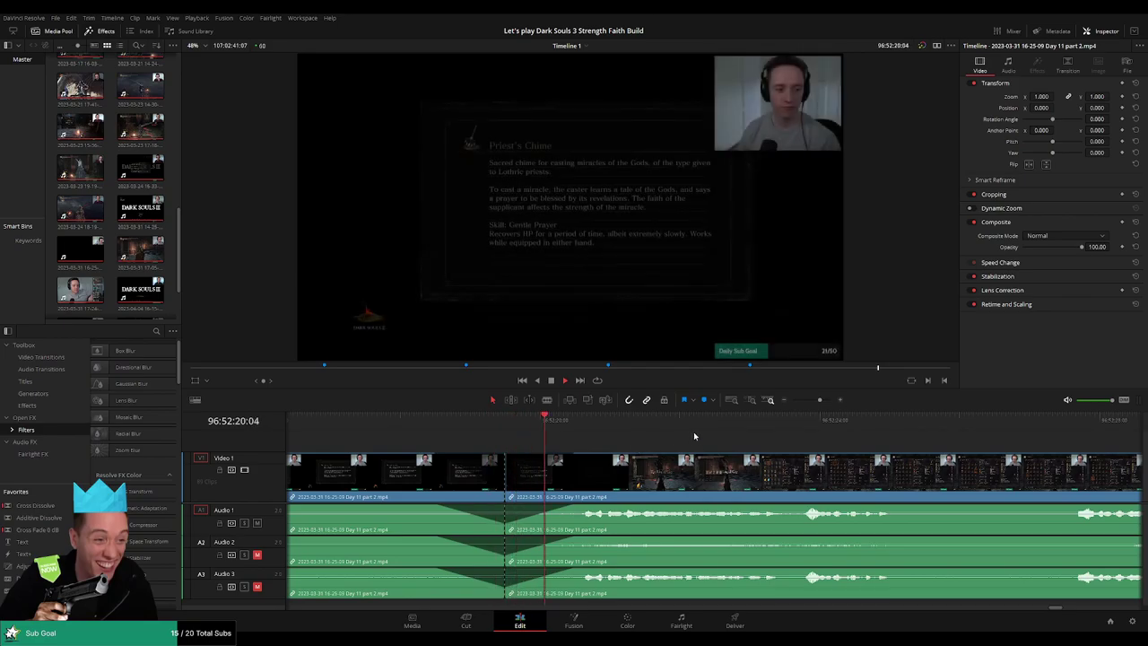
Move the remainder of Day 11 part 2 away from the finished segment, directly against the start of Day 11 part 3
drag(819, 399, 792, 399)
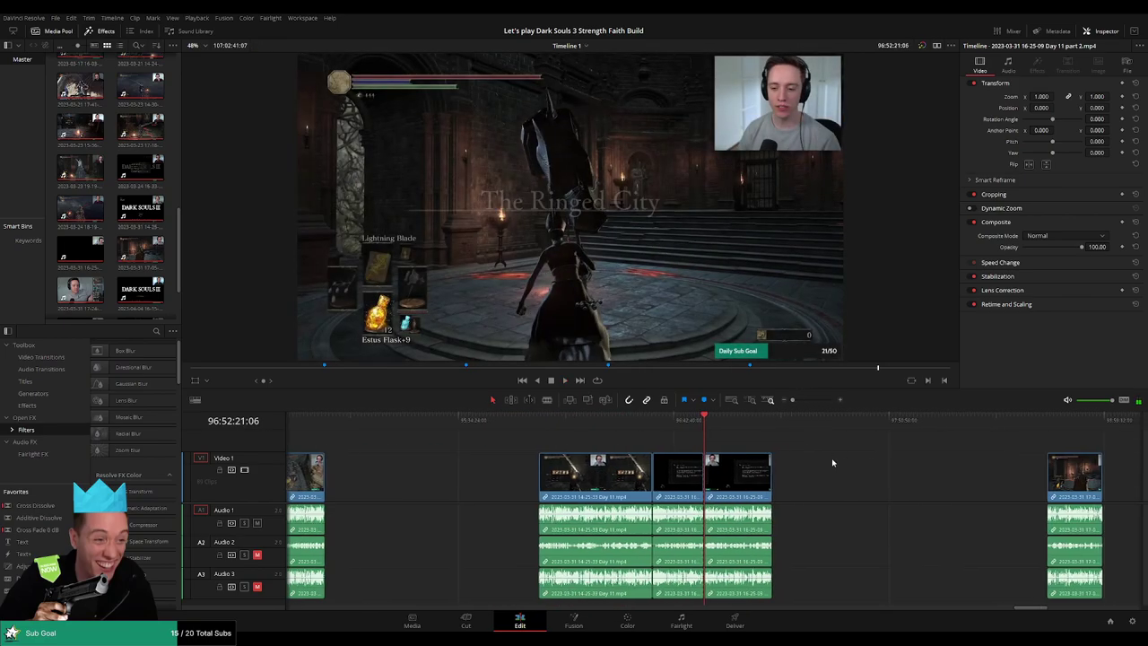
scroll(581, 455, right, 3)
key(Home)
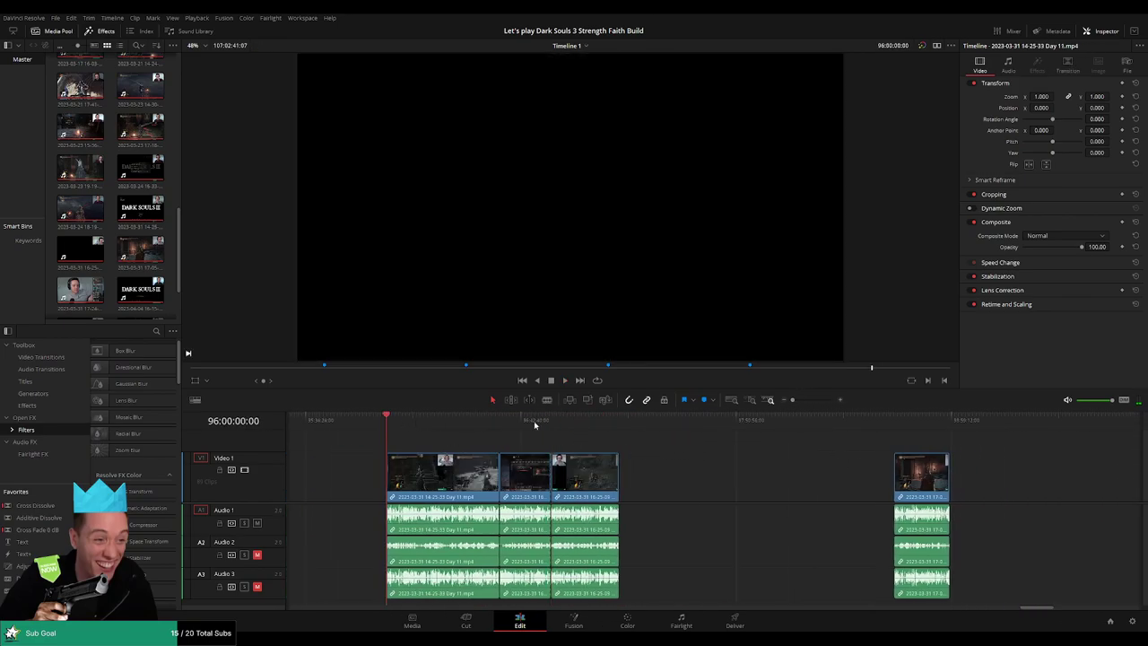
scroll(549, 431, right, 3)
drag(419, 485, 693, 489)
click(537, 455)
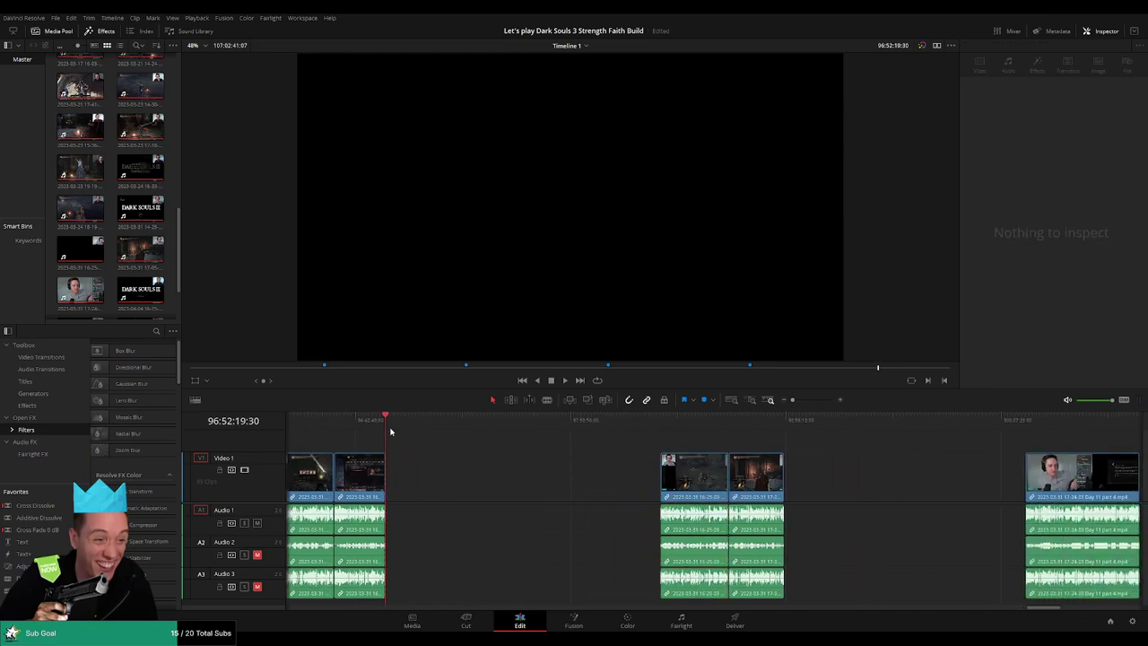
Set the playhead to 98:00:00:00 and move the Day 11 part 2 remainder and part 3 together to start there
drag(433, 428, 601, 446)
drag(792, 400, 801, 402)
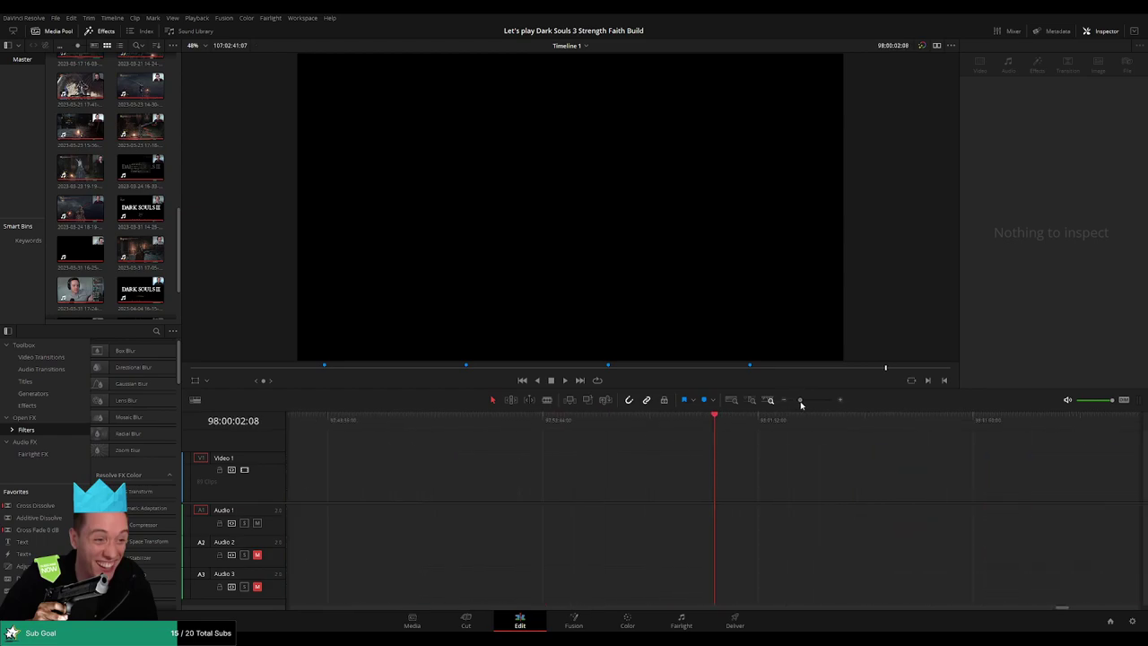
drag(714, 432, 712, 425)
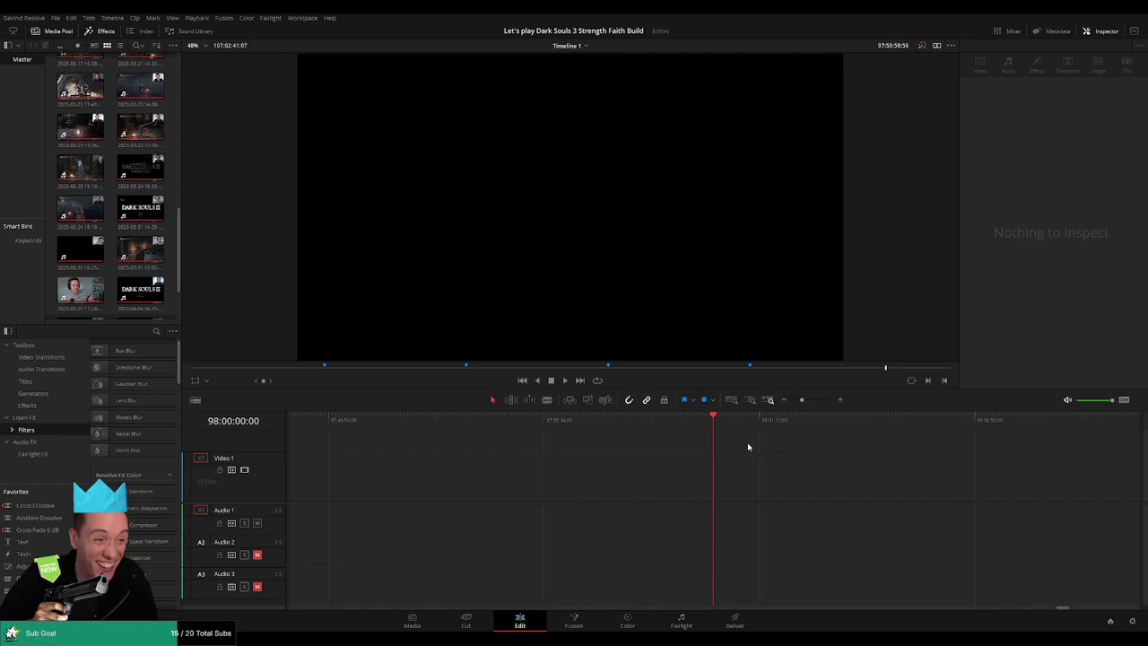
drag(803, 402, 792, 403)
scroll(592, 444, right, 2)
drag(565, 443, 685, 485)
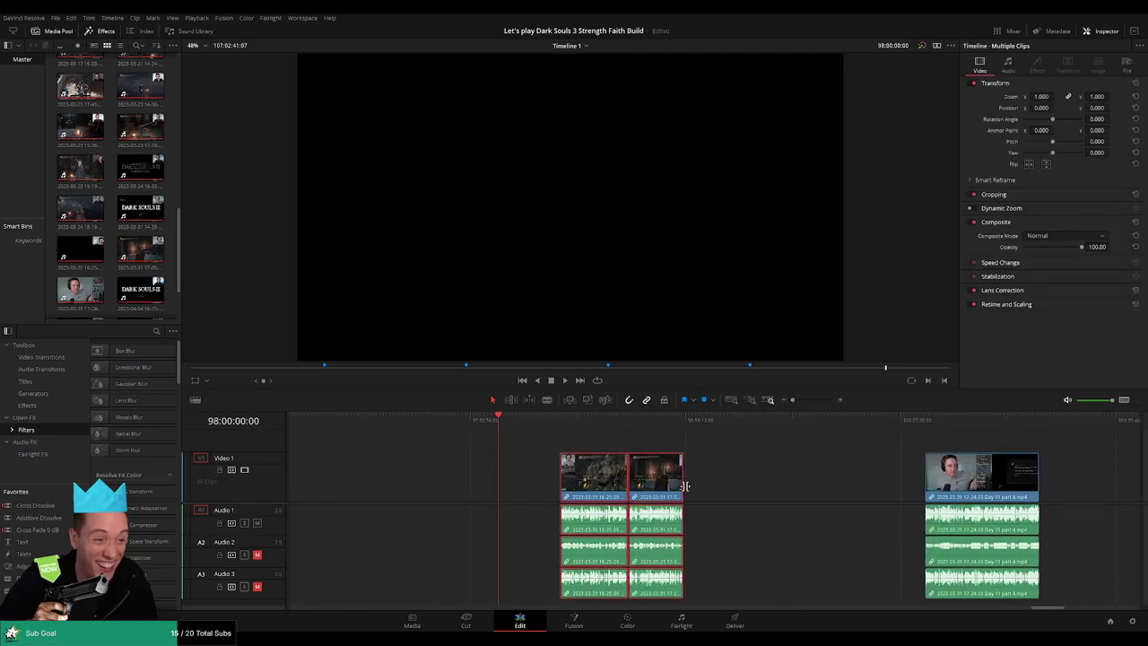
drag(588, 486, 534, 485)
click(559, 445)
scroll(561, 443, right, 1)
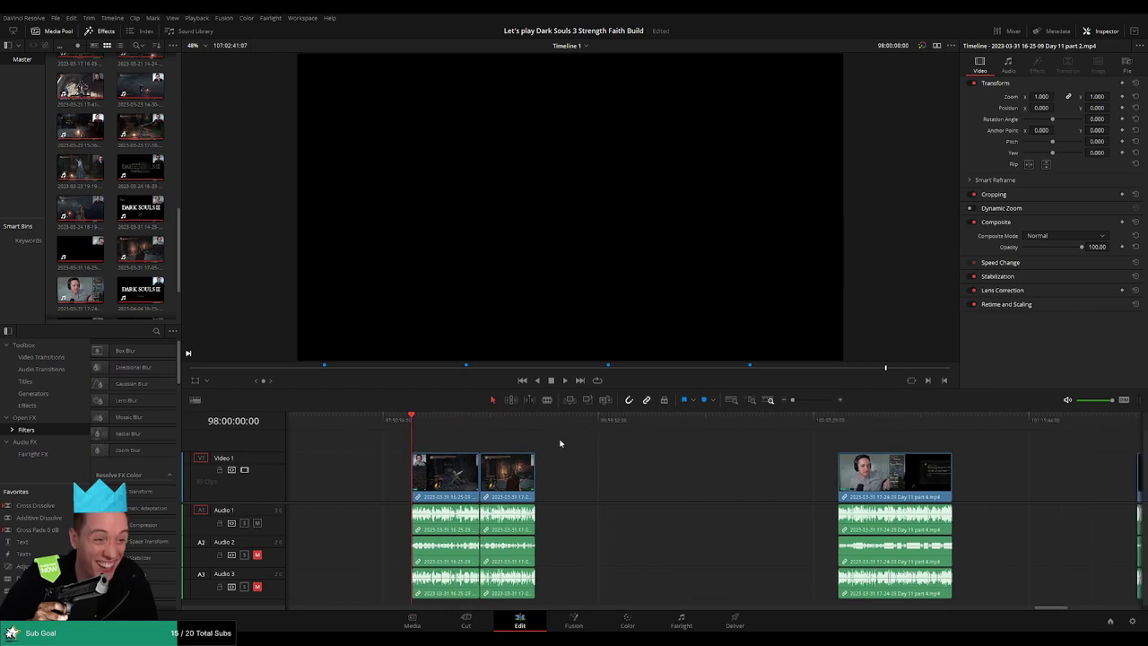
Move Day 11 part 4 directly against the end of part 3 and play the segment's opening from 98:00:00:00
click(535, 423)
key(Home)
drag(913, 482, 610, 483)
key(space)
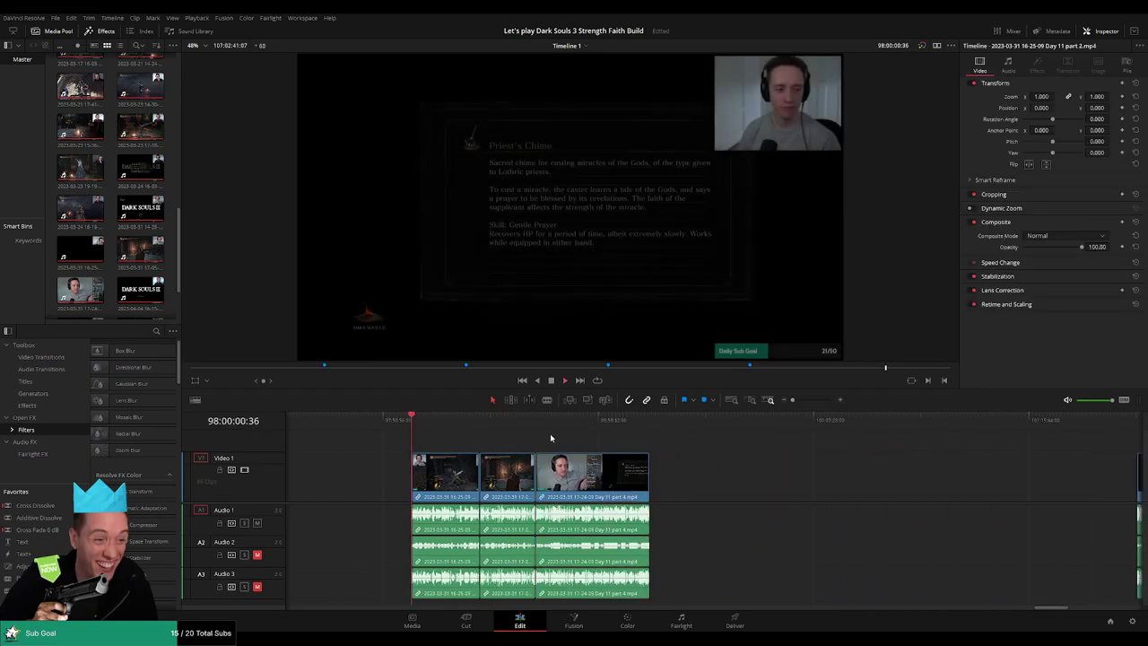
Add a short transition at the cut between Day 11 part 2 and part 3, near 98:21:41, and play across it
drag(792, 401, 802, 403)
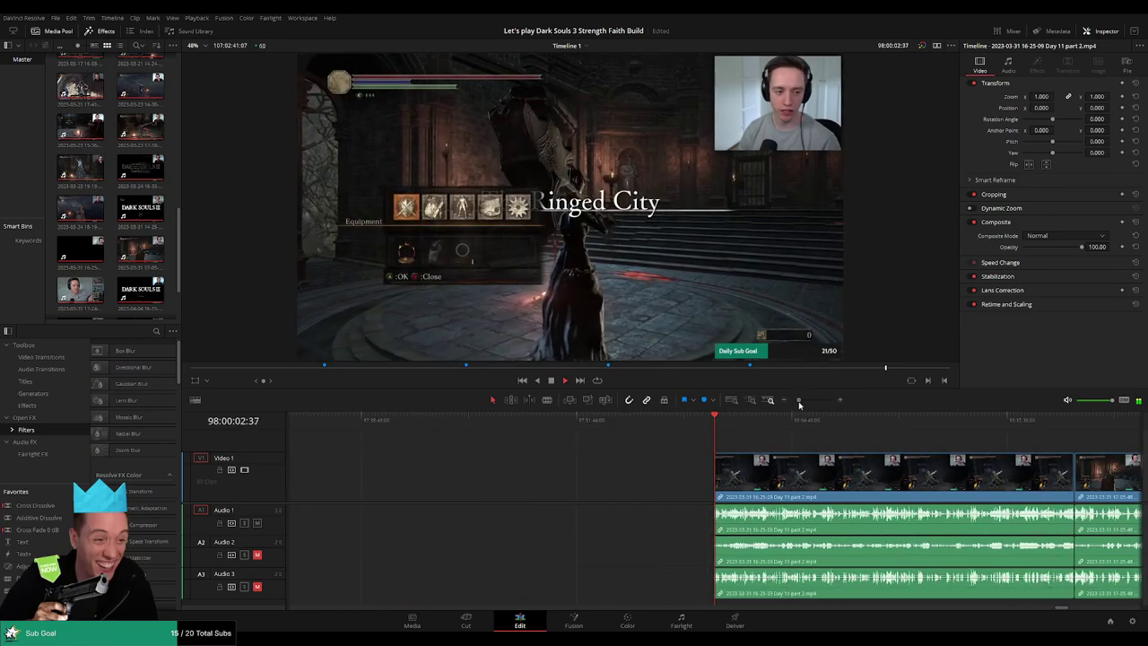
scroll(619, 438, right, 5)
drag(565, 431, 825, 400)
drag(634, 427, 603, 431)
key(space)
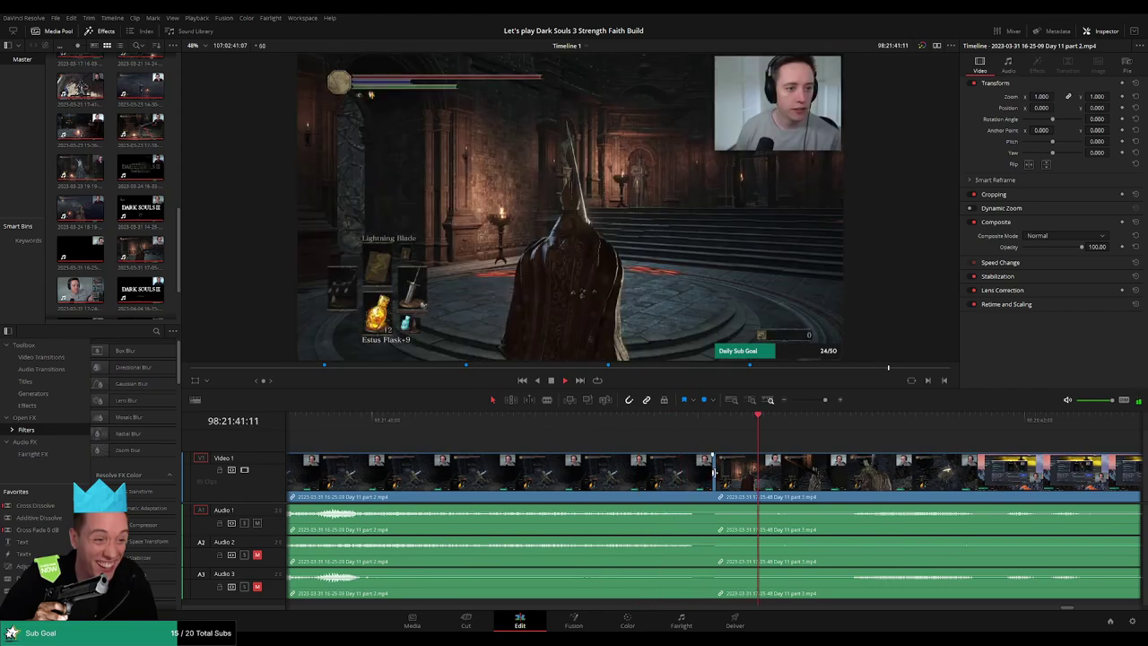
click(715, 472)
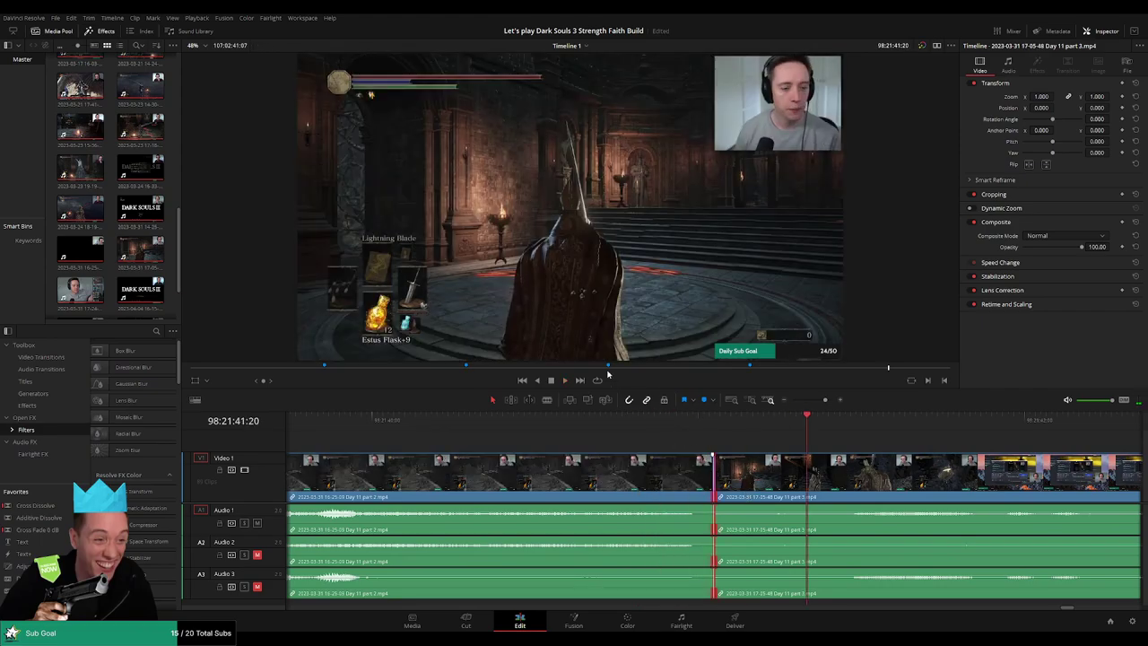
drag(825, 400, 807, 400)
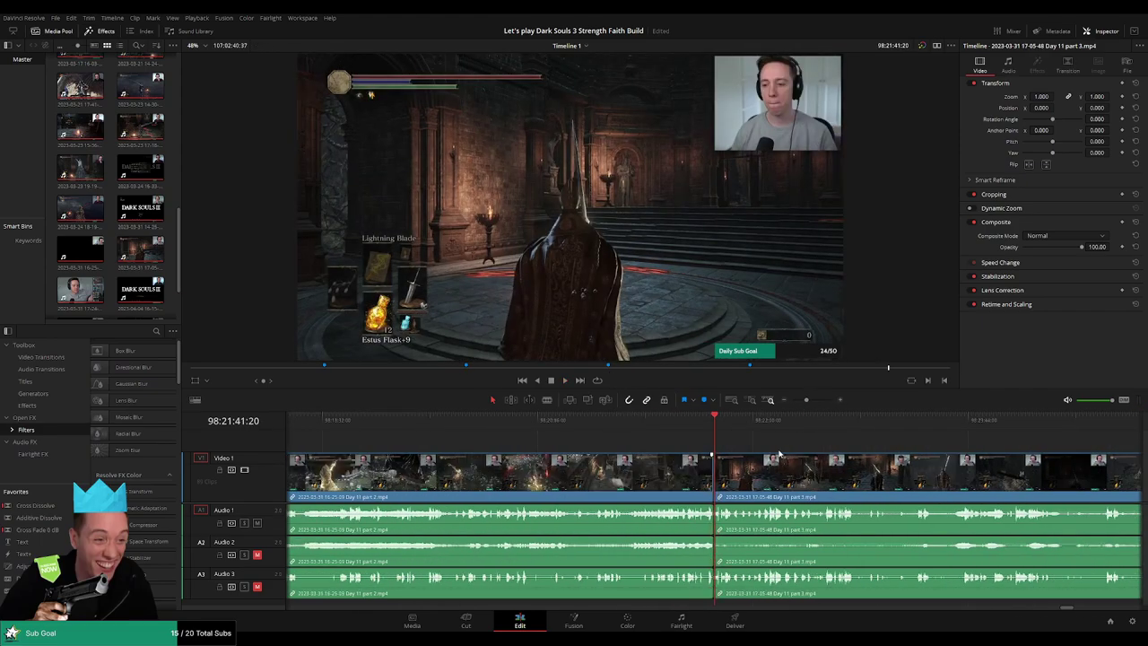
click(638, 431)
key(space)
click(697, 431)
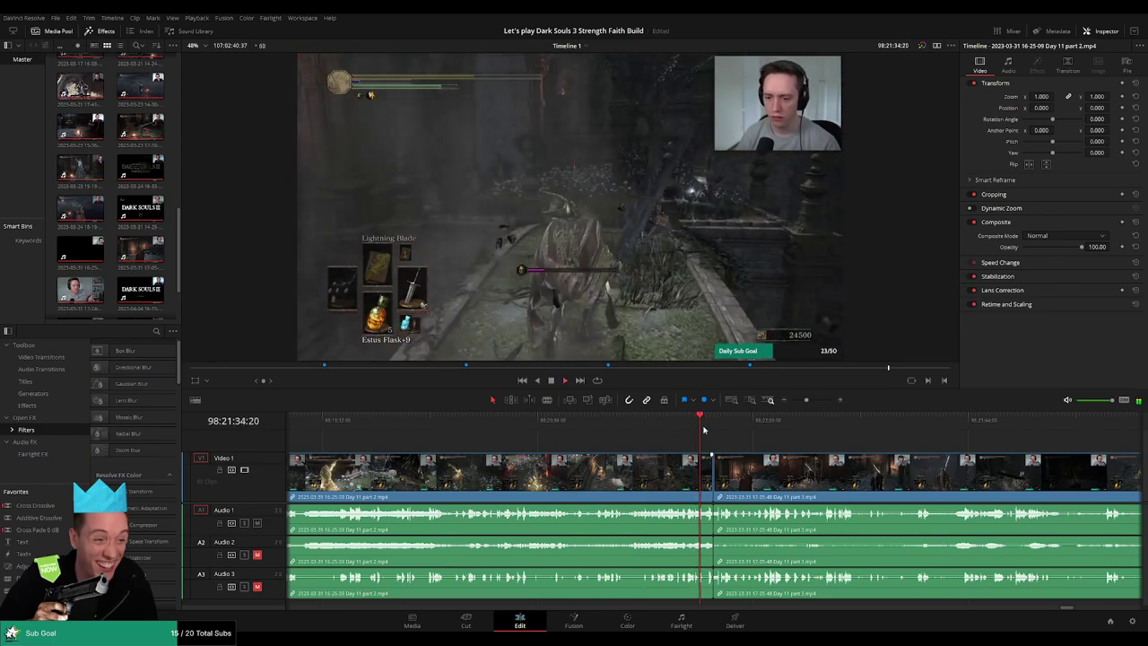
click(712, 428)
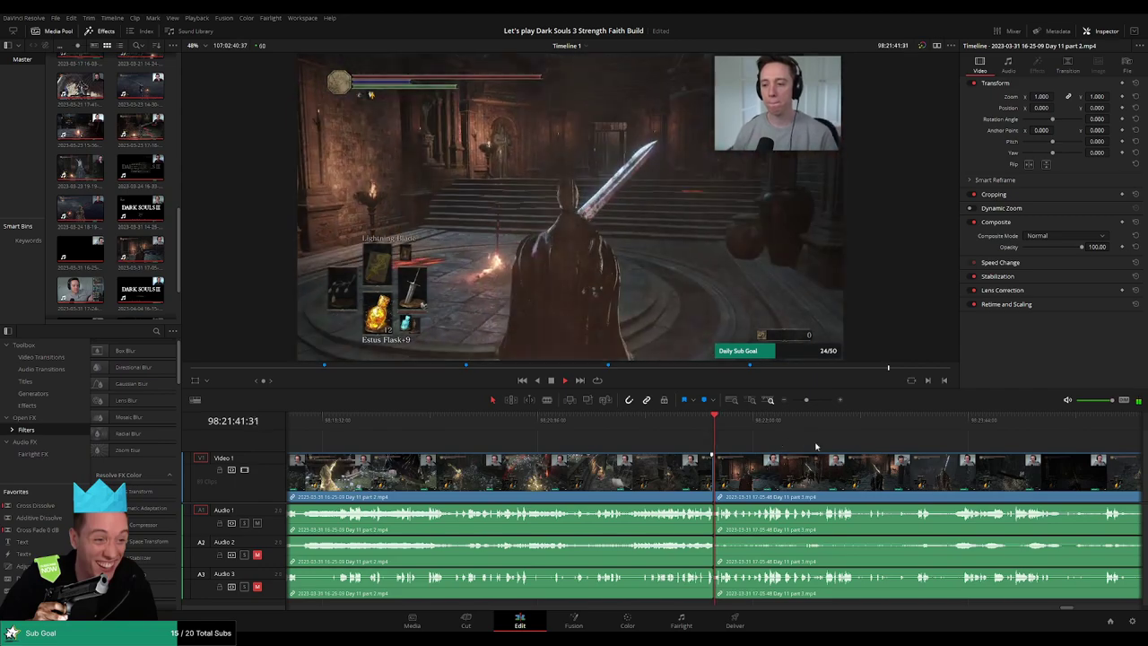
Add a short transition at the cut between Day 11 part 3 and part 4, near 98:39:18, and play across it
drag(821, 445, 714, 431)
click(610, 425)
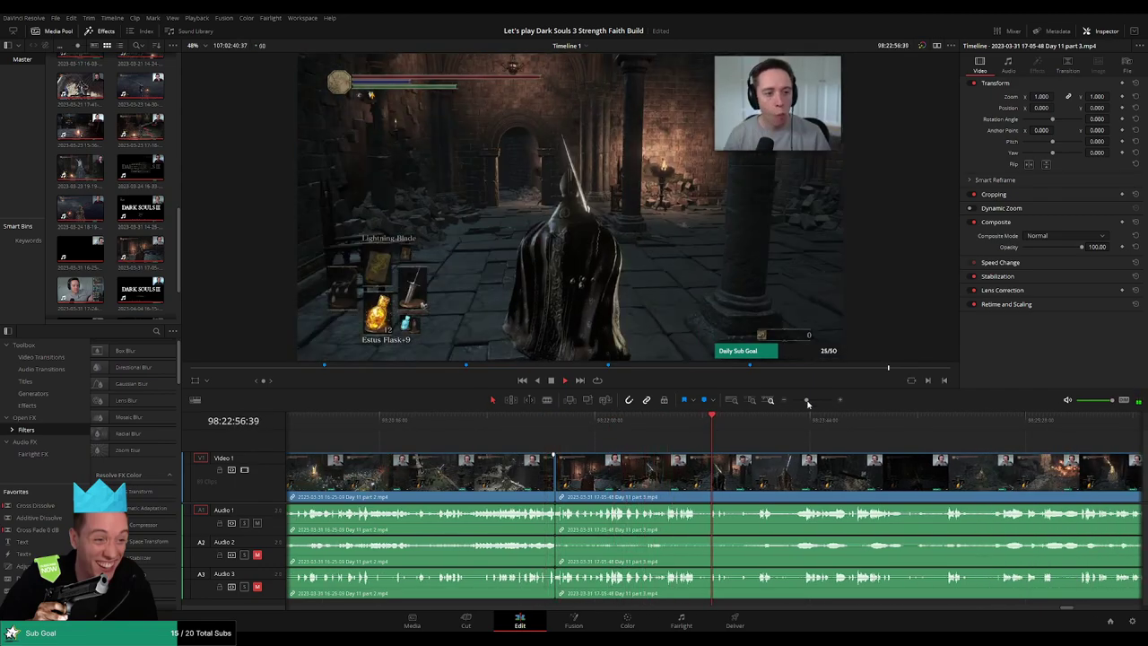
drag(806, 400, 793, 401)
click(753, 421)
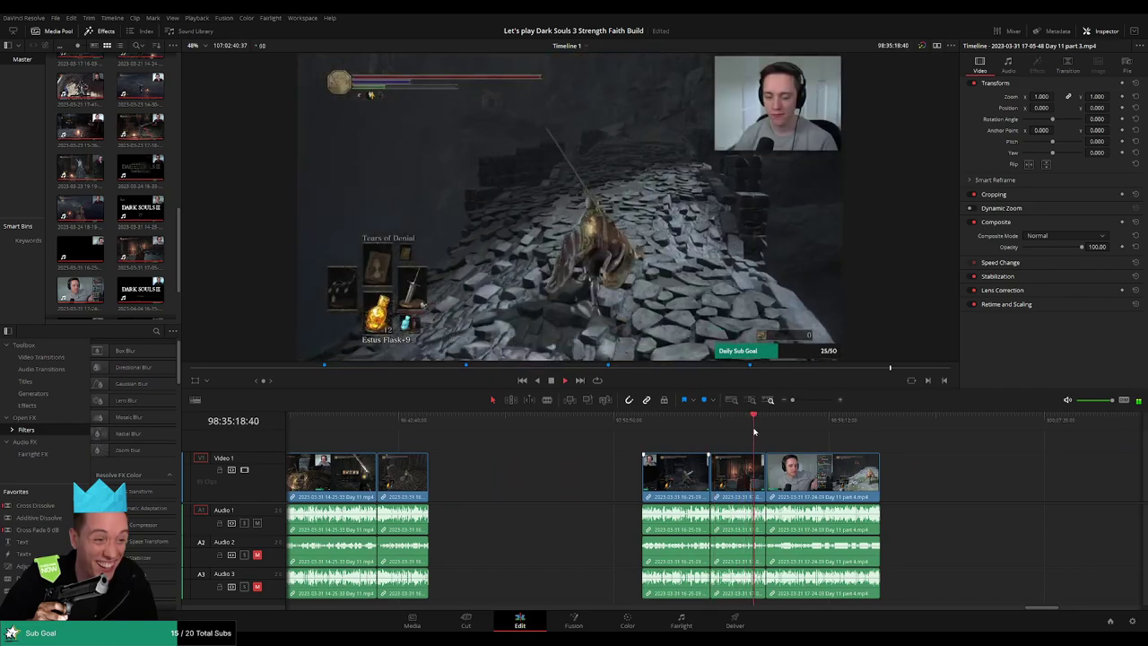
click(764, 430)
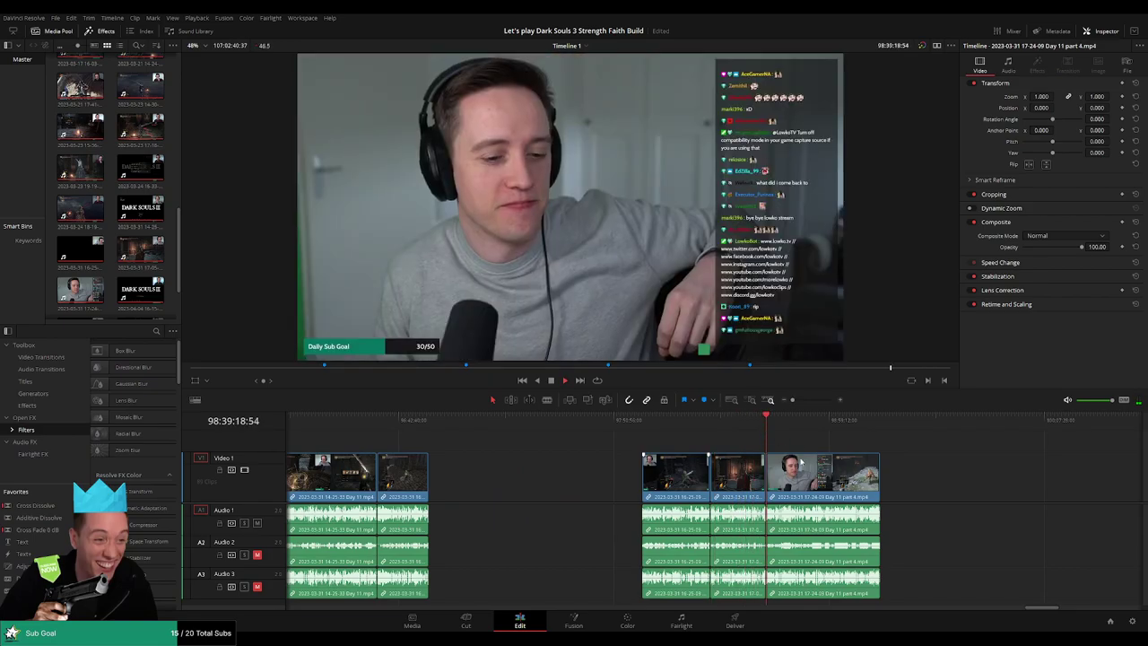
drag(804, 407, 815, 401)
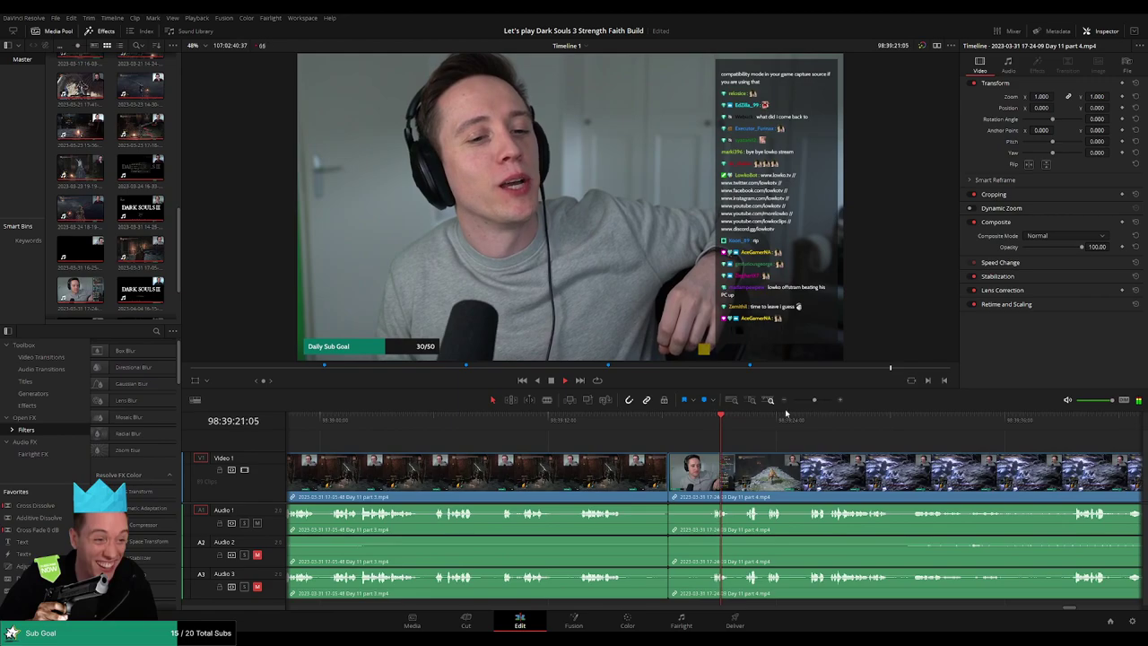
click(599, 421)
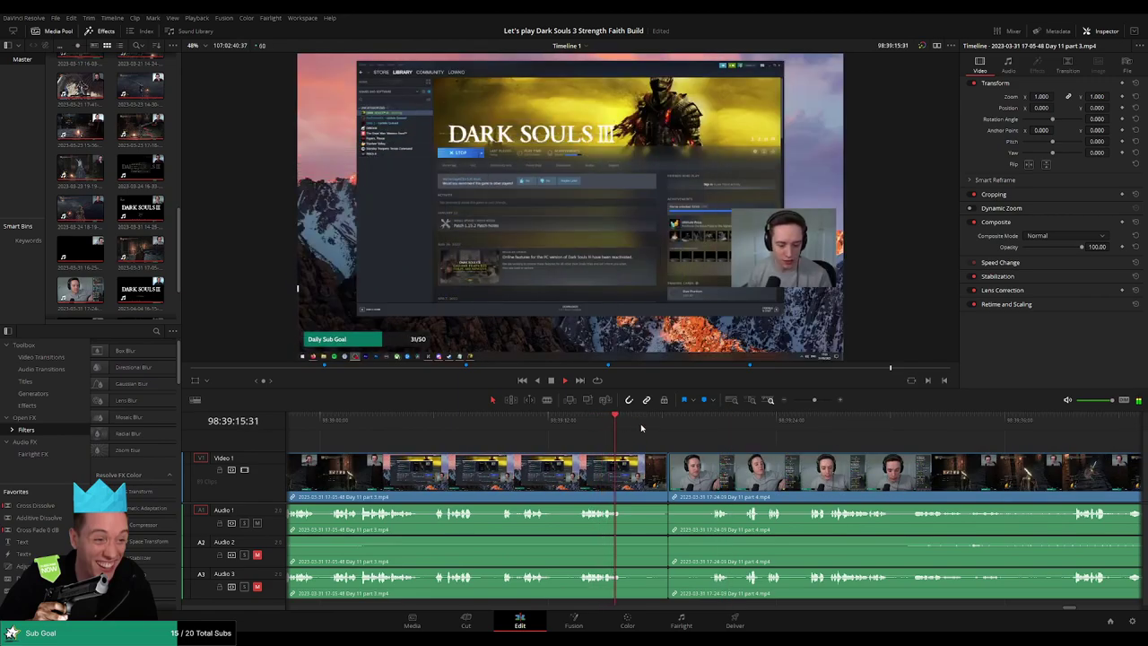
click(654, 432)
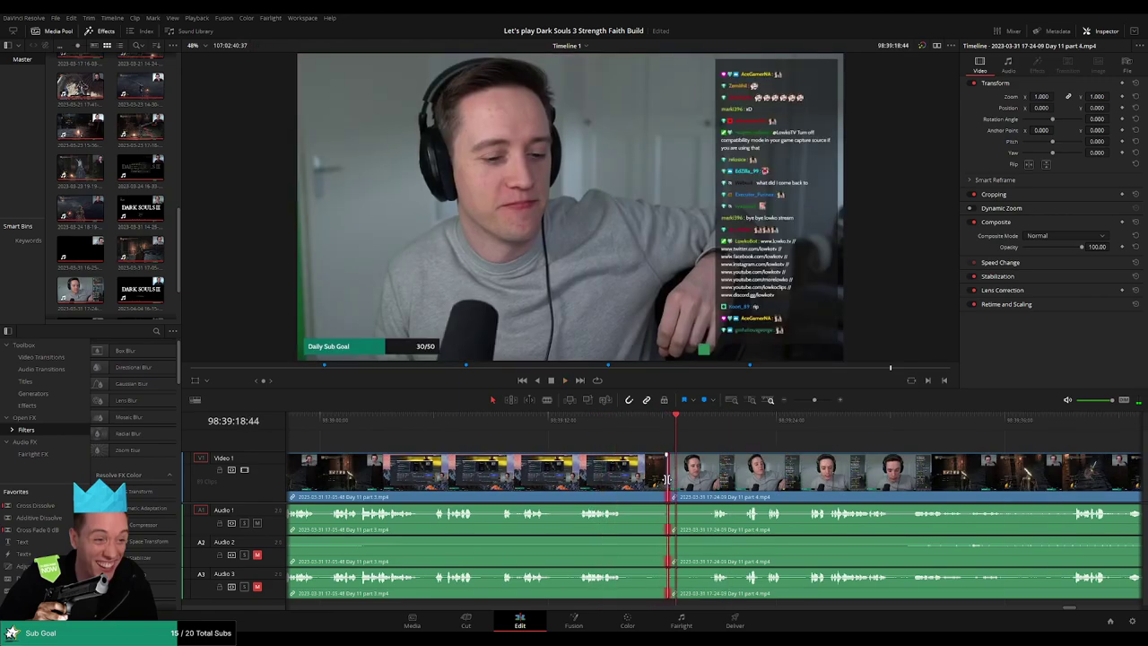
click(1024, 420)
click(675, 432)
click(621, 434)
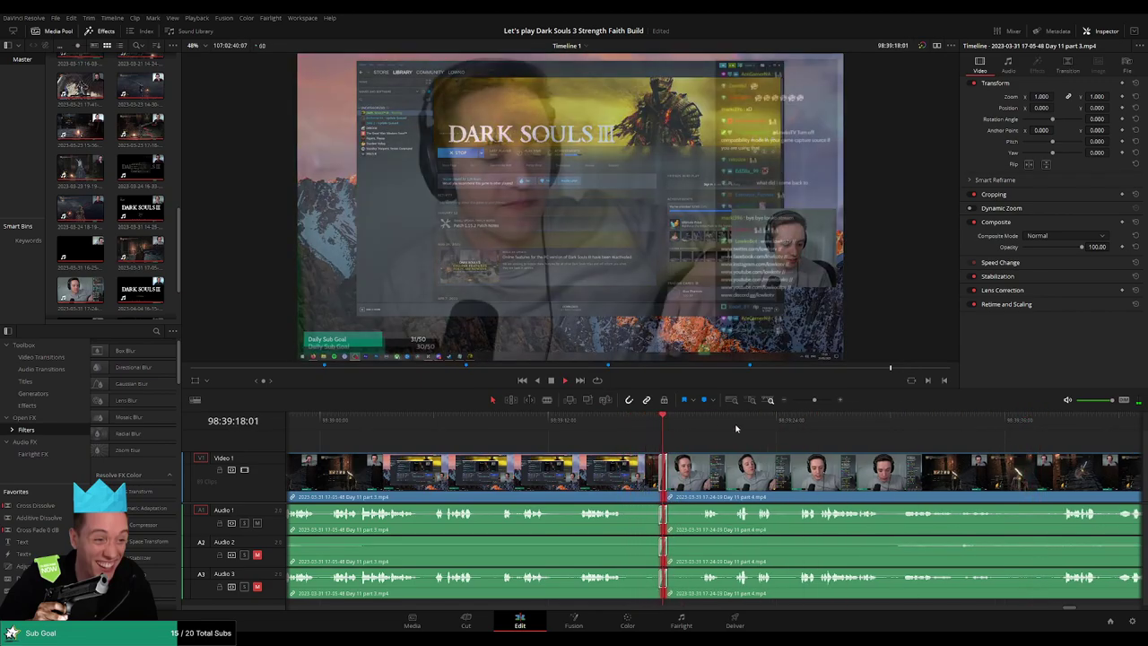
Examine the footage around the Day 11 part 3 to part 4 transition, from about 98:39:09 to 98:39:47
click(891, 436)
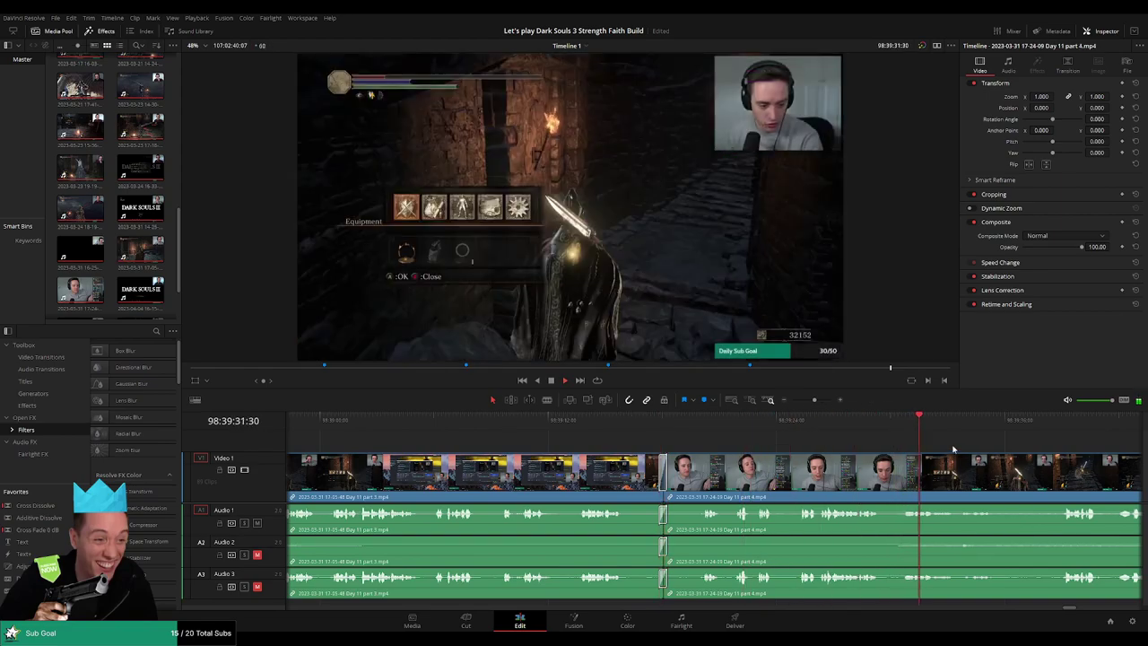
click(426, 424)
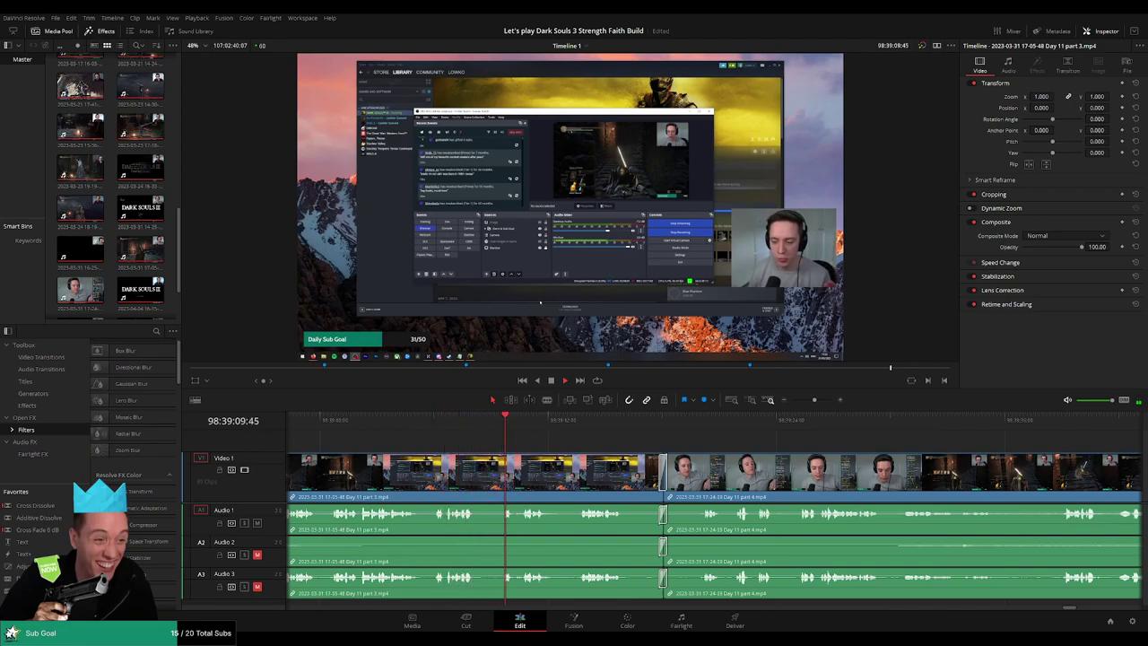
click(546, 423)
click(813, 421)
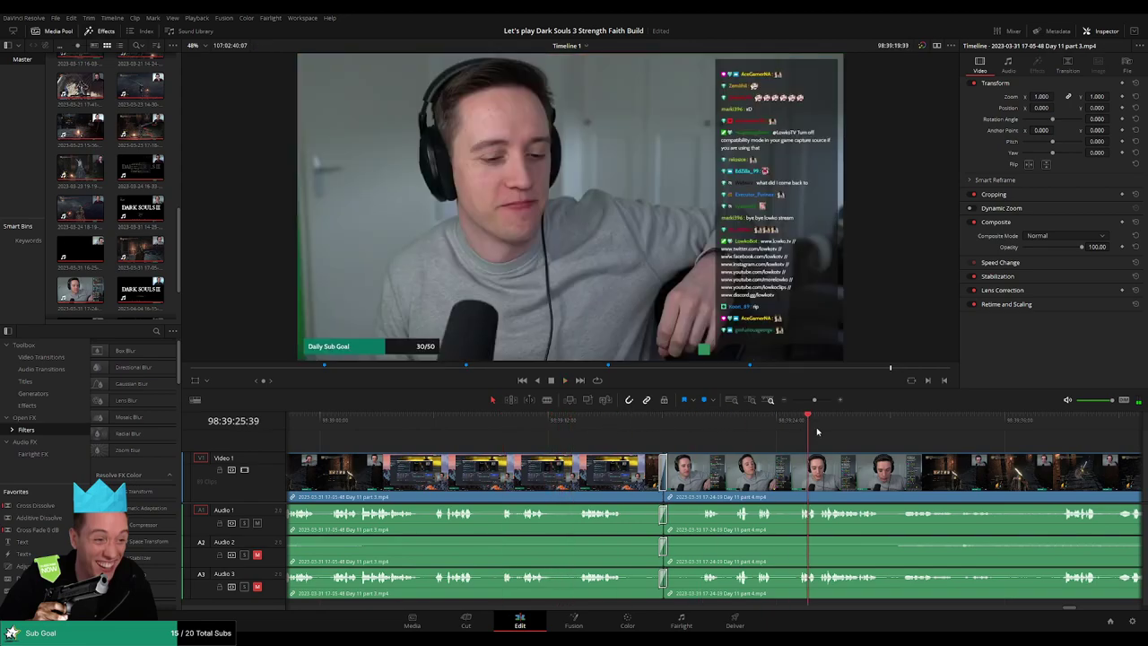
click(901, 421)
click(1063, 424)
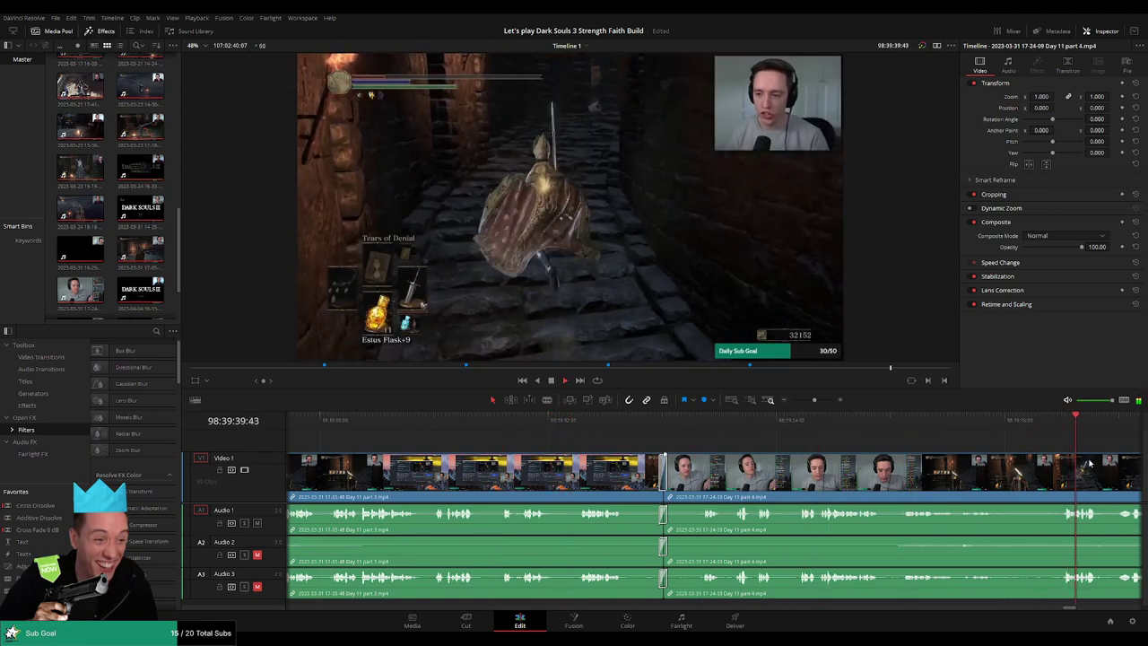
scroll(766, 434, right, 3)
click(621, 422)
click(711, 421)
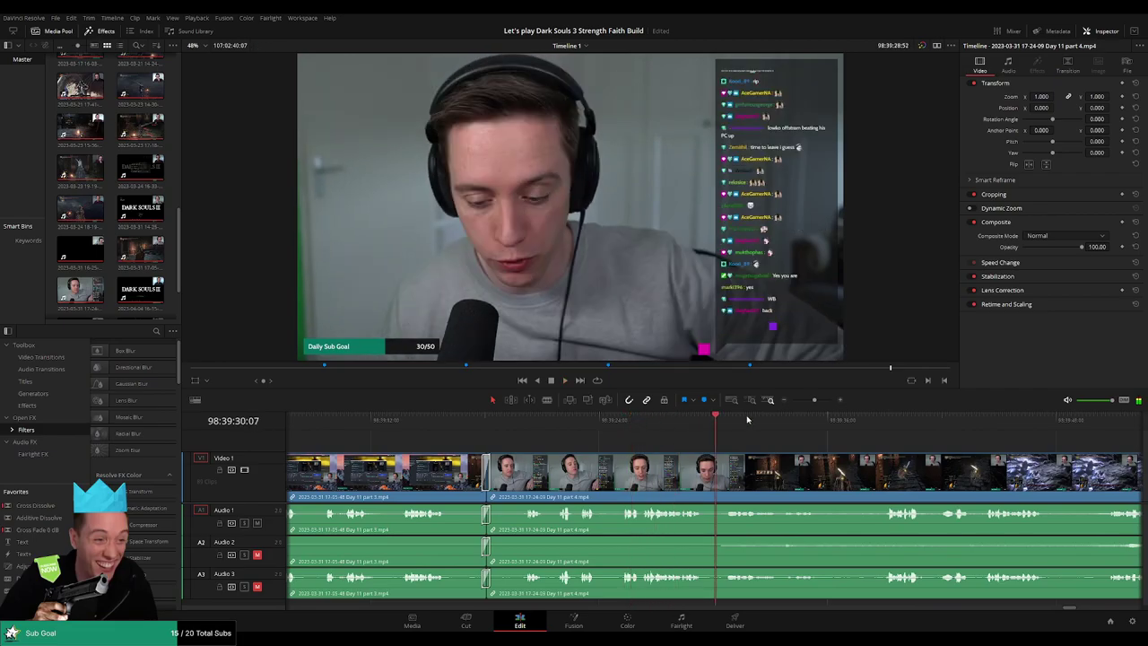
click(1010, 423)
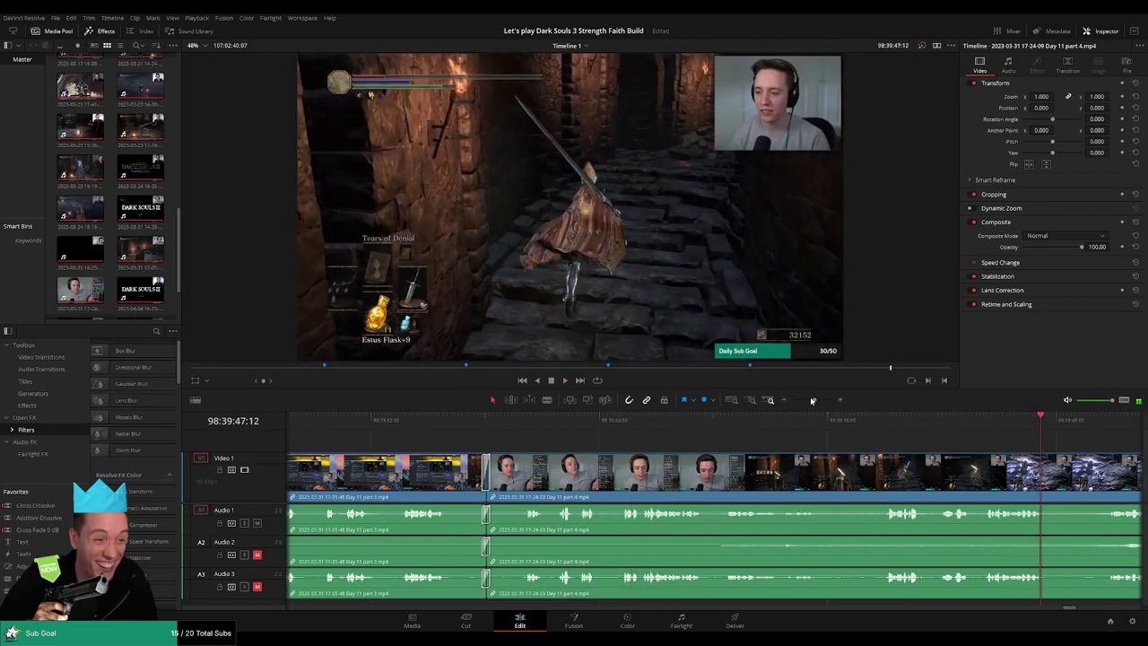
Find a break between attempts in the Day 11 part 4 clip and split it on all tracks at 98:52:07:15
key(space)
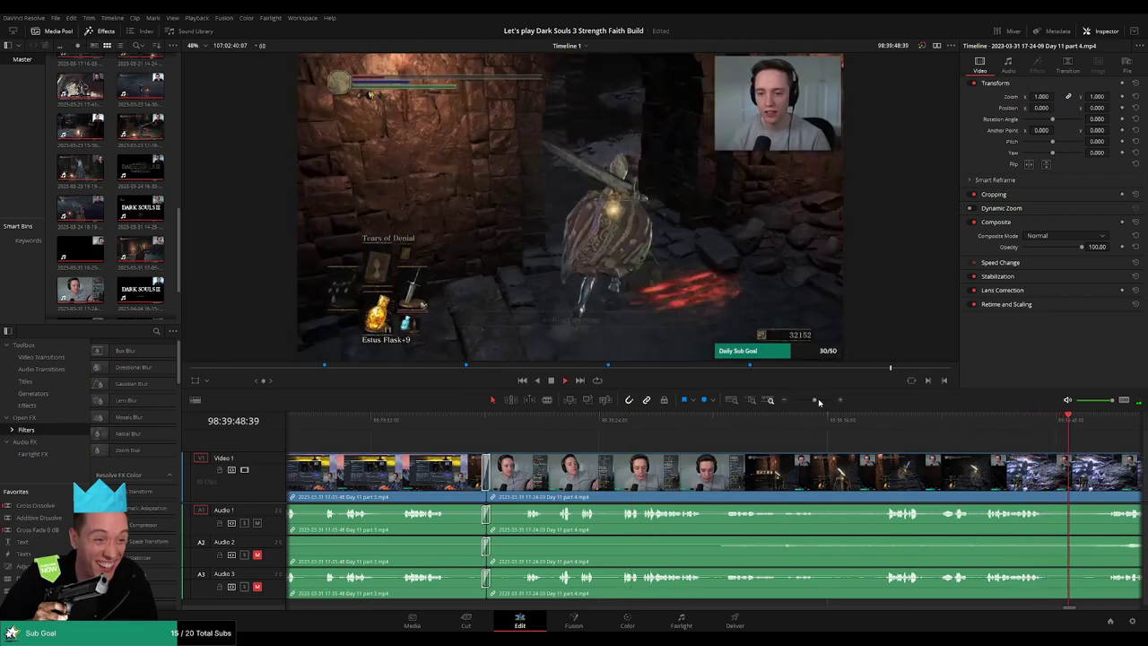
drag(815, 401, 792, 401)
click(730, 419)
key(space)
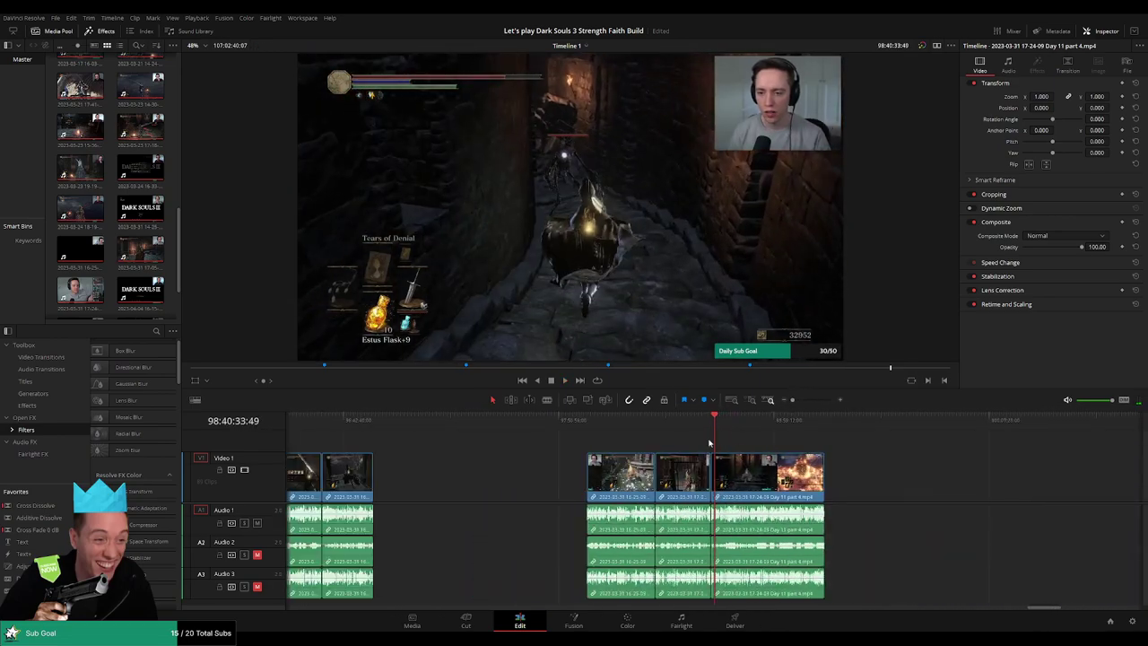
drag(593, 428, 751, 433)
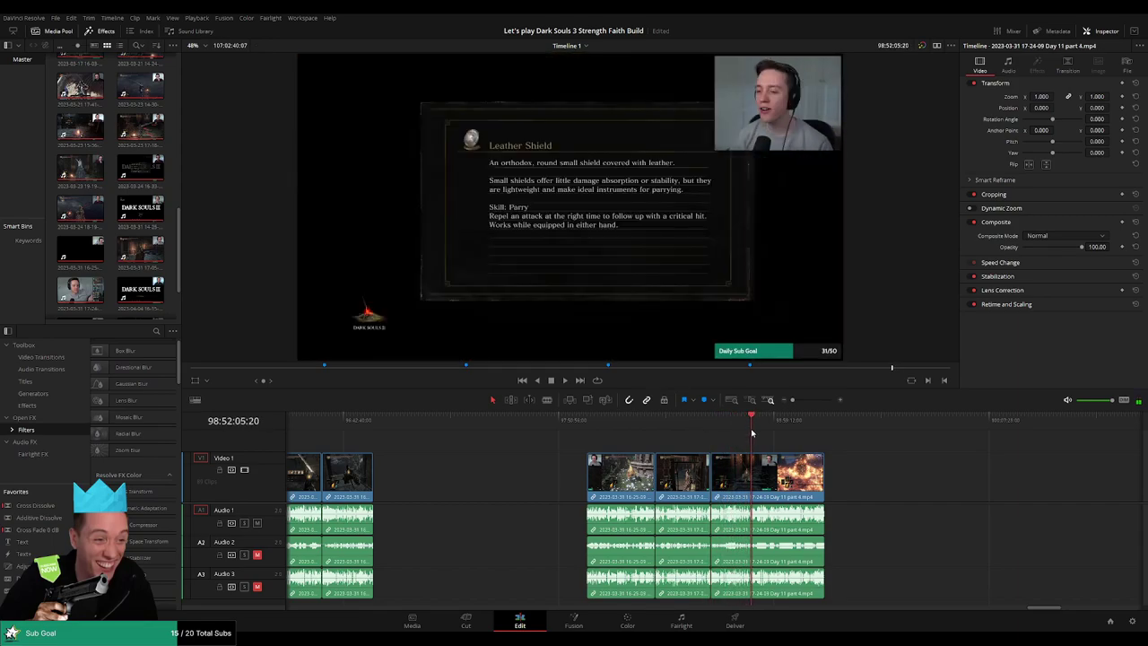
scroll(789, 448, up, 3)
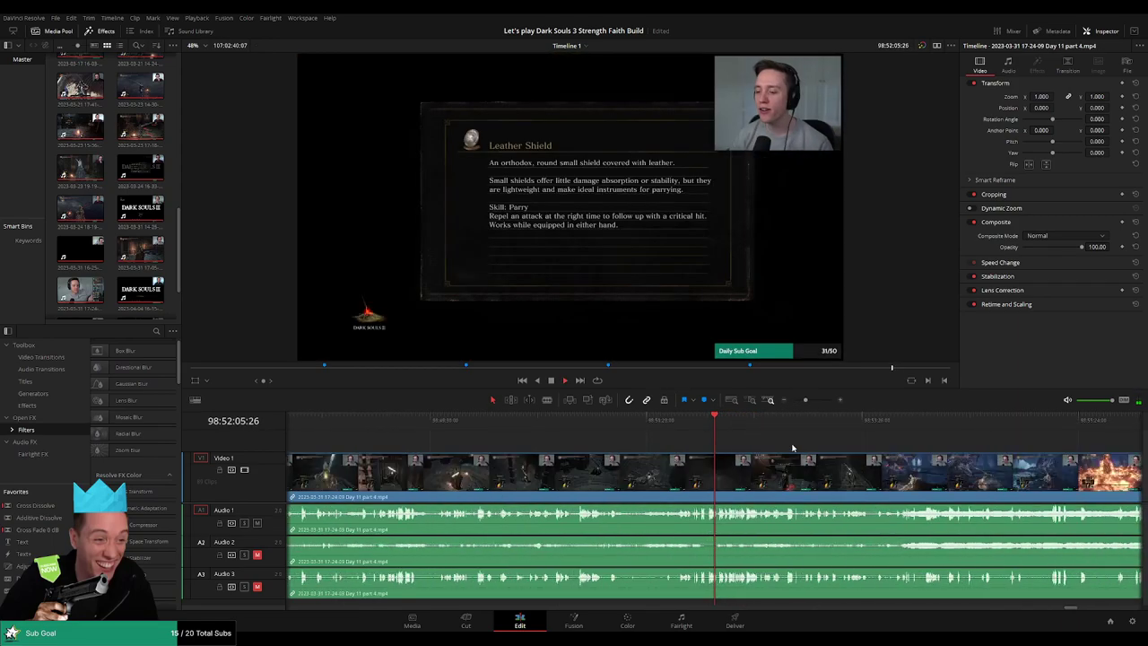
drag(805, 404, 816, 401)
click(556, 419)
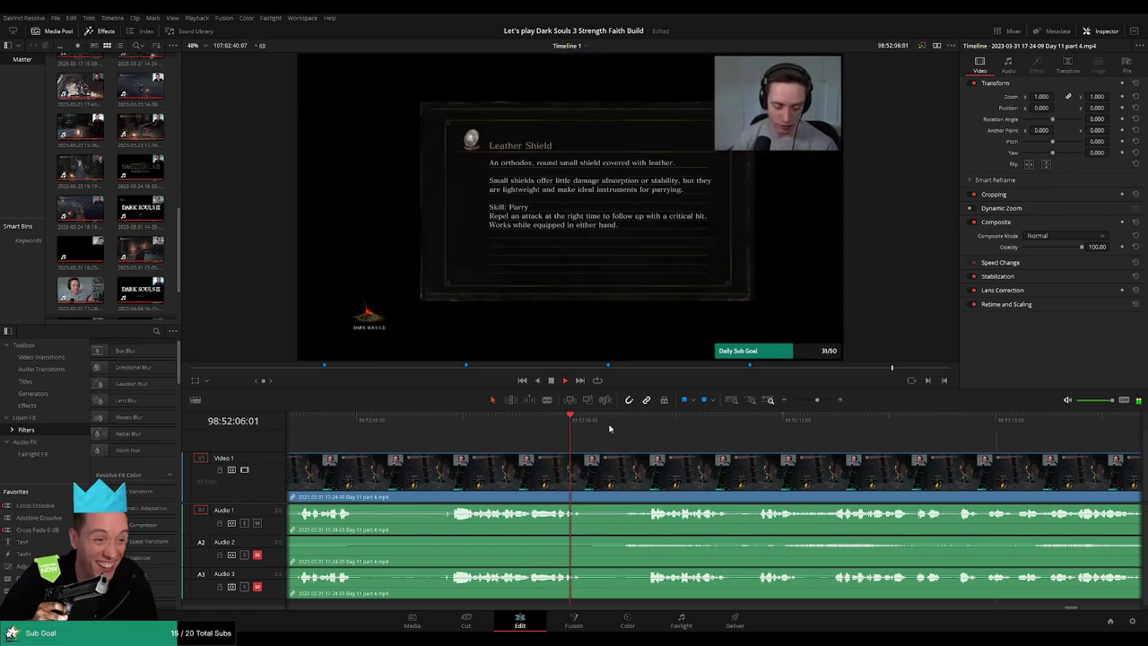
click(648, 423)
drag(649, 424, 615, 424)
click(614, 464)
key(a)
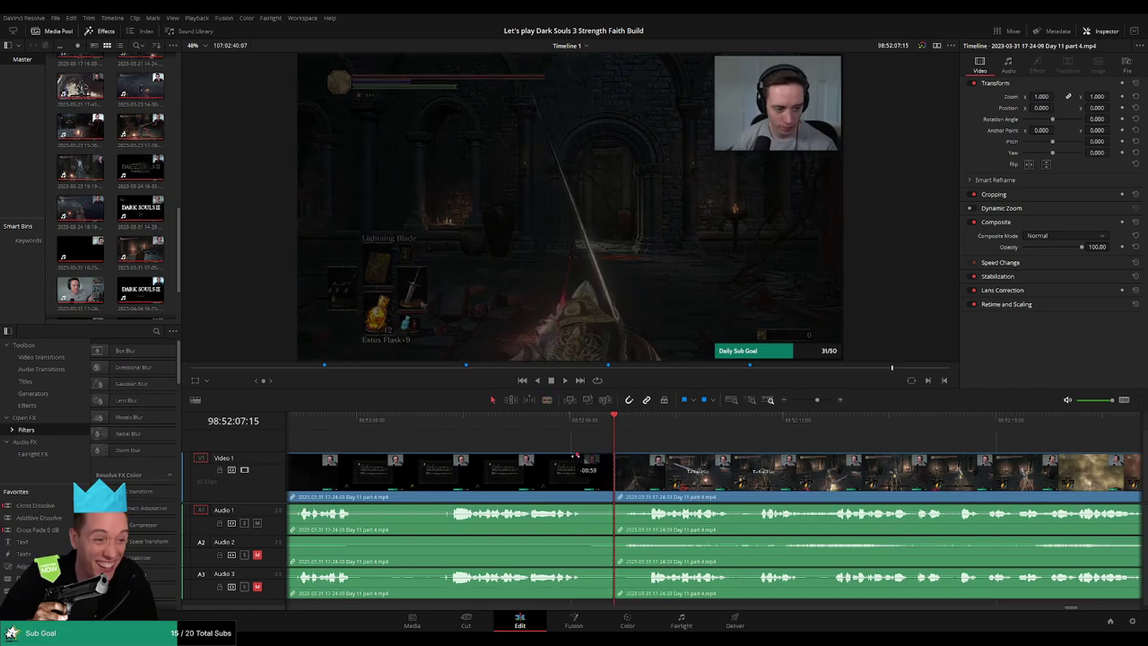
Add video fades of about one second out of and into the Day 11 part 4 cut at 98:52:07:15
drag(575, 455, 575, 455)
scroll(628, 456, up, 1)
drag(718, 455, 786, 456)
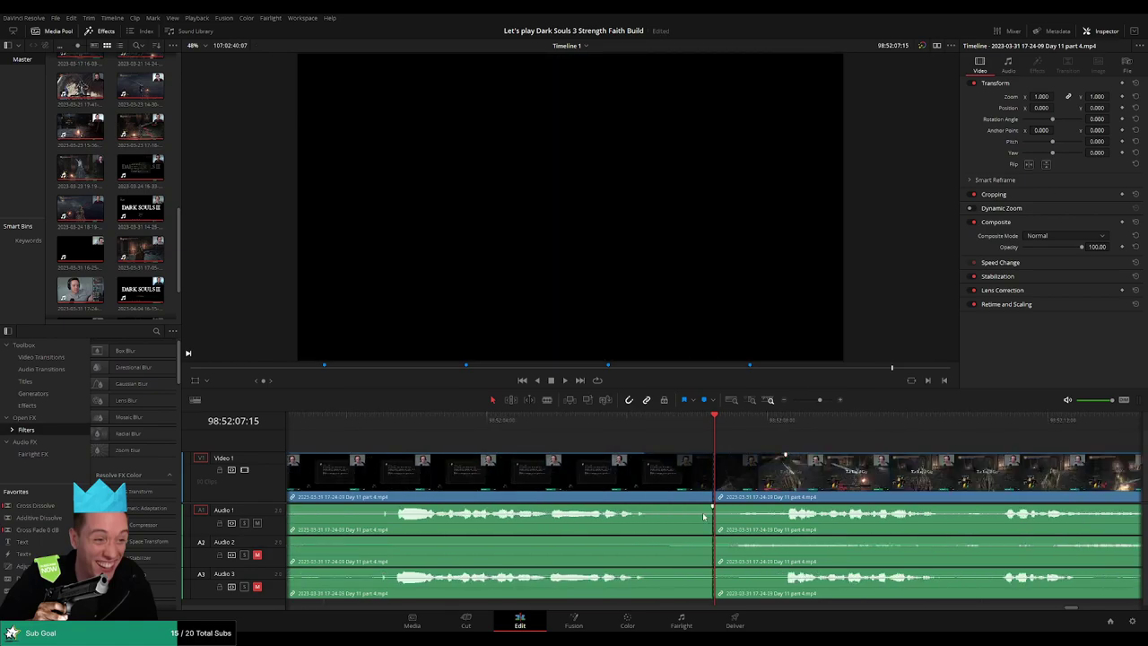
Add audio fades of about one second on each side of the 98:52:07:15 cut on Audio 1, 2 and 3, and preview them
drag(710, 509, 642, 509)
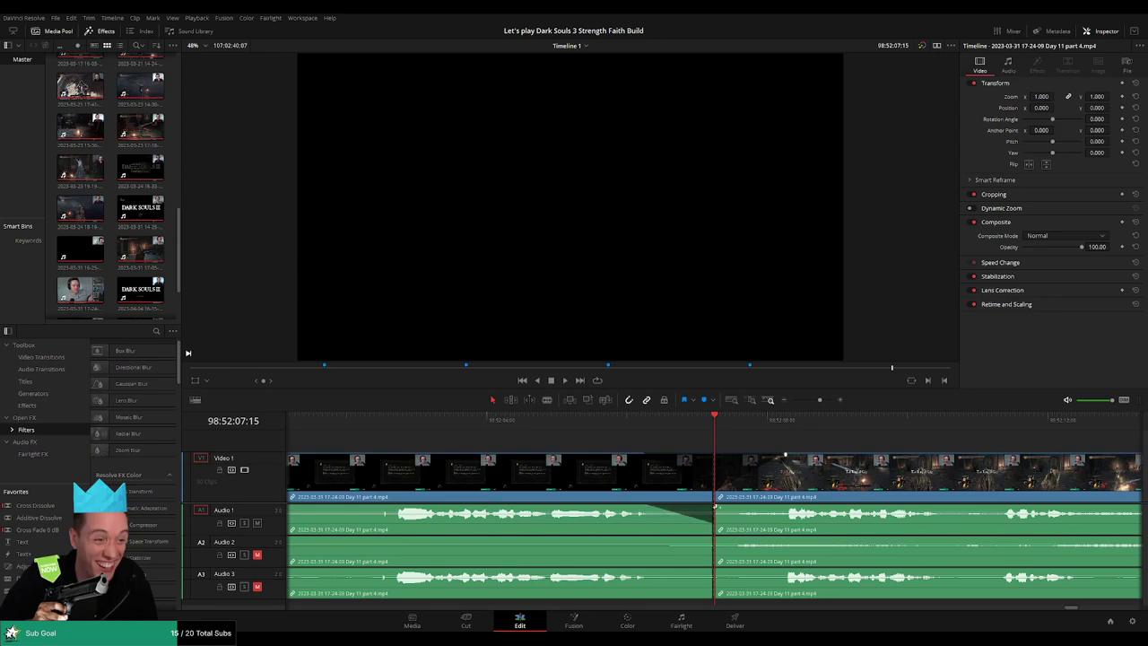
drag(718, 506, 784, 507)
drag(711, 538, 775, 539)
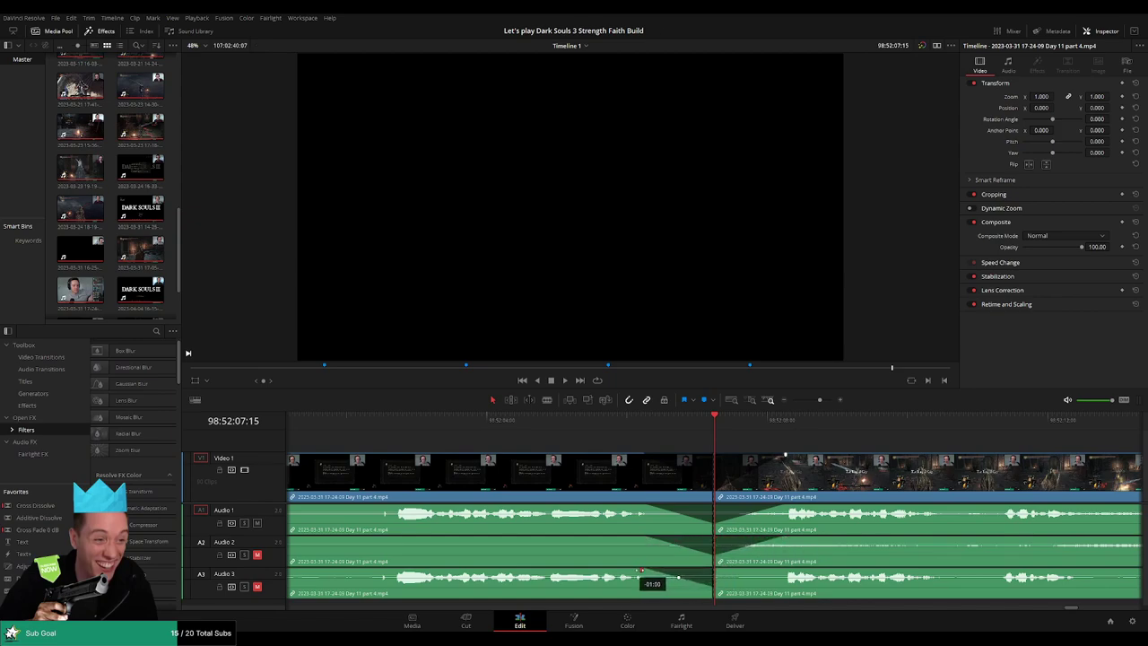
drag(715, 570, 771, 570)
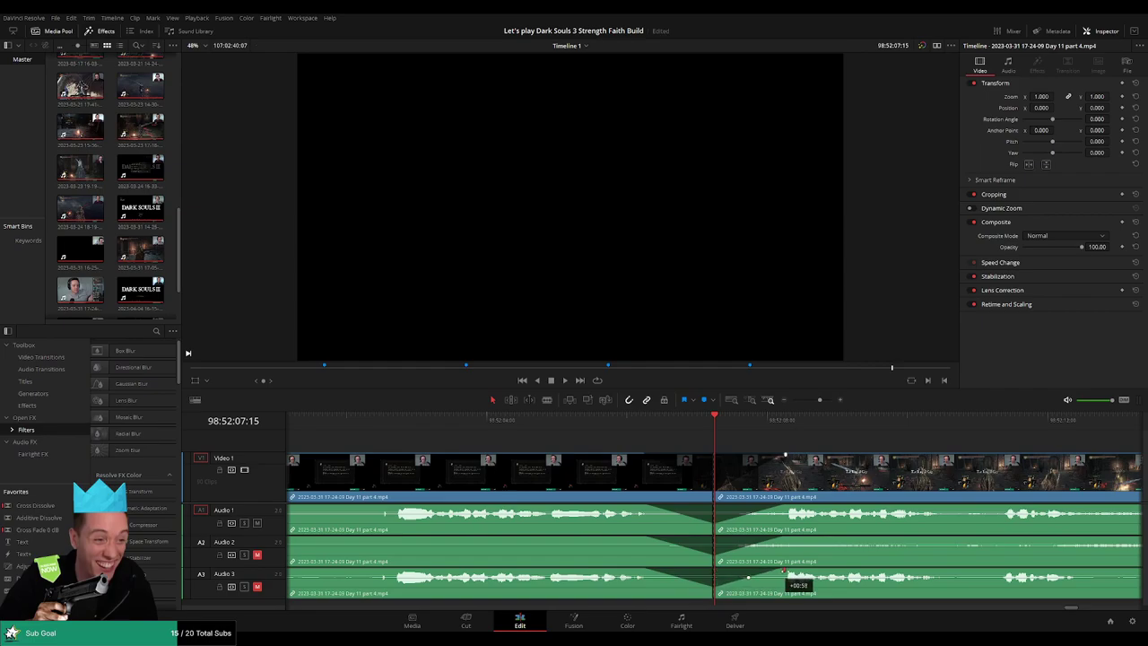
key(space)
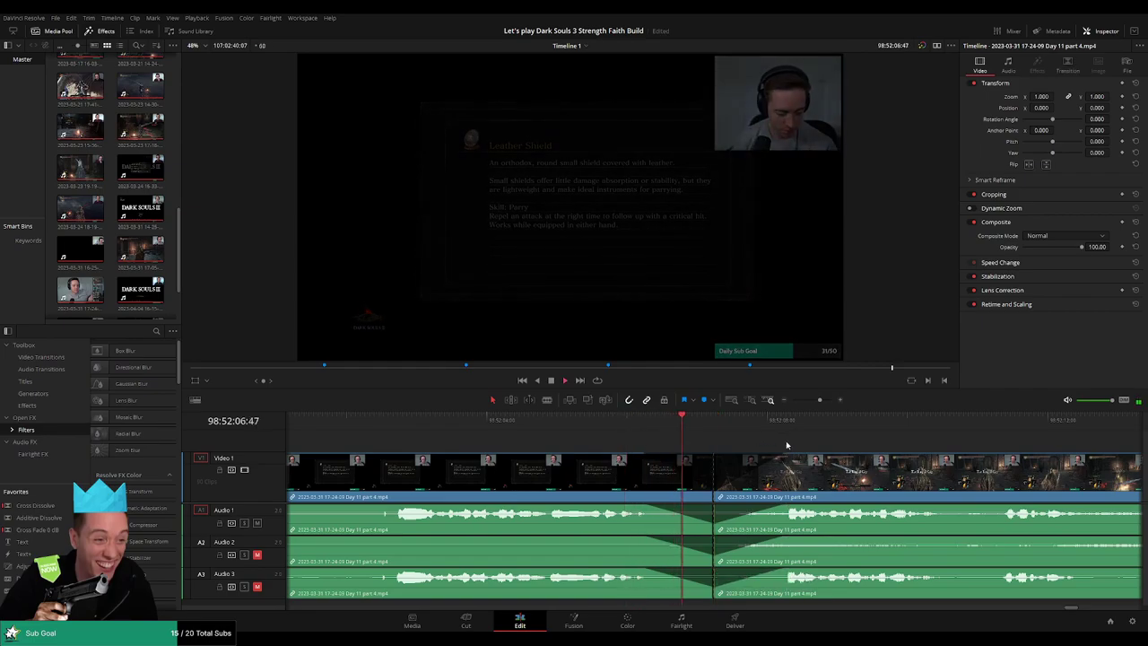
key(space)
Move all clips after the 98:52:07:15 cut further along the timeline, leaving a gap behind the finished episode
drag(820, 400, 772, 404)
scroll(777, 448, right, 5)
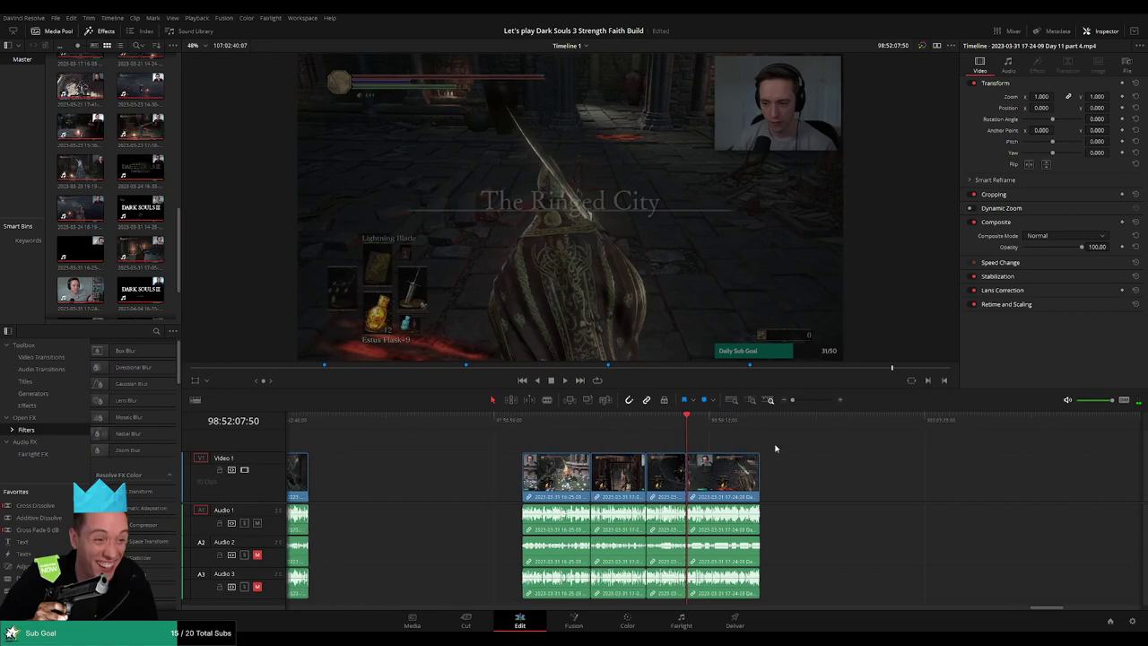
click(429, 426)
click(586, 426)
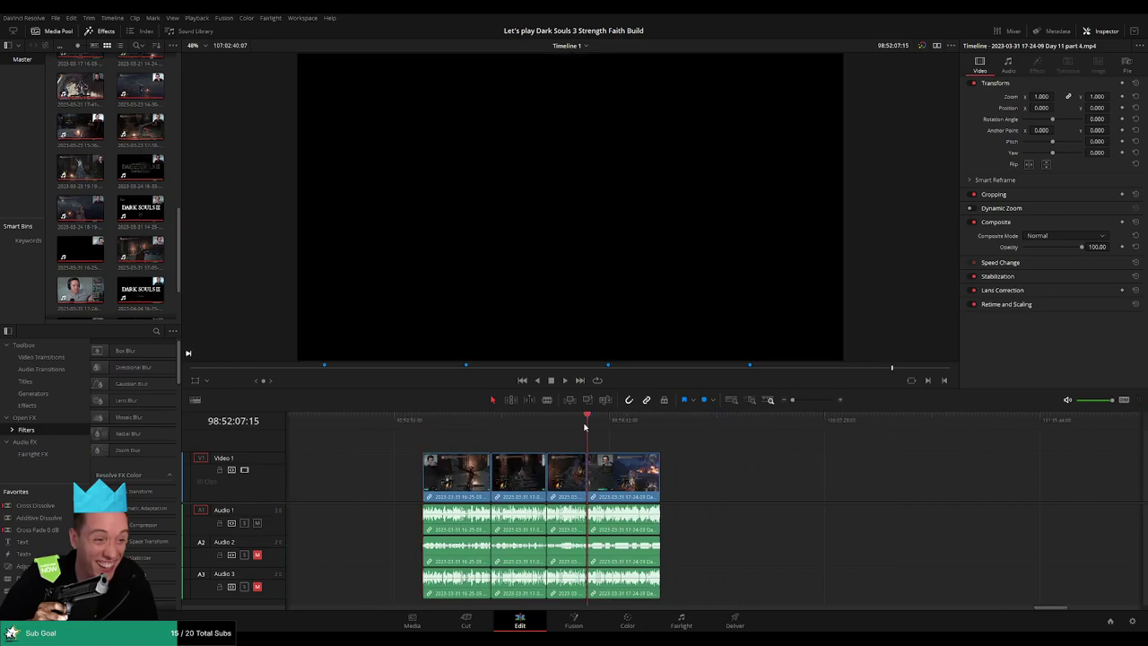
scroll(592, 449, right, 5)
drag(438, 482, 925, 483)
Add a marker named "50 episodes" at the end of the finished episode, at 98:52:07:15
click(675, 458)
scroll(751, 463, left, 3)
scroll(751, 463, left, 1)
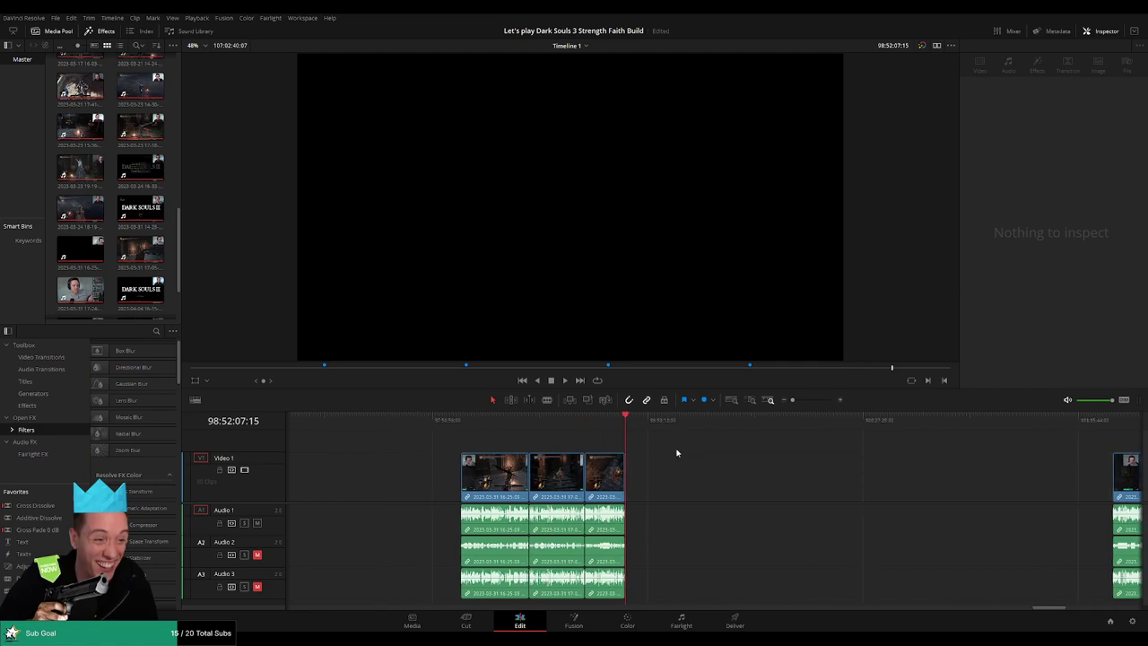
key(m)
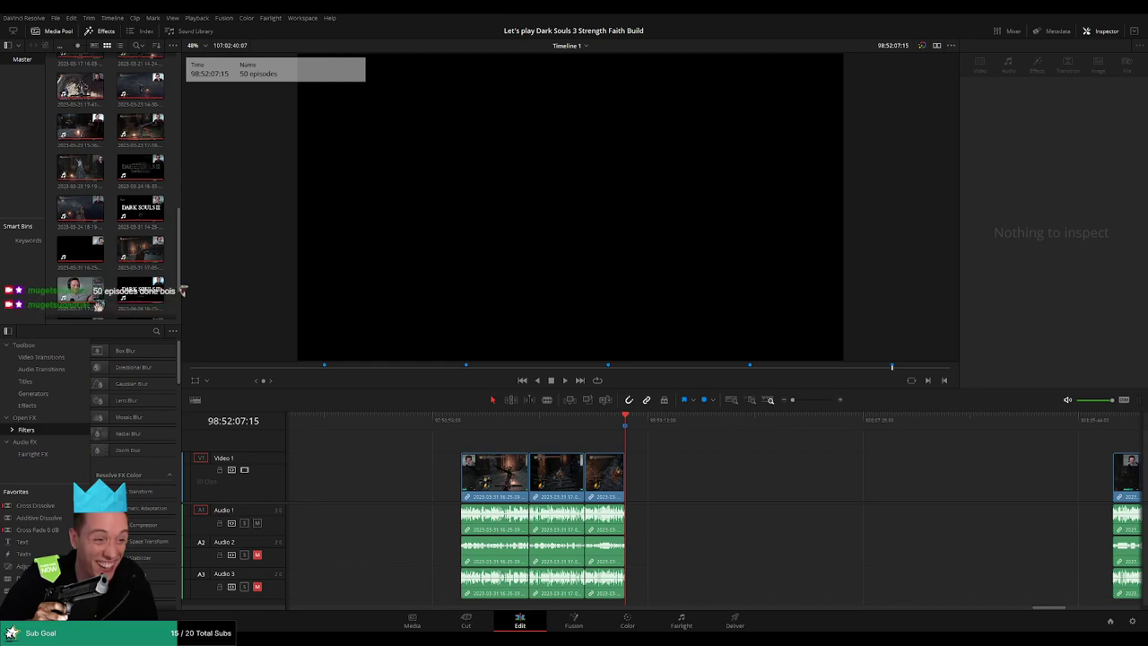
Move the remaining Day 11 part 4 and Day 12 clips so that they start exactly at 100:00:00:00
scroll(707, 479, right, 5)
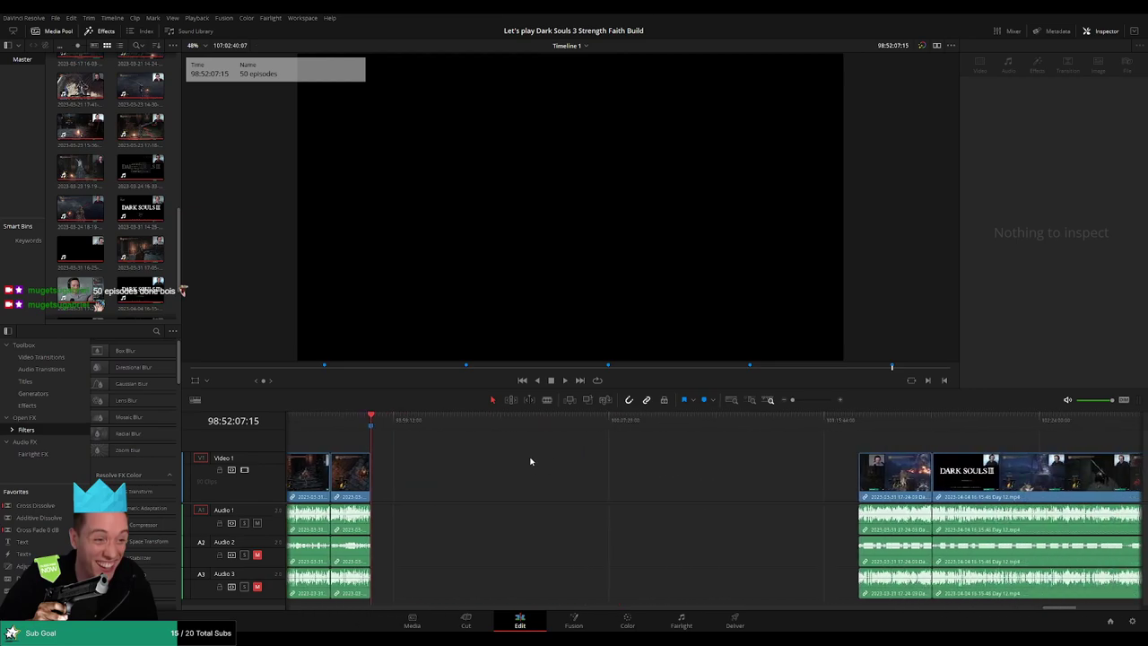
click(395, 421)
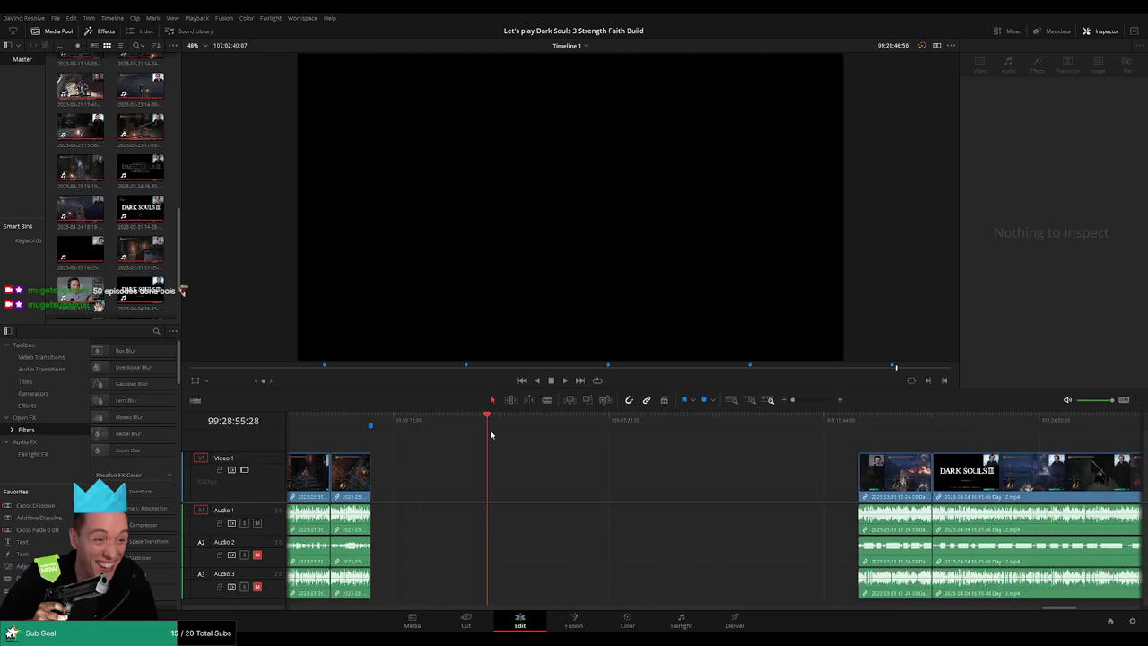
drag(490, 434, 585, 442)
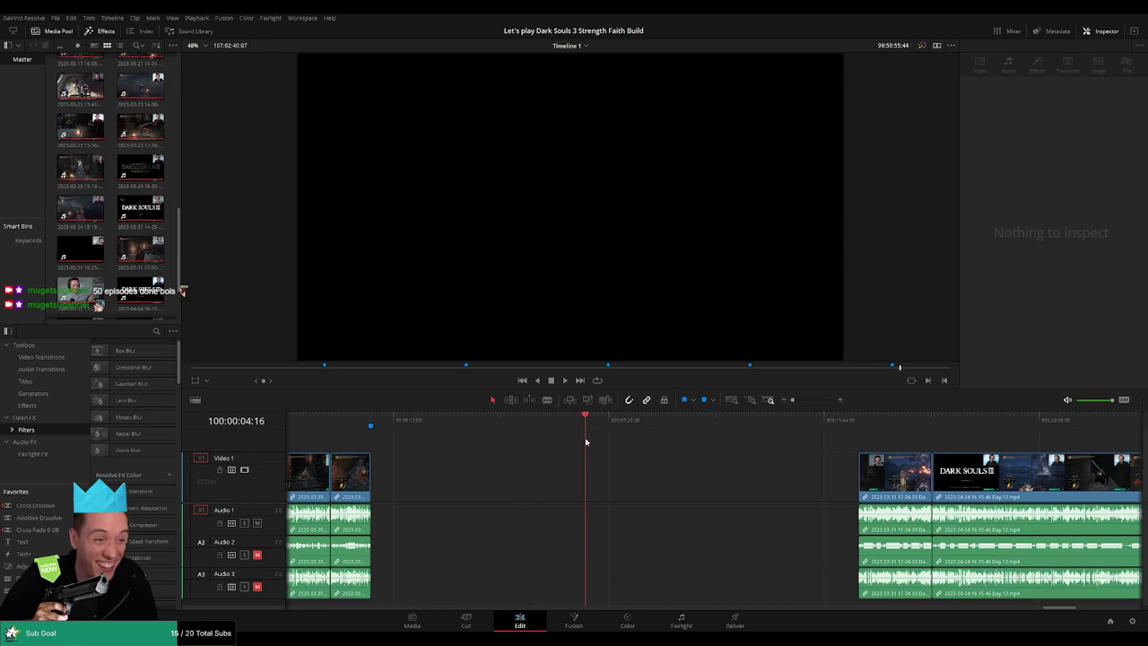
click(809, 401)
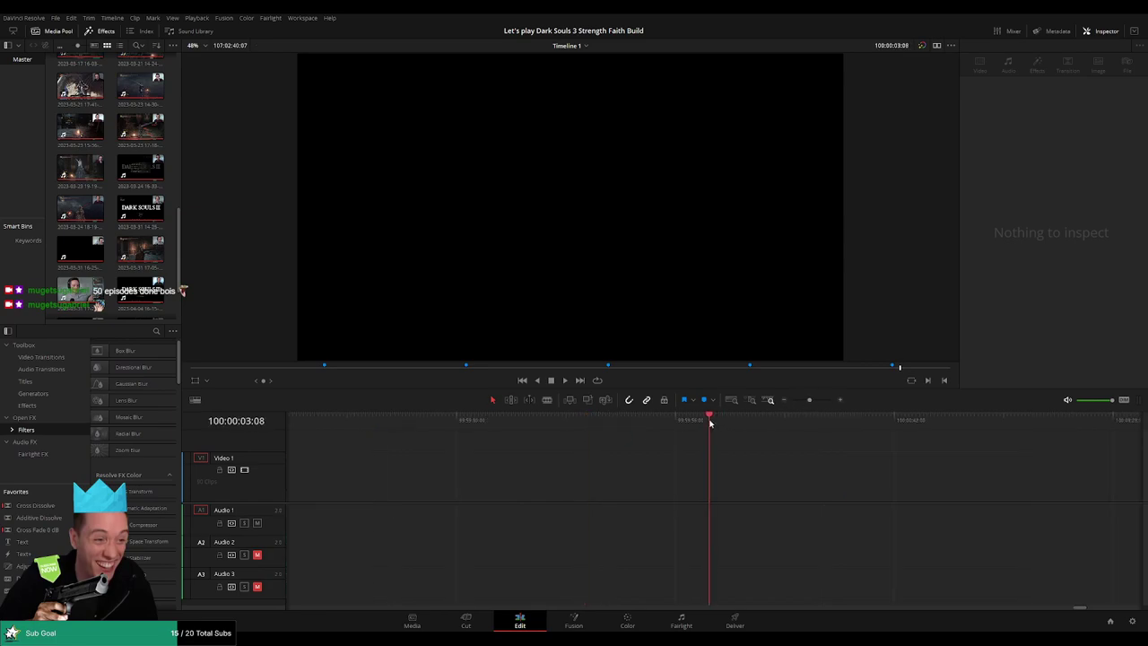
drag(697, 423, 695, 422)
key(Right)
key(Right)
drag(809, 400, 792, 401)
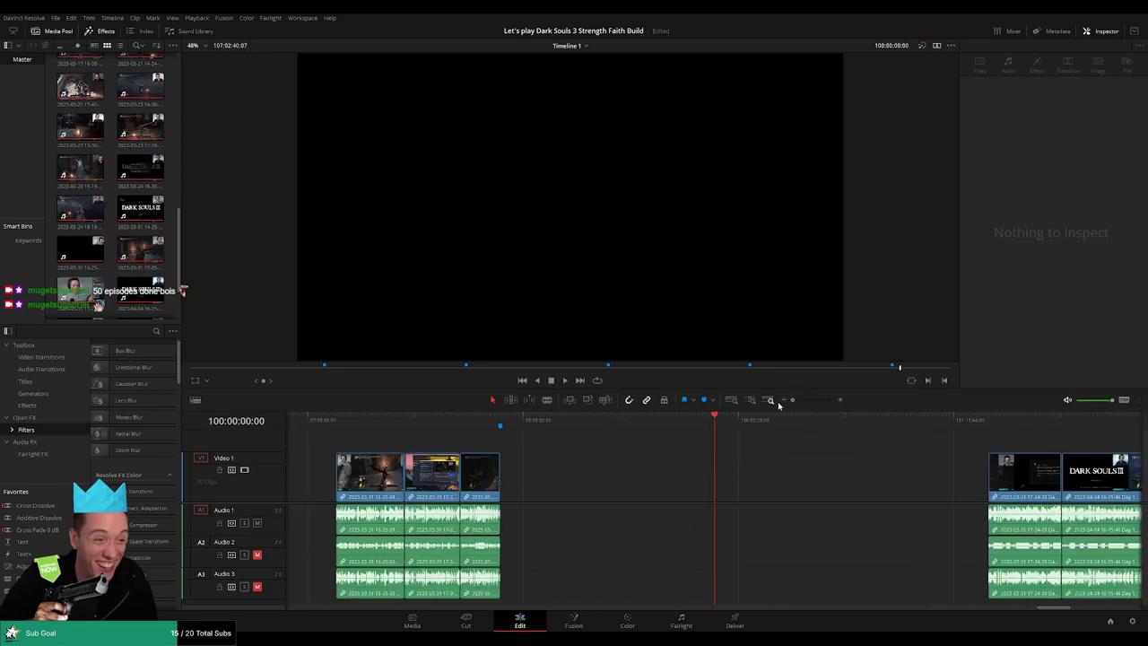
scroll(590, 453, right, 3)
drag(641, 468, 835, 484)
drag(909, 475, 628, 466)
click(597, 443)
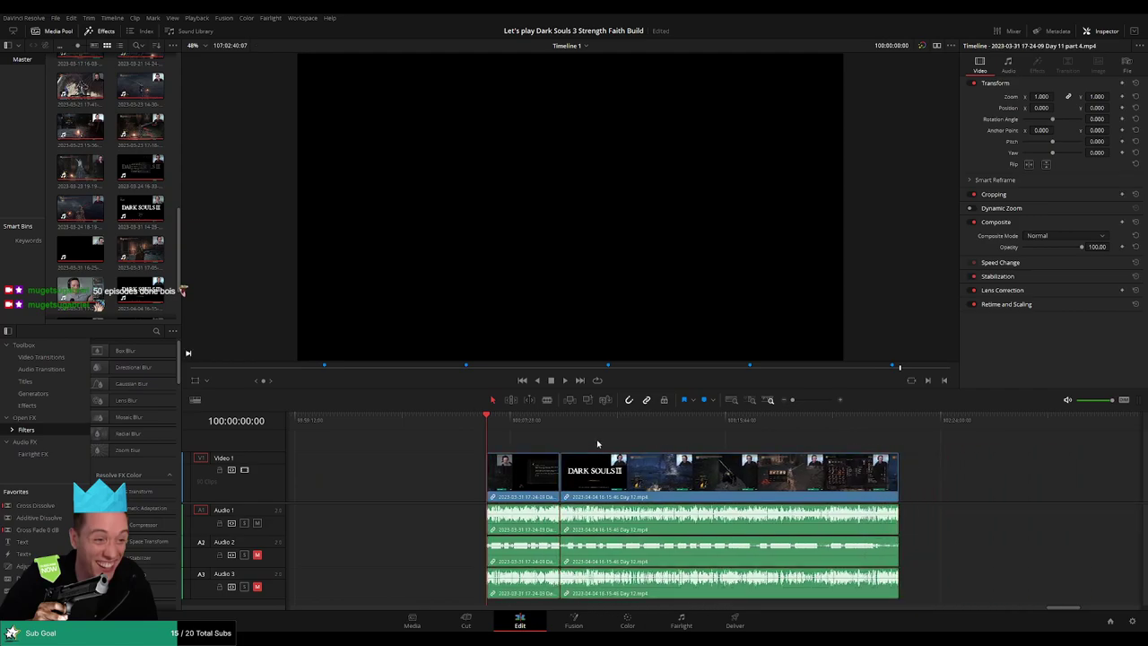
Tighten the cut between the Day 11 part 4 and Day 12 clips and add transitions across the video and audio tracks
drag(495, 431, 553, 431)
drag(793, 400, 813, 401)
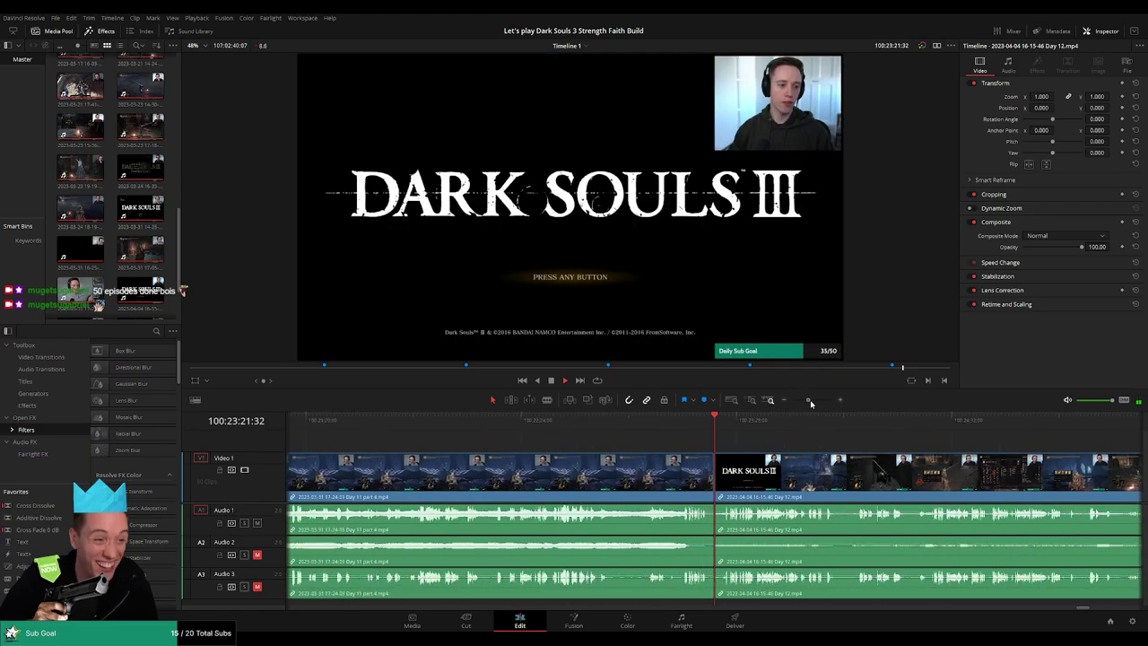
click(659, 418)
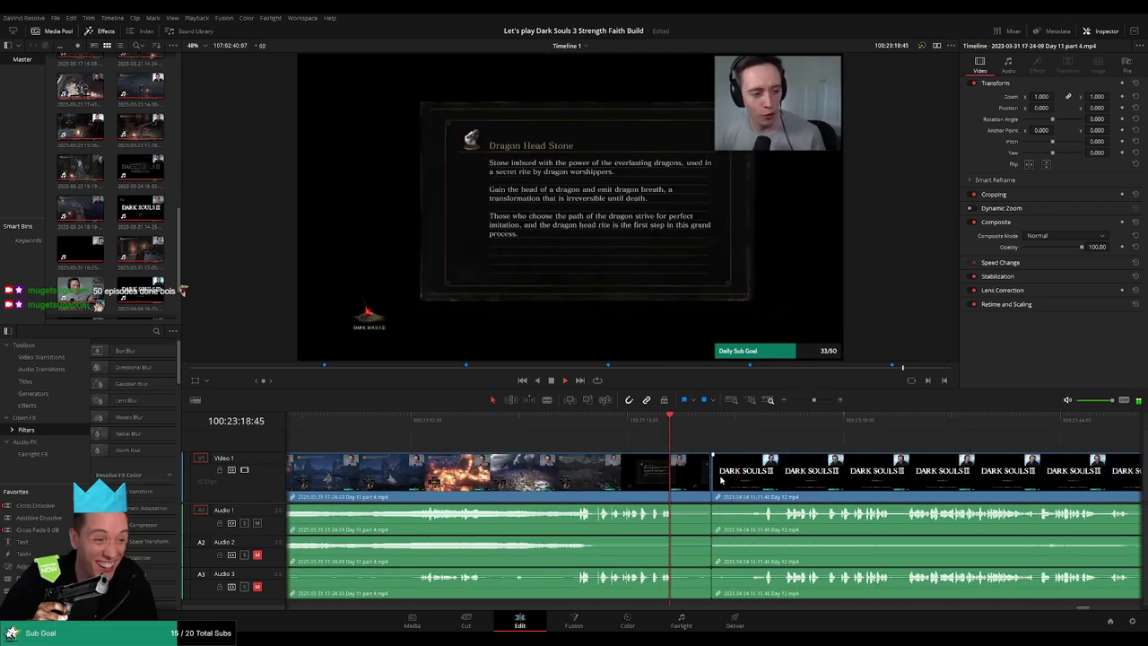
click(738, 422)
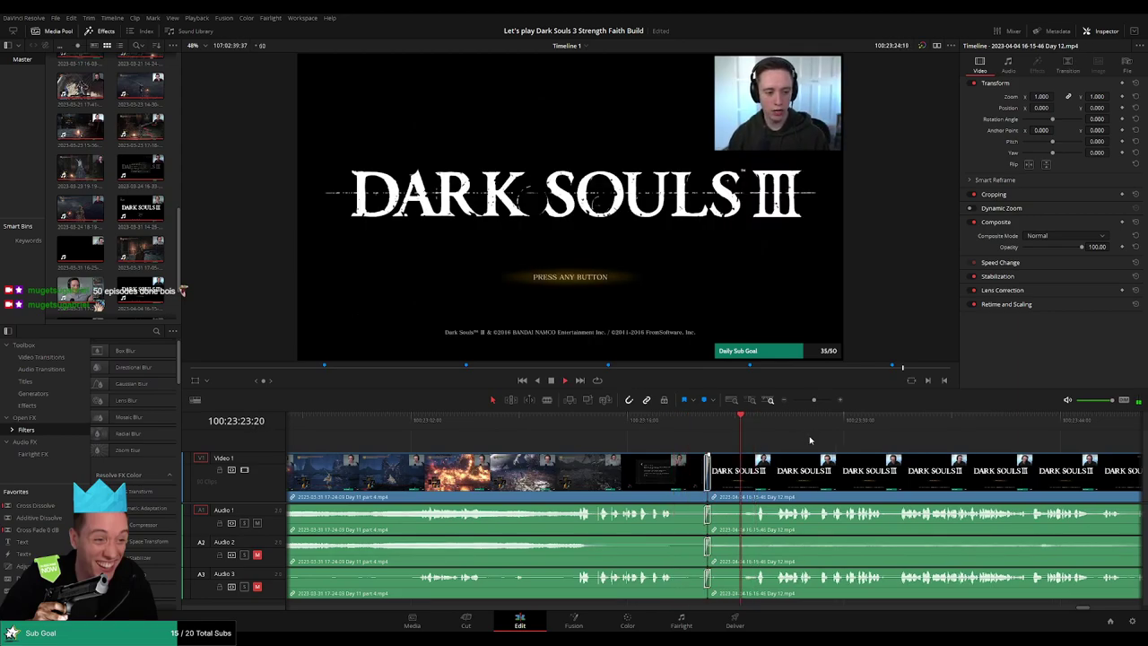
Find a quiet moment in the Darkeater Midir fight and split the Day 12 clip on all tracks at 100:52:23:00
scroll(805, 437, down, 4)
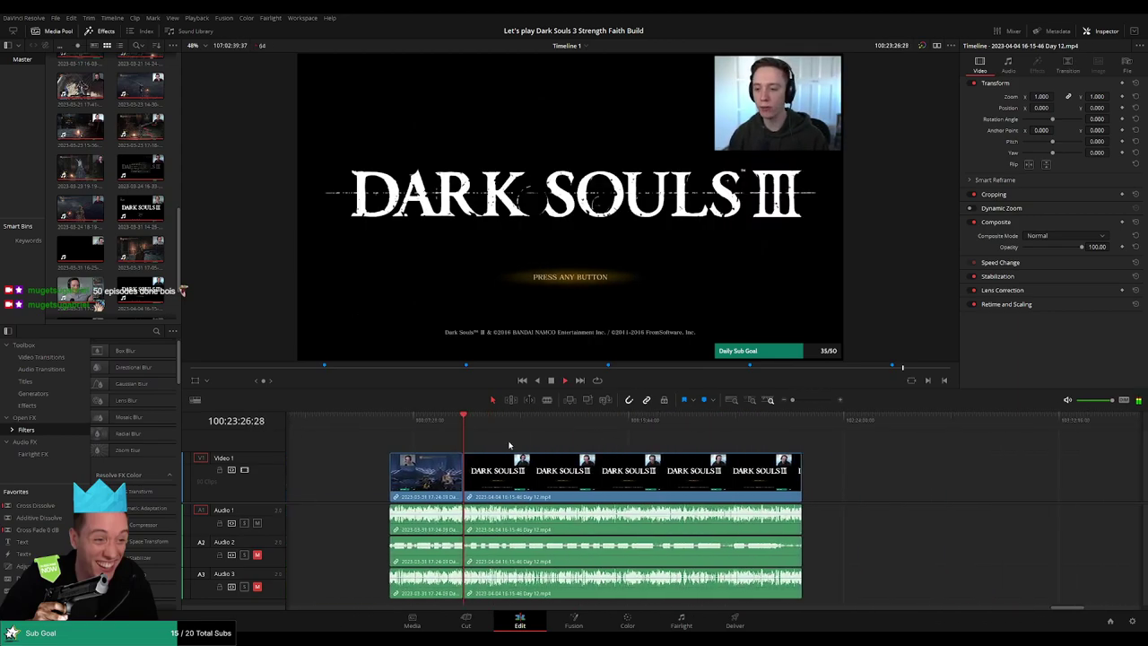
click(392, 425)
drag(476, 425, 554, 434)
drag(792, 400, 812, 402)
key(space)
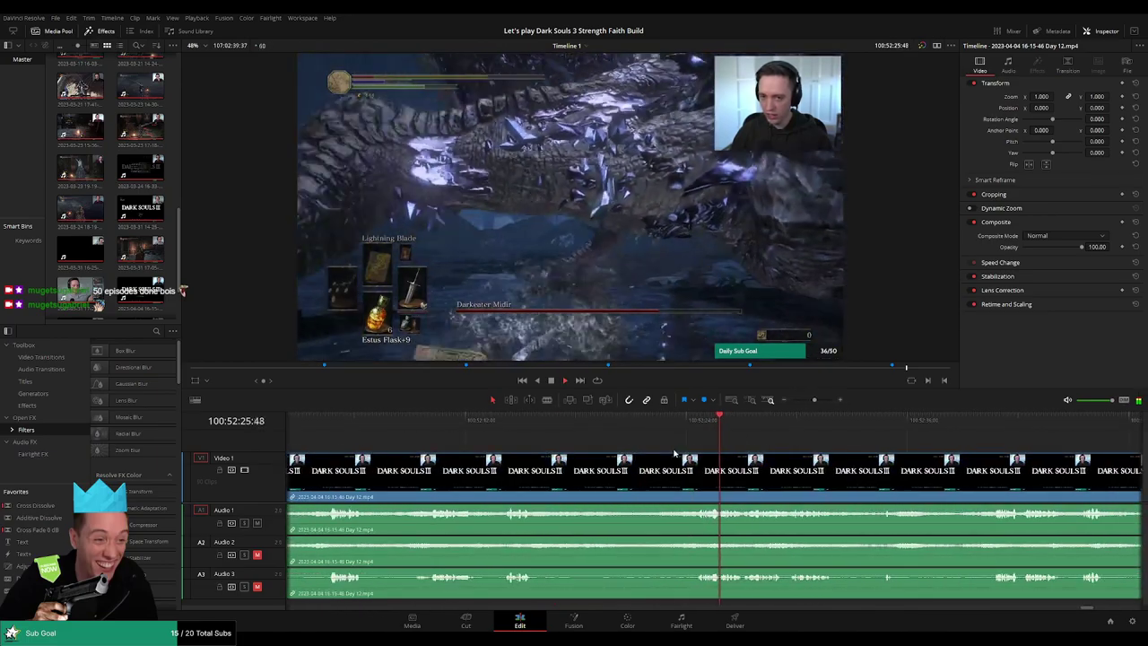
click(700, 432)
drag(700, 432, 696, 456)
key(ctrl+b)
Add video fades of about one second on both sides of the Day 12 cut at 100:52:23:00
scroll(696, 457, up, 3)
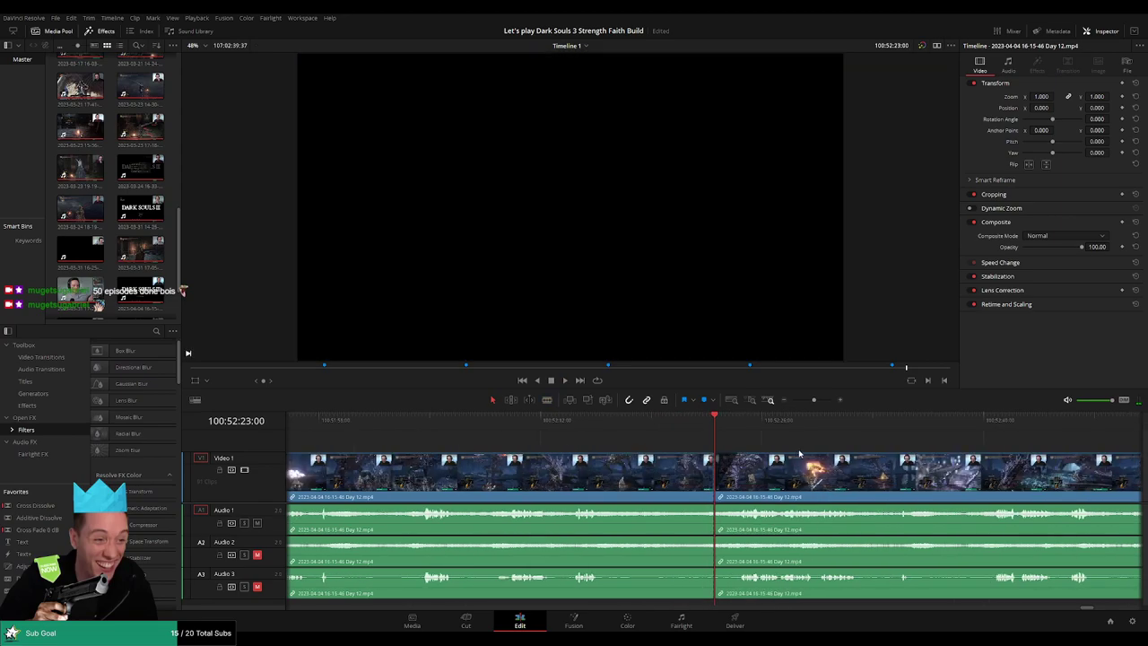
drag(821, 455, 791, 456)
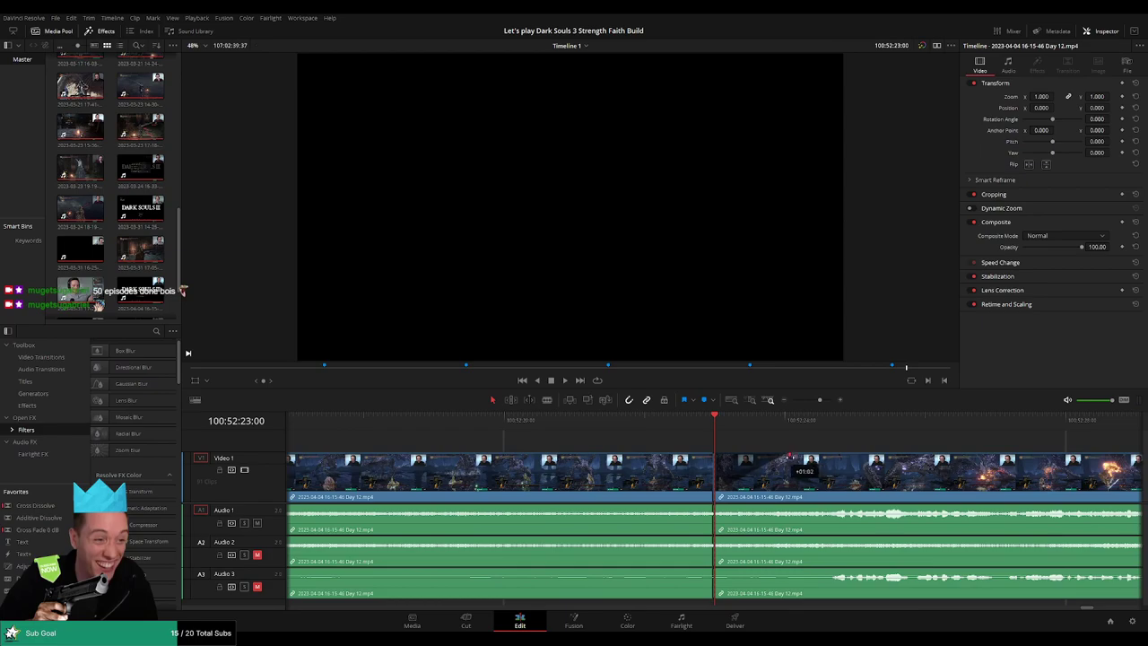
drag(713, 455, 646, 458)
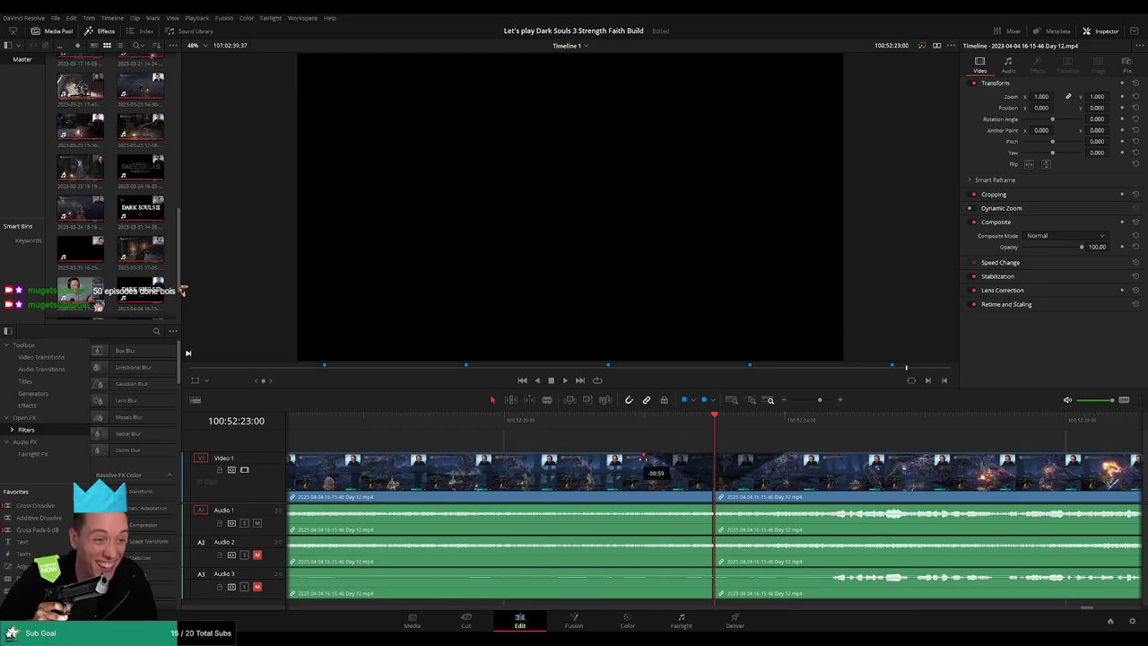
Fade Audio 1, 2 and 3 out and in over about one second around the 100:52:23:00 cut and play it back
drag(715, 508, 780, 508)
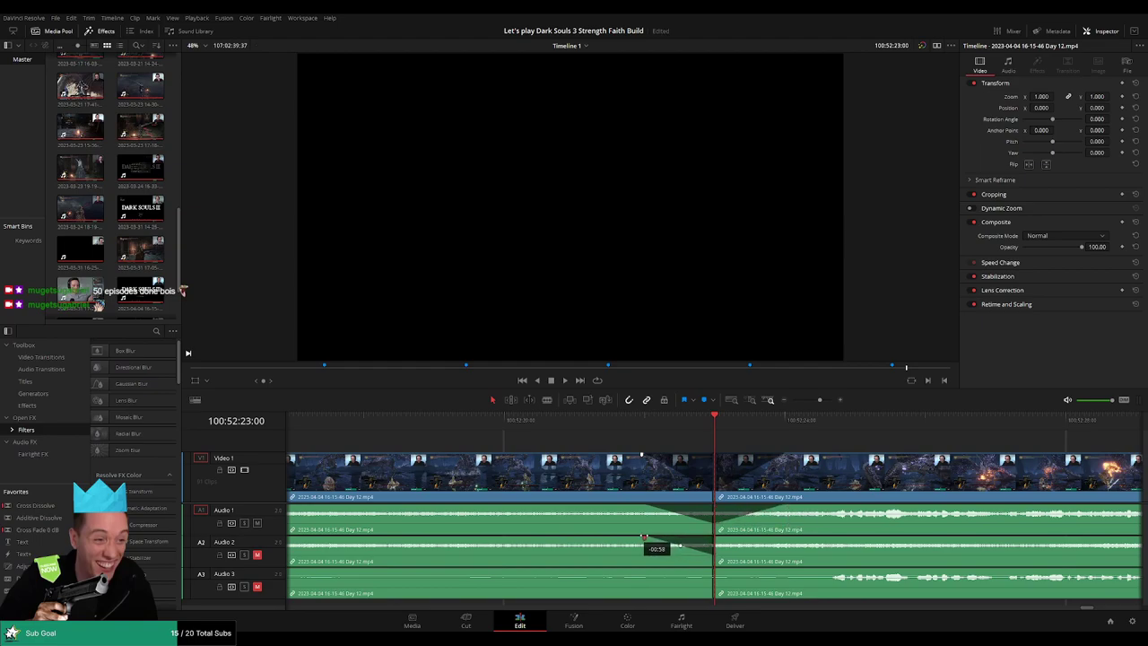
drag(715, 539, 785, 540)
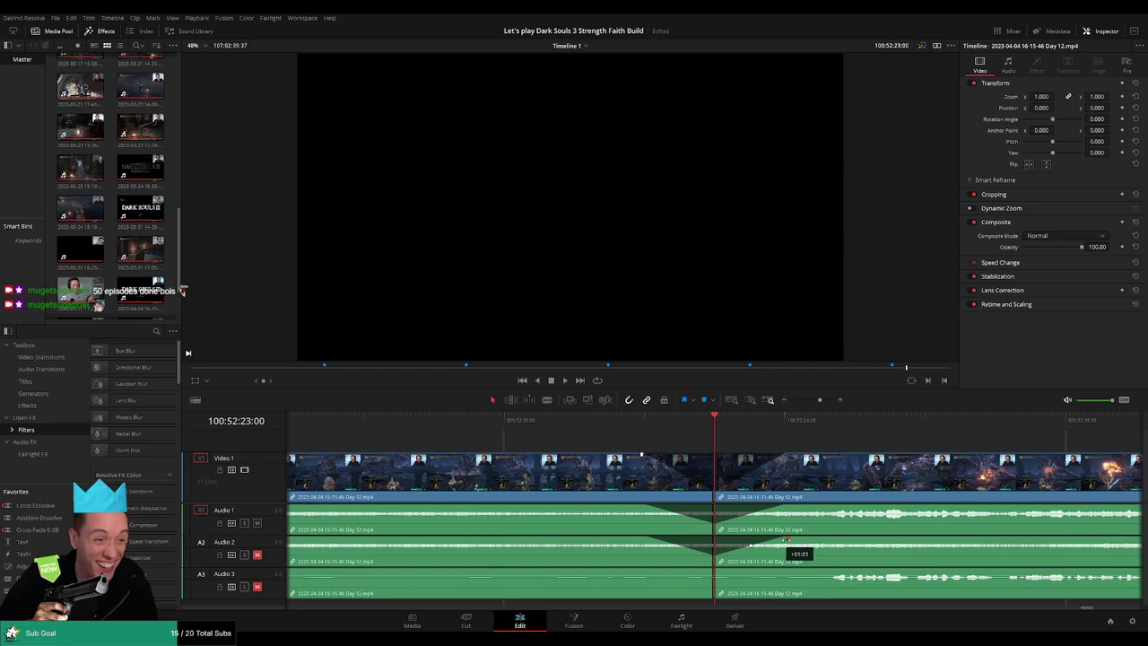
drag(713, 571, 785, 570)
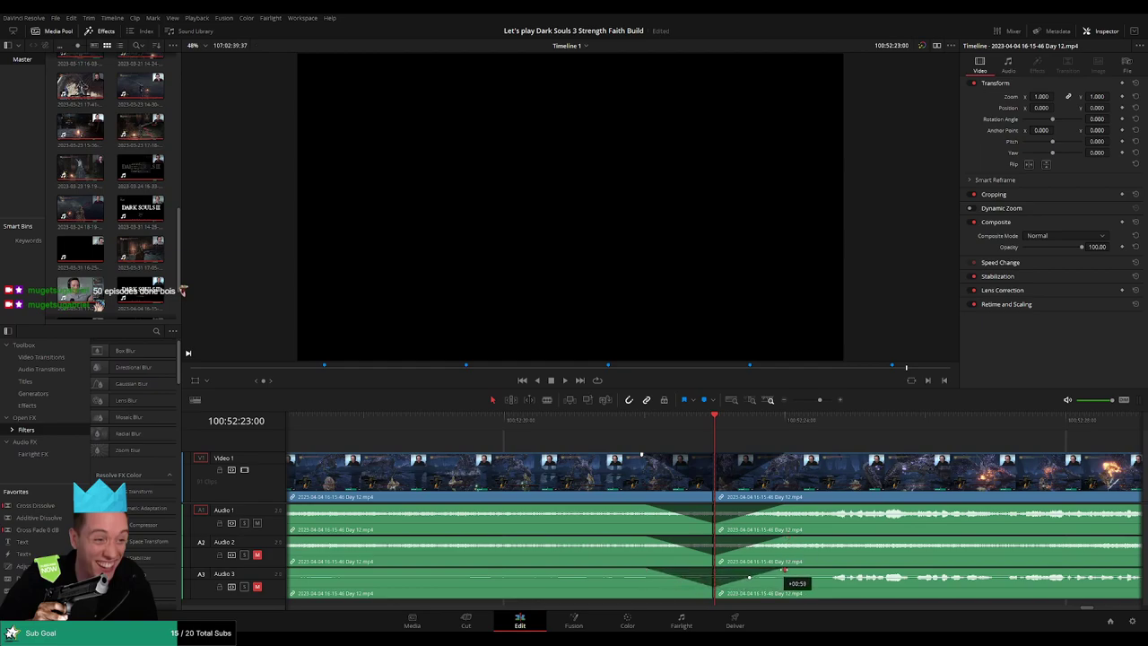
key(space)
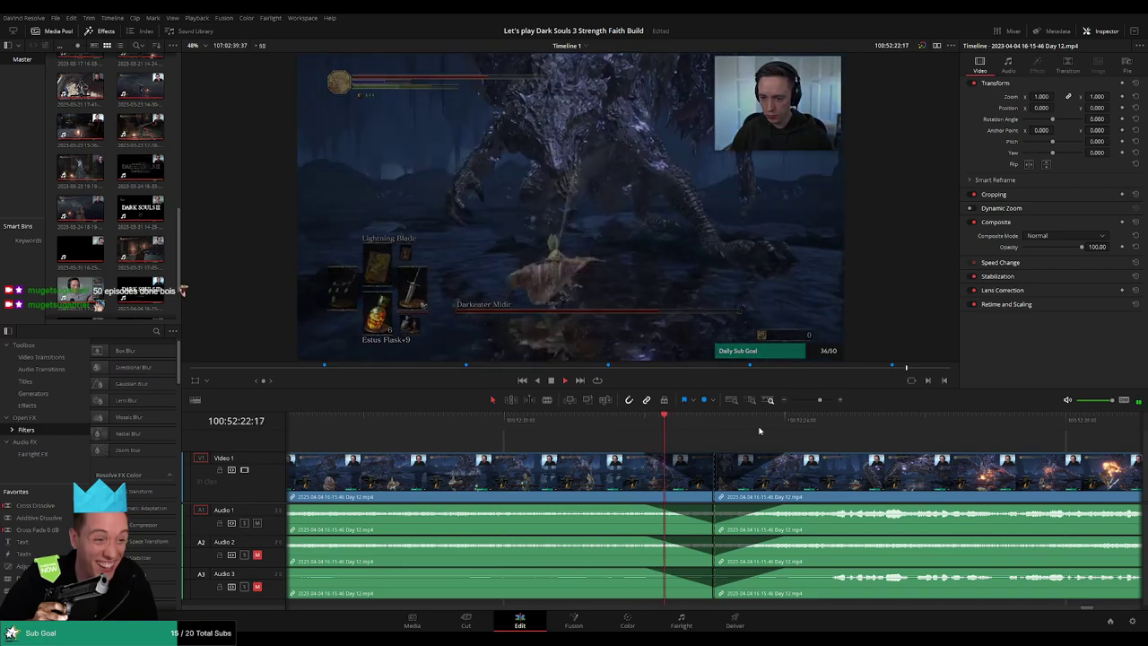
Move the part of the Day 12 clip after the 100:52:23:00 cut later on all tracks, leaving a gap behind the cut
click(770, 400)
key(space)
drag(786, 442, 633, 443)
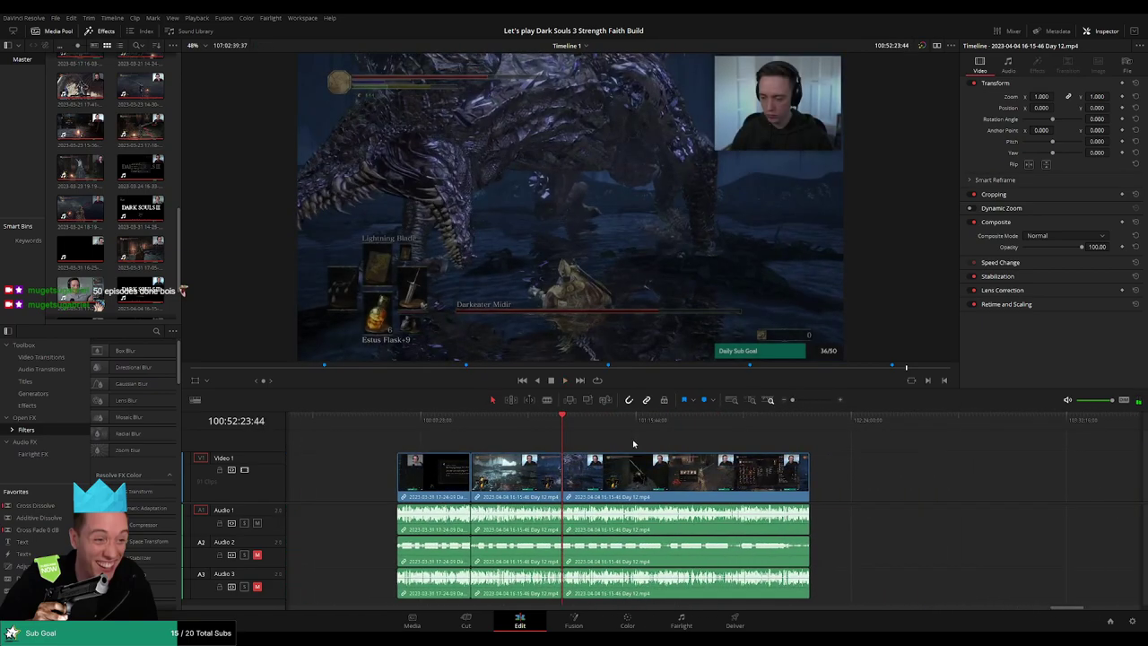
scroll(676, 441, right, 8)
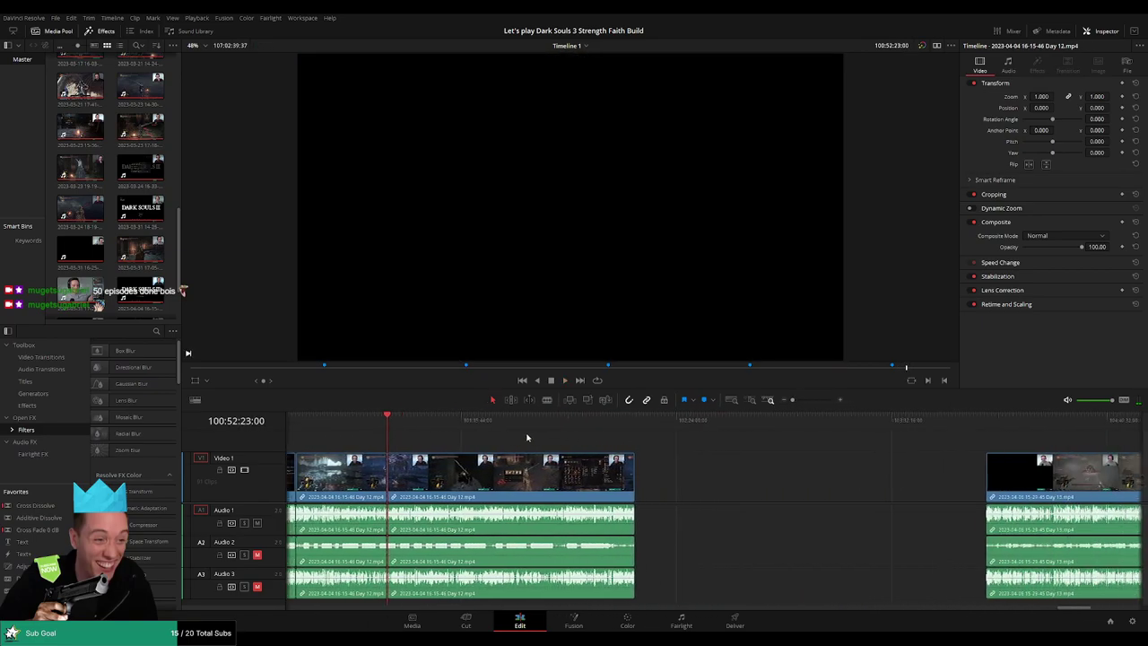
drag(466, 474, 687, 476)
click(479, 444)
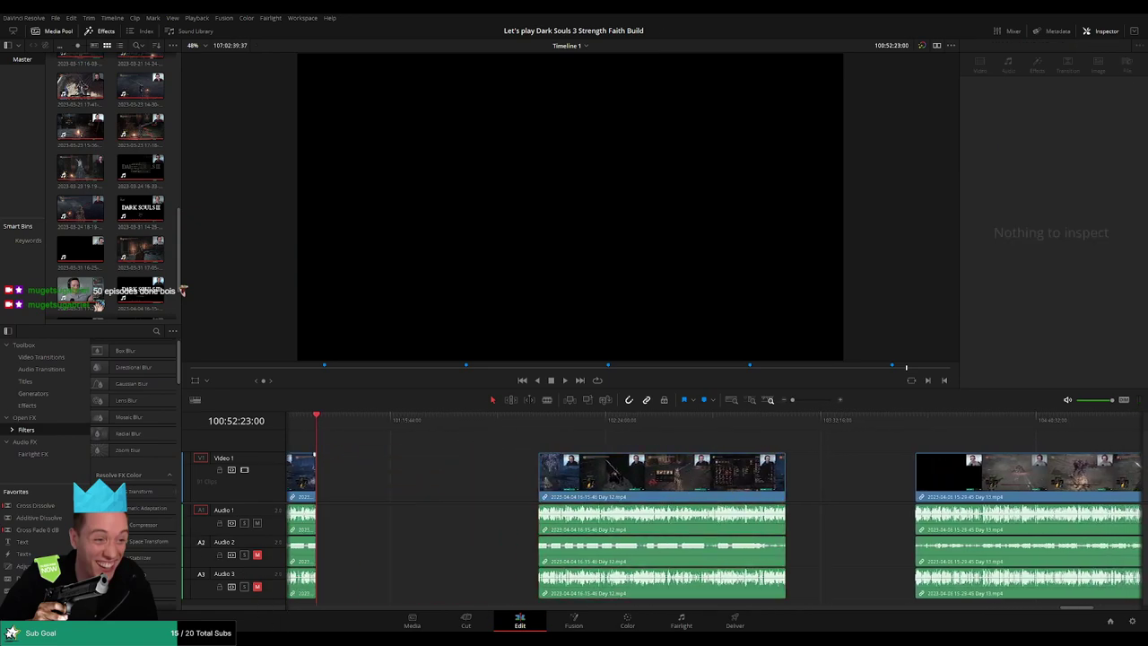
scroll(379, 448, left, 6)
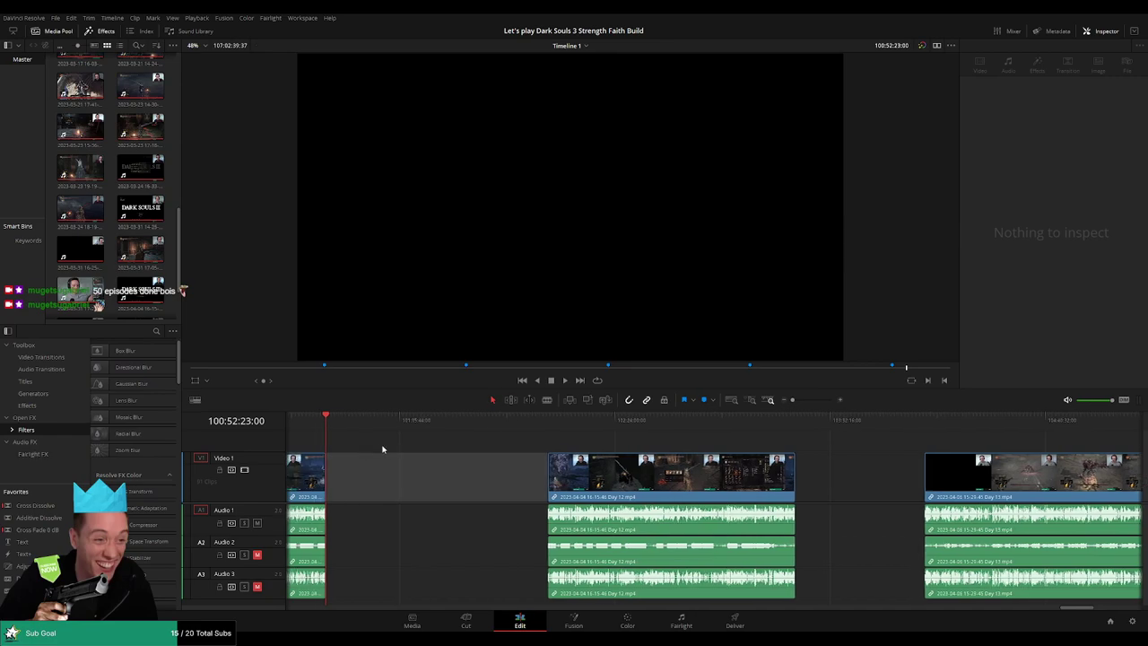
Position the playhead at 102:00:00:00 and align the start of the moved Day 12 clip with it
drag(329, 428, 708, 445)
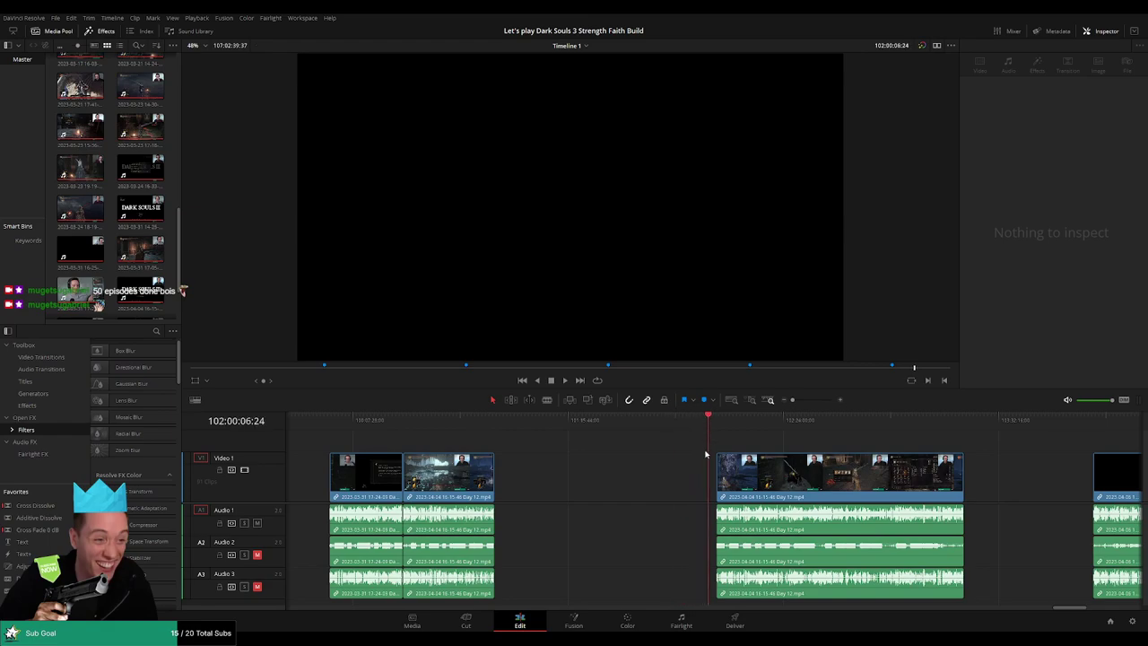
scroll(713, 448, up, 2)
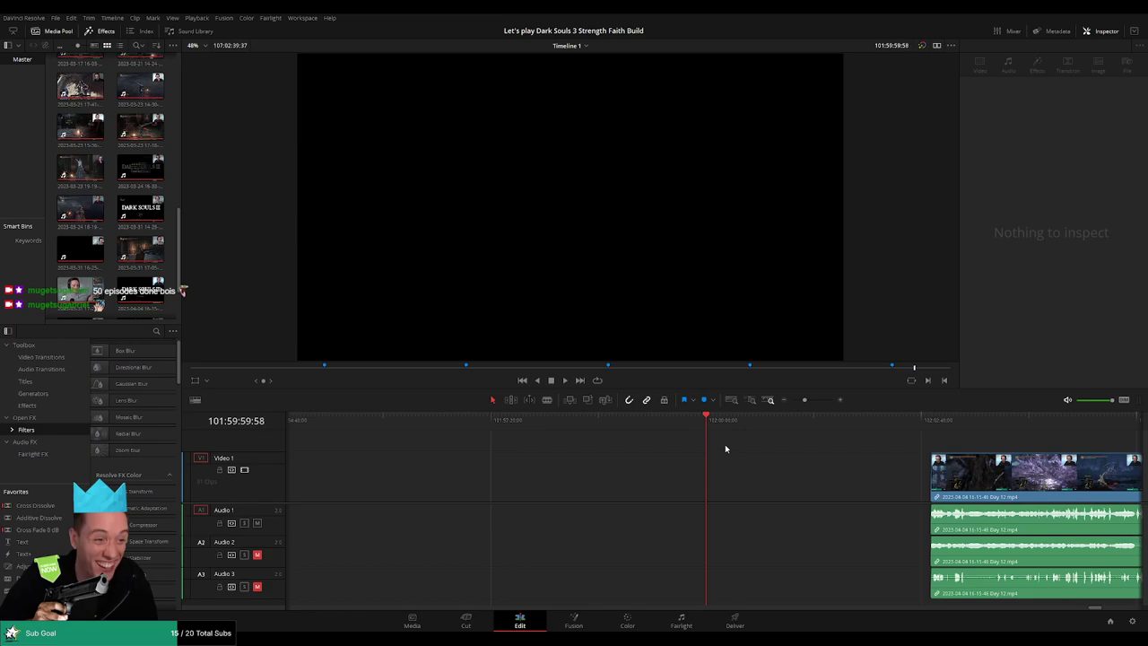
key(Right)
key(Right)
drag(805, 401, 793, 402)
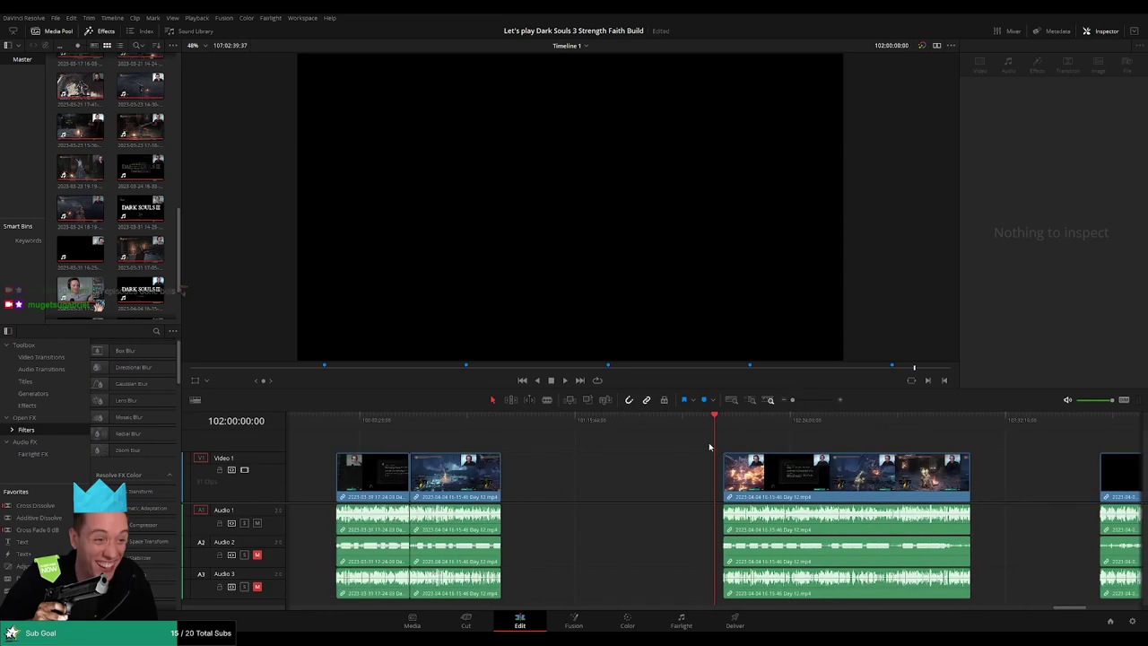
scroll(672, 444, right, 1)
drag(743, 472, 735, 473)
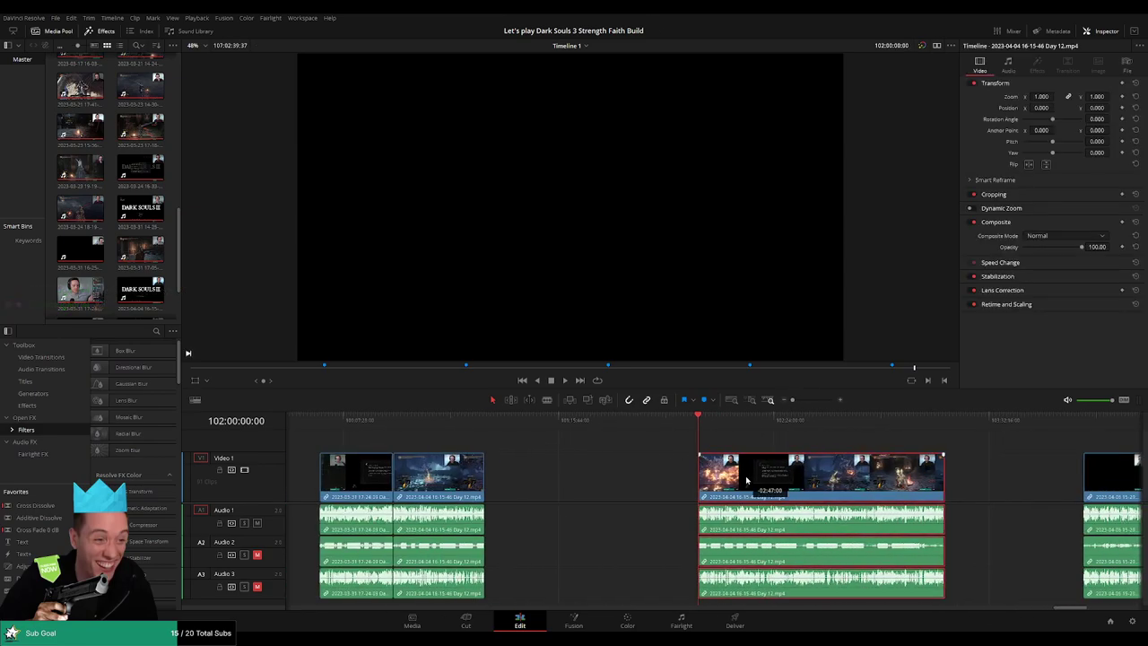
click(729, 447)
scroll(564, 454, right, 4)
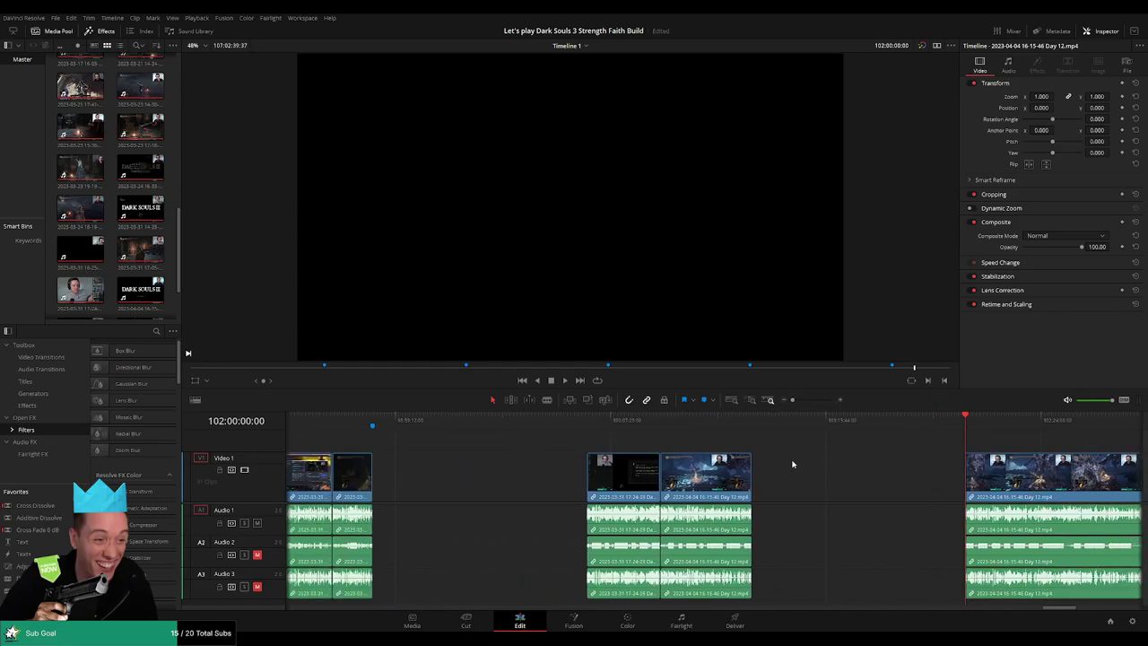
Play through the Darkeater Midir fight between about 102:51:47 and 102:52:08 to look for a suitable cut point
key(space)
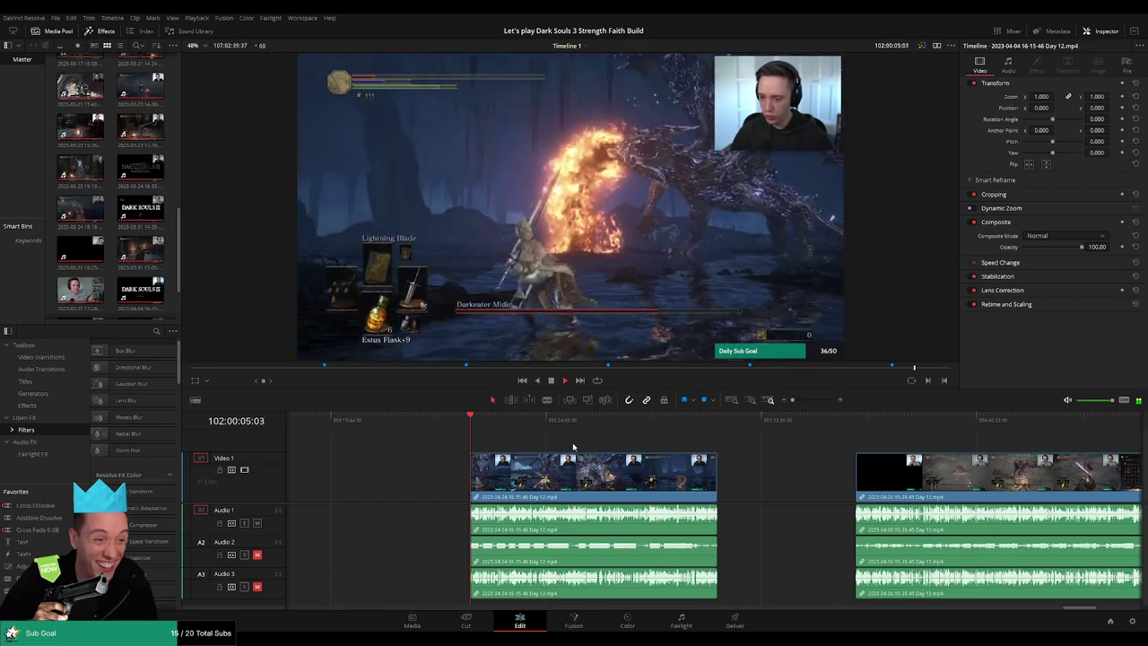
drag(485, 420, 631, 449)
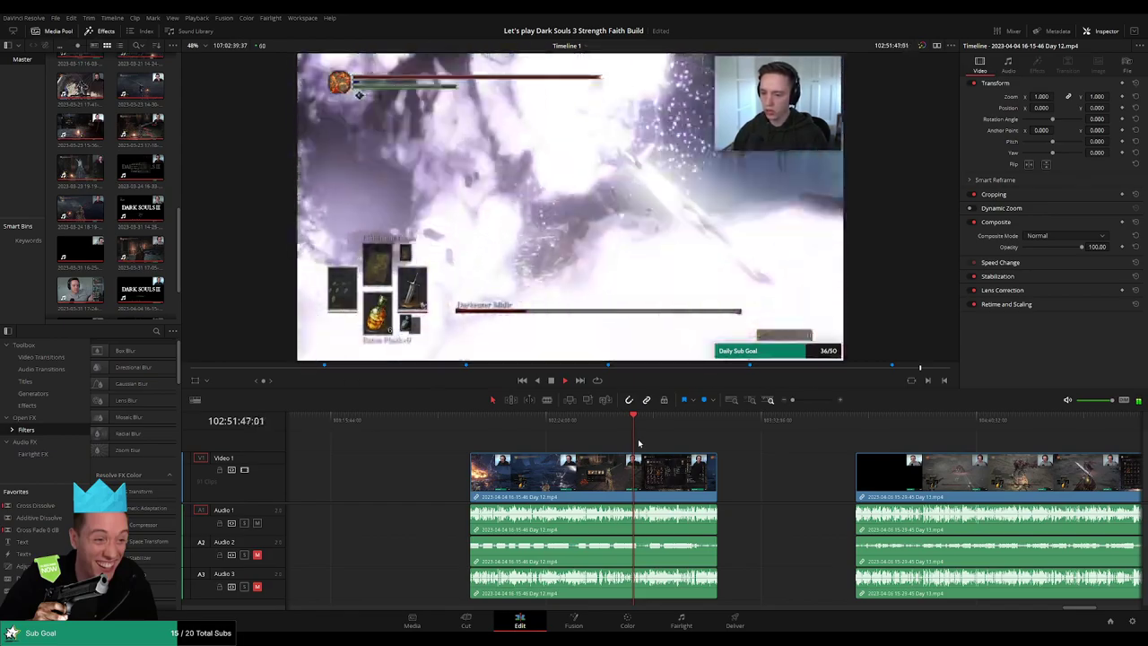
drag(797, 401, 811, 401)
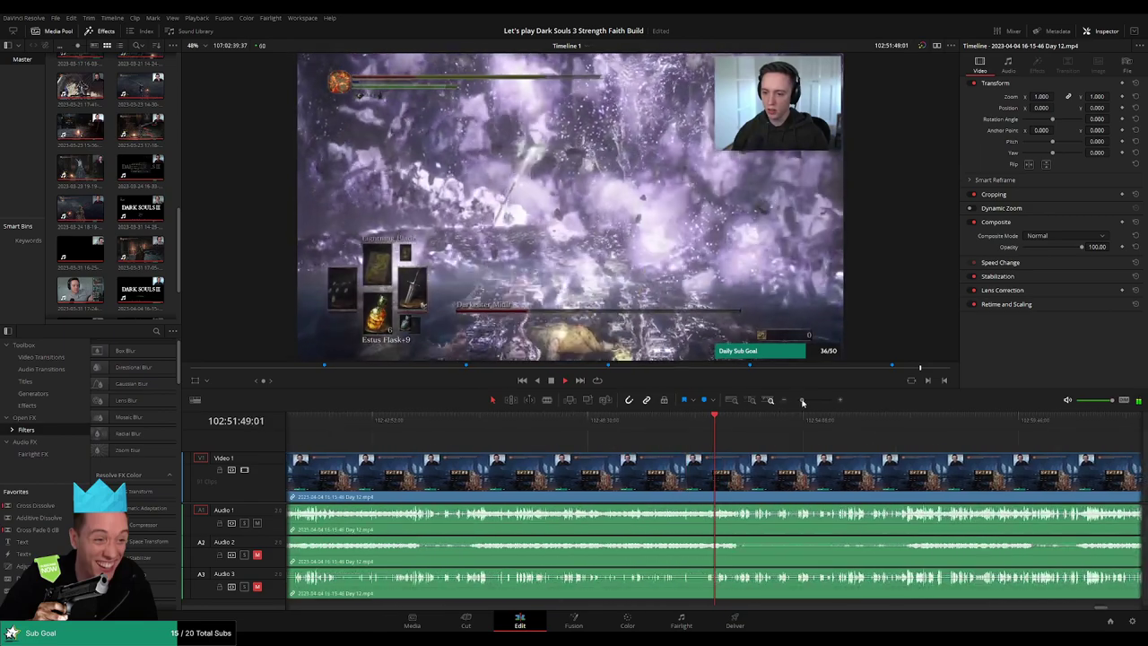
click(578, 422)
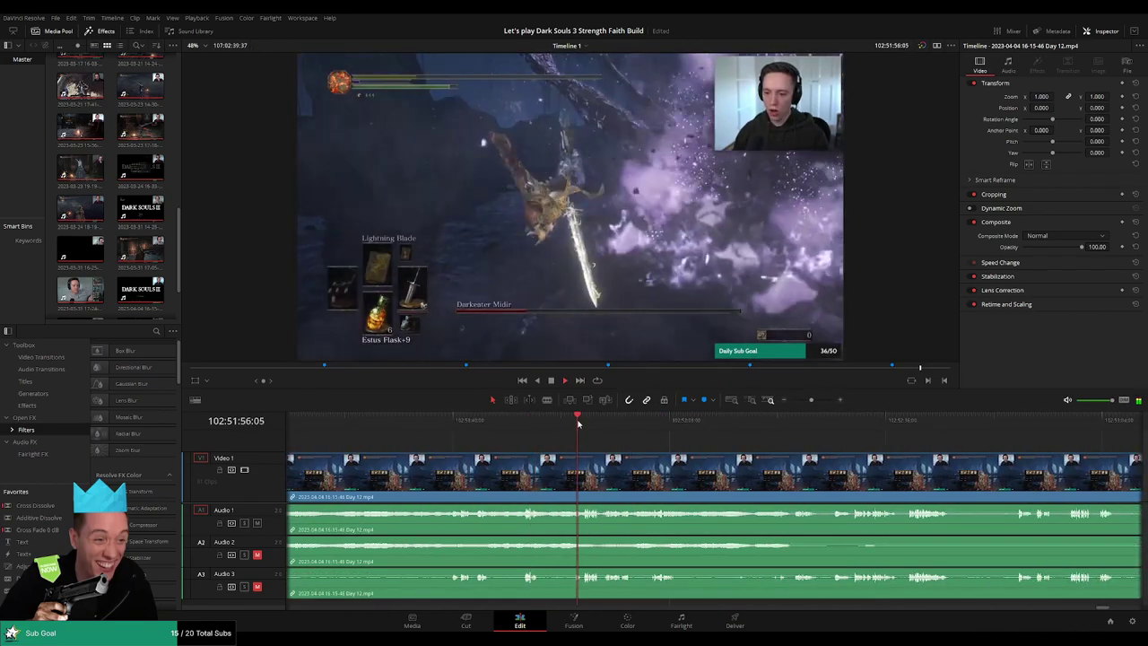
click(605, 424)
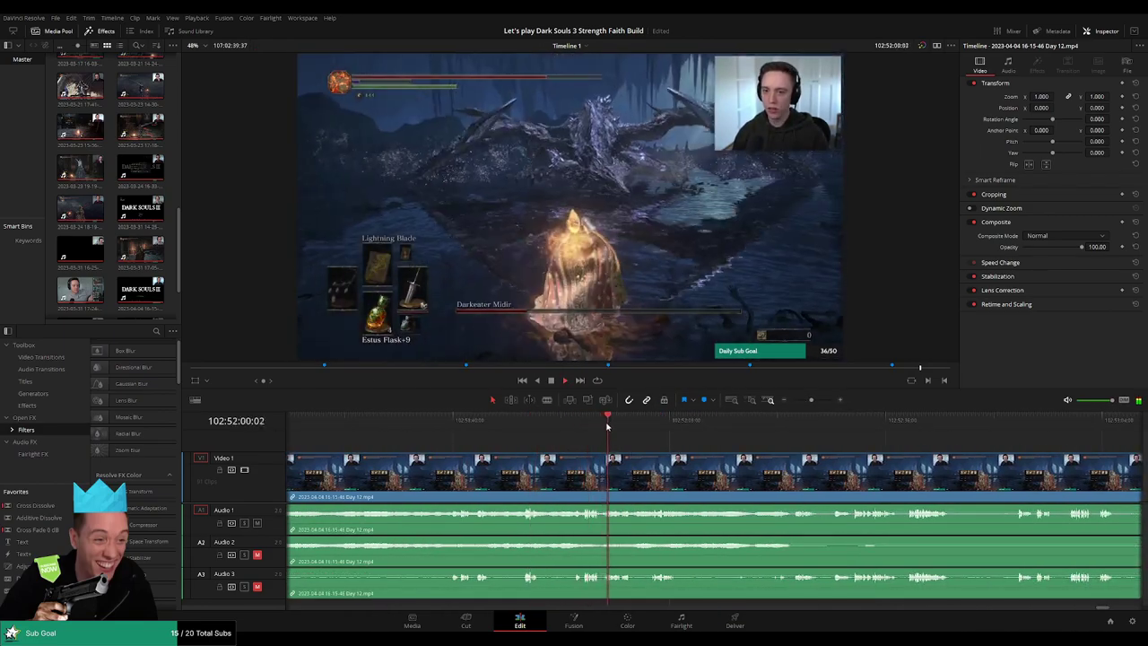
click(652, 423)
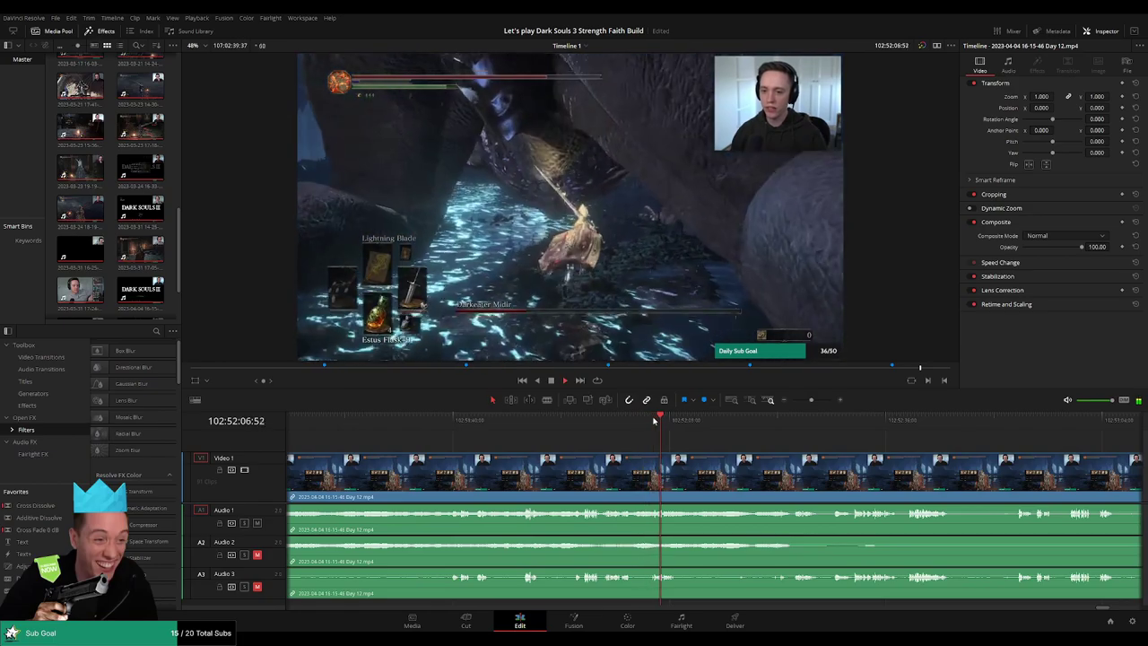
scroll(652, 448, up, 3)
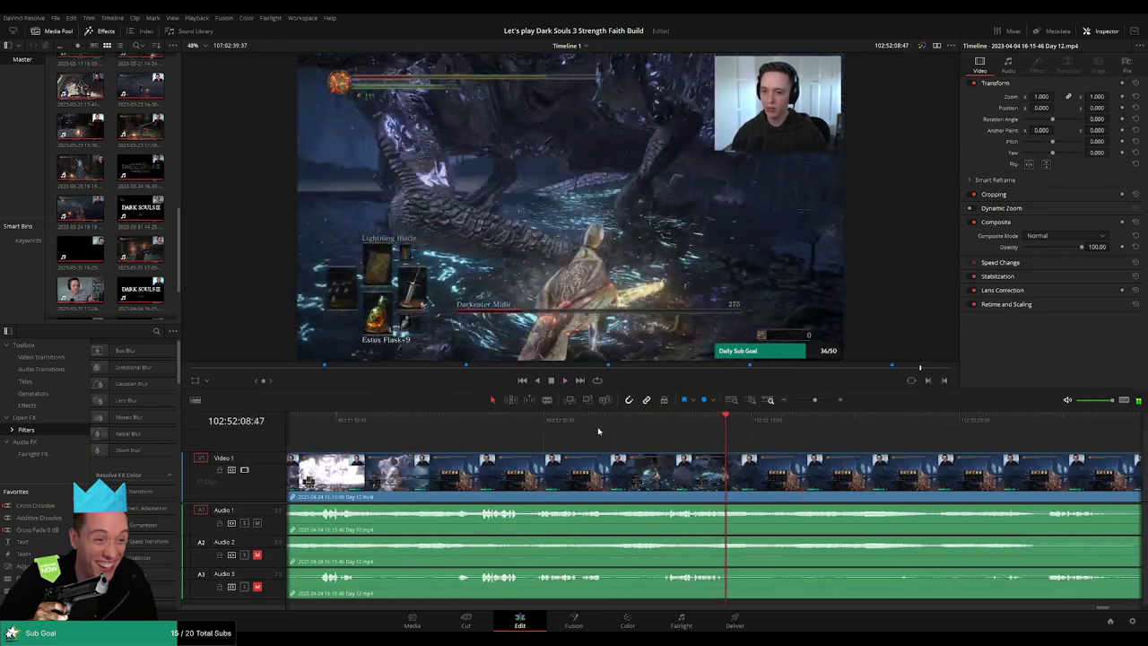
click(590, 427)
click(658, 427)
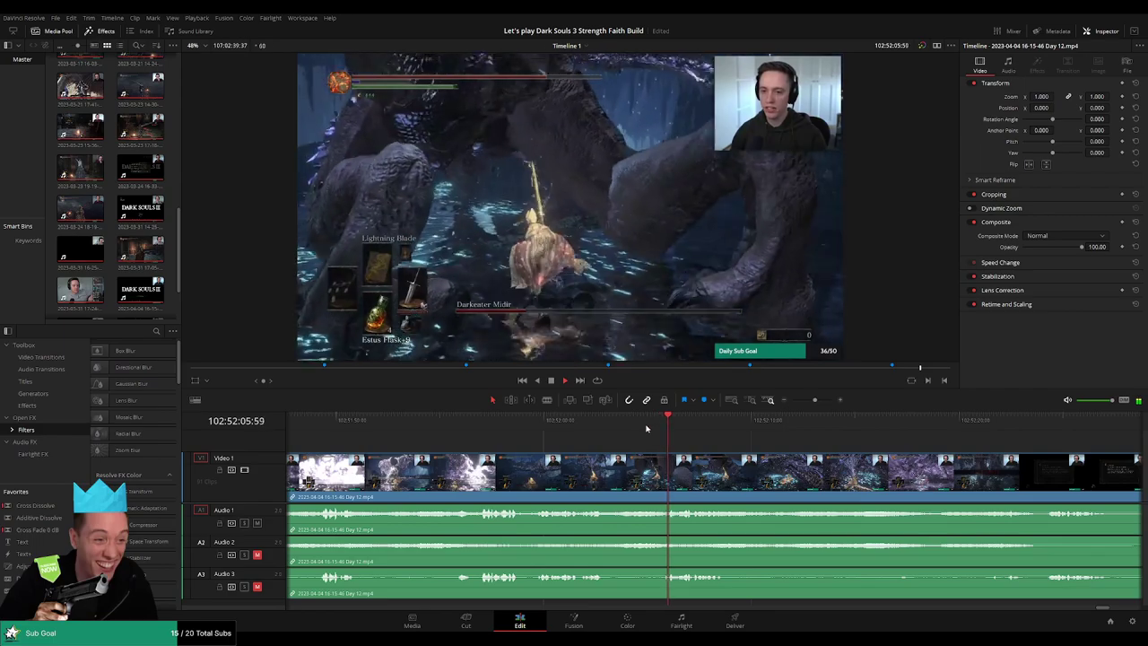
Find a pause on the Estus Flask loading screen after the fight and split the Day 12 clip on all tracks at 102:52:29:30
click(933, 425)
drag(937, 440, 603, 436)
click(715, 432)
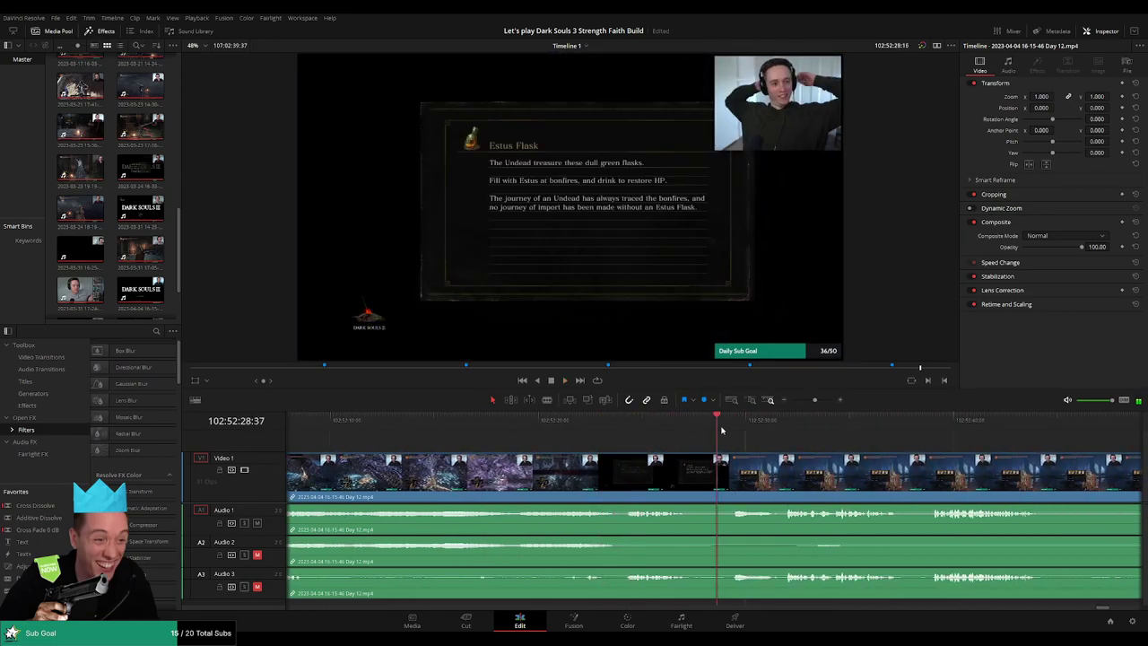
click(732, 431)
click(786, 430)
drag(864, 458, 704, 459)
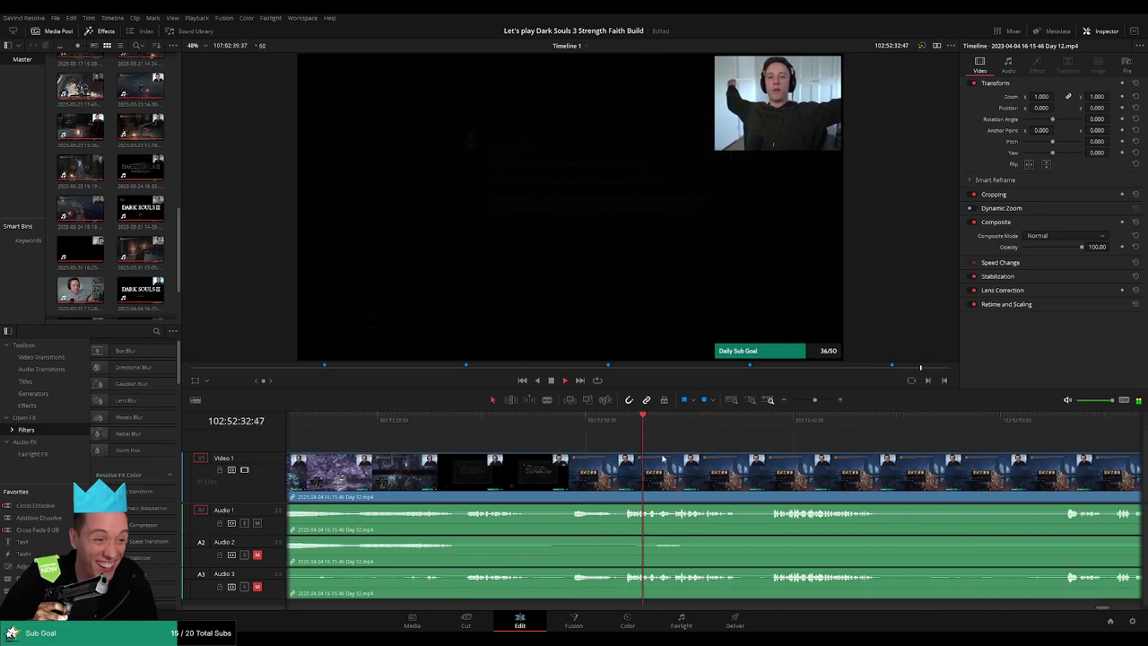
scroll(603, 449, up, 3)
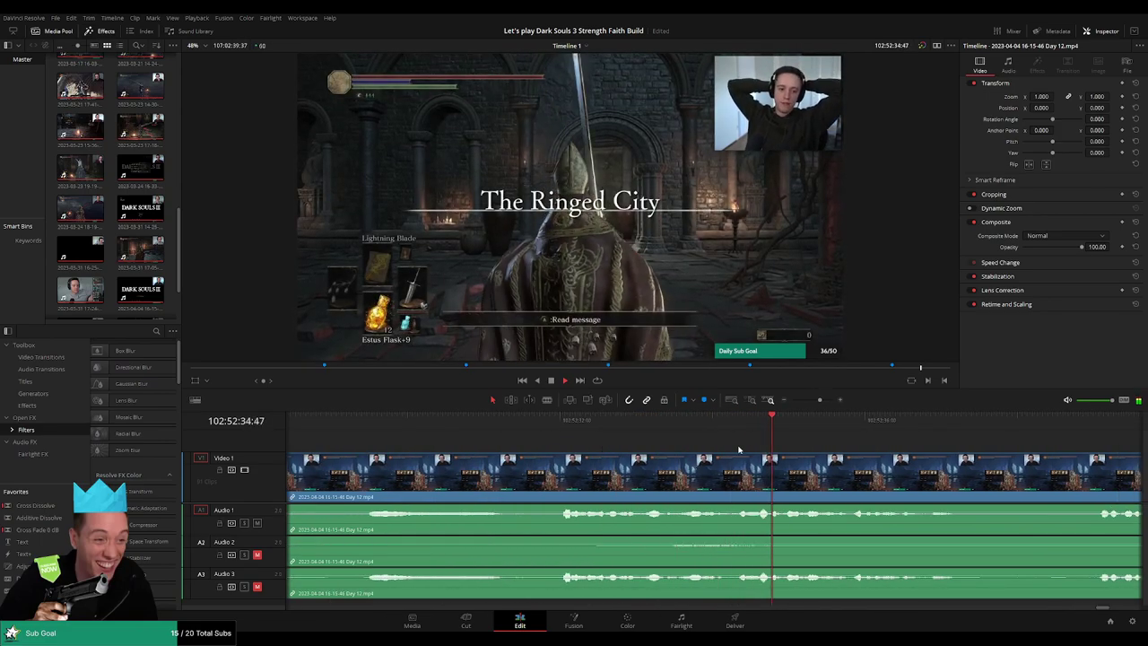
drag(820, 399, 816, 400)
click(531, 429)
click(526, 429)
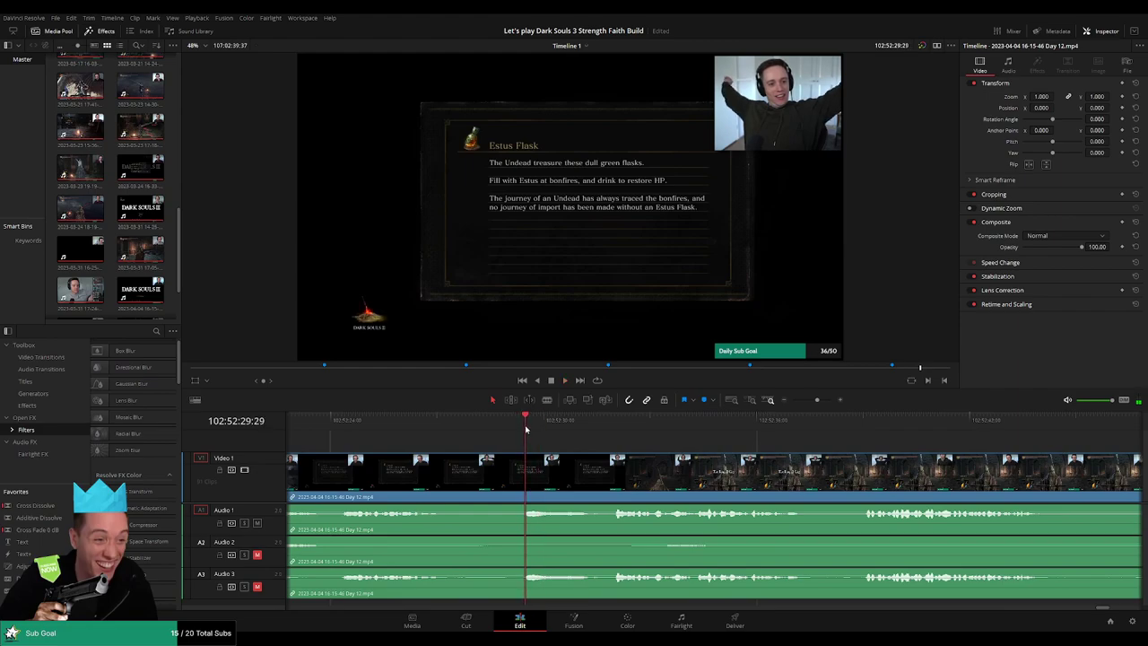
click(531, 474)
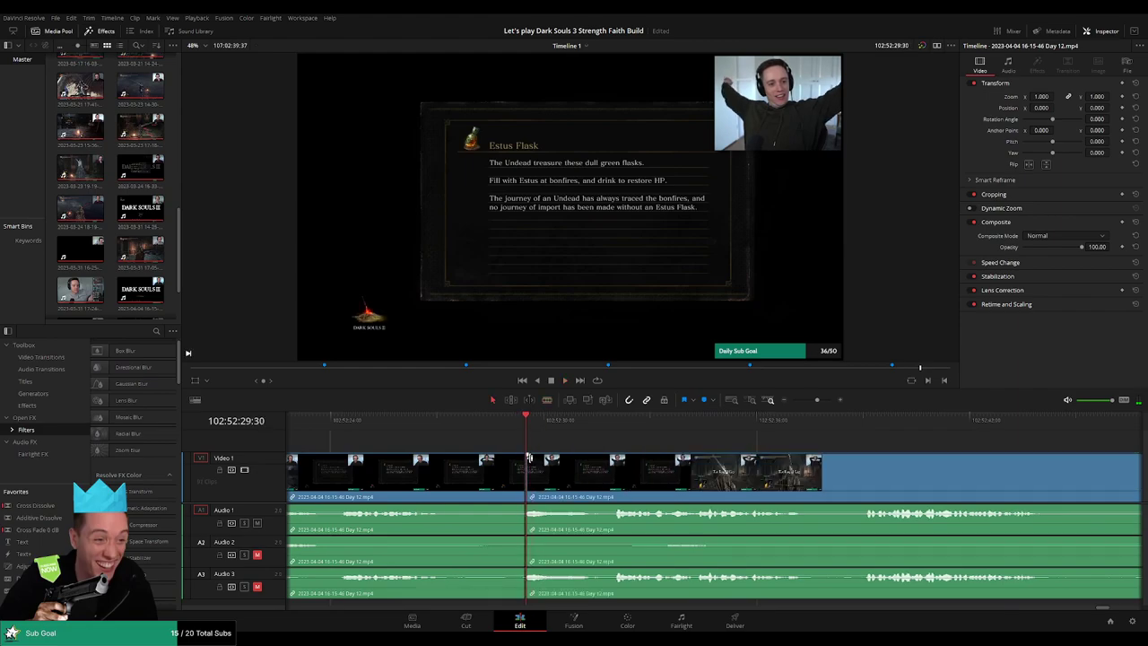
key(a)
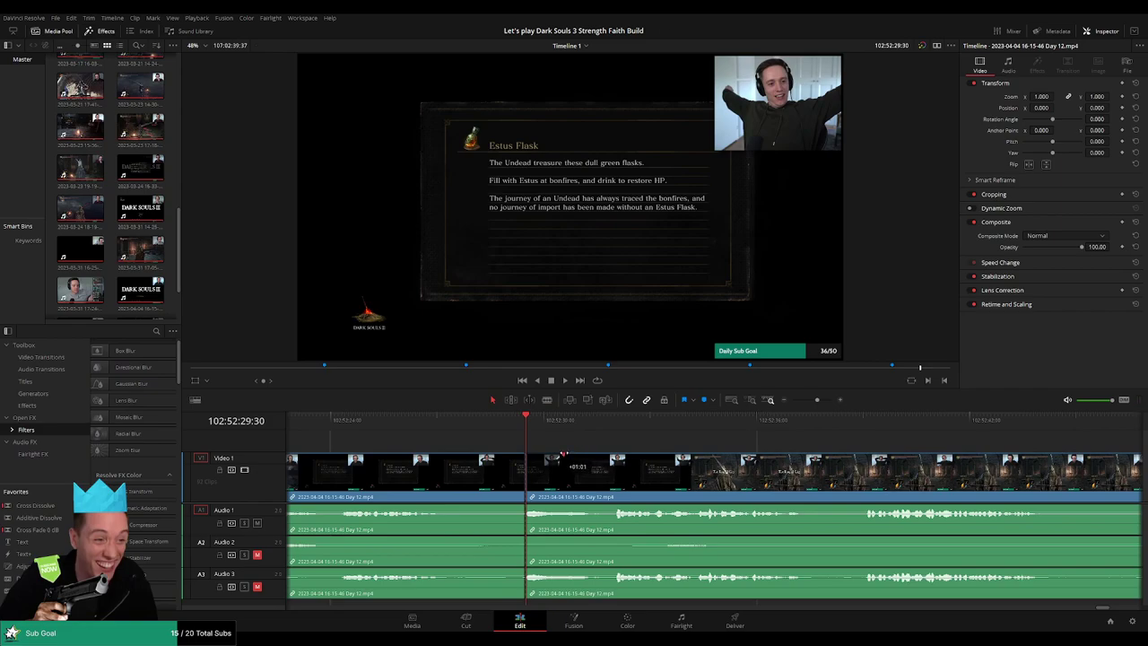
Add fades of about one second to the video and all three audio tracks around the 102:52:29:30 cut and play it back
drag(563, 455, 564, 456)
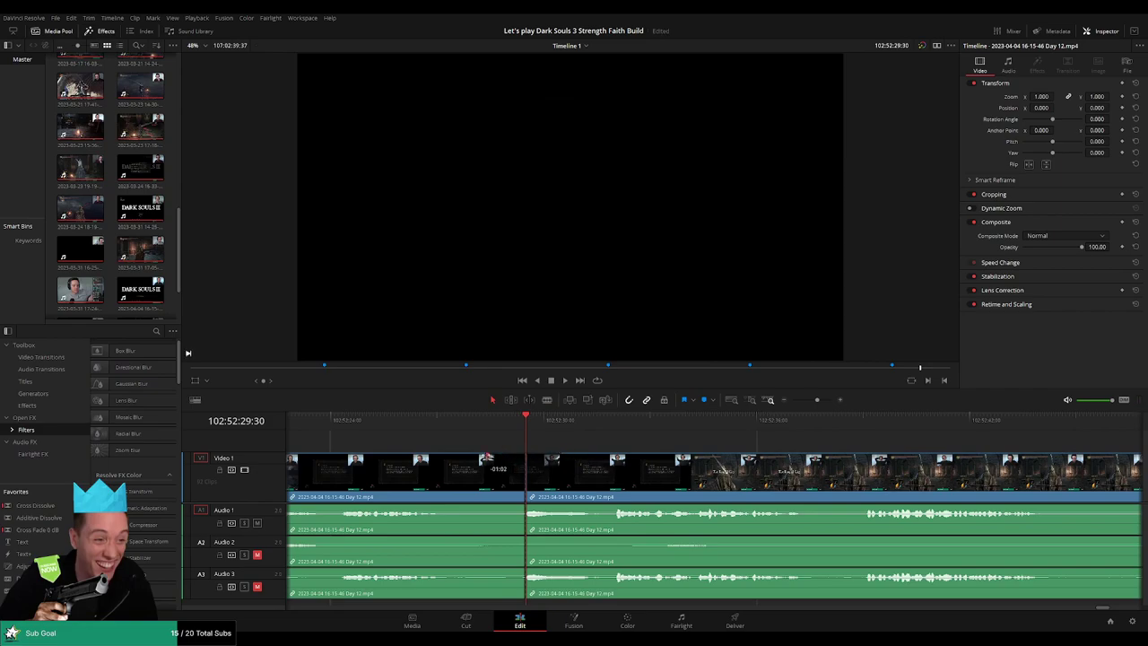
drag(522, 505, 494, 506)
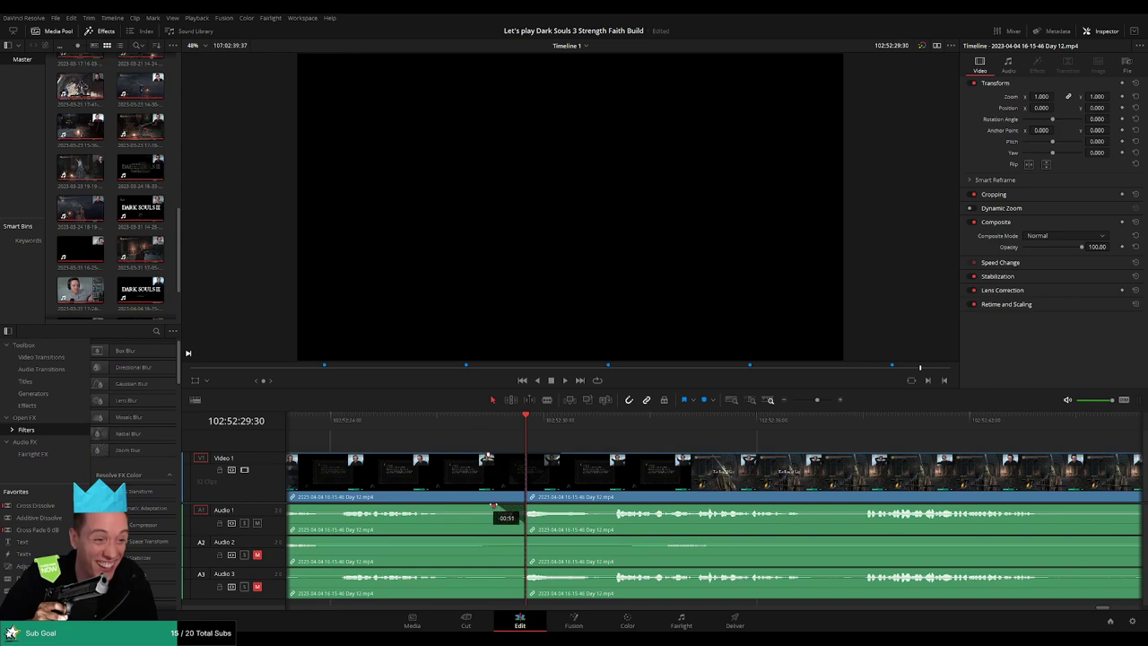
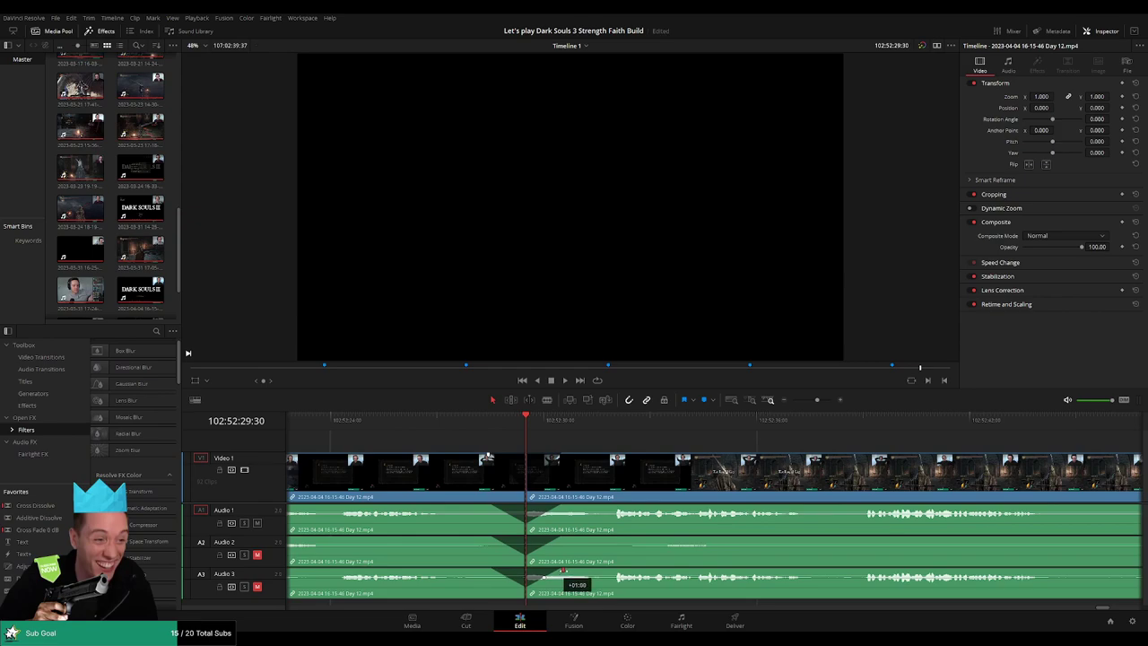
key(space)
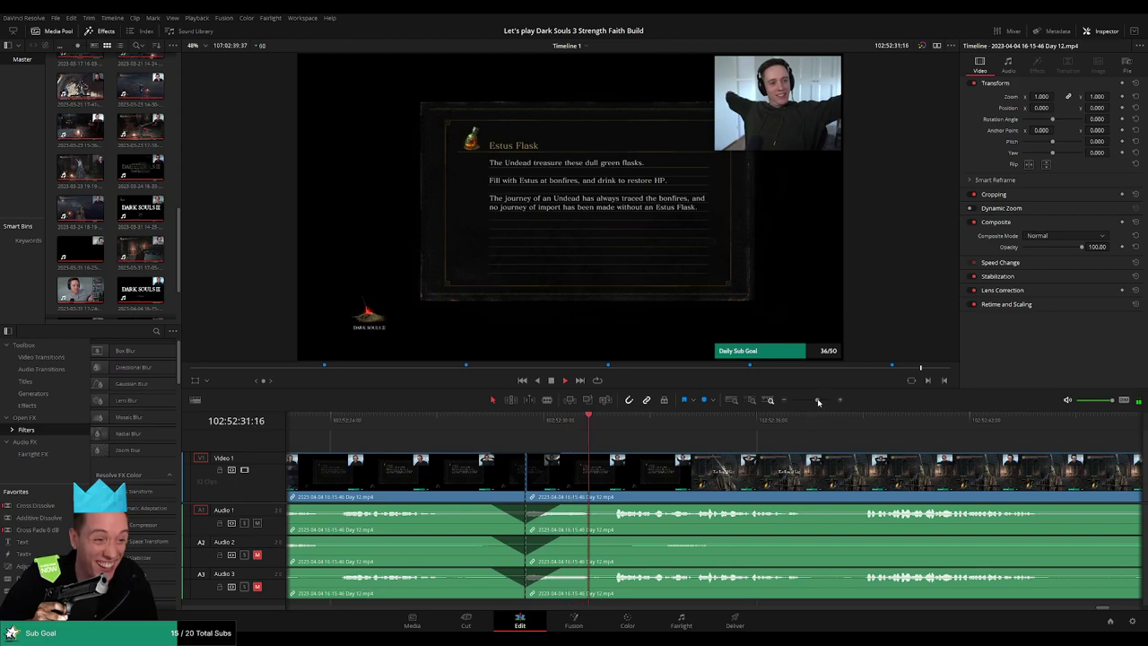
Move the rest of the Day 12 clip after 102:52:29:30 later until it meets the start of the Day 13 clip
drag(817, 402, 792, 400)
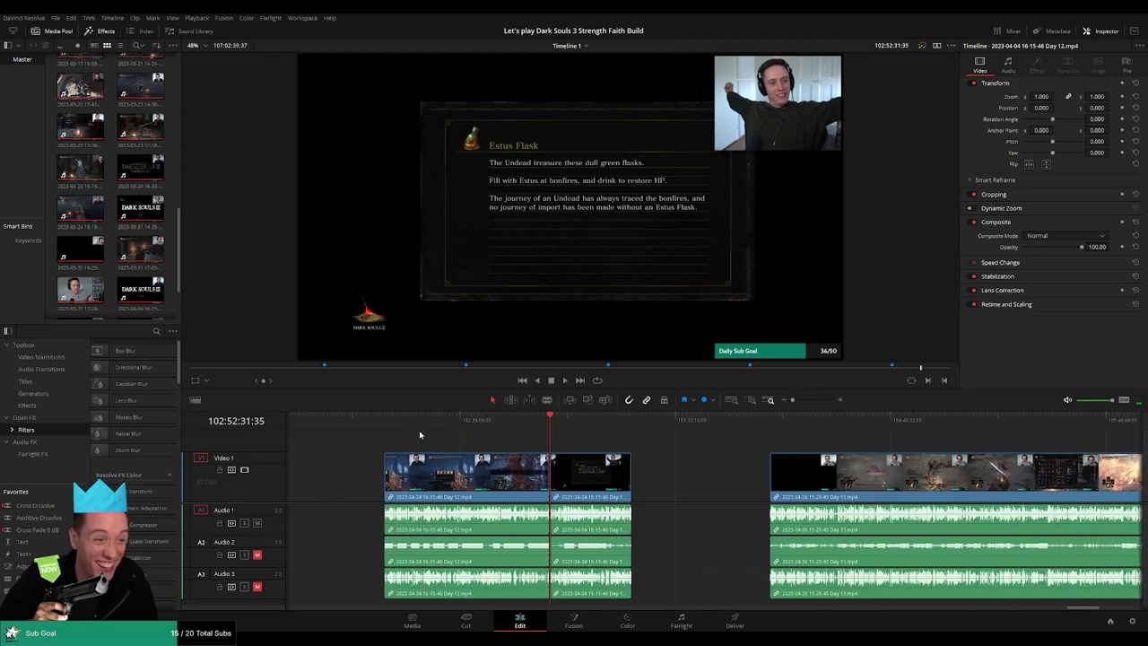
click(384, 422)
click(548, 428)
scroll(633, 444, right, 3)
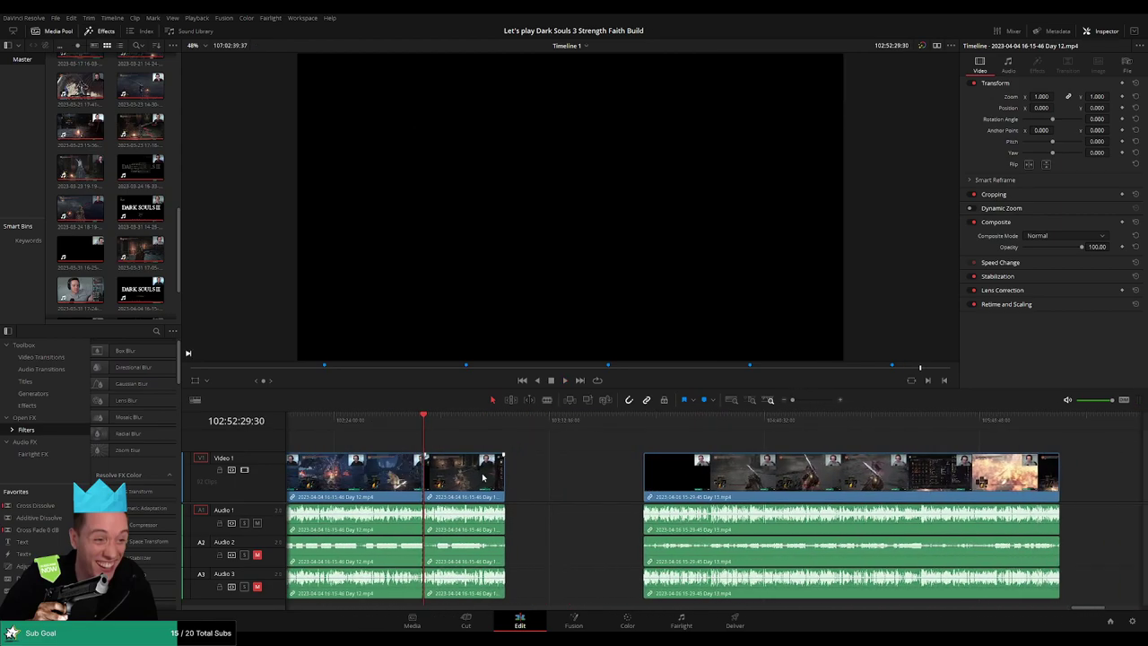
drag(471, 479, 596, 480)
click(504, 443)
scroll(533, 443, left, 2)
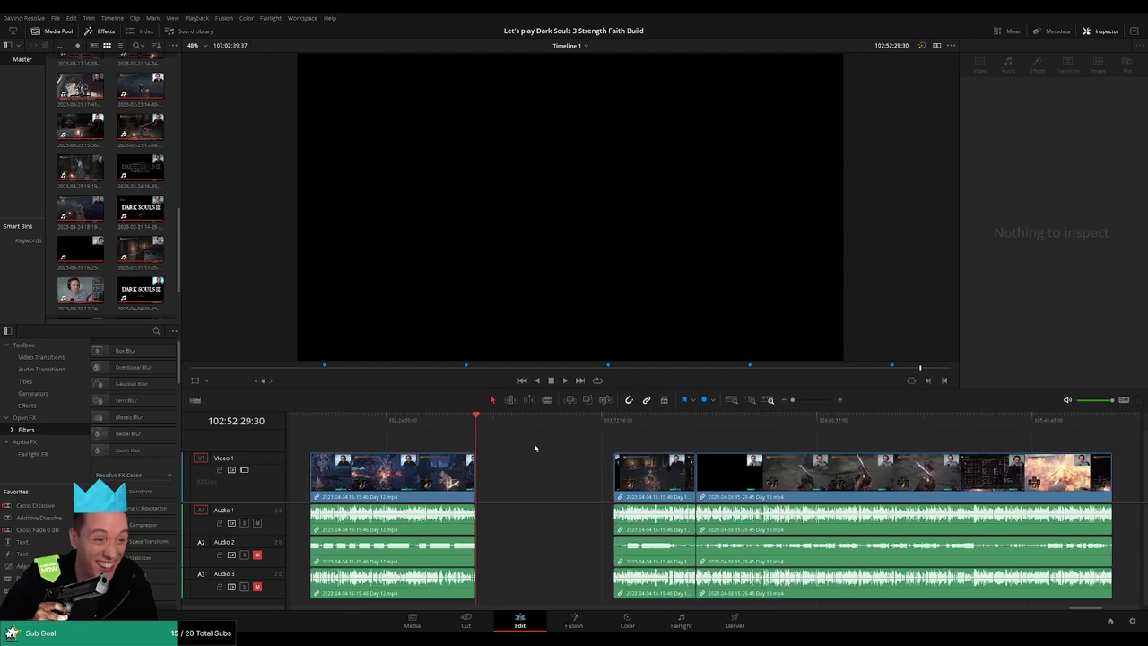
Select the remaining Day 12 piece and the Day 13 clip together and shift both later towards the Day 13 part 2 clip
scroll(611, 439, right, 4)
drag(627, 442, 426, 482)
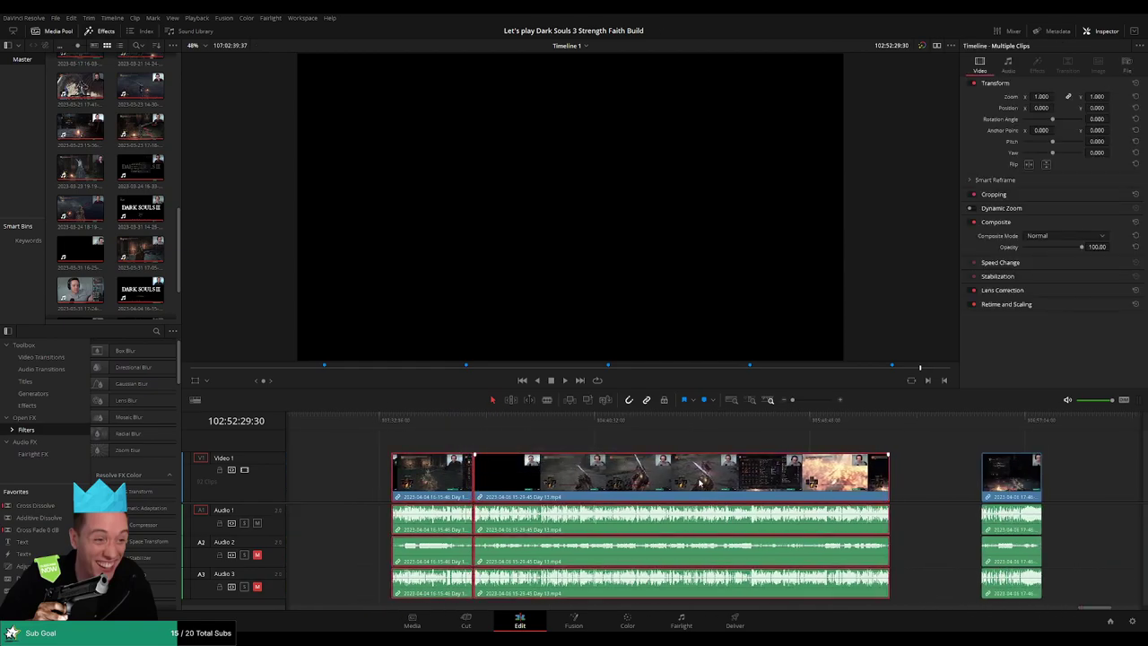
drag(719, 480, 778, 480)
click(830, 445)
Move the Day 13 part 2 clip much further along the timeline to free space behind the Day 13 clip
scroll(1021, 445, right, 4)
drag(632, 480, 917, 490)
click(805, 444)
scroll(763, 444, right, 2)
scroll(588, 443, right, 2)
drag(607, 481, 857, 482)
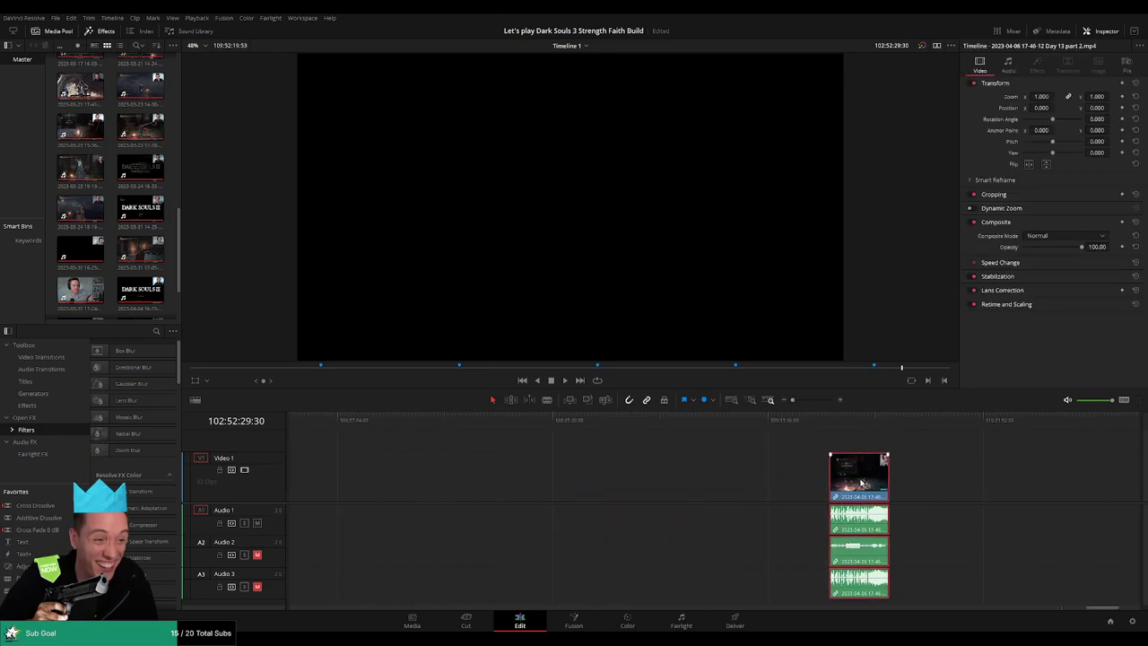
click(722, 447)
scroll(699, 447, left, 4)
scroll(463, 445, left, 4)
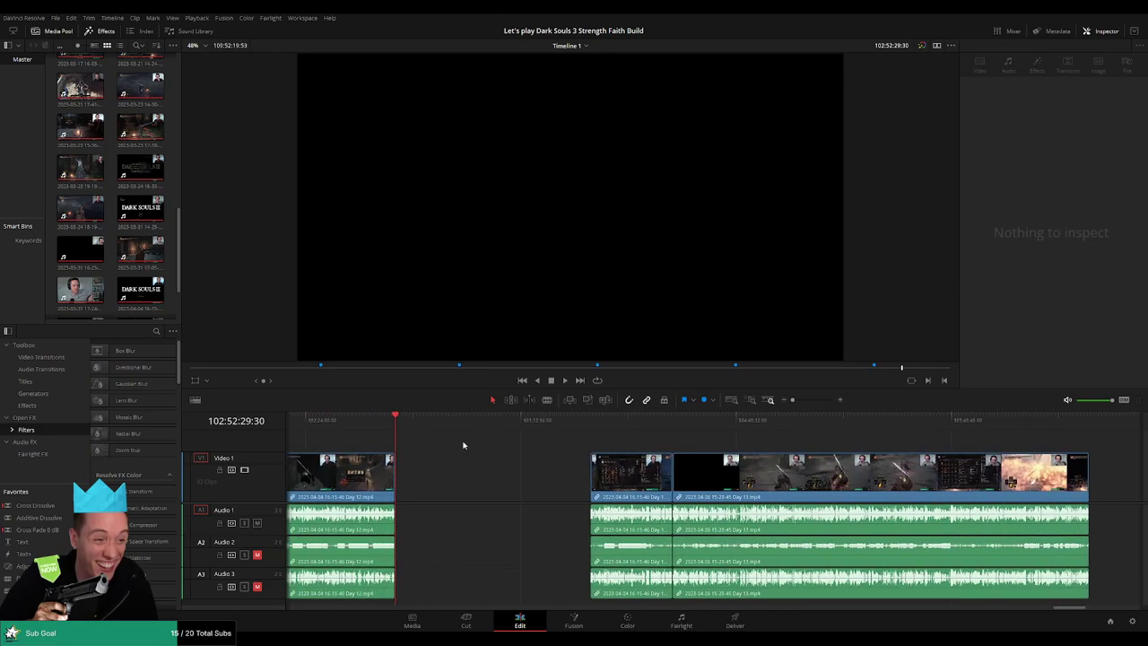
Set the playhead to the Day 12 remainder's start at 103:54:24:31 and shift the clips from there on further along the timeline
drag(399, 425, 593, 441)
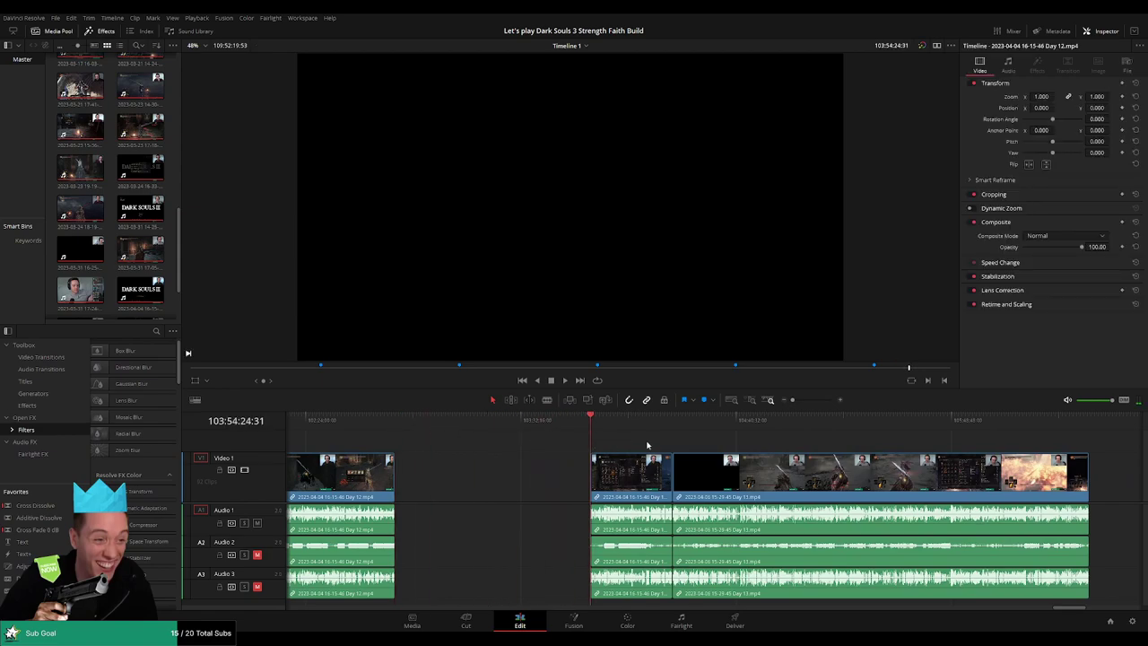
scroll(646, 445, right, 3)
key(alt+y)
drag(503, 477, 601, 477)
click(484, 442)
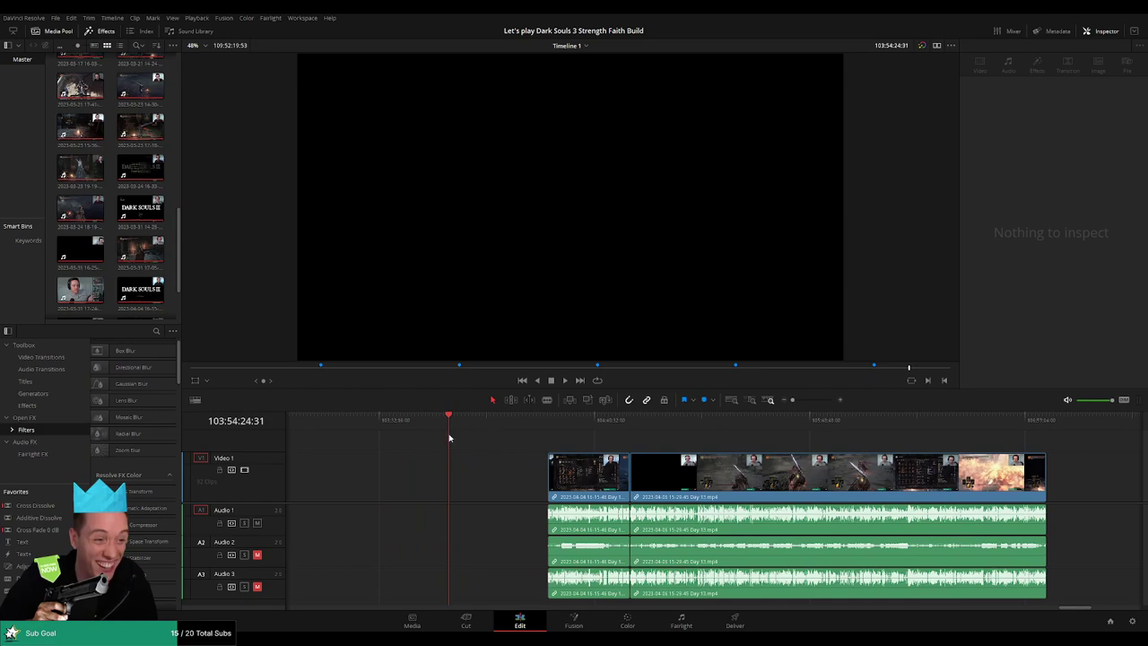
Set the playhead to 104:00:00:00 and move the Day 12 remainder and Day 13 clips earlier to start there
drag(450, 423, 642, 460)
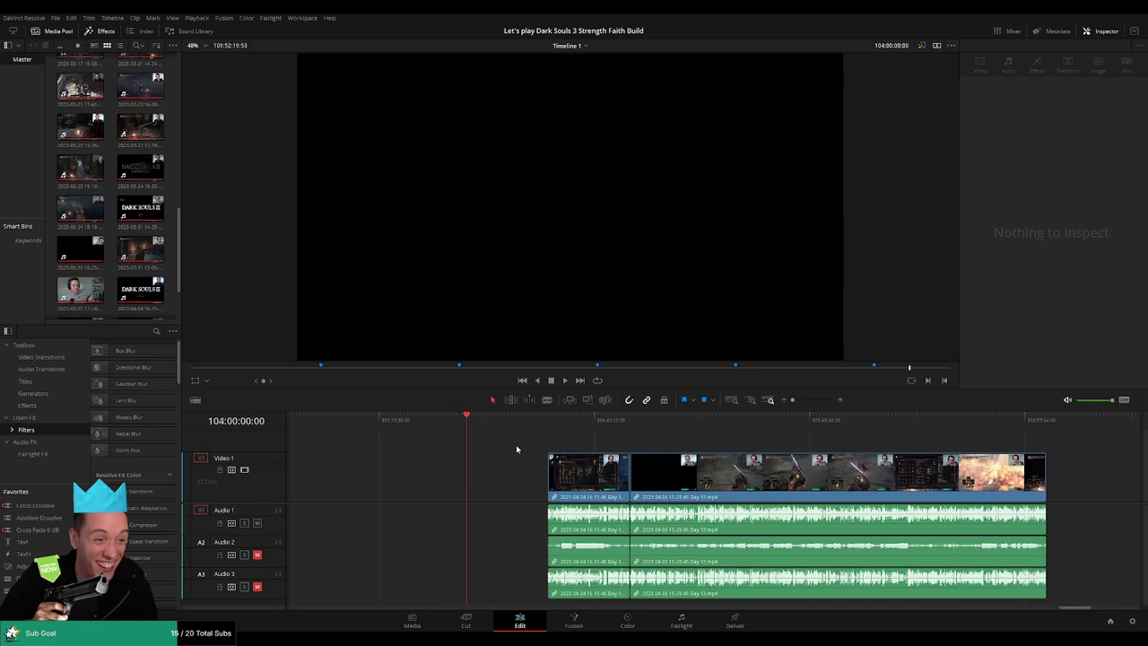
drag(707, 478, 626, 477)
click(519, 444)
key(space)
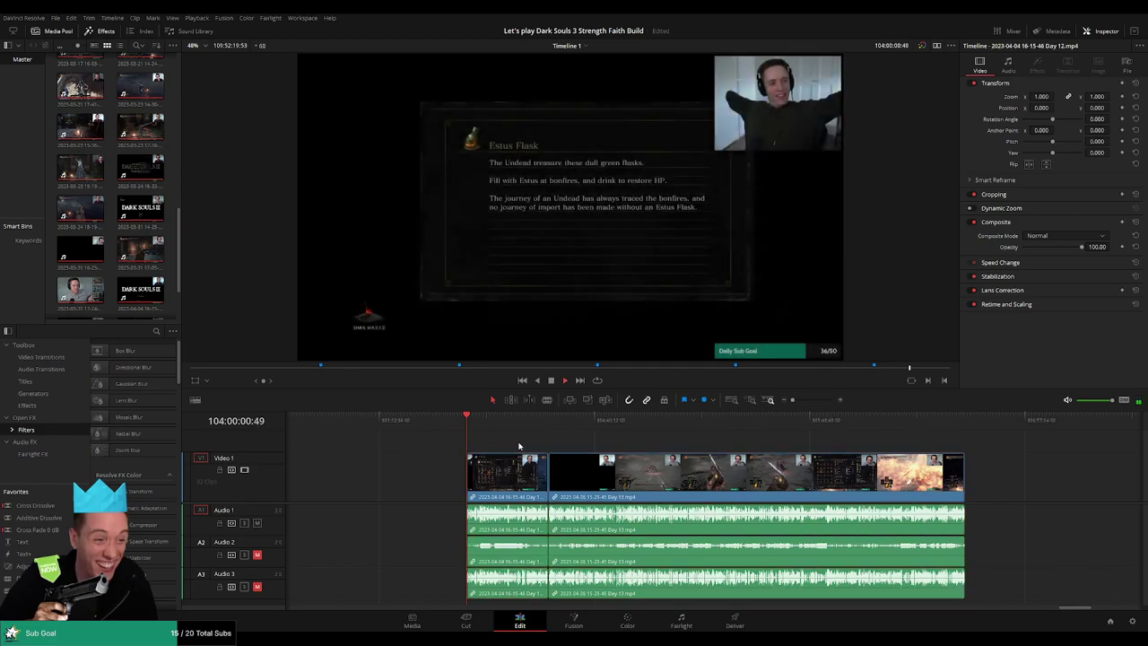
Apply a transition at the cut between the Day 12 and Day 13 clips and review the footage leading up to it
drag(491, 424, 549, 423)
drag(793, 400, 806, 401)
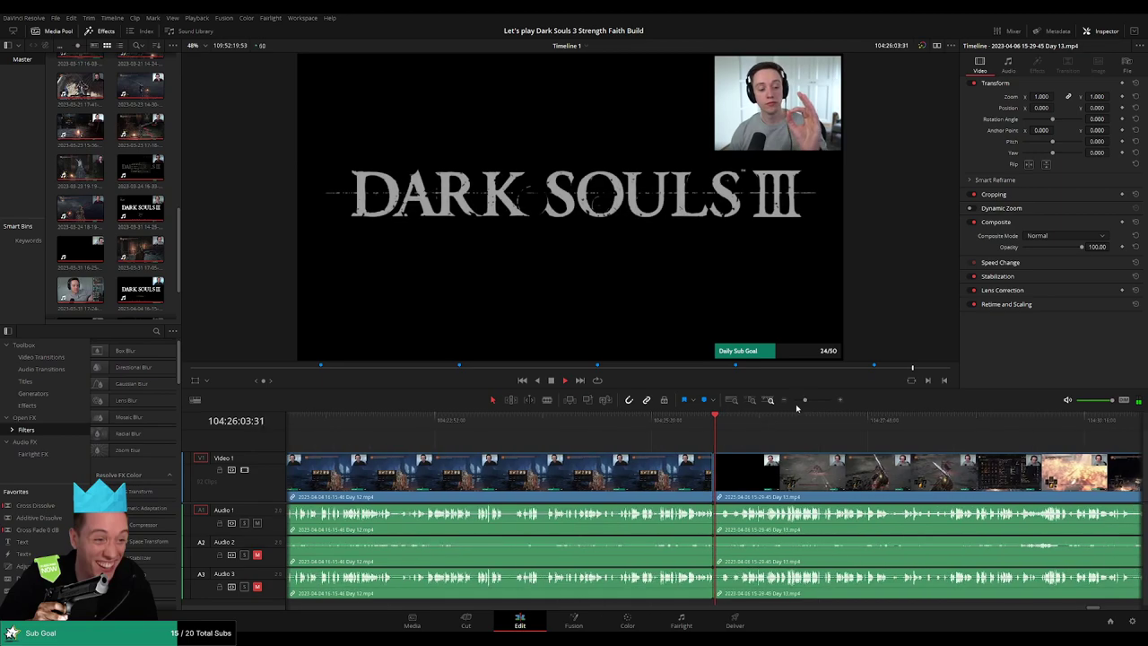
click(706, 422)
key(space)
click(714, 474)
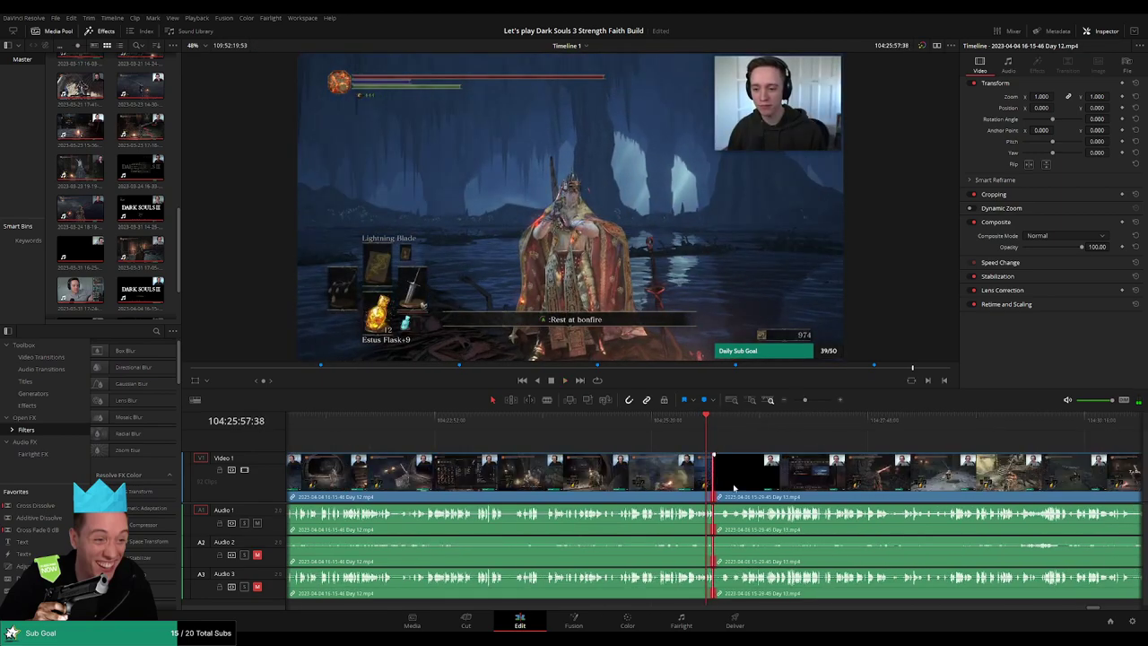
key(space)
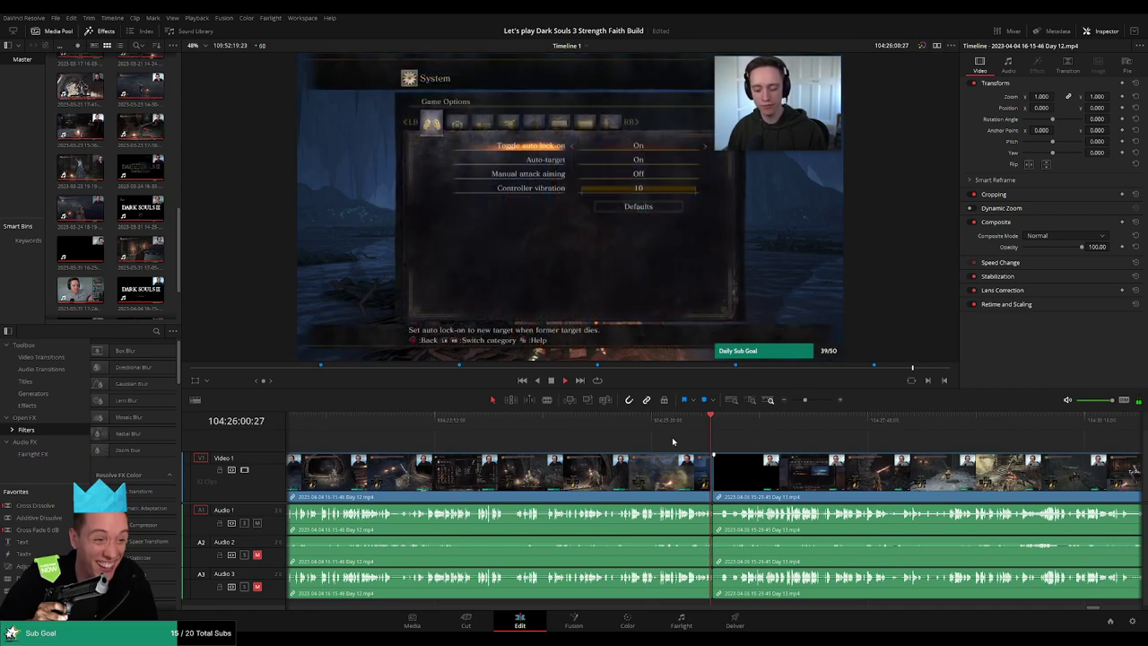
drag(672, 440, 361, 428)
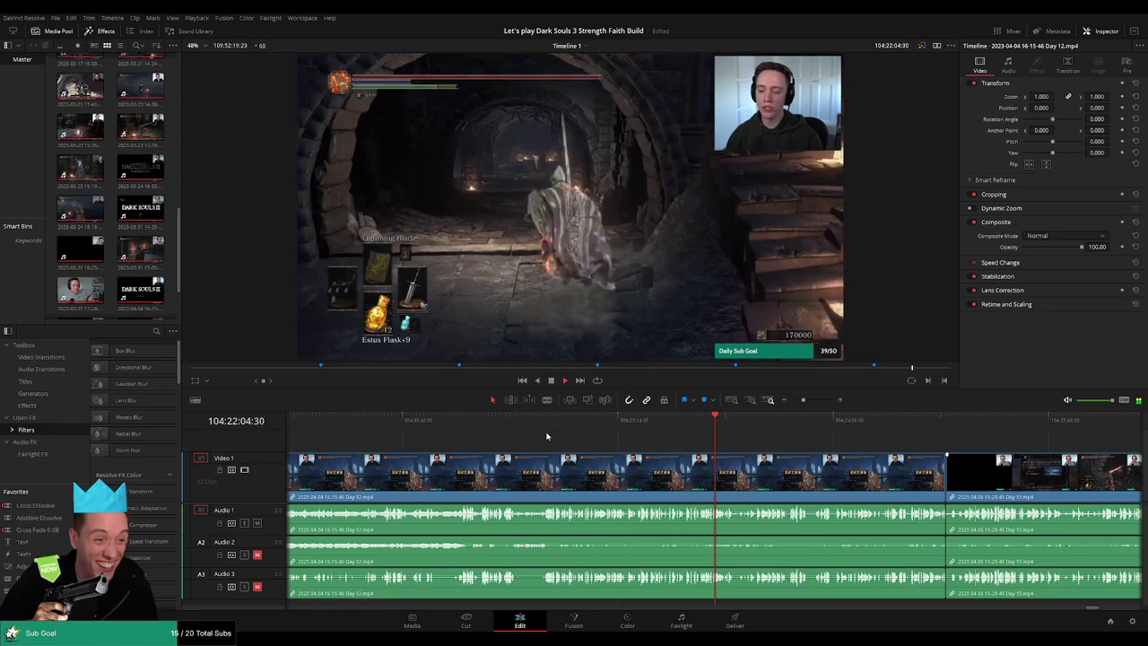
click(507, 431)
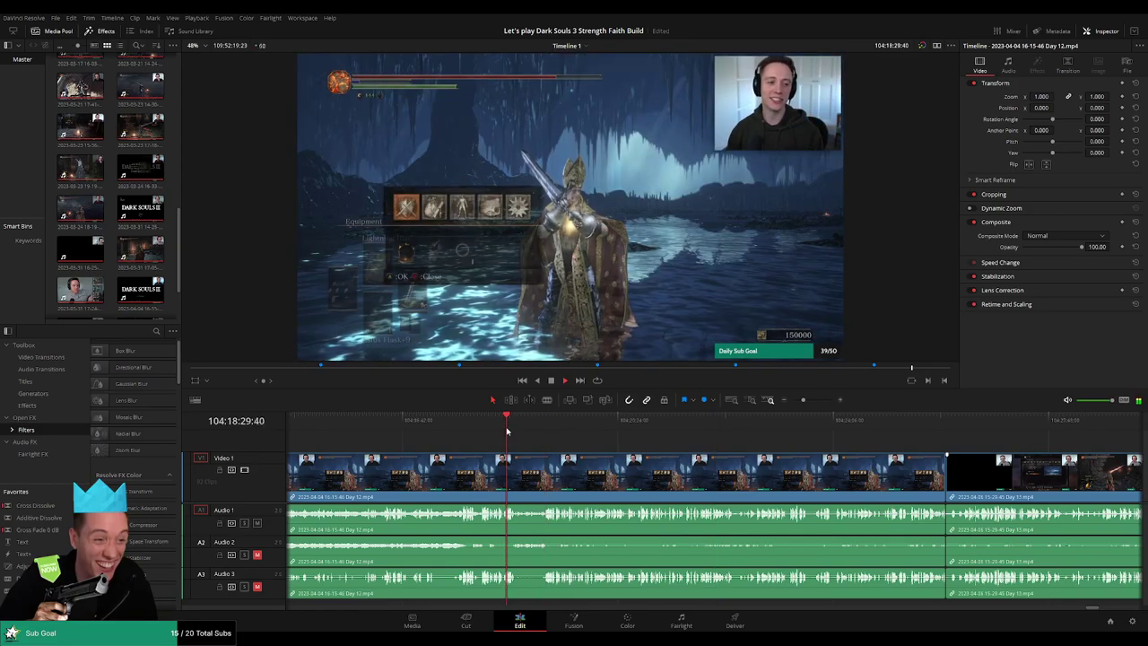
drag(507, 431, 458, 432)
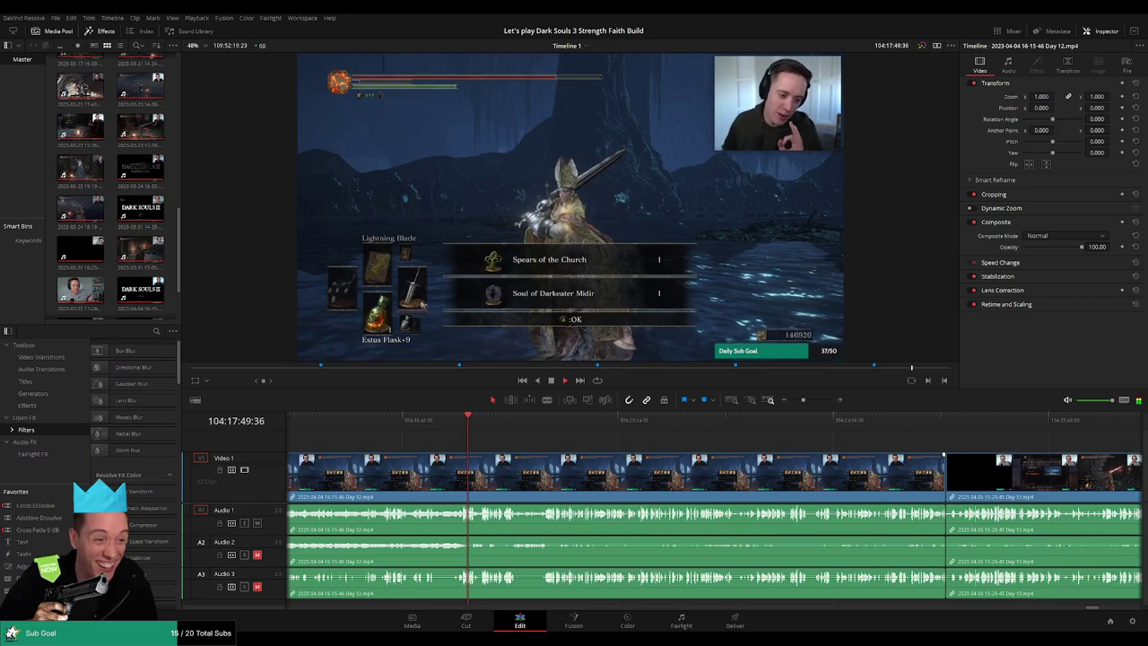
drag(872, 423, 942, 432)
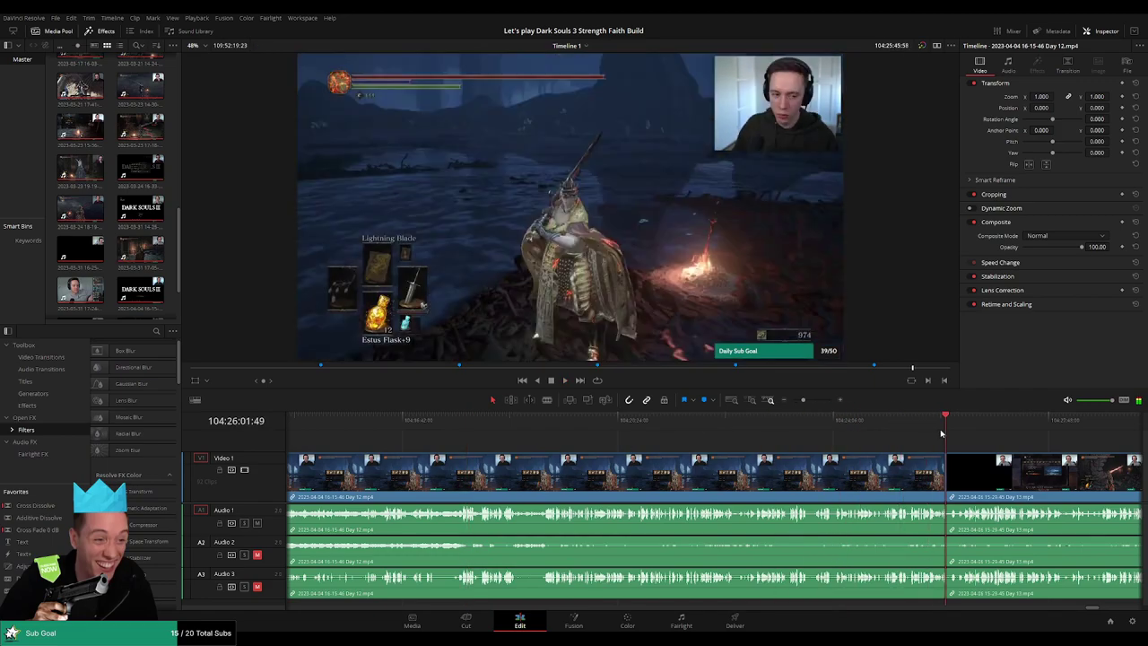
key(ctrl+t)
mouse_move(803, 400)
mouse_down()
mouse_move(818, 402)
mouse_move(788, 401)
mouse_up()
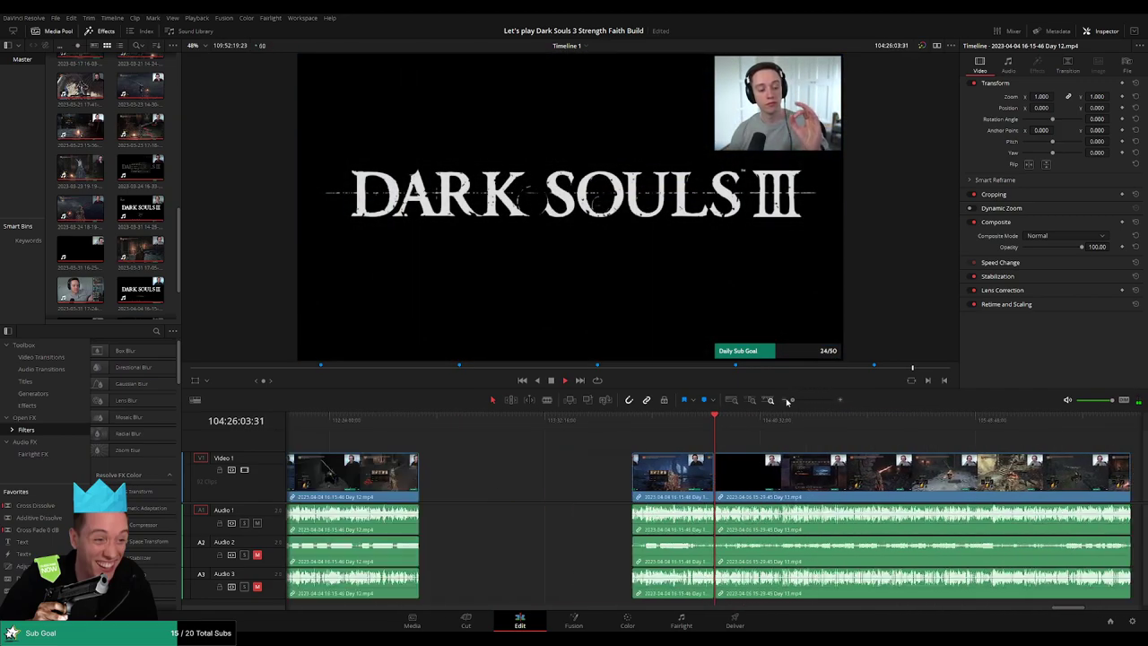
Cut the Day 13 clip at 104:52:09:00 during the Slave Knight Gael fight and fade the video on both sides of the cut
drag(839, 449, 610, 435)
drag(414, 425, 573, 434)
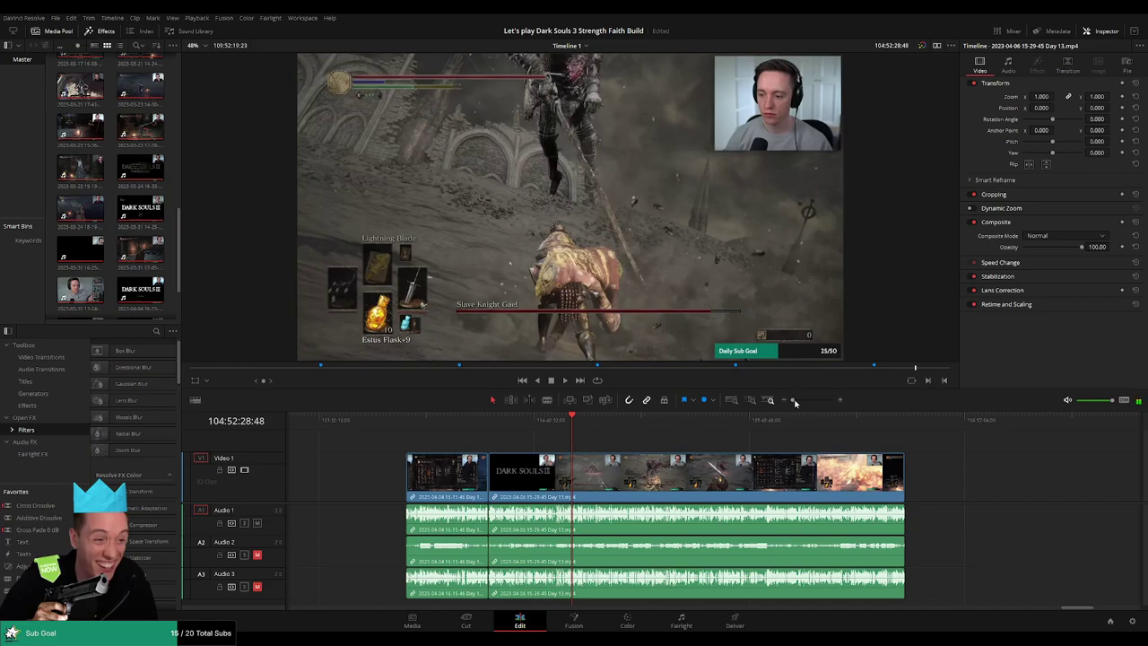
drag(794, 403, 811, 401)
click(631, 424)
key(space)
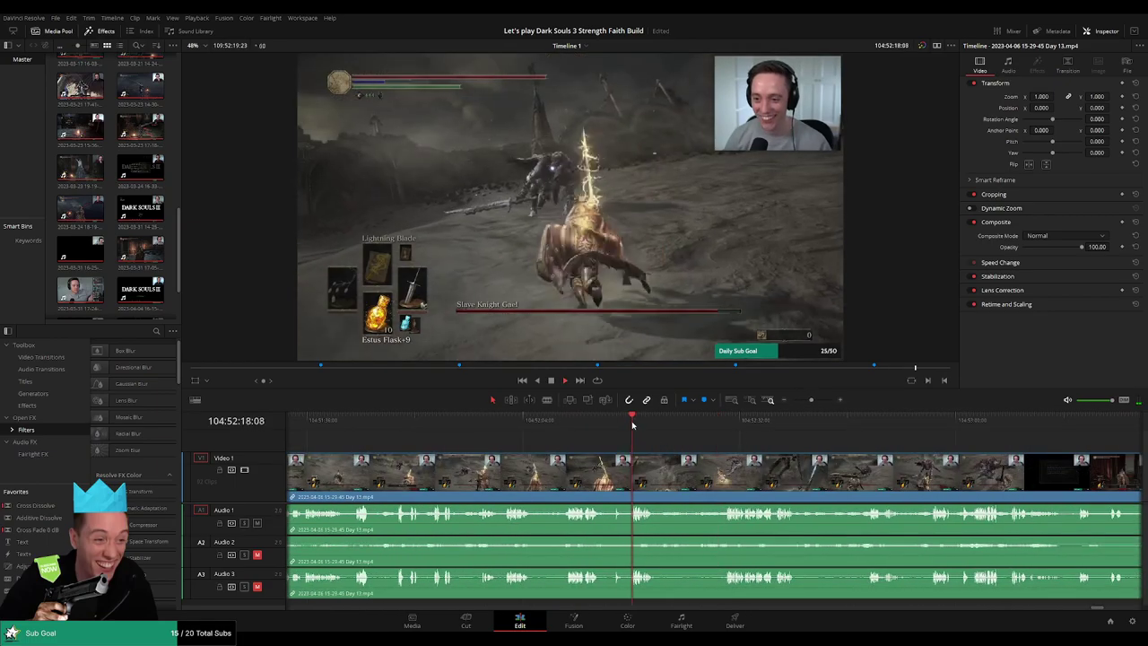
scroll(628, 442, up, 1)
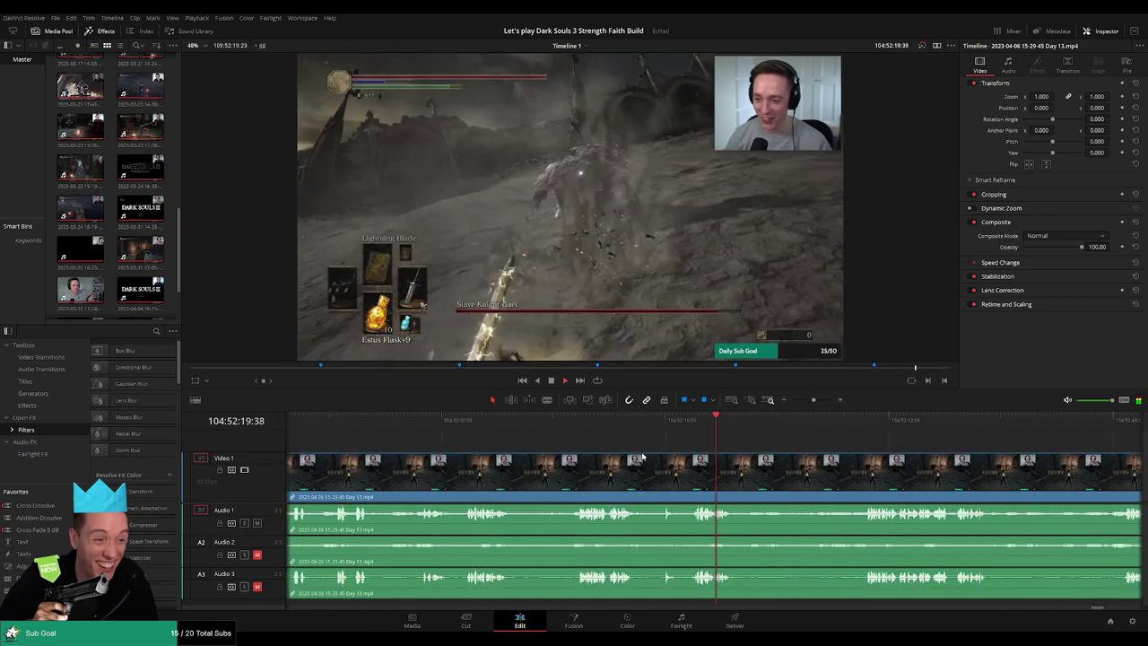
click(578, 429)
scroll(571, 450, up, 2)
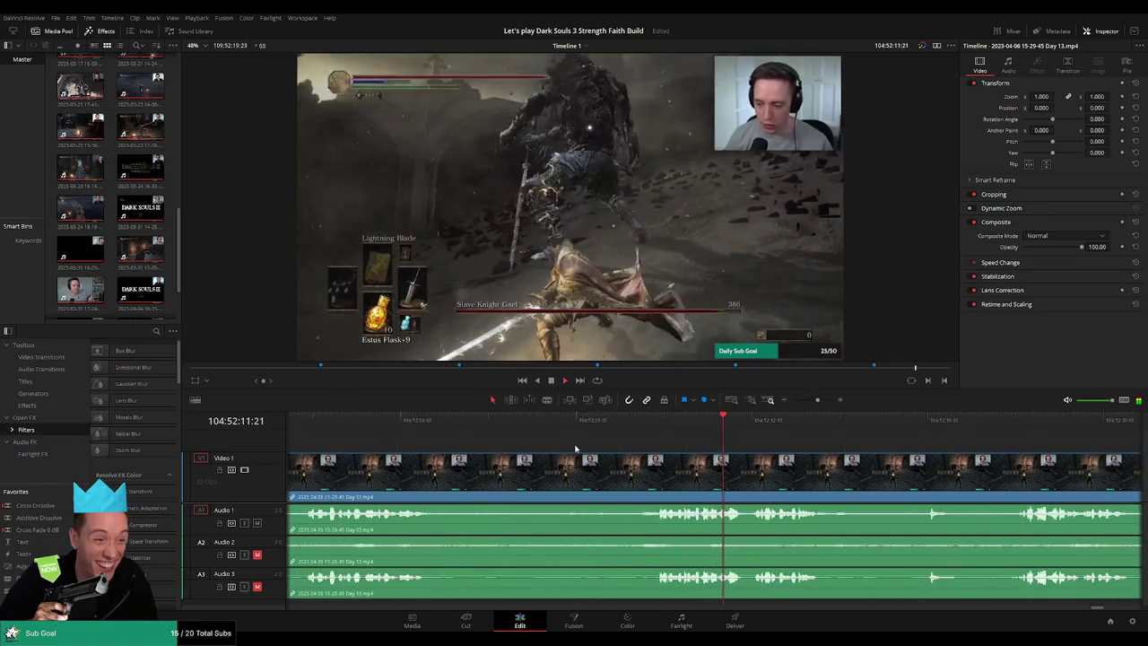
click(641, 420)
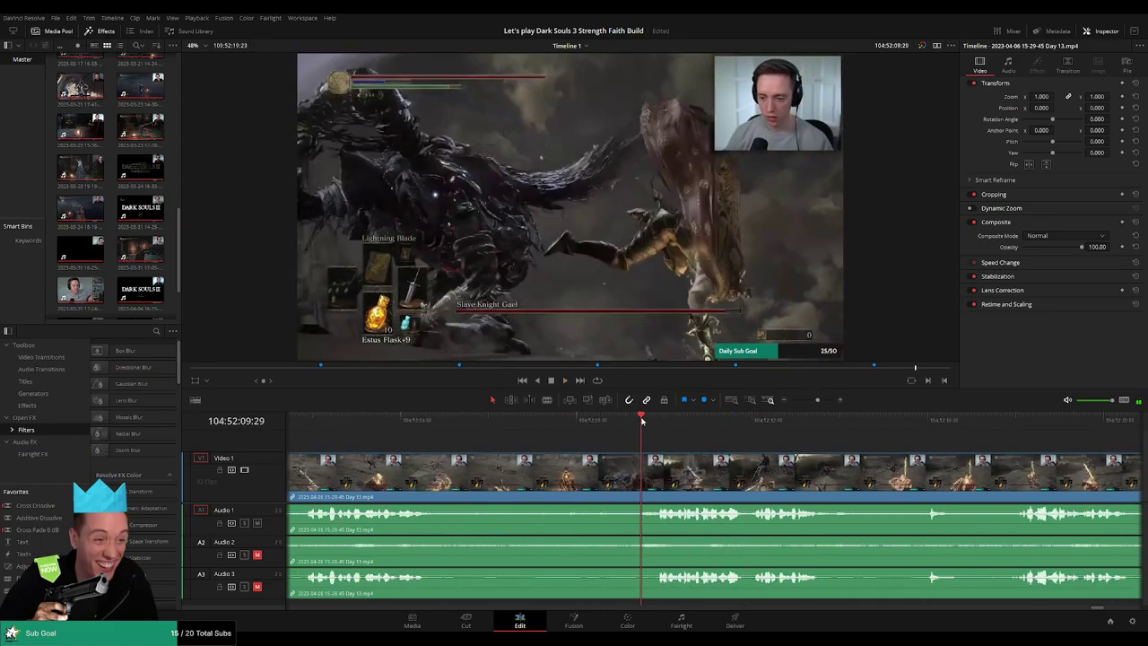
drag(641, 420, 591, 458)
key(b)
click(625, 461)
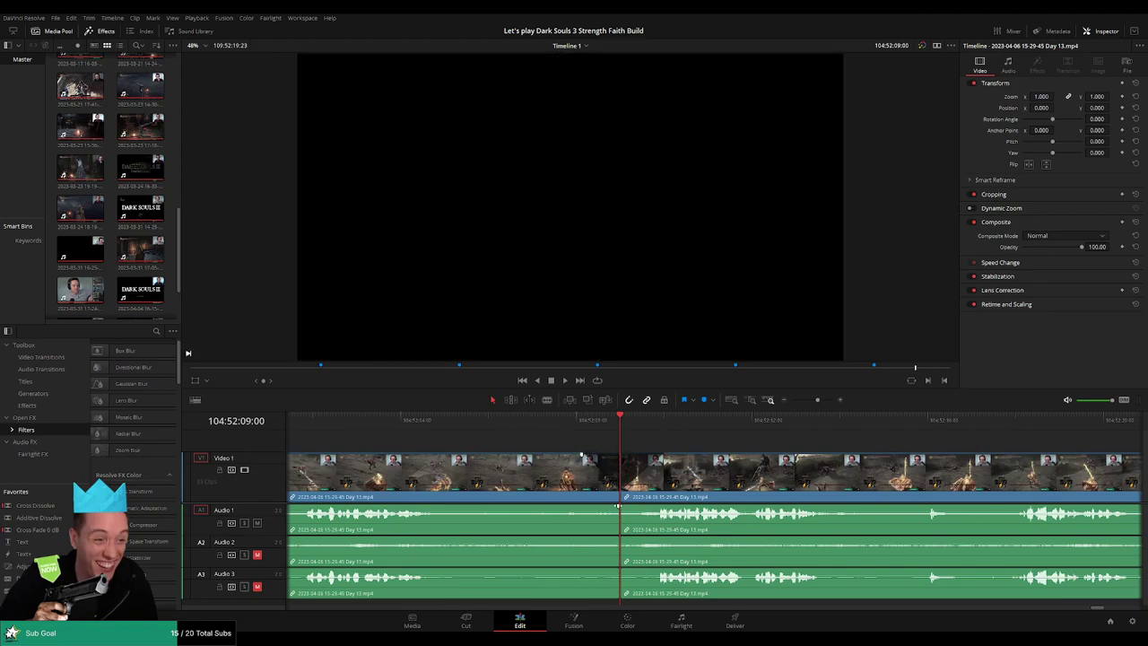
Add audio fades of about one second on both sides of the 104:52:09:00 cut on all three audio tracks and play across it
drag(617, 507, 586, 507)
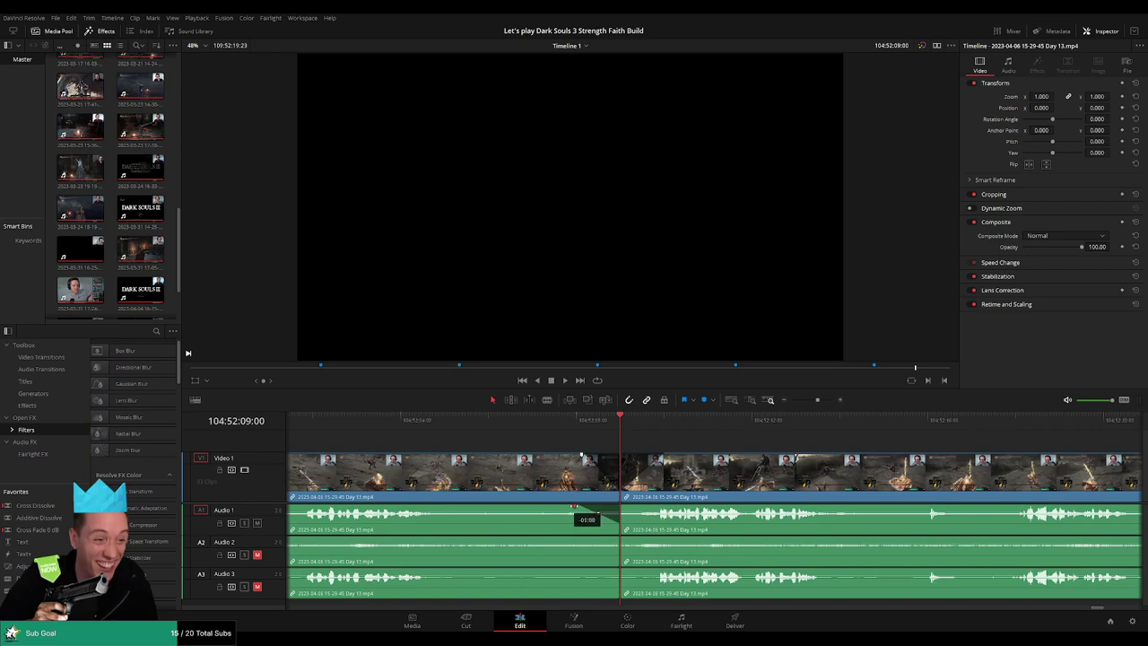
mouse_move(621, 507)
mouse_down()
mouse_move(655, 508)
mouse_move(583, 540)
mouse_move(661, 539)
mouse_up()
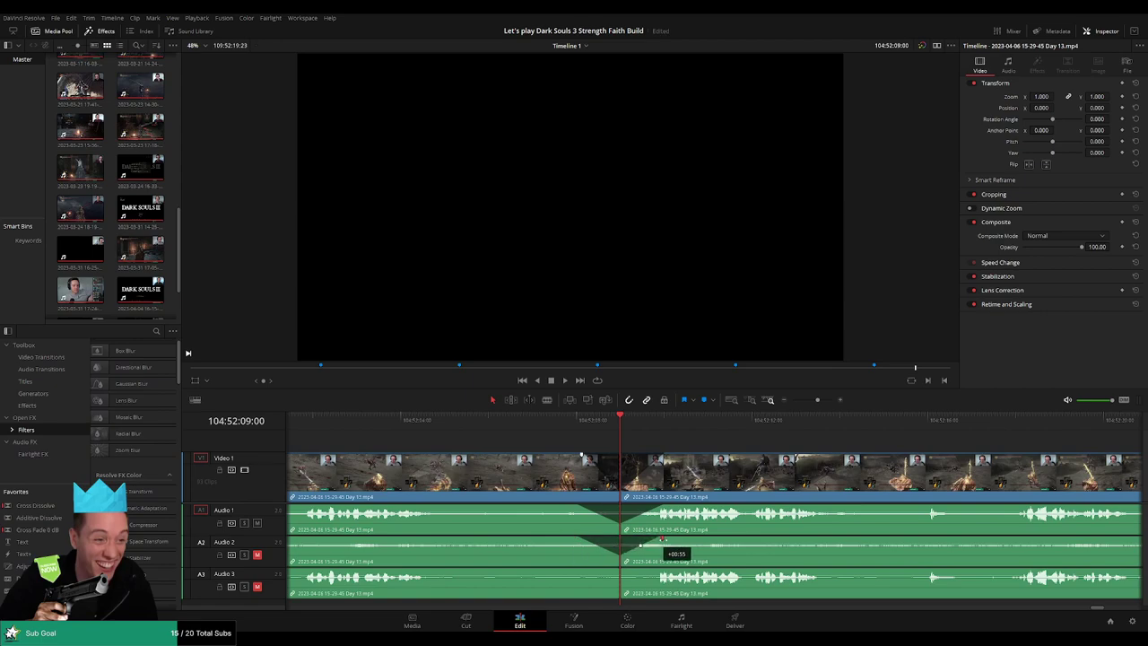
mouse_move(618, 570)
mouse_down()
mouse_move(581, 570)
mouse_move(652, 571)
mouse_up()
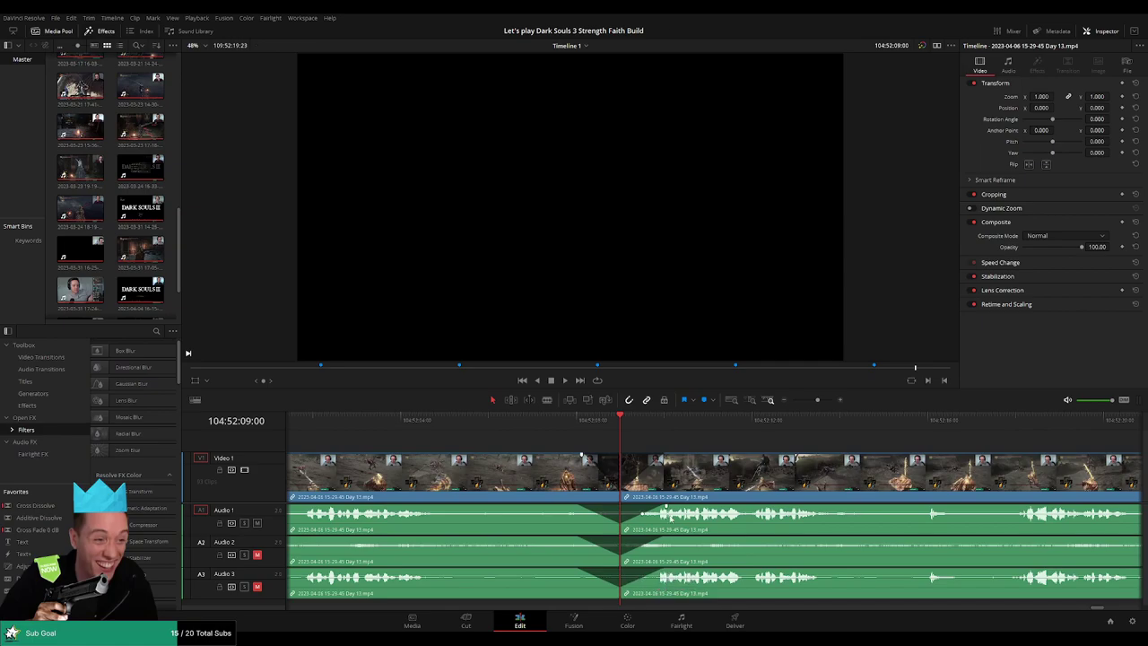
key(space)
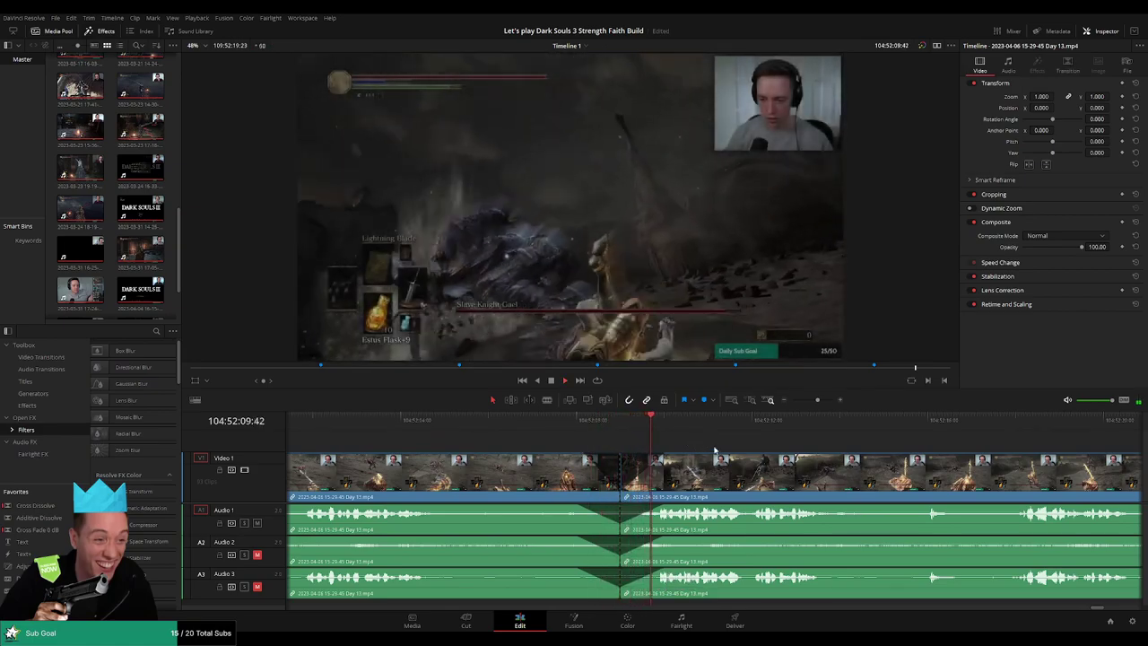
Move the Day 13 piece after the 104:52:09:00 cut further along the timeline to open a gap before it
click(768, 401)
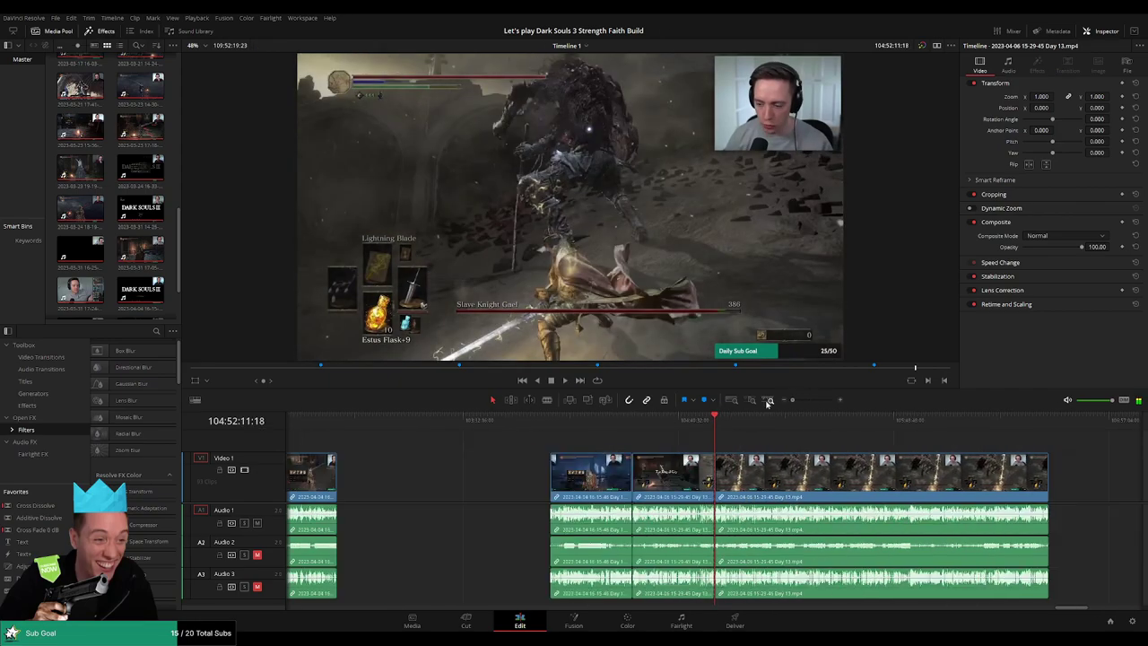
scroll(687, 454, right, 4)
click(379, 421)
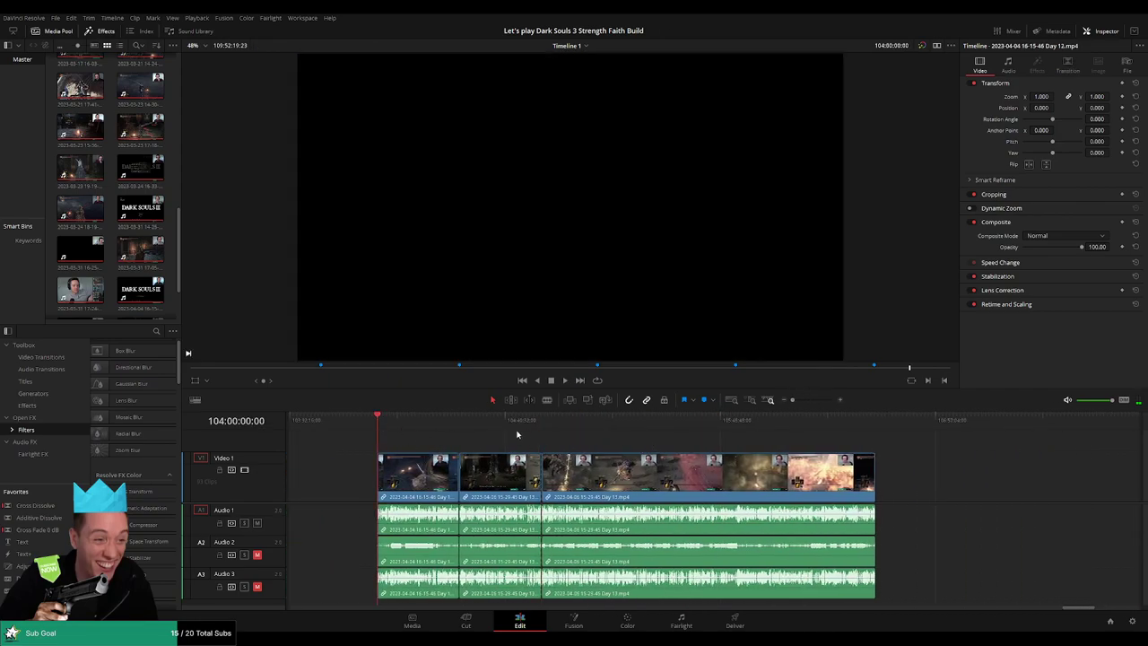
drag(739, 451, 849, 471)
click(517, 437)
Set the playhead to 106:00:00:00, move the separated Day 13 piece back to start there and play its beginning
drag(461, 439, 660, 452)
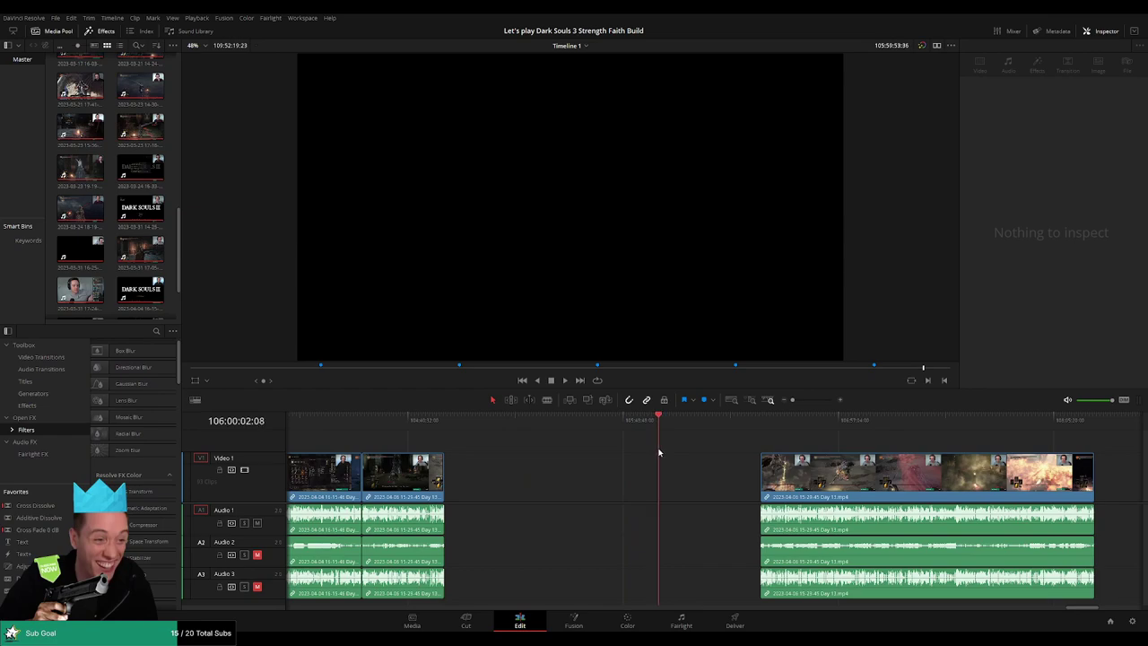
scroll(704, 453, up, 3)
drag(715, 422, 713, 422)
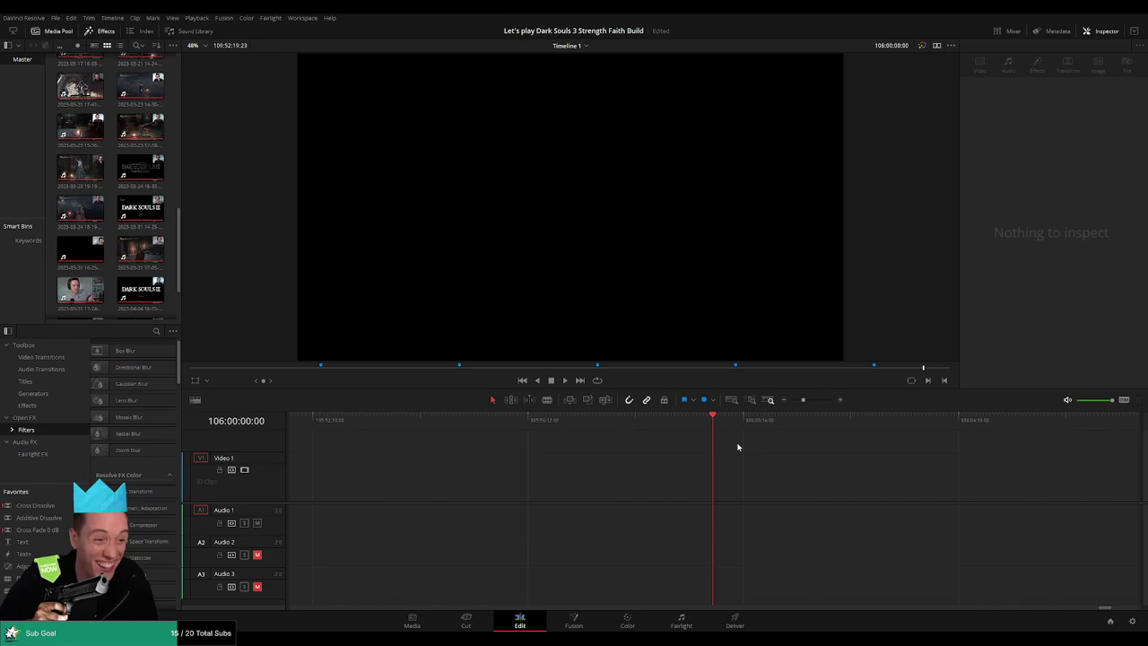
drag(803, 402, 791, 402)
scroll(556, 439, right, 3)
drag(631, 473, 539, 471)
key(space)
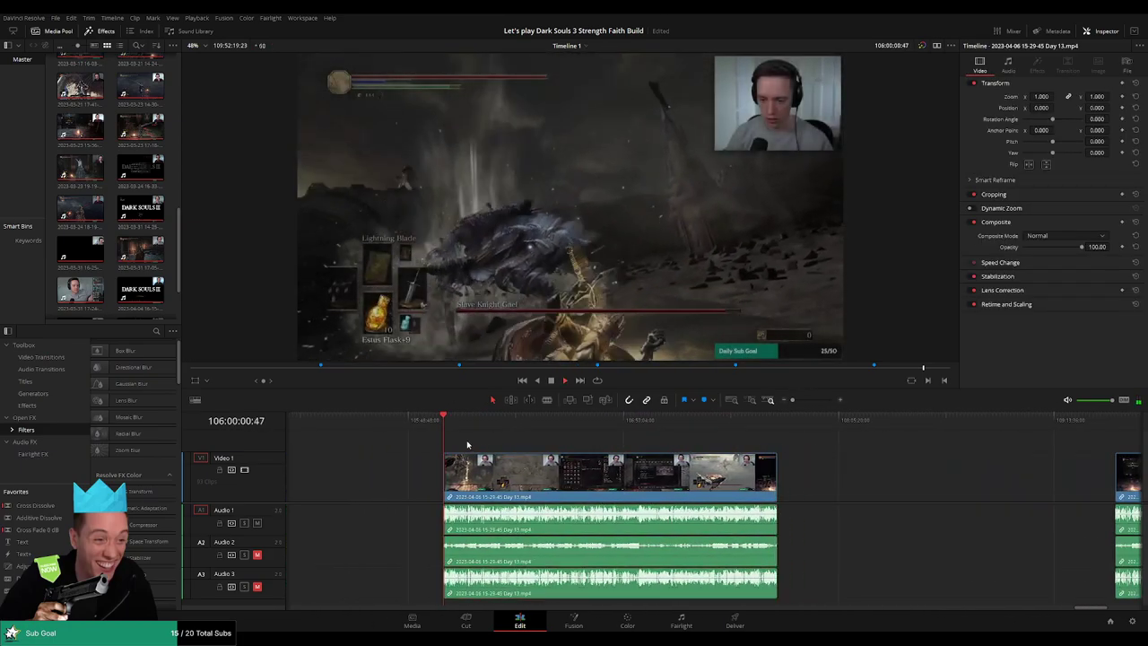
scroll(518, 442, right, 2)
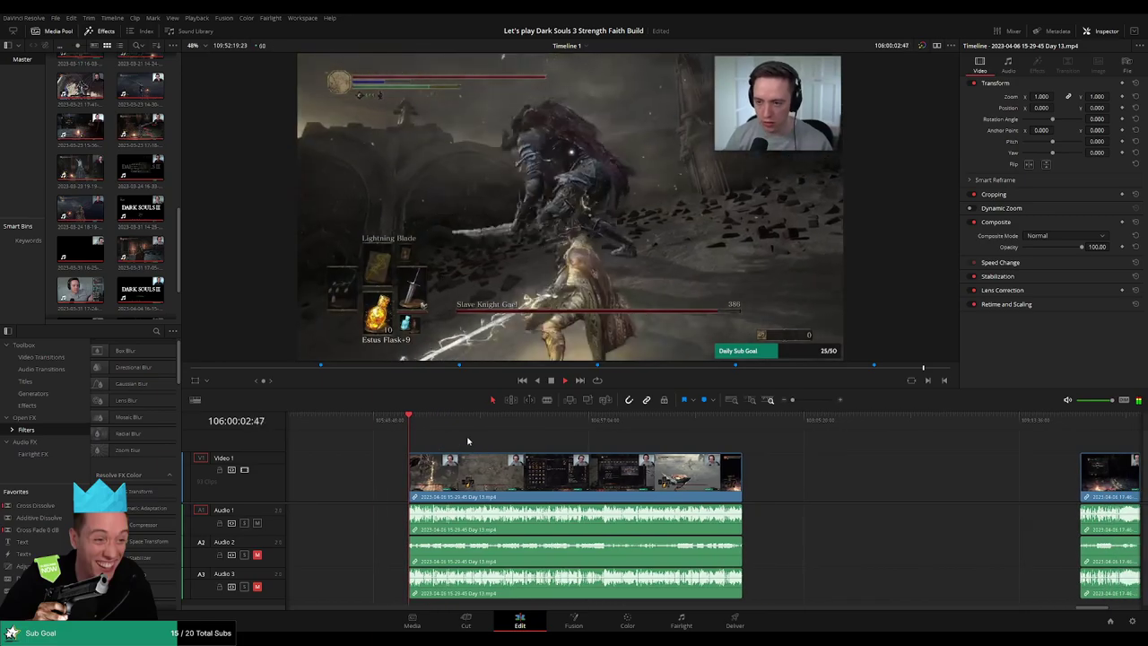
scroll(518, 442, left, 2)
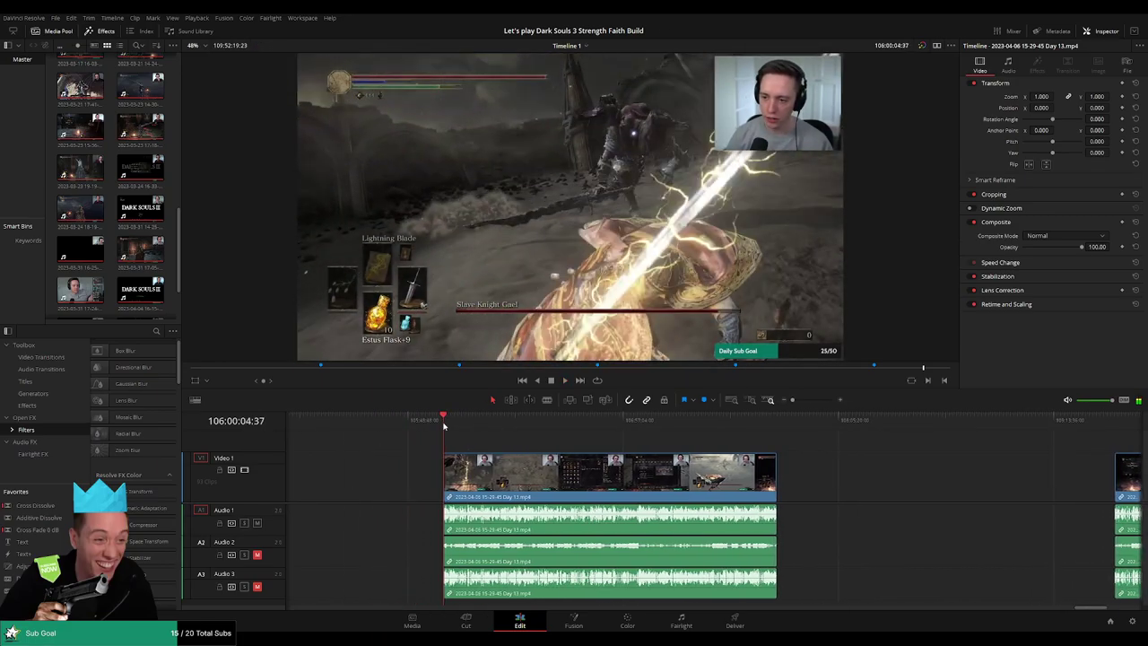
Scrub and play the Day 13 piece around 106:52:28 to find a suitable point for the next episode split
click(468, 422)
drag(468, 427, 607, 430)
drag(793, 400, 804, 403)
drag(716, 433, 759, 425)
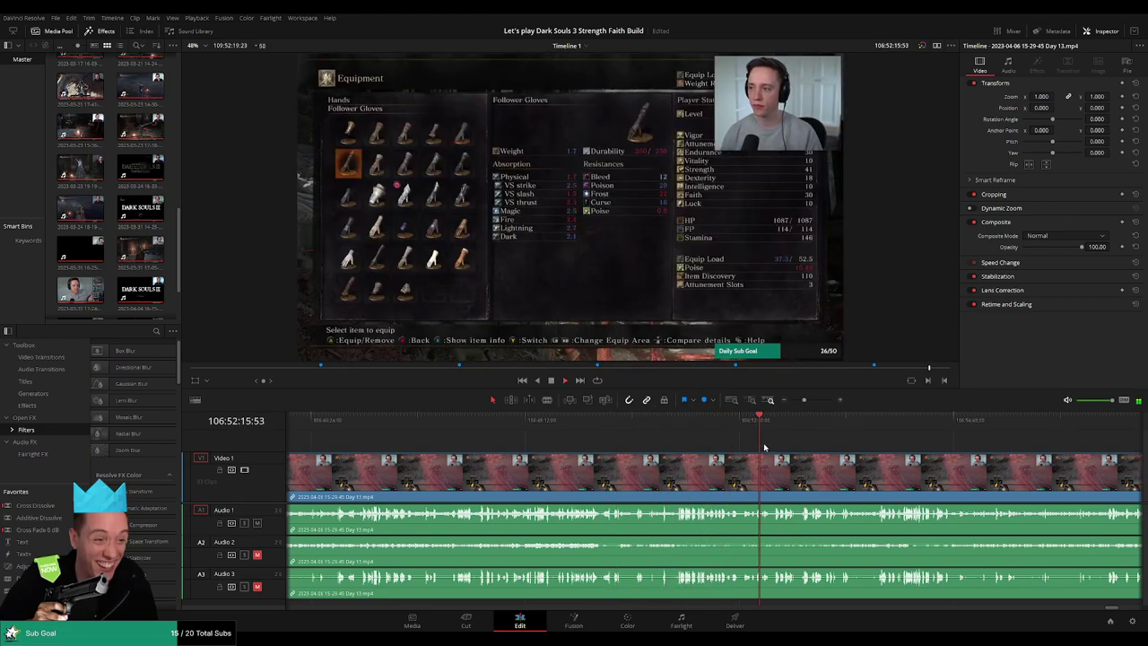
scroll(765, 447, up, 5)
click(735, 422)
click(798, 420)
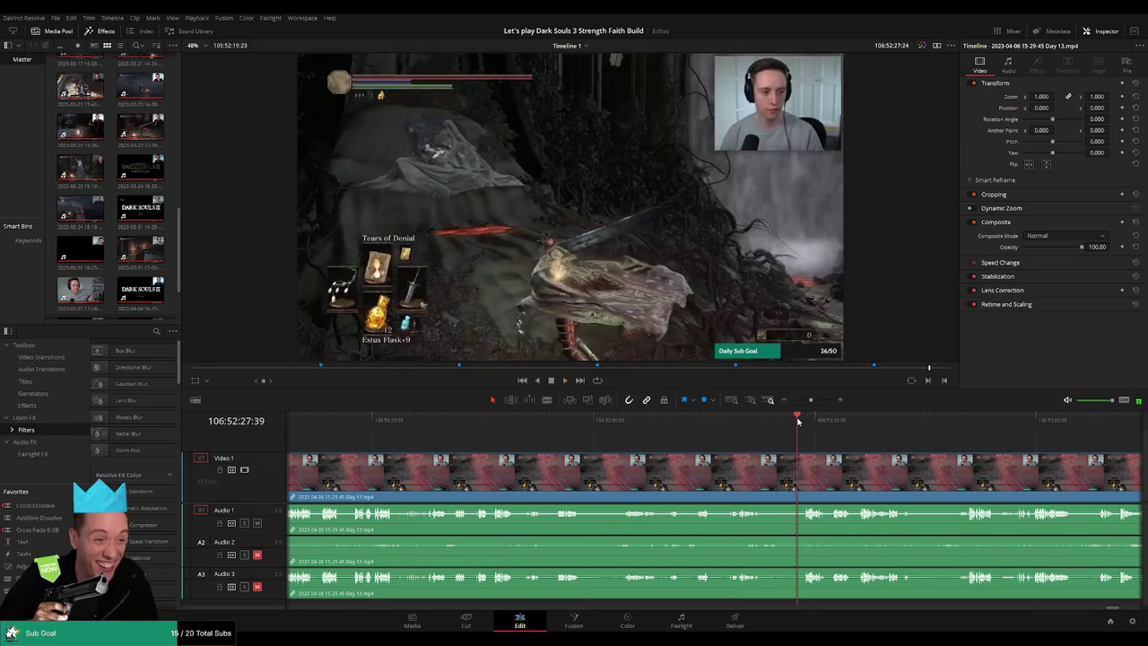
drag(797, 421, 803, 424)
key(space)
scroll(790, 439, up, 3)
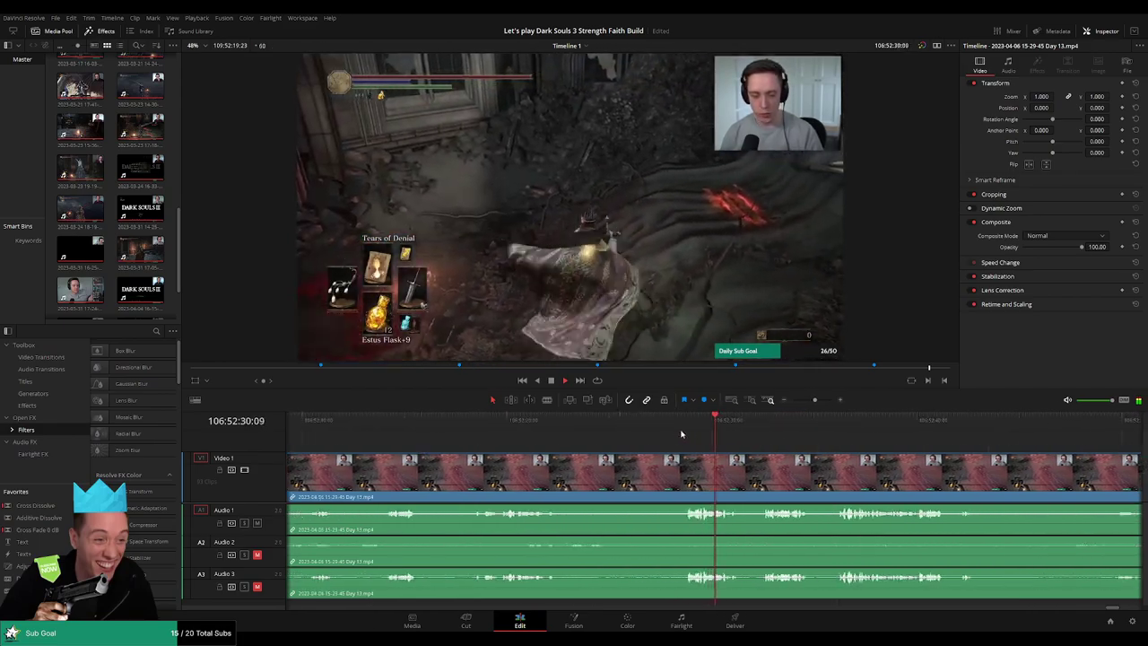
Refine the split point in the quiet stretch before the speech and cut the Day 13 clip at 106:52:28:00
click(439, 422)
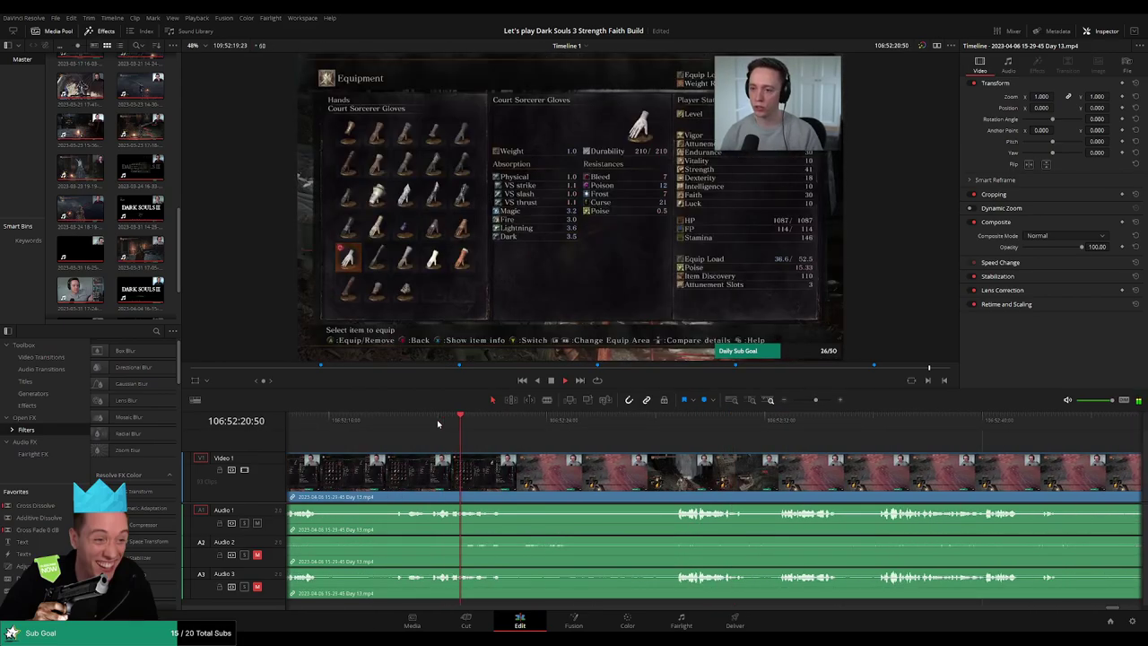
click(676, 434)
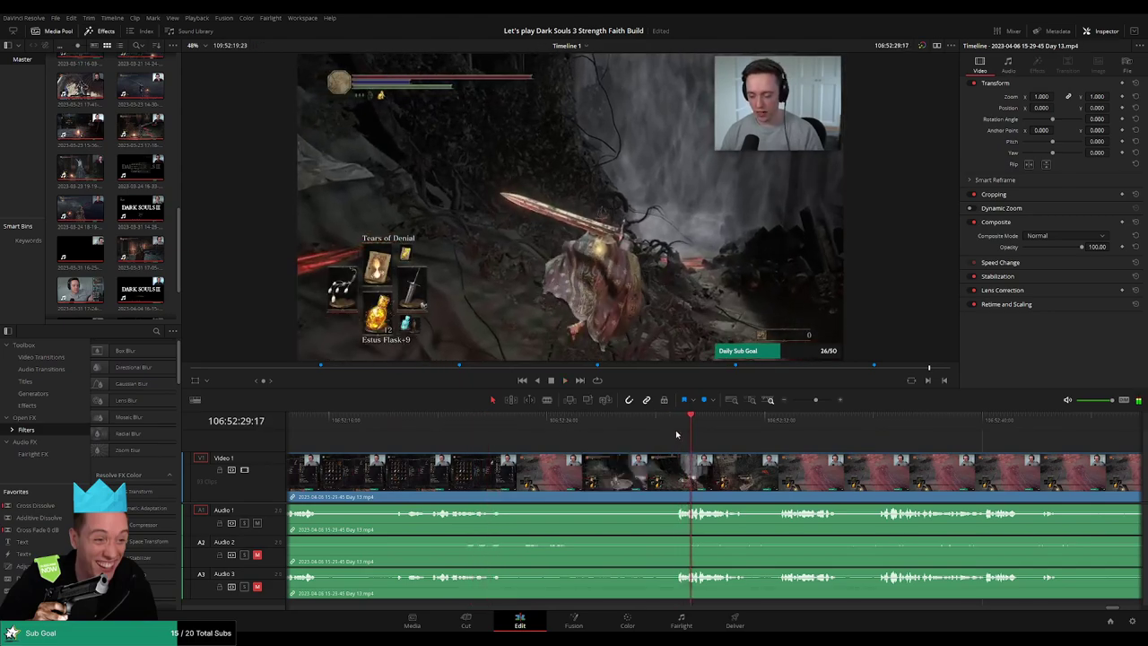
click(677, 433)
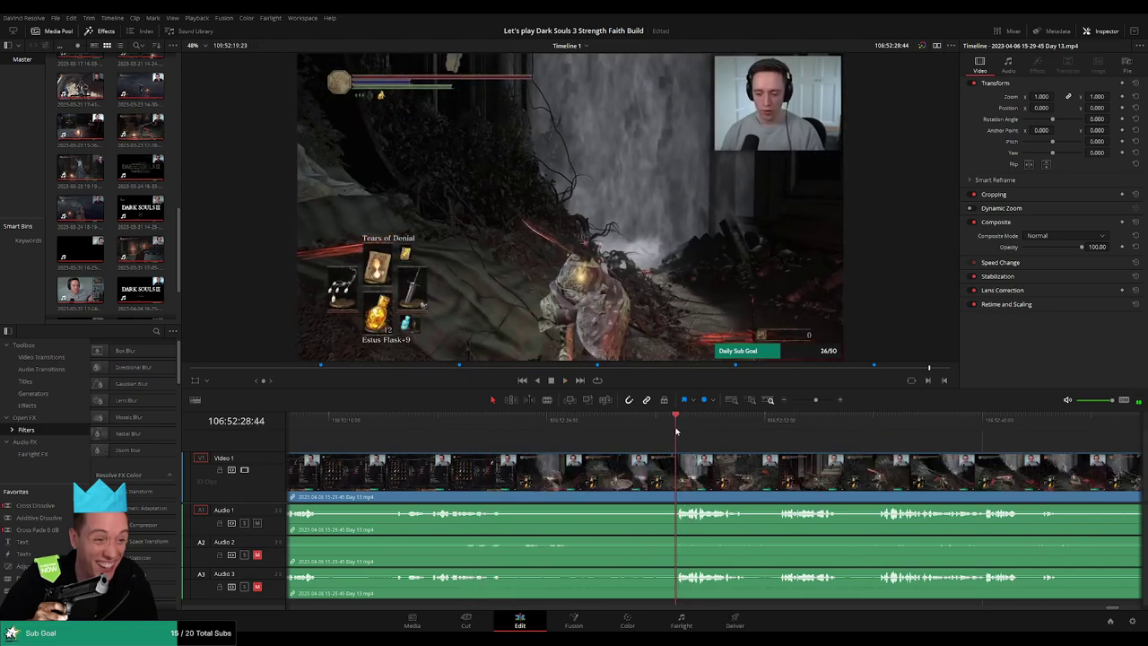
click(657, 434)
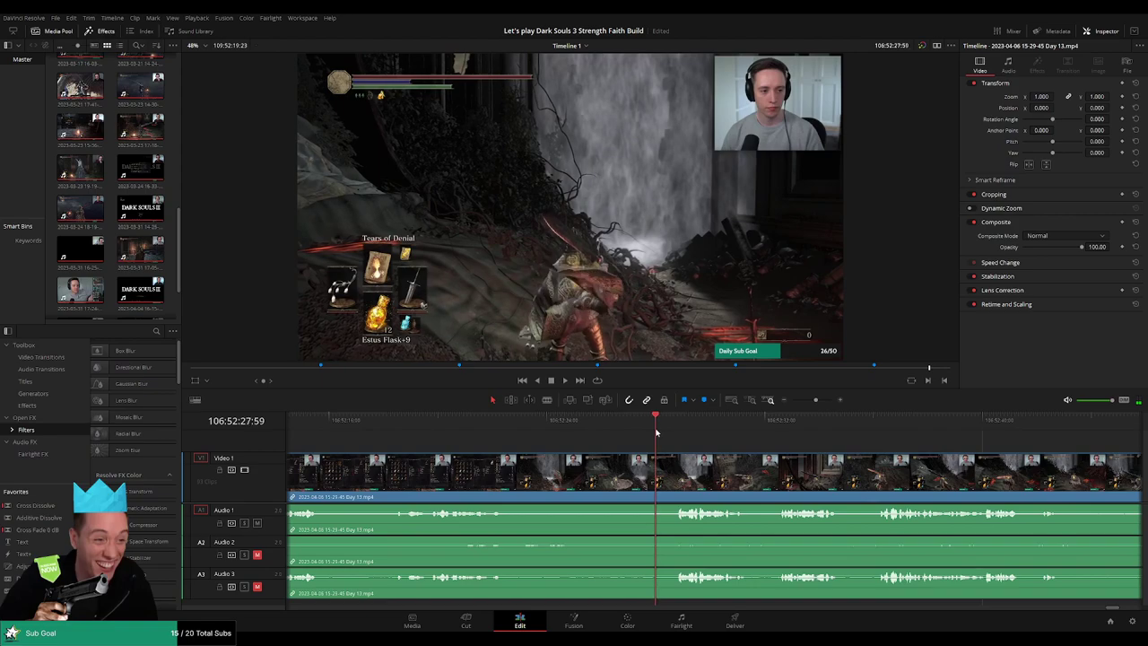
key(b)
click(656, 458)
key(a)
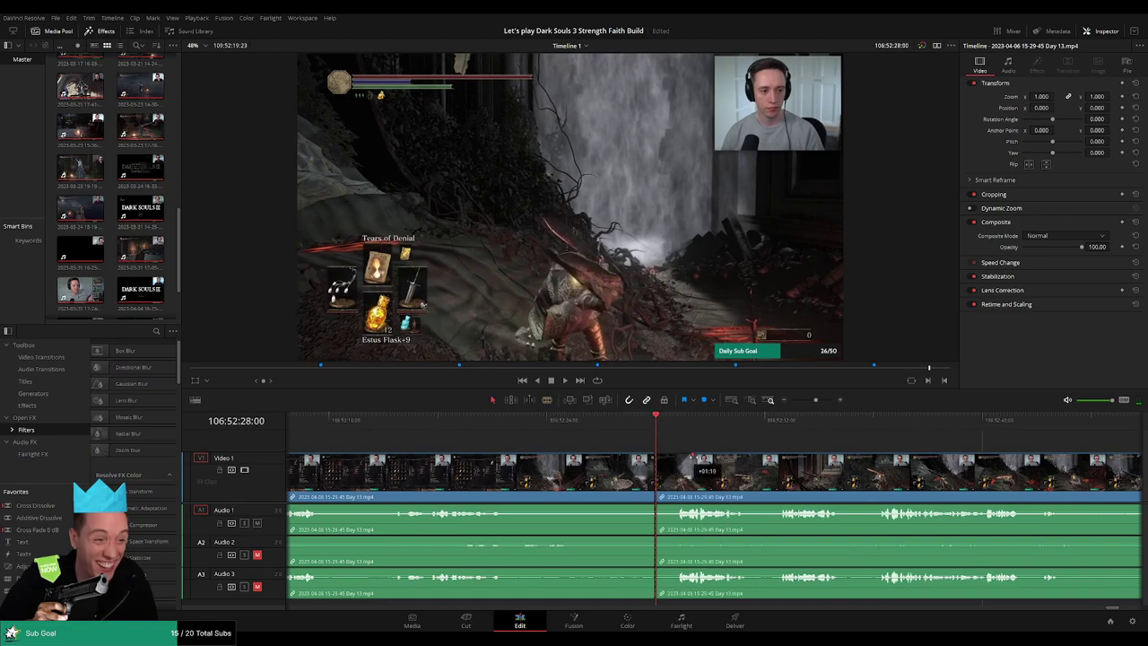
Add video fades on both sides of the Day 13 cut at 106:52:28:00
drag(693, 457, 693, 457)
key(ctrl+equal)
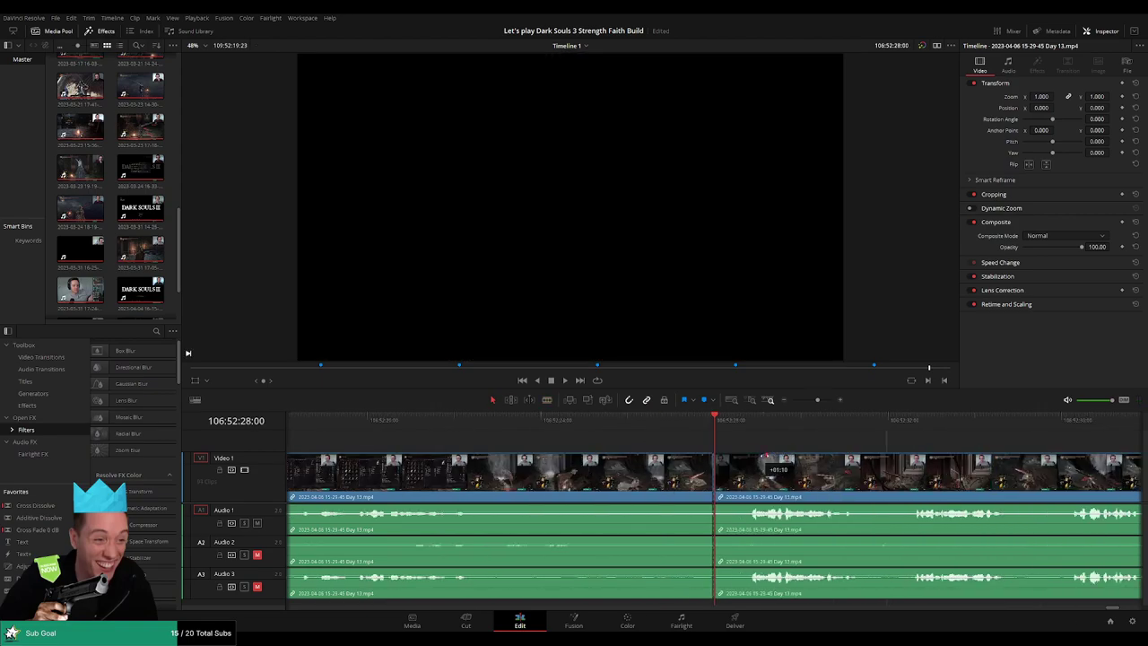
drag(711, 456, 668, 457)
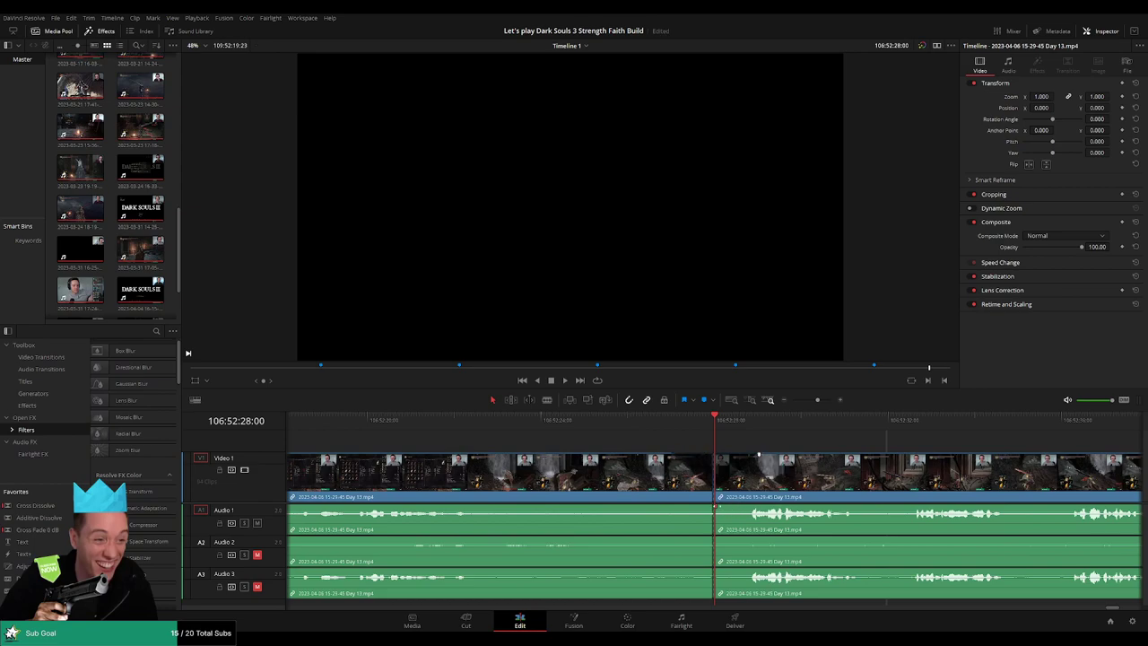
Add audio fades of about one second on both sides of the 106:52:28:00 cut on Audio 1, 2 and 3
drag(717, 507, 756, 512)
drag(702, 508, 759, 539)
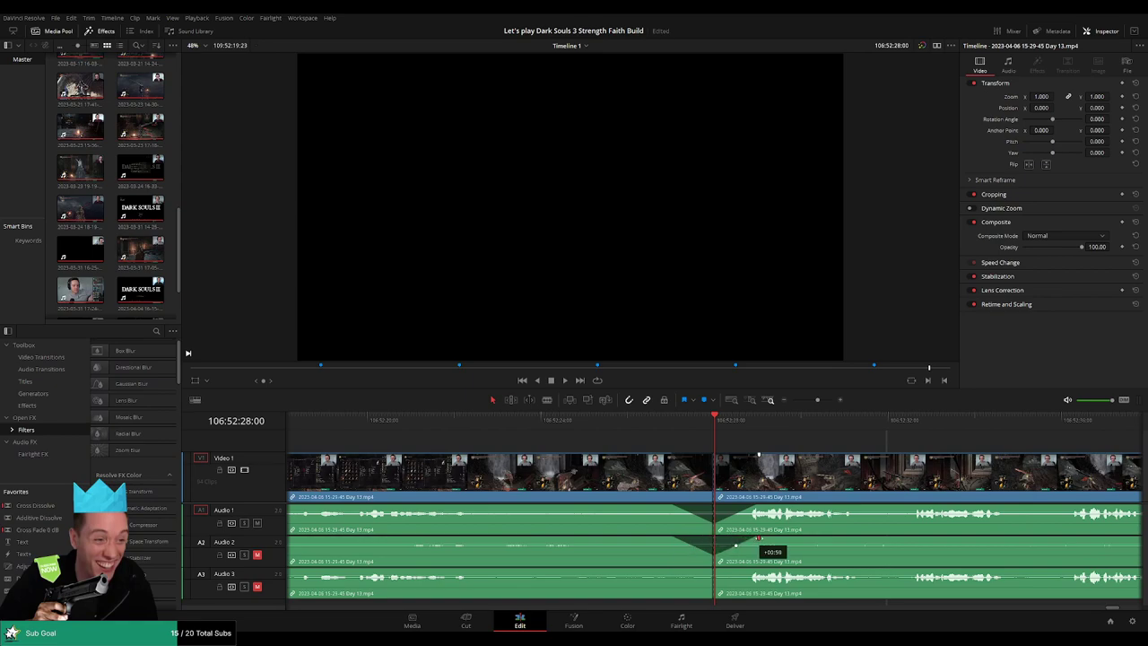
drag(714, 571, 758, 571)
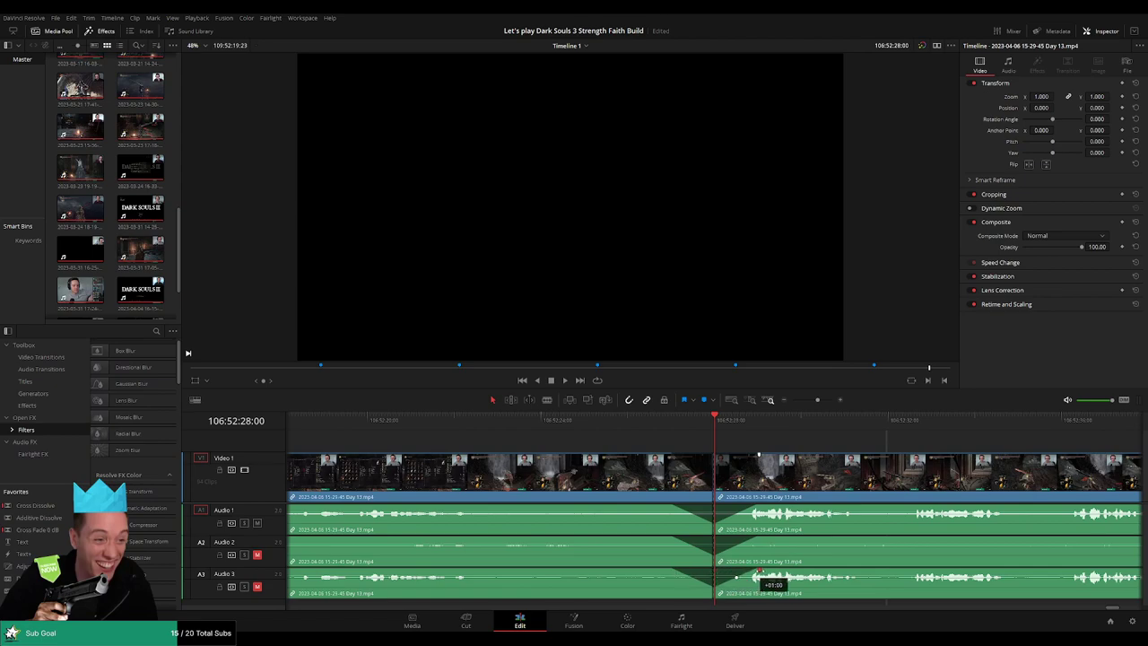
key(q)
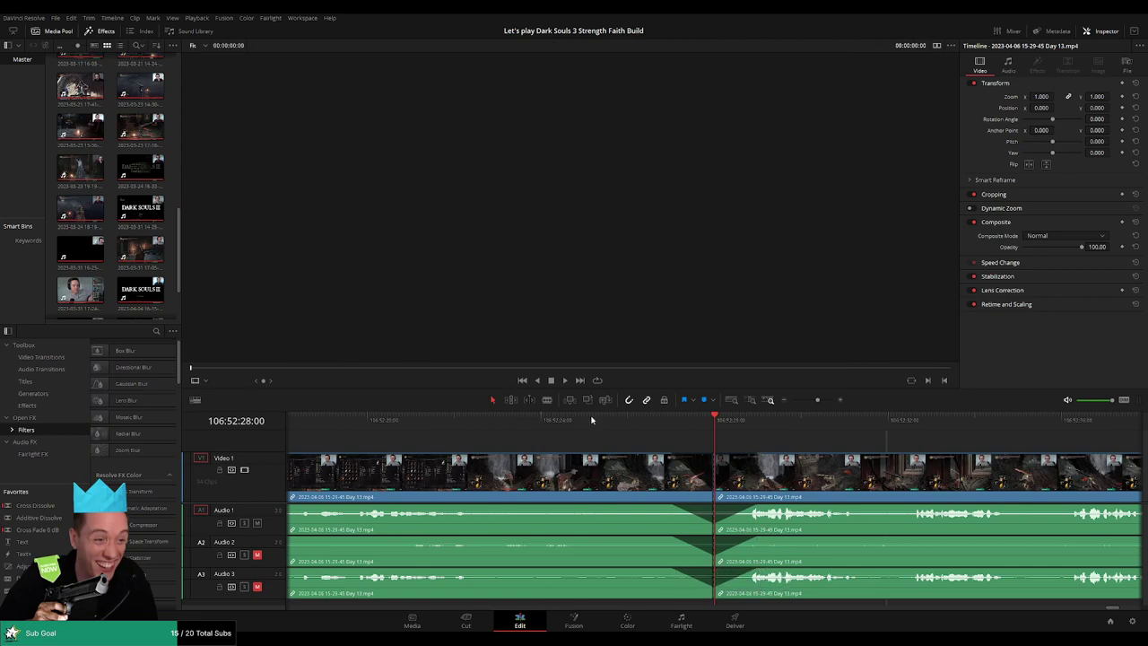
Move the Day 13 piece after the 106:52:28:00 cut further along the timeline to open a gap before it
drag(817, 400, 777, 402)
click(681, 441)
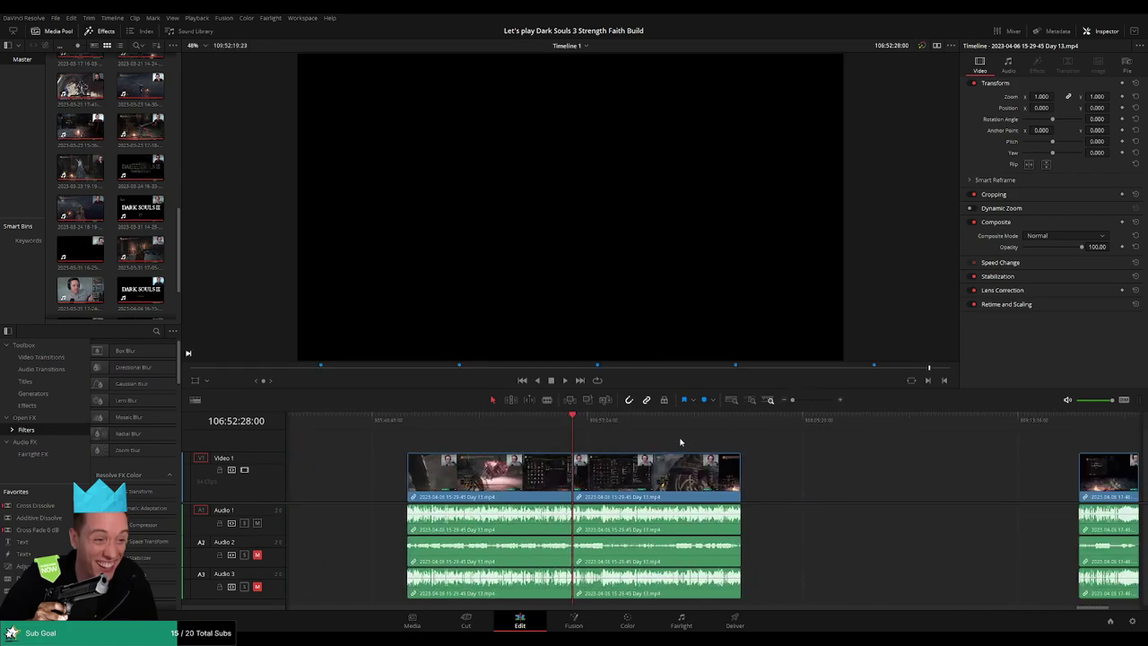
click(408, 426)
click(571, 428)
scroll(556, 431, right, 10)
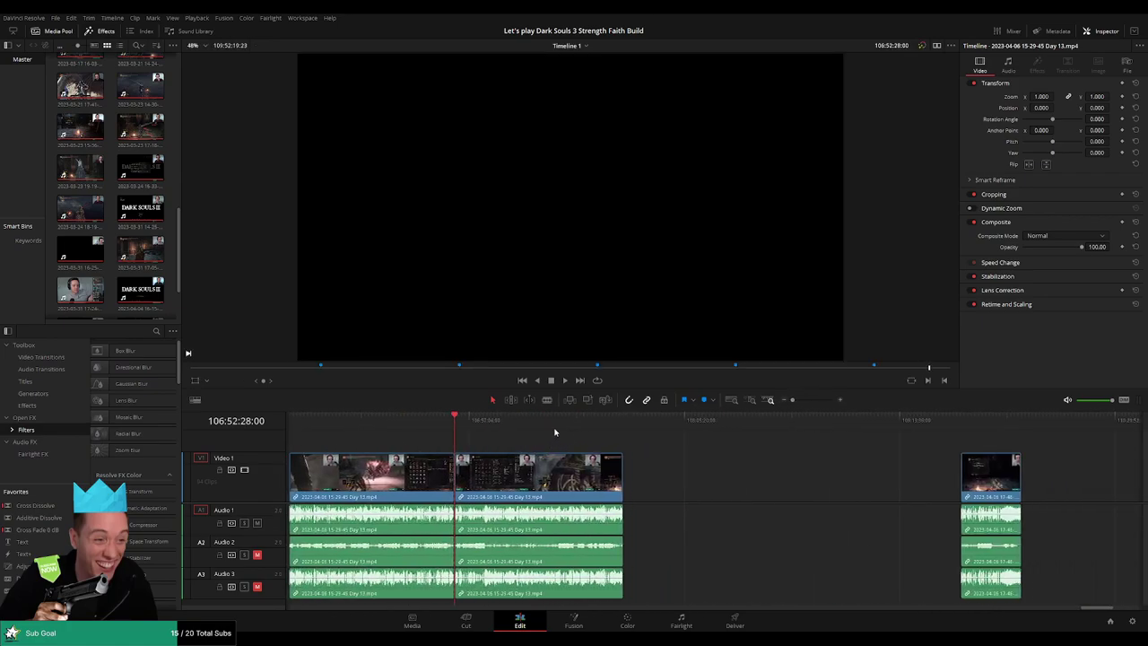
drag(446, 478, 713, 482)
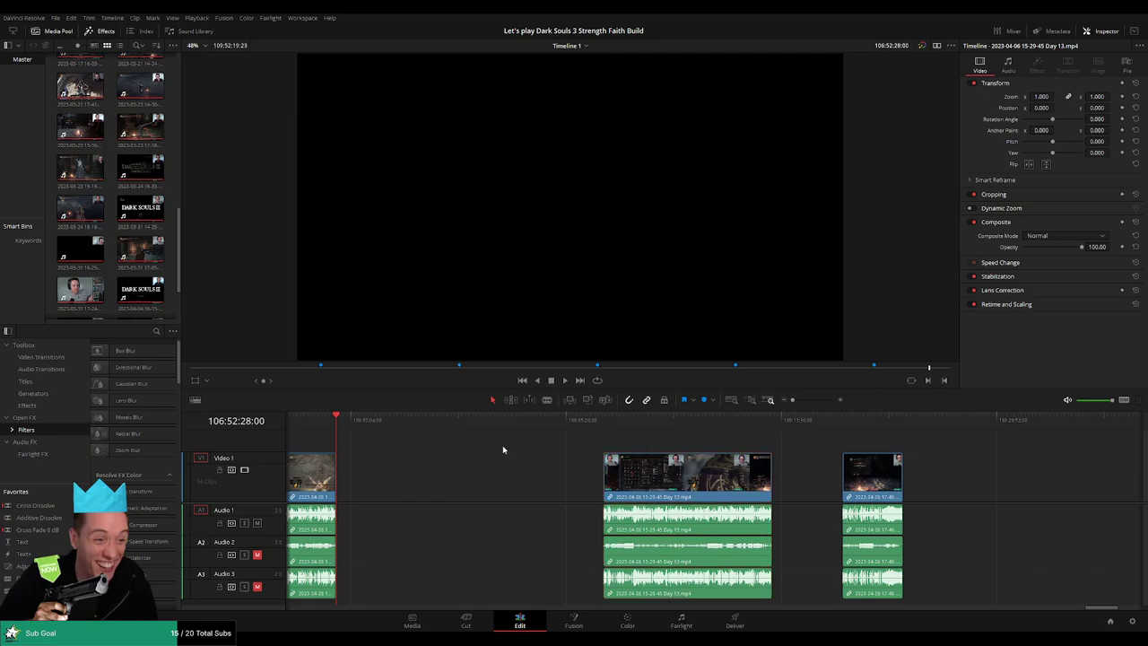
Set the playhead to 108:00:00:00 and move the separated Day 13 piece back to start there
click(341, 438)
drag(346, 426, 555, 446)
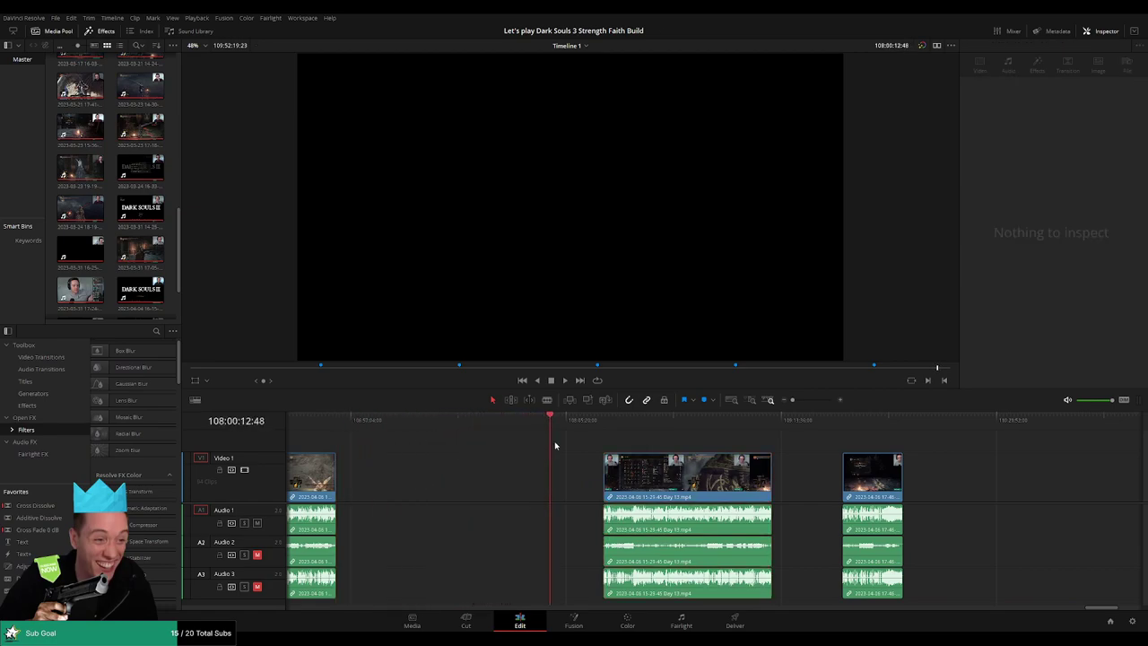
drag(793, 400, 801, 402)
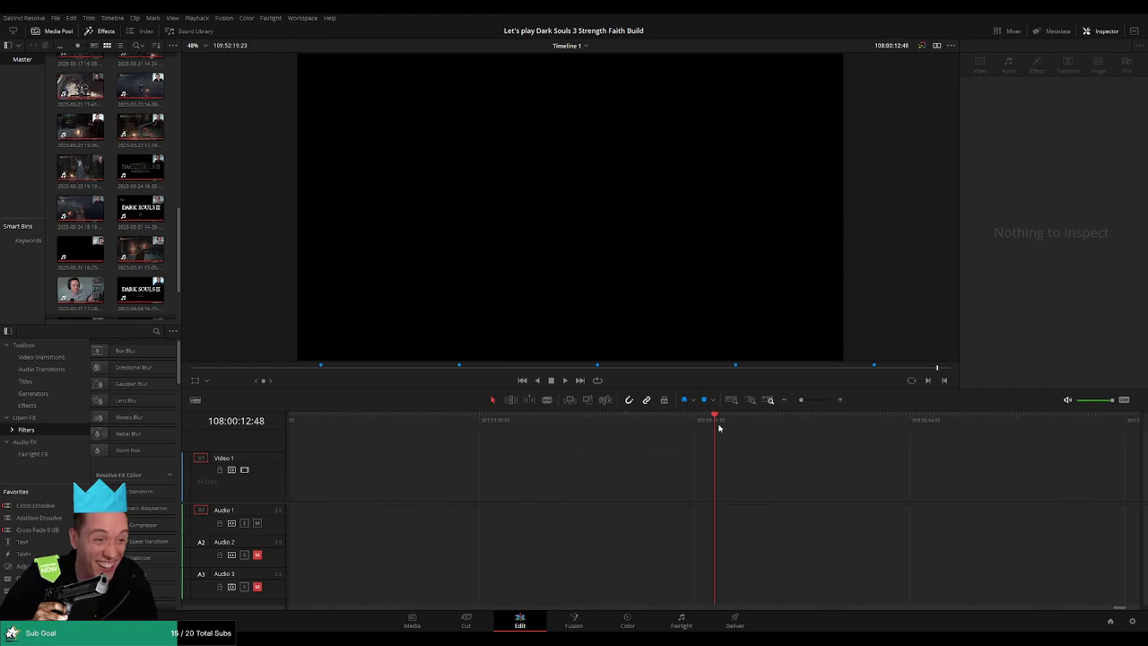
drag(718, 426, 710, 423)
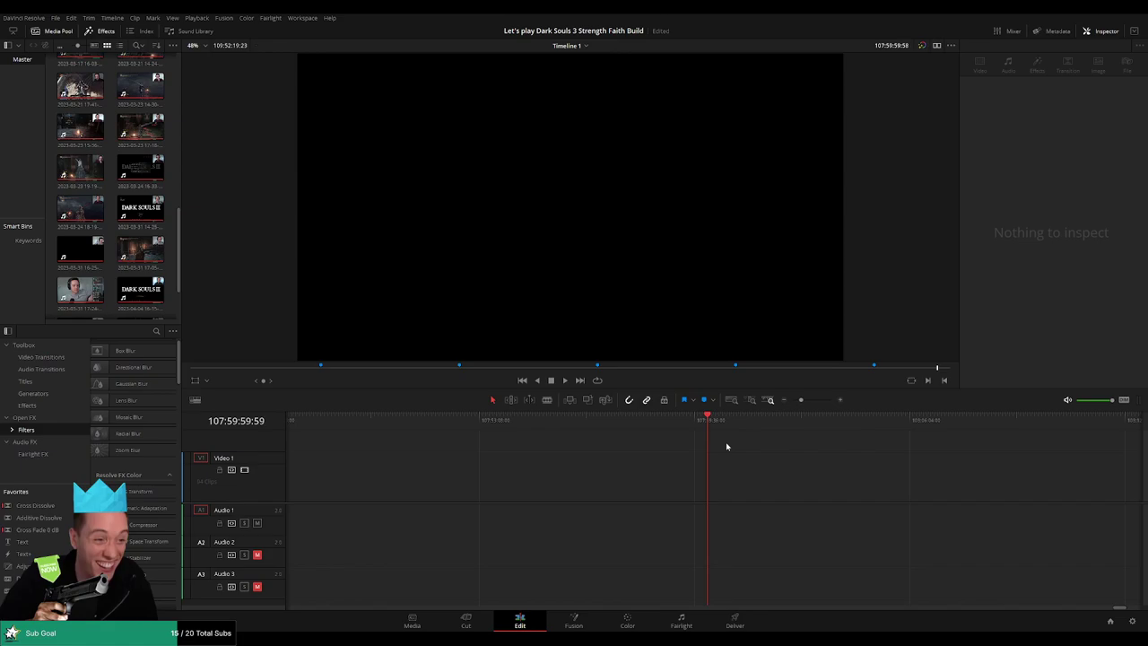
drag(802, 401, 597, 425)
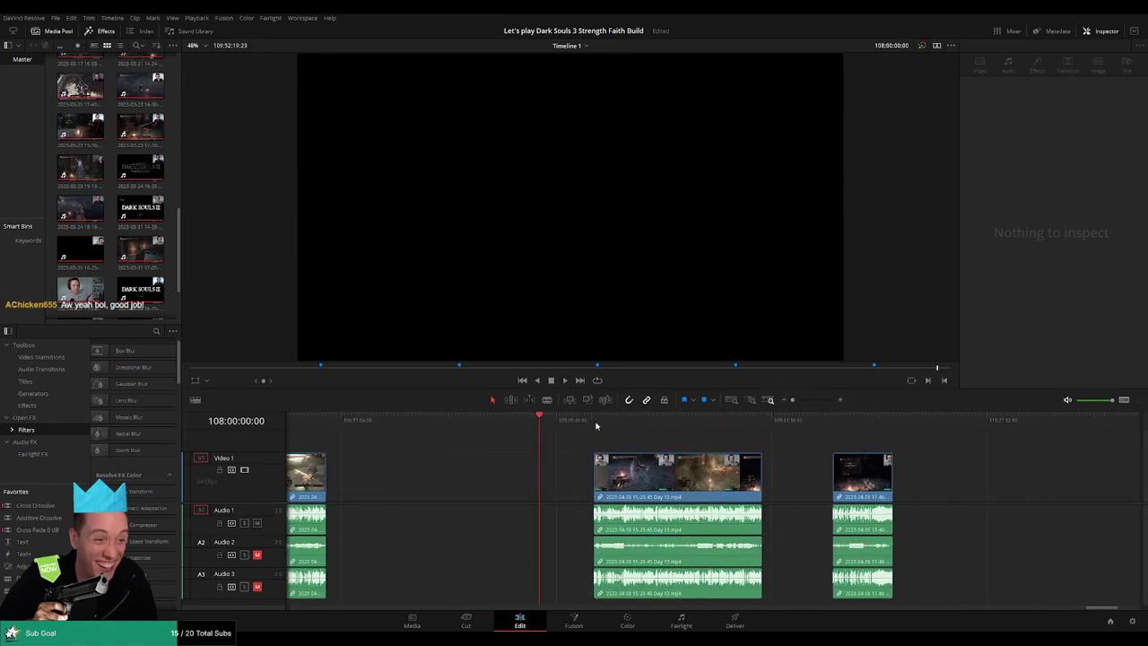
drag(672, 474, 632, 439)
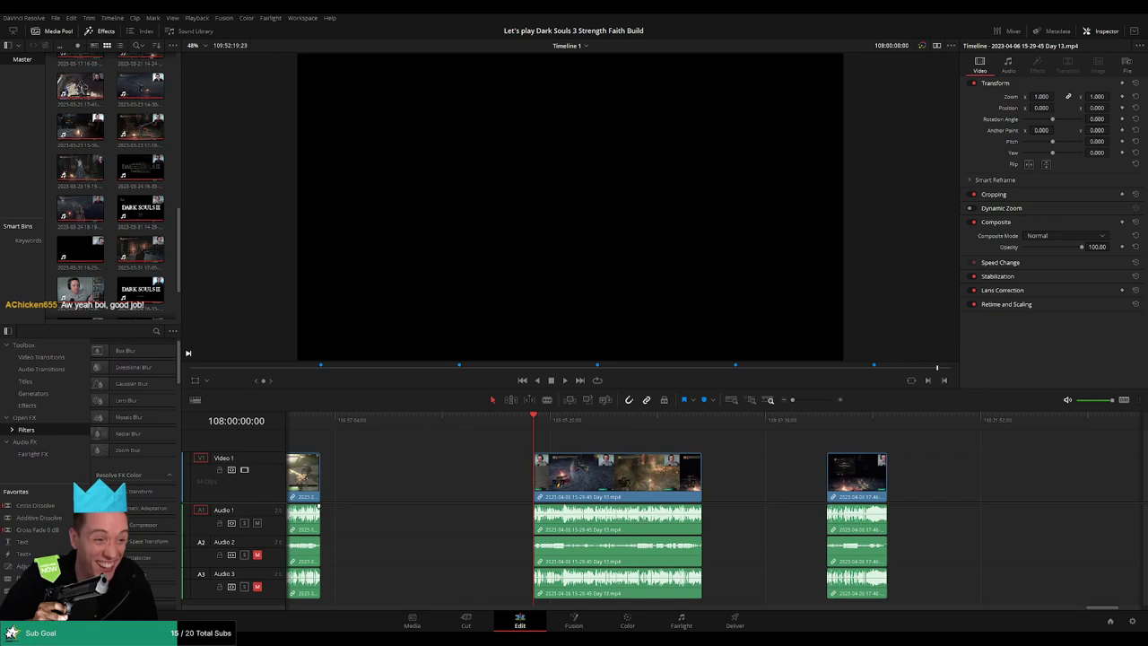
Check the end of the Day 13 piece and skim the Nameless King fight from about 108:48 for the next episode split
click(702, 426)
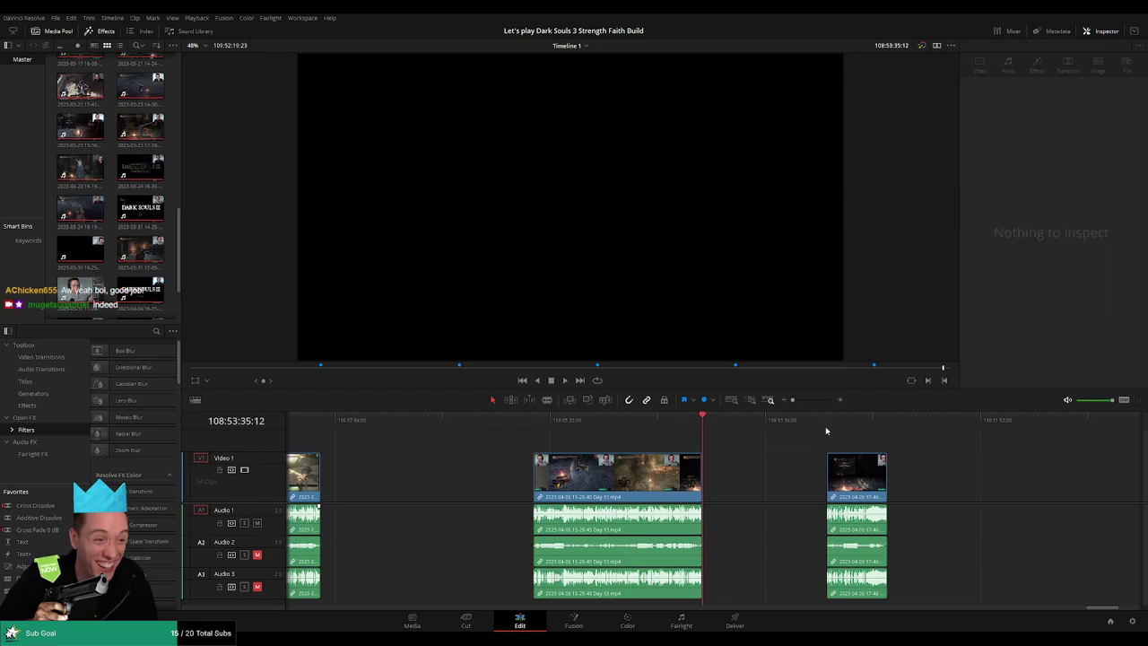
drag(552, 425, 686, 428)
key(space)
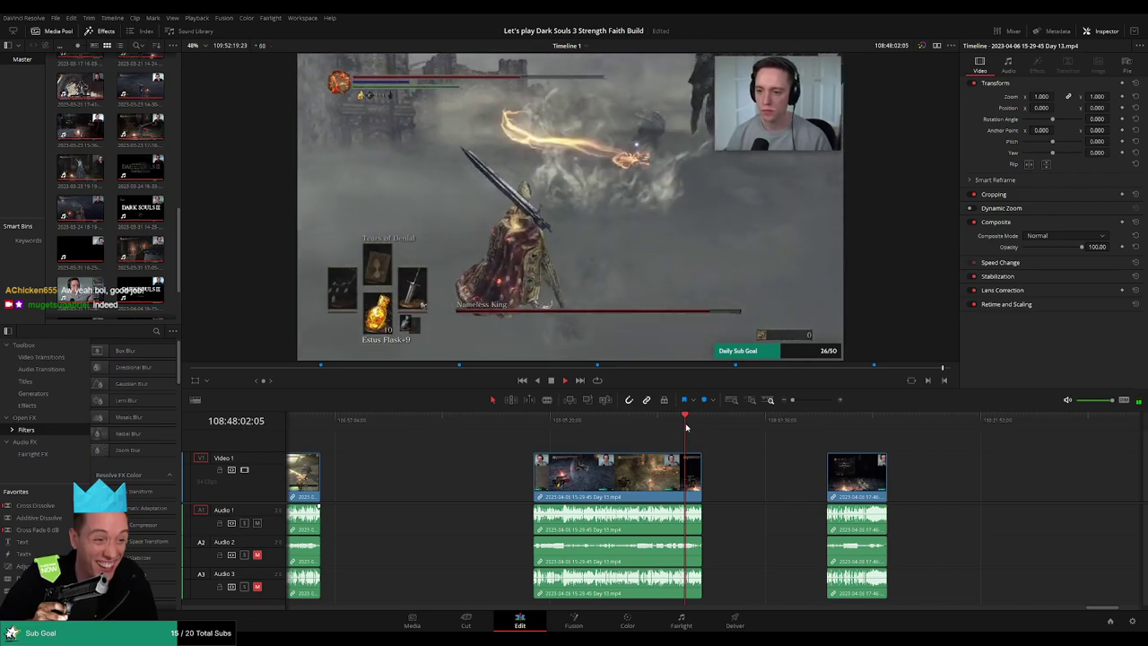
drag(797, 402, 811, 402)
click(789, 422)
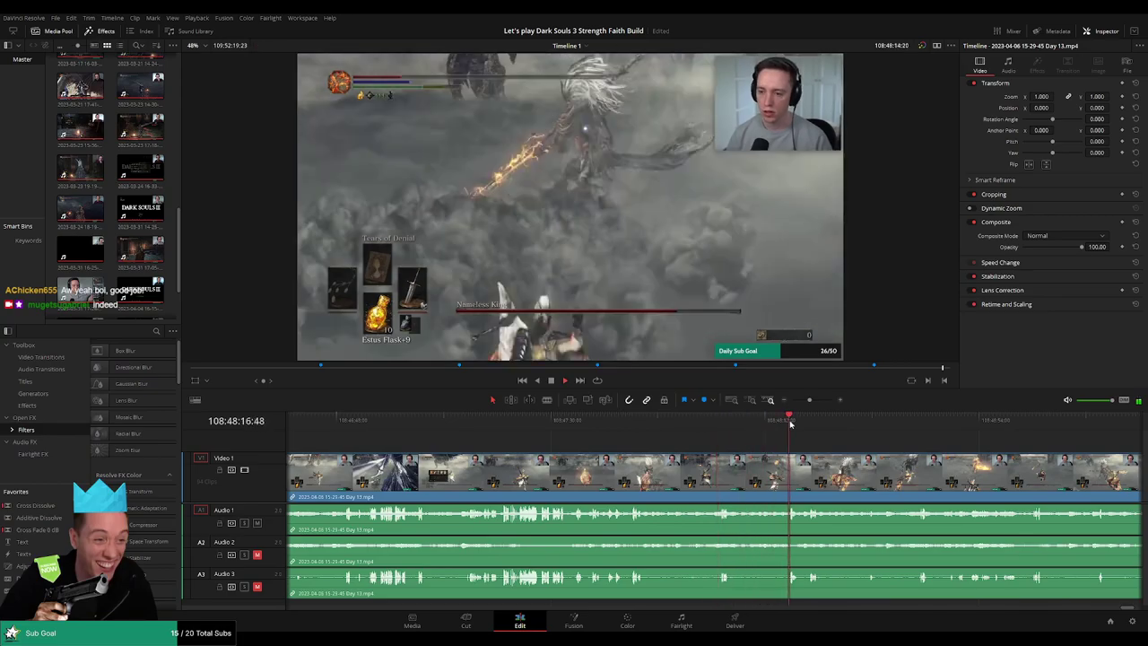
scroll(629, 443, right, 4)
click(681, 421)
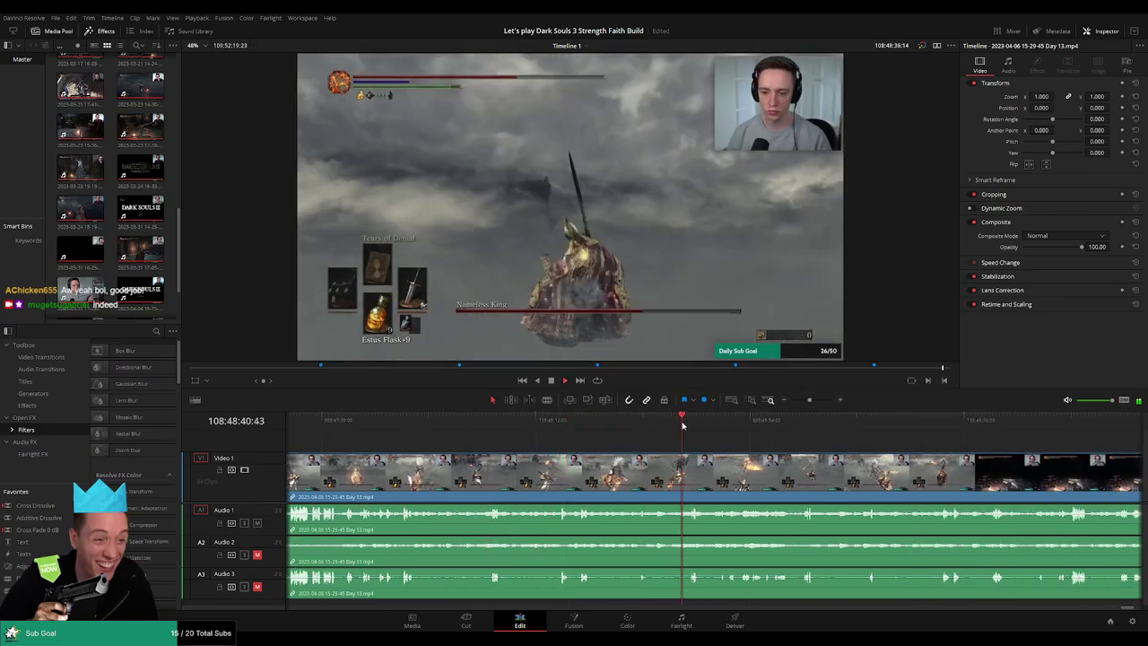
click(743, 423)
click(857, 425)
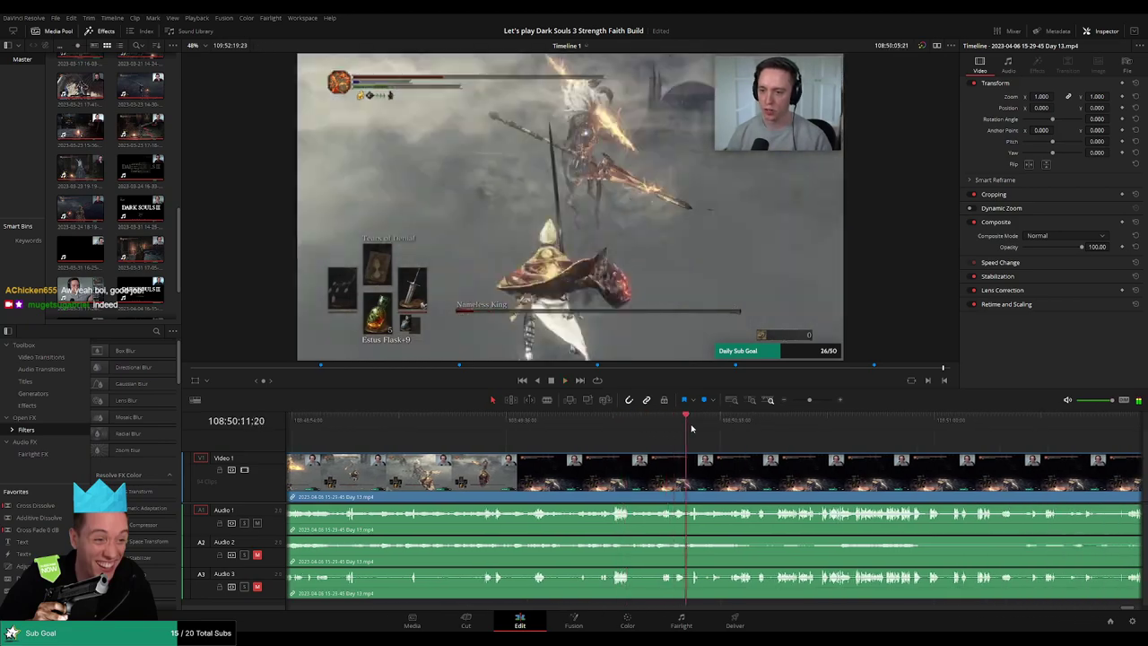
Play and scrub the Day 13 footage after the Nameless King fight, from about 108:50 to 108:52:10, for a split point
key(space)
key(space)
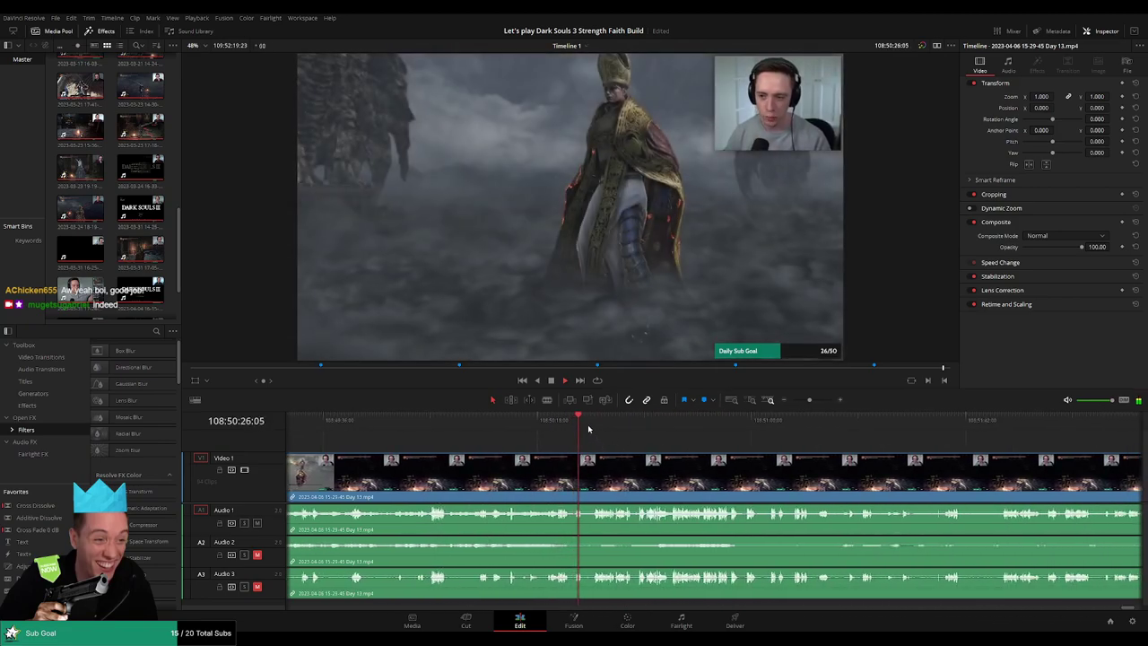
click(593, 426)
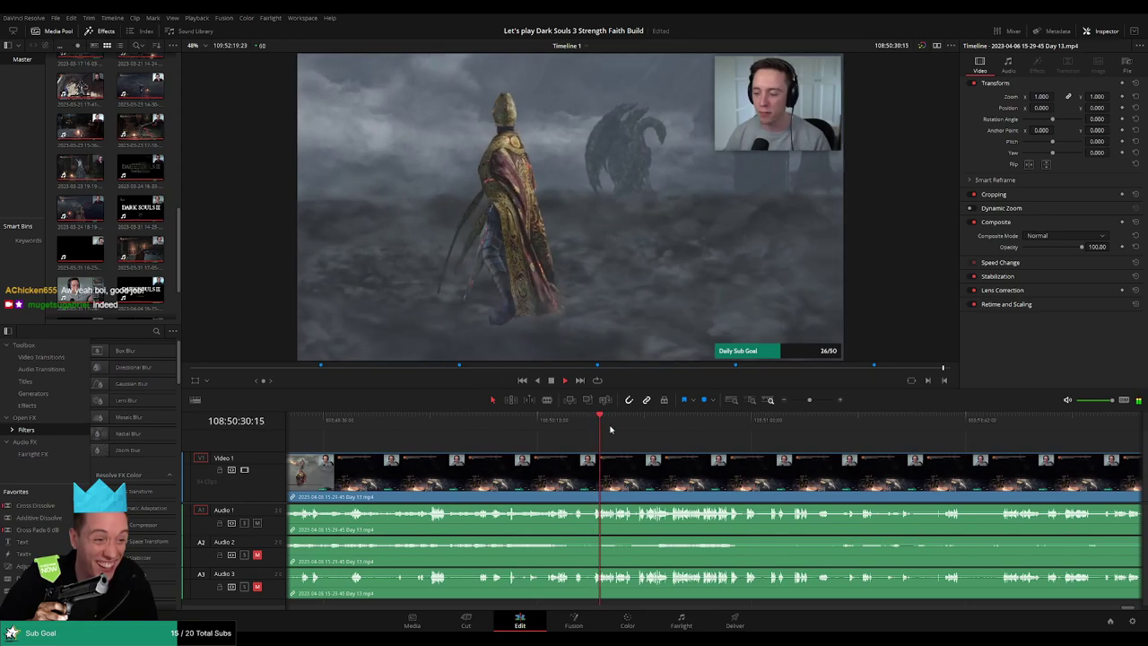
mouse_move(619, 428)
mouse_down()
mouse_move(727, 431)
mouse_move(640, 453)
mouse_move(343, 432)
mouse_move(479, 461)
mouse_move(539, 443)
mouse_move(525, 428)
mouse_move(492, 428)
mouse_move(773, 438)
mouse_move(761, 456)
mouse_move(574, 436)
mouse_move(796, 437)
mouse_move(827, 453)
mouse_move(623, 443)
mouse_move(588, 429)
mouse_move(622, 426)
mouse_up()
click(554, 427)
click(585, 430)
scroll(754, 451, up, 5)
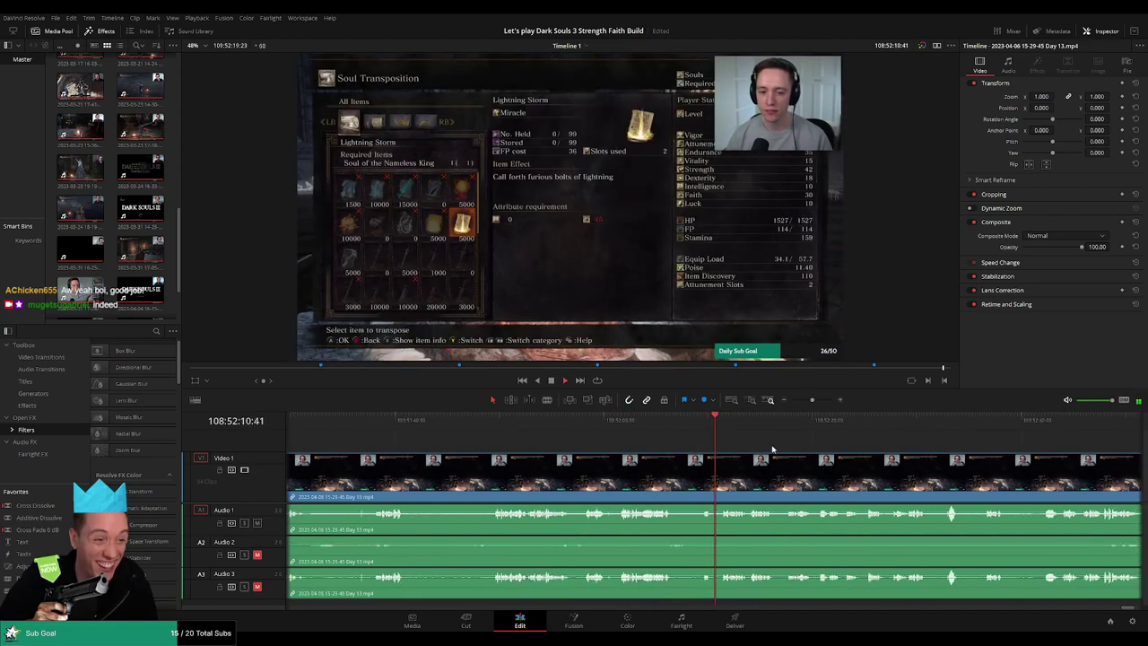
Position the playhead in the quiet stretch at 108:52:09:00 and cut the Day 13 clip there
drag(633, 430, 591, 431)
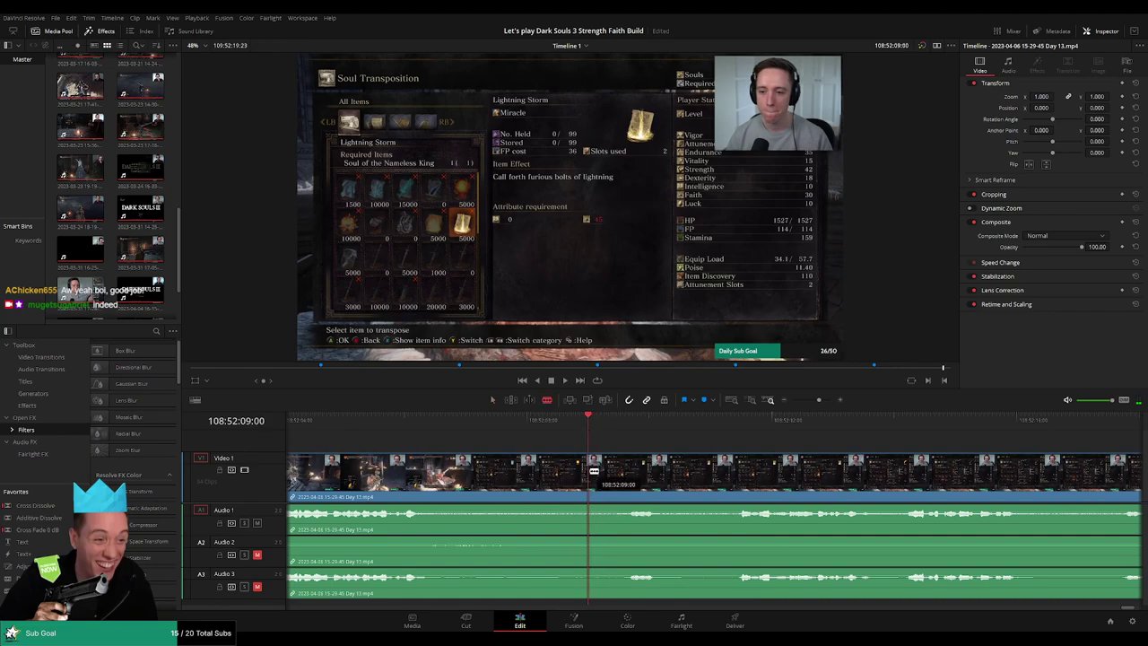
click(594, 470)
key(a)
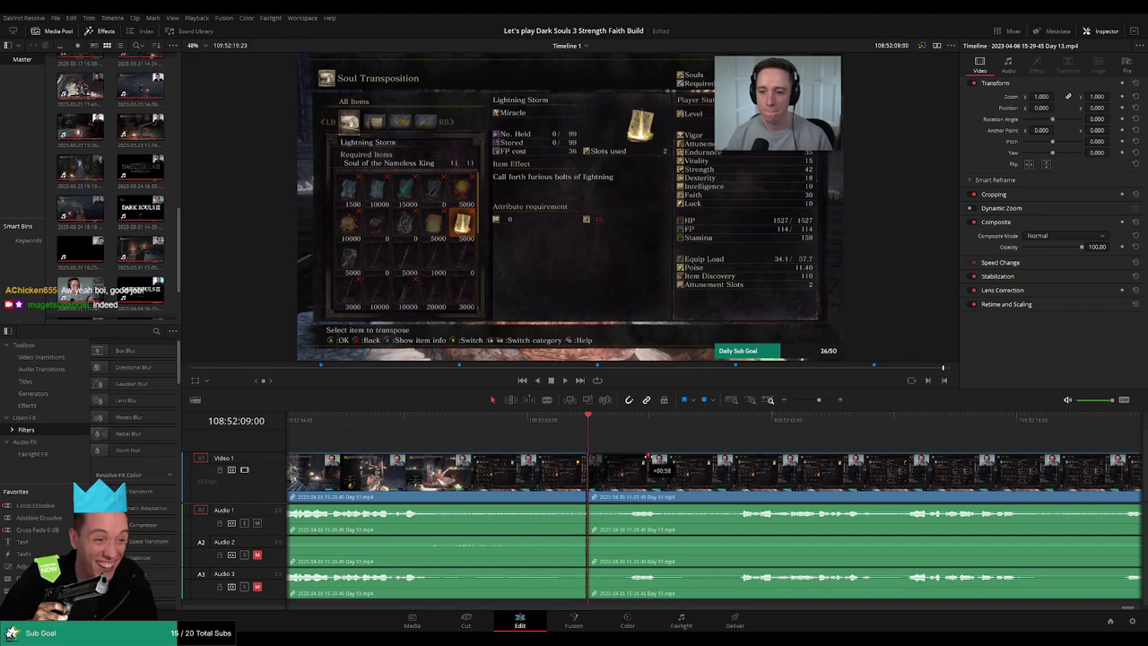
Add video and audio fades of about one second on both sides of the 108:52:09:00 cut and play them back
drag(652, 456, 652, 456)
drag(578, 458, 544, 457)
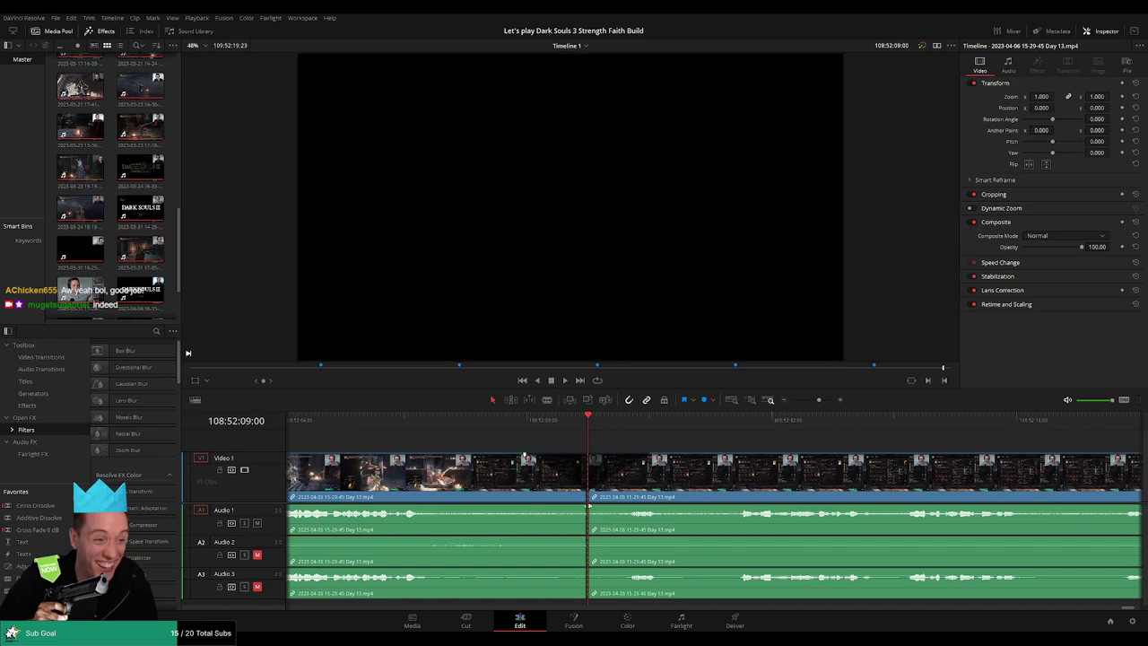
mouse_move(589, 506)
mouse_down()
mouse_move(523, 504)
mouse_move(639, 508)
mouse_up()
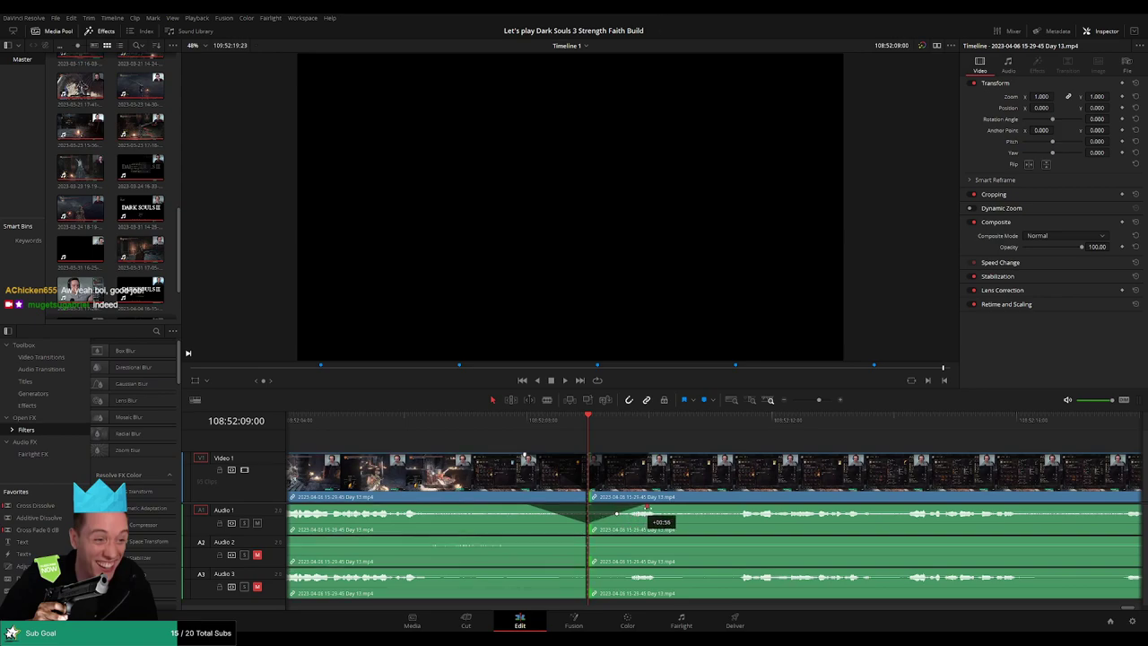
mouse_move(585, 542)
mouse_down()
mouse_move(525, 538)
mouse_move(653, 540)
mouse_up()
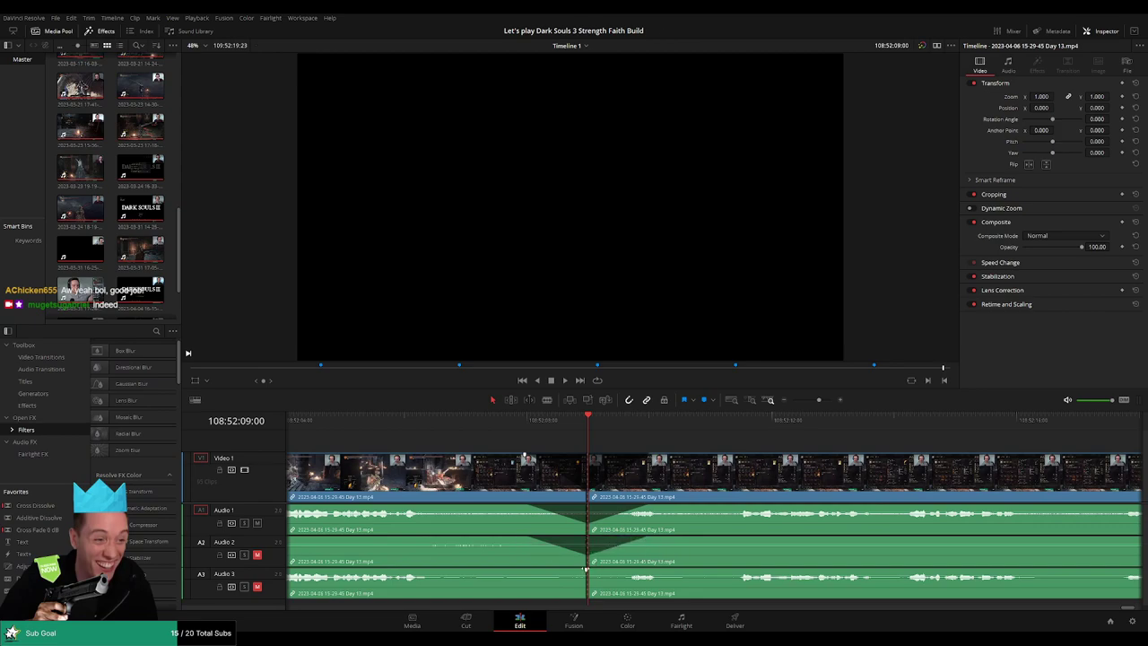
mouse_move(585, 569)
mouse_down()
mouse_move(526, 571)
mouse_move(646, 570)
mouse_up()
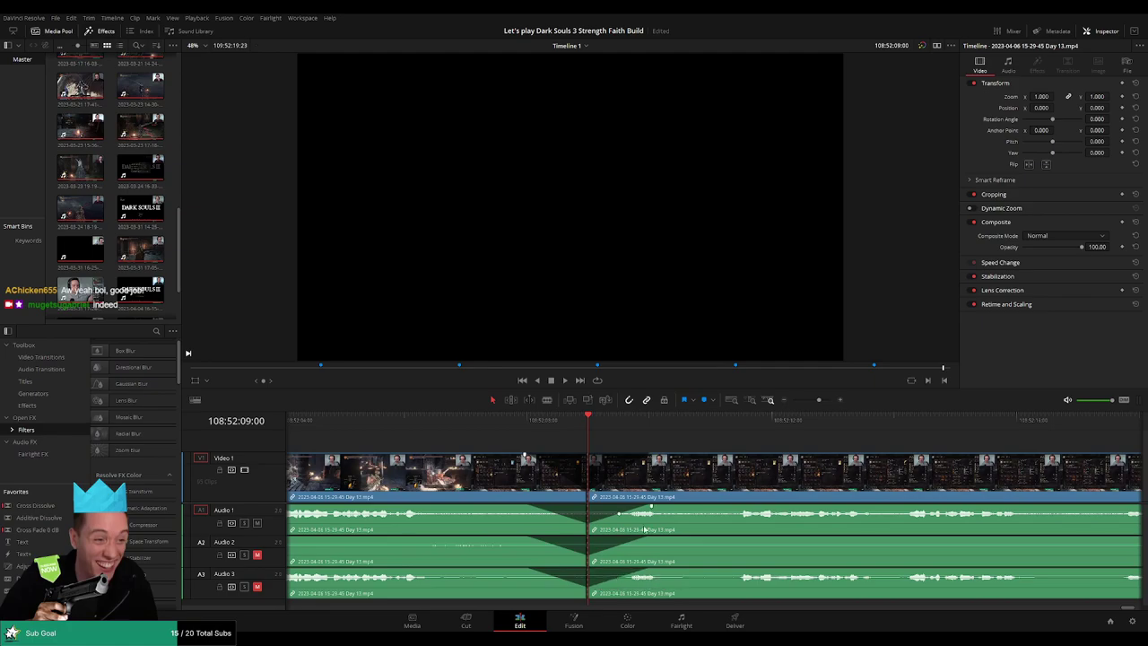
click(553, 420)
key(space)
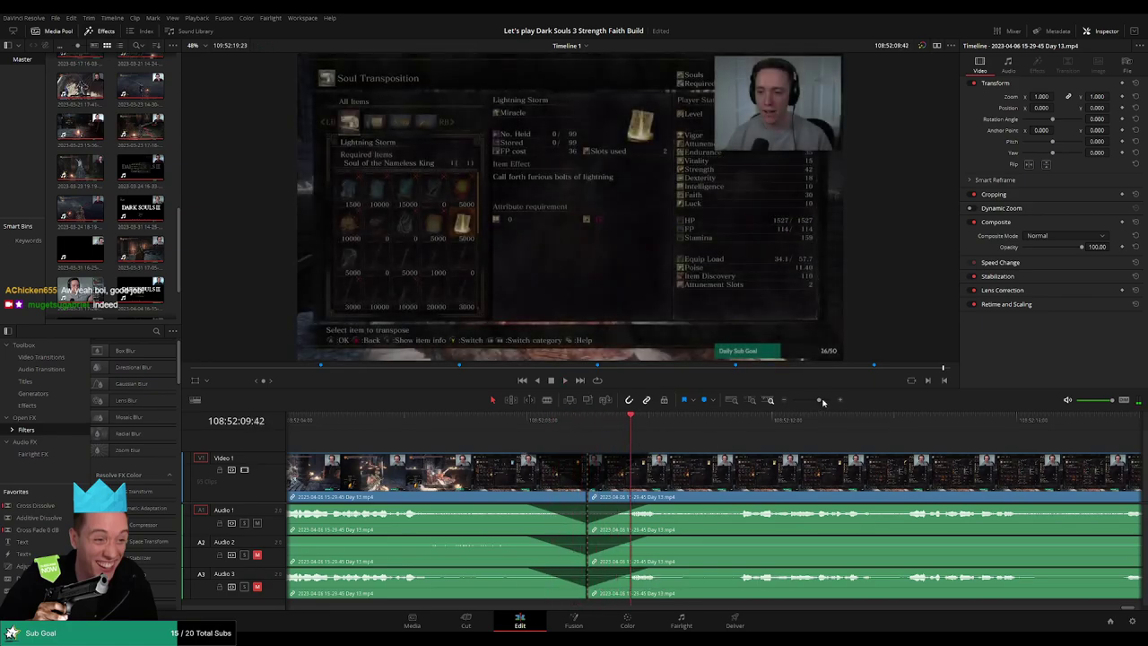
Move the leftover Day 13 piece against the start of the Day 13 part 2 clip and check the preceding episode's start and end
drag(821, 400, 797, 400)
scroll(789, 463, right, 3)
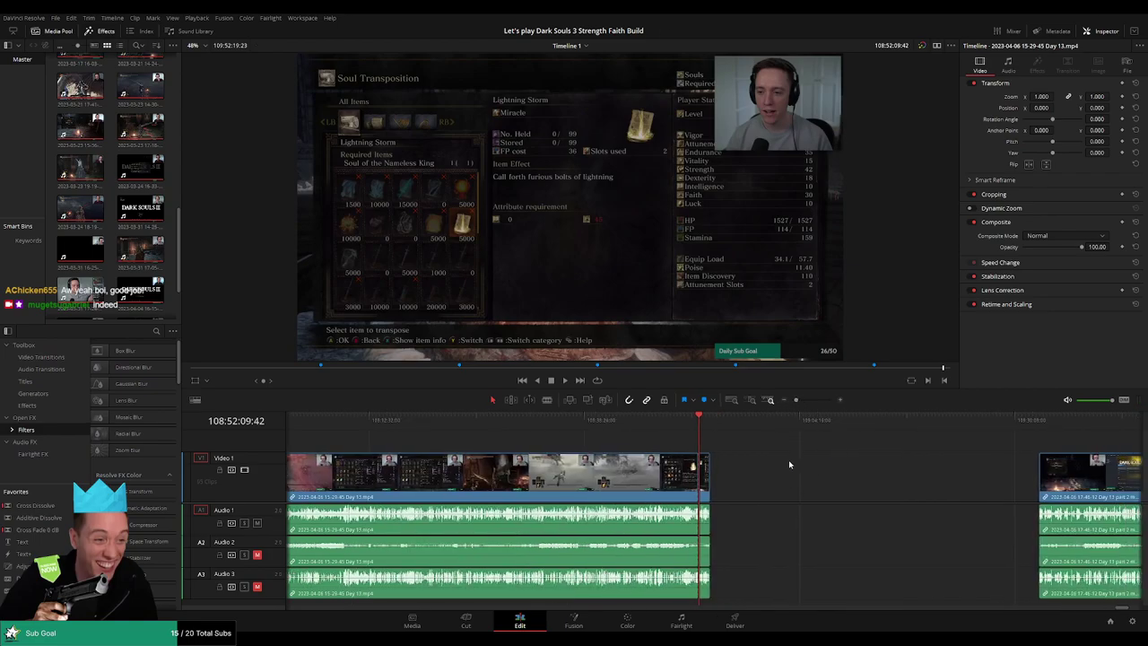
drag(605, 481, 941, 485)
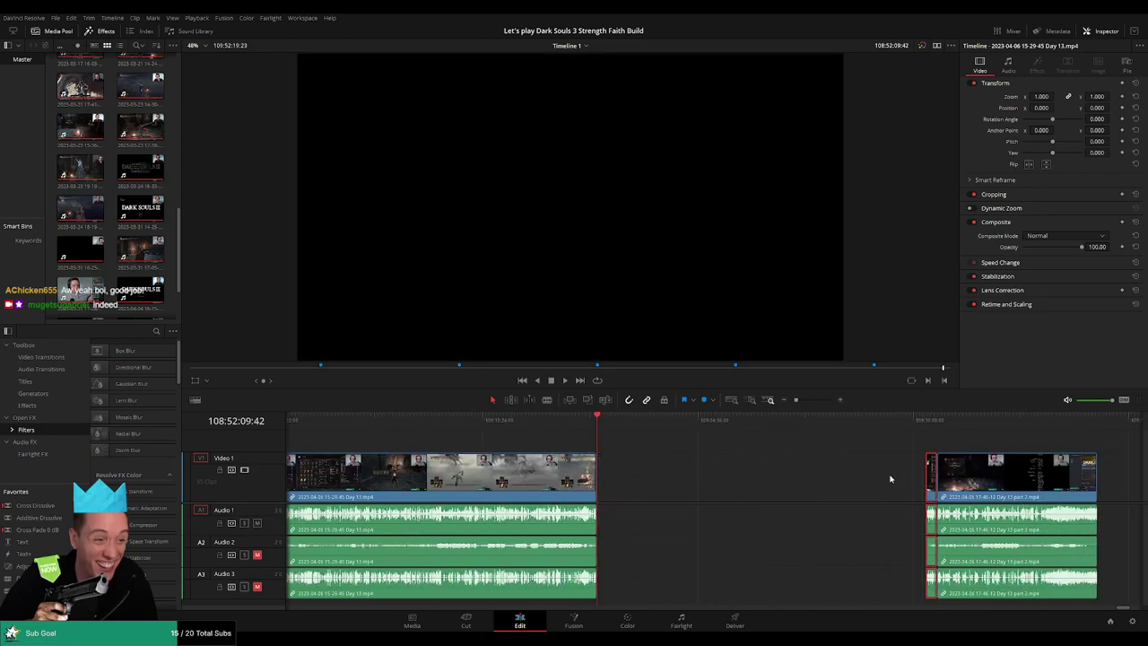
drag(797, 401, 793, 402)
drag(753, 447, 626, 439)
click(425, 424)
click(587, 419)
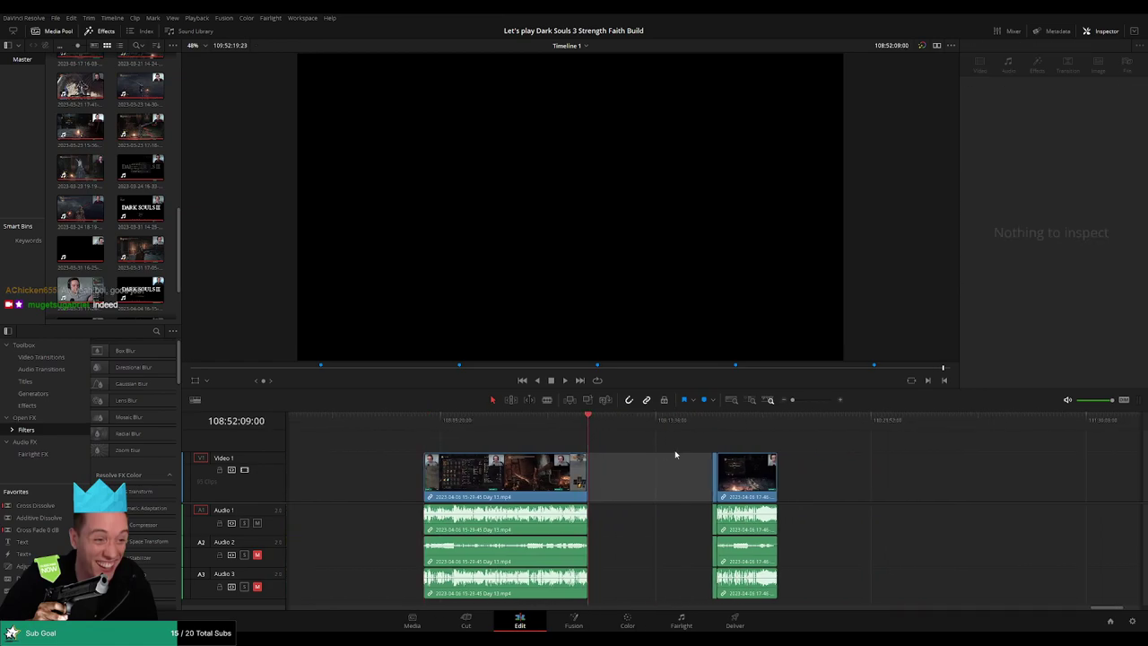
Set the playhead to 110:00:00:00 and move the leftover Day 13 piece together with the Day 13 part 2 clip to start there
scroll(619, 444, right, 3)
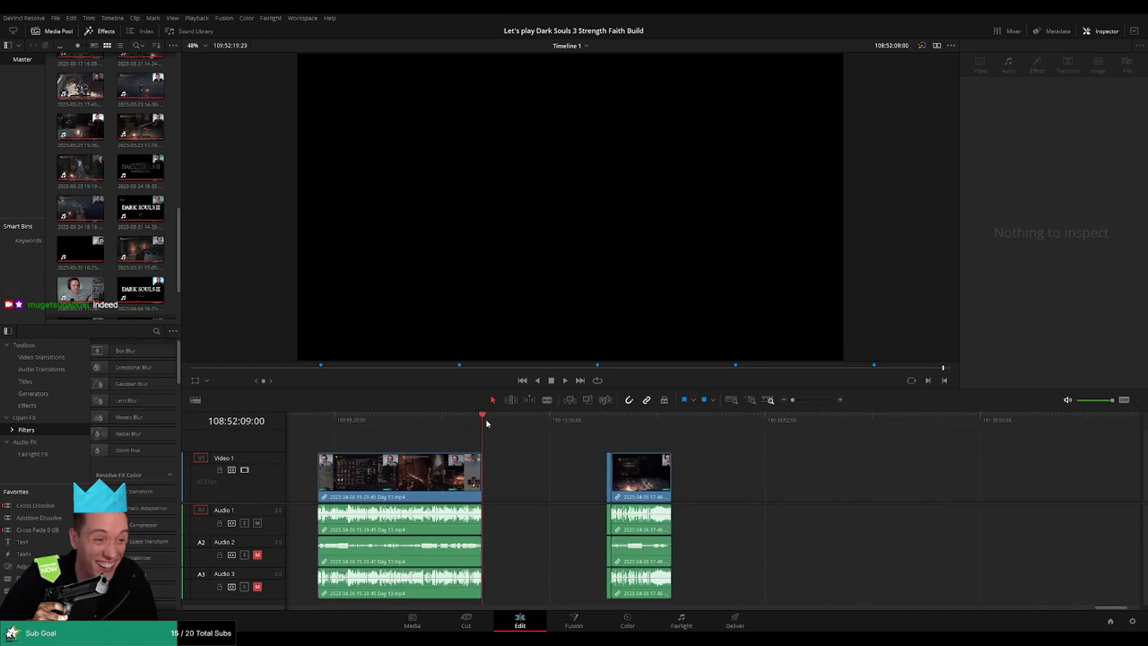
drag(487, 423, 596, 437)
drag(711, 451, 839, 476)
drag(596, 426, 708, 427)
scroll(764, 457, up, 4)
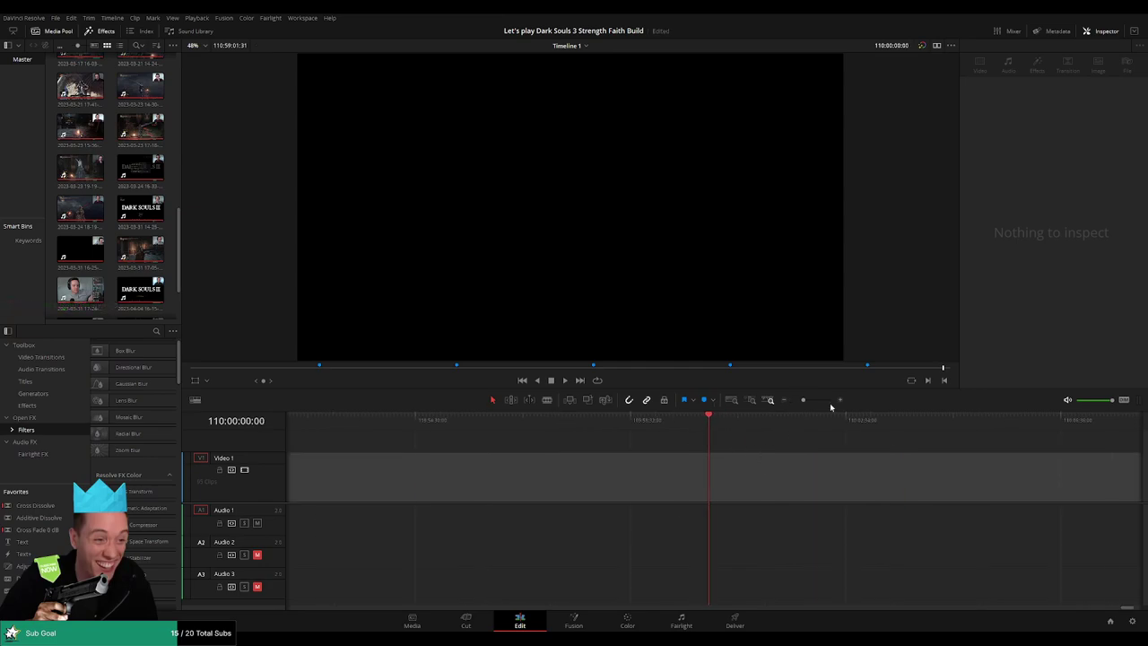
click(784, 400)
drag(895, 455, 755, 483)
click(772, 441)
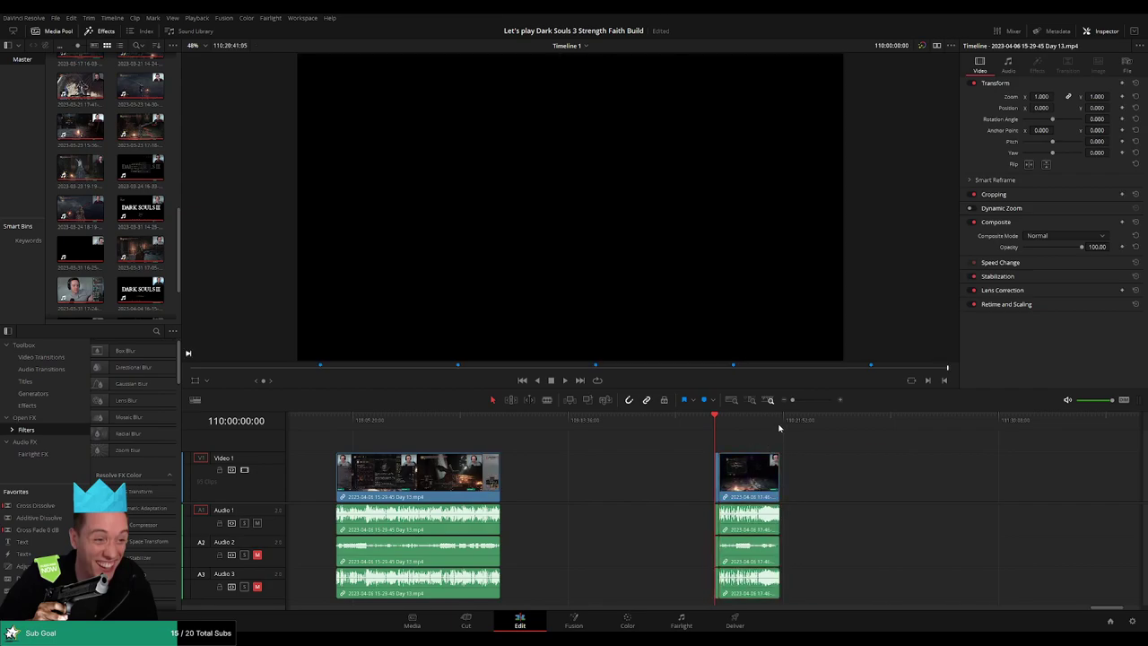
Check the ends of the 110:00:00:00 section, then play its start and scrub to the Day 13 and Day 13 part 2 join
click(781, 428)
click(716, 428)
drag(793, 400, 809, 402)
key(space)
drag(857, 439, 610, 434)
drag(705, 434, 770, 433)
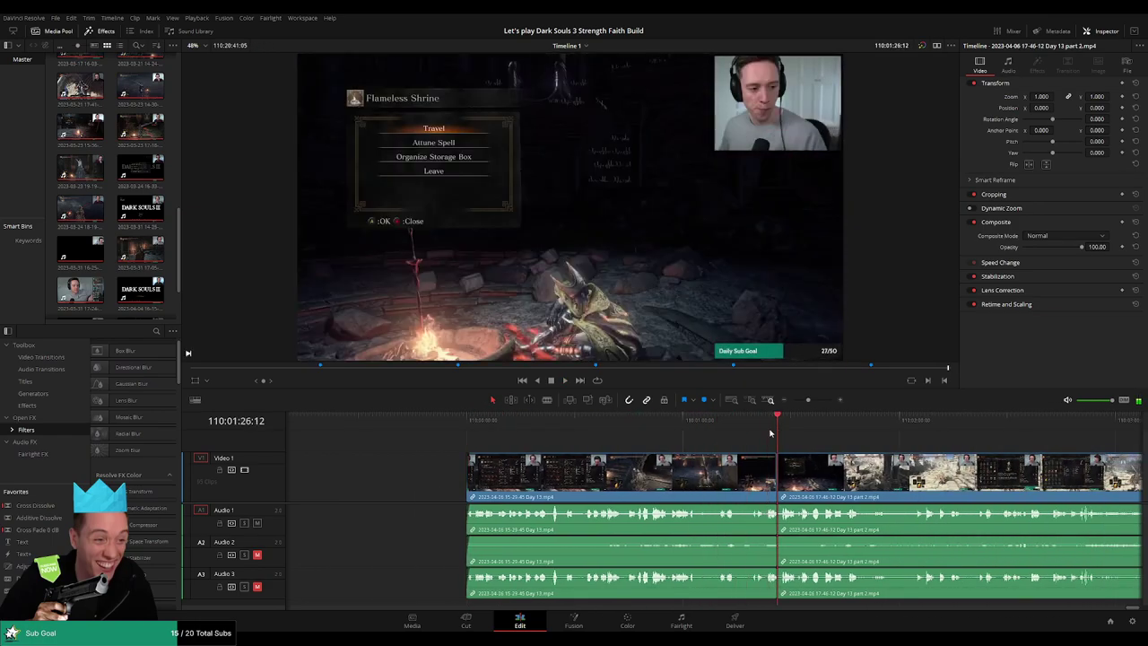
Add a Cross Dissolve and audio Cross Fades at the join between the Day 13 and Day 13 part 2 clips and play it back
drag(811, 400, 827, 400)
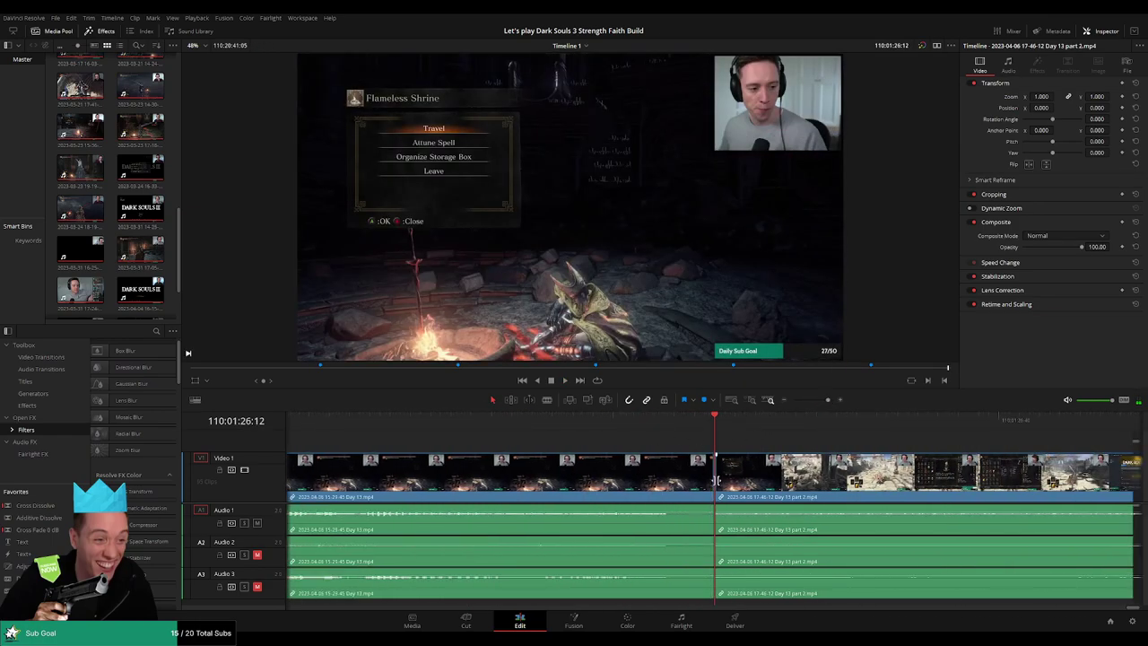
key(ctrl+t)
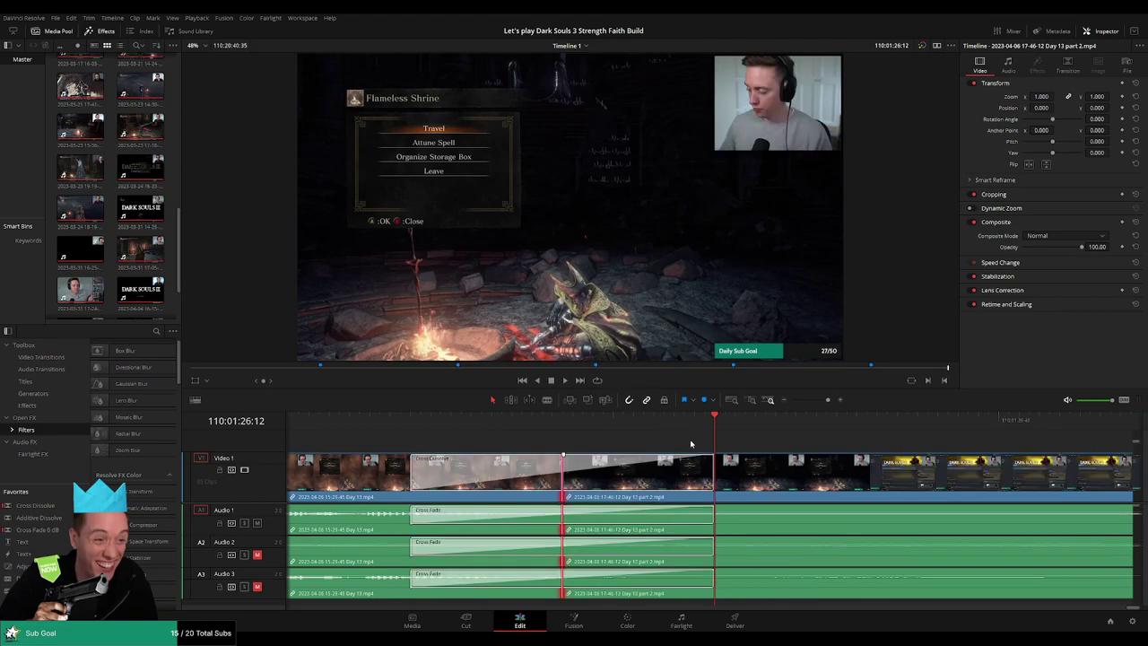
click(671, 449)
drag(827, 400, 797, 401)
key(End)
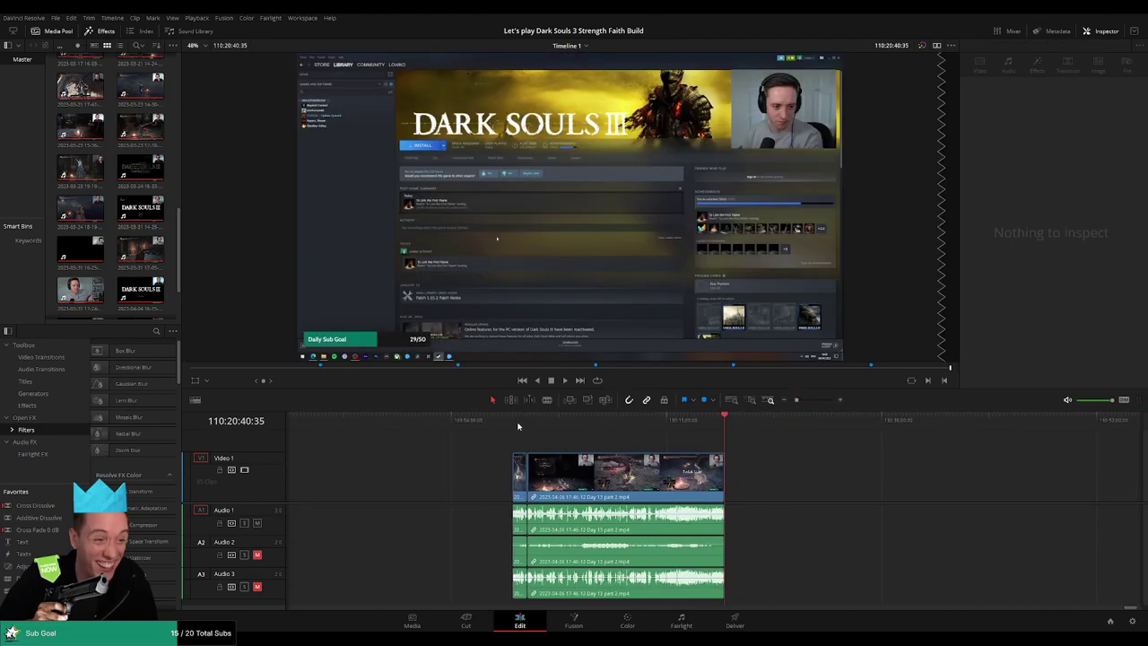
drag(514, 423, 529, 426)
key(space)
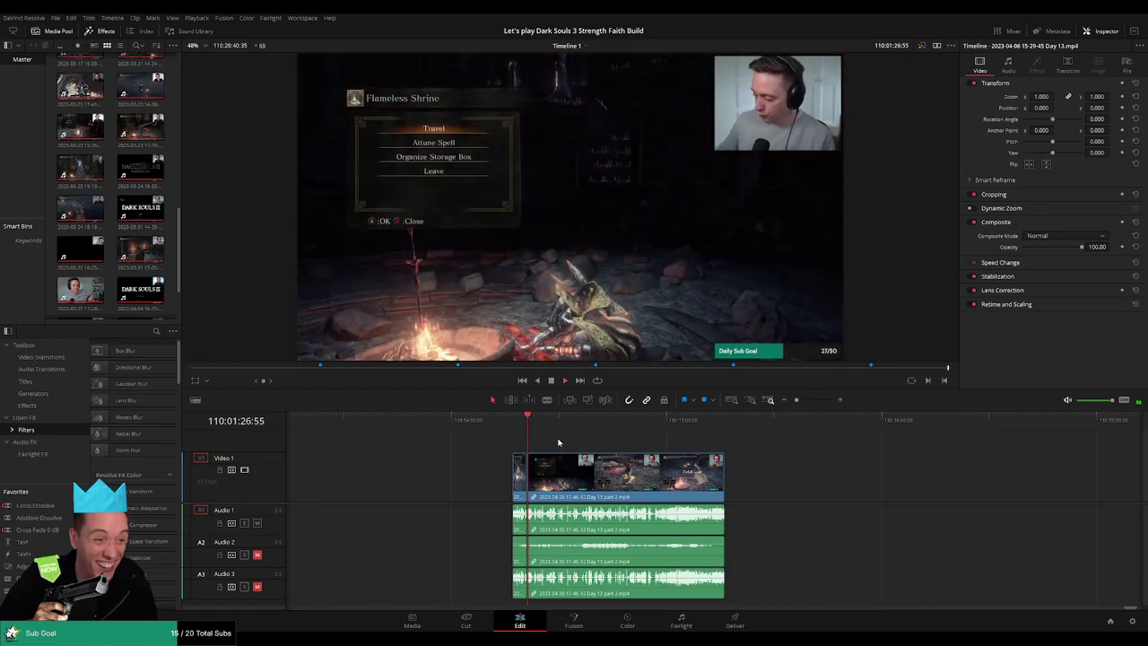
Scrub through the Day 13 part 2 clip, from the Soul of Cinder fight to the end of the recording
click(565, 423)
click(612, 423)
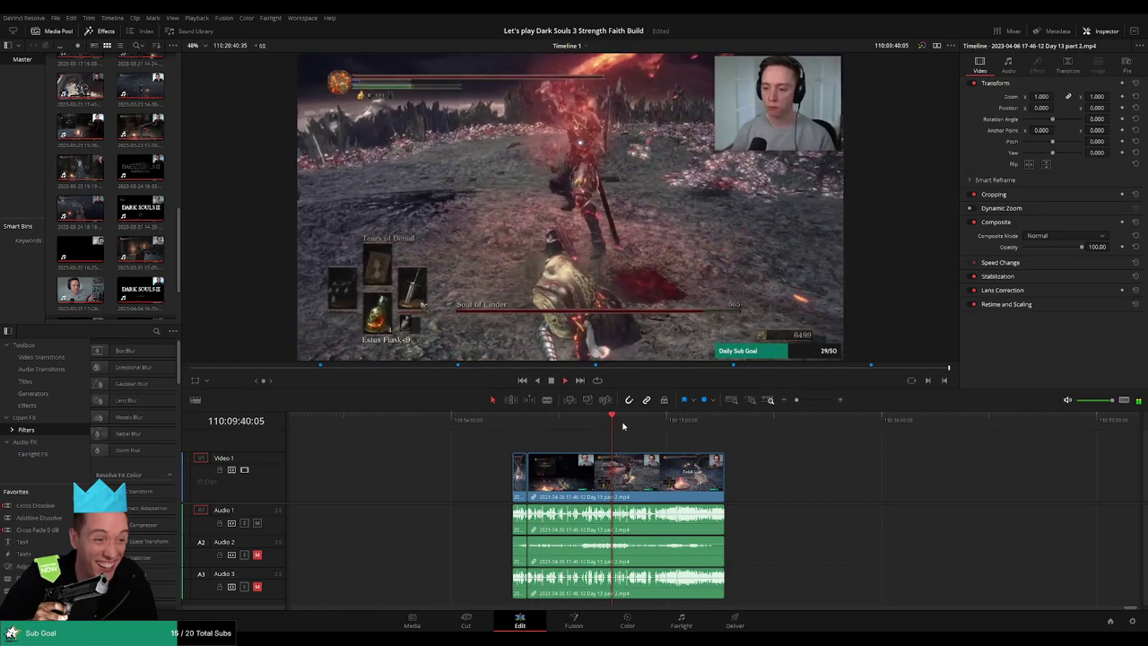
drag(619, 425, 624, 424)
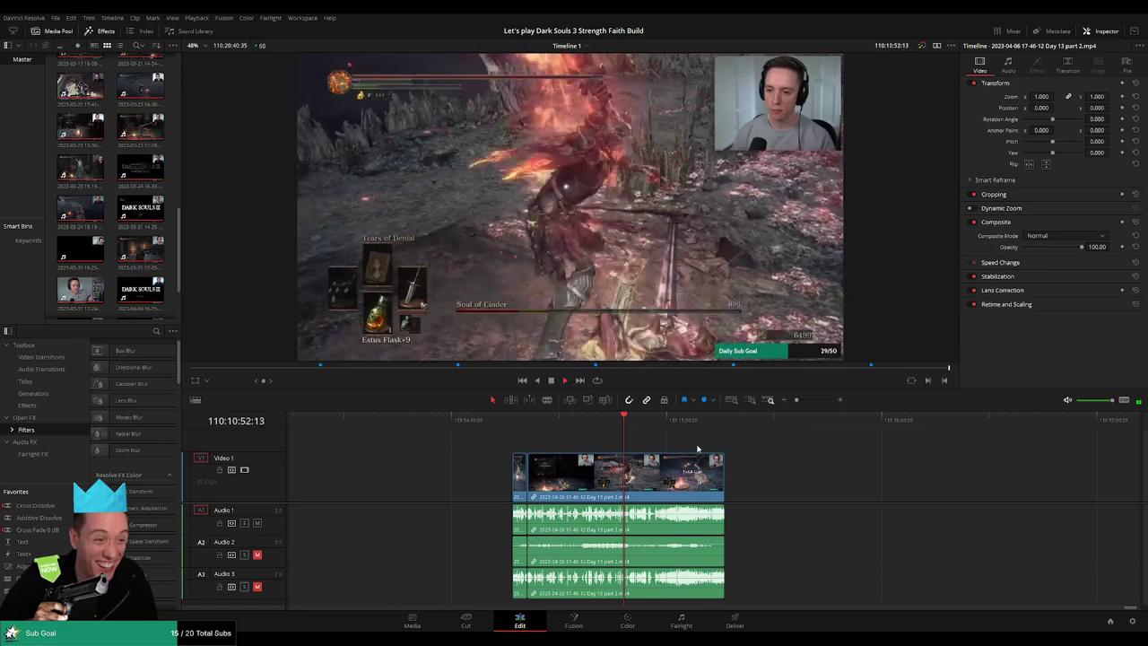
scroll(725, 446, up, 5)
click(743, 420)
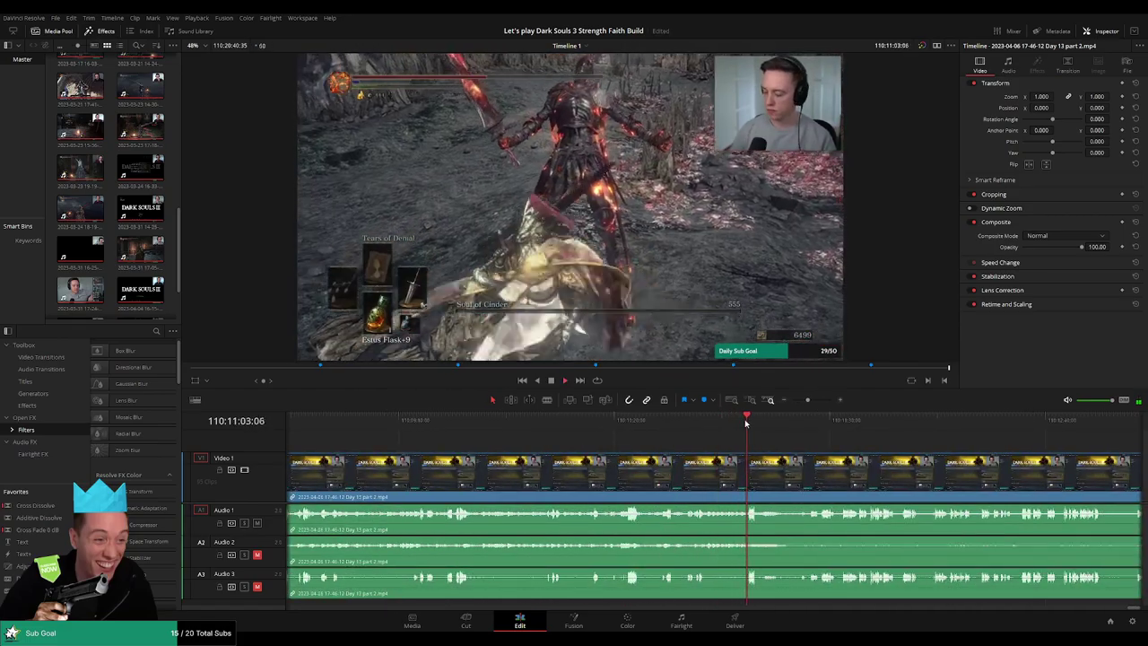
click(738, 421)
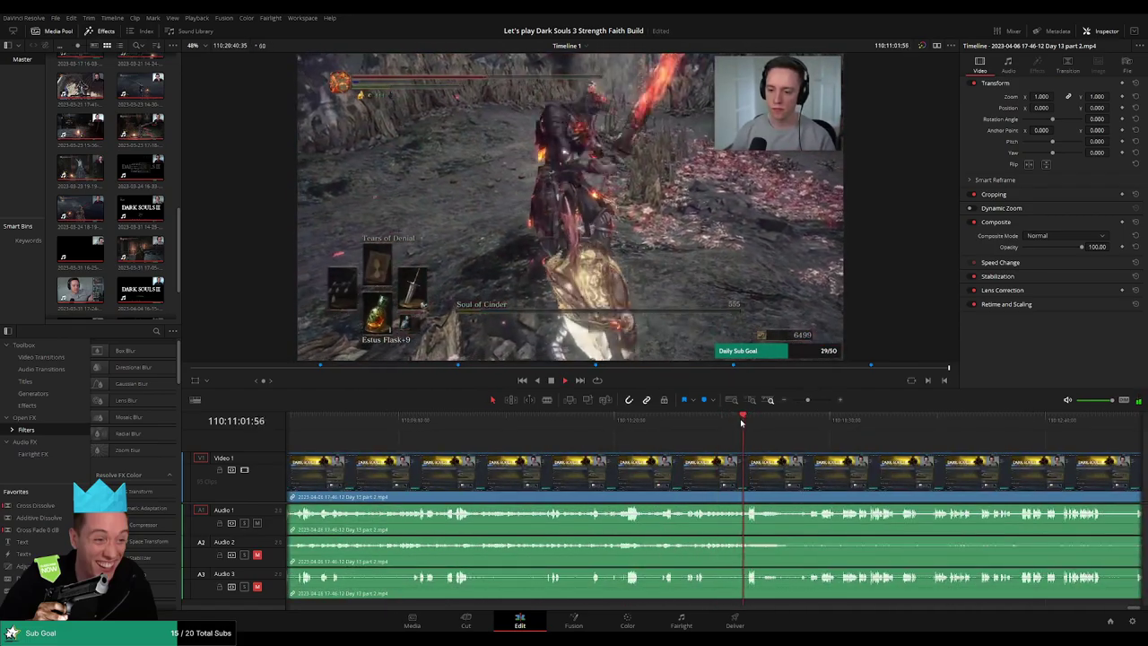
click(881, 420)
click(916, 424)
scroll(635, 440, right, 4)
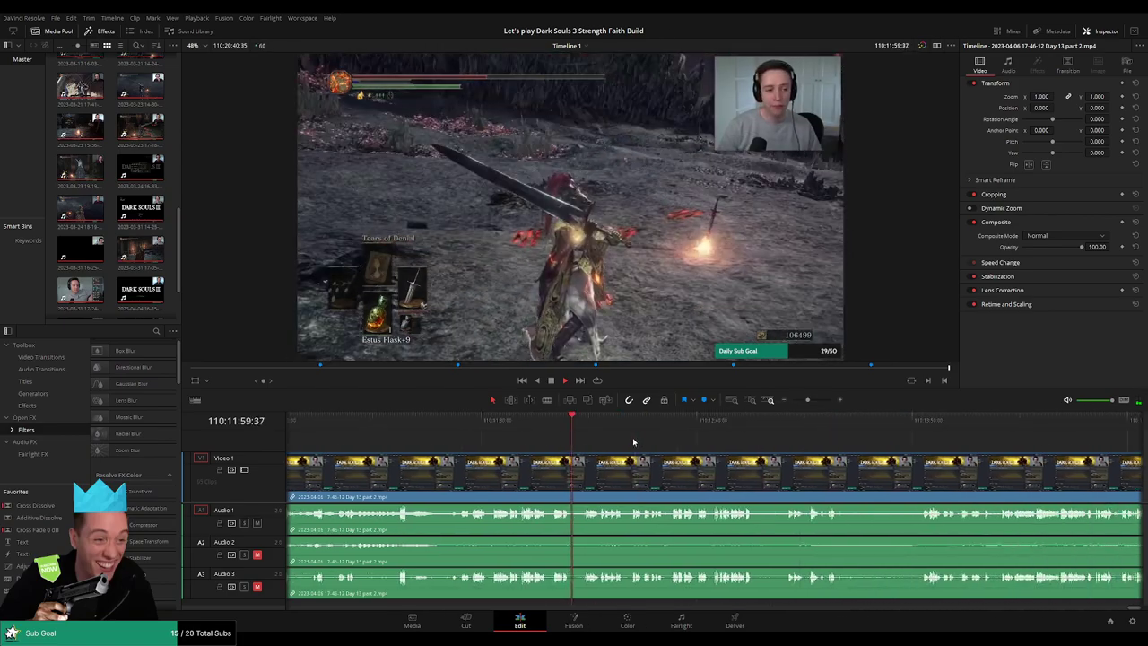
drag(807, 401, 796, 401)
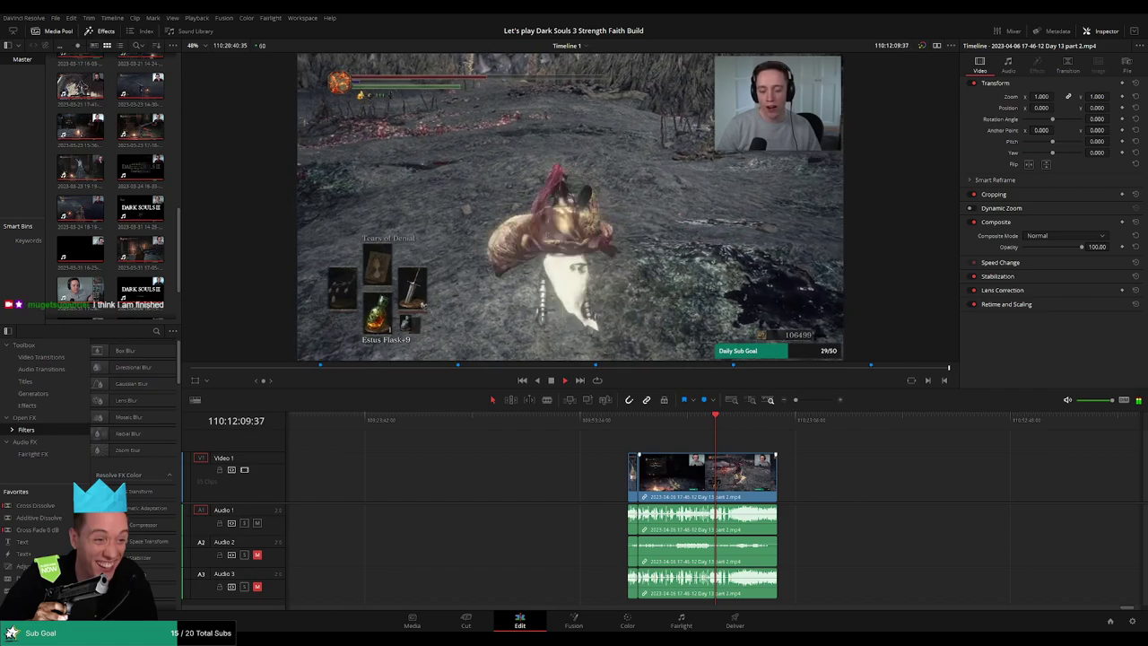
drag(722, 429, 1038, 434)
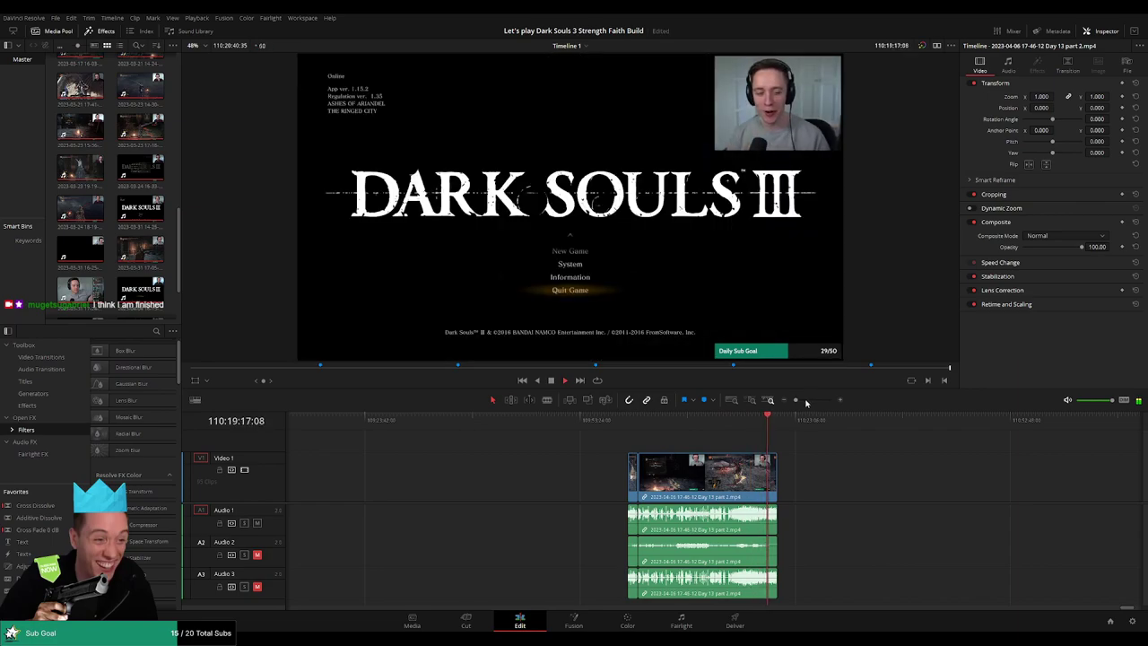
click(808, 400)
click(733, 423)
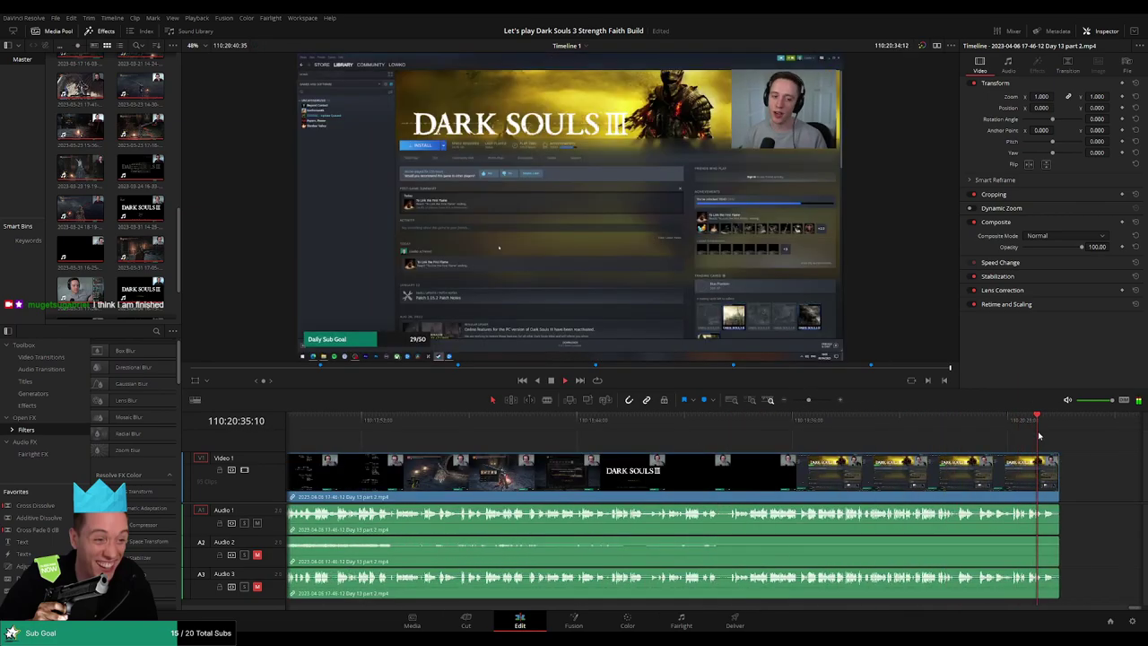
Add fade-outs of about one second to the video and all three audio tracks at the end of the Day 13 part 2 clip
drag(808, 400, 811, 400)
scroll(752, 455, up, 7)
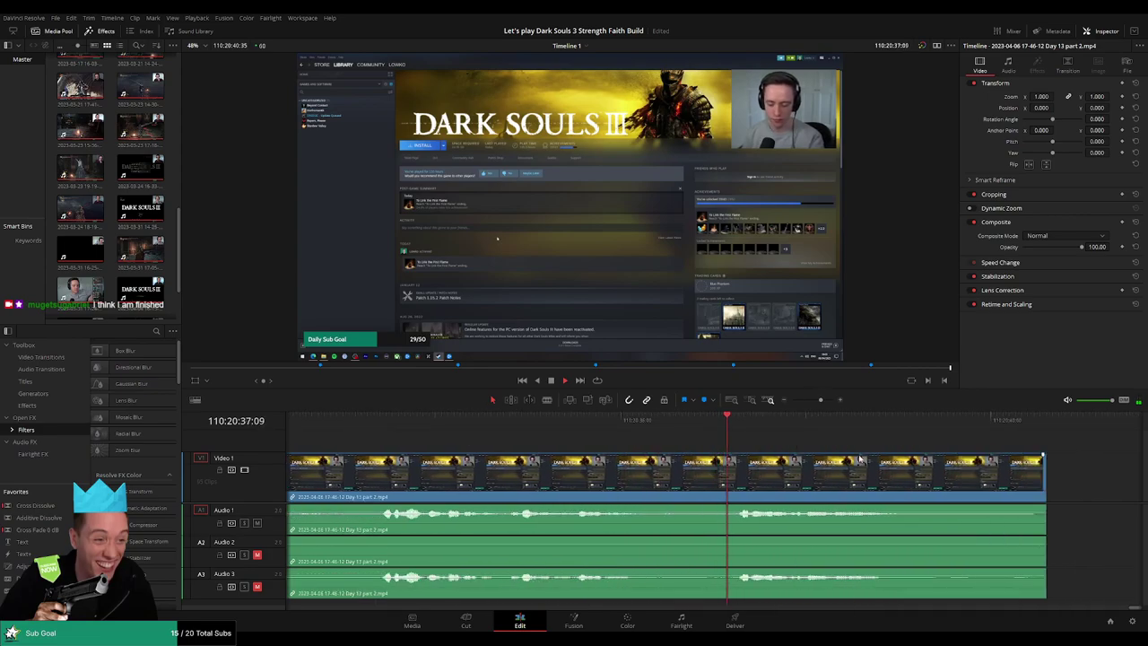
scroll(718, 452, right, 3)
drag(855, 464, 756, 458)
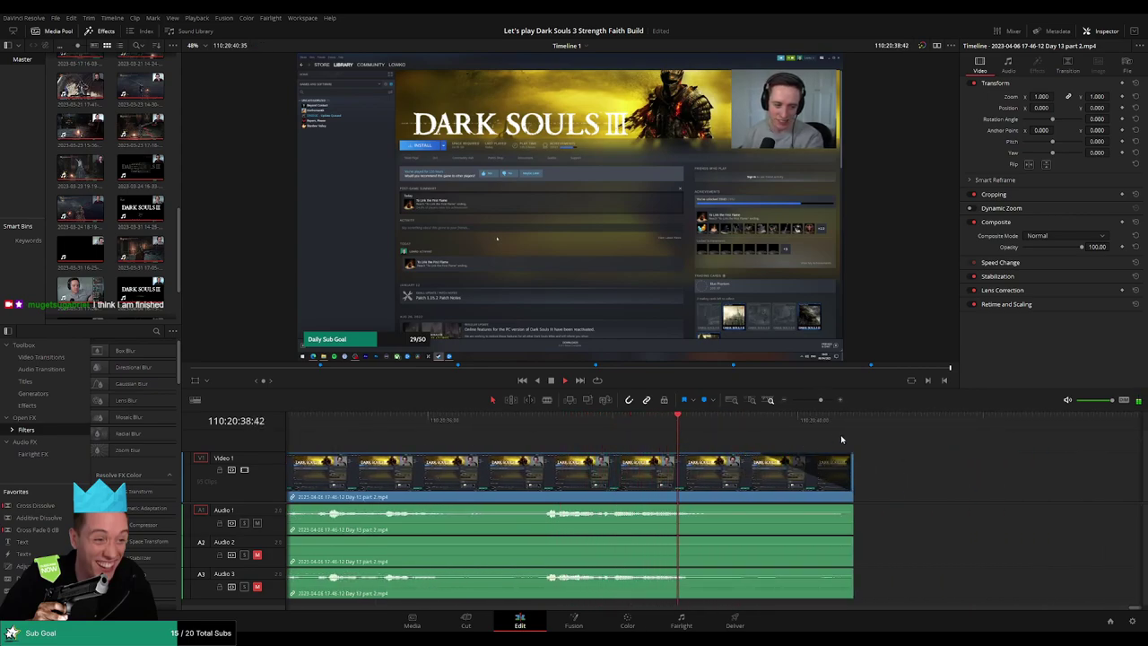
drag(854, 505, 752, 507)
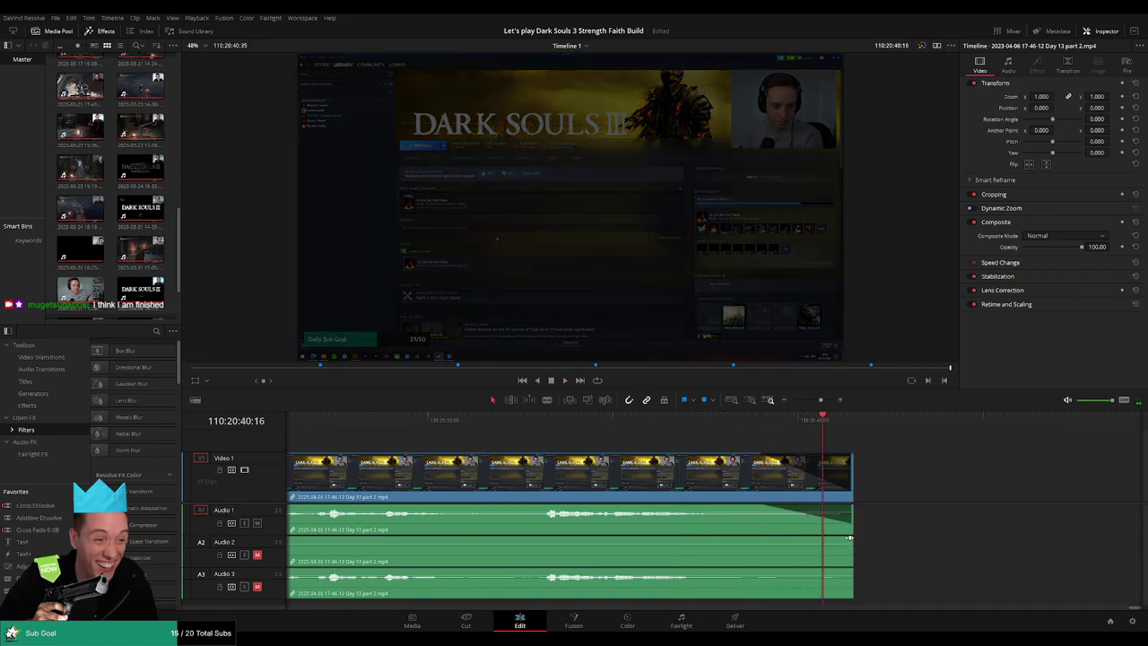
drag(854, 538, 759, 539)
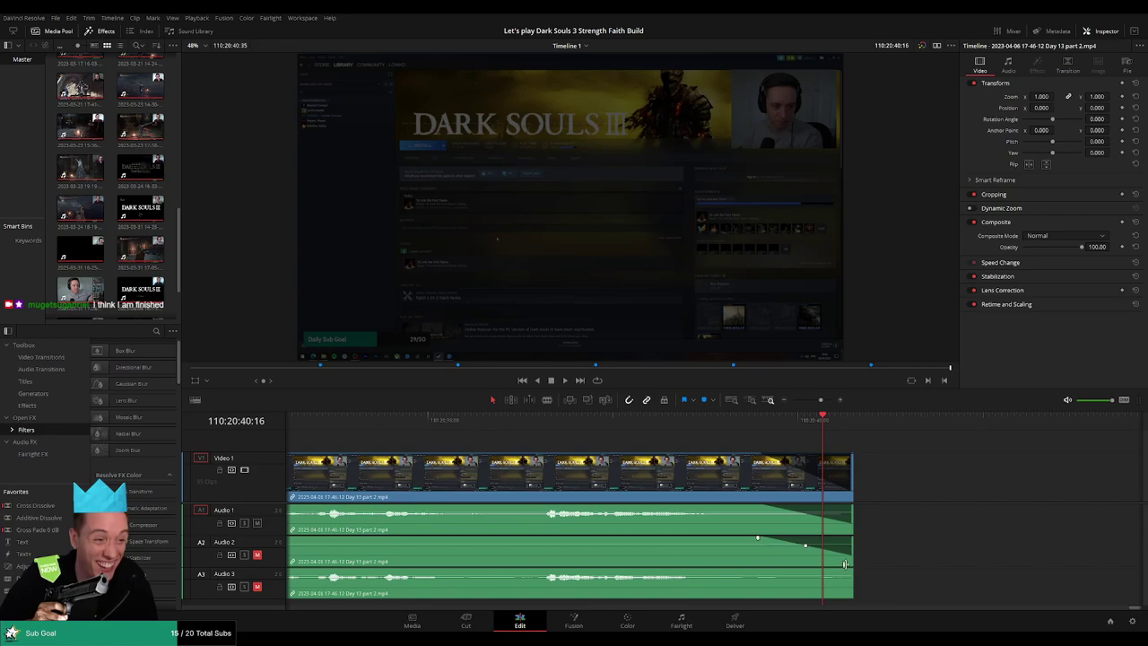
drag(845, 563, 758, 570)
Place a marker named "56 episodes" at the end of the final episode, at 110:20:40:35
click(852, 431)
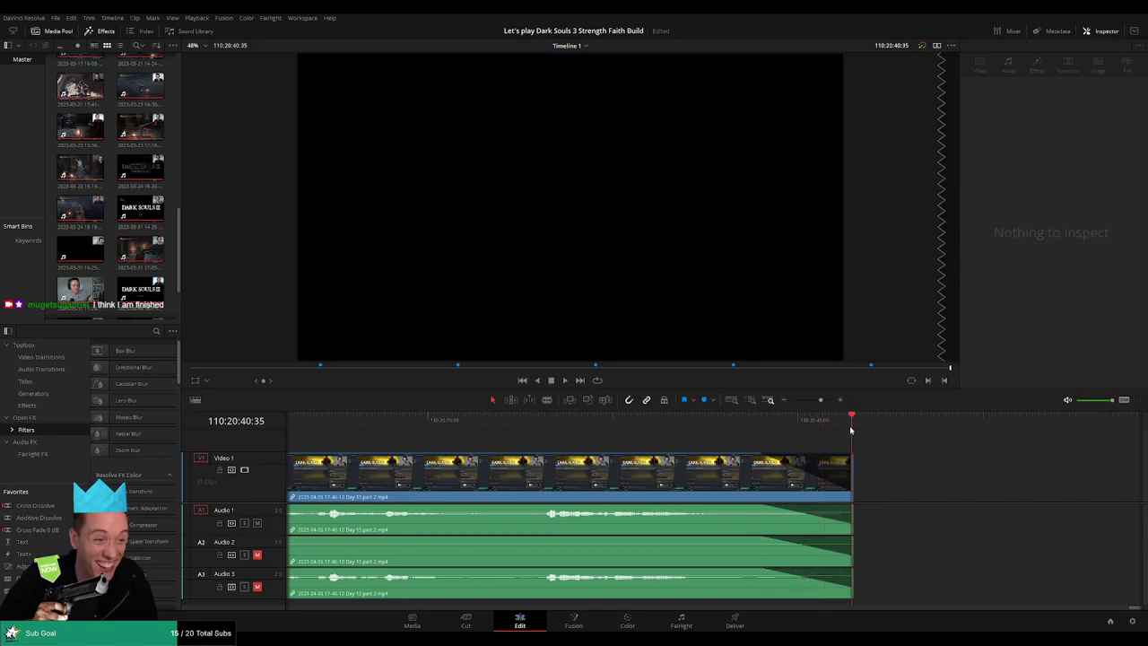
drag(821, 401, 791, 401)
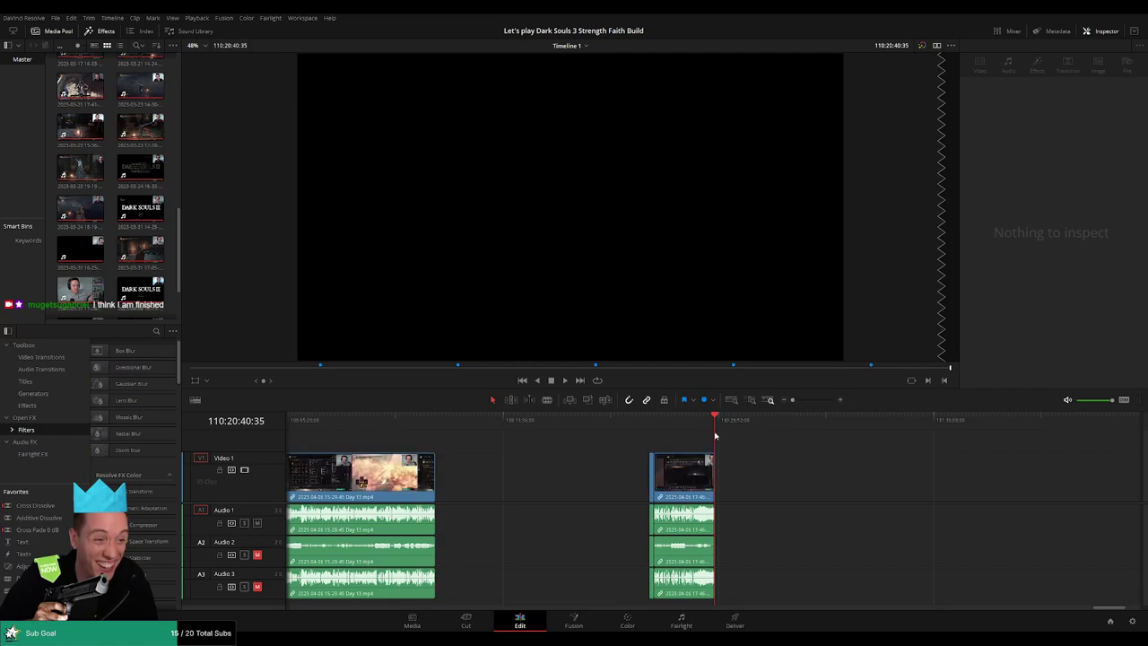
mouse_move(715, 428)
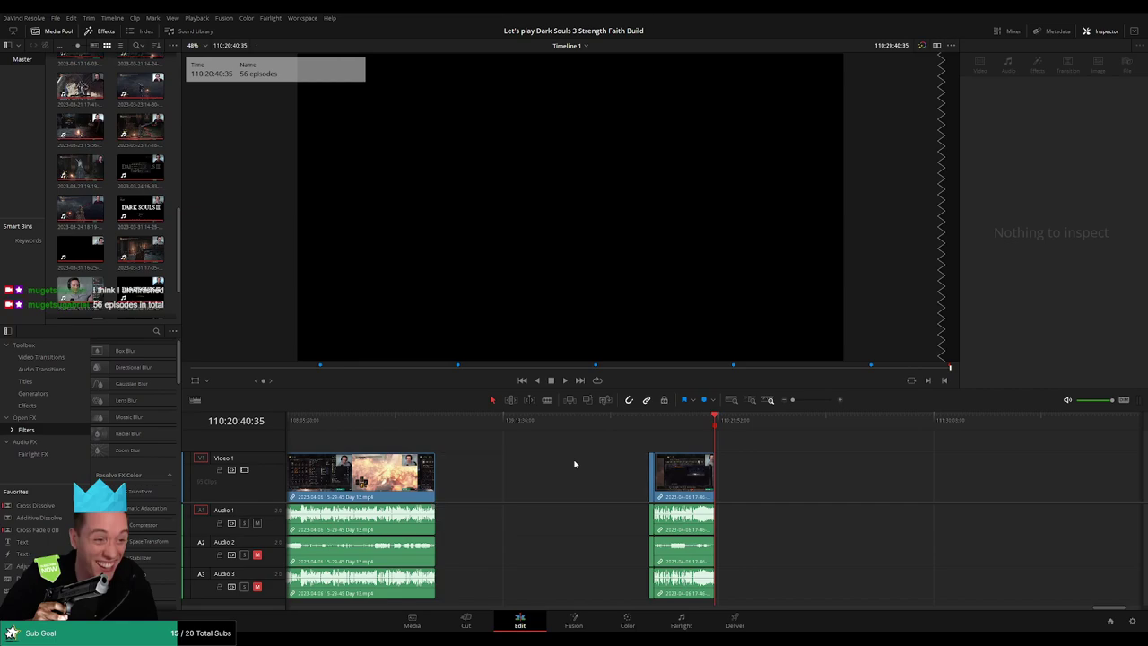
Return to the start of the timeline and check the end timecodes of the Day 1 episodes in turn
scroll(622, 438, left, 5)
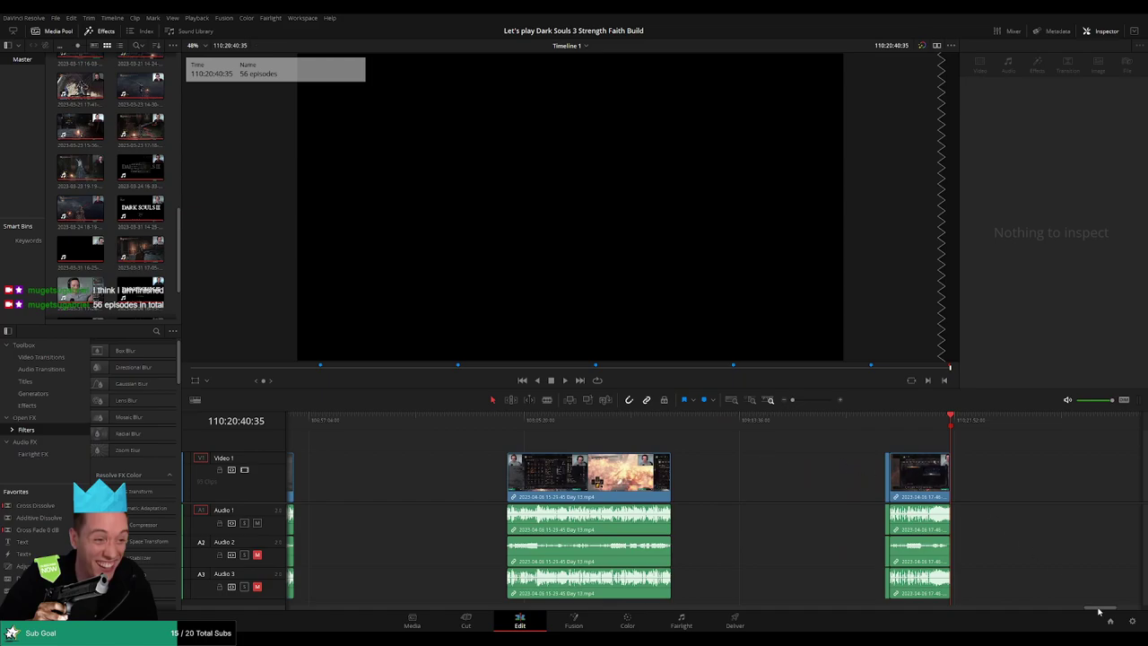
drag(1100, 611, 260, 606)
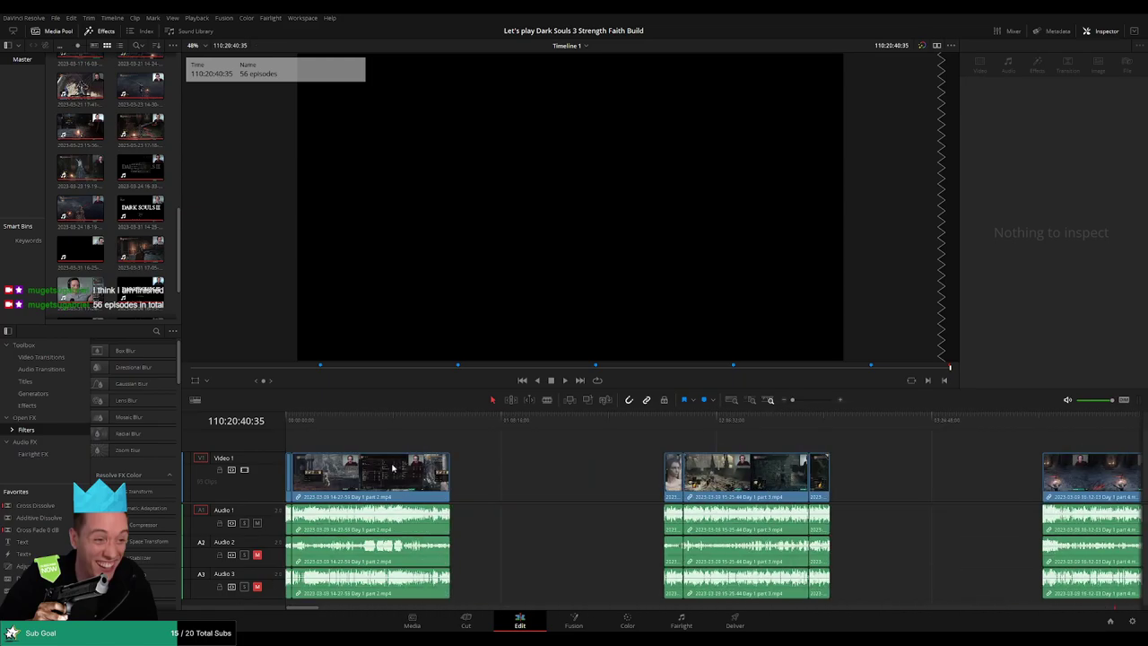
click(448, 422)
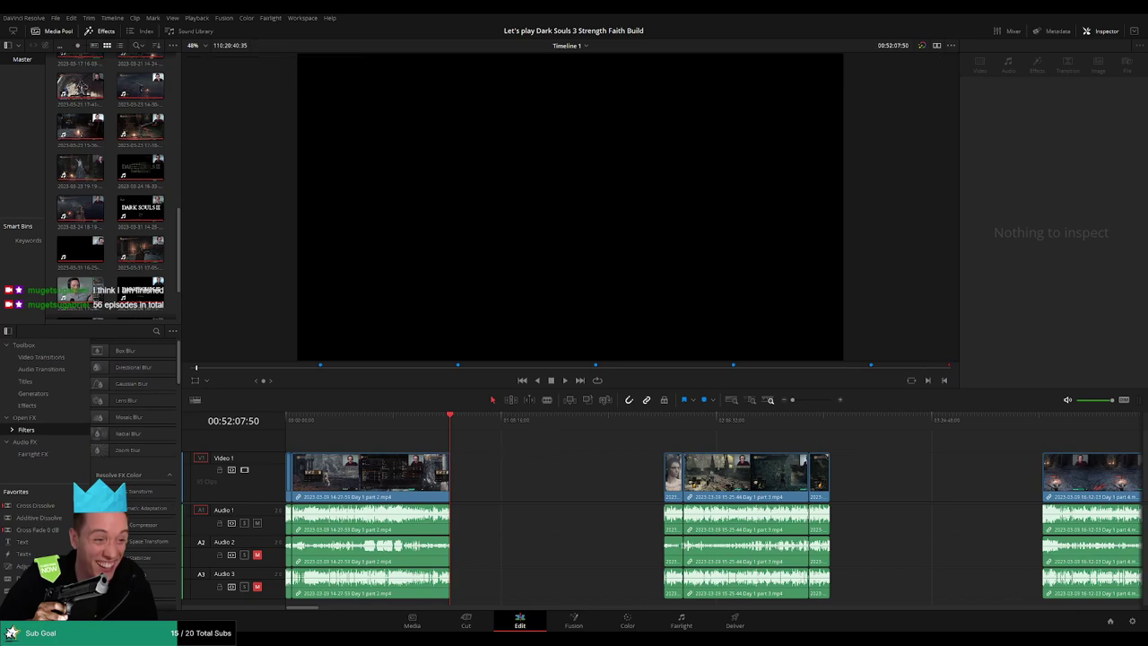
scroll(574, 455, right, 2)
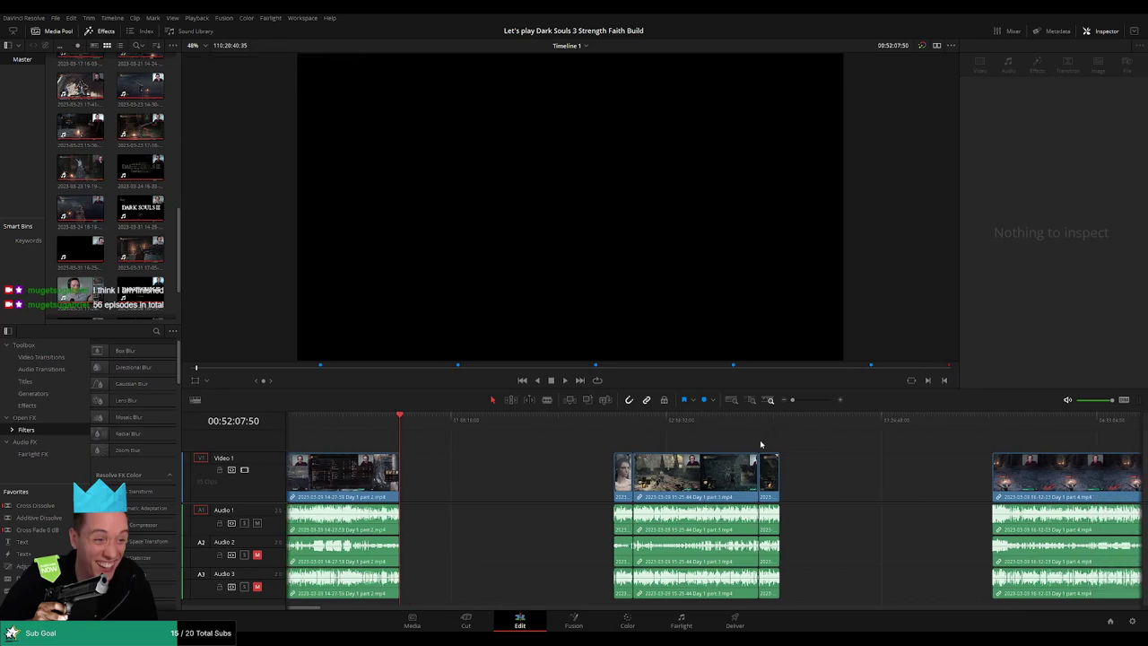
scroll(718, 447, left, 2)
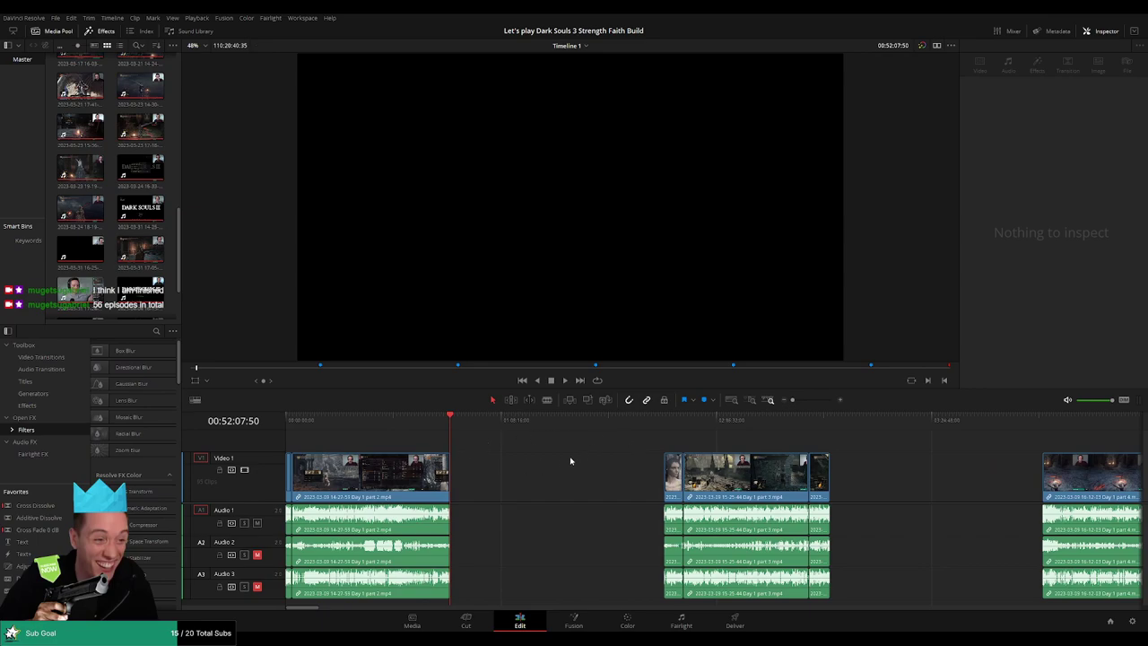
scroll(624, 451, right, 2)
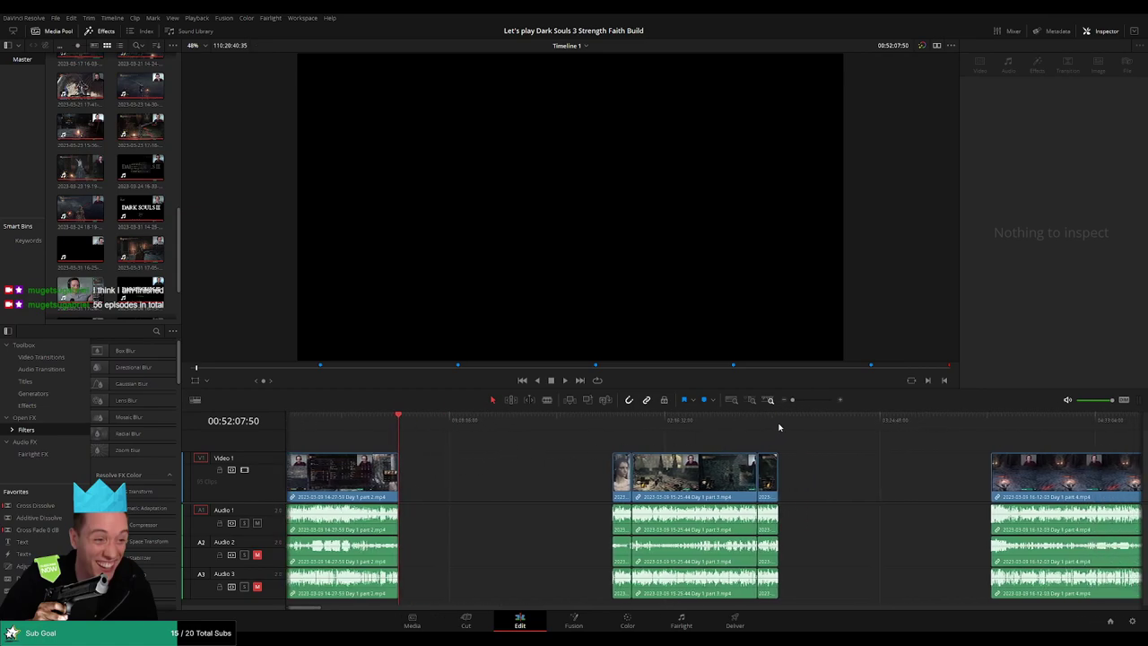
click(778, 428)
scroll(789, 427, right, 12)
scroll(820, 429, right, 14)
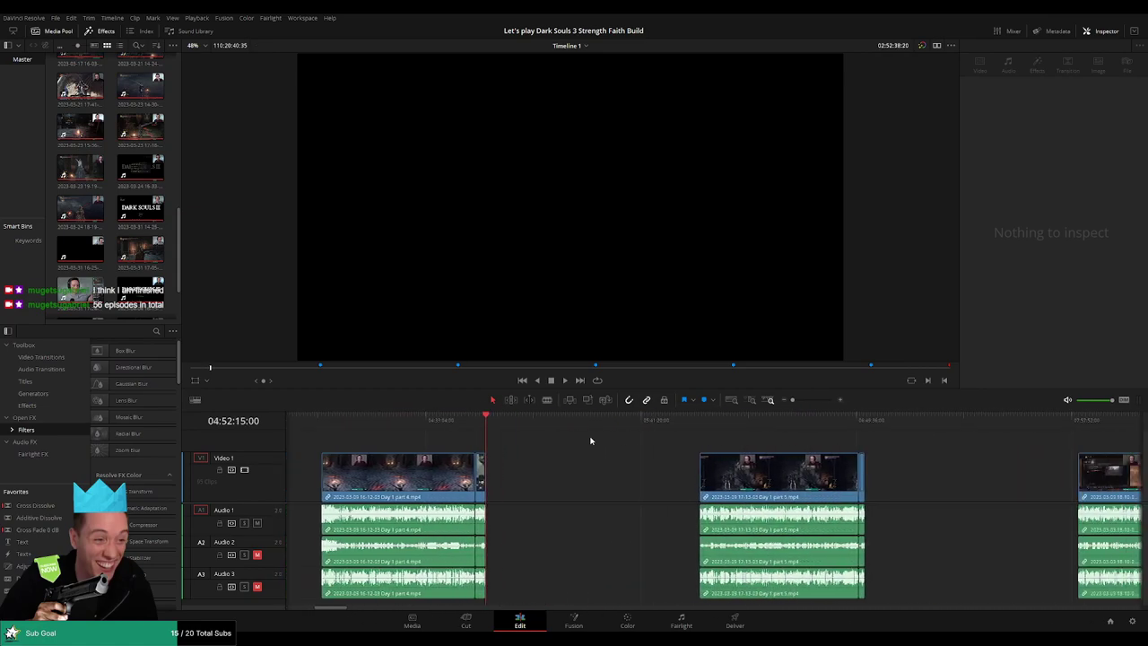
click(830, 426)
scroll(923, 446, right, 16)
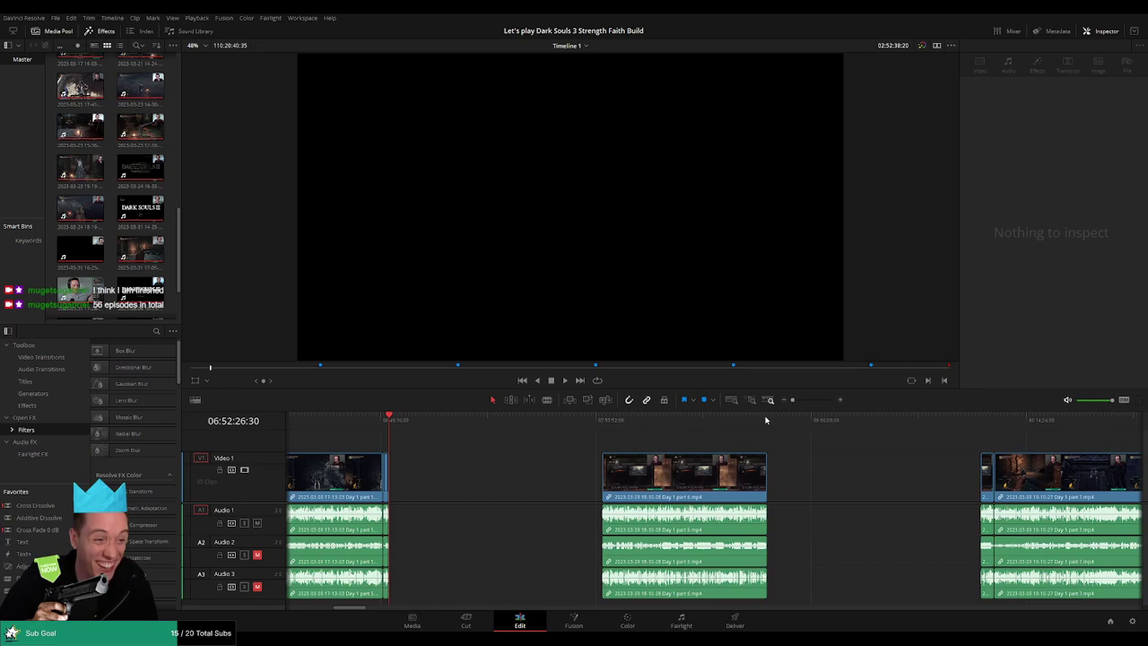
click(769, 422)
scroll(789, 430, right, 12)
click(777, 422)
scroll(785, 428, right, 12)
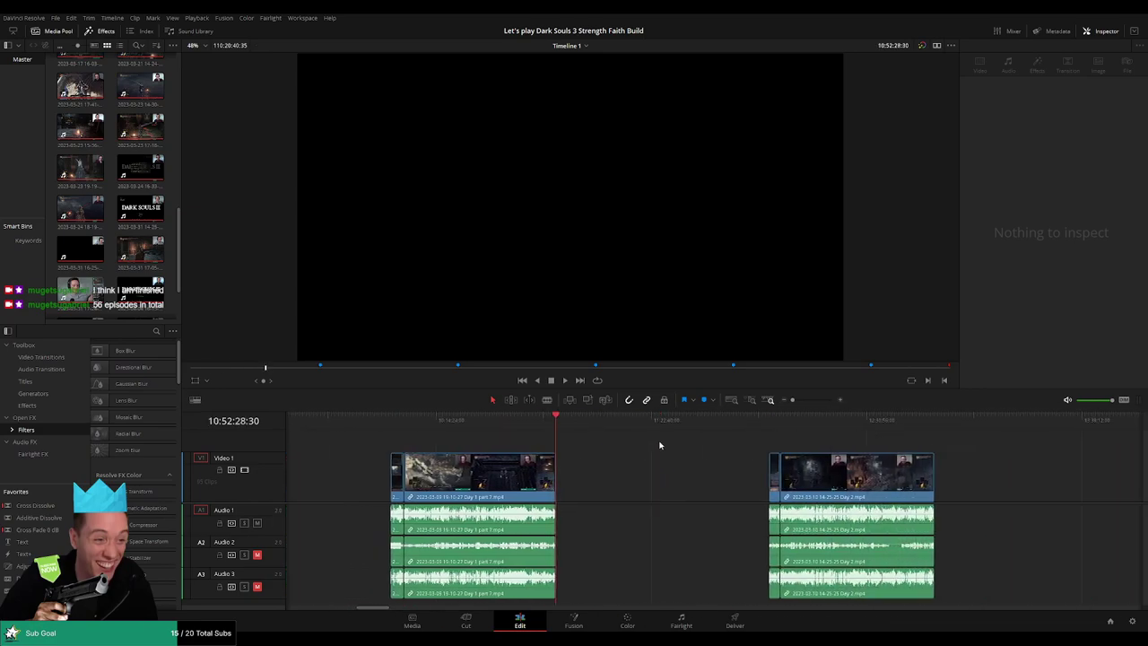
Check the end timecodes of the Day 2 episodes, from the first Day 2 clip up to 22:52:00:00
scroll(796, 425, right, 12)
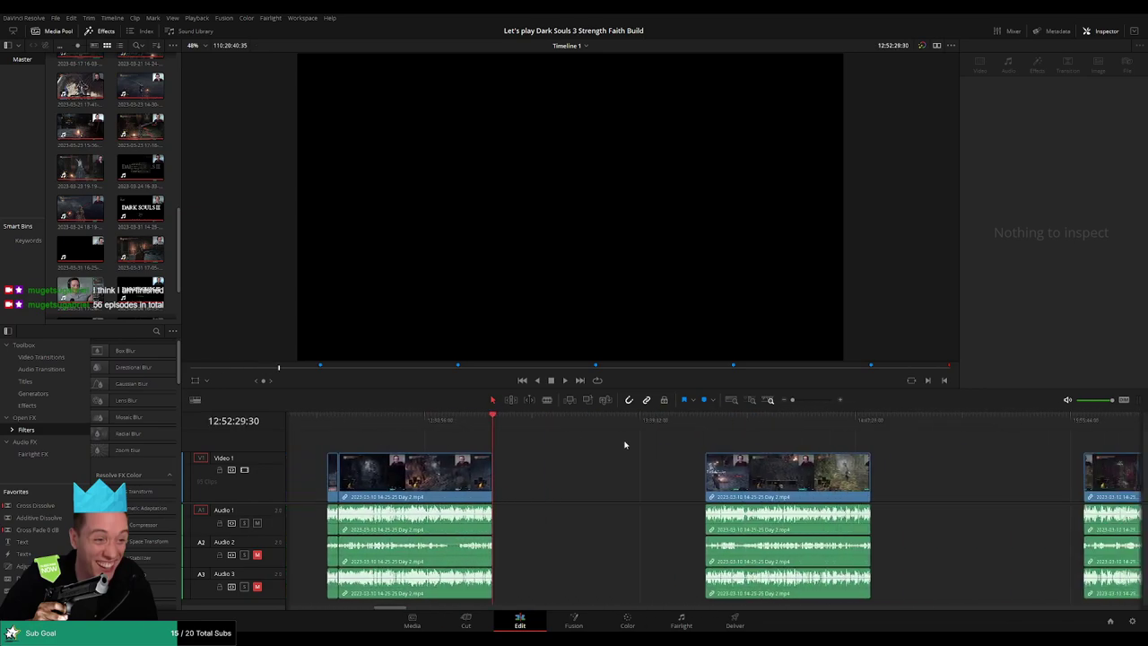
click(802, 422)
scroll(782, 443, right, 6)
scroll(789, 440, right, 6)
click(809, 422)
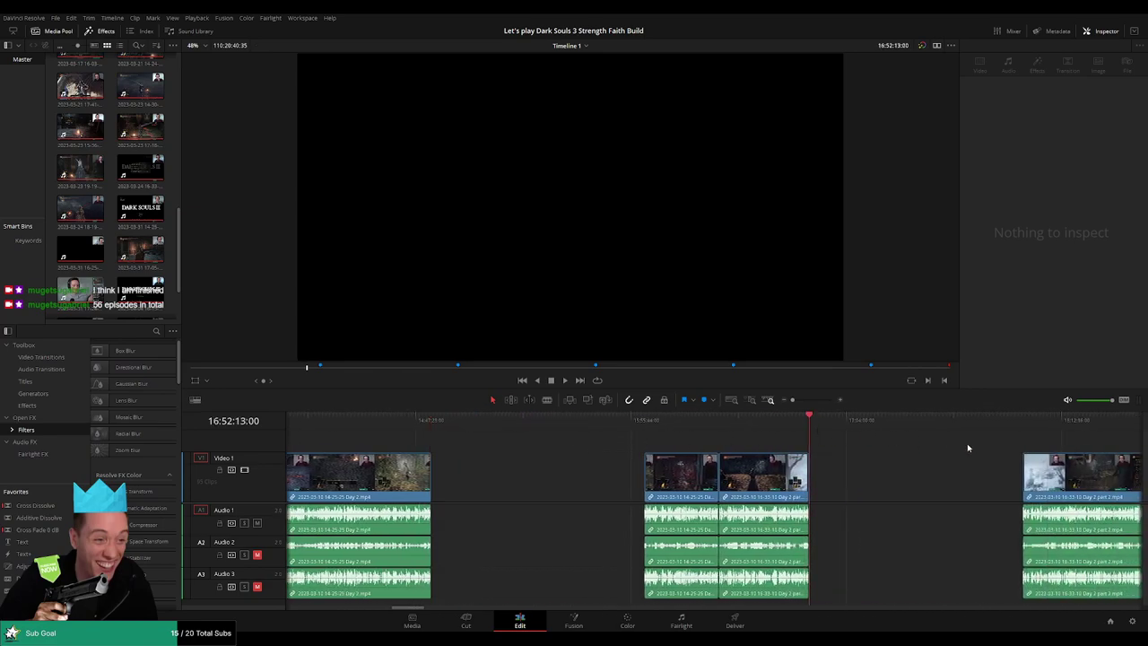
scroll(966, 444, right, 12)
click(835, 421)
scroll(648, 464, right, 12)
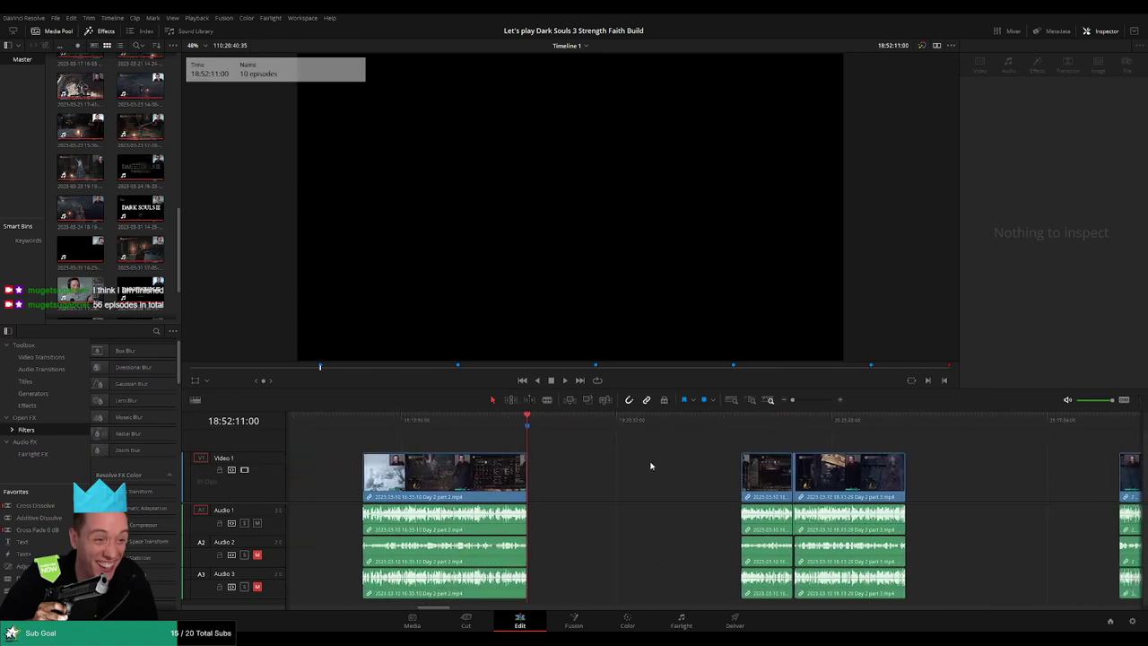
click(864, 422)
scroll(822, 435, right, 12)
click(836, 422)
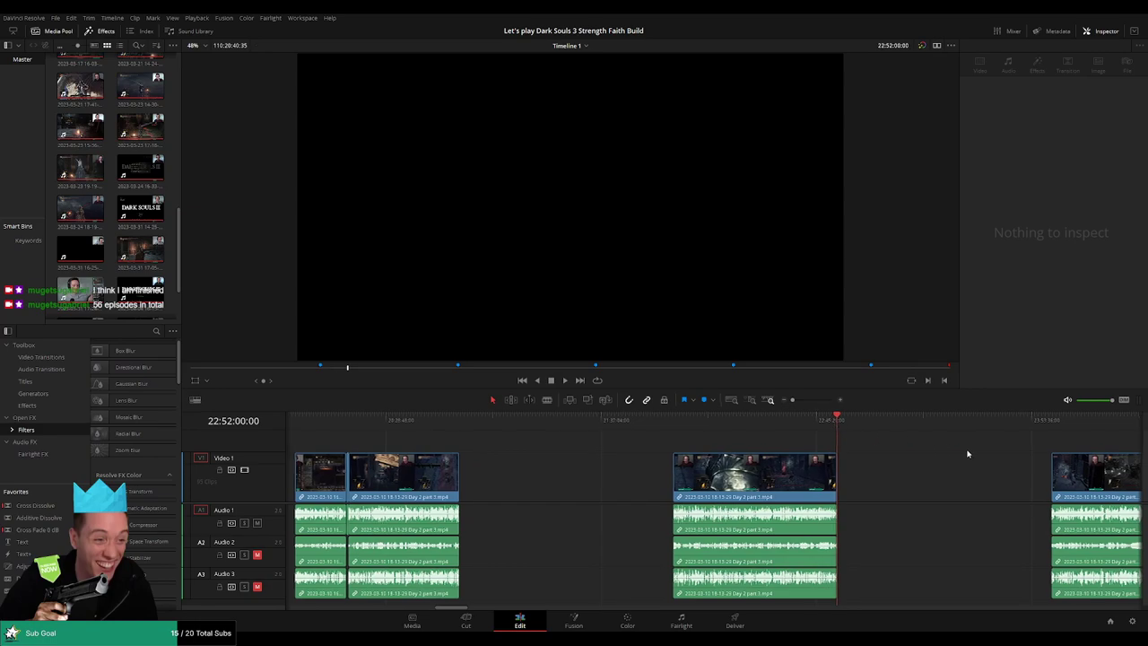
Check the end timecodes of the Day 3 episodes in turn, up to the Day 3 part 2 end at 30:52:01:00
scroll(818, 431, right, 12)
click(823, 422)
scroll(785, 437, right, 12)
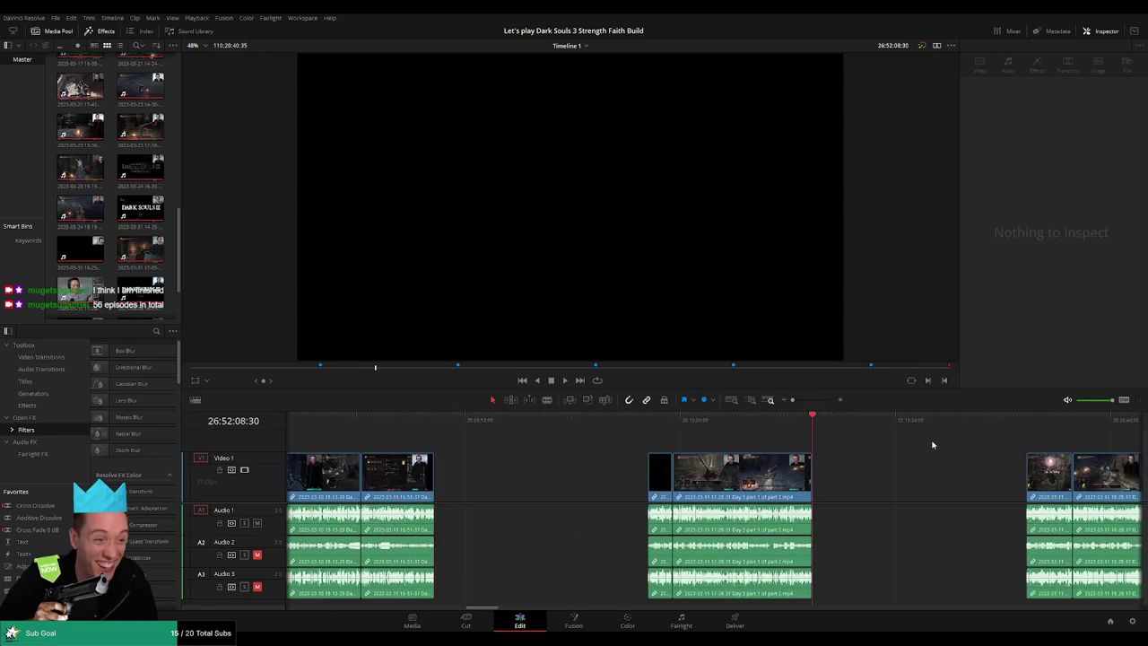
scroll(933, 445, right, 12)
scroll(933, 448, right, 12)
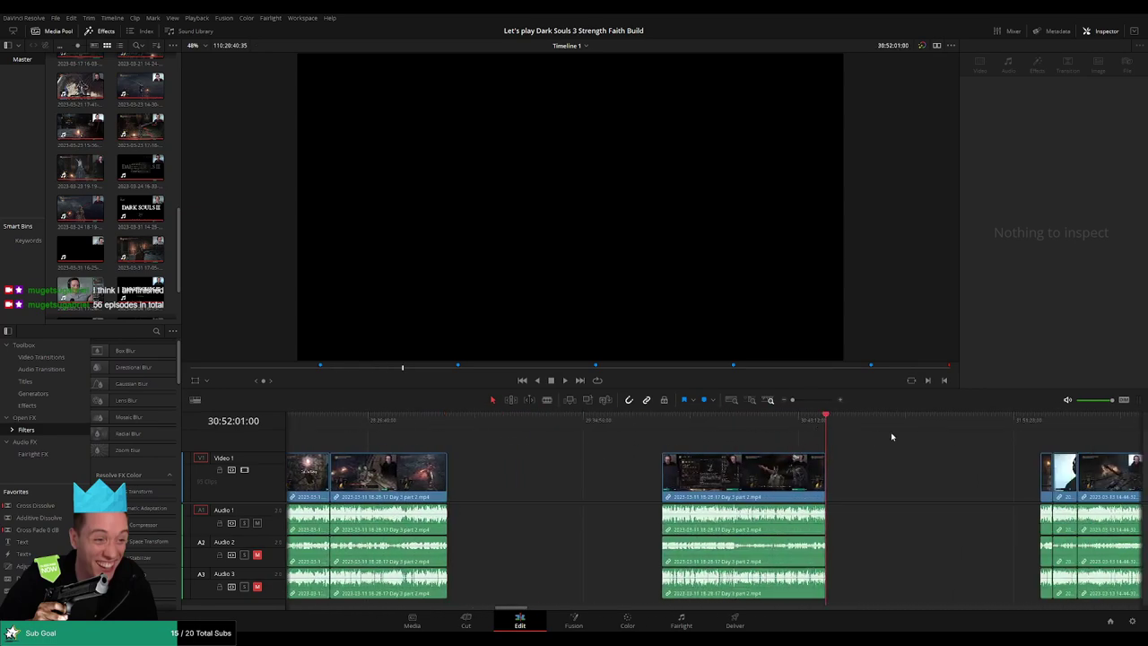
Check the end timecodes of the Day 4 episodes, up to the "20 episodes" marker
scroll(892, 437, right, 12)
click(817, 420)
scroll(805, 429, right, 12)
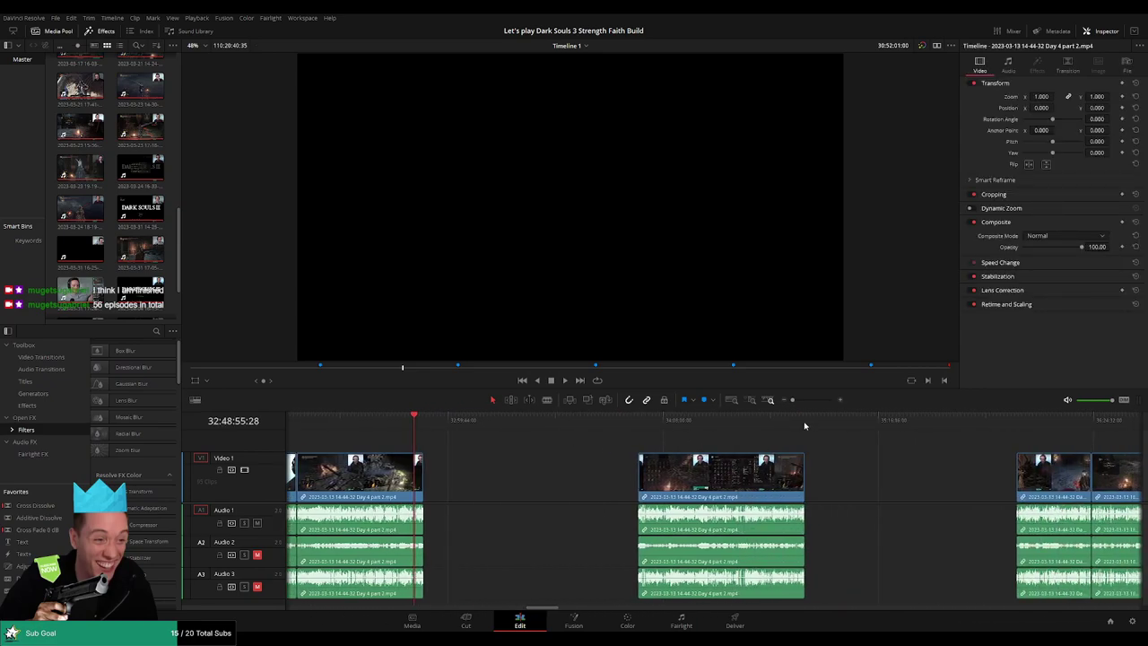
click(805, 420)
scroll(907, 448, right, 12)
click(846, 420)
scroll(930, 440, right, 12)
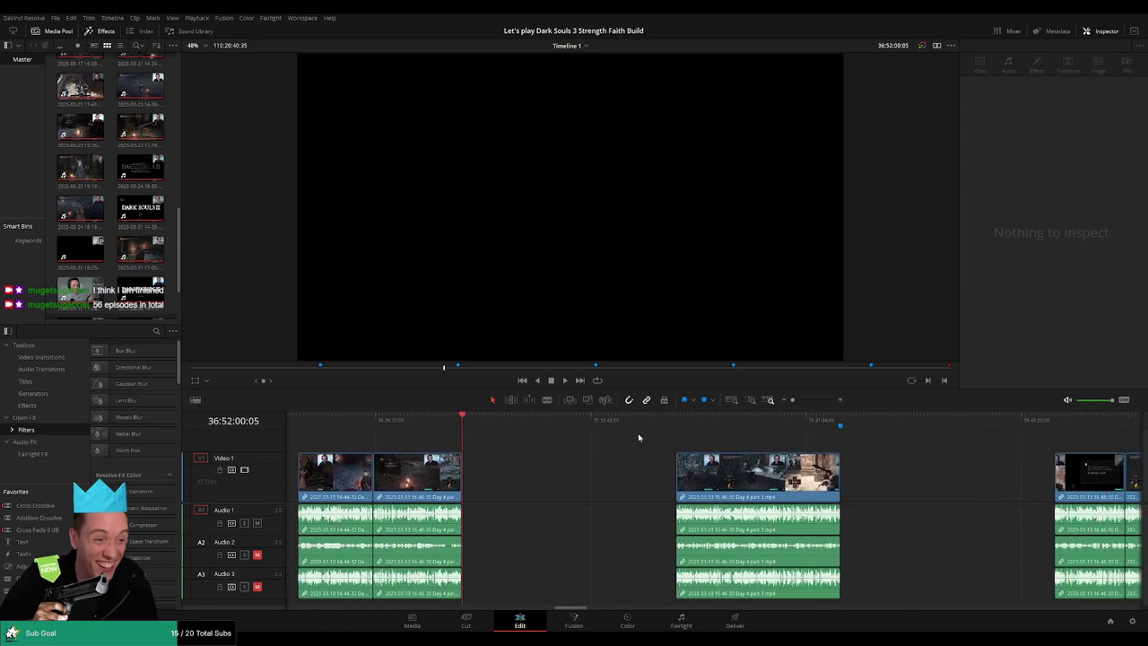
click(845, 421)
Check the end timecodes of the next three episodes, covering the first Day 5 clips up to 44:52:16:00
scroll(905, 456, right, 12)
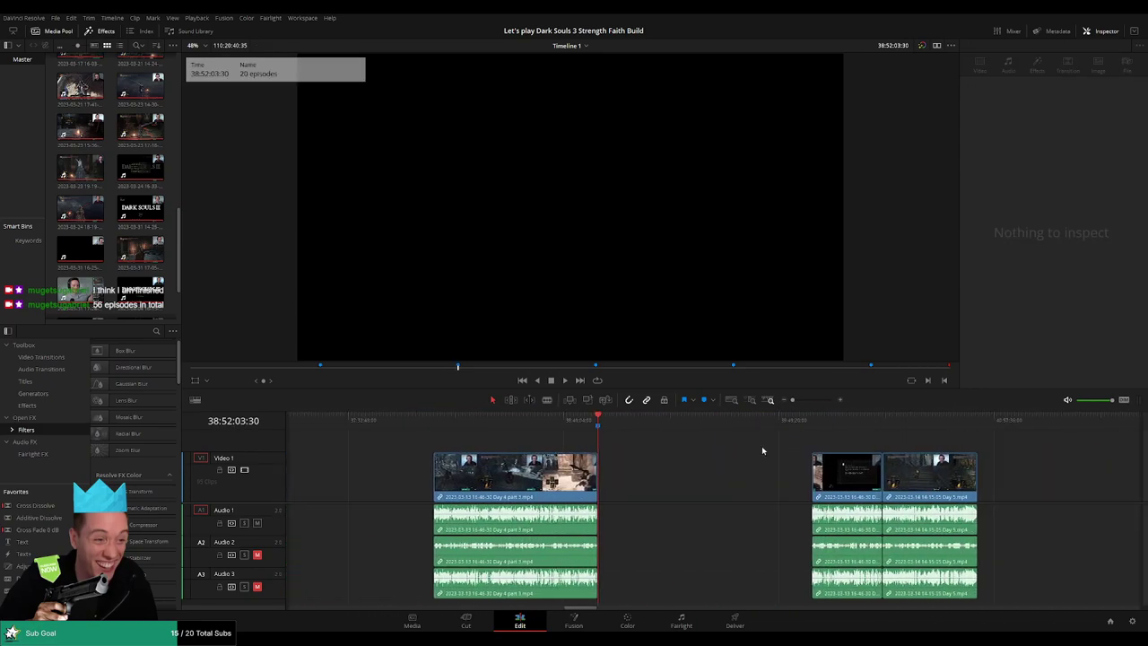
click(836, 421)
scroll(850, 435, right, 12)
click(856, 421)
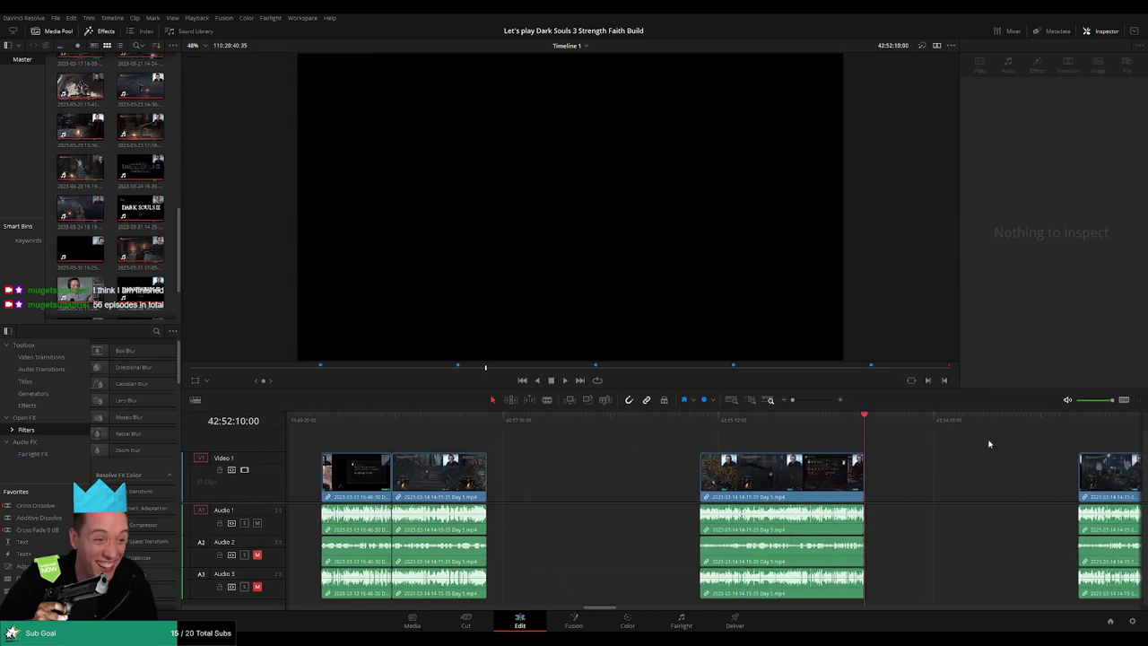
scroll(824, 434, right, 12)
click(874, 421)
Check the end timecodes of the Day 5 part 2 and Day 6 episodes, up to 52:52:20:00
scroll(807, 440, right, 12)
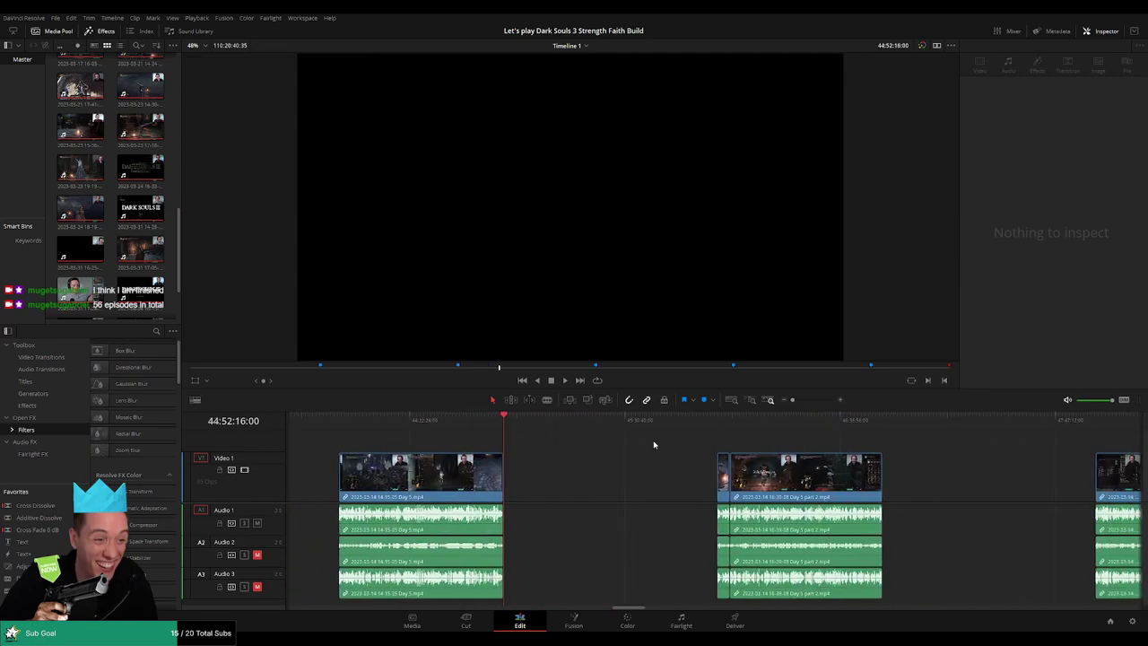
scroll(625, 449, right, 12)
click(853, 422)
scroll(887, 446, right, 12)
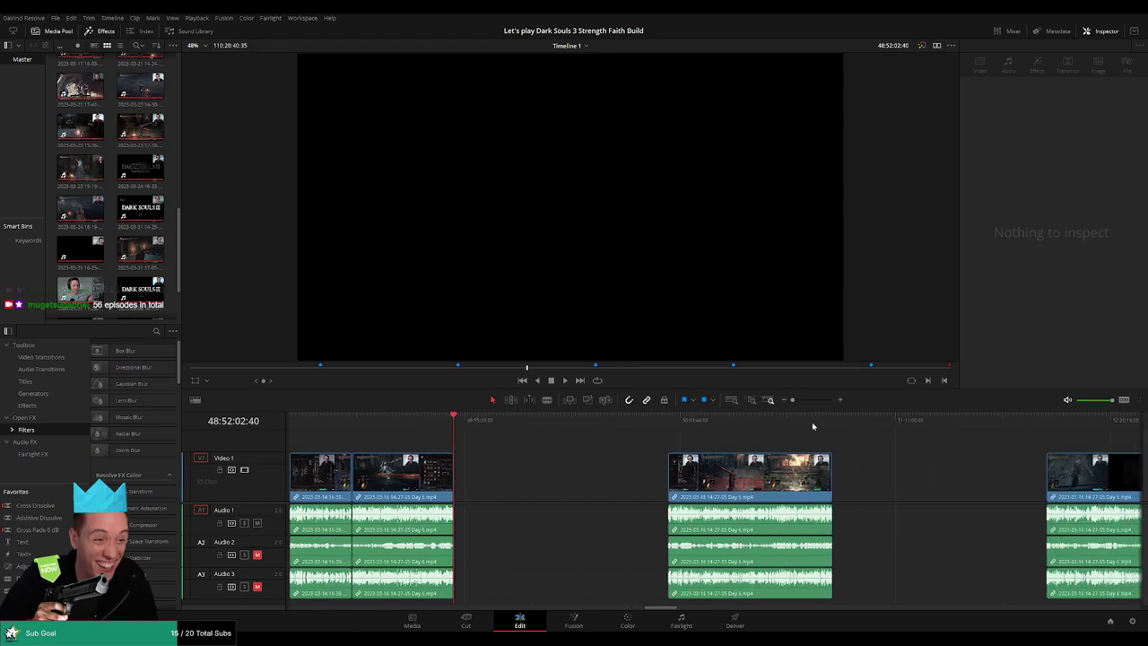
scroll(907, 437, right, 12)
scroll(849, 427, right, 13)
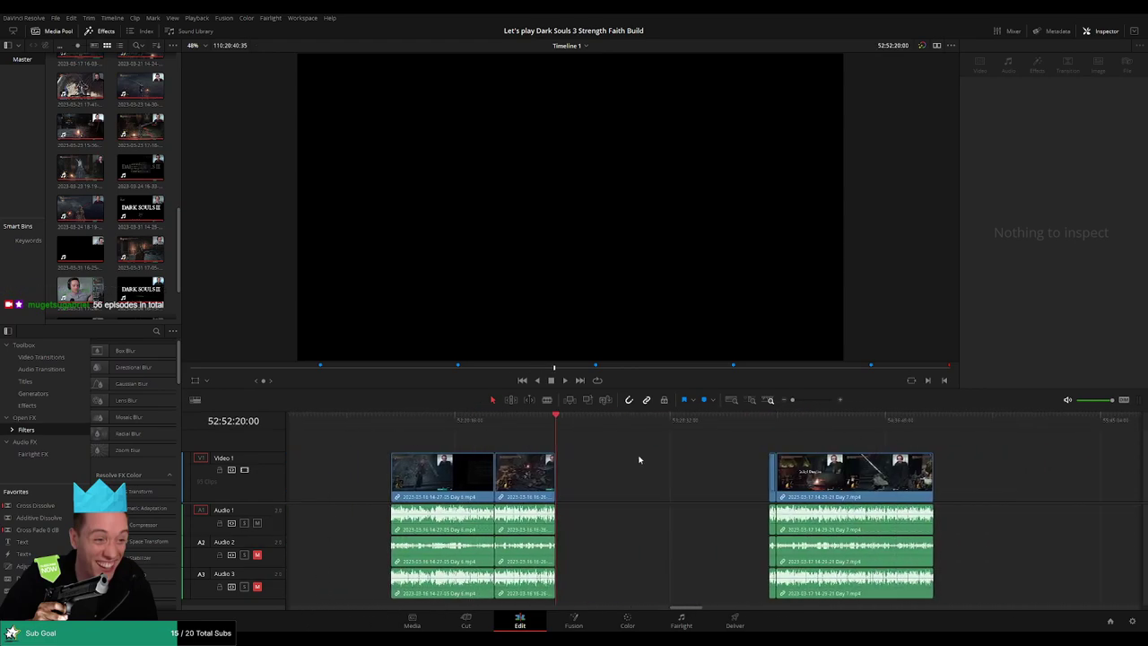
Check the end timecodes of the Day 7 episodes, up to the "30 episodes" marker
click(833, 421)
scroll(853, 428, right, 12)
click(863, 420)
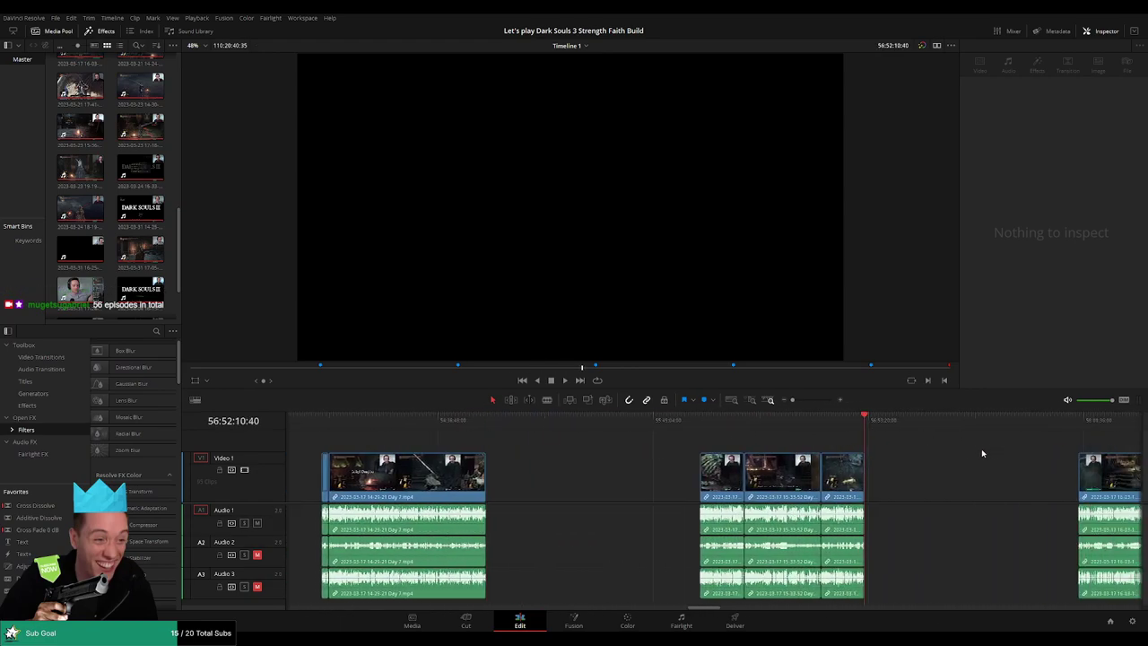
scroll(897, 440, right, 12)
click(823, 421)
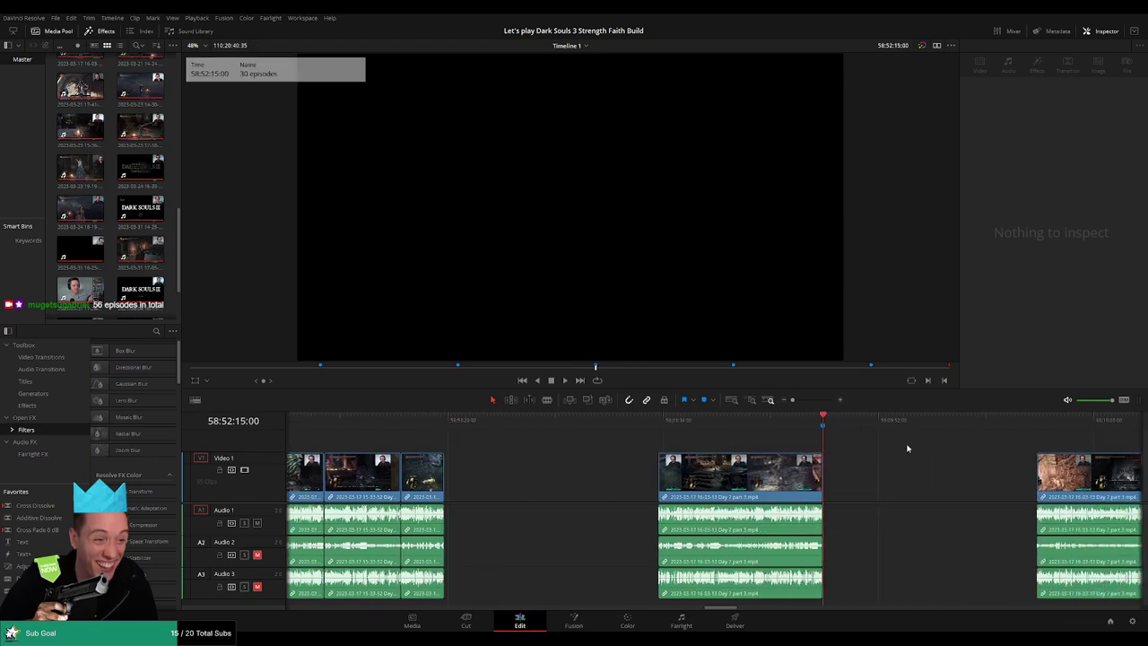
Check the end timecodes from the last Day 7 part 3 episode through the Day 8 episodes, up to 70:52:08:00
scroll(638, 436, right, 10)
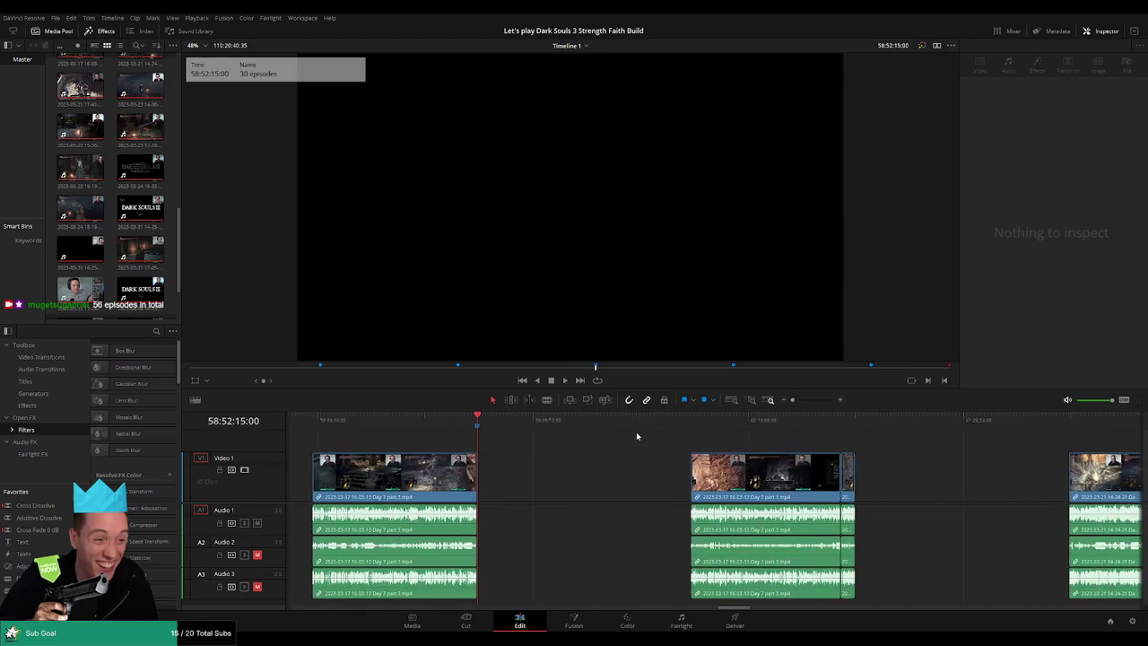
click(854, 421)
scroll(838, 434, right, 11)
scroll(998, 444, right, 10)
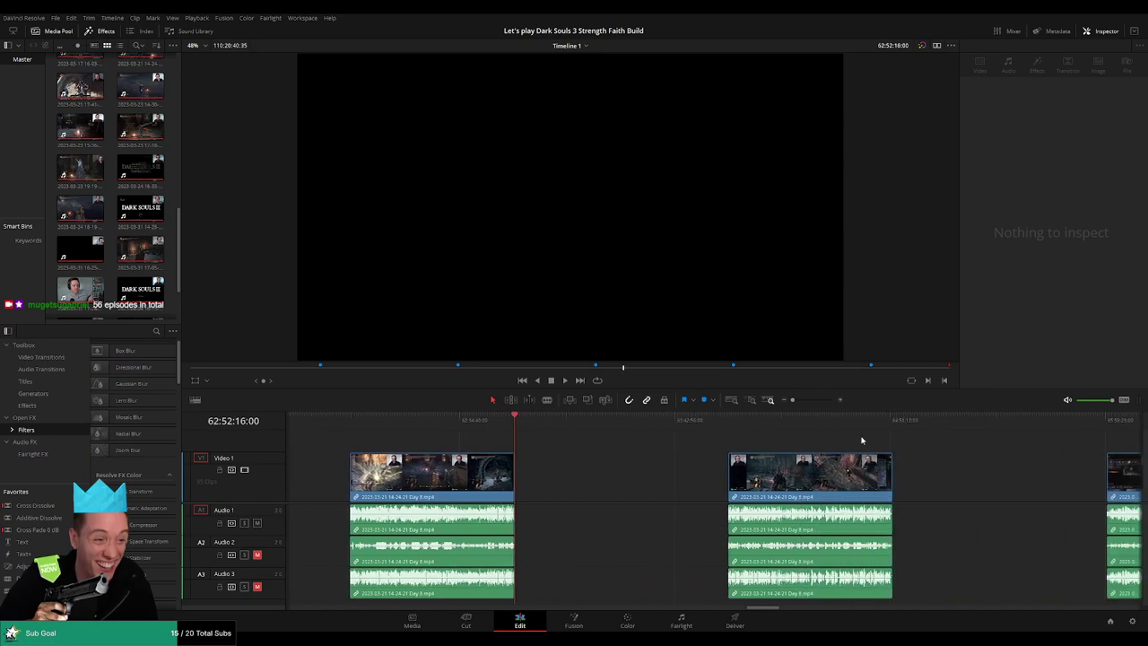
scroll(958, 437, right, 12)
click(840, 423)
scroll(629, 448, right, 10)
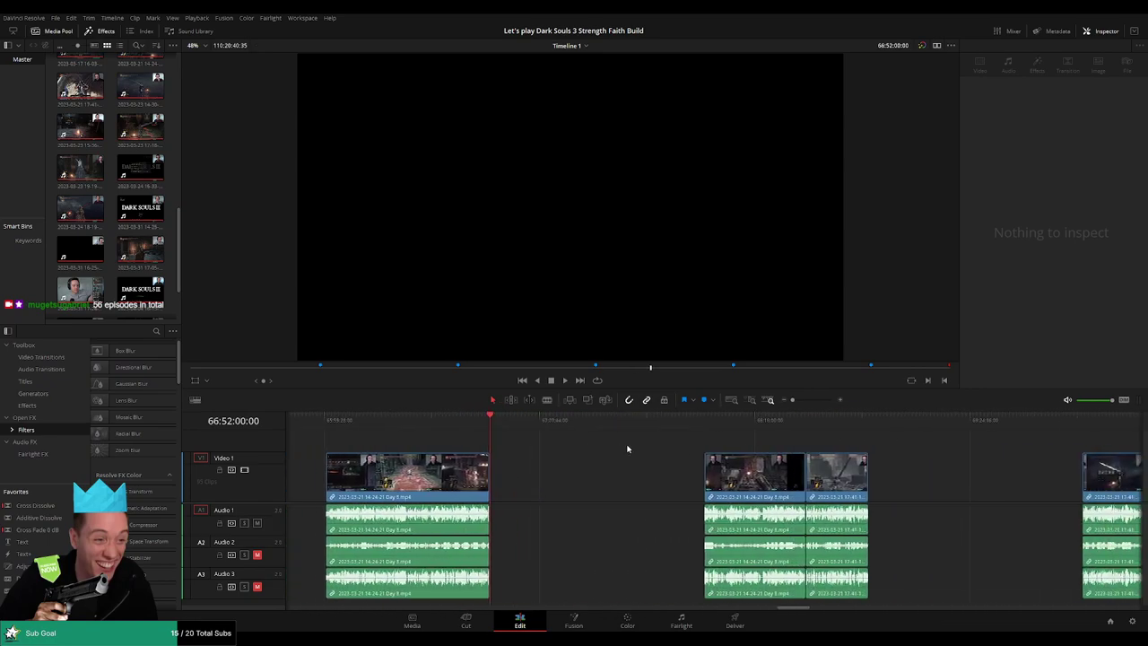
click(854, 421)
scroll(843, 449, right, 10)
click(831, 422)
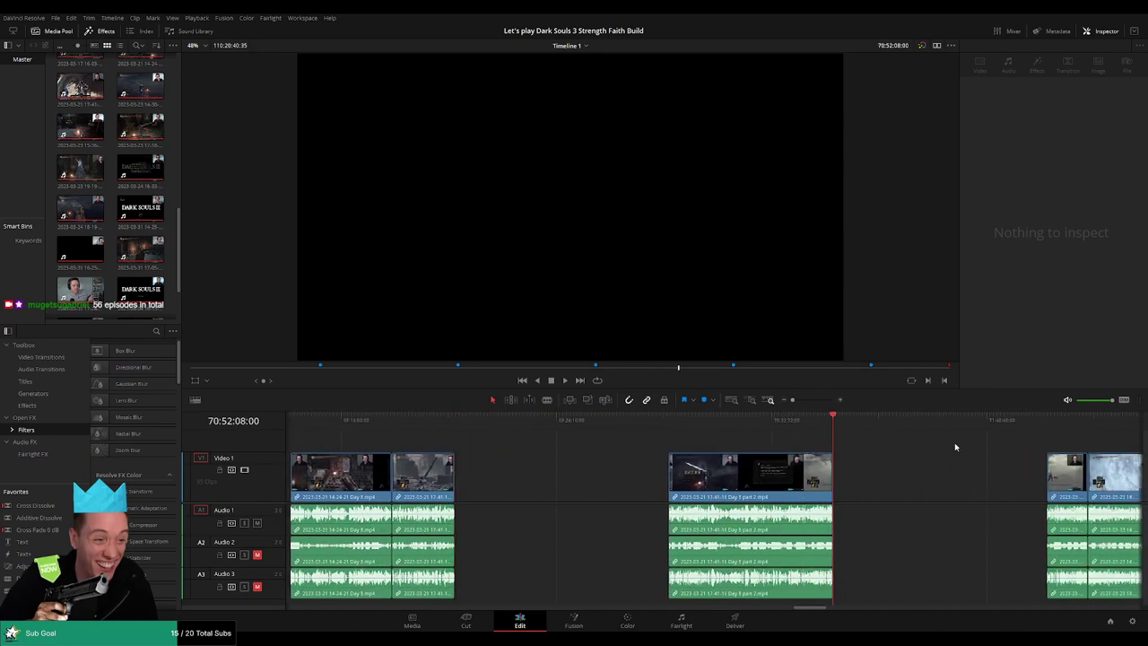
Check the end timecodes of the Day 9 episodes, up to the "40 episodes" marker
scroll(595, 435, right, 10)
click(816, 421)
click(809, 421)
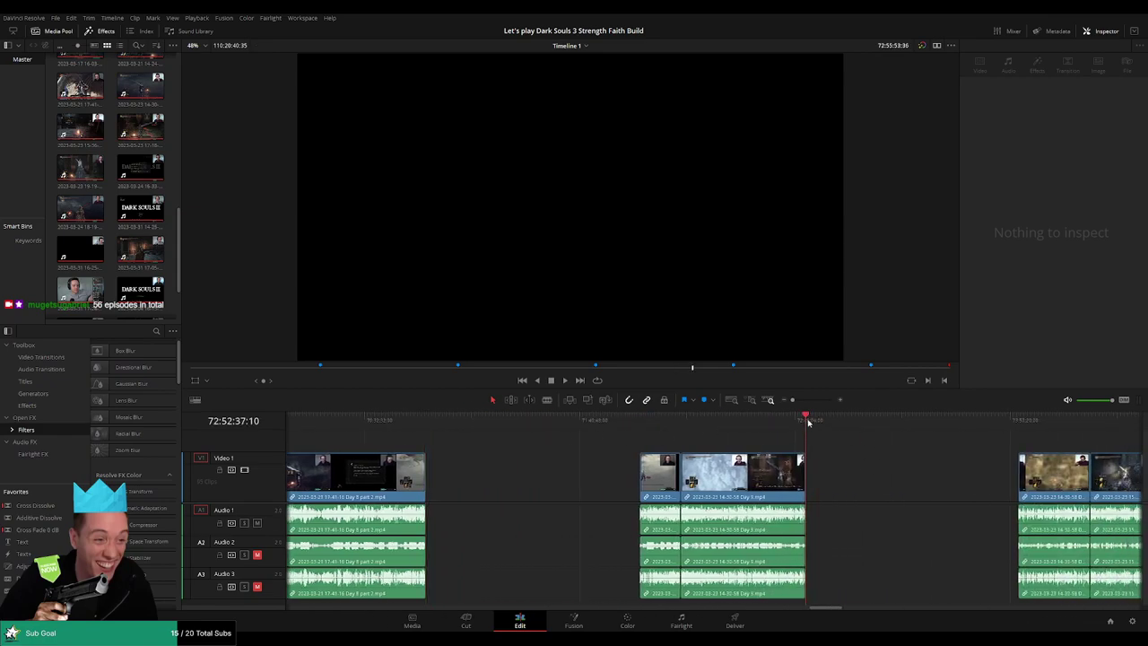
scroll(805, 435, right, 10)
scroll(895, 426, right, 13)
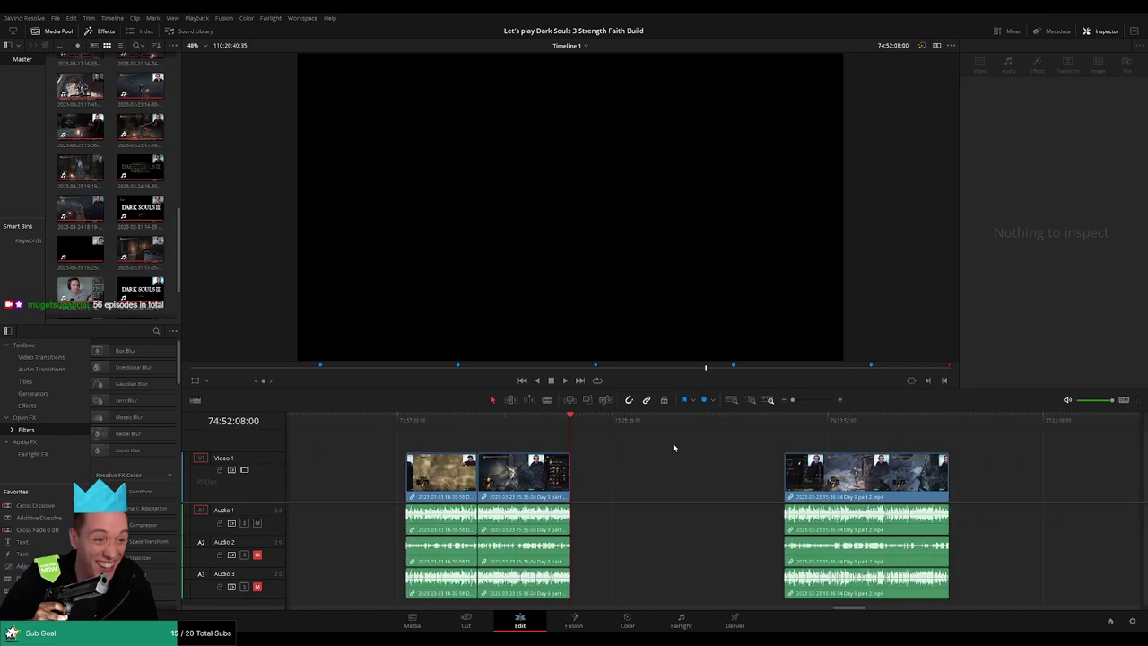
click(904, 421)
scroll(905, 430, right, 13)
scroll(820, 431, right, 3)
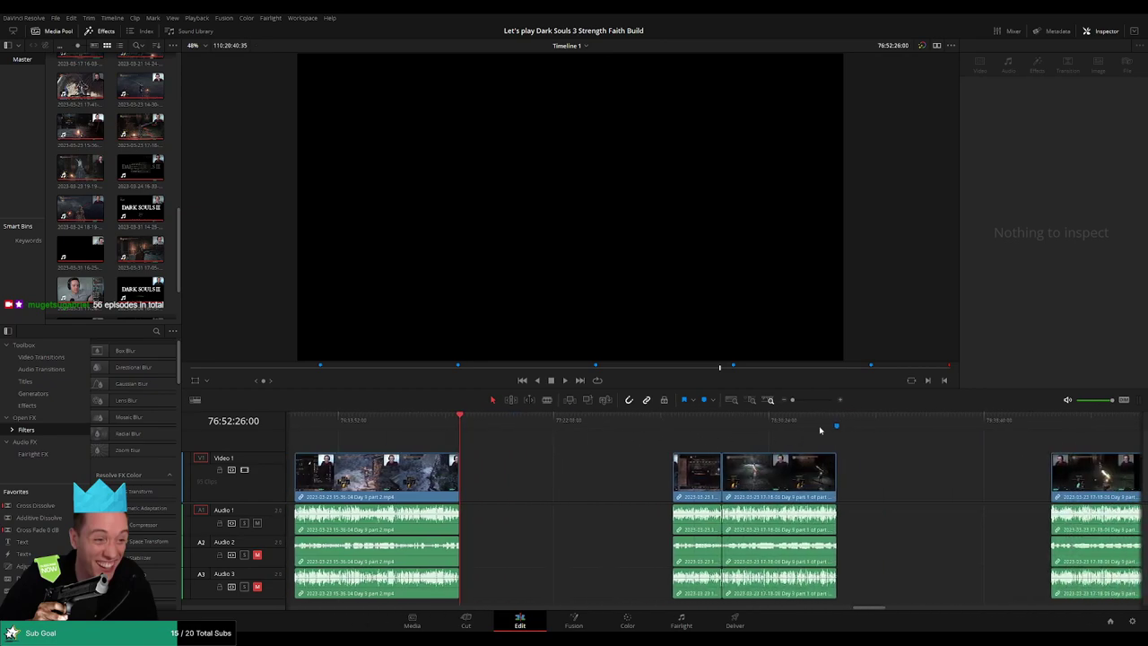
click(837, 422)
Check the end timecodes of the remaining Day 9 part 3 episodes, up to 82:52:16:30
scroll(969, 453, right, 10)
click(931, 422)
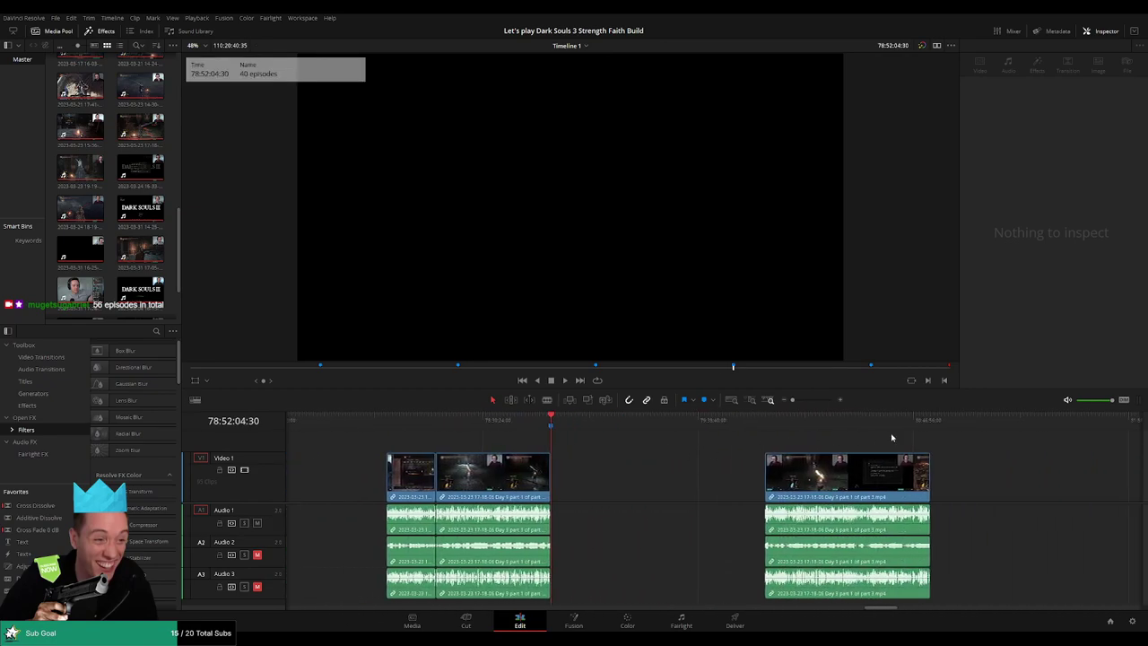
scroll(933, 425, right, 15)
scroll(903, 423, right, 6)
click(750, 422)
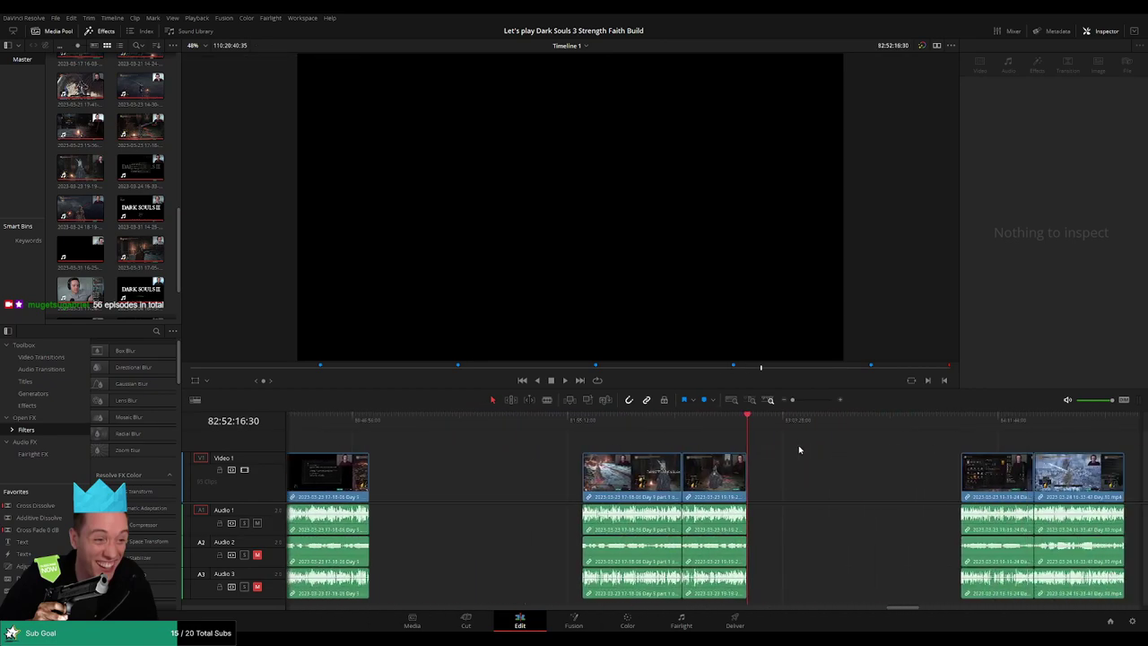
Check the end timecodes of the Day 10 episodes, up to the Day 10 part 2 end at 90:52:31:30
scroll(901, 431, right, 8)
click(908, 422)
scroll(1005, 449, right, 15)
click(857, 422)
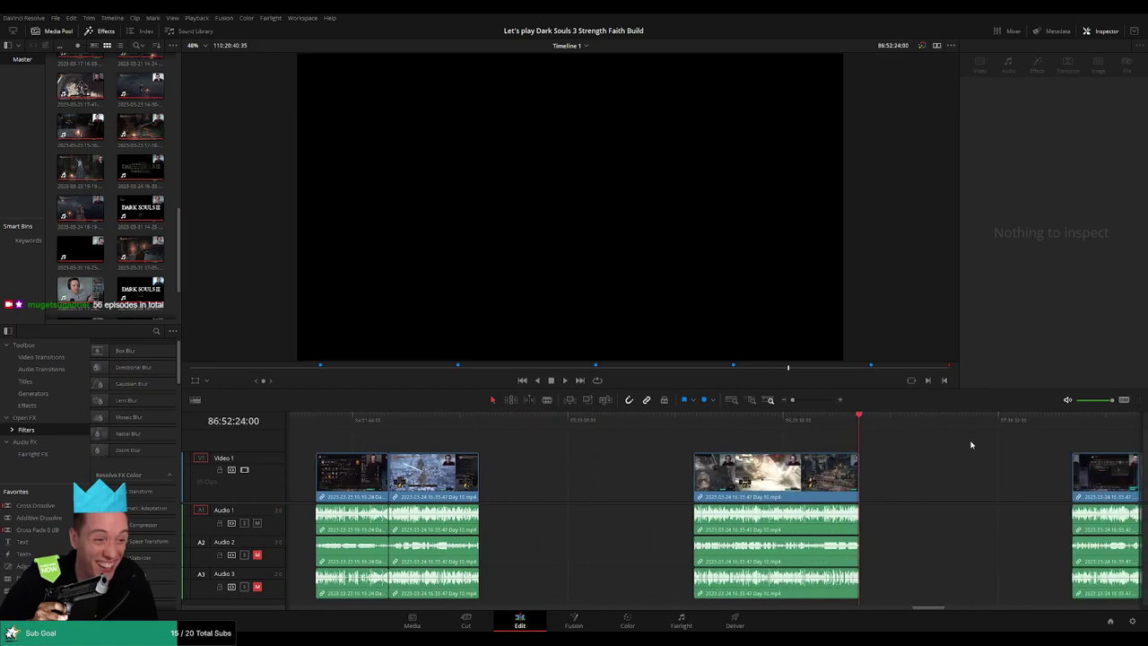
scroll(969, 440, right, 14)
click(823, 422)
scroll(776, 448, right, 5)
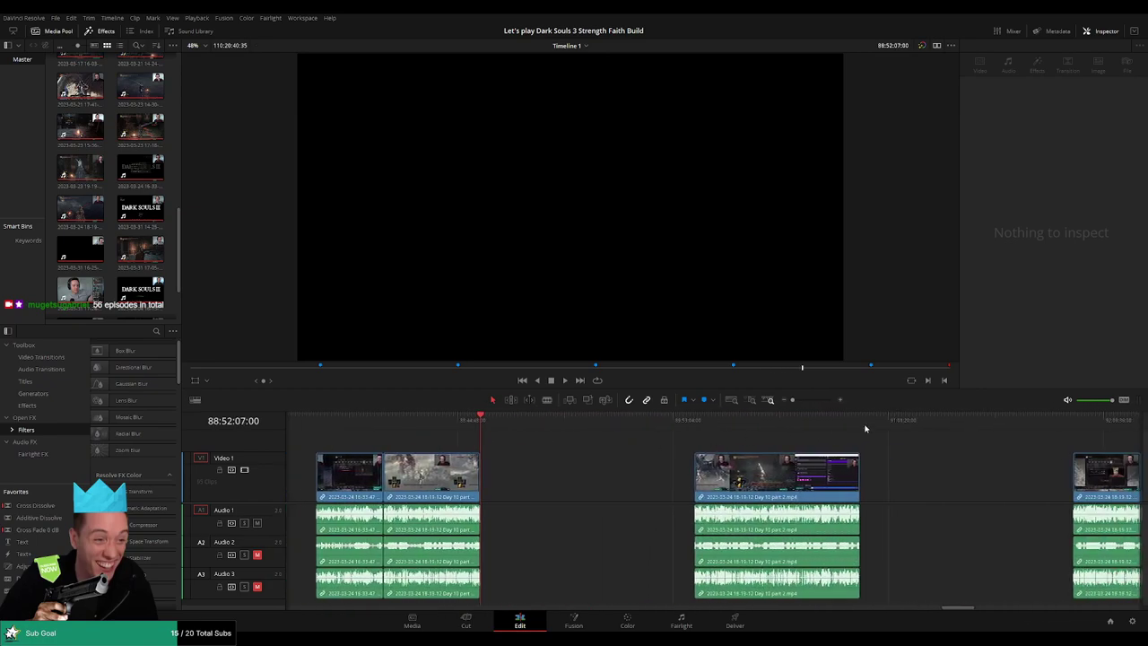
click(860, 420)
Check the end timecodes of the Day 11 episodes, up to the "50 episodes" marker
scroll(985, 446, right, 8)
click(923, 420)
scroll(956, 432, right, 10)
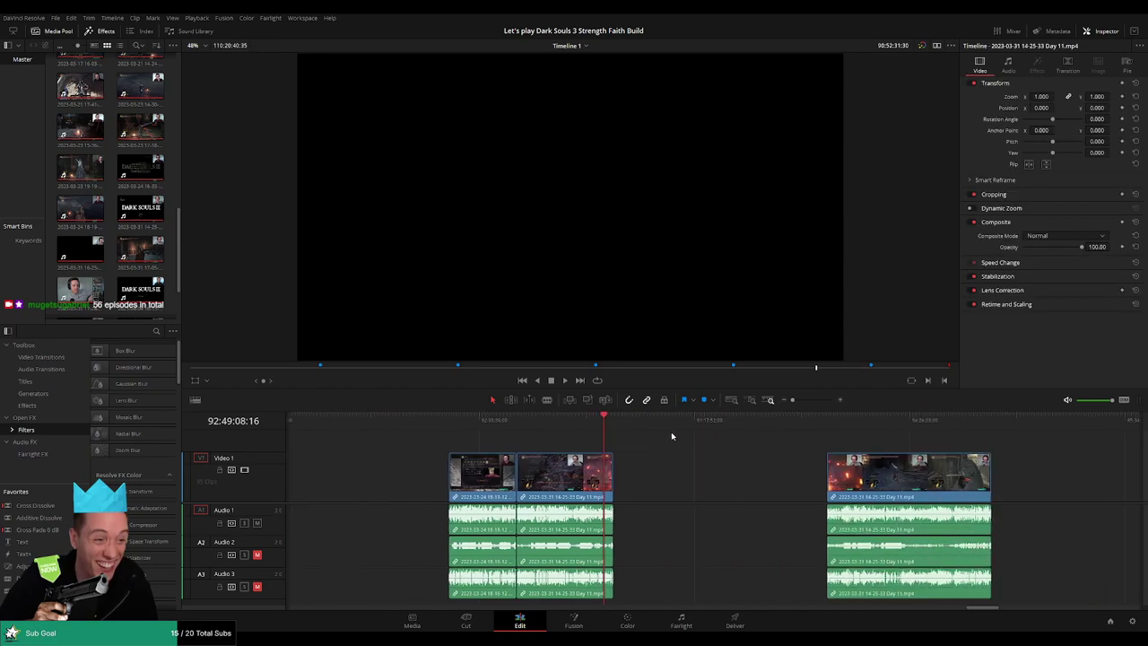
click(843, 424)
scroll(895, 451, right, 8)
click(871, 424)
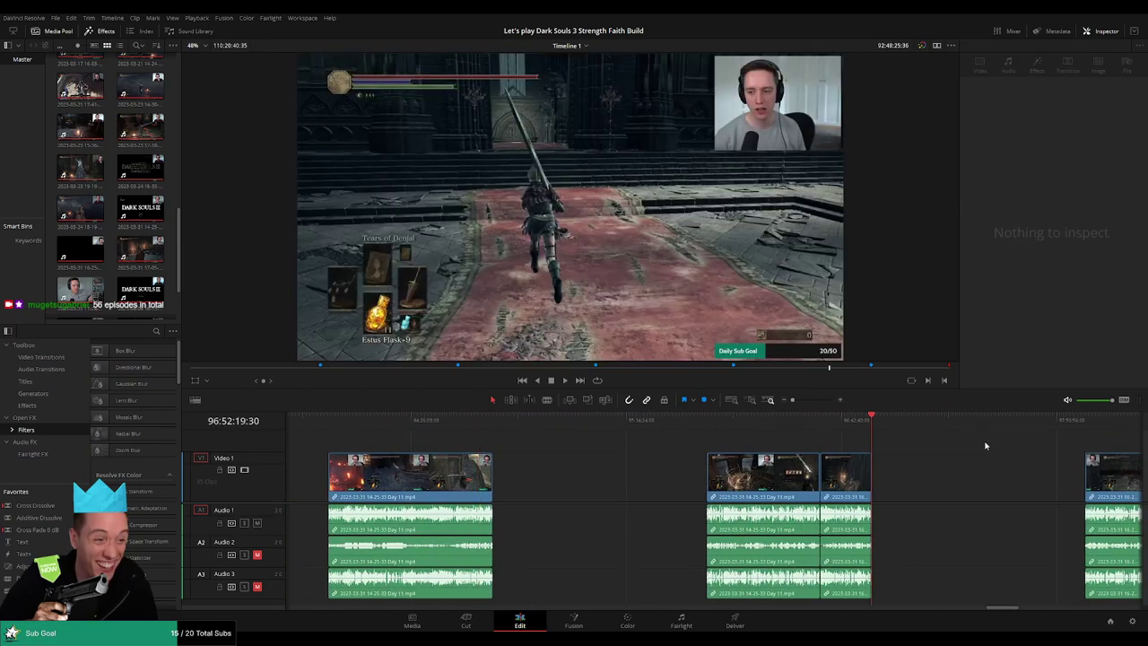
scroll(987, 445, right, 10)
click(719, 424)
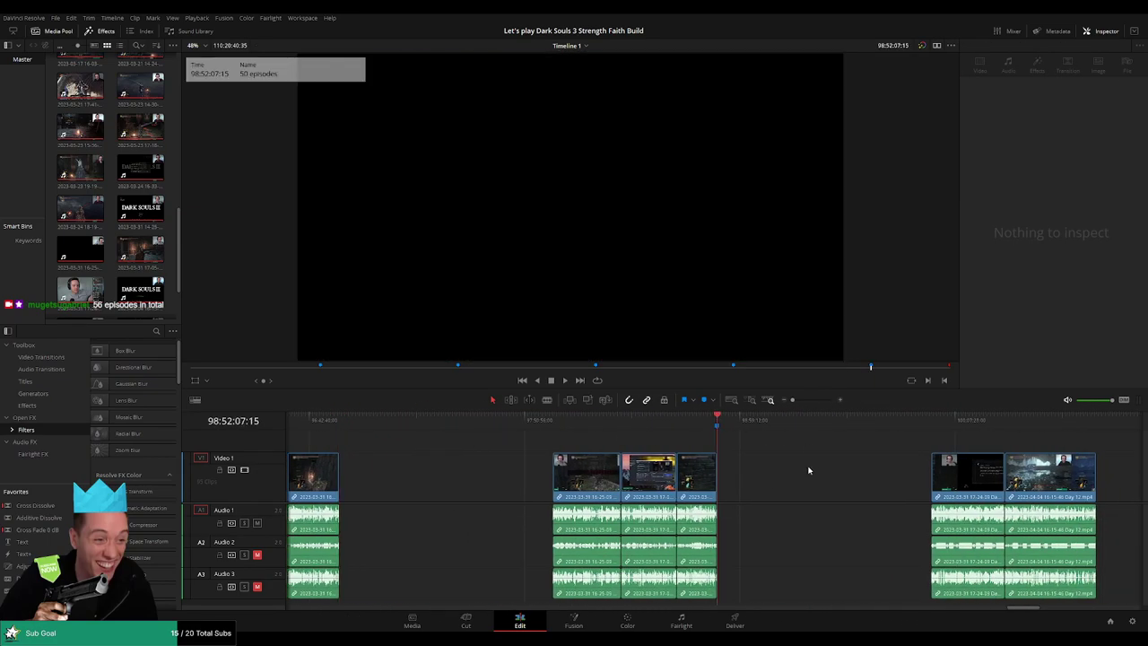
Check the end timecodes of the Day 12 episodes, up to 104:52:09:00
scroll(684, 453, right, 2)
click(923, 426)
scroll(897, 431, right, 5)
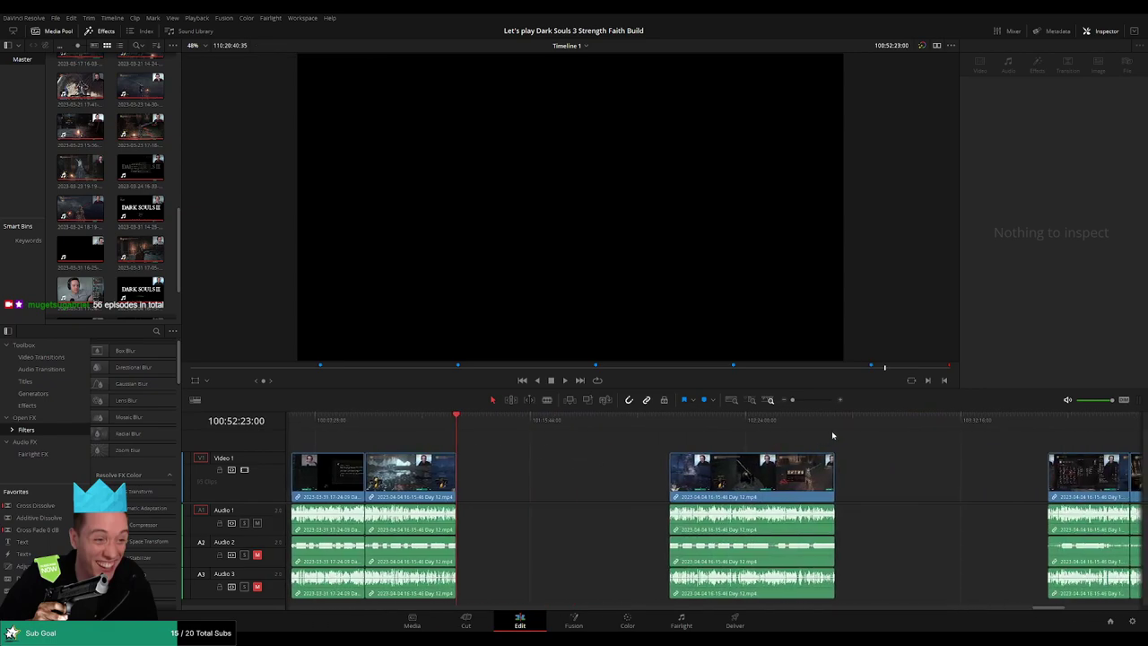
click(834, 439)
scroll(836, 440, right, 4)
click(853, 429)
Check the end timecodes of the Day 13 episodes, up to the "56 episodes" marker closing the timeline
scroll(625, 440, right, 4)
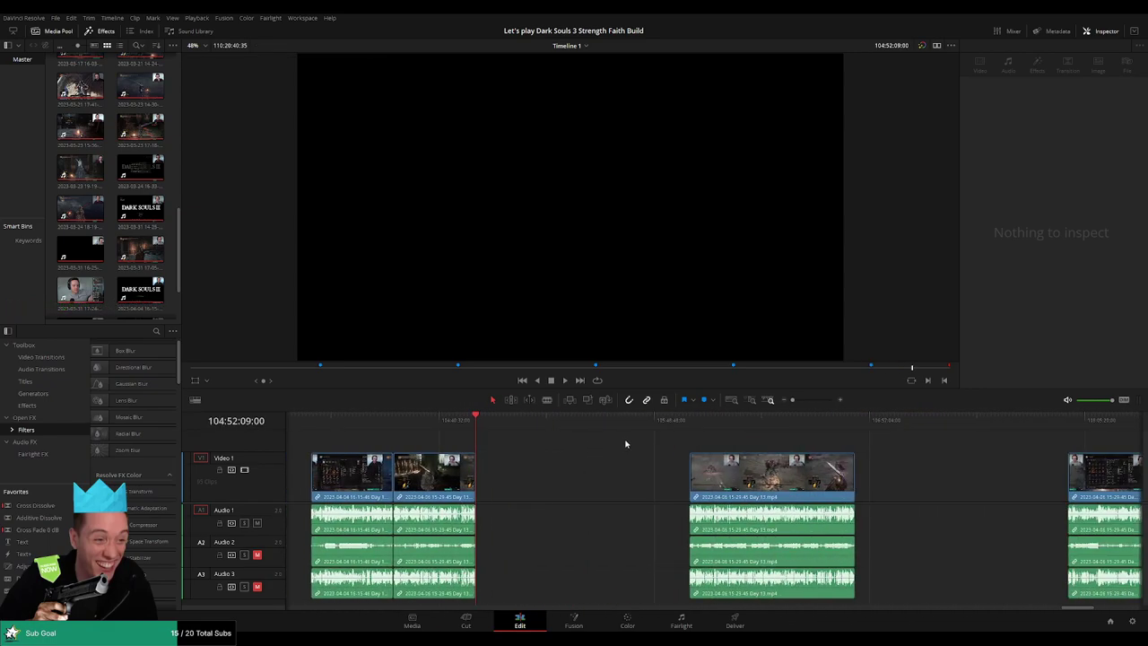
click(855, 422)
scroll(529, 445, right, 5)
click(812, 426)
scroll(574, 443, right, 5)
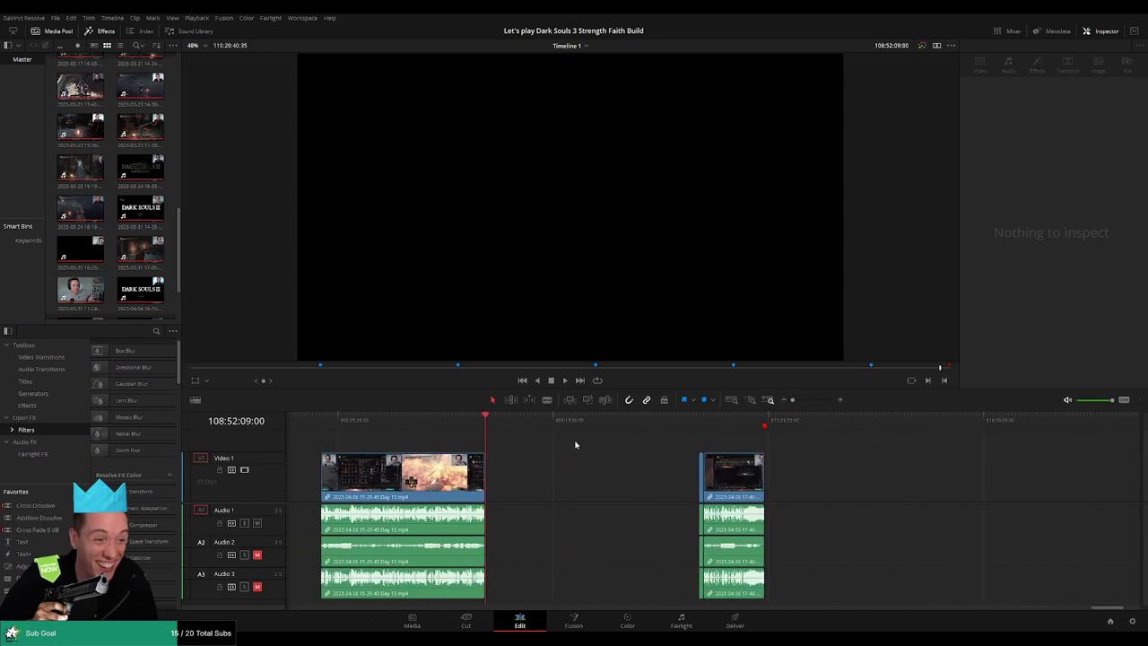
click(704, 421)
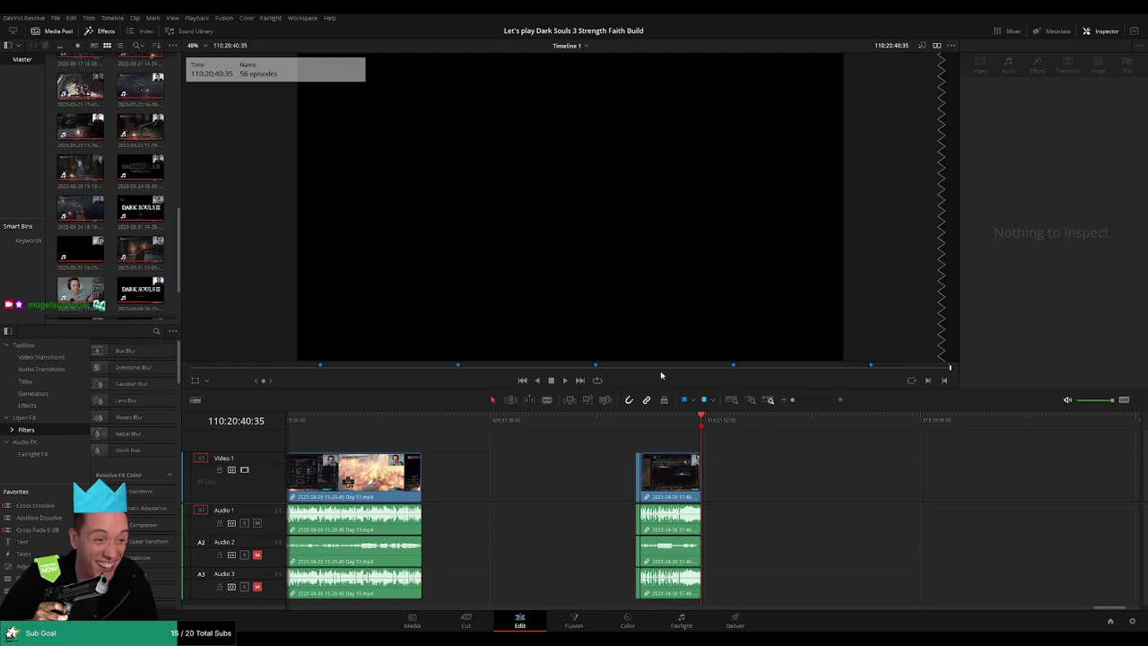
key(q)
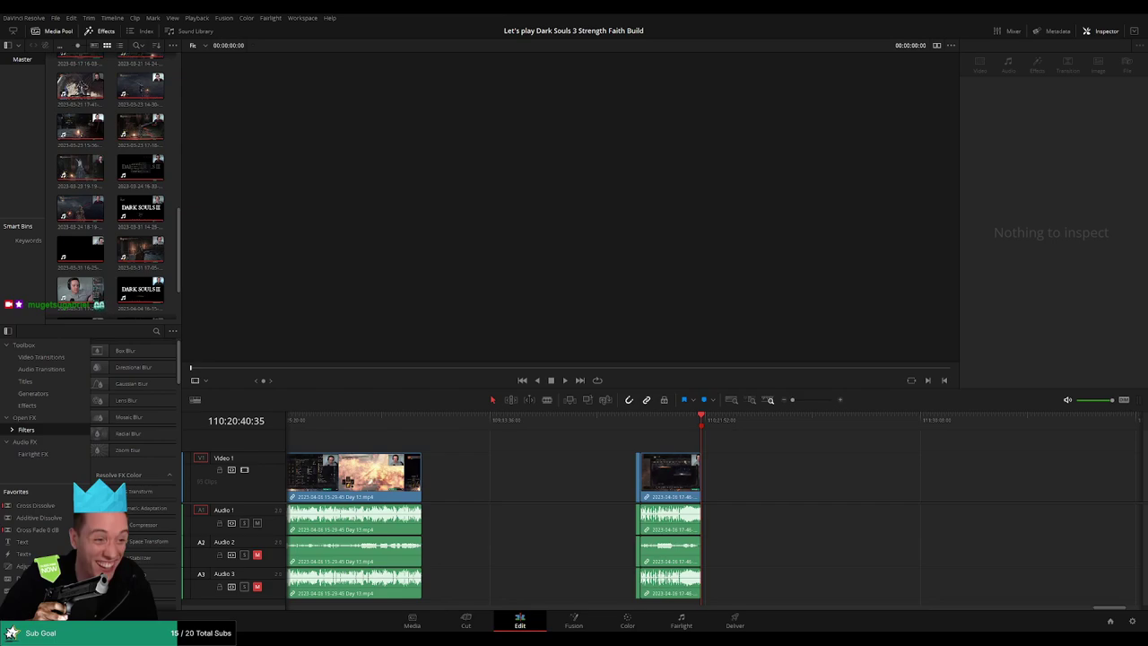
click(567, 466)
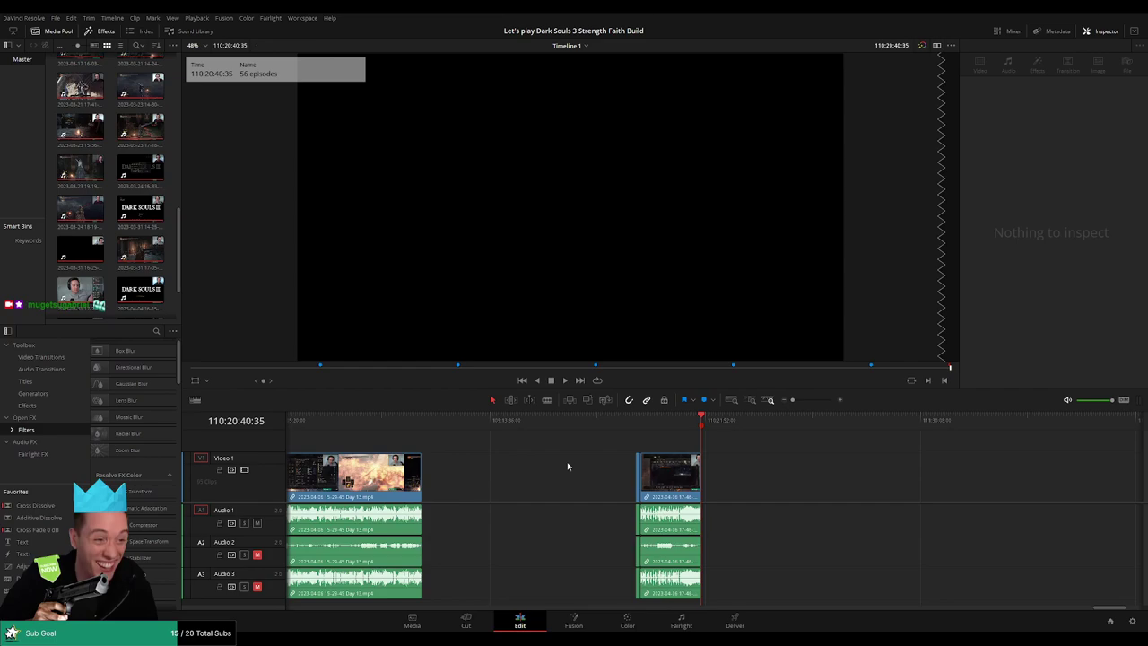
Go to the Deliver page and set the custom export to MP4 format with the NVIDIA encoder
click(735, 620)
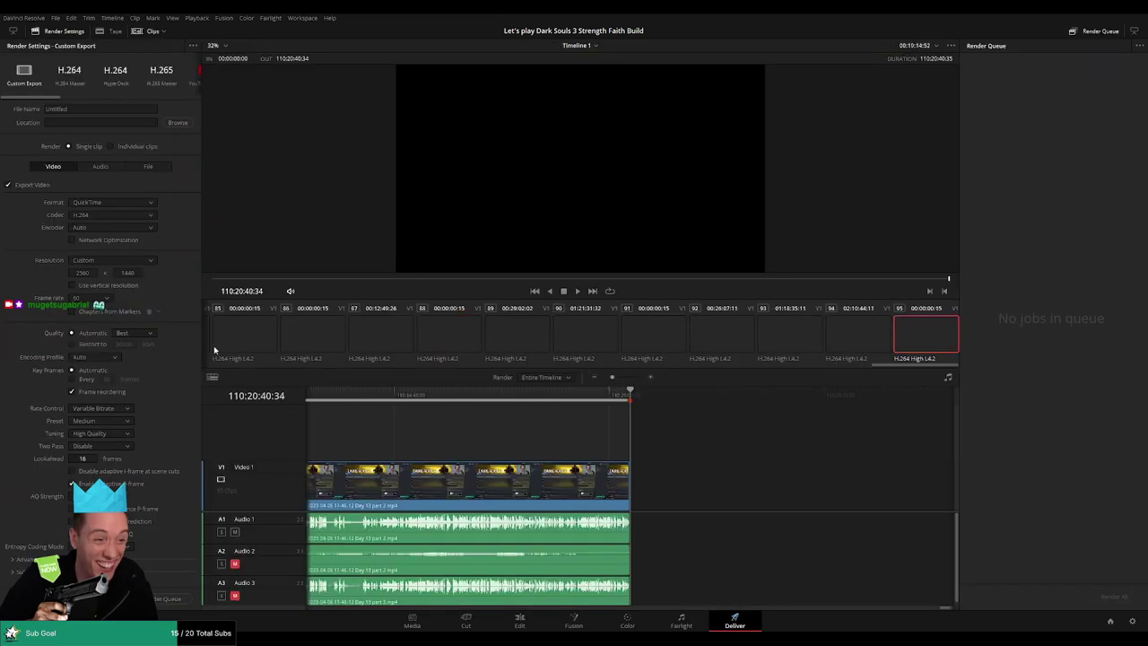
click(126, 202)
click(109, 270)
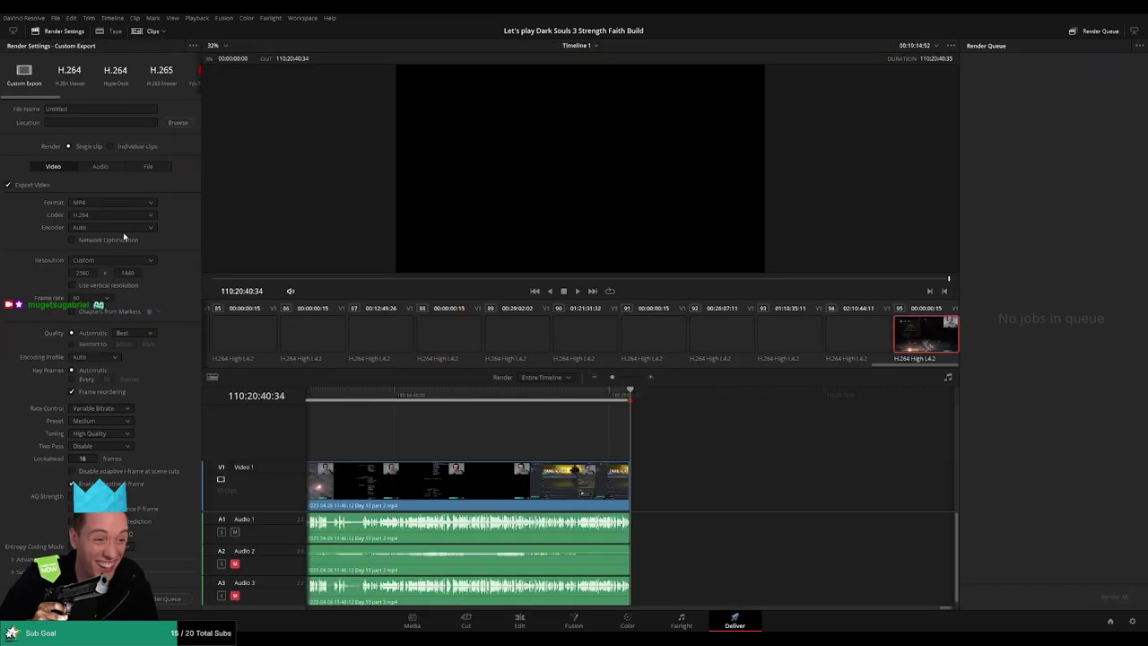
scroll(123, 234, down, 1)
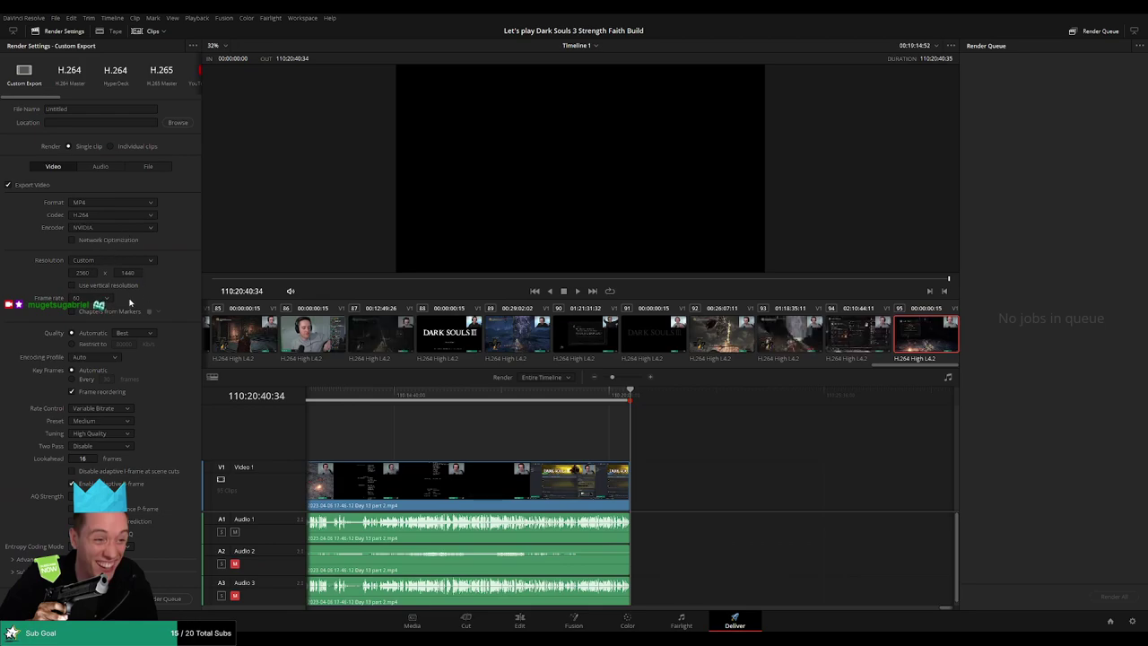
Restrict the export's video quality to 15000 kb/s and show more of the timeline around the final episode
click(92, 345)
text(1)
key(Right)
key(Right)
key(BackSpace)
key(BackSpace)
text(5)
click(170, 295)
drag(613, 377, 603, 378)
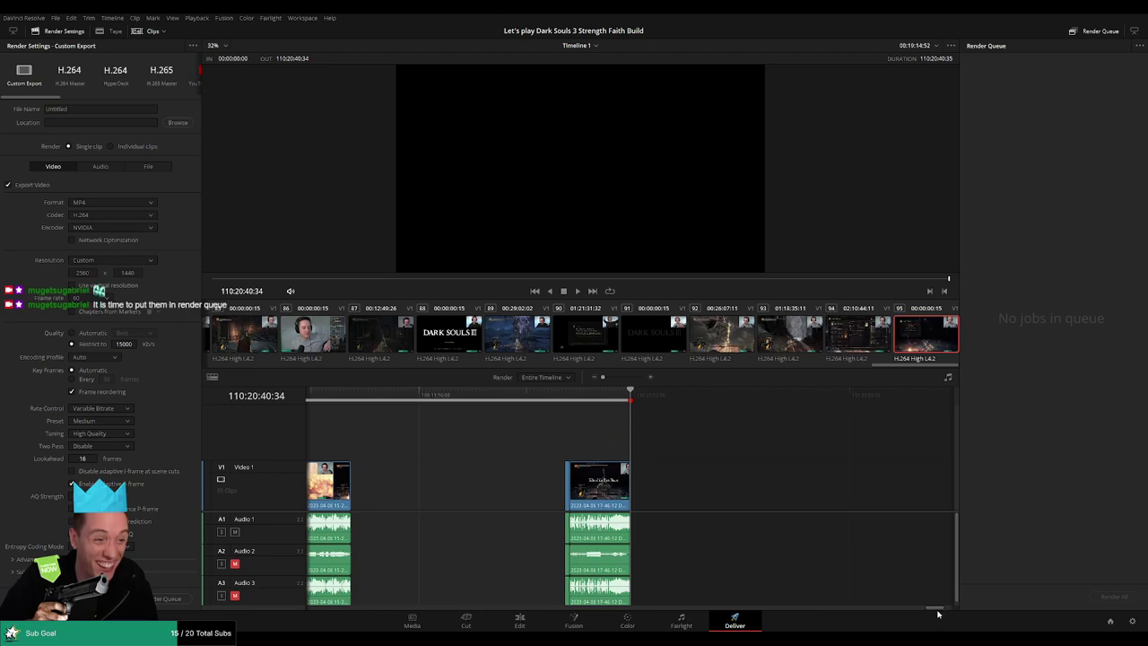
Return to the start of the timeline and set the render range for the first episode from 00:00:00:00 to 00:52:07:50
drag(936, 610, 291, 606)
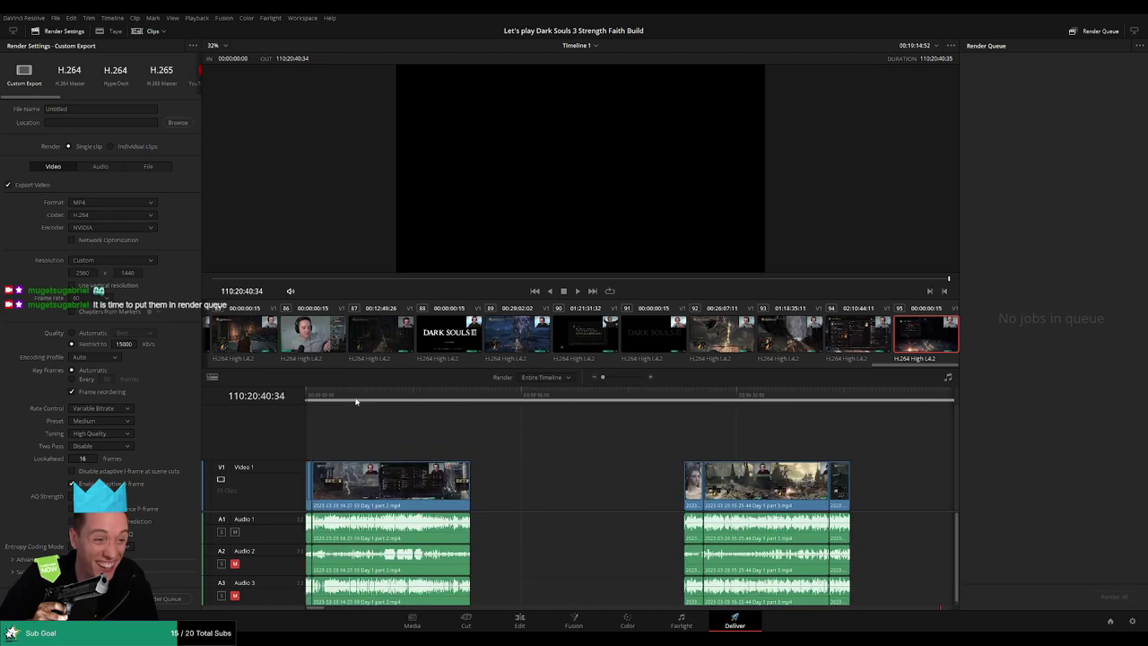
key(Home)
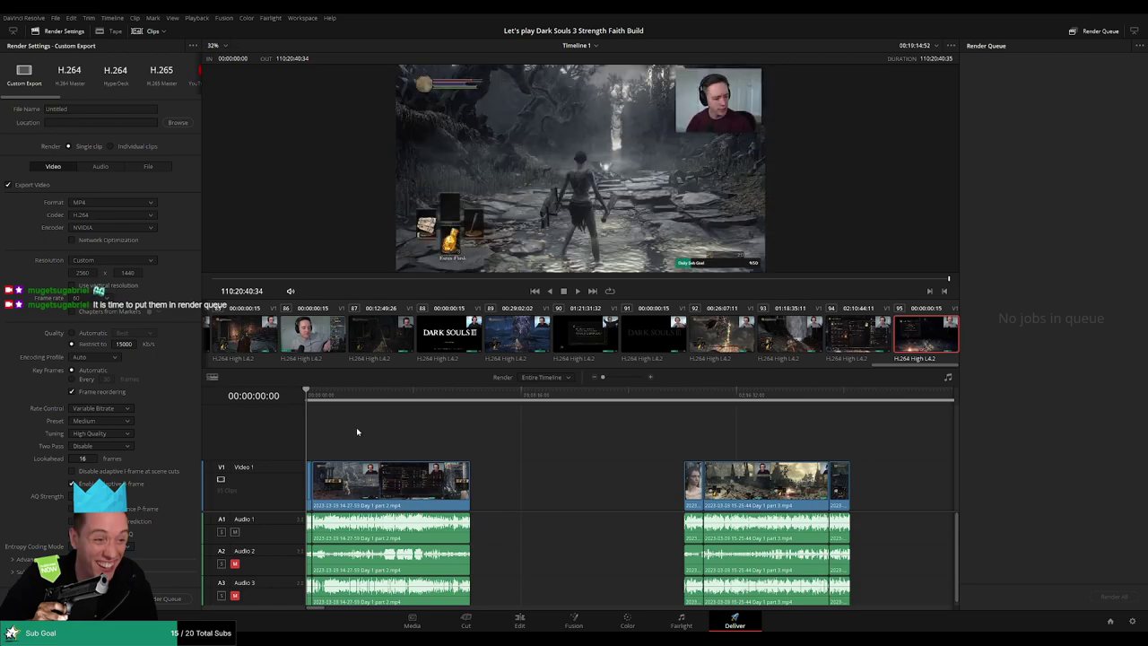
key(Home)
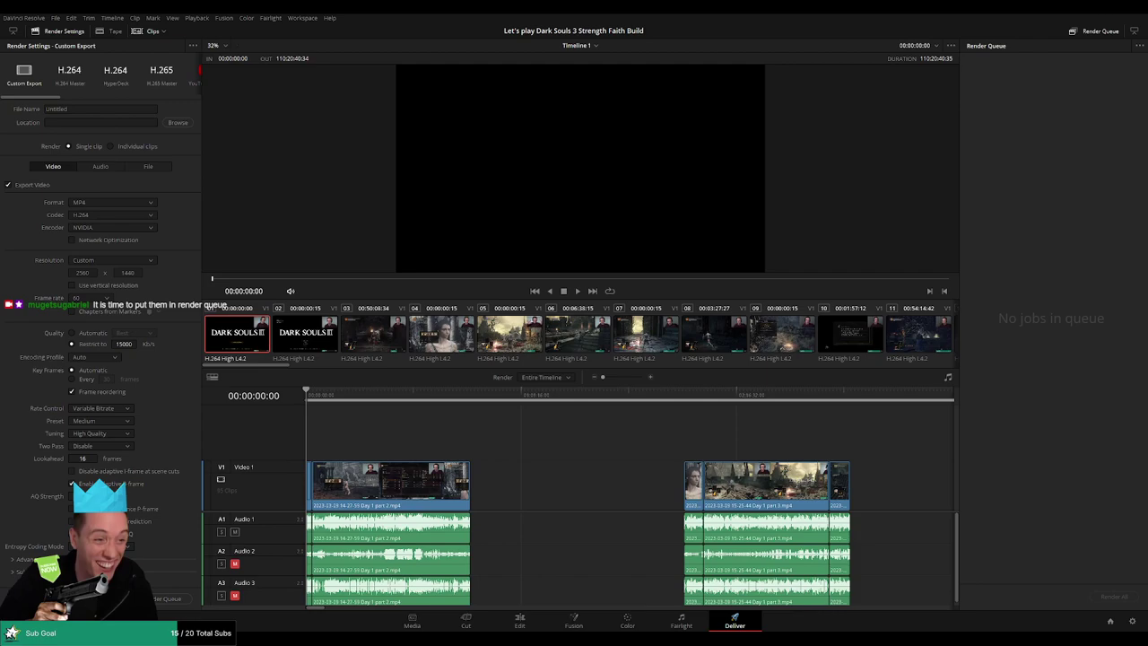
click(338, 440)
drag(327, 395, 302, 402)
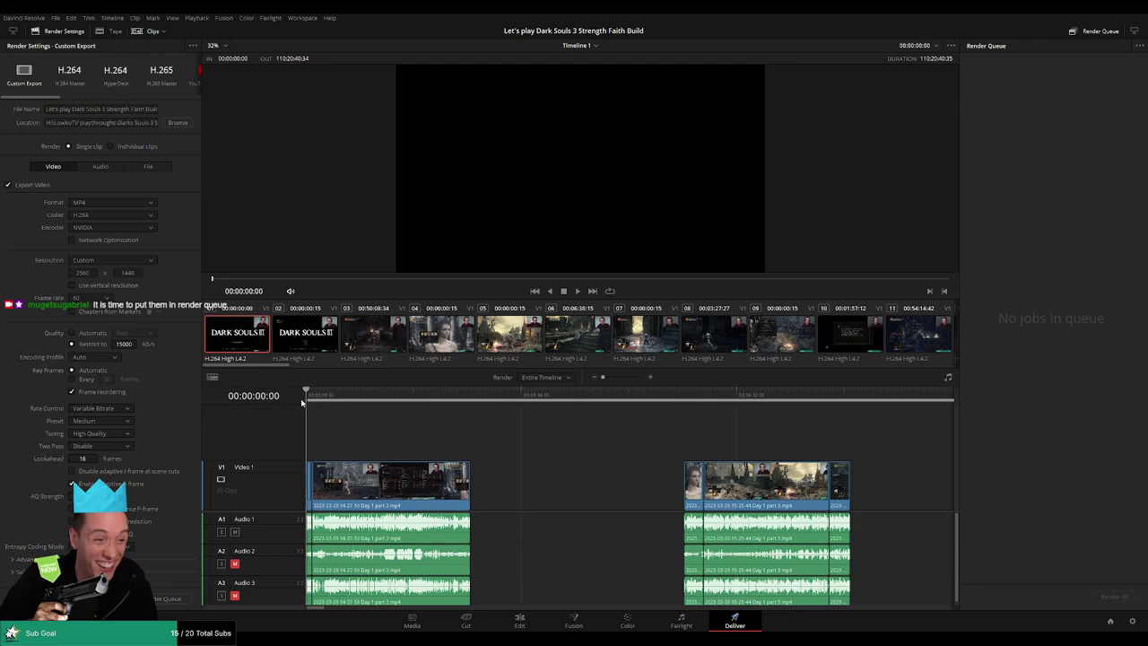
click(470, 398)
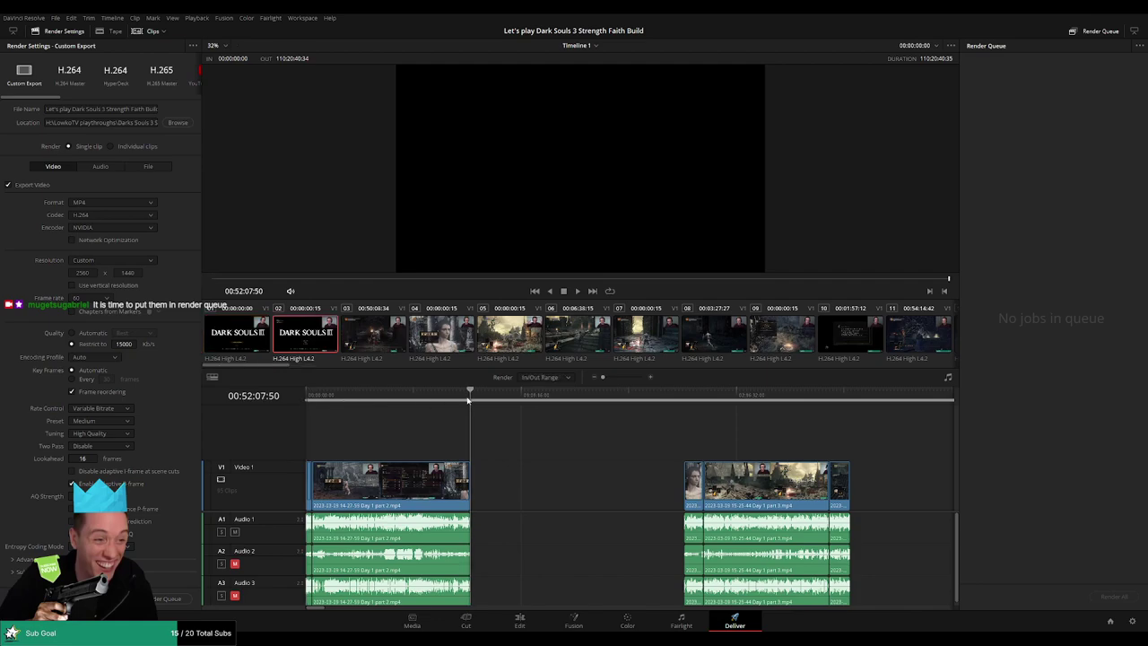
key(o)
drag(278, 511, 279, 483)
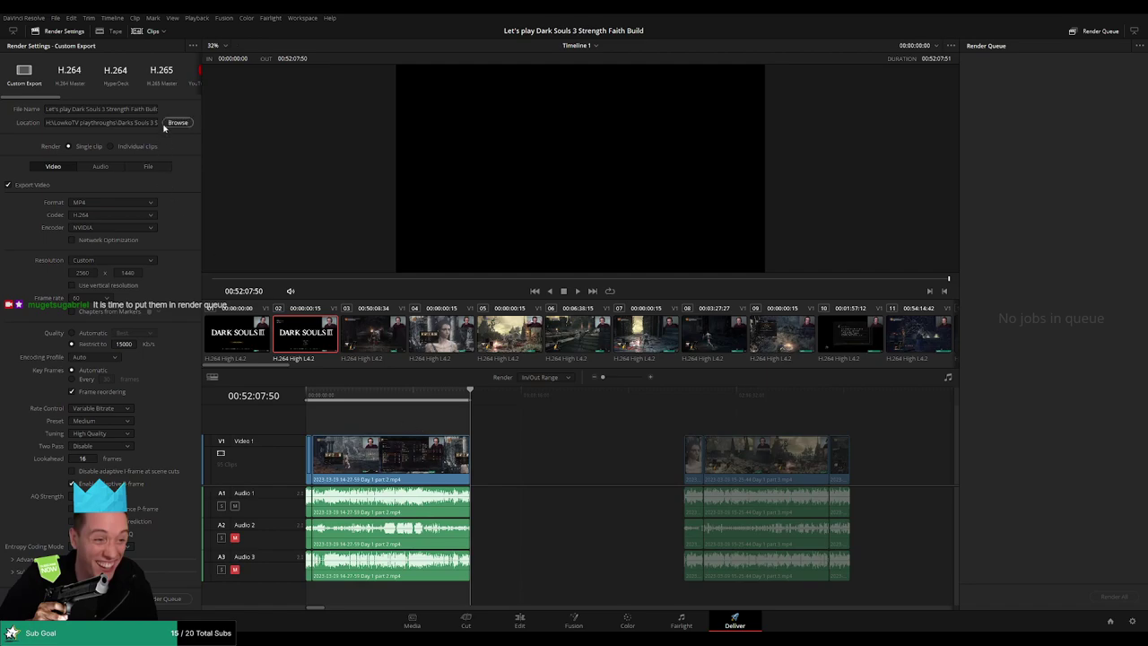
Extend the output file name with "with Lowko Ep 1" and add the first episode to the render queue
click(148, 108)
text(with Lowko Ep 1)
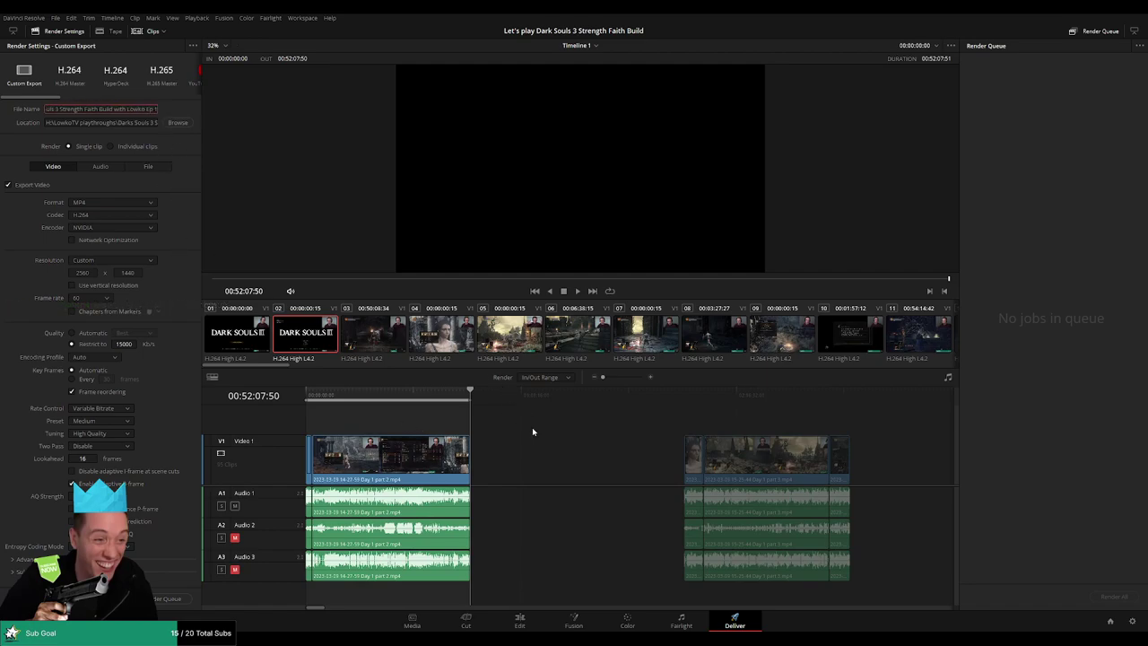
key(Return)
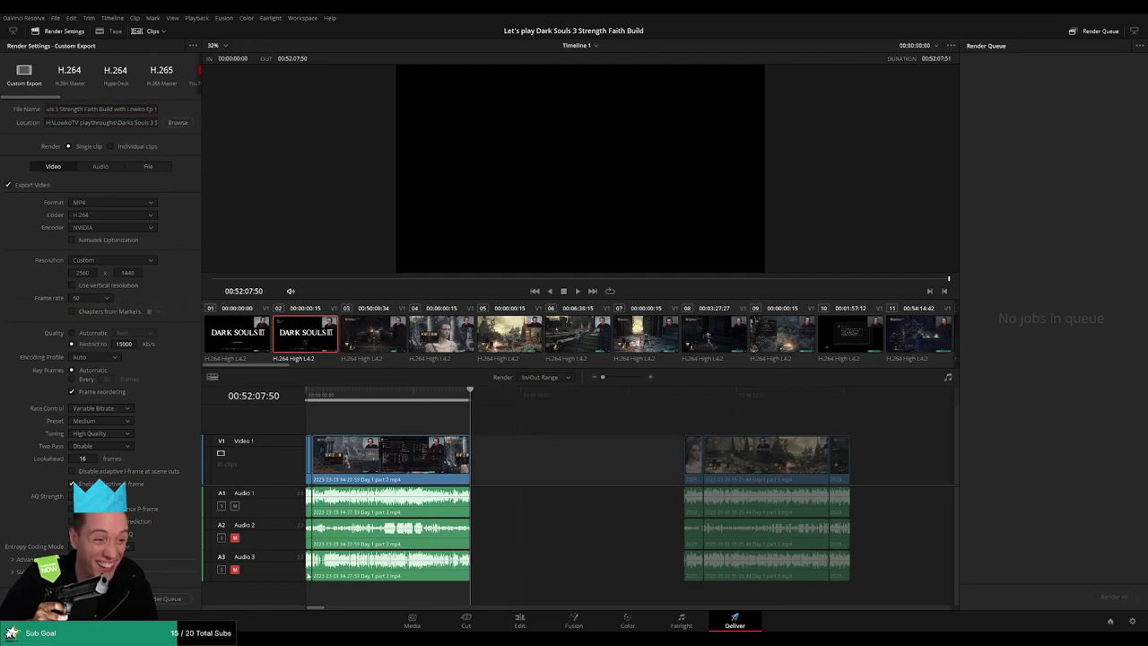
click(166, 598)
Set the render range to the second episode, from 02:00:00:00 to 02:52:38:20
scroll(602, 450, right, 5)
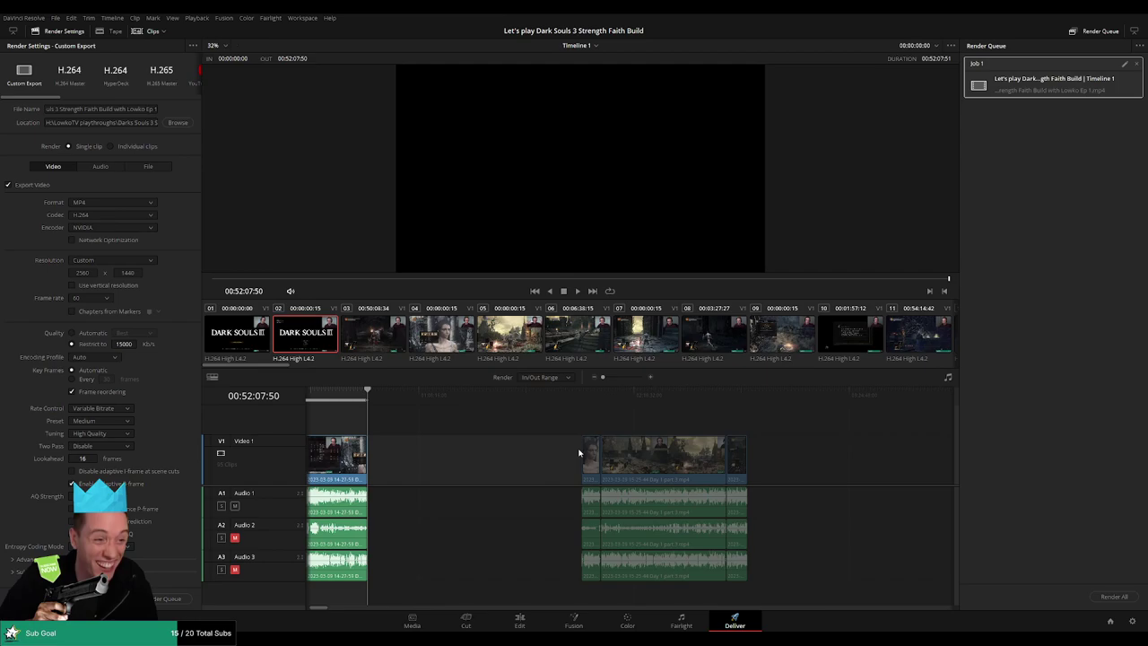
drag(583, 431, 703, 434)
click(538, 406)
drag(800, 431, 480, 428)
key(i)
click(531, 414)
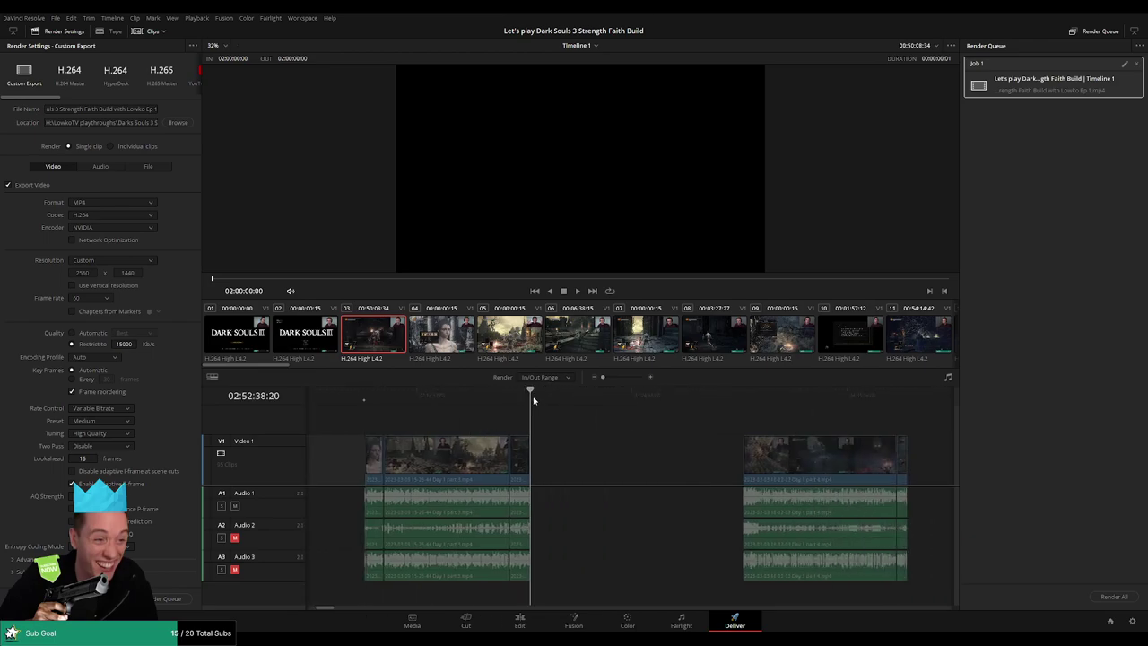
key(o)
Change the output file name's ending to "Ep 2" and add the second episode to the render queue
click(149, 111)
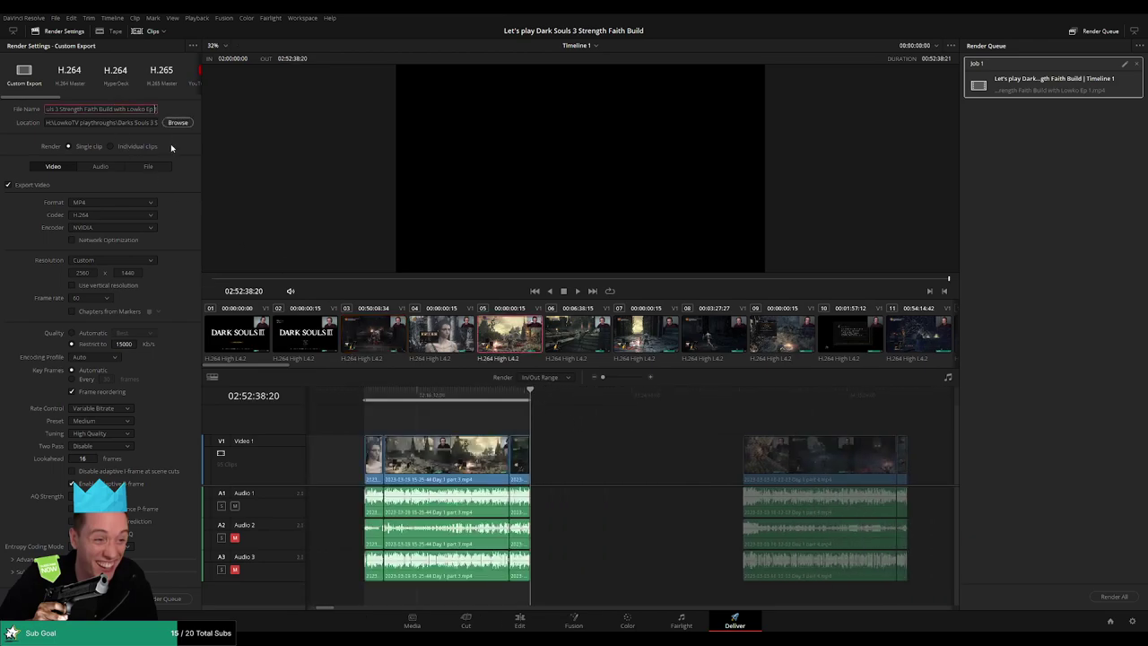
key(BackSpace)
text(2)
key(Return)
click(166, 598)
Set the render range to the third episode, from 04:00:00:00 to 04:52:15:00
scroll(654, 431, right, 5)
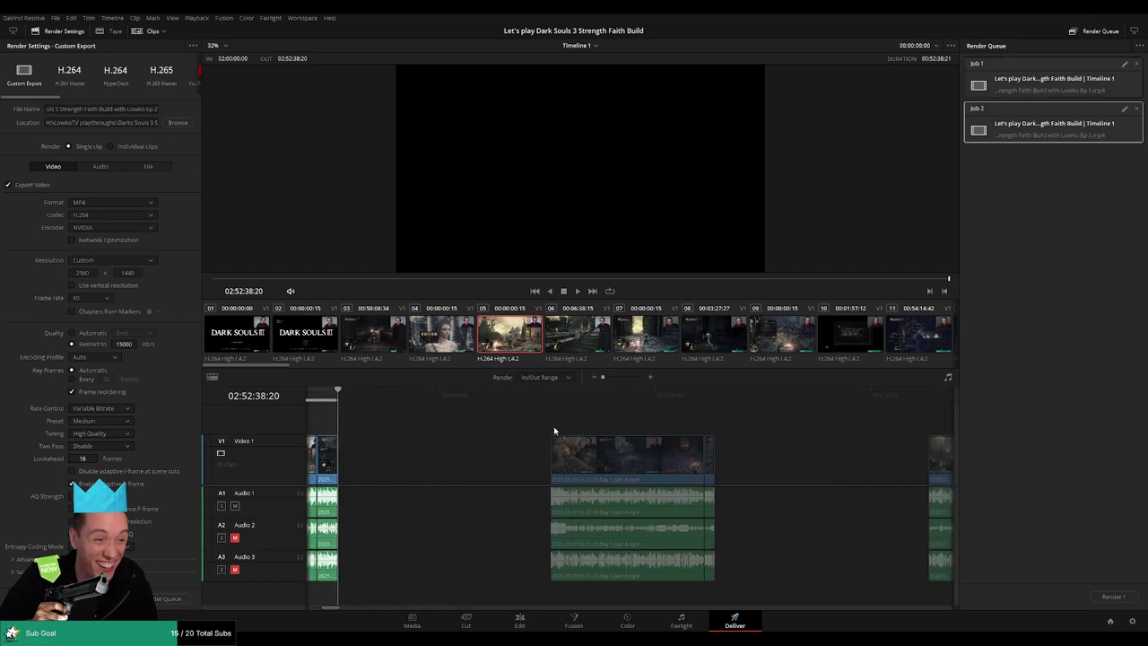
click(550, 396)
key(i)
scroll(628, 422, right, 3)
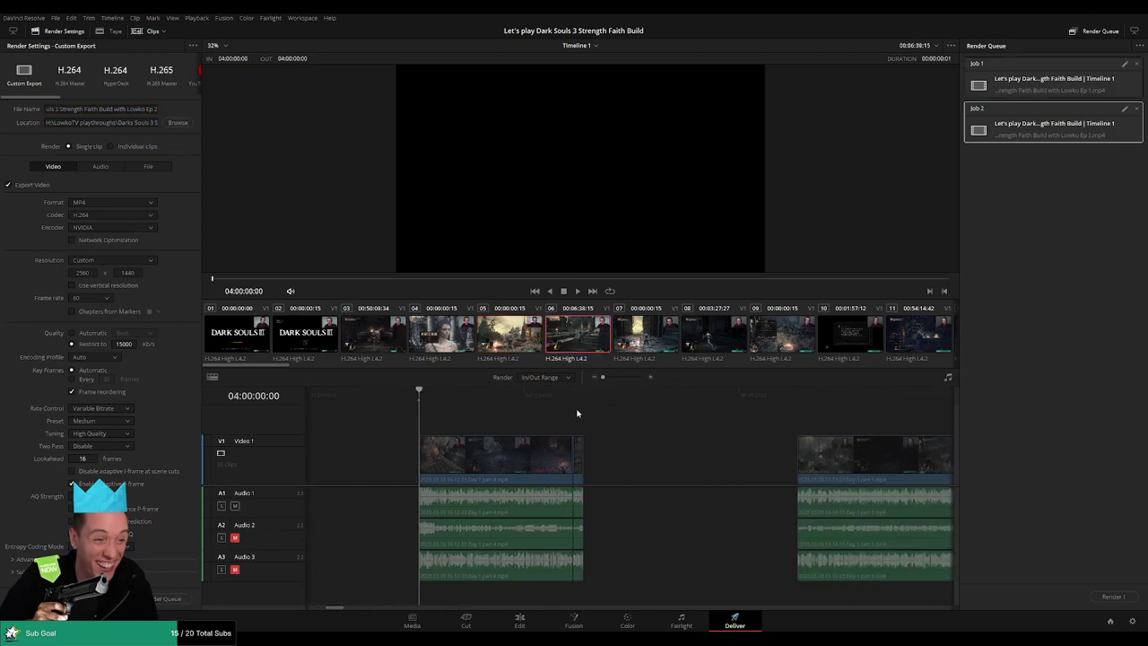
click(584, 400)
key(o)
Change the output file name's ending to "Ep 3" and add the third episode to the render queue
click(156, 109)
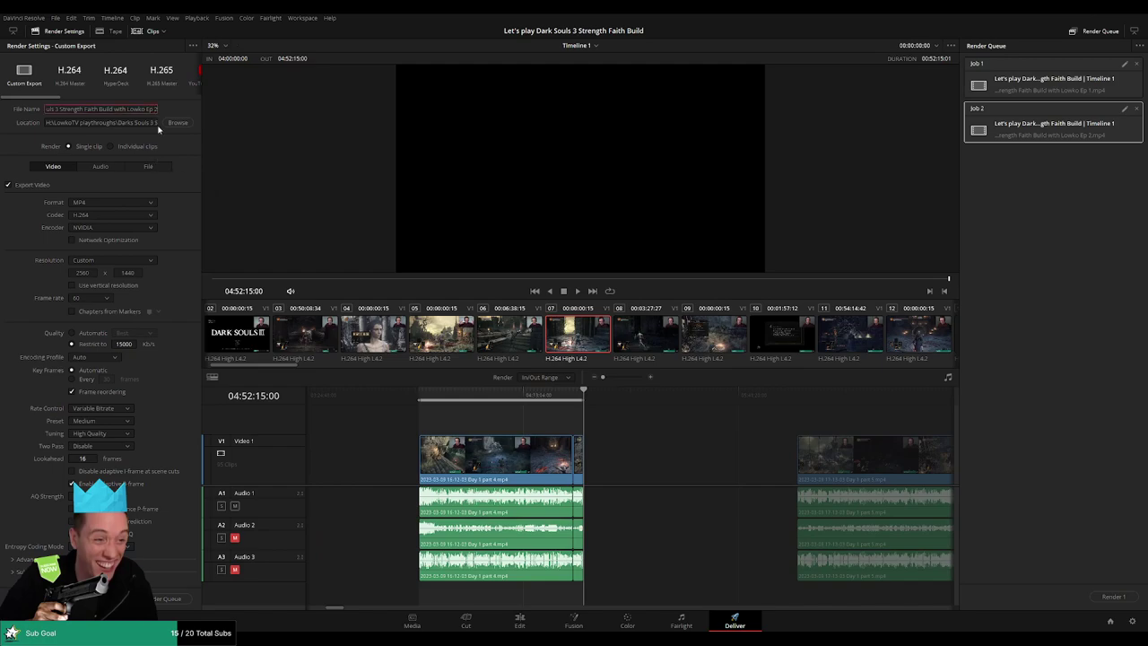
key(BackSpace)
text(3)
click(300, 554)
Set the render range from 06:00:00:00 to 06:52:26:30 and queue it with the file name ending in "Ep 4"
drag(711, 430, 488, 426)
click(563, 403)
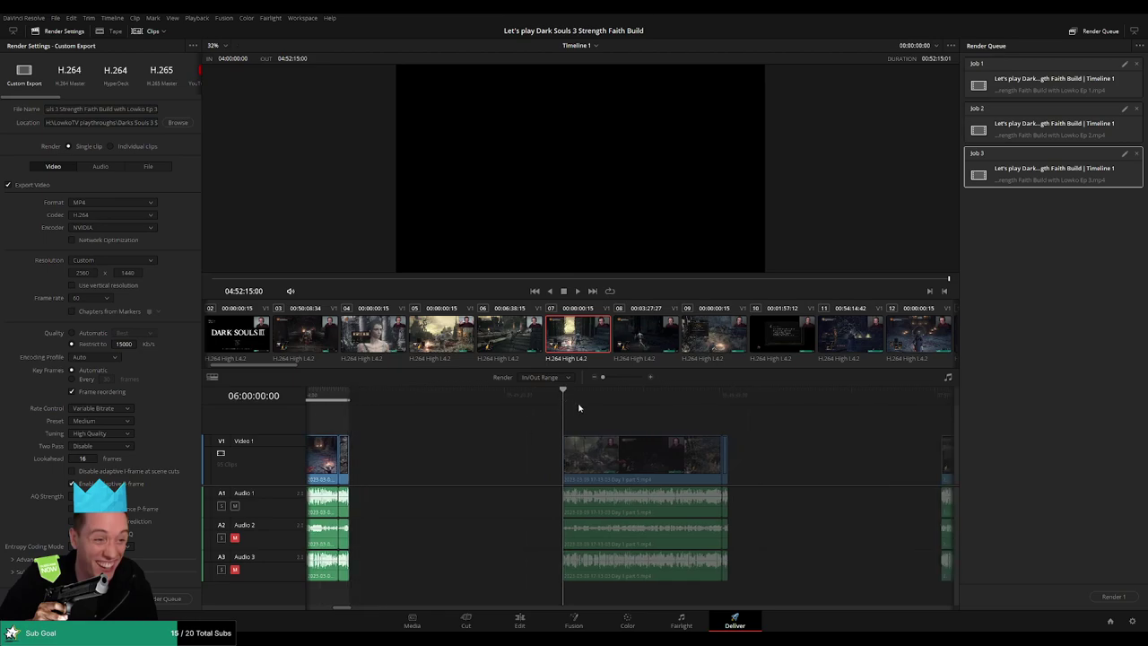
key(Down)
key(o)
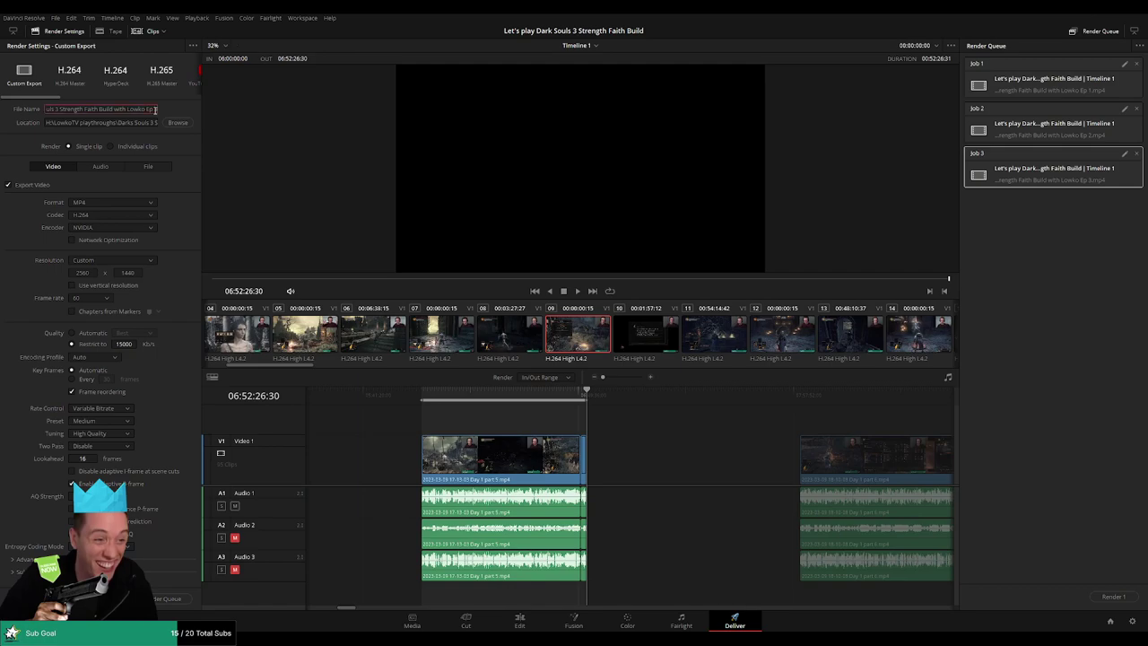
click(170, 598)
Set the render range to the fifth episode, from 08:00:00:00 to 08:52:17:30
scroll(454, 432, right, 3)
click(539, 398)
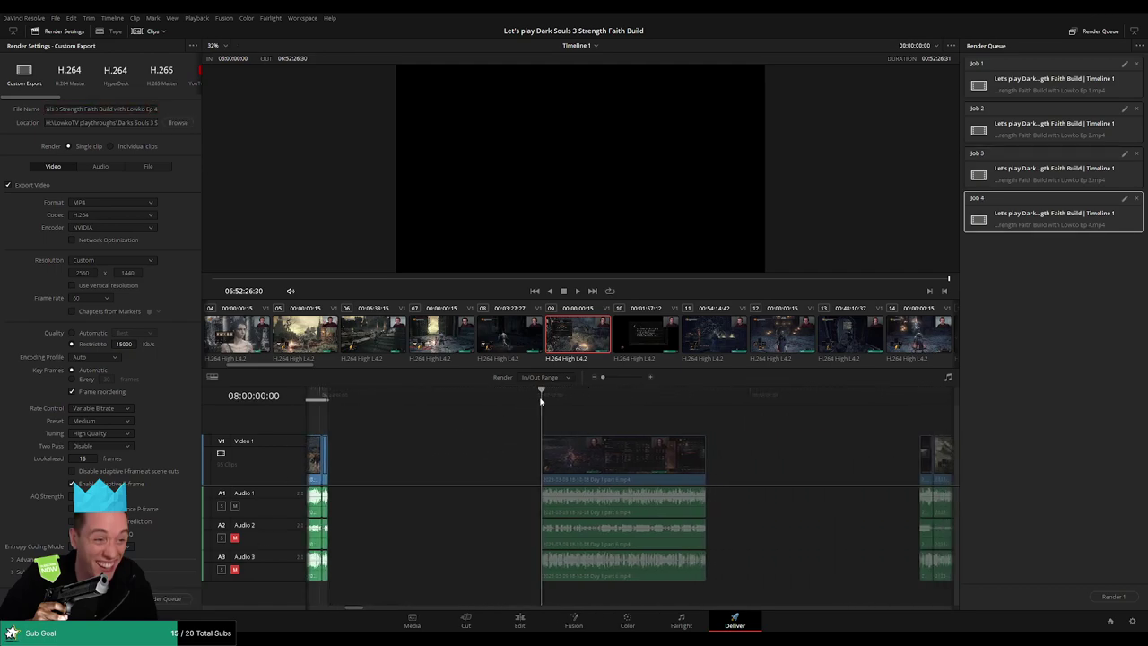
scroll(701, 422, right, 2)
click(524, 400)
key(o)
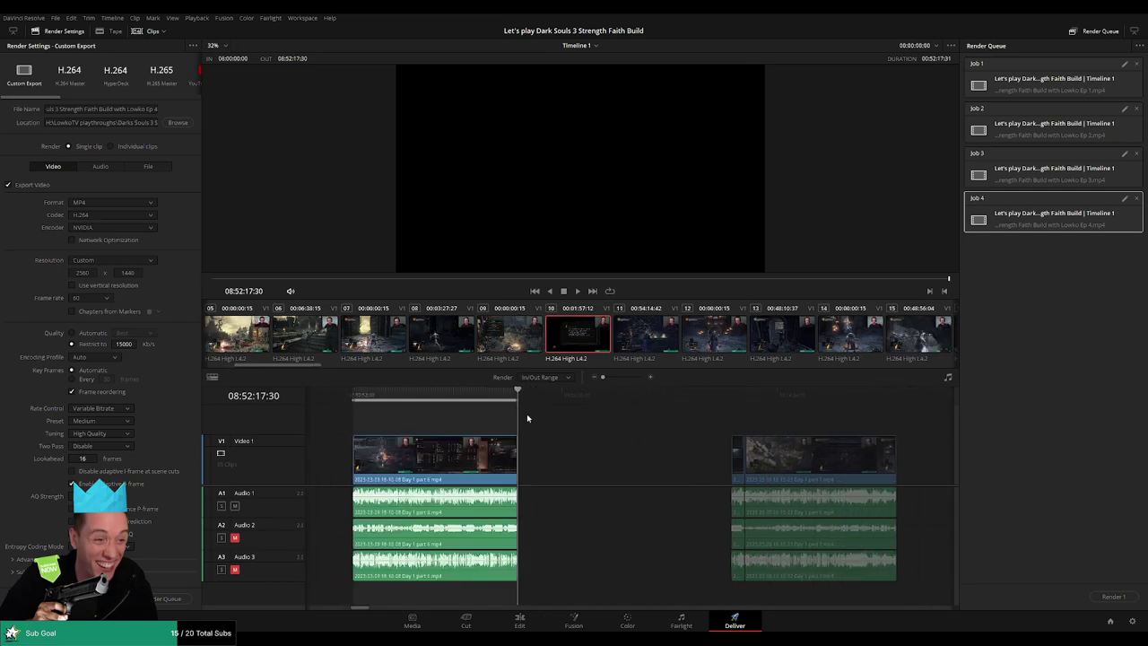
Change the output file name's ending to "Ep 5" and add the fifth episode to the render queue
click(156, 109)
key(BackSpace)
text(5)
click(166, 598)
Set the render range to the sixth episode, from 10:00:00:00 to 10:52:28:30
scroll(617, 440, right, 3)
scroll(506, 441, right, 1)
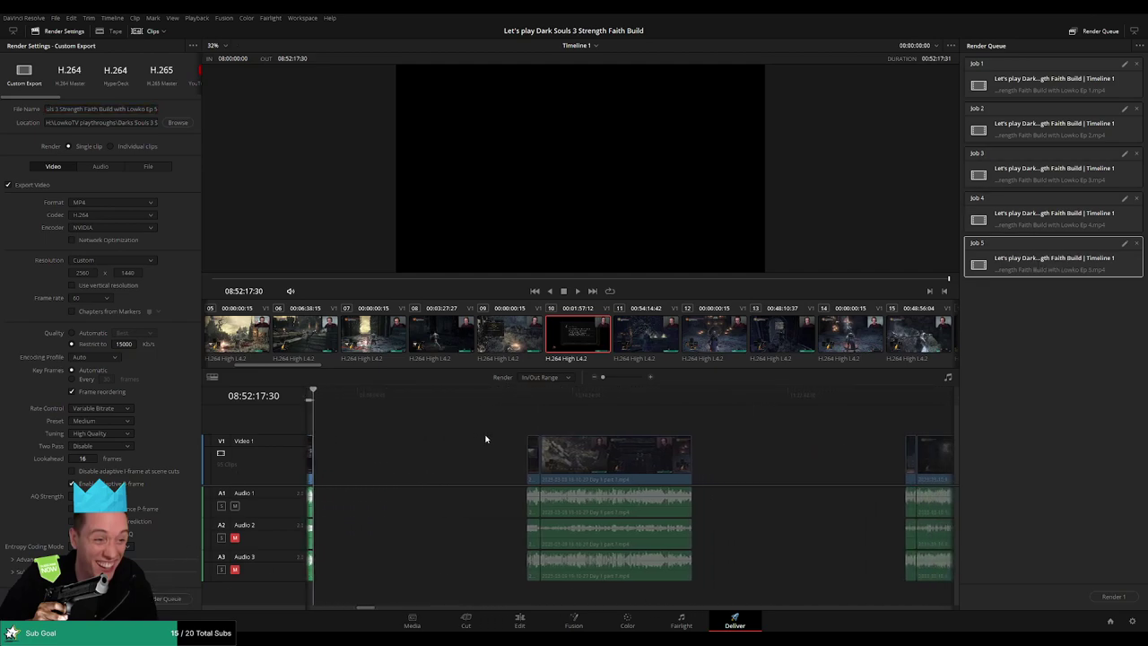
click(528, 394)
key(i)
key(Down)
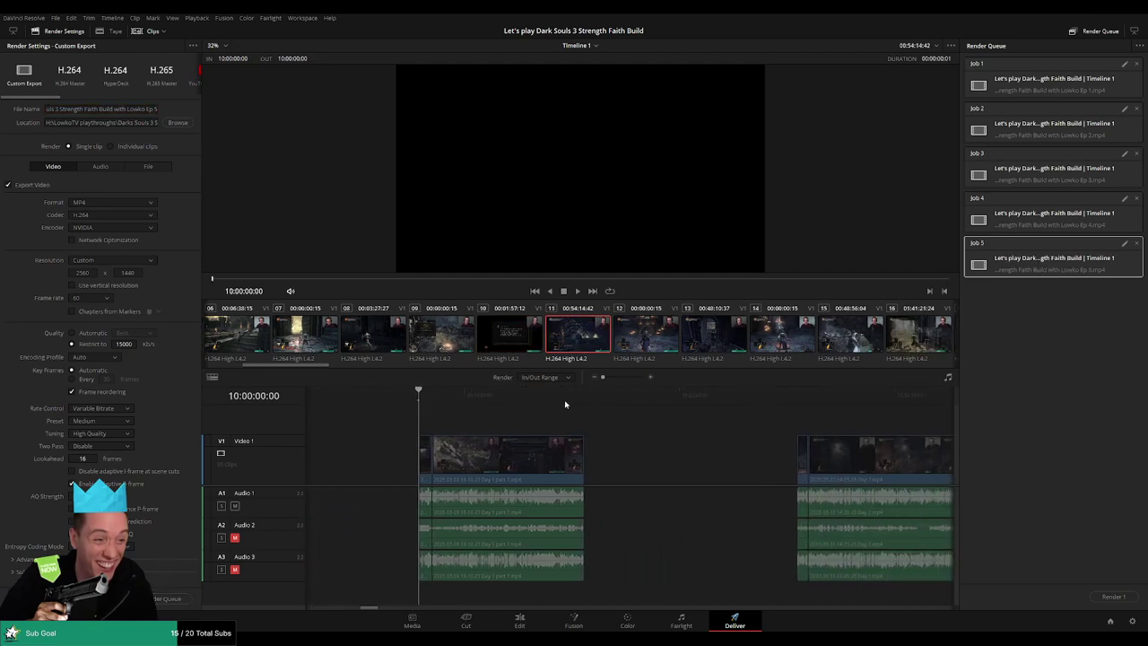
key(Down)
key(o)
Change the output file name's ending to "Ep 6" and add the sixth episode to the render queue
click(155, 107)
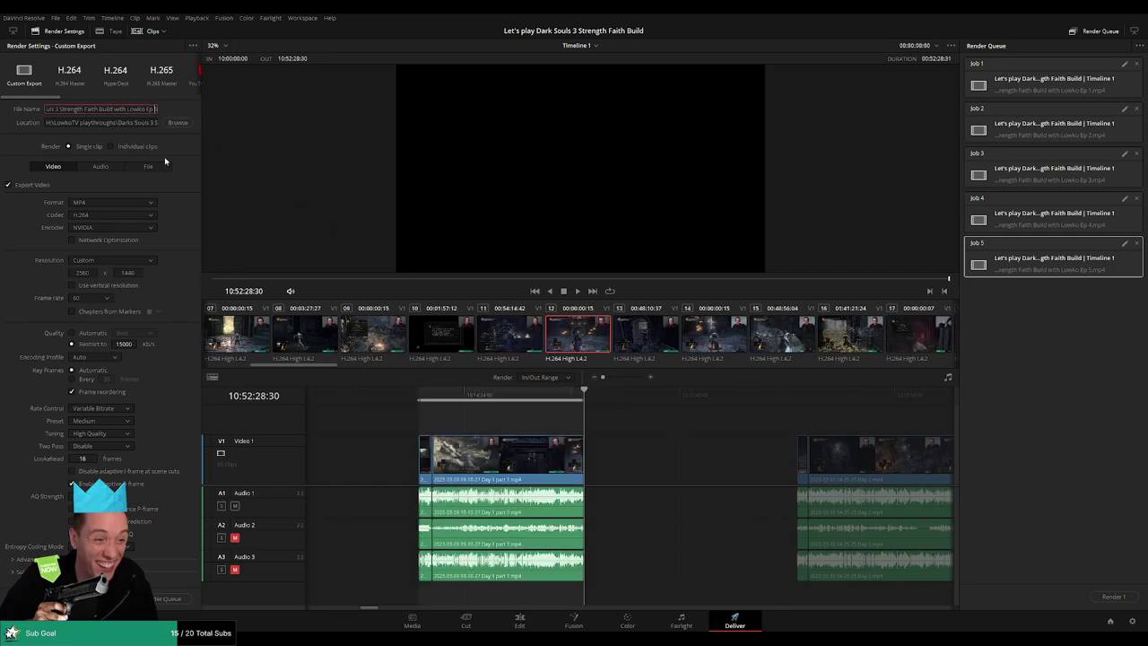
key(BackSpace)
text(6)
click(161, 600)
Set the render range to the seventh episode, from 12:00:00:00 to 12:52:29:30
scroll(595, 453, right, 3)
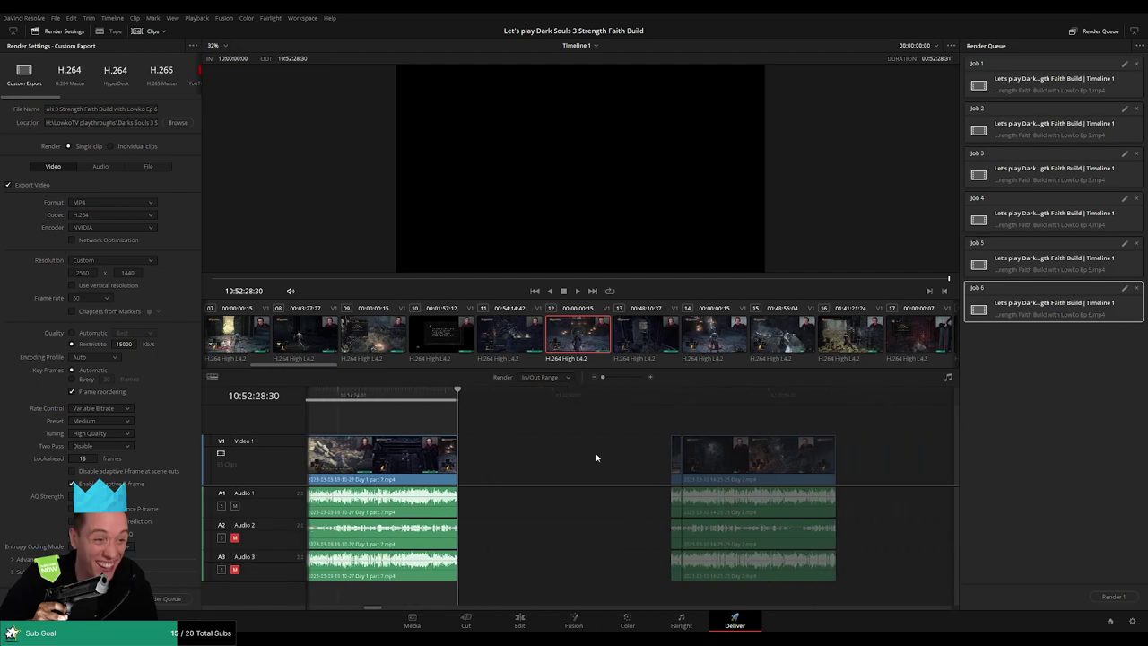
click(536, 399)
key(i)
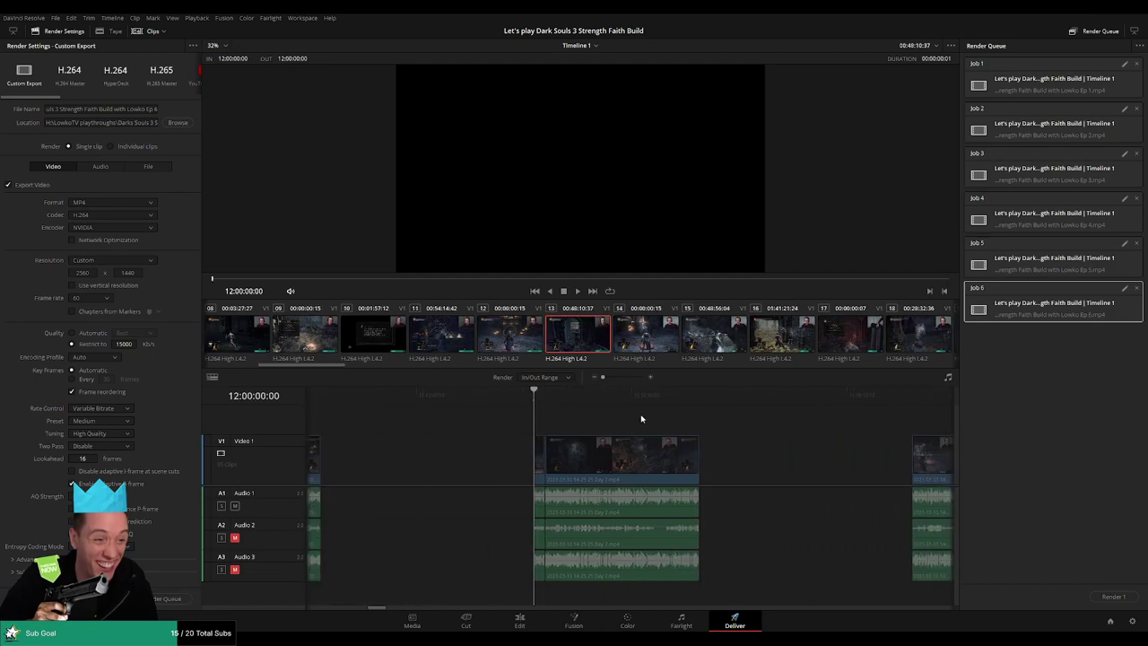
scroll(642, 417, right, 3)
click(526, 403)
key(o)
Change the output file name's ending to "Ep 7" and add the seventh episode to the render queue
click(155, 108)
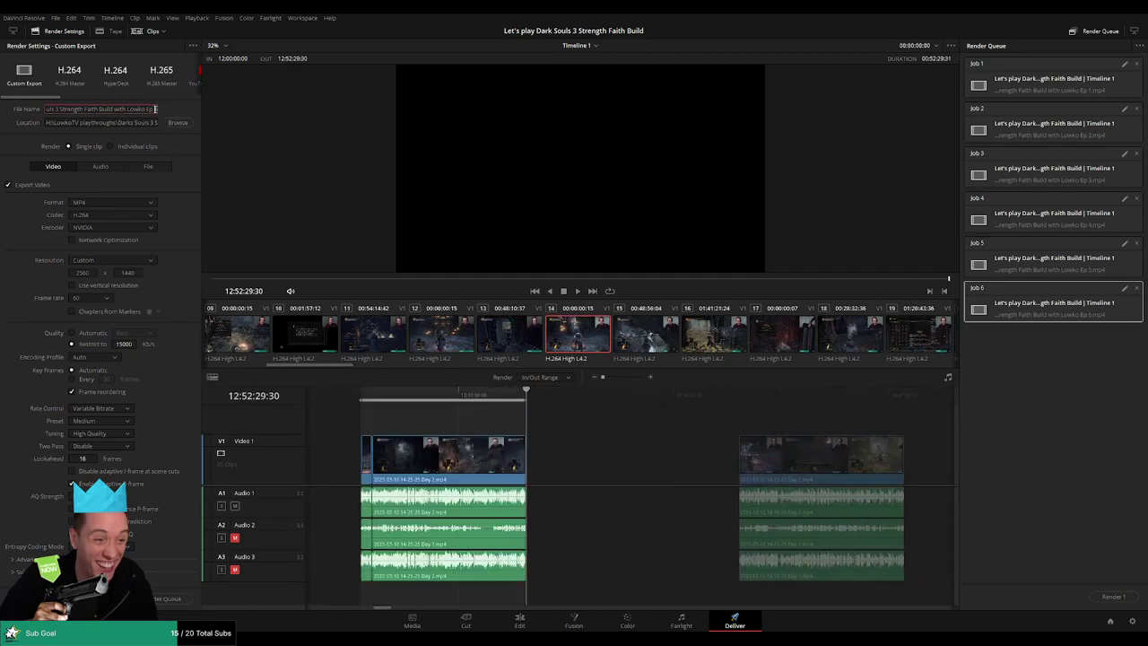
key(BackSpace)
text(7)
click(175, 598)
Set the render range to the eighth episode, from 14:00:00:00 to 14:52:25:20
scroll(645, 444, right, 5)
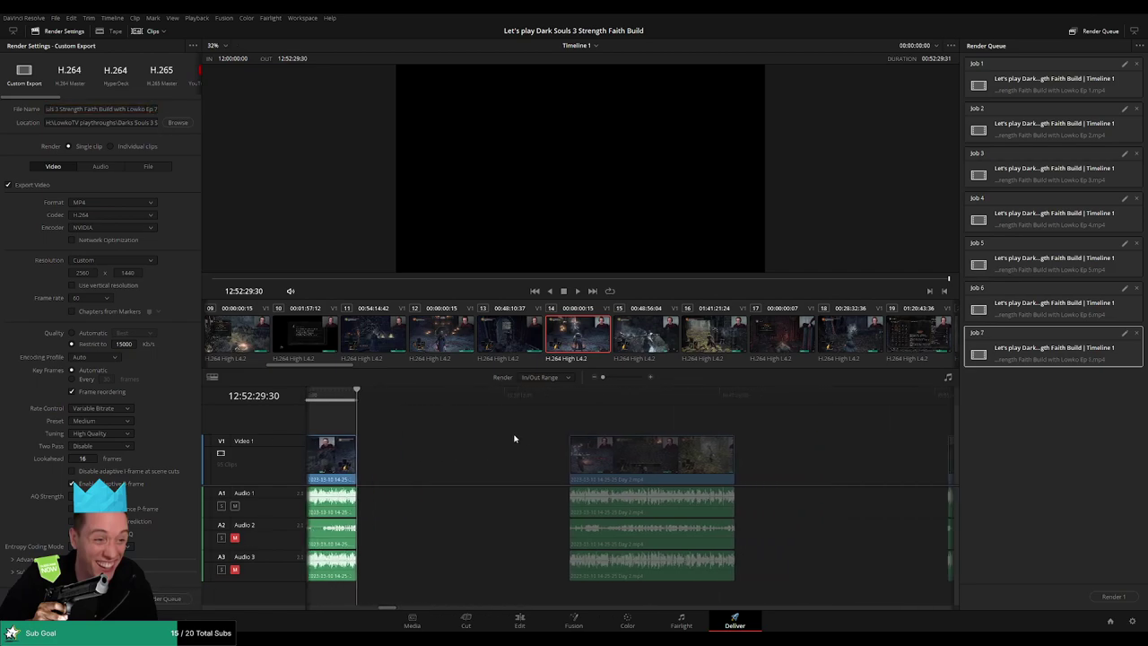
click(539, 399)
key(i)
scroll(597, 415, right, 4)
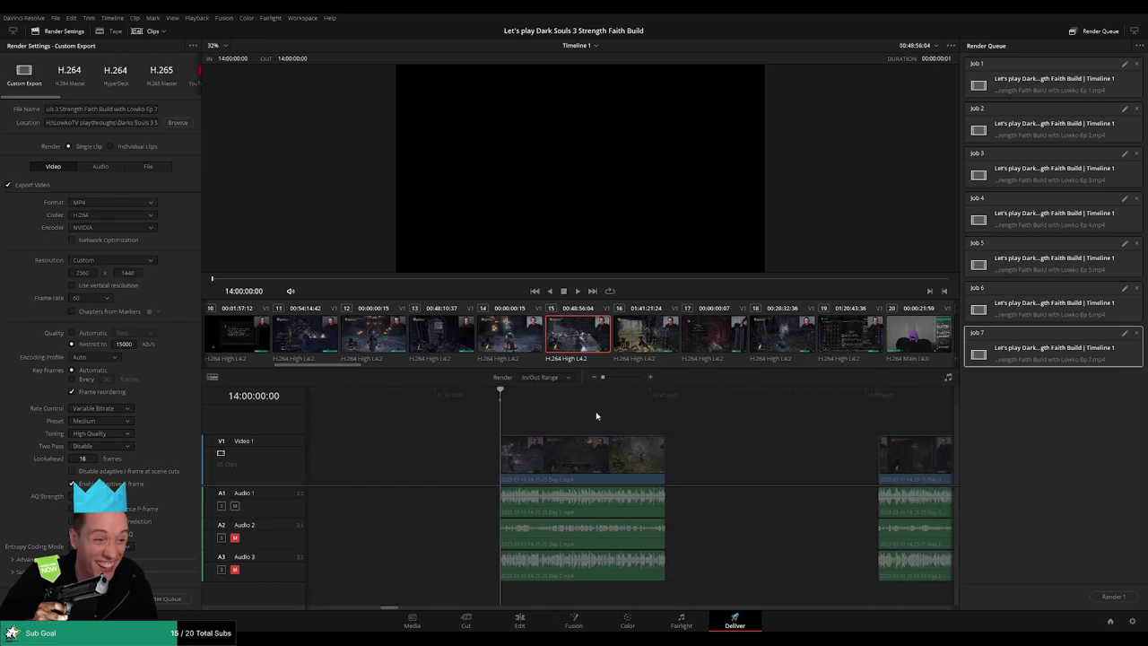
click(526, 397)
key(o)
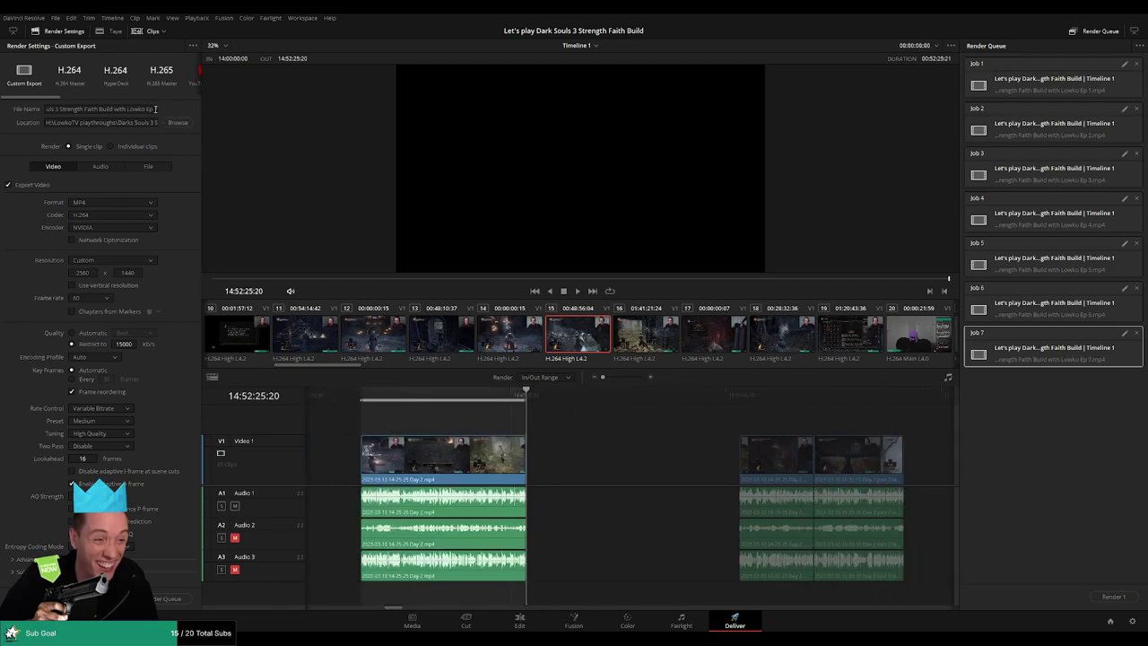
Change the output file name's ending to "Ep 8" and add the eighth episode to the render queue
click(153, 108)
key(BackSpace)
text(8)
click(167, 599)
Set the render range to the ninth episode, from 16:00:00:00 to 16:52:13:00
scroll(634, 460, right, 3)
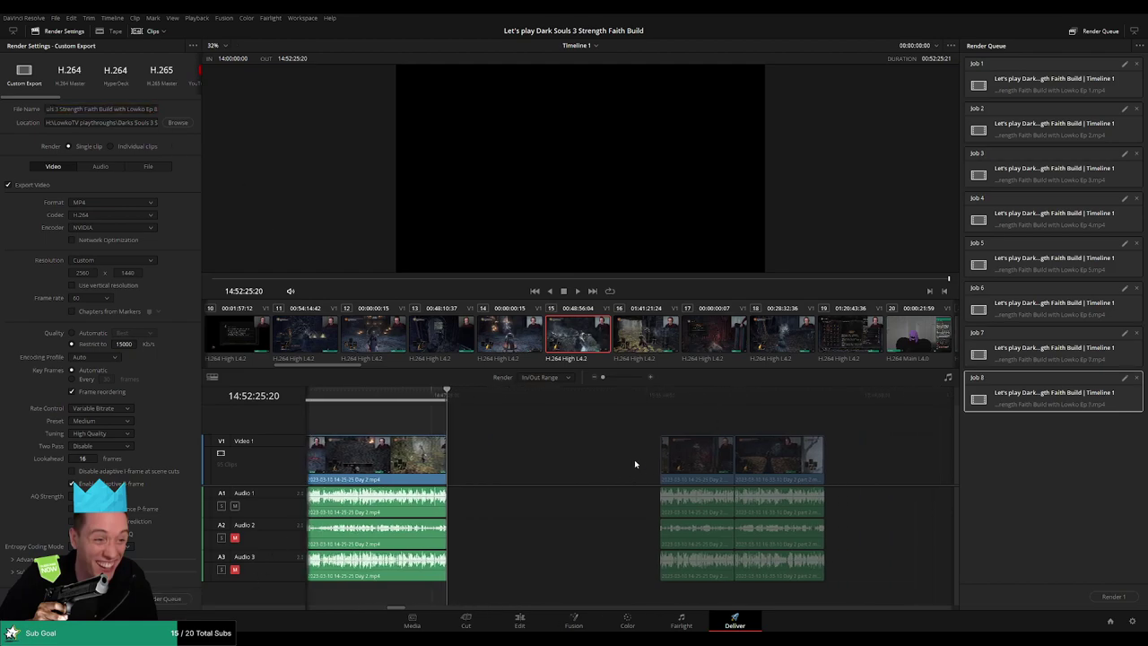
click(533, 400)
key(i)
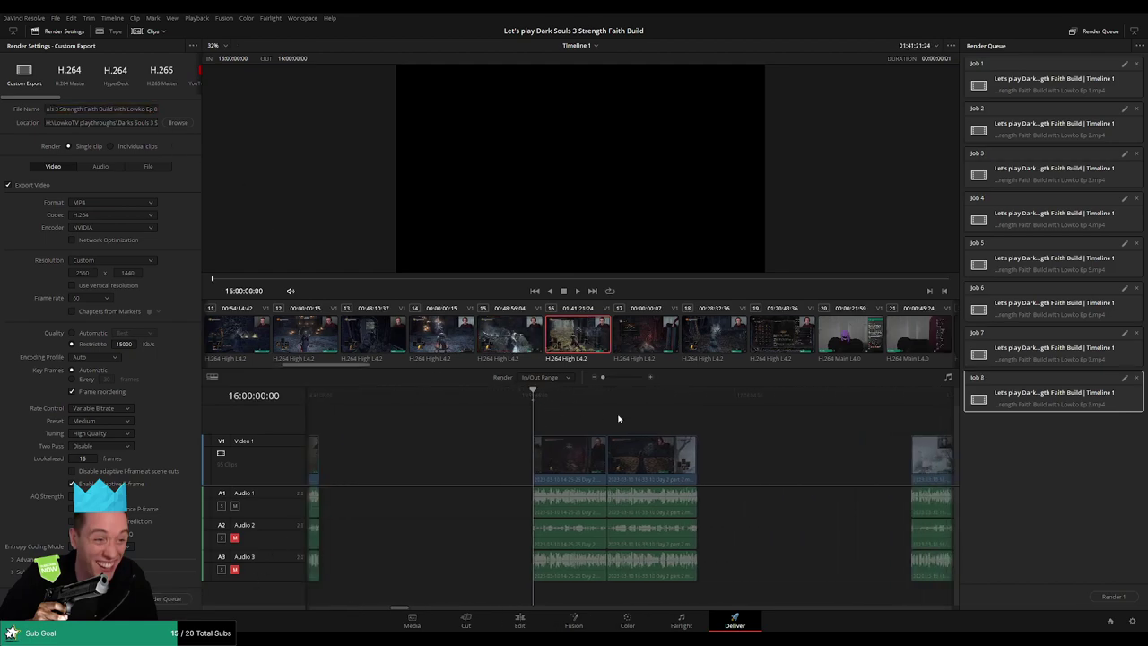
scroll(618, 418, right, 3)
key(Down)
key(o)
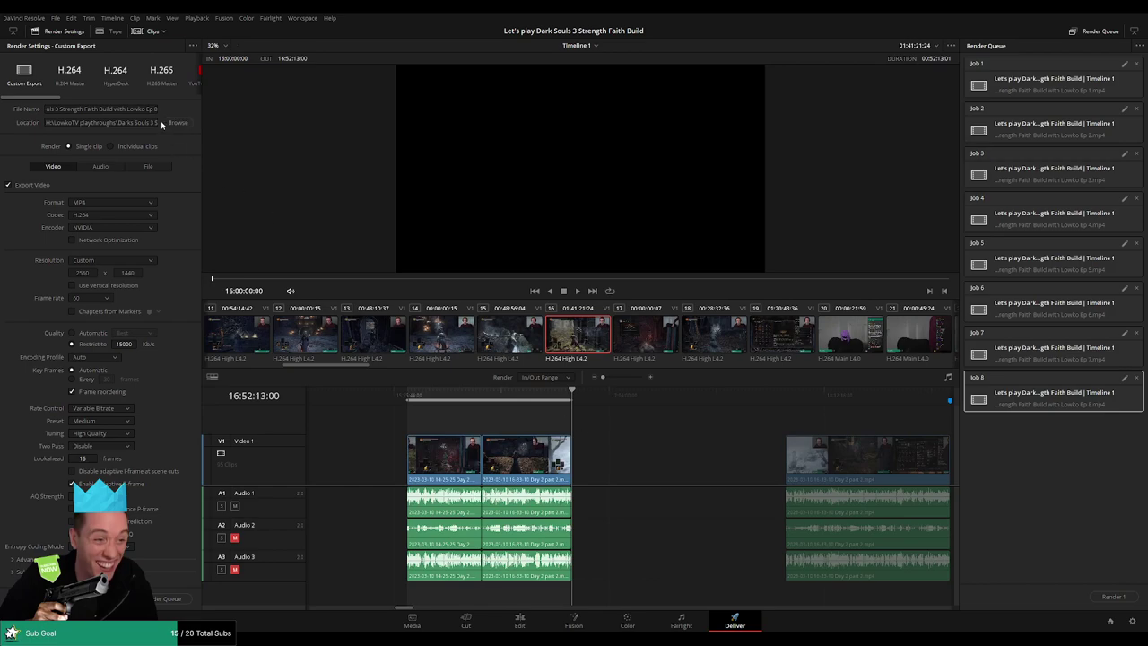
Change the output file name's ending to "Ep 9" and add the ninth episode to the render queue
click(157, 109)
key(BackSpace)
text(9)
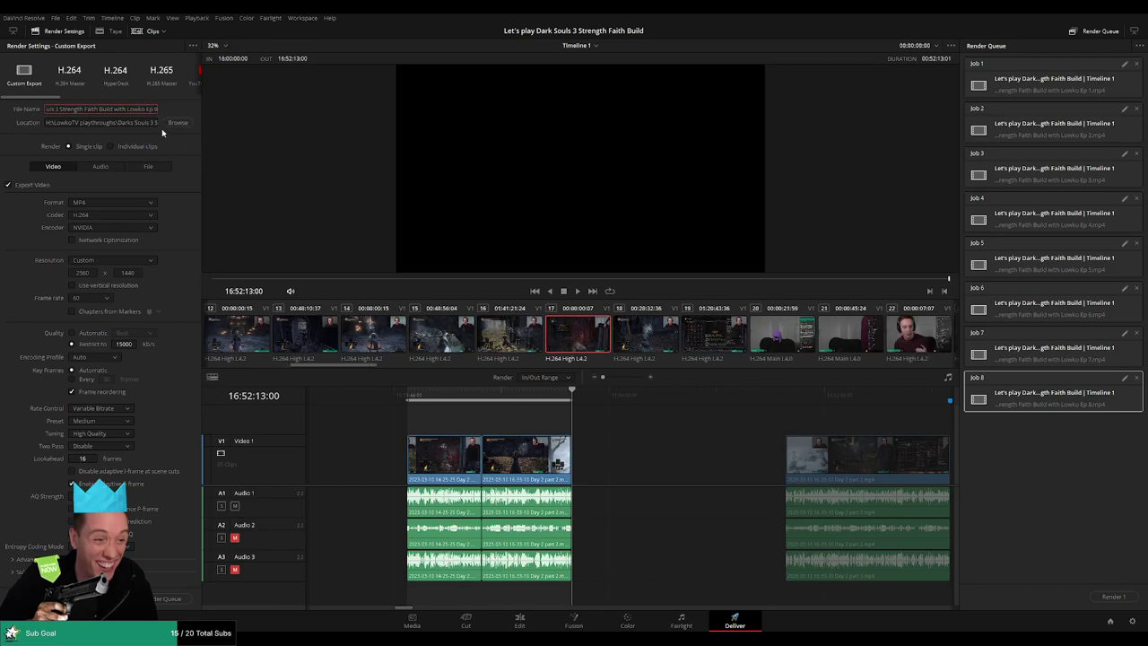
click(158, 596)
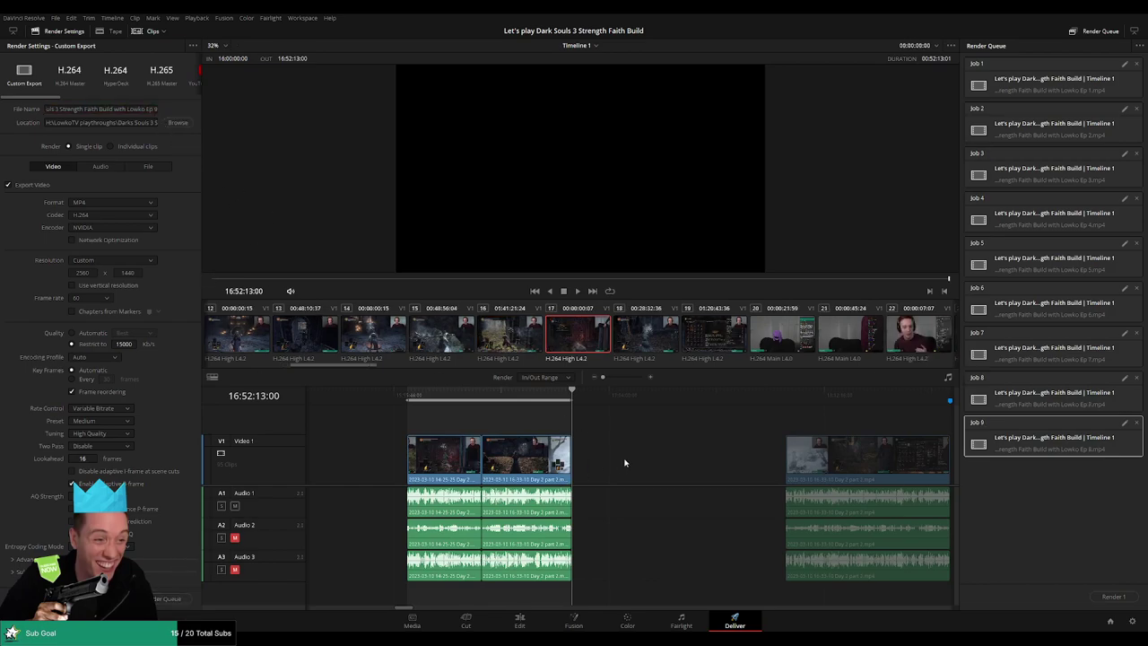
Set the render range to the tenth episode, from 18:00:00:00 to the "10 episodes" marker at 18:52:11:00
key(Down)
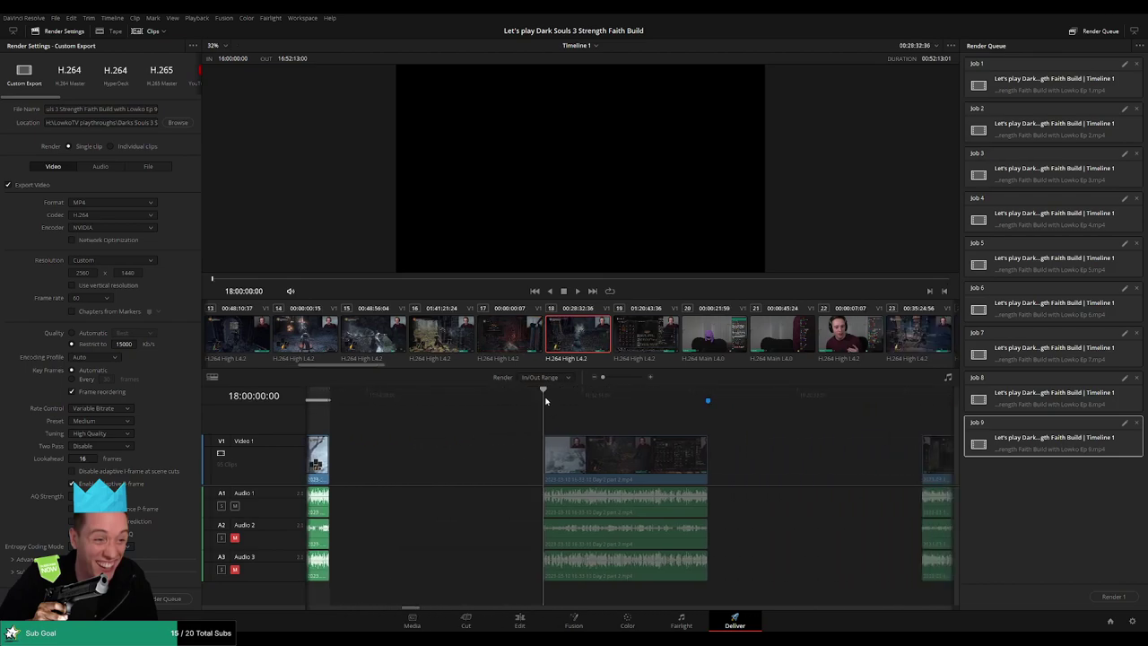
key(i)
click(708, 399)
key(o)
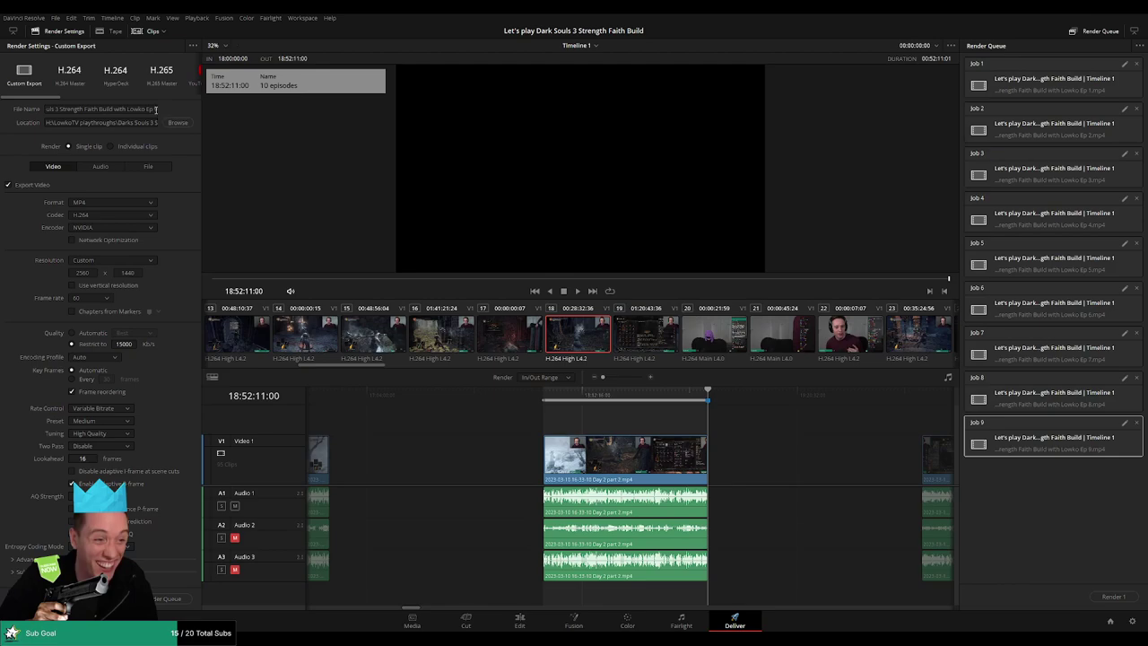
Change the output file name's ending to "Ep 10" and add the tenth episode to the render queue
click(156, 110)
key(BackSpace)
text(10)
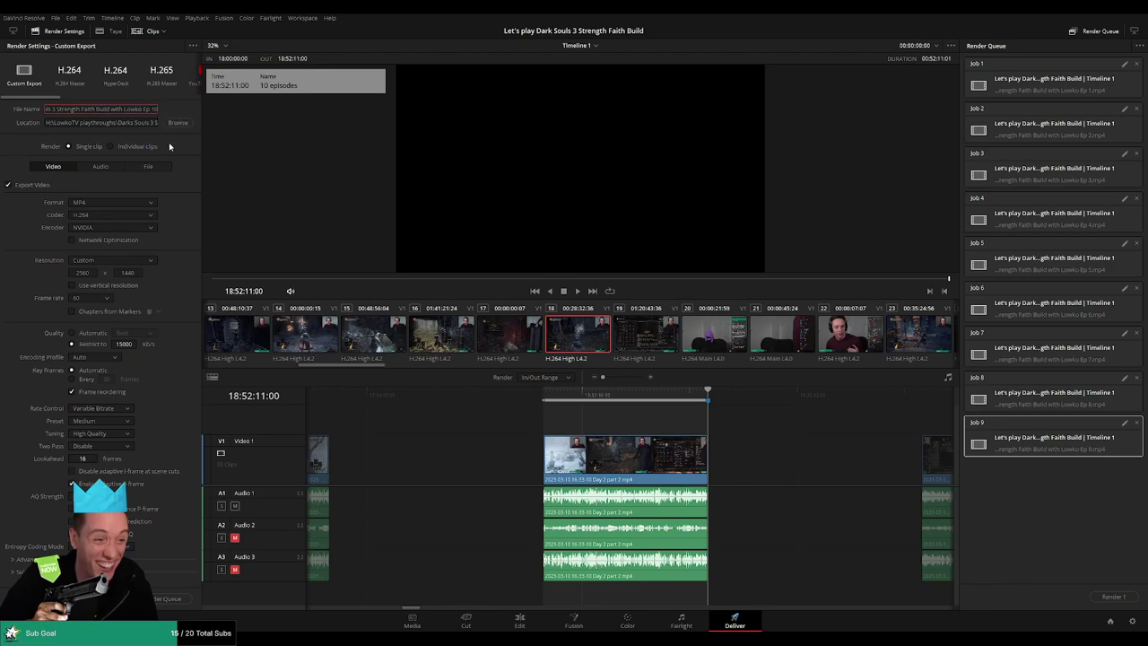
click(170, 599)
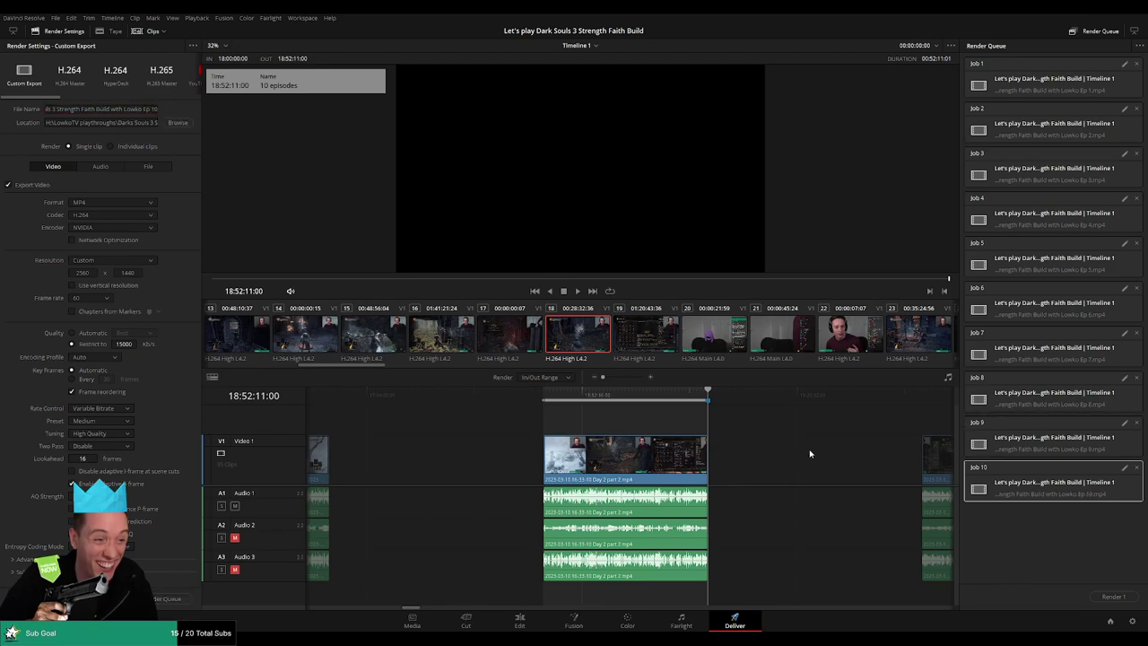
Set the render range to the eleventh episode, from 20:00:00:00 to 20:52:16:07
scroll(808, 453, right, 5)
scroll(529, 422, right, 4)
click(538, 402)
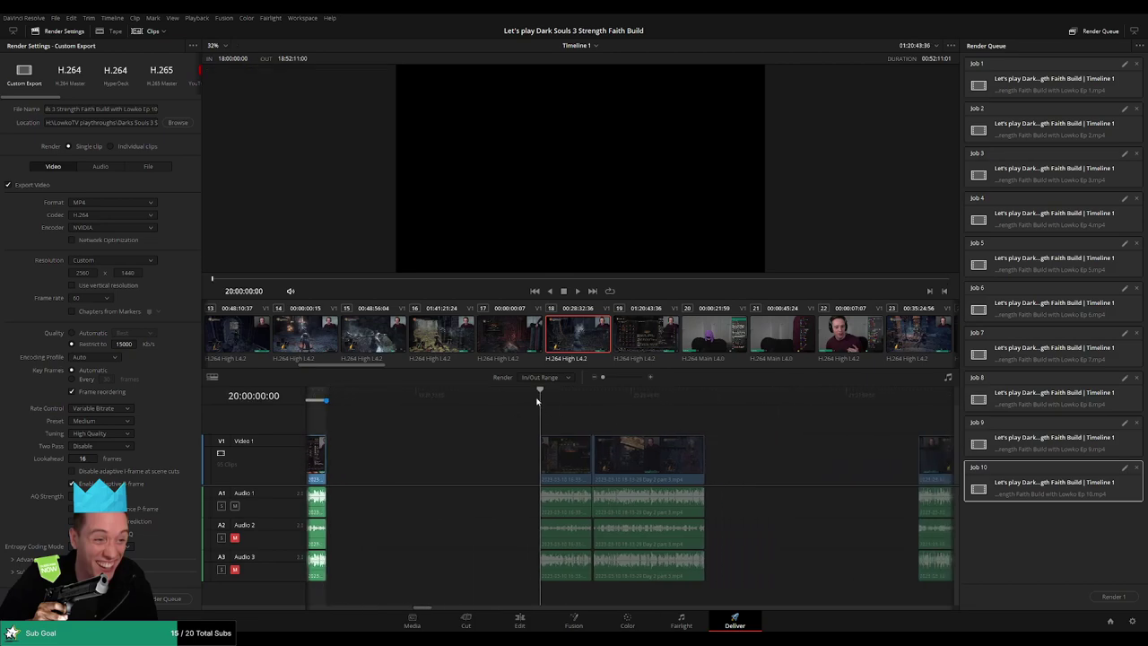
key(o)
click(703, 393)
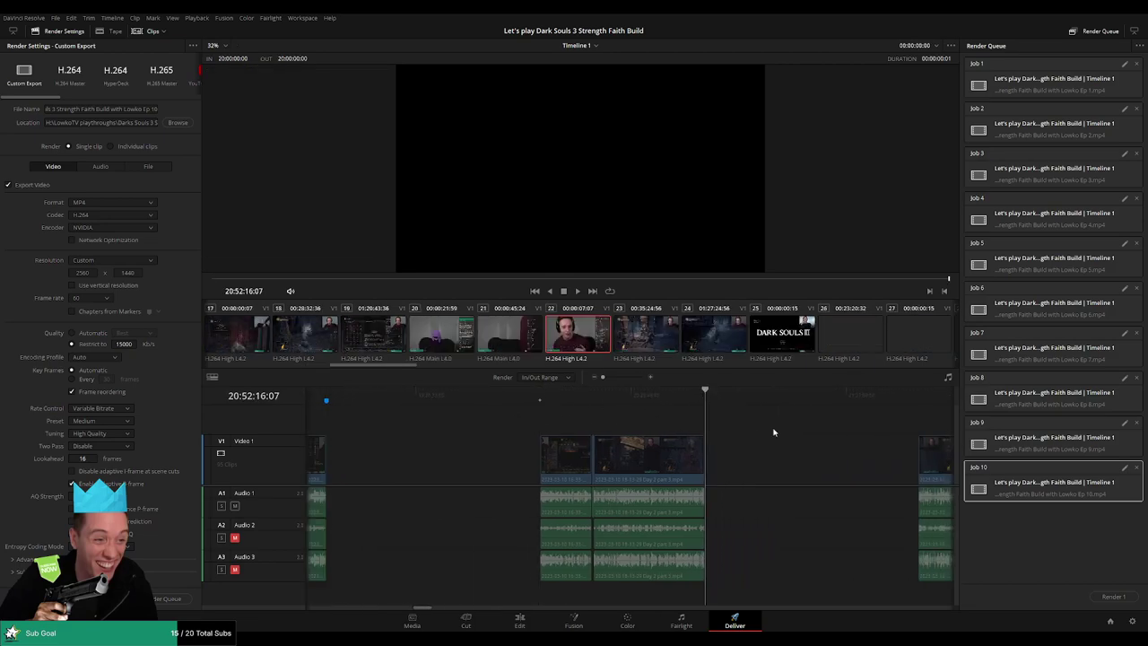
scroll(774, 431, right, 4)
key(o)
Change the output file name's ending to "Ep 11" and add the eleventh episode to the render queue
click(156, 111)
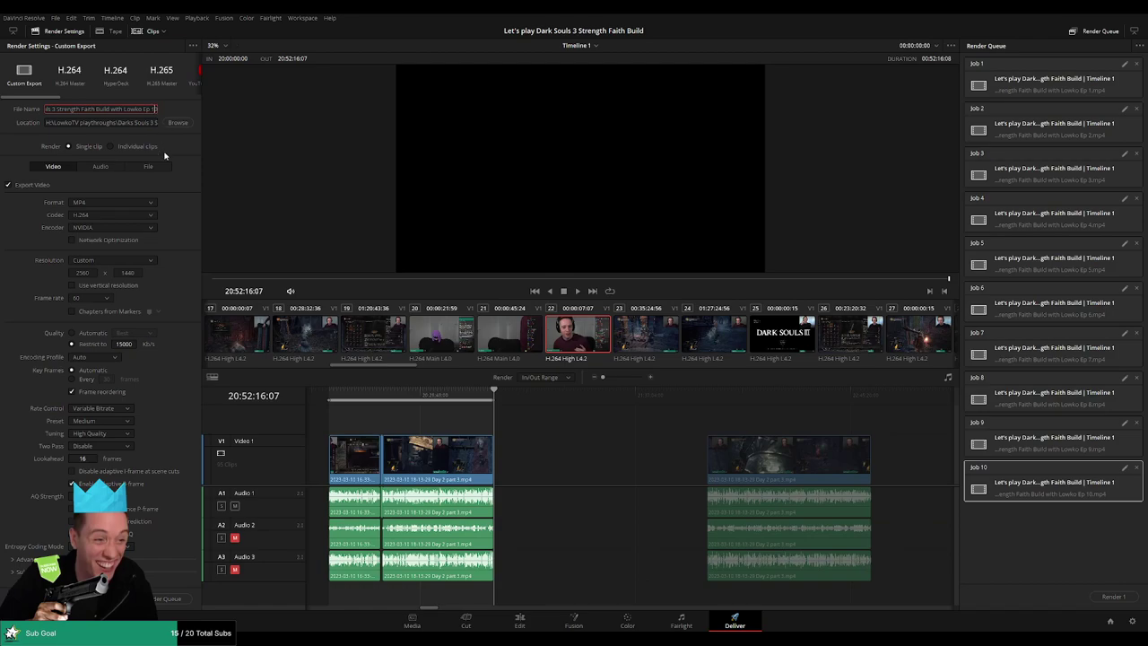
key(BackSpace)
text(1)
click(162, 599)
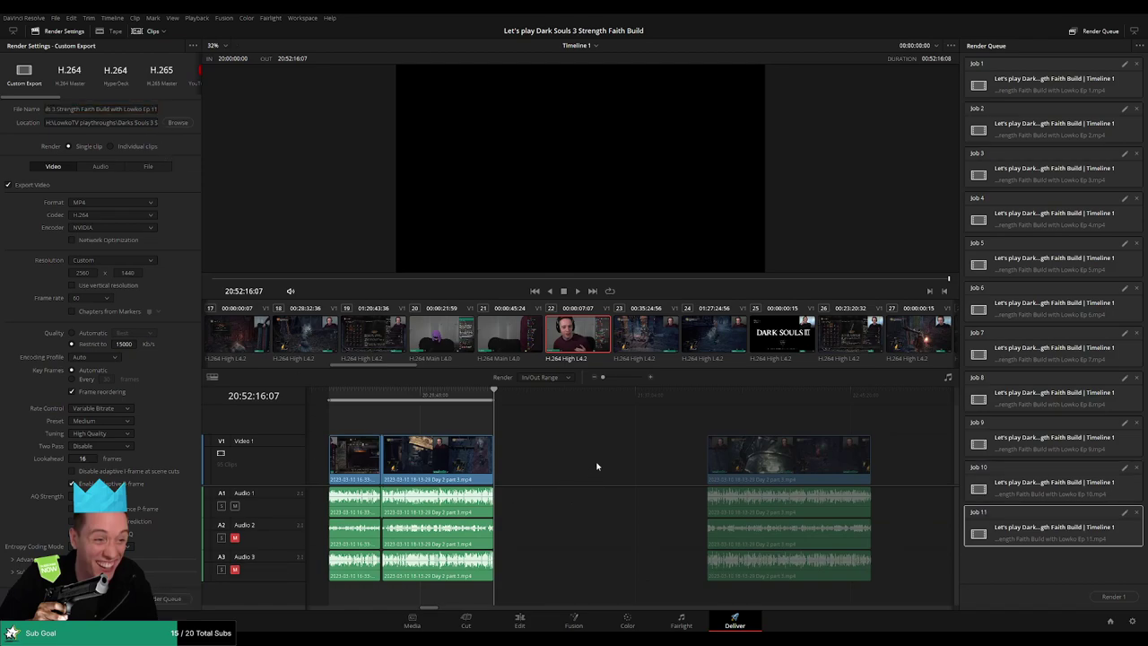
Set the render range to the twelfth episode, from 22:00:00:00 to 22:52:00:00
drag(680, 443, 509, 428)
click(539, 399)
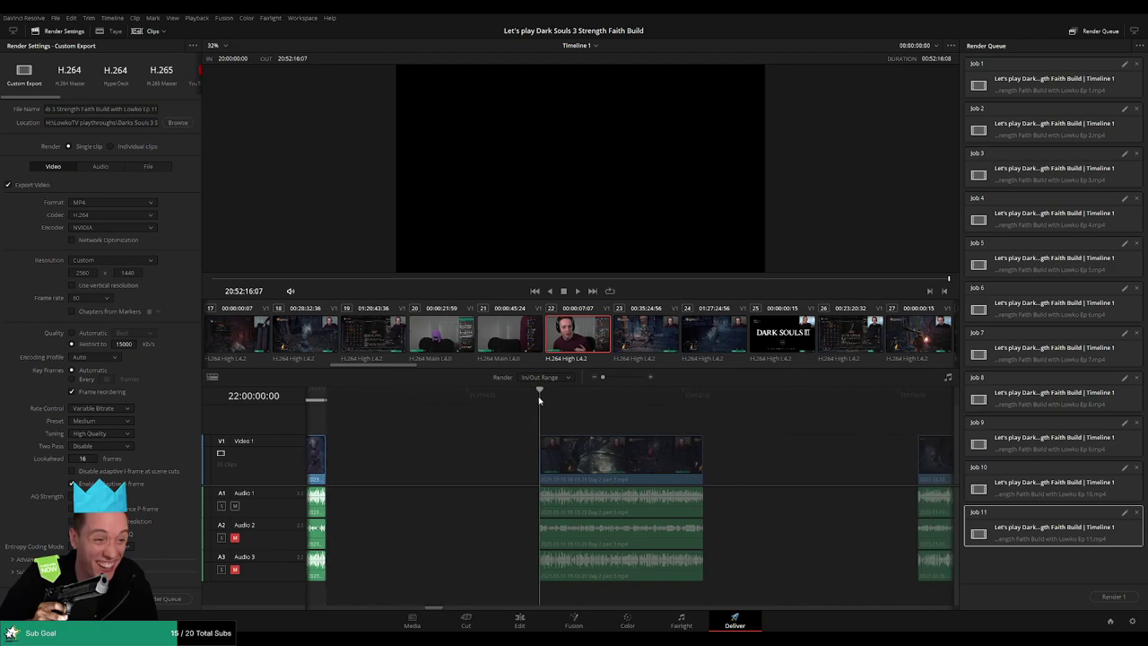
key(i)
drag(676, 418, 542, 408)
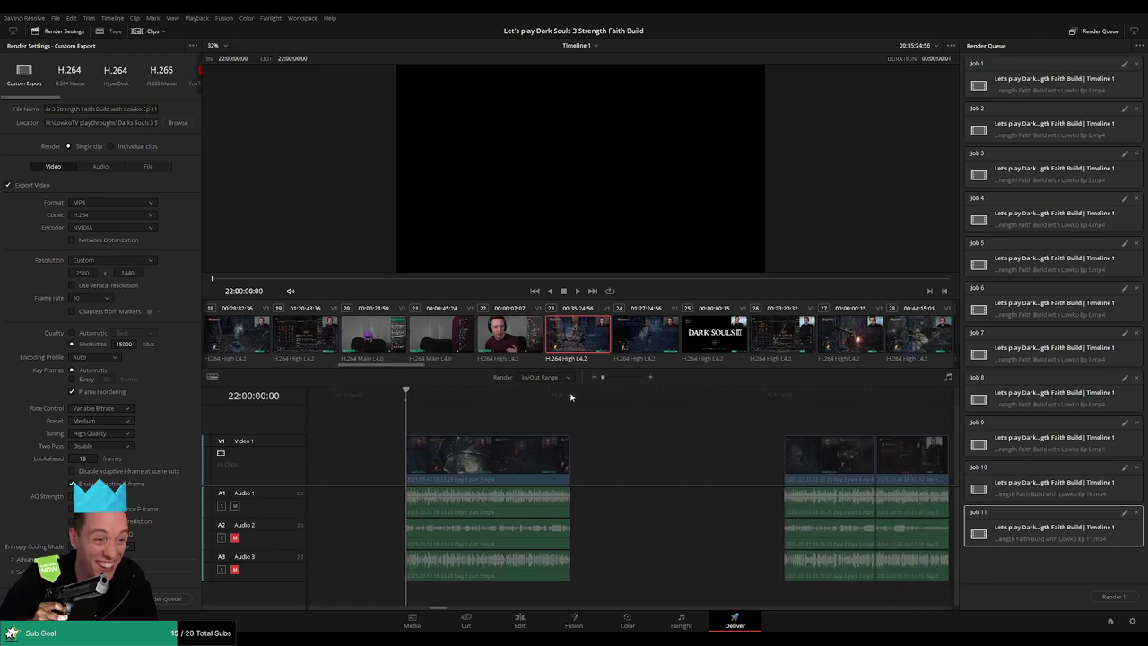
click(571, 397)
key(o)
Change the output file name's ending to "Ep 12" and add the twelfth episode to the render queue
click(151, 111)
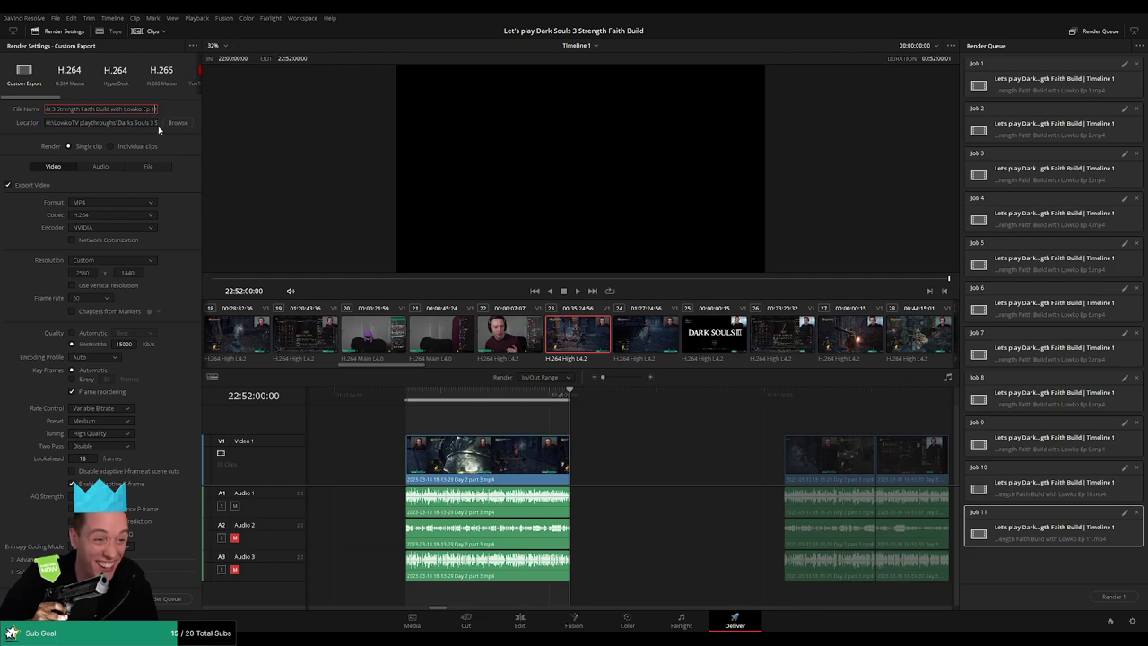
key(BackSpace)
text(2)
click(167, 598)
Set the render range to the thirteenth episode, from 24:00:00:00 to 24:52:20:30
scroll(584, 439, right, 5)
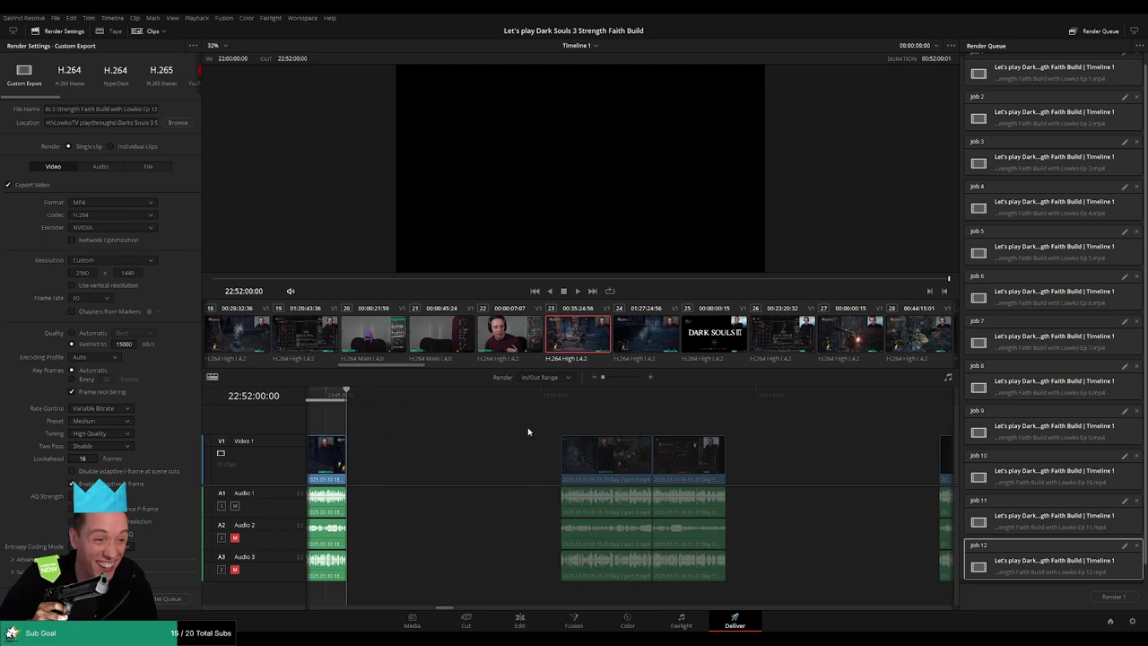
scroll(503, 426, right, 1)
click(539, 404)
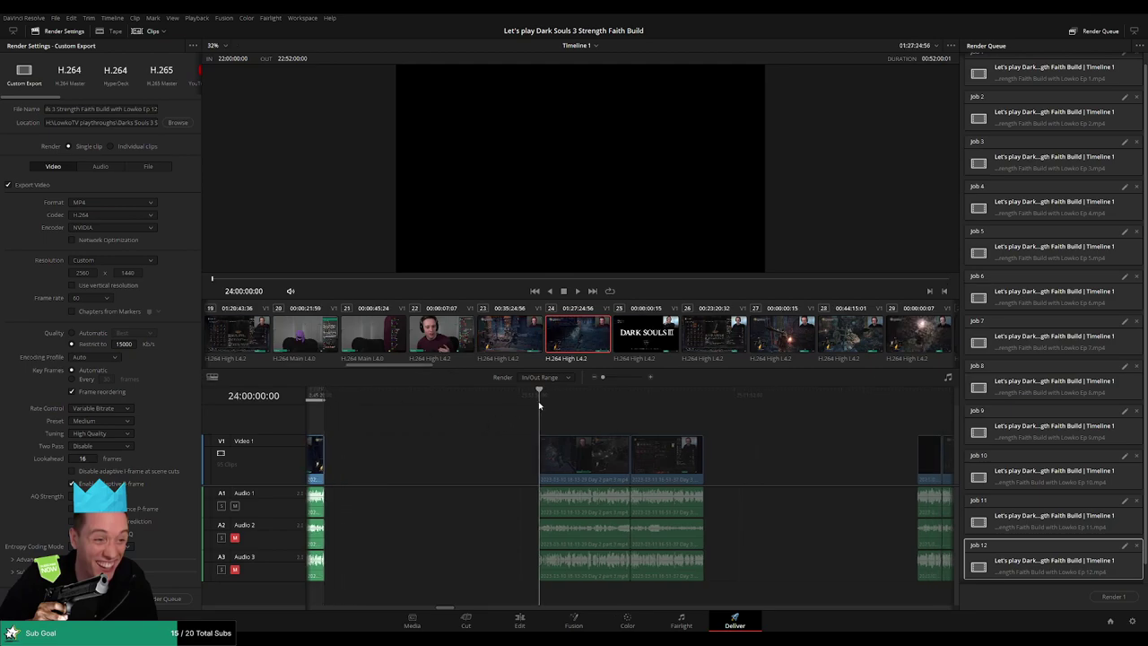
key(i)
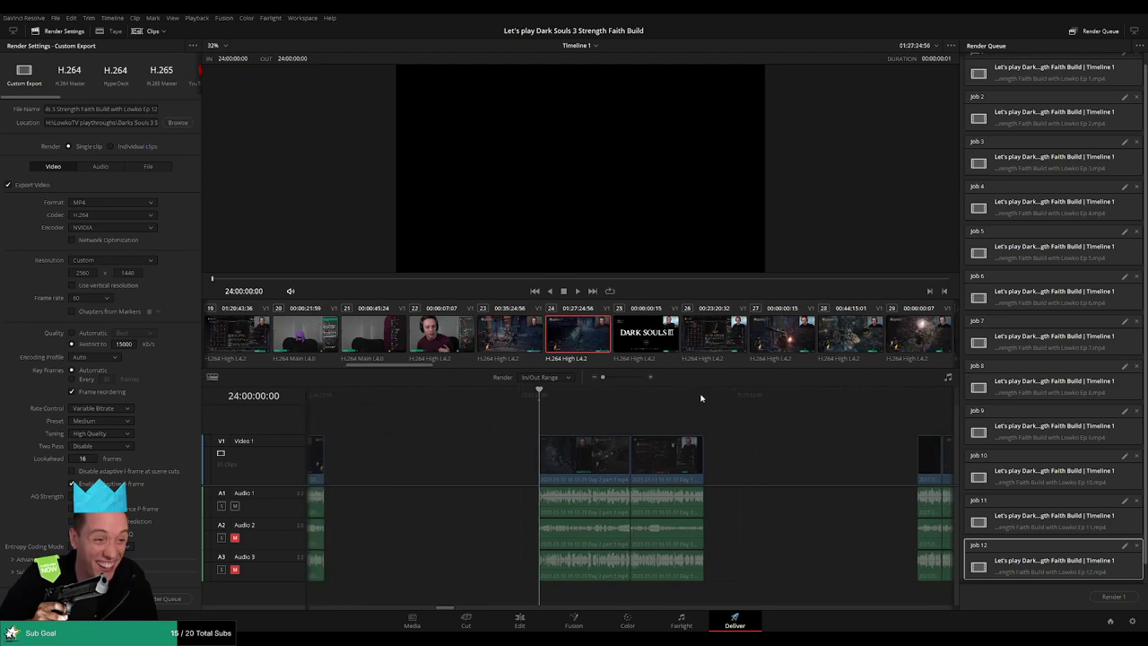
click(706, 395)
key(o)
scroll(744, 424, right, 7)
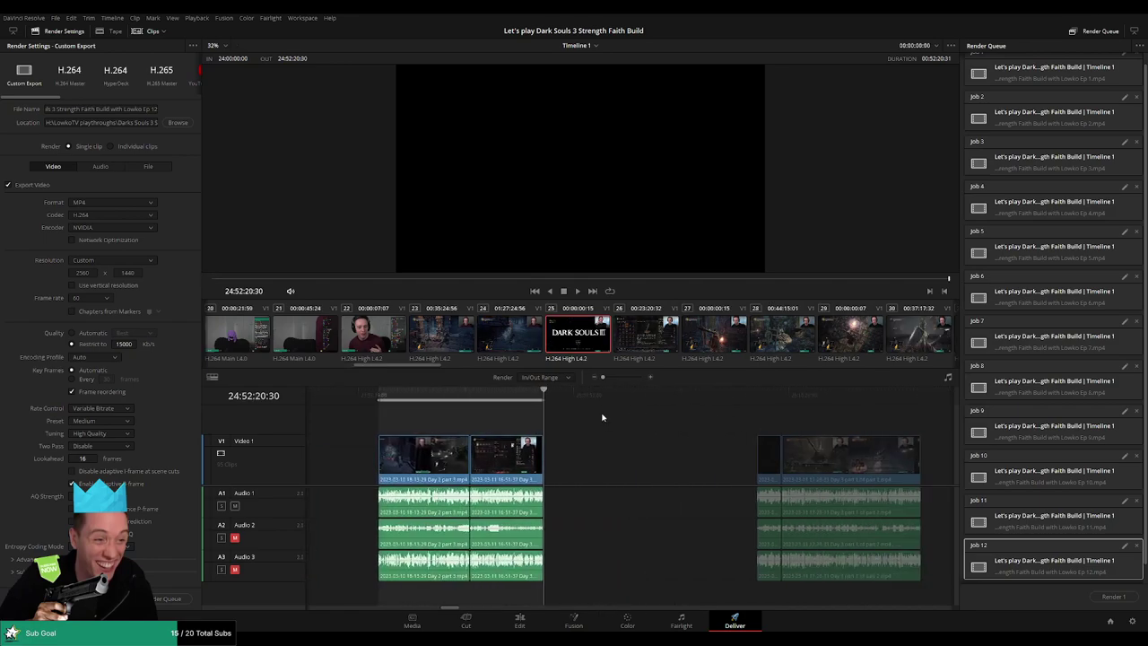
Change the output file name's ending to "Ep 13" and add the thirteenth episode to the render queue
click(154, 110)
key(BackSpace)
text(3)
click(166, 598)
Set the render range to the fourteenth episode, from 26:00:00:00 to 26:52:08:30
scroll(680, 453, right, 10)
click(538, 403)
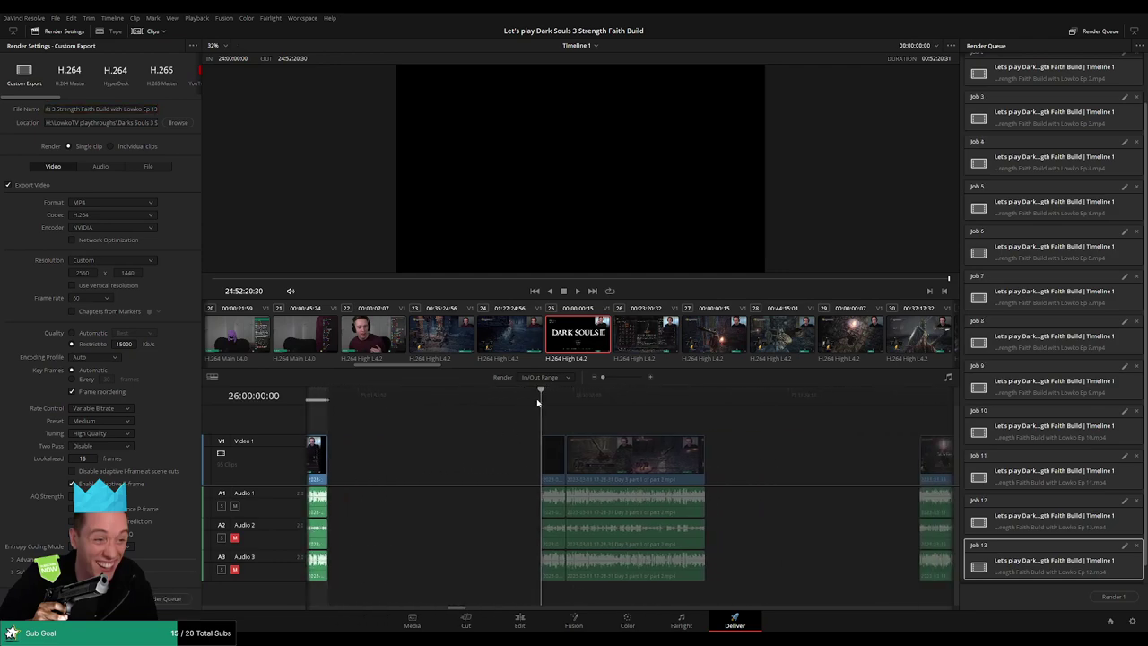
key(i)
scroll(664, 428, right, 7)
click(557, 401)
key(o)
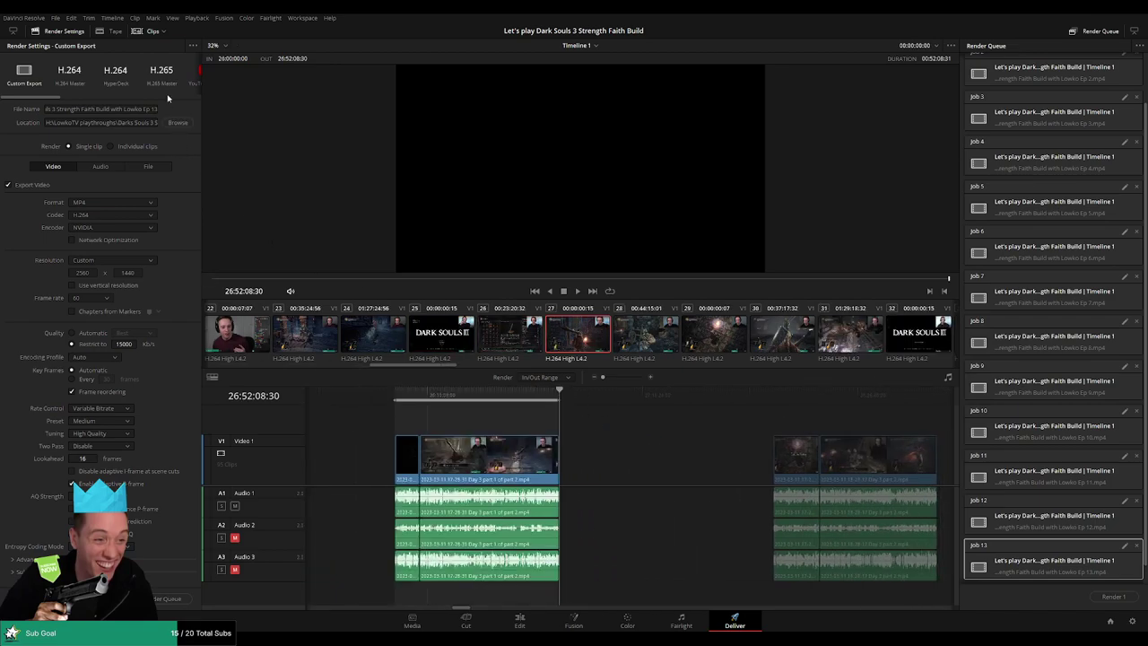
Change the output file name's ending to "Ep 14" and add the fourteenth episode to the render queue
click(155, 108)
key(BackSpace)
text(4)
click(166, 597)
Set the render range to the fifteenth episode, from 28:00:00:00 to 28:52:01:00
scroll(628, 438, right, 10)
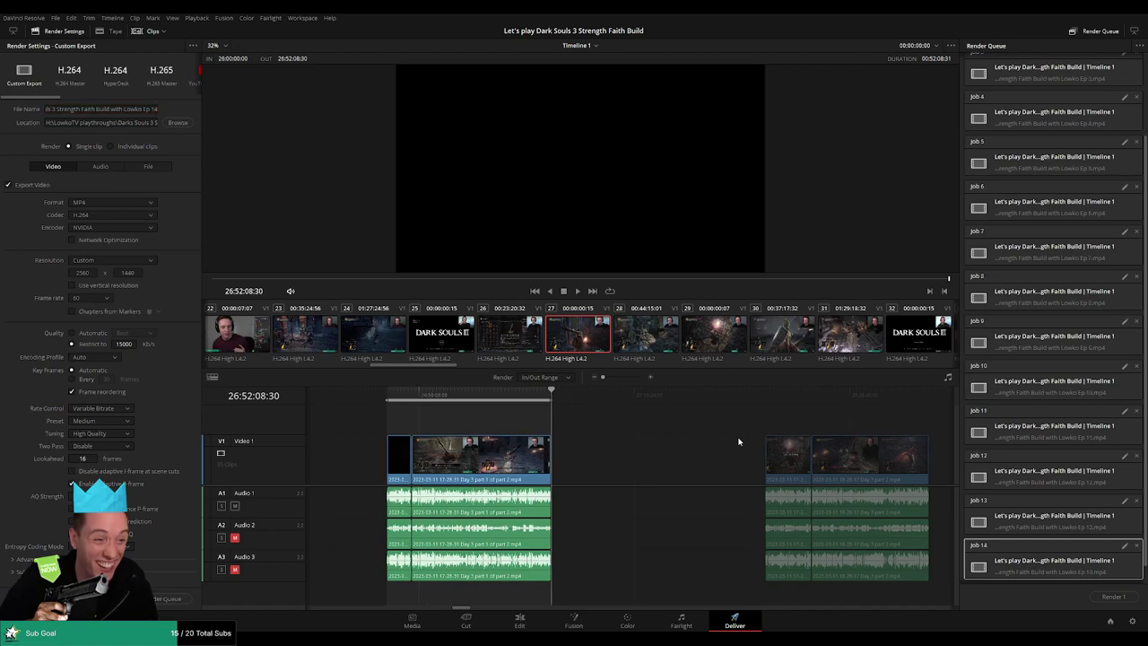
click(537, 406)
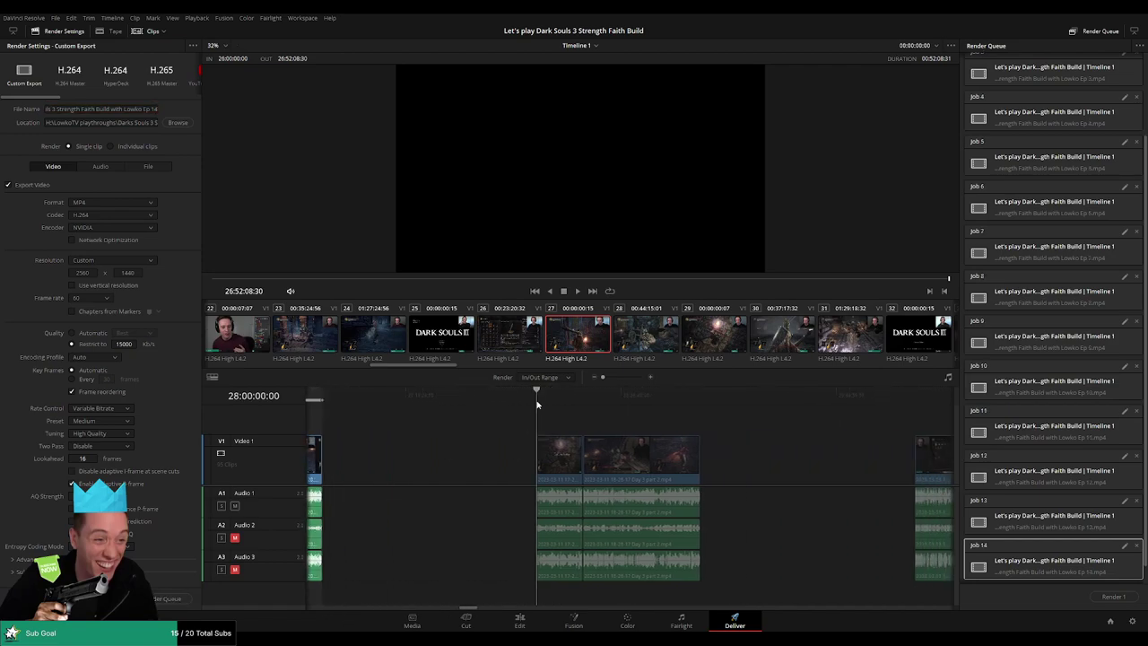
key(i)
scroll(578, 414, right, 3)
click(597, 396)
key(o)
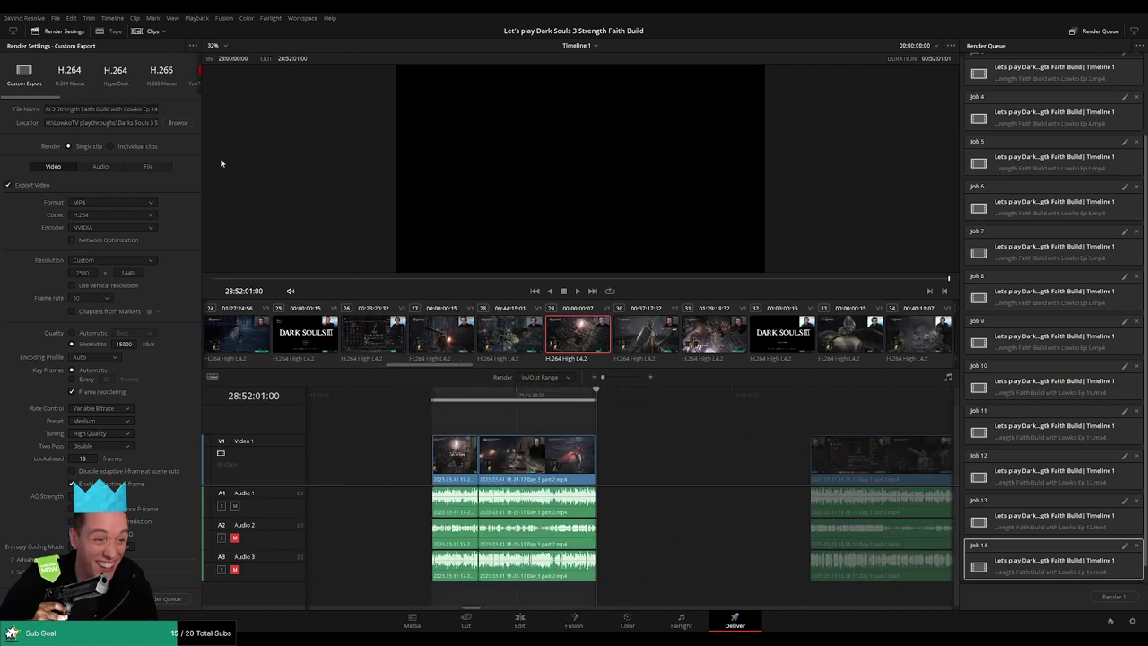
Change the output file name's ending to "Ep 15" and add the fifteenth episode to the render queue
click(154, 109)
key(BackSpace)
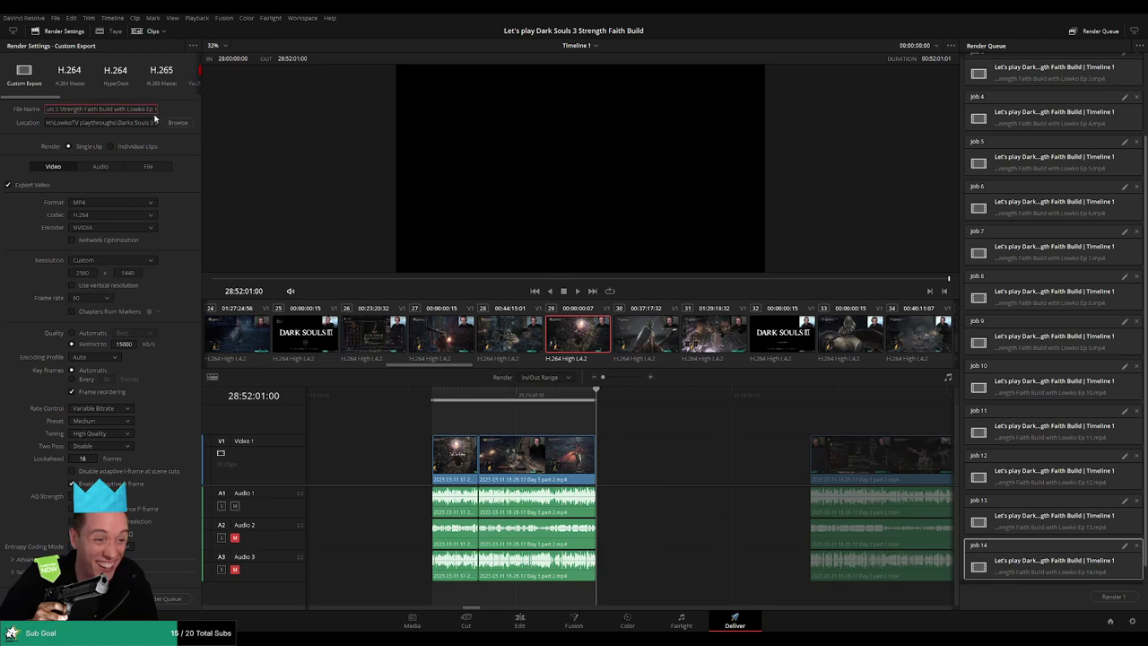
text(5)
click(171, 597)
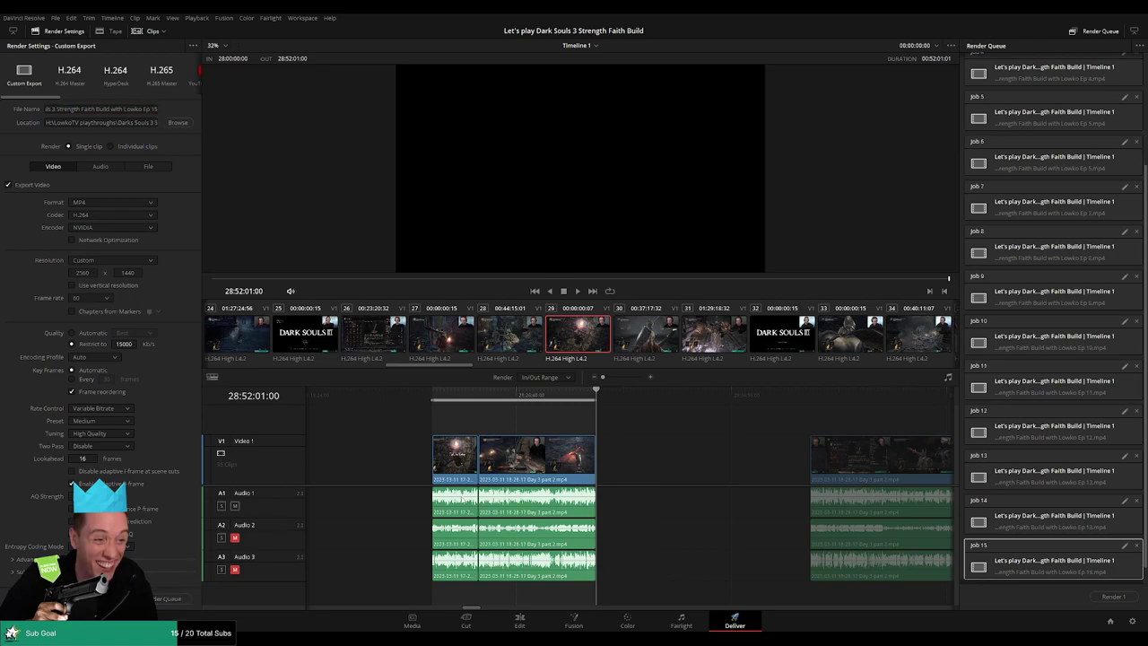
Set the render range to the sixteenth episode, from 30:00:00:00 to 30:52:01:00
scroll(628, 425, right, 5)
click(532, 403)
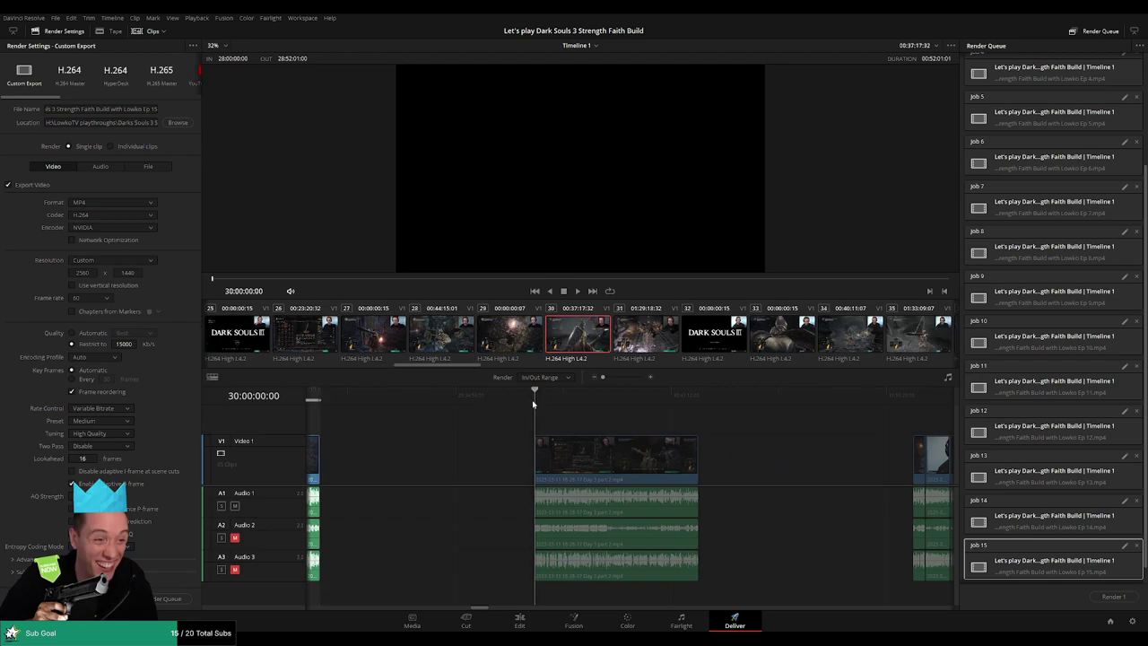
key(i)
scroll(658, 427, right, 3)
click(557, 404)
key(o)
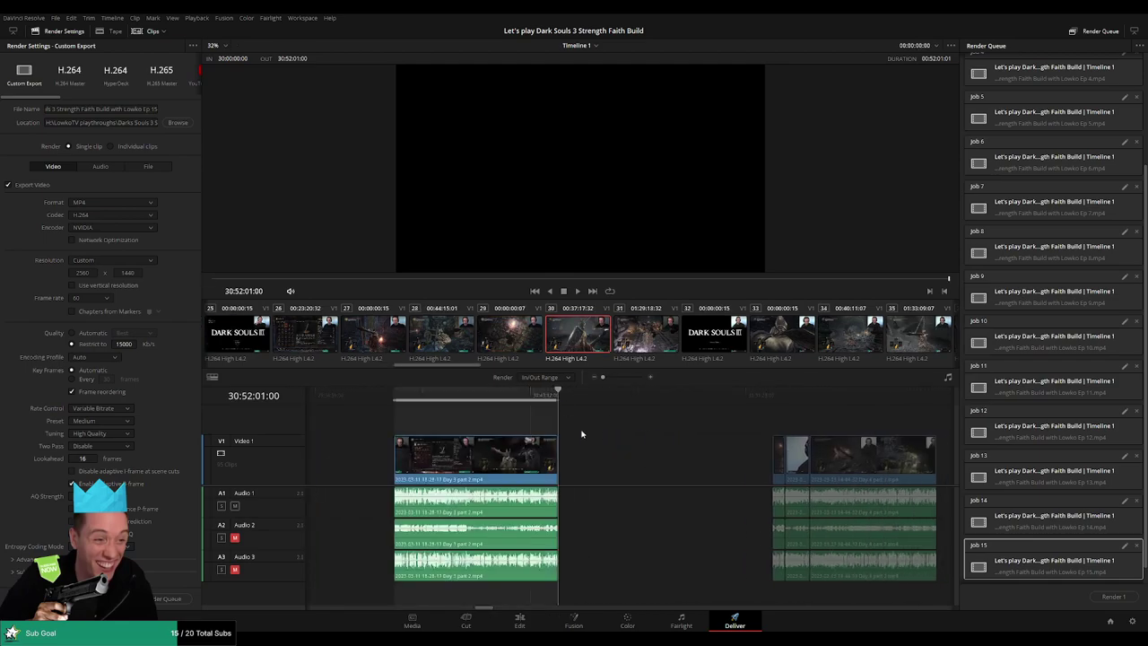
Change the output file name's ending to "Ep 16" and add the sixteenth episode to the render queue
triple_click(156, 109)
key(BackSpace)
text(6)
click(166, 599)
Set the render range to the seventeenth episode, from 32:00:00:00 to 32:52:02:30
scroll(625, 426, right, 5)
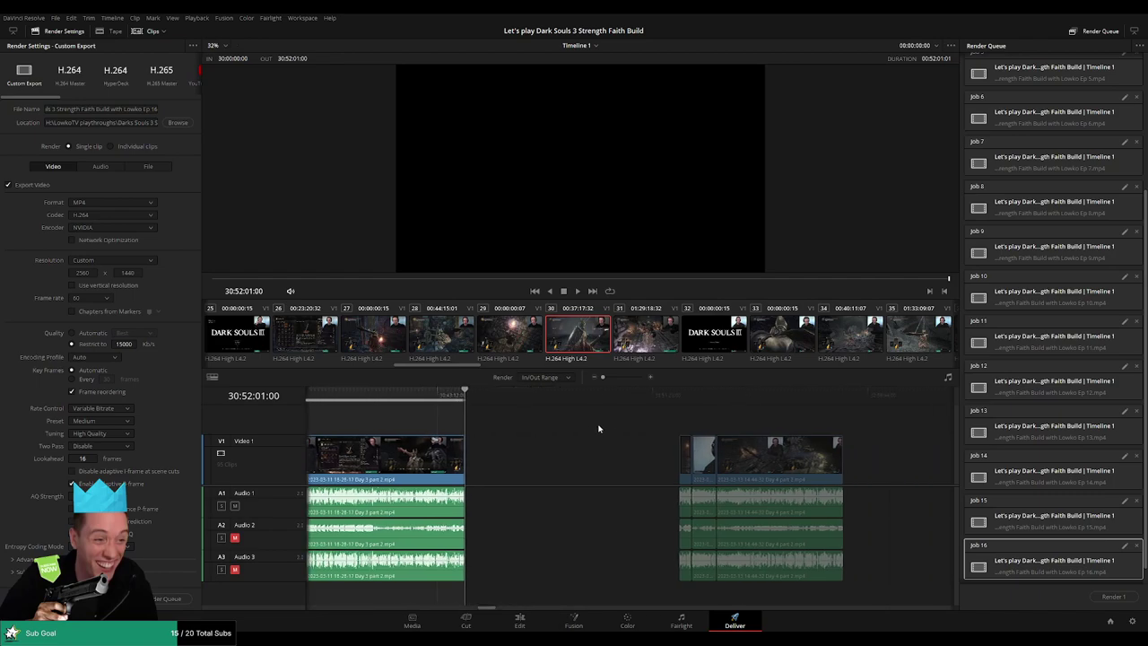
click(547, 399)
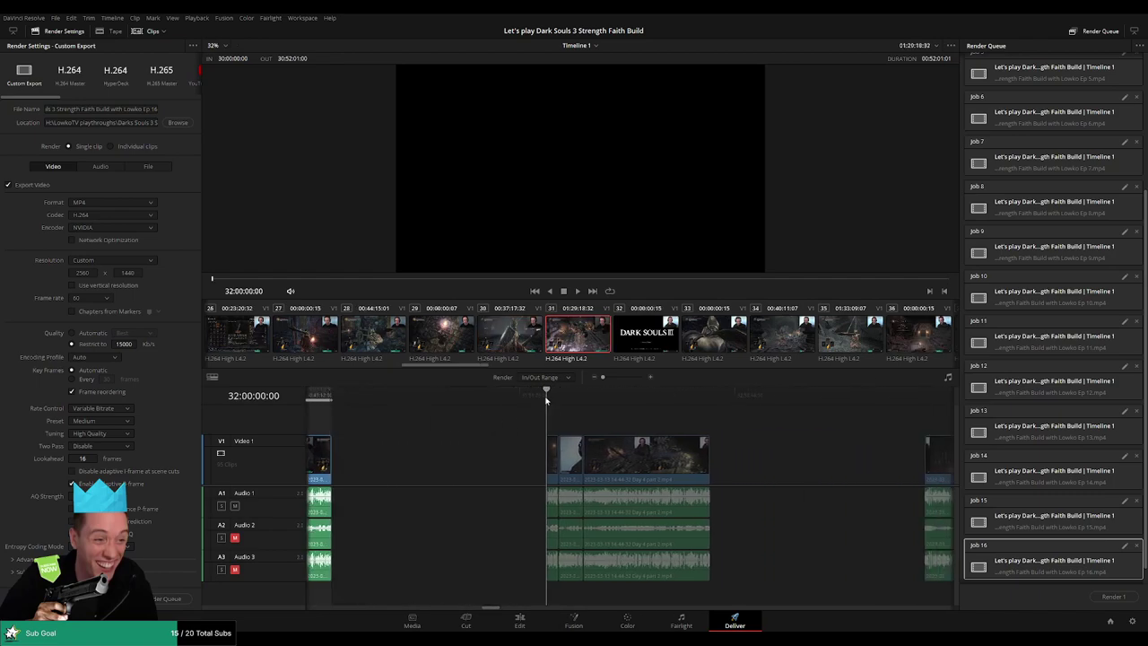
key(i)
scroll(546, 407, right, 5)
click(571, 395)
key(o)
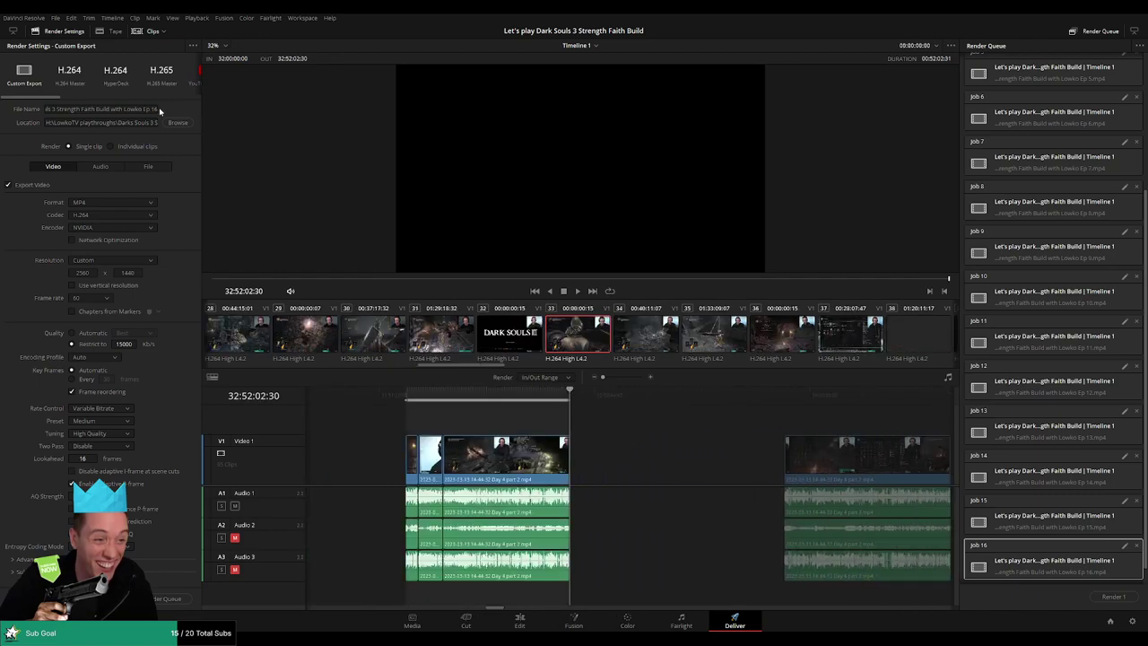
Change the output file name's ending to "Ep 17" and add the seventeenth episode to the render queue
click(159, 110)
key(End)
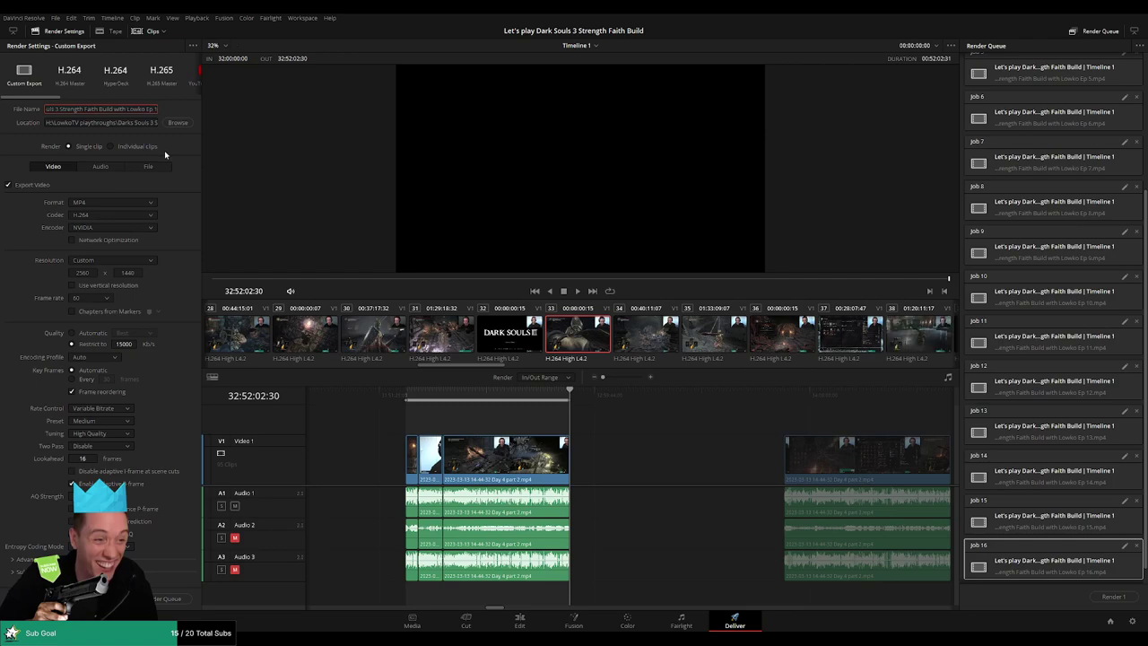
key(BackSpace)
text(7)
click(170, 598)
Set the render range to the eighteenth episode, from 34:00:00:00 to 34:52:58:00
scroll(506, 432, right, 5)
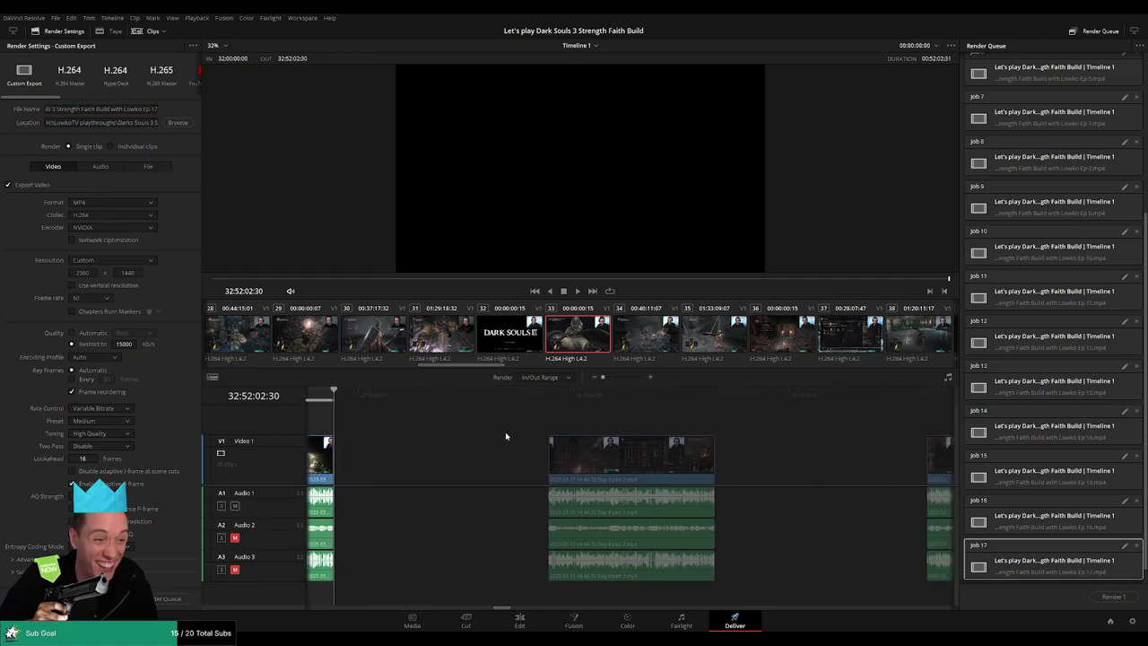
key(Down)
scroll(593, 410, right, 3)
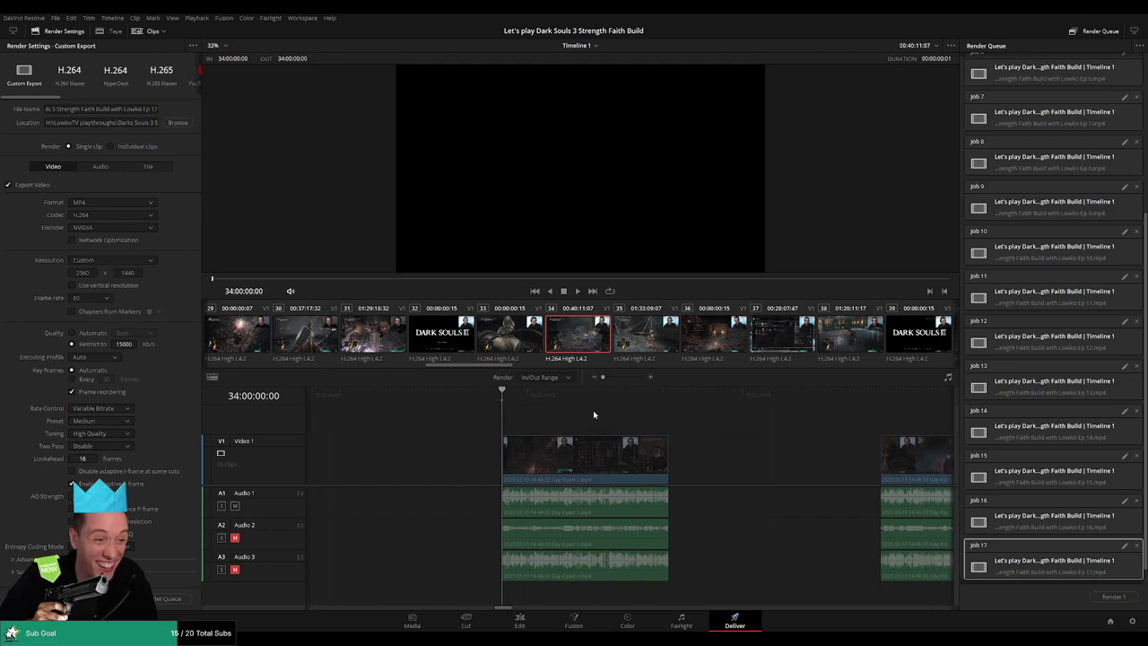
key(Down)
Change the output file name's ending to "Ep 18" and add the eighteenth episode to the render queue
click(155, 113)
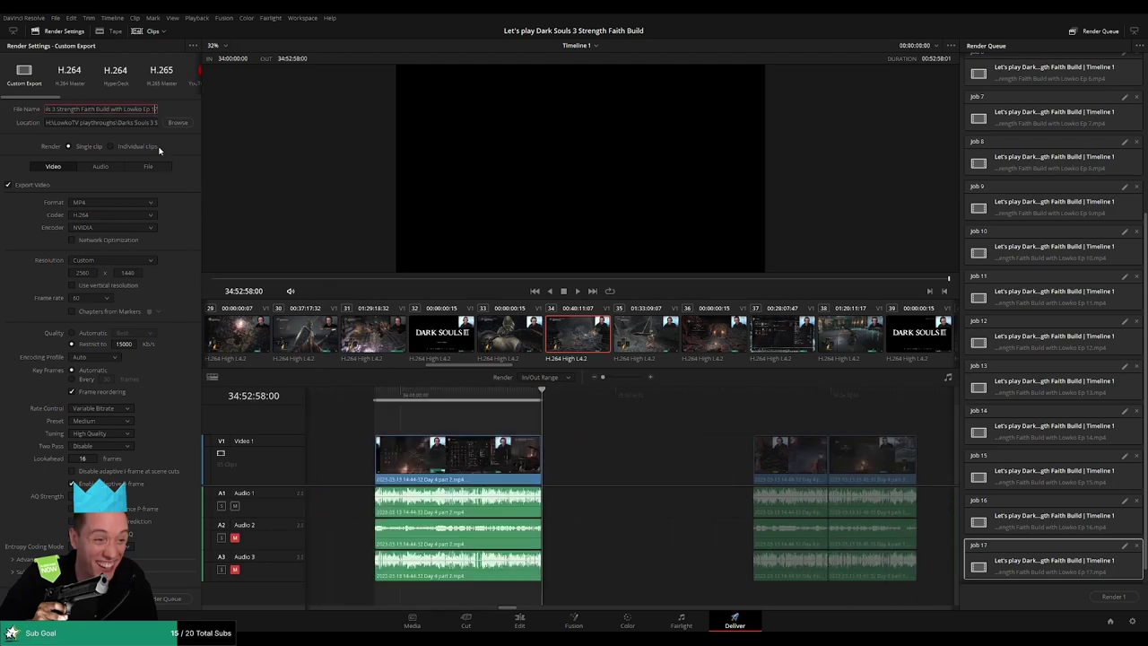
key(BackSpace)
text(8)
click(166, 599)
Set the render range to the nineteenth episode, from 36:00:00:00 to 36:52:00:05
scroll(672, 449, right, 4)
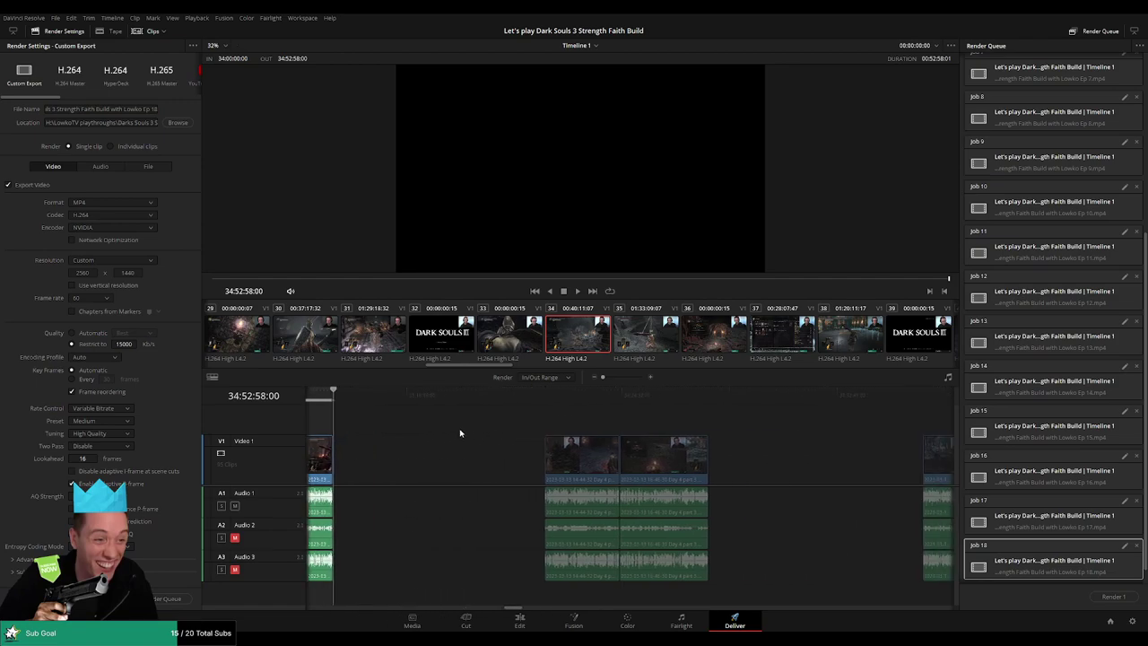
click(529, 400)
key(i)
scroll(521, 404, right, 3)
click(552, 397)
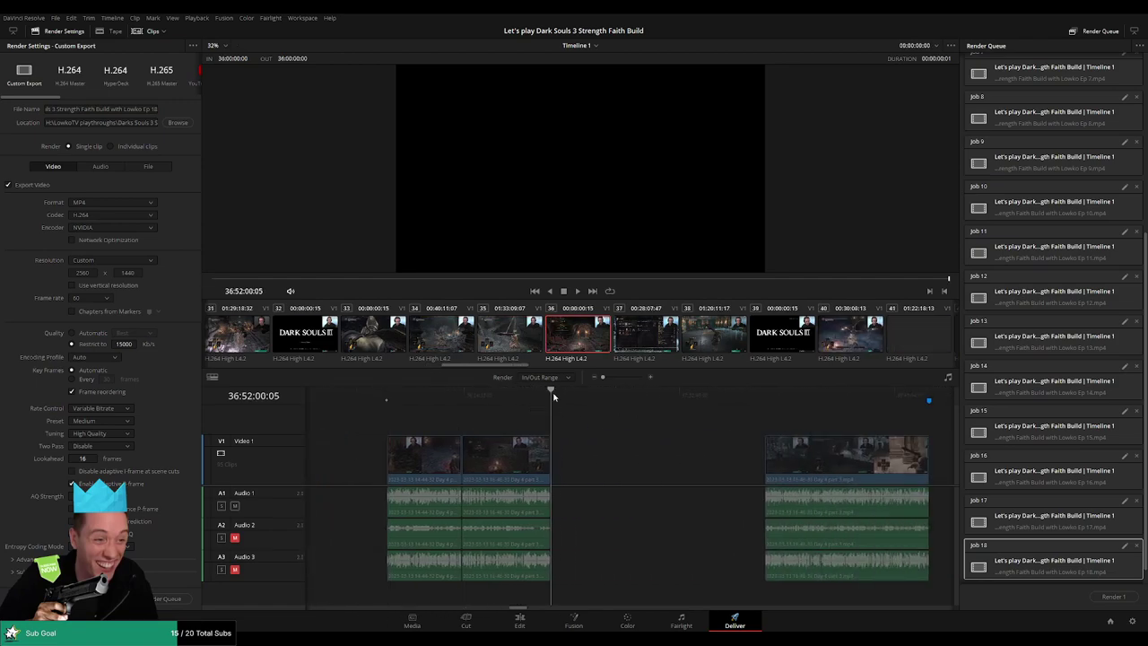
key(o)
Change the output file name's ending to "Ep 19" and add the nineteenth episode to the render queue
double_click(155, 109)
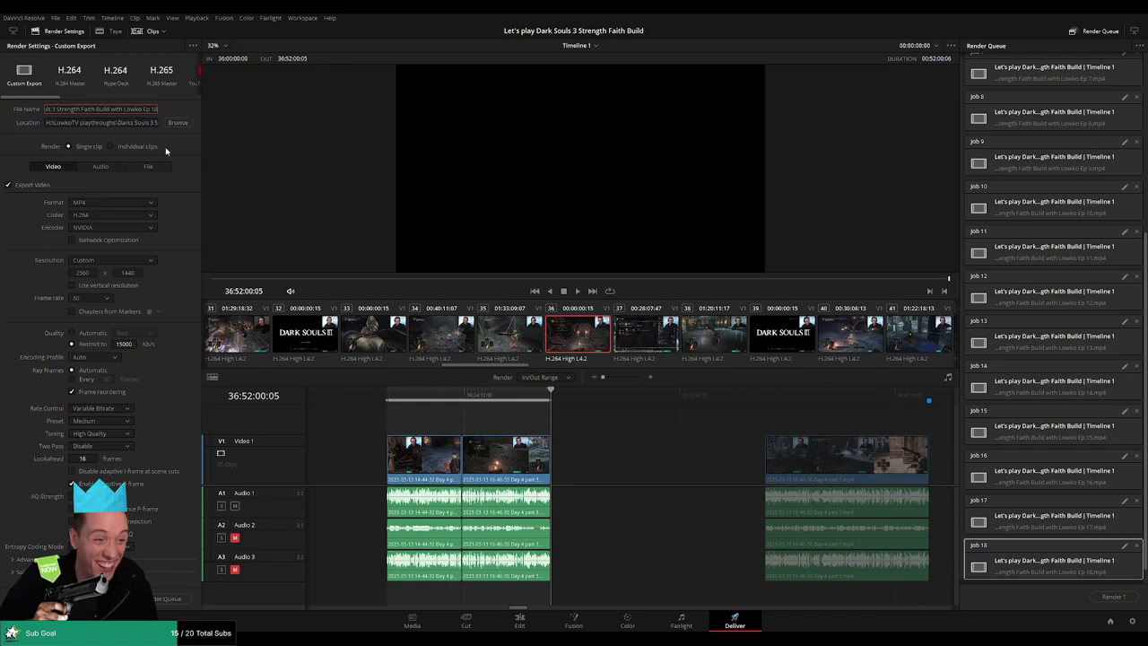
text(19)
click(167, 599)
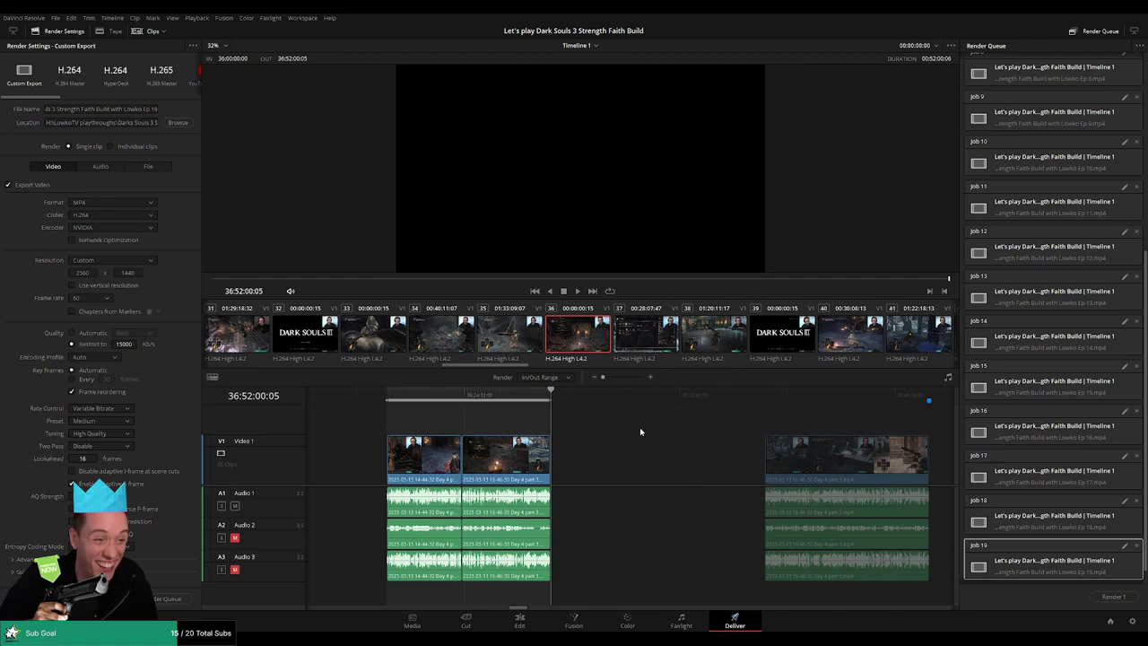
Set the render range to the twentieth episode, from 38:00:00:00 to 38:52:03:30
scroll(628, 437, right, 6)
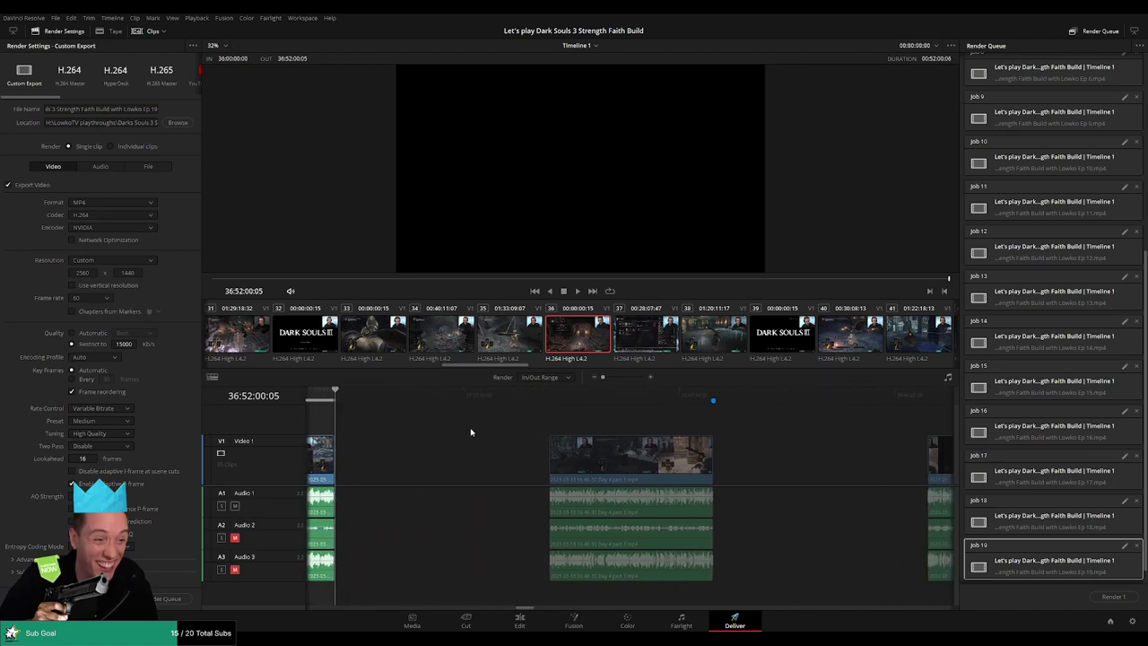
click(549, 408)
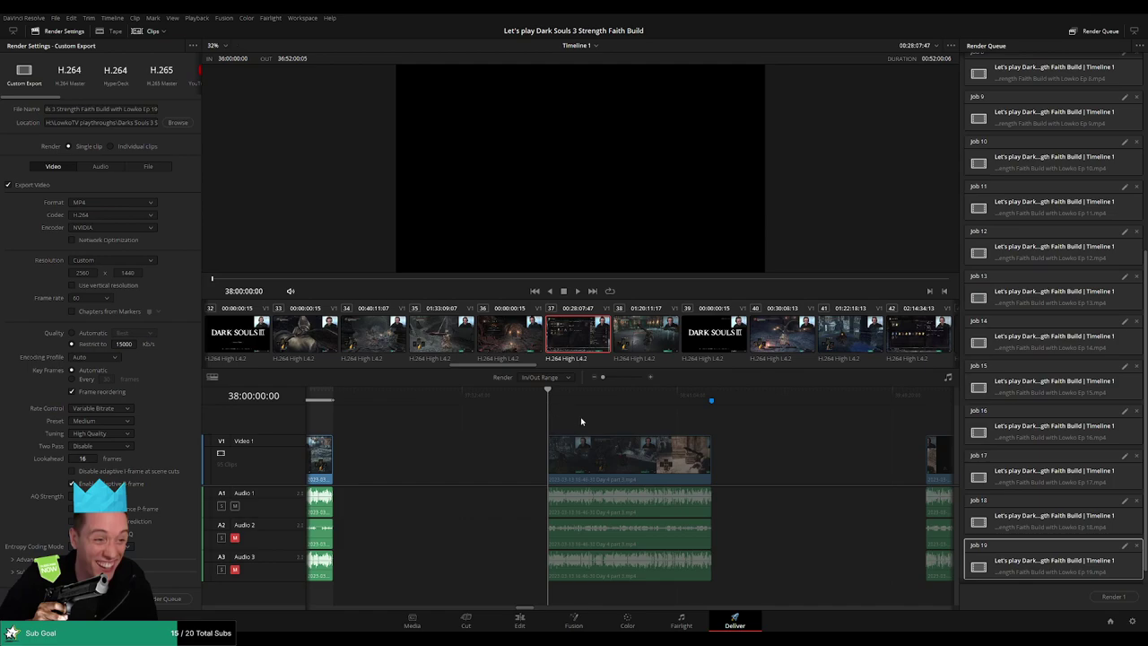
scroll(581, 421, right, 4)
click(568, 399)
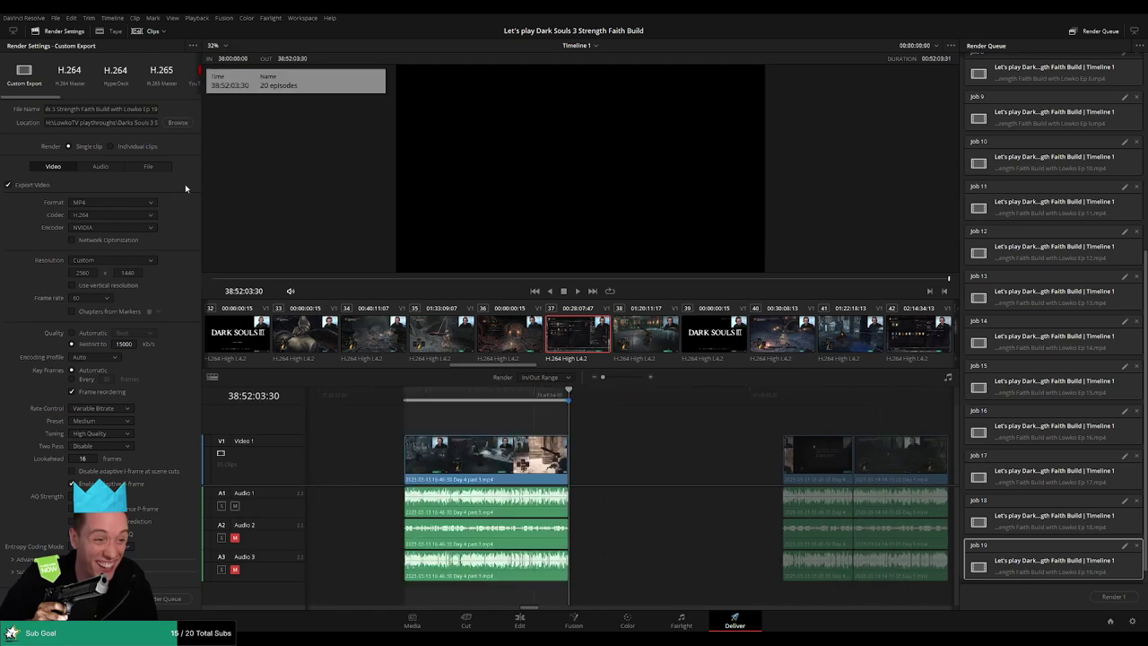
Change the output file name's ending to "Ep 20" and add the twentieth episode to the render queue
click(155, 109)
key(BackSpace)
key(BackSpace)
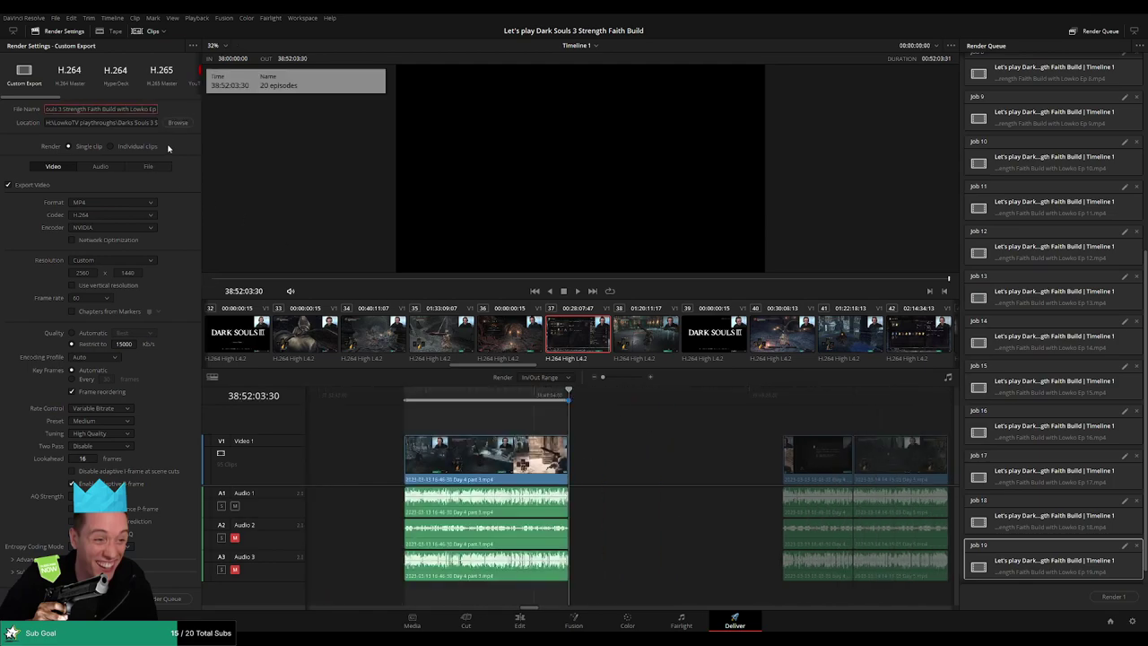
text(20)
click(171, 599)
Set the render range to the twenty-first episode, from 40:00:00:00 to 40:52:25:00
scroll(628, 433, right, 3)
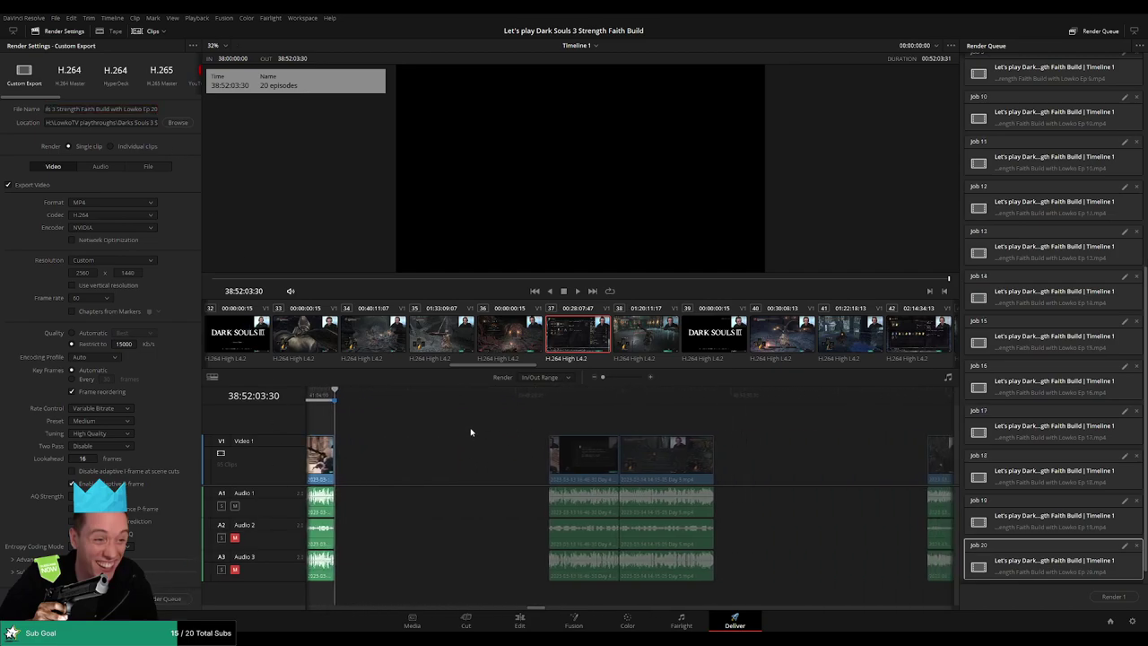
click(548, 395)
key(i)
scroll(598, 419, right, 3)
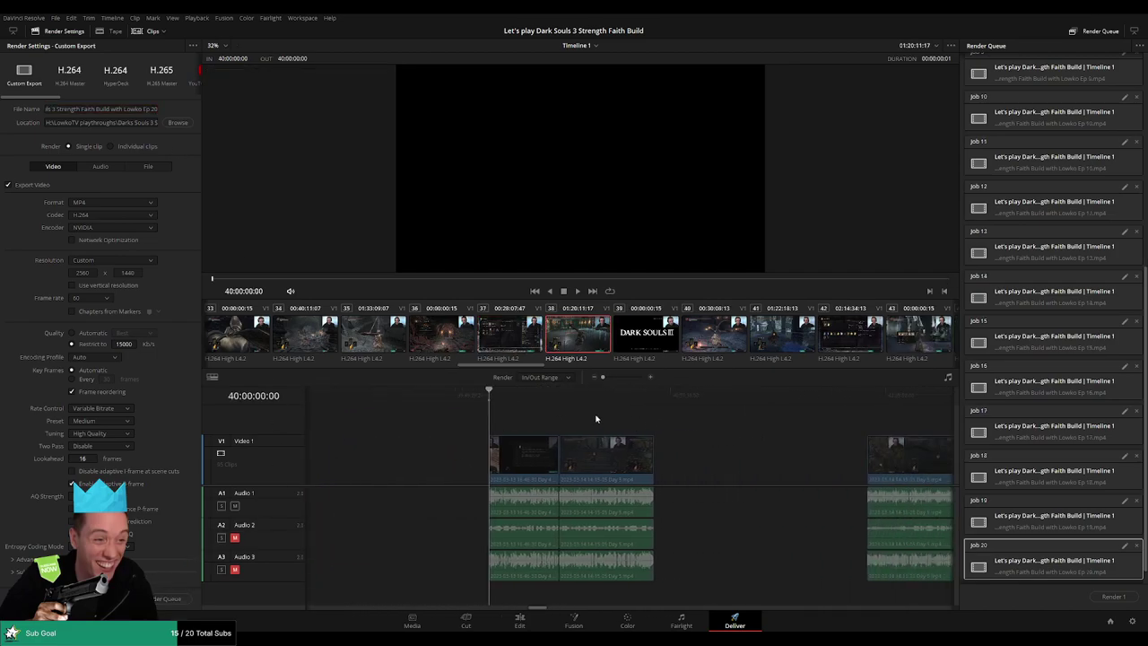
click(531, 397)
key(o)
Change the output file name's ending to "Ep 21" and add the twenty-first episode to the render queue
triple_click(157, 109)
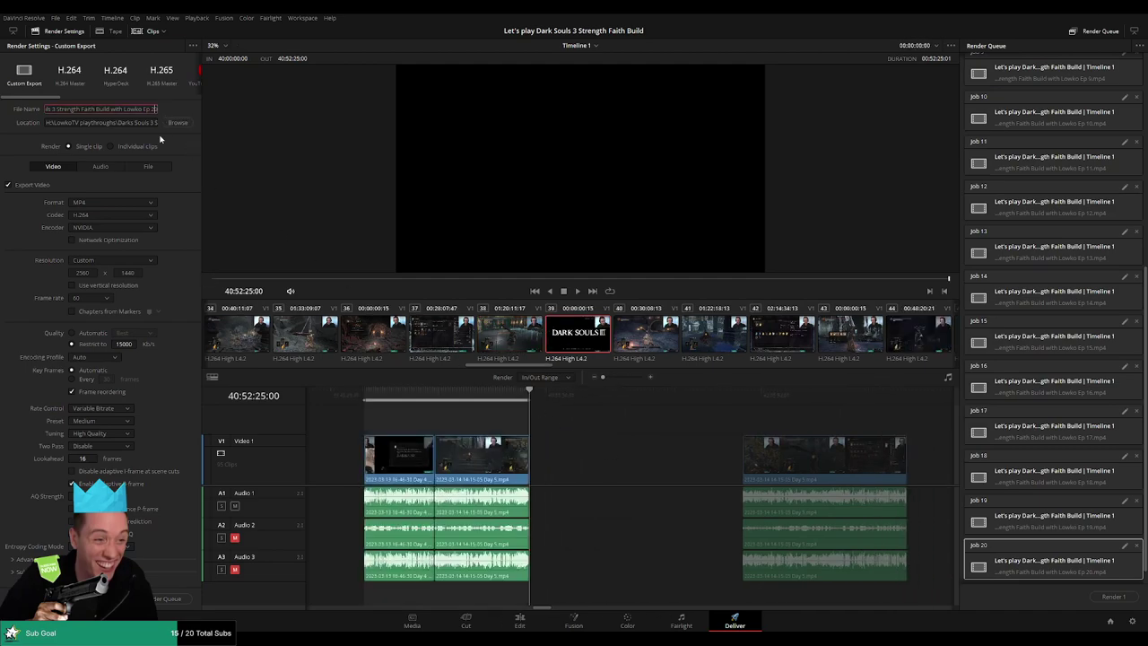
key(ctrl+v)
click(166, 599)
Set the render range to the twenty-second episode, from 42:00:00:00 to 42:52:10:00
scroll(605, 436, right, 5)
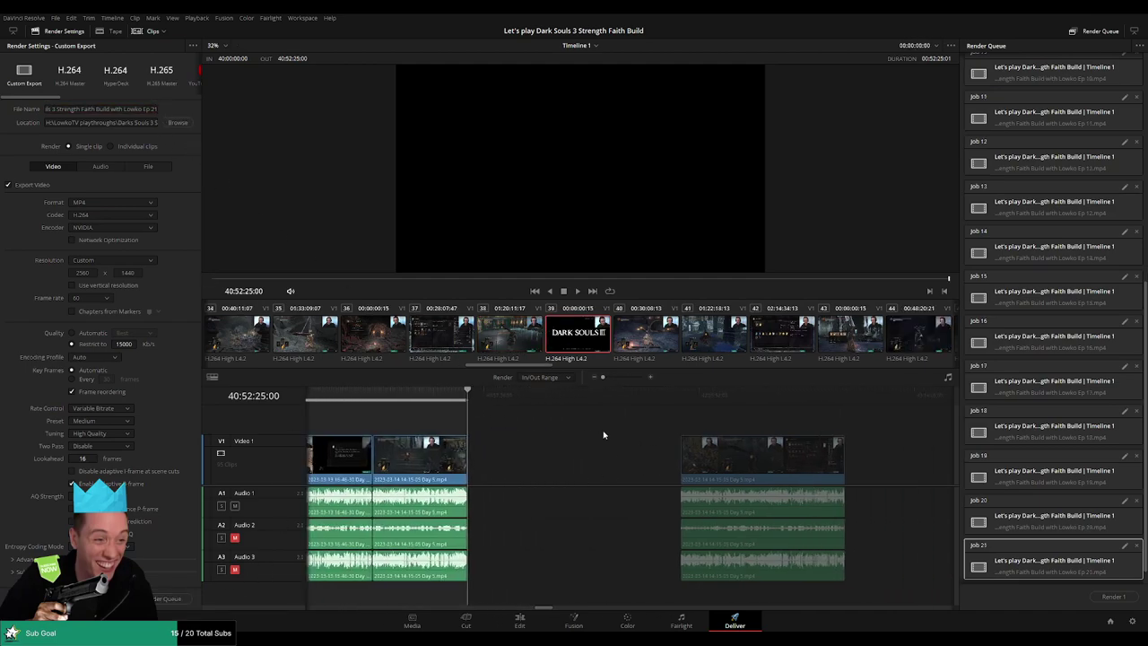
click(537, 400)
key(i)
scroll(654, 434, right, 3)
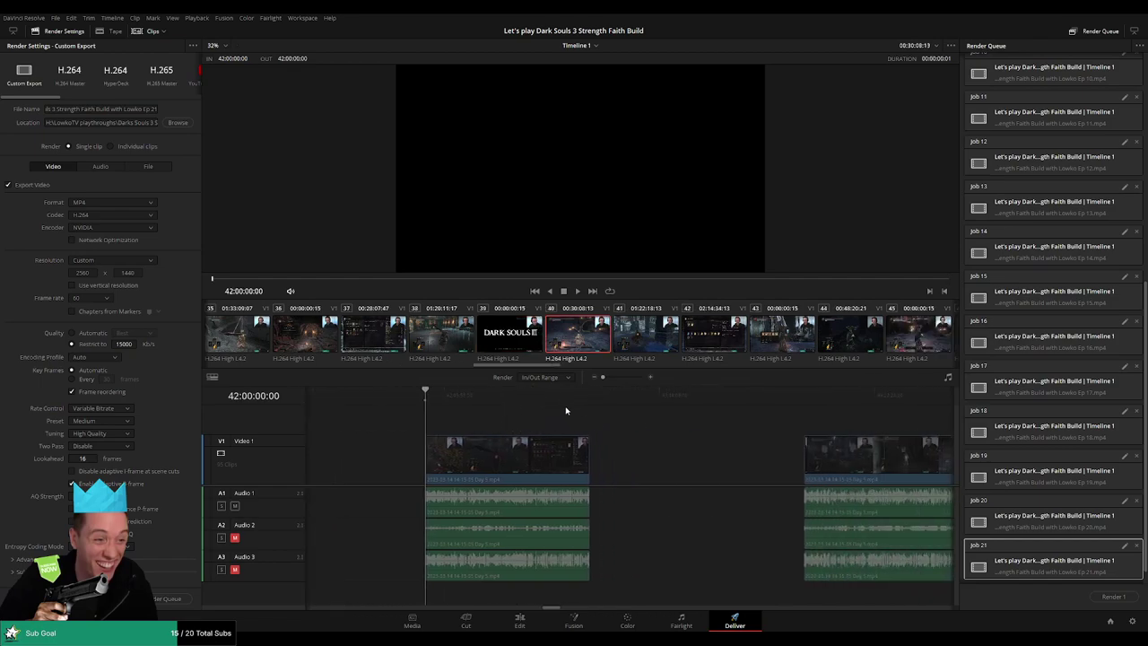
click(590, 401)
key(o)
Change the output file name's ending to "Ep 22" and add the twenty-second episode to the render queue
click(156, 110)
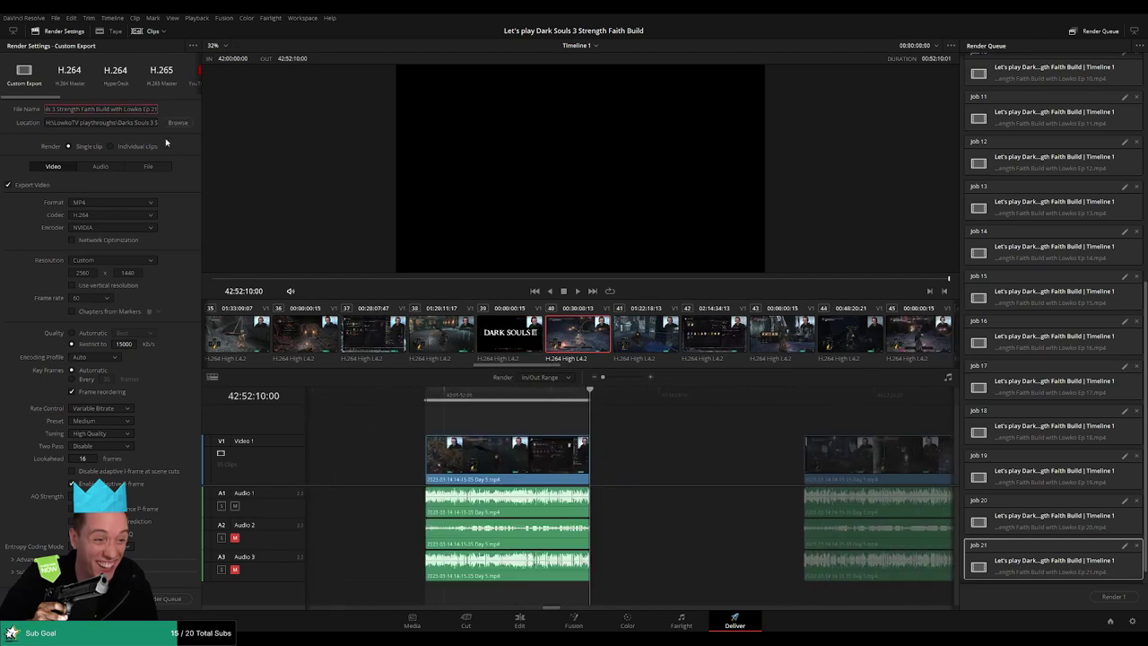
key(End)
key(BackSpace)
text(2)
click(180, 601)
Set the render range to the twenty-third episode, from 44:00:00:00 to 44:52:16:00
scroll(415, 428, right, 5)
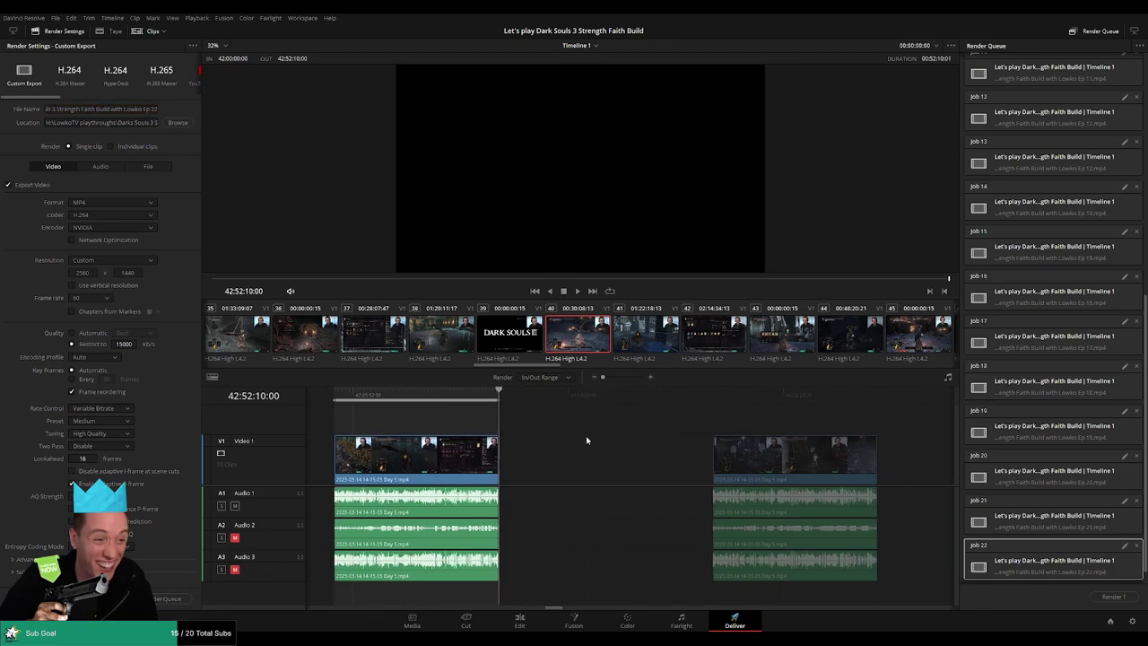
click(533, 399)
key(i)
scroll(574, 415, right, 3)
key(Down)
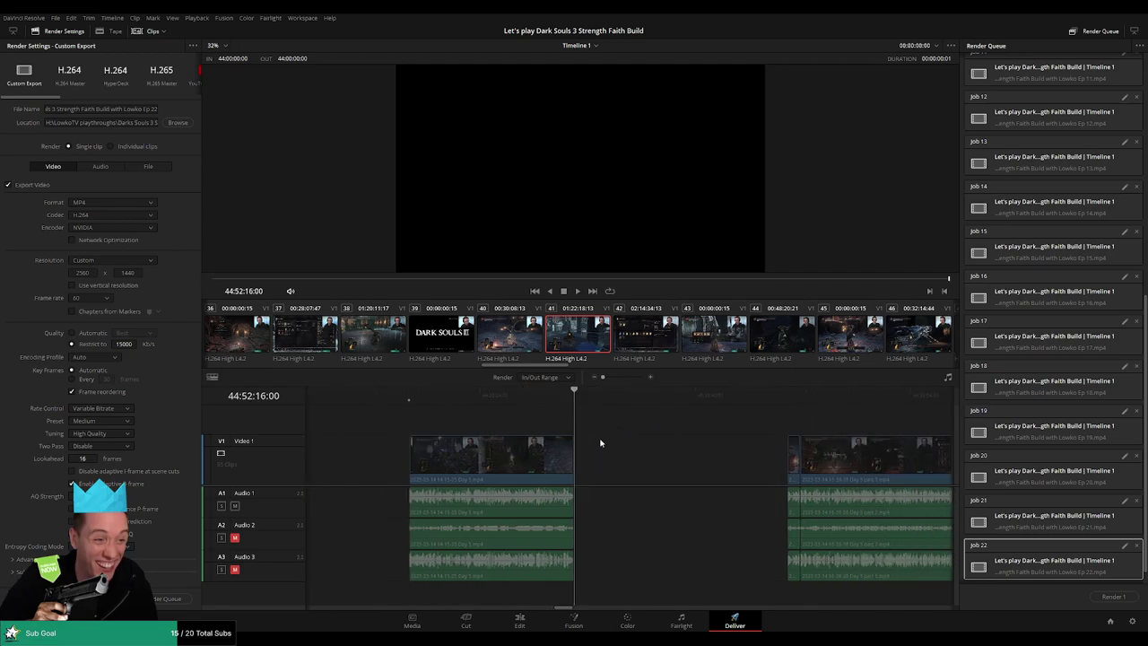
key(o)
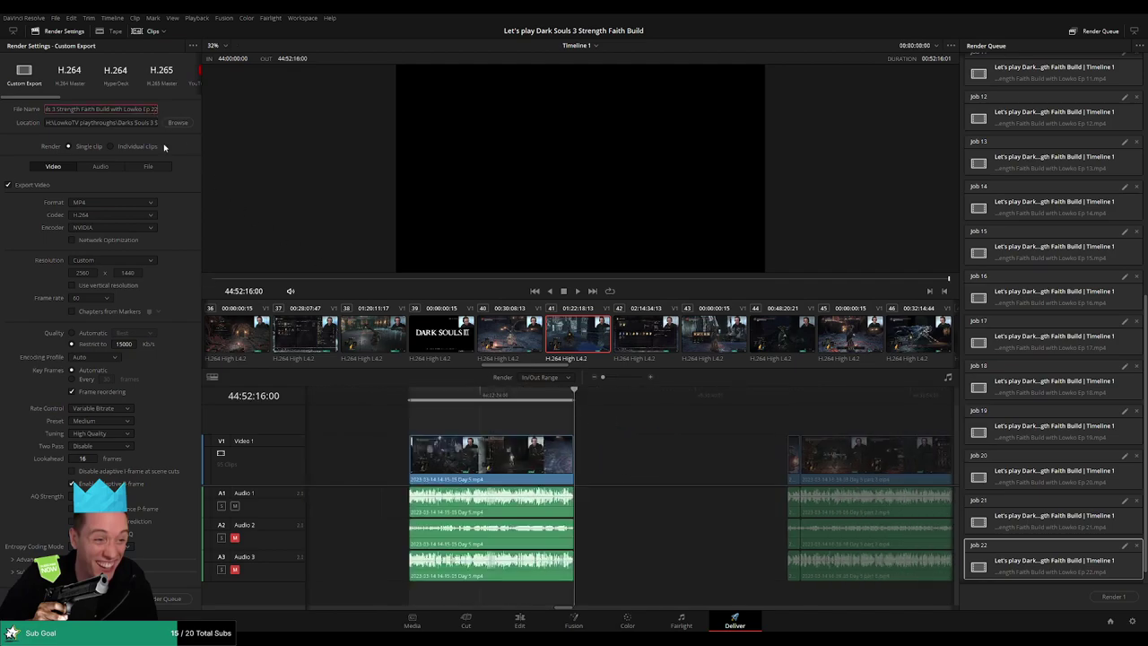
Change the output file name's ending to "Ep 23" and add the twenty-third episode to the render queue
key(BackSpace)
text(3)
click(160, 601)
Set the render range to the twenty-fourth episode, from 46:00:00:00 to 46:52:22:30
drag(698, 452, 449, 434)
click(534, 397)
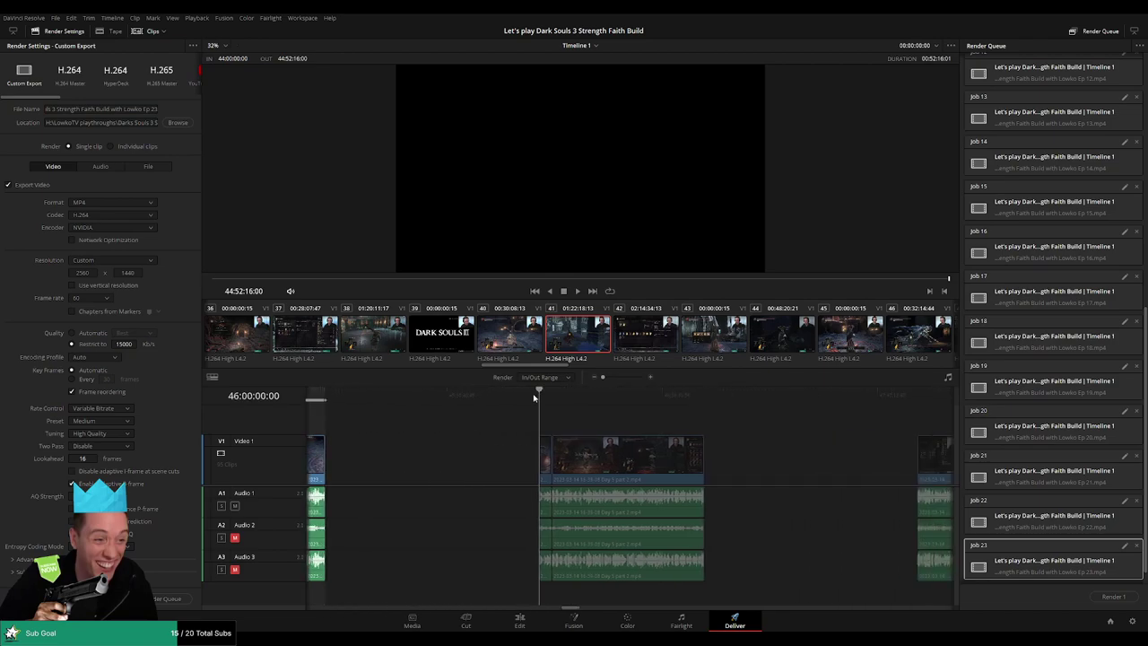
key(i)
scroll(638, 416, right, 3)
key(Down)
key(o)
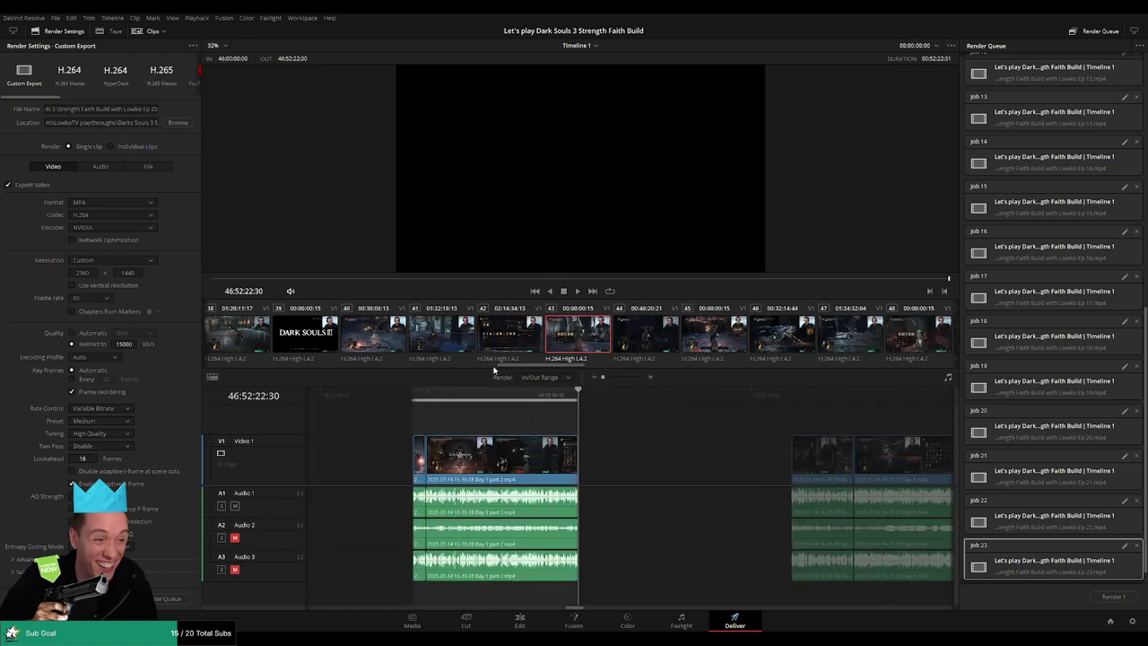
Change the output file name's ending to "Ep 24" and add the twenty-fourth episode to the render queue
click(154, 109)
key(BackSpace)
text(4)
click(171, 598)
Set the render range to the twenty-fifth episode, from 48:00:00:00 to 48:52:02:40
scroll(517, 435, right, 3)
scroll(503, 433, right, 2)
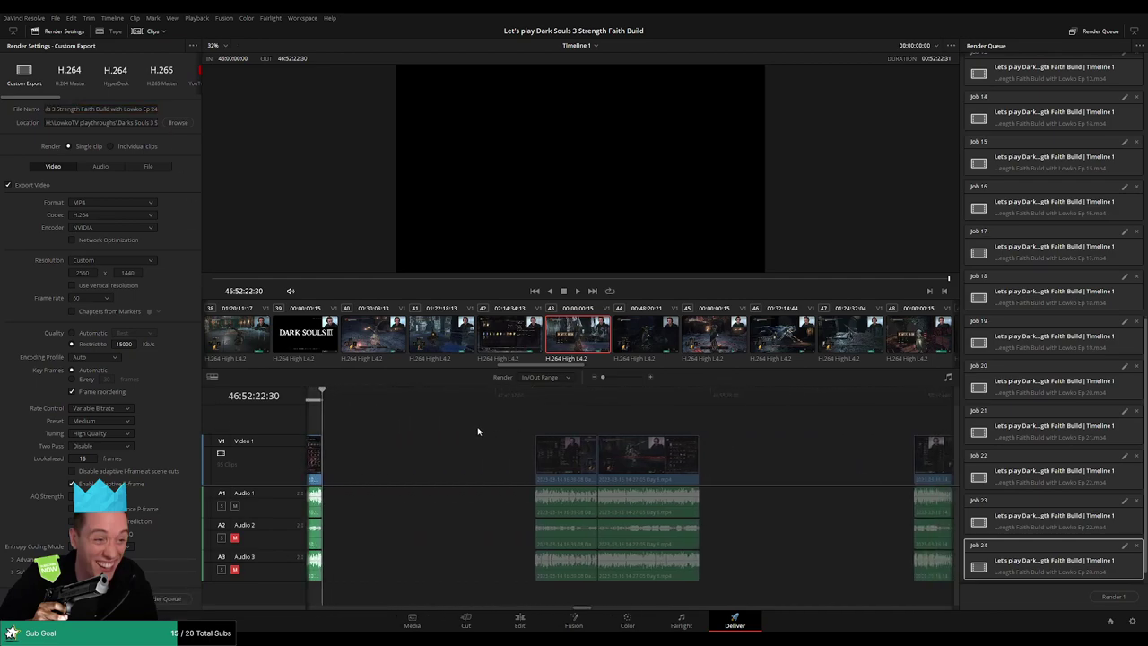
click(536, 399)
scroll(648, 431, right, 2)
click(575, 399)
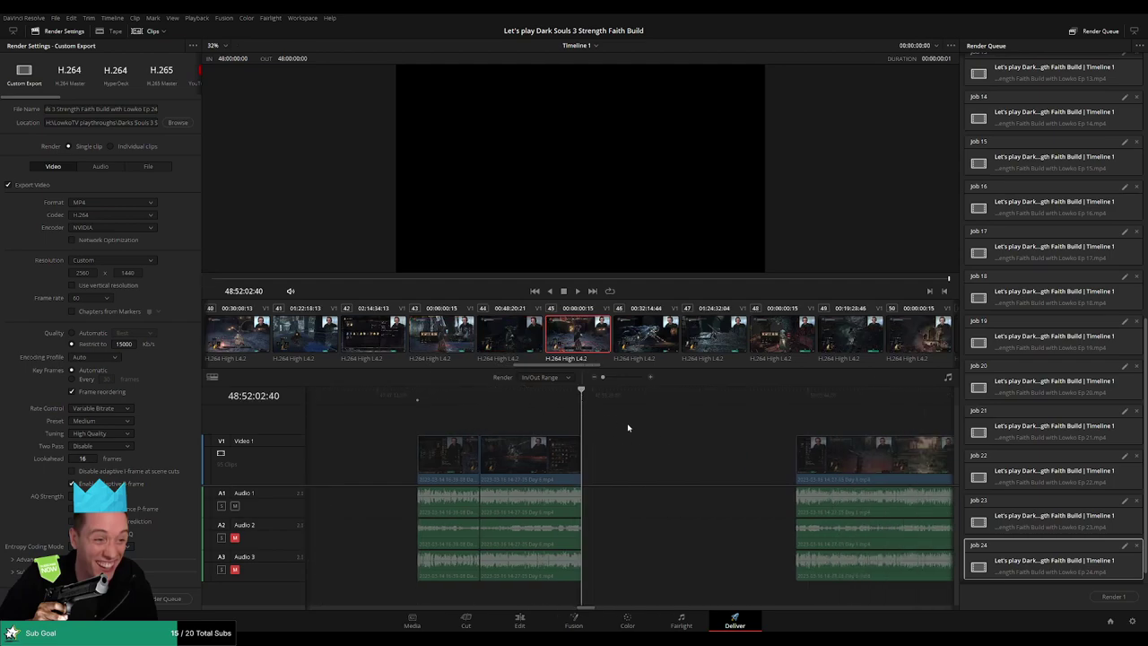
key(o)
Change the output file name's ending to "Ep 25" and add the twenty-fifth episode to the render queue
click(158, 110)
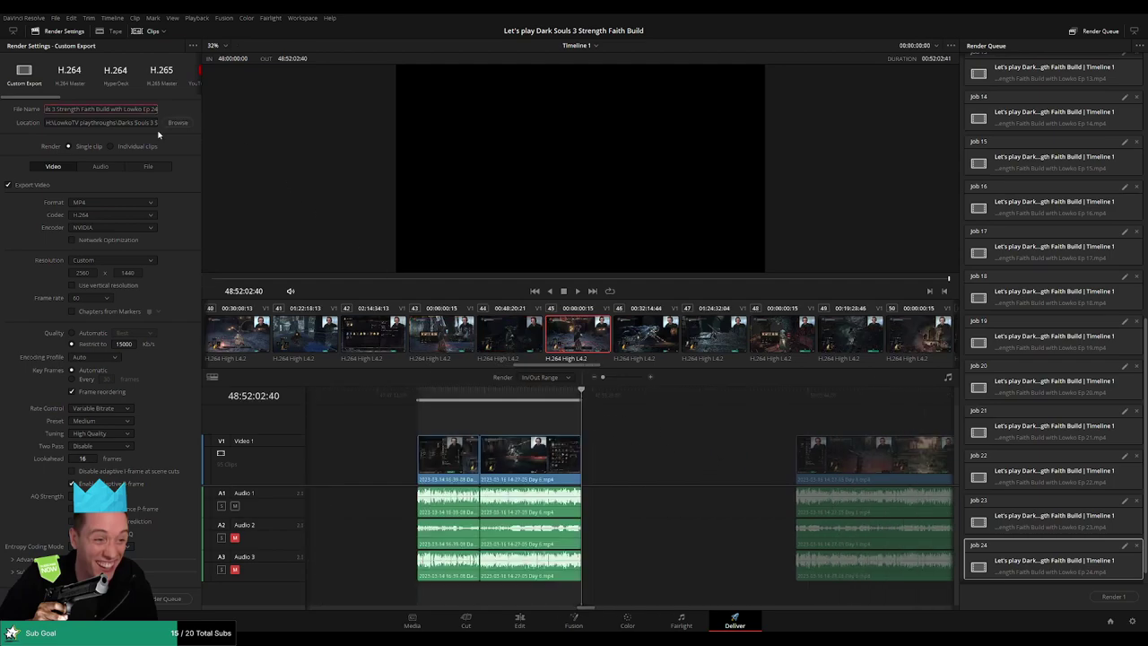
text(2)
key(BackSpace)
text(5)
click(166, 598)
Set the render range to the twenty-sixth episode, from 50:00:00:00 to 50:52:17:20
scroll(616, 459, right, 2)
scroll(615, 459, right, 3)
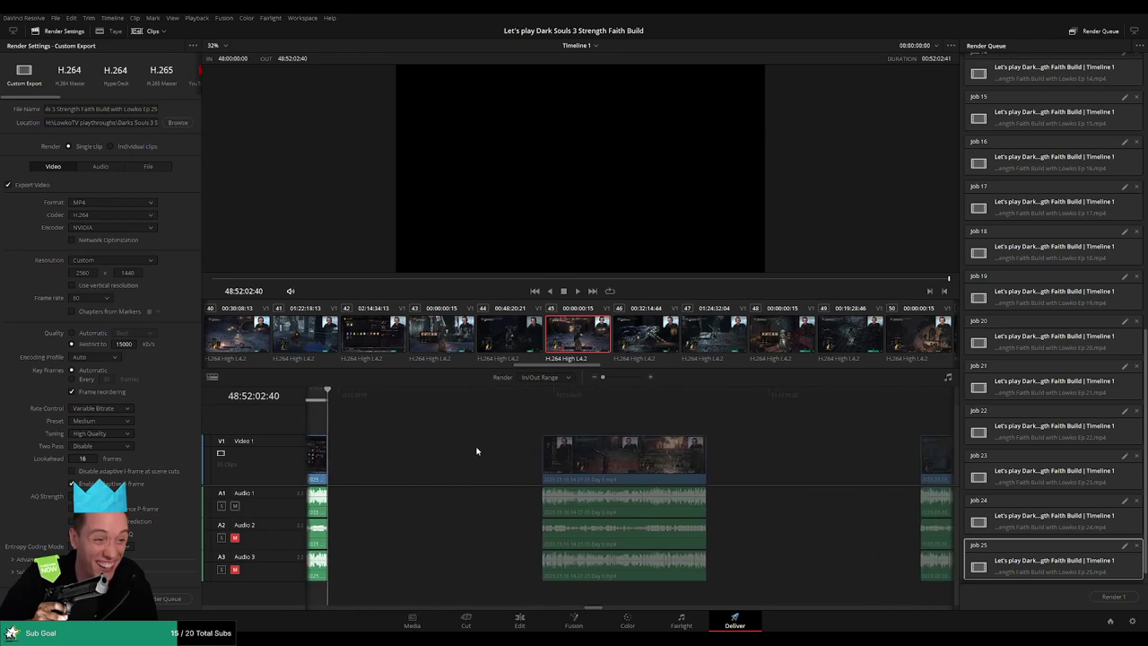
click(541, 397)
key(i)
scroll(538, 410, right, 3)
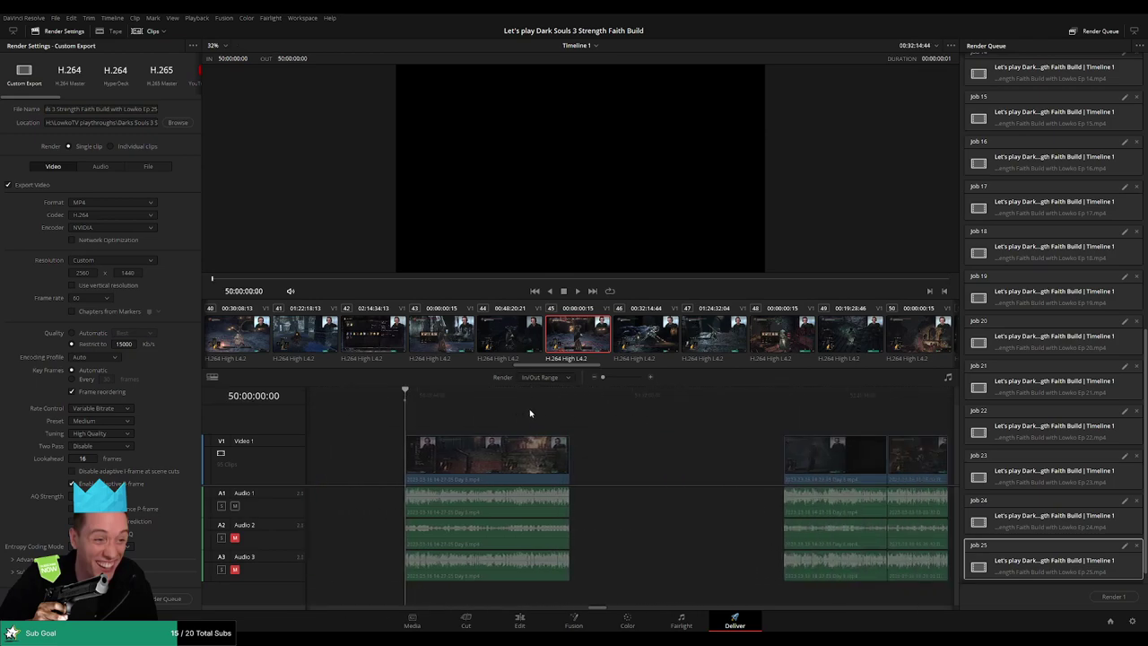
click(572, 399)
key(o)
Change the output file name's ending to "Ep 26" and add the twenty-sixth episode to the render queue
click(154, 109)
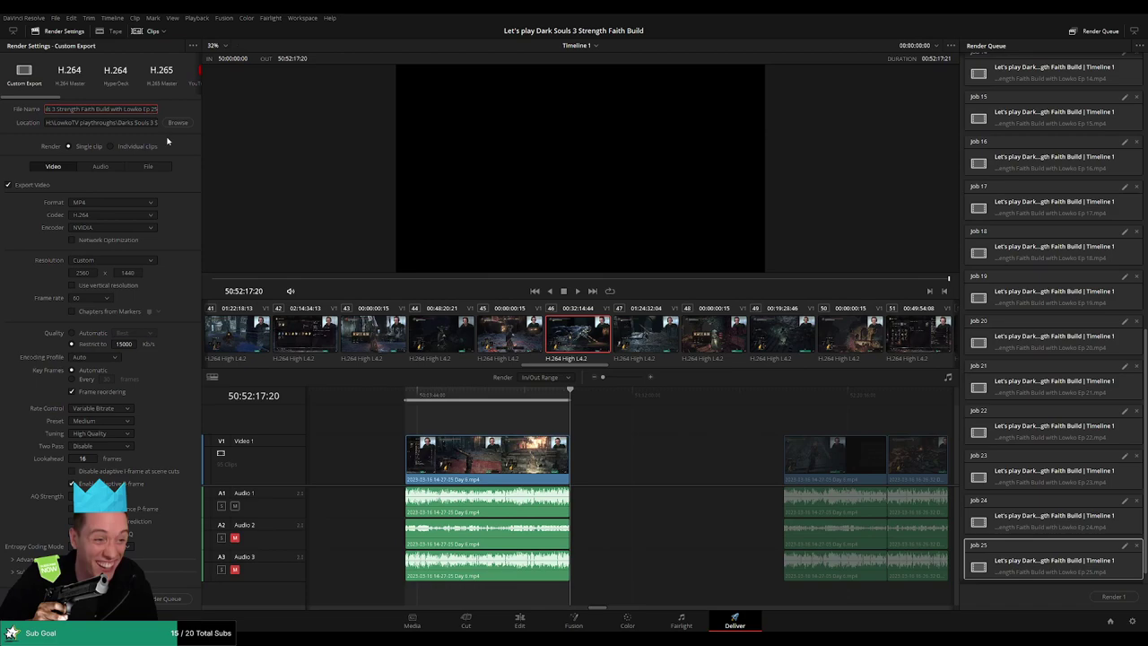
key(BackSpace)
text(6)
key(Return)
Set the render range to the twenty-seventh episode, from 52:00:00:00 to 52:52:20:00
drag(714, 445, 461, 426)
click(535, 406)
key(i)
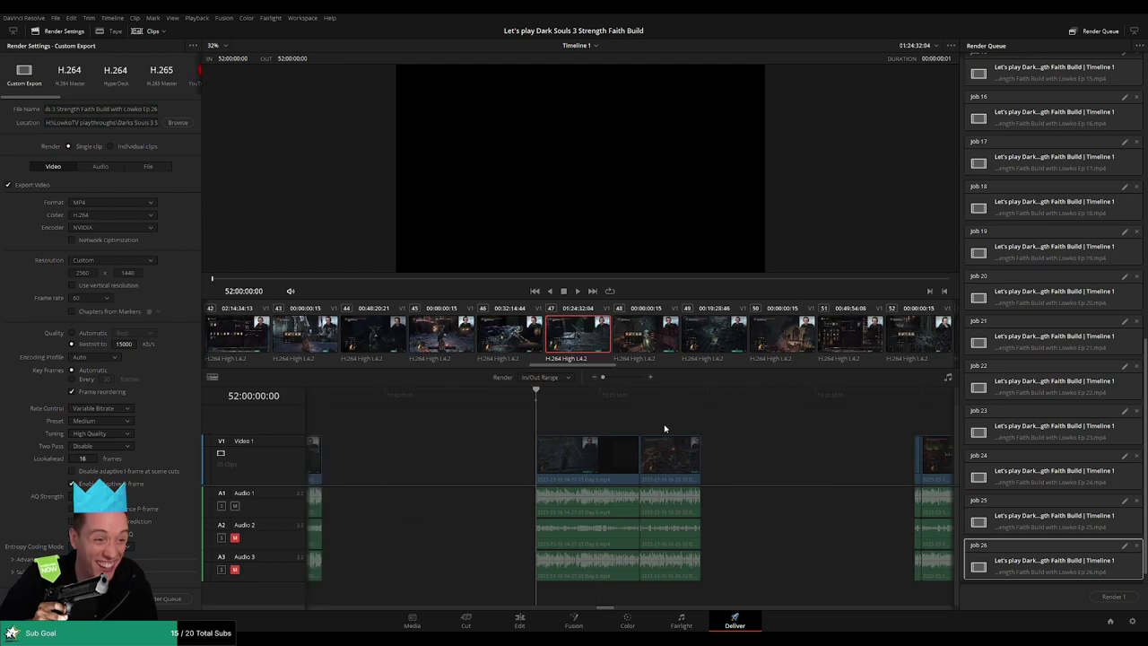
drag(684, 430, 571, 410)
click(589, 402)
key(o)
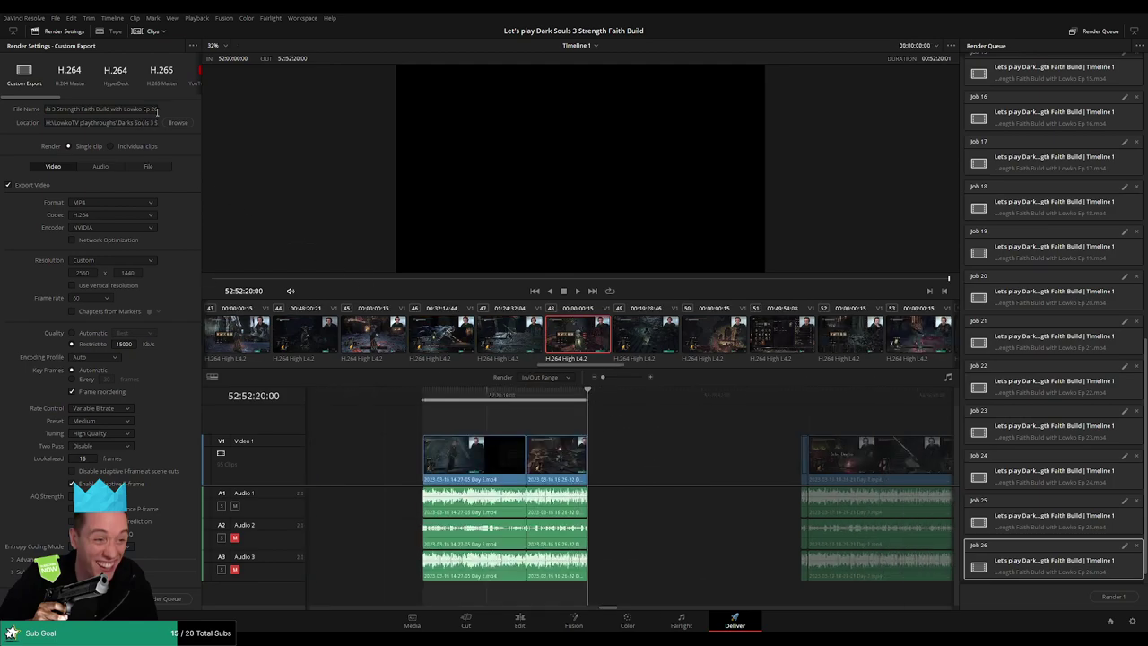
Change the output file name's ending to "Ep 27" and add the twenty-seventh episode to the render queue
click(157, 109)
key(BackSpace)
text(7)
click(169, 599)
Set the render range to the twenty-eighth episode, from 54:00:00:00 to 54:52:12:20
scroll(640, 440, down, 2)
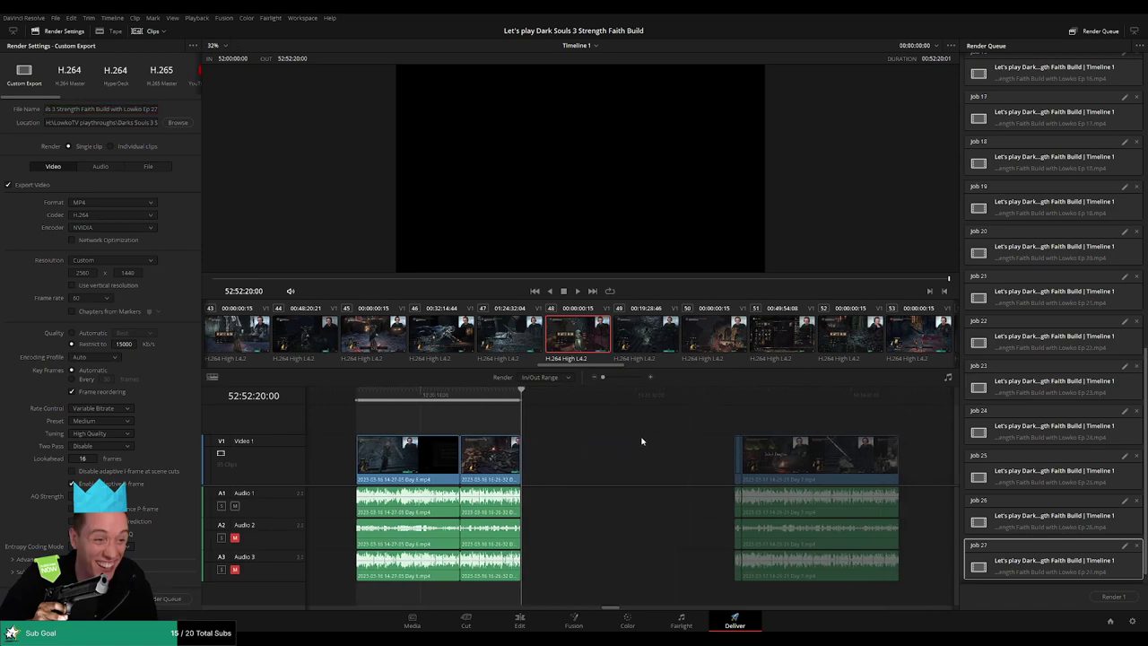
scroll(590, 450, down, 3)
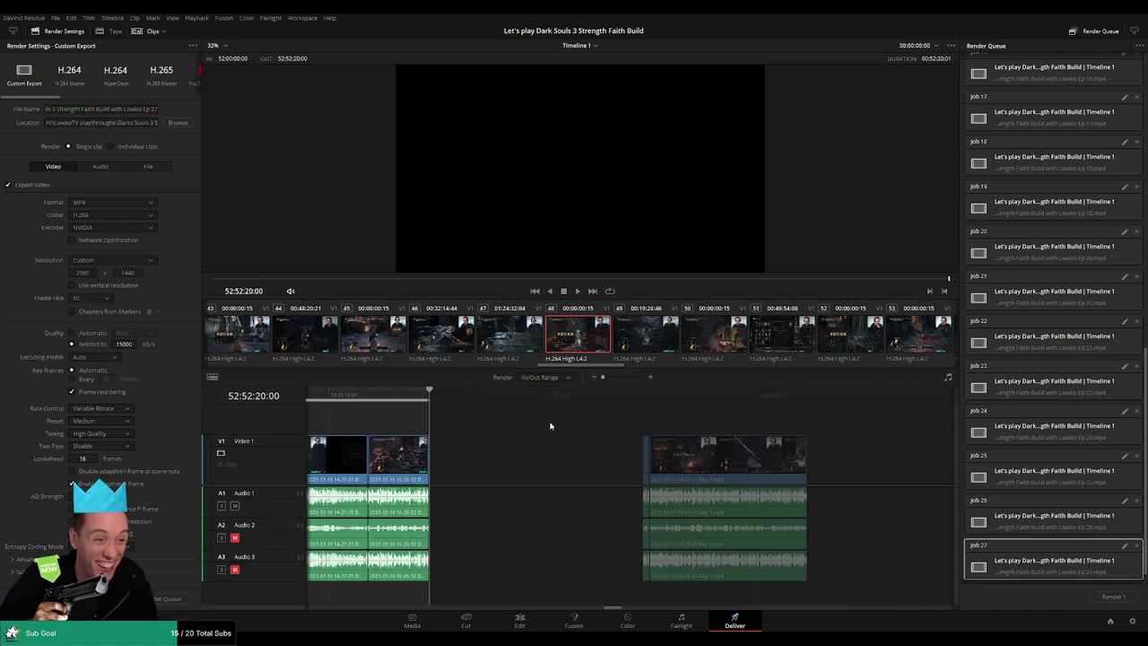
click(541, 402)
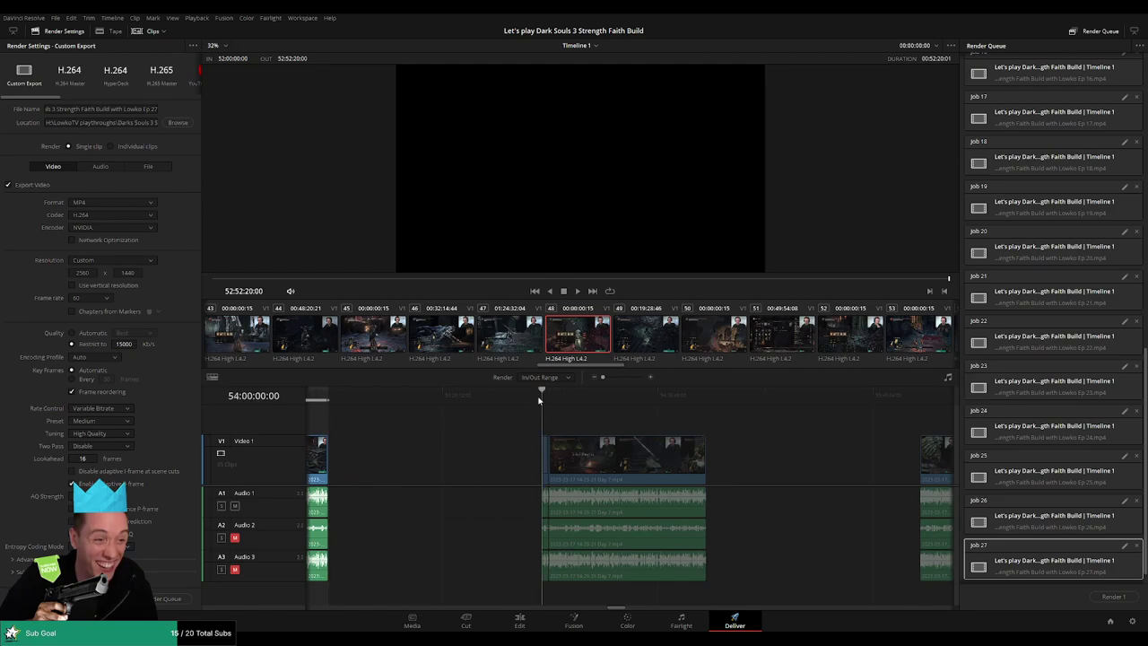
scroll(538, 408, down, 3)
click(551, 402)
key(o)
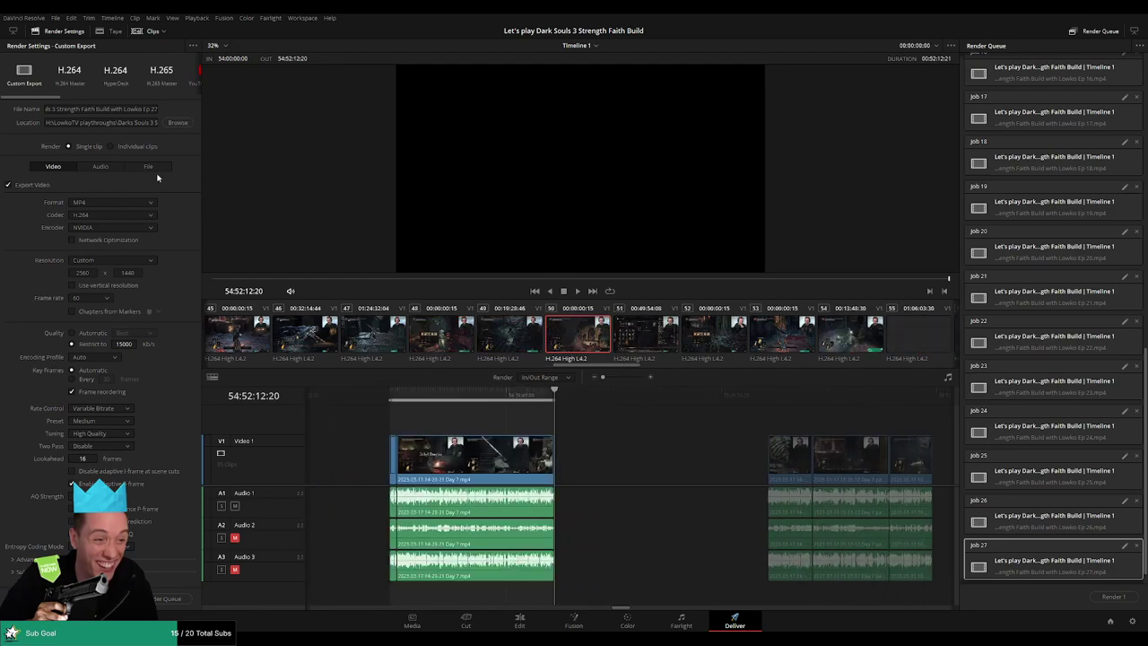
Change the output file name's ending to "Ep 28" and add the twenty-eighth episode to the render queue
click(154, 109)
key(BackSpace)
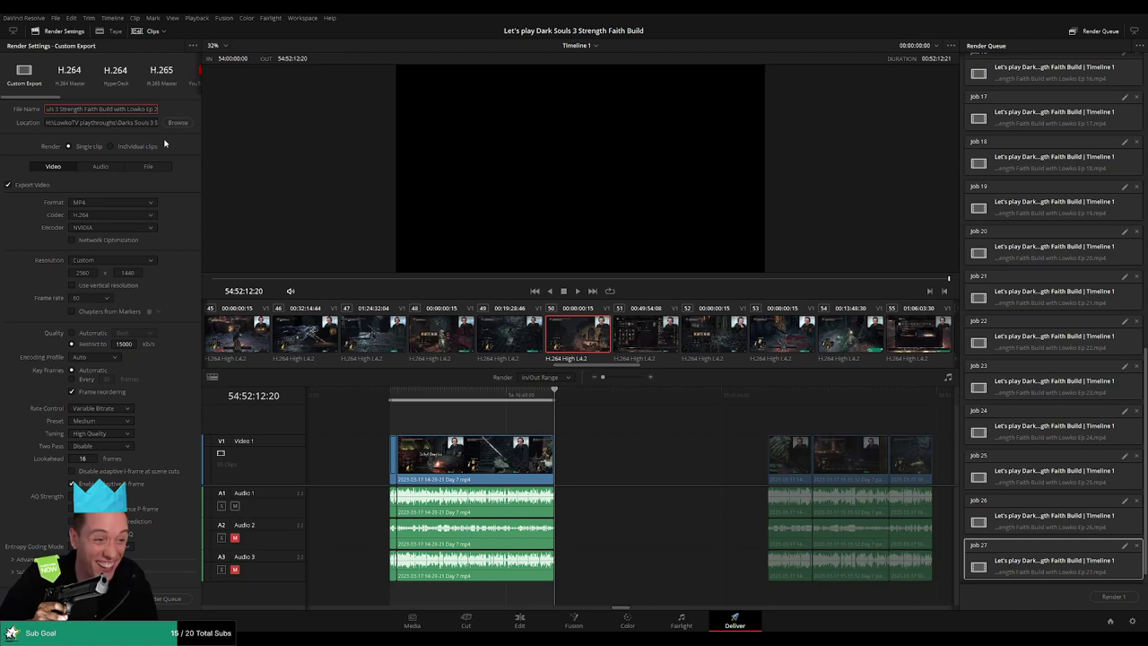
text(8)
click(172, 598)
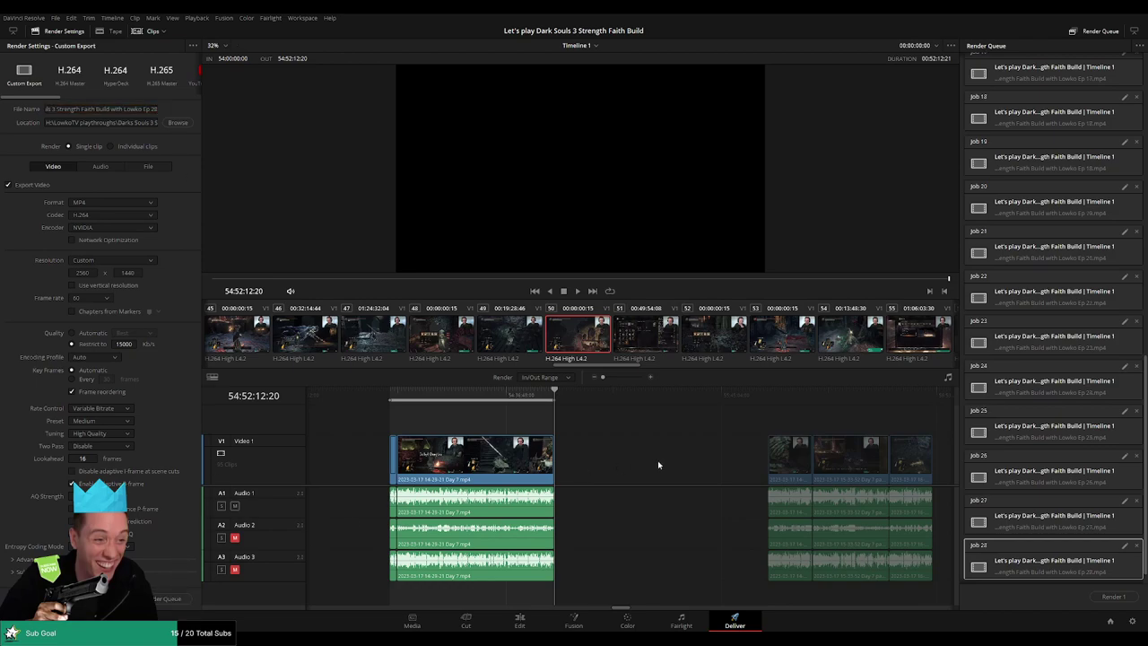
Set the render range to the twenty-ninth episode, from 56:00:00:00 to 56:52:10:40
drag(614, 443, 415, 422)
click(542, 396)
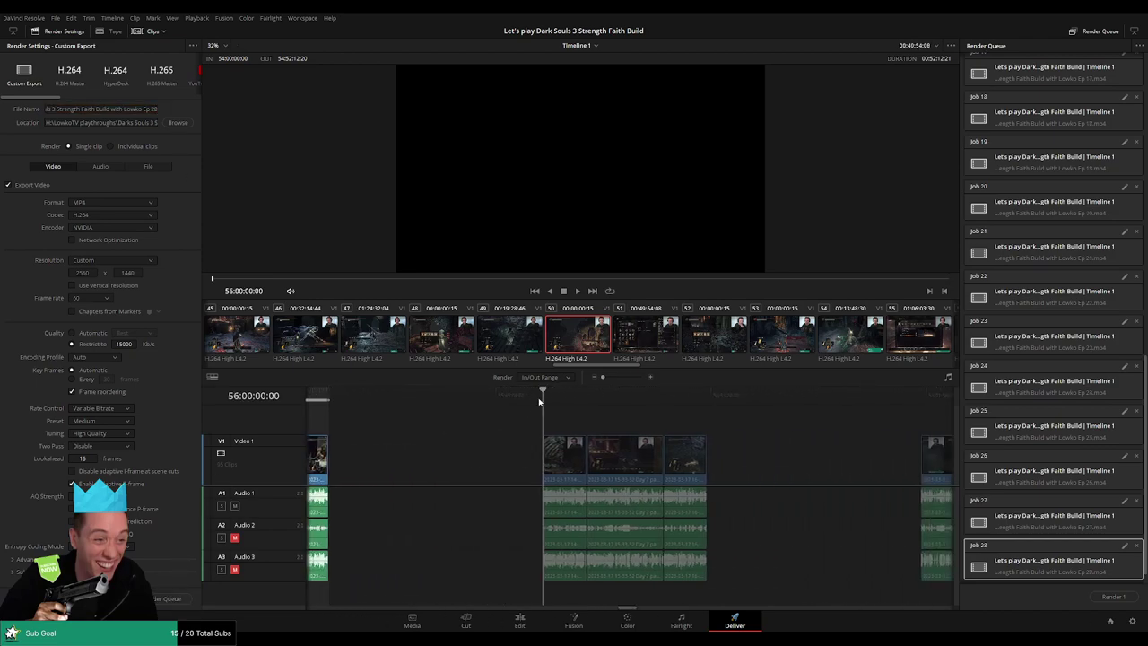
key(i)
drag(692, 423, 515, 413)
click(530, 398)
key(o)
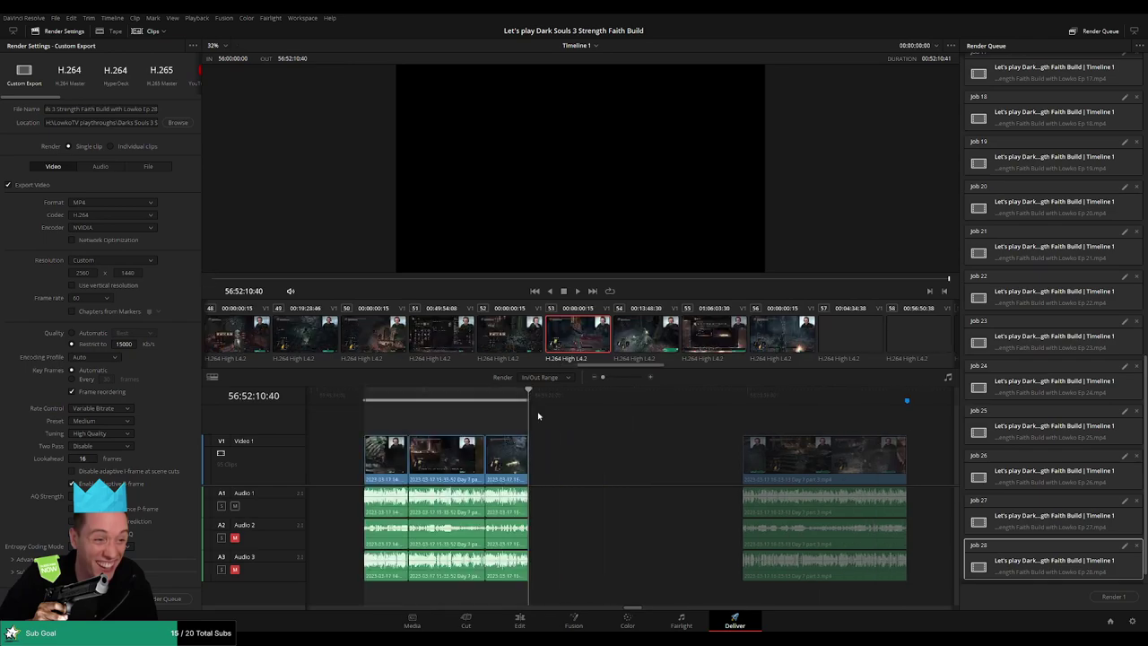
Change the output file name's ending to "Ep 29" and add the twenty-ninth episode to the render queue
click(154, 109)
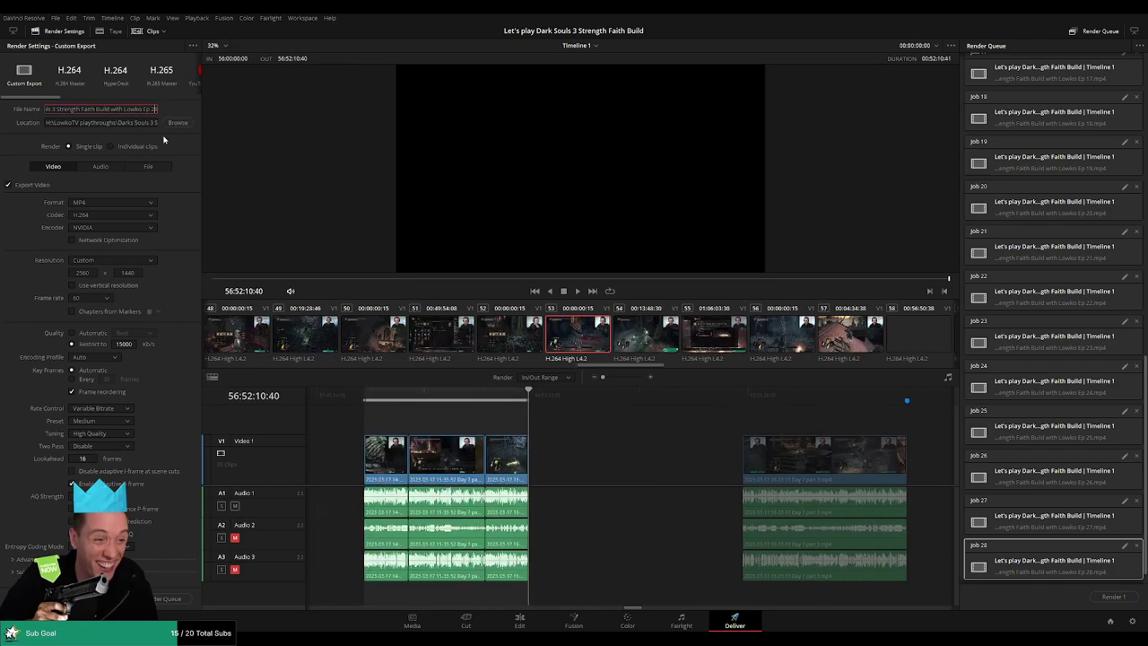
click(164, 598)
Set the render range to the thirtieth episode, from 58:00:00:00 to 58:52:15:00
drag(700, 427, 494, 421)
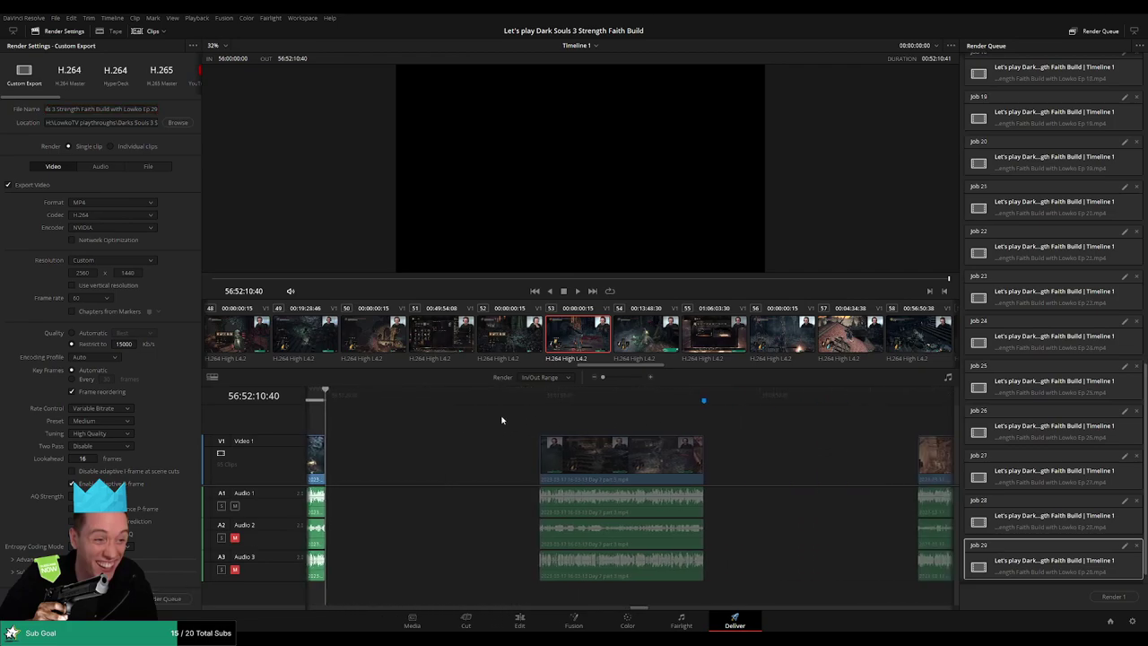
click(540, 397)
key(i)
scroll(645, 433, right, 2)
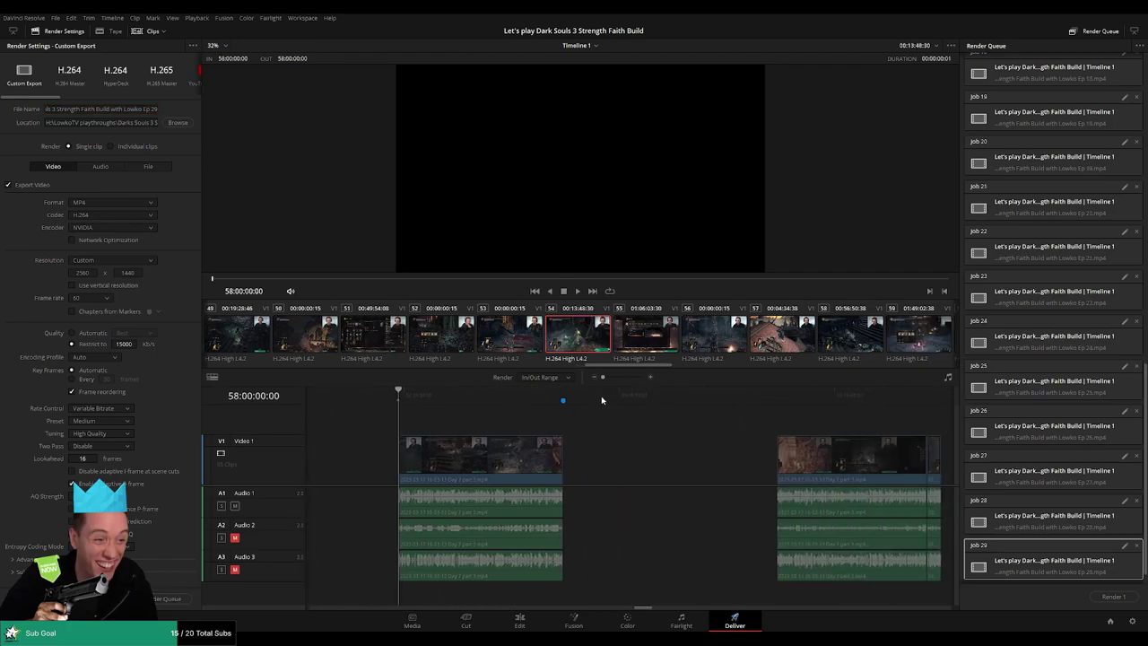
click(563, 395)
key(o)
Change the output file name's ending to "Ep 30" and add the thirtieth episode to the render queue
click(156, 109)
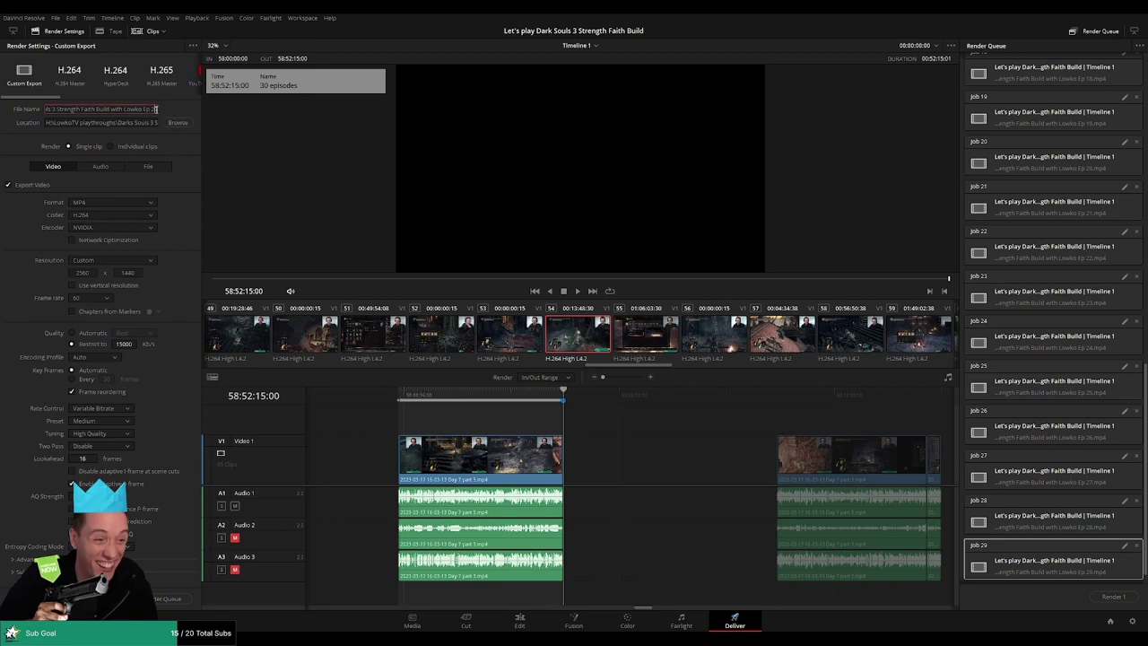
key(BackSpace)
key(BackSpace)
text(30)
click(166, 598)
Set the render range to the thirty-first episode, from 60:00:00:00 to 60:52:10:00
drag(753, 451, 511, 432)
click(540, 402)
key(Down)
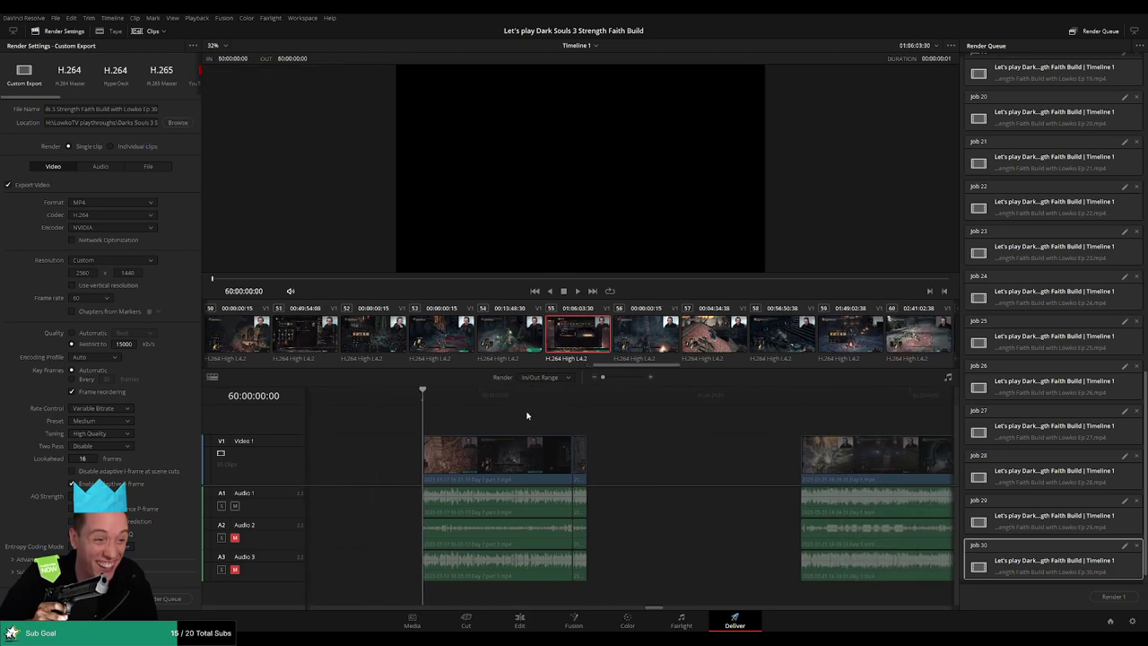
Change the output file name's ending to "Ep 31" and add the thirty-first episode to the render queue
triple_click(156, 108)
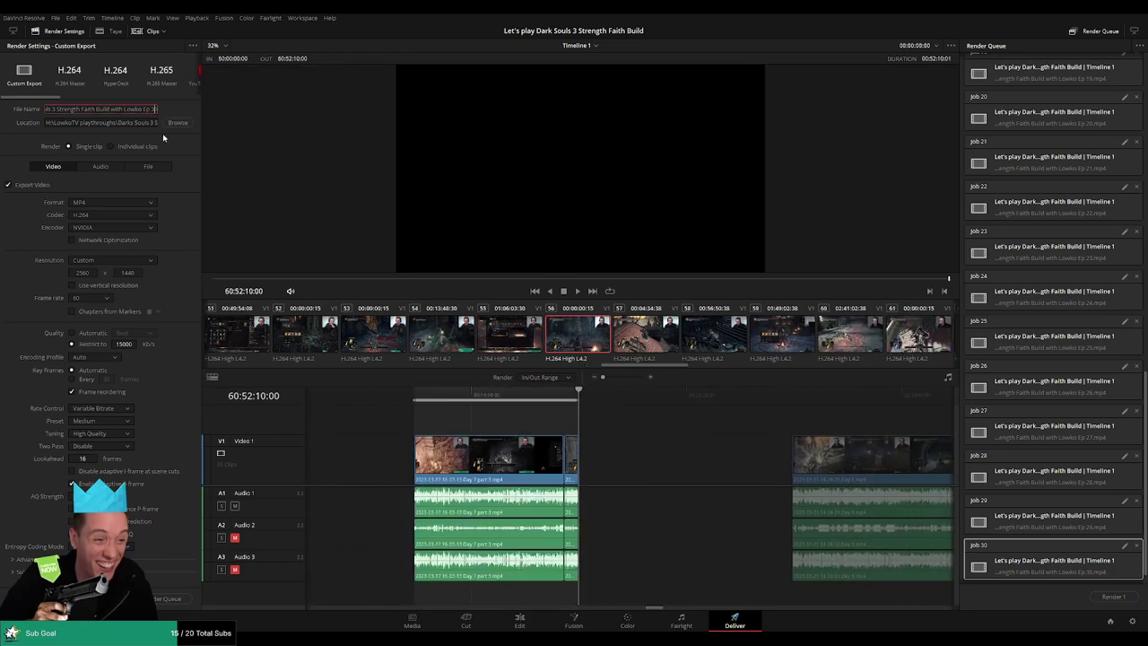
click(170, 598)
Set the render range to the thirty-second episode, from 62:00:00:00 to 62:52:16:00
key(Down)
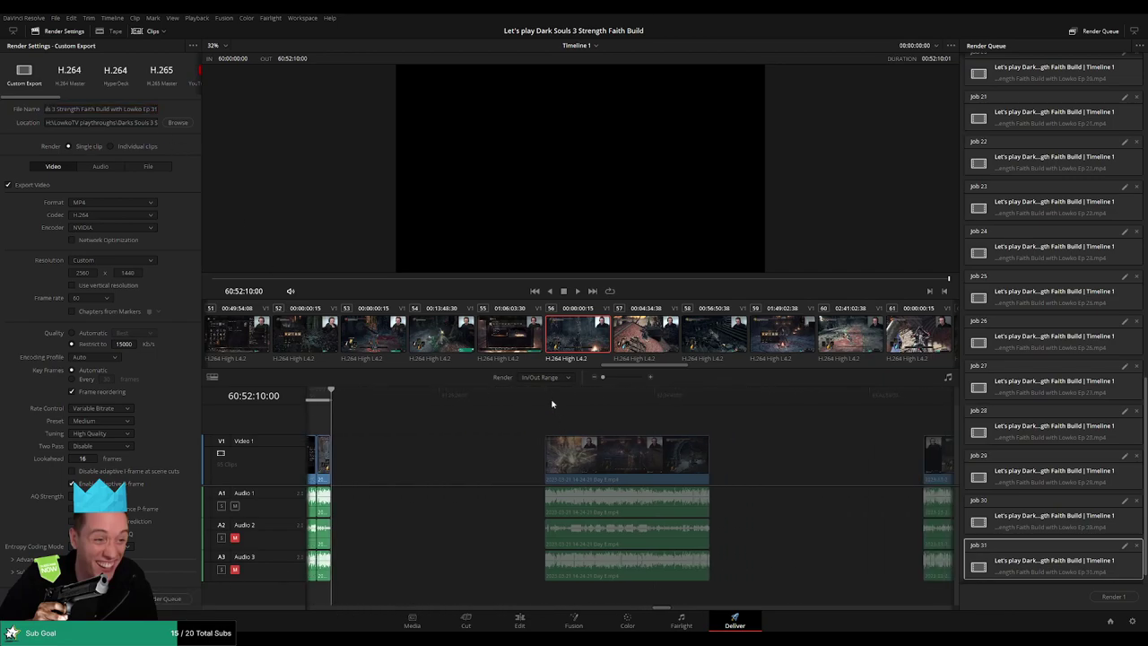
click(551, 401)
key(i)
scroll(687, 436, right, 3)
click(575, 406)
key(o)
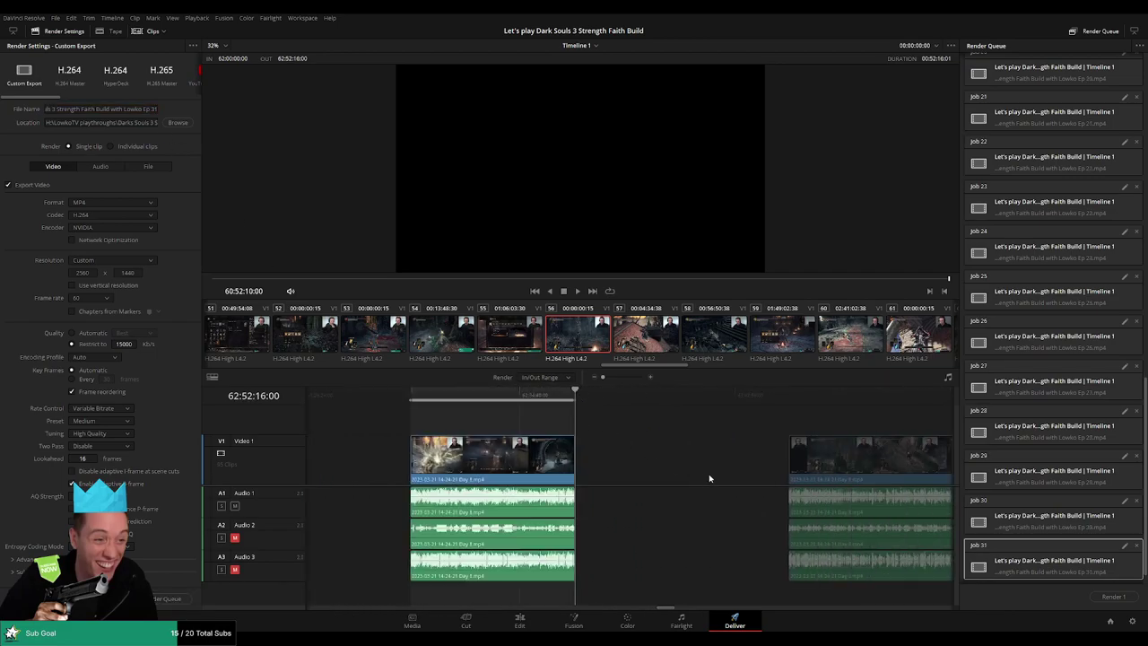
Change the output file name's ending to "Ep 32" and add the thirty-second episode to the render queue
triple_click(154, 109)
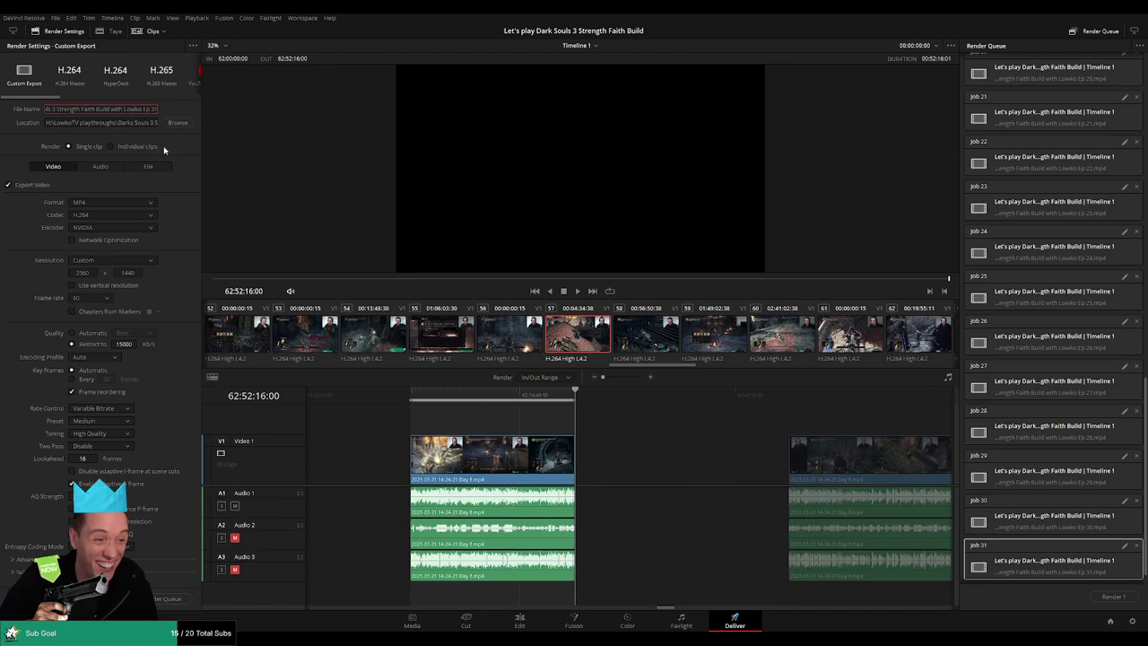
text(2)
click(171, 598)
Set the render range to the thirty-third episode, from 64:00:00:00 to 64:52:12:00
scroll(541, 434, right, 5)
click(531, 402)
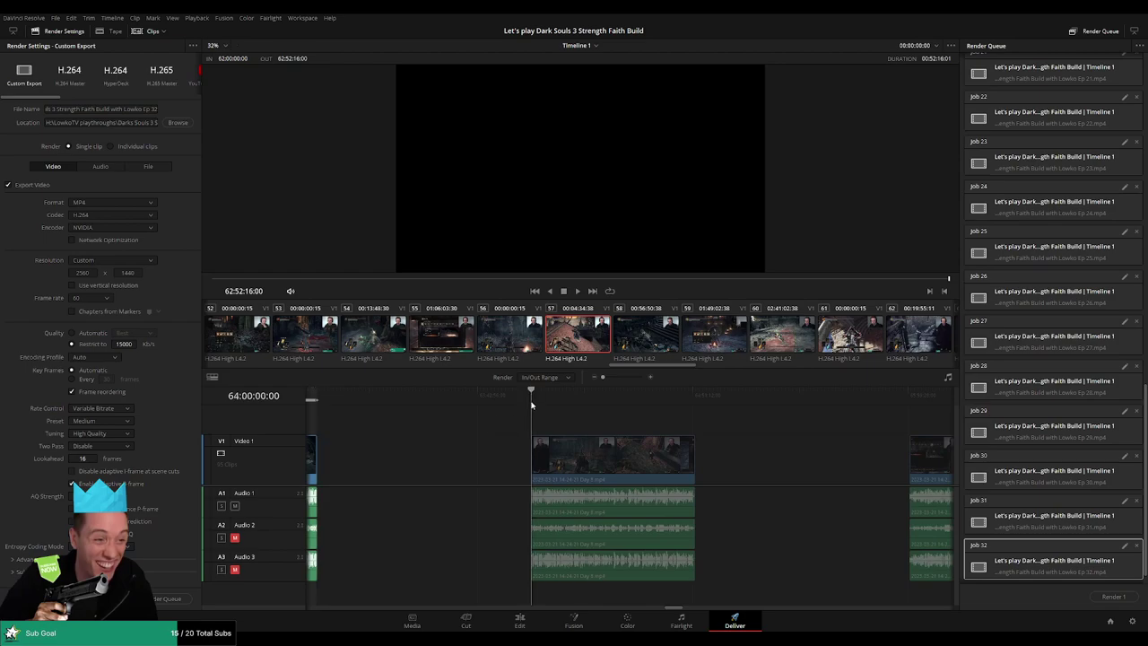
key(i)
key(Down)
key(o)
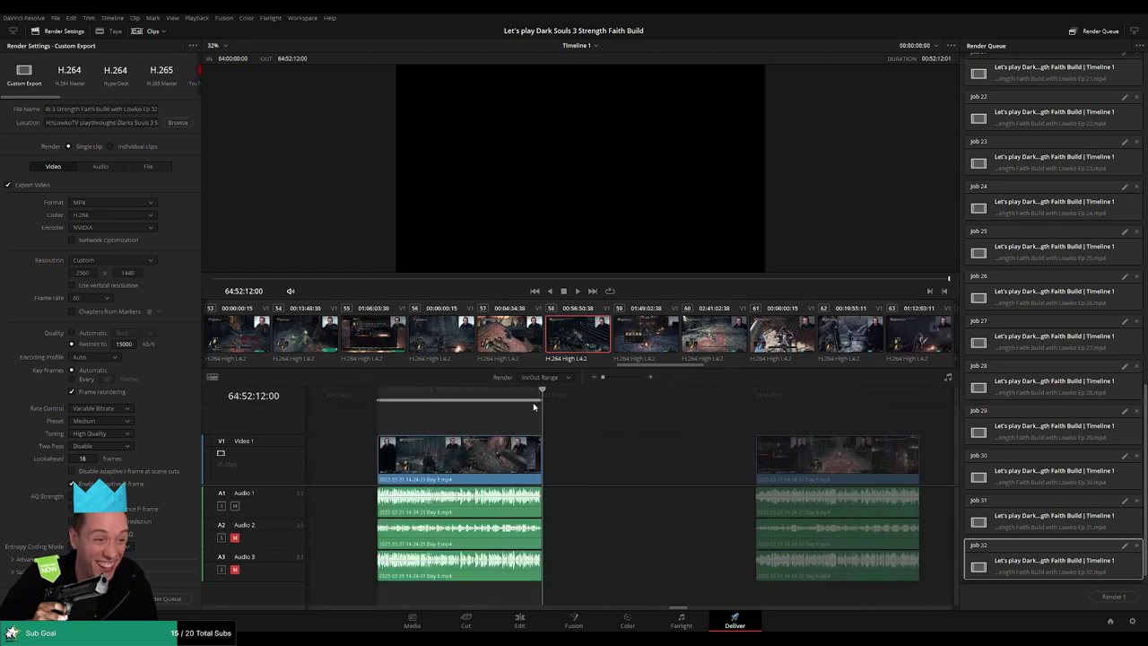
Change the output file name's ending to "Ep 33" and add the thirty-third episode to the render queue
double_click(156, 110)
text(33)
click(171, 599)
Set the render range to the thirty-fourth episode, from 66:00:00:00 to 66:52:00:00
scroll(679, 446, right, 5)
click(544, 398)
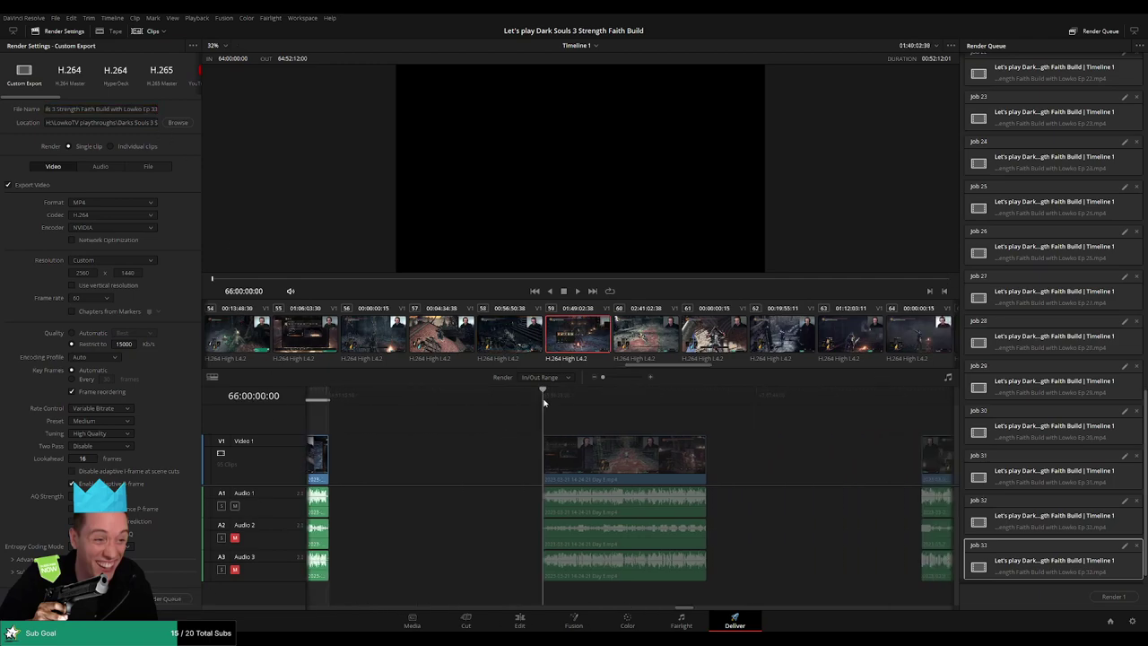
key(i)
scroll(671, 426, right, 3)
key(Down)
key(o)
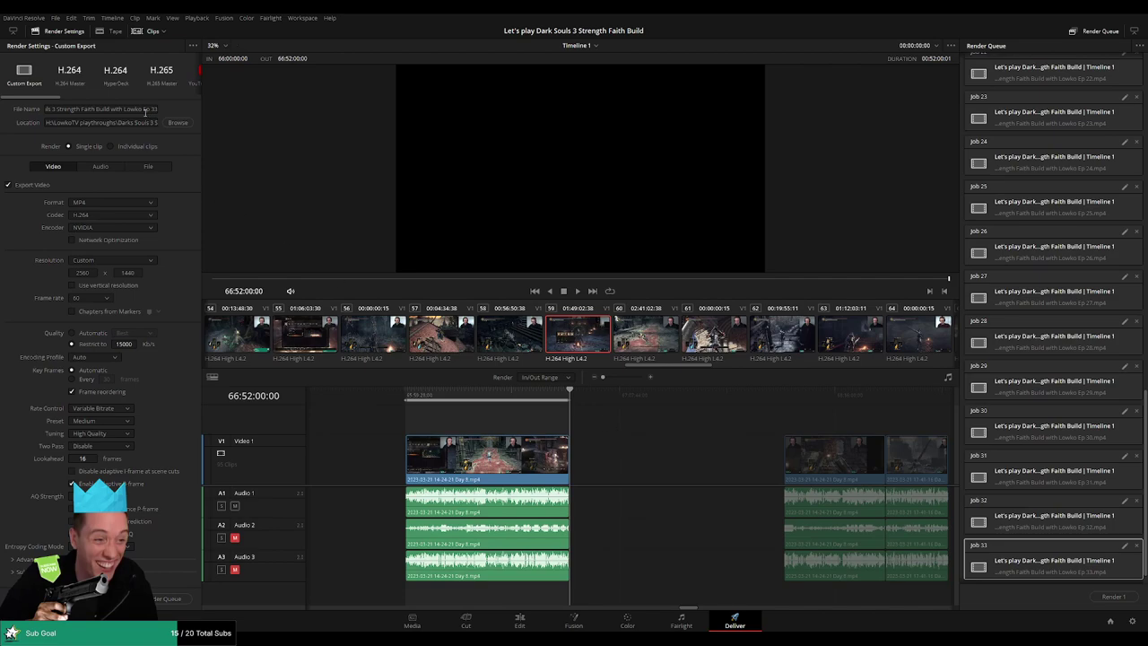
Change the output file name's ending to "Ep 34" and add the thirty-fourth episode to the render queue
click(154, 109)
key(BackSpace)
text(4)
click(169, 599)
Set the render range to the thirty-fifth episode, from 68:00:00:00 to 68:52:08:30
scroll(546, 425, right, 3)
scroll(546, 425, right, 1)
click(543, 403)
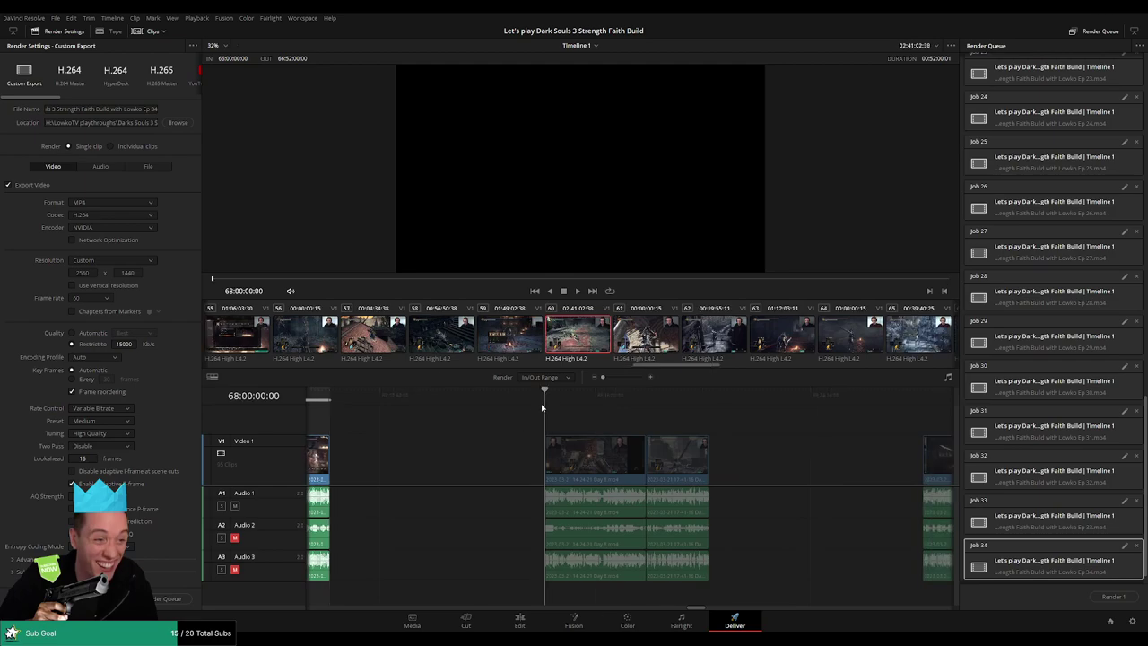
key(i)
scroll(653, 423, right, 2)
click(583, 401)
key(o)
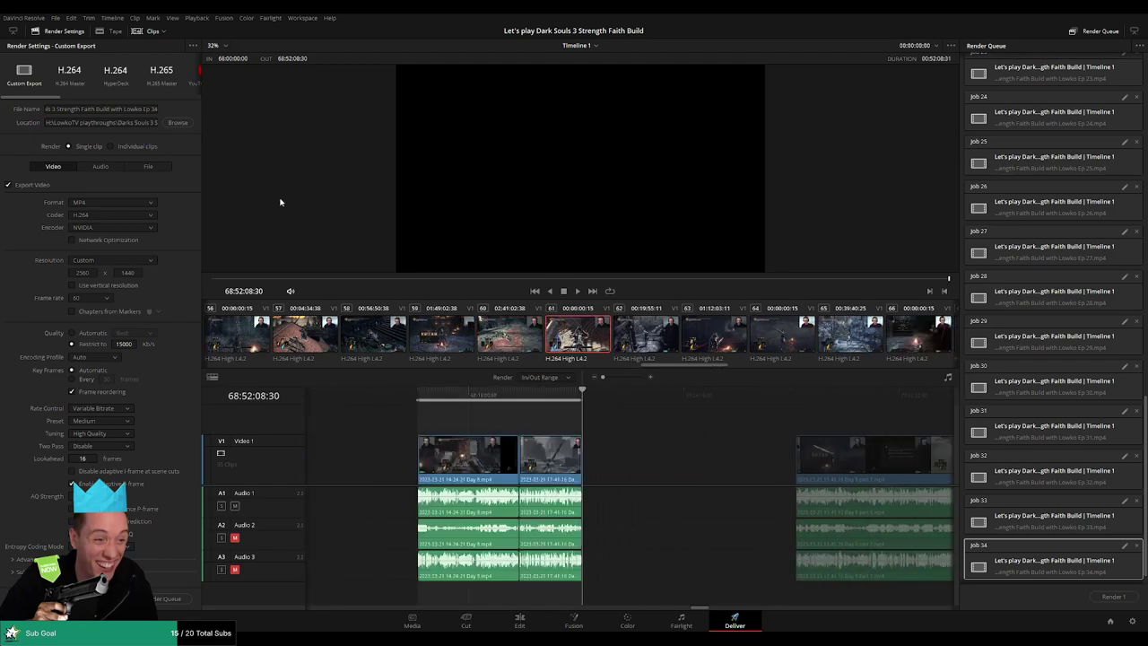
Change the output file name's ending to "Ep 35" and add the thirty-fifth episode to the render queue
click(158, 108)
key(BackSpace)
text(5)
click(166, 599)
Set the render range to the thirty-sixth episode, from 70:00:00:00 to 70:52:08:00
scroll(697, 451, right, 5)
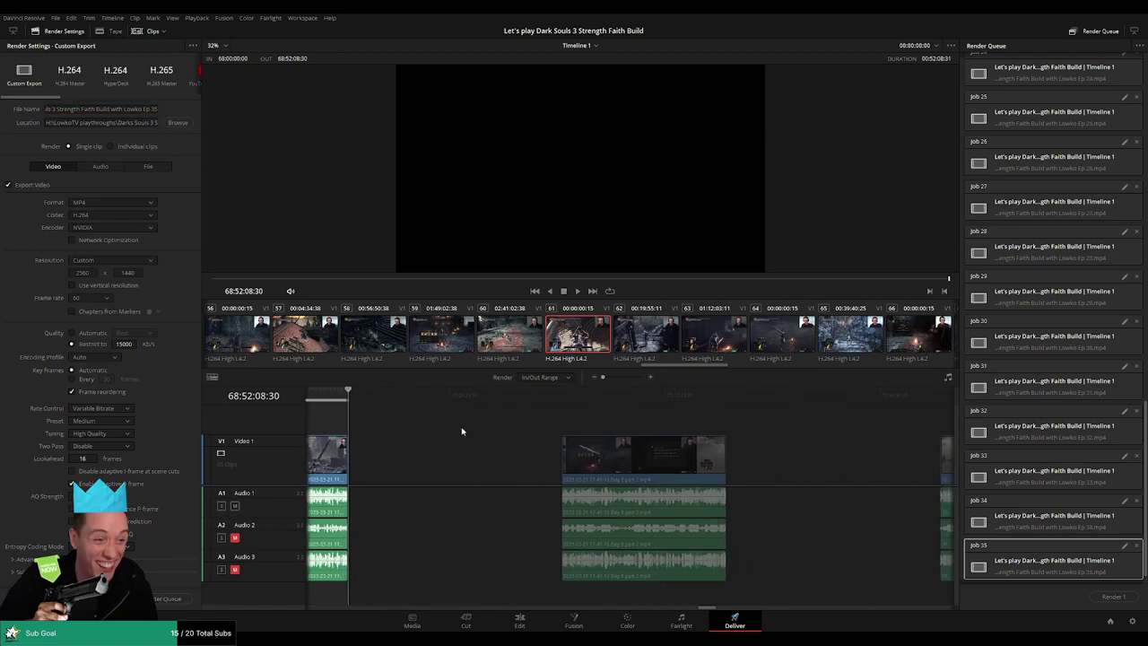
click(539, 391)
key(i)
scroll(566, 425, right, 3)
click(604, 391)
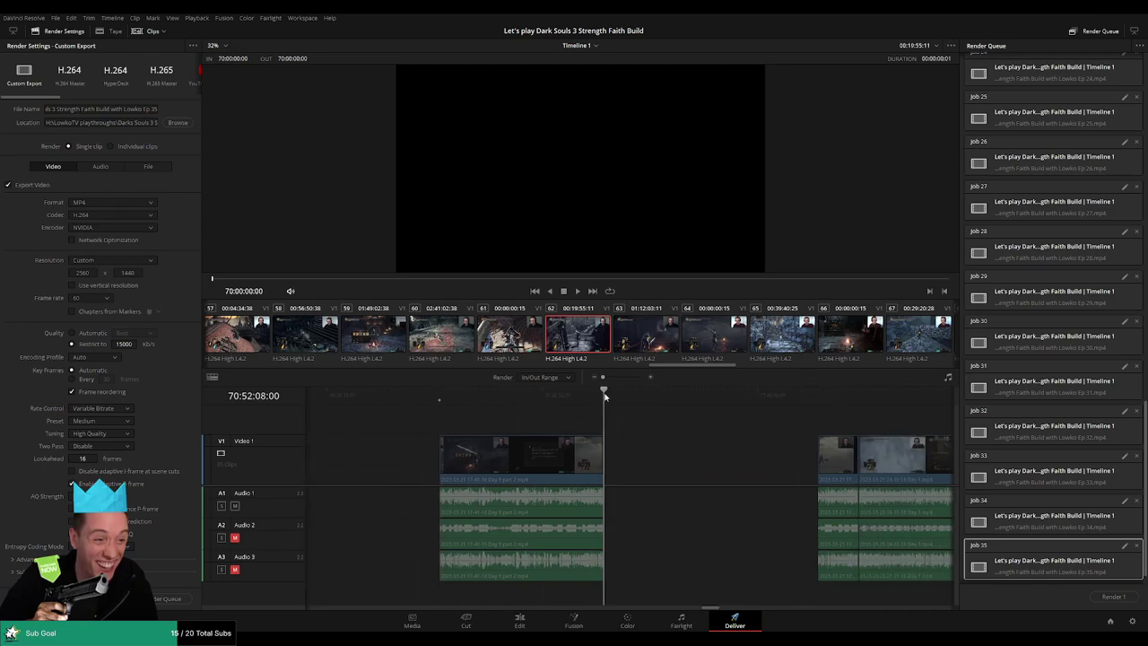
key(o)
Change the output file name's ending to "Ep 36" and add the thirty-sixth episode to the render queue
click(155, 109)
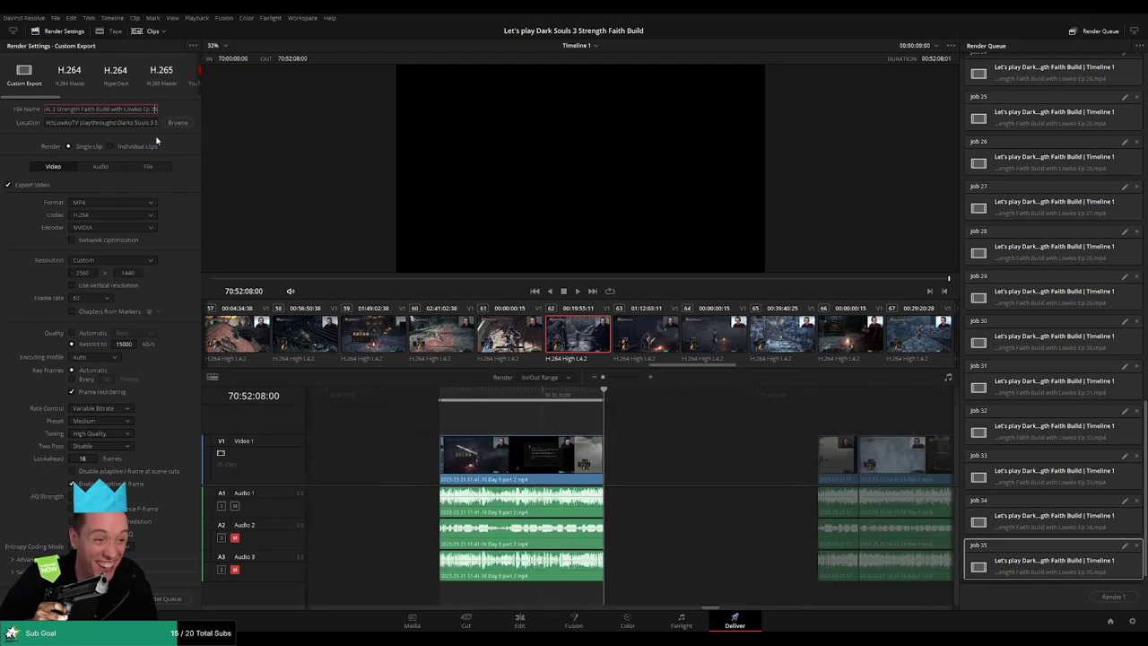
key(BackSpace)
text(6)
click(162, 599)
Set the render range to the thirty-seventh episode, from 72:00:00:00 to 72:52:37:10
scroll(672, 479, right, 5)
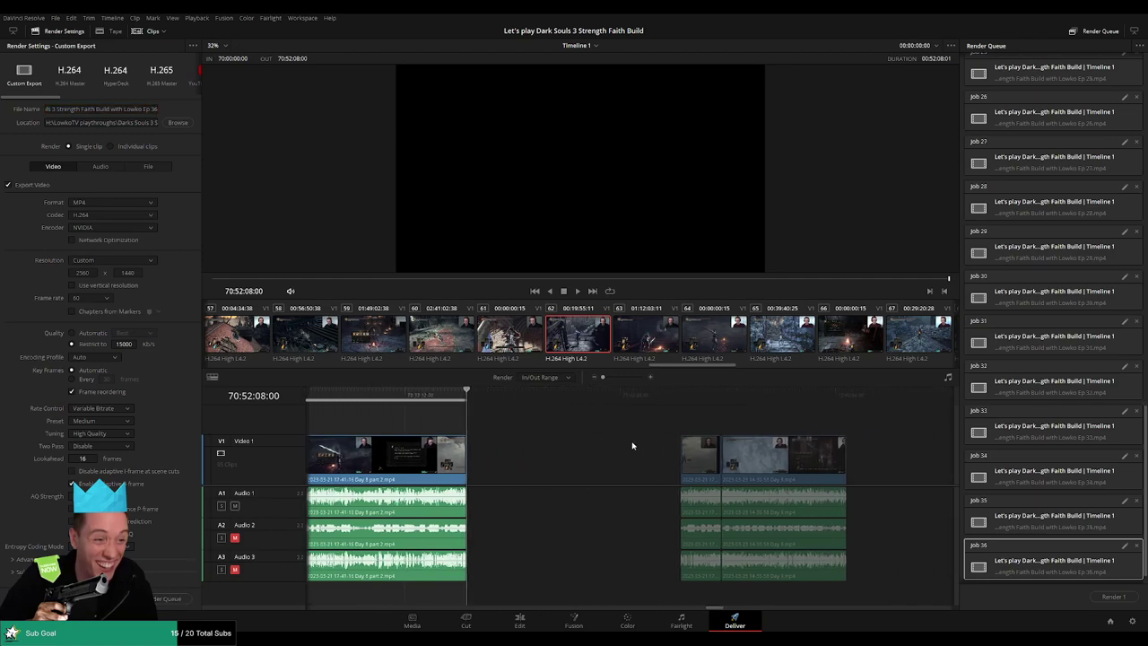
click(539, 394)
key(i)
scroll(516, 410, right, 2)
click(567, 395)
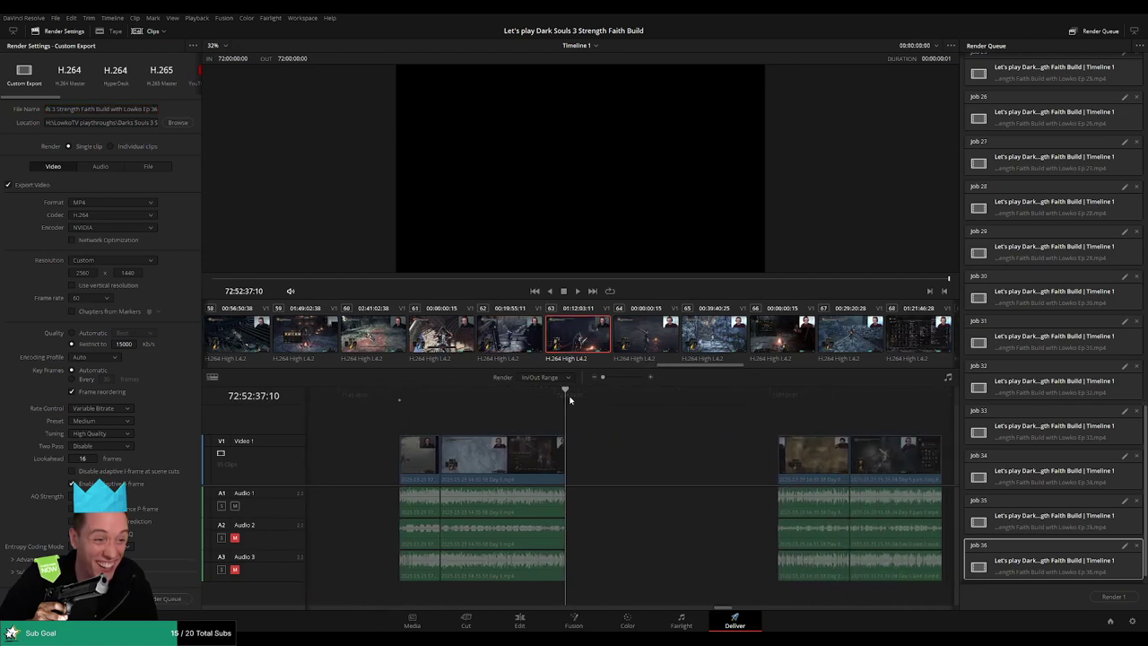
key(o)
Change the output file name's ending to "Ep 37" and add the thirty-seventh episode to the render queue
click(154, 108)
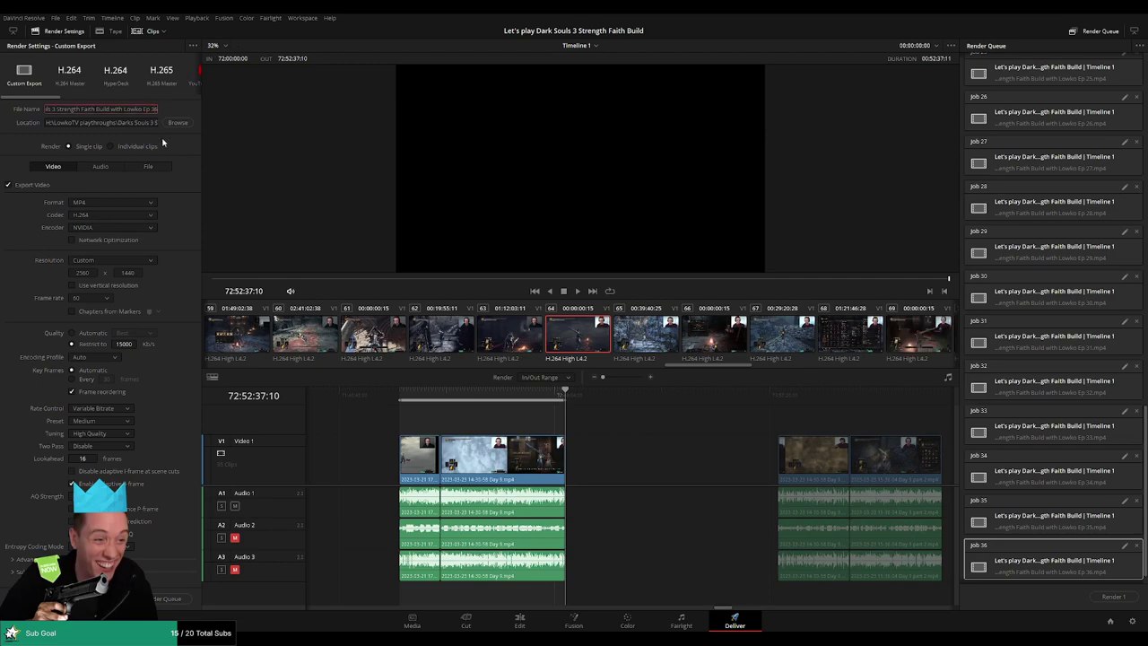
key(BackSpace)
text(7)
click(171, 598)
Set the render range to the thirty-eighth episode, from 74:00:00:00 to 74:52:08:00
scroll(510, 432, right, 5)
scroll(510, 431, right, 1)
click(545, 395)
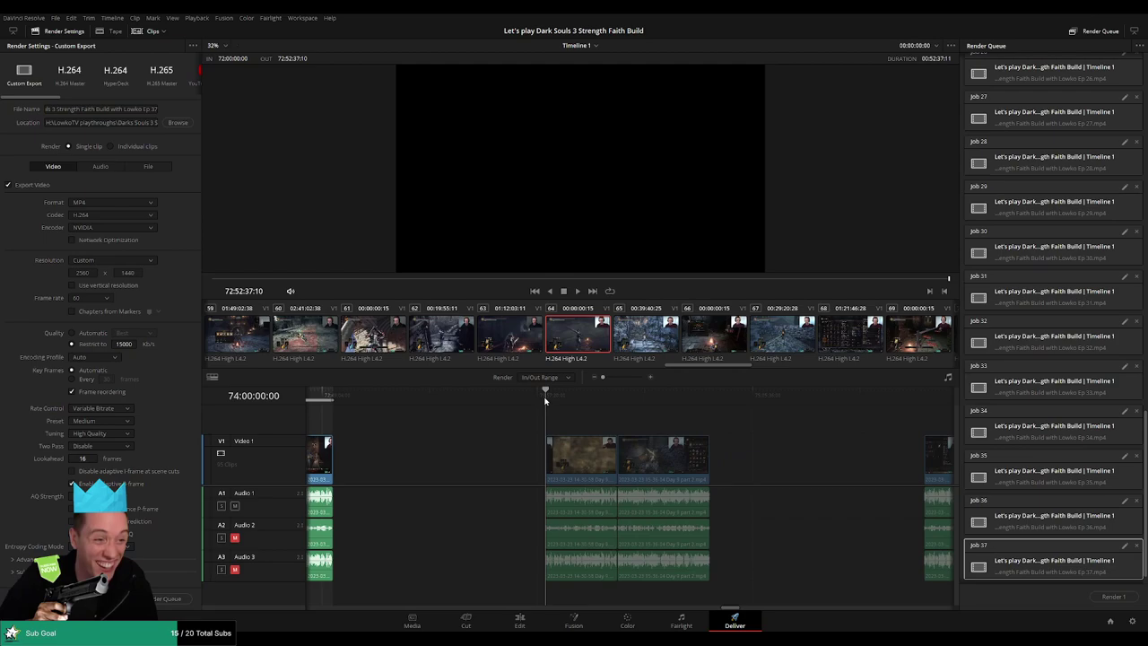
key(i)
scroll(546, 408, right, 2)
click(581, 396)
key(o)
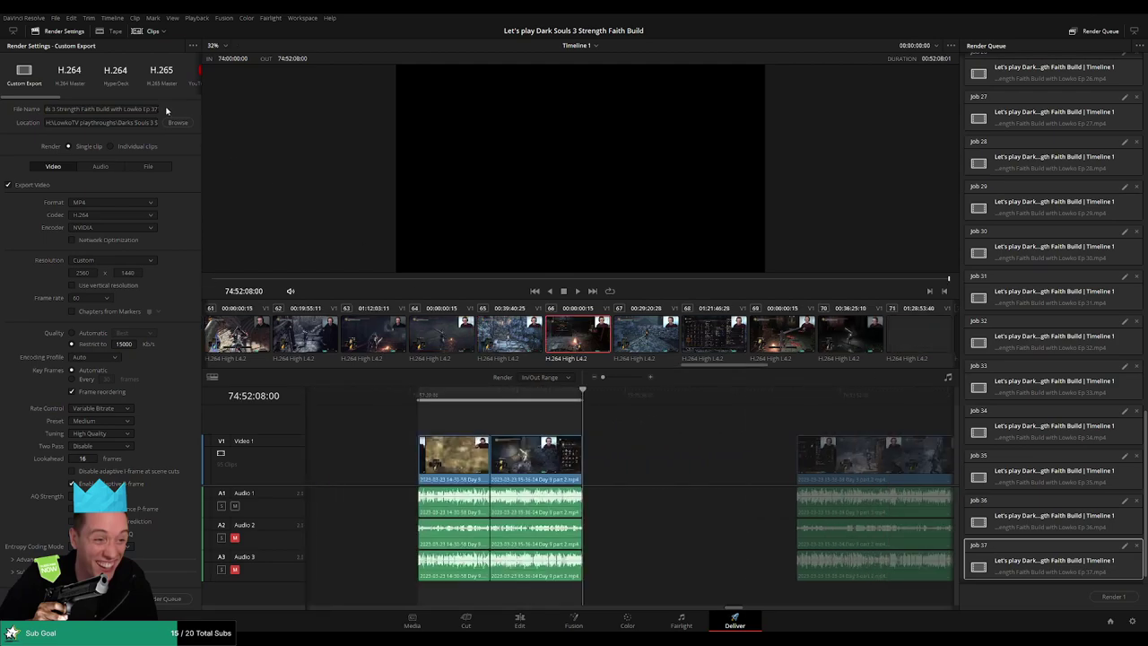
Change the output file name's ending to "Ep 38" and add the thirty-eighth episode to the render queue
click(156, 109)
key(BackSpace)
text(8)
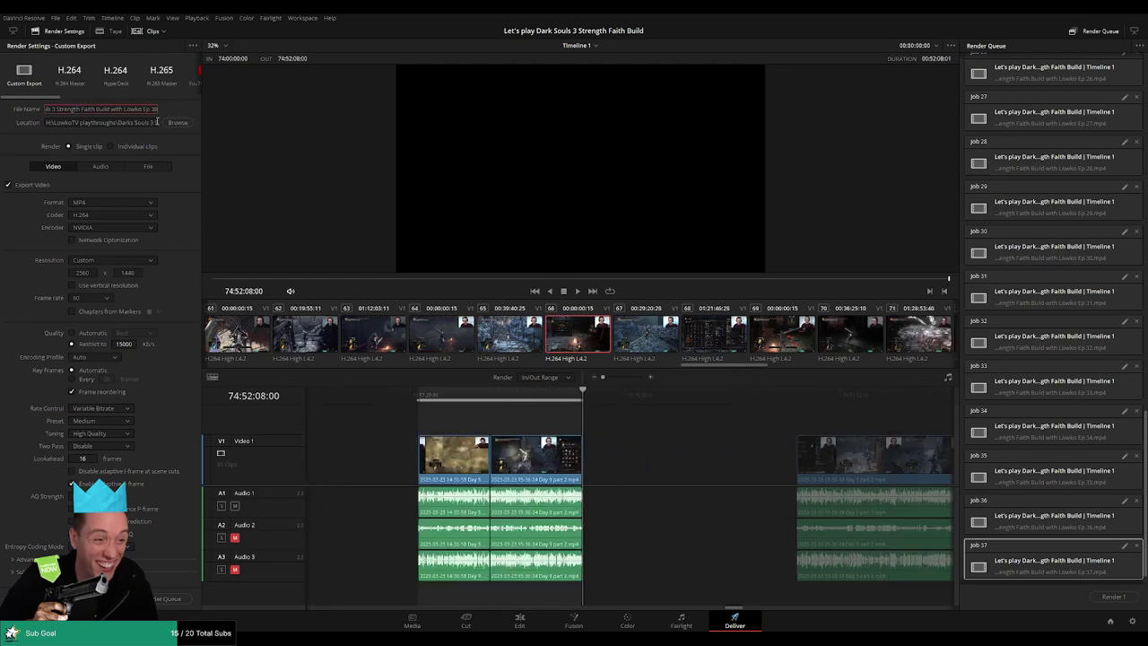
click(175, 598)
Set the render range to the thirty-ninth episode, from 76:00:00:00 to 76:52:26:00
scroll(706, 469, right, 5)
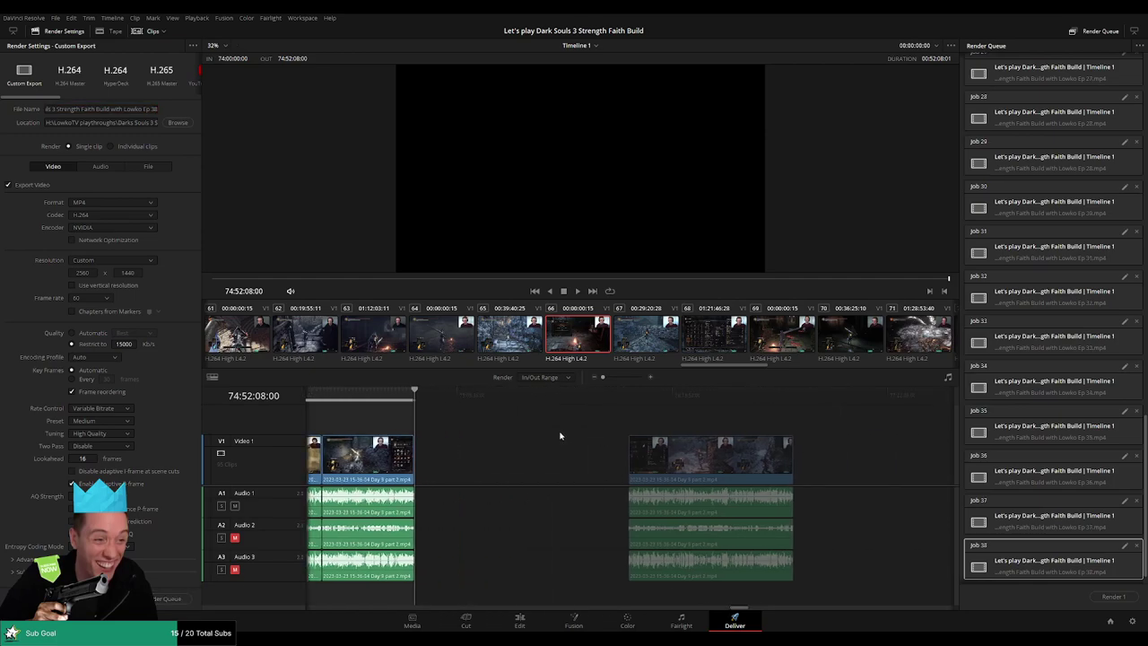
click(542, 395)
key(i)
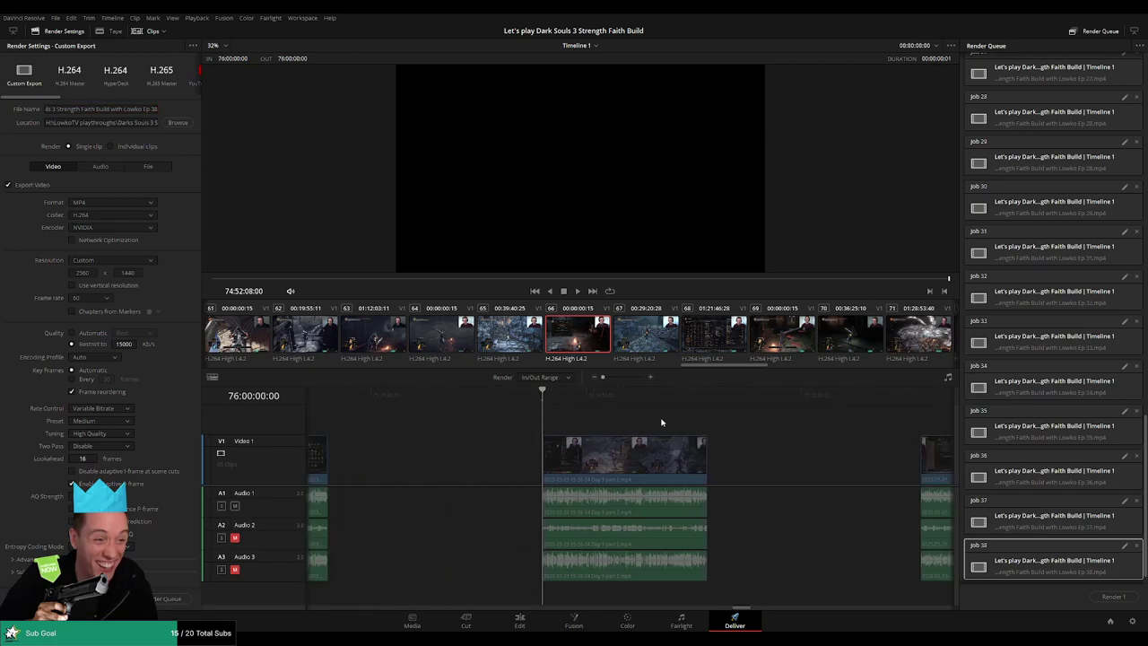
scroll(590, 399, right, 2)
click(590, 399)
key(o)
Change the output file name's ending to "Ep 39" and add the thirty-ninth episode to the render queue
triple_click(156, 109)
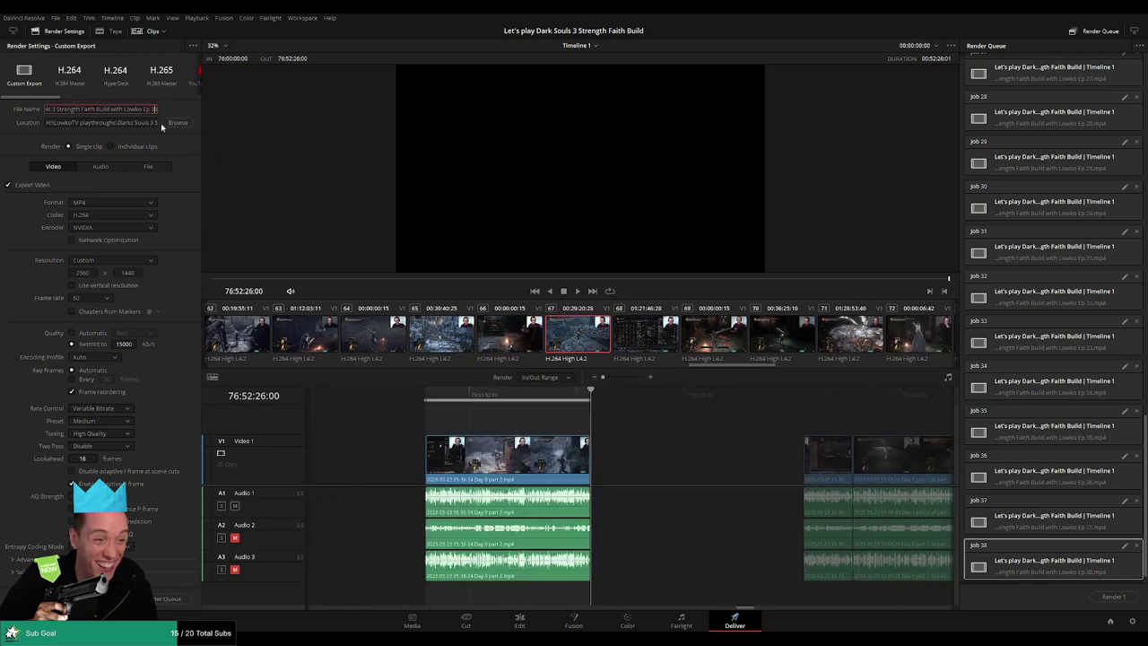
key(End)
key(BackSpace)
text(9)
click(168, 598)
Set the render range to the fortieth episode, from 78:00:00:00 to 78:52:04:30
key(Down)
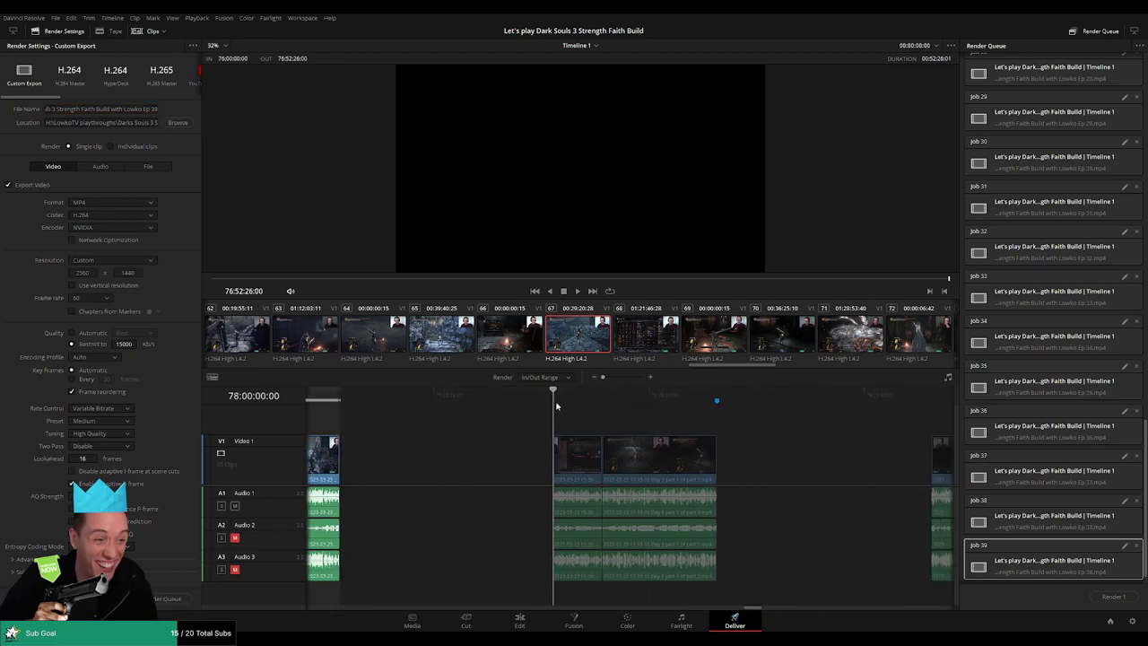
key(Down)
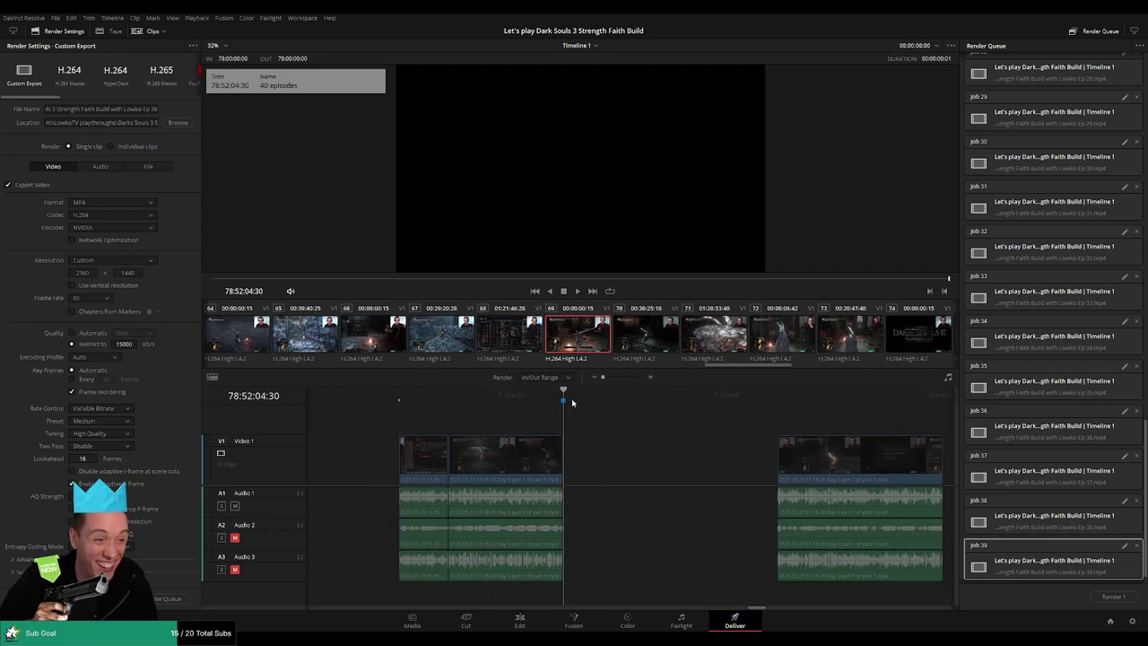
Change the output file name's ending to "Ep 40" and add the fortieth episode to the render queue
click(154, 108)
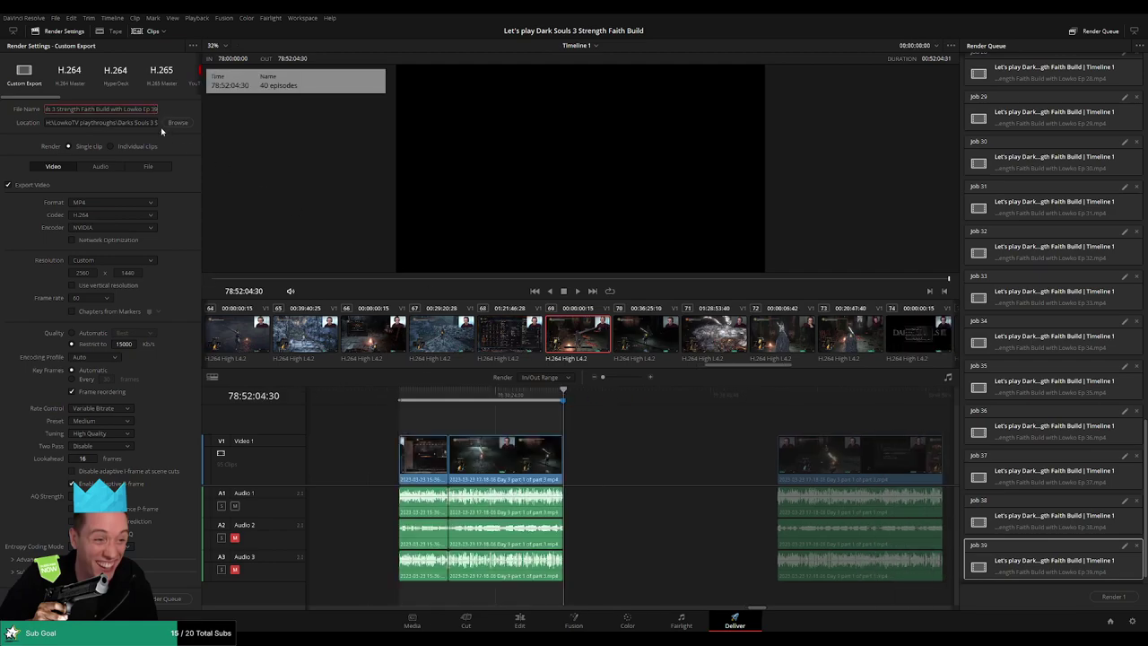
key(BackSpace)
key(BackSpace)
text(40)
click(188, 597)
Set the render range to the forty-first episode, from 80:00:00:00 to 80:52:28:30
drag(752, 441, 541, 411)
click(551, 401)
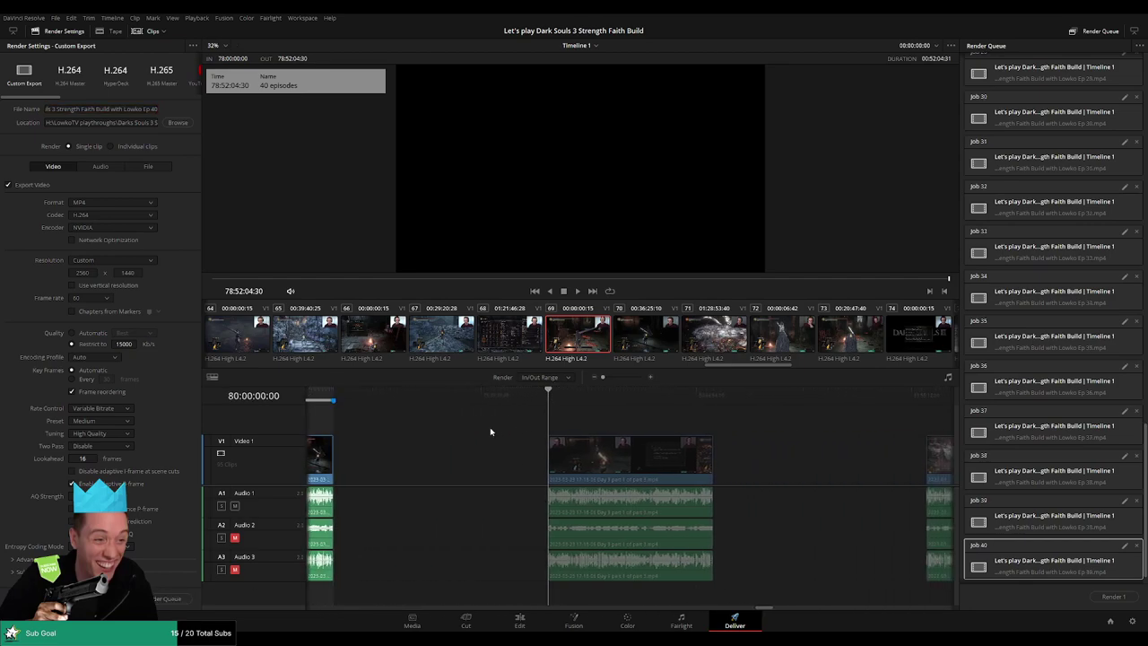
key(Down)
key(Down)
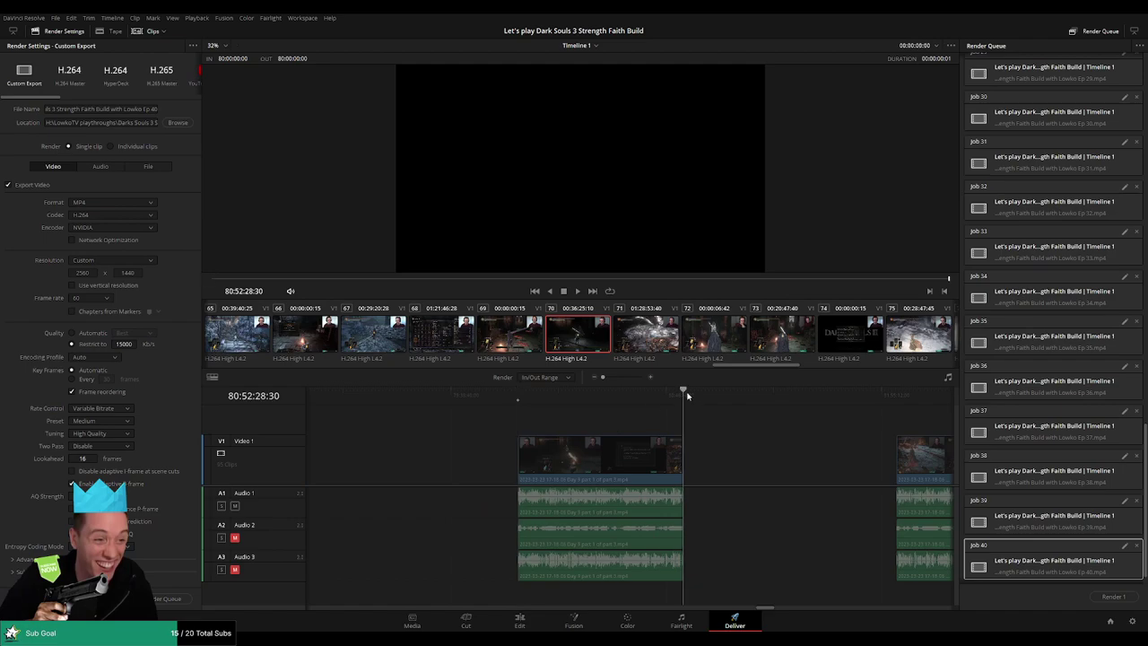
key(o)
Change the output file name's ending to "Ep 41" and add the forty-first episode to the render queue
click(158, 109)
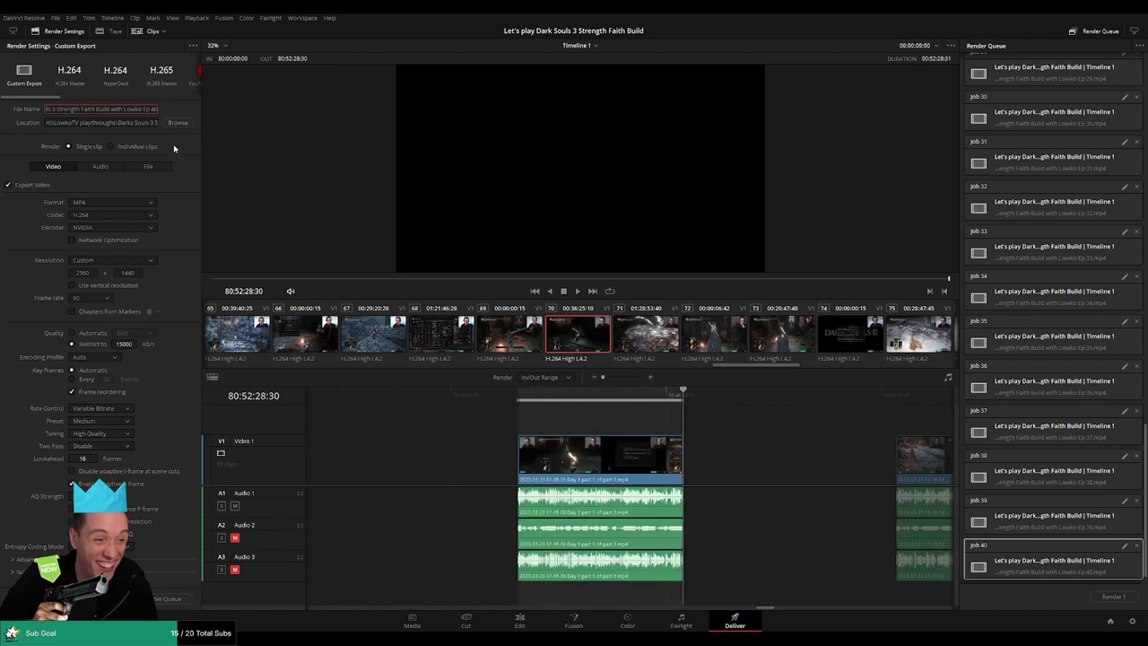
key(BackSpace)
text(1)
click(167, 599)
Set the render range to the forty-second episode, from 82:00:00:00 to 82:52:16:30
key(Down)
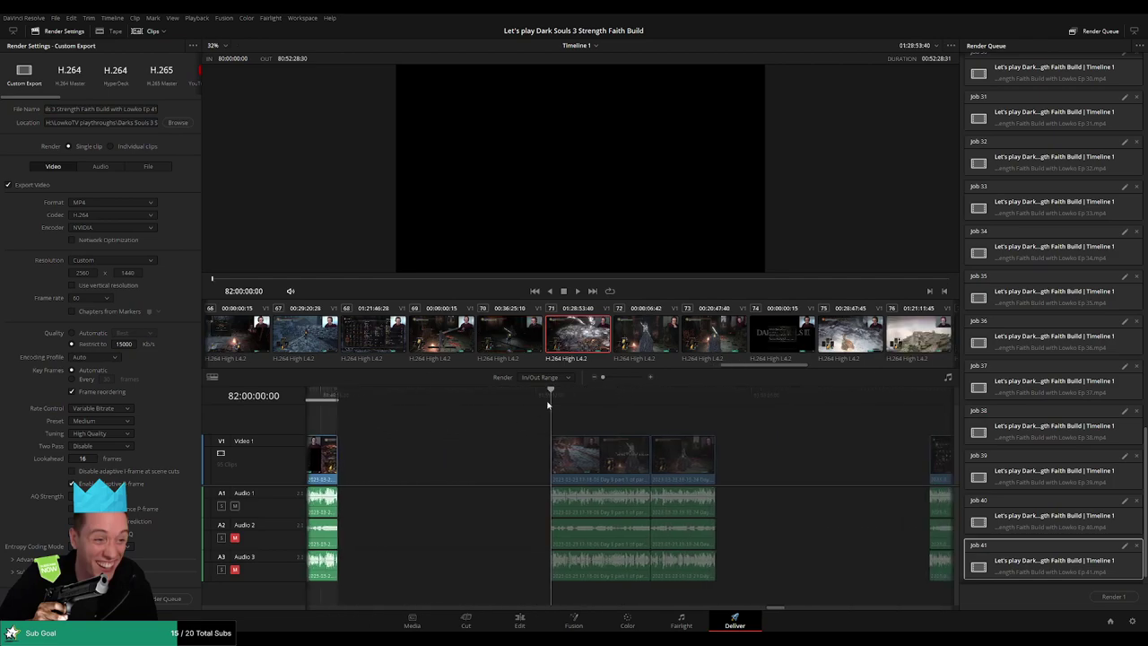
key(Down)
key(Down)
key(o)
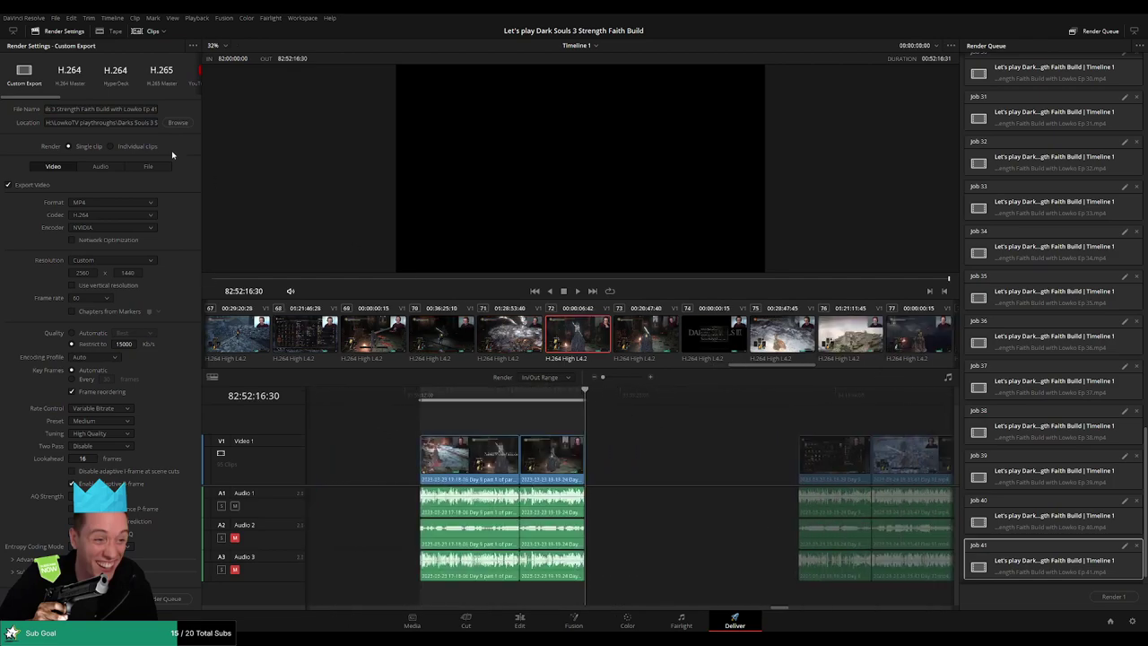
Change the output file name's ending to "Ep 42" and add the forty-second episode to the render queue
click(154, 109)
key(BackSpace)
text(2)
click(184, 599)
Set the render range to the forty-third episode, from 84:00:00:00 to 84:52:00:30
scroll(738, 461, right, 5)
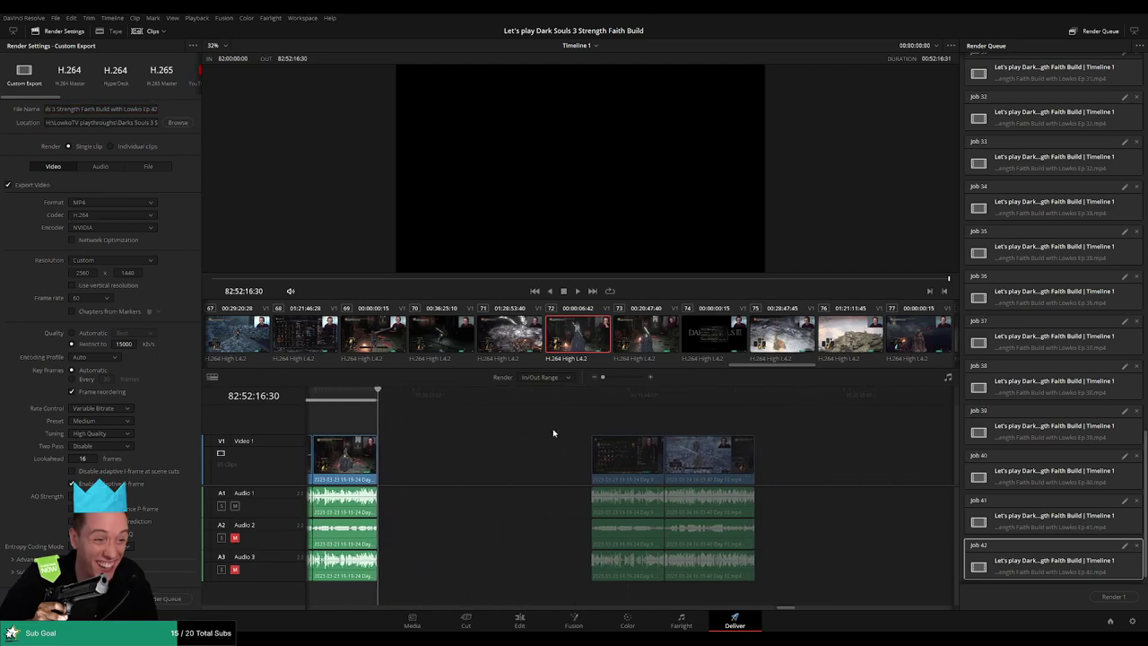
click(539, 399)
key(i)
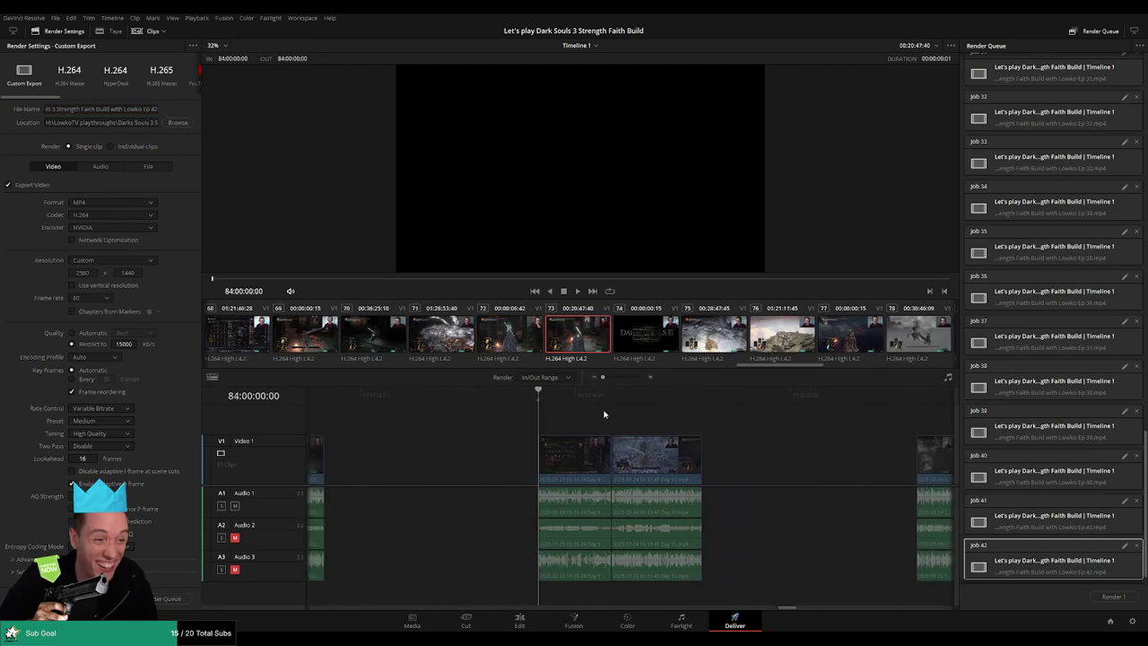
scroll(605, 413, right, 3)
click(583, 409)
key(o)
Change the output file name's ending to "Ep 43" and add the forty-third episode to the render queue
click(156, 114)
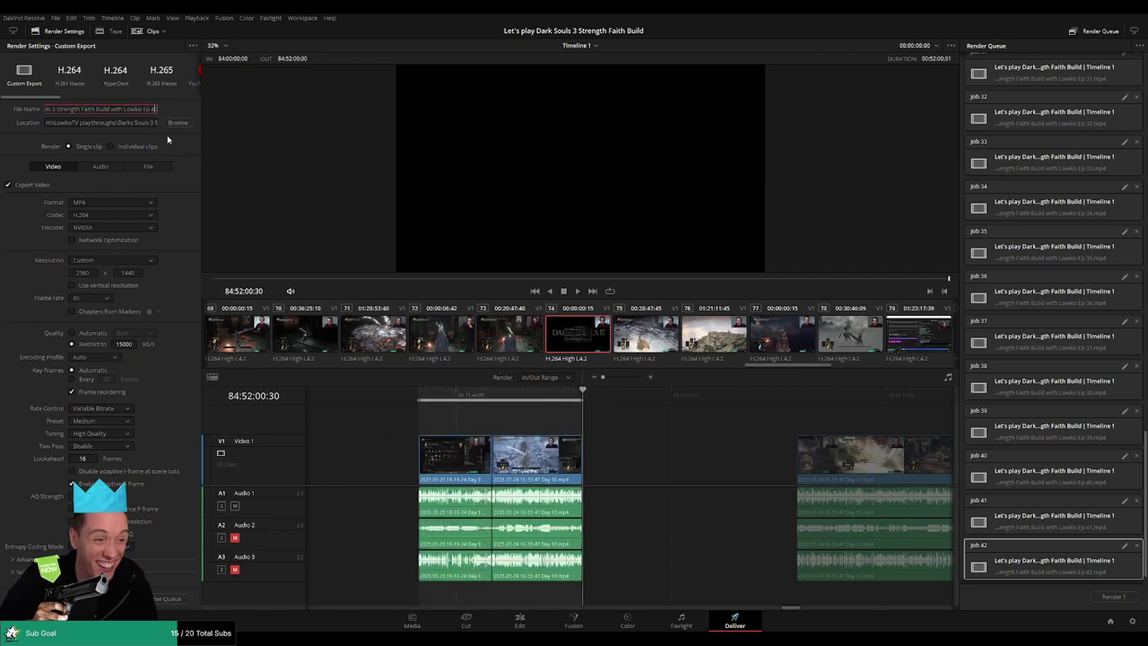
key(BackSpace)
text(3)
click(169, 601)
Set the render range to the forty-fourth episode, from 86:00:00:00 to 86:52:24:00
key(Down)
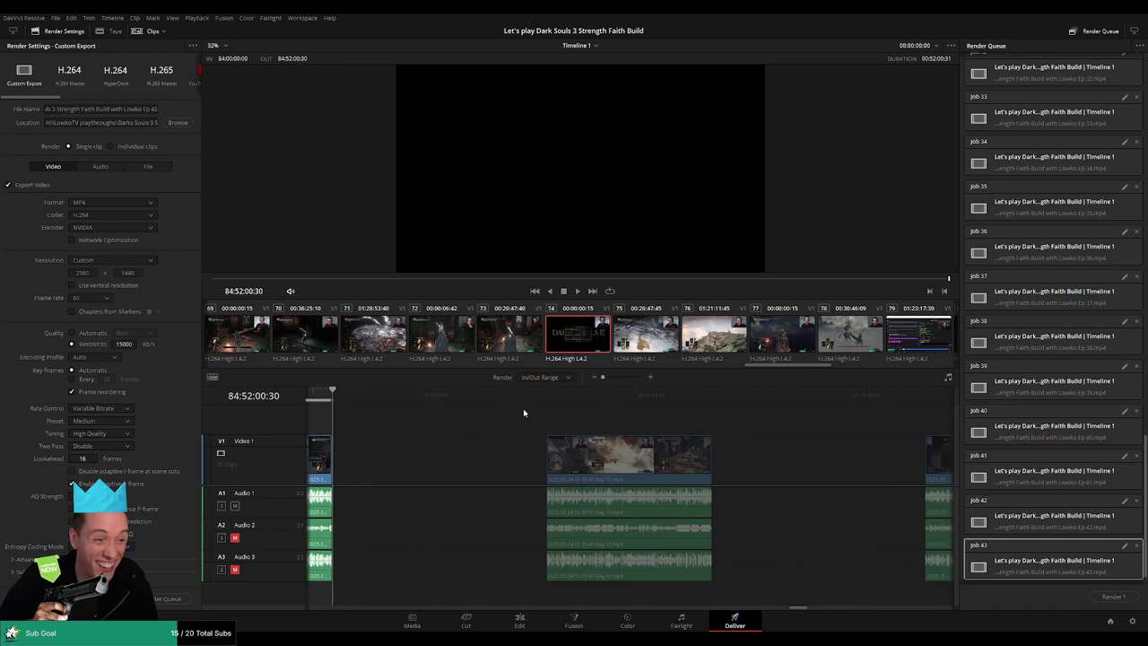
key(i)
drag(700, 427, 593, 405)
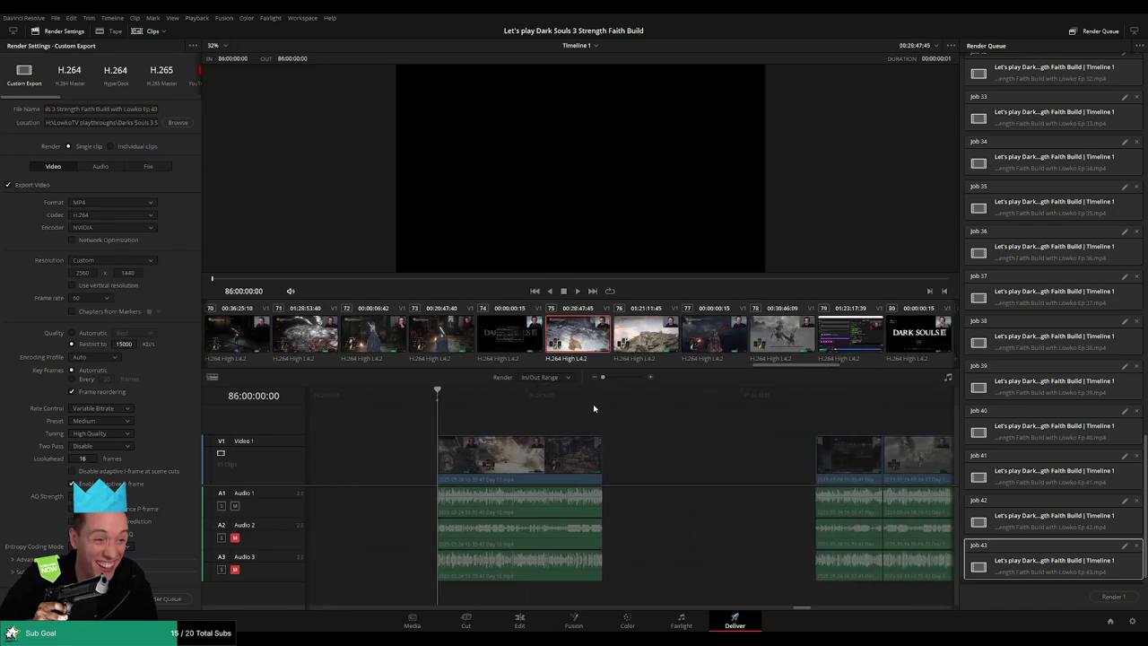
key(Down)
key(o)
Change the output file name's ending to "Ep 44" and add the forty-fourth episode to the render queue
triple_click(153, 109)
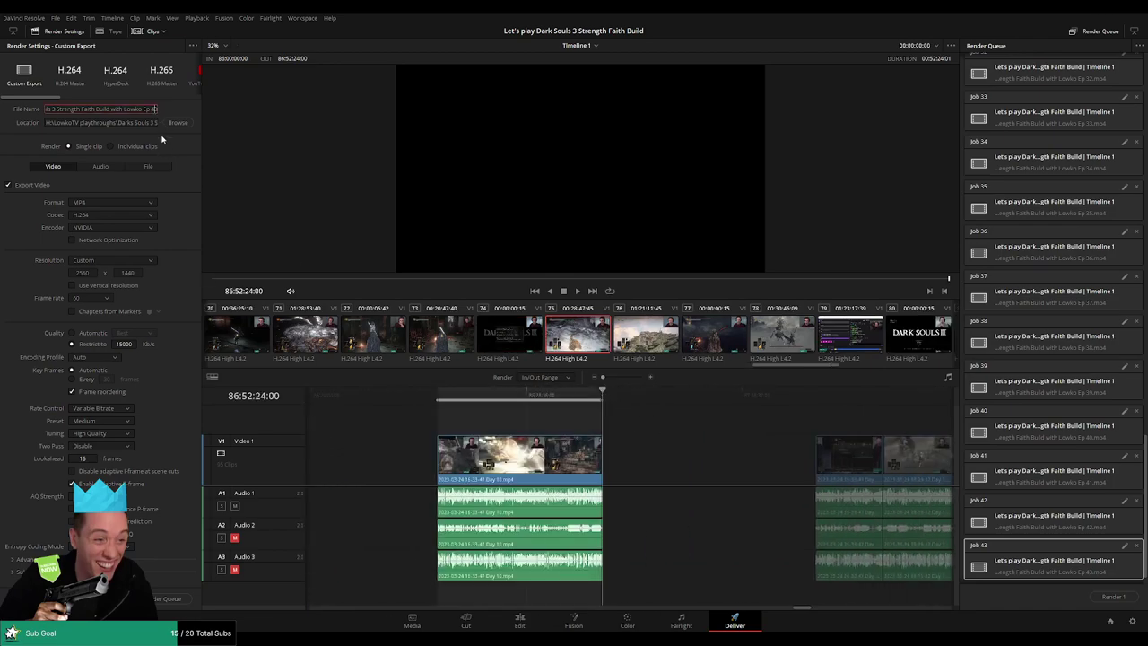
key(BackSpace)
text(4)
click(170, 599)
Set the render range to the forty-fifth episode, from 88:00:00:00 to 88:52:07:00
drag(780, 445, 523, 426)
click(538, 396)
key(i)
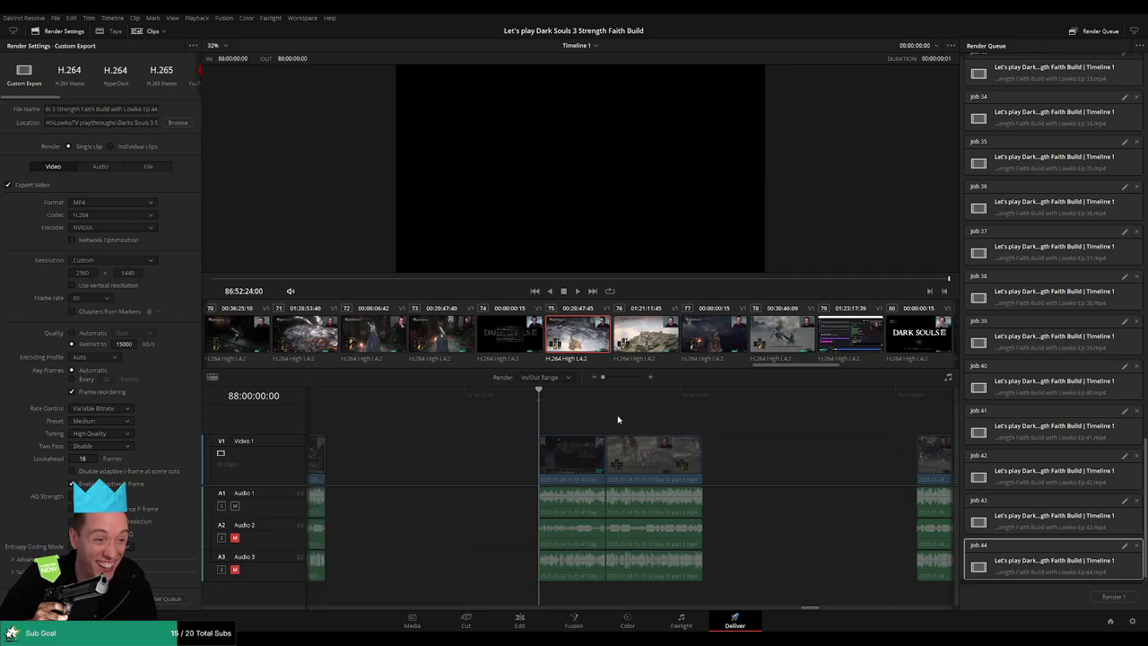
drag(679, 431, 559, 409)
click(581, 397)
key(o)
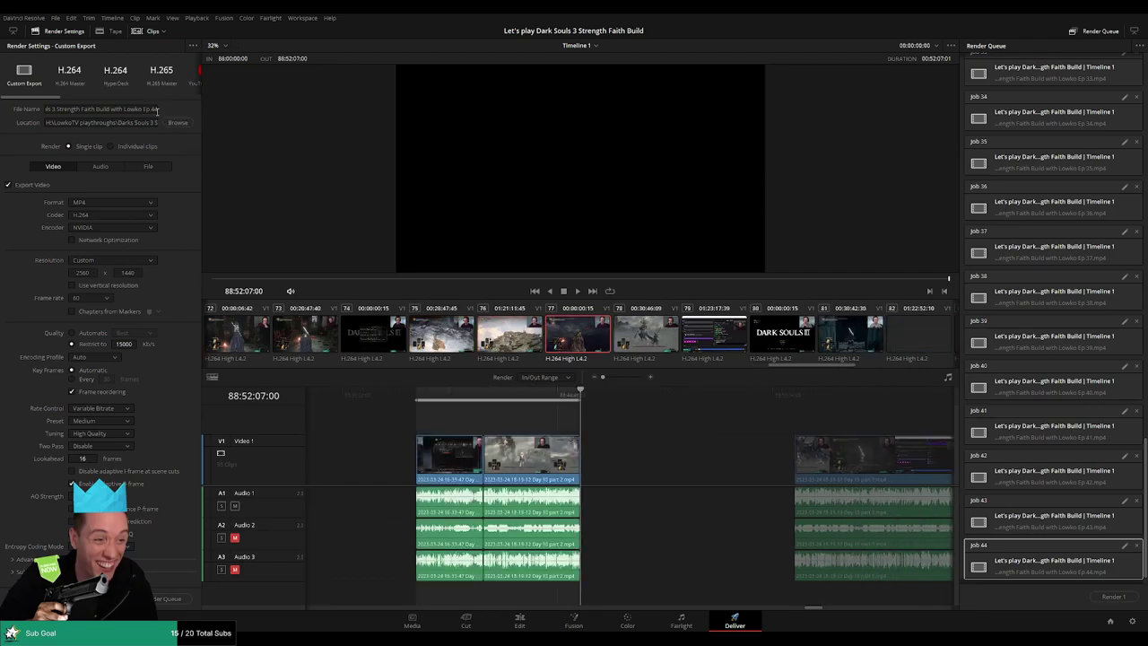
Change the output file name's ending to "Ep 45" and add the forty-fifth episode to the render queue
click(157, 110)
key(BackSpace)
text(5)
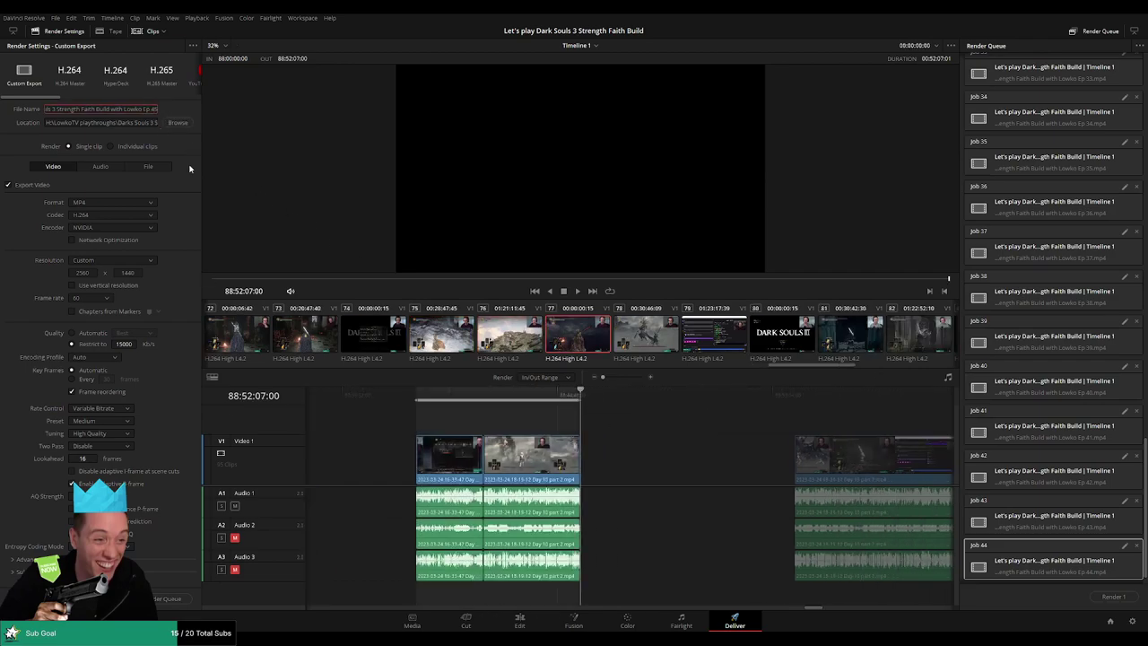
click(168, 599)
Set the render range to the forty-sixth episode, from 90:00:00:00 to 90:52:31:30
scroll(767, 448, right, 3)
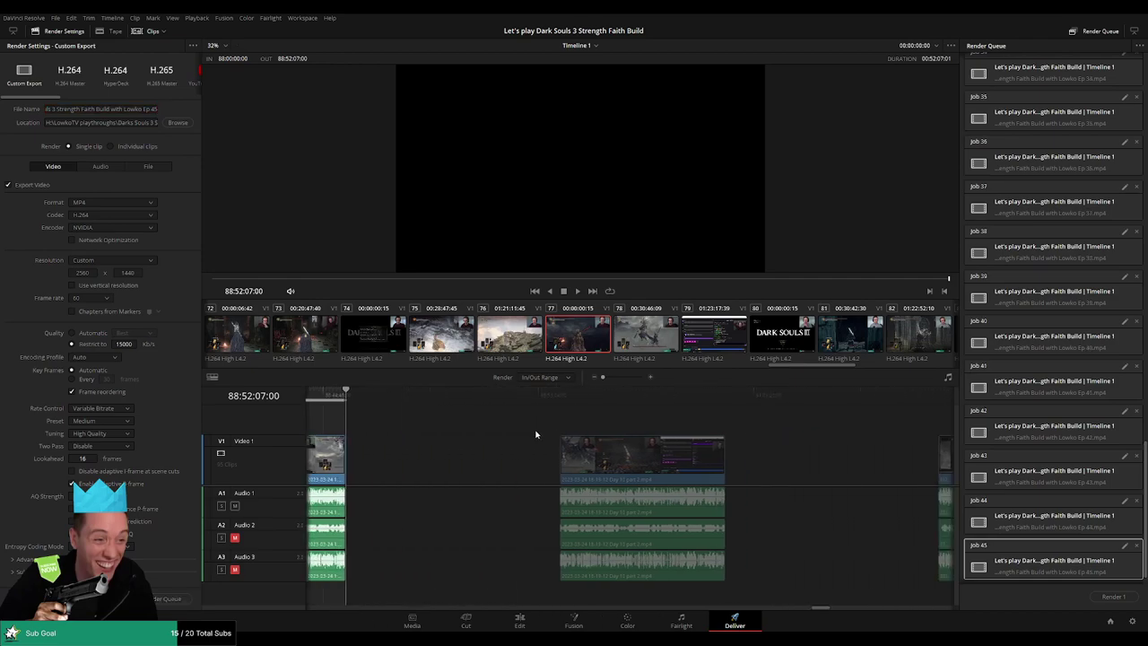
click(541, 394)
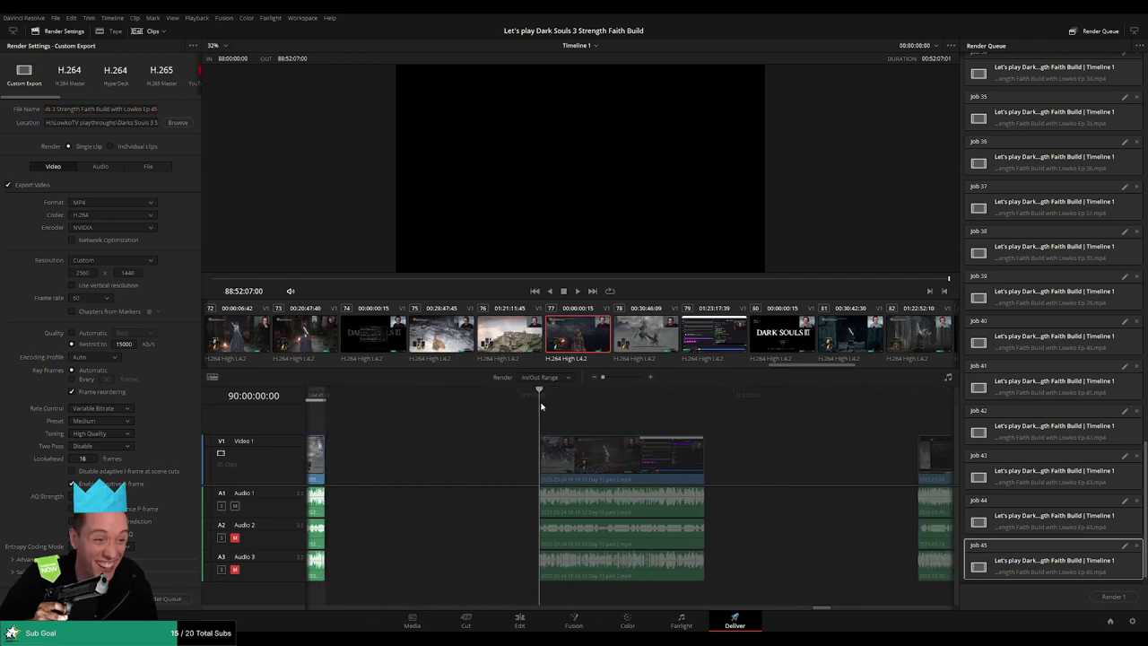
key(i)
scroll(628, 428, right, 1)
click(609, 402)
key(o)
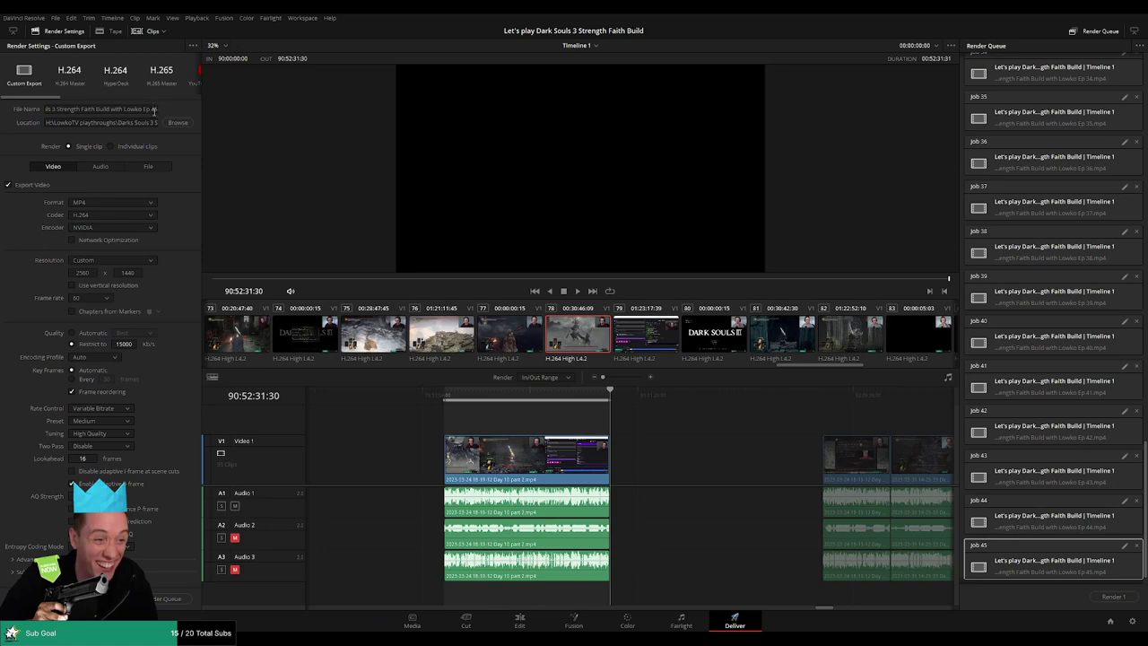
Change the output file name's ending to "Ep 46" and add the forty-sixth episode to the render queue
triple_click(153, 109)
key(BackSpace)
text(6)
click(179, 597)
Set the render range to the forty-seventh episode, from 92:00:00:00 to 92:52:16:00
scroll(525, 422, right, 3)
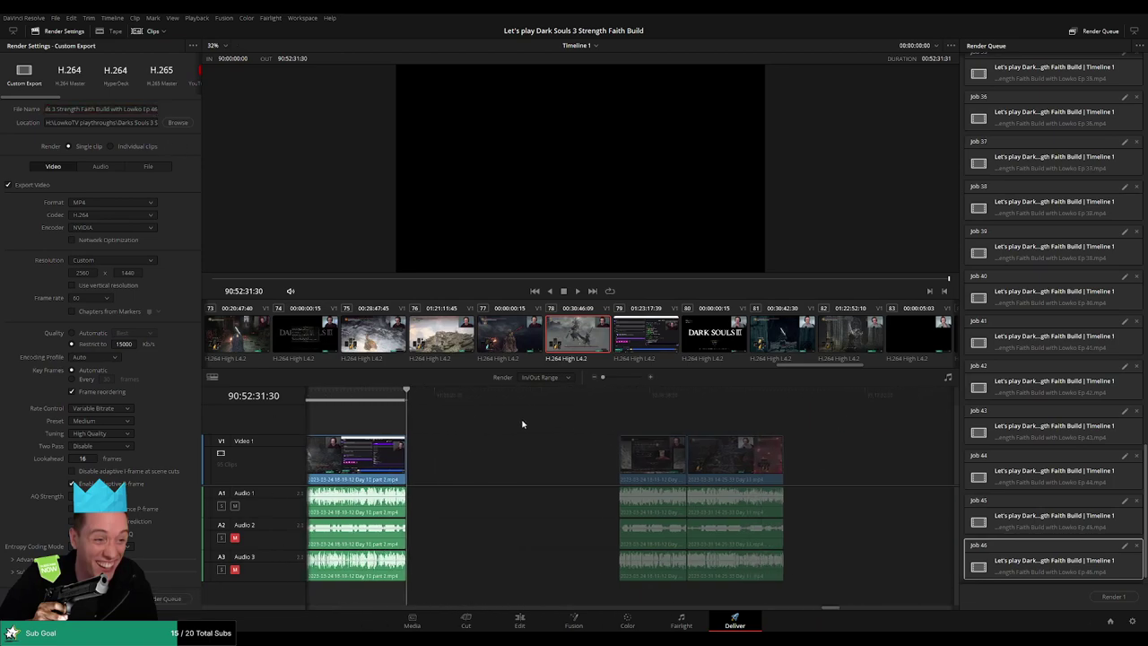
click(541, 401)
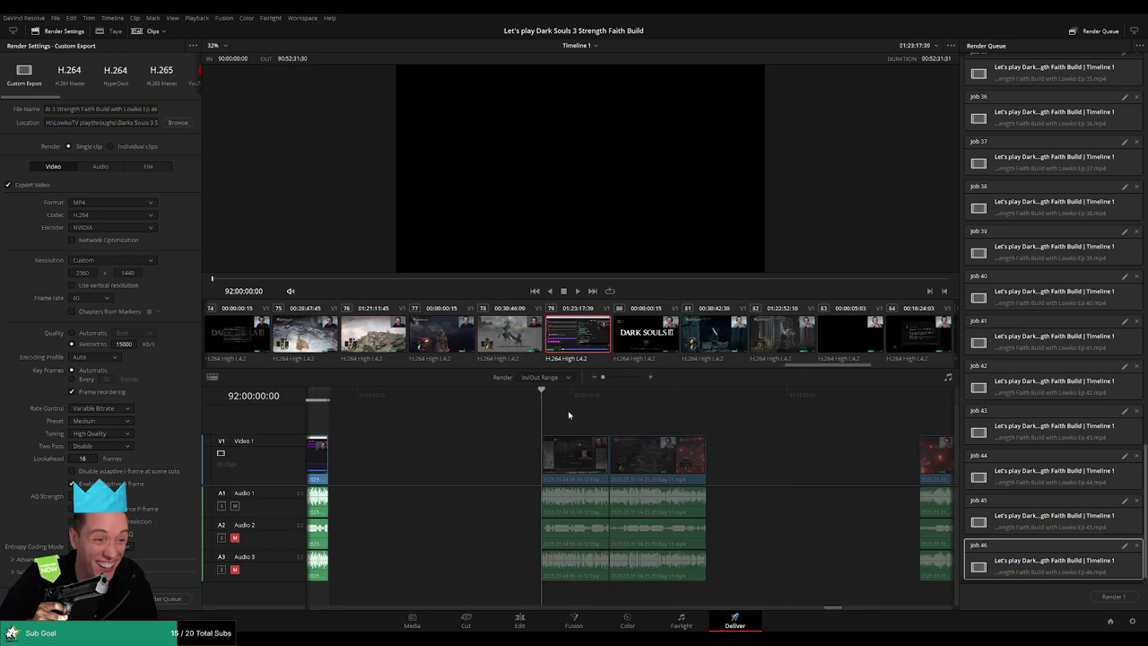
key(i)
scroll(556, 412, right, 2)
click(567, 404)
key(o)
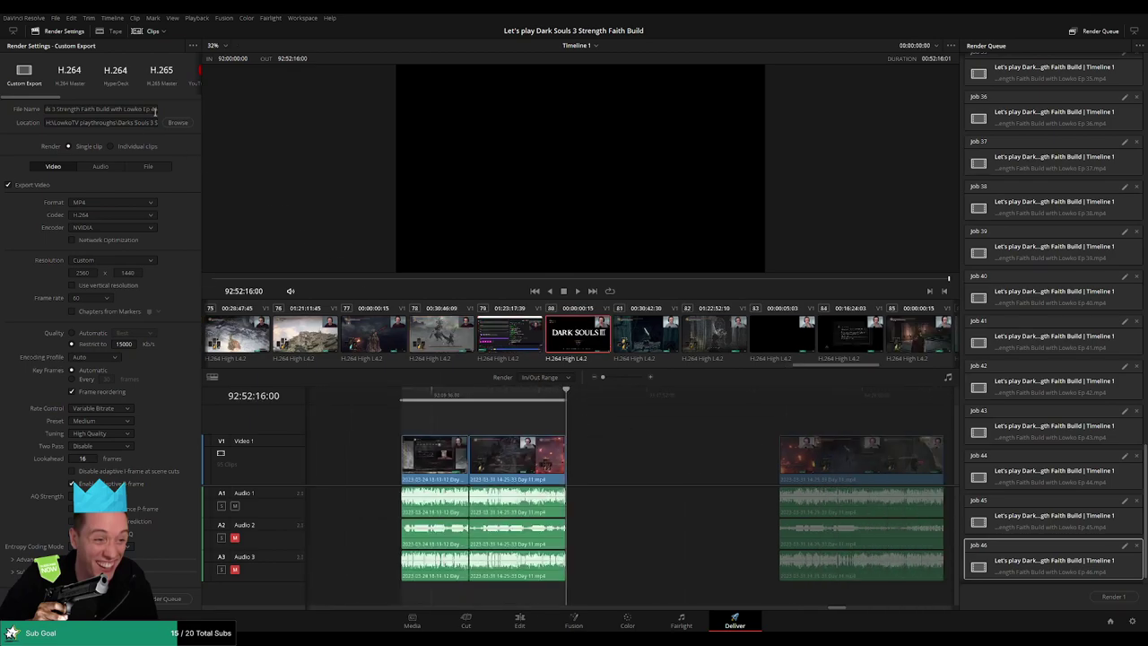
Change the output file name's ending to "Ep 47" and add the forty-seventh episode to the render queue
triple_click(154, 108)
key(End)
key(BackSpace)
text(7)
click(166, 600)
Set the render range to the forty-eighth episode, from 94:00:00:00 to 94:52:09:40
key(Down)
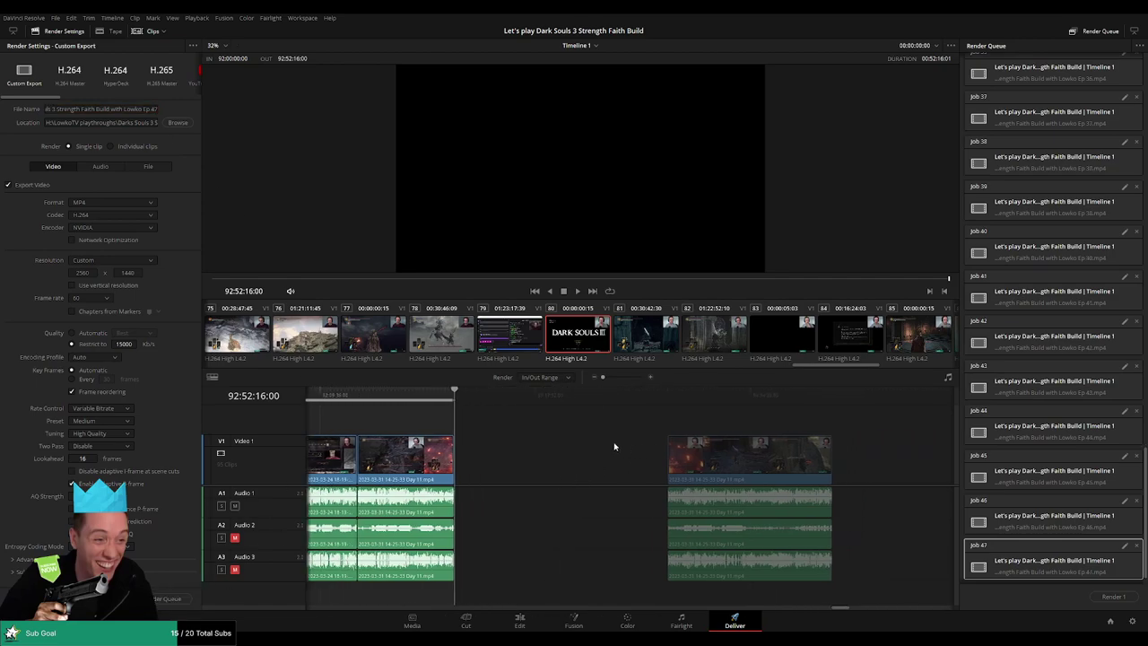
key(i)
scroll(573, 418, right, 4)
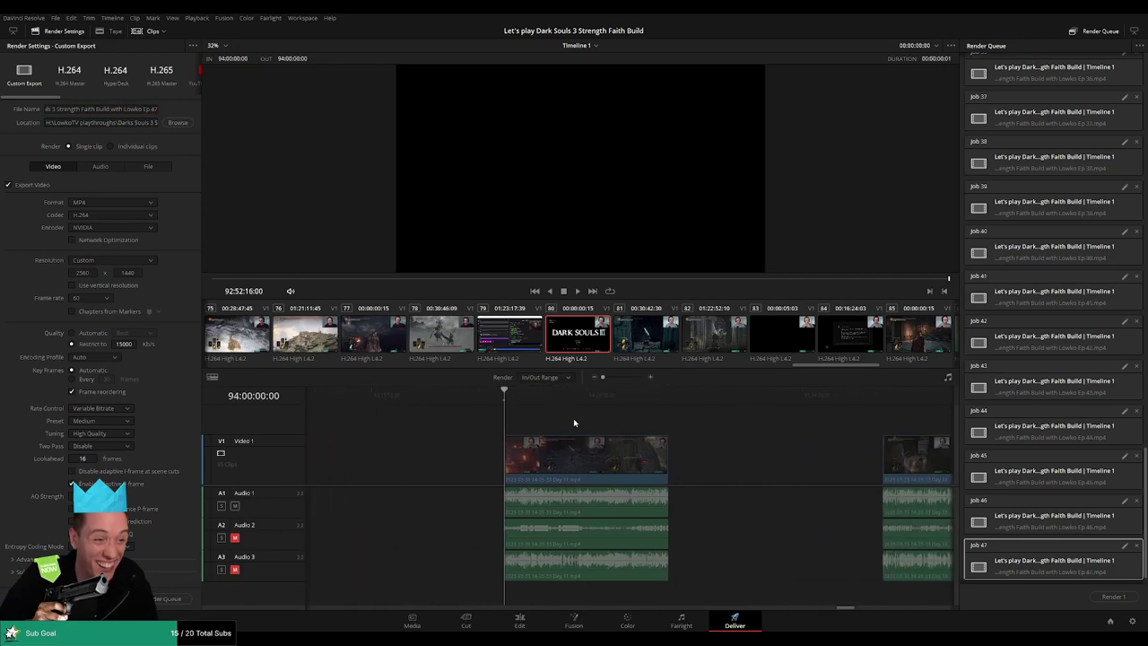
click(542, 400)
key(o)
Change the output file name's ending to "Ep 48" and add the forty-eighth episode to the render queue
click(155, 109)
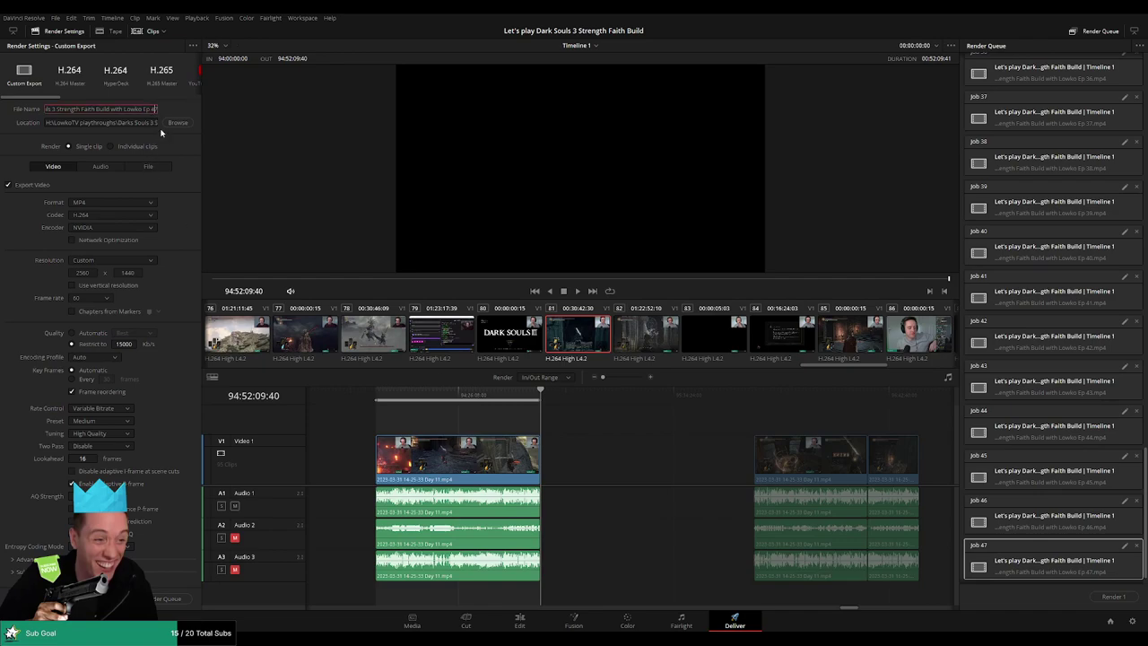
key(BackSpace)
text(8)
click(149, 598)
Set the render range from 96:00:00:00 to 96:52:19:30 and queue the forty-ninth episode with the output file name ending in "Ep 49"
key(Down)
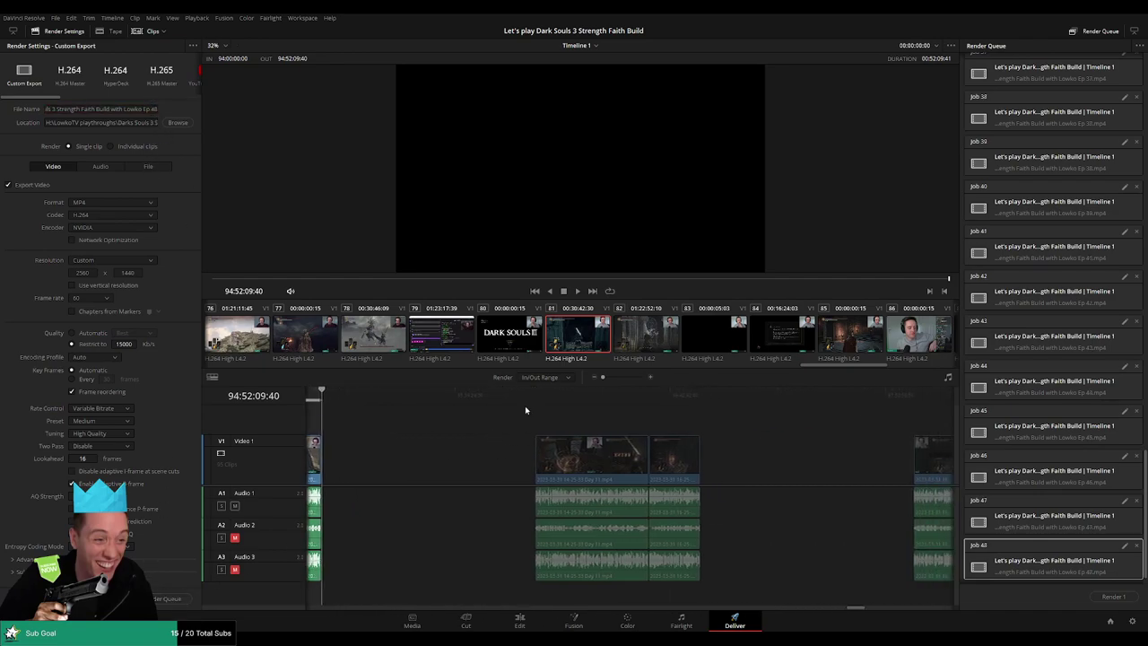
key(i)
key(Down)
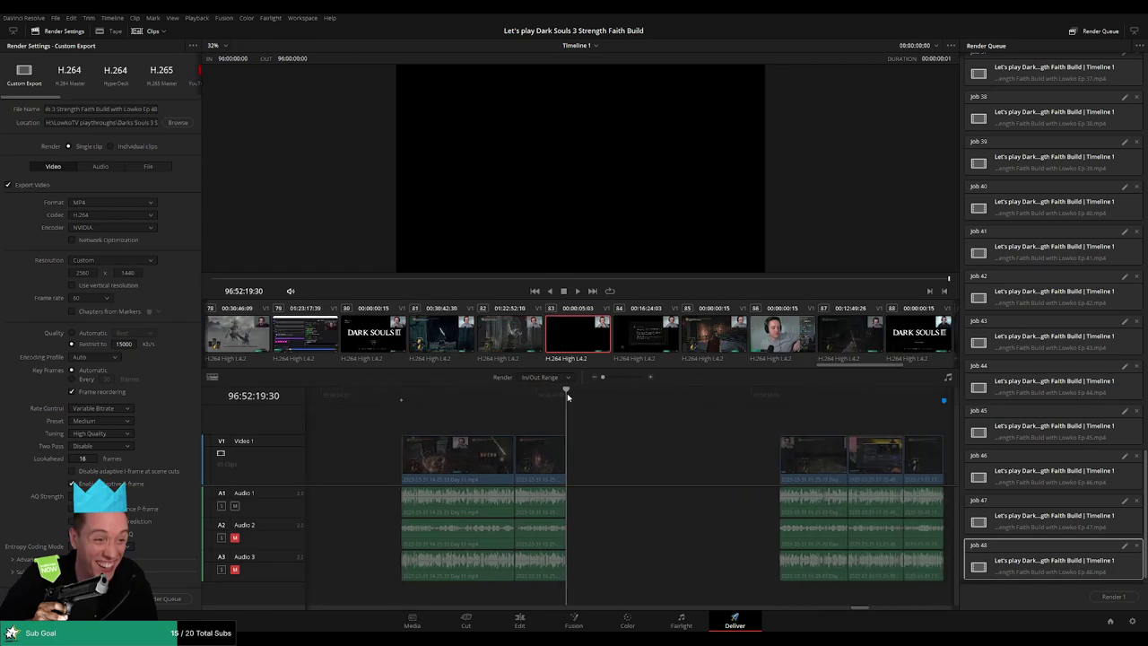
key(o)
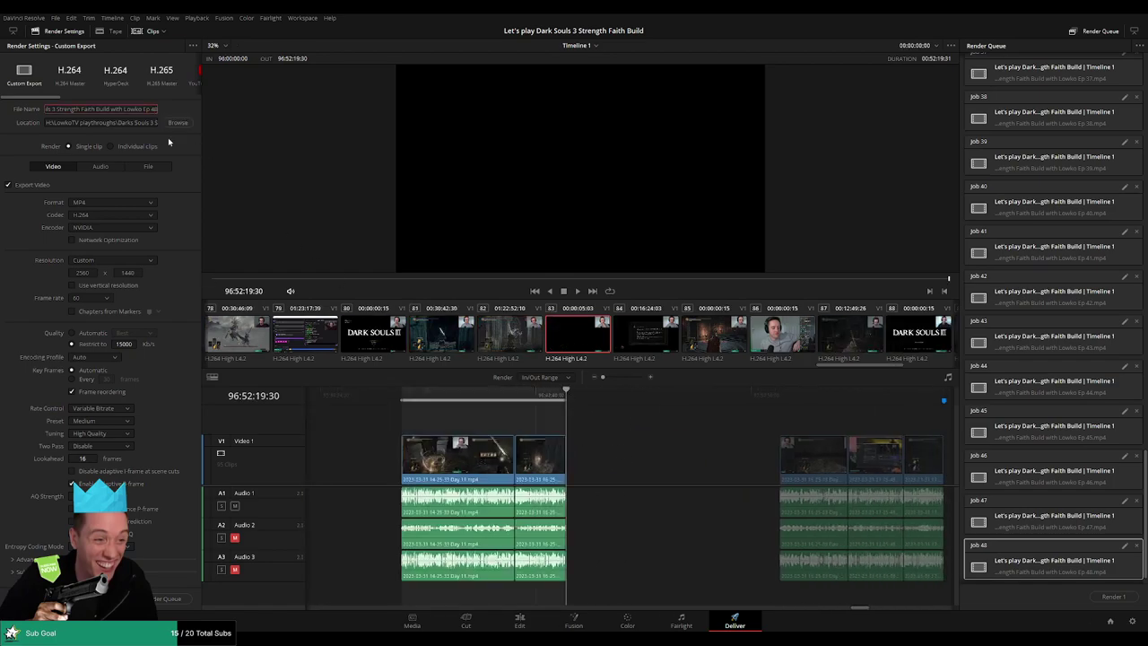
text(8)
click(176, 599)
Set the render range to the fiftieth episode, from 98:00:00:00 to 98:52:07:15
drag(770, 436, 463, 412)
click(542, 398)
key(i)
click(602, 398)
key(Up)
key(o)
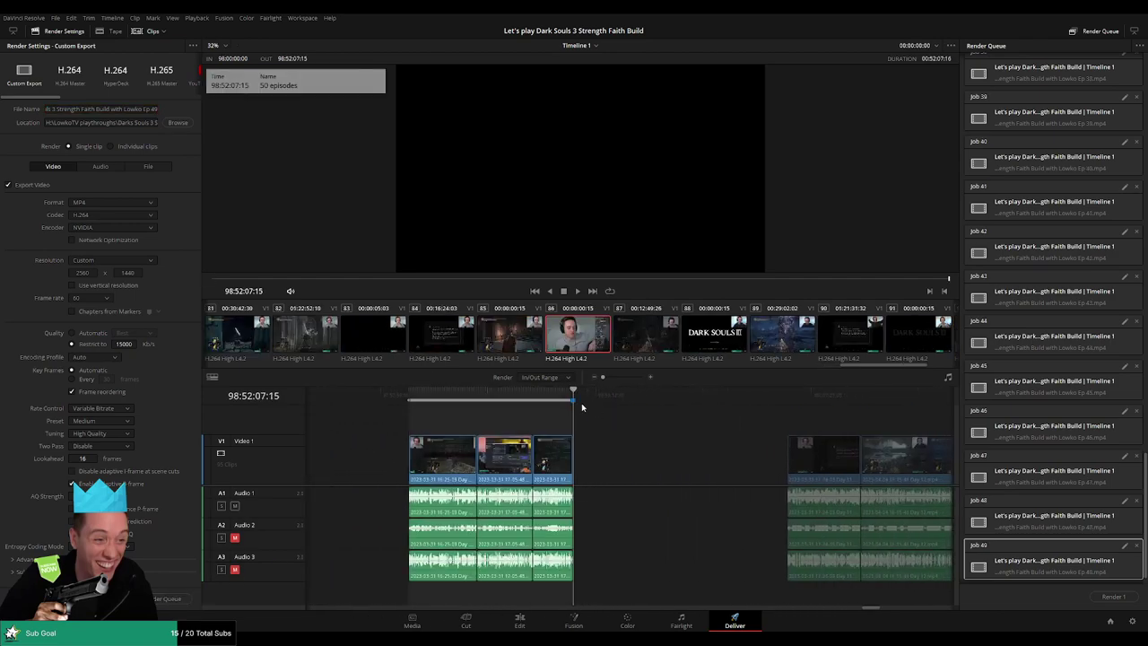
Change the output file name's ending to "Ep 50" and add the fiftieth episode to the render queue
triple_click(156, 108)
key(End)
key(BackSpace)
key(BackSpace)
text(50)
click(167, 598)
Set the render range to the fifty-first episode, from 100:00:00:00 to 100:52:23:00
scroll(672, 452, right, 8)
click(569, 395)
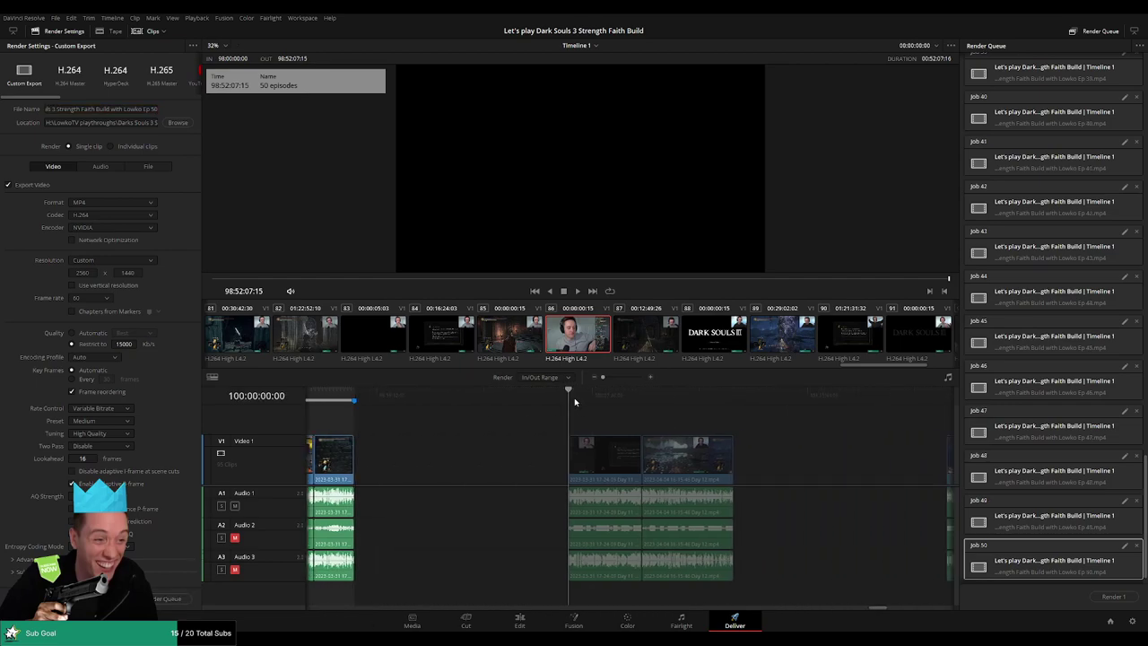
click(625, 395)
key(o)
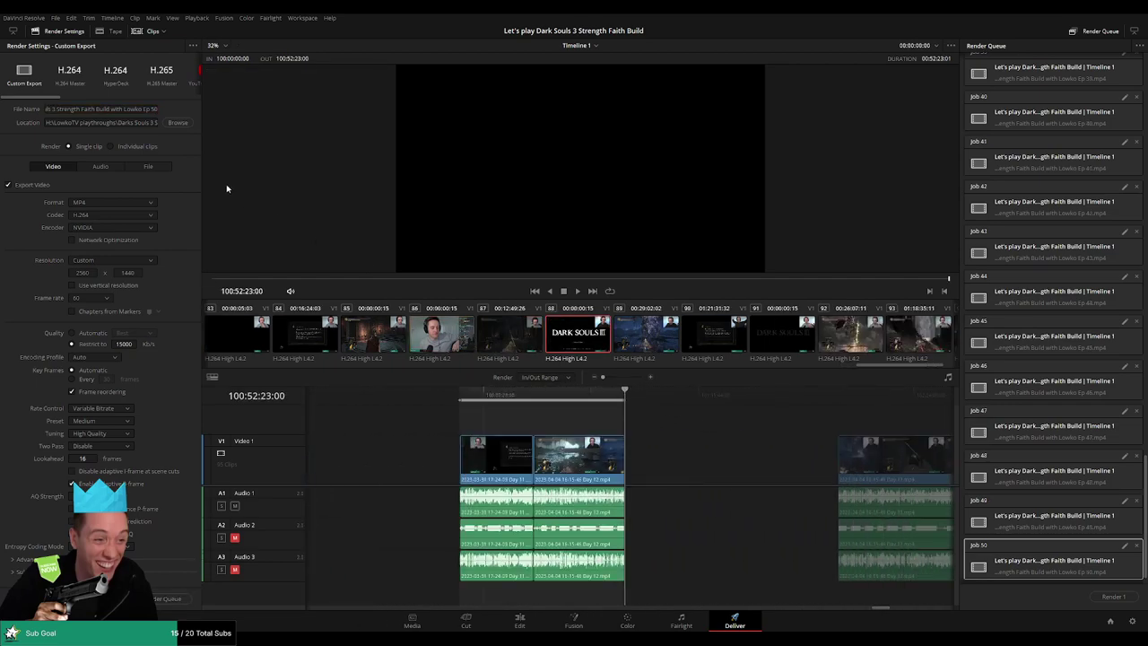
Change the output file name's ending to "Ep 51" and add the fifty-first episode to the render queue
click(157, 109)
text(1)
click(171, 600)
Set the render range to the fifty-second episode, from 102:00:00:00 to 102:52:29:30
scroll(665, 446, right, 5)
click(557, 404)
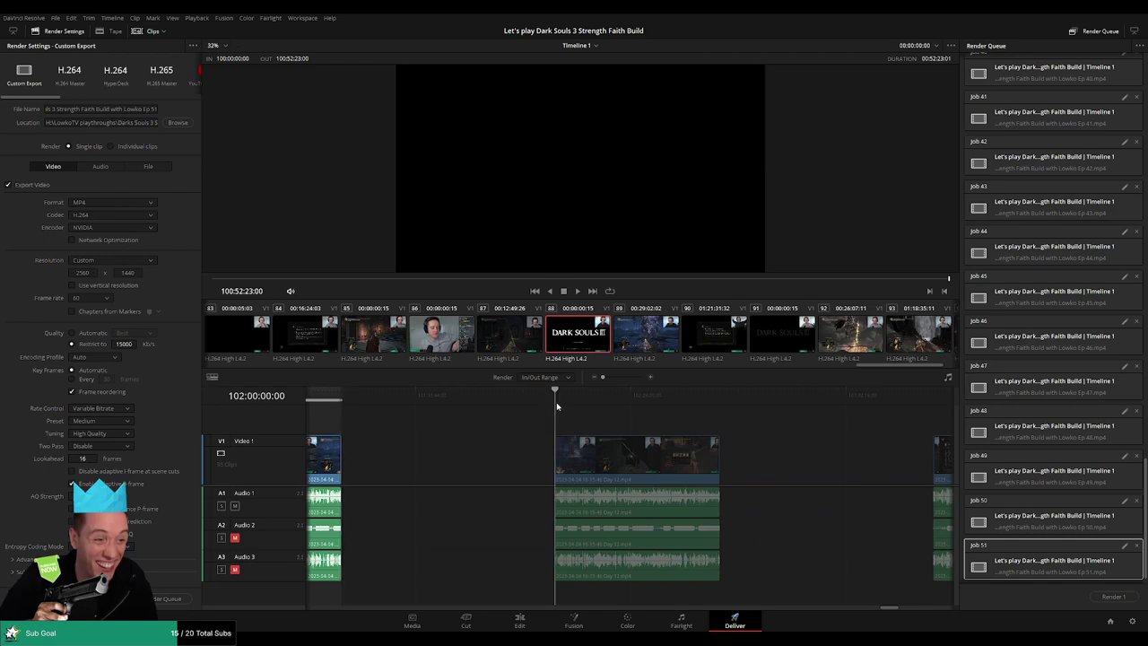
key(i)
scroll(619, 425, right, 2)
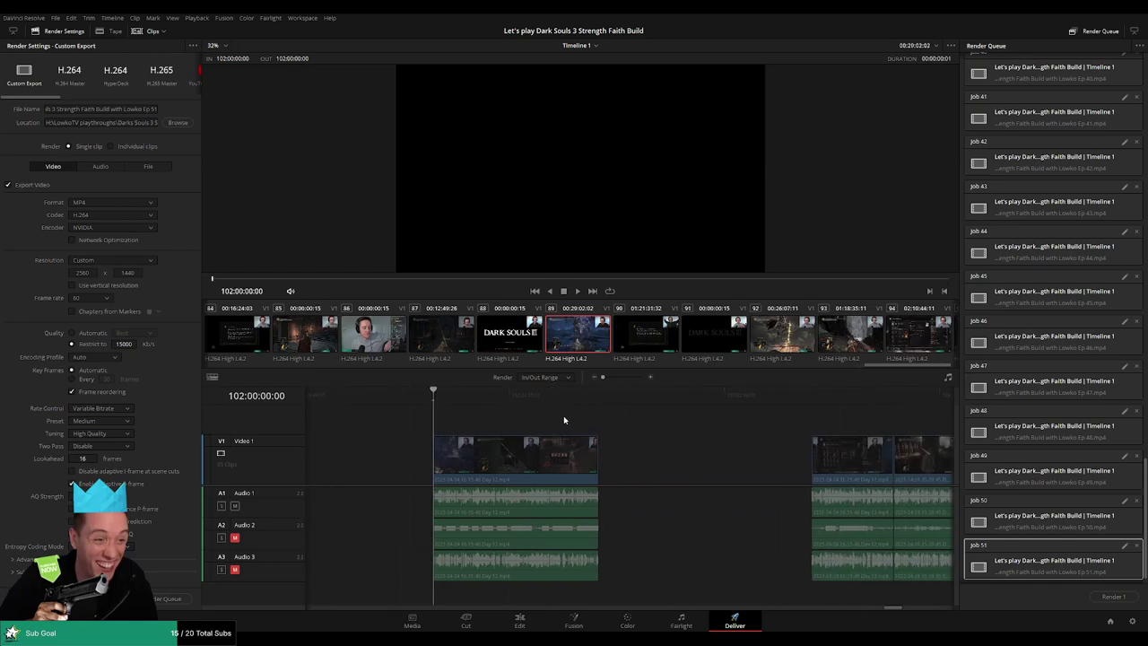
click(600, 401)
key(o)
Change the output file name's ending to "Ep 52" and add the fifty-second episode to the render queue
click(149, 110)
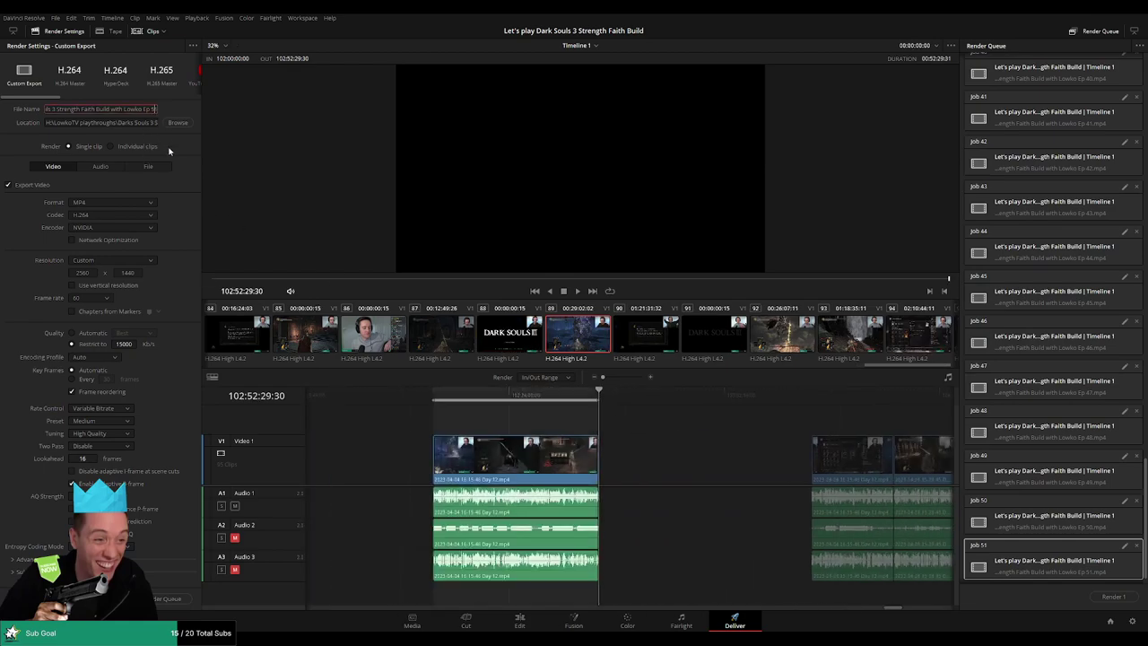
key(End)
key(BackSpace)
text(2)
click(168, 599)
Set the render range to the fifty-third episode, from 104:00:00:00 to 104:52:09:00
scroll(549, 424, right, 5)
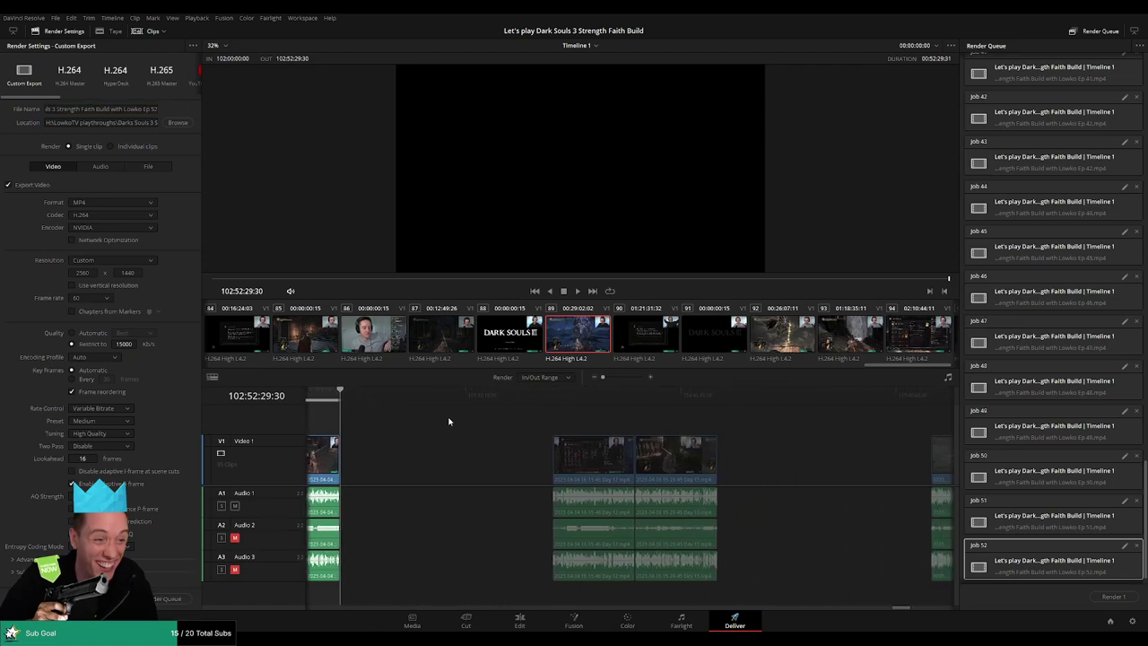
click(554, 404)
key(i)
scroll(658, 422, right, 2)
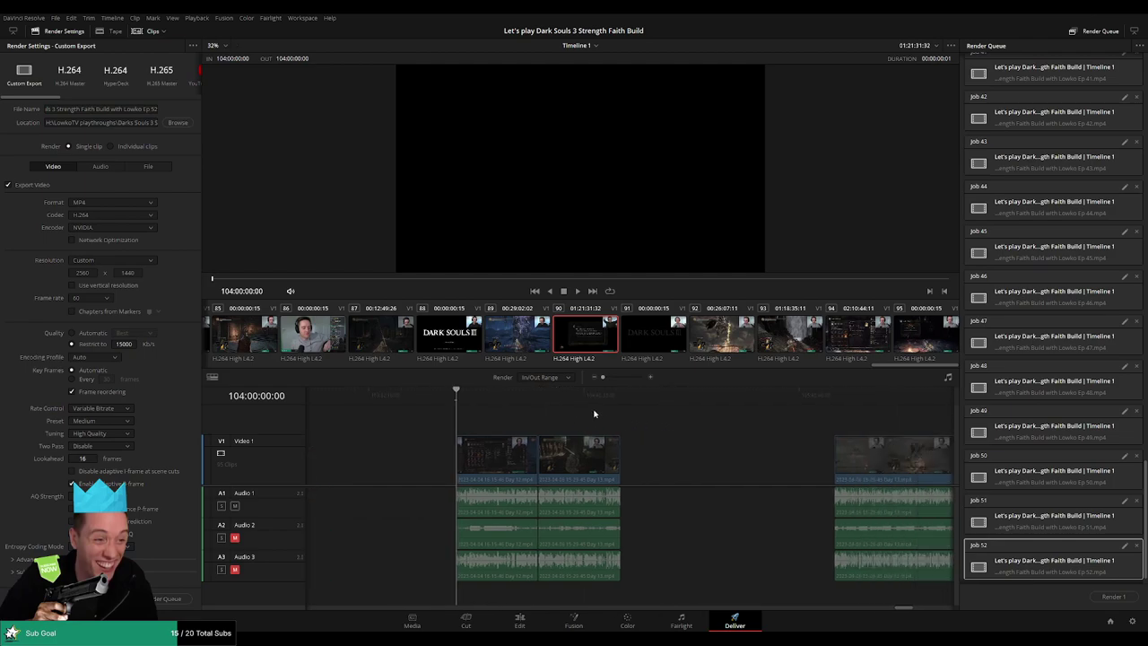
click(622, 403)
key(o)
Change the output file name's ending to "Ep 53" and add the fifty-third episode to the render queue
click(155, 108)
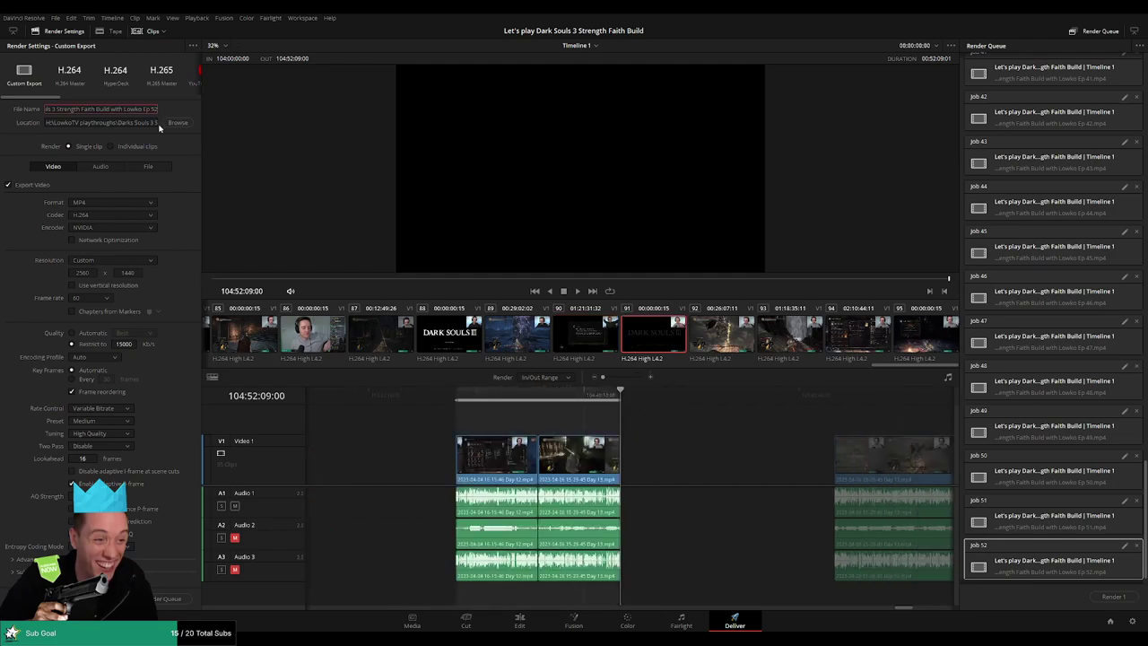
key(BackSpace)
text(3)
click(167, 599)
Set the render range to the fifty-fourth episode, from 106:00:00:00 to 106:52:28:00
scroll(541, 433, right, 5)
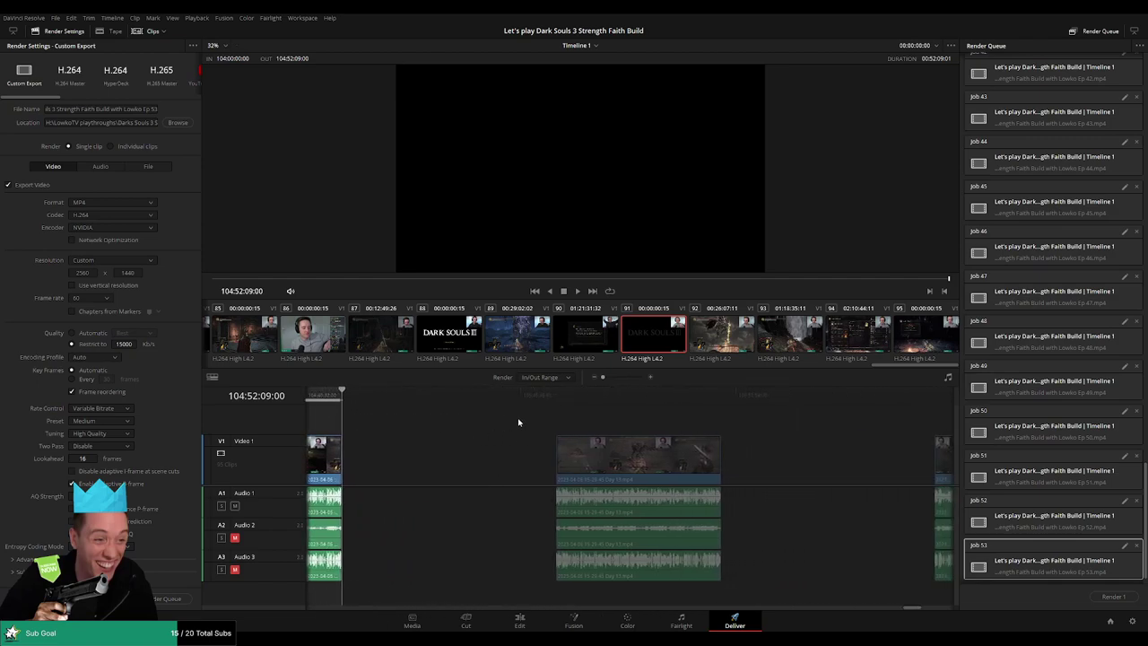
click(553, 397)
key(i)
scroll(600, 420, right, 3)
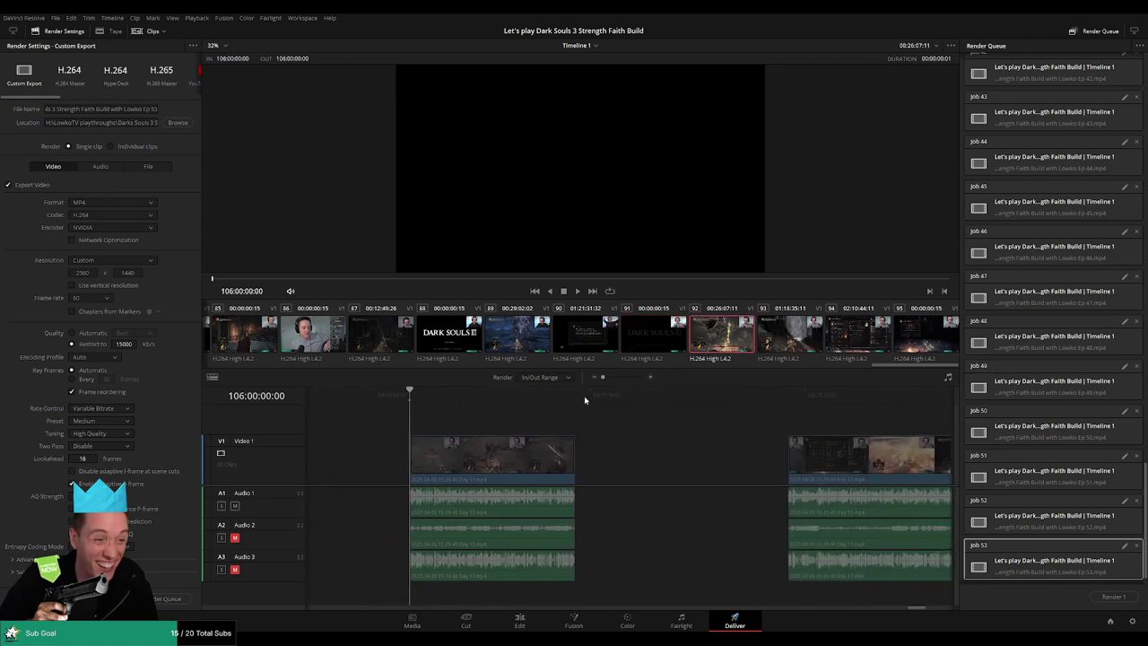
click(579, 397)
key(o)
Change the output file name's ending to "Ep 54" and add the fifty-fourth episode to the render queue
click(157, 109)
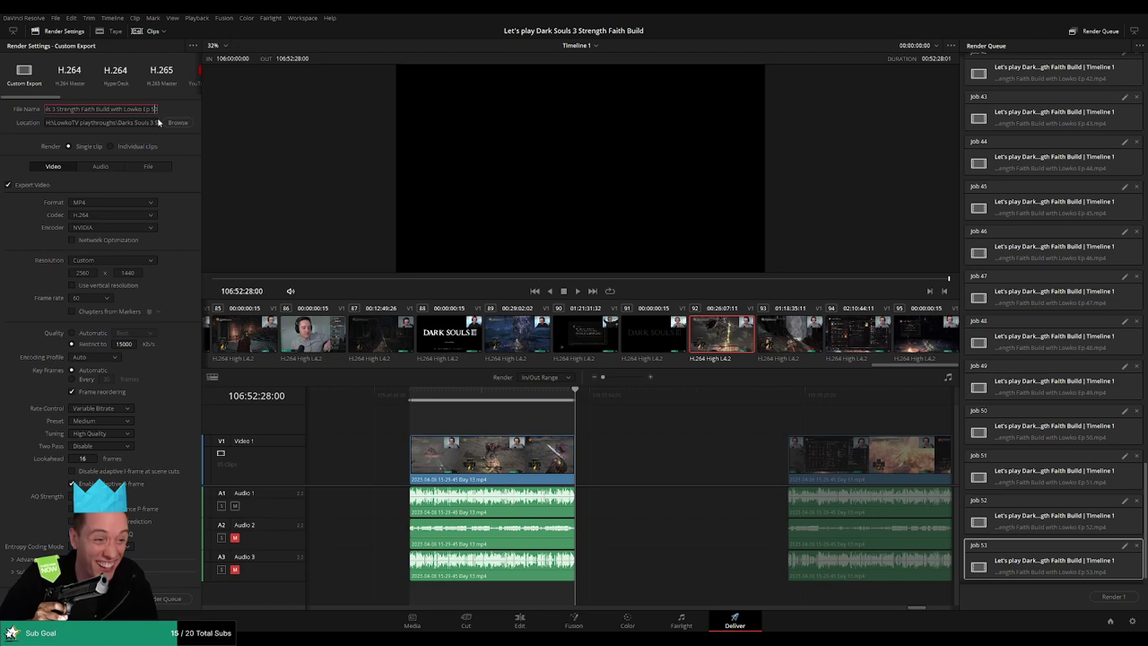
key(BackSpace)
text(4)
click(166, 598)
Set the render range to the fifty-fifth episode, from 108:00:00:00 to 108:52:09:00
scroll(489, 447, right, 3)
key(Down)
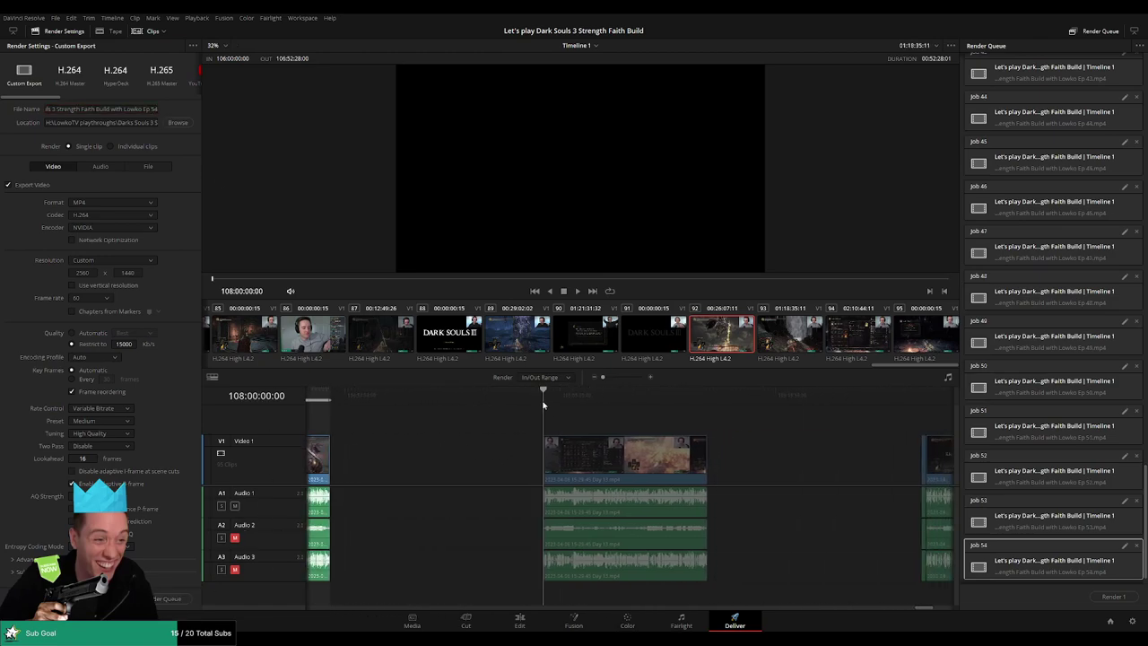
key(i)
scroll(556, 408, right, 2)
click(590, 393)
key(o)
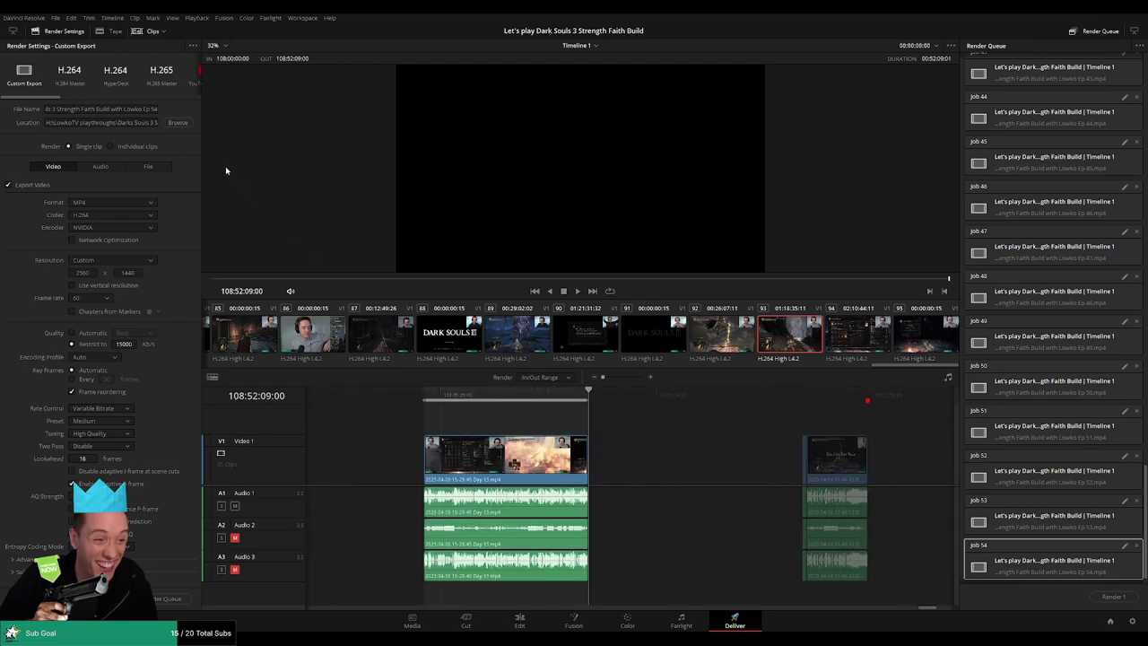
Change the output file name's ending to "Ep 55" and add the fifty-fifth episode to the render queue
click(157, 109)
key(BackSpace)
text(5)
click(171, 599)
Set the render range to the fifty-sixth and last episode, from 110:00:00:00 to 110:20:40:34
drag(790, 455, 505, 422)
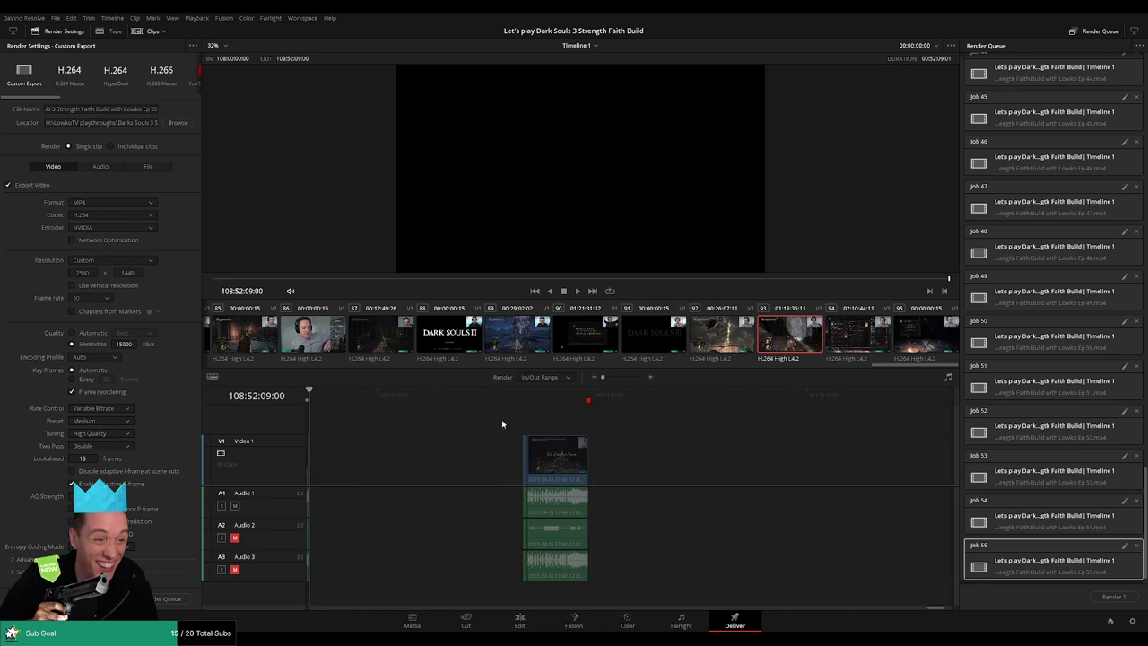
click(520, 400)
key(i)
drag(612, 400, 596, 400)
key(o)
Change the output file name's ending to "Ep 56" and add the fifty-sixth episode to the render queue
triple_click(153, 110)
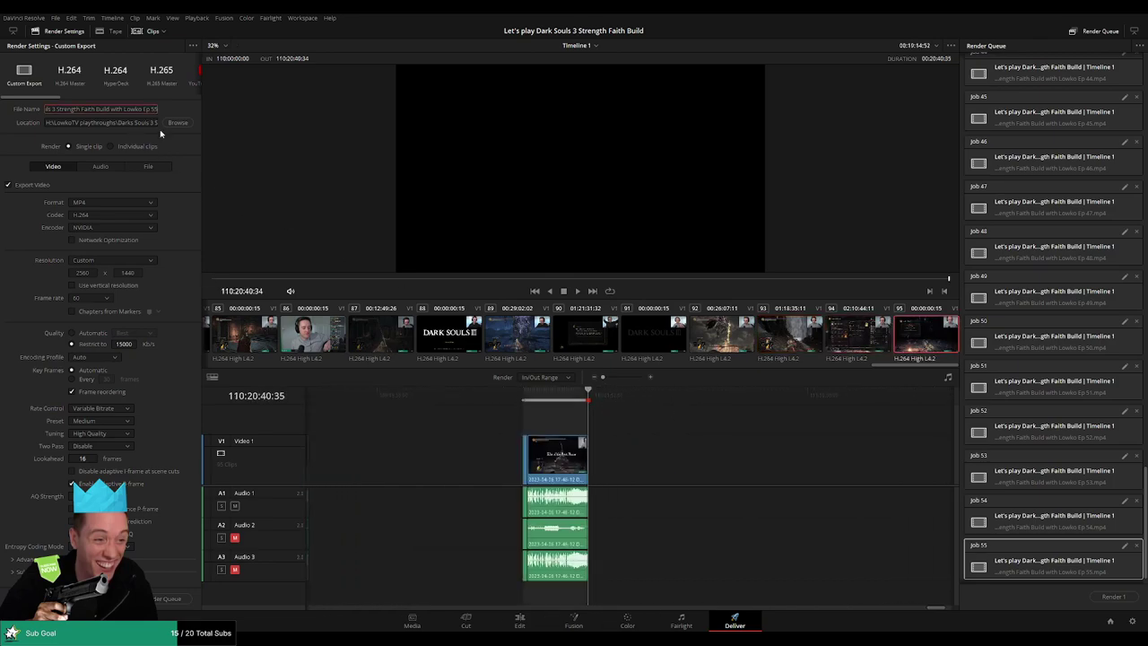
click(158, 109)
key(BackSpace)
text(6)
click(175, 598)
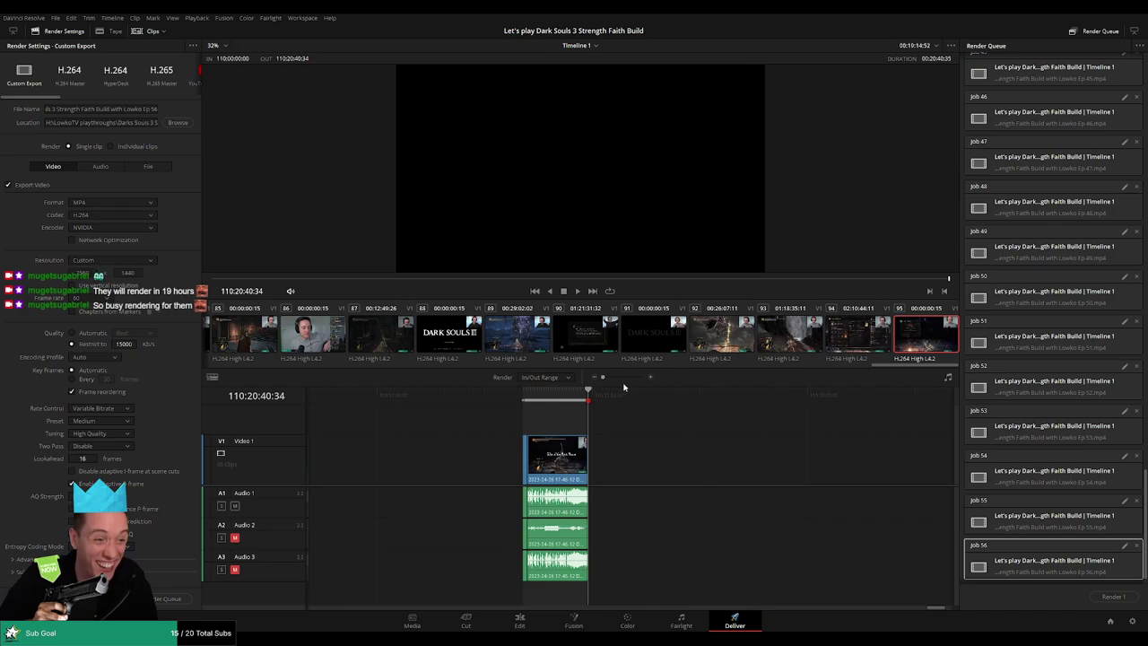
mouse_move(603, 377)
mouse_down()
mouse_move(615, 377)
mouse_move(602, 380)
mouse_up()
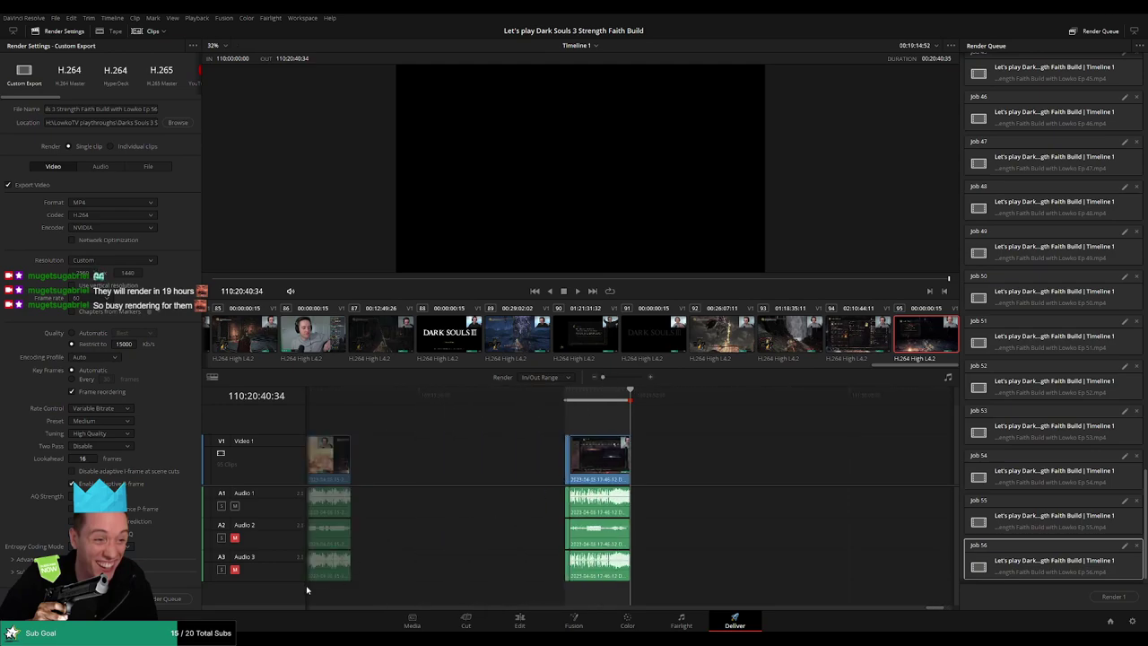